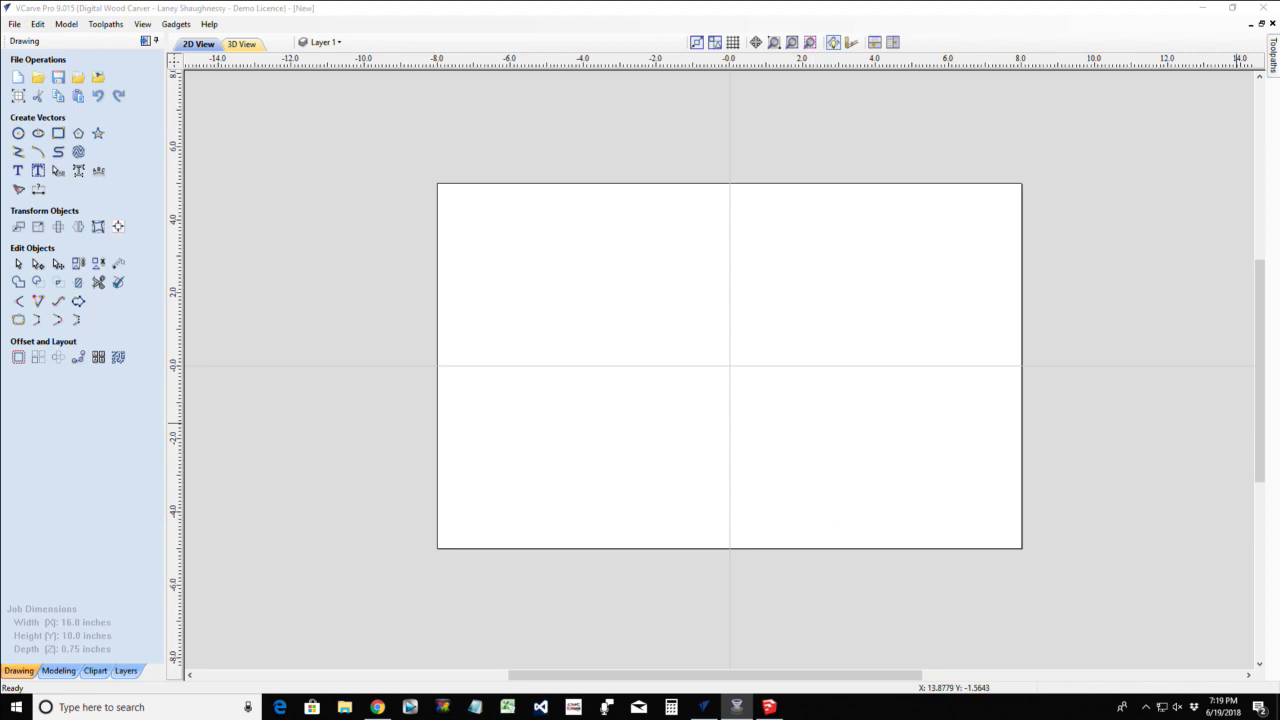
Switch from VCarve Pro back to the SketchUp model
{"action": "key", "text": "alt+Tab"}
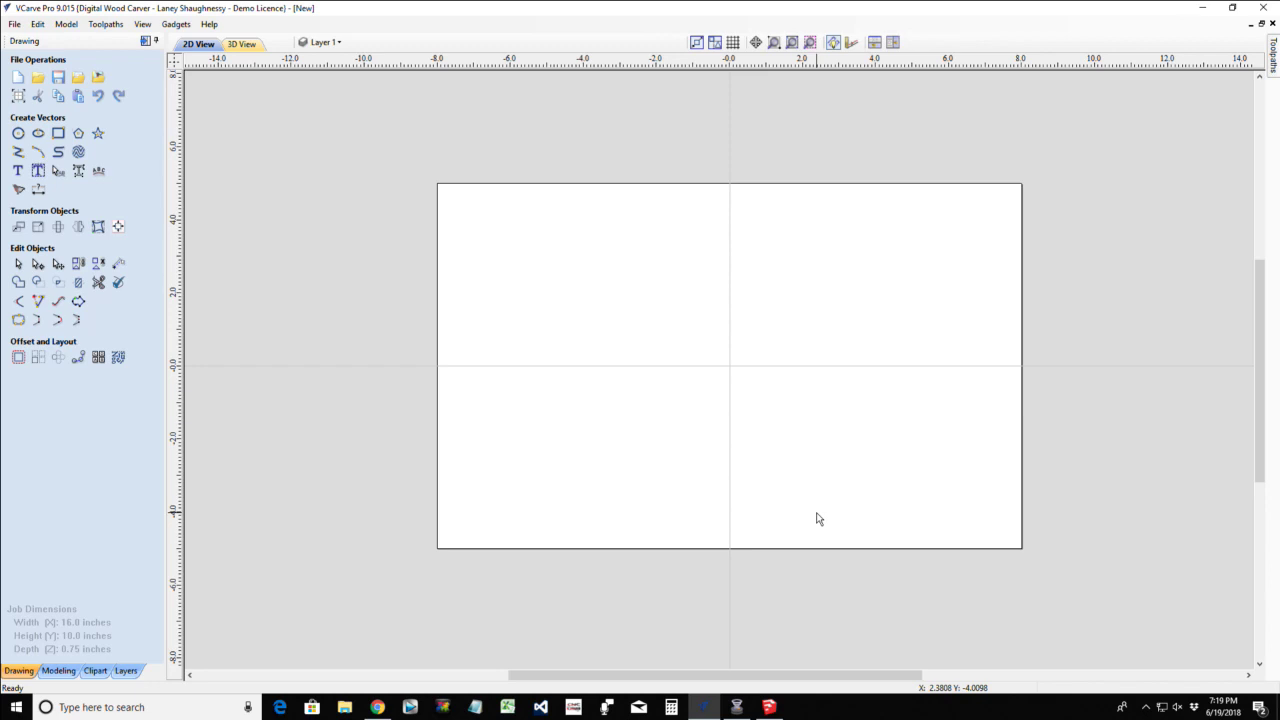
{"action": "mouse_move", "coordinate": [781, 709]}
{"action": "left_click", "coordinate": [770, 707]}
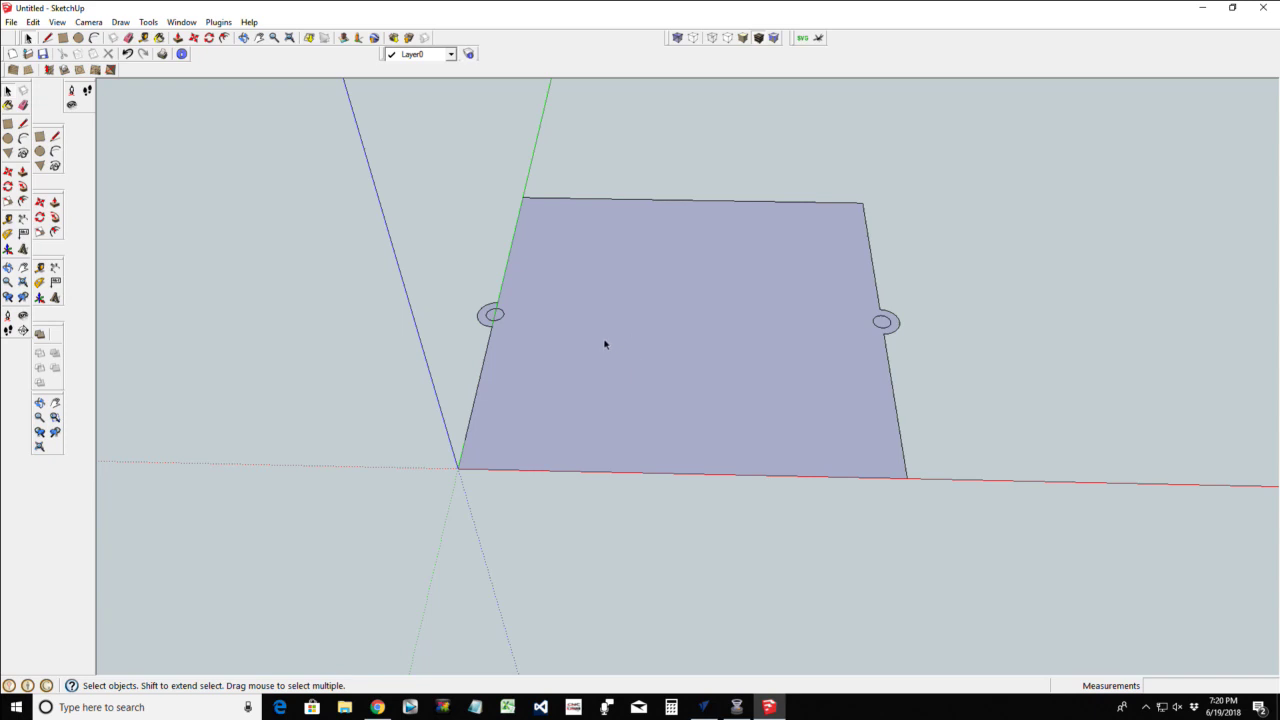
Tilt the view flatter and box-select the face with its two edge circles
{"action": "scroll", "coordinate": [613, 352], "scroll_direction": "down", "scroll_amount": 3}
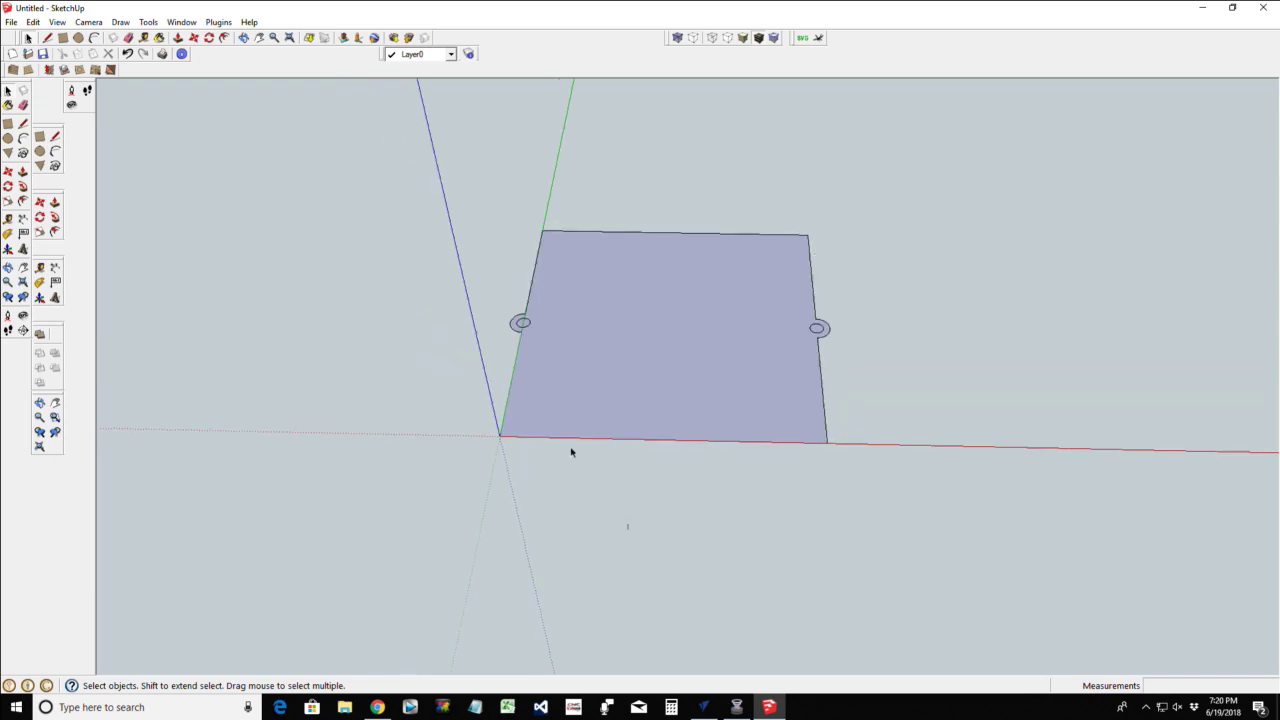
{"action": "left_click", "coordinate": [243, 37]}
{"action": "mouse_move", "coordinate": [743, 553]}
{"action": "left_mouse_down"}
{"action": "mouse_move", "coordinate": [607, 346]}
{"action": "mouse_move", "coordinate": [560, 217]}
{"action": "mouse_move", "coordinate": [666, 460]}
{"action": "mouse_move", "coordinate": [754, 571]}
{"action": "left_mouse_up"}
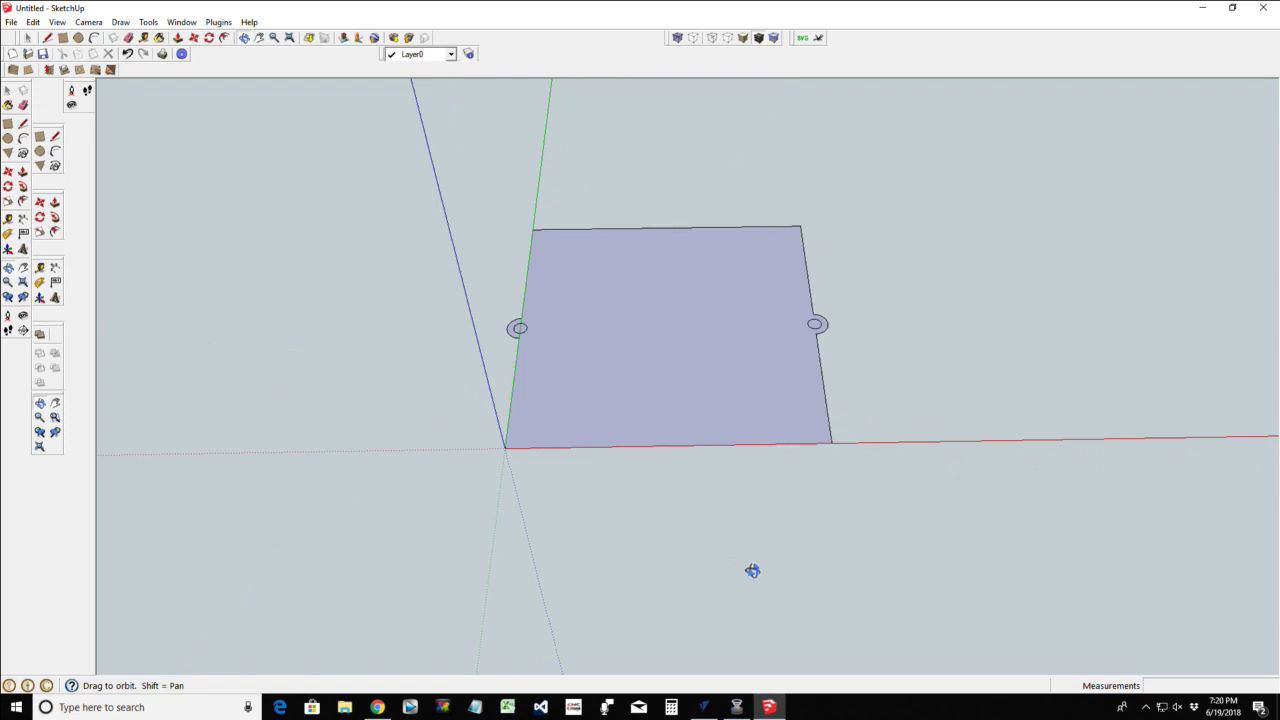
{"action": "scroll", "coordinate": [678, 434], "scroll_direction": "up", "scroll_amount": 2}
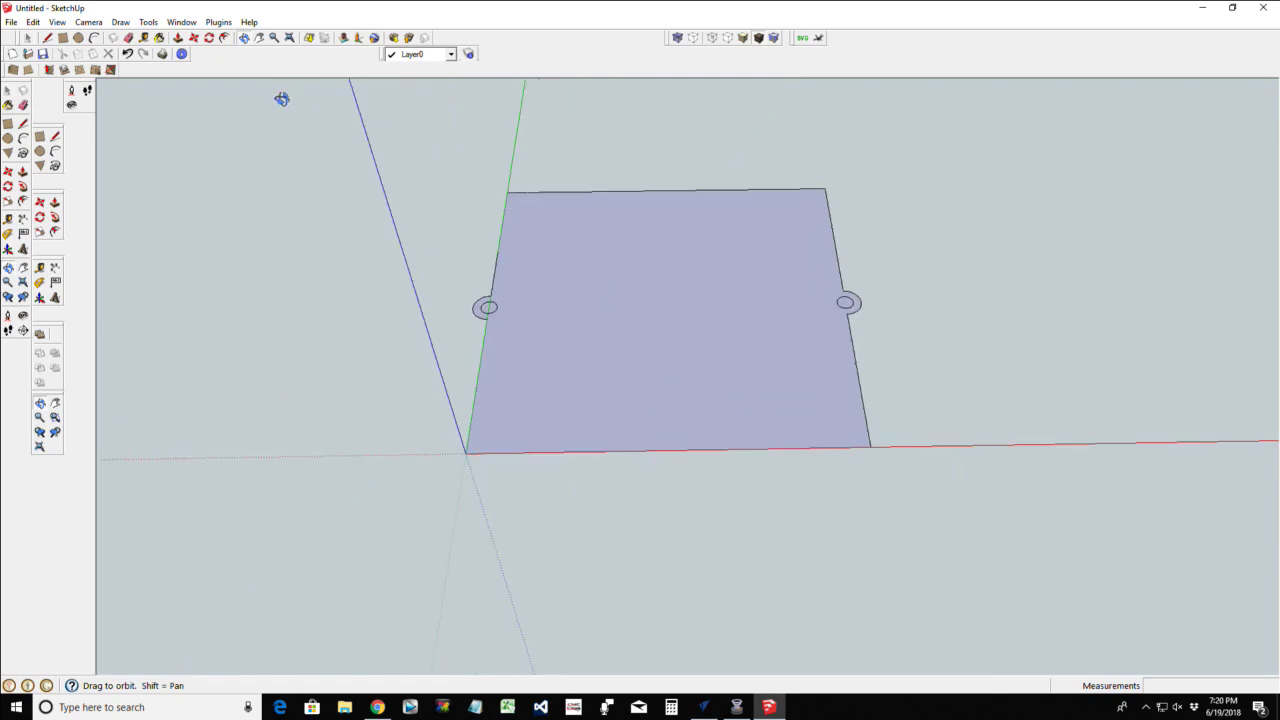
{"action": "left_click", "coordinate": [26, 40]}
{"action": "left_click_drag", "start_coordinate": [352, 129], "coordinate": [1025, 638]}
Delete the selected face and circles and switch to the Top standard view
{"action": "key", "text": "Delete"}
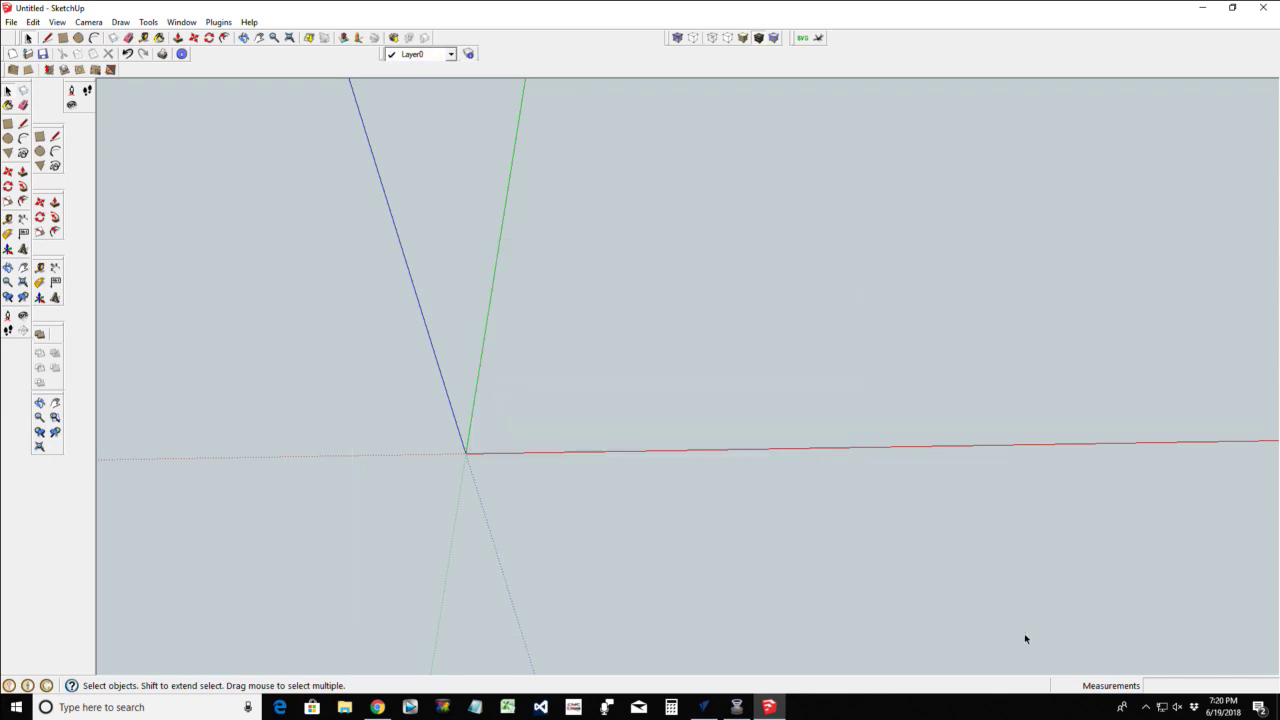
{"action": "left_click", "coordinate": [100, 24]}
{"action": "mouse_move", "coordinate": [120, 67]}
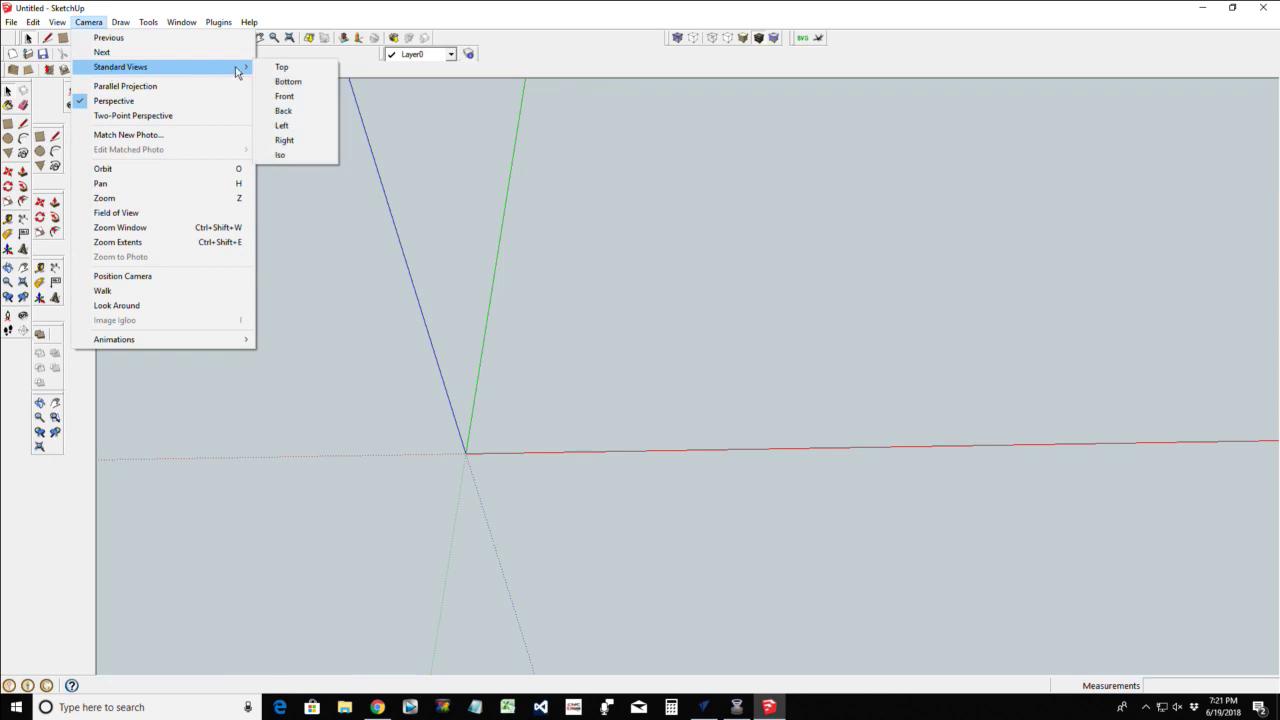
{"action": "left_click", "coordinate": [283, 67]}
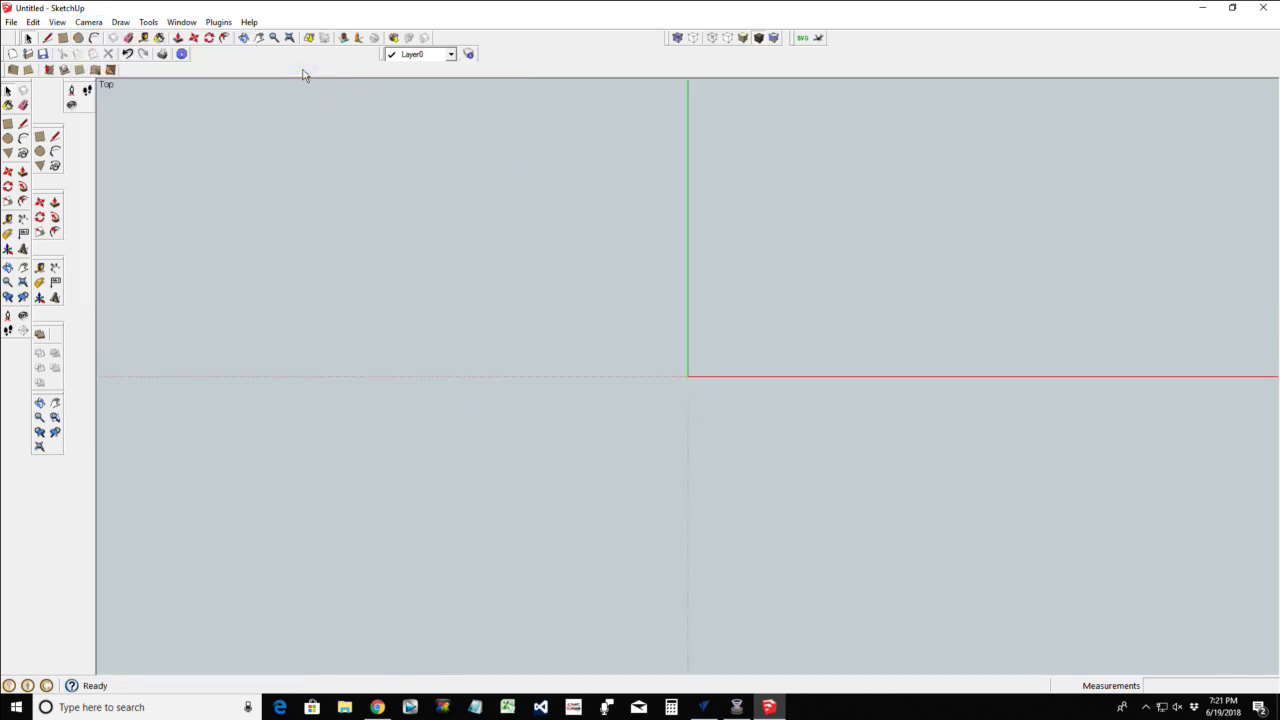
Draw a 6 × 6 inch rectangle with its first corner at the origin
{"action": "middle_click_drag", "start_coordinate": [920, 377], "coordinate": [874, 374]}
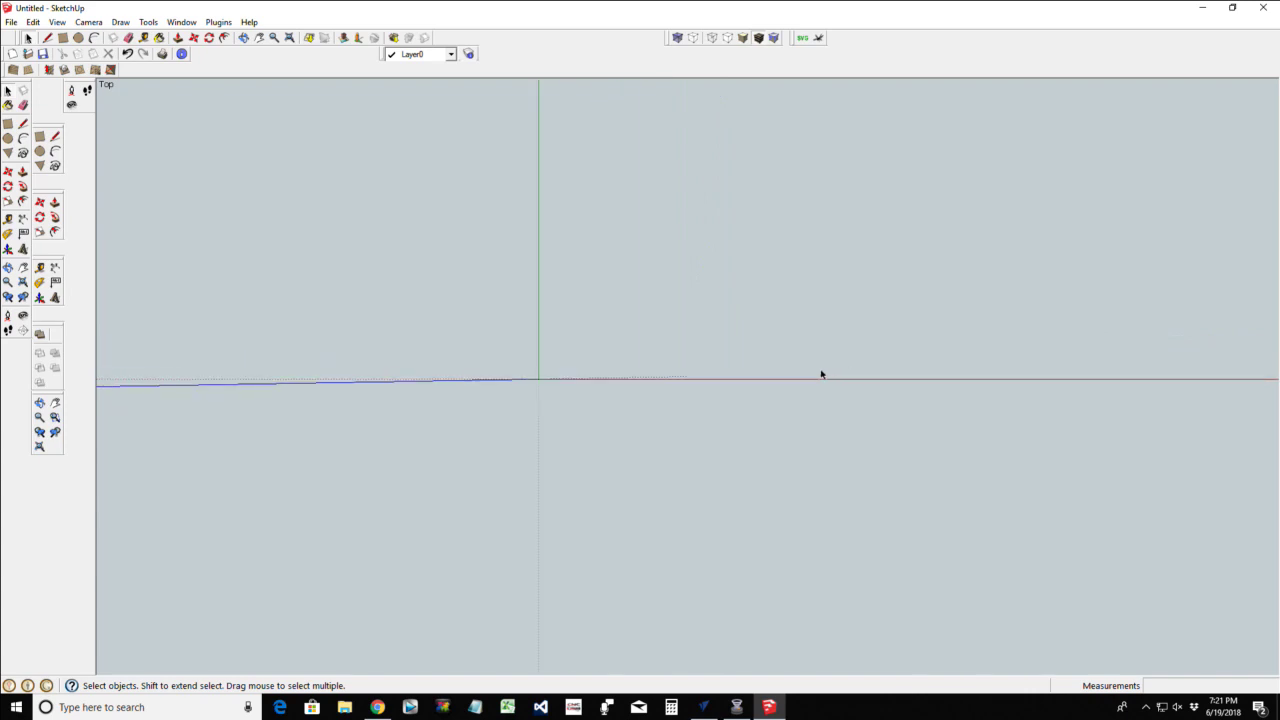
{"action": "left_click", "coordinate": [60, 40]}
{"action": "left_click", "coordinate": [539, 379]}
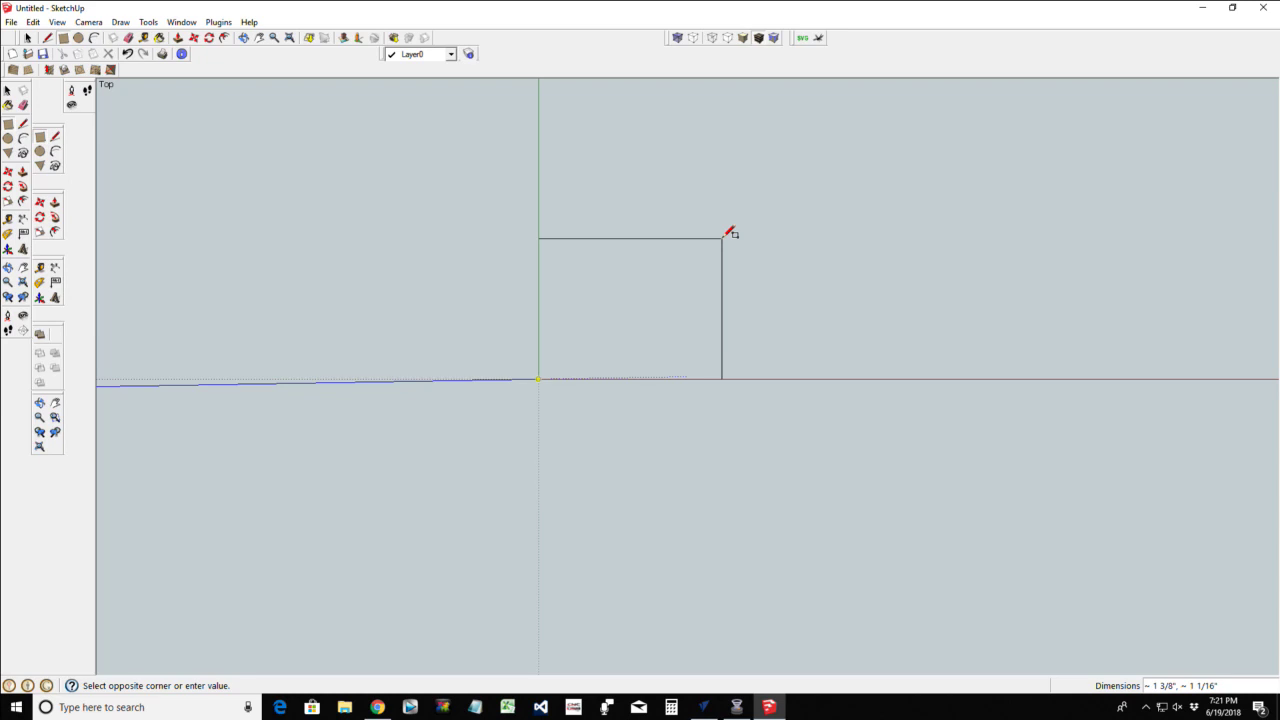
{"action": "type", "text": "6,6"}
{"action": "key", "text": "Return"}
Orbit and pan to view the new square in perspective, recentred on screen
{"action": "scroll", "coordinate": [708, 272], "scroll_direction": "down", "scroll_amount": 6}
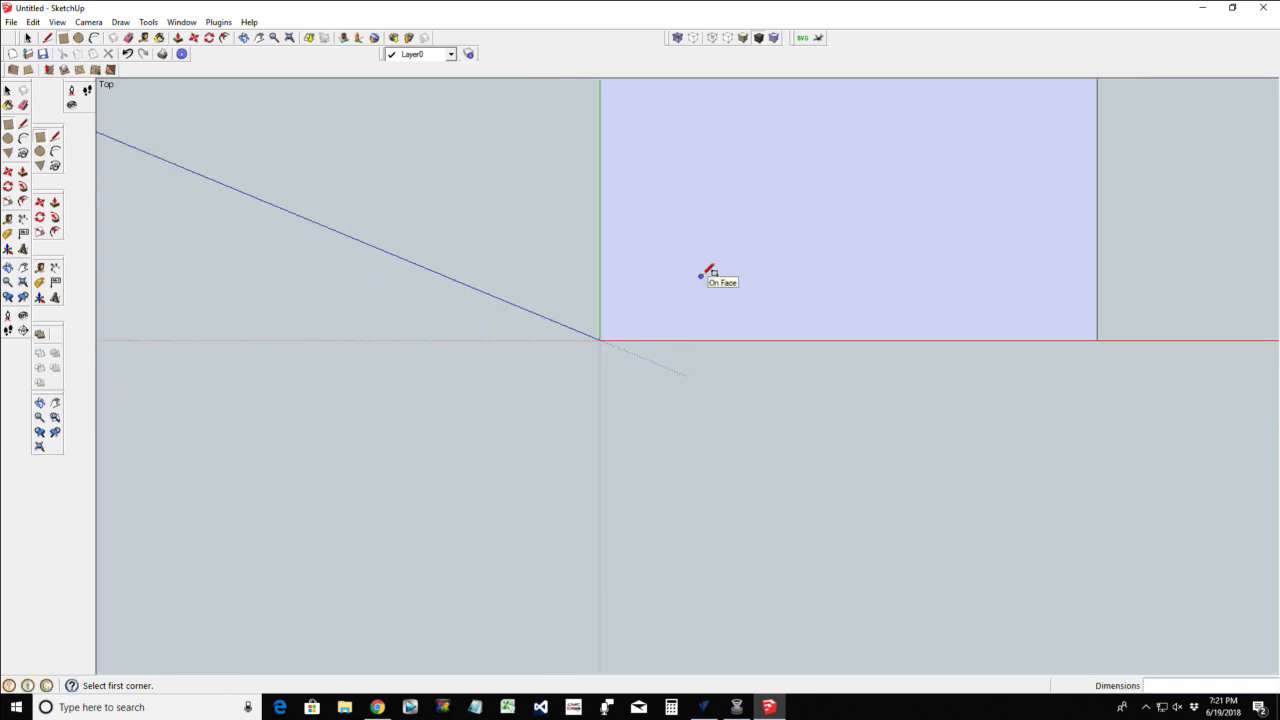
{"action": "left_click", "coordinate": [243, 37]}
{"action": "left_click_drag", "start_coordinate": [788, 397], "coordinate": [808, 263]}
{"action": "left_click_drag", "start_coordinate": [752, 462], "coordinate": [745, 423]}
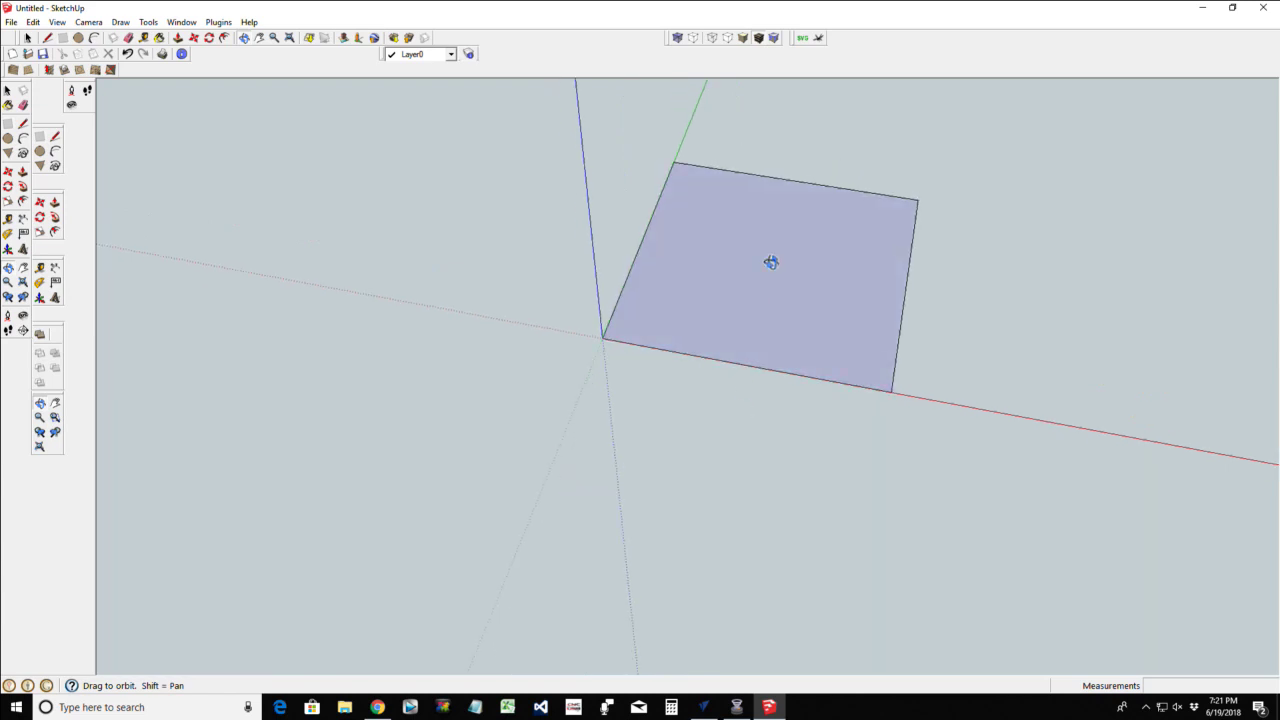
{"action": "scroll", "coordinate": [771, 265], "scroll_direction": "up", "scroll_amount": 3}
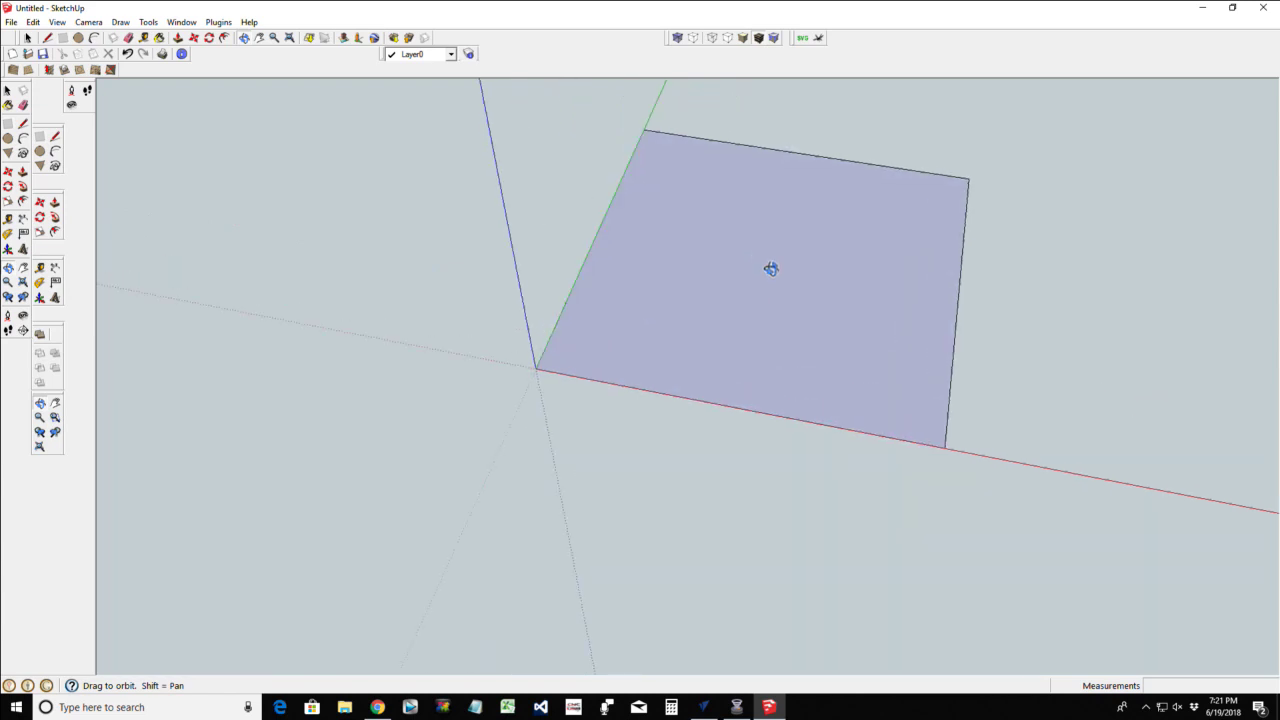
{"action": "left_click", "coordinate": [259, 39]}
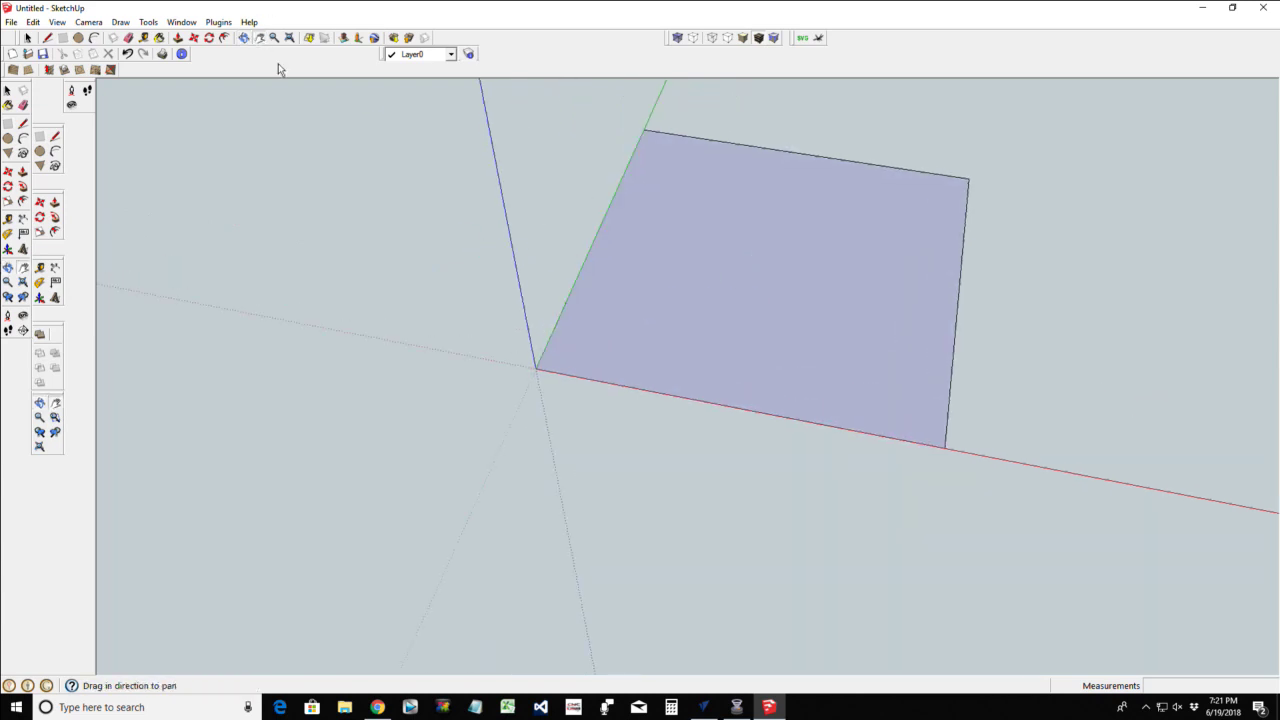
{"action": "left_click_drag", "start_coordinate": [503, 264], "coordinate": [426, 306]}
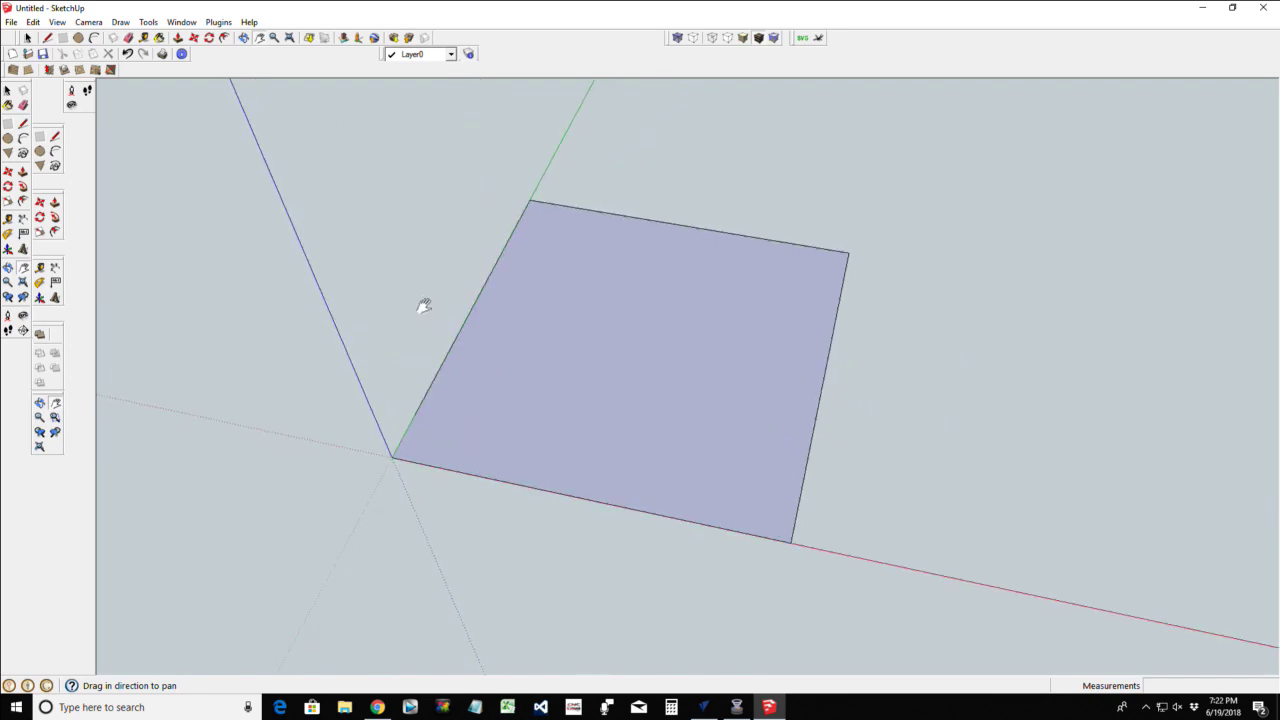
Draw circles centred on the left and right side-edge midpoints, undoing an oversized right one
{"action": "left_click", "coordinate": [28, 37]}
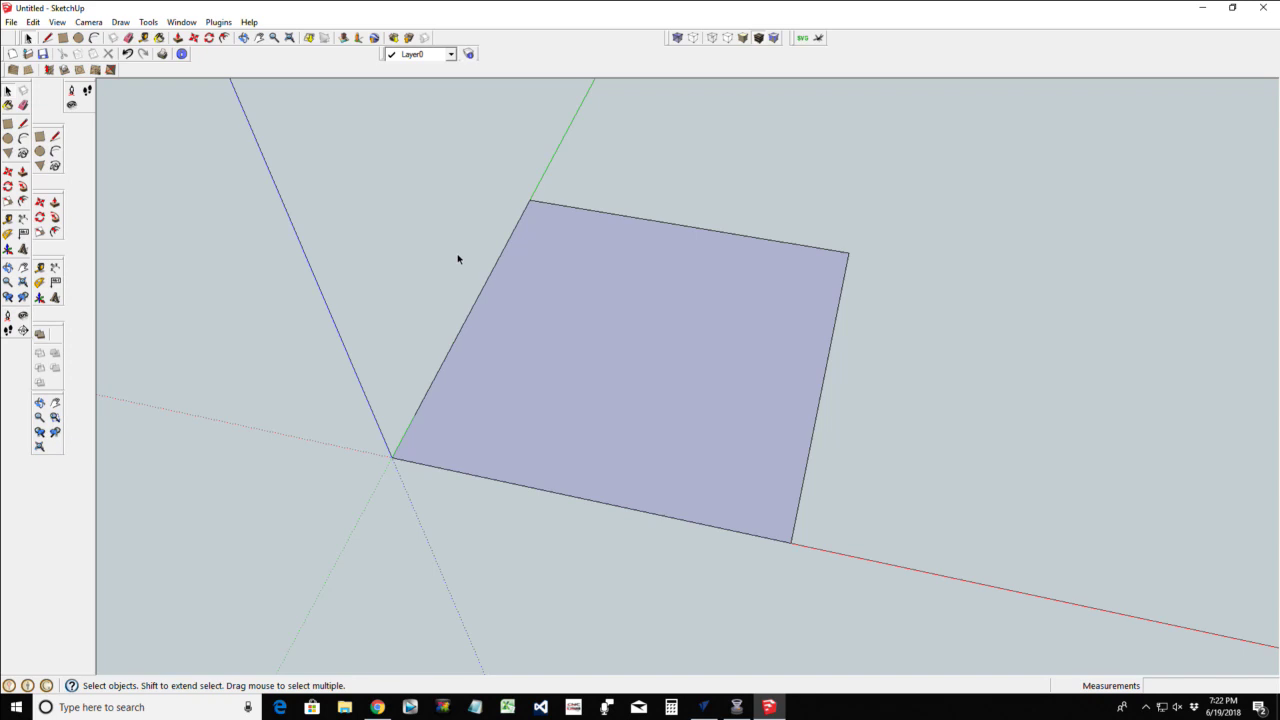
{"action": "left_click", "coordinate": [77, 38]}
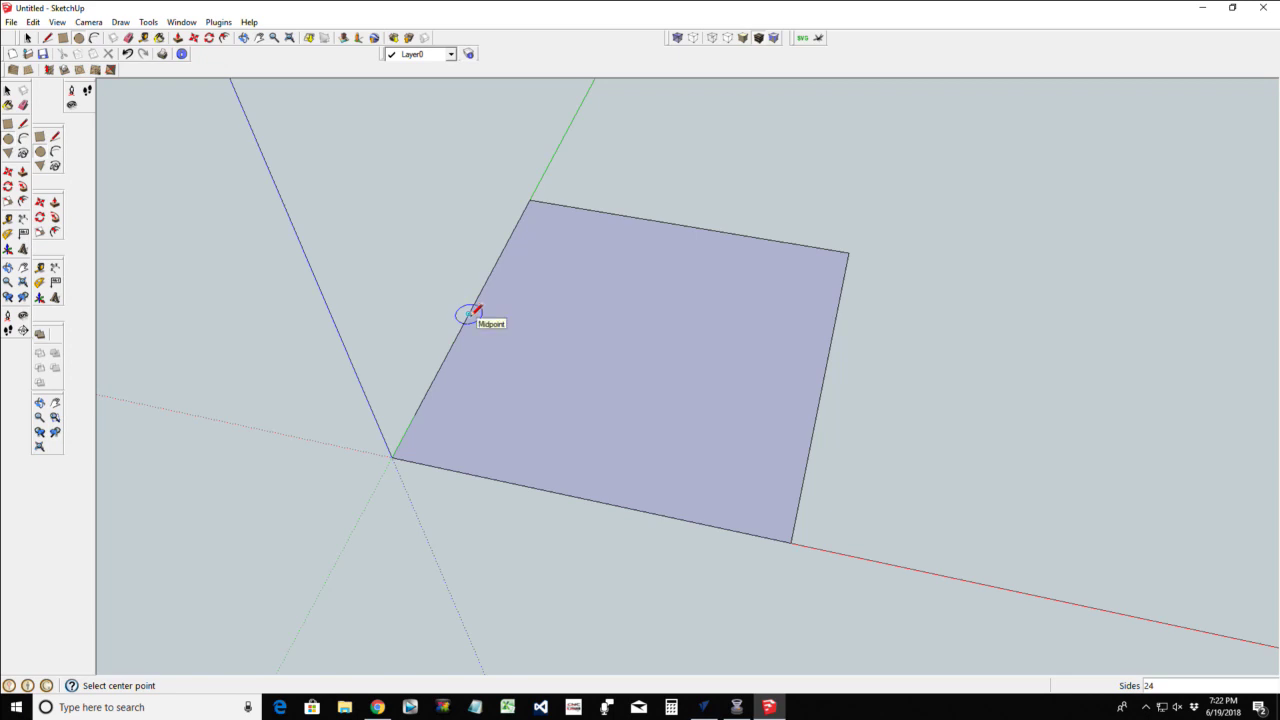
{"action": "left_click", "coordinate": [468, 314]}
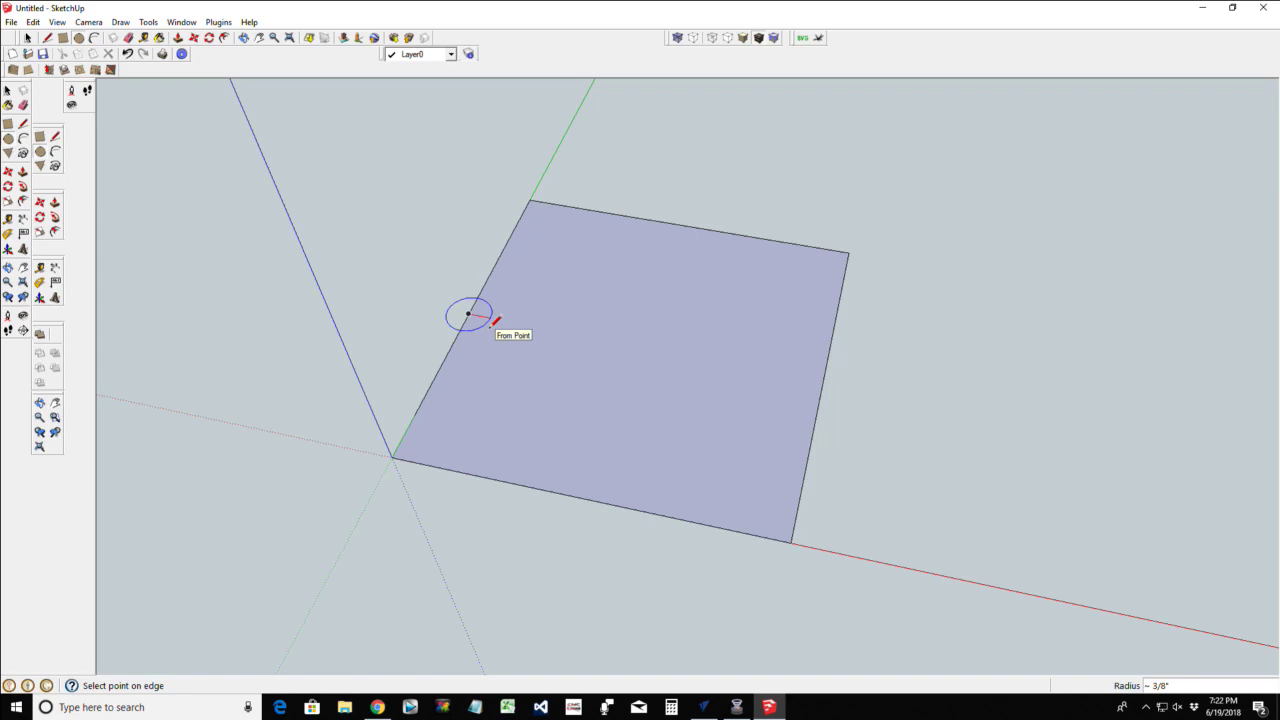
{"action": "type", "text": "25"}
{"action": "key", "text": "Return"}
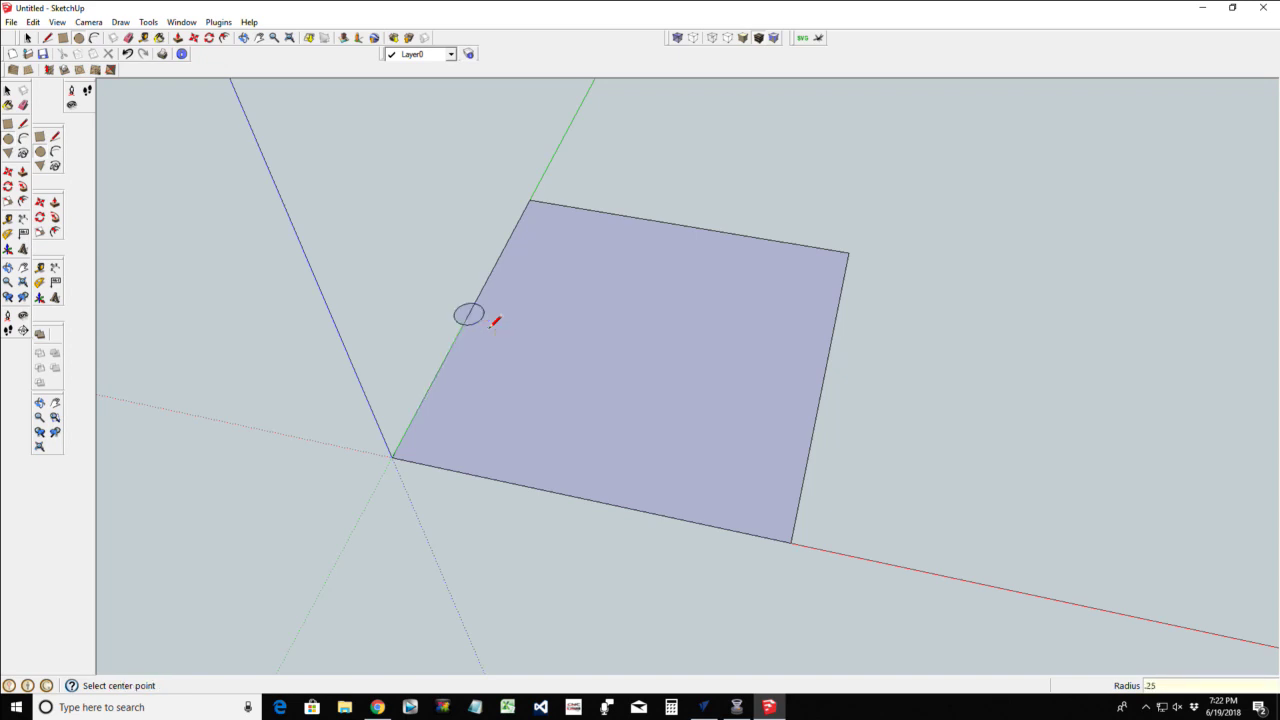
{"action": "left_click", "coordinate": [822, 381]}
{"action": "type", "text": ".5"}
{"action": "key", "text": "Return"}
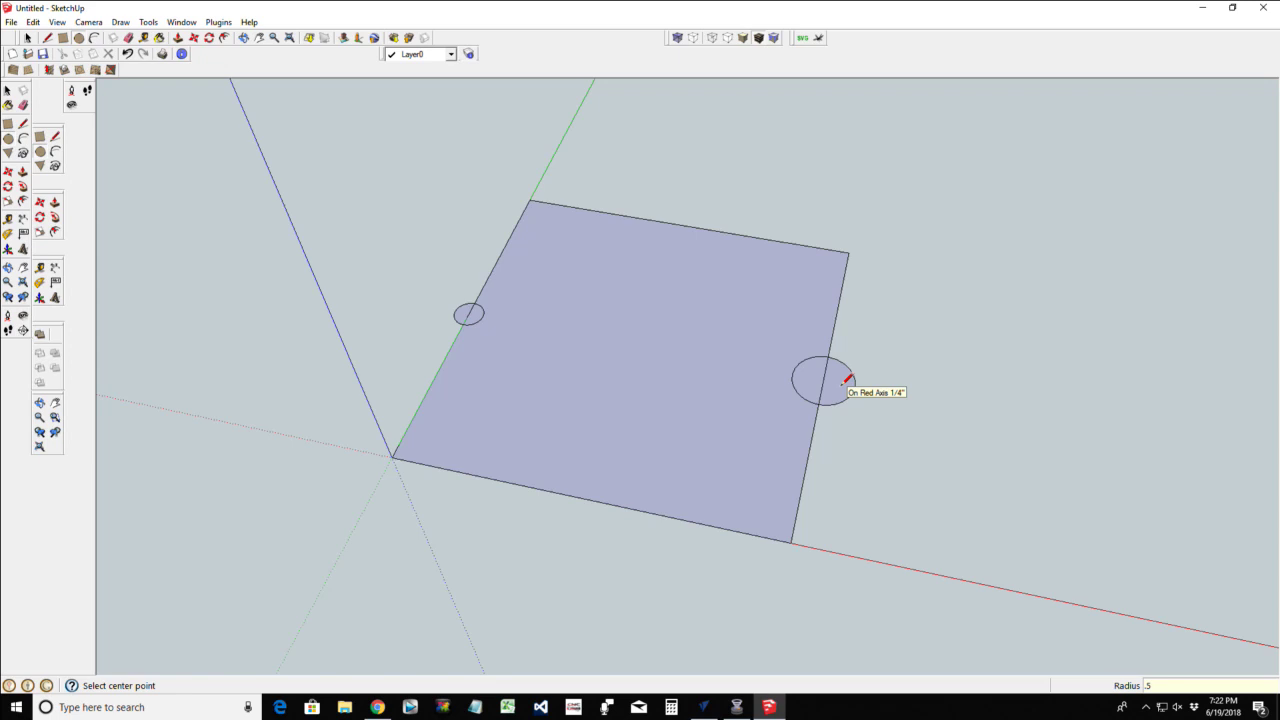
{"action": "key", "text": "ctrl+z"}
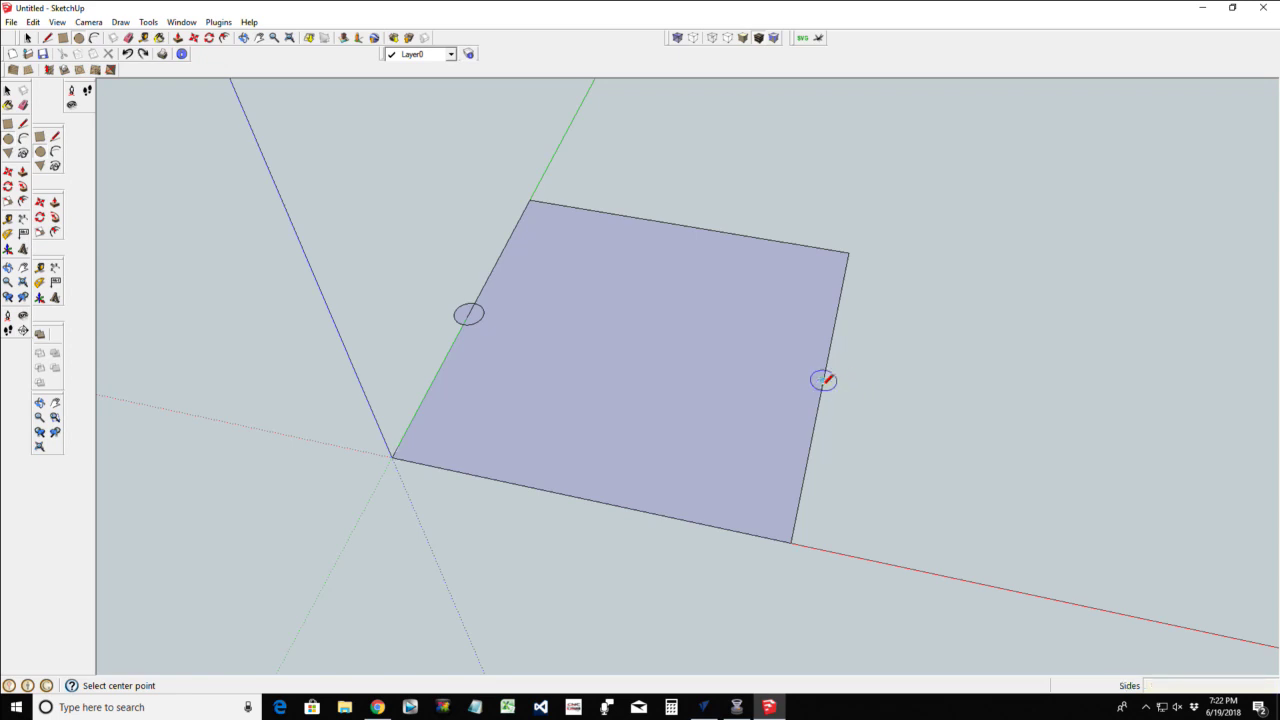
{"action": "left_click", "coordinate": [822, 381]}
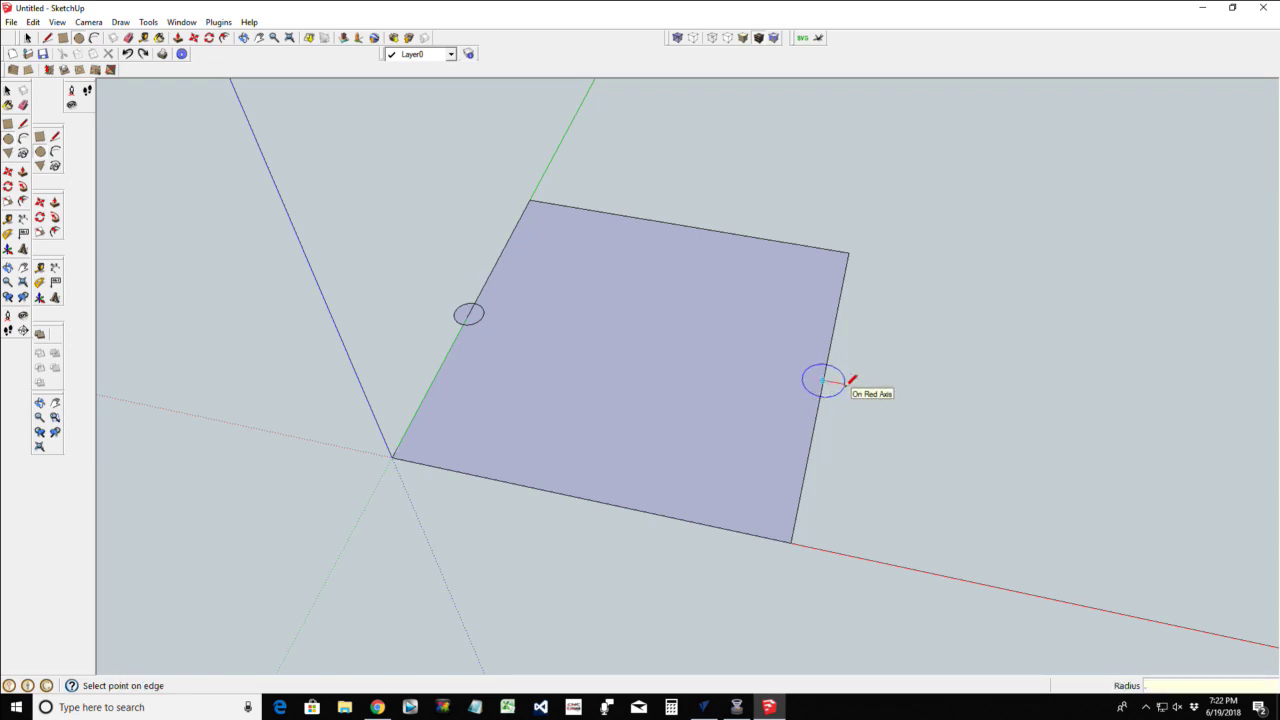
{"action": "left_click", "coordinate": [849, 382]}
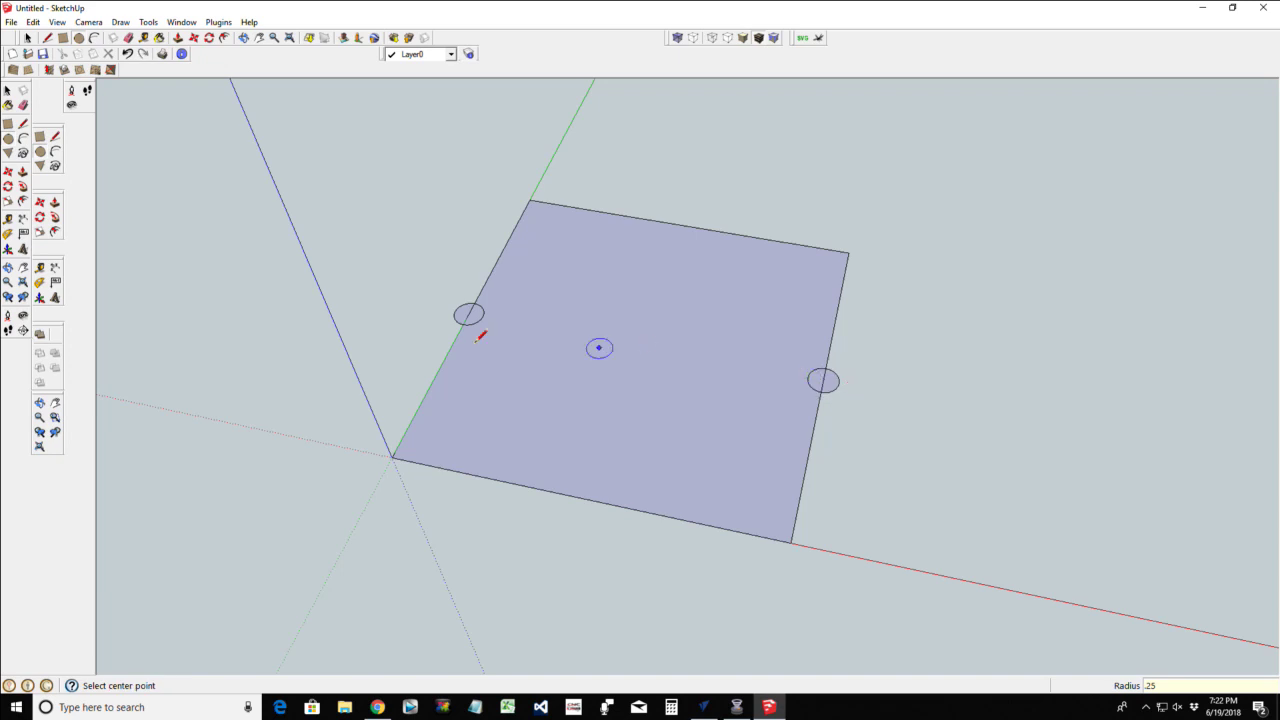
Add 0.125-radius inner circles at both centres and select the left outer circle
{"action": "left_click", "coordinate": [823, 380]}
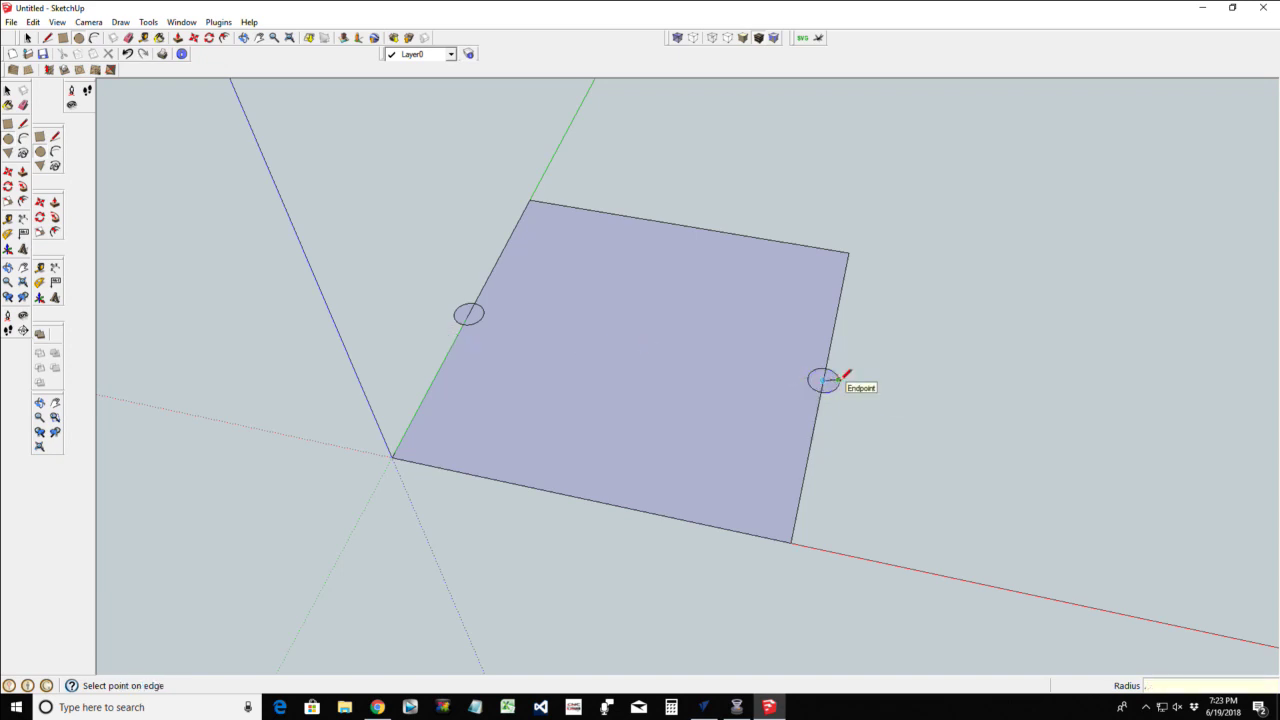
{"action": "left_click", "coordinate": [841, 379]}
{"action": "left_click", "coordinate": [469, 313]}
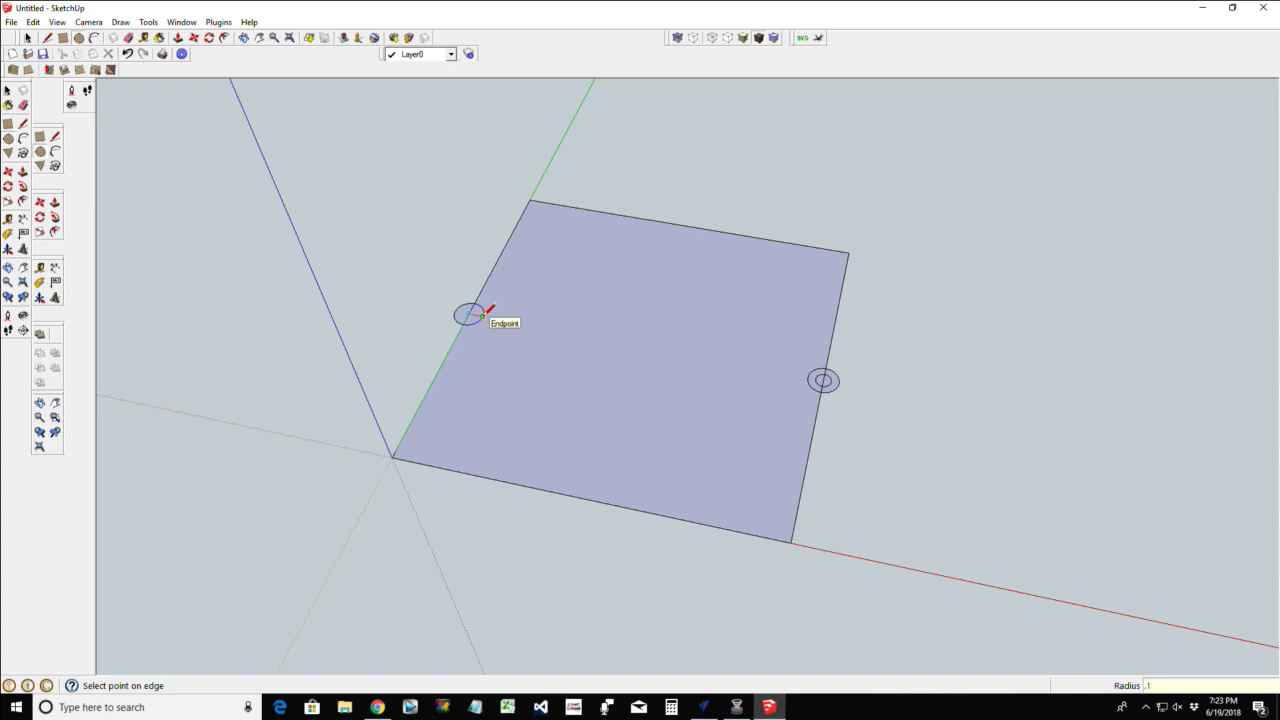
{"action": "left_click", "coordinate": [488, 312]}
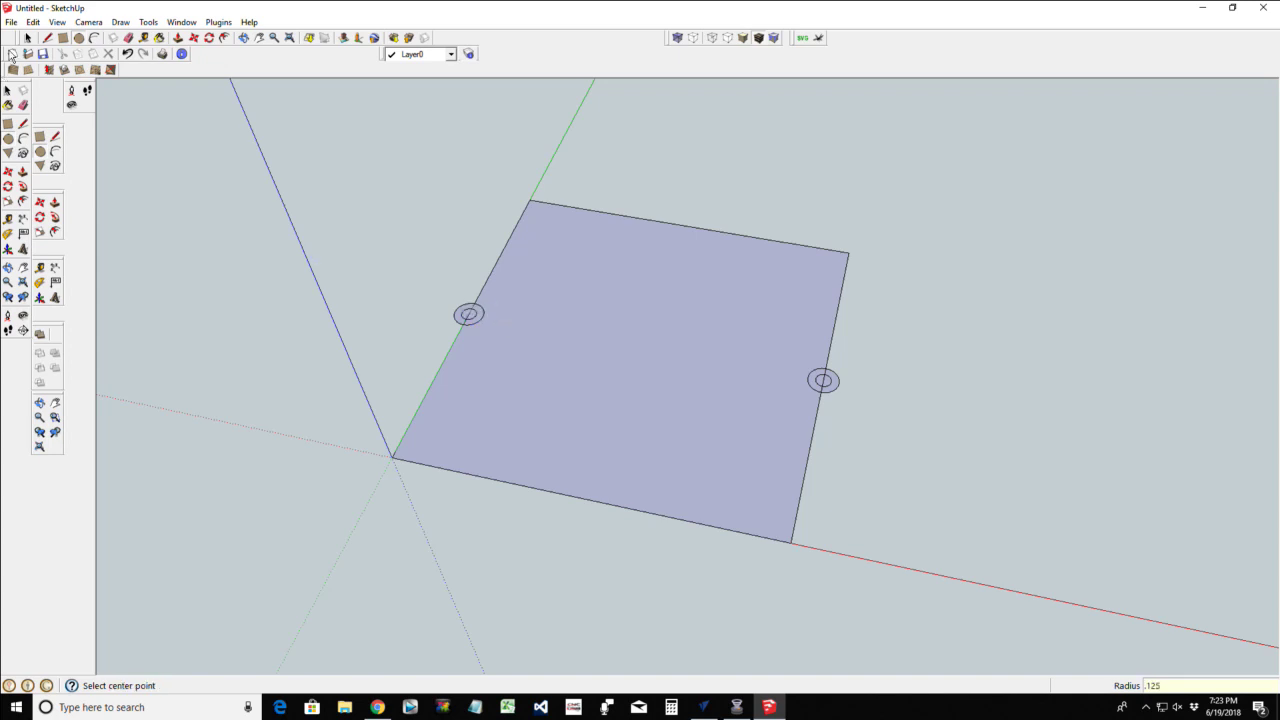
{"action": "left_click", "coordinate": [28, 38]}
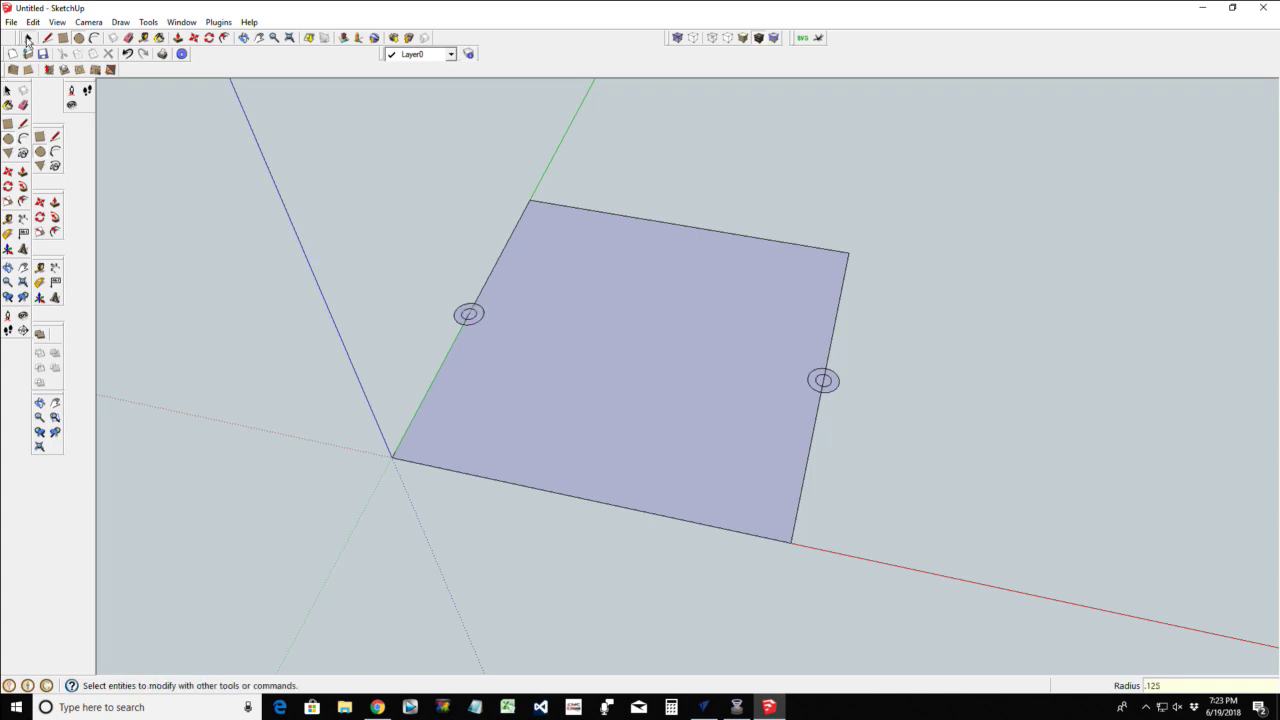
{"action": "left_click", "coordinate": [481, 317]}
Delete both outer circles and the leftover crescent face by the right circle
{"action": "key", "text": "Delete"}
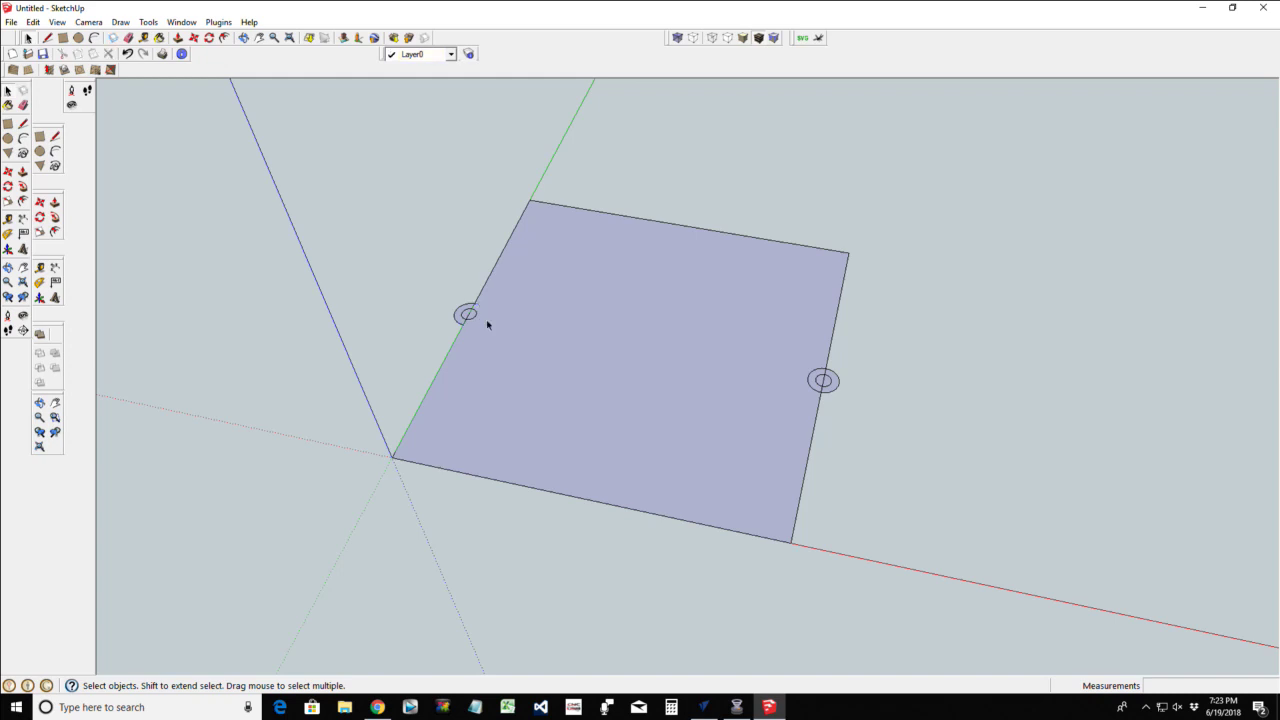
{"action": "left_click", "coordinate": [810, 381]}
{"action": "key", "text": "Delete"}
{"action": "scroll", "coordinate": [824, 380], "scroll_direction": "up", "scroll_amount": 3}
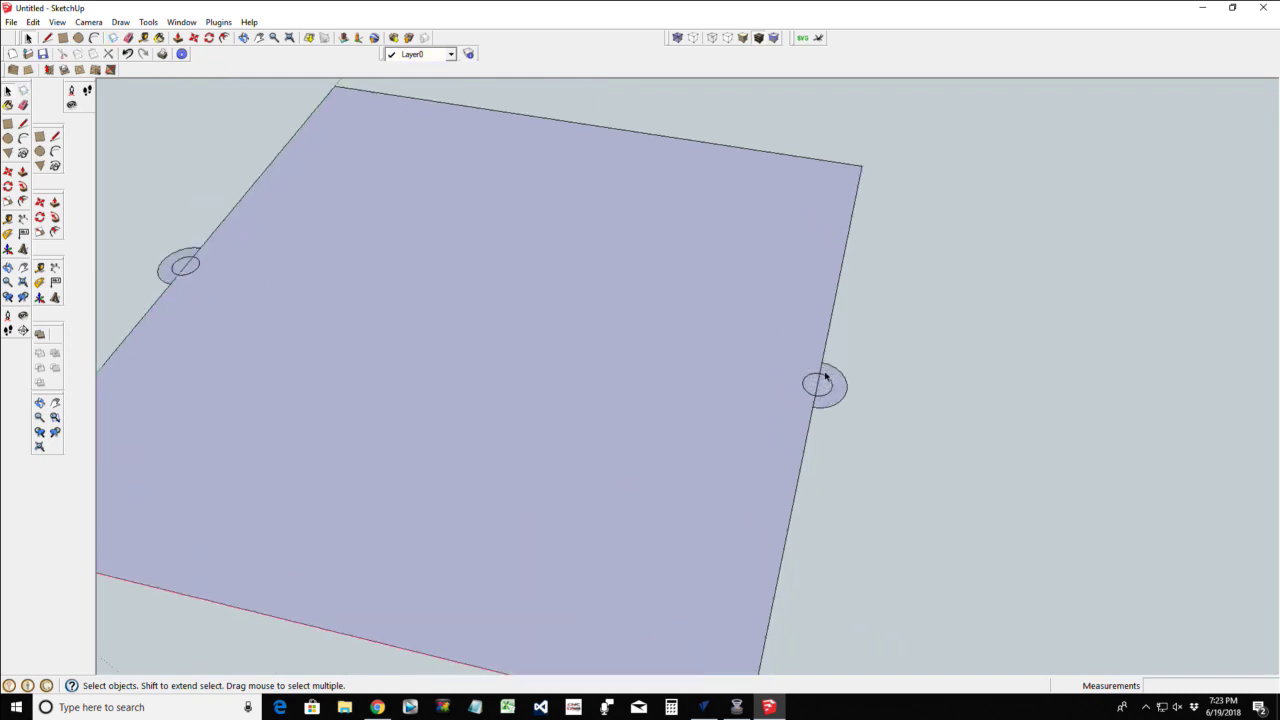
{"action": "left_click", "coordinate": [821, 376]}
{"action": "key", "text": "Delete"}
Push/Pull the jig outline face up to a 1/2-inch-thick board
{"action": "scroll", "coordinate": [393, 320], "scroll_direction": "down", "scroll_amount": 3}
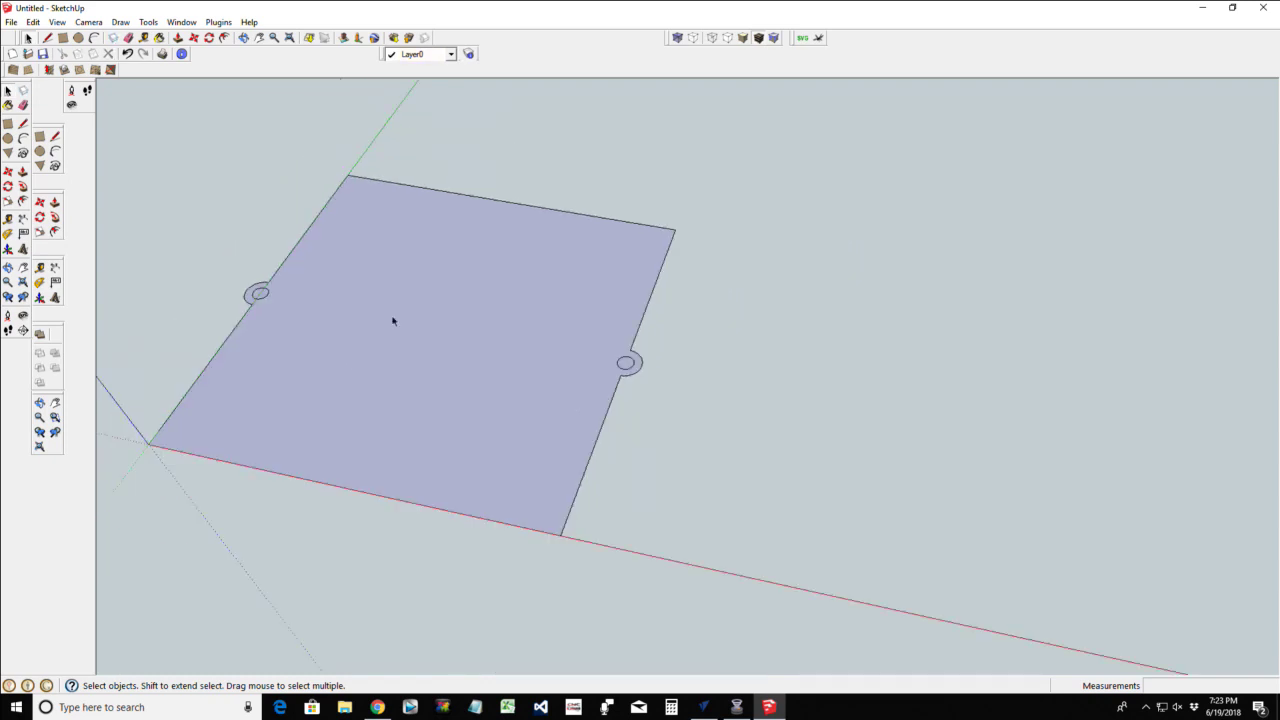
{"action": "key", "text": "p"}
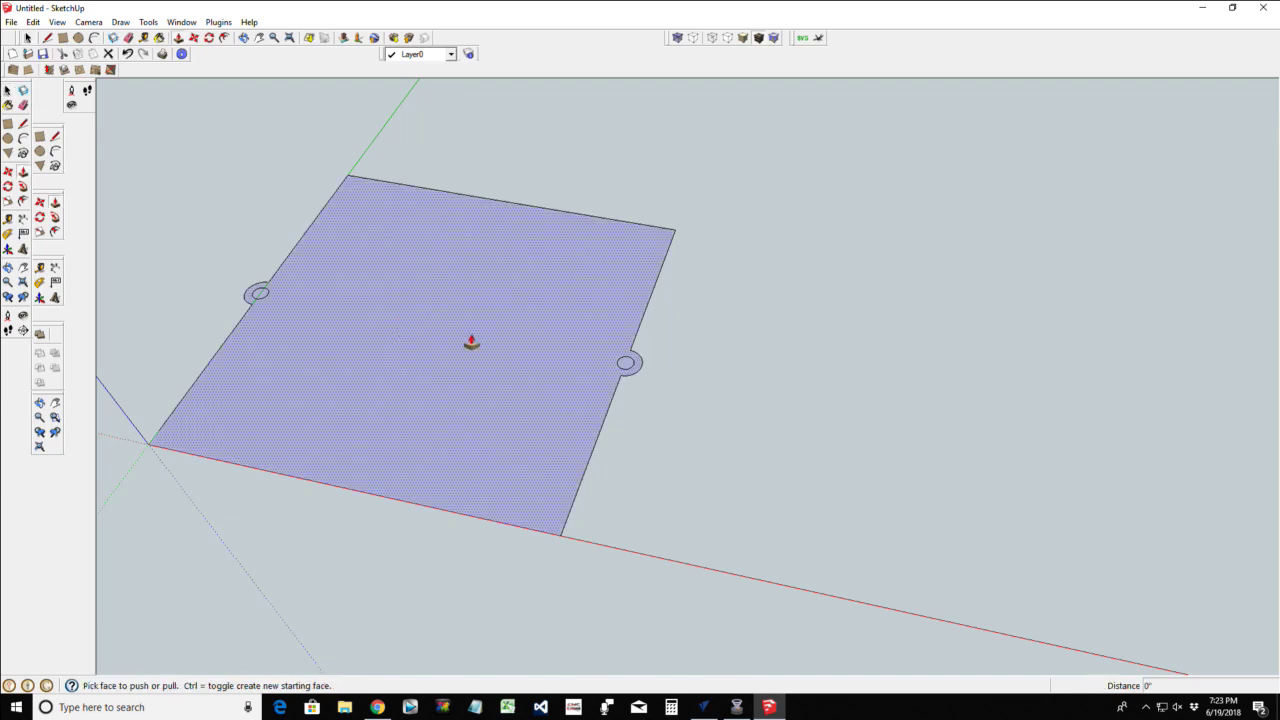
{"action": "left_click", "coordinate": [391, 343]}
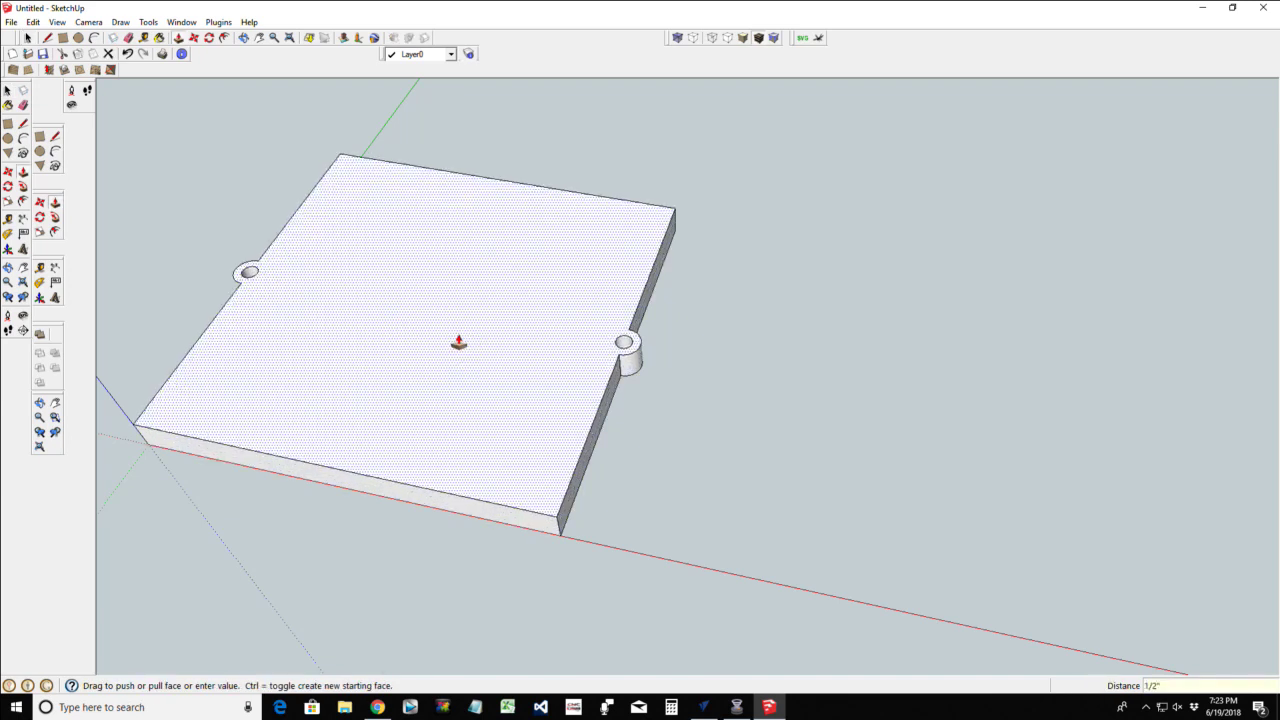
{"action": "left_click", "coordinate": [458, 342]}
{"action": "scroll", "coordinate": [458, 342], "scroll_direction": "down", "scroll_amount": 2}
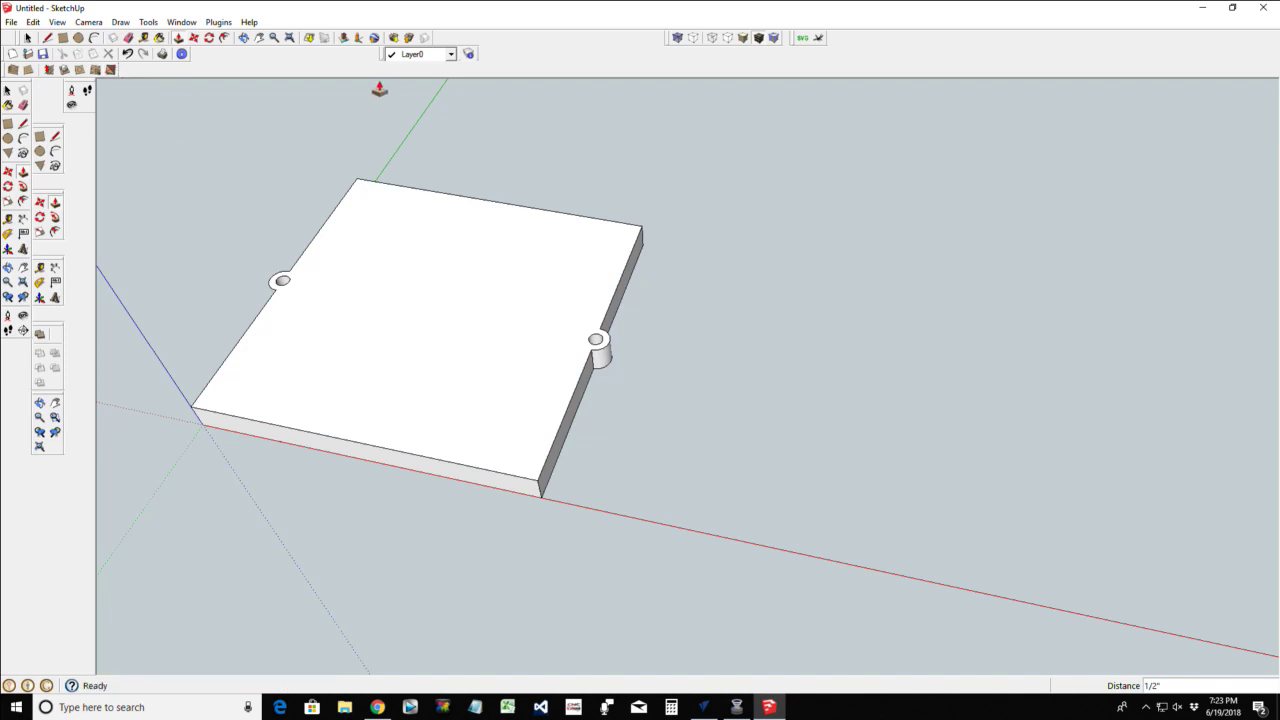
{"action": "scroll", "coordinate": [235, 250], "scroll_direction": "up", "scroll_amount": 3}
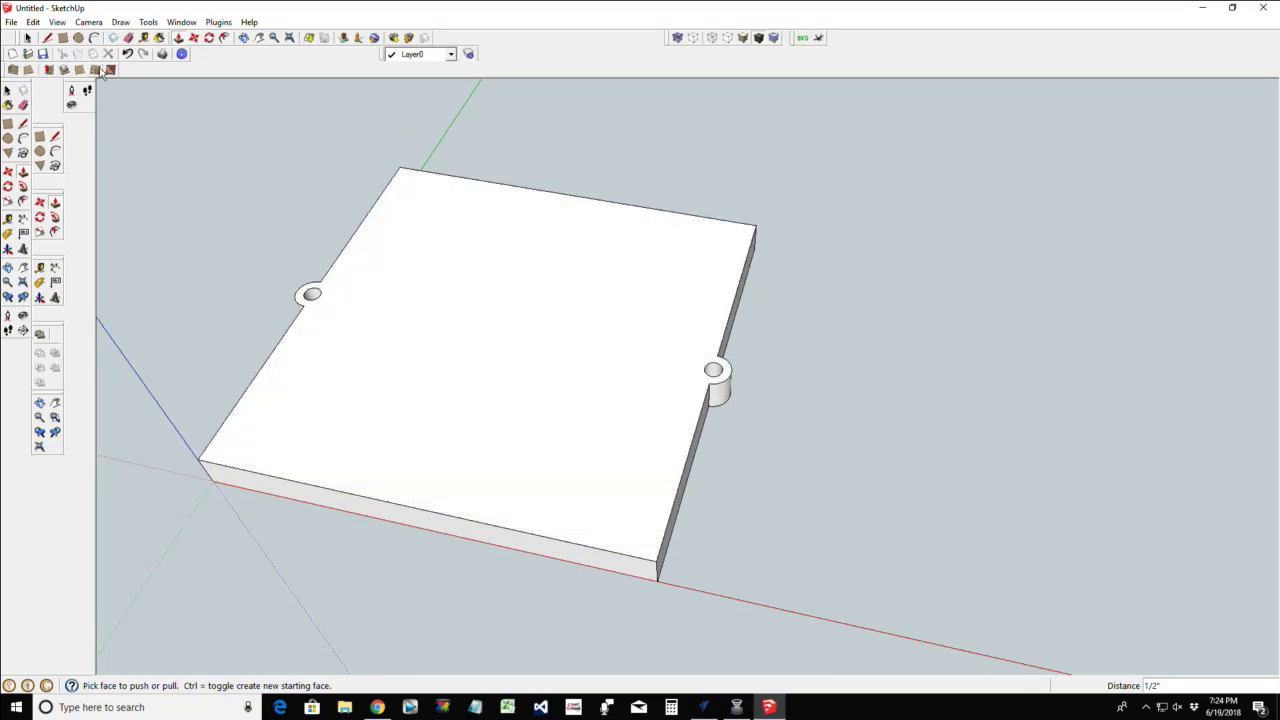
Place a guide through both hole centres, plus two guides offset 0.75 inch either side
{"action": "left_click", "coordinate": [143, 38]}
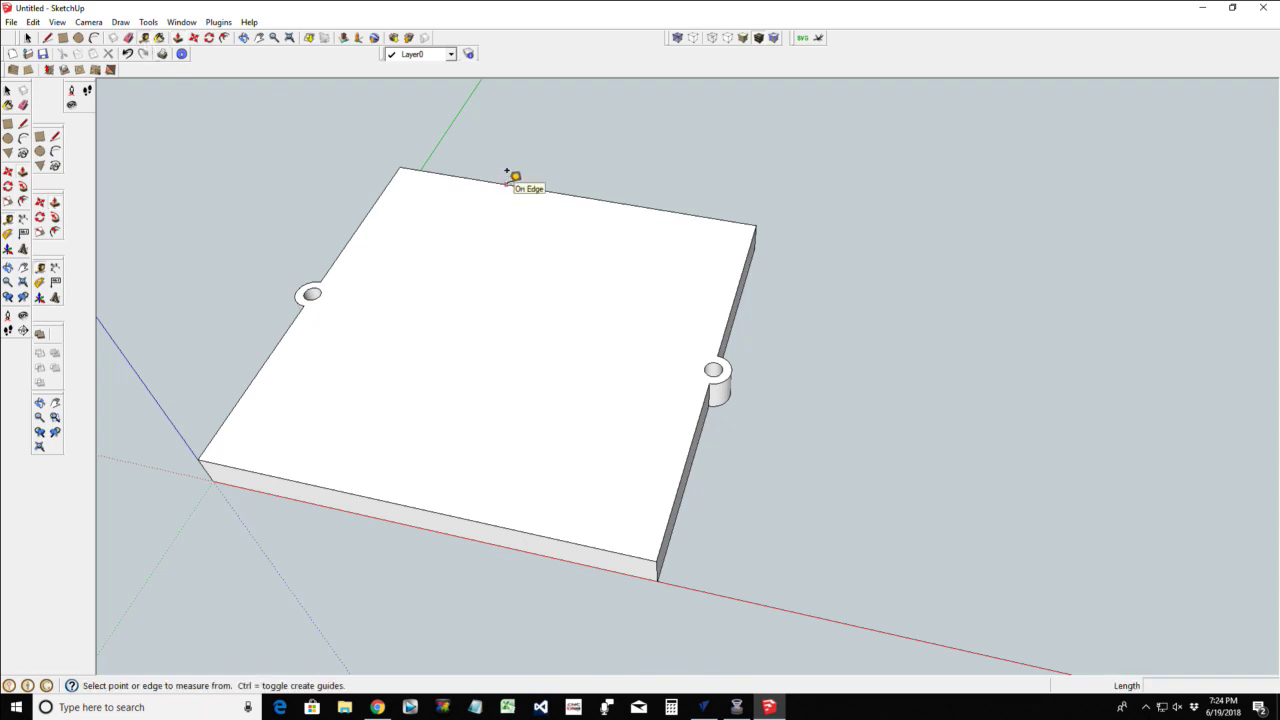
{"action": "left_click", "coordinate": [507, 182]}
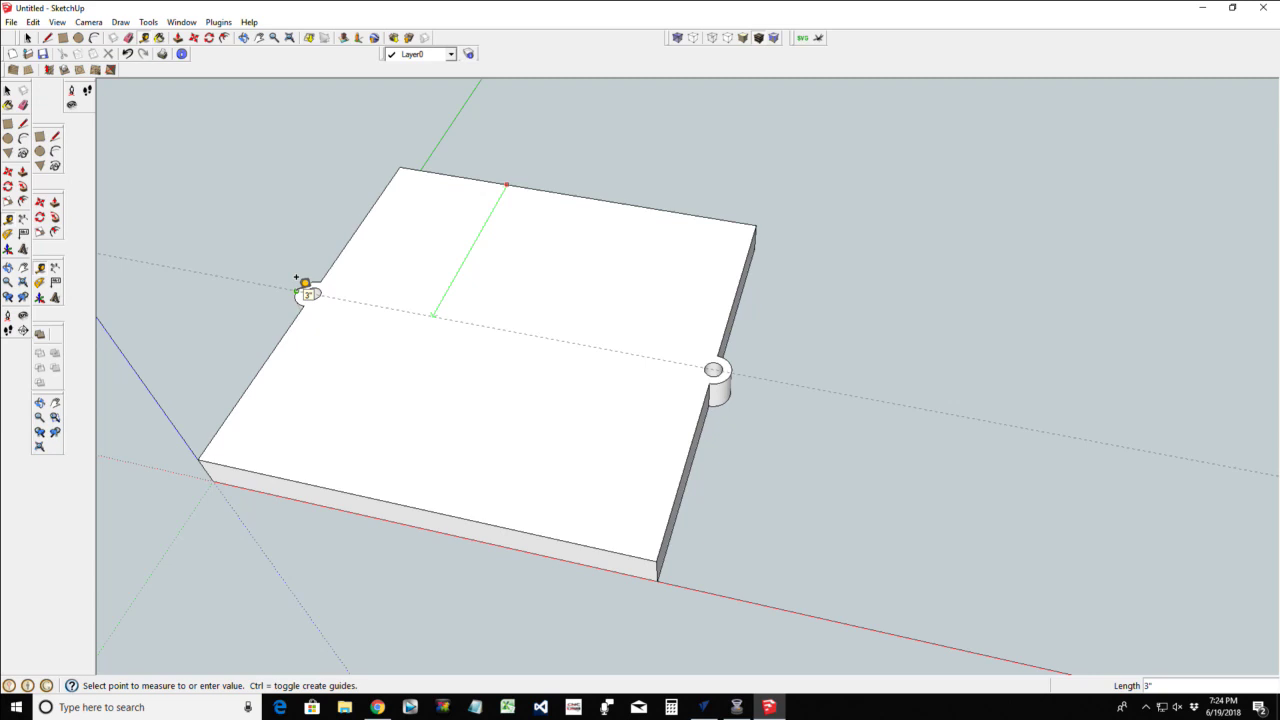
{"action": "left_click", "coordinate": [298, 281]}
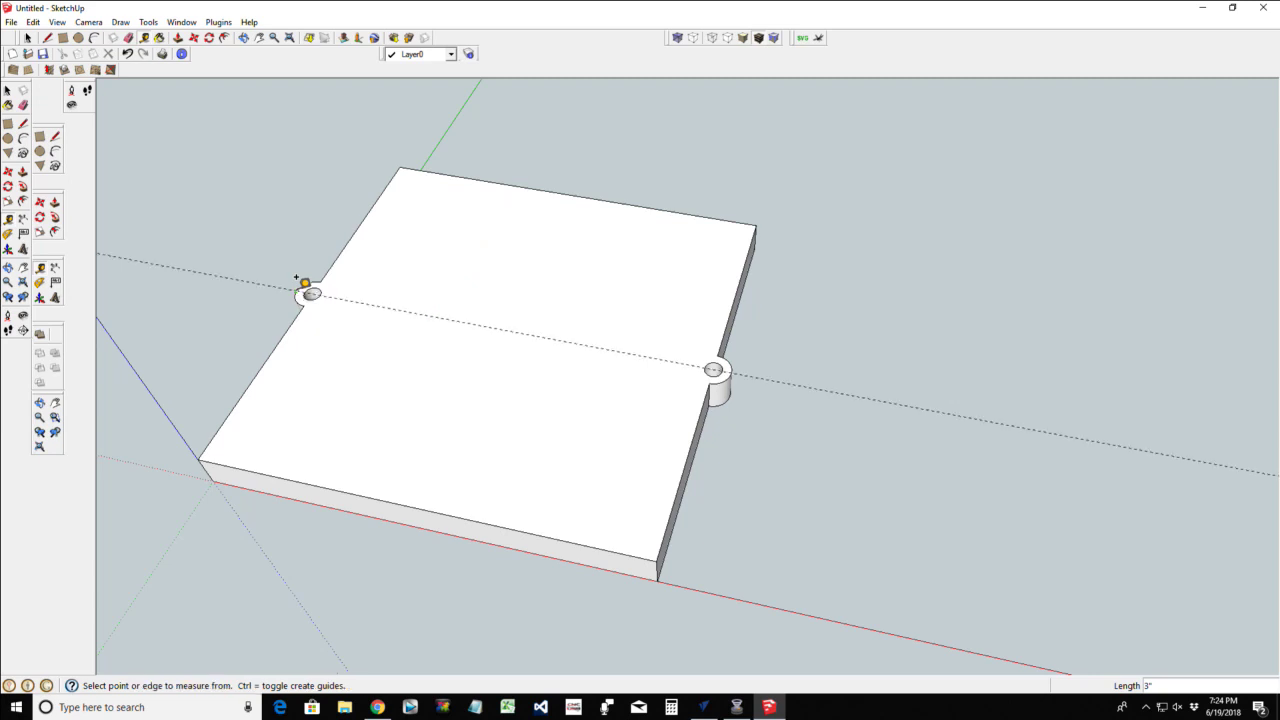
{"action": "left_click", "coordinate": [532, 333]}
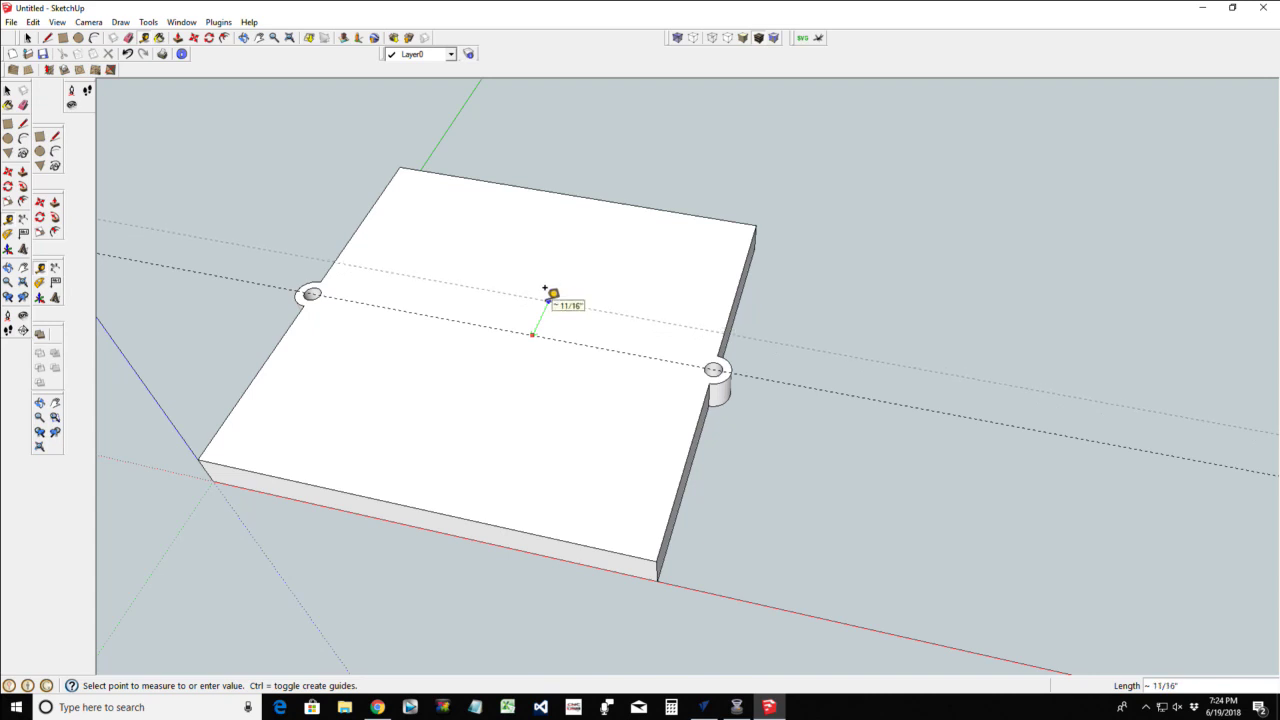
{"action": "type", "text": ".75"}
{"action": "key", "text": "Return"}
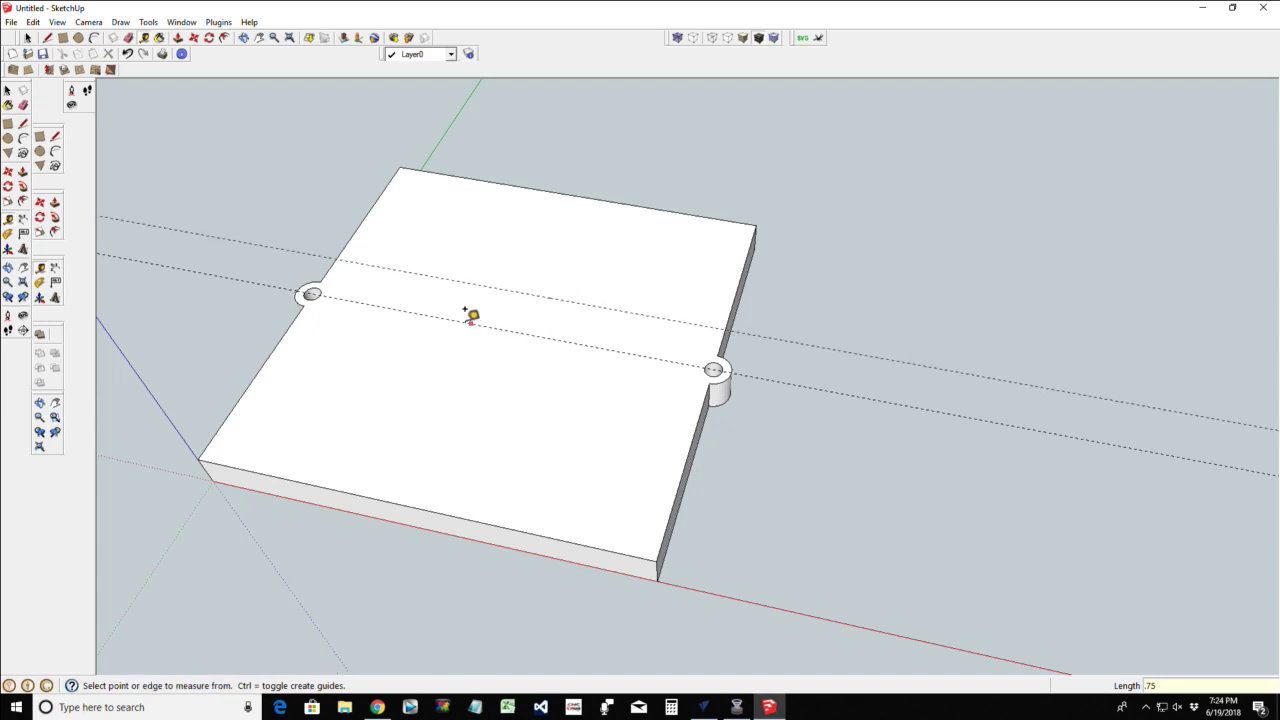
{"action": "left_click", "coordinate": [431, 317]}
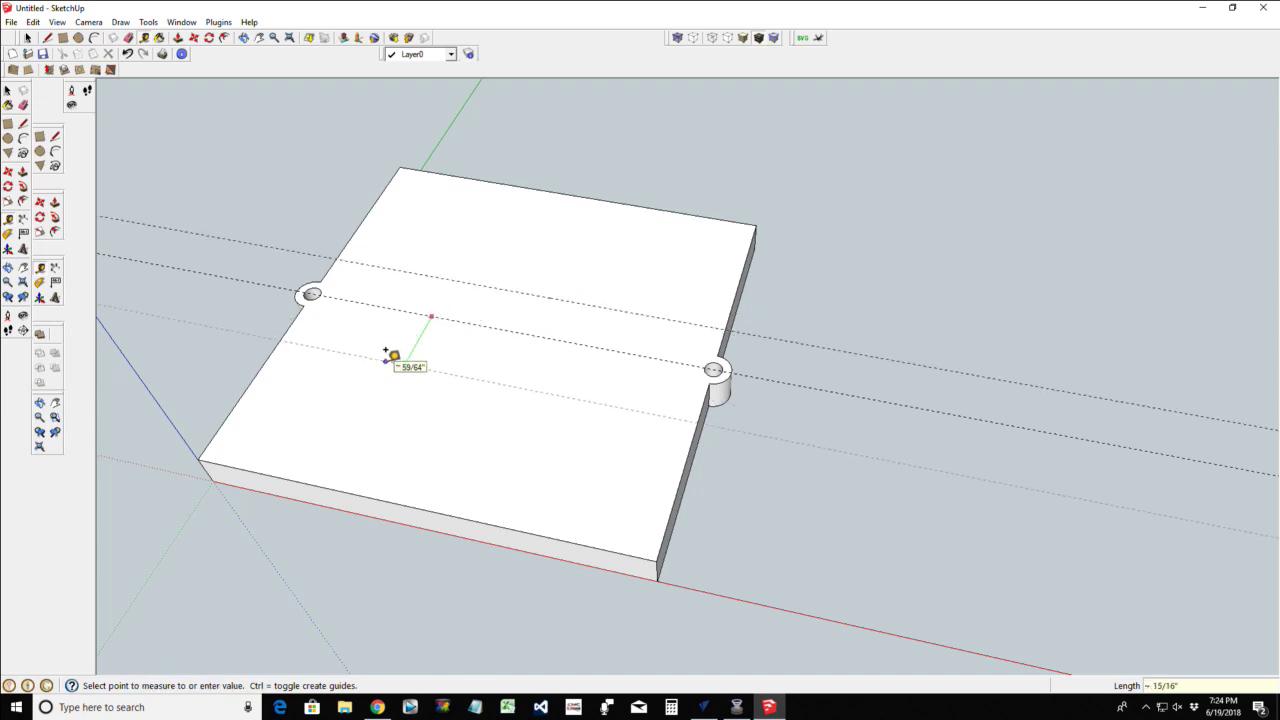
{"action": "type", "text": ".75"}
{"action": "key", "text": "Return"}
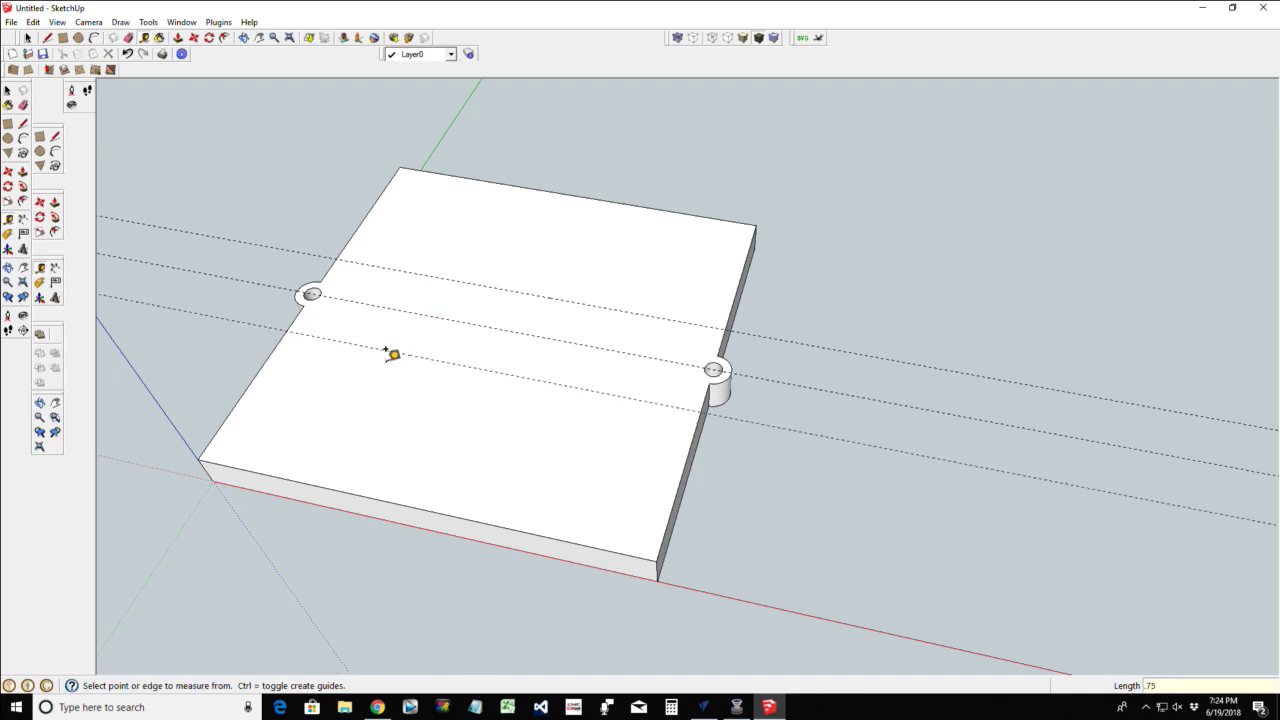
Draw arcs bulging 0.375 inch around the right and left holes between the offset guides
{"action": "left_click", "coordinate": [95, 39]}
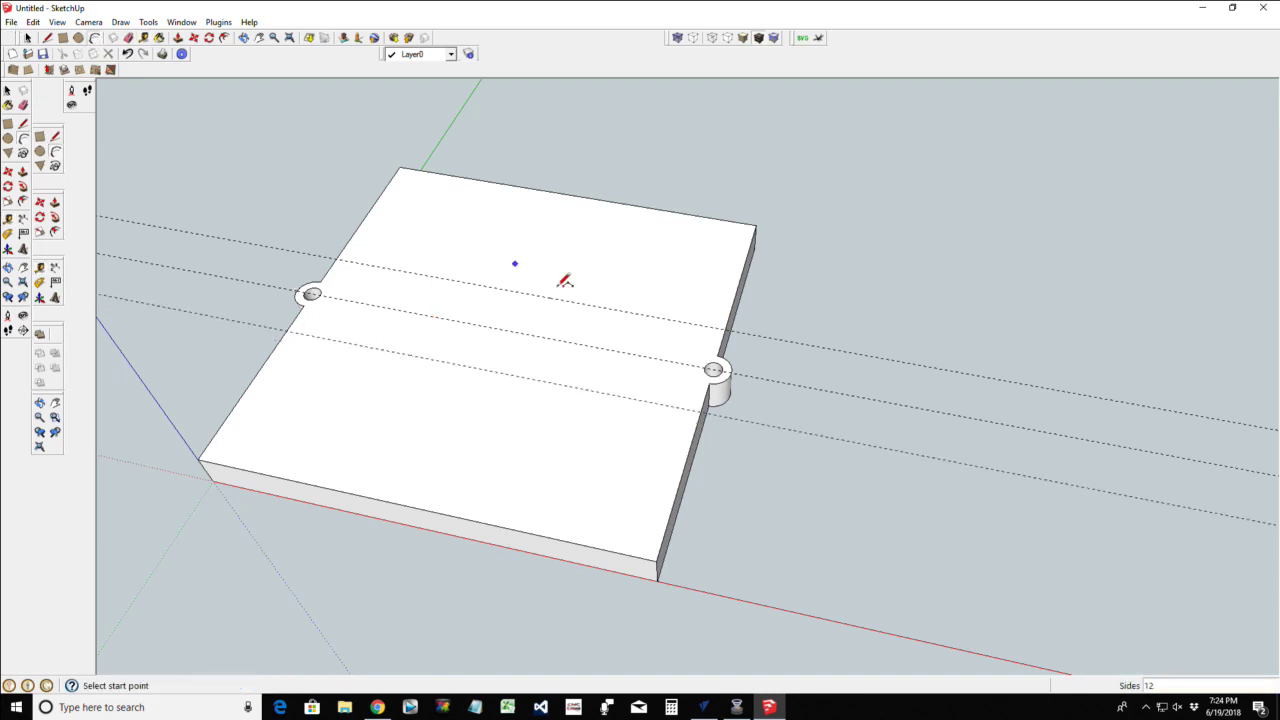
{"action": "left_click", "coordinate": [727, 328]}
{"action": "left_click", "coordinate": [704, 409]}
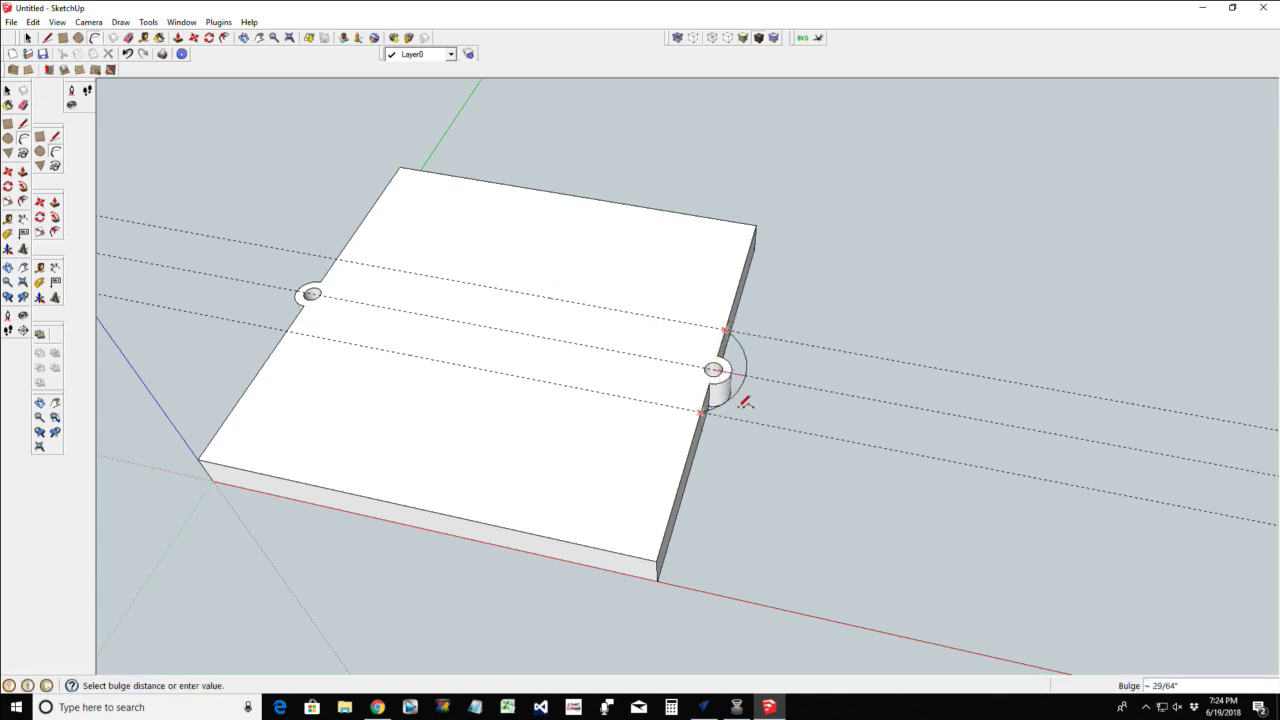
{"action": "left_click", "coordinate": [745, 401]}
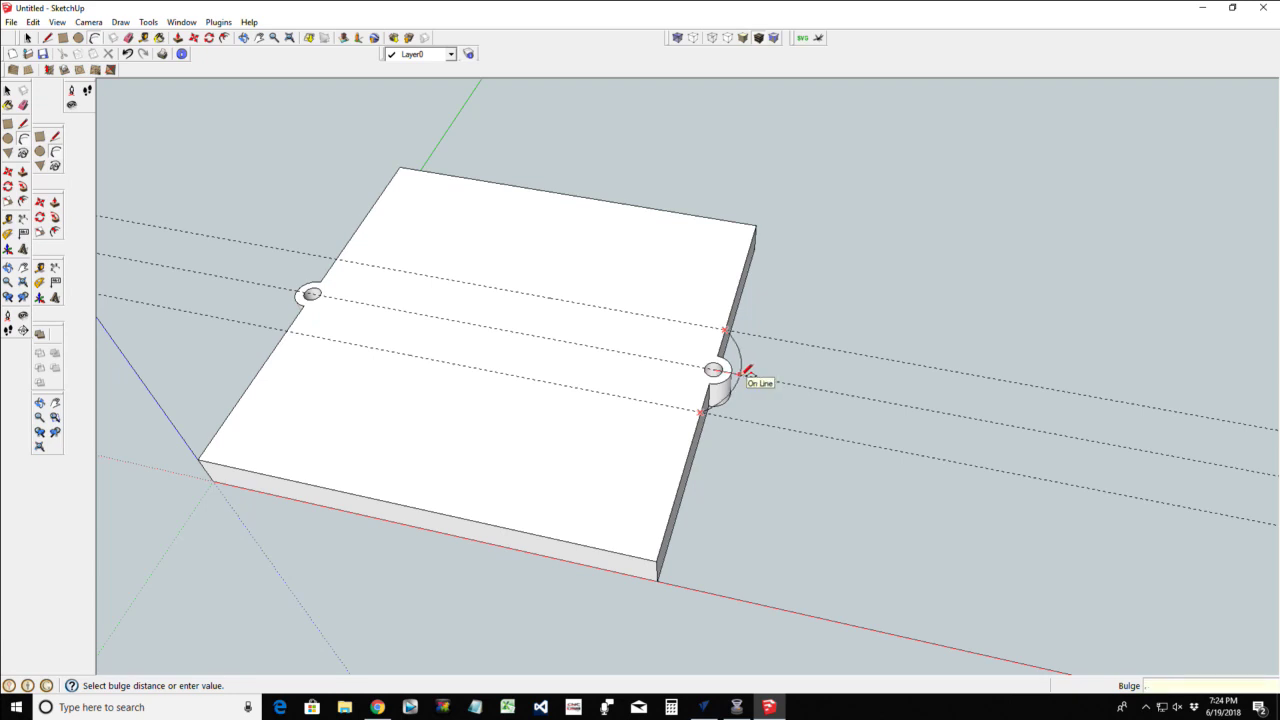
{"action": "key", "text": "Return"}
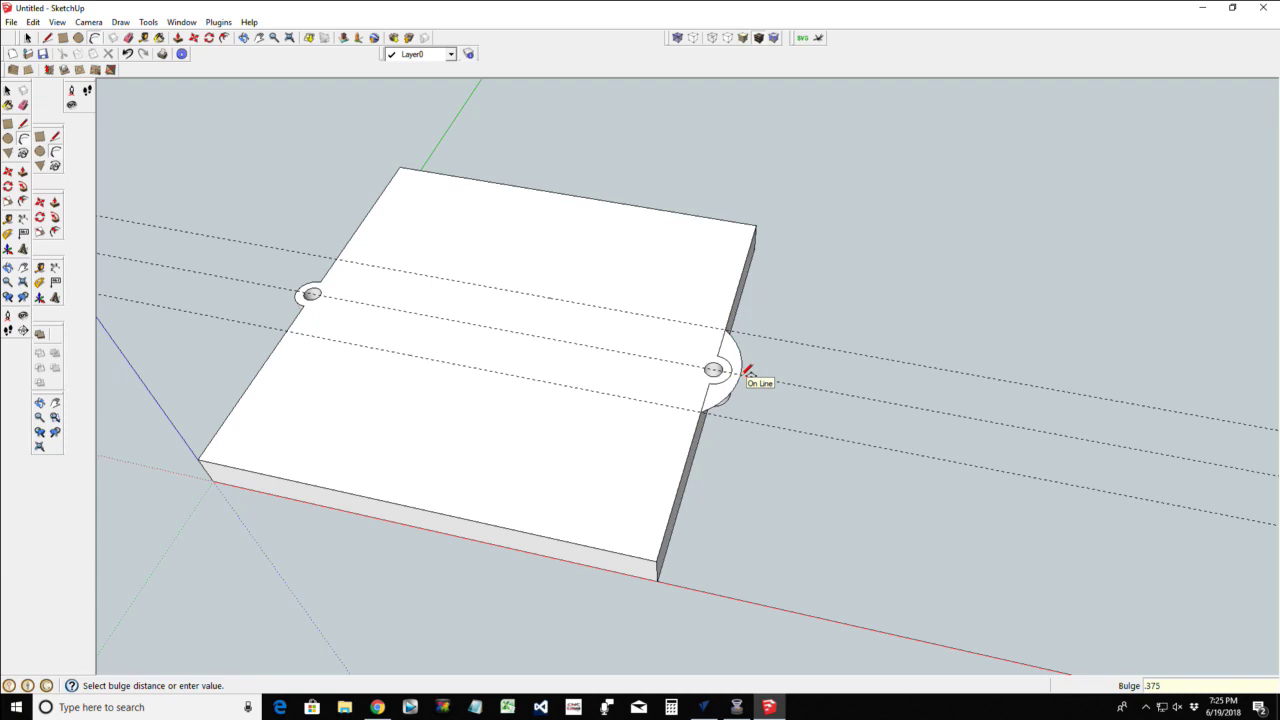
{"action": "left_click", "coordinate": [336, 260]}
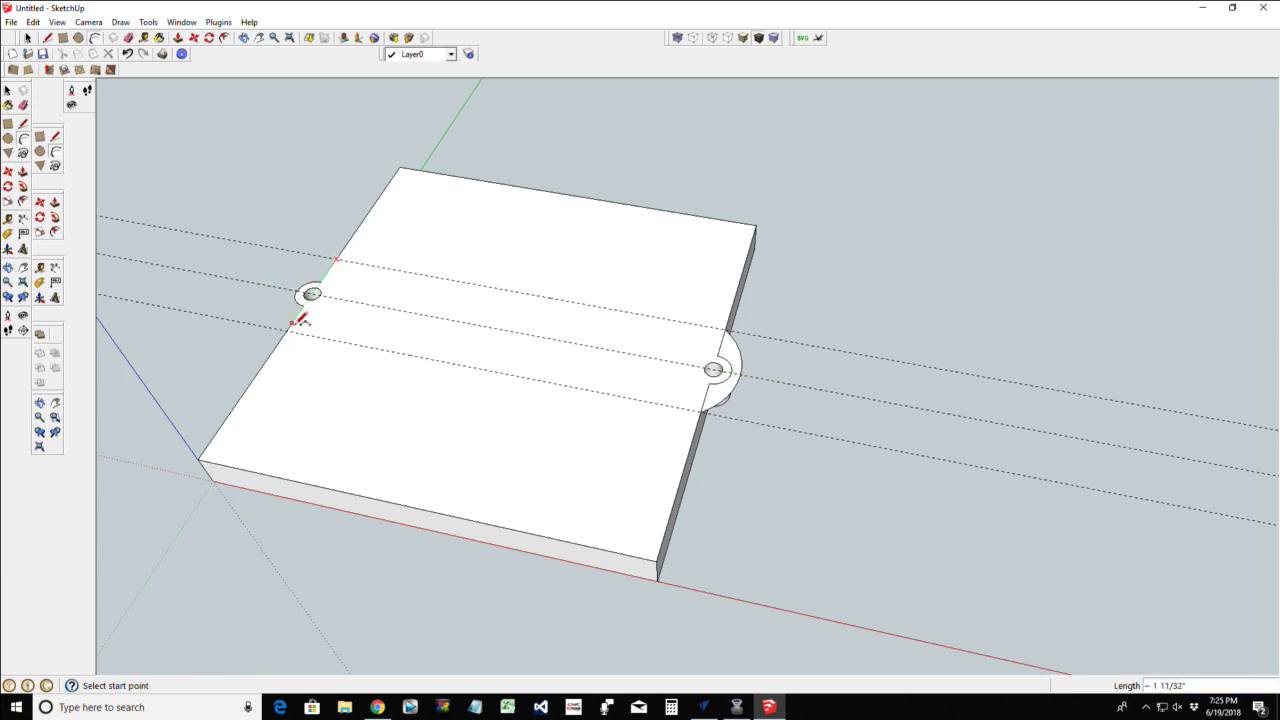
{"action": "left_click", "coordinate": [286, 331]}
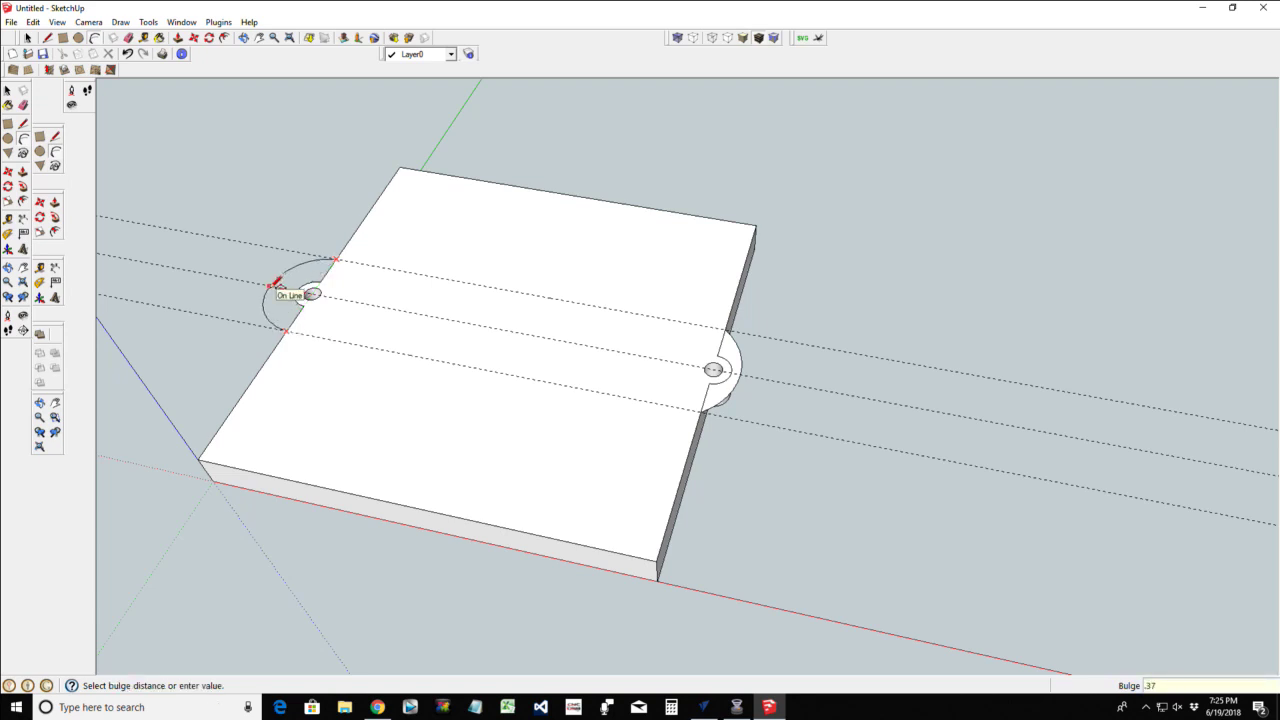
{"action": "left_click", "coordinate": [277, 282]}
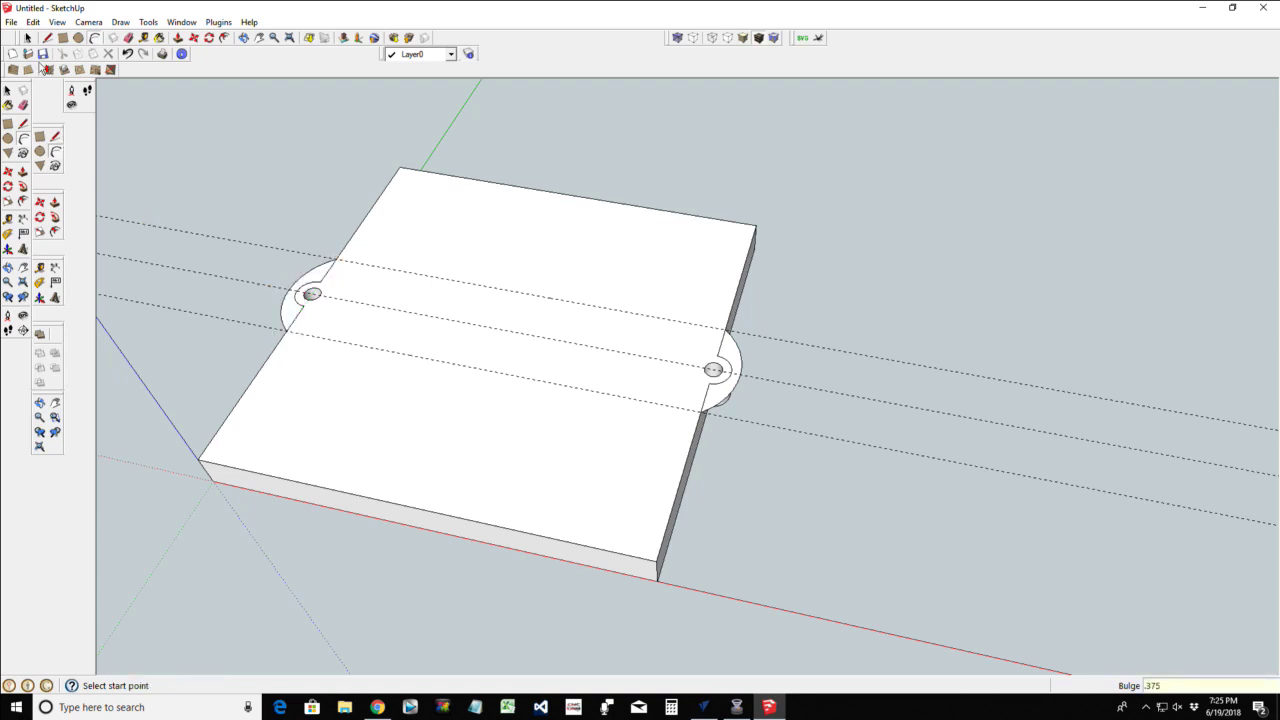
{"action": "left_click", "coordinate": [28, 37]}
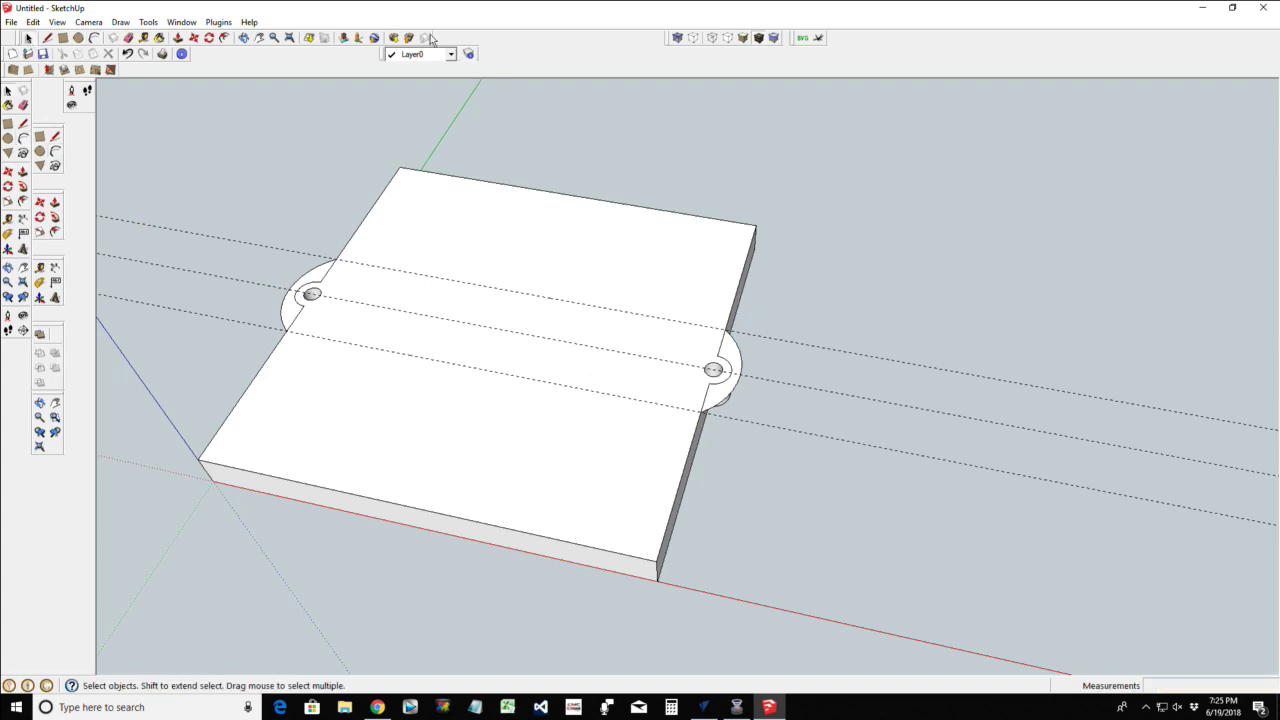
From underneath, extrude the right semicircular tab to the 1/2-inch board thickness
{"action": "left_click", "coordinate": [243, 37]}
{"action": "left_click_drag", "start_coordinate": [600, 508], "coordinate": [445, 32]}
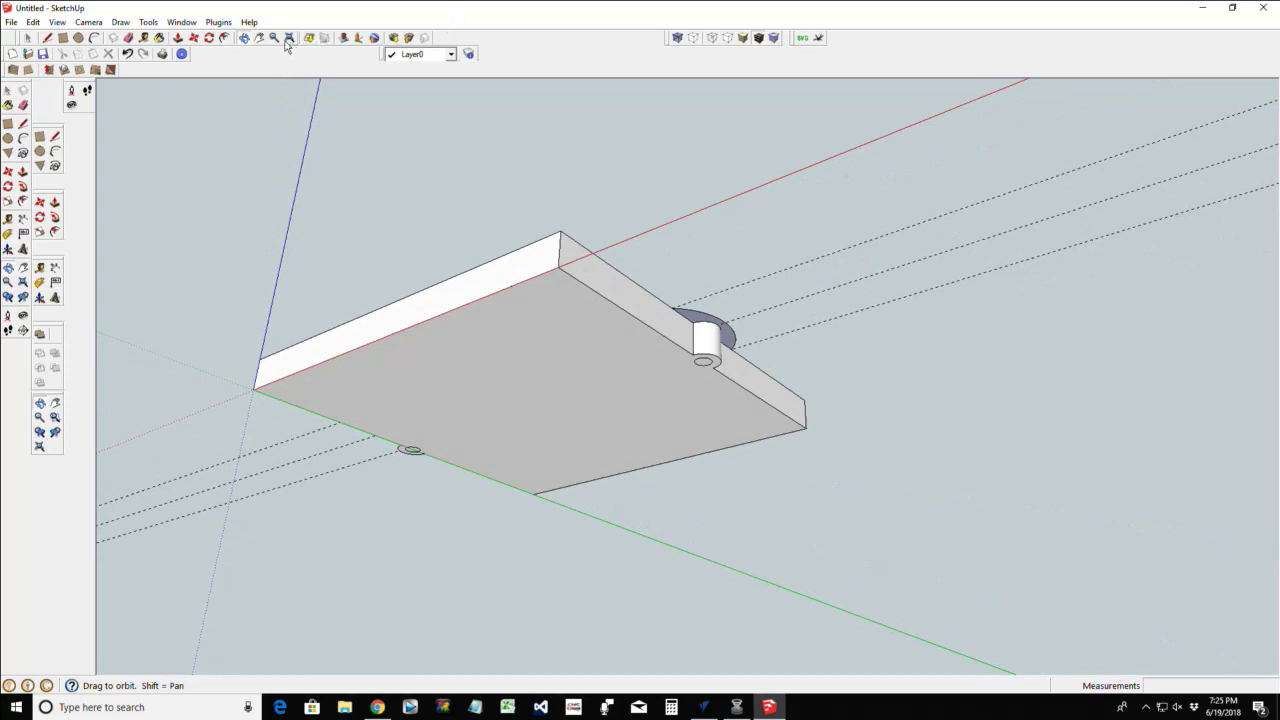
{"action": "left_click", "coordinate": [178, 38]}
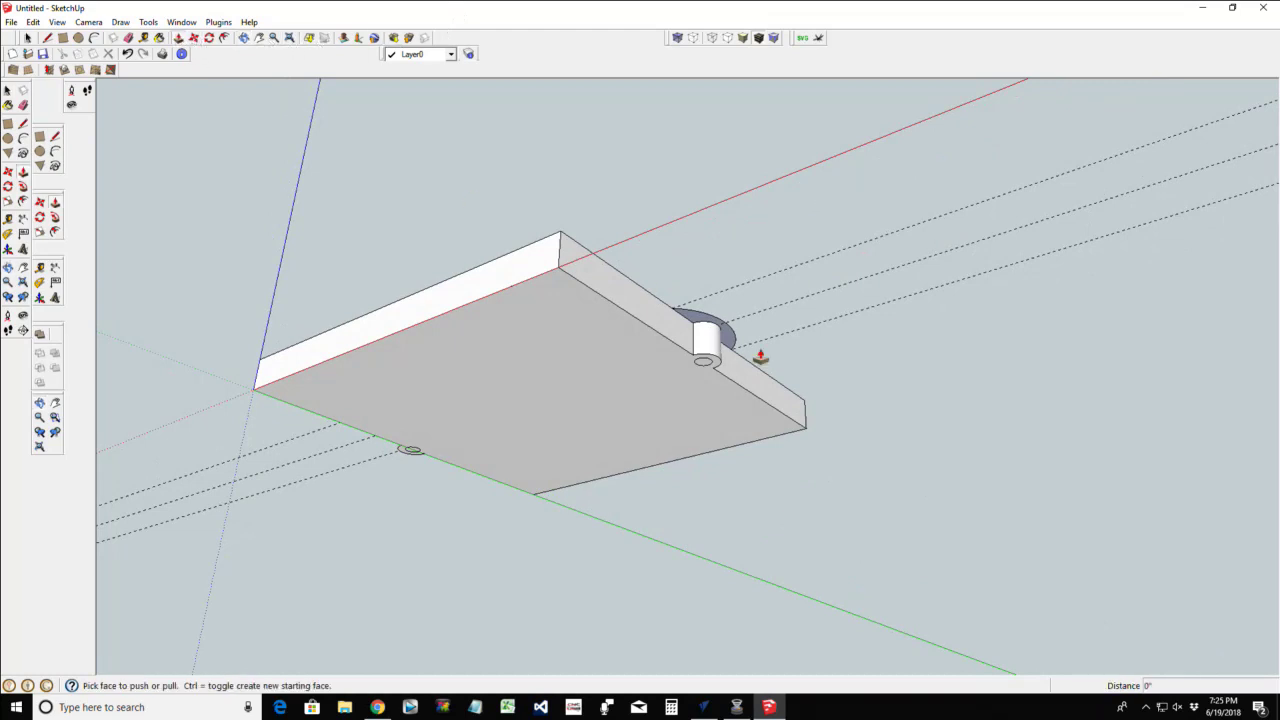
{"action": "left_click", "coordinate": [695, 337]}
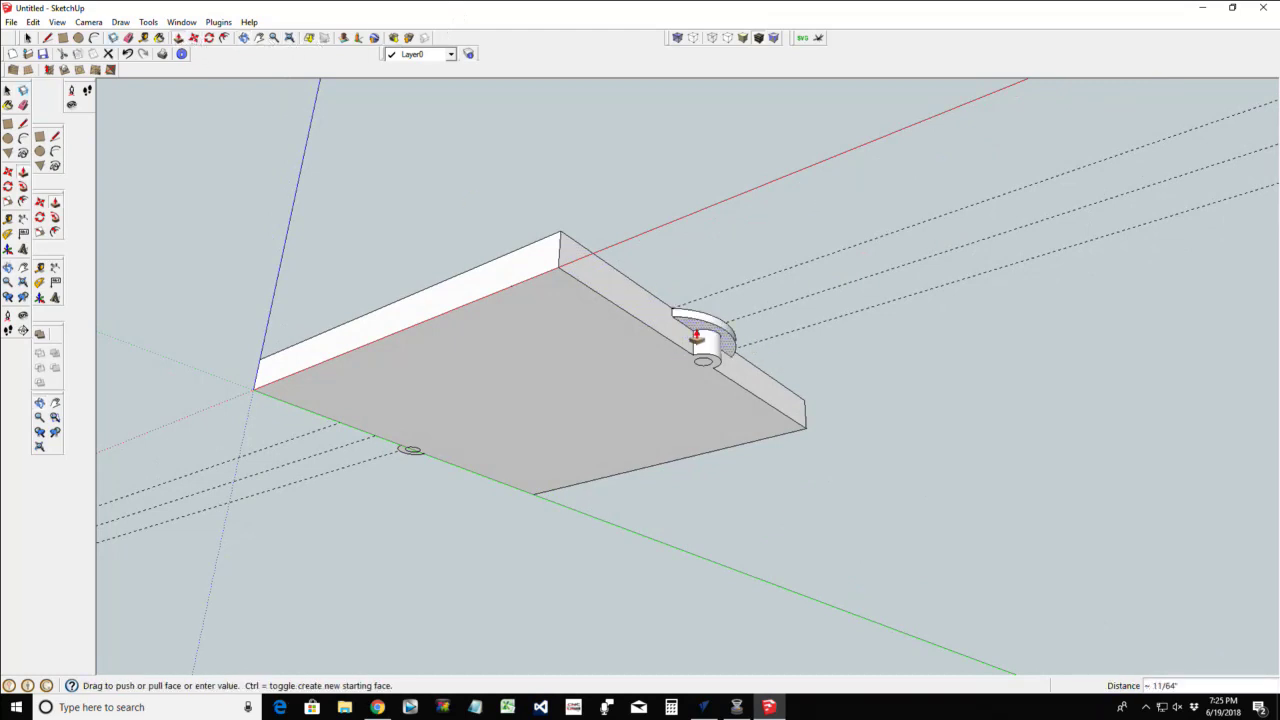
{"action": "left_click", "coordinate": [648, 354]}
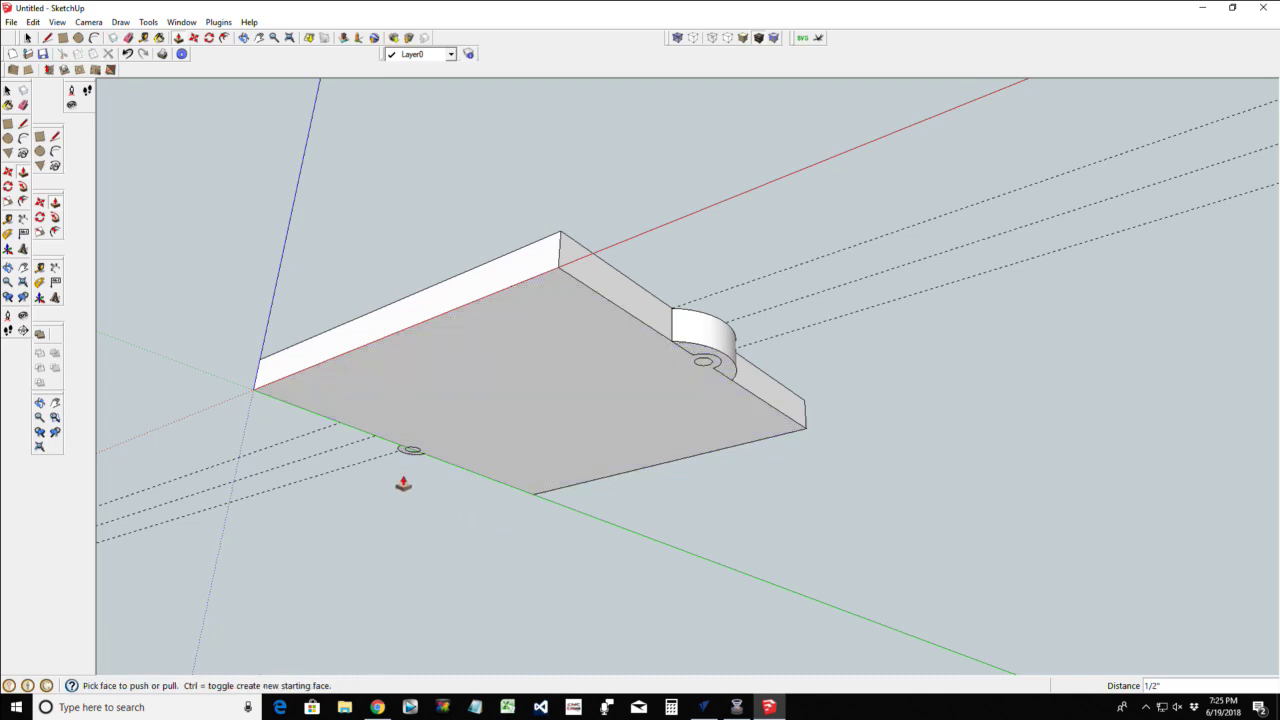
Extrude the left tab 1/2 inch and select the leftover edge beside it
{"action": "left_click", "coordinate": [243, 37]}
{"action": "left_click_drag", "start_coordinate": [386, 329], "coordinate": [923, 323]}
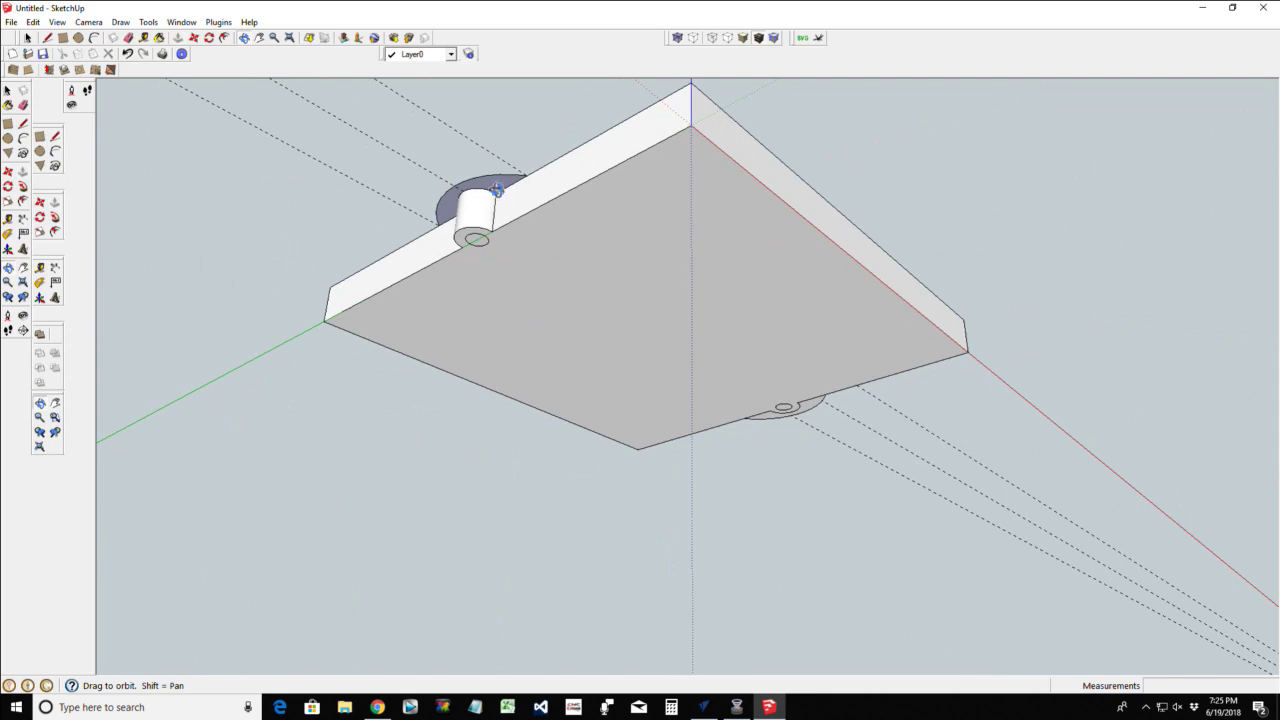
{"action": "key", "text": "p"}
{"action": "left_click", "coordinate": [488, 193]}
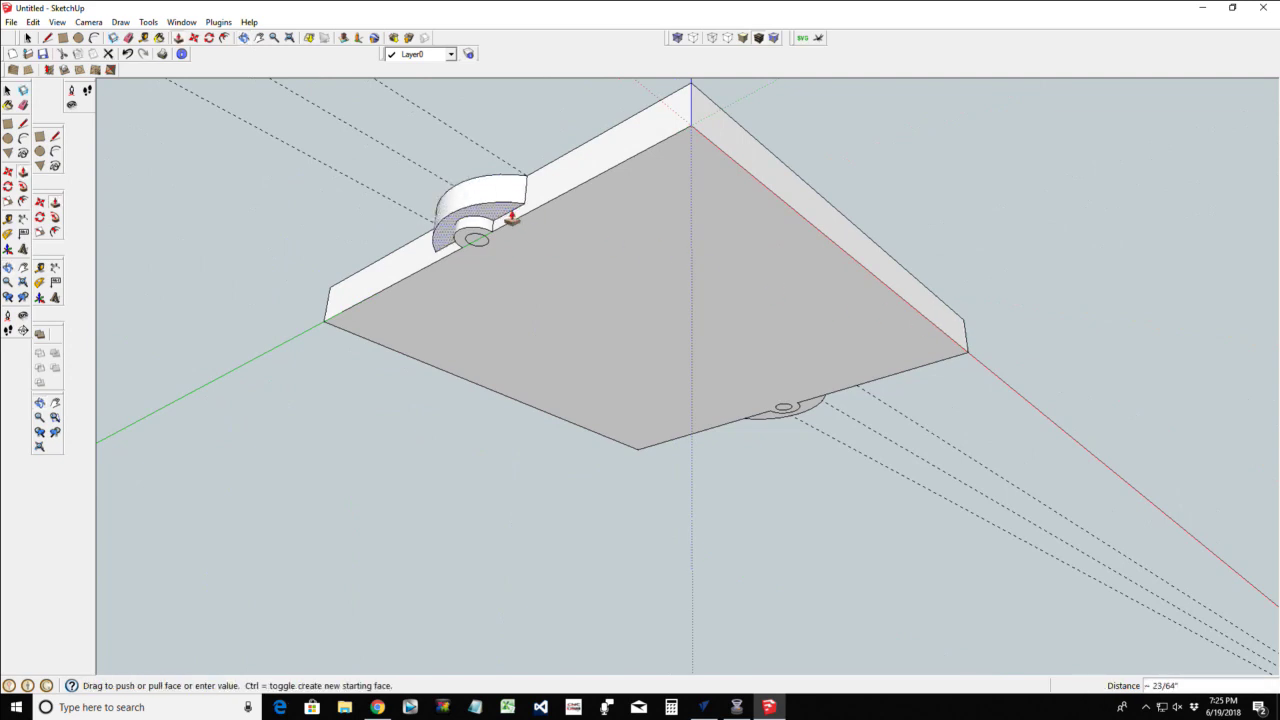
{"action": "type", "text": "1/2"}
{"action": "key", "text": "Return"}
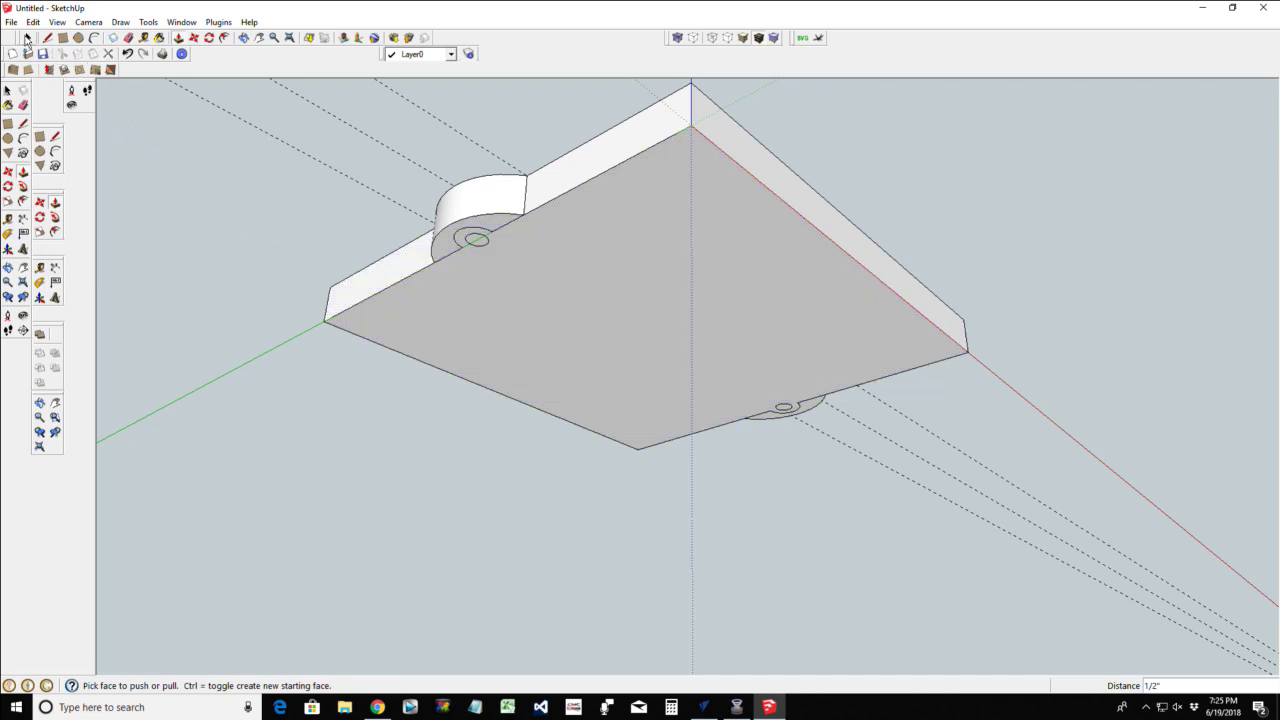
{"action": "left_click", "coordinate": [27, 38]}
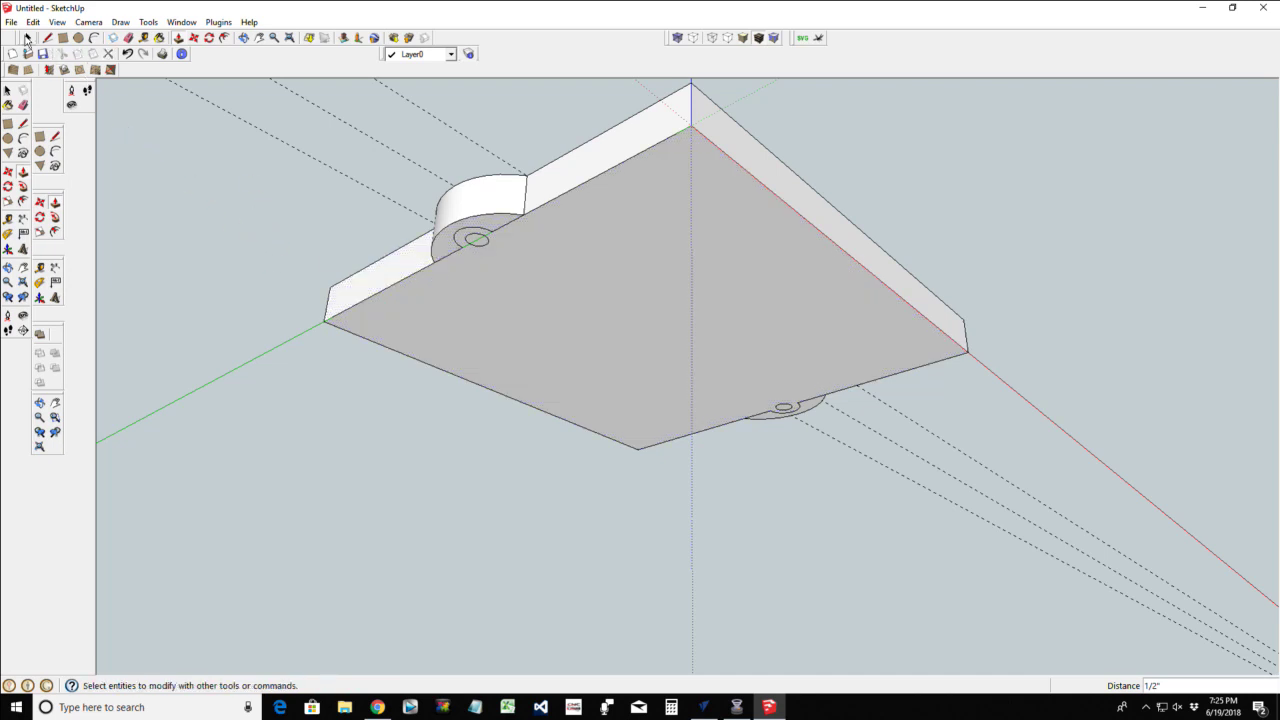
{"action": "left_click", "coordinate": [507, 228]}
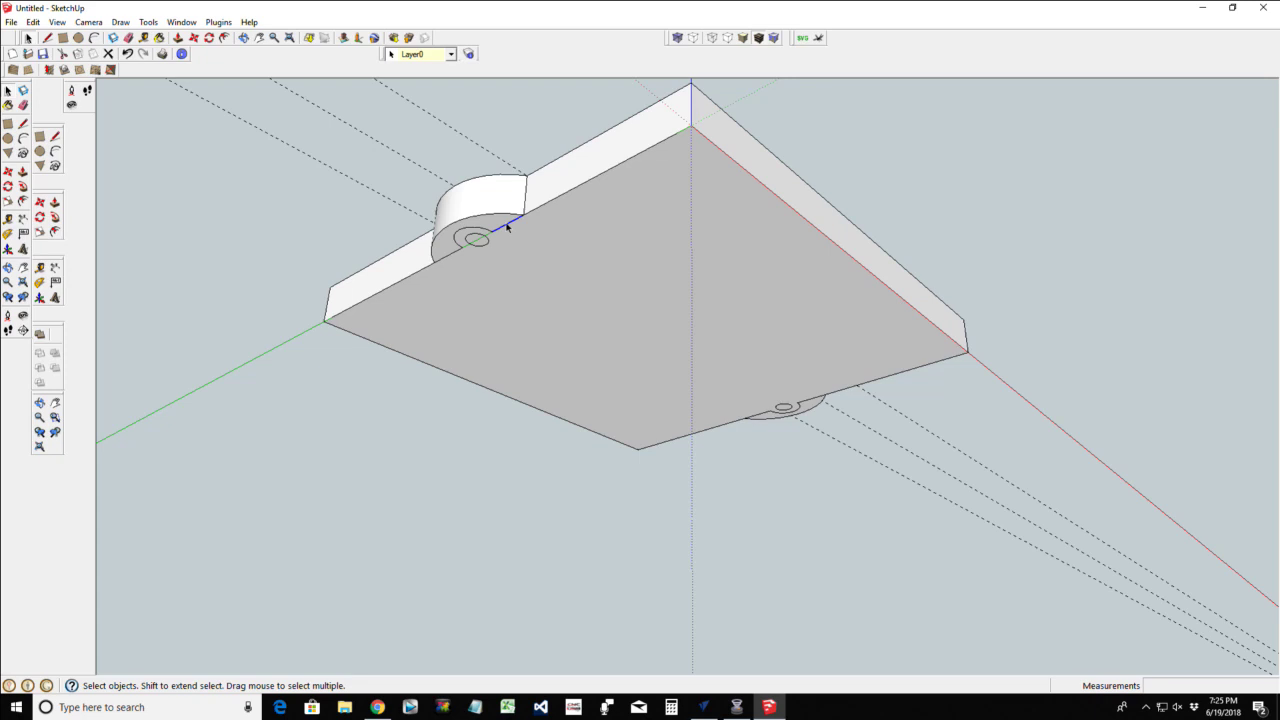
Delete the leftover tab edge and the small stray arc by the hole, then view from above
{"action": "key", "text": "Delete"}
{"action": "left_click", "coordinate": [818, 402]}
{"action": "left_click", "coordinate": [797, 414]}
{"action": "left_click", "coordinate": [797, 414]}
{"action": "key", "text": "Delete"}
{"action": "scroll", "coordinate": [770, 418], "scroll_direction": "up", "scroll_amount": 3}
{"action": "scroll", "coordinate": [775, 415], "scroll_direction": "down", "scroll_amount": 4}
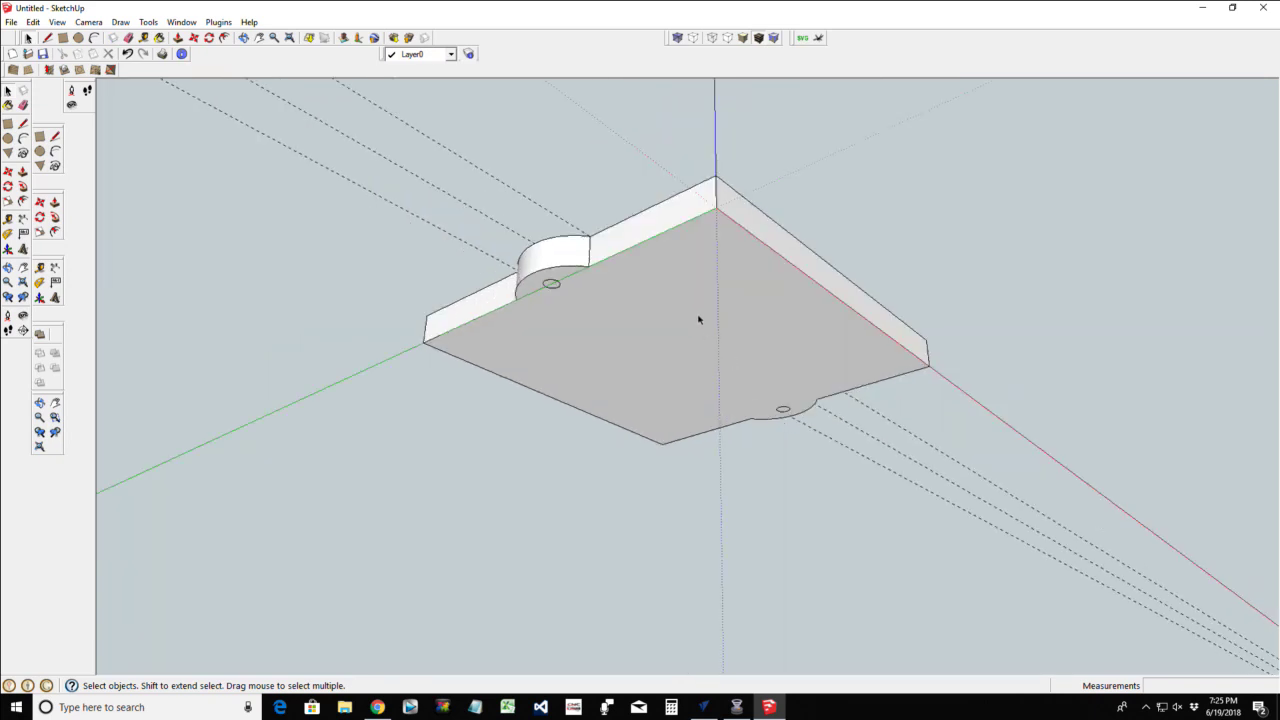
{"action": "left_click", "coordinate": [243, 37]}
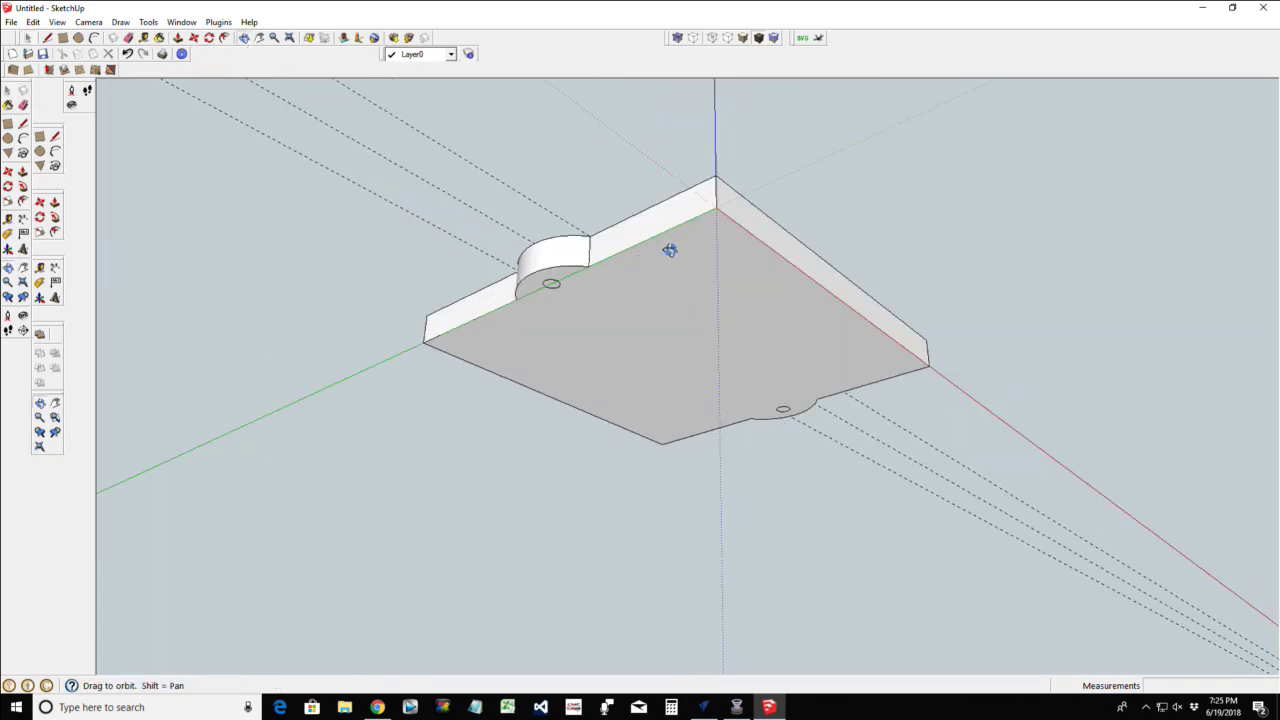
{"action": "left_click_drag", "start_coordinate": [670, 249], "coordinate": [577, 394]}
{"action": "scroll", "coordinate": [864, 372], "scroll_direction": "up", "scroll_amount": 3}
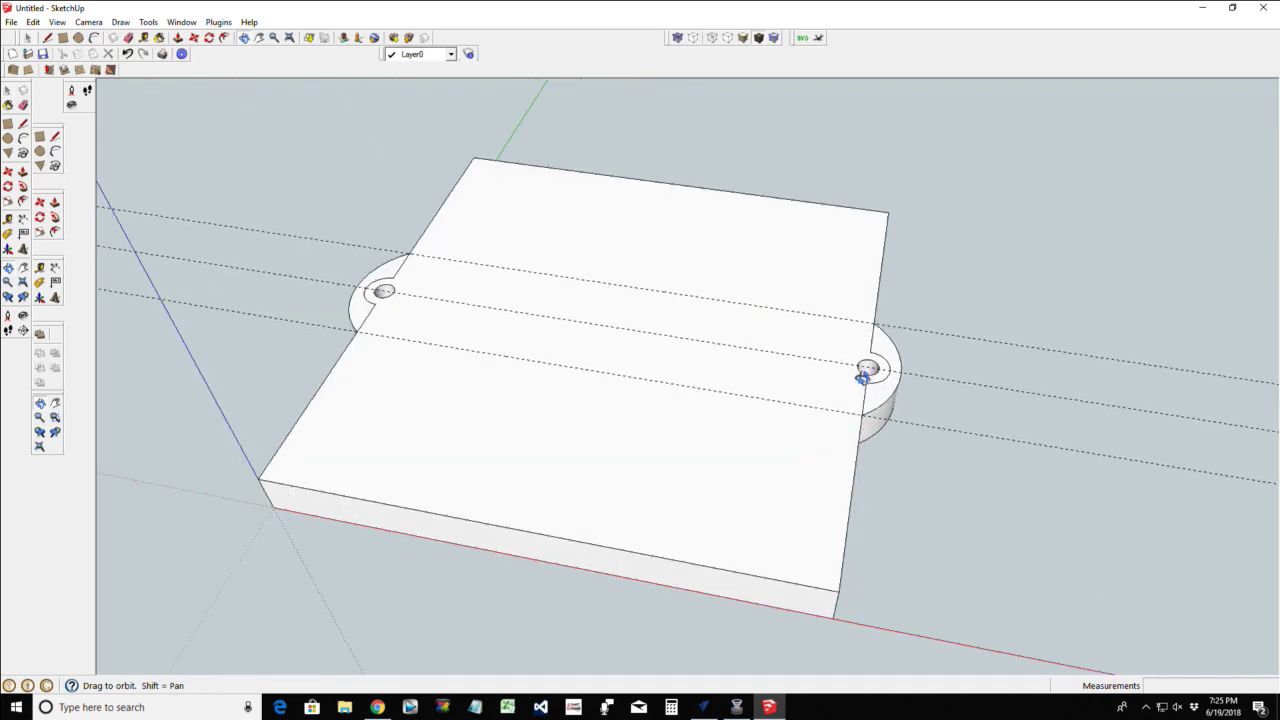
{"action": "key", "text": "space"}
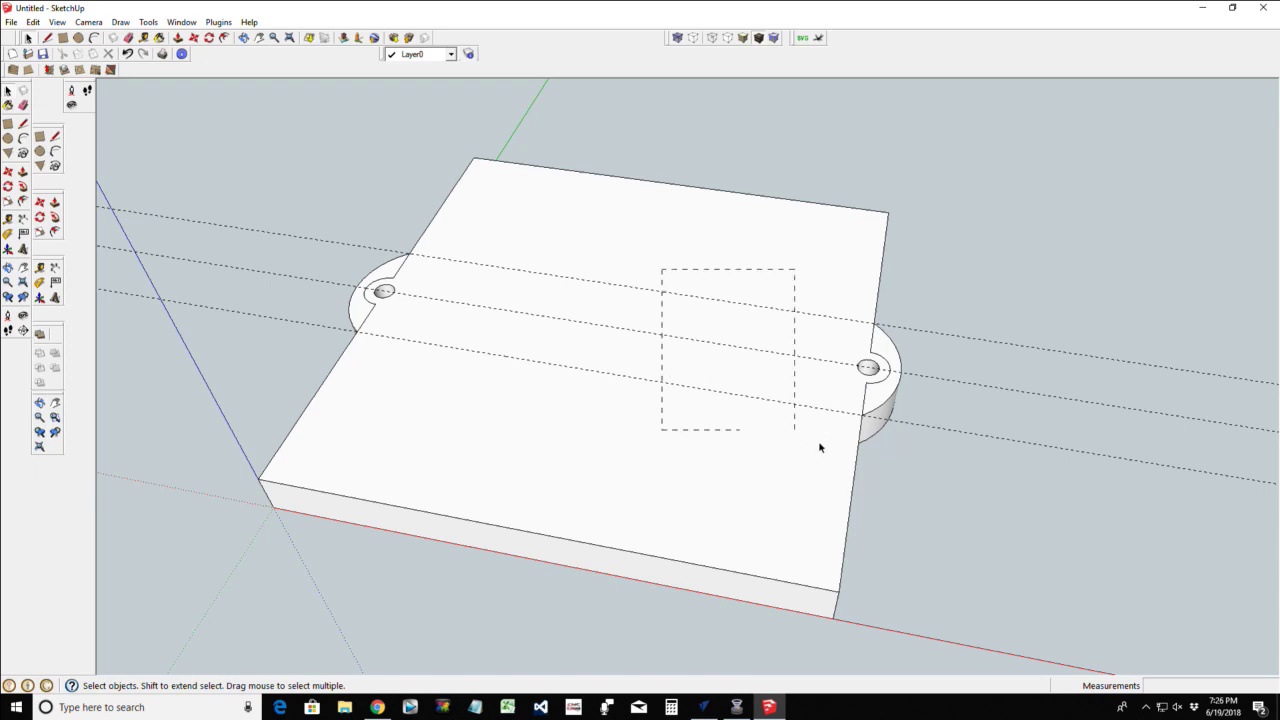
Delete the three dashed guide lines crossing the board
{"action": "left_click", "coordinate": [677, 296]}
{"action": "key", "text": "Delete"}
{"action": "left_click", "coordinate": [690, 342]}
{"action": "key", "text": "Delete"}
{"action": "left_click", "coordinate": [690, 393]}
{"action": "key", "text": "Delete"}
Delete the stray edges and arcs around both holes to merge the tabs into the top face
{"action": "left_click", "coordinate": [864, 398]}
{"action": "key", "text": "Delete"}
{"action": "left_click", "coordinate": [880, 380]}
{"action": "key", "text": "Delete"}
{"action": "left_click", "coordinate": [401, 269]}
{"action": "key", "text": "Delete"}
{"action": "left_click", "coordinate": [367, 288]}
{"action": "key", "text": "Delete"}
{"action": "left_click", "coordinate": [371, 316]}
{"action": "key", "text": "Delete"}
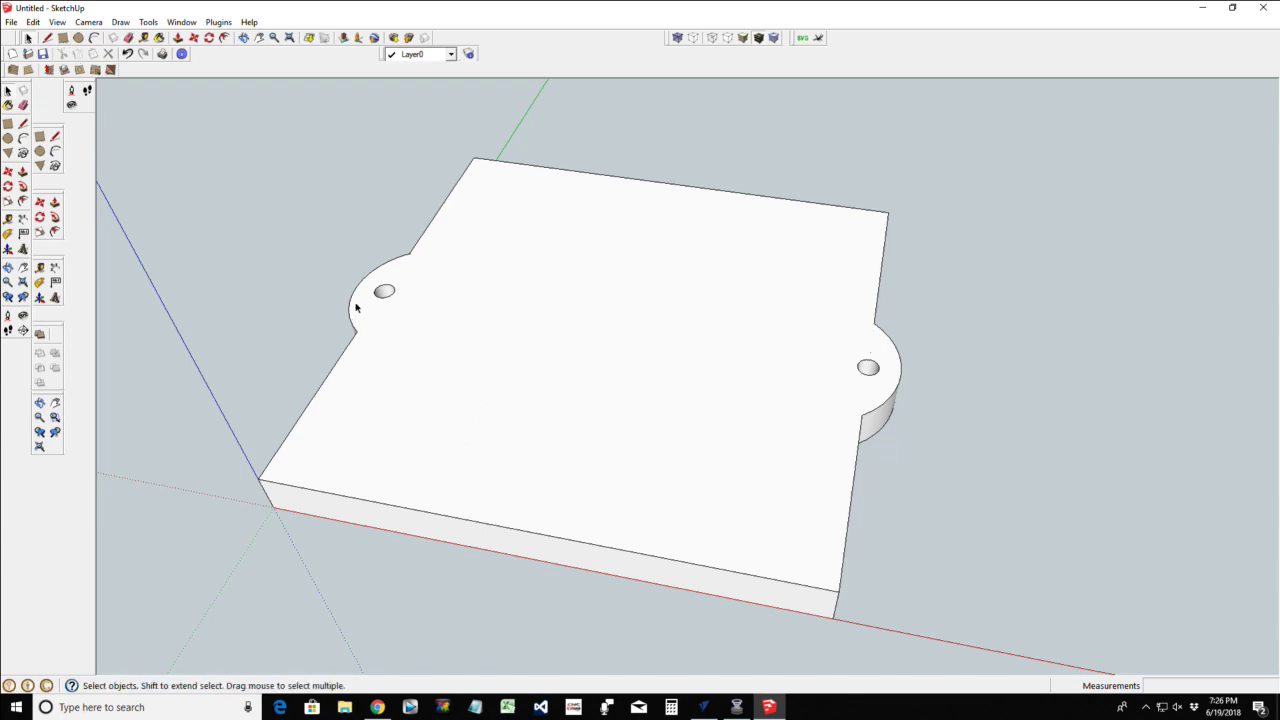
Pull the first hole face out into a 3 1/2-inch post
{"action": "left_click", "coordinate": [243, 38]}
{"action": "left_click_drag", "start_coordinate": [557, 329], "coordinate": [643, 369]}
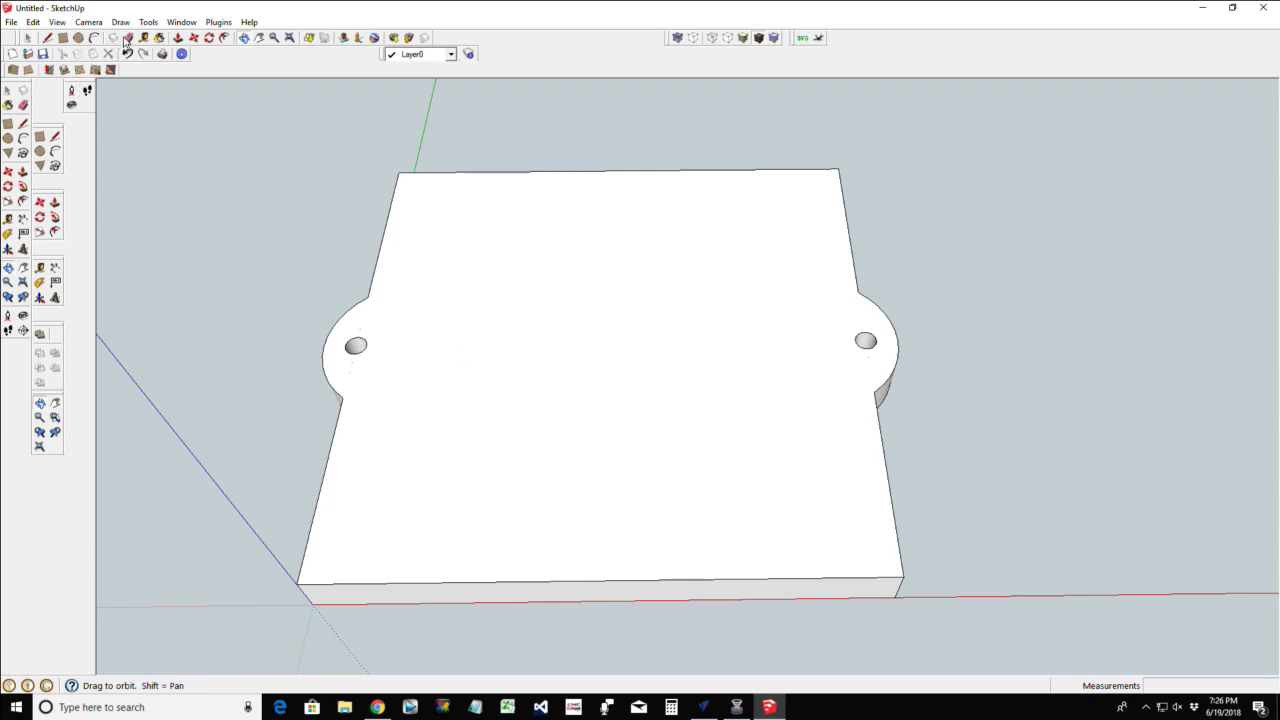
{"action": "left_click", "coordinate": [178, 37]}
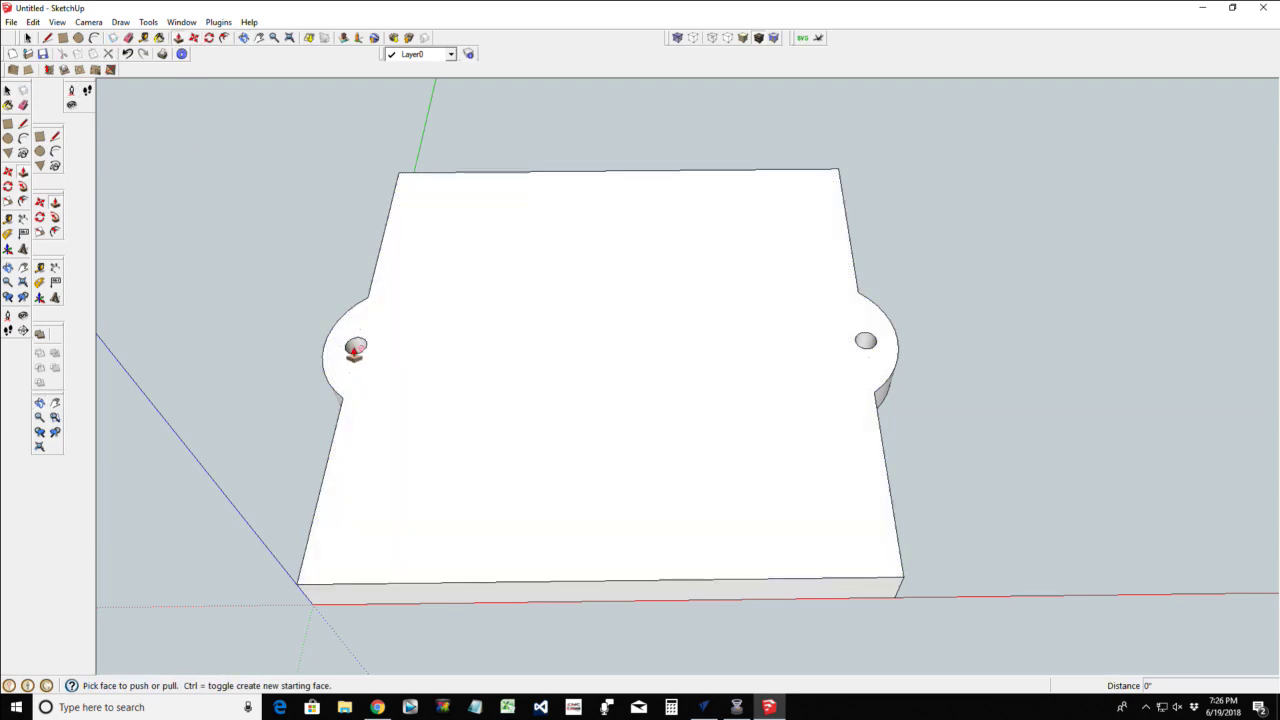
{"action": "left_click", "coordinate": [243, 37]}
{"action": "left_click_drag", "start_coordinate": [455, 204], "coordinate": [452, 420]}
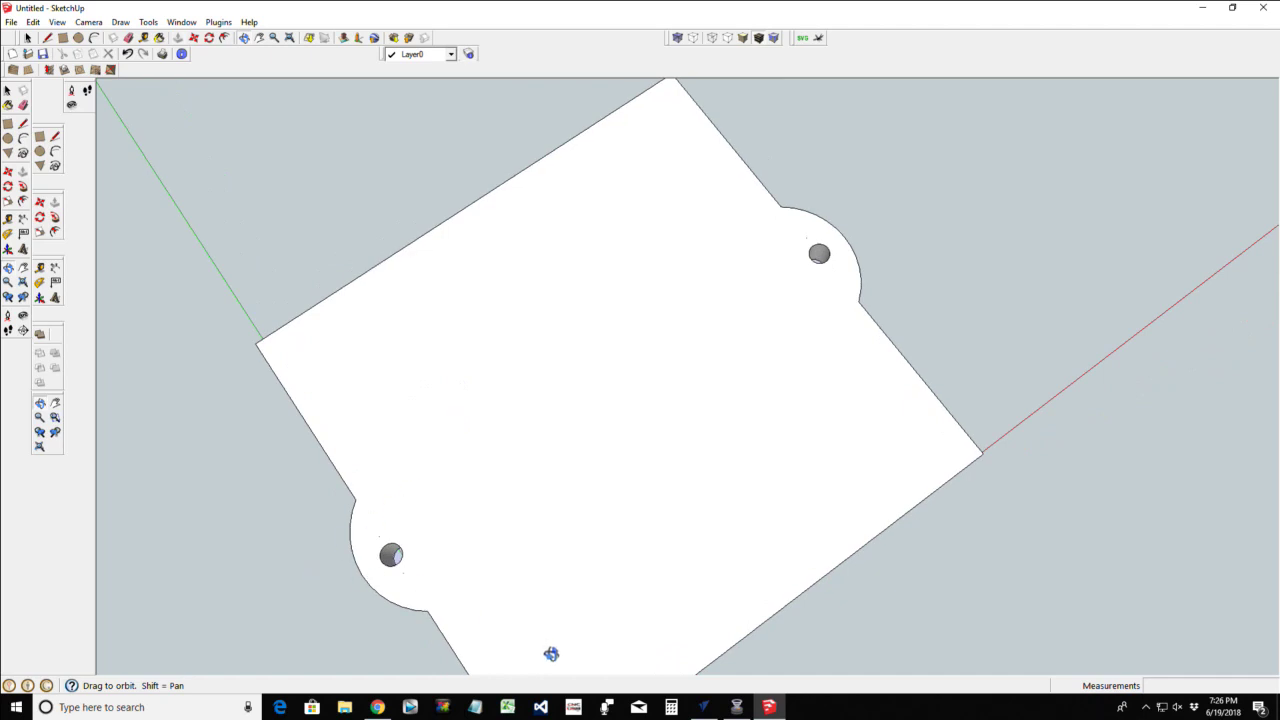
{"action": "left_click_drag", "start_coordinate": [563, 543], "coordinate": [284, 592]}
{"action": "left_click_drag", "start_coordinate": [657, 486], "coordinate": [702, 533]}
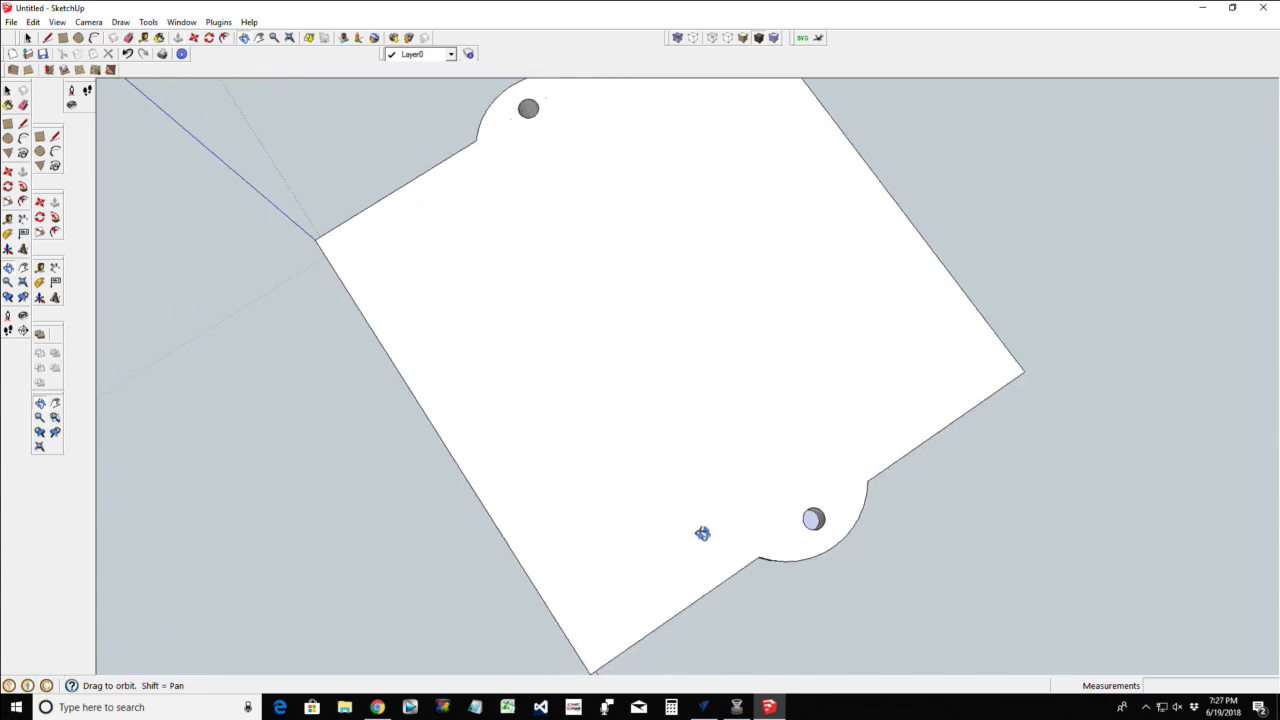
{"action": "key", "text": "p"}
{"action": "left_click", "coordinate": [813, 520]}
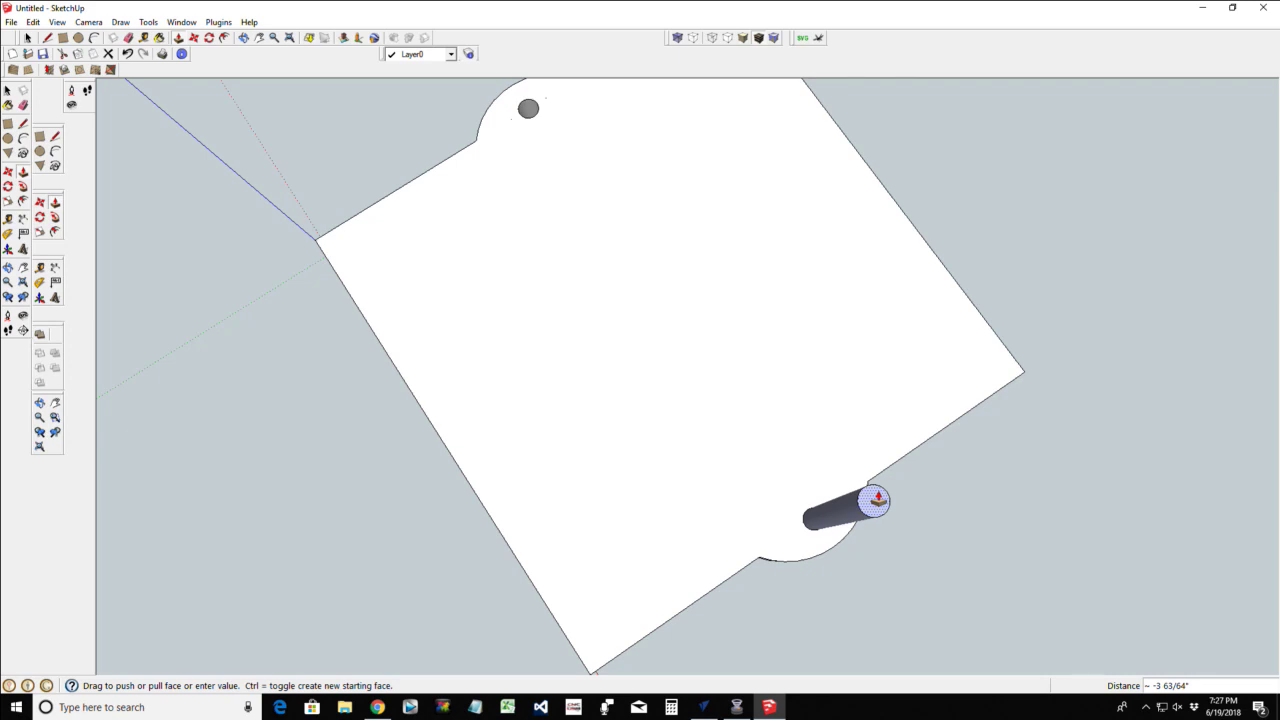
{"action": "type", "text": "3.5"}
{"action": "key", "text": "Return"}
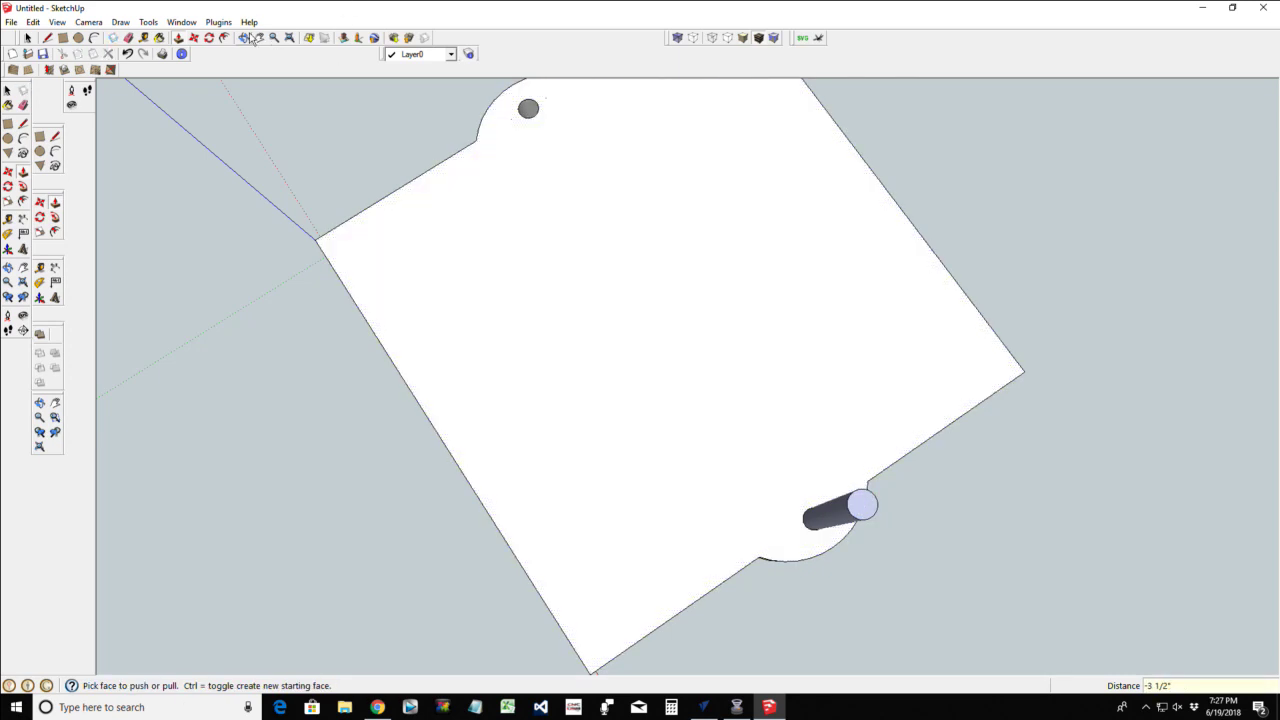
Pull the second hole out into a matching 3 1/2-inch post
{"action": "left_click", "coordinate": [244, 37]}
{"action": "left_click_drag", "start_coordinate": [400, 357], "coordinate": [231, 260]}
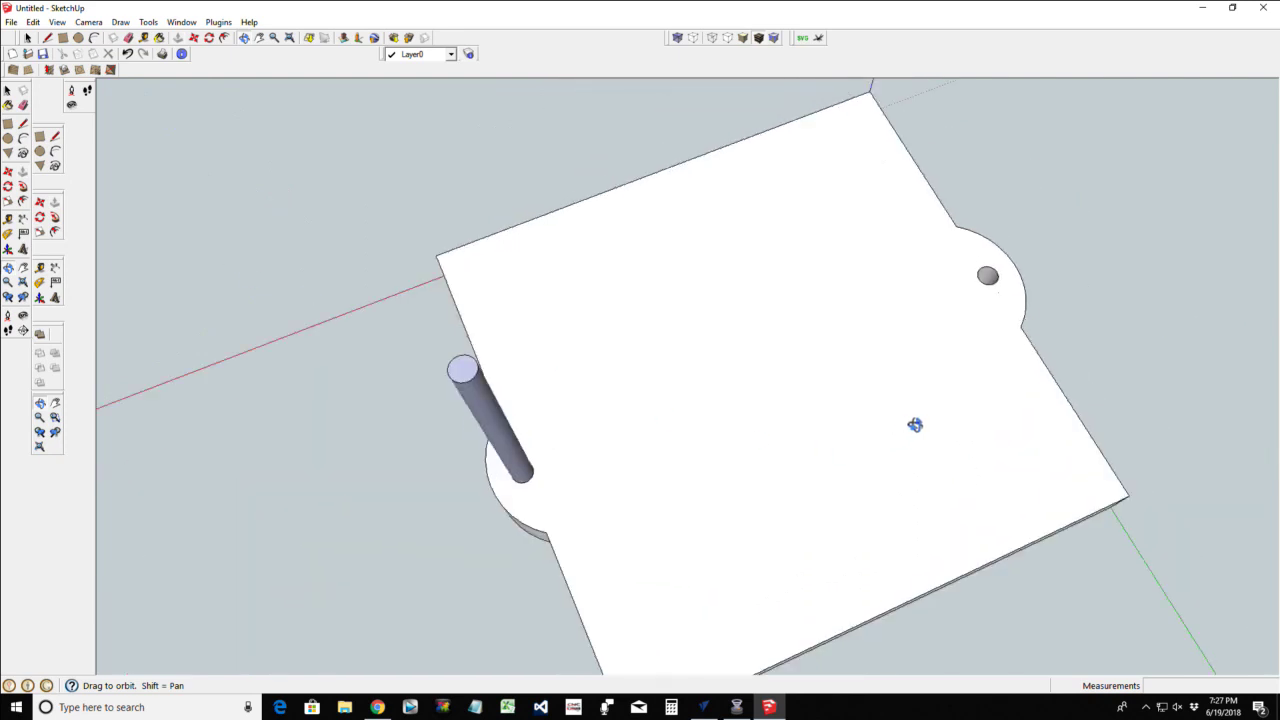
{"action": "left_click_drag", "start_coordinate": [915, 425], "coordinate": [771, 537]}
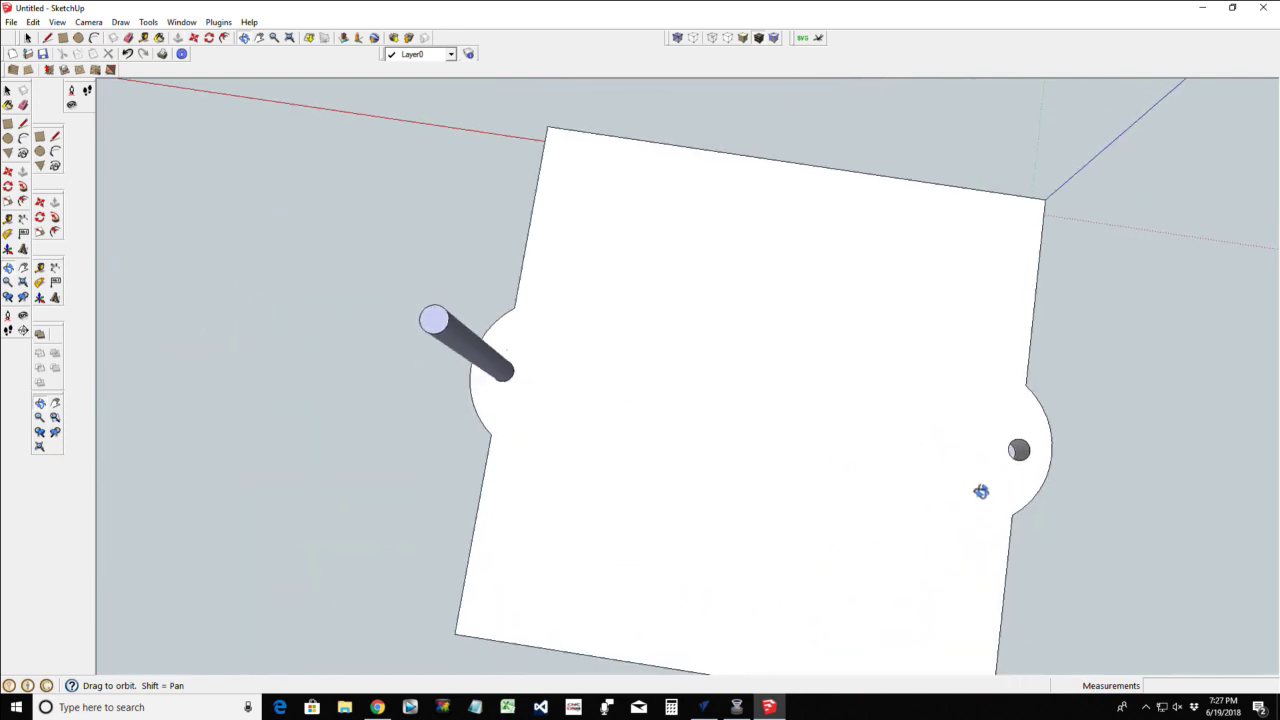
{"action": "key", "text": "p"}
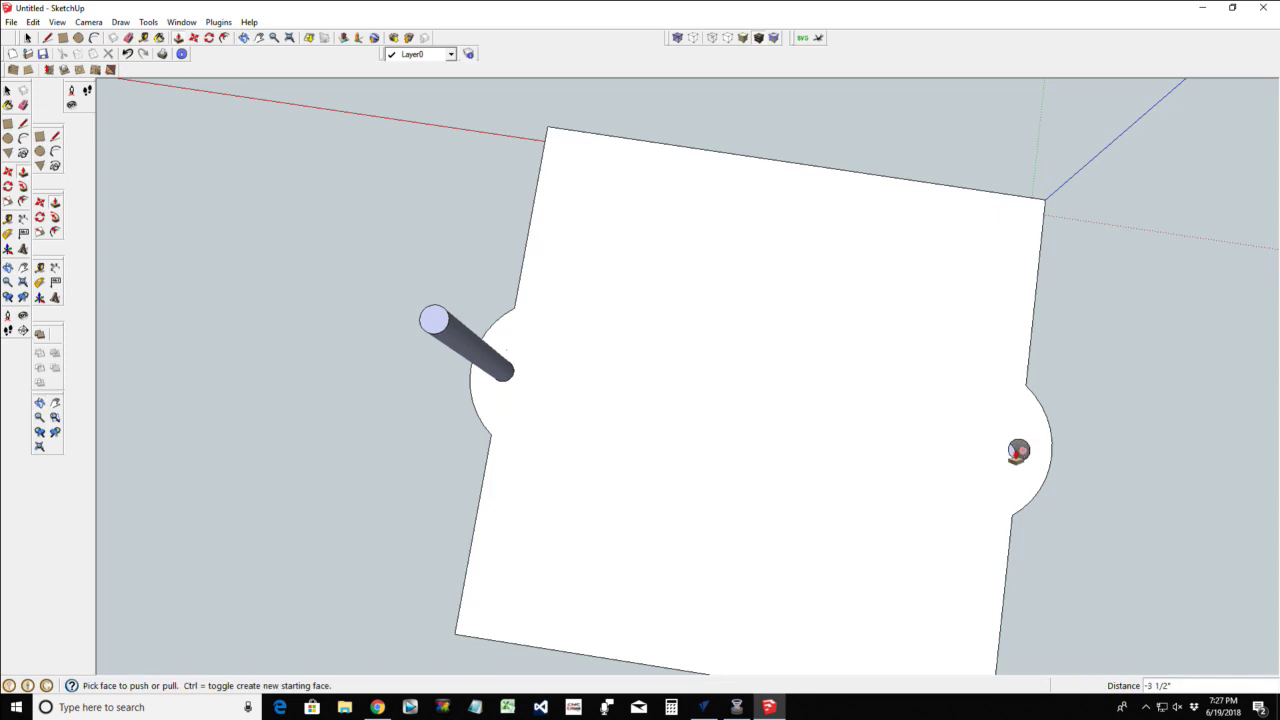
{"action": "left_click", "coordinate": [1018, 449]}
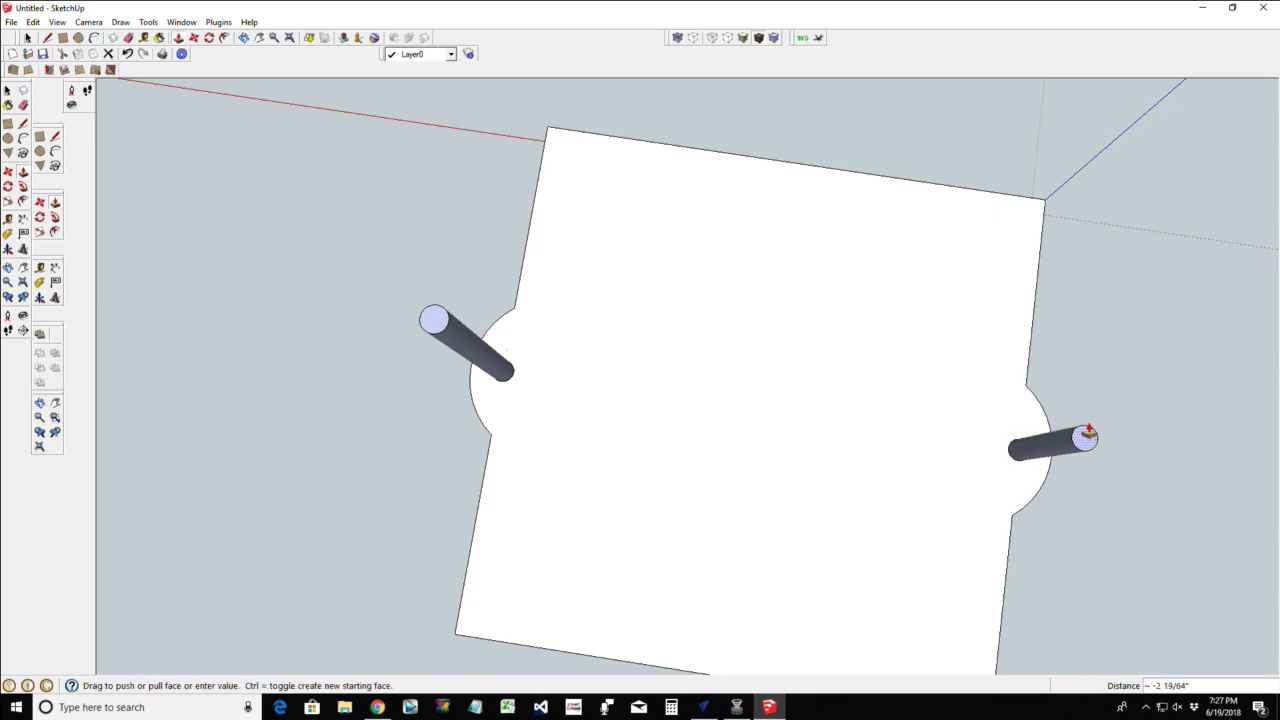
{"action": "type", "text": "3"}
{"action": "key", "text": "Return"}
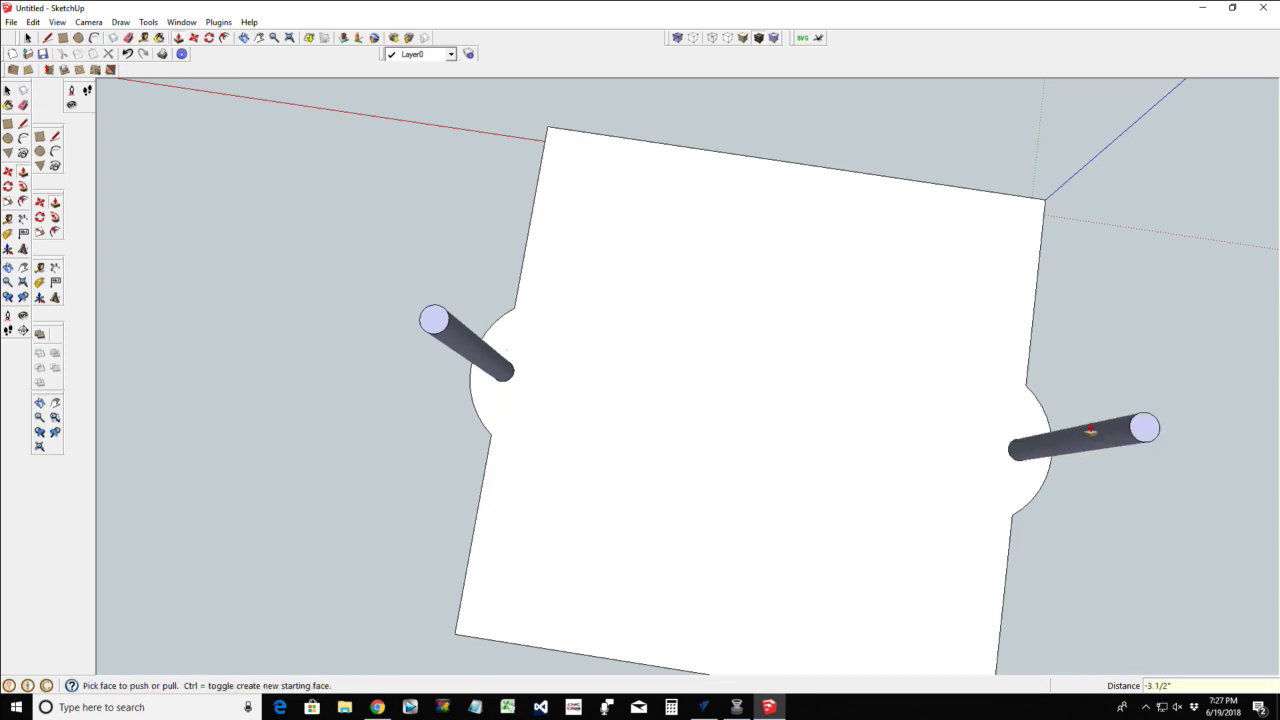
In Front view, select the entire slab with both pegs and create a component with G
{"action": "left_click", "coordinate": [93, 25]}
{"action": "mouse_move", "coordinate": [112, 72]}
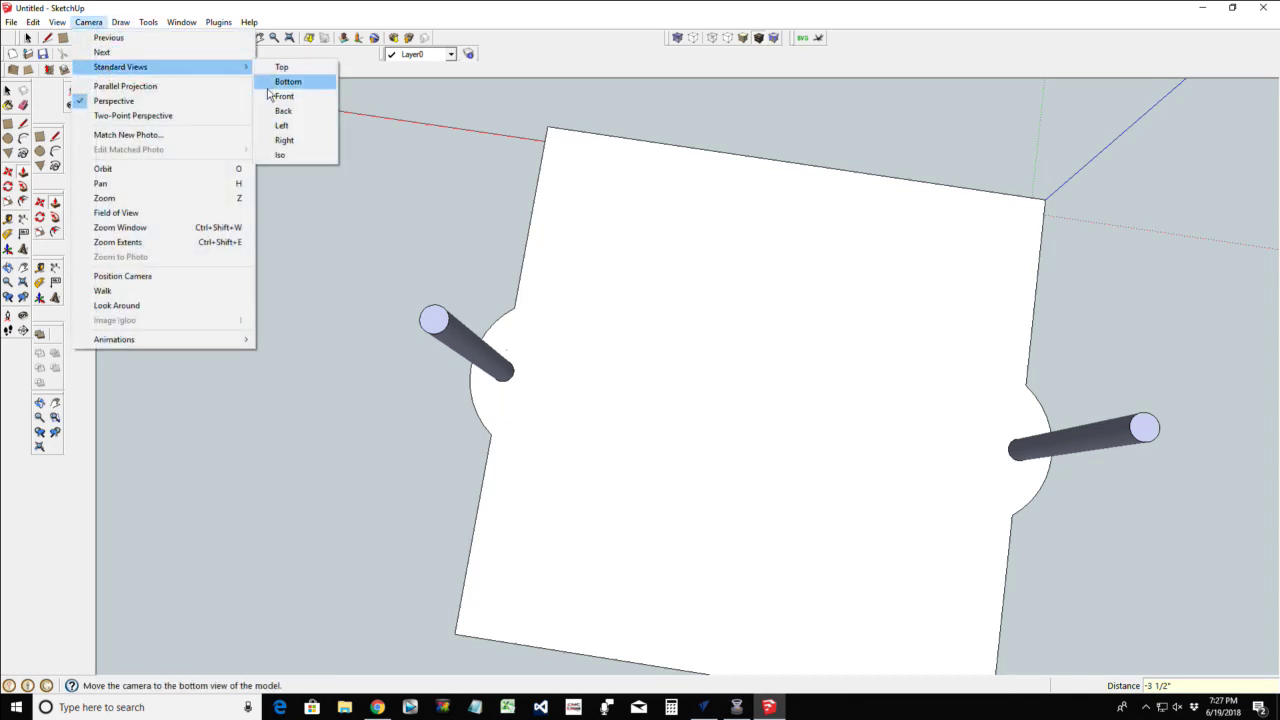
{"action": "left_click", "coordinate": [272, 97]}
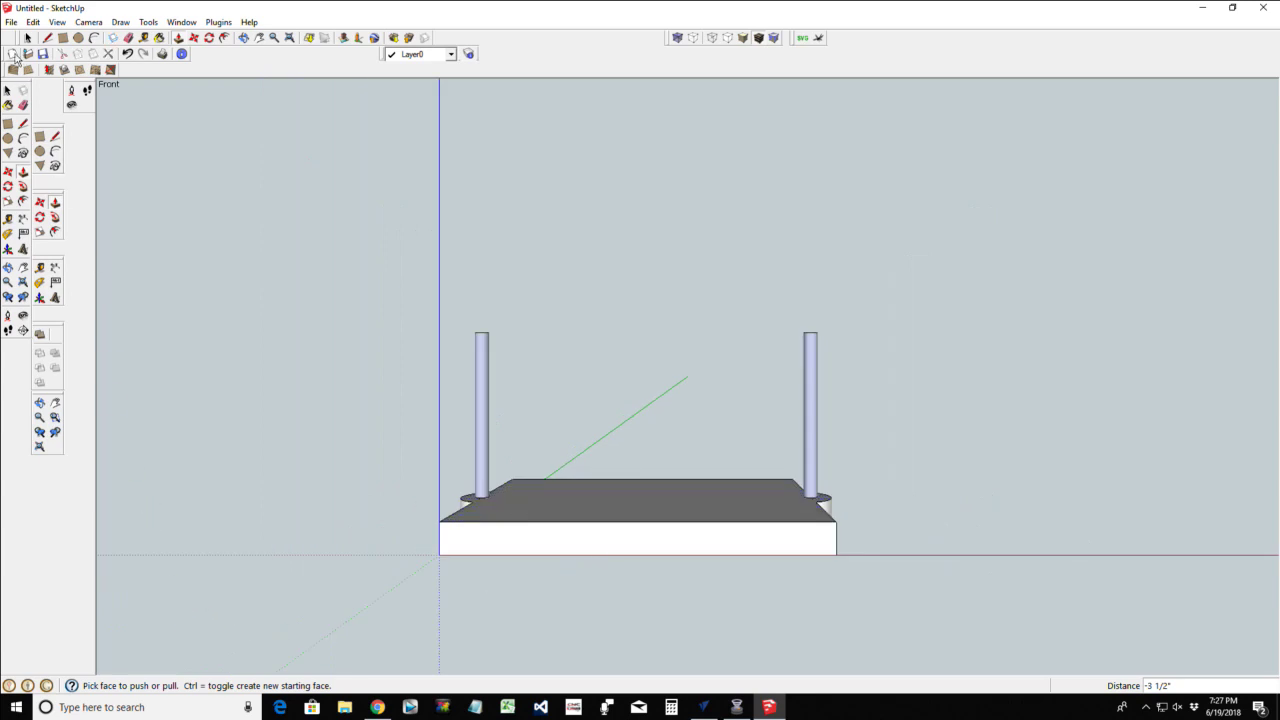
{"action": "left_click", "coordinate": [28, 37]}
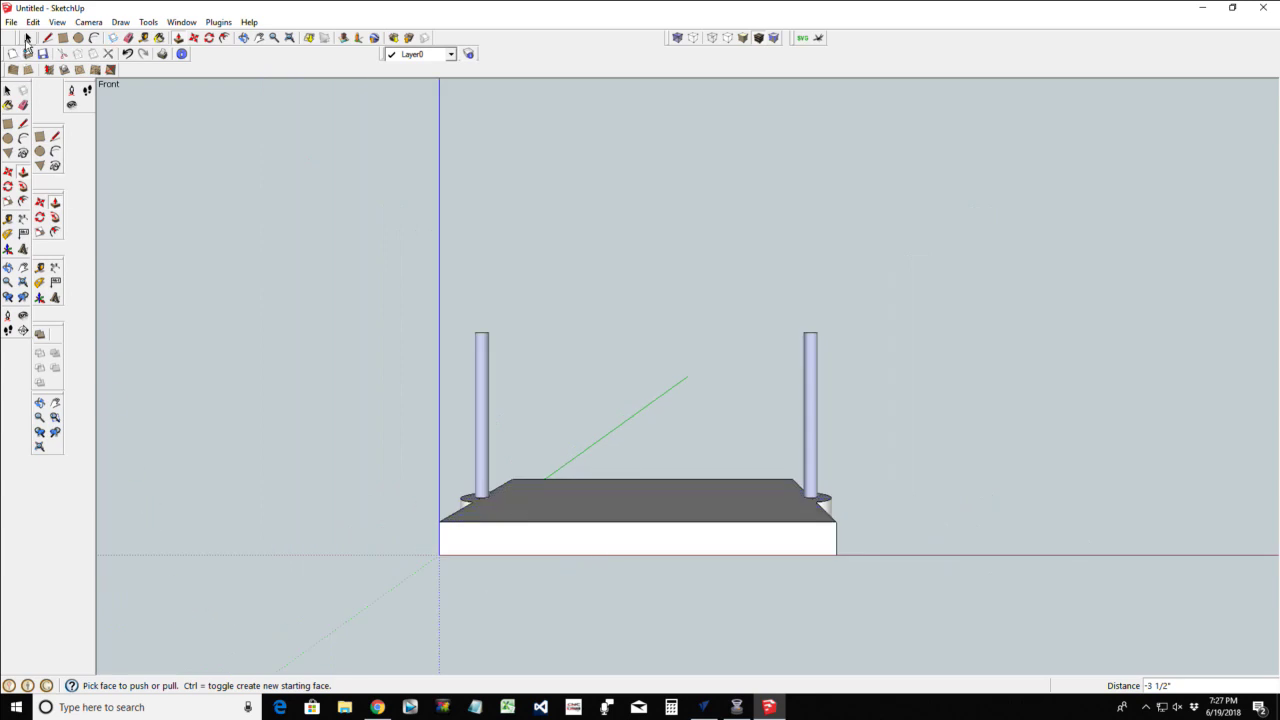
{"action": "triple_click", "coordinate": [624, 529]}
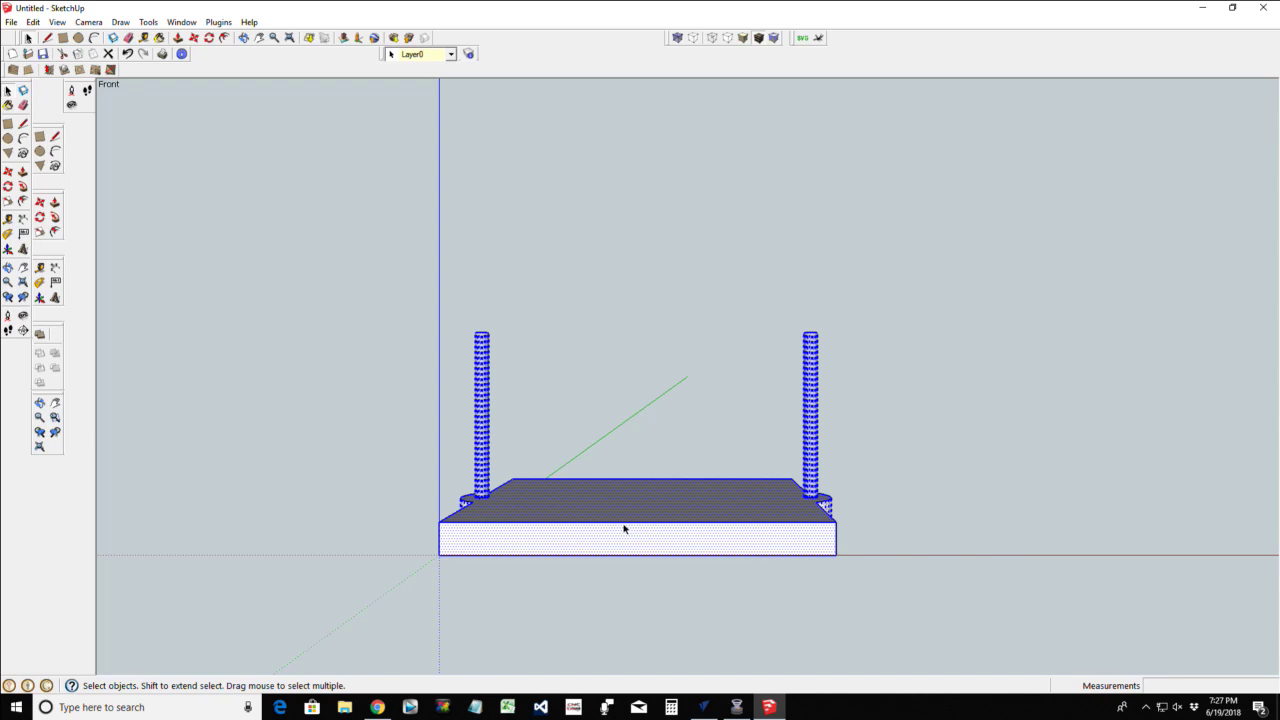
{"action": "key", "text": "g"}
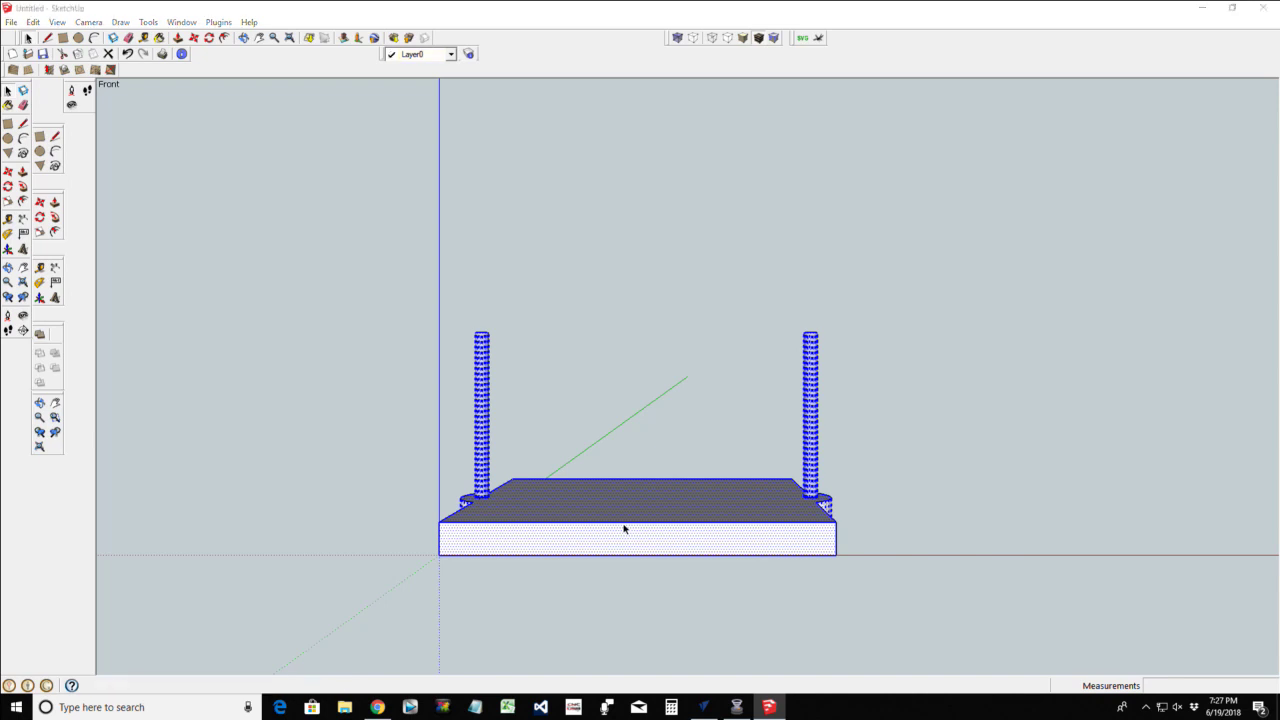
{"action": "left_click", "coordinate": [1222, 318]}
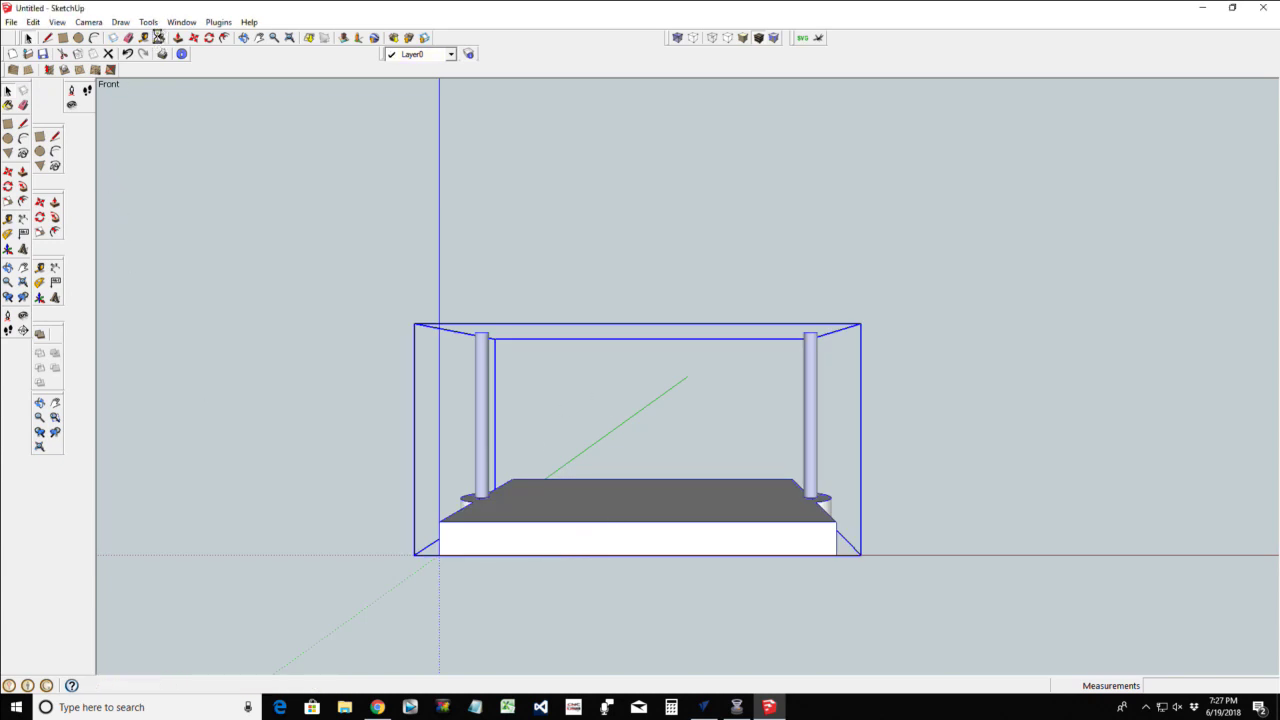
Paint the model Color_C13 brown, then Color_C09 tan, and close the Materials window
{"action": "left_click", "coordinate": [158, 38]}
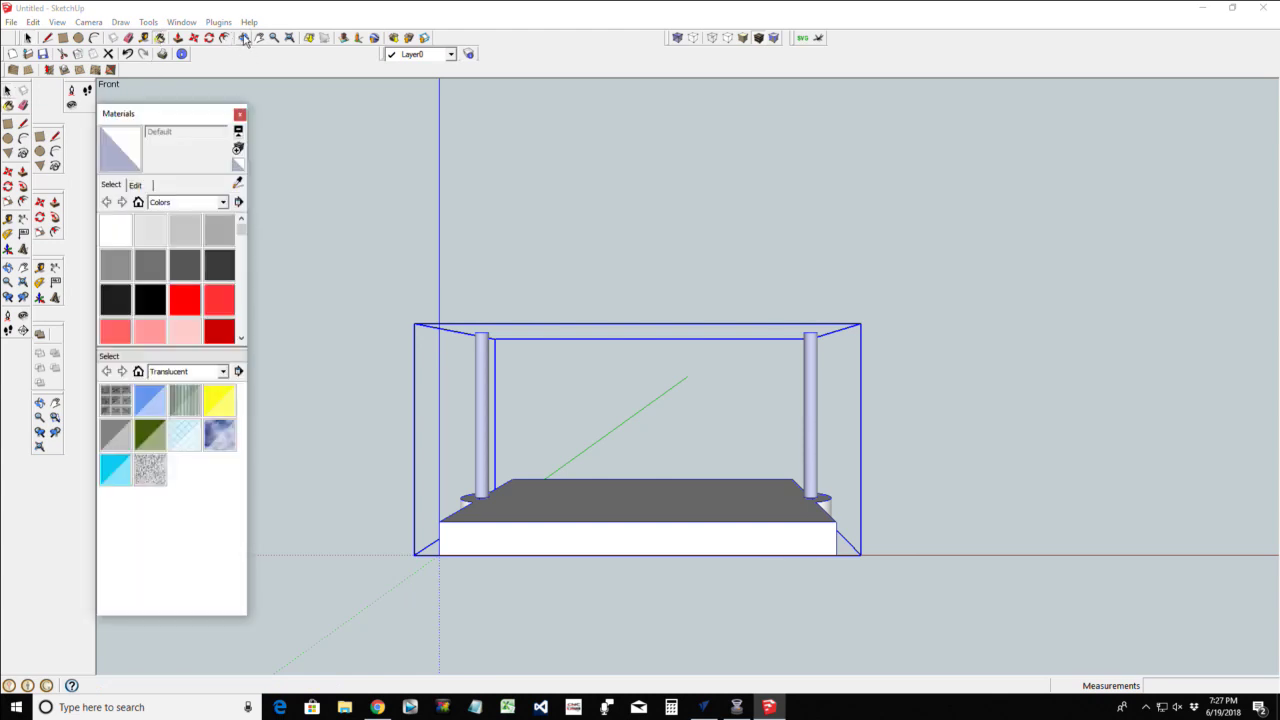
{"action": "left_click", "coordinate": [244, 38]}
{"action": "left_click_drag", "start_coordinate": [608, 437], "coordinate": [614, 551]}
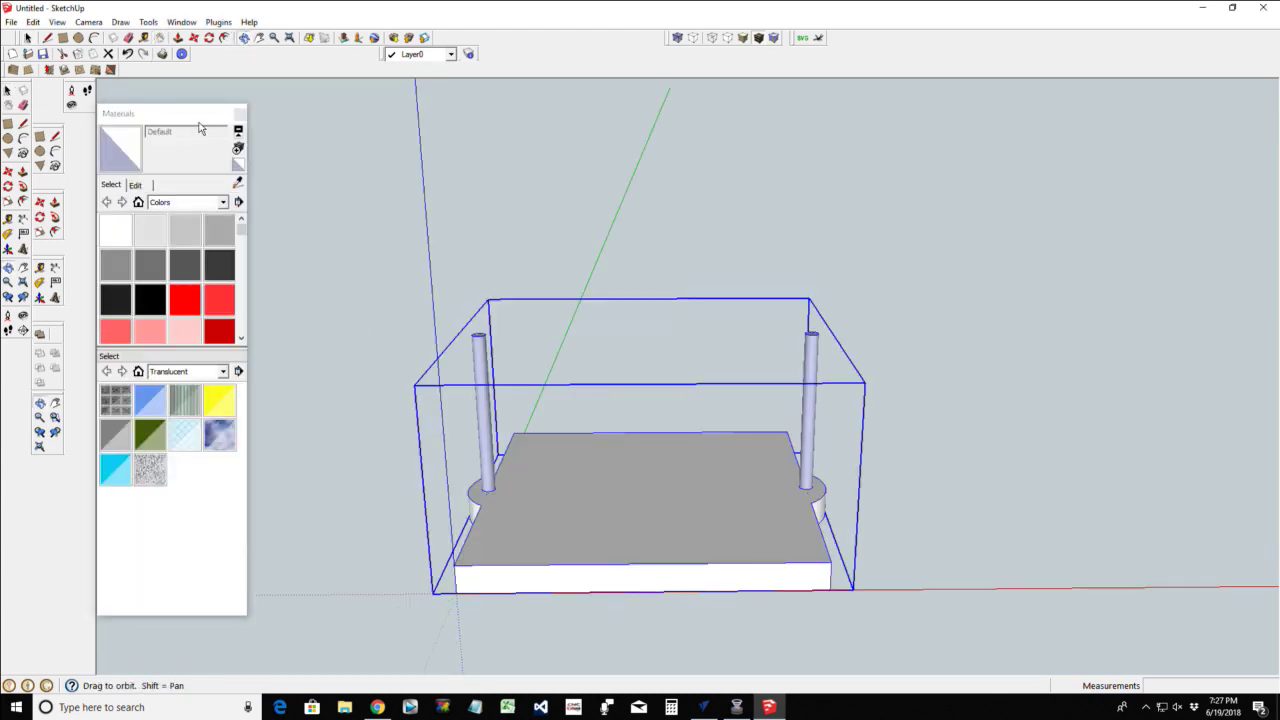
{"action": "left_click_drag", "start_coordinate": [241, 229], "coordinate": [241, 252]}
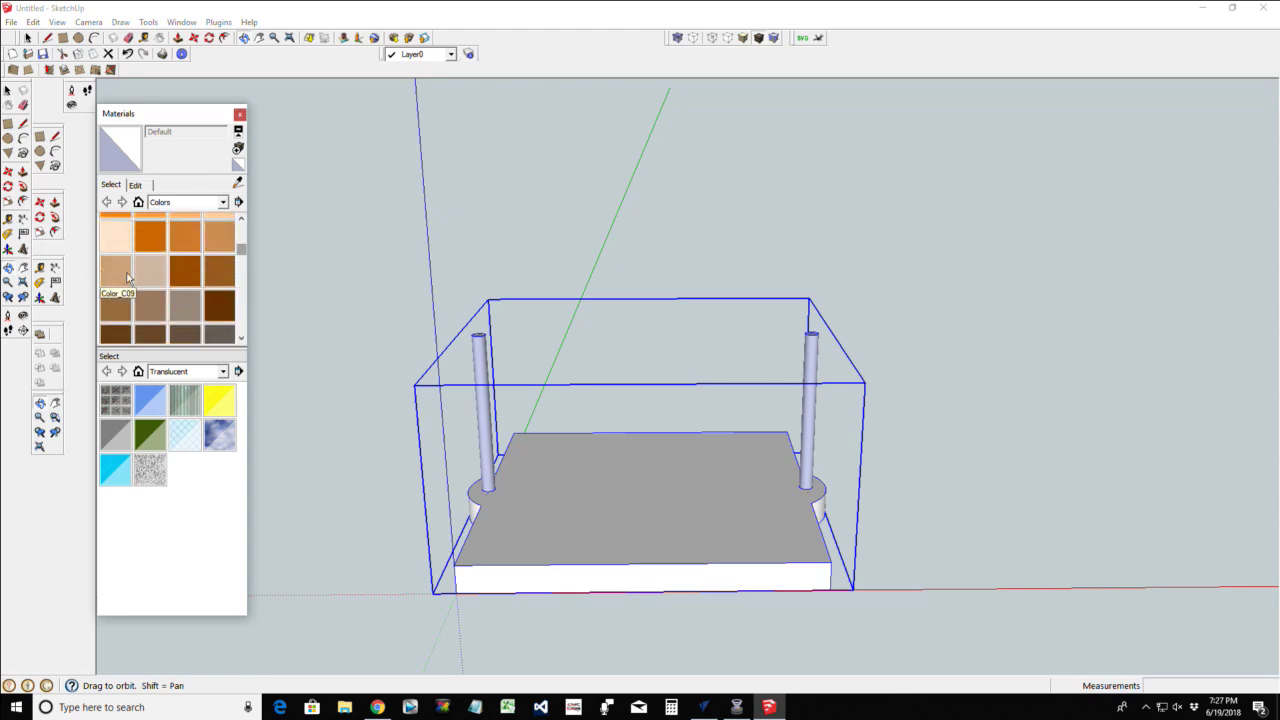
{"action": "left_click", "coordinate": [118, 311]}
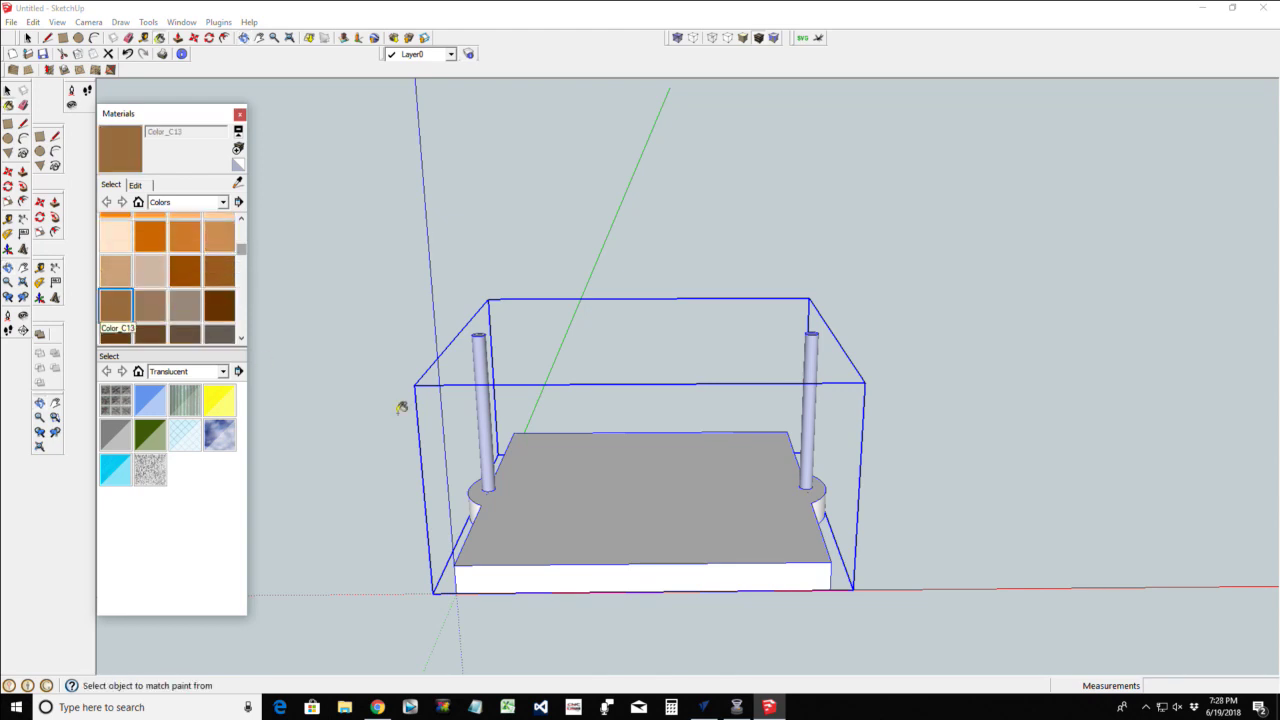
{"action": "left_click", "coordinate": [694, 537]}
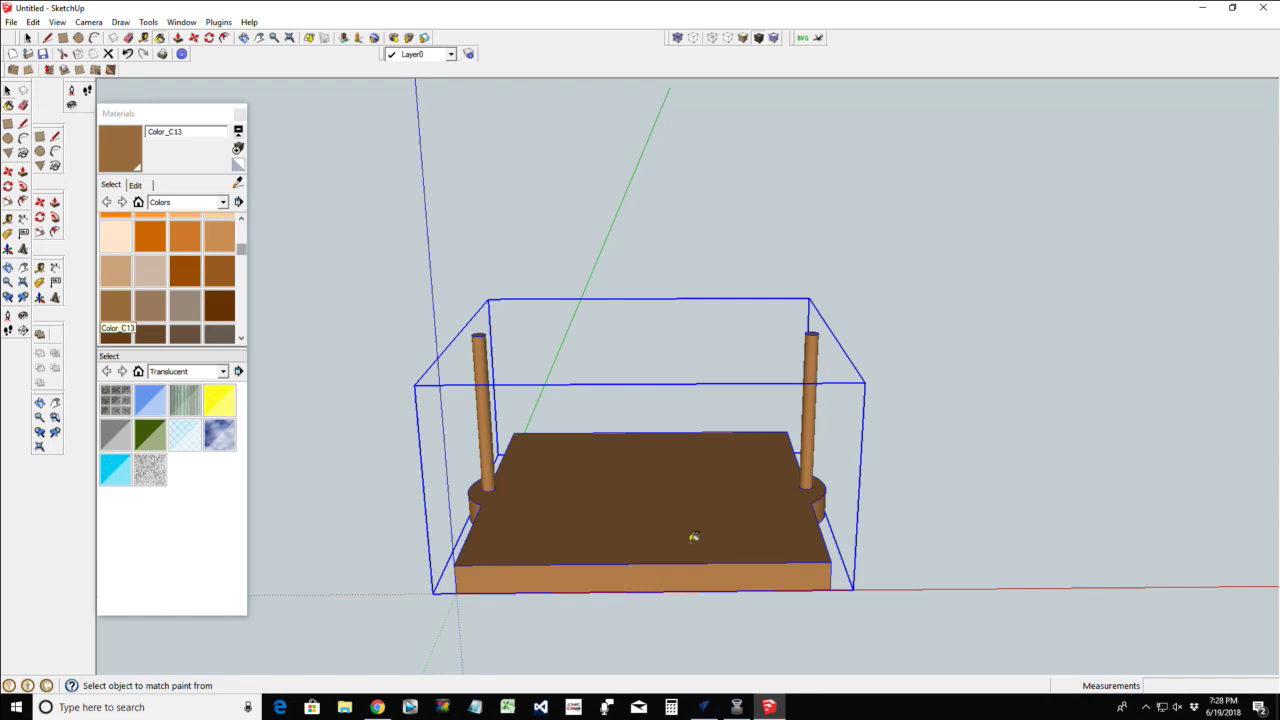
{"action": "left_click", "coordinate": [125, 272]}
{"action": "left_click", "coordinate": [737, 521]}
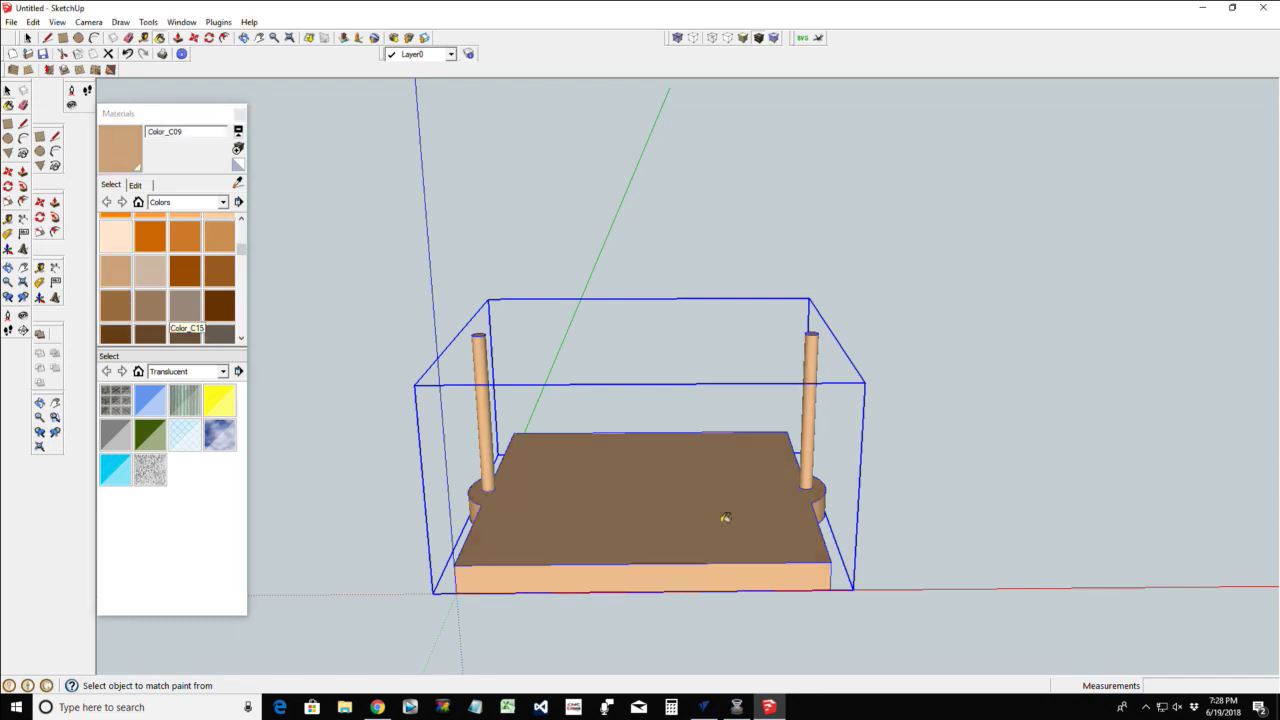
{"action": "left_click", "coordinate": [240, 112]}
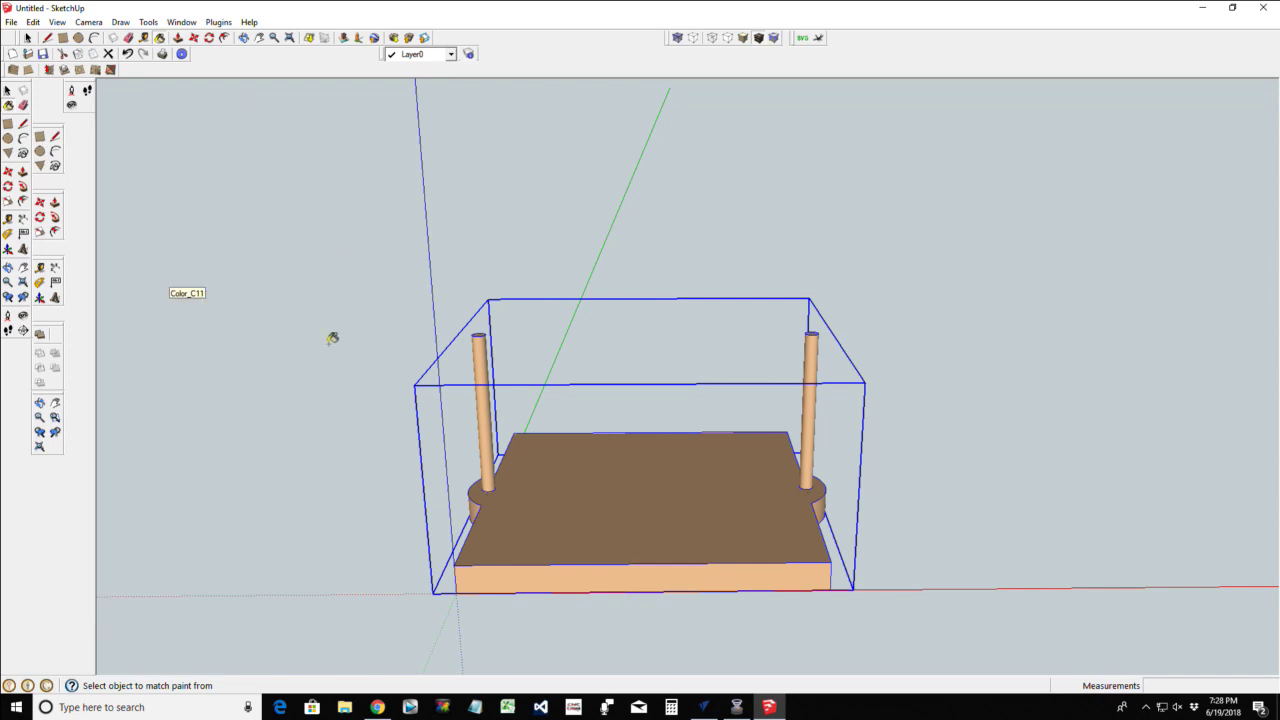
Select the jig component and open its table group for editing
{"action": "key", "text": "space"}
{"action": "left_click", "coordinate": [344, 406]}
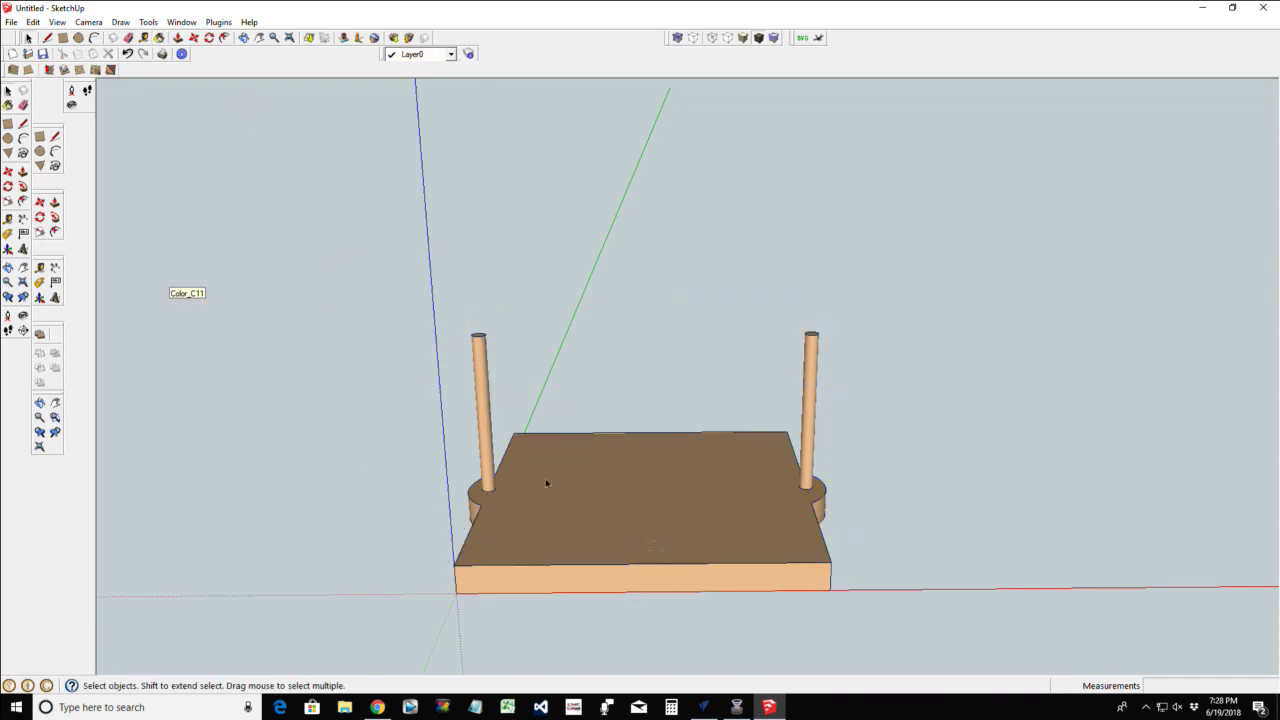
{"action": "left_click", "coordinate": [489, 460]}
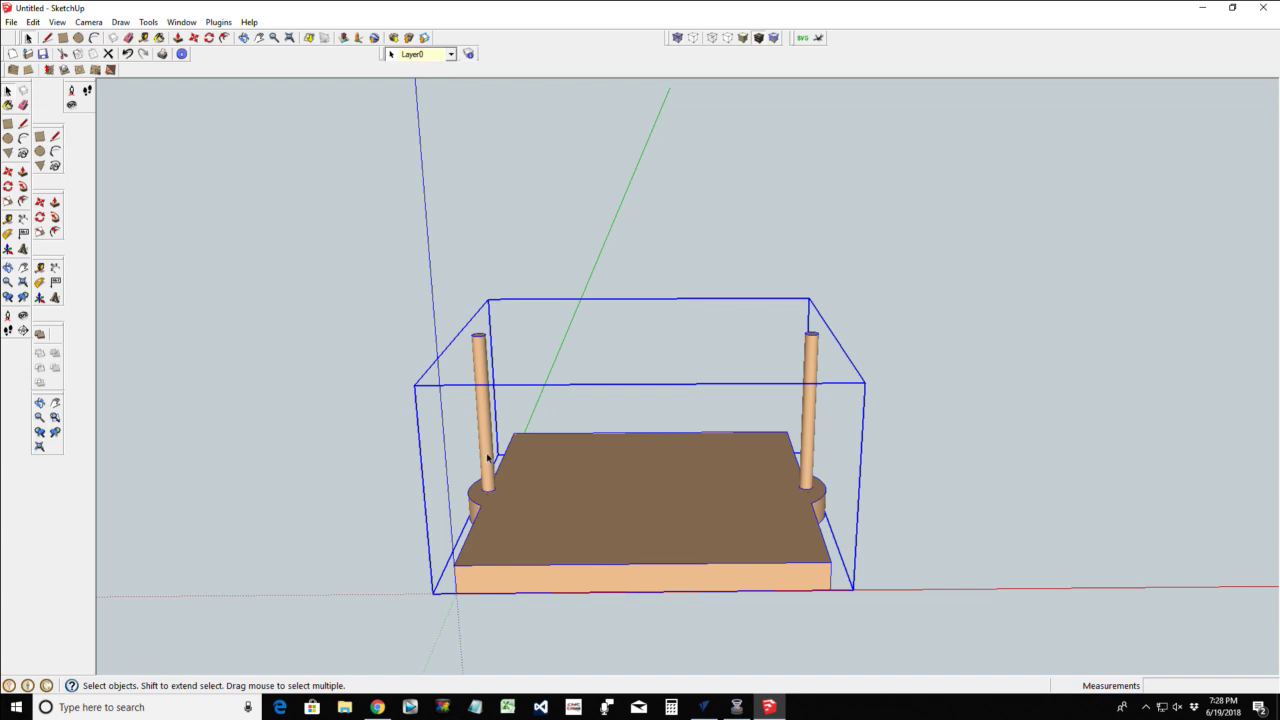
{"action": "double_click", "coordinate": [487, 457]}
{"action": "key", "text": "ctrl+a"}
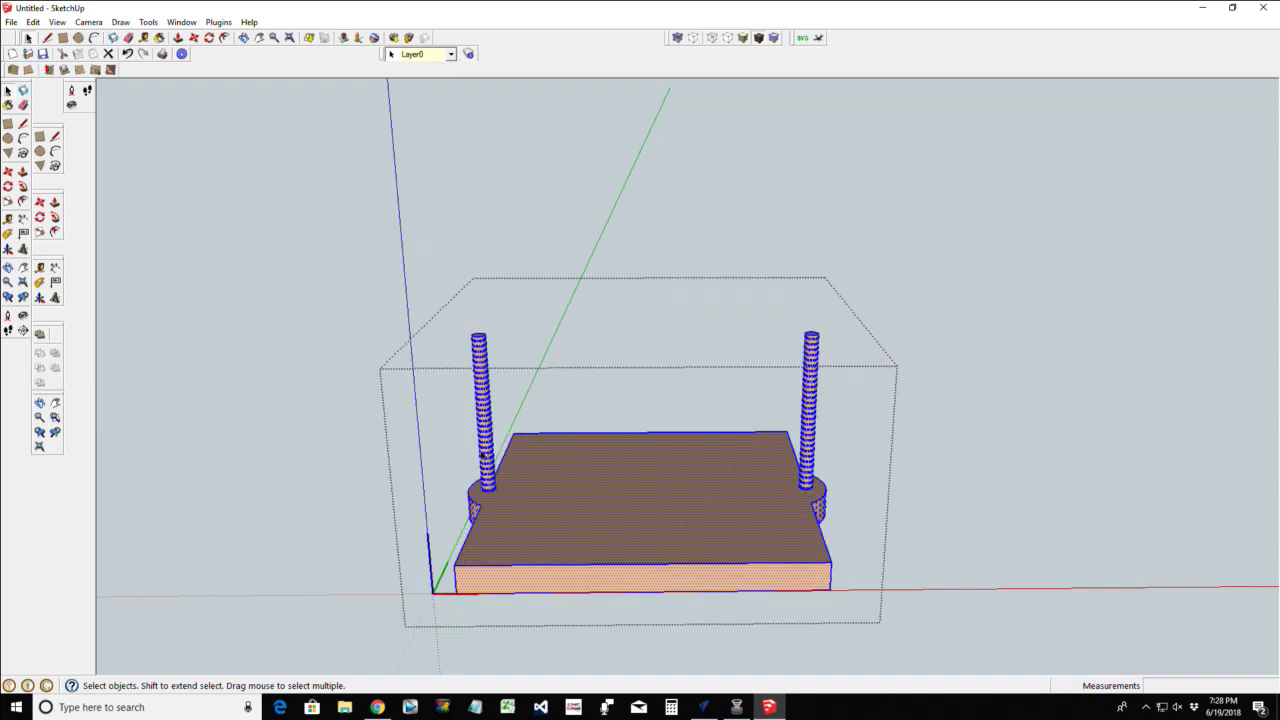
{"action": "left_click", "coordinate": [318, 429]}
{"action": "double_click", "coordinate": [489, 444]}
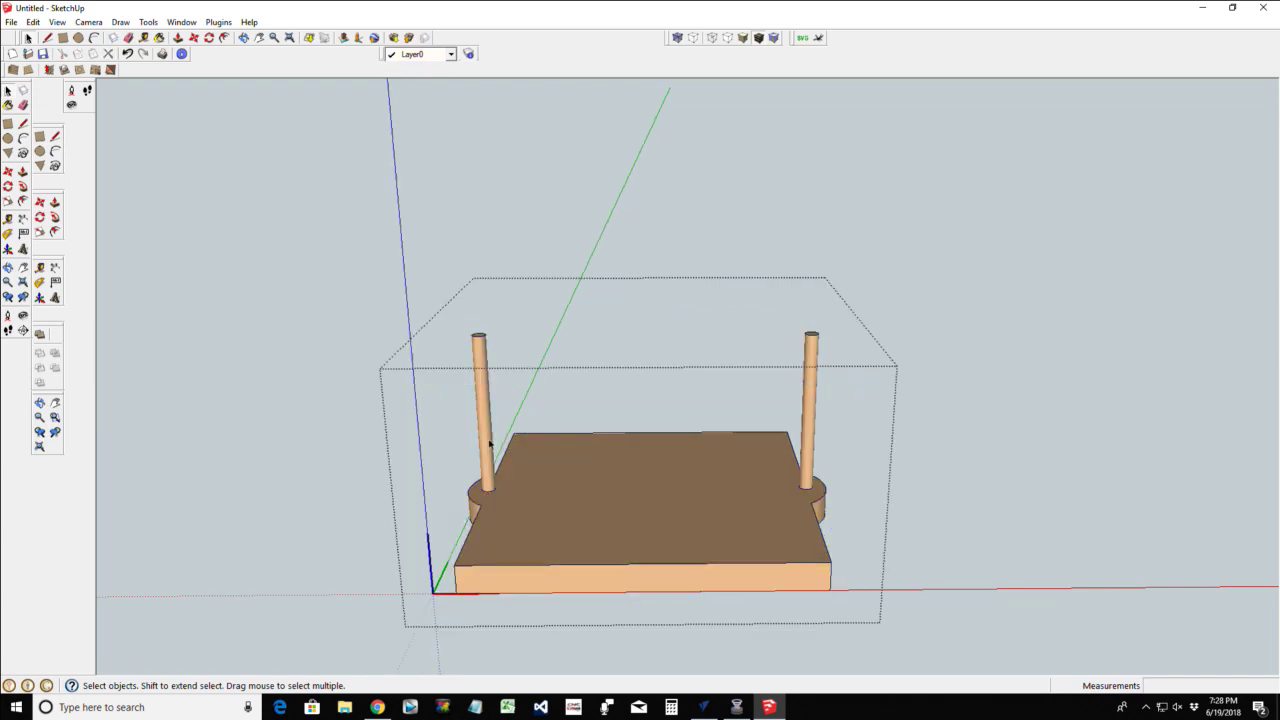
Paint the left post with Color_C13 brown from the Materials window
{"action": "left_click", "coordinate": [144, 38]}
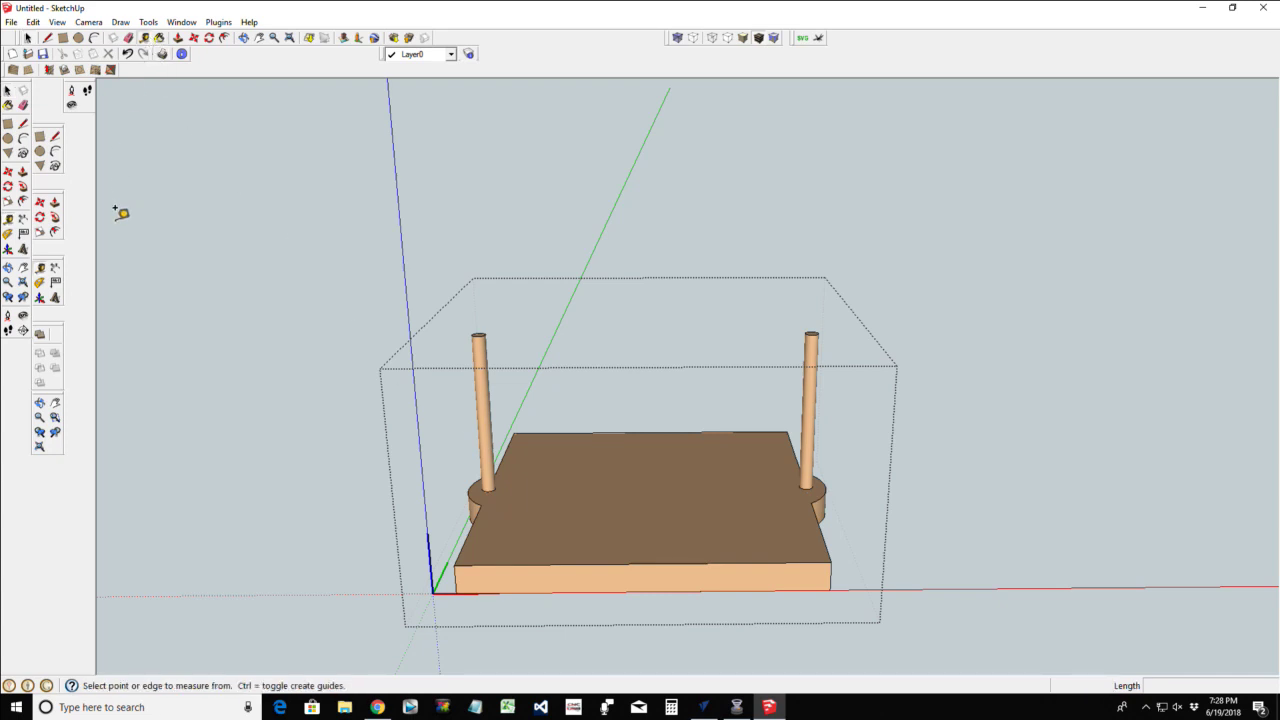
{"action": "left_click", "coordinate": [160, 37]}
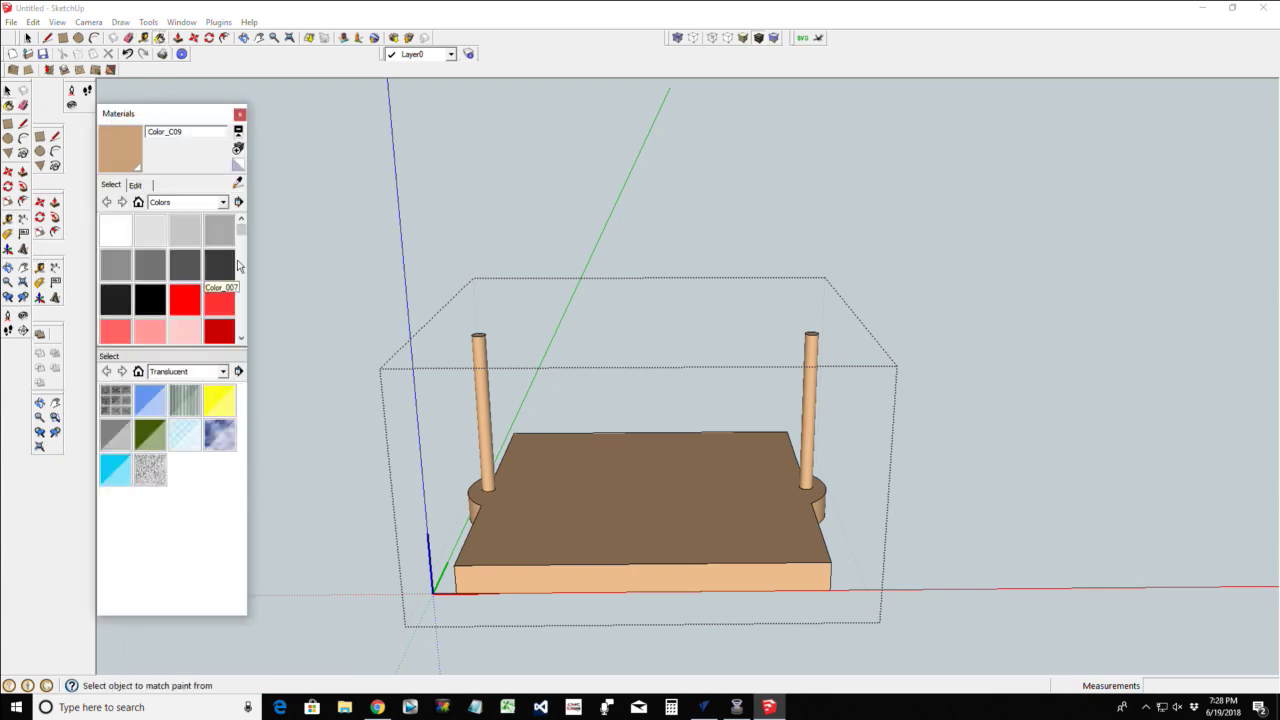
{"action": "left_click_drag", "start_coordinate": [242, 233], "coordinate": [242, 262]}
{"action": "scroll", "coordinate": [242, 262], "scroll_direction": "down", "scroll_amount": 2}
{"action": "left_click_drag", "start_coordinate": [242, 282], "coordinate": [240, 256]}
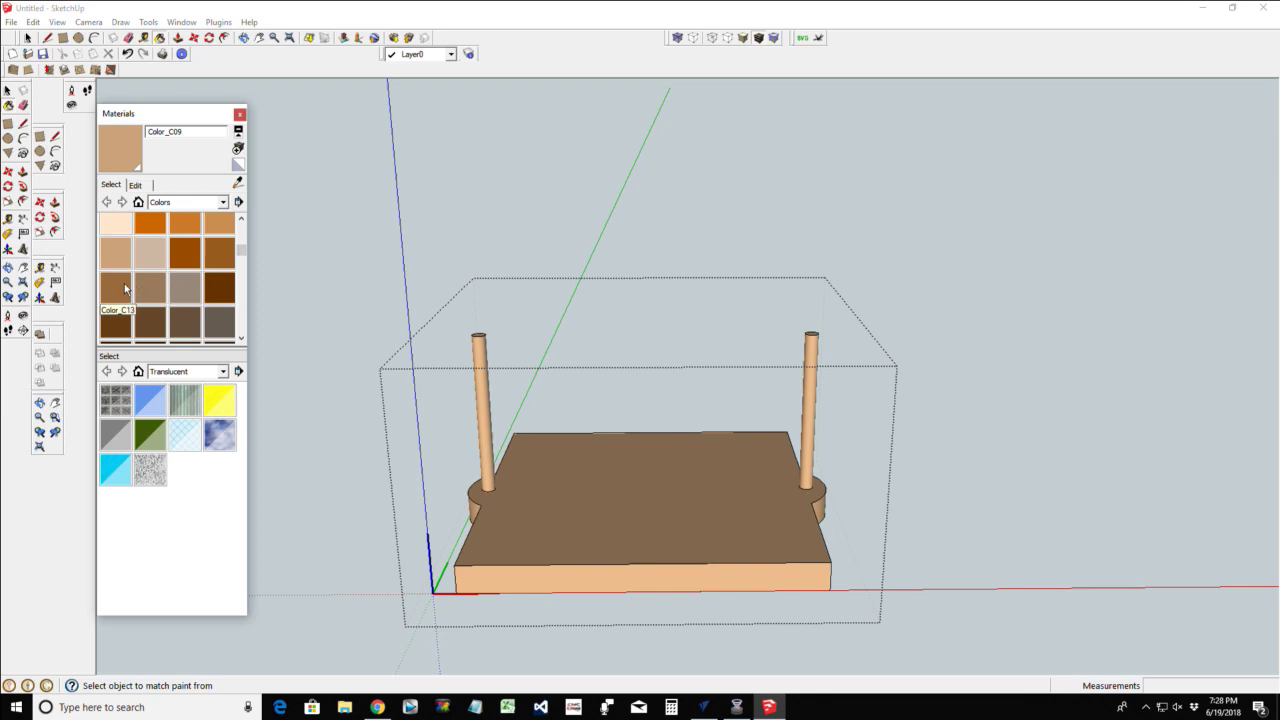
{"action": "left_click", "coordinate": [125, 289]}
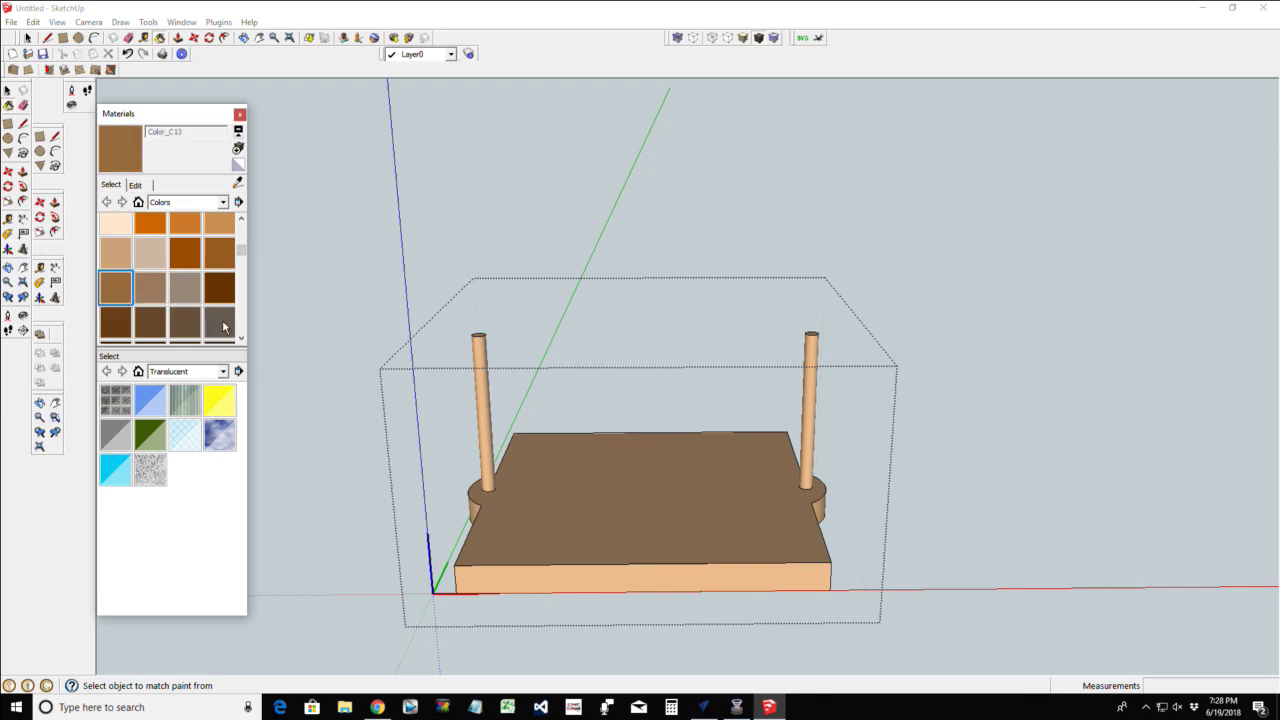
{"action": "left_click", "coordinate": [491, 416]}
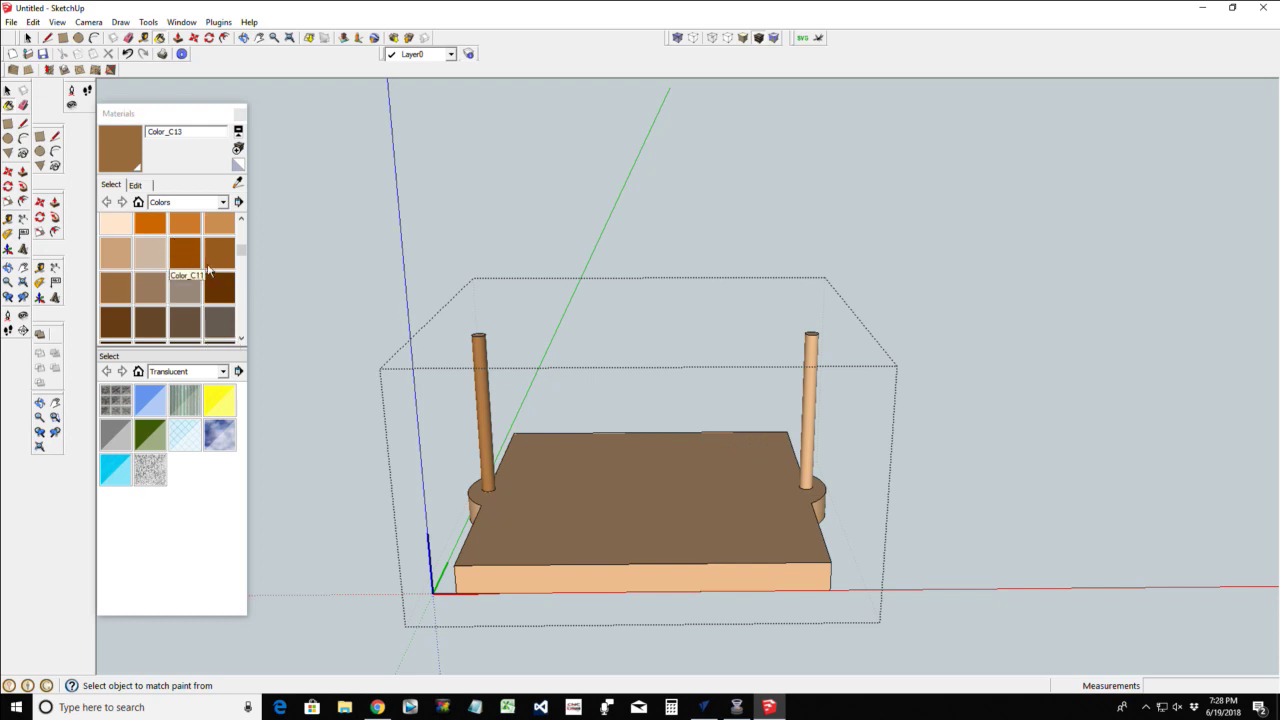
Repaint the left and right posts darker Color_C18 brown, then close the Materials window
{"action": "left_click", "coordinate": [150, 322]}
{"action": "left_click", "coordinate": [490, 393]}
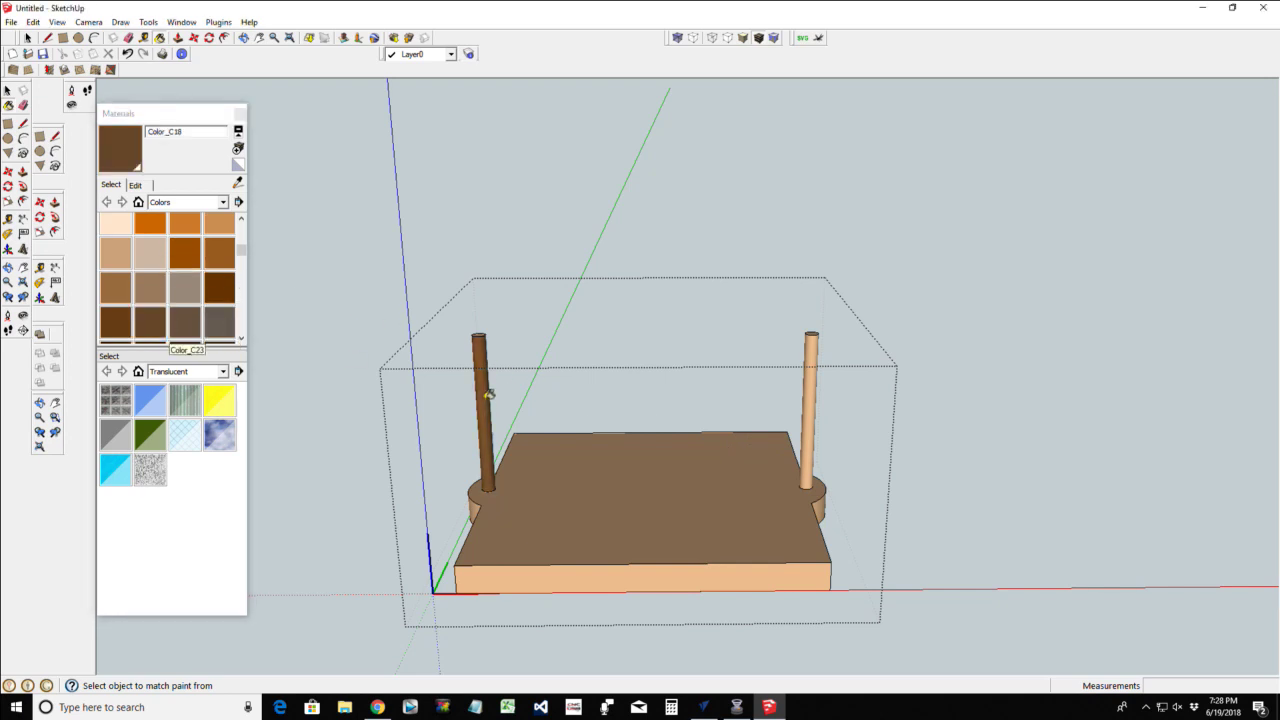
{"action": "left_click", "coordinate": [812, 420]}
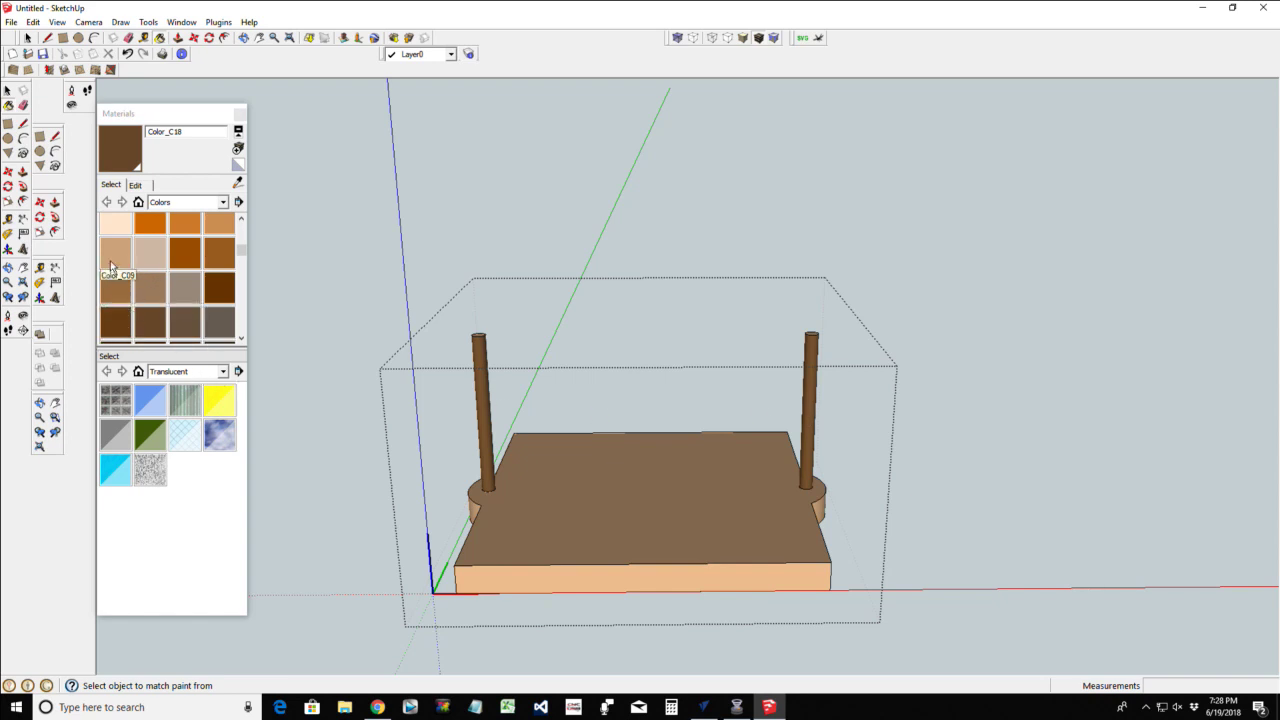
{"action": "left_click", "coordinate": [112, 260]}
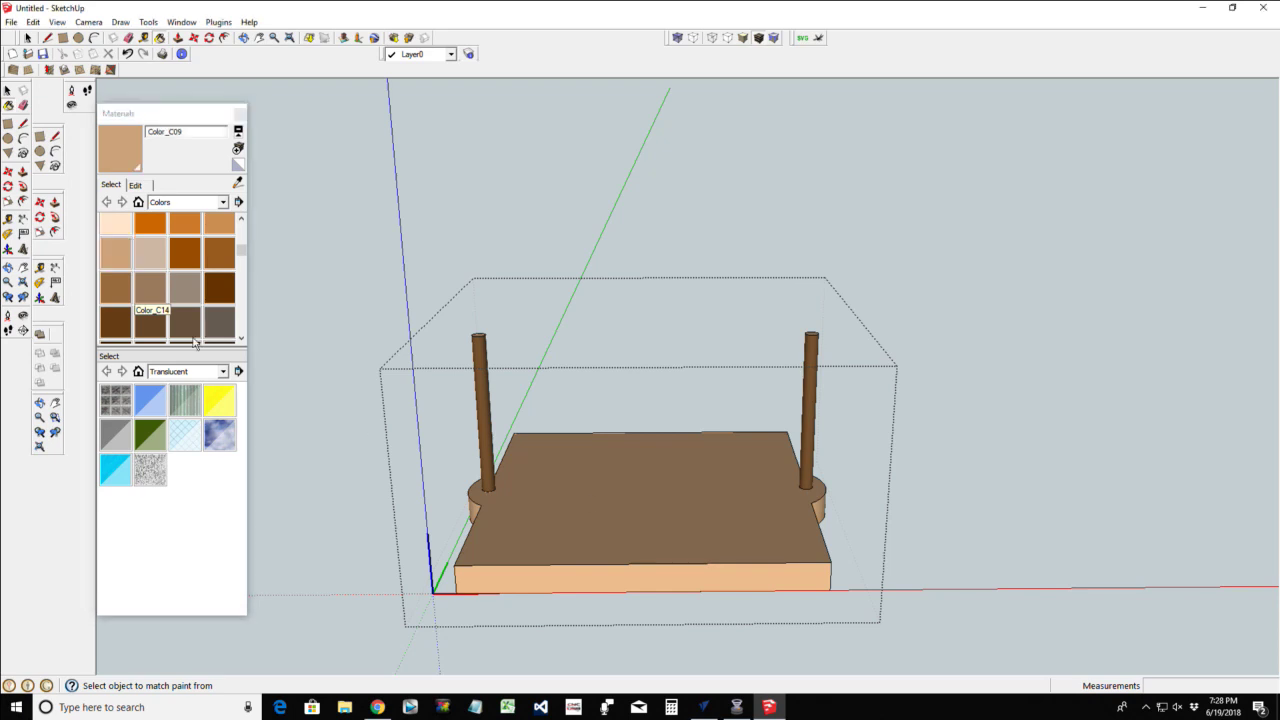
{"action": "left_click", "coordinate": [240, 248]}
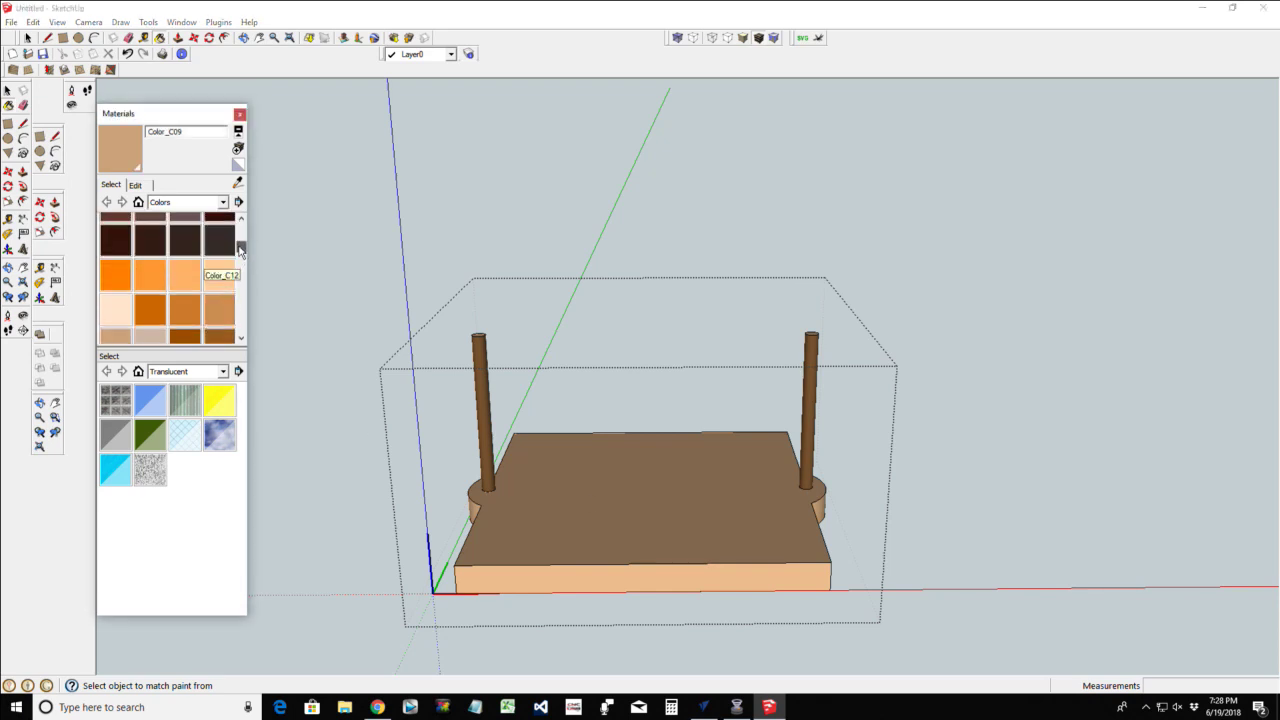
{"action": "left_click_drag", "start_coordinate": [240, 248], "coordinate": [241, 257]}
{"action": "scroll", "coordinate": [241, 257], "scroll_direction": "up", "scroll_amount": 1}
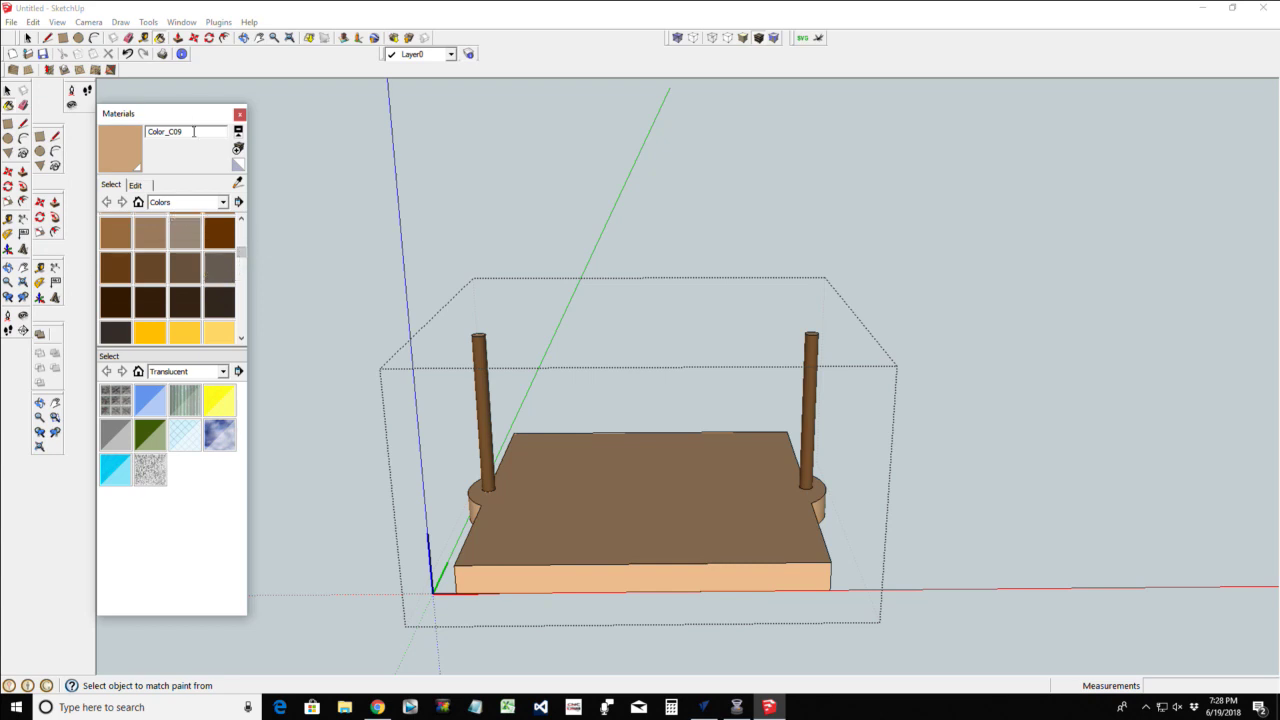
{"action": "left_click", "coordinate": [239, 114]}
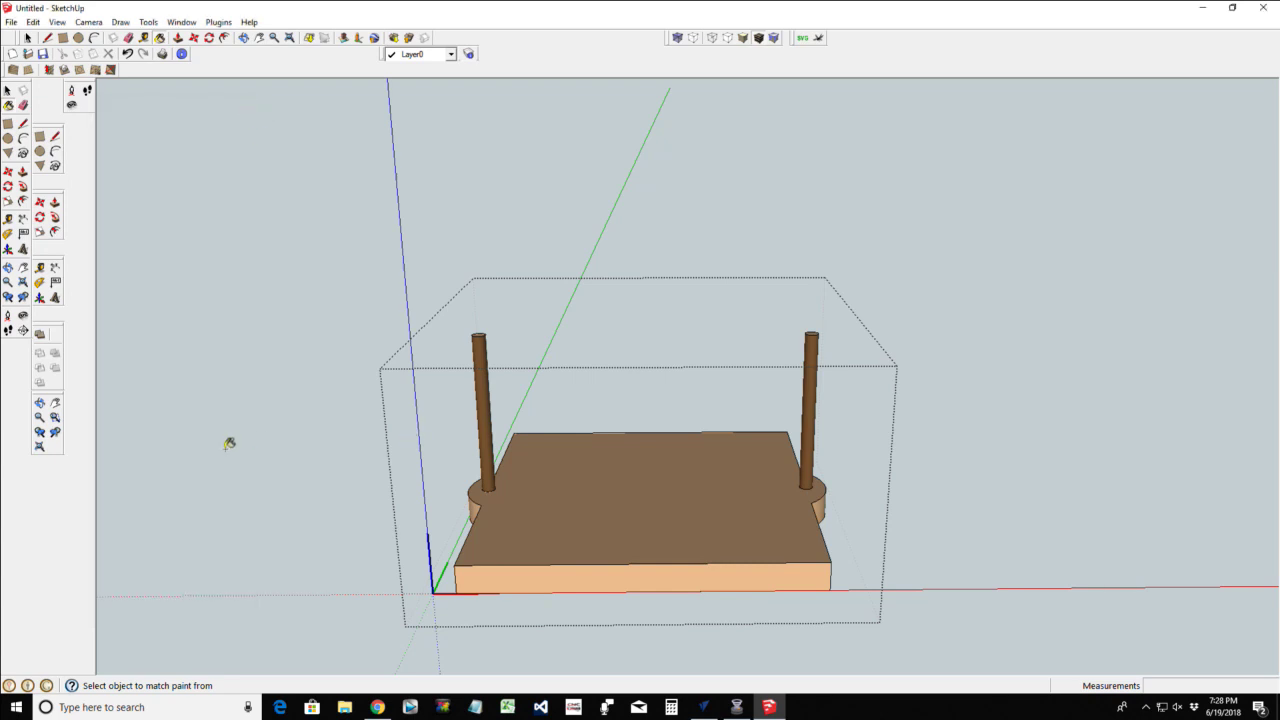
Select the whole jig and orbit the view around it
{"action": "key", "text": "space"}
{"action": "left_click", "coordinate": [243, 470]}
{"action": "left_click_drag", "start_coordinate": [588, 668], "coordinate": [507, 590]}
{"action": "key", "text": "ctrl+a"}
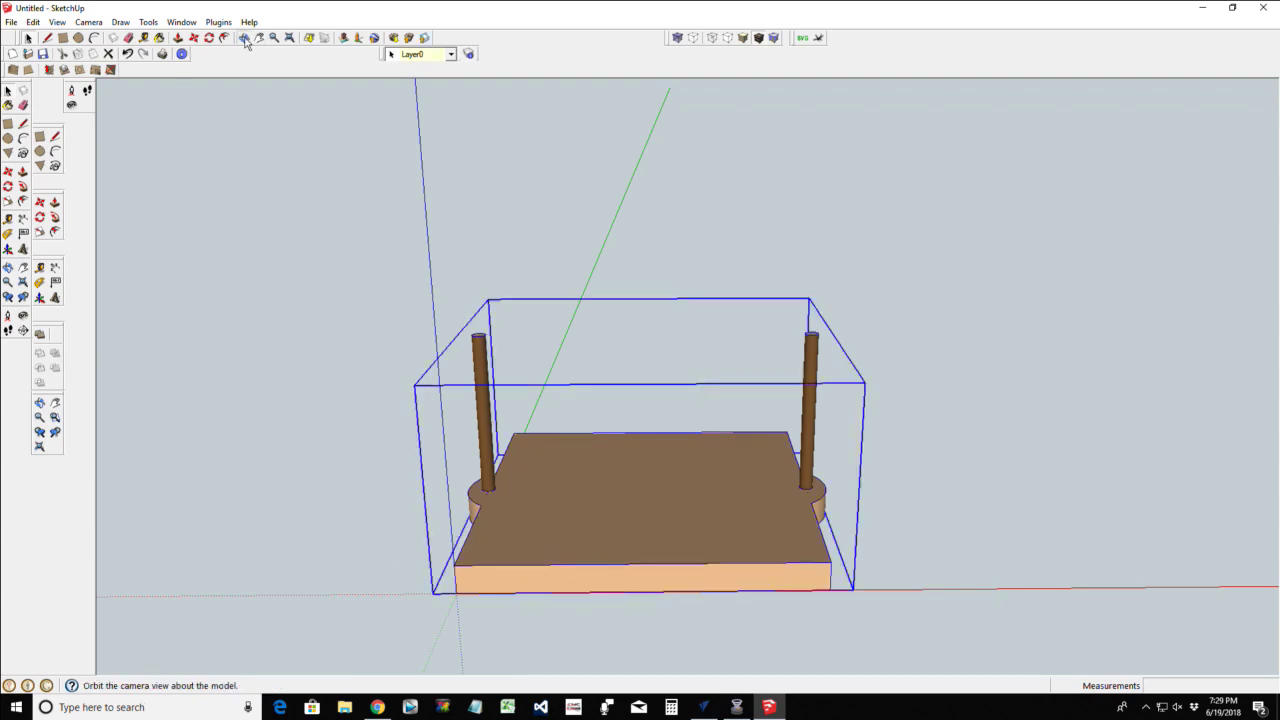
{"action": "left_click", "coordinate": [243, 37]}
{"action": "left_click_drag", "start_coordinate": [703, 523], "coordinate": [763, 489]}
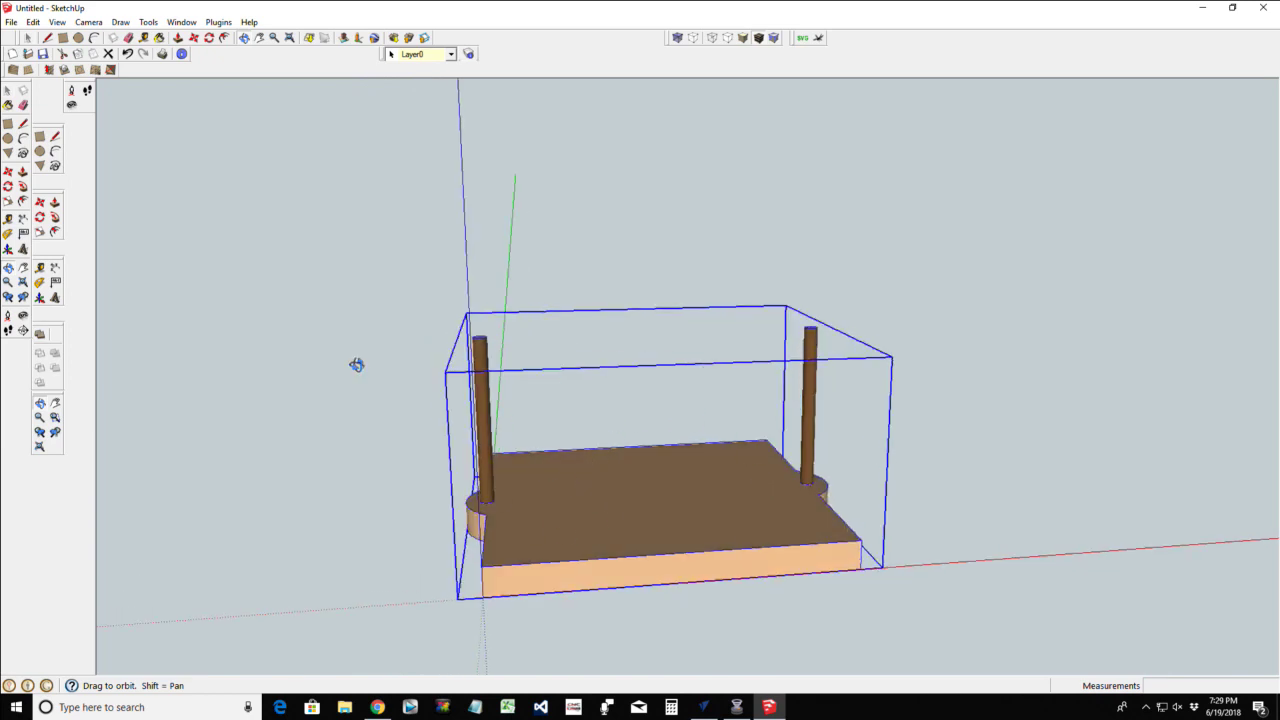
Switch to the Camera > Standard Views > Top view, then orbit back into 3-D perspective
{"action": "left_click", "coordinate": [62, 37]}
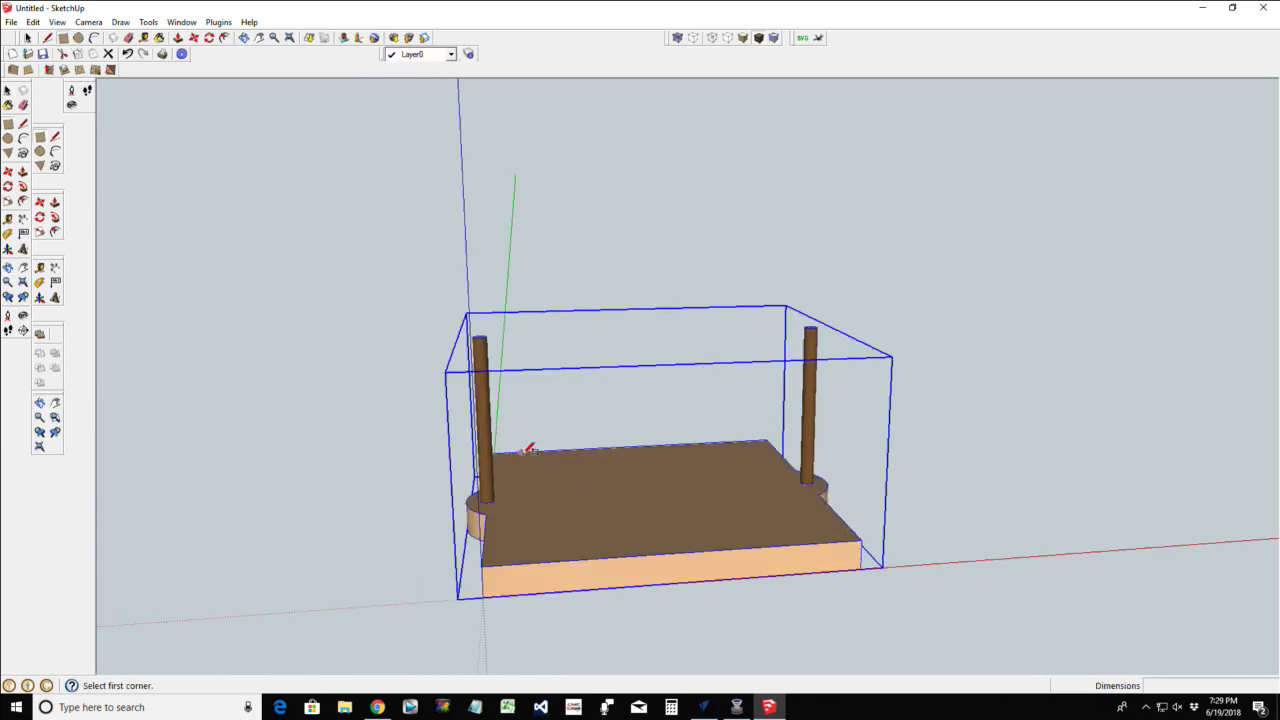
{"action": "left_click", "coordinate": [88, 22]}
{"action": "mouse_move", "coordinate": [146, 67]}
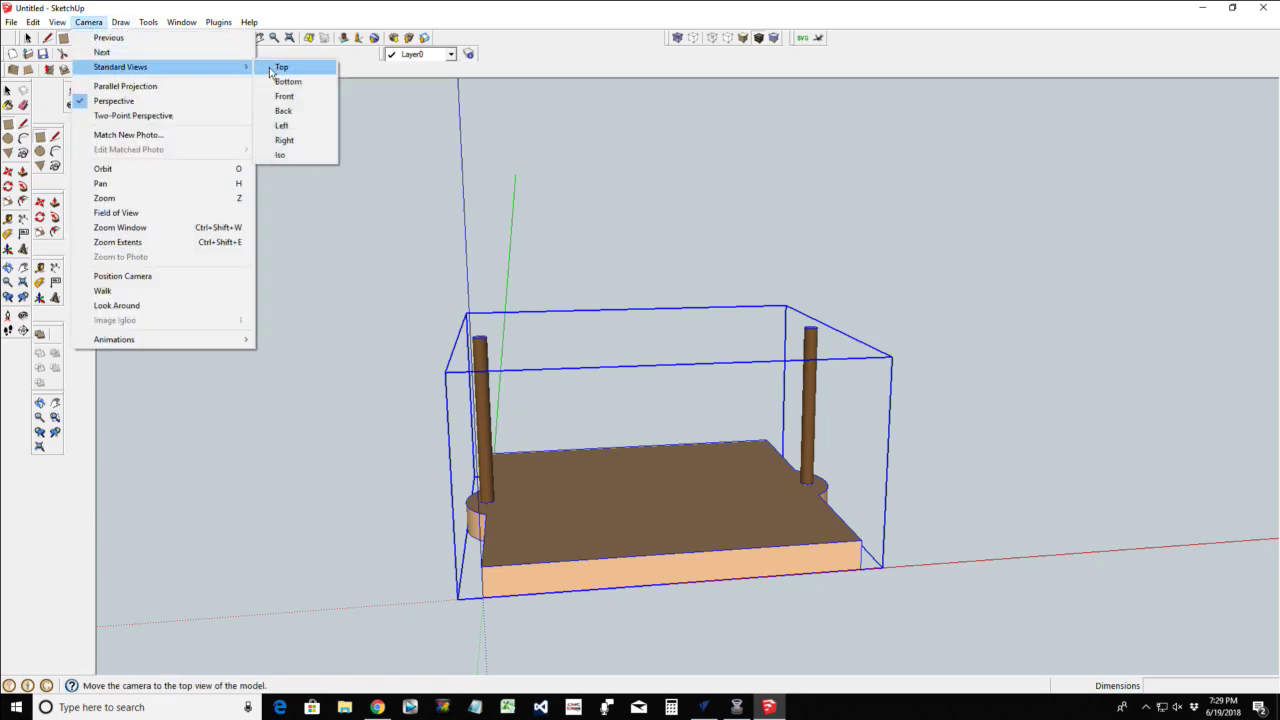
{"action": "left_click", "coordinate": [273, 67]}
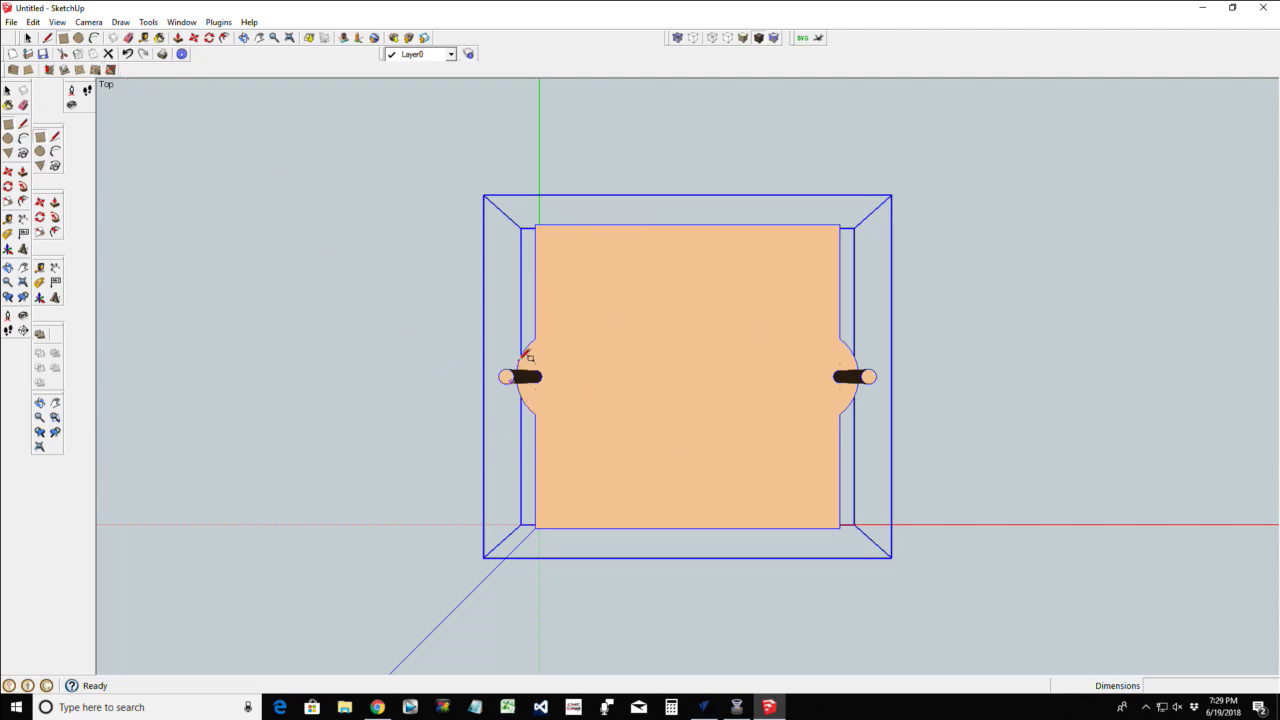
{"action": "left_click", "coordinate": [243, 37]}
{"action": "left_click_drag", "start_coordinate": [632, 531], "coordinate": [606, 183]}
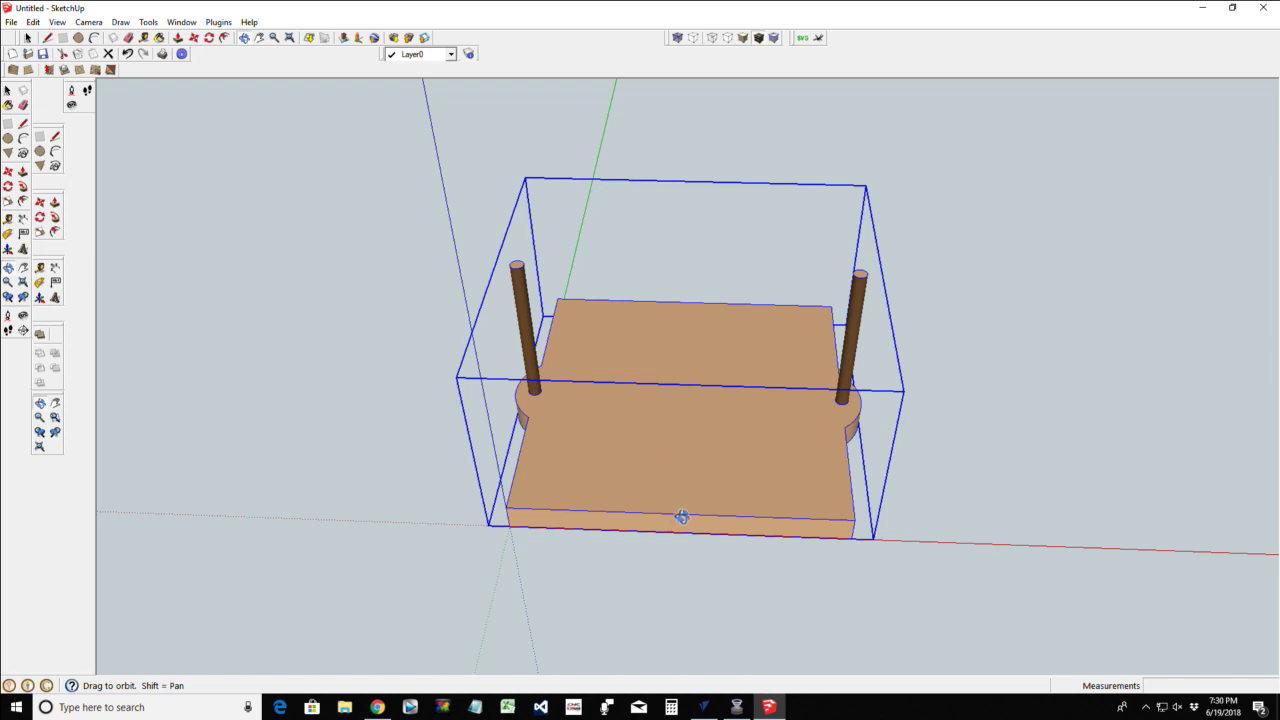
Copy the whole jig from a post endpoint up to the post top, then open the copy for editing
{"action": "key", "text": "space"}
{"action": "left_click", "coordinate": [597, 602]}
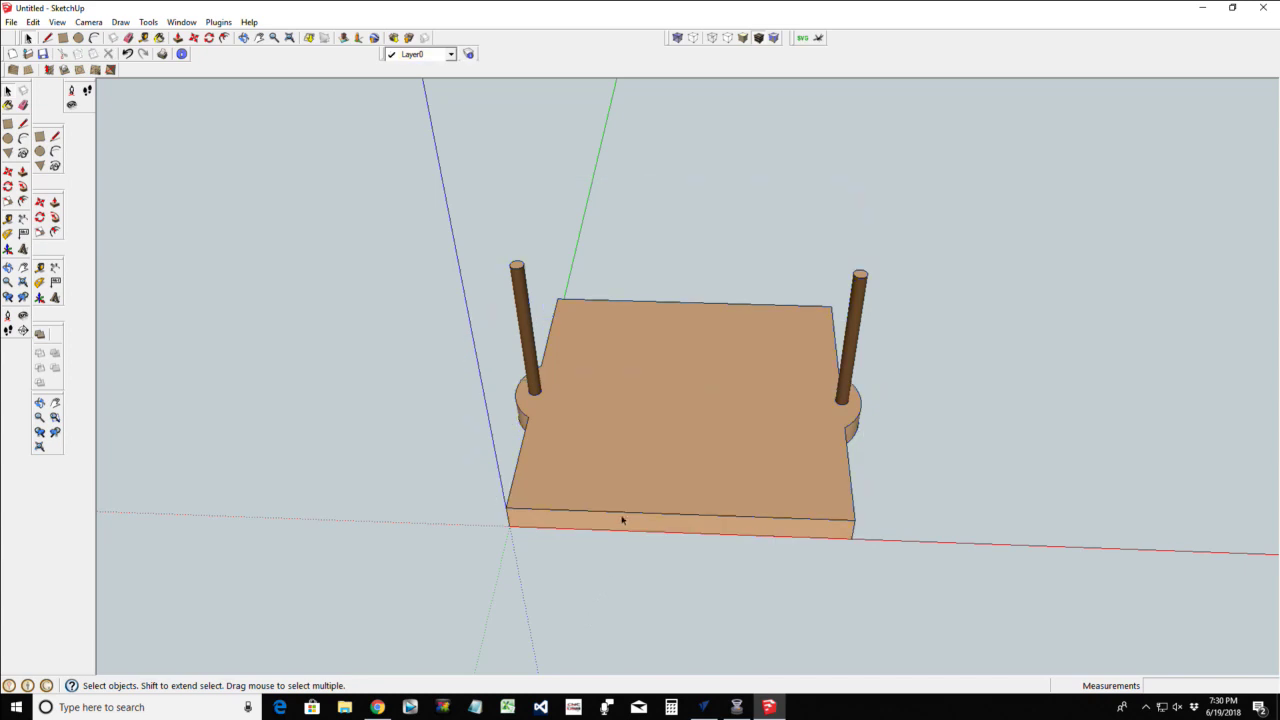
{"action": "left_click", "coordinate": [627, 513]}
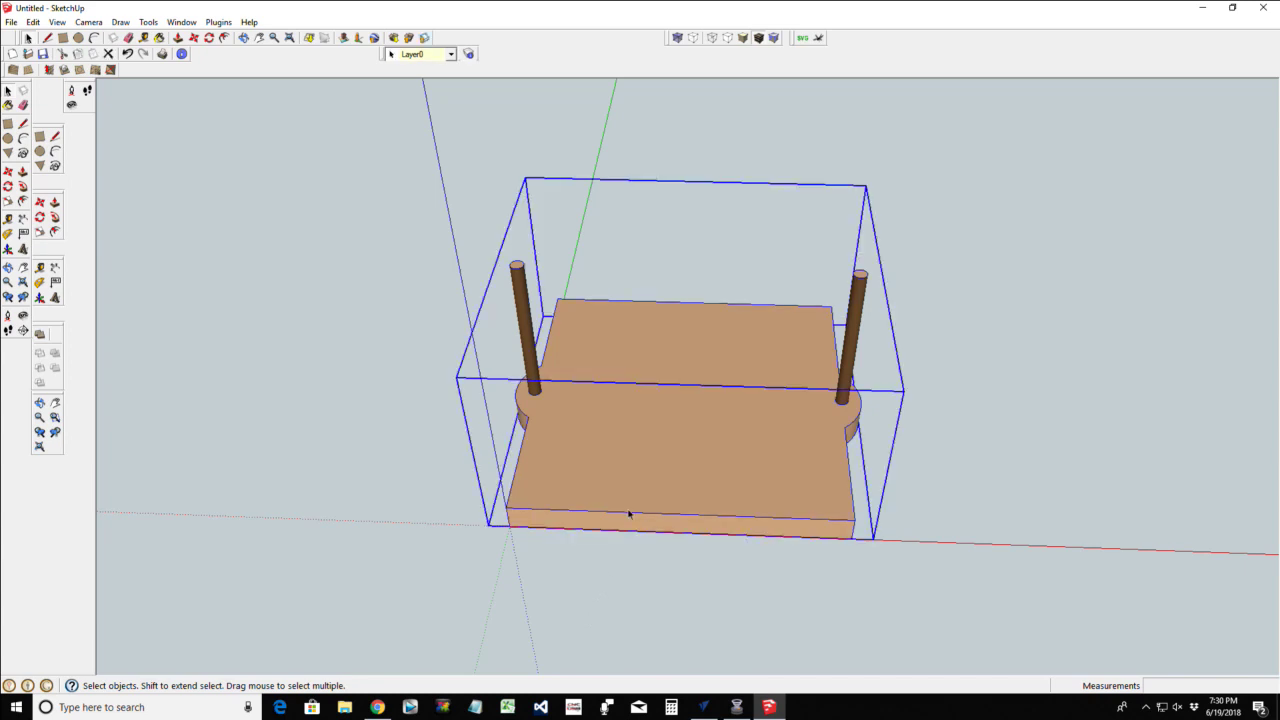
{"action": "key", "text": "m"}
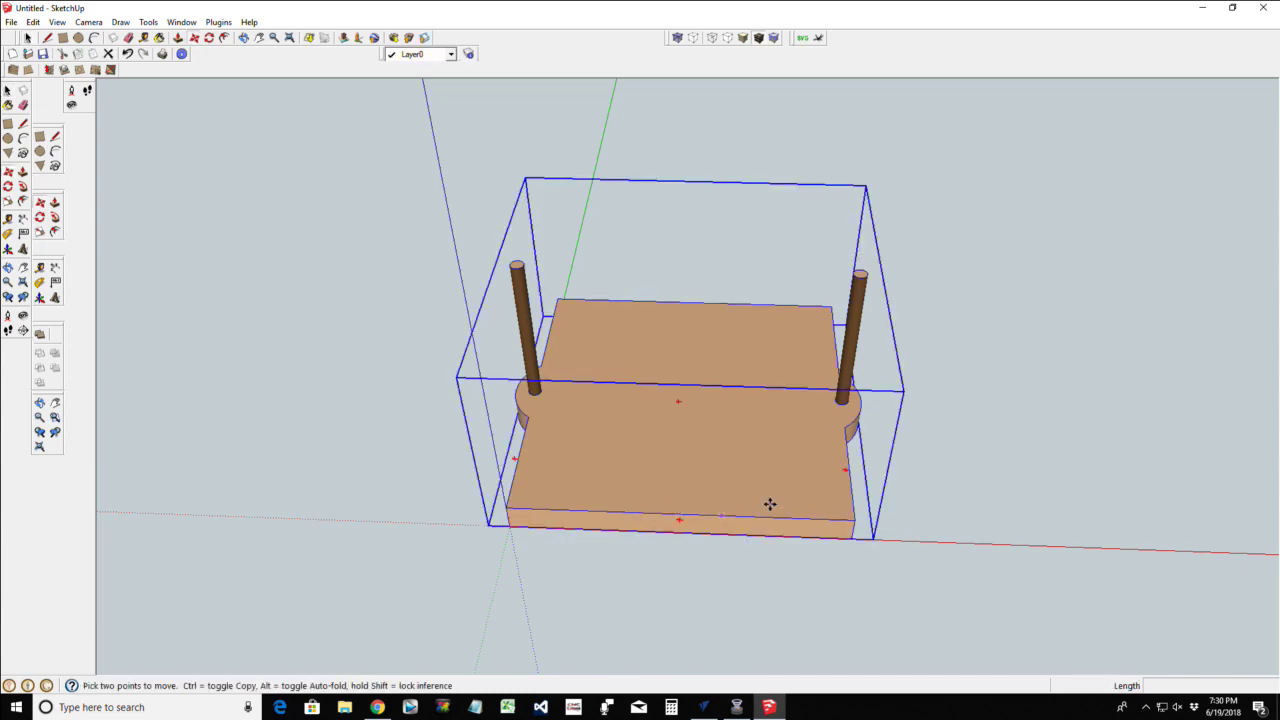
{"action": "left_click", "coordinate": [845, 404]}
{"action": "key", "text": "ctrl"}
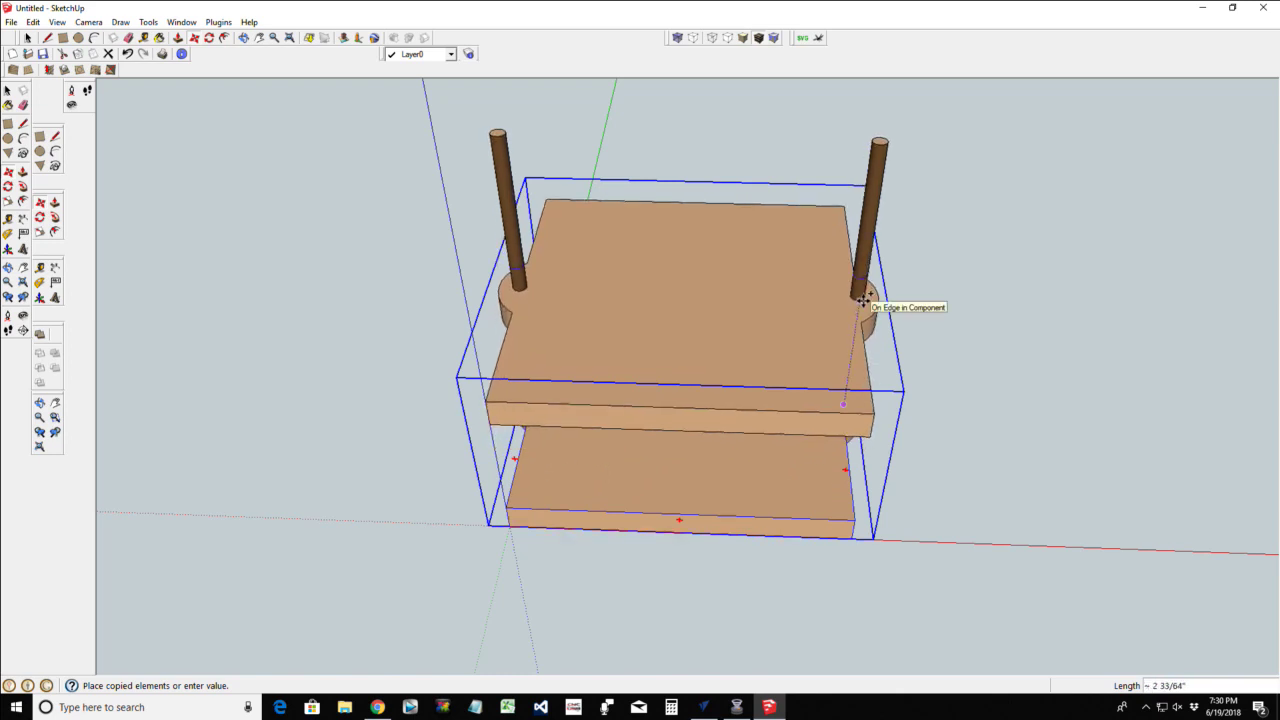
{"action": "left_click", "coordinate": [862, 300]}
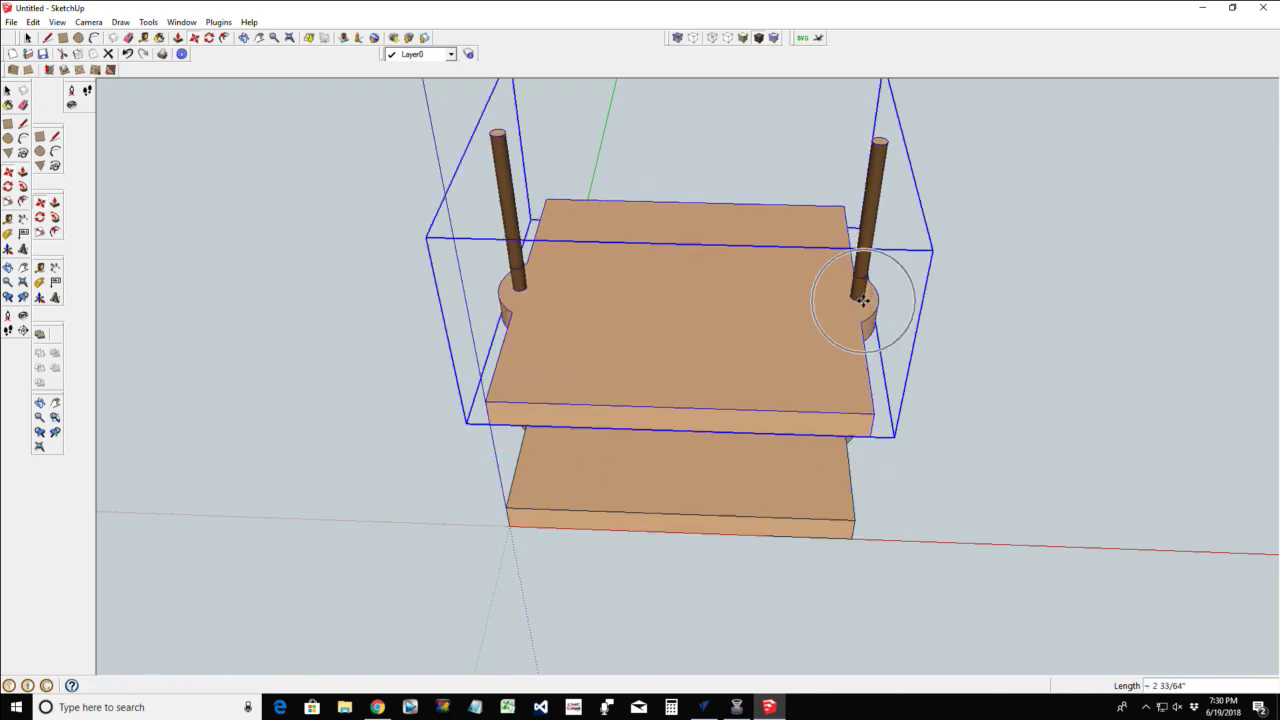
{"action": "key", "text": "space"}
{"action": "double_click", "coordinate": [694, 361]}
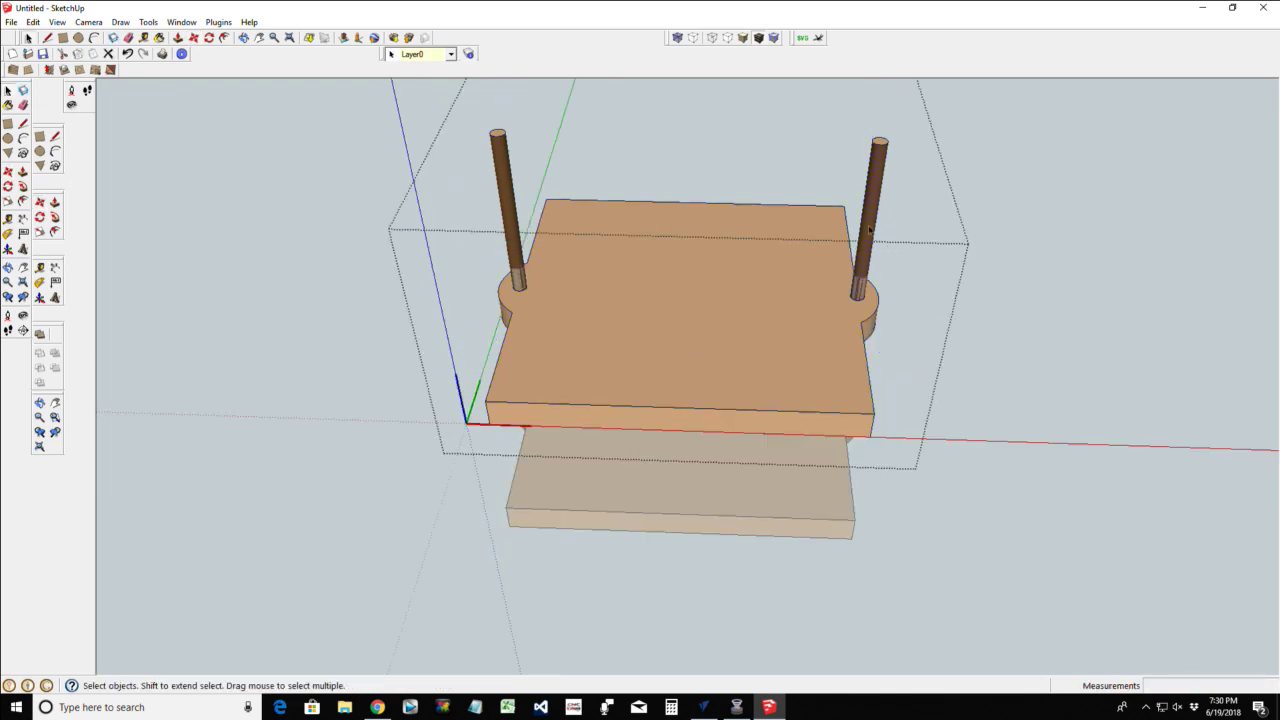
Delete both posts and their leftover circles from the copied jig
{"action": "key", "text": "Delete"}
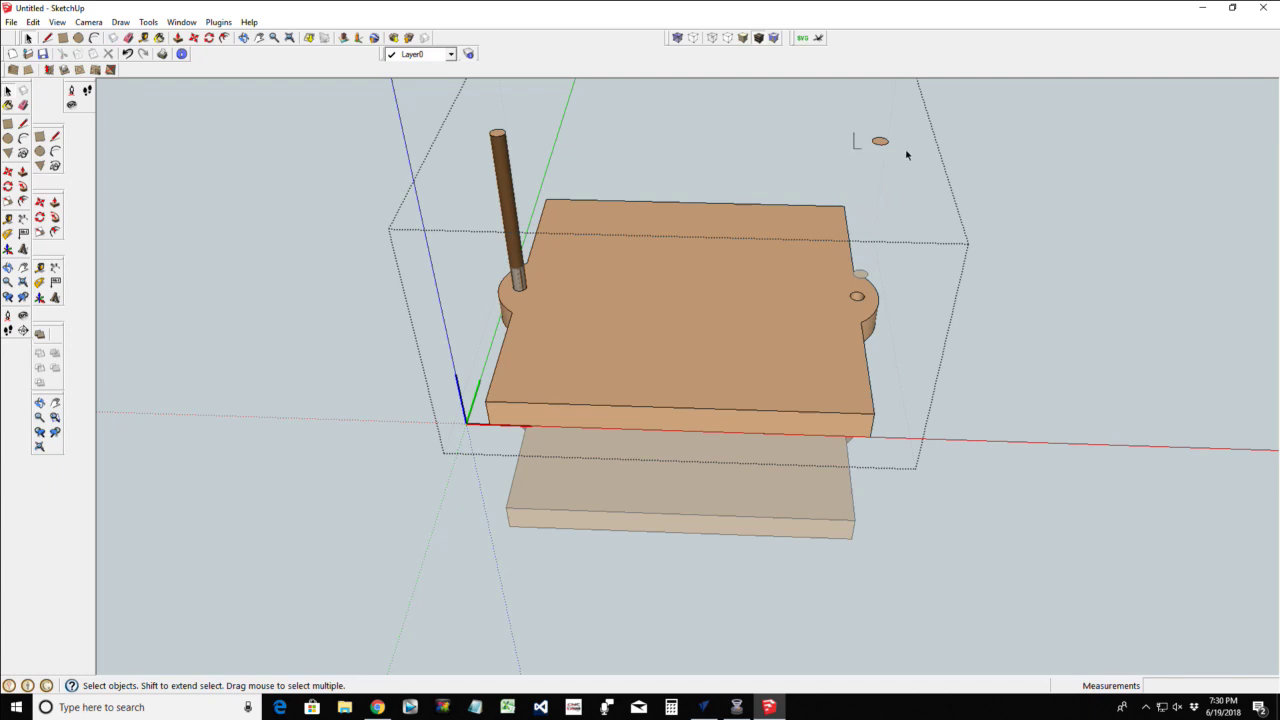
{"action": "left_click", "coordinate": [879, 141]}
{"action": "key", "text": "Delete"}
{"action": "left_click", "coordinate": [503, 169]}
{"action": "key", "text": "Delete"}
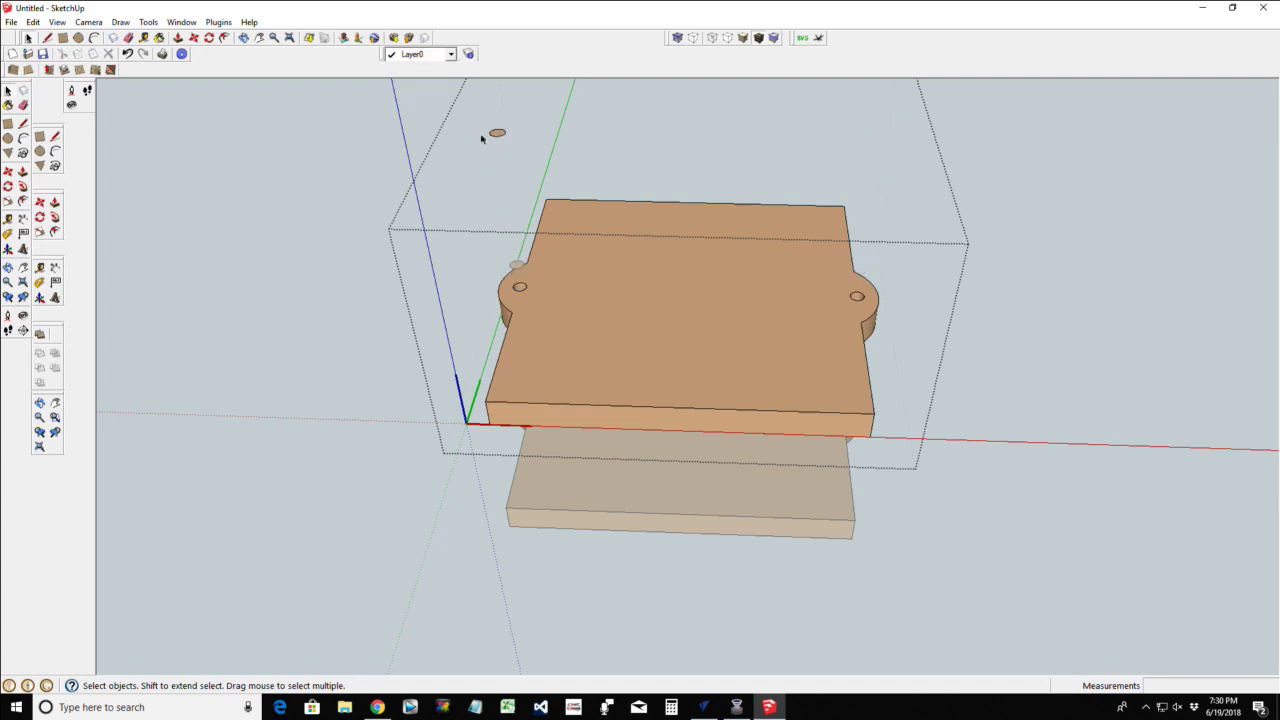
{"action": "left_click", "coordinate": [499, 134]}
{"action": "key", "text": "Delete"}
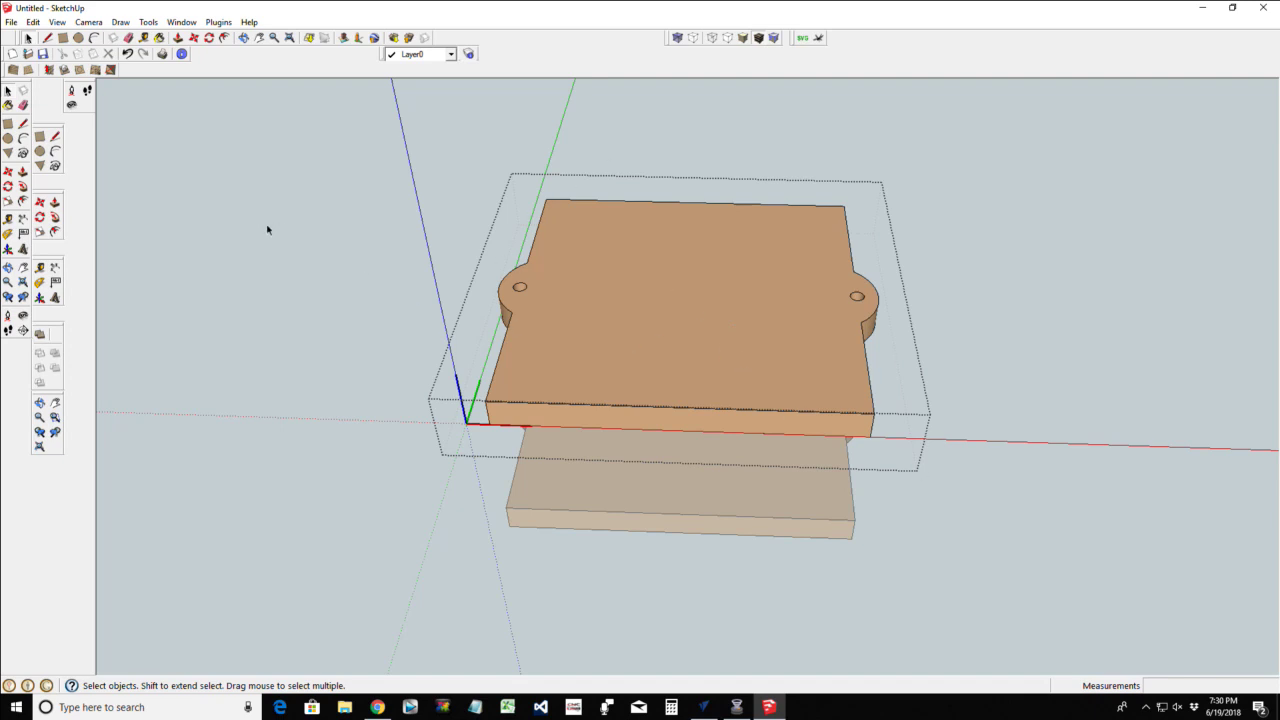
Draw two lines across the top face from its left edge to its right edge
{"action": "left_click", "coordinate": [47, 37]}
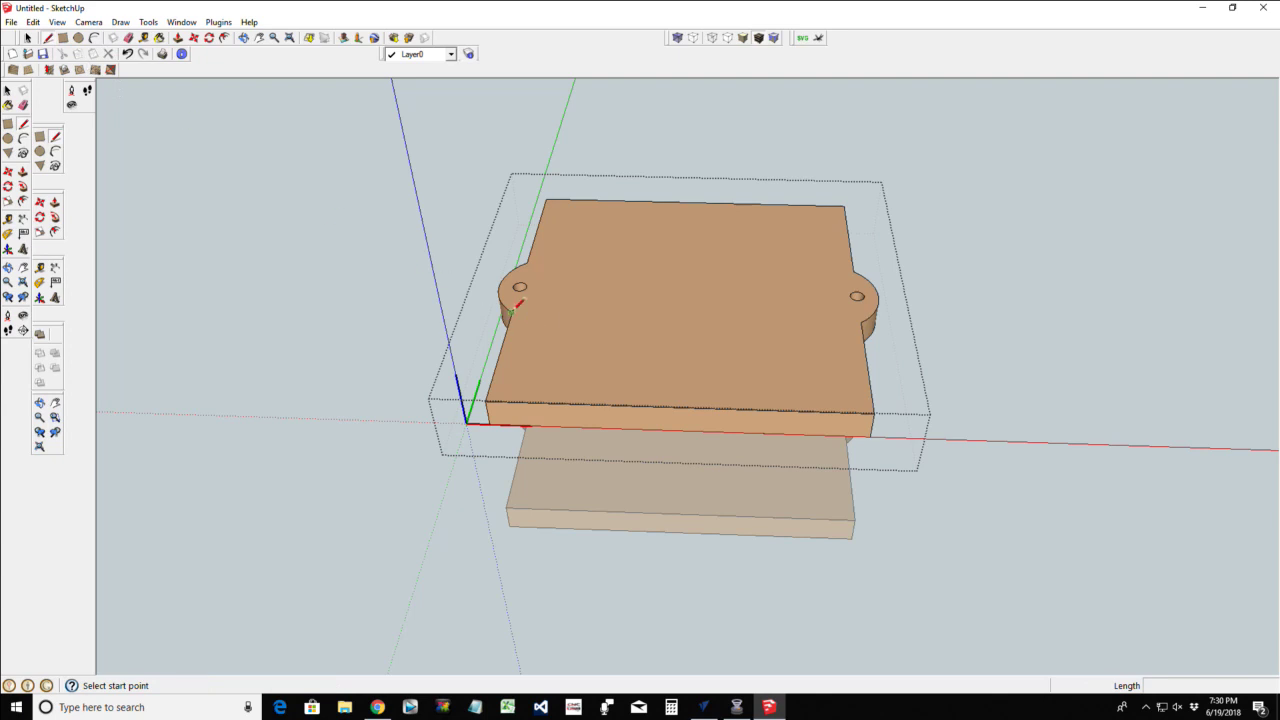
{"action": "left_click", "coordinate": [511, 313]}
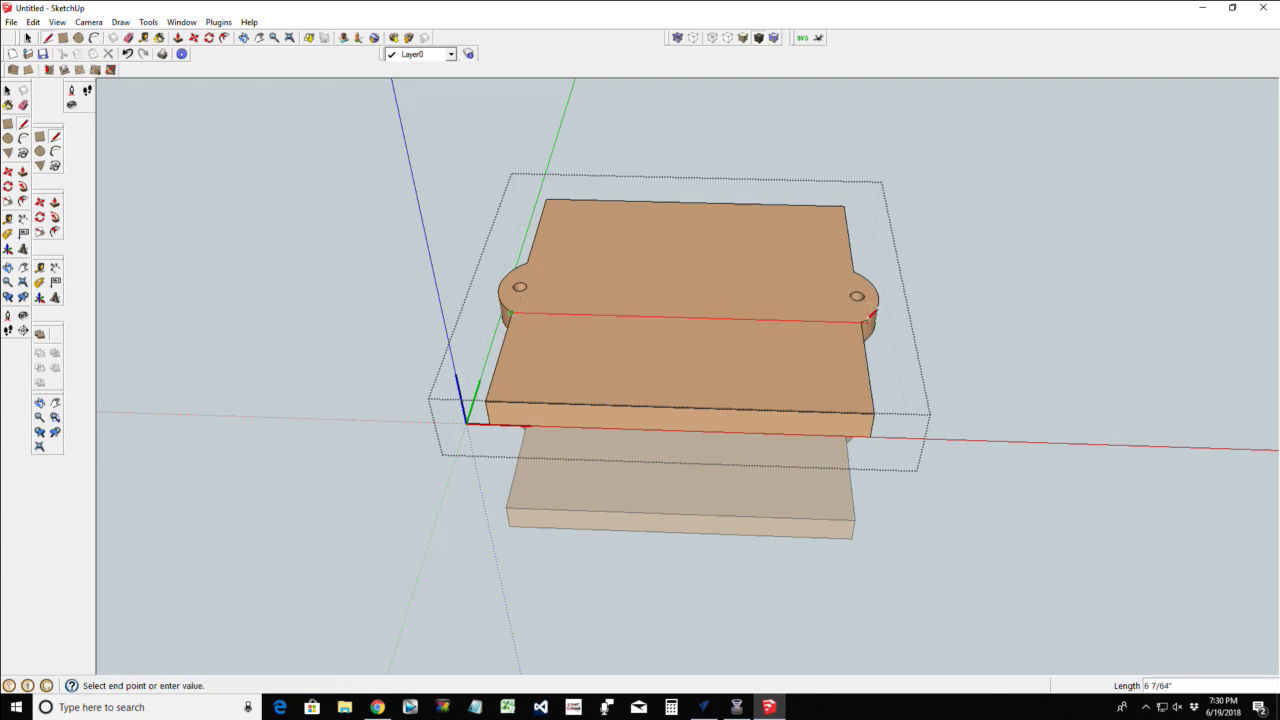
{"action": "left_click", "coordinate": [866, 319]}
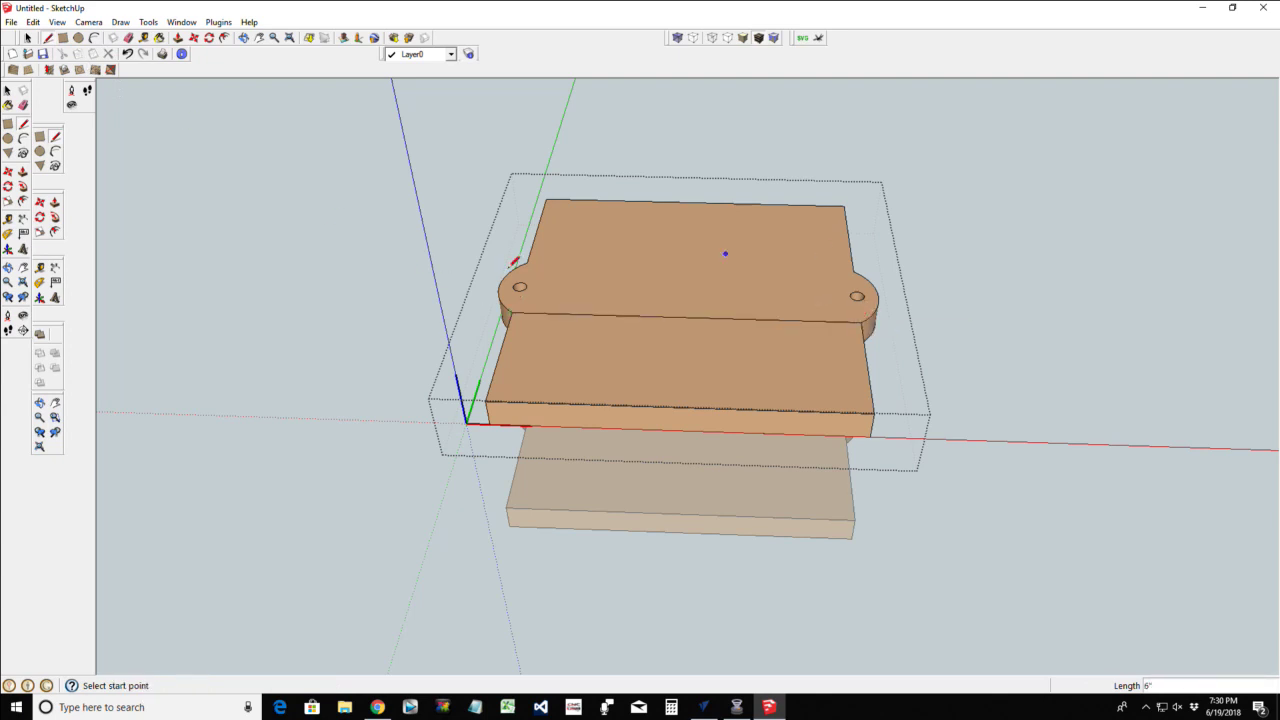
{"action": "left_click", "coordinate": [529, 263]}
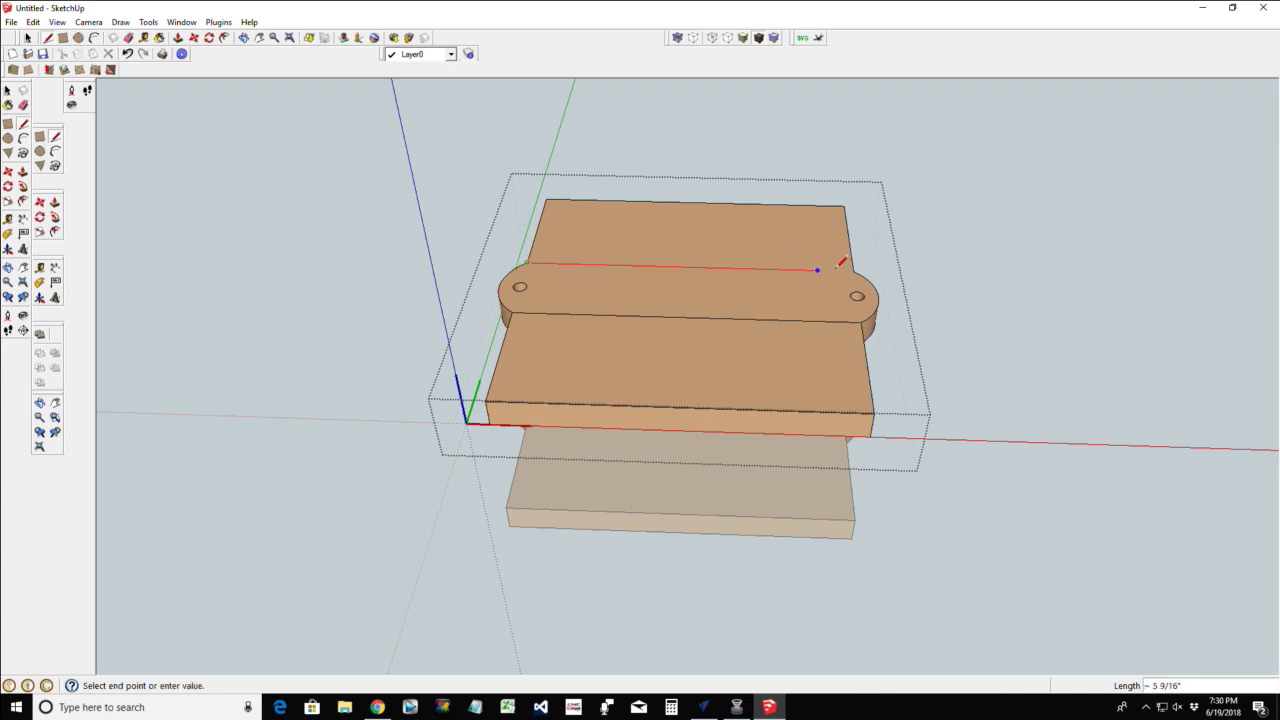
{"action": "left_click", "coordinate": [854, 268]}
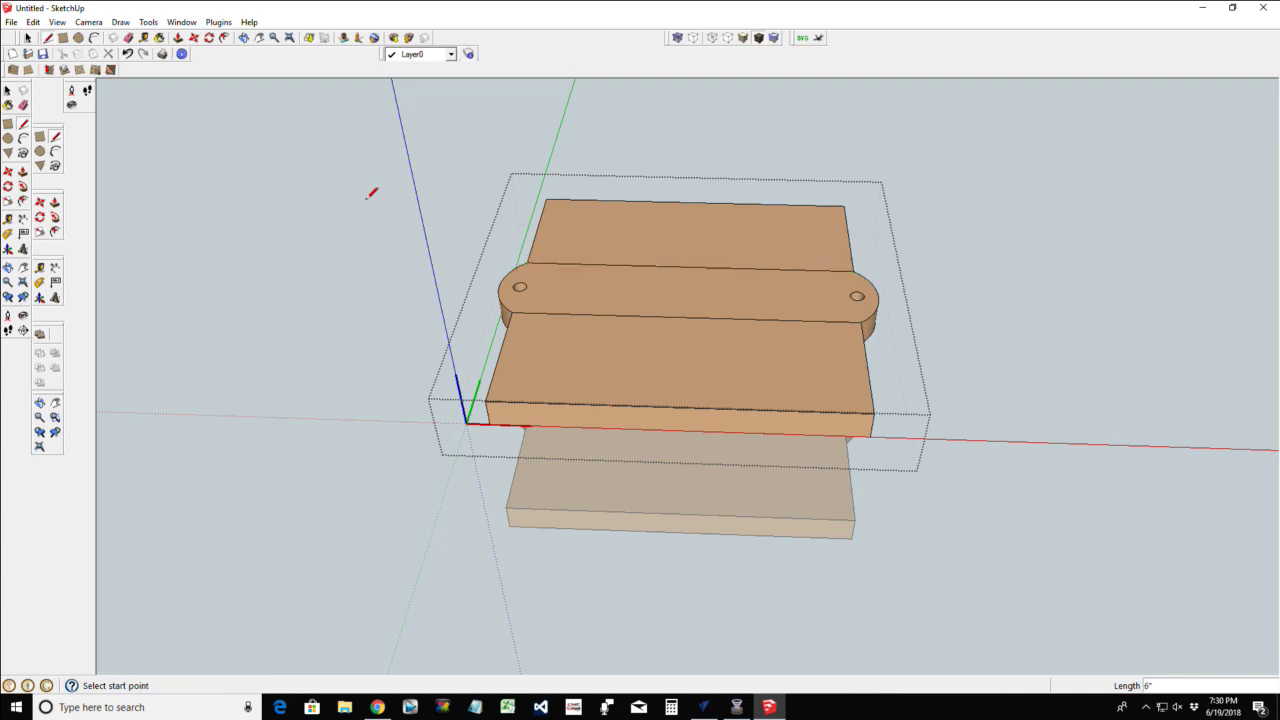
{"action": "left_click", "coordinate": [28, 38]}
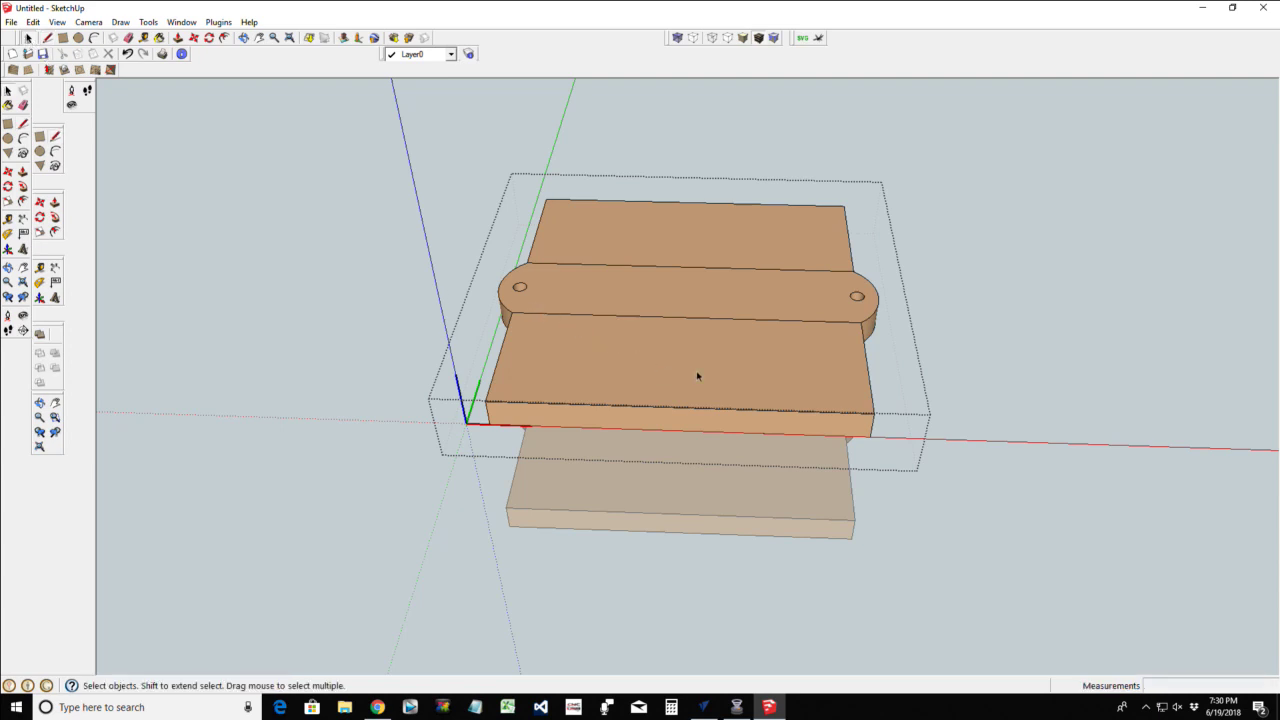
Try pushing the front top face down half an inch, then undo the edits to restore the dowels
{"action": "key", "text": "p"}
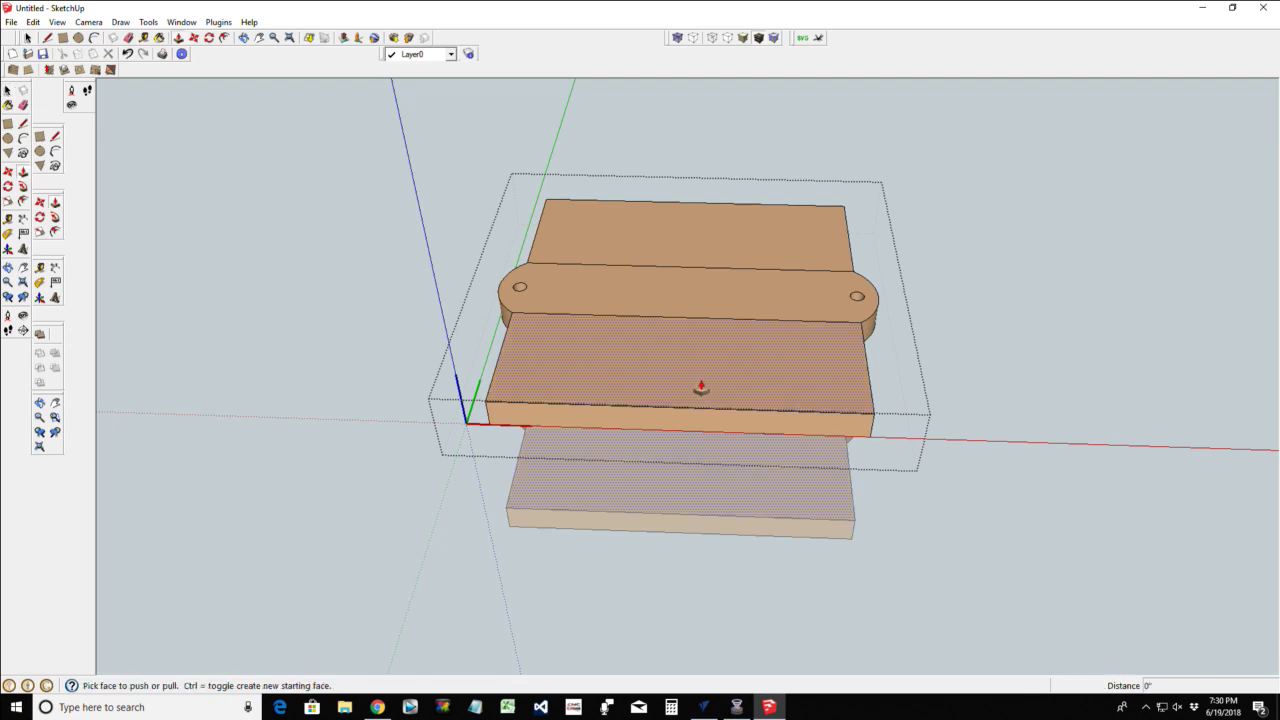
{"action": "mouse_move", "coordinate": [687, 383]}
{"action": "left_mouse_down"}
{"action": "mouse_move", "coordinate": [700, 402]}
{"action": "mouse_move", "coordinate": [689, 331]}
{"action": "mouse_move", "coordinate": [704, 400]}
{"action": "left_mouse_up"}
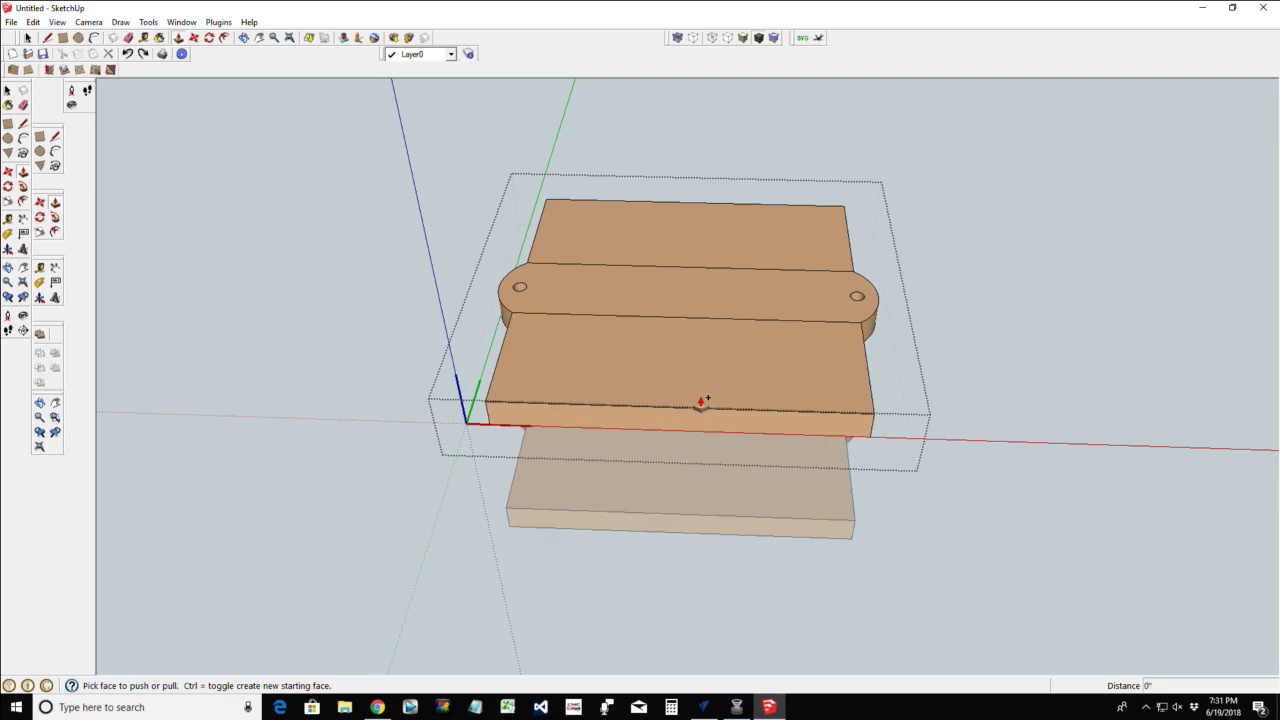
{"action": "key", "text": "ctrl+z"}
{"action": "key", "text": "ctrl+z"}
{"action": "key", "text": "ctrl+z"}
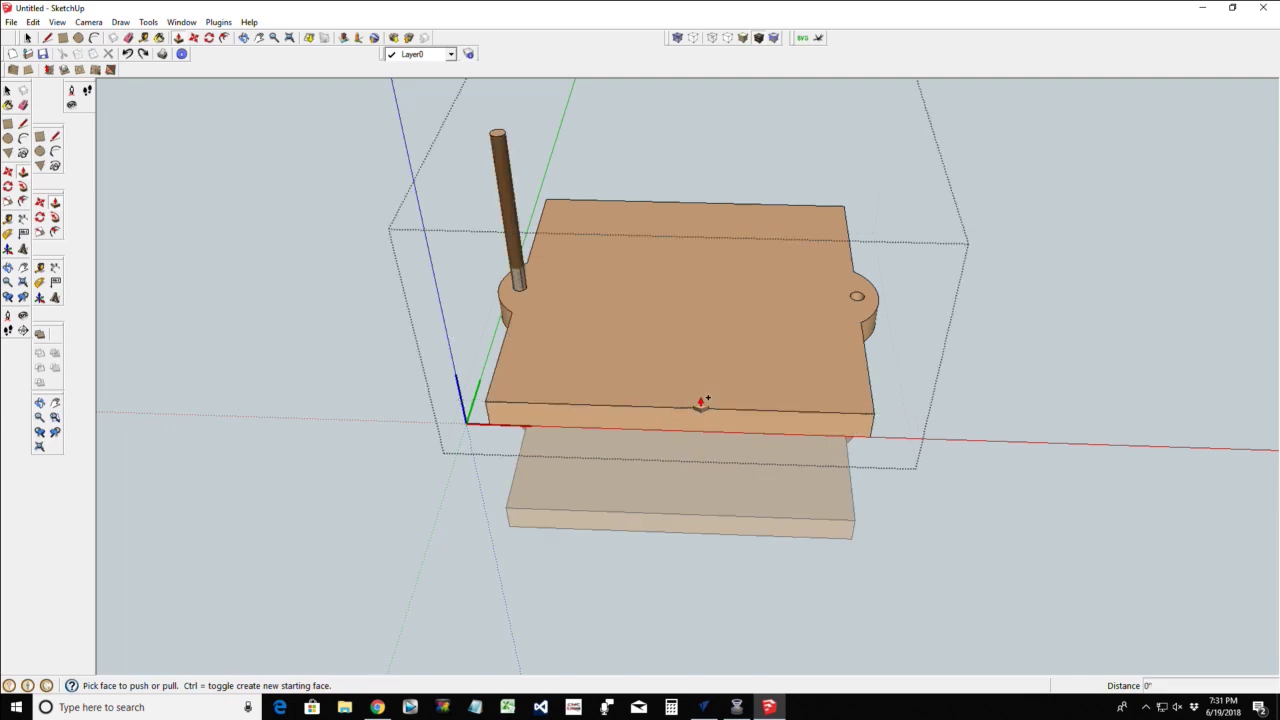
{"action": "key", "text": "ctrl+z"}
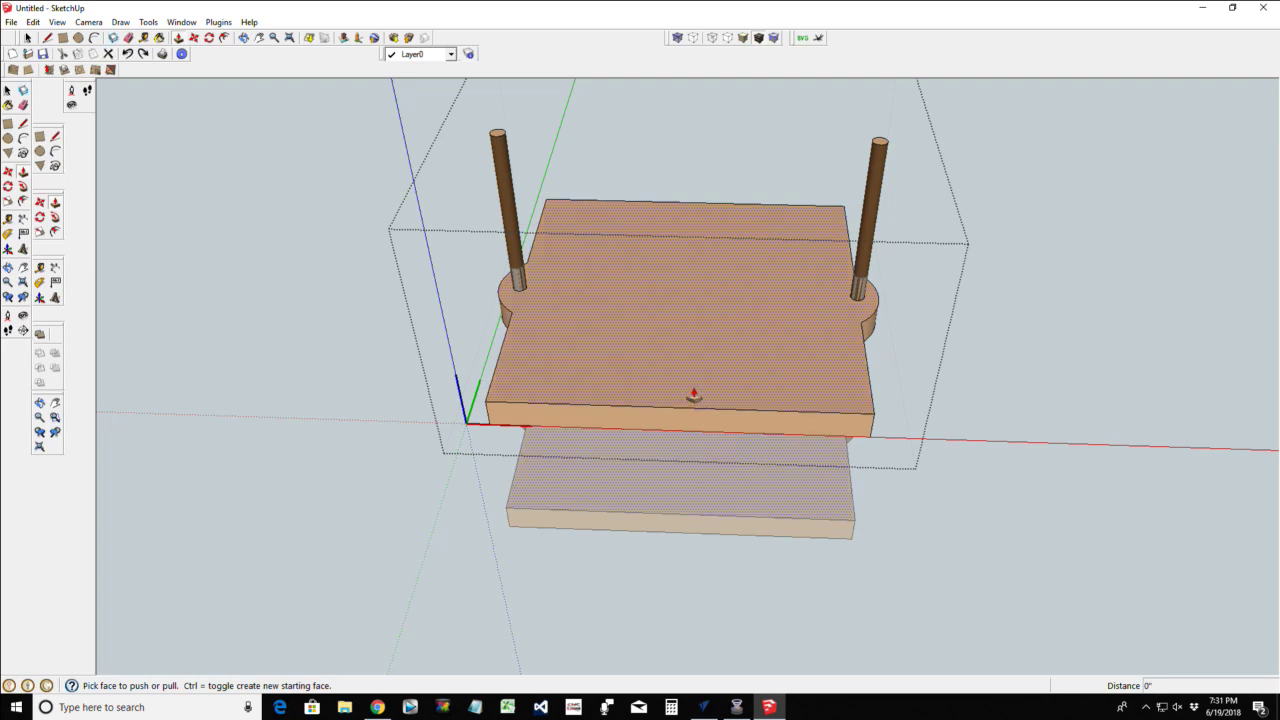
{"action": "key", "text": "space"}
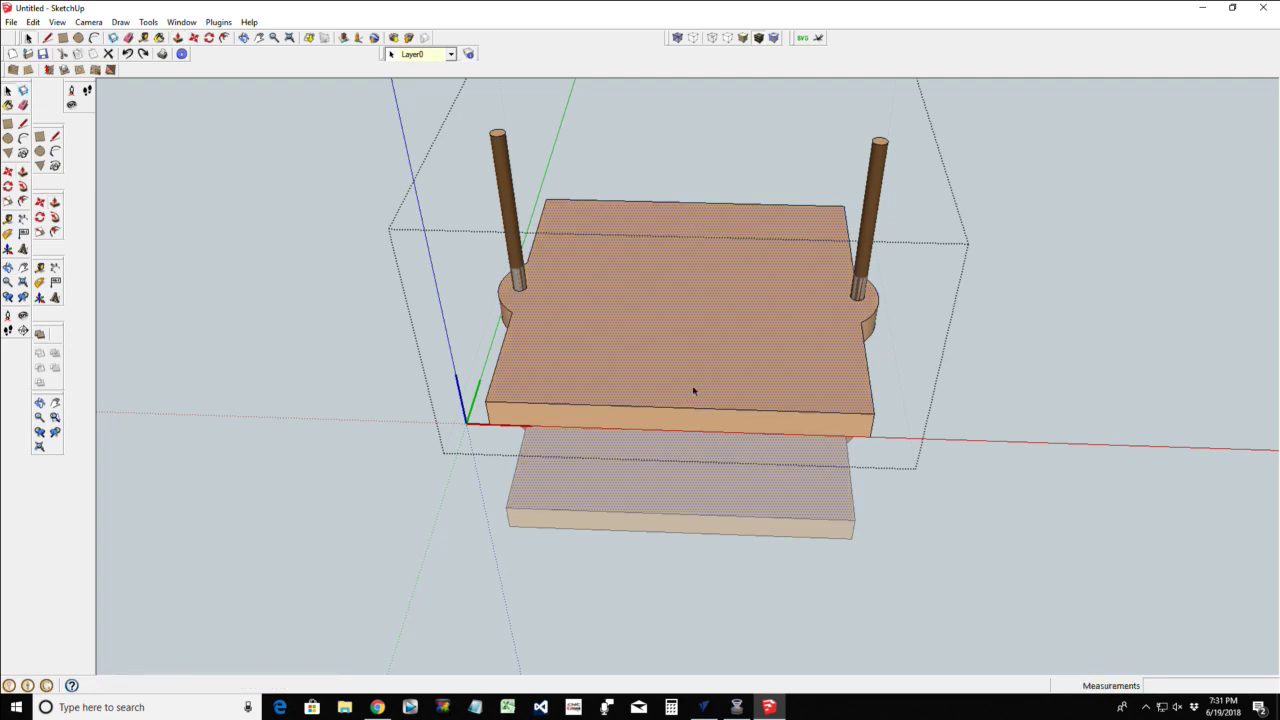
Make the top board component unique and open it for editing
{"action": "left_click", "coordinate": [218, 455]}
{"action": "left_click", "coordinate": [563, 414]}
{"action": "right_click", "coordinate": [565, 416]}
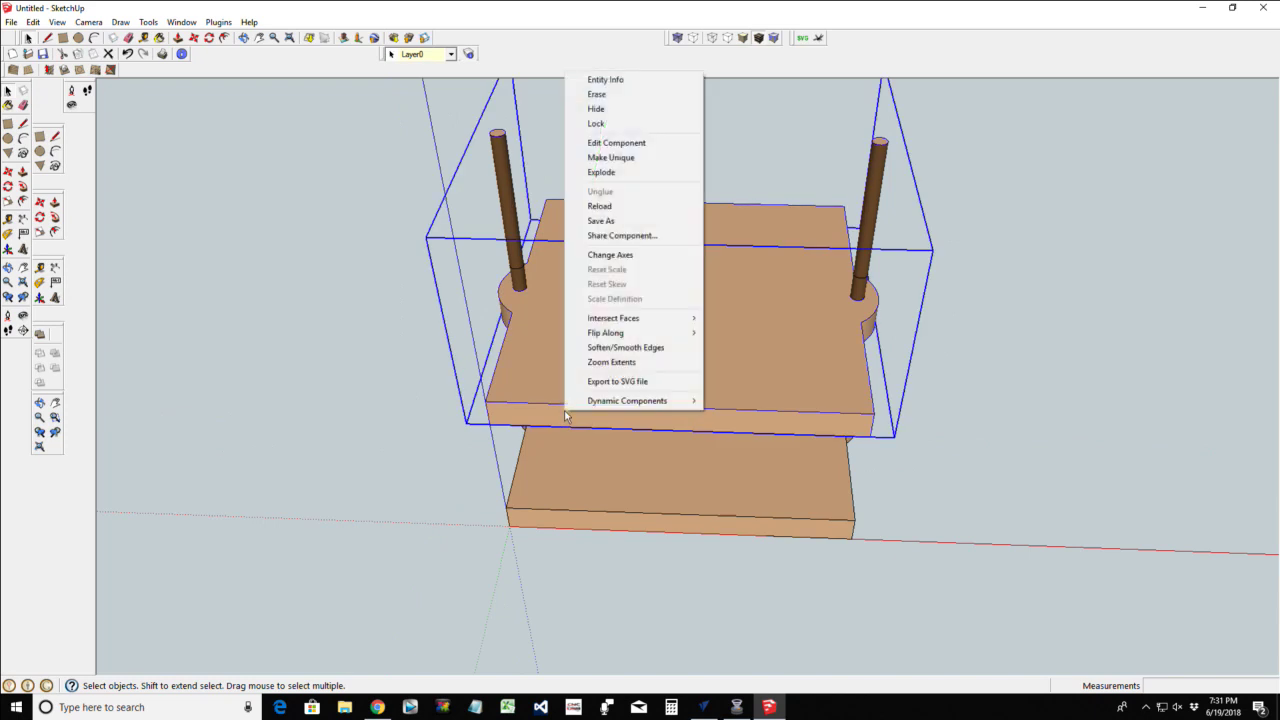
{"action": "left_click", "coordinate": [597, 160]}
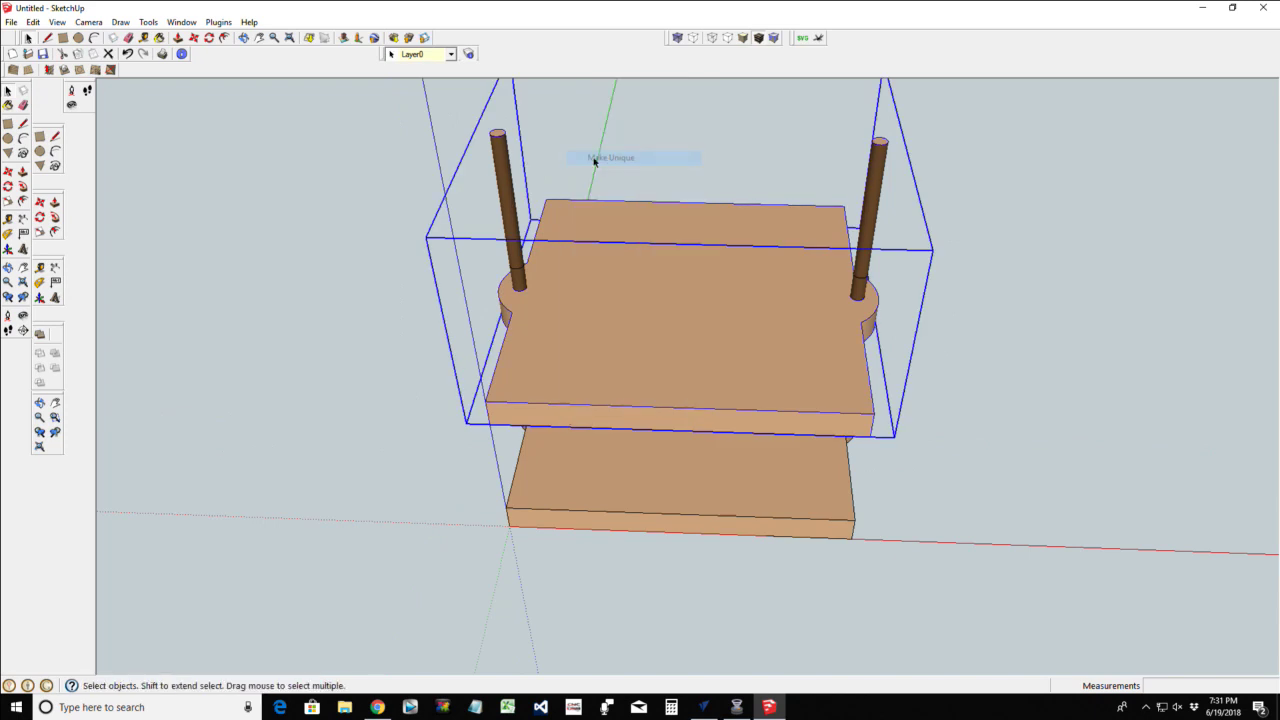
{"action": "double_click", "coordinate": [618, 372]}
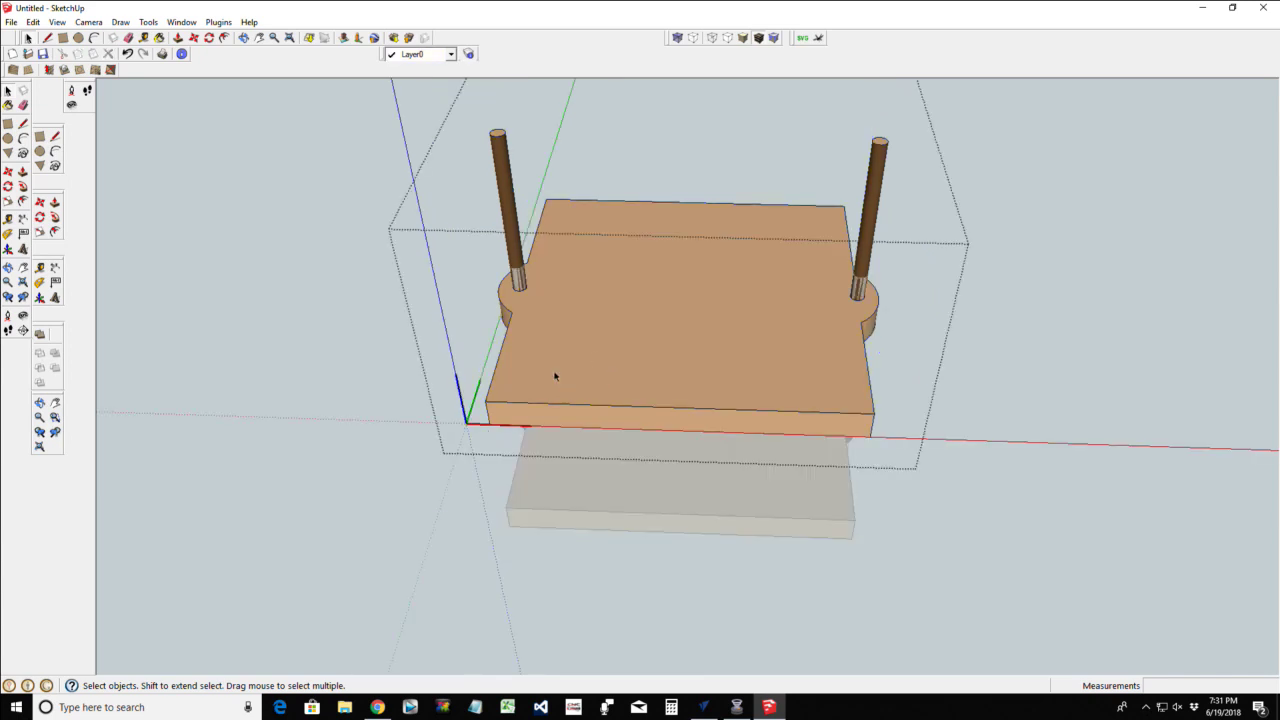
Delete the left and right dowel posts and the two stray circles above the board
{"action": "left_click", "coordinate": [509, 195]}
{"action": "key", "text": "Delete"}
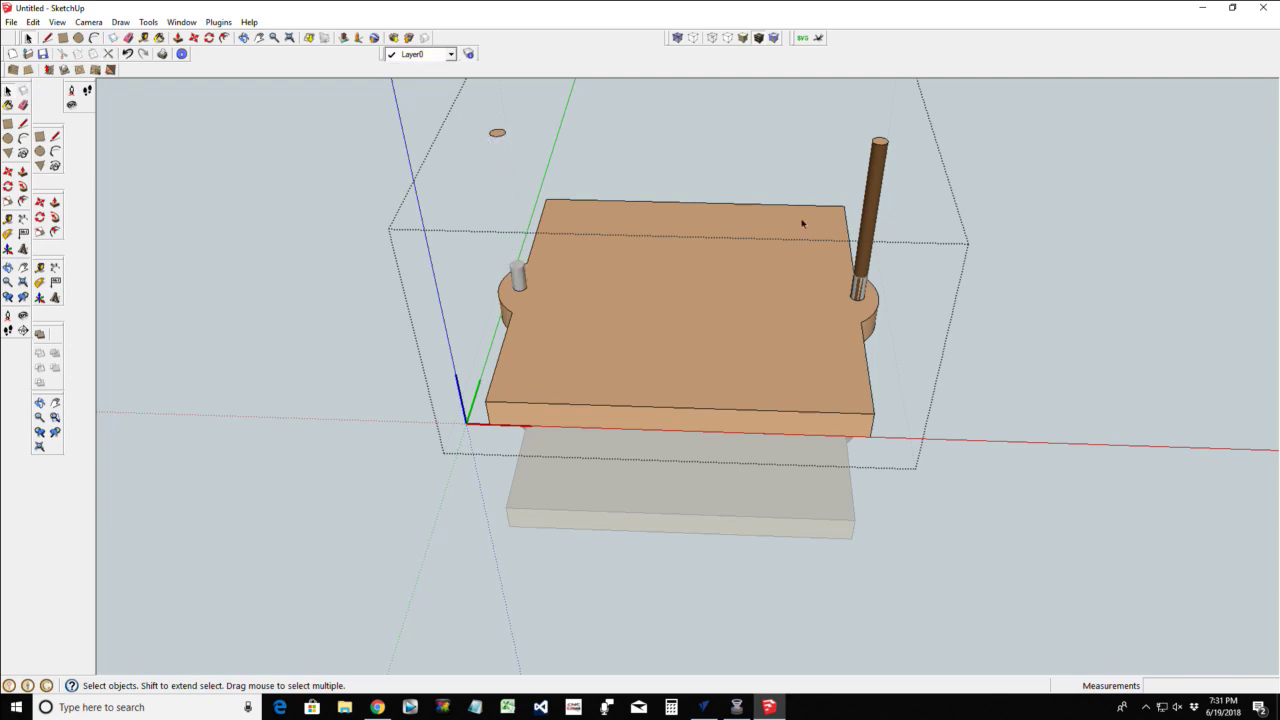
{"action": "left_click", "coordinate": [875, 215]}
{"action": "key", "text": "Delete"}
{"action": "left_click_drag", "start_coordinate": [847, 112], "coordinate": [908, 165]}
{"action": "key", "text": "Delete"}
{"action": "left_click_drag", "start_coordinate": [477, 124], "coordinate": [517, 149]}
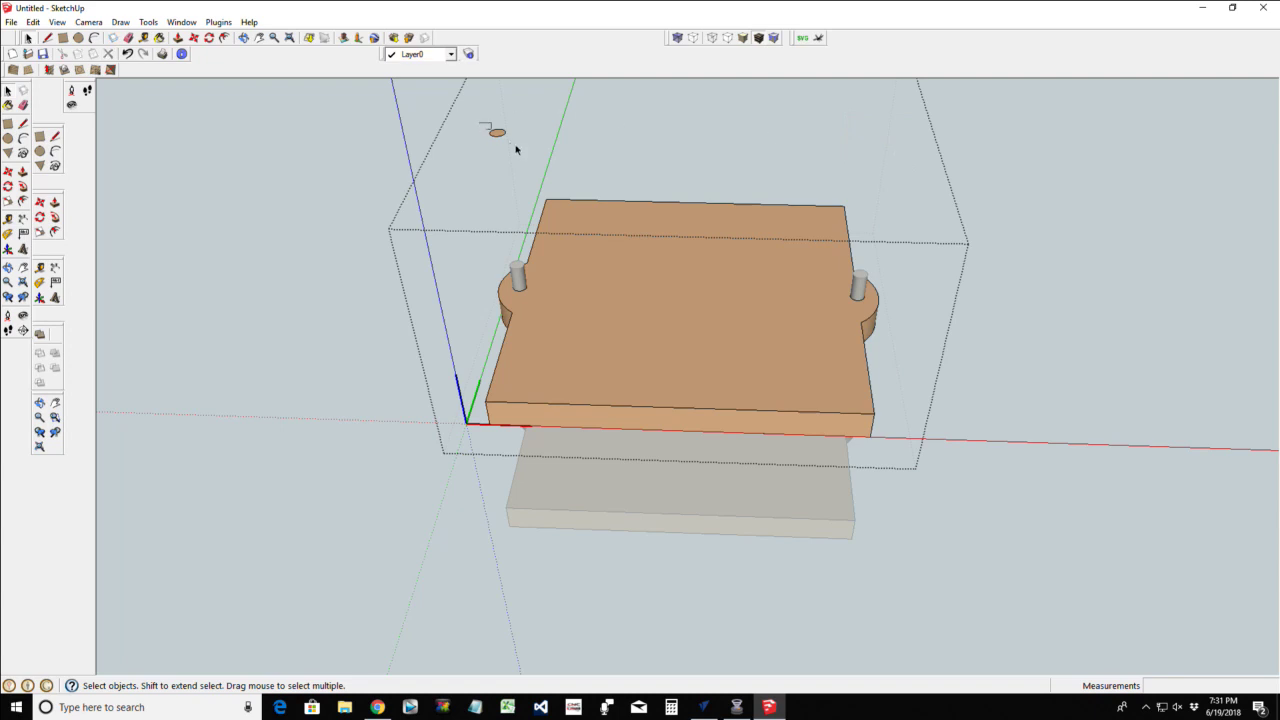
{"action": "key", "text": "Delete"}
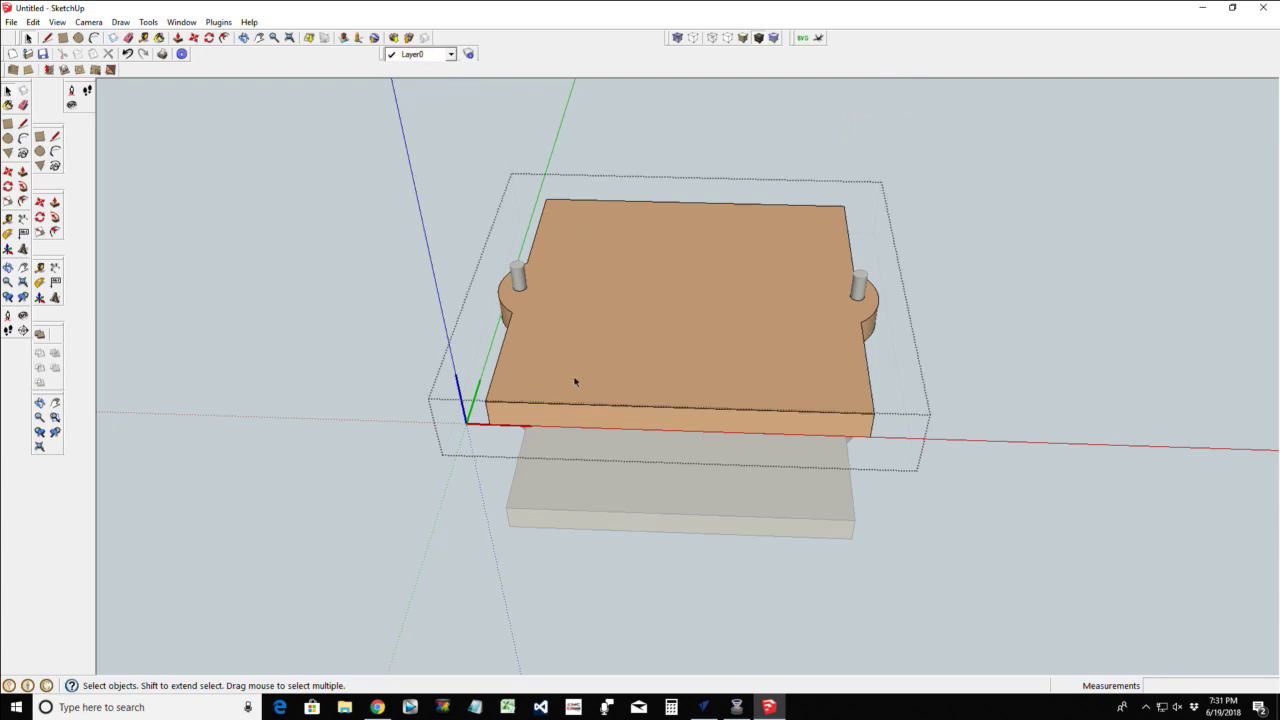
Orbit to look down on the board and draw a line across its top, left edge to right edge
{"action": "left_click", "coordinate": [47, 37]}
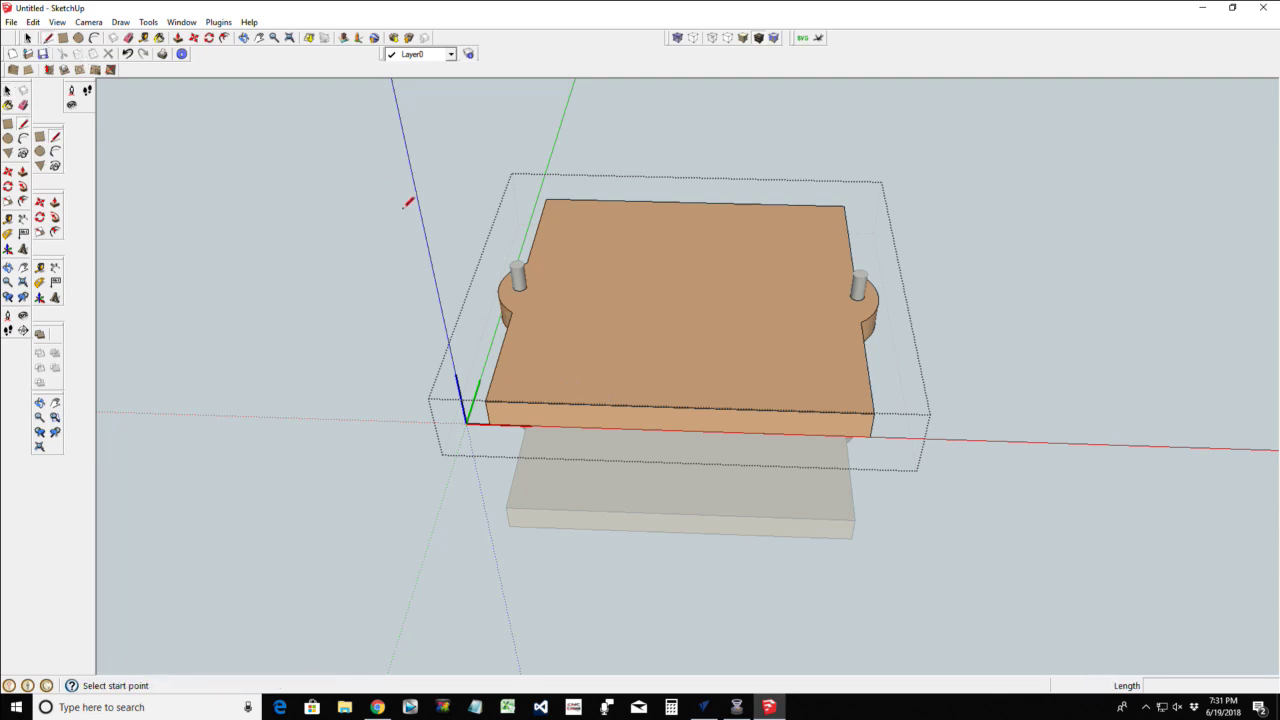
{"action": "left_click", "coordinate": [522, 262]}
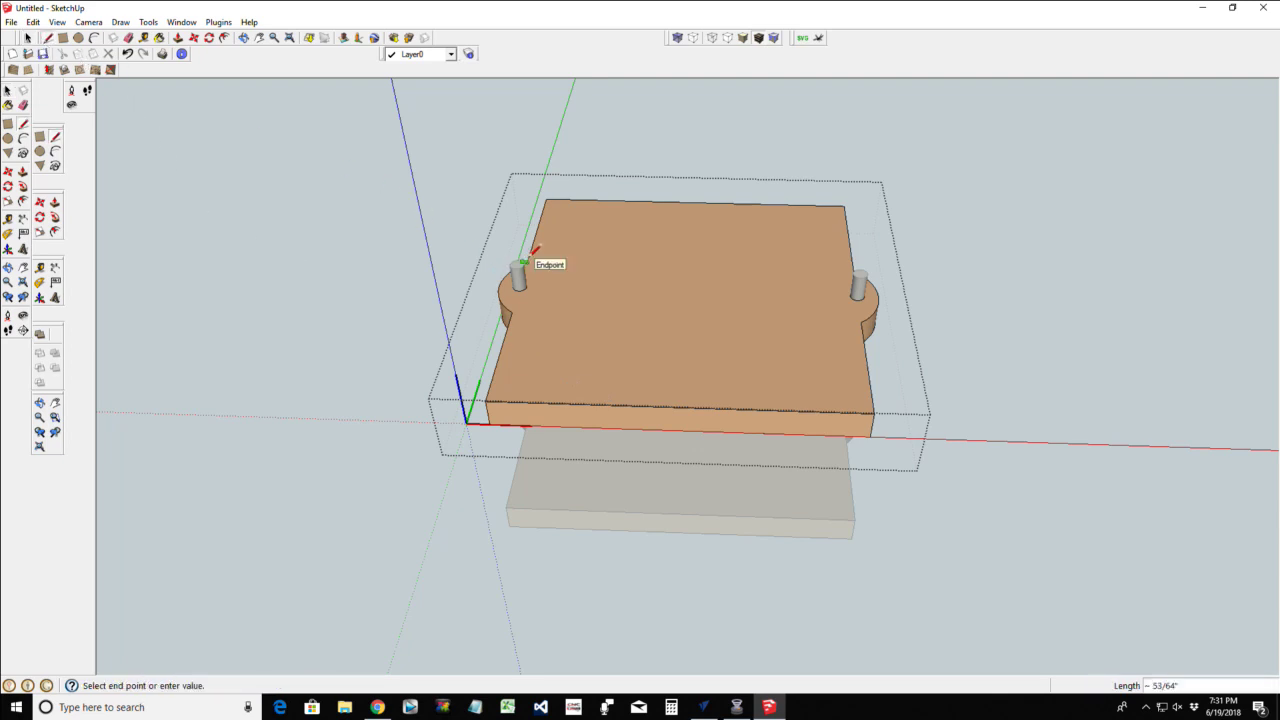
{"action": "key", "text": "Escape"}
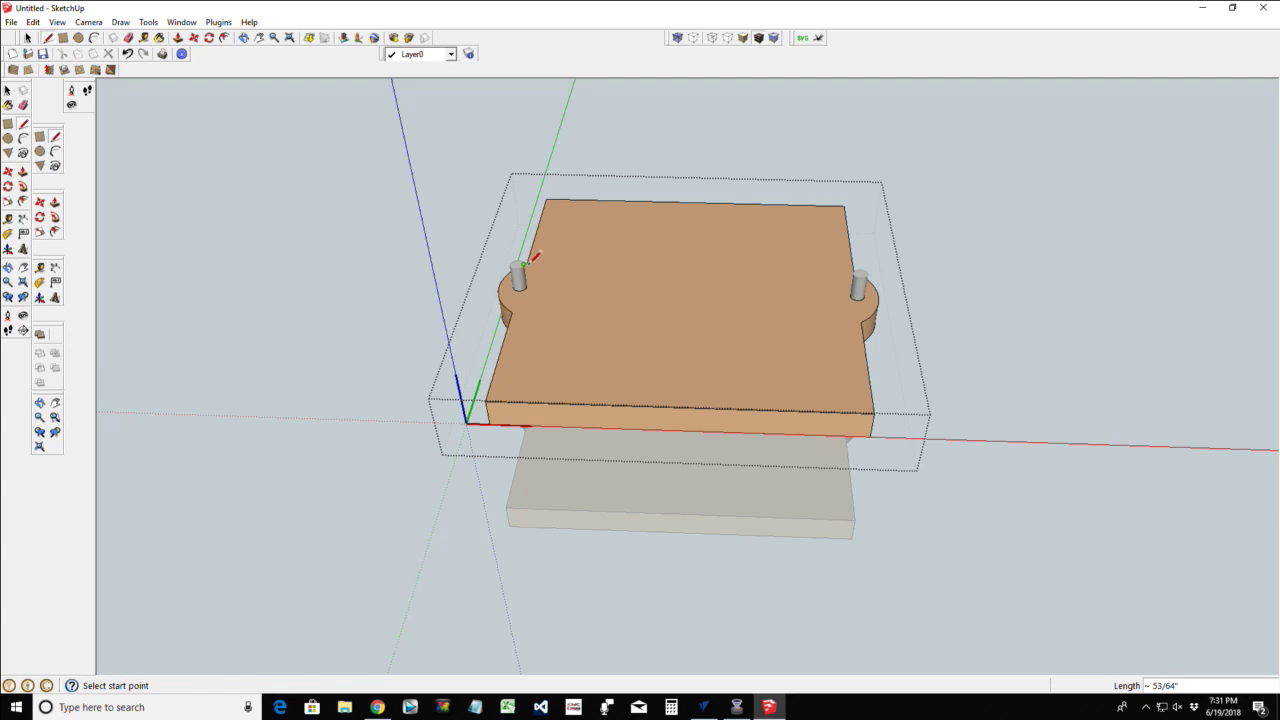
{"action": "left_click", "coordinate": [523, 263]}
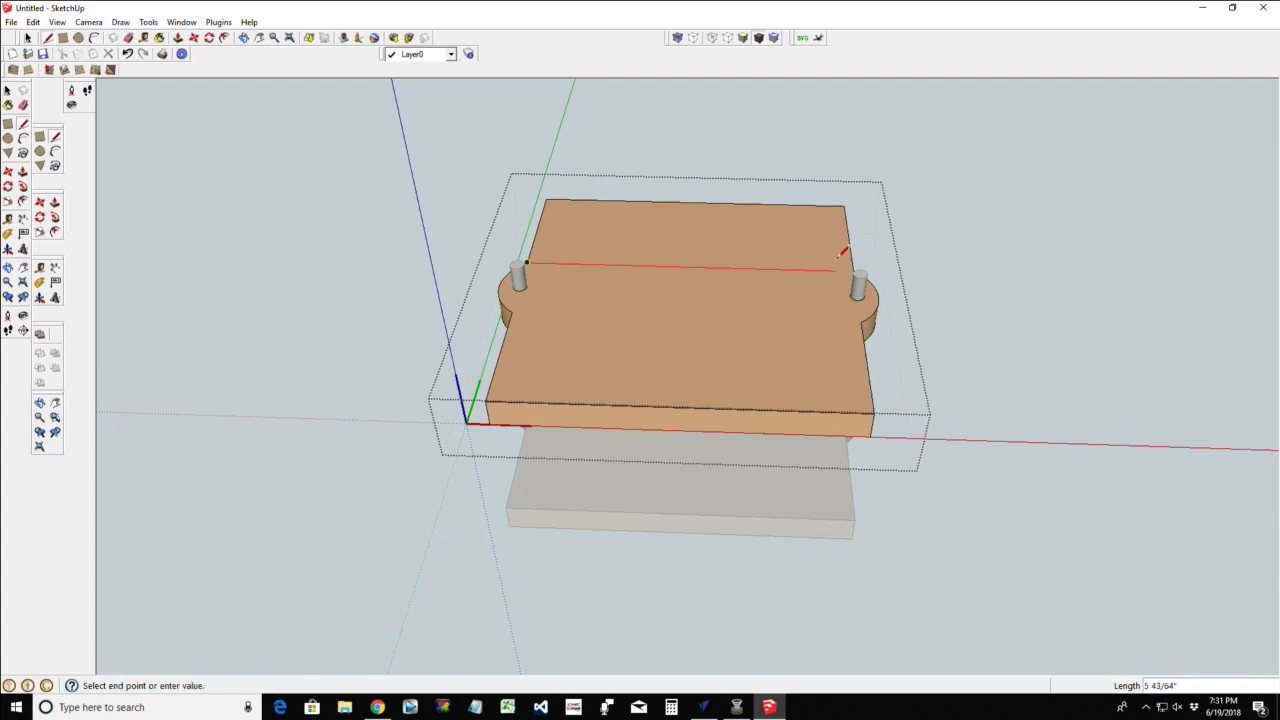
{"action": "left_click", "coordinate": [243, 38]}
{"action": "left_click_drag", "start_coordinate": [573, 271], "coordinate": [586, 366]}
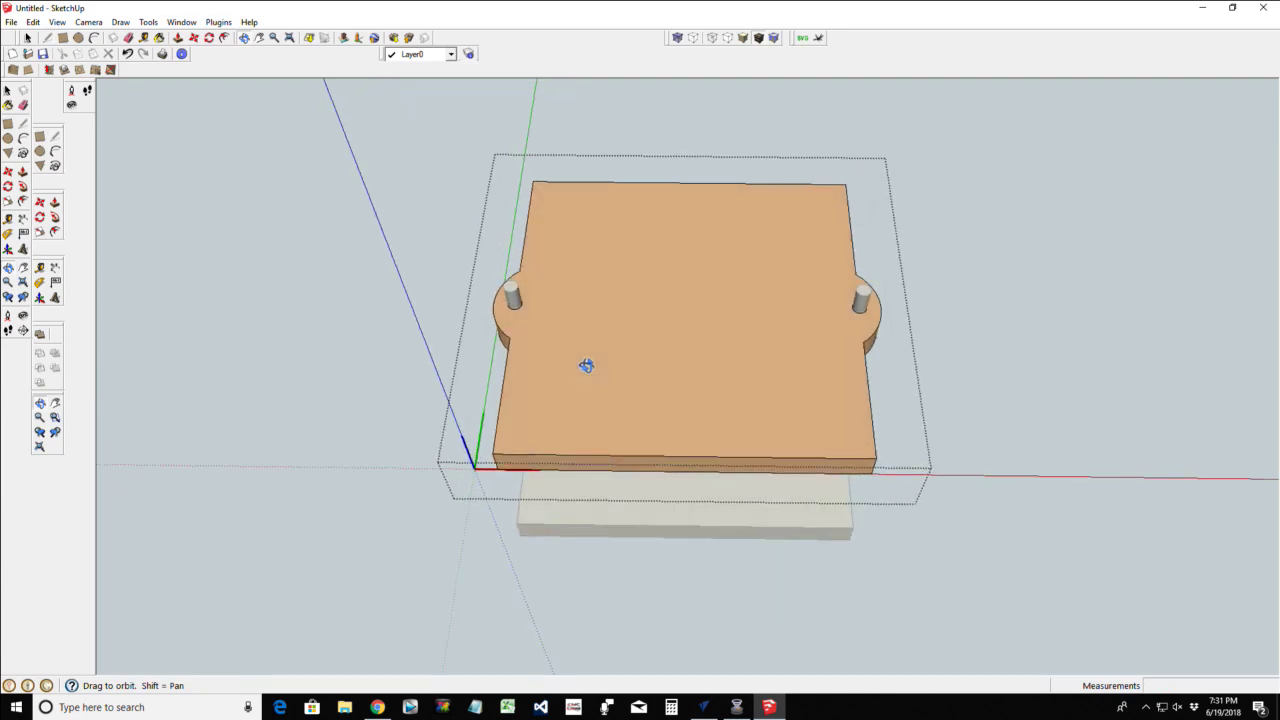
{"action": "key", "text": "l"}
{"action": "left_click", "coordinate": [519, 271]}
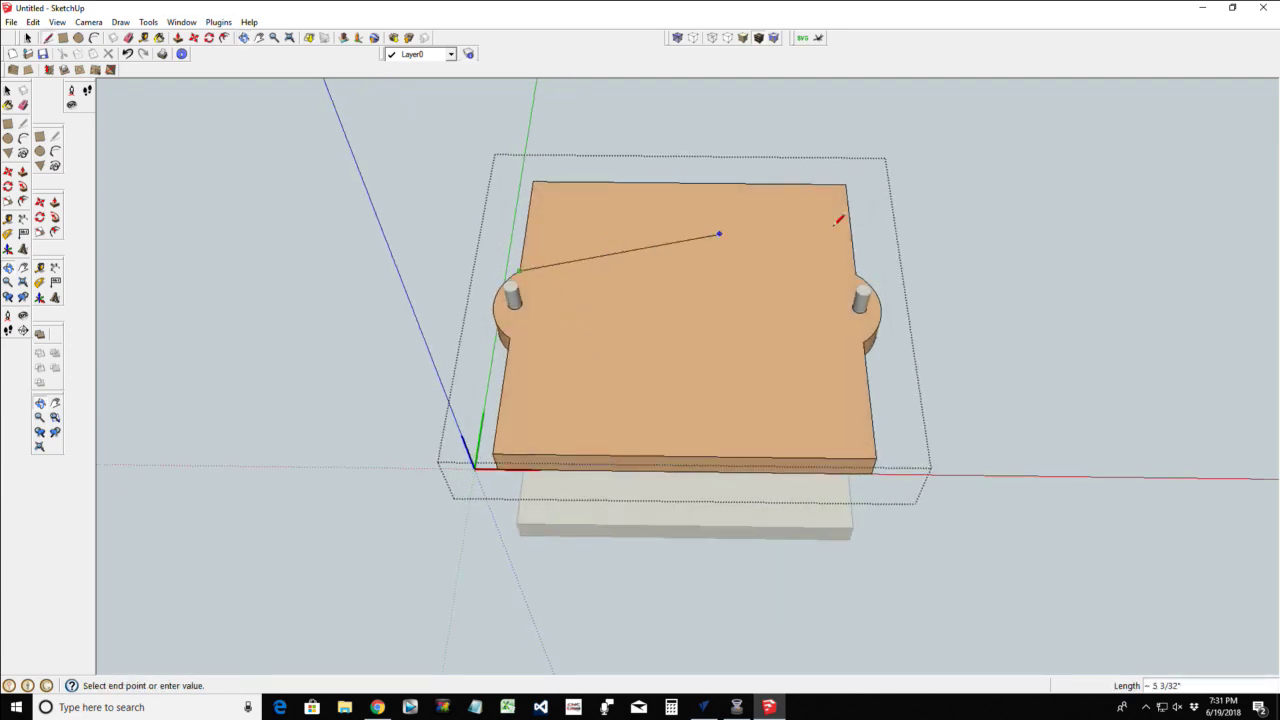
{"action": "left_click", "coordinate": [855, 272]}
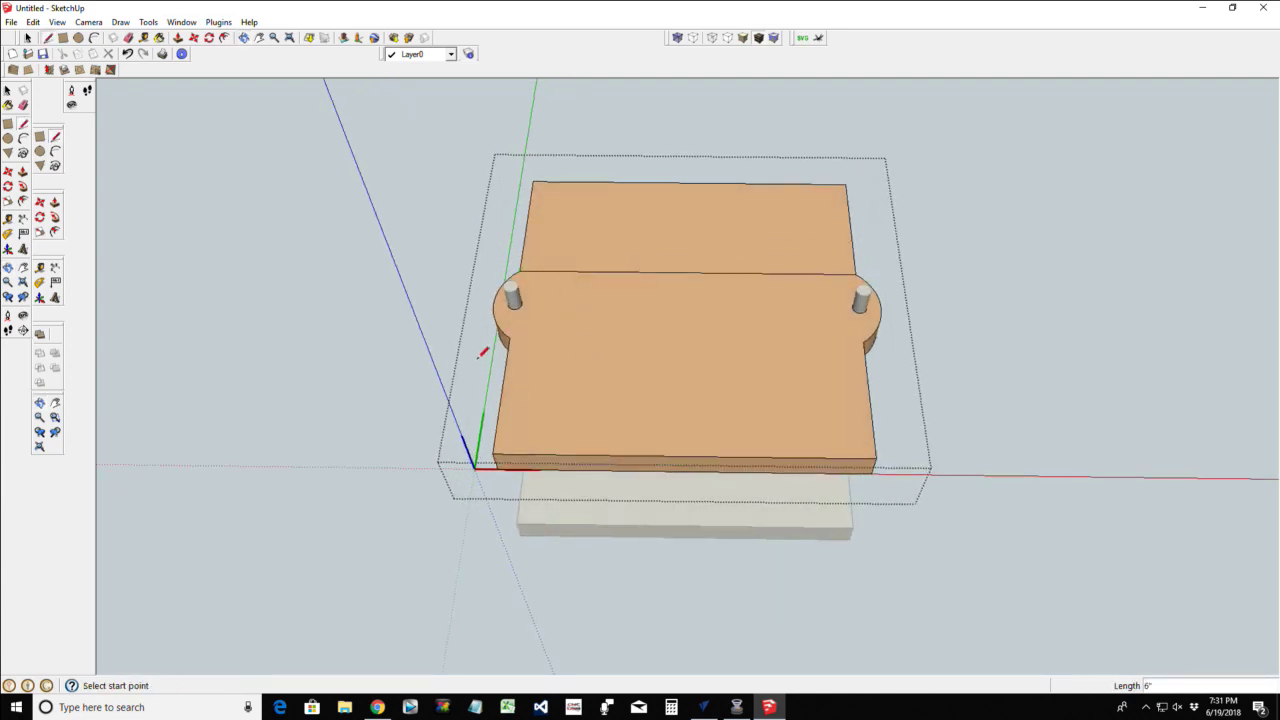
Draw a second line across the board along the rounded-end strip's other side
{"action": "left_click", "coordinate": [508, 340]}
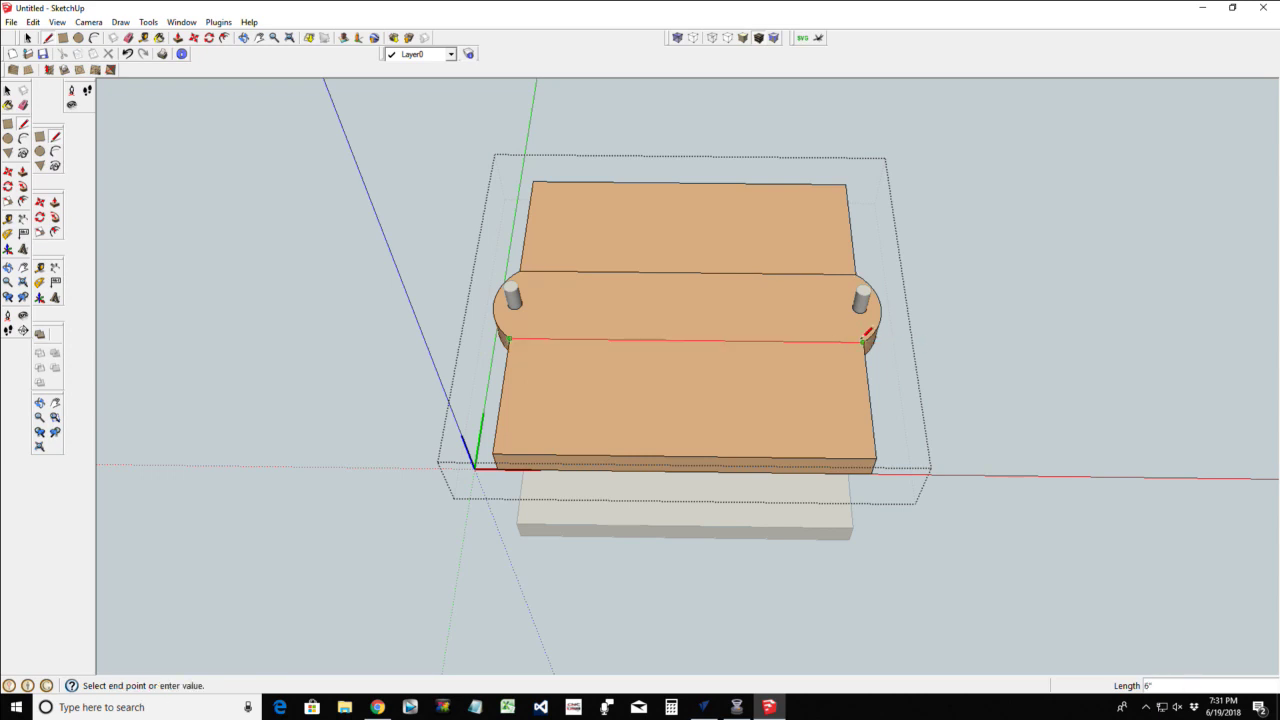
{"action": "left_click", "coordinate": [863, 341]}
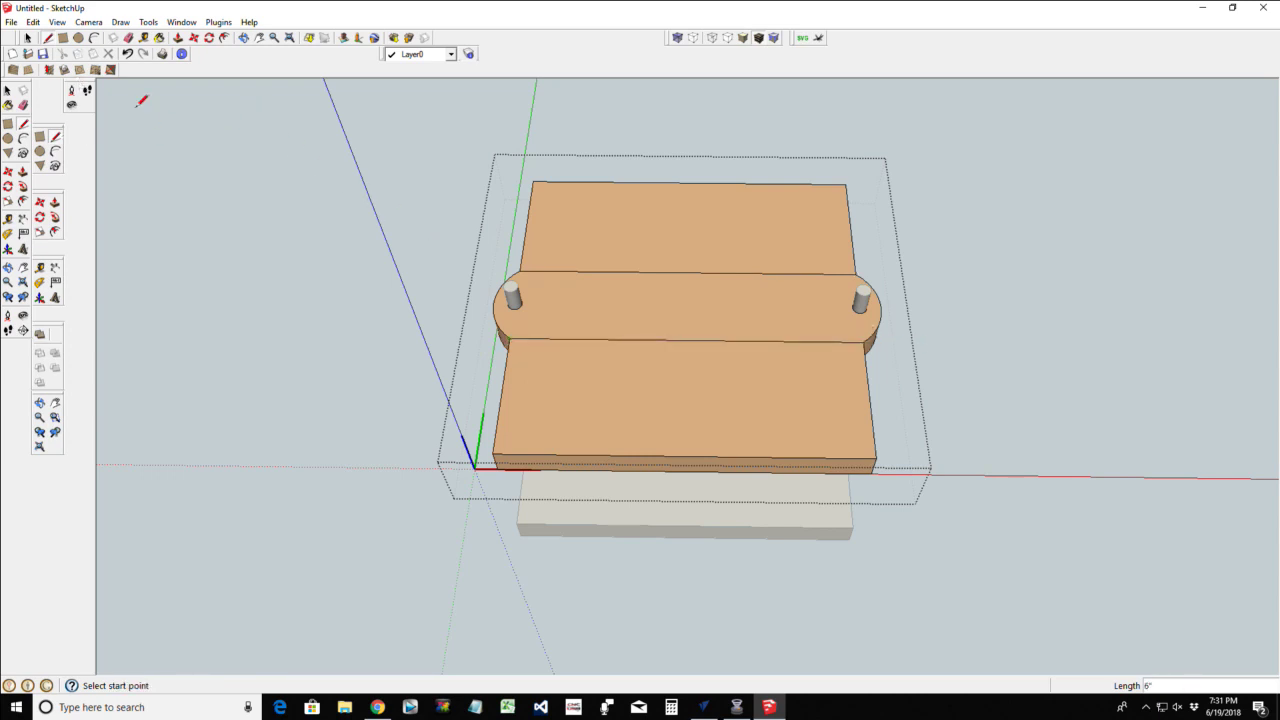
{"action": "left_click", "coordinate": [27, 37]}
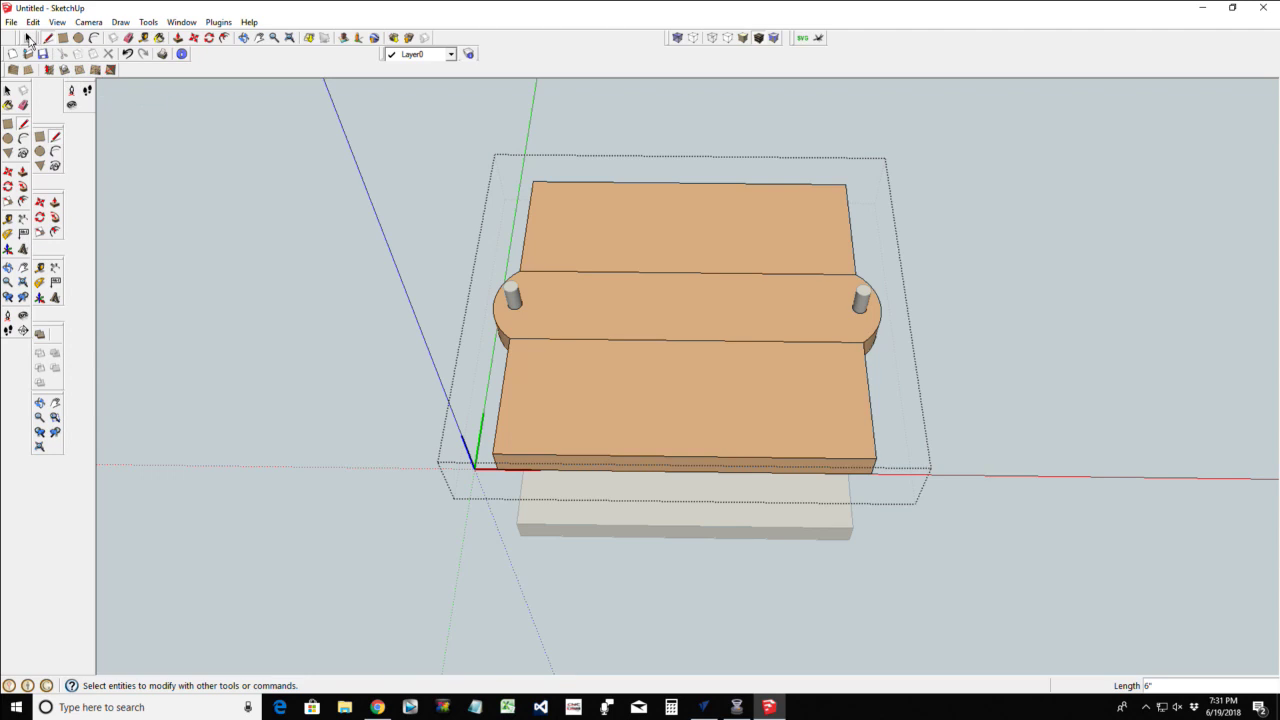
{"action": "left_click", "coordinate": [27, 37]}
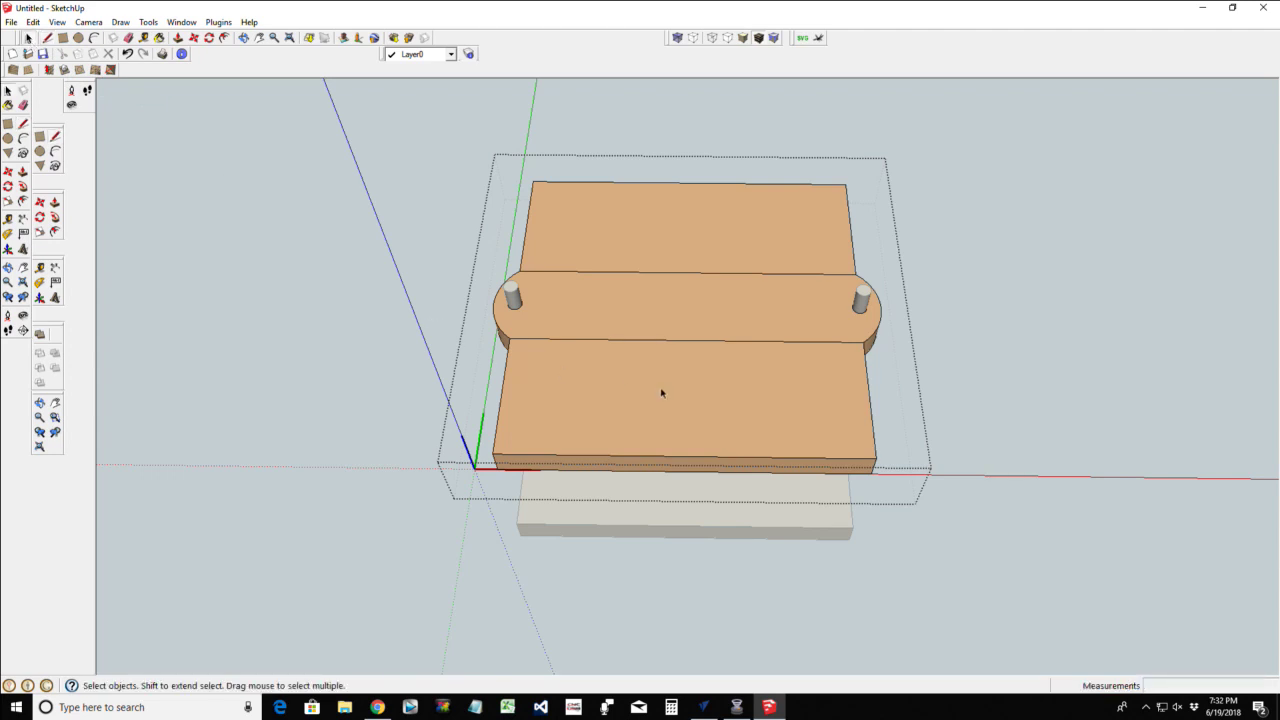
Push the board's front and back top sections down 1/2 inch with Push/Pull
{"action": "key", "text": "p"}
{"action": "left_click", "coordinate": [686, 390]}
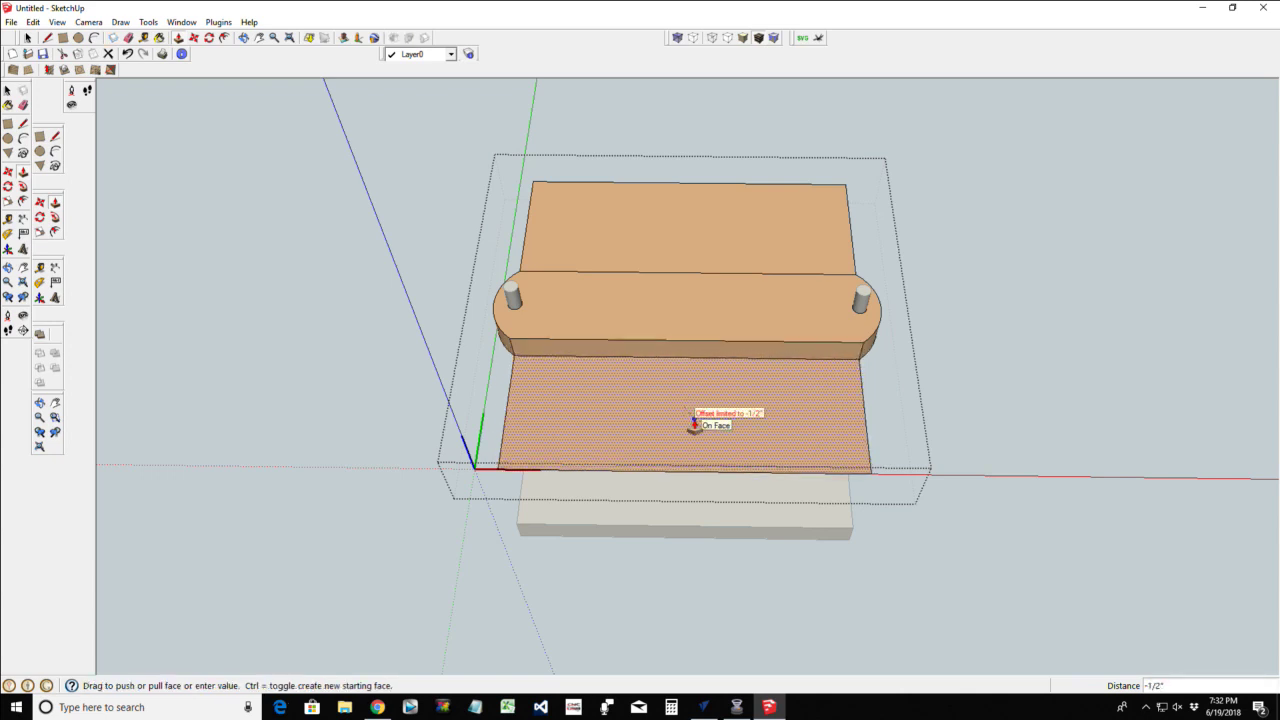
{"action": "left_click", "coordinate": [694, 421]}
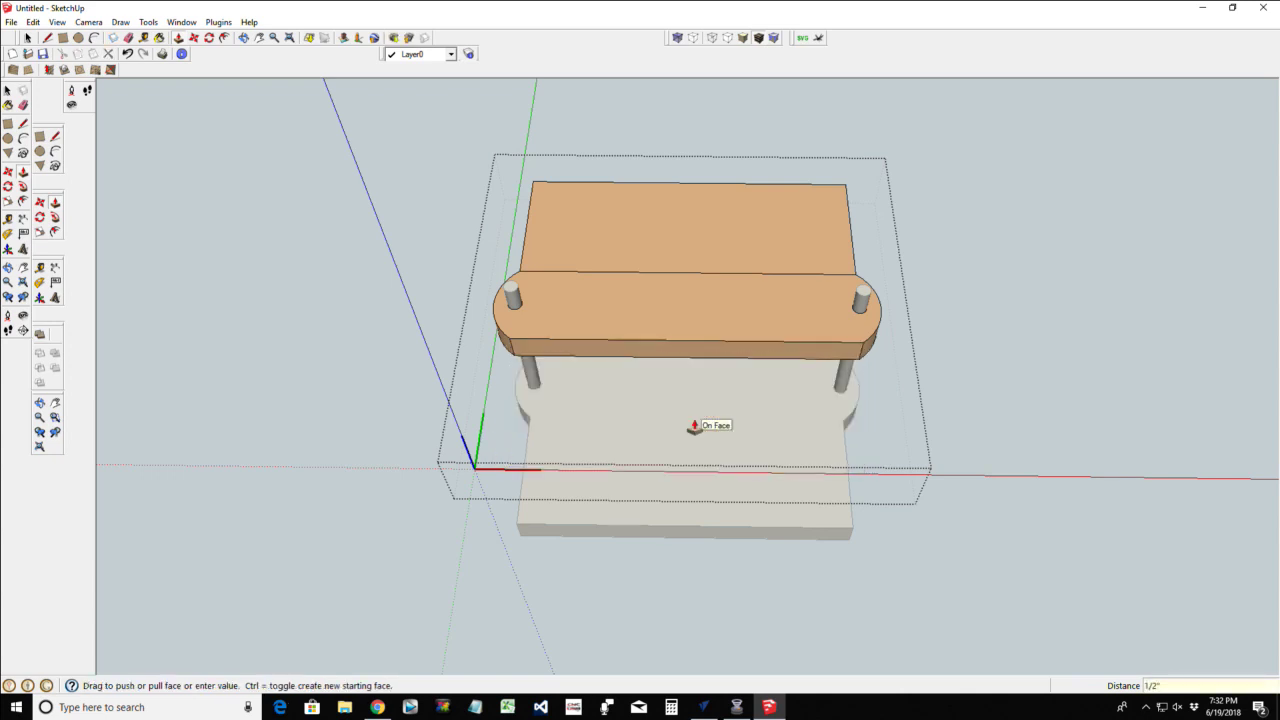
{"action": "left_click", "coordinate": [640, 232]}
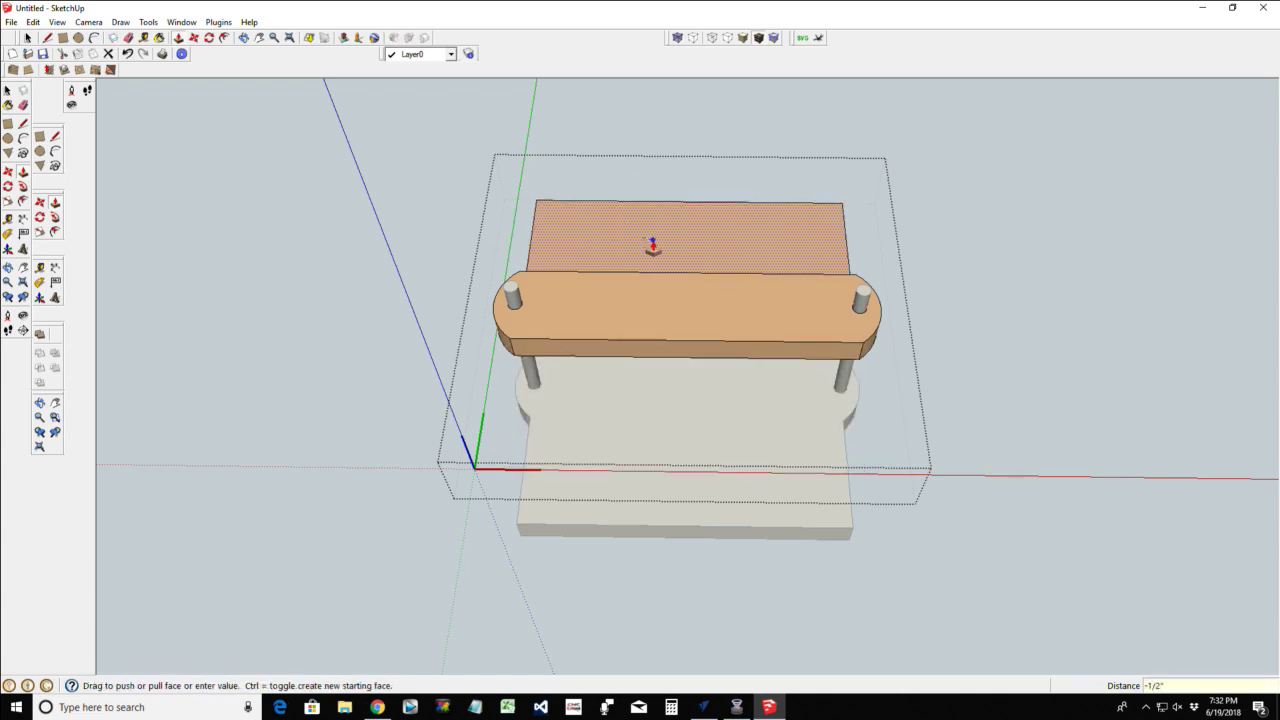
{"action": "left_click", "coordinate": [652, 246]}
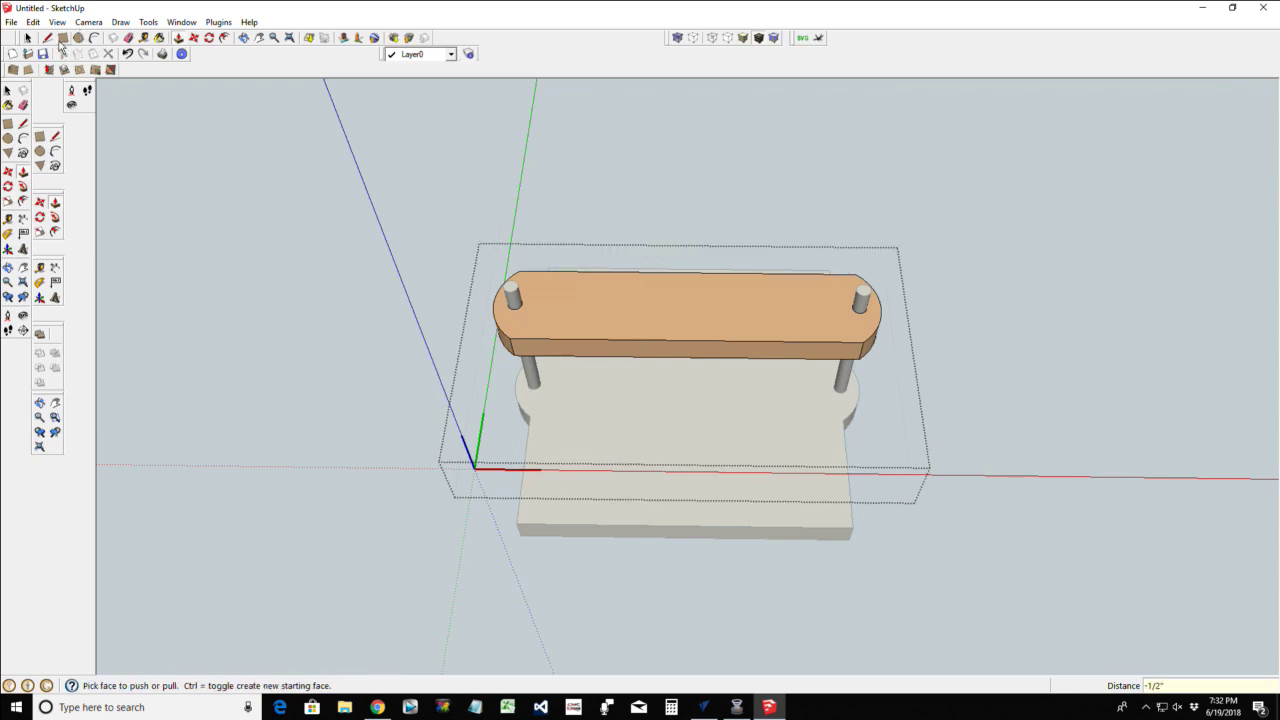
Place a guide line 3/4" in from the board edge and a centre guide point 3 3/8" along it
{"action": "left_click", "coordinate": [143, 38]}
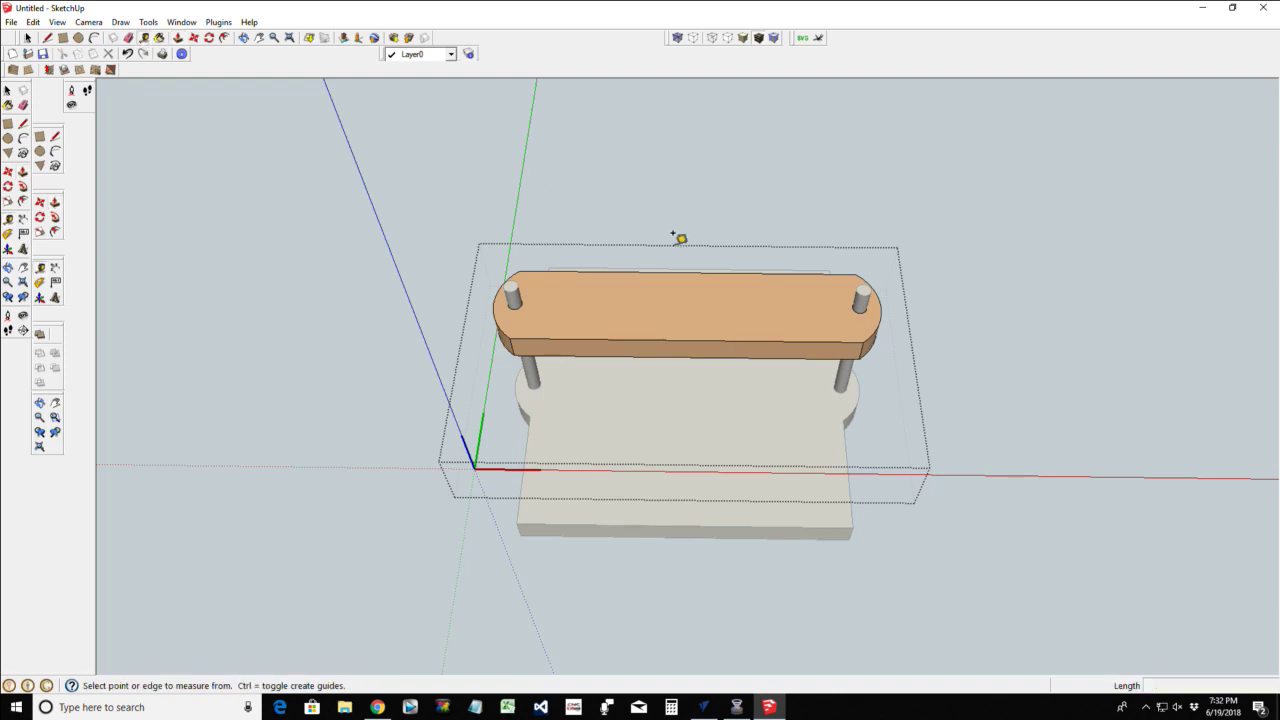
{"action": "left_click", "coordinate": [687, 272]}
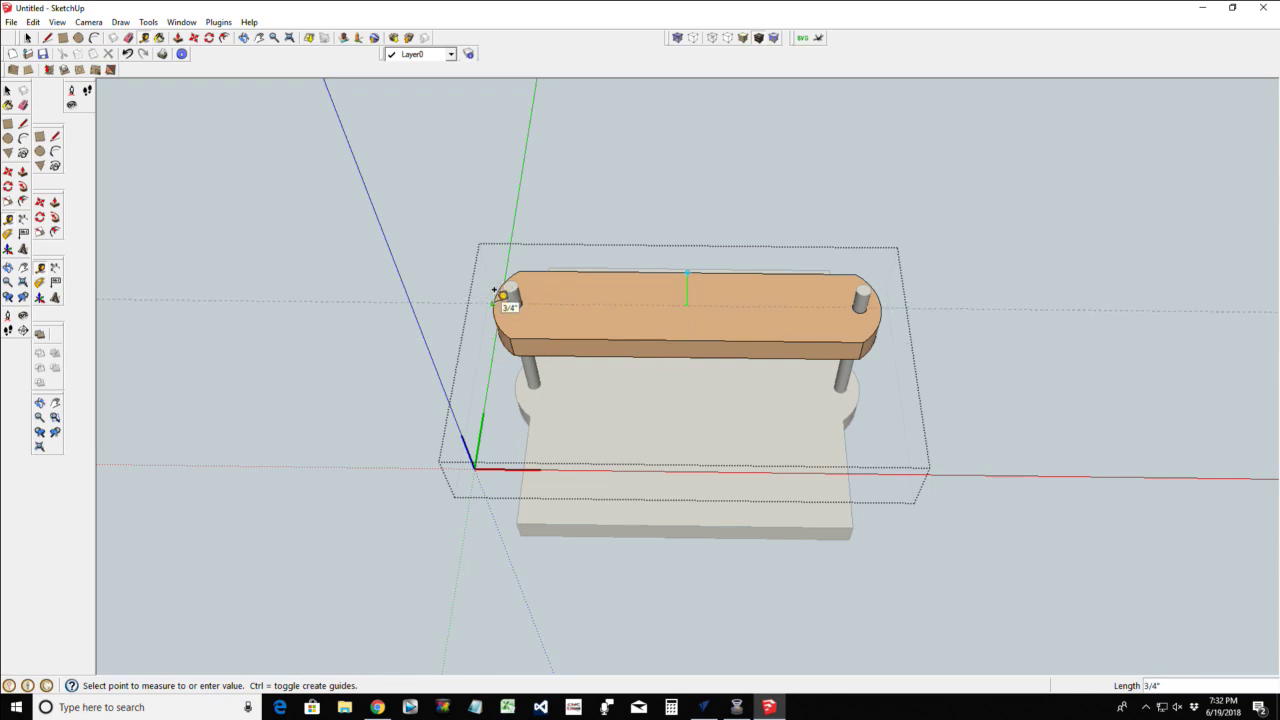
{"action": "left_click", "coordinate": [496, 292]}
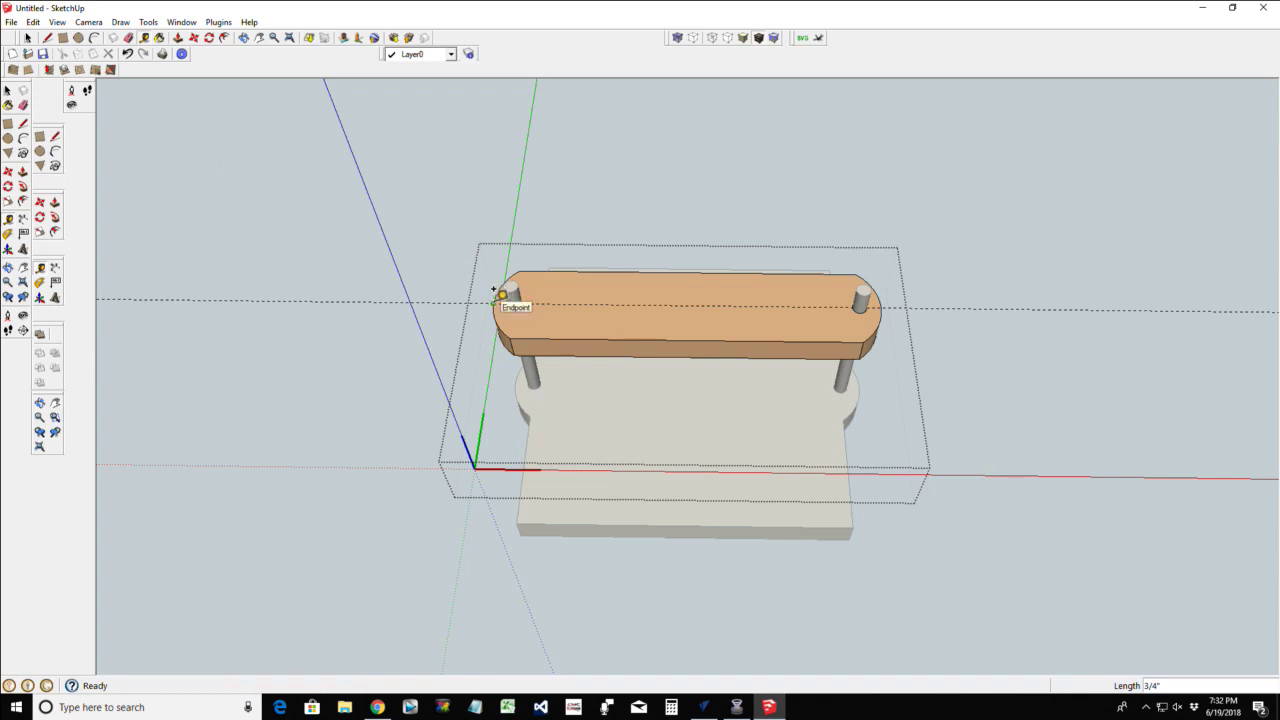
{"action": "left_click", "coordinate": [501, 289]}
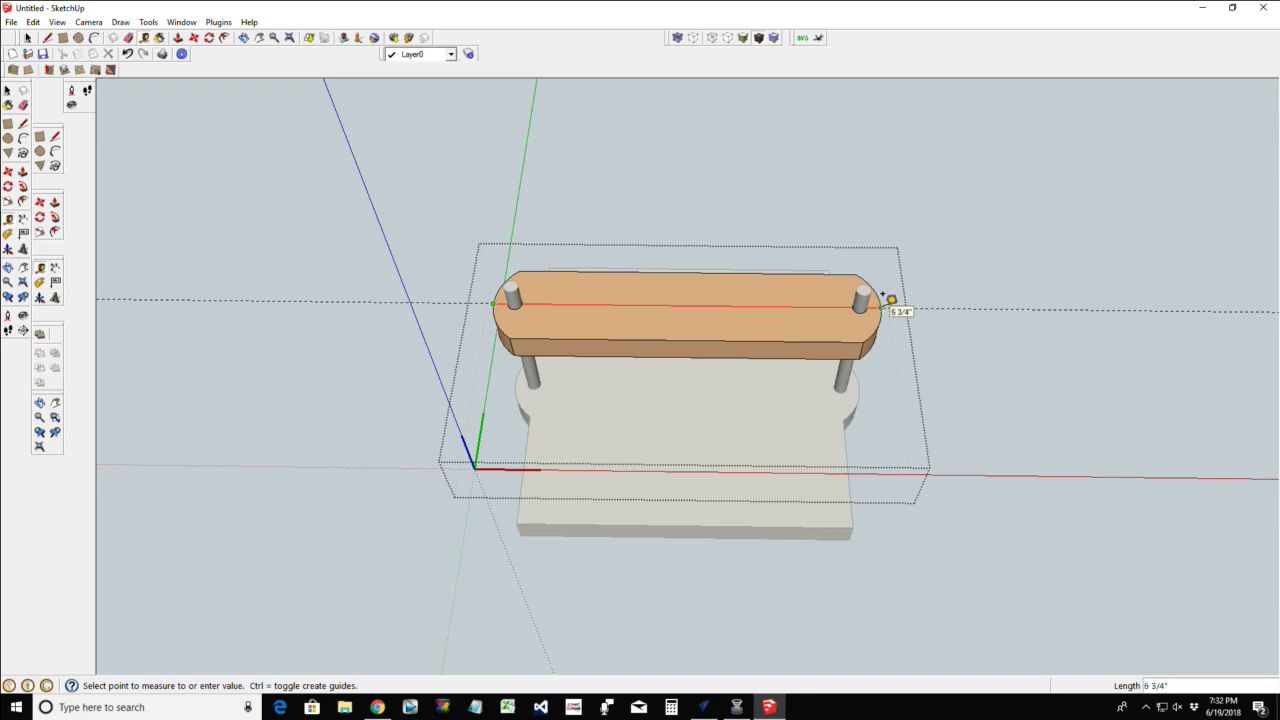
{"action": "left_click", "coordinate": [680, 300]}
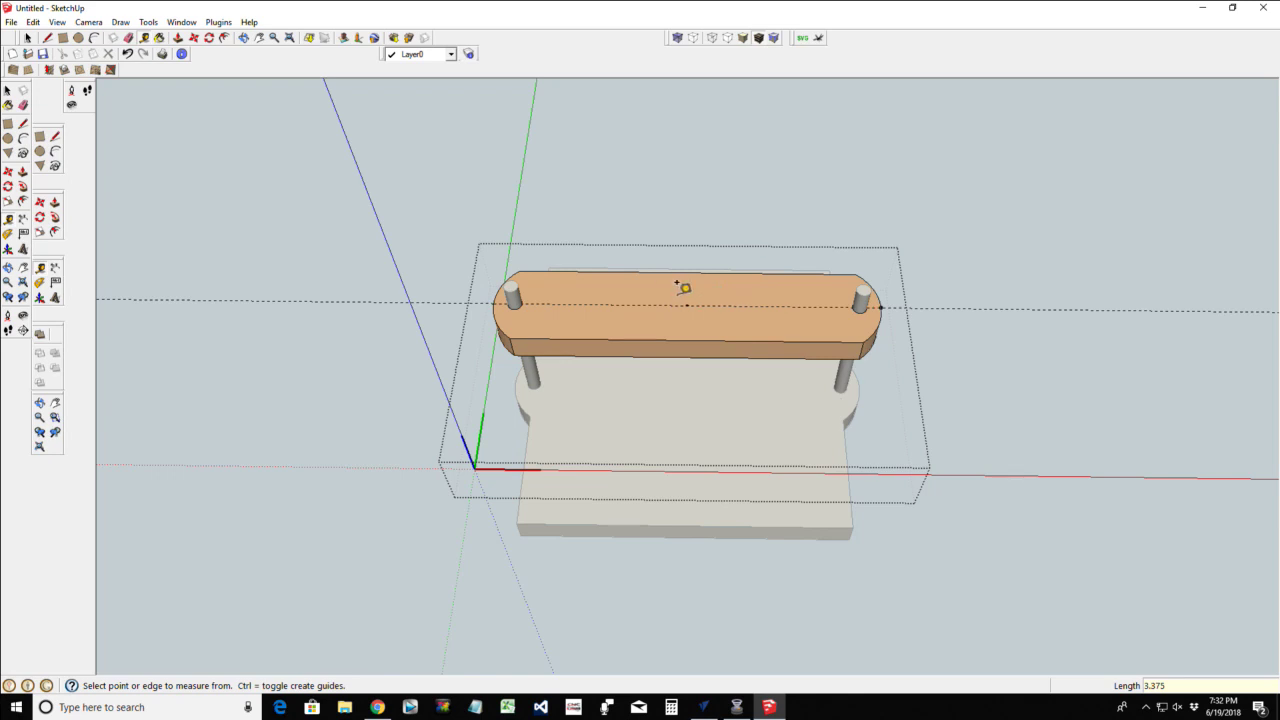
Draw a 3 3/8" radius circle on the guide point and extrude it about 1/2"
{"action": "left_click", "coordinate": [78, 37]}
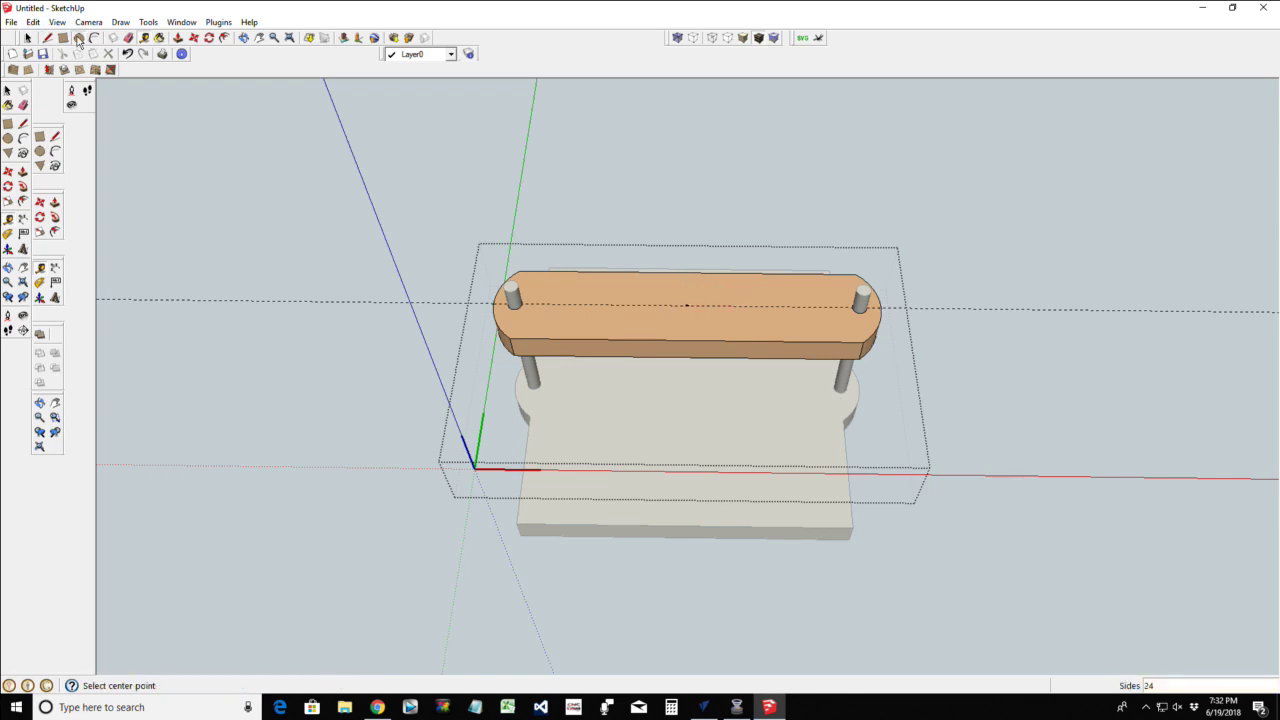
{"action": "left_click", "coordinate": [687, 305]}
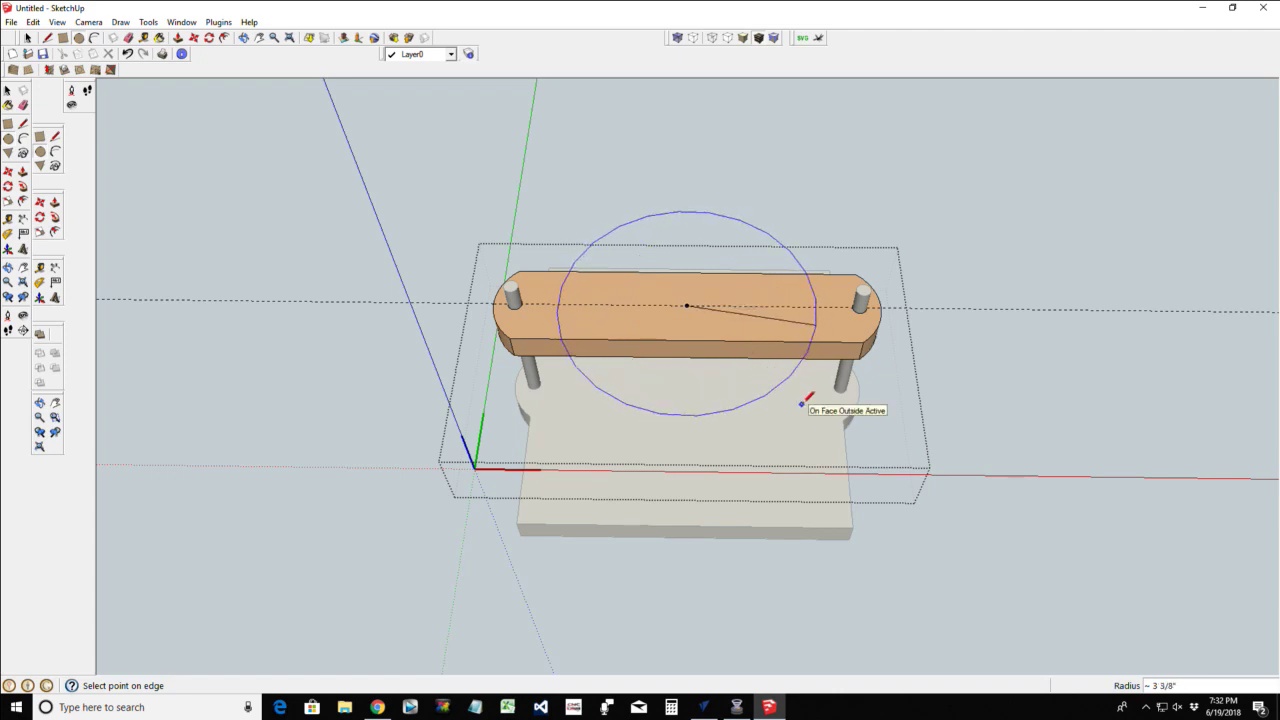
{"action": "left_click", "coordinate": [801, 404]}
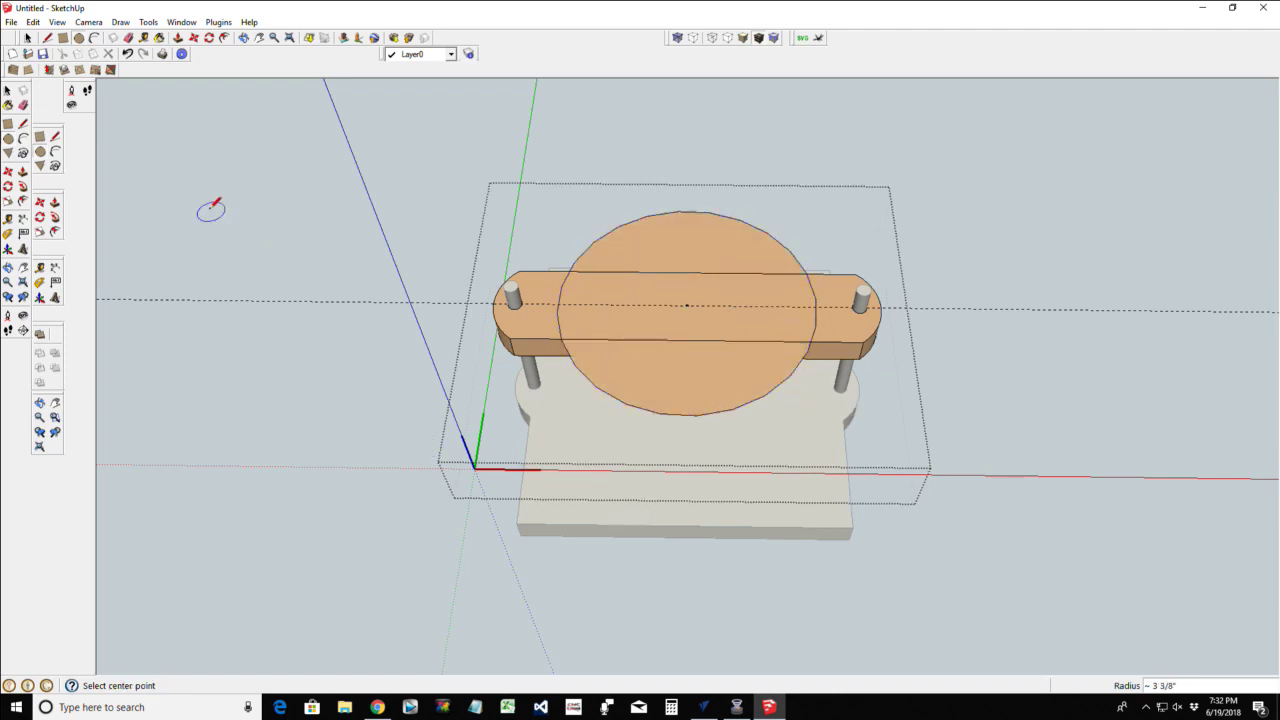
{"action": "left_click", "coordinate": [244, 37]}
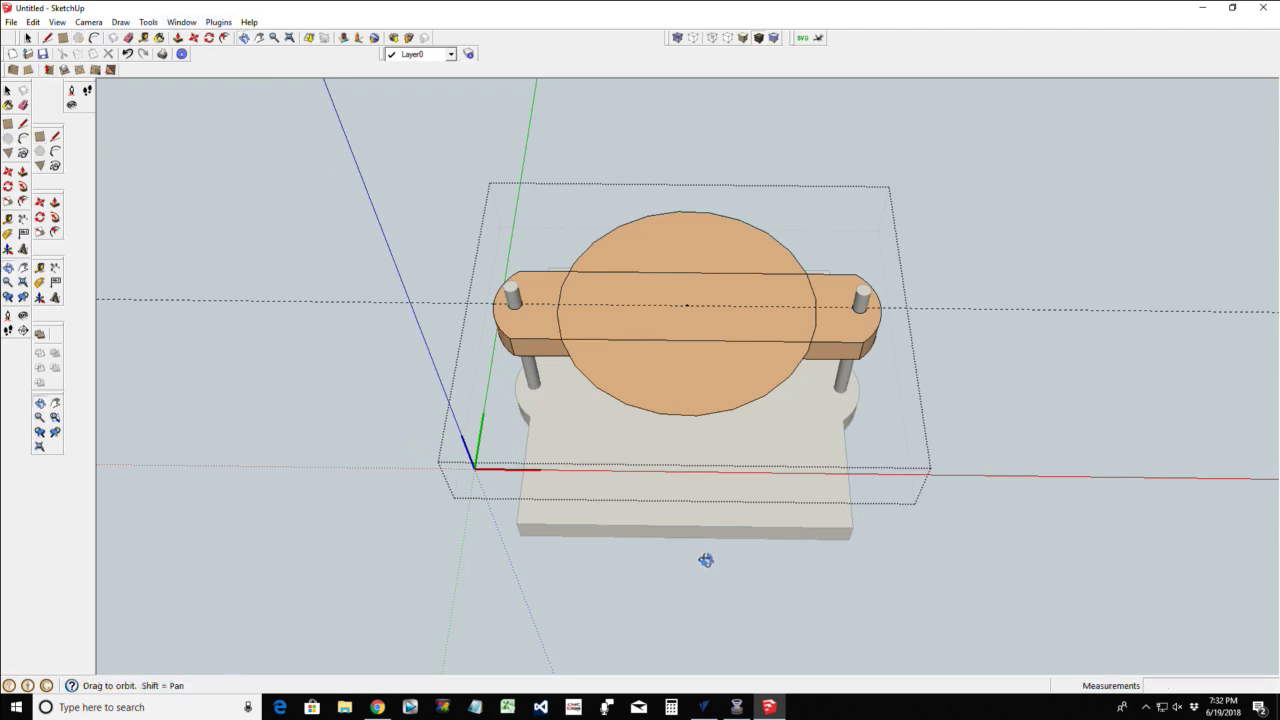
{"action": "left_click_drag", "start_coordinate": [706, 557], "coordinate": [694, 77]}
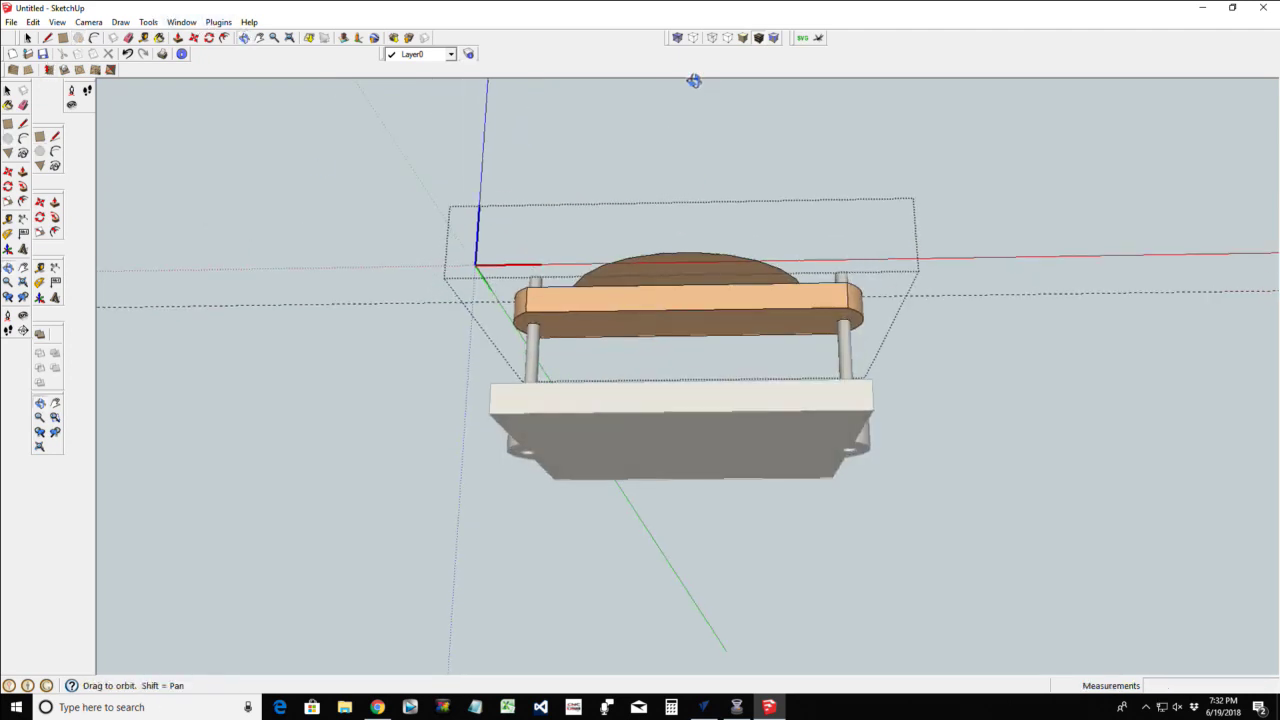
{"action": "key", "text": "p"}
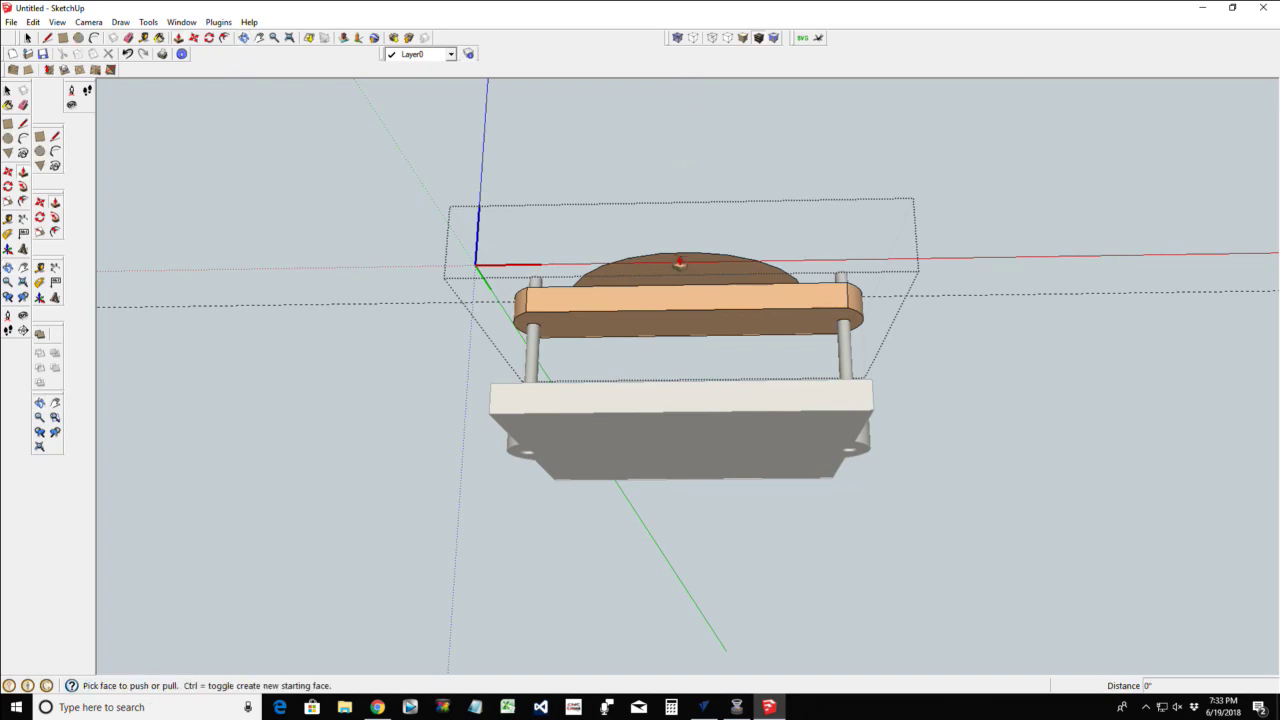
{"action": "left_click_drag", "start_coordinate": [690, 279], "coordinate": [700, 298]}
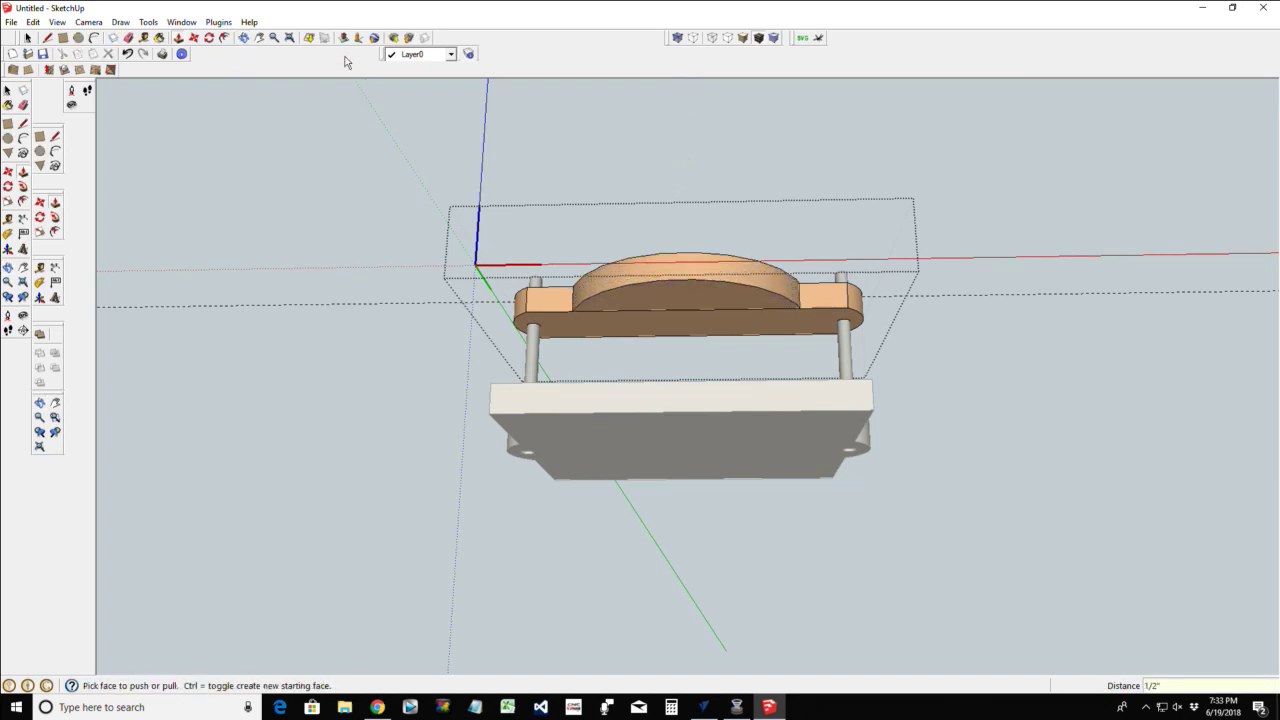
Extend the disc's opposite face about 1/2" and delete the stray edges so faces merge
{"action": "left_click", "coordinate": [243, 37]}
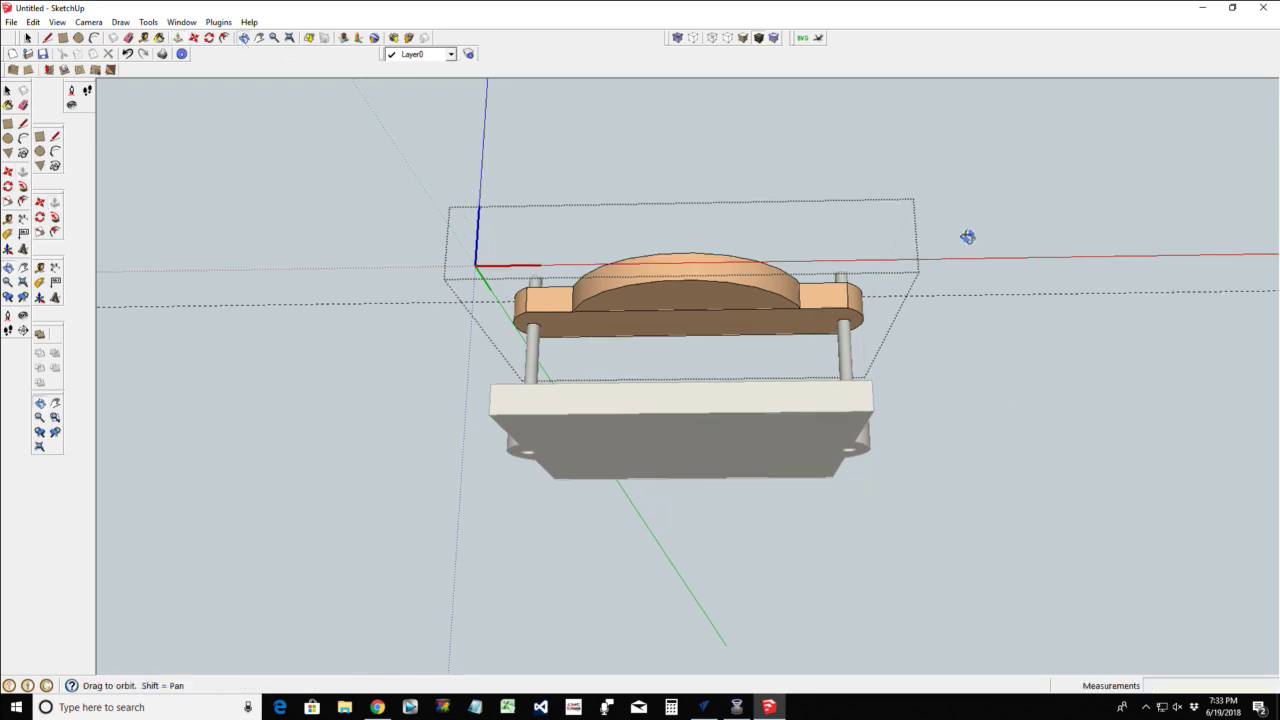
{"action": "left_click_drag", "start_coordinate": [966, 237], "coordinate": [7, 327]}
{"action": "left_click_drag", "start_coordinate": [919, 497], "coordinate": [826, 434]}
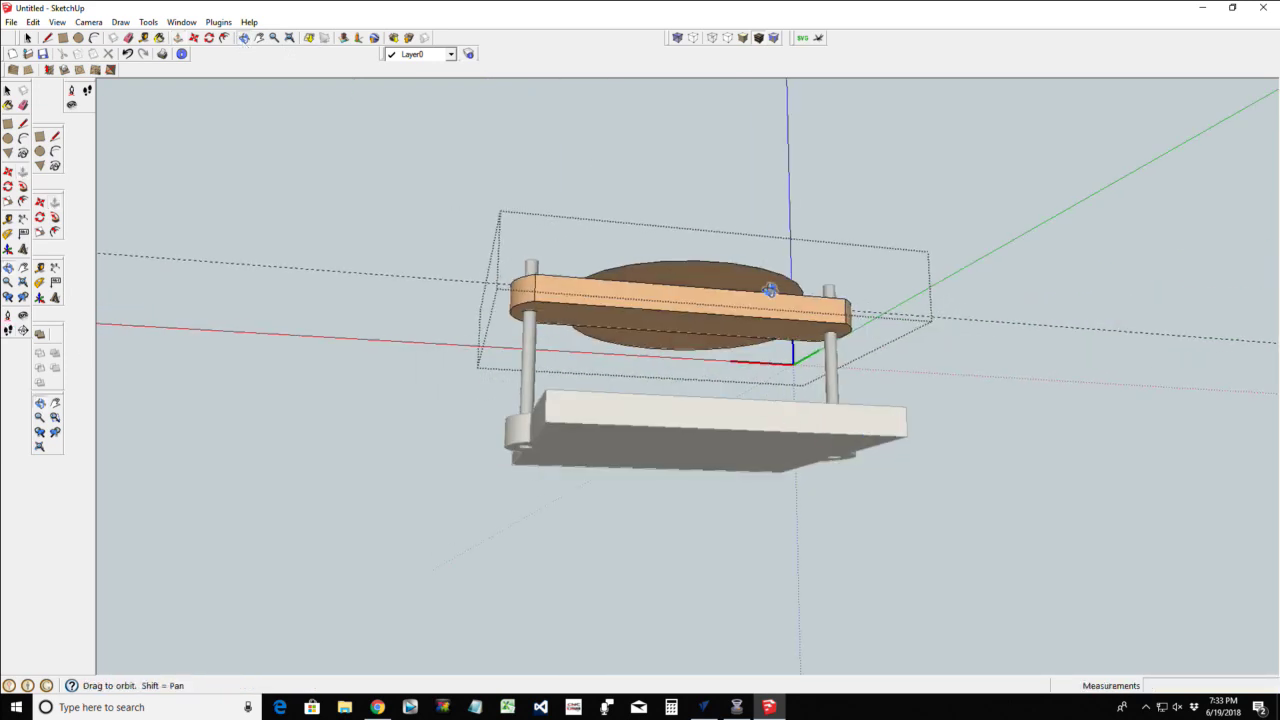
{"action": "key", "text": "p"}
{"action": "left_click_drag", "start_coordinate": [738, 279], "coordinate": [741, 318]}
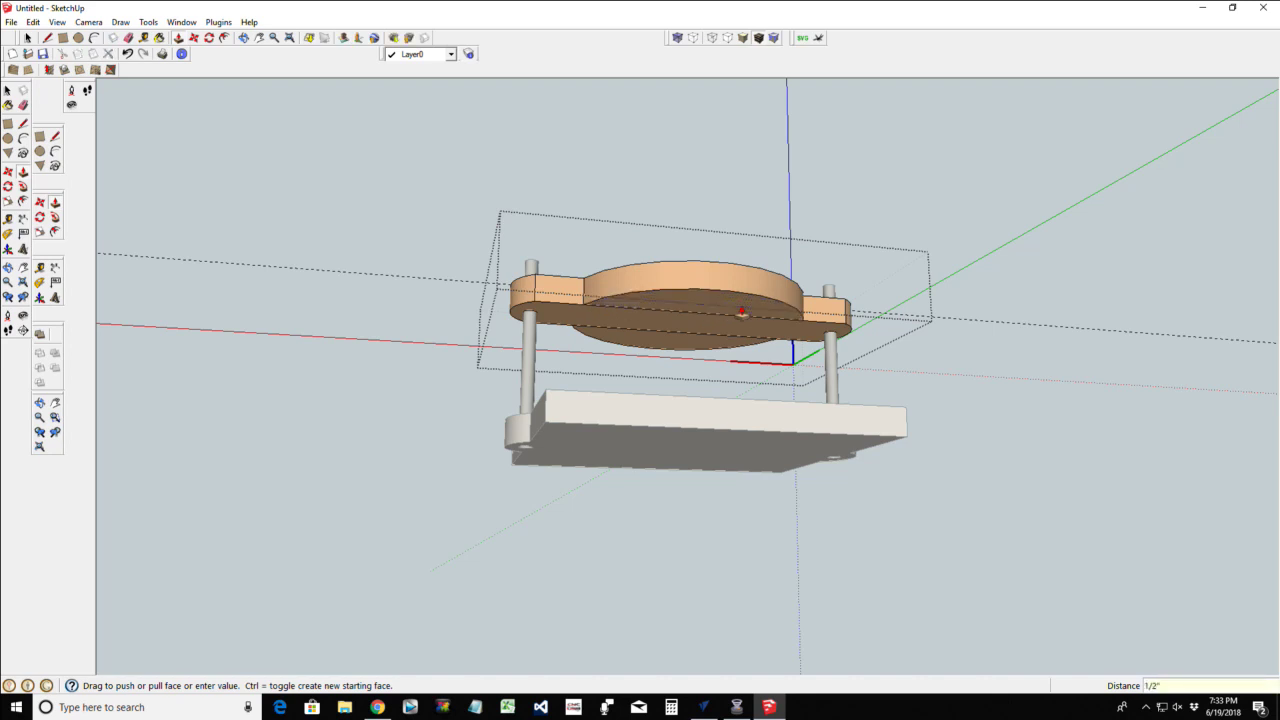
{"action": "key", "text": "space"}
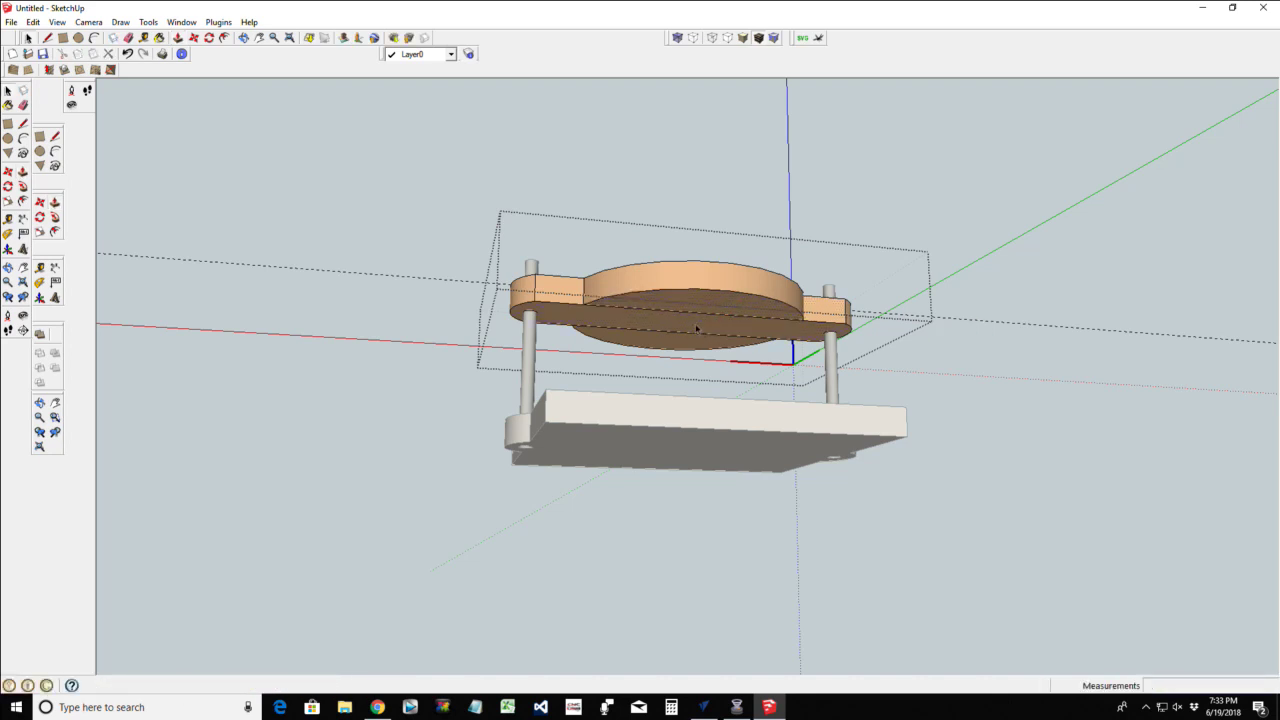
{"action": "left_click", "coordinate": [690, 315]}
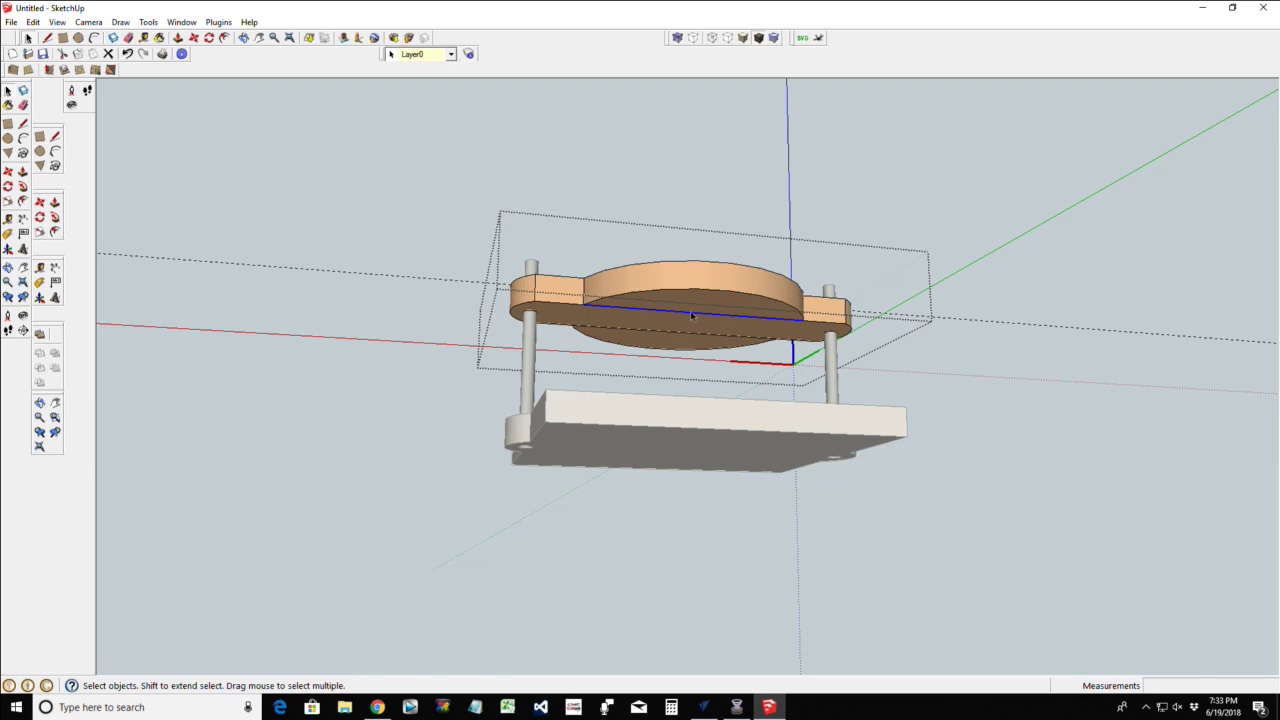
{"action": "key", "text": "Delete"}
{"action": "left_click", "coordinate": [683, 337]}
{"action": "key", "text": "Delete"}
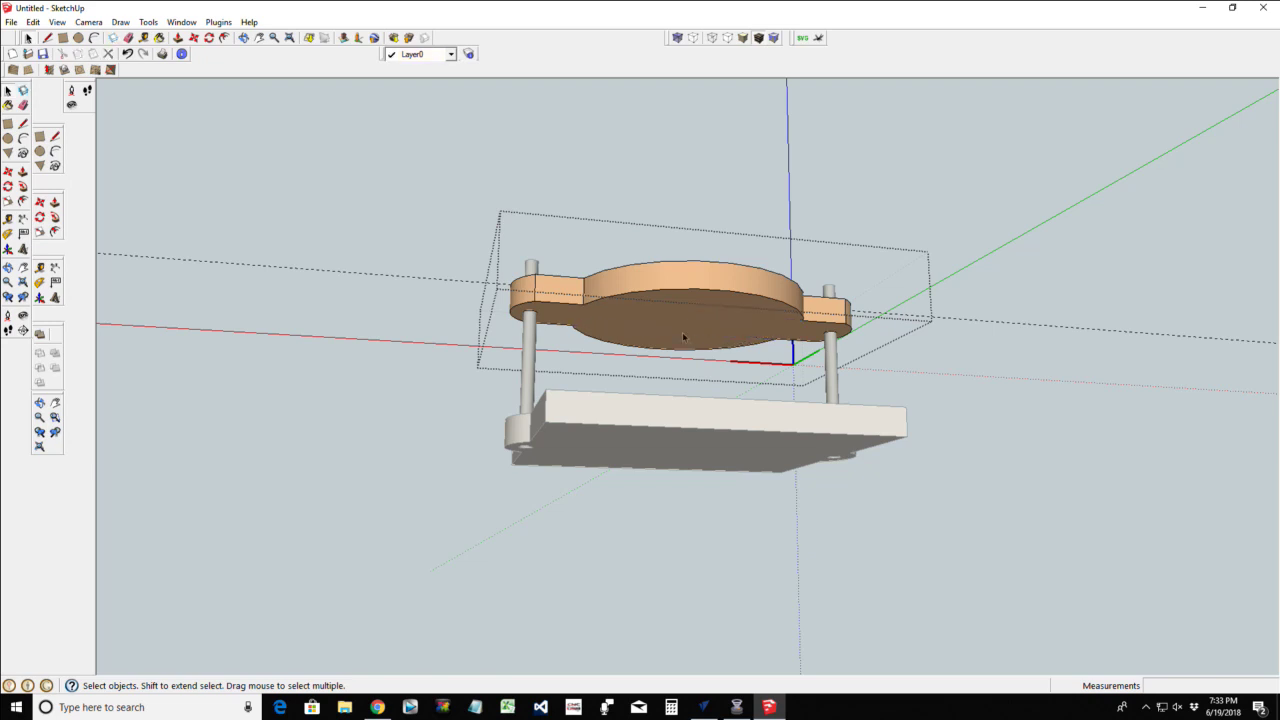
Orbit to the disc's top and delete the two edges running across it
{"action": "left_click", "coordinate": [244, 38]}
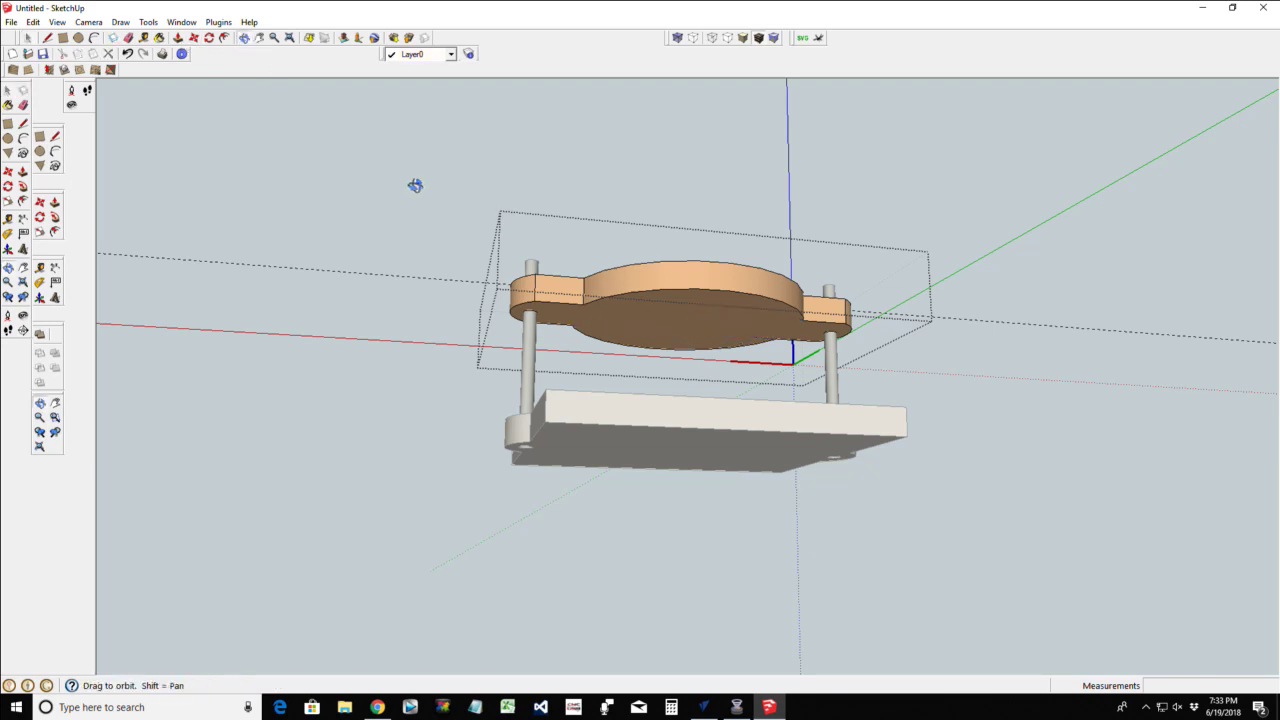
{"action": "left_click_drag", "start_coordinate": [523, 175], "coordinate": [451, 566]}
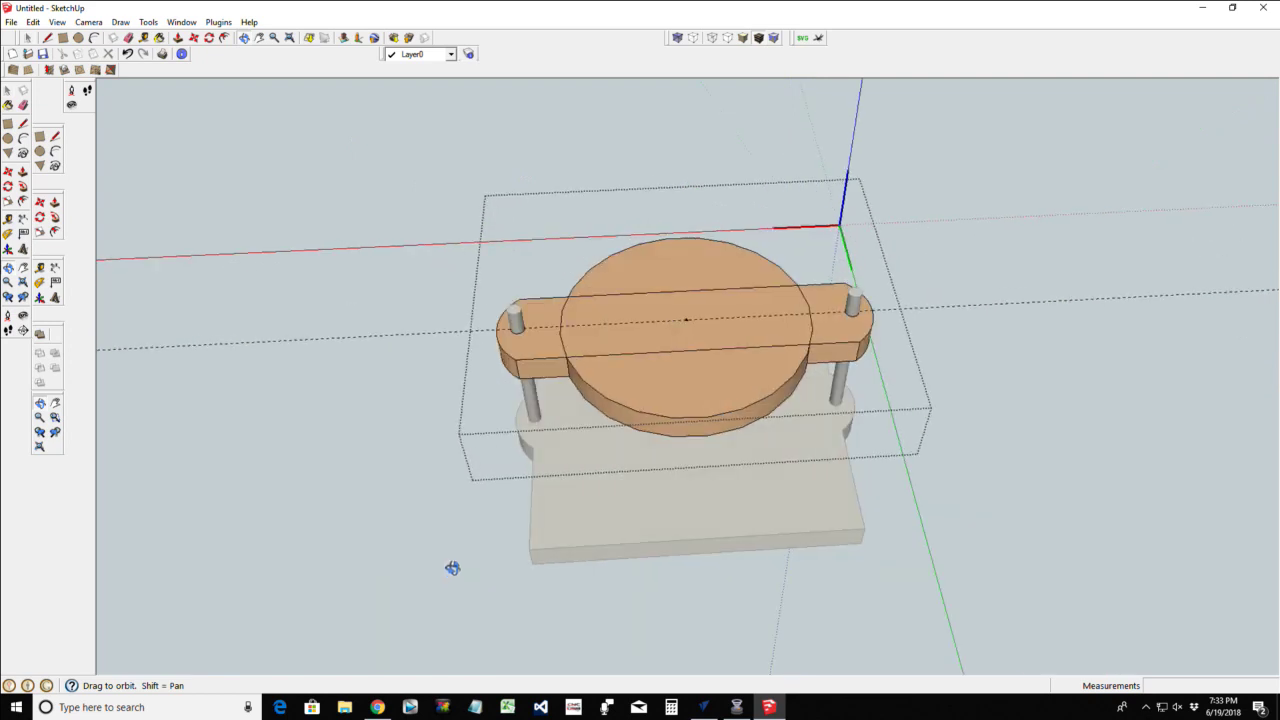
{"action": "key", "text": "space"}
{"action": "left_click", "coordinate": [655, 354]}
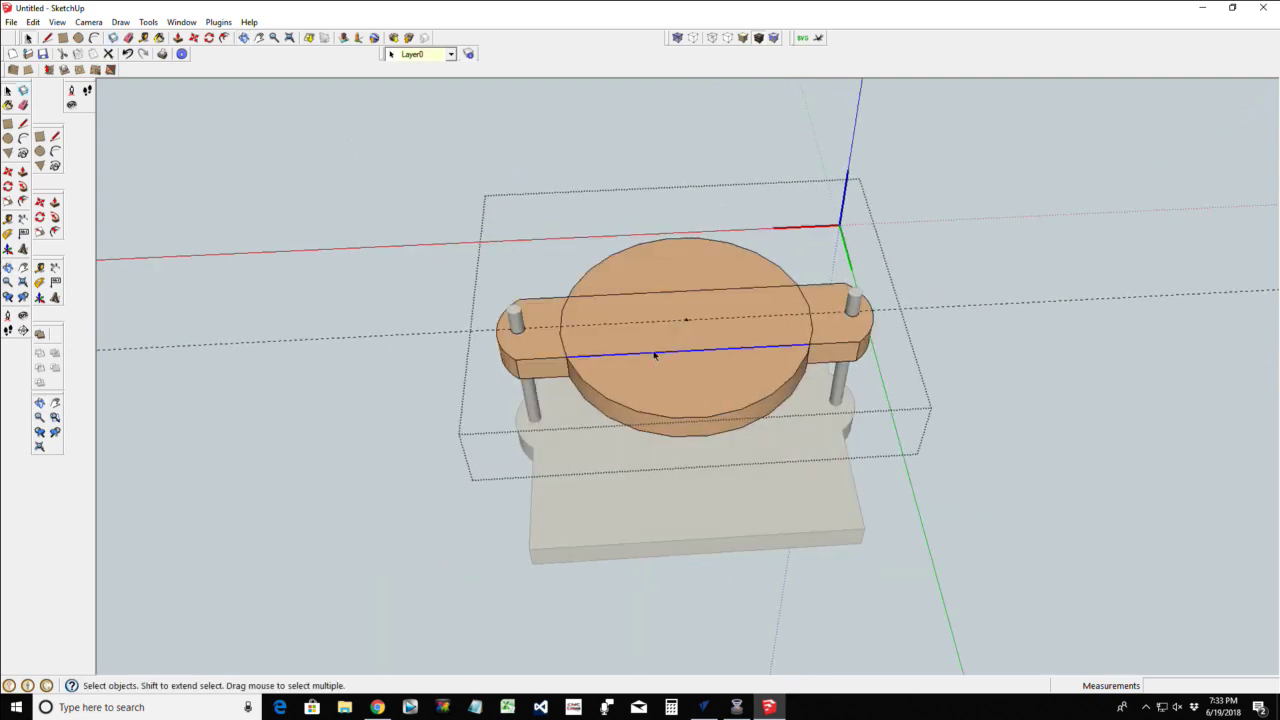
{"action": "key", "text": "Delete"}
{"action": "left_click", "coordinate": [650, 299]}
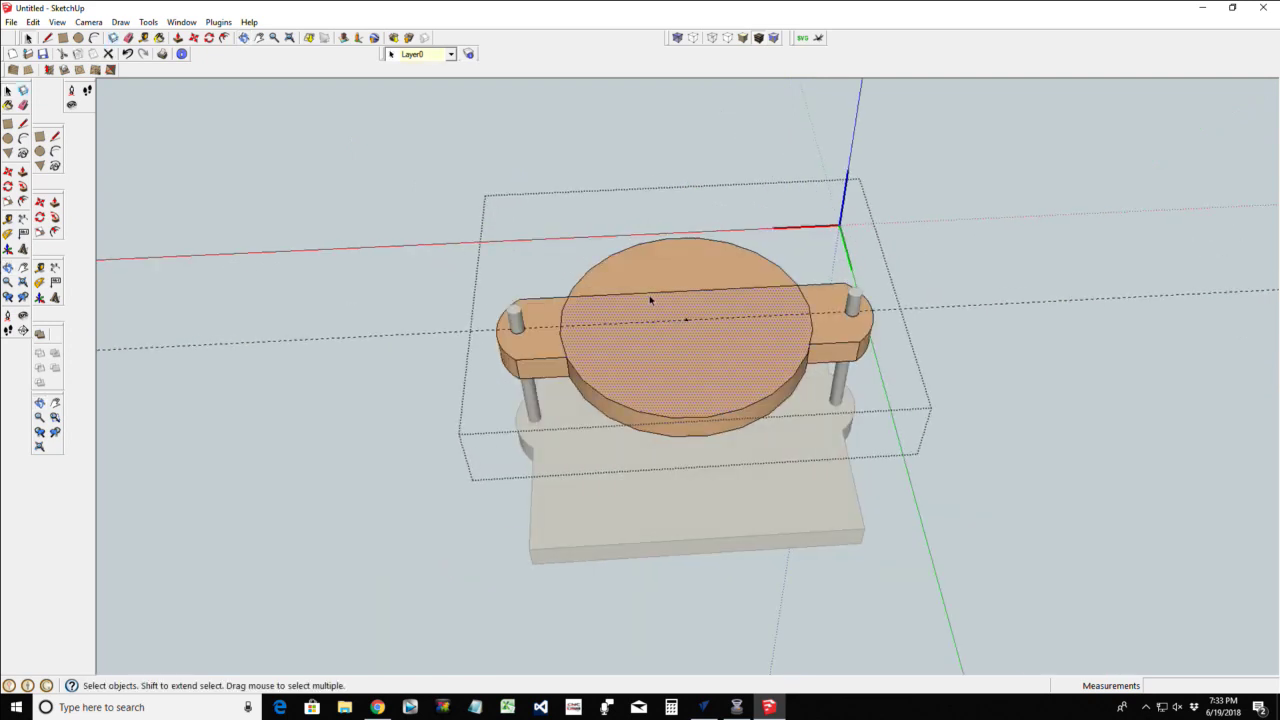
{"action": "left_click", "coordinate": [650, 295]}
{"action": "key", "text": "Delete"}
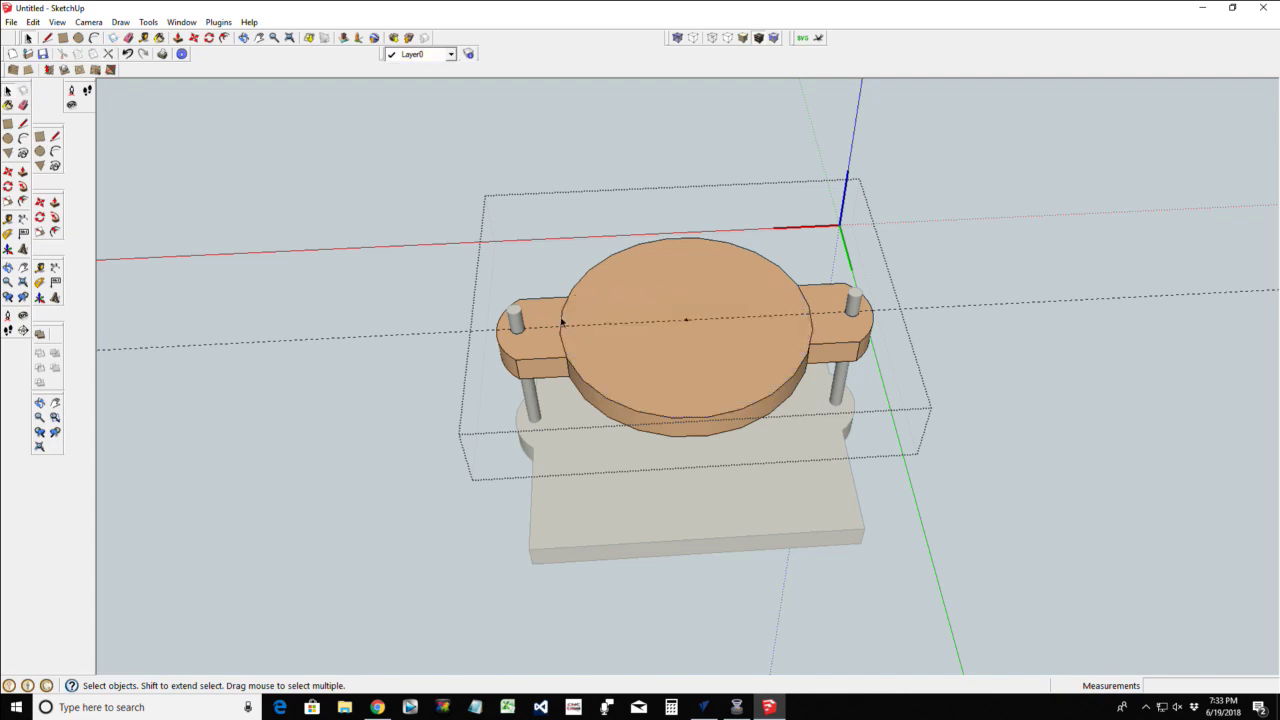
Delete the left and right bar-to-disc junction edges and both guide lines near the disc centre
{"action": "left_click", "coordinate": [562, 321]}
{"action": "key", "text": "Delete"}
{"action": "left_click", "coordinate": [811, 321]}
{"action": "key", "text": "Delete"}
{"action": "left_click", "coordinate": [662, 323]}
{"action": "key", "text": "Delete"}
{"action": "left_click", "coordinate": [689, 321]}
{"action": "key", "text": "Delete"}
Turn the entire disc-and-bar plate into one component, then clear the selection
{"action": "triple_click", "coordinate": [649, 341]}
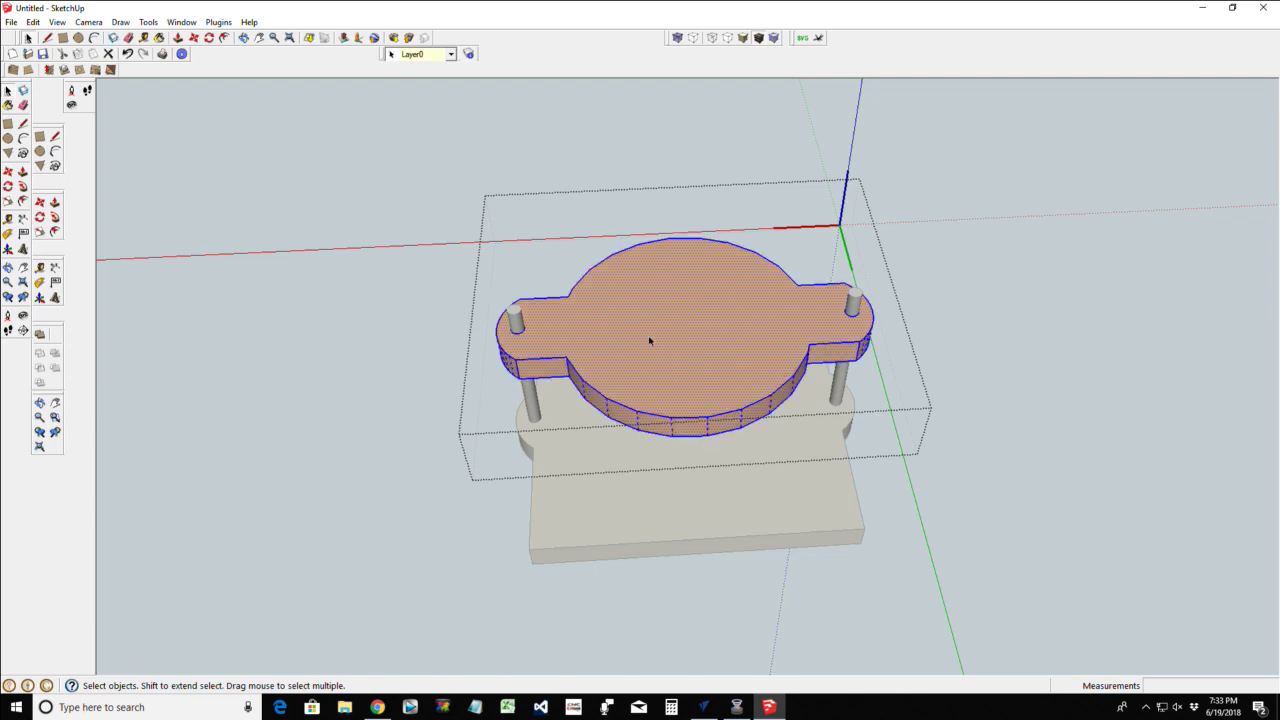
{"action": "key", "text": "g"}
{"action": "key", "text": "Return"}
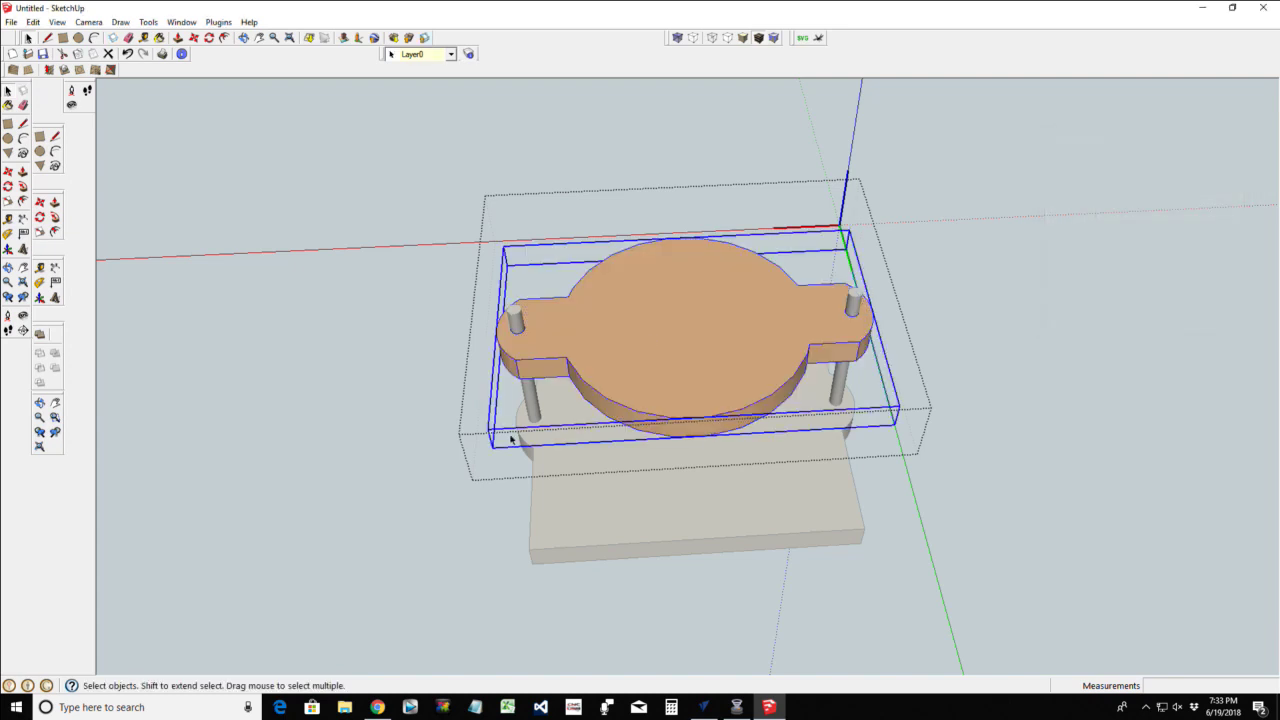
{"action": "scroll", "coordinate": [641, 482], "scroll_direction": "up", "scroll_amount": 2}
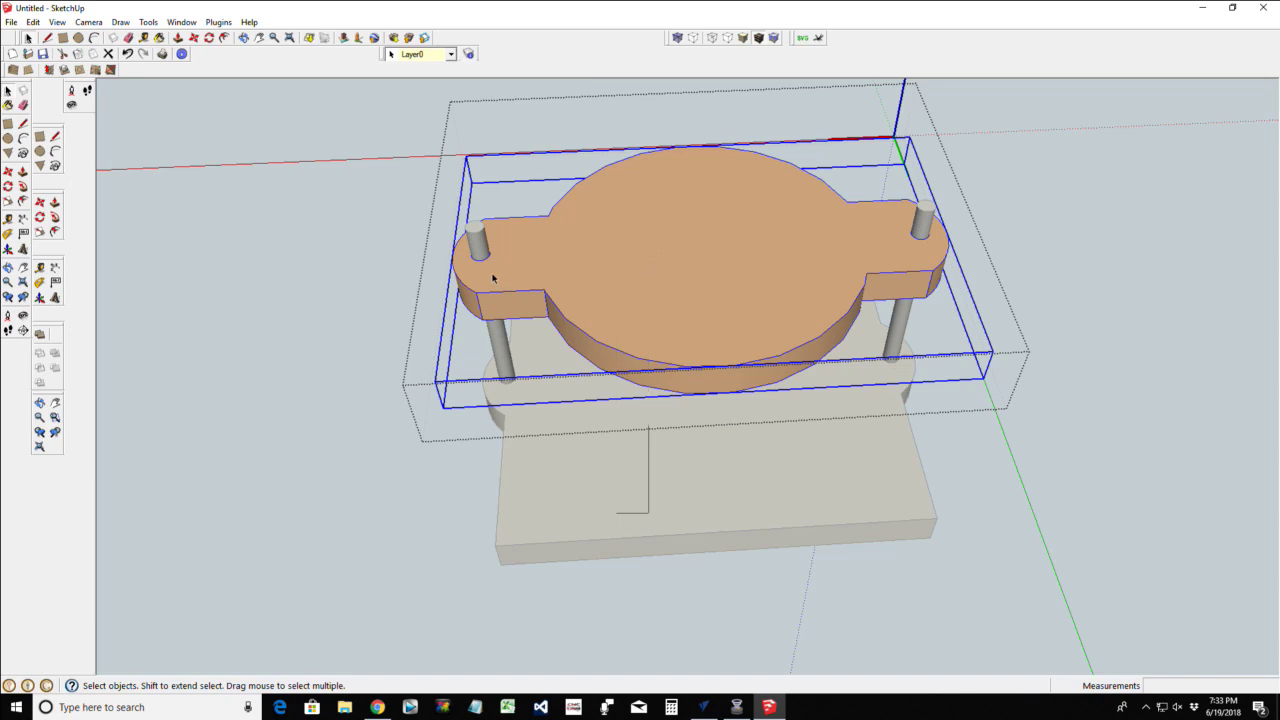
{"action": "key", "text": "m"}
{"action": "key", "text": "ctrl+t"}
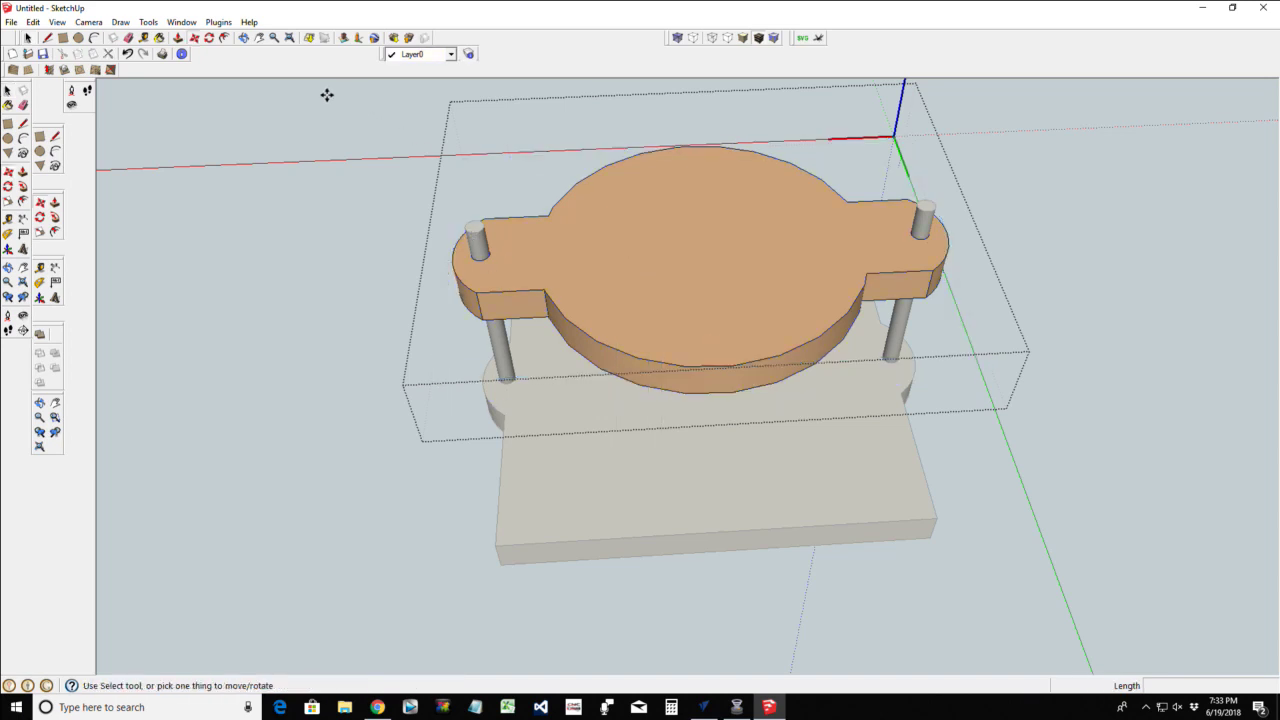
{"action": "left_click", "coordinate": [88, 22]}
{"action": "mouse_move", "coordinate": [117, 68]}
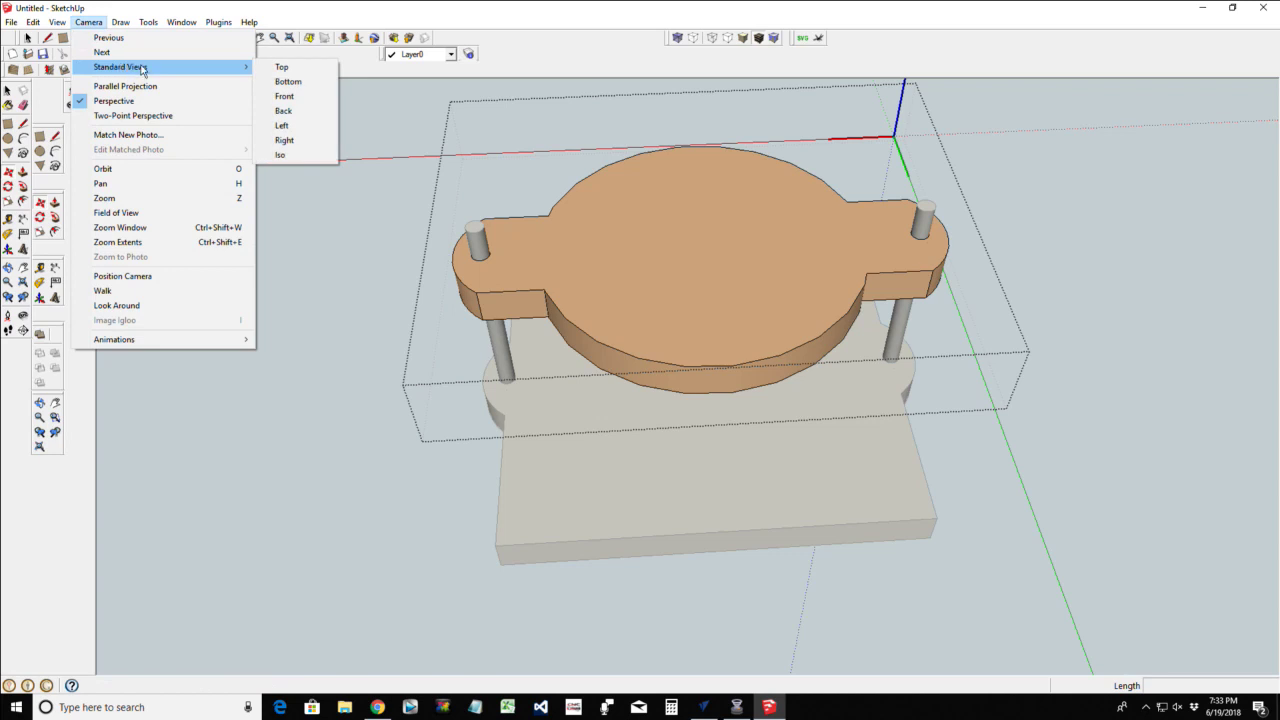
{"action": "left_click", "coordinate": [284, 94]}
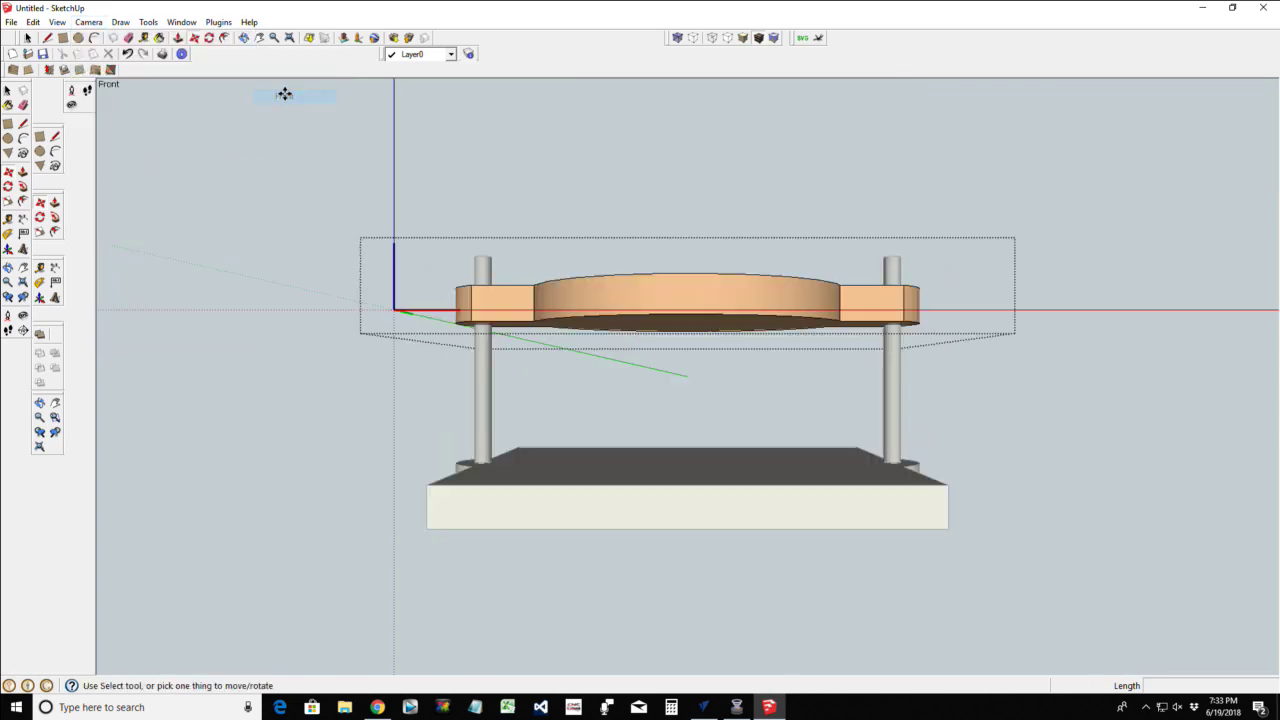
{"action": "left_click", "coordinate": [470, 288]}
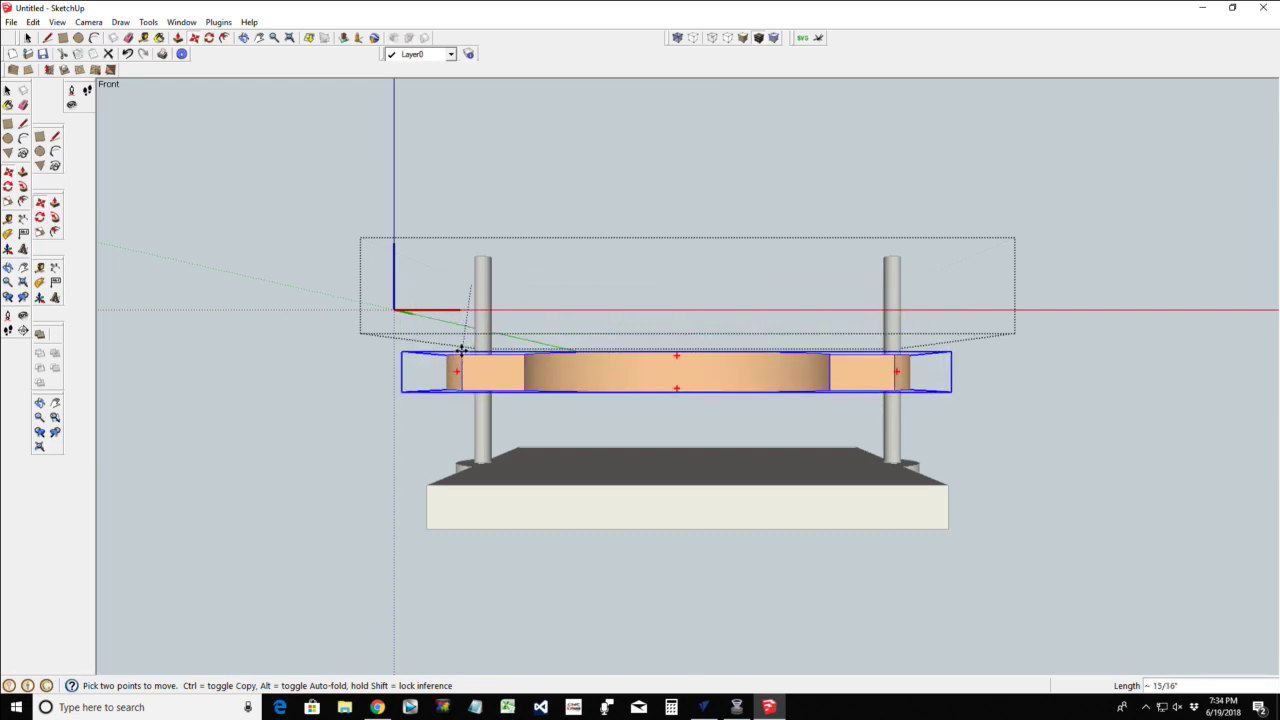
{"action": "left_click", "coordinate": [475, 321]}
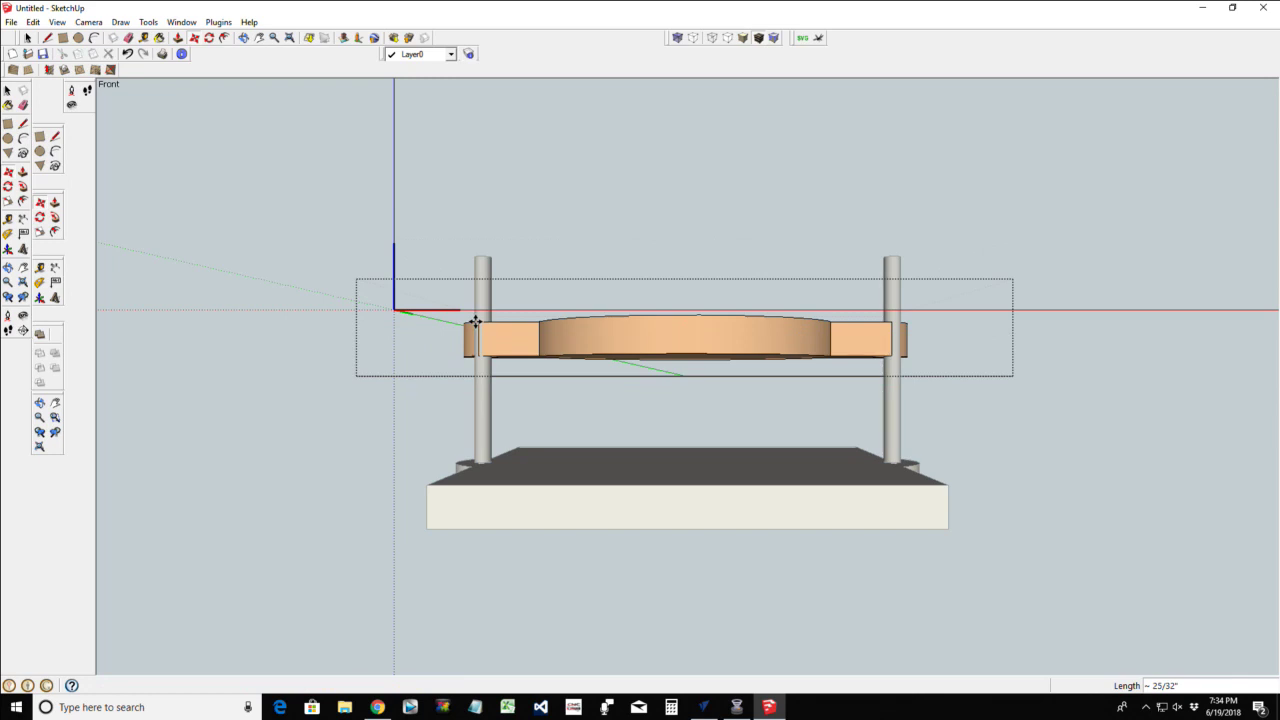
{"action": "key", "text": "ctrl+z"}
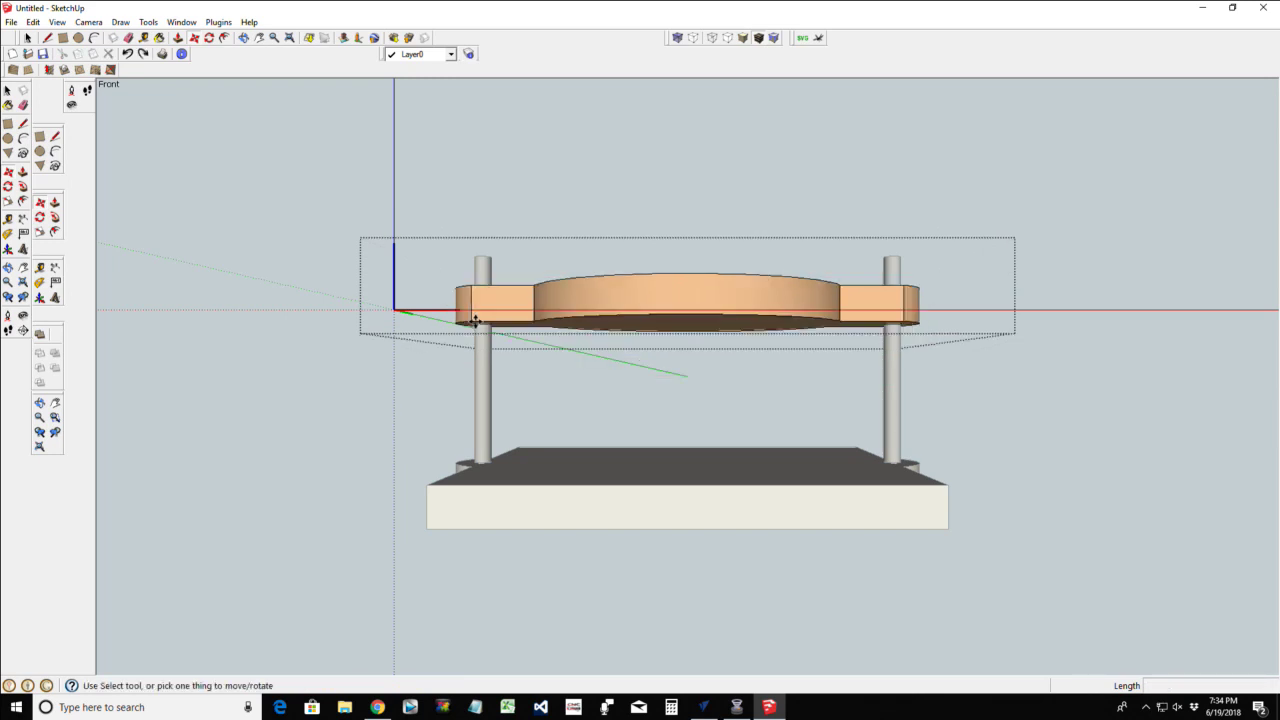
{"action": "left_click", "coordinate": [243, 37]}
{"action": "left_click_drag", "start_coordinate": [571, 198], "coordinate": [549, 288]}
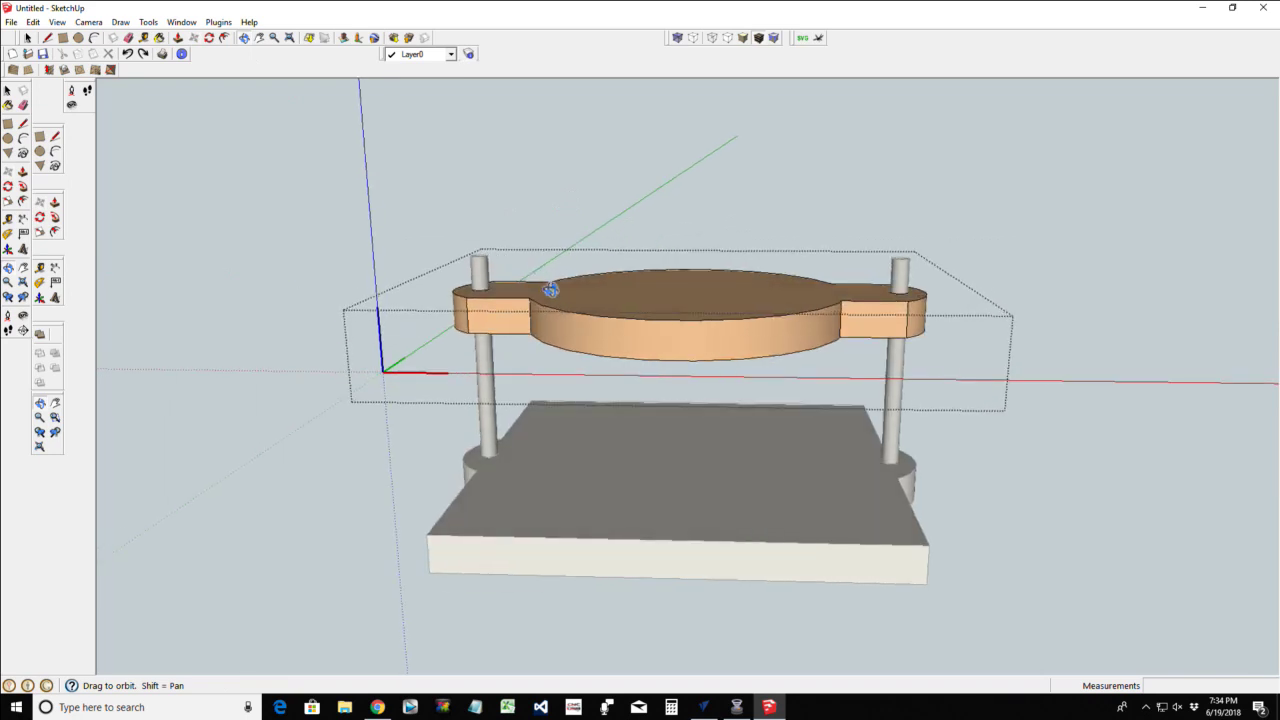
{"action": "key", "text": "m"}
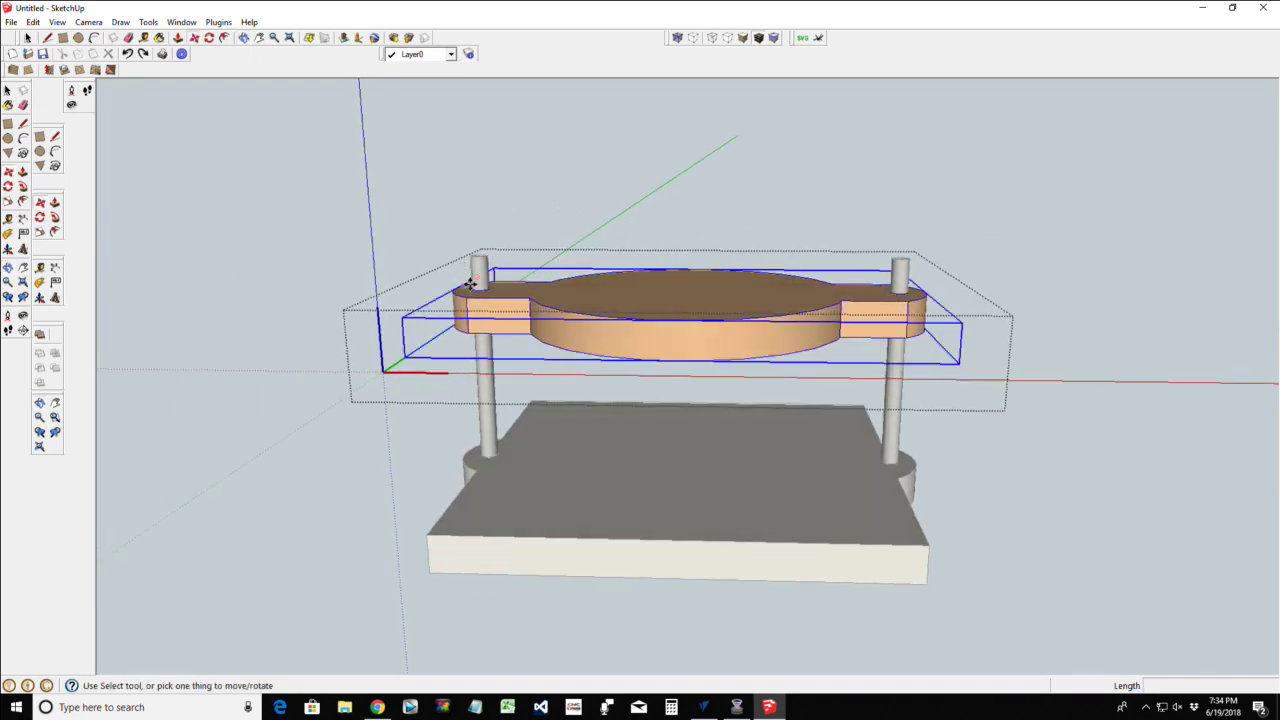
{"action": "left_click", "coordinate": [478, 291]}
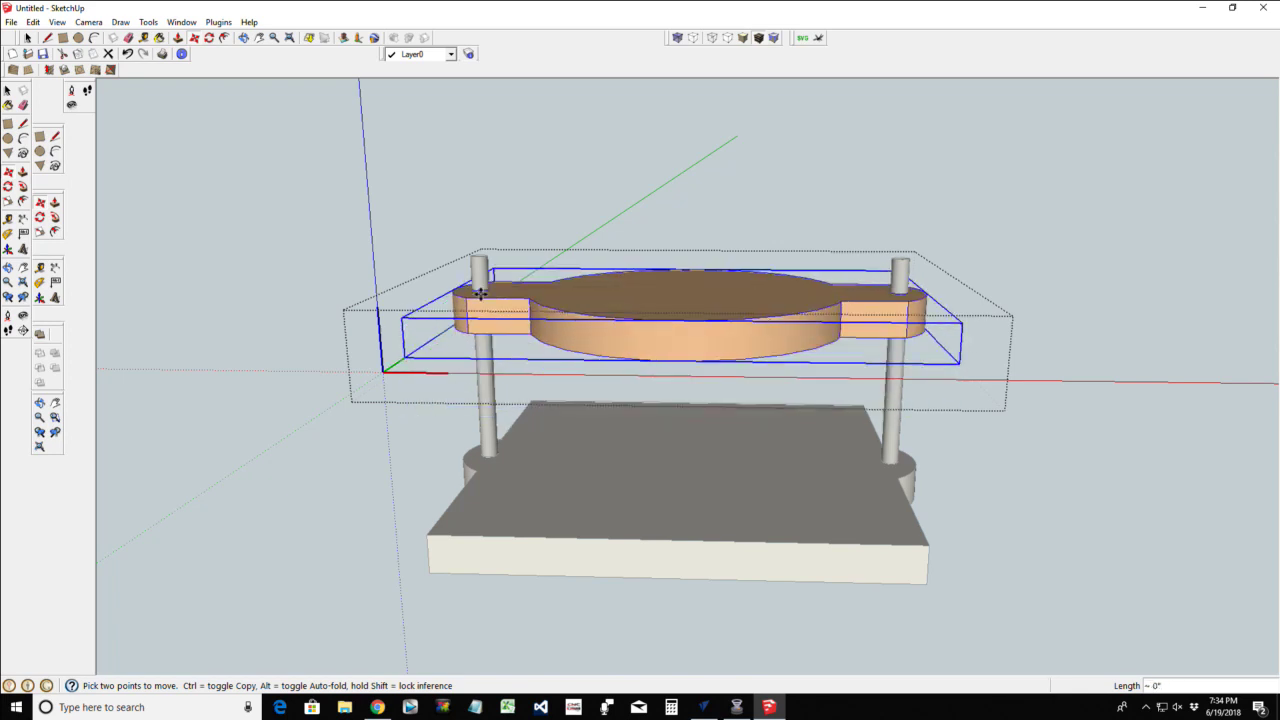
{"action": "left_click", "coordinate": [482, 316]}
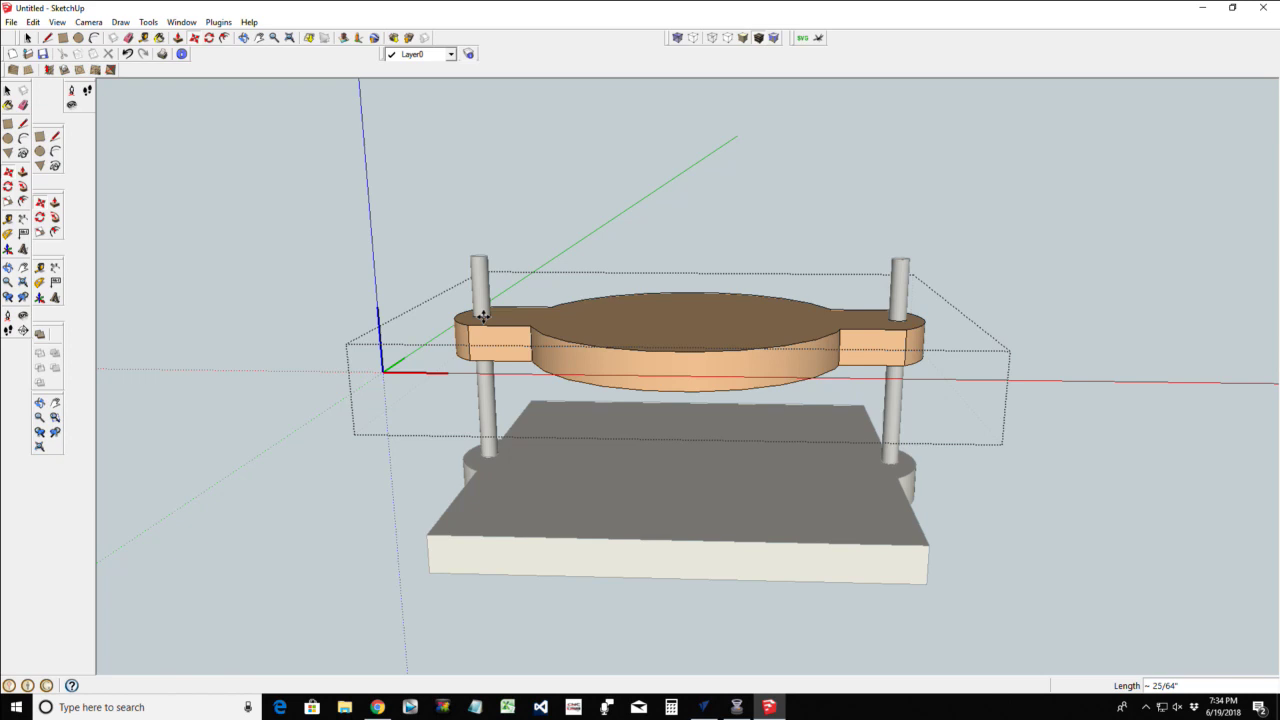
{"action": "left_click", "coordinate": [482, 316]}
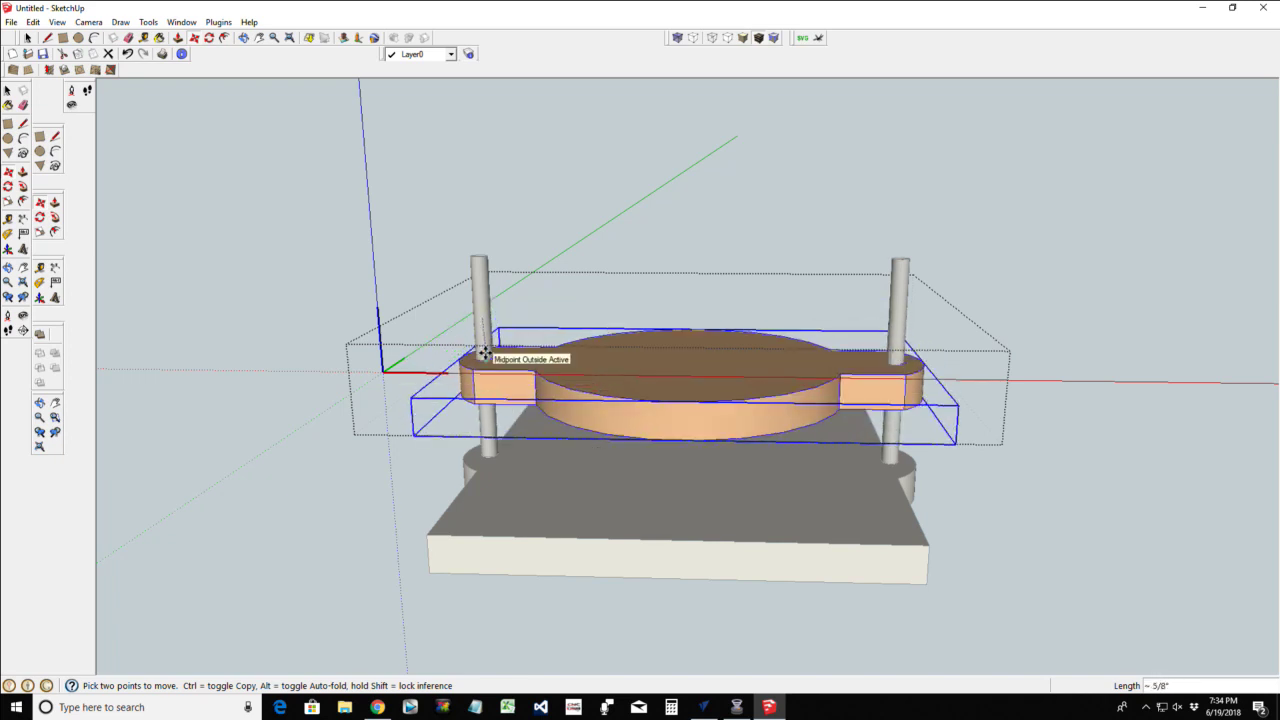
{"action": "left_click", "coordinate": [484, 354]}
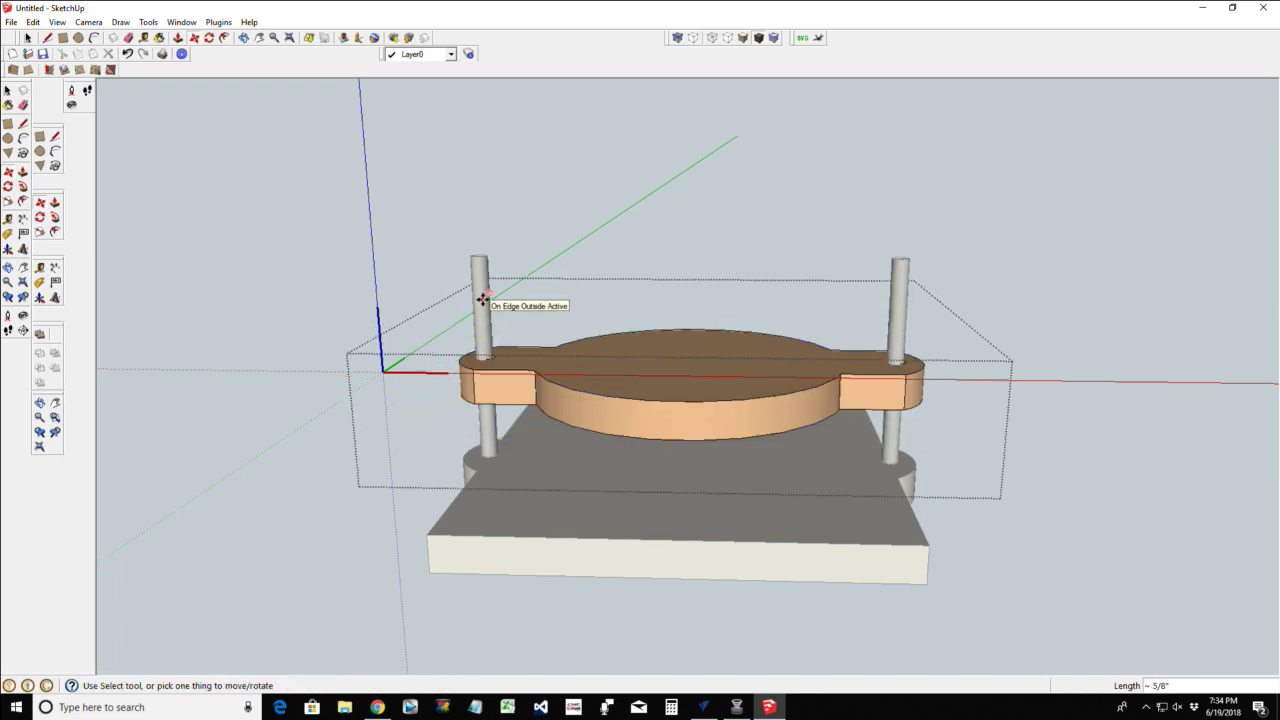
{"action": "key", "text": "ctrl+z"}
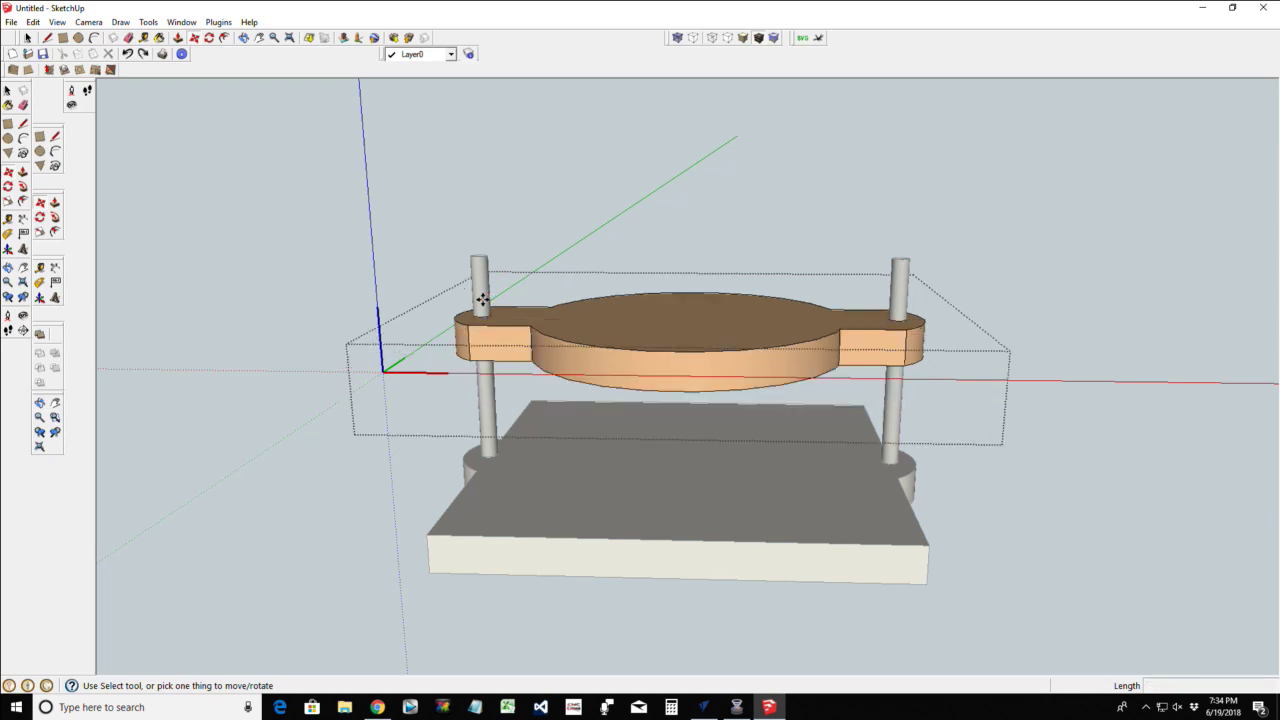
{"action": "left_click", "coordinate": [243, 38]}
{"action": "left_click_drag", "start_coordinate": [650, 223], "coordinate": [733, 374]}
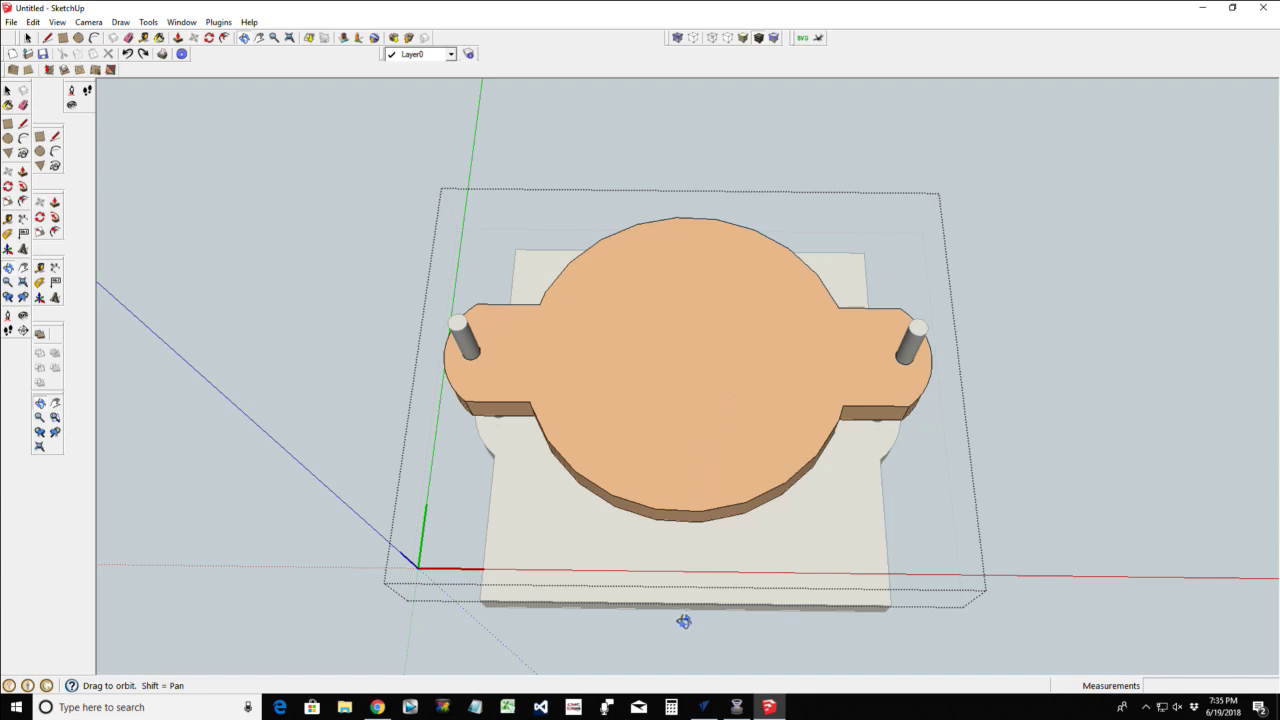
{"action": "left_click_drag", "start_coordinate": [683, 621], "coordinate": [674, 254]}
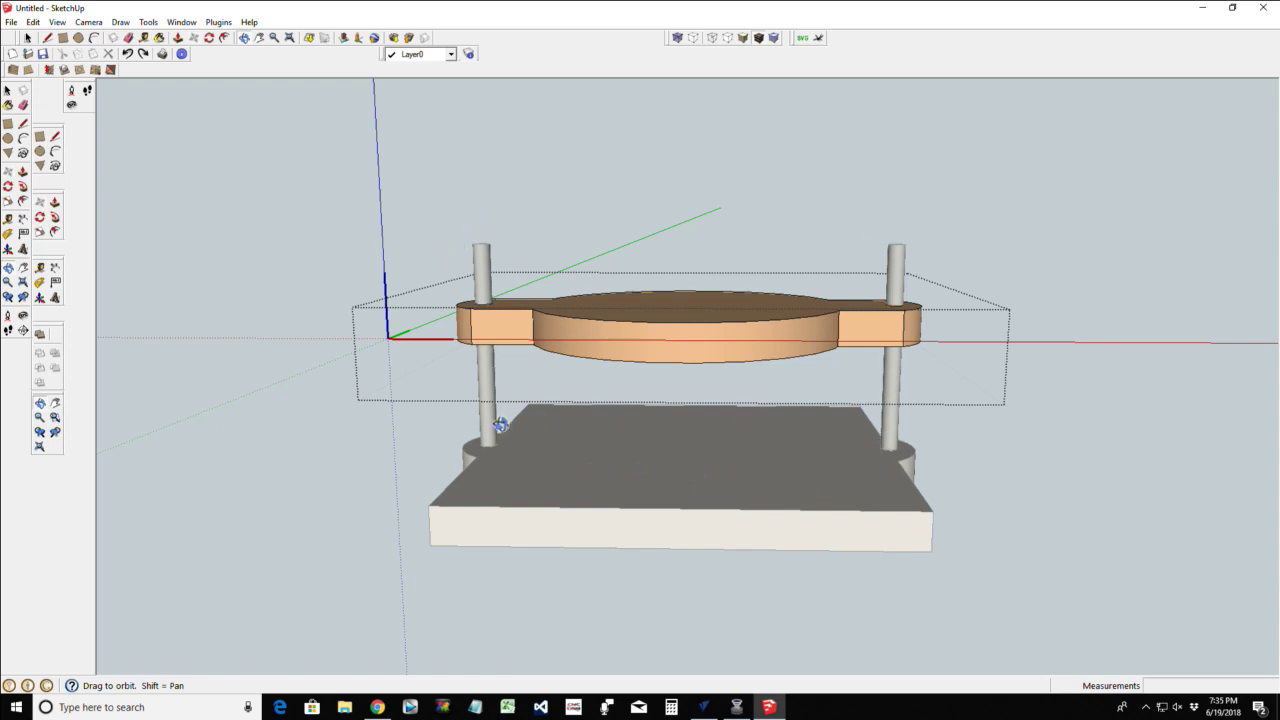
{"action": "left_click_drag", "start_coordinate": [667, 337], "coordinate": [677, 487]}
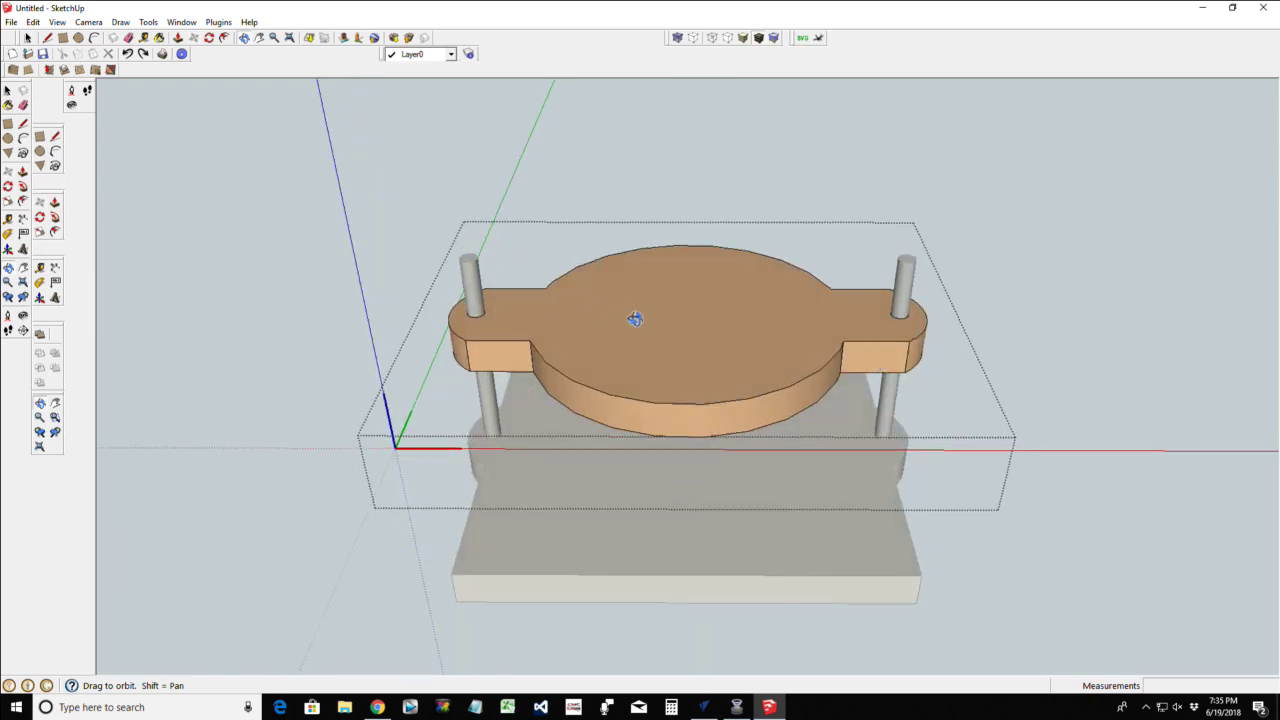
{"action": "left_click_drag", "start_coordinate": [669, 371], "coordinate": [680, 660]}
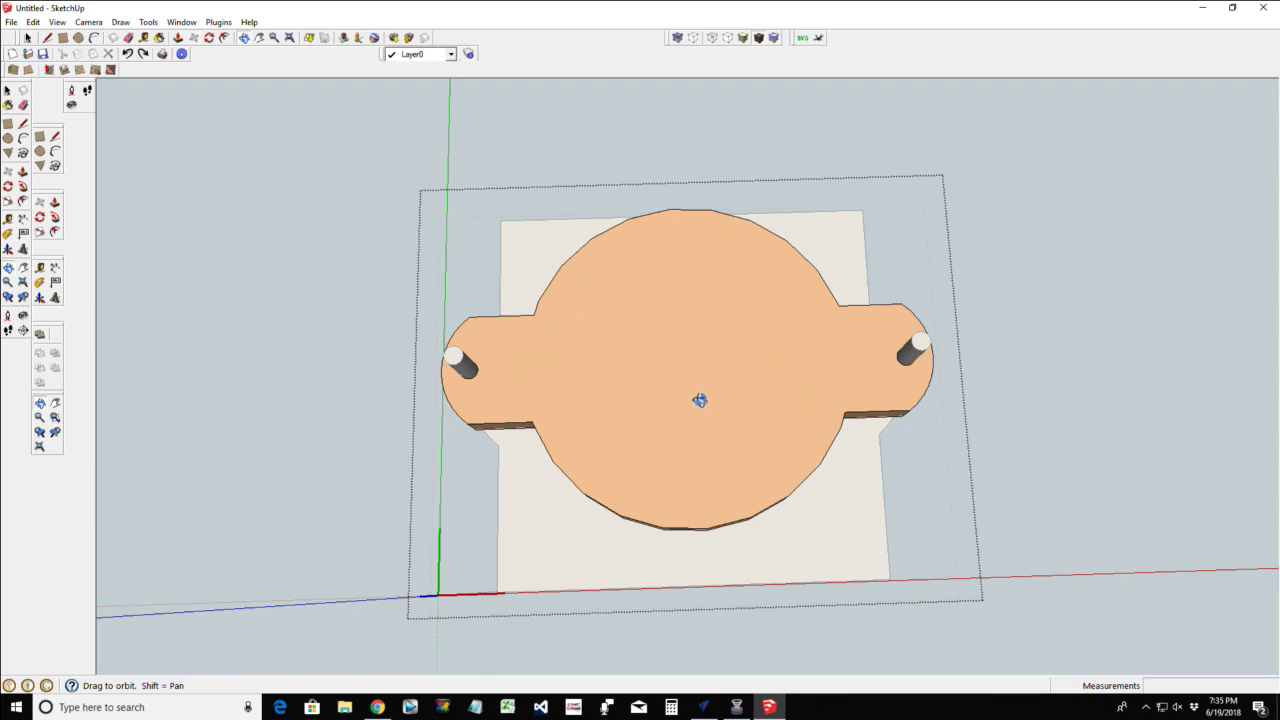
{"action": "left_click_drag", "start_coordinate": [689, 511], "coordinate": [660, 204]}
{"action": "left_click_drag", "start_coordinate": [660, 286], "coordinate": [697, 555]}
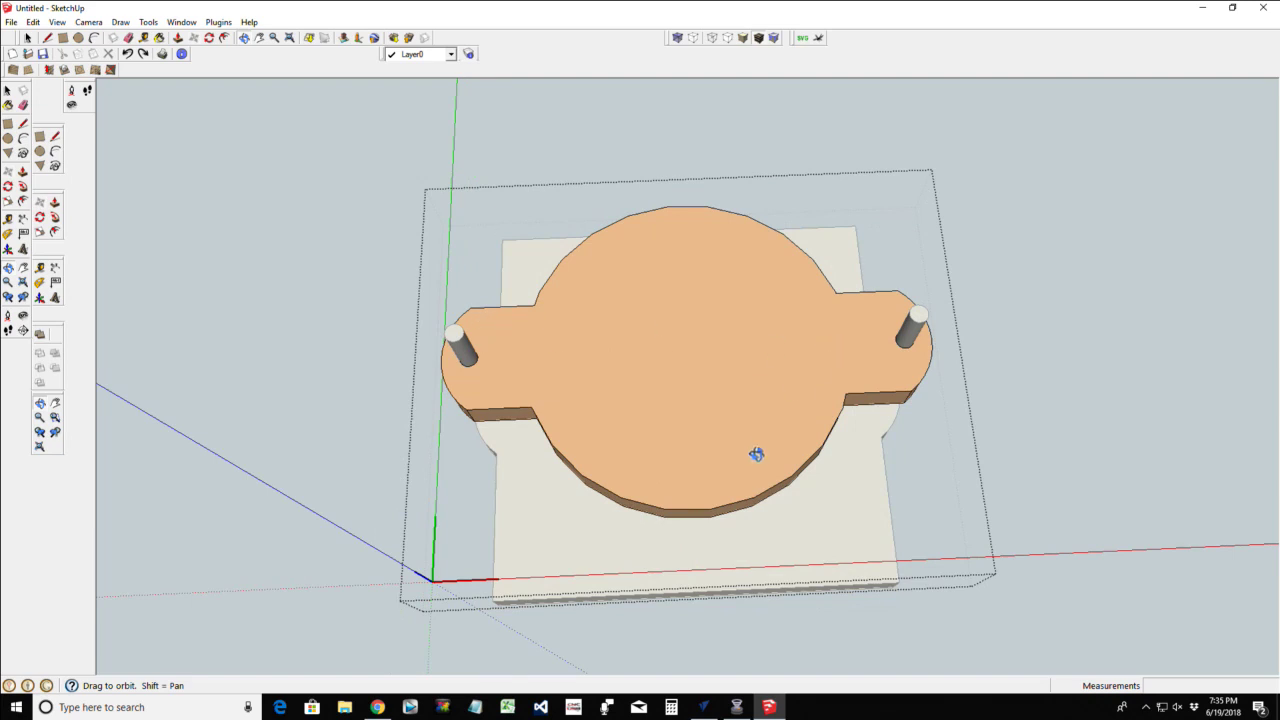
{"action": "left_click_drag", "start_coordinate": [701, 490], "coordinate": [706, 377]}
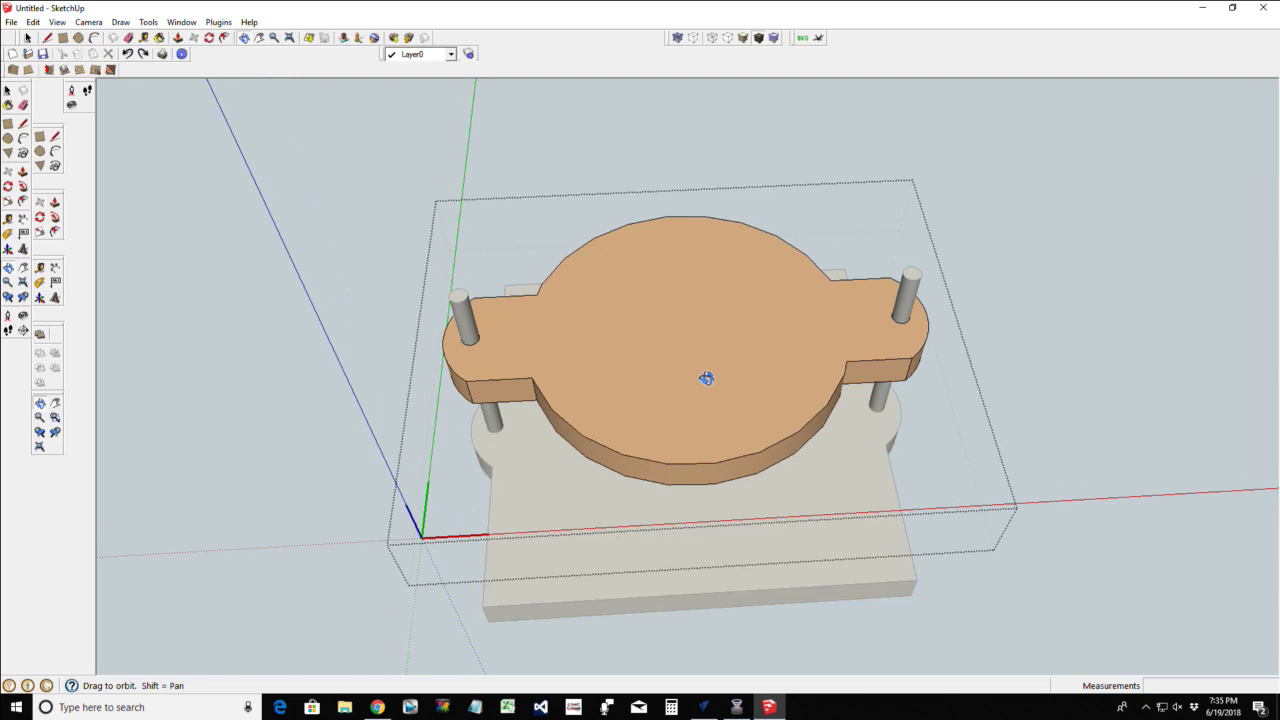
{"action": "left_click_drag", "start_coordinate": [666, 309], "coordinate": [640, 284]}
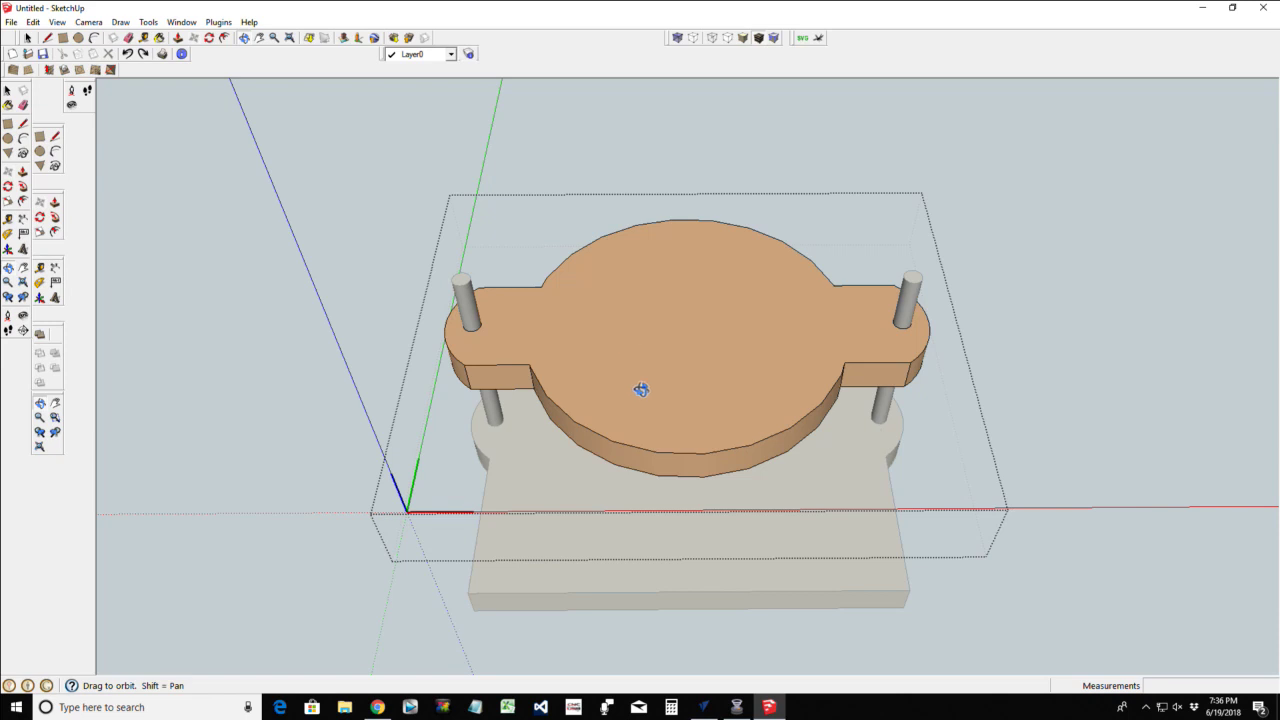
{"action": "left_click_drag", "start_coordinate": [643, 376], "coordinate": [1006, 97]}
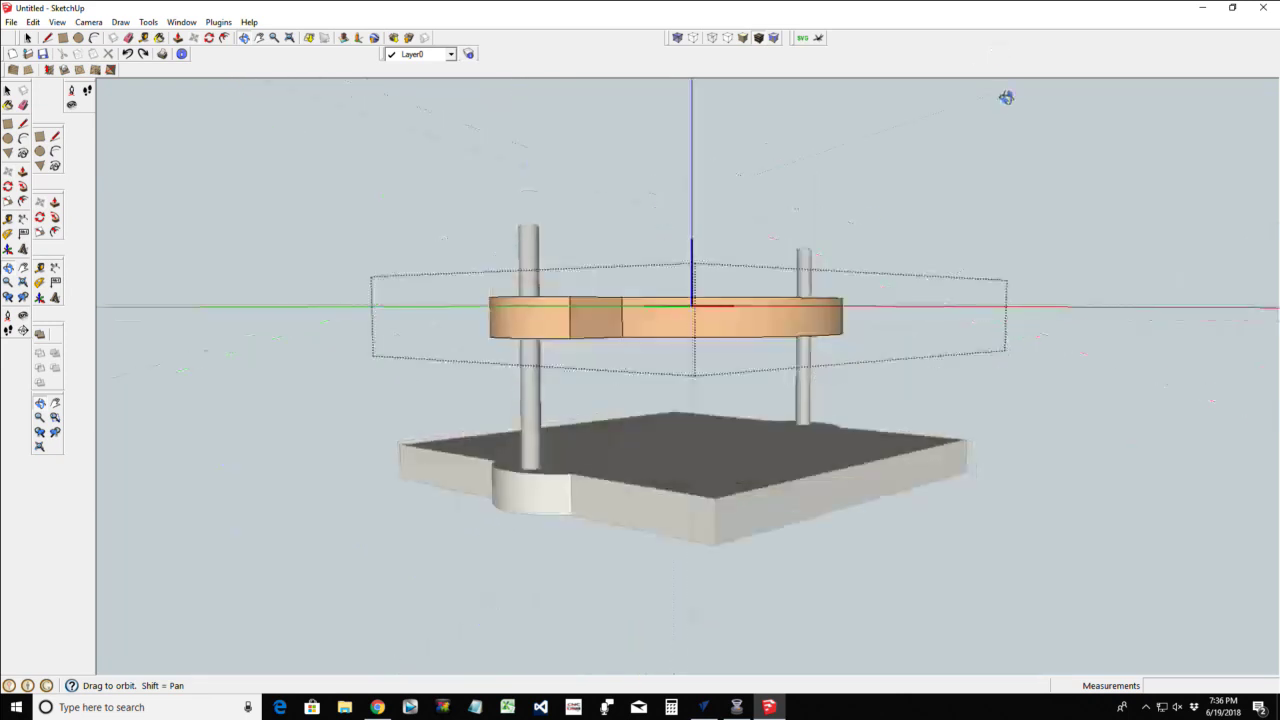
{"action": "left_click_drag", "start_coordinate": [498, 442], "coordinate": [134, 563]}
{"action": "left_click_drag", "start_coordinate": [563, 335], "coordinate": [607, 304]}
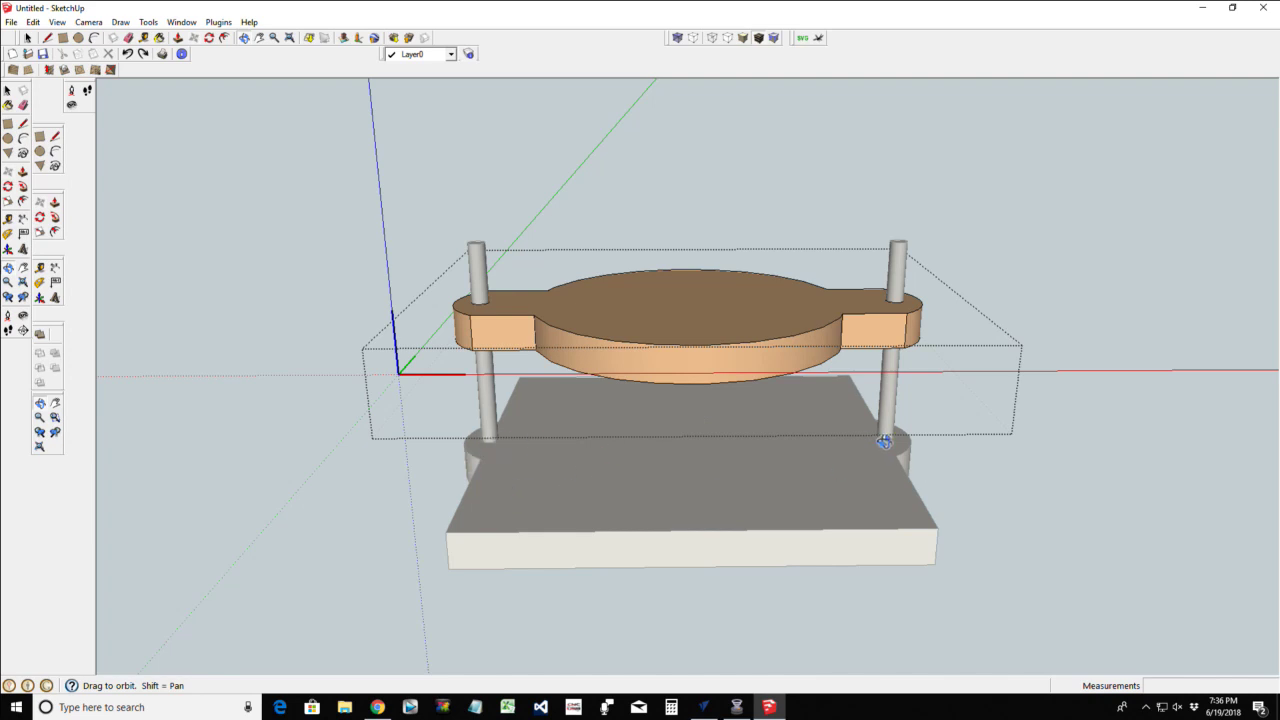
{"action": "left_click_drag", "start_coordinate": [751, 451], "coordinate": [763, 523]}
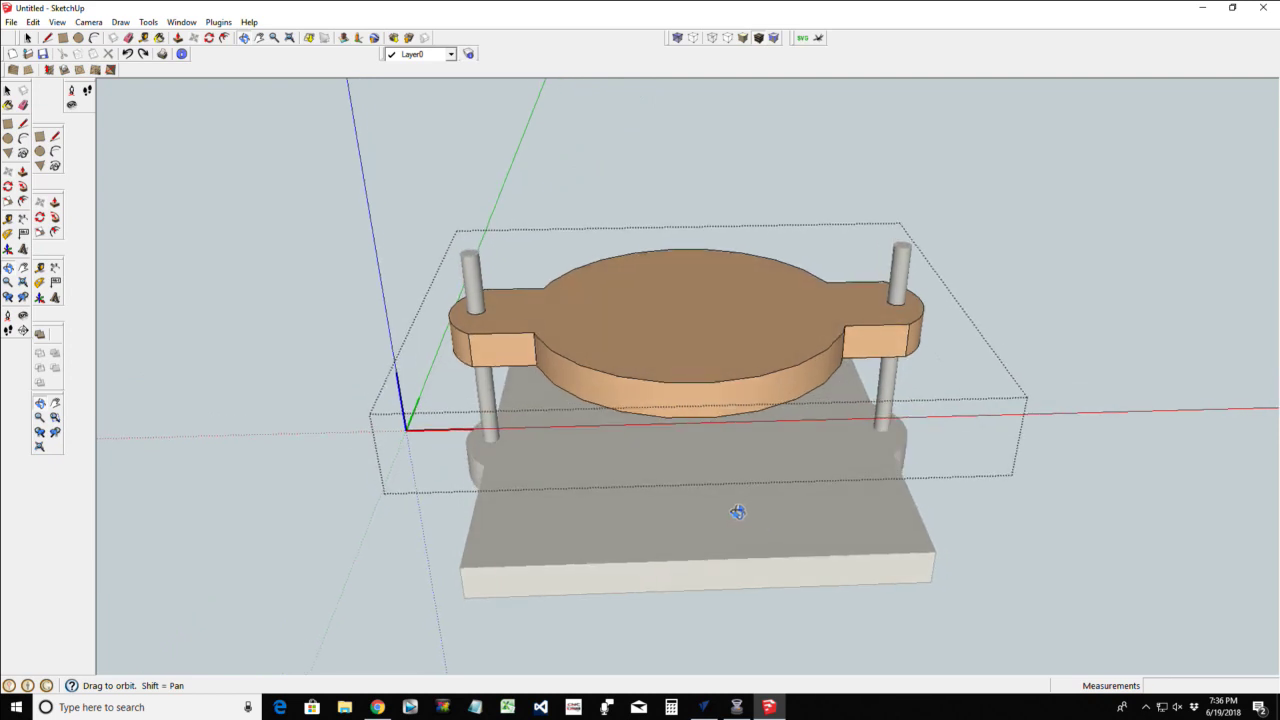
{"action": "left_click_drag", "start_coordinate": [694, 540], "coordinate": [719, 556]}
{"action": "left_click_drag", "start_coordinate": [706, 345], "coordinate": [722, 442]}
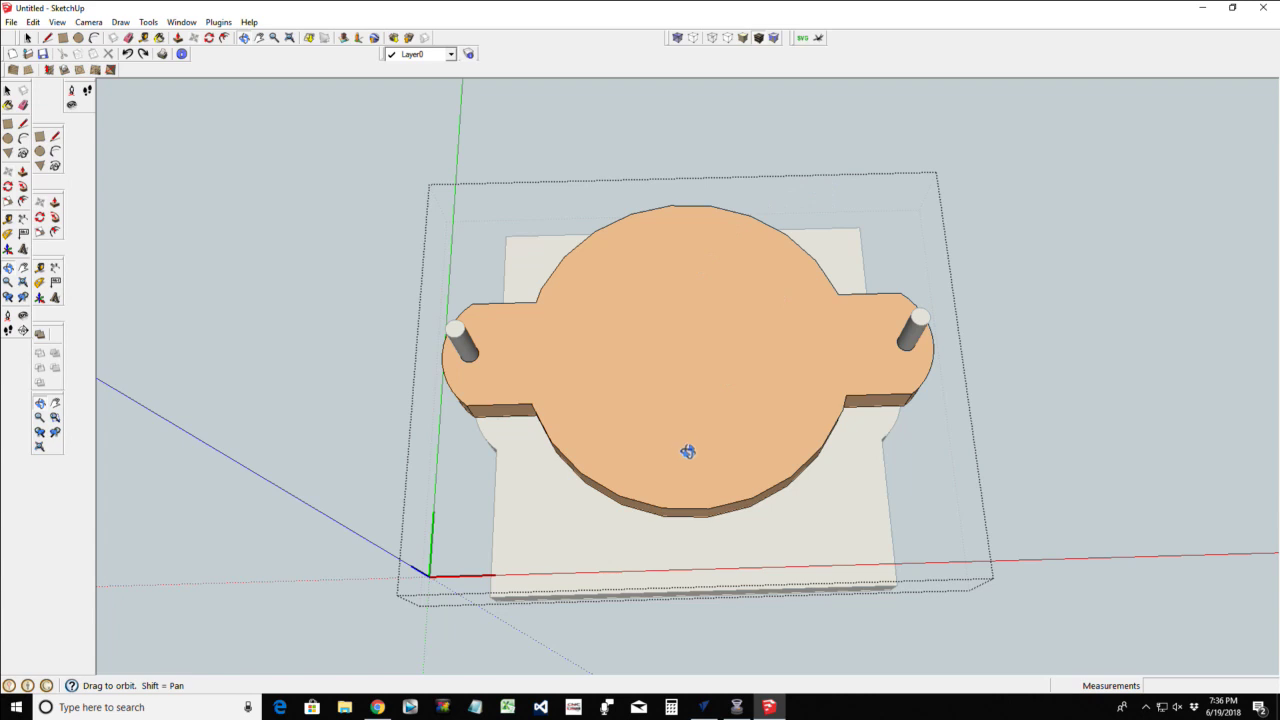
{"action": "left_click_drag", "start_coordinate": [687, 451], "coordinate": [680, 146]}
{"action": "left_click_drag", "start_coordinate": [694, 286], "coordinate": [684, 238]}
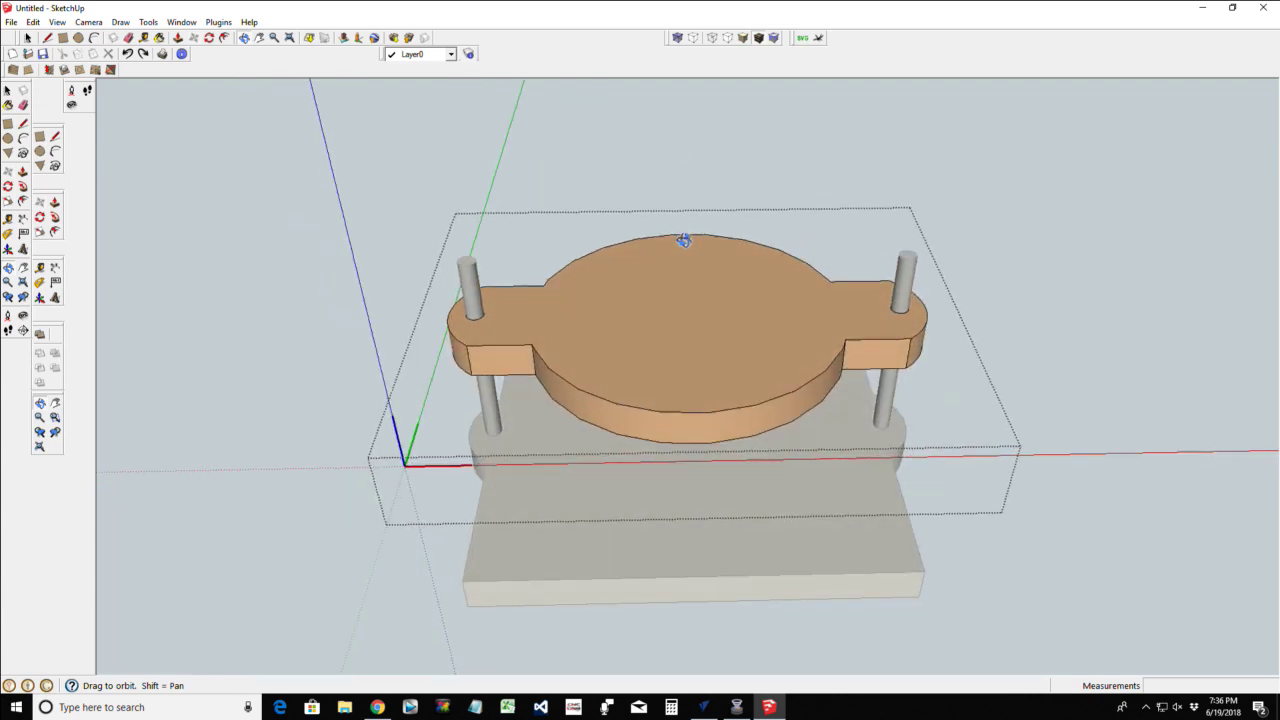
{"action": "left_click_drag", "start_coordinate": [680, 246], "coordinate": [686, 437]}
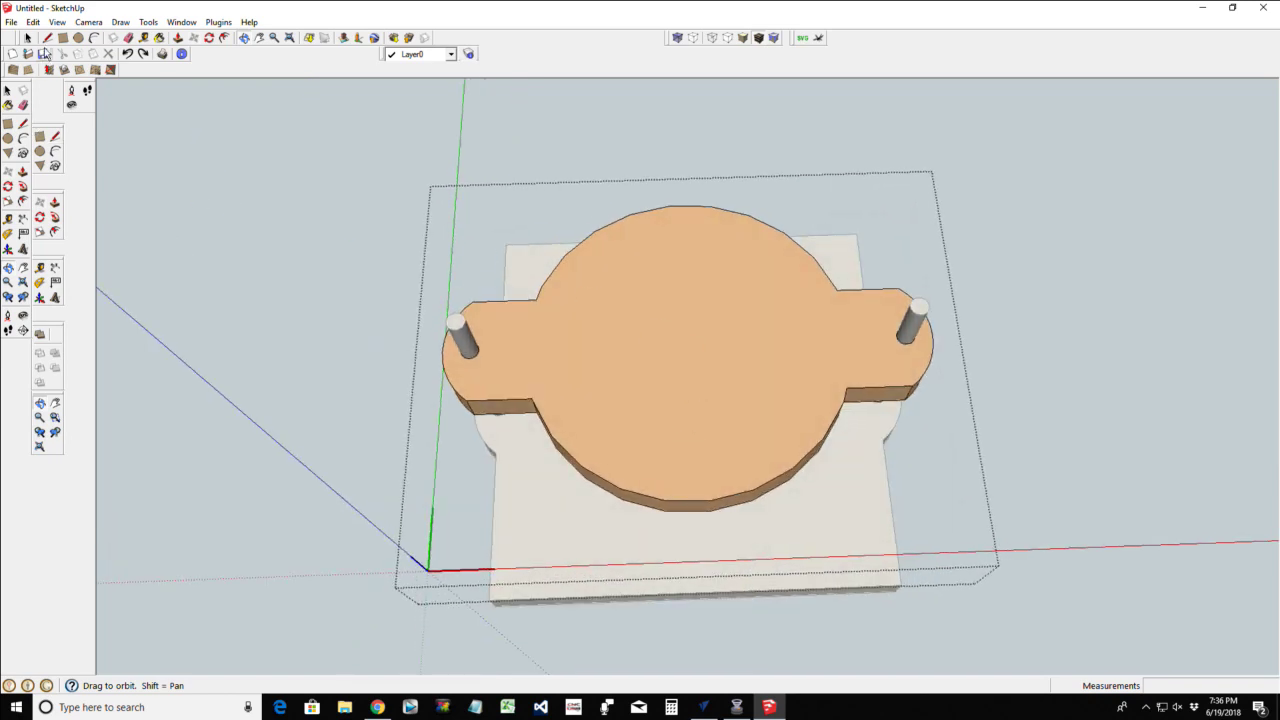
Use the Tape Measure from the disc's top midpoint to place a horizontal guide across the plate
{"action": "left_click", "coordinate": [143, 37]}
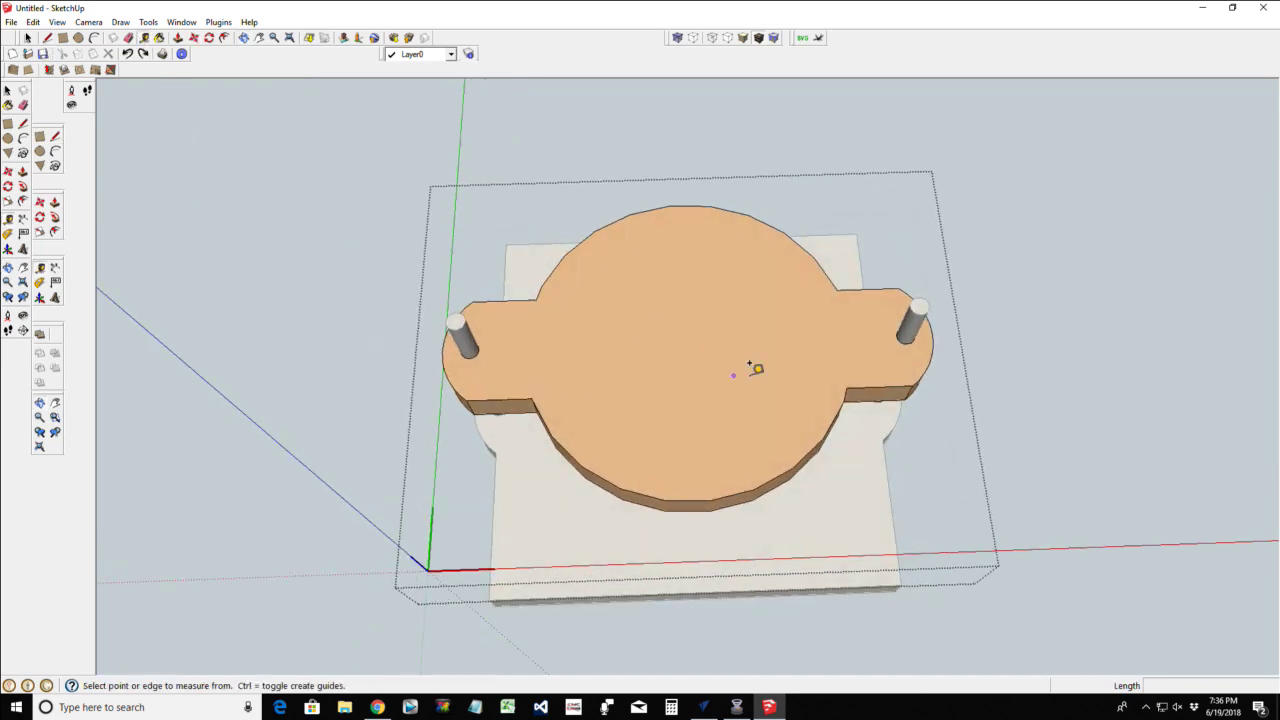
{"action": "left_click", "coordinate": [684, 196]}
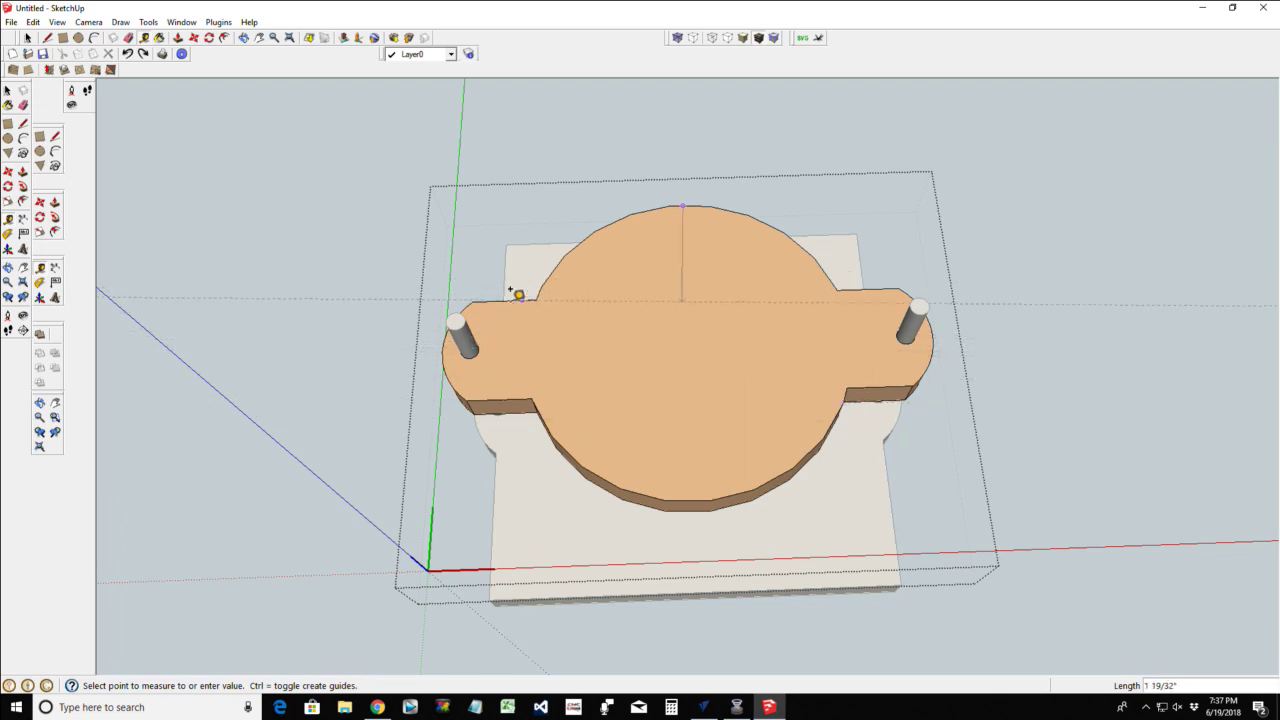
{"action": "left_click", "coordinate": [510, 297]}
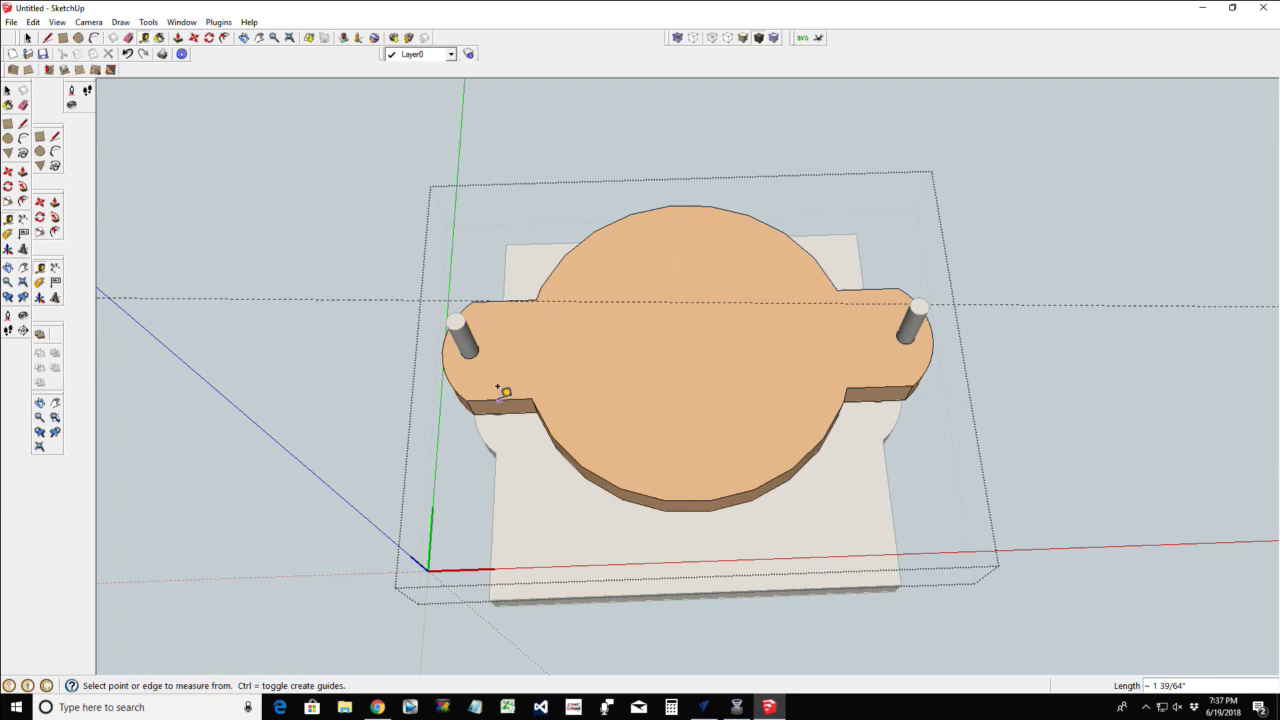
Measure up from the notch edge, then minimize SketchUp to bring VCarve Pro forward
{"action": "left_click", "coordinate": [500, 398]}
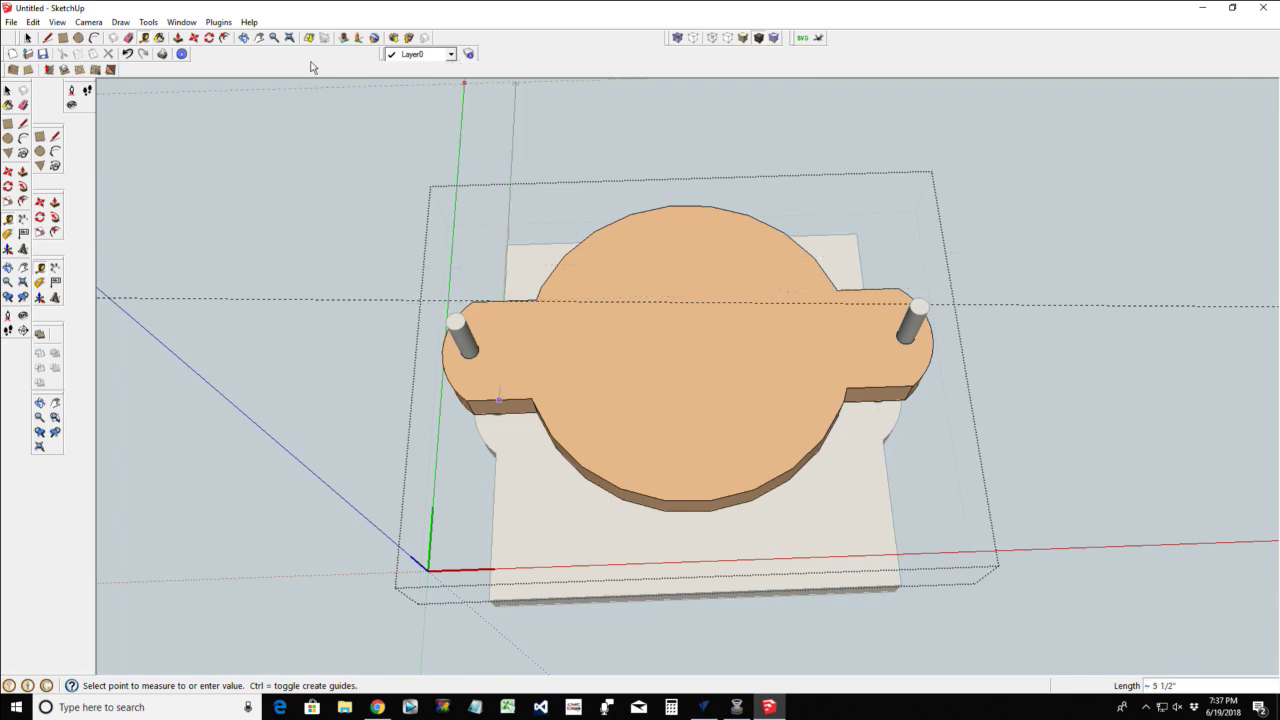
{"action": "left_click", "coordinate": [8, 23]}
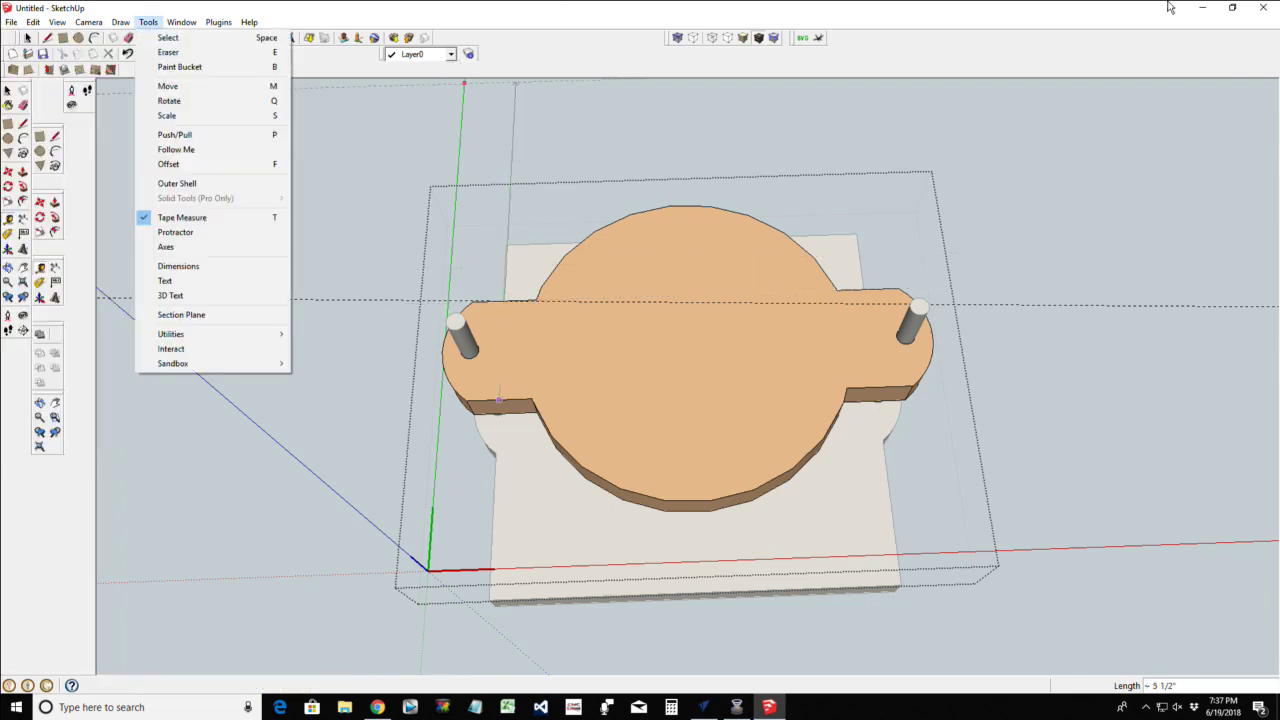
{"action": "left_click", "coordinate": [1201, 9]}
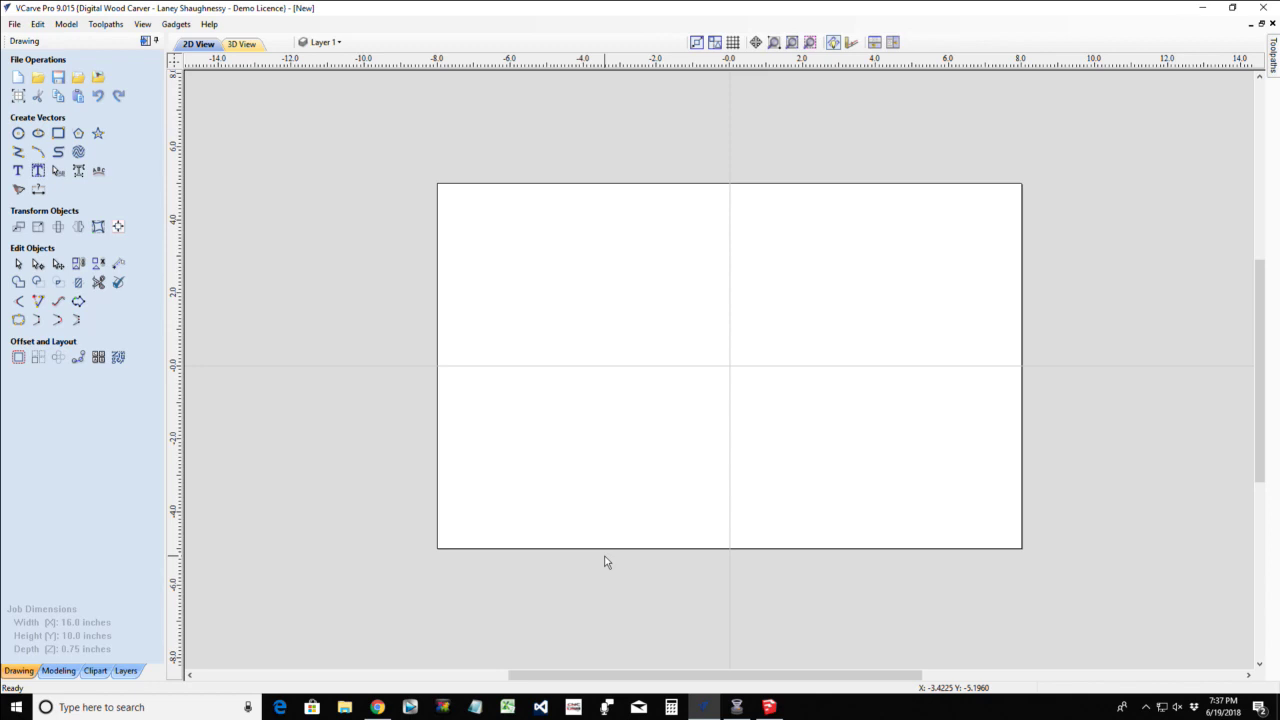
Set the VCarve Pro job to 13 by 7.25 inches with 0.5 inch material thickness
{"action": "left_click", "coordinate": [19, 96]}
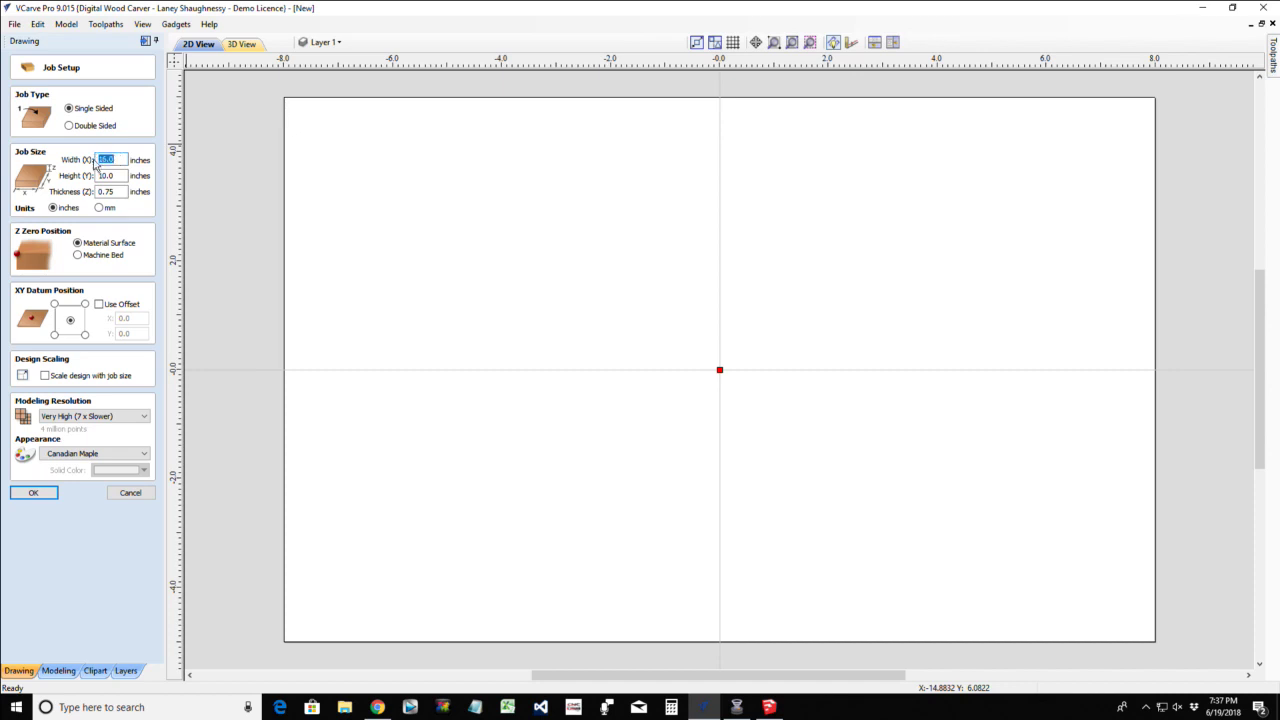
{"action": "type", "text": "13"}
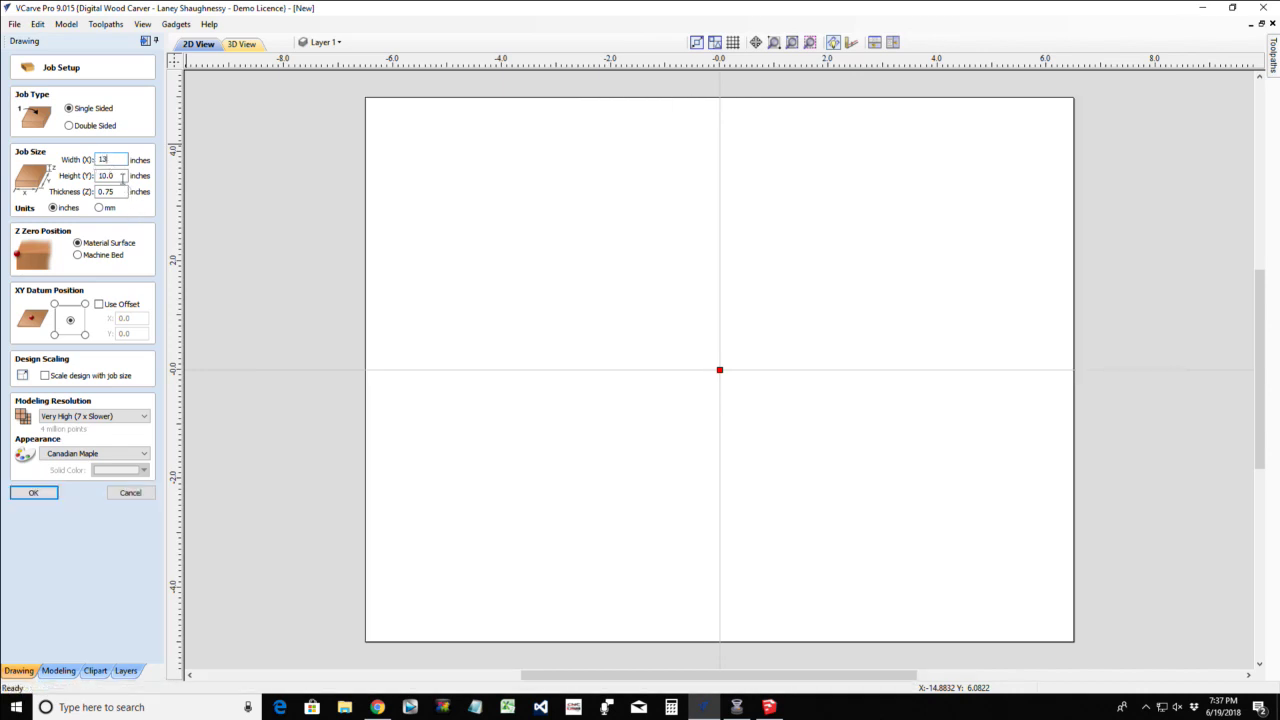
{"action": "key", "text": "Tab"}
{"action": "type", "text": "7.25"}
{"action": "key", "text": "Return"}
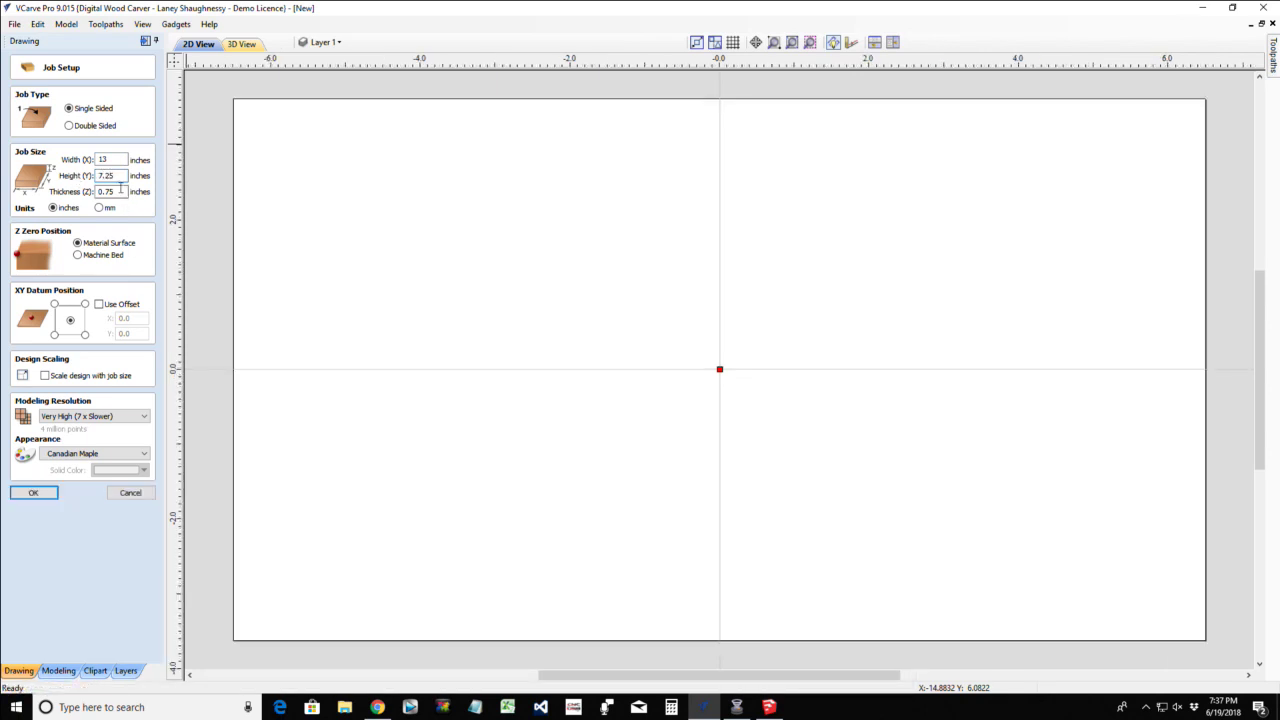
{"action": "left_click_drag", "start_coordinate": [120, 190], "coordinate": [97, 190]}
{"action": "type", "text": ".5"}
{"action": "left_click", "coordinate": [32, 494]}
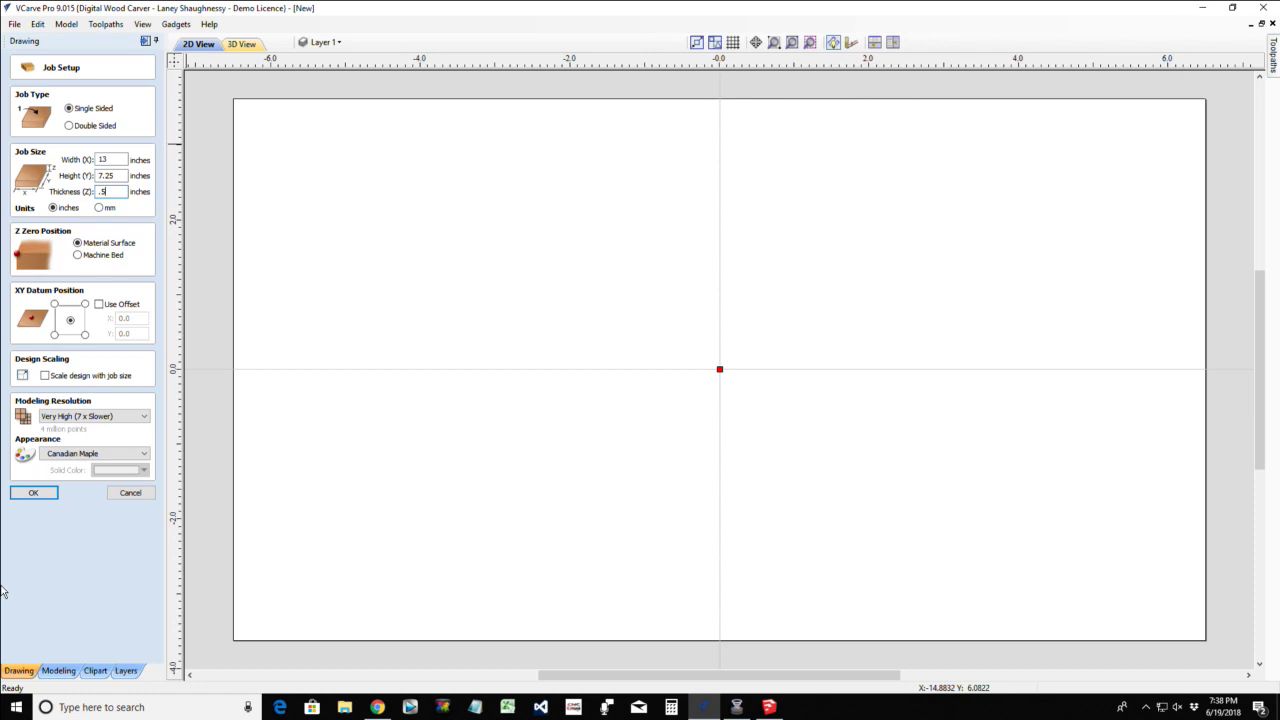
Finish the job setup and zoom the view around the blank sheet
{"action": "left_click", "coordinate": [42, 494]}
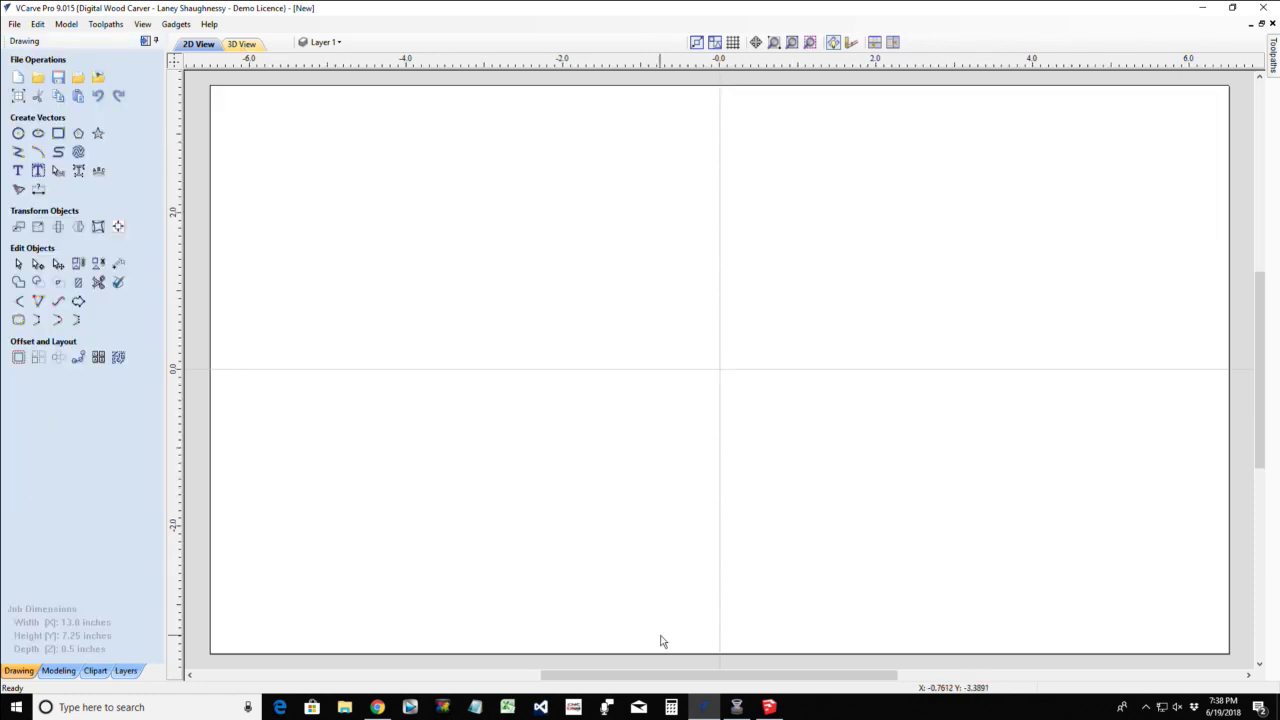
{"action": "scroll", "coordinate": [497, 433], "scroll_direction": "down", "scroll_amount": 2}
{"action": "scroll", "coordinate": [571, 486], "scroll_direction": "down", "scroll_amount": 1}
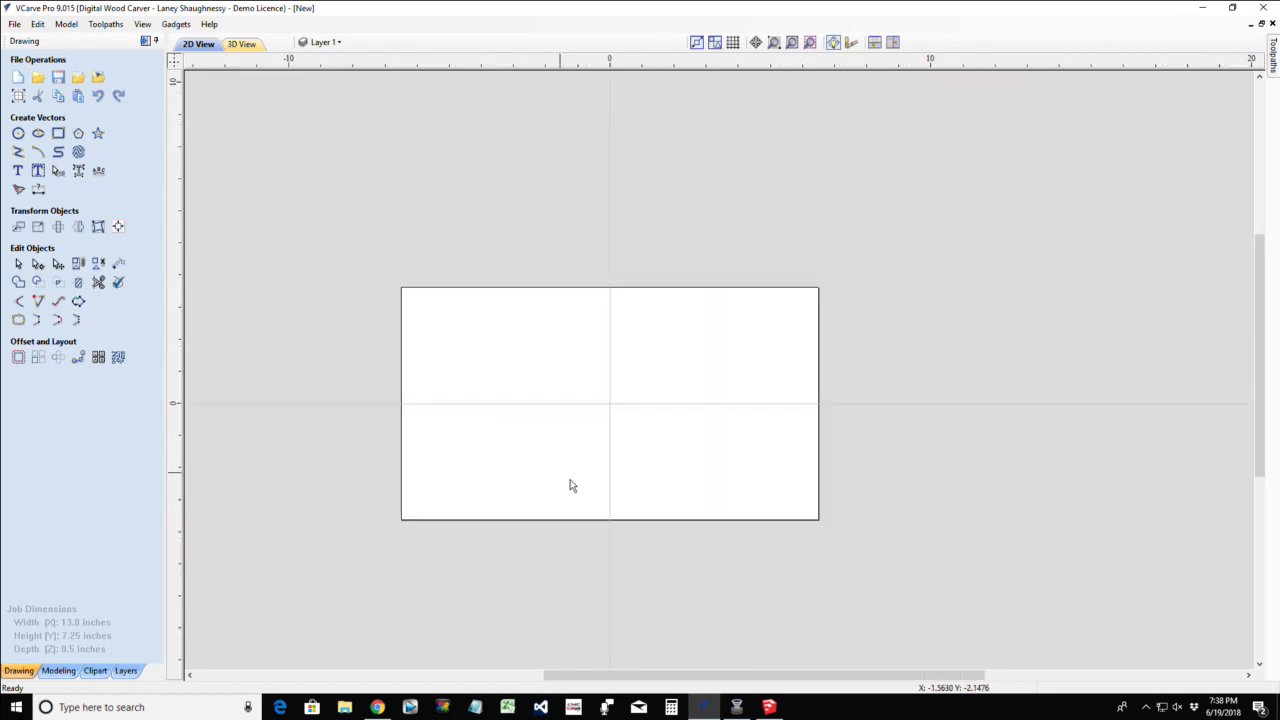
{"action": "scroll", "coordinate": [571, 486], "scroll_direction": "up", "scroll_amount": 1}
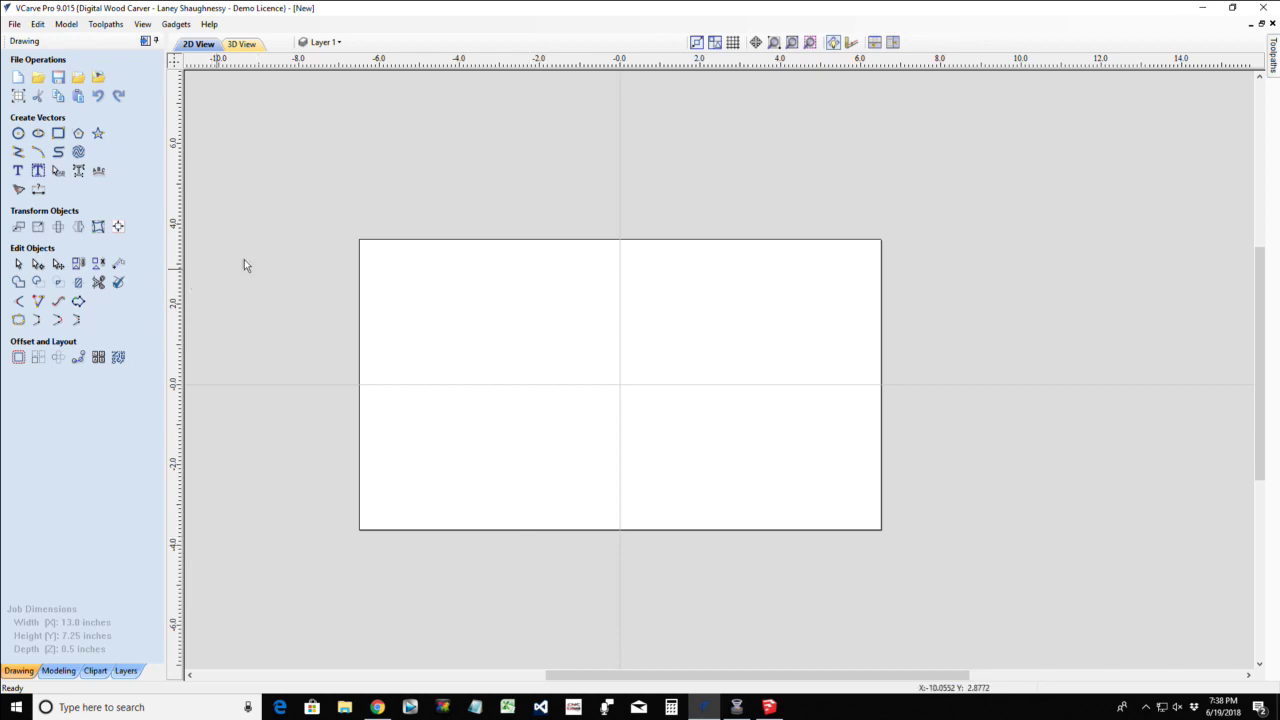
{"action": "scroll", "coordinate": [366, 285], "scroll_direction": "up", "scroll_amount": 1}
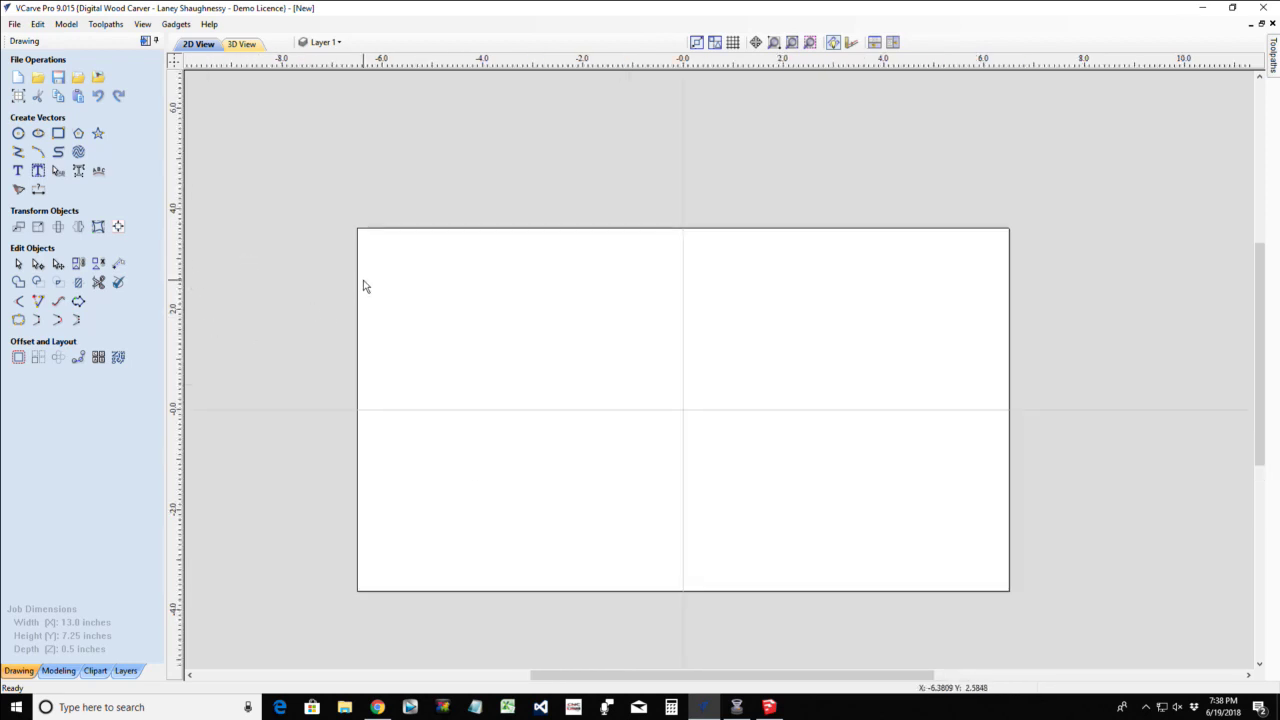
Draw a rectangle on the material and resize it to 6 by 6 inches
{"action": "left_click", "coordinate": [59, 134]}
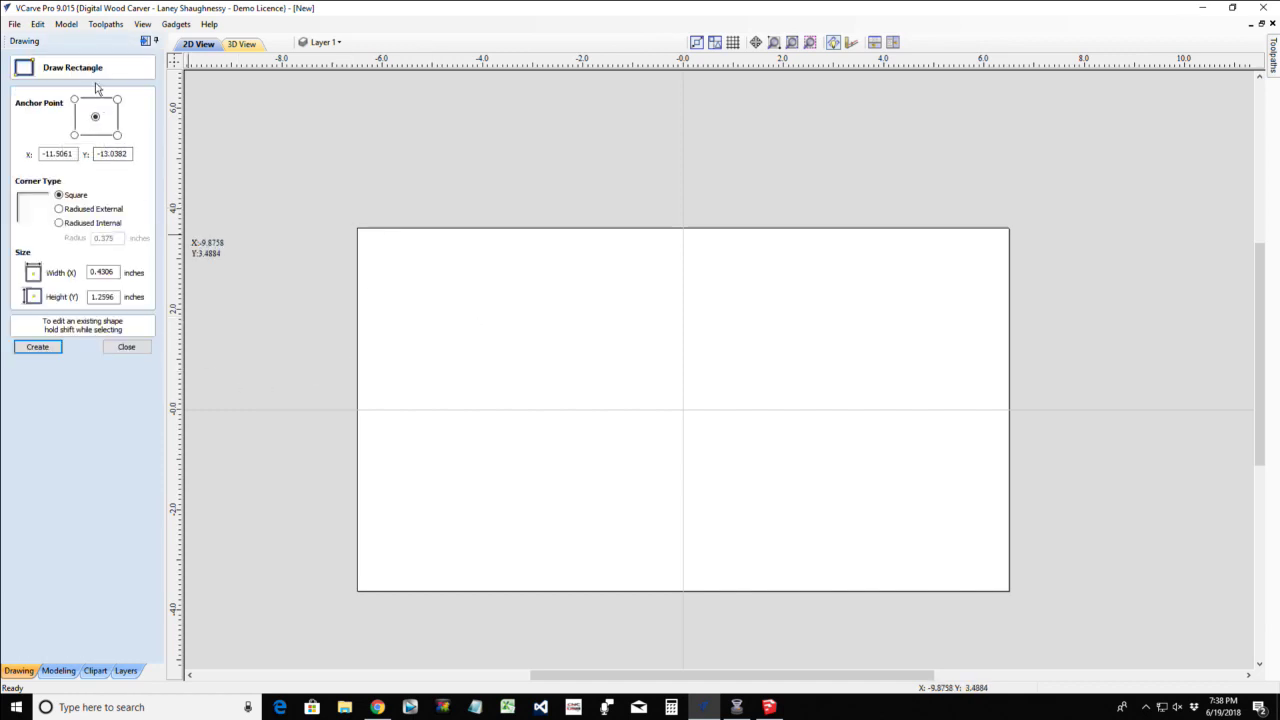
{"action": "left_click", "coordinate": [445, 307]}
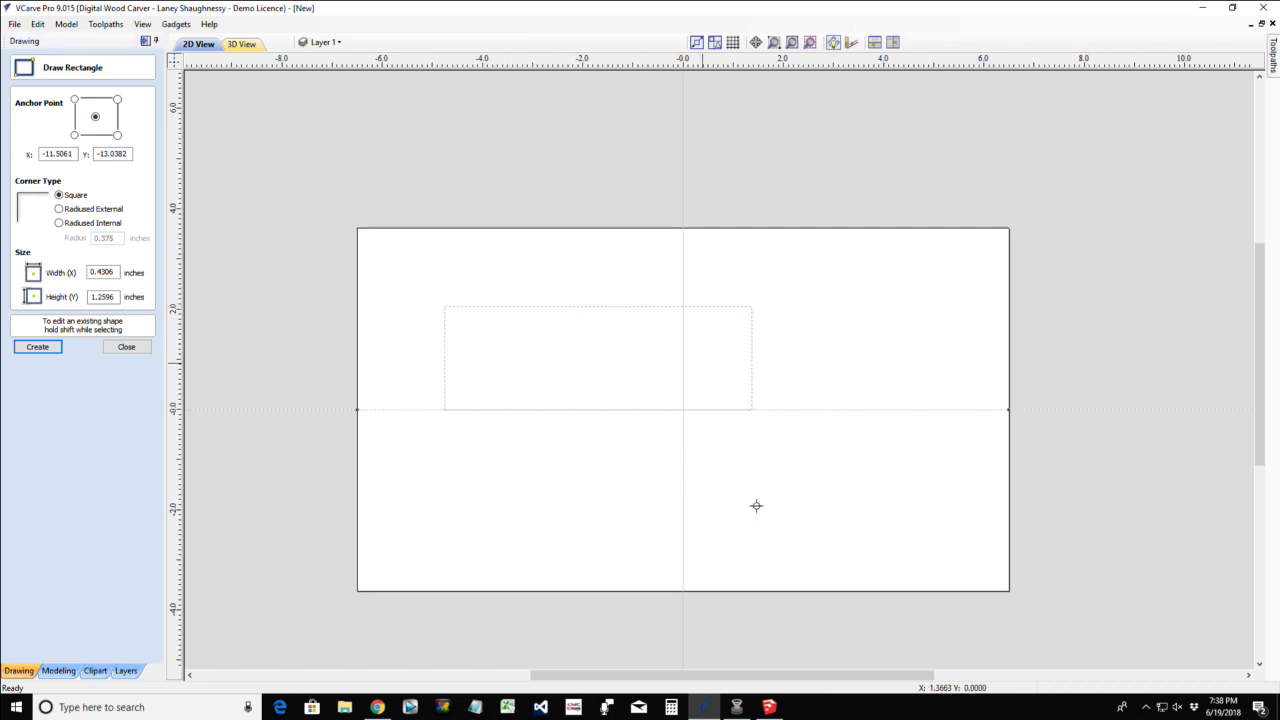
{"action": "left_click", "coordinate": [661, 537]}
{"action": "double_click", "coordinate": [93, 271]}
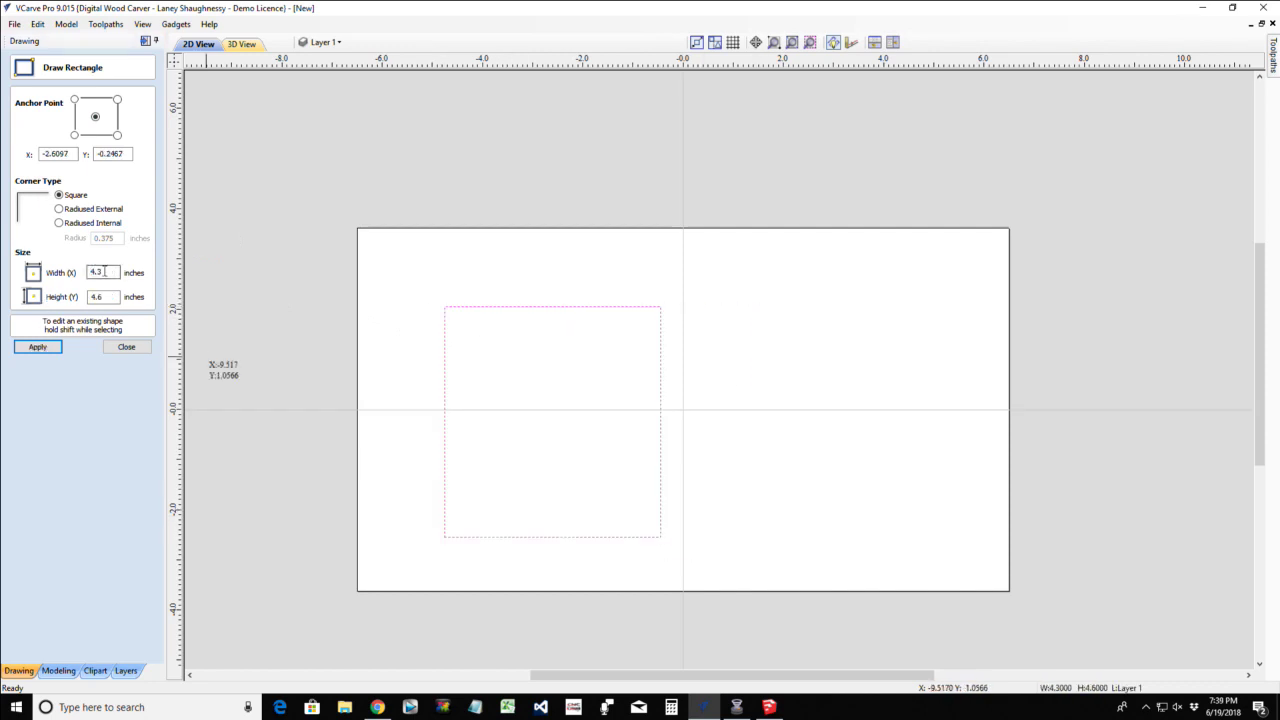
{"action": "type", "text": "6"}
{"action": "double_click", "coordinate": [93, 297]}
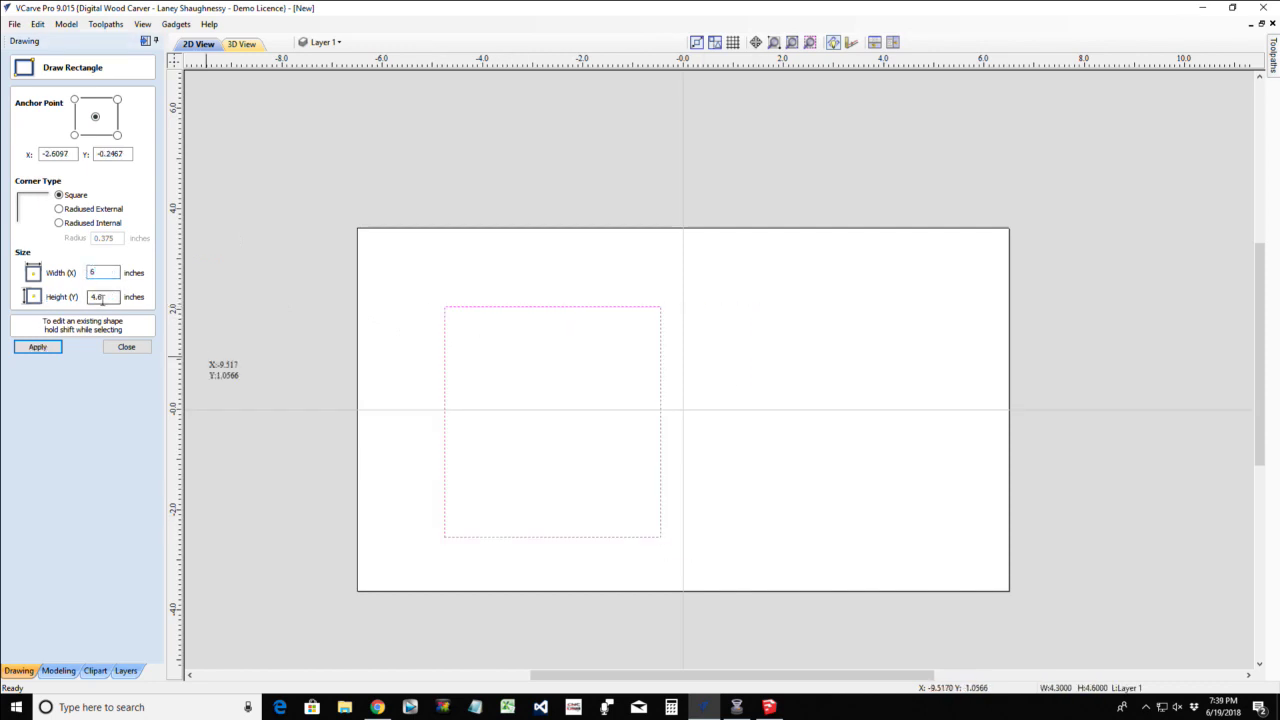
{"action": "type", "text": "6"}
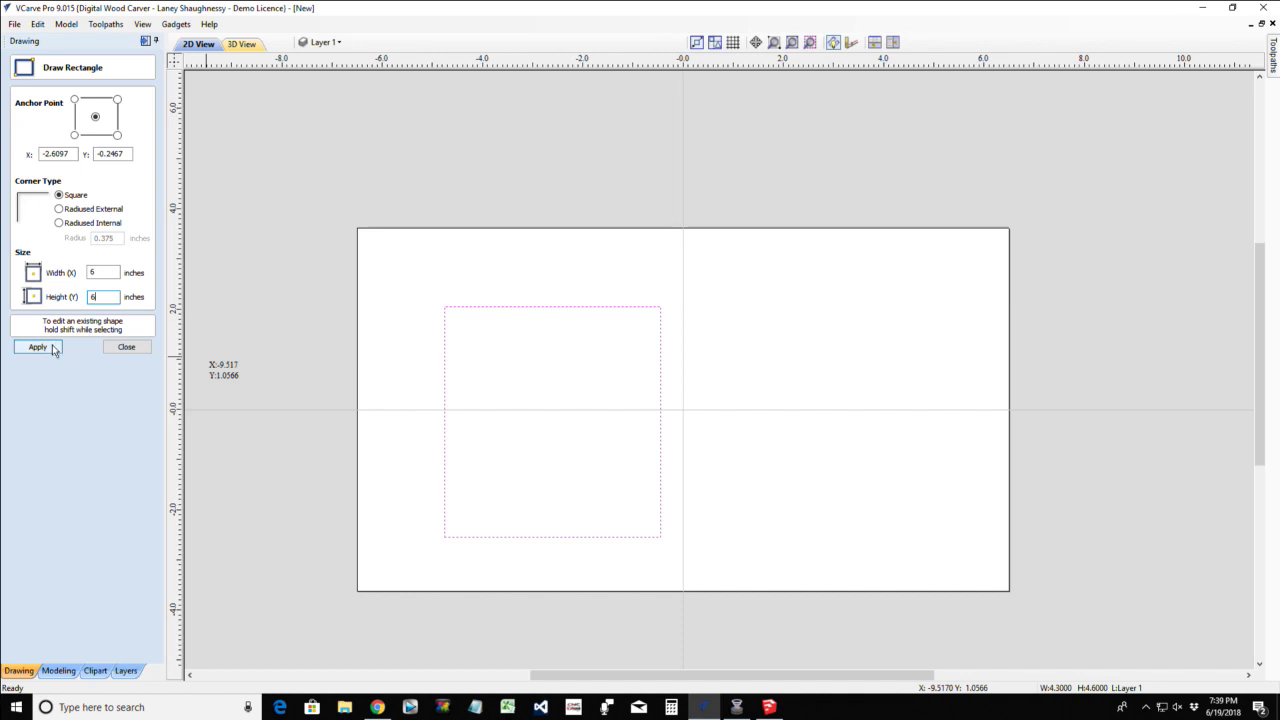
{"action": "left_click", "coordinate": [38, 347]}
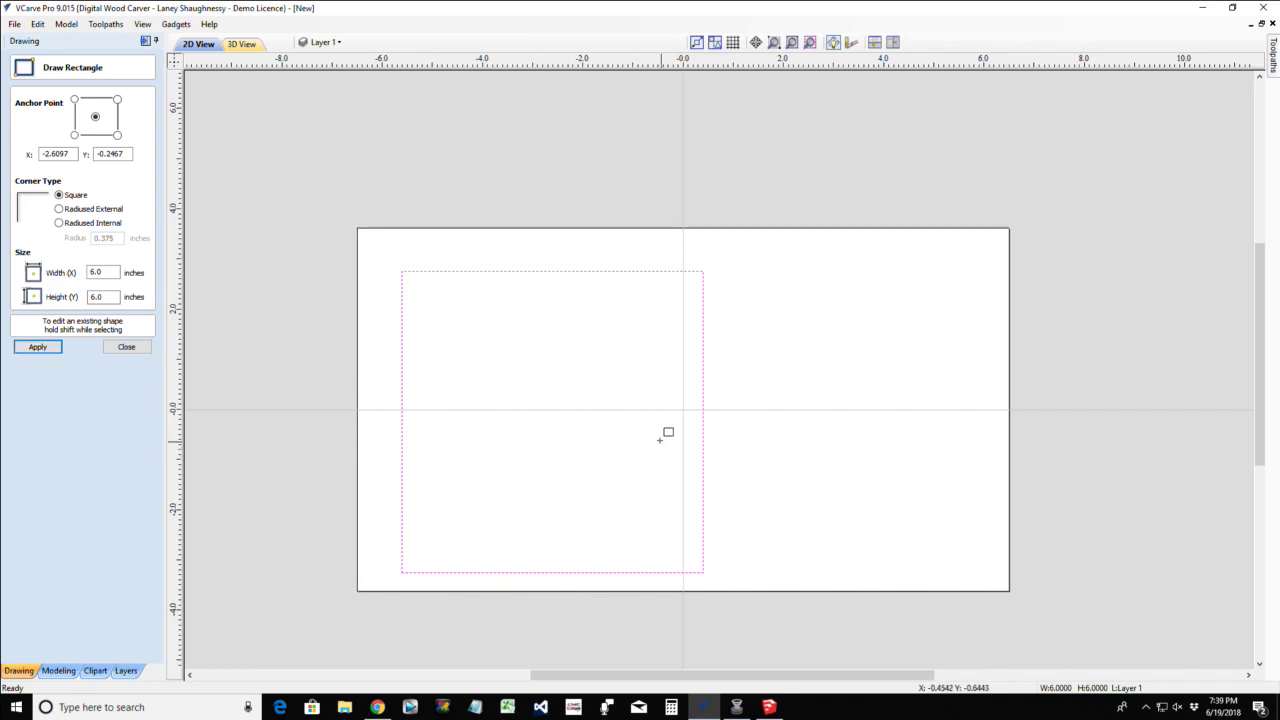
{"action": "left_click", "coordinate": [124, 347]}
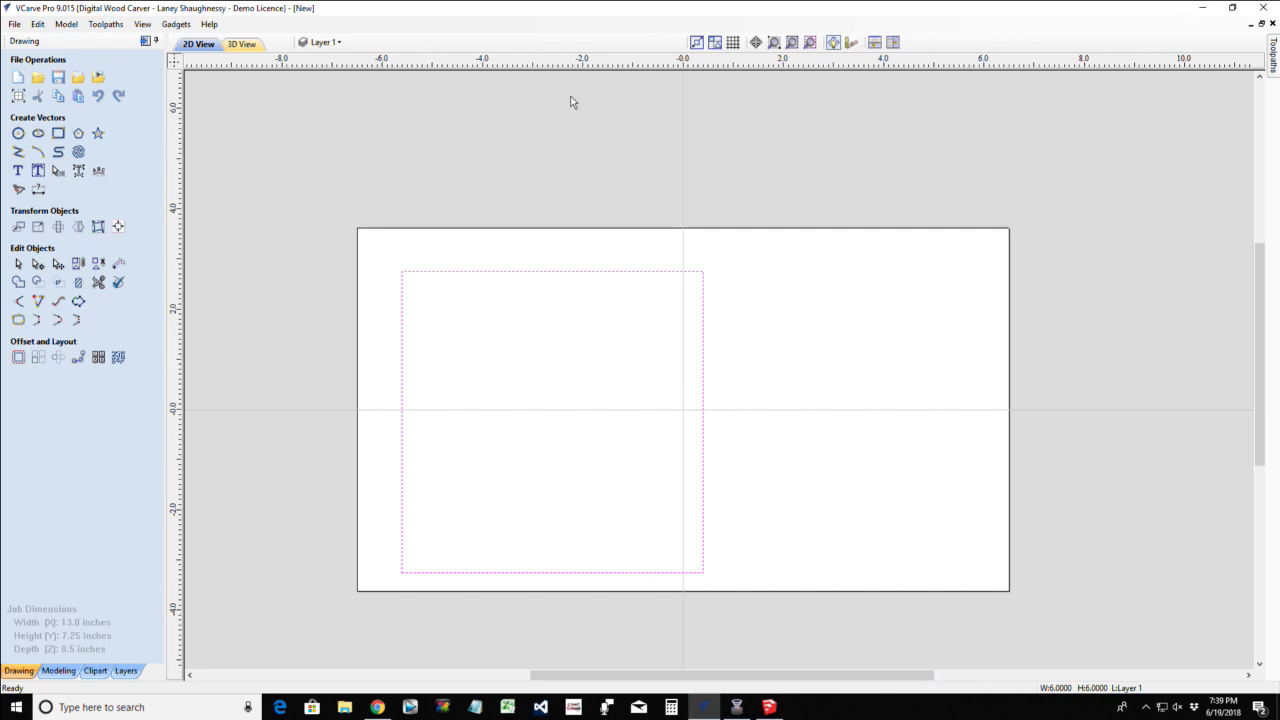
Add a horizontal guide on the material's centreline and centre the square vertically on the material
{"action": "left_click_drag", "start_coordinate": [538, 66], "coordinate": [401, 410]}
{"action": "left_click", "coordinate": [534, 271]}
{"action": "left_click", "coordinate": [118, 226]}
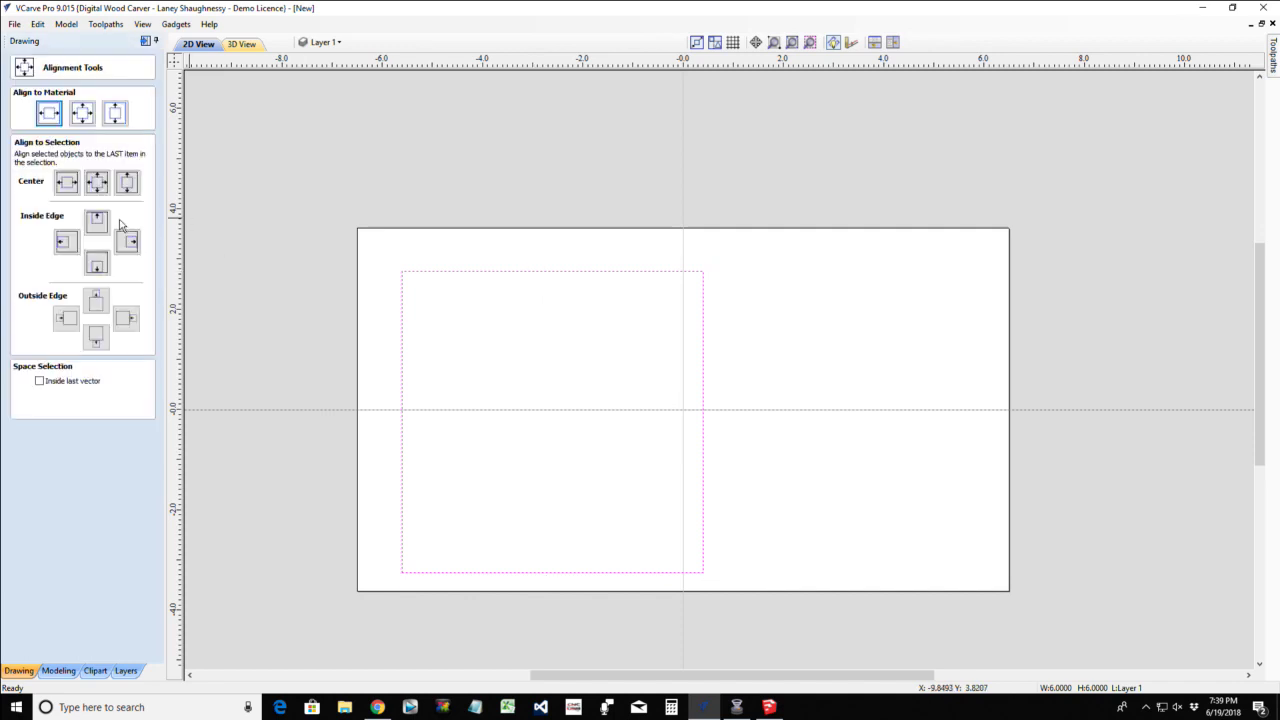
{"action": "left_click", "coordinate": [115, 118]}
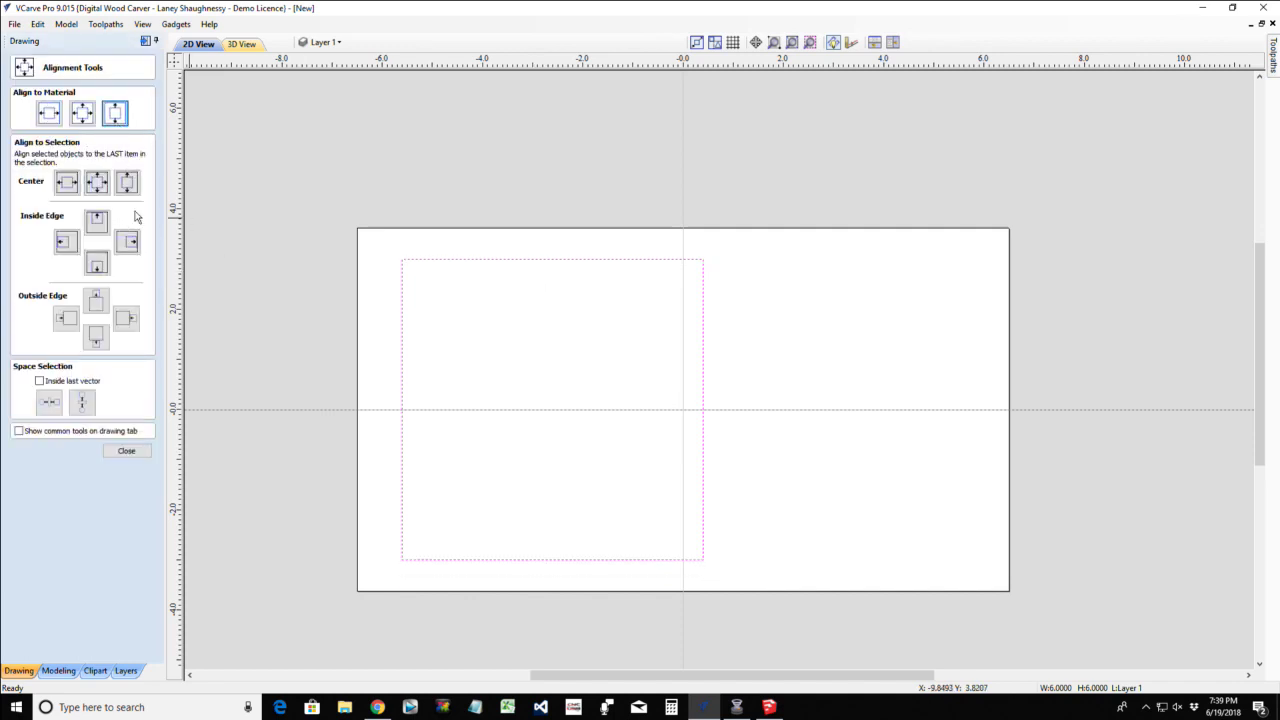
{"action": "left_click", "coordinate": [126, 450]}
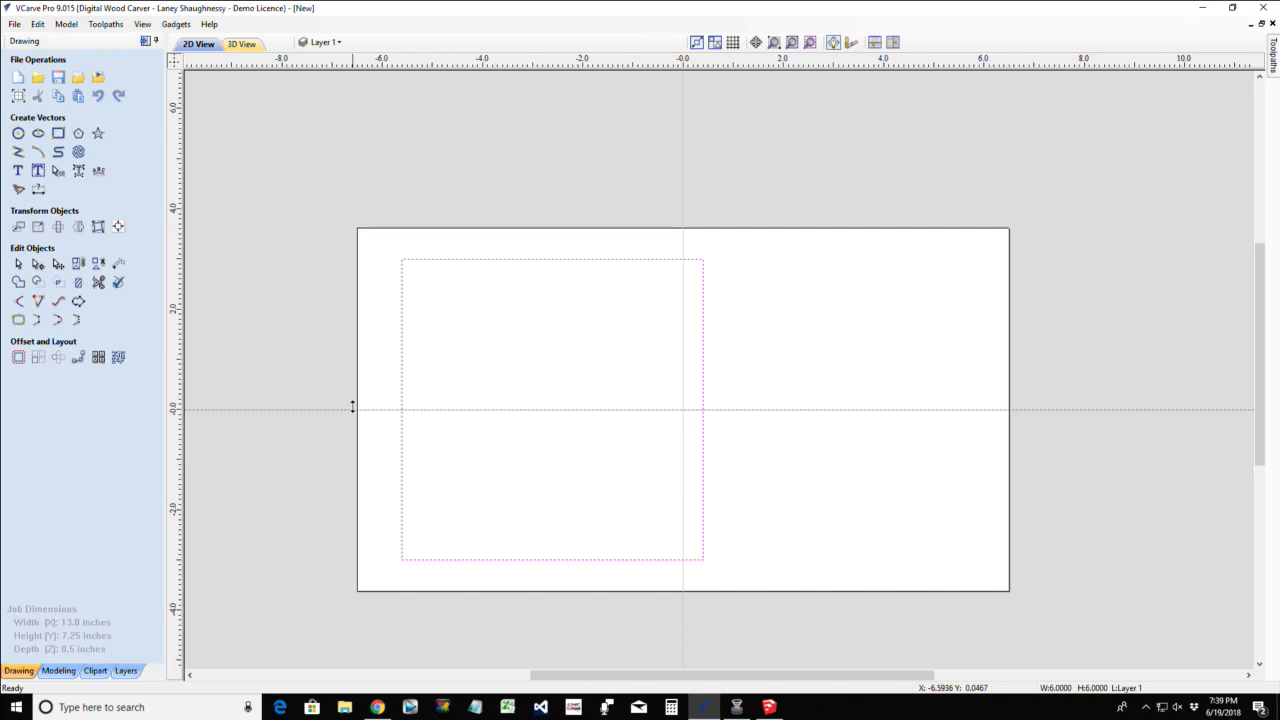
Nudge the square slightly left with the arrow keys
{"action": "left_click", "coordinate": [401, 384]}
{"action": "key", "text": "Left"}
{"action": "key", "text": "Left"}
{"action": "key", "text": "Left"}
{"action": "key", "text": "Left"}
{"action": "key", "text": "Left"}
{"action": "key", "text": "Left"}
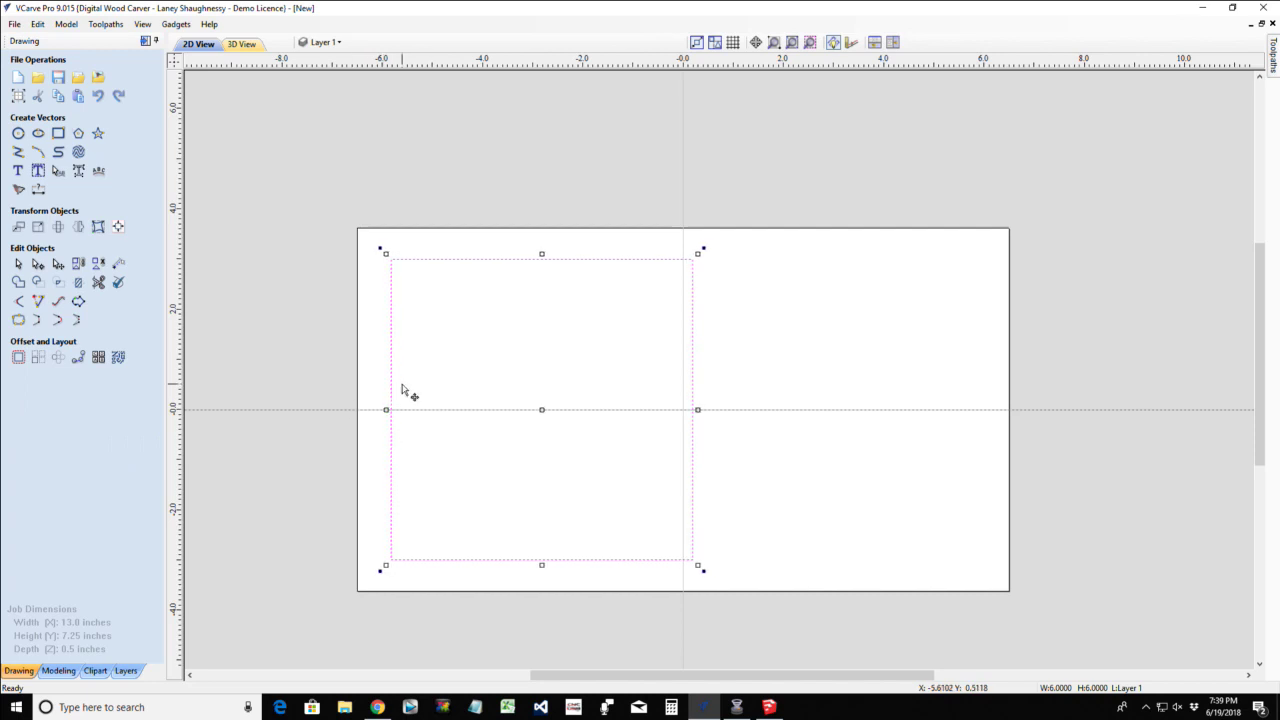
{"action": "key", "text": "Right"}
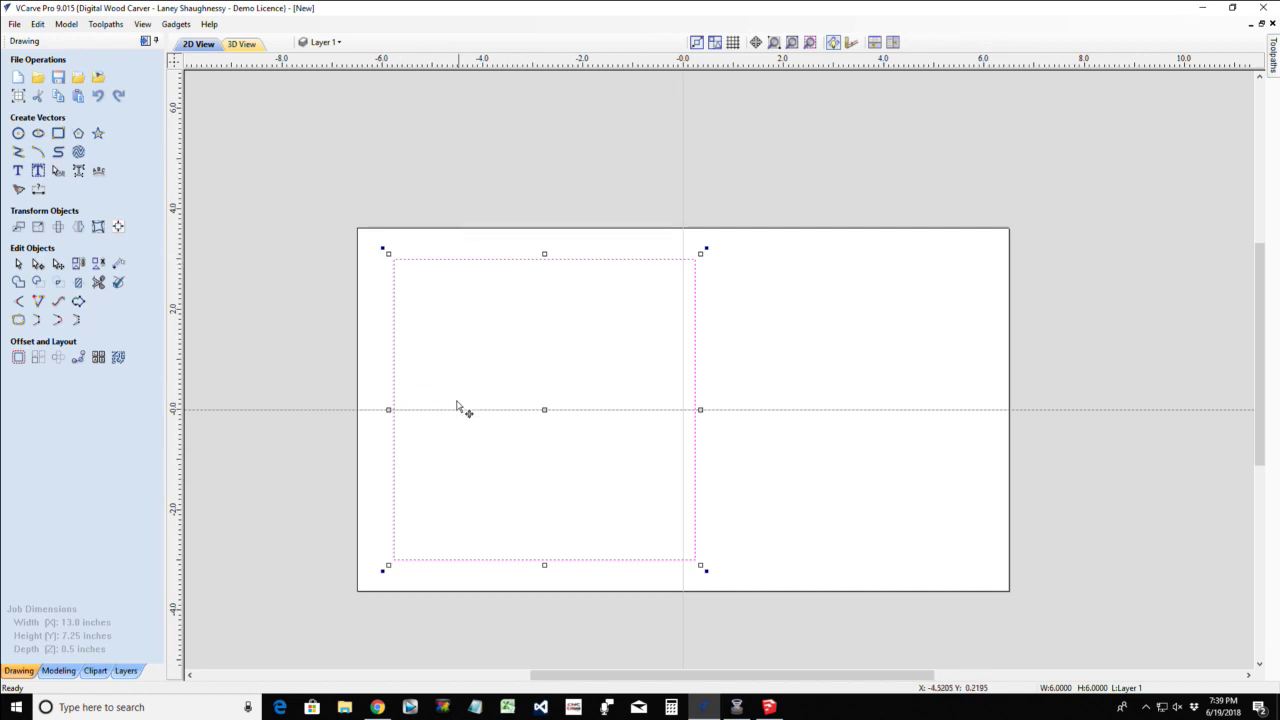
Create two guides offset 0.75 and -0.75 inches from the centre guide
{"action": "double_click", "coordinate": [312, 410]}
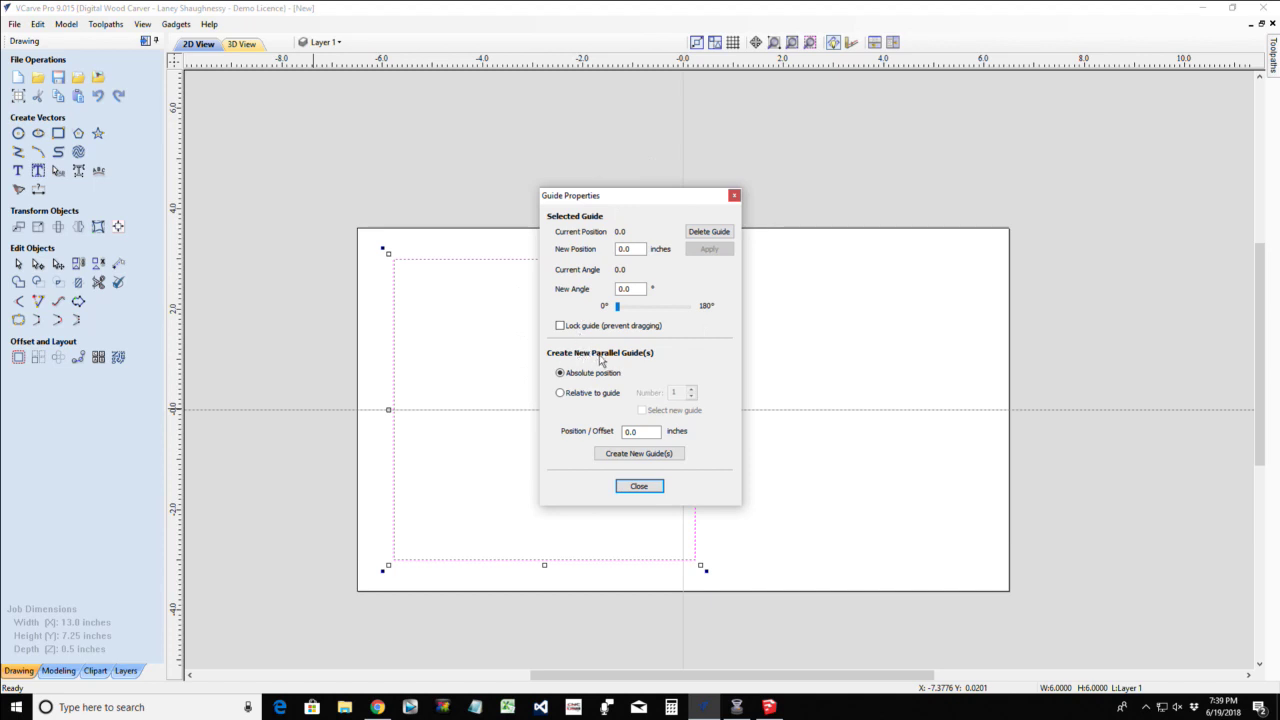
{"action": "left_click", "coordinate": [560, 393]}
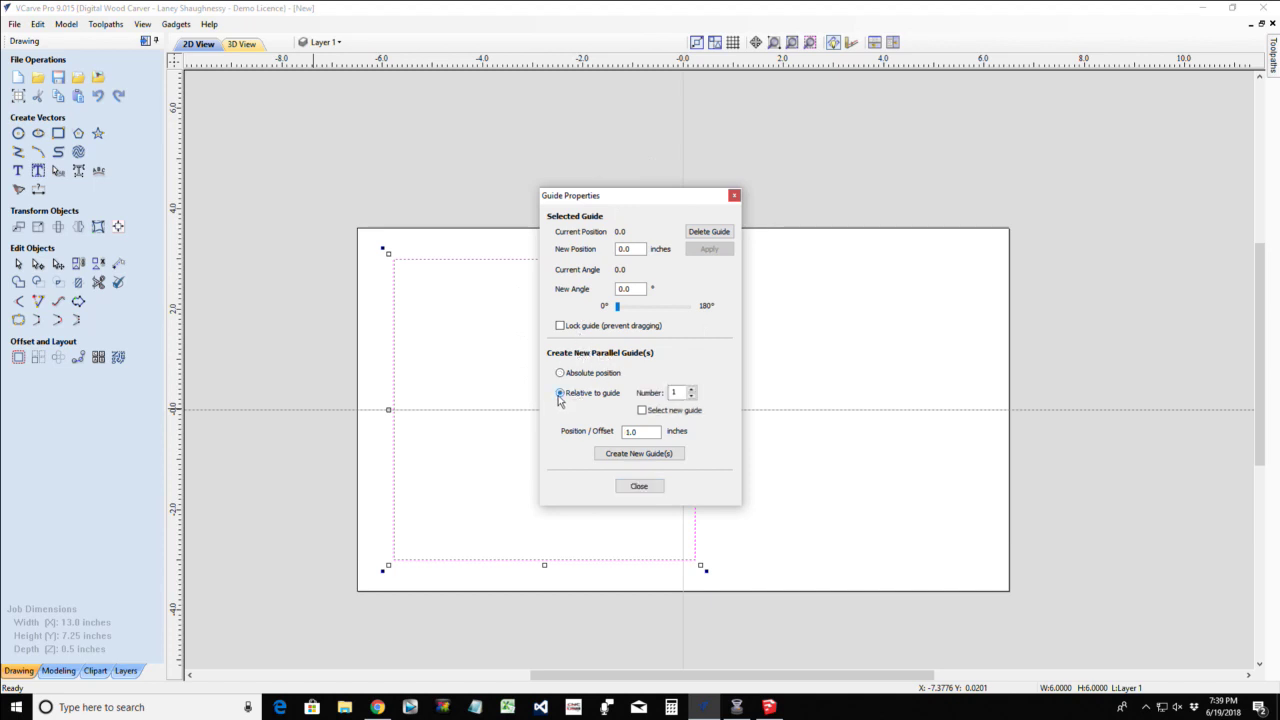
{"action": "double_click", "coordinate": [632, 431]}
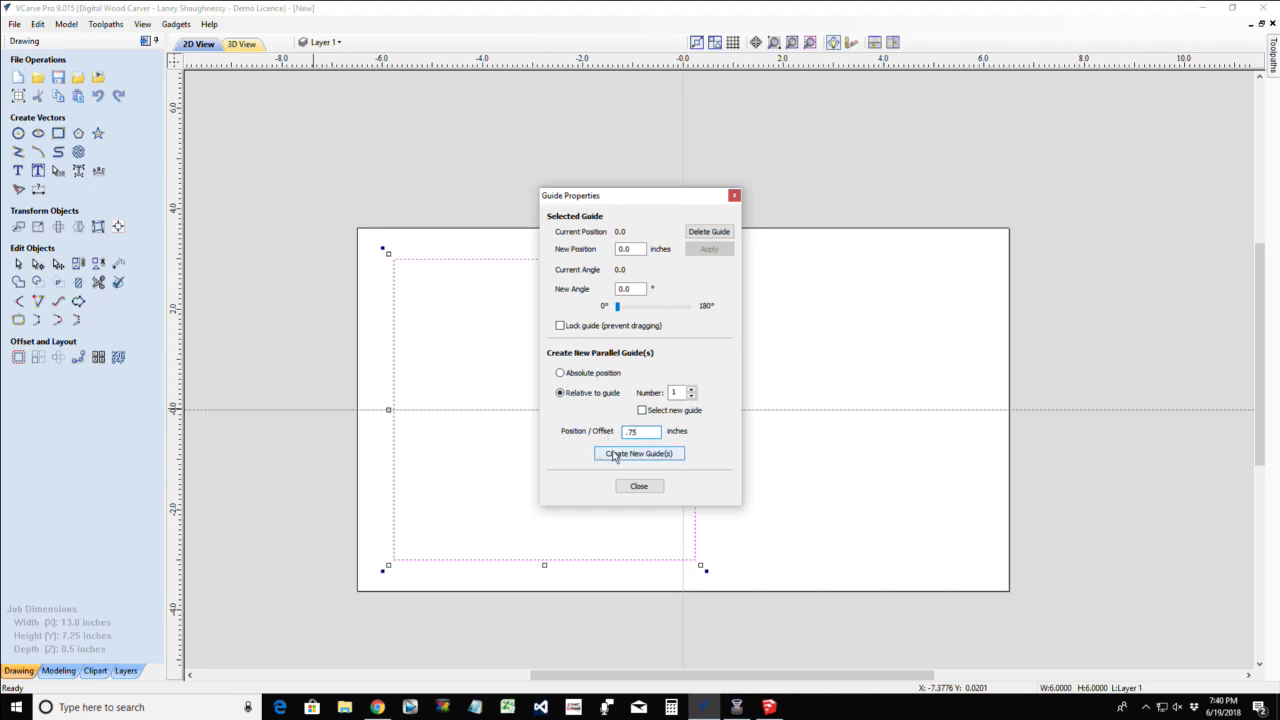
{"action": "left_click", "coordinate": [617, 454]}
{"action": "left_click", "coordinate": [626, 431]}
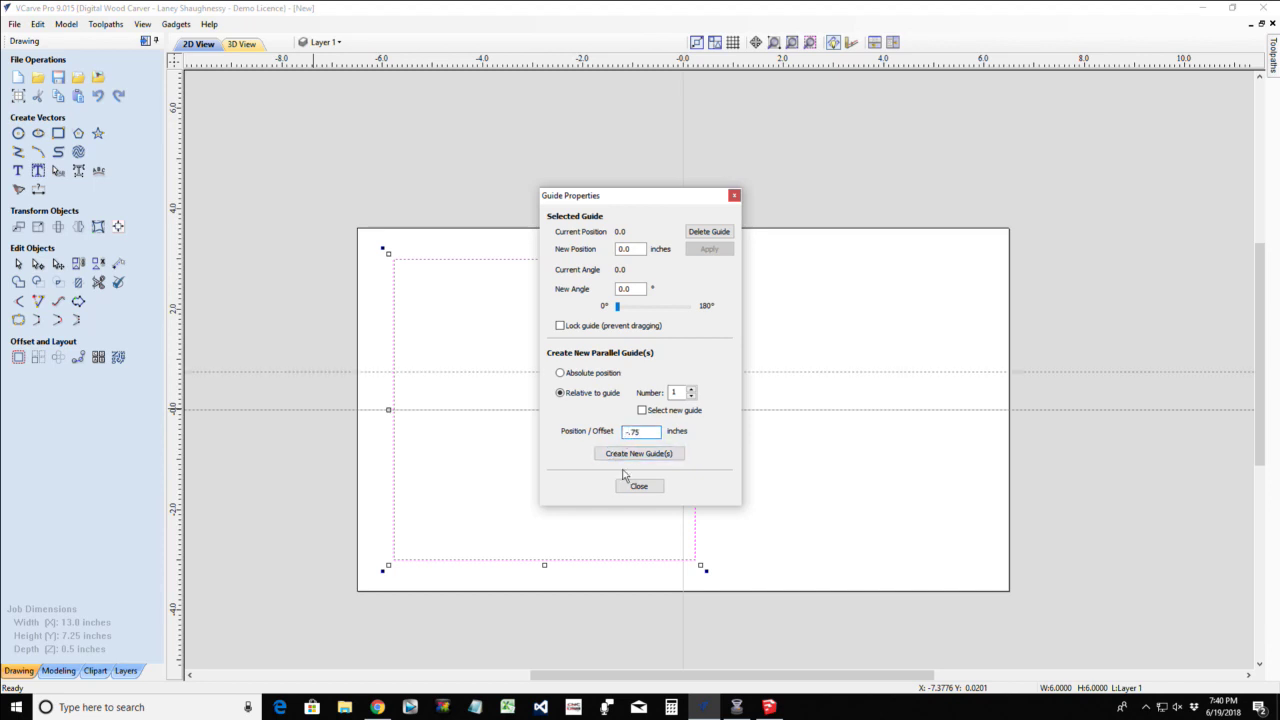
{"action": "left_click", "coordinate": [627, 458]}
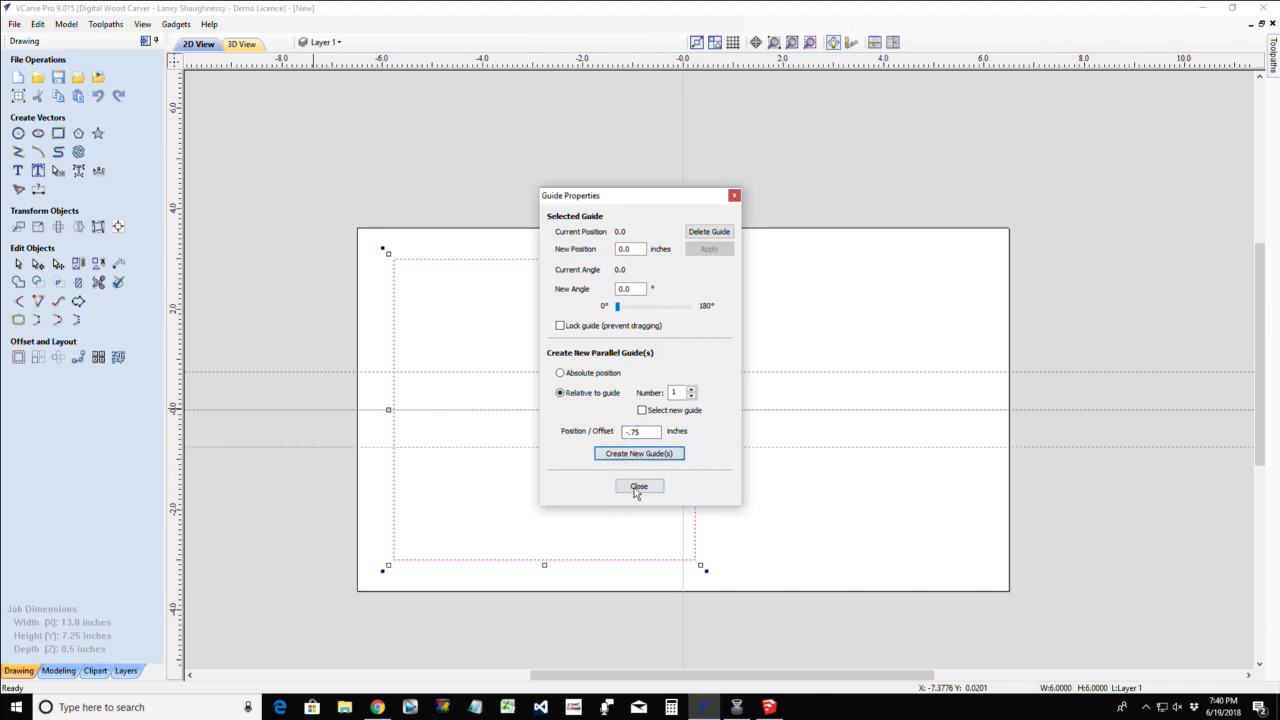
{"action": "left_click", "coordinate": [637, 487]}
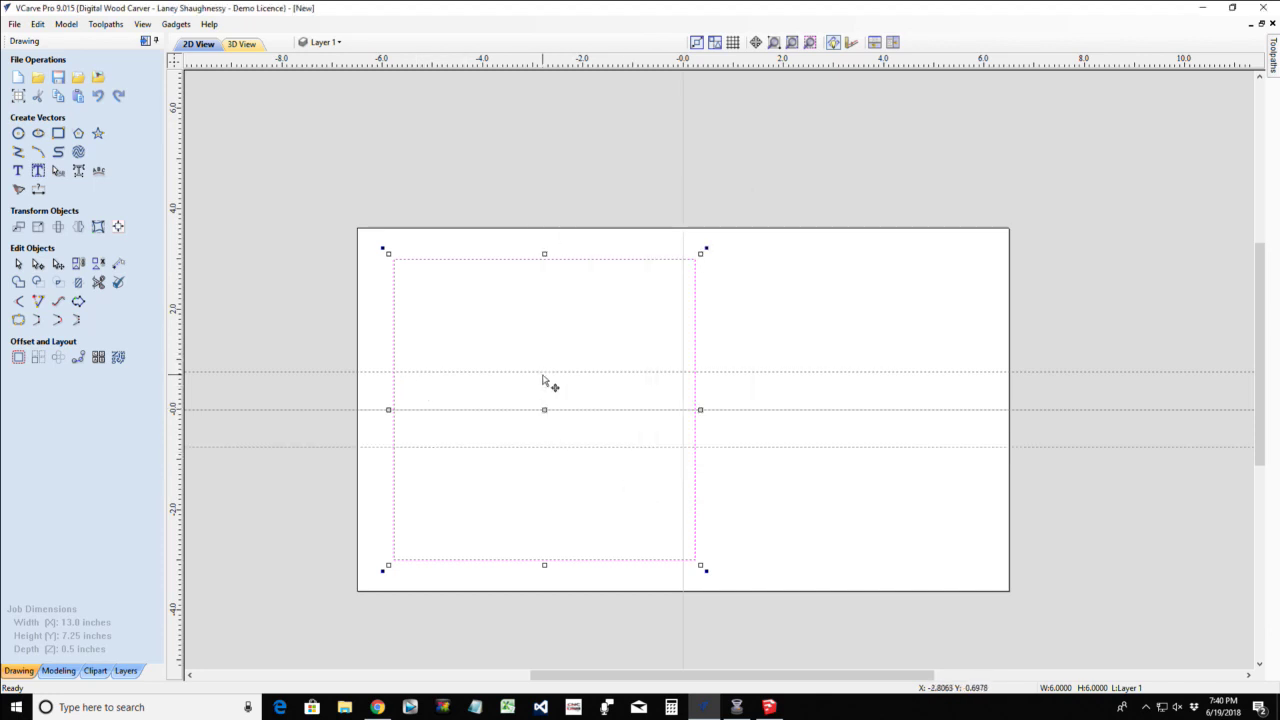
Start an arc with ends where the square's left edge meets the ±0.75 inch guides
{"action": "left_click", "coordinate": [37, 153]}
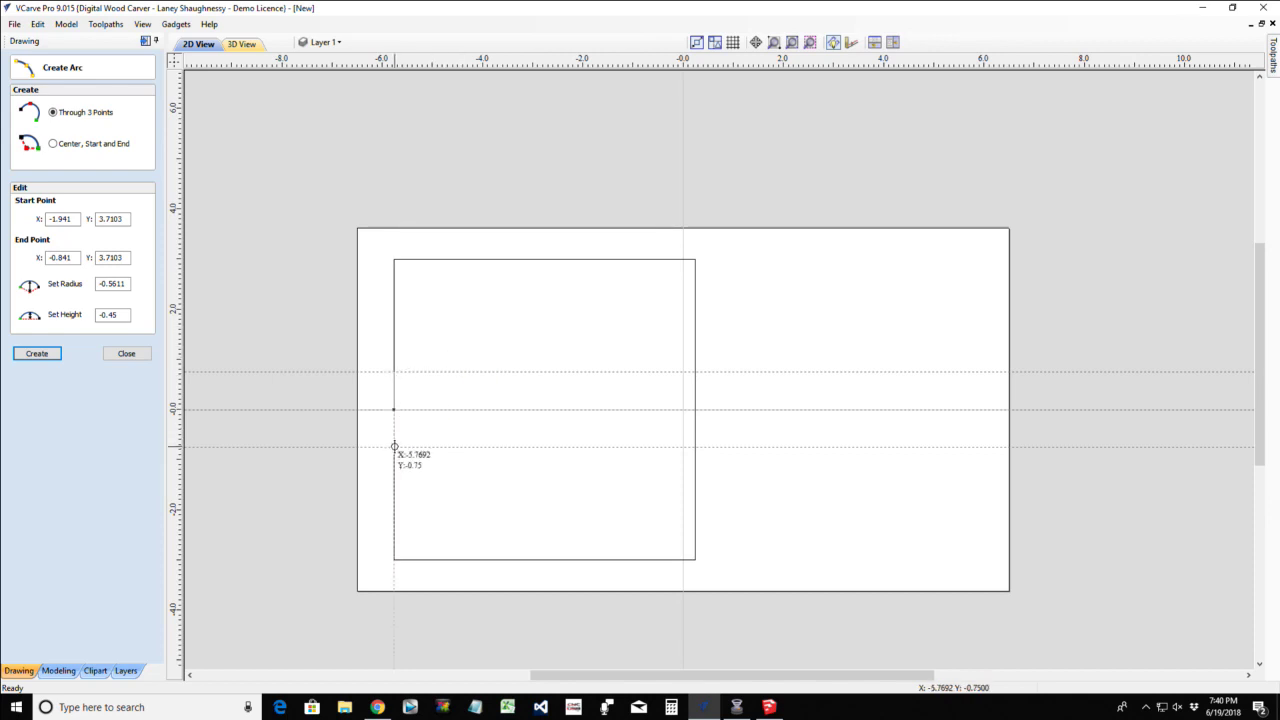
{"action": "left_click", "coordinate": [394, 446]}
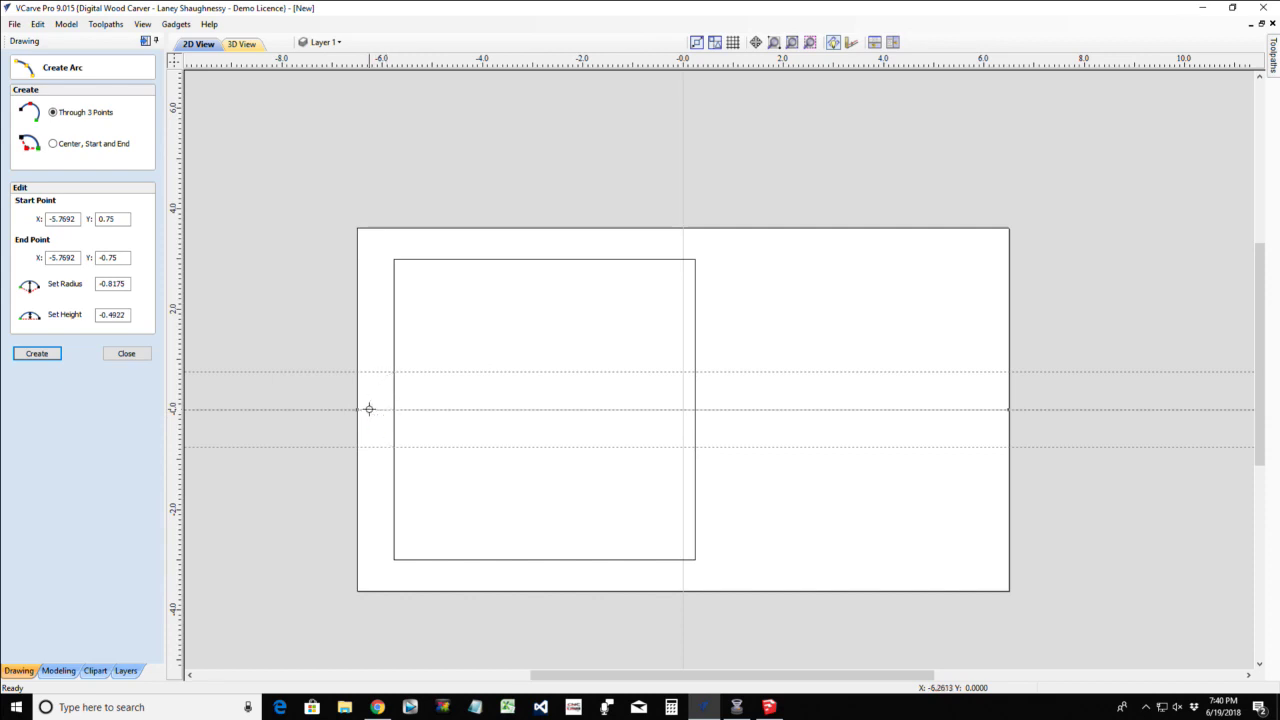
Make a first trial arc on the canvas with radius .18
{"action": "left_click", "coordinate": [220, 360]}
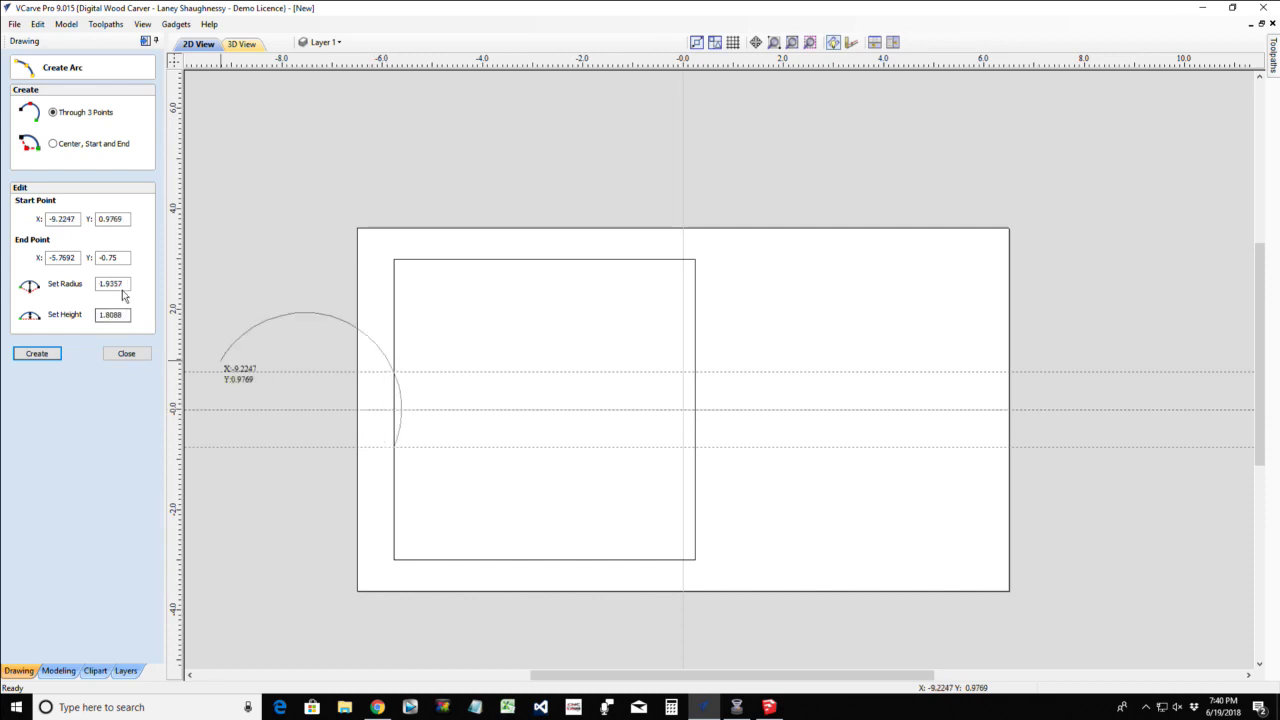
{"action": "left_click_drag", "start_coordinate": [122, 284], "coordinate": [86, 284]}
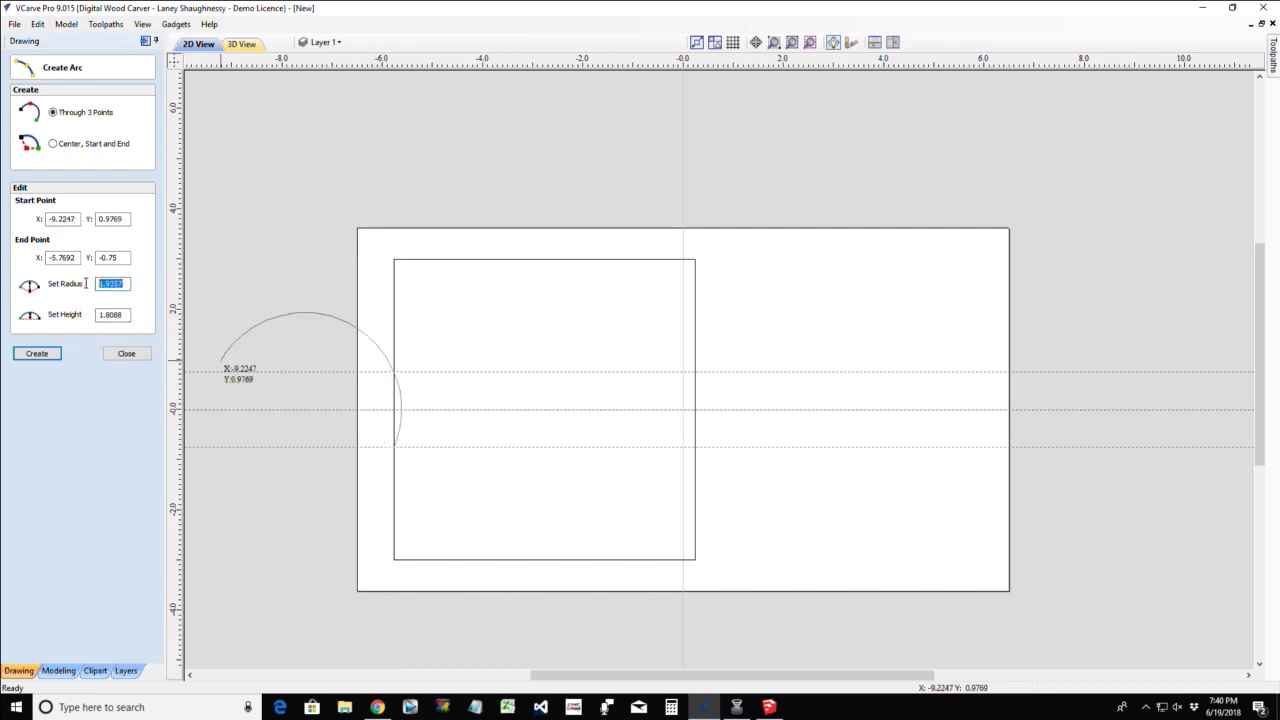
{"action": "type", "text": ".1875"}
{"action": "left_click", "coordinate": [38, 360]}
{"action": "left_click", "coordinate": [37, 355]}
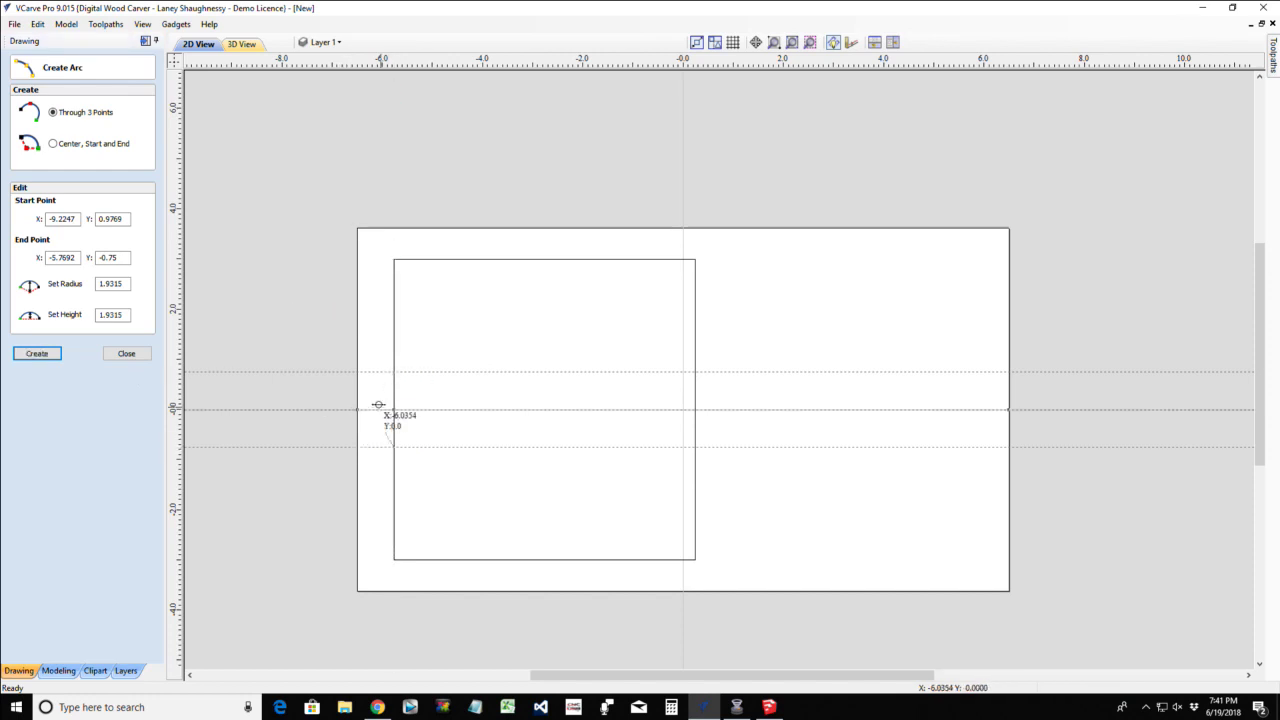
Draw an arc on the rectangle's left edge with radius 0.9375 and height 0.375
{"action": "left_click", "coordinate": [373, 408]}
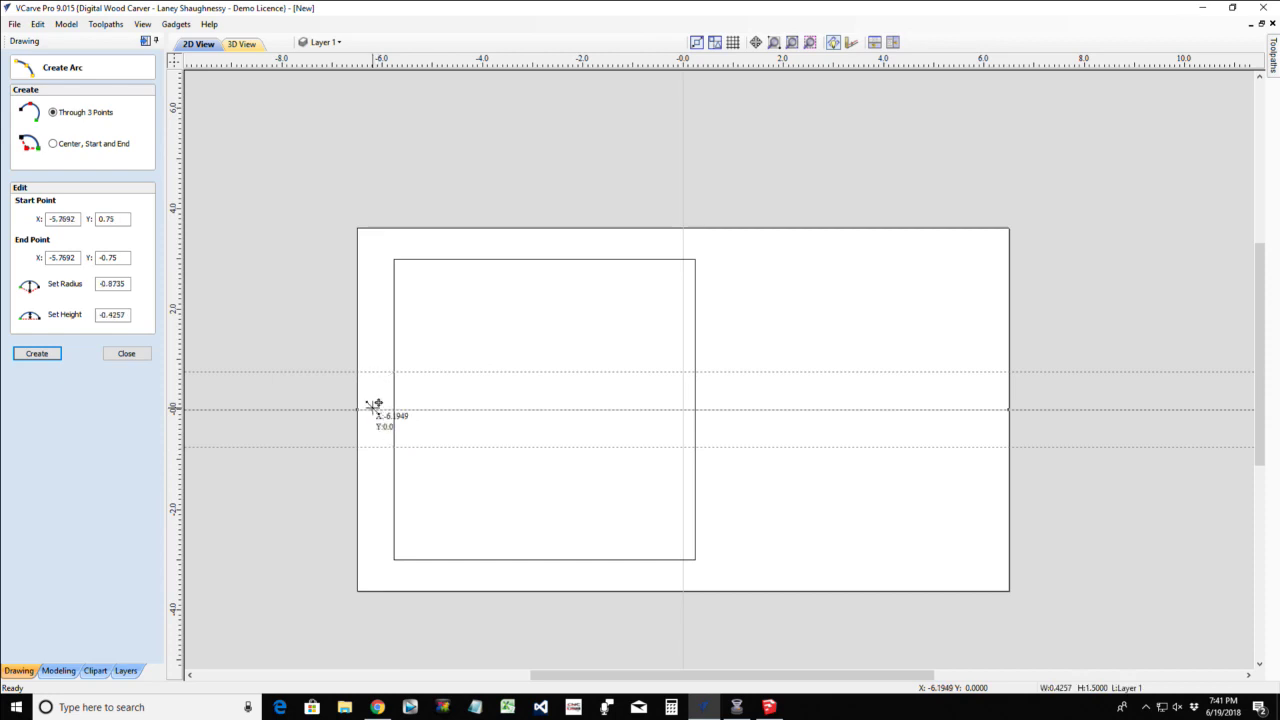
{"action": "left_click", "coordinate": [129, 284]}
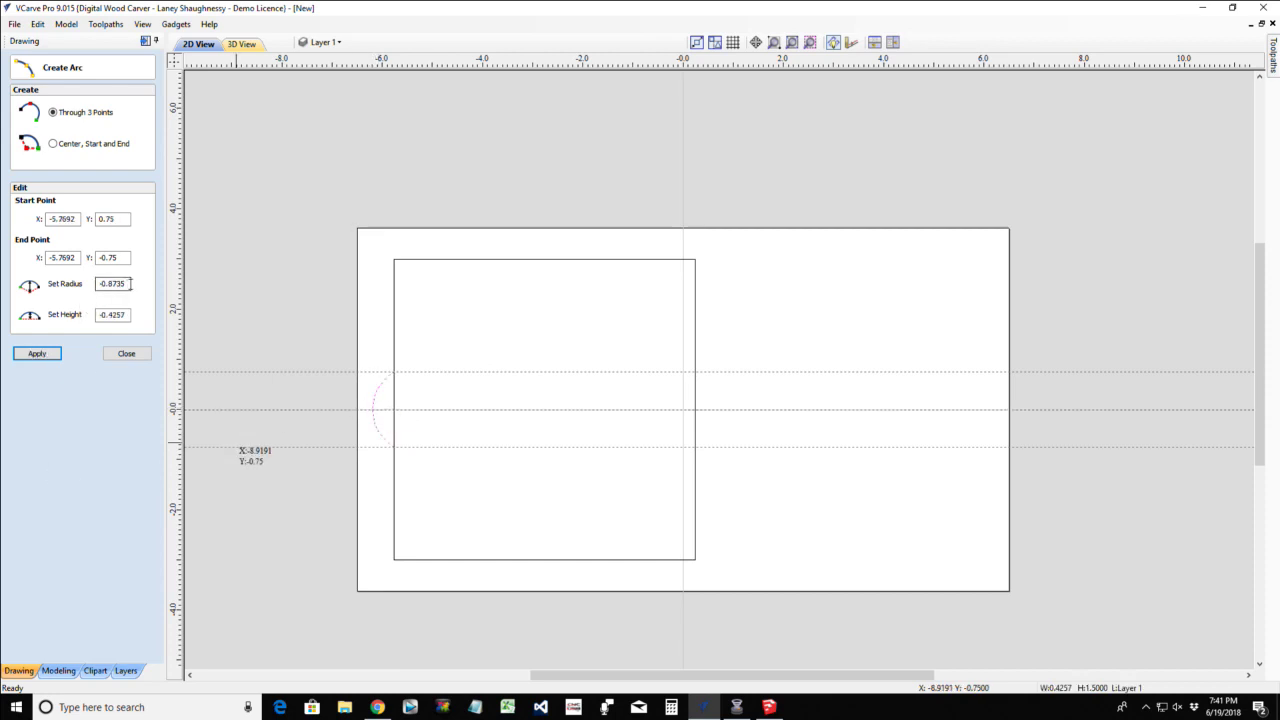
{"action": "left_click_drag", "start_coordinate": [129, 284], "coordinate": [91, 280]}
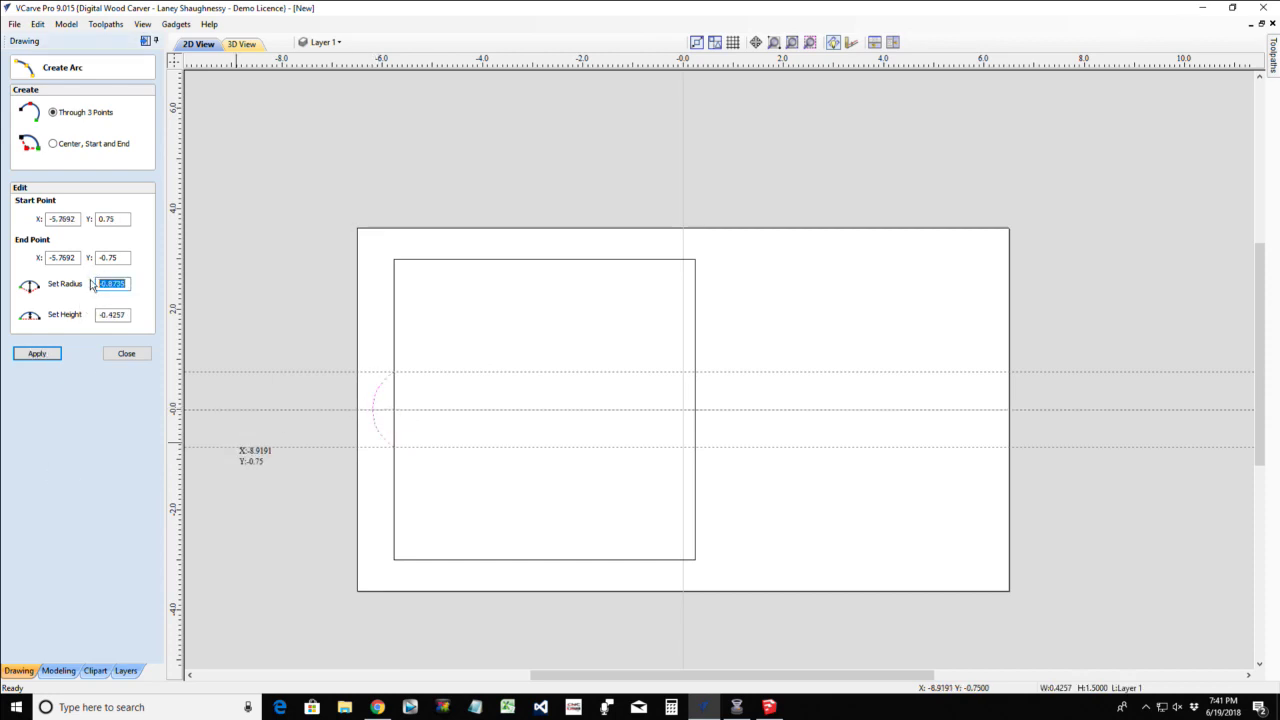
{"action": "type", "text": ".0.75"}
{"action": "left_click", "coordinate": [127, 316]}
{"action": "left_click_drag", "start_coordinate": [114, 317], "coordinate": [88, 318]}
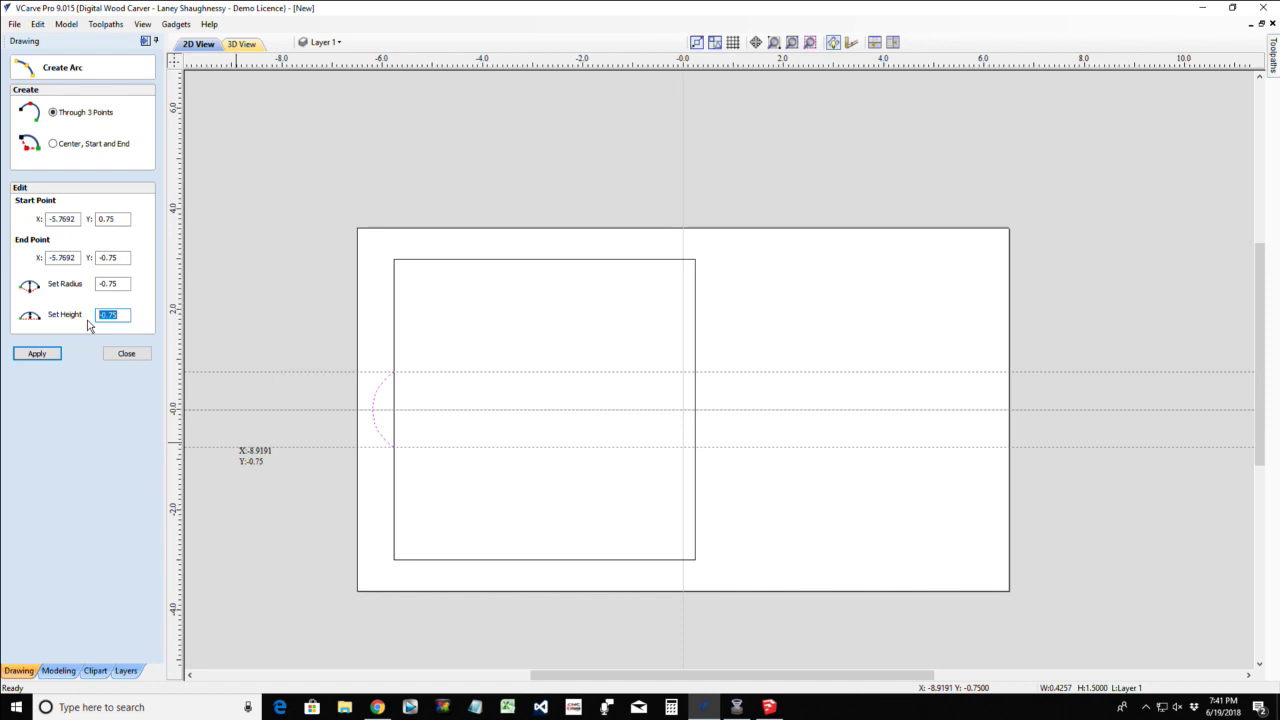
{"action": "type", "text": "."}
{"action": "left_click", "coordinate": [37, 354]}
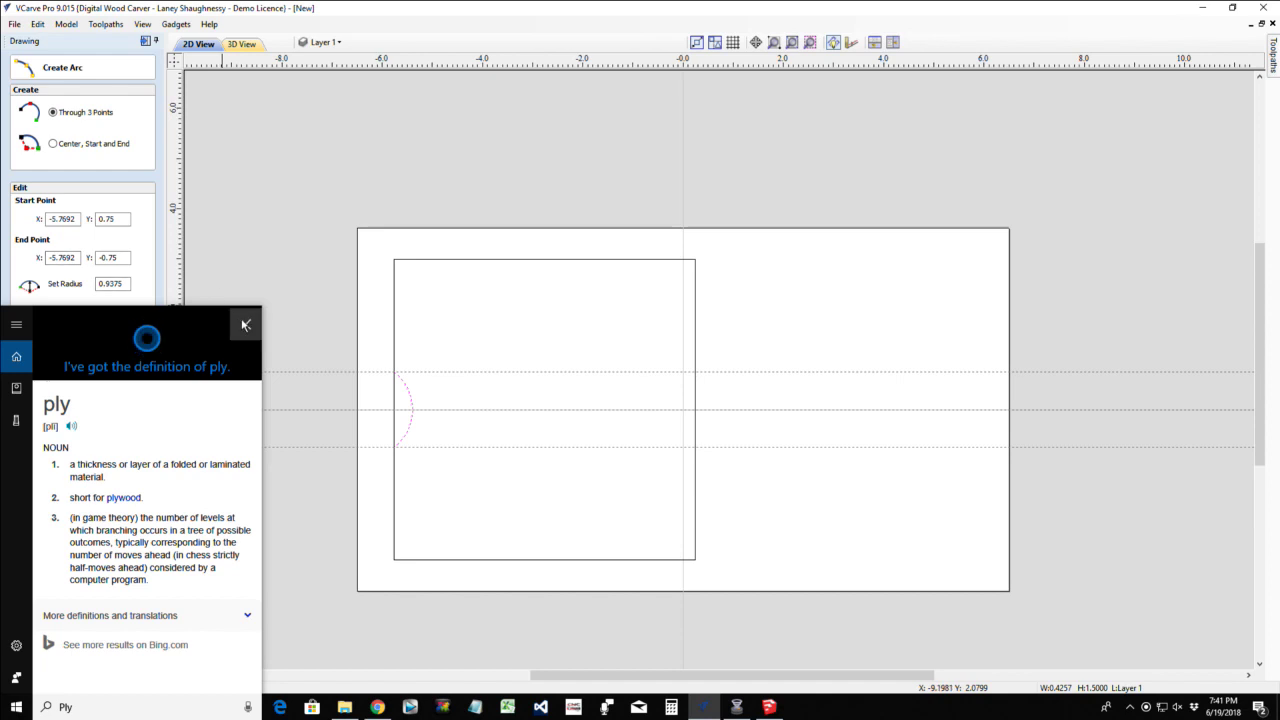
{"action": "left_click", "coordinate": [245, 325]}
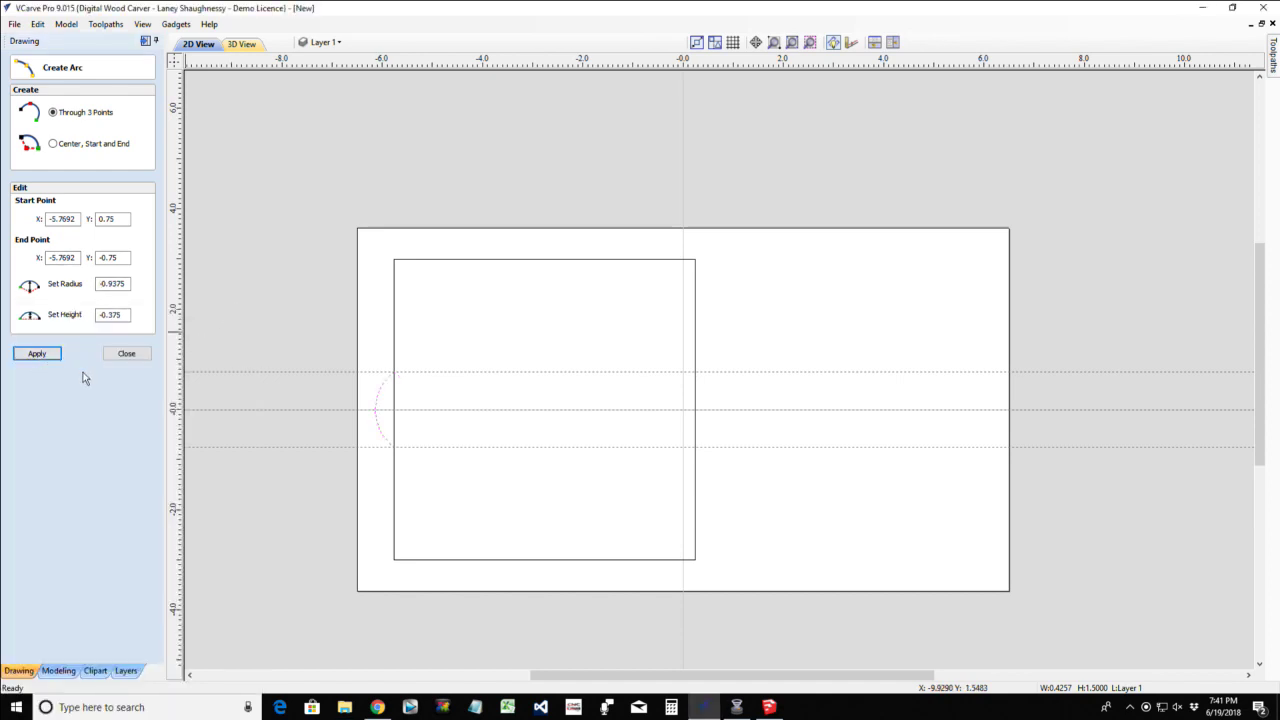
{"action": "left_click", "coordinate": [142, 355]}
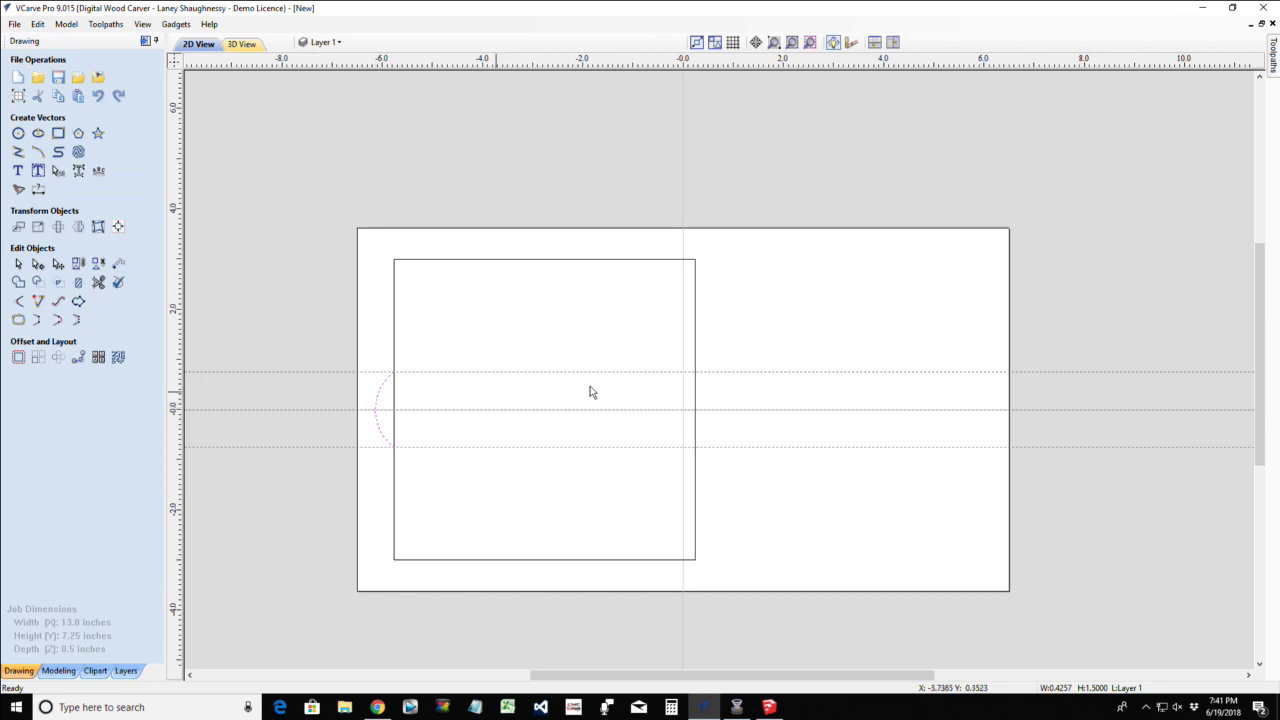
Draw a 0.375-high arc on the rectangle's right edge at X 0.2308, Y 0.75 to -0.75
{"action": "left_click", "coordinate": [38, 151]}
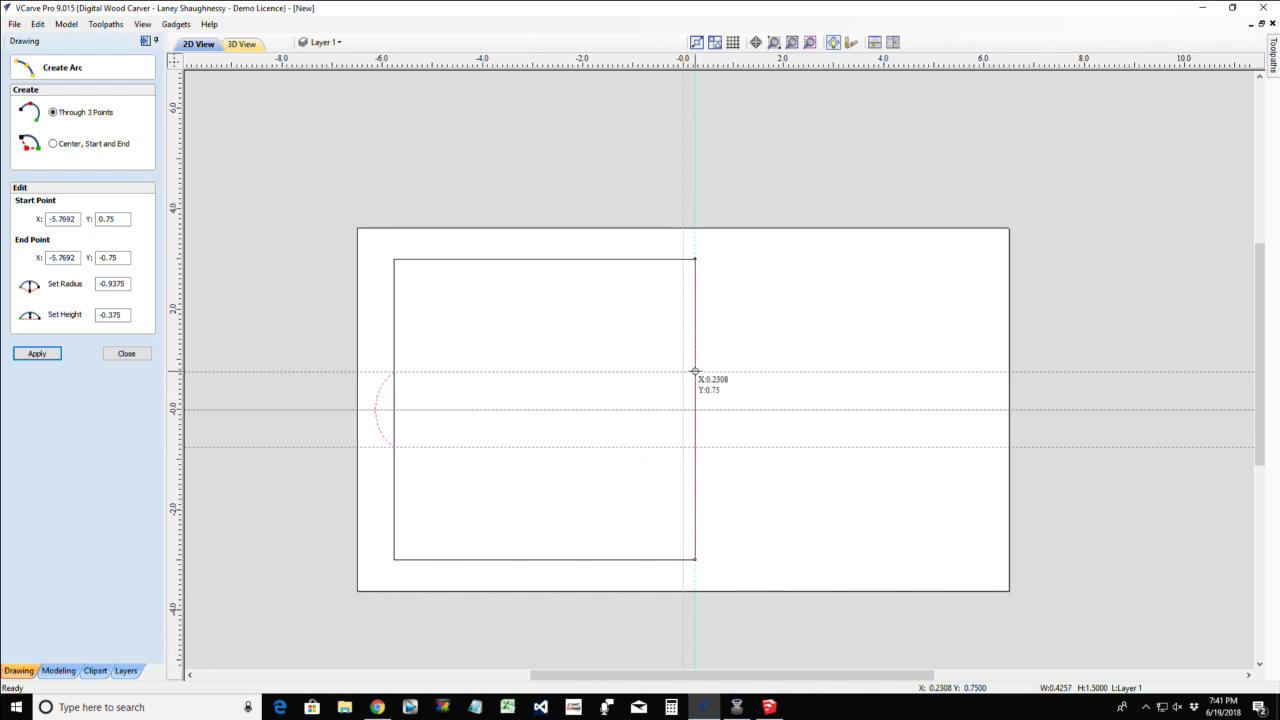
{"action": "left_click", "coordinate": [694, 371]}
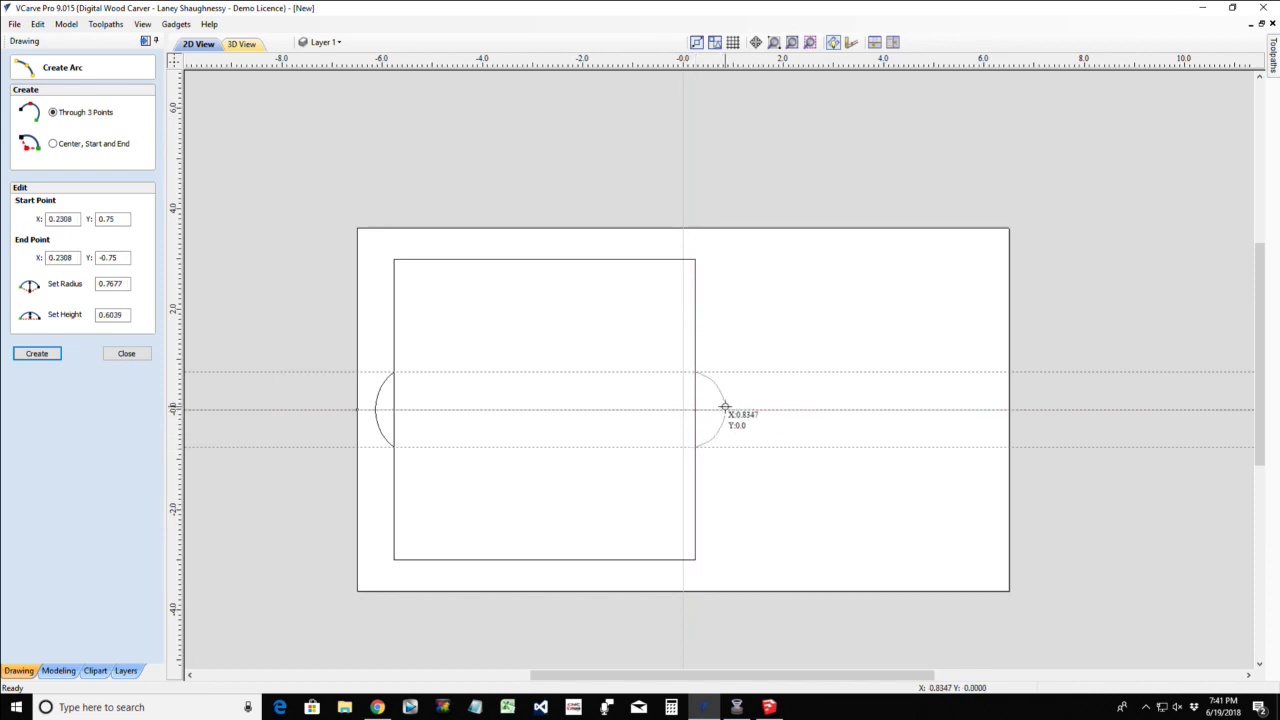
{"action": "left_click", "coordinate": [724, 408]}
{"action": "left_click_drag", "start_coordinate": [128, 315], "coordinate": [86, 316]}
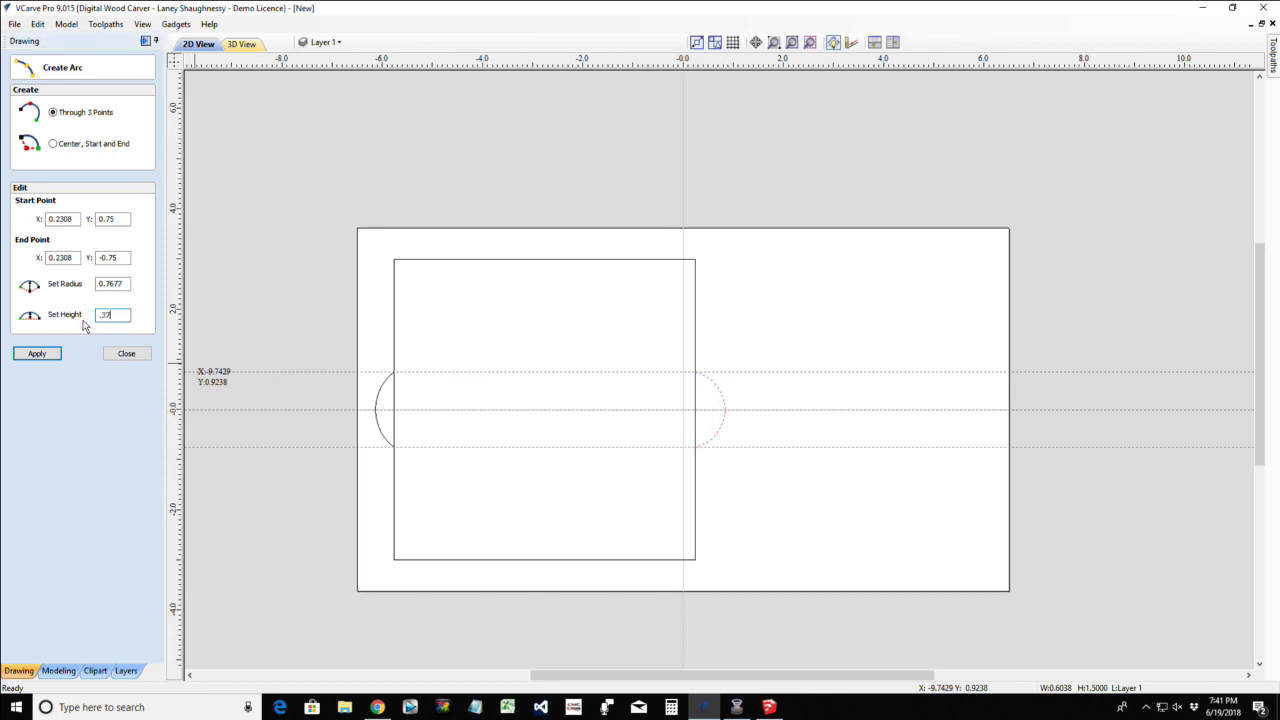
{"action": "type", "text": ".375"}
{"action": "left_click", "coordinate": [44, 354]}
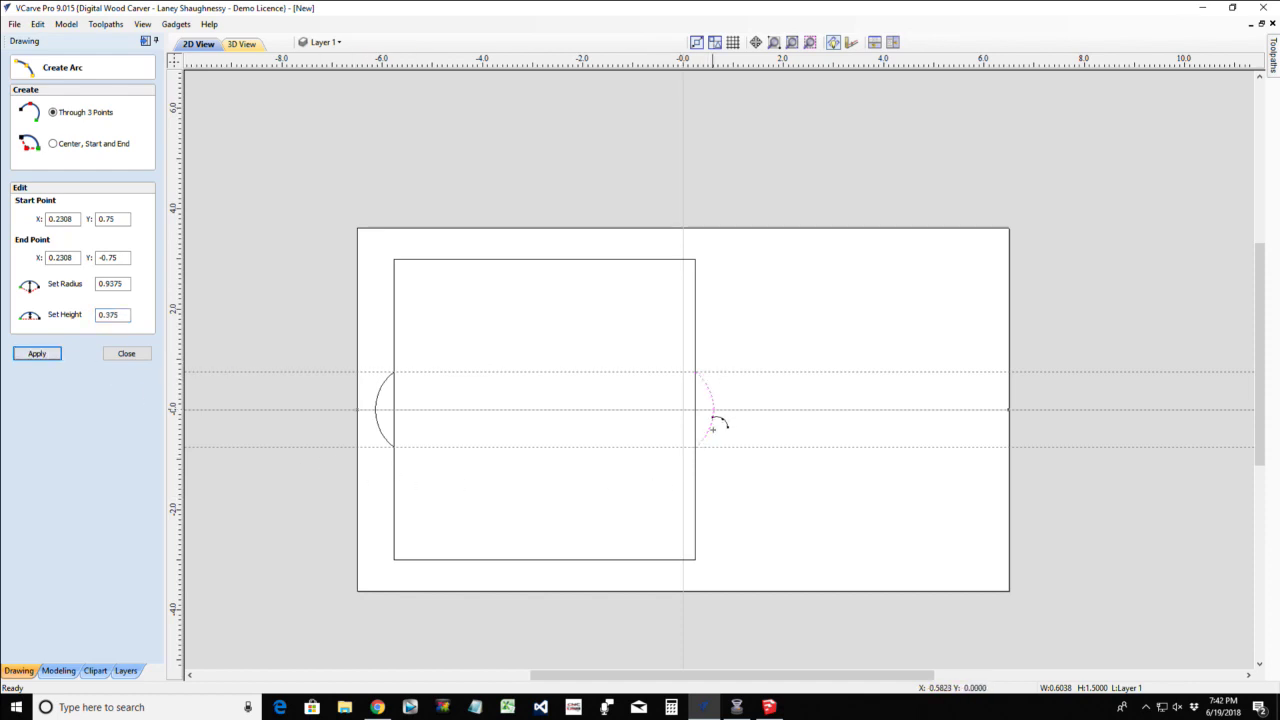
{"action": "left_click", "coordinate": [124, 354]}
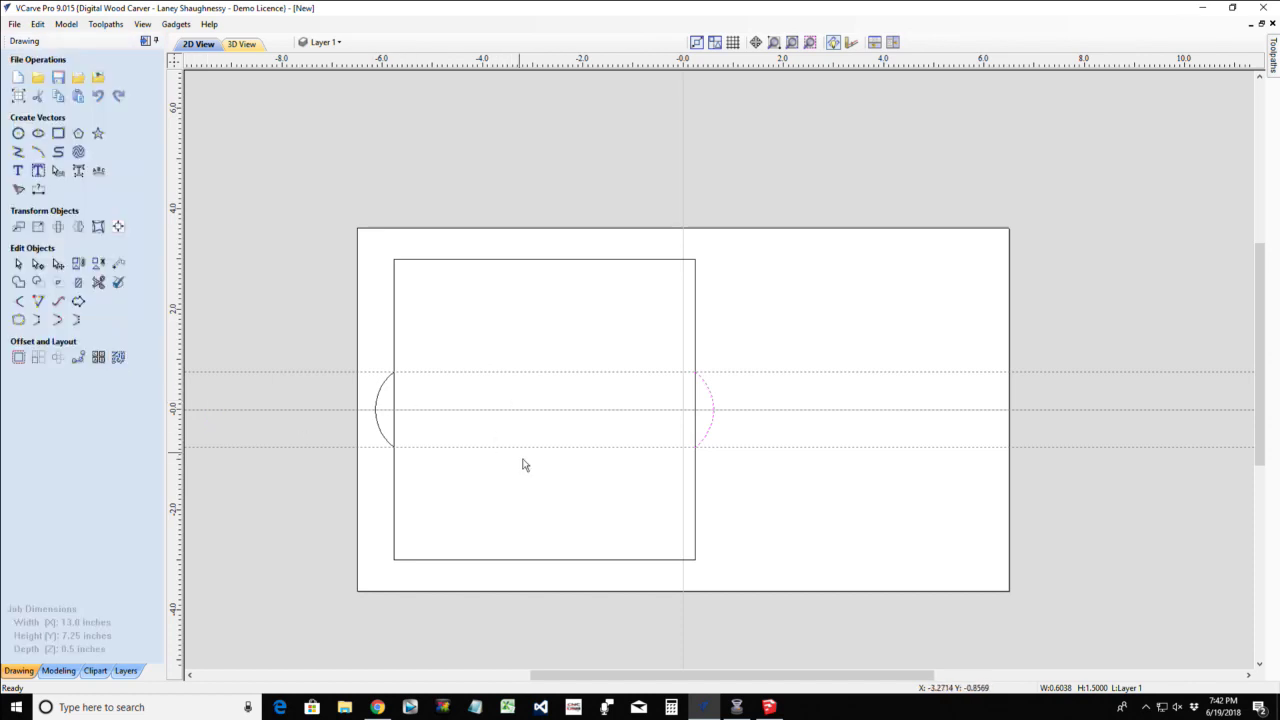
Delete the horizontal guides at Y -0.75 and Y 0.75
{"action": "left_click", "coordinate": [630, 447]}
{"action": "double_click", "coordinate": [630, 447]}
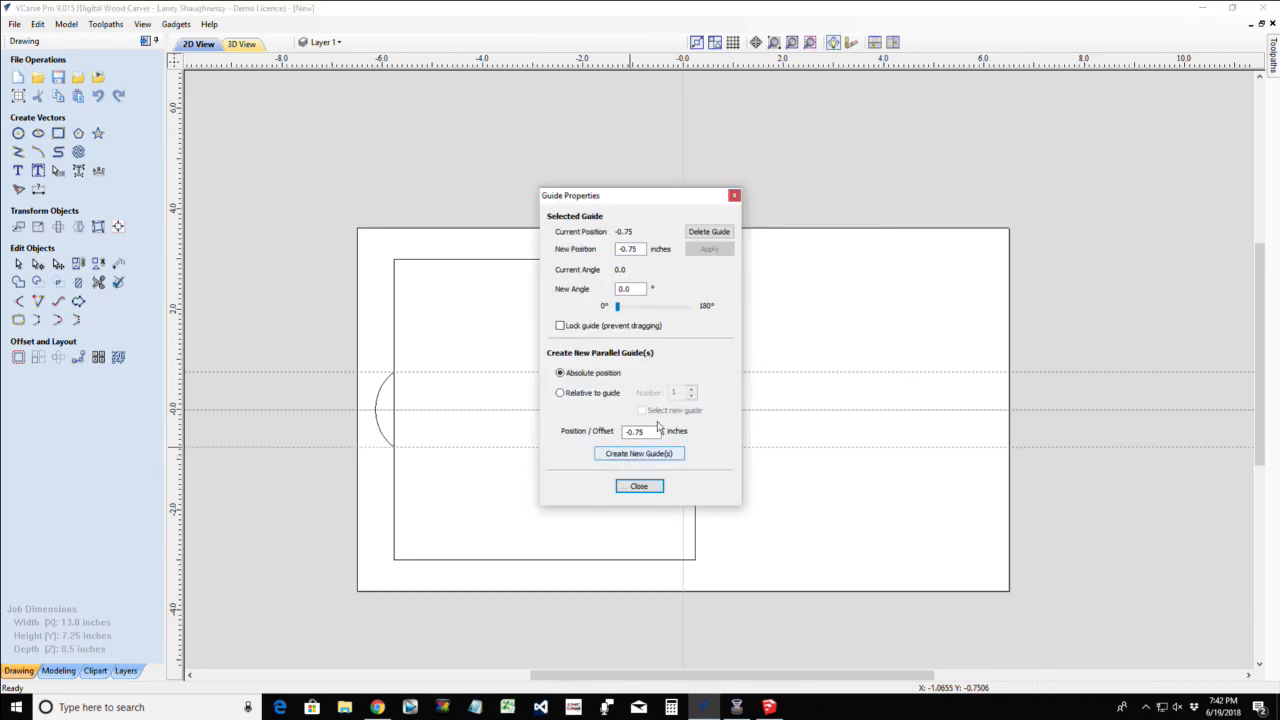
{"action": "left_click", "coordinate": [709, 231]}
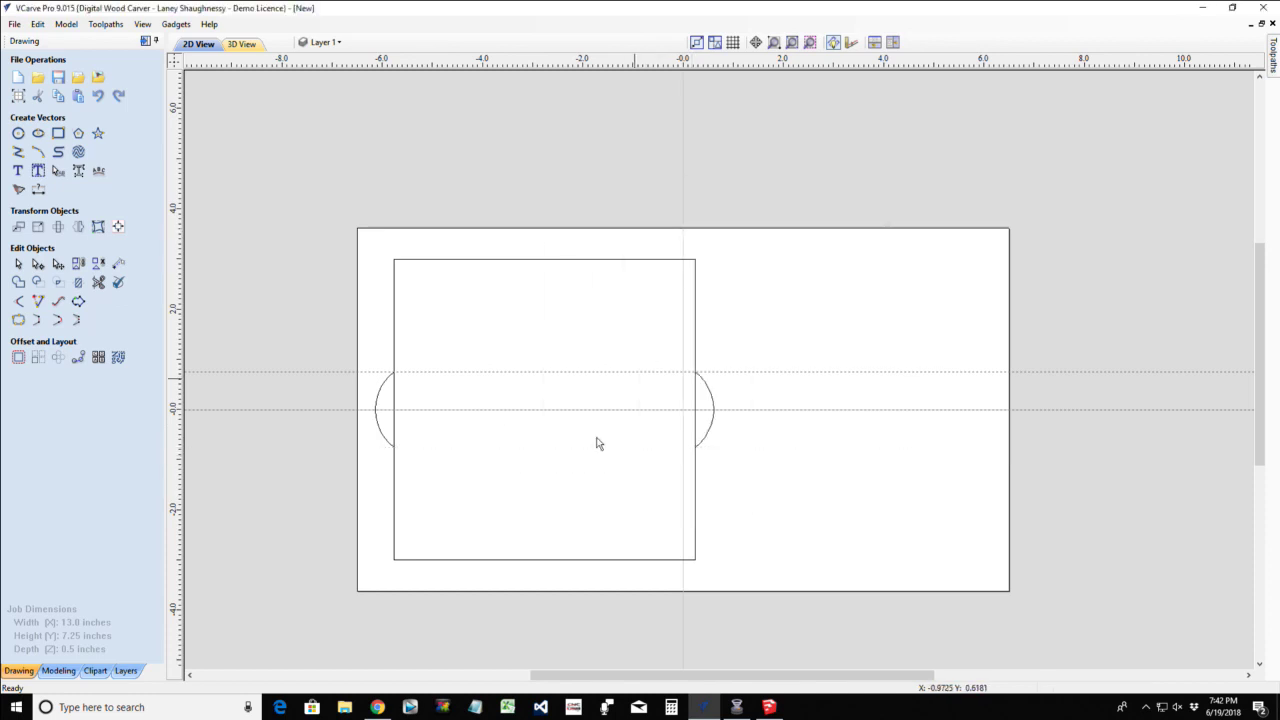
{"action": "double_click", "coordinate": [547, 372]}
{"action": "left_click", "coordinate": [711, 233]}
Draw a 0.25-inch diameter circle at the centre of each side arc
{"action": "left_click", "coordinate": [18, 133]}
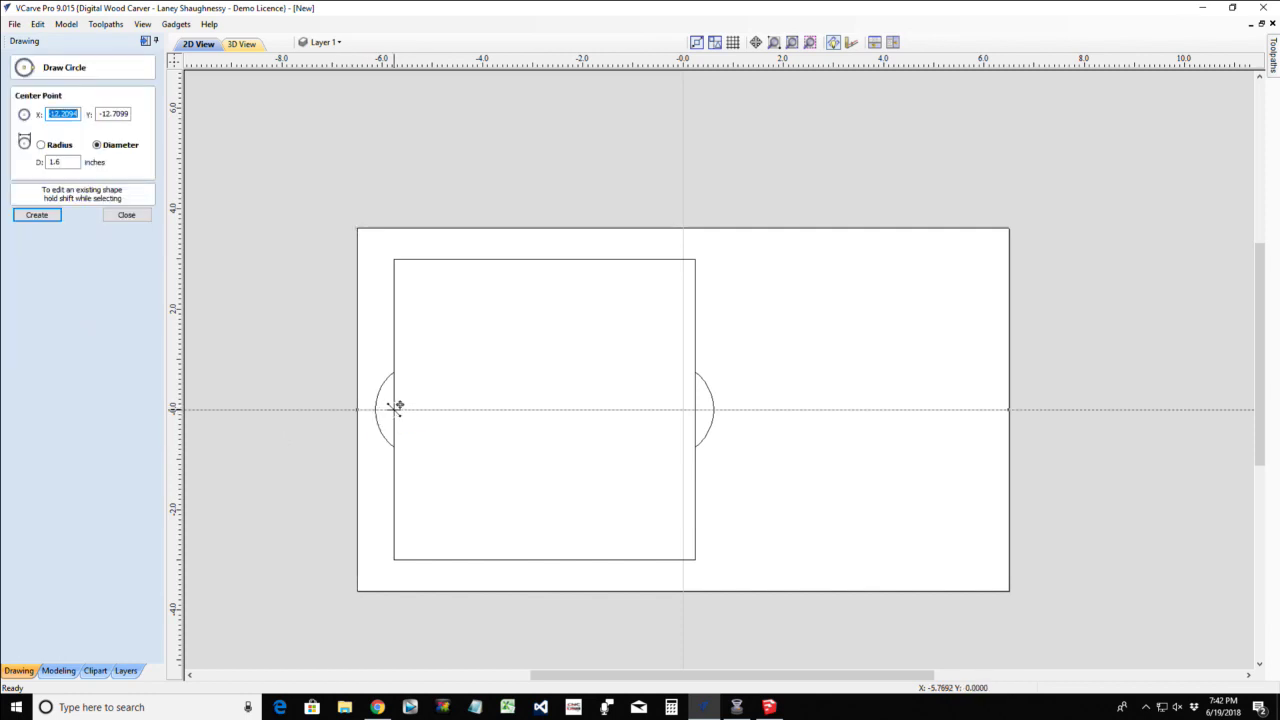
{"action": "left_click", "coordinate": [405, 415]}
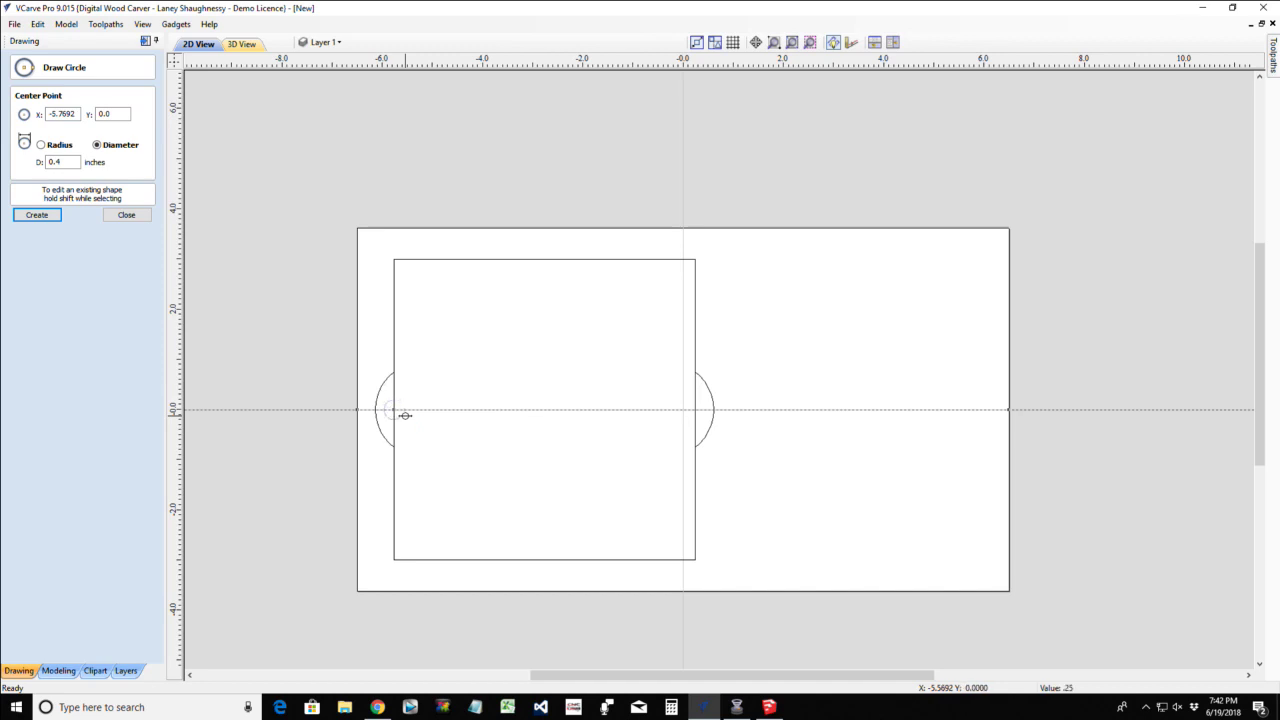
{"action": "left_click", "coordinate": [405, 414]}
{"action": "key", "text": "Return"}
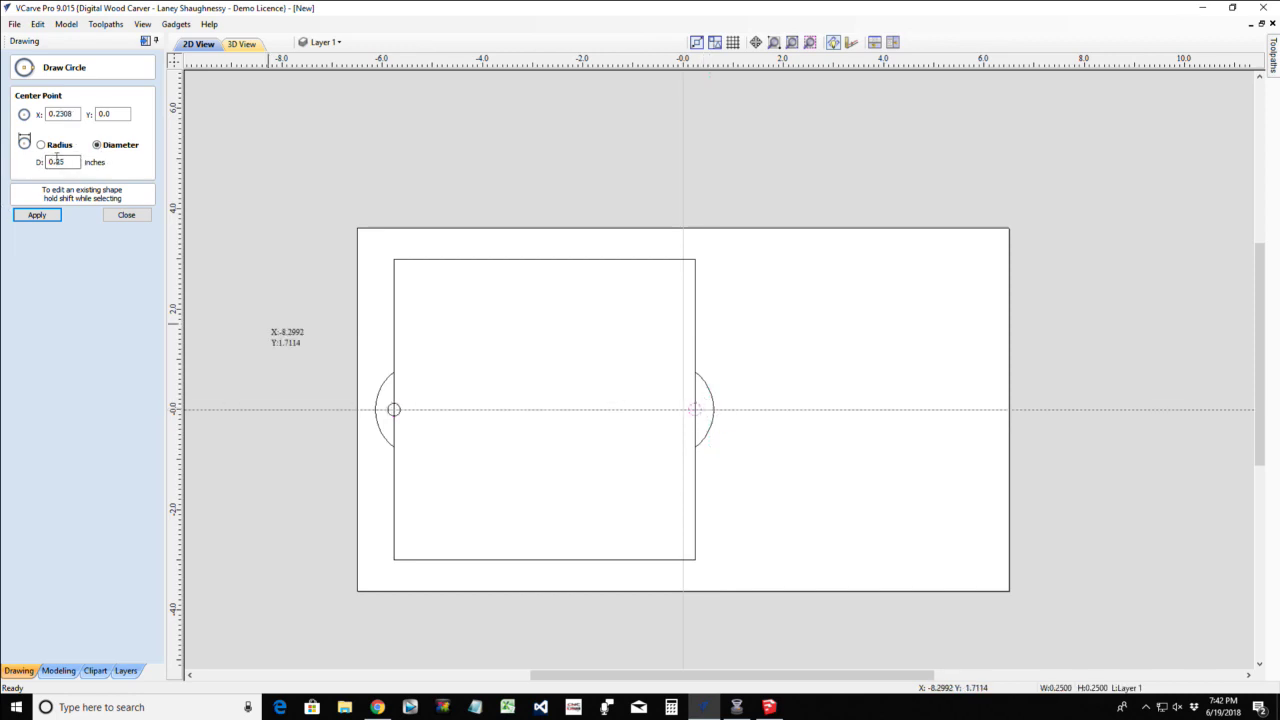
{"action": "left_click", "coordinate": [126, 215]}
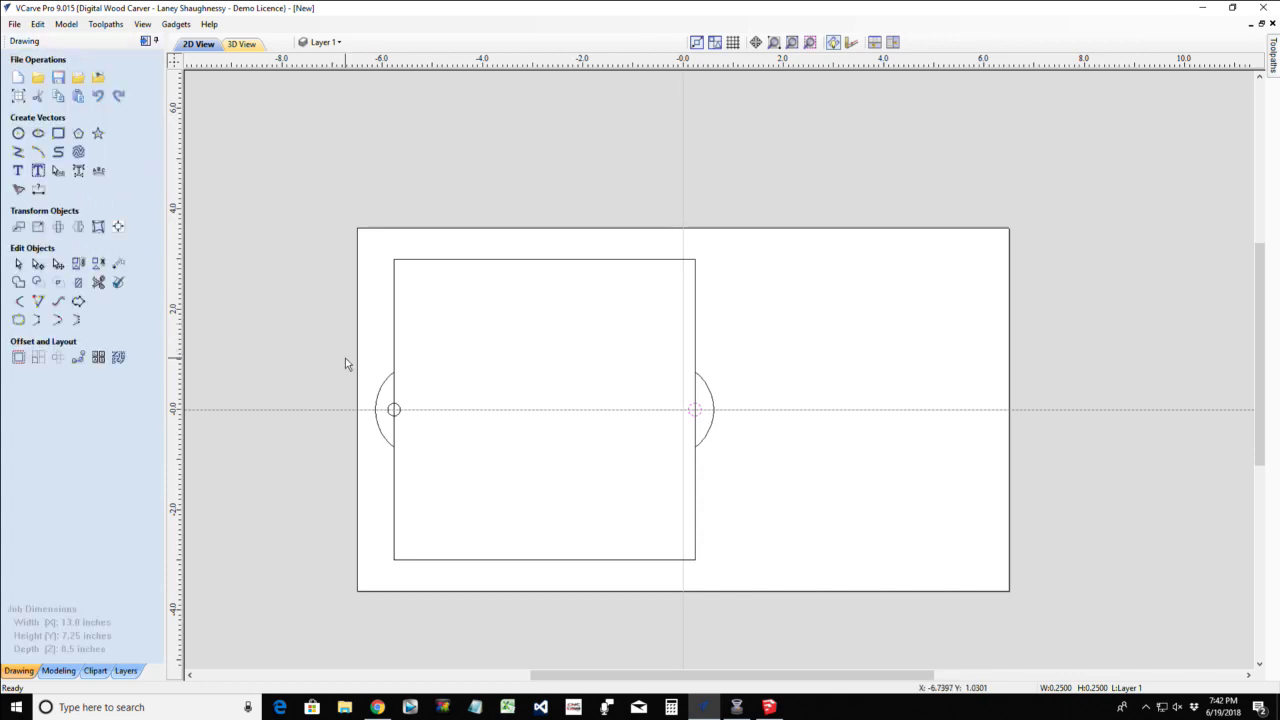
Trim the left and right straight edge segments above and below each circle inside the arcs
{"action": "scroll", "coordinate": [395, 398], "scroll_direction": "up", "scroll_amount": 5}
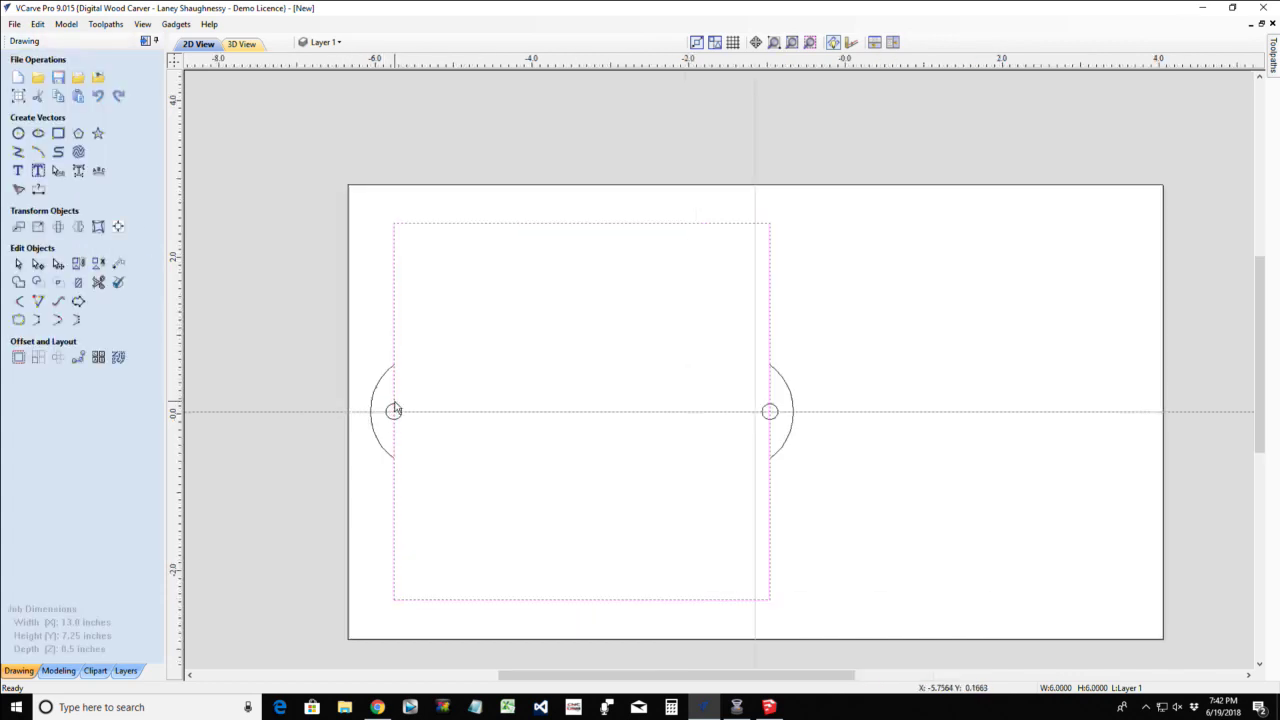
{"action": "scroll", "coordinate": [395, 408], "scroll_direction": "down", "scroll_amount": 2}
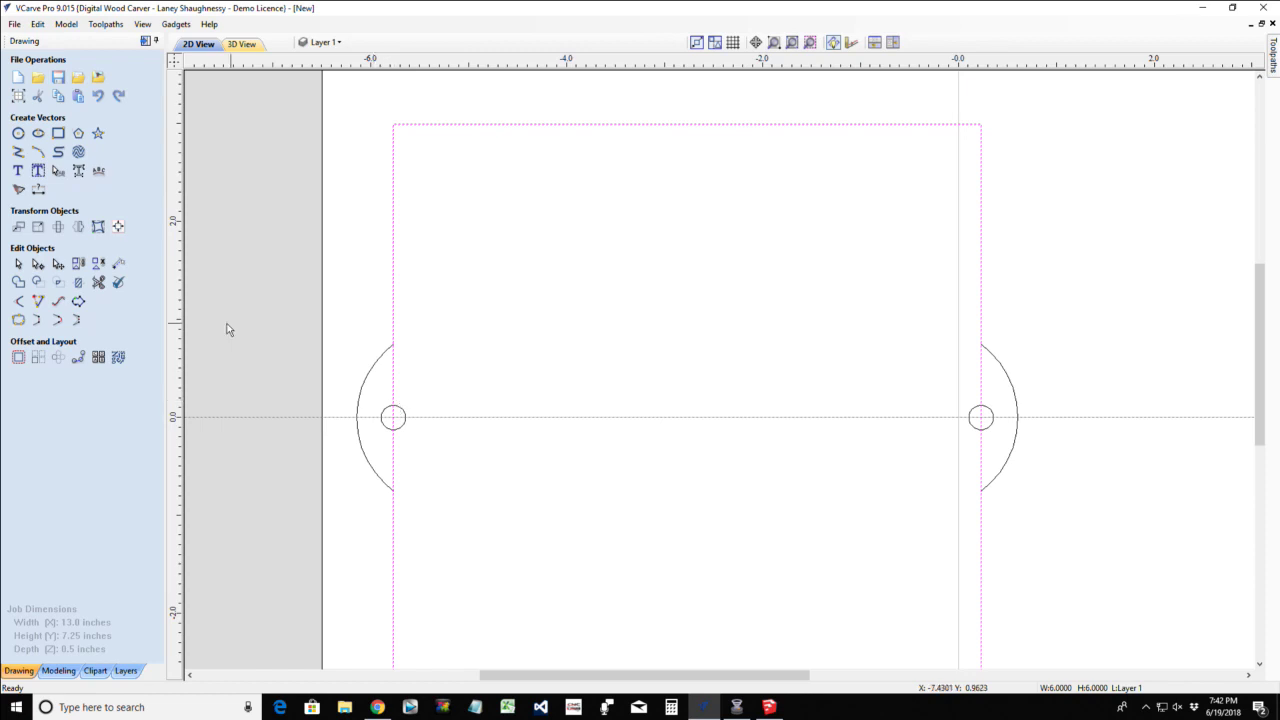
{"action": "left_click", "coordinate": [98, 284]}
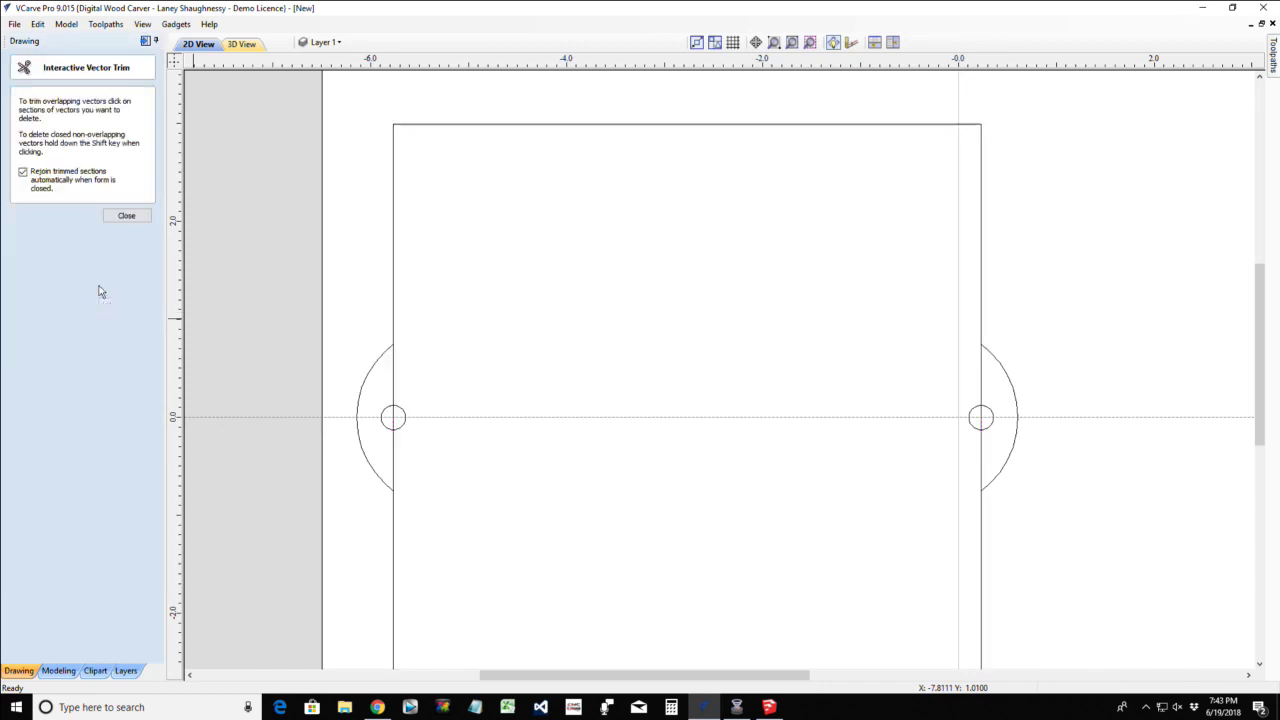
{"action": "left_click", "coordinate": [395, 378]}
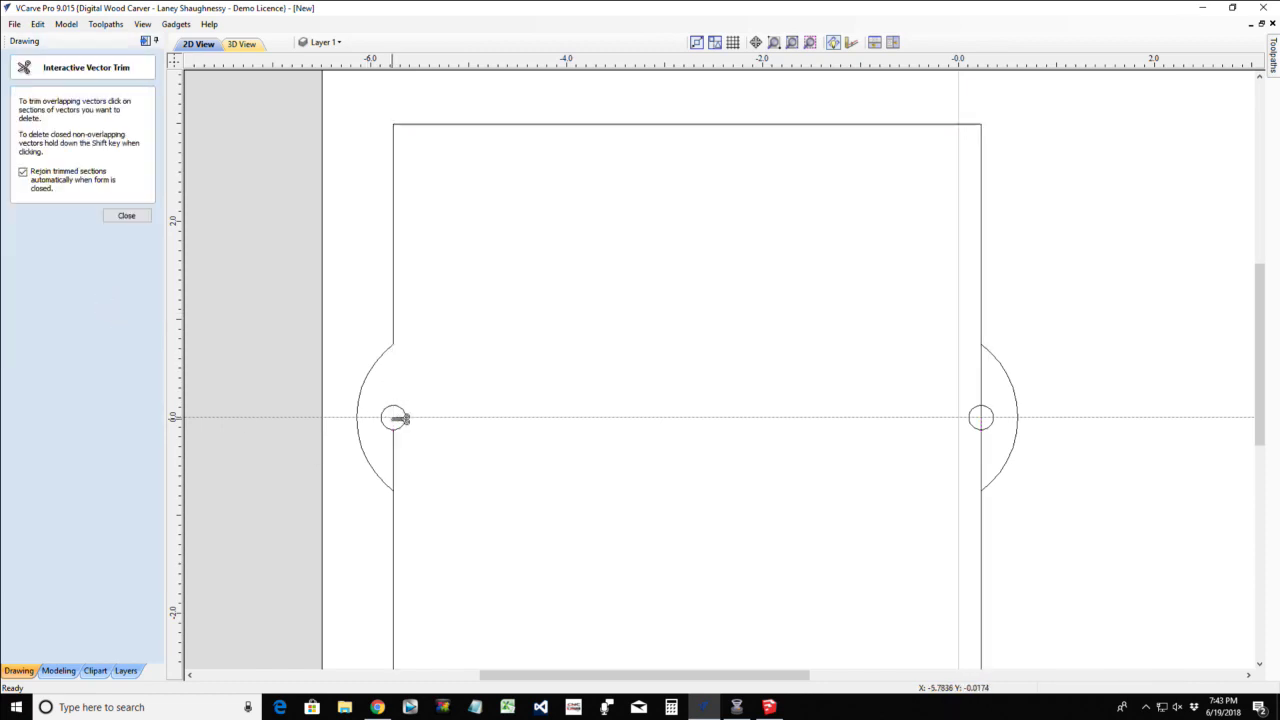
{"action": "left_click", "coordinate": [397, 460]}
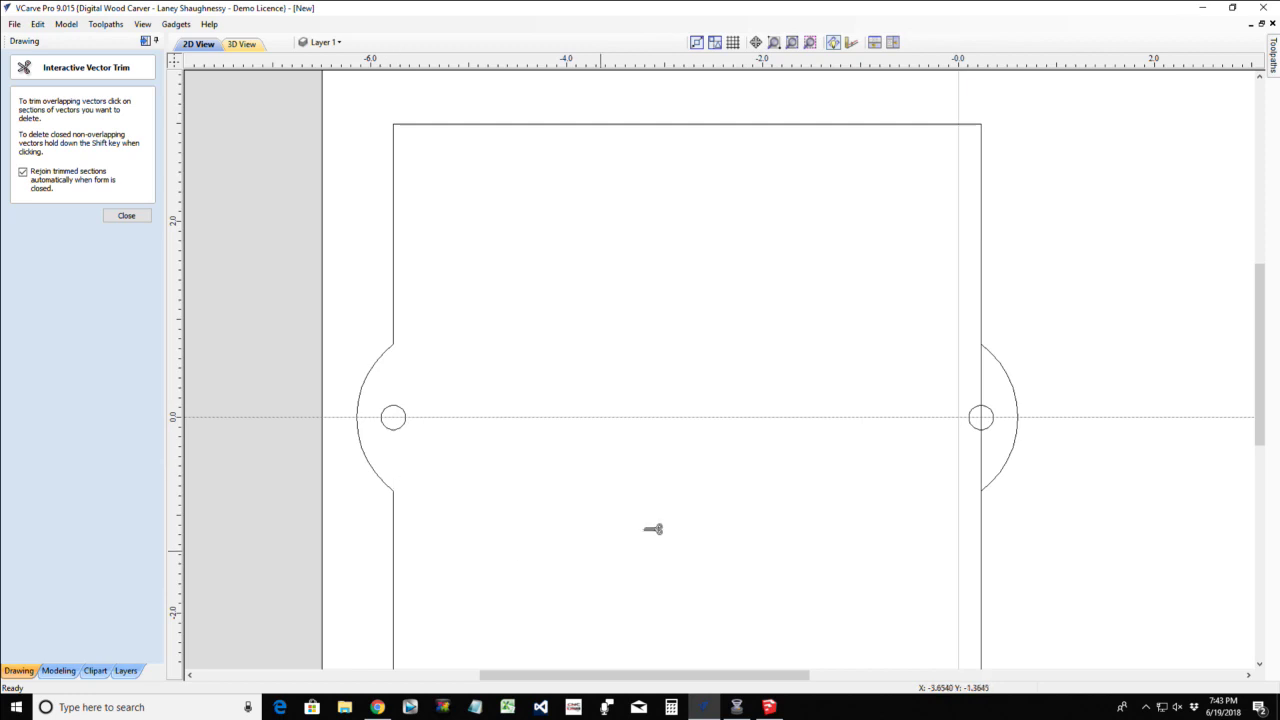
{"action": "left_click", "coordinate": [988, 378]}
{"action": "left_click", "coordinate": [984, 478]}
{"action": "scroll", "coordinate": [863, 463], "scroll_direction": "down", "scroll_amount": 4}
{"action": "scroll", "coordinate": [780, 471], "scroll_direction": "up", "scroll_amount": 1}
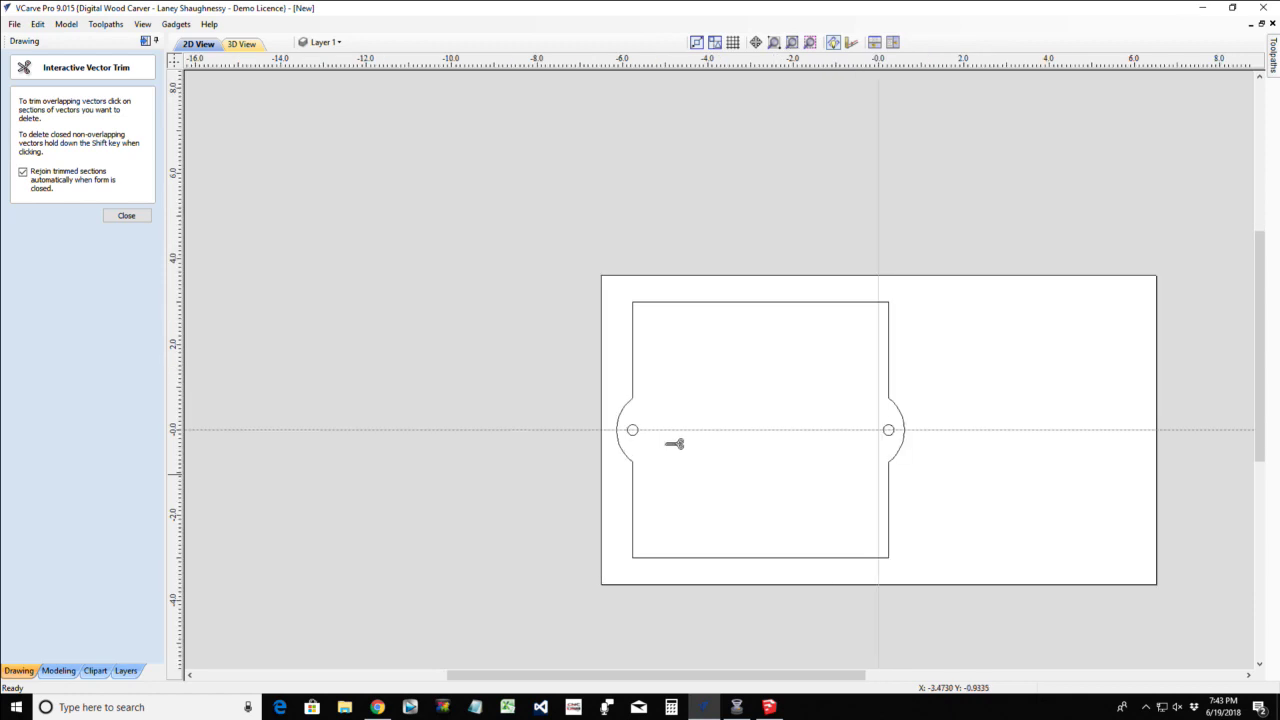
{"action": "left_click", "coordinate": [124, 214]}
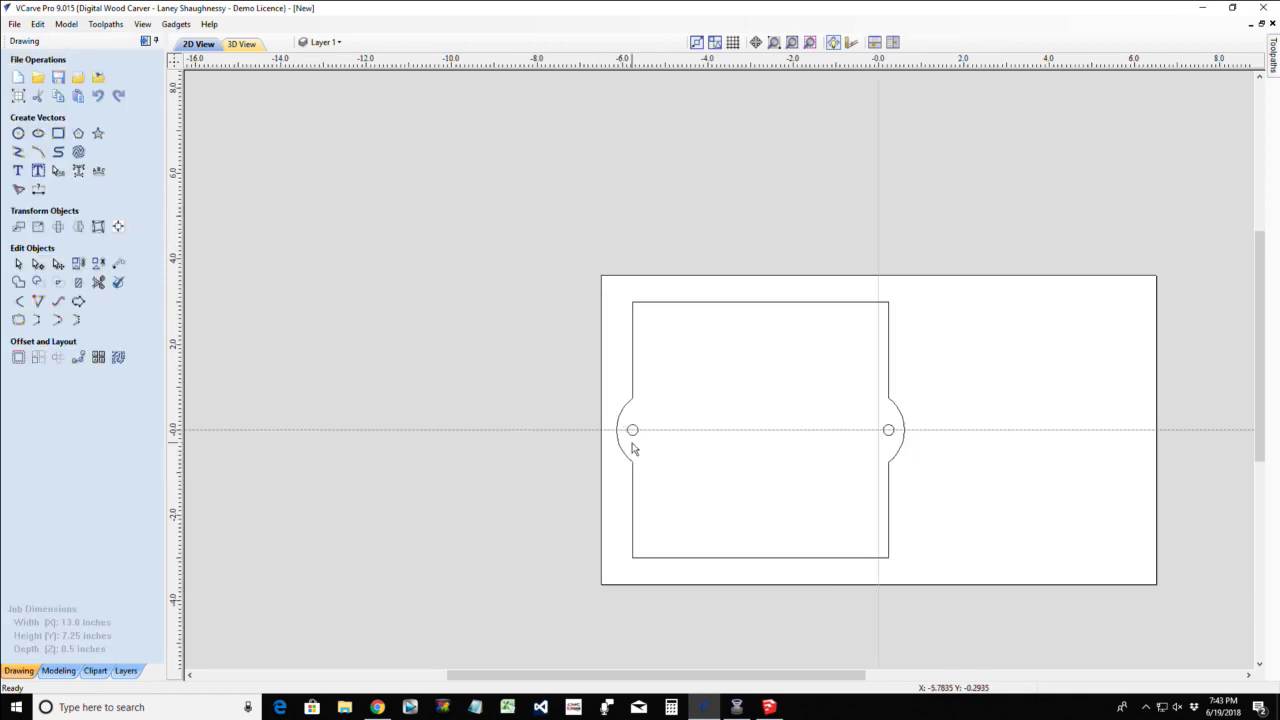
{"action": "scroll", "coordinate": [743, 457], "scroll_direction": "down", "scroll_amount": 1}
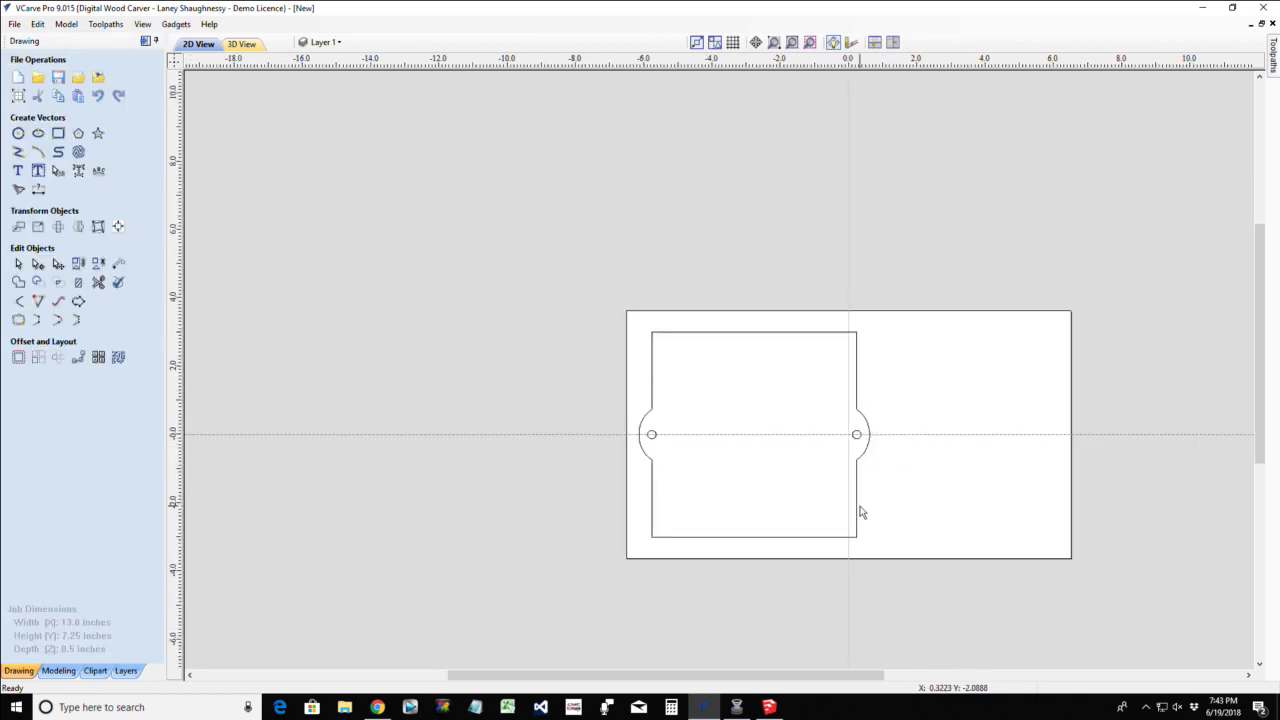
{"action": "scroll", "coordinate": [850, 497], "scroll_direction": "up", "scroll_amount": 2}
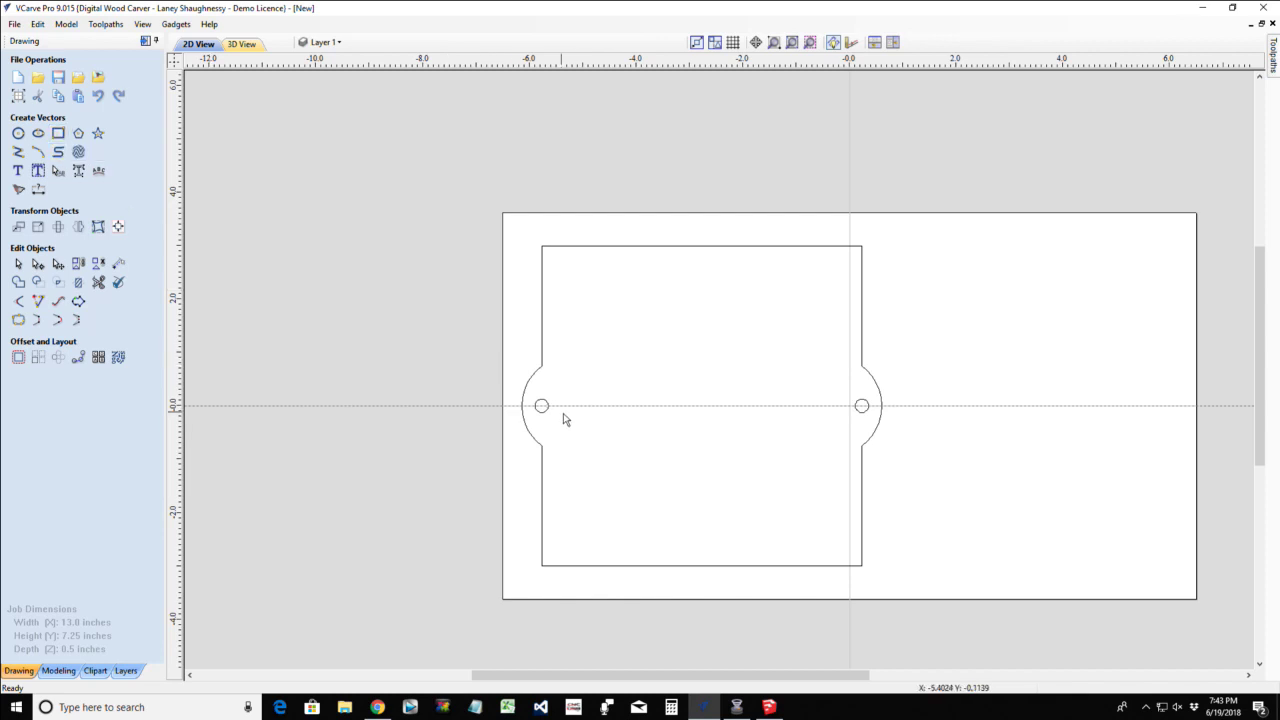
{"action": "scroll", "coordinate": [565, 422], "scroll_direction": "up", "scroll_amount": 2}
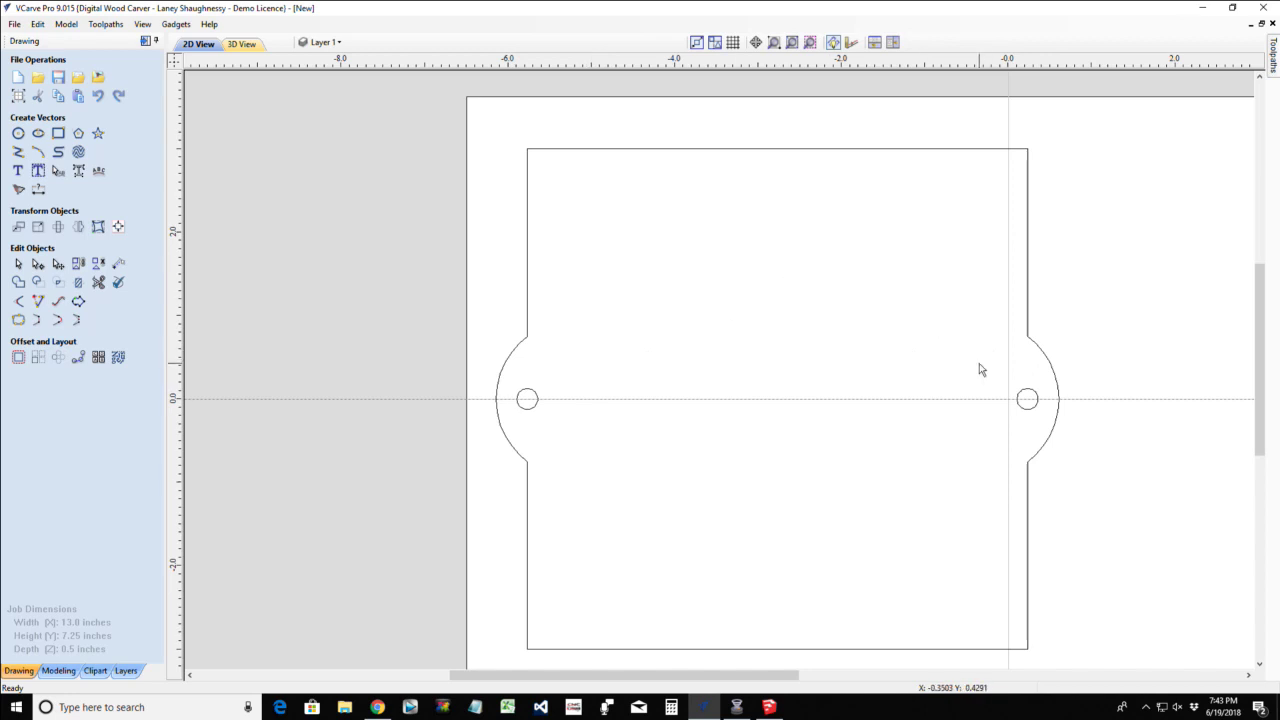
{"action": "scroll", "coordinate": [950, 372], "scroll_direction": "down", "scroll_amount": 3}
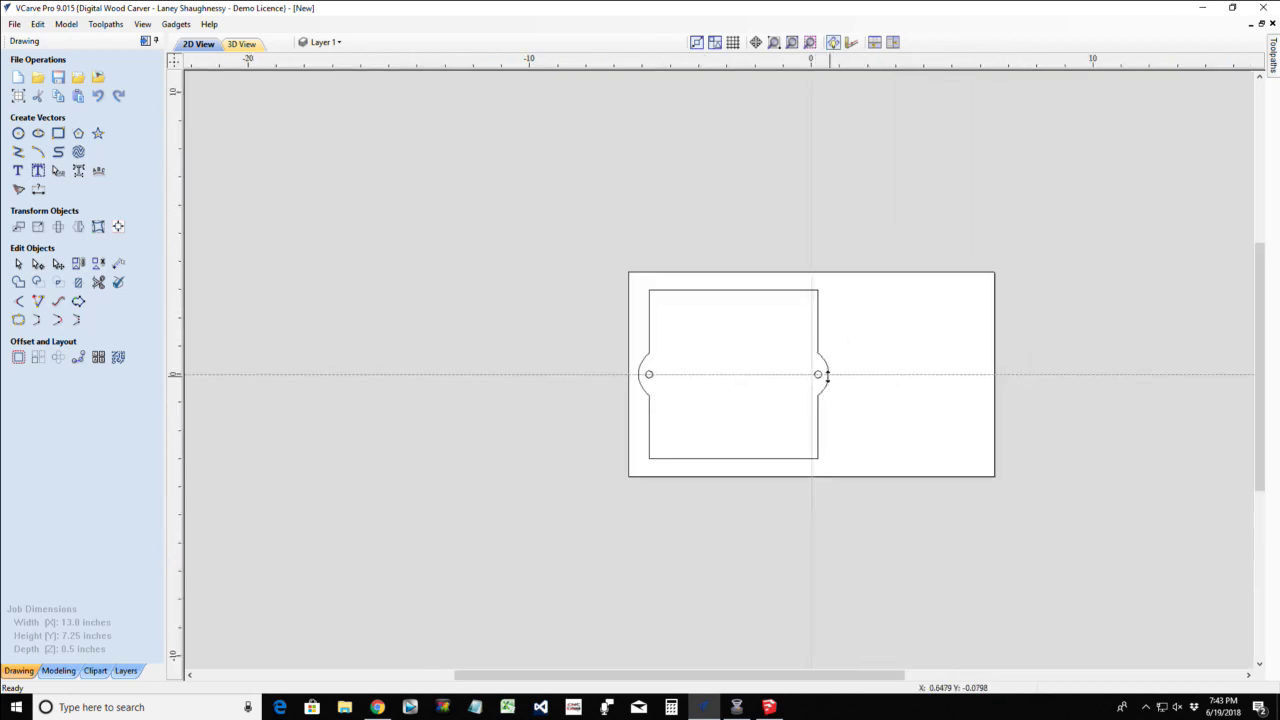
{"action": "left_click", "coordinate": [38, 189]}
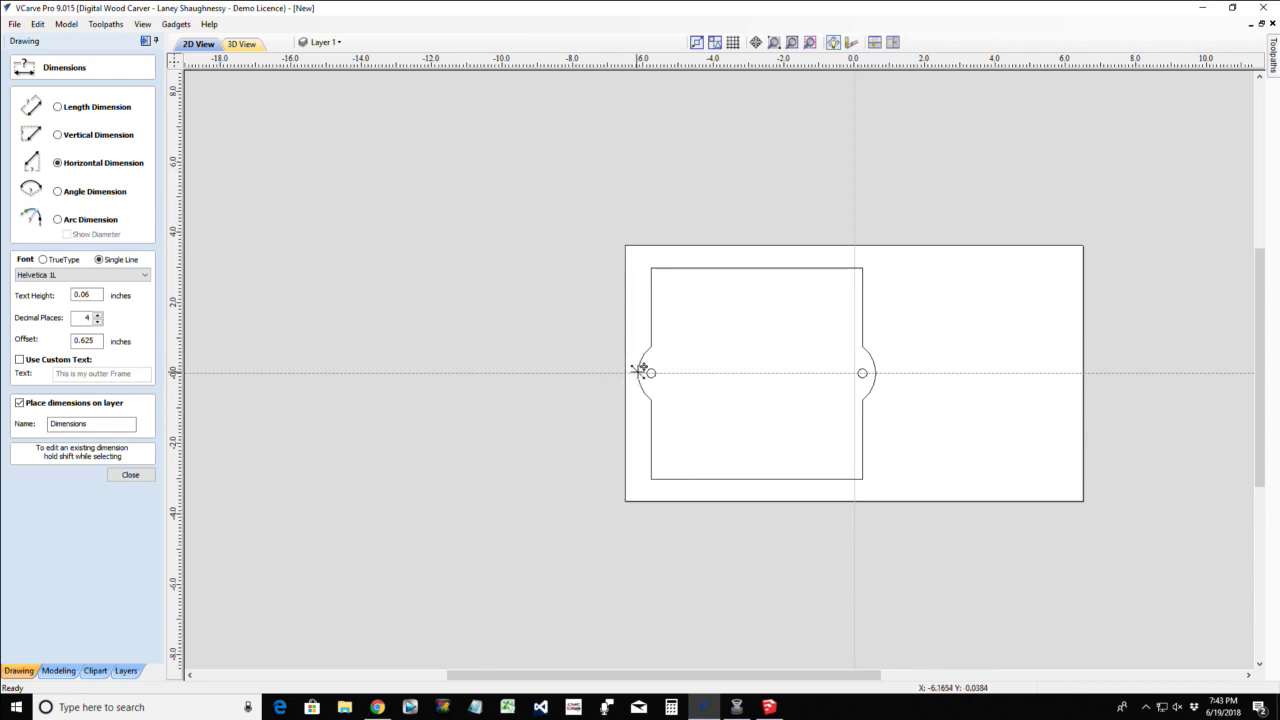
{"action": "left_click", "coordinate": [877, 372]}
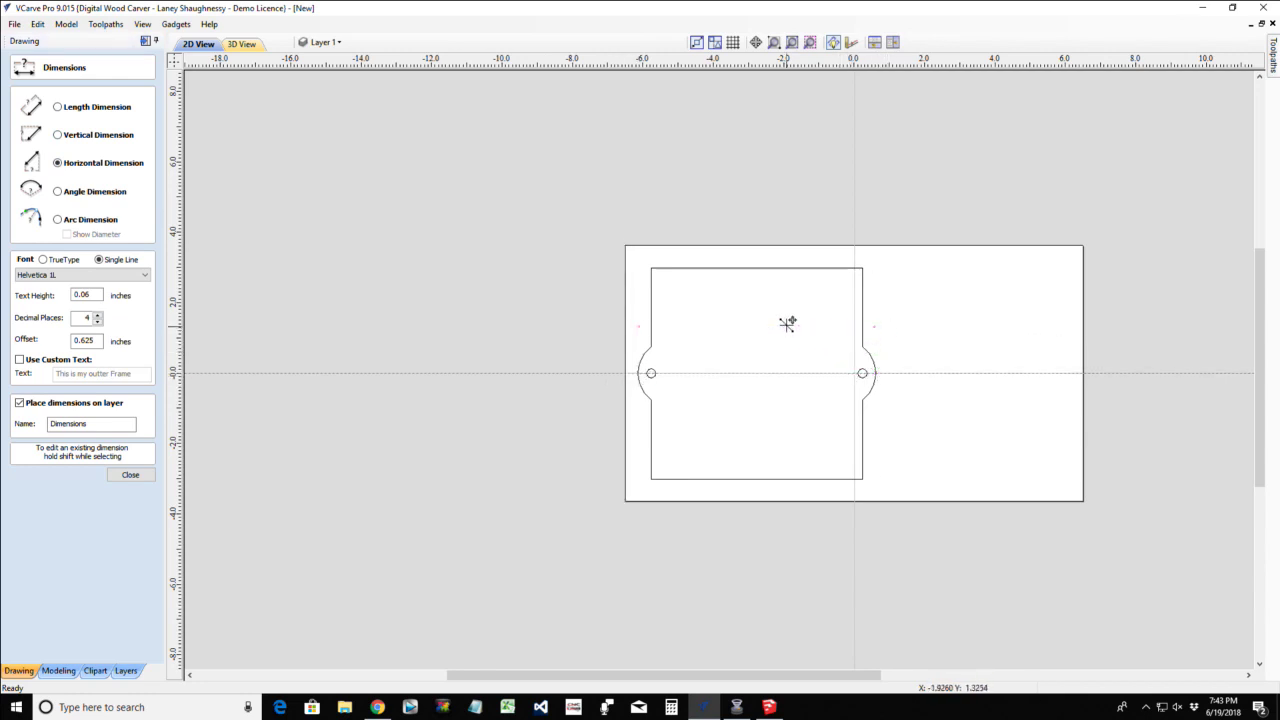
{"action": "scroll", "coordinate": [780, 349], "scroll_direction": "up", "scroll_amount": 6}
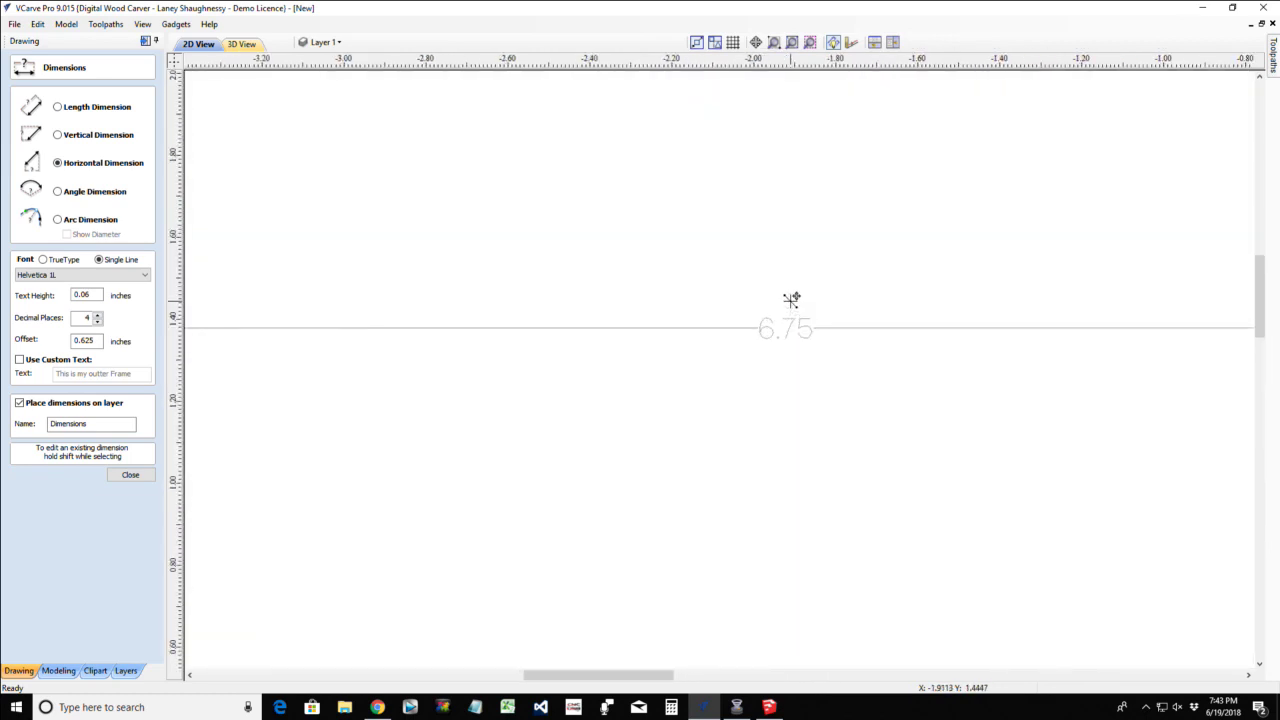
{"action": "scroll", "coordinate": [791, 298], "scroll_direction": "down", "scroll_amount": 5}
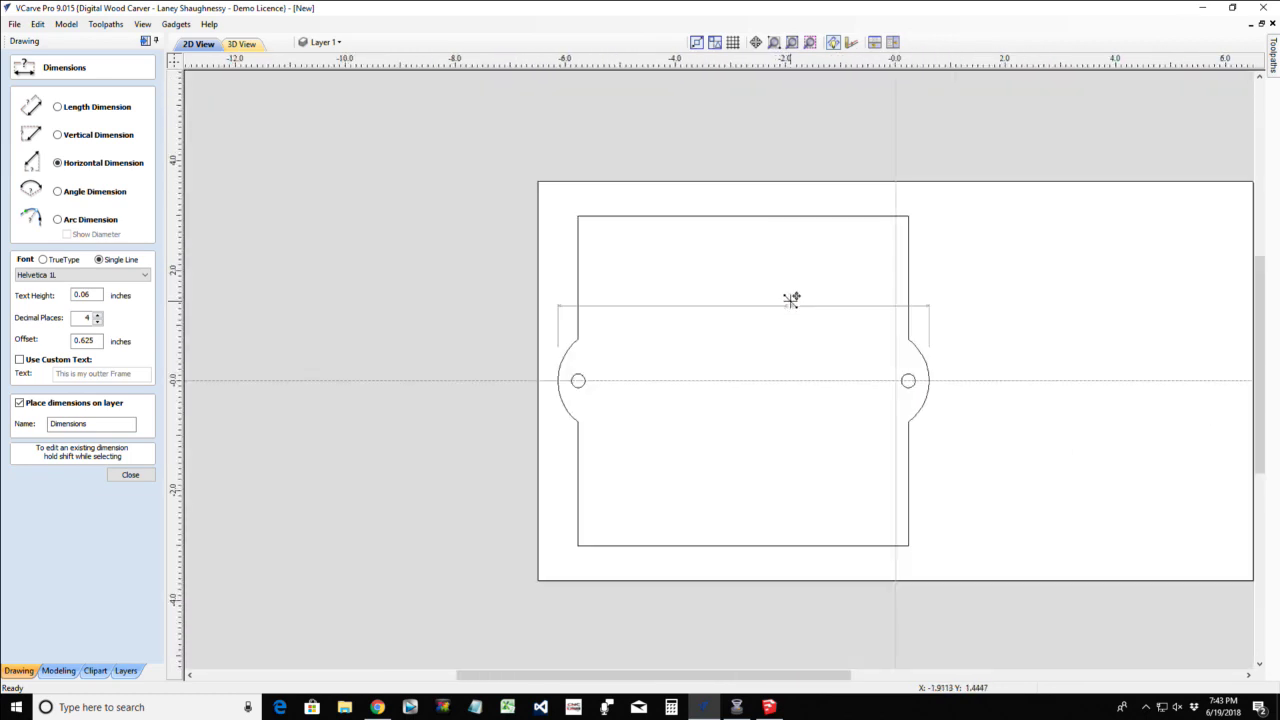
{"action": "key", "text": "Escape"}
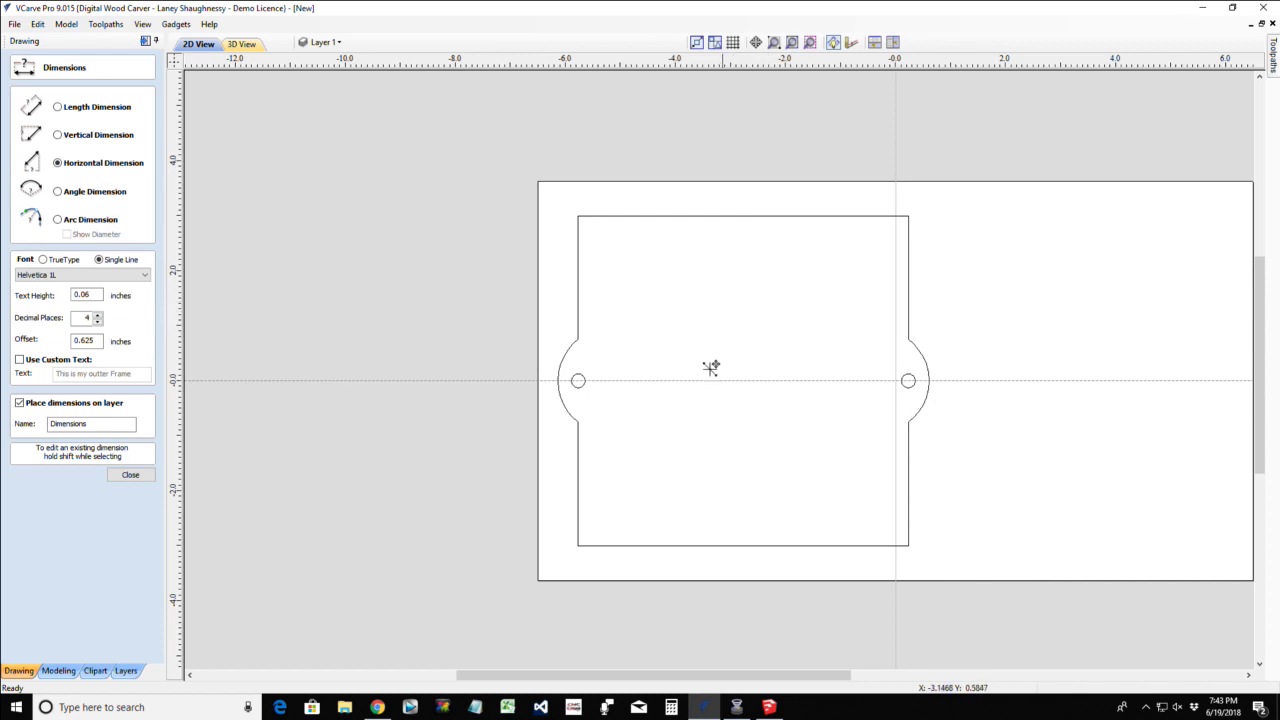
{"action": "left_click", "coordinate": [58, 135]}
{"action": "scroll", "coordinate": [679, 396], "scroll_direction": "up", "scroll_amount": 6}
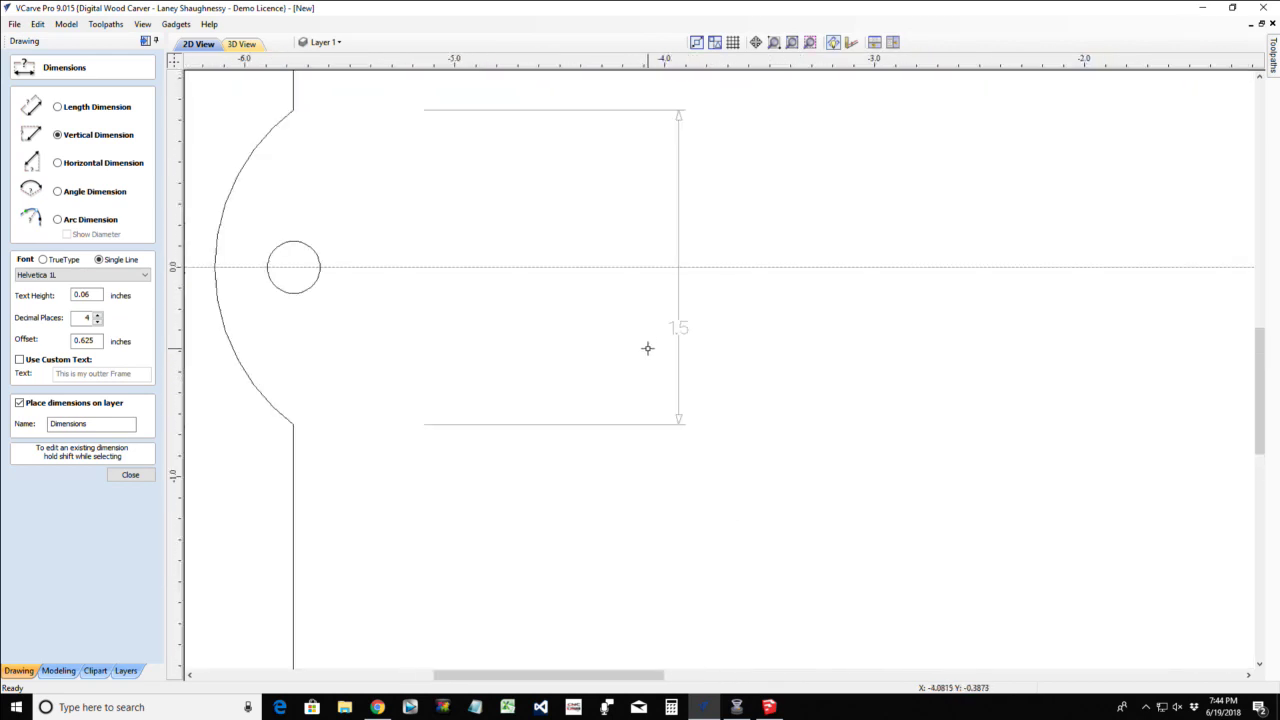
{"action": "scroll", "coordinate": [647, 349], "scroll_direction": "down", "scroll_amount": 6}
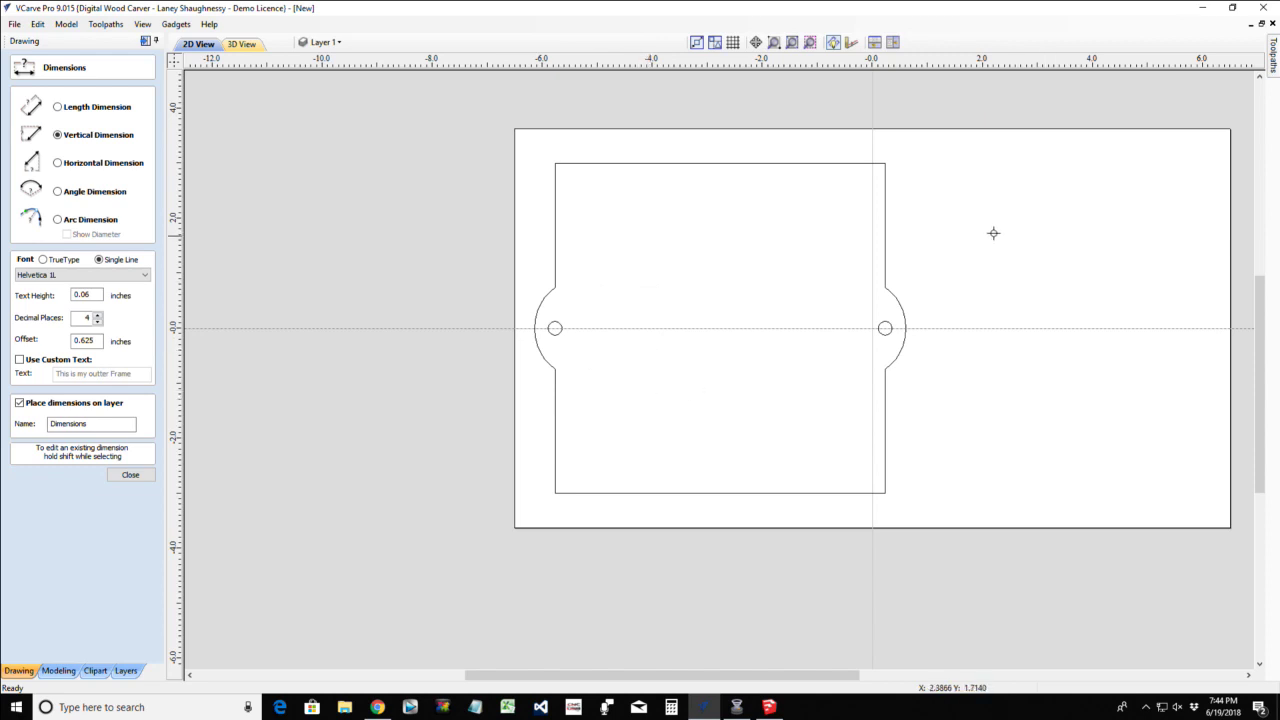
{"action": "left_click", "coordinate": [130, 475]}
{"action": "scroll", "coordinate": [588, 473], "scroll_direction": "down", "scroll_amount": 2}
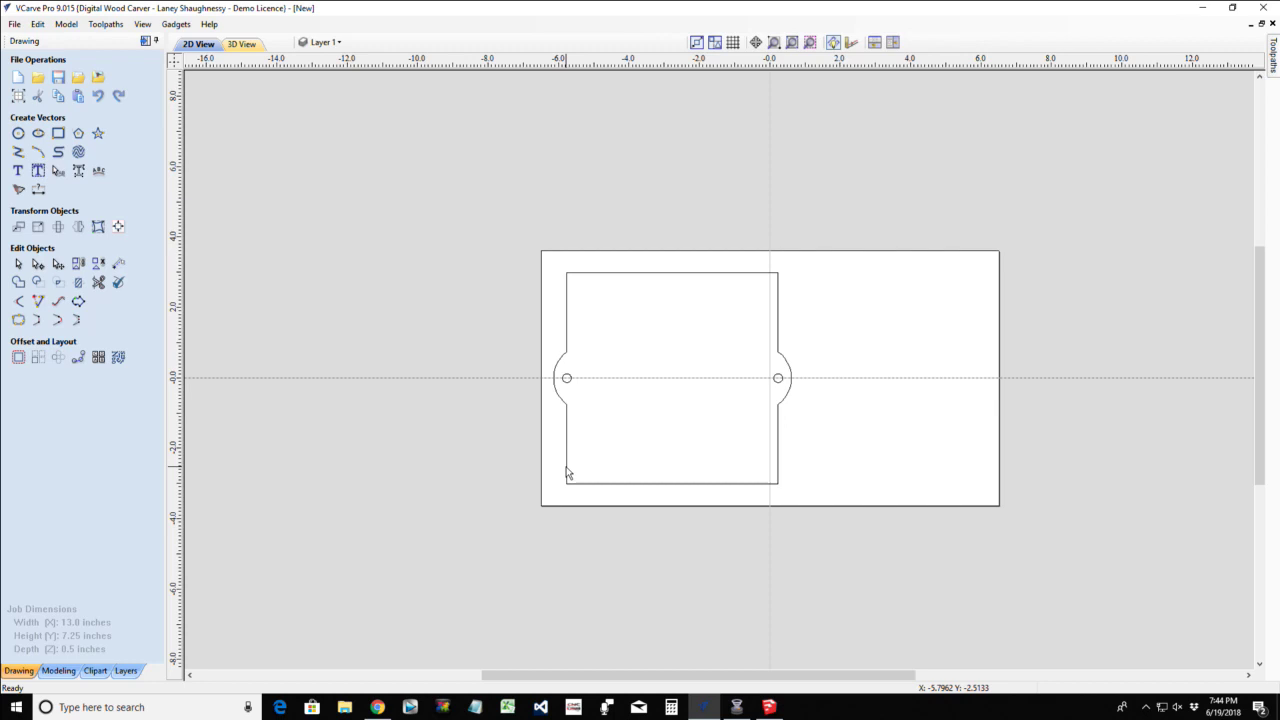
{"action": "left_click", "coordinate": [566, 472]}
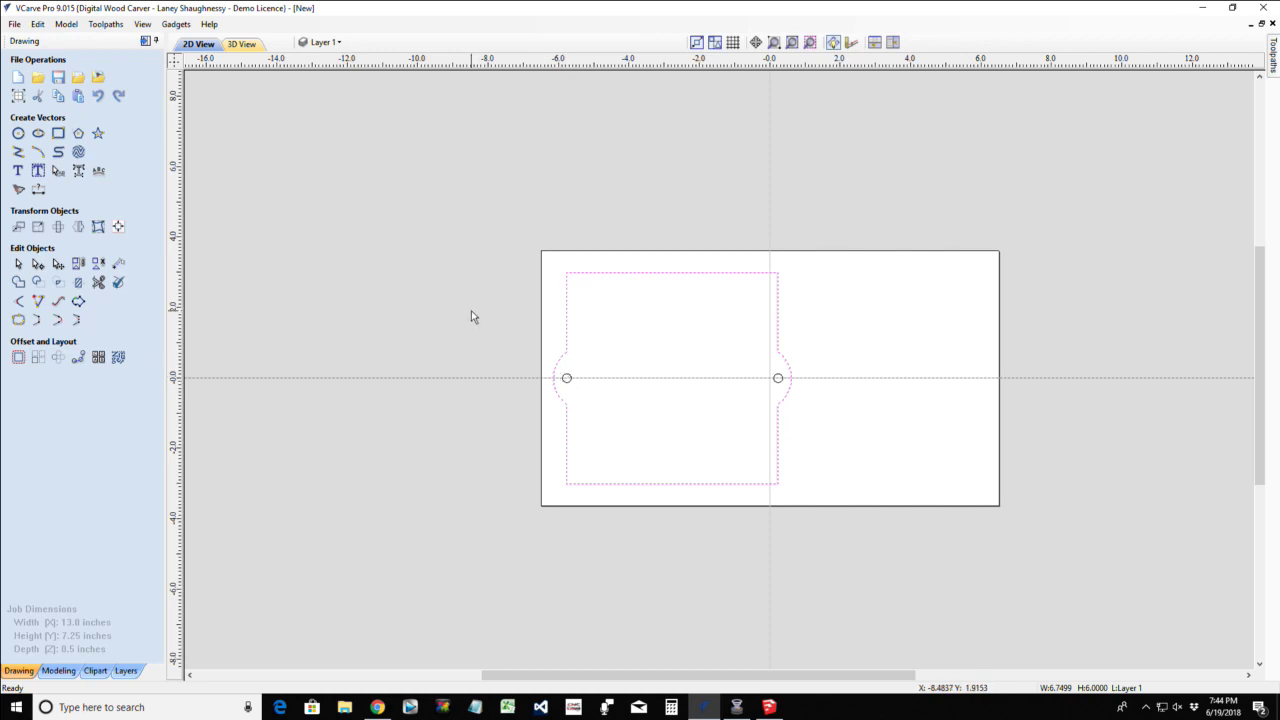
Drag a copy of the tabbed outline into the board's right half beside the original
{"action": "left_click", "coordinate": [853, 403]}
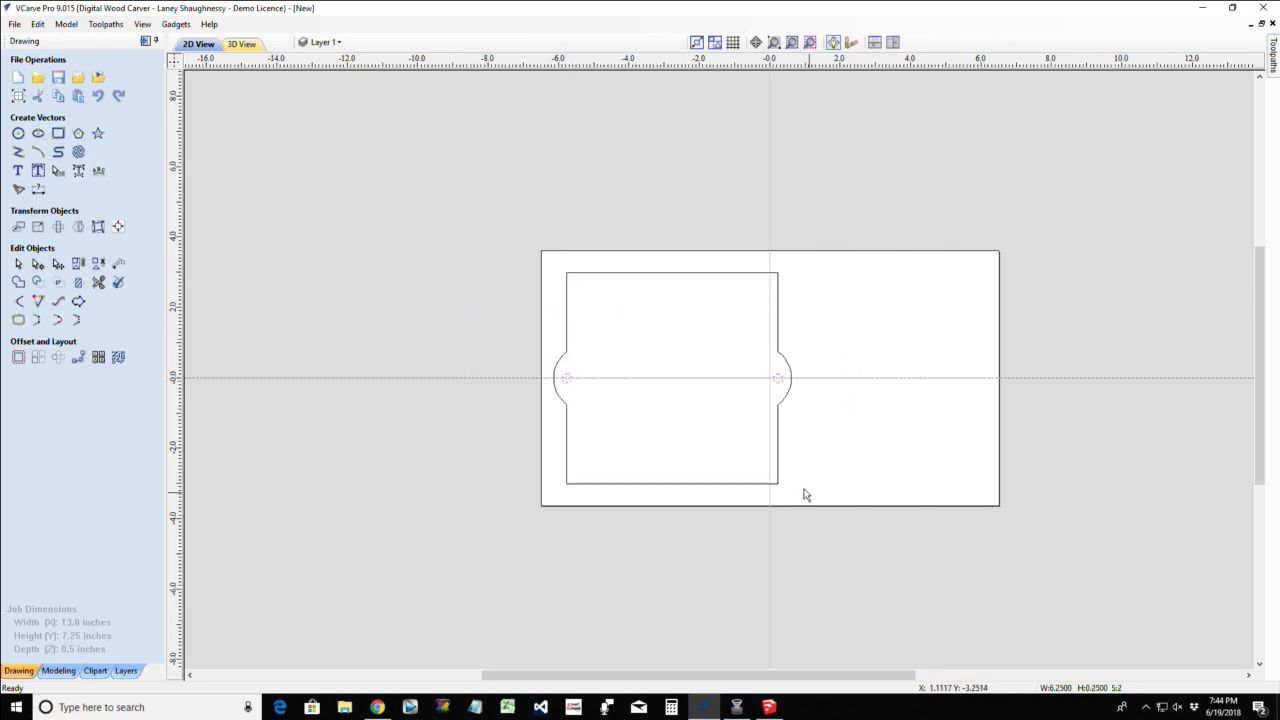
{"action": "left_click", "coordinate": [779, 471]}
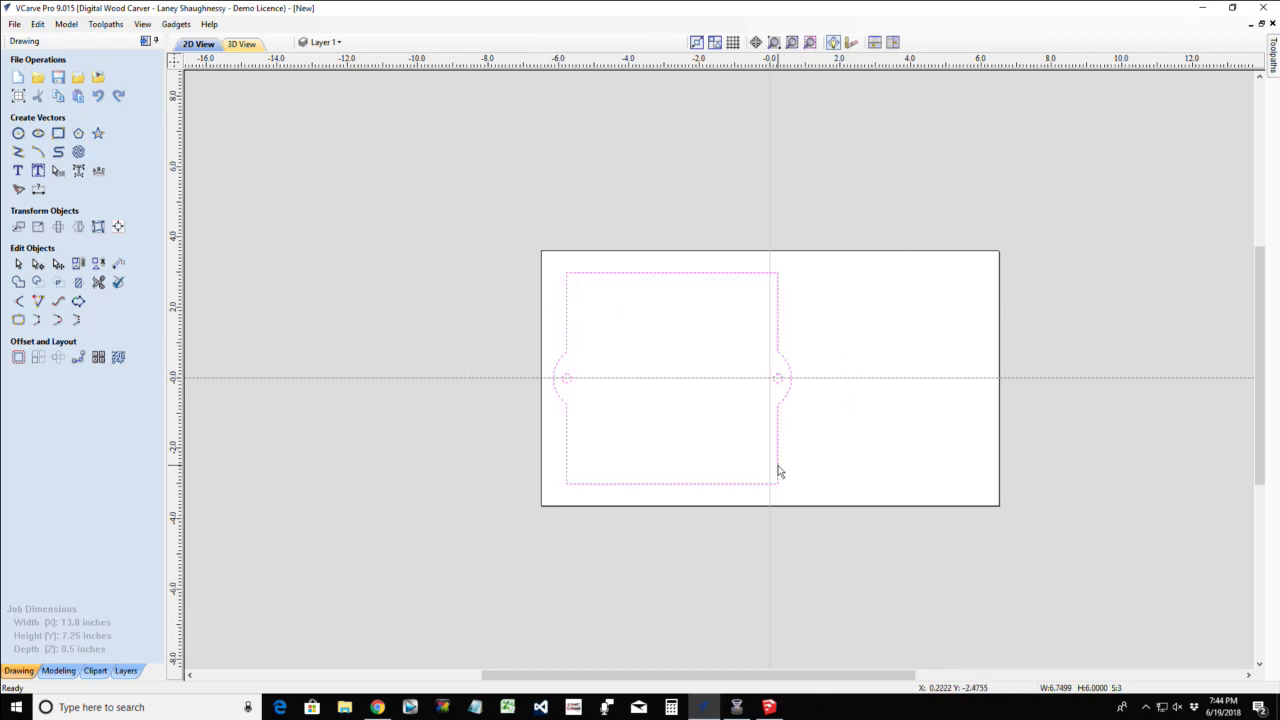
{"action": "left_click", "coordinate": [778, 467]}
{"action": "left_click_drag", "start_coordinate": [675, 376], "coordinate": [902, 377]}
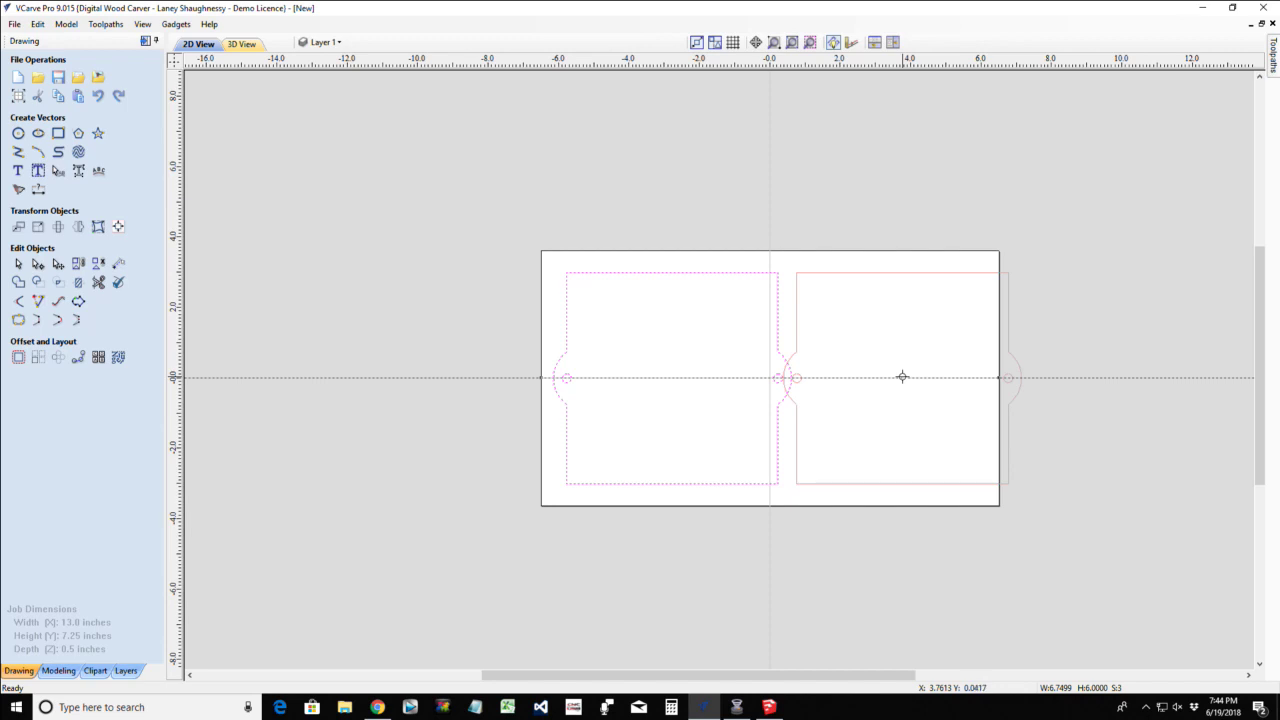
{"action": "left_click_drag", "start_coordinate": [902, 377], "coordinate": [924, 373]}
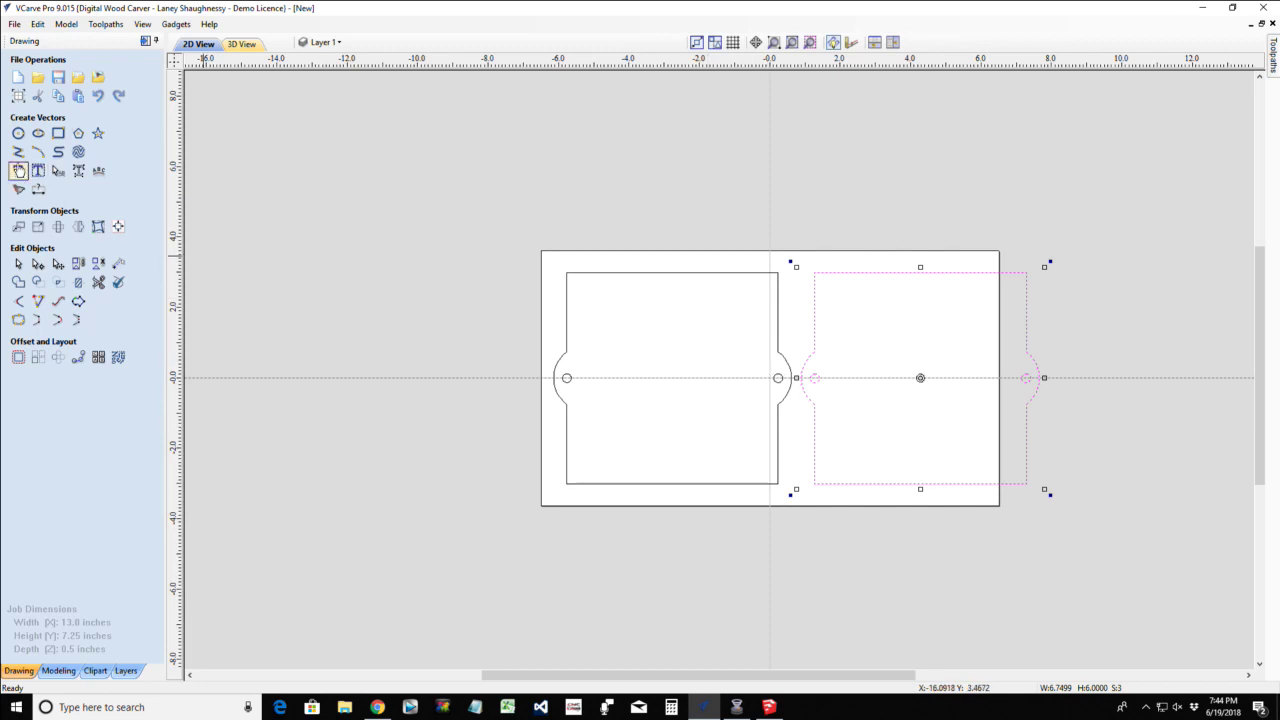
Draw two 6-inch horizontal lines across the copy at Y 0.75 and Y -0.75
{"action": "left_click", "coordinate": [18, 152]}
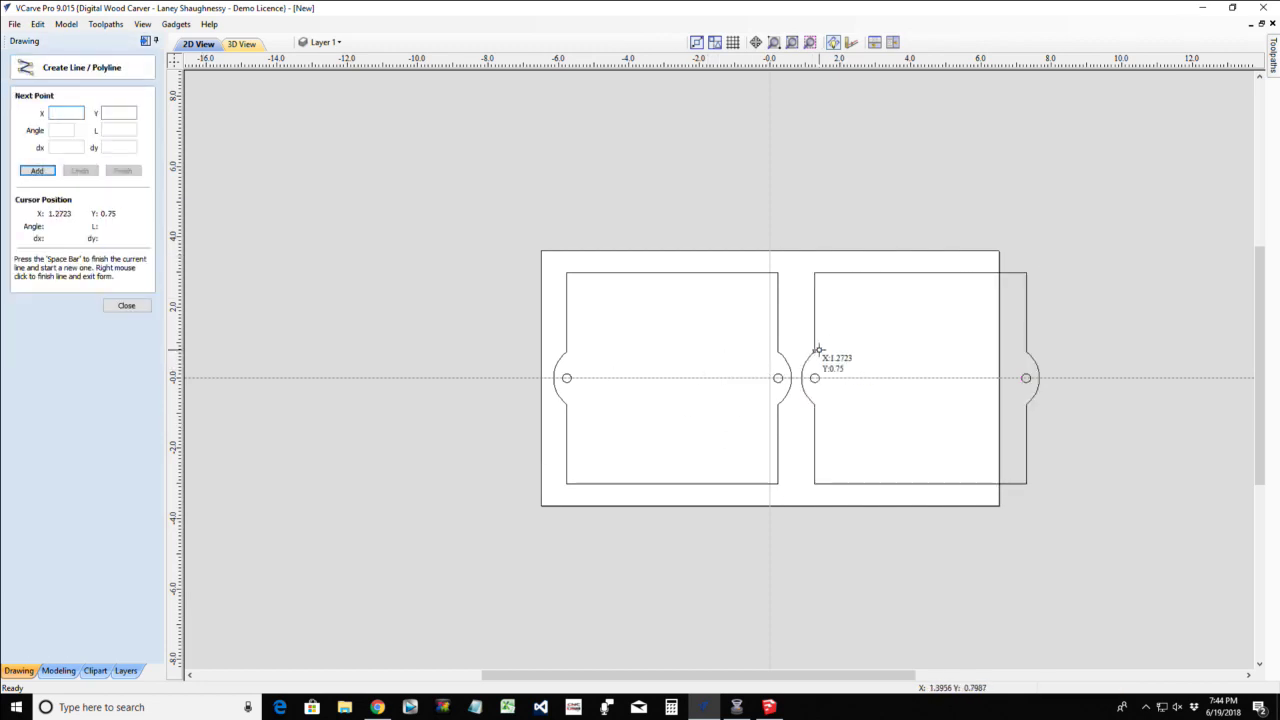
{"action": "left_click", "coordinate": [818, 350]}
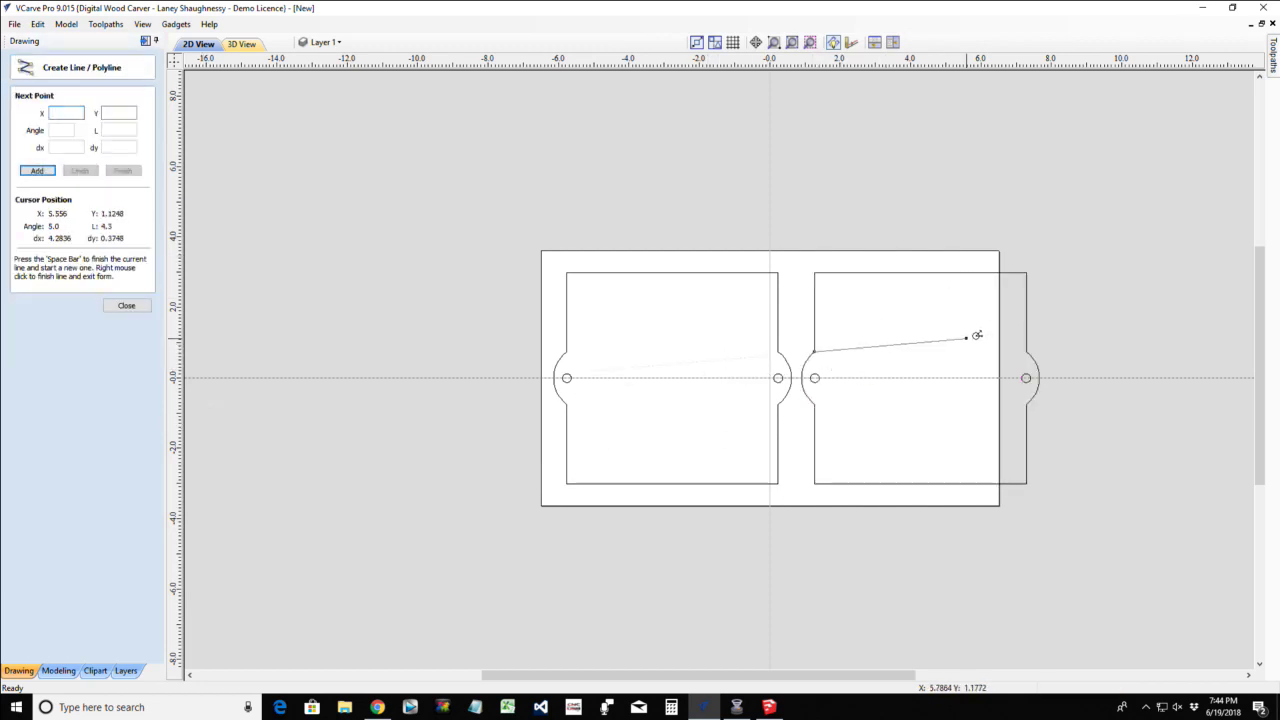
{"action": "left_click", "coordinate": [1026, 349]}
{"action": "key", "text": "space"}
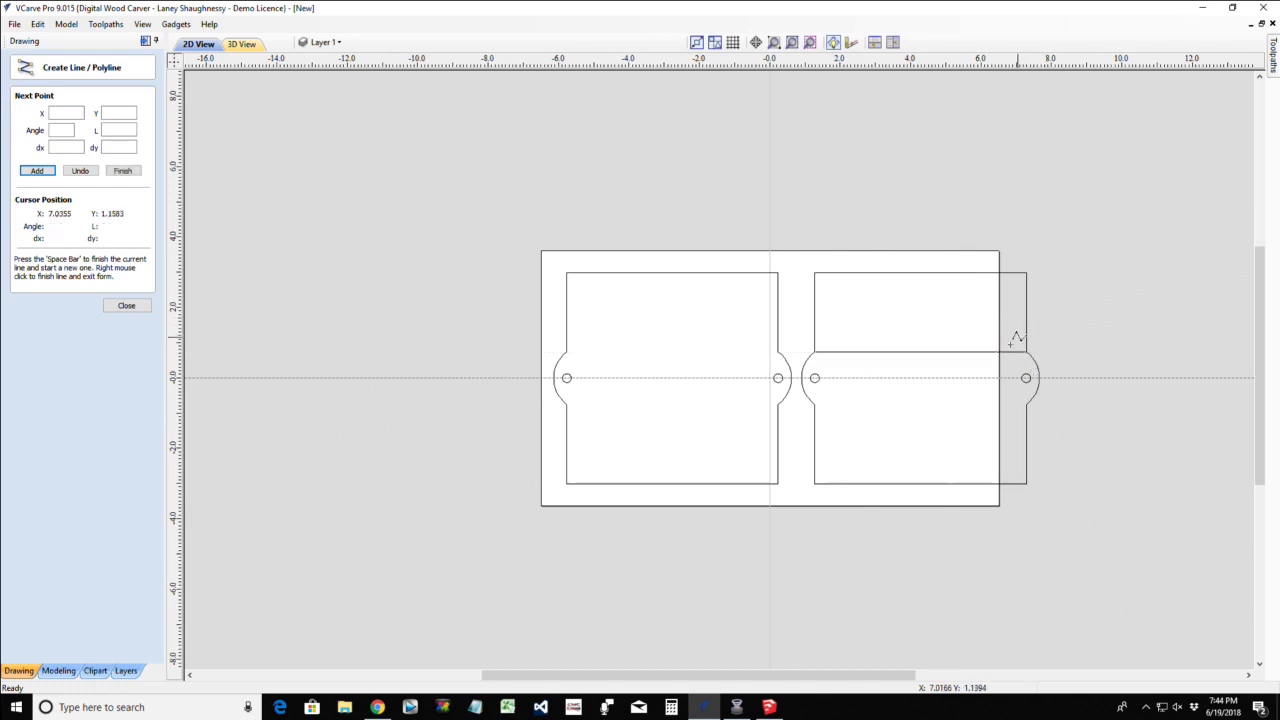
{"action": "left_click", "coordinate": [815, 403]}
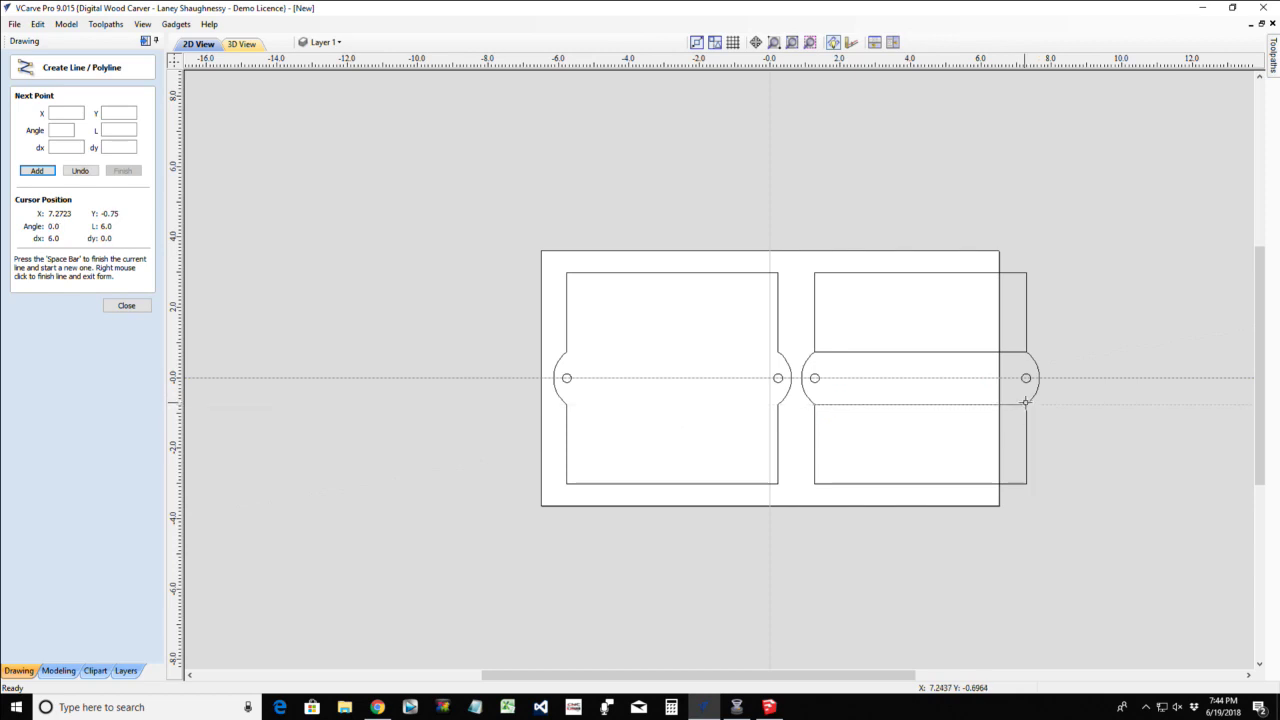
{"action": "left_click", "coordinate": [1026, 404]}
{"action": "key", "text": "space"}
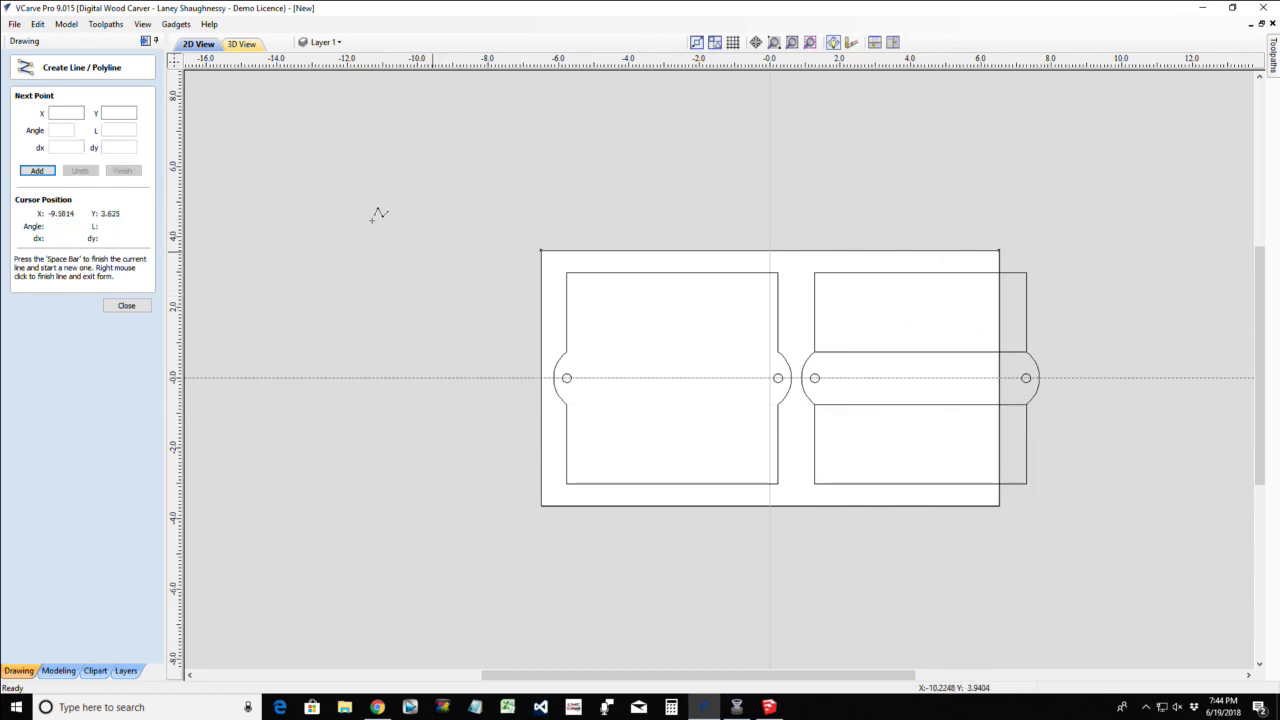
{"action": "left_click", "coordinate": [116, 306]}
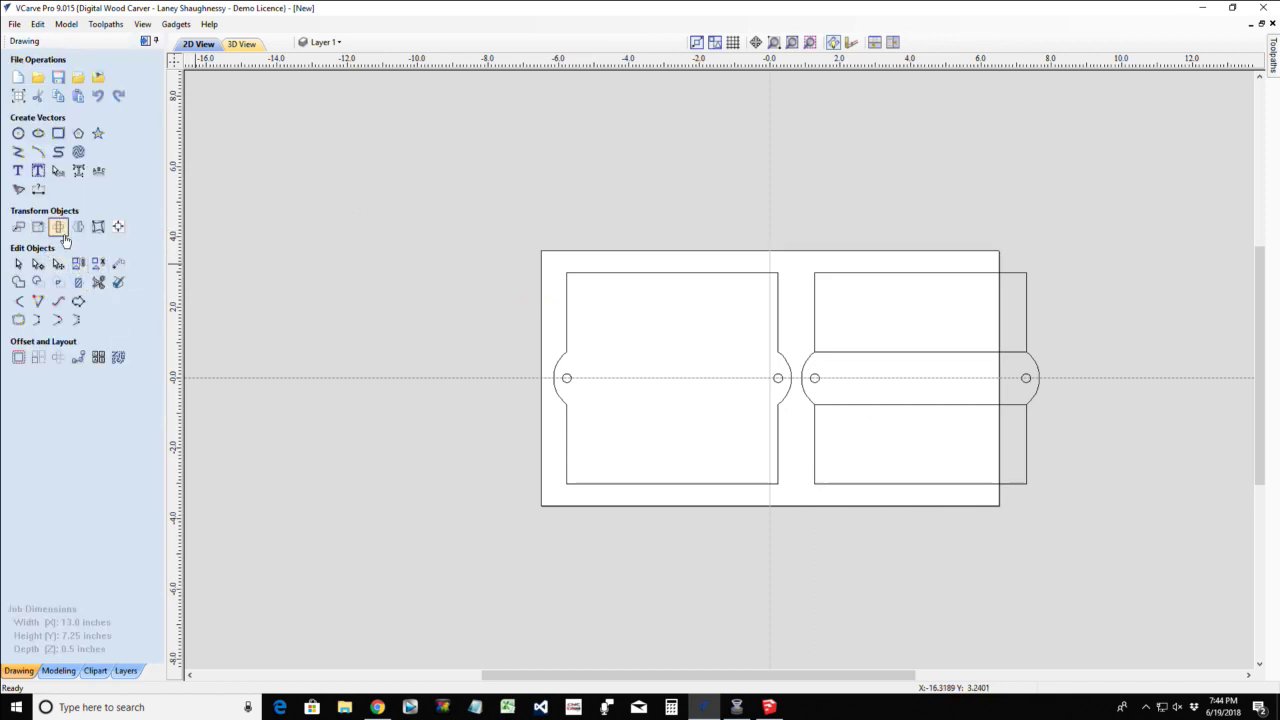
Trim away the copy's top and bottom sections, leaving a rounded-end slot, and select it
{"action": "left_click", "coordinate": [98, 282]}
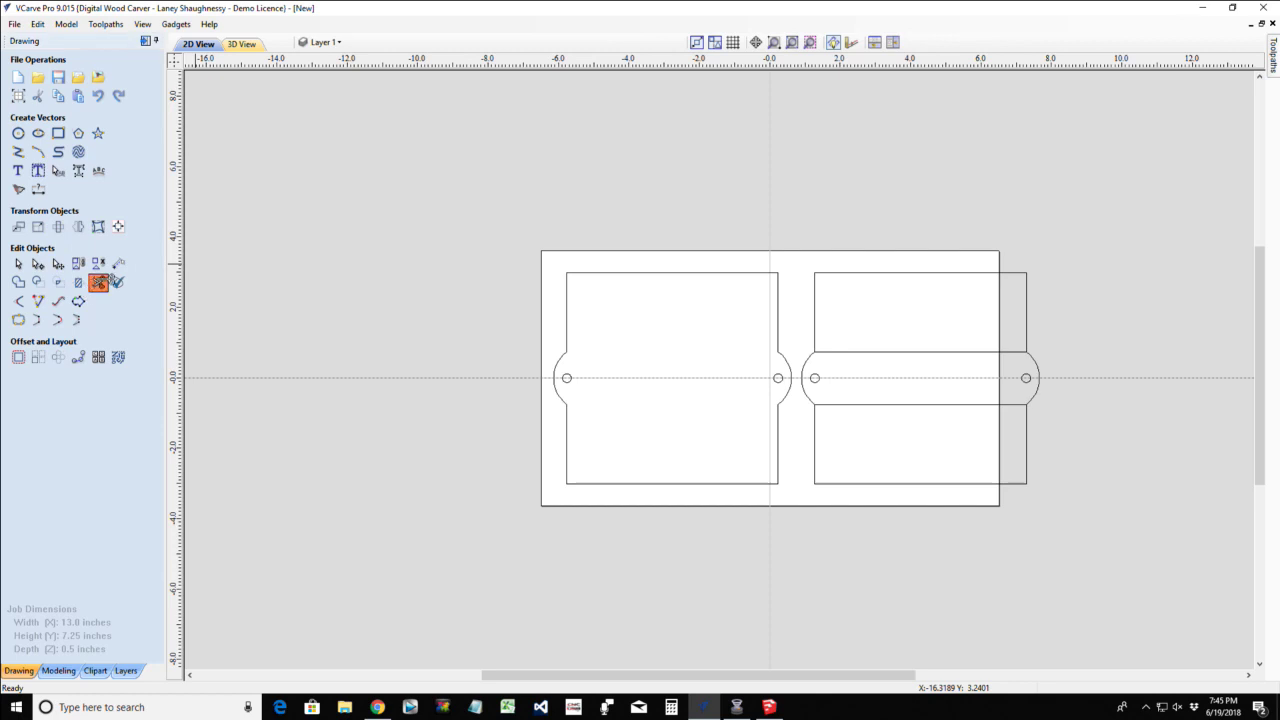
{"action": "left_click", "coordinate": [862, 275]}
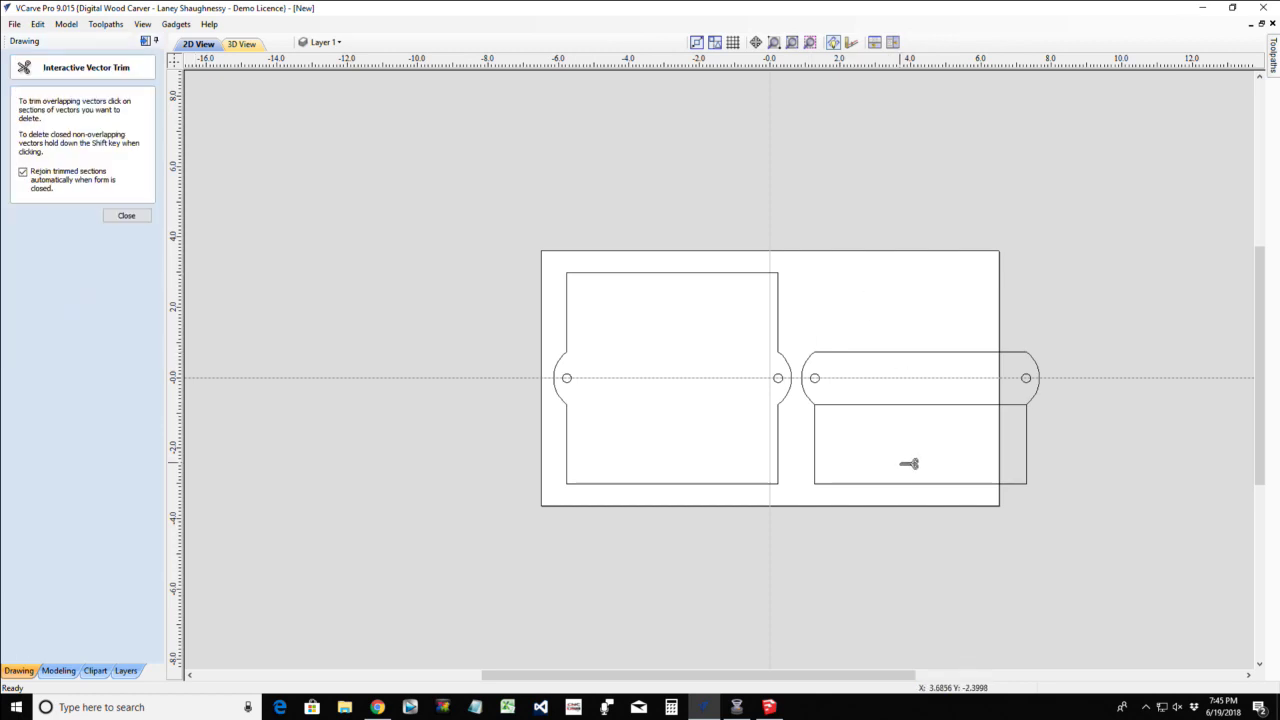
{"action": "left_click", "coordinate": [910, 484]}
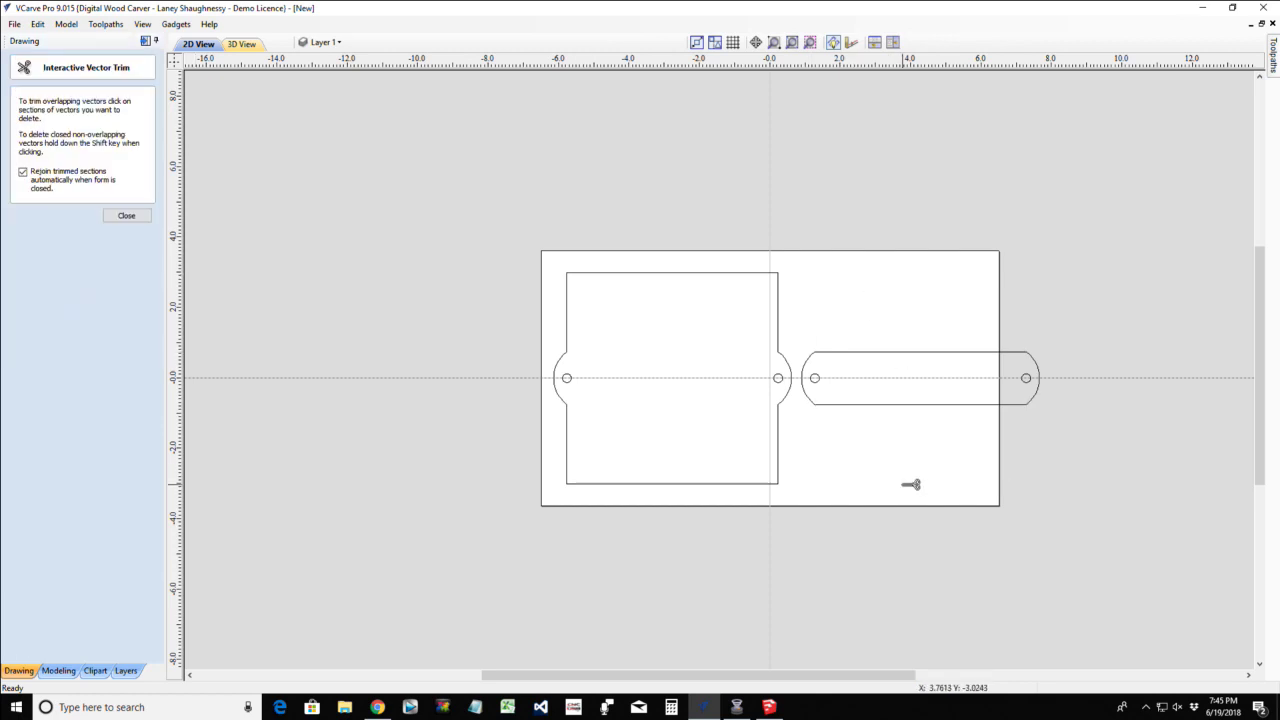
{"action": "left_click", "coordinate": [113, 218]}
{"action": "left_click_drag", "start_coordinate": [798, 321], "coordinate": [1063, 442]}
Group the slot's pieces and rotate them 90° about the slot's own centre
{"action": "left_click", "coordinate": [937, 413]}
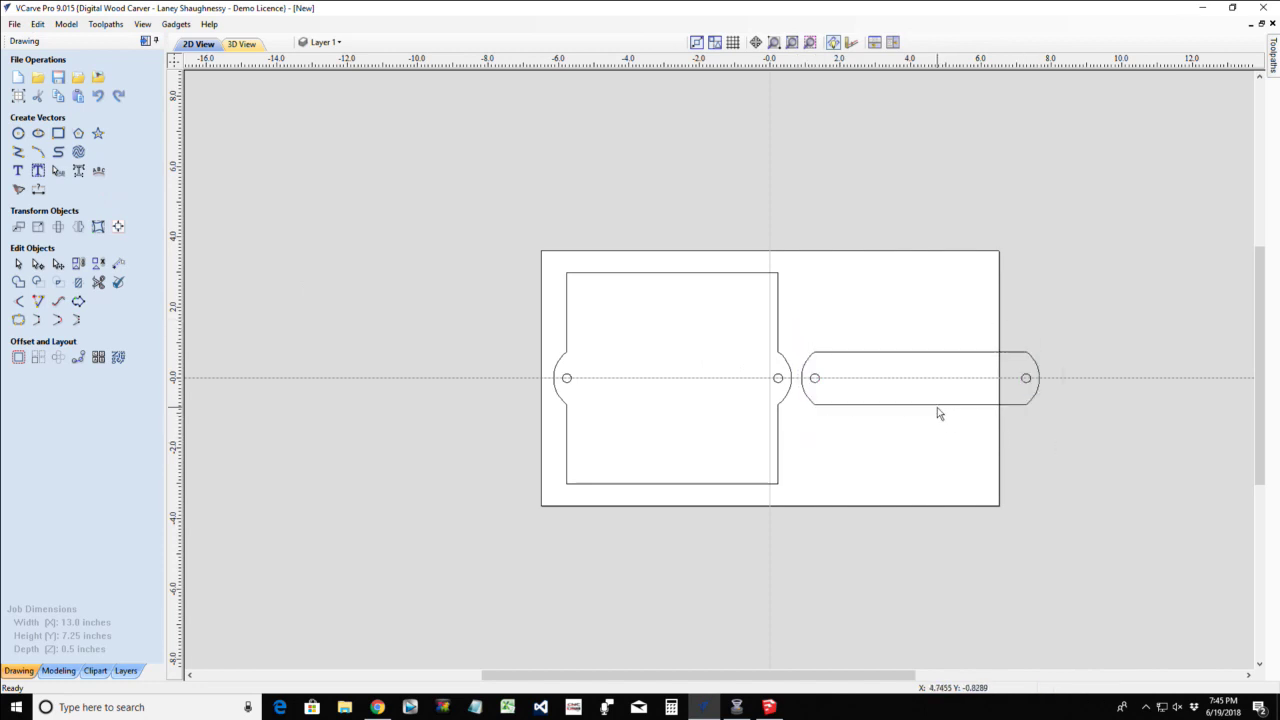
{"action": "left_click_drag", "start_coordinate": [800, 315], "coordinate": [1069, 440]}
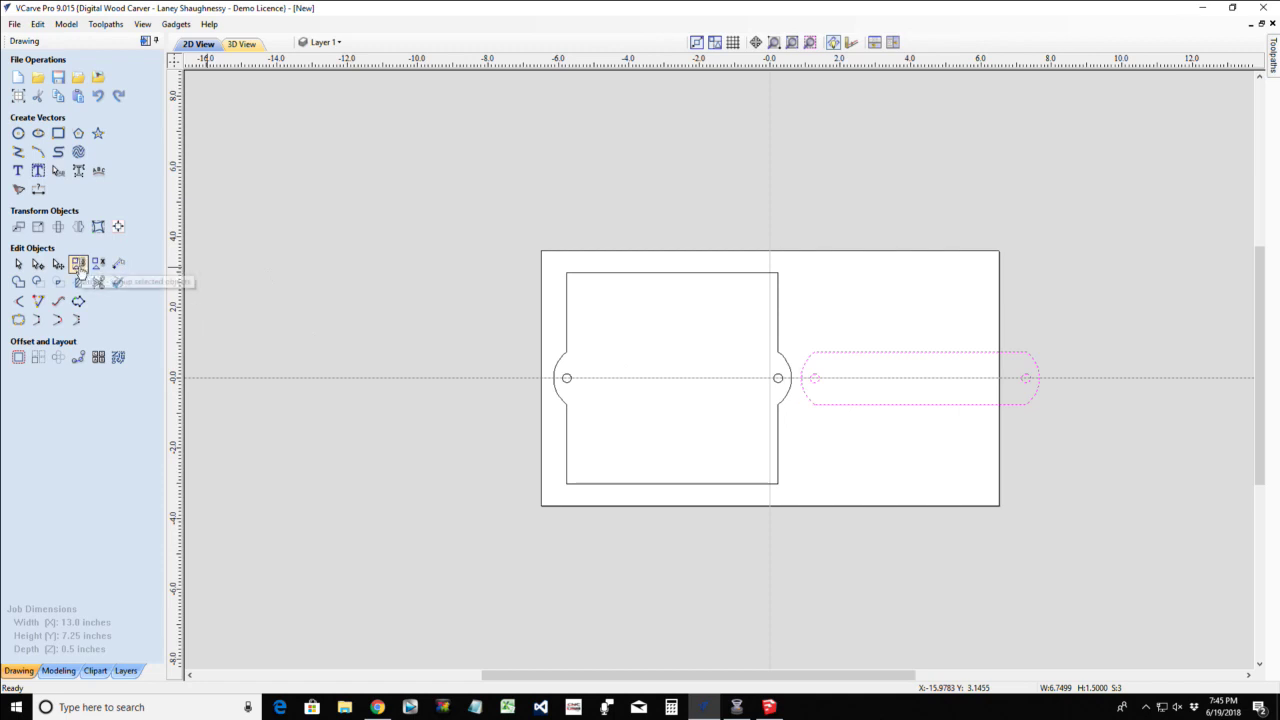
{"action": "left_click", "coordinate": [79, 265]}
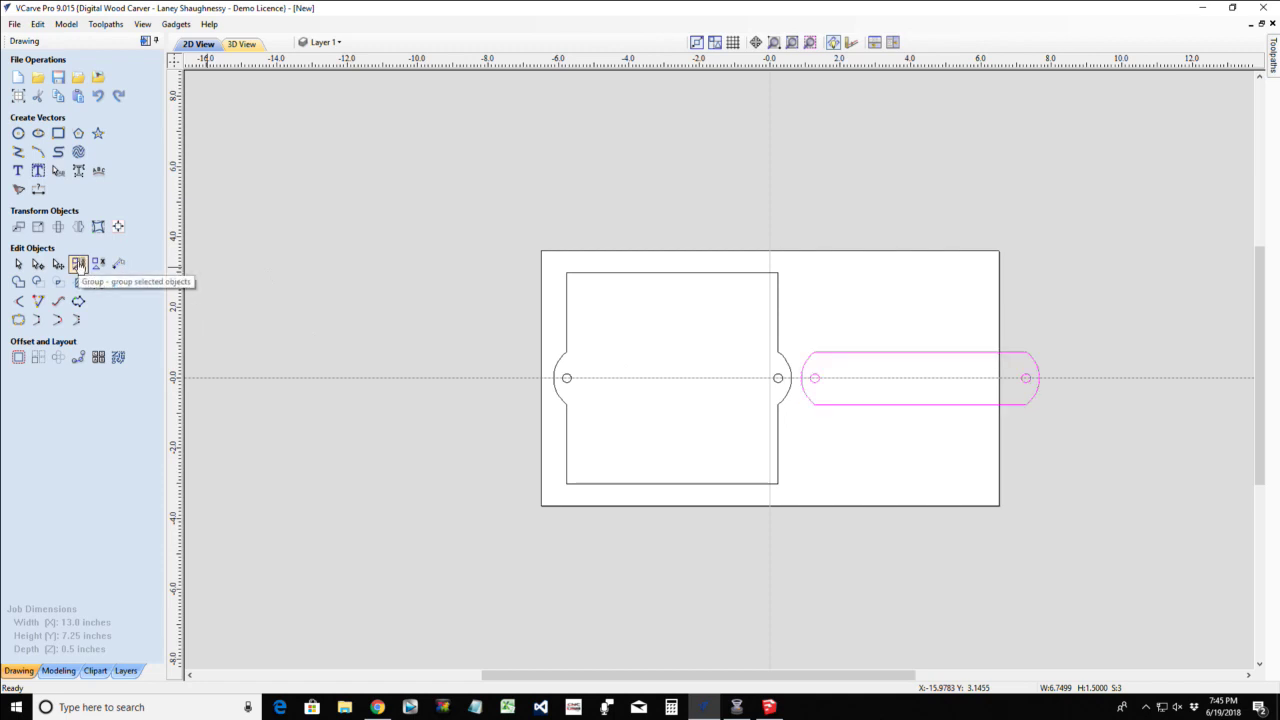
{"action": "left_click", "coordinate": [58, 227]}
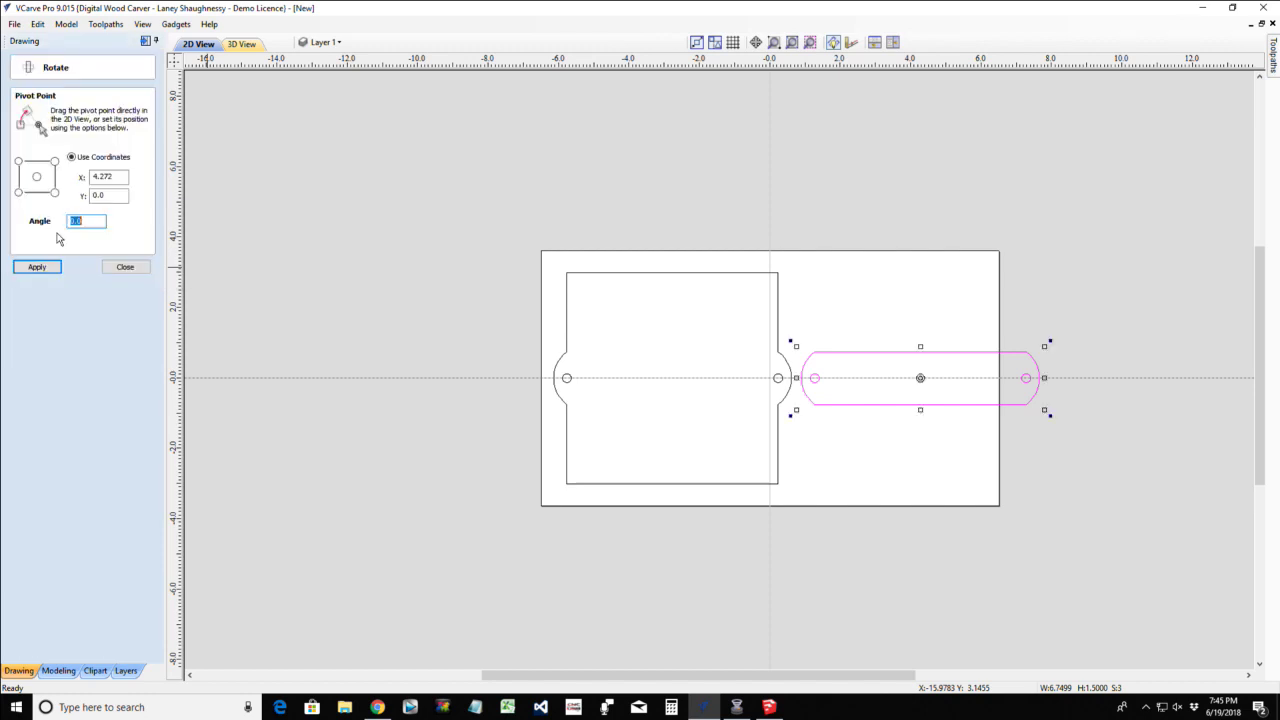
{"action": "left_click", "coordinate": [124, 266]}
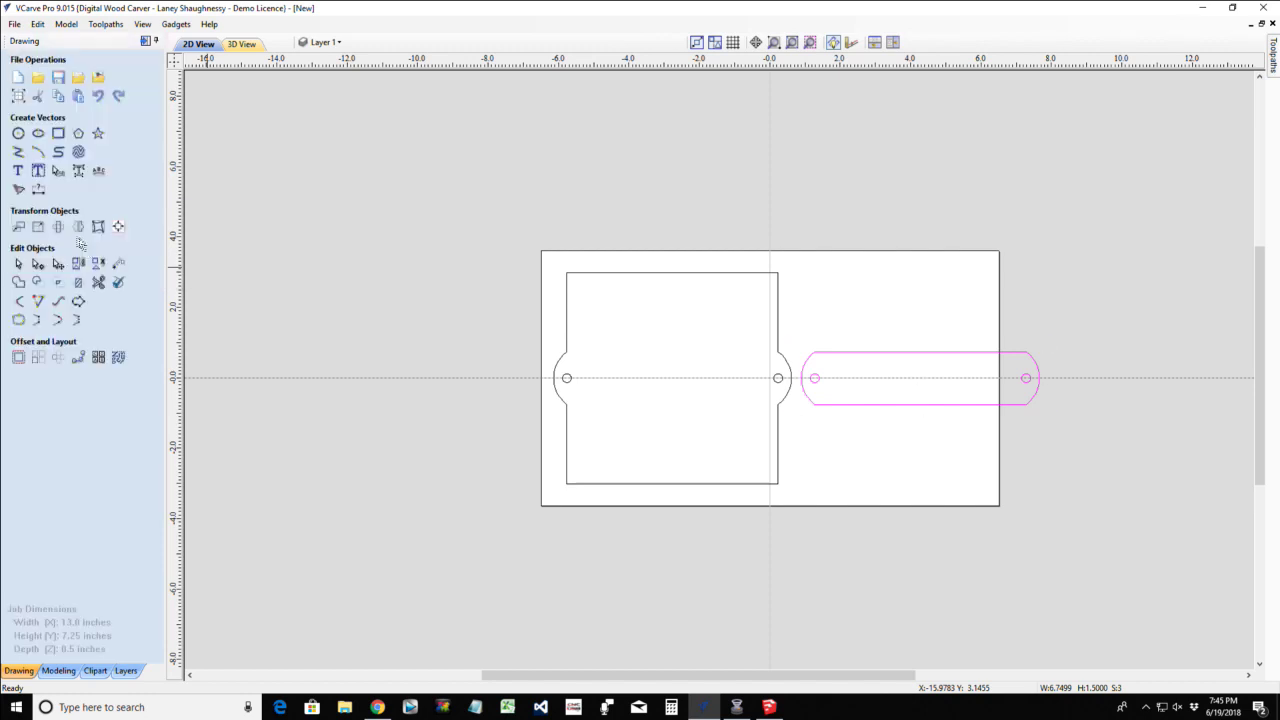
{"action": "left_click", "coordinate": [55, 229]}
{"action": "left_click", "coordinate": [37, 177]}
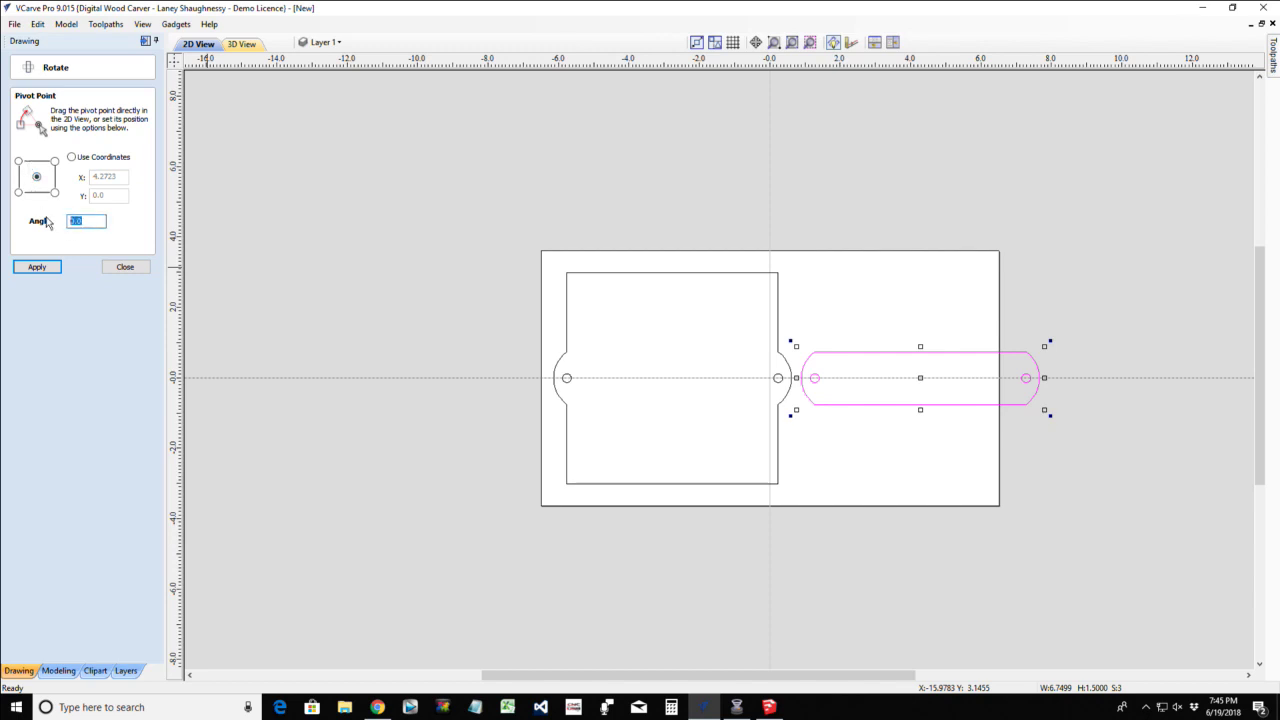
{"action": "key", "text": "Return"}
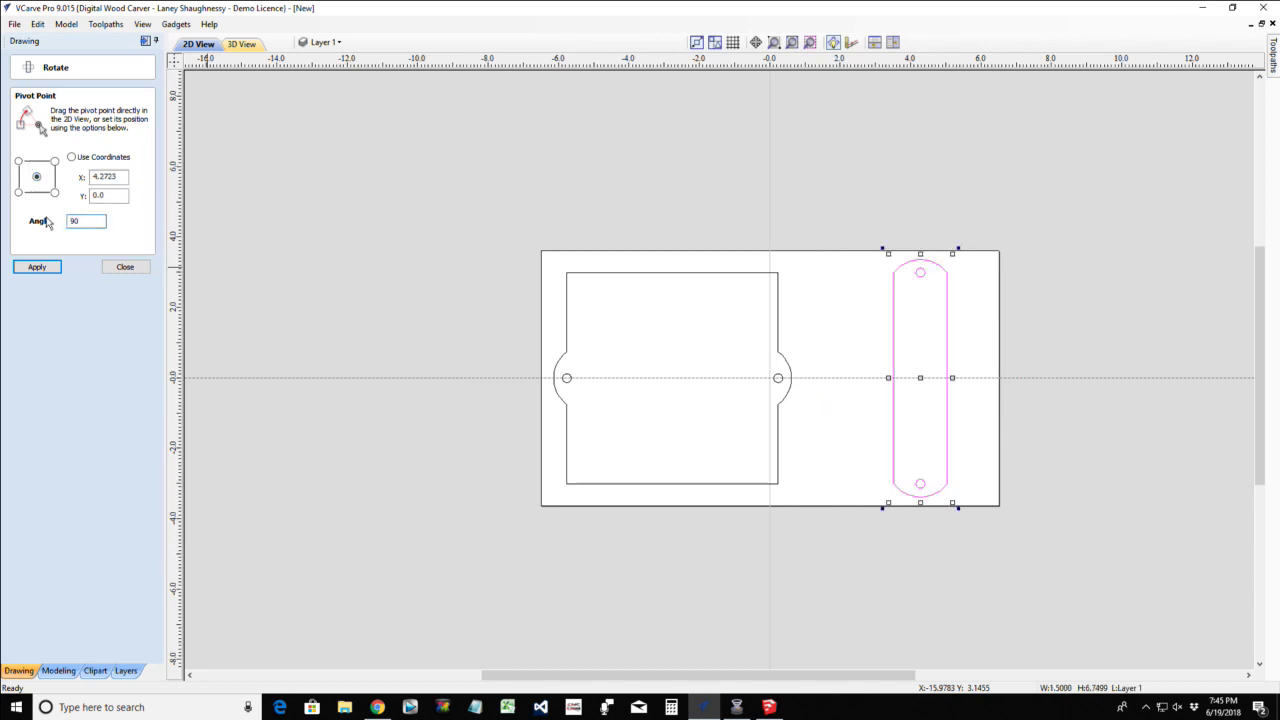
{"action": "left_click", "coordinate": [125, 266]}
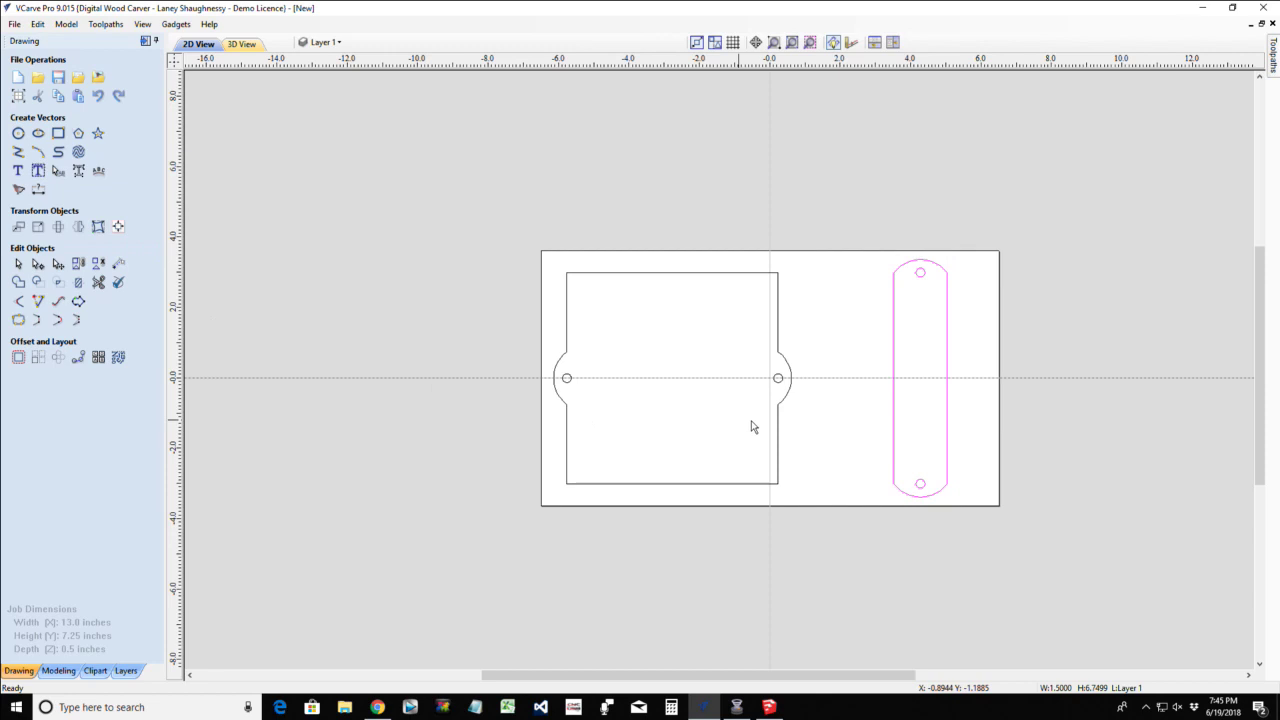
Shift the upright slot left, then centre it with Align to Material
{"action": "left_click", "coordinate": [895, 378]}
{"action": "left_click_drag", "start_coordinate": [923, 372], "coordinate": [891, 374]}
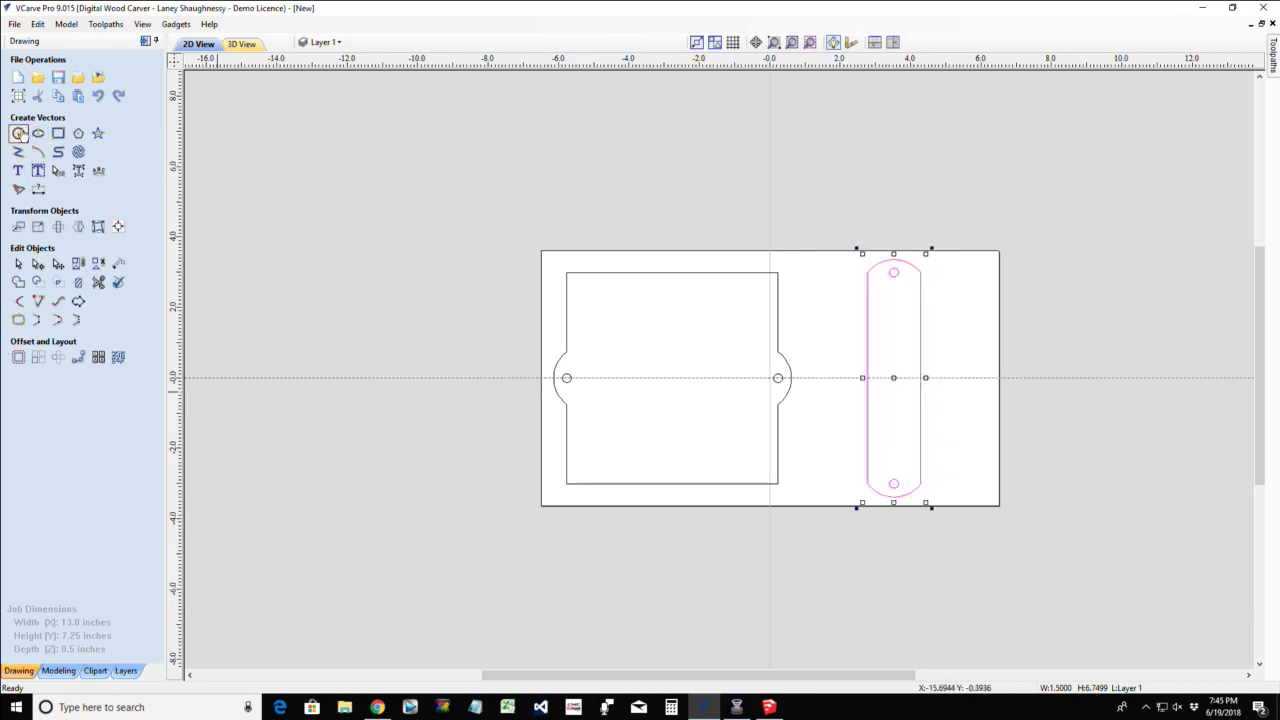
{"action": "left_click", "coordinate": [19, 134]}
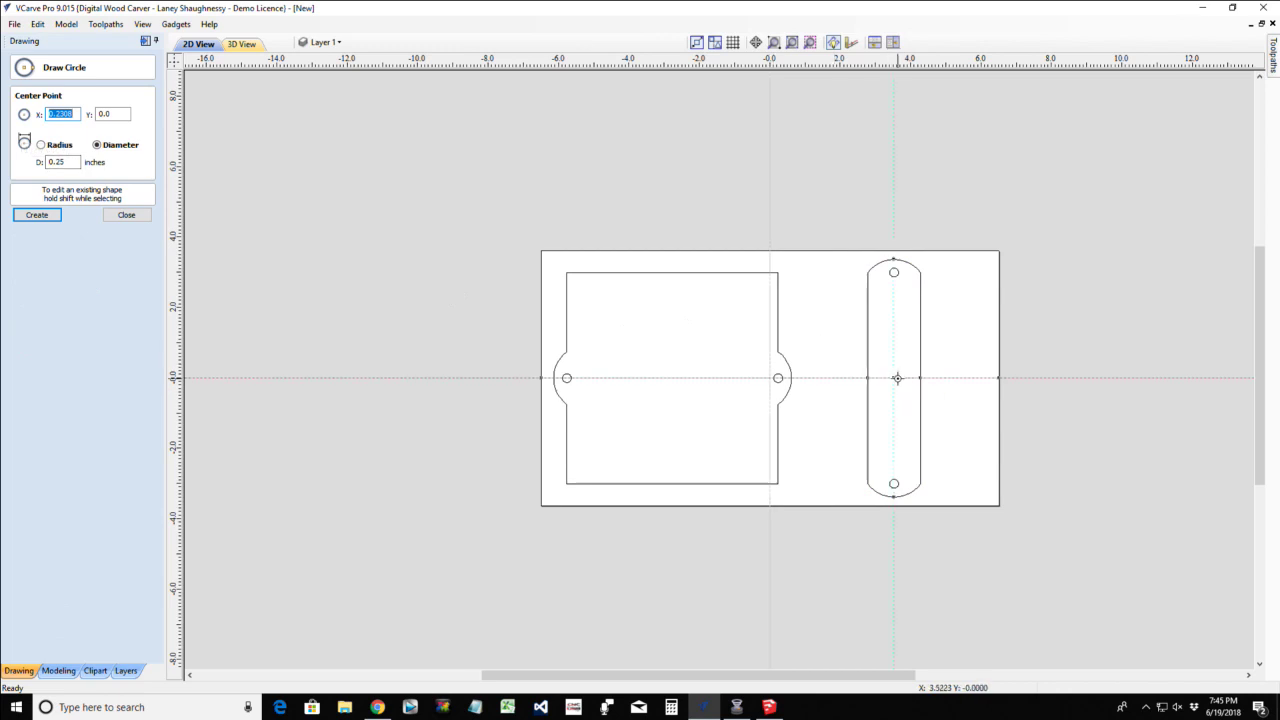
{"action": "left_click", "coordinate": [116, 215]}
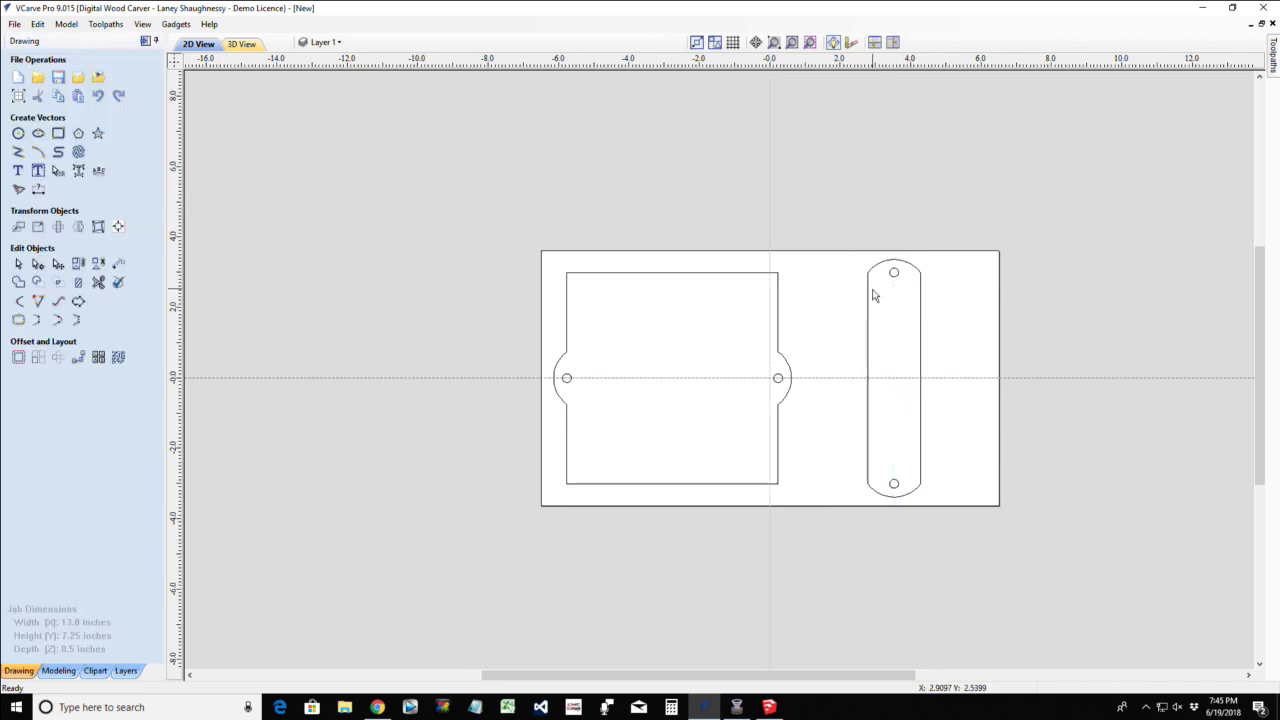
{"action": "left_click", "coordinate": [870, 297]}
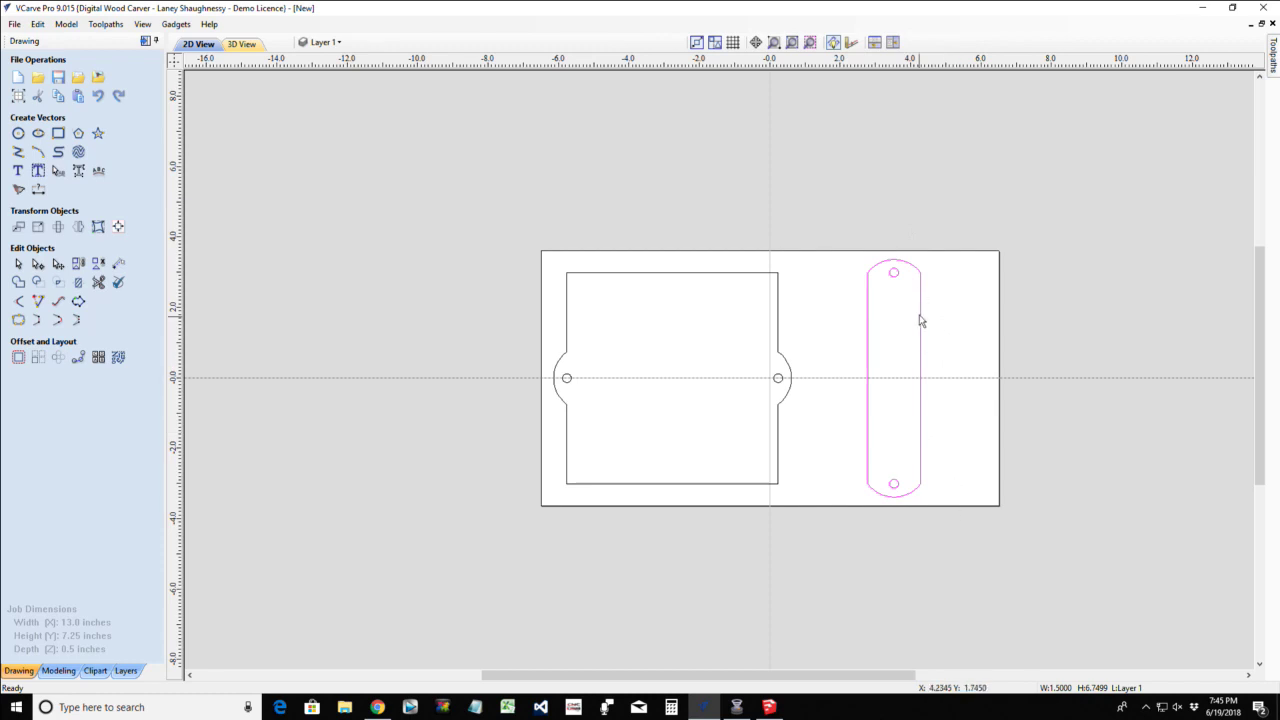
{"action": "left_click", "coordinate": [118, 228]}
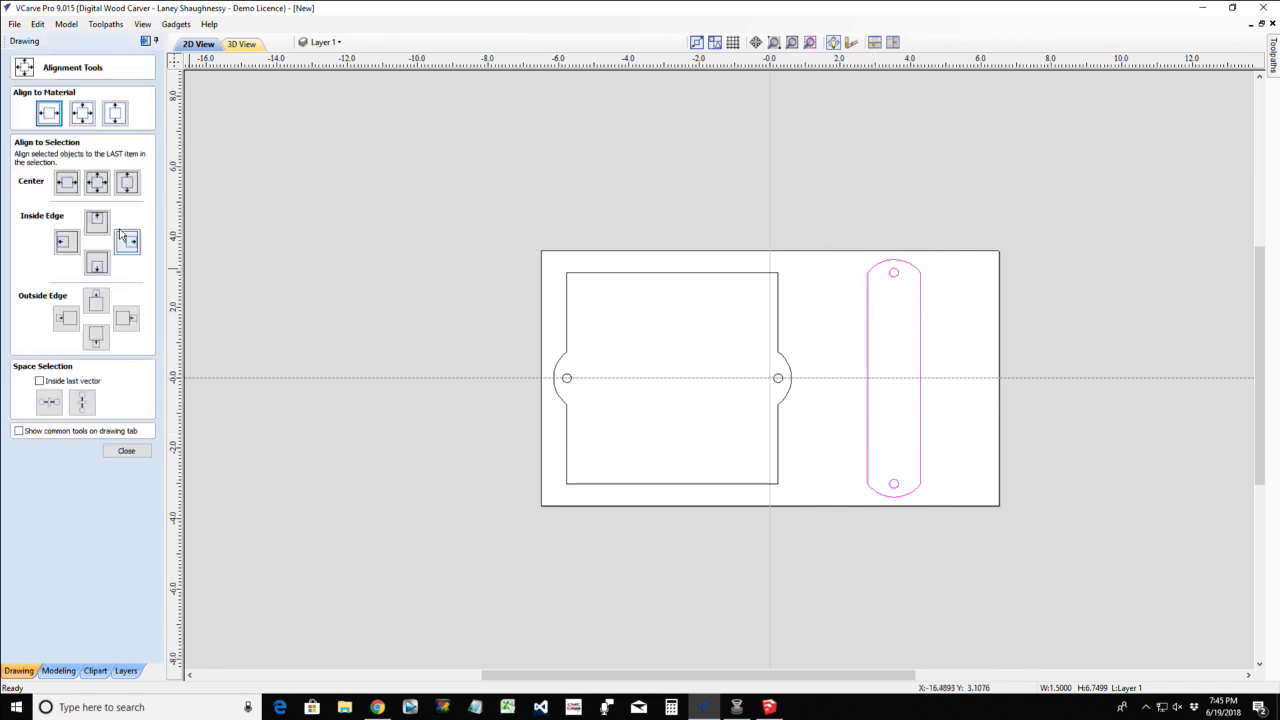
{"action": "left_click", "coordinate": [116, 112]}
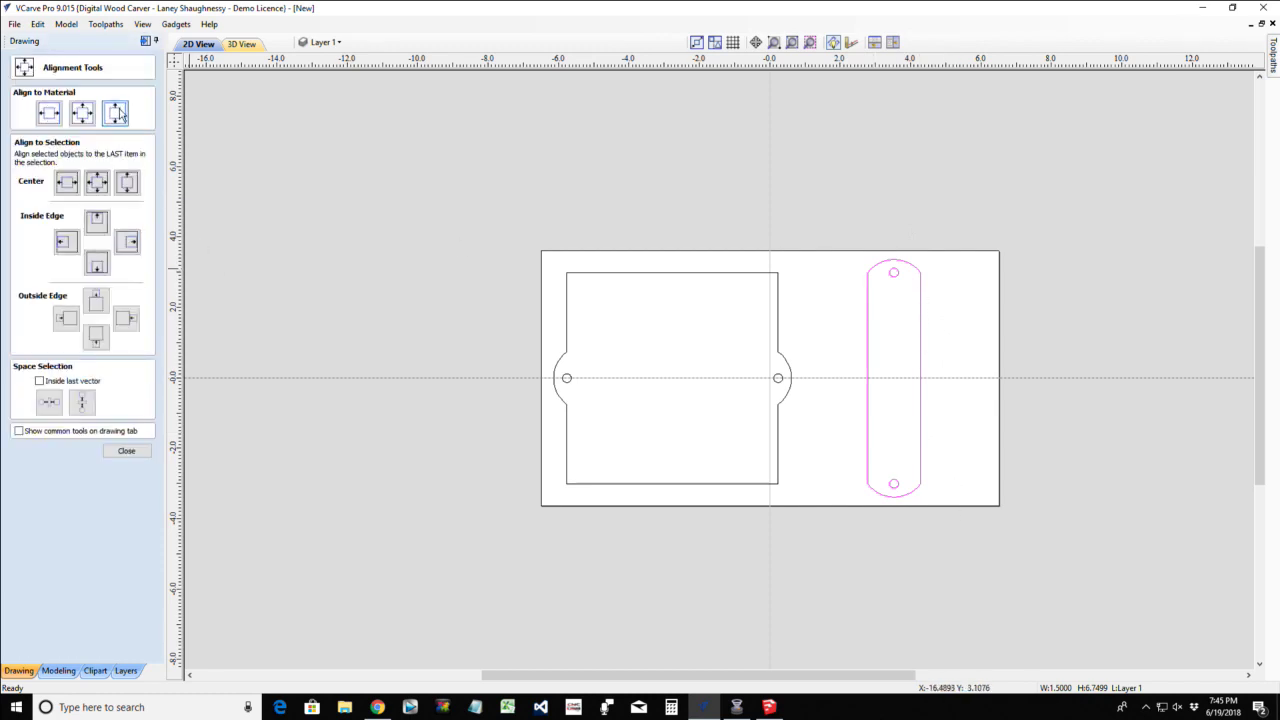
{"action": "left_click", "coordinate": [146, 450]}
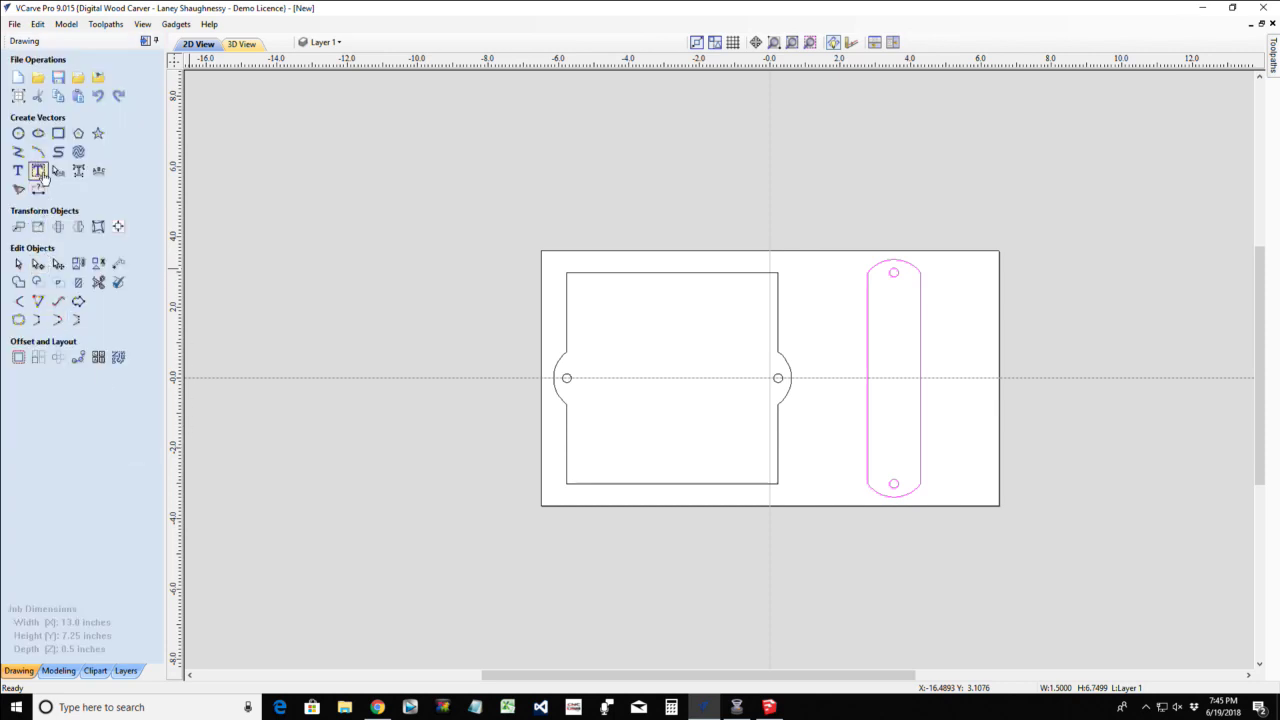
Draw a 4.5-inch diameter circle centred on the slot's middle at X 3.5223, Y 0
{"action": "left_click", "coordinate": [18, 134]}
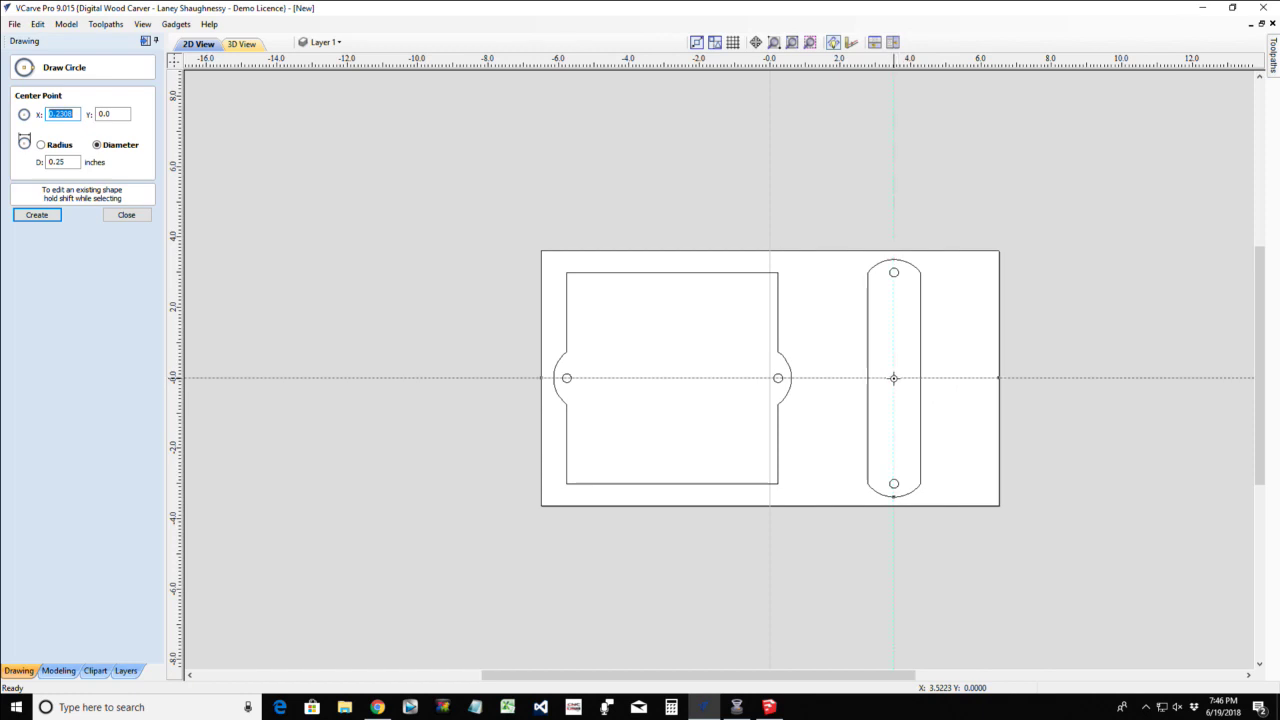
{"action": "left_click", "coordinate": [894, 378]}
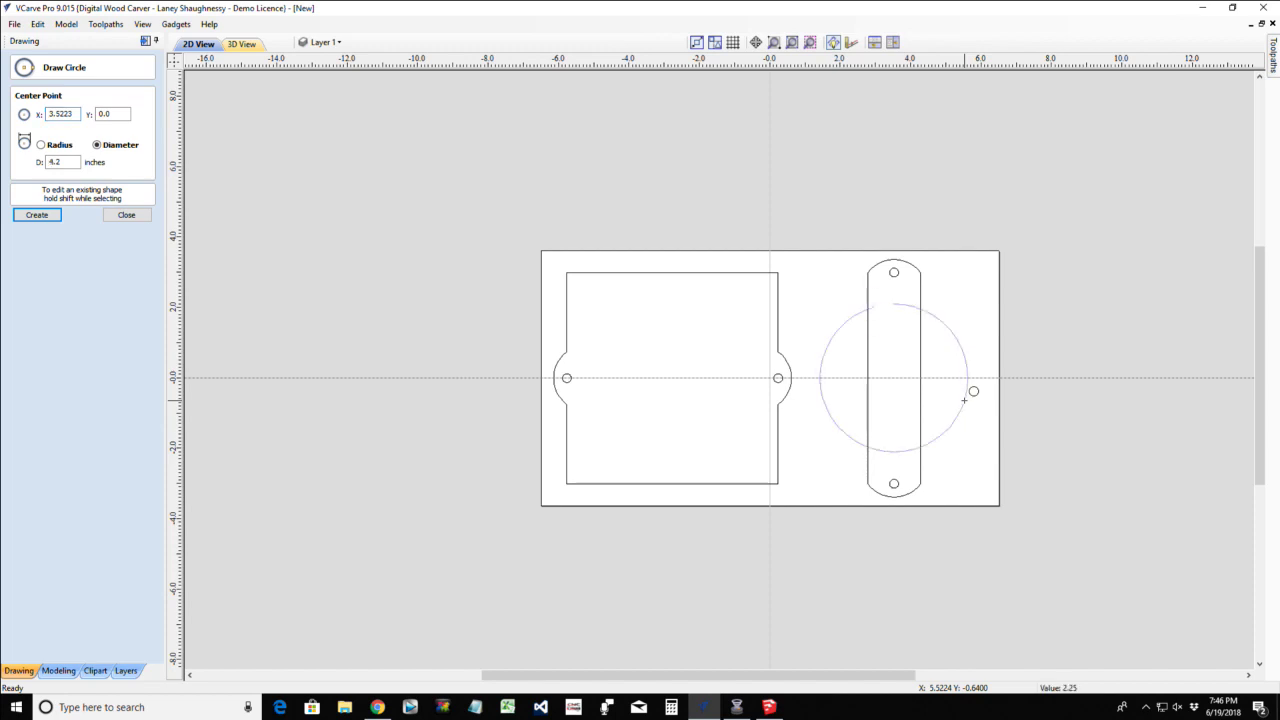
{"action": "left_click", "coordinate": [964, 400]}
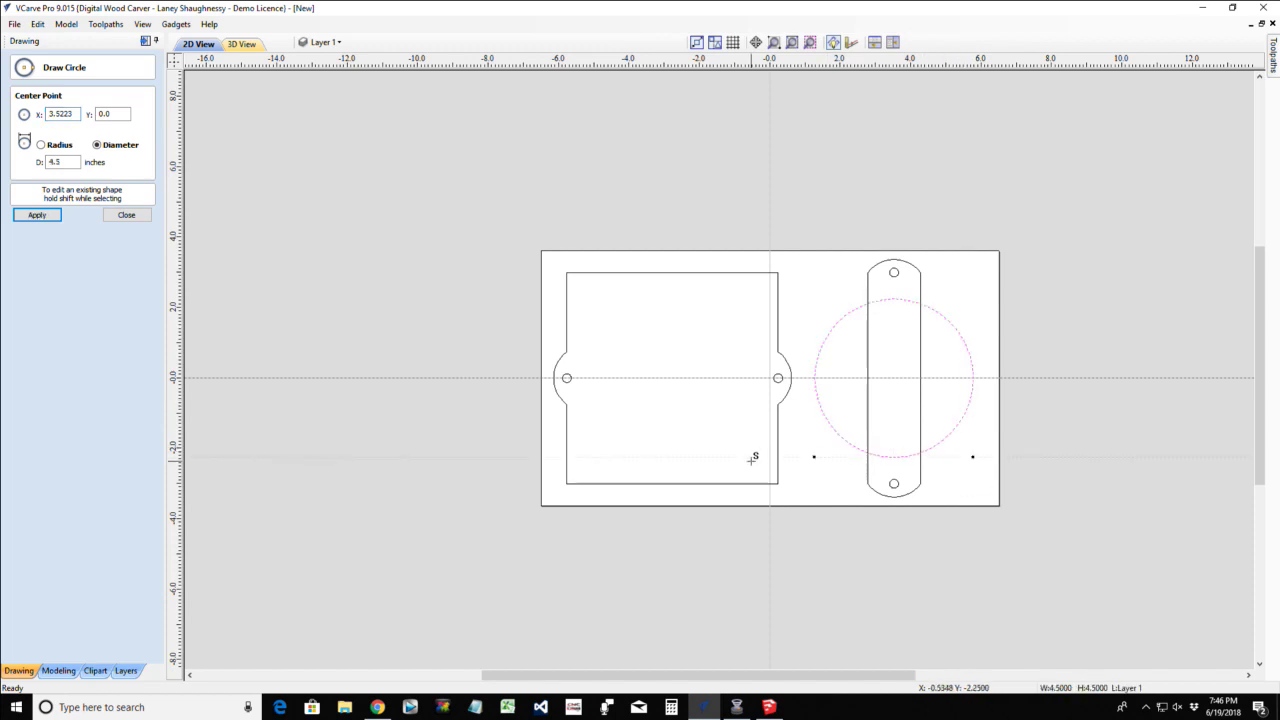
{"action": "left_click", "coordinate": [126, 214]}
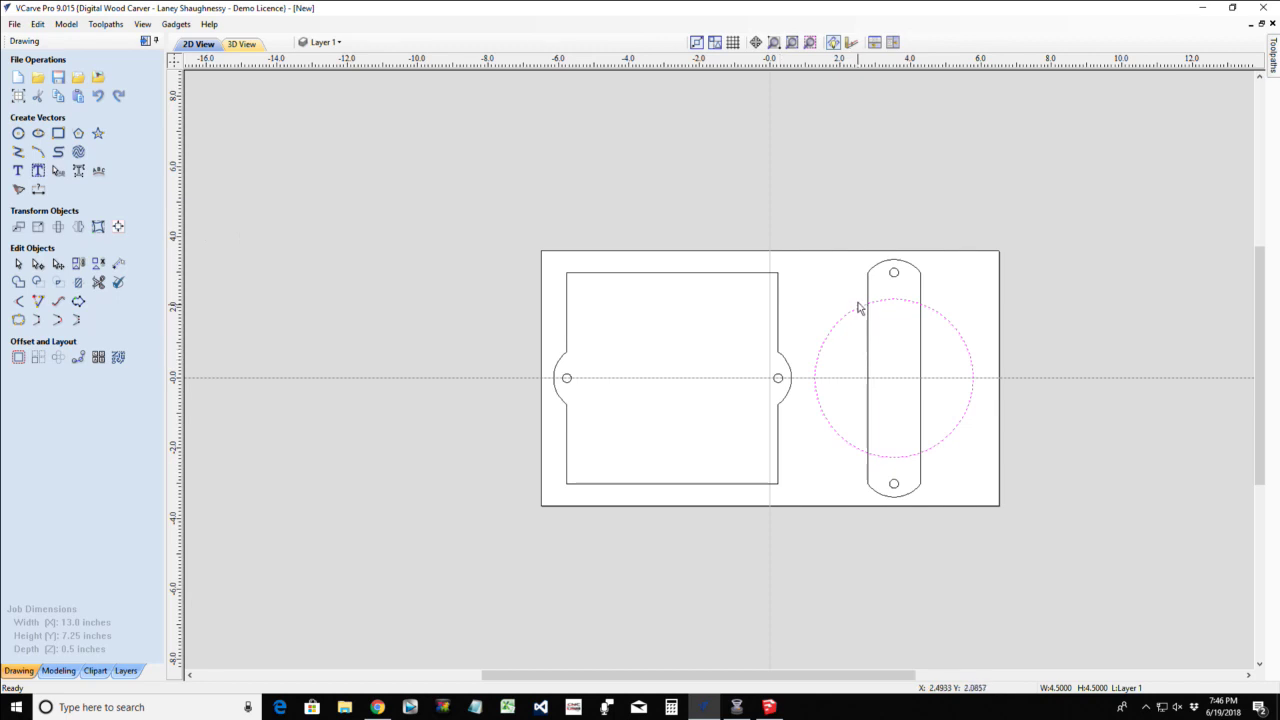
Select the large circle and slot and centre them on each other
{"action": "left_click", "coordinate": [895, 265]}
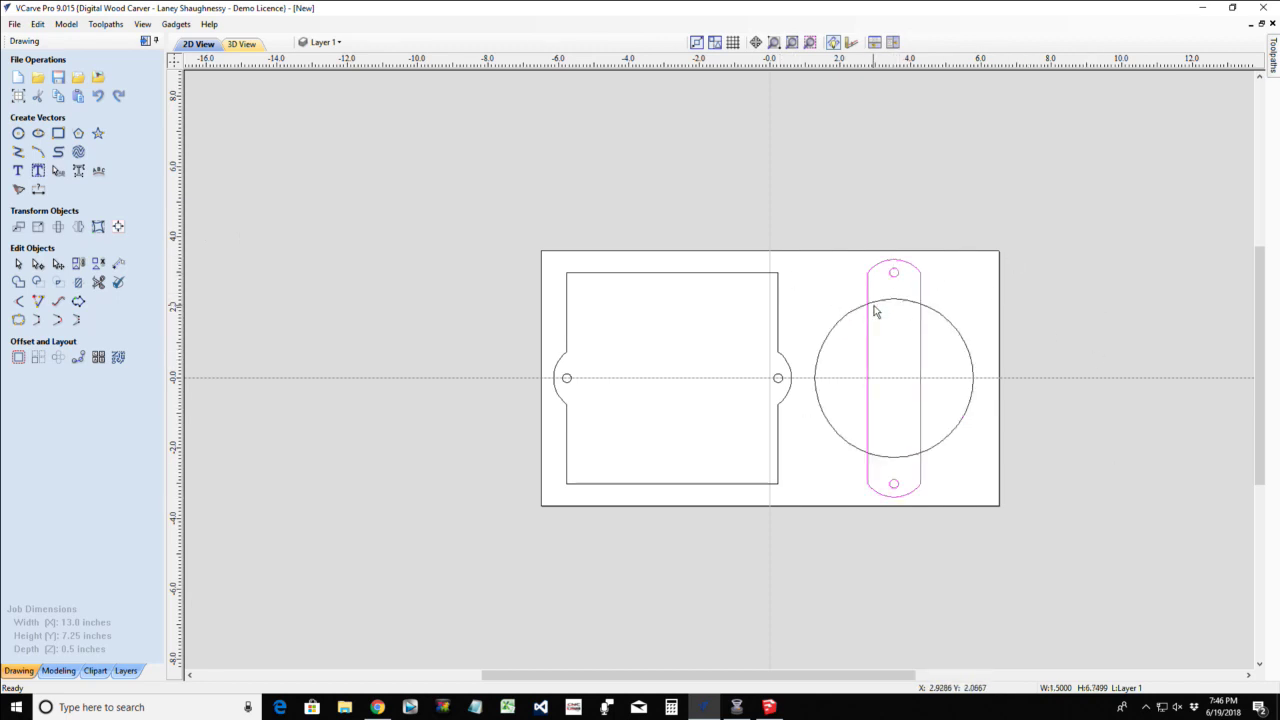
{"action": "left_click", "coordinate": [887, 300]}
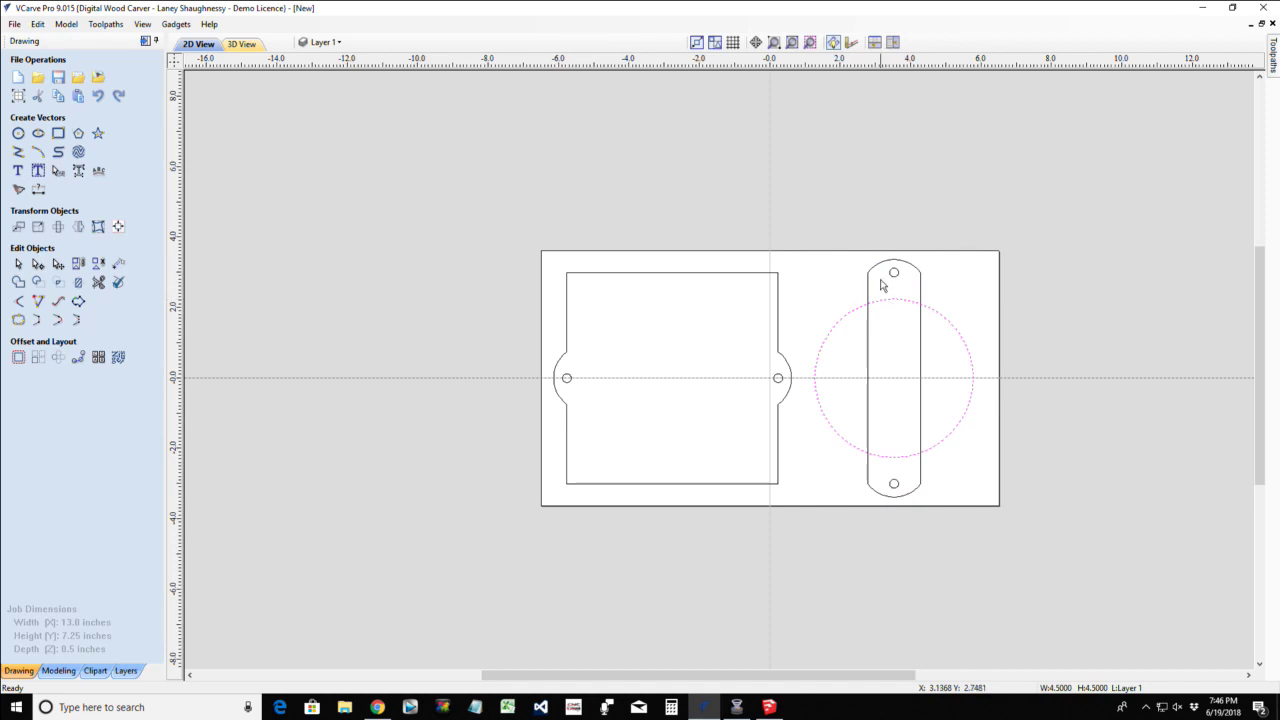
{"action": "left_click", "coordinate": [879, 268], "text": "shift"}
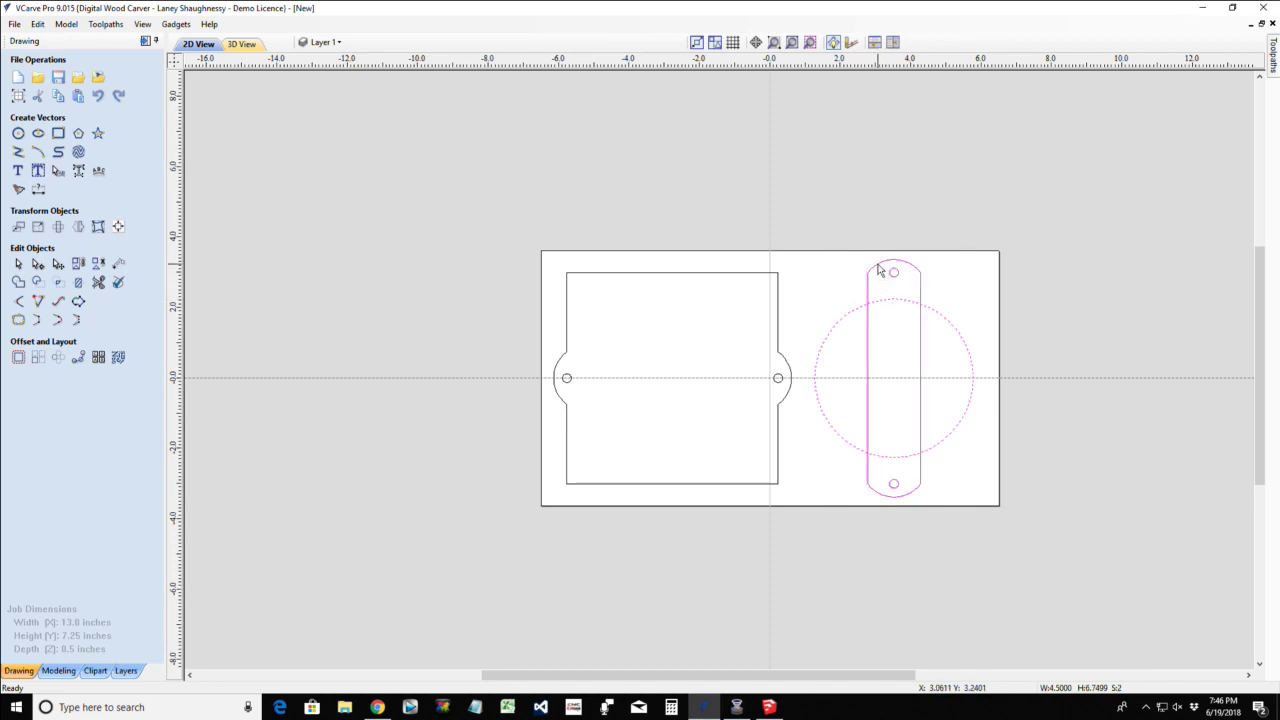
{"action": "left_click", "coordinate": [118, 226]}
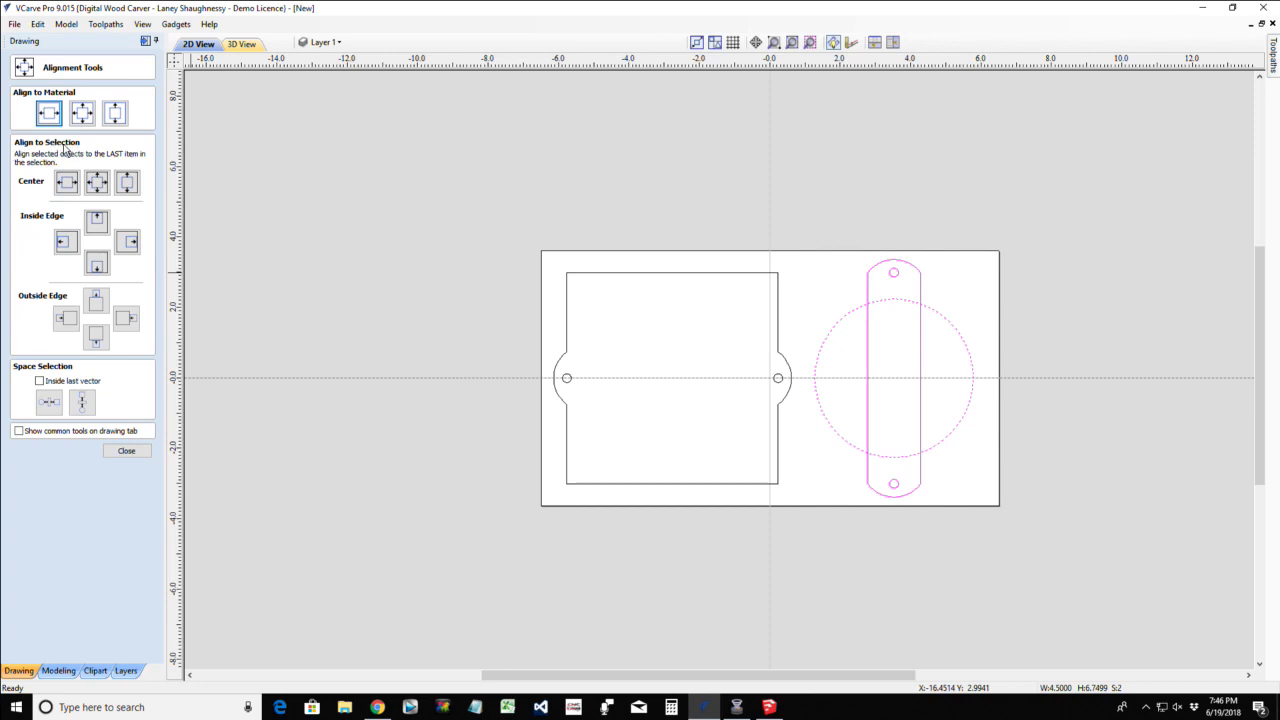
{"action": "left_click", "coordinate": [103, 187]}
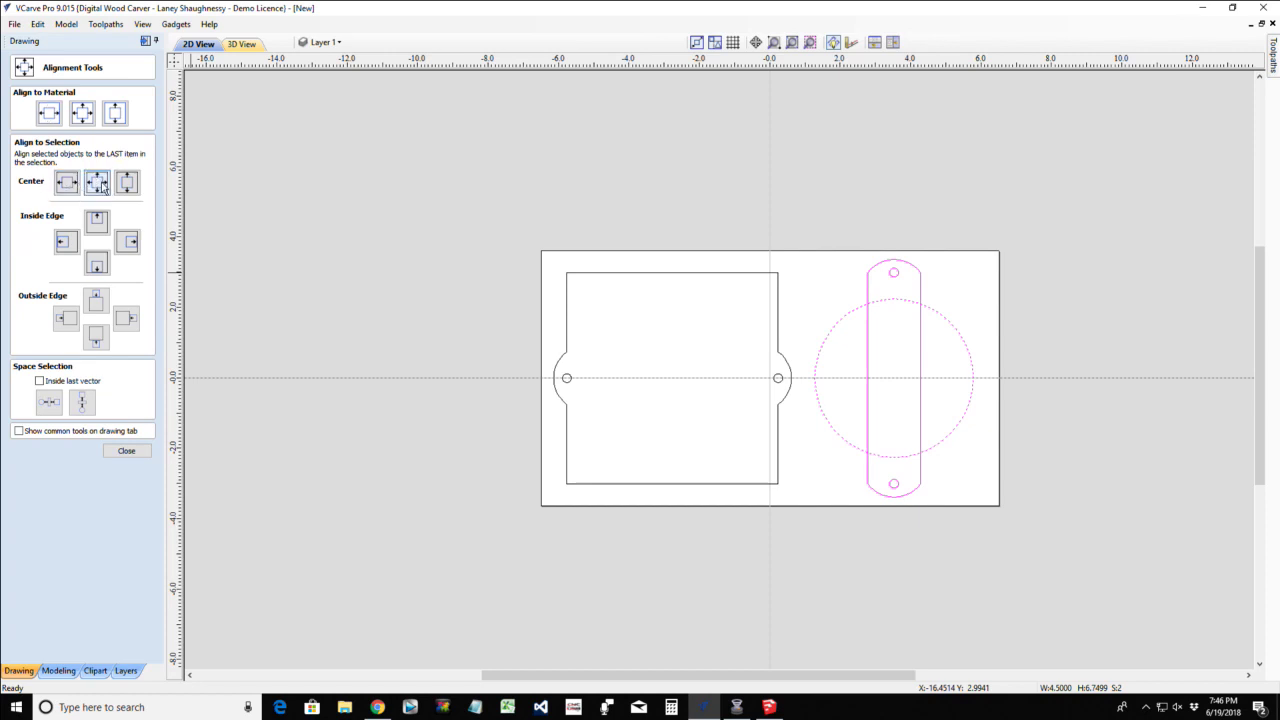
{"action": "left_click", "coordinate": [139, 456]}
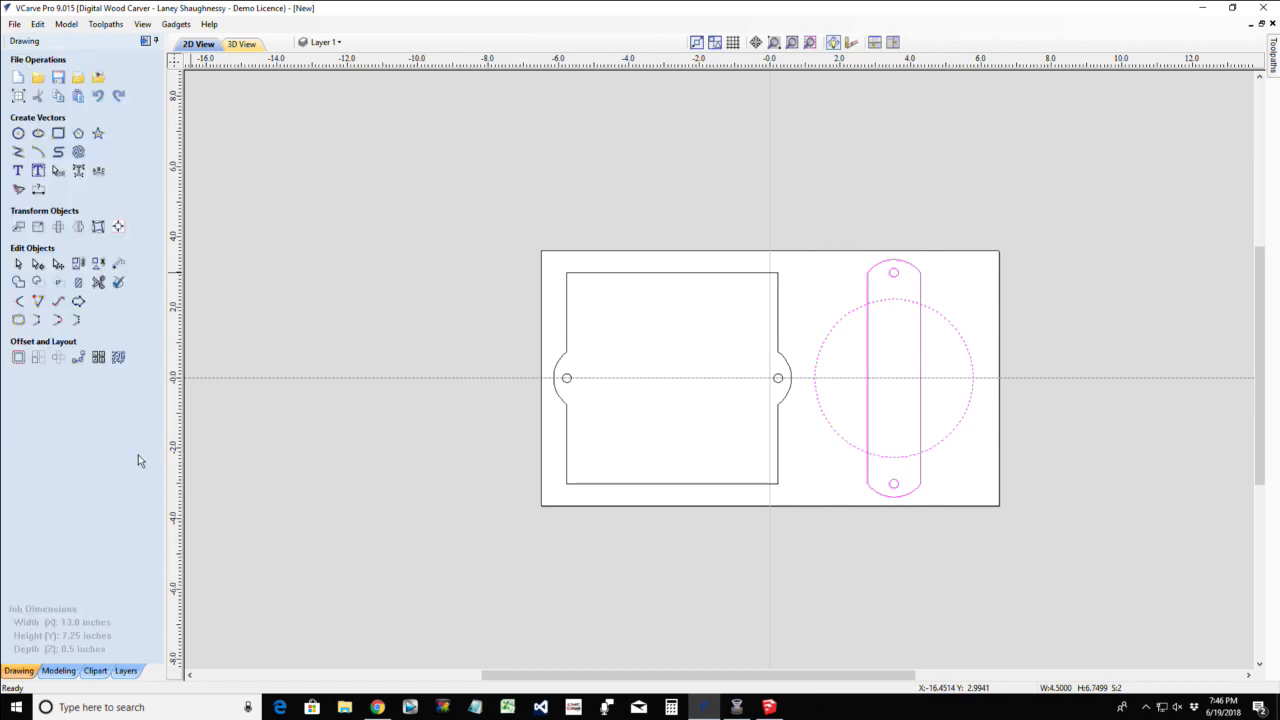
Trim the slot's side edges and the circle's top and bottom arcs where they overlap
{"action": "left_click", "coordinate": [99, 283]}
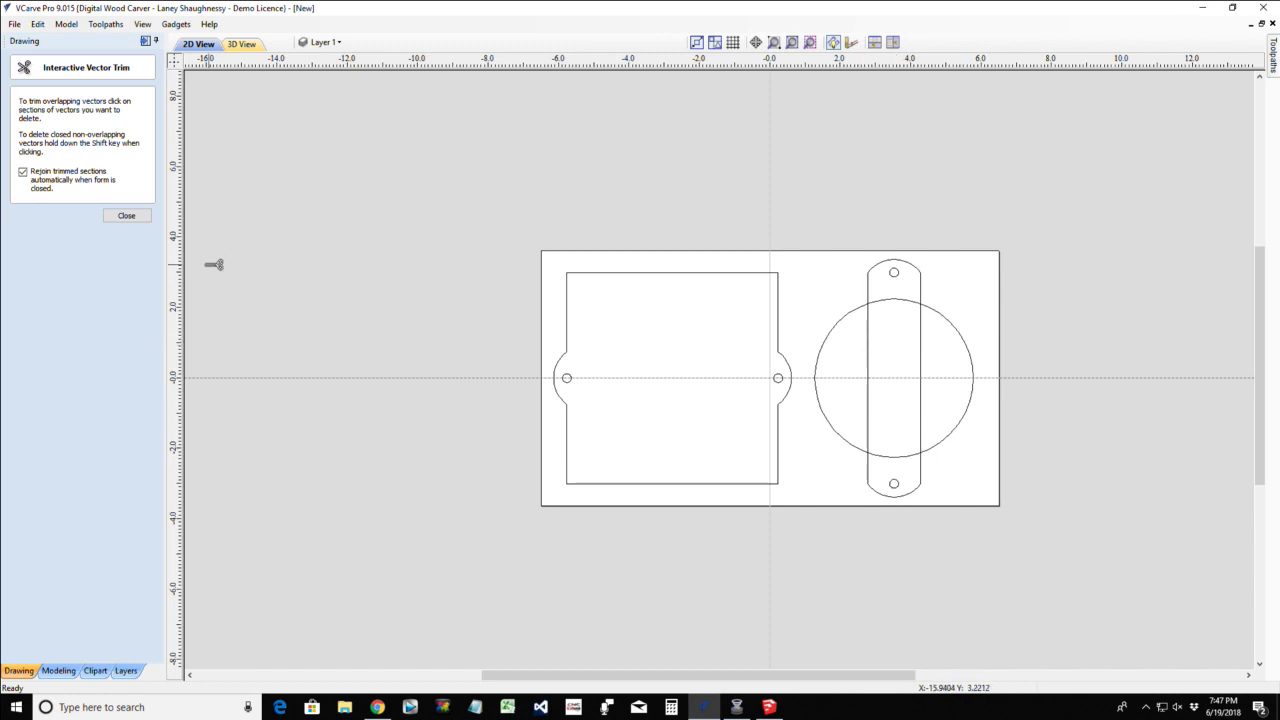
{"action": "left_click", "coordinate": [126, 215]}
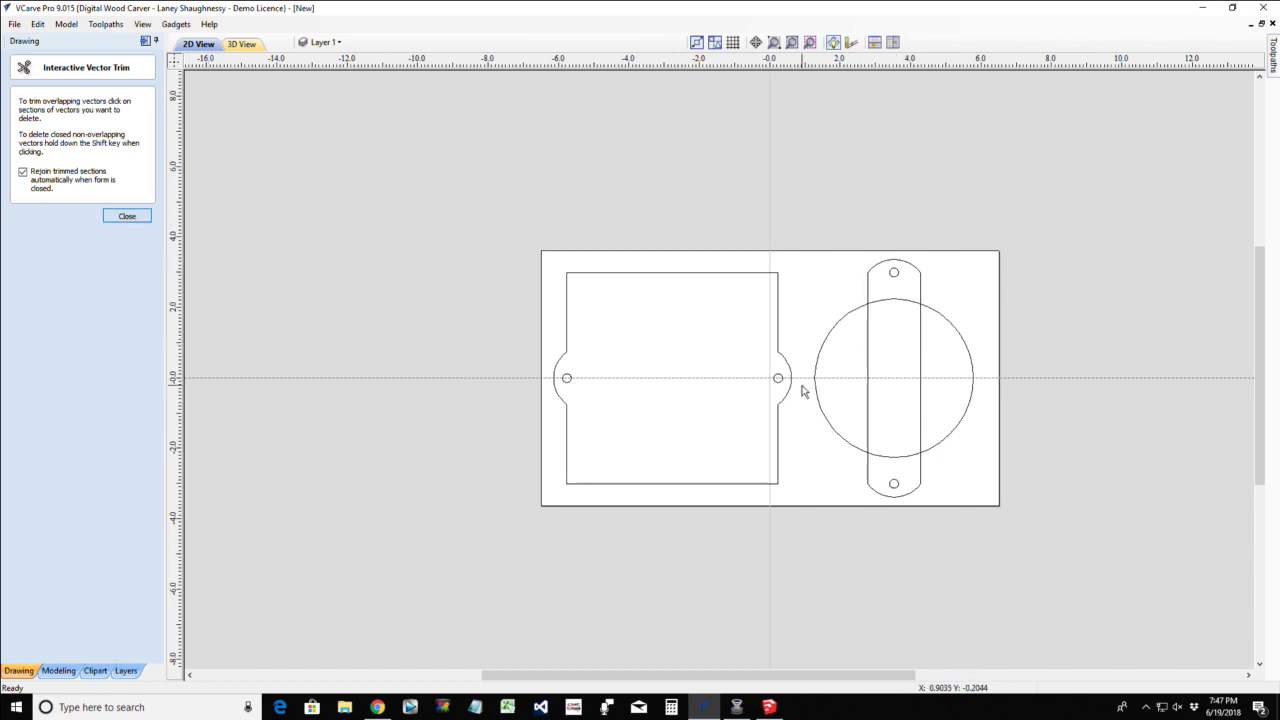
{"action": "left_click", "coordinate": [868, 396]}
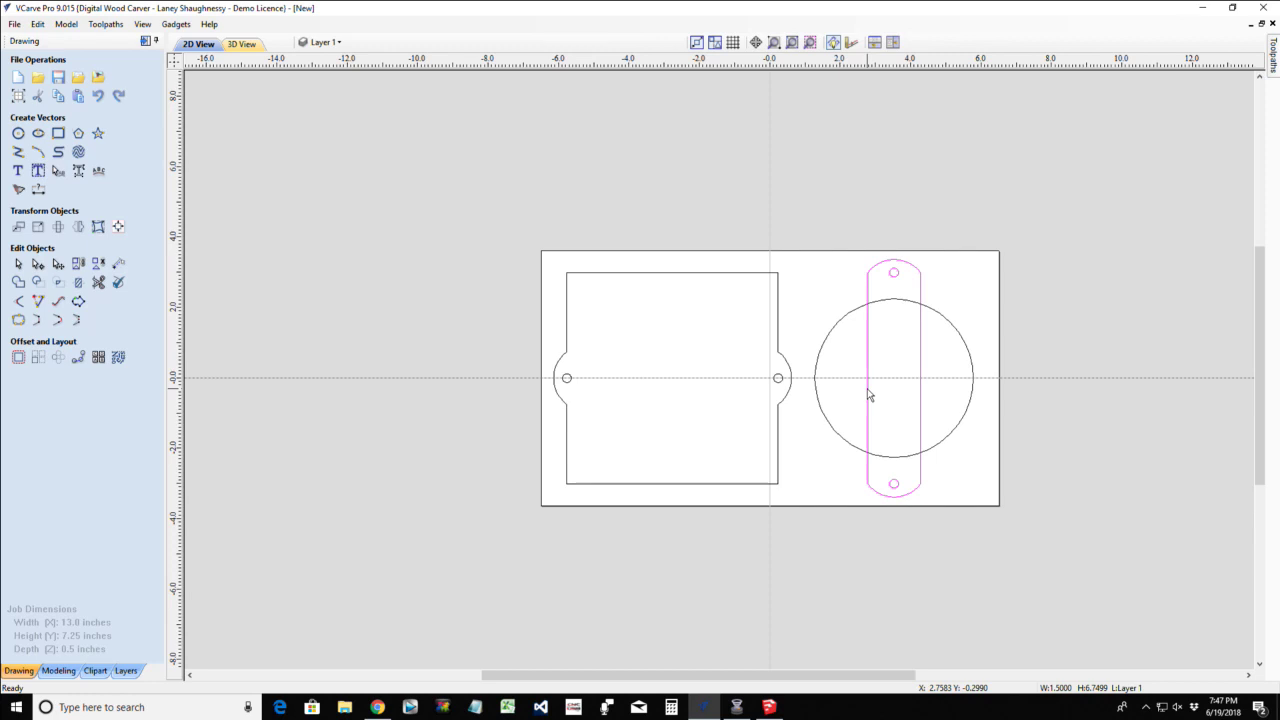
{"action": "left_click", "coordinate": [867, 394]}
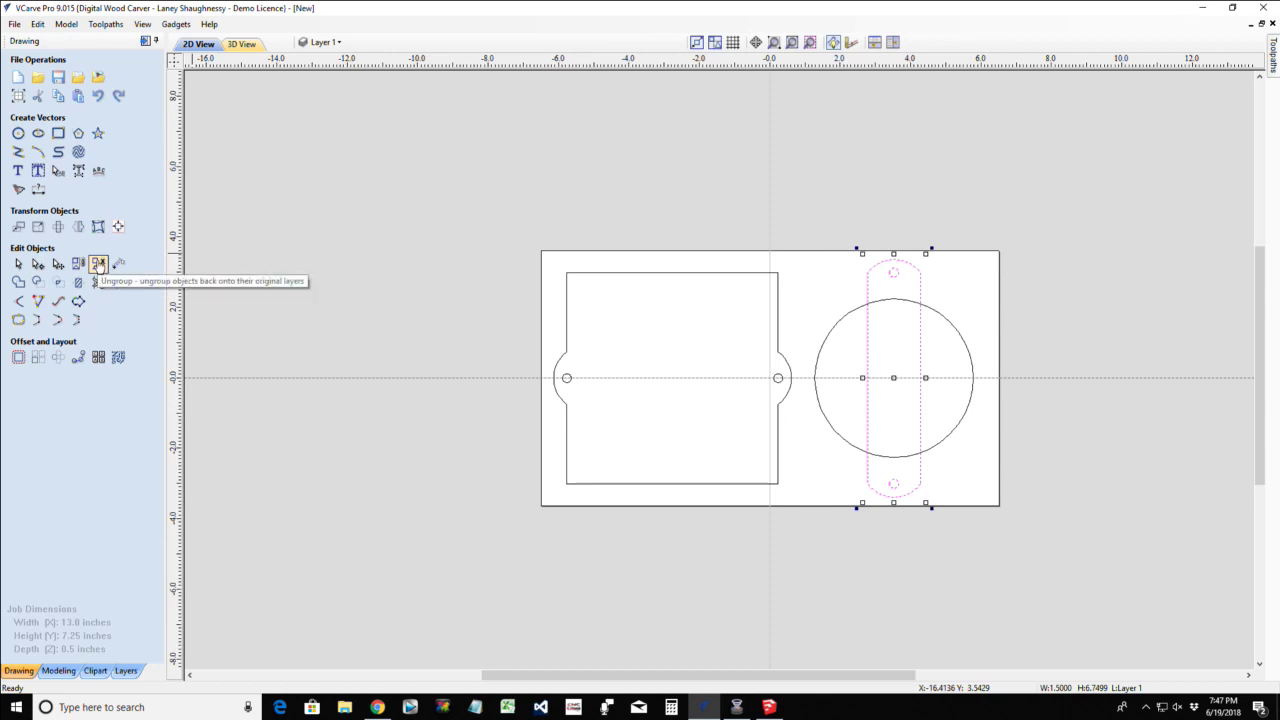
{"action": "left_click", "coordinate": [116, 284]}
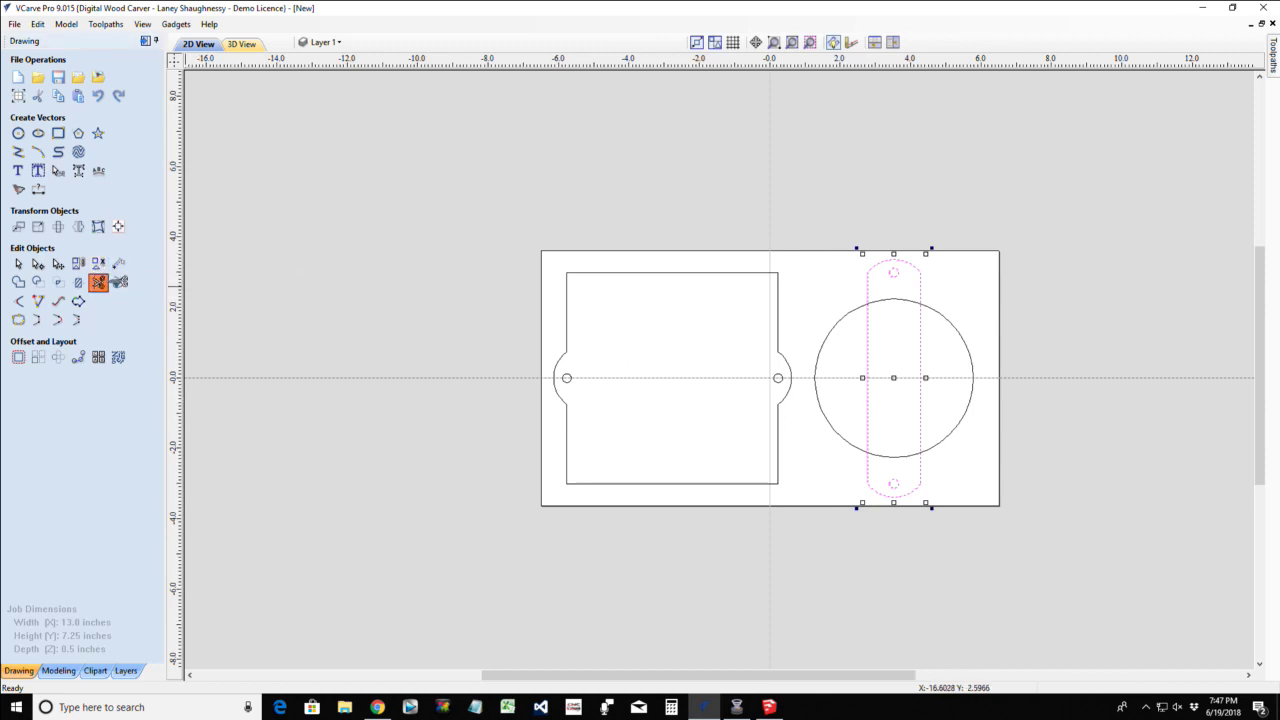
{"action": "left_click", "coordinate": [868, 352]}
{"action": "left_click", "coordinate": [895, 303]}
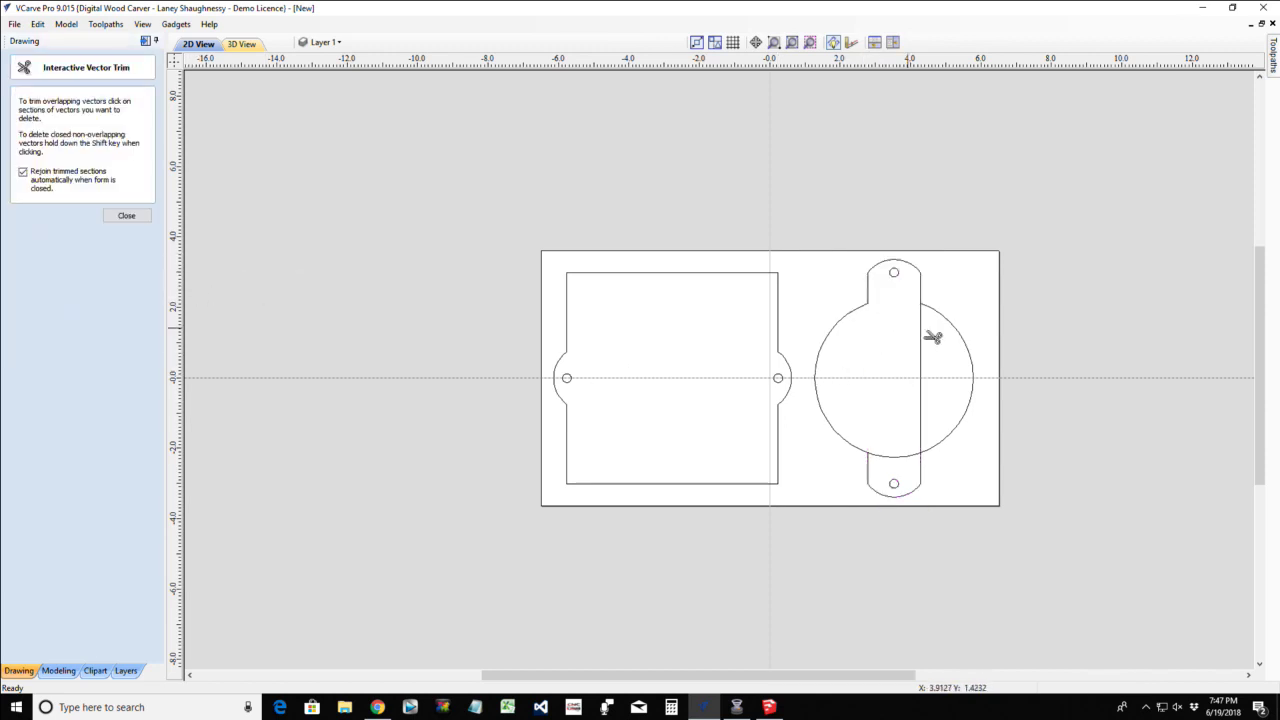
{"action": "left_click", "coordinate": [921, 340]}
{"action": "left_click", "coordinate": [899, 461]}
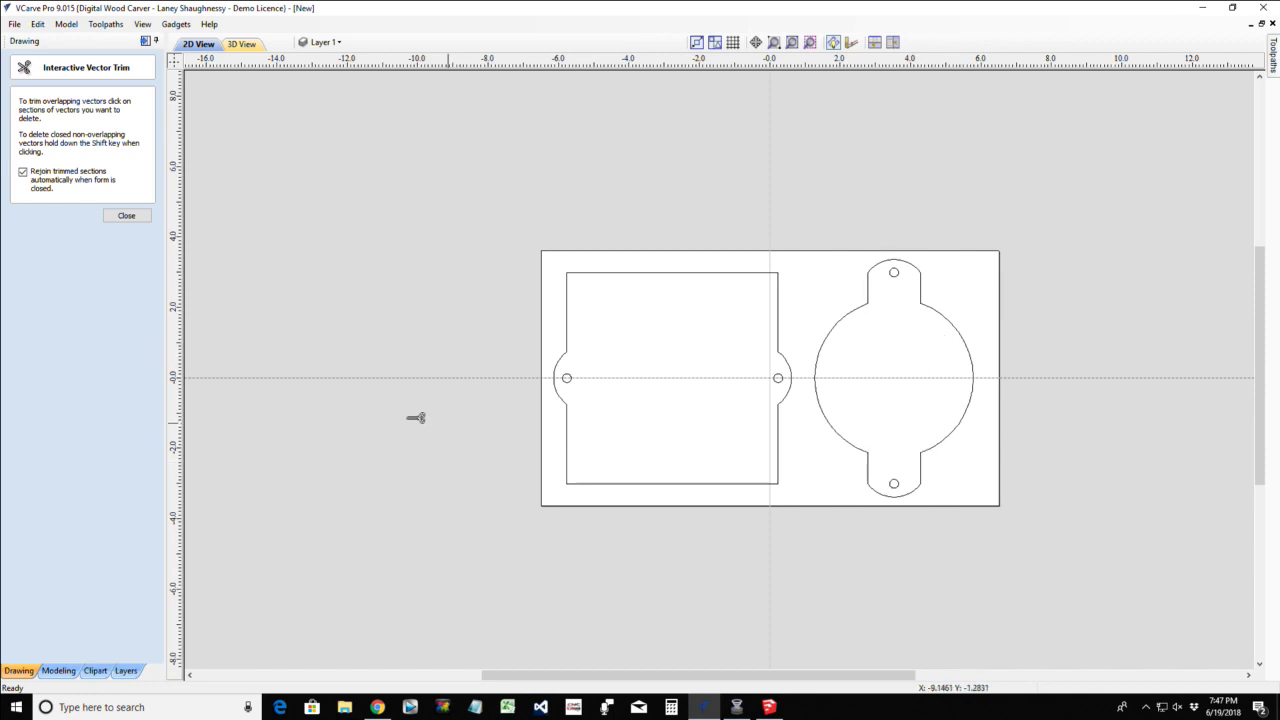
{"action": "left_click", "coordinate": [126, 215]}
Delete the dashed horizontal guide across the job from its Guide Properties
{"action": "scroll", "coordinate": [891, 393], "scroll_direction": "up", "scroll_amount": 4}
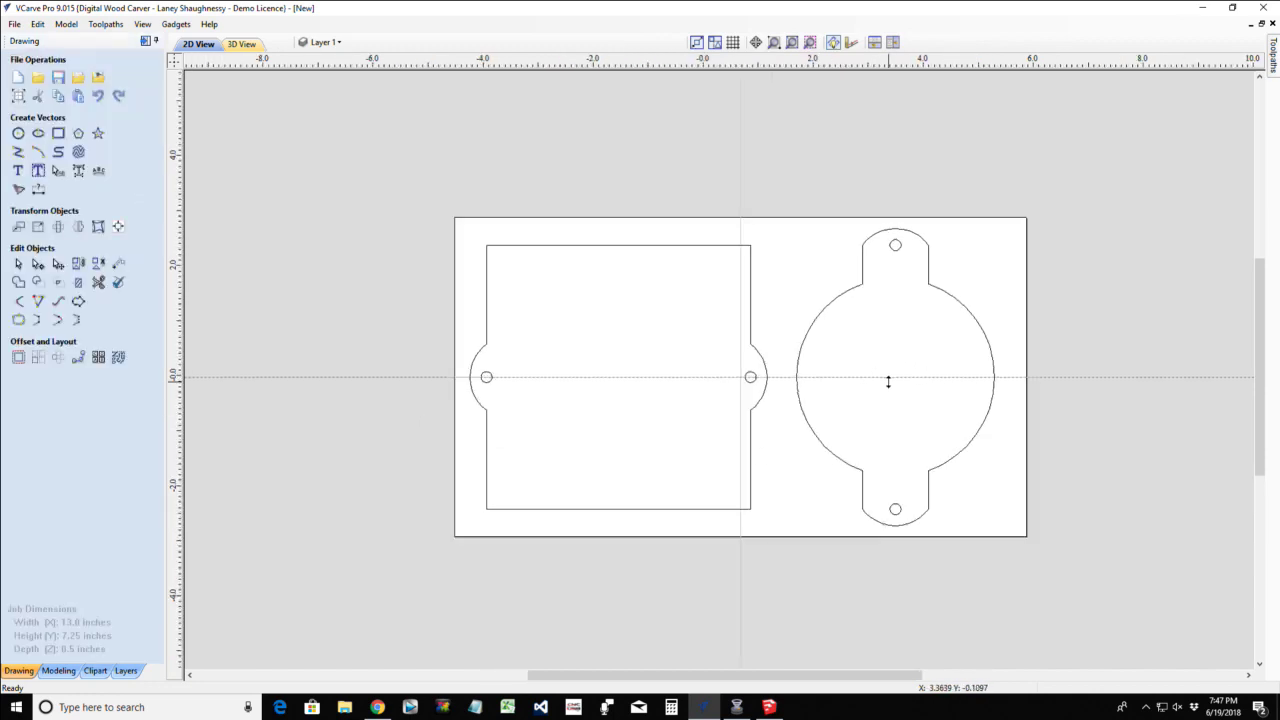
{"action": "scroll", "coordinate": [890, 376], "scroll_direction": "down", "scroll_amount": 1}
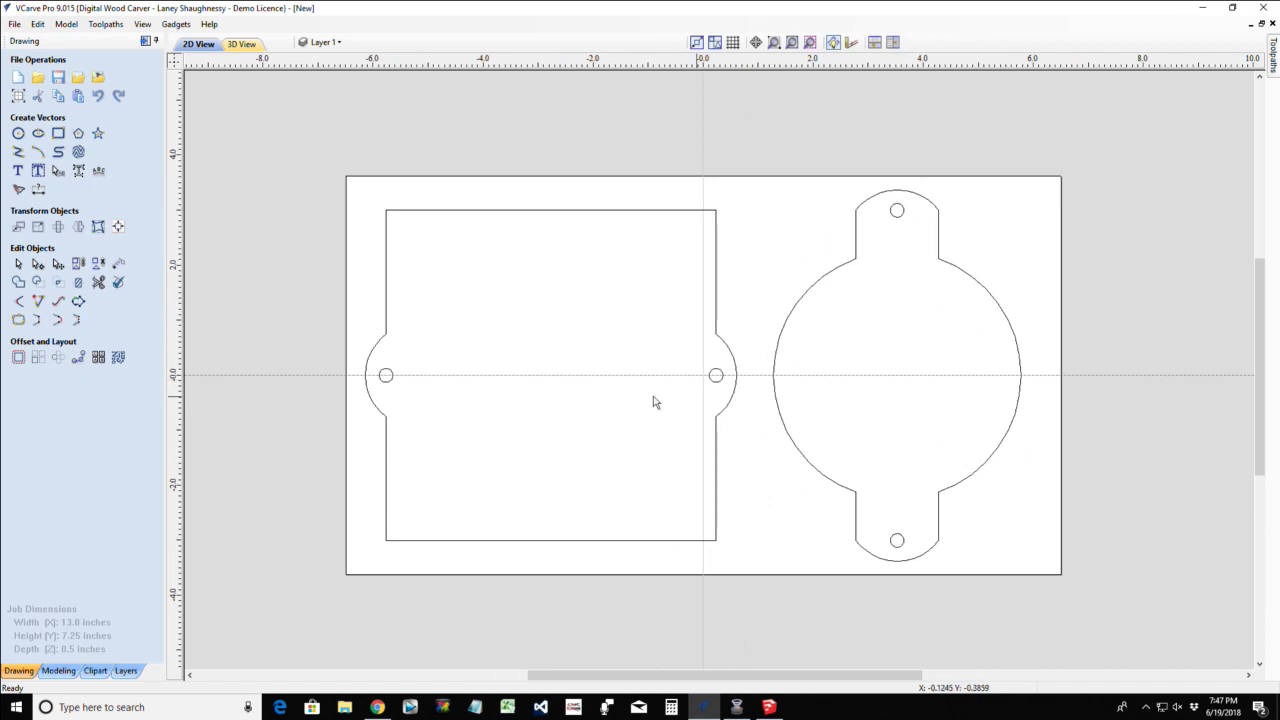
{"action": "double_click", "coordinate": [560, 375]}
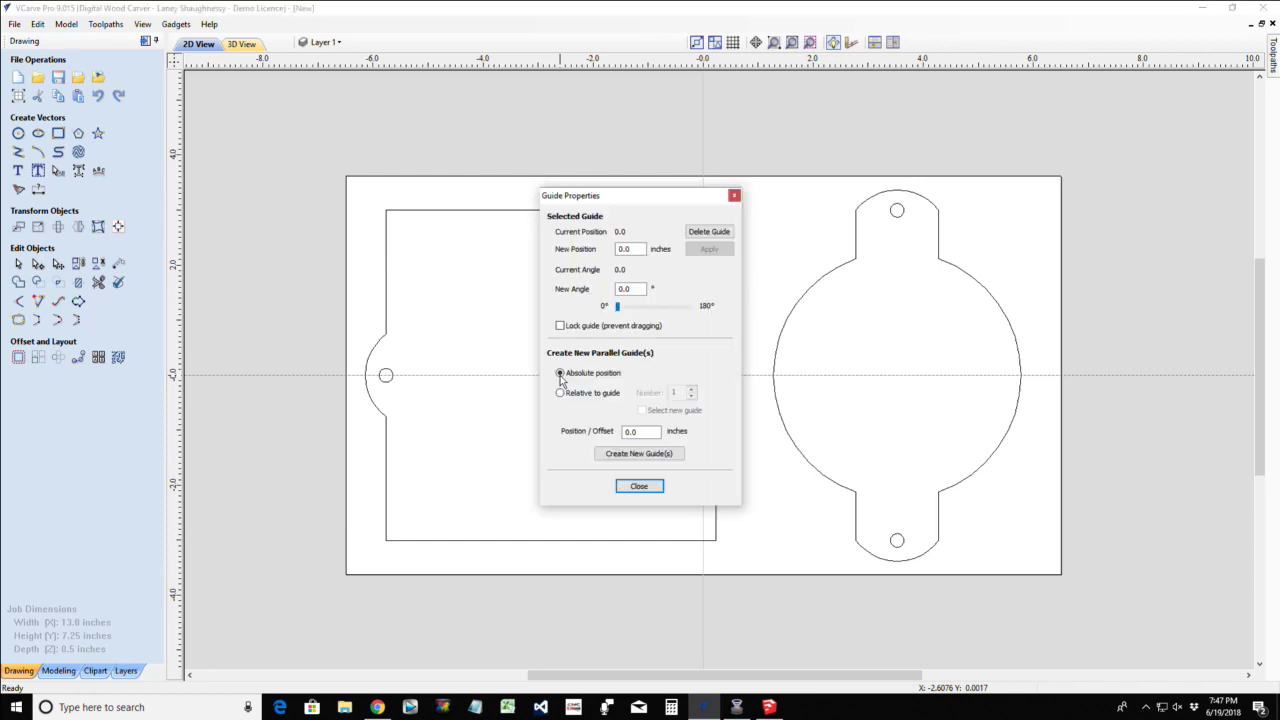
{"action": "left_click", "coordinate": [712, 232]}
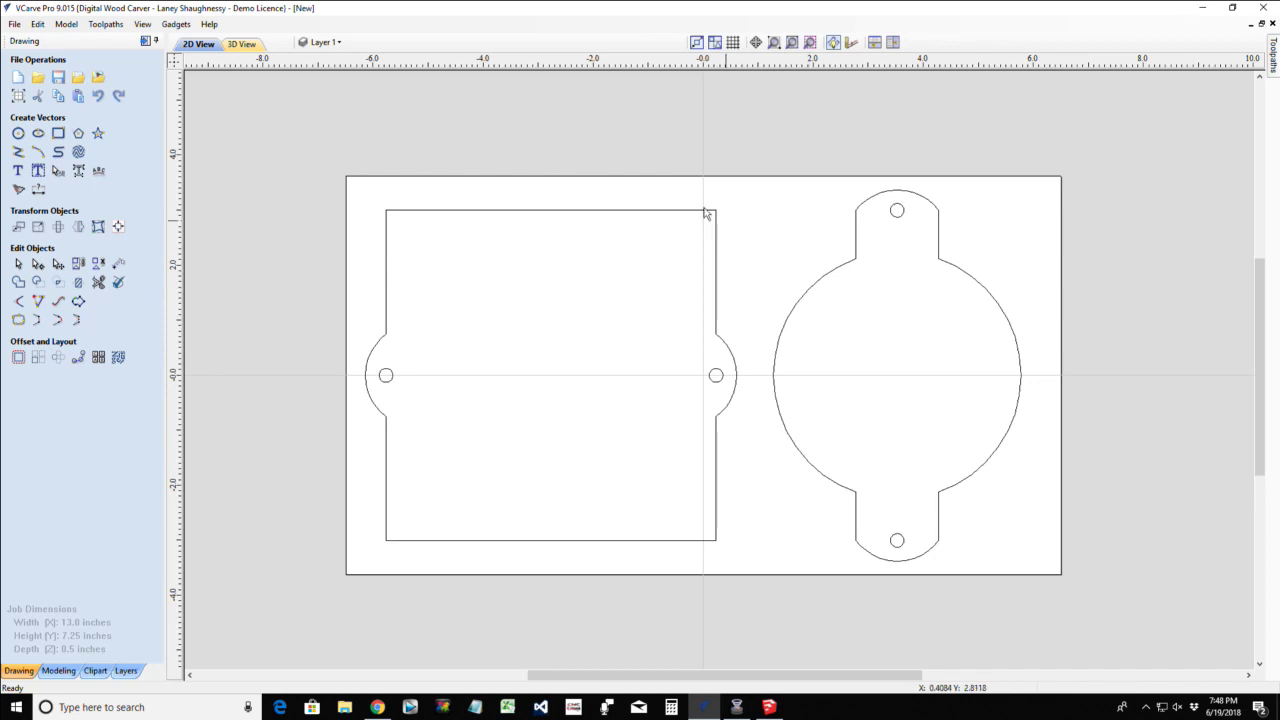
Draw a circle tracing the 4.5 in round medallion outline
{"action": "left_click", "coordinate": [18, 133]}
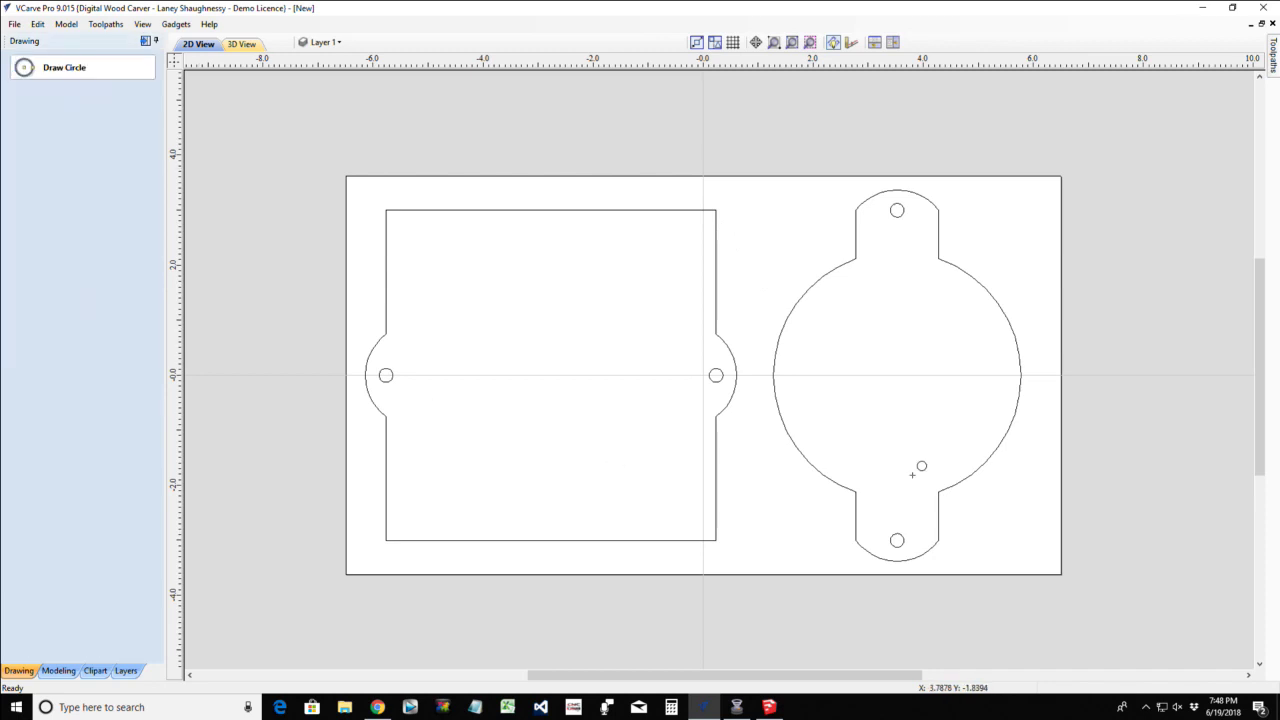
{"action": "left_click", "coordinate": [909, 382]}
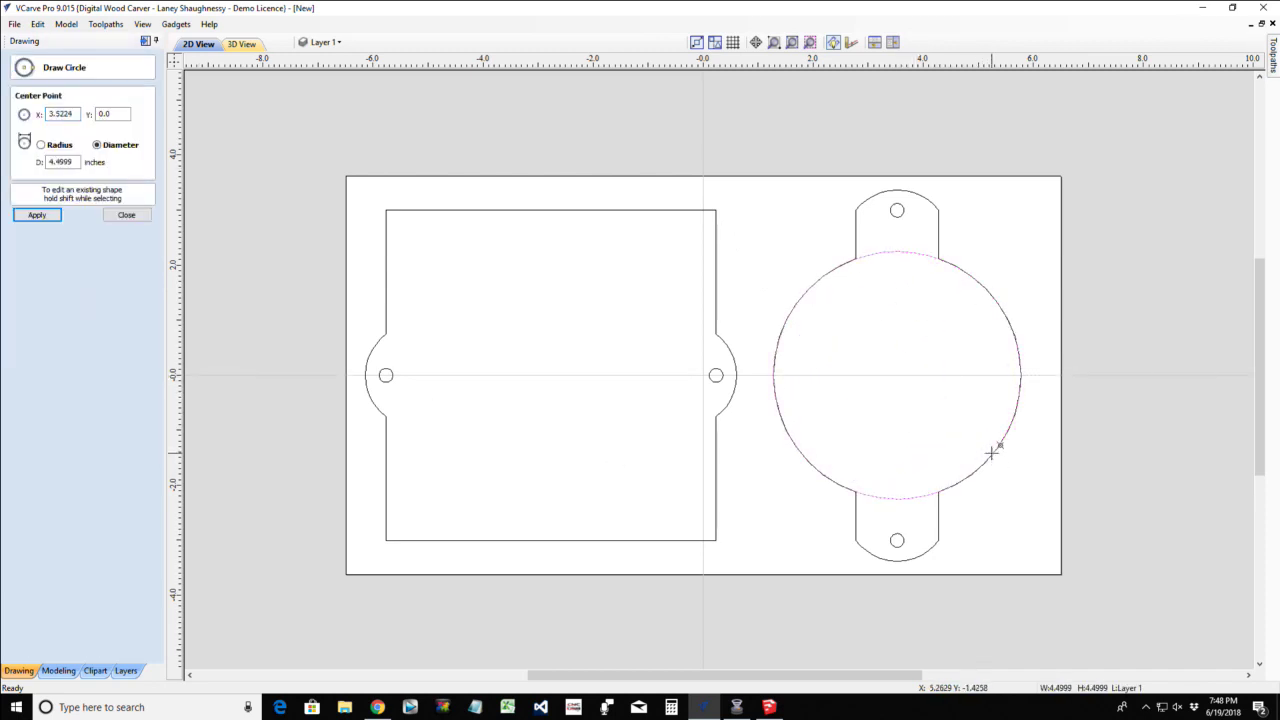
{"action": "left_click", "coordinate": [992, 452]}
{"action": "left_click", "coordinate": [127, 216]}
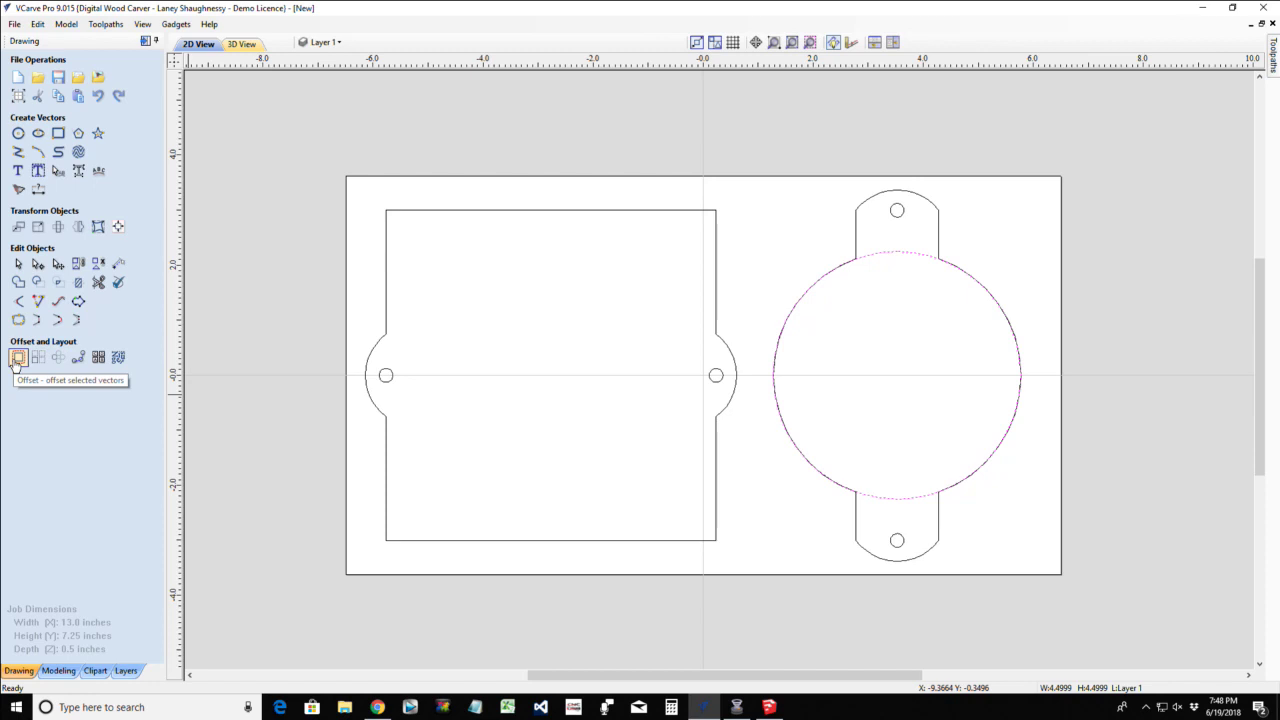
Offset that circle 0.3 in inwards, deleting the original
{"action": "left_click", "coordinate": [17, 358]}
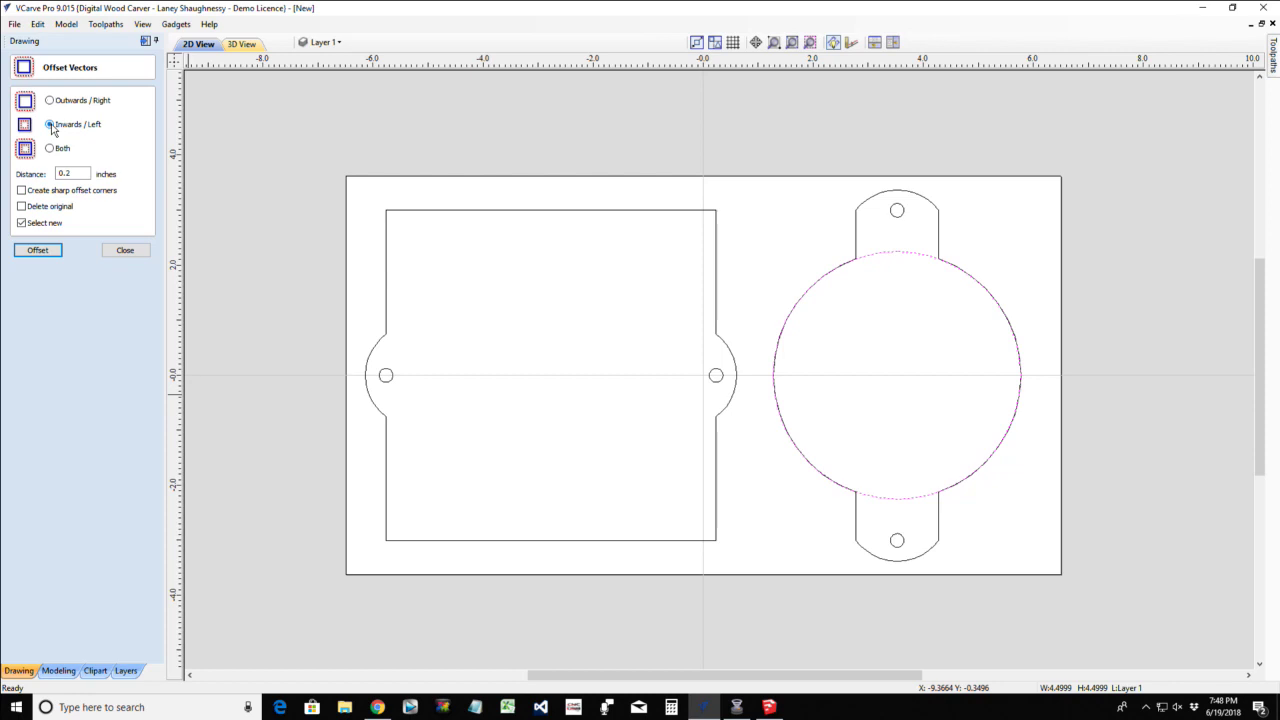
{"action": "left_click", "coordinate": [71, 175]}
{"action": "left_click_drag", "start_coordinate": [65, 173], "coordinate": [75, 172]}
{"action": "left_click", "coordinate": [22, 206]}
{"action": "left_click", "coordinate": [37, 251]}
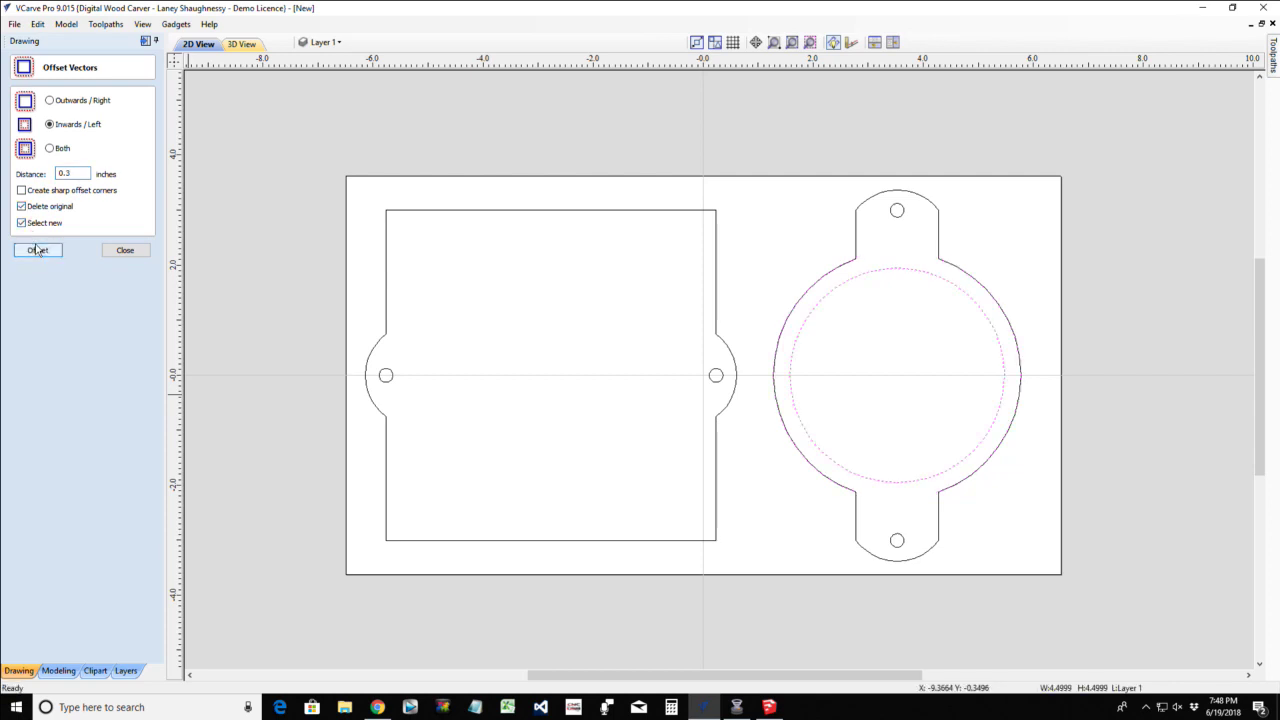
{"action": "left_click", "coordinate": [124, 250]}
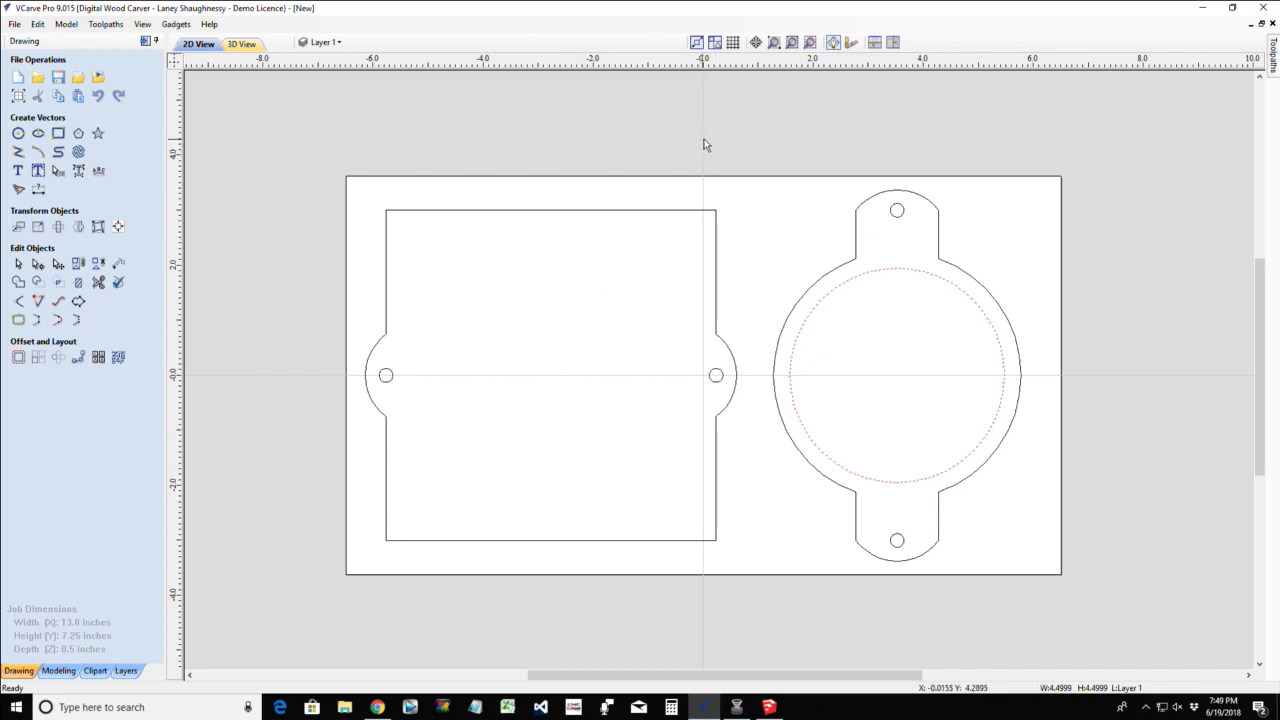
{"action": "left_click_drag", "start_coordinate": [765, 134], "coordinate": [1057, 600]}
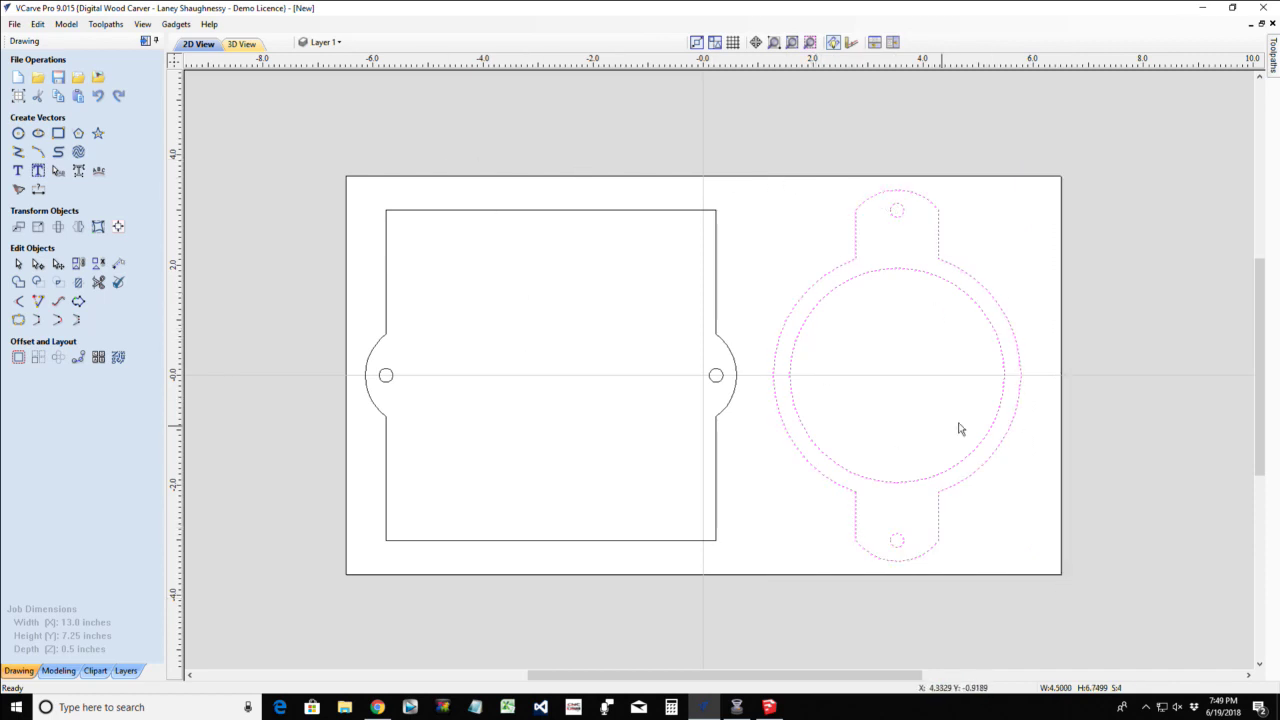
{"action": "left_click", "coordinate": [918, 356]}
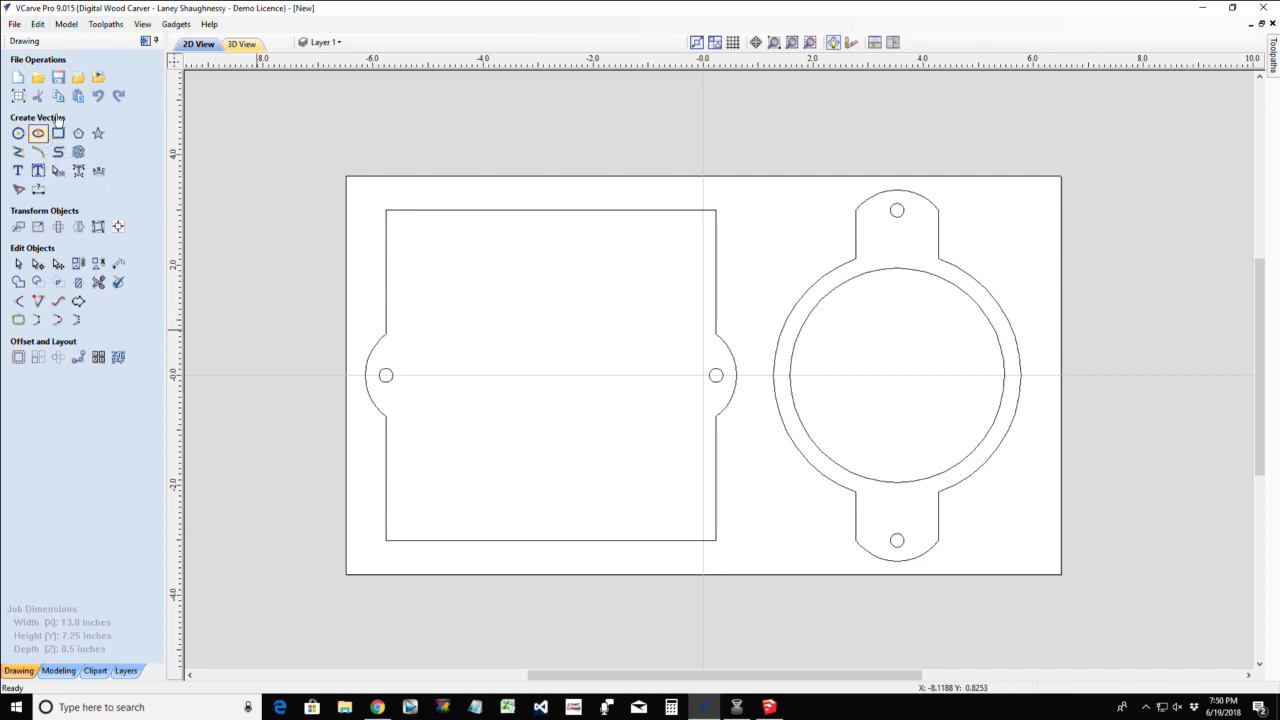
Start Import Bitmap and browse through Pictures to the B&W Clipart folder
{"action": "left_click", "coordinate": [98, 77]}
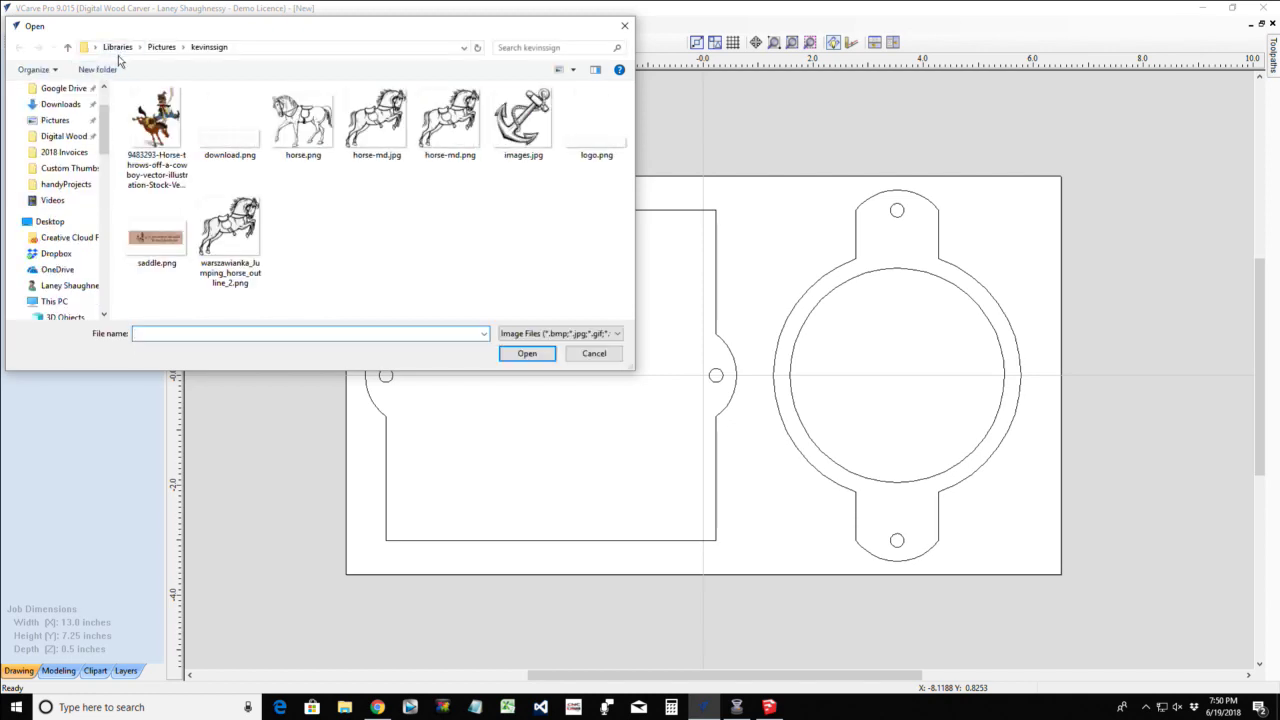
{"action": "left_click", "coordinate": [68, 110]}
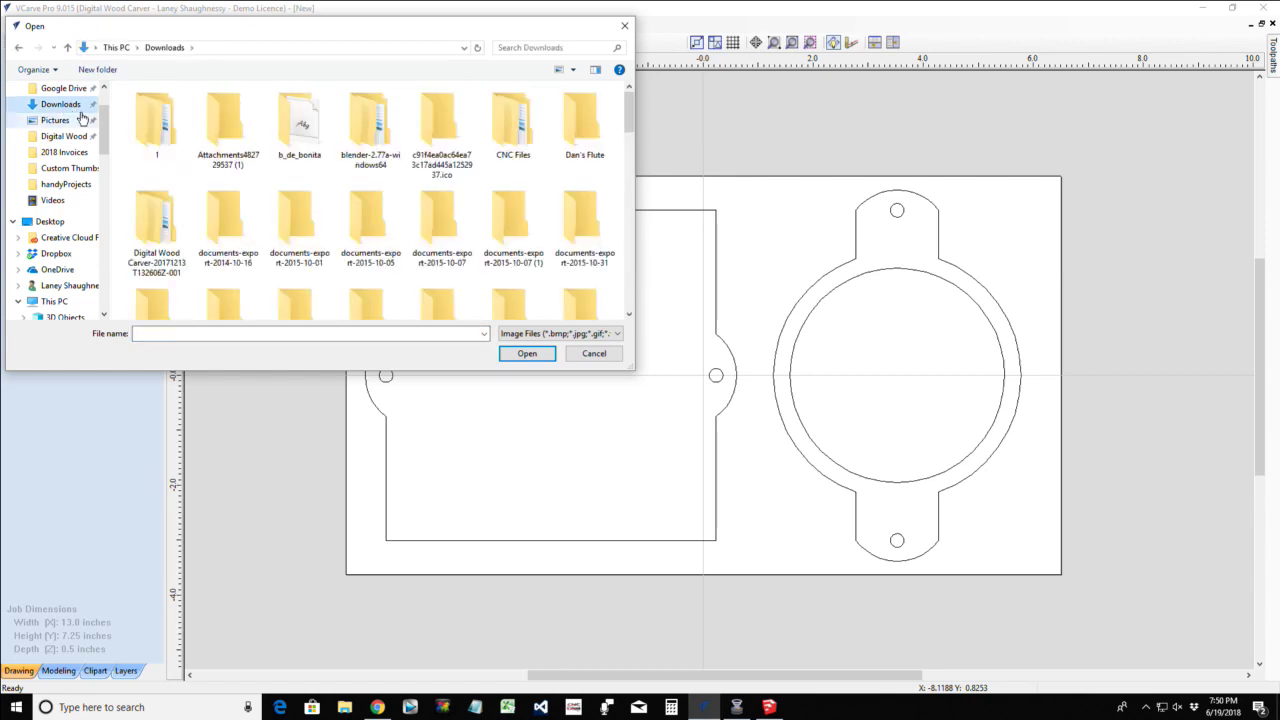
{"action": "left_click_drag", "start_coordinate": [628, 112], "coordinate": [621, 313]}
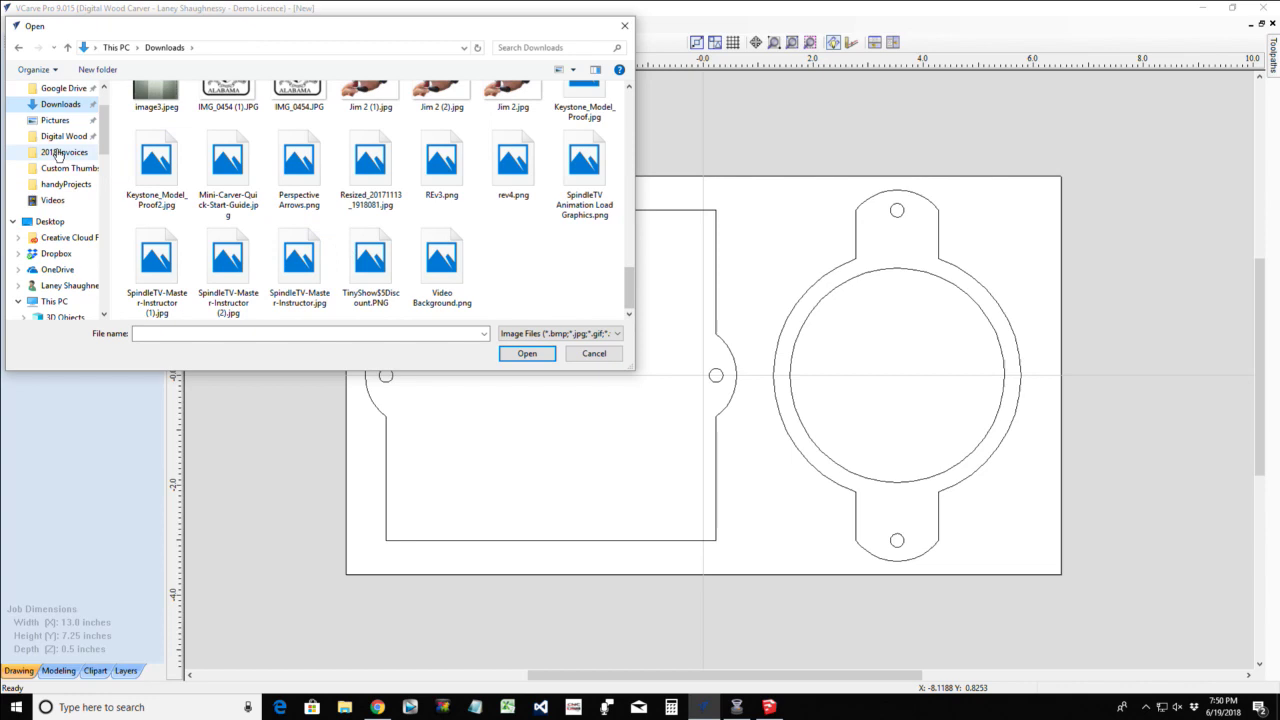
{"action": "left_click", "coordinate": [58, 122]}
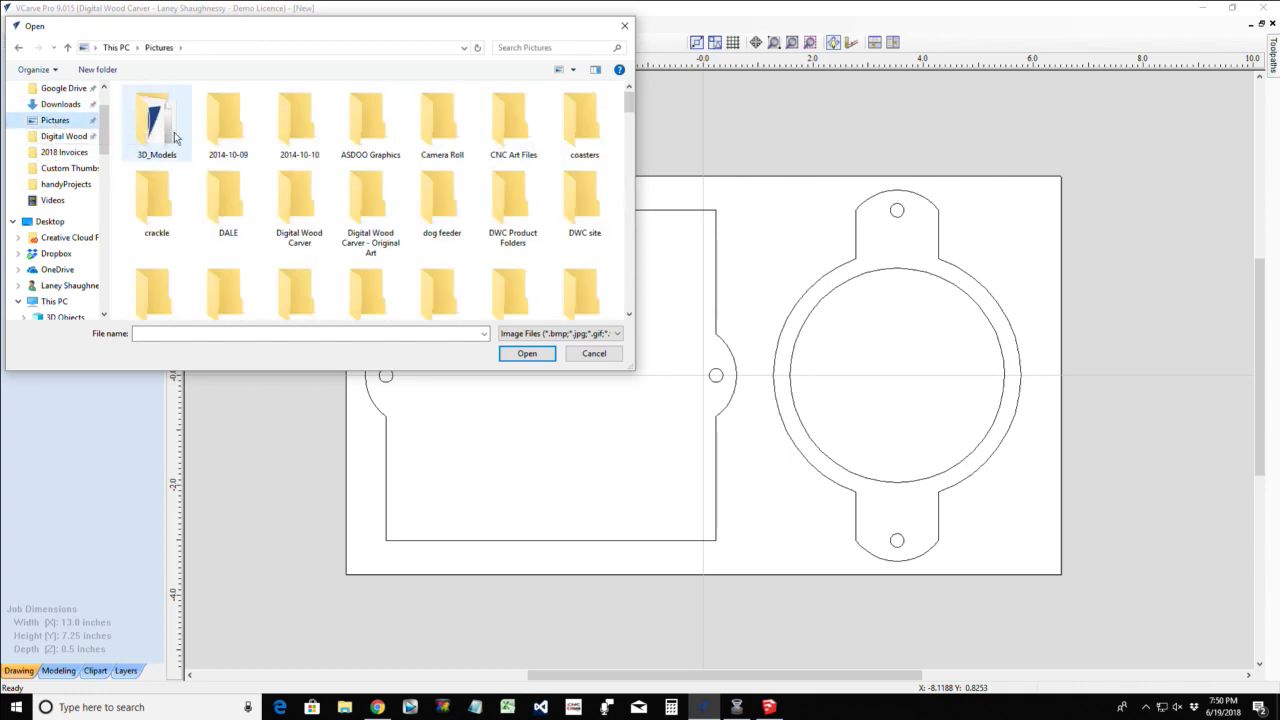
{"action": "double_click", "coordinate": [415, 127]}
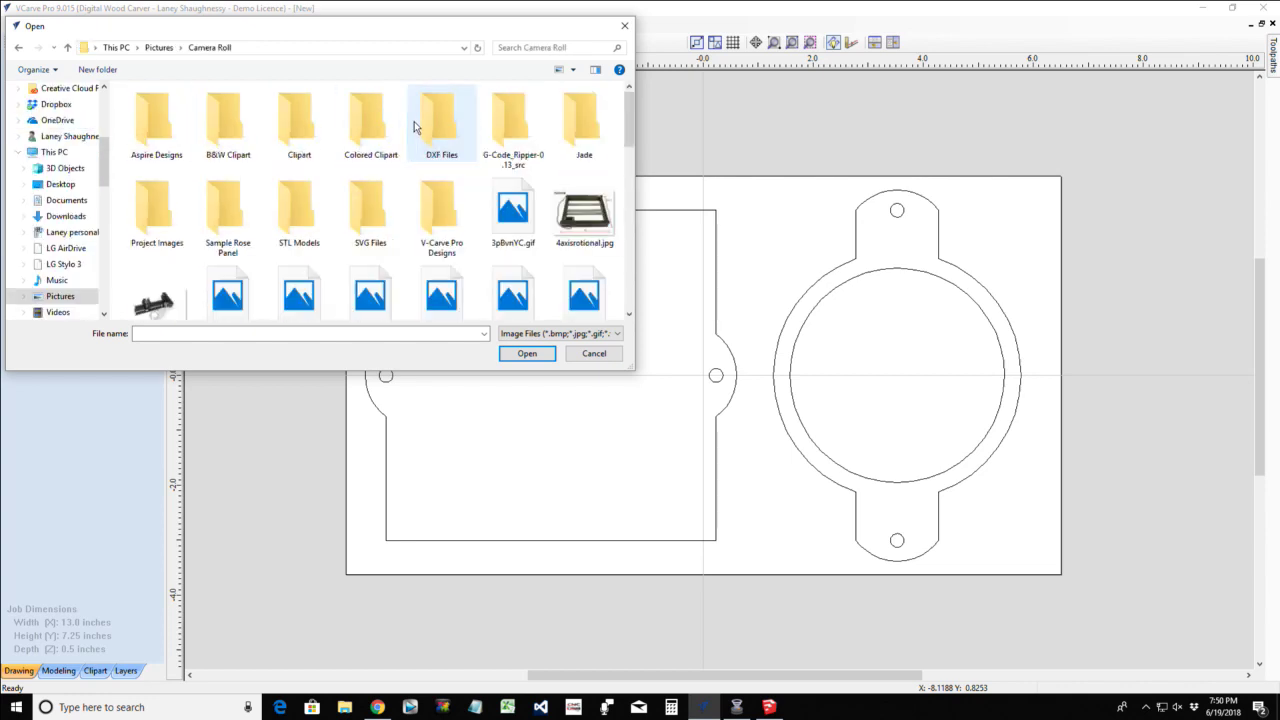
{"action": "double_click", "coordinate": [228, 120]}
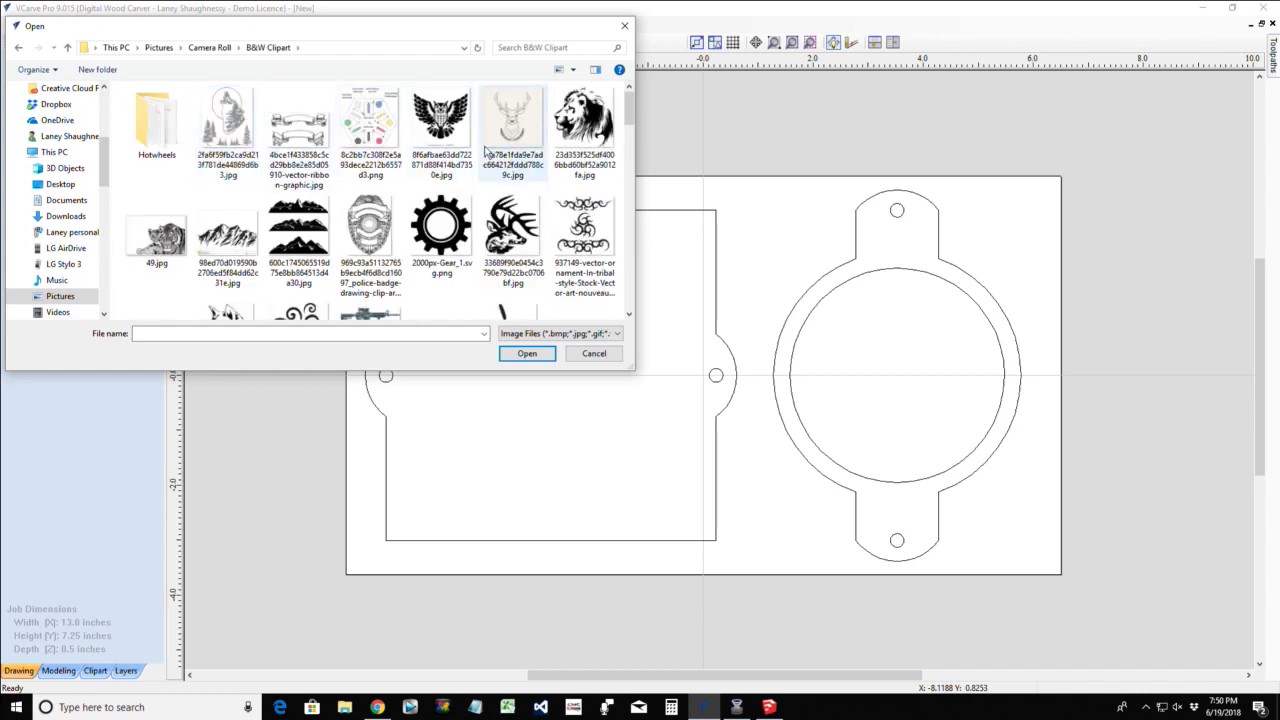
Find Afi0021.png in B&W Clipart and import the jumping-fish image
{"action": "scroll", "coordinate": [484, 150], "scroll_direction": "down", "scroll_amount": 1}
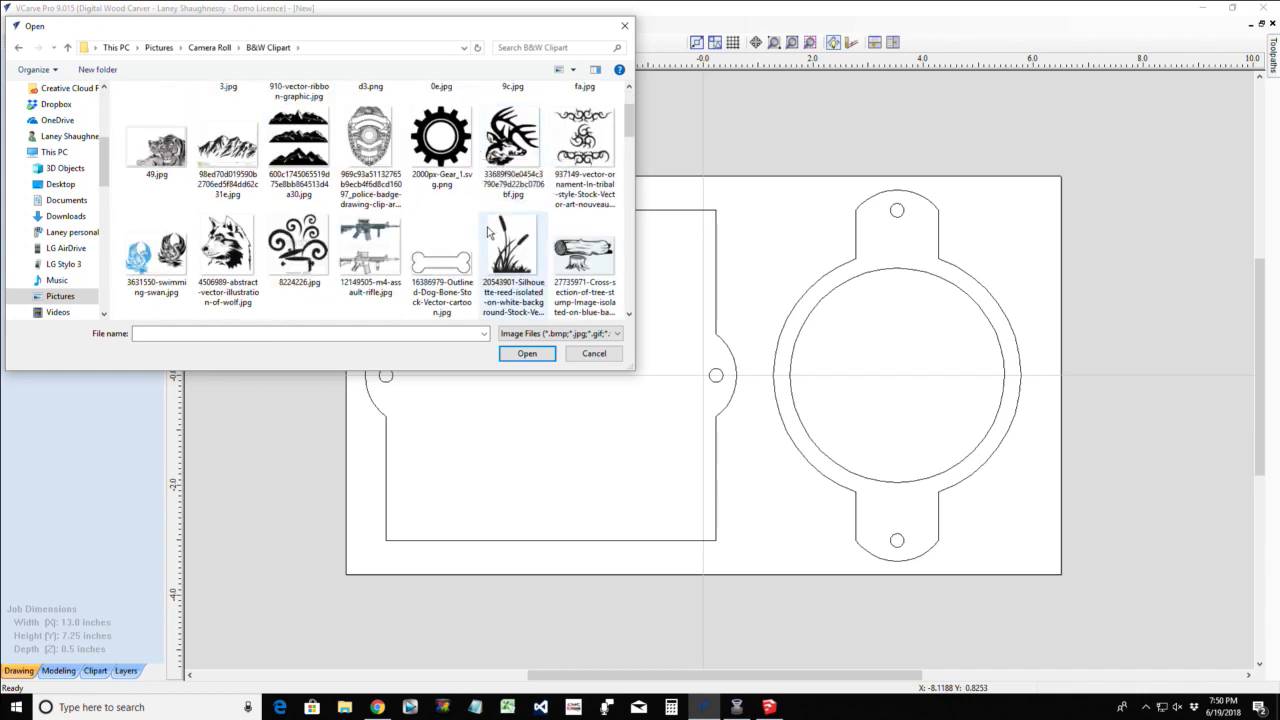
{"action": "scroll", "coordinate": [453, 245], "scroll_direction": "down", "scroll_amount": 2}
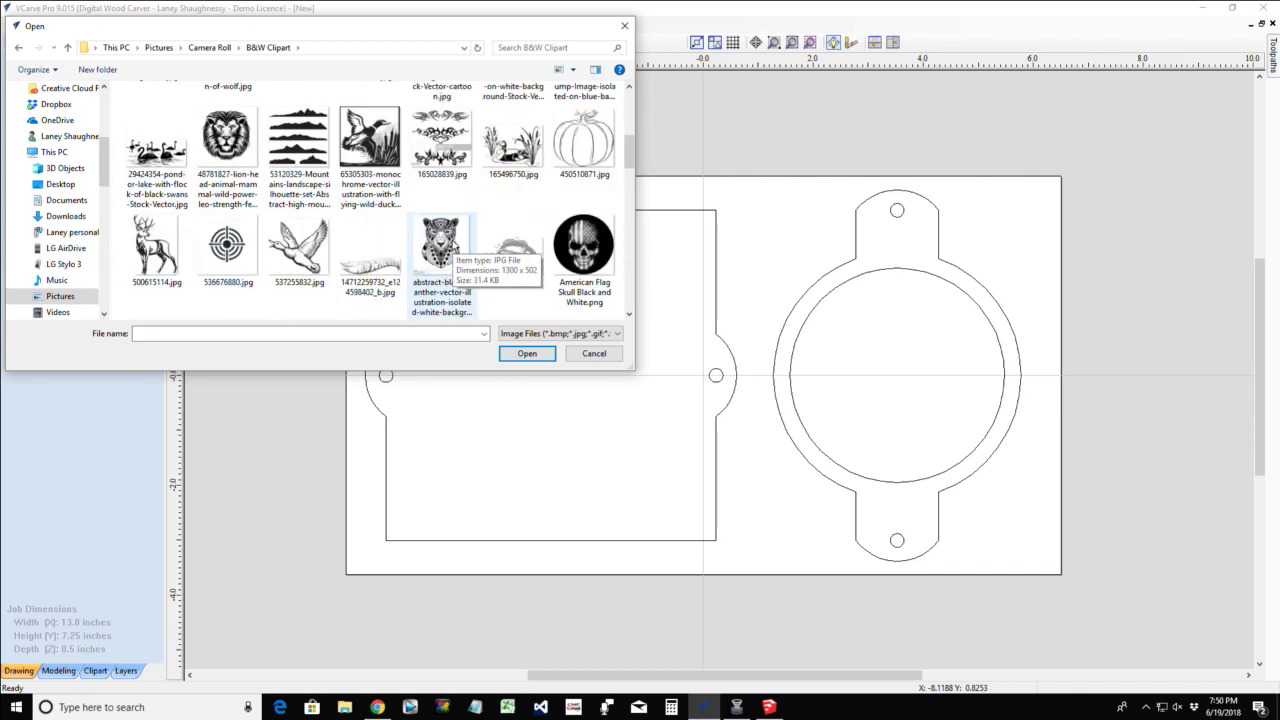
{"action": "scroll", "coordinate": [453, 245], "scroll_direction": "down", "scroll_amount": 1}
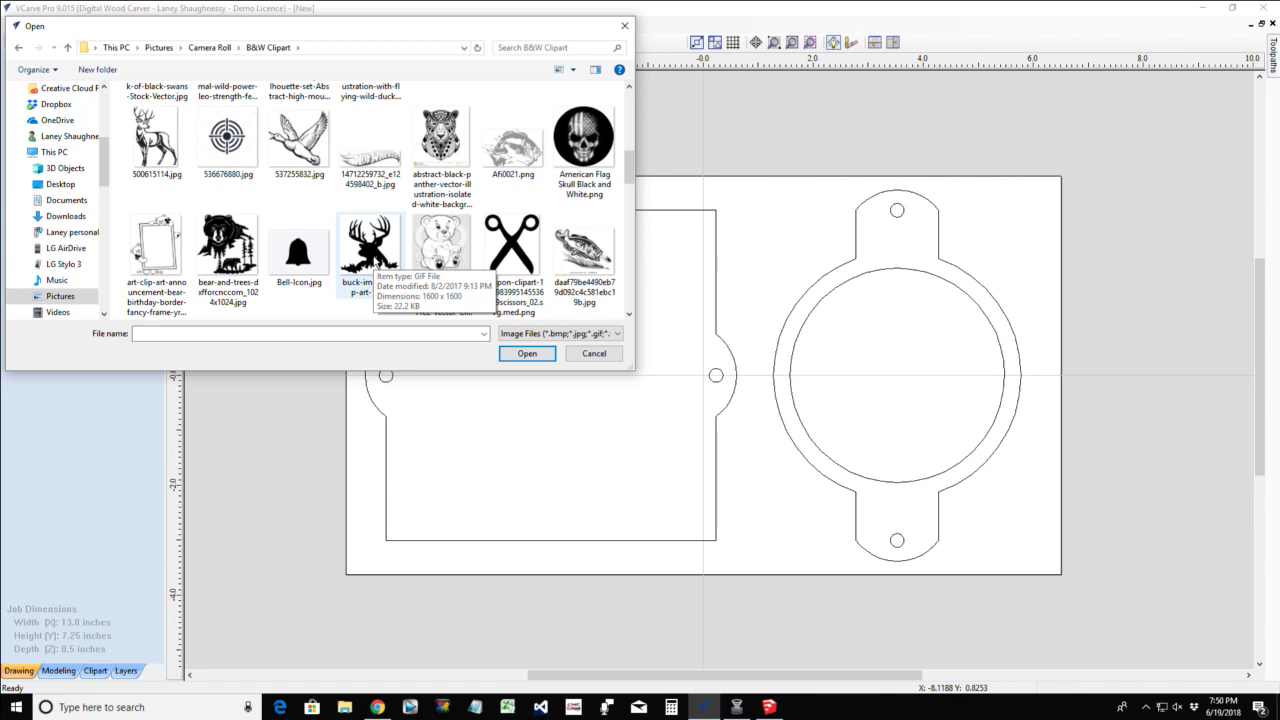
{"action": "scroll", "coordinate": [372, 262], "scroll_direction": "down", "scroll_amount": 1}
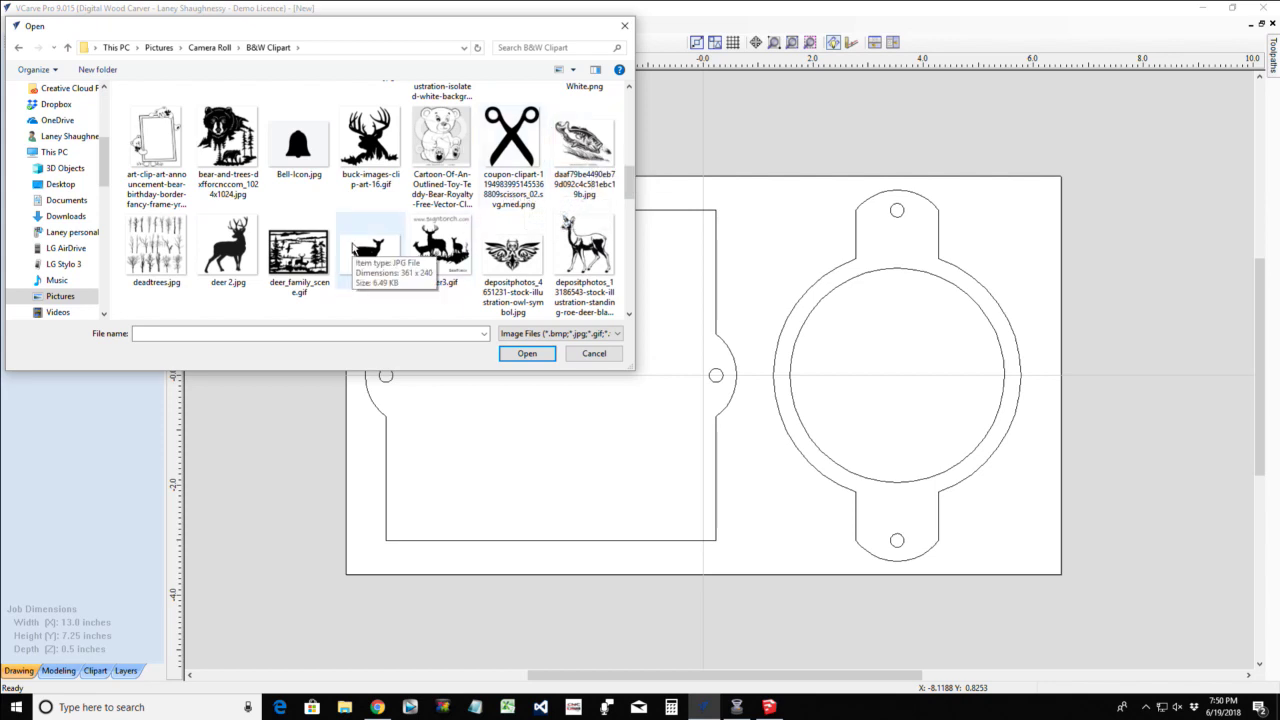
{"action": "scroll", "coordinate": [352, 250], "scroll_direction": "down", "scroll_amount": 2}
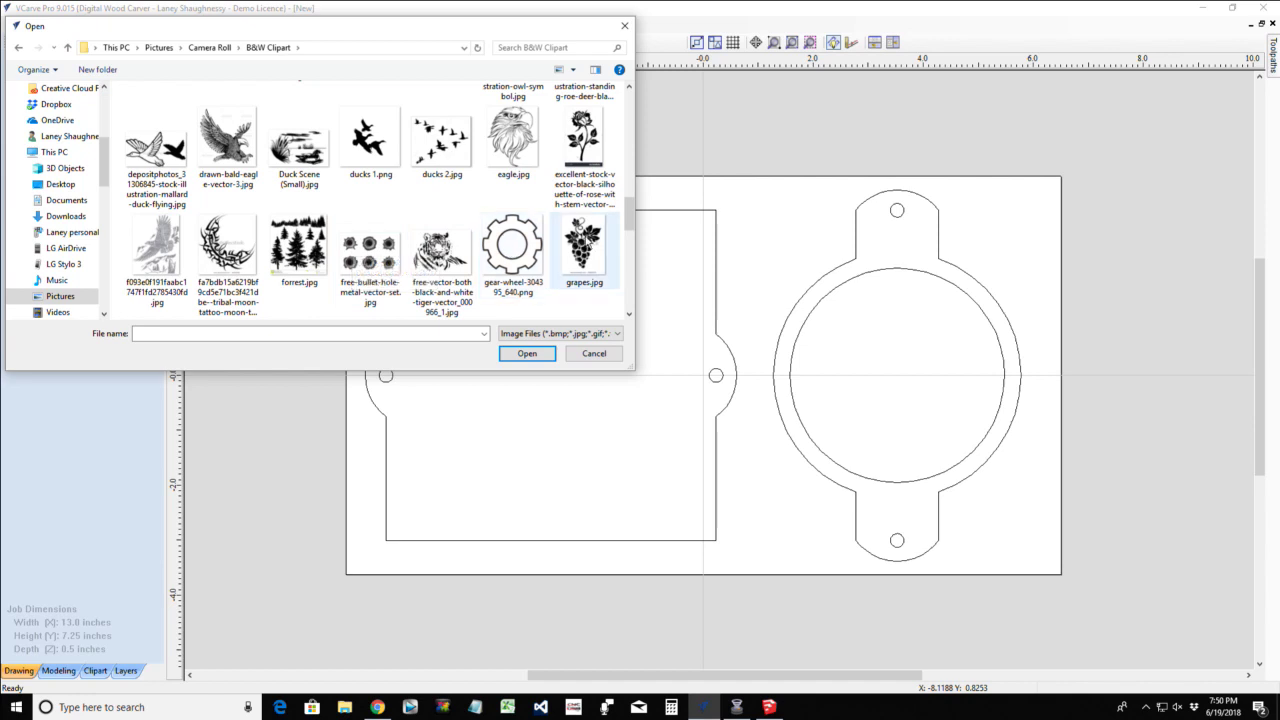
{"action": "scroll", "coordinate": [350, 245], "scroll_direction": "down", "scroll_amount": 2}
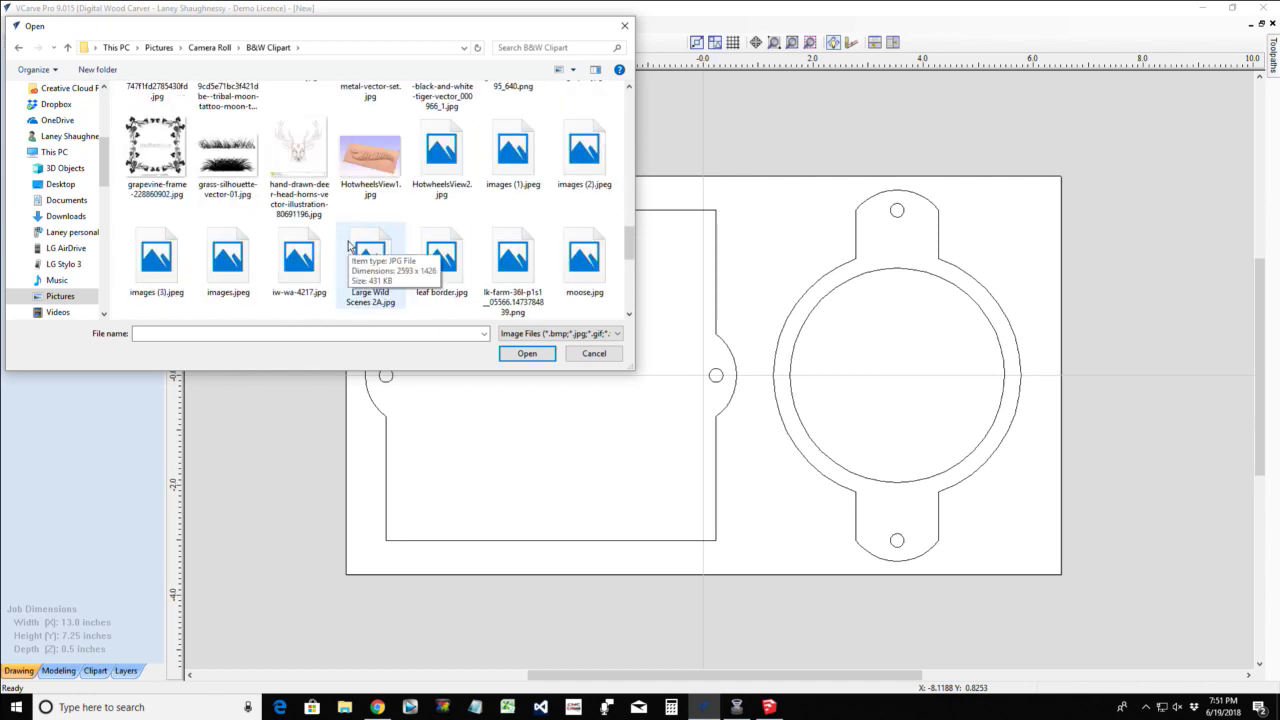
{"action": "scroll", "coordinate": [350, 245], "scroll_direction": "down", "scroll_amount": 1}
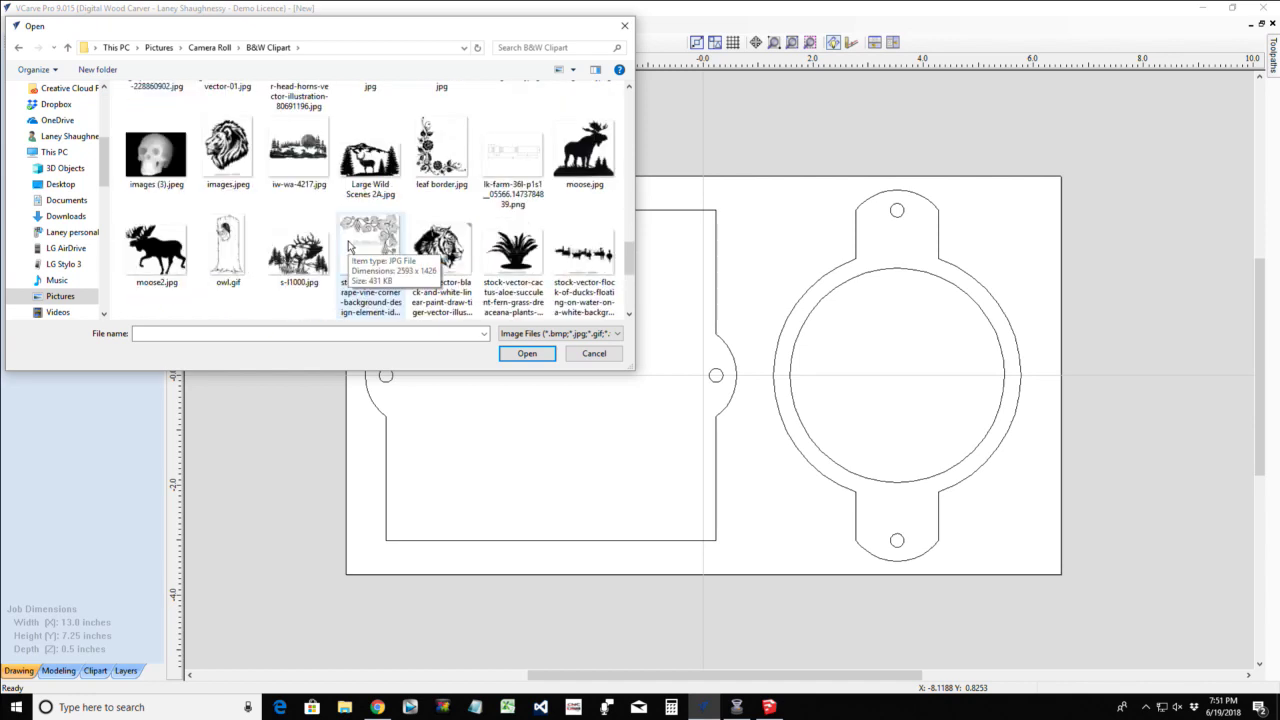
{"action": "scroll", "coordinate": [348, 245], "scroll_direction": "down", "scroll_amount": 1}
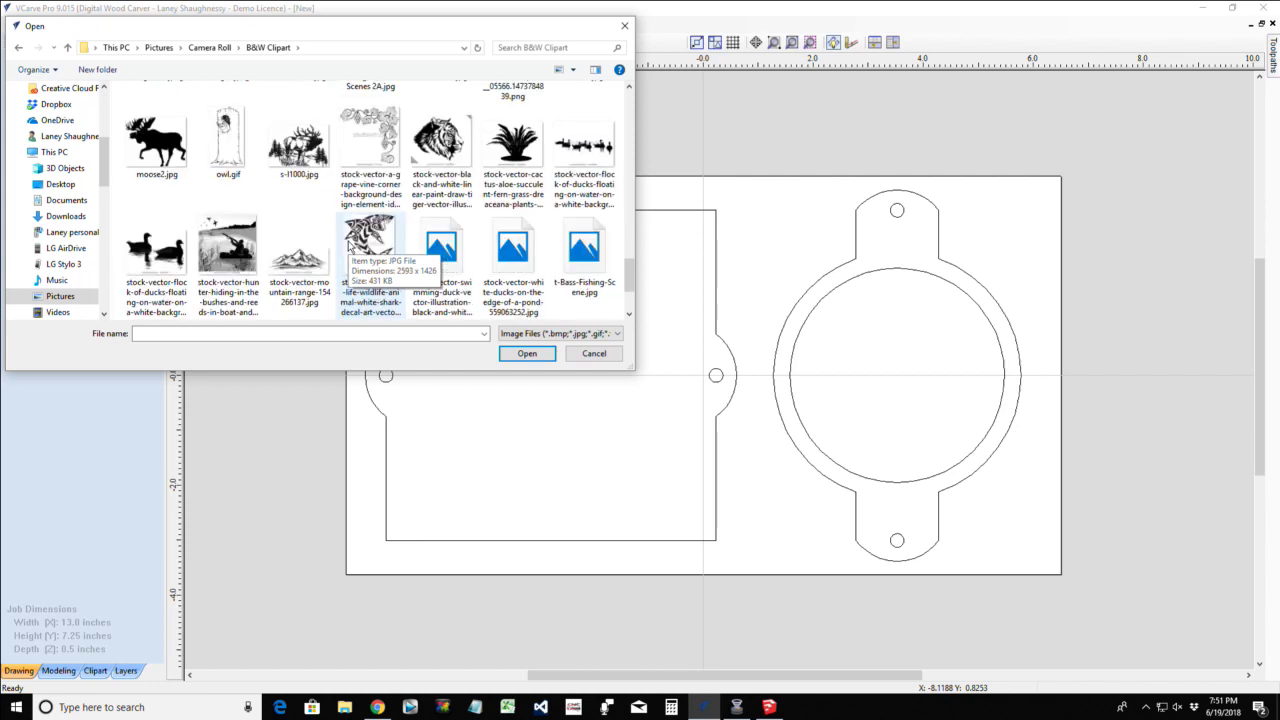
{"action": "scroll", "coordinate": [348, 245], "scroll_direction": "down", "scroll_amount": 1}
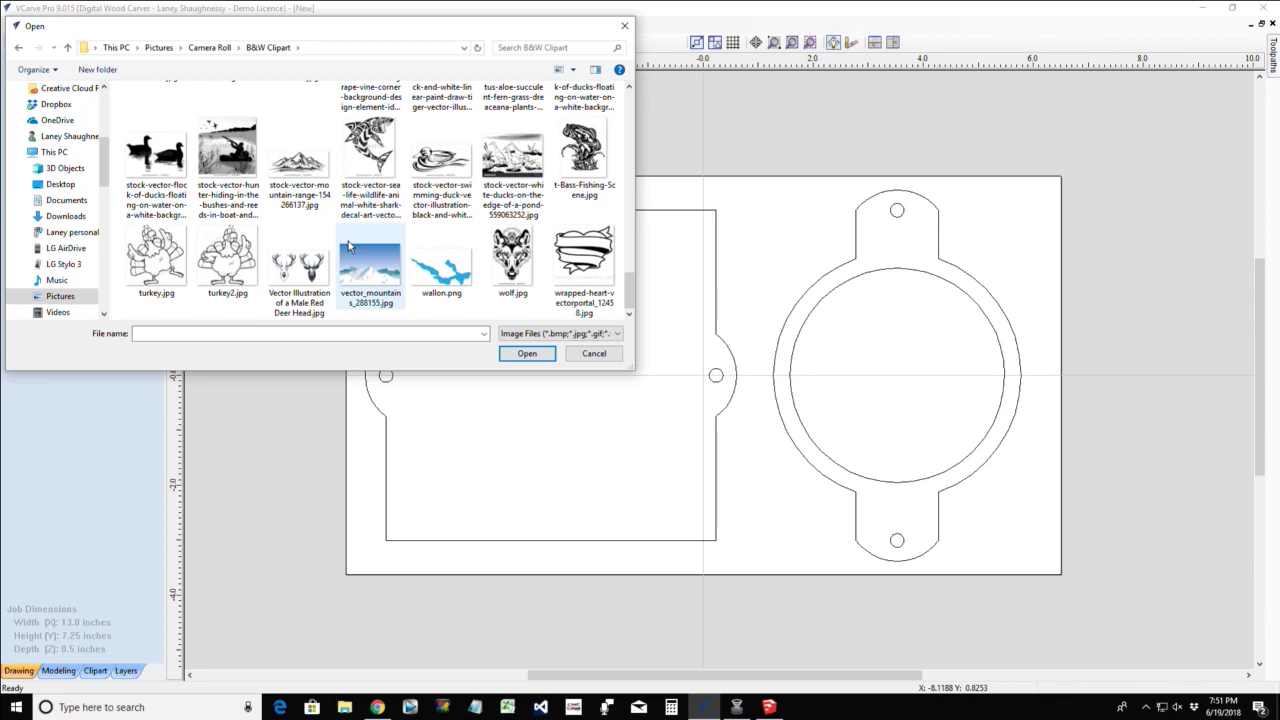
{"action": "scroll", "coordinate": [446, 235], "scroll_direction": "up", "scroll_amount": 8}
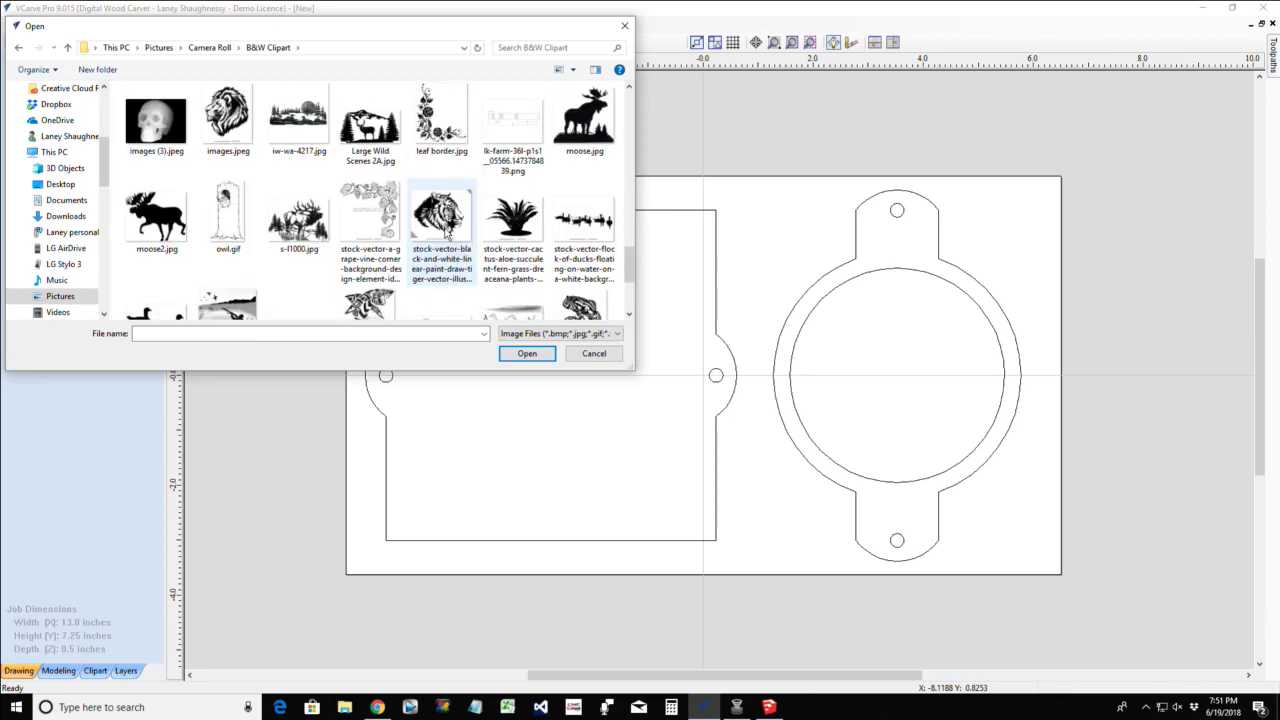
{"action": "scroll", "coordinate": [446, 233], "scroll_direction": "up", "scroll_amount": 10}
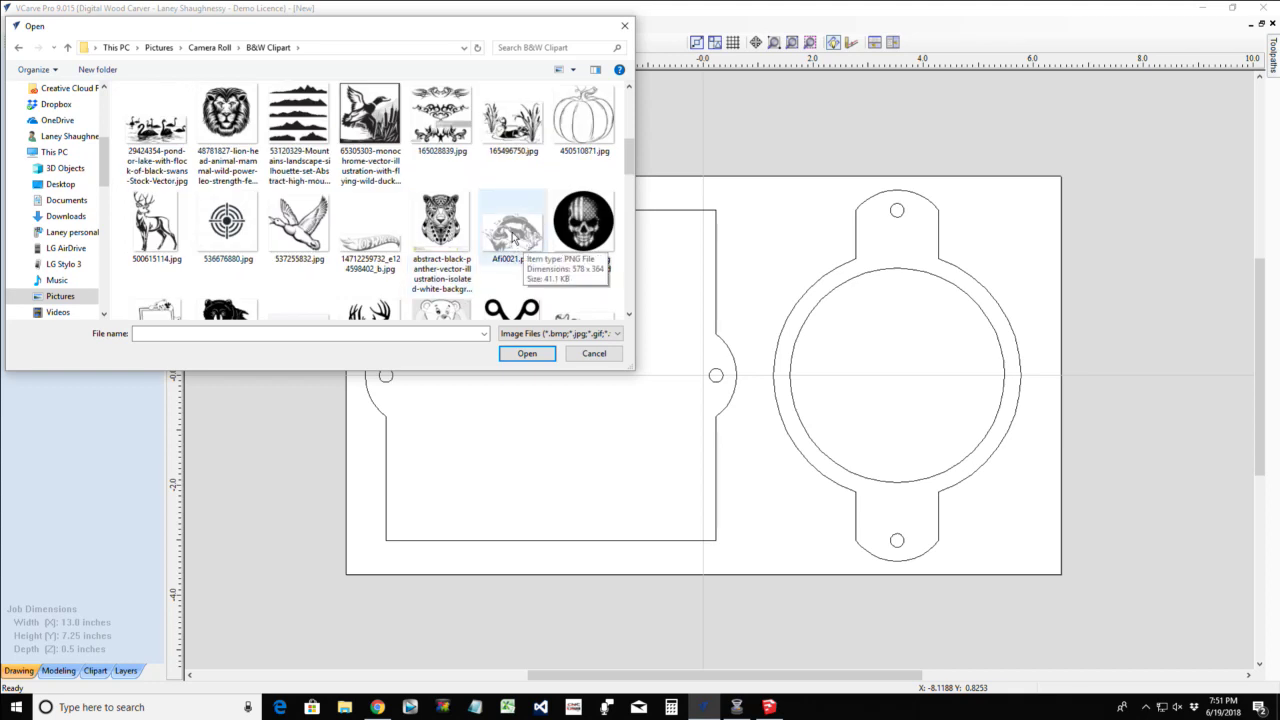
{"action": "scroll", "coordinate": [513, 237], "scroll_direction": "up", "scroll_amount": 5}
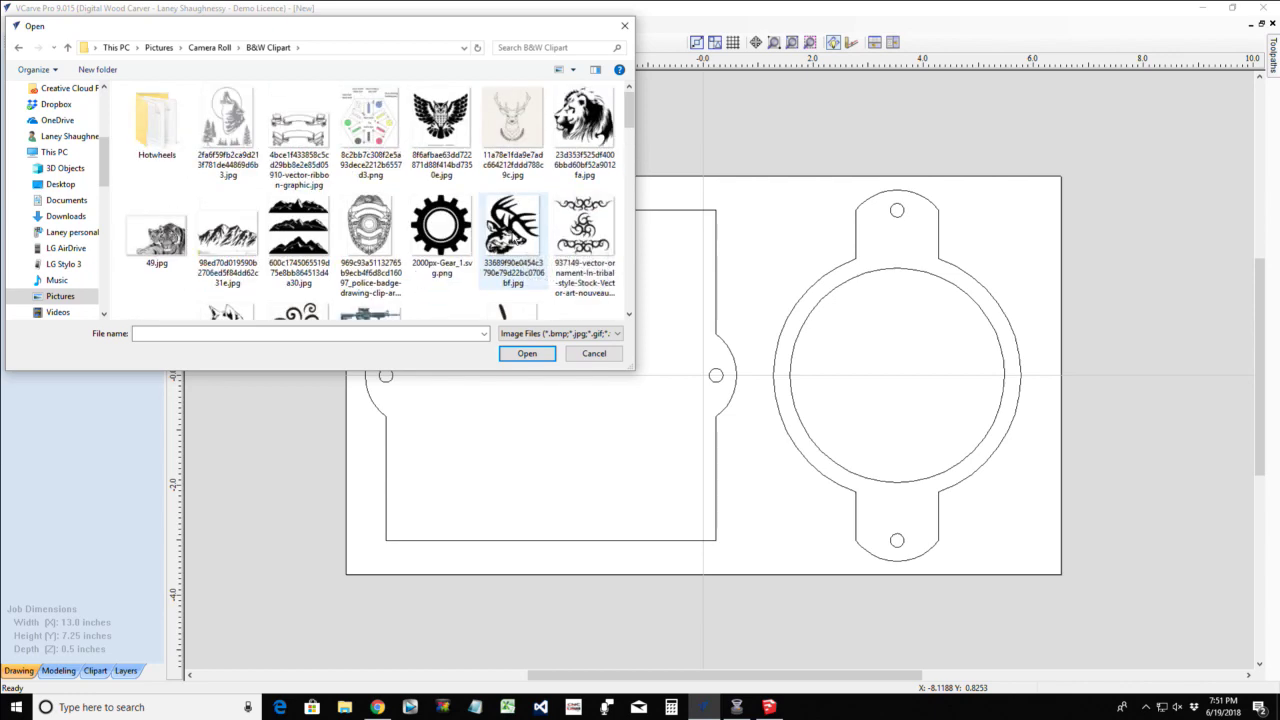
{"action": "scroll", "coordinate": [515, 238], "scroll_direction": "down", "scroll_amount": 5}
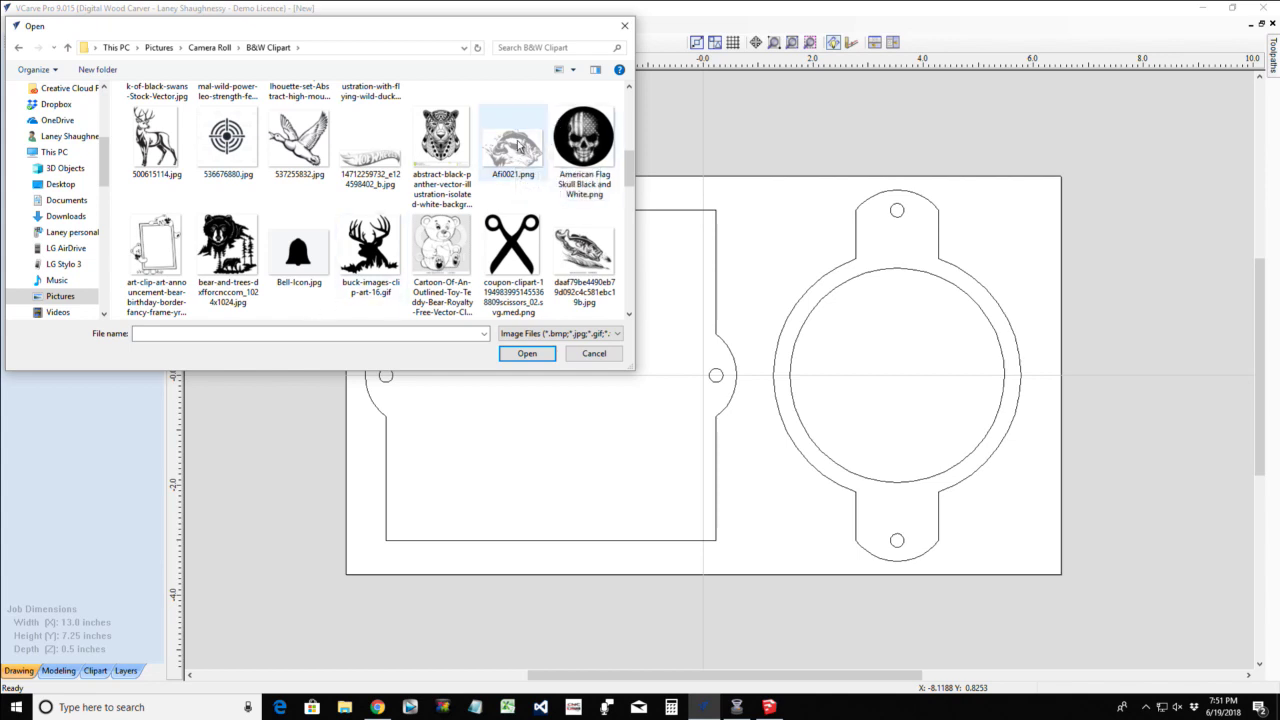
{"action": "left_click", "coordinate": [514, 155]}
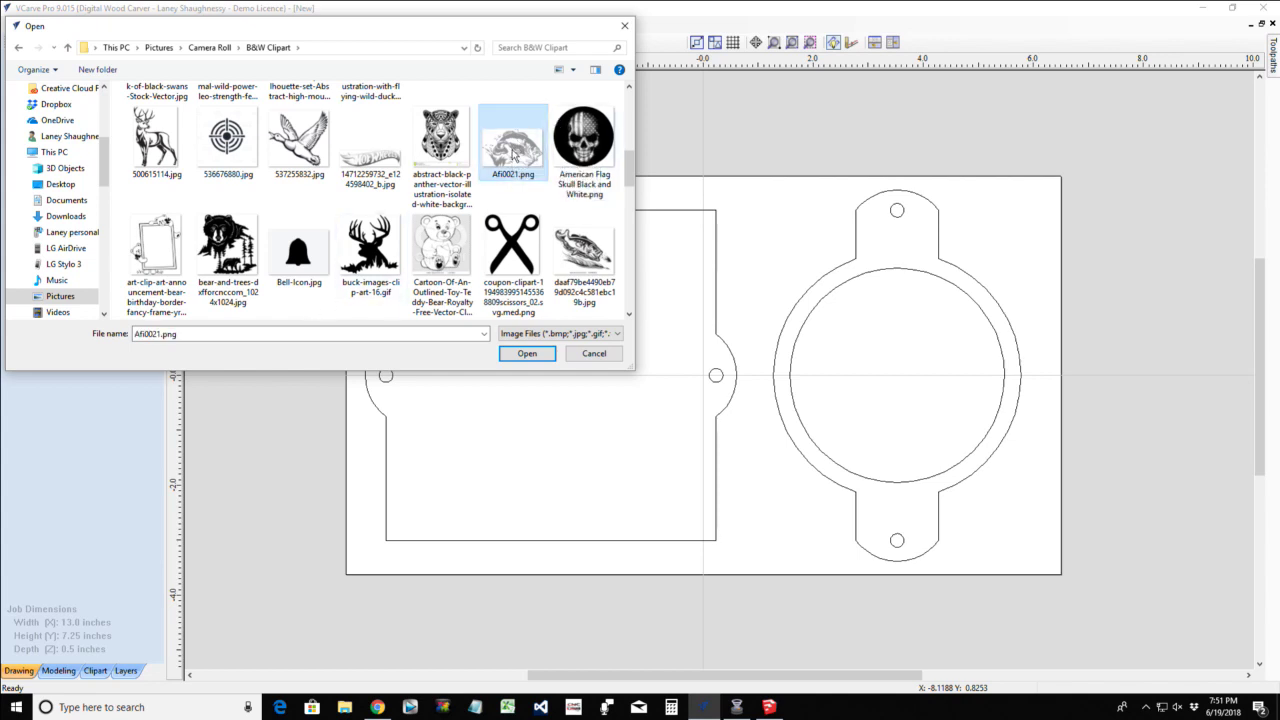
{"action": "double_click", "coordinate": [514, 155]}
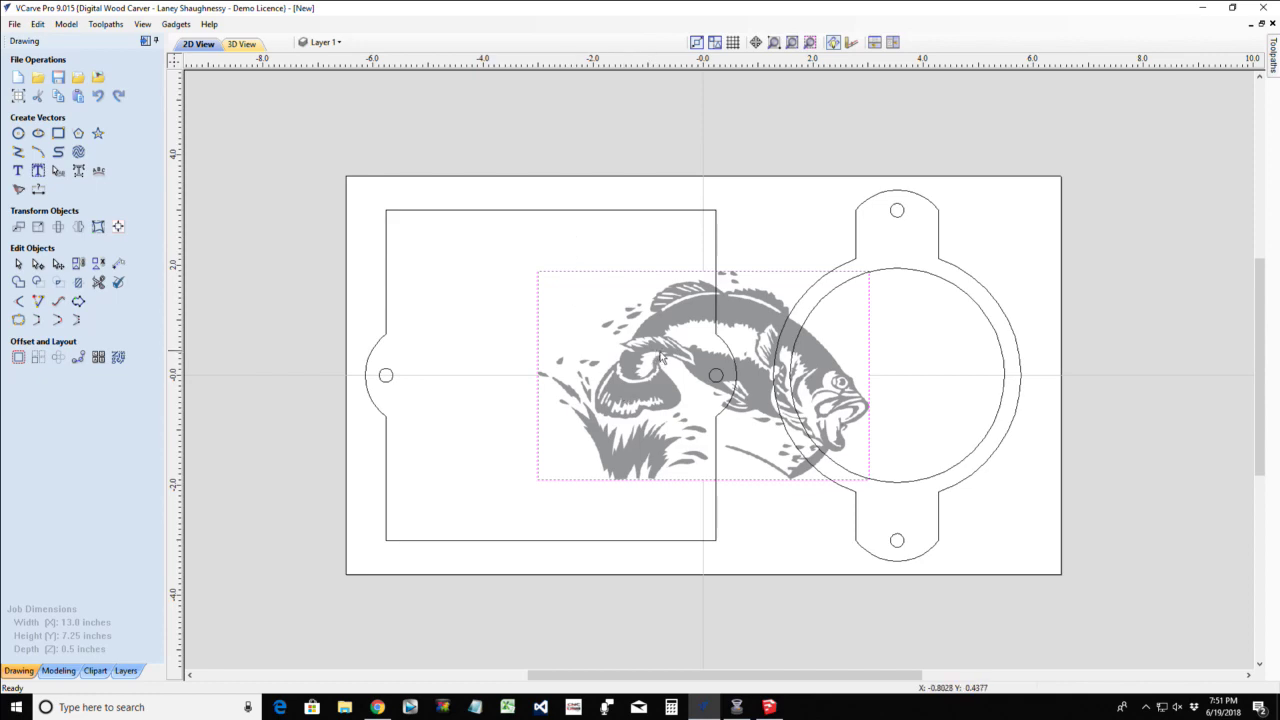
Add a layer named 'Image Layer', then select Bitmap Layer in the layer list
{"action": "scroll", "coordinate": [658, 360], "scroll_direction": "up", "scroll_amount": 2}
{"action": "scroll", "coordinate": [690, 365], "scroll_direction": "down", "scroll_amount": 1}
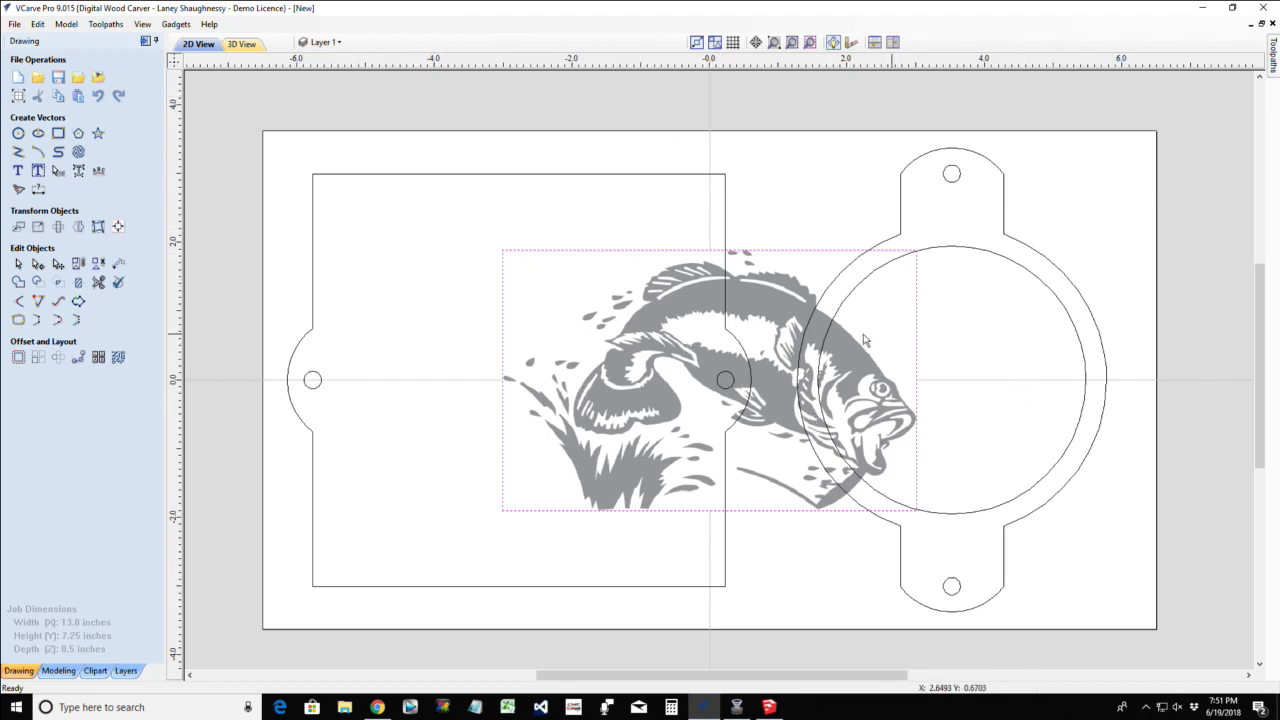
{"action": "left_click", "coordinate": [325, 41]}
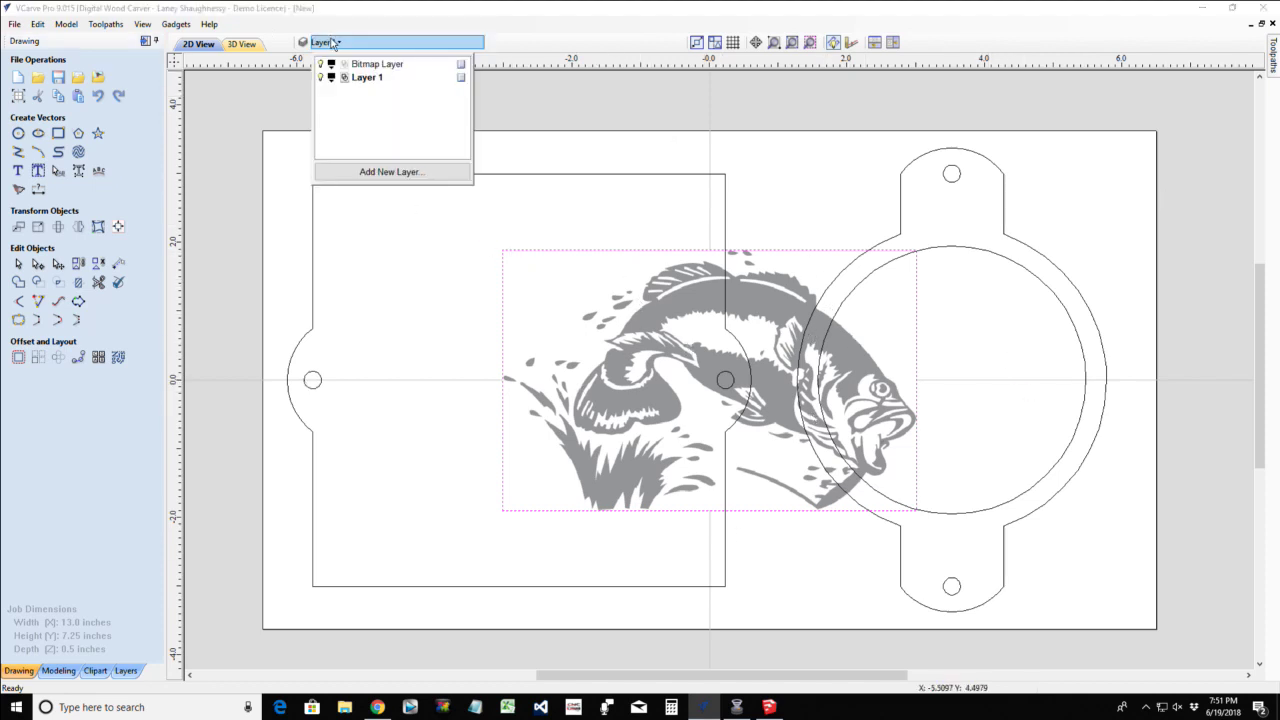
{"action": "left_click", "coordinate": [361, 173]}
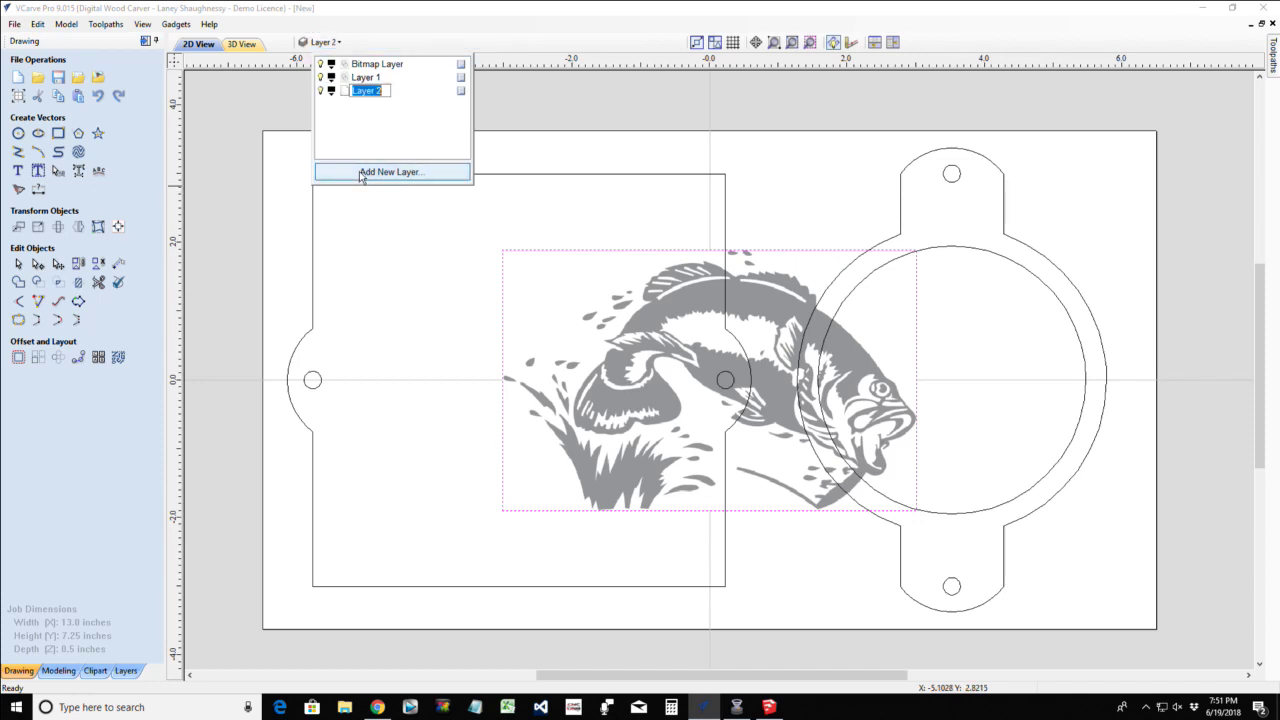
{"action": "type", "text": "Image Lay"}
{"action": "key", "text": "Return"}
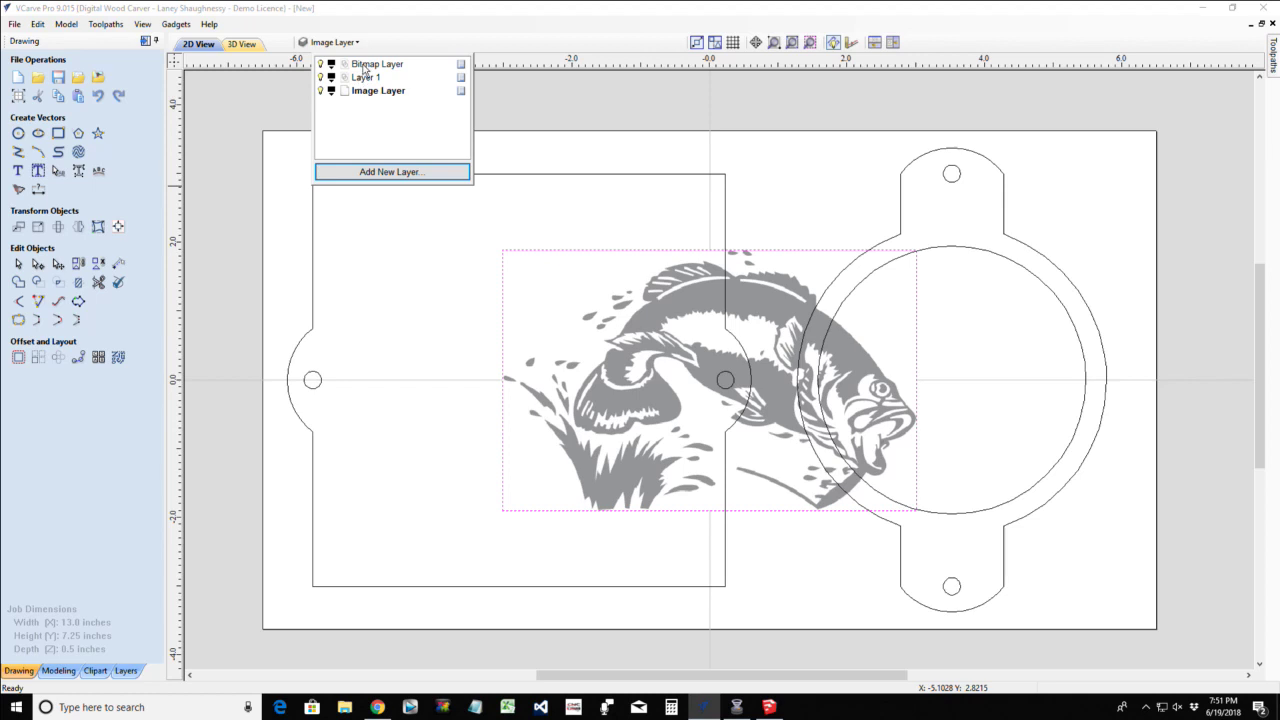
{"action": "left_click", "coordinate": [365, 66]}
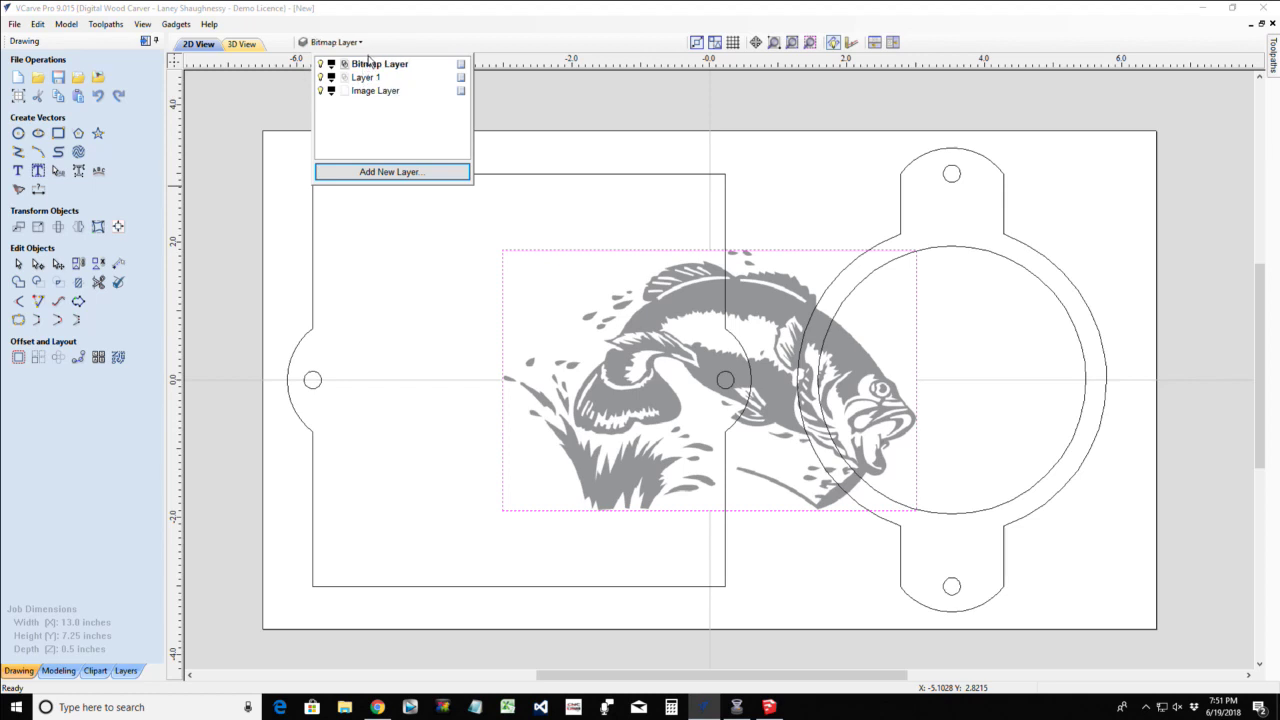
Switch the active layer to Image Layer and select the fish bitmap
{"action": "left_click", "coordinate": [374, 92]}
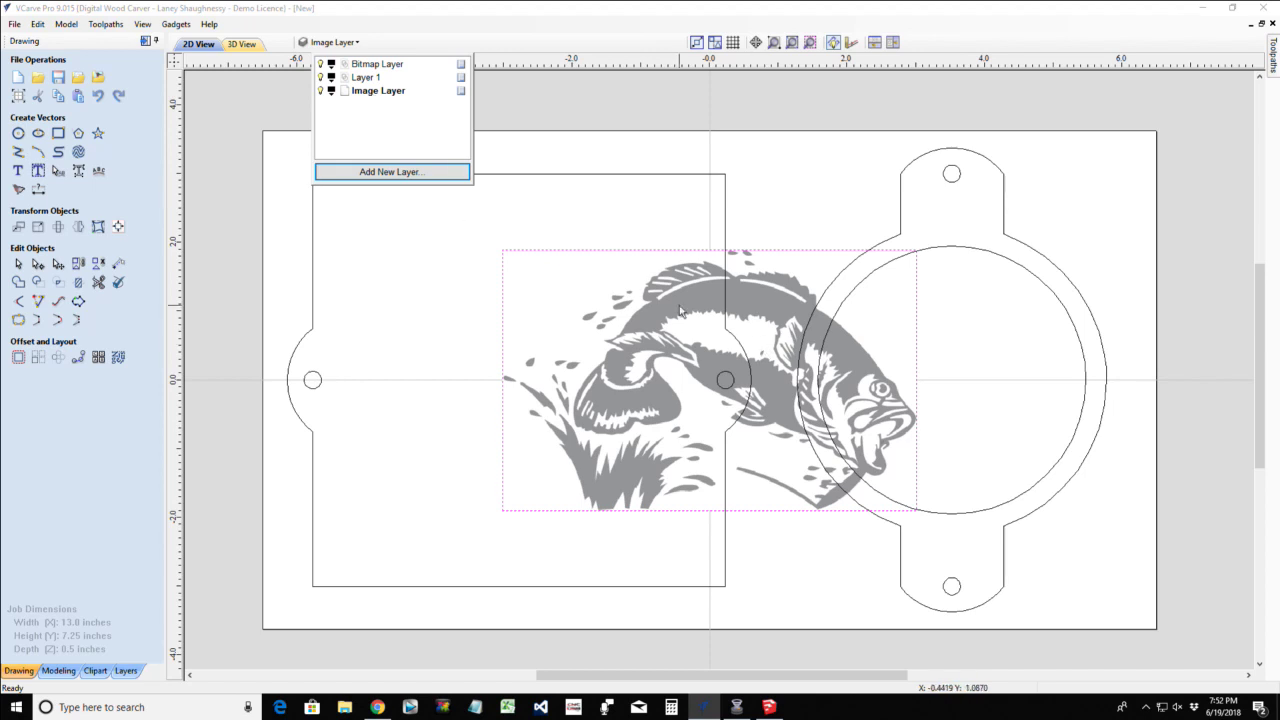
{"action": "left_click", "coordinate": [225, 210]}
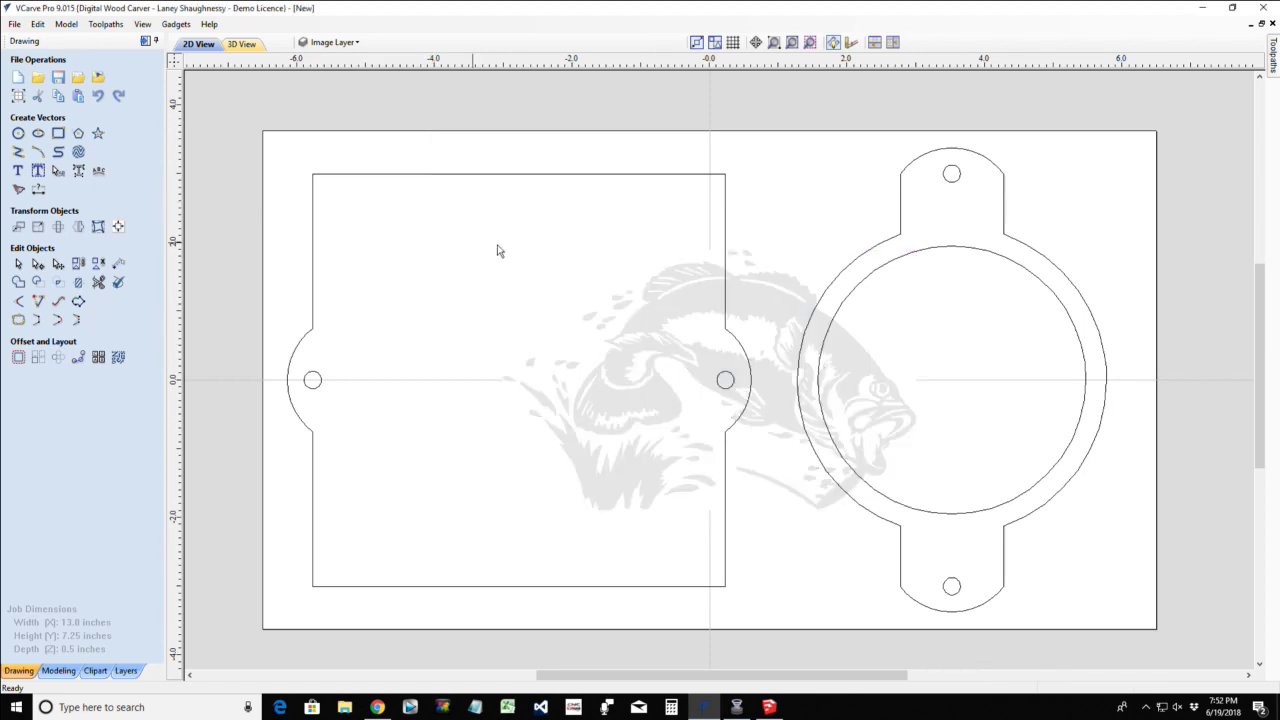
{"action": "left_click", "coordinate": [668, 323]}
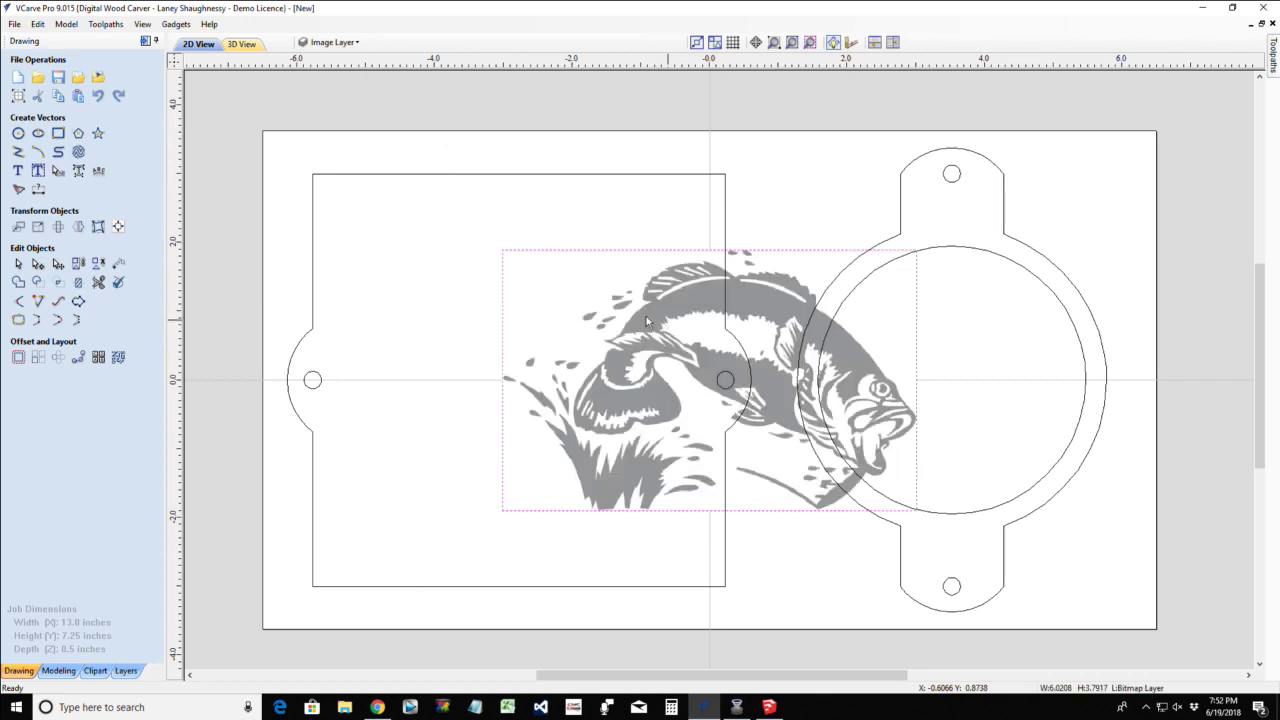
Start Trace Bitmap with threshold 0.99 and bitmap fading at 0%
{"action": "left_click", "coordinate": [20, 191]}
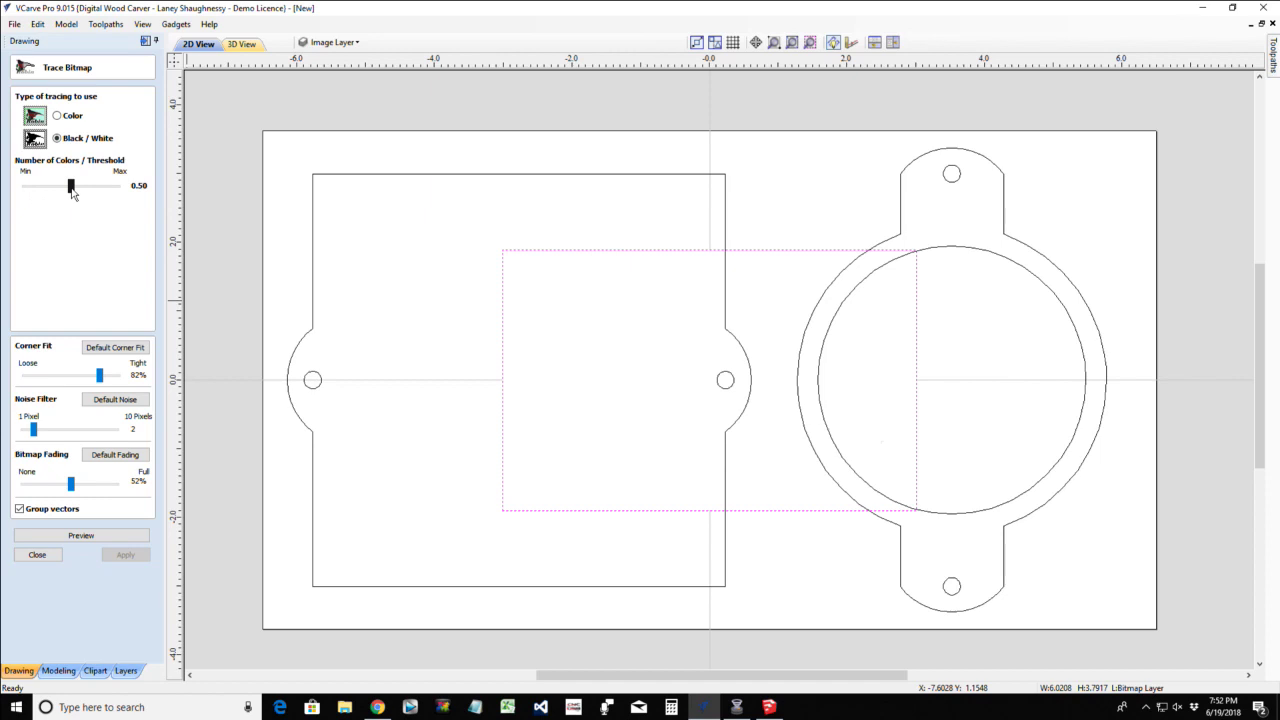
{"action": "left_click_drag", "start_coordinate": [71, 192], "coordinate": [116, 190]}
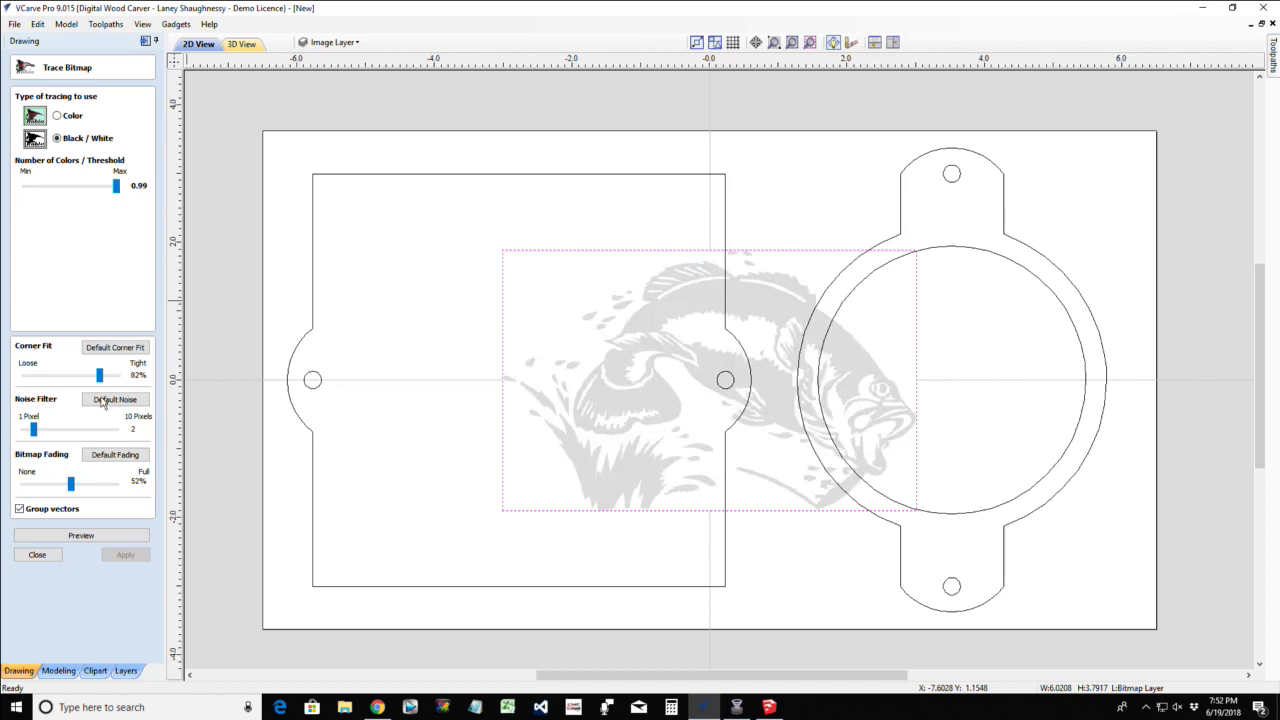
{"action": "left_click_drag", "start_coordinate": [73, 485], "coordinate": [23, 484]}
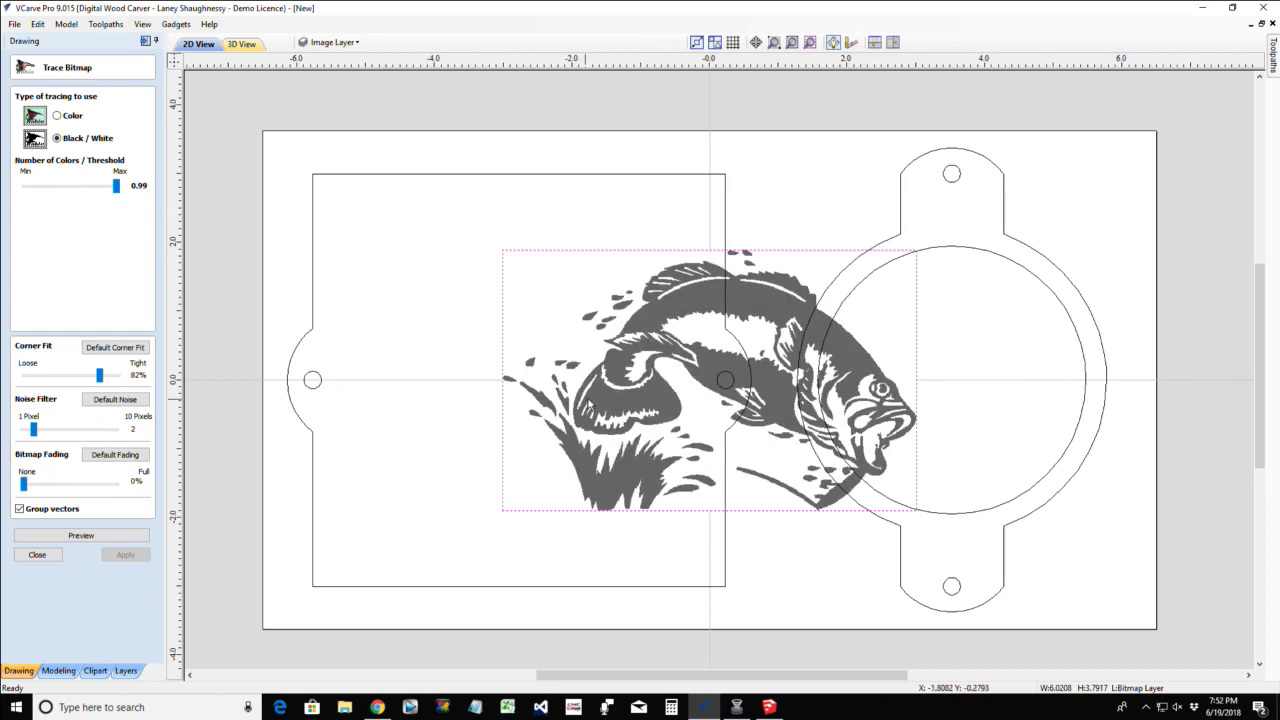
Hide Layer 1's circle vectors and readjust the trace threshold
{"action": "scroll", "coordinate": [660, 408], "scroll_direction": "up", "scroll_amount": 2}
{"action": "left_click", "coordinate": [333, 42]}
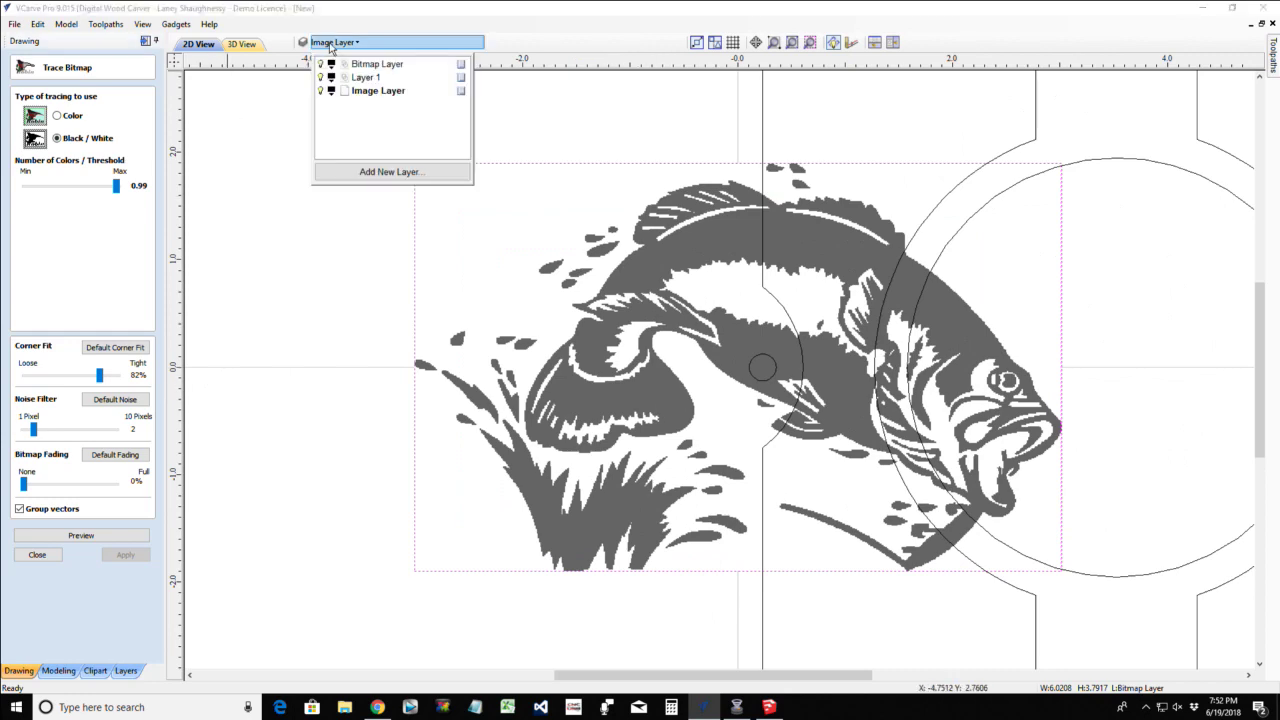
{"action": "left_click", "coordinate": [320, 78]}
{"action": "scroll", "coordinate": [436, 200], "scroll_direction": "down", "scroll_amount": 3}
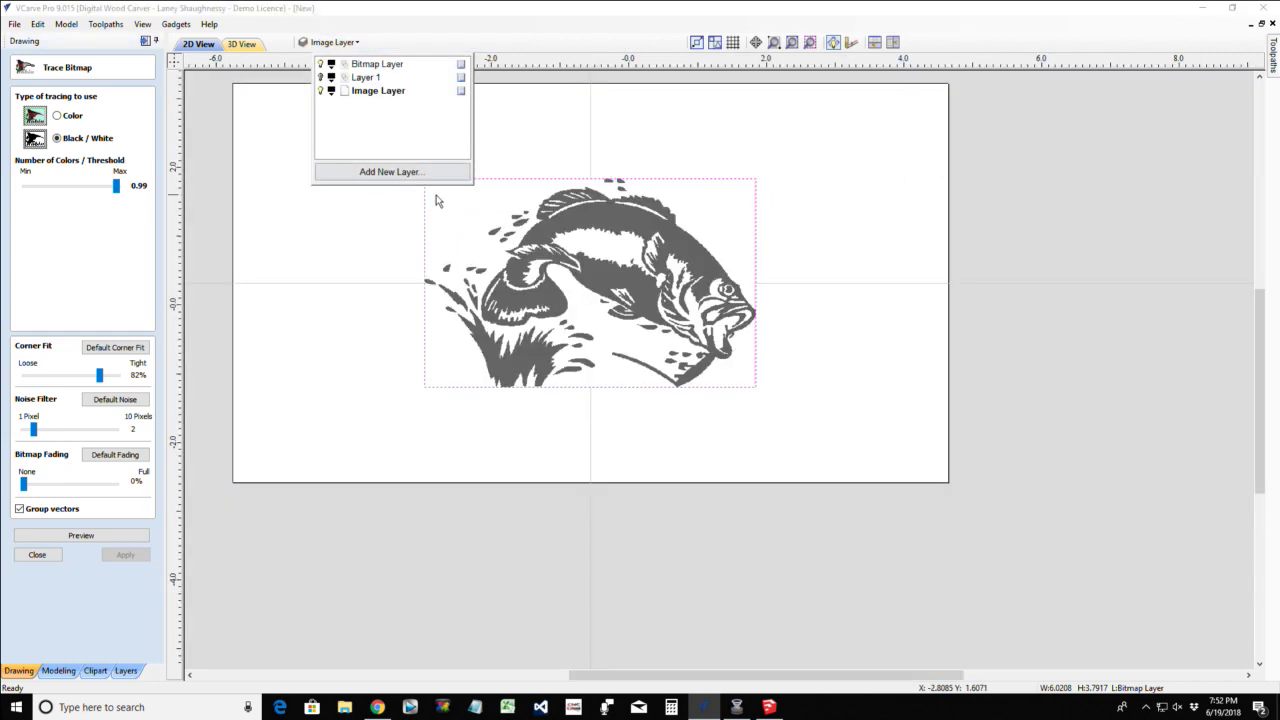
{"action": "scroll", "coordinate": [436, 200], "scroll_direction": "up", "scroll_amount": 3}
{"action": "scroll", "coordinate": [436, 200], "scroll_direction": "down", "scroll_amount": 1}
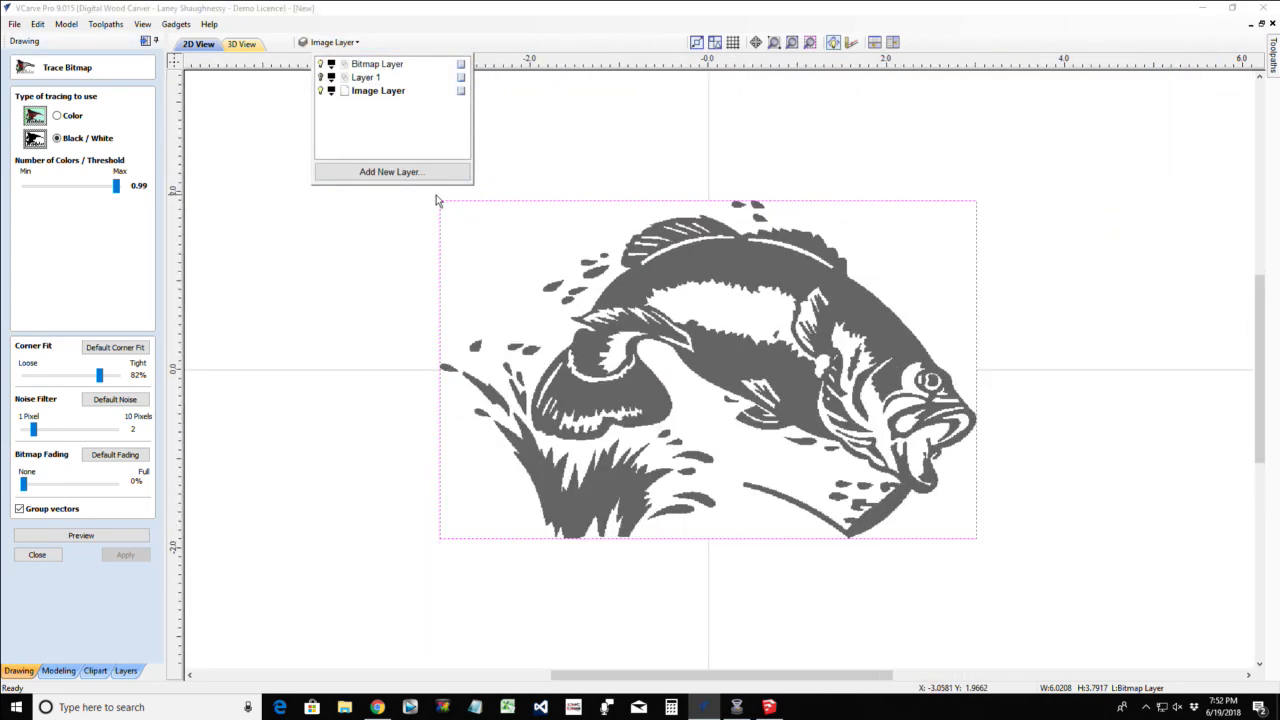
{"action": "scroll", "coordinate": [436, 200], "scroll_direction": "up", "scroll_amount": 1}
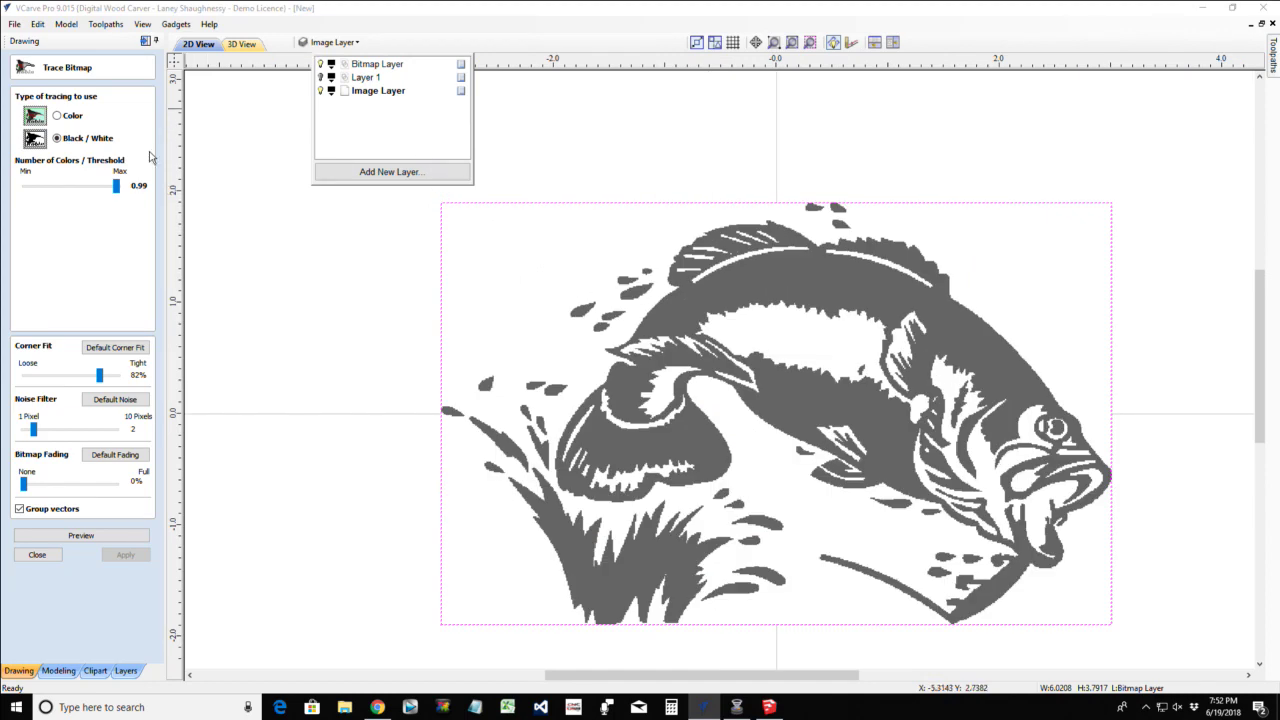
{"action": "mouse_move", "coordinate": [116, 186]}
{"action": "left_mouse_down"}
{"action": "mouse_move", "coordinate": [83, 181]}
{"action": "mouse_move", "coordinate": [124, 175]}
{"action": "mouse_move", "coordinate": [84, 162]}
{"action": "mouse_move", "coordinate": [143, 173]}
{"action": "left_mouse_up"}
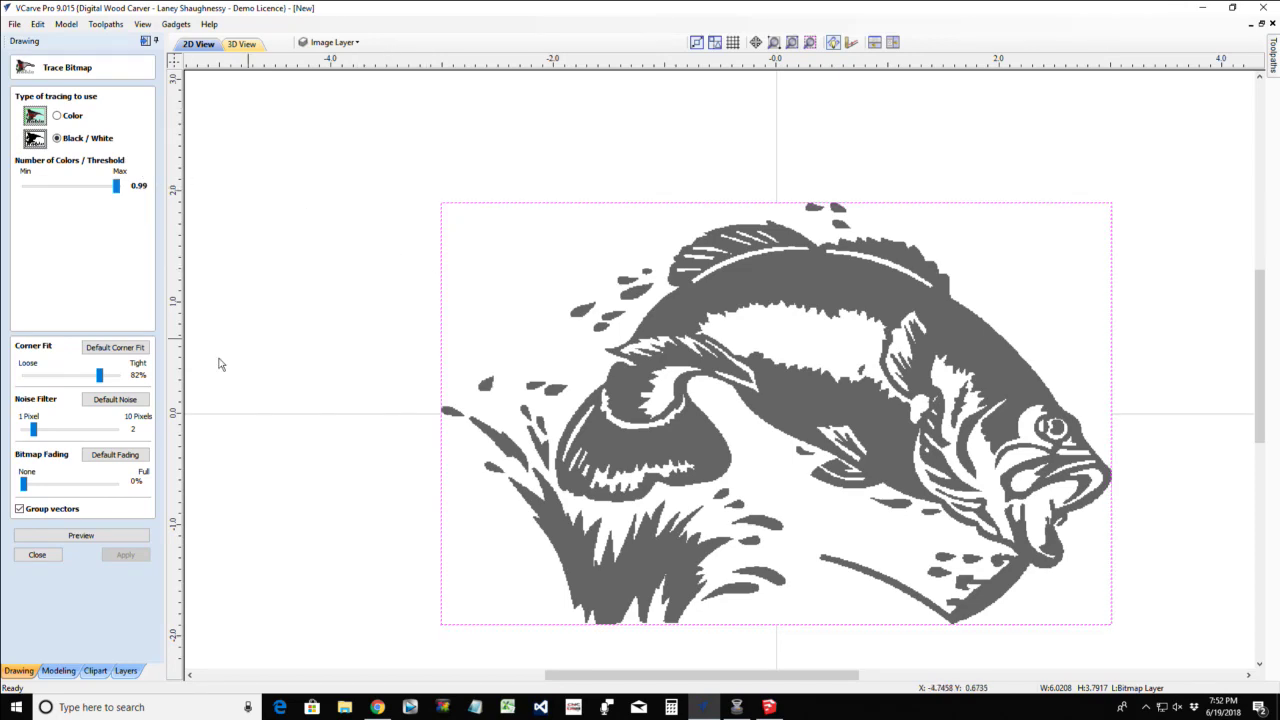
{"action": "scroll", "coordinate": [645, 197], "scroll_direction": "up", "scroll_amount": 10}
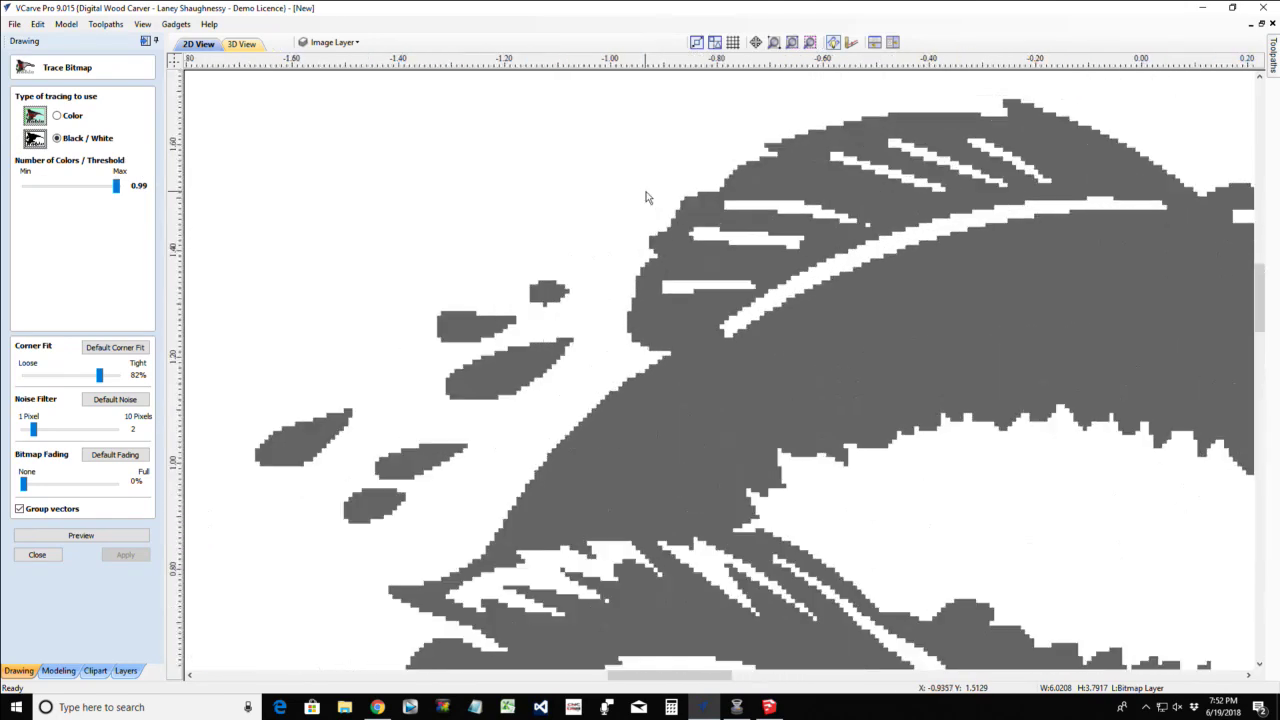
{"action": "scroll", "coordinate": [645, 197], "scroll_direction": "down", "scroll_amount": 10}
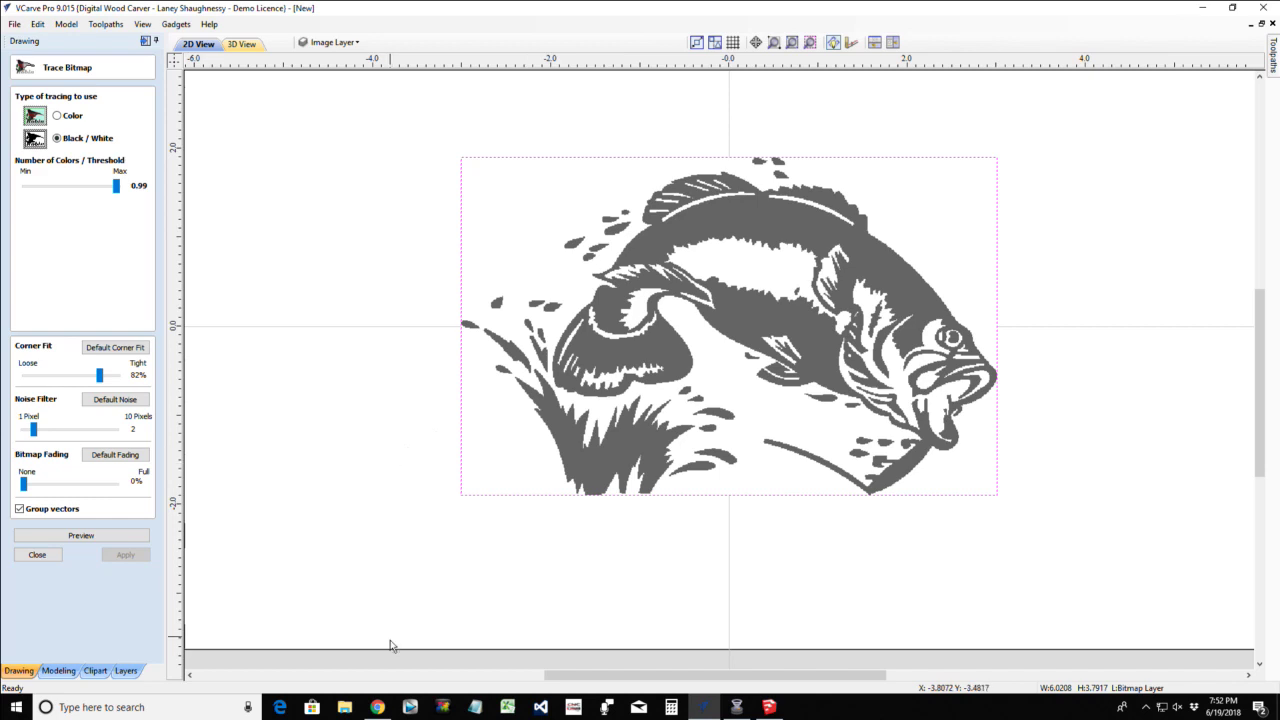
{"action": "mouse_move", "coordinate": [381, 712]}
{"action": "scroll", "coordinate": [773, 238], "scroll_direction": "up", "scroll_amount": 5}
{"action": "scroll", "coordinate": [773, 245], "scroll_direction": "down", "scroll_amount": 4}
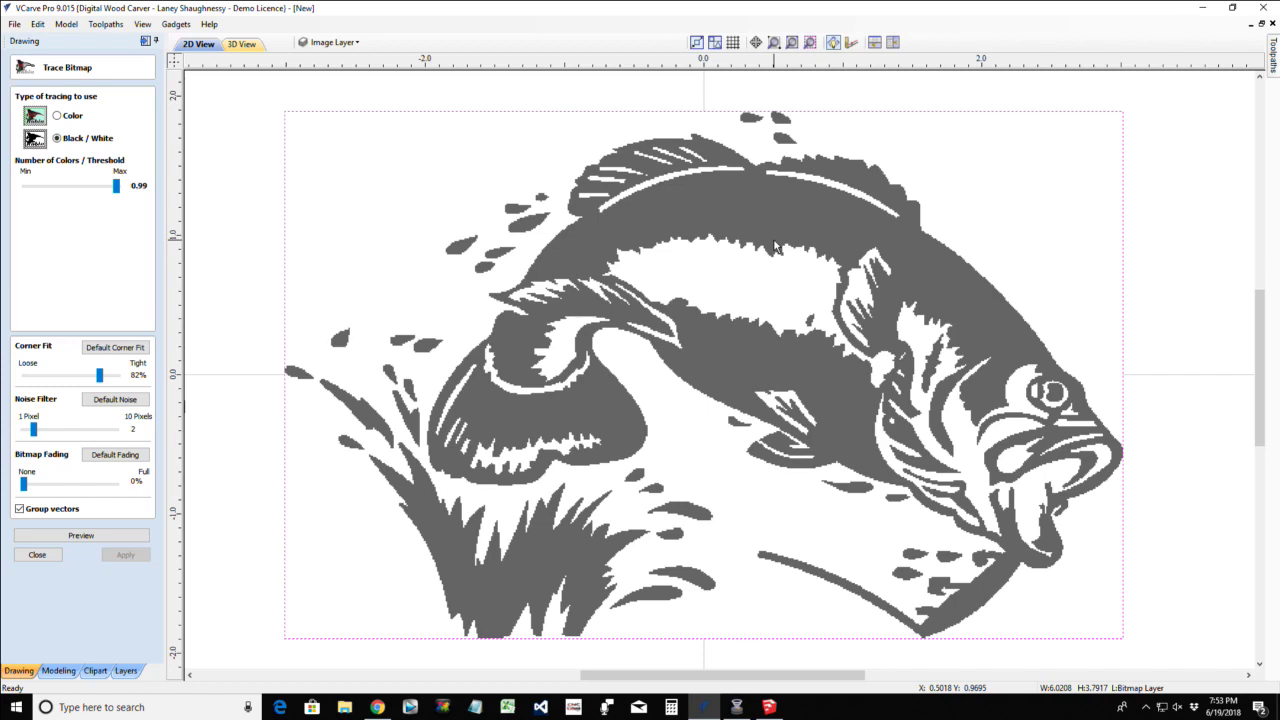
{"action": "scroll", "coordinate": [775, 246], "scroll_direction": "up", "scroll_amount": 3}
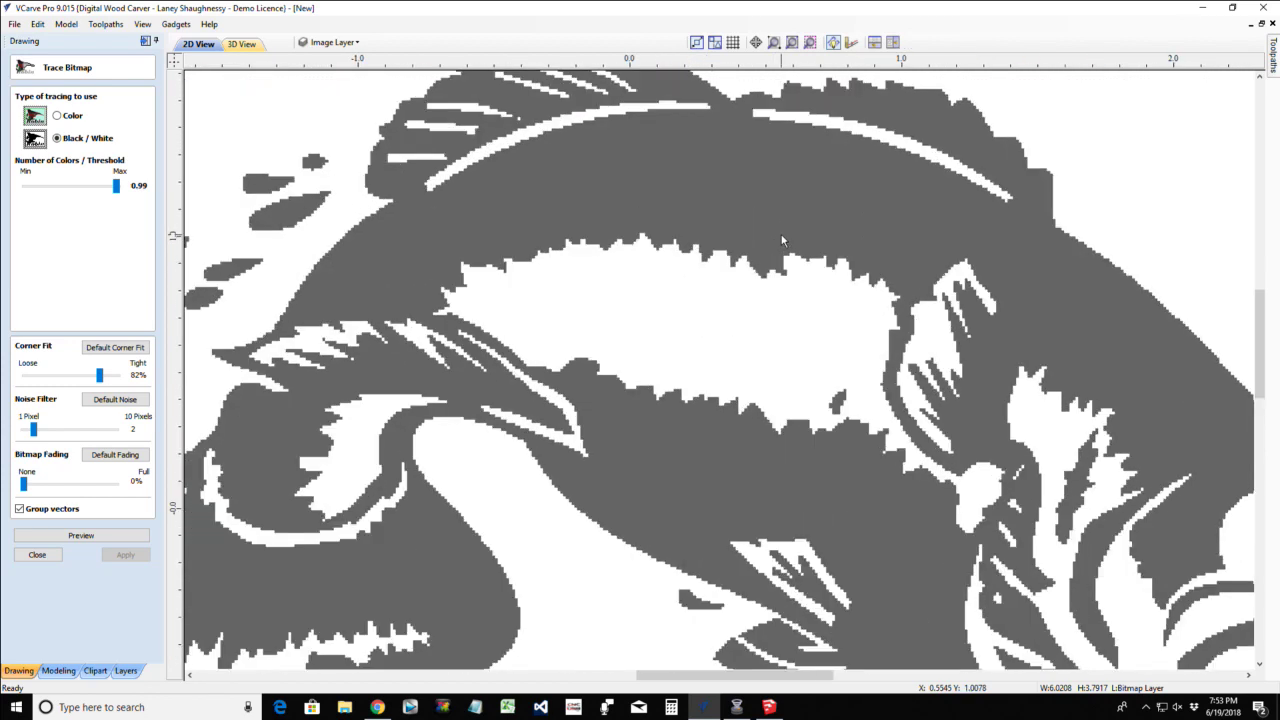
{"action": "scroll", "coordinate": [780, 243], "scroll_direction": "down", "scroll_amount": 4}
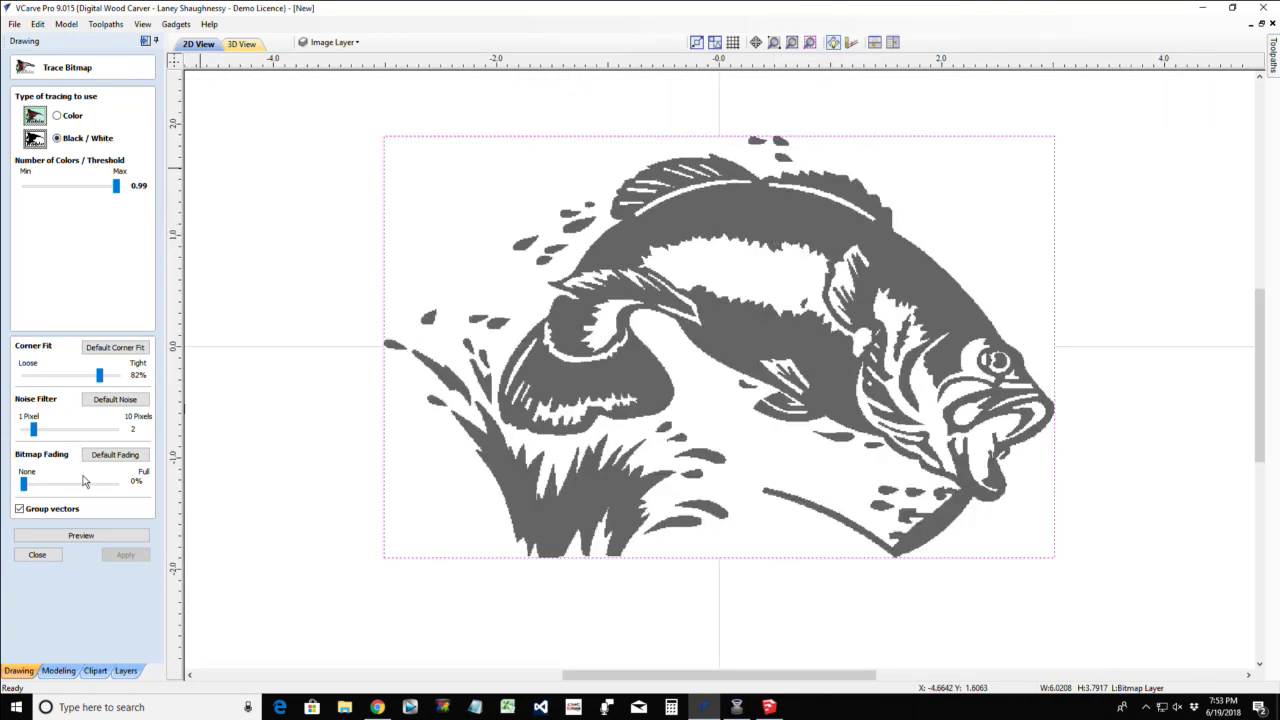
Preview the fish trace, apply it as vectors, and close the Trace Bitmap panel
{"action": "left_click", "coordinate": [96, 539]}
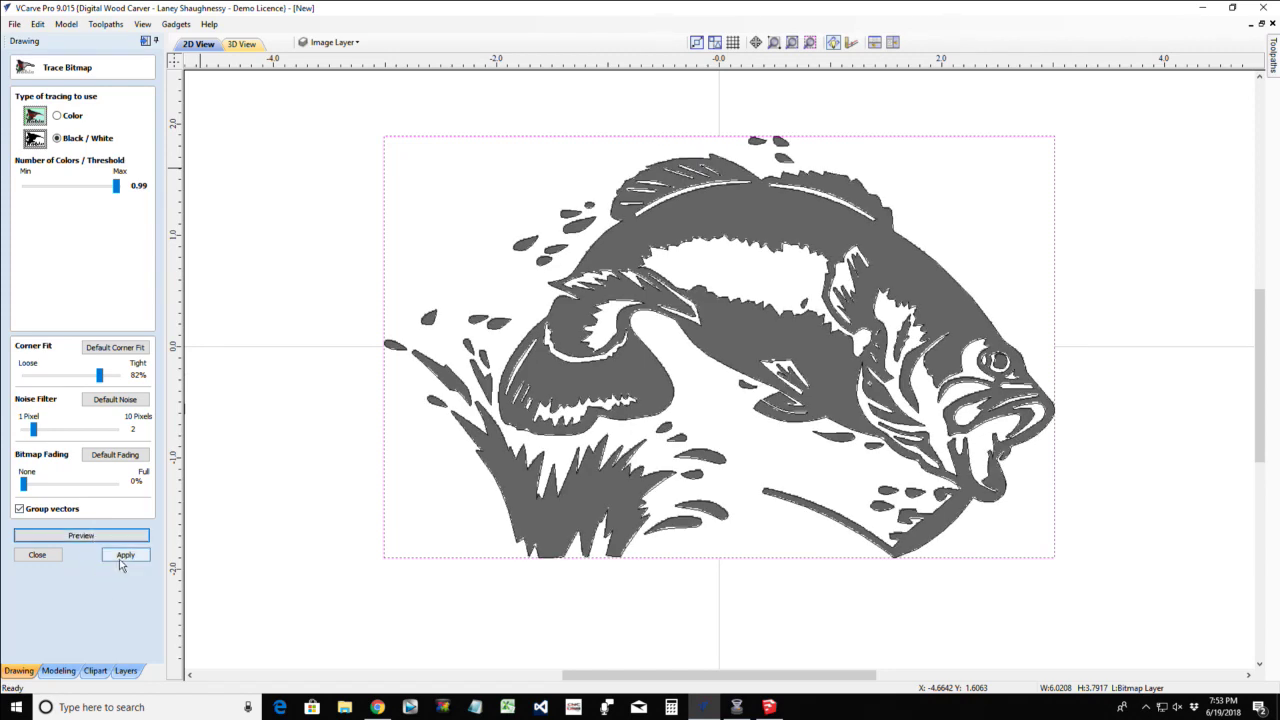
{"action": "left_click", "coordinate": [120, 560]}
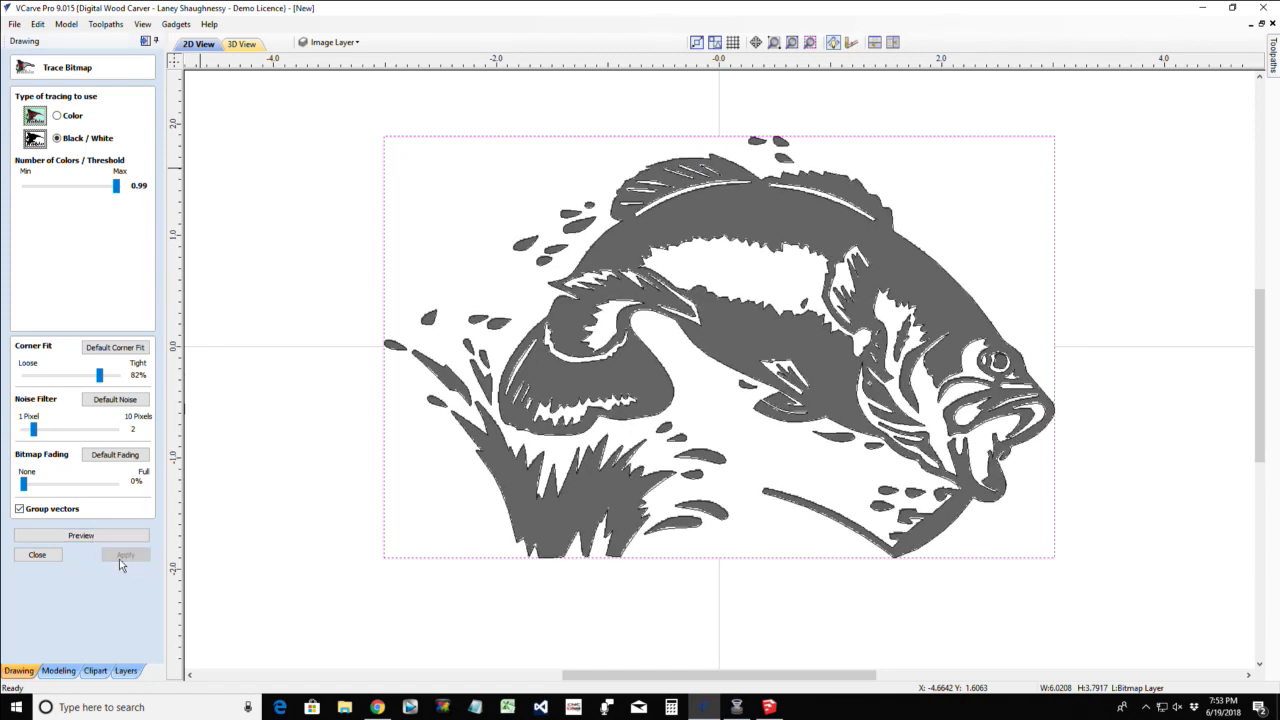
{"action": "left_click", "coordinate": [38, 556]}
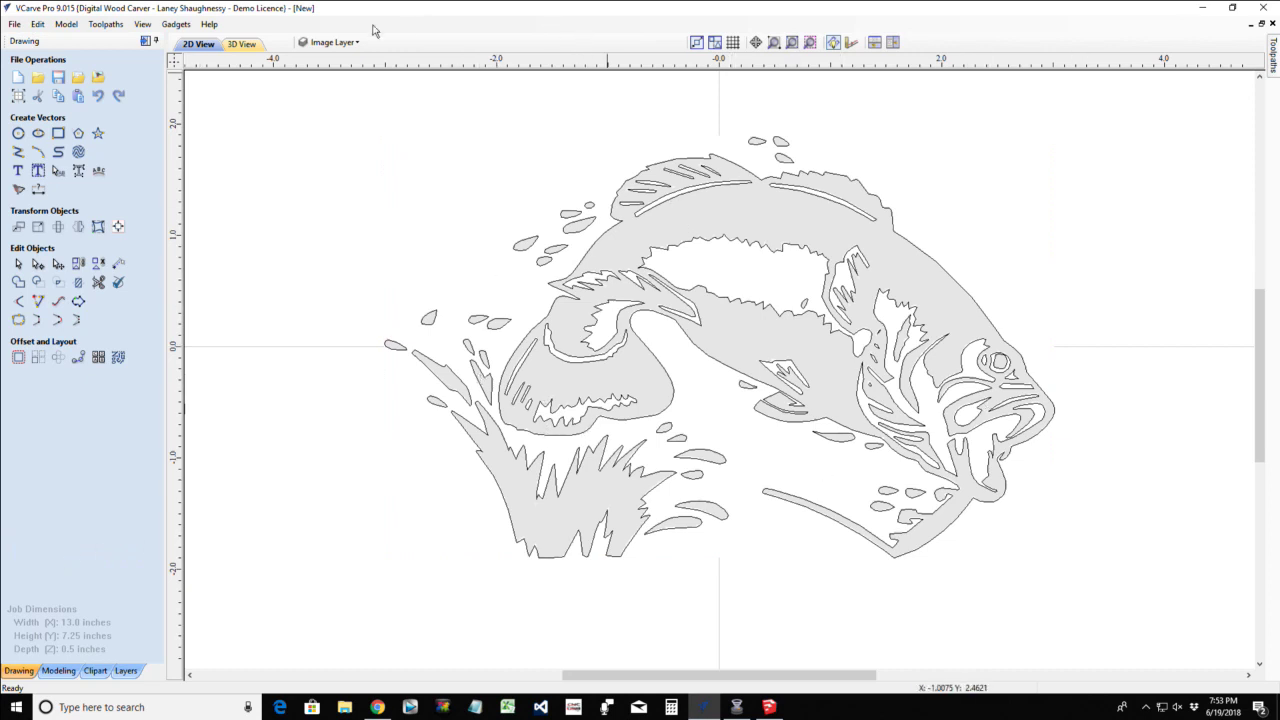
Hide the fish bitmap's layer and select the traced fish vectors
{"action": "left_click", "coordinate": [337, 44]}
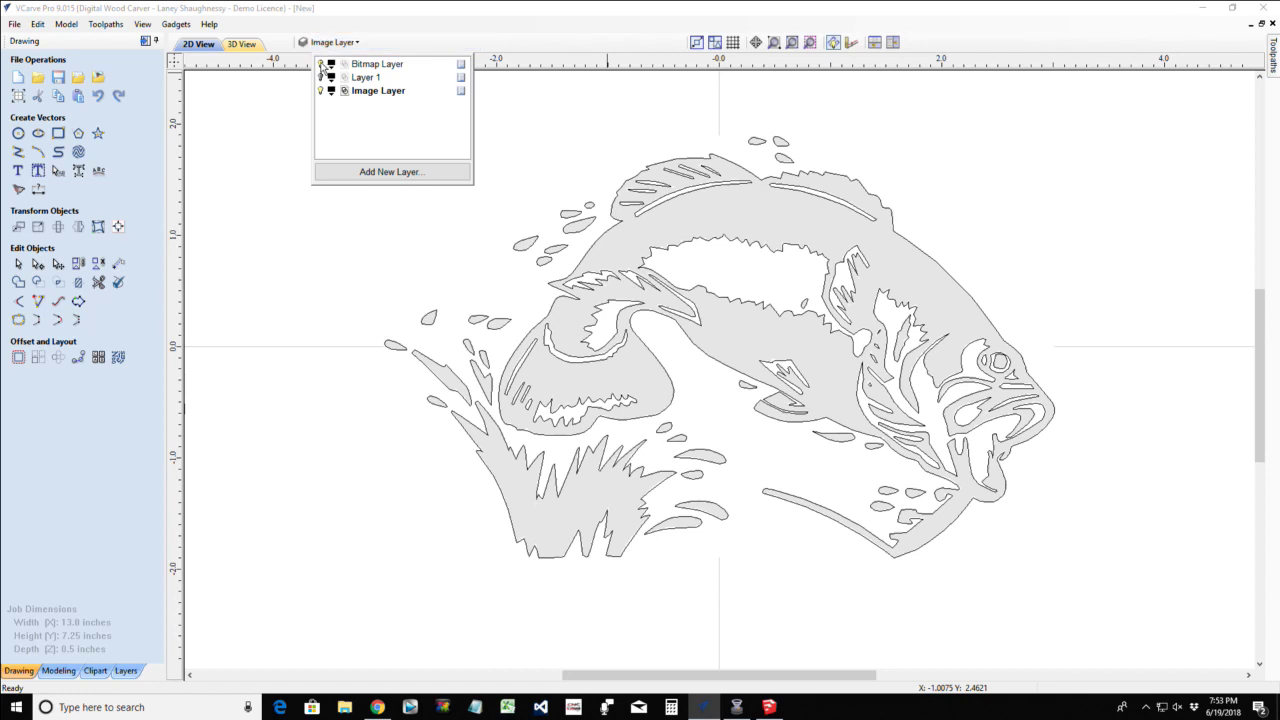
{"action": "left_click", "coordinate": [321, 64]}
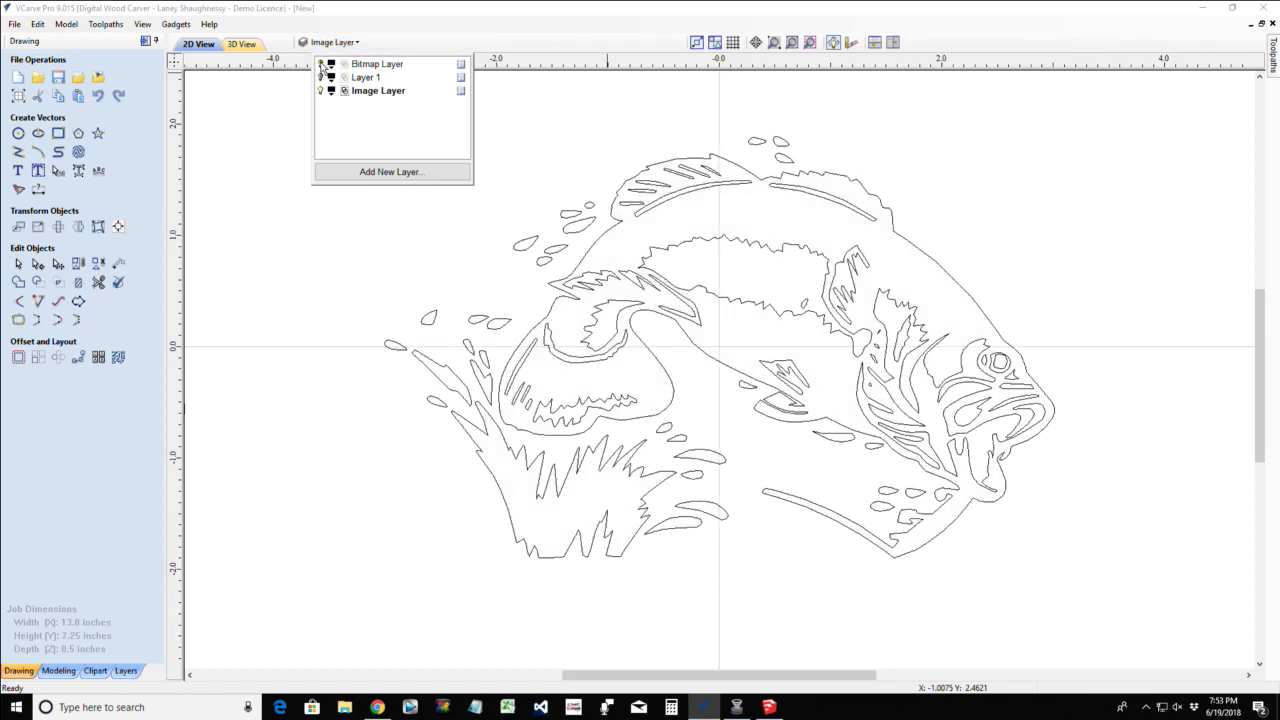
{"action": "left_click", "coordinate": [746, 180]}
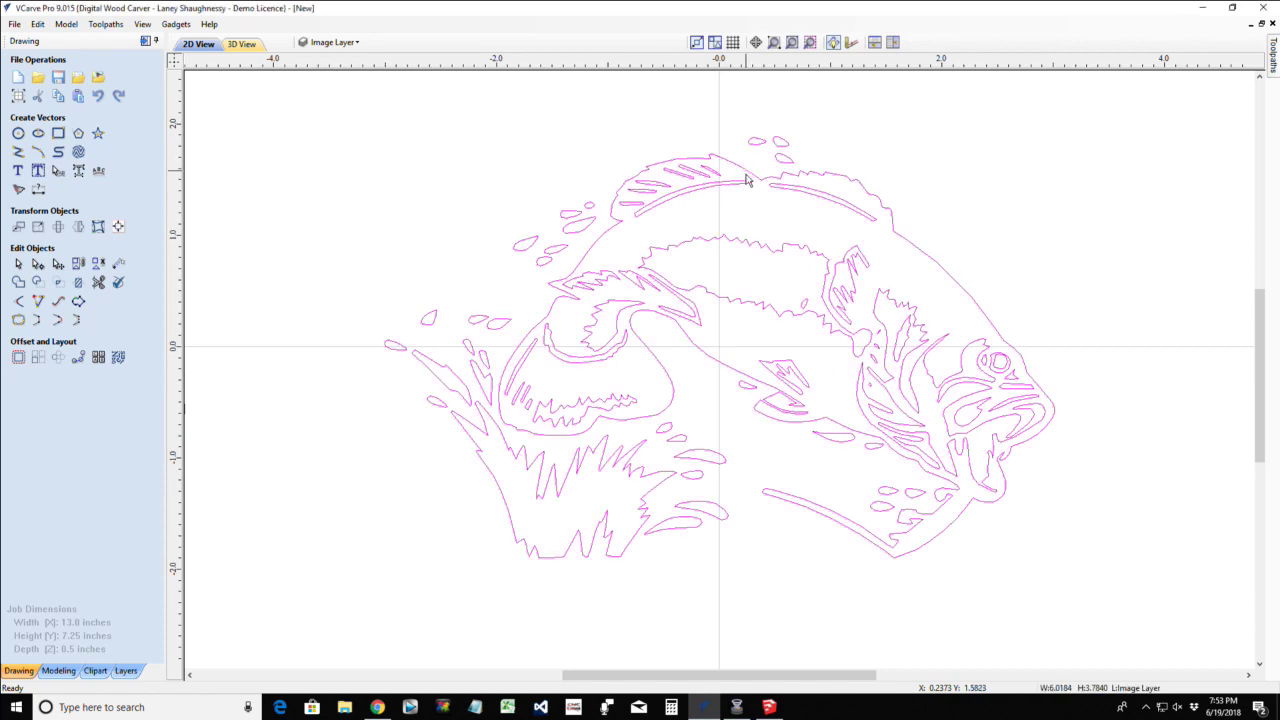
Turn Layer 1's visibility back on so the plate outlines show
{"action": "scroll", "coordinate": [758, 398], "scroll_direction": "down", "scroll_amount": 3}
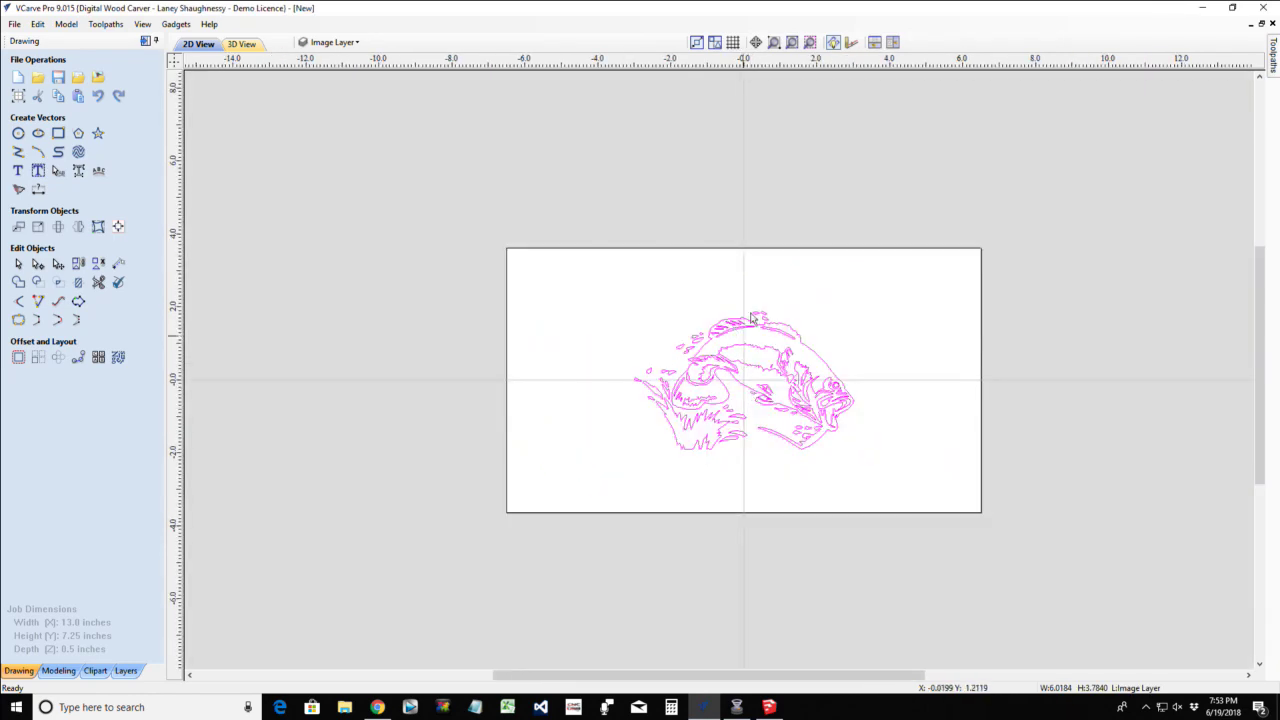
{"action": "scroll", "coordinate": [751, 318], "scroll_direction": "up", "scroll_amount": 4}
{"action": "scroll", "coordinate": [710, 372], "scroll_direction": "down", "scroll_amount": 2}
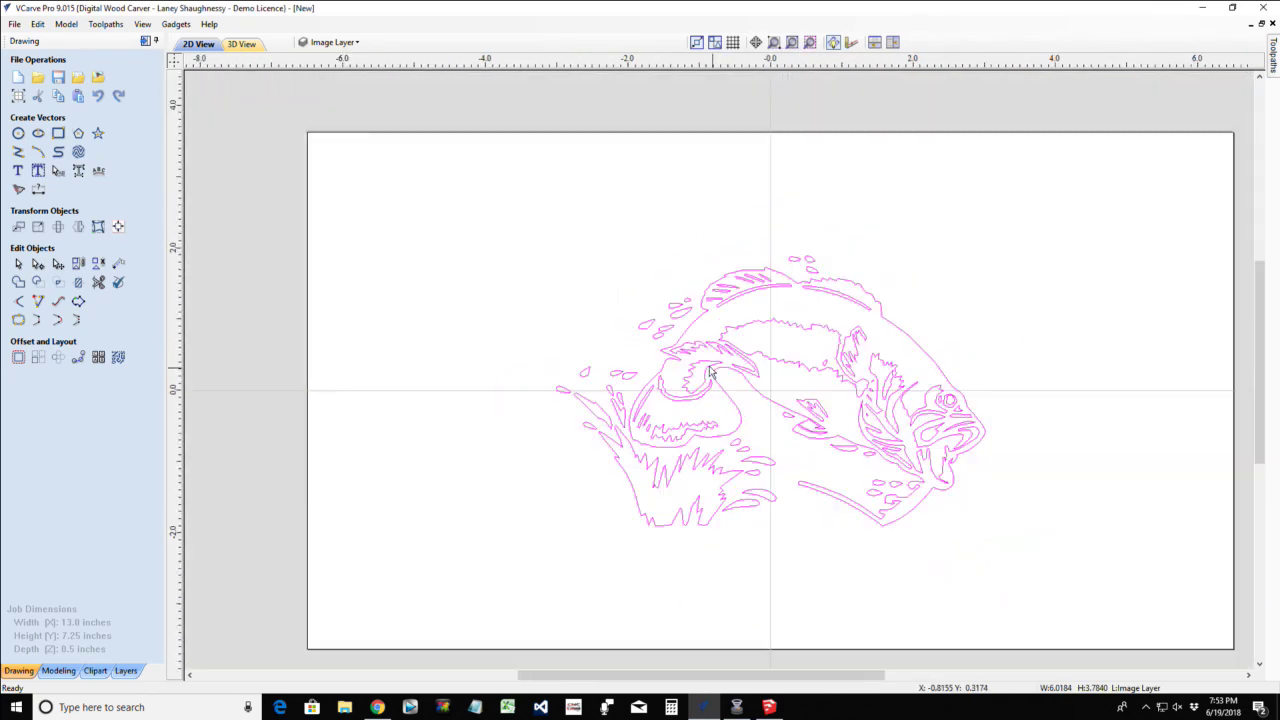
{"action": "left_click", "coordinate": [332, 42]}
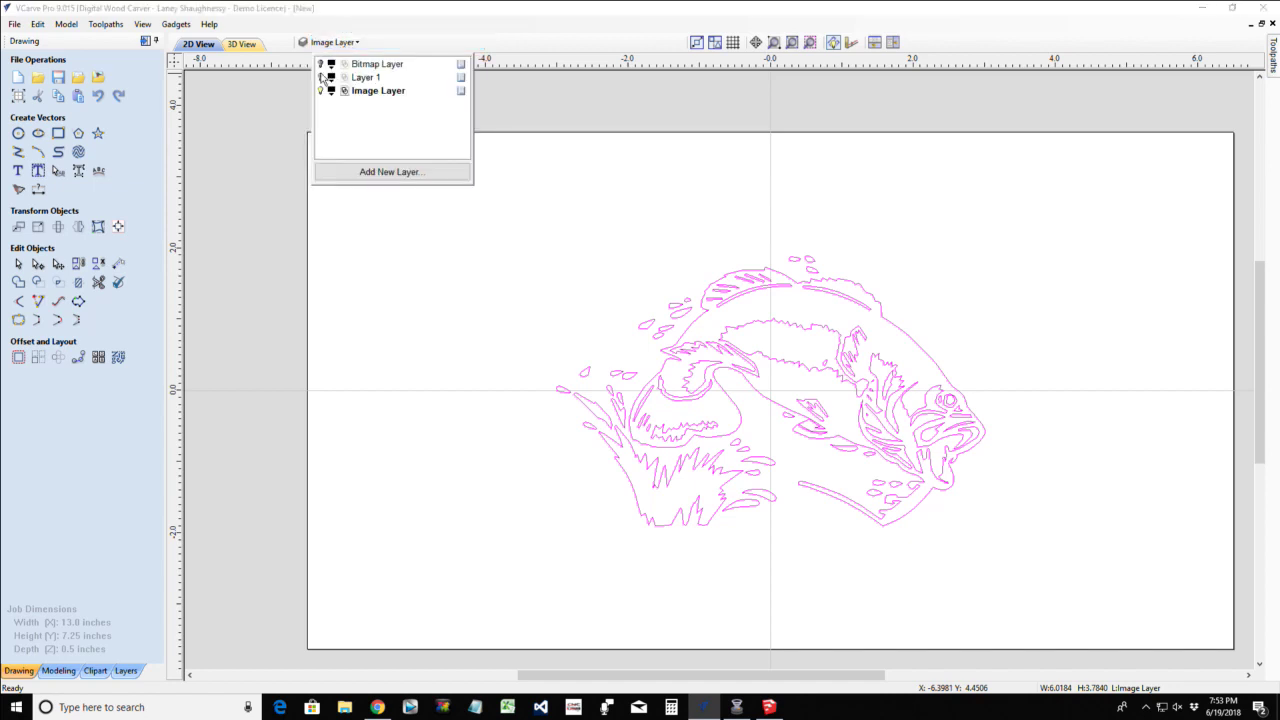
{"action": "left_click", "coordinate": [321, 77]}
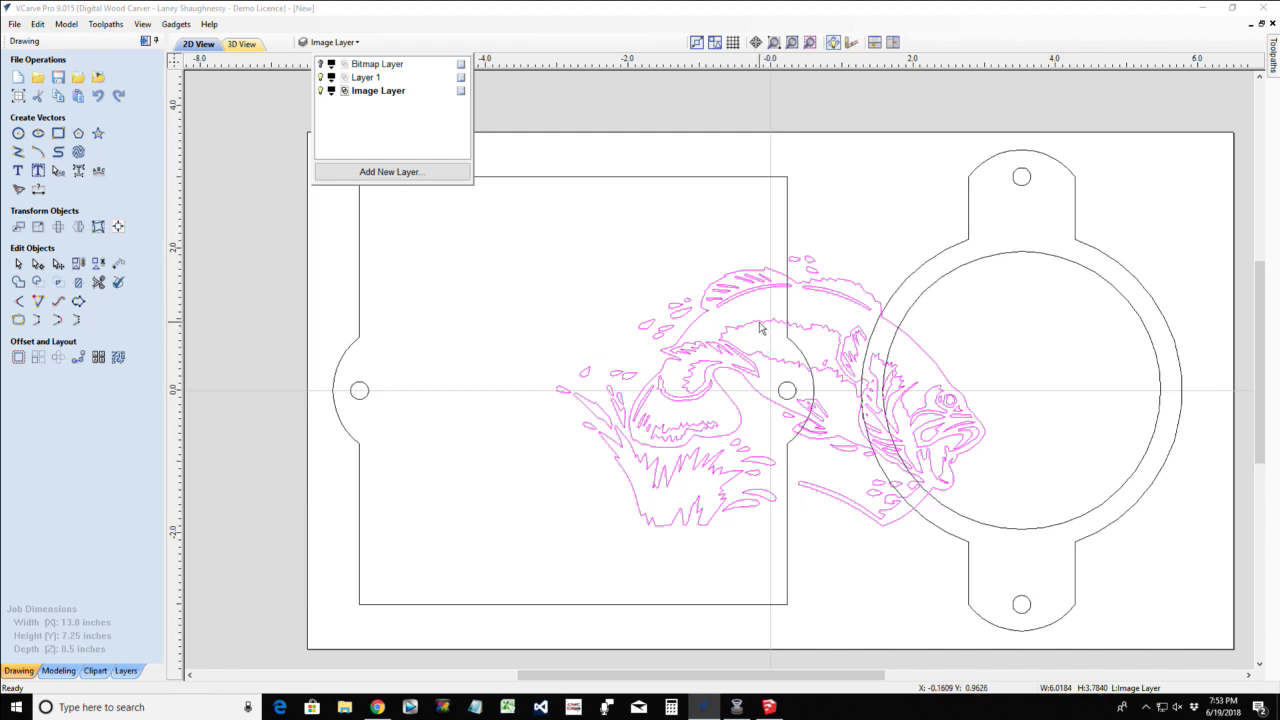
Add the inner circle to the selection and align the fish to its centre
{"action": "left_click", "coordinate": [963, 272]}
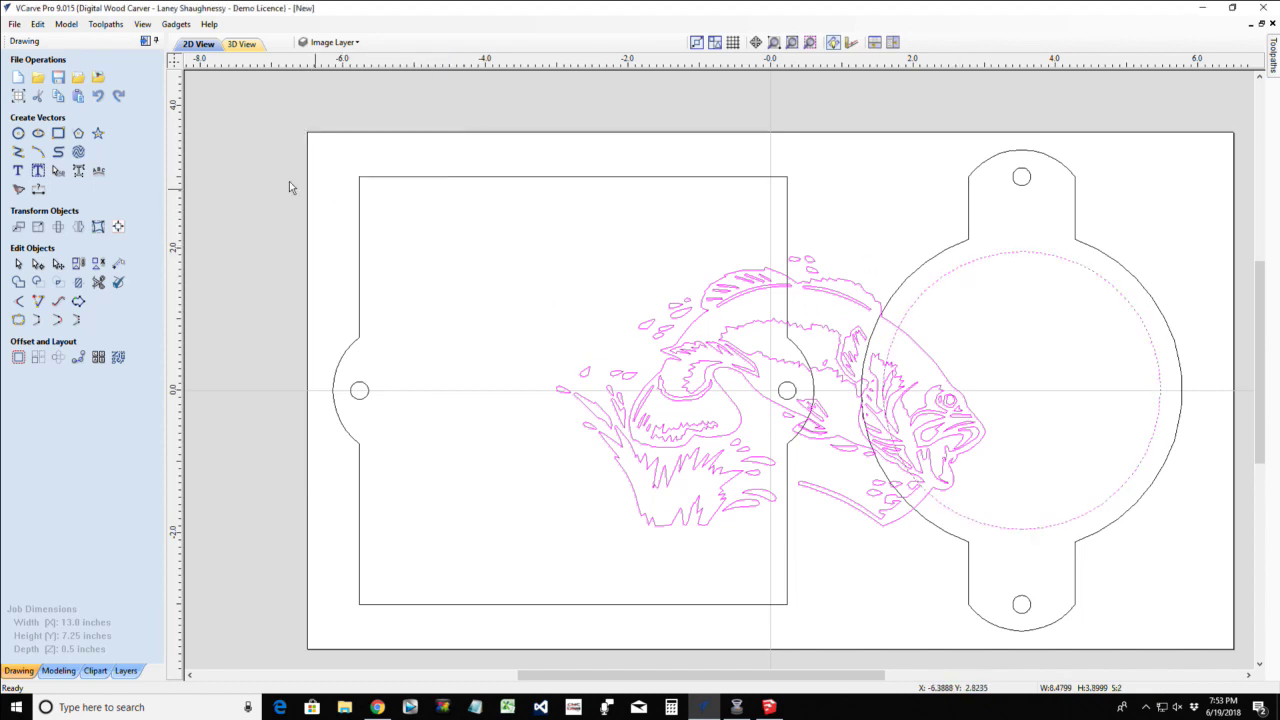
{"action": "left_click", "coordinate": [117, 227]}
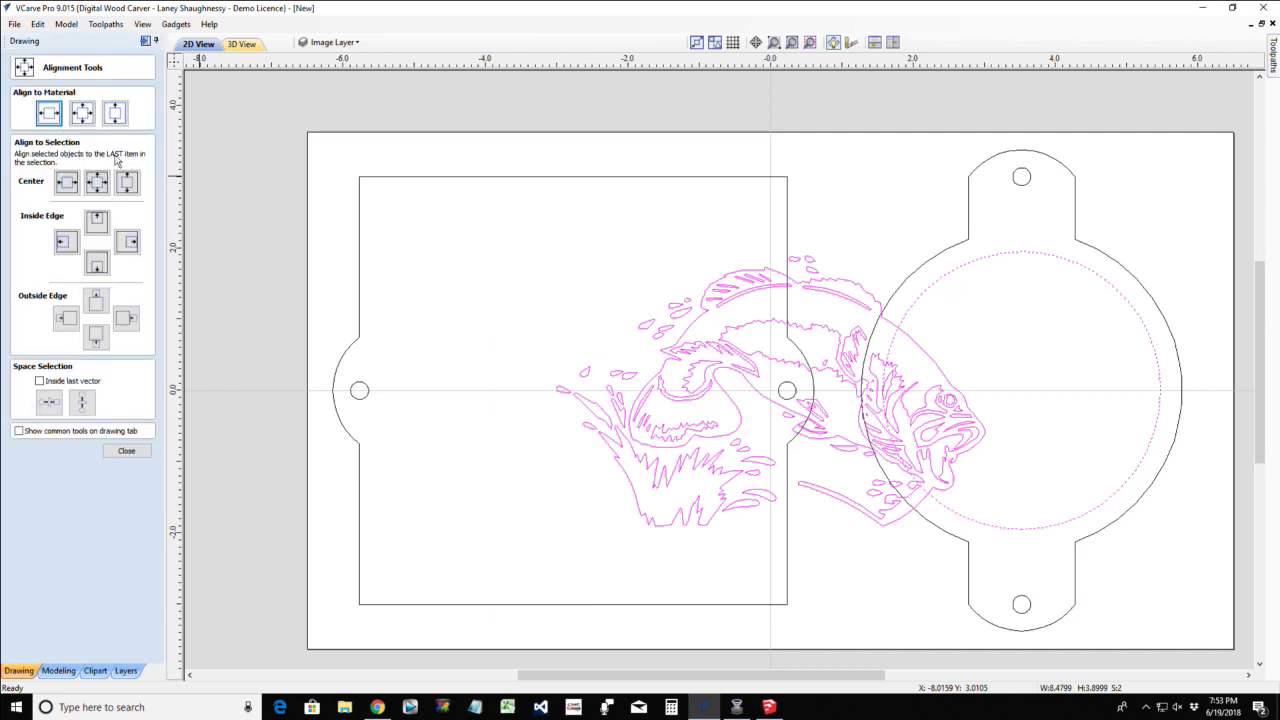
{"action": "left_click", "coordinate": [96, 181]}
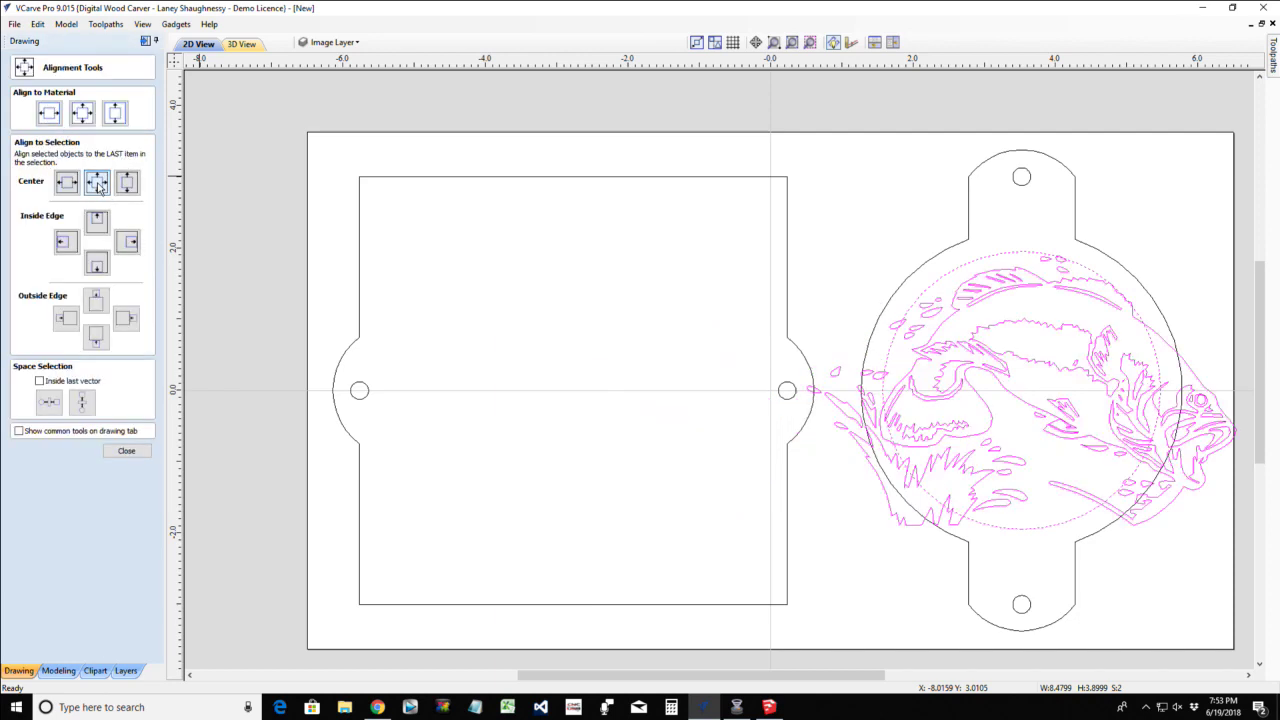
{"action": "left_click", "coordinate": [126, 450]}
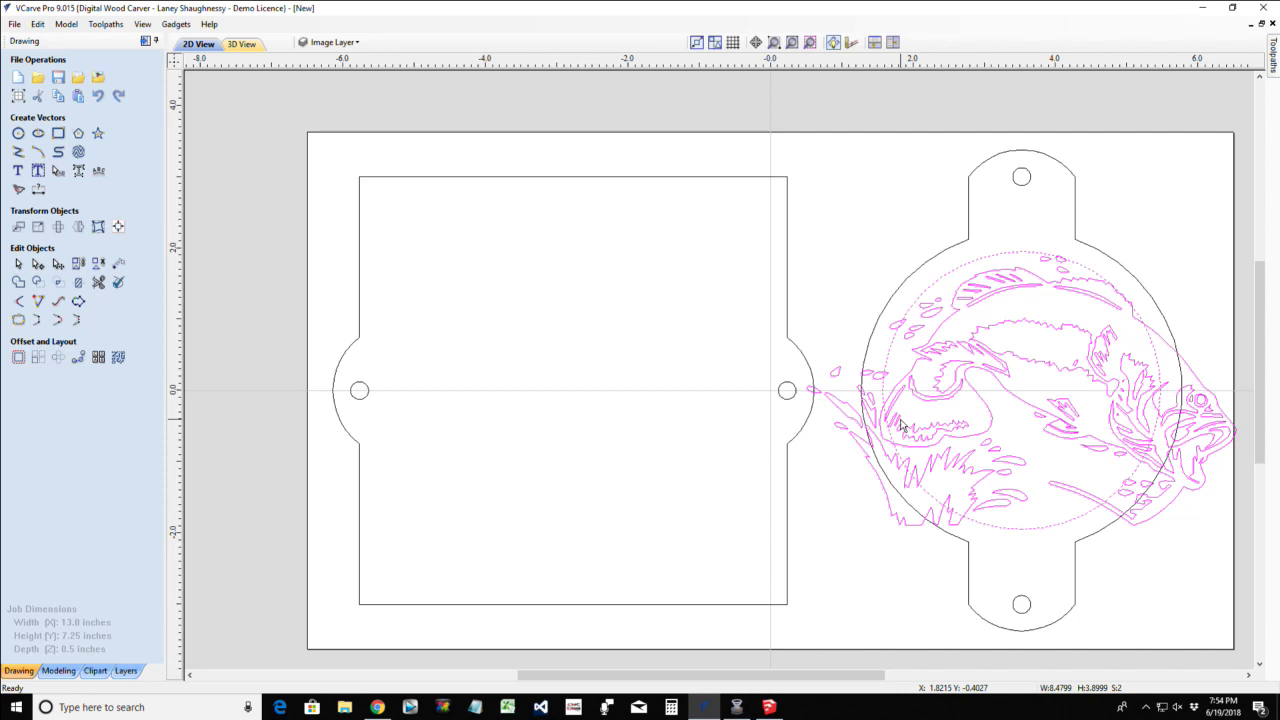
Reselect the fish and scale it down to about 3.45 × 2.17 in
{"action": "left_click", "coordinate": [1000, 446]}
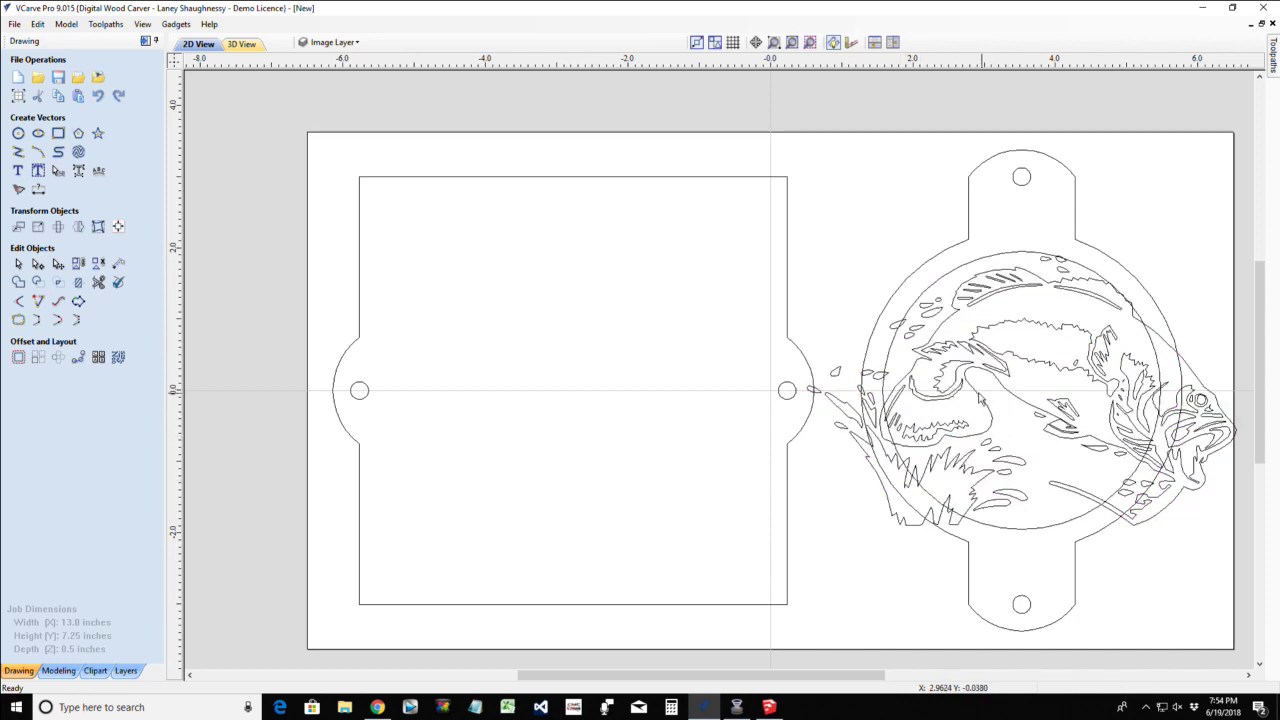
{"action": "left_click", "coordinate": [979, 398]}
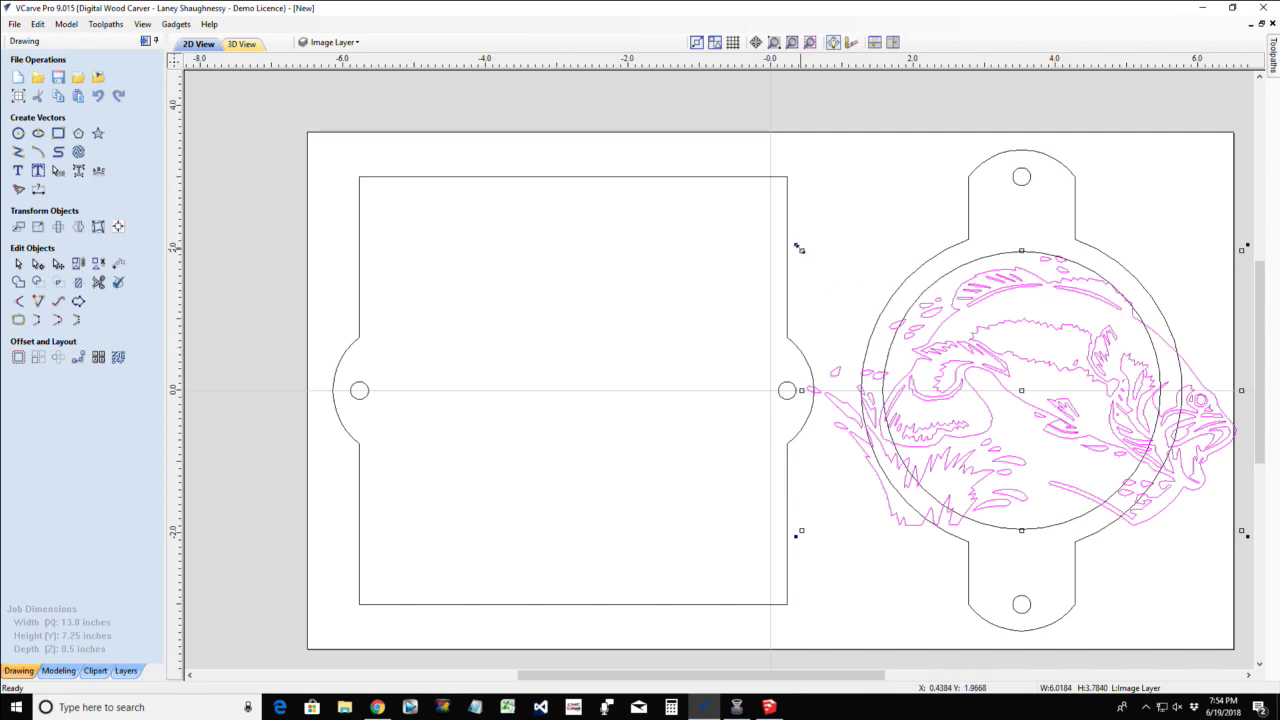
{"action": "left_click_drag", "start_coordinate": [800, 249], "coordinate": [899, 317]}
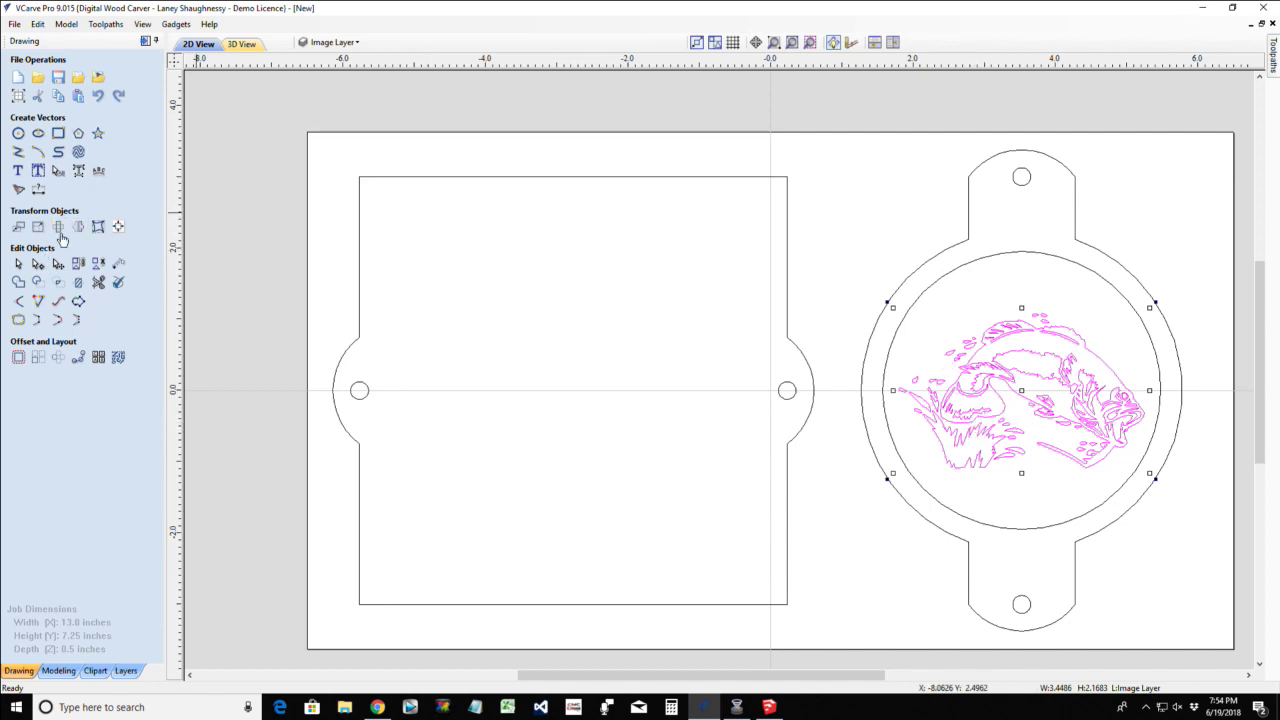
Rotate the fish design 90 degrees about its centre point
{"action": "left_click", "coordinate": [62, 234]}
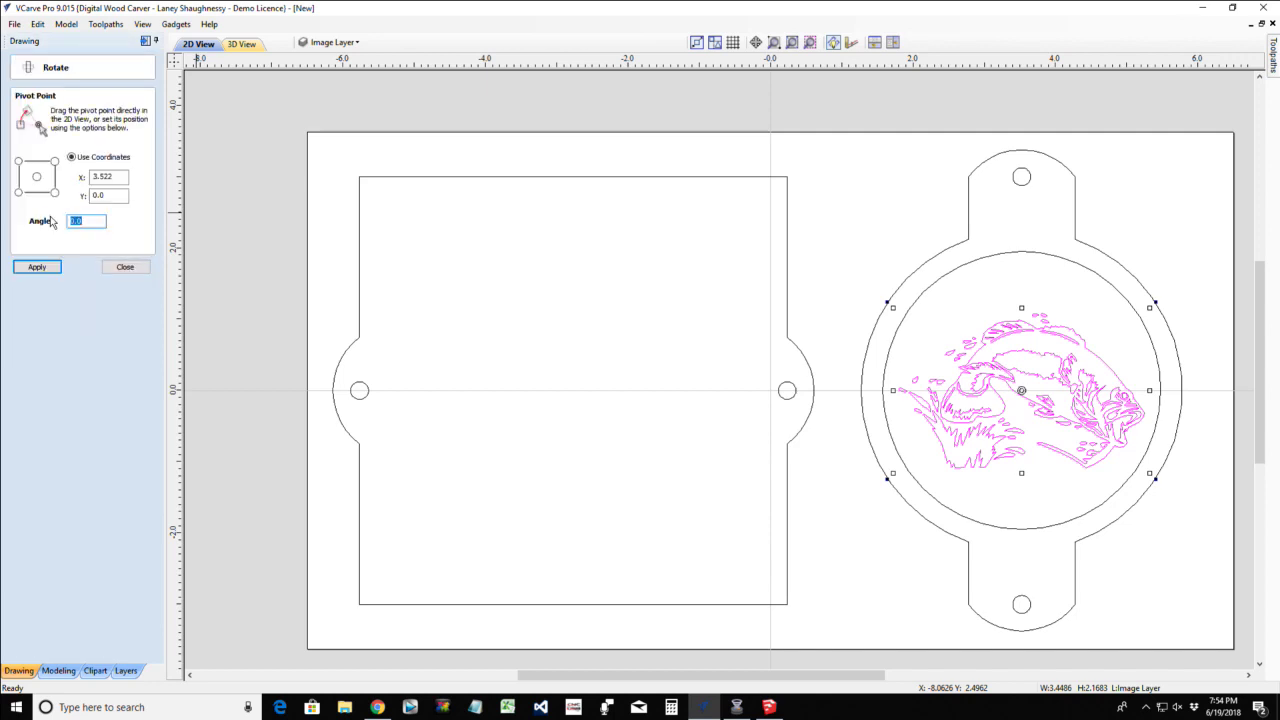
{"action": "left_click", "coordinate": [37, 177]}
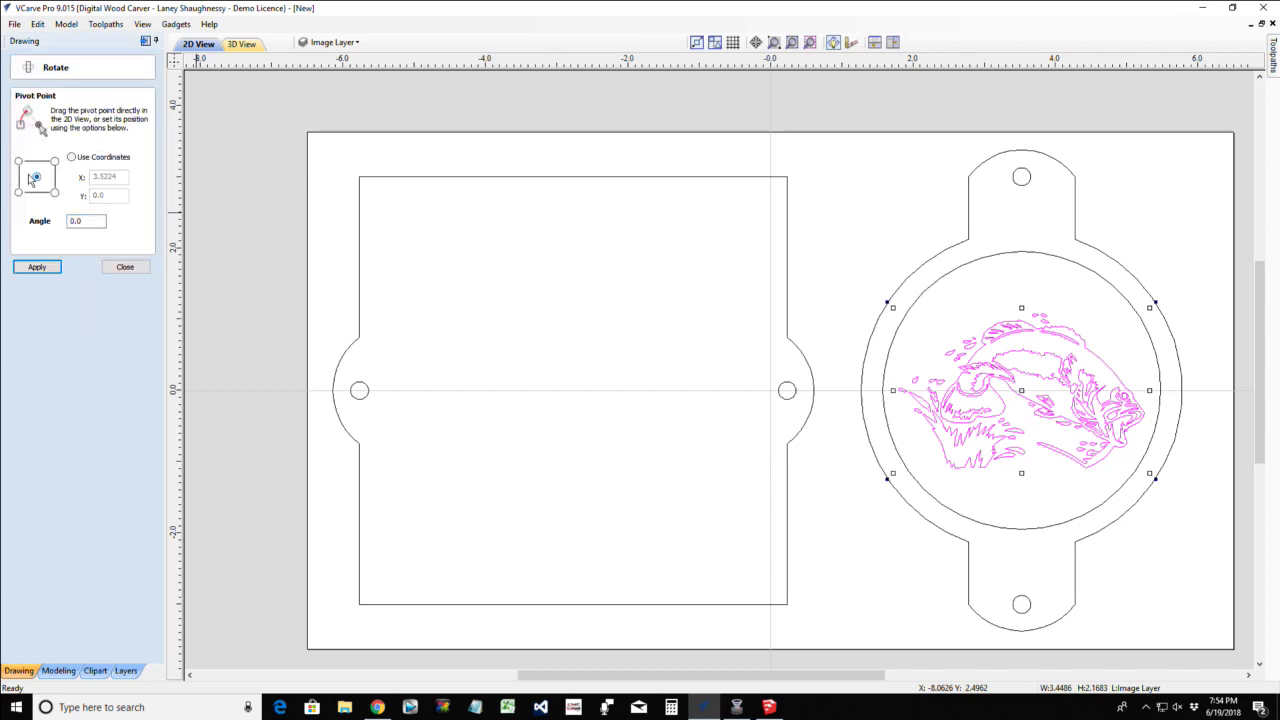
{"action": "left_click", "coordinate": [100, 220]}
{"action": "type", "text": "90"}
{"action": "left_click", "coordinate": [40, 268]}
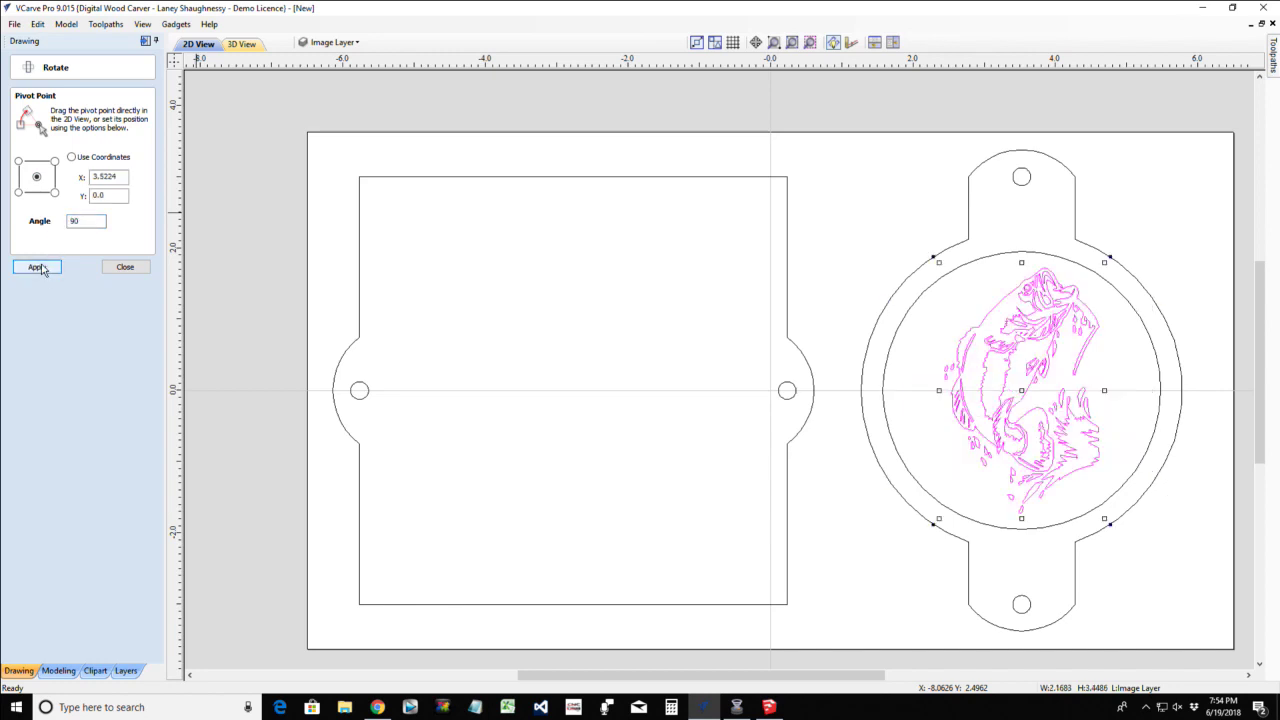
{"action": "left_click", "coordinate": [125, 267]}
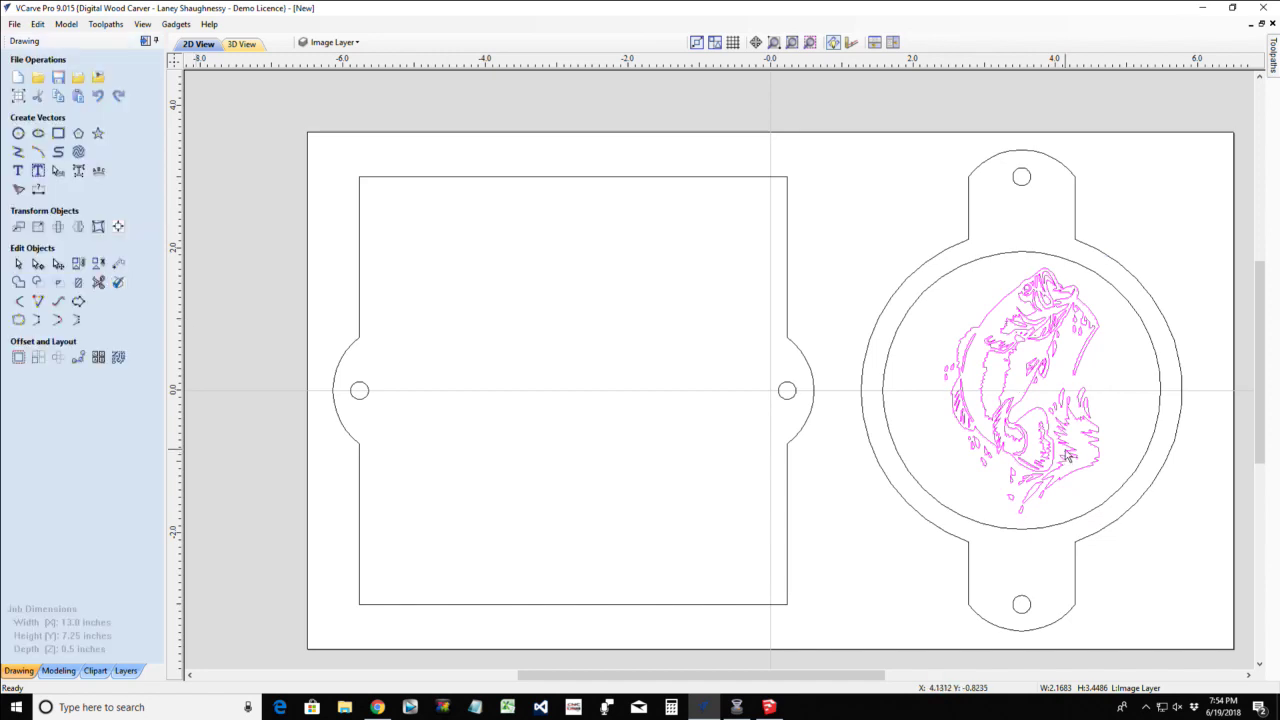
Add the medallion's inner circle to the selection alongside the fish
{"action": "scroll", "coordinate": [1068, 456], "scroll_direction": "up", "scroll_amount": 2}
{"action": "scroll", "coordinate": [1068, 456], "scroll_direction": "down", "scroll_amount": 3}
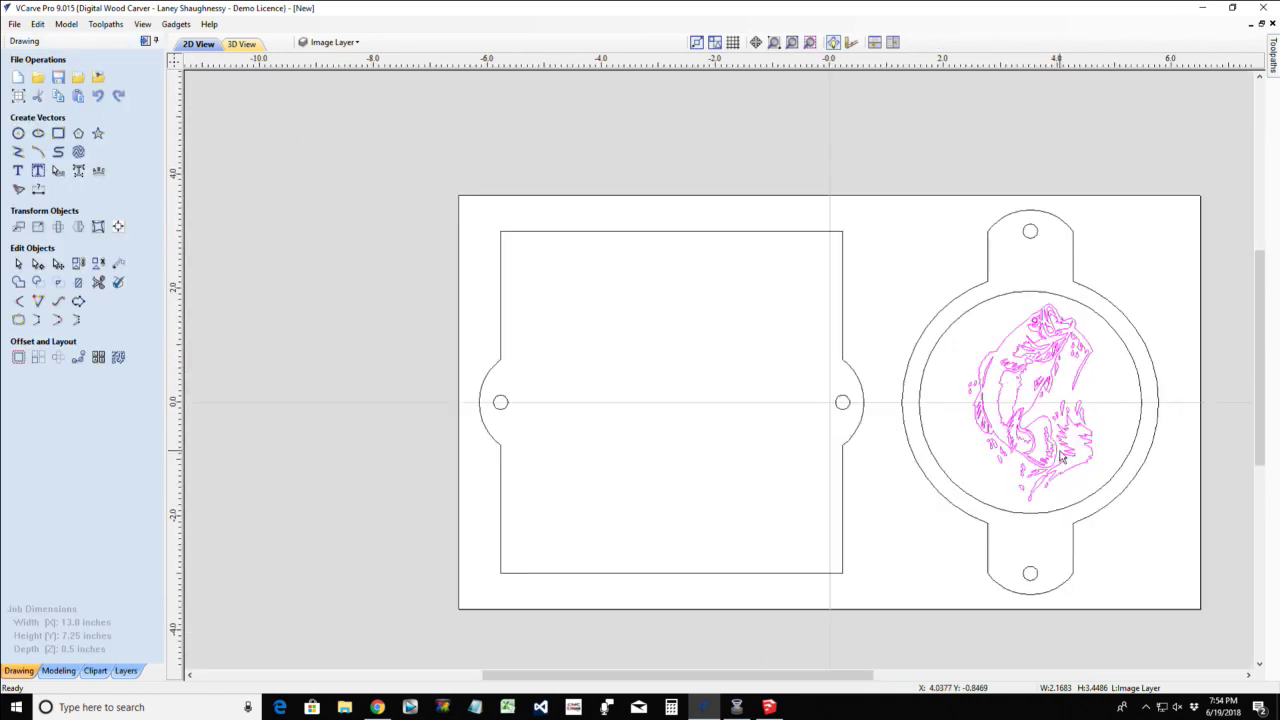
{"action": "scroll", "coordinate": [1070, 440], "scroll_direction": "up", "scroll_amount": 1}
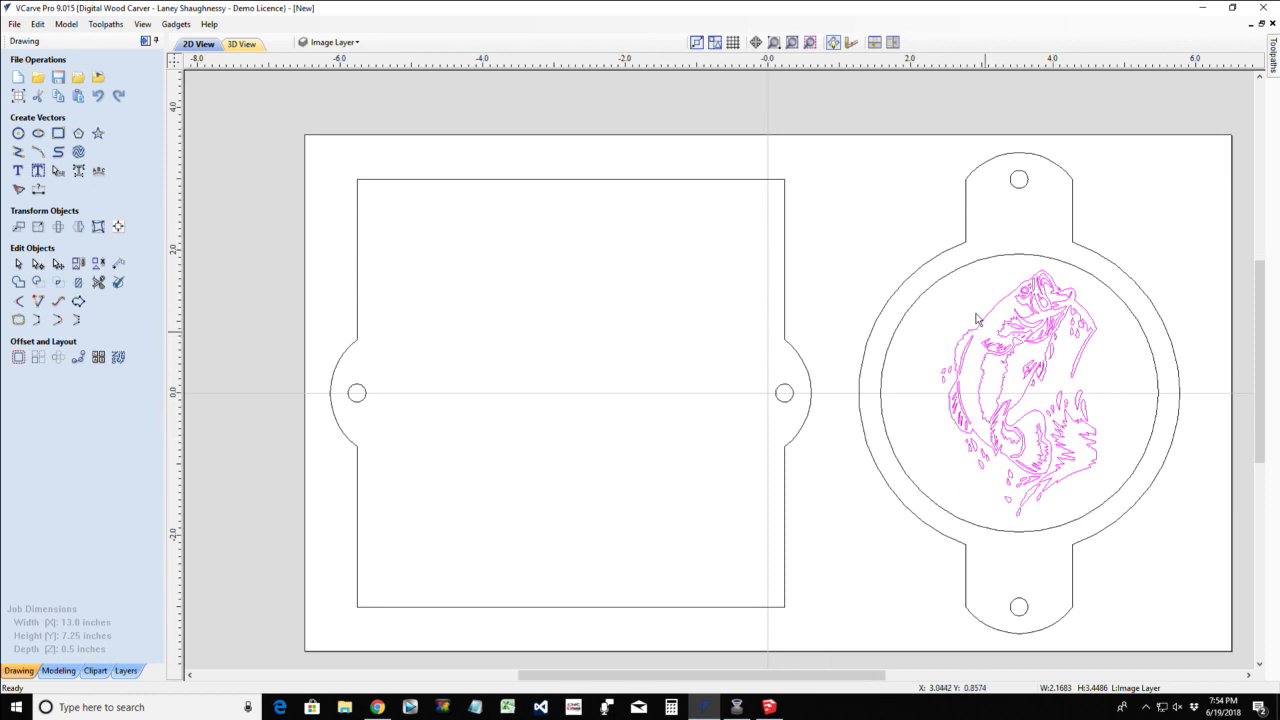
{"action": "left_click", "coordinate": [958, 279]}
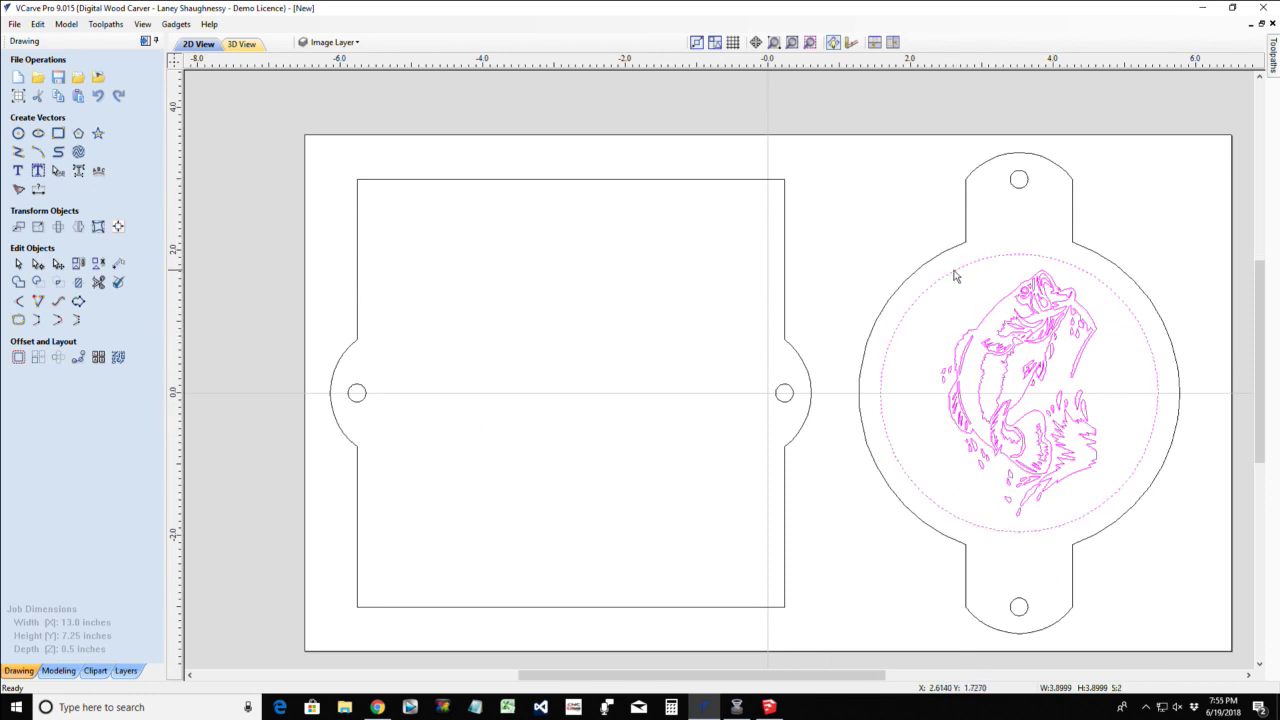
Centre the fish on the inner circle with Align to Selection Center
{"action": "left_click", "coordinate": [118, 226]}
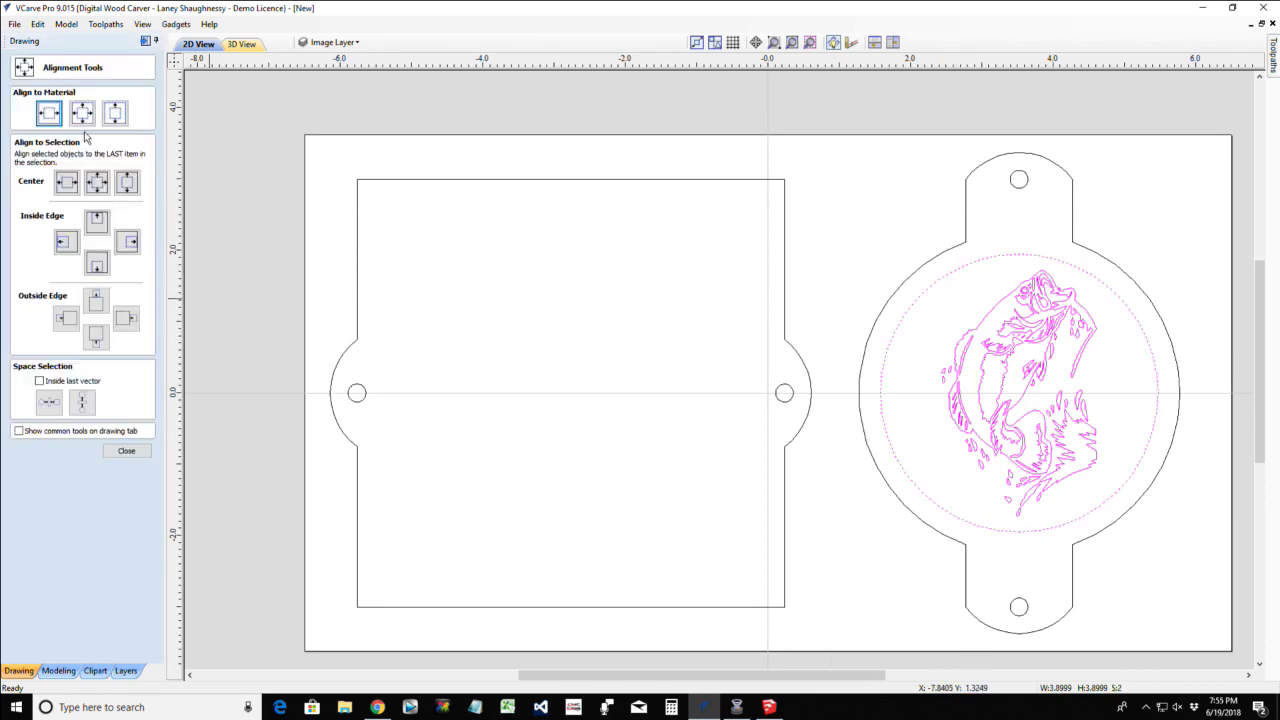
{"action": "left_click", "coordinate": [96, 181]}
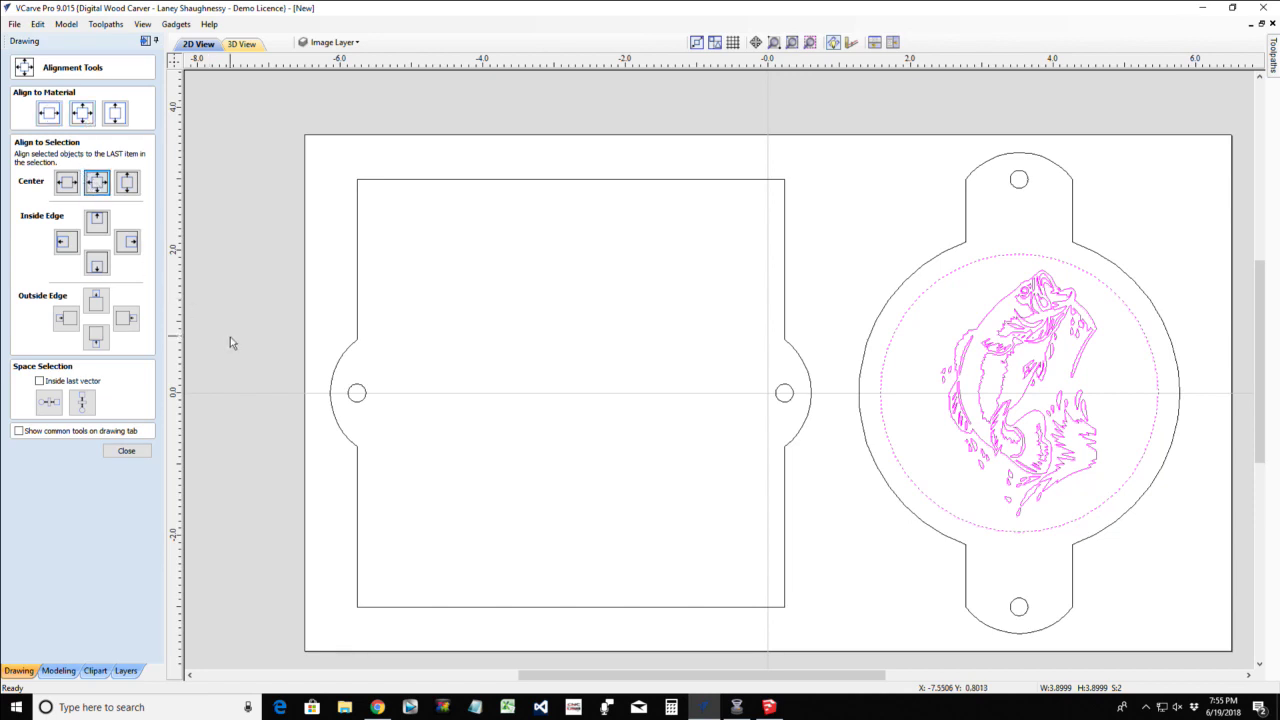
{"action": "left_click", "coordinate": [126, 451]}
Reselect just the fish and bring up the Toolpaths panel
{"action": "left_click", "coordinate": [925, 313]}
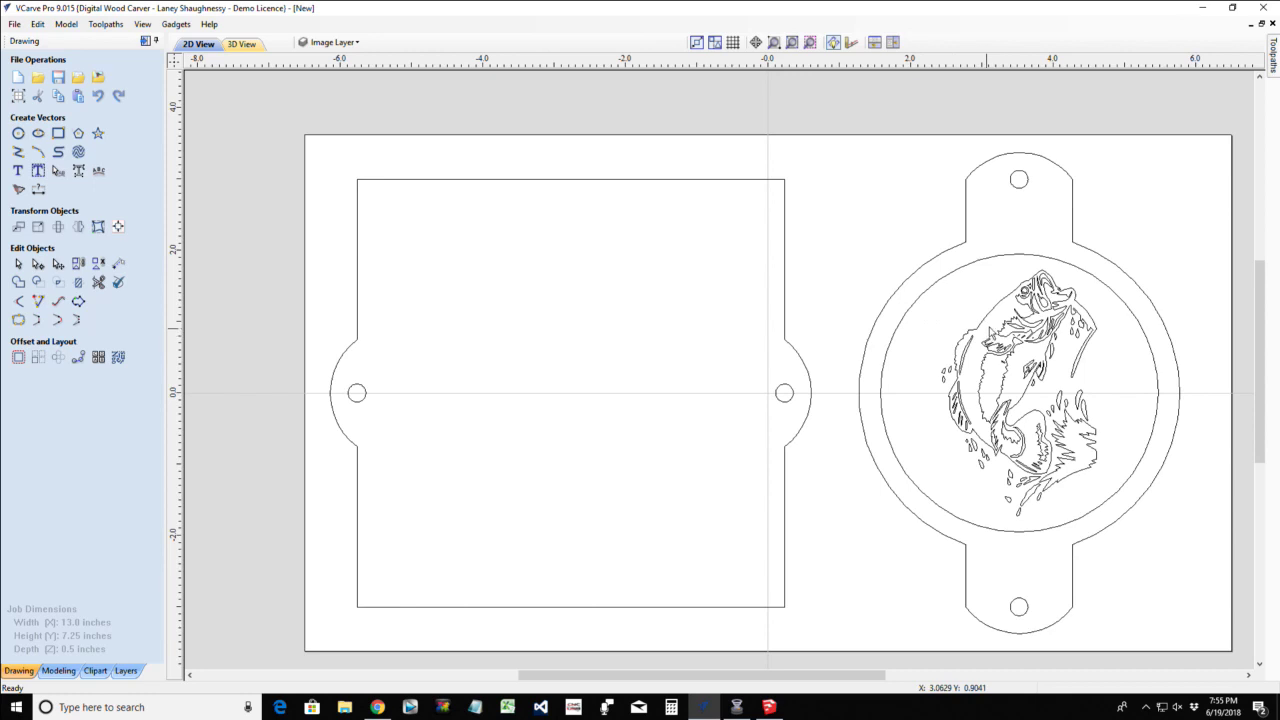
{"action": "left_click", "coordinate": [986, 325]}
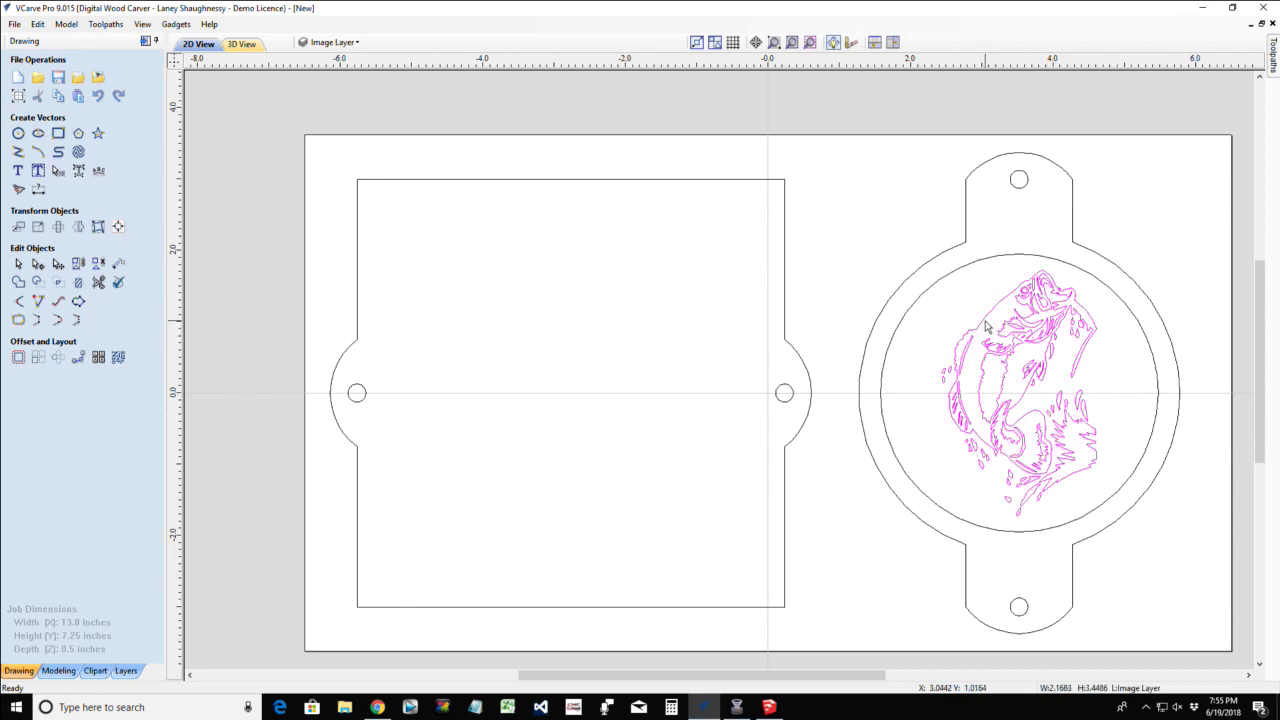
{"action": "left_click", "coordinate": [145, 43]}
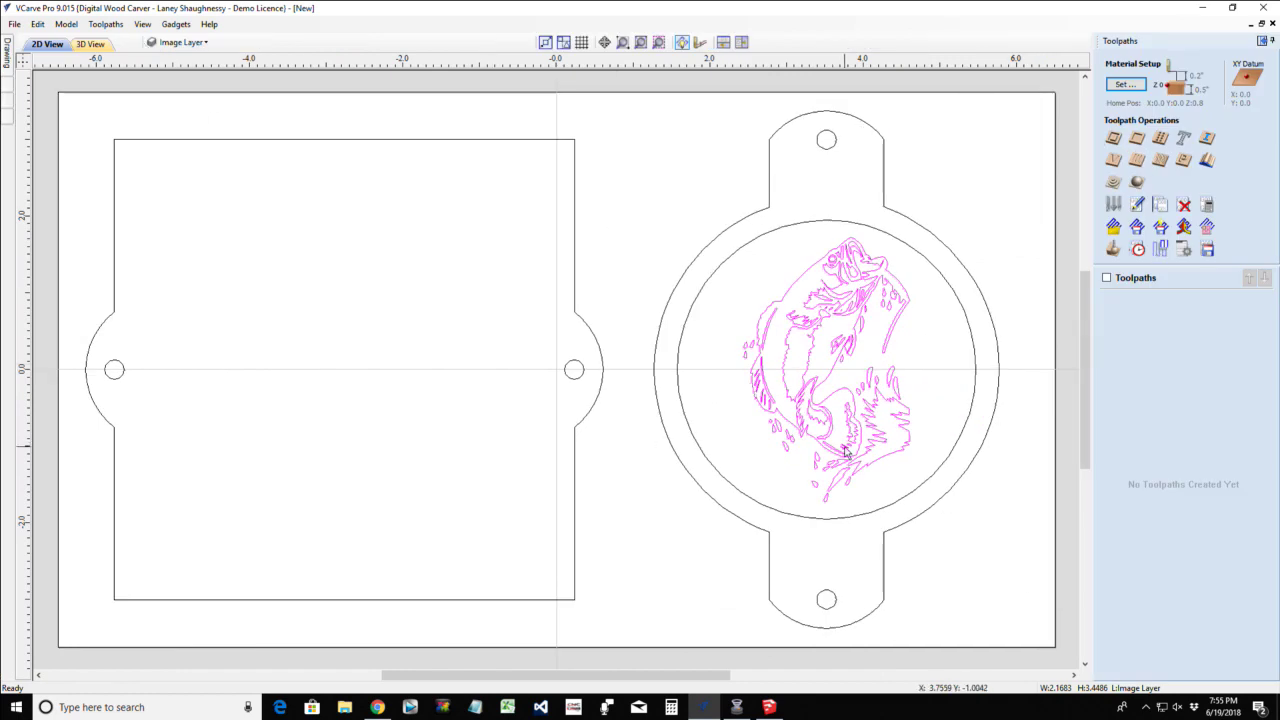
Select only the fish vectors and start a V-Carve / Engraving toolpath with the 60° V-bit
{"action": "left_click", "coordinate": [775, 232], "text": "shift"}
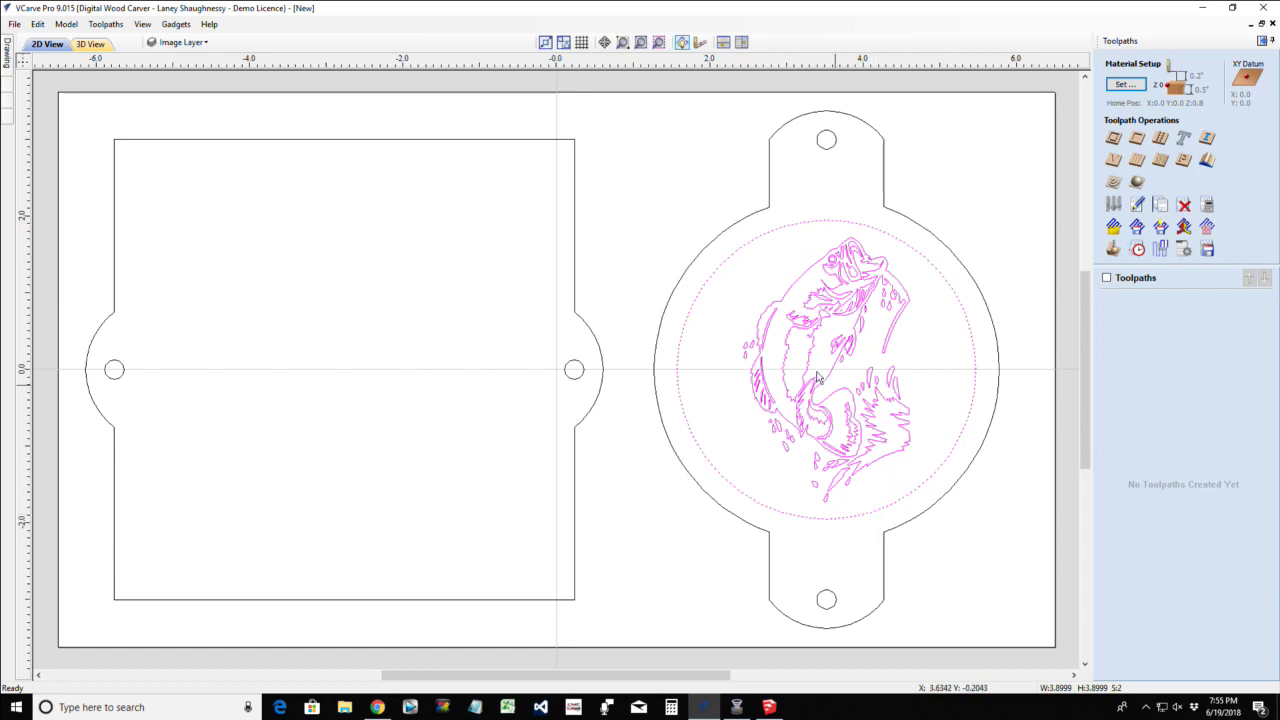
{"action": "left_click", "coordinate": [737, 314]}
{"action": "left_click", "coordinate": [805, 280]}
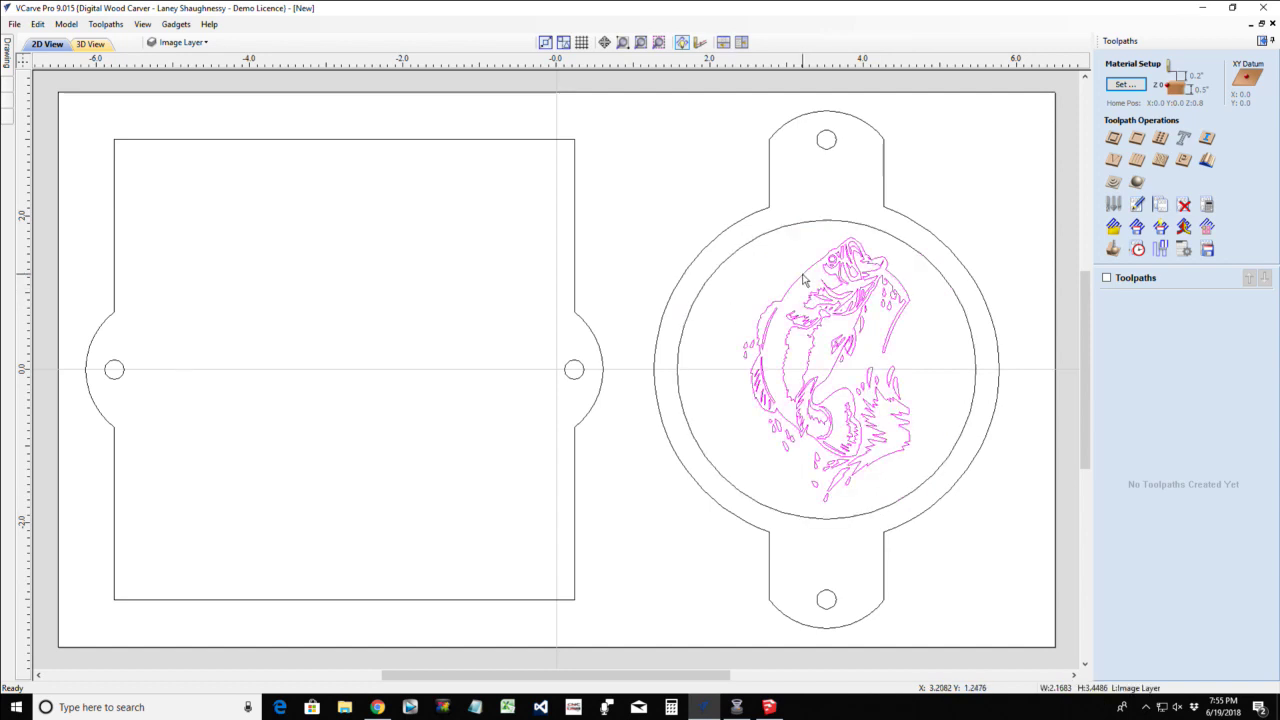
{"action": "left_click", "coordinate": [1113, 162]}
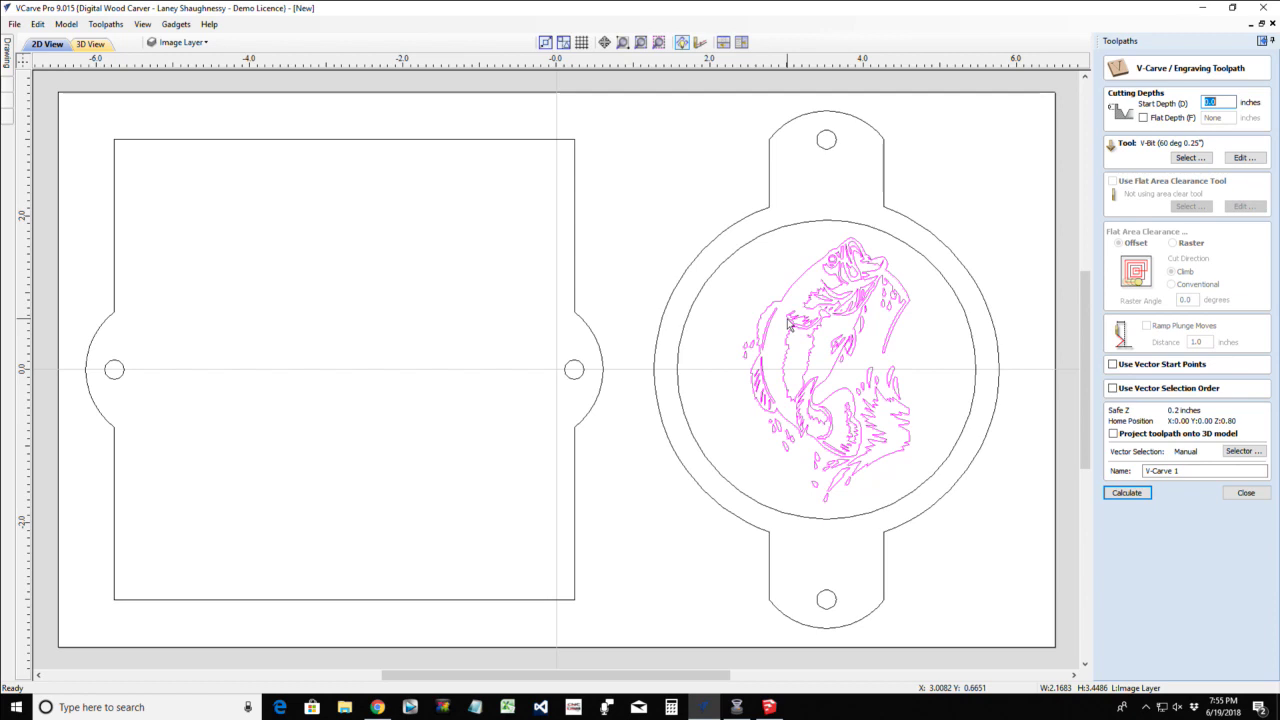
Enable Flat Depth for the V-carve and set it to 0.15 inches
{"action": "scroll", "coordinate": [846, 318], "scroll_direction": "up", "scroll_amount": 1}
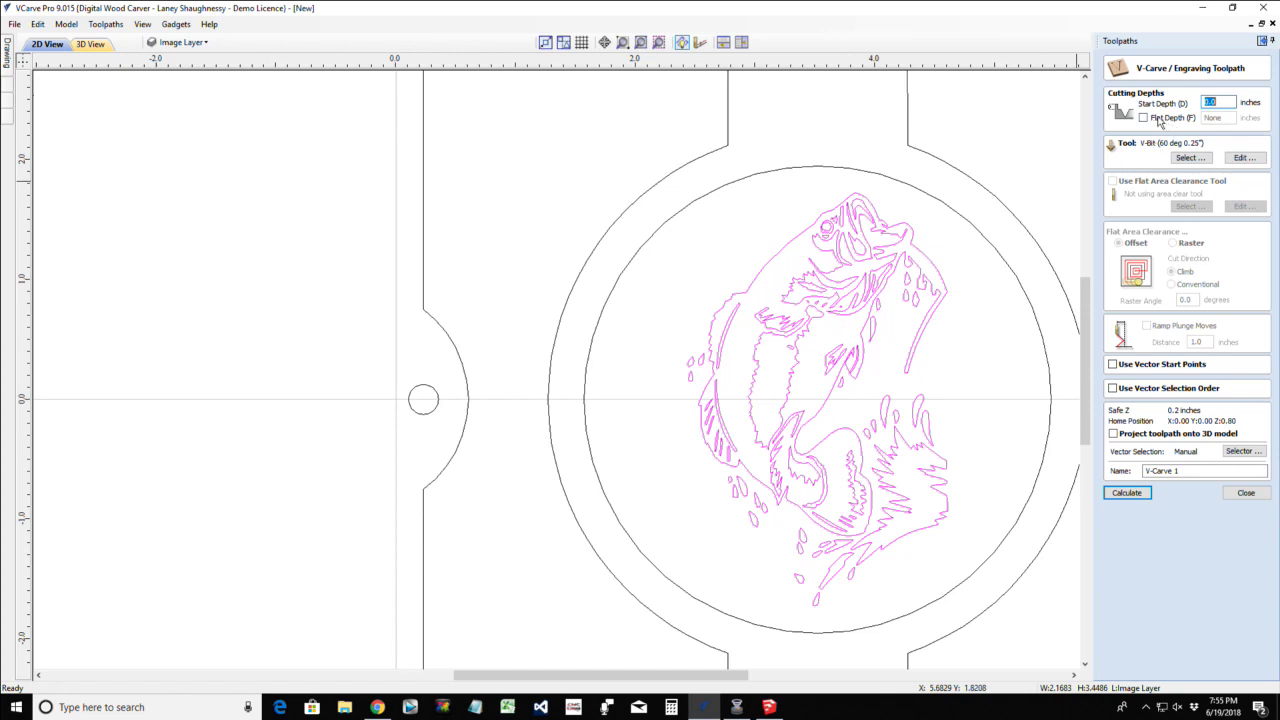
{"action": "left_click", "coordinate": [1144, 118]}
{"action": "double_click", "coordinate": [1214, 117]}
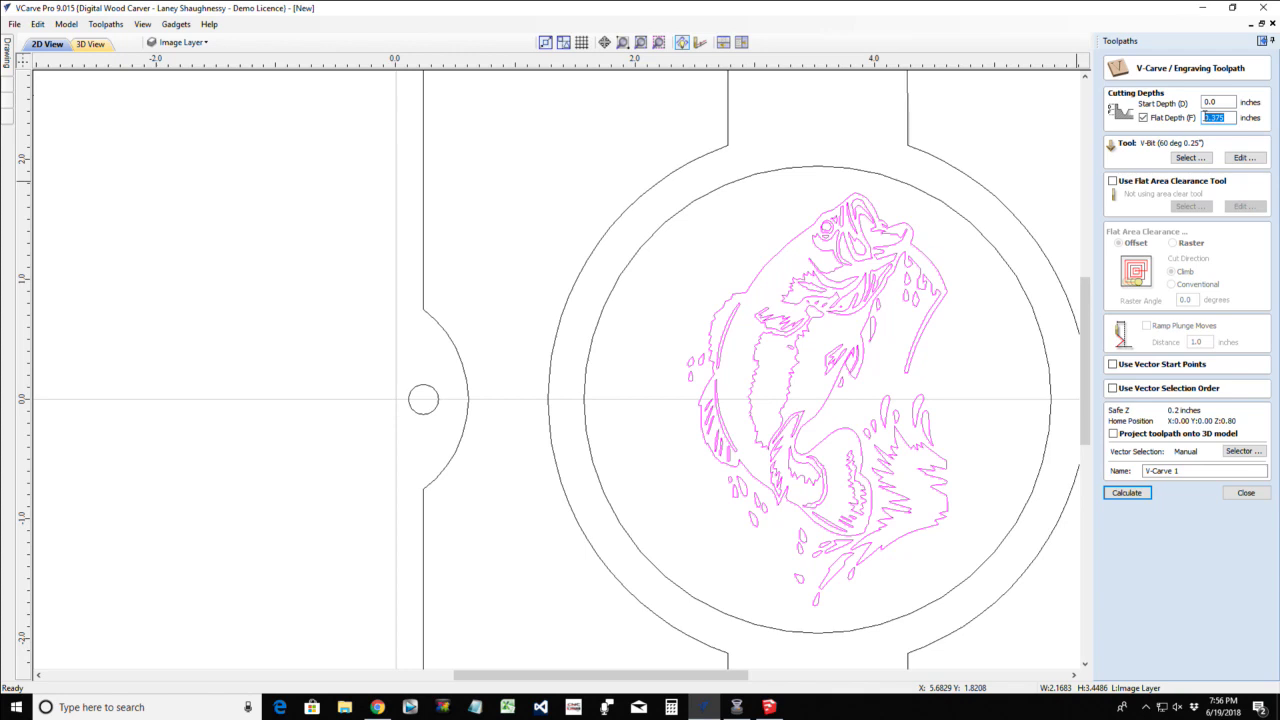
{"action": "key", "text": "BackSpace"}
{"action": "type", "text": ".15"}
Use the 46292 .125 End Mill (0.125 inches) as the flat area clearance tool
{"action": "left_click", "coordinate": [1112, 182]}
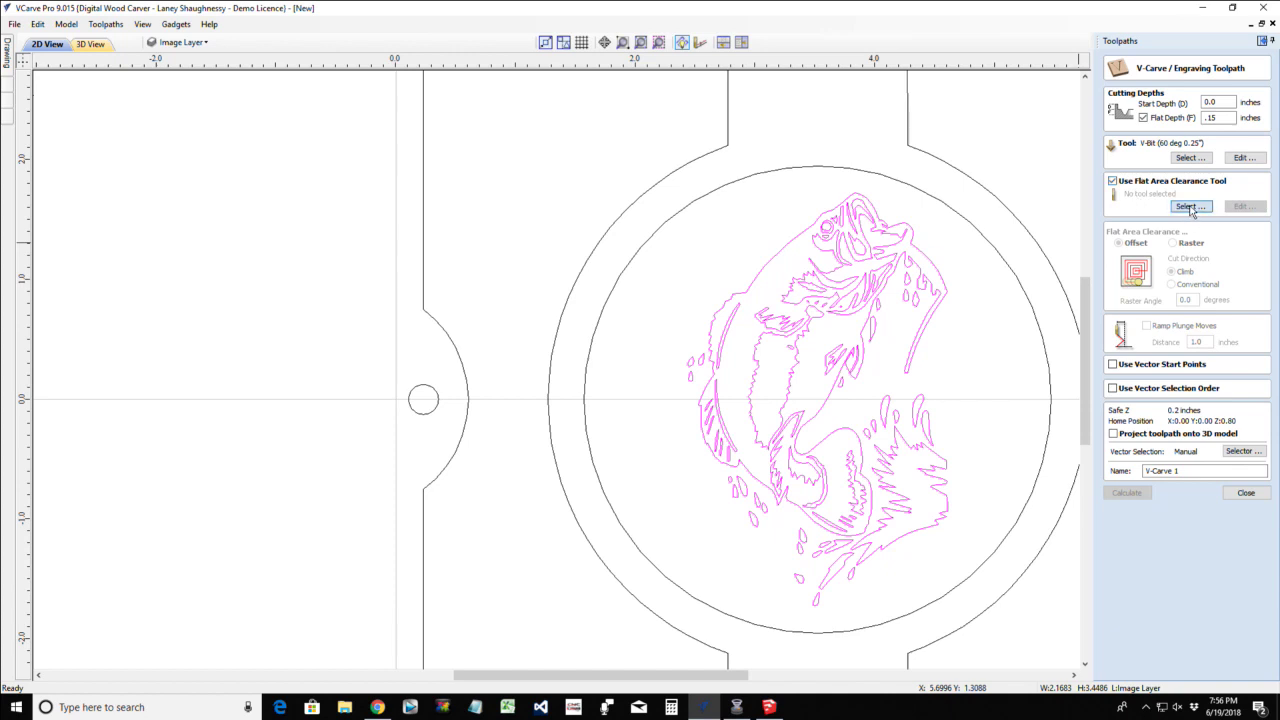
{"action": "left_click", "coordinate": [1189, 207]}
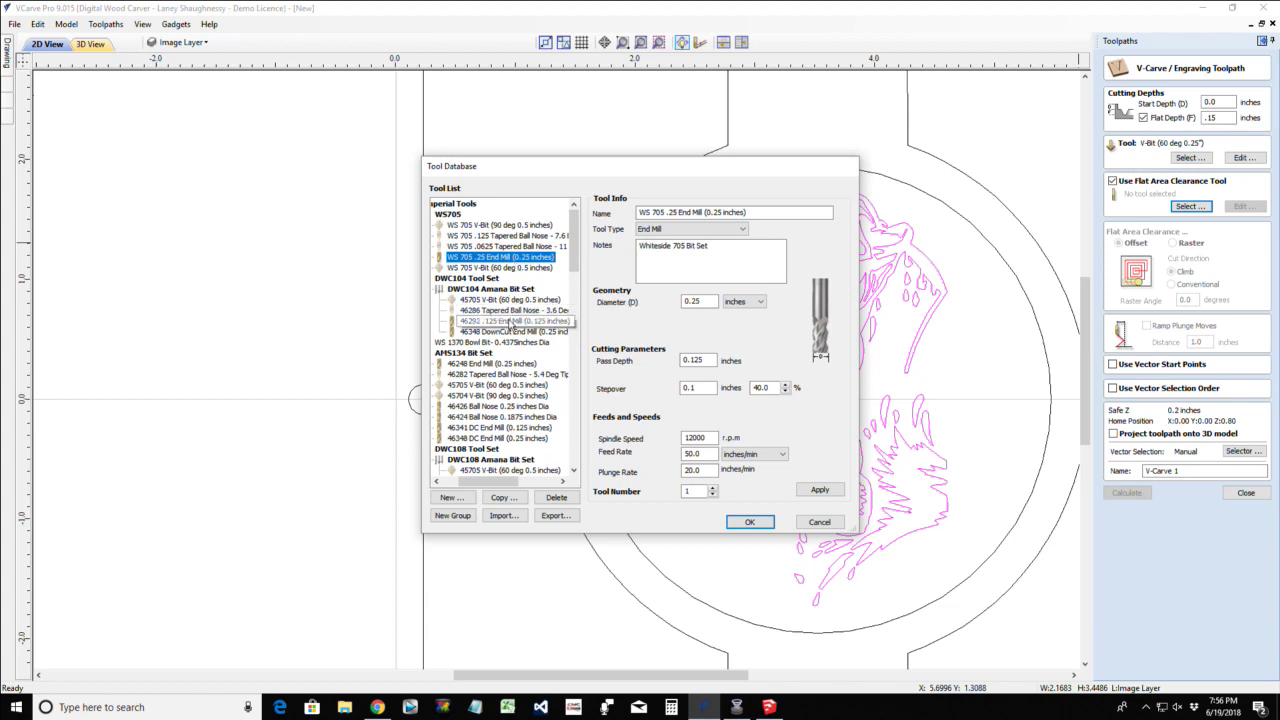
{"action": "left_click", "coordinate": [510, 321]}
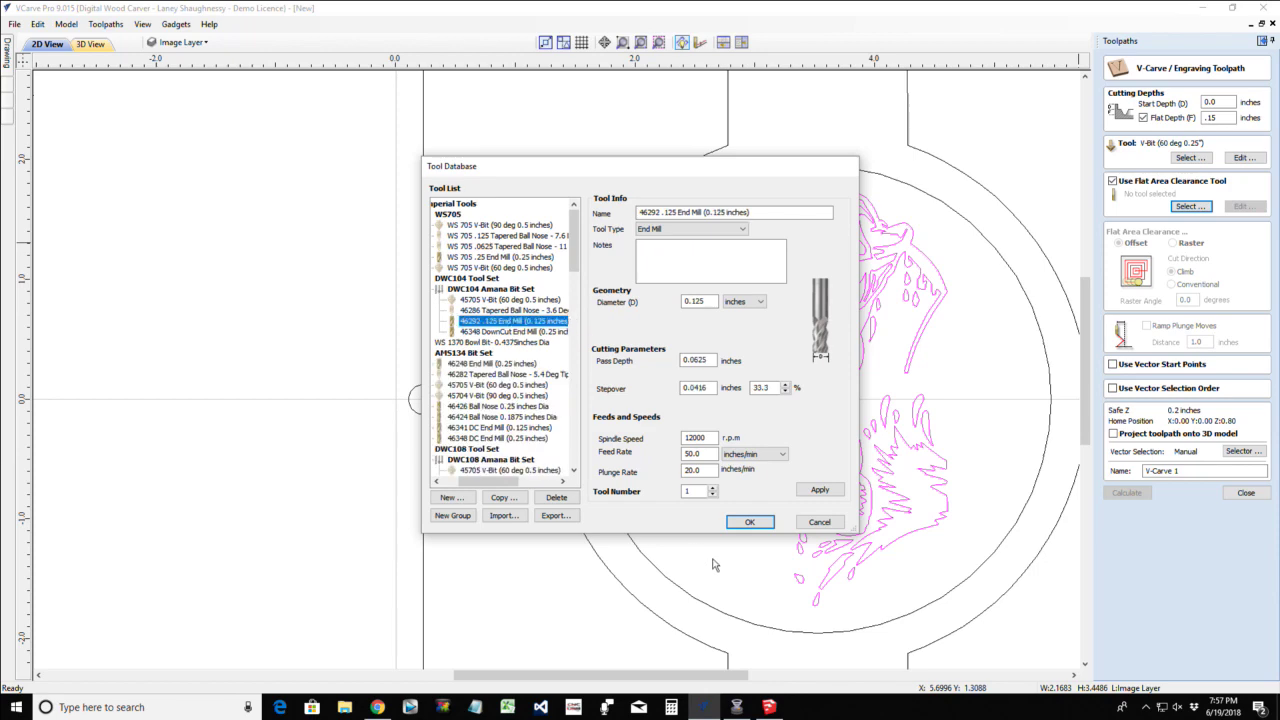
{"action": "left_click", "coordinate": [748, 522]}
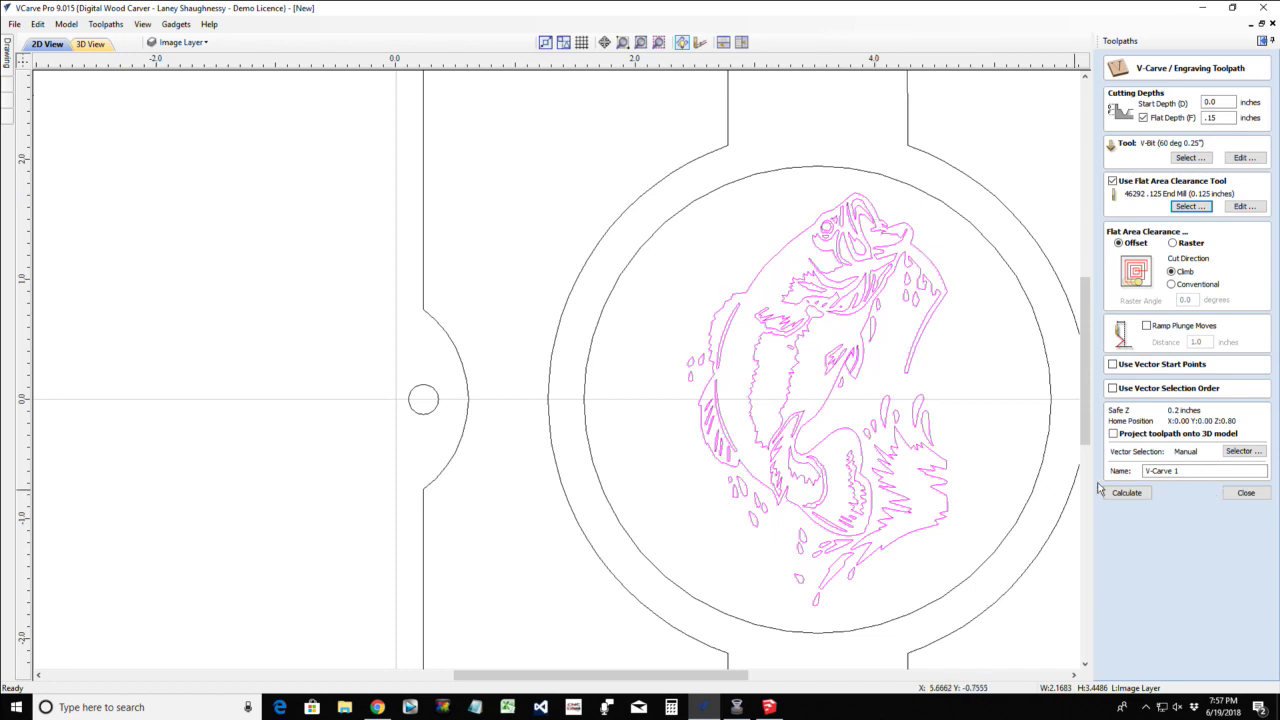
Calculate V-Carve 1, hide its toolpath lines, and simulate all toolpaths on the cherry board
{"action": "left_click", "coordinate": [1128, 493]}
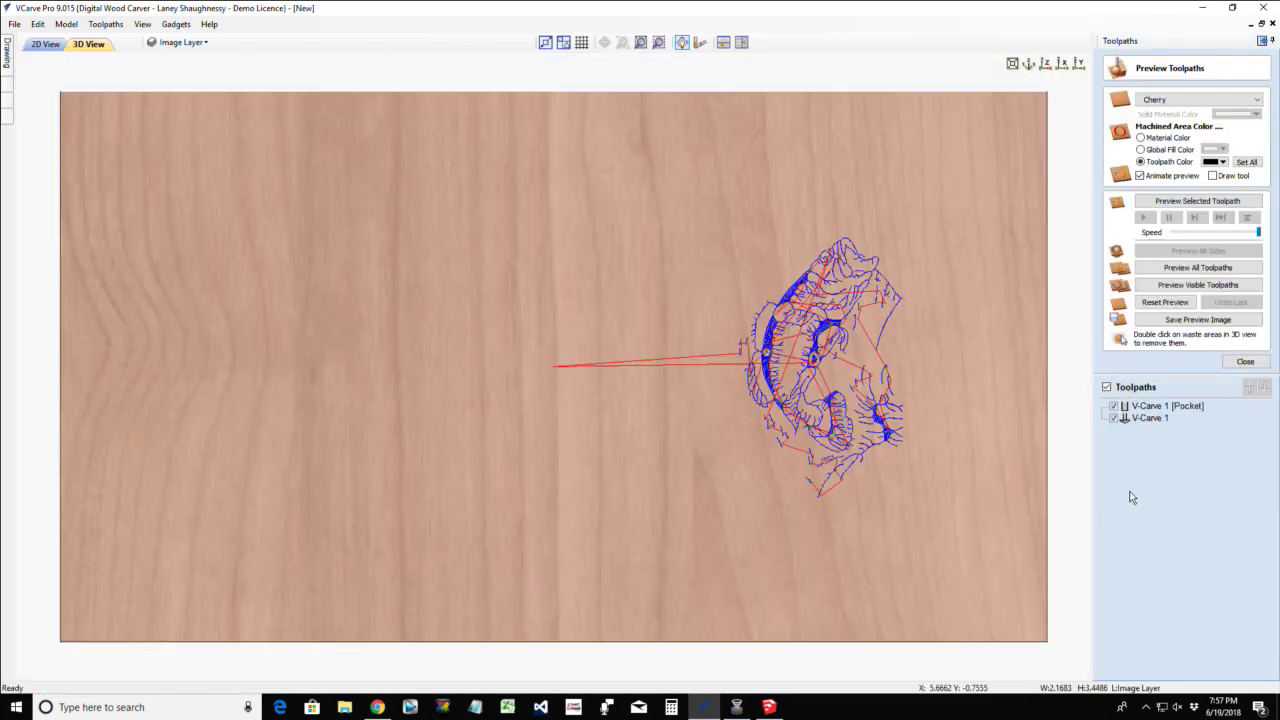
{"action": "left_click", "coordinate": [1176, 201]}
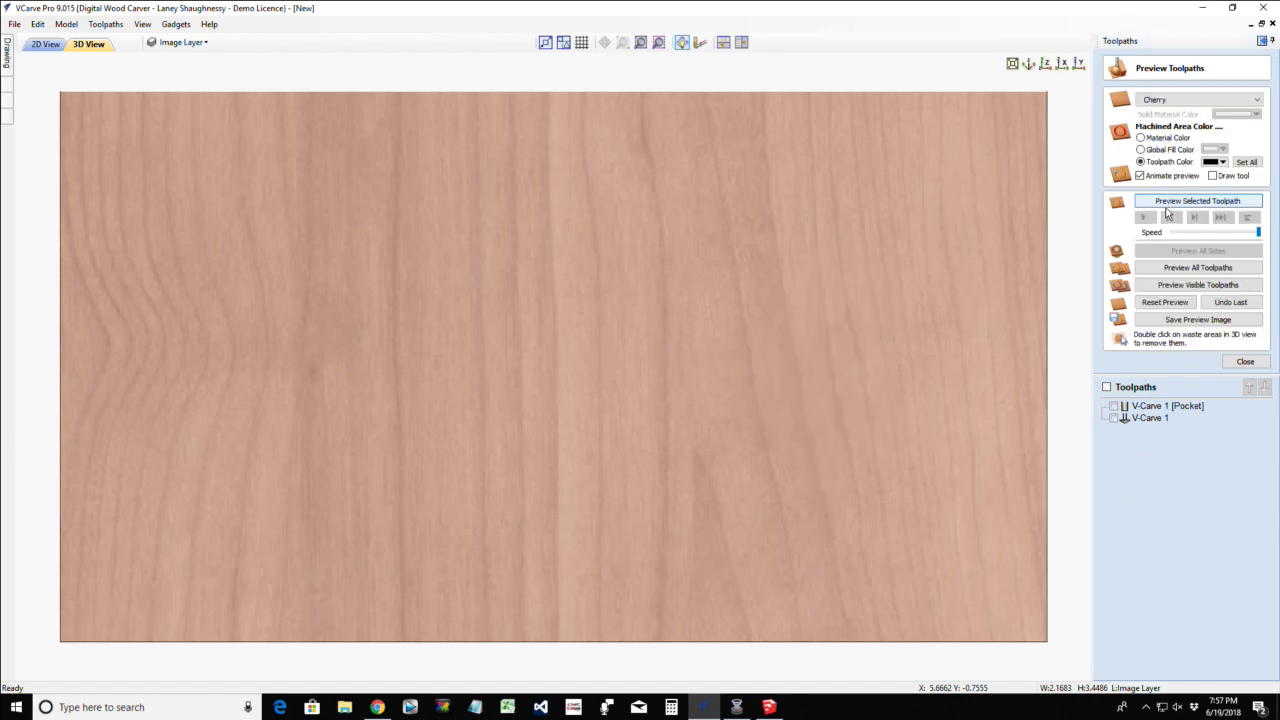
{"action": "left_click", "coordinate": [1178, 268]}
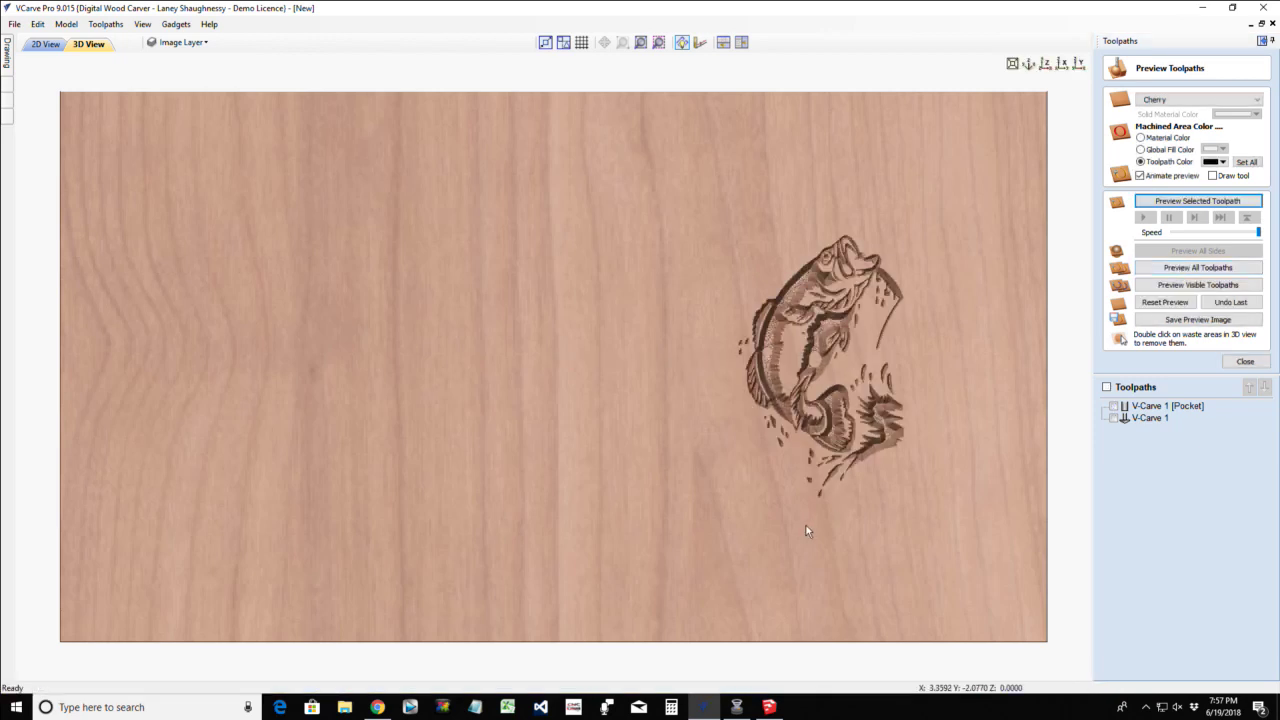
Orbit and zoom the 3D view to inspect the carved fish in perspective
{"action": "left_click_drag", "start_coordinate": [806, 525], "coordinate": [760, 440]}
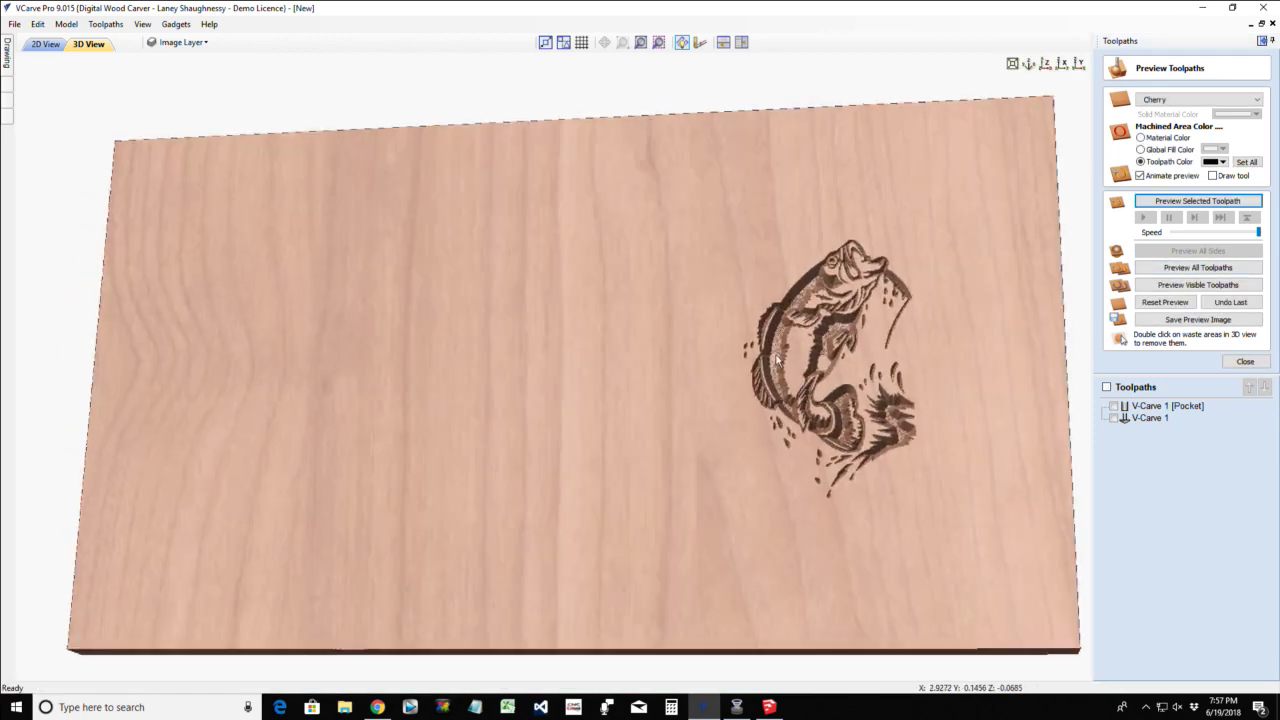
{"action": "scroll", "coordinate": [774, 354], "scroll_direction": "up", "scroll_amount": 5}
{"action": "scroll", "coordinate": [770, 358], "scroll_direction": "down", "scroll_amount": 5}
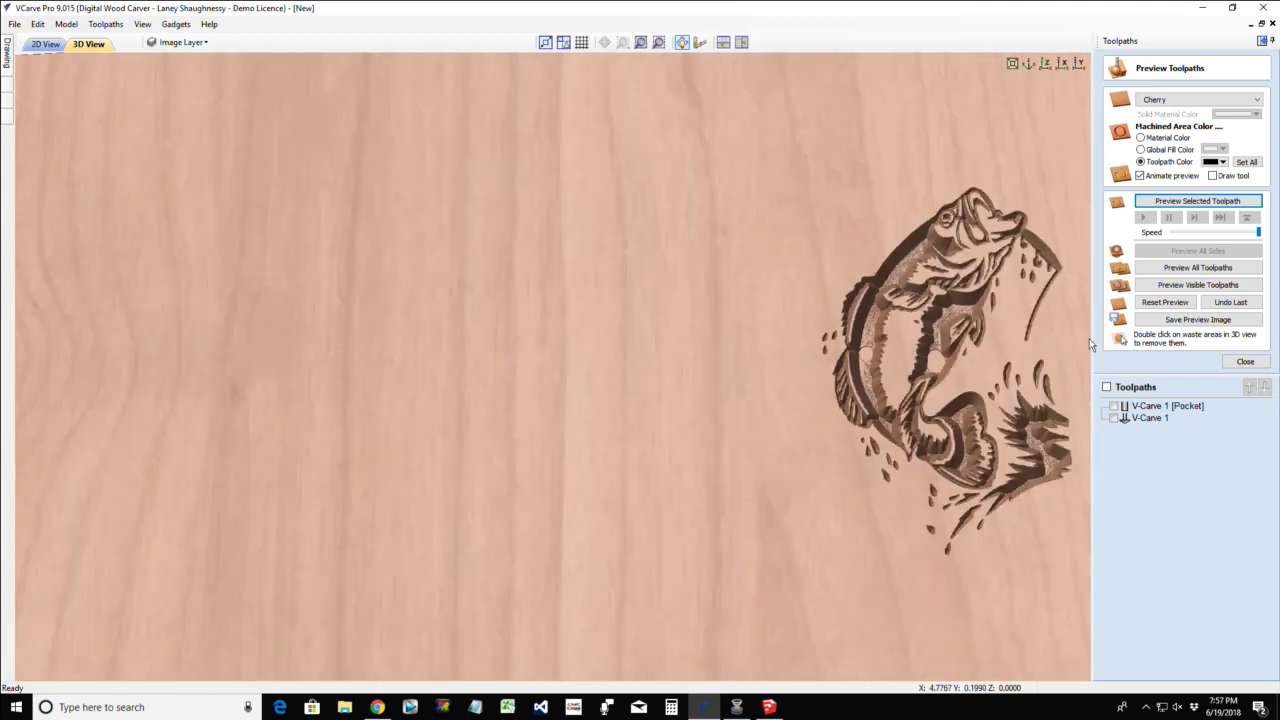
{"action": "scroll", "coordinate": [1037, 352], "scroll_direction": "up", "scroll_amount": 4}
{"action": "scroll", "coordinate": [1035, 352], "scroll_direction": "up", "scroll_amount": 2}
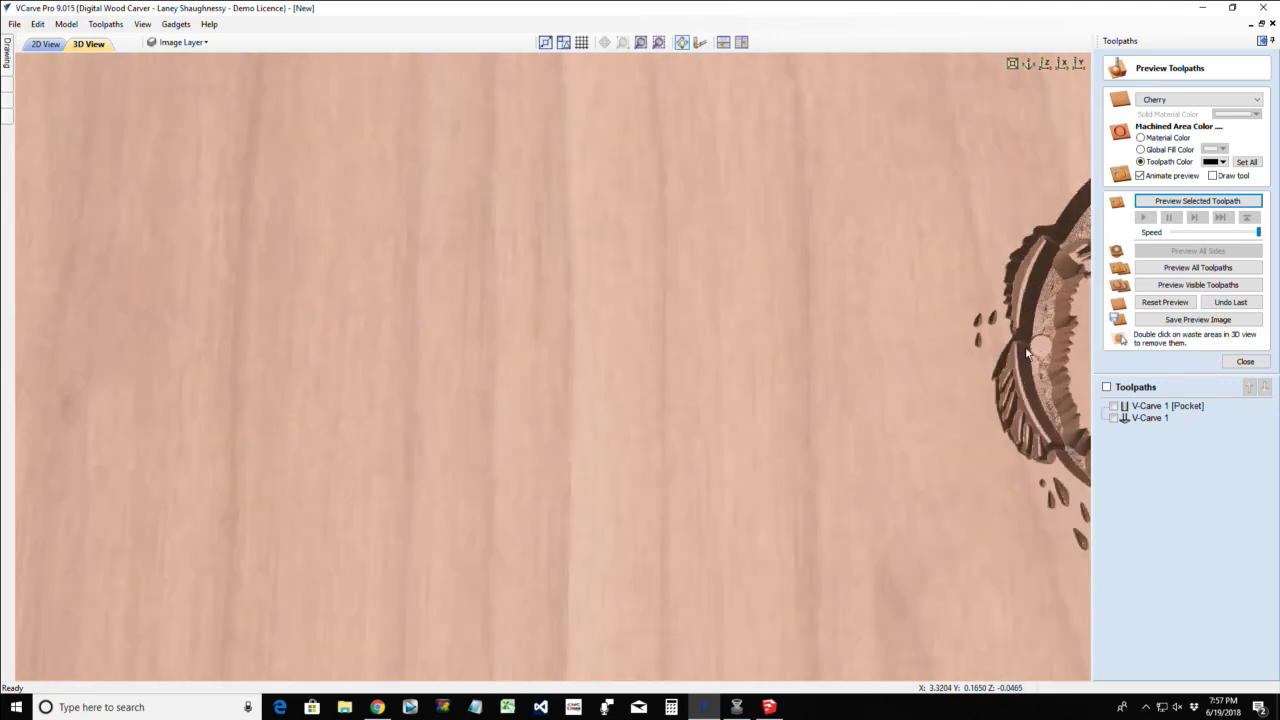
{"action": "scroll", "coordinate": [996, 352], "scroll_direction": "down", "scroll_amount": 2}
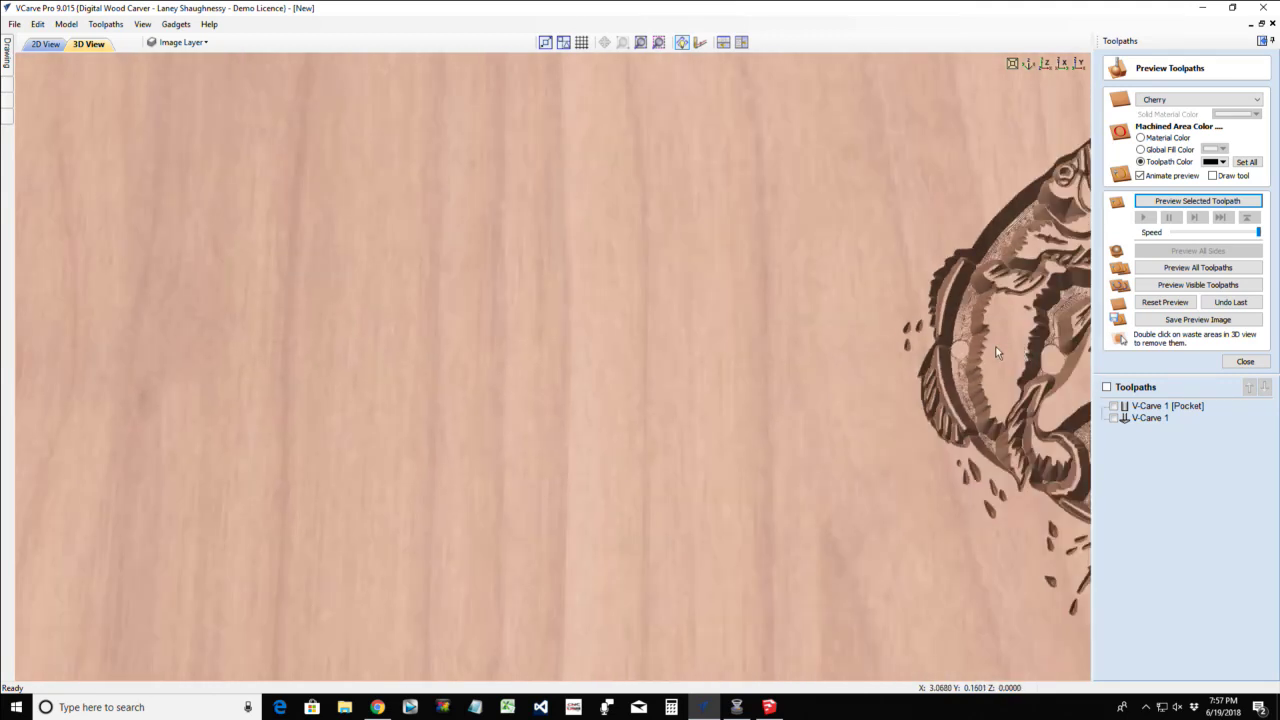
{"action": "scroll", "coordinate": [996, 352], "scroll_direction": "down", "scroll_amount": 3}
{"action": "left_click_drag", "start_coordinate": [735, 355], "coordinate": [667, 305]}
{"action": "scroll", "coordinate": [717, 365], "scroll_direction": "up", "scroll_amount": 2}
{"action": "scroll", "coordinate": [717, 363], "scroll_direction": "up", "scroll_amount": 2}
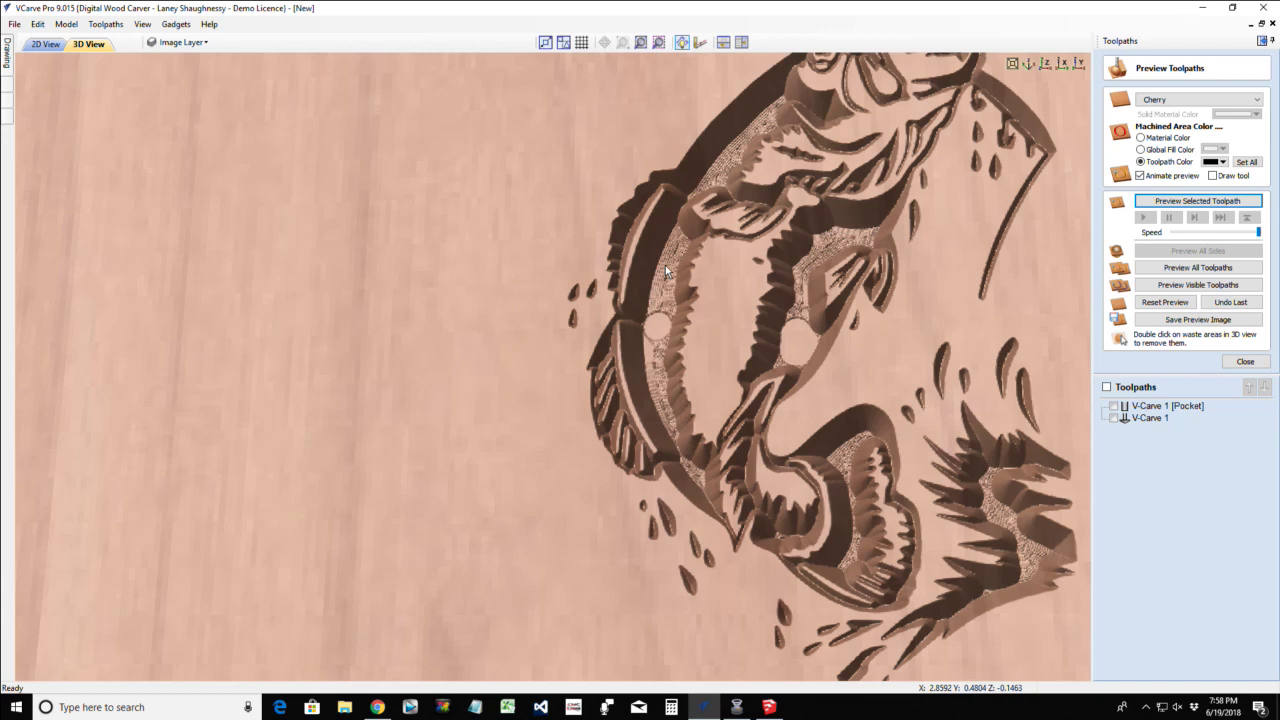
Swap V-Carve 1's clearance tool to the End Mill (0.0625 inches) and recalculate
{"action": "double_click", "coordinate": [1138, 406]}
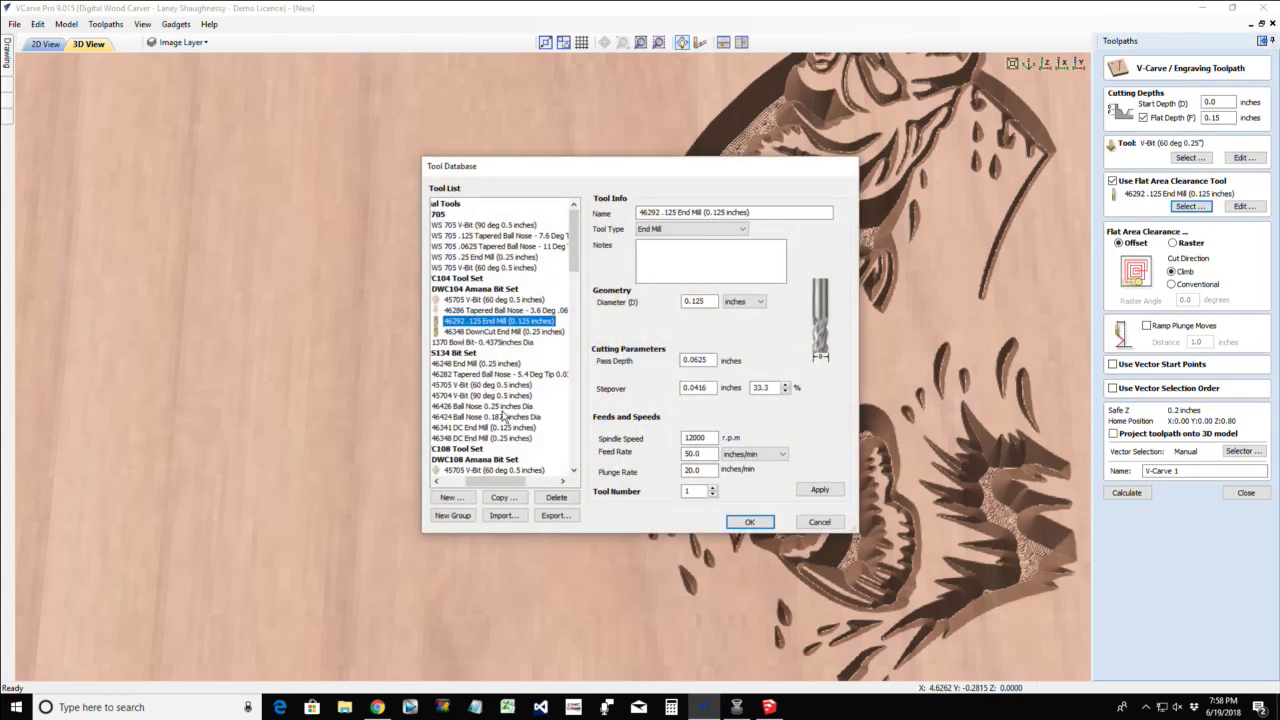
{"action": "left_click_drag", "start_coordinate": [575, 255], "coordinate": [578, 328]}
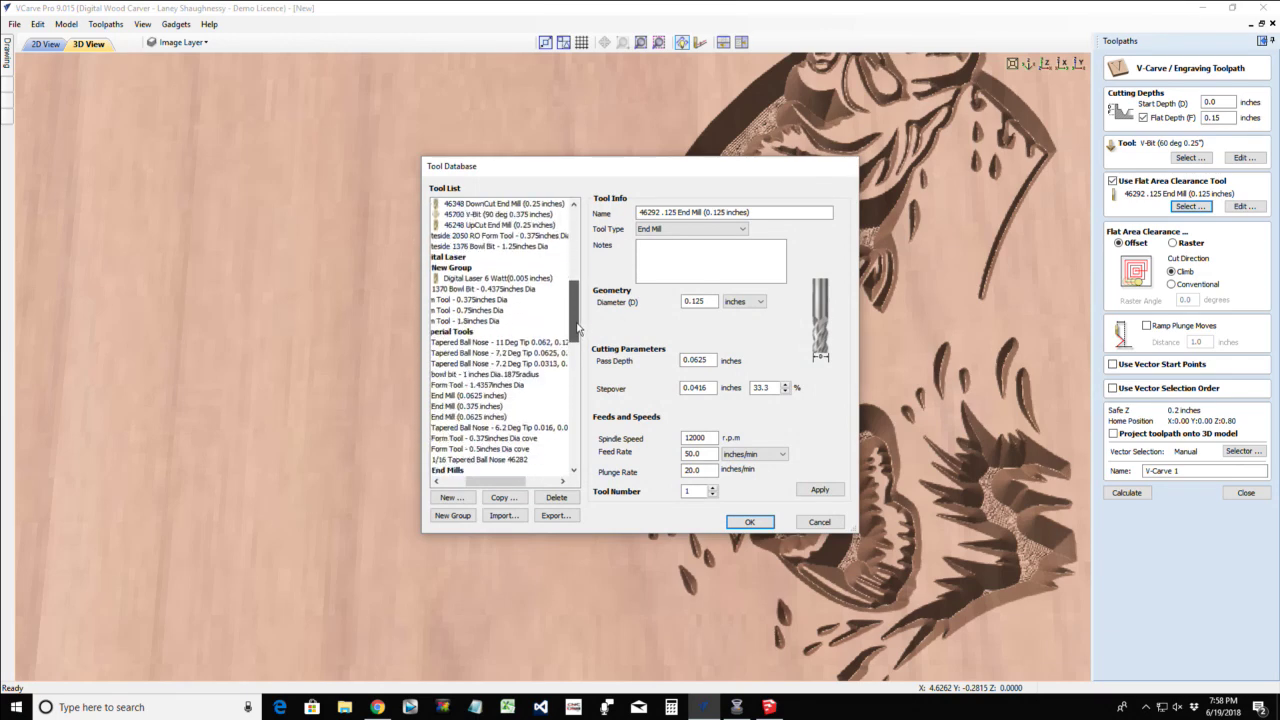
{"action": "left_click", "coordinate": [485, 417]}
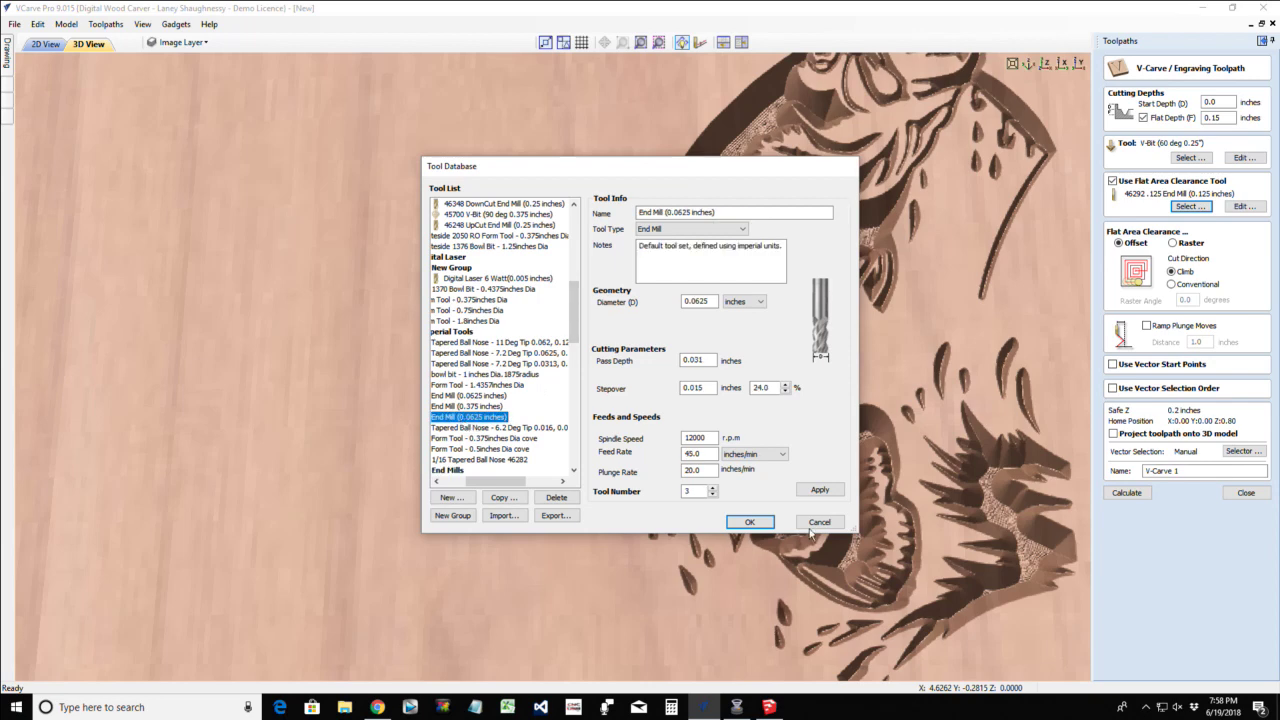
{"action": "left_click", "coordinate": [749, 522]}
{"action": "left_click", "coordinate": [1121, 494]}
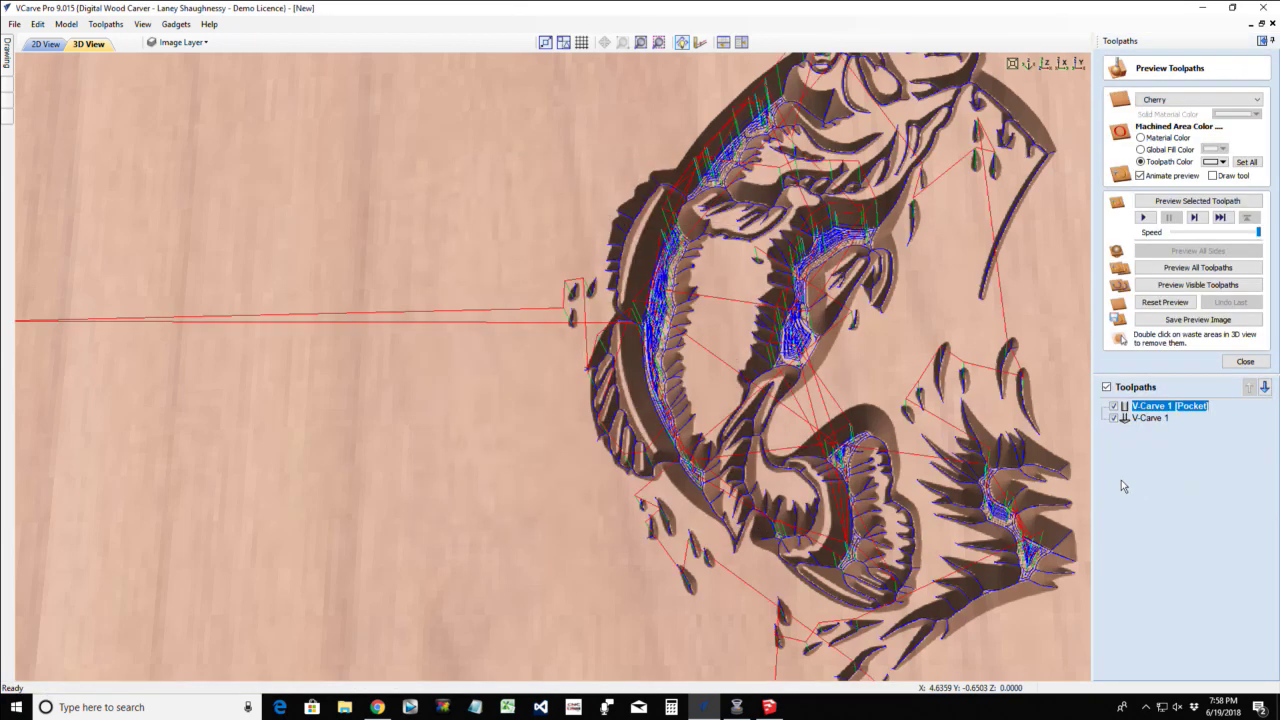
Re-simulate all toolpaths on the cherry board with the toolpath lines hidden
{"action": "left_click", "coordinate": [1177, 268]}
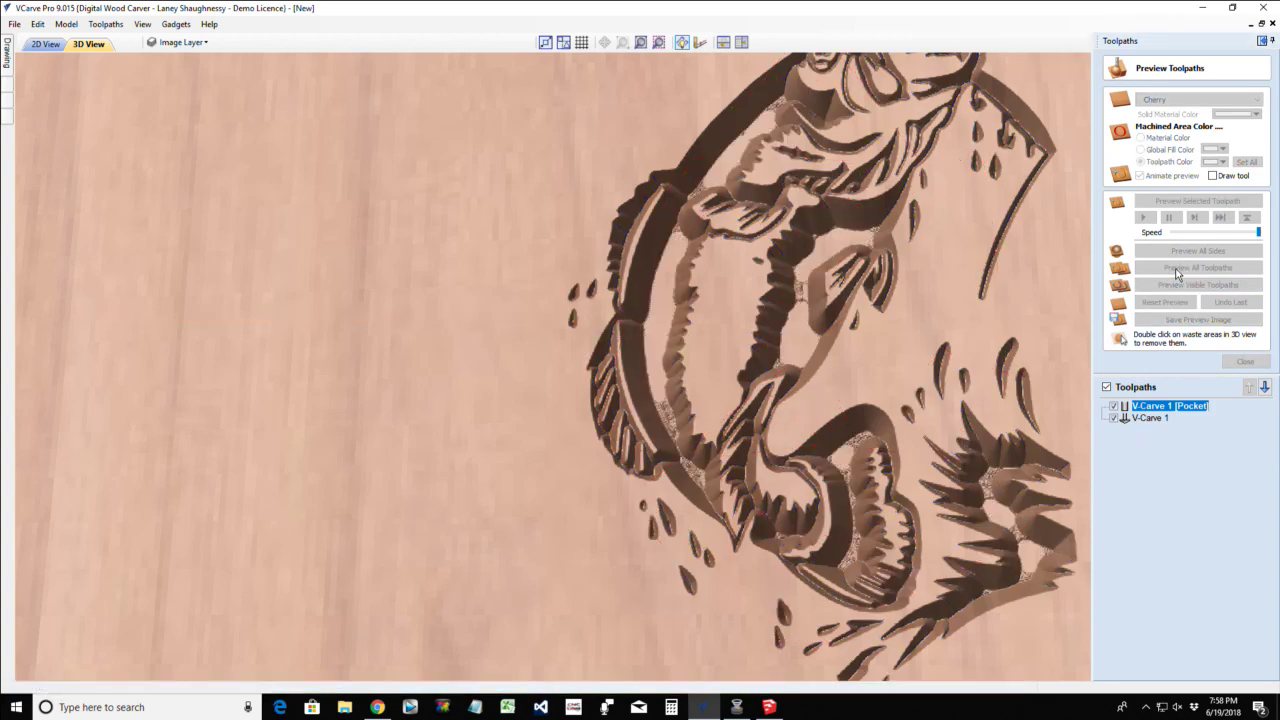
{"action": "left_click", "coordinate": [1113, 405]}
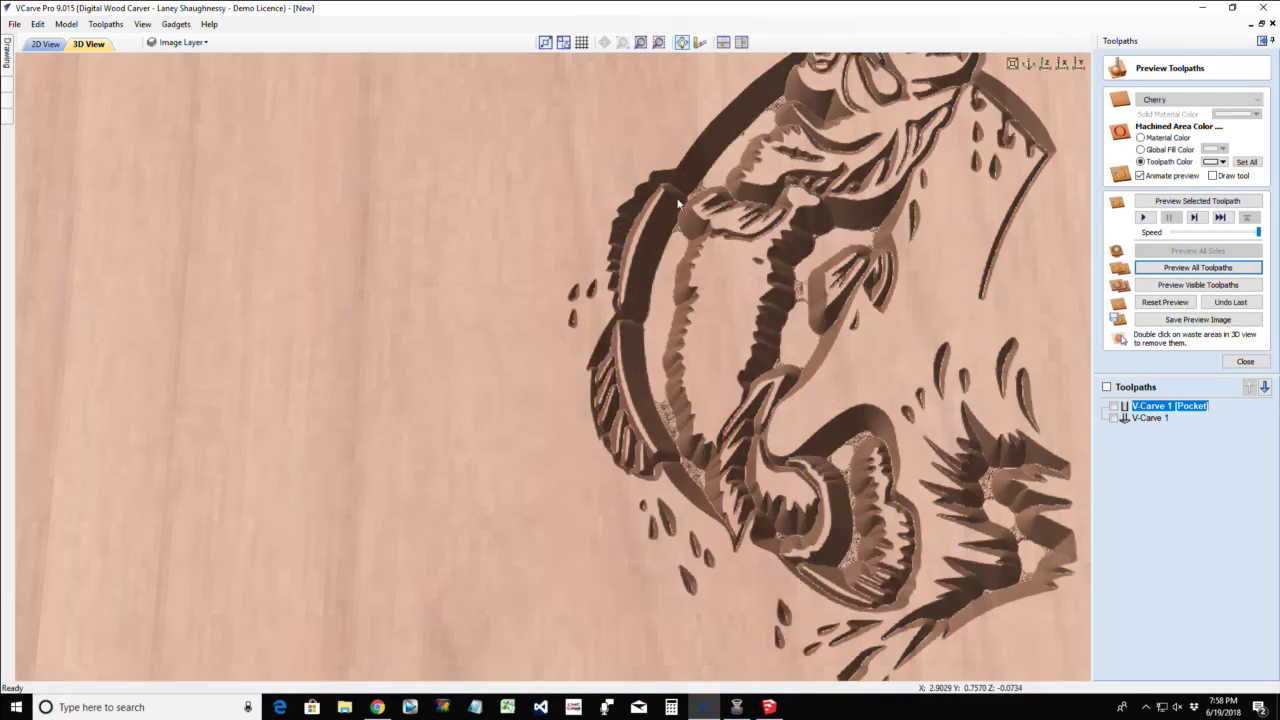
{"action": "scroll", "coordinate": [682, 358], "scroll_direction": "down", "scroll_amount": 3}
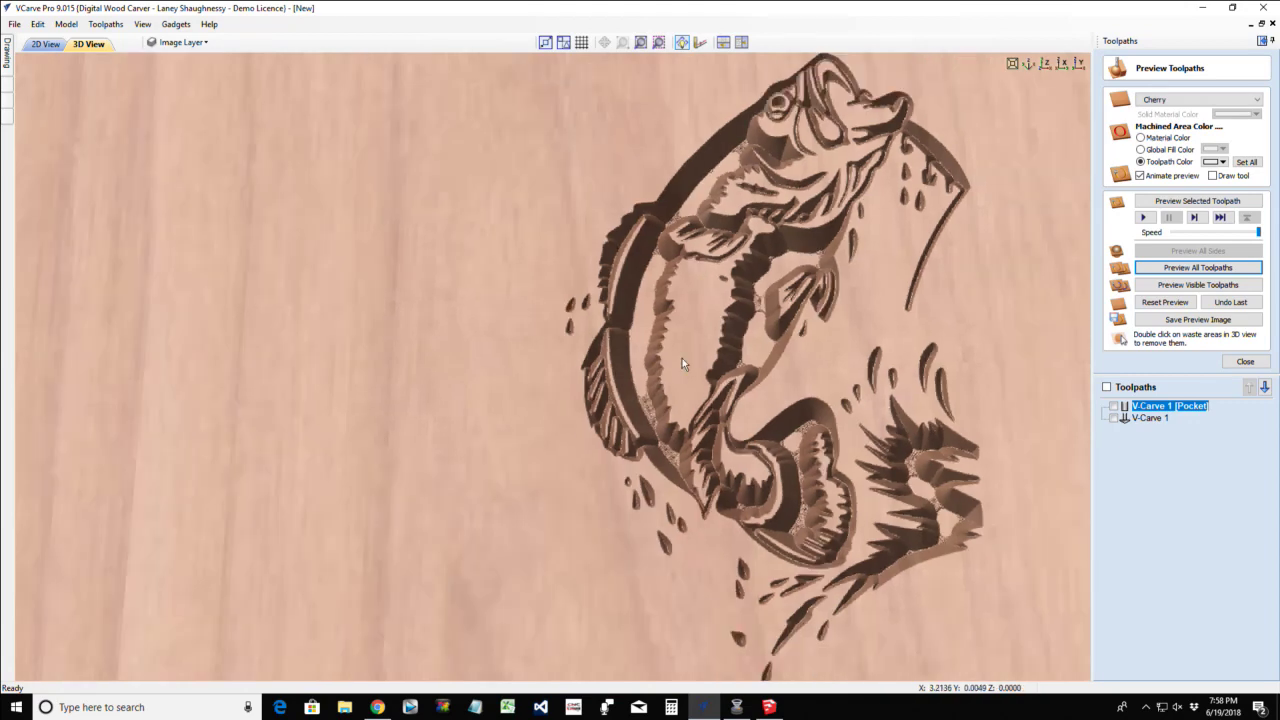
Orbit and zoom around the 0.0625-inch clearance carving to inspect it from several angles
{"action": "left_click_drag", "start_coordinate": [682, 358], "coordinate": [620, 560]}
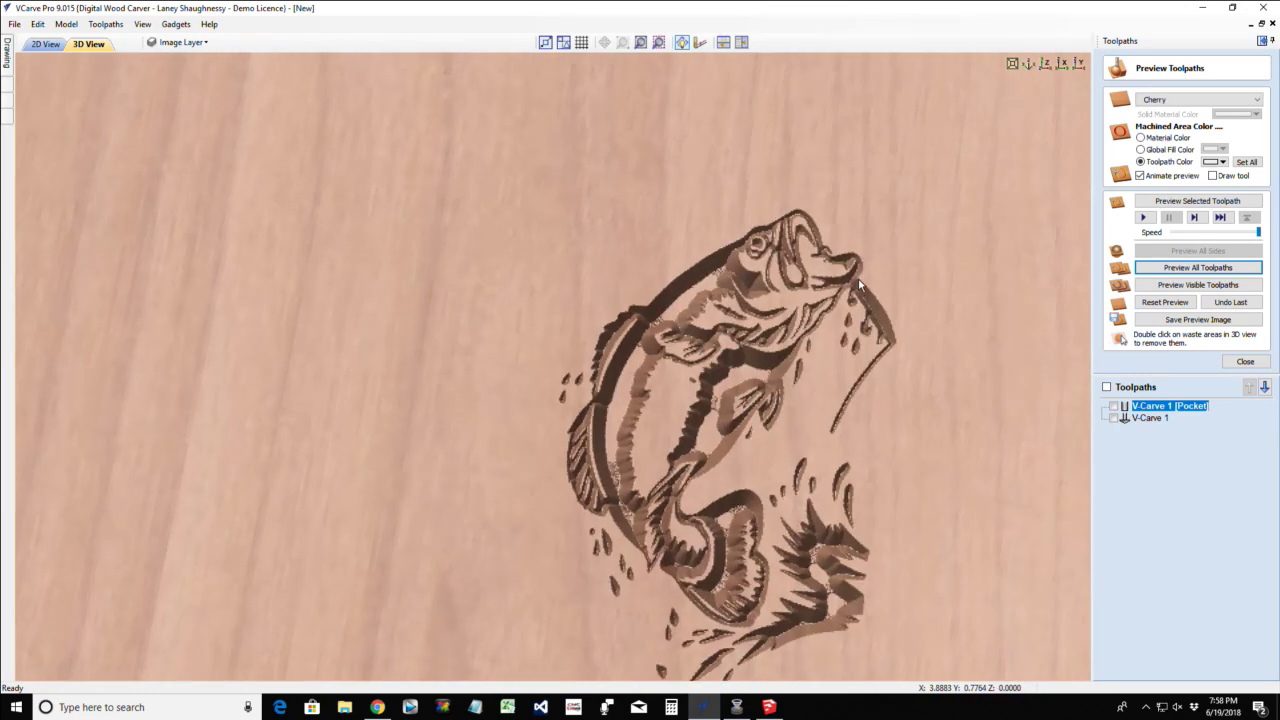
{"action": "scroll", "coordinate": [688, 557], "scroll_direction": "up", "scroll_amount": 2}
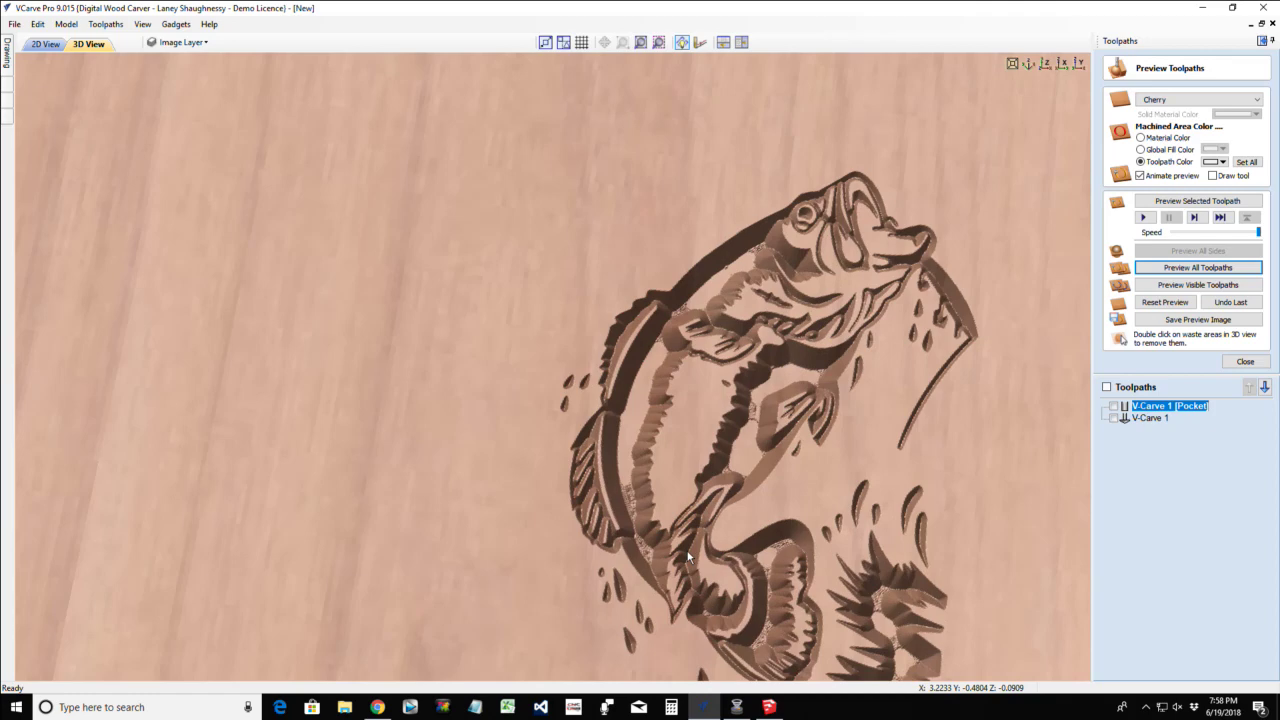
{"action": "scroll", "coordinate": [633, 544], "scroll_direction": "down", "scroll_amount": 2}
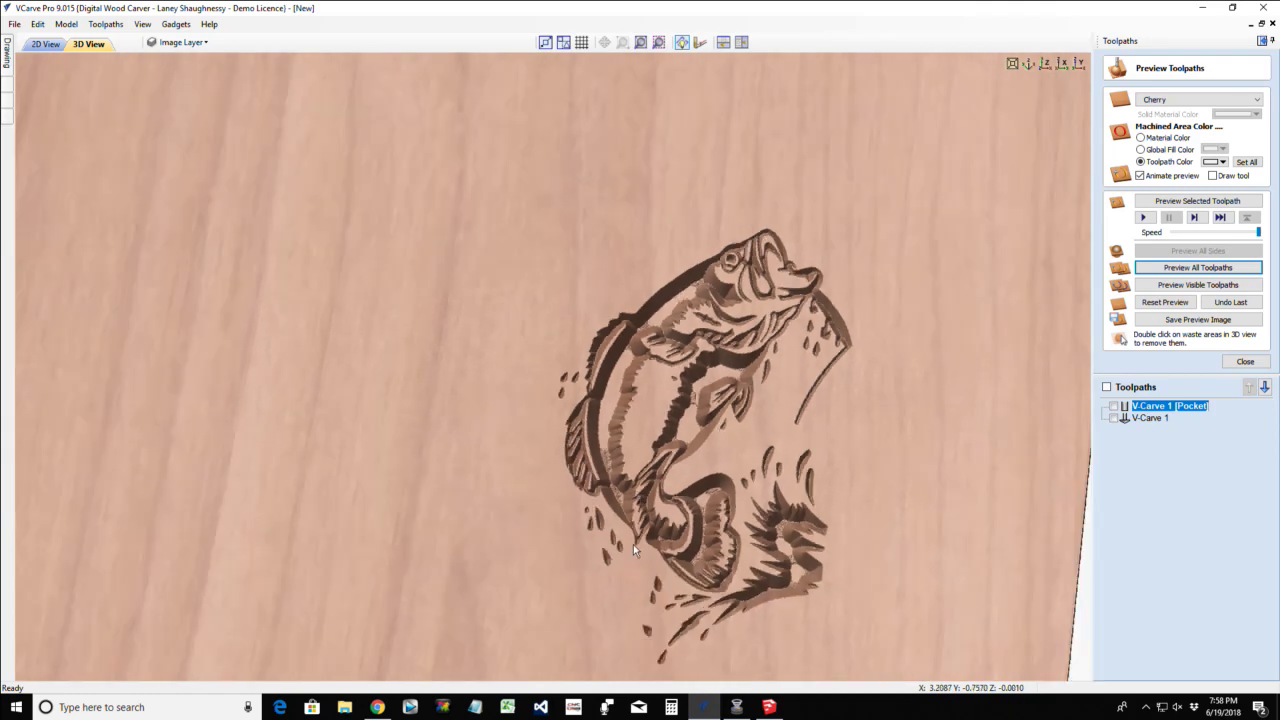
{"action": "scroll", "coordinate": [627, 565], "scroll_direction": "up", "scroll_amount": 2}
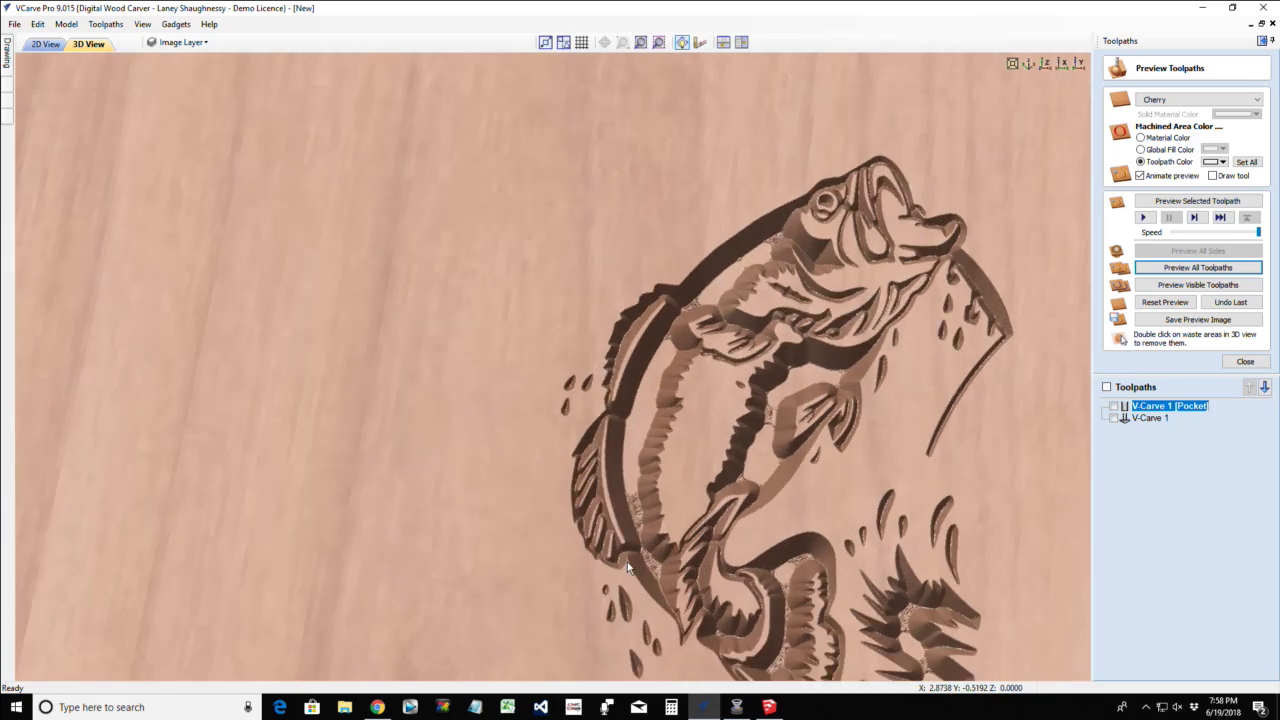
{"action": "left_click_drag", "start_coordinate": [628, 568], "coordinate": [645, 341]}
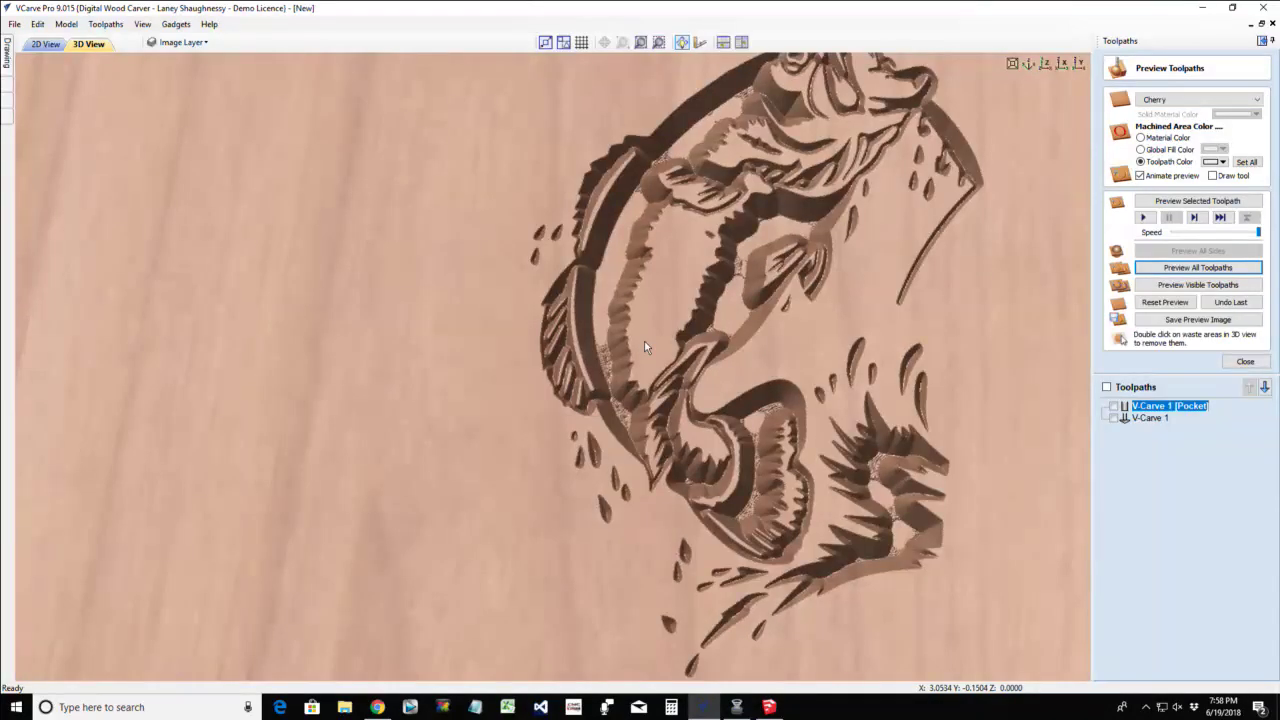
{"action": "scroll", "coordinate": [645, 346], "scroll_direction": "down", "scroll_amount": 1}
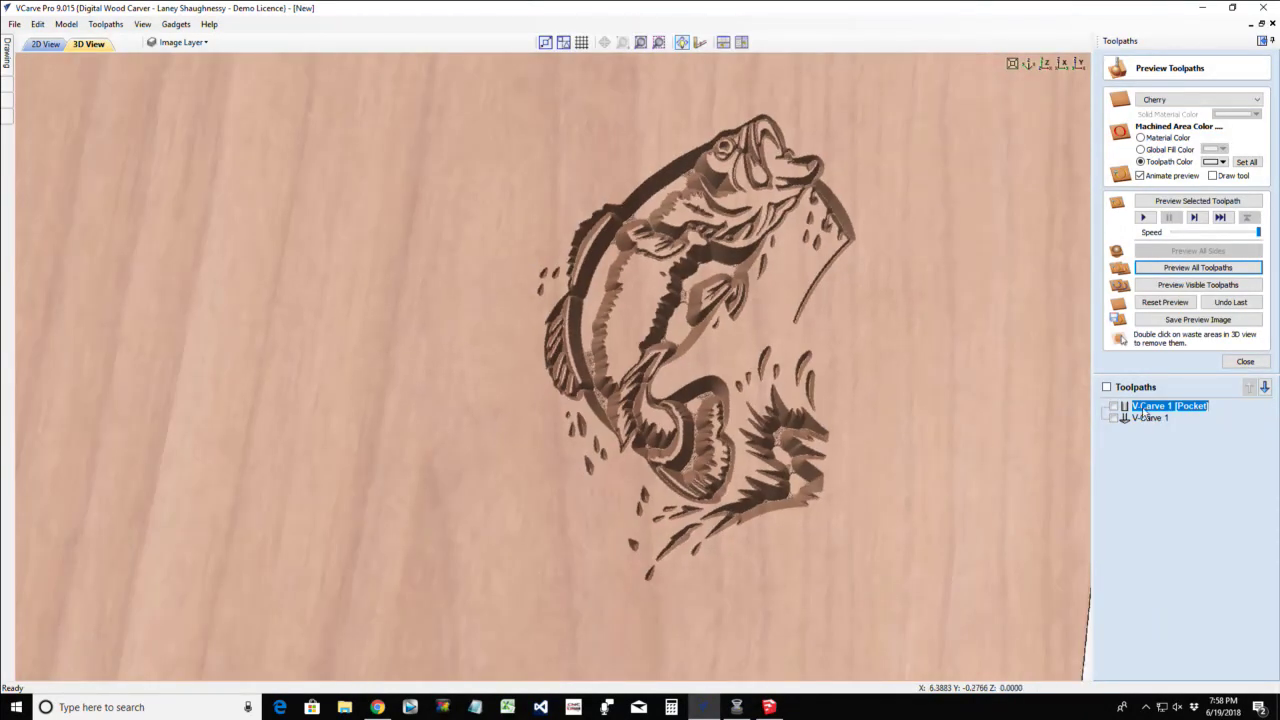
{"action": "key", "text": "Escape"}
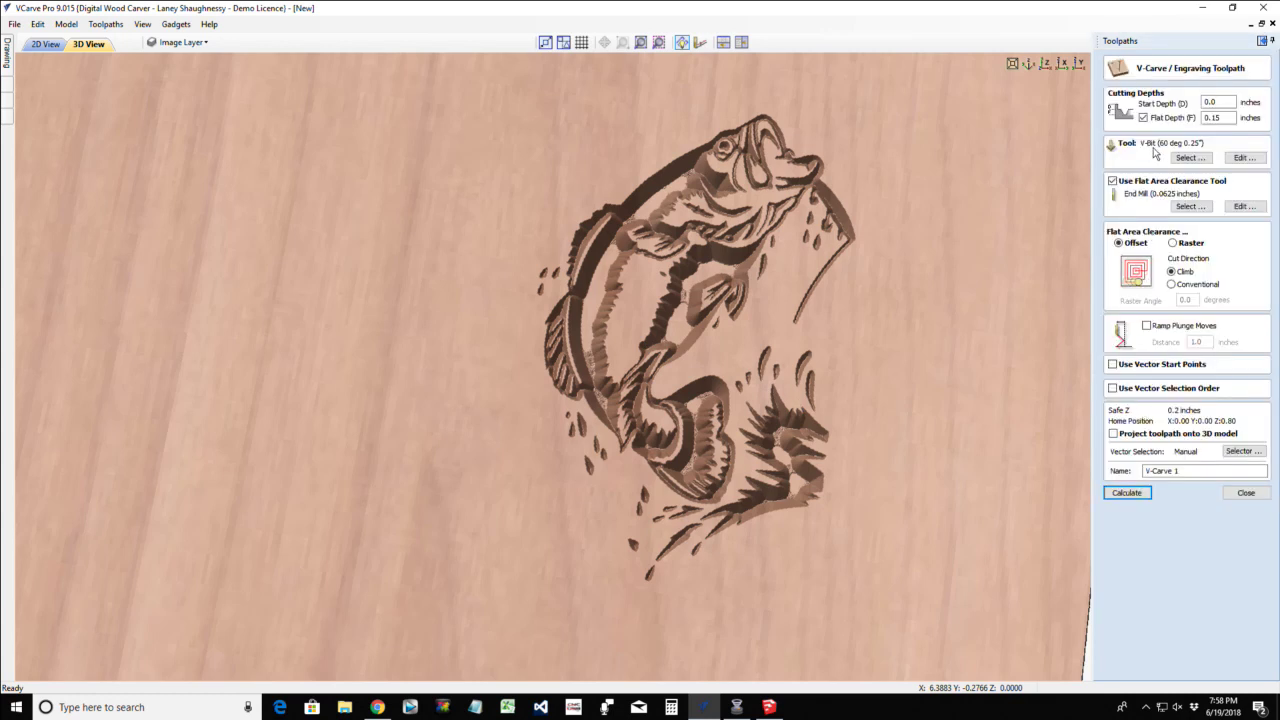
Recalculate V-Carve 1 without flat area clearance, then reset and rerun the cherry preview
{"action": "left_click", "coordinate": [1112, 181]}
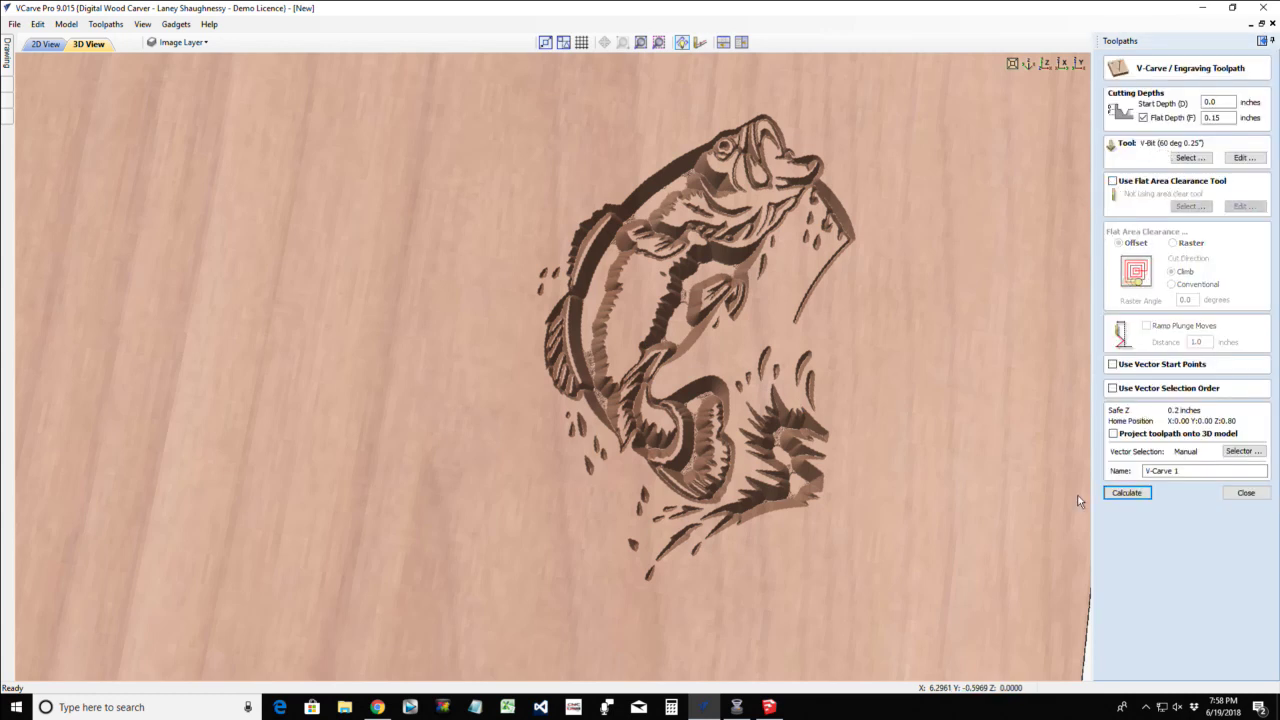
{"action": "left_click", "coordinate": [1128, 493]}
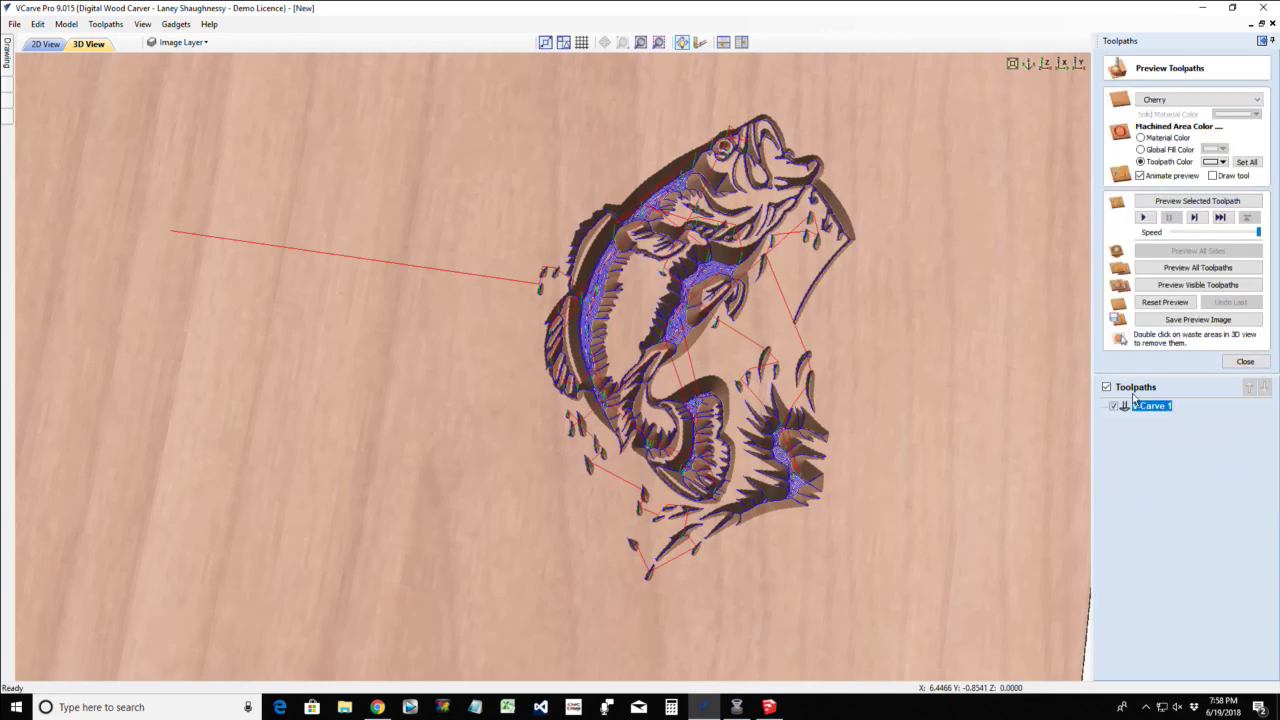
{"action": "left_click", "coordinate": [1162, 302]}
{"action": "left_click", "coordinate": [1166, 268]}
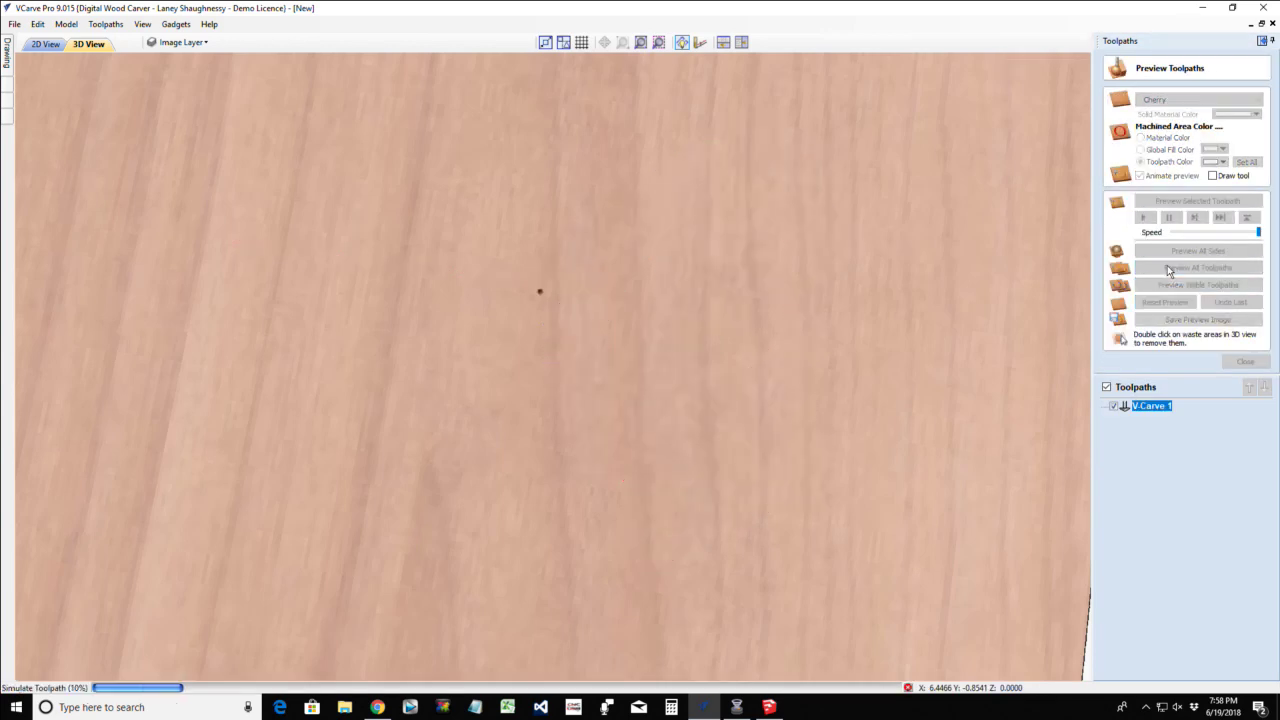
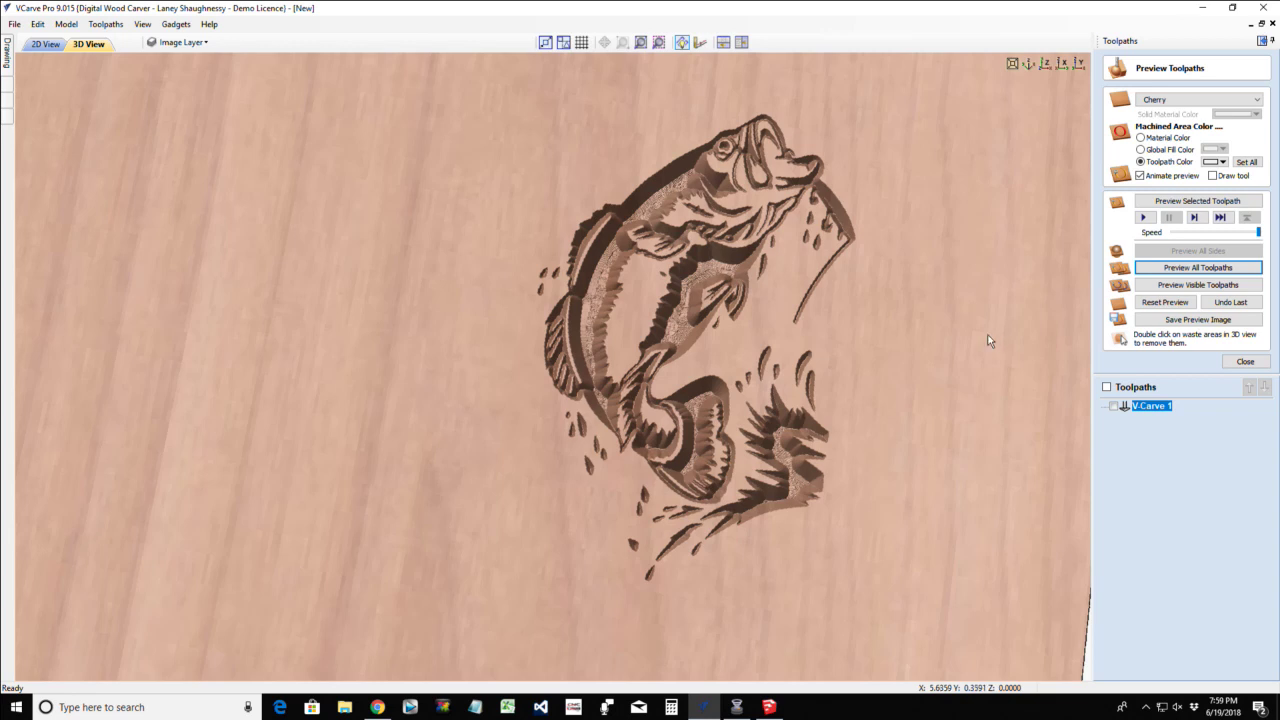
In 2D View, select the base's left and right small holes, leaving the medallion's top hole unselected
{"action": "scroll", "coordinate": [497, 330], "scroll_direction": "down", "scroll_amount": 5}
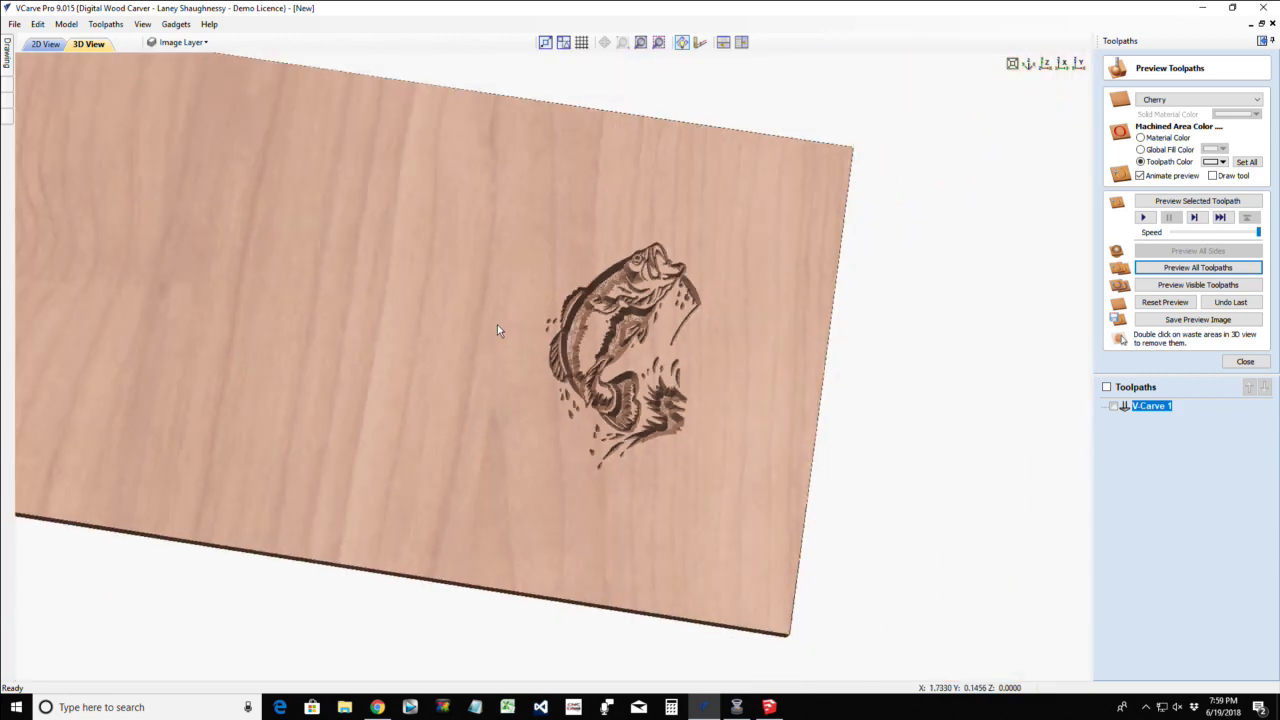
{"action": "left_click", "coordinate": [44, 45]}
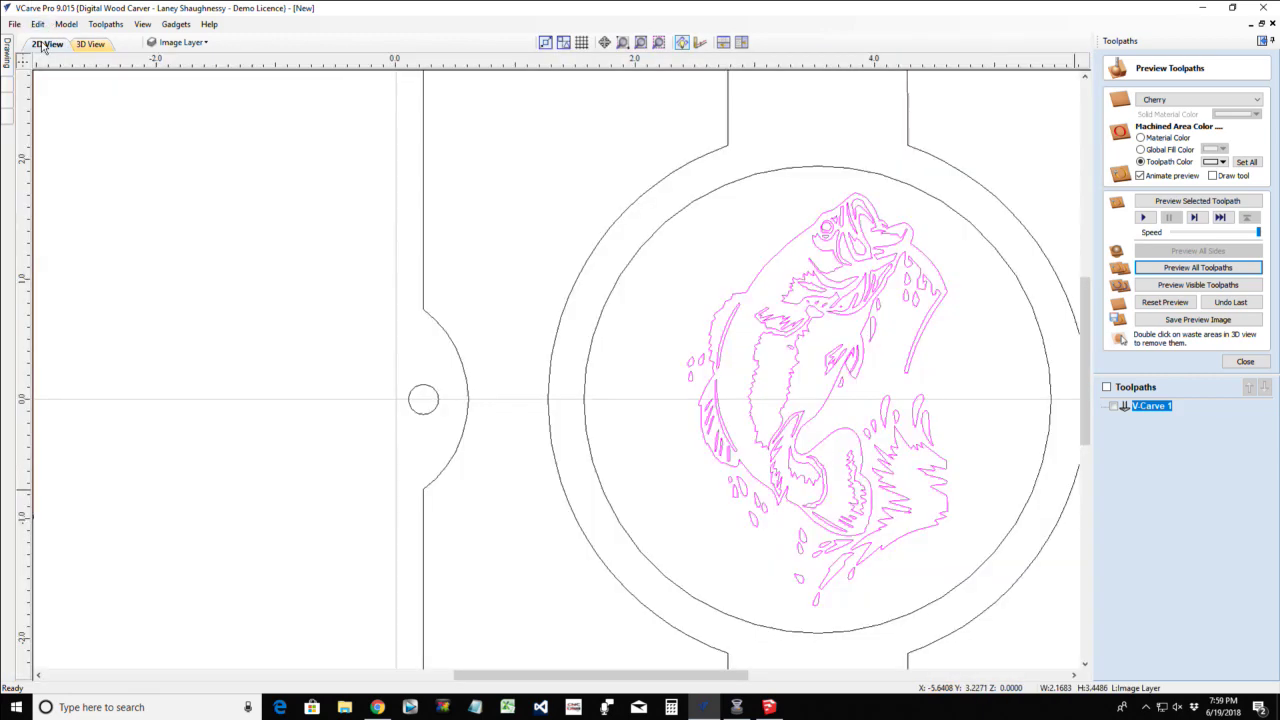
{"action": "scroll", "coordinate": [293, 238], "scroll_direction": "down", "scroll_amount": 3}
{"action": "scroll", "coordinate": [293, 238], "scroll_direction": "up", "scroll_amount": 1}
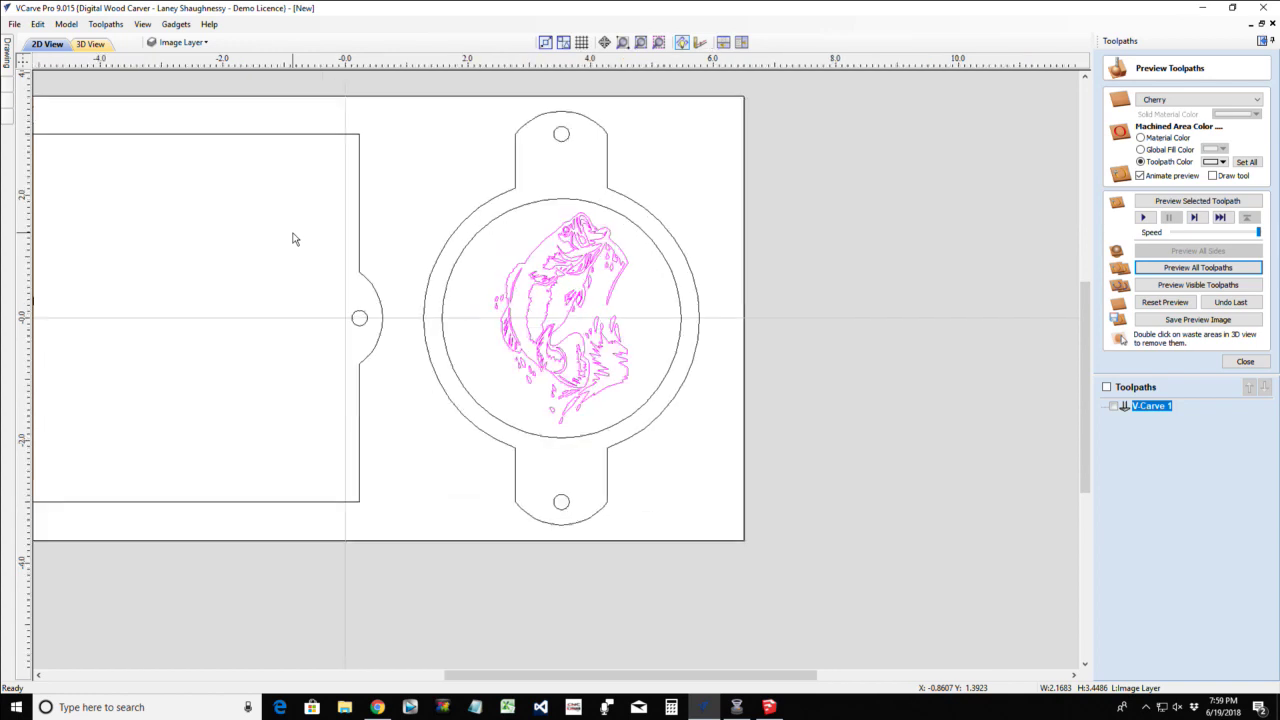
{"action": "left_click", "coordinate": [359, 253]}
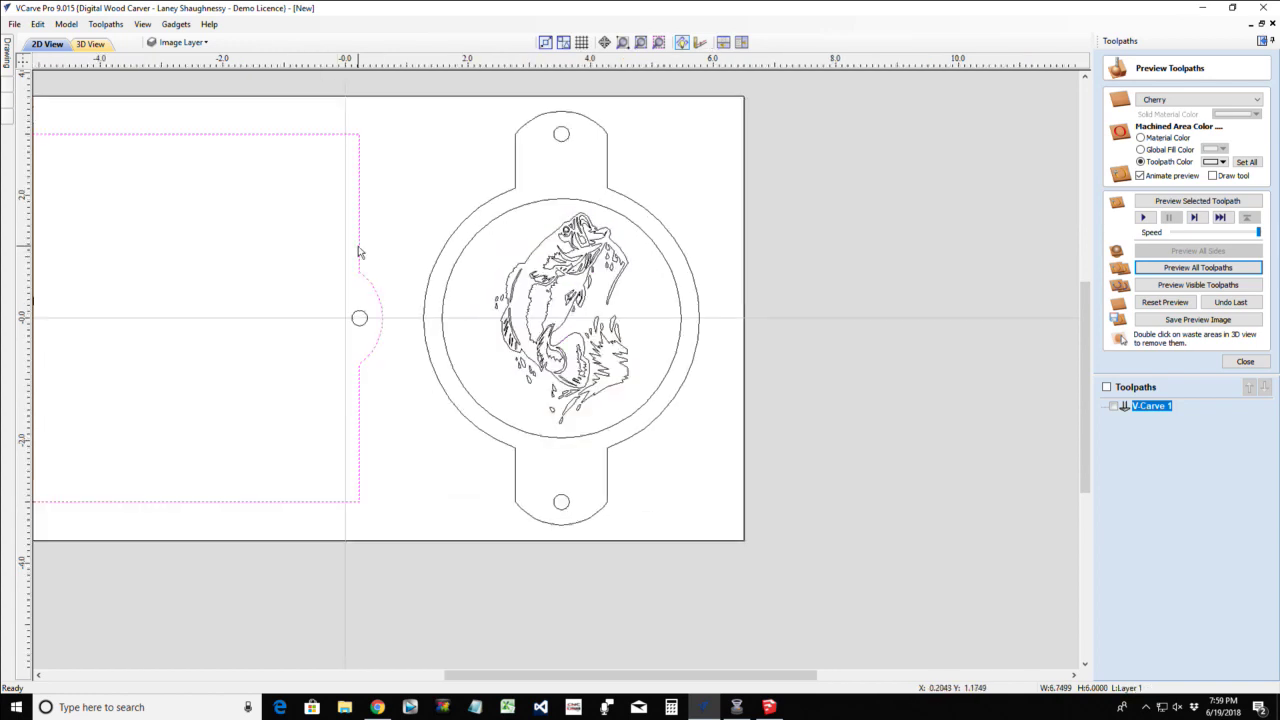
{"action": "left_click", "coordinate": [360, 317]}
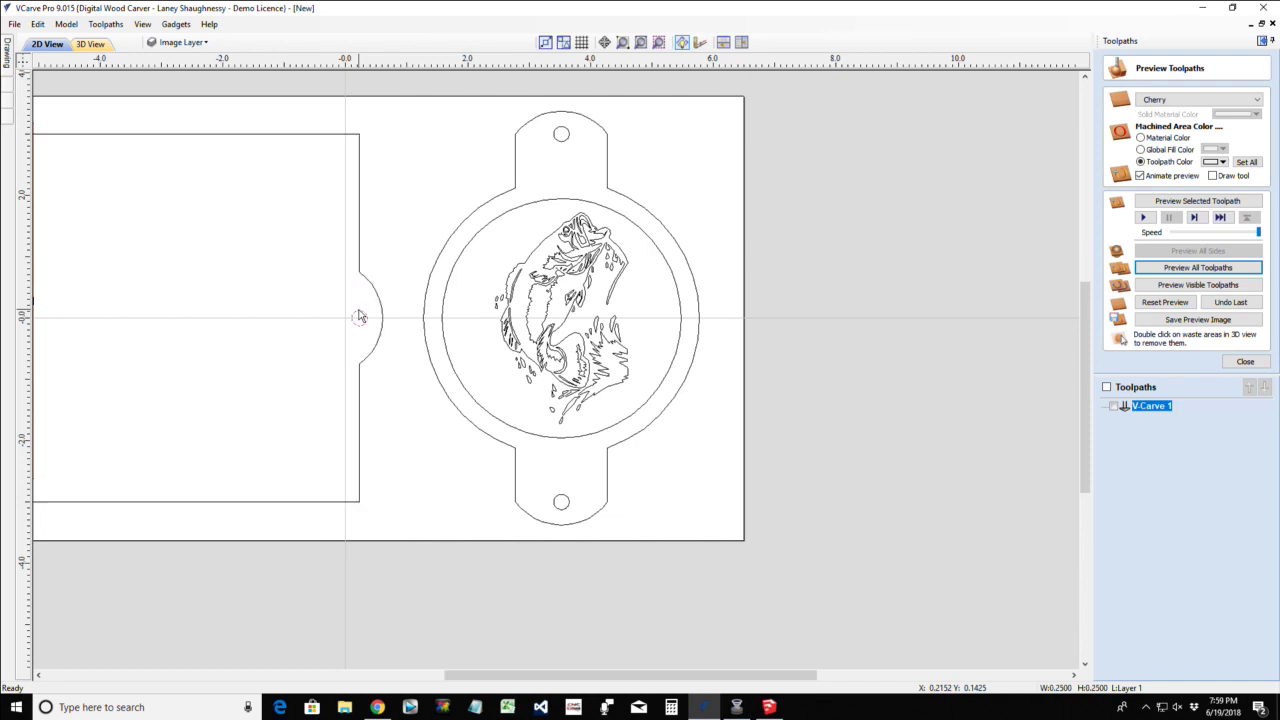
{"action": "scroll", "coordinate": [365, 325], "scroll_direction": "down", "scroll_amount": 3}
{"action": "scroll", "coordinate": [236, 329], "scroll_direction": "up", "scroll_amount": 1}
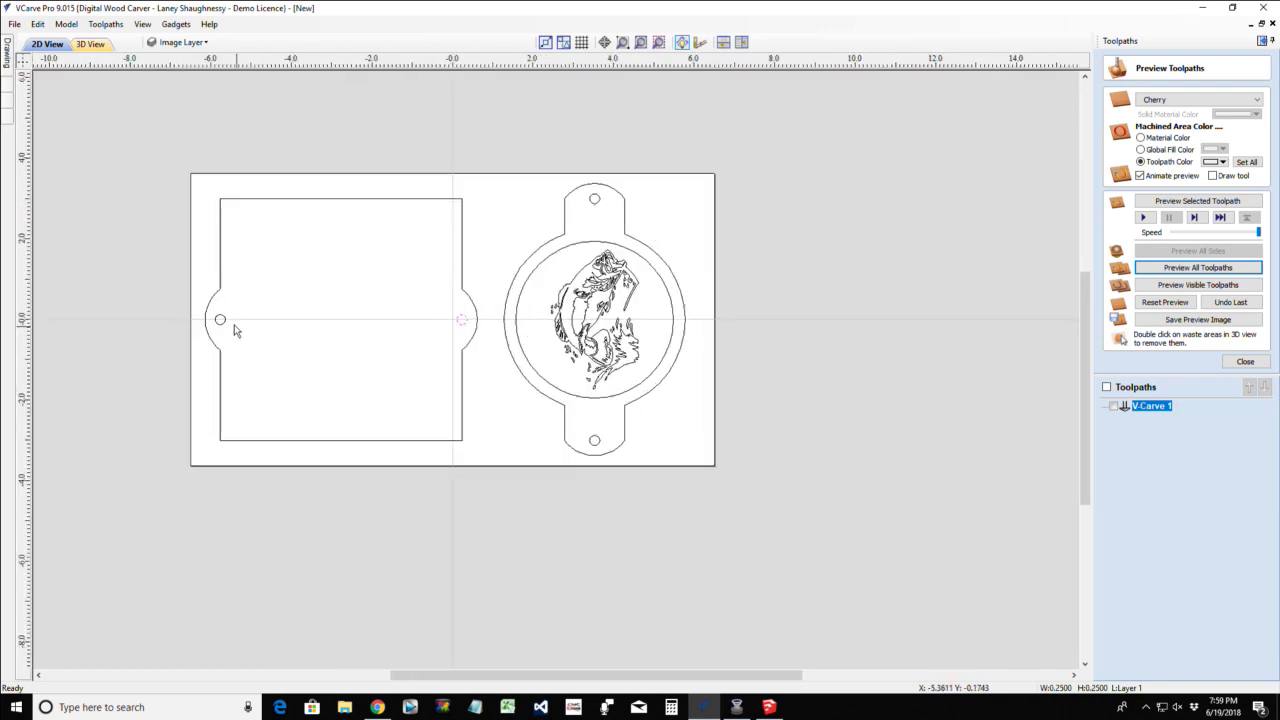
{"action": "left_click", "coordinate": [221, 320], "text": "shift"}
{"action": "left_click", "coordinate": [595, 200], "text": "shift"}
Close the toolpath preview
{"action": "left_click", "coordinate": [1250, 362]}
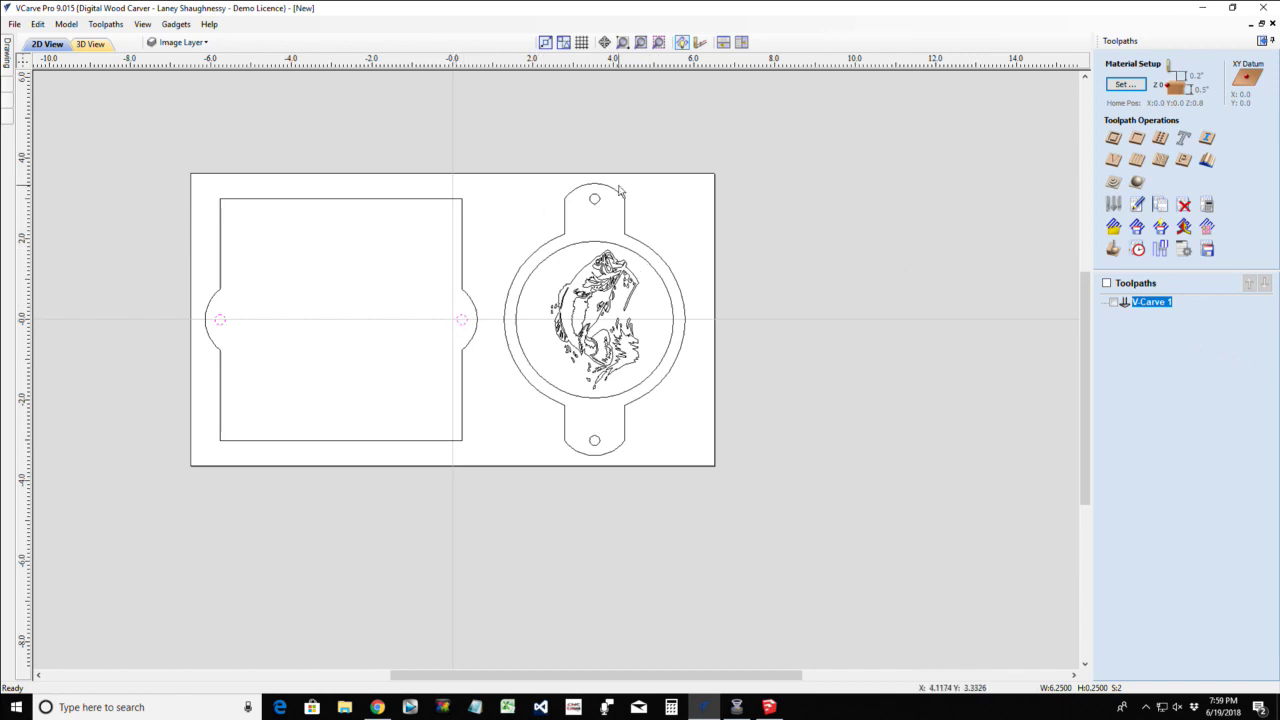
{"action": "scroll", "coordinate": [612, 201], "scroll_direction": "up", "scroll_amount": 3}
{"action": "scroll", "coordinate": [612, 201], "scroll_direction": "down", "scroll_amount": 3}
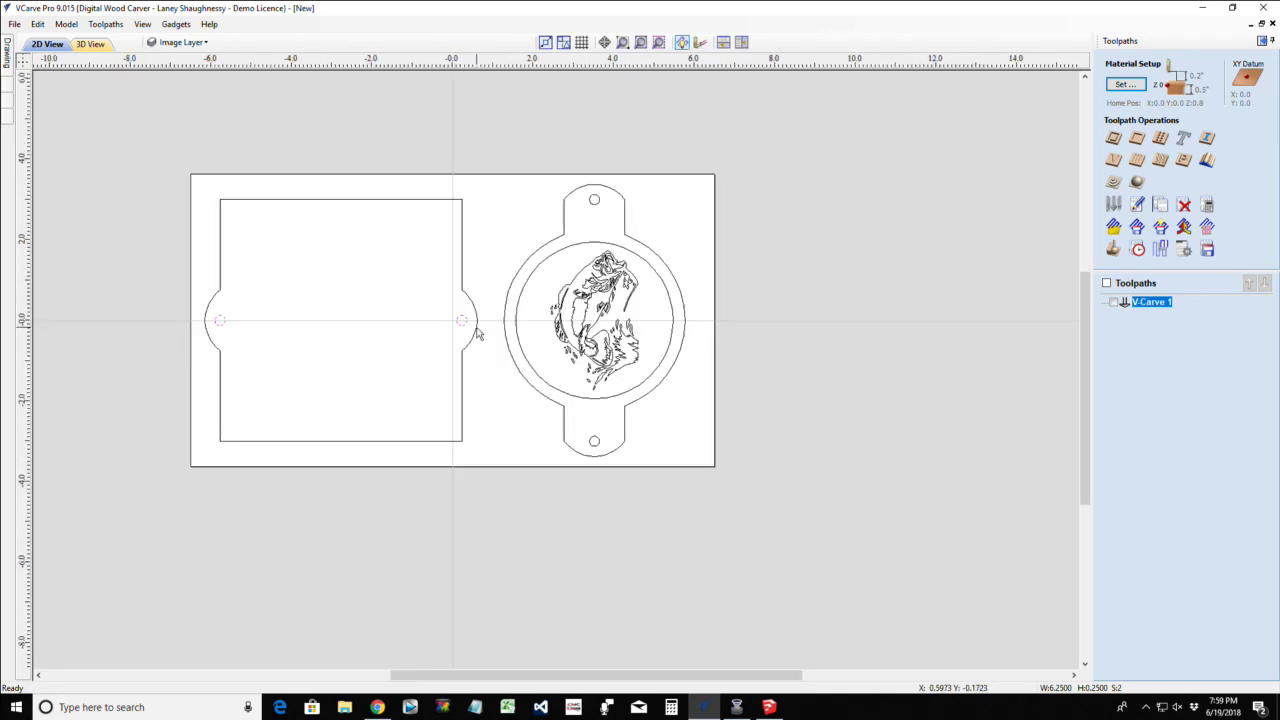
{"action": "scroll", "coordinate": [408, 332], "scroll_direction": "up", "scroll_amount": 4}
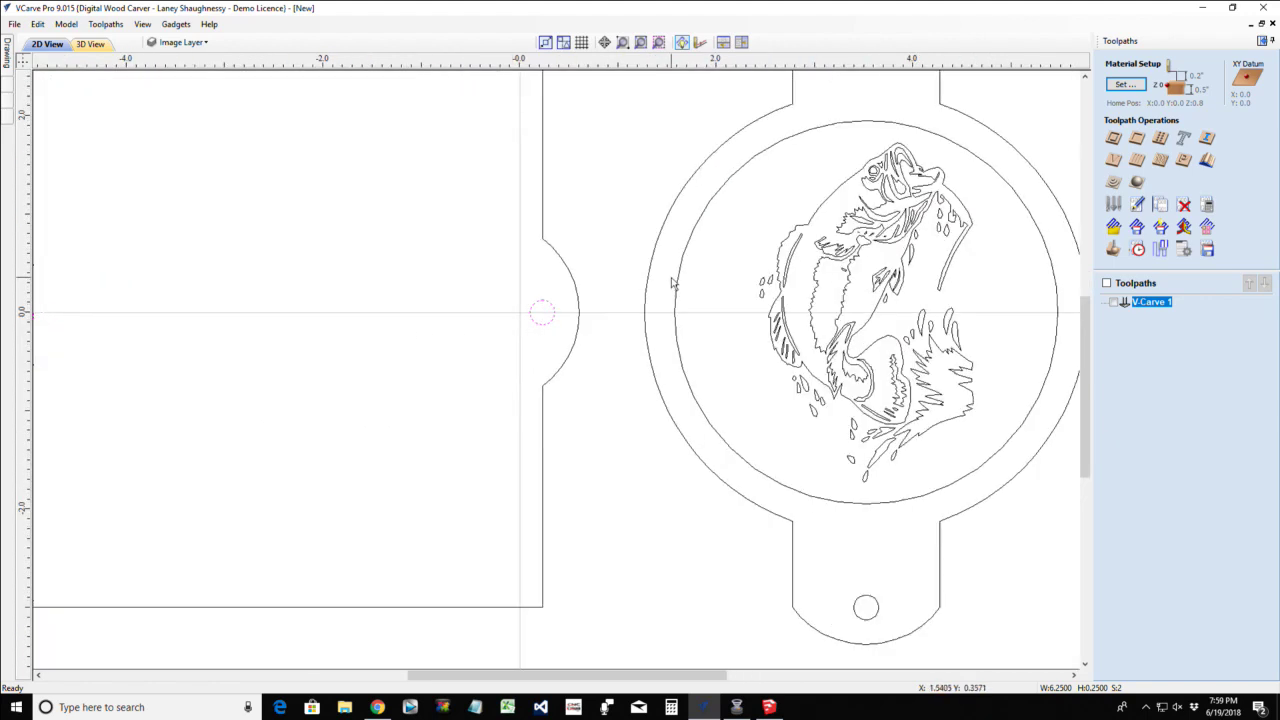
{"action": "scroll", "coordinate": [673, 283], "scroll_direction": "down", "scroll_amount": 1}
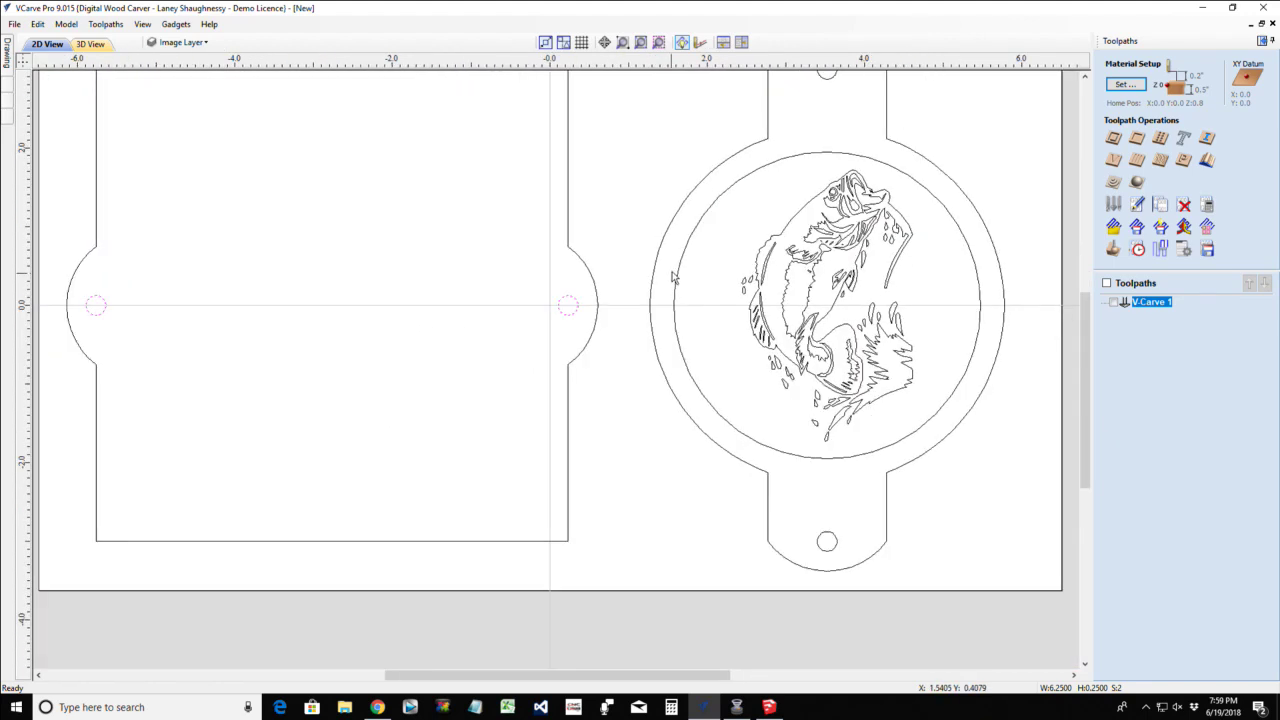
Create a 0.25-inch-deep drilling toolpath named BaseHoles for the two base holes and preview it
{"action": "left_click", "coordinate": [1160, 139]}
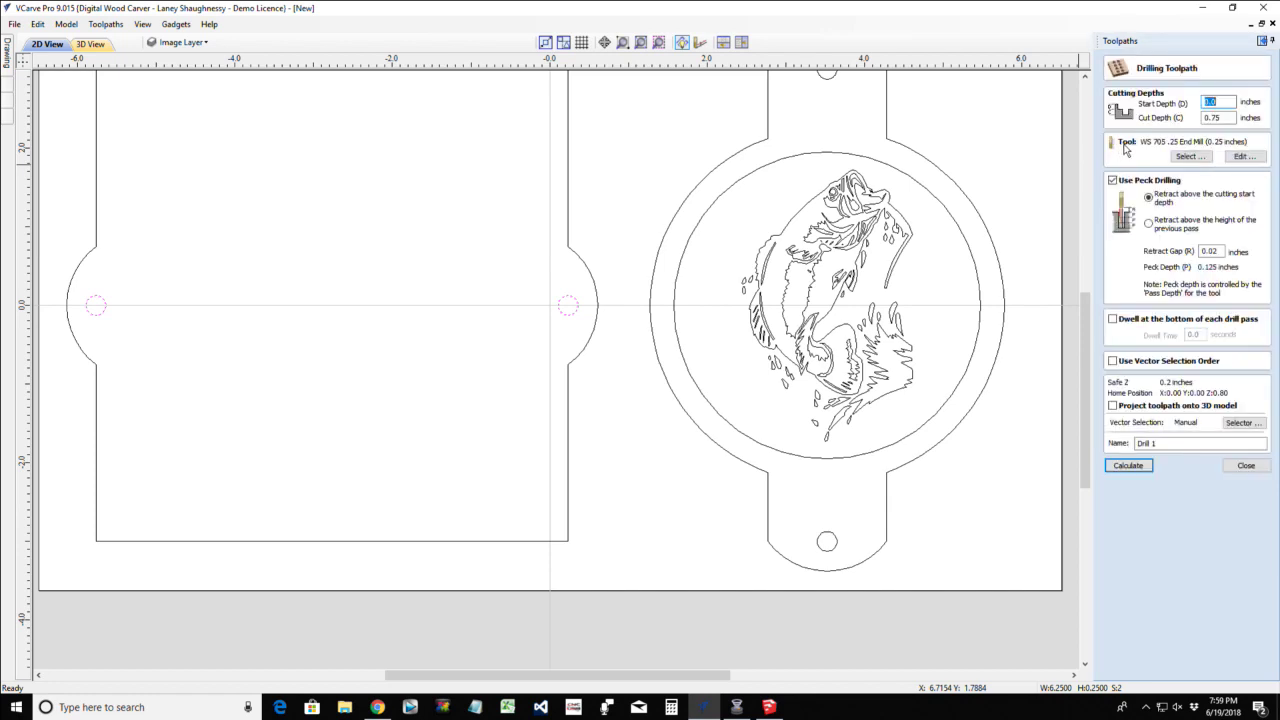
{"action": "double_click", "coordinate": [1216, 118]}
{"action": "left_click", "coordinate": [1120, 468]}
{"action": "type", "text": "Base"}
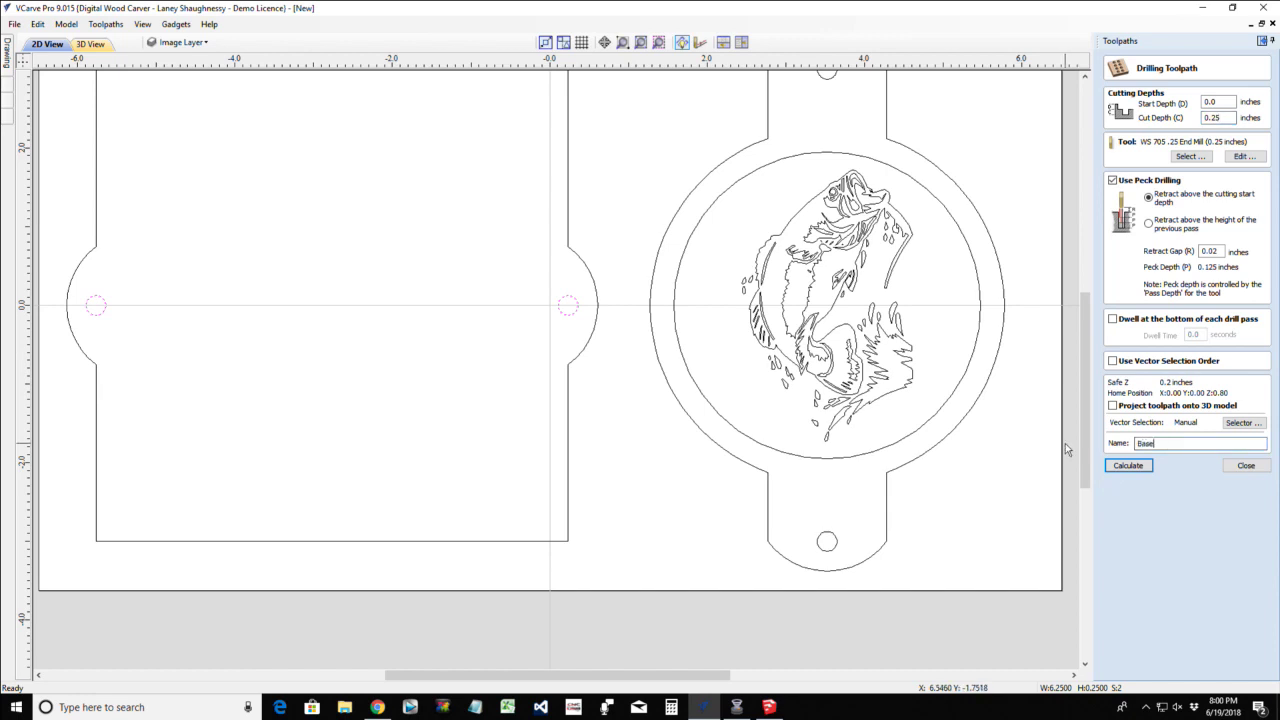
{"action": "type", "text": "Holes"}
{"action": "left_click", "coordinate": [1124, 467]}
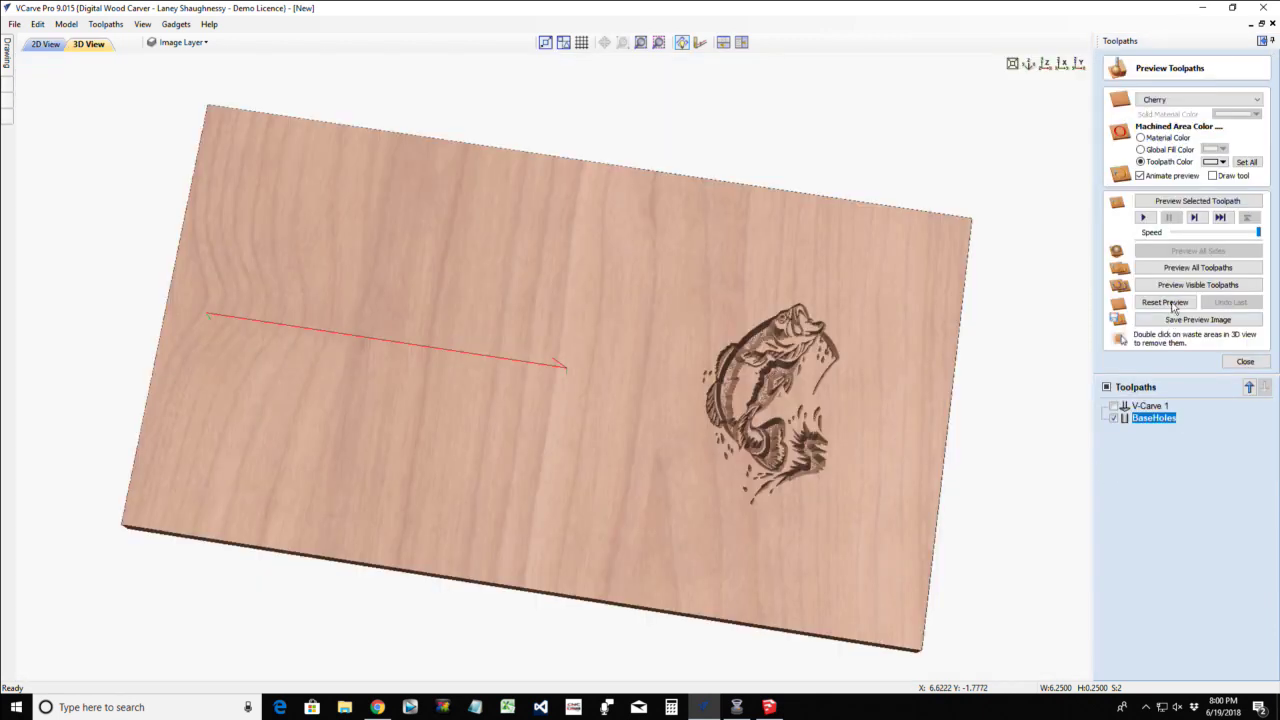
{"action": "left_click", "coordinate": [1180, 202]}
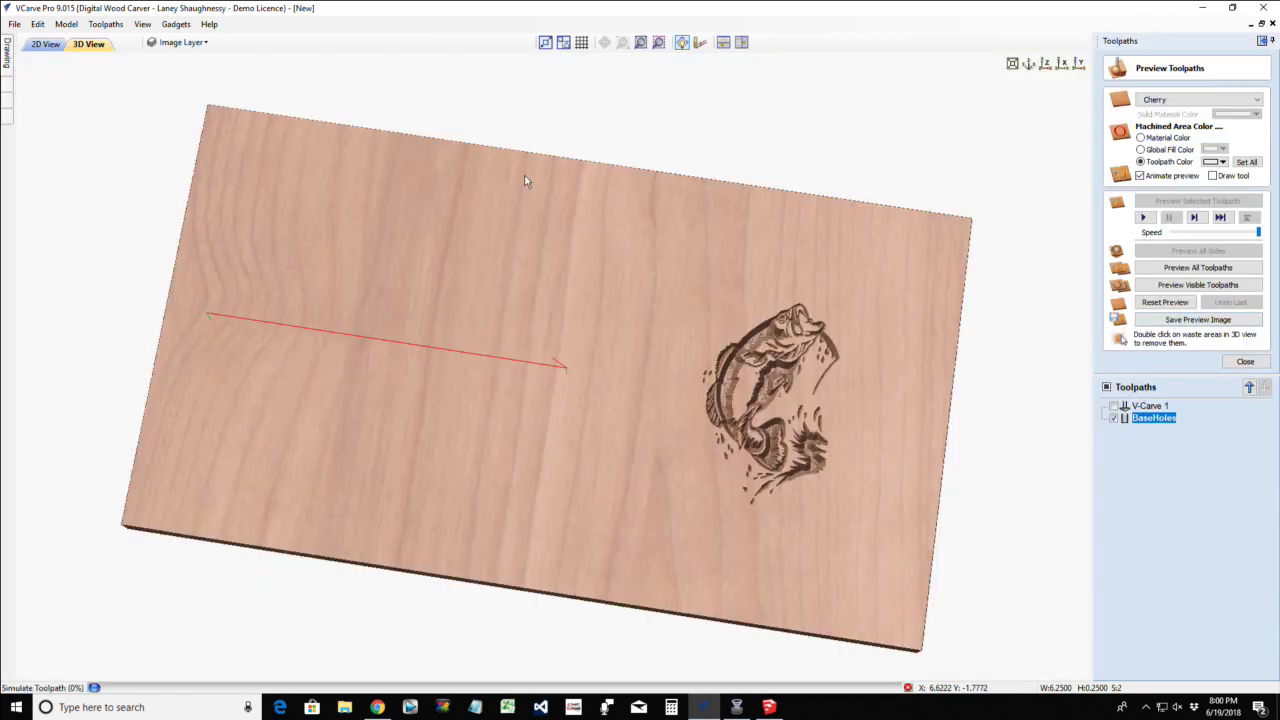
{"action": "left_click", "coordinate": [38, 47]}
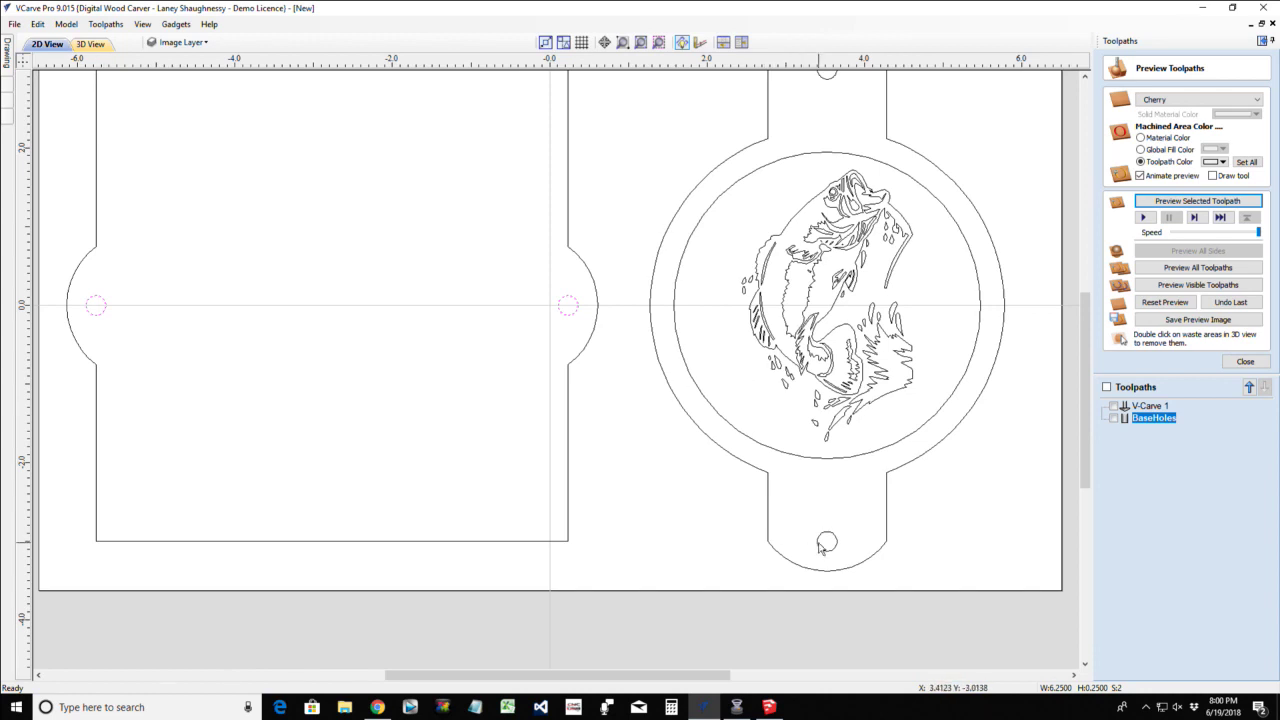
Add the medallion's top hole to the selection and close the preview
{"action": "scroll", "coordinate": [825, 541], "scroll_direction": "down", "scroll_amount": 1}
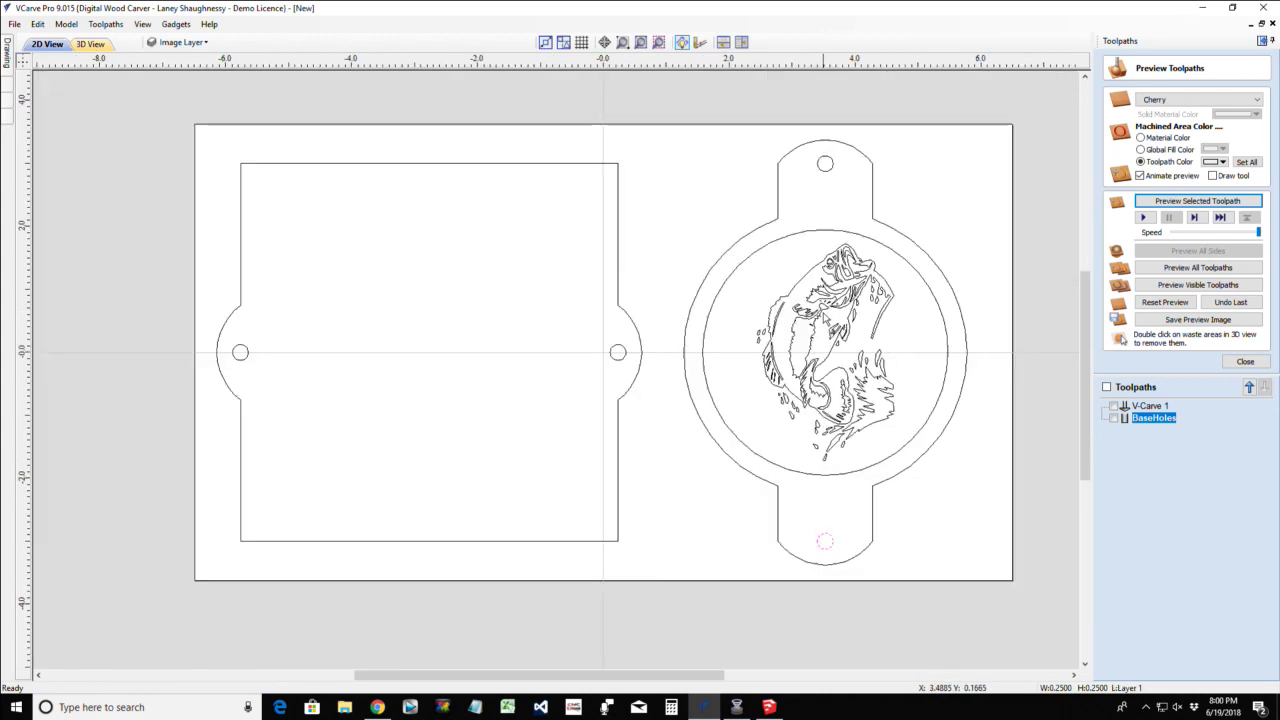
{"action": "left_click", "coordinate": [825, 170], "text": "shift"}
{"action": "left_click", "coordinate": [1254, 362]}
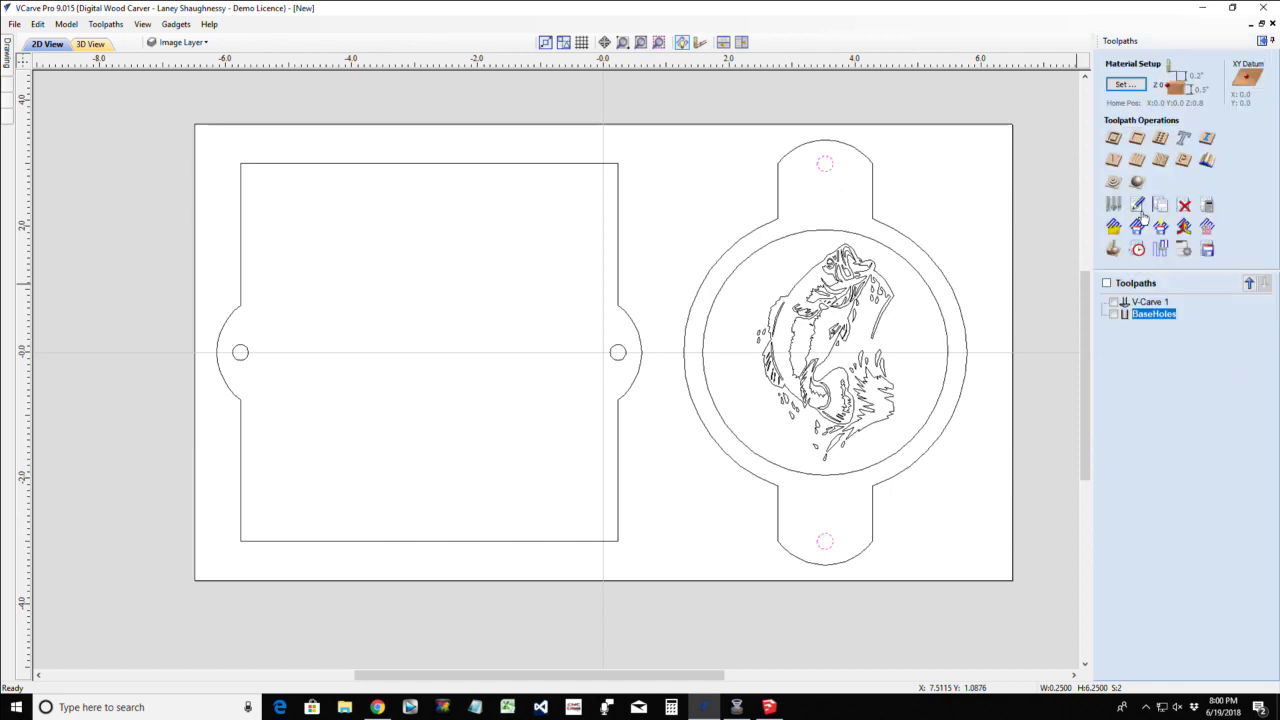
Calculate a 0.5-inch-deep drilling toolpath, Drill 1, for the medallion holes and preview it
{"action": "left_click", "coordinate": [1166, 138]}
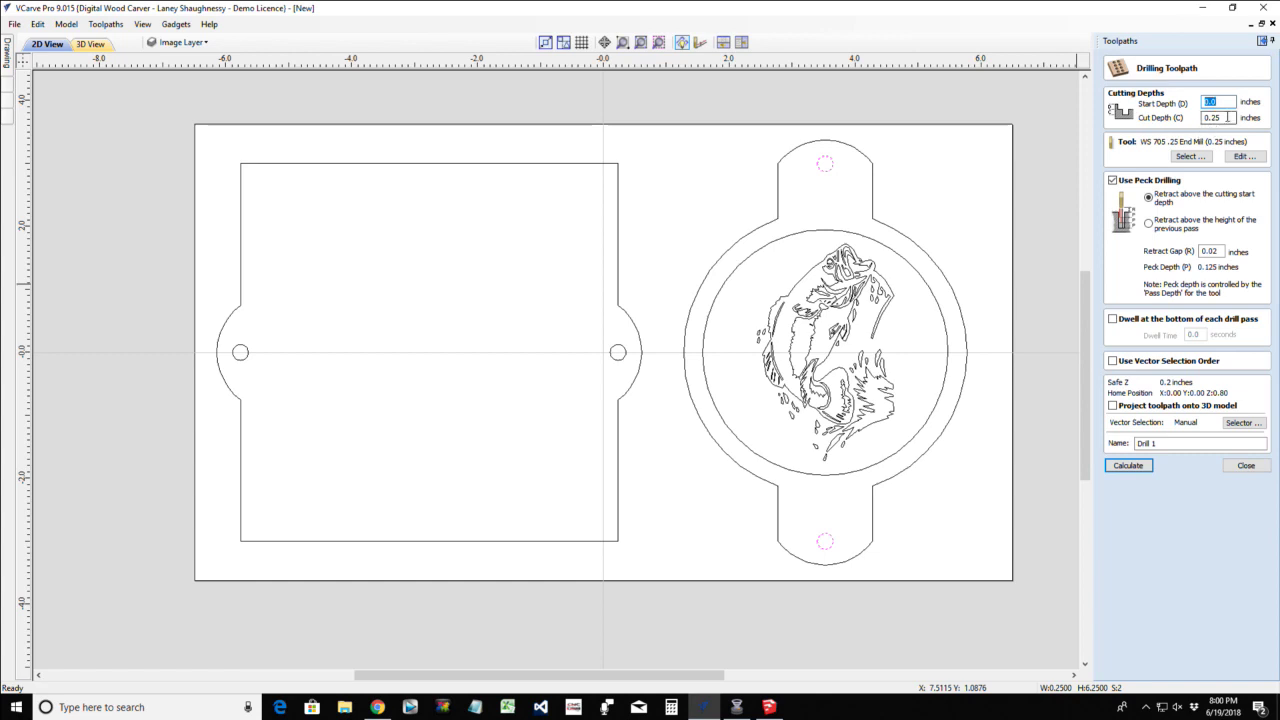
{"action": "key", "text": "Tab"}
{"action": "type", "text": ".5"}
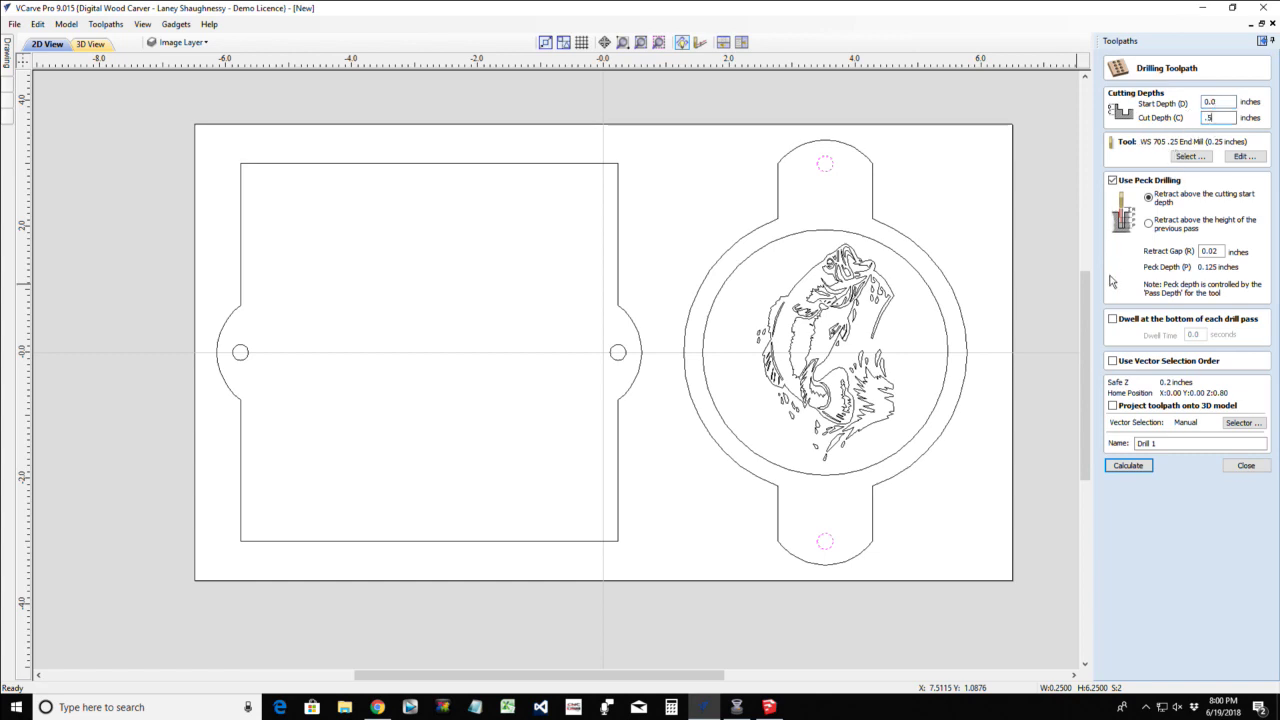
{"action": "left_click", "coordinate": [1124, 467]}
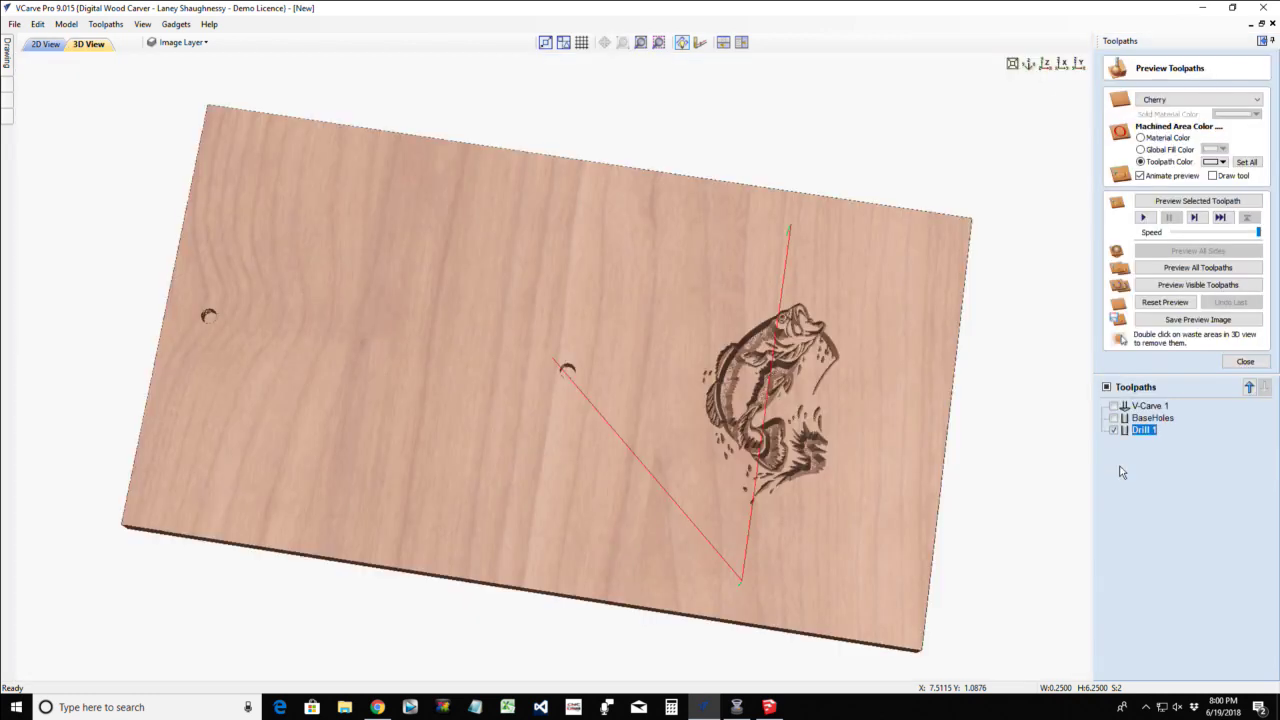
{"action": "left_click", "coordinate": [1181, 204]}
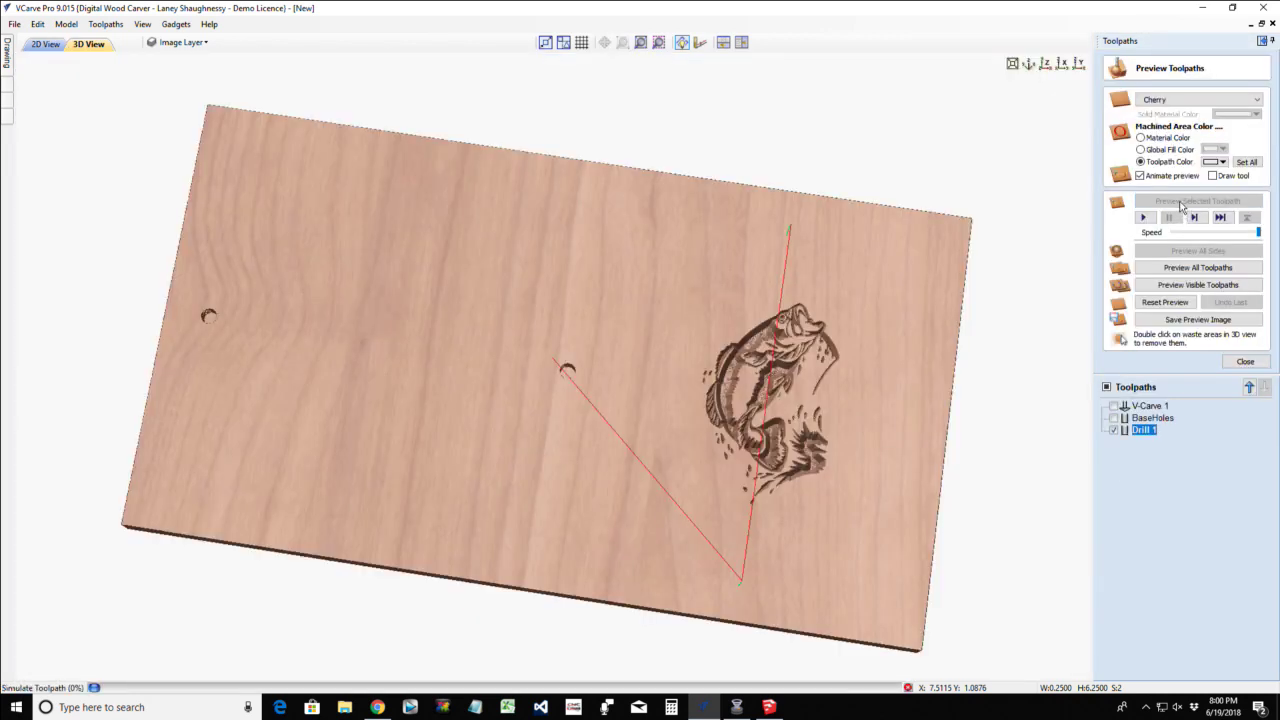
{"action": "left_click", "coordinate": [45, 44]}
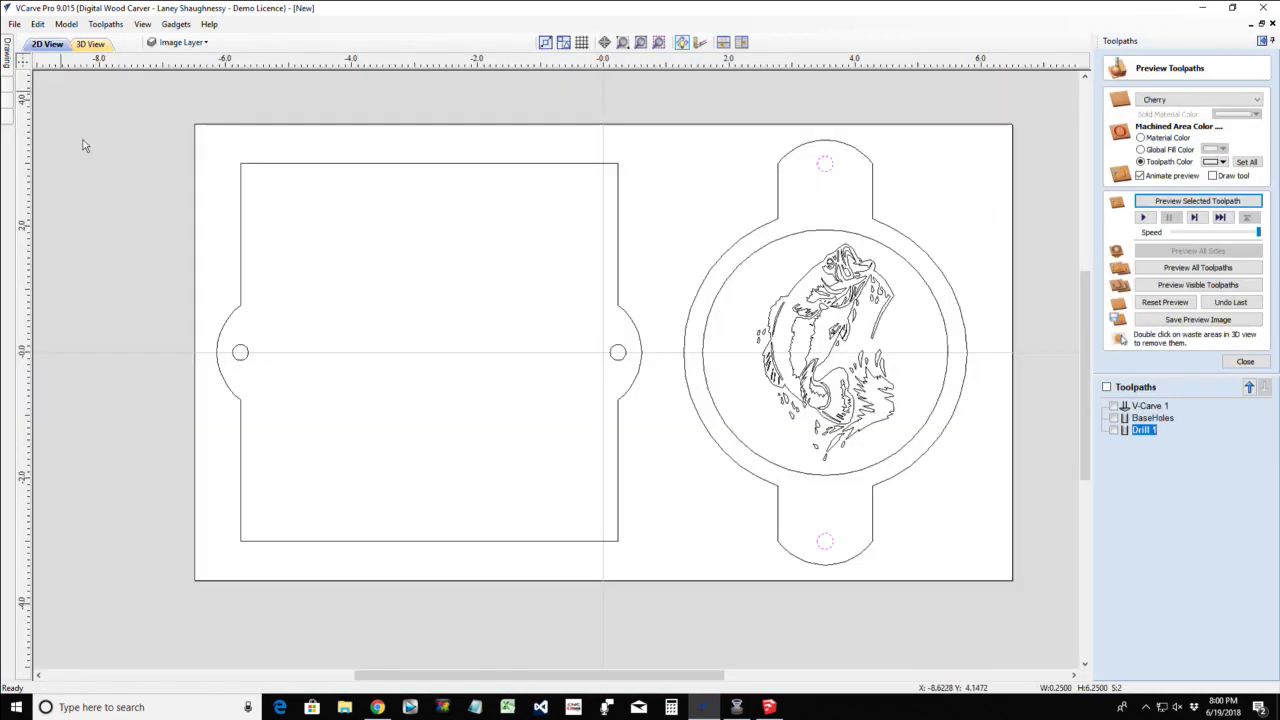
Select the rectangle outline and the medallion's outer profile, then close the preview
{"action": "left_click", "coordinate": [390, 163]}
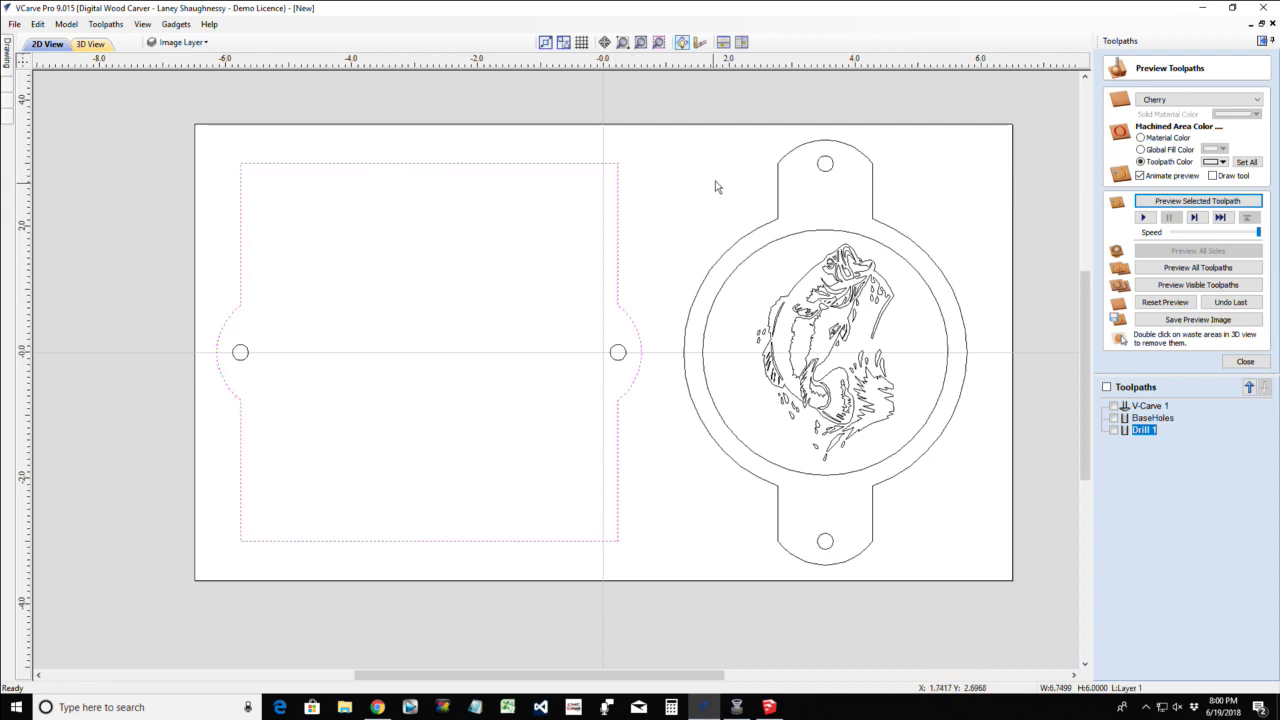
{"action": "left_click", "coordinate": [779, 177], "text": "shift"}
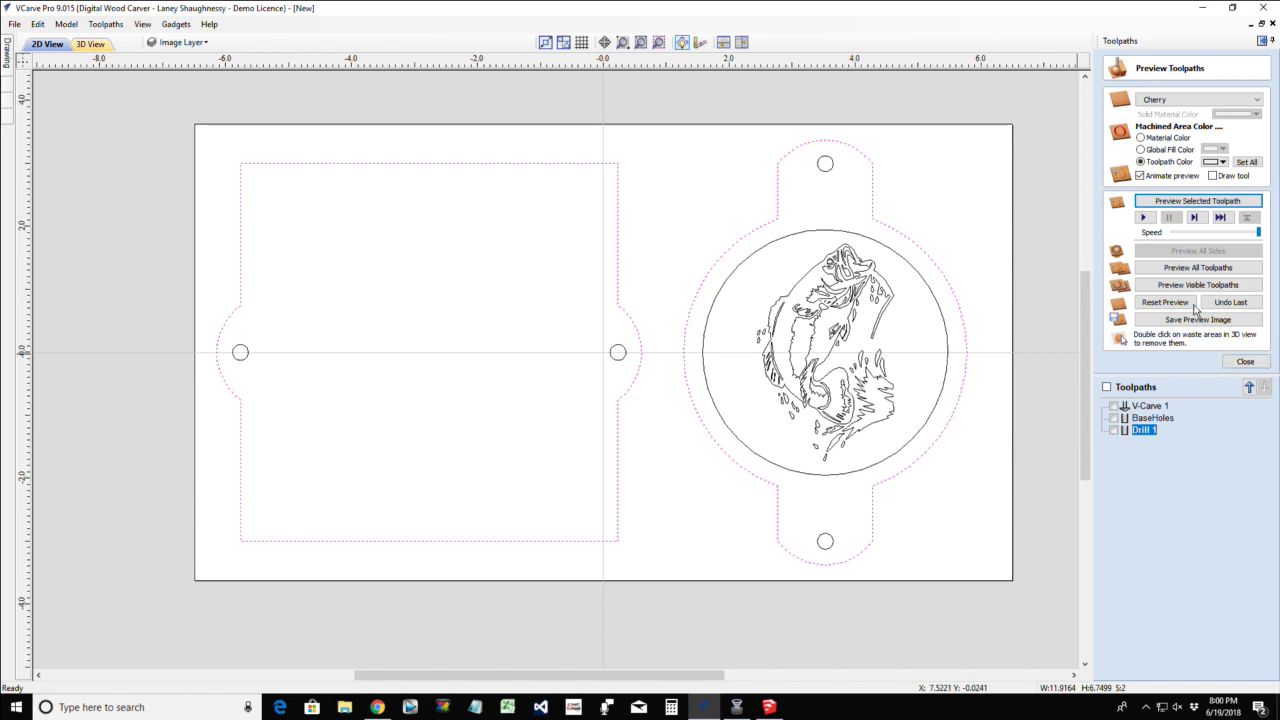
{"action": "left_click", "coordinate": [1240, 362]}
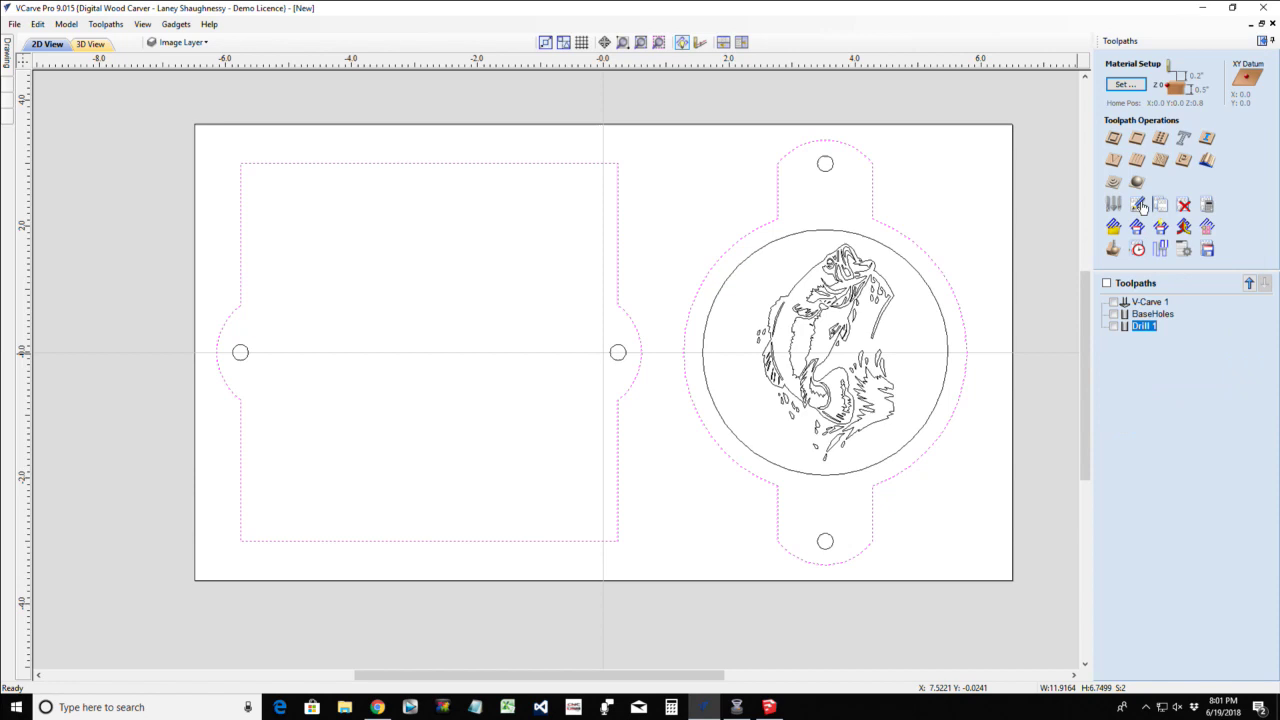
Start an outside 2D profile cut with holding tabs 0.25 long and 0.0625 thick
{"action": "left_click", "coordinate": [1113, 137]}
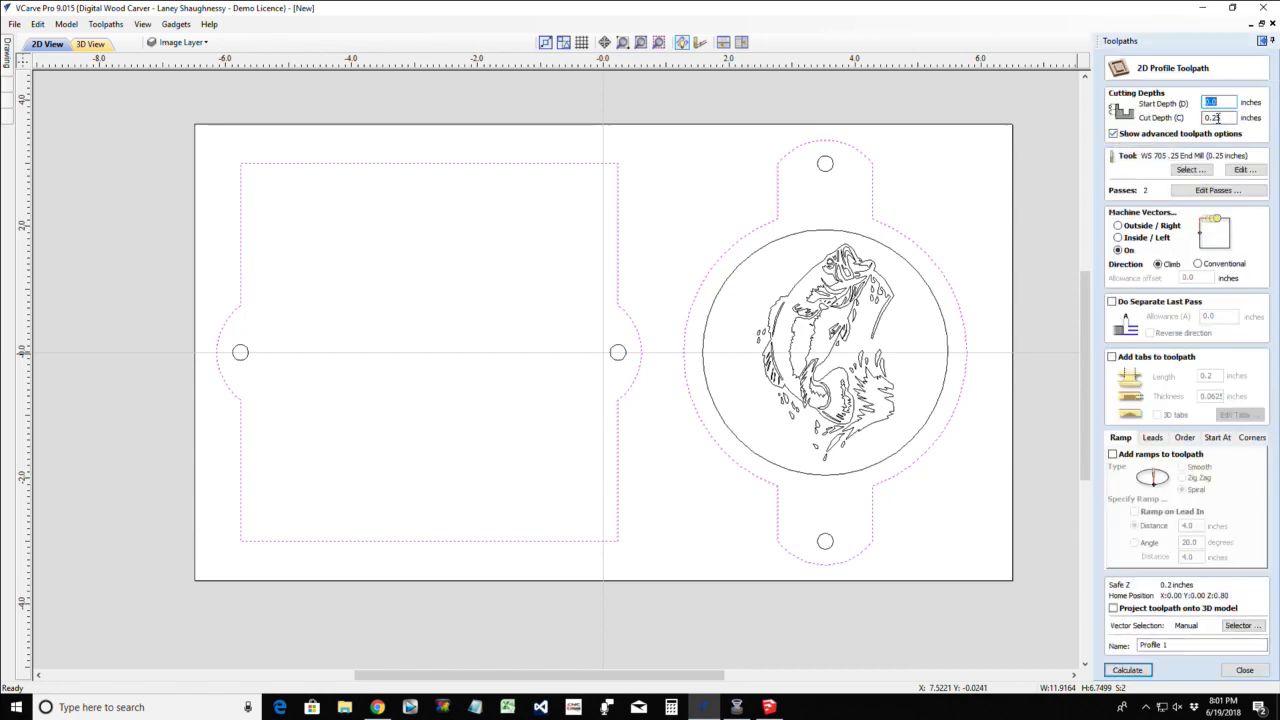
{"action": "key", "text": "Tab"}
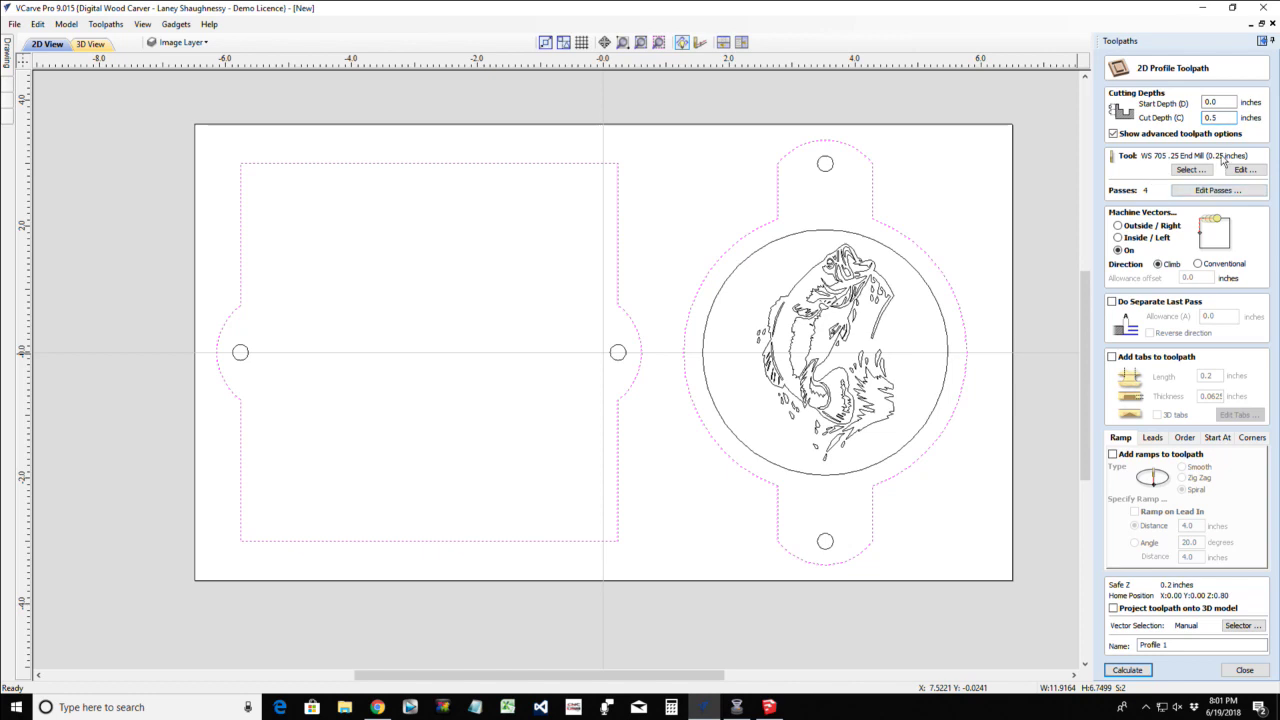
{"action": "left_click", "coordinate": [1118, 226]}
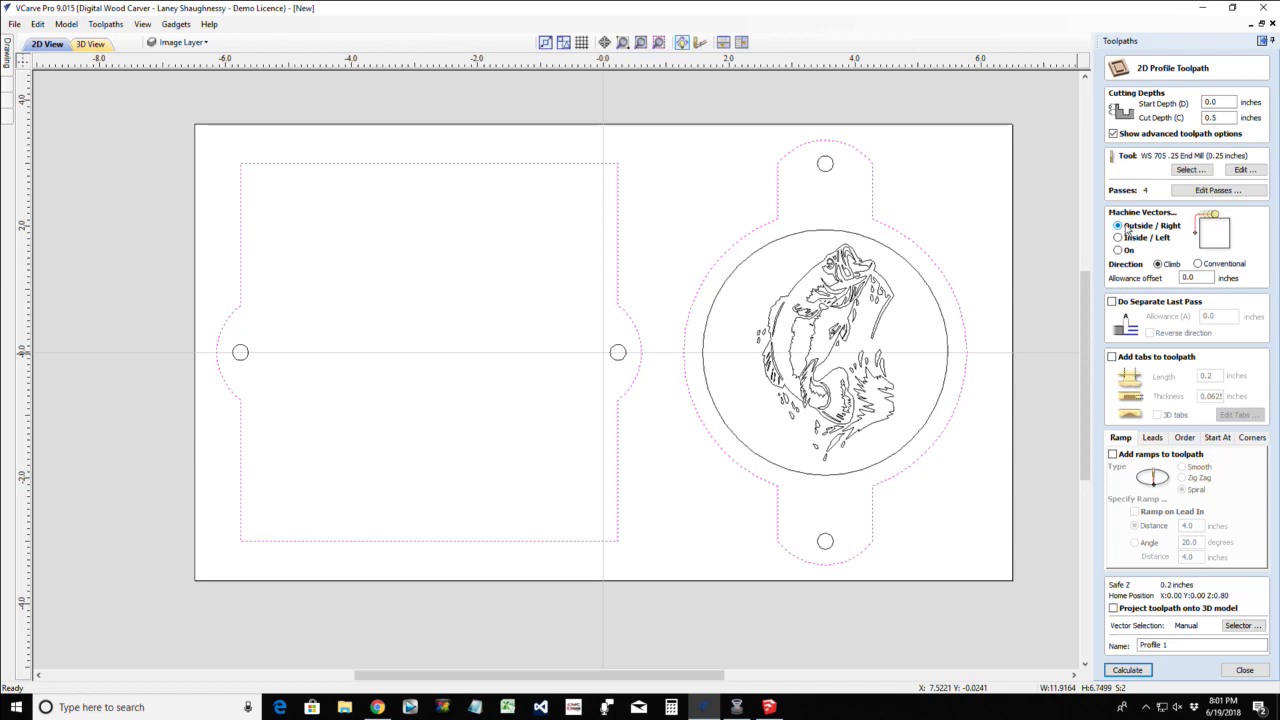
{"action": "left_click", "coordinate": [1112, 358]}
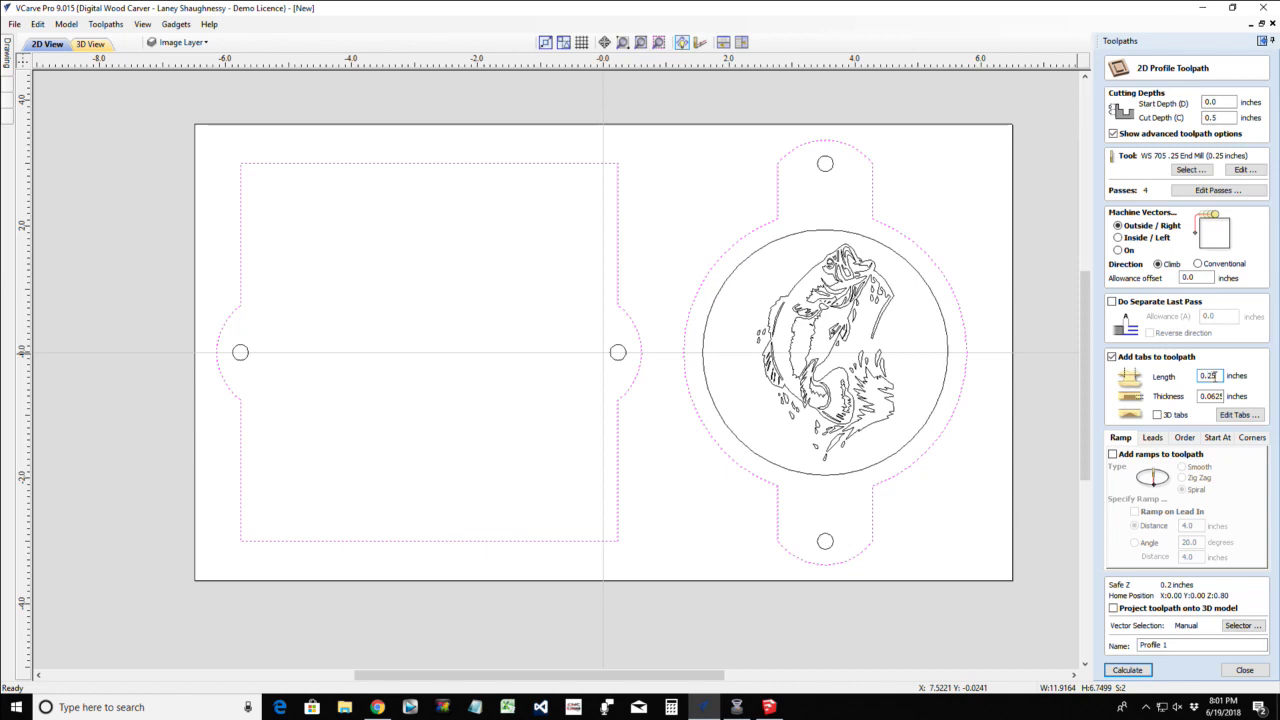
{"action": "double_click", "coordinate": [1207, 397]}
{"action": "type", "text": "."}
Add two tabs each on the rectangle's top and bottom edges and the round piece's lower and upper necks
{"action": "left_click", "coordinate": [1238, 414]}
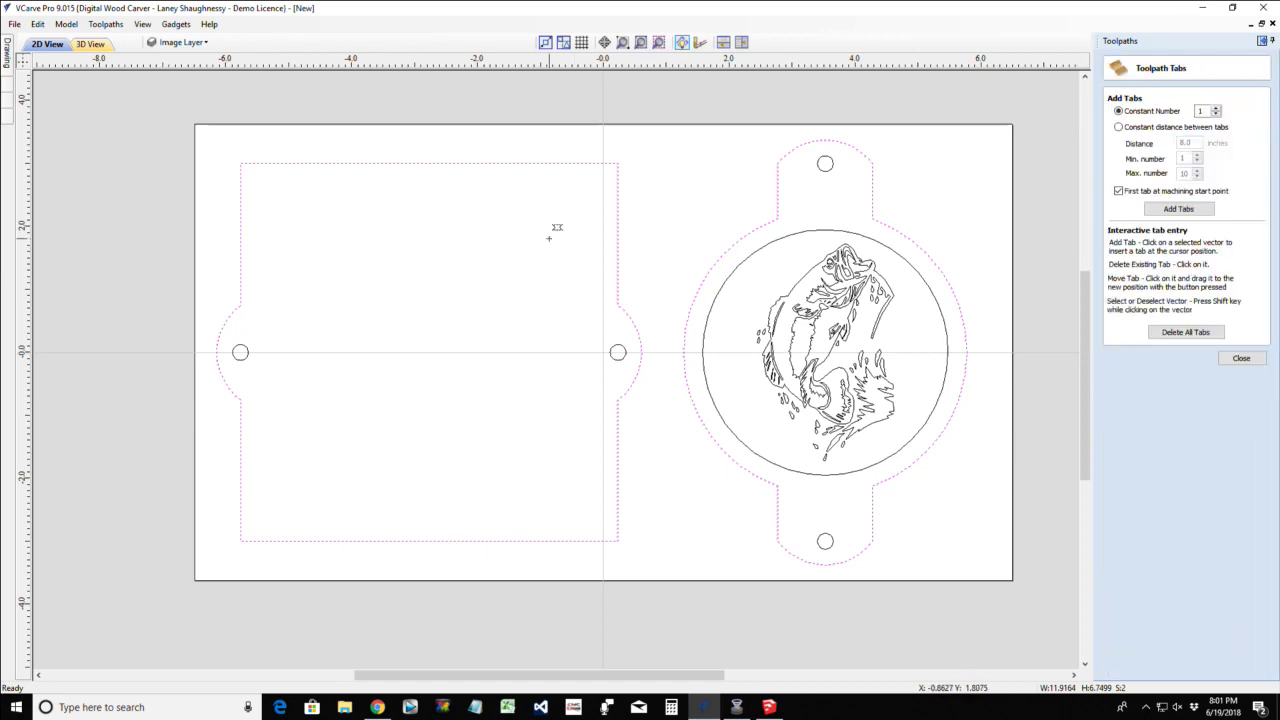
{"action": "left_click", "coordinate": [560, 162]}
{"action": "left_click", "coordinate": [293, 163]}
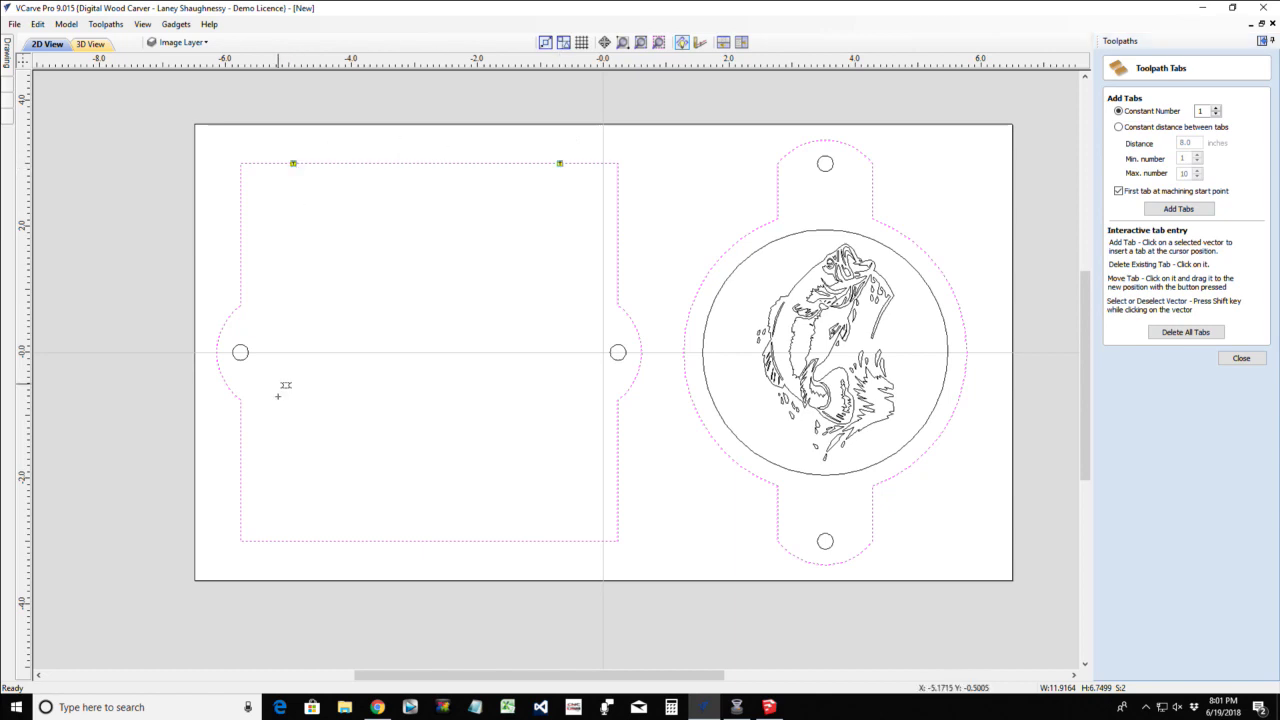
{"action": "left_click", "coordinate": [312, 541]}
{"action": "left_click", "coordinate": [501, 541]}
{"action": "left_click", "coordinate": [778, 510]}
{"action": "left_click", "coordinate": [872, 514]}
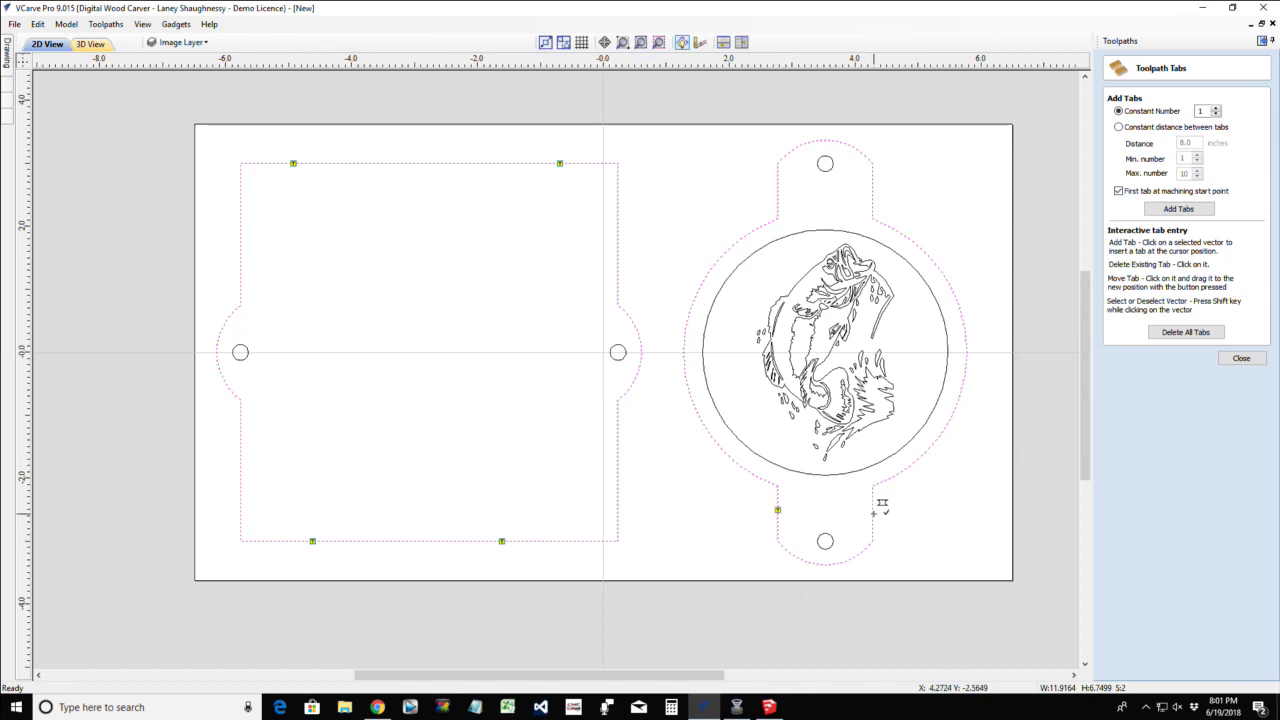
{"action": "left_click", "coordinate": [873, 181]}
{"action": "left_click", "coordinate": [778, 187]}
{"action": "left_click", "coordinate": [1241, 358]}
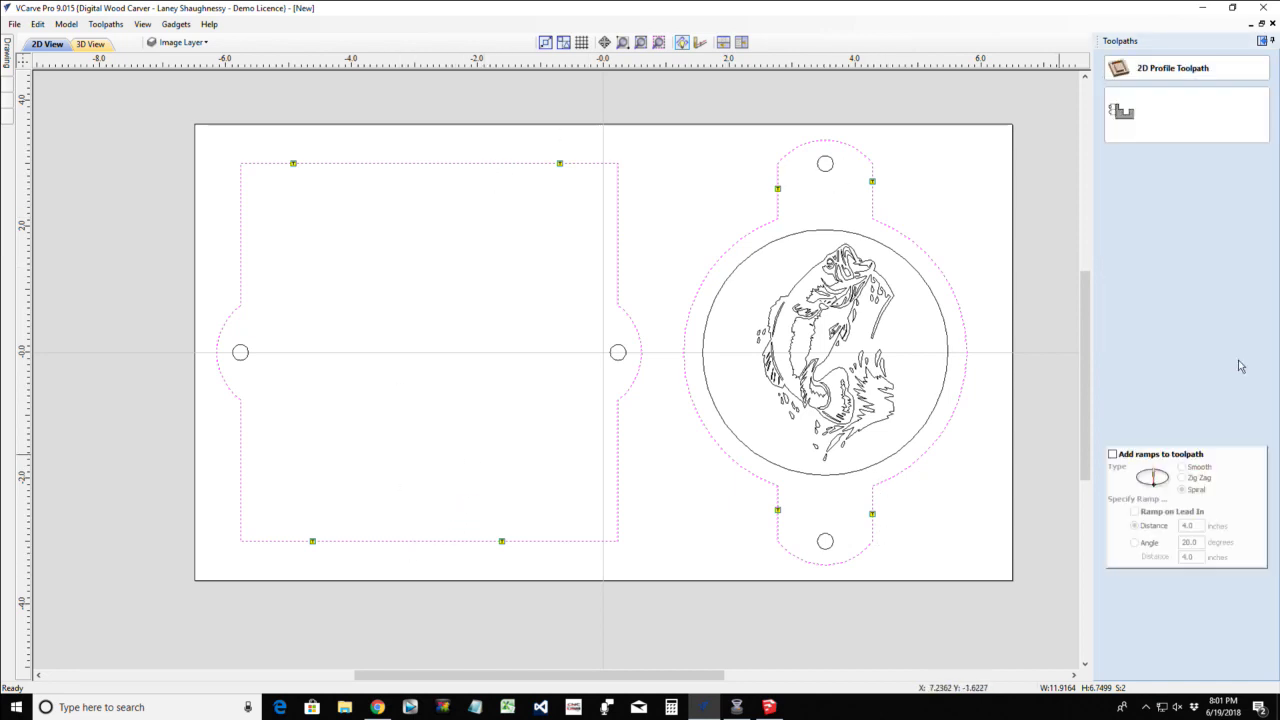
Name the profile toolpath OutterProfile_.25EndMill, calculate it, and preview both pieces cut free on tabs
{"action": "left_click", "coordinate": [1185, 645]}
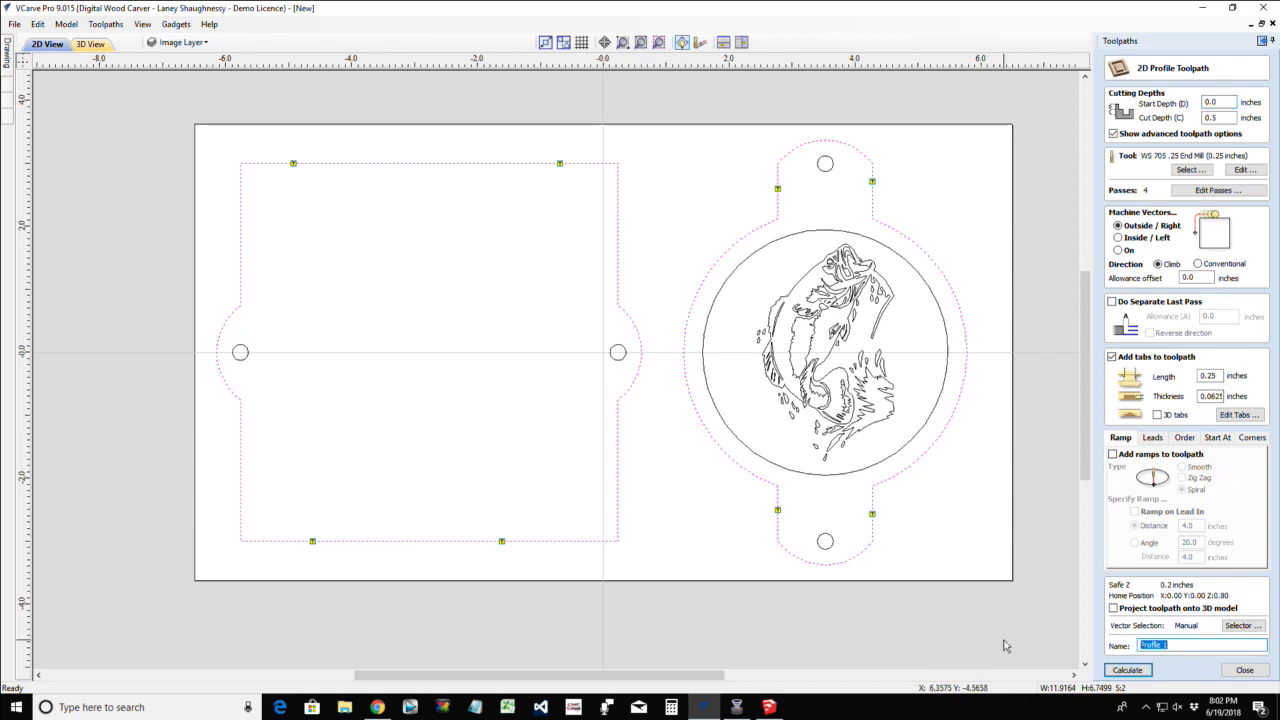
{"action": "type", "text": "Outter"}
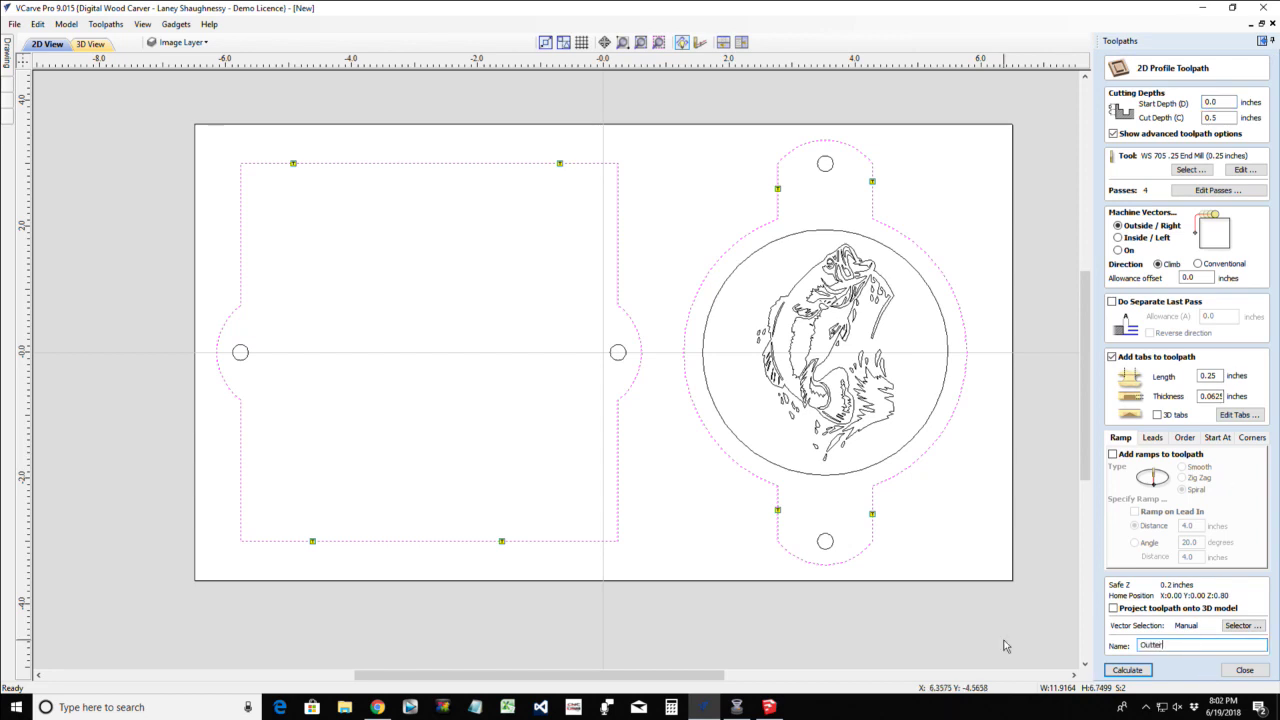
{"action": "type", "text": "Profile_.25EndMill"}
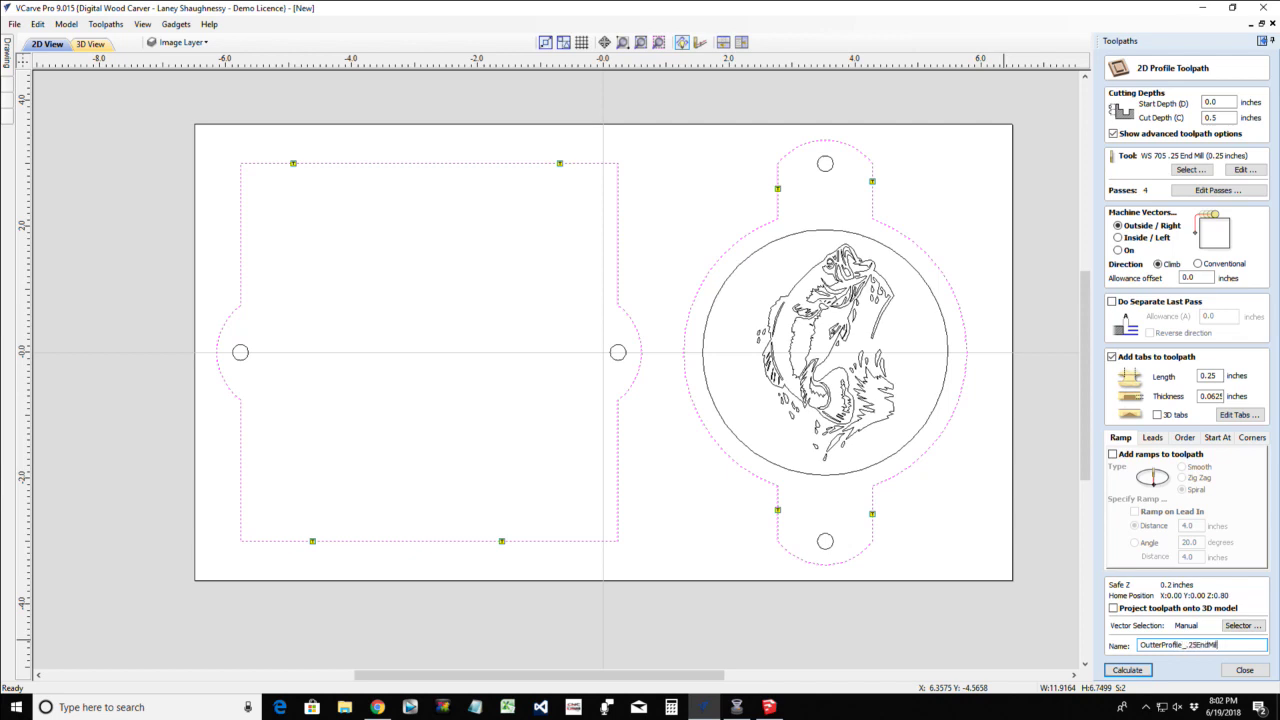
{"action": "left_click", "coordinate": [1116, 674]}
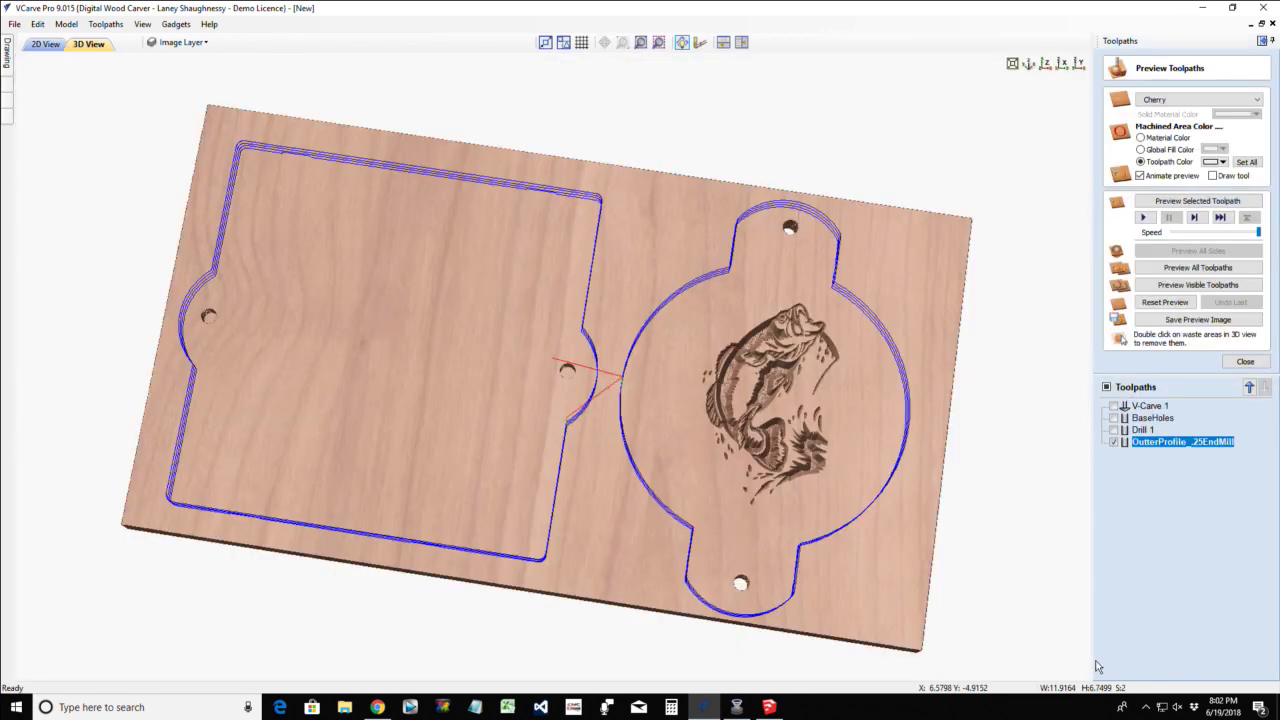
{"action": "left_click", "coordinate": [1177, 202]}
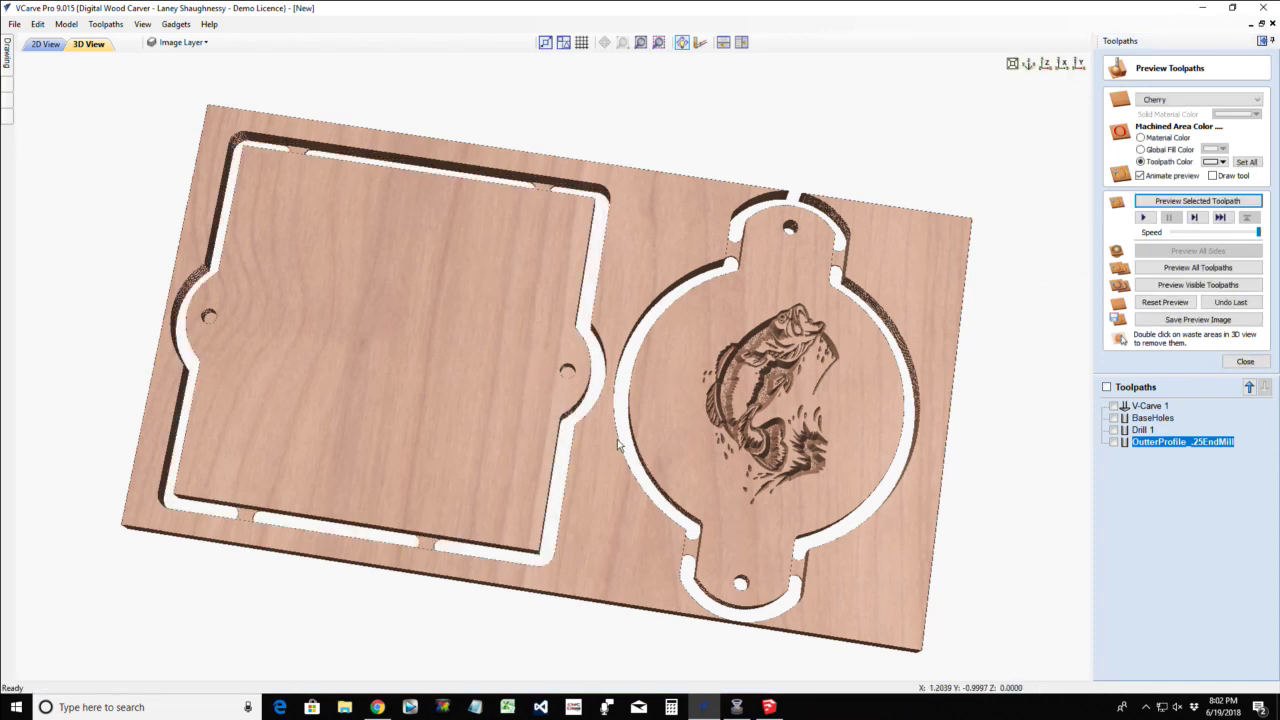
{"action": "left_click", "coordinate": [45, 44]}
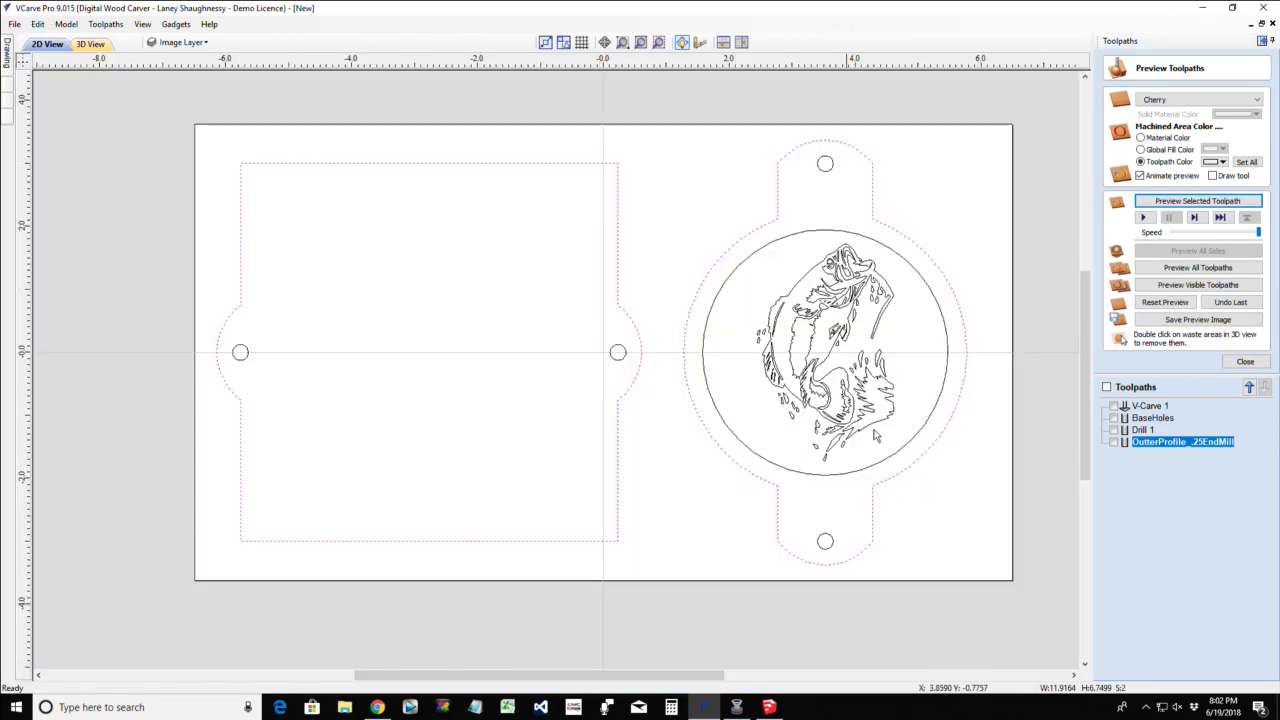
Select the medallion circle and start a 2D profile toolpath with a 0.125-inch cut depth
{"action": "left_click", "coordinate": [929, 288]}
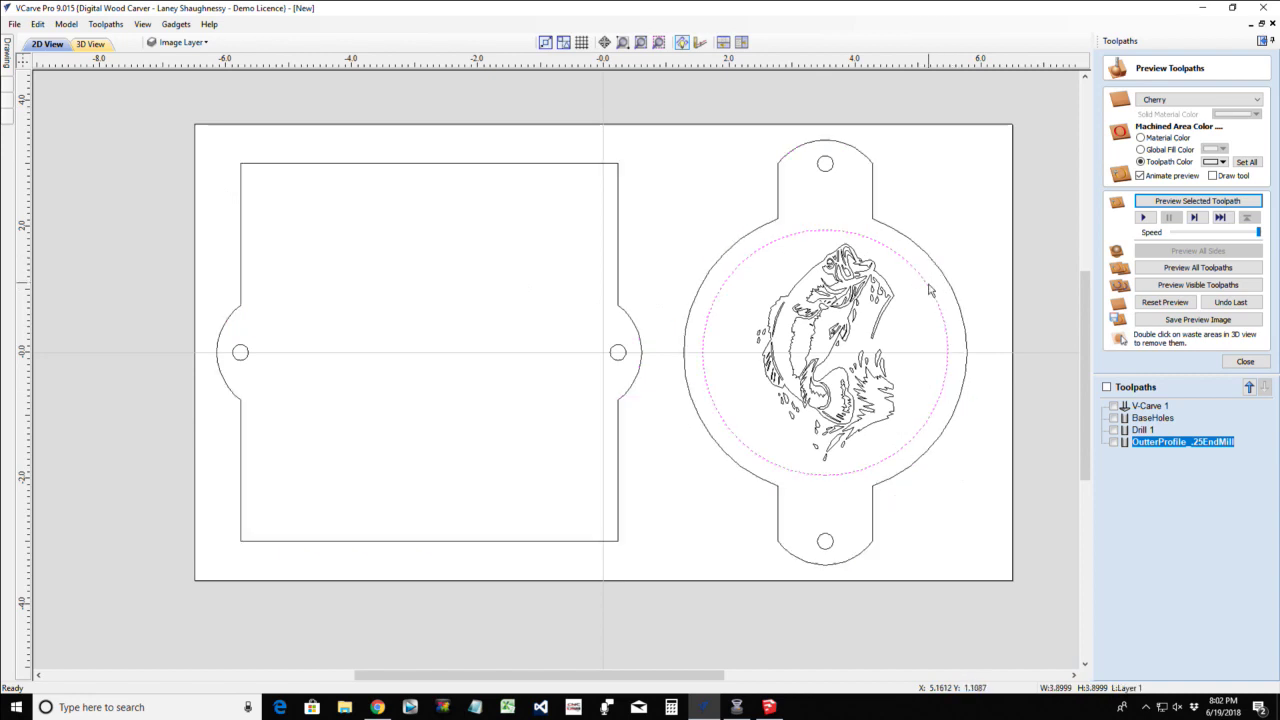
{"action": "left_click", "coordinate": [1245, 361]}
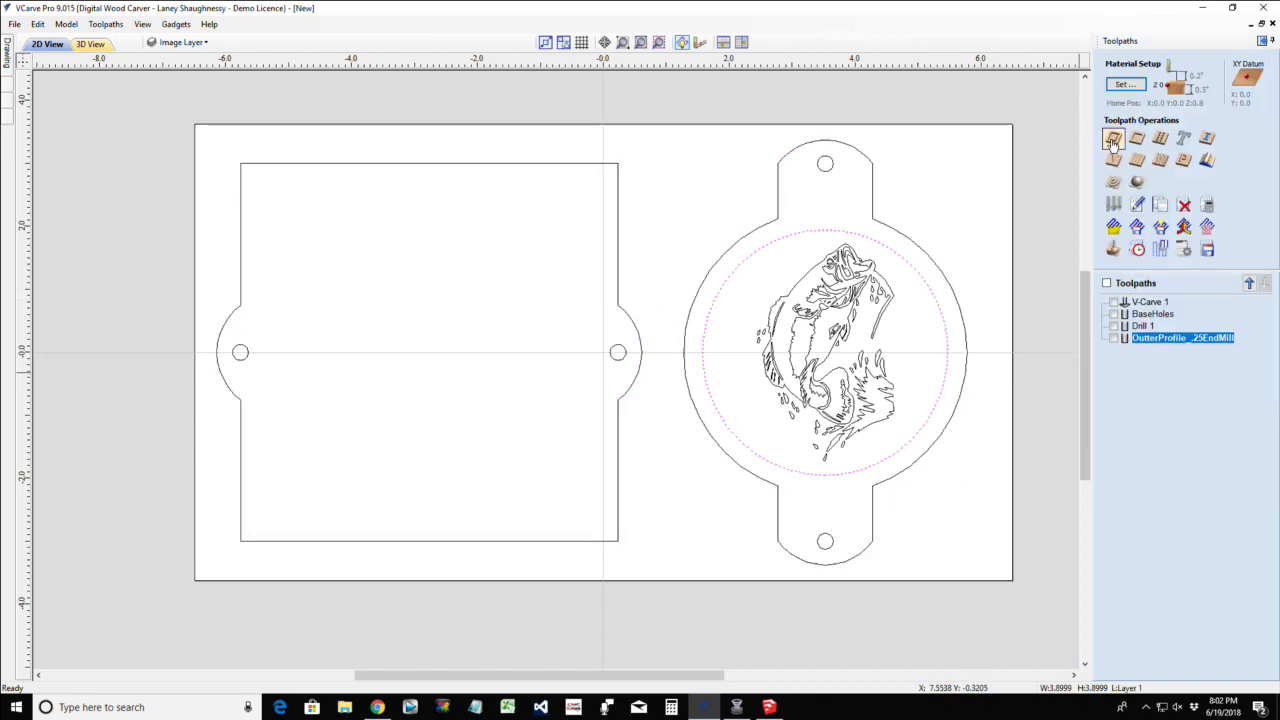
{"action": "left_click", "coordinate": [1113, 140]}
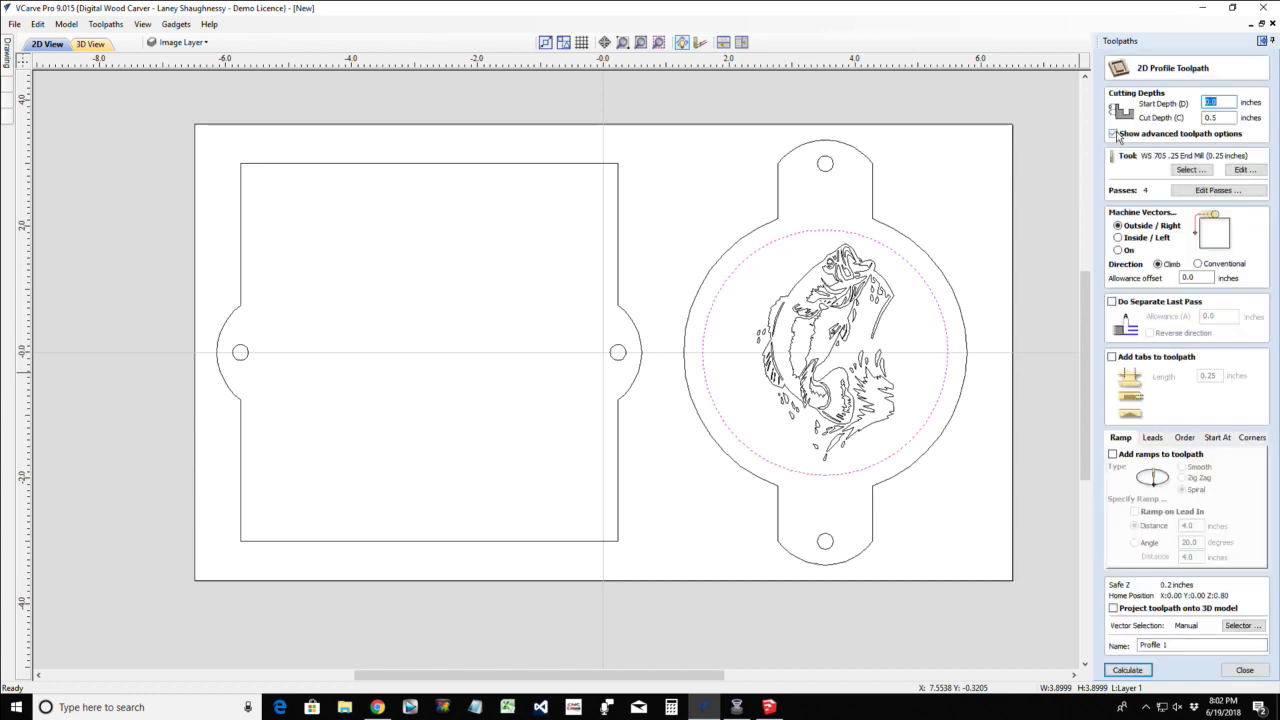
{"action": "left_click", "coordinate": [1113, 133]}
{"action": "double_click", "coordinate": [1212, 117]}
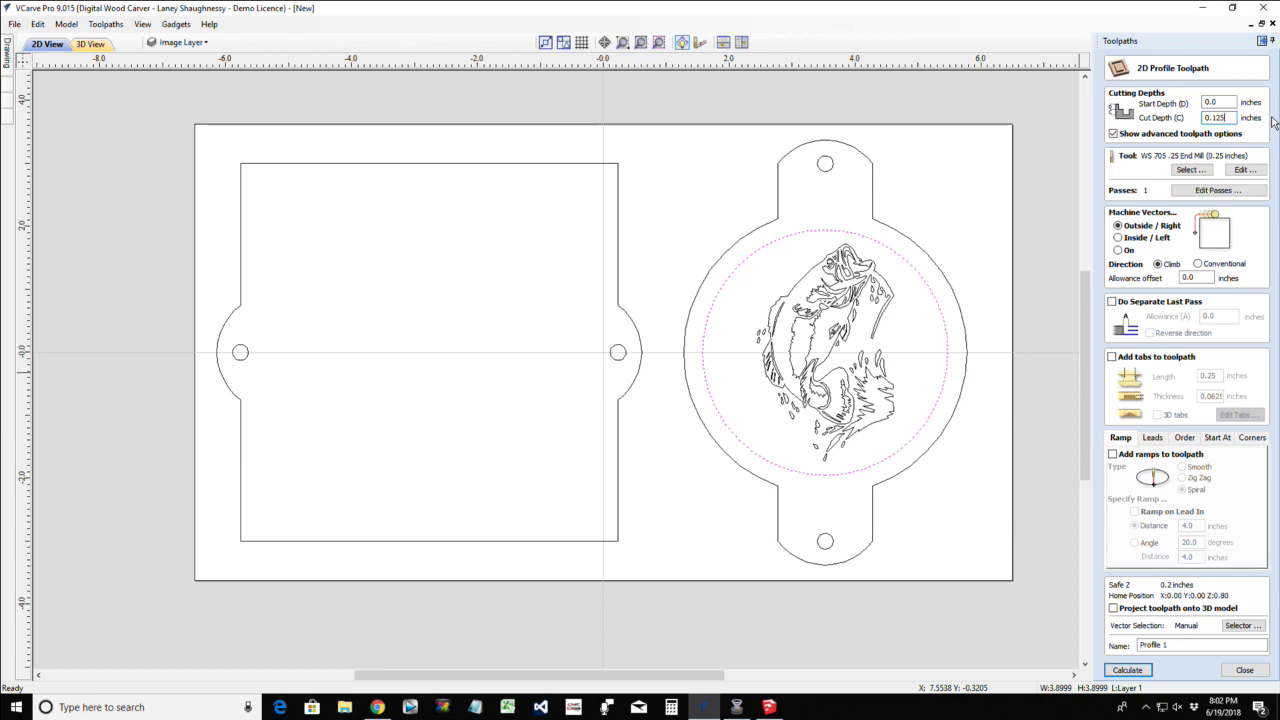
Use the V-Bit (60 deg 0.25"), machine on the line, and name it BorderCut_60DegVbit
{"action": "left_click", "coordinate": [1187, 173]}
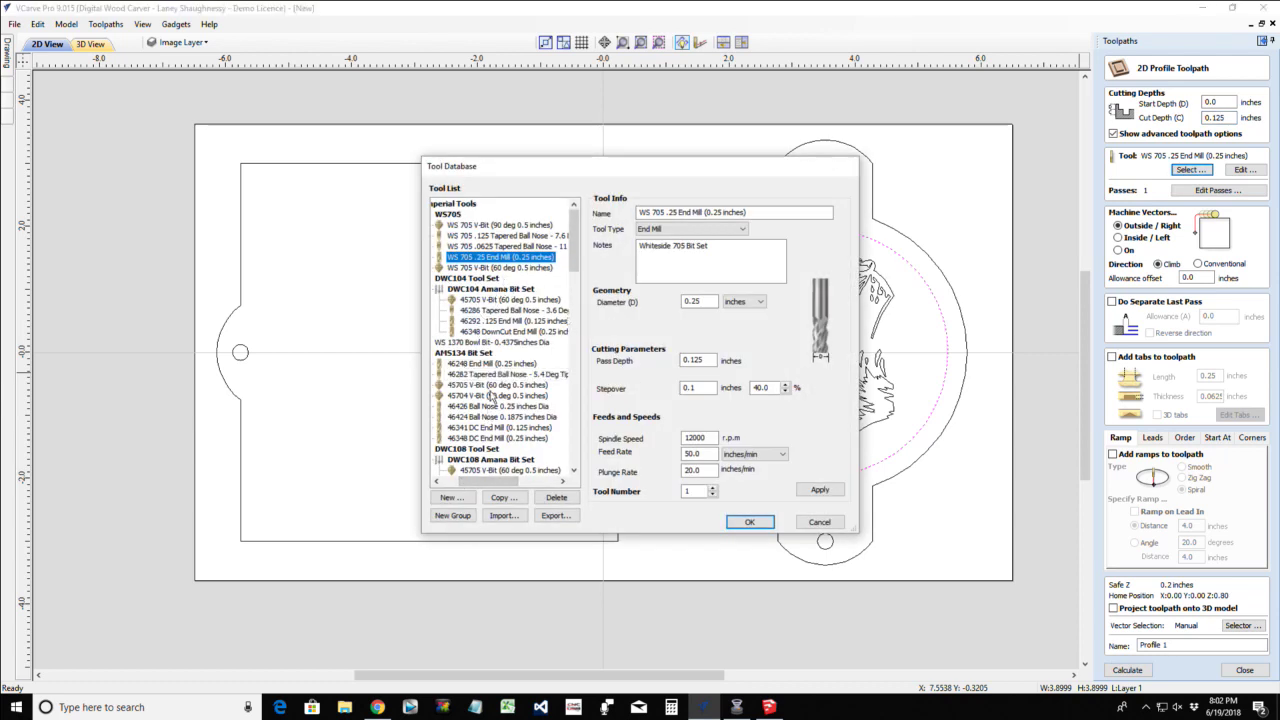
{"action": "scroll", "coordinate": [490, 396], "scroll_direction": "down", "scroll_amount": 10}
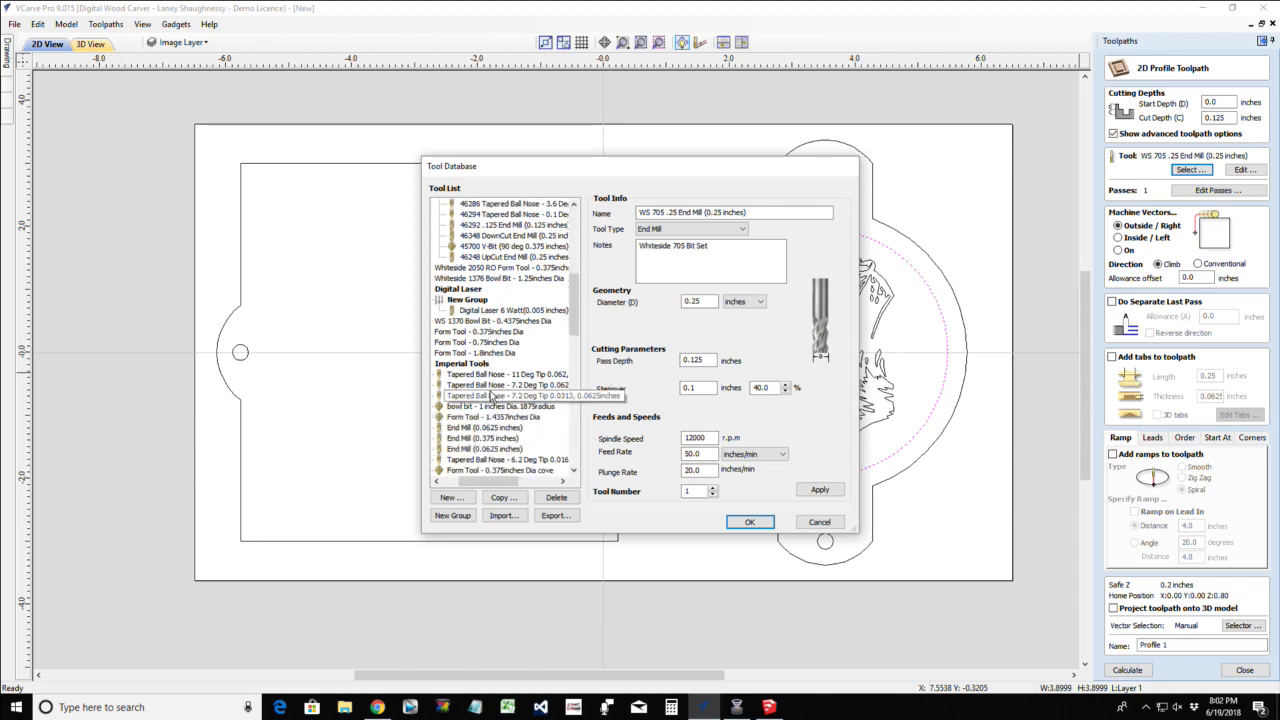
{"action": "scroll", "coordinate": [490, 396], "scroll_direction": "down", "scroll_amount": 2}
{"action": "scroll", "coordinate": [490, 396], "scroll_direction": "down", "scroll_amount": 4}
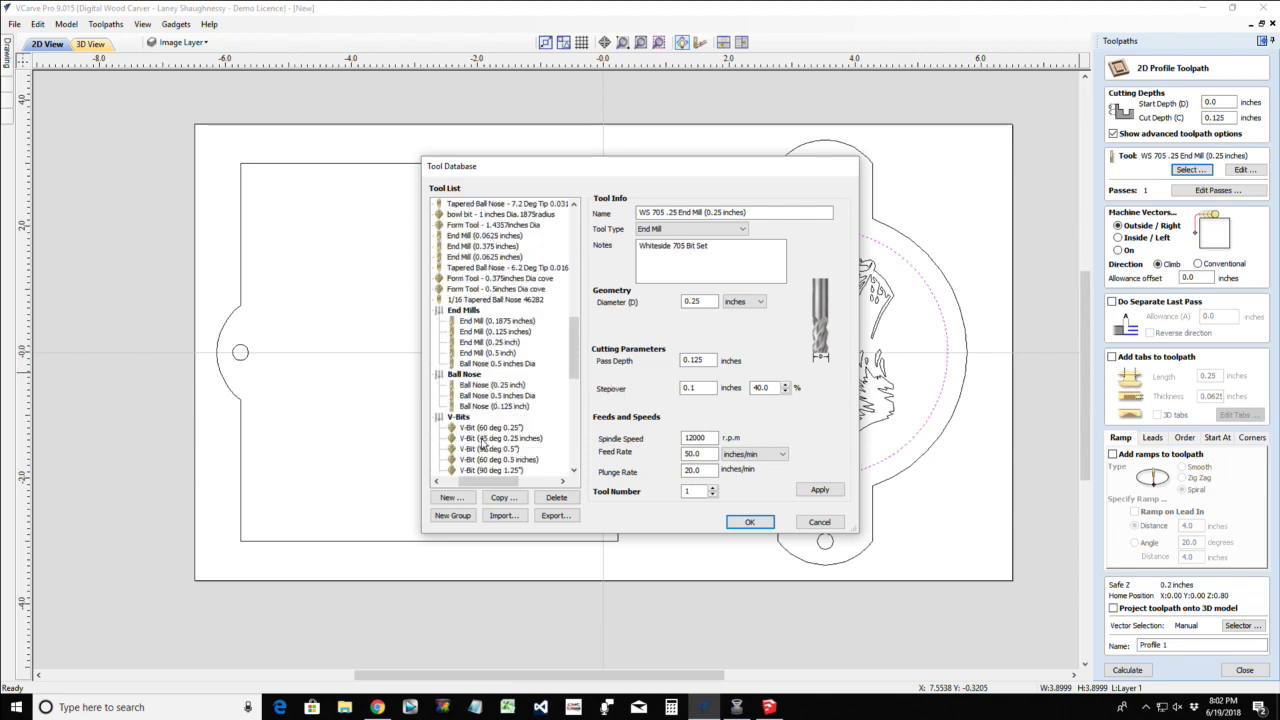
{"action": "left_click", "coordinate": [488, 428]}
{"action": "left_click", "coordinate": [749, 521]}
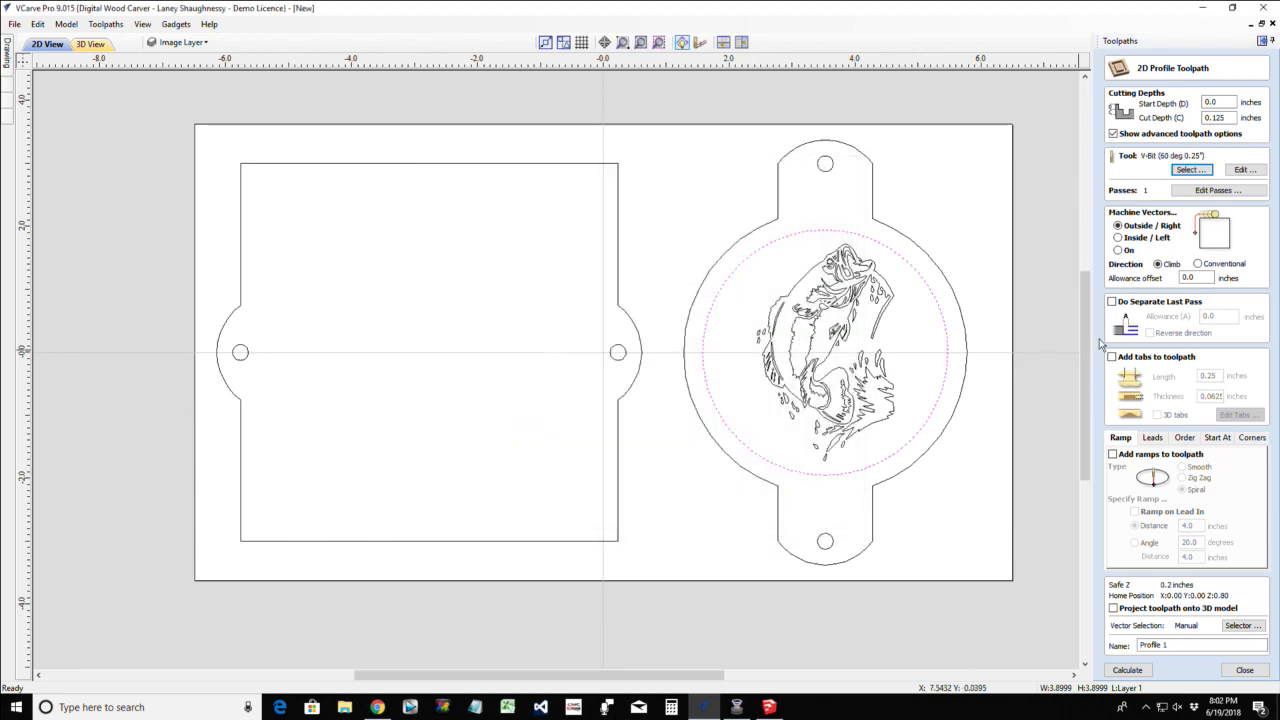
{"action": "left_click", "coordinate": [1119, 249]}
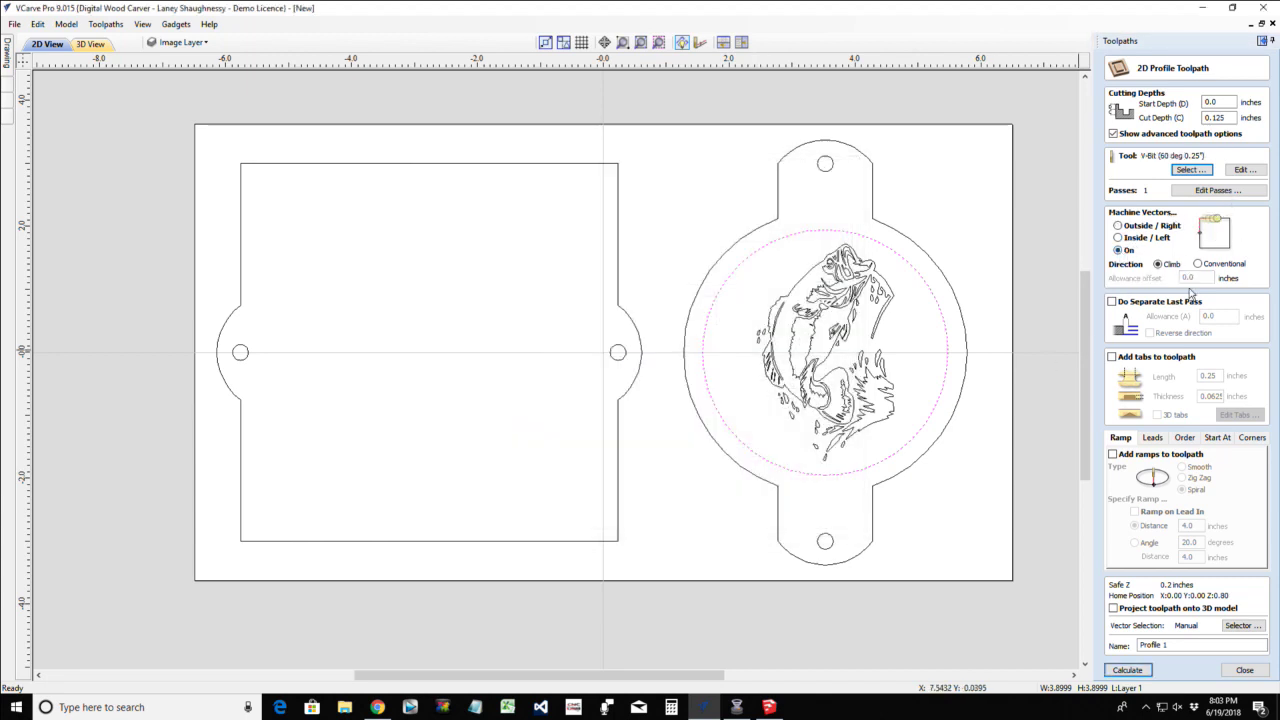
{"action": "left_click_drag", "start_coordinate": [1168, 645], "coordinate": [1113, 627]}
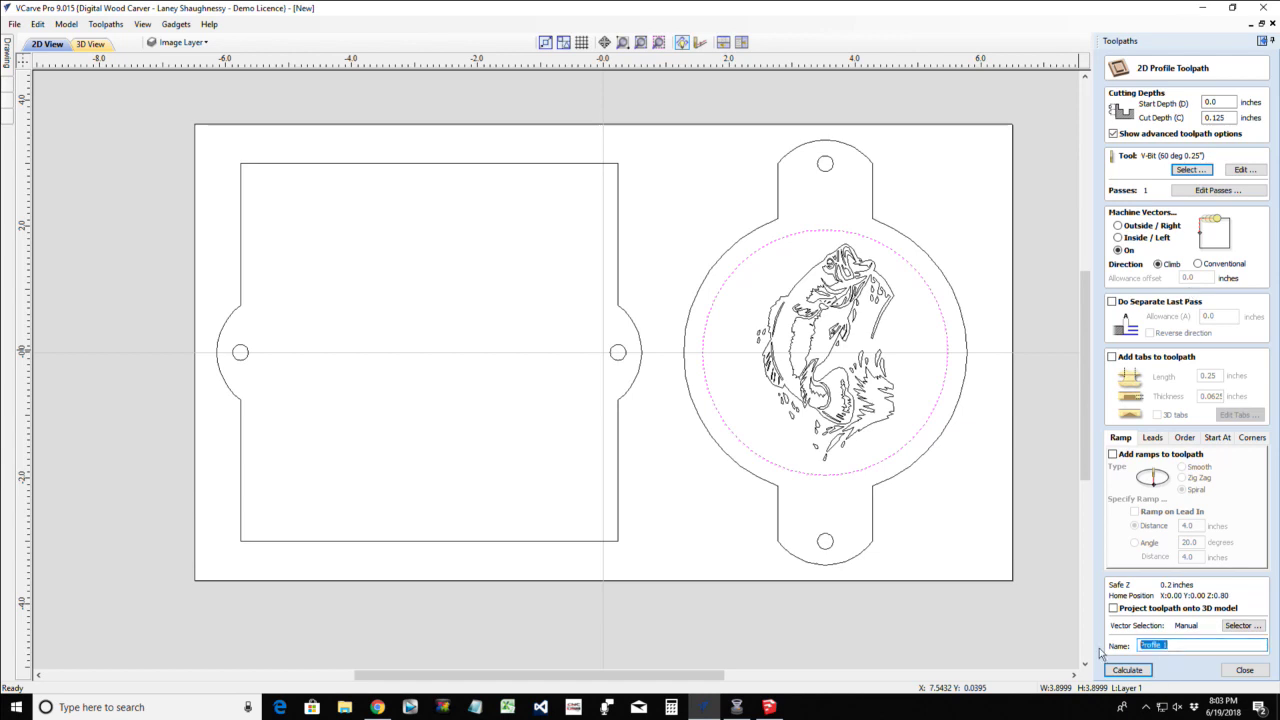
{"action": "type", "text": "BorderCut_60DegVbit"}
Calculate and preview the V-bit border groove around the medallion
{"action": "left_click", "coordinate": [1117, 673]}
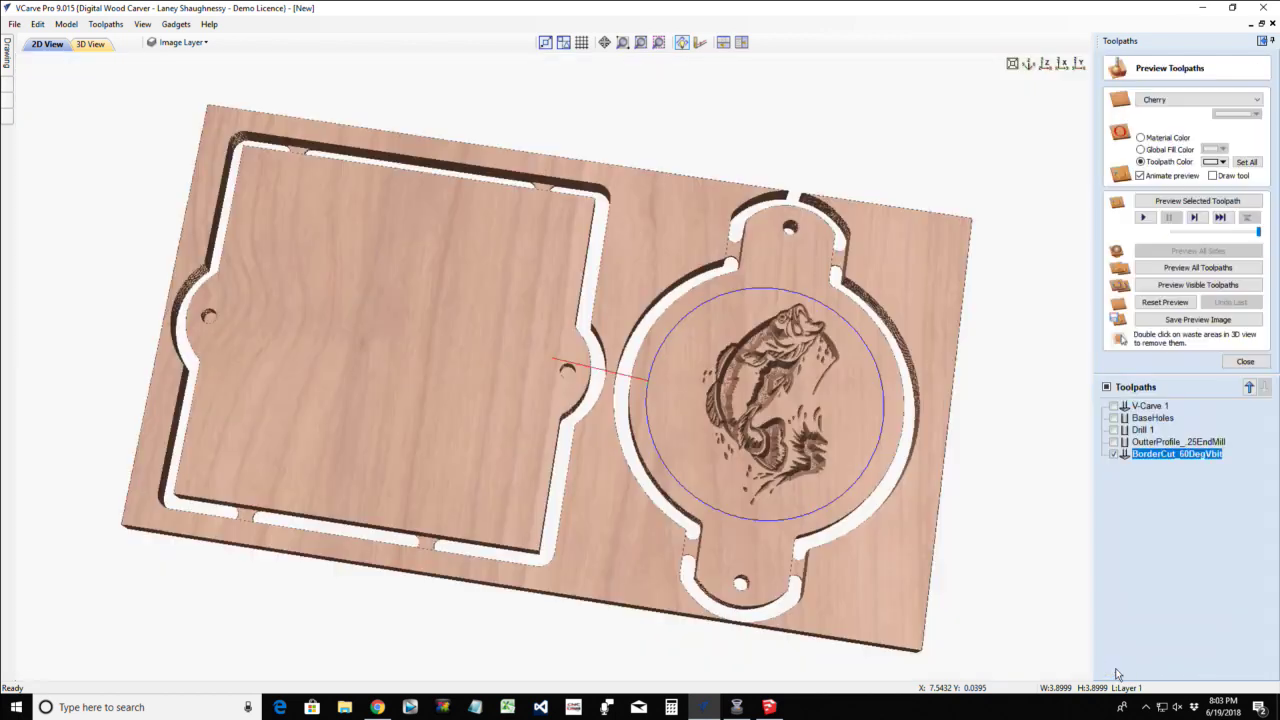
{"action": "left_click", "coordinate": [1176, 204]}
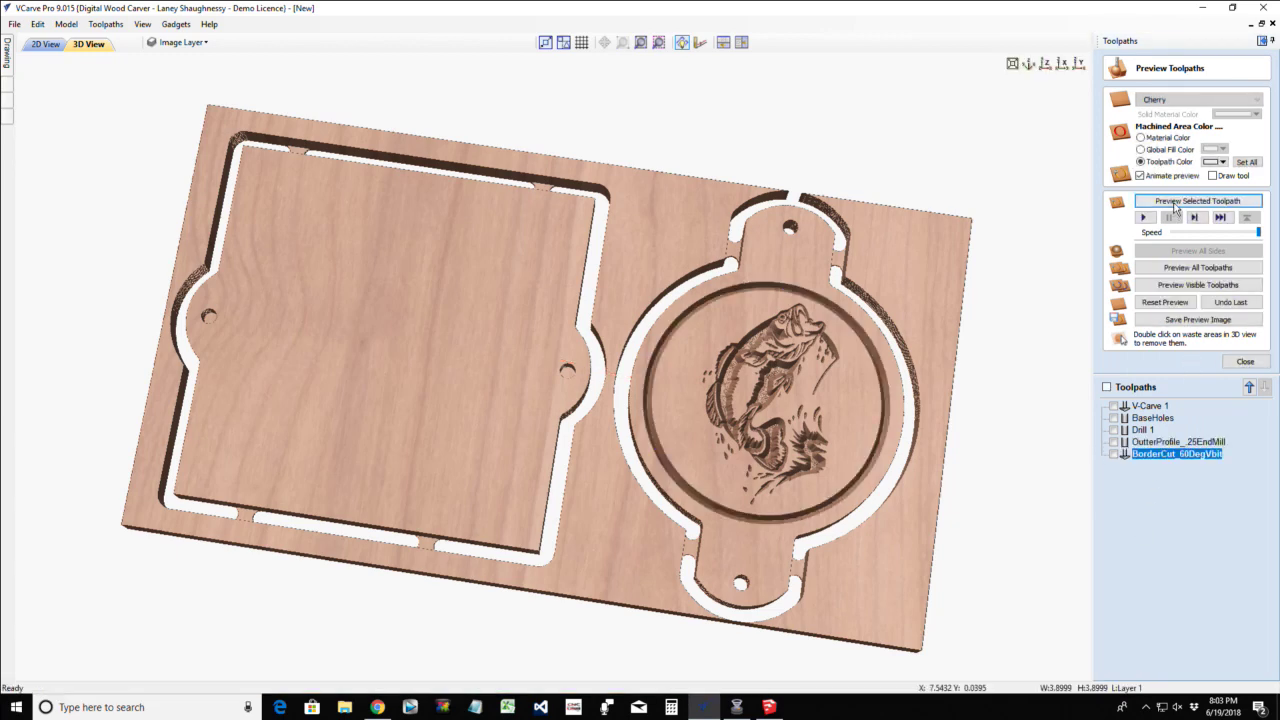
{"action": "left_click_drag", "start_coordinate": [527, 502], "coordinate": [707, 628]}
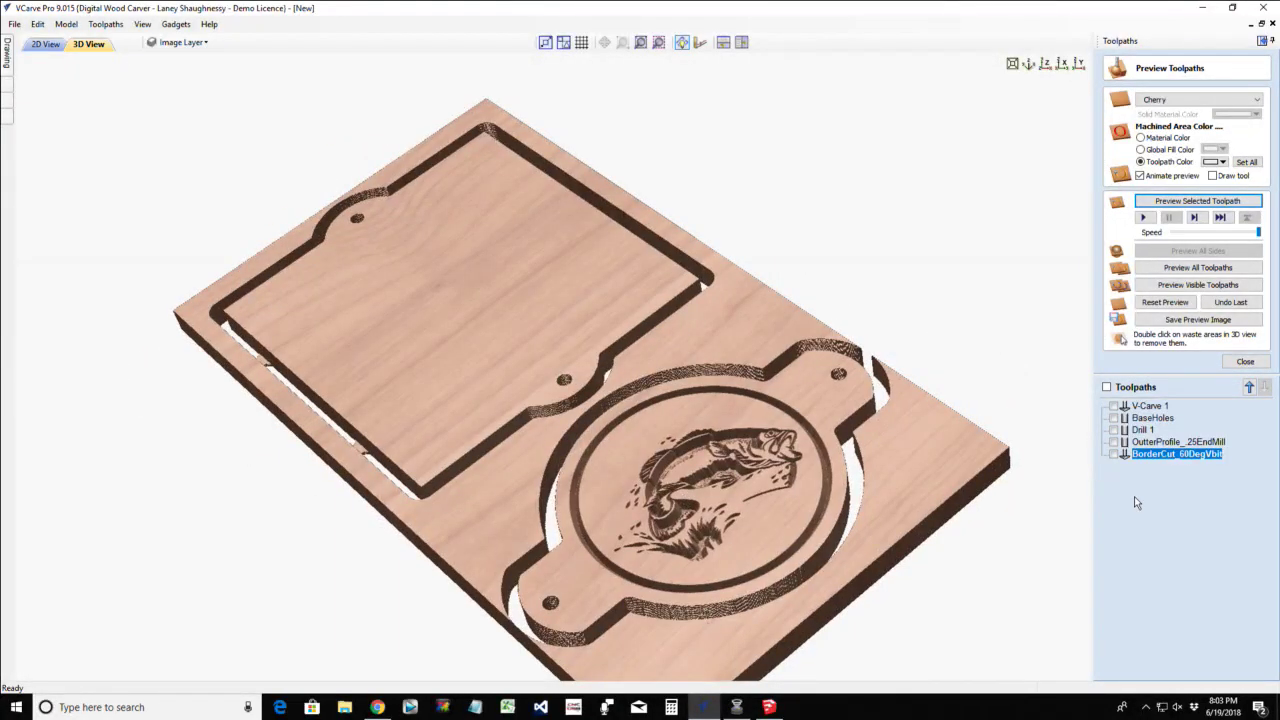
Move BorderCut_60DegVbit up three places so it runs right after V-Carve 1
{"action": "left_click", "coordinate": [1148, 457]}
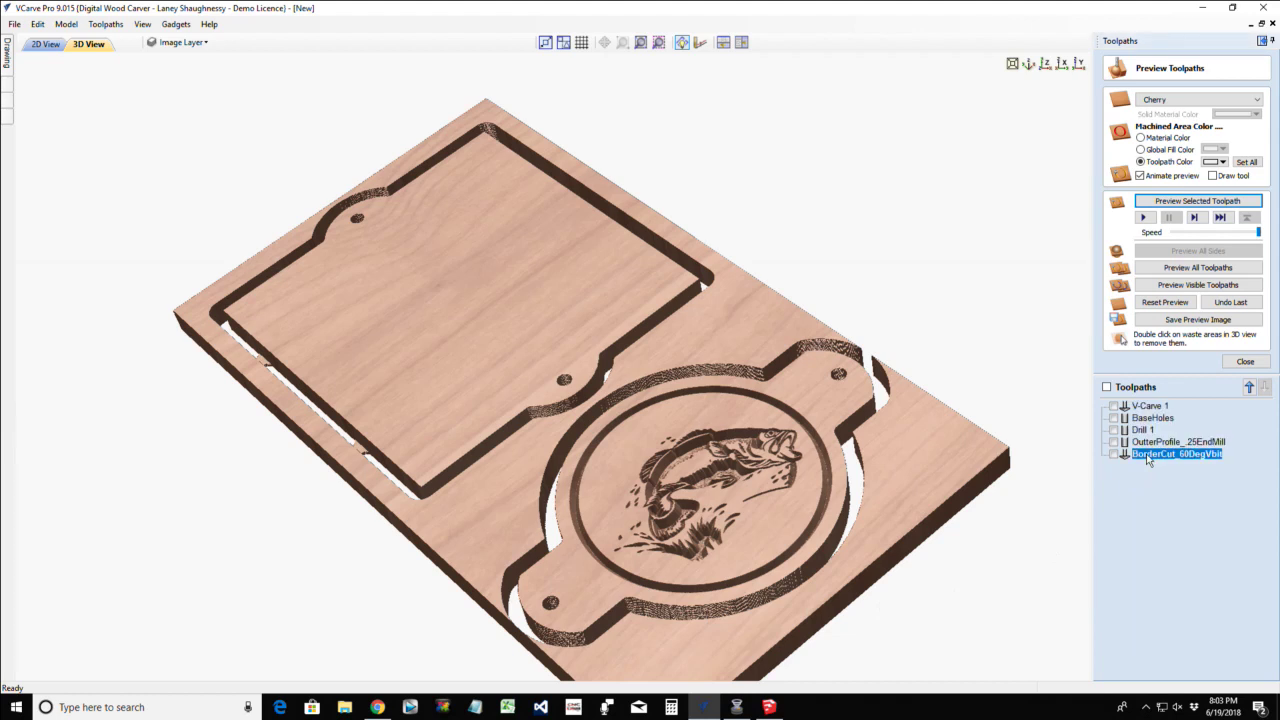
{"action": "left_click", "coordinate": [1250, 388]}
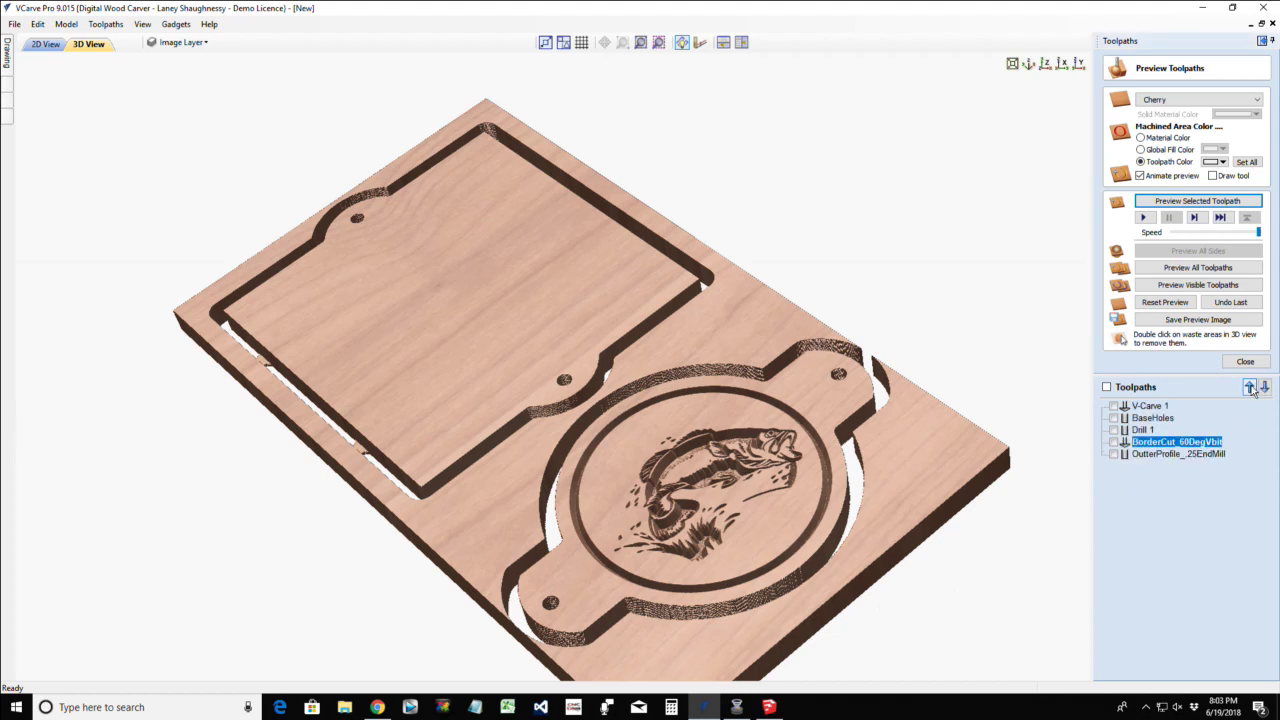
{"action": "left_click", "coordinate": [1250, 388]}
{"action": "left_click", "coordinate": [1250, 388]}
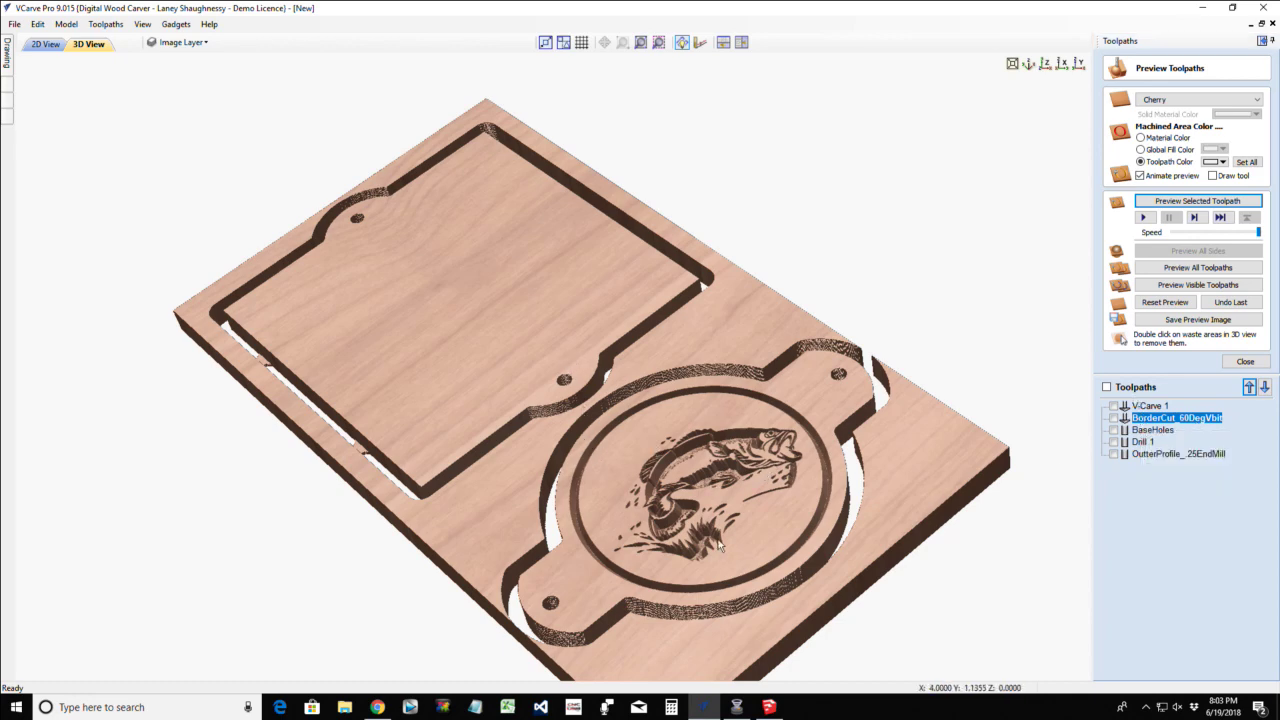
{"action": "left_click_drag", "start_coordinate": [567, 362], "coordinate": [622, 356]}
{"action": "scroll", "coordinate": [622, 355], "scroll_direction": "up", "scroll_amount": 5}
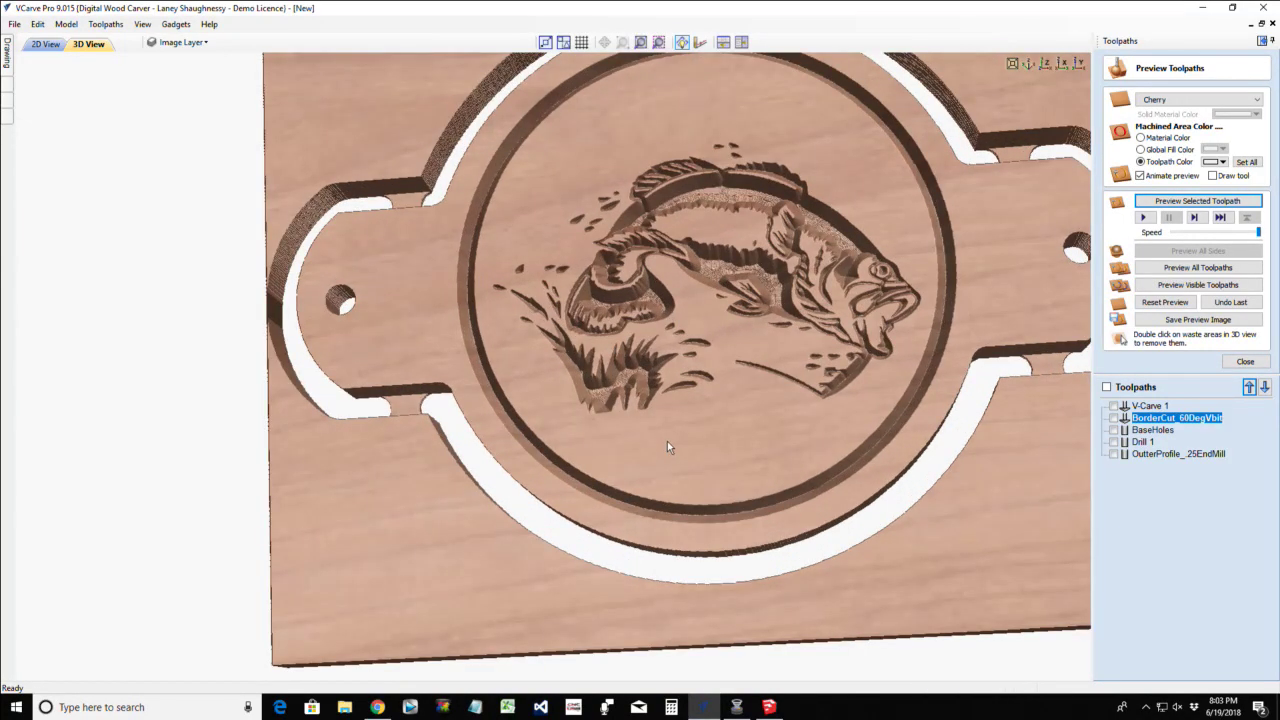
{"action": "scroll", "coordinate": [667, 440], "scroll_direction": "down", "scroll_amount": 5}
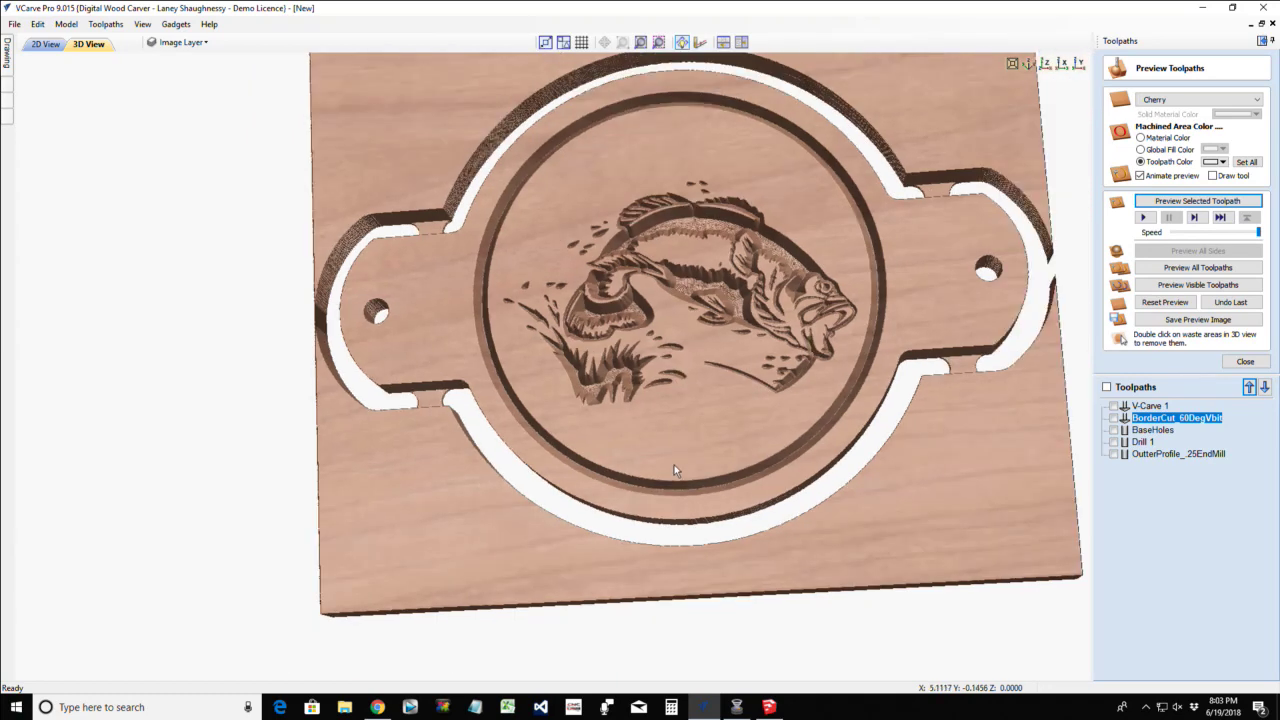
{"action": "left_click_drag", "start_coordinate": [680, 480], "coordinate": [577, 514]}
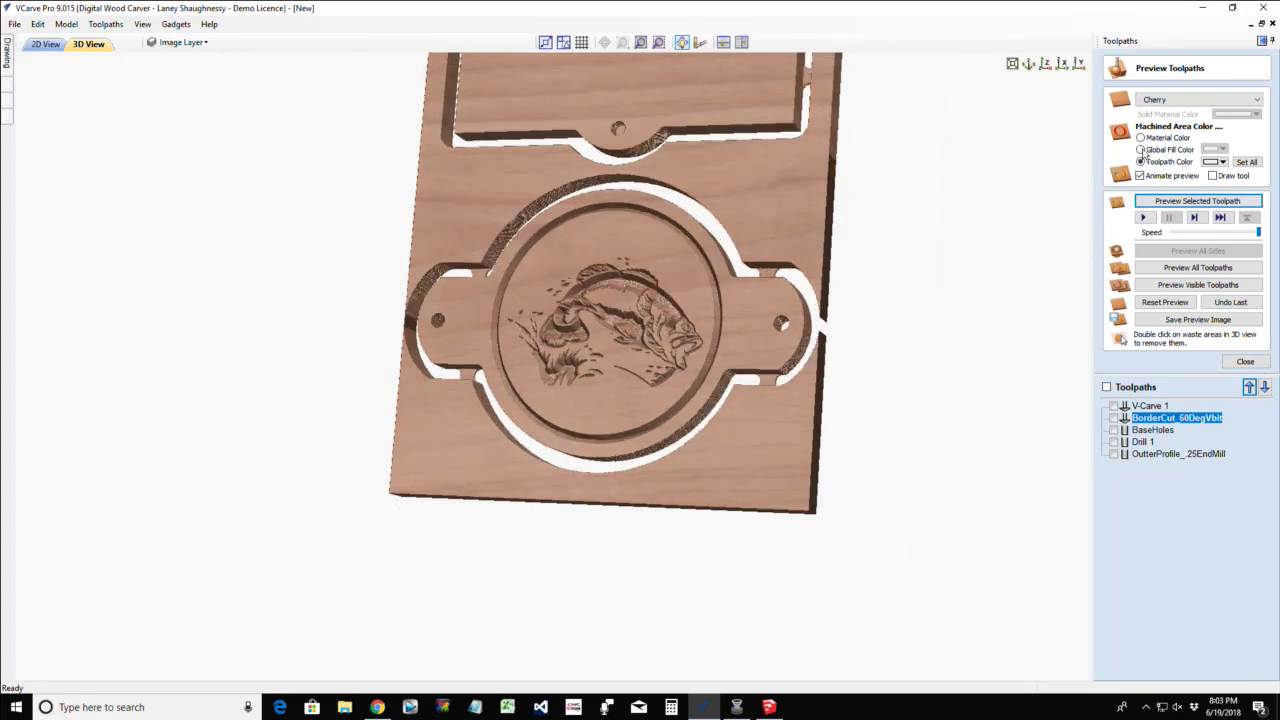
Set the global fill colour for machined areas to black
{"action": "left_click", "coordinate": [1141, 149]}
{"action": "left_click", "coordinate": [1222, 149]}
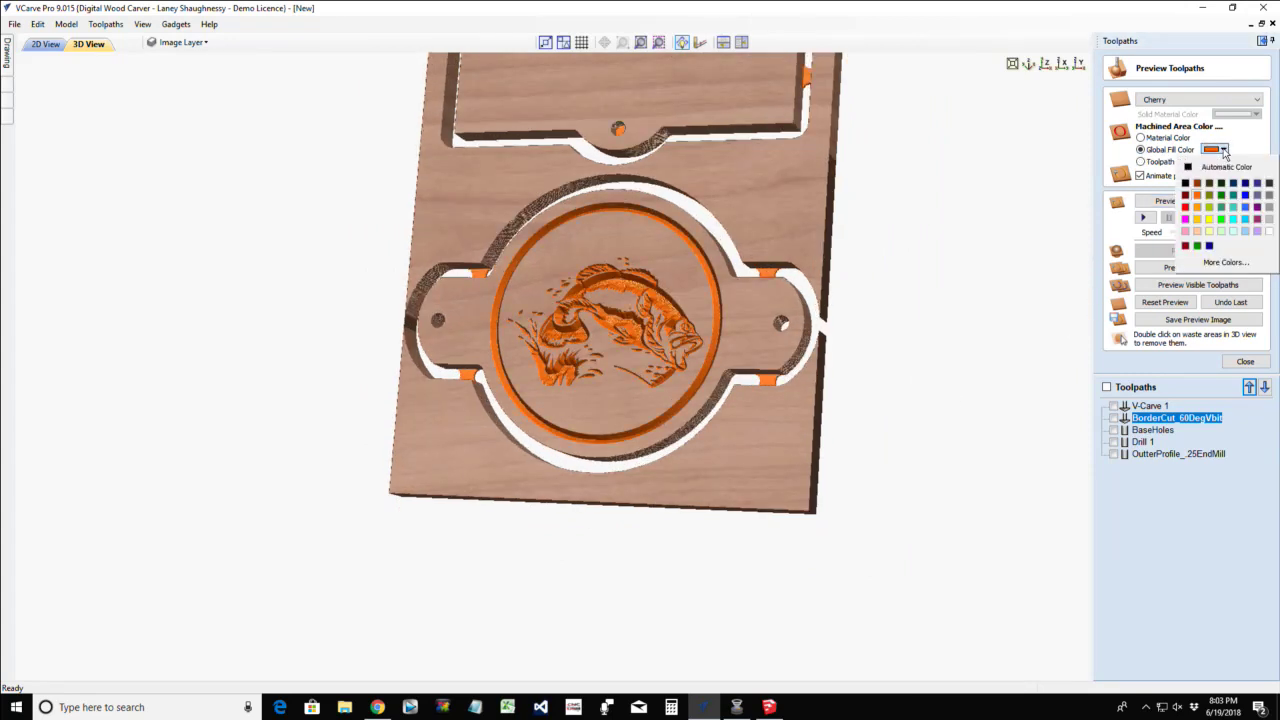
{"action": "left_click", "coordinate": [1186, 183]}
Reset the preview back to an uncut cherry board
{"action": "left_click_drag", "start_coordinate": [738, 343], "coordinate": [761, 345]}
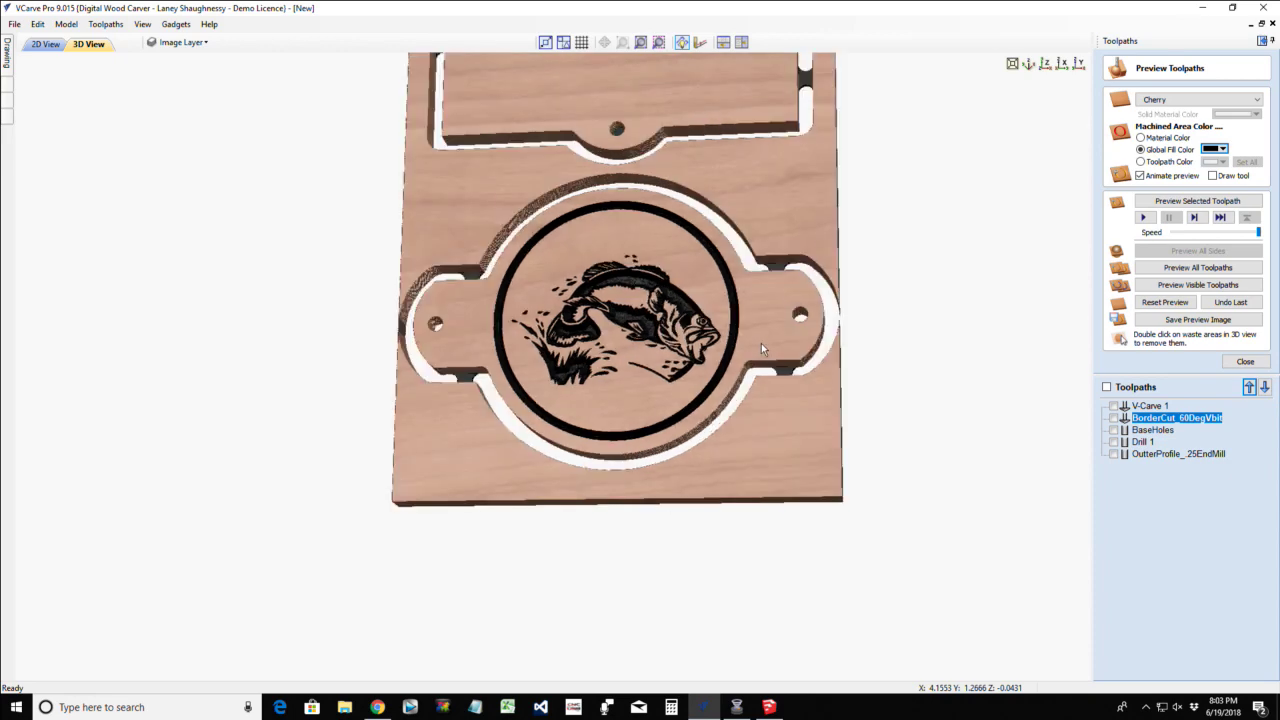
{"action": "scroll", "coordinate": [670, 353], "scroll_direction": "up", "scroll_amount": 2}
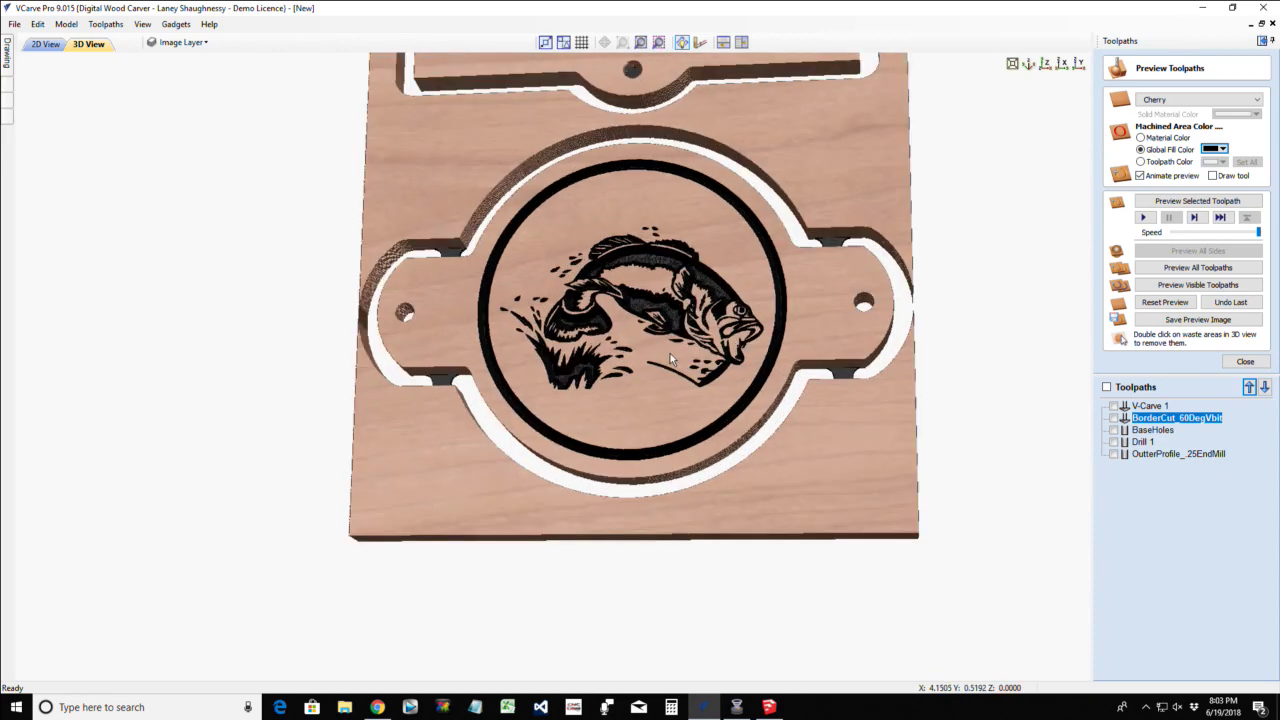
{"action": "scroll", "coordinate": [670, 353], "scroll_direction": "down", "scroll_amount": 2}
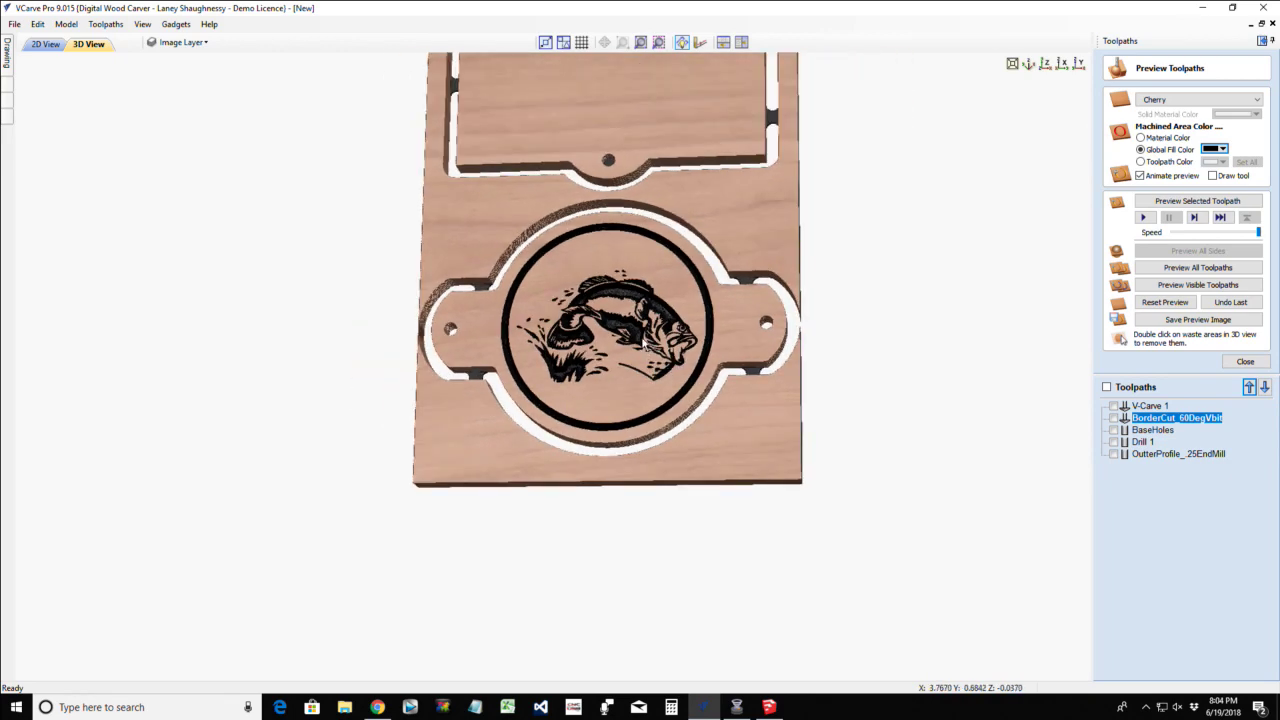
{"action": "scroll", "coordinate": [641, 345], "scroll_direction": "up", "scroll_amount": 2}
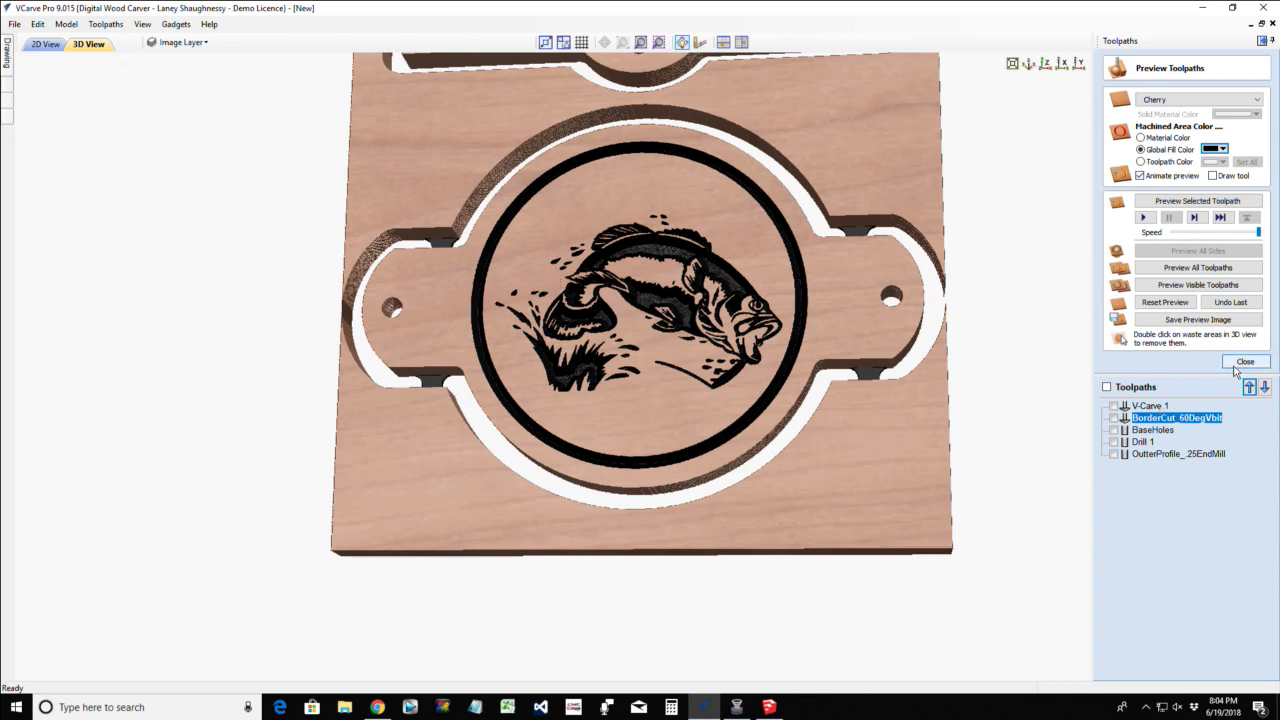
{"action": "left_click", "coordinate": [1165, 302]}
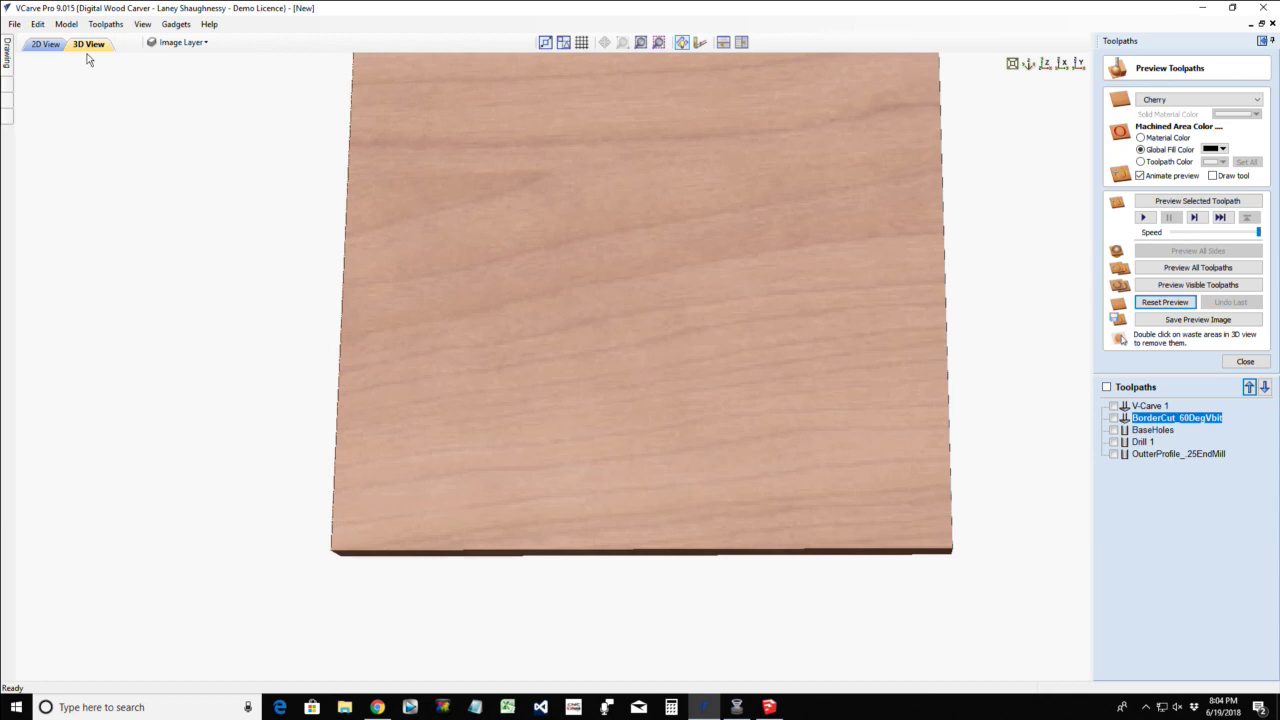
In the 2D view, rename the toolpath OutterProfile_.25EndMill to OuterProfile_.25EndMill
{"action": "left_click", "coordinate": [45, 44]}
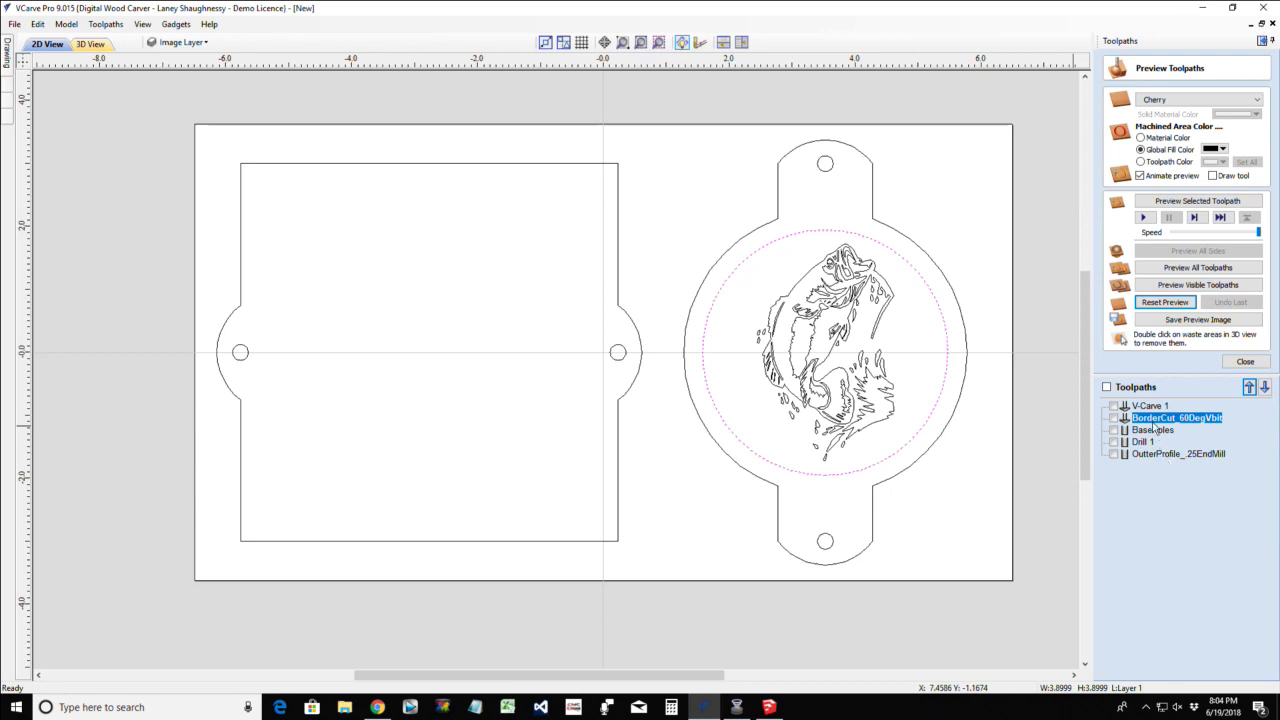
{"action": "right_click", "coordinate": [1162, 455]}
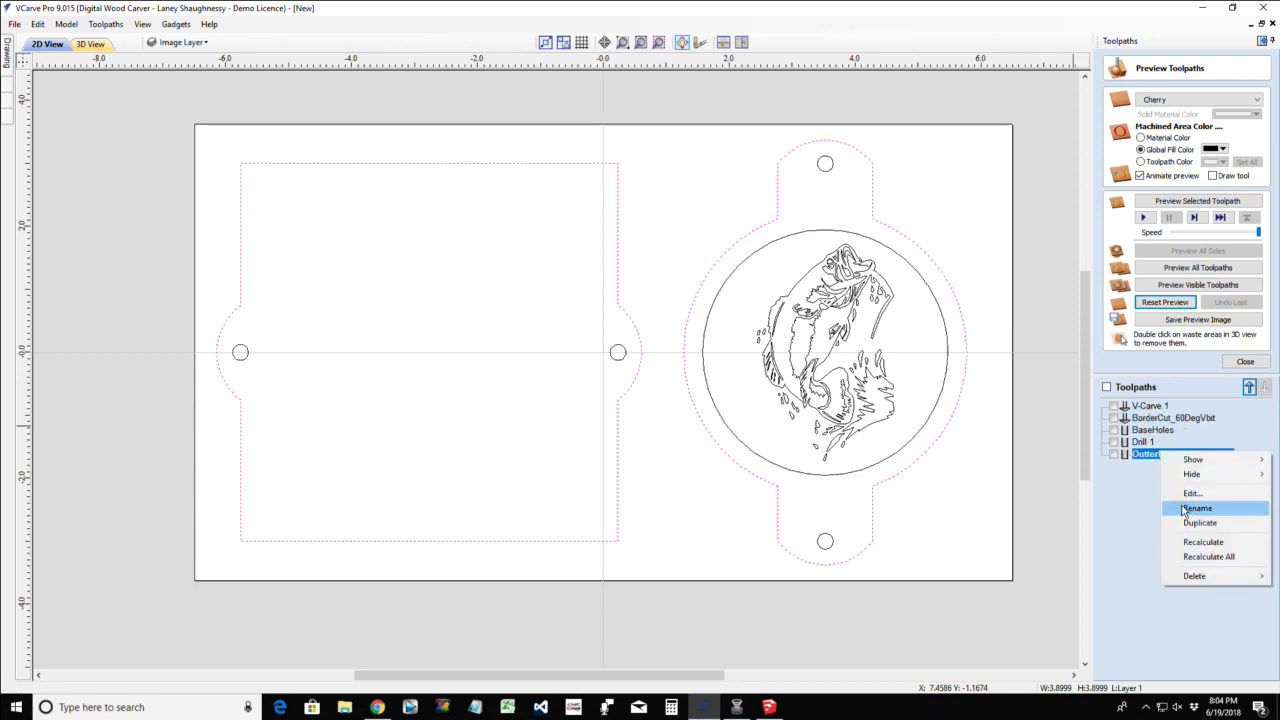
{"action": "left_click", "coordinate": [1183, 509]}
{"action": "left_click", "coordinate": [1146, 454]}
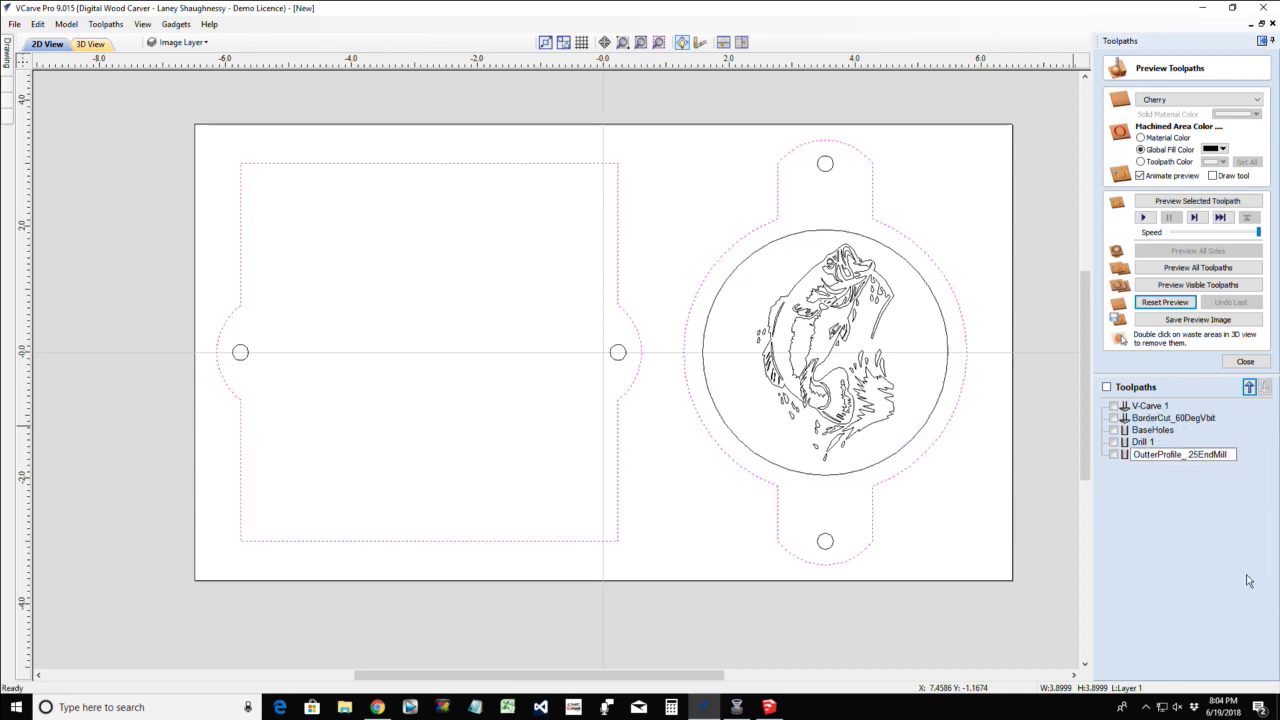
{"action": "key", "text": "BackSpace"}
{"action": "key", "text": "Return"}
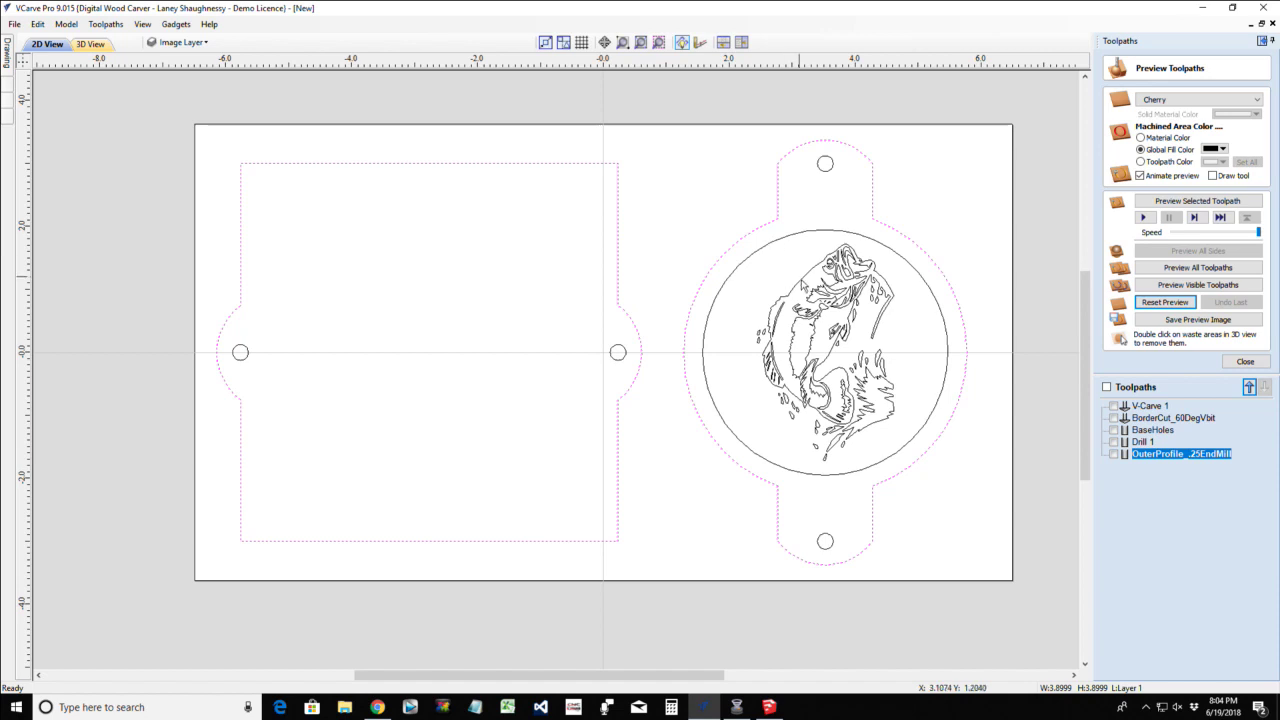
Select the fish artwork, close the toolpath preview, and bring up the drawing tools
{"action": "left_click", "coordinate": [802, 285]}
{"action": "scroll", "coordinate": [804, 290], "scroll_direction": "up", "scroll_amount": 3}
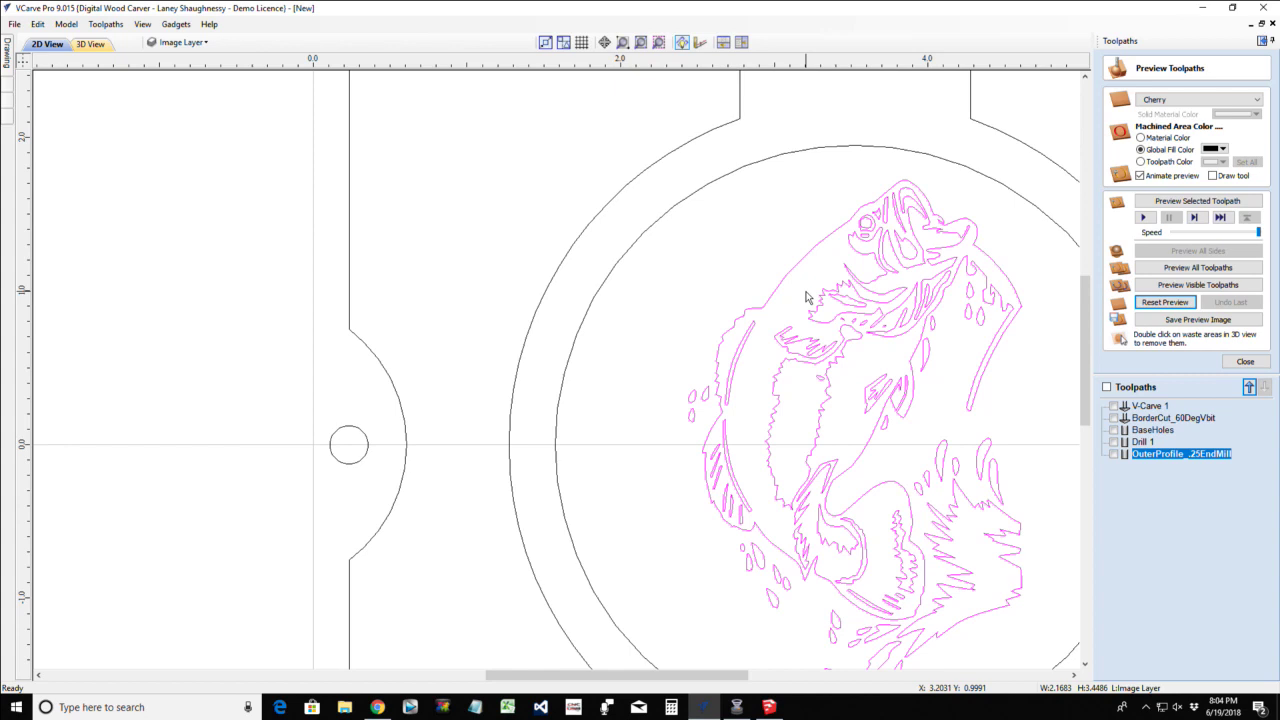
{"action": "left_click_drag", "start_coordinate": [667, 673], "coordinate": [712, 673]}
{"action": "scroll", "coordinate": [716, 478], "scroll_direction": "down", "scroll_amount": 2}
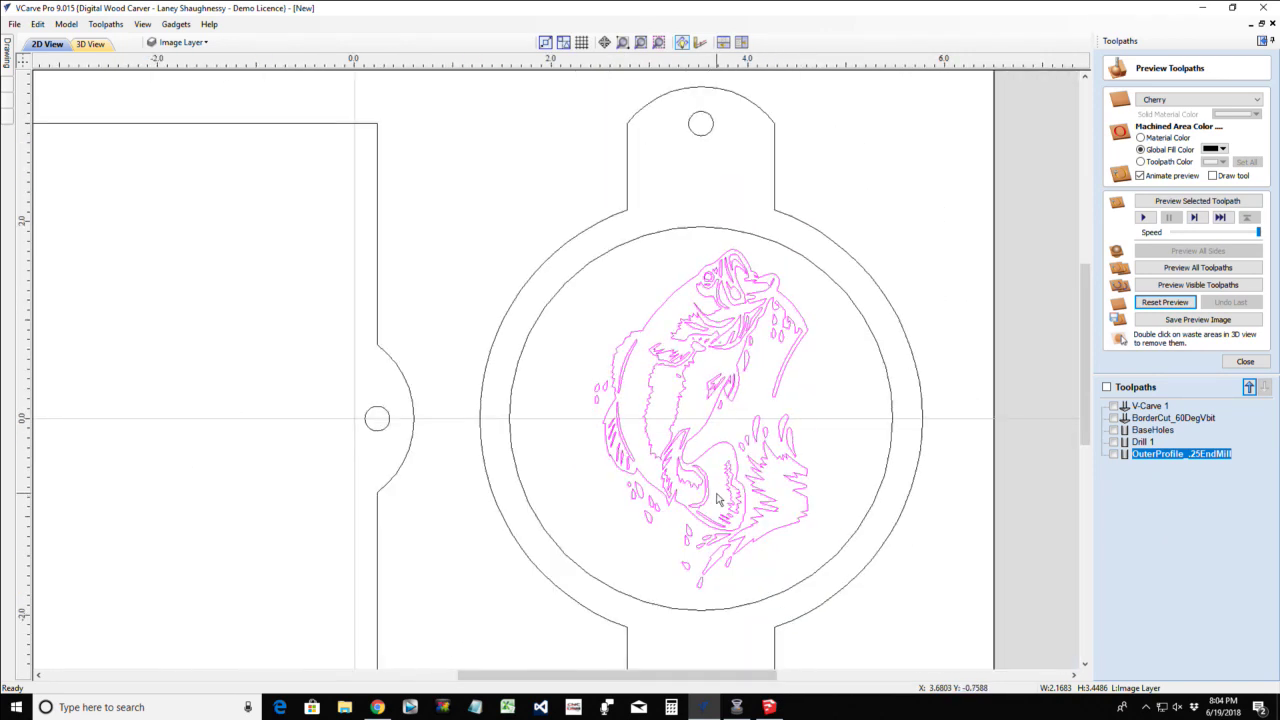
{"action": "scroll", "coordinate": [718, 505], "scroll_direction": "up", "scroll_amount": 1}
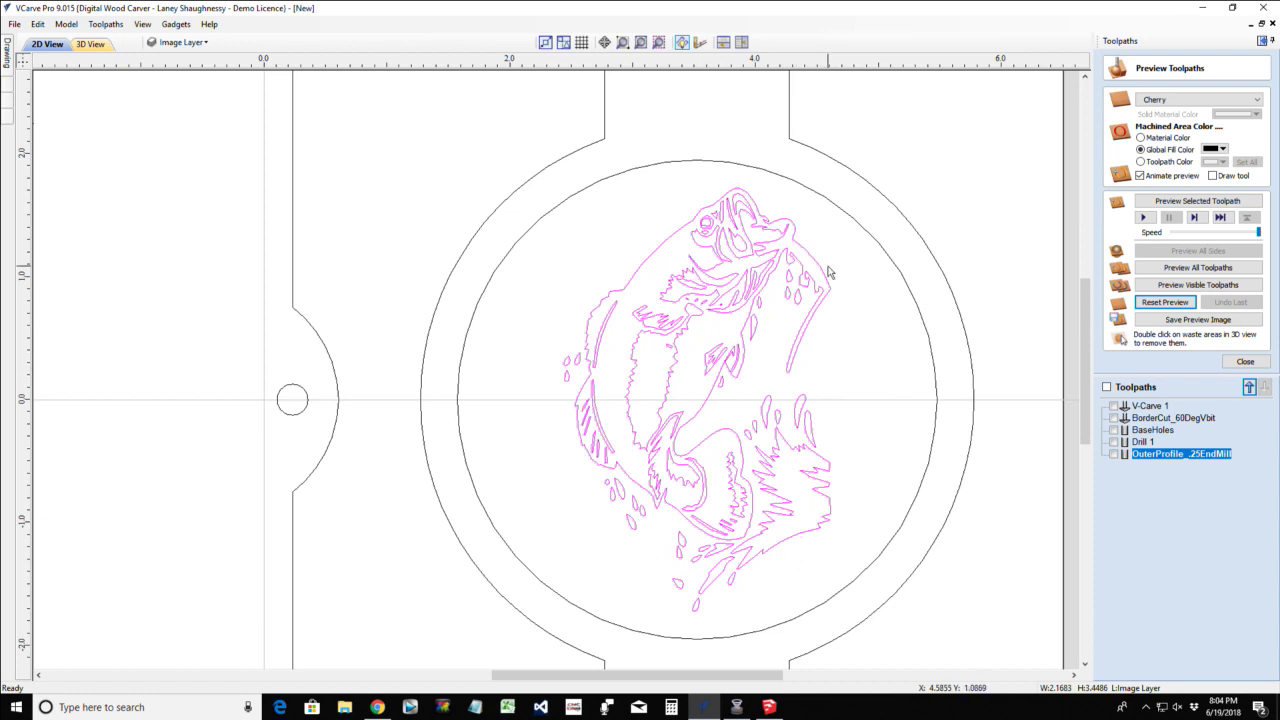
{"action": "scroll", "coordinate": [730, 265], "scroll_direction": "down", "scroll_amount": 2}
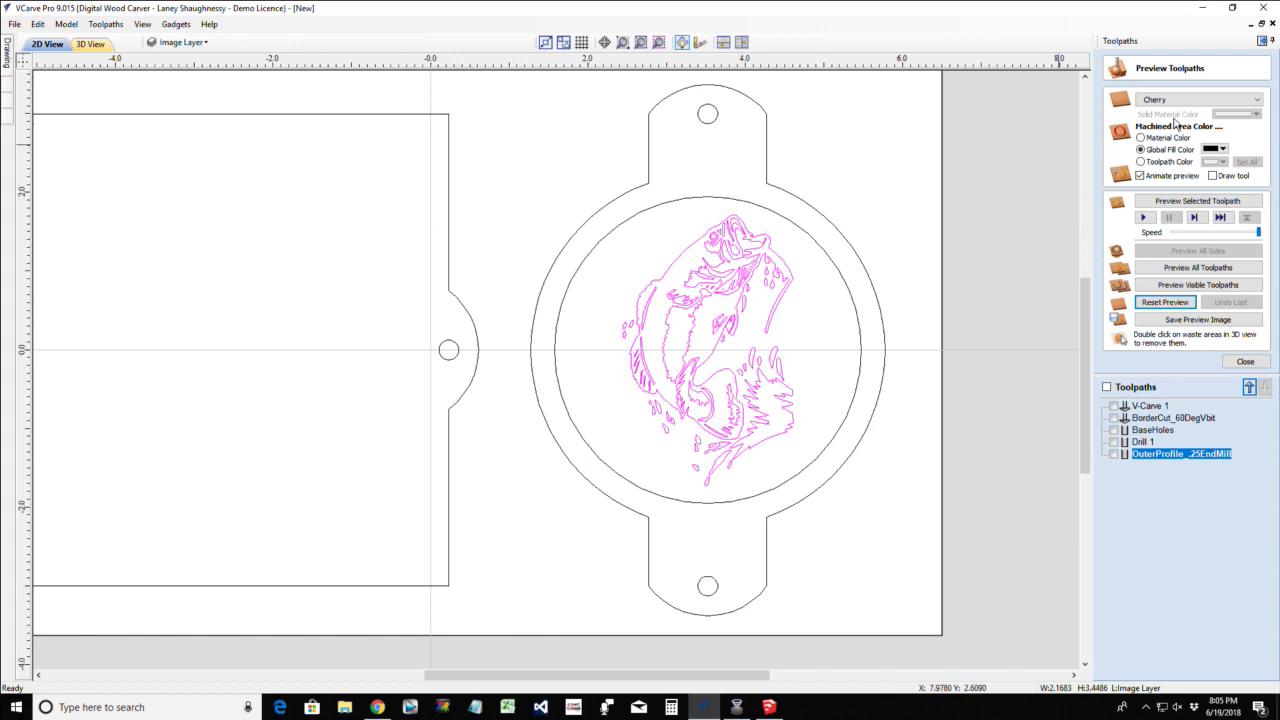
{"action": "left_click", "coordinate": [1238, 362]}
{"action": "left_click", "coordinate": [1261, 41]}
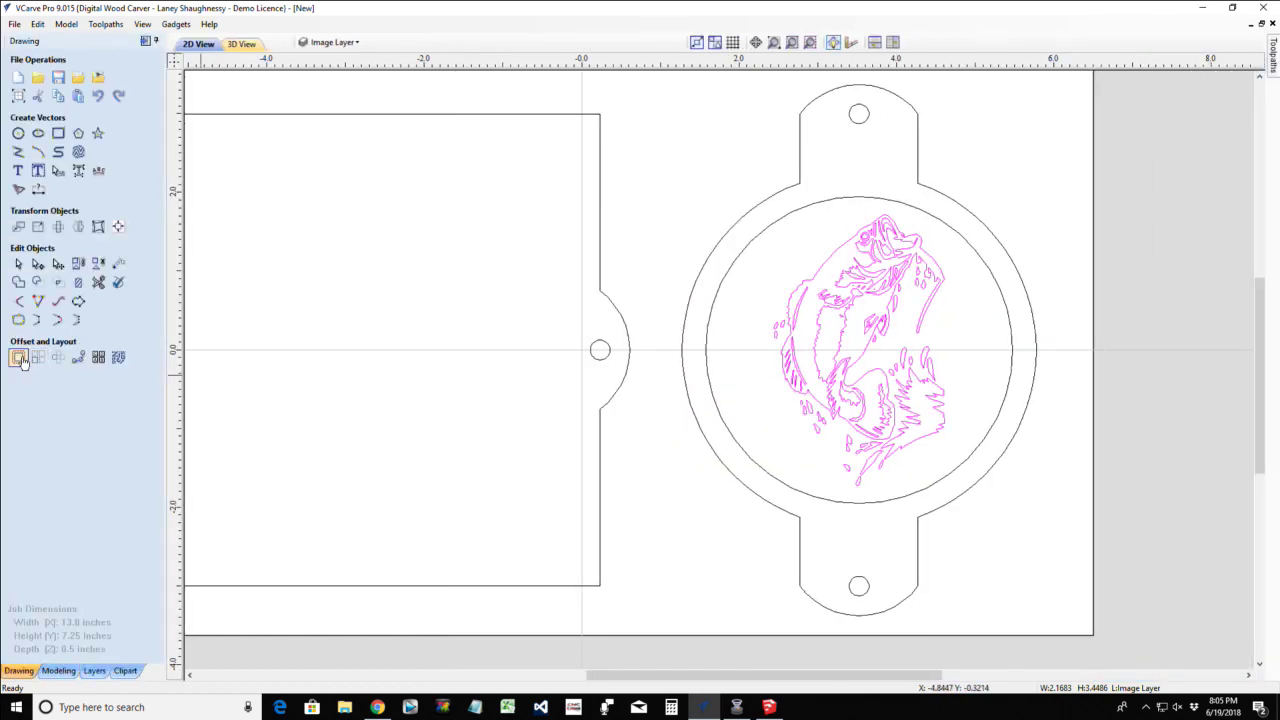
Offset the fish vectors outwards by 0.0625 inches
{"action": "left_click", "coordinate": [19, 358]}
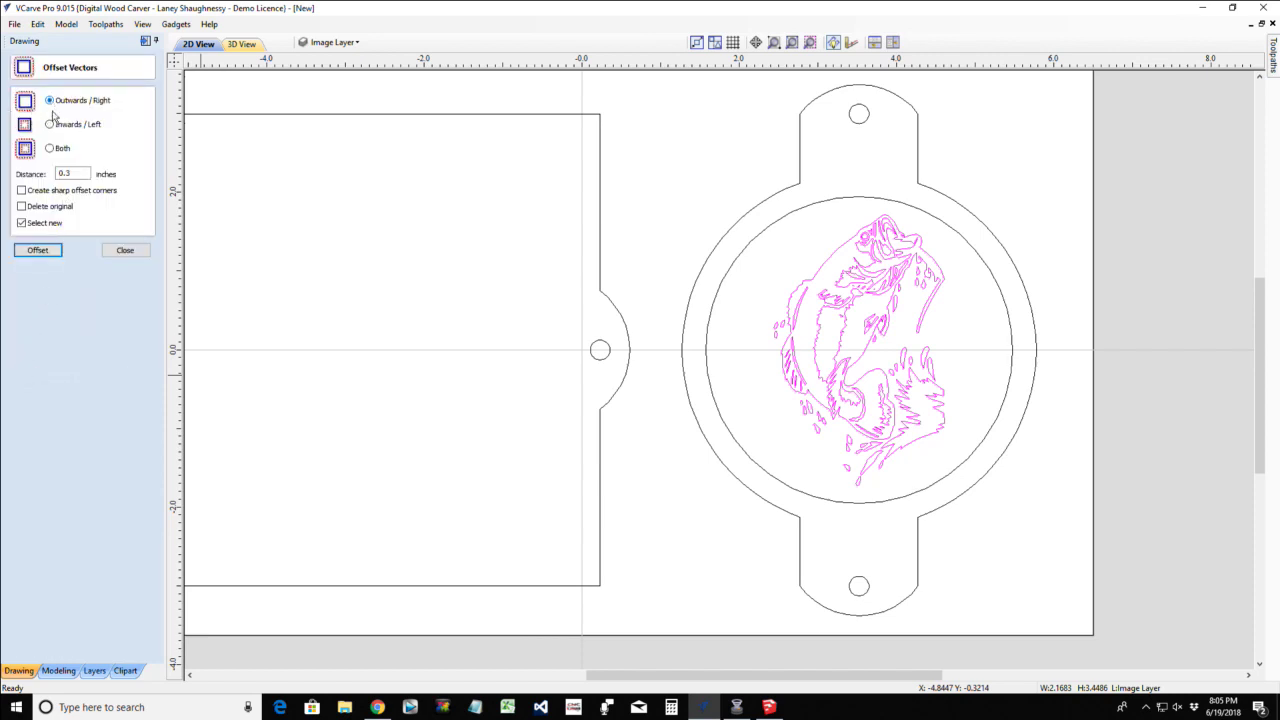
{"action": "left_click", "coordinate": [64, 173]}
{"action": "left_click", "coordinate": [35, 252]}
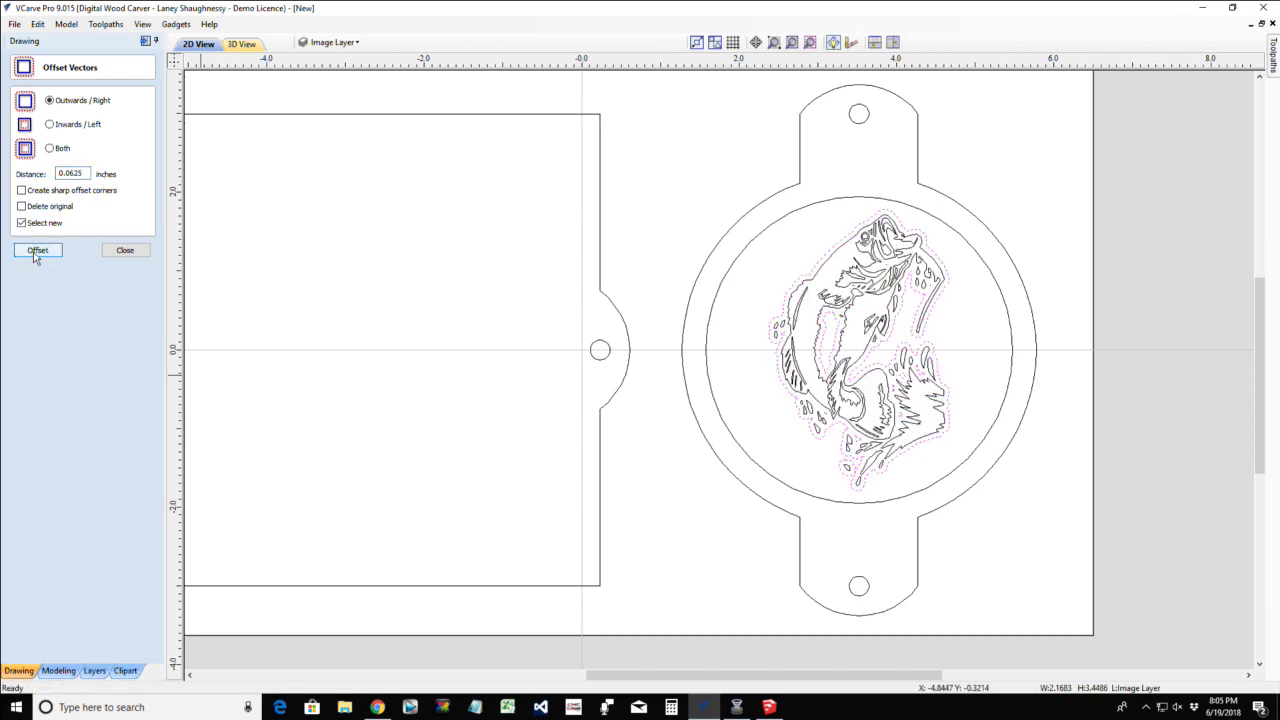
{"action": "scroll", "coordinate": [895, 343], "scroll_direction": "up", "scroll_amount": 2}
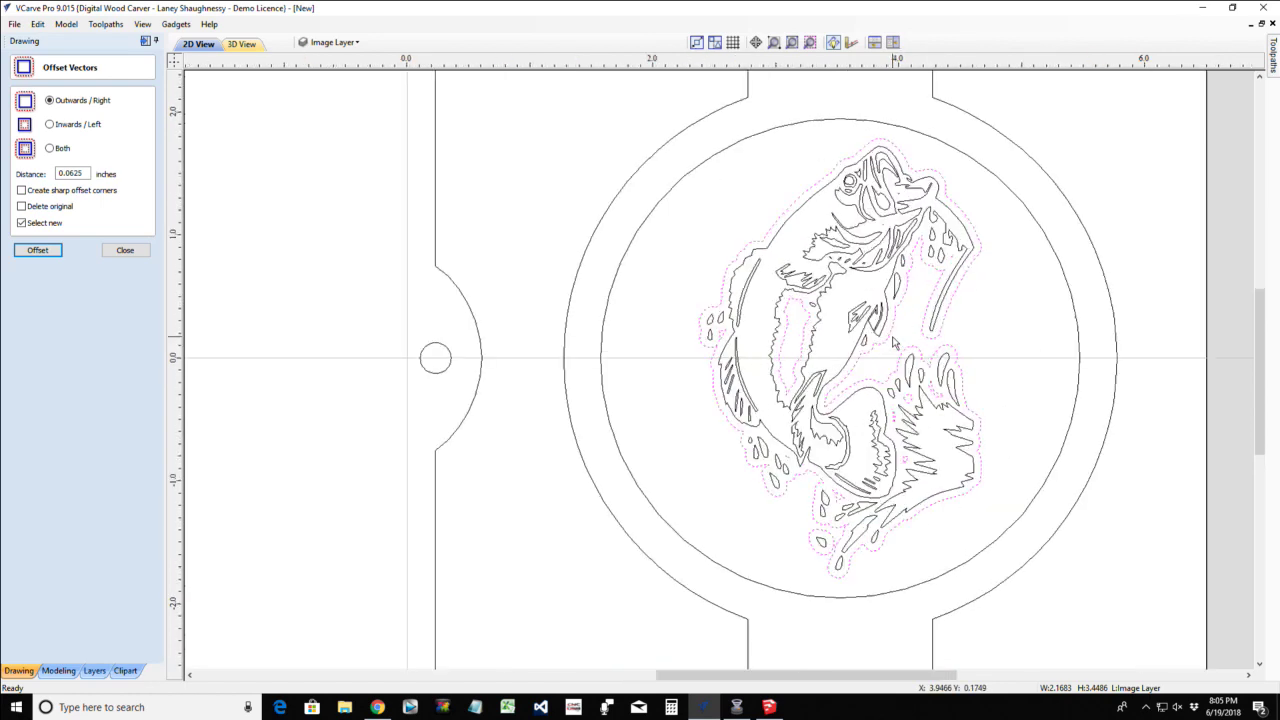
{"action": "scroll", "coordinate": [895, 343], "scroll_direction": "up", "scroll_amount": 1}
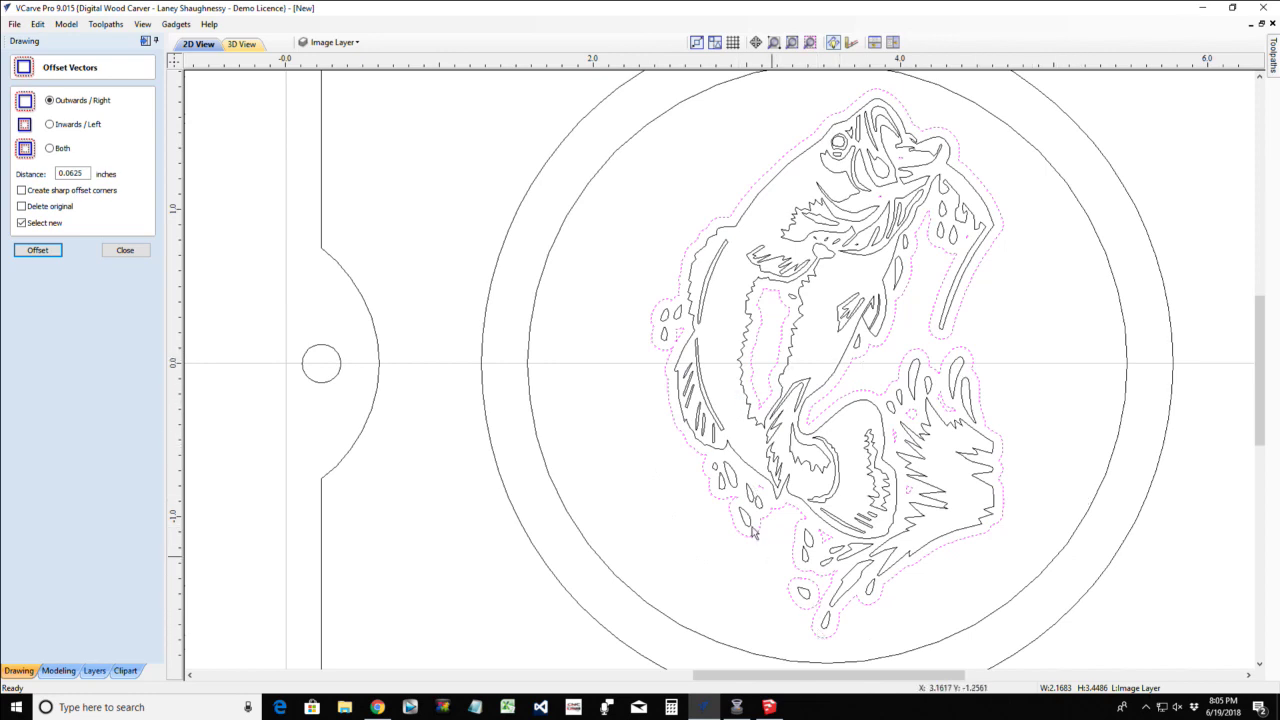
Deselect the new offset outlines and close the Offset Vectors form, returning to toolpaths
{"action": "left_click", "coordinate": [670, 403]}
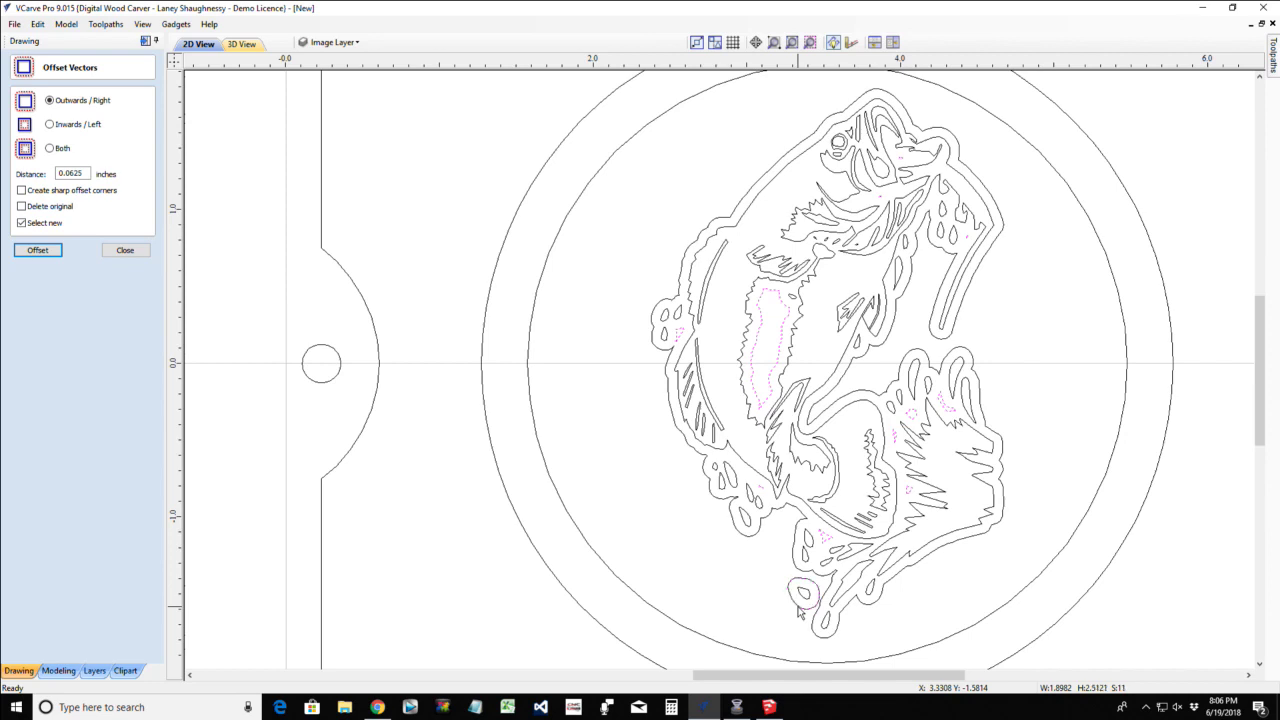
{"action": "scroll", "coordinate": [800, 612], "scroll_direction": "up", "scroll_amount": 5}
{"action": "scroll", "coordinate": [810, 611], "scroll_direction": "down", "scroll_amount": 5}
{"action": "left_click", "coordinate": [775, 338]}
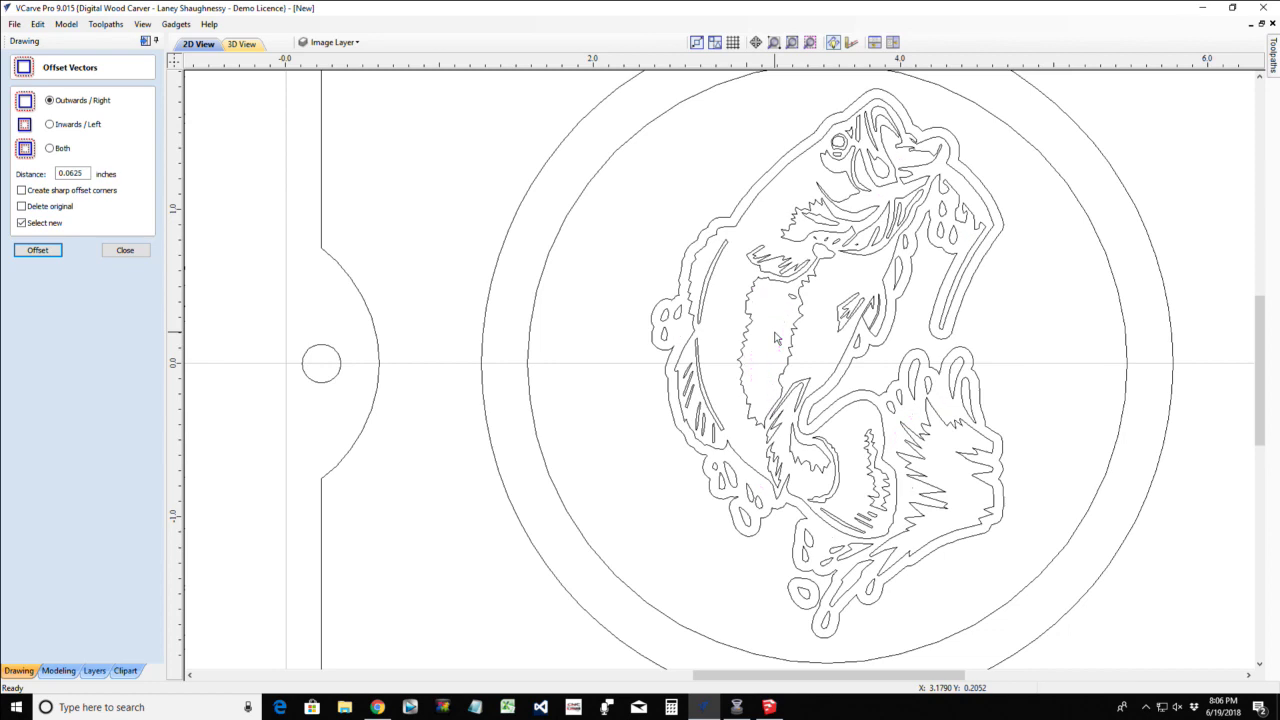
{"action": "scroll", "coordinate": [723, 362], "scroll_direction": "down", "scroll_amount": 2}
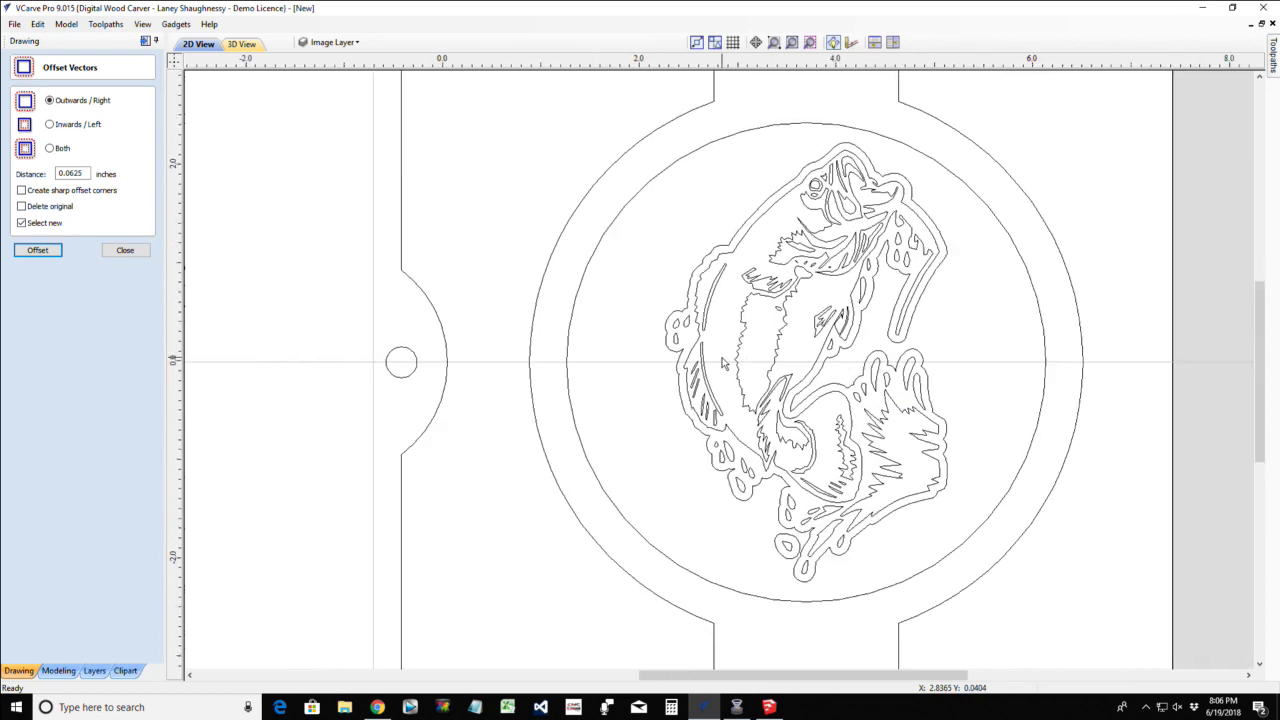
{"action": "scroll", "coordinate": [723, 362], "scroll_direction": "down", "scroll_amount": 1}
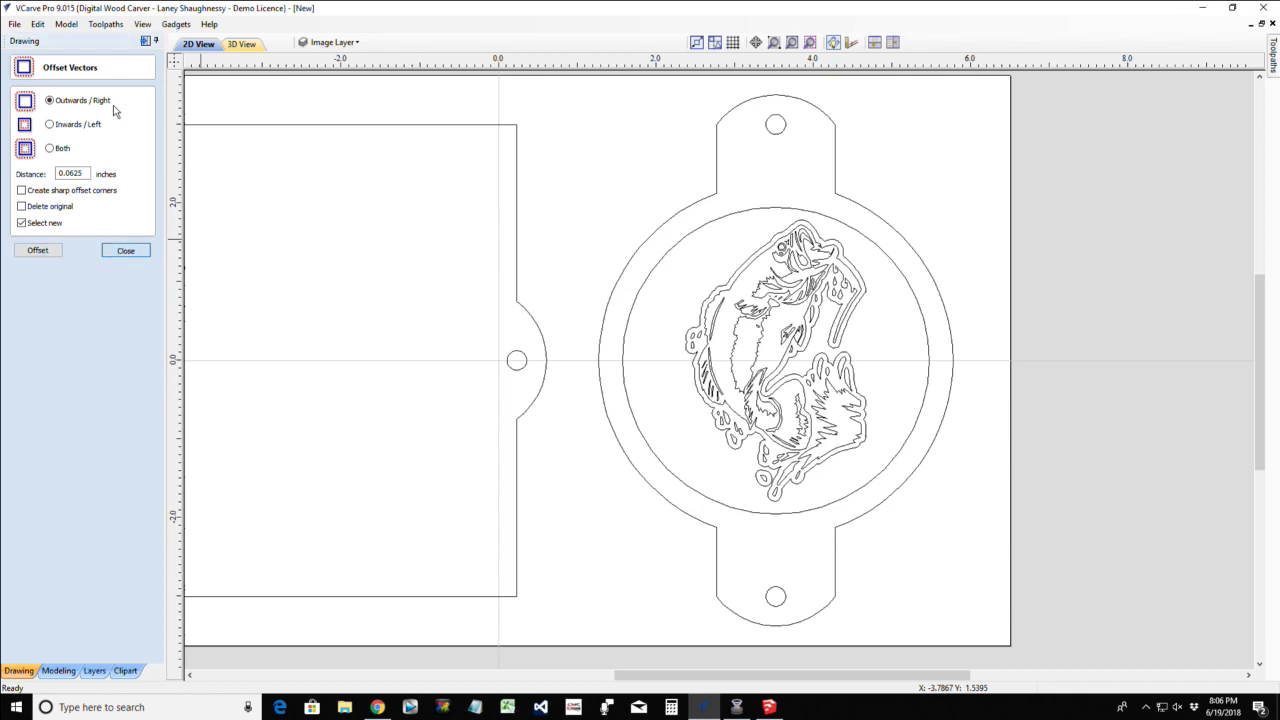
{"action": "key", "text": "Escape"}
{"action": "left_click", "coordinate": [145, 40]}
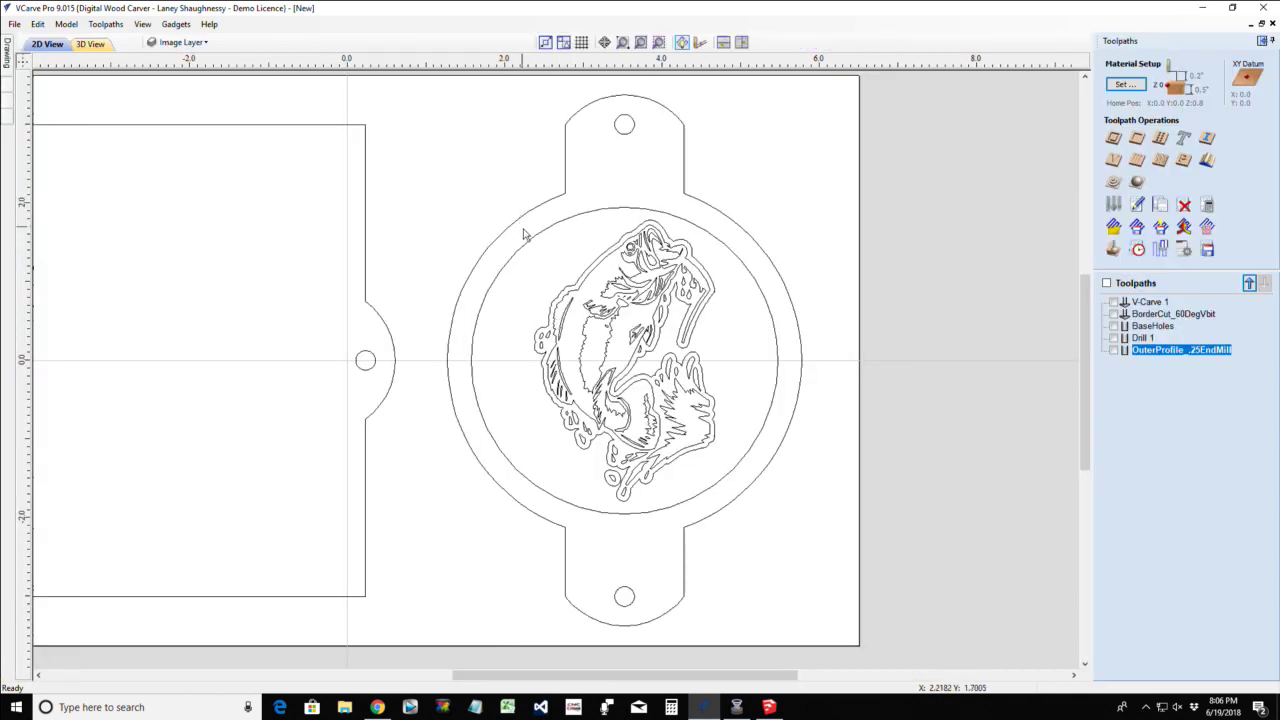
Set up a V-carve on the fish and inner circle: 0.15 in flat depth, flat area clearance on
{"action": "left_click", "coordinate": [1114, 168]}
{"action": "left_click_drag", "start_coordinate": [378, 176], "coordinate": [793, 532]}
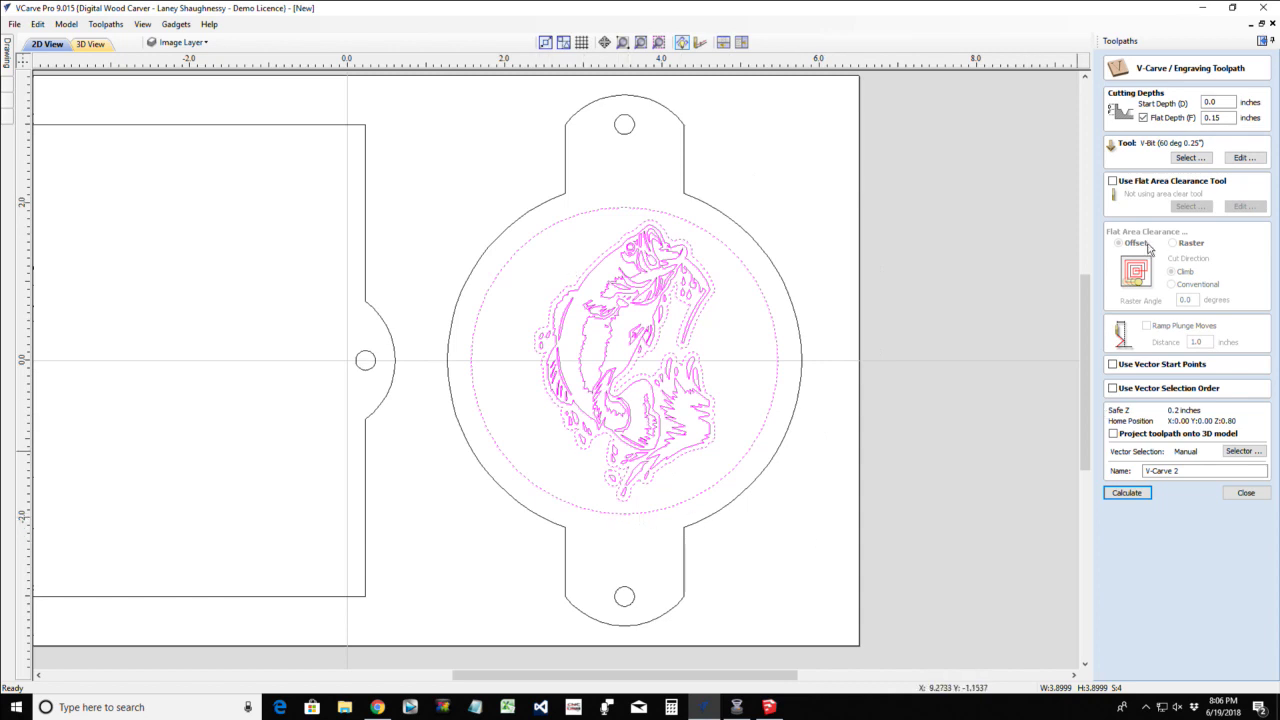
{"action": "double_click", "coordinate": [1212, 117]}
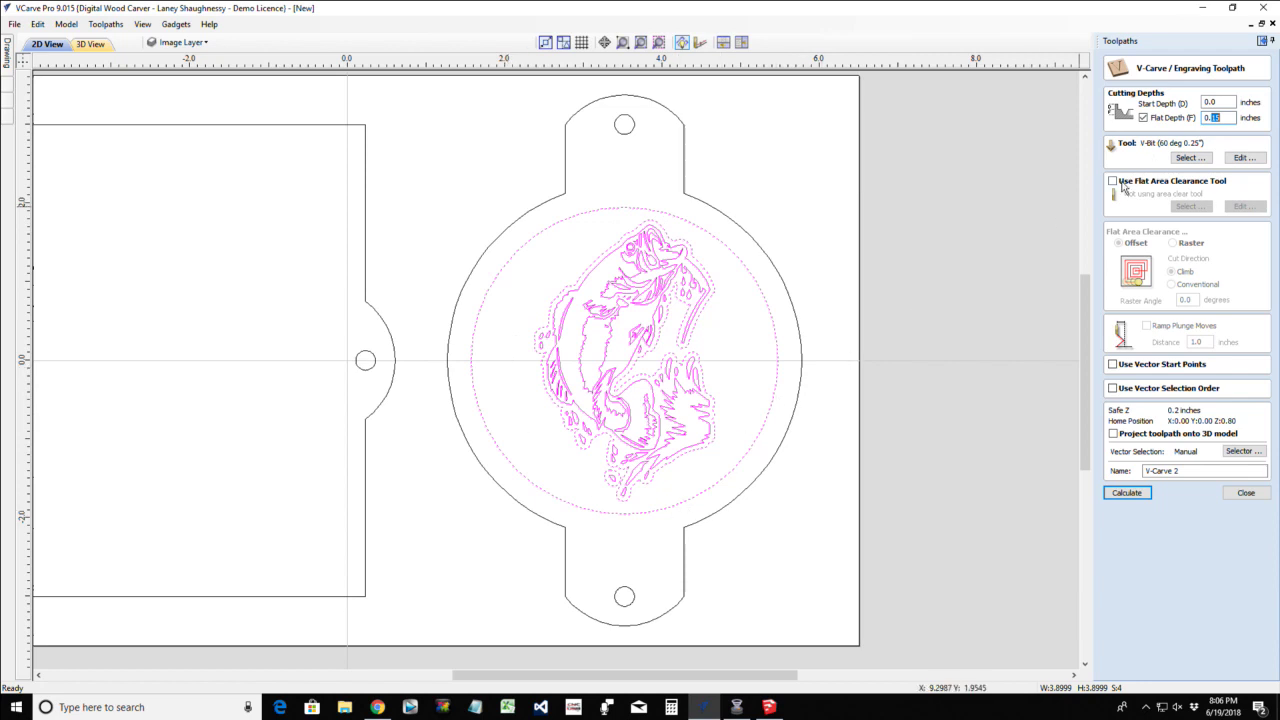
{"action": "left_click", "coordinate": [1114, 184]}
{"action": "left_click", "coordinate": [1190, 206]}
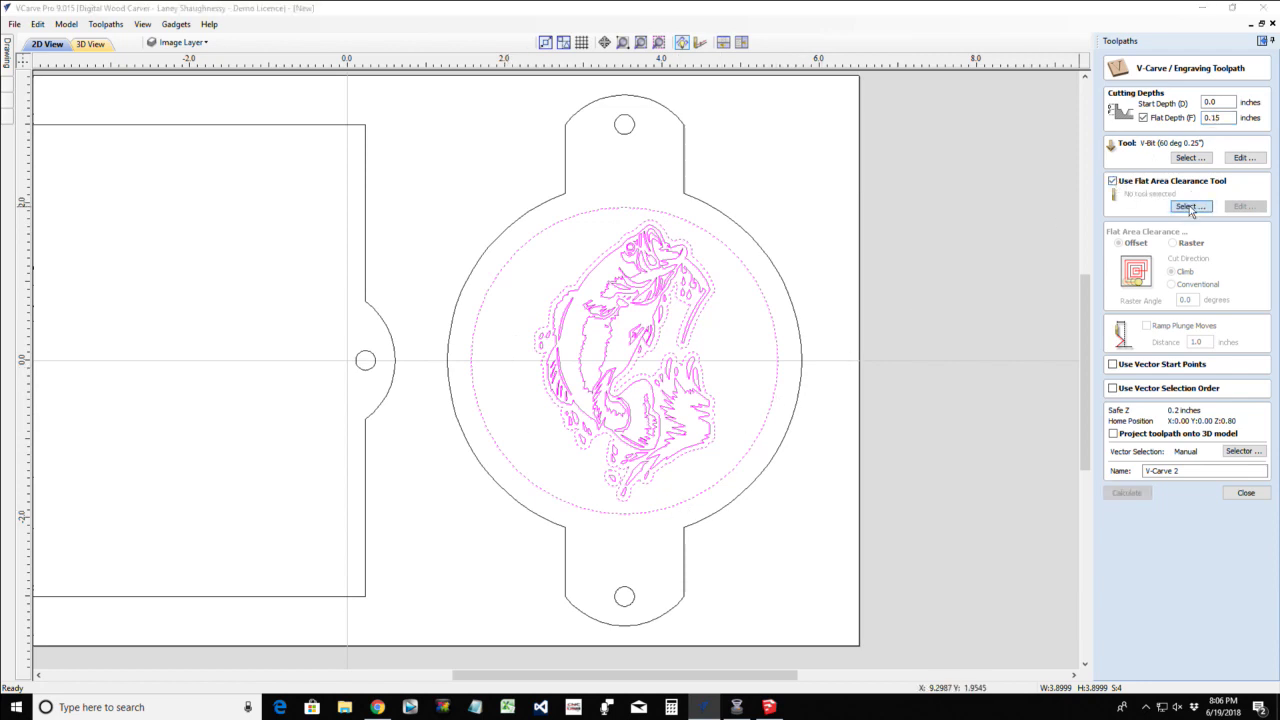
Choose the 46292 .125 End Mill as the flat area clearance tool
{"action": "left_click_drag", "start_coordinate": [573, 248], "coordinate": [573, 305]}
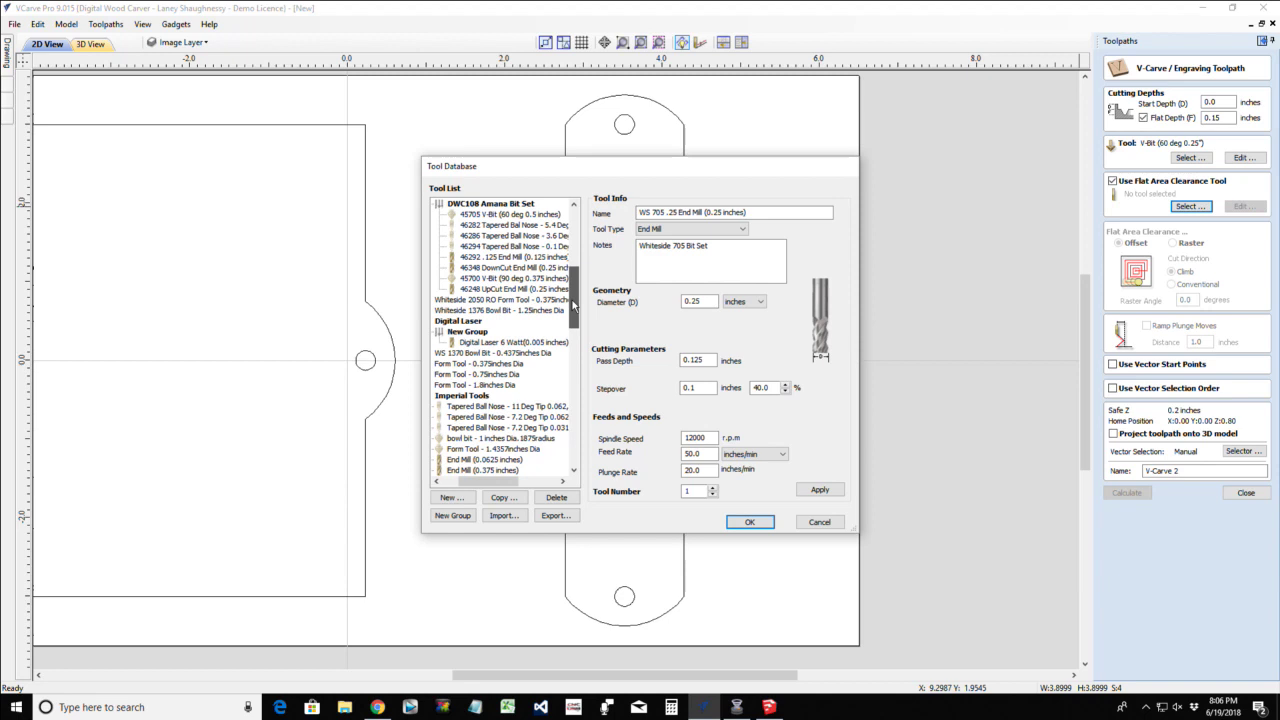
{"action": "left_click_drag", "start_coordinate": [573, 305], "coordinate": [573, 268]}
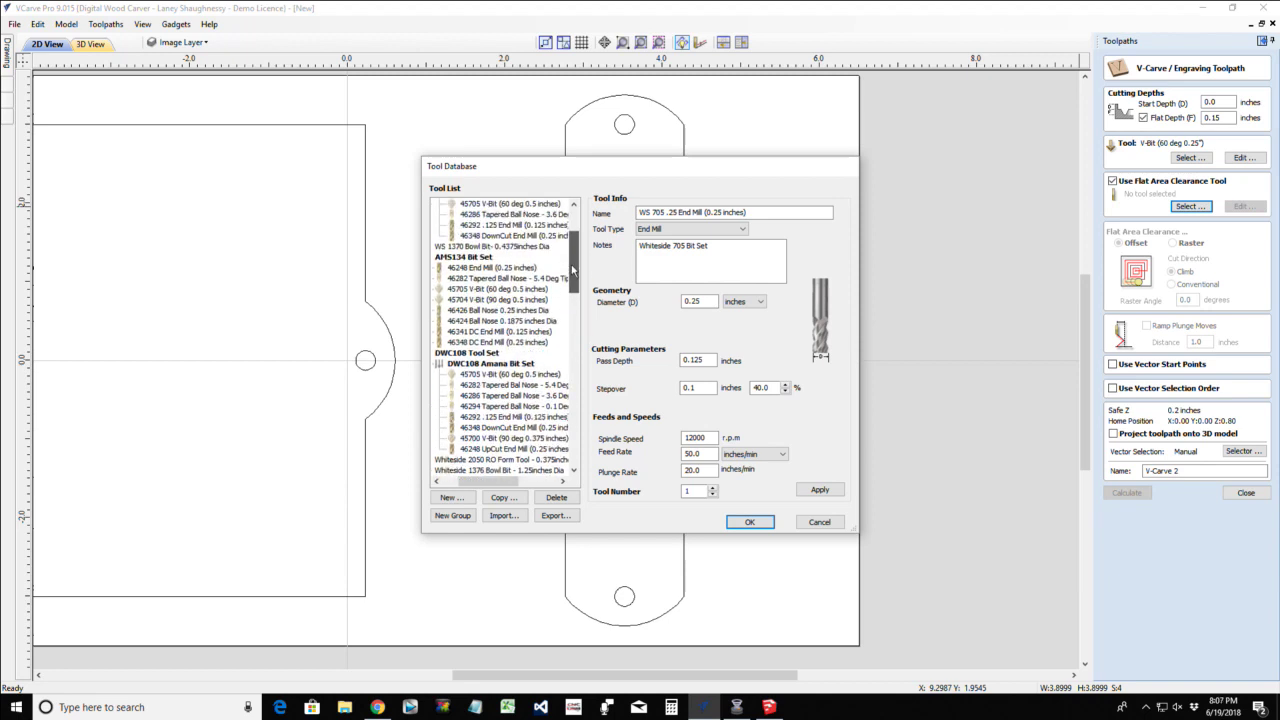
{"action": "left_click", "coordinate": [511, 333]}
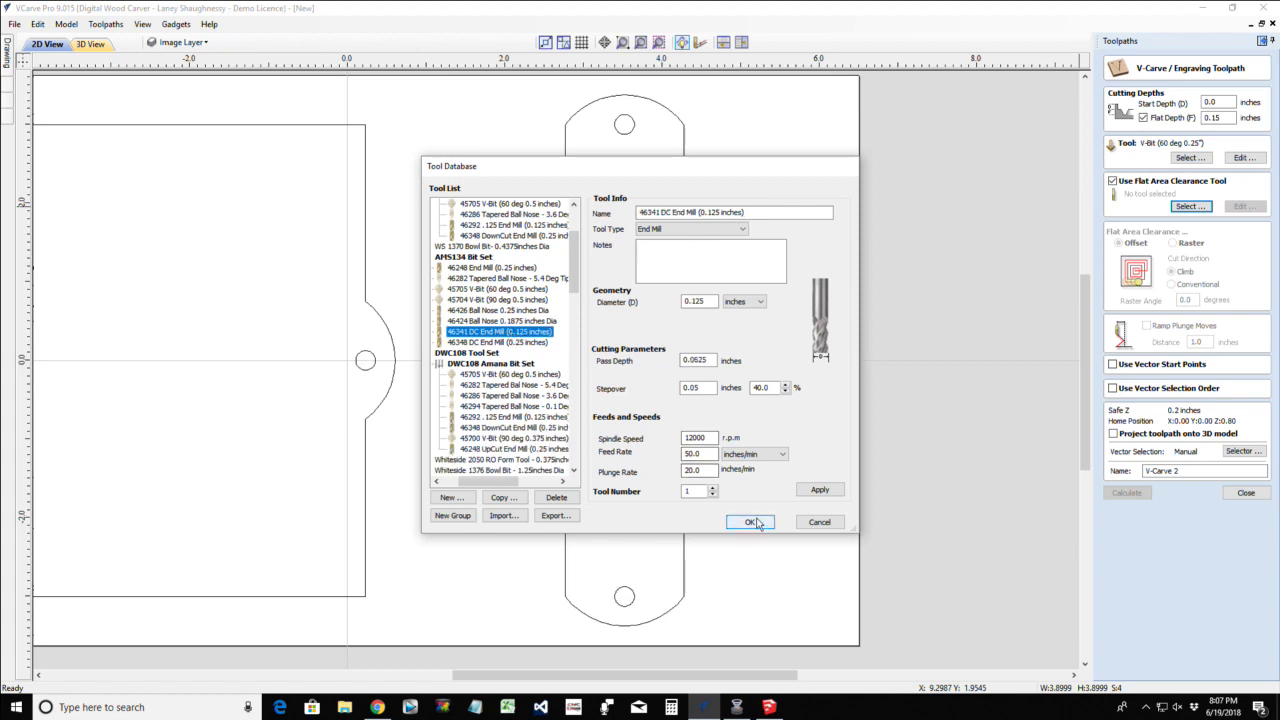
{"action": "scroll", "coordinate": [527, 283], "scroll_direction": "up", "scroll_amount": 3}
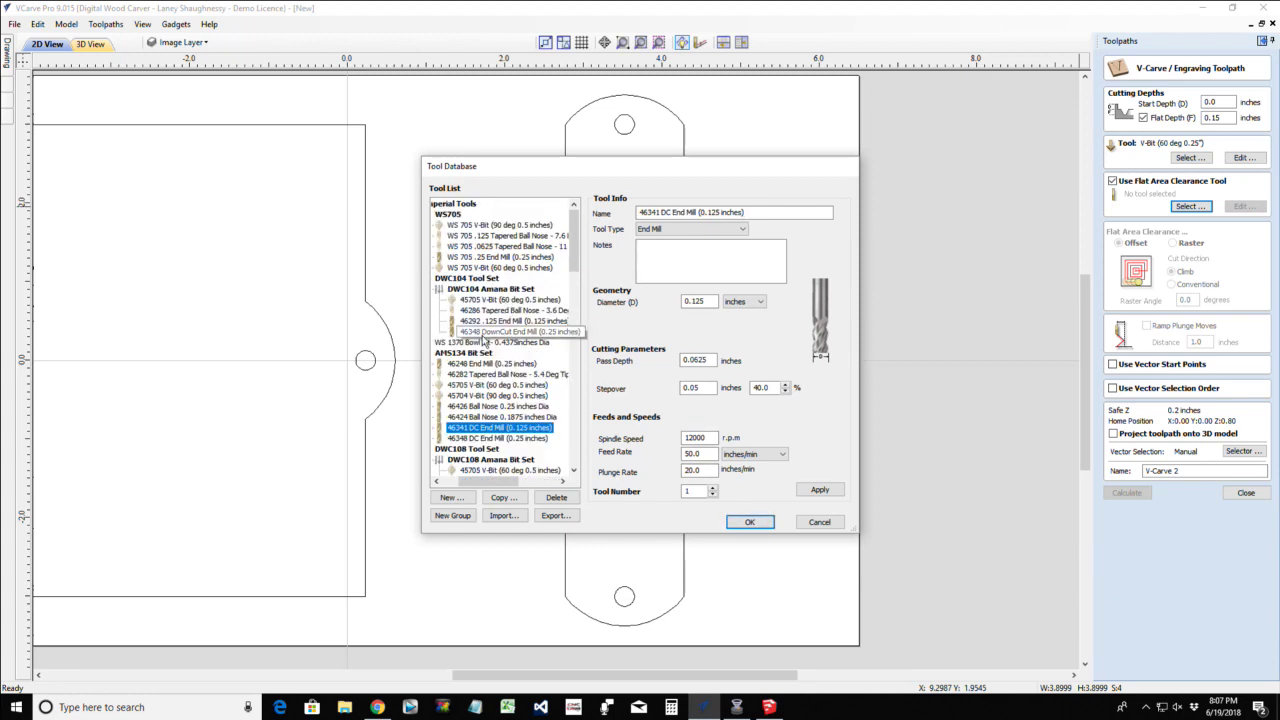
{"action": "left_click", "coordinate": [508, 321]}
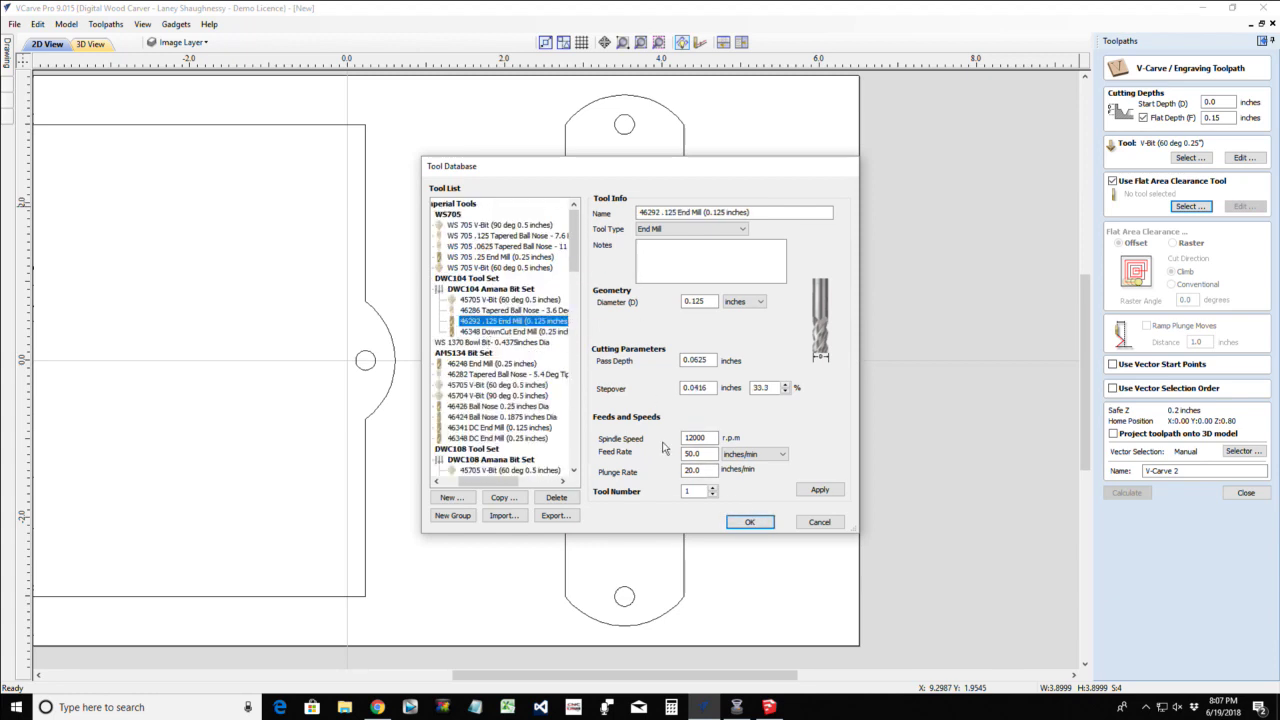
{"action": "left_click", "coordinate": [752, 522]}
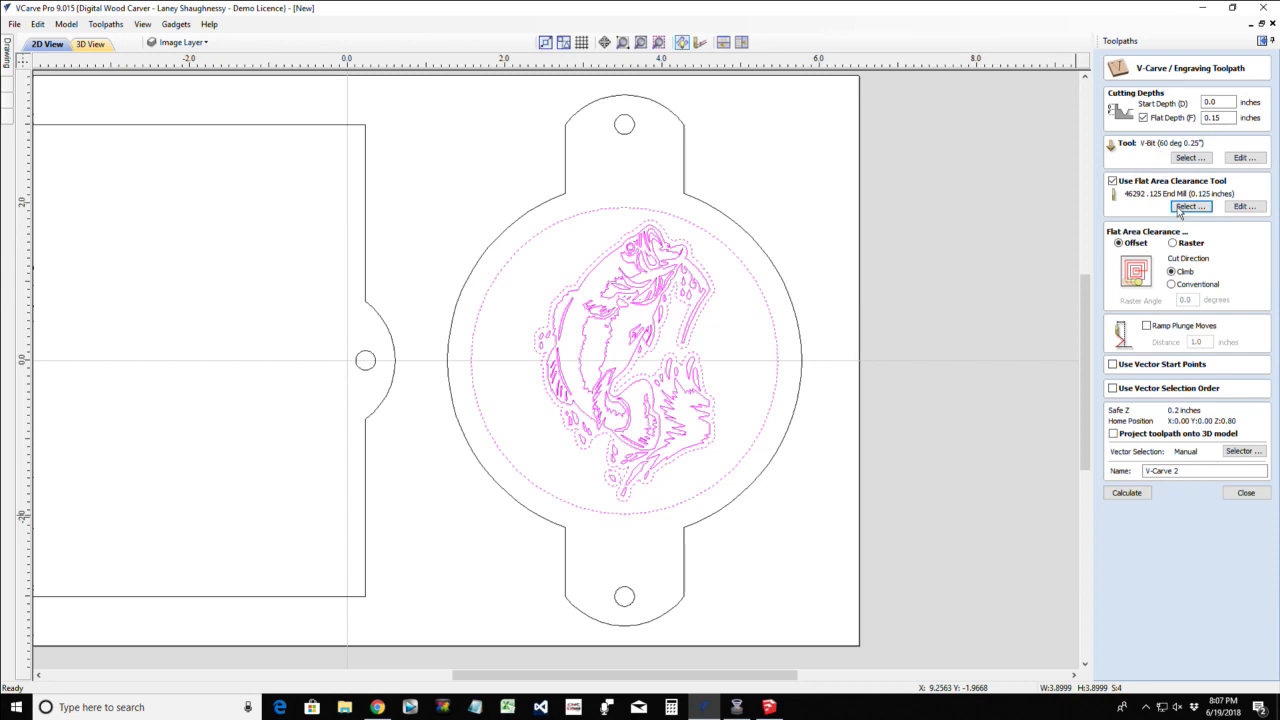
Name the toolpath Raised and calculate it
{"action": "left_click_drag", "start_coordinate": [1180, 471], "coordinate": [1138, 476]}
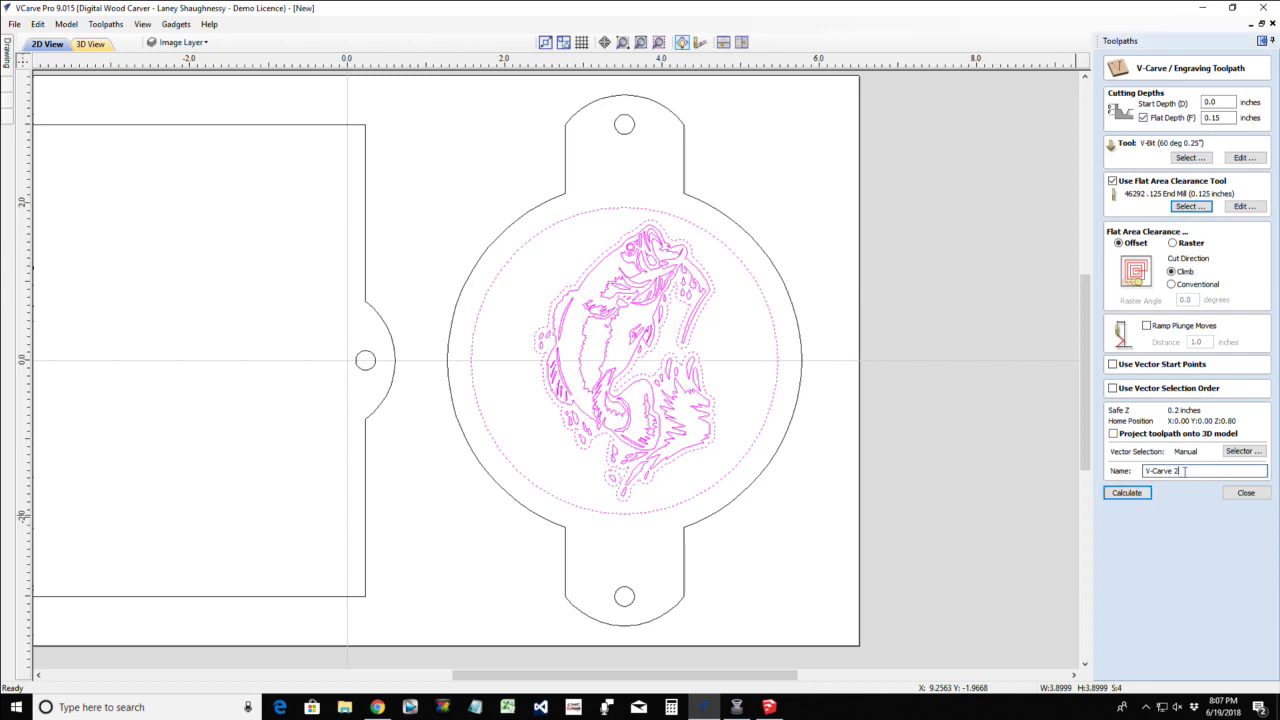
{"action": "type", "text": "Raised"}
{"action": "left_click", "coordinate": [1119, 496]}
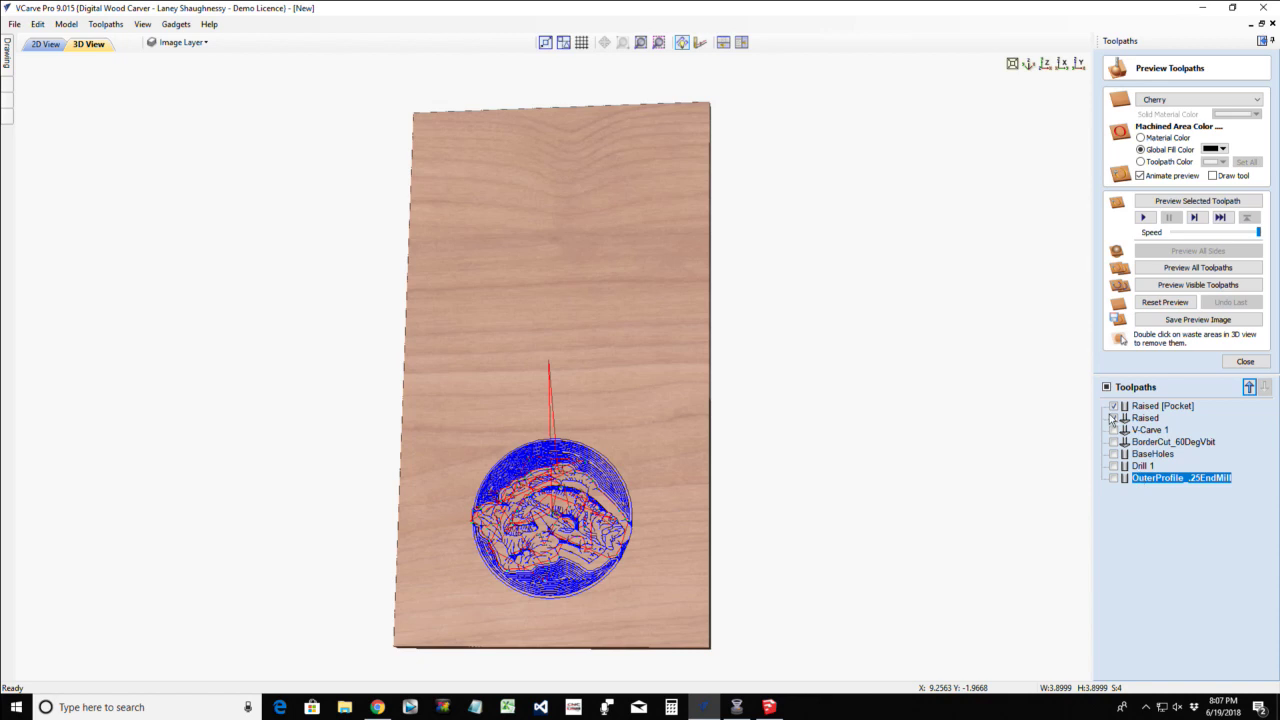
Preview Raised together with BaseHoles, Drill 1 and OuterProfile_.25EndMill
{"action": "left_click", "coordinate": [1113, 418]}
{"action": "left_click", "coordinate": [1114, 454]}
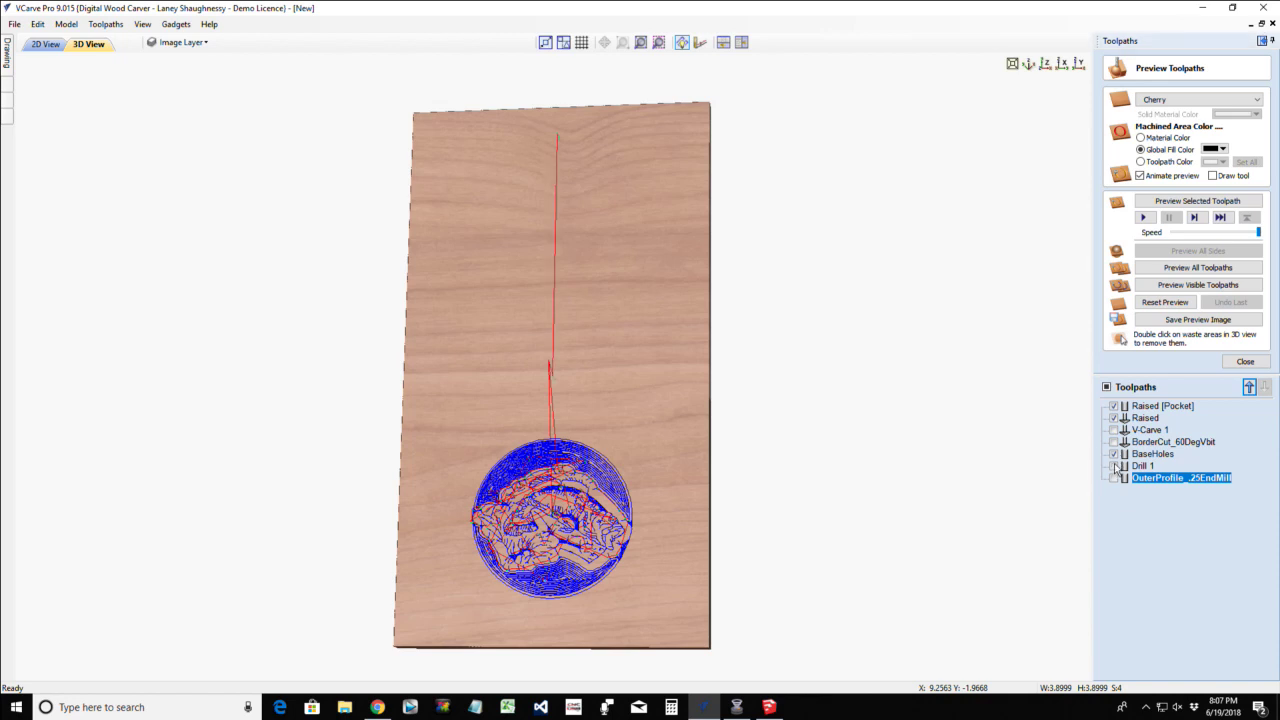
{"action": "left_click", "coordinate": [1114, 466]}
{"action": "left_click", "coordinate": [1114, 478]}
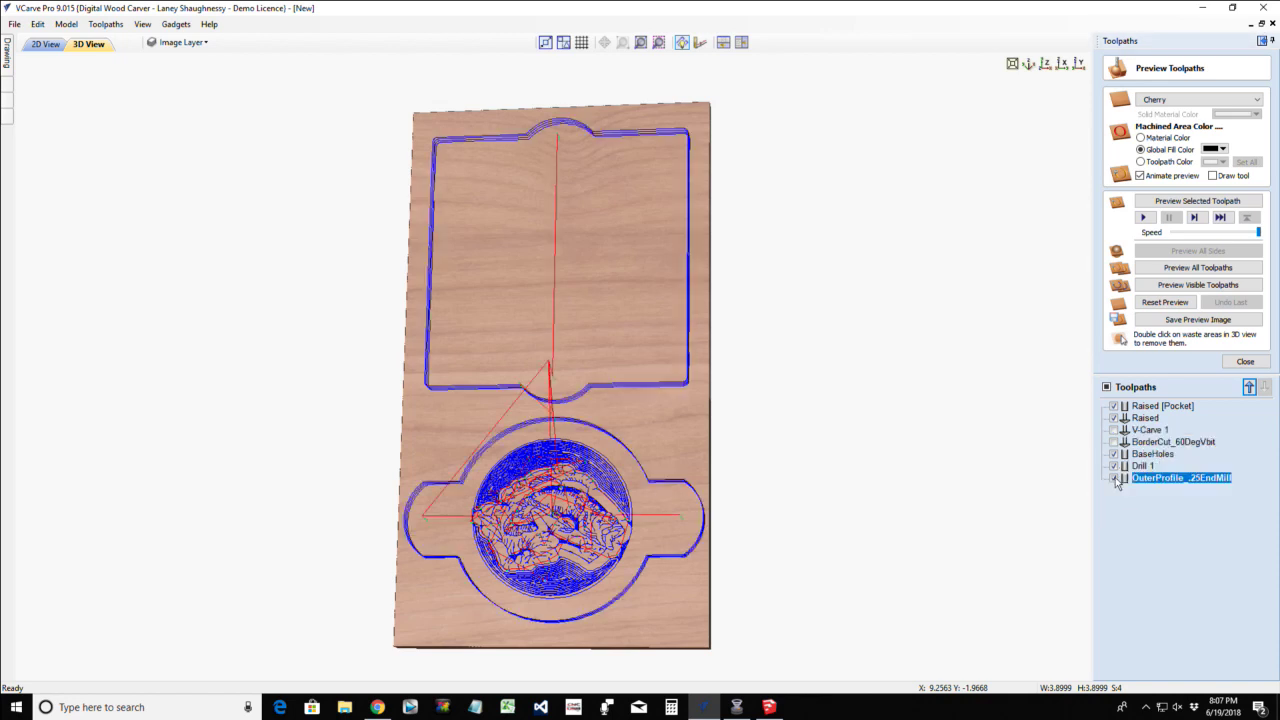
{"action": "left_click", "coordinate": [1183, 285]}
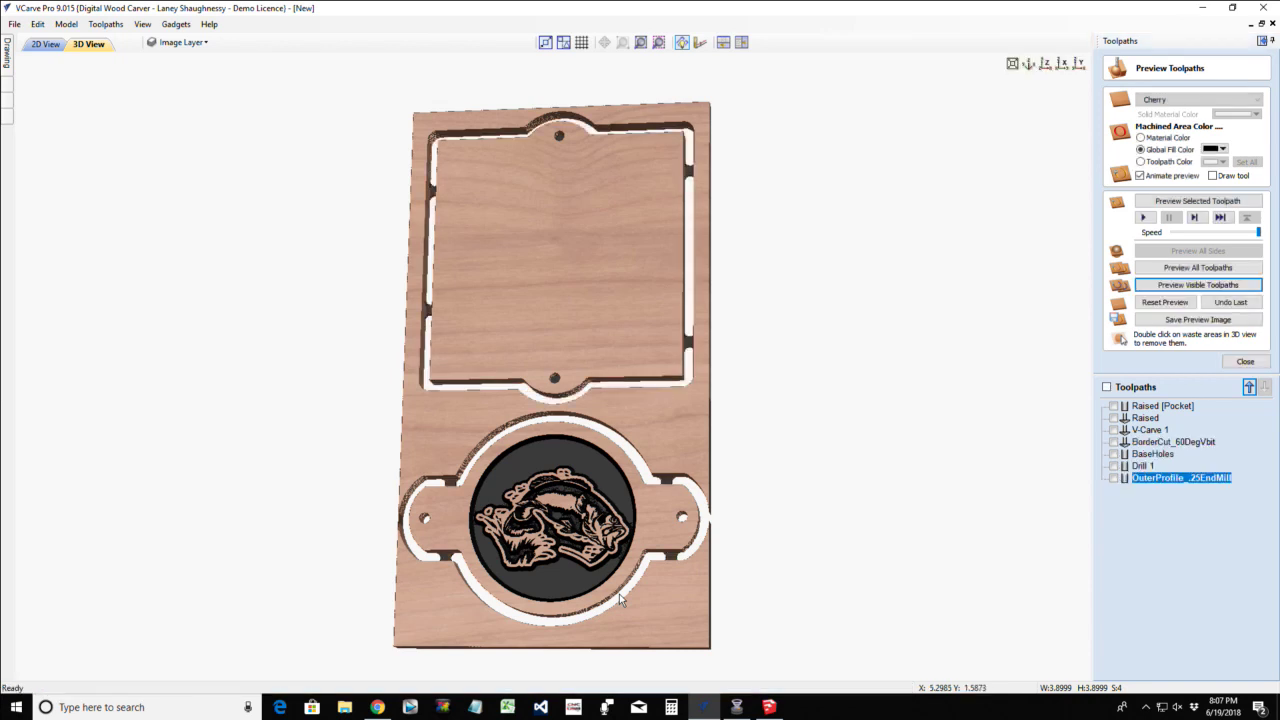
Show machined areas in cherry material colour, inspect the carving in 3D, then return to 2D
{"action": "left_click", "coordinate": [1140, 137]}
{"action": "left_click_drag", "start_coordinate": [486, 500], "coordinate": [493, 459]}
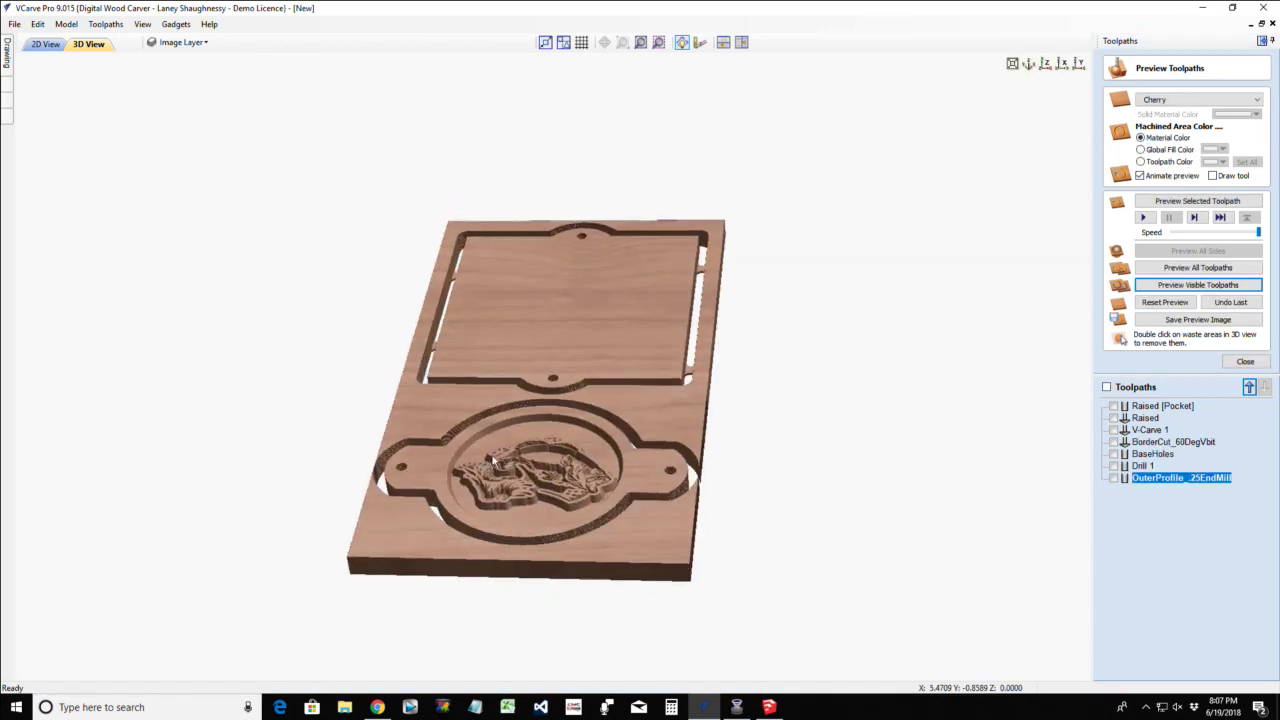
{"action": "scroll", "coordinate": [492, 465], "scroll_direction": "up", "scroll_amount": 3}
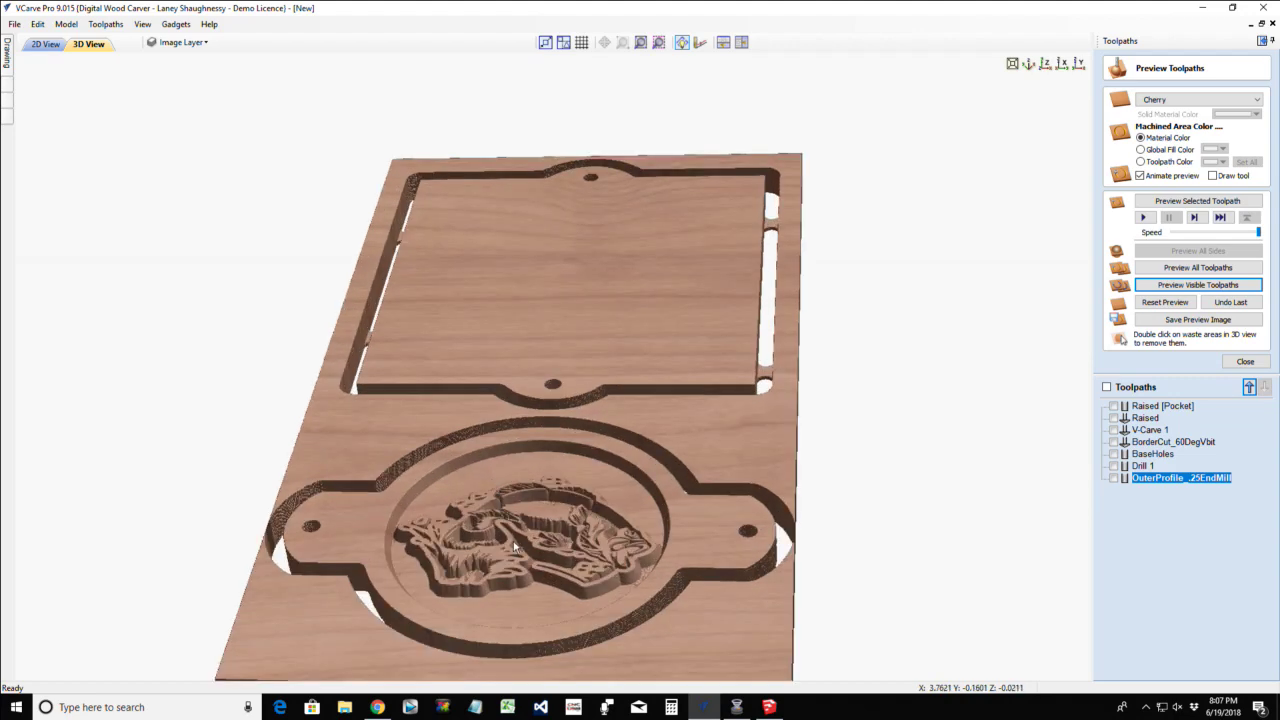
{"action": "left_click_drag", "start_coordinate": [515, 545], "coordinate": [731, 428]}
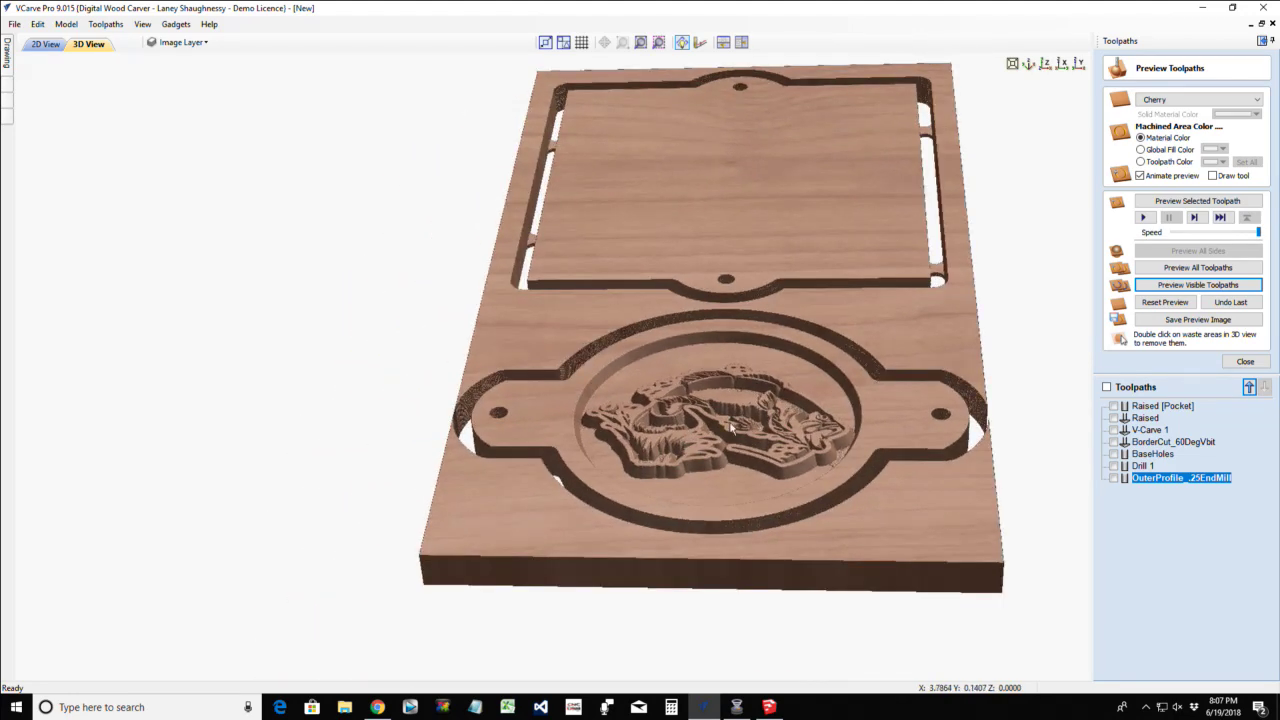
{"action": "scroll", "coordinate": [744, 410], "scroll_direction": "up", "scroll_amount": 4}
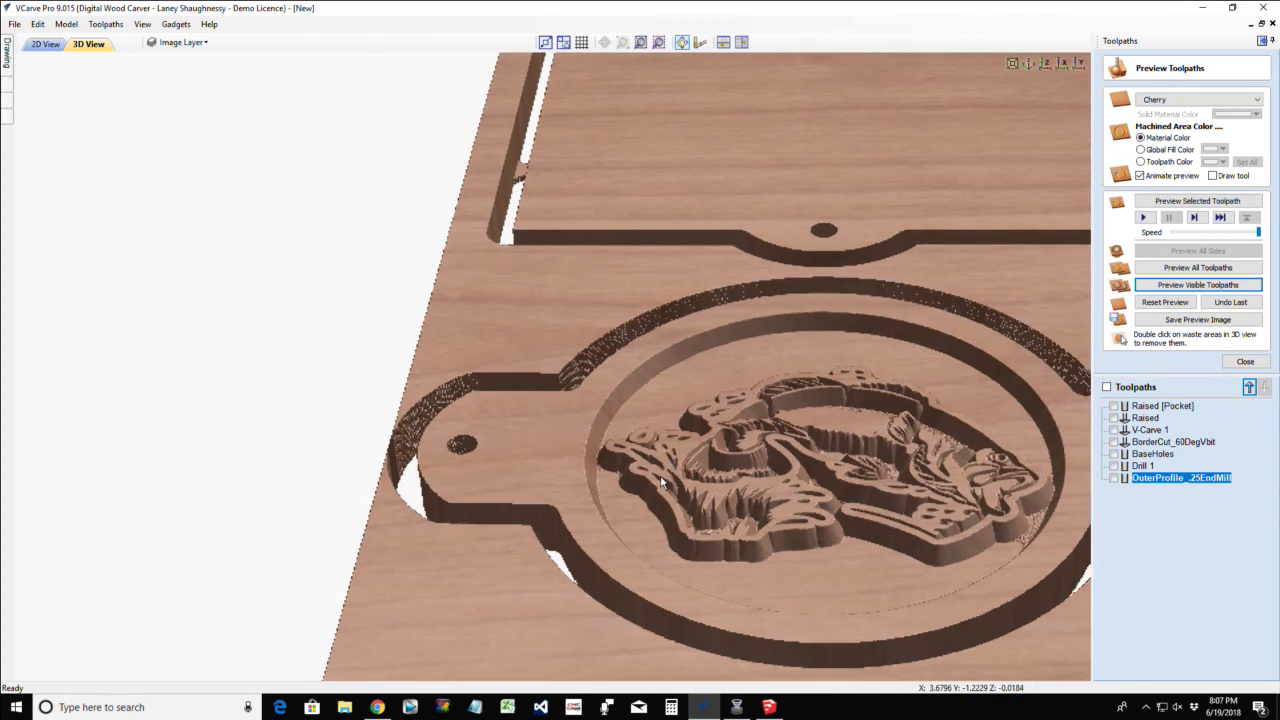
{"action": "scroll", "coordinate": [660, 483], "scroll_direction": "down", "scroll_amount": 1}
{"action": "scroll", "coordinate": [840, 495], "scroll_direction": "down", "scroll_amount": 2}
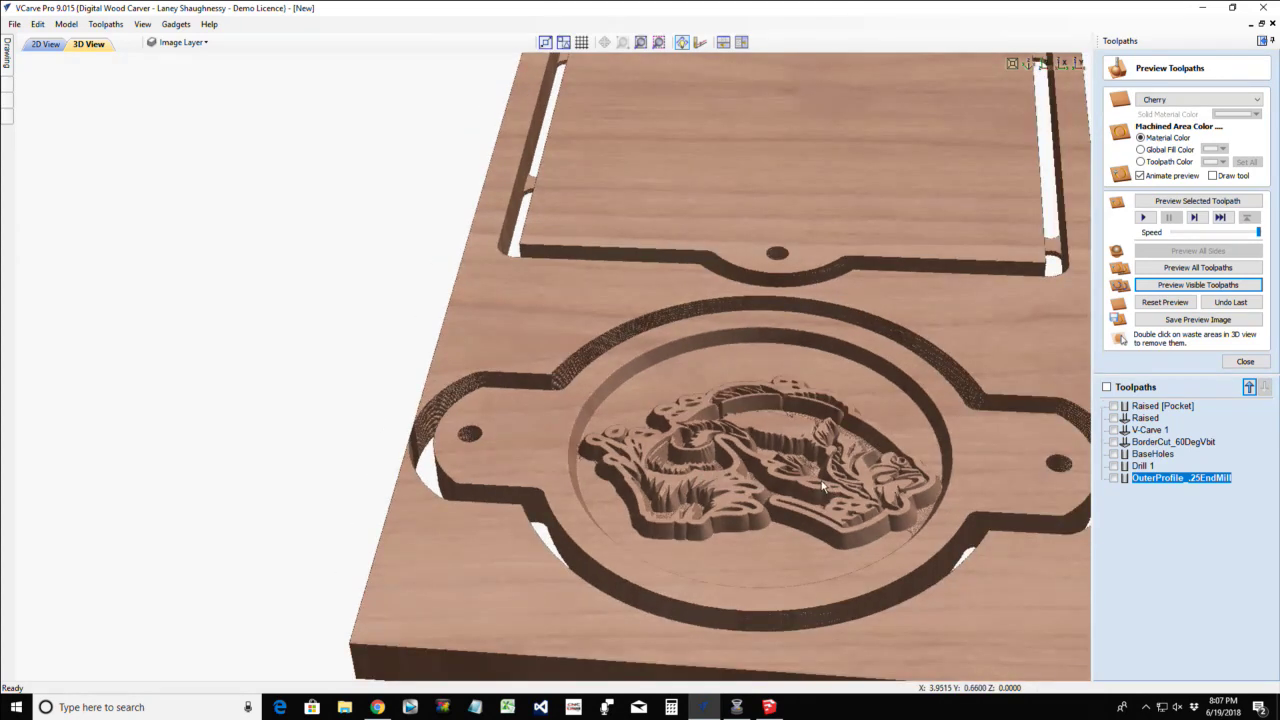
{"action": "left_click_drag", "start_coordinate": [788, 528], "coordinate": [806, 462]}
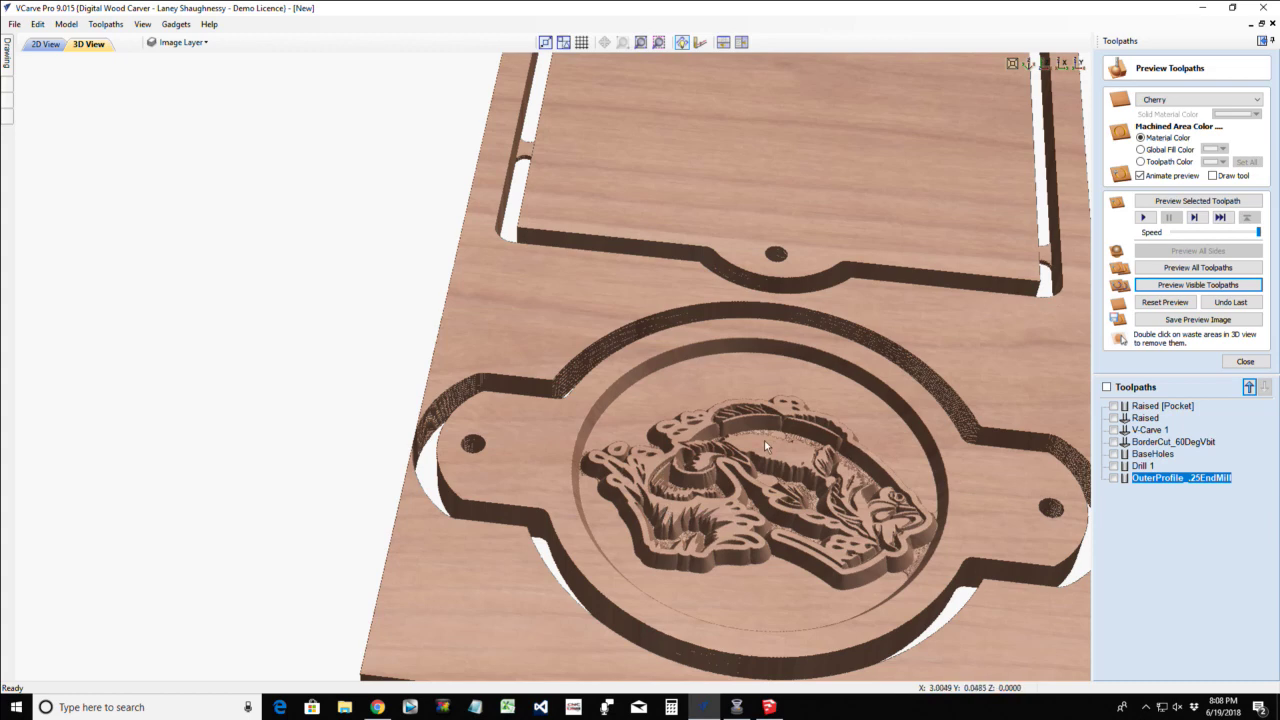
{"action": "left_click_drag", "start_coordinate": [777, 474], "coordinate": [733, 510]}
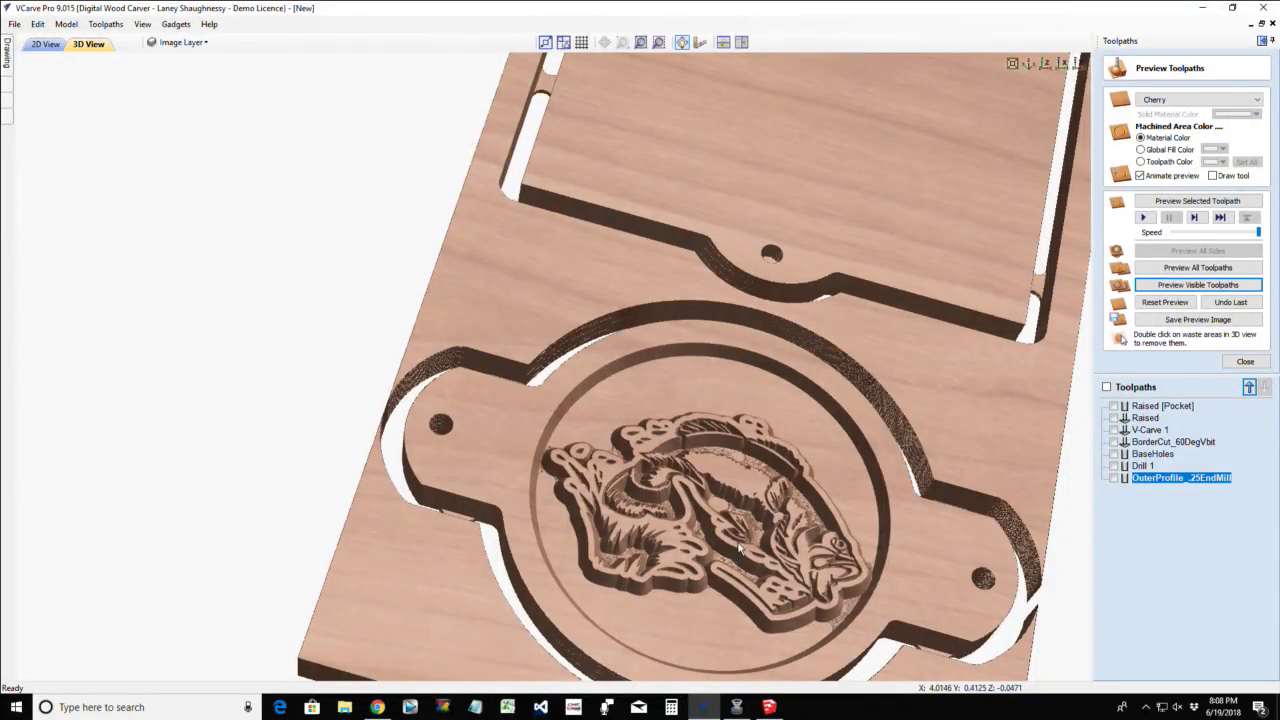
{"action": "left_click_drag", "start_coordinate": [502, 317], "coordinate": [318, 286]}
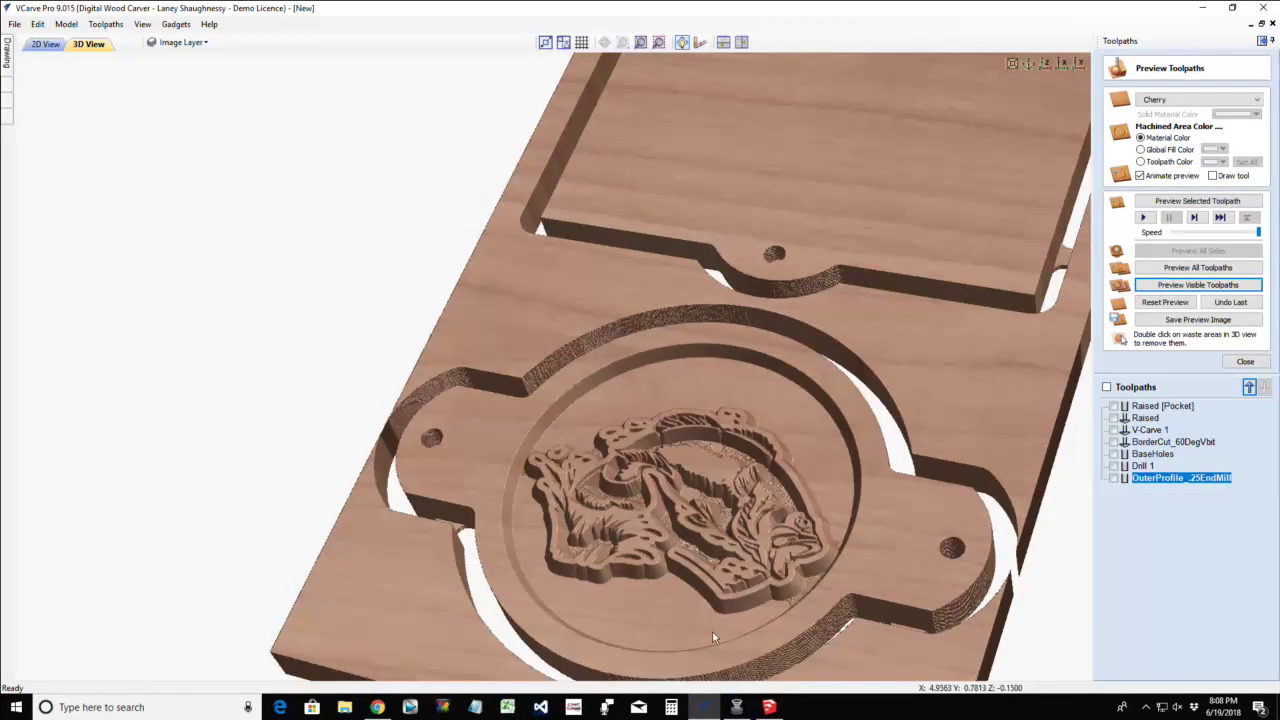
{"action": "left_click_drag", "start_coordinate": [712, 630], "coordinate": [948, 636]}
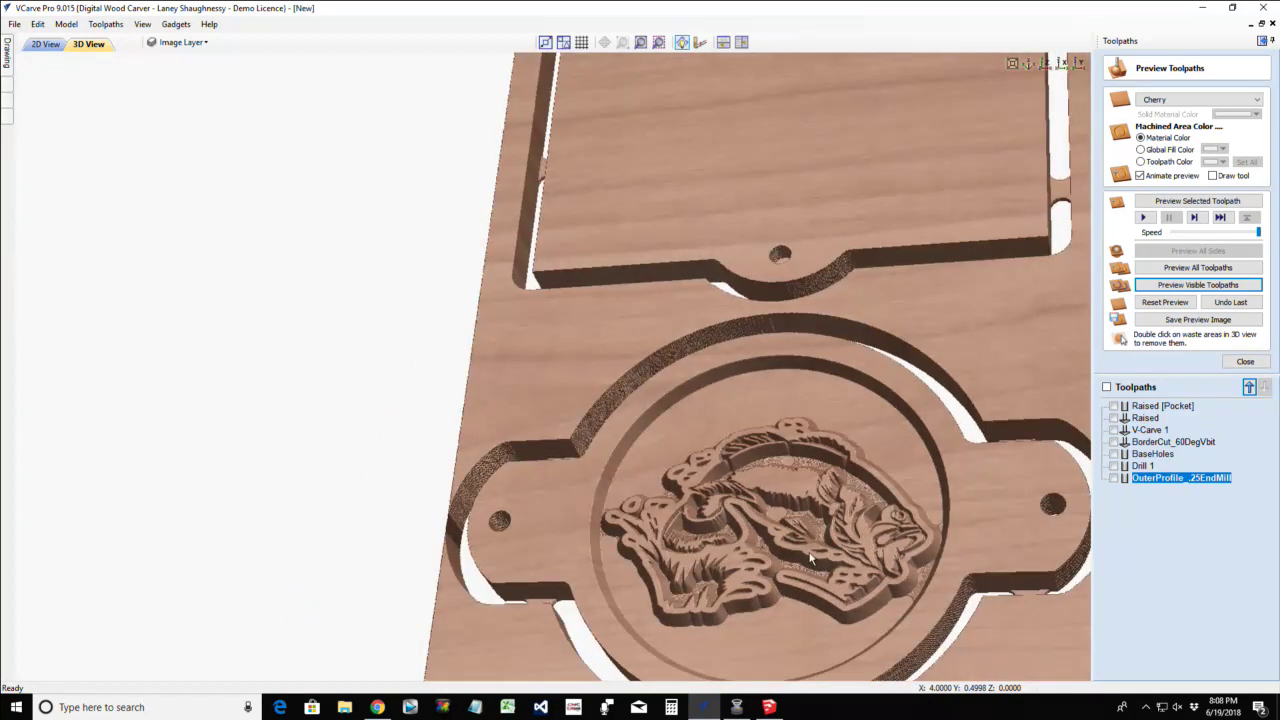
{"action": "left_click", "coordinate": [45, 44]}
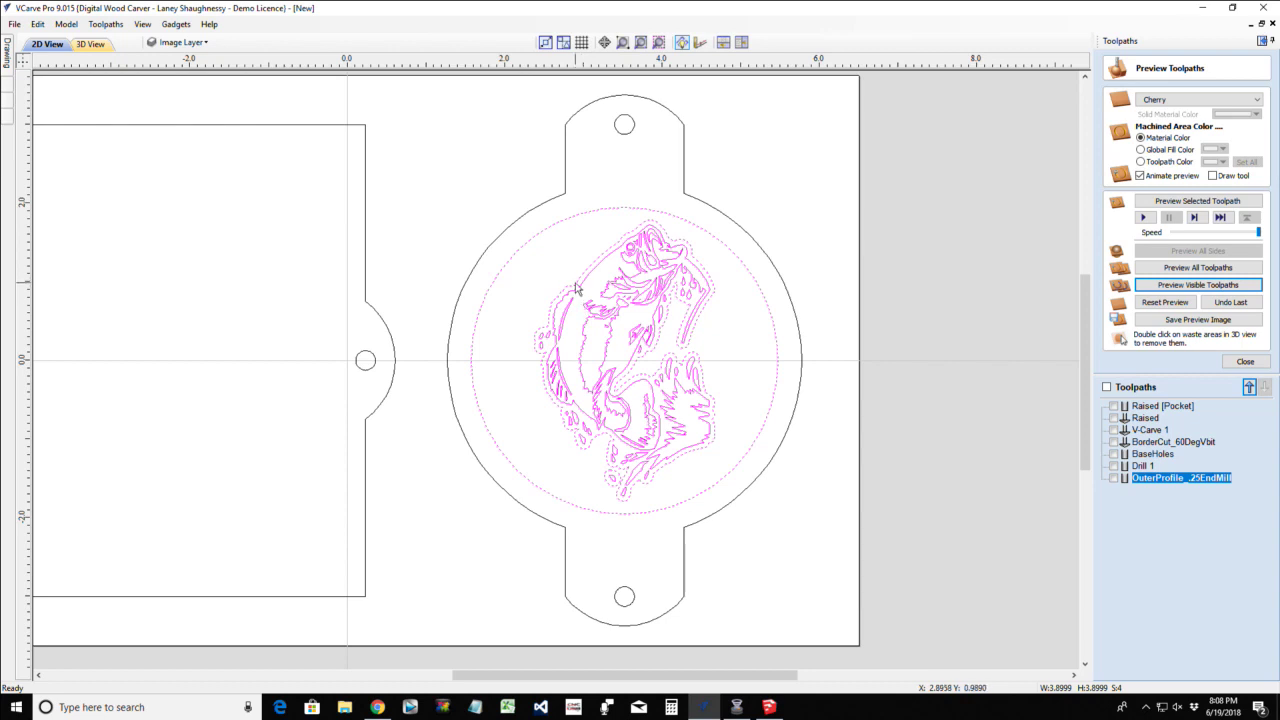
Close the preview and calculate a new V-carve toolpath on the fish vectors
{"action": "left_click", "coordinate": [1240, 361]}
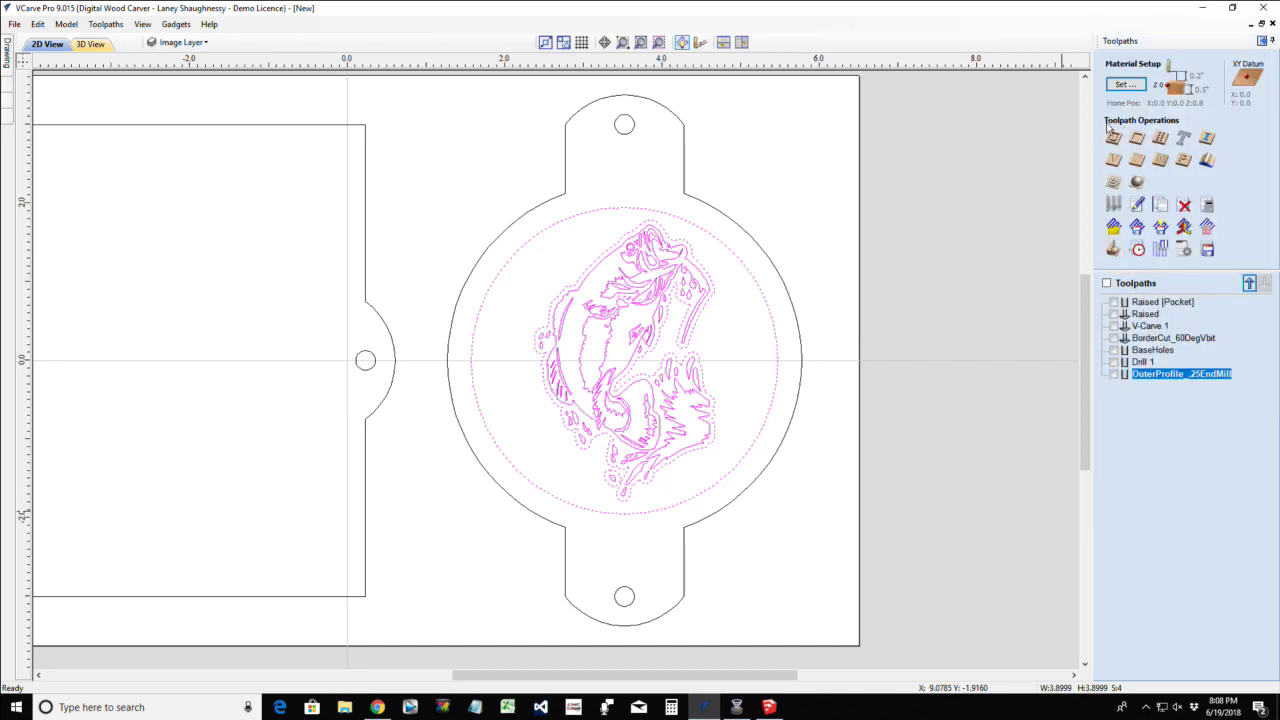
{"action": "left_click", "coordinate": [1113, 160]}
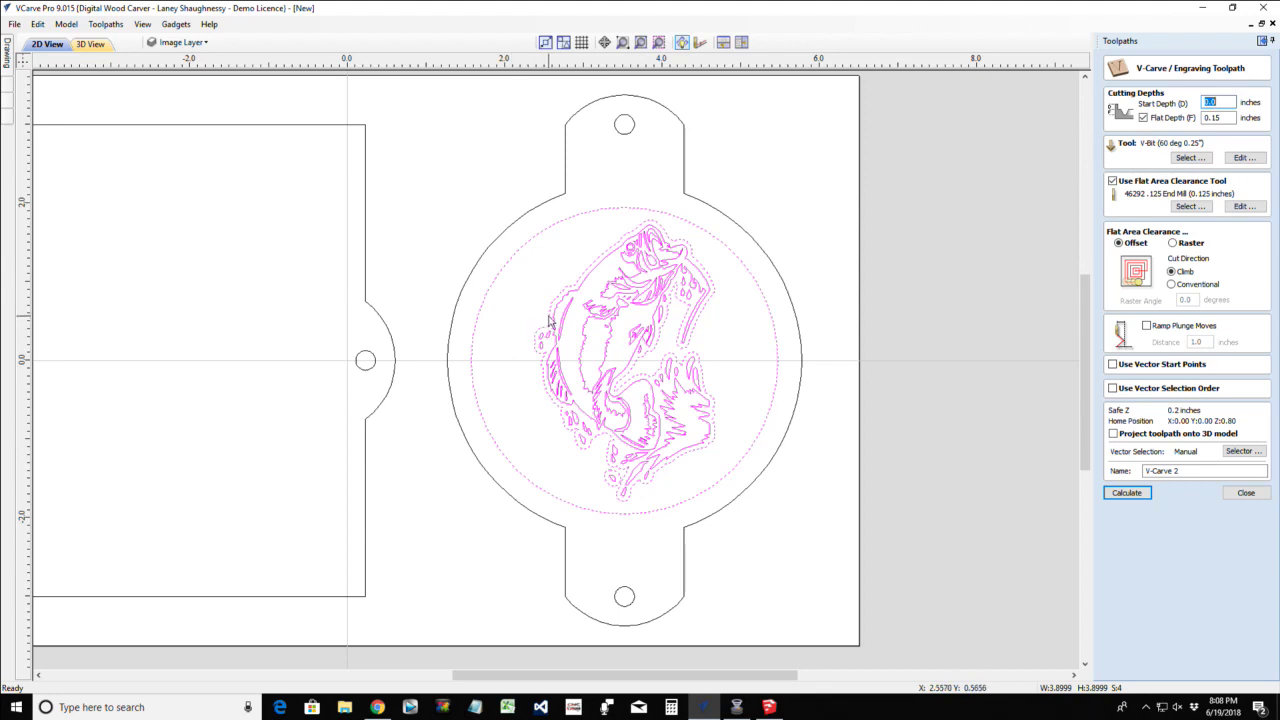
{"action": "left_click", "coordinate": [549, 426]}
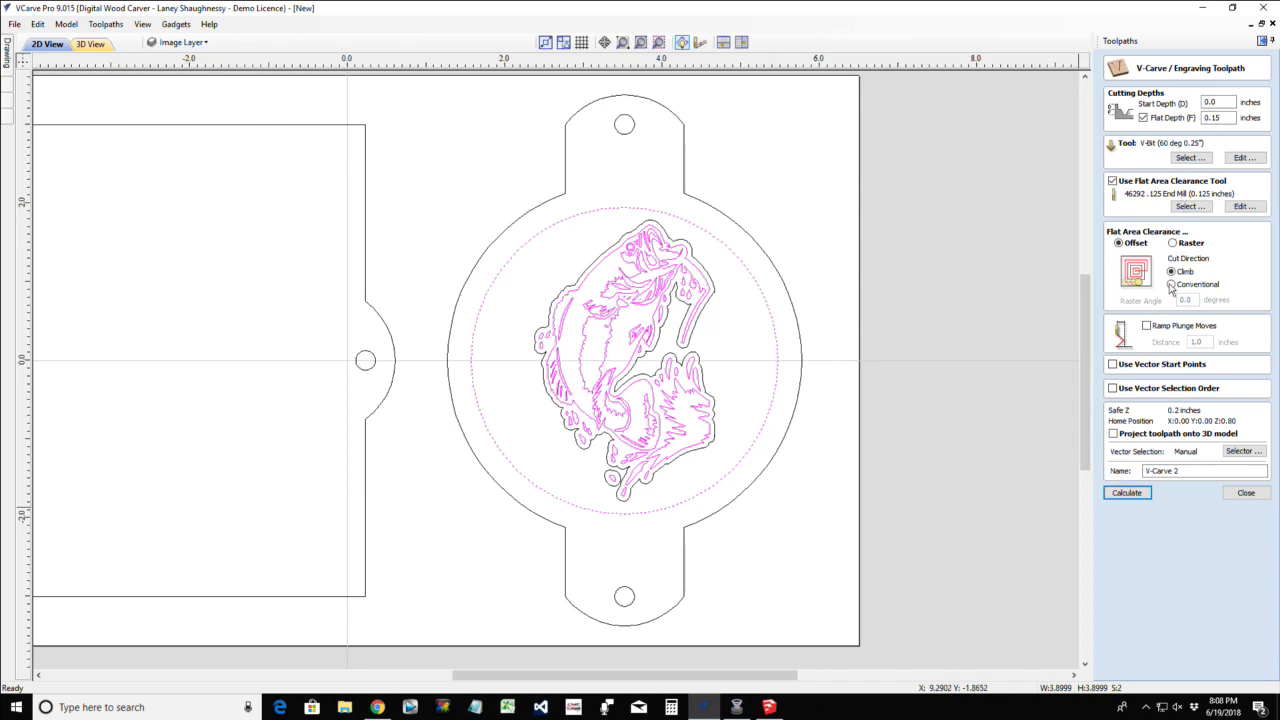
{"action": "left_click", "coordinate": [1143, 495]}
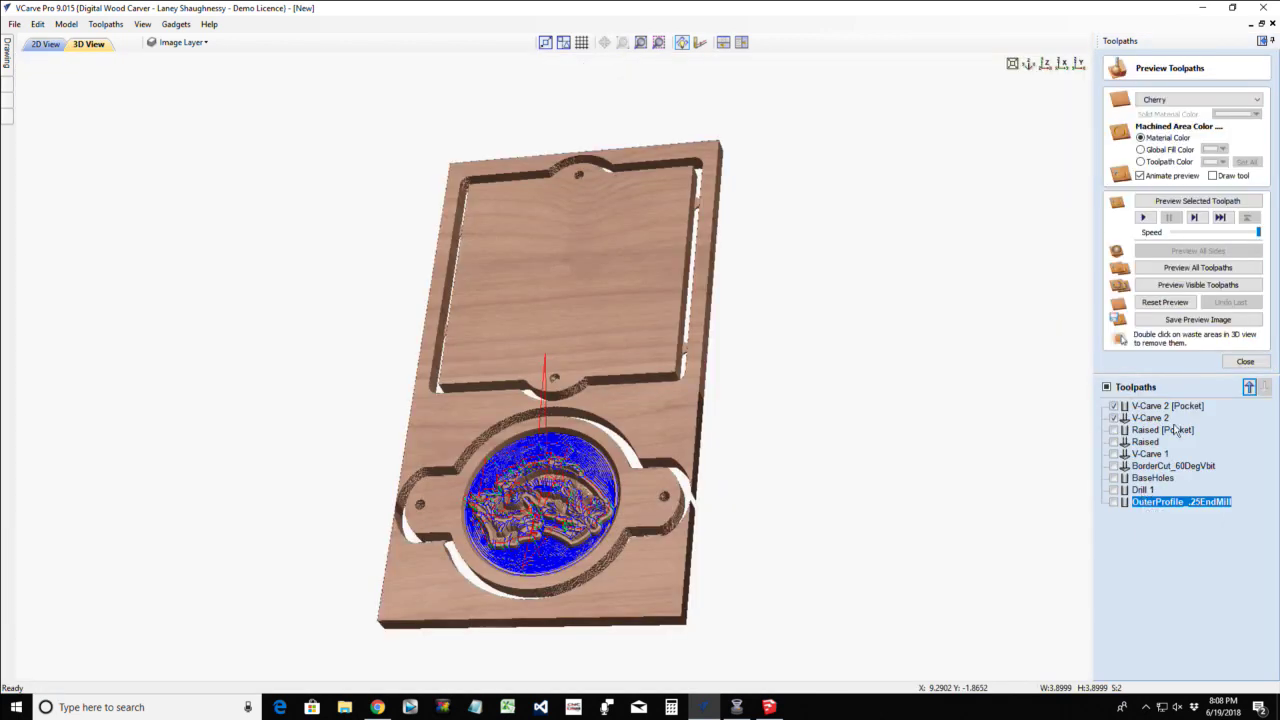
Reset the preview and simulate V-Carve 2 with the holes, drilling and outer profile
{"action": "left_click", "coordinate": [1165, 302]}
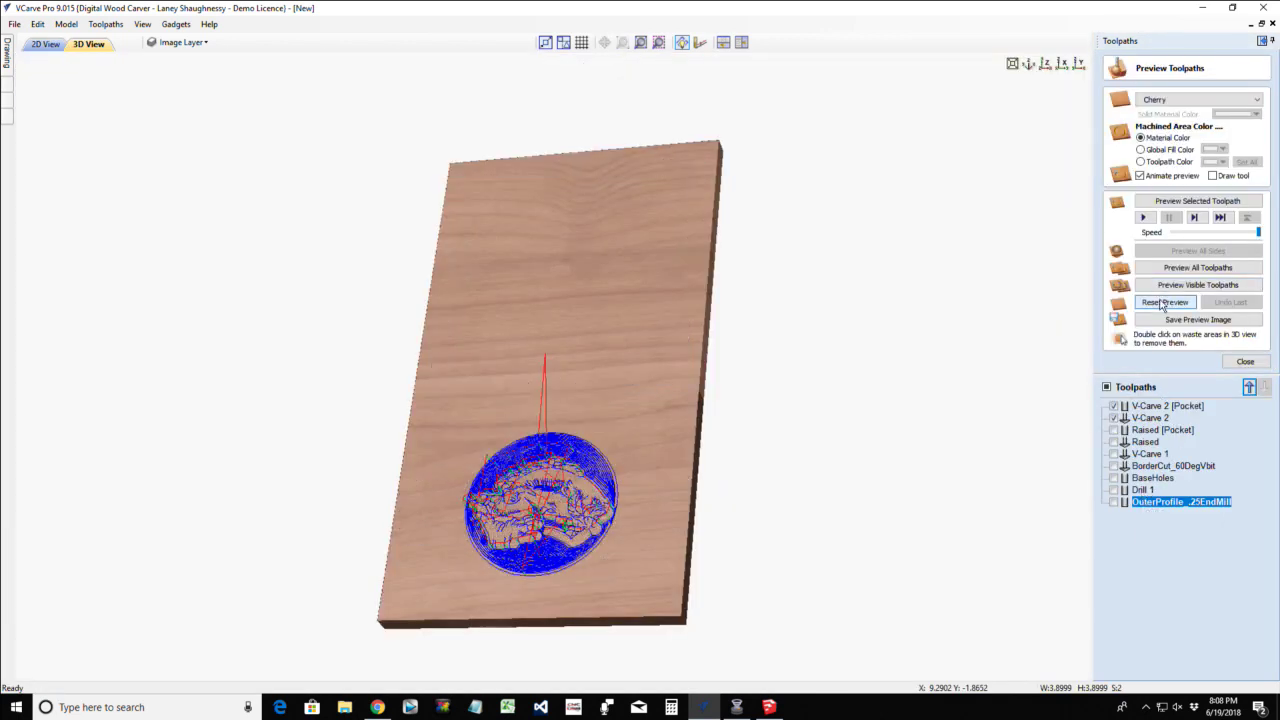
{"action": "left_click", "coordinate": [1114, 502]}
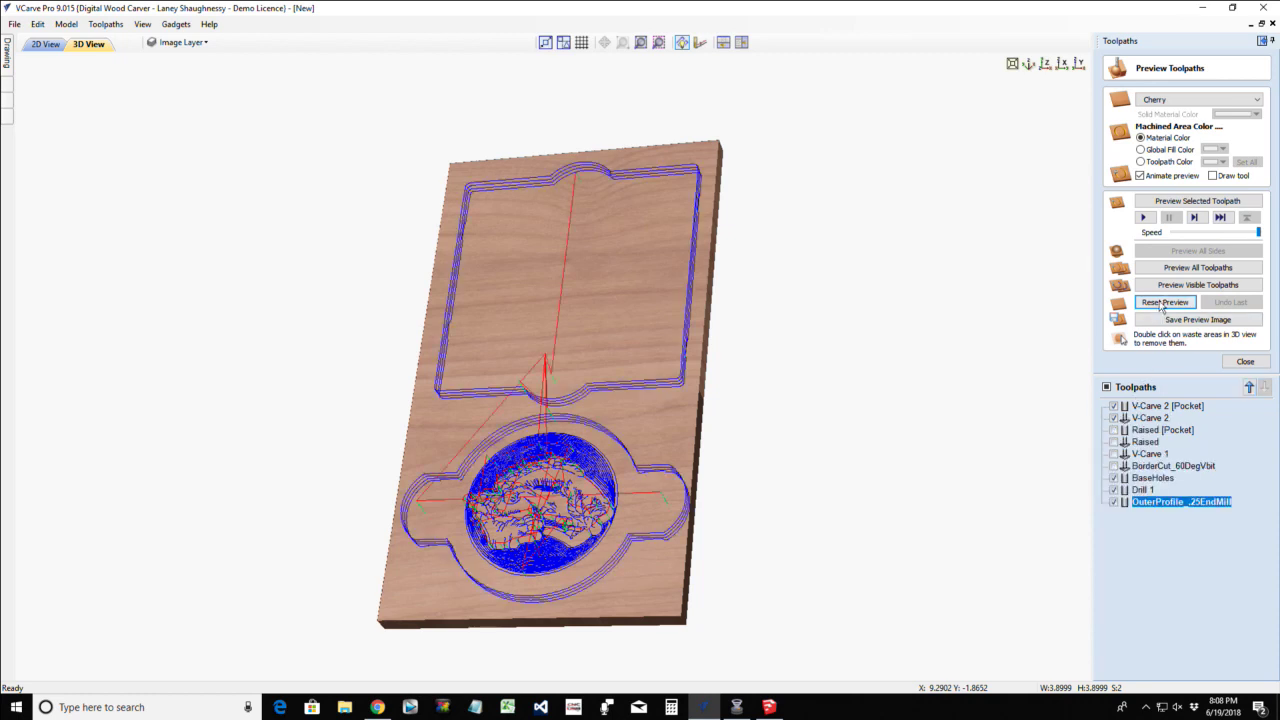
{"action": "left_click", "coordinate": [1197, 285]}
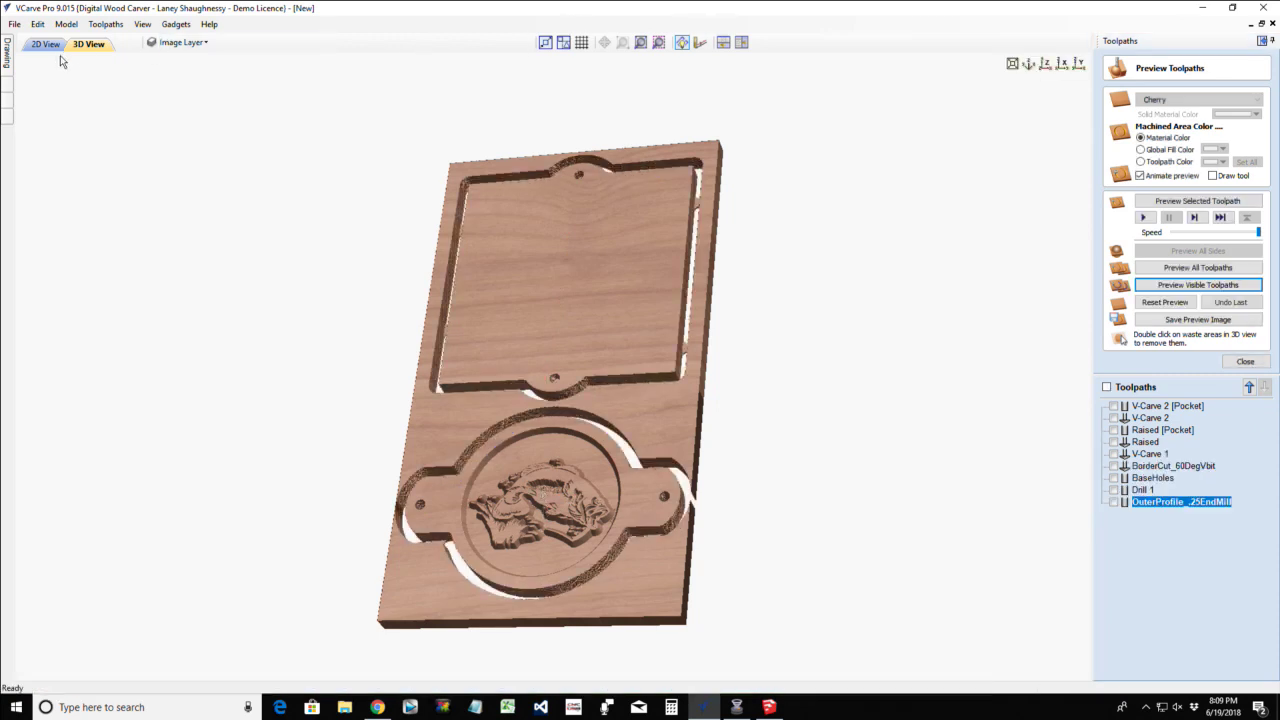
View the medallion from above and at an angle, then shade machined areas with Global Fill Color
{"action": "left_click", "coordinate": [1047, 68]}
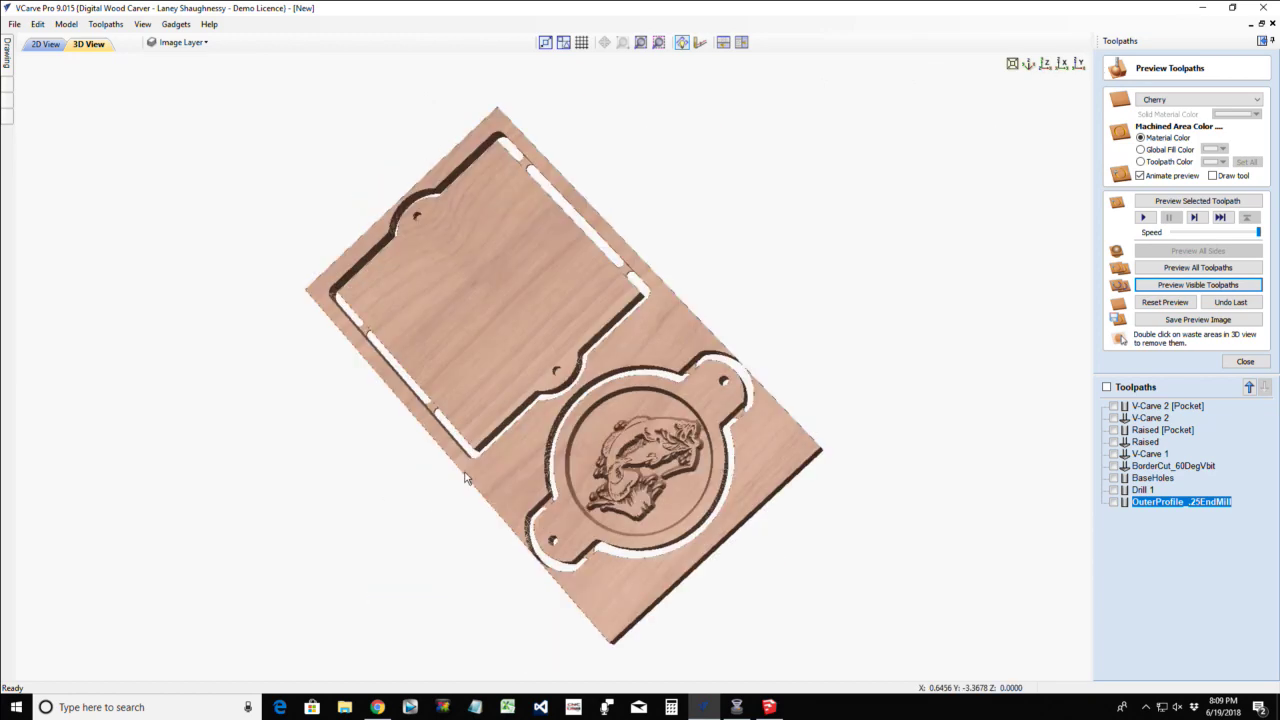
{"action": "scroll", "coordinate": [870, 408], "scroll_direction": "up", "scroll_amount": 3}
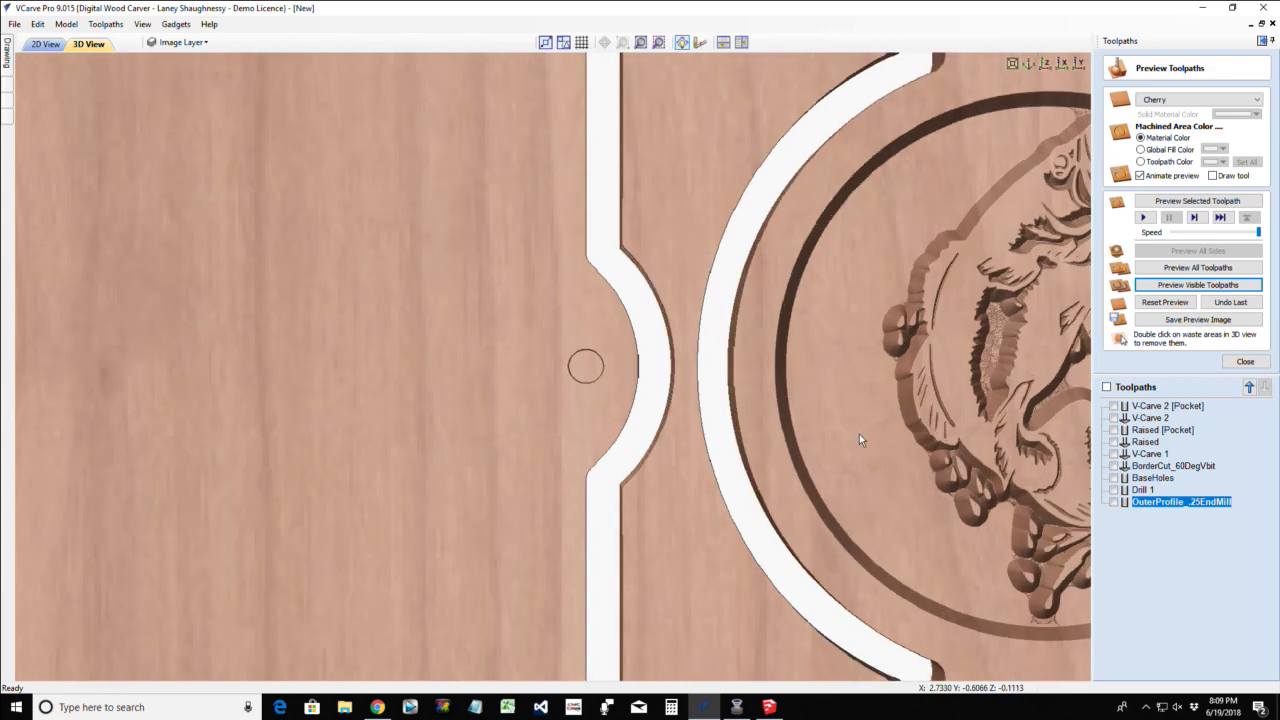
{"action": "middle_click_drag", "start_coordinate": [859, 434], "coordinate": [578, 497]}
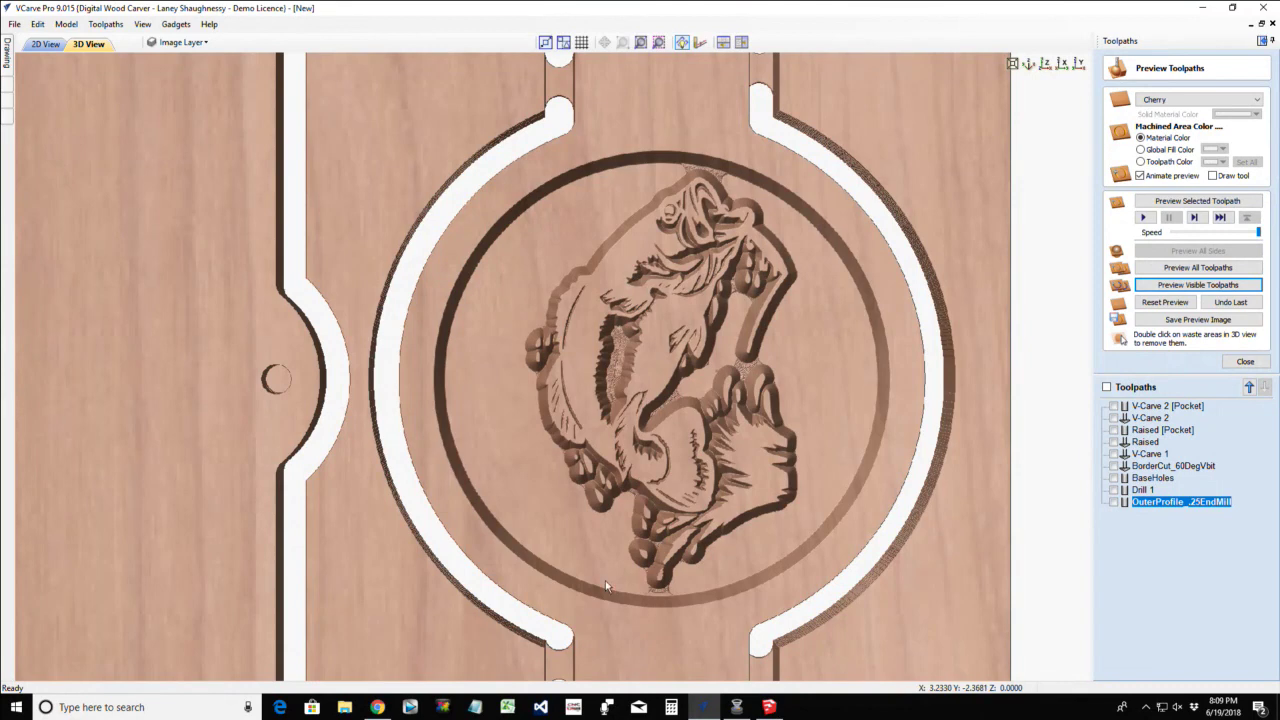
{"action": "left_click_drag", "start_coordinate": [605, 580], "coordinate": [602, 518]}
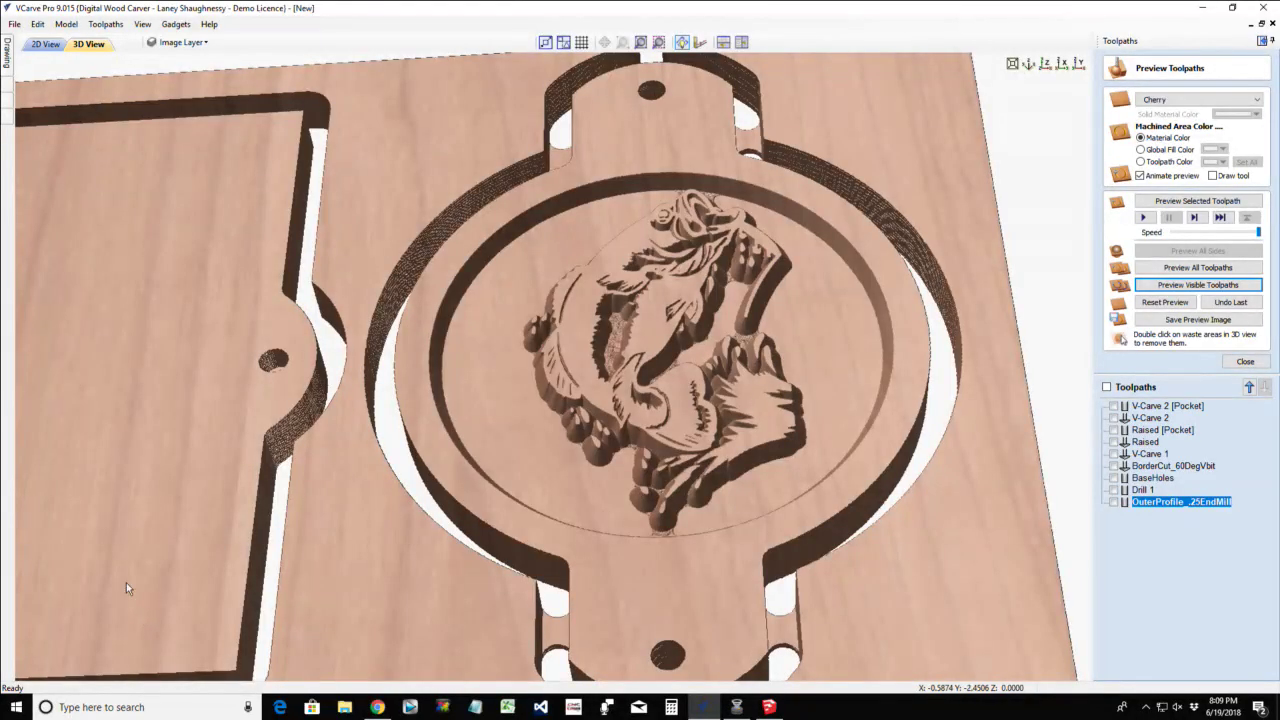
{"action": "left_click_drag", "start_coordinate": [126, 588], "coordinate": [300, 440]}
{"action": "left_click_drag", "start_coordinate": [103, 497], "coordinate": [209, 606]}
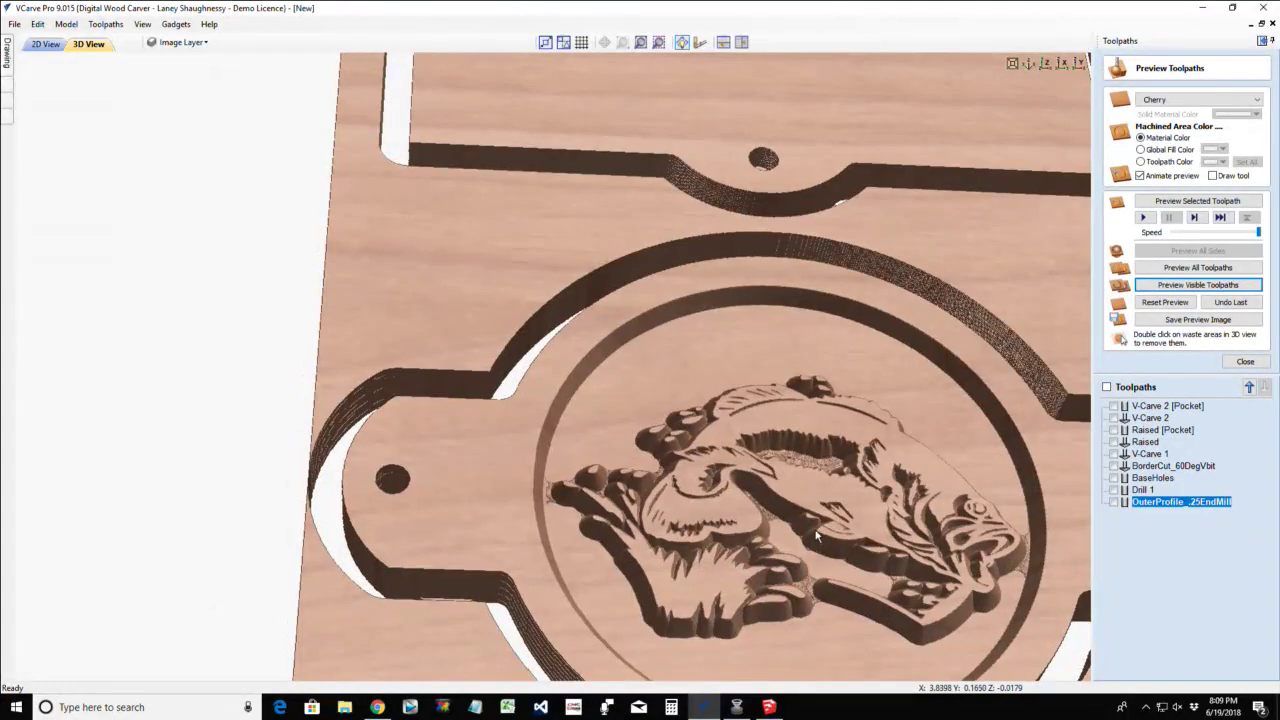
{"action": "left_click_drag", "start_coordinate": [818, 538], "coordinate": [580, 452]}
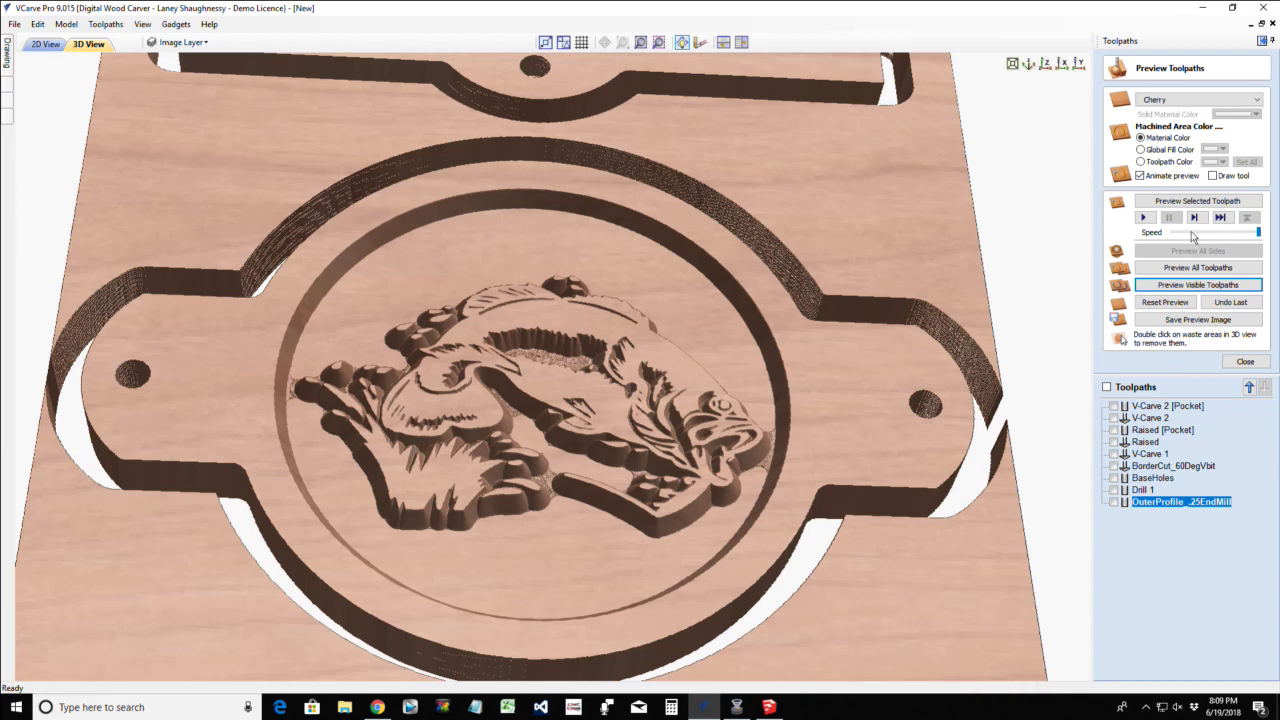
{"action": "left_click", "coordinate": [1141, 149]}
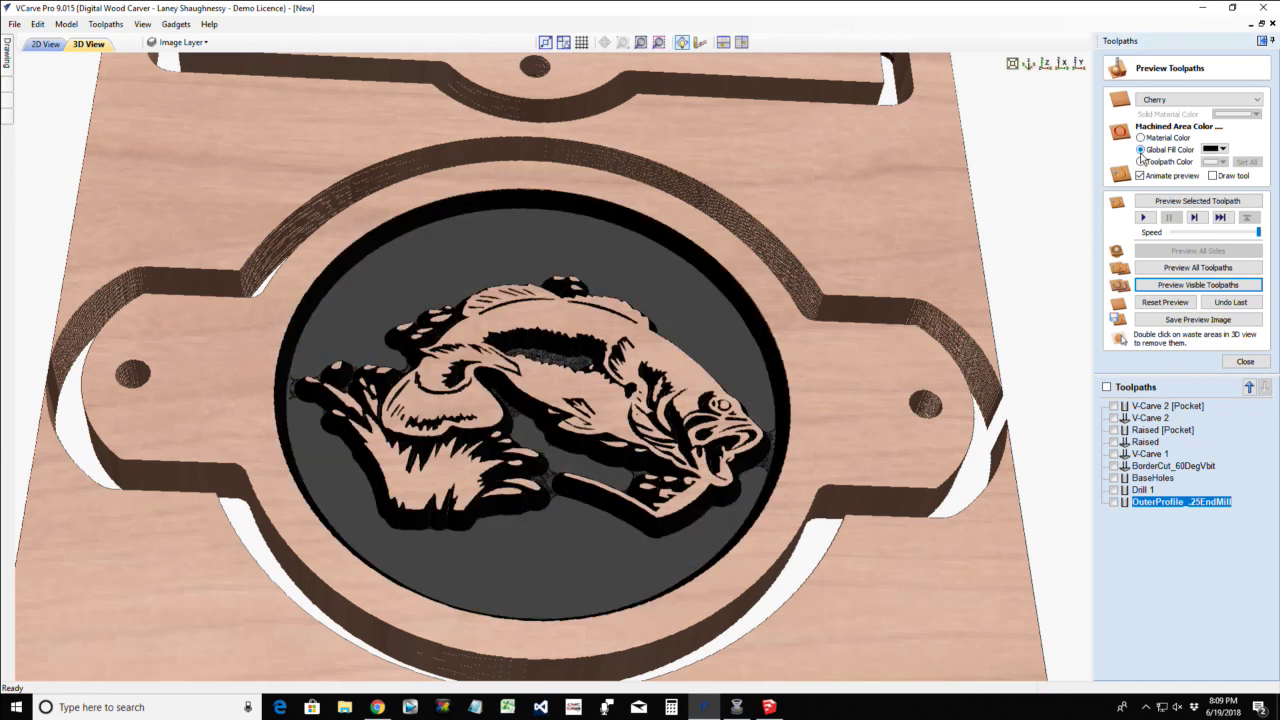
{"action": "left_click_drag", "start_coordinate": [485, 380], "coordinate": [522, 448]}
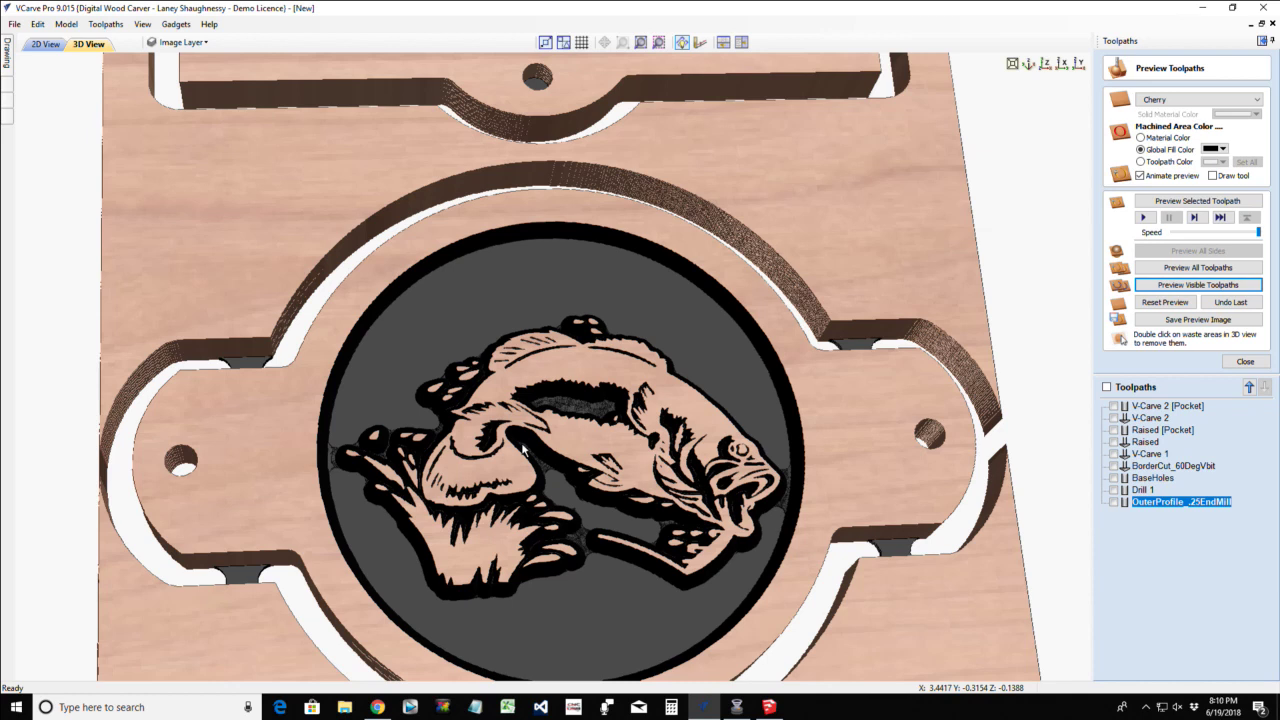
Recalculate the V-Carve 2 toolpath with a 0.15 inch flat depth
{"action": "double_click", "coordinate": [1151, 405]}
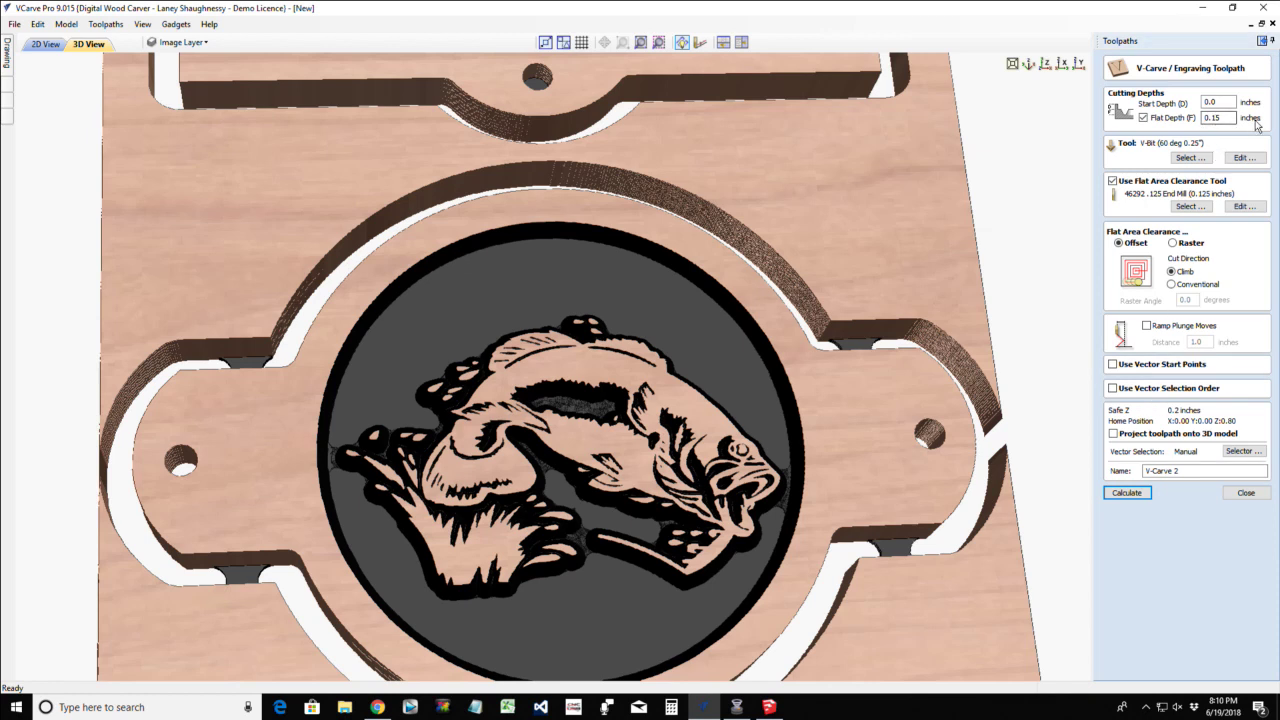
{"action": "left_click", "coordinate": [1219, 118]}
{"action": "left_click", "coordinate": [1122, 497]}
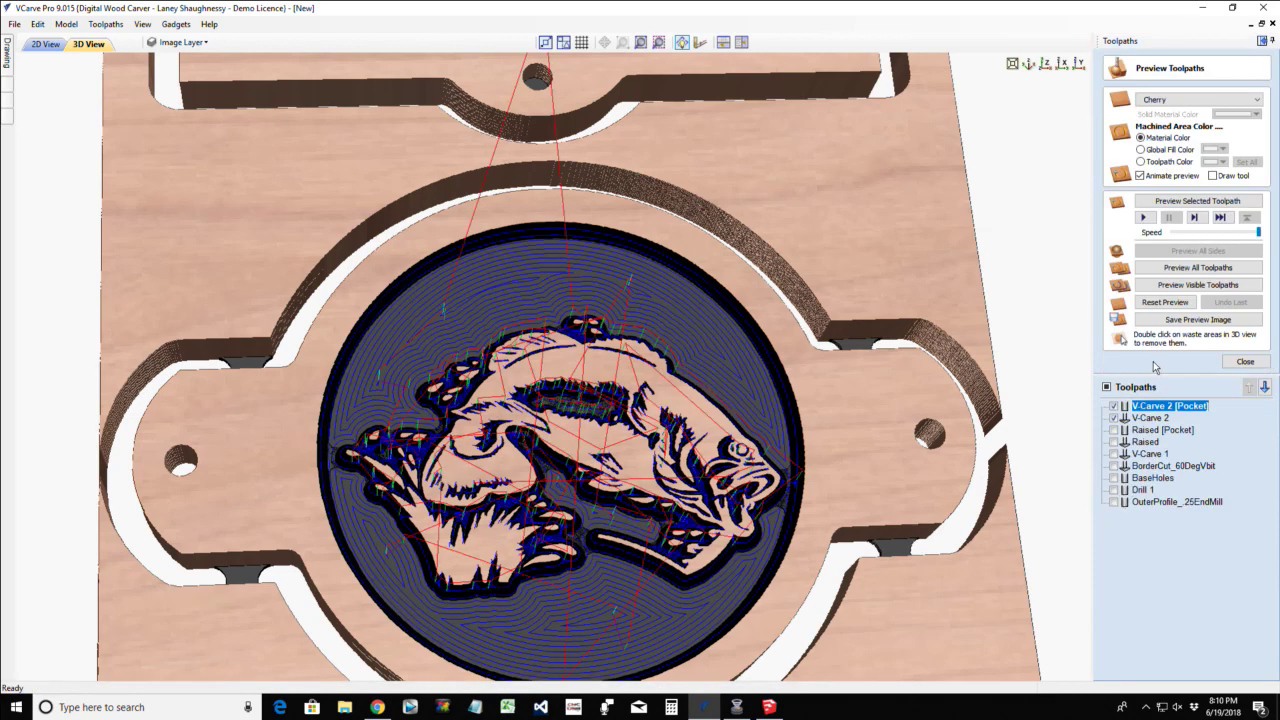
Reset the preview and simulate V-Carve 2 with OuterProfile_25EndMill and BaseHoles
{"action": "left_click", "coordinate": [1165, 302]}
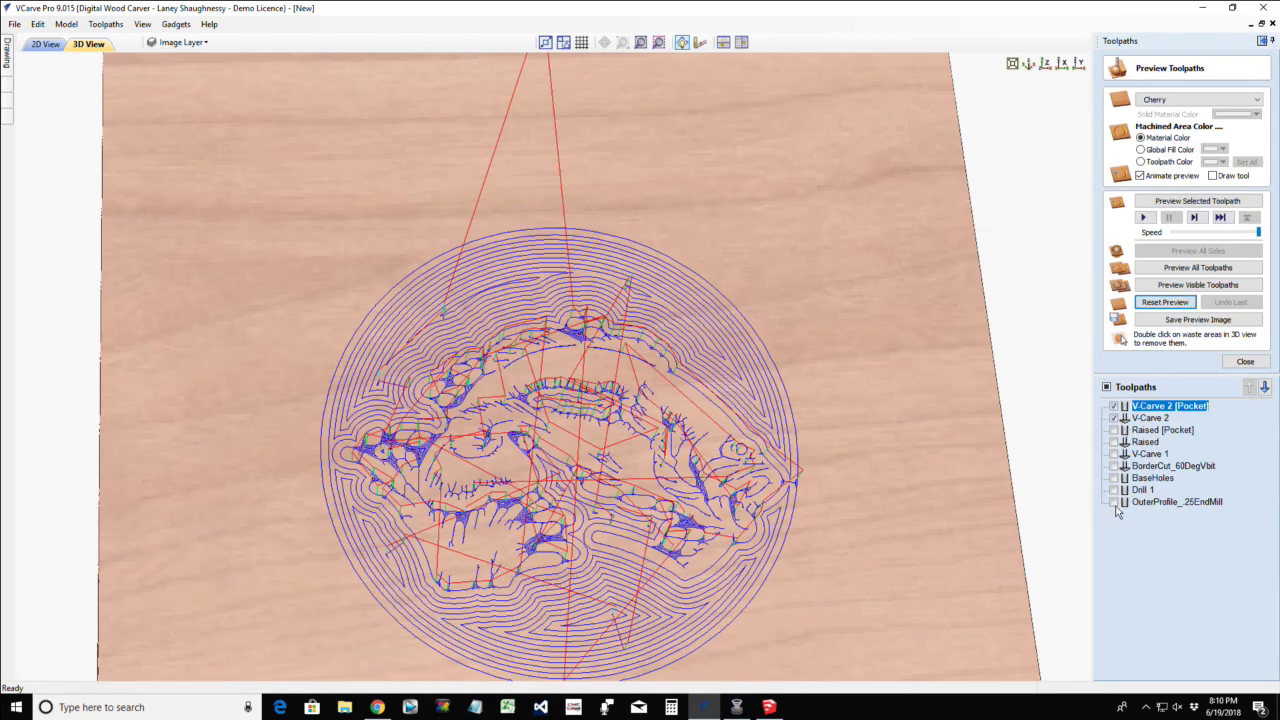
{"action": "left_click", "coordinate": [1114, 502]}
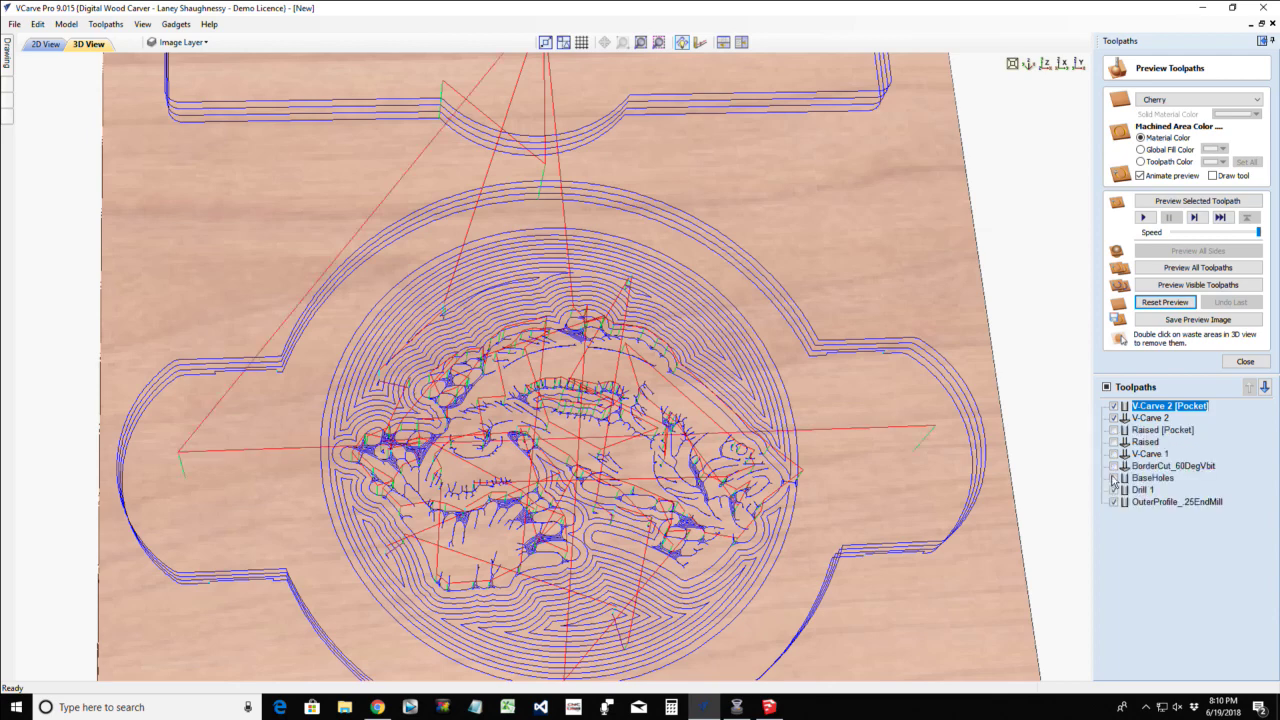
{"action": "left_click", "coordinate": [1114, 478]}
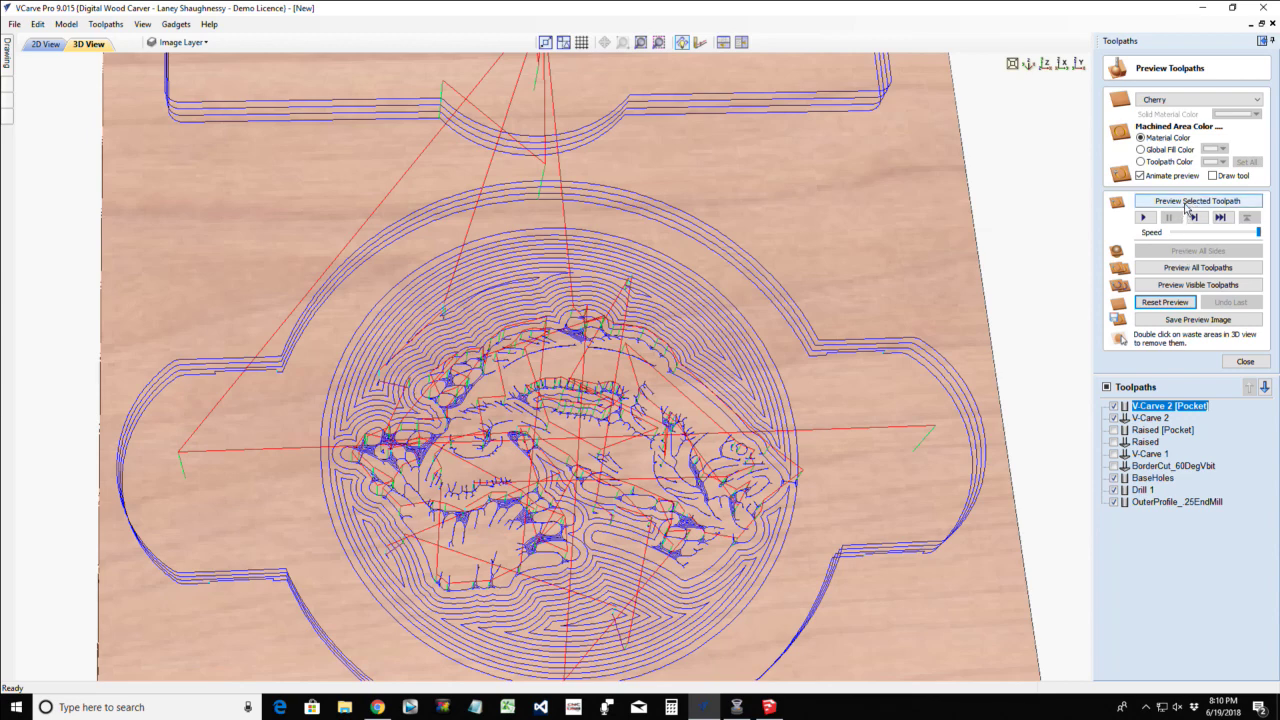
{"action": "left_click", "coordinate": [1190, 290]}
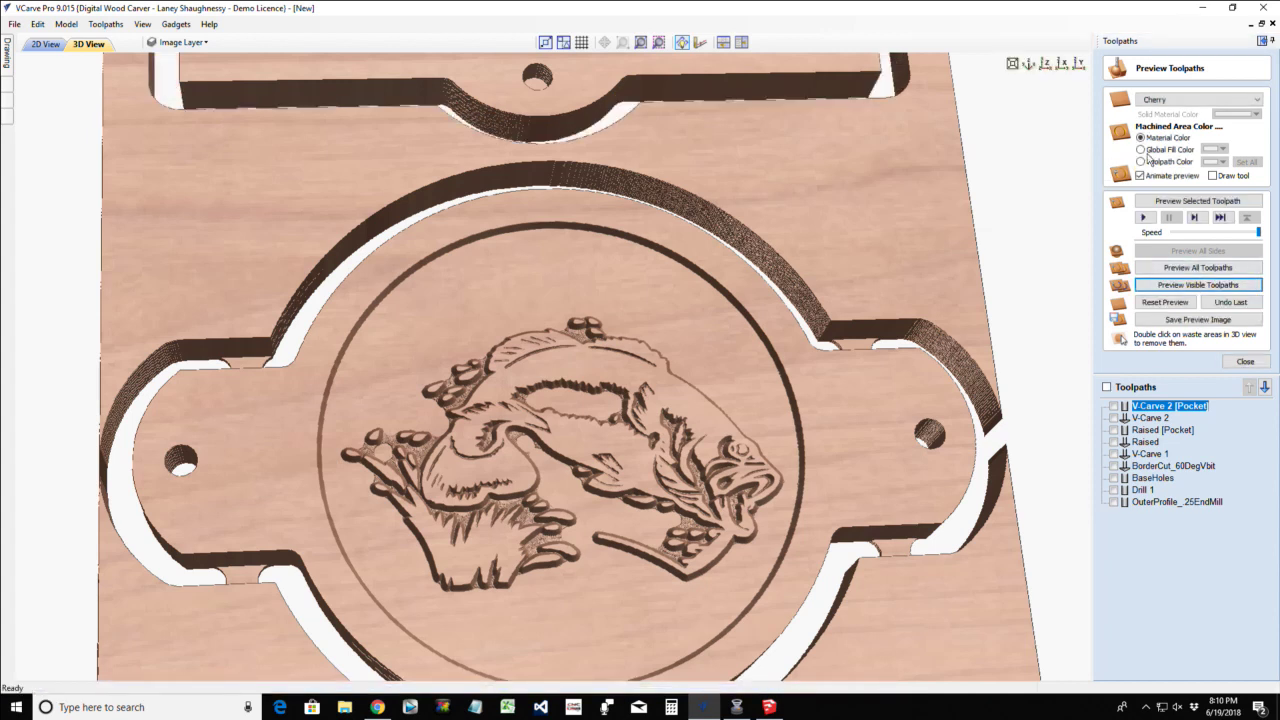
Apply Global Fill Color, inspect the board in isometric and top views, then return to 2D
{"action": "left_click", "coordinate": [1222, 150]}
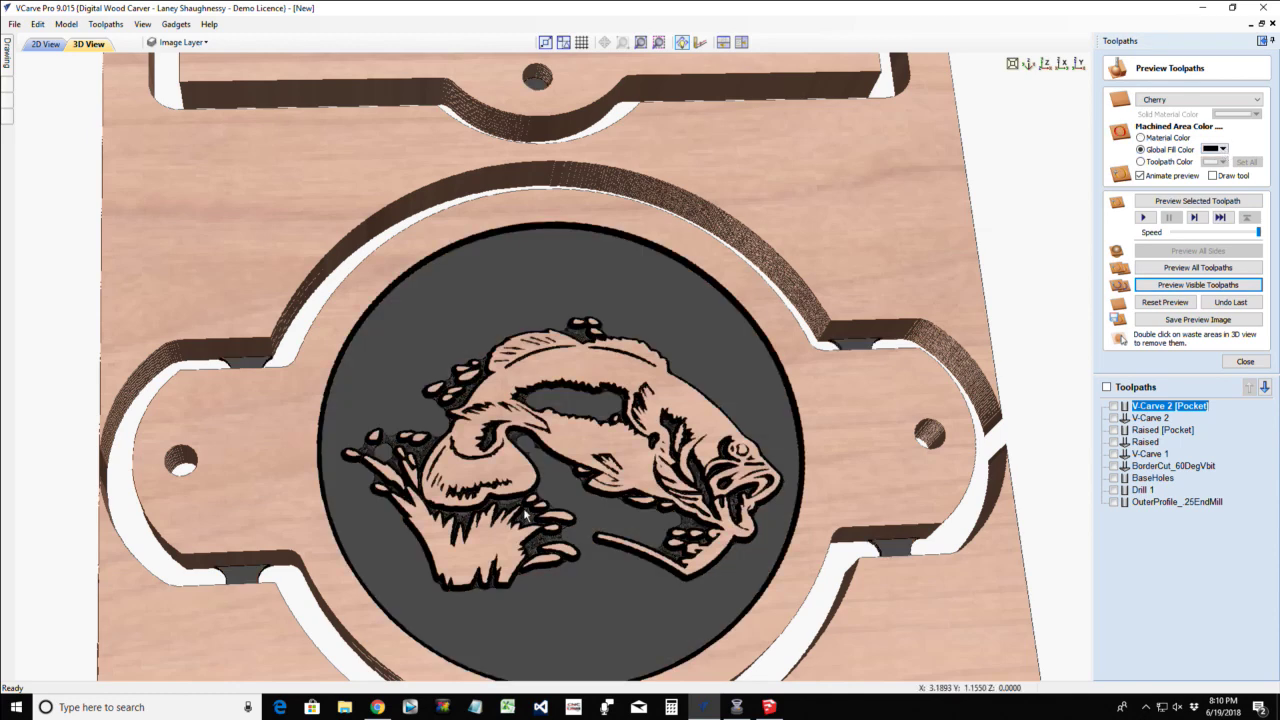
{"action": "left_click_drag", "start_coordinate": [574, 581], "coordinate": [563, 421]}
{"action": "scroll", "coordinate": [567, 340], "scroll_direction": "down", "scroll_amount": 4}
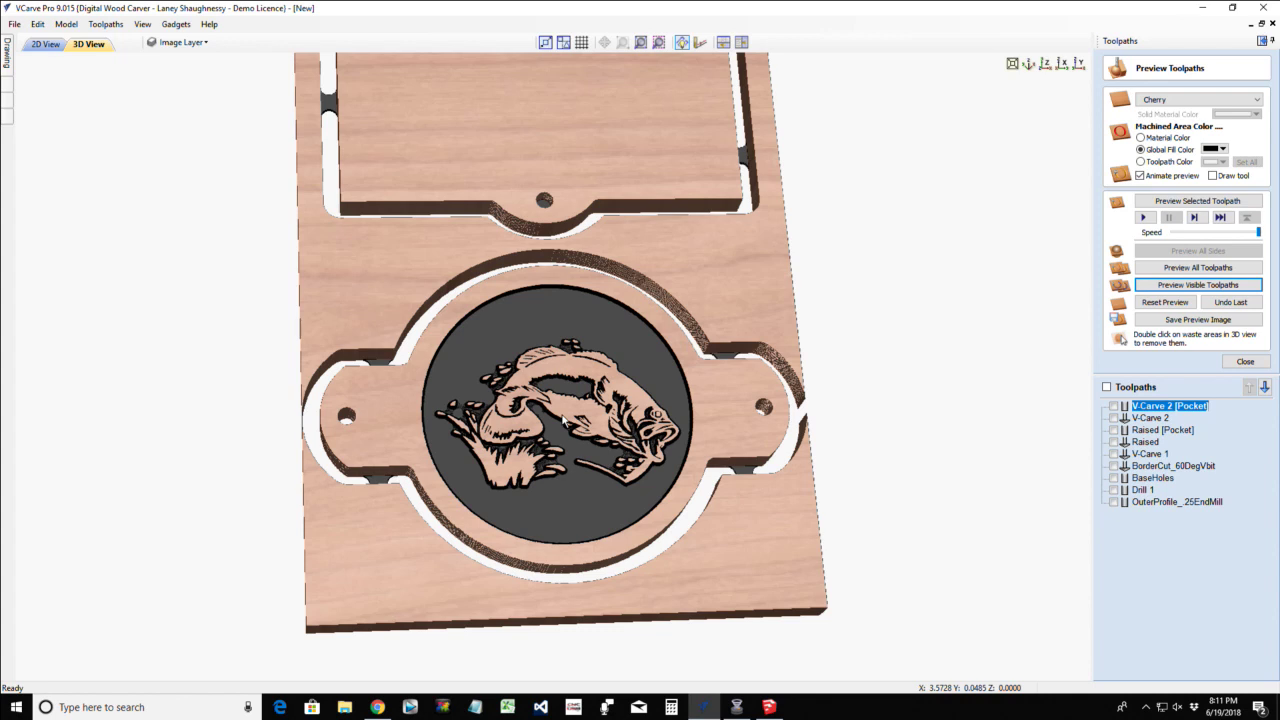
{"action": "scroll", "coordinate": [563, 422], "scroll_direction": "down", "scroll_amount": 3}
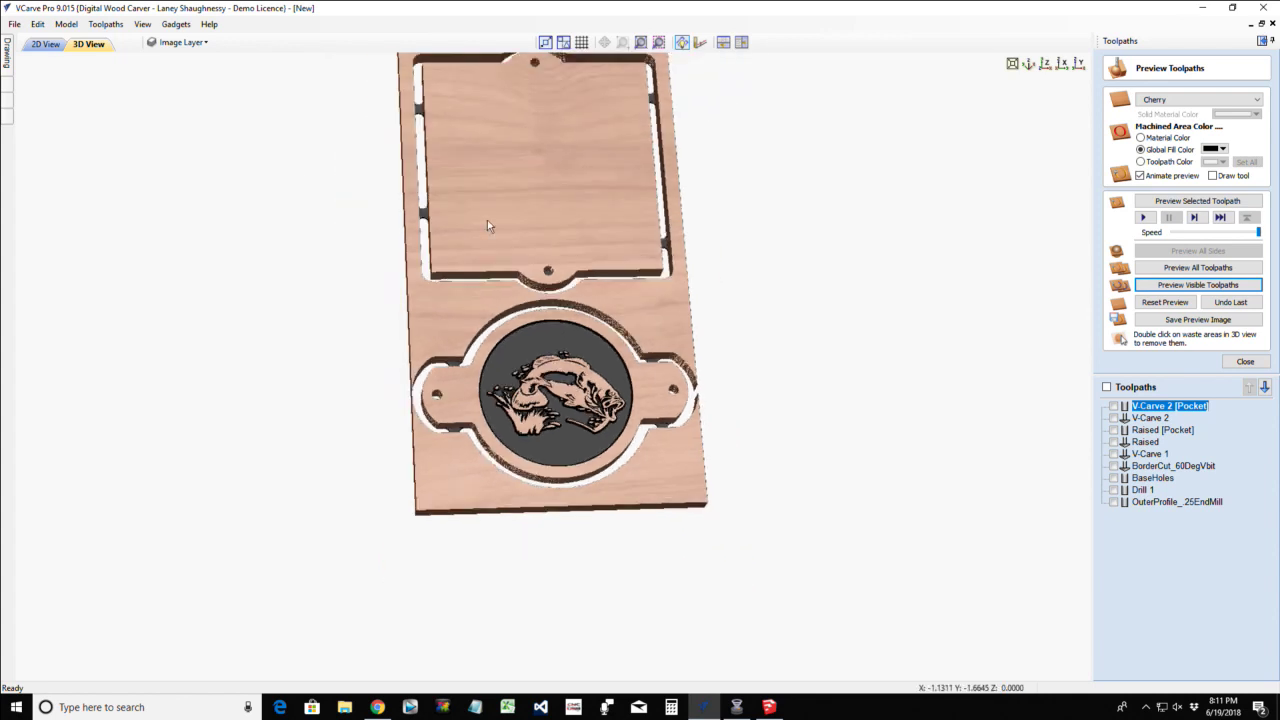
{"action": "left_click", "coordinate": [1029, 65]}
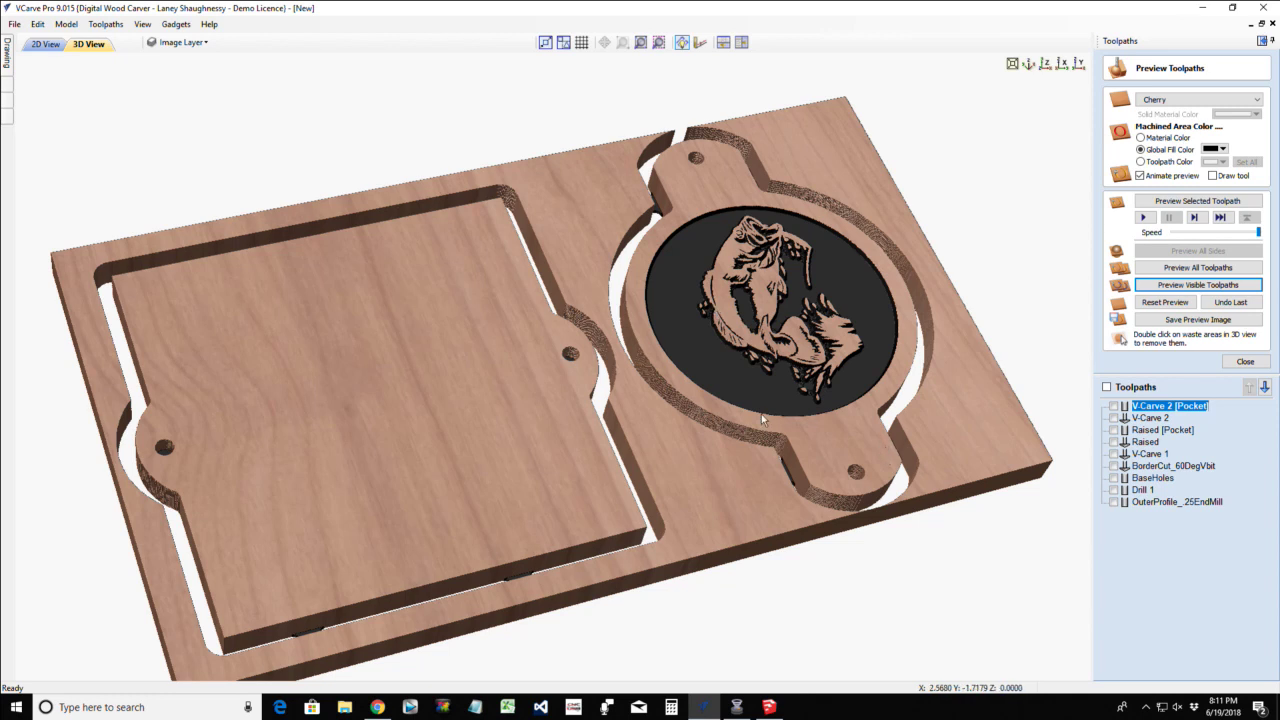
{"action": "left_click_drag", "start_coordinate": [728, 330], "coordinate": [530, 470]}
{"action": "scroll", "coordinate": [599, 432], "scroll_direction": "down", "scroll_amount": 3}
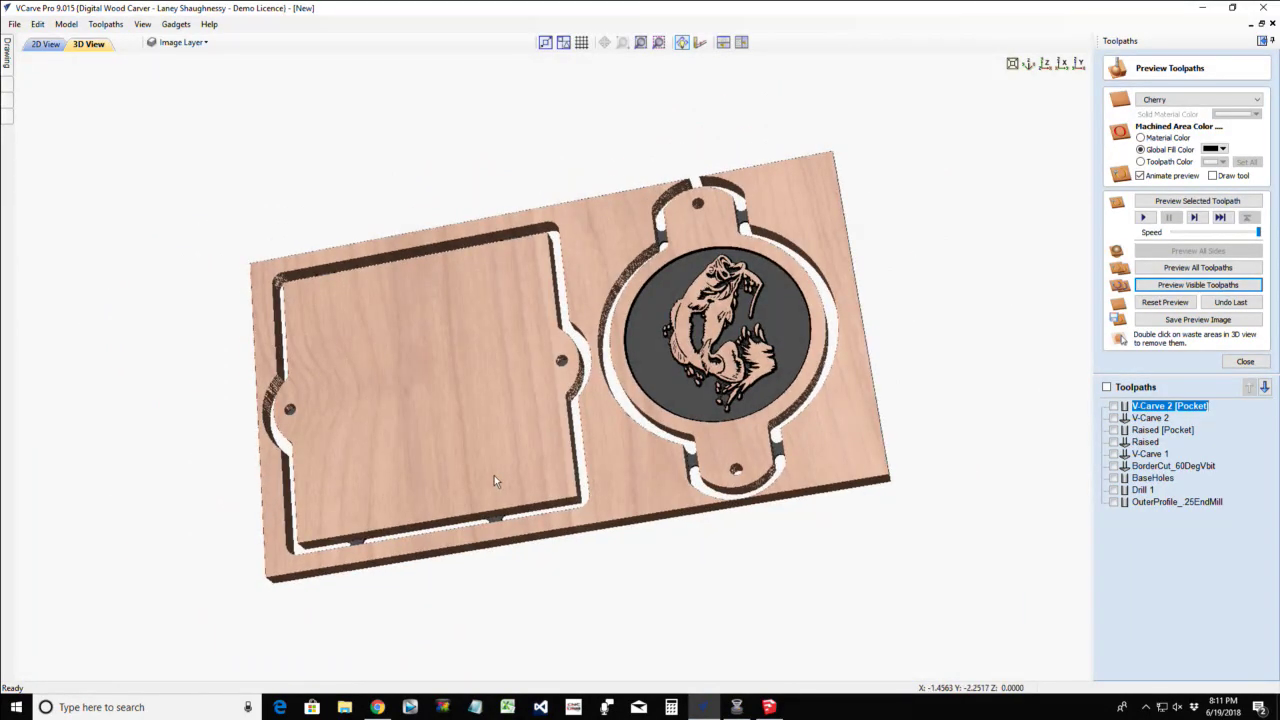
{"action": "left_click_drag", "start_coordinate": [465, 428], "coordinate": [443, 365]}
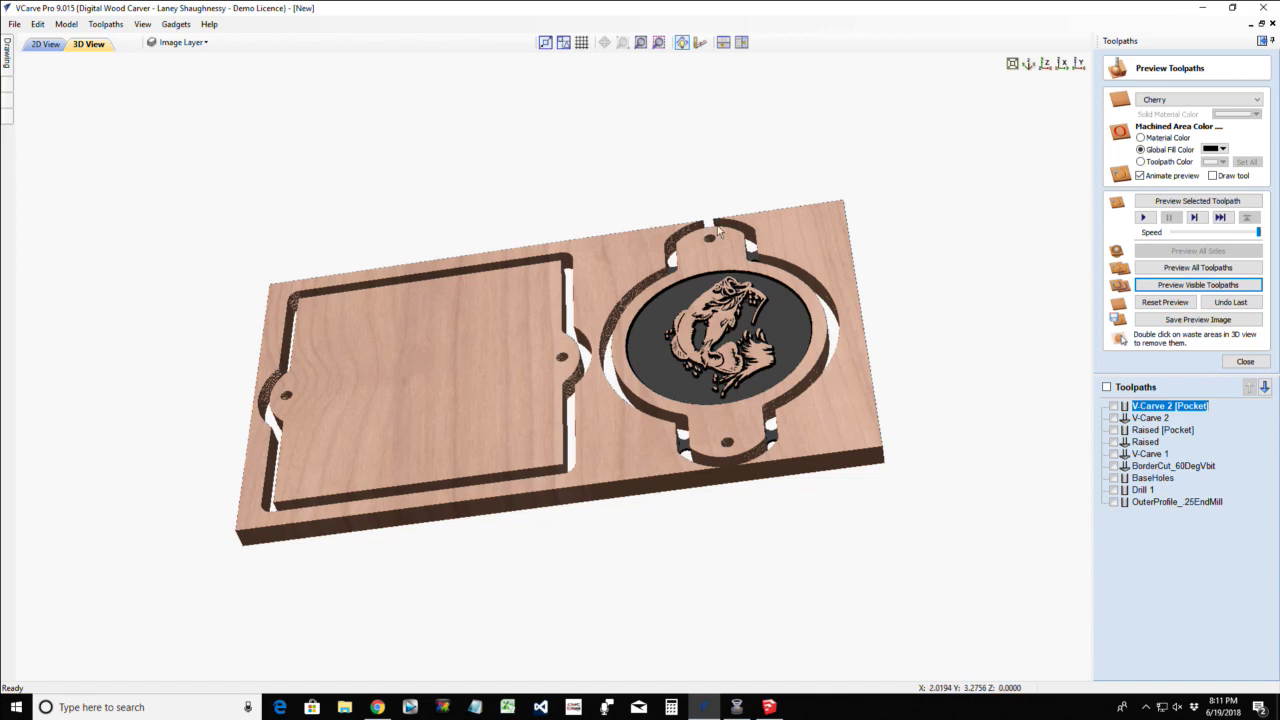
{"action": "left_click", "coordinate": [1045, 66]}
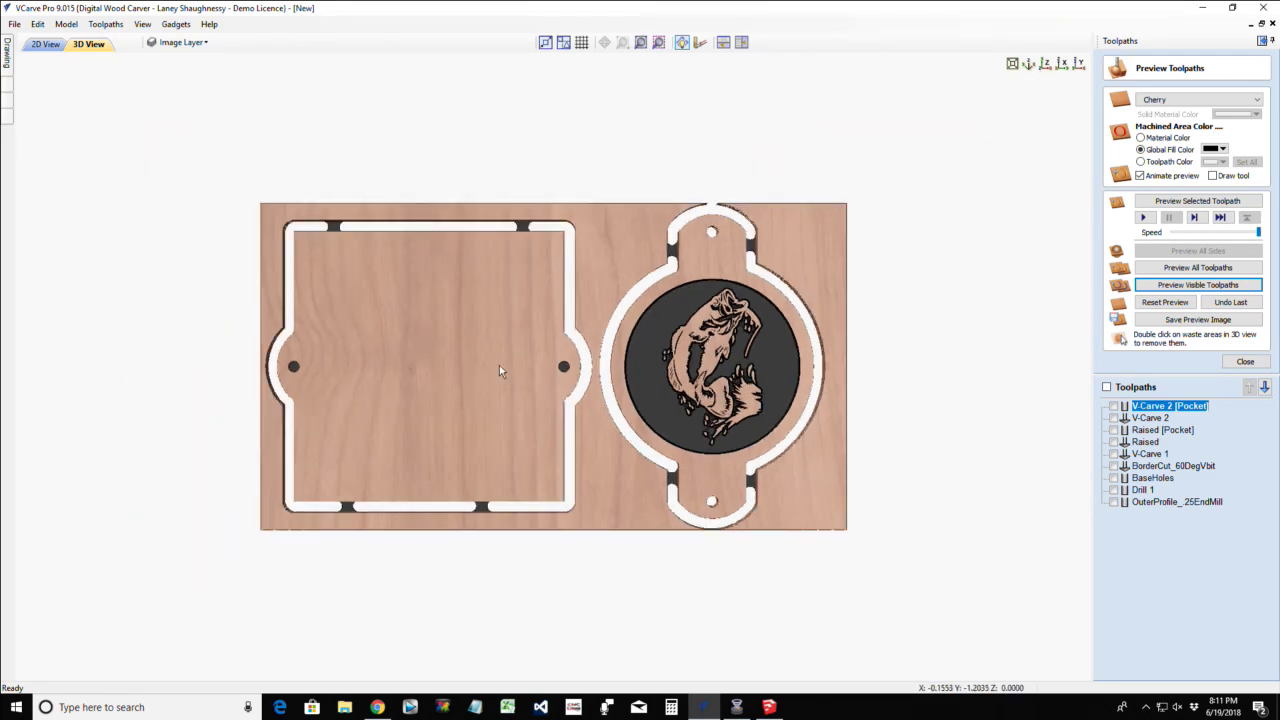
{"action": "left_click", "coordinate": [46, 45]}
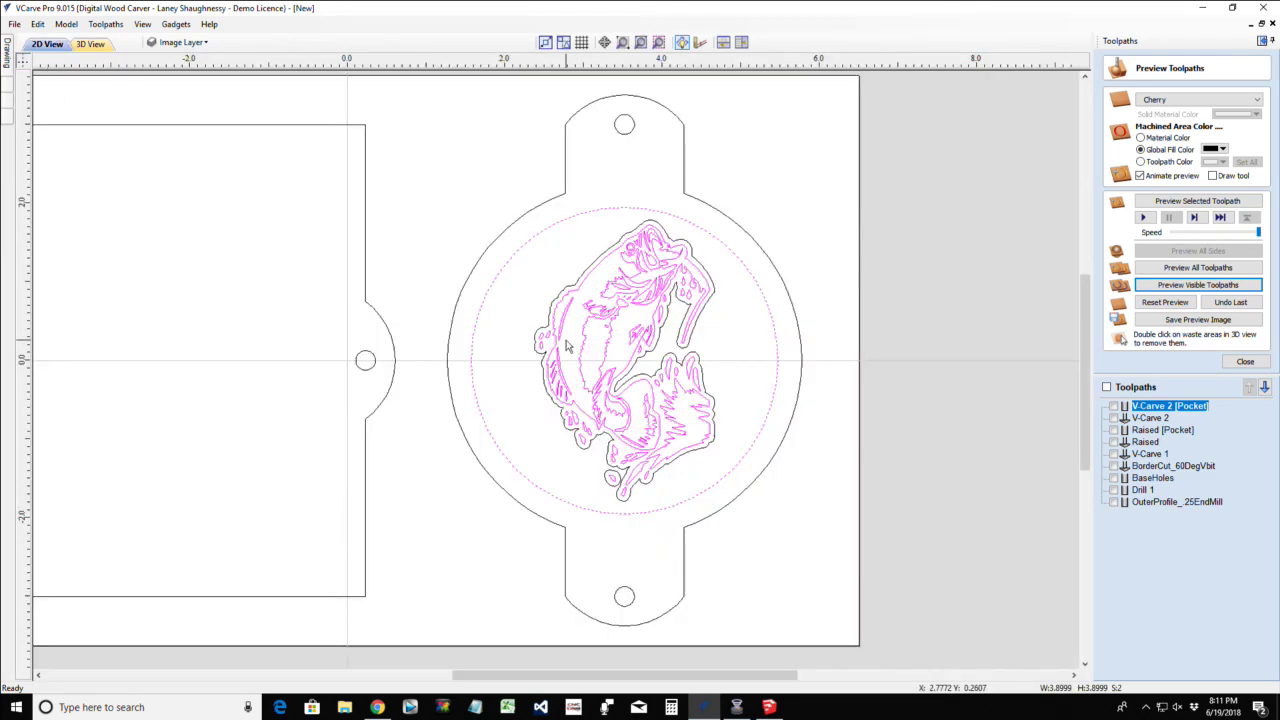
Hide the Image Layer from the layer list and replace the Toolpaths panel with Drawing tools
{"action": "scroll", "coordinate": [567, 343], "scroll_direction": "down", "scroll_amount": 2}
{"action": "scroll", "coordinate": [567, 342], "scroll_direction": "up", "scroll_amount": 1}
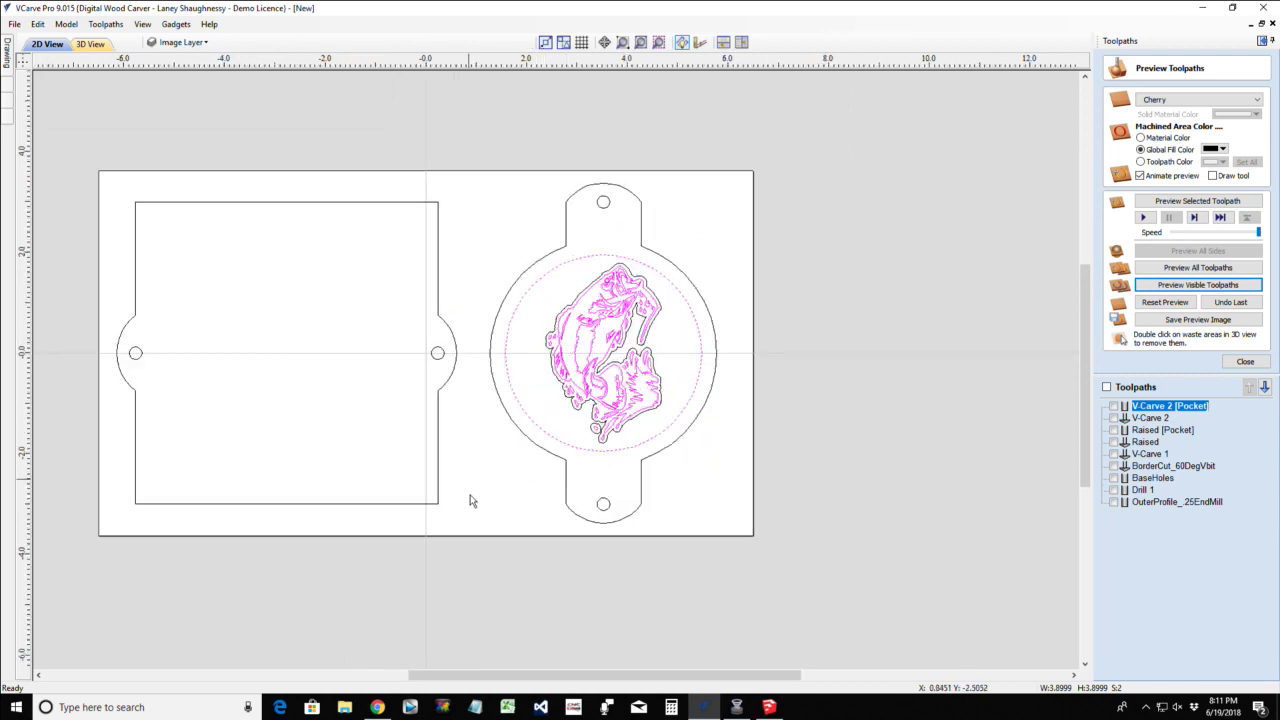
{"action": "left_click_drag", "start_coordinate": [498, 676], "coordinate": [450, 677]}
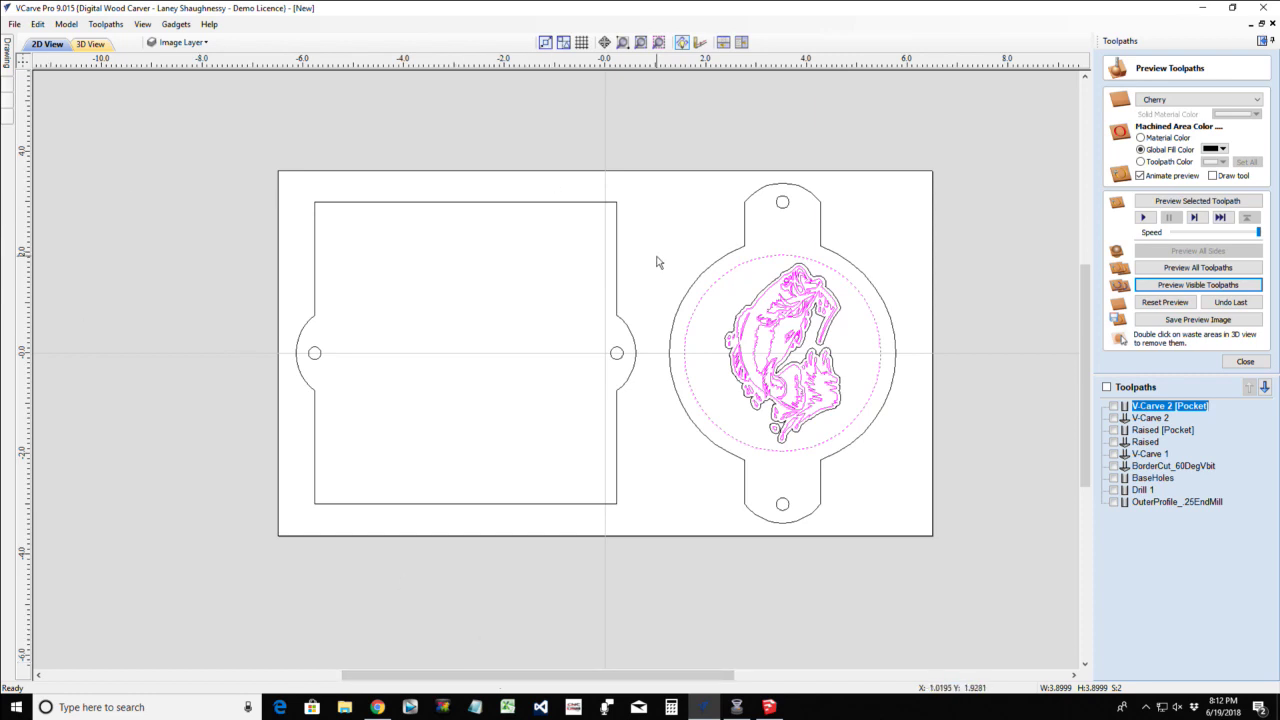
{"action": "left_click", "coordinate": [188, 43]}
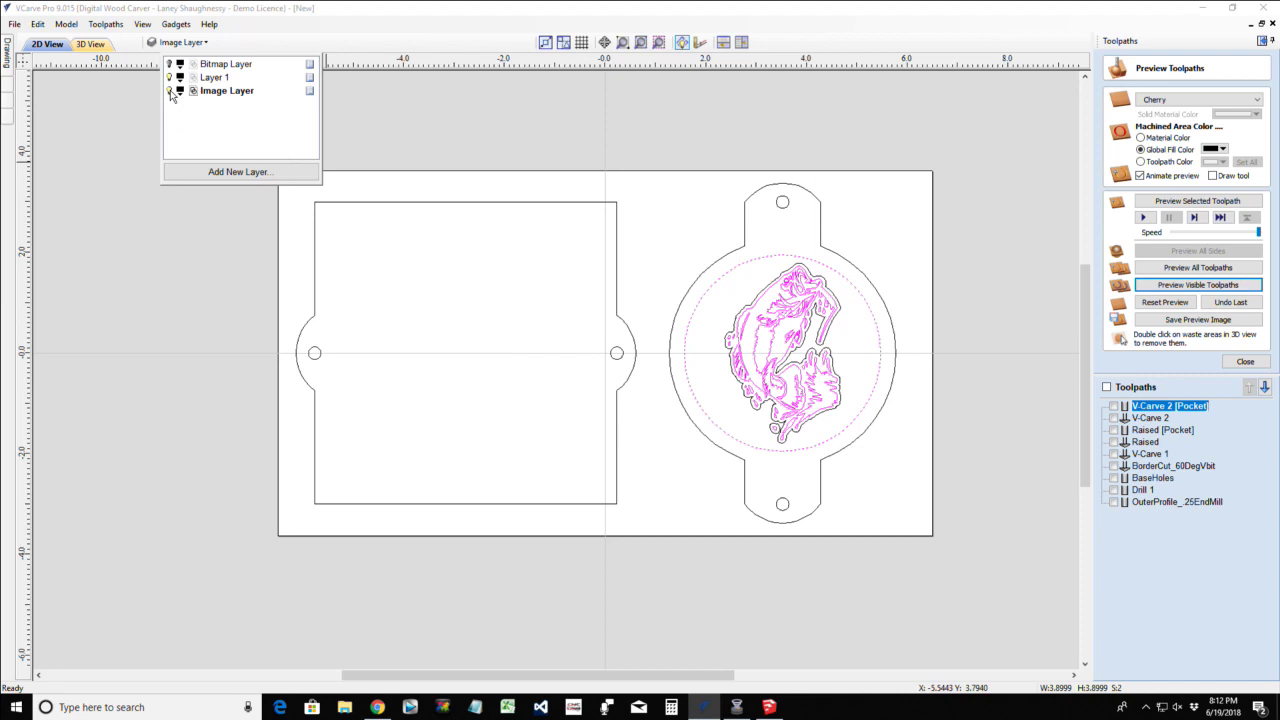
{"action": "left_click", "coordinate": [168, 91]}
{"action": "left_click", "coordinate": [553, 365]}
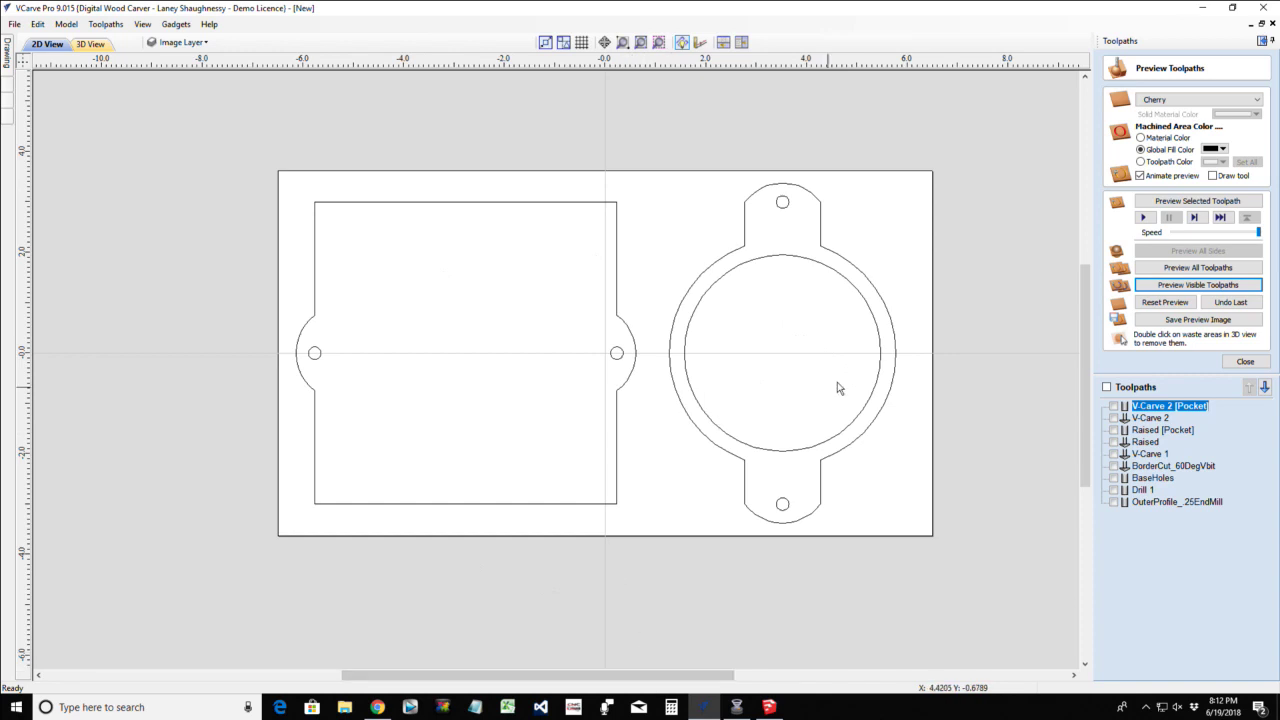
{"action": "scroll", "coordinate": [1025, 304], "scroll_direction": "up", "scroll_amount": 2}
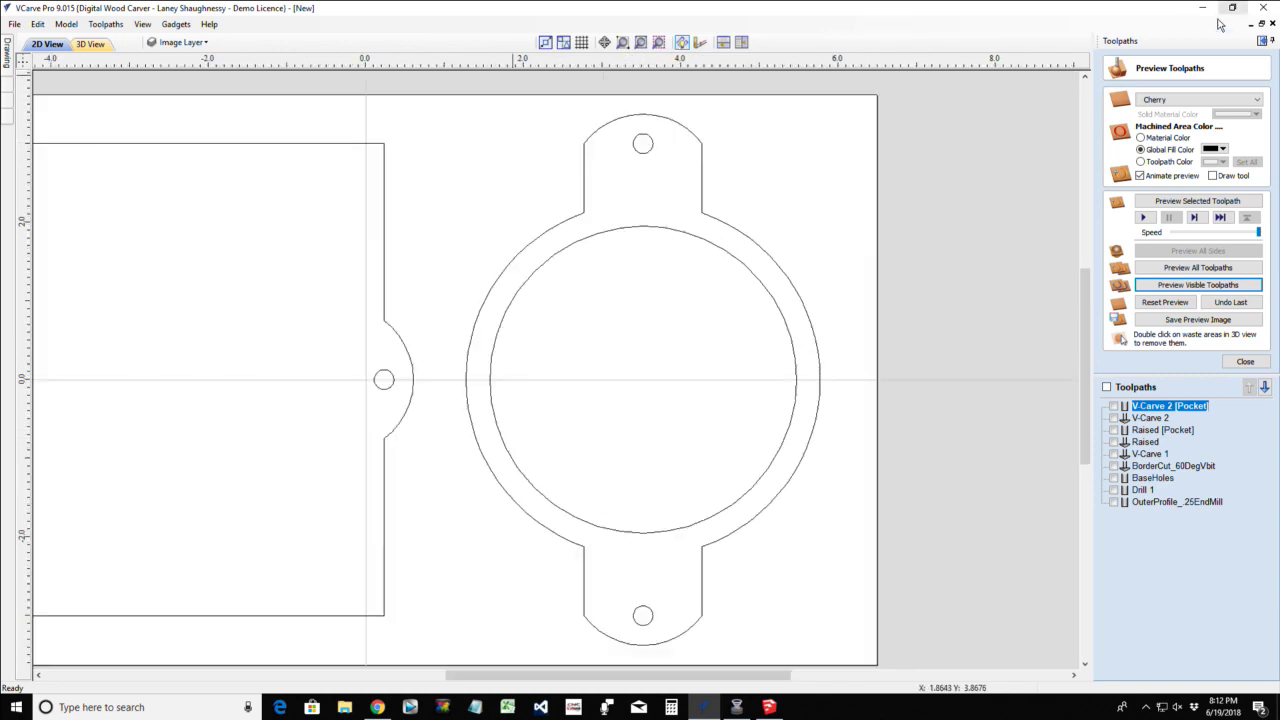
{"action": "left_click", "coordinate": [1262, 41]}
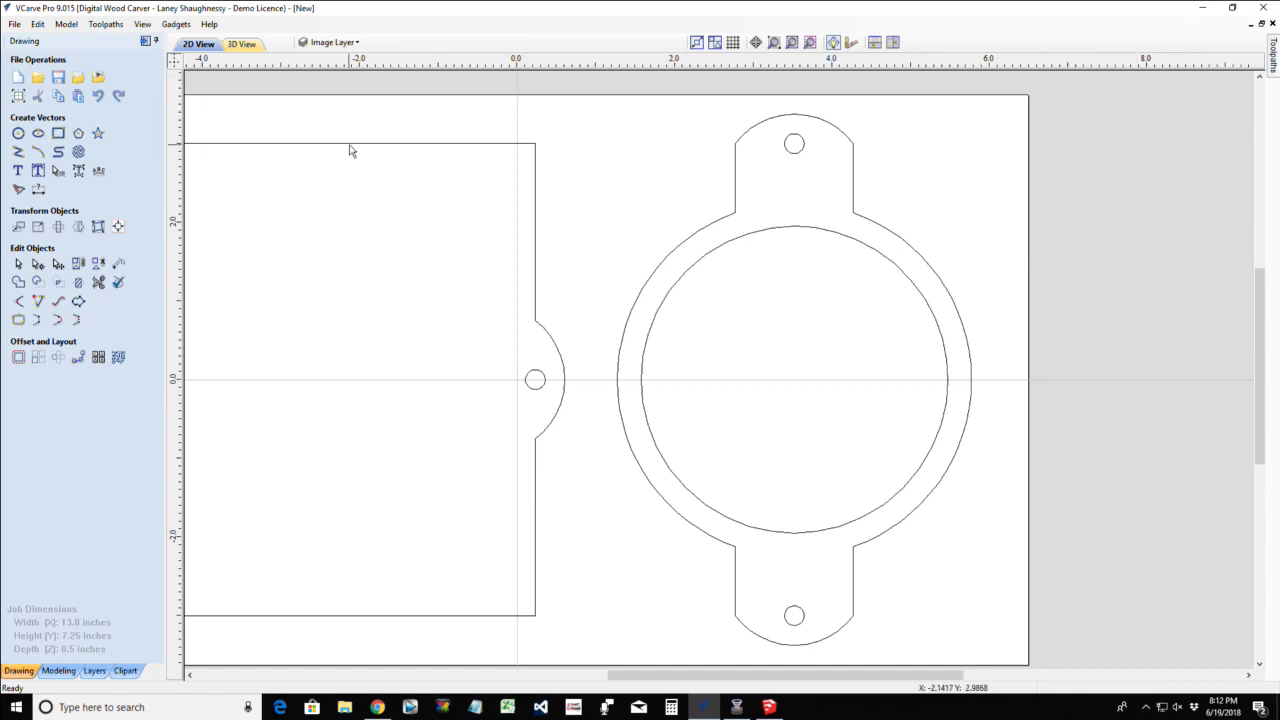
Open the Animals folder in the Clipart library
{"action": "left_click", "coordinate": [124, 671]}
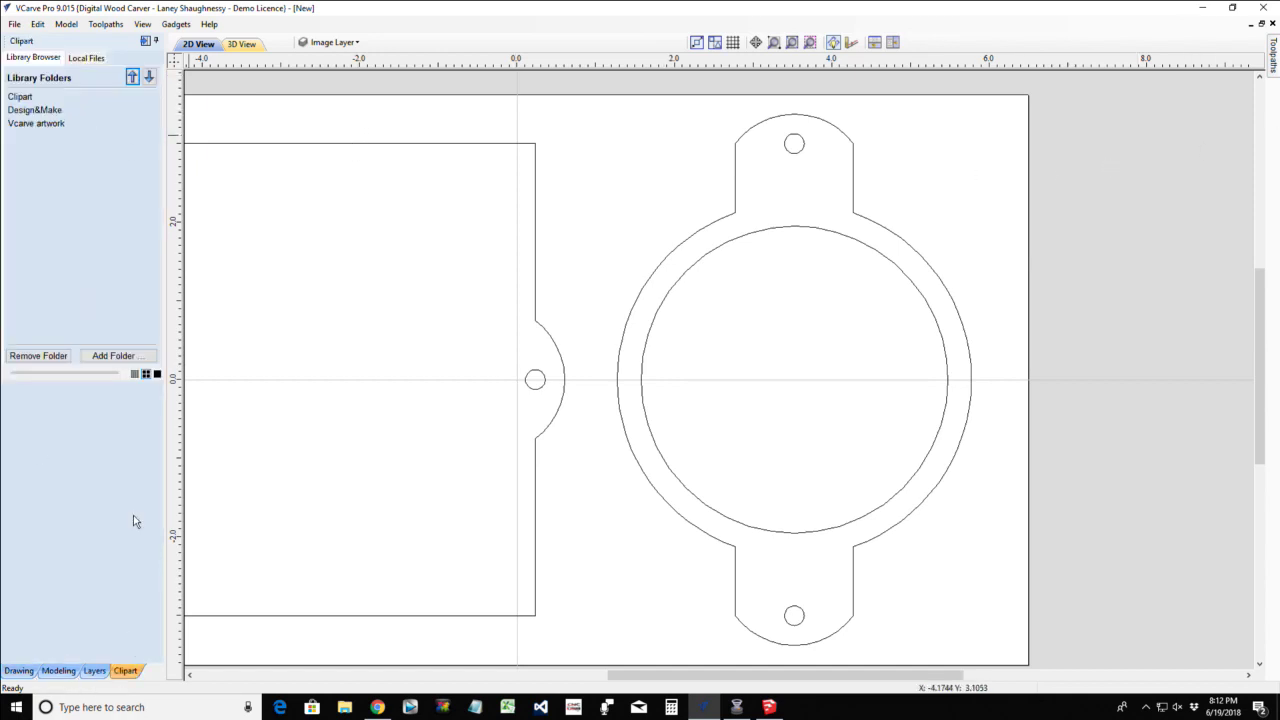
{"action": "left_click", "coordinate": [30, 99]}
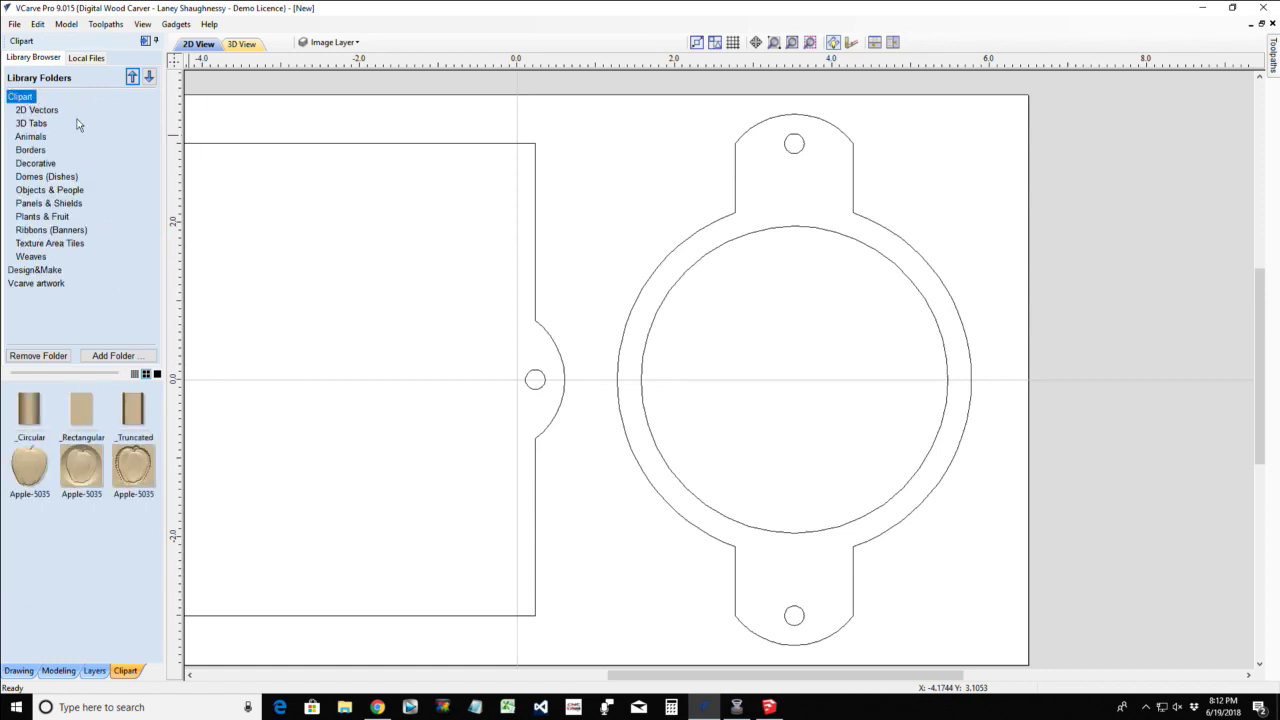
{"action": "left_click", "coordinate": [30, 137]}
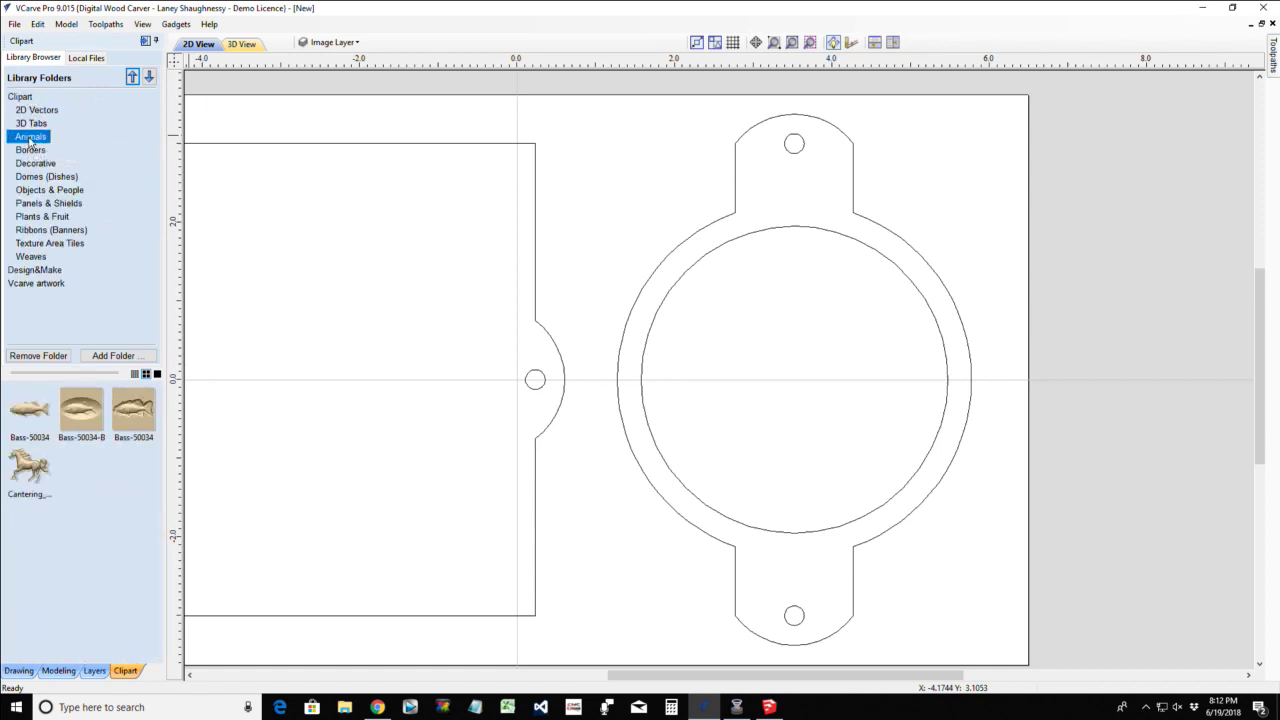
{"action": "scroll", "coordinate": [118, 497], "scroll_direction": "down", "scroll_amount": 7}
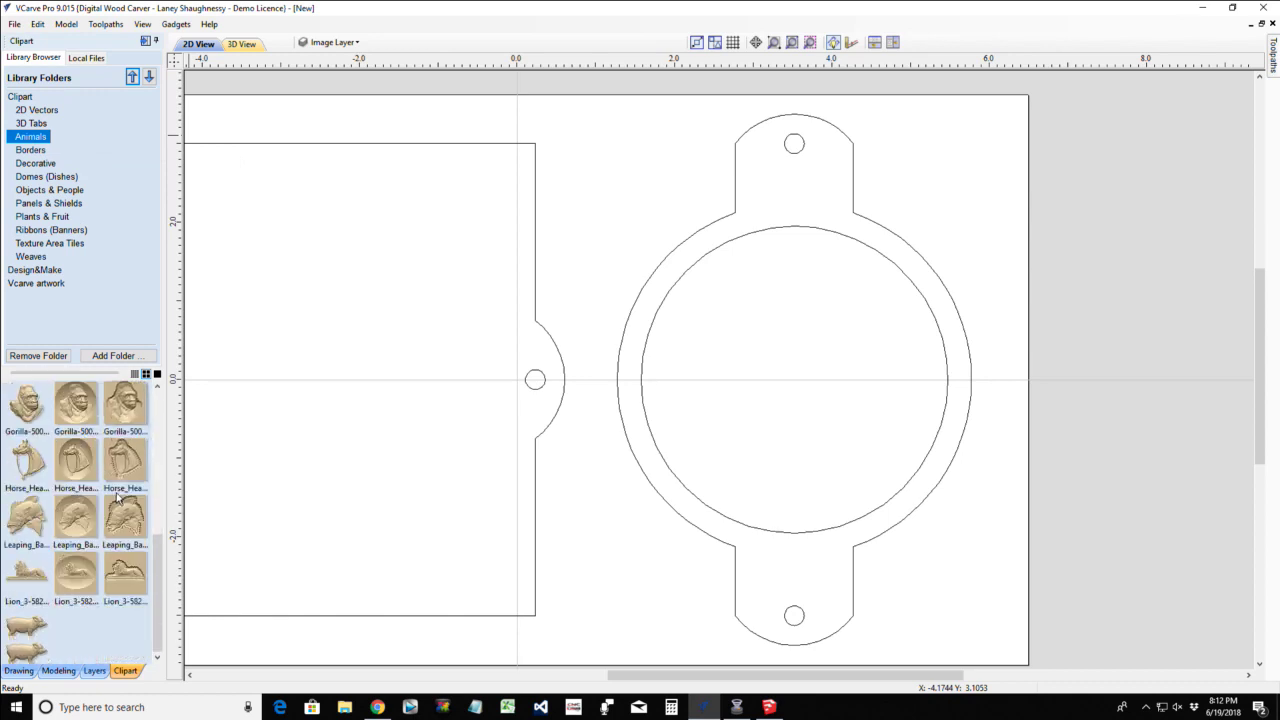
{"action": "scroll", "coordinate": [118, 497], "scroll_direction": "down", "scroll_amount": 2}
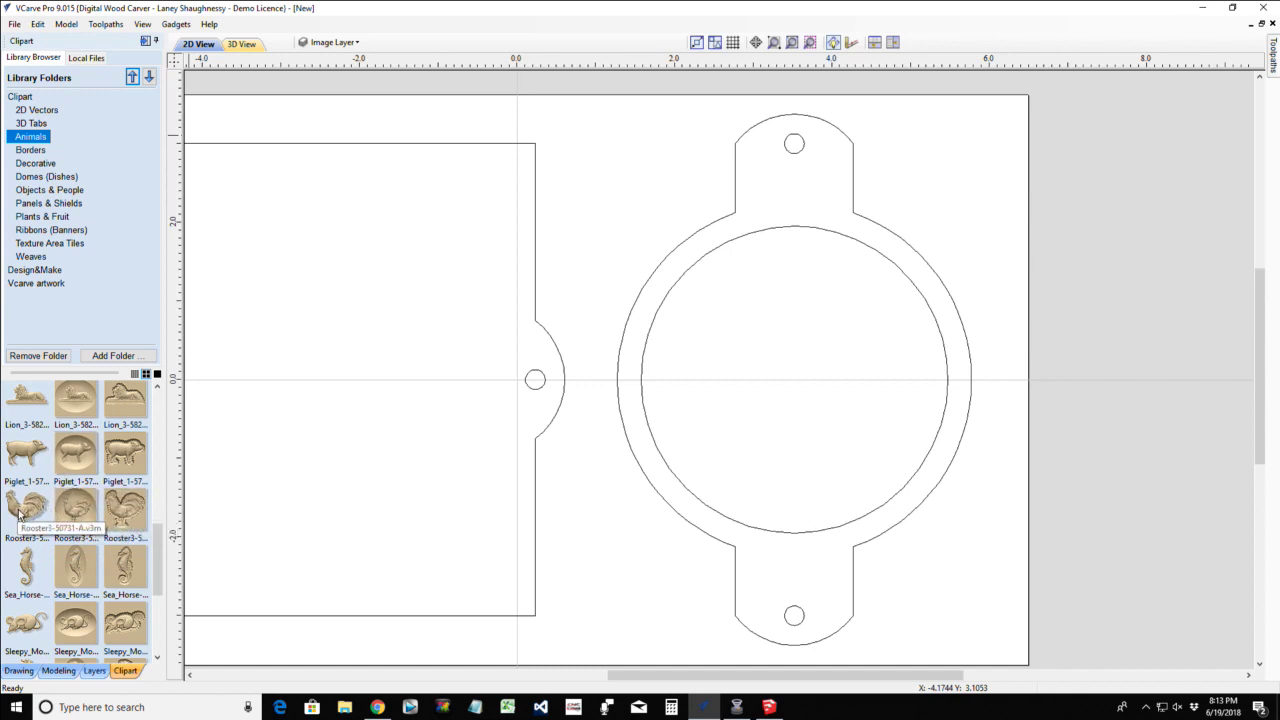
Drag the rooster relief onto the medallion circle, then delete it
{"action": "left_click_drag", "start_coordinate": [19, 513], "coordinate": [805, 381]}
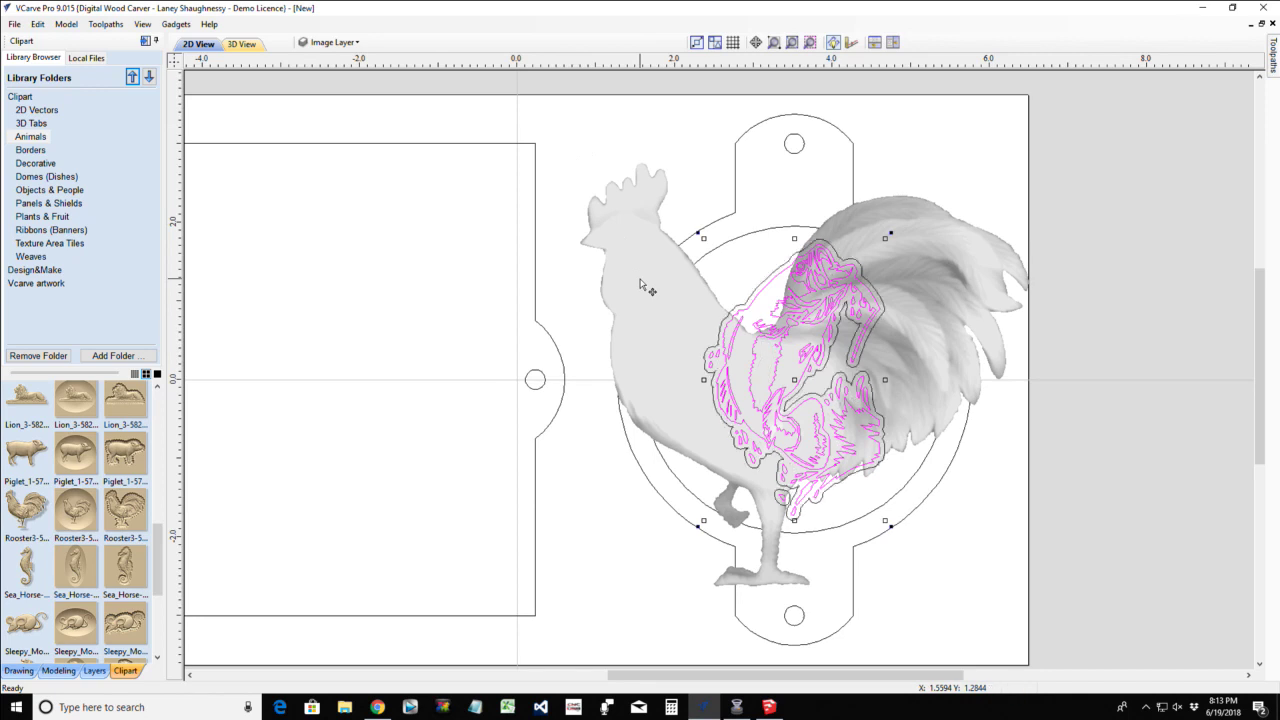
{"action": "left_click", "coordinate": [640, 285]}
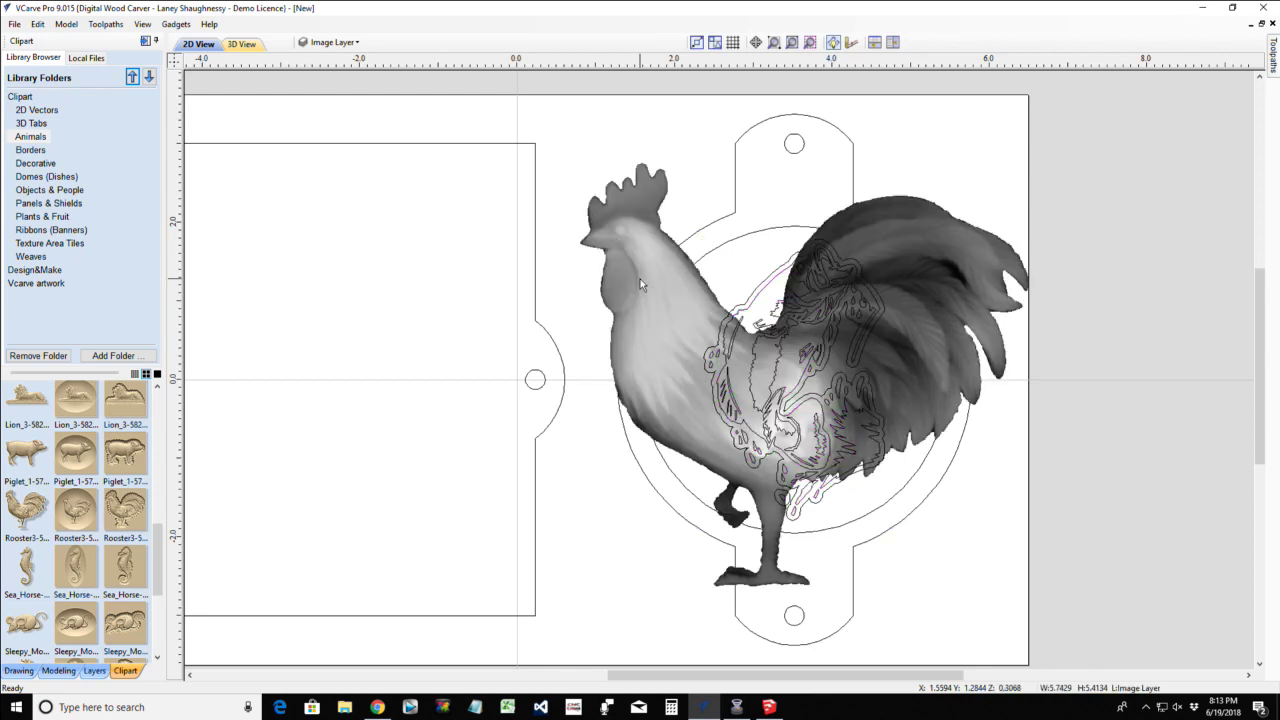
{"action": "key", "text": "Delete"}
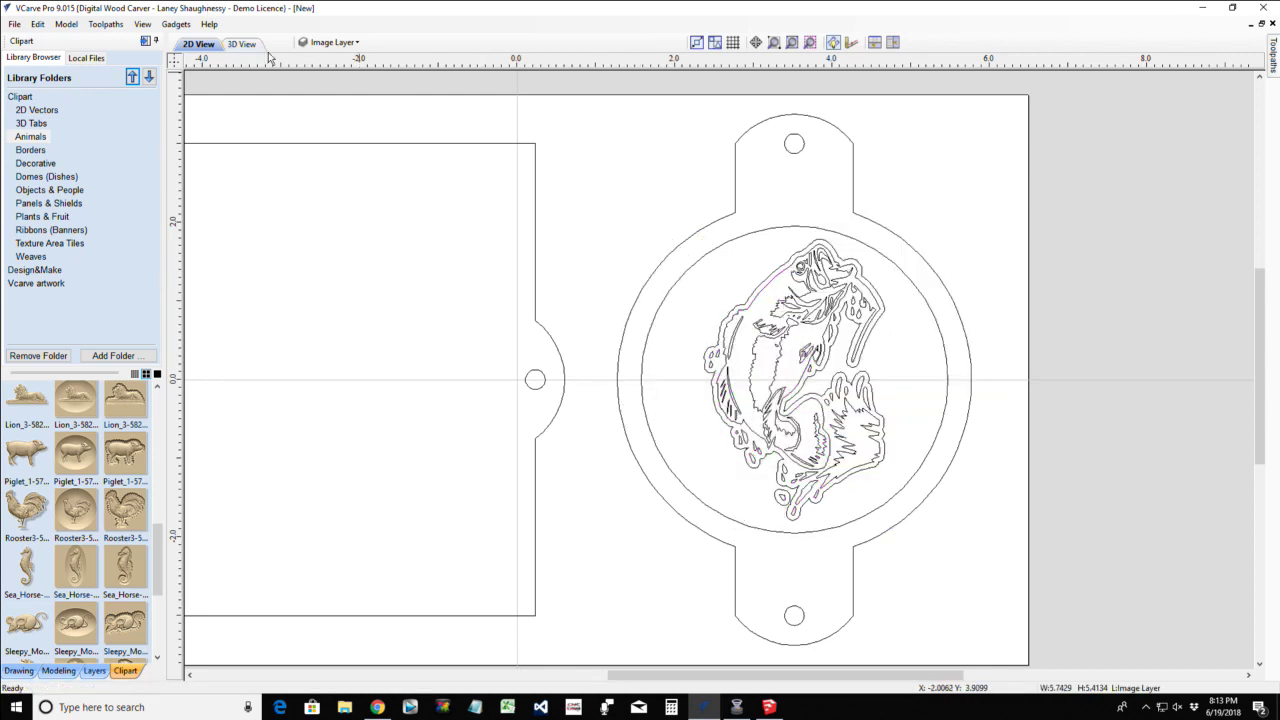
Hide the Image Layer, add a '3dModel' layer, and drop the Rooster3 relief over the medallion
{"action": "left_click", "coordinate": [335, 42]}
{"action": "left_click", "coordinate": [321, 90]}
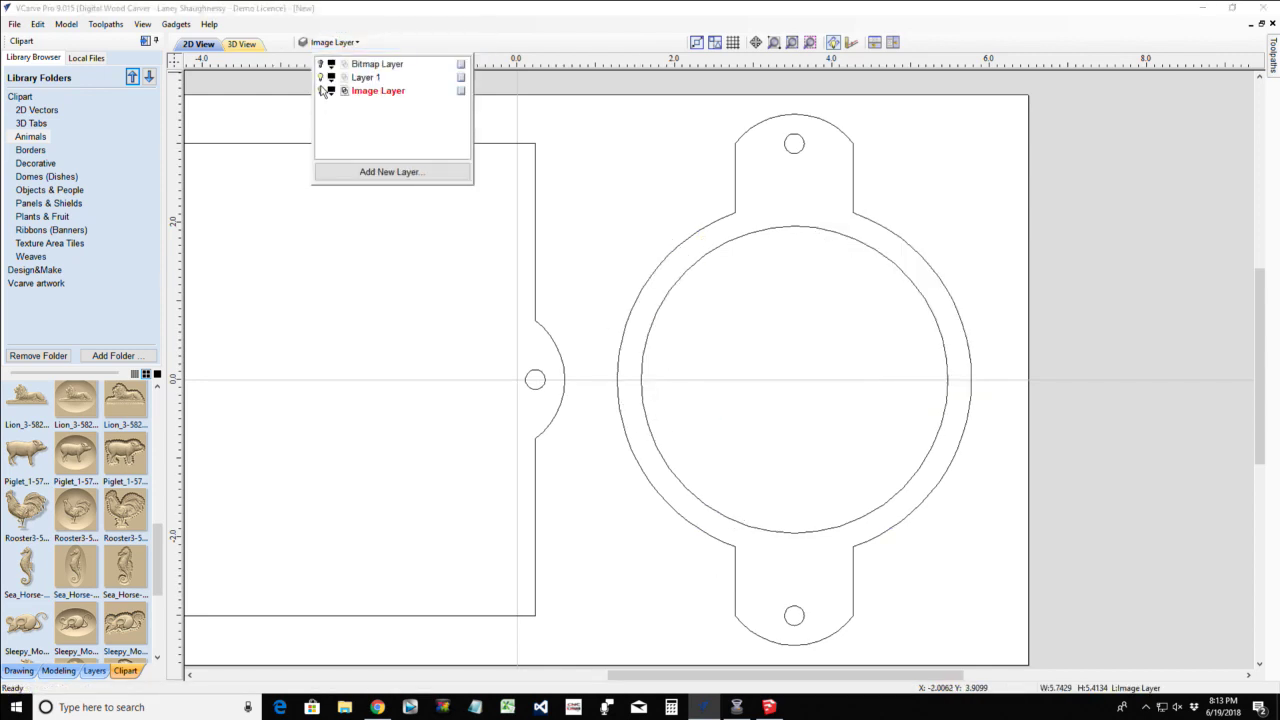
{"action": "left_click", "coordinate": [366, 176]}
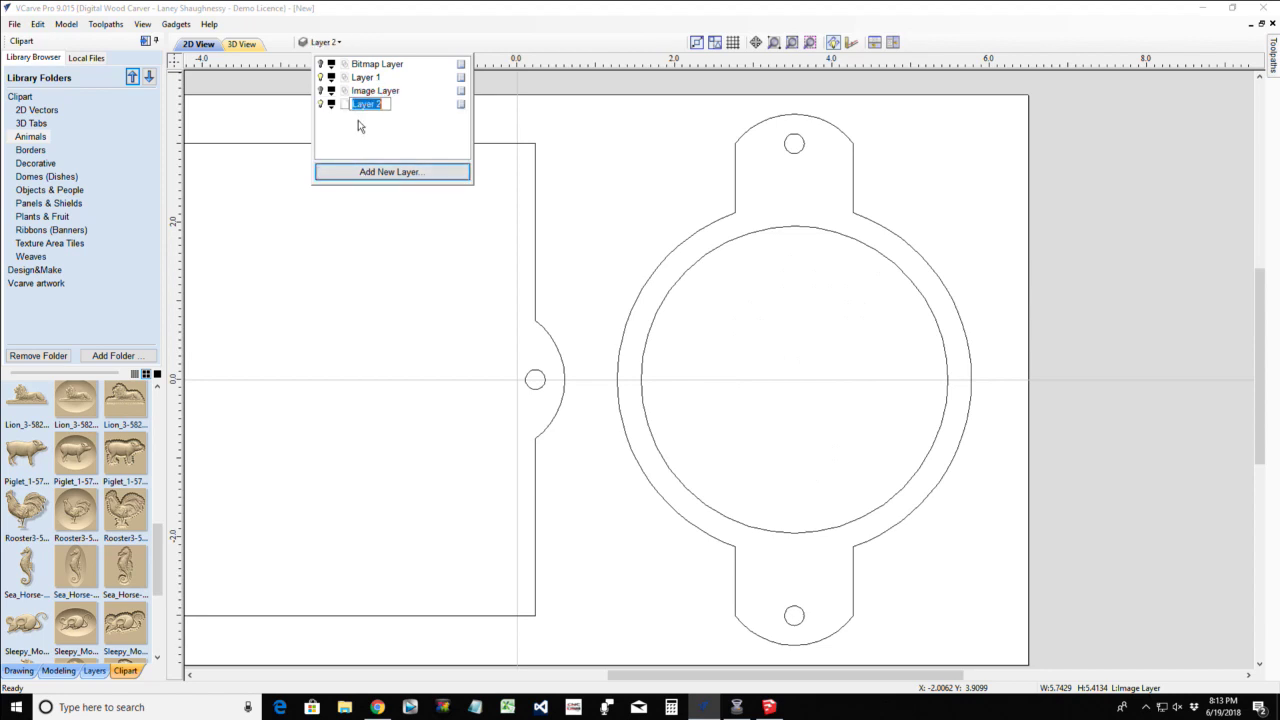
{"action": "type", "text": "3dModel"}
{"action": "key", "text": "Return"}
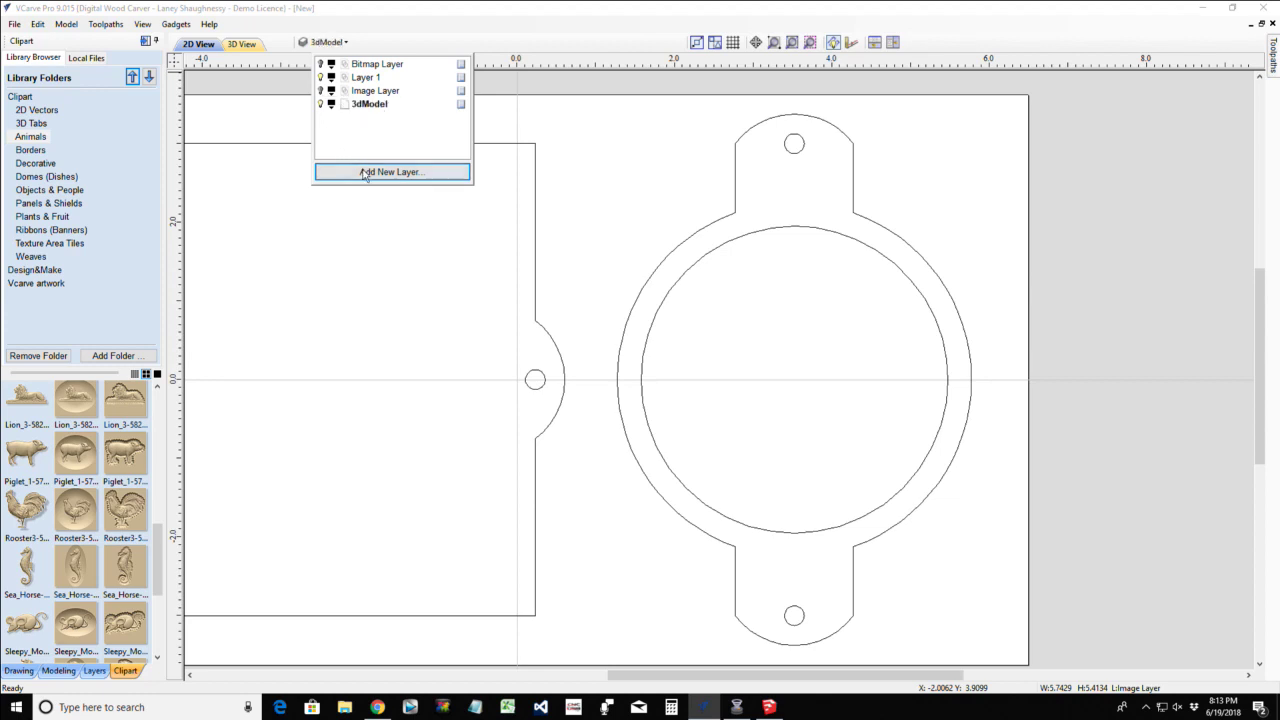
{"action": "double_click", "coordinate": [367, 105]}
{"action": "key", "text": "Return"}
{"action": "left_click_drag", "start_coordinate": [26, 510], "coordinate": [791, 380]}
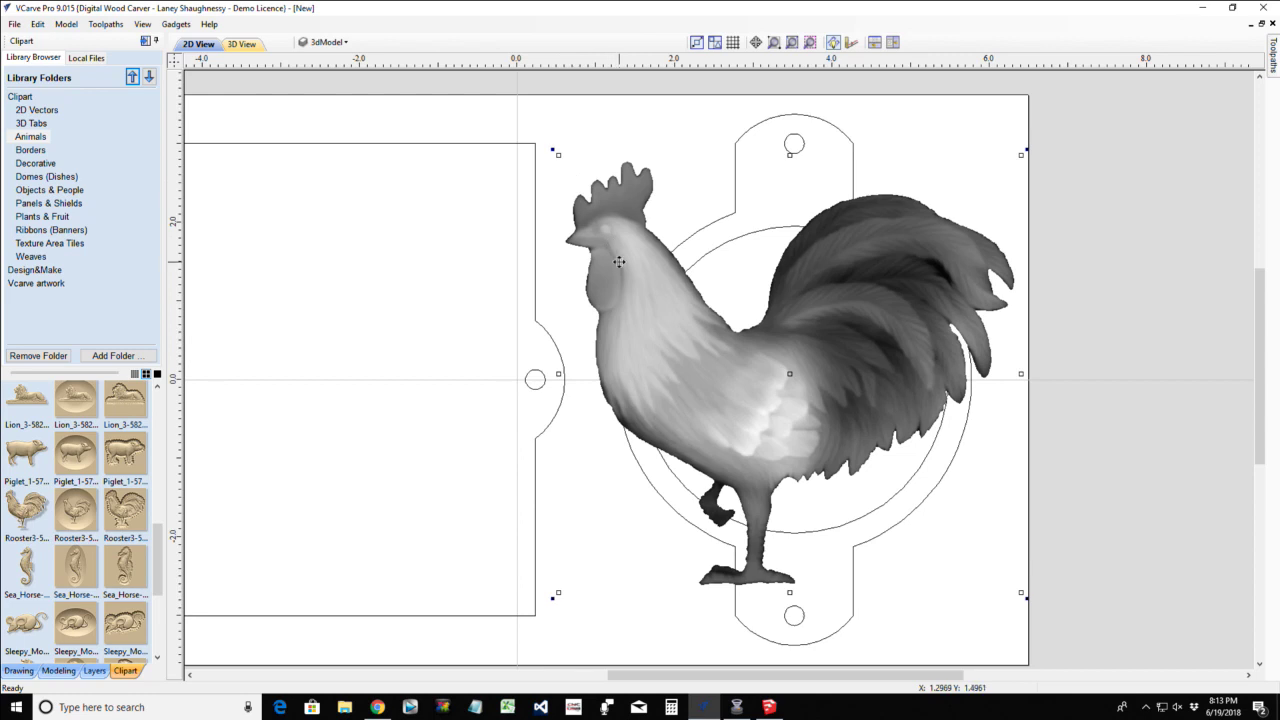
{"action": "left_click", "coordinate": [707, 372]}
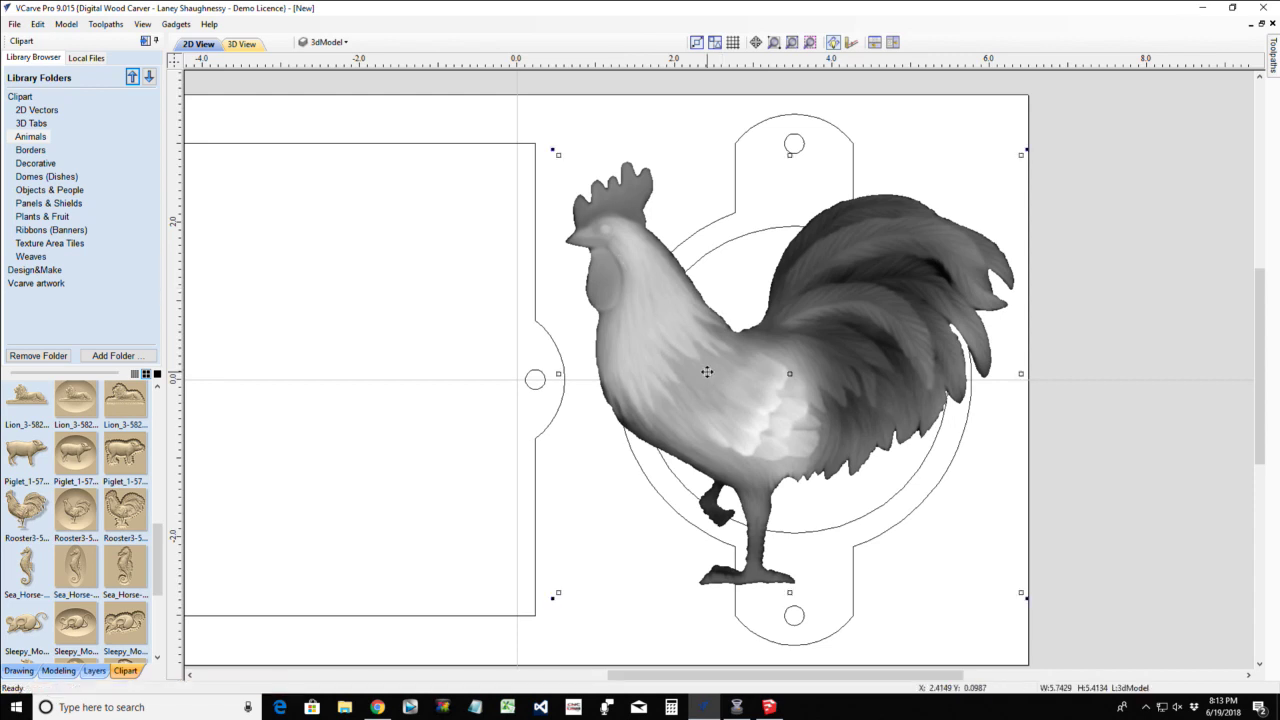
Centre the rooster relief on the medallion circle with Align Selected Objects
{"action": "left_click", "coordinate": [720, 246], "text": "shift"}
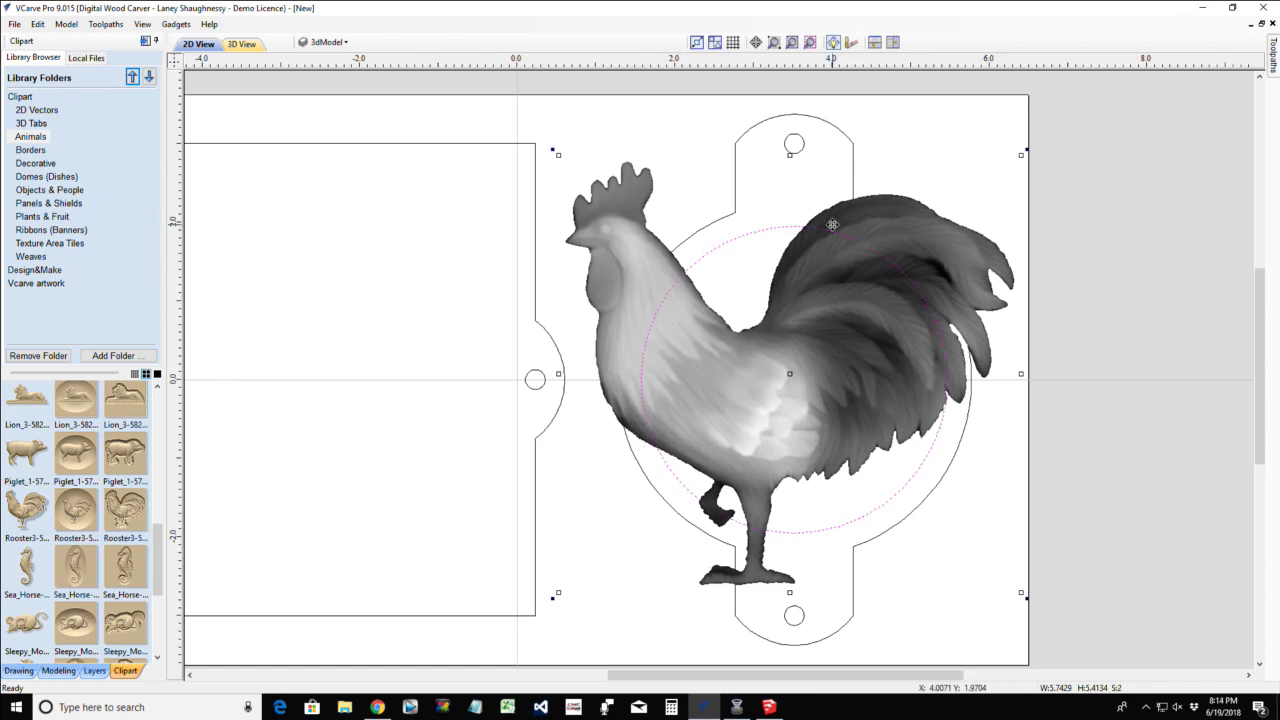
{"action": "left_click", "coordinate": [19, 670]}
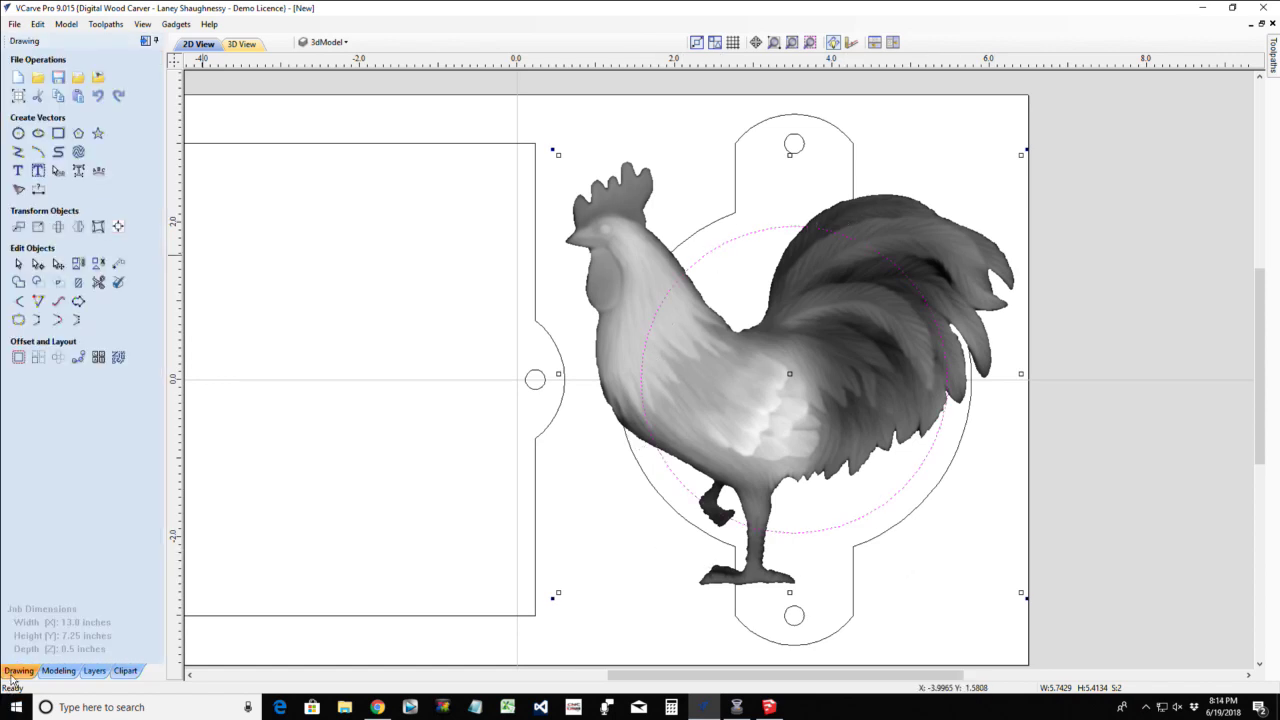
{"action": "left_click", "coordinate": [118, 226]}
{"action": "left_click", "coordinate": [96, 184]}
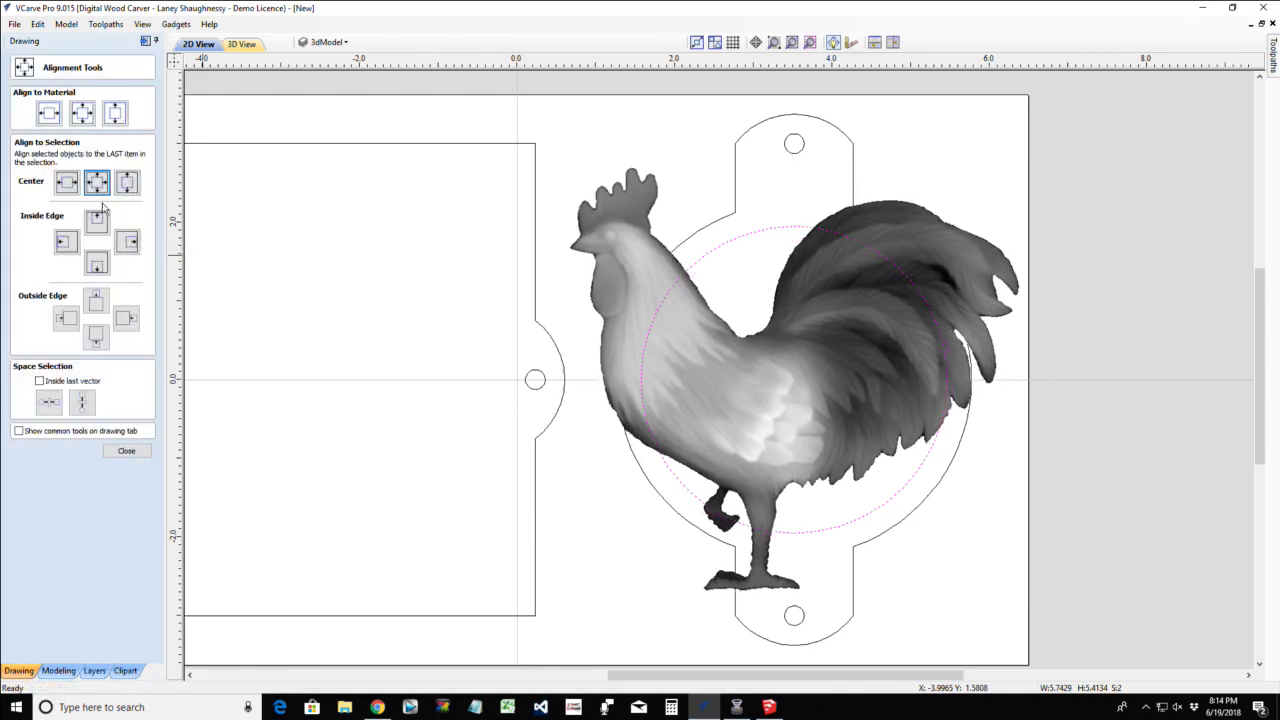
{"action": "left_click", "coordinate": [127, 452]}
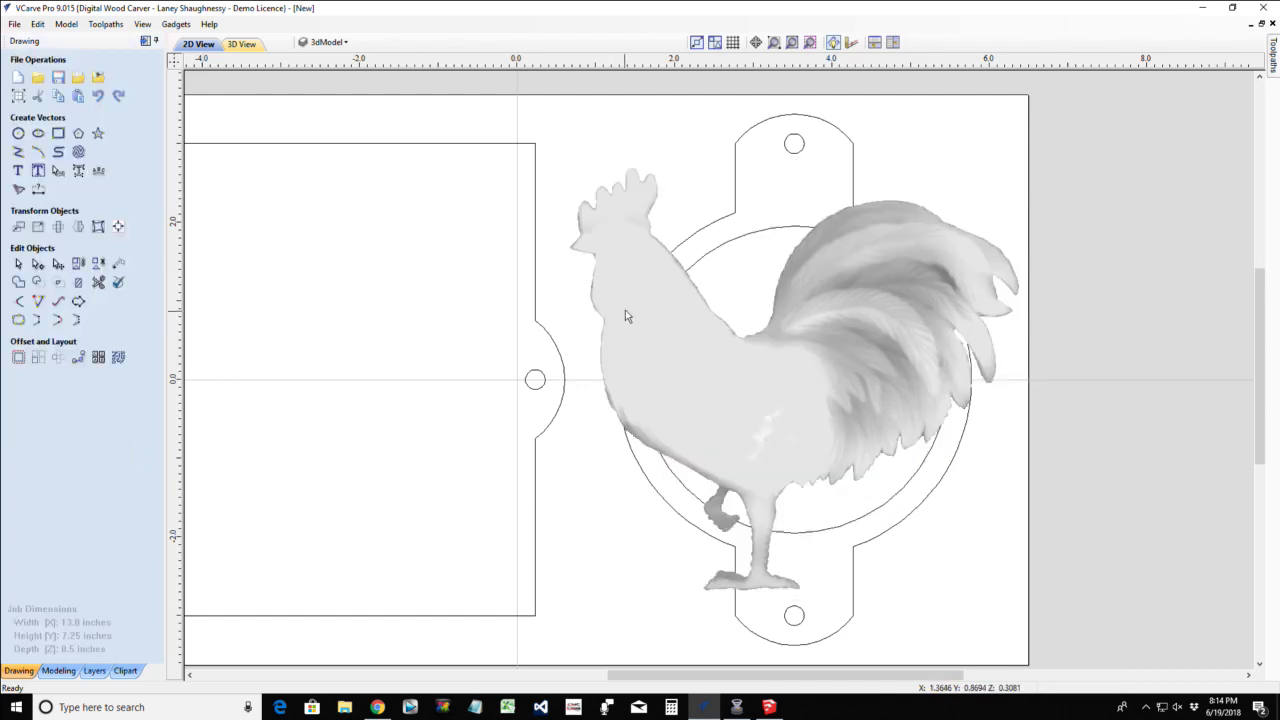
Scale the rooster down to about 2.55 × 2.41 in inside the inner ring
{"action": "left_click", "coordinate": [626, 302]}
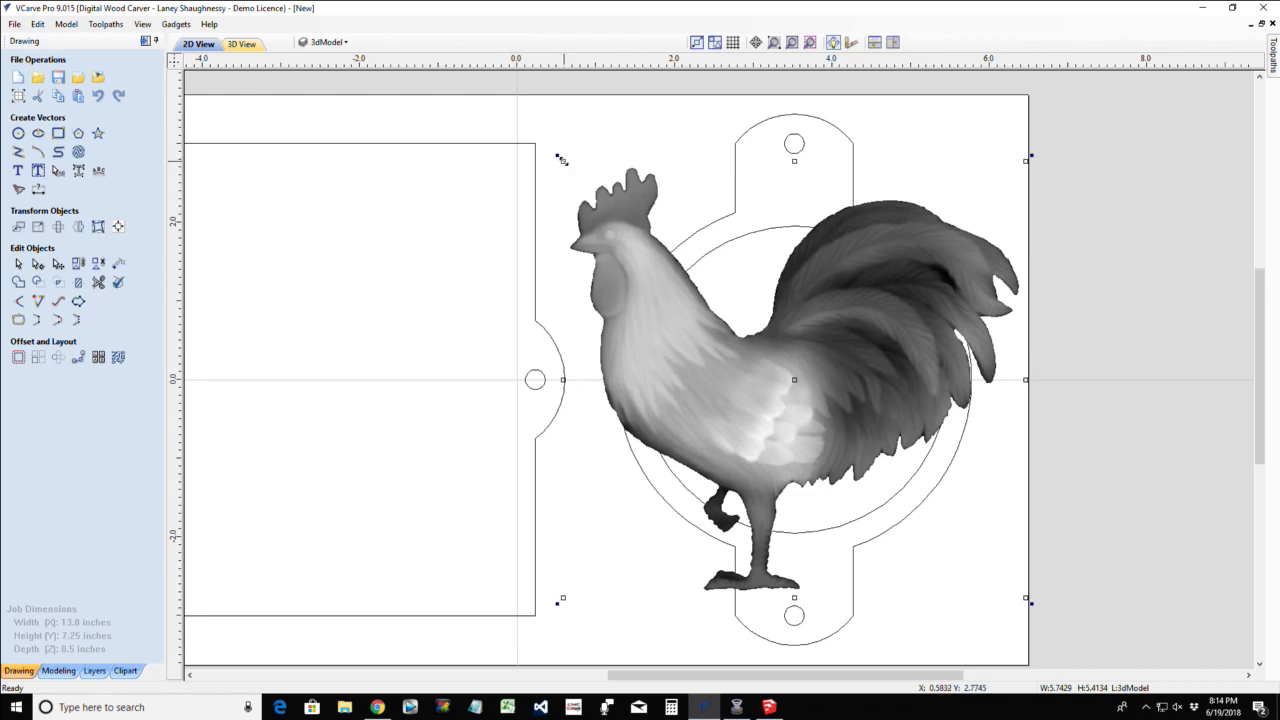
{"action": "left_click_drag", "start_coordinate": [563, 162], "coordinate": [693, 255]}
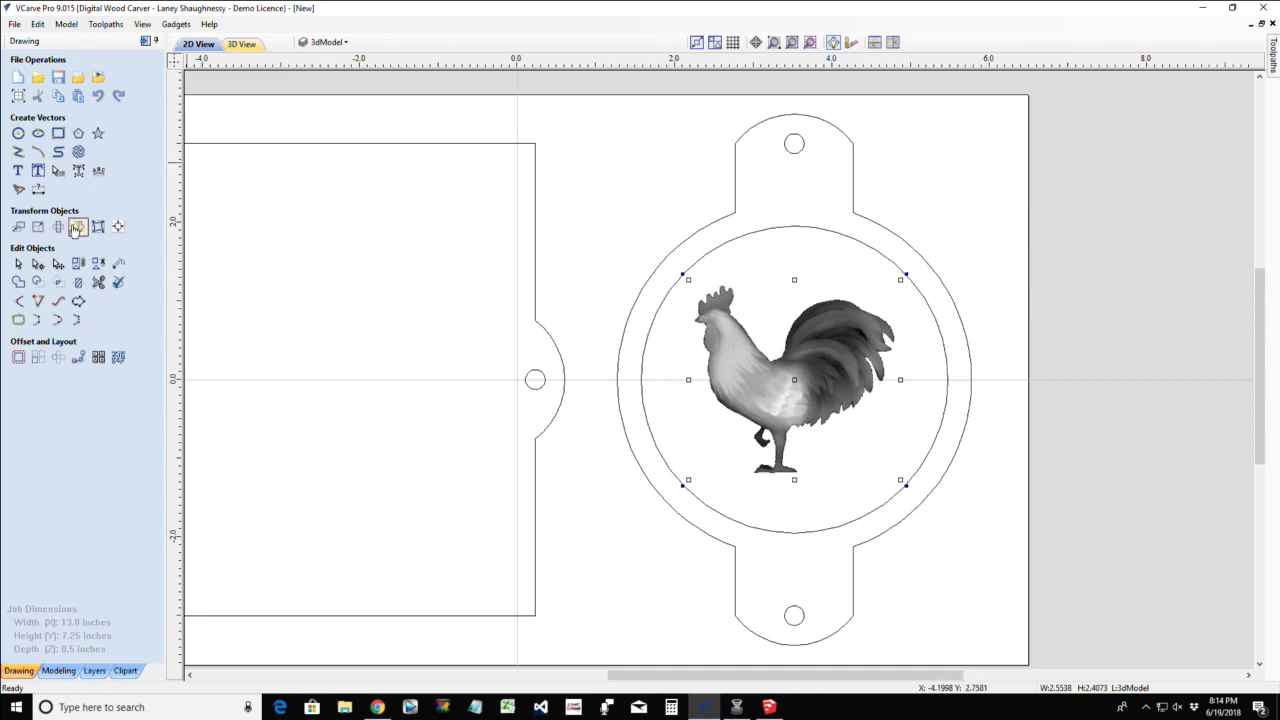
{"action": "left_click", "coordinate": [77, 228]}
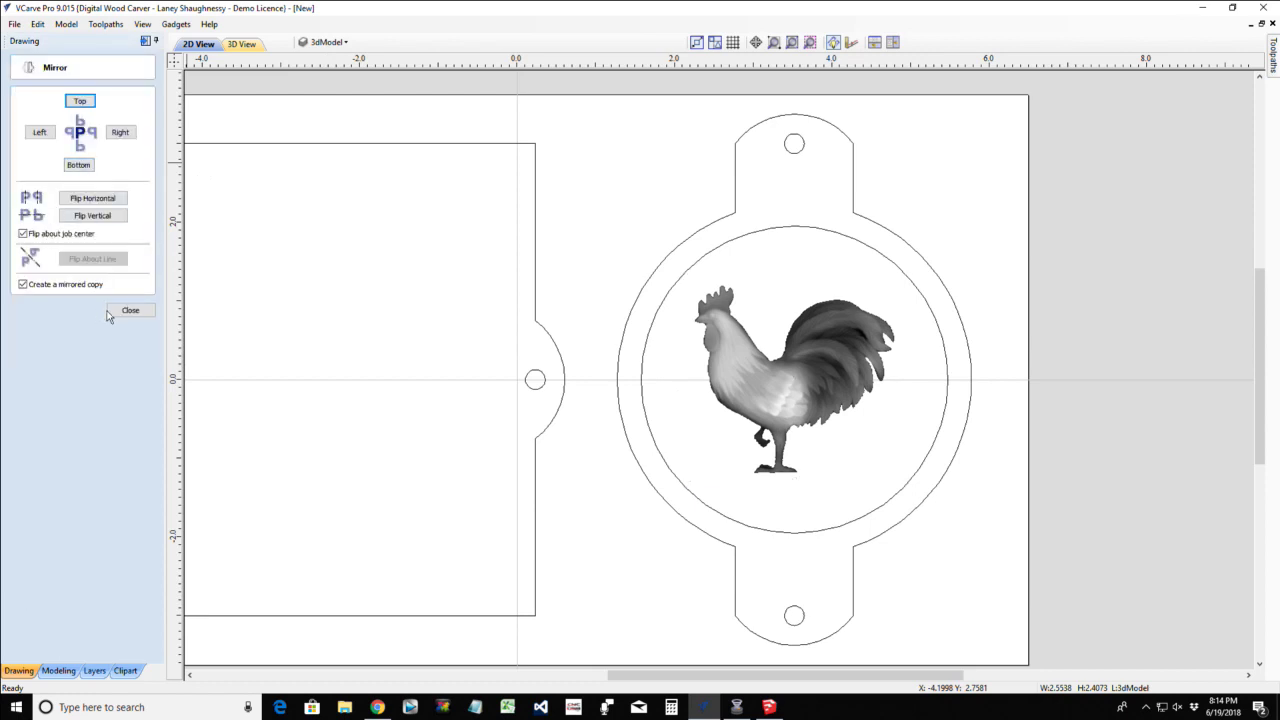
{"action": "left_click", "coordinate": [128, 311]}
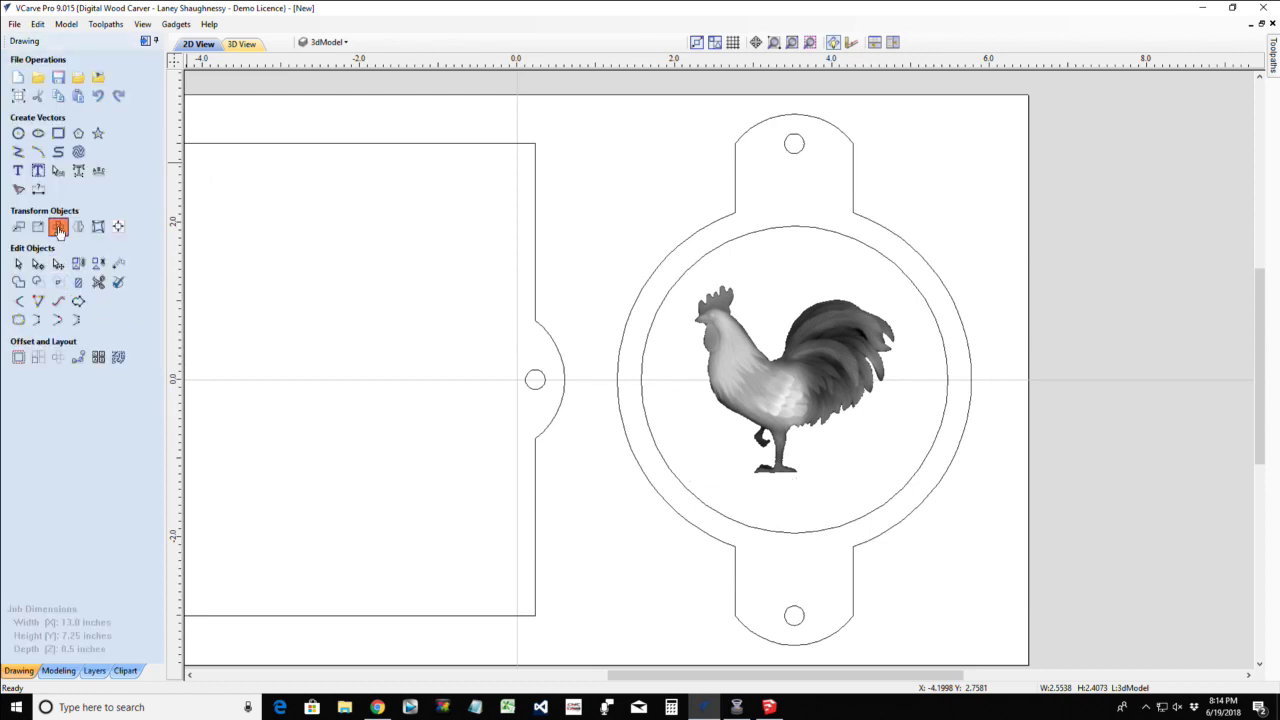
Rotate the rooster relief by 90°, making it about 2.41 × 2.55 in
{"action": "left_click", "coordinate": [58, 228]}
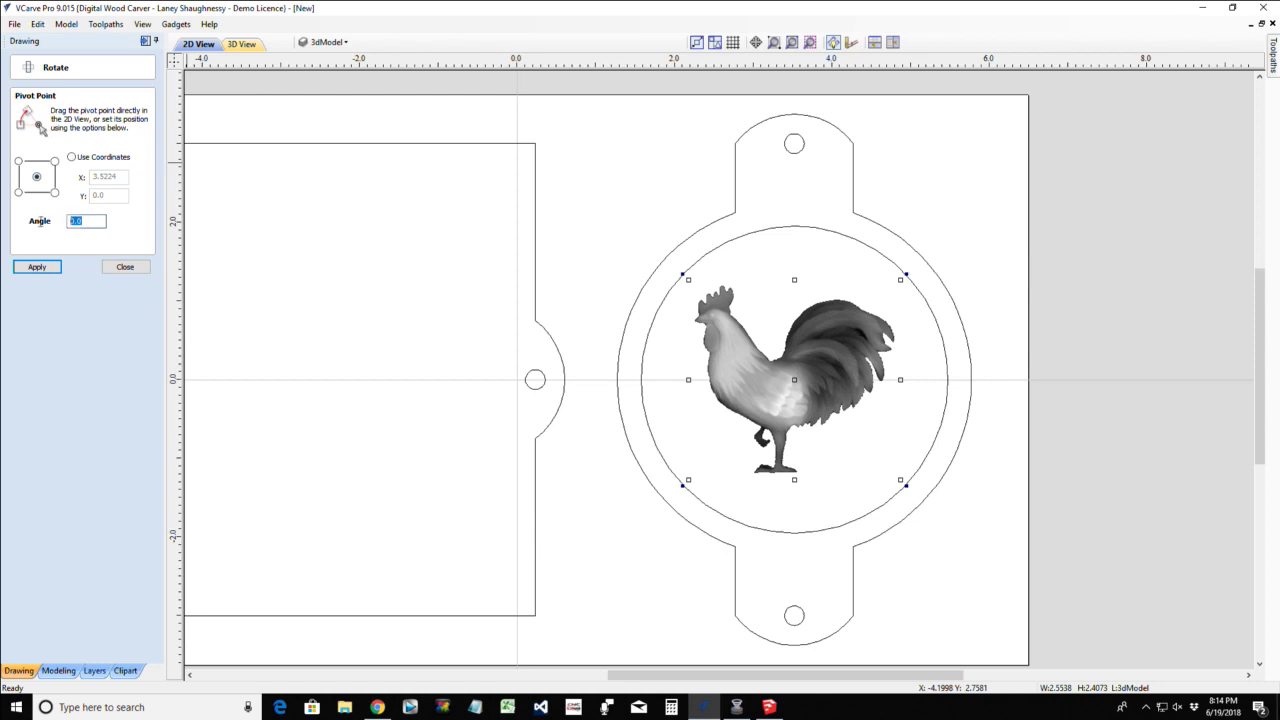
{"action": "type", "text": "90"}
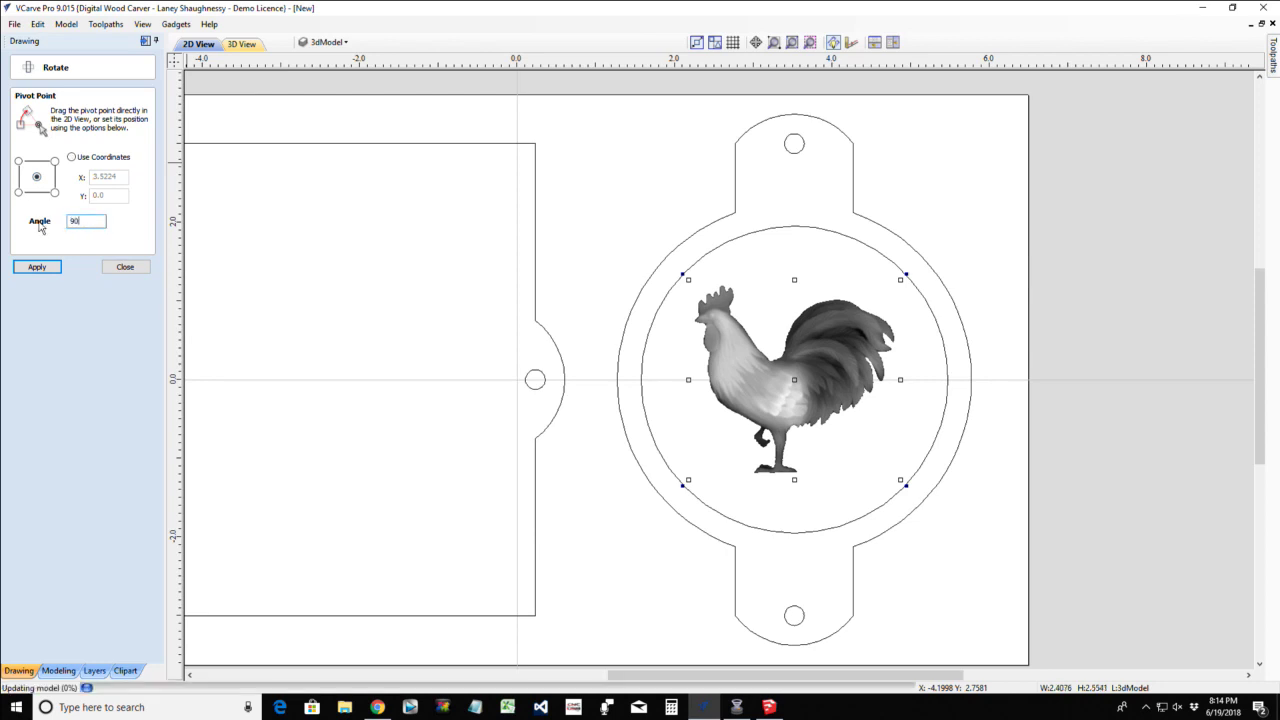
{"action": "key", "text": "Return"}
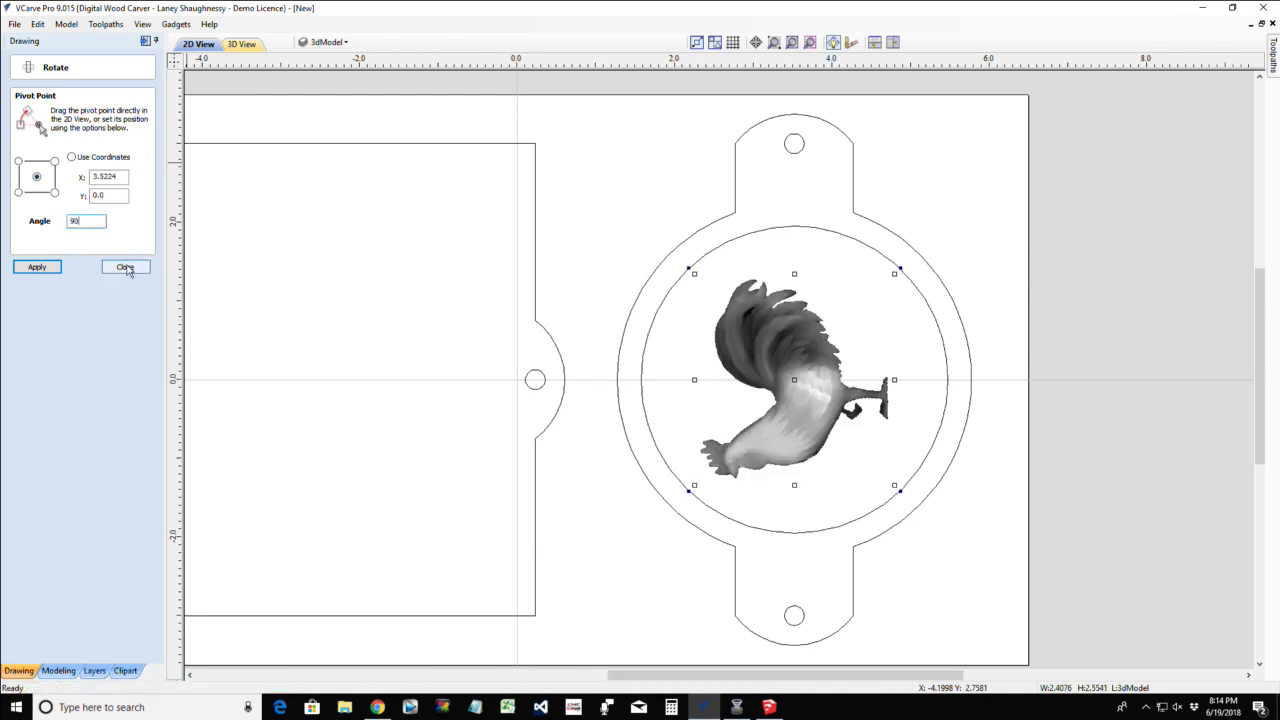
{"action": "left_click", "coordinate": [123, 267]}
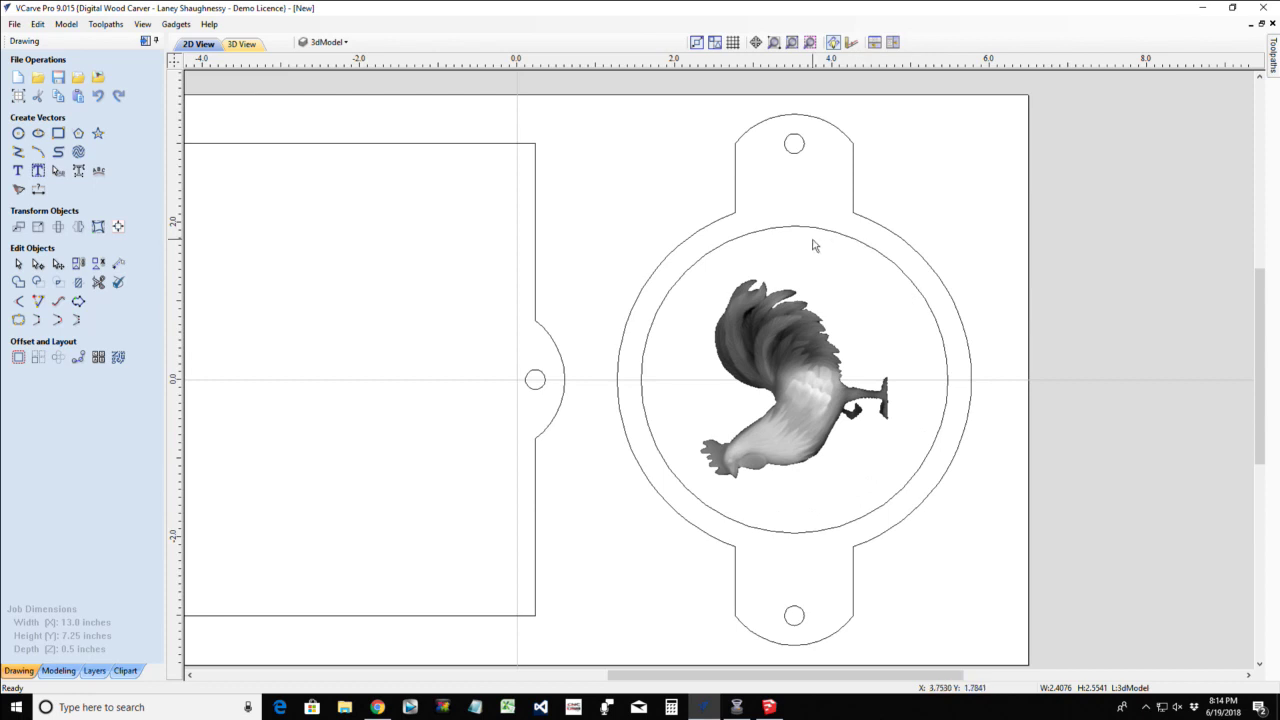
Enlarge the rooster to about 2.62 × 2.78 in and show the Modeling component list
{"action": "left_click", "coordinate": [795, 450]}
{"action": "left_click_drag", "start_coordinate": [897, 491], "coordinate": [900, 489]}
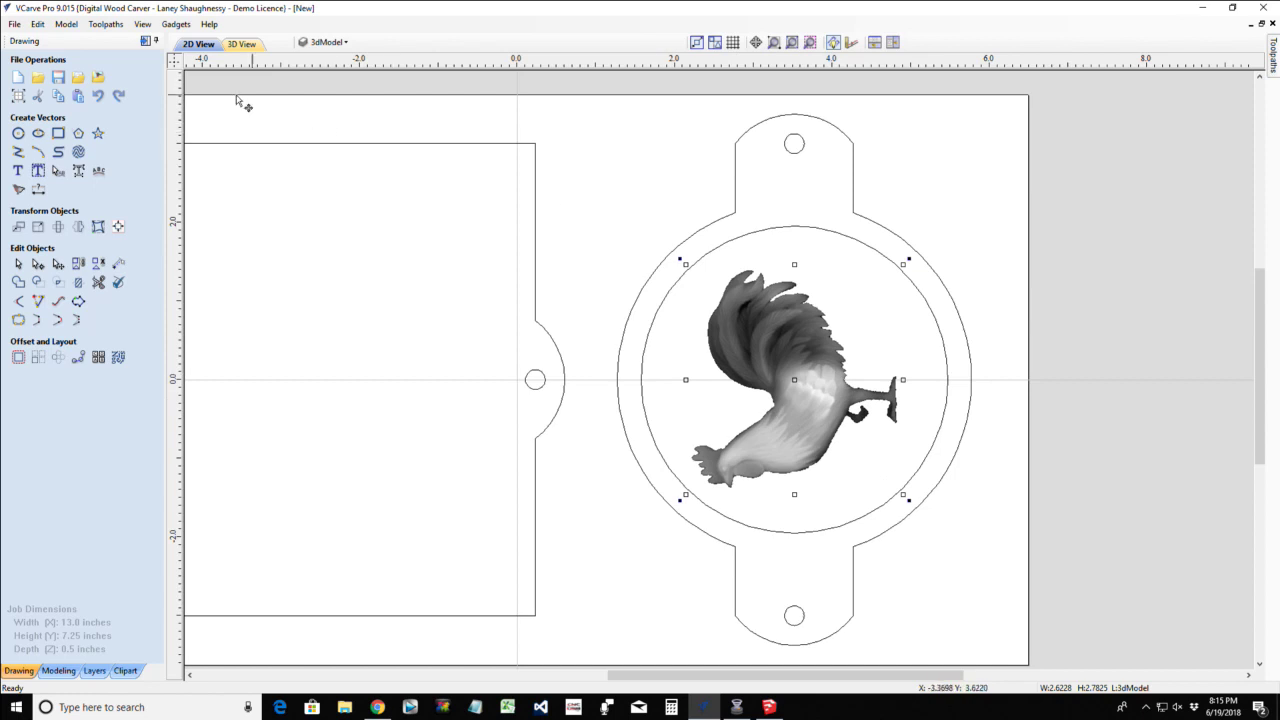
{"action": "left_click", "coordinate": [58, 671]}
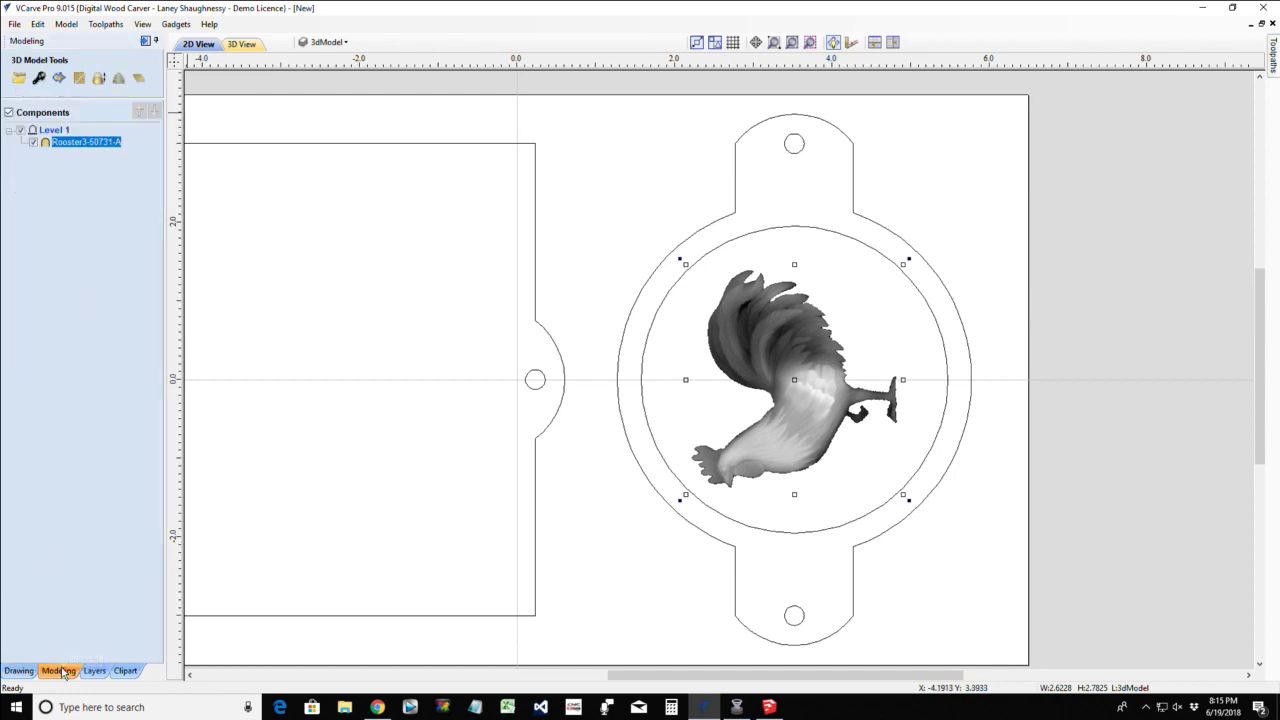
Open the Rooster3-50731-A component properties, showing a 0.2285 in shape height
{"action": "left_click", "coordinate": [39, 79]}
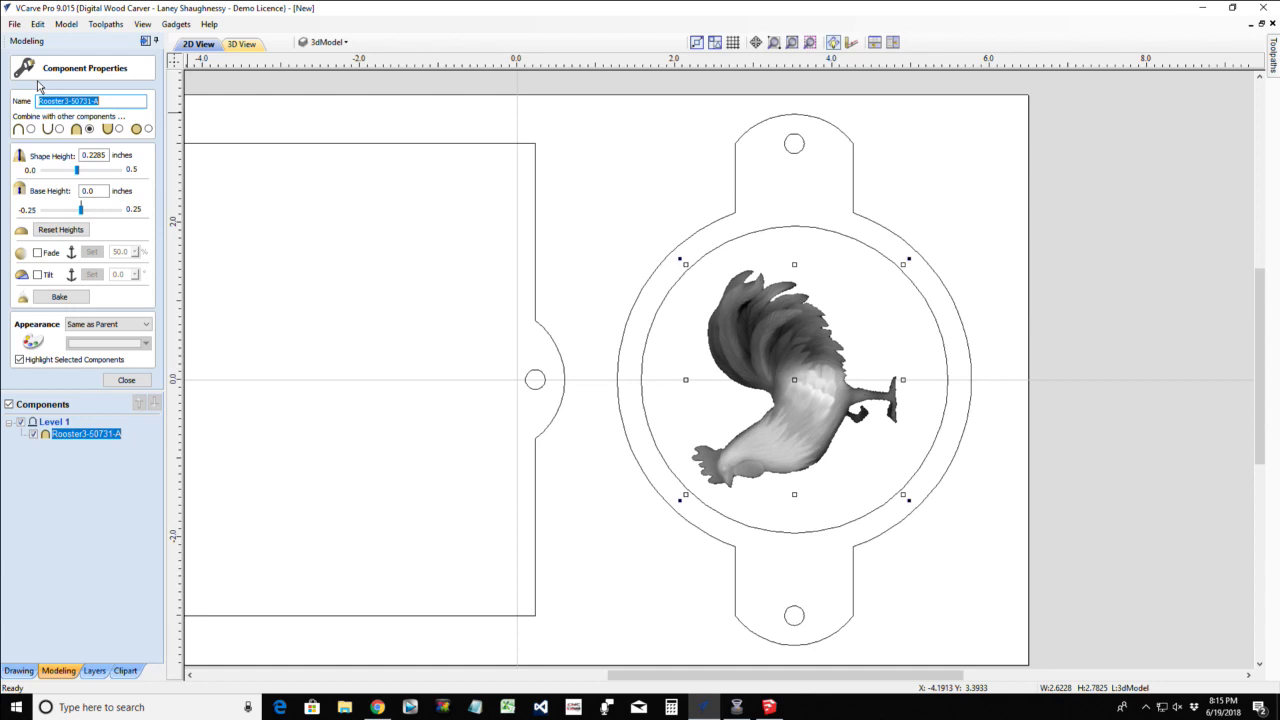
Switch to the 3D view and zoom and orbit toward the rooster relief
{"action": "left_click", "coordinate": [241, 44]}
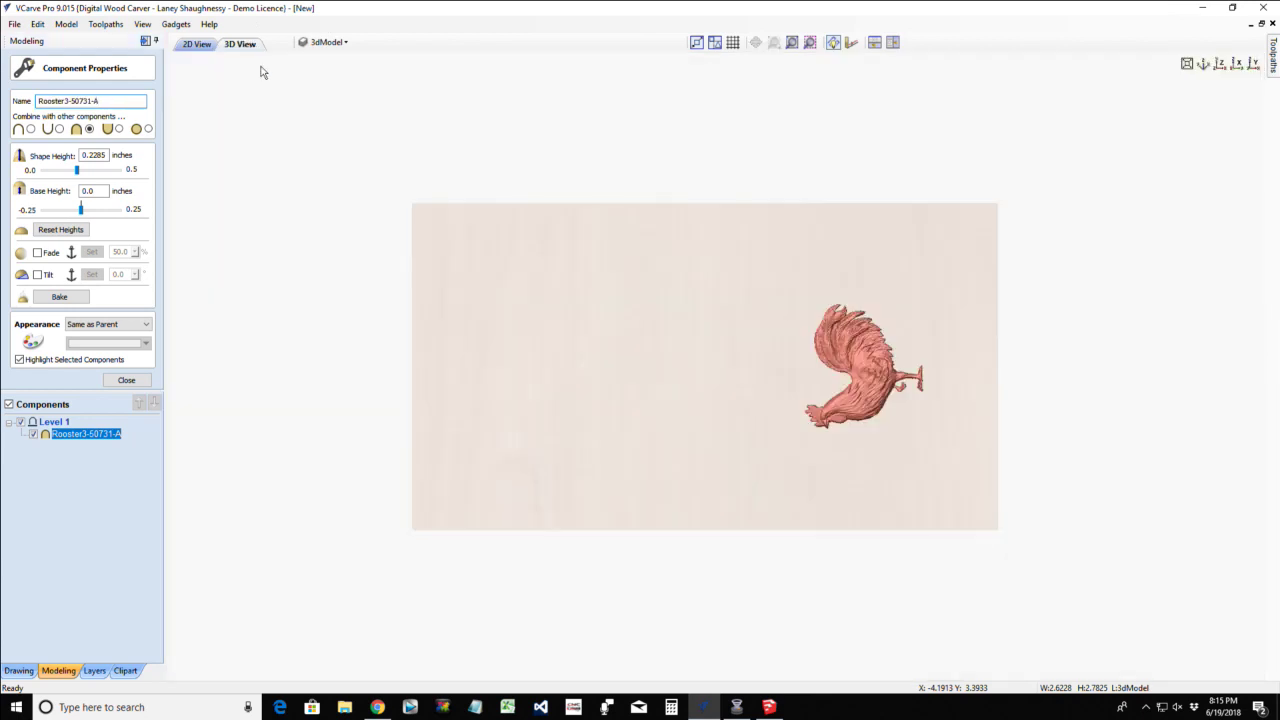
{"action": "scroll", "coordinate": [820, 460], "scroll_direction": "up", "scroll_amount": 4}
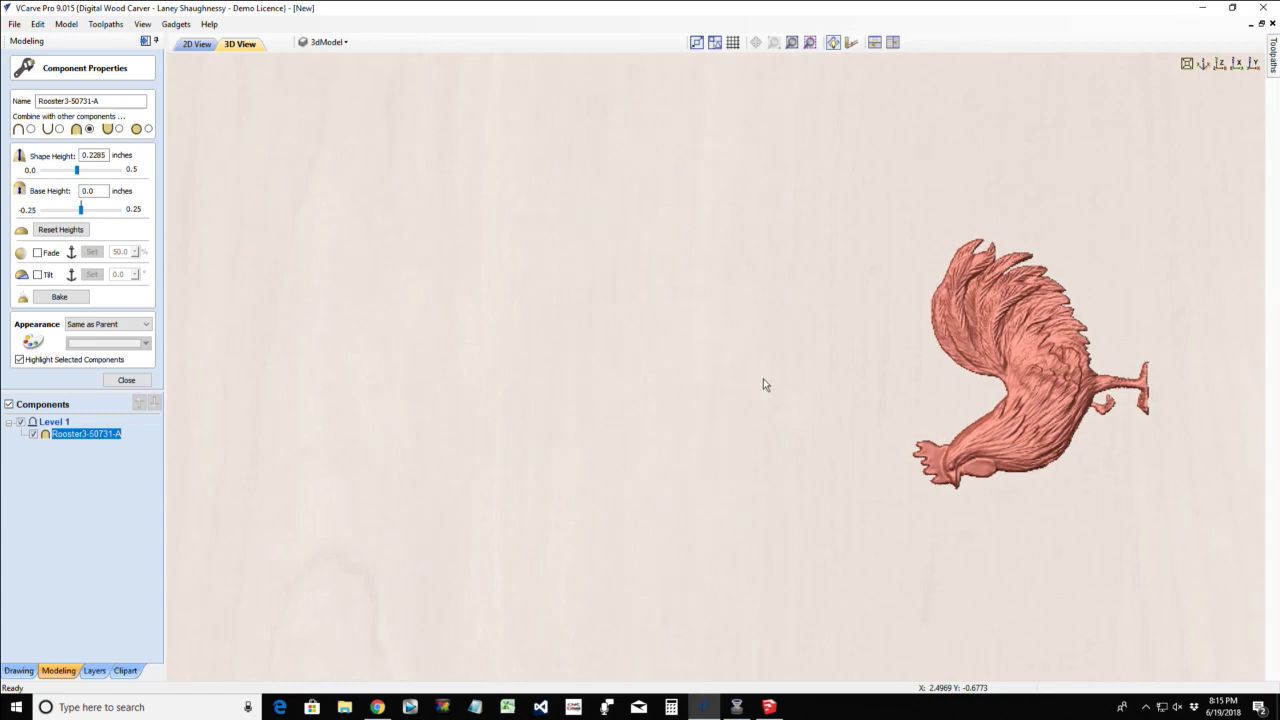
{"action": "middle_click_drag", "start_coordinate": [763, 383], "coordinate": [610, 386]}
{"action": "scroll", "coordinate": [700, 410], "scroll_direction": "up", "scroll_amount": 3}
{"action": "scroll", "coordinate": [700, 410], "scroll_direction": "up", "scroll_amount": 2}
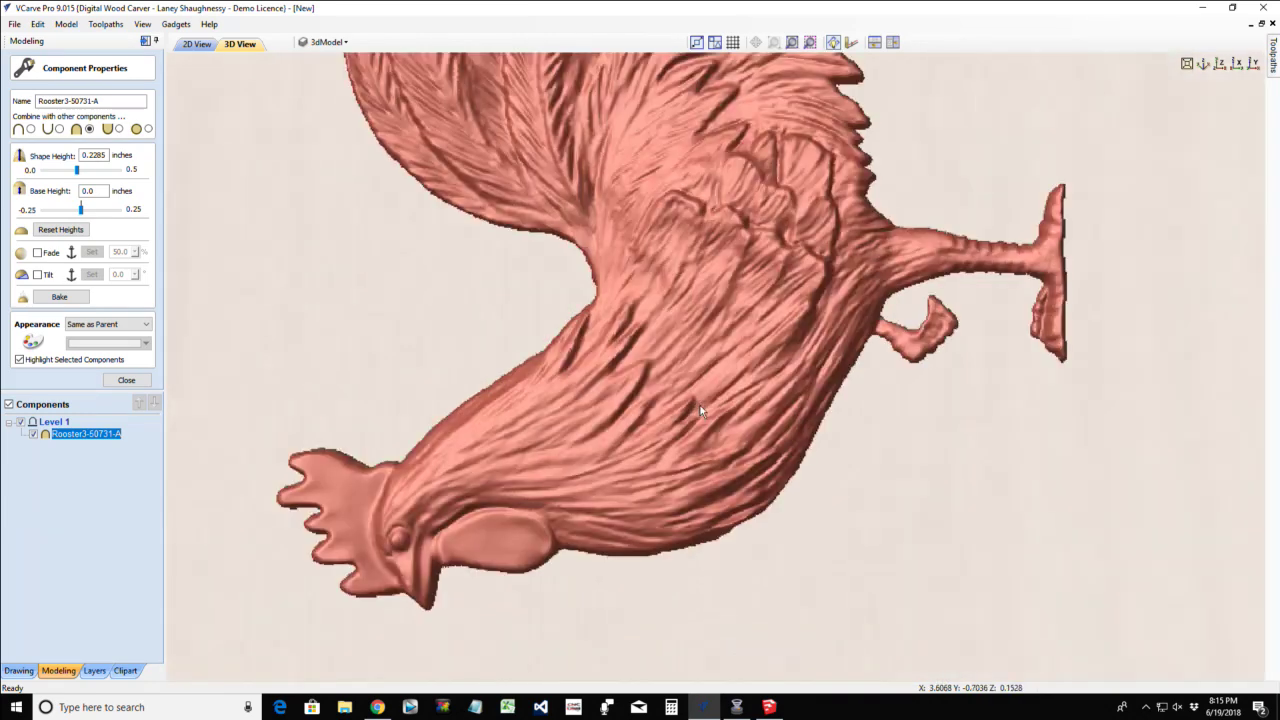
{"action": "scroll", "coordinate": [645, 545], "scroll_direction": "down", "scroll_amount": 1}
{"action": "left_click_drag", "start_coordinate": [643, 609], "coordinate": [616, 483]}
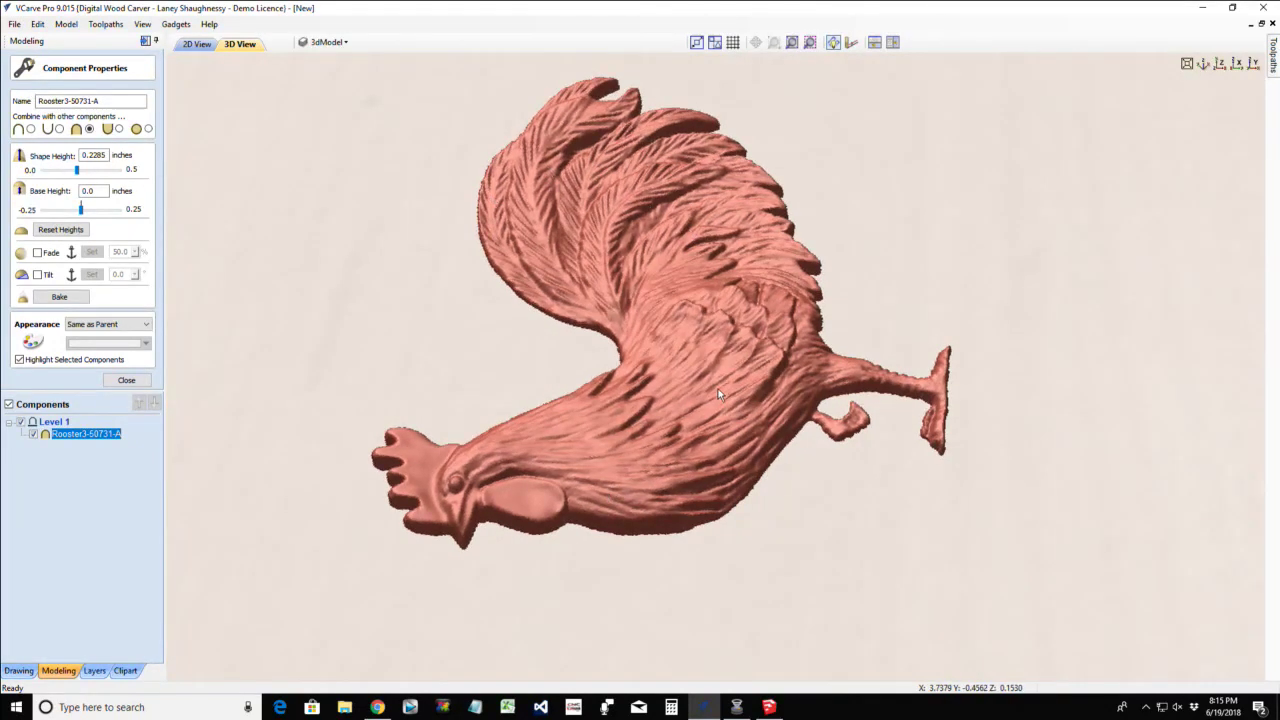
Try a 0.125 in rooster shape height, then reset it to the original 0.2285 in
{"action": "double_click", "coordinate": [104, 155]}
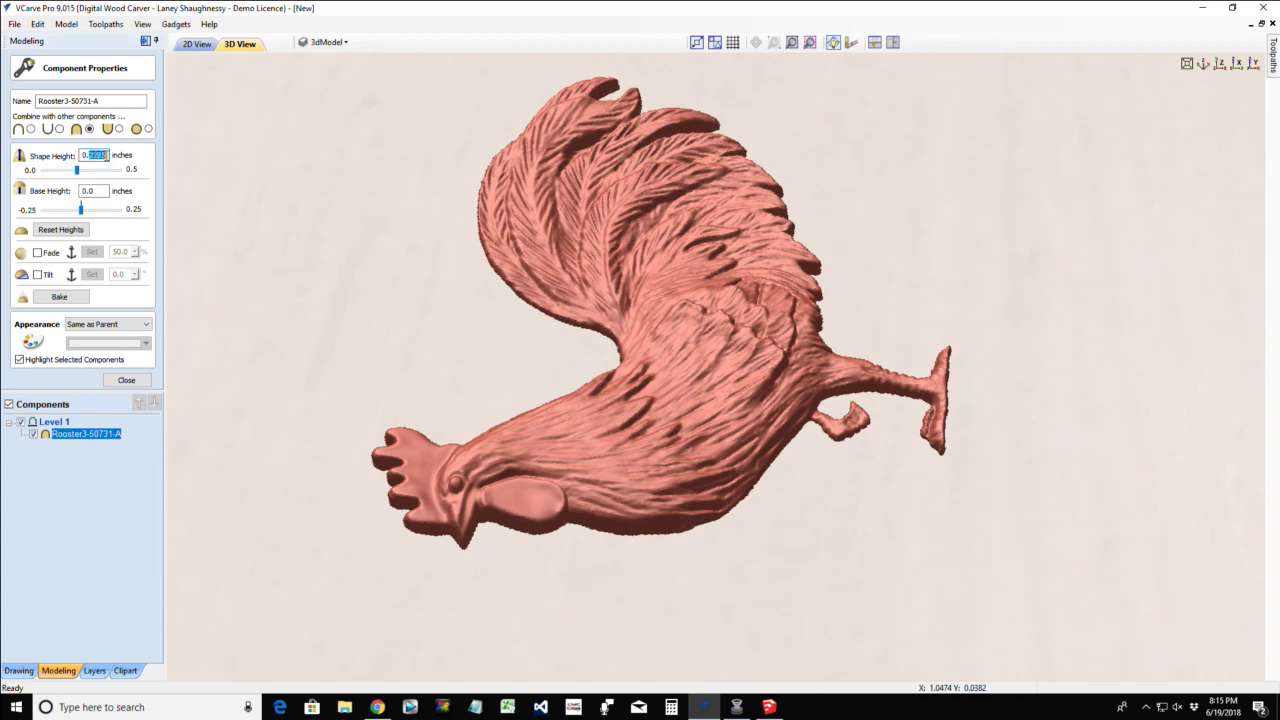
{"action": "type", "text": ".125"}
{"action": "key", "text": "BackSpace"}
{"action": "key", "text": "BackSpace"}
{"action": "key", "text": "BackSpace"}
{"action": "key", "text": "BackSpace"}
{"action": "type", "text": "125"}
{"action": "key", "text": "Return"}
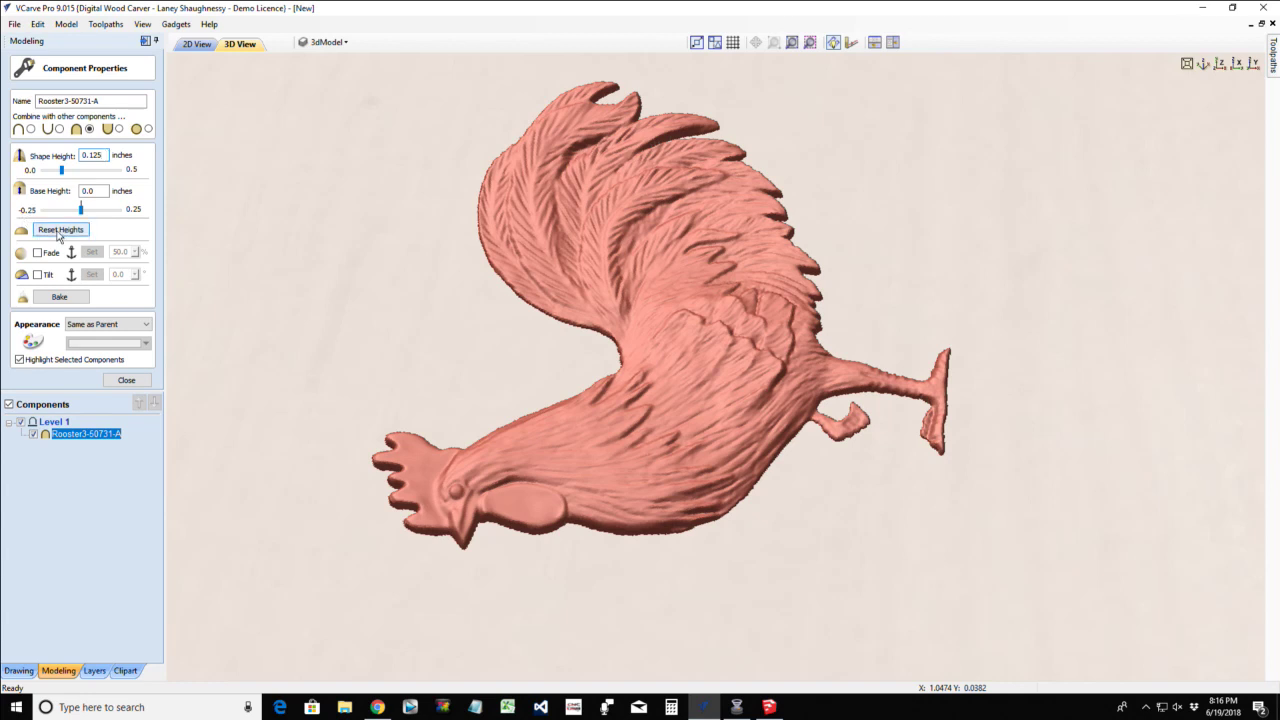
{"action": "left_click", "coordinate": [62, 233]}
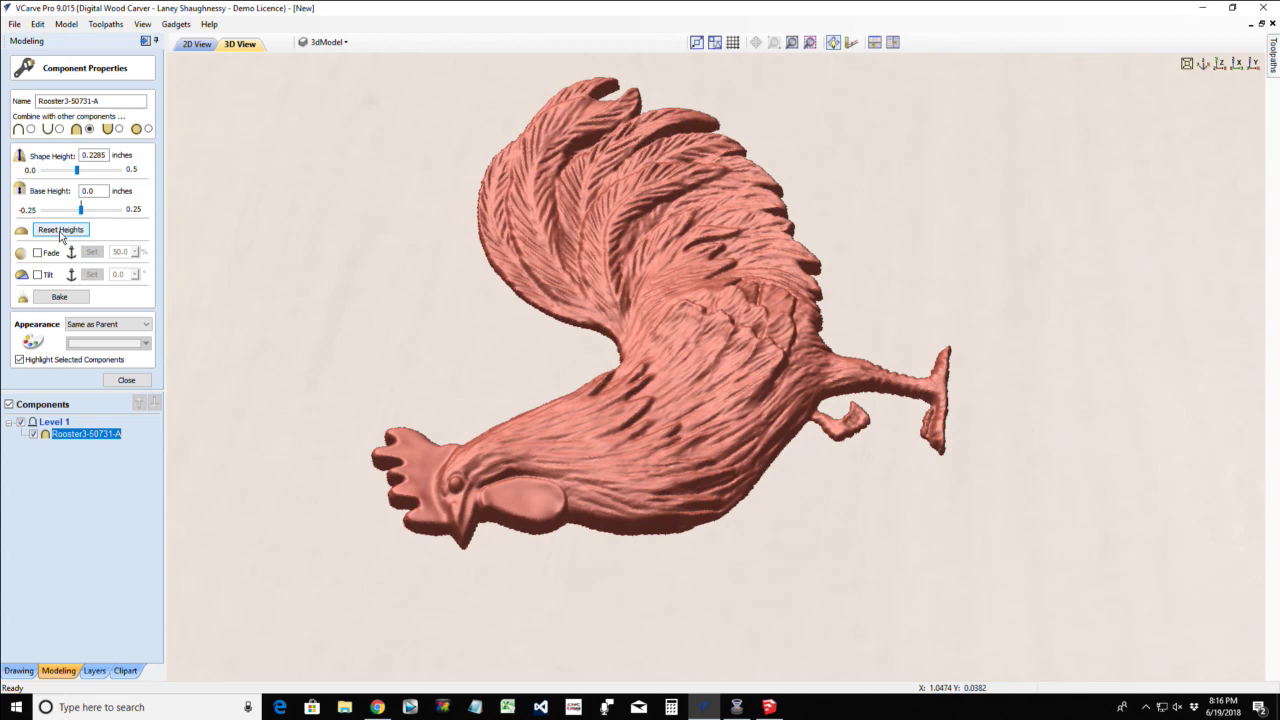
Return to the 2D layout, clear the rooster selection and close the component properties
{"action": "left_click", "coordinate": [193, 45]}
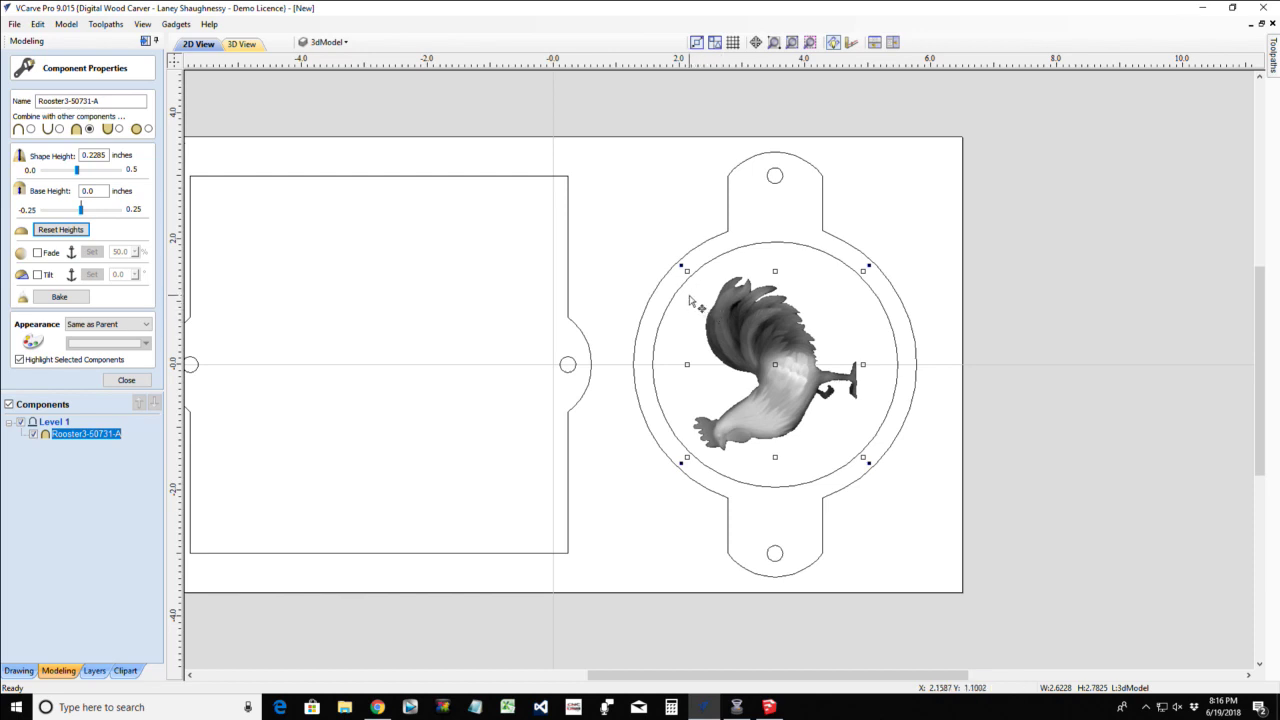
{"action": "left_click", "coordinate": [686, 288]}
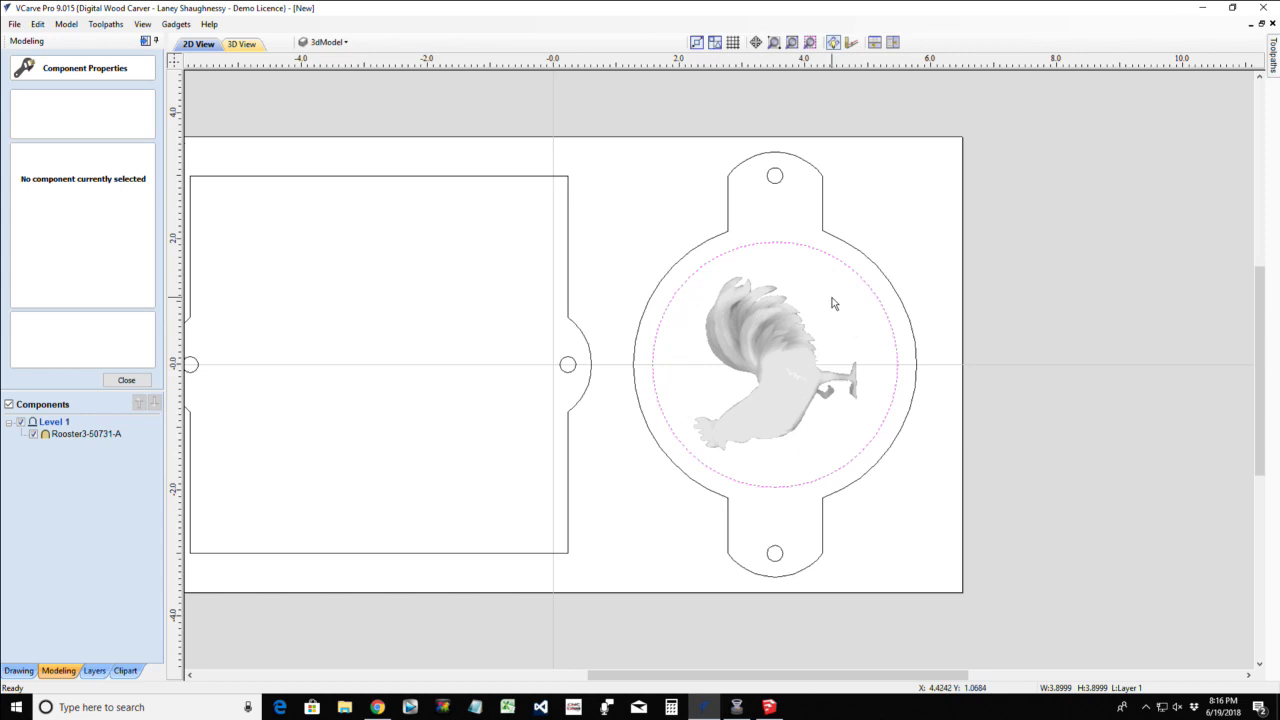
{"action": "left_click", "coordinate": [722, 240]}
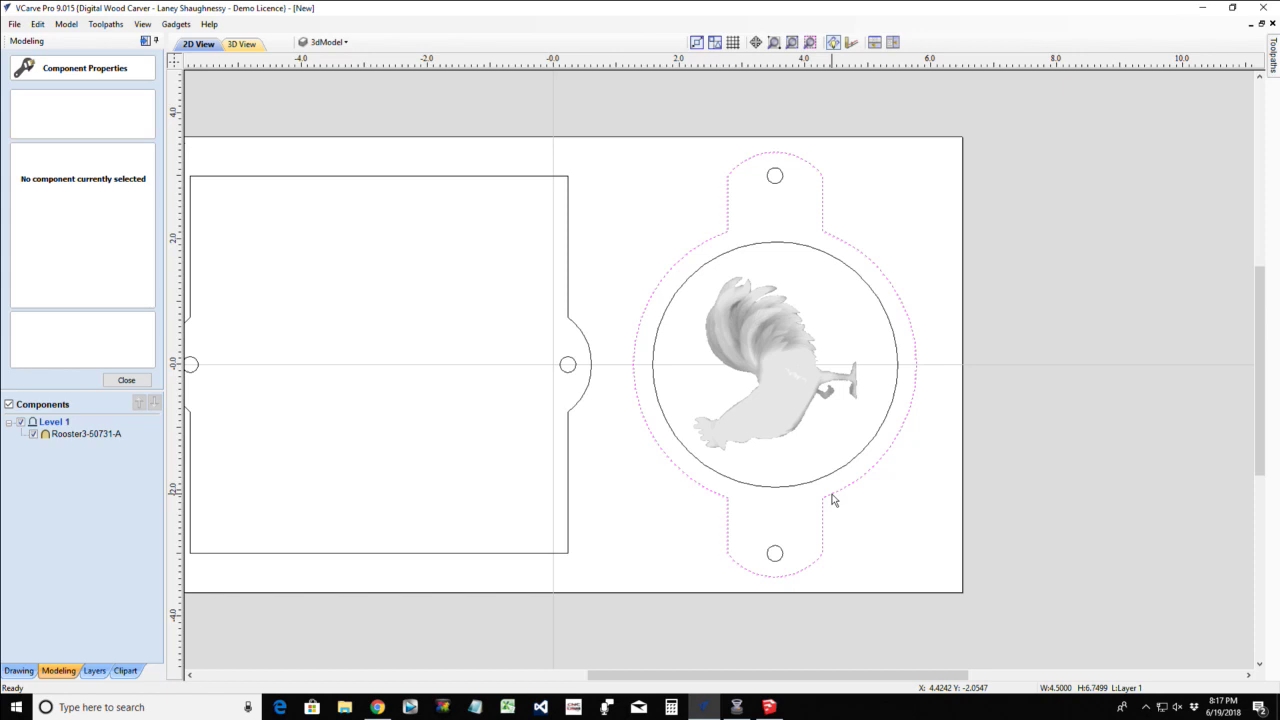
{"action": "left_click", "coordinate": [127, 380]}
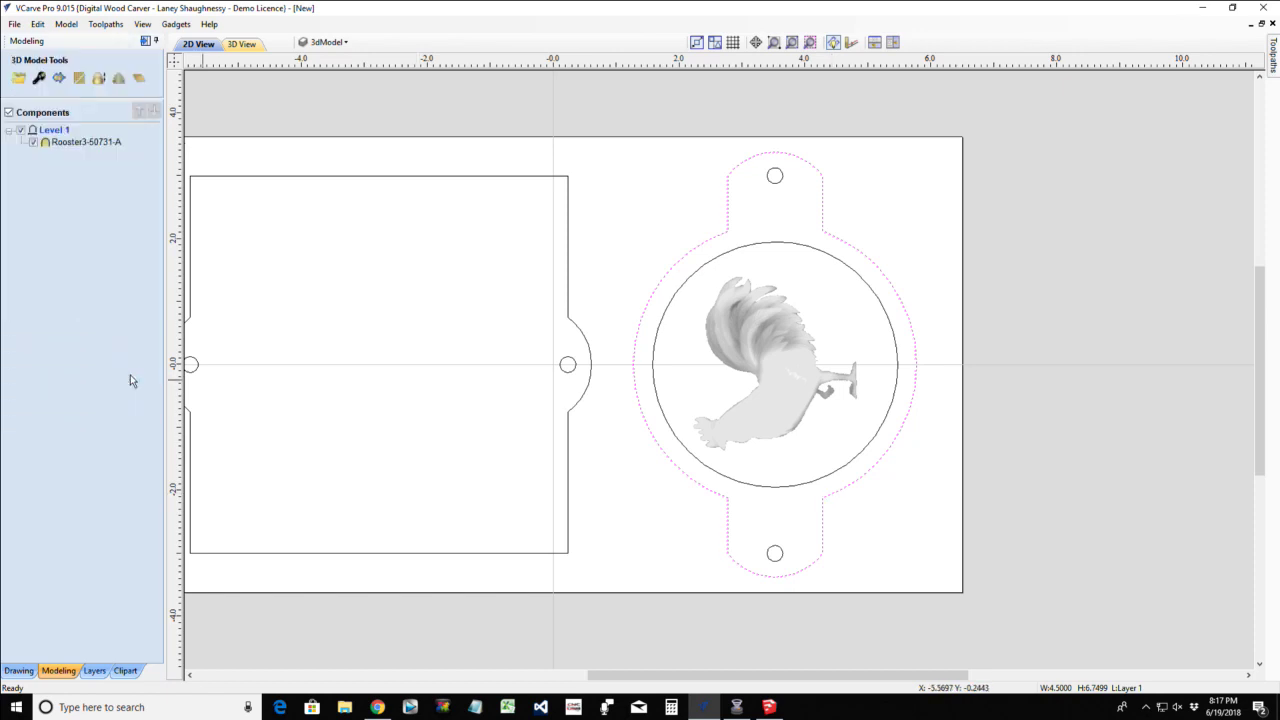
Select the Rooster component, then the inner circle vector surrounding the rooster relief
{"action": "left_click", "coordinate": [104, 143]}
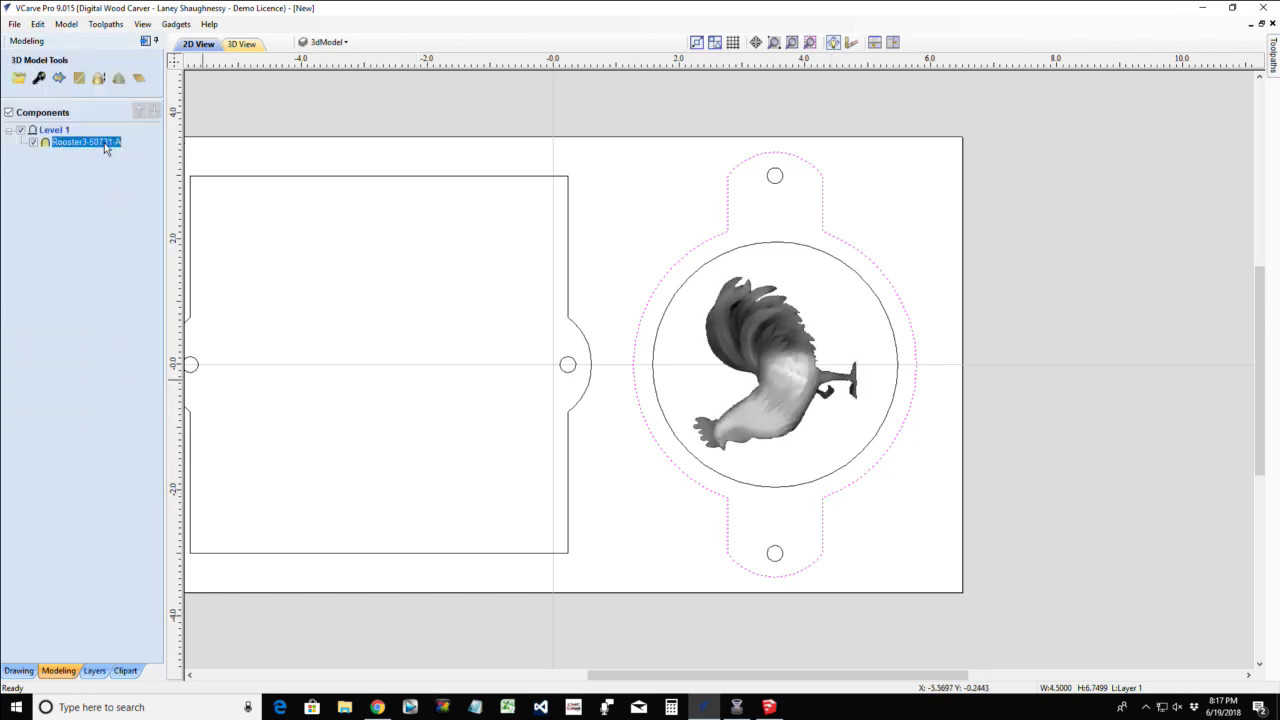
{"action": "left_click", "coordinate": [765, 394]}
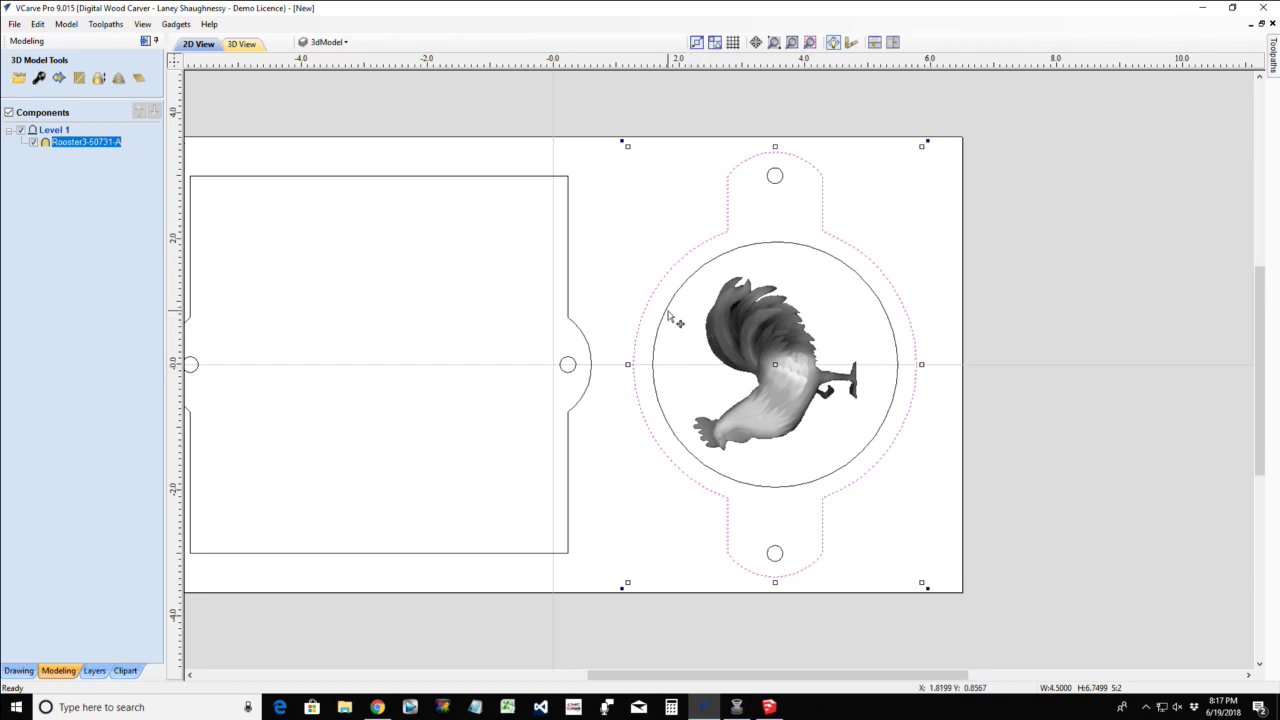
{"action": "key", "text": "Escape"}
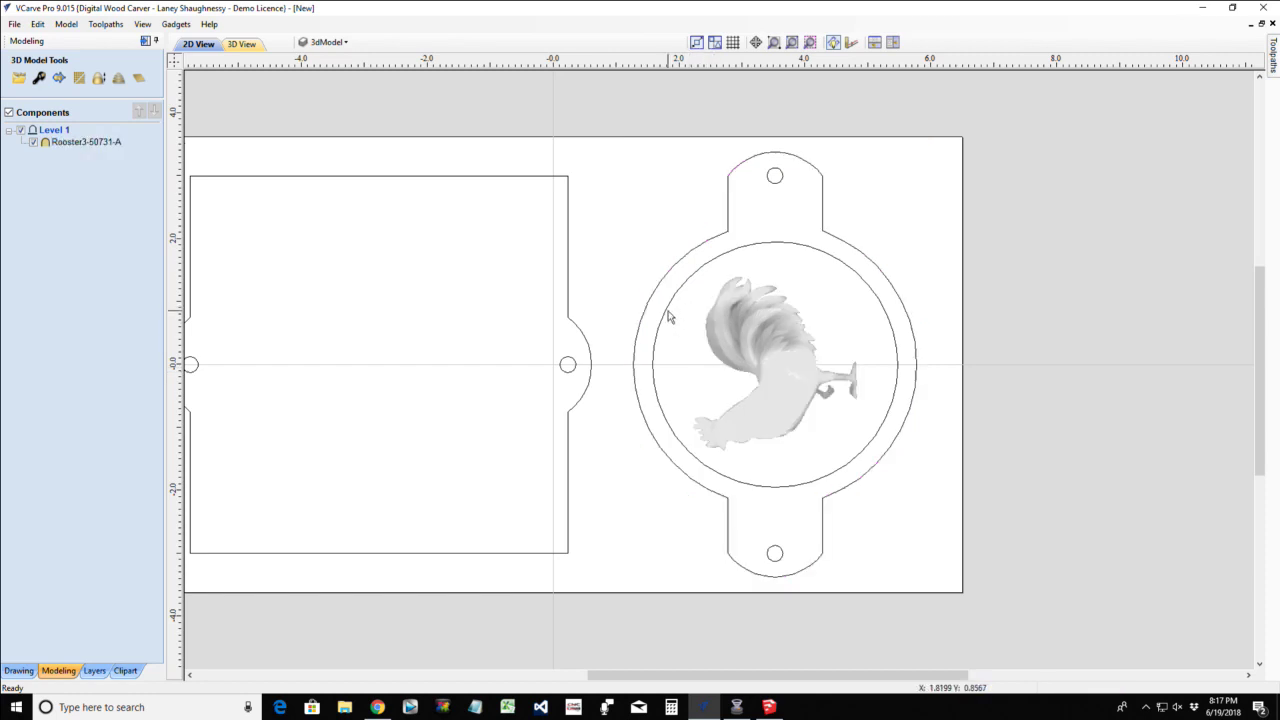
{"action": "left_click", "coordinate": [771, 392]}
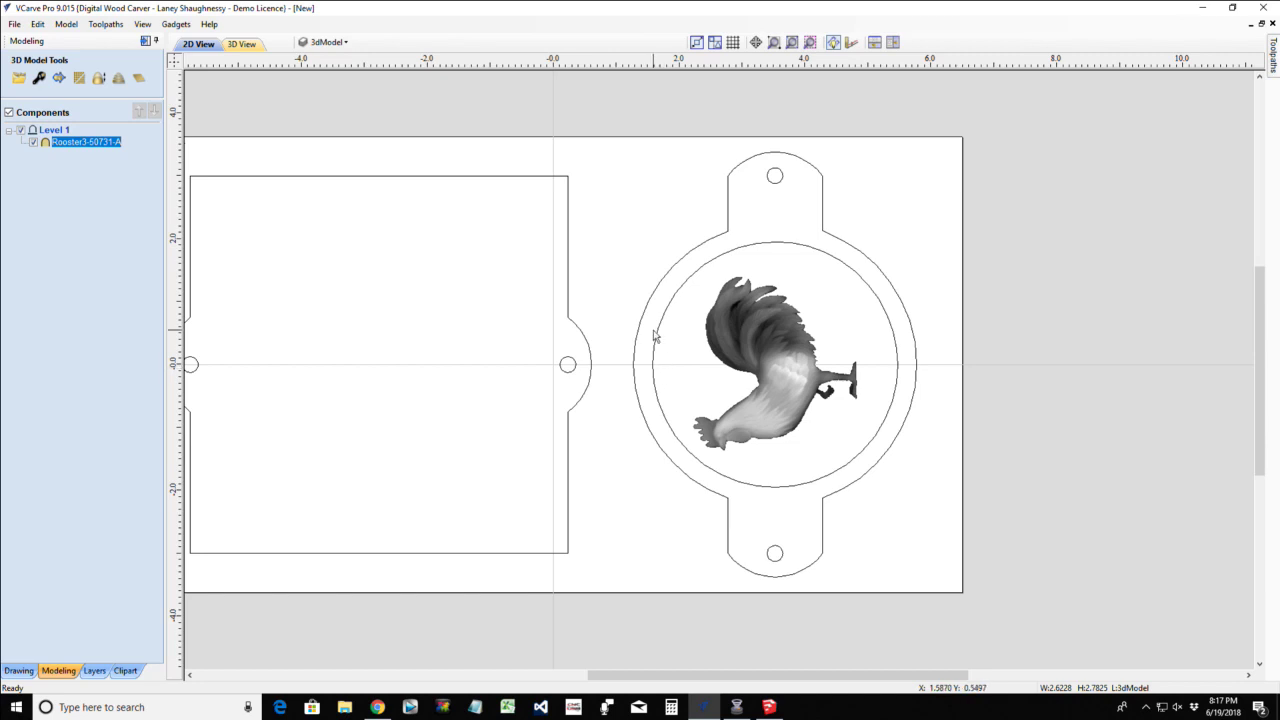
{"action": "left_click", "coordinate": [658, 336]}
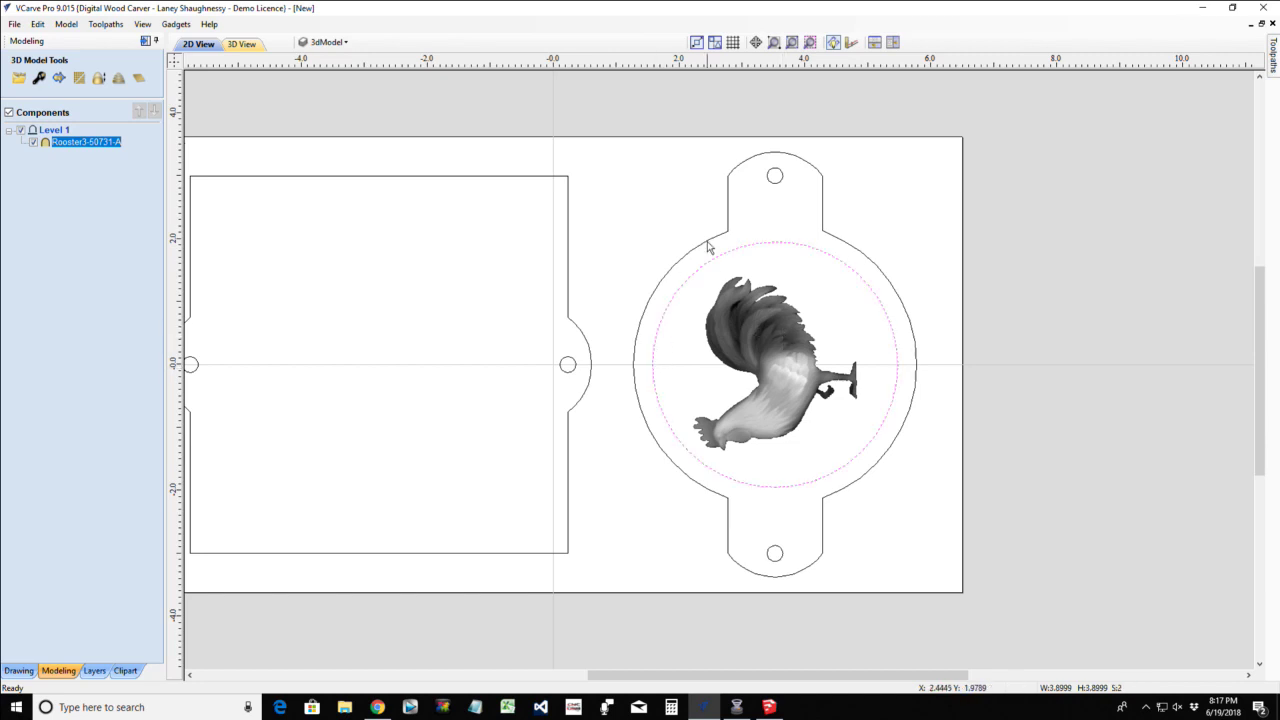
Collapse the Modeling panel and bring up the Toolpaths panel with its preview settings
{"action": "left_click", "coordinate": [146, 41]}
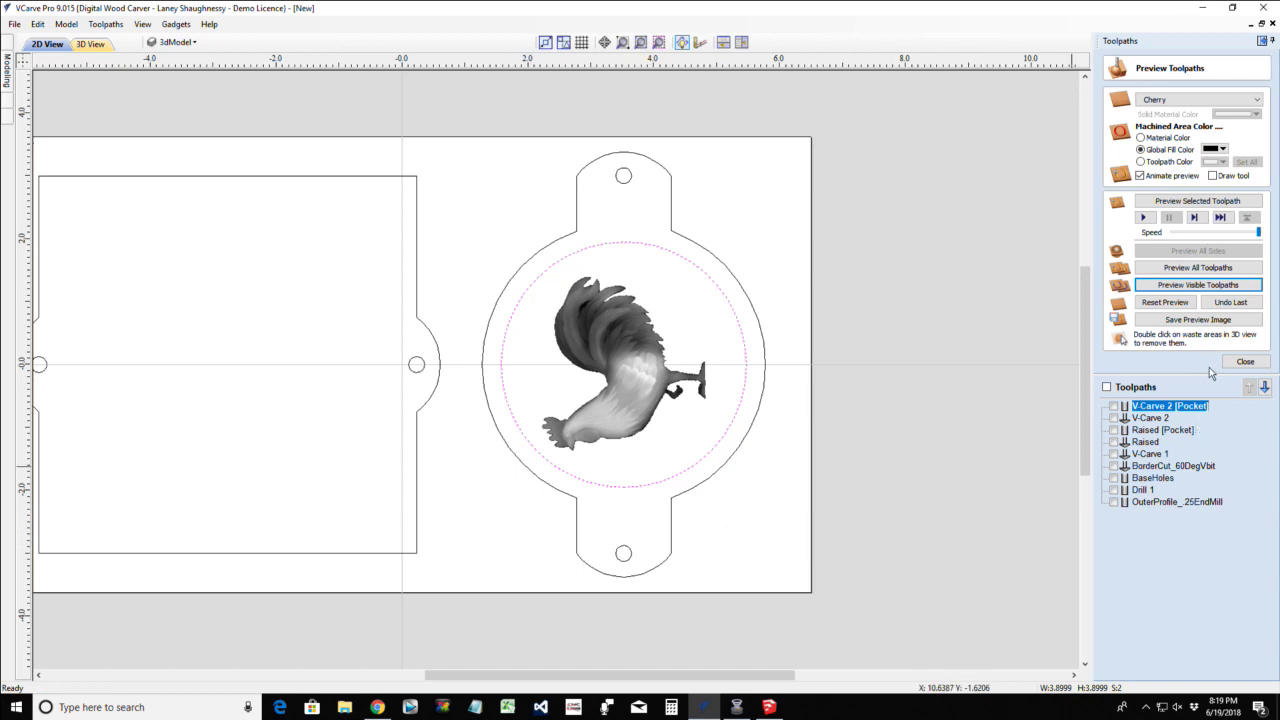
Set Material Setup's Gap Above Model to 0.005 in and confirm the change
{"action": "left_click", "coordinate": [1245, 361]}
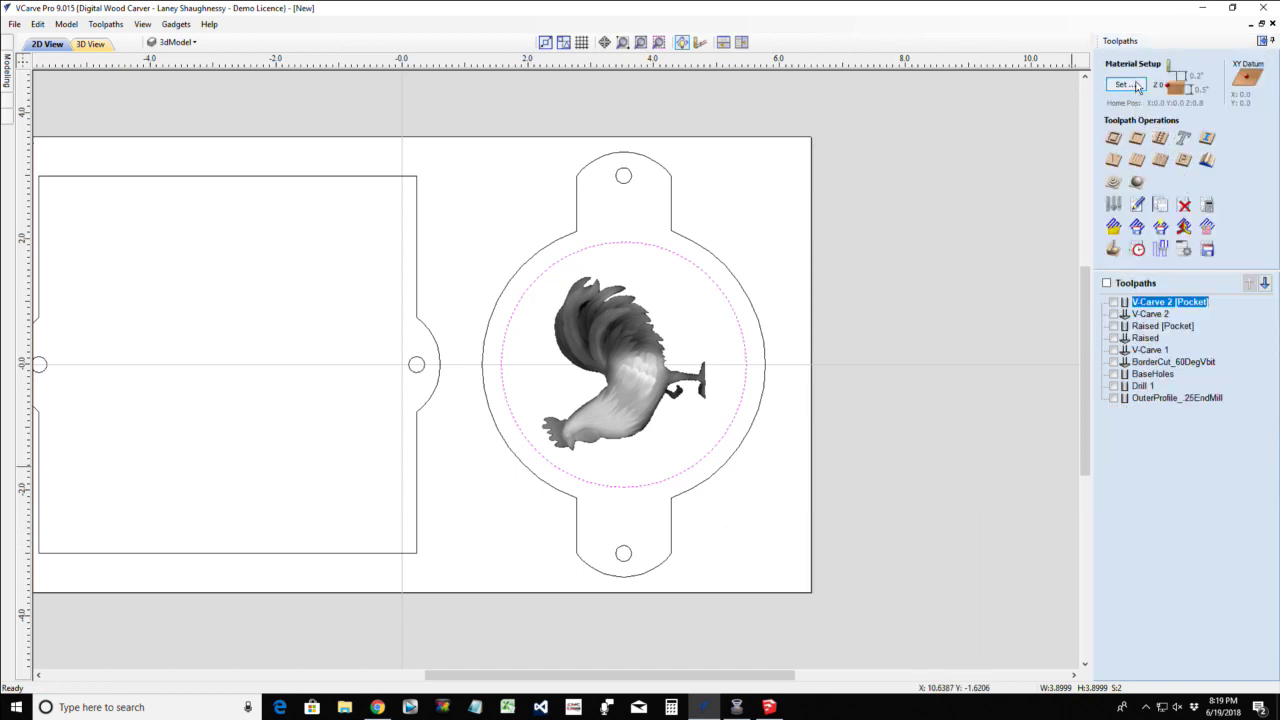
{"action": "left_click", "coordinate": [626, 362]}
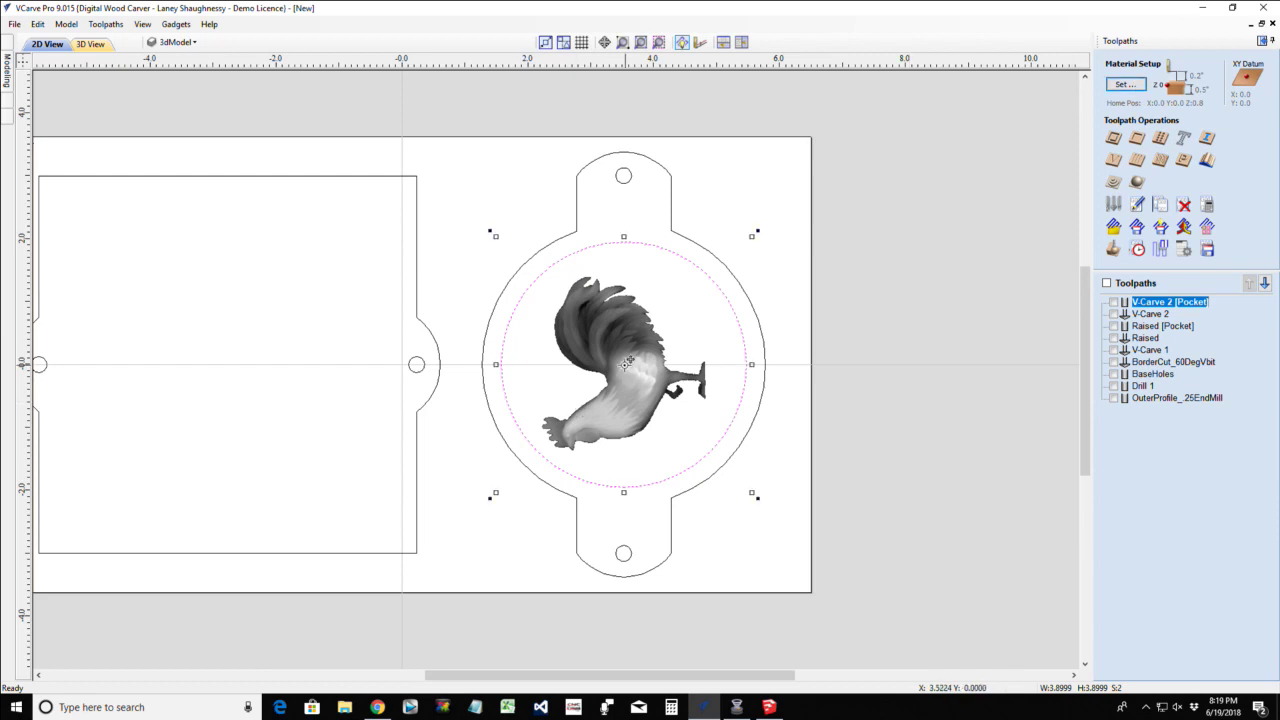
{"action": "left_click", "coordinate": [1133, 87]}
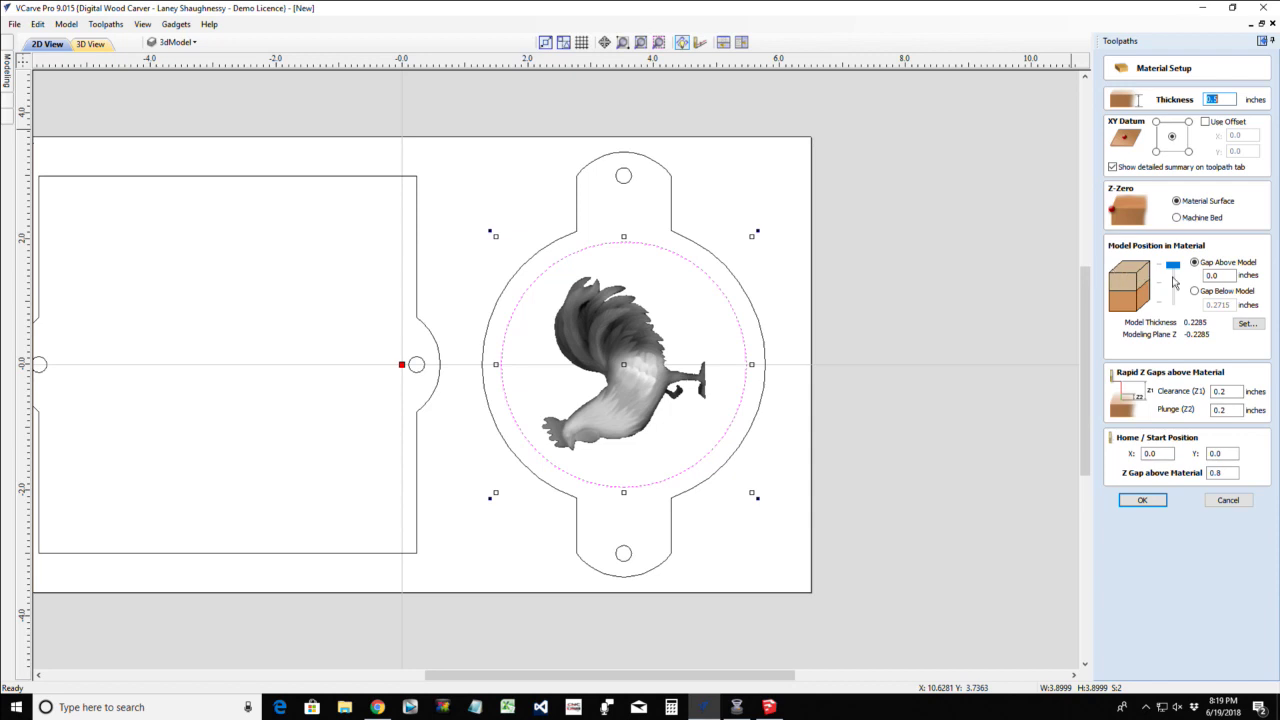
{"action": "left_click", "coordinate": [1217, 275]}
{"action": "type", "text": "05"}
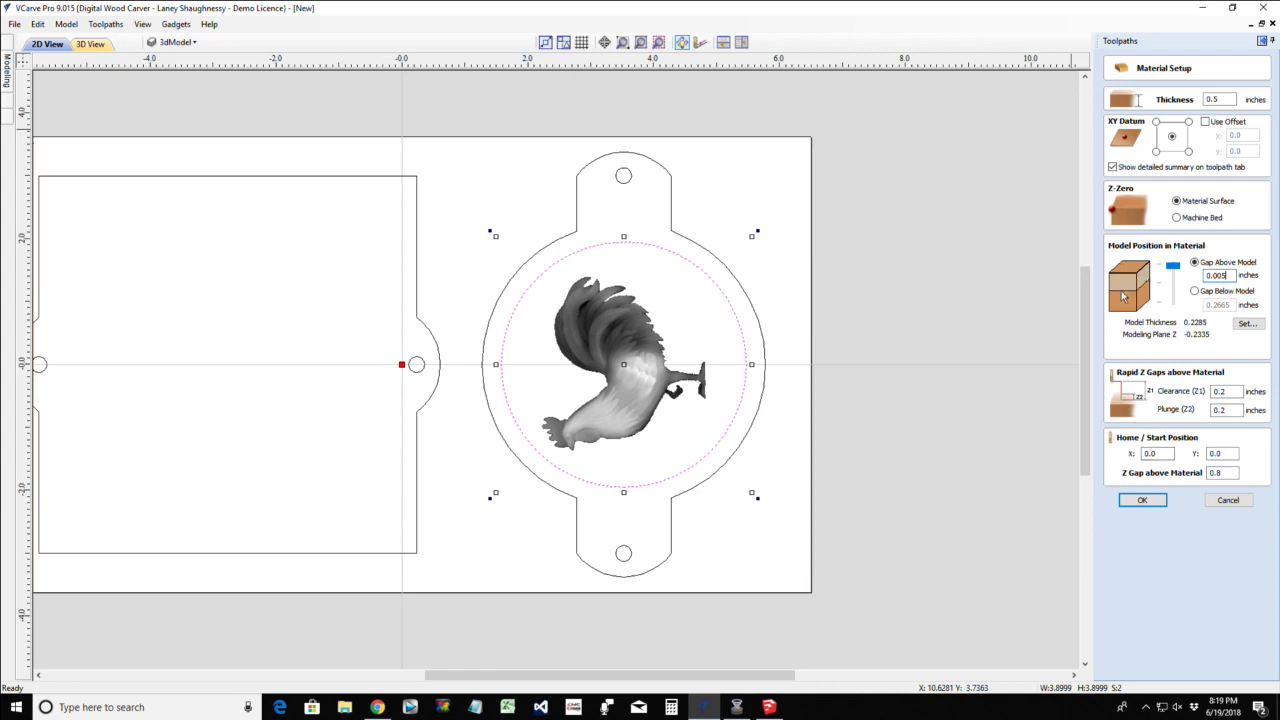
{"action": "left_click", "coordinate": [1143, 501]}
{"action": "left_click", "coordinate": [1142, 499]}
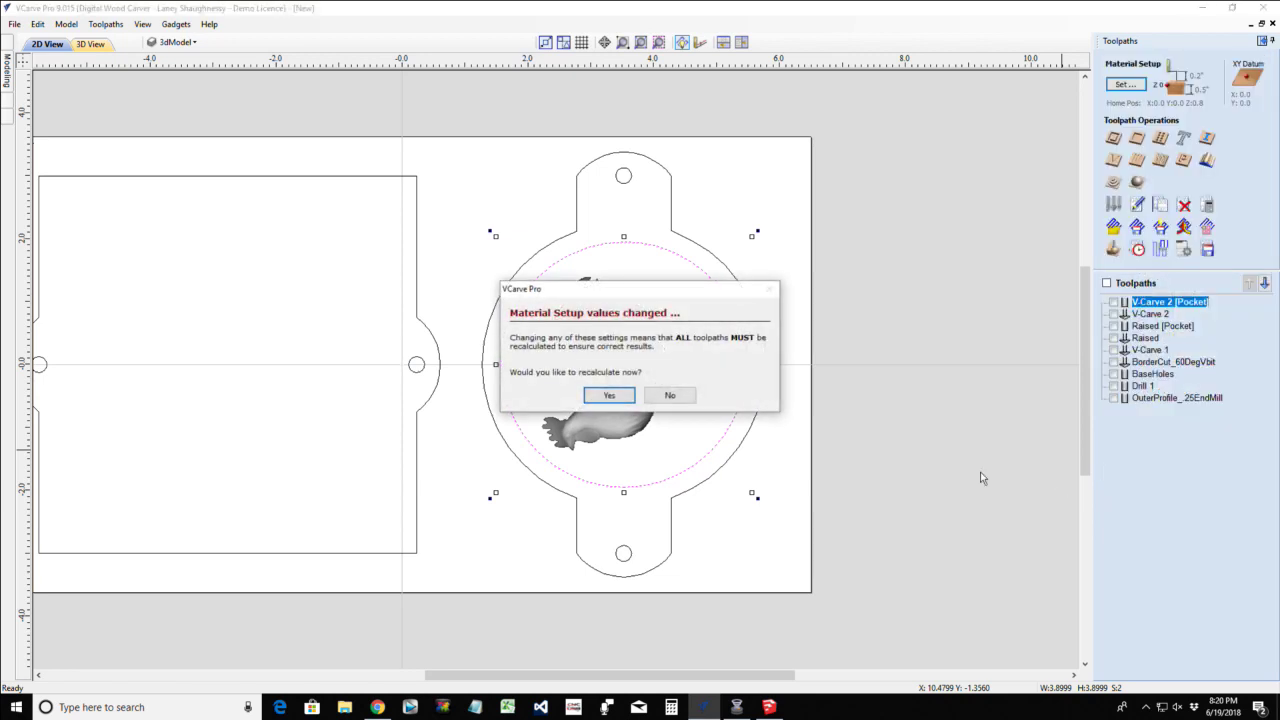
Answer No to recalculating the nine existing toolpaths
{"action": "left_click", "coordinate": [666, 396]}
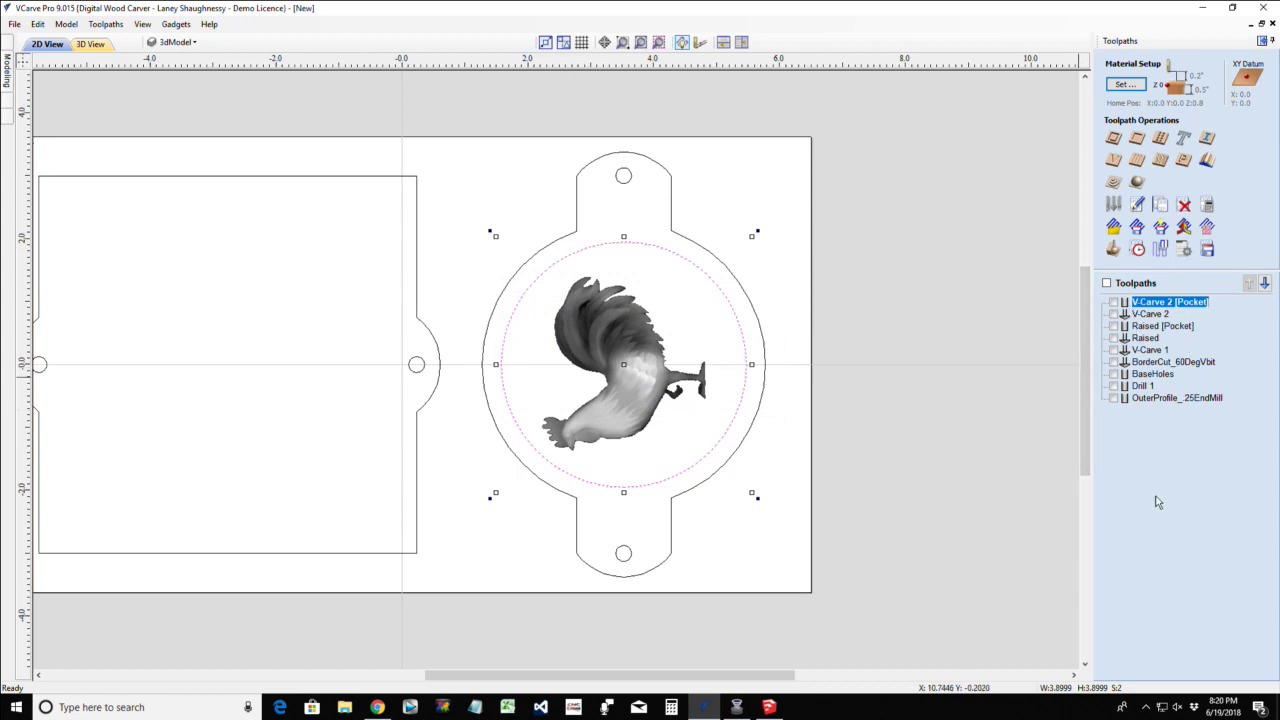
Create a 3D roughing toolpath bounded by the selected circle, using Z Level Raster X
{"action": "left_click", "coordinate": [1114, 184]}
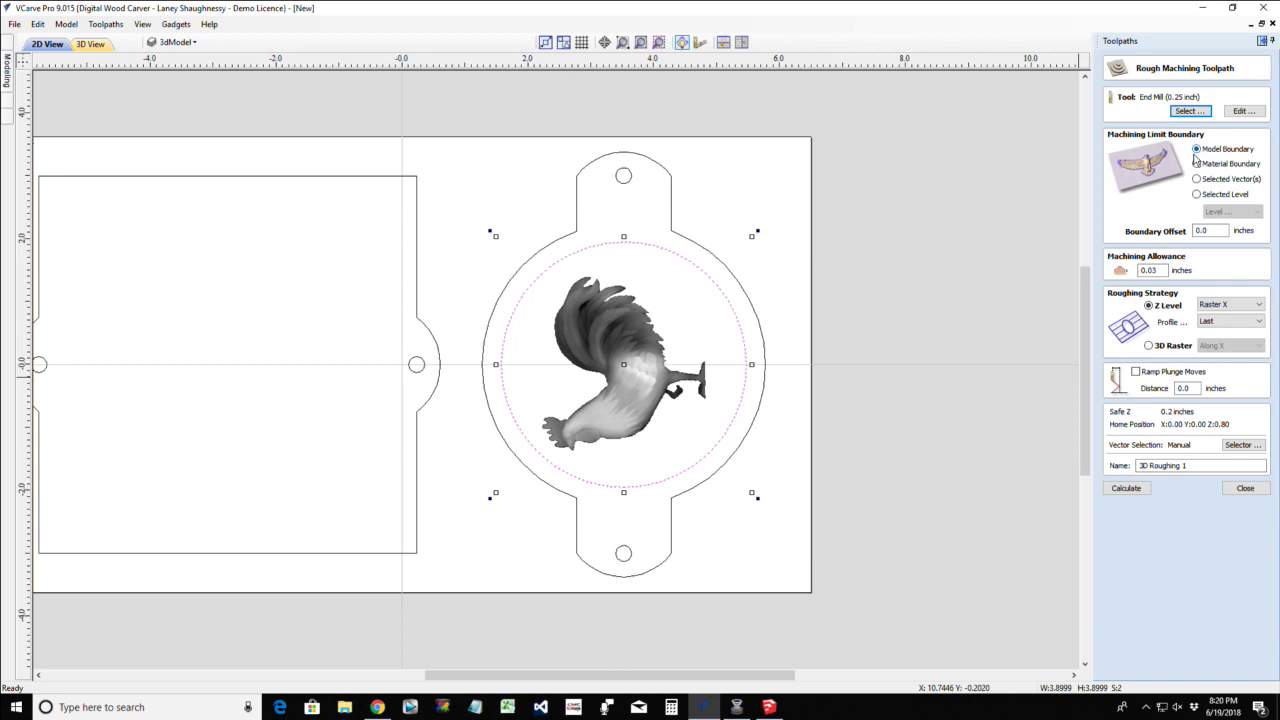
{"action": "left_click", "coordinate": [1197, 180]}
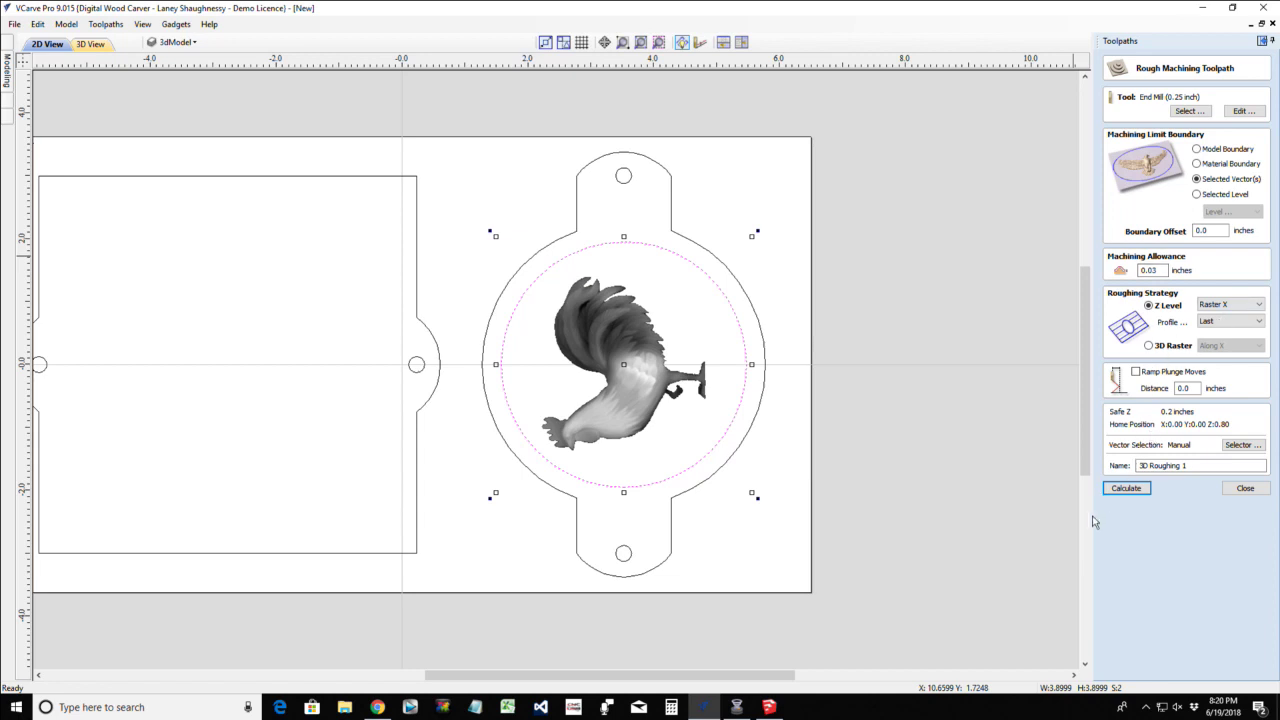
{"action": "left_click", "coordinate": [1231, 307]}
{"action": "left_click", "coordinate": [1229, 324]}
{"action": "left_click", "coordinate": [1231, 305]}
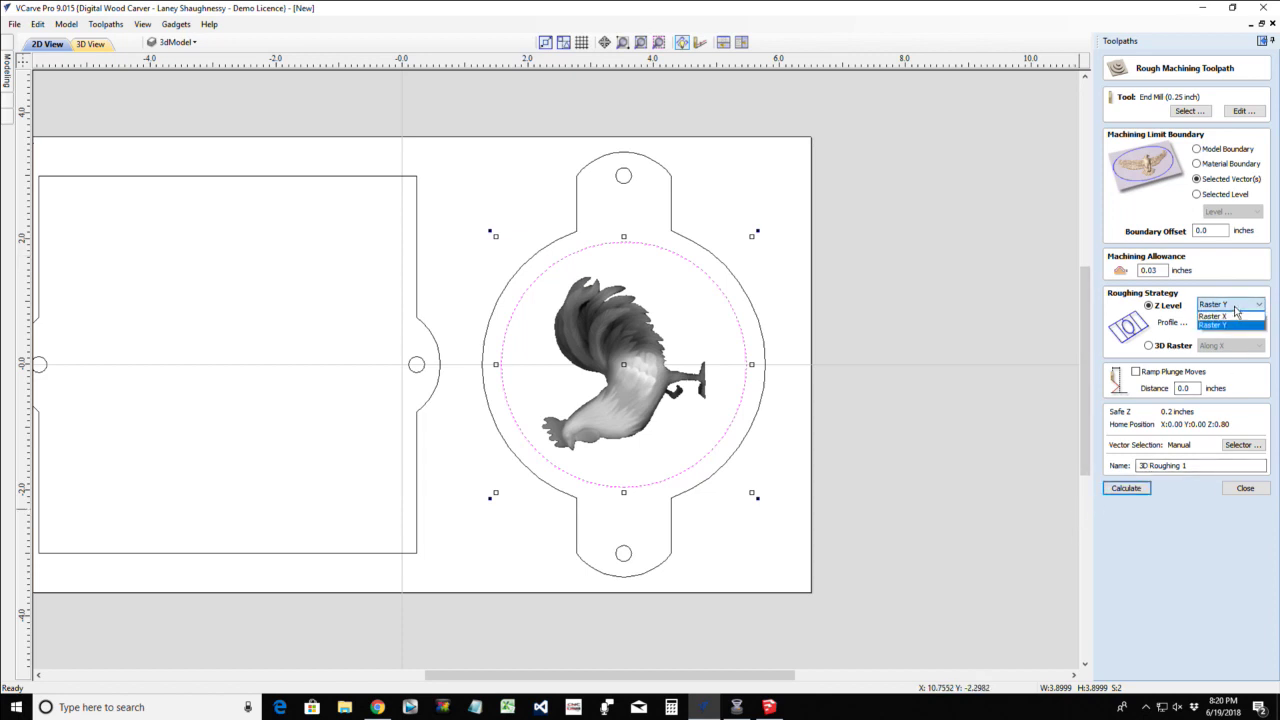
{"action": "left_click", "coordinate": [1233, 316]}
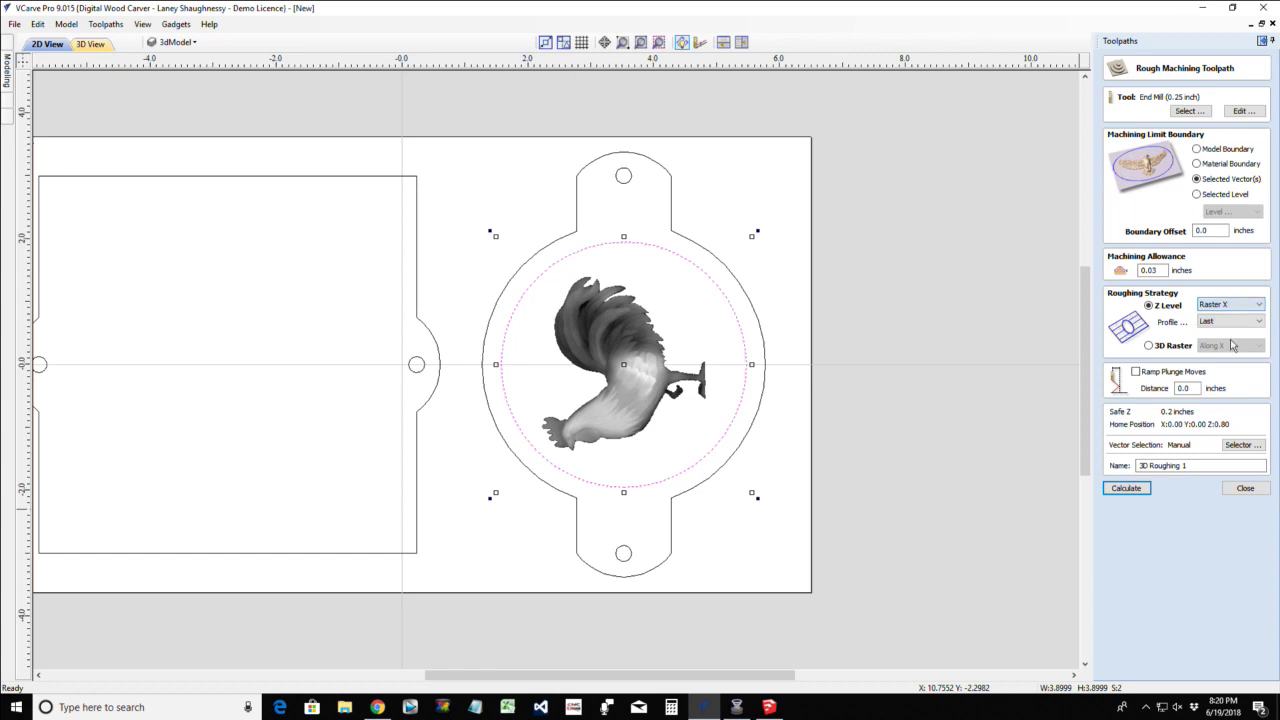
Calculate 3D Roughing 1, reset the preview, and show OuterProfile, Drill 1 and BaseHoles
{"action": "left_click", "coordinate": [1128, 488]}
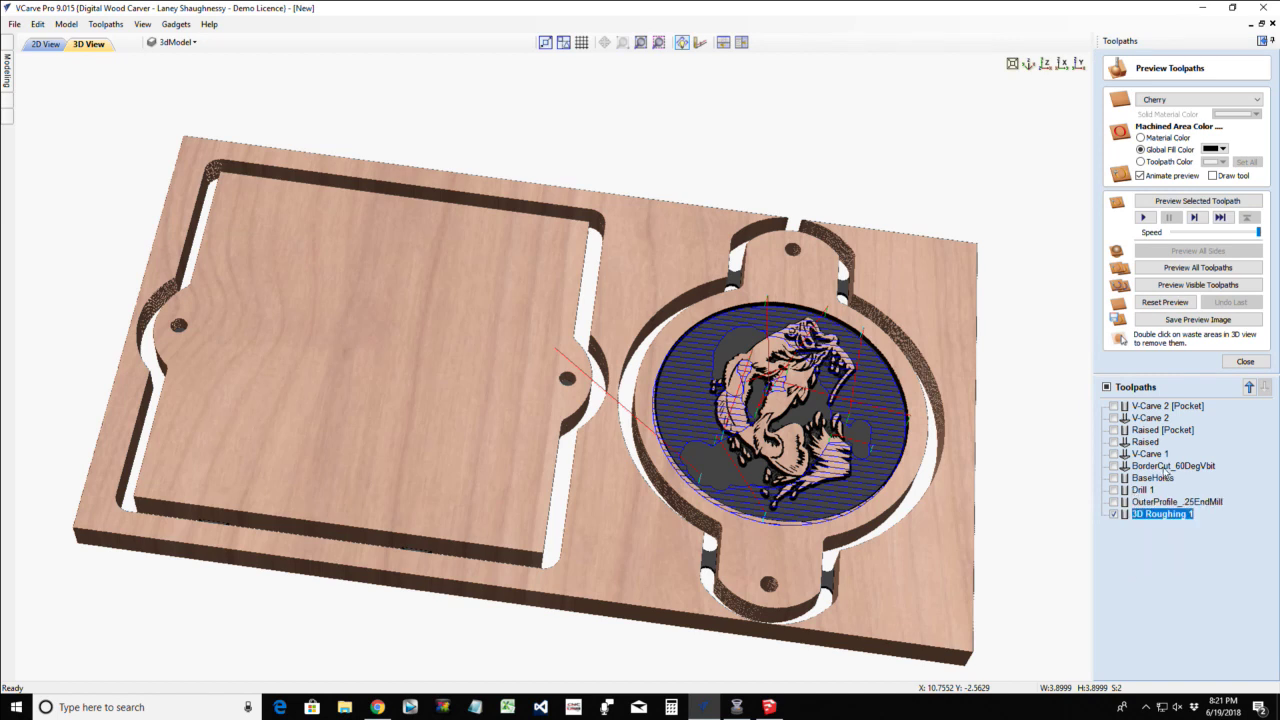
{"action": "left_click", "coordinate": [1166, 304]}
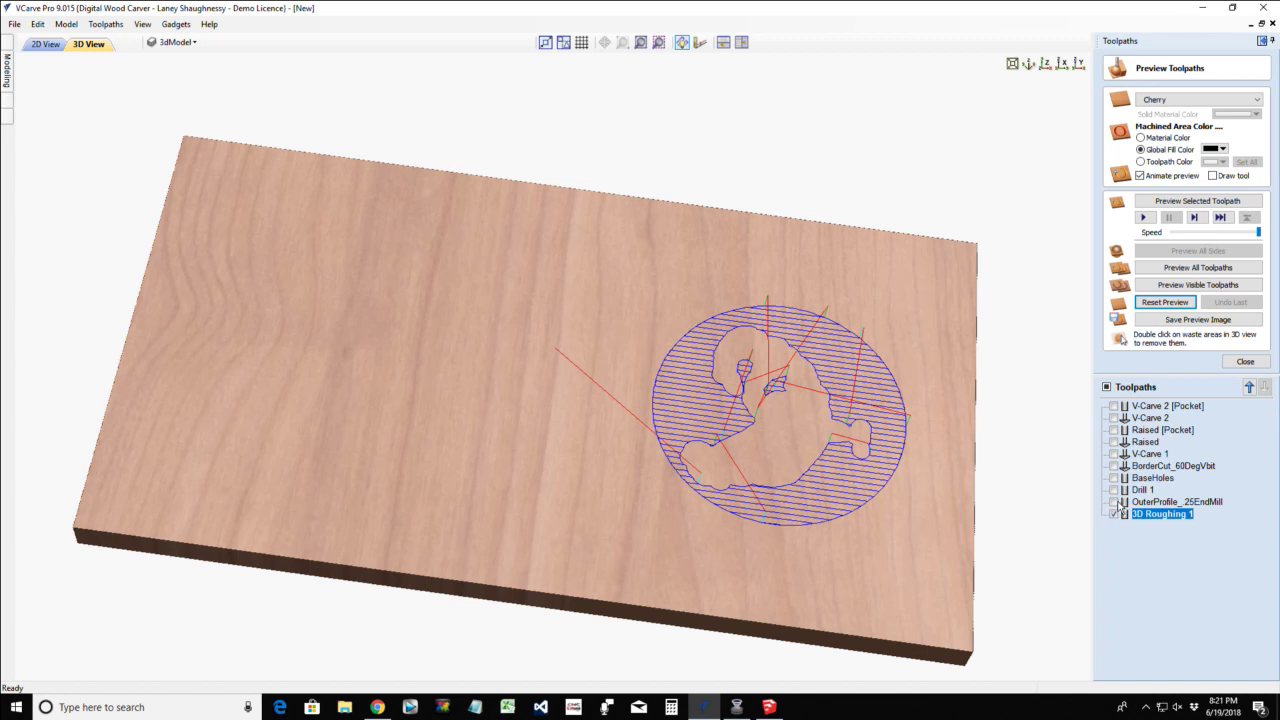
{"action": "left_click", "coordinate": [1114, 502]}
{"action": "left_click", "coordinate": [1115, 489]}
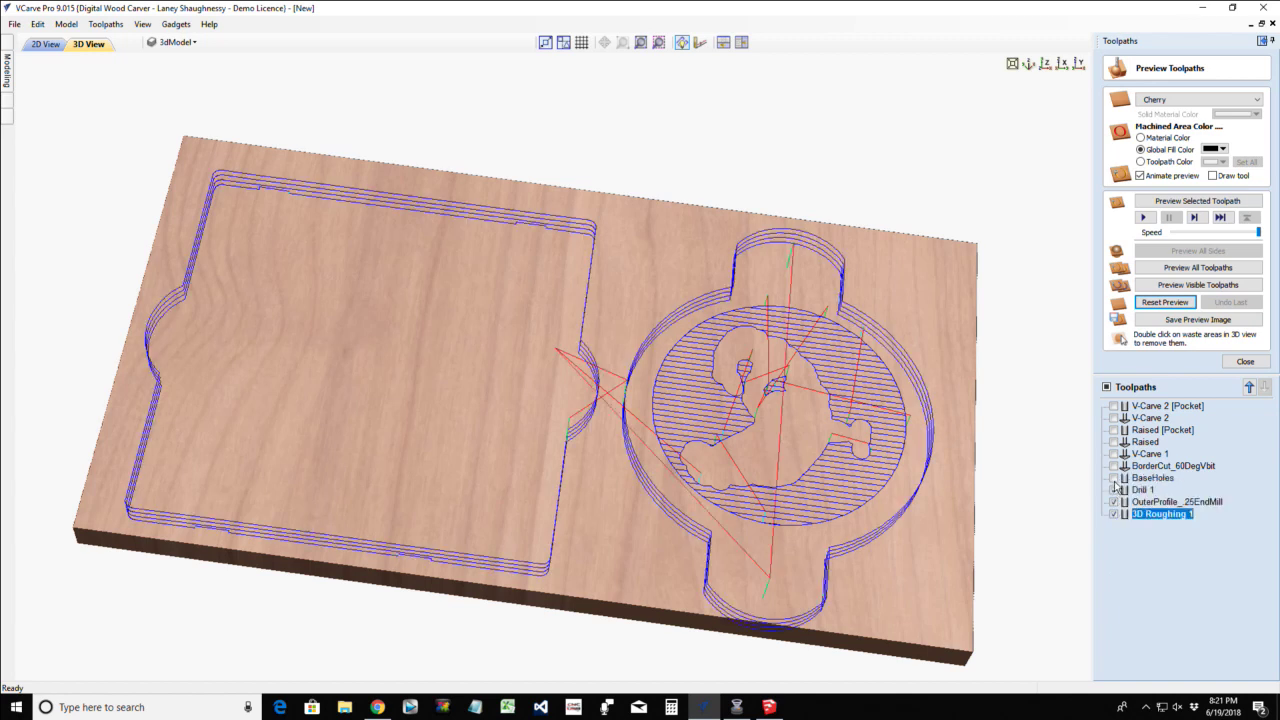
{"action": "left_click", "coordinate": [1114, 479]}
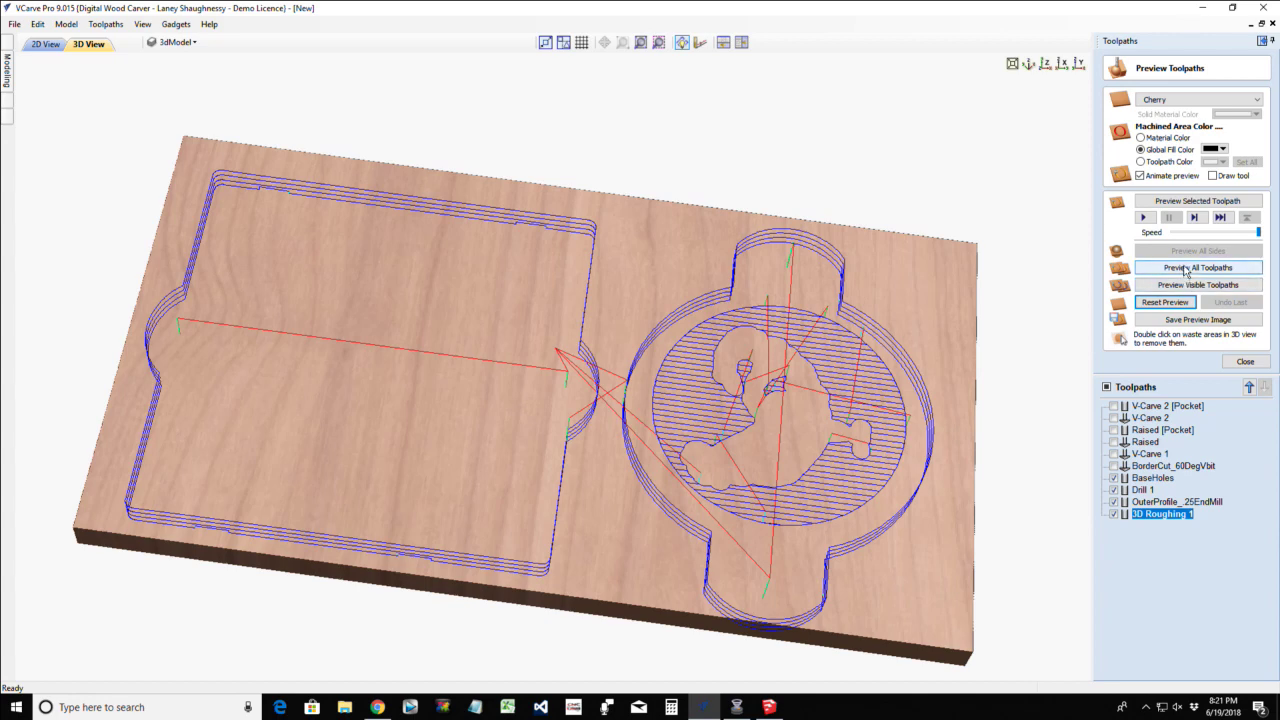
Preview all toolpaths on the board, then reset and display 3D Roughing 1
{"action": "left_click", "coordinate": [1185, 270]}
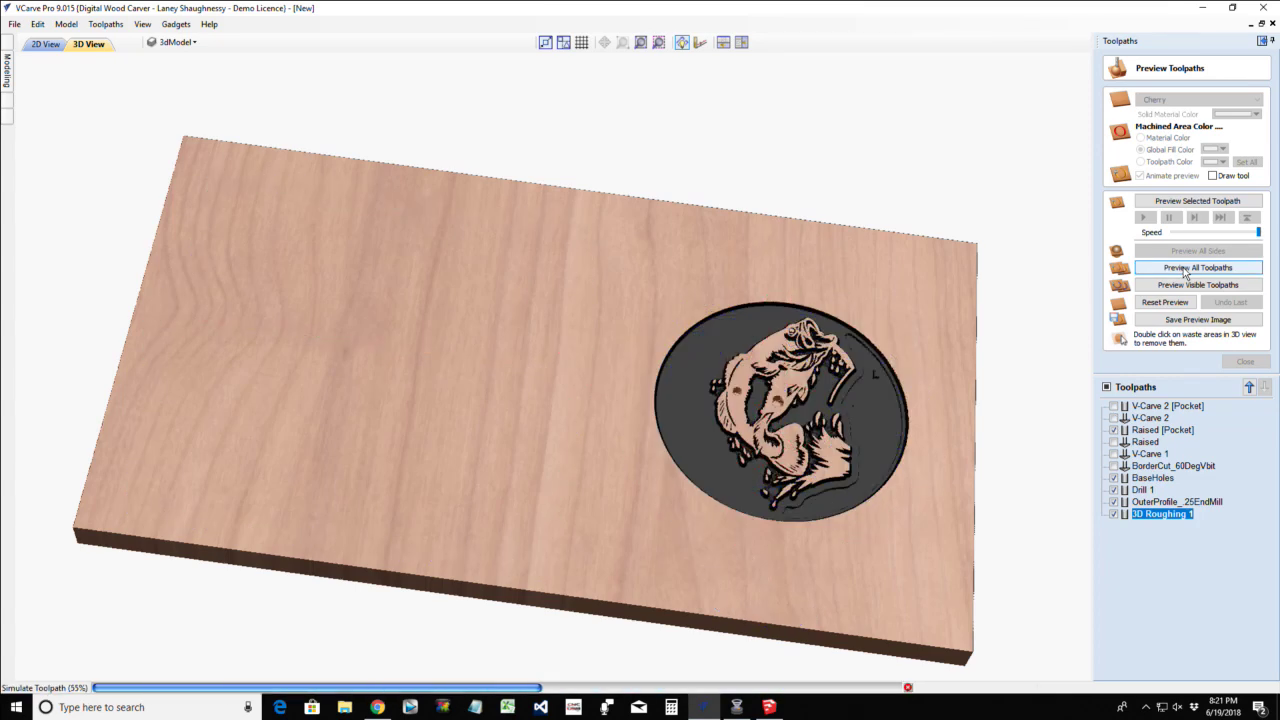
{"action": "left_click", "coordinate": [1185, 272]}
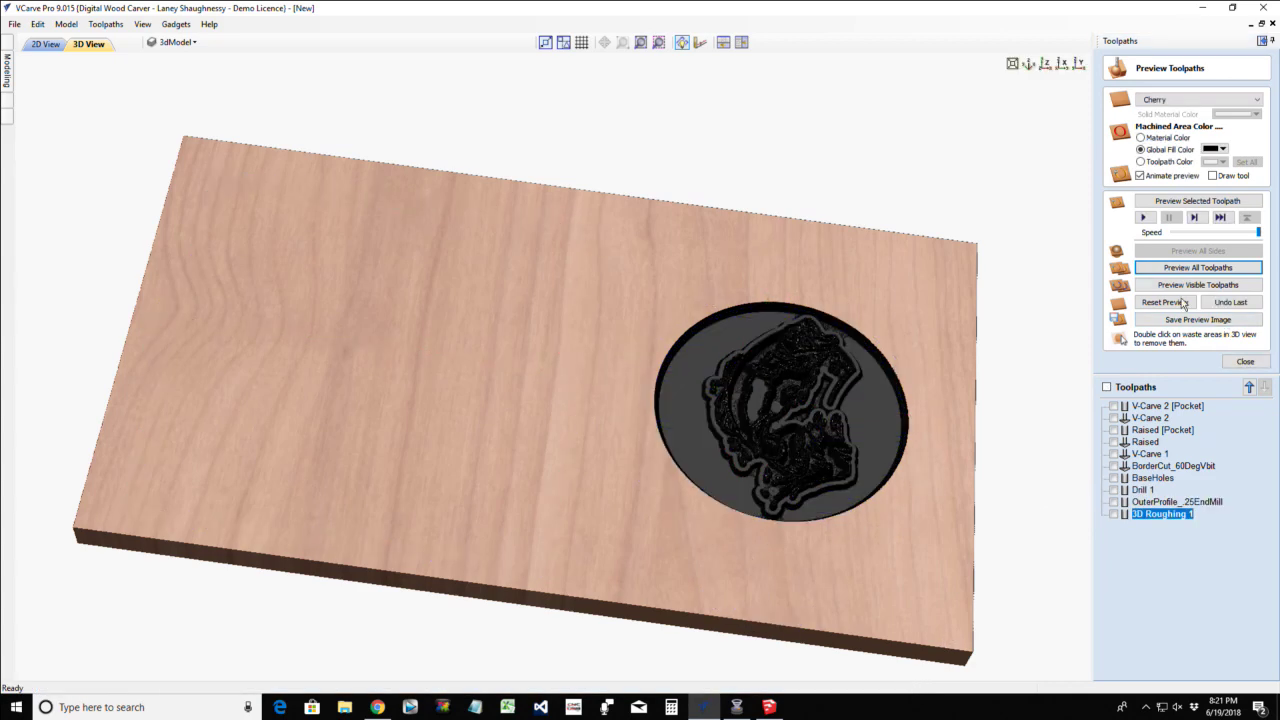
{"action": "left_click", "coordinate": [1178, 304]}
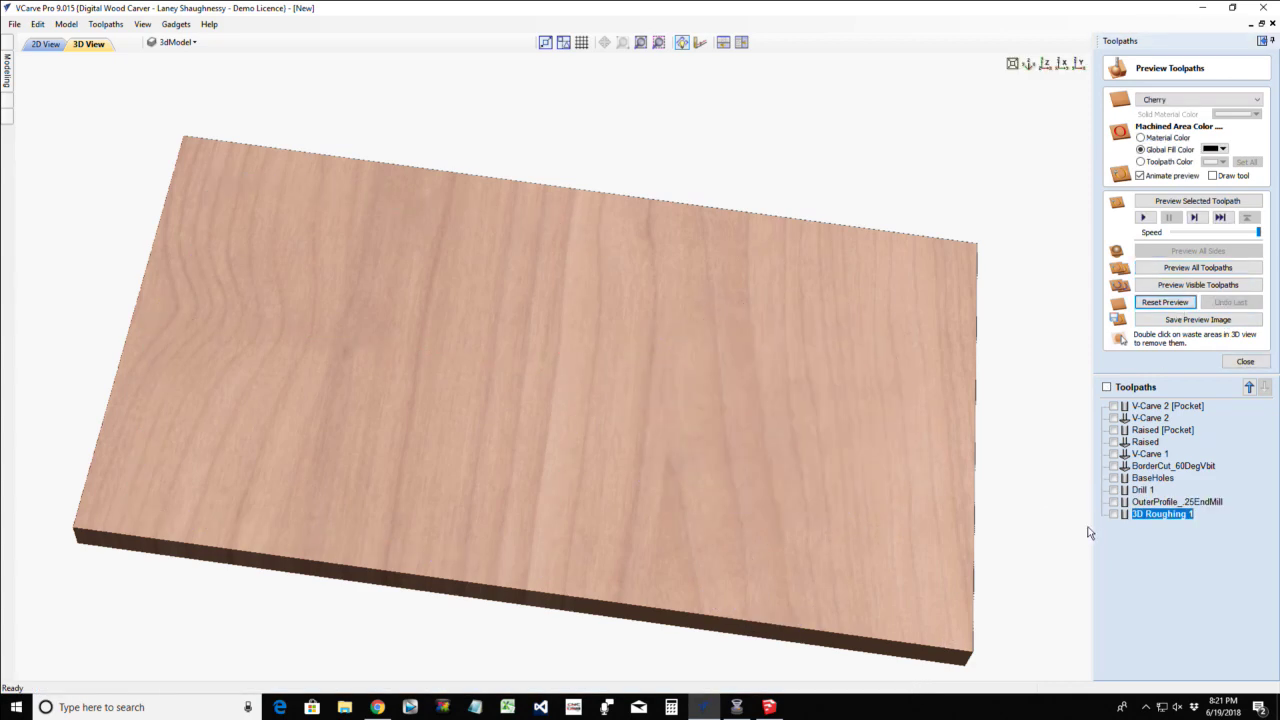
{"action": "left_click", "coordinate": [1113, 514]}
Preview the visible toolpaths with OuterProfile, Drill 1 and BaseHoles shown
{"action": "left_click", "coordinate": [1114, 502]}
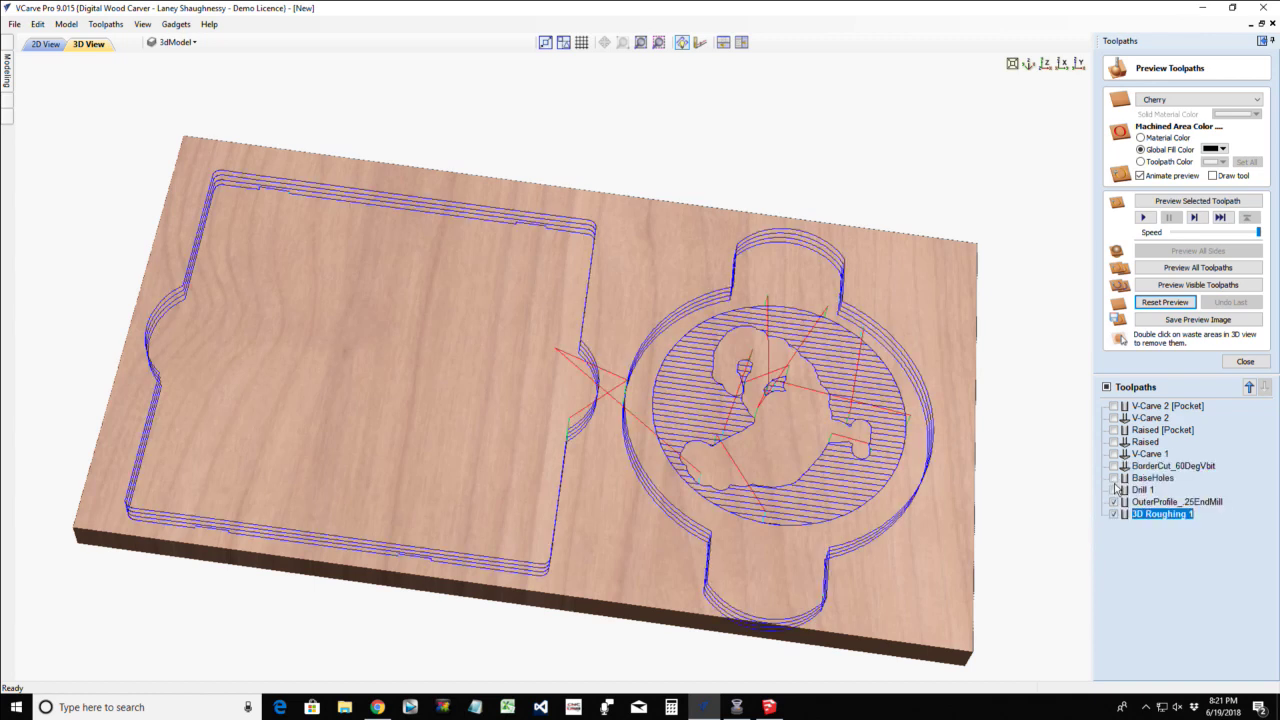
{"action": "left_click", "coordinate": [1114, 490]}
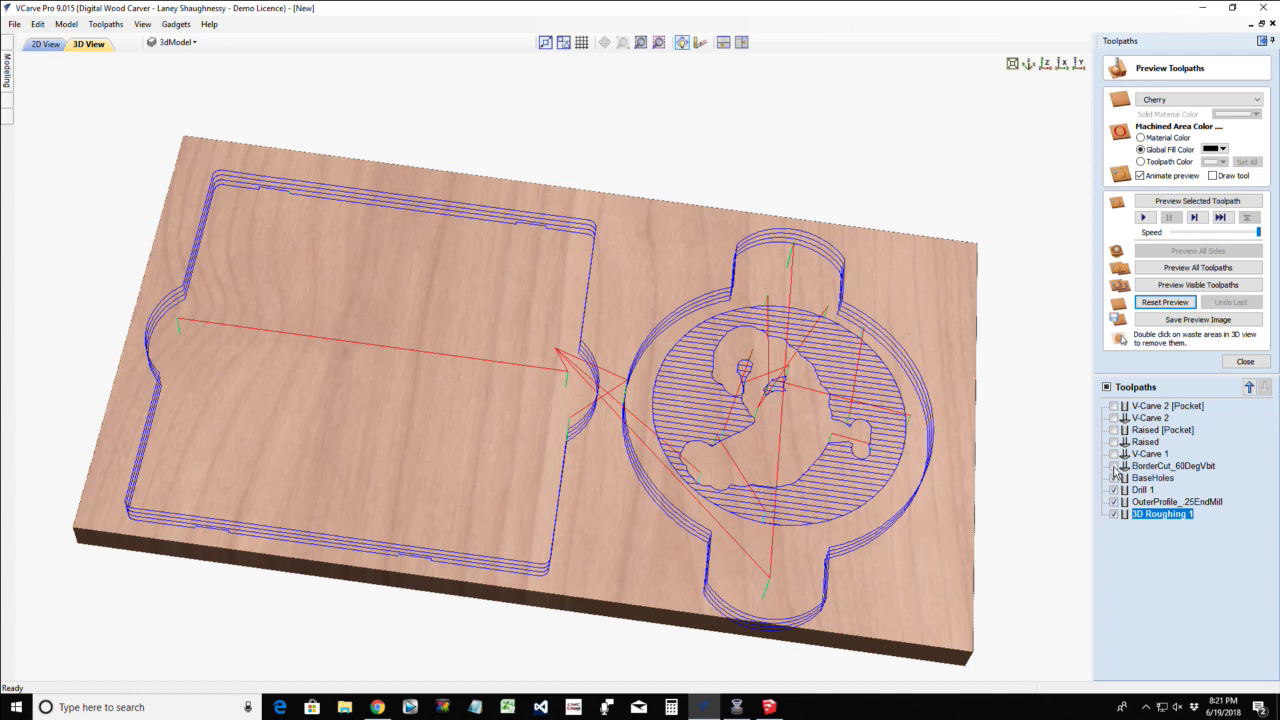
{"action": "left_click", "coordinate": [1113, 478]}
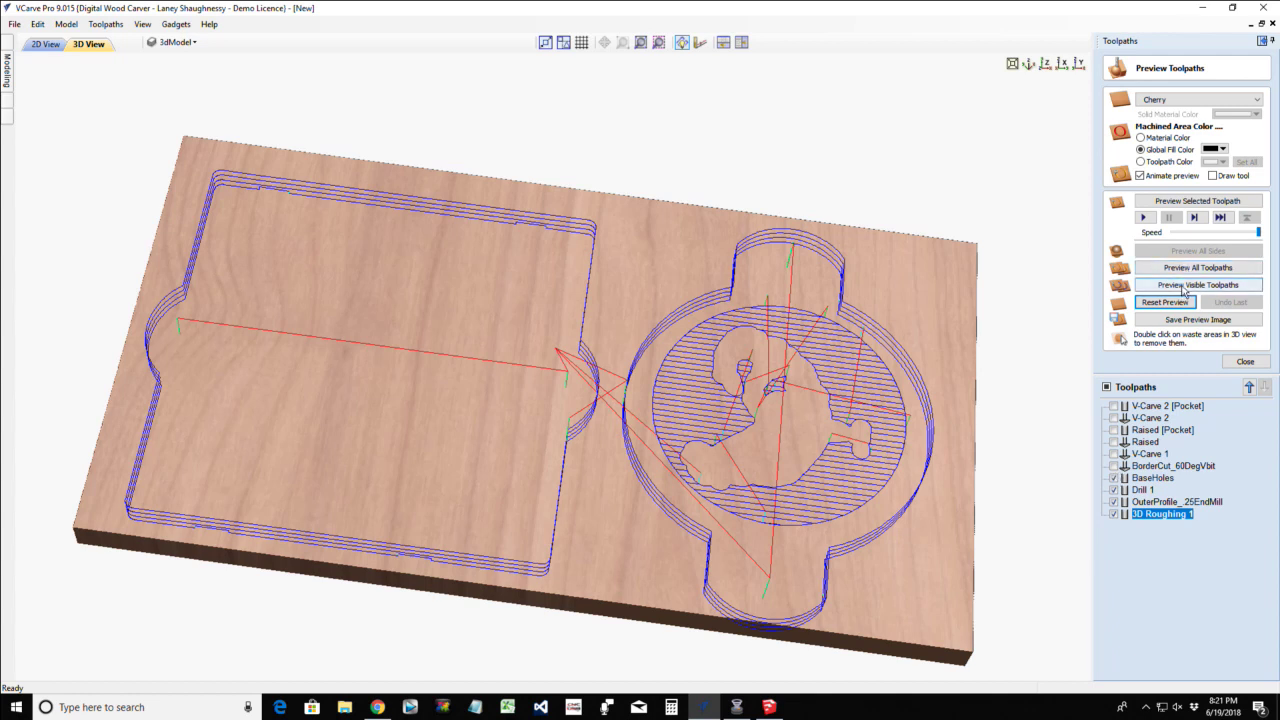
{"action": "left_click", "coordinate": [1183, 289]}
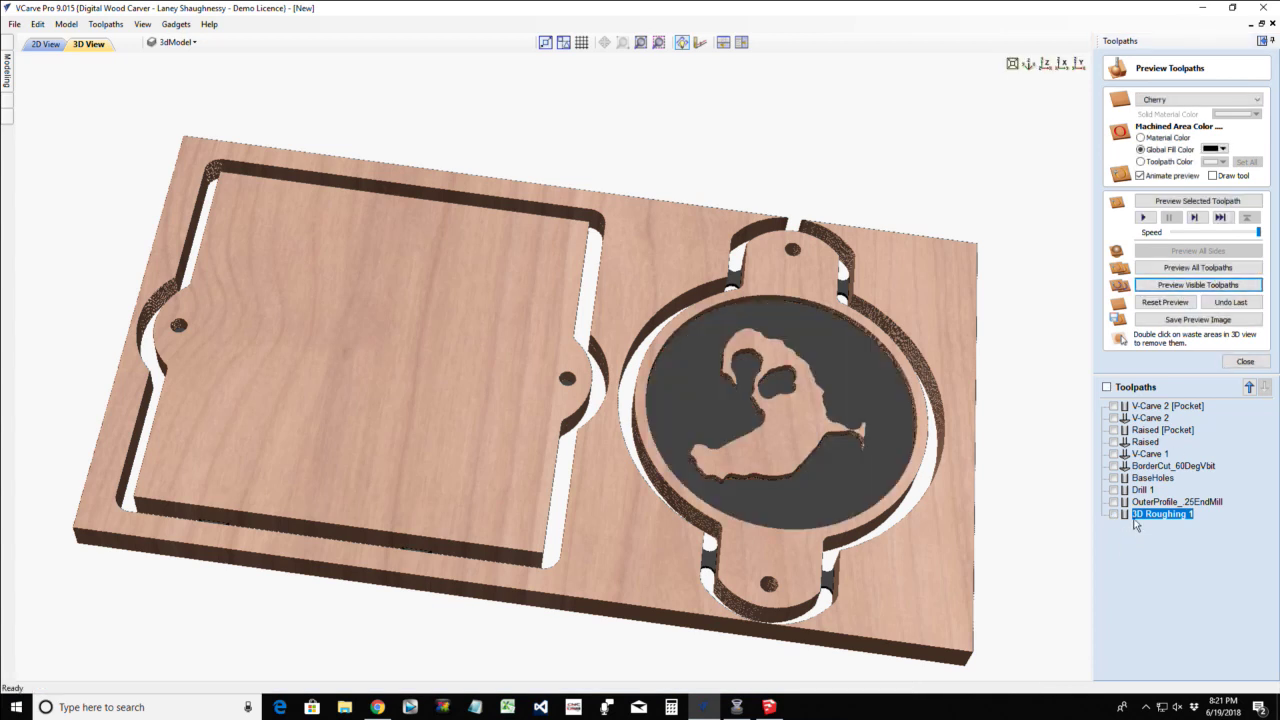
Move 3D Roughing 1 ahead of the outer profile and start a 3D finish toolpath
{"action": "left_click", "coordinate": [1250, 388]}
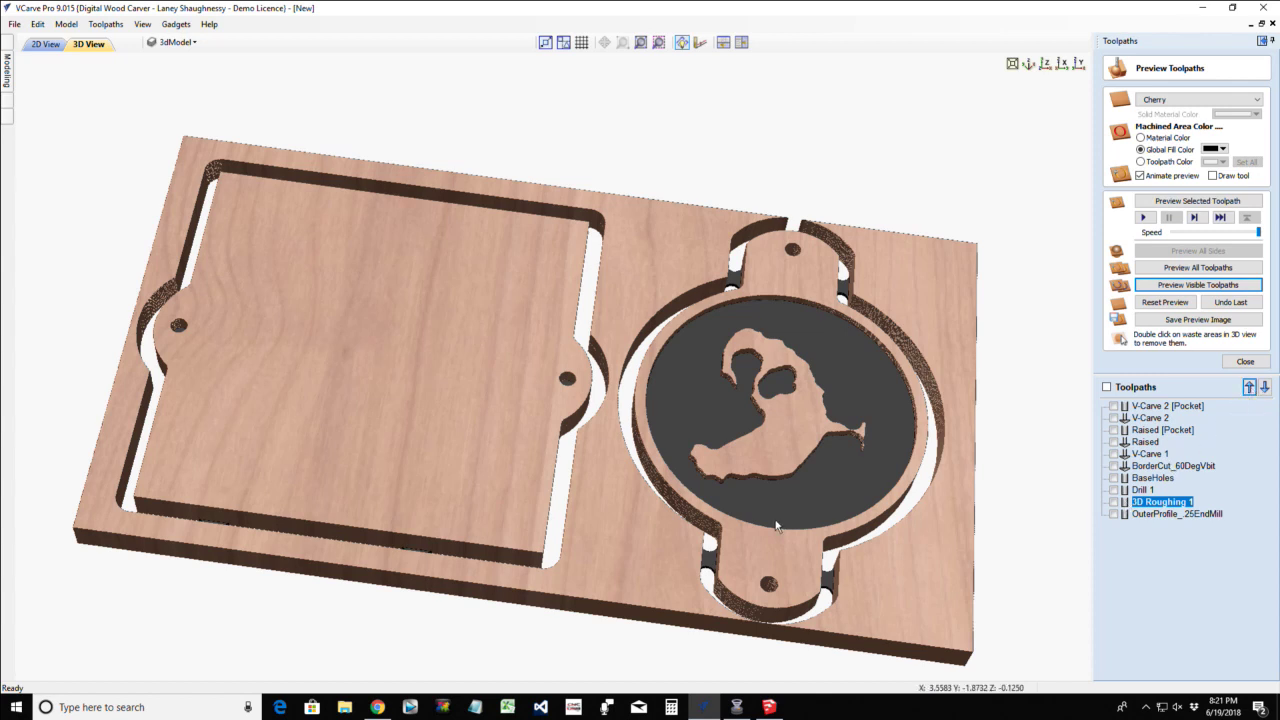
{"action": "left_click", "coordinate": [1245, 361]}
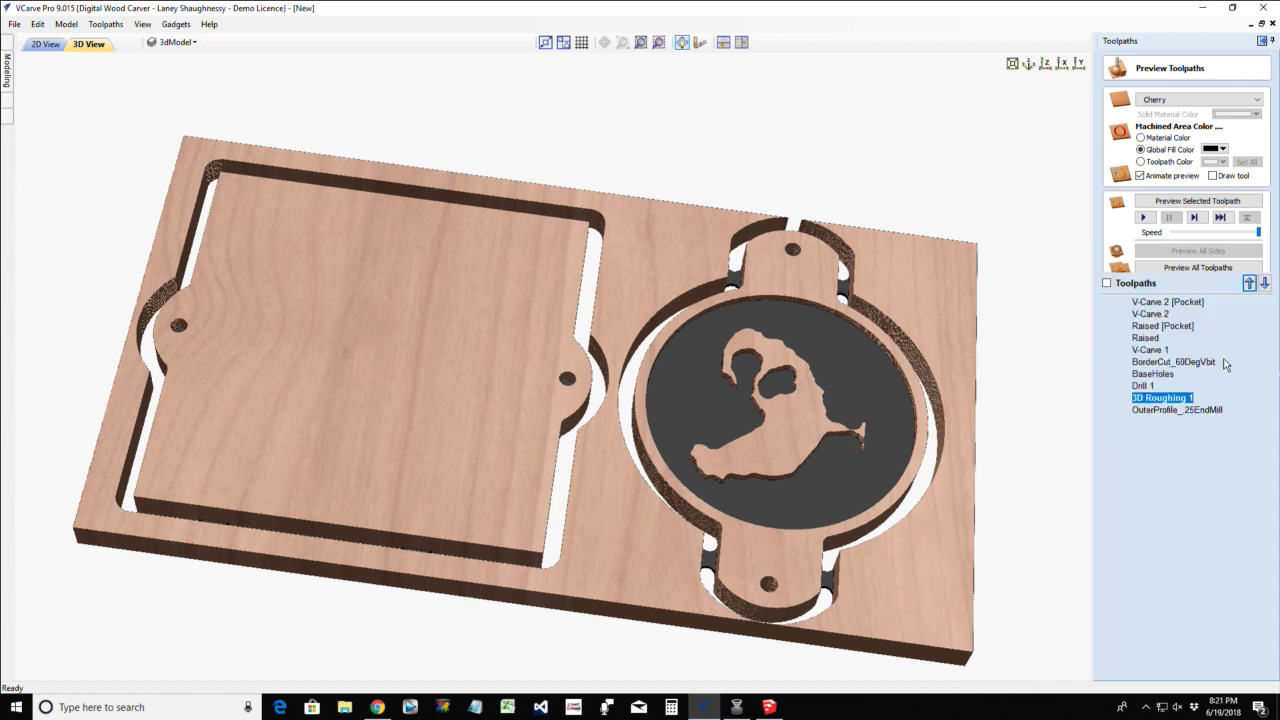
{"action": "left_click", "coordinate": [1137, 182]}
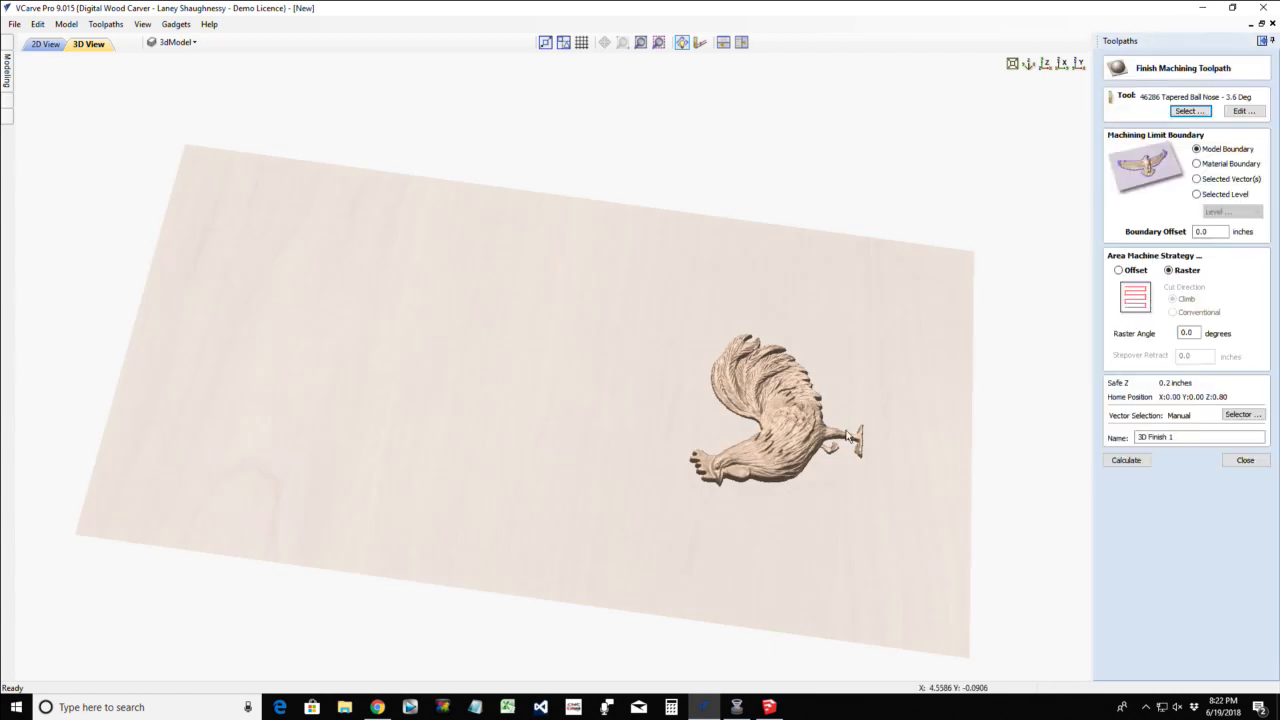
Pick WS 705 .0625 Tapered Ball Nose - 11 Deg in the Tool Database and confirm it
{"action": "left_click", "coordinate": [1194, 112]}
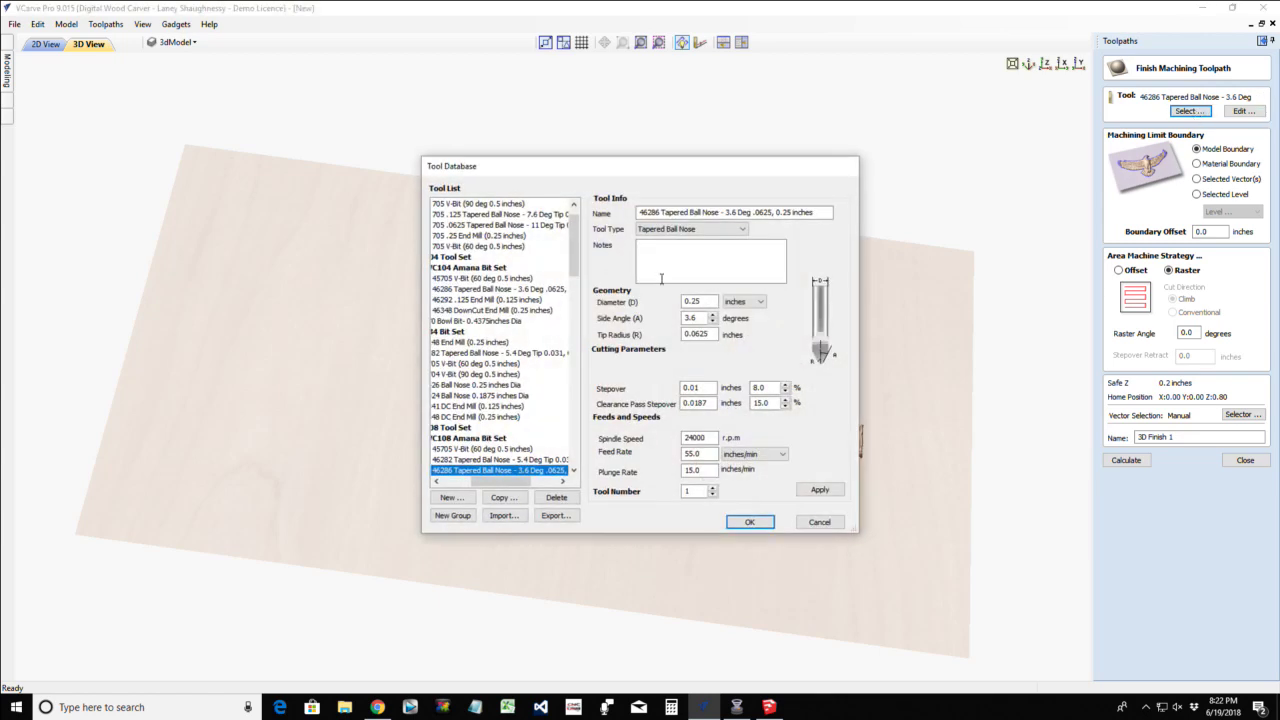
{"action": "left_click_drag", "start_coordinate": [510, 482], "coordinate": [504, 486]}
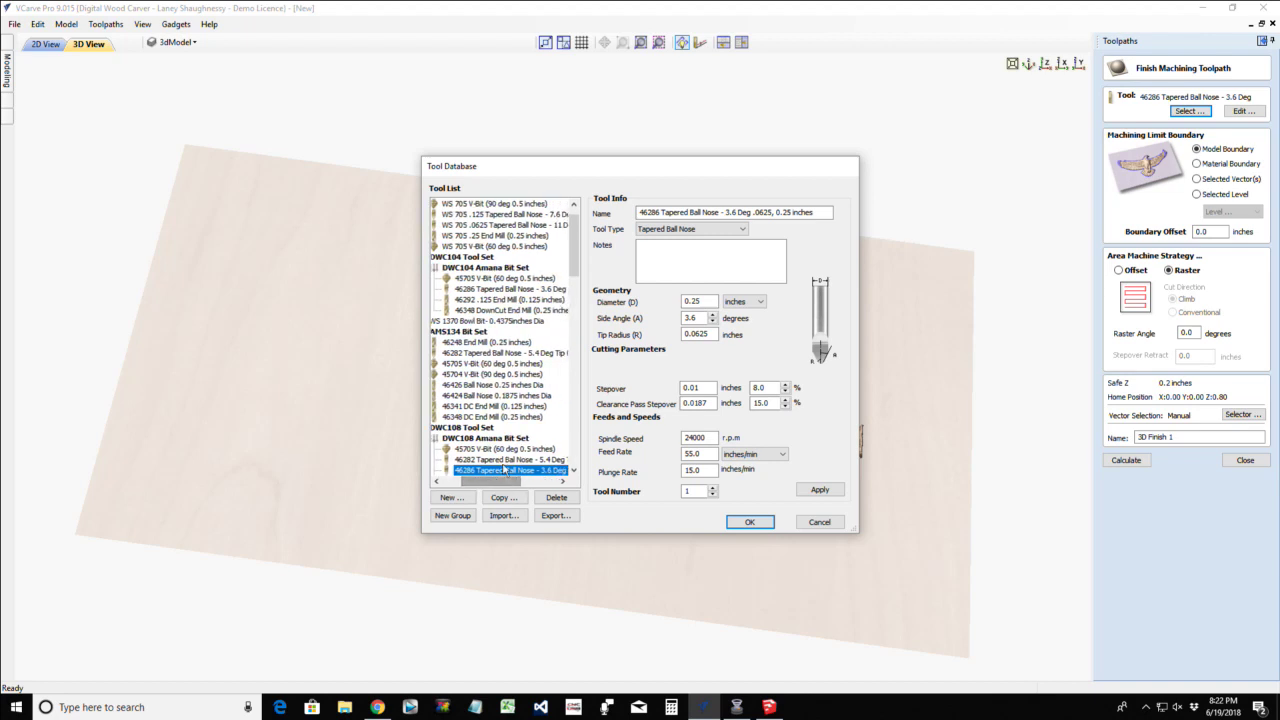
{"action": "left_click", "coordinate": [500, 291]}
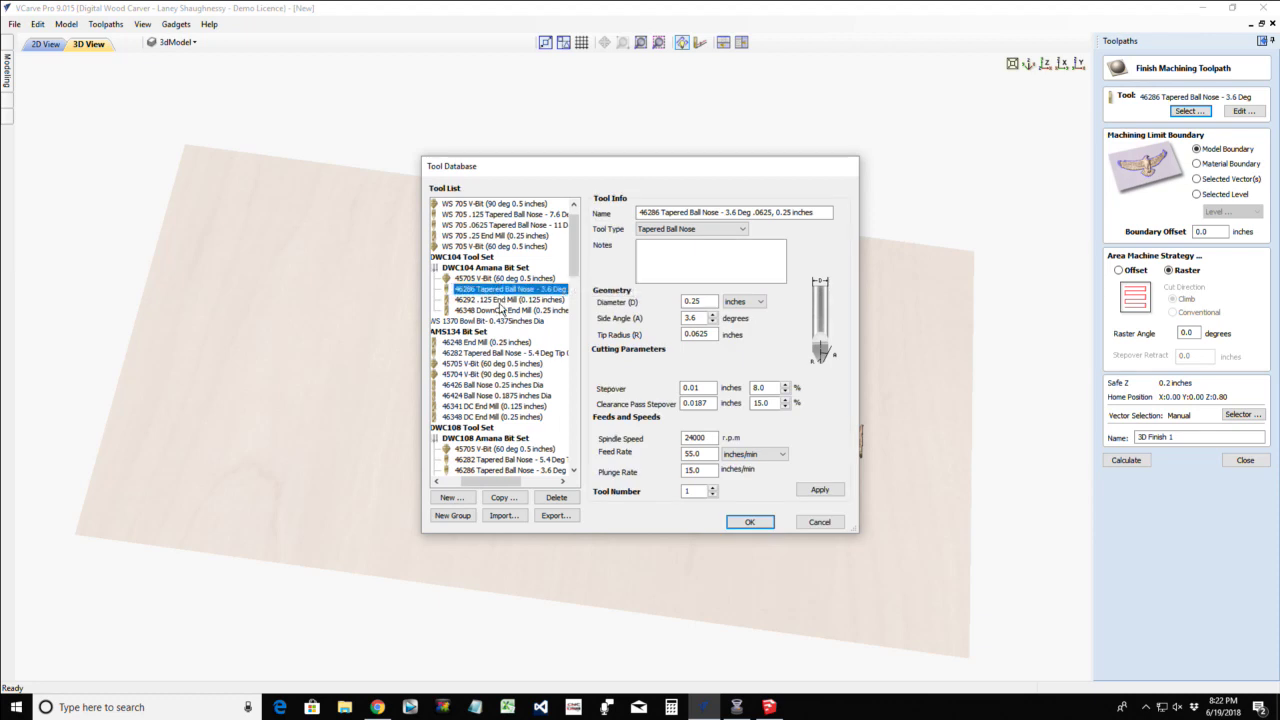
{"action": "scroll", "coordinate": [507, 291], "scroll_direction": "up", "scroll_amount": 1}
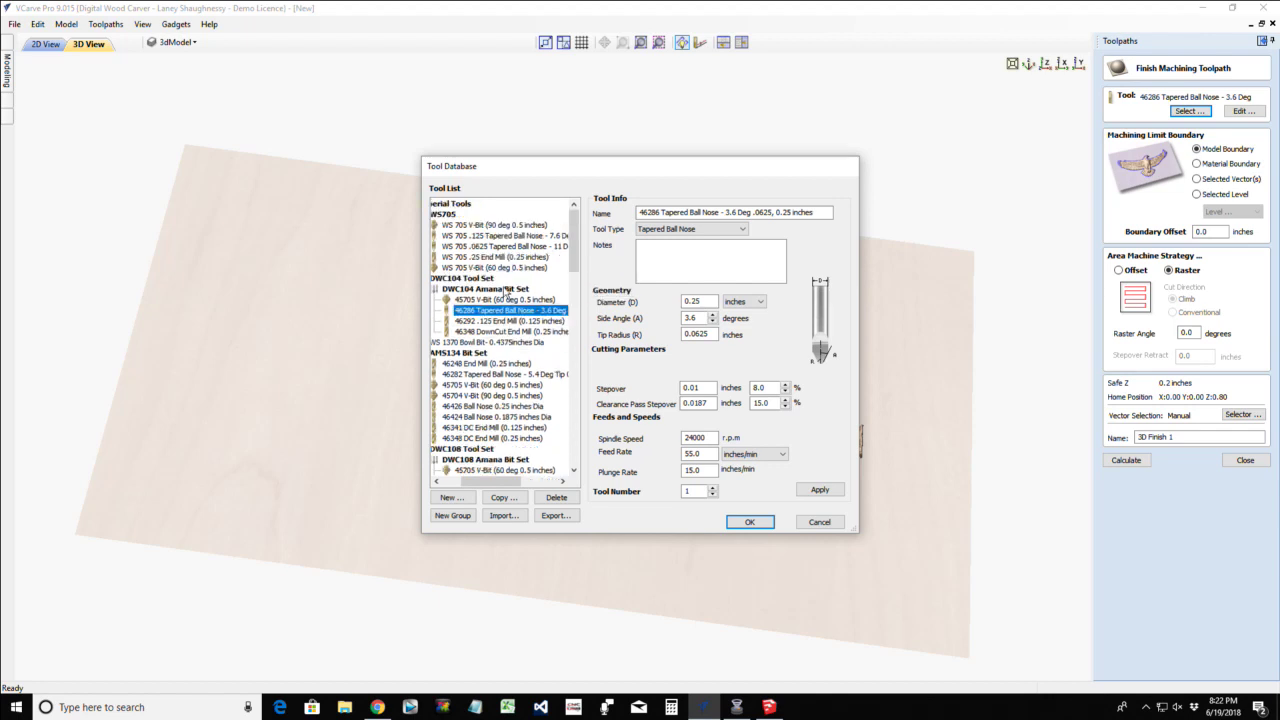
{"action": "left_click", "coordinate": [502, 246]}
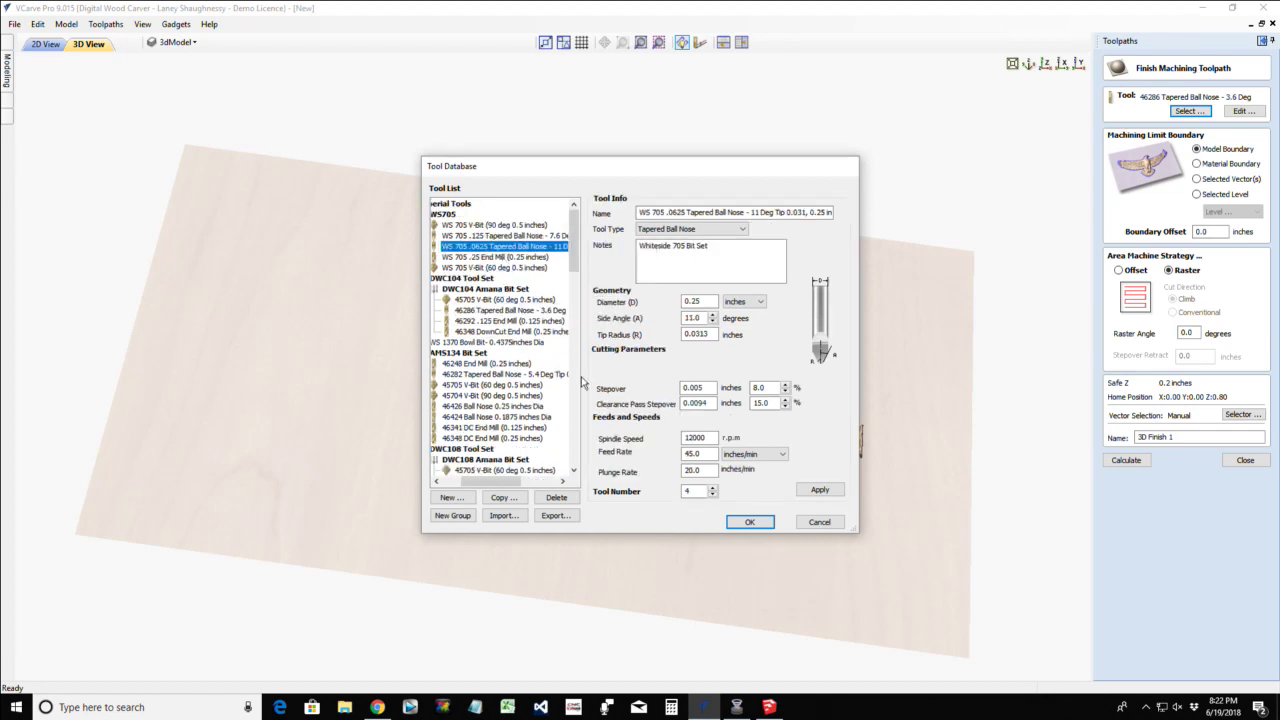
{"action": "left_click", "coordinate": [767, 522]}
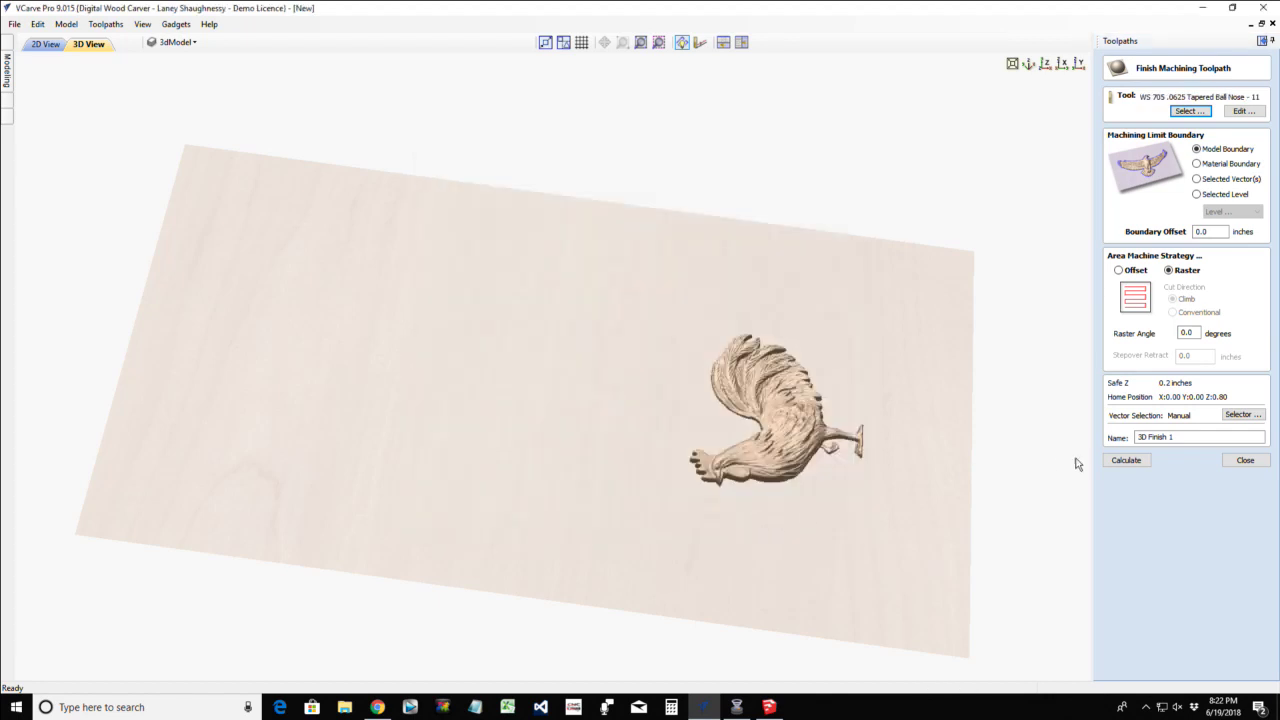
Limit 3D Finish 1 to the selected vectors, tile the 2D and 3D views, and calculate
{"action": "left_click", "coordinate": [1197, 180]}
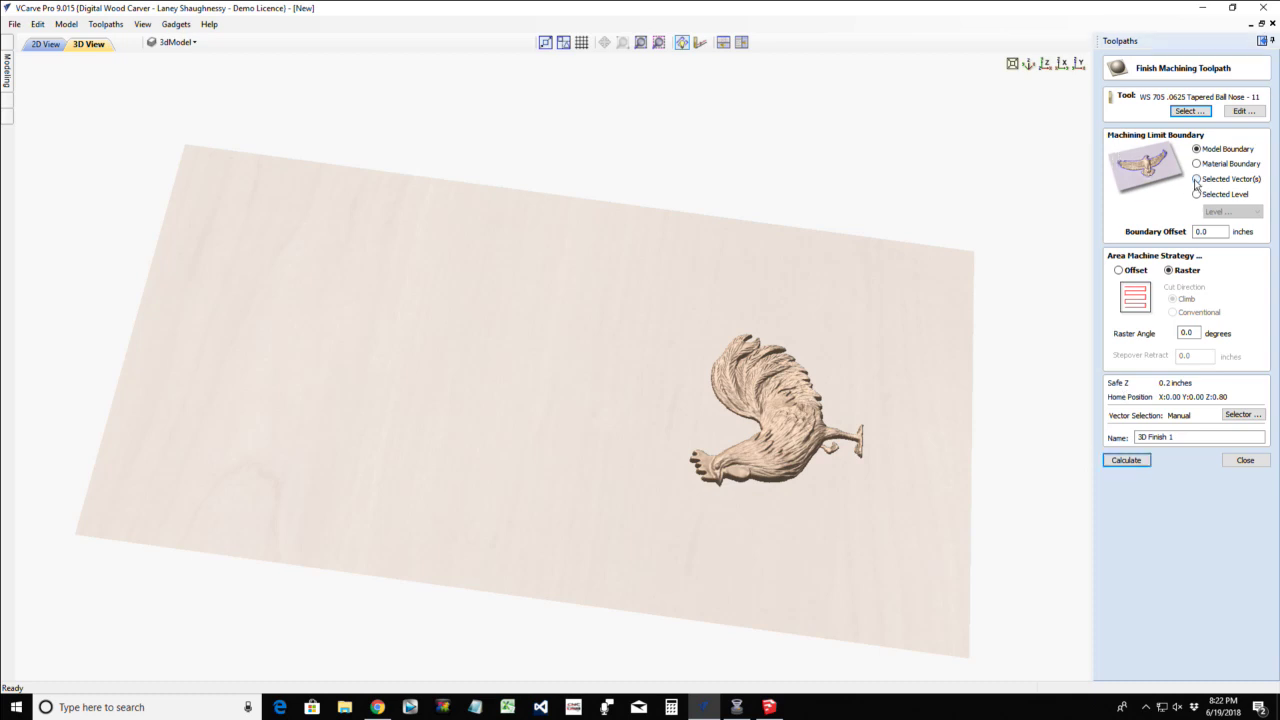
{"action": "left_click", "coordinate": [741, 42]}
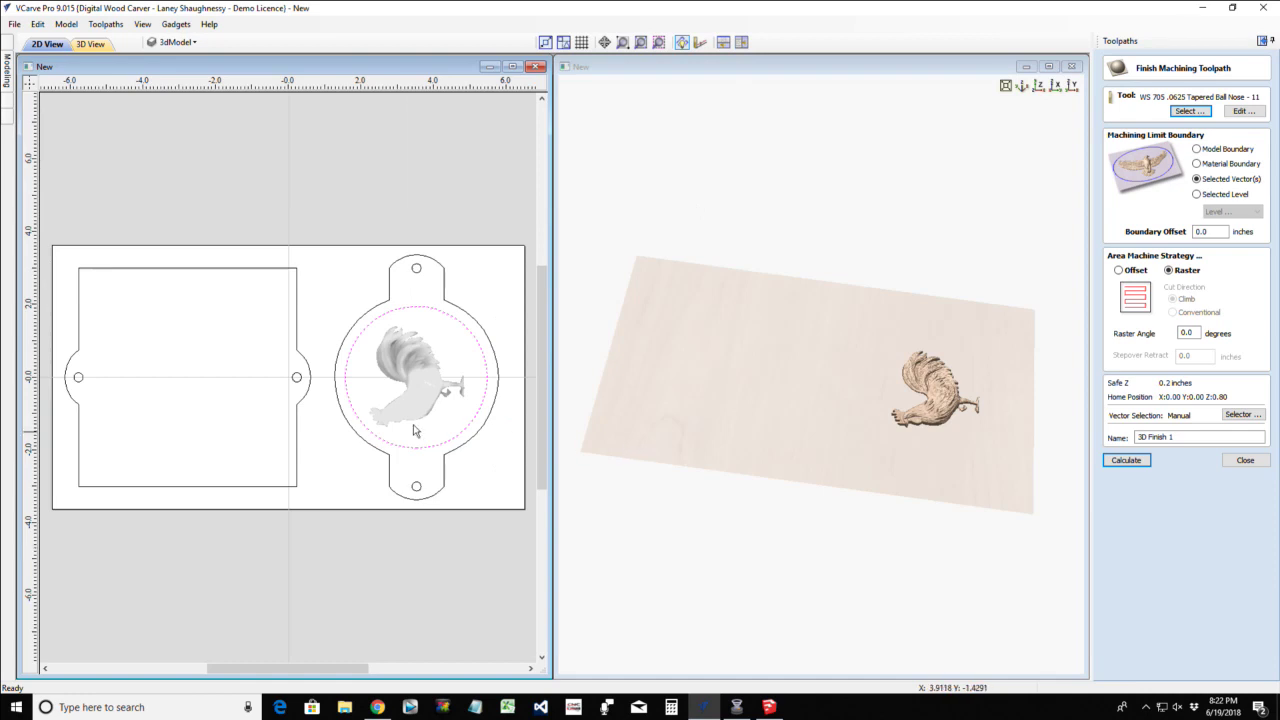
{"action": "scroll", "coordinate": [940, 412], "scroll_direction": "up", "scroll_amount": 3}
{"action": "scroll", "coordinate": [939, 405], "scroll_direction": "up", "scroll_amount": 1}
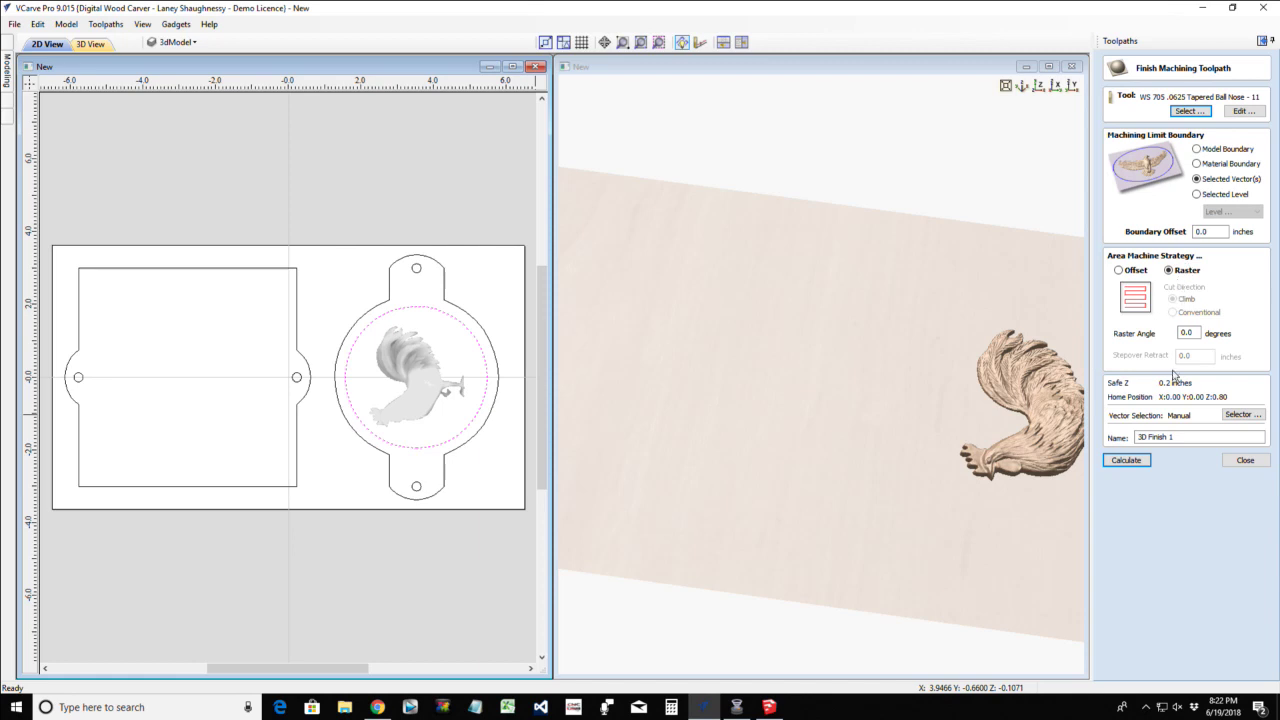
{"action": "left_click", "coordinate": [1128, 461]}
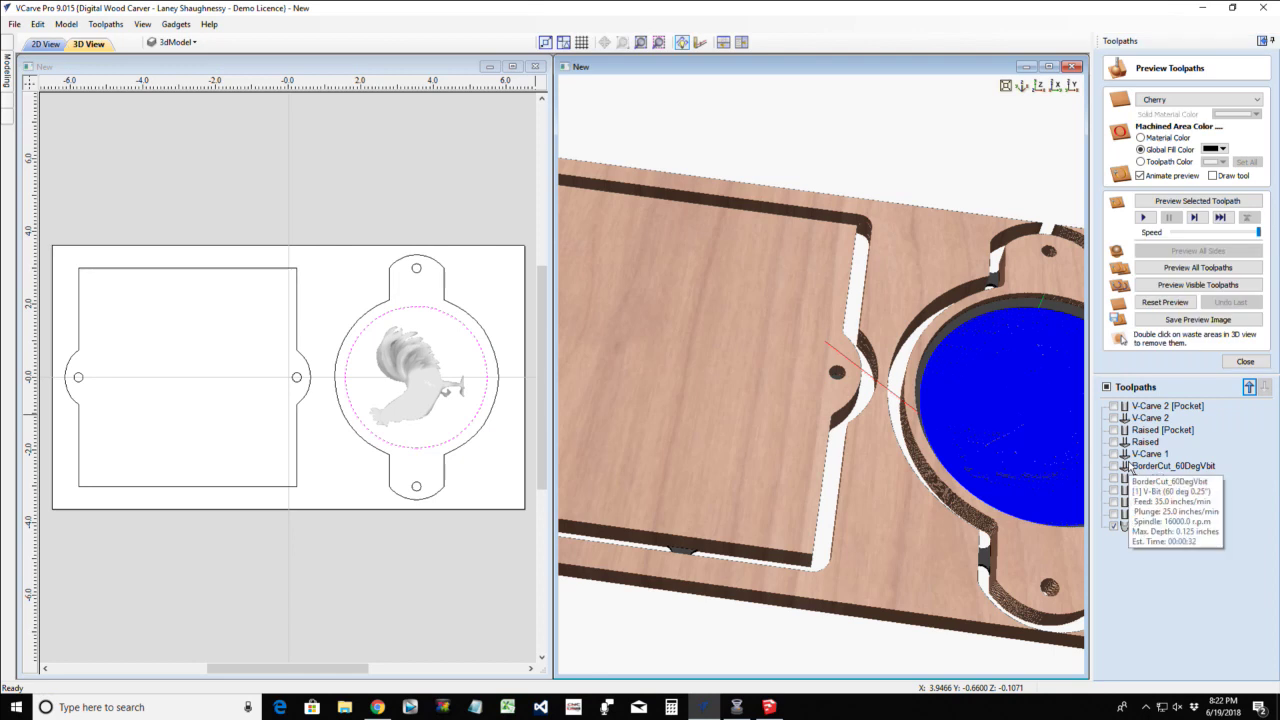
Simulate 3D Finish 1 in material colour and rotate the view to inspect the carved rooster
{"action": "left_click_drag", "start_coordinate": [903, 515], "coordinate": [817, 456]}
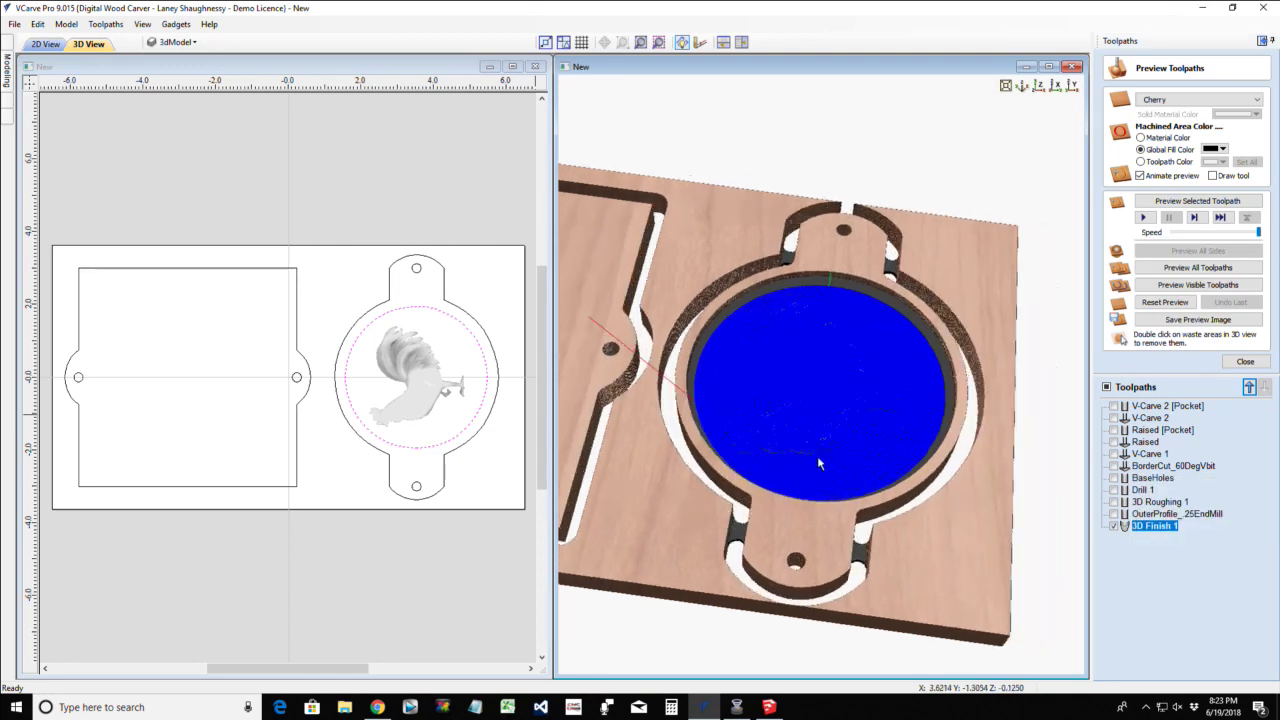
{"action": "scroll", "coordinate": [817, 456], "scroll_direction": "up", "scroll_amount": 2}
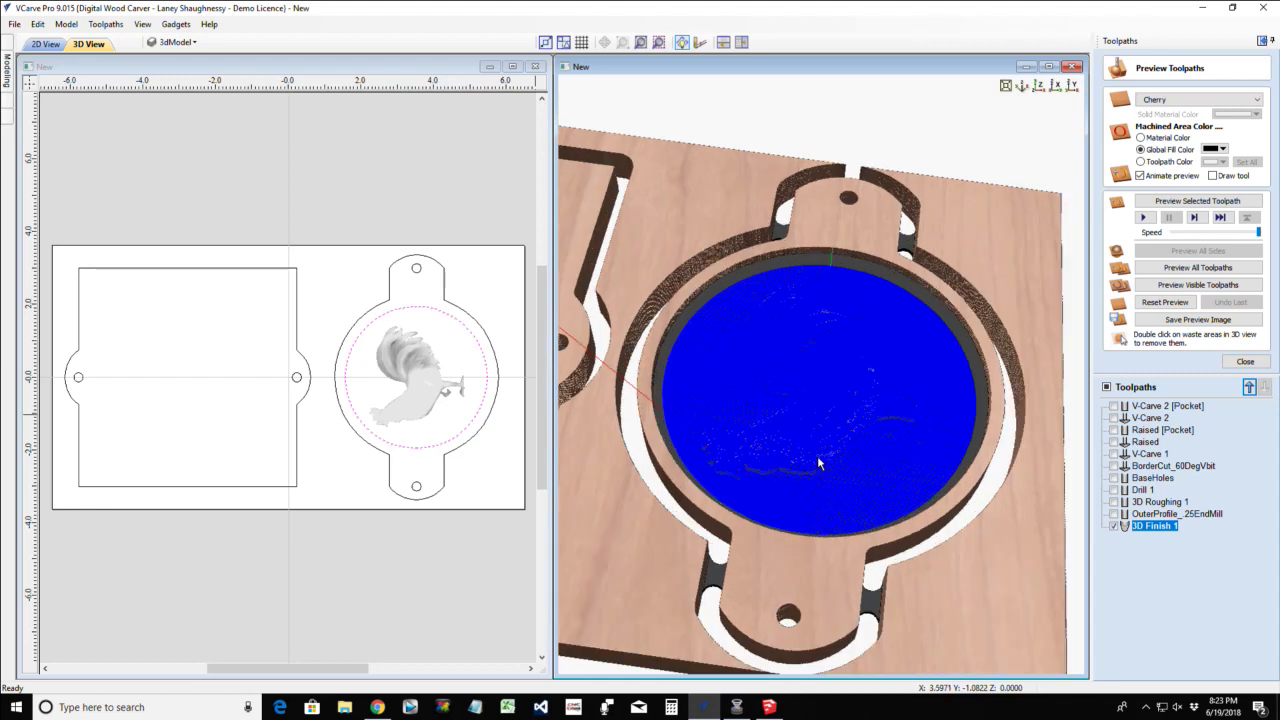
{"action": "left_click", "coordinate": [1198, 201]}
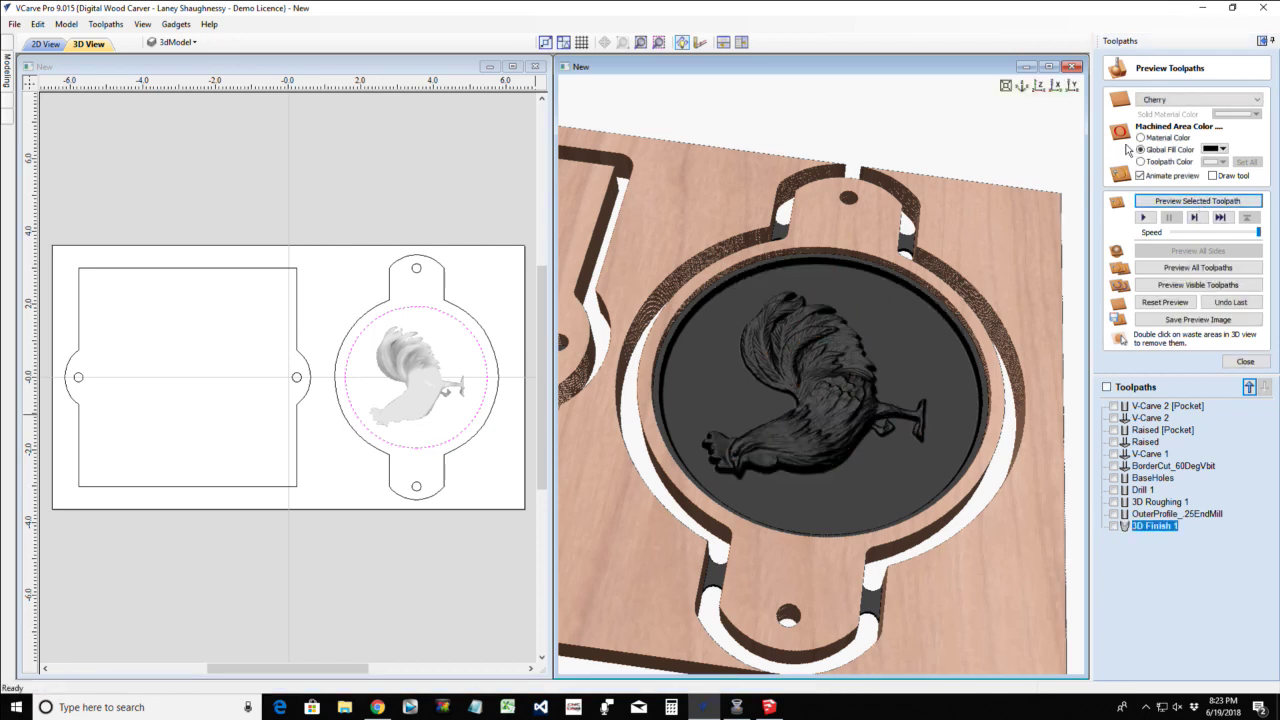
{"action": "left_click", "coordinate": [1141, 138]}
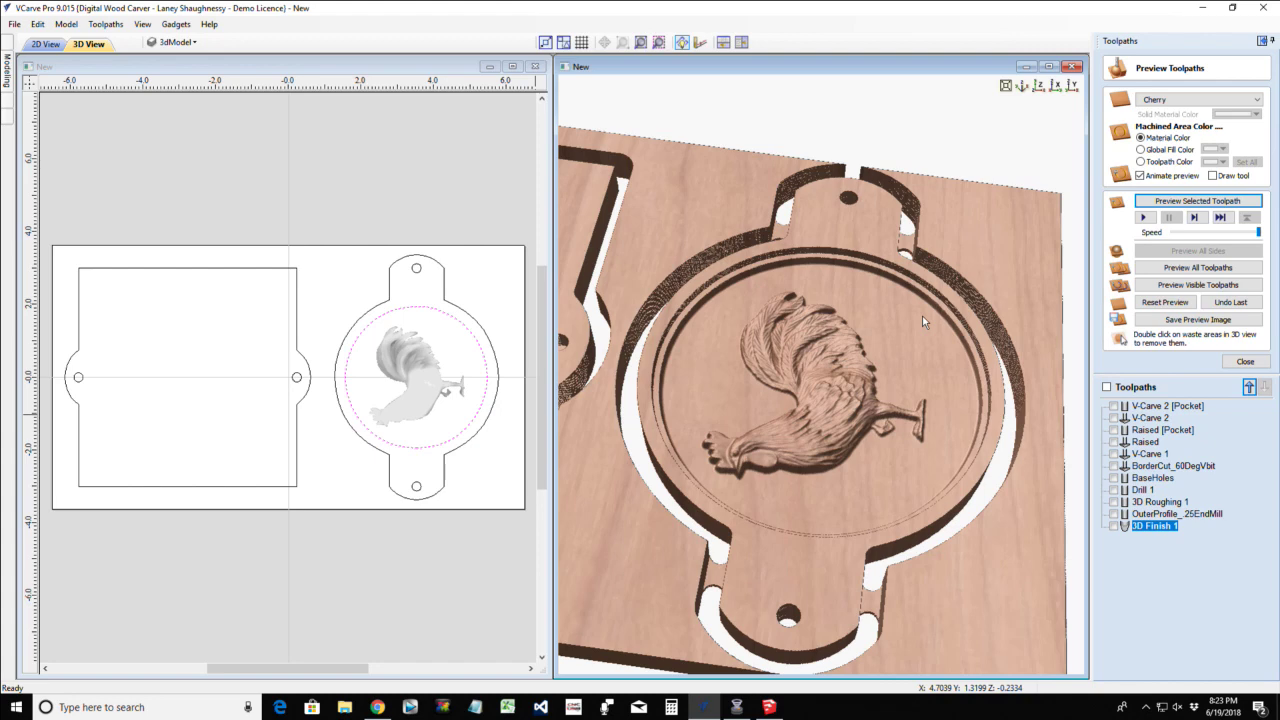
{"action": "left_click_drag", "start_coordinate": [924, 321], "coordinate": [728, 430]}
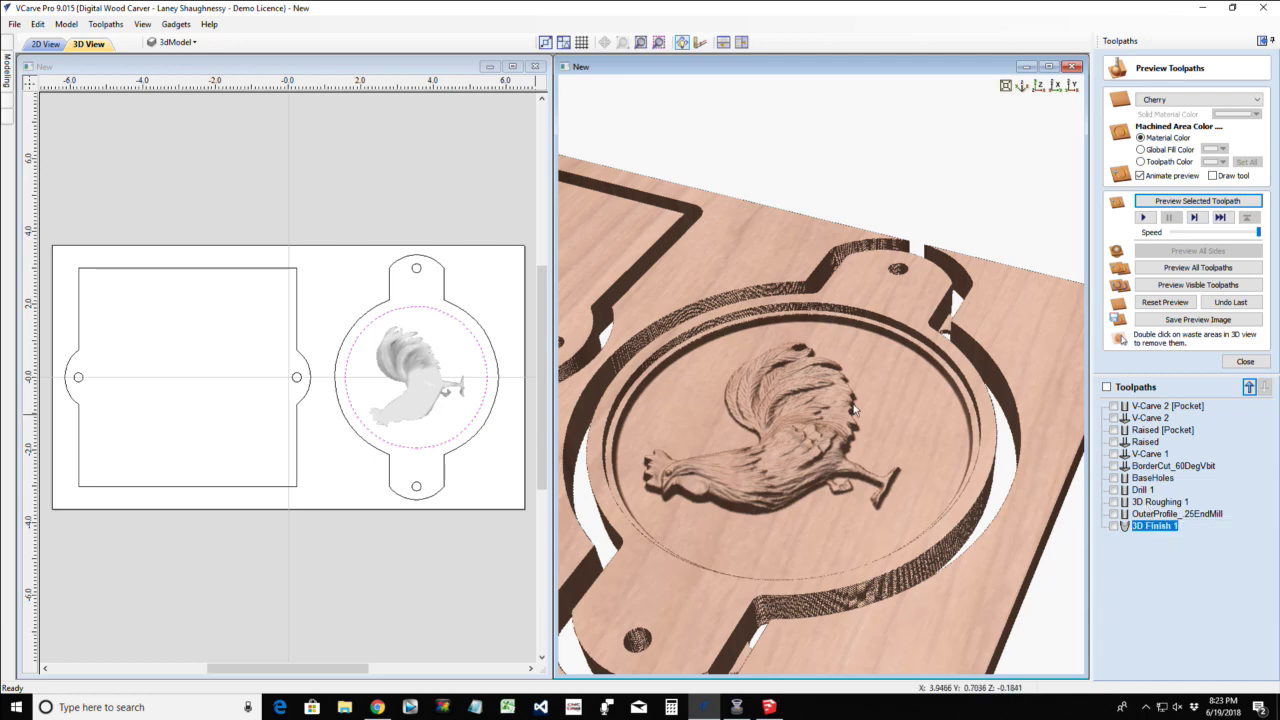
{"action": "left_click_drag", "start_coordinate": [745, 390], "coordinate": [882, 300]}
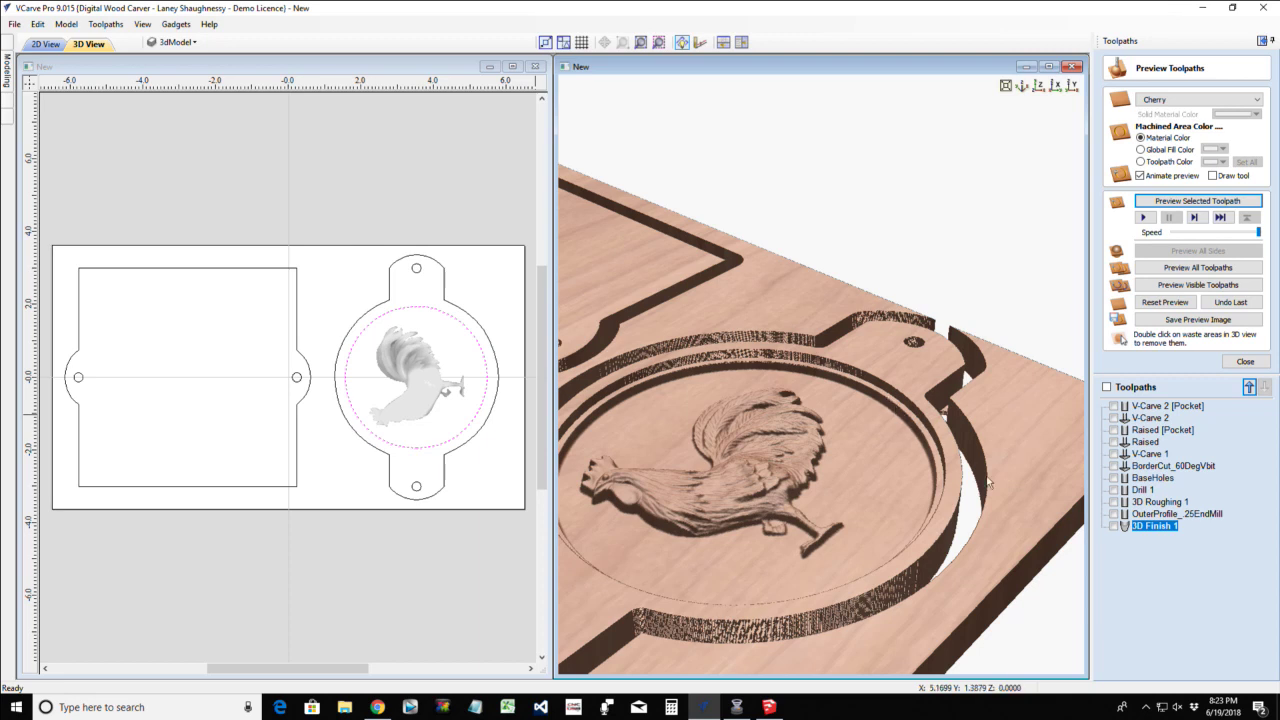
{"action": "mouse_move", "coordinate": [1146, 536]}
Set the 3D Finish 1 boundary offset to 0.0625 in and recalculate it
{"action": "double_click", "coordinate": [1177, 527]}
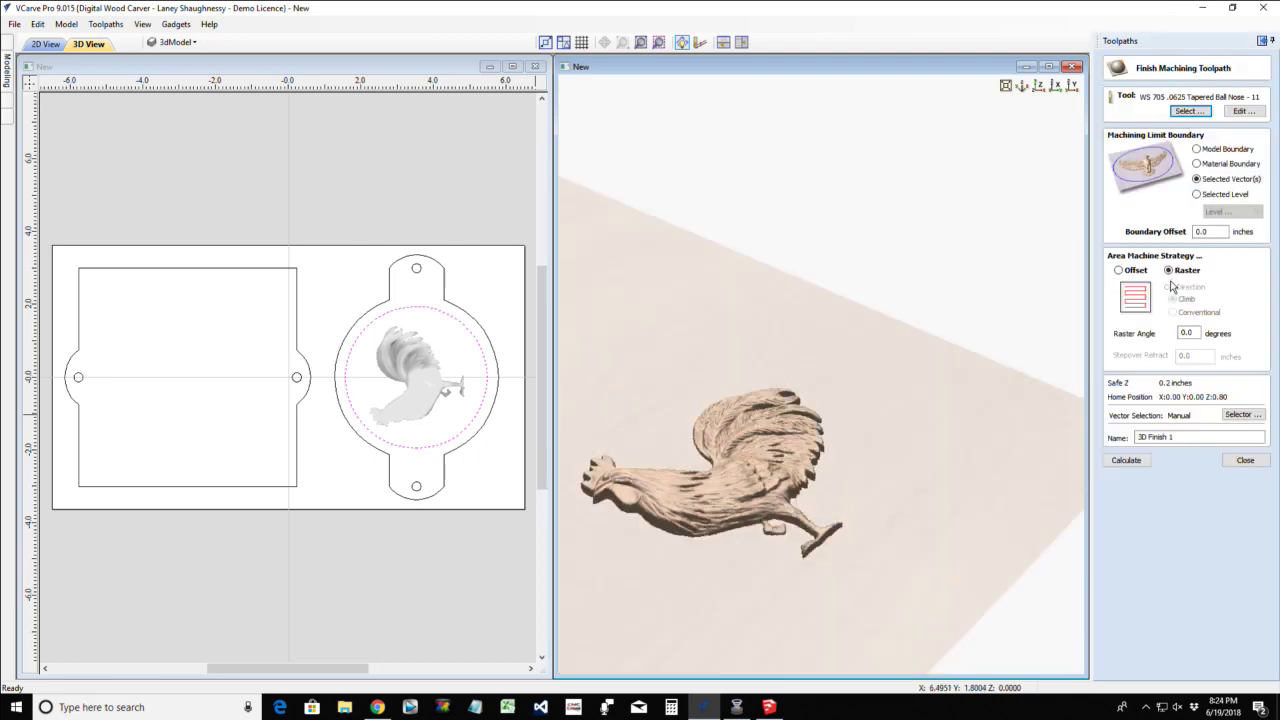
{"action": "double_click", "coordinate": [1198, 231]}
{"action": "type", "text": "0."}
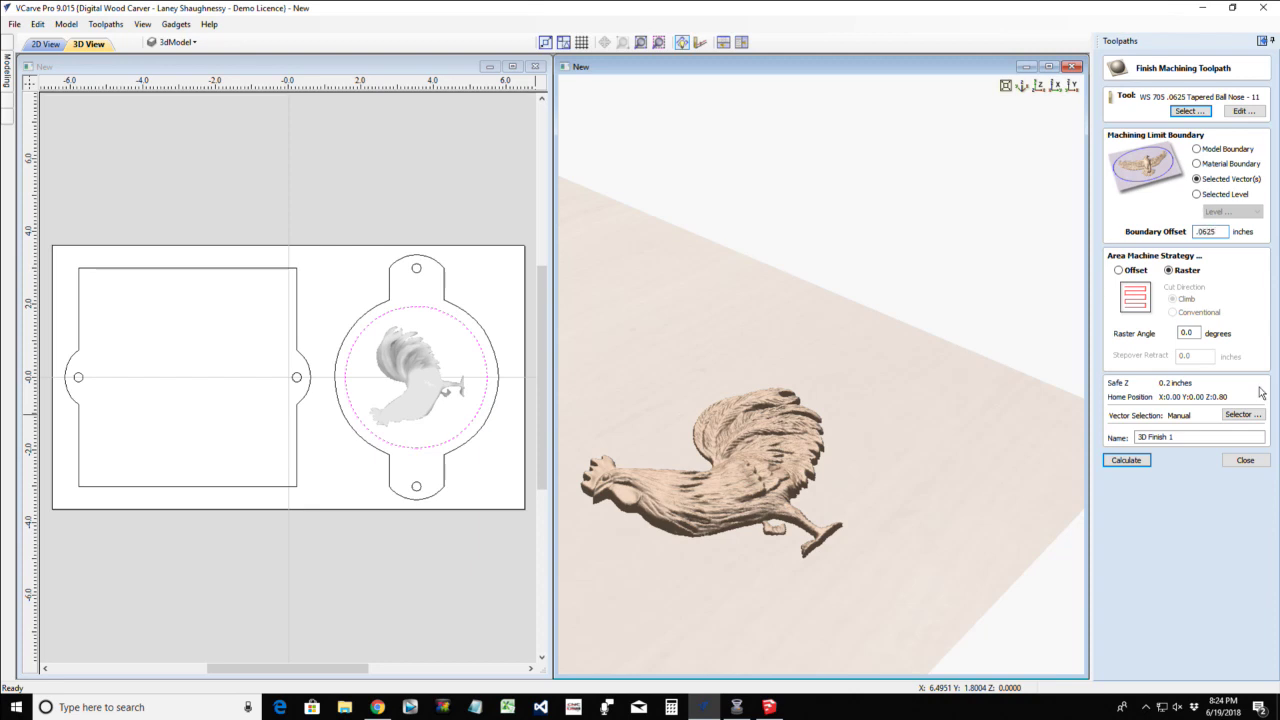
{"action": "left_click", "coordinate": [1140, 462]}
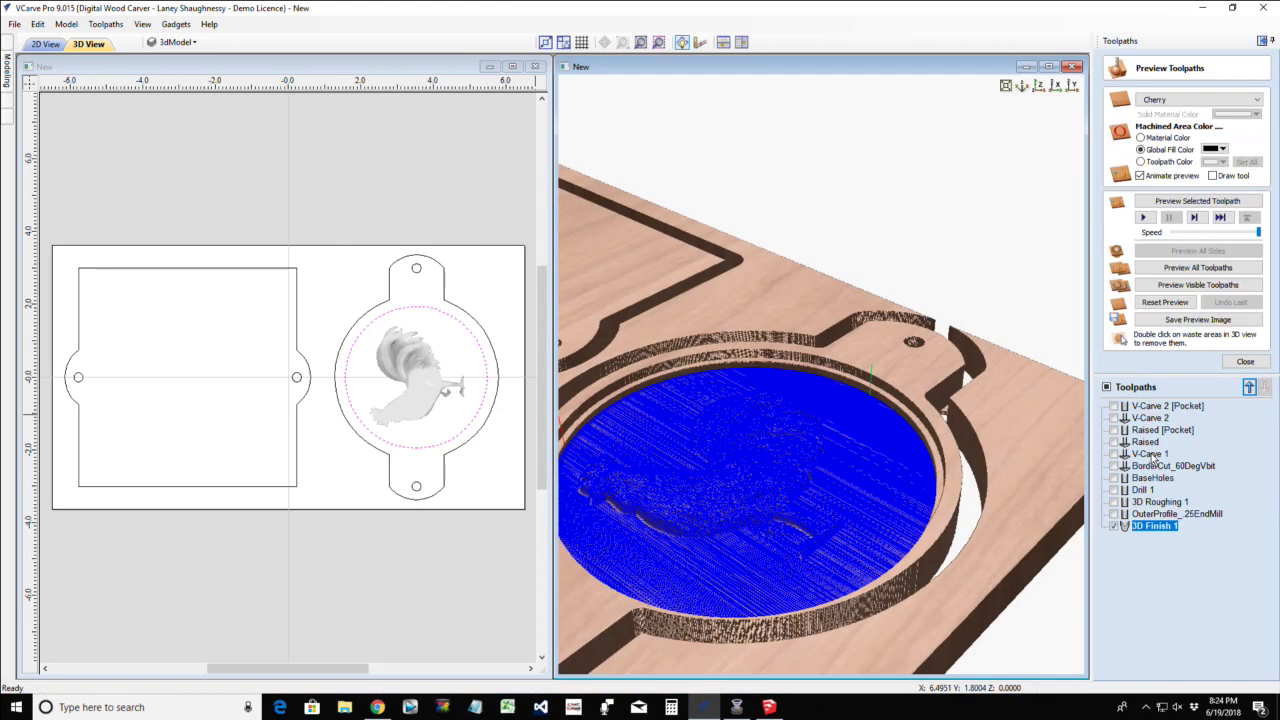
Preview the recalculated 3D Finish 1 toolpath in material colour
{"action": "left_click", "coordinate": [1199, 201]}
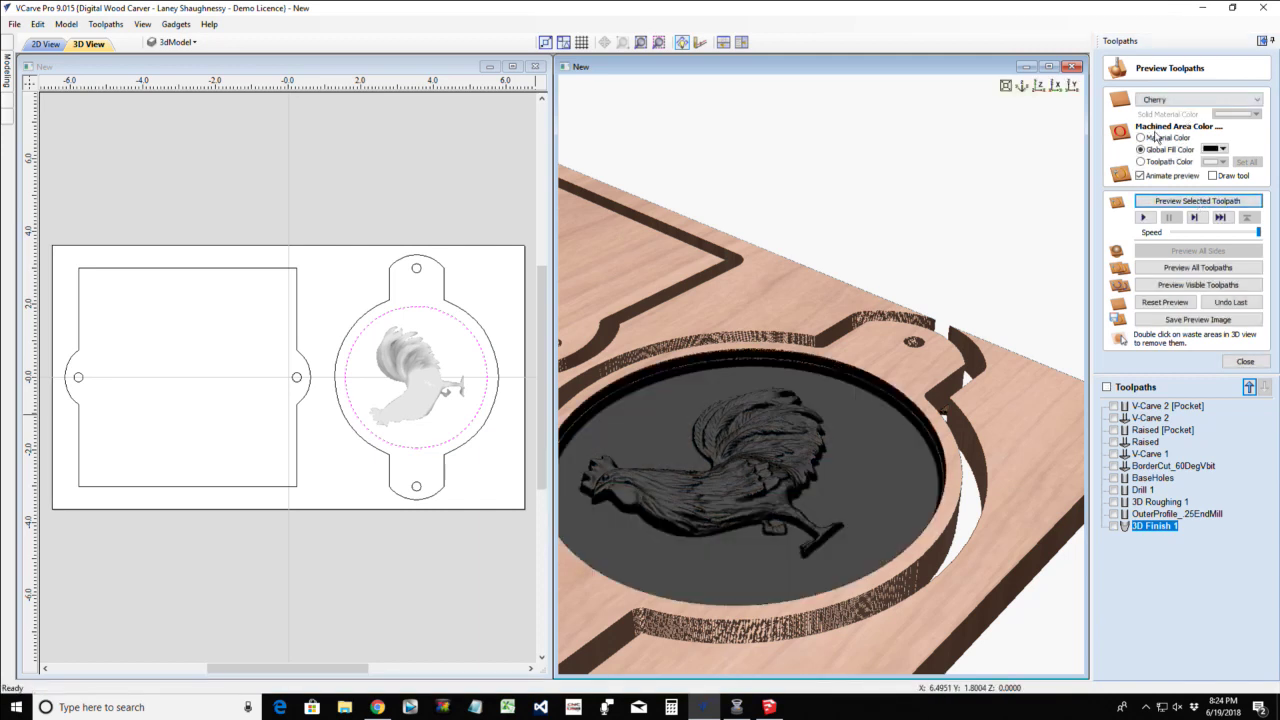
{"action": "left_click", "coordinate": [1152, 137]}
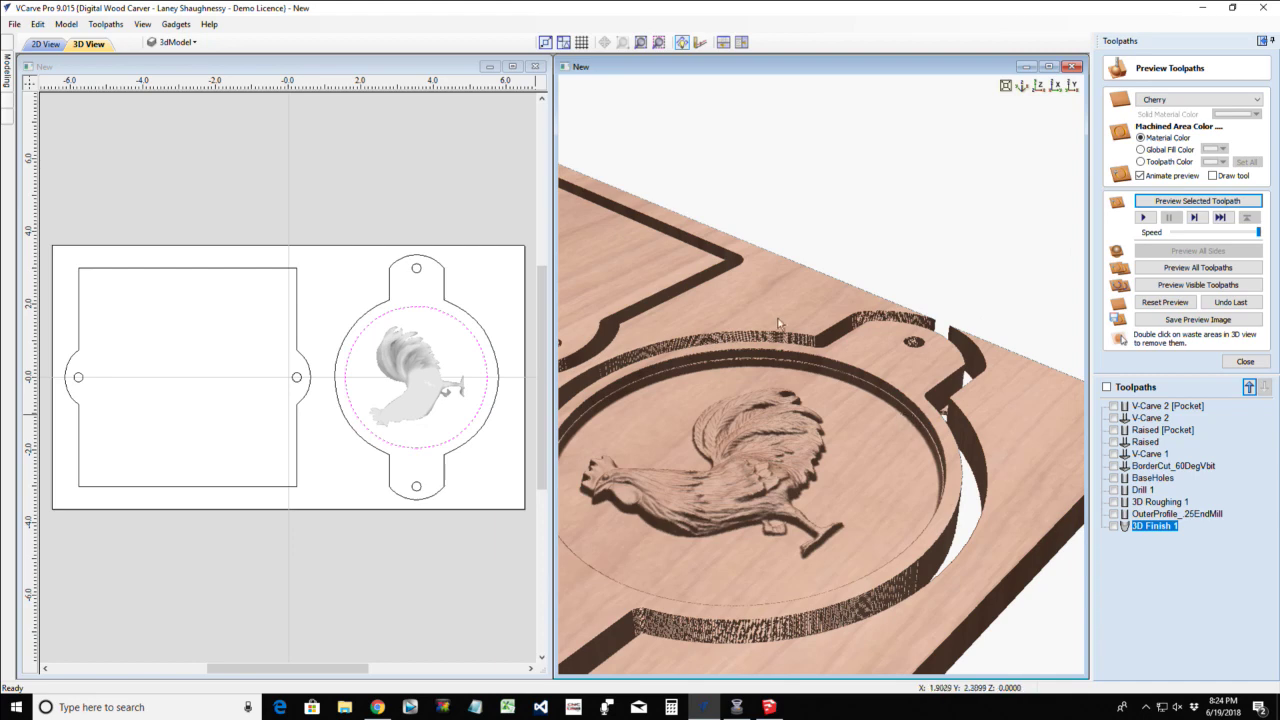
{"action": "left_click_drag", "start_coordinate": [722, 452], "coordinate": [672, 459]}
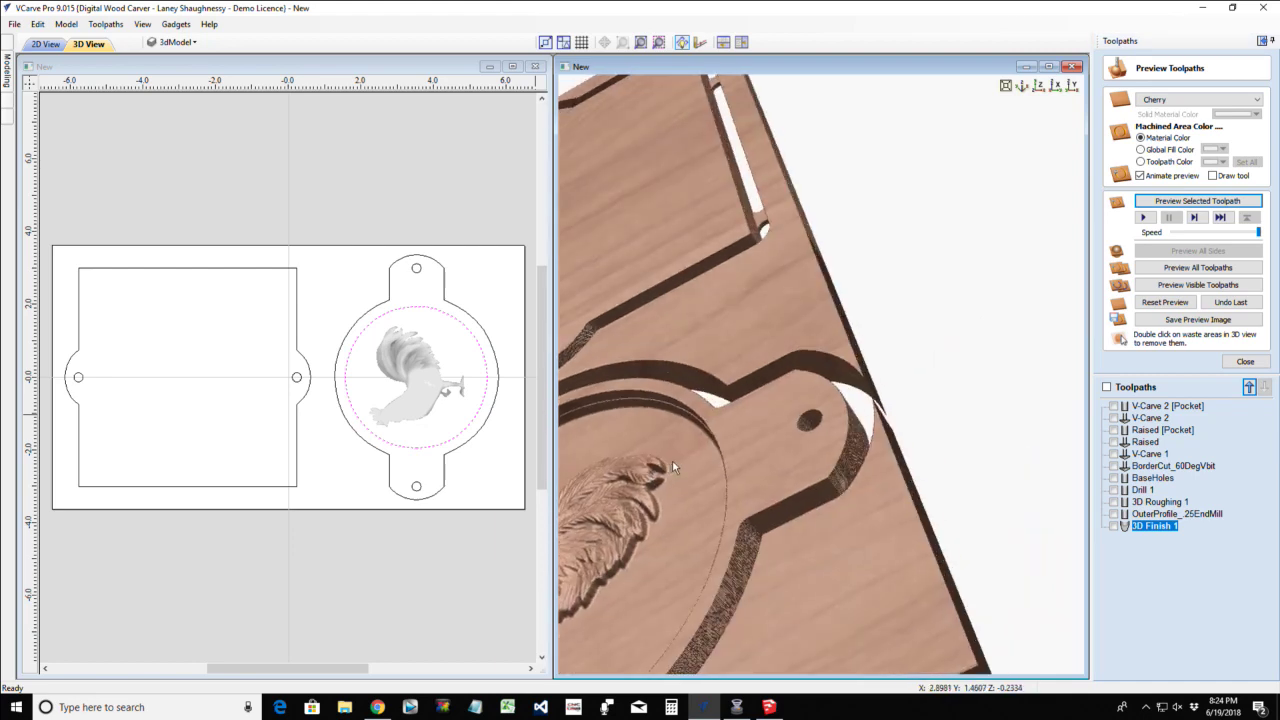
Maximise the 3D view and zoom in on the carved rooster medallion face-on
{"action": "left_click", "coordinate": [1048, 66]}
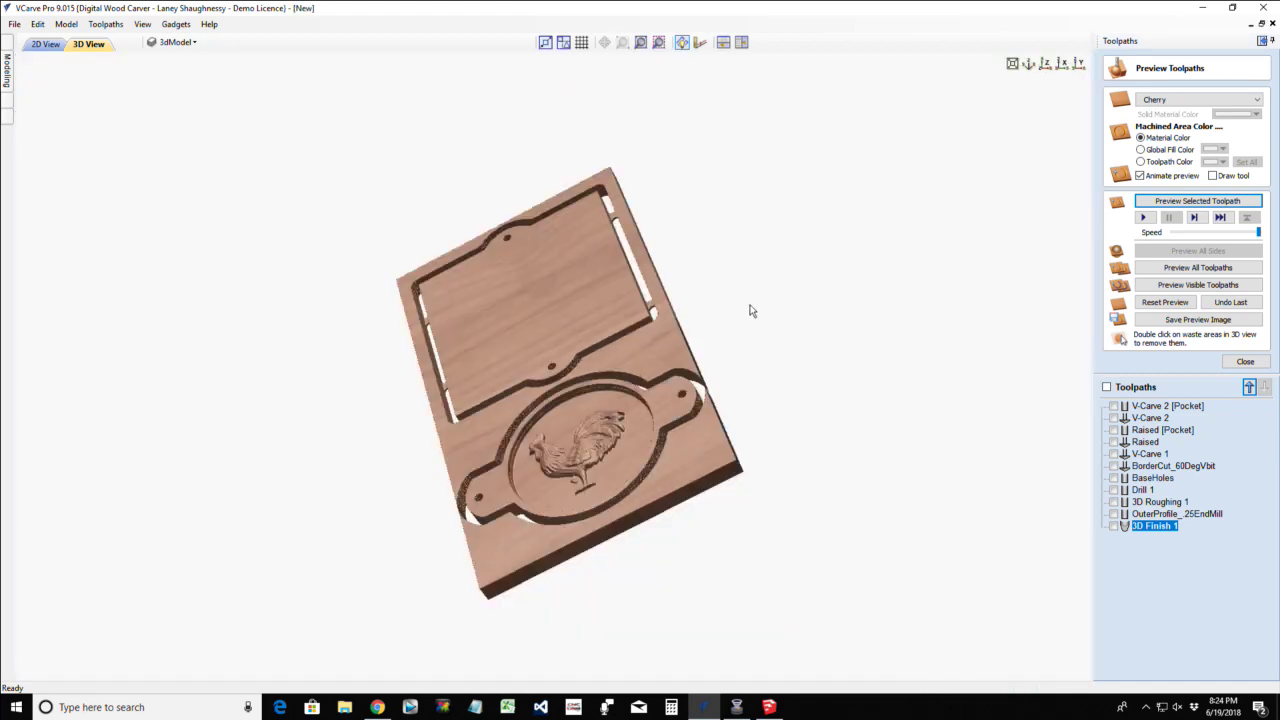
{"action": "left_click_drag", "start_coordinate": [580, 302], "coordinate": [588, 380]}
{"action": "scroll", "coordinate": [589, 497], "scroll_direction": "up", "scroll_amount": 3}
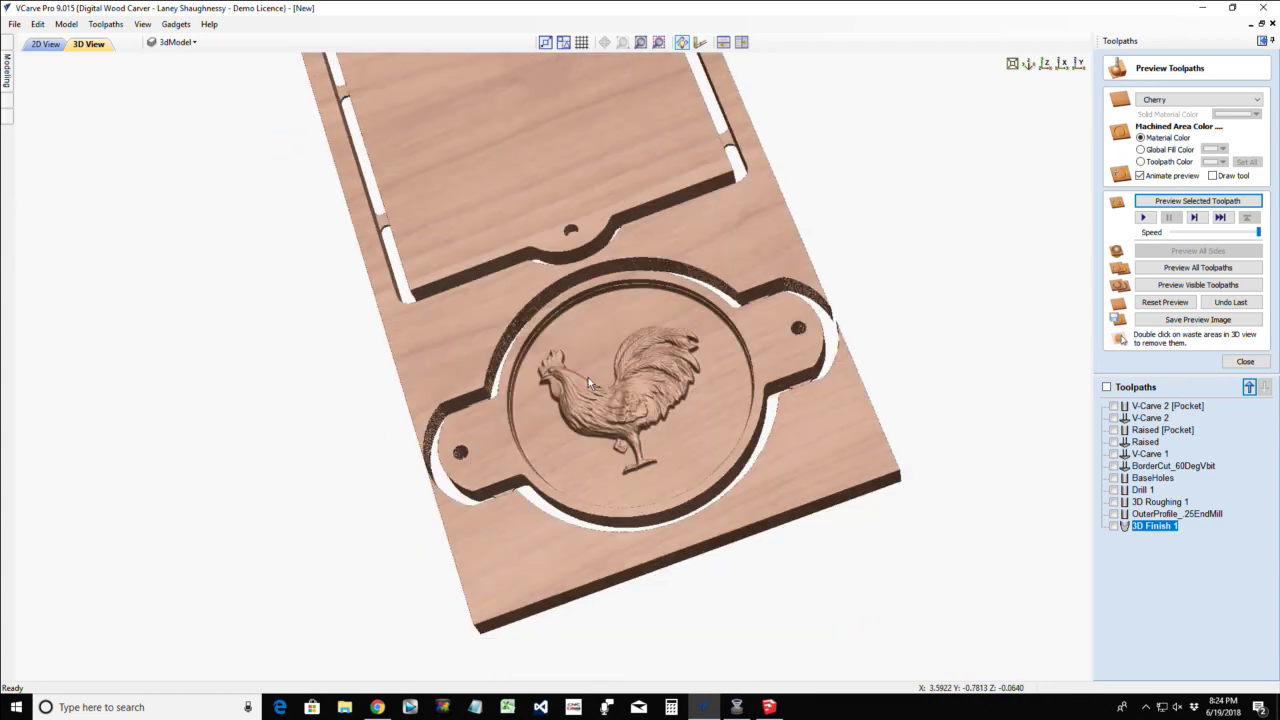
{"action": "scroll", "coordinate": [588, 380], "scroll_direction": "up", "scroll_amount": 2}
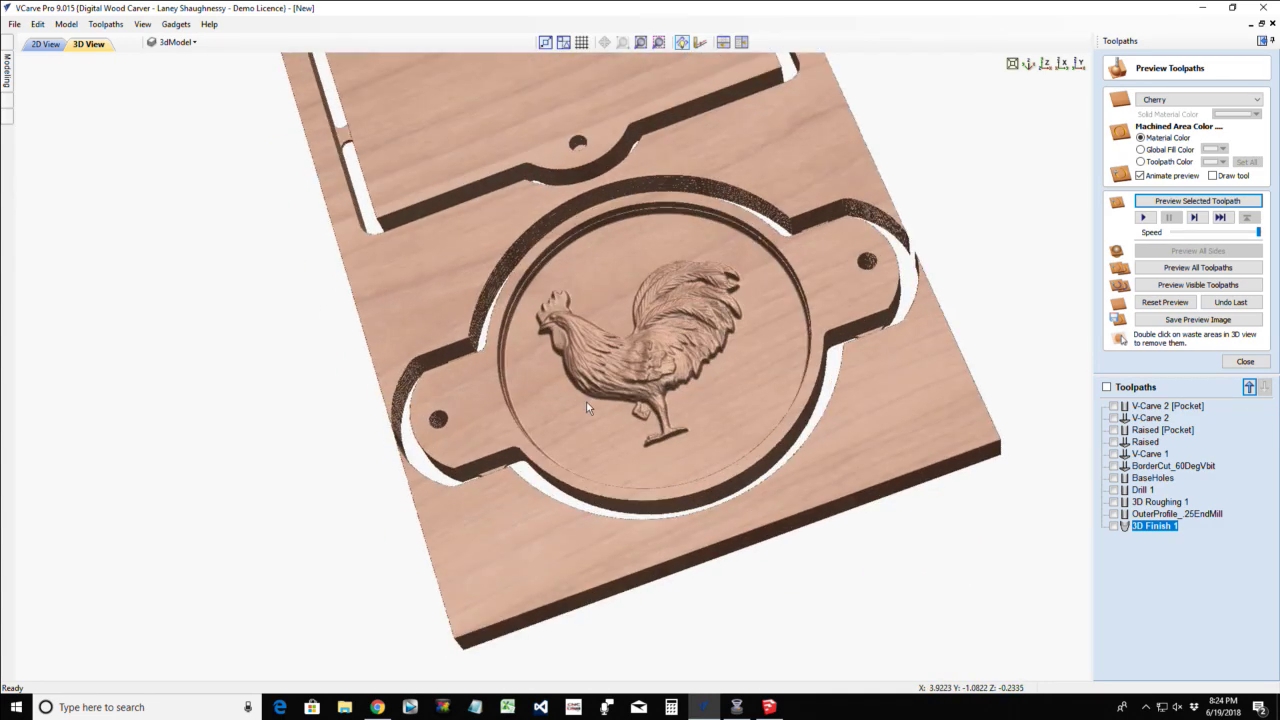
{"action": "scroll", "coordinate": [587, 407], "scroll_direction": "up", "scroll_amount": 2}
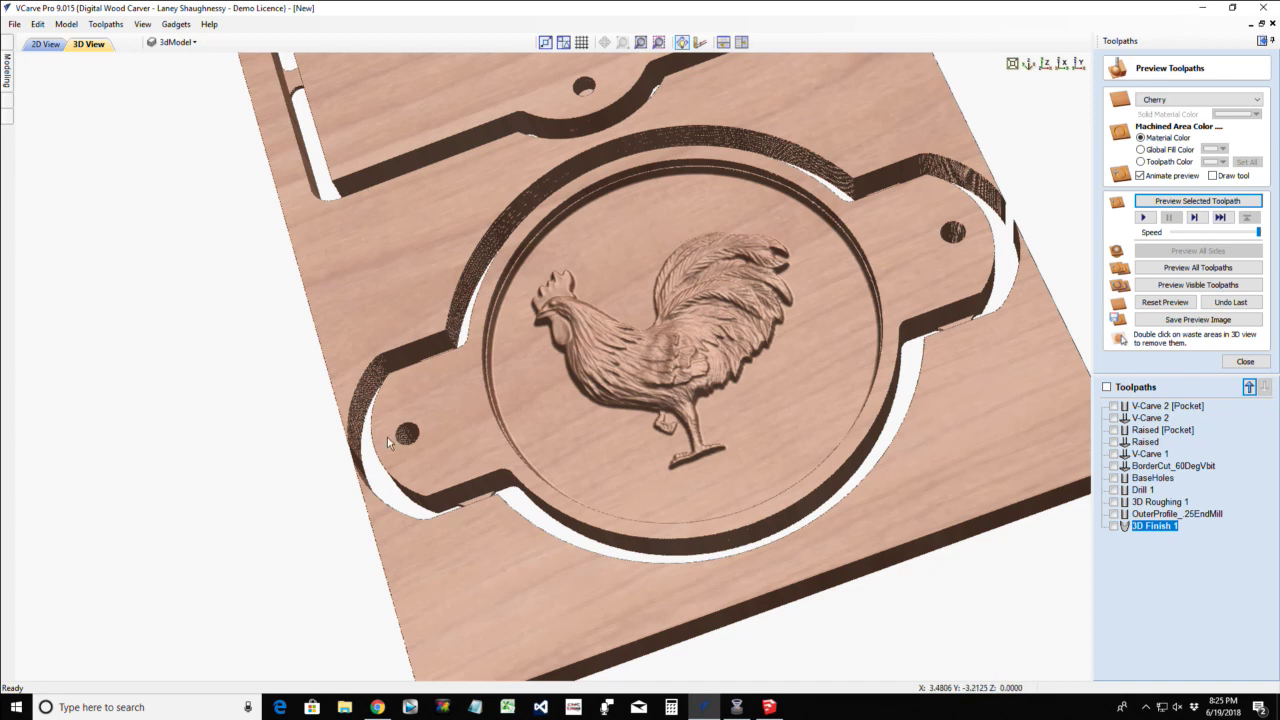
Recalculate 3D Finish 1 with the outer tabbed medallion outline as its boundary
{"action": "double_click", "coordinate": [1160, 526]}
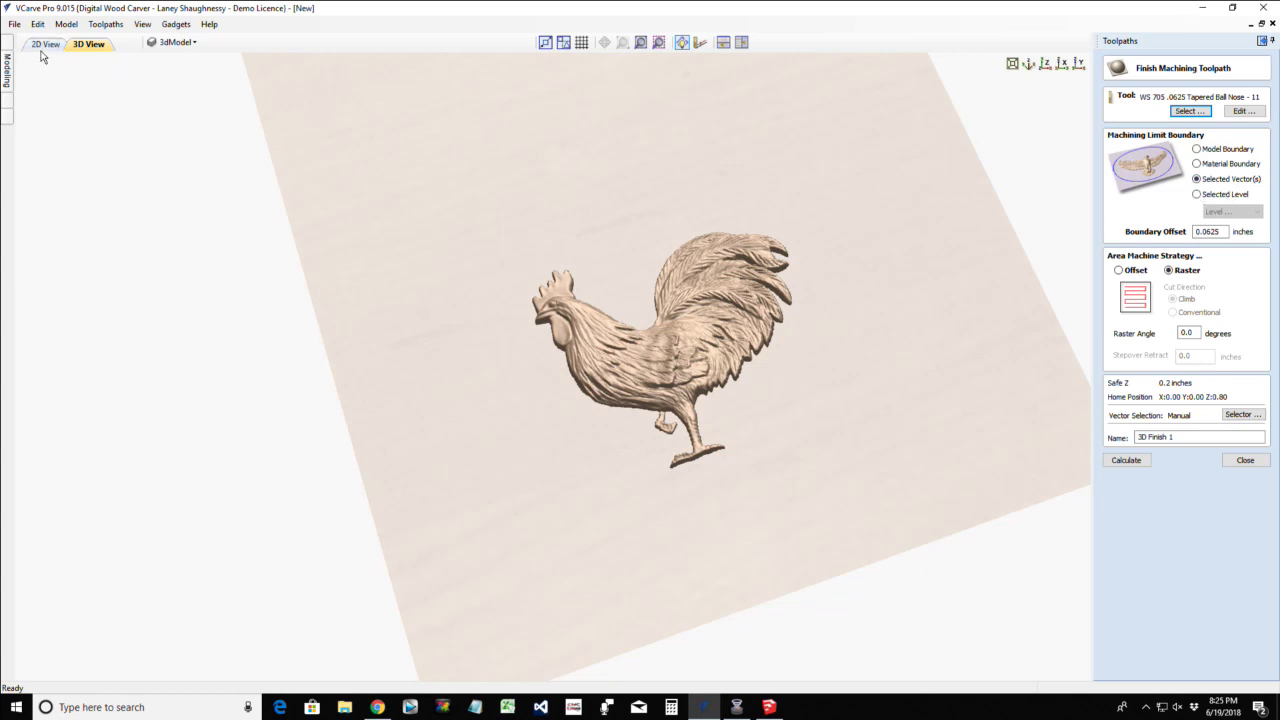
{"action": "left_click", "coordinate": [45, 44]}
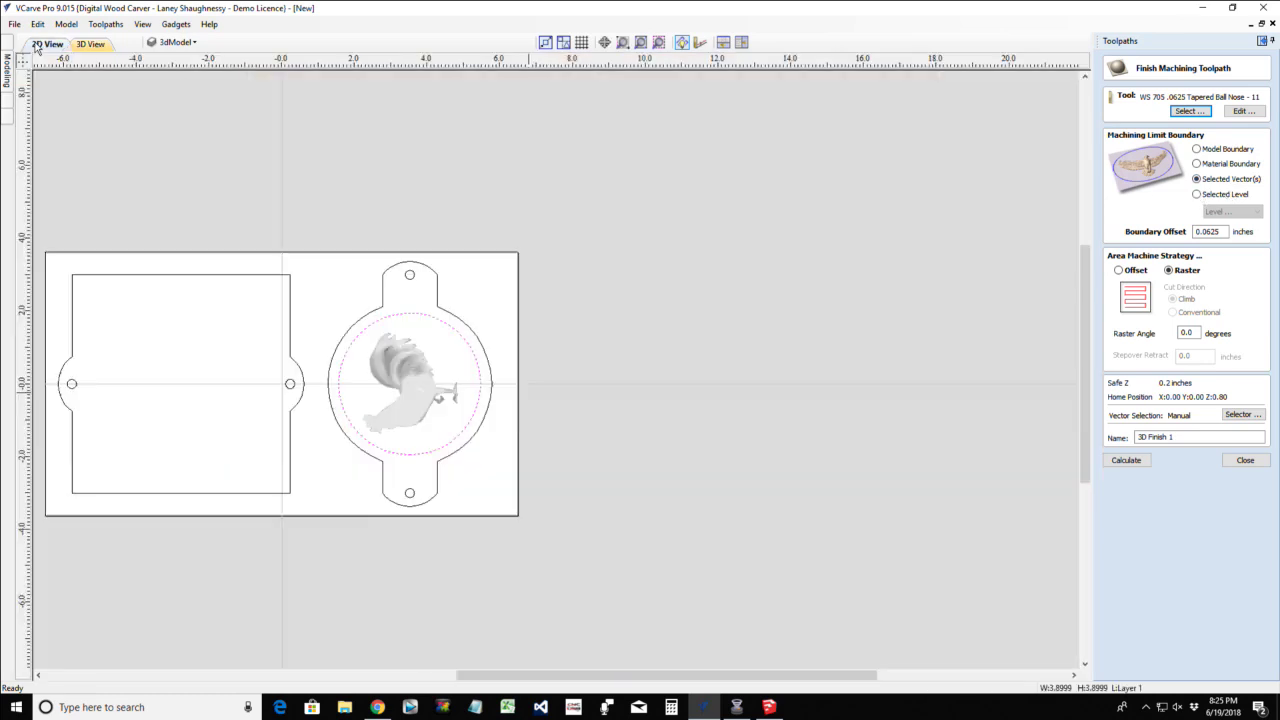
{"action": "left_click", "coordinate": [437, 304]}
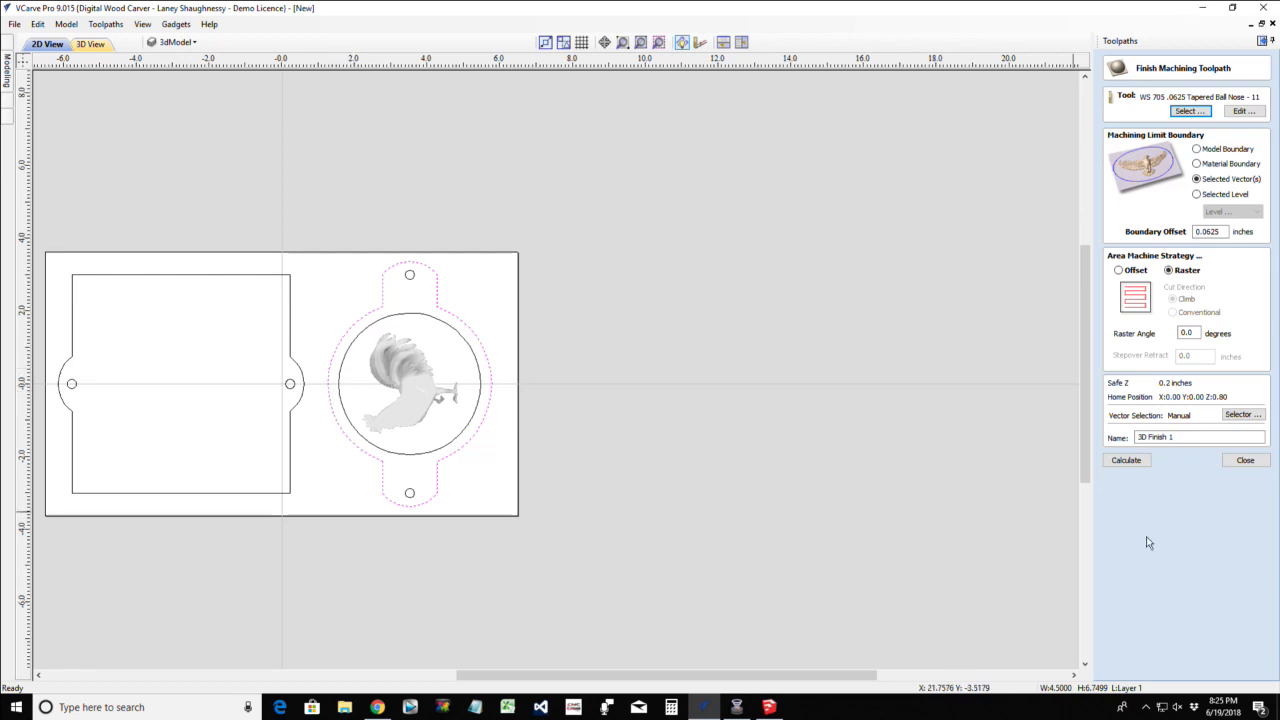
{"action": "left_click", "coordinate": [1127, 460]}
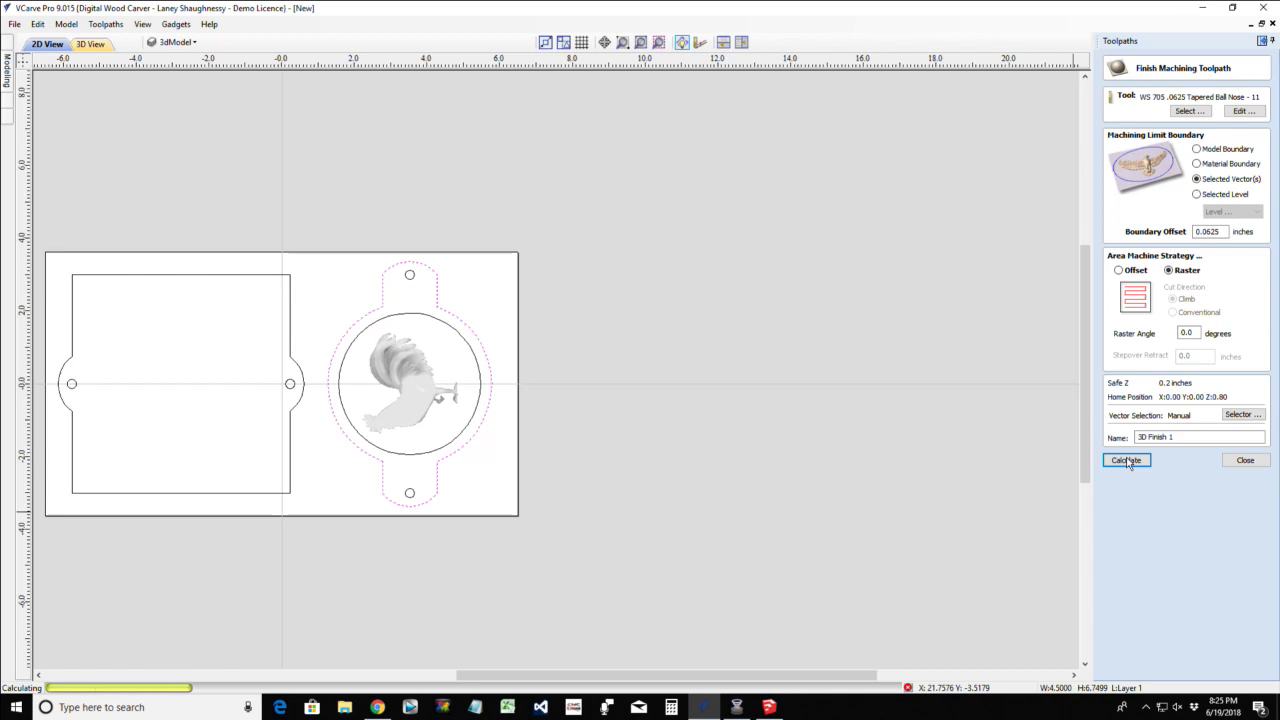
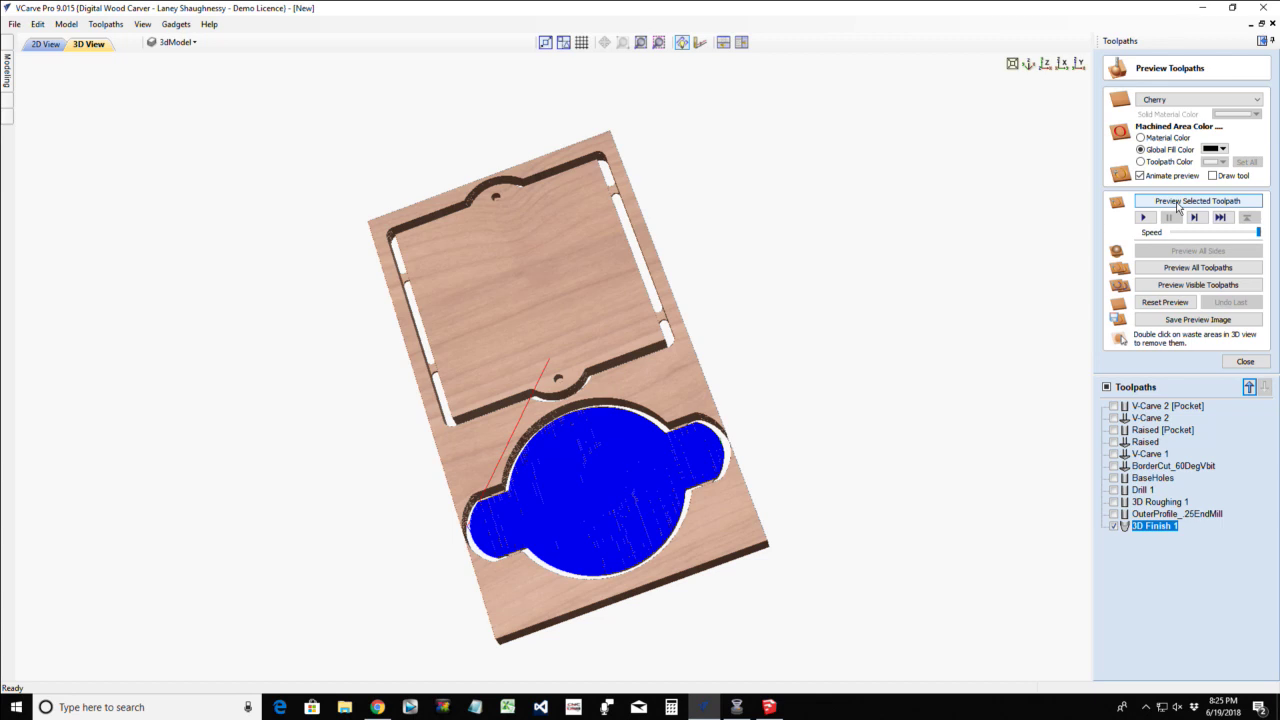
Simulate the 3D Finish 1 toolpath and show machined areas in Material Color to reveal the rooster relief
{"action": "left_click", "coordinate": [1178, 202]}
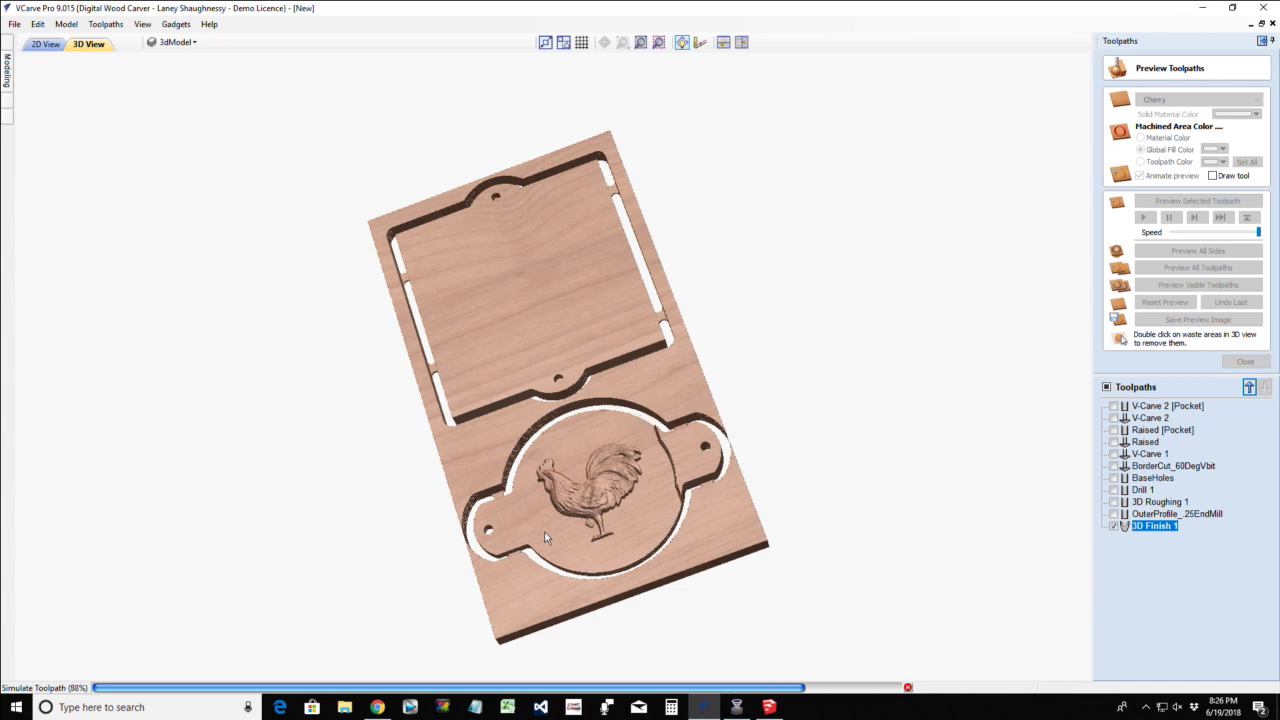
{"action": "left_click_drag", "start_coordinate": [489, 564], "coordinate": [520, 530]}
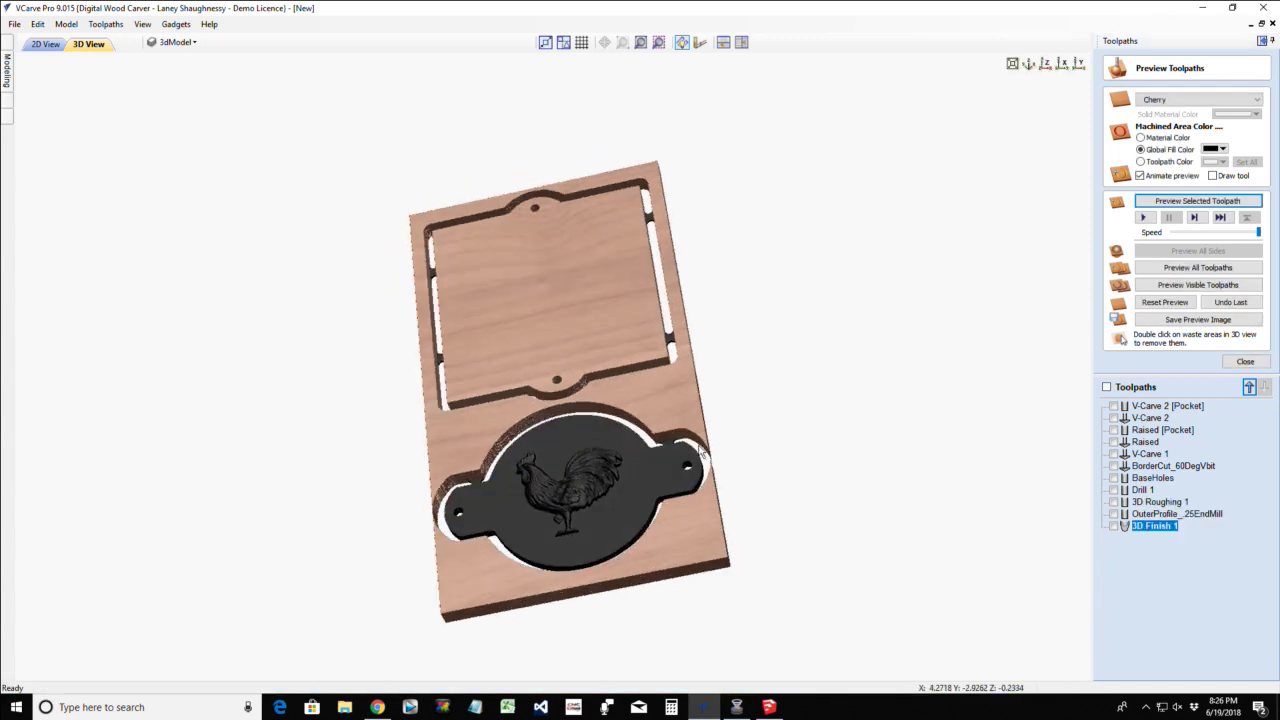
{"action": "left_click", "coordinate": [1141, 137]}
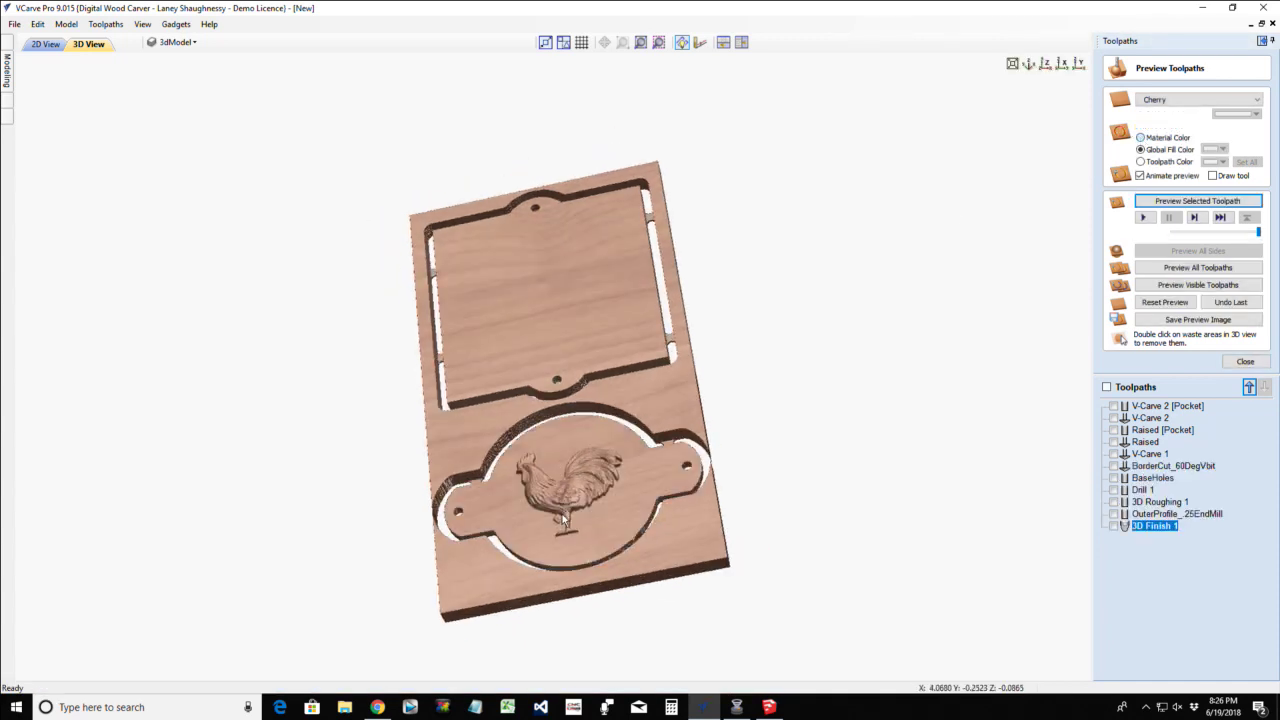
{"action": "scroll", "coordinate": [560, 515], "scroll_direction": "up", "scroll_amount": 3}
{"action": "mouse_move", "coordinate": [561, 522]}
{"action": "left_mouse_down"}
{"action": "mouse_move", "coordinate": [649, 257]}
{"action": "mouse_move", "coordinate": [643, 320]}
{"action": "mouse_move", "coordinate": [727, 375]}
{"action": "mouse_move", "coordinate": [693, 404]}
{"action": "left_mouse_up"}
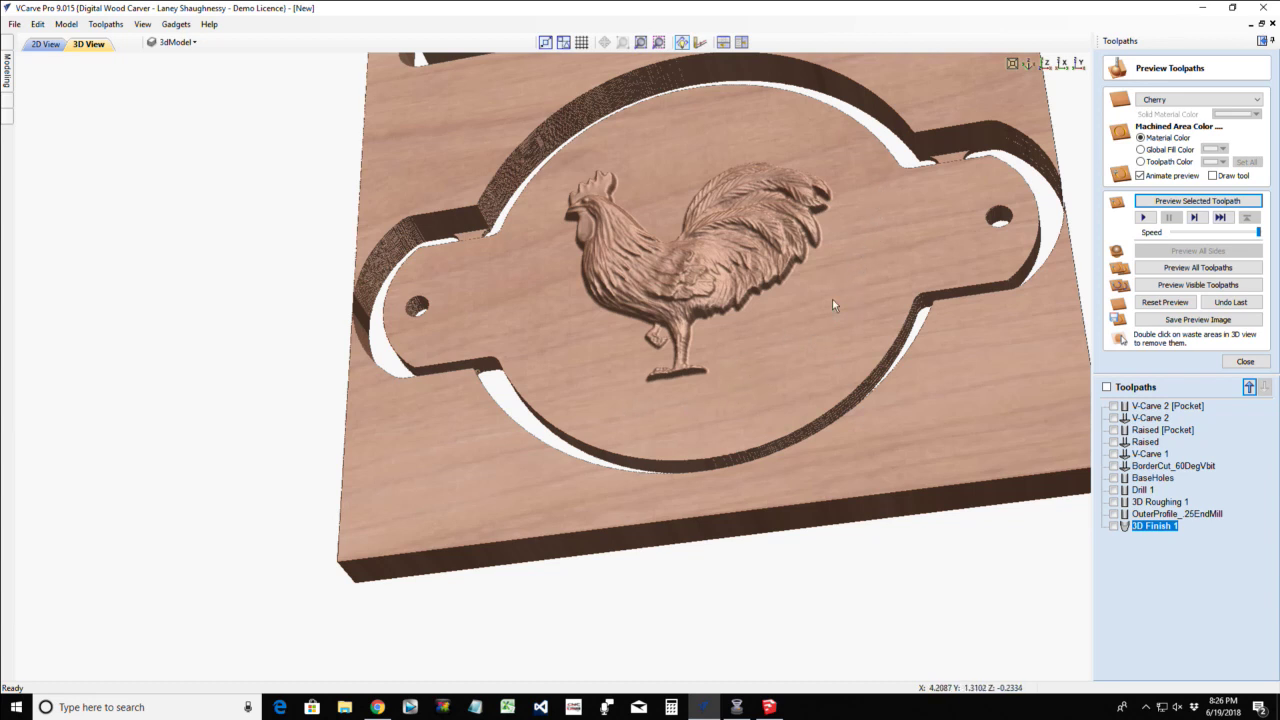
{"action": "left_click_drag", "start_coordinate": [832, 299], "coordinate": [919, 313]}
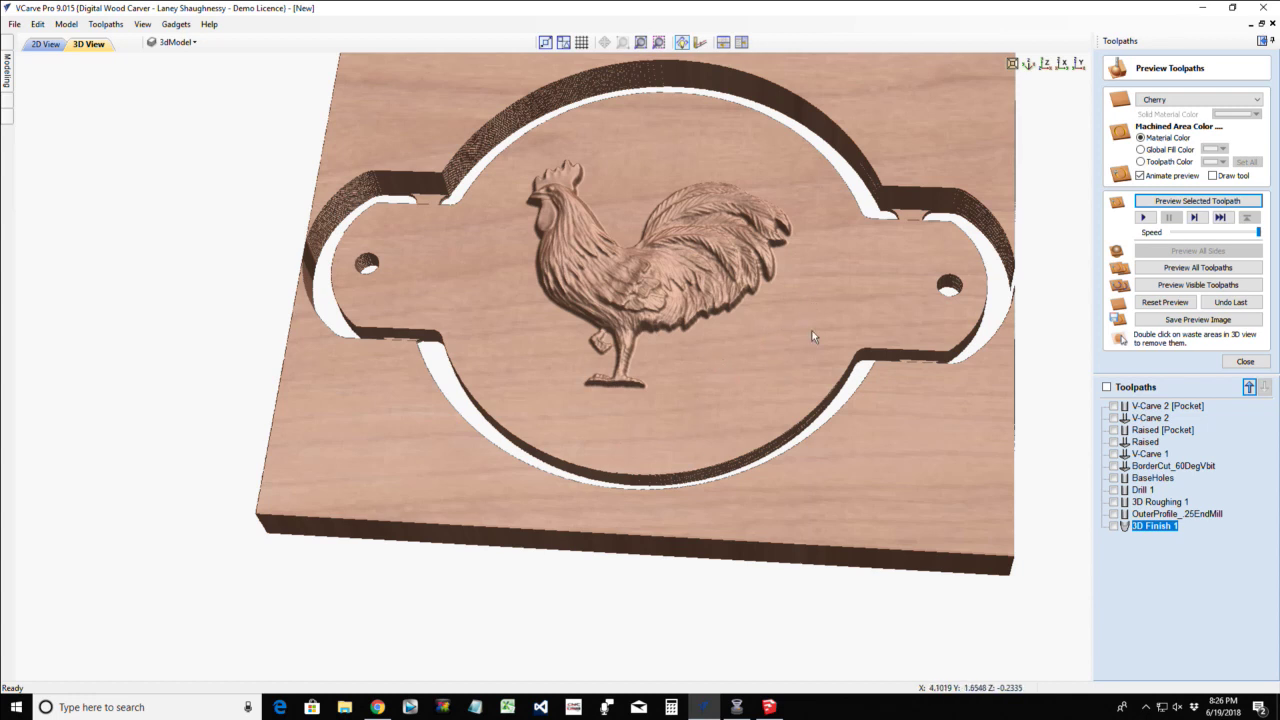
{"action": "left_click_drag", "start_coordinate": [728, 377], "coordinate": [435, 315]}
{"action": "left_click_drag", "start_coordinate": [689, 386], "coordinate": [698, 393]}
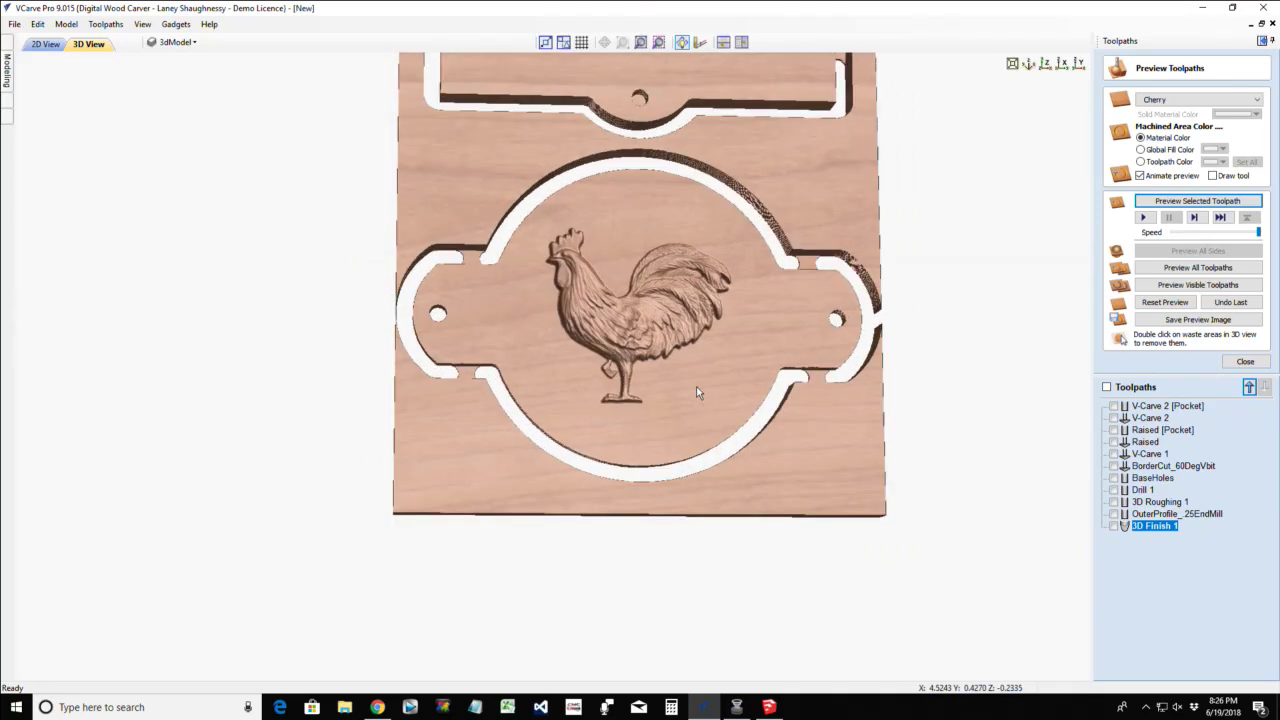
{"action": "scroll", "coordinate": [698, 393], "scroll_direction": "up", "scroll_amount": 2}
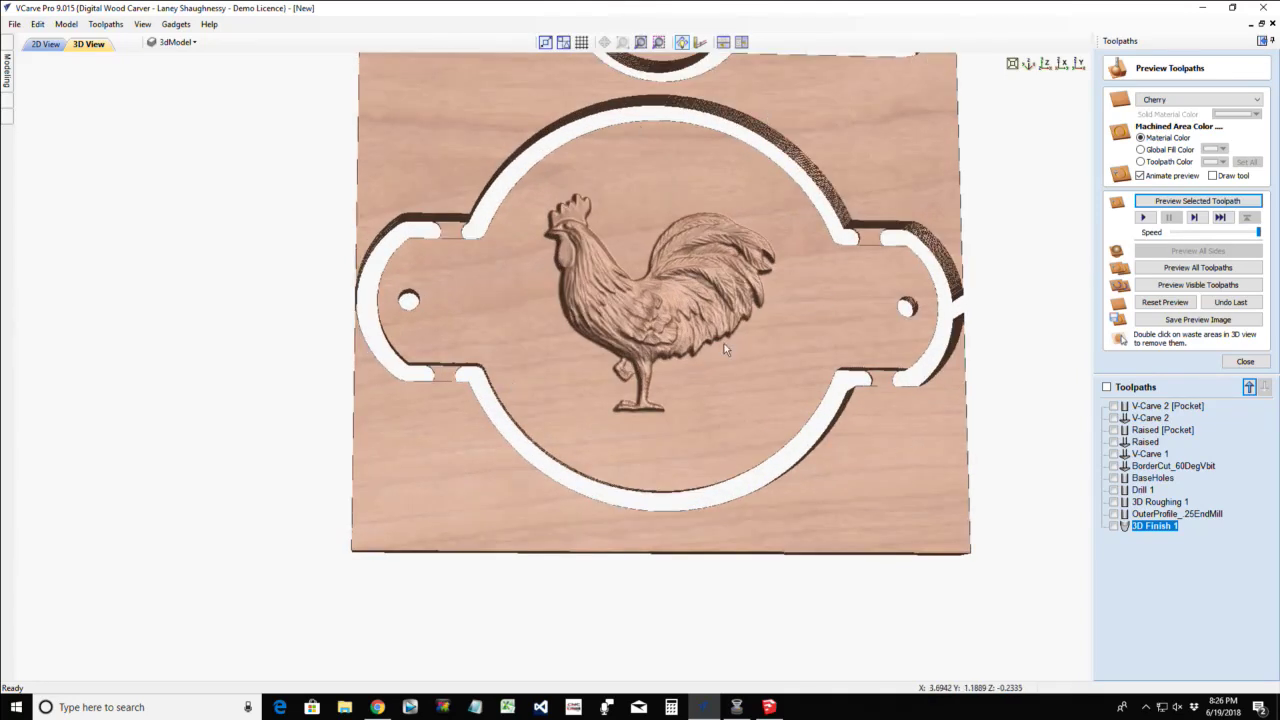
{"action": "left_click_drag", "start_coordinate": [724, 348], "coordinate": [657, 149]}
{"action": "left_click_drag", "start_coordinate": [617, 266], "coordinate": [802, 213]}
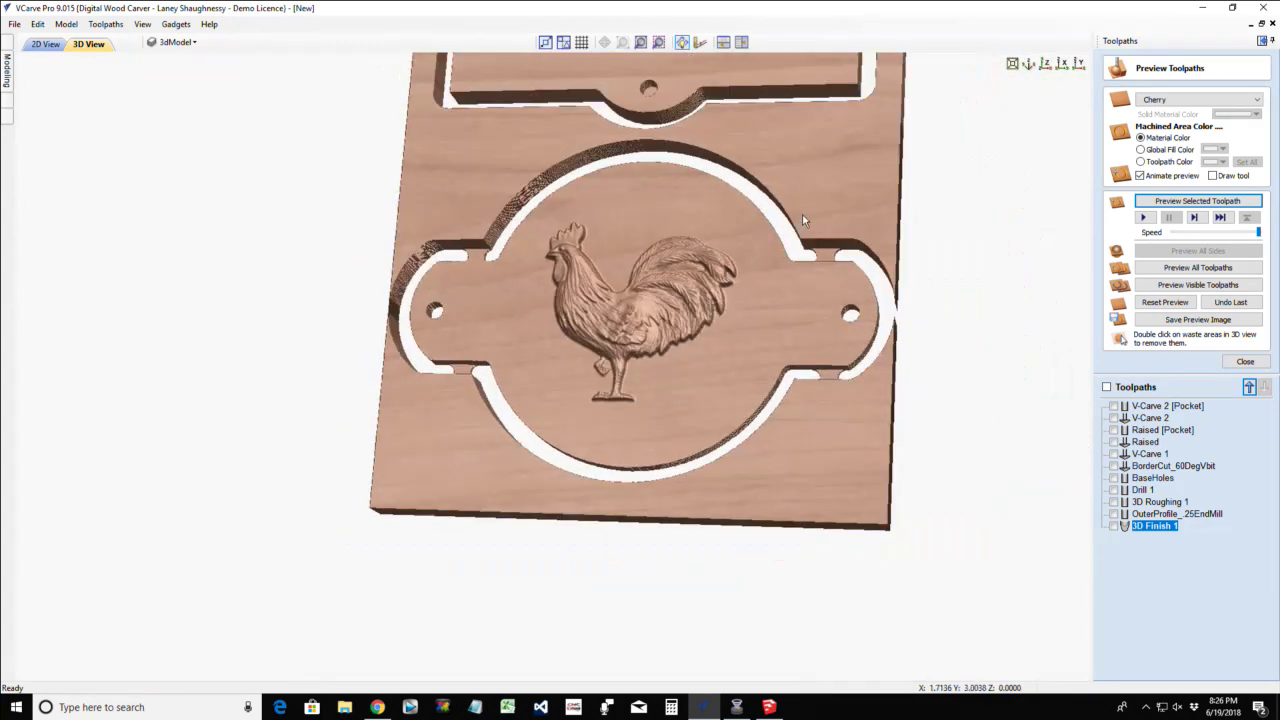
{"action": "key", "text": "F3"}
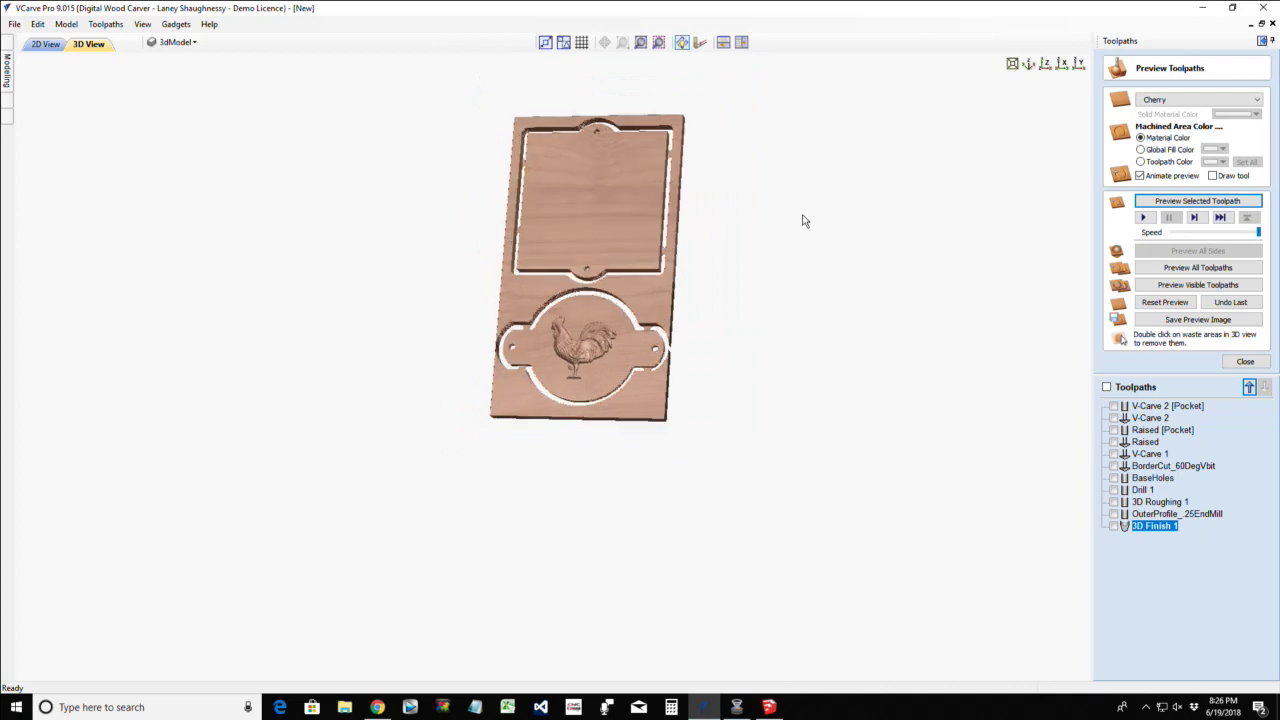
In 2D View, hide the 3dModel layer and show the Image Layer's fish outline
{"action": "left_click", "coordinate": [175, 42]}
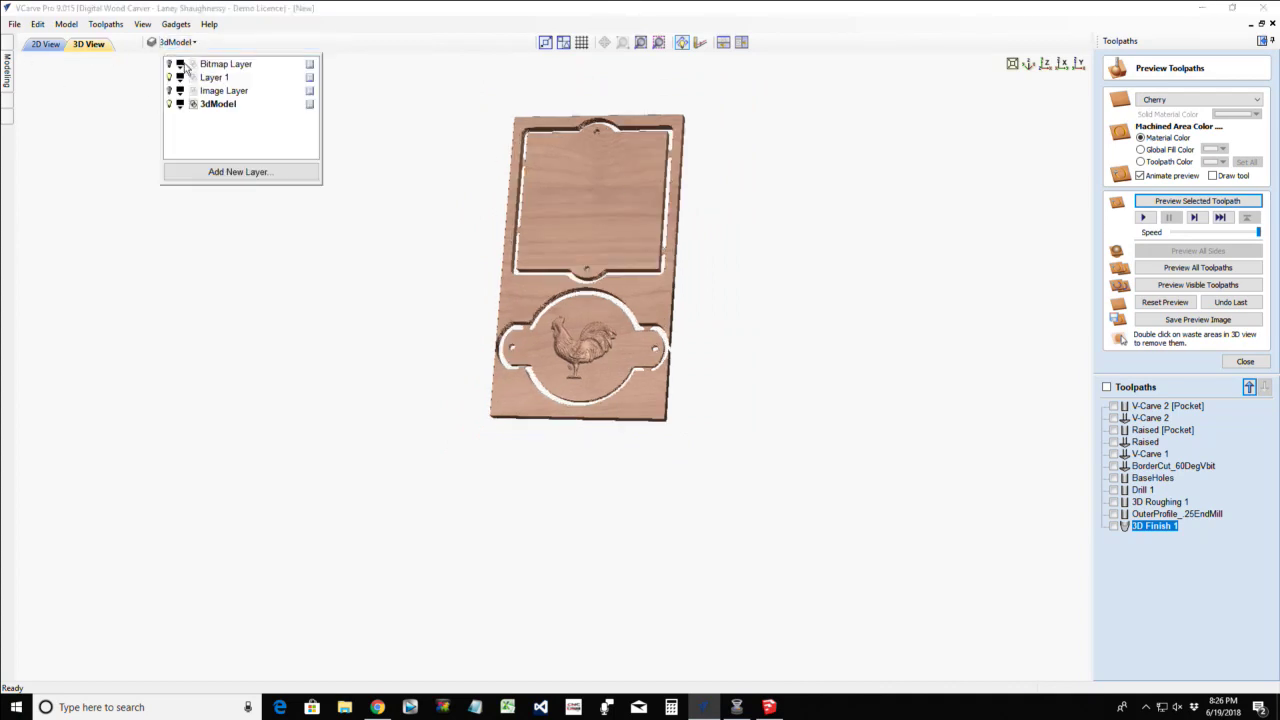
{"action": "left_click", "coordinate": [45, 44]}
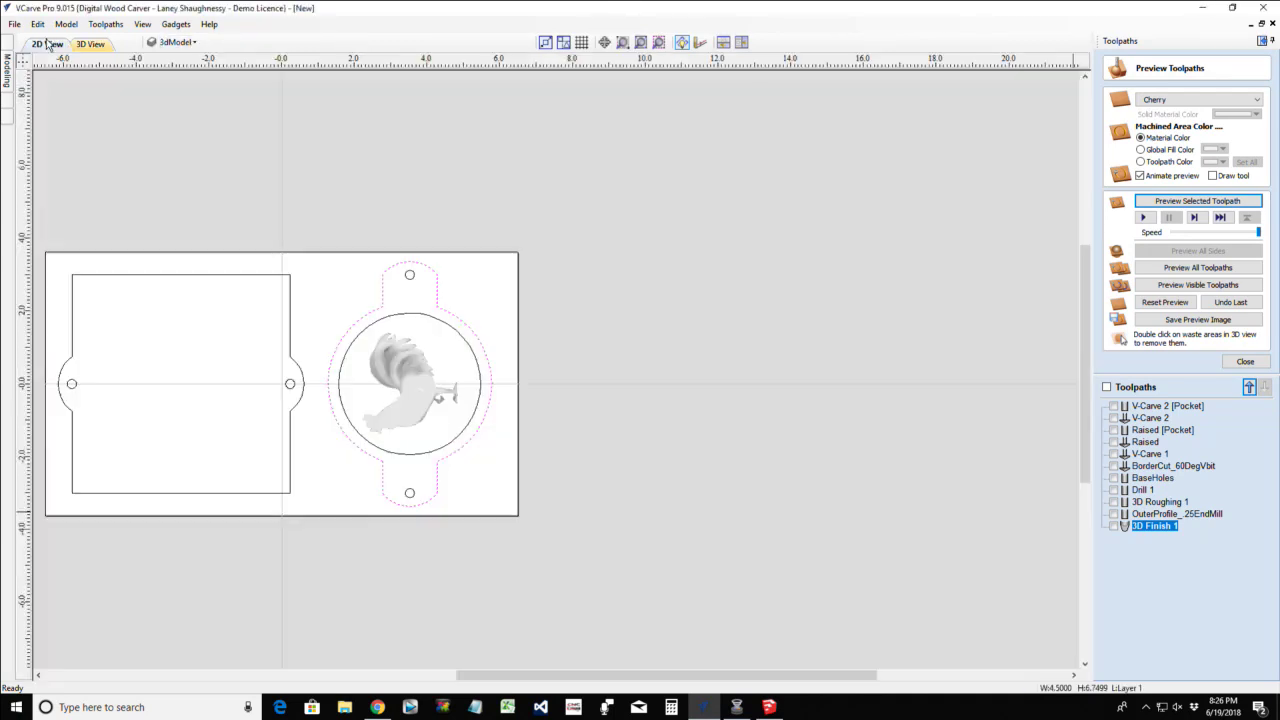
{"action": "left_click", "coordinate": [172, 42]}
{"action": "left_click", "coordinate": [169, 104]}
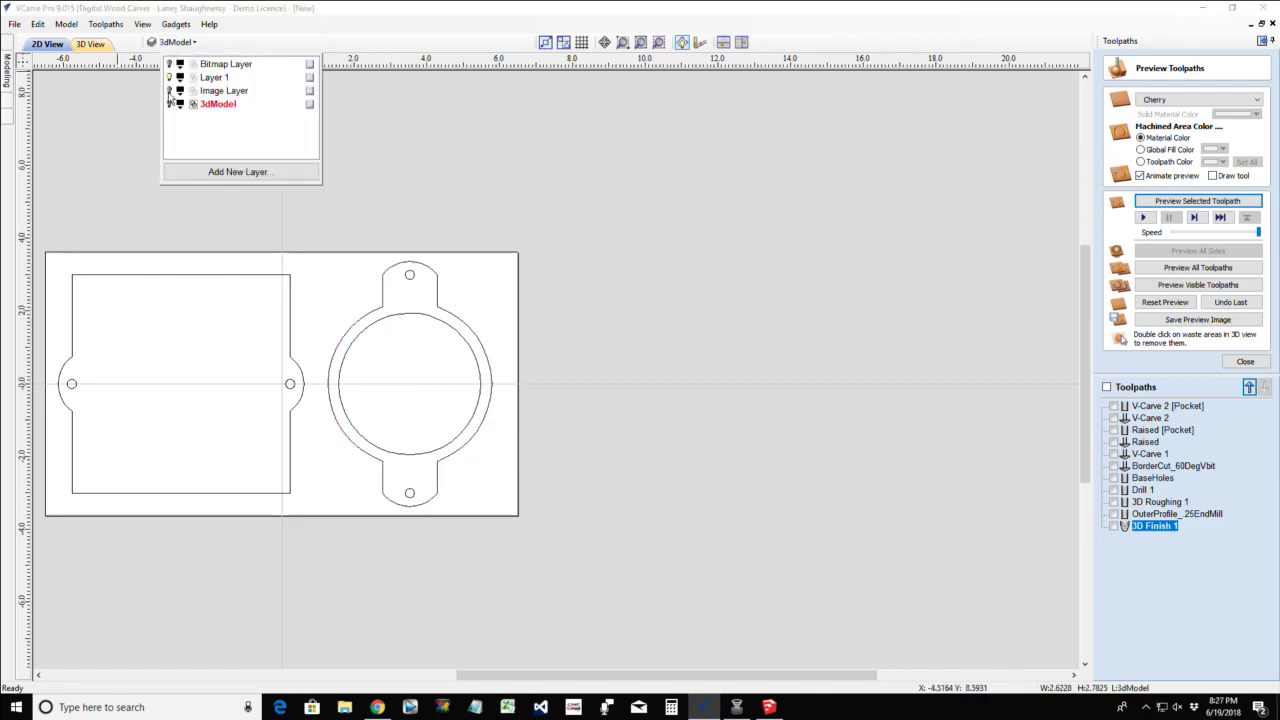
{"action": "left_click", "coordinate": [169, 90]}
Select the fish outline vectors and go back to the 3D View
{"action": "scroll", "coordinate": [397, 369], "scroll_direction": "up", "scroll_amount": 5}
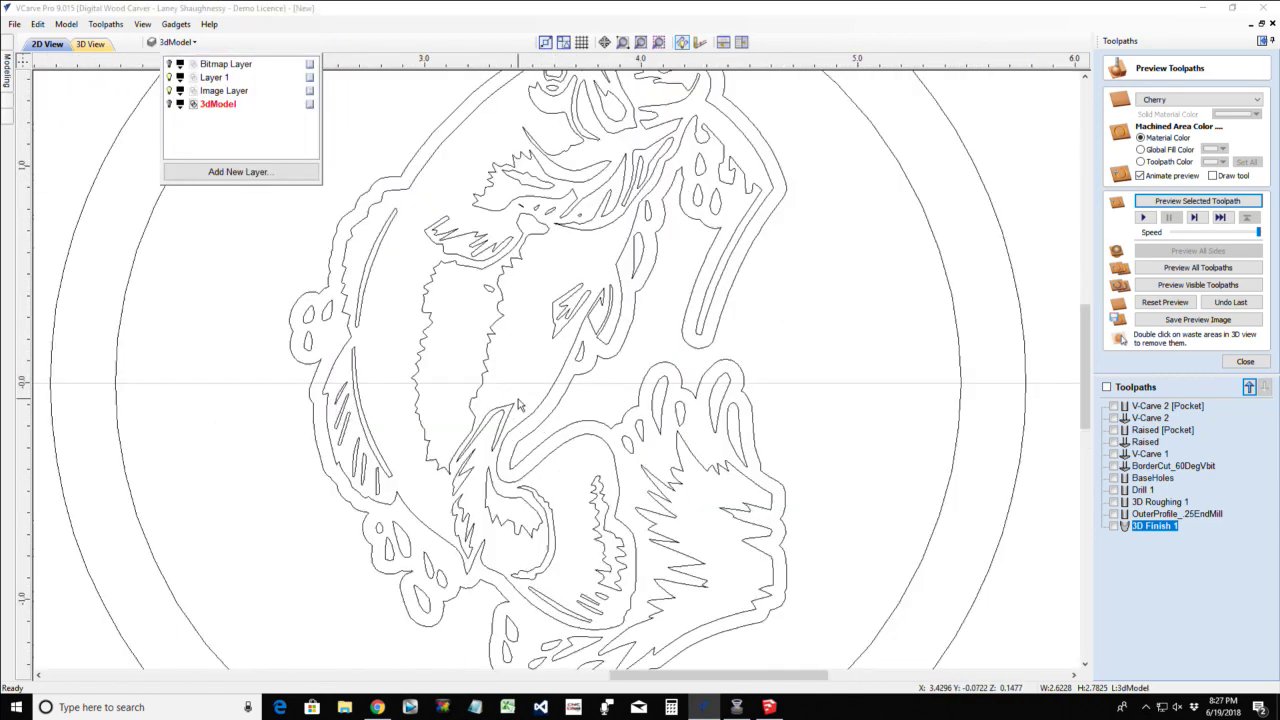
{"action": "scroll", "coordinate": [407, 237], "scroll_direction": "down", "scroll_amount": 4}
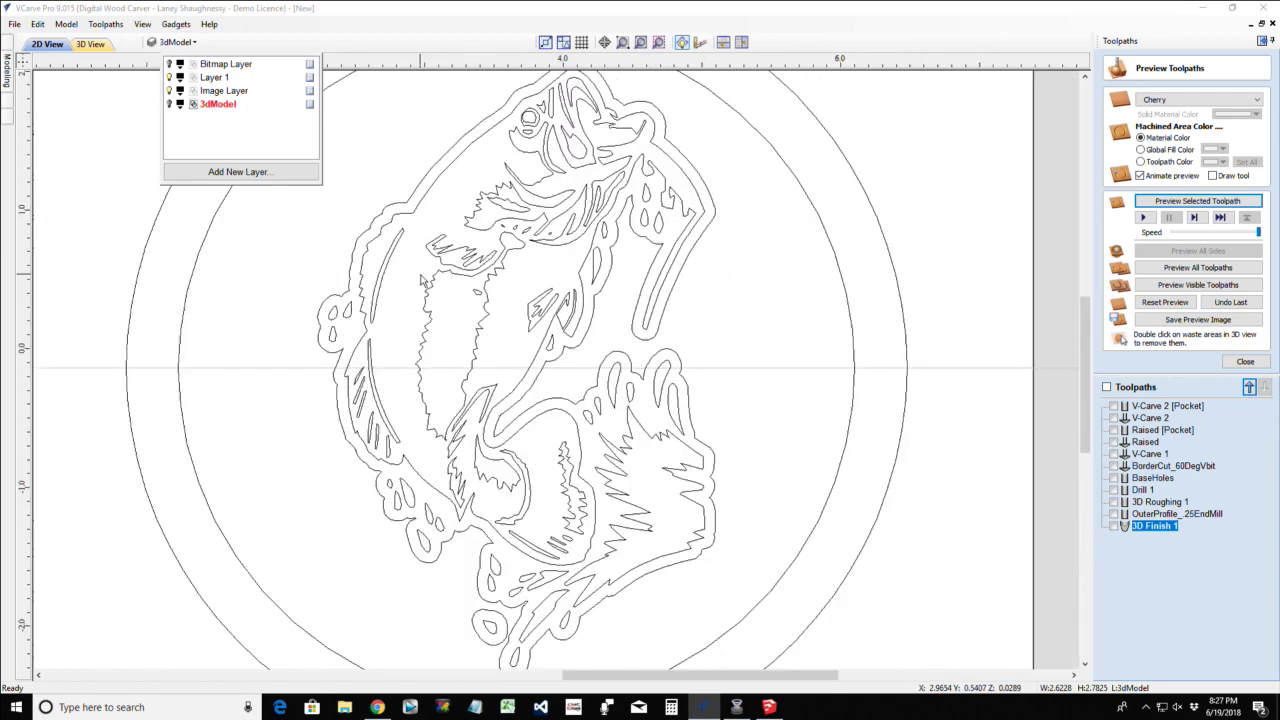
{"action": "scroll", "coordinate": [440, 502], "scroll_direction": "up", "scroll_amount": 1}
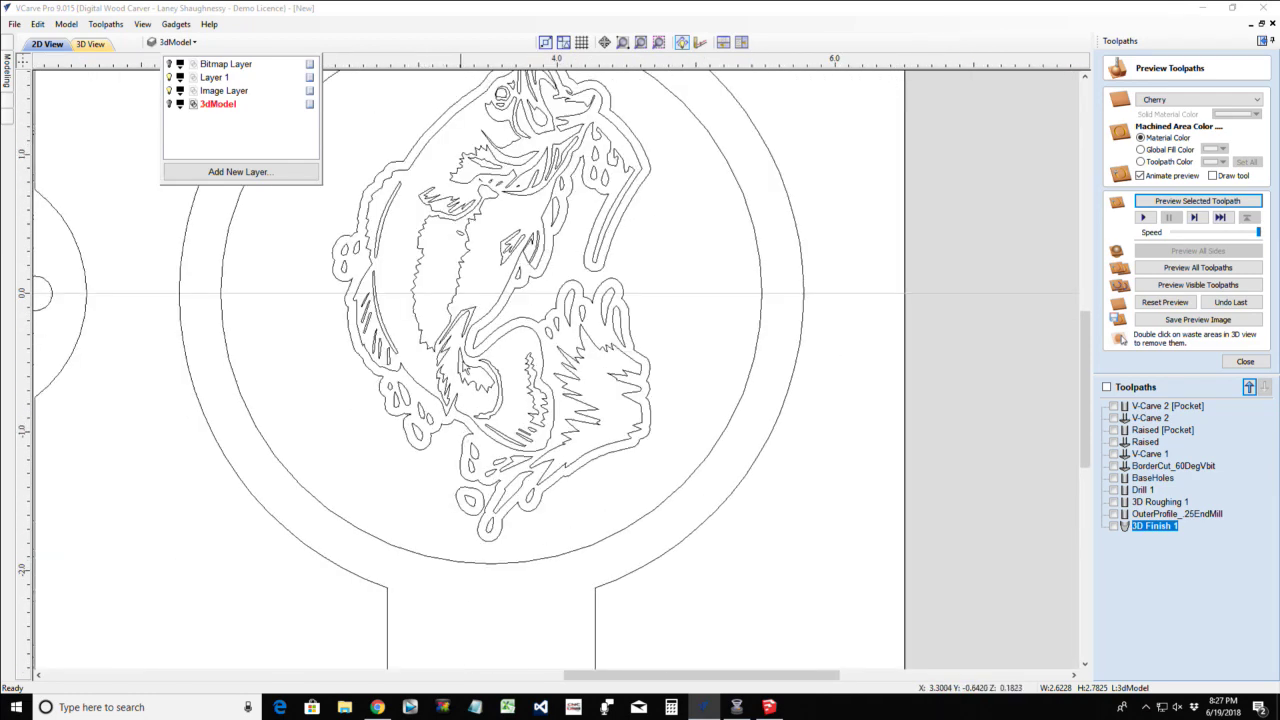
{"action": "left_click", "coordinate": [452, 333]}
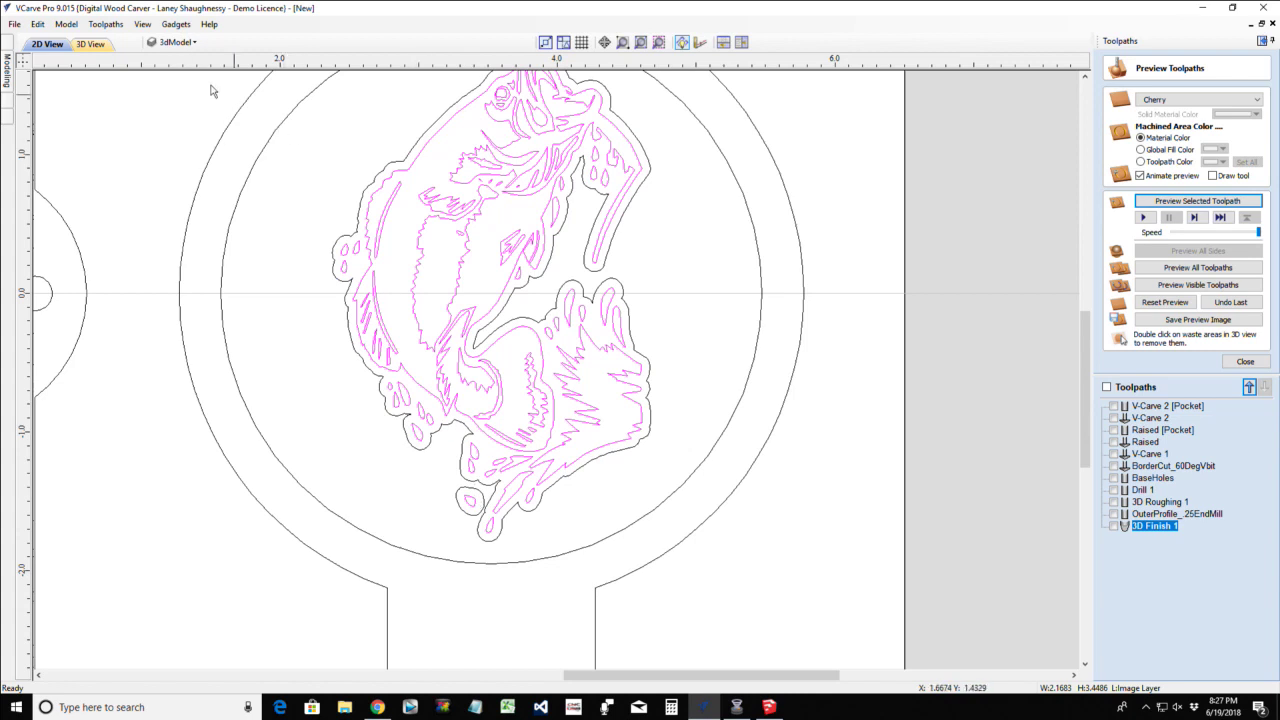
{"action": "left_click", "coordinate": [92, 44]}
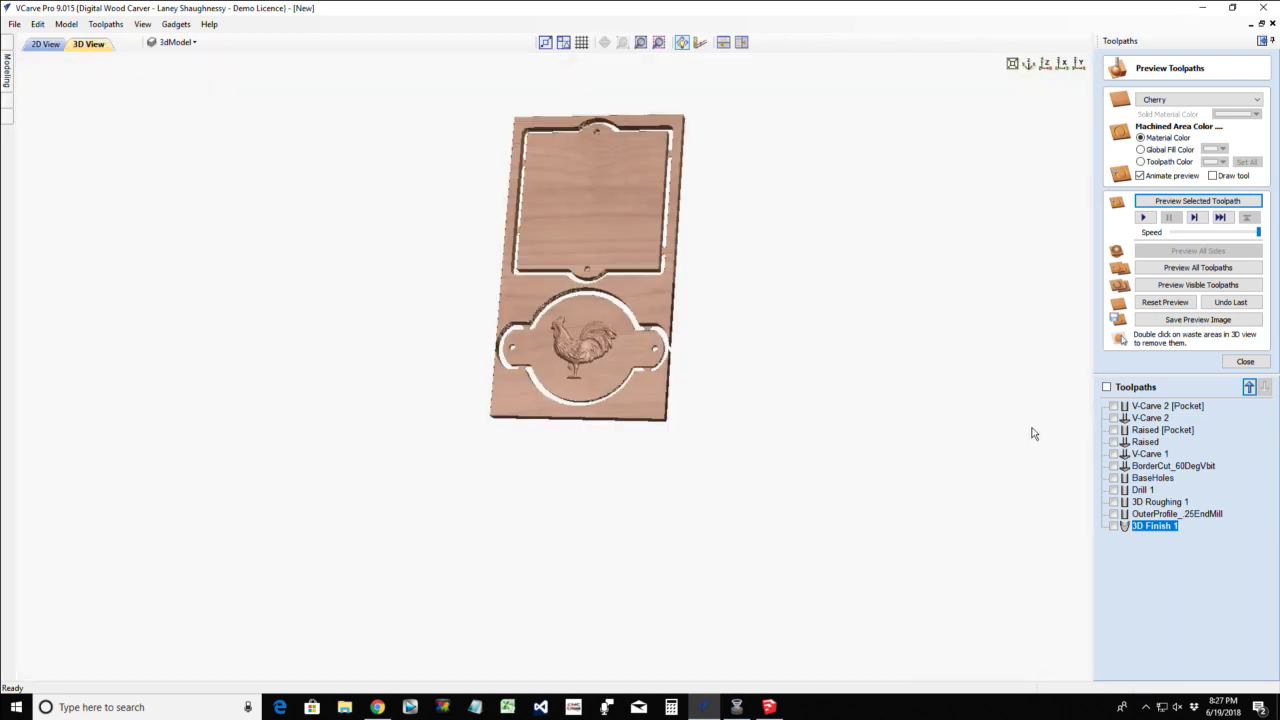
Reset the preview and reorder 3D Finish 1 to sit just below 3D Roughing 1
{"action": "left_click", "coordinate": [1158, 304]}
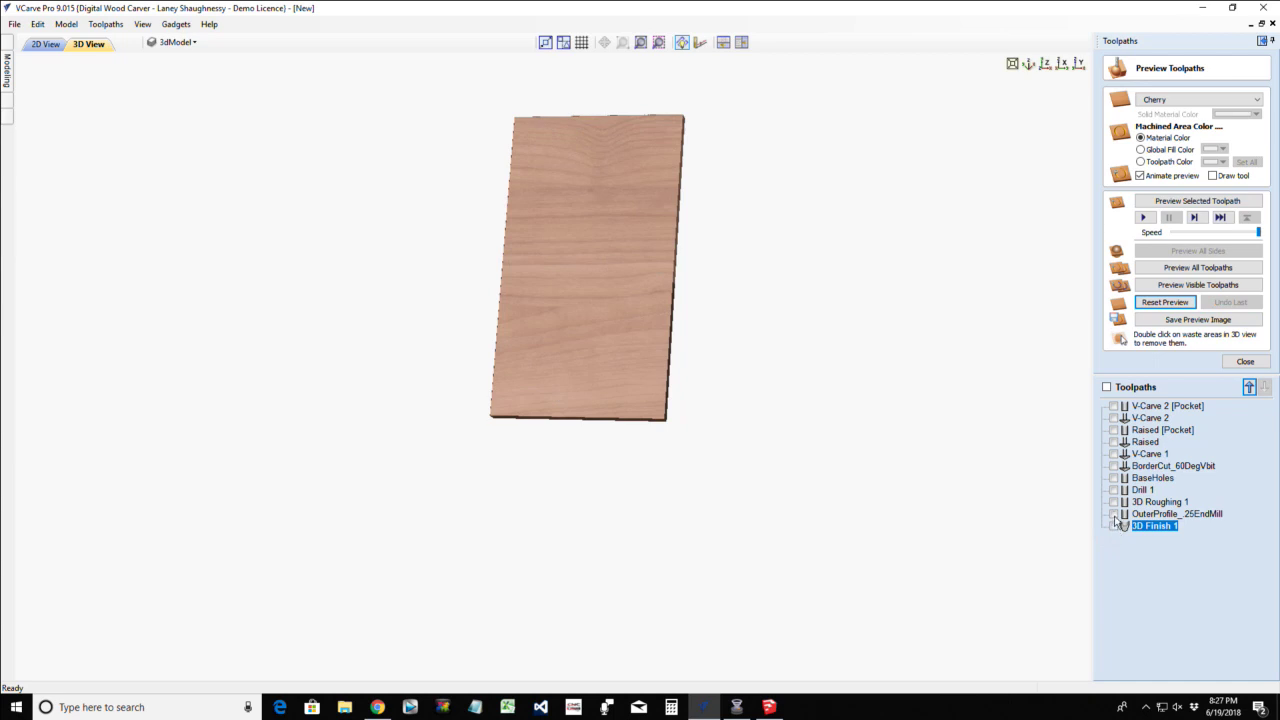
{"action": "left_click", "coordinate": [1249, 388]}
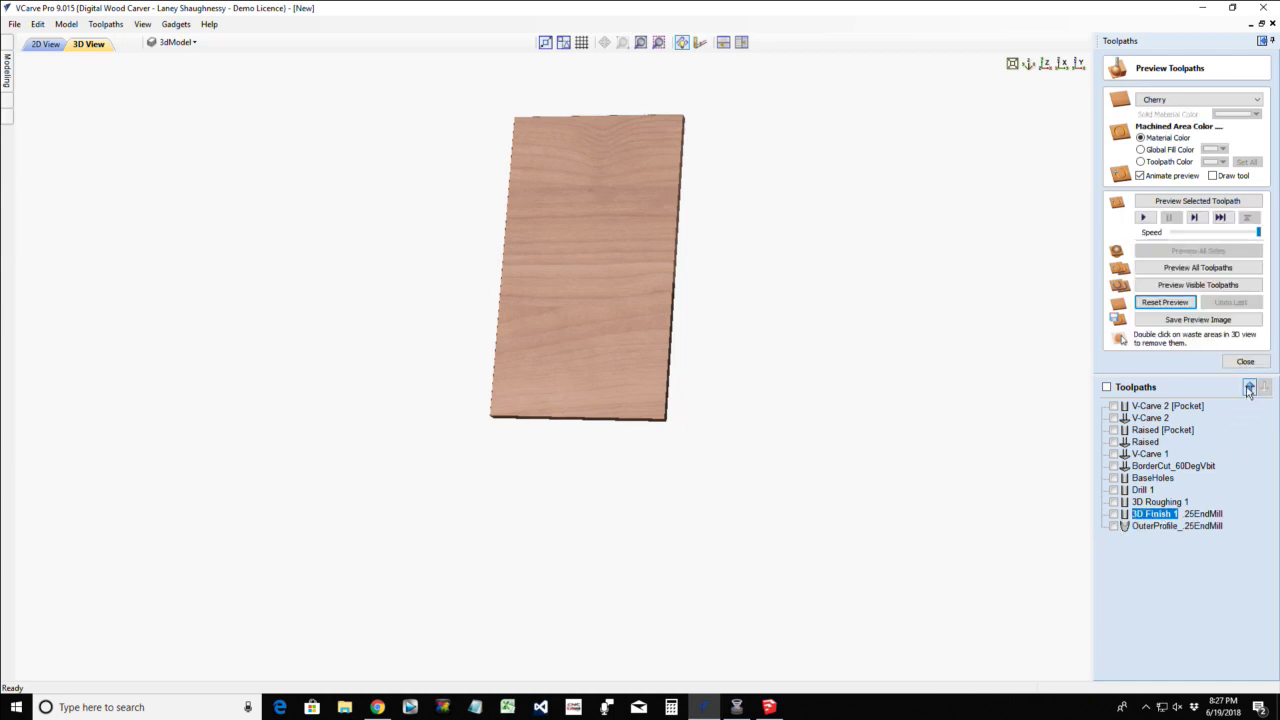
{"action": "left_click", "coordinate": [1249, 388]}
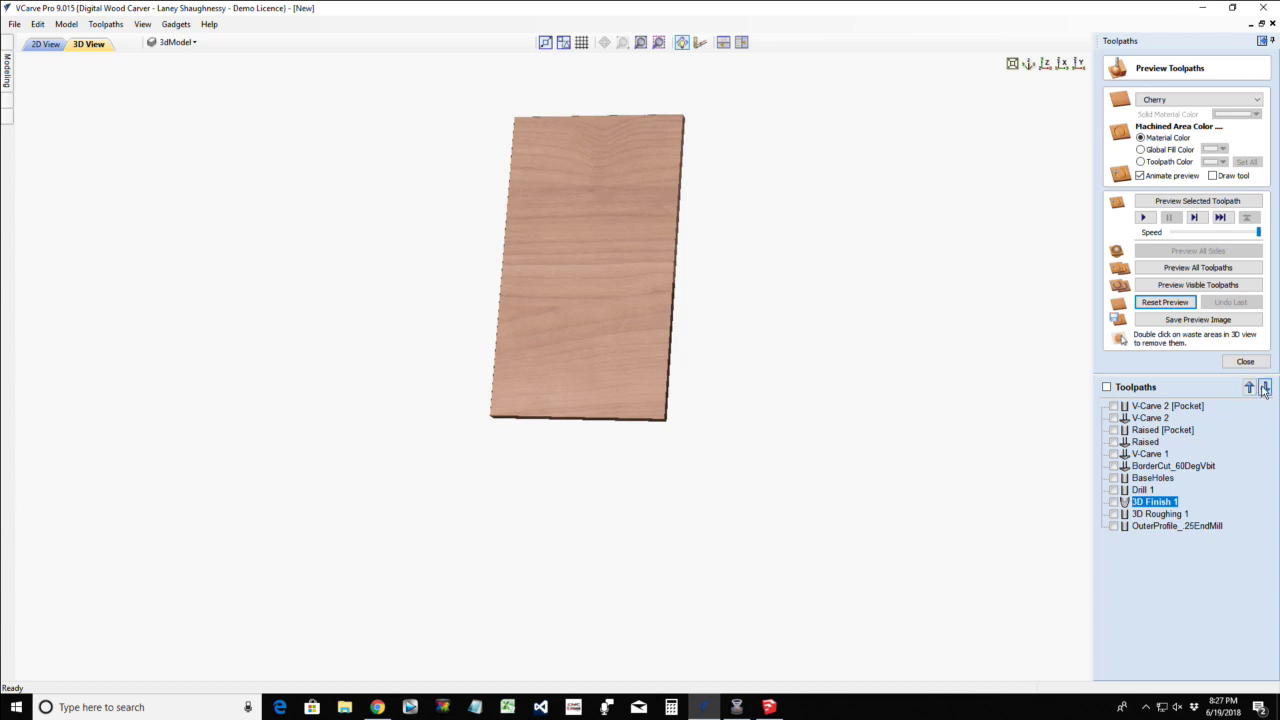
{"action": "left_click", "coordinate": [1265, 388]}
Make OuterProfile, Drill 1, BaseHoles, V-Carve 2 [Pocket] and V-Carve 2 visible and simulate them
{"action": "left_click", "coordinate": [1113, 526]}
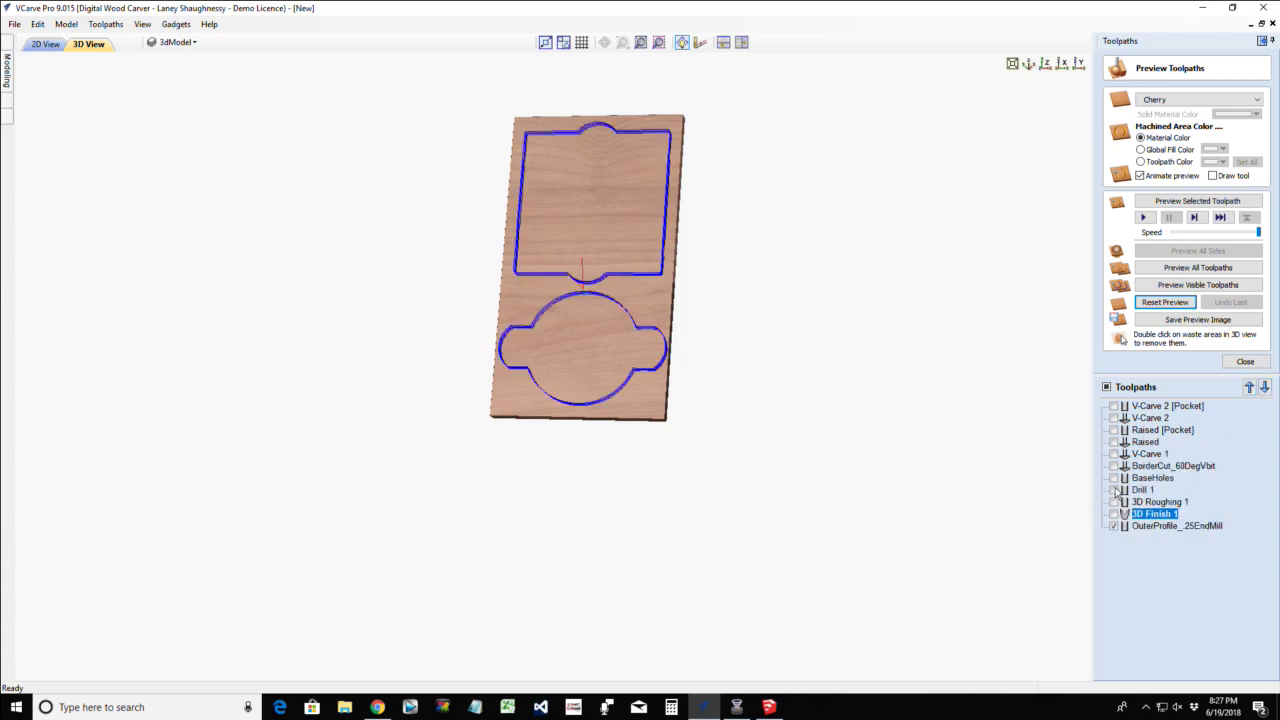
{"action": "left_click", "coordinate": [1114, 490]}
{"action": "left_click", "coordinate": [1114, 478]}
{"action": "left_click", "coordinate": [1114, 406]}
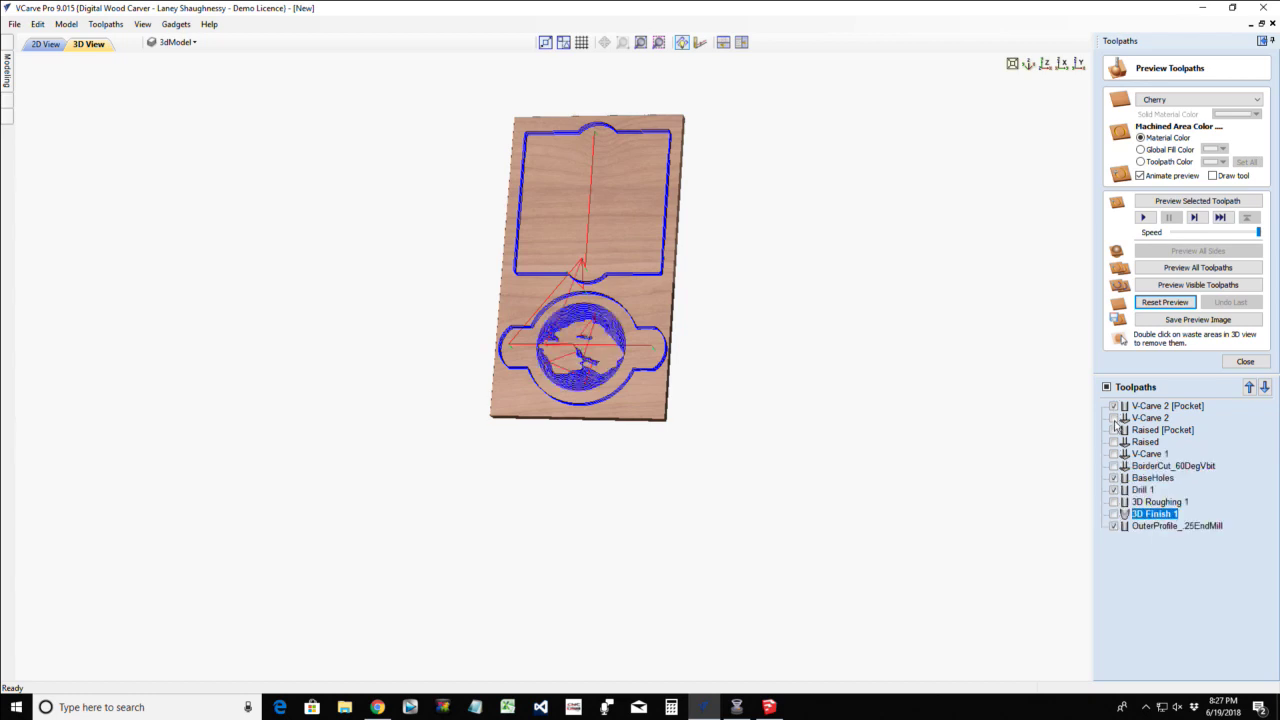
{"action": "left_click", "coordinate": [1114, 418]}
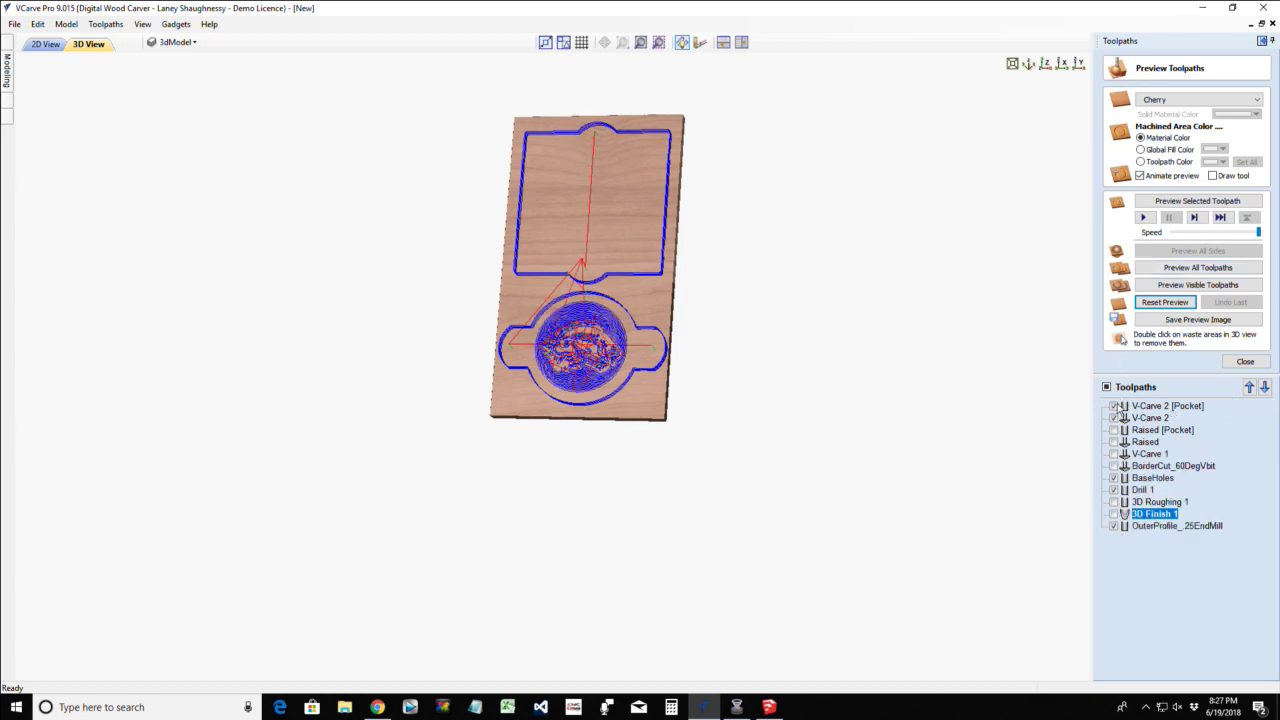
{"action": "left_click", "coordinate": [1190, 287]}
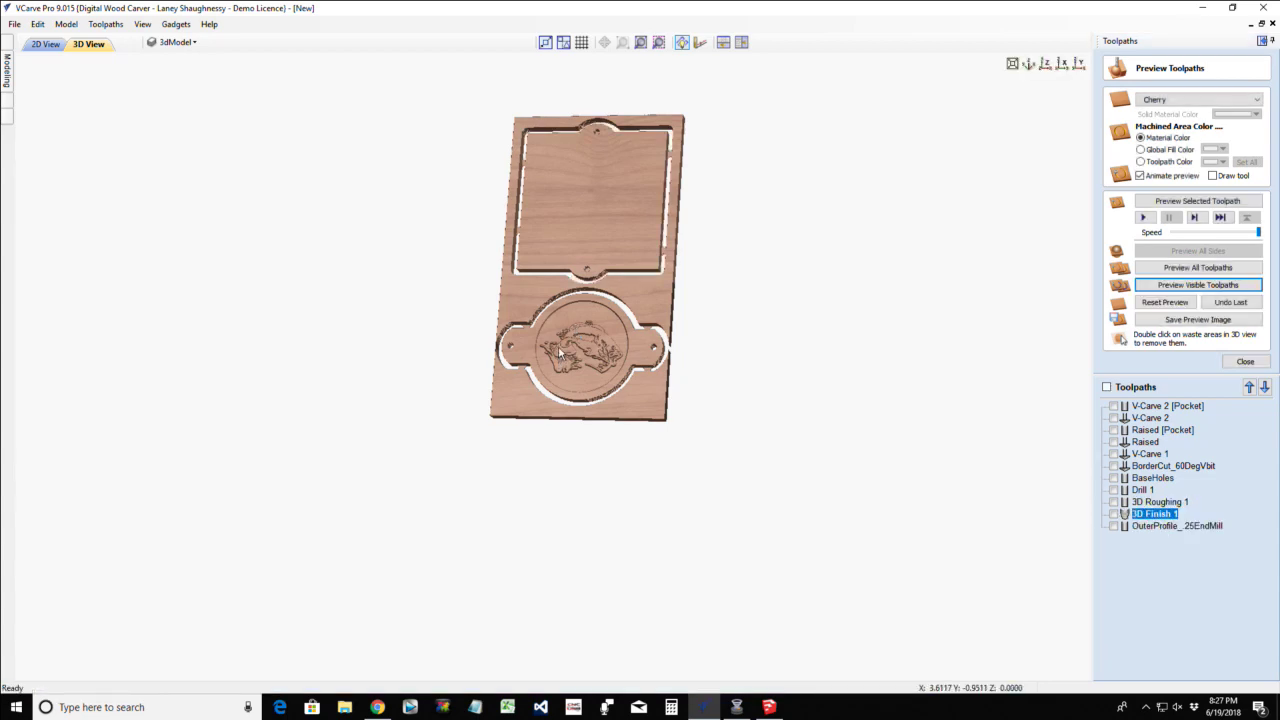
Zoom in to inspect the simulated fish carving closely, then switch to 2D View with F2
{"action": "scroll", "coordinate": [567, 352], "scroll_direction": "up", "scroll_amount": 5}
{"action": "scroll", "coordinate": [607, 342], "scroll_direction": "up", "scroll_amount": 5}
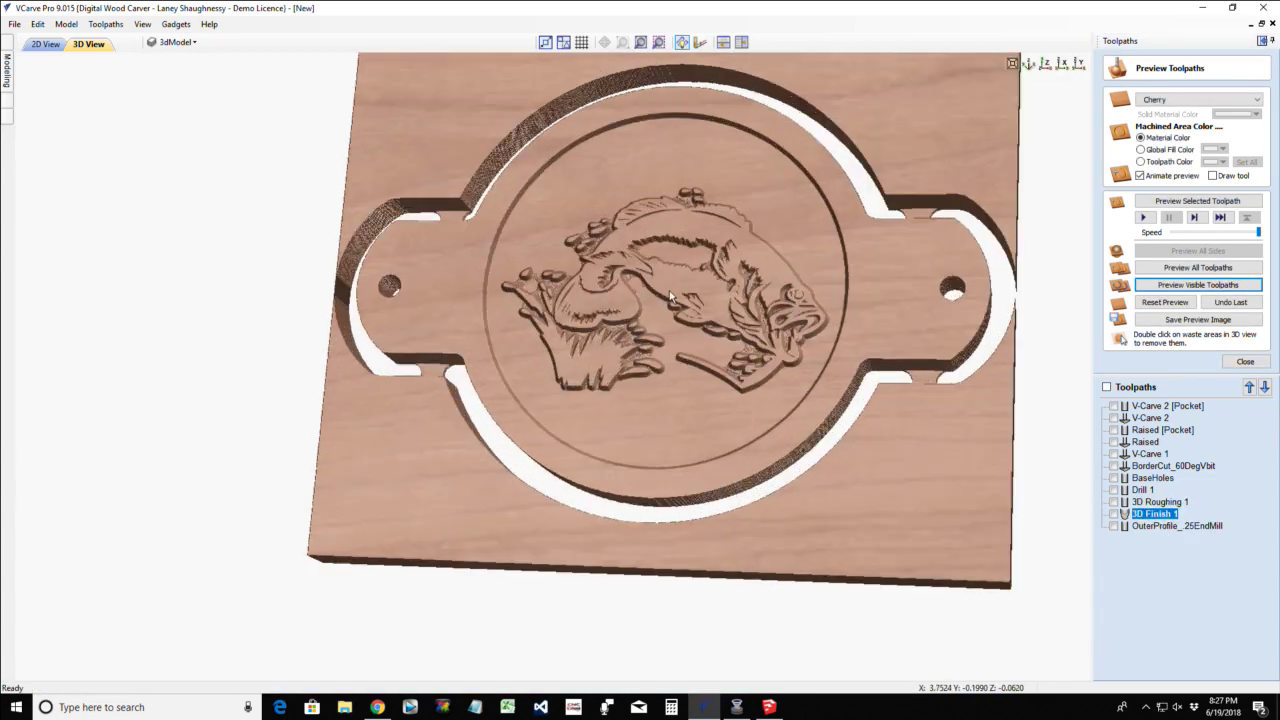
{"action": "scroll", "coordinate": [734, 289], "scroll_direction": "up", "scroll_amount": 3}
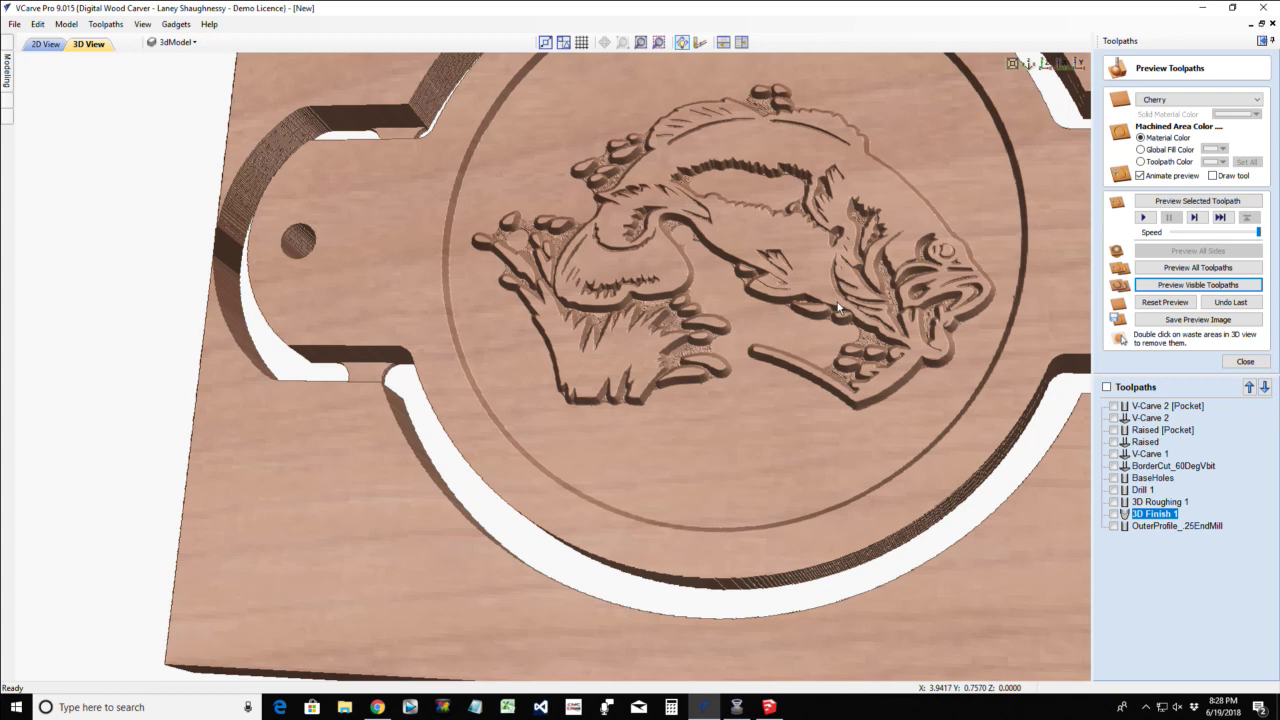
{"action": "scroll", "coordinate": [673, 236], "scroll_direction": "down", "scroll_amount": 4}
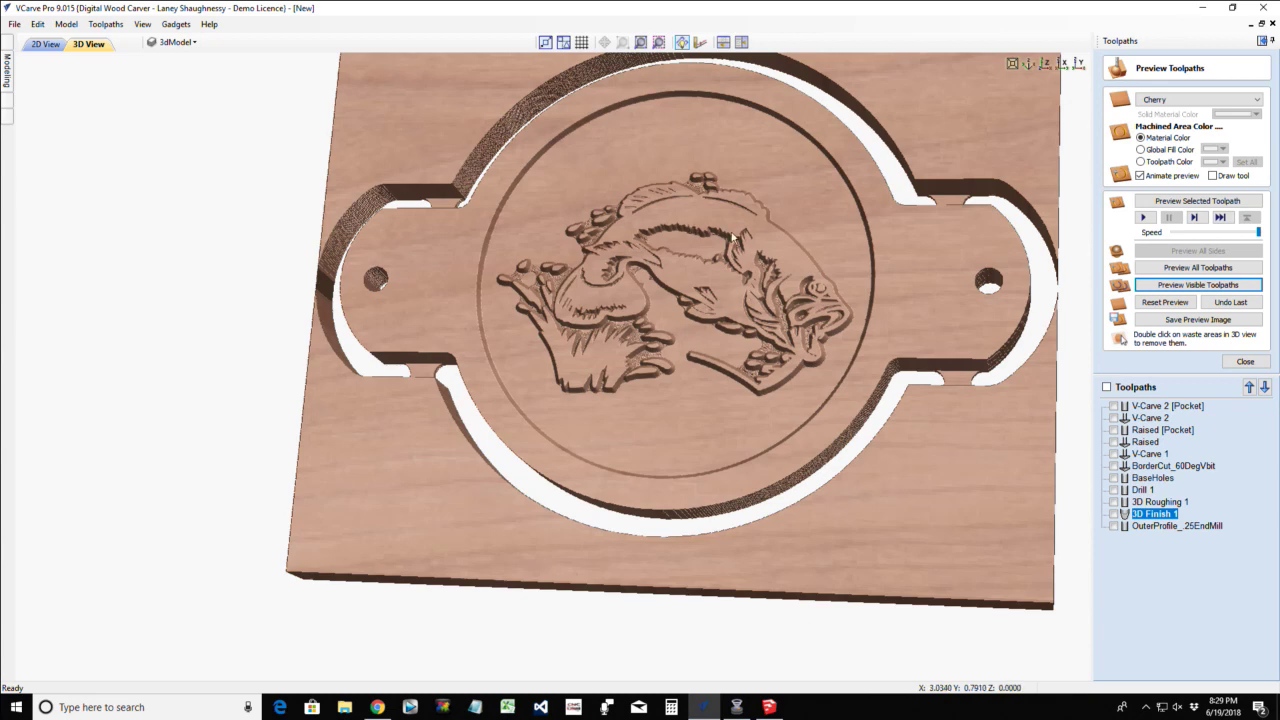
{"action": "scroll", "coordinate": [738, 238], "scroll_direction": "up", "scroll_amount": 3}
{"action": "scroll", "coordinate": [700, 240], "scroll_direction": "up", "scroll_amount": 2}
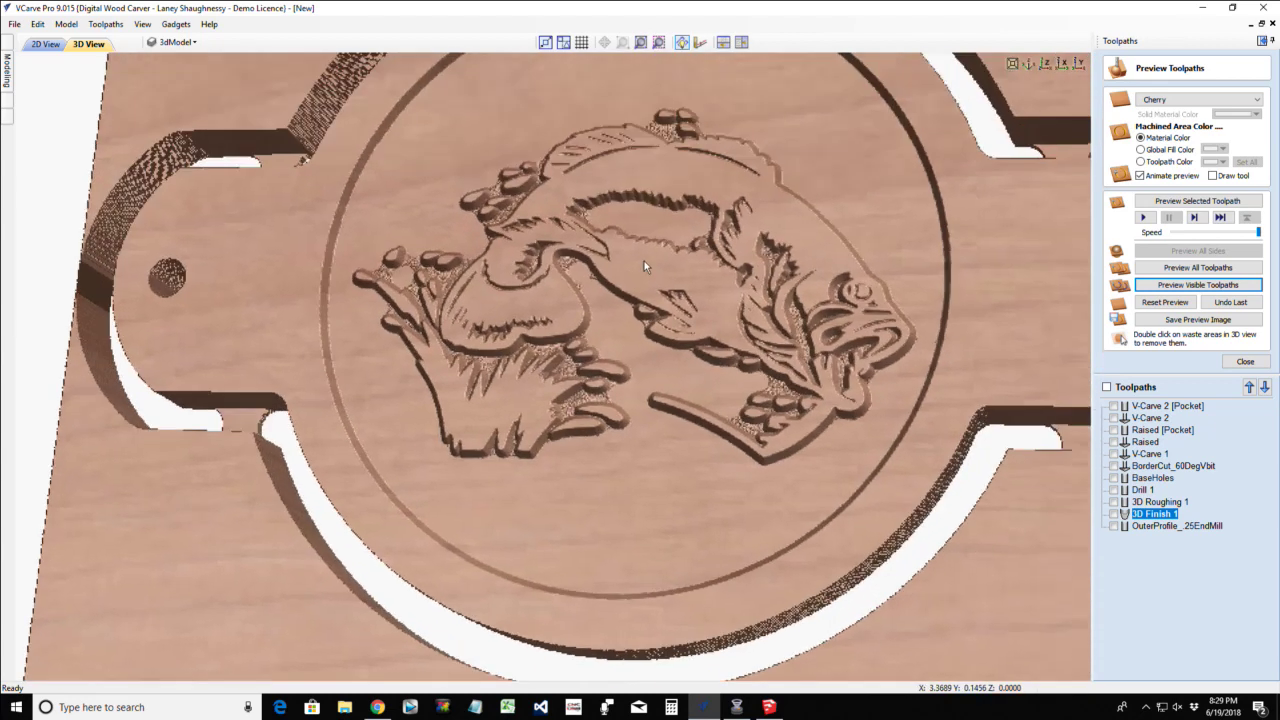
{"action": "scroll", "coordinate": [644, 261], "scroll_direction": "up", "scroll_amount": 2}
{"action": "scroll", "coordinate": [725, 210], "scroll_direction": "up", "scroll_amount": 2}
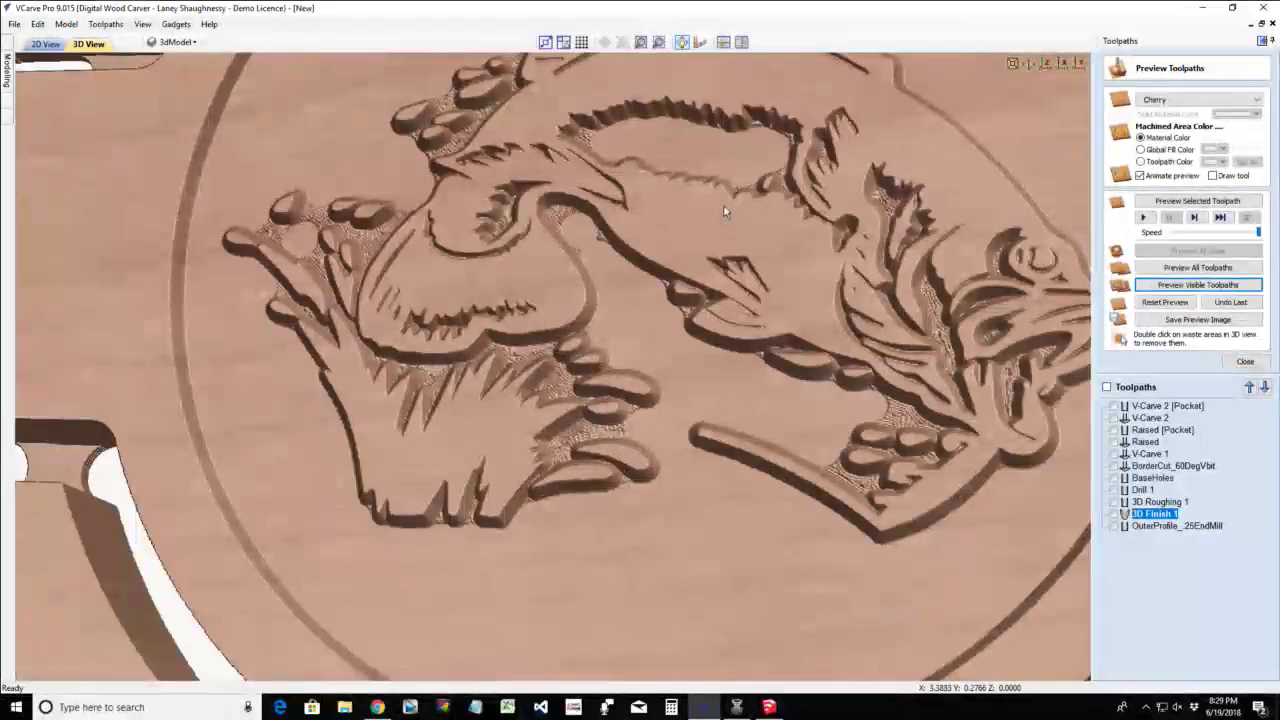
{"action": "scroll", "coordinate": [526, 255], "scroll_direction": "down", "scroll_amount": 3}
{"action": "scroll", "coordinate": [614, 286], "scroll_direction": "up", "scroll_amount": 3}
{"action": "scroll", "coordinate": [638, 291], "scroll_direction": "up", "scroll_amount": 2}
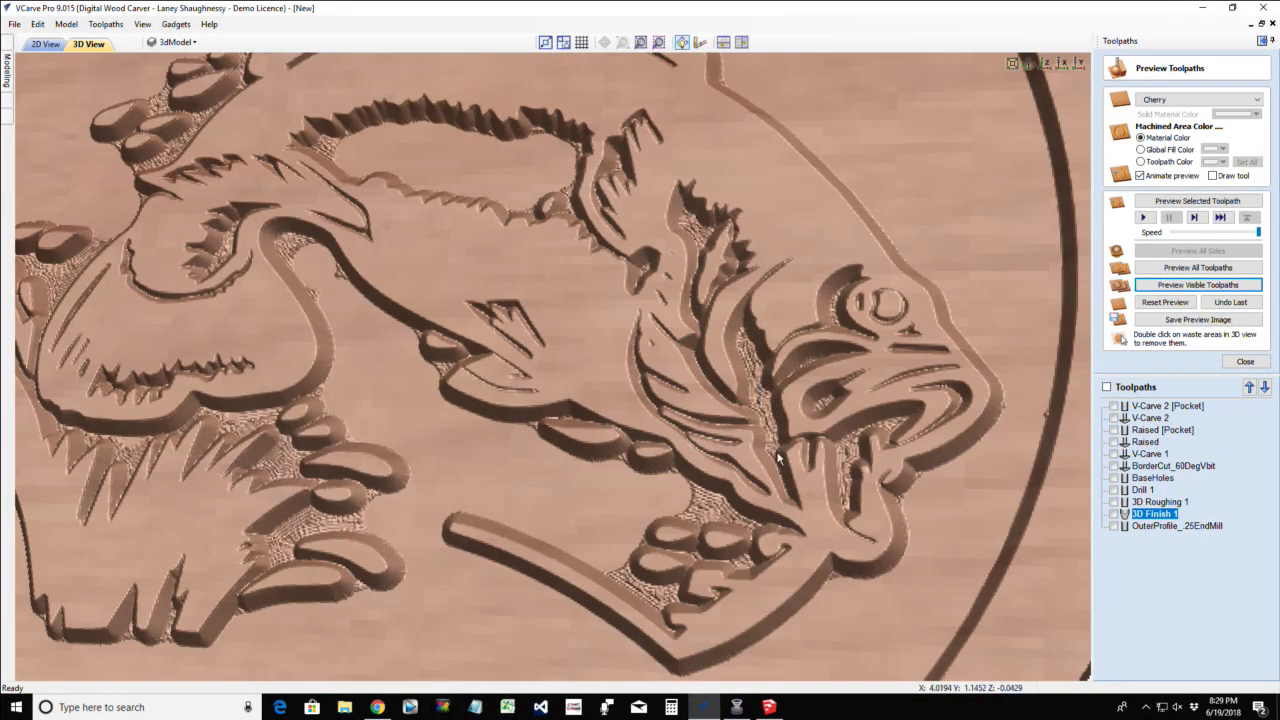
{"action": "scroll", "coordinate": [778, 456], "scroll_direction": "down", "scroll_amount": 2}
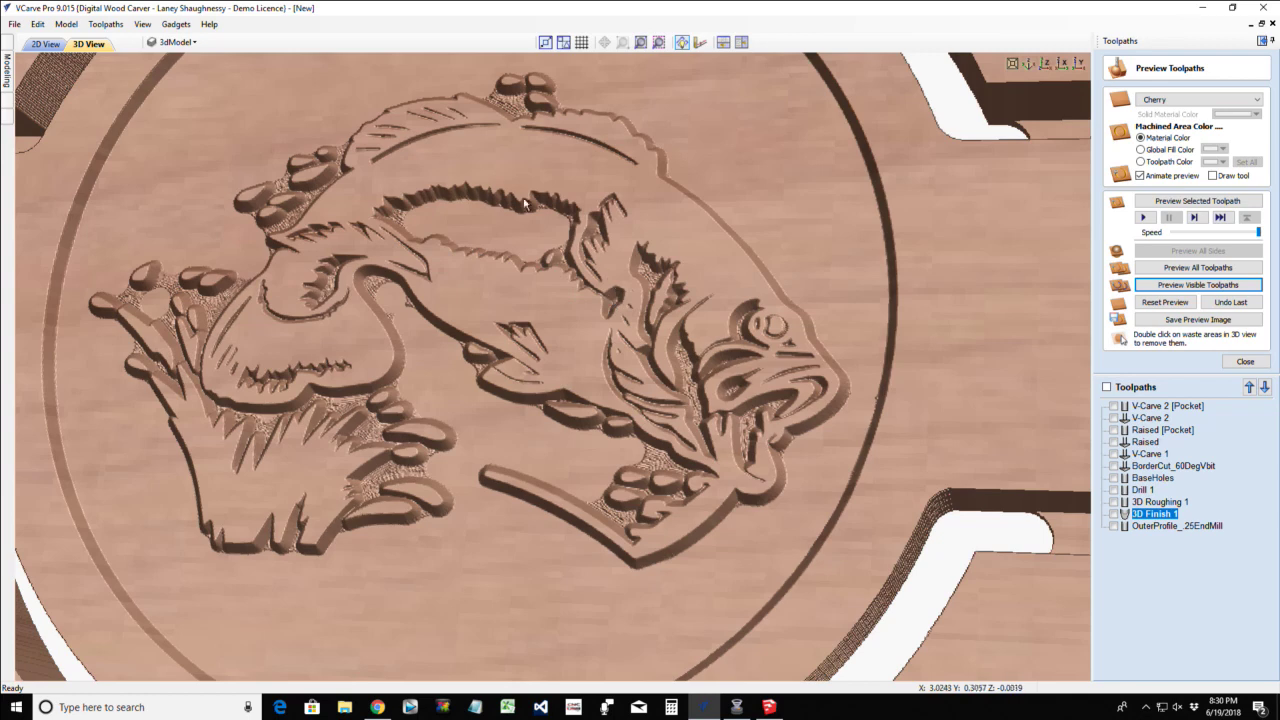
{"action": "key", "text": "F2"}
Hide the 3dModel layer and make Image Layer the active layer
{"action": "left_click", "coordinate": [459, 280]}
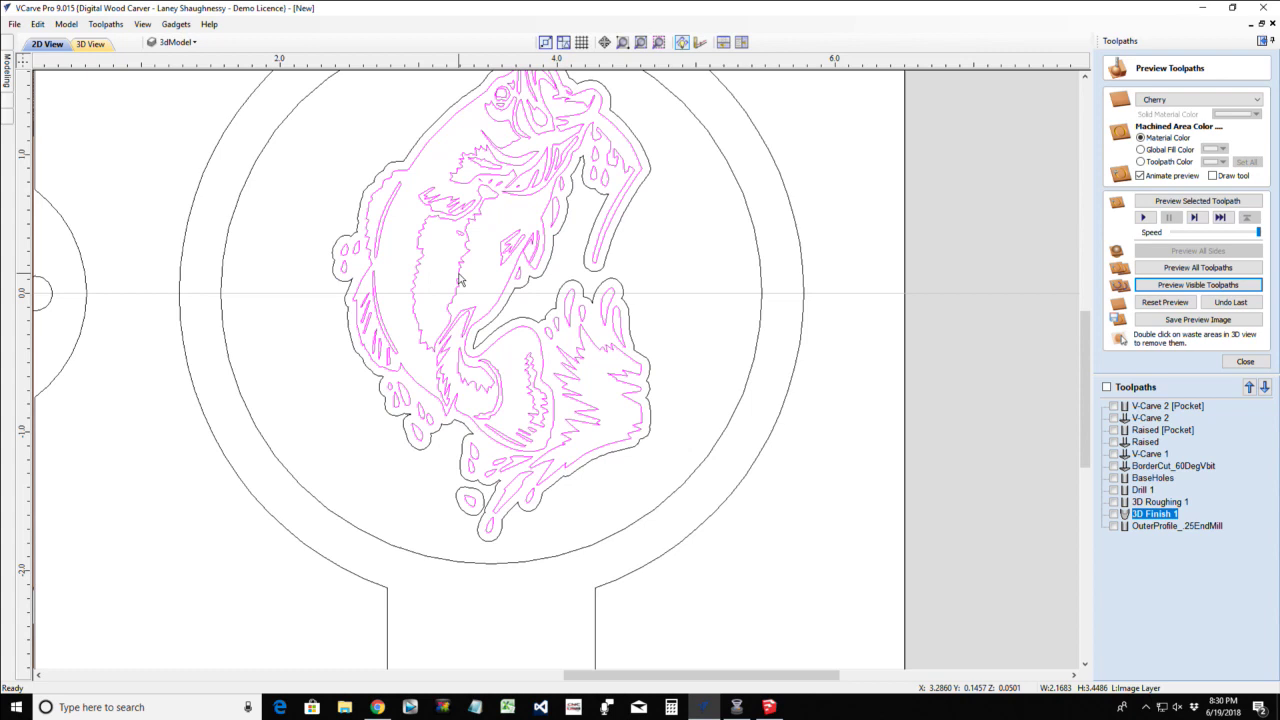
{"action": "left_click", "coordinate": [459, 280]}
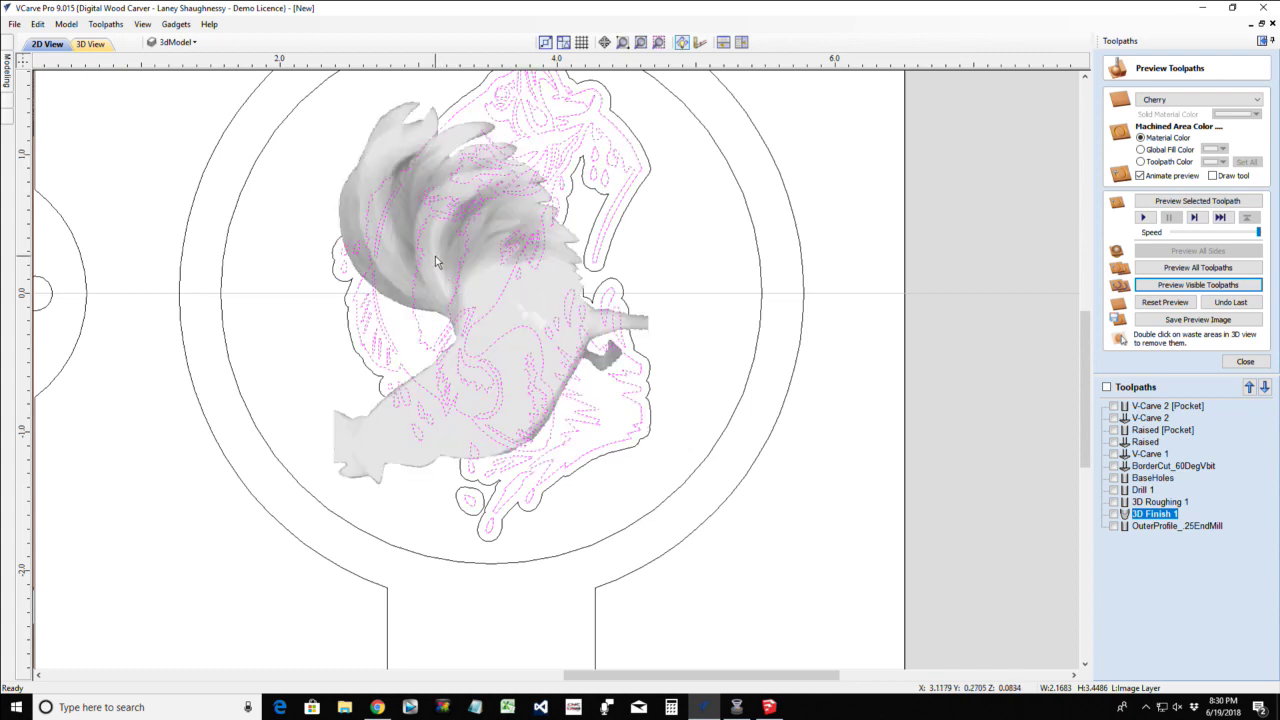
{"action": "left_click", "coordinate": [176, 42]}
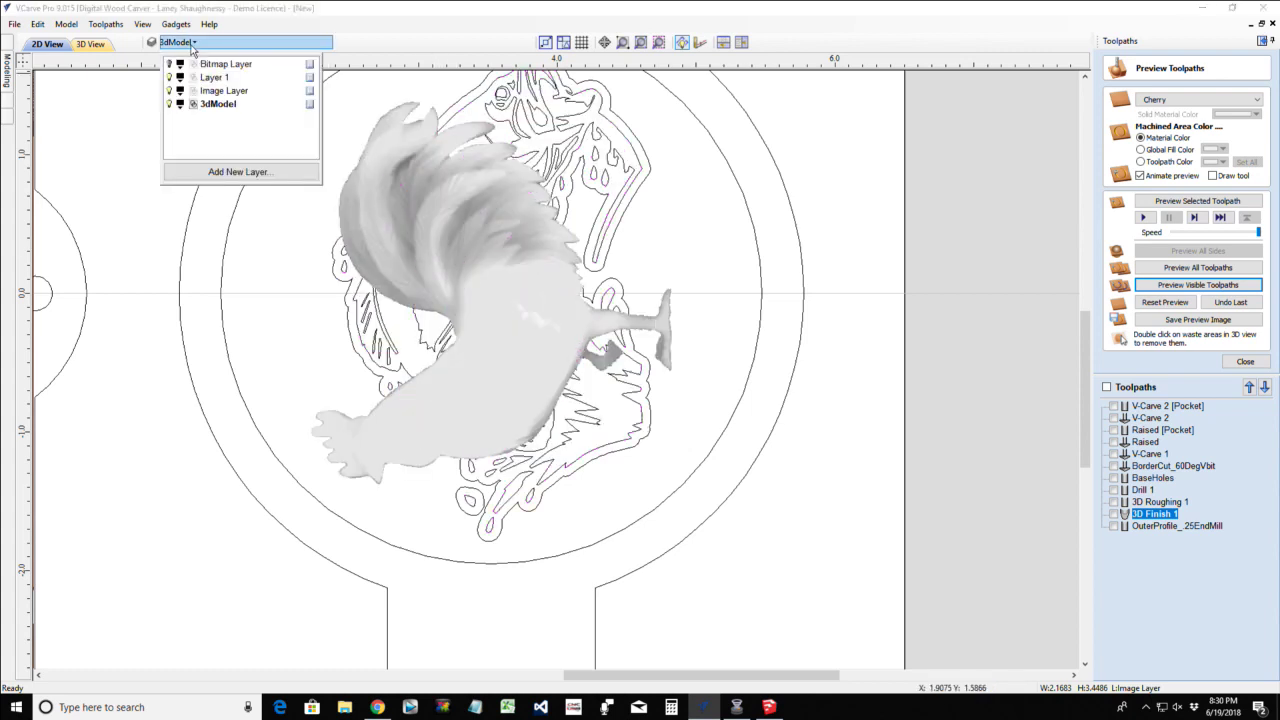
{"action": "left_click", "coordinate": [170, 104]}
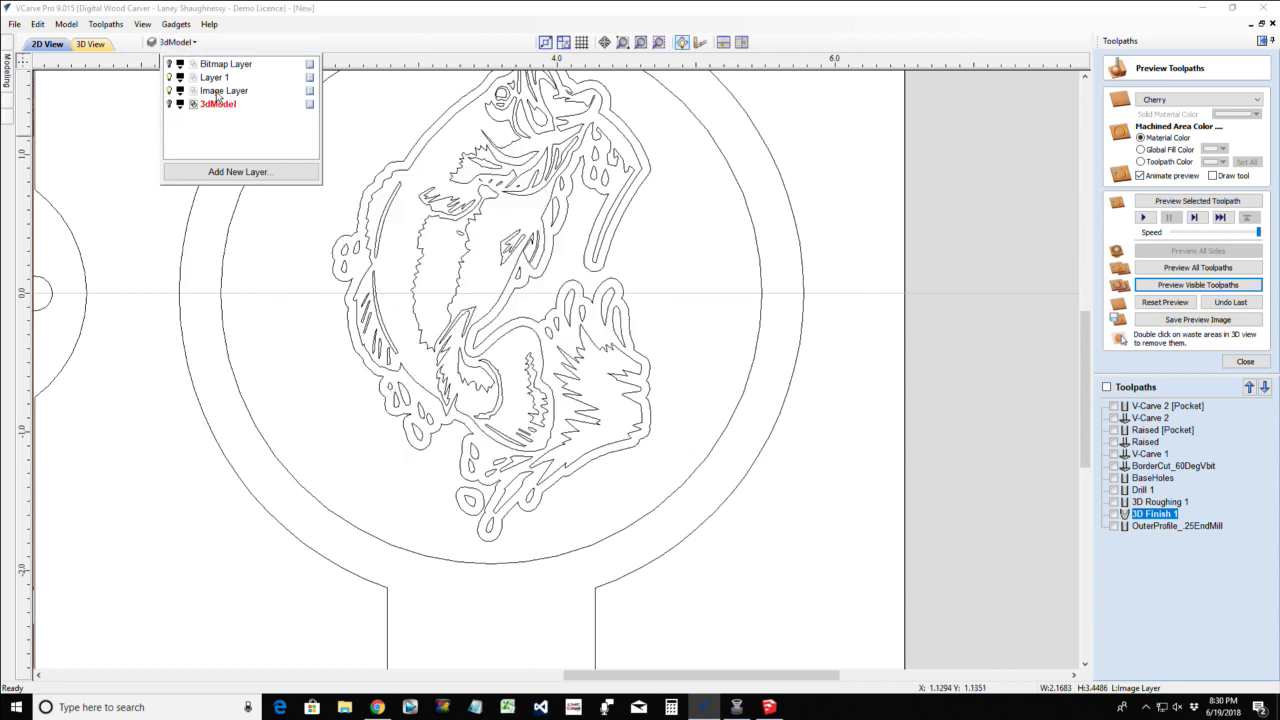
{"action": "left_click", "coordinate": [217, 92]}
{"action": "left_click", "coordinate": [455, 300]}
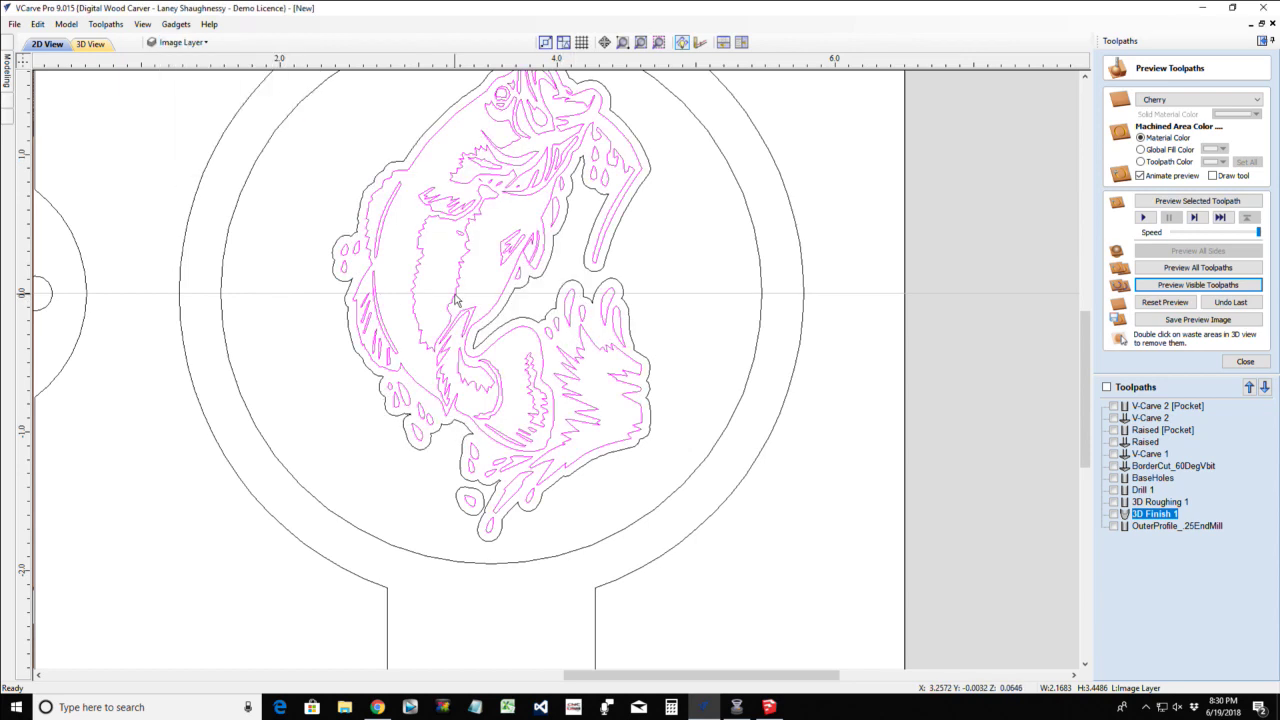
Delete the fish's stray inner body outline and select the small circle near its eye
{"action": "scroll", "coordinate": [455, 300], "scroll_direction": "up", "scroll_amount": 3}
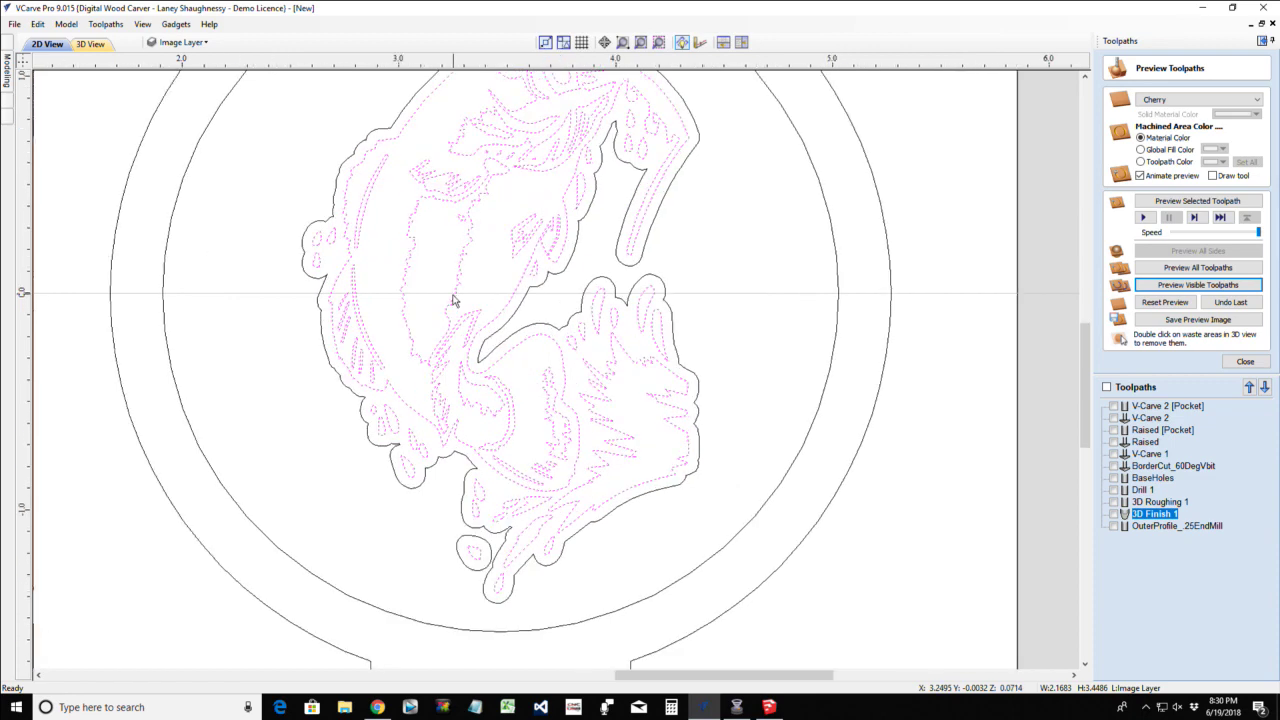
{"action": "left_click", "coordinate": [455, 280]}
{"action": "left_click", "coordinate": [455, 278]}
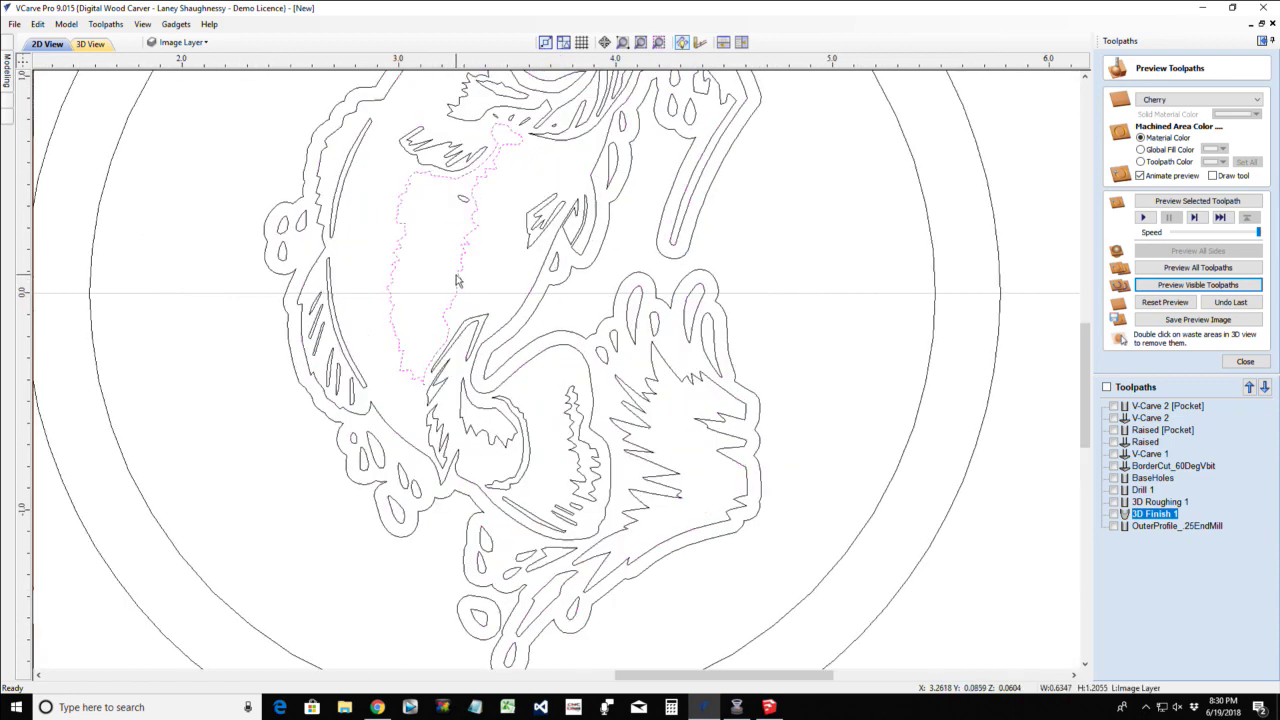
{"action": "key", "text": "Delete"}
{"action": "scroll", "coordinate": [455, 277], "scroll_direction": "down", "scroll_amount": 1}
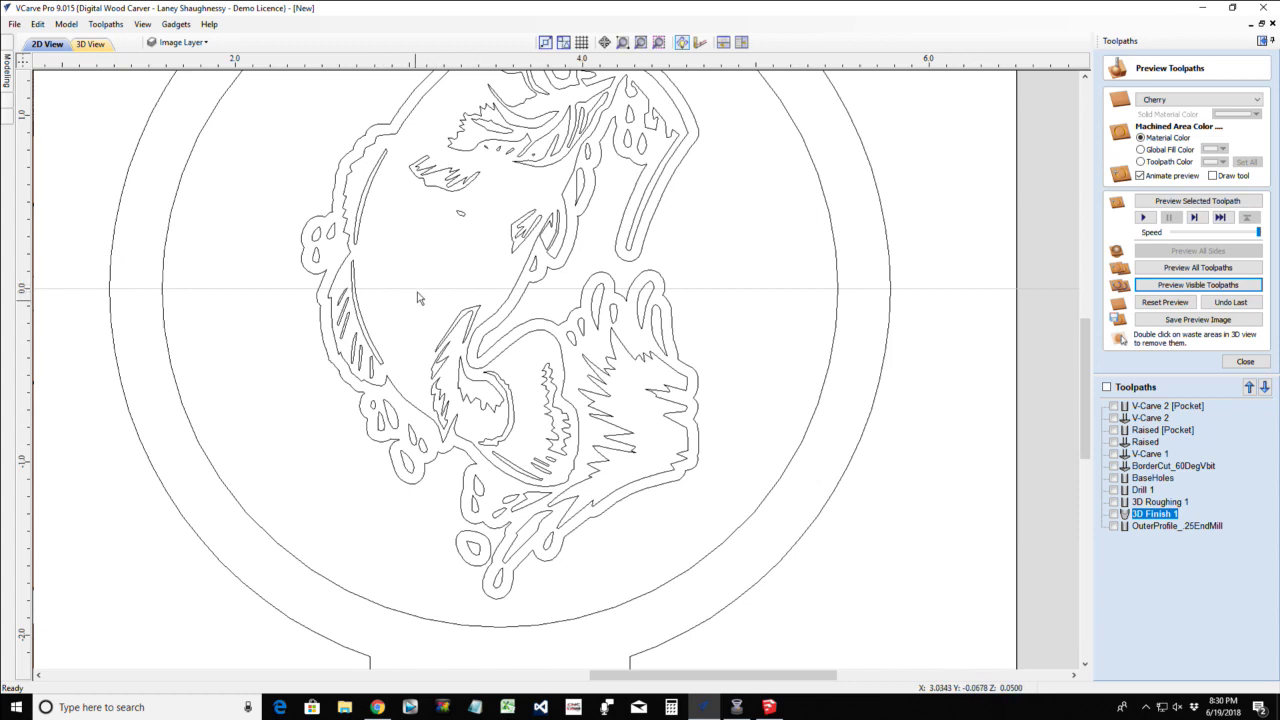
{"action": "left_click_drag", "start_coordinate": [442, 203], "coordinate": [488, 236]}
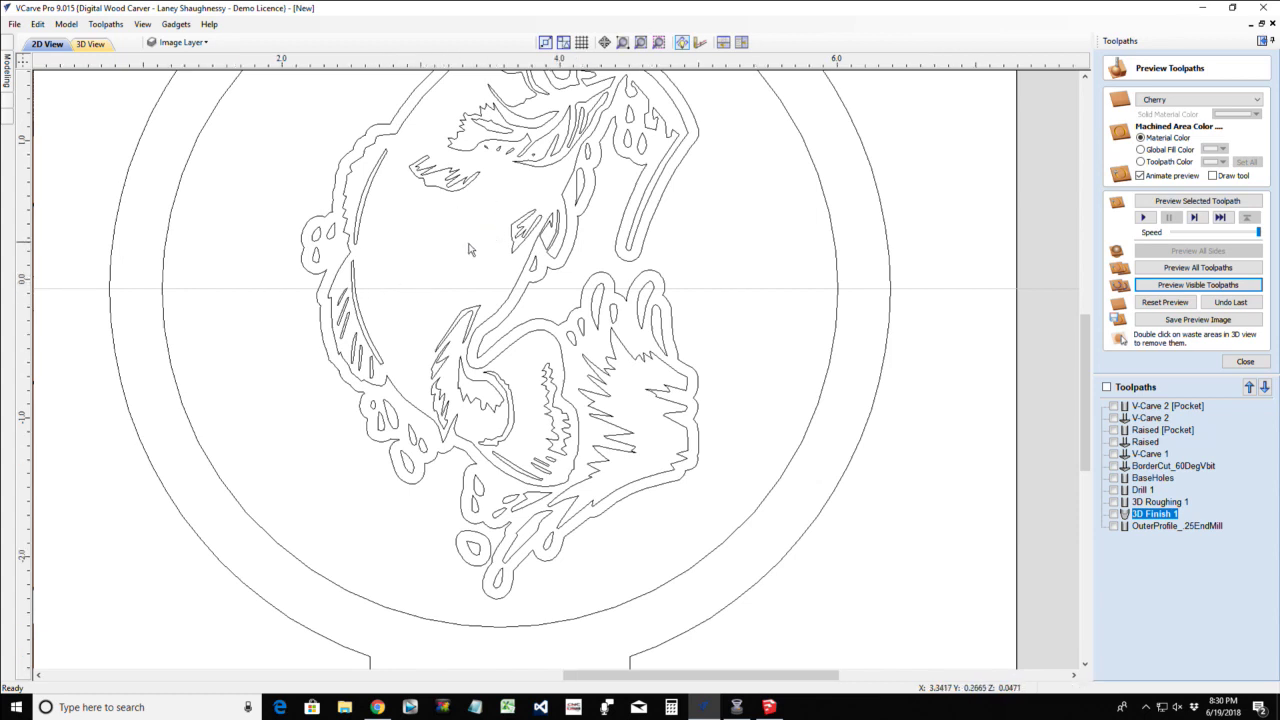
{"action": "scroll", "coordinate": [485, 240], "scroll_direction": "down", "scroll_amount": 3}
{"action": "scroll", "coordinate": [468, 250], "scroll_direction": "up", "scroll_amount": 1}
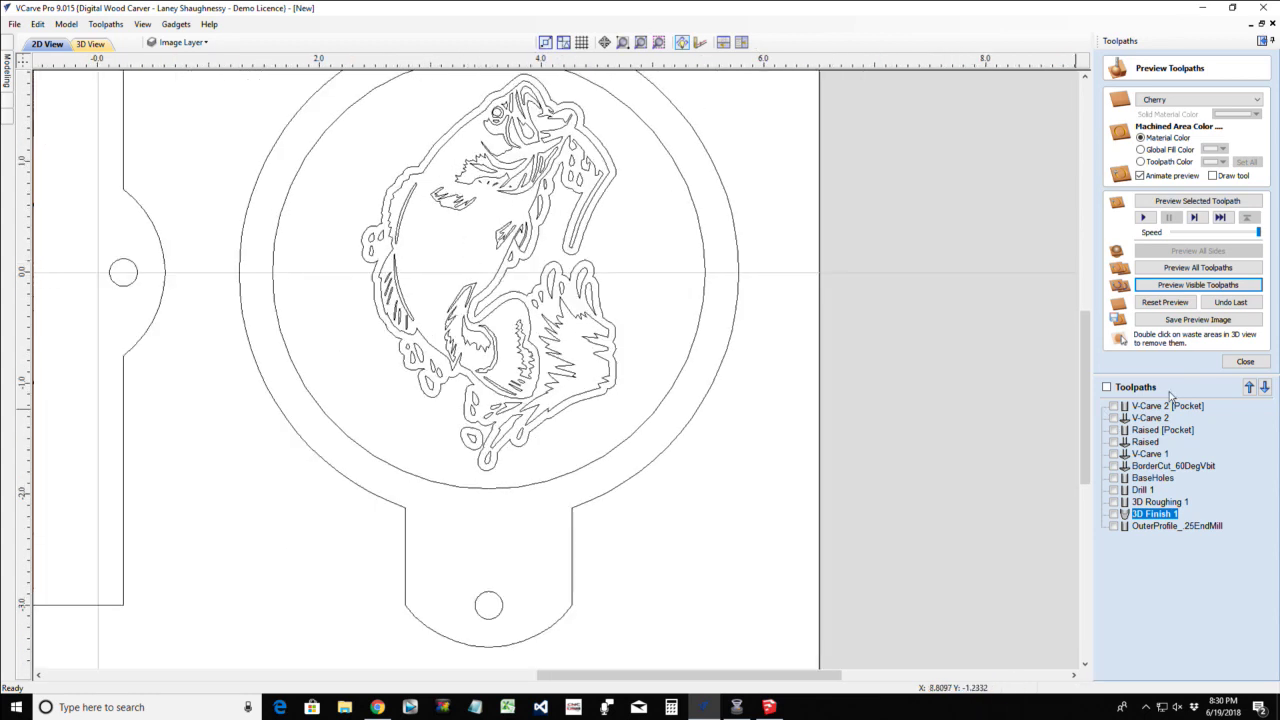
Edit V-Carve 2 [Pocket], marquee-select all the fish vectors, and recalculate the toolpath
{"action": "left_click", "coordinate": [1160, 406]}
{"action": "double_click", "coordinate": [1153, 410]}
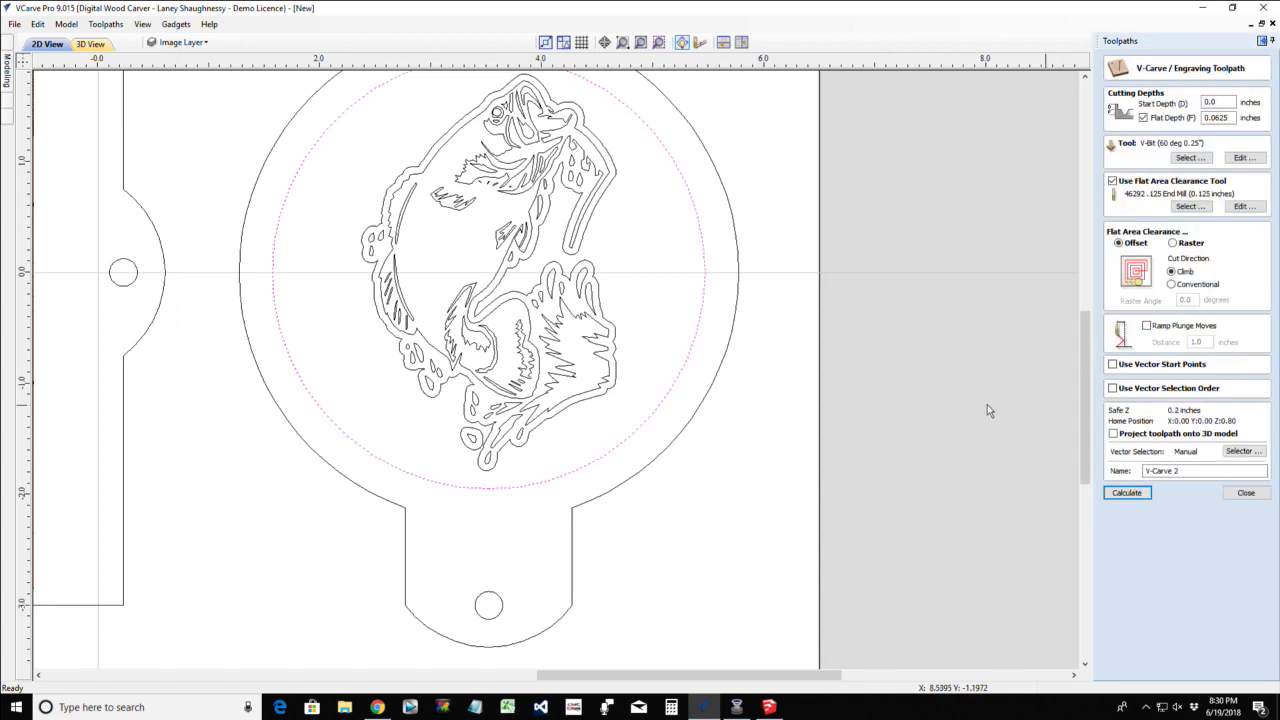
{"action": "scroll", "coordinate": [703, 307], "scroll_direction": "down", "scroll_amount": 2}
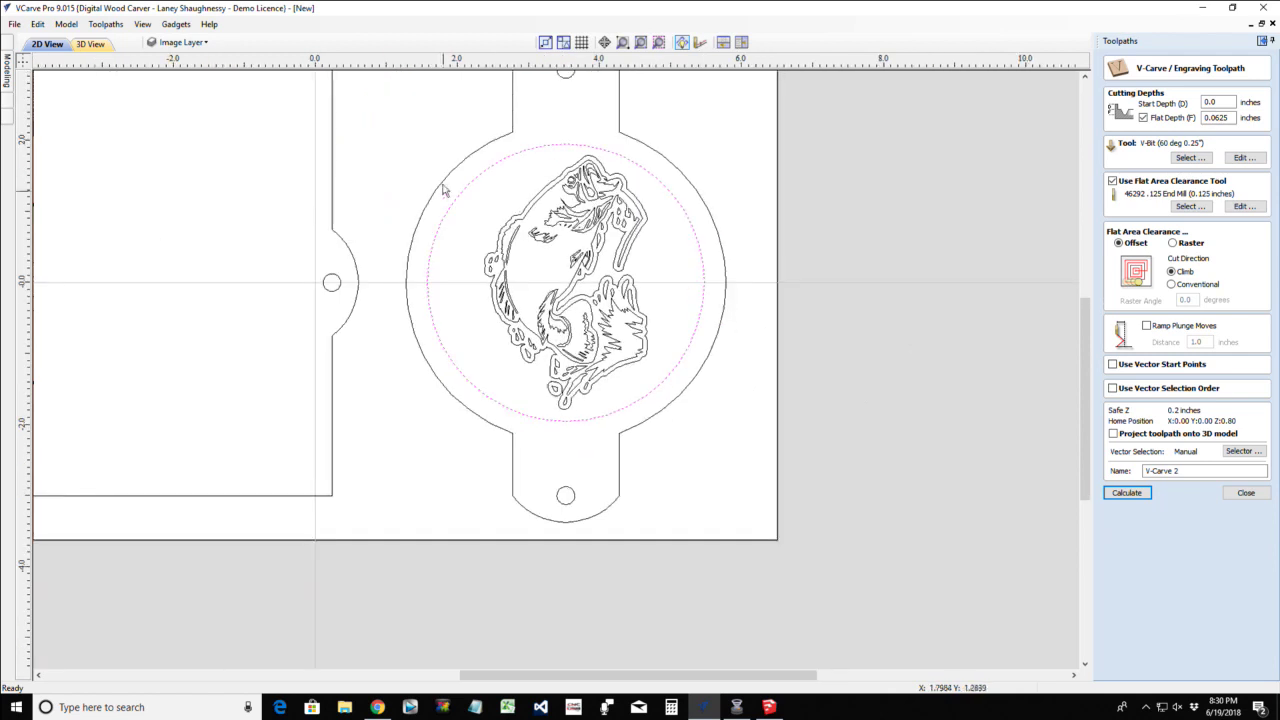
{"action": "left_click_drag", "start_coordinate": [407, 123], "coordinate": [752, 427]}
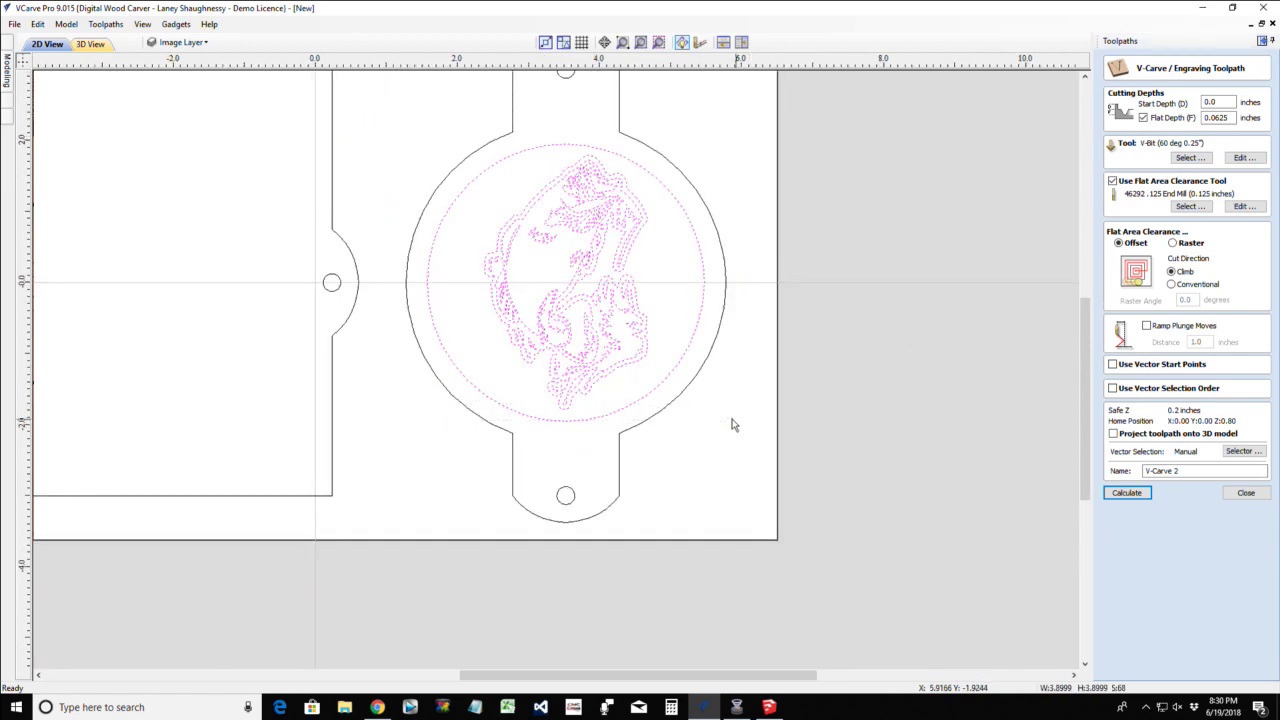
{"action": "left_click", "coordinate": [1136, 496]}
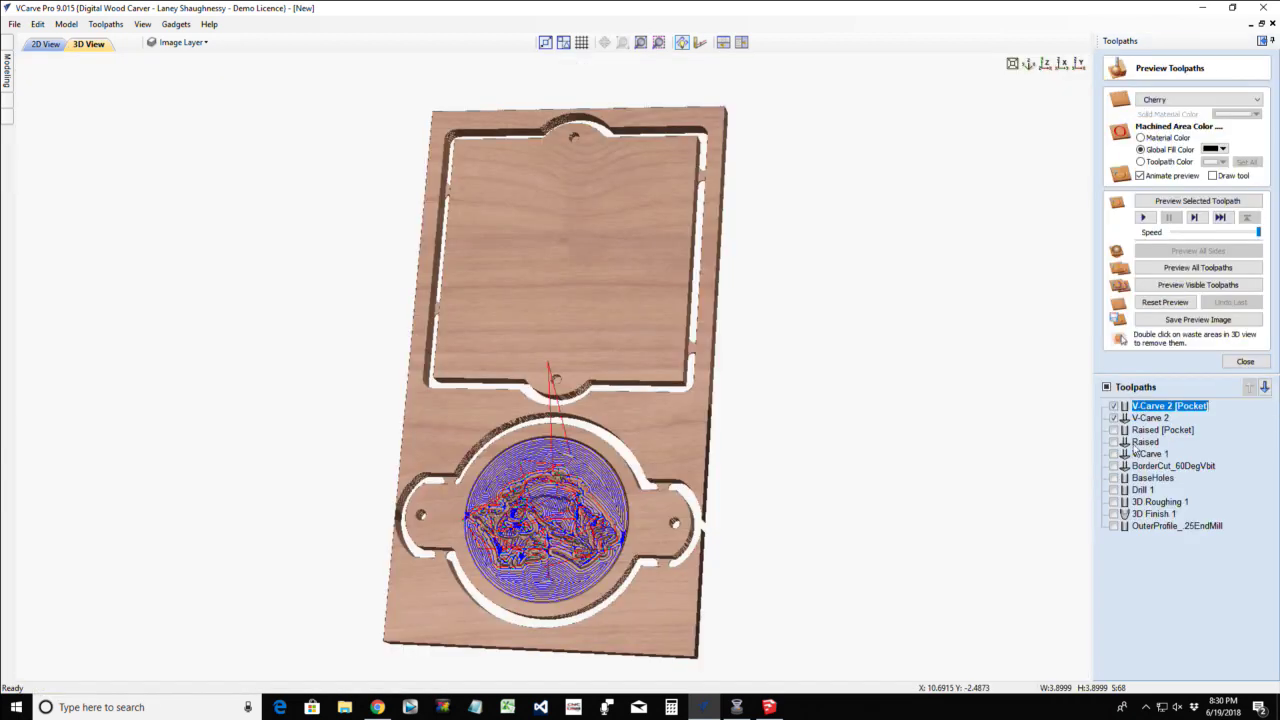
Reset the preview and simulate with OuterProfile_.25EndMill, BaseHoles and Drill 1 also visible
{"action": "left_click", "coordinate": [1165, 302]}
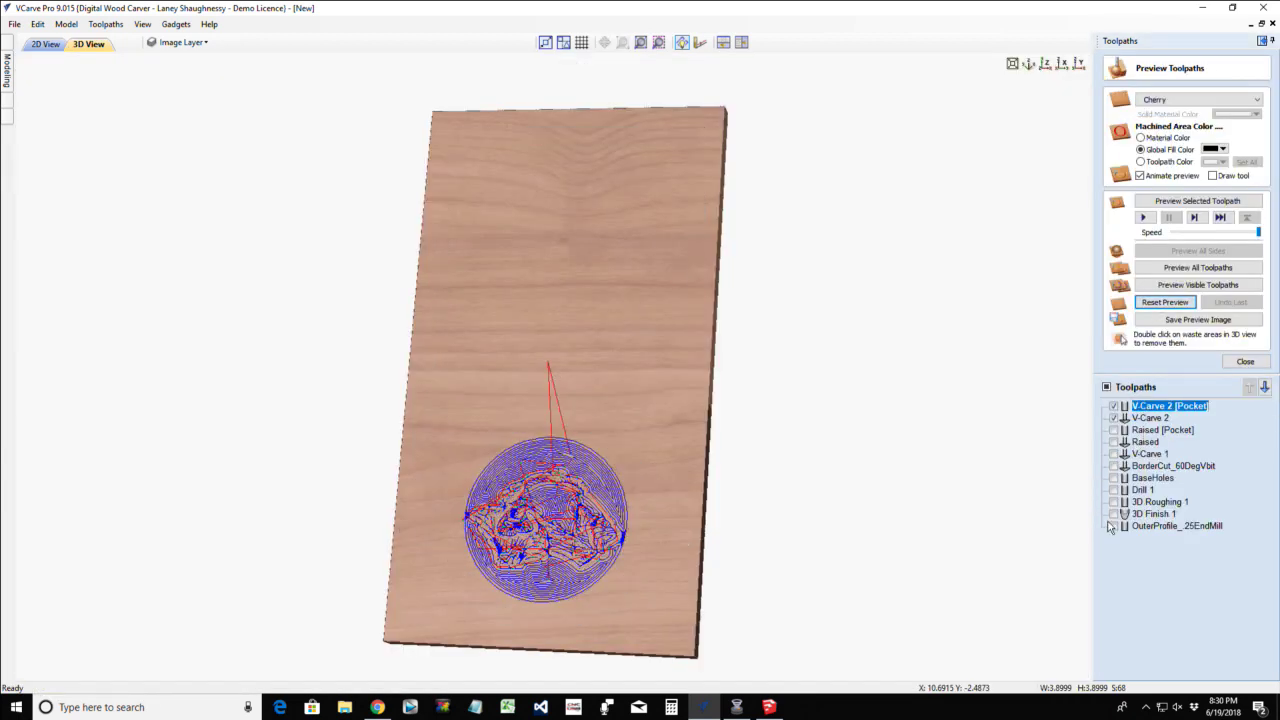
{"action": "left_click", "coordinate": [1114, 526]}
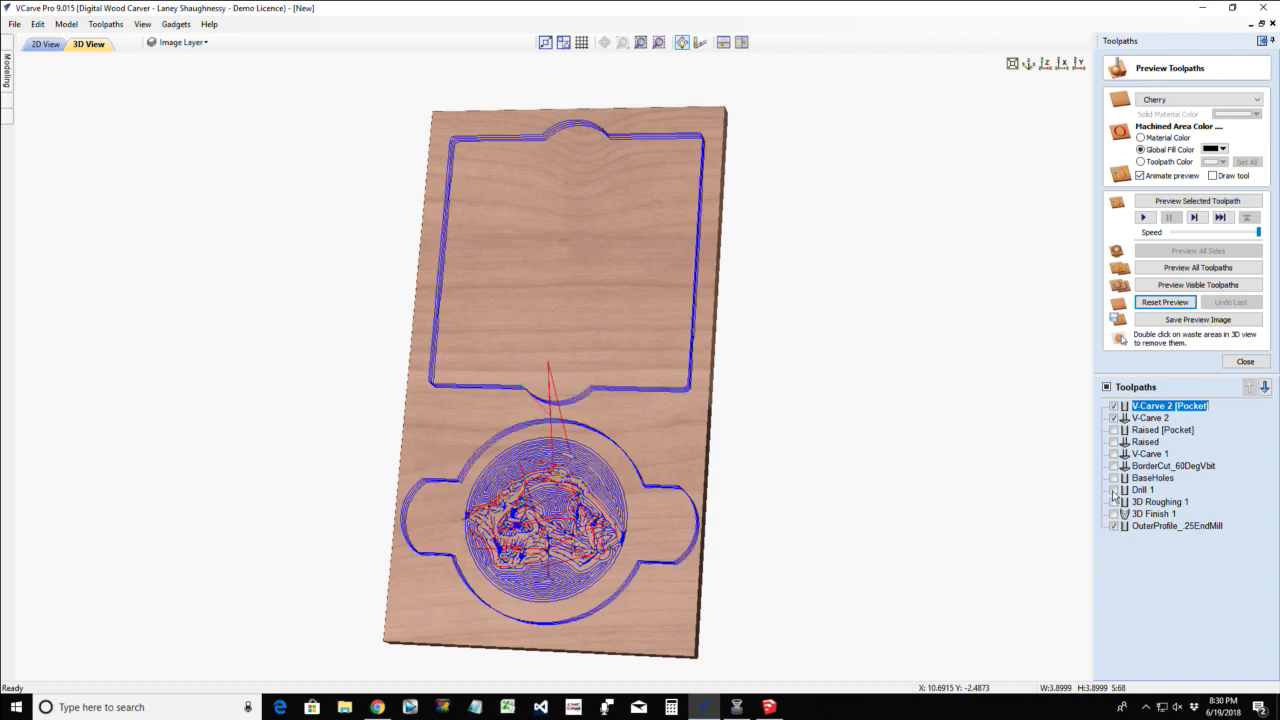
{"action": "left_click", "coordinate": [1114, 478]}
{"action": "left_click", "coordinate": [1114, 490]}
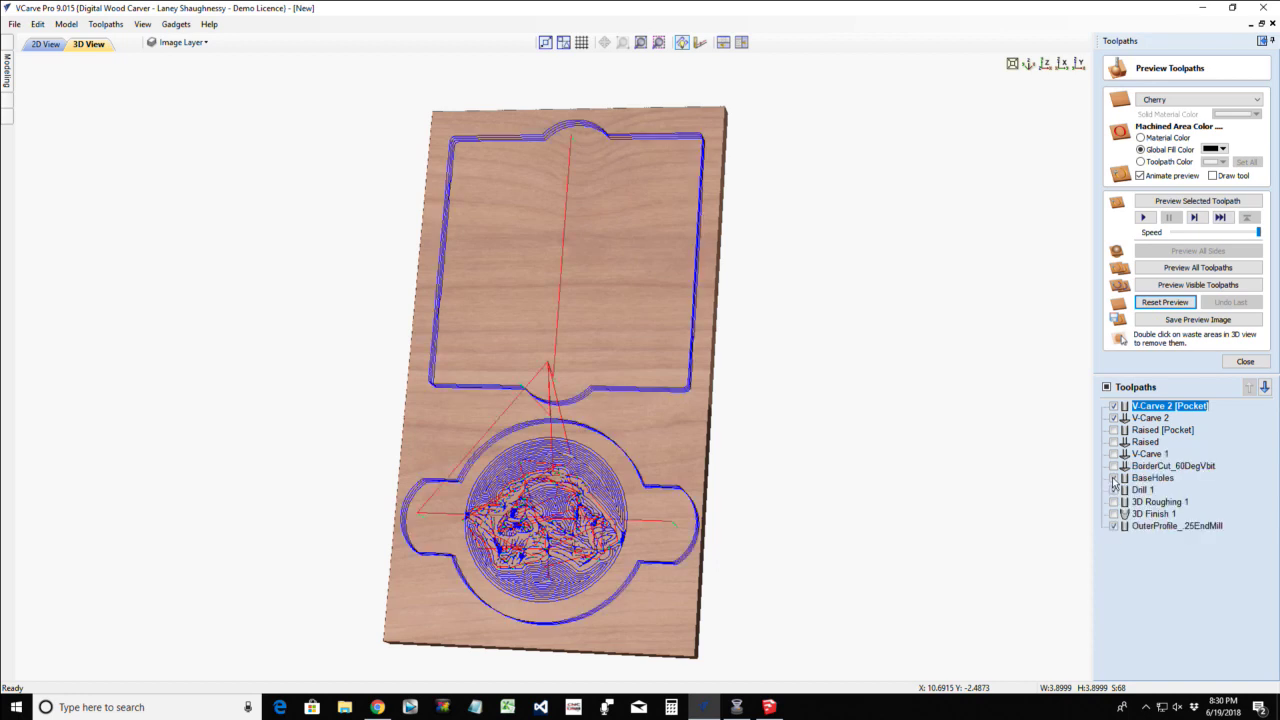
{"action": "left_click", "coordinate": [1178, 286]}
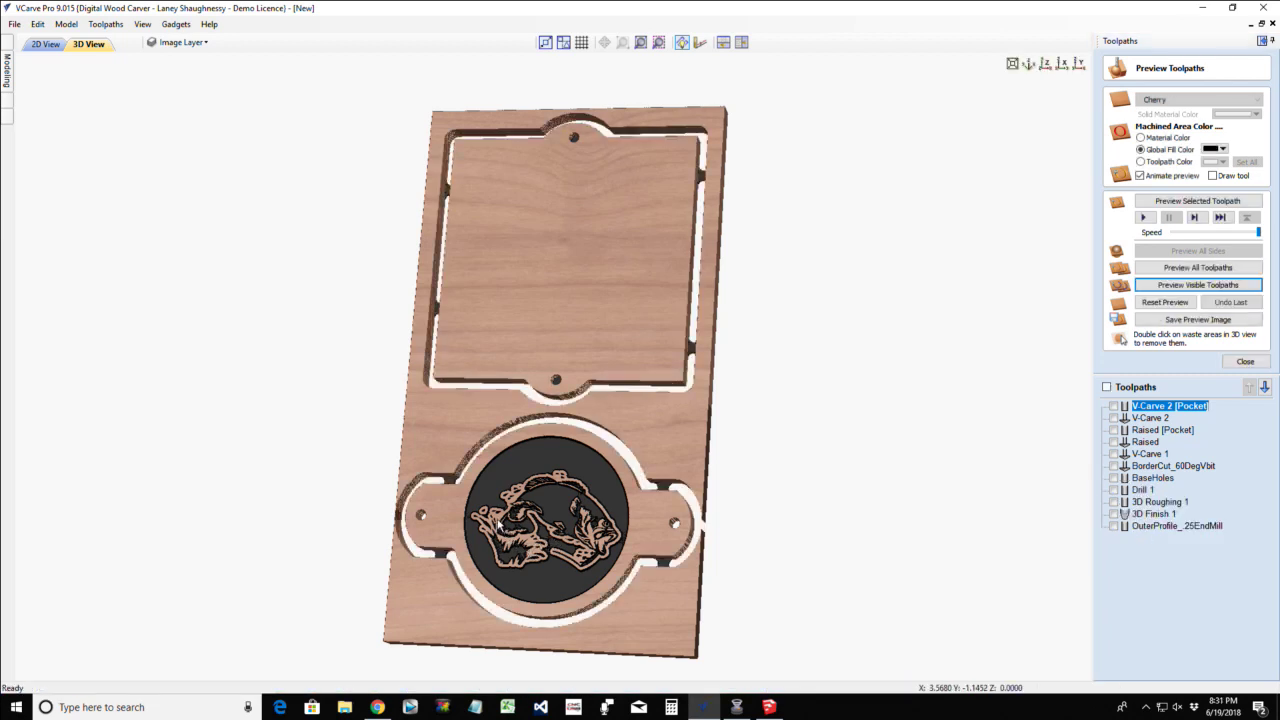
Show machined areas in Material Color, inspect the carving, then switch to 2D View
{"action": "left_click", "coordinate": [1141, 138]}
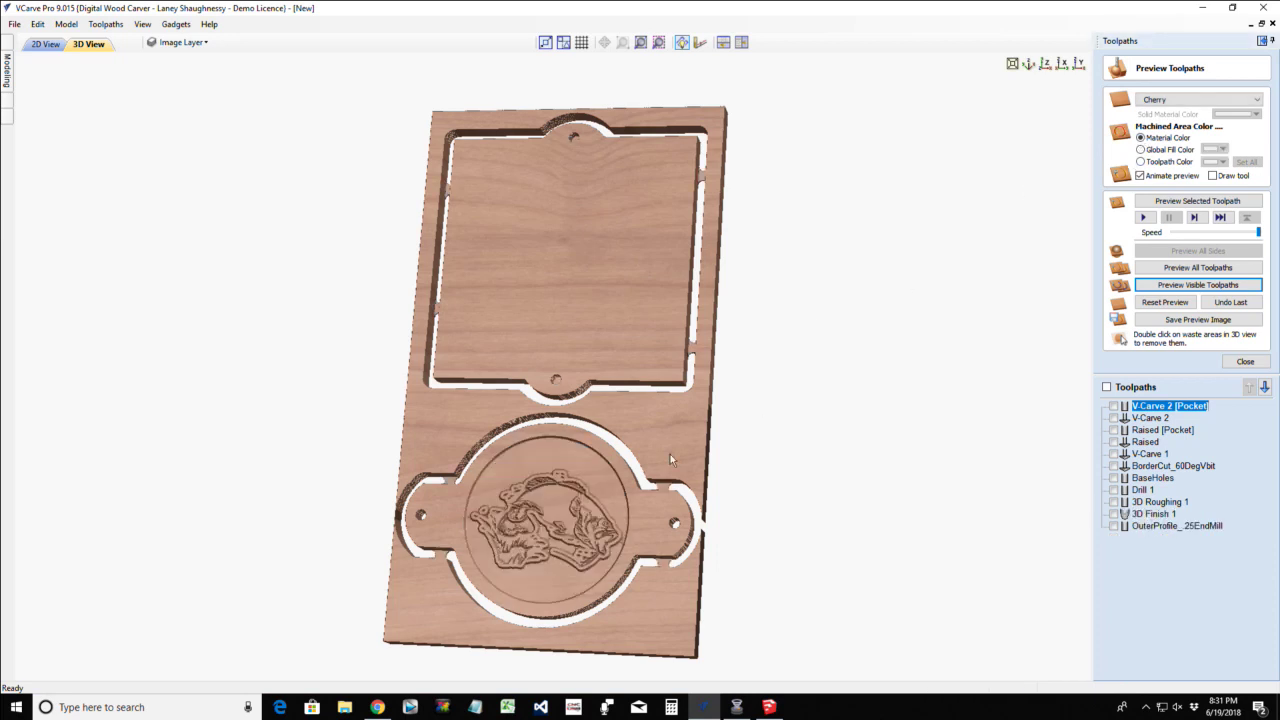
{"action": "scroll", "coordinate": [482, 520], "scroll_direction": "up", "scroll_amount": 5}
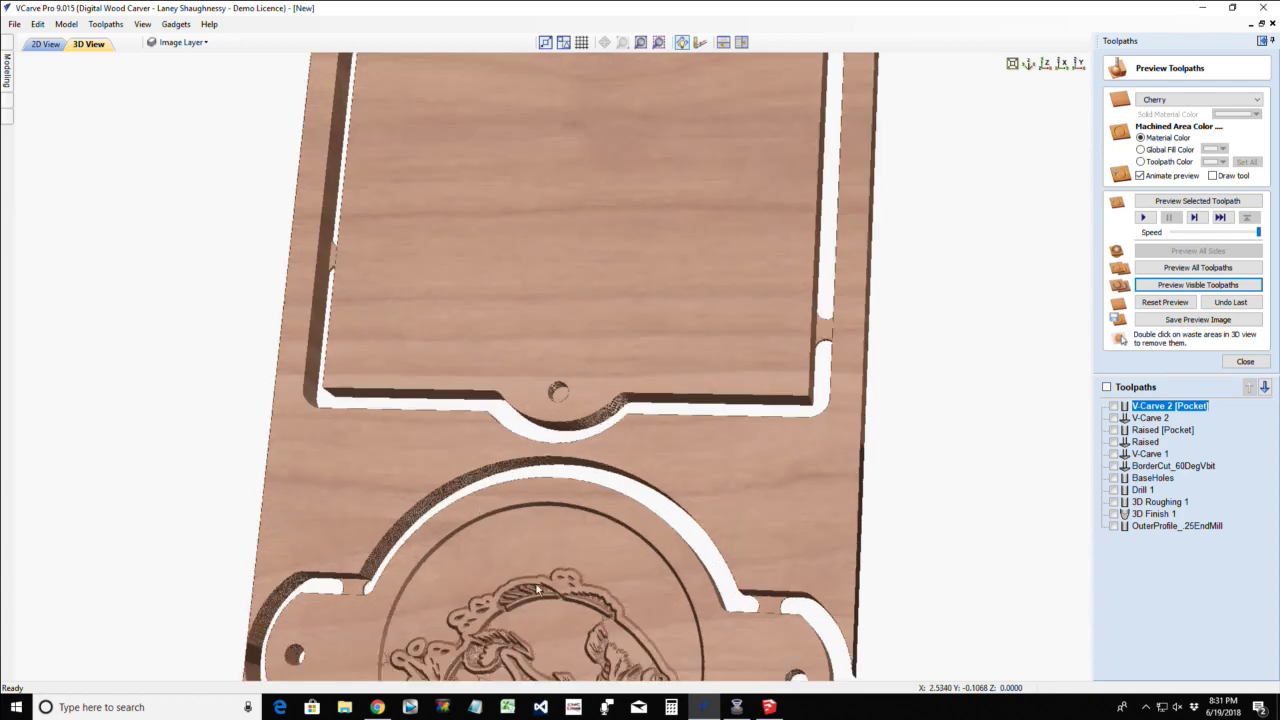
{"action": "scroll", "coordinate": [586, 370], "scroll_direction": "down", "scroll_amount": 2}
{"action": "scroll", "coordinate": [586, 414], "scroll_direction": "up", "scroll_amount": 2}
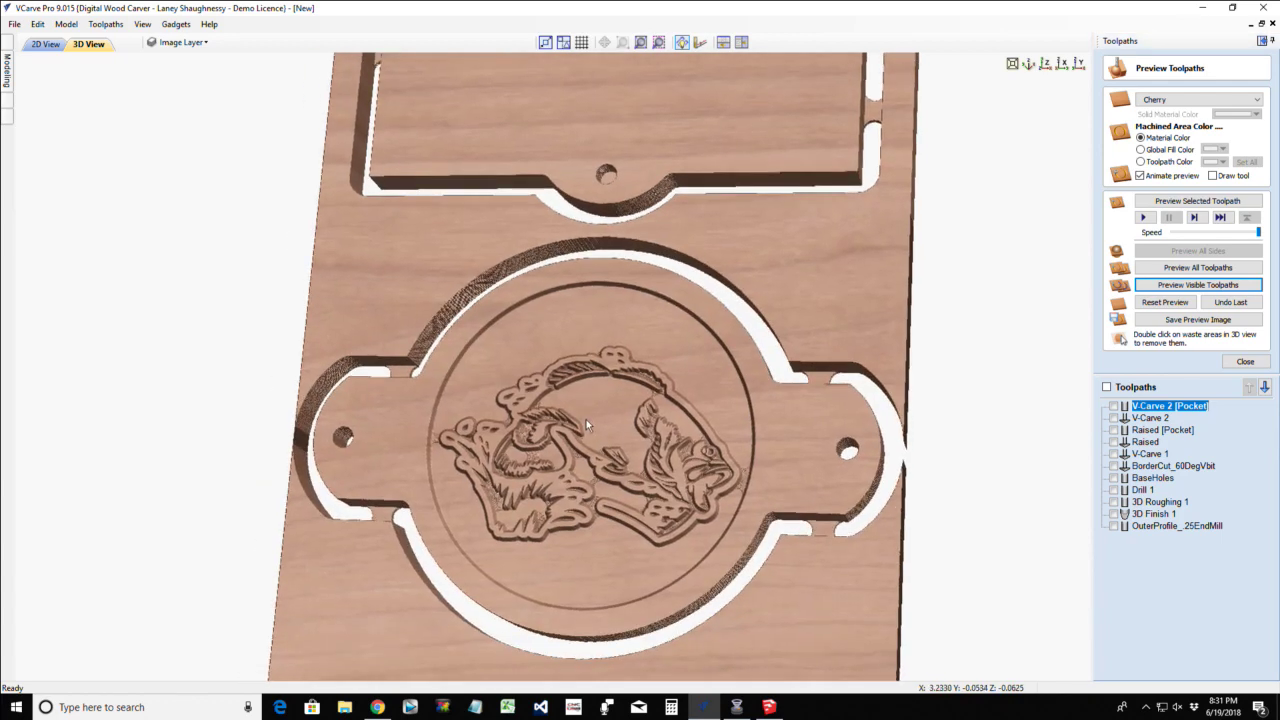
{"action": "scroll", "coordinate": [586, 419], "scroll_direction": "up", "scroll_amount": 1}
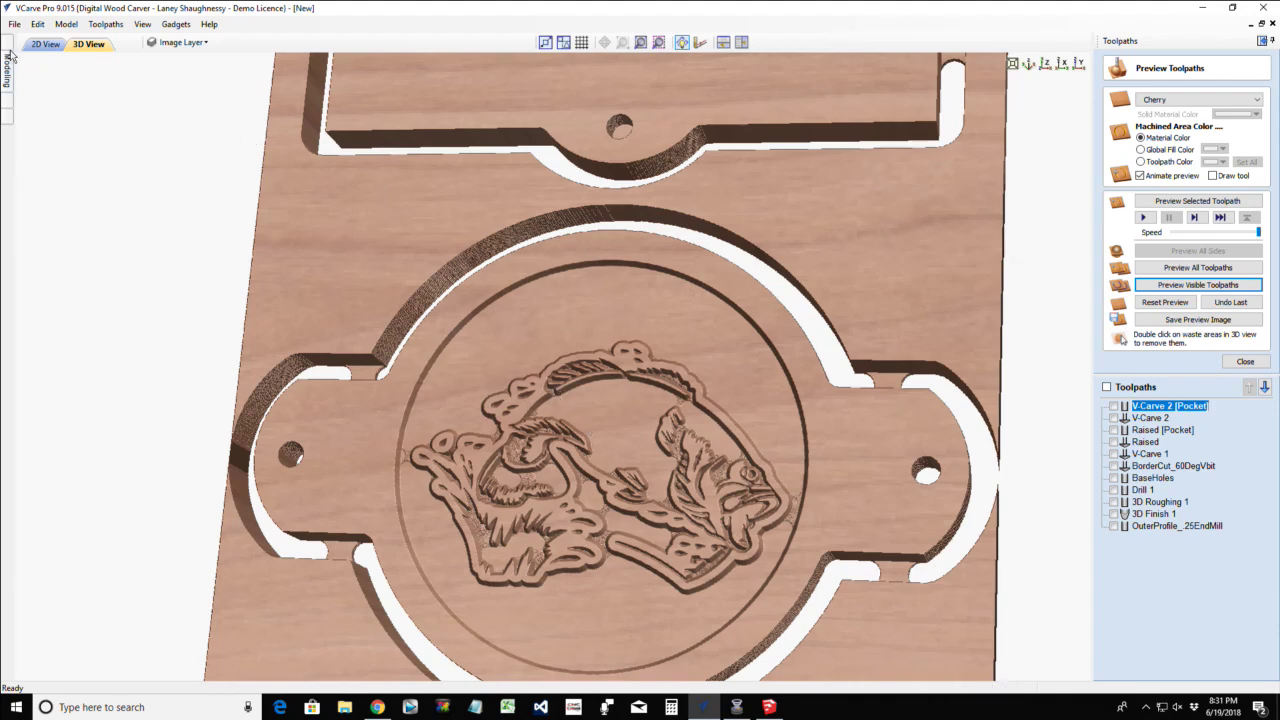
{"action": "key", "text": "F2"}
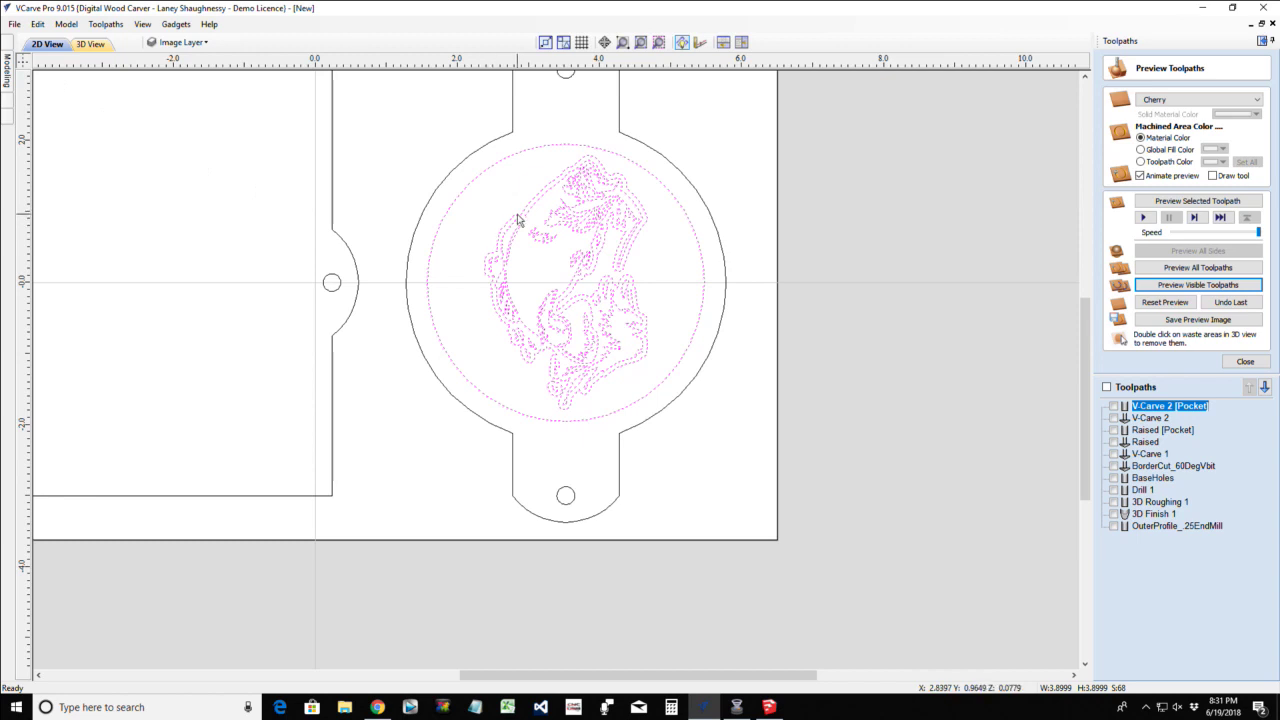
Add the fish's outer boundary vector to V-Carve 2 [Pocket] and recalculate it
{"action": "left_click", "coordinate": [495, 290]}
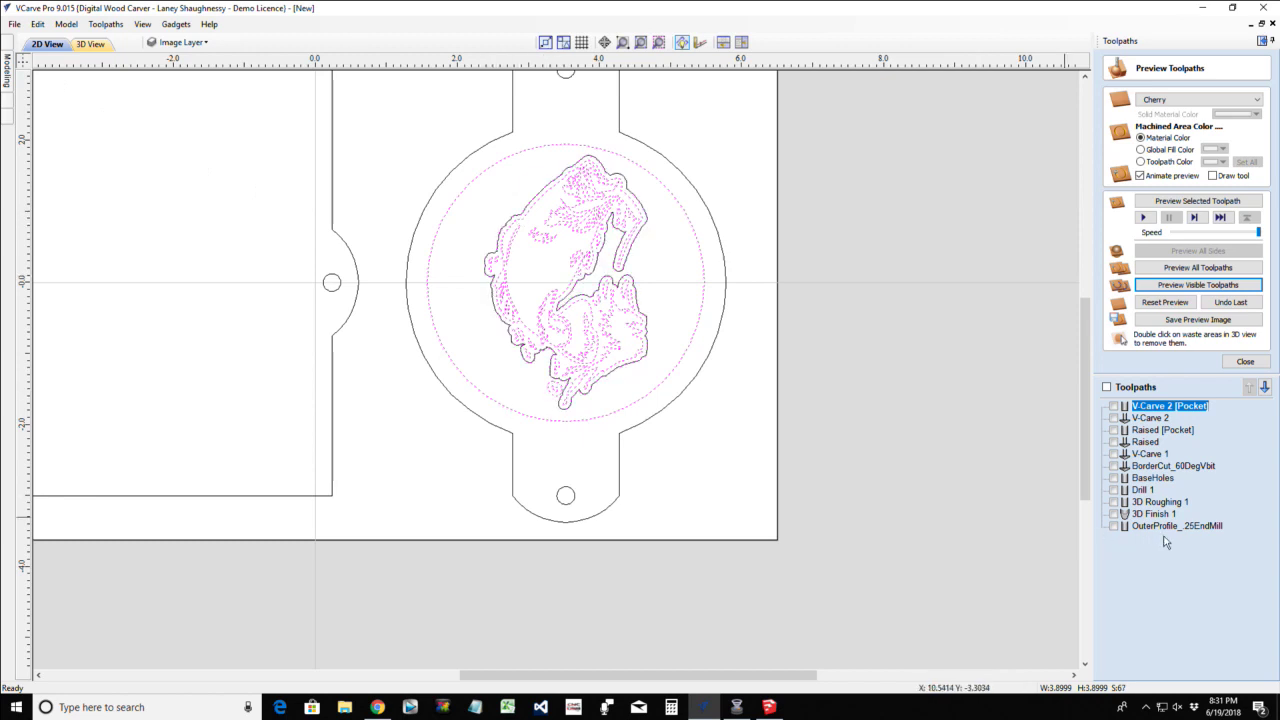
{"action": "double_click", "coordinate": [1168, 406]}
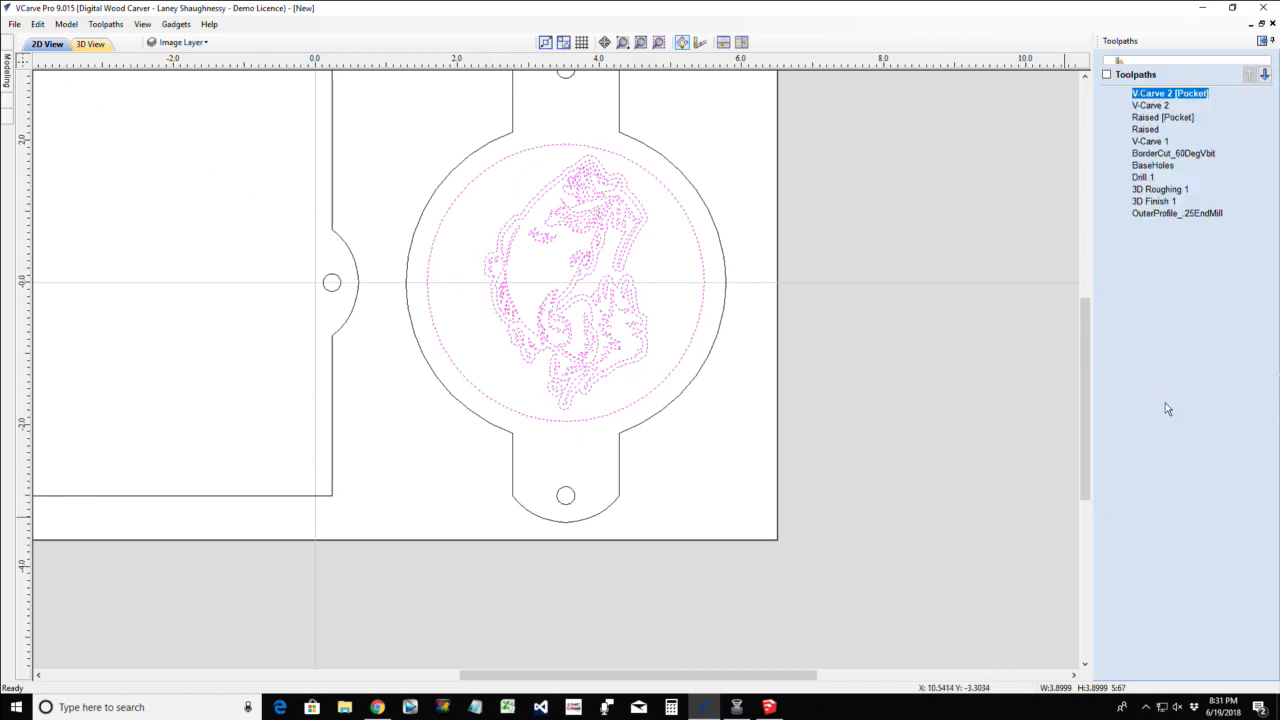
{"action": "left_click", "coordinate": [497, 316]}
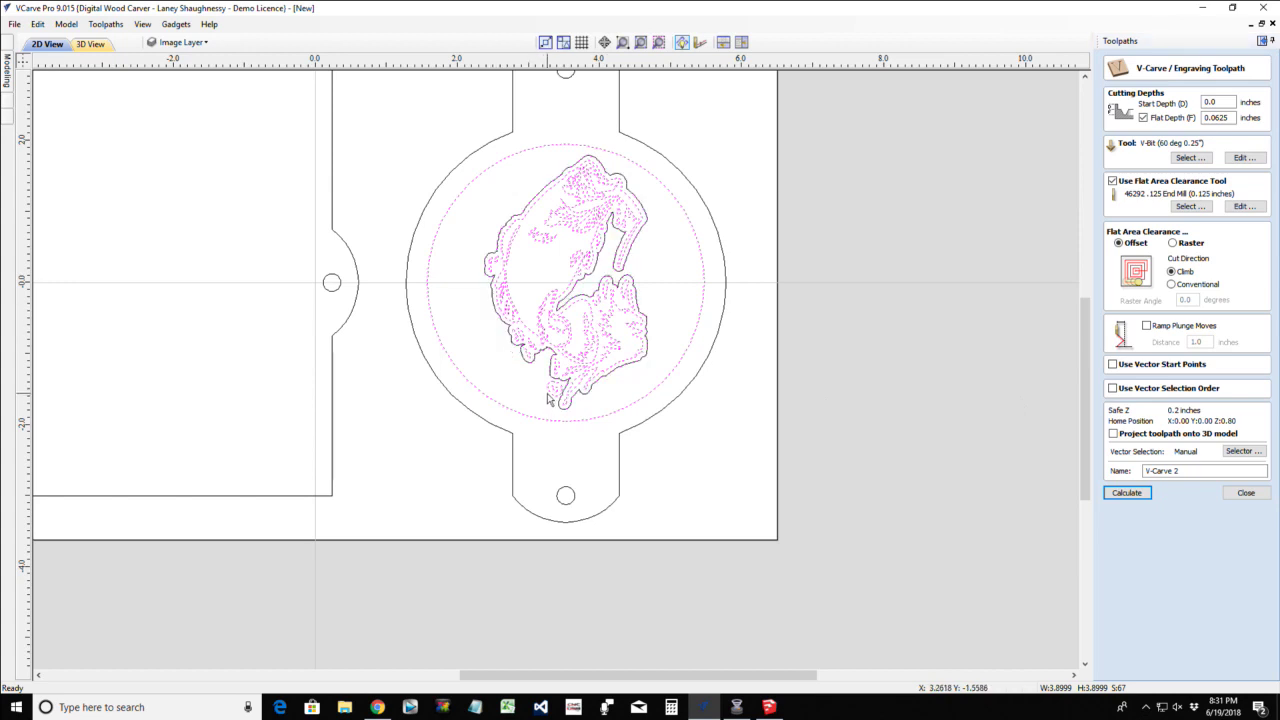
{"action": "left_click", "coordinate": [1127, 492]}
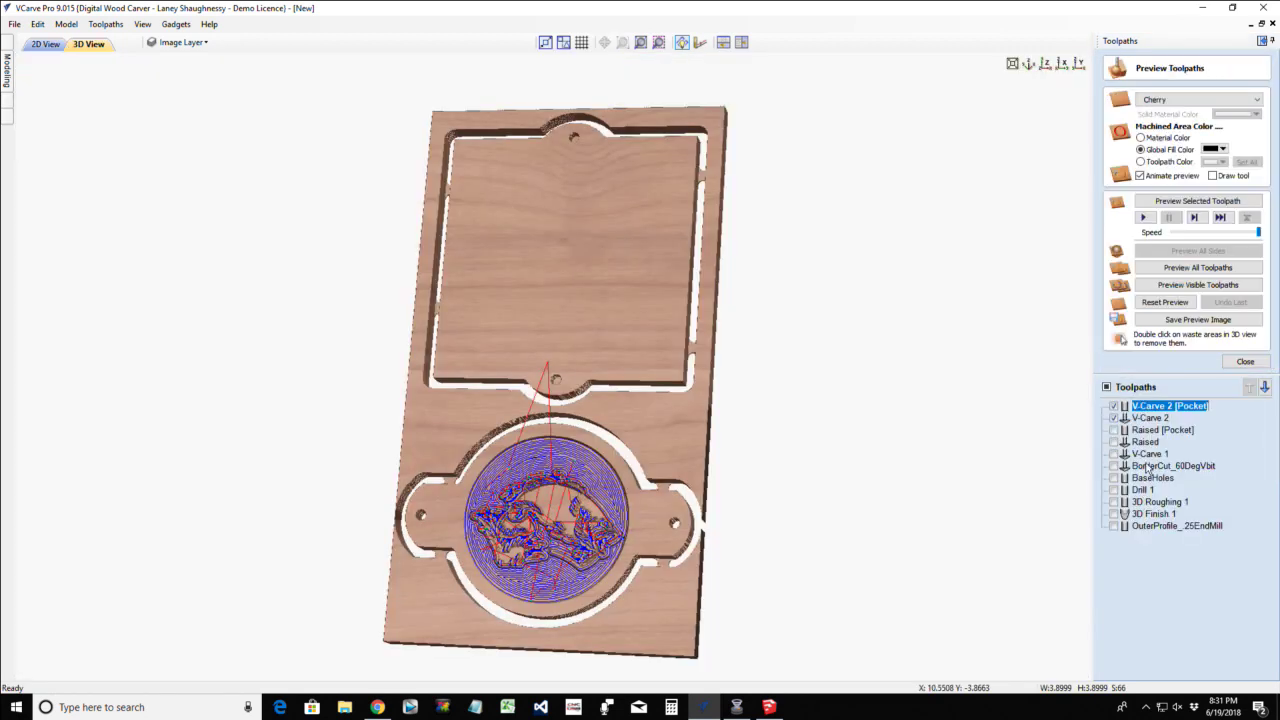
Reset the preview and simulate with OuterProfile_.25EndMill, Drill 1 and BaseHoles visible
{"action": "left_click", "coordinate": [1165, 302]}
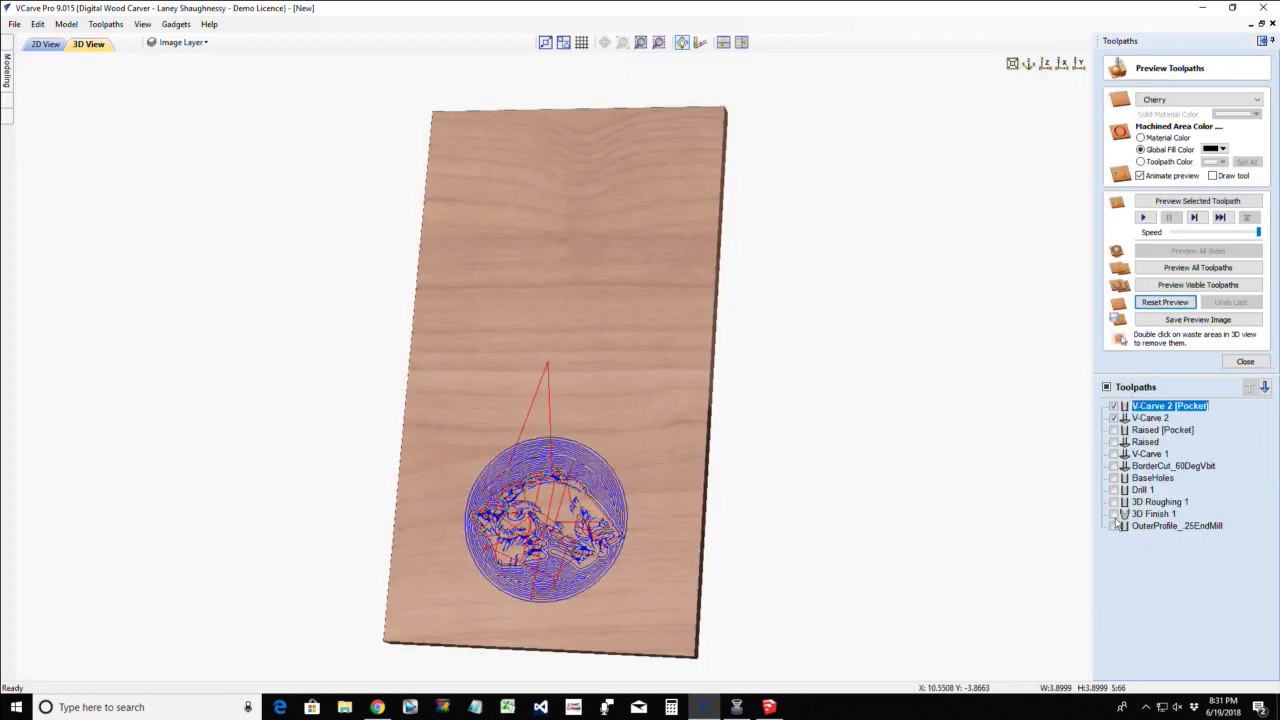
{"action": "left_click", "coordinate": [1113, 526]}
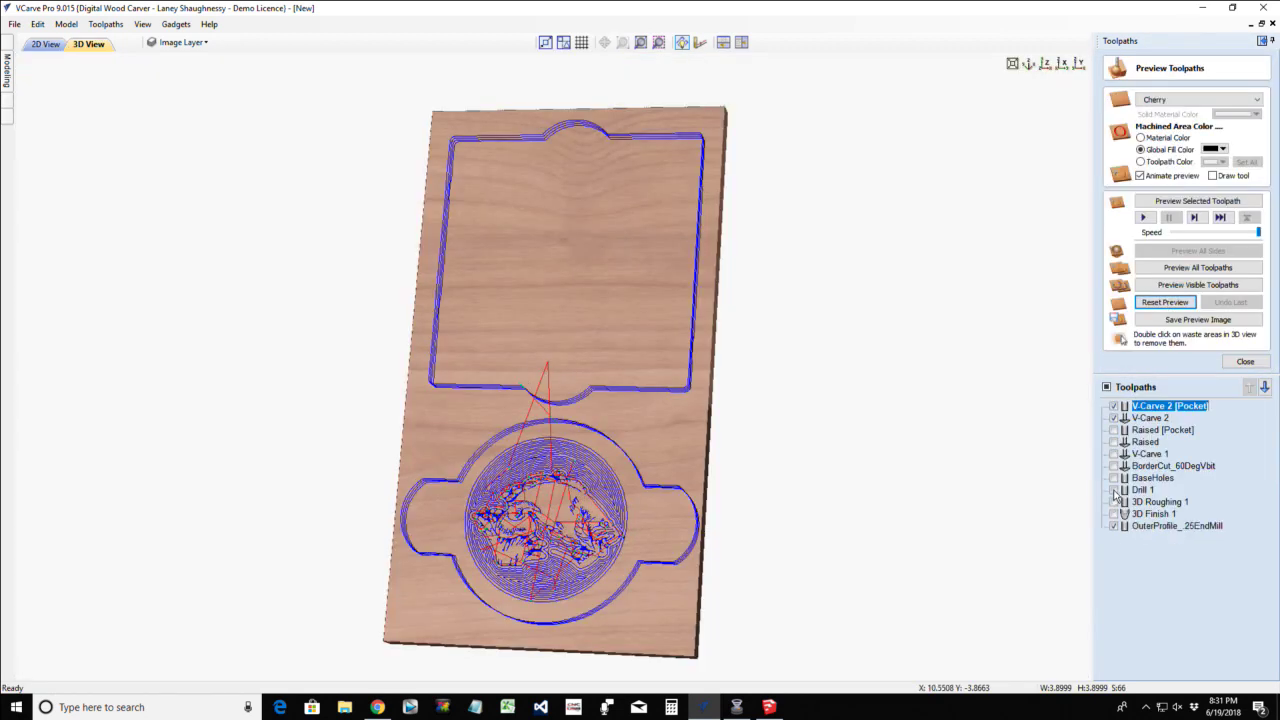
{"action": "left_click", "coordinate": [1114, 490]}
{"action": "left_click", "coordinate": [1114, 478]}
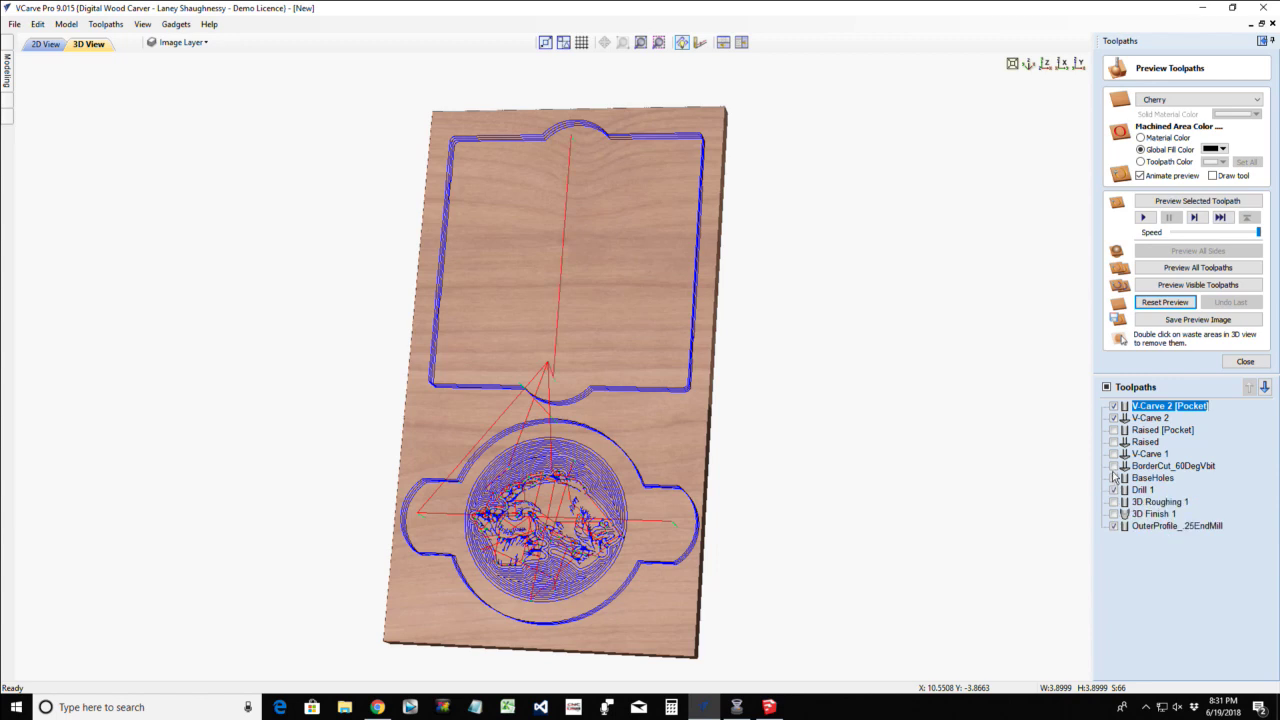
{"action": "left_click", "coordinate": [1182, 287]}
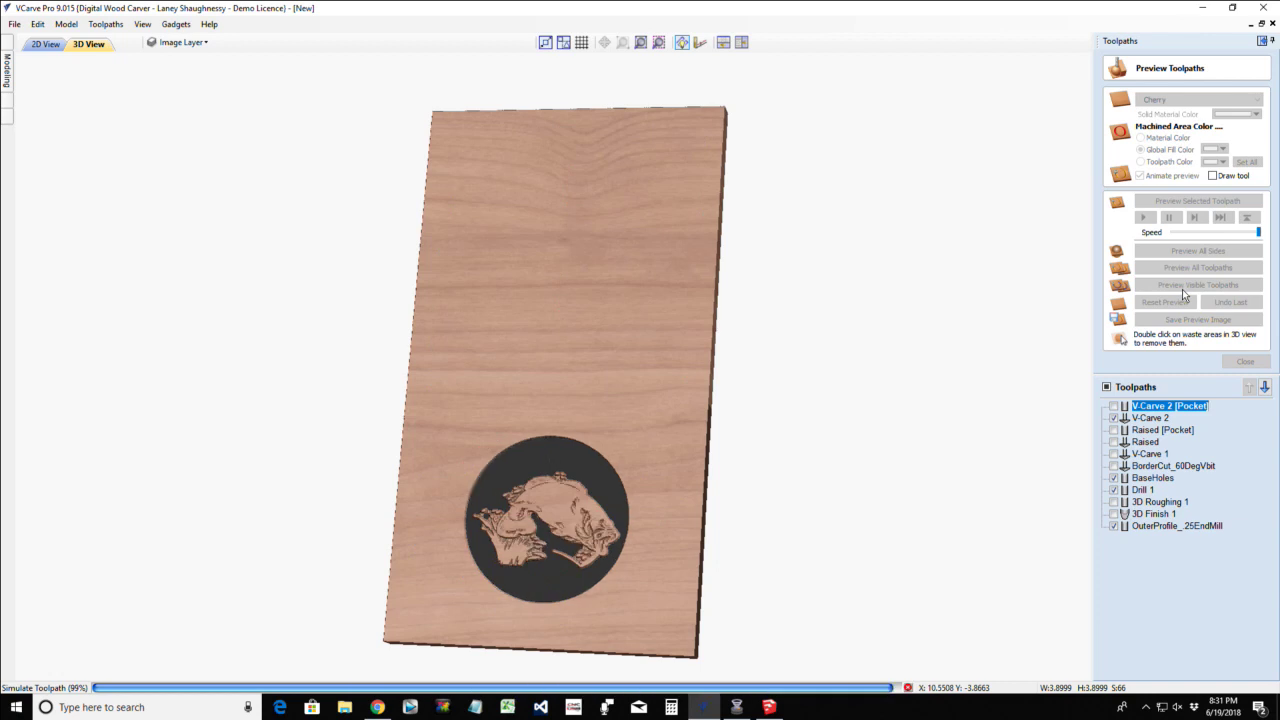
{"action": "left_click", "coordinate": [1182, 289]}
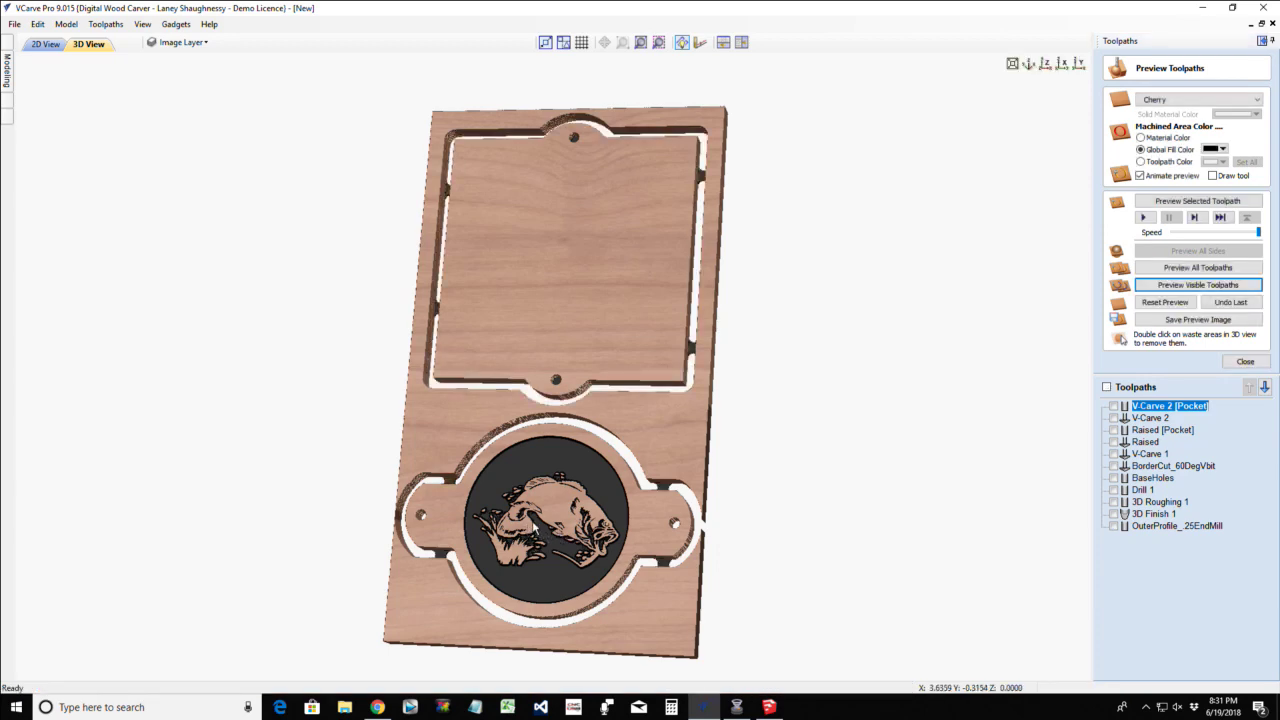
{"action": "scroll", "coordinate": [537, 526], "scroll_direction": "up", "scroll_amount": 4}
{"action": "middle_click_drag", "start_coordinate": [563, 620], "coordinate": [563, 372]}
{"action": "scroll", "coordinate": [563, 372], "scroll_direction": "up", "scroll_amount": 2}
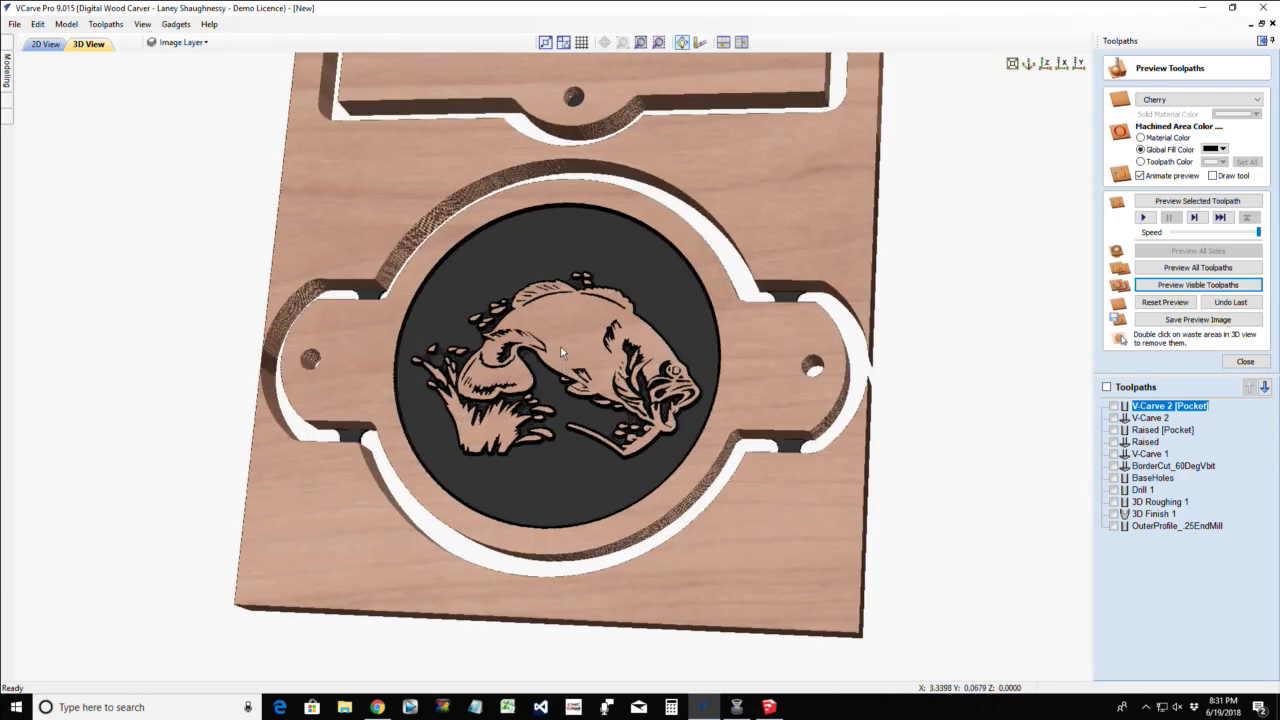
{"action": "scroll", "coordinate": [563, 372], "scroll_direction": "up", "scroll_amount": 5}
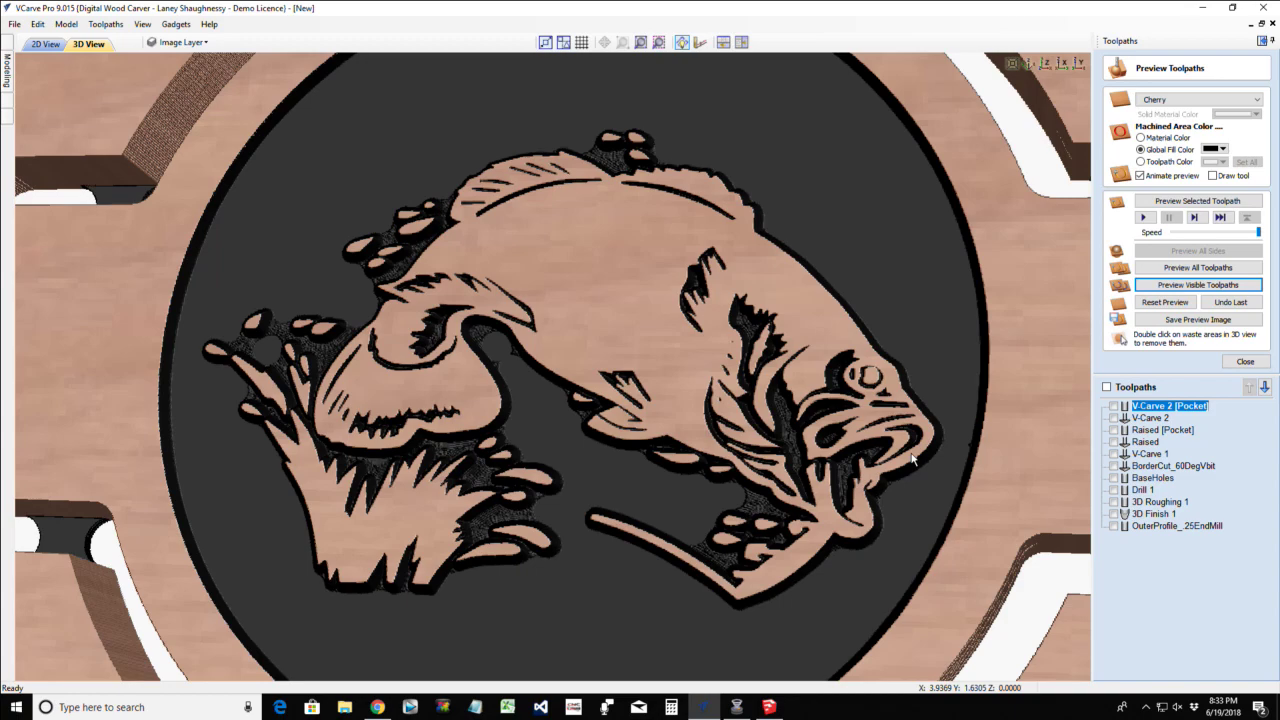
Orbit and zoom to inspect the whole previewed board from overhead, then return to 2D View
{"action": "scroll", "coordinate": [912, 458], "scroll_direction": "up", "scroll_amount": 2}
{"action": "scroll", "coordinate": [860, 432], "scroll_direction": "down", "scroll_amount": 5}
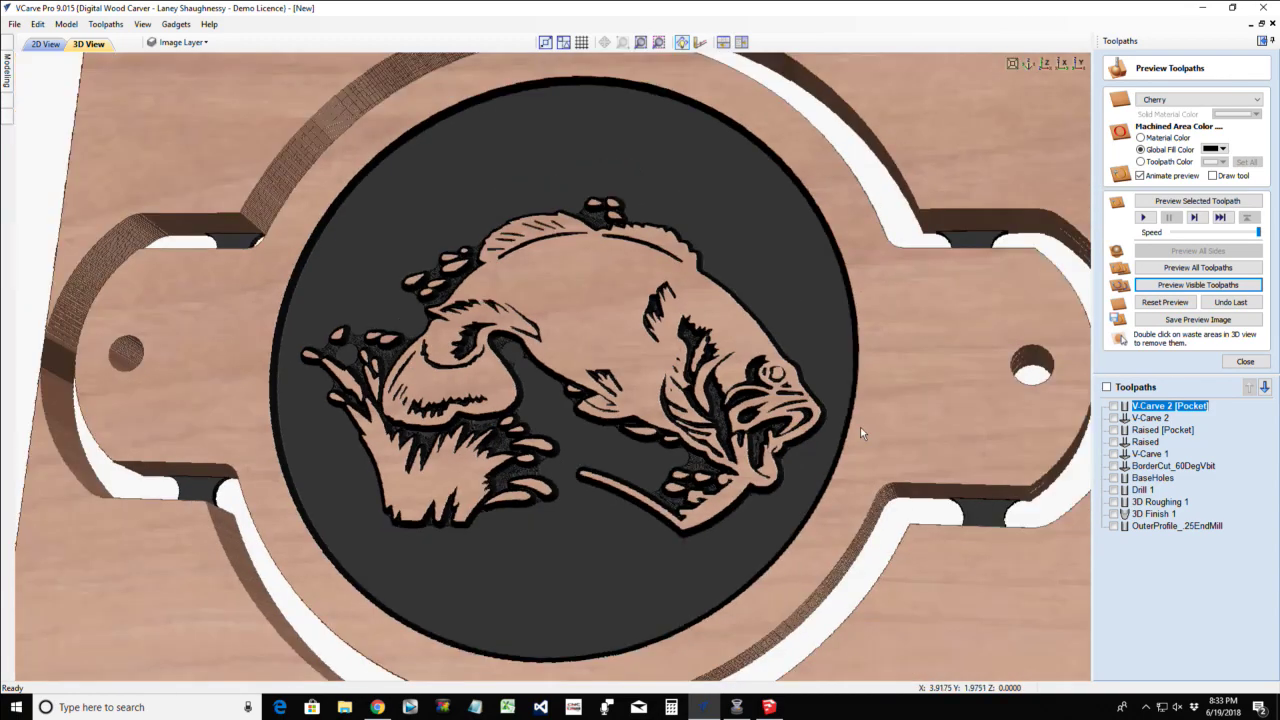
{"action": "scroll", "coordinate": [860, 427], "scroll_direction": "down", "scroll_amount": 4}
{"action": "left_click_drag", "start_coordinate": [860, 428], "coordinate": [858, 440]}
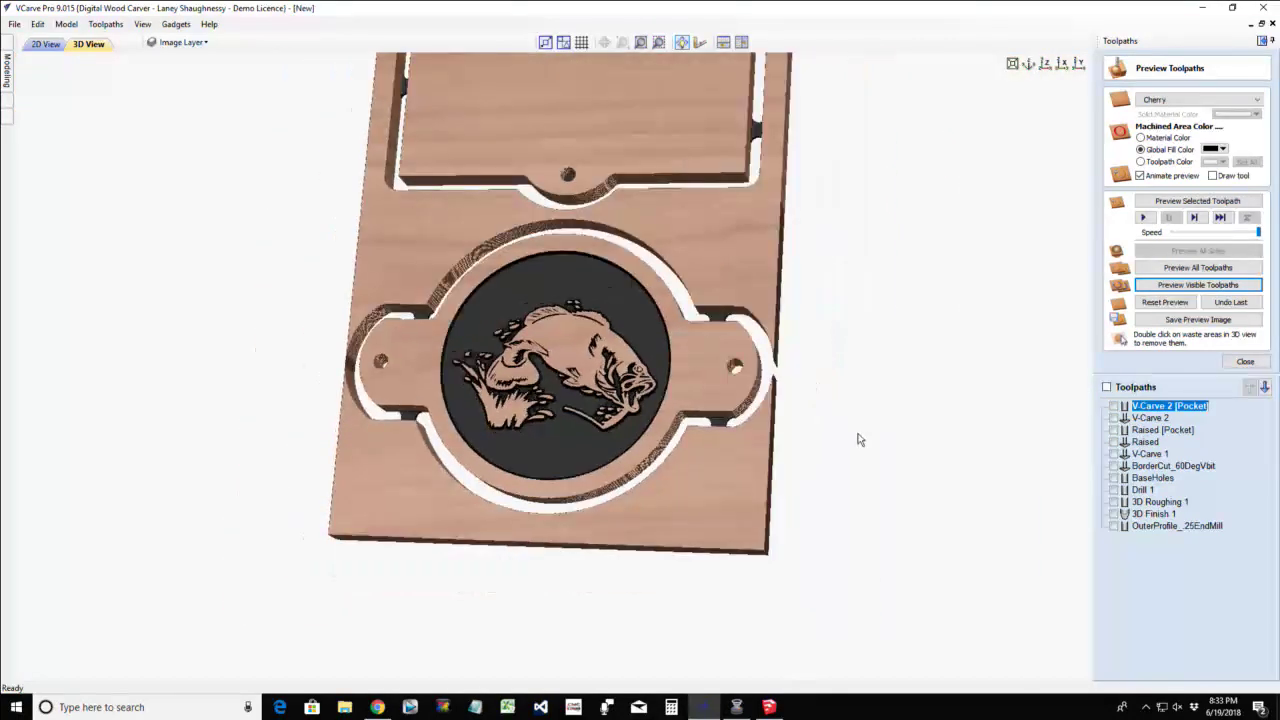
{"action": "scroll", "coordinate": [858, 440], "scroll_direction": "down", "scroll_amount": 5}
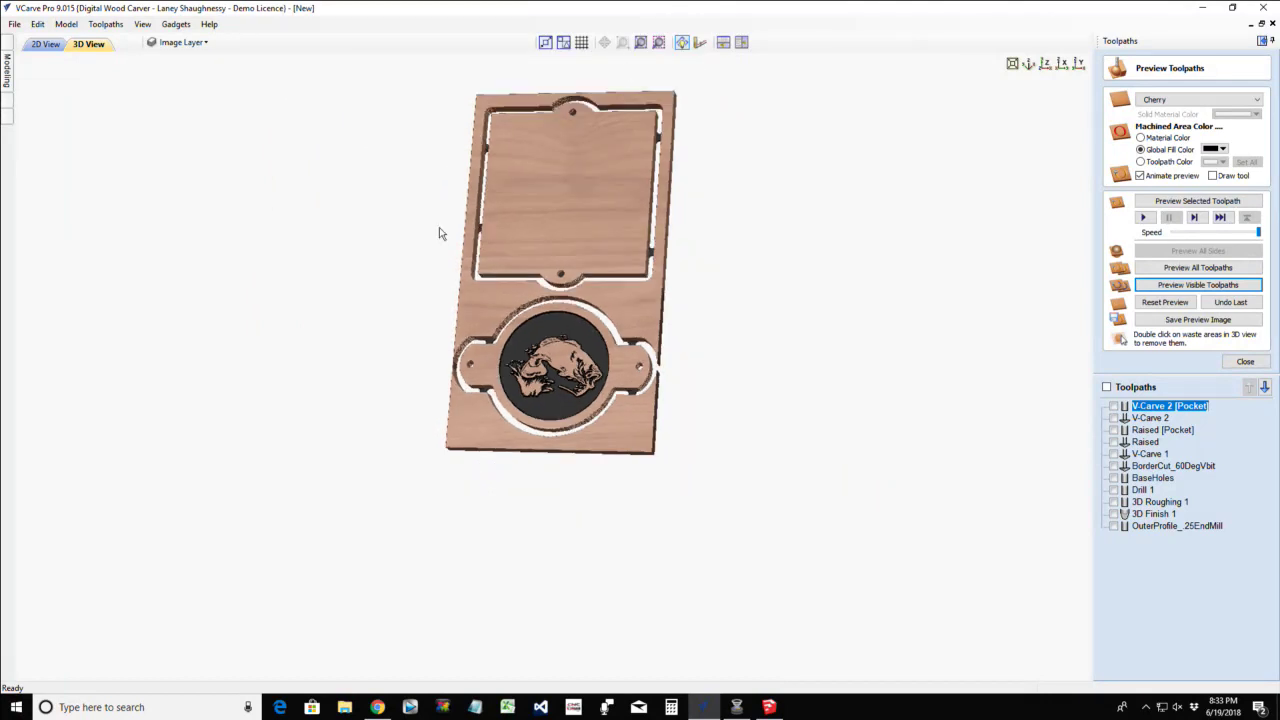
{"action": "scroll", "coordinate": [447, 215], "scroll_direction": "up", "scroll_amount": 1}
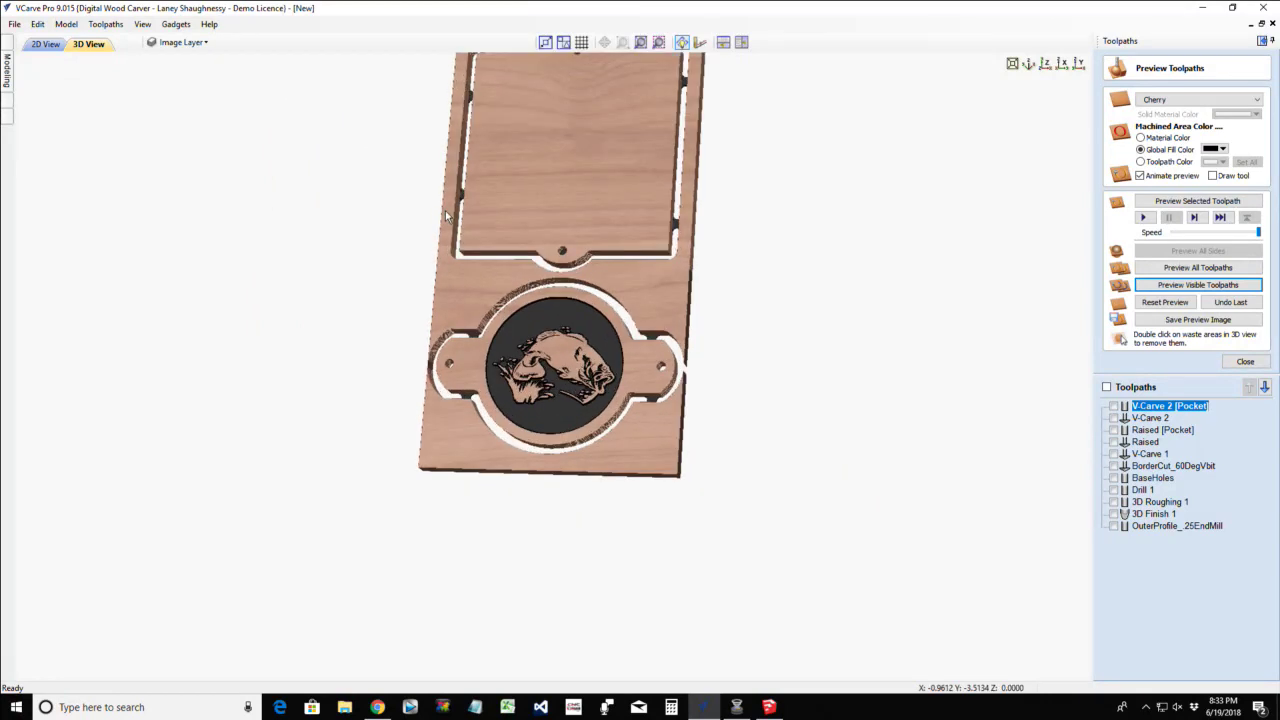
{"action": "left_click_drag", "start_coordinate": [447, 215], "coordinate": [466, 352]}
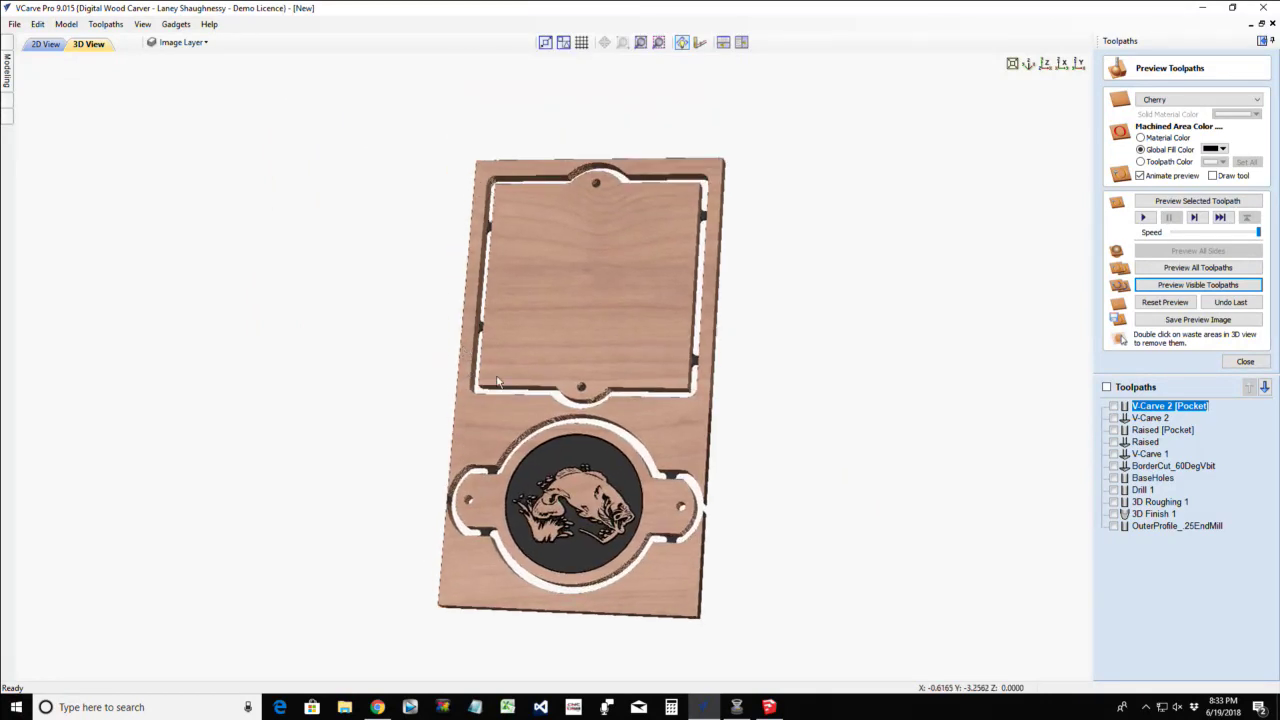
{"action": "scroll", "coordinate": [592, 428], "scroll_direction": "up", "scroll_amount": 2}
{"action": "scroll", "coordinate": [592, 428], "scroll_direction": "down", "scroll_amount": 2}
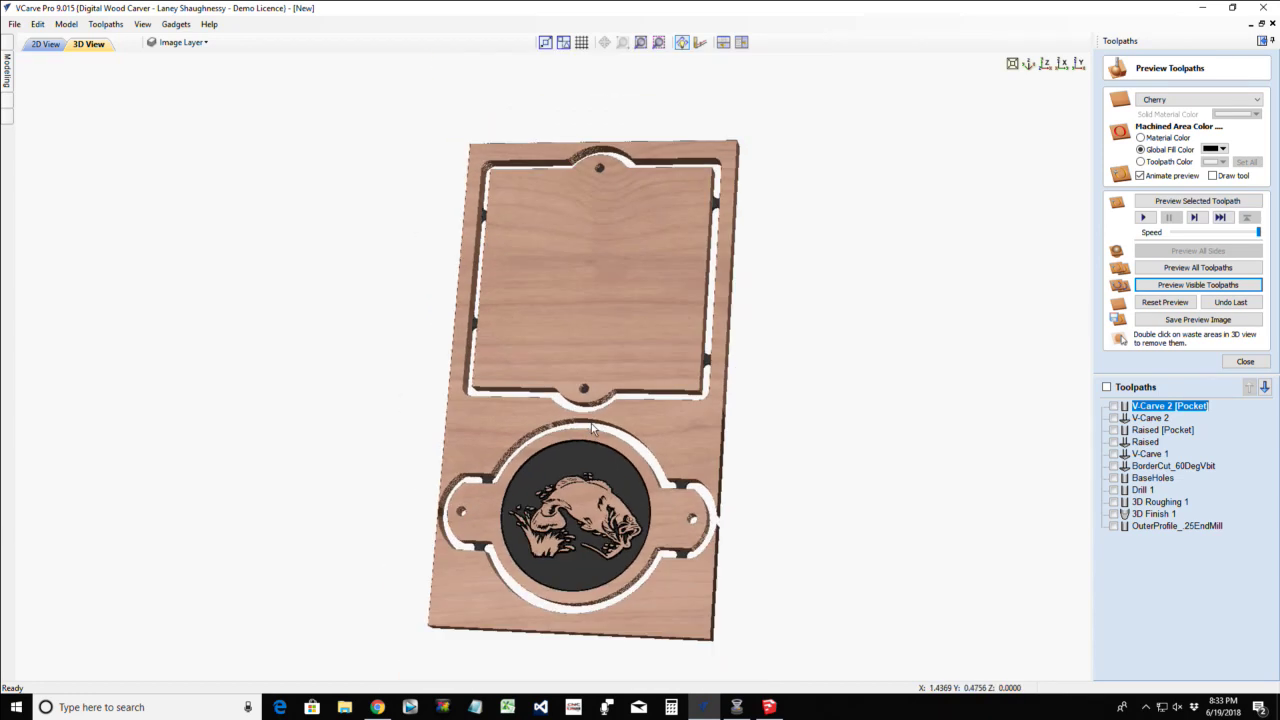
{"action": "left_click_drag", "start_coordinate": [592, 428], "coordinate": [450, 470]}
{"action": "scroll", "coordinate": [475, 414], "scroll_direction": "down", "scroll_amount": 2}
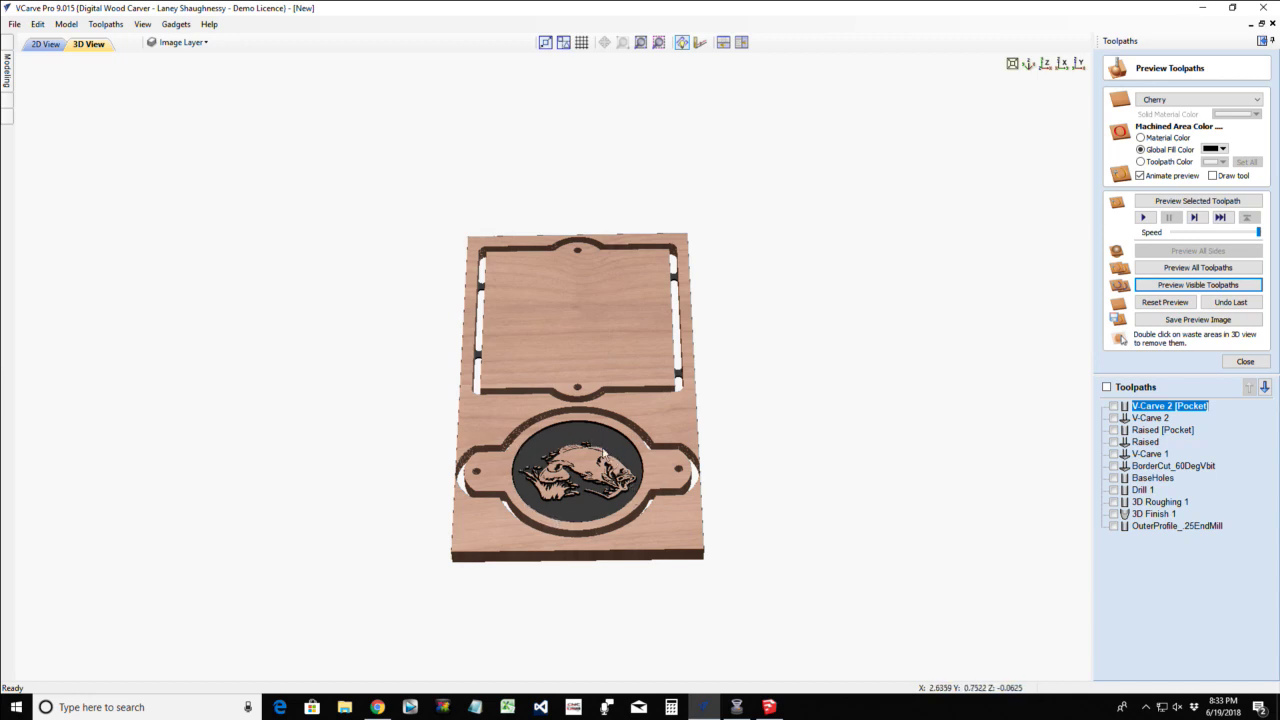
{"action": "scroll", "coordinate": [586, 476], "scroll_direction": "up", "scroll_amount": 3}
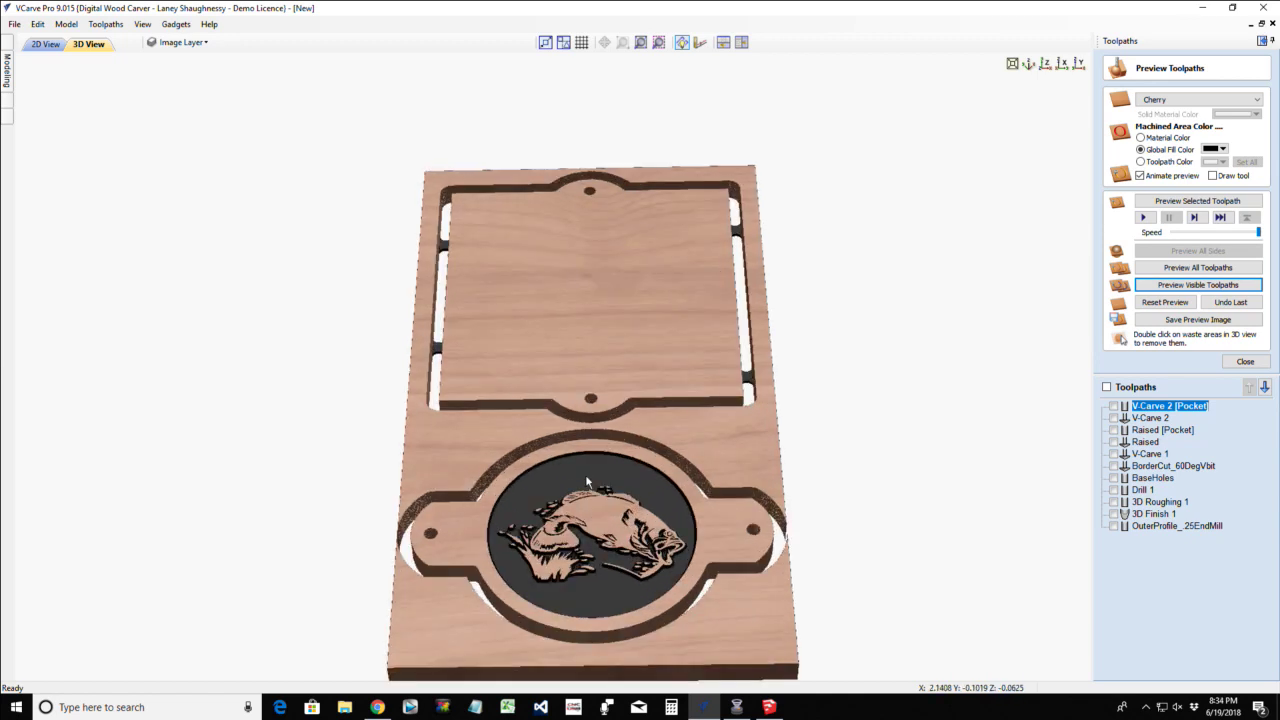
{"action": "scroll", "coordinate": [585, 474], "scroll_direction": "down", "scroll_amount": 1}
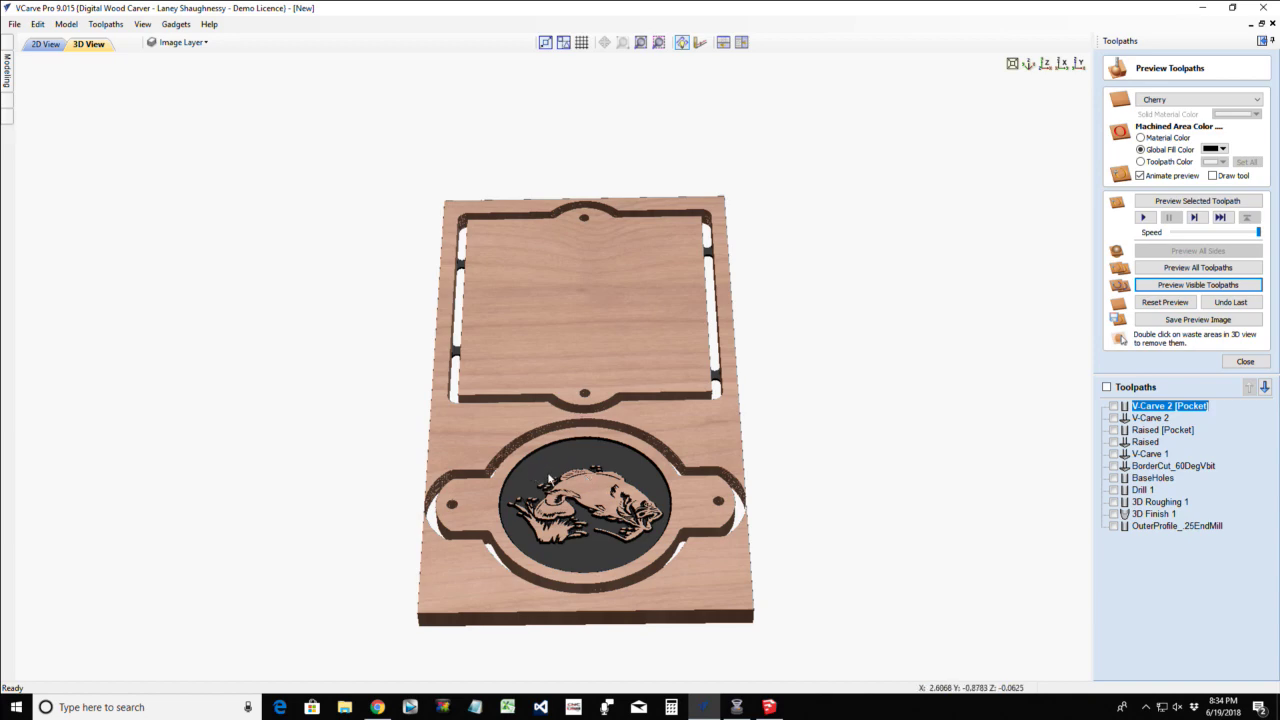
{"action": "left_click", "coordinate": [45, 44]}
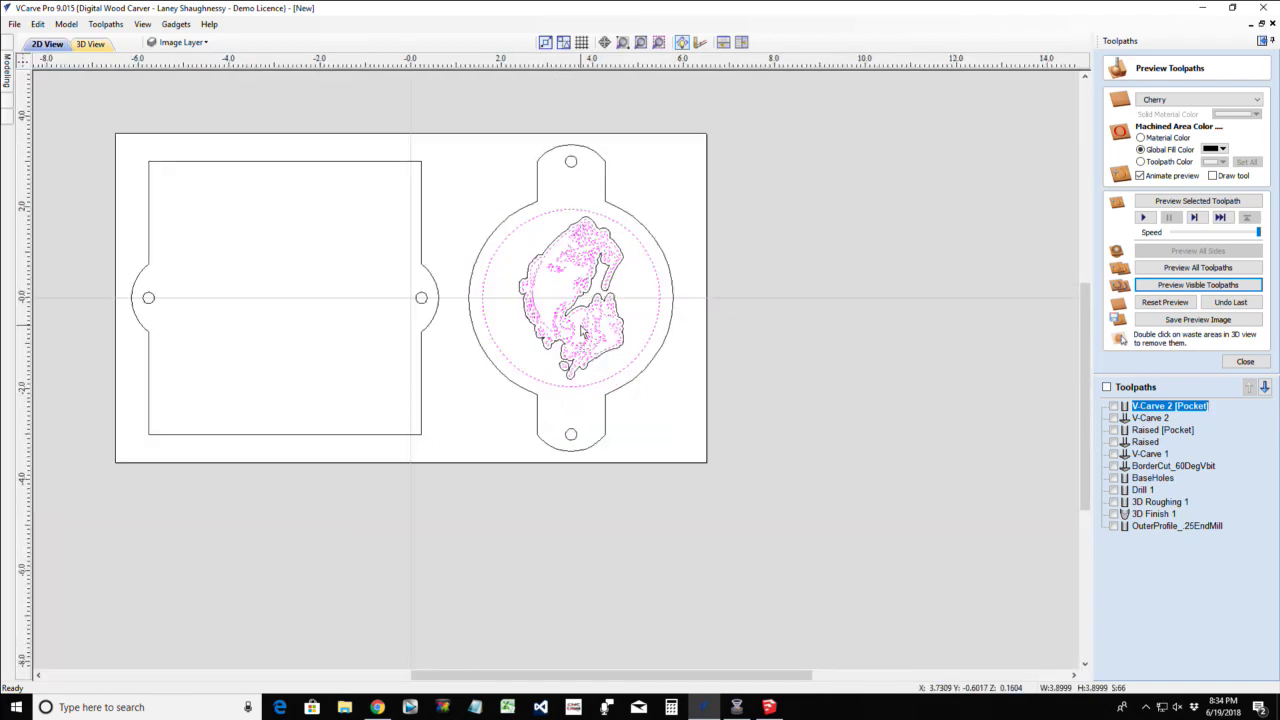
Hide the Image Layer and add a new current layer named Layer 2
{"action": "left_click", "coordinate": [483, 296]}
{"action": "left_click_drag", "start_coordinate": [427, 107], "coordinate": [749, 520]}
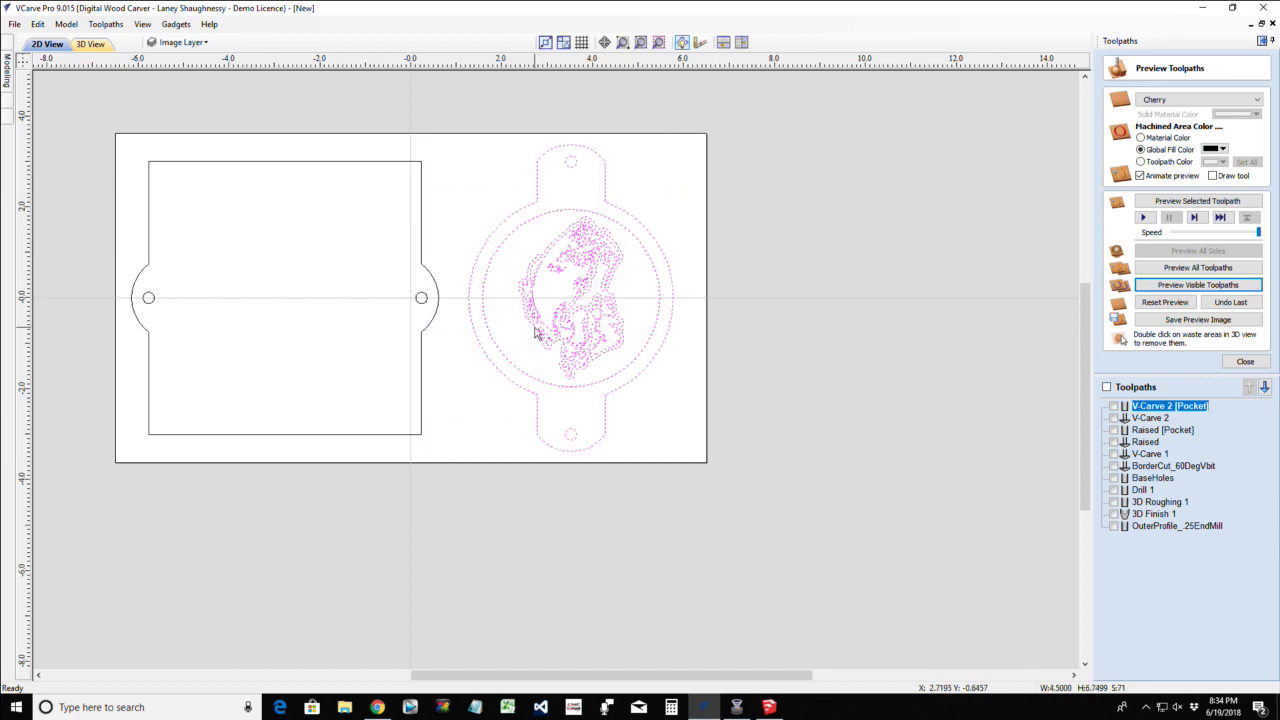
{"action": "key", "text": "Escape"}
{"action": "left_click", "coordinate": [180, 42]}
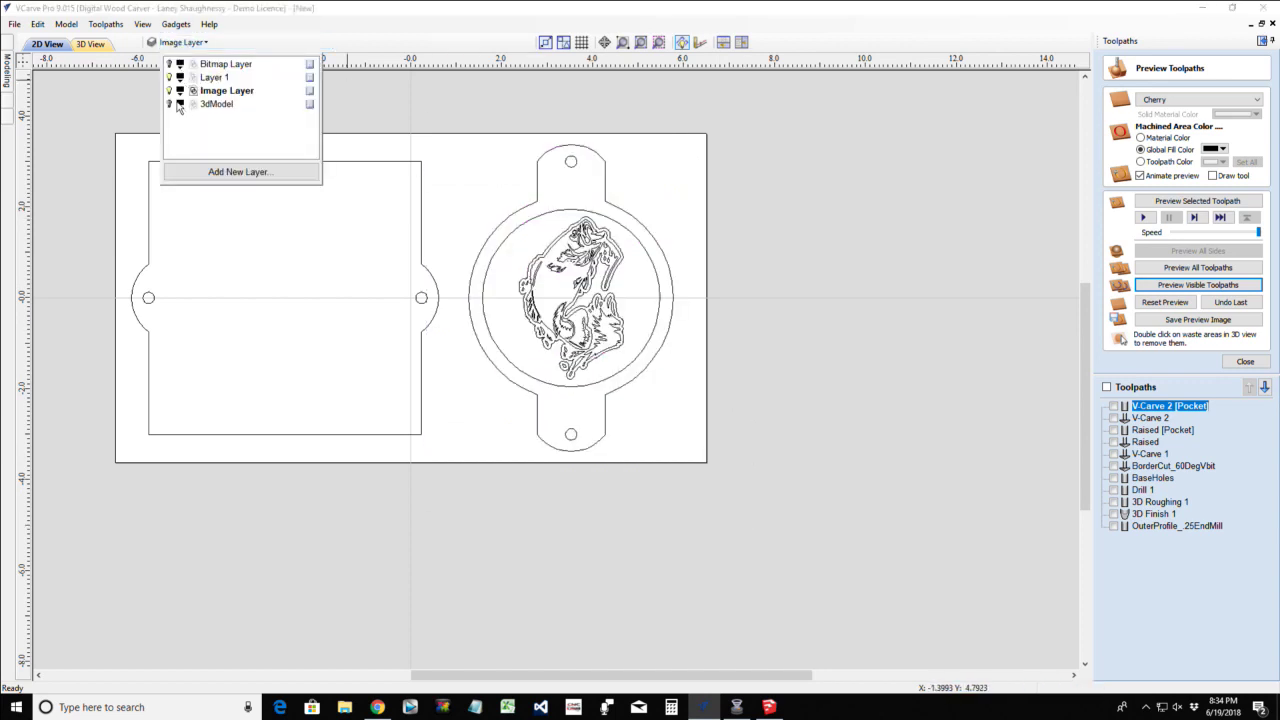
{"action": "left_click", "coordinate": [180, 91]}
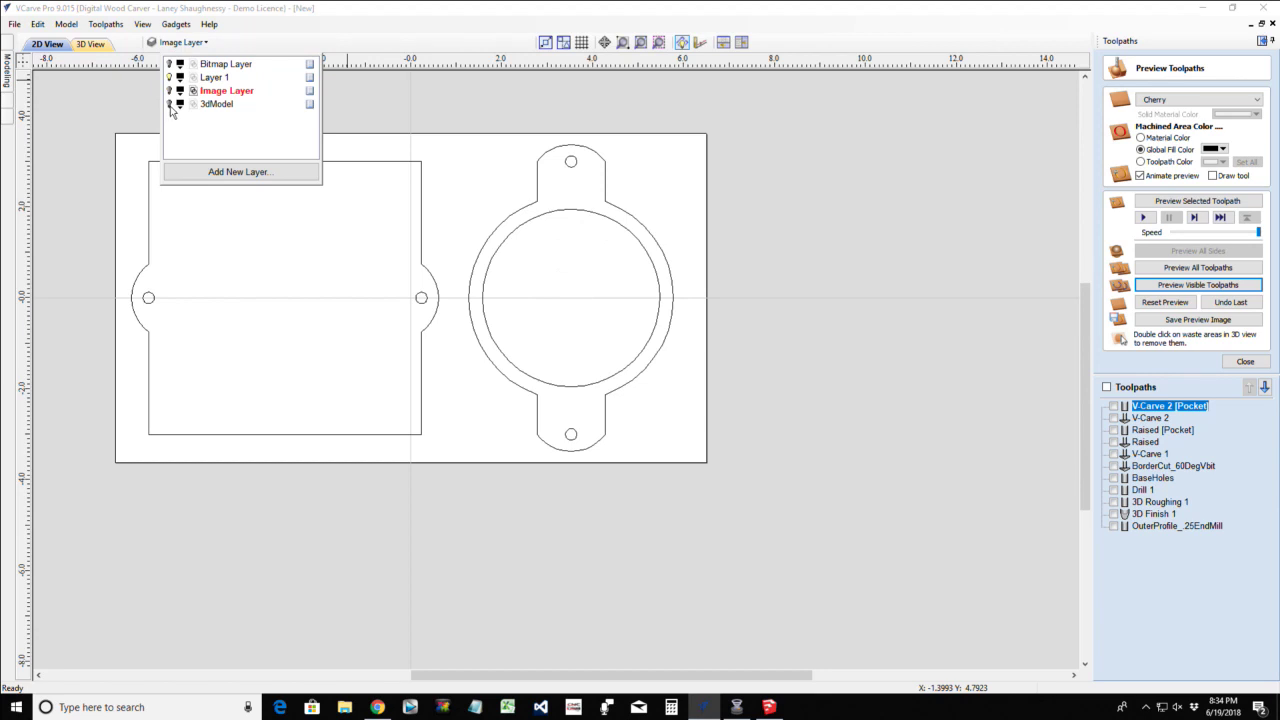
{"action": "left_click", "coordinate": [184, 178]}
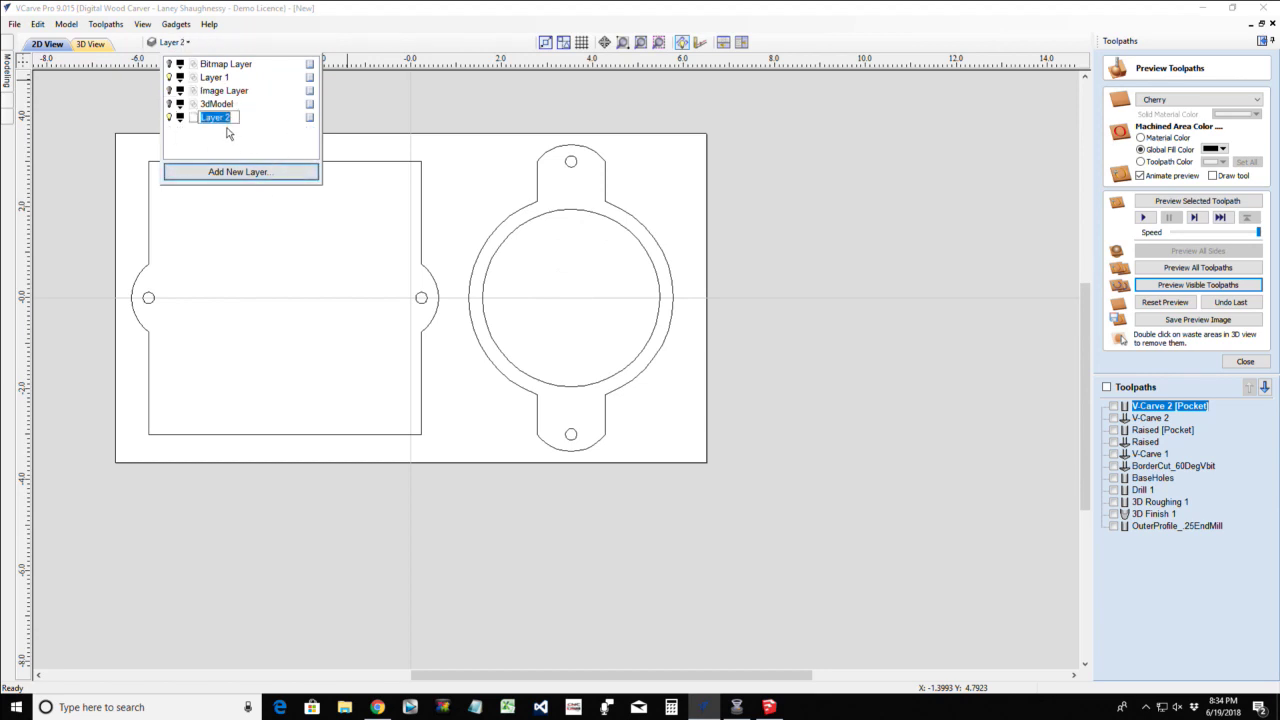
{"action": "key", "text": "Return"}
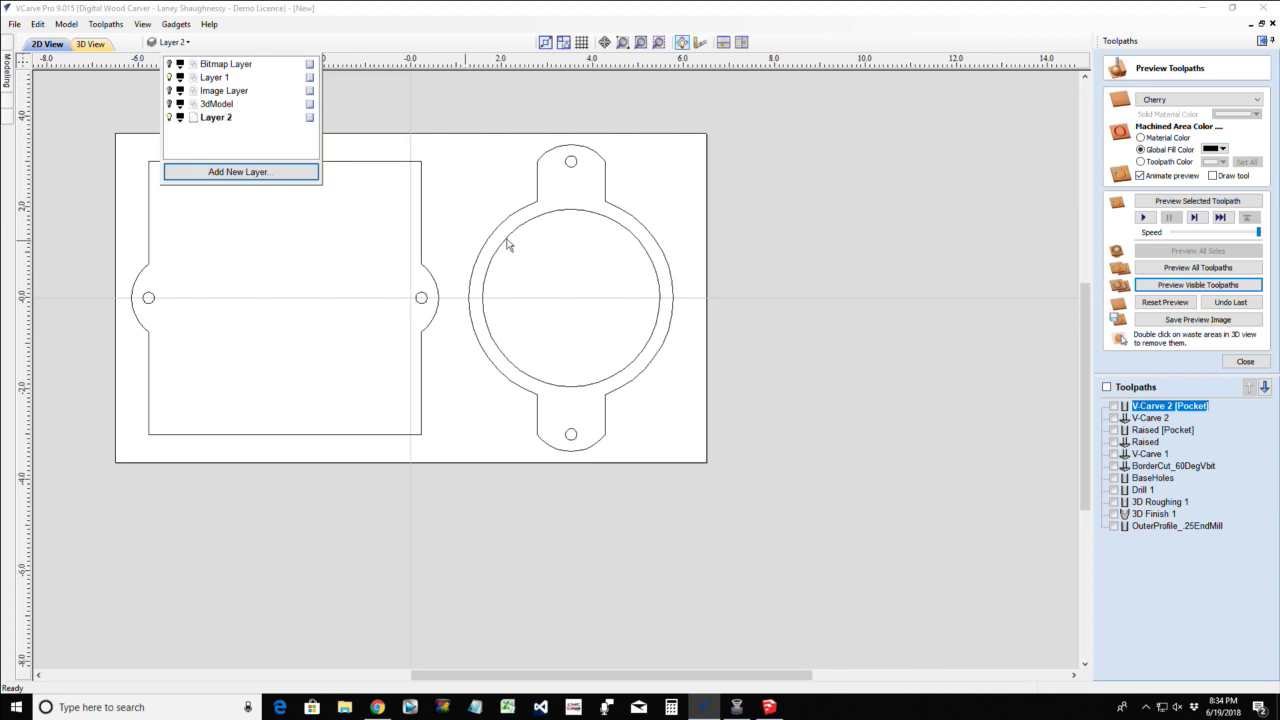
Delete the inner circle from the round plaque
{"action": "left_click", "coordinate": [563, 212]}
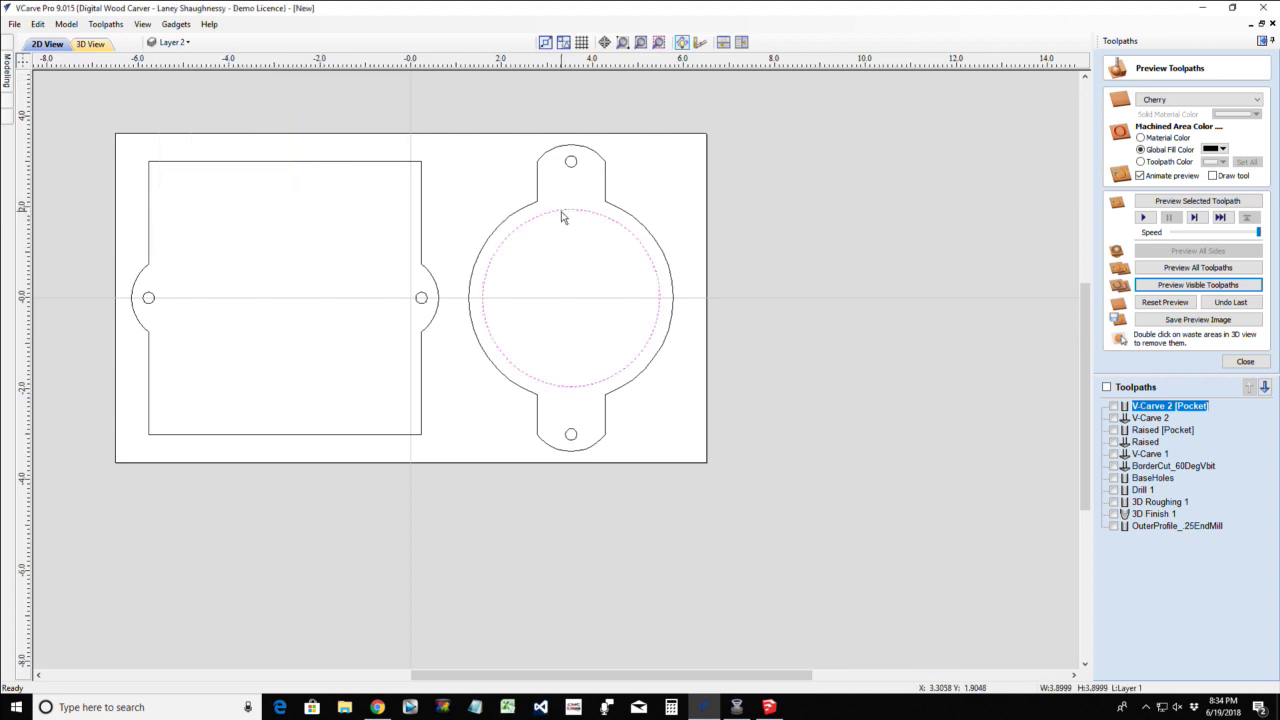
{"action": "key", "text": "Delete"}
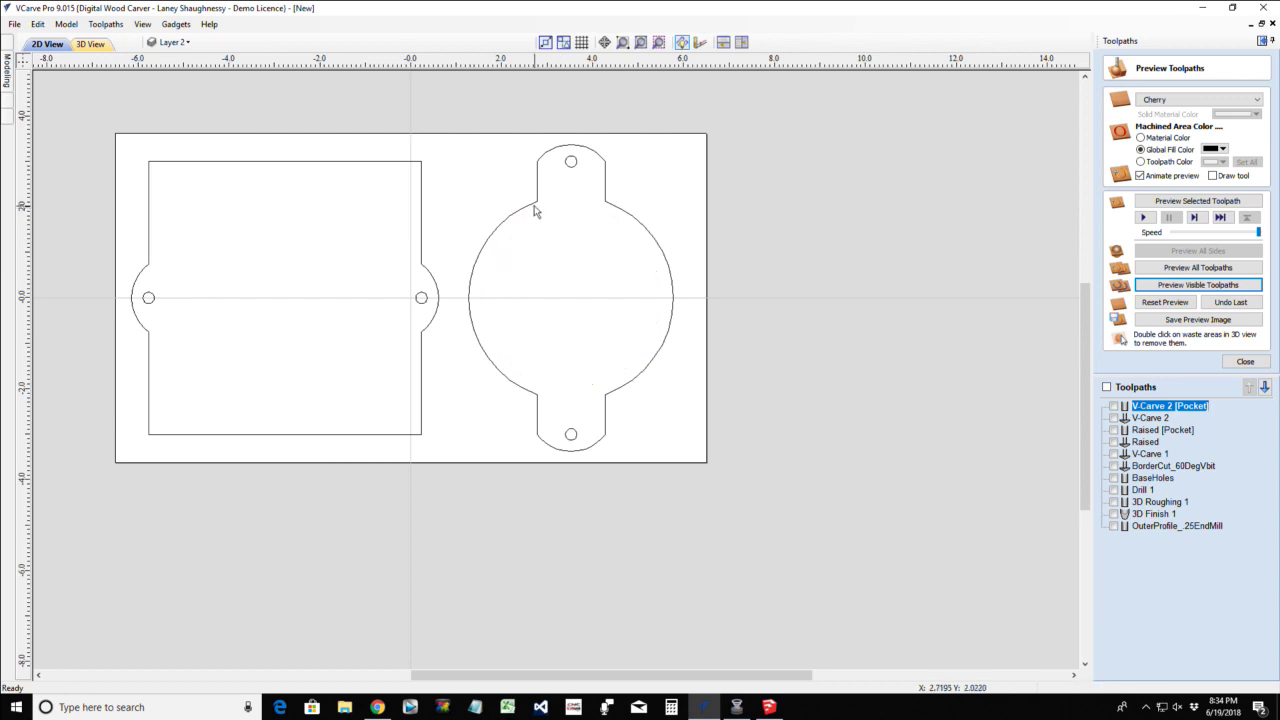
{"action": "left_click", "coordinate": [7, 70]}
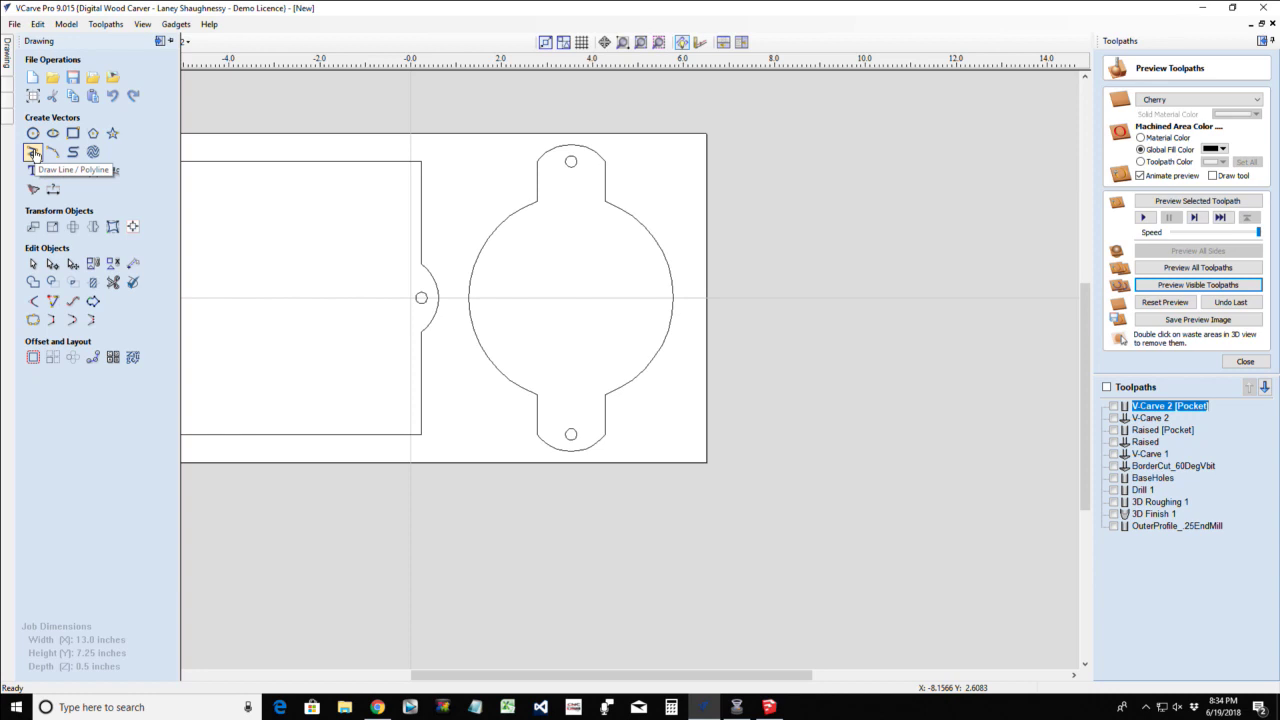
Draw two vertical lines across the circle, one on each side of the bar
{"action": "left_click", "coordinate": [33, 152]}
{"action": "left_click", "coordinate": [688, 202]}
{"action": "left_click", "coordinate": [670, 305]}
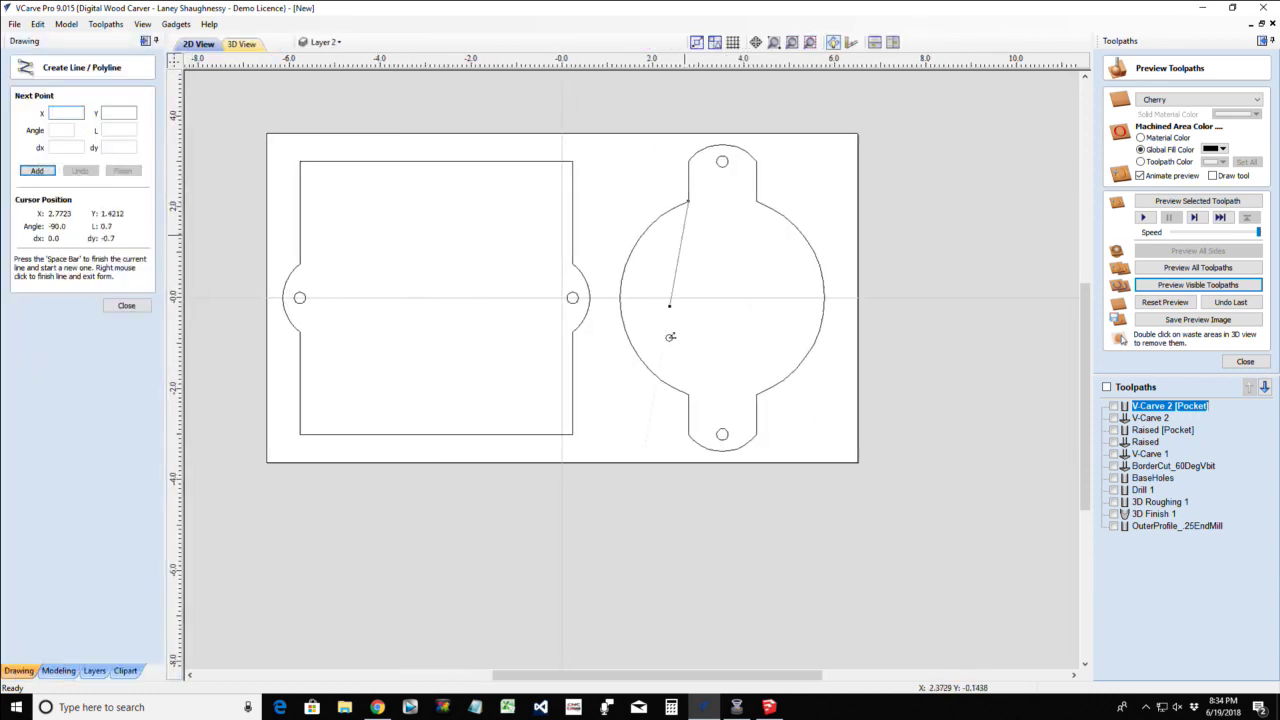
{"action": "left_click", "coordinate": [688, 393]}
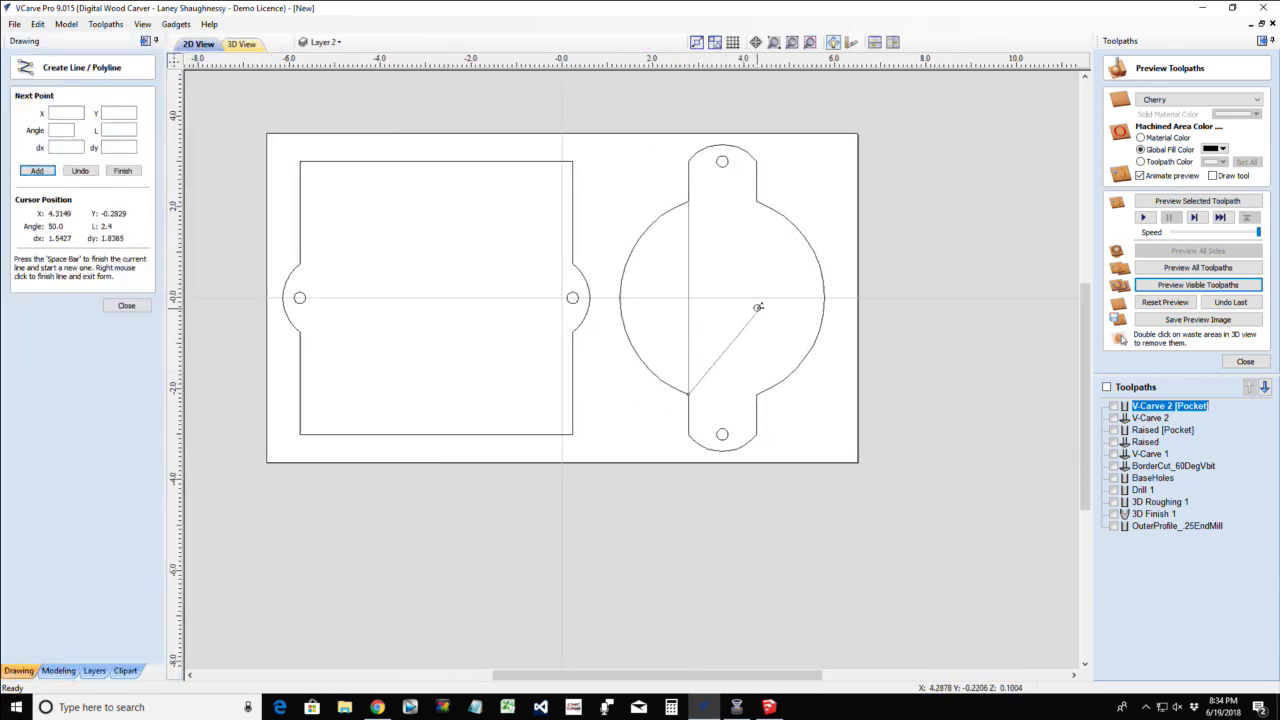
{"action": "key", "text": "space"}
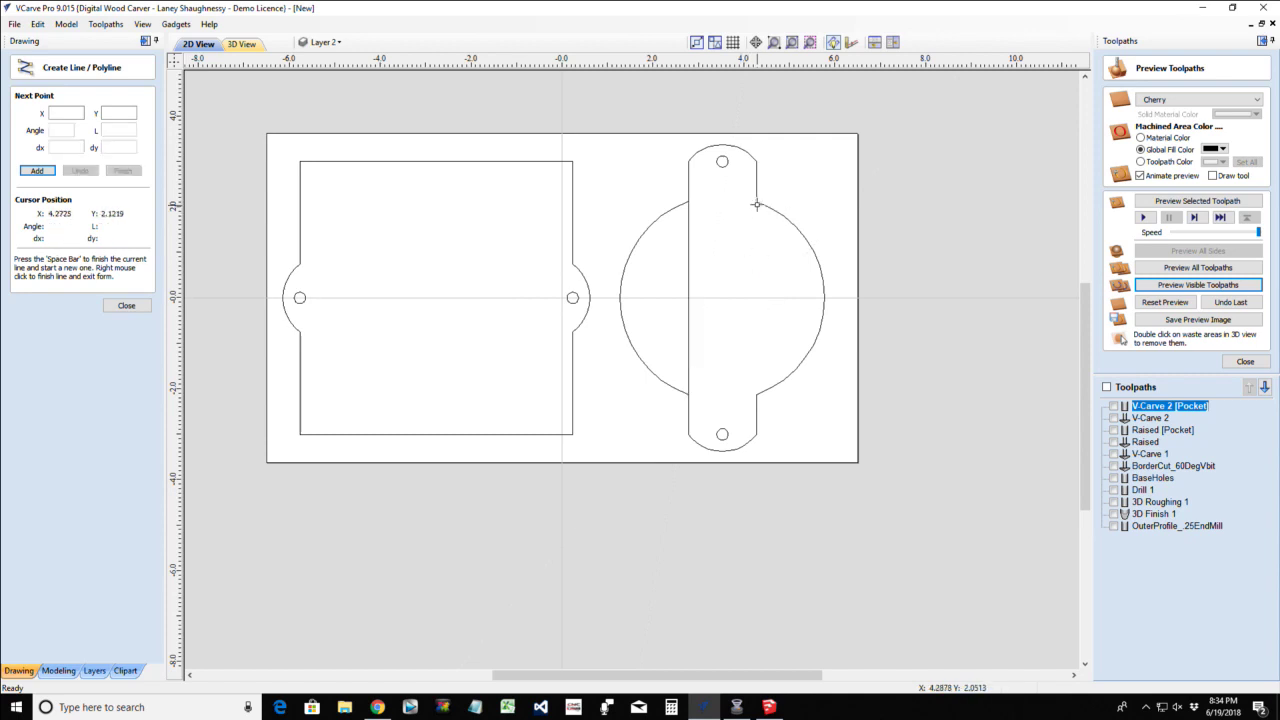
{"action": "left_click", "coordinate": [757, 205]}
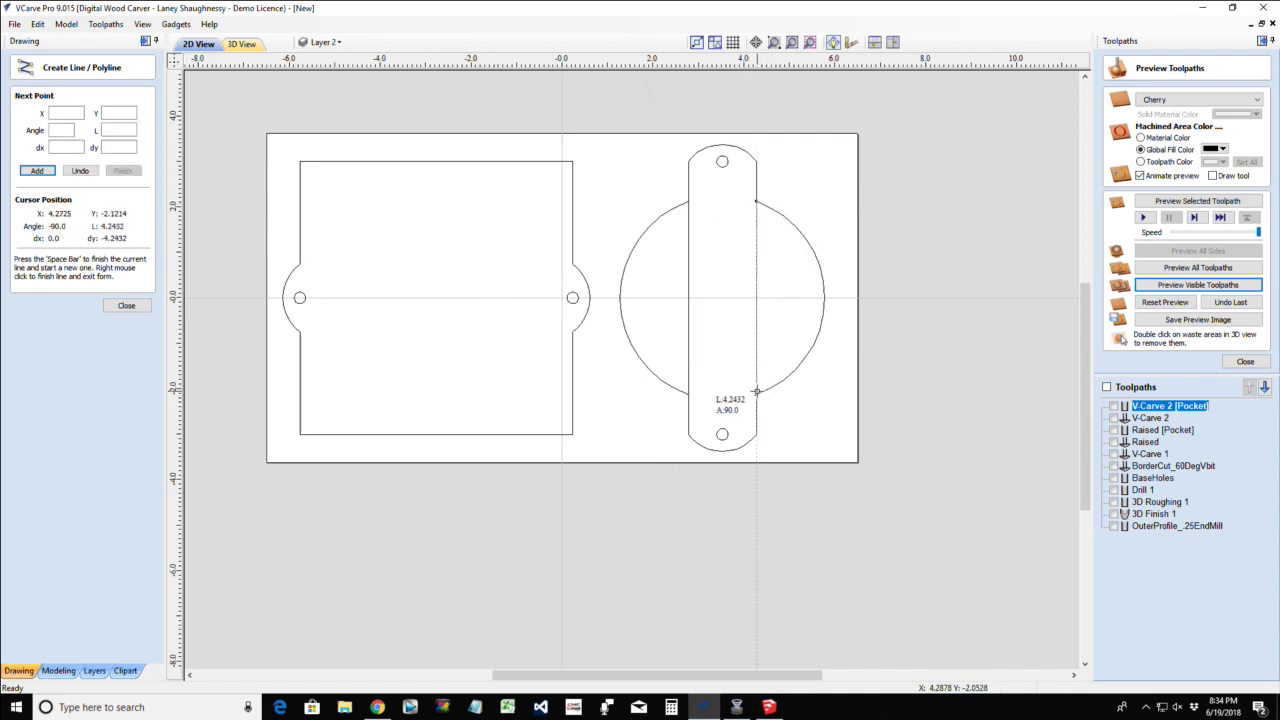
{"action": "left_click", "coordinate": [757, 392]}
{"action": "key", "text": "Escape"}
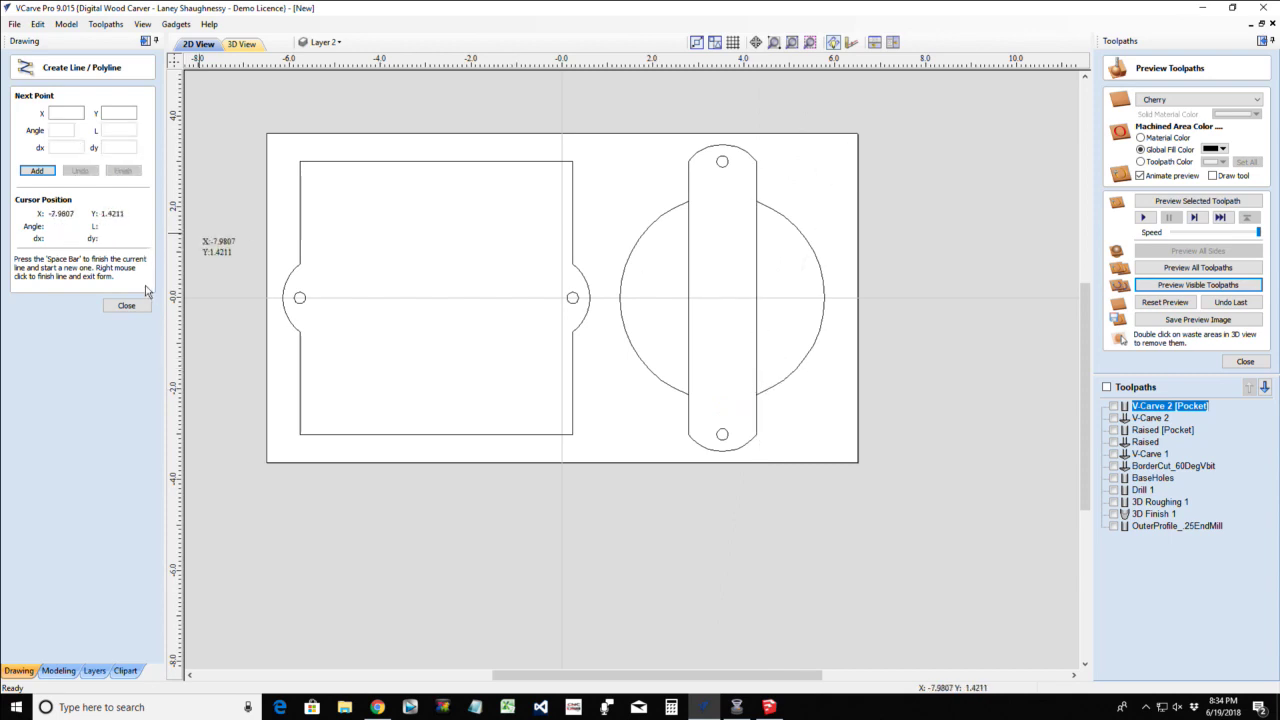
{"action": "left_click", "coordinate": [126, 305]}
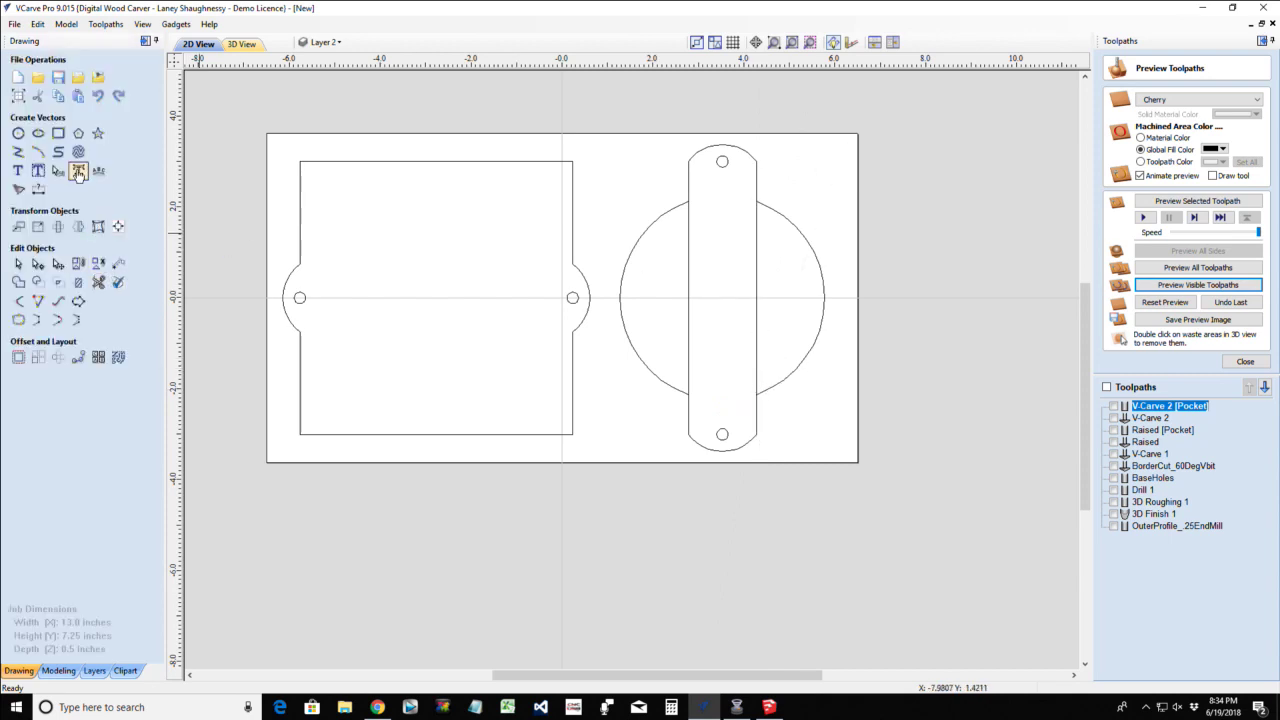
Trim off the circle's left and right arcs, join the bar vectors, and start a bitmap import
{"action": "left_click", "coordinate": [98, 282]}
{"action": "left_click", "coordinate": [628, 270]}
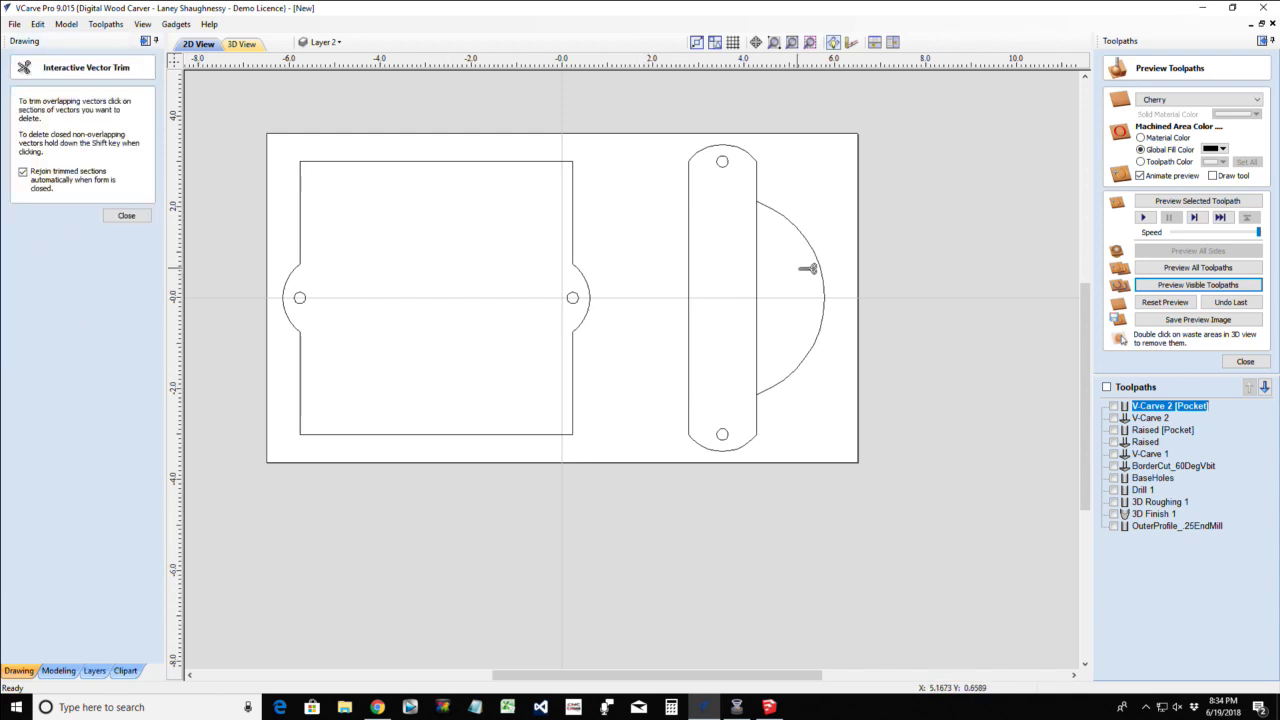
{"action": "left_click", "coordinate": [823, 281]}
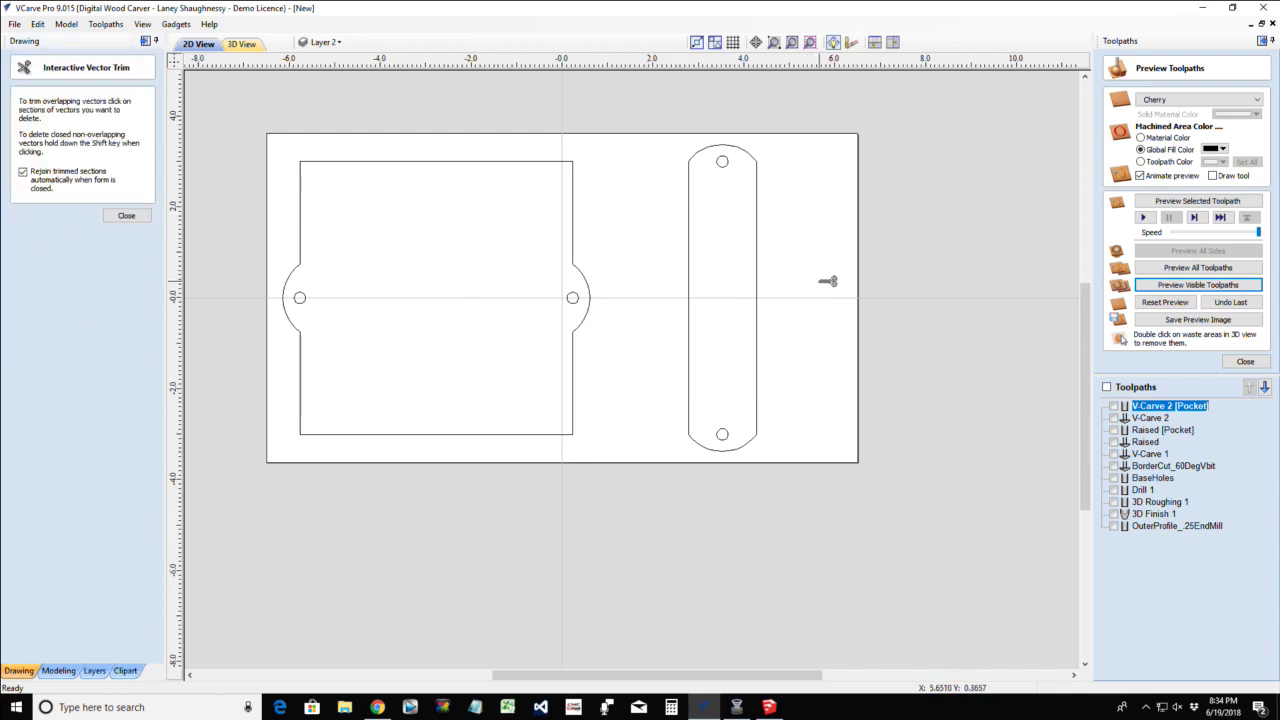
{"action": "left_click", "coordinate": [126, 215]}
{"action": "left_click_drag", "start_coordinate": [650, 133], "coordinate": [815, 466]}
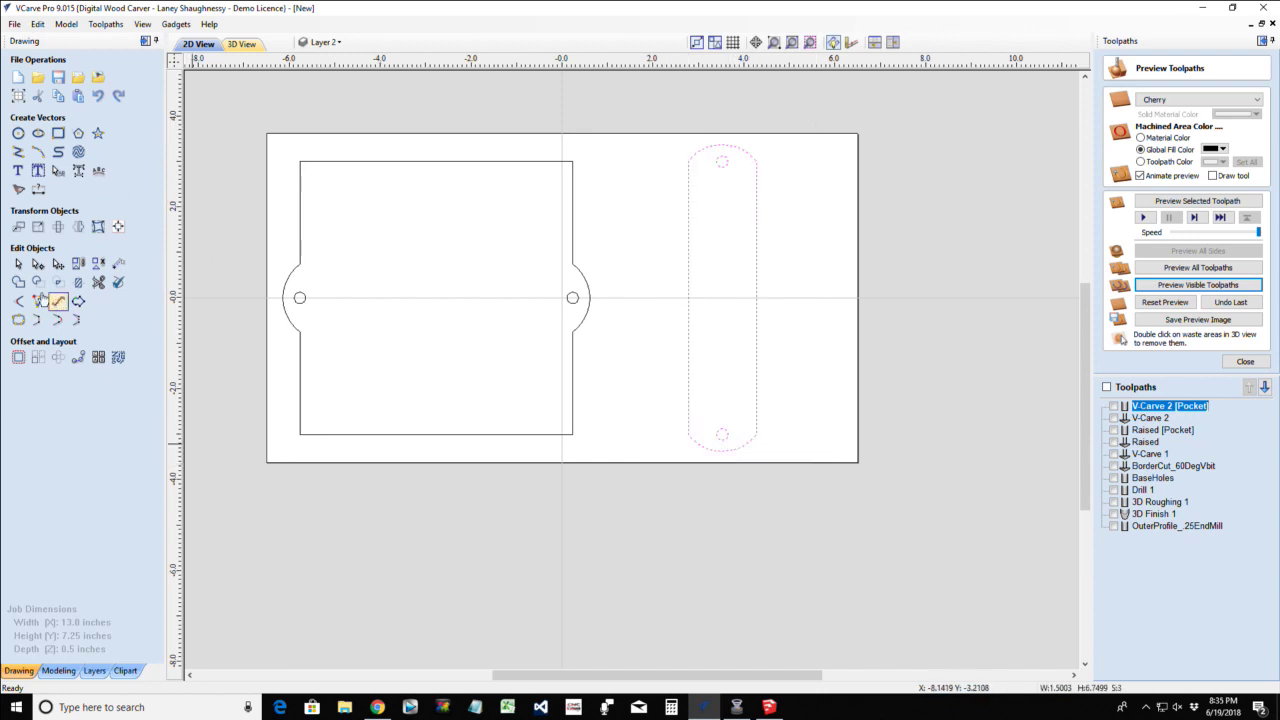
{"action": "left_click", "coordinate": [18, 319]}
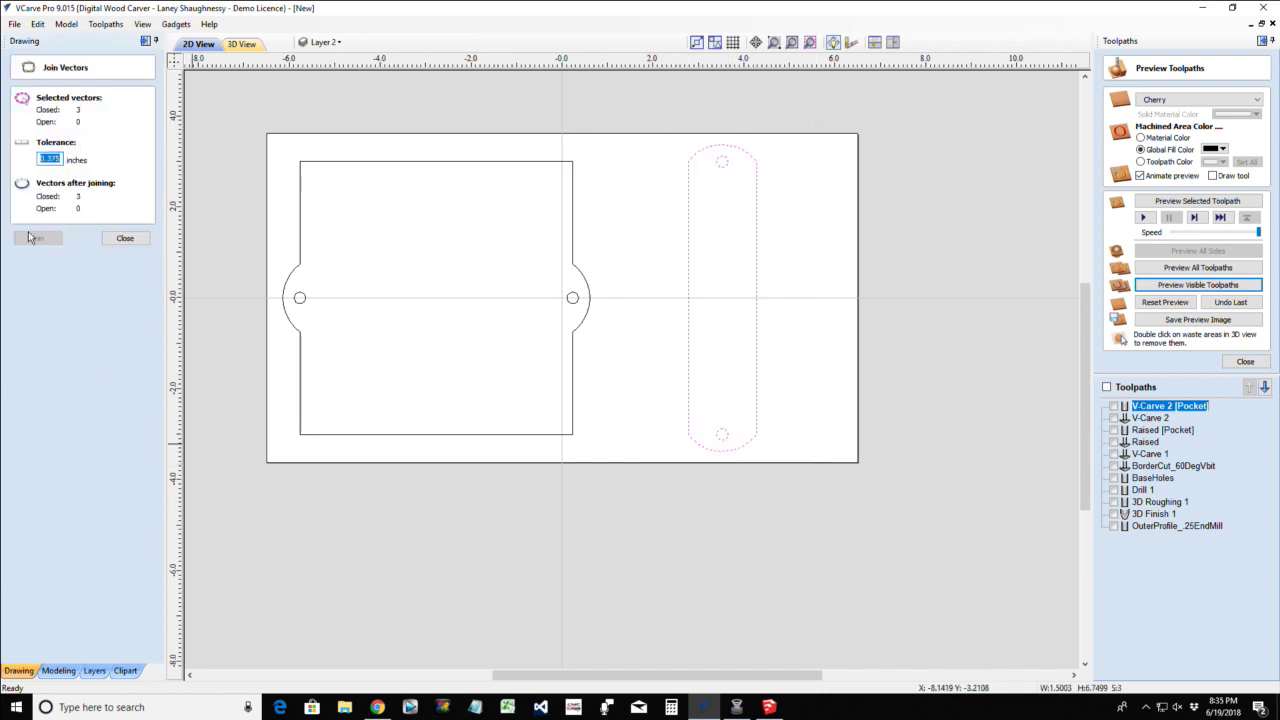
{"action": "left_click", "coordinate": [150, 241]}
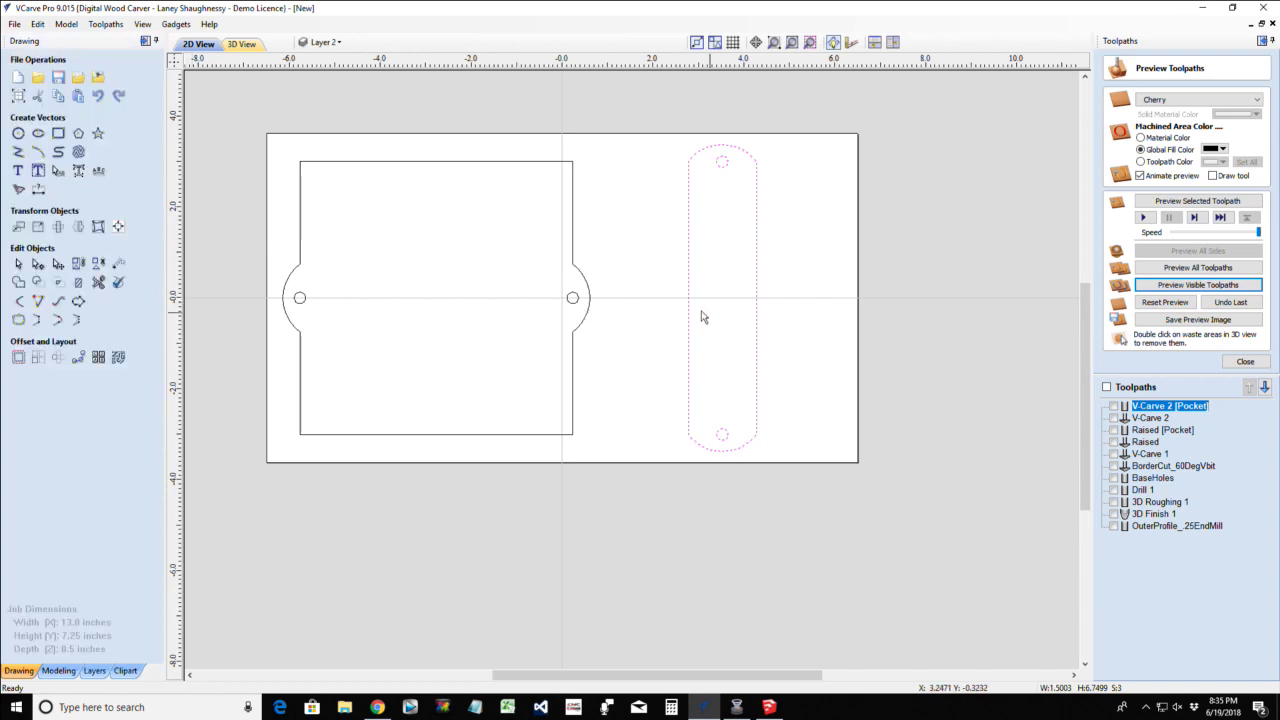
{"action": "left_click", "coordinate": [670, 306]}
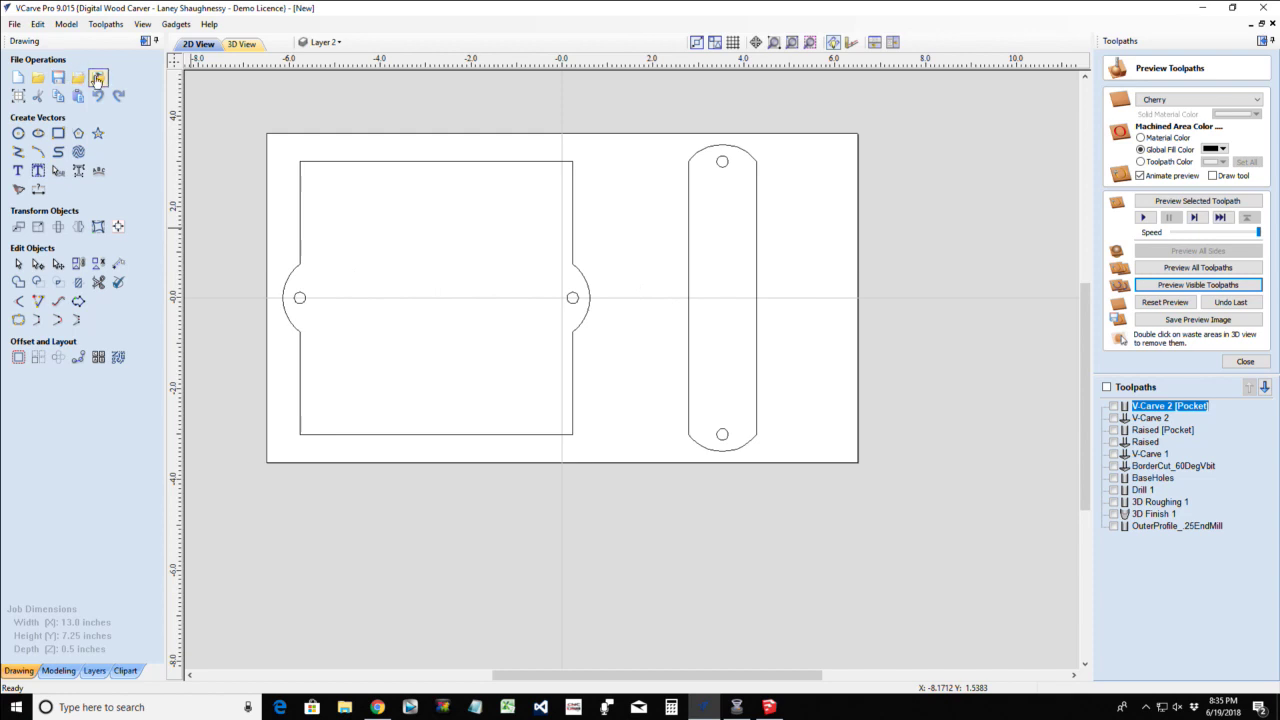
{"action": "left_click", "coordinate": [97, 79]}
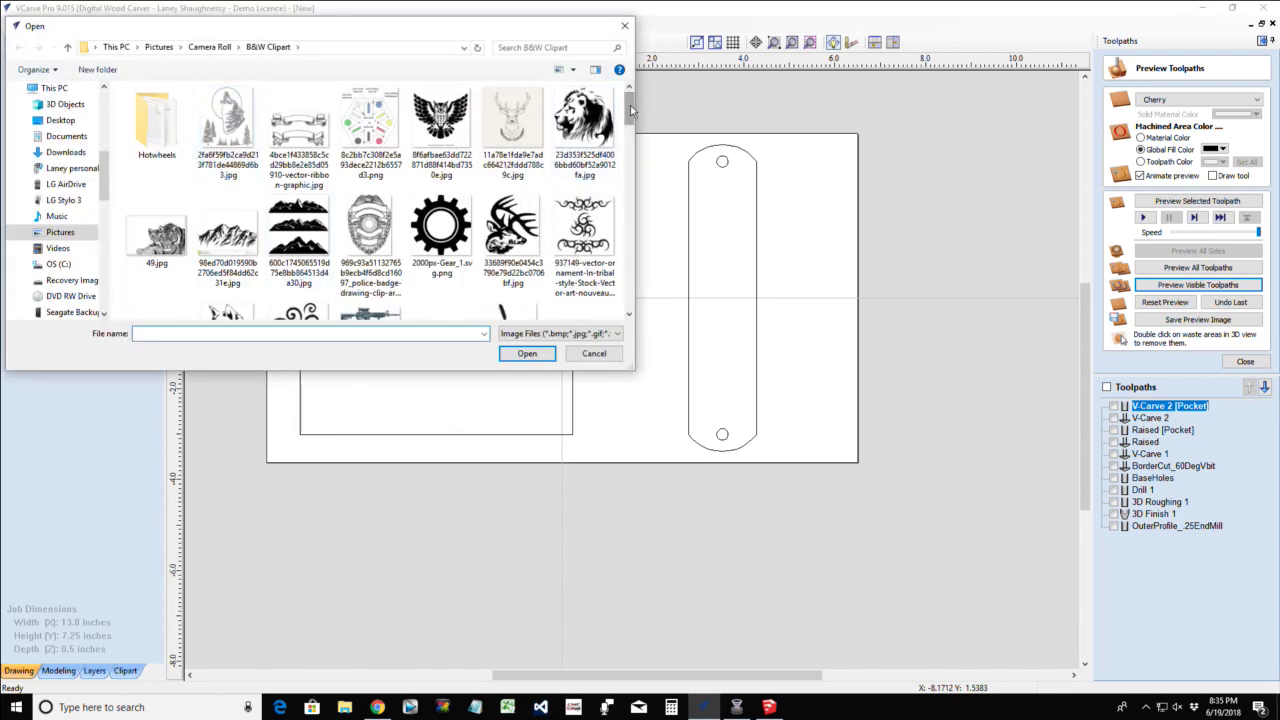
Import the red heart image from the Colored Clipart folder and delete the old bitmap
{"action": "left_click_drag", "start_coordinate": [630, 100], "coordinate": [8, 78]}
{"action": "left_click", "coordinate": [209, 47]}
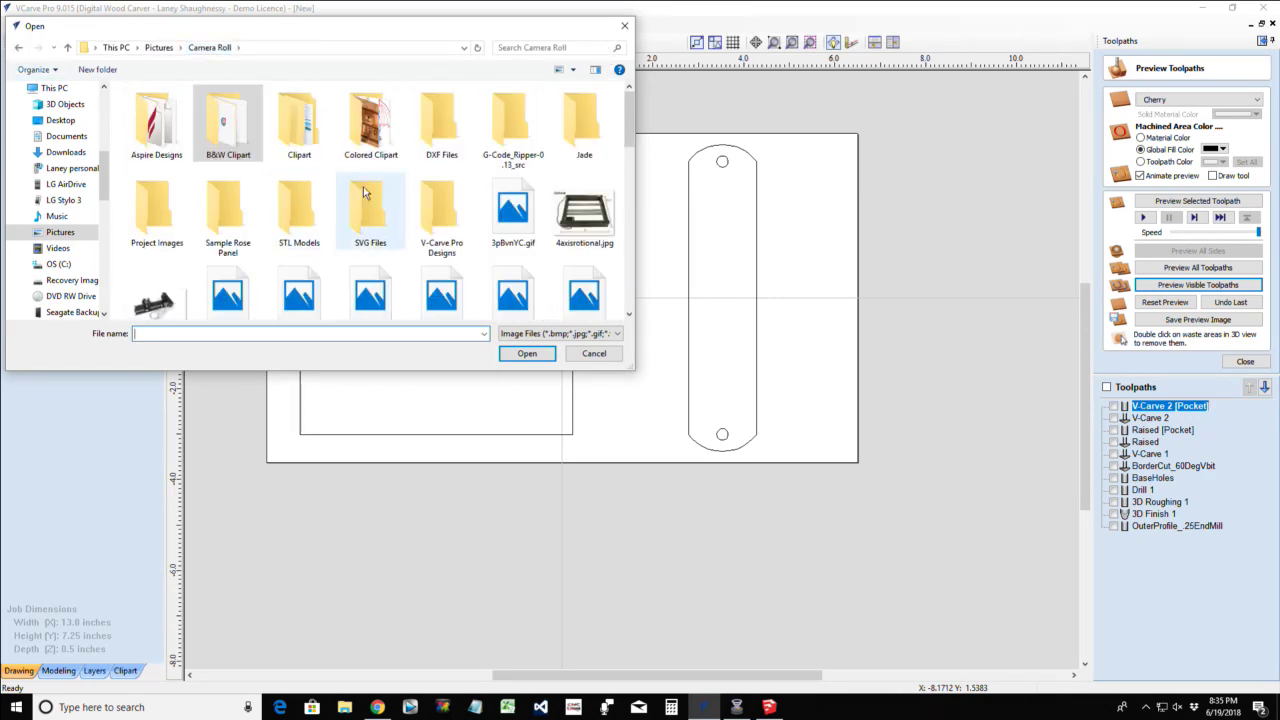
{"action": "double_click", "coordinate": [373, 120]}
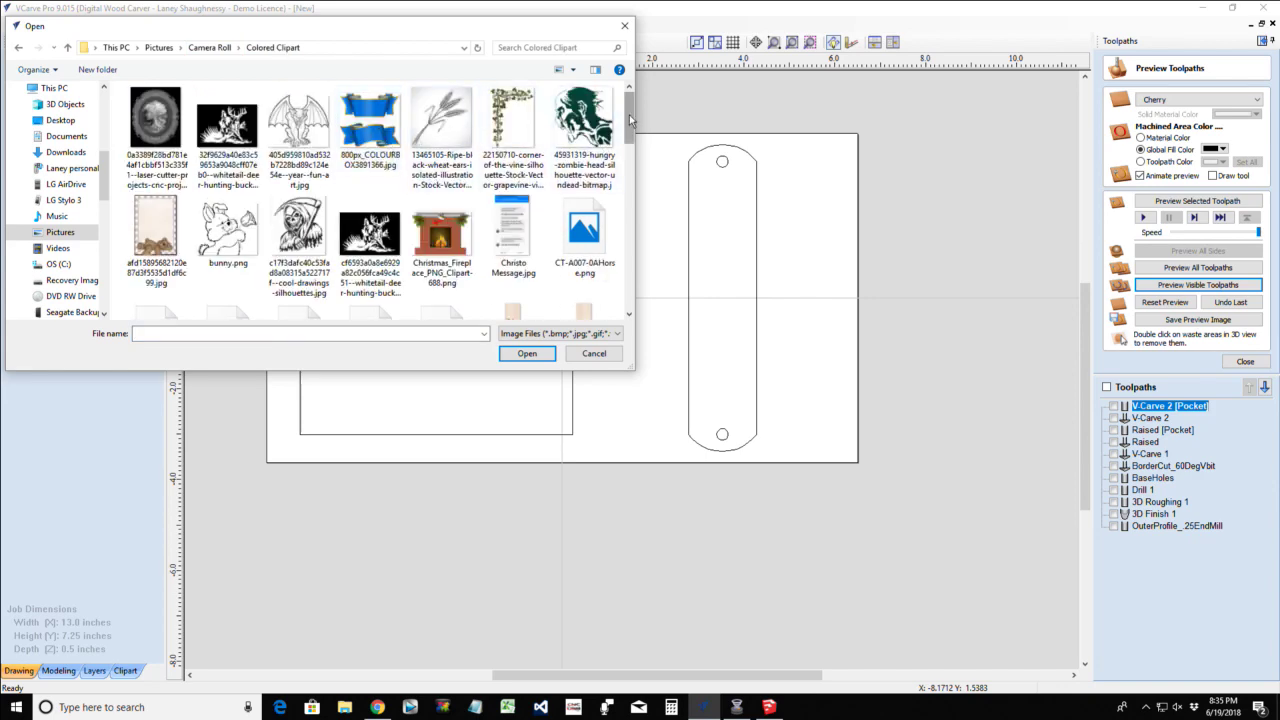
{"action": "left_click_drag", "start_coordinate": [631, 118], "coordinate": [369, 153]}
{"action": "left_click", "coordinate": [369, 152]}
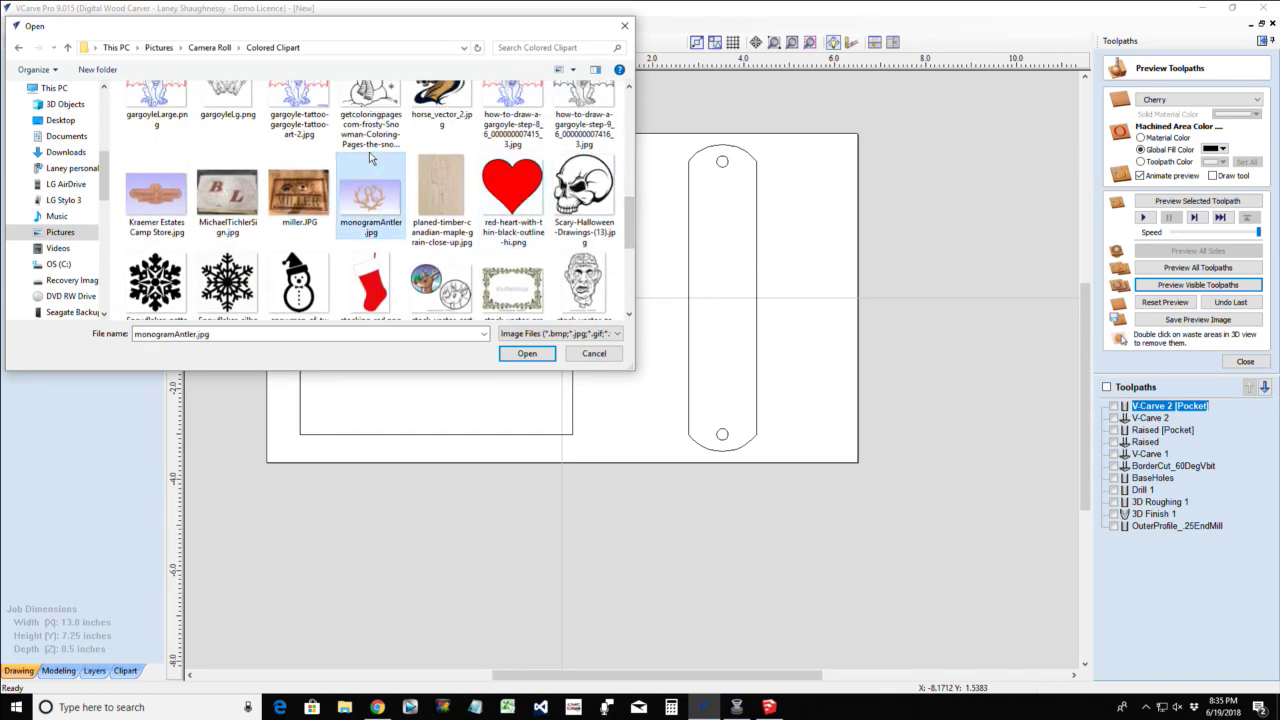
{"action": "double_click", "coordinate": [530, 188]}
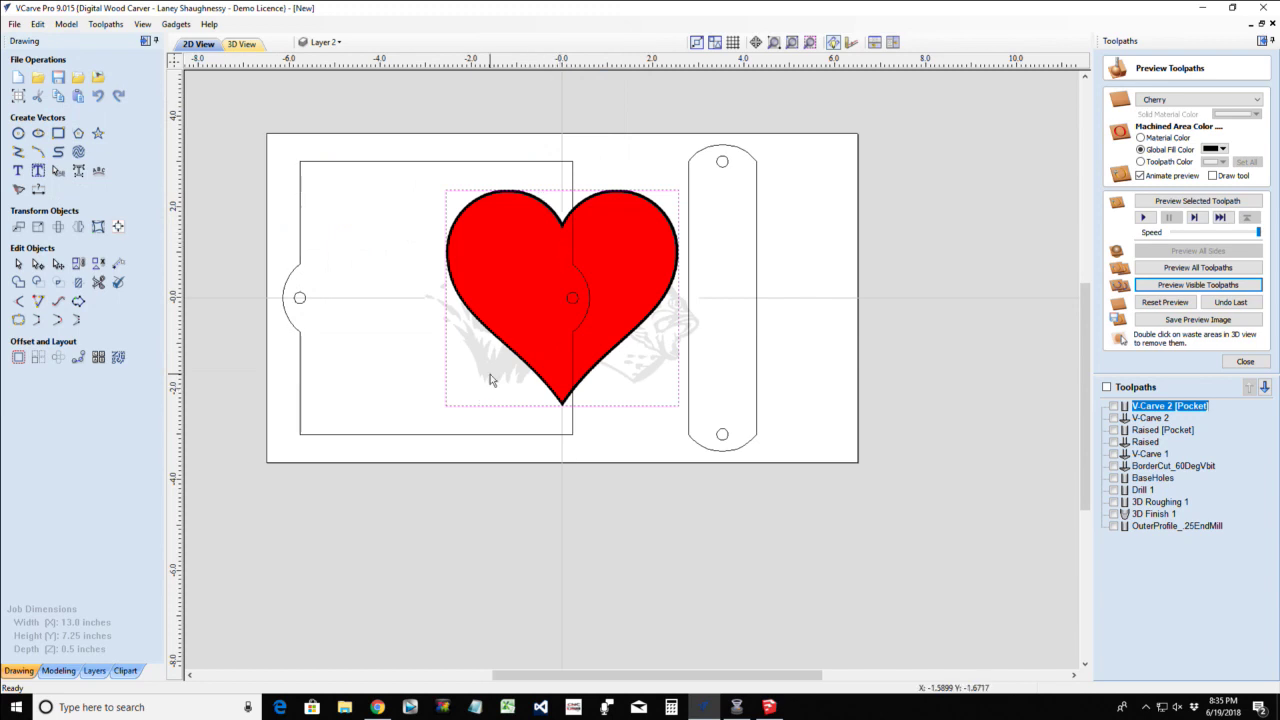
{"action": "left_click", "coordinate": [491, 378]}
{"action": "key", "text": "Delete"}
{"action": "left_click", "coordinate": [466, 294]}
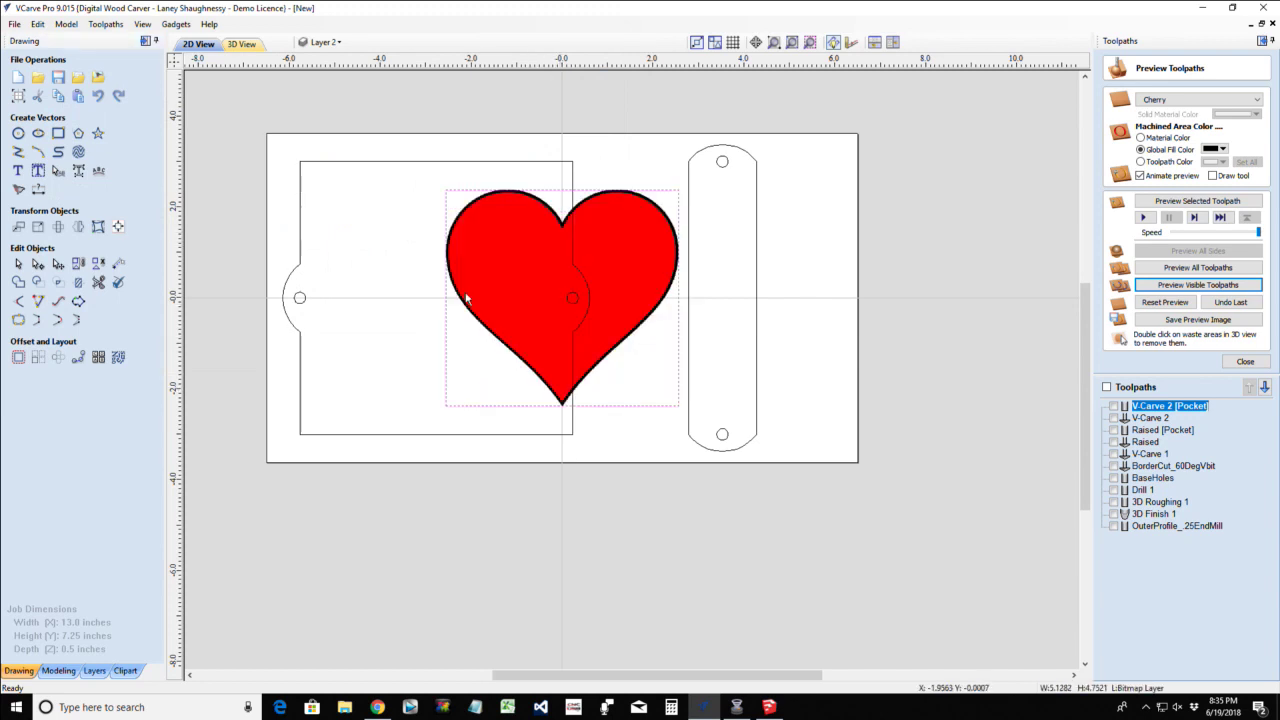
Trace the heart bitmap at 0% fading and a 0.79 threshold, preview, and apply
{"action": "left_click", "coordinate": [323, 42]}
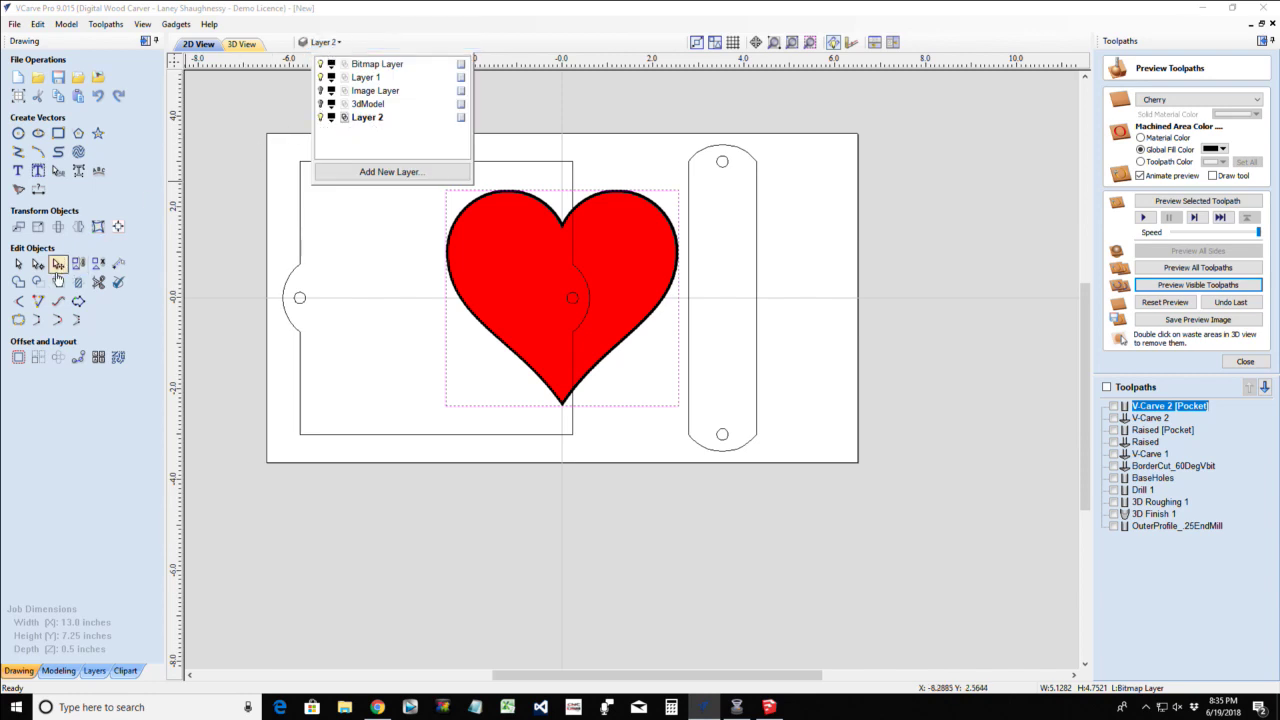
{"action": "left_click", "coordinate": [17, 171]}
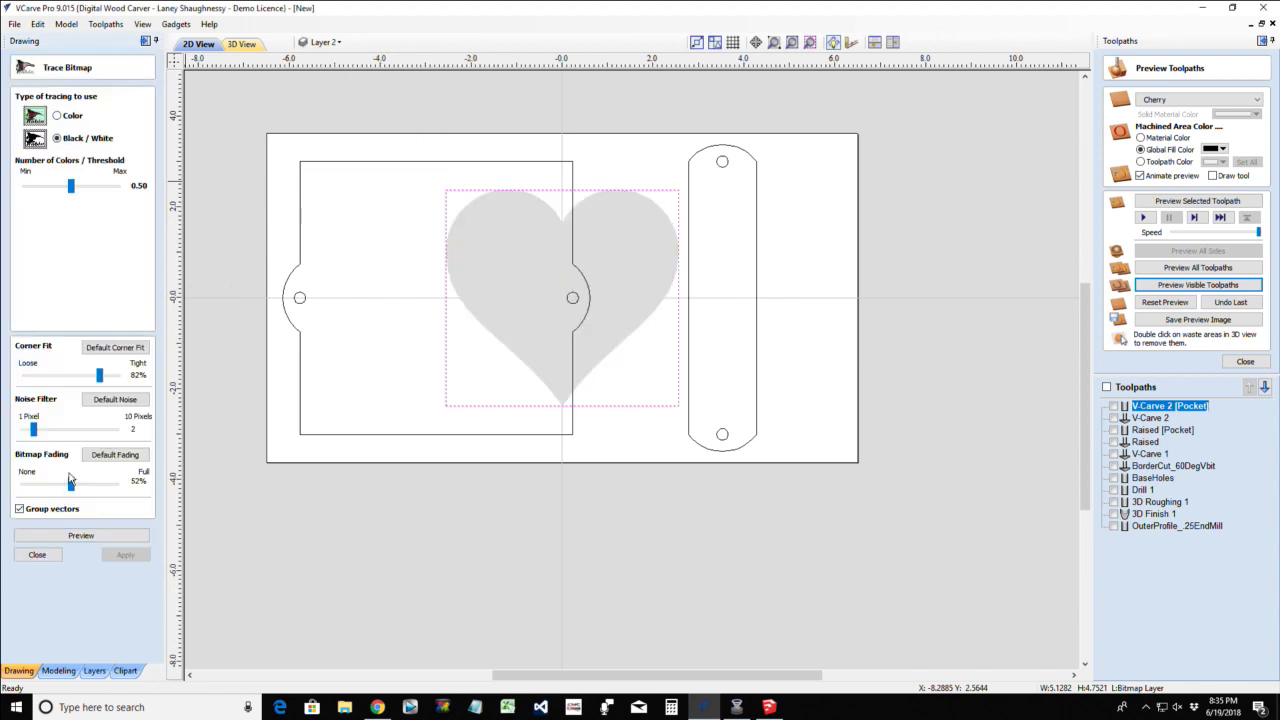
{"action": "left_click_drag", "start_coordinate": [72, 486], "coordinate": [3, 483]}
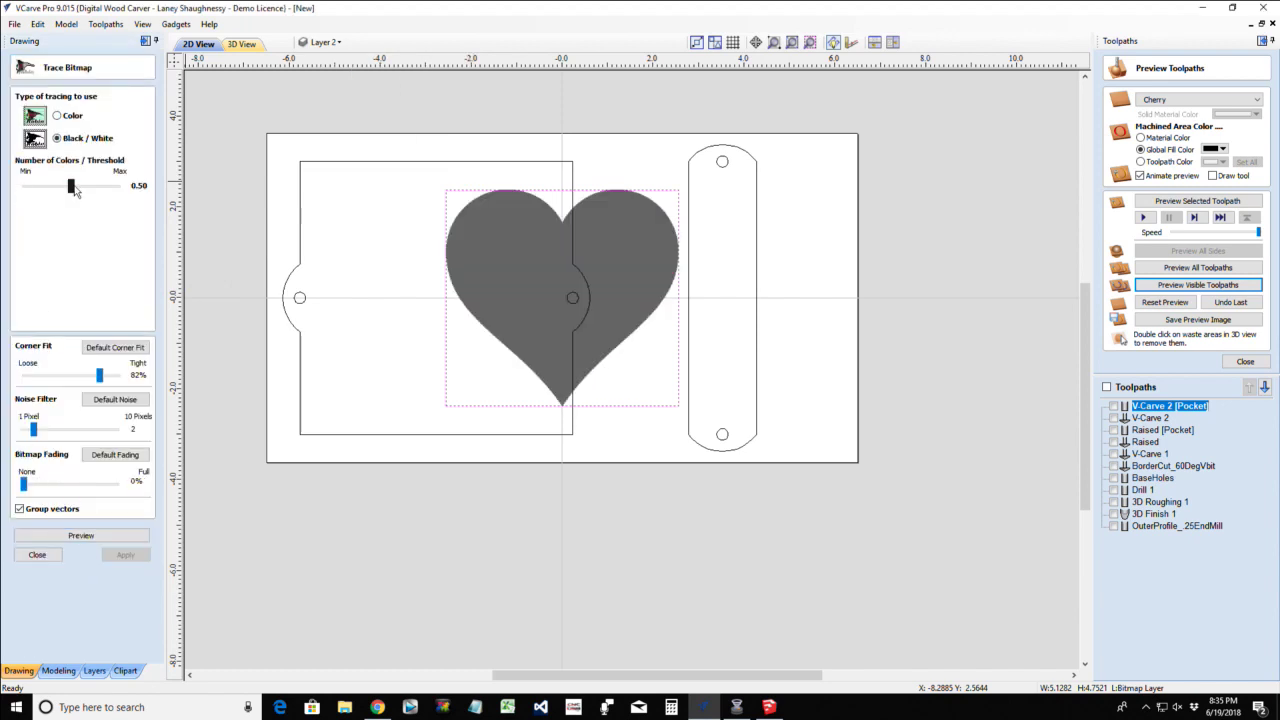
{"action": "mouse_move", "coordinate": [77, 190]}
{"action": "left_mouse_down"}
{"action": "mouse_move", "coordinate": [123, 195]}
{"action": "mouse_move", "coordinate": [99, 203]}
{"action": "left_mouse_up"}
{"action": "left_click", "coordinate": [74, 535]}
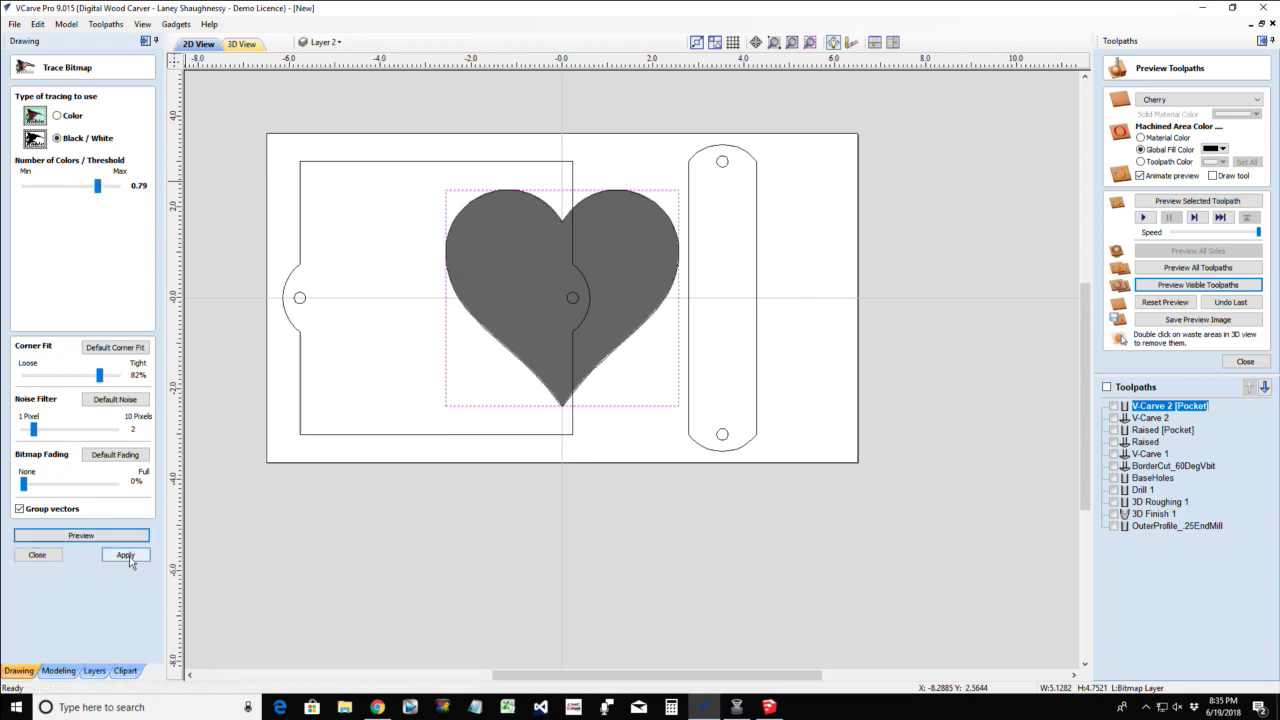
{"action": "left_click", "coordinate": [126, 556]}
Hide the Bitmap Layer and rotate the traced heart 90° about its centre
{"action": "left_click", "coordinate": [37, 555]}
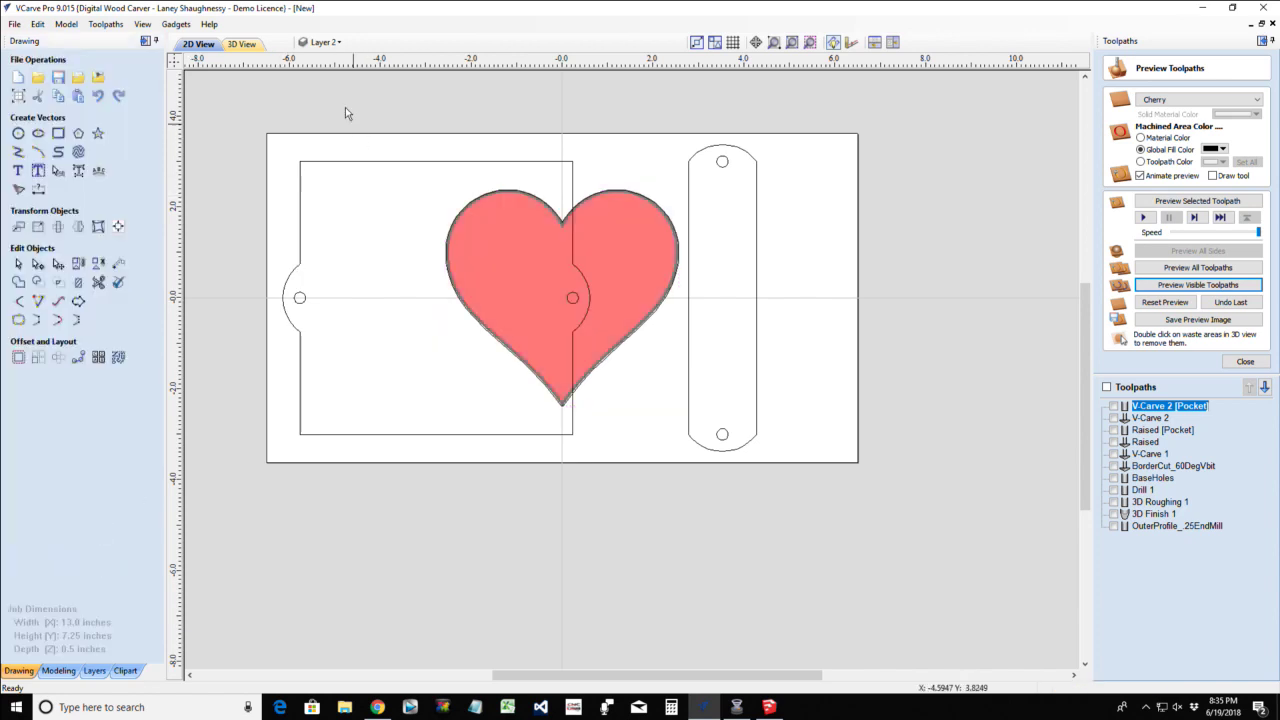
{"action": "left_click", "coordinate": [330, 42]}
{"action": "left_click", "coordinate": [321, 64]}
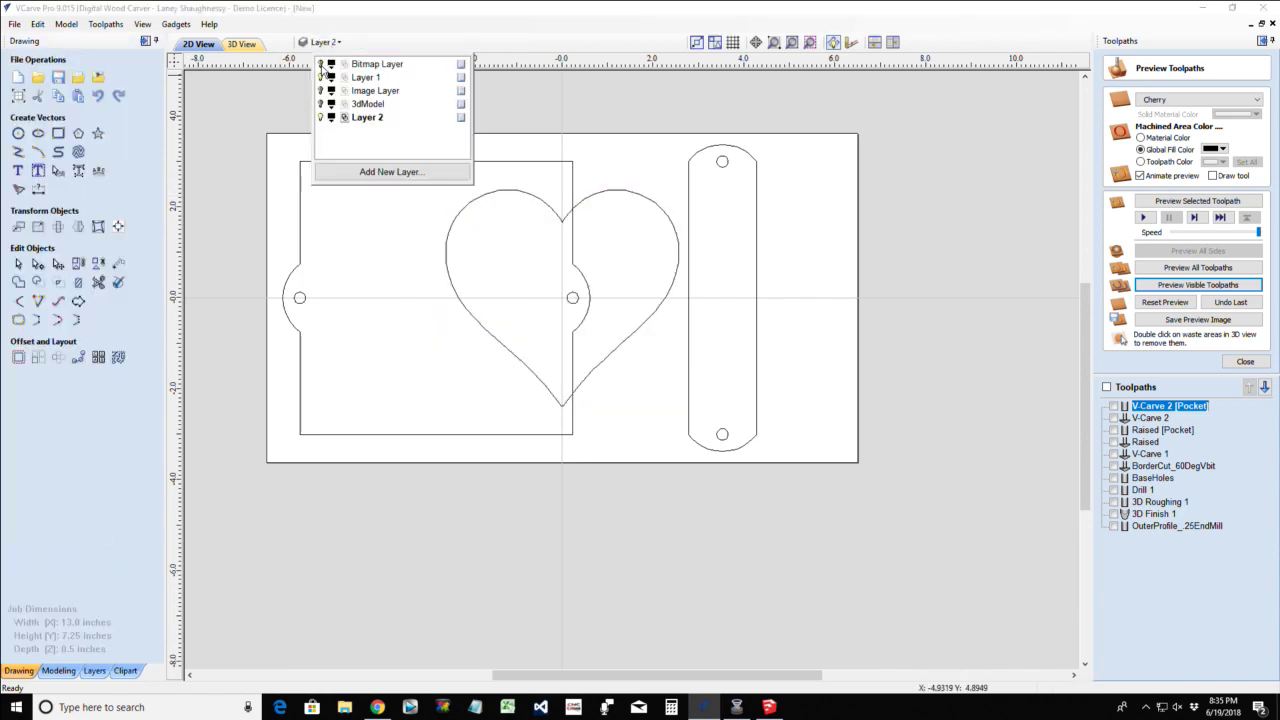
{"action": "left_click", "coordinate": [447, 238]}
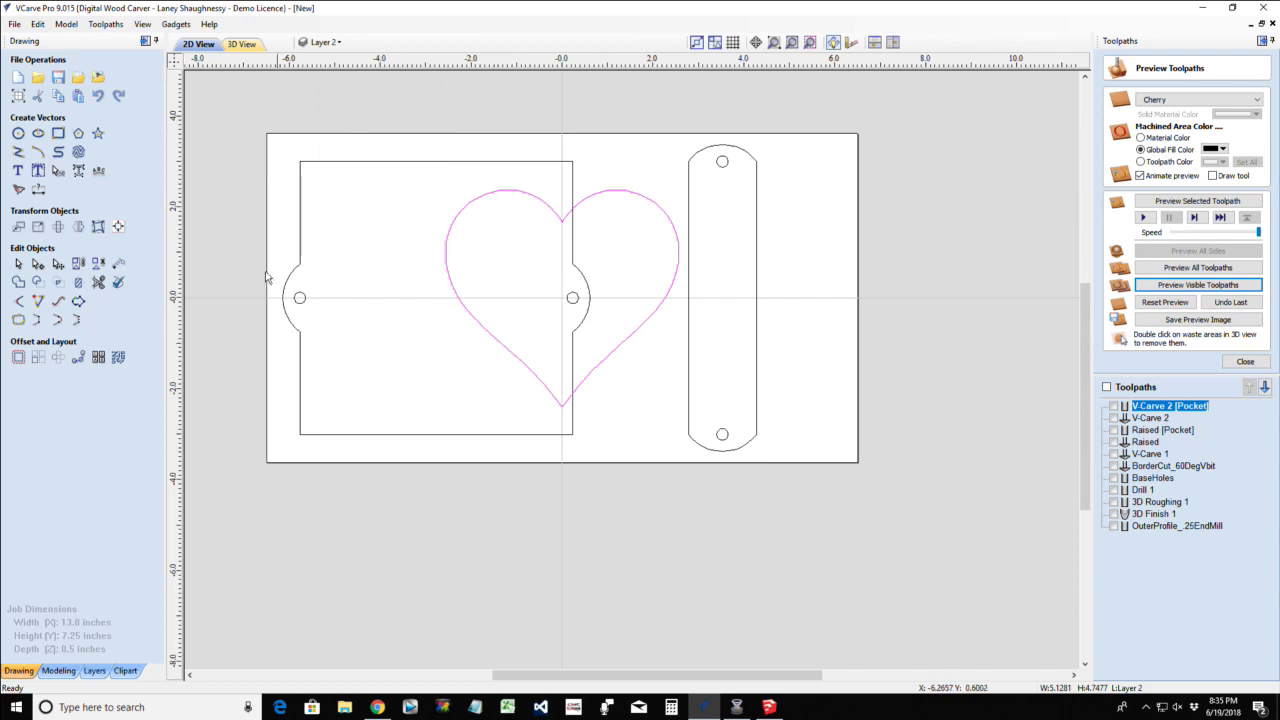
{"action": "left_click", "coordinate": [58, 226]}
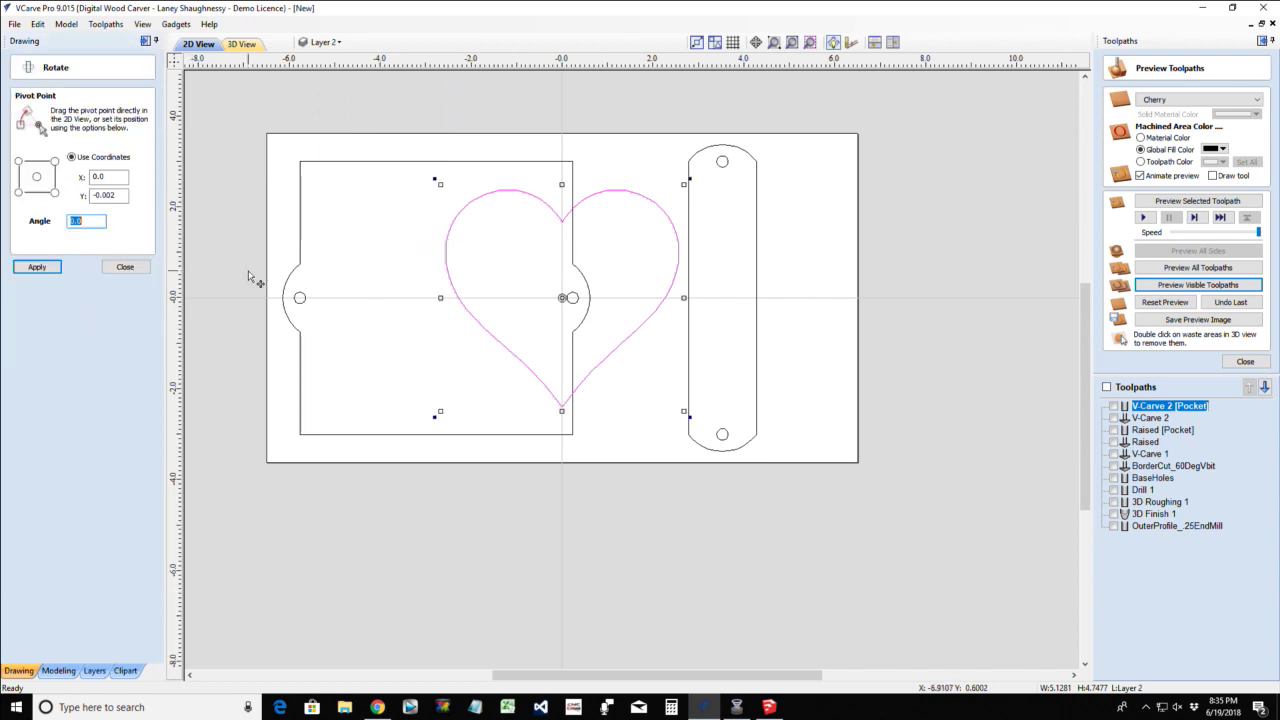
{"action": "left_click", "coordinate": [37, 177]}
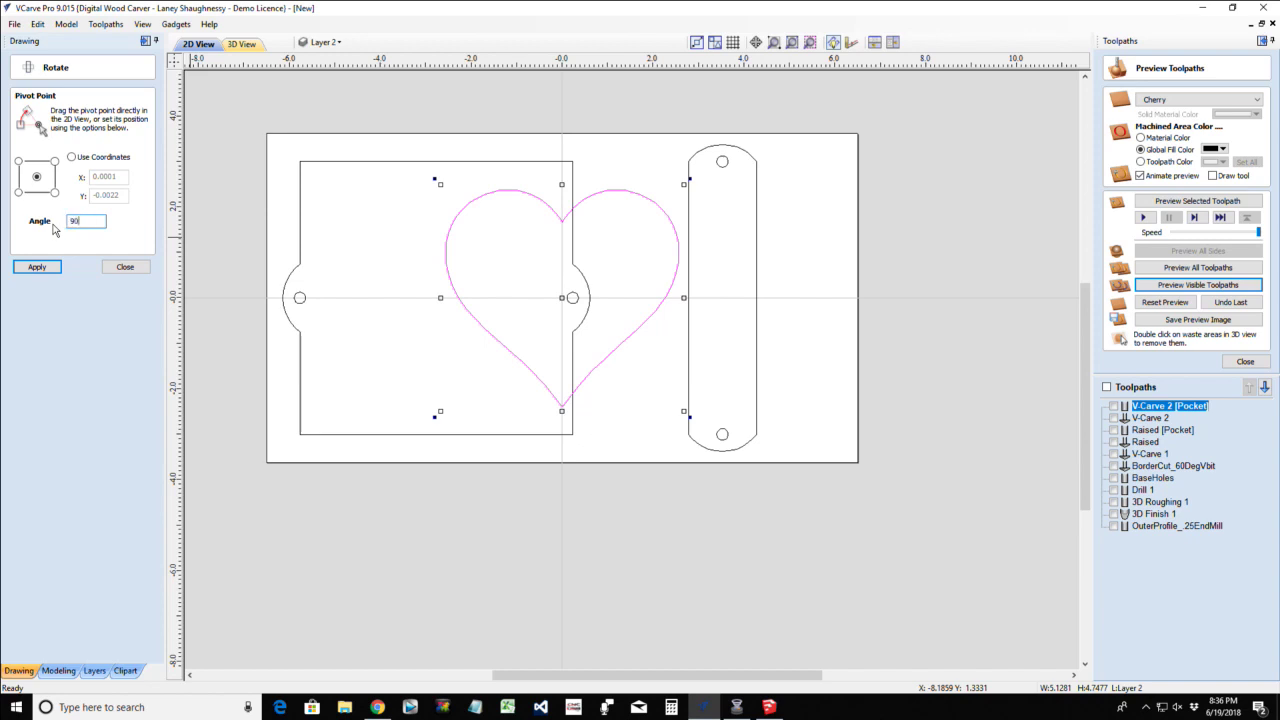
{"action": "type", "text": "90"}
{"action": "left_click", "coordinate": [37, 267]}
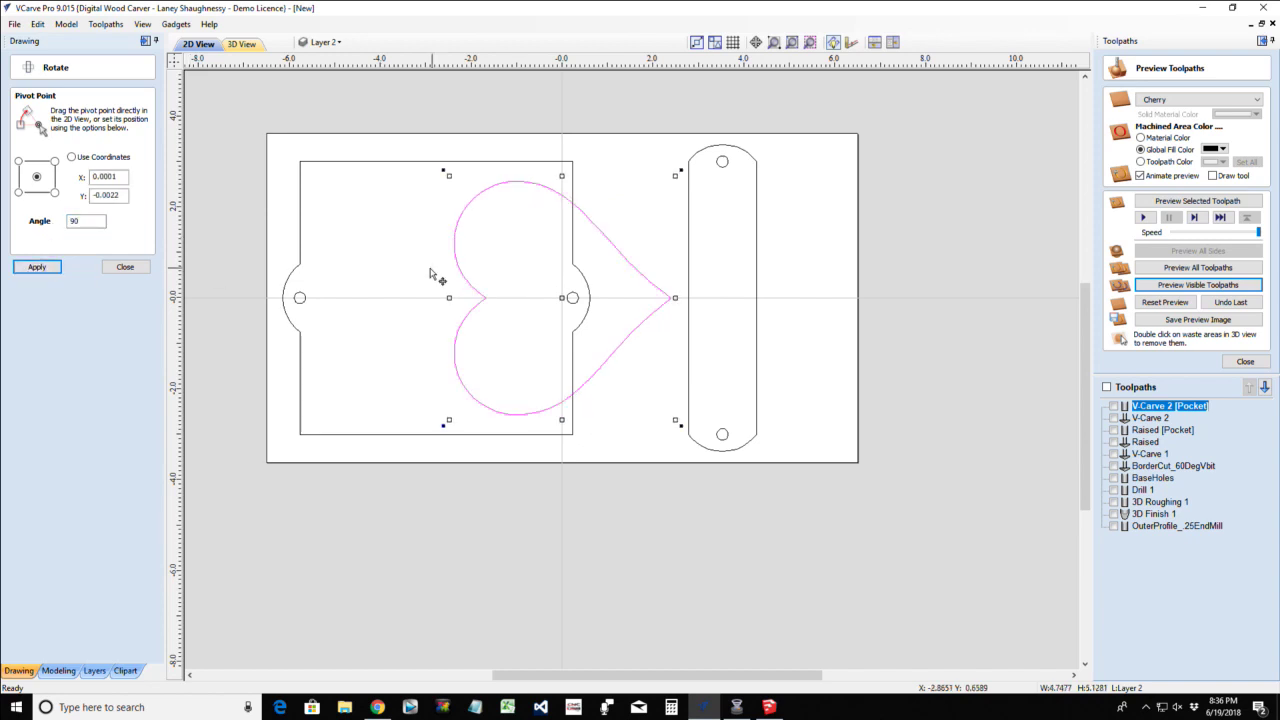
Centre the heart on the oval strap using the alignment tools
{"action": "left_click", "coordinate": [689, 267], "text": "shift"}
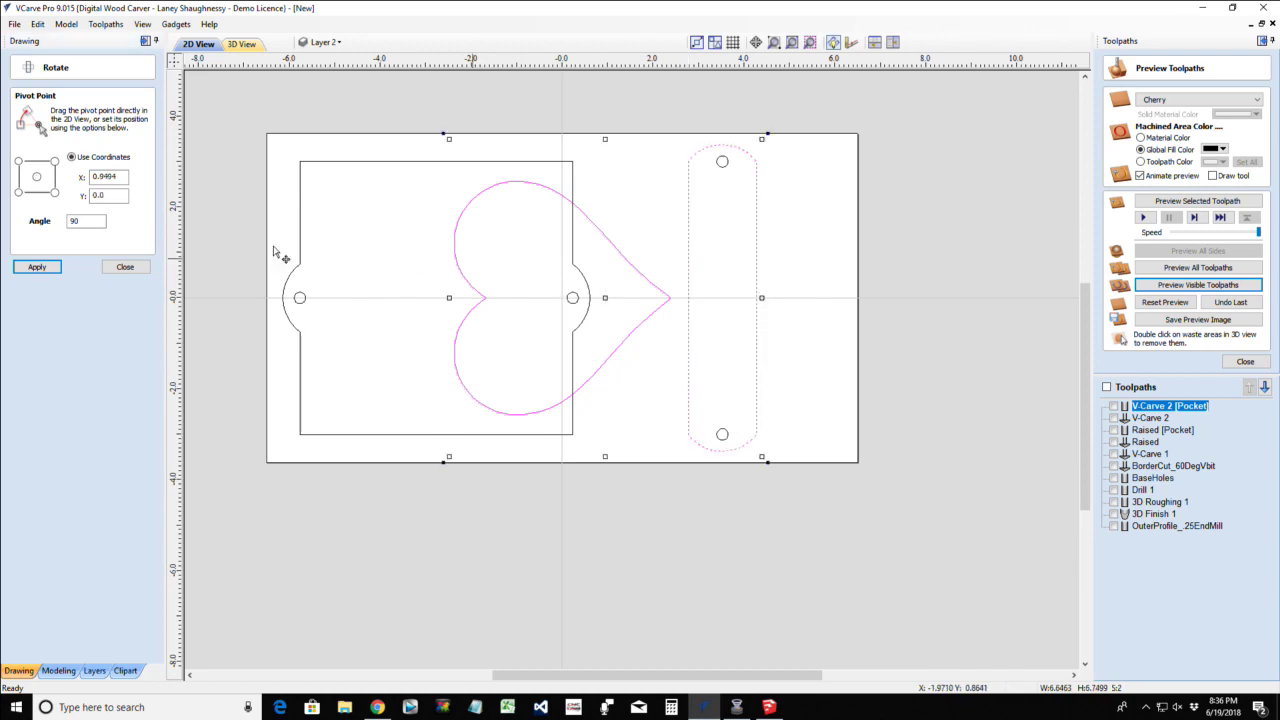
{"action": "left_click", "coordinate": [125, 268]}
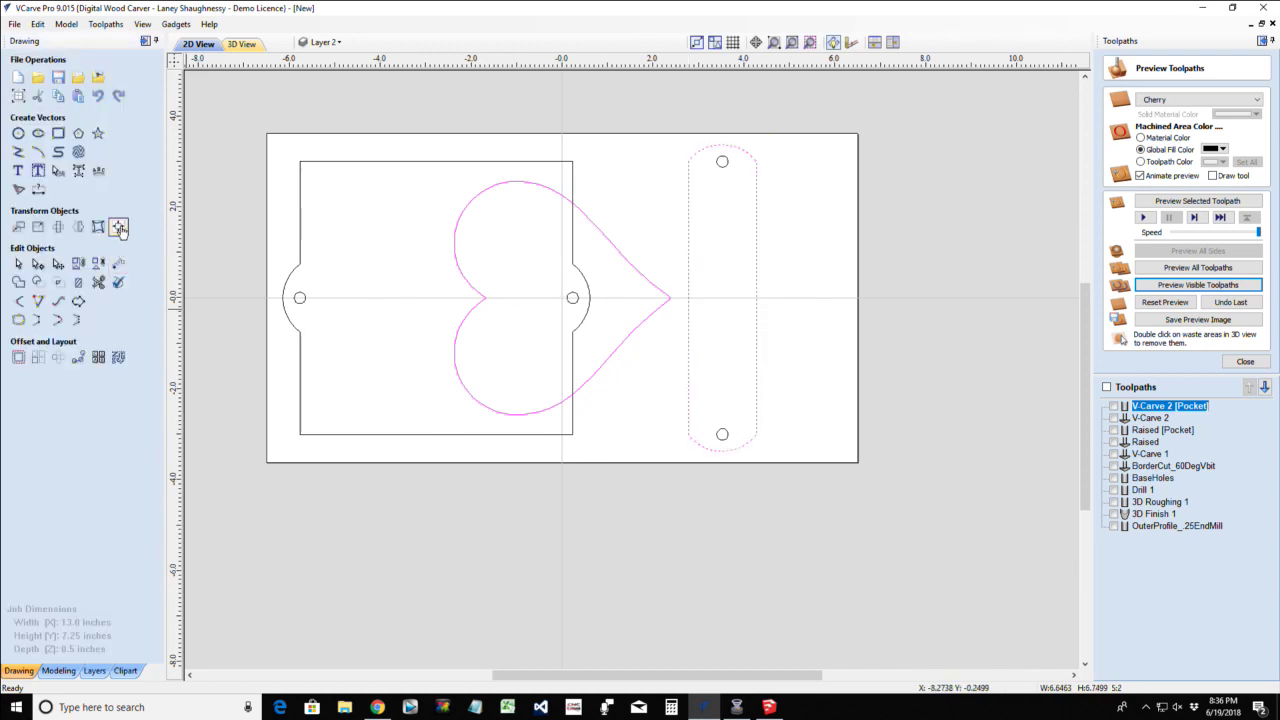
{"action": "left_click", "coordinate": [119, 227]}
{"action": "left_click", "coordinate": [104, 185]}
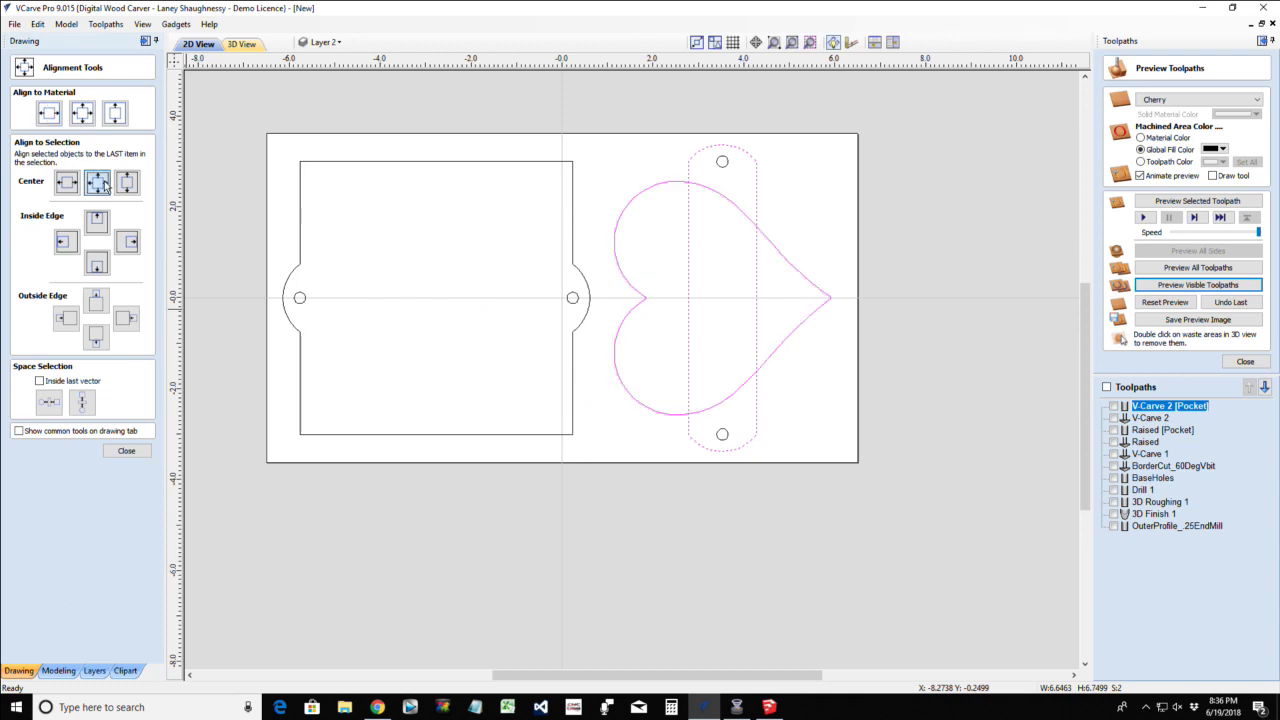
{"action": "left_click", "coordinate": [126, 451]}
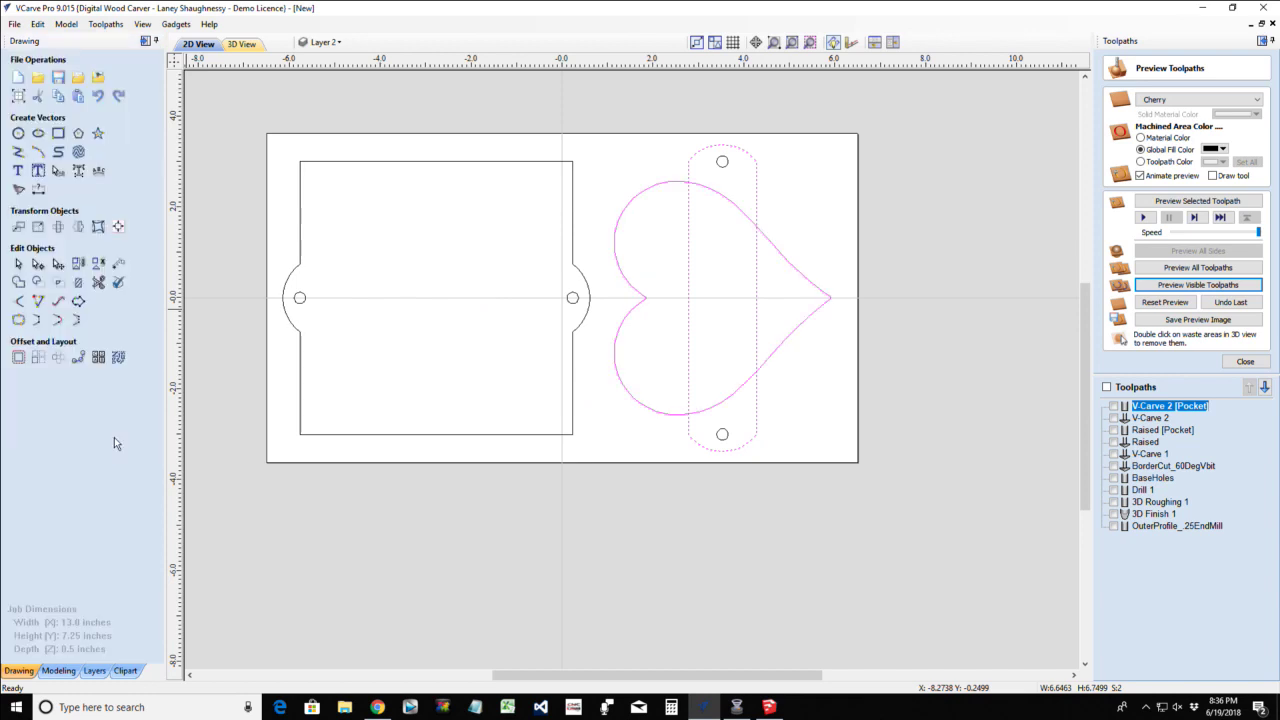
{"action": "left_click", "coordinate": [99, 283]}
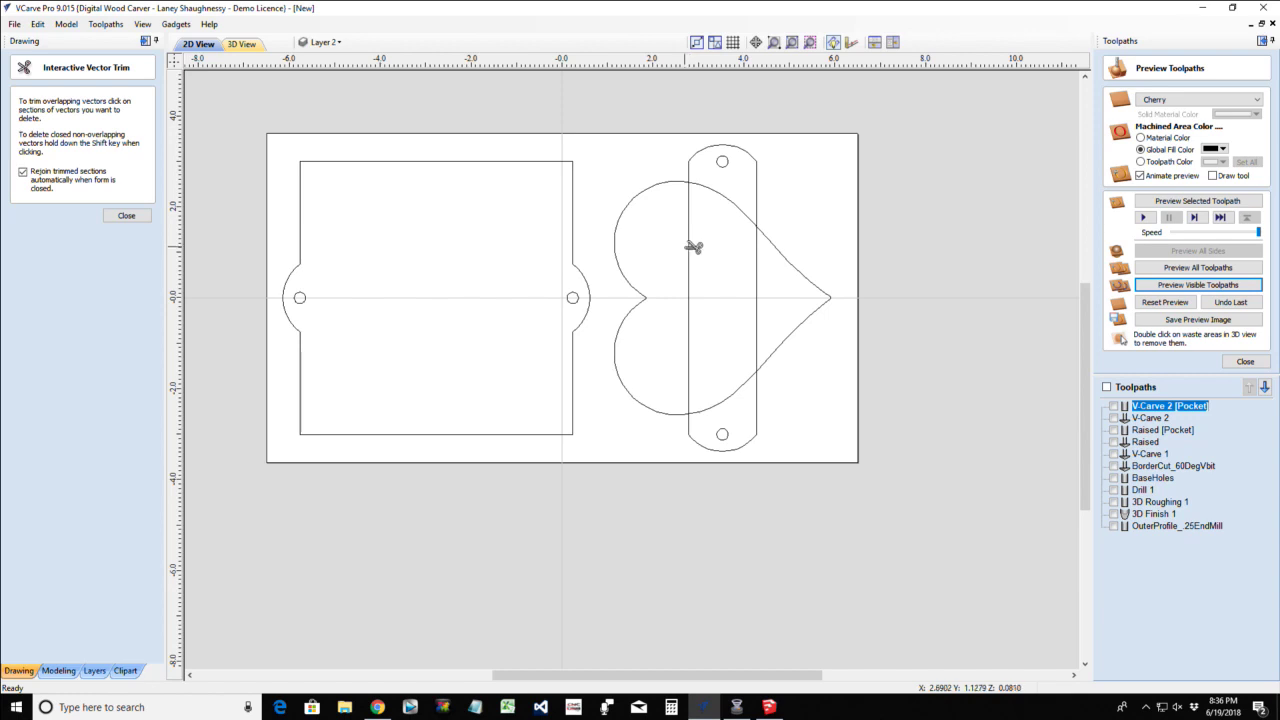
Exit trimming and reselect the heart outline
{"action": "key", "text": "Escape"}
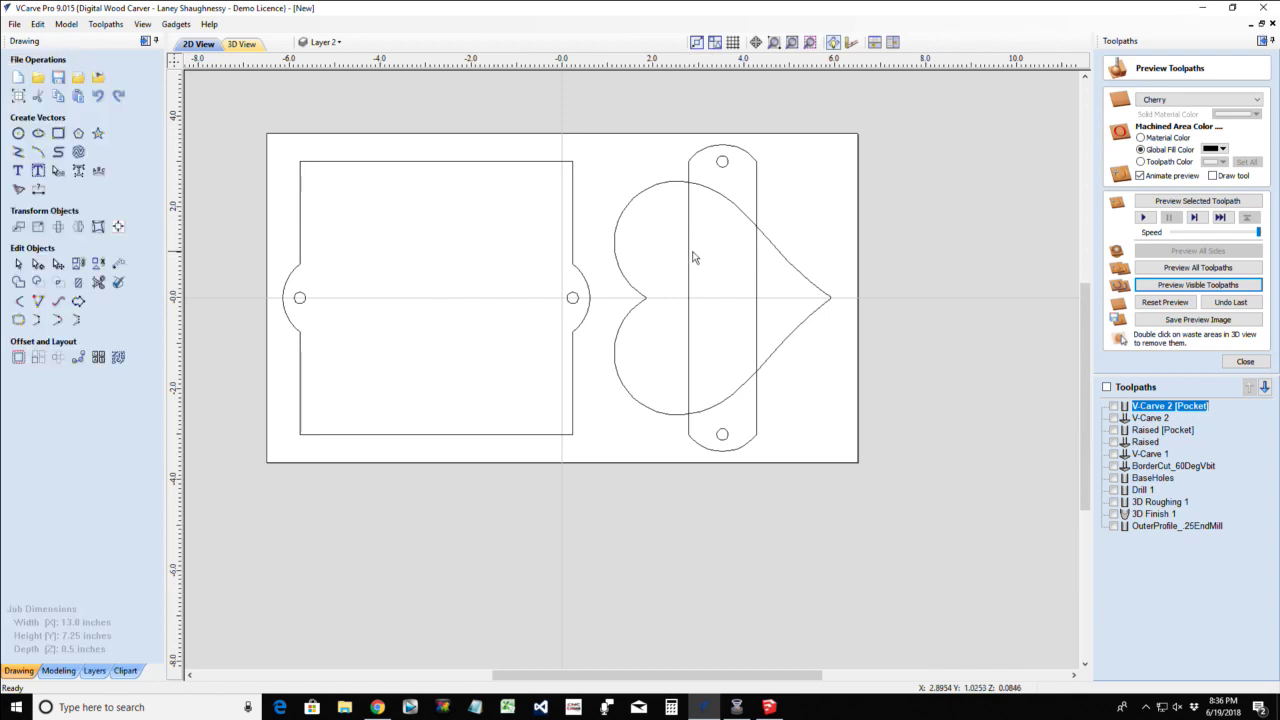
{"action": "left_click", "coordinate": [690, 254]}
{"action": "left_click", "coordinate": [736, 209]}
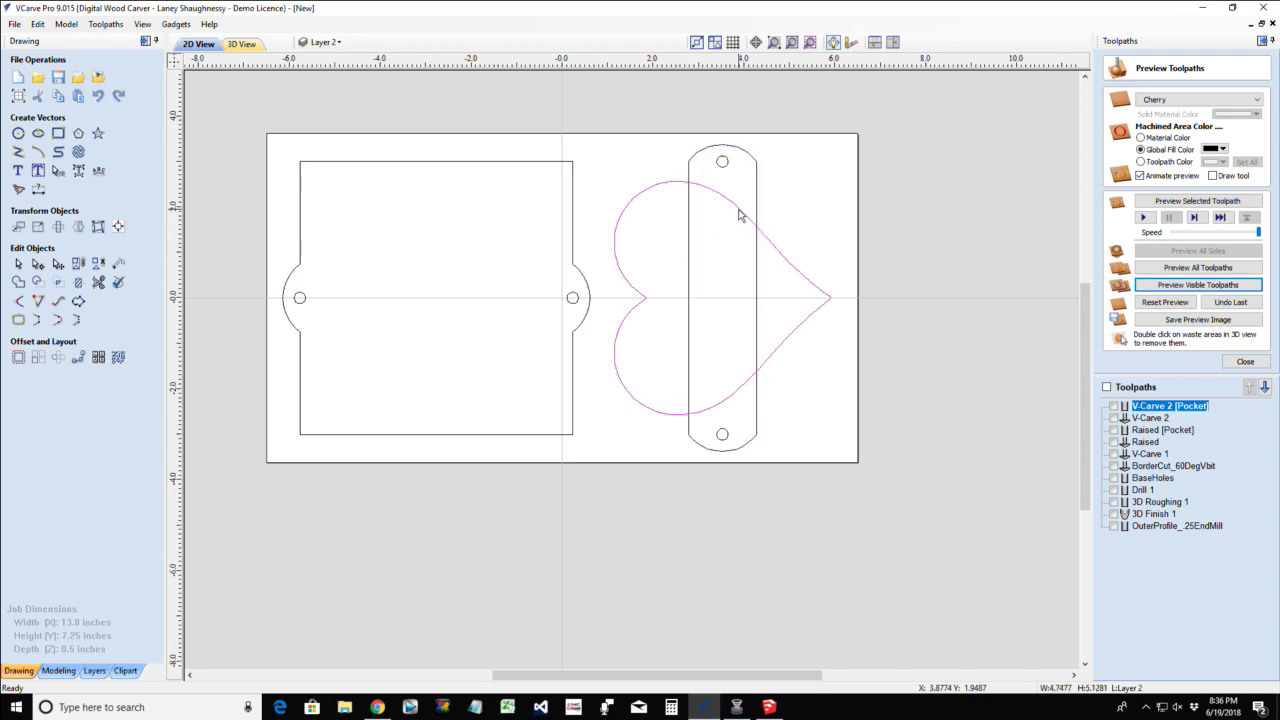
{"action": "left_click", "coordinate": [746, 218]}
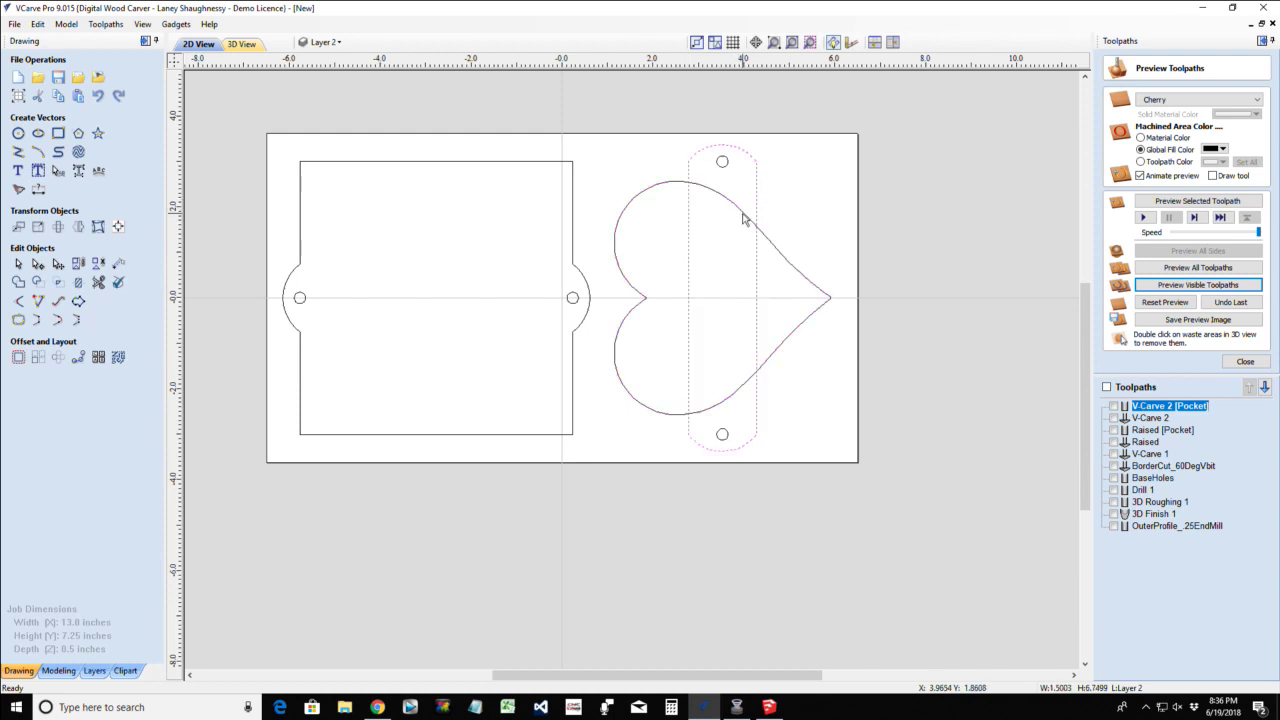
{"action": "left_click", "coordinate": [743, 214]}
{"action": "left_click", "coordinate": [643, 192]}
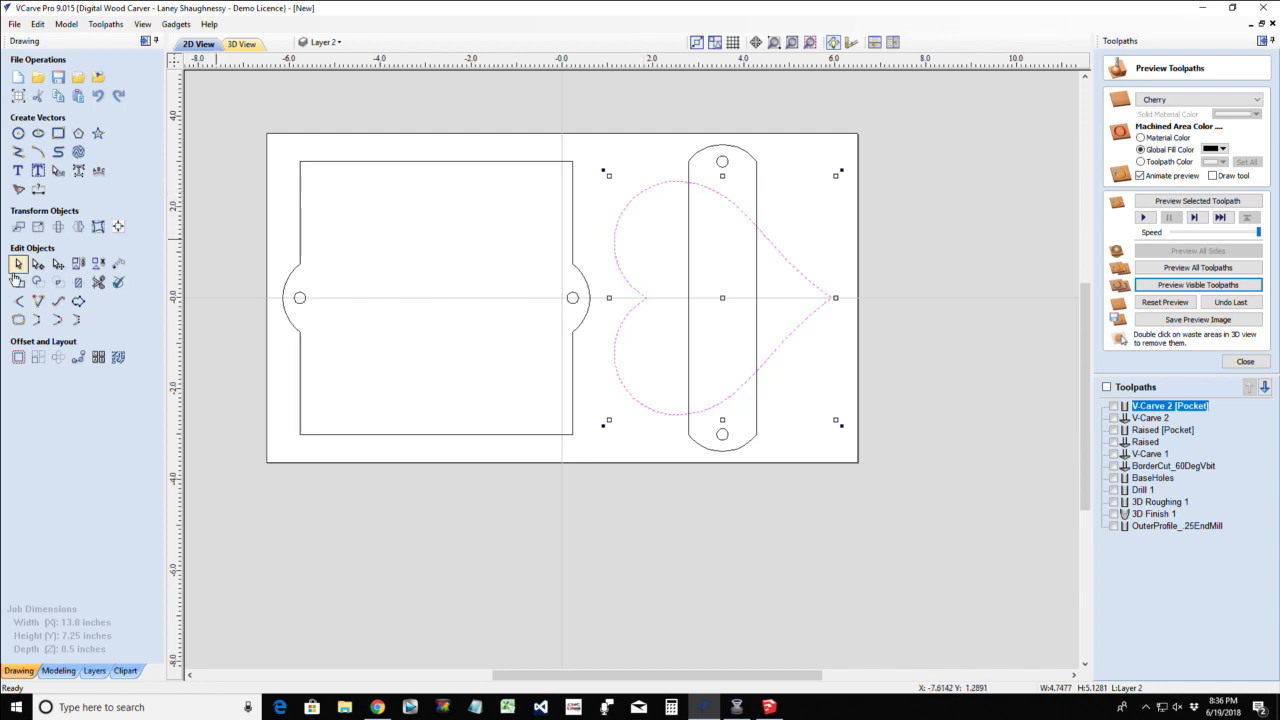
Trim the strap edges and heart curves where they overlap at top and bottom
{"action": "left_click", "coordinate": [98, 283]}
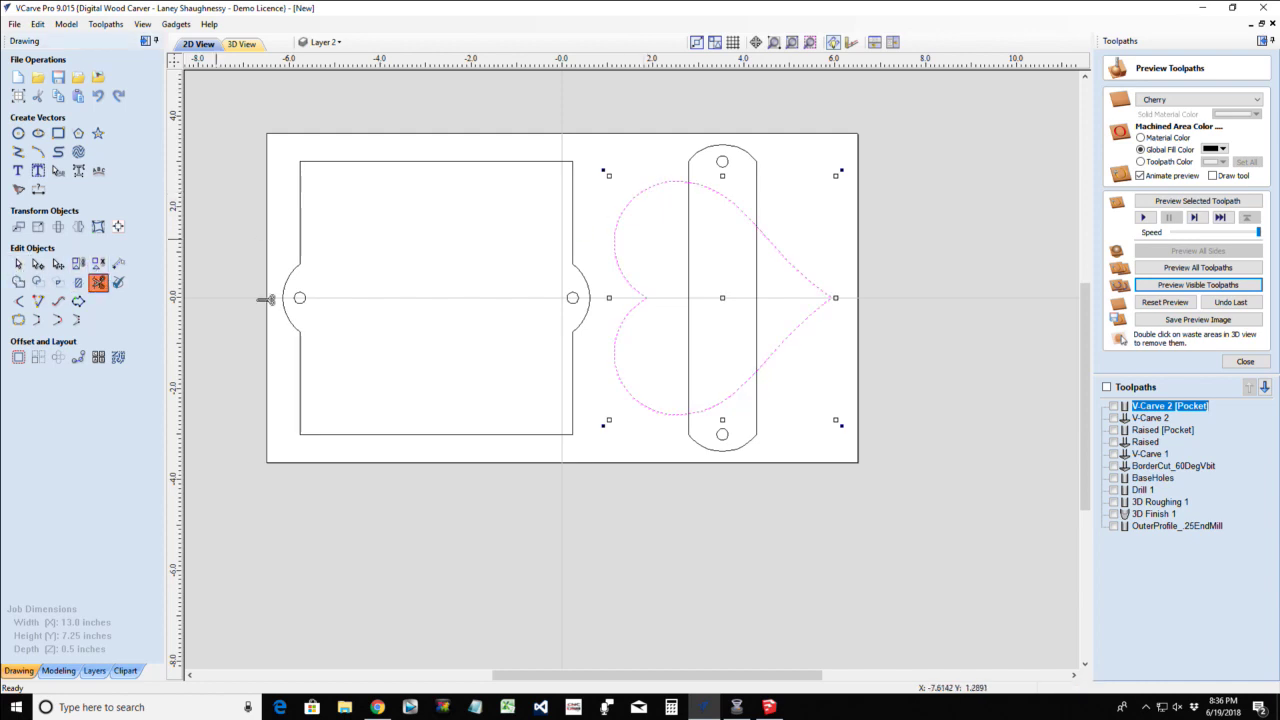
{"action": "left_click", "coordinate": [688, 246]}
{"action": "left_click", "coordinate": [724, 201]}
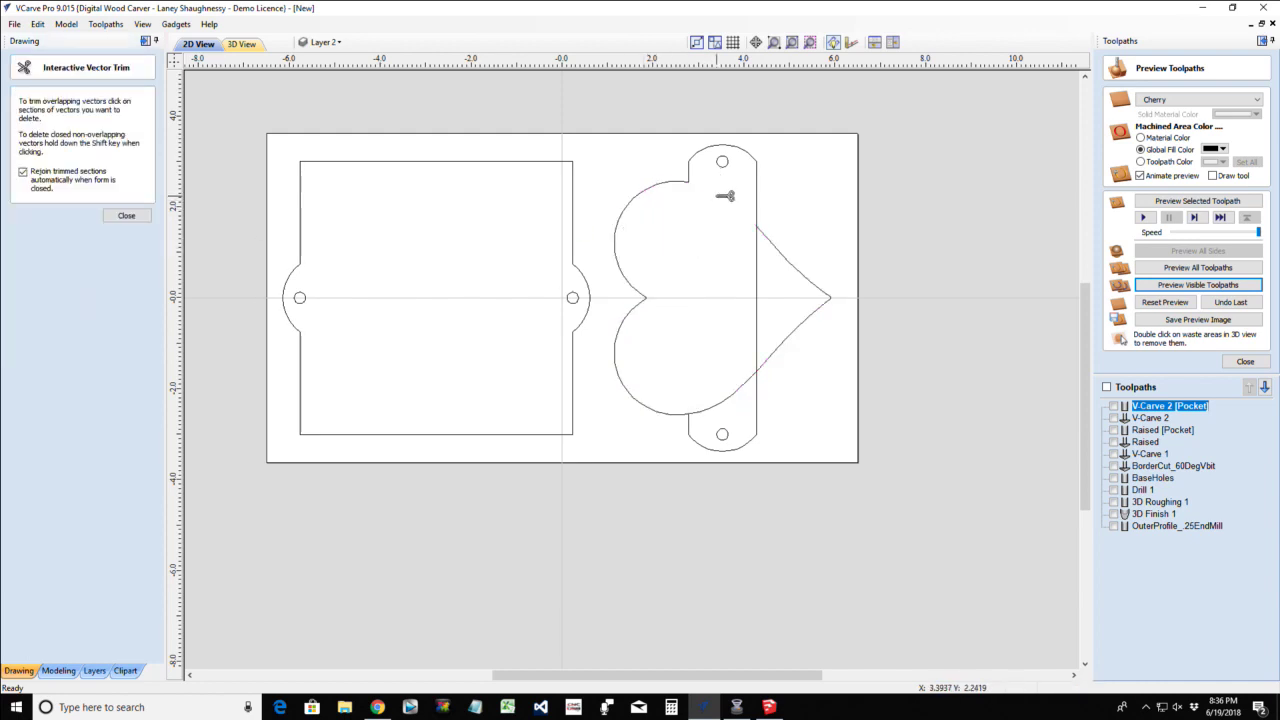
{"action": "left_click", "coordinate": [758, 263]}
{"action": "left_click", "coordinate": [730, 392]}
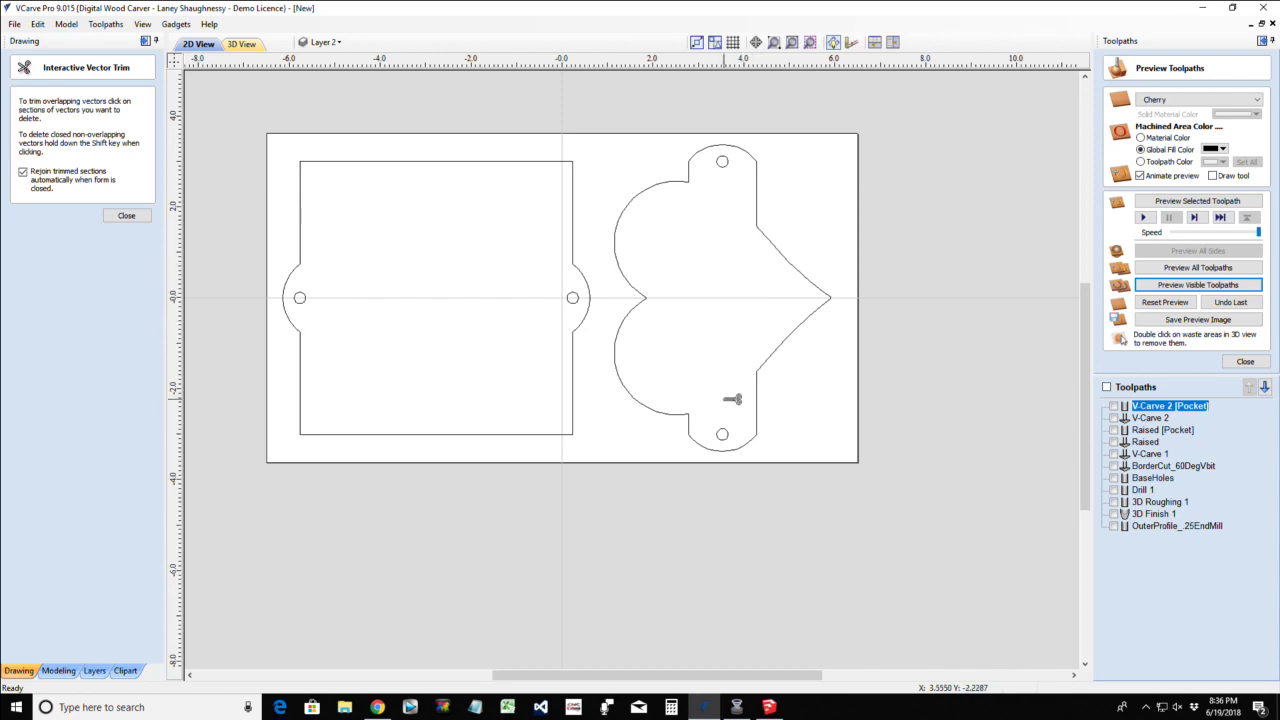
{"action": "left_click", "coordinate": [126, 216]}
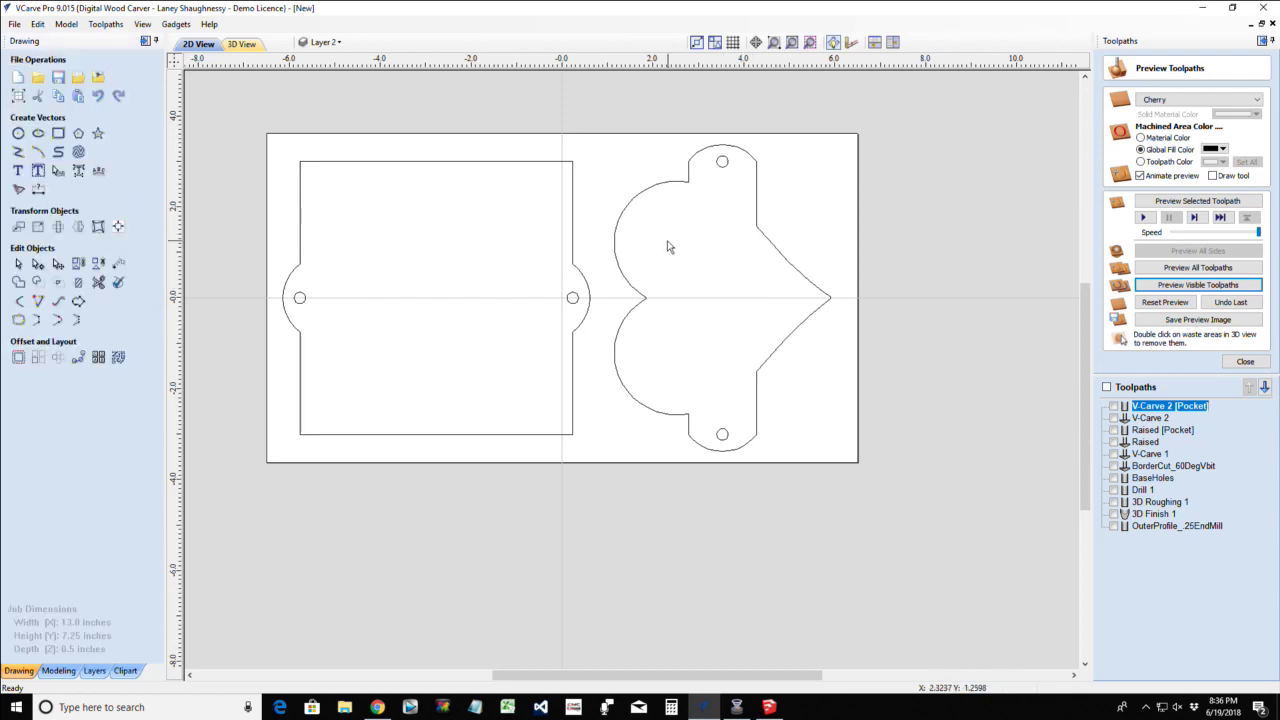
{"action": "scroll", "coordinate": [668, 246], "scroll_direction": "down", "scroll_amount": 1}
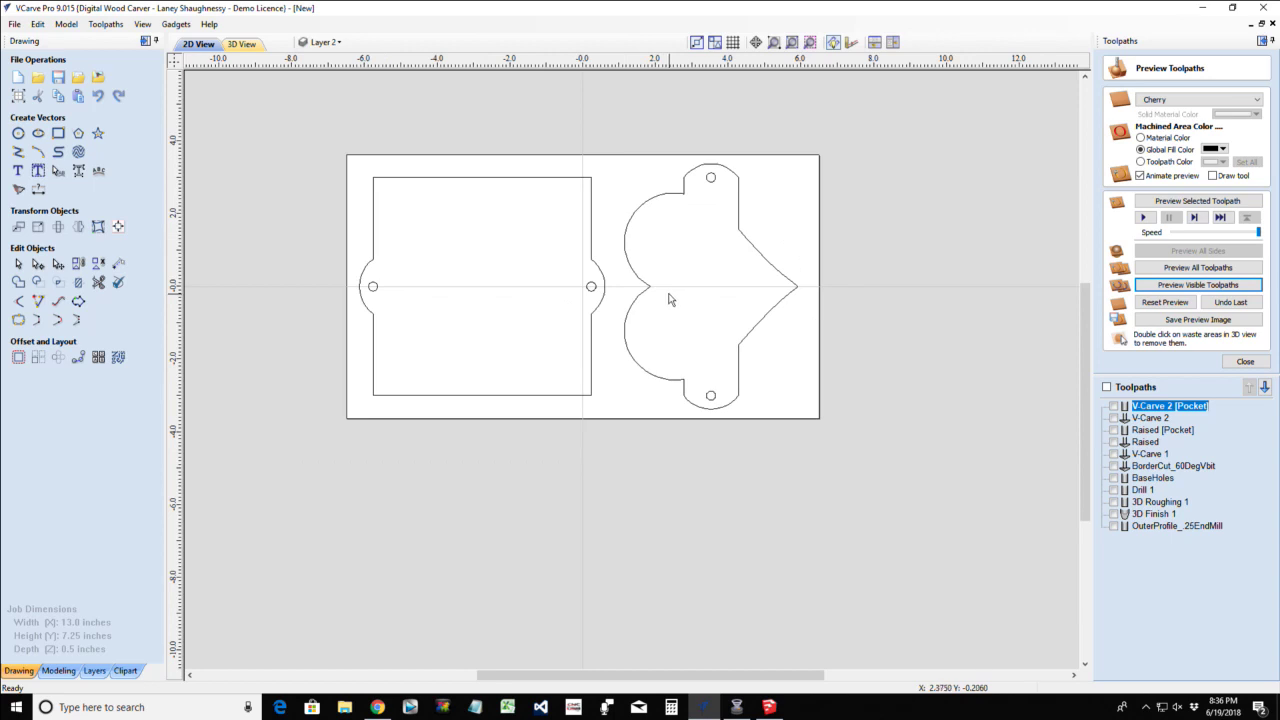
Close the preview and select the left shape and heart tag outlines
{"action": "left_click", "coordinate": [1245, 361]}
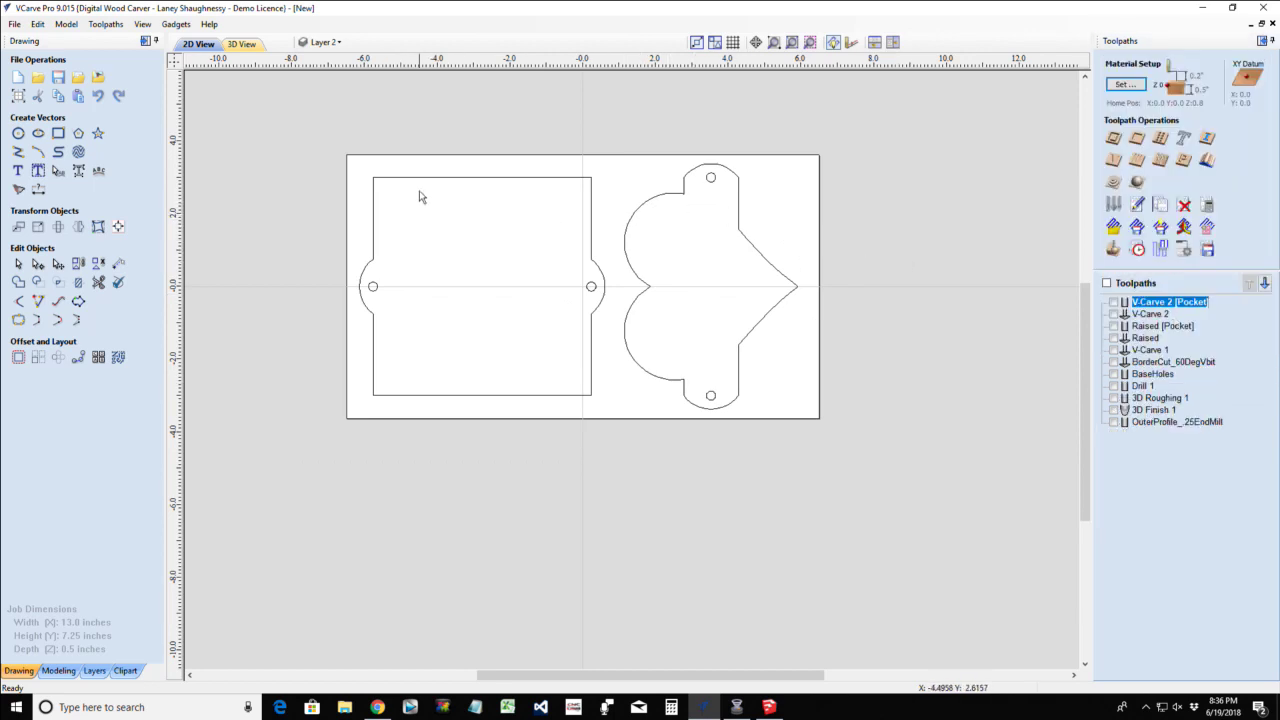
{"action": "left_click_drag", "start_coordinate": [233, 8], "coordinate": [305, 28]}
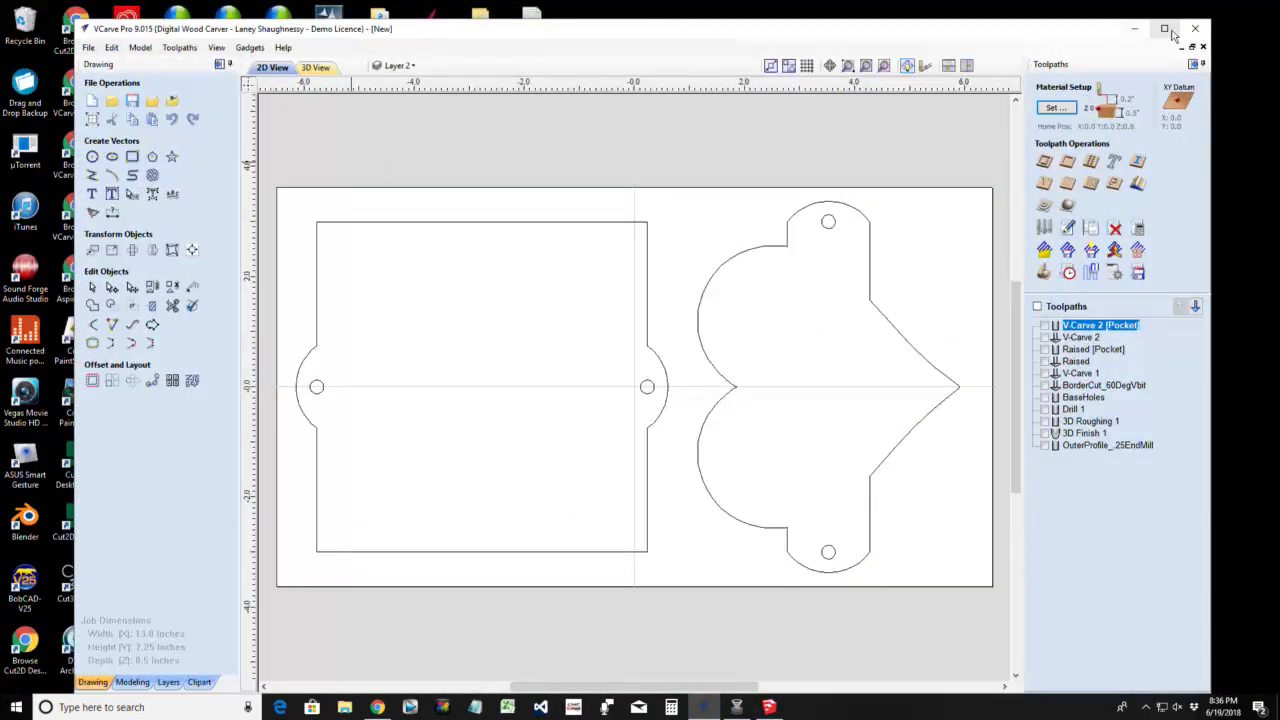
{"action": "double_click", "coordinate": [410, 29]}
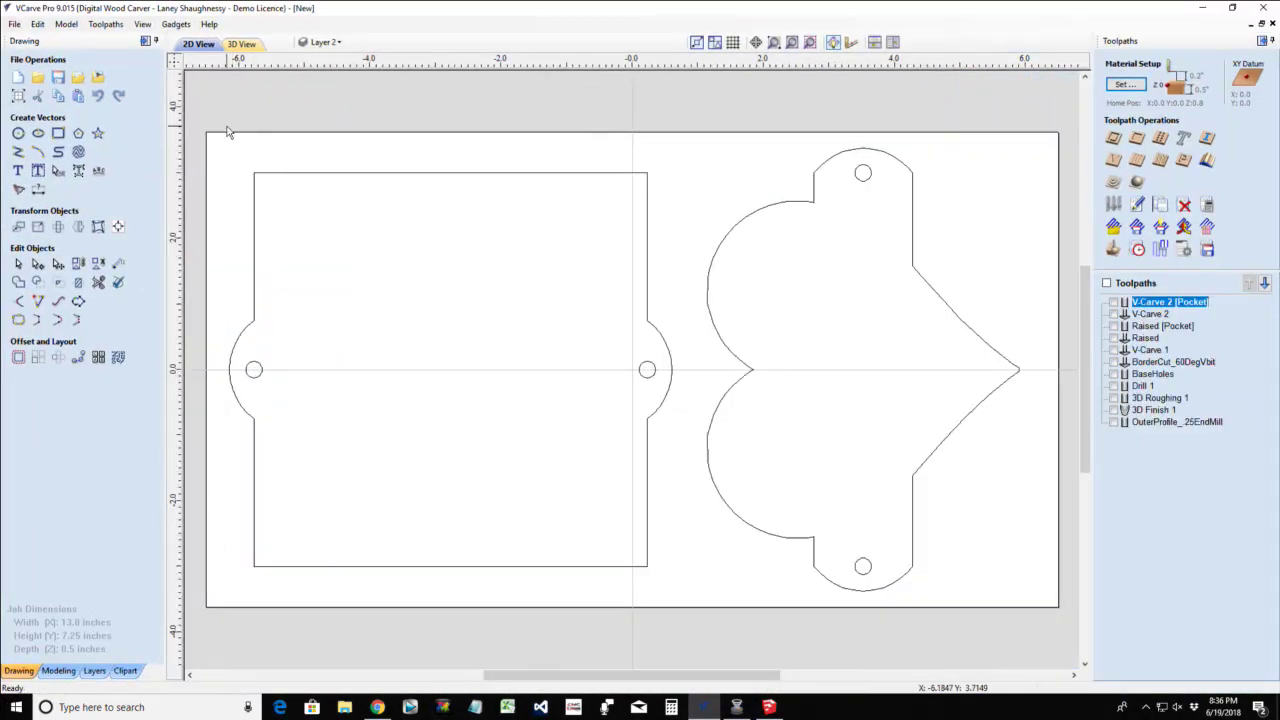
{"action": "left_click_drag", "start_coordinate": [228, 141], "coordinate": [1050, 620]}
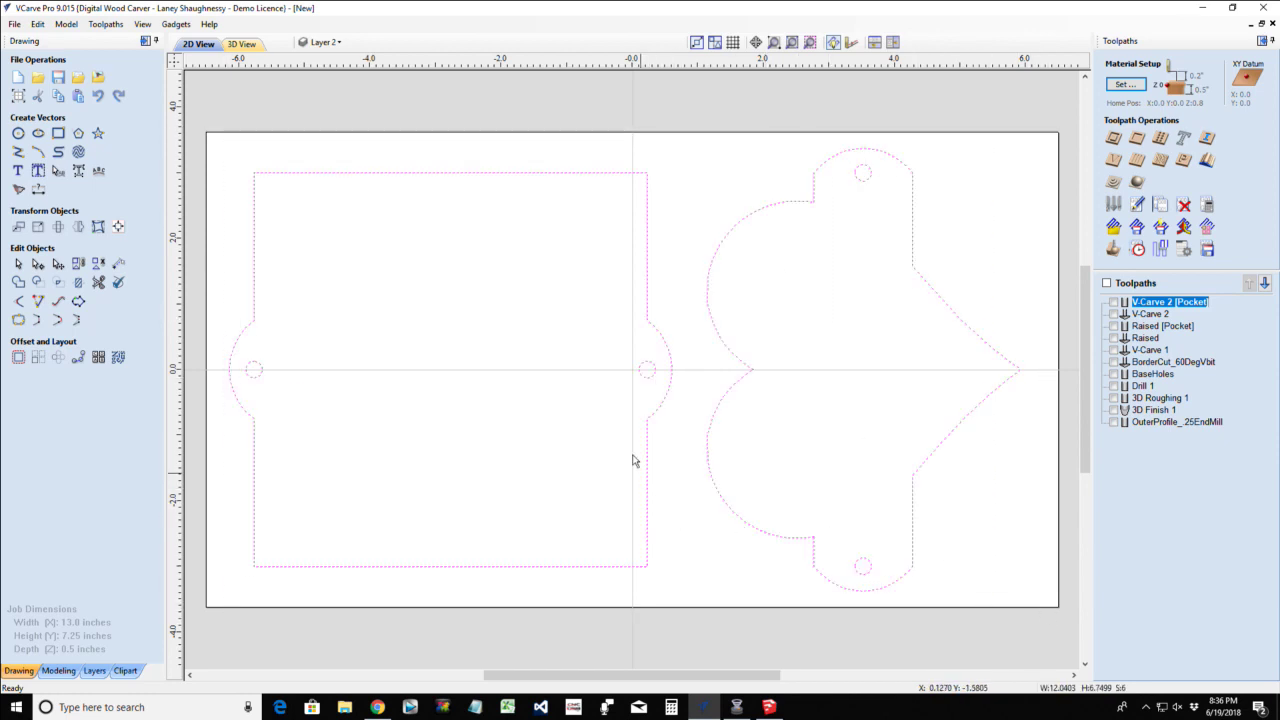
{"action": "left_click", "coordinate": [645, 370]}
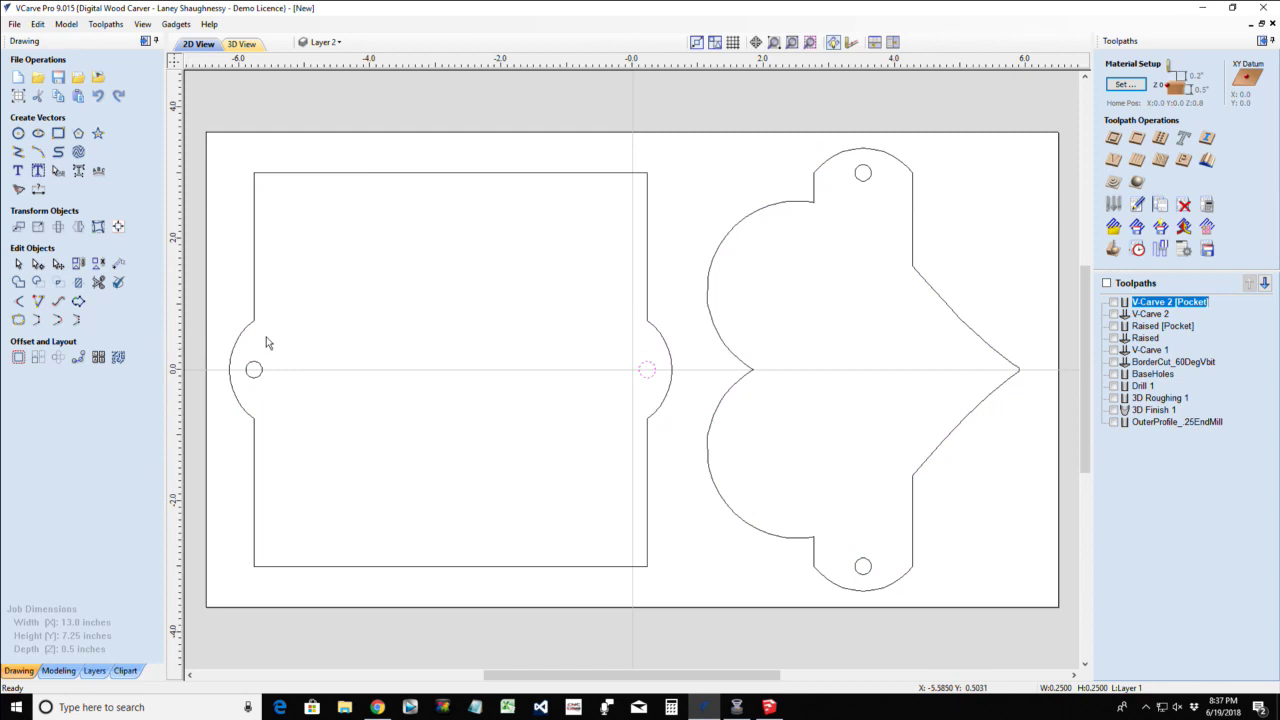
{"action": "left_click", "coordinate": [254, 306]}
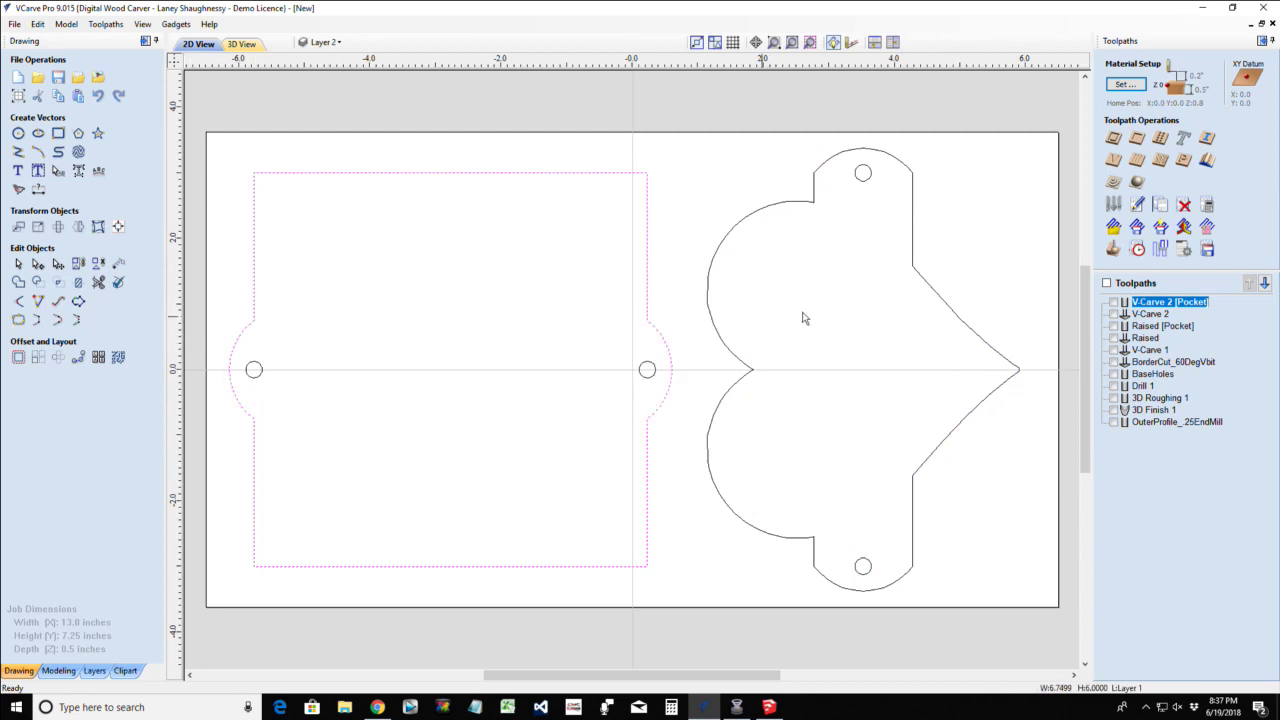
{"action": "left_click", "coordinate": [720, 242]}
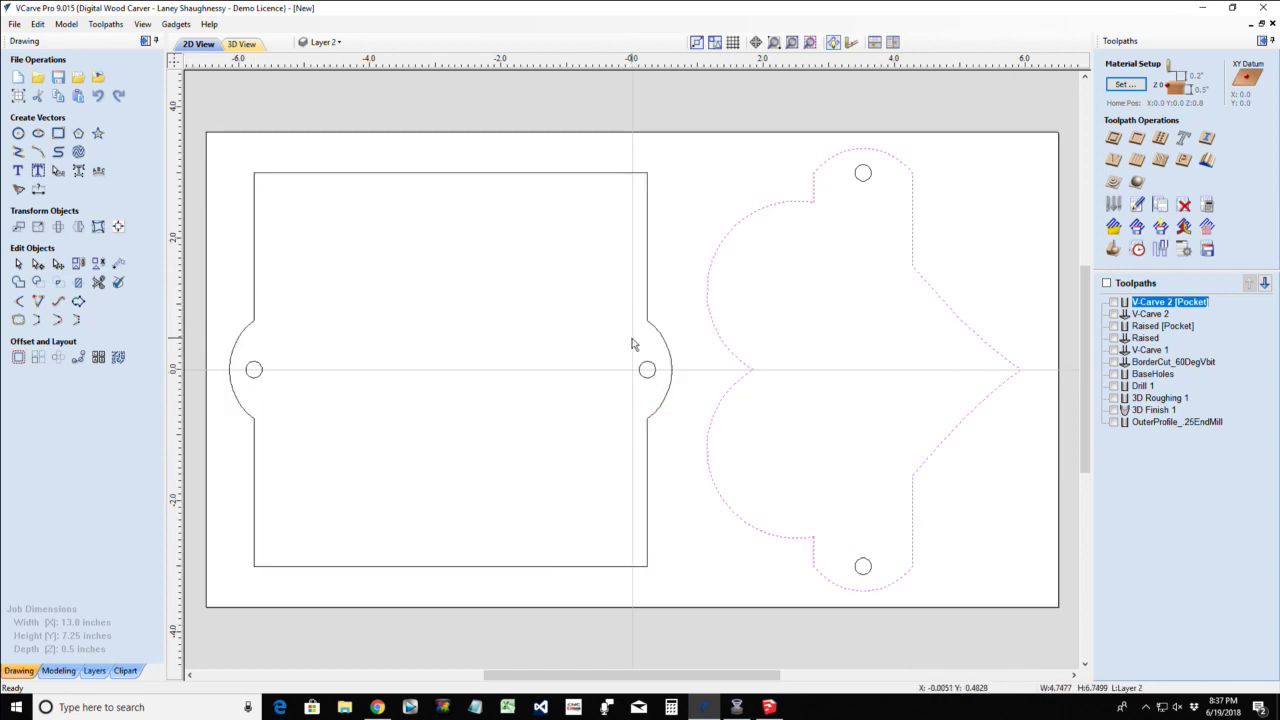
{"action": "left_click", "coordinate": [647, 305], "text": "shift"}
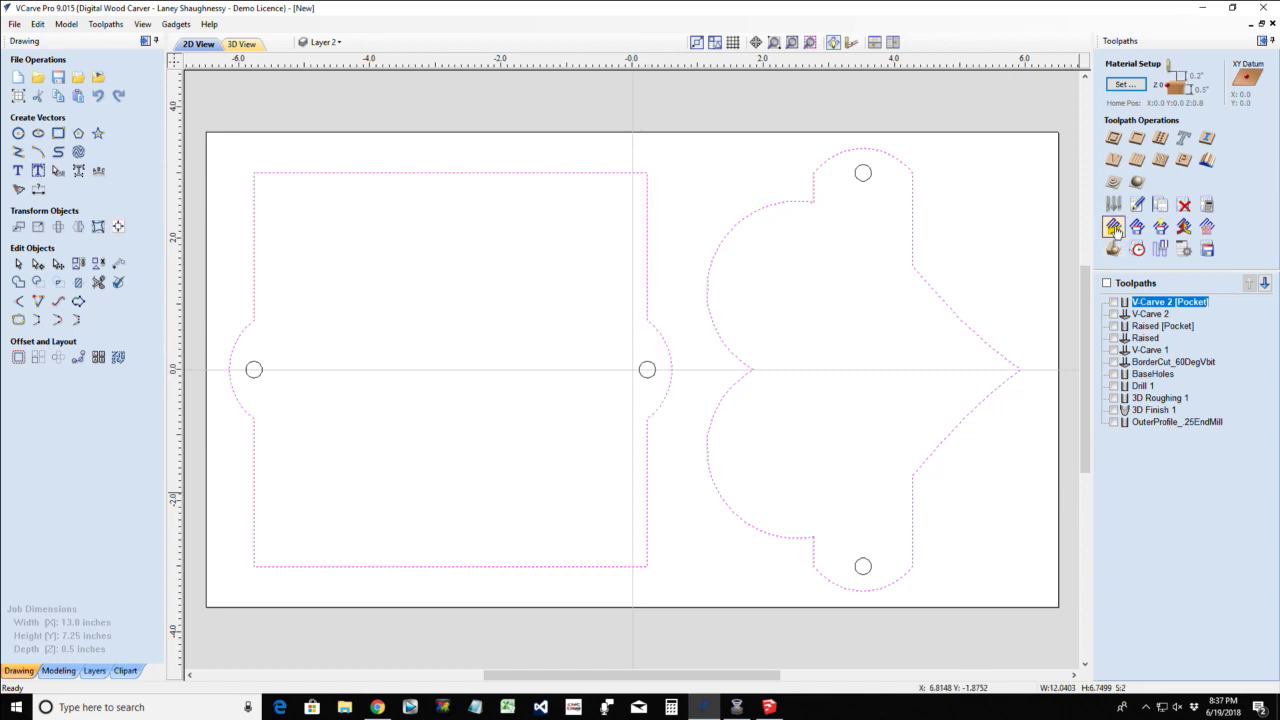
Set up a profile toolpath: 0.5-inch cut depth, 0.25-inch end mill, cutting outside
{"action": "left_click", "coordinate": [1114, 139]}
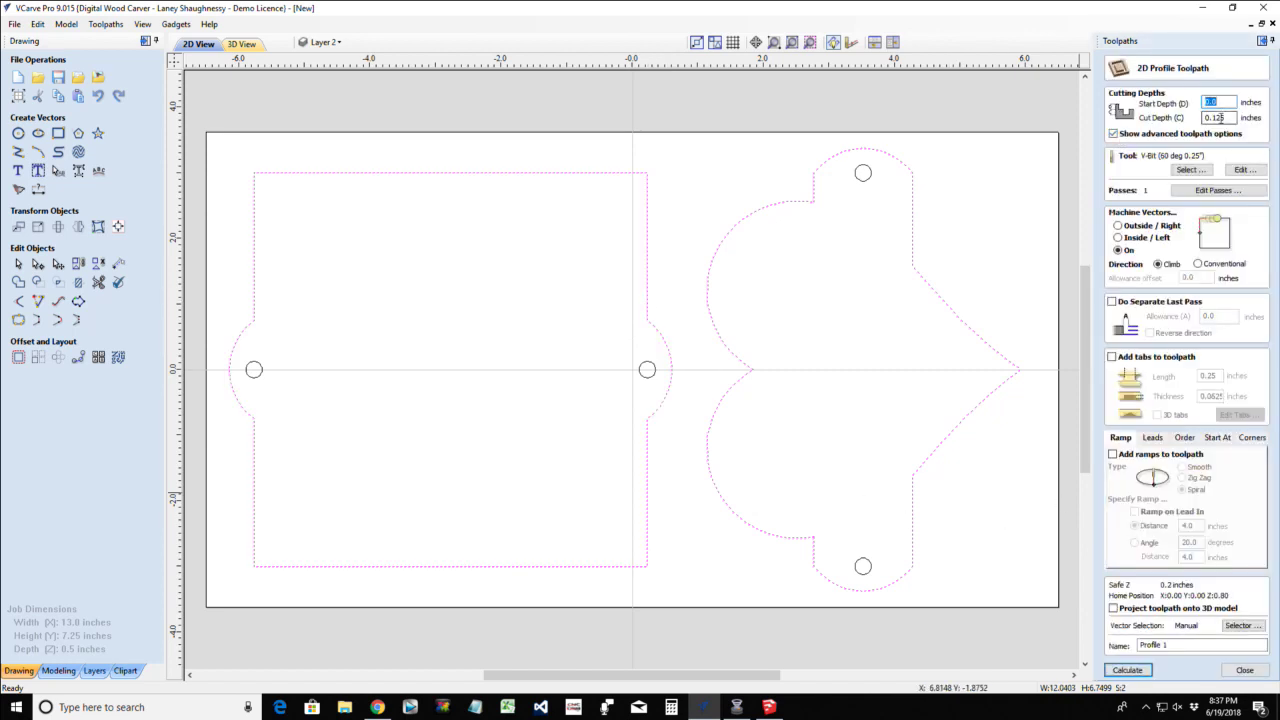
{"action": "key", "text": "Tab"}
{"action": "left_click", "coordinate": [1189, 171]}
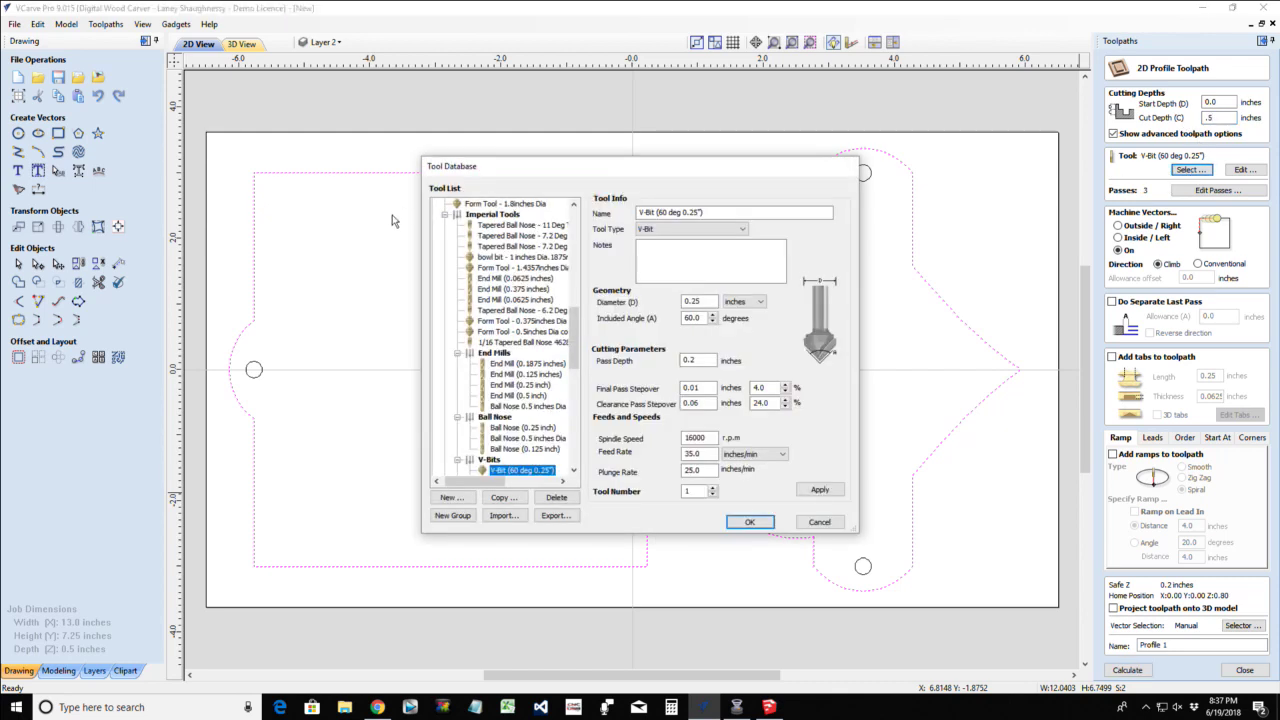
{"action": "left_click", "coordinate": [516, 385]}
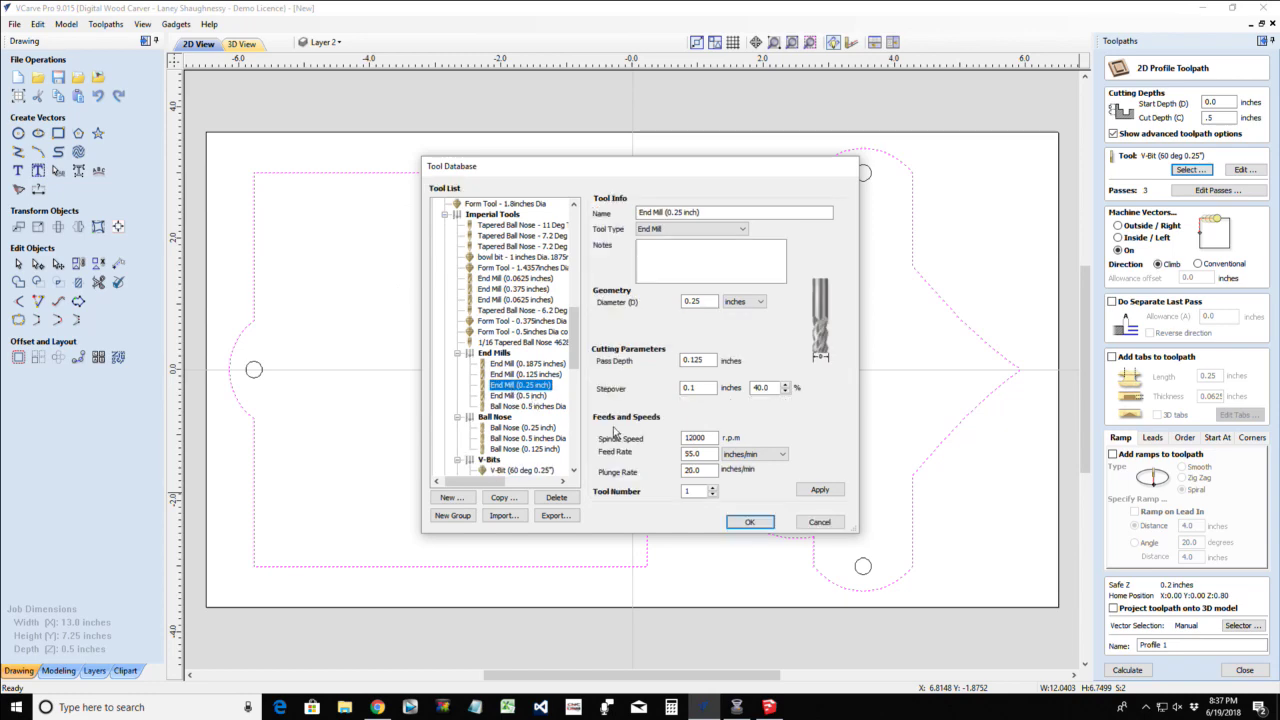
{"action": "left_click", "coordinate": [750, 522]}
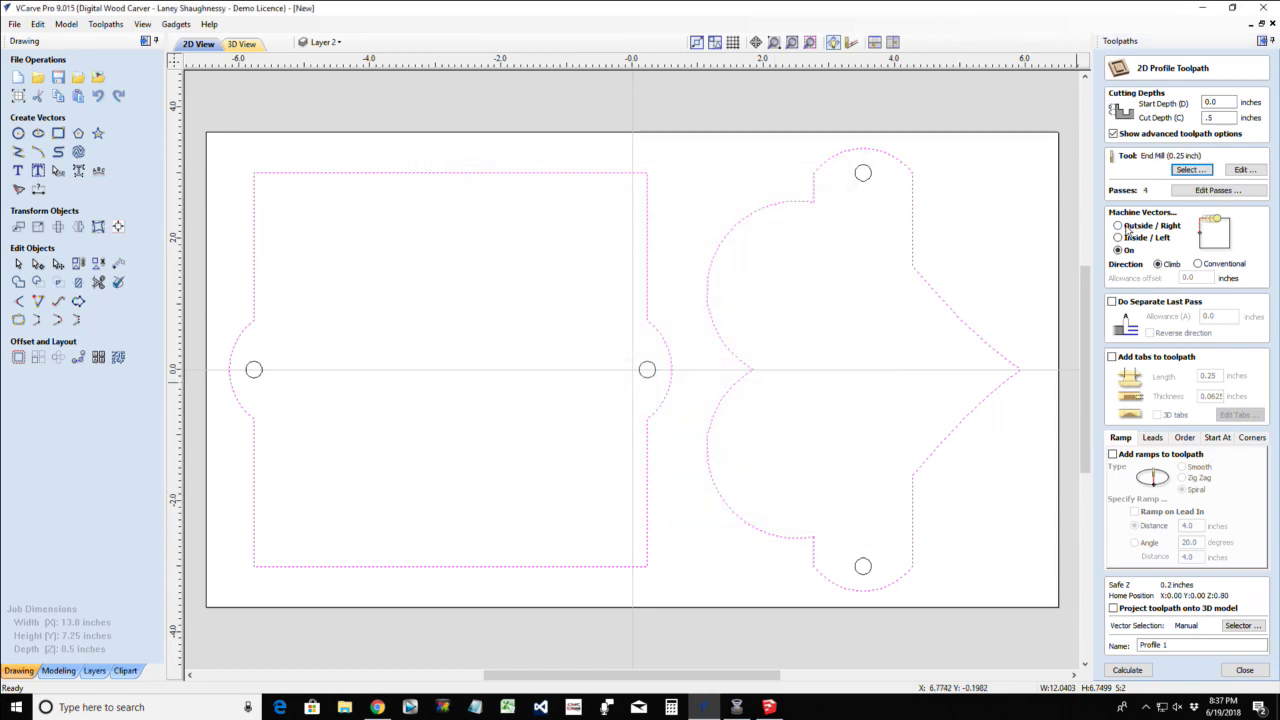
{"action": "left_click", "coordinate": [1119, 226]}
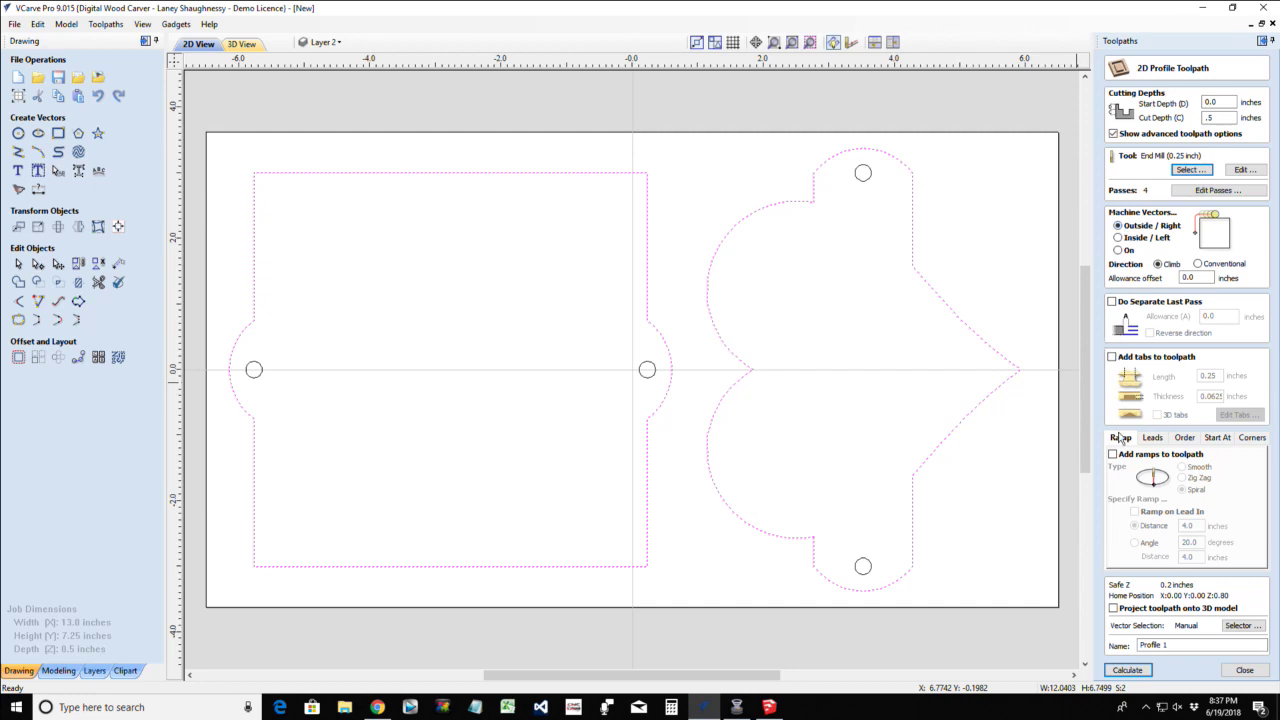
Add four holding tabs on the heart's upper and lower left and right edges
{"action": "left_click", "coordinate": [1113, 358]}
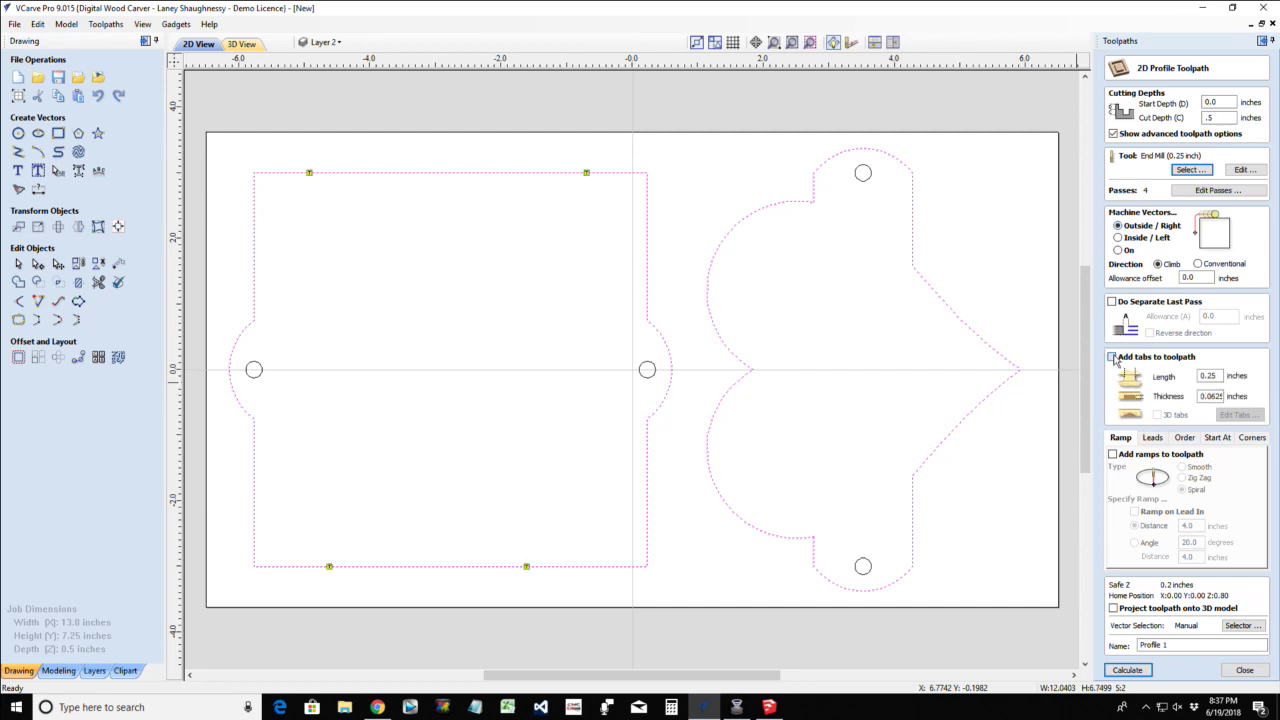
{"action": "left_click", "coordinate": [1238, 415]}
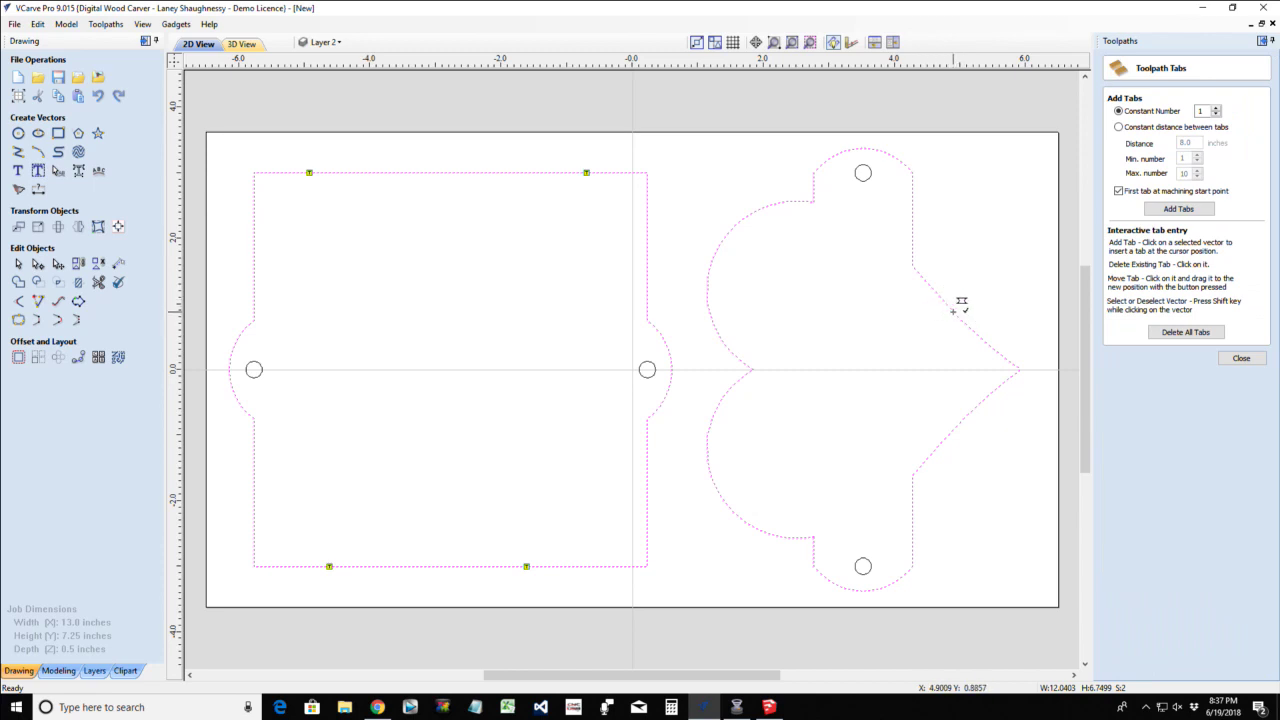
{"action": "left_click", "coordinate": [913, 528]}
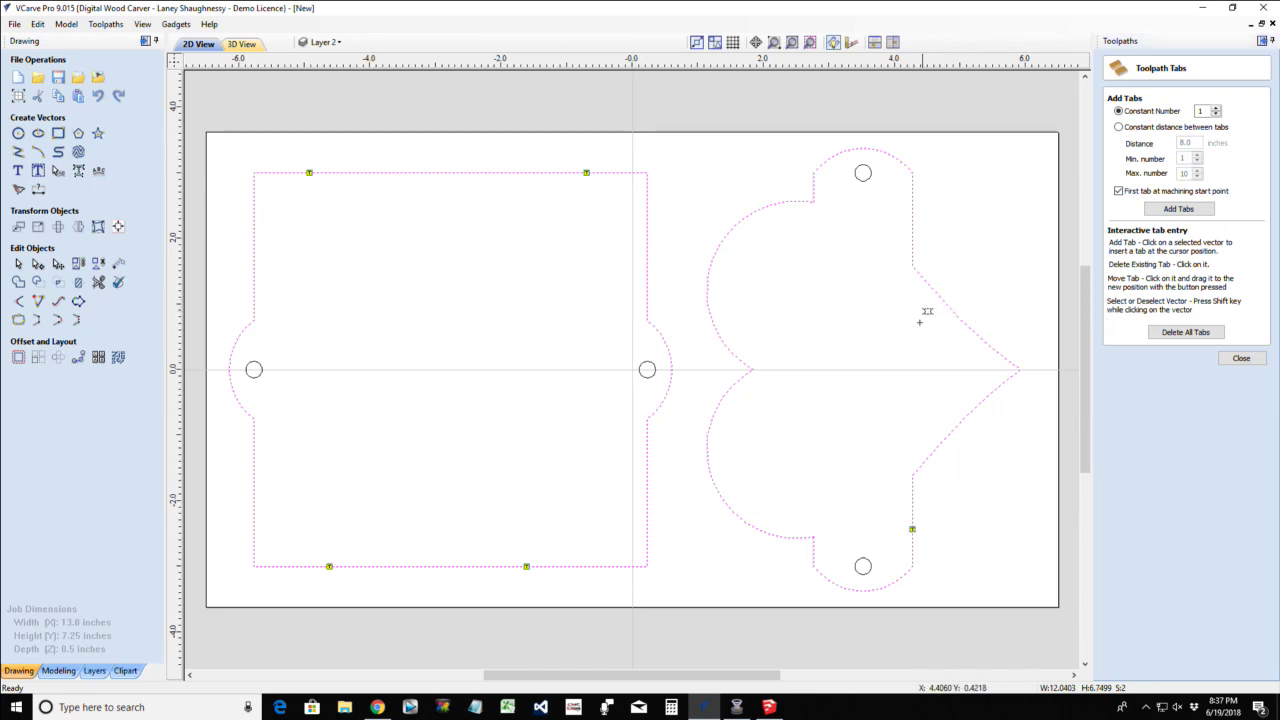
{"action": "left_click", "coordinate": [913, 205]}
{"action": "left_click", "coordinate": [814, 186]}
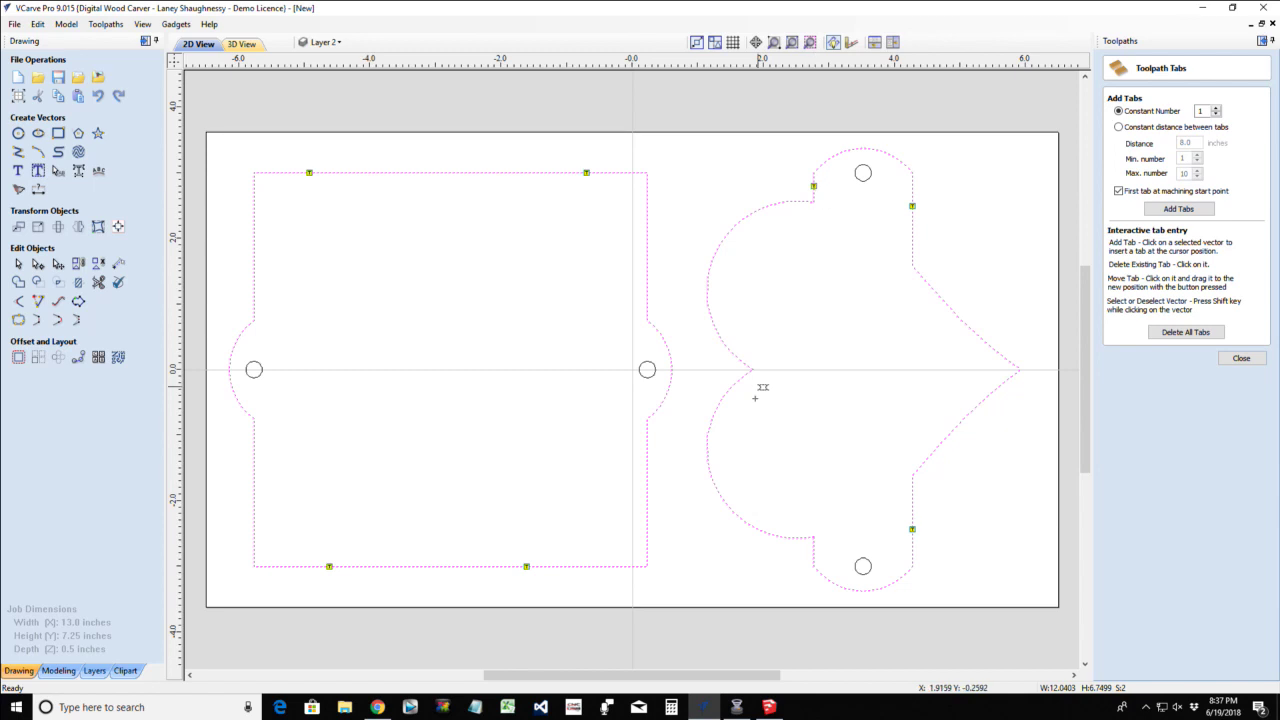
{"action": "left_click", "coordinate": [814, 551]}
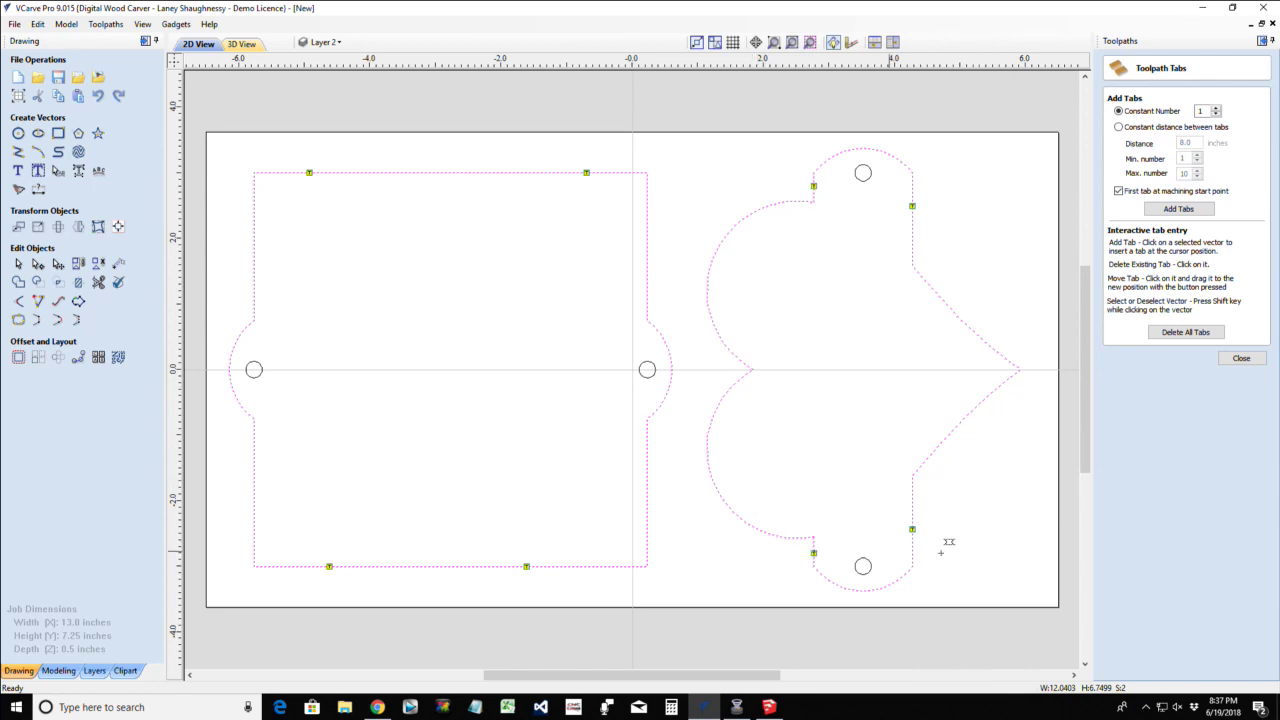
{"action": "left_click", "coordinate": [1257, 365]}
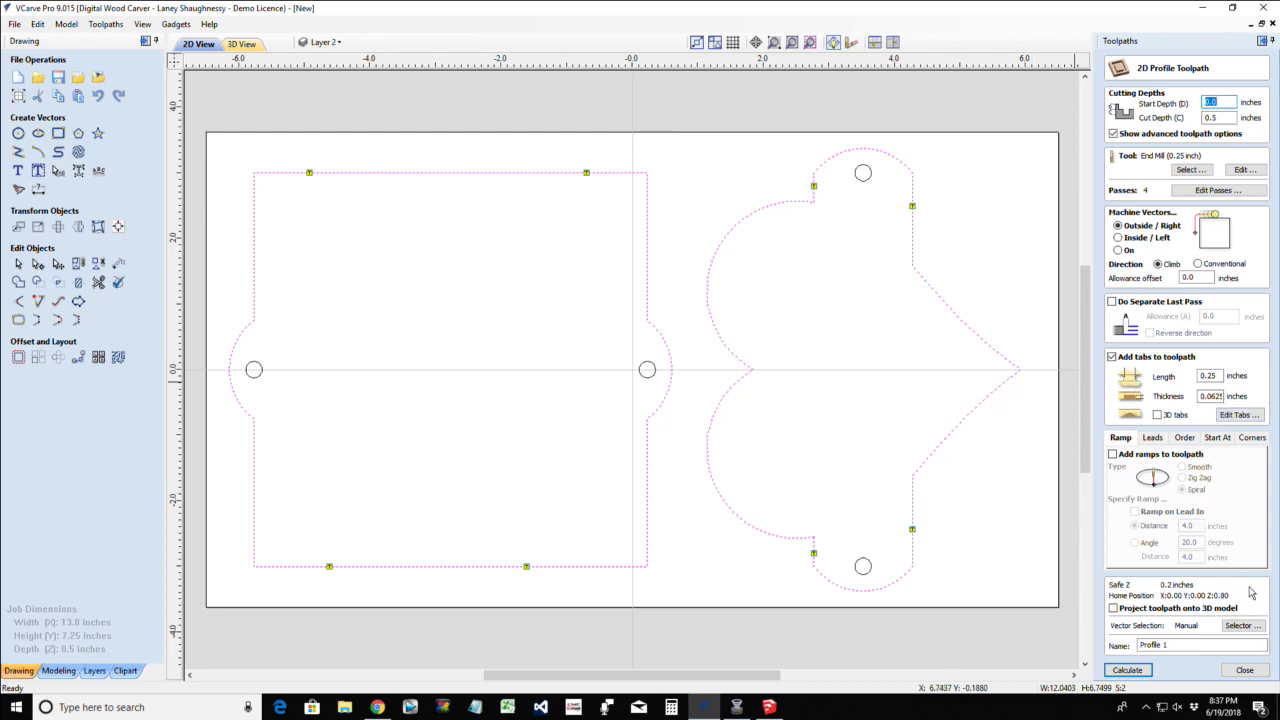
Calculate Profile 1, simulate it with the BaseHoles toolpath, and return to 2D view
{"action": "left_click", "coordinate": [1131, 672]}
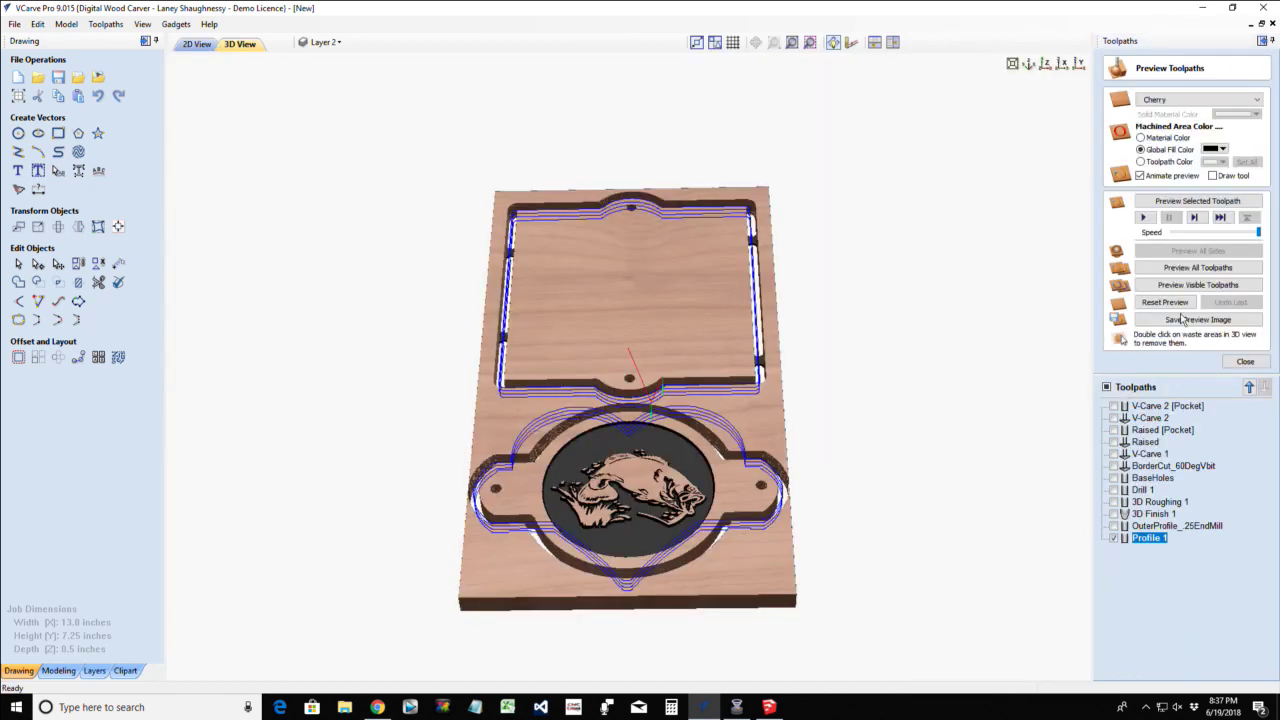
{"action": "left_click", "coordinate": [1166, 302]}
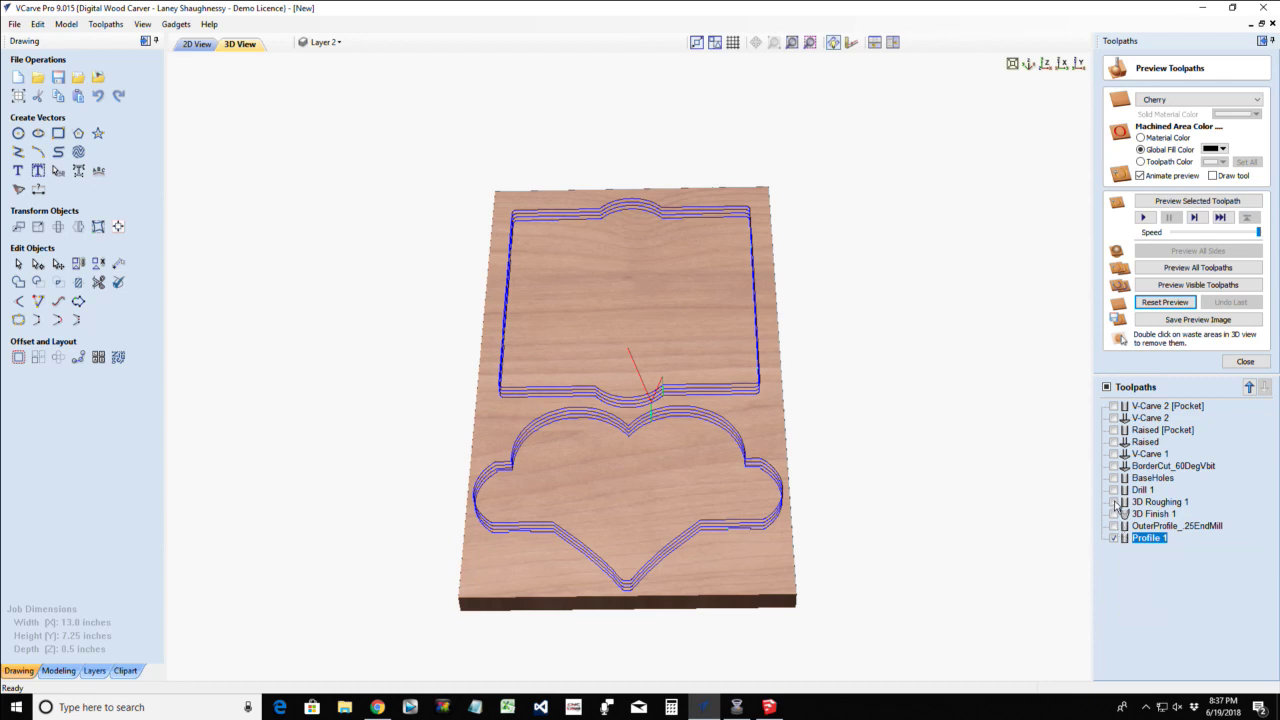
{"action": "left_click", "coordinate": [1114, 478]}
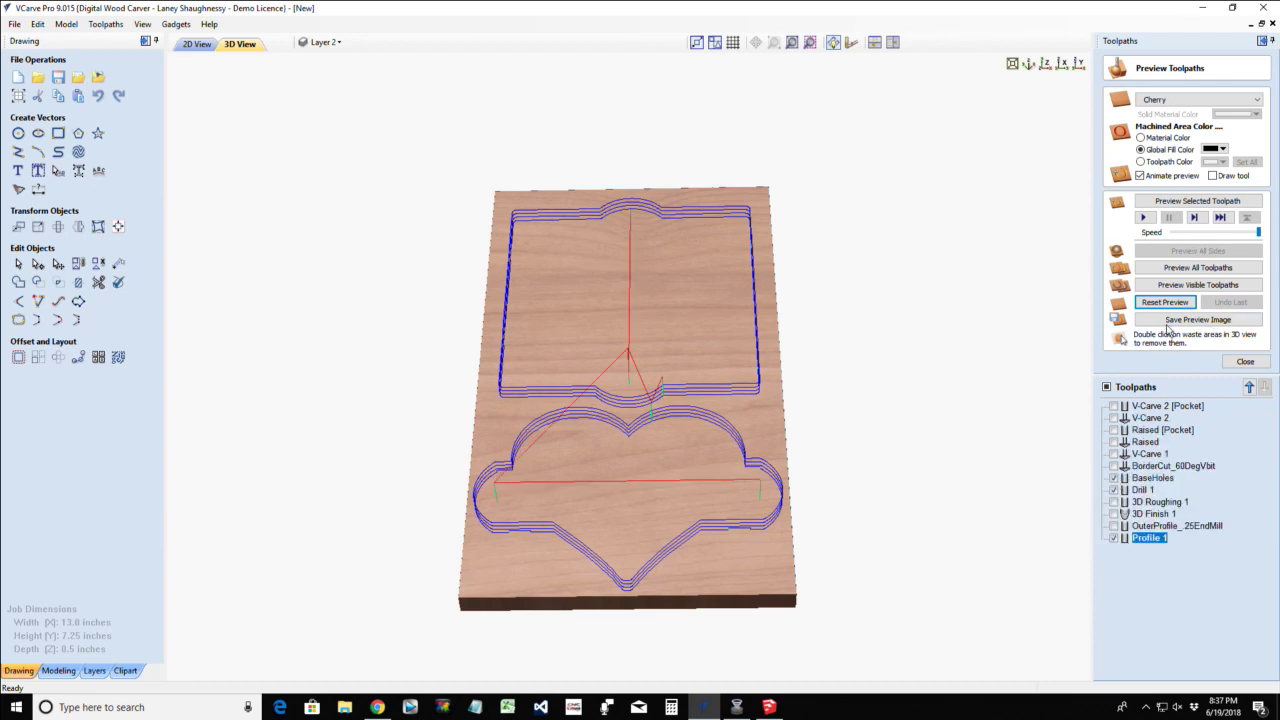
{"action": "left_click", "coordinate": [1192, 285]}
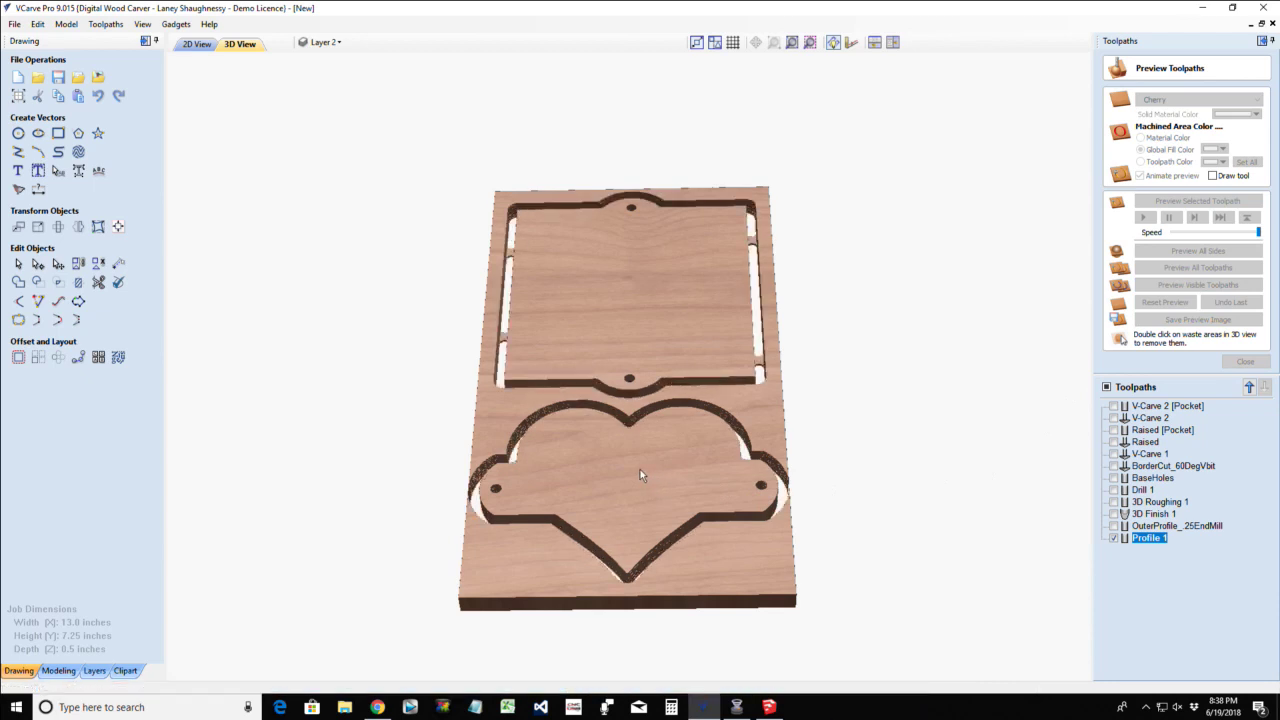
{"action": "left_click", "coordinate": [196, 44]}
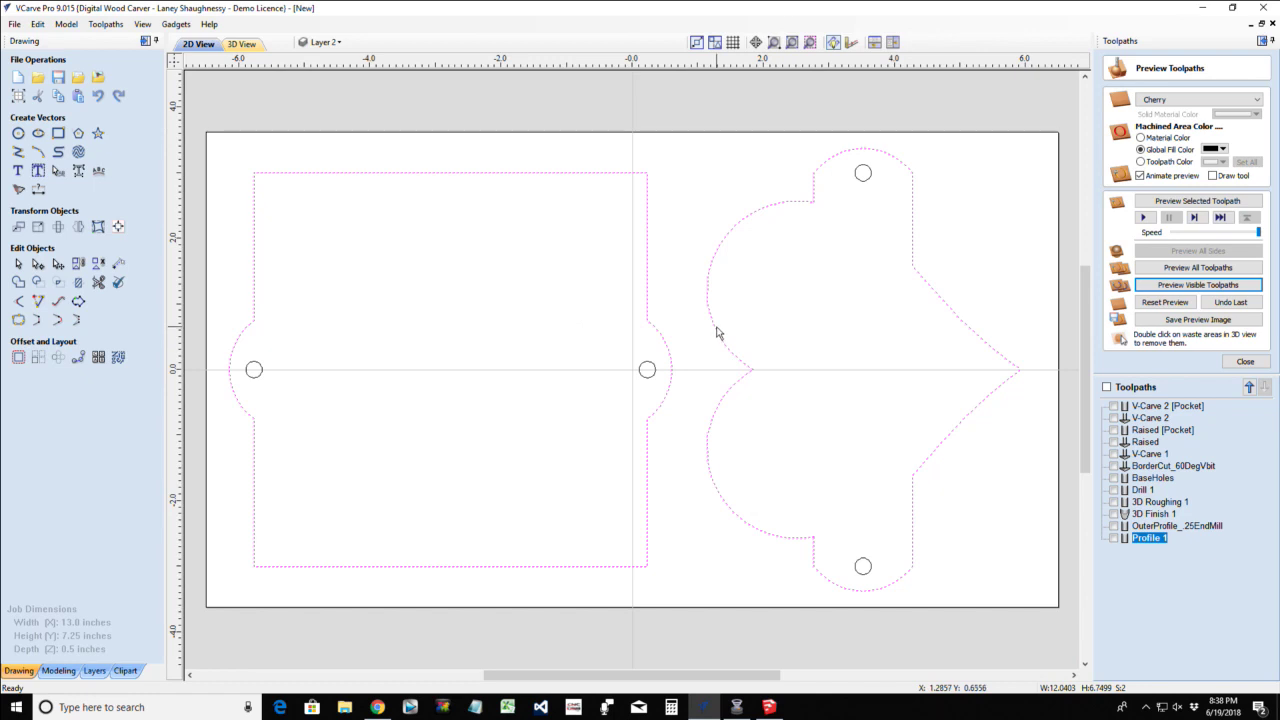
Try outward and inward offsets of the tag, then undo them and the heart-bar merge
{"action": "left_click", "coordinate": [706, 377]}
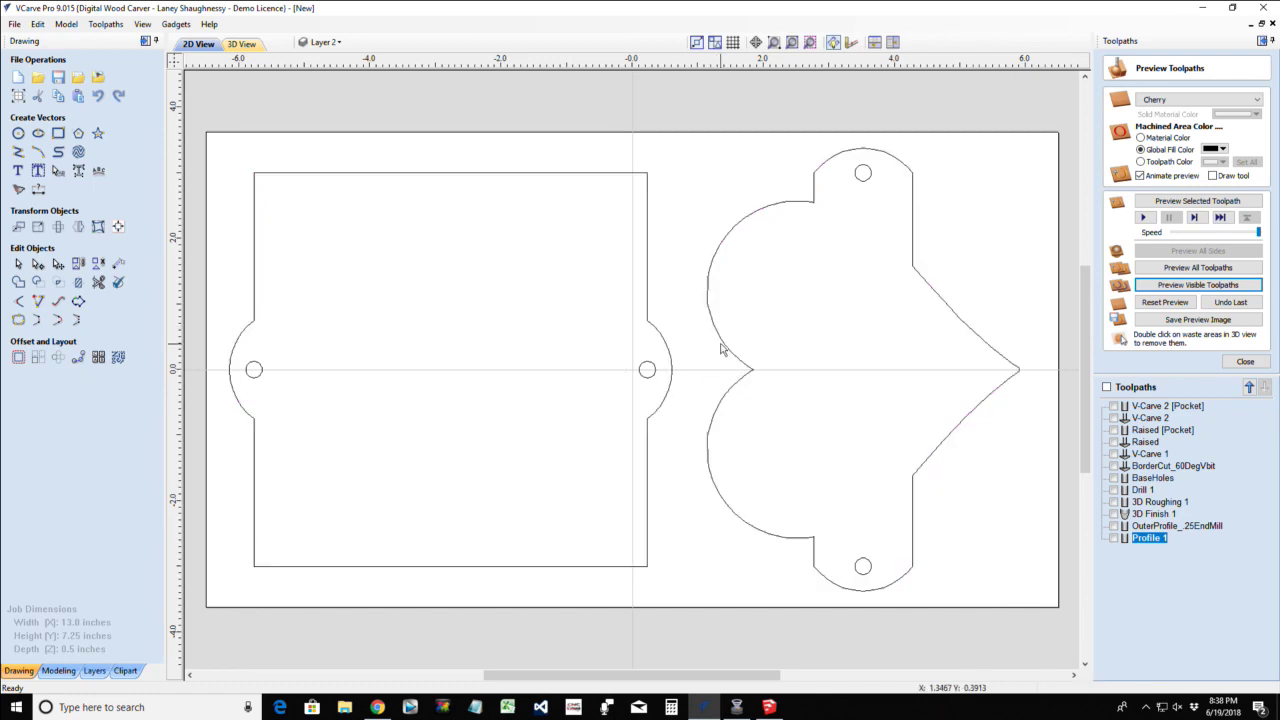
{"action": "left_click", "coordinate": [722, 347]}
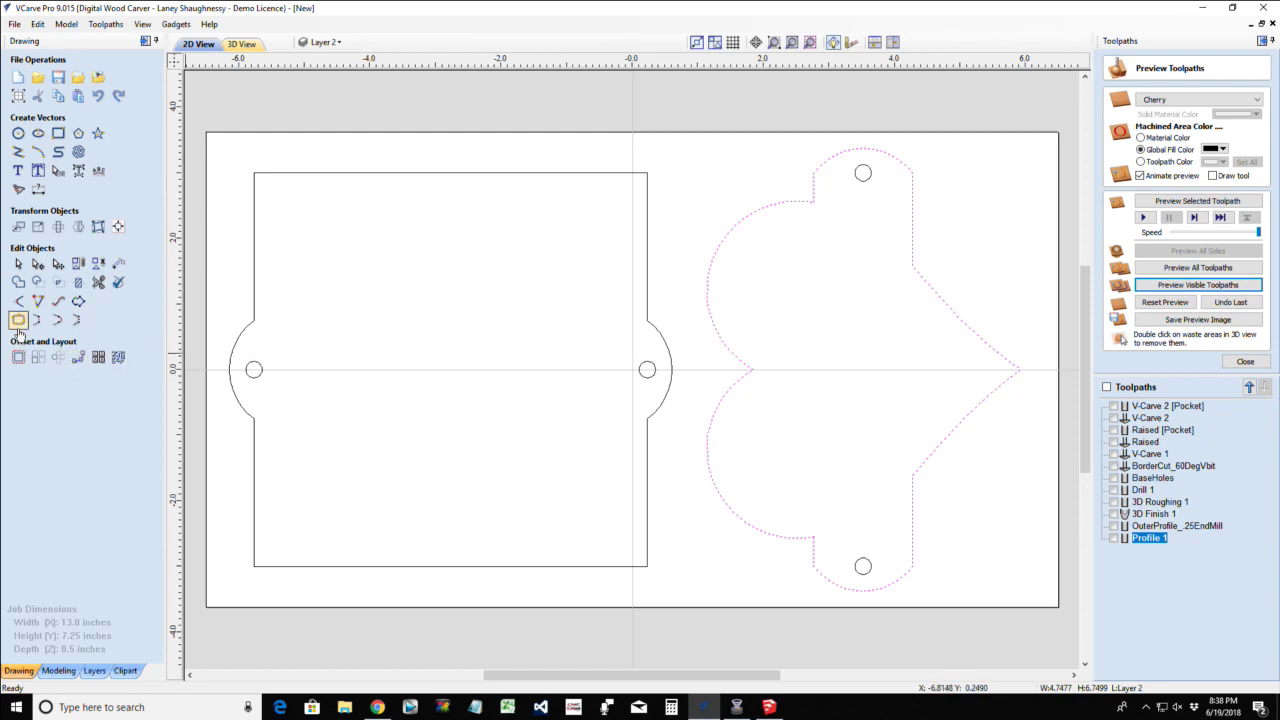
{"action": "left_click", "coordinate": [15, 362]}
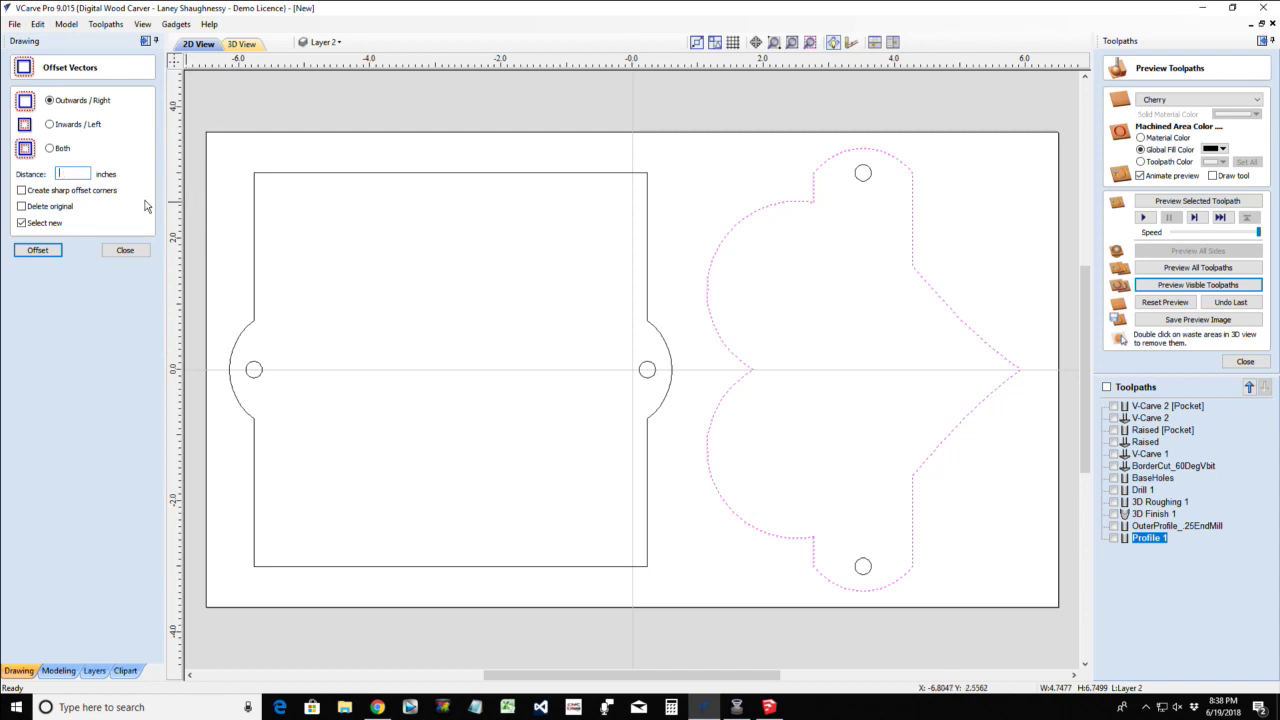
{"action": "left_click", "coordinate": [40, 257]}
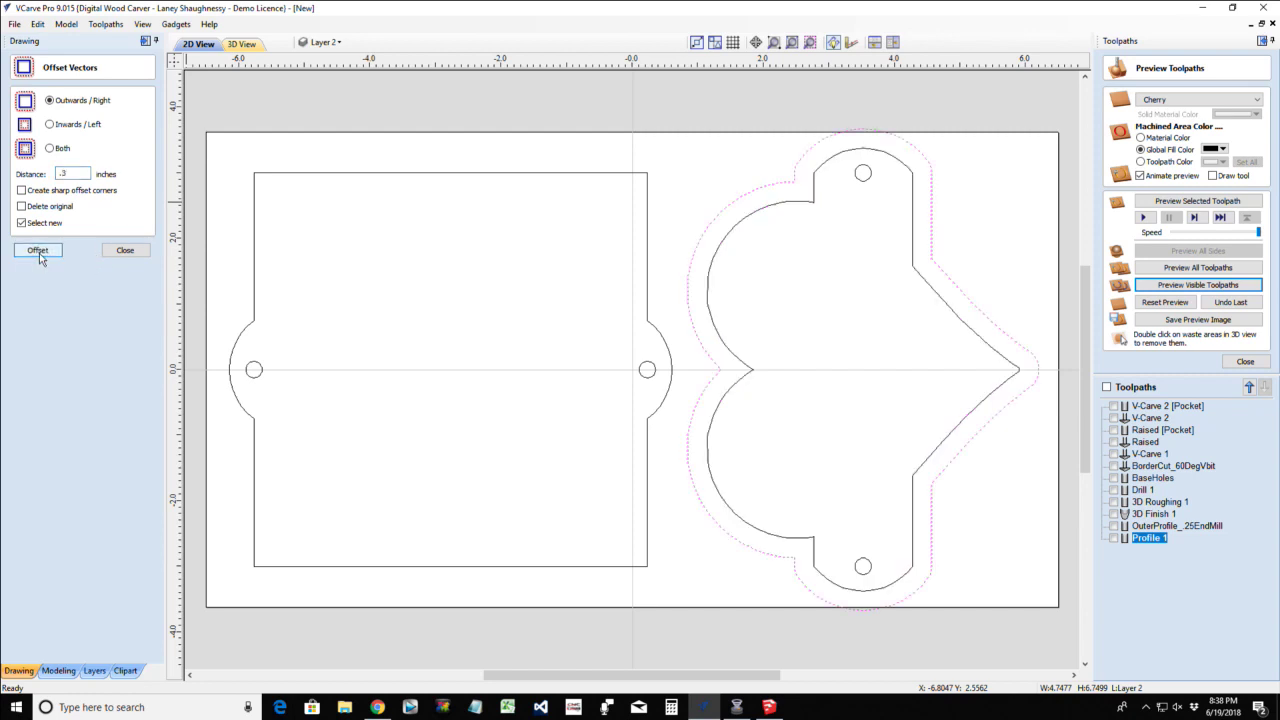
{"action": "key", "text": "ctrl+z"}
{"action": "left_click", "coordinate": [49, 125]}
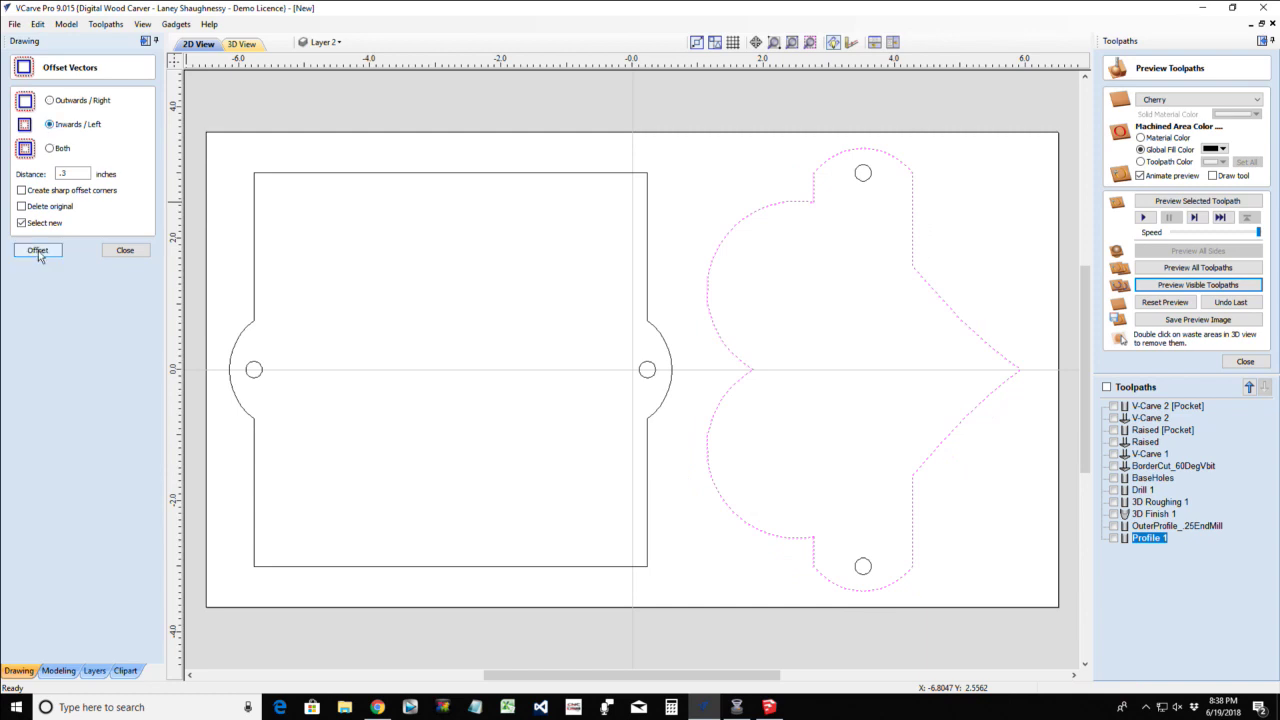
{"action": "left_click", "coordinate": [38, 251]}
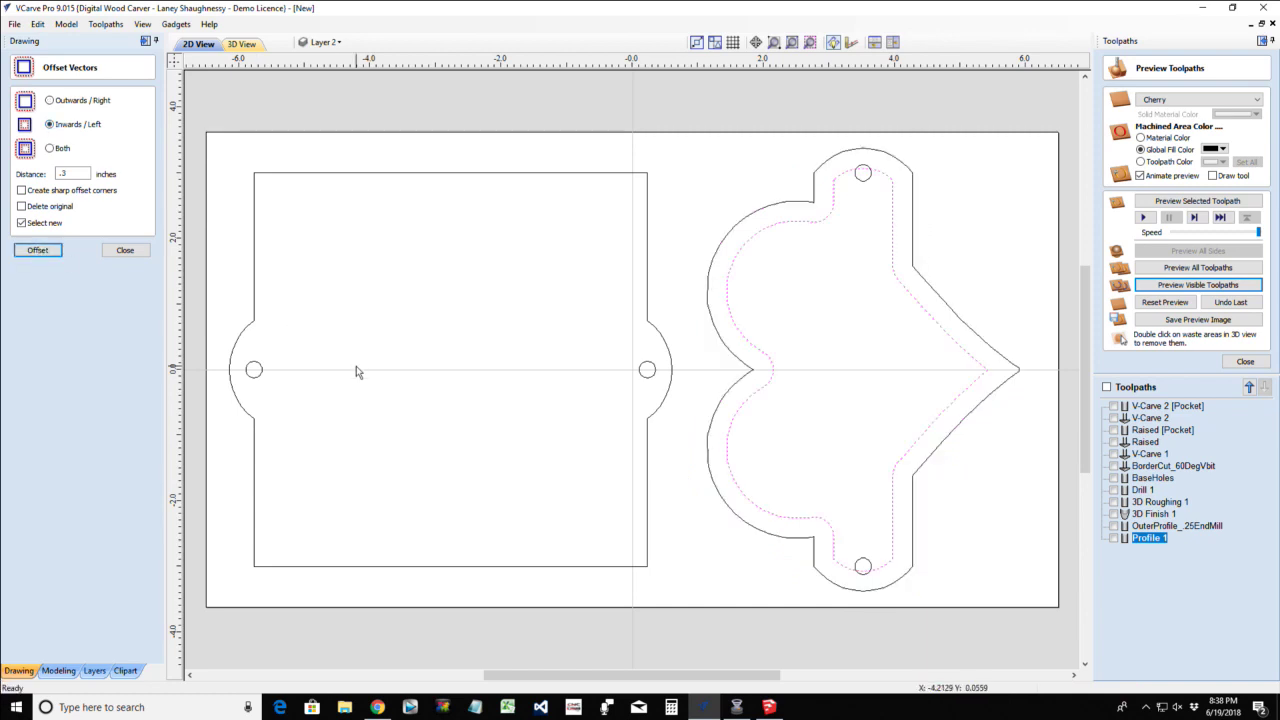
{"action": "key", "text": "ctrl+z"}
{"action": "key", "text": "Escape"}
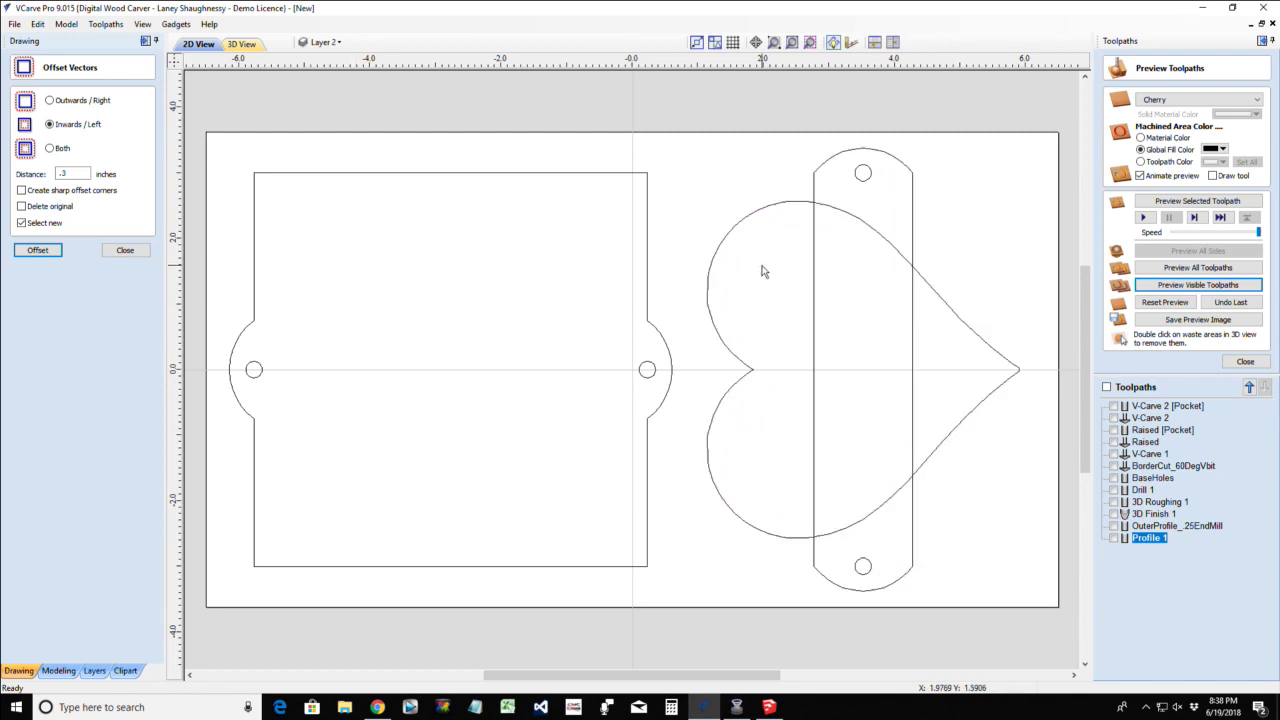
Offset the plain heart outline 0.3 inch inwards
{"action": "left_click", "coordinate": [737, 226]}
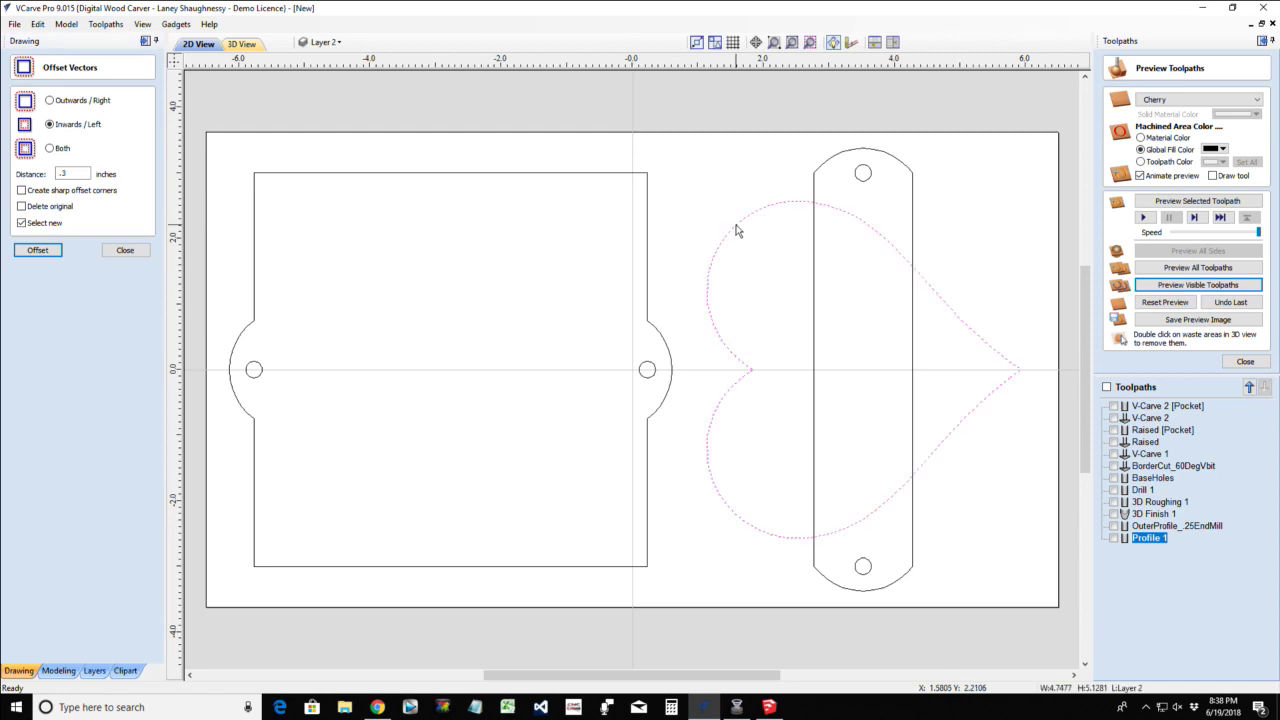
{"action": "left_click", "coordinate": [37, 250]}
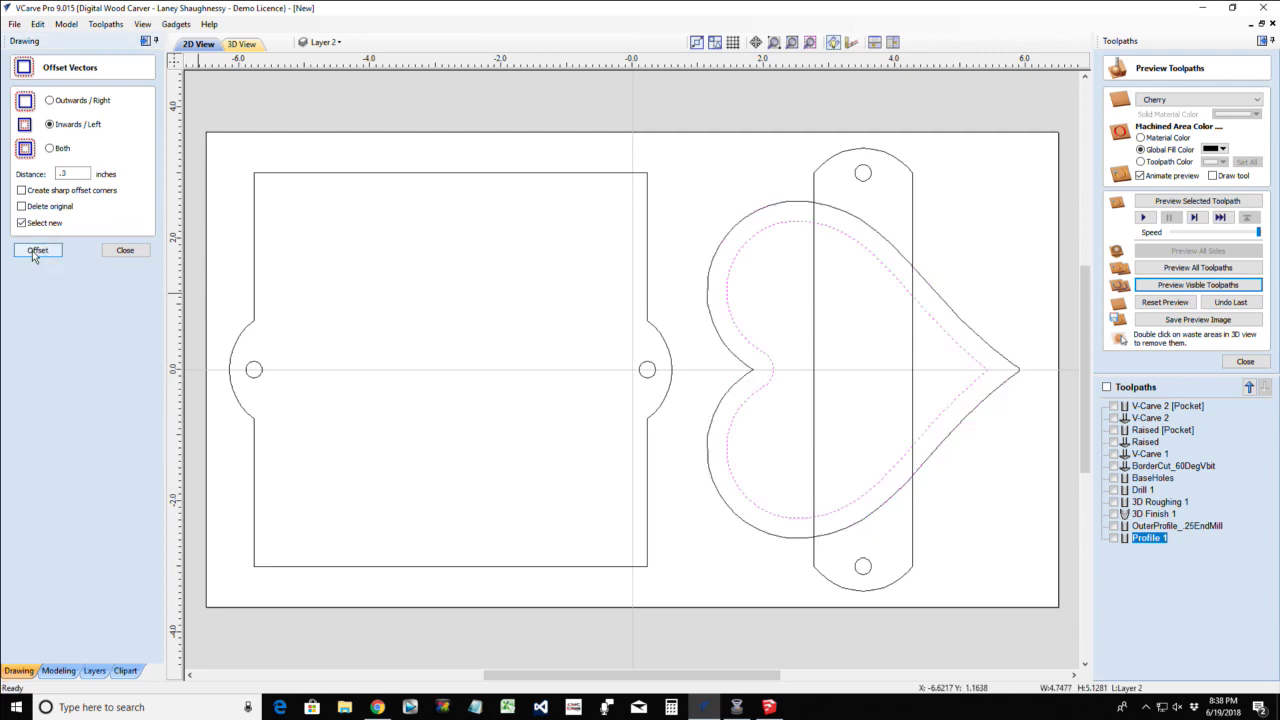
{"action": "left_click", "coordinate": [125, 250]}
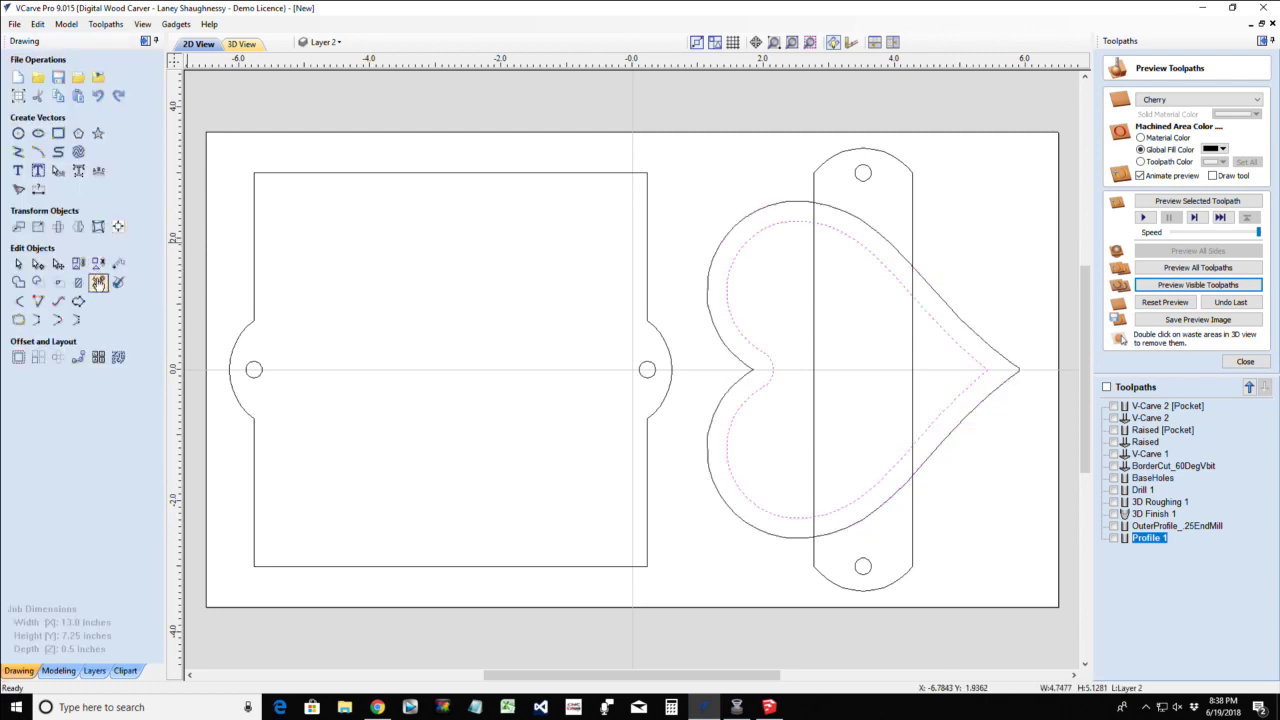
Trim the strip edges and heart segments overlapping inside the tag
{"action": "left_click", "coordinate": [98, 282]}
{"action": "left_click", "coordinate": [820, 280]}
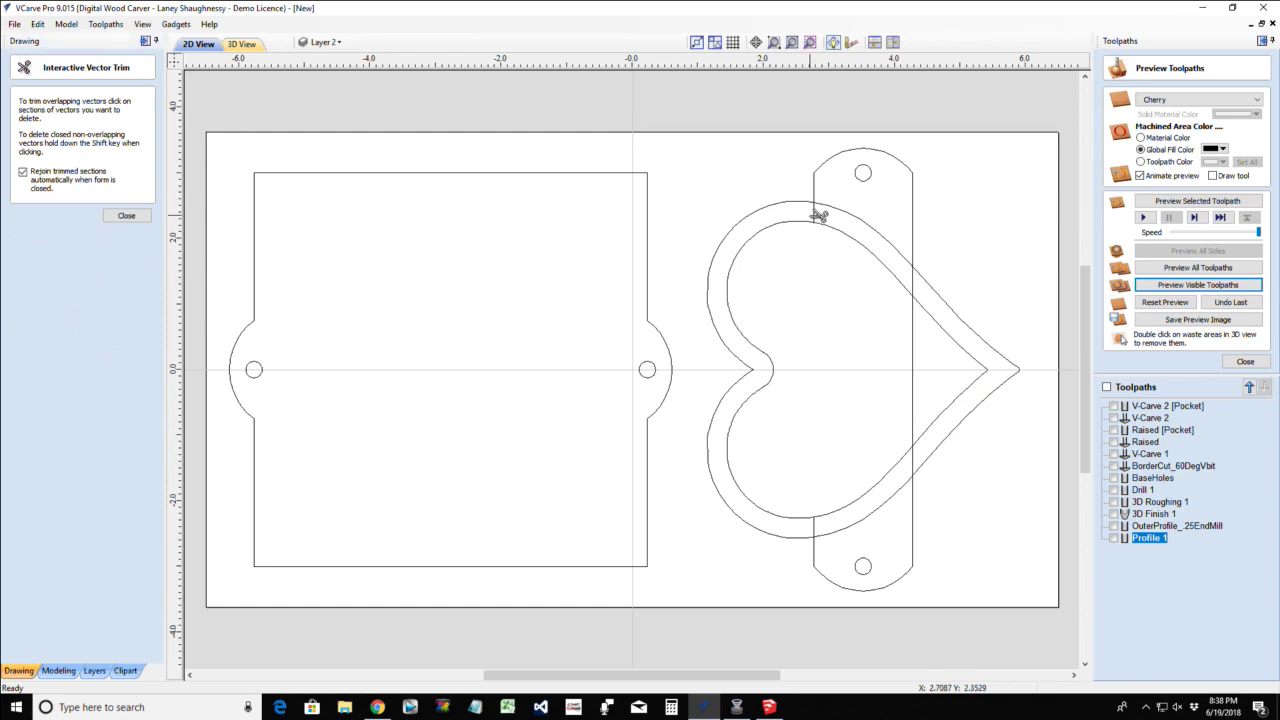
{"action": "left_click", "coordinate": [850, 215]}
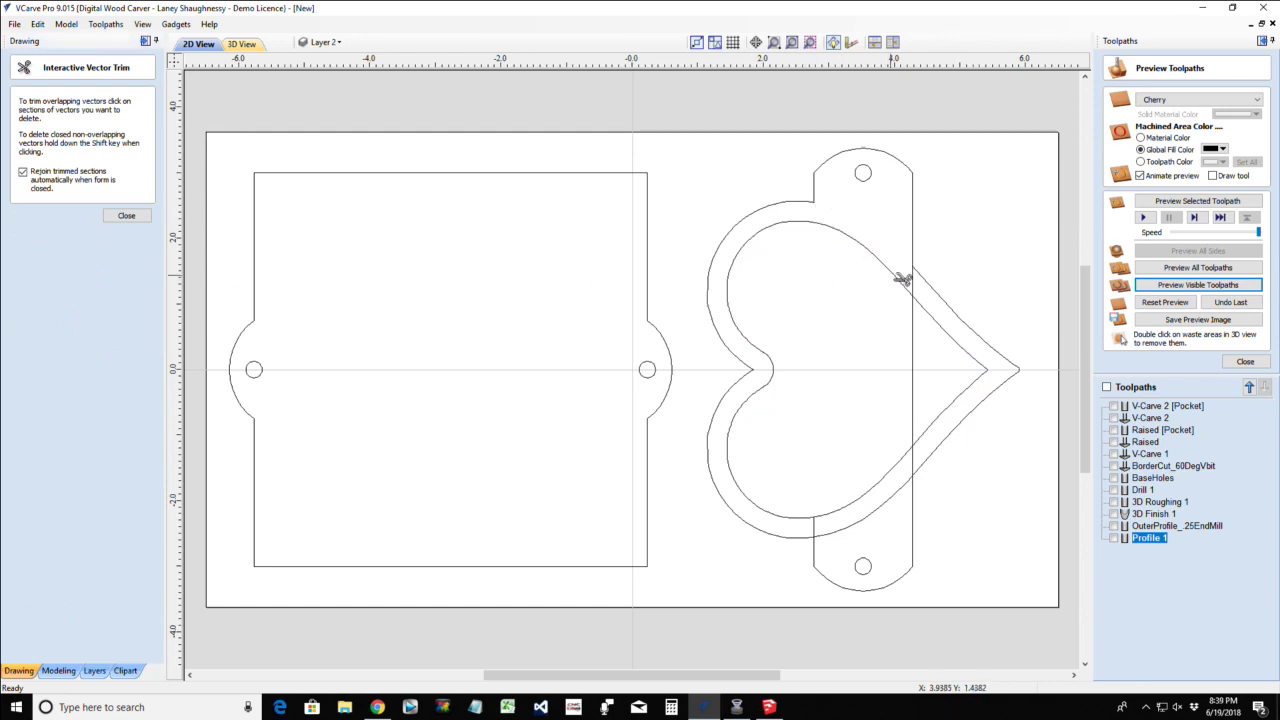
{"action": "left_click", "coordinate": [915, 383]}
{"action": "left_click", "coordinate": [915, 460]}
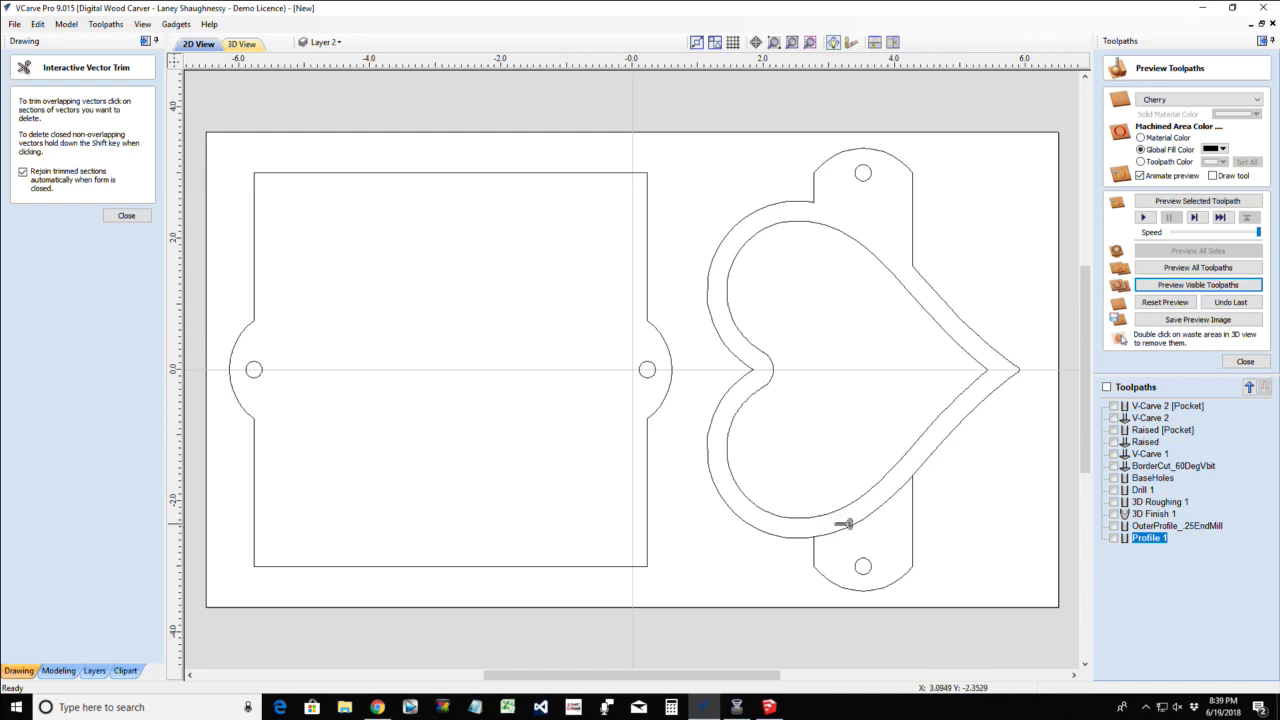
{"action": "left_click", "coordinate": [848, 527]}
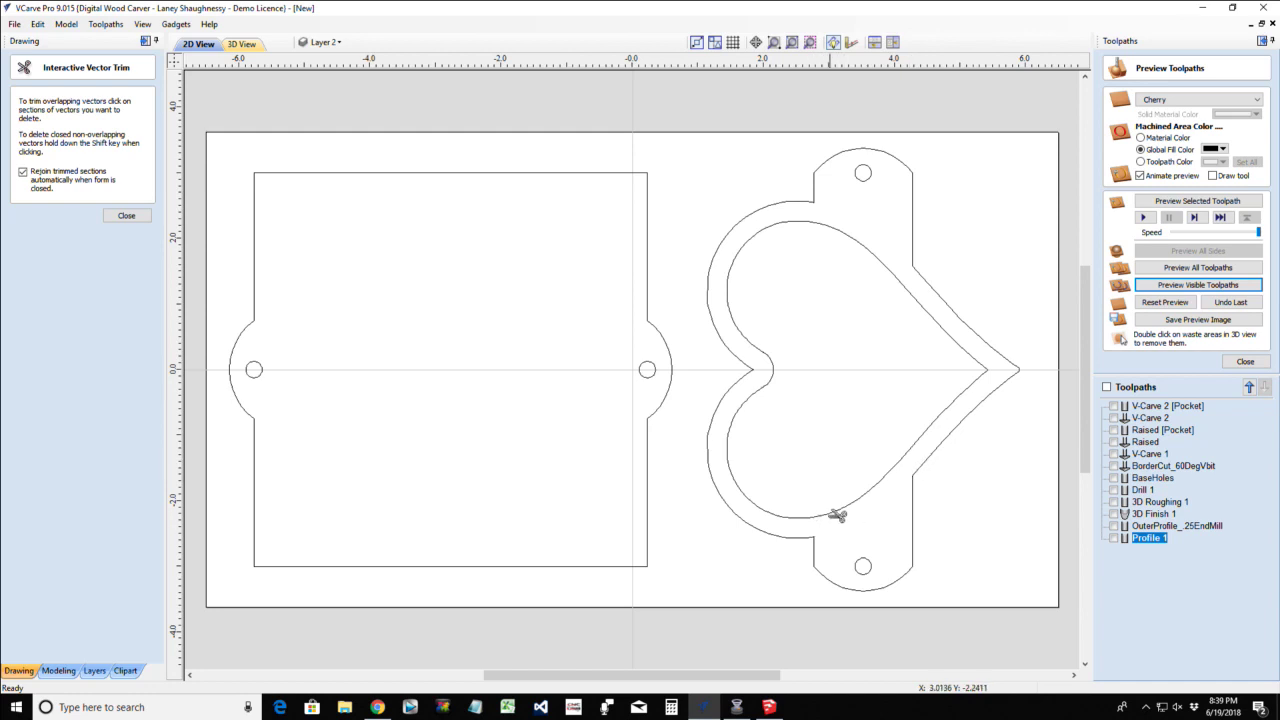
{"action": "left_click", "coordinate": [122, 216]}
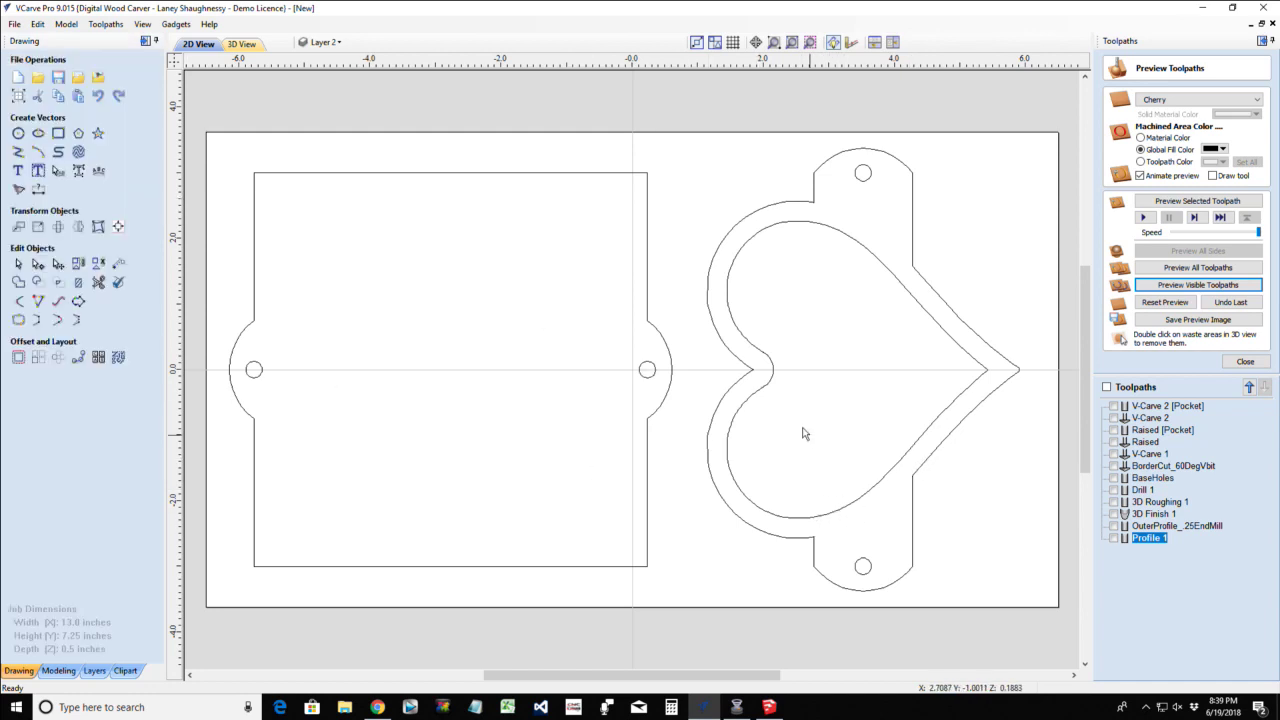
Undo to remove the inner heart offset, leaving the outer heart over the strip
{"action": "left_click", "coordinate": [771, 376]}
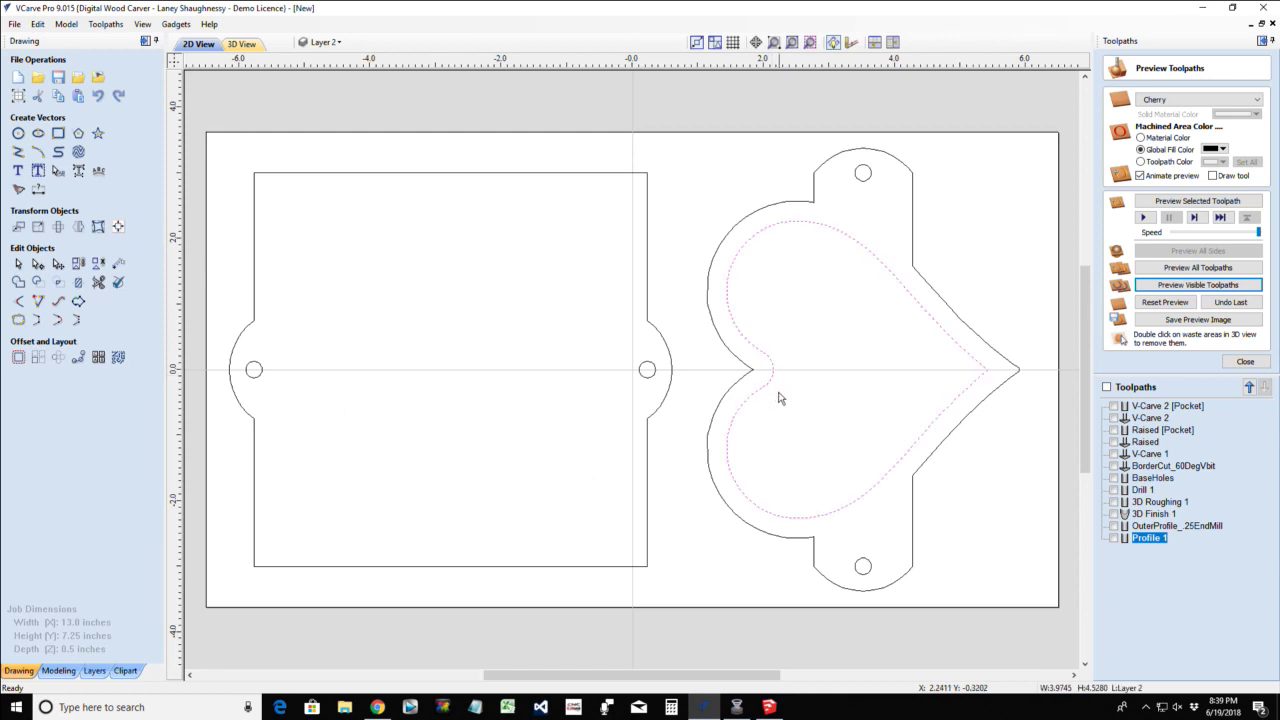
{"action": "left_click", "coordinate": [447, 110]}
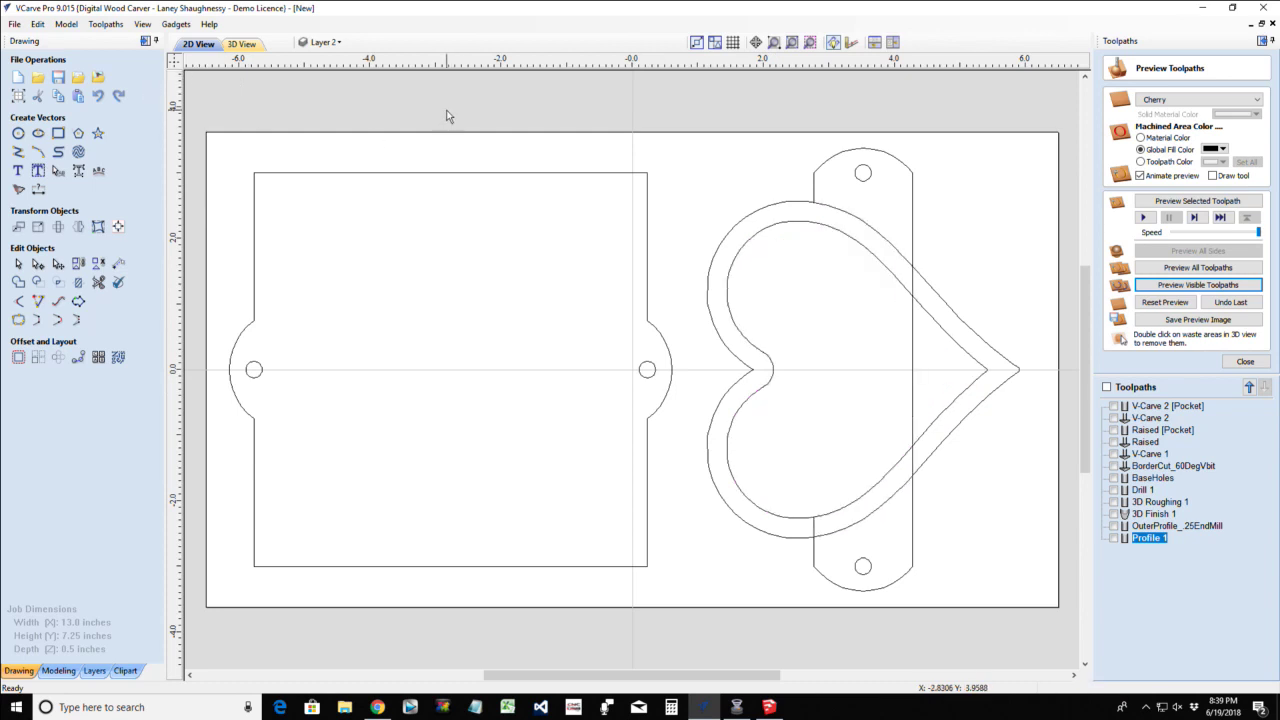
{"action": "key", "text": "ctrl+z"}
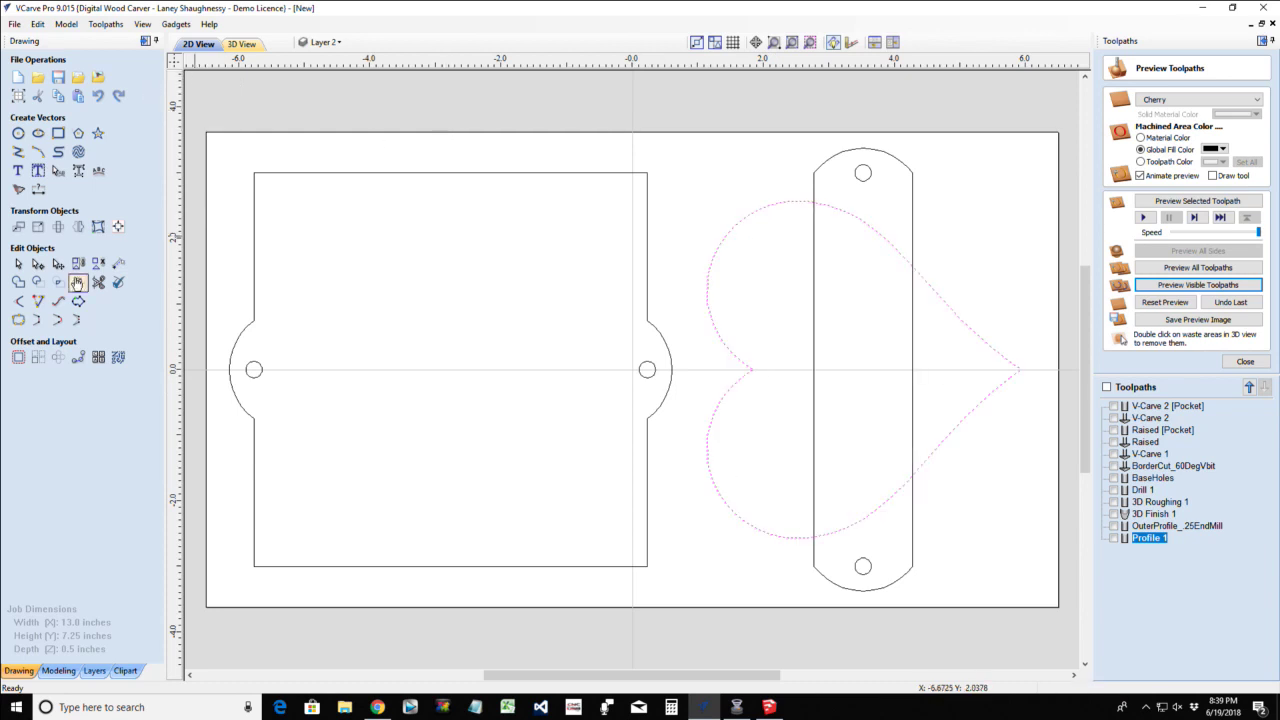
Offset the heart 0.3 inch inwards with sharp corners, zooming in to check it
{"action": "left_click", "coordinate": [17, 355]}
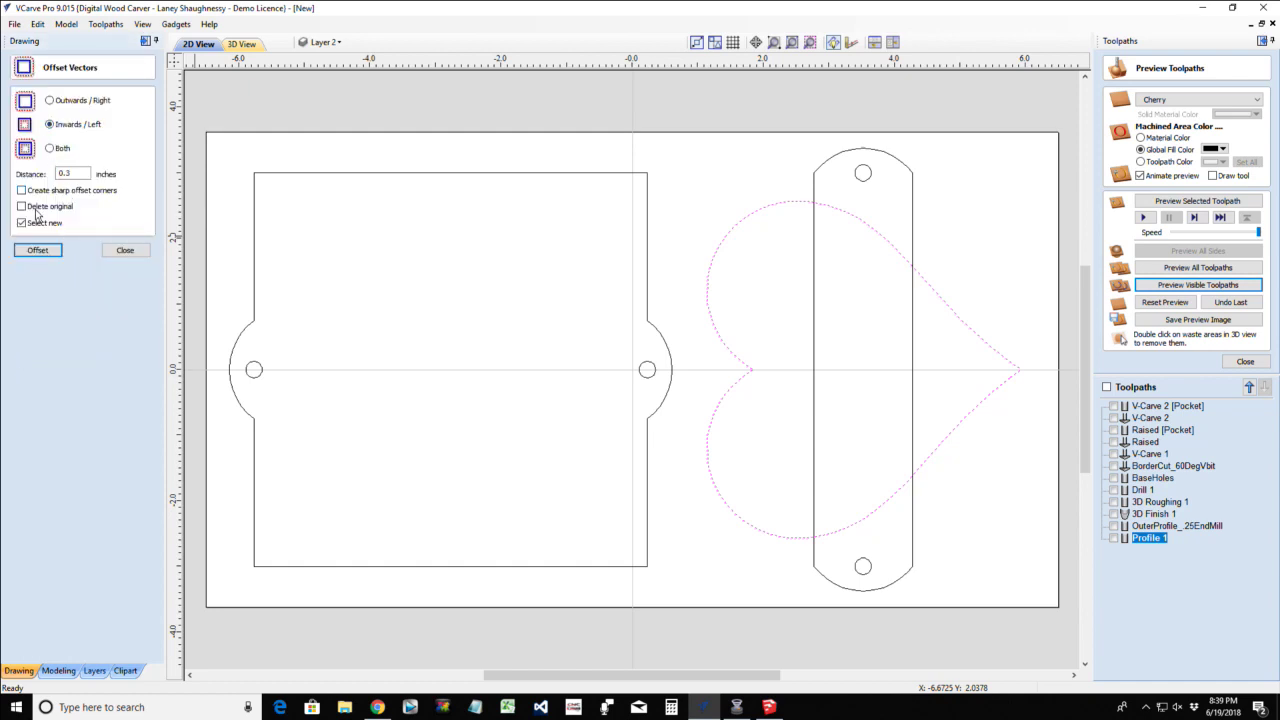
{"action": "left_click", "coordinate": [30, 252]}
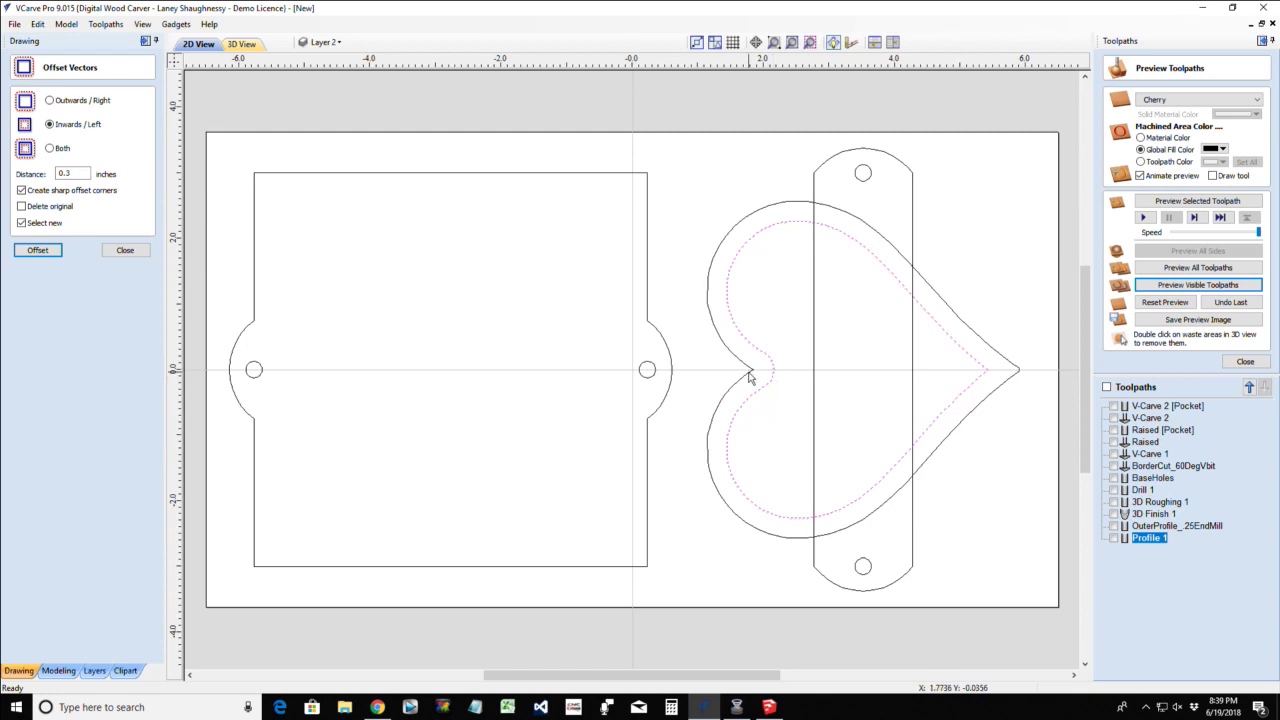
{"action": "scroll", "coordinate": [750, 372], "scroll_direction": "up", "scroll_amount": 10}
{"action": "scroll", "coordinate": [757, 373], "scroll_direction": "up", "scroll_amount": 4}
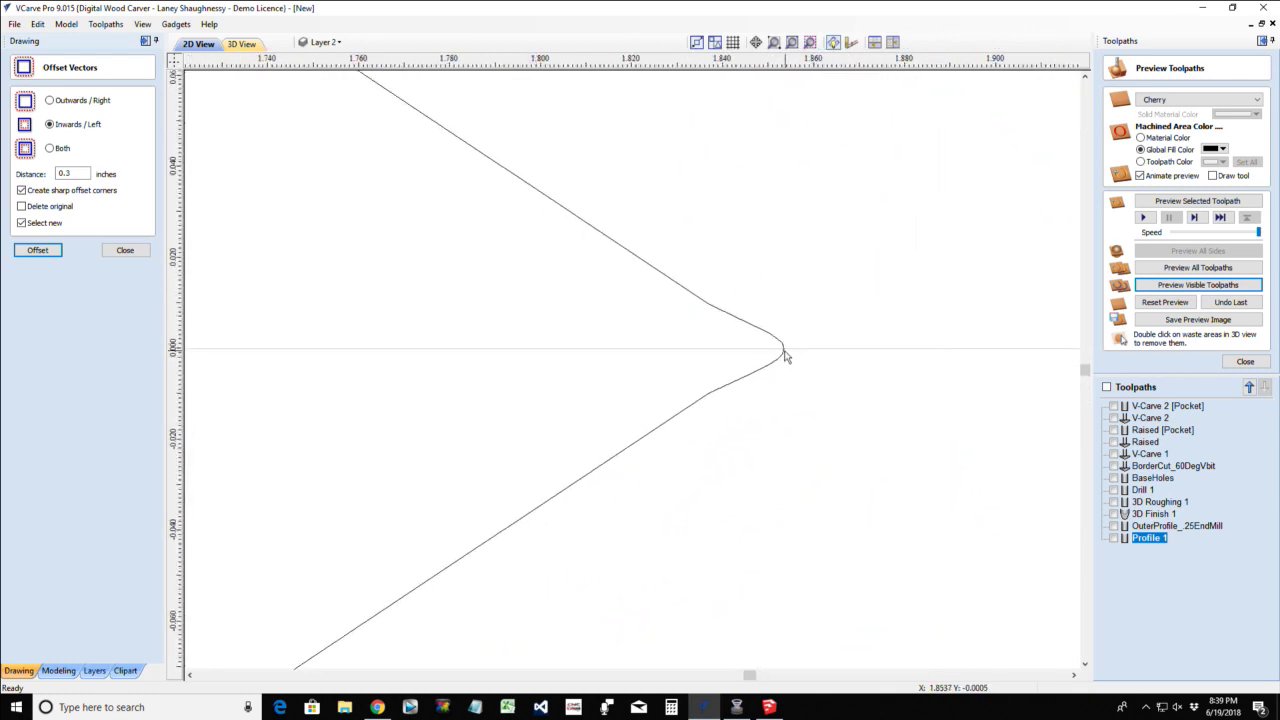
{"action": "scroll", "coordinate": [784, 356], "scroll_direction": "down", "scroll_amount": 12}
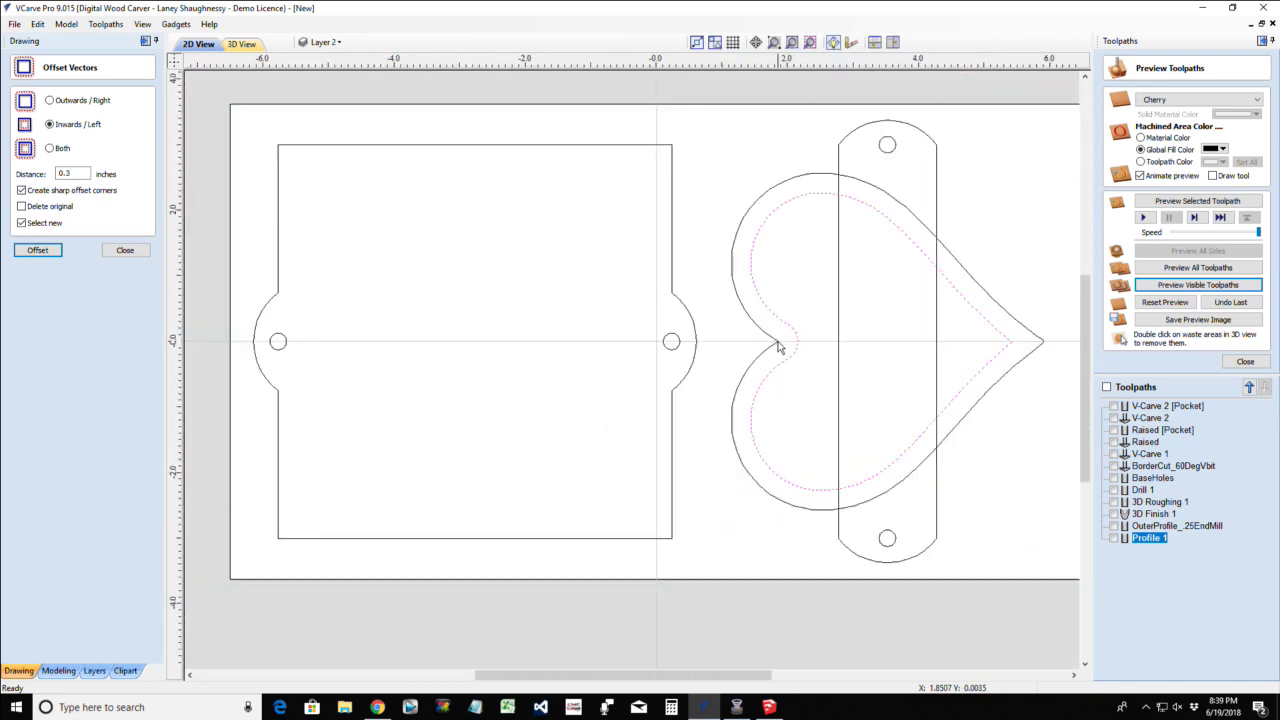
{"action": "scroll", "coordinate": [779, 347], "scroll_direction": "down", "scroll_amount": 2}
{"action": "left_click", "coordinate": [125, 250]}
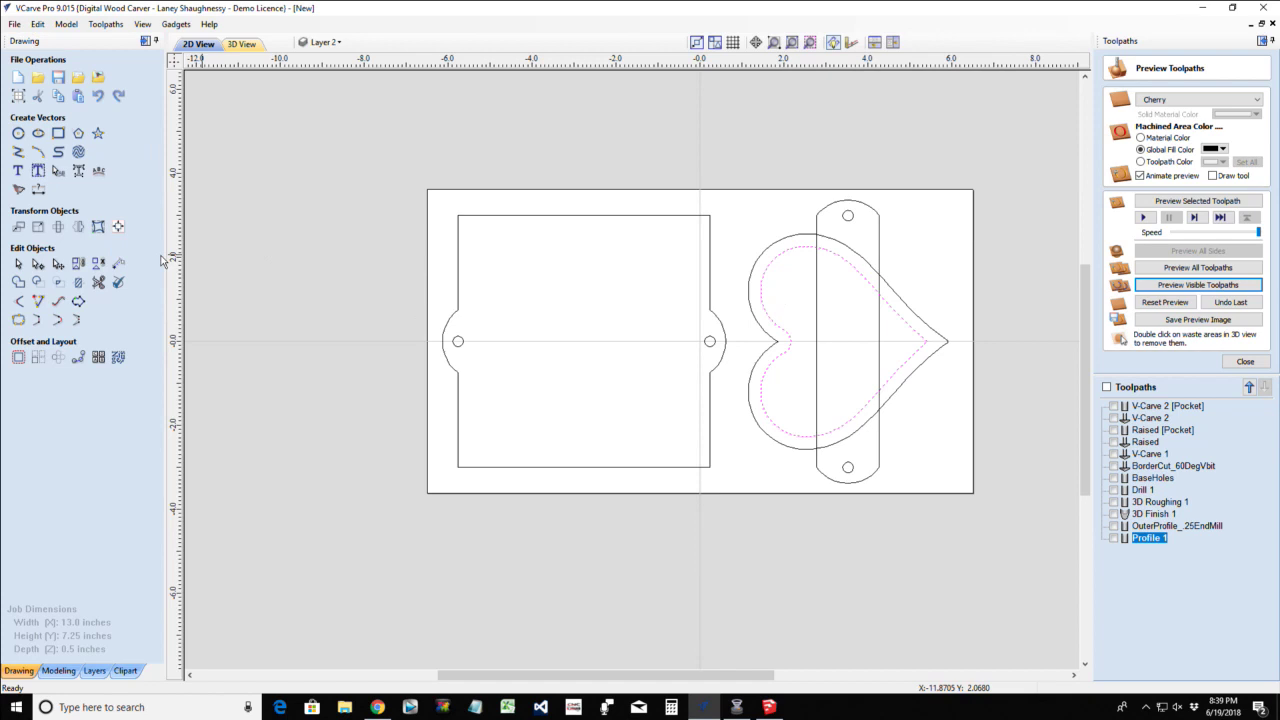
Trim the overlapping heart curves and strip lines into one tag outline, then select the inner heart
{"action": "left_click", "coordinate": [98, 282]}
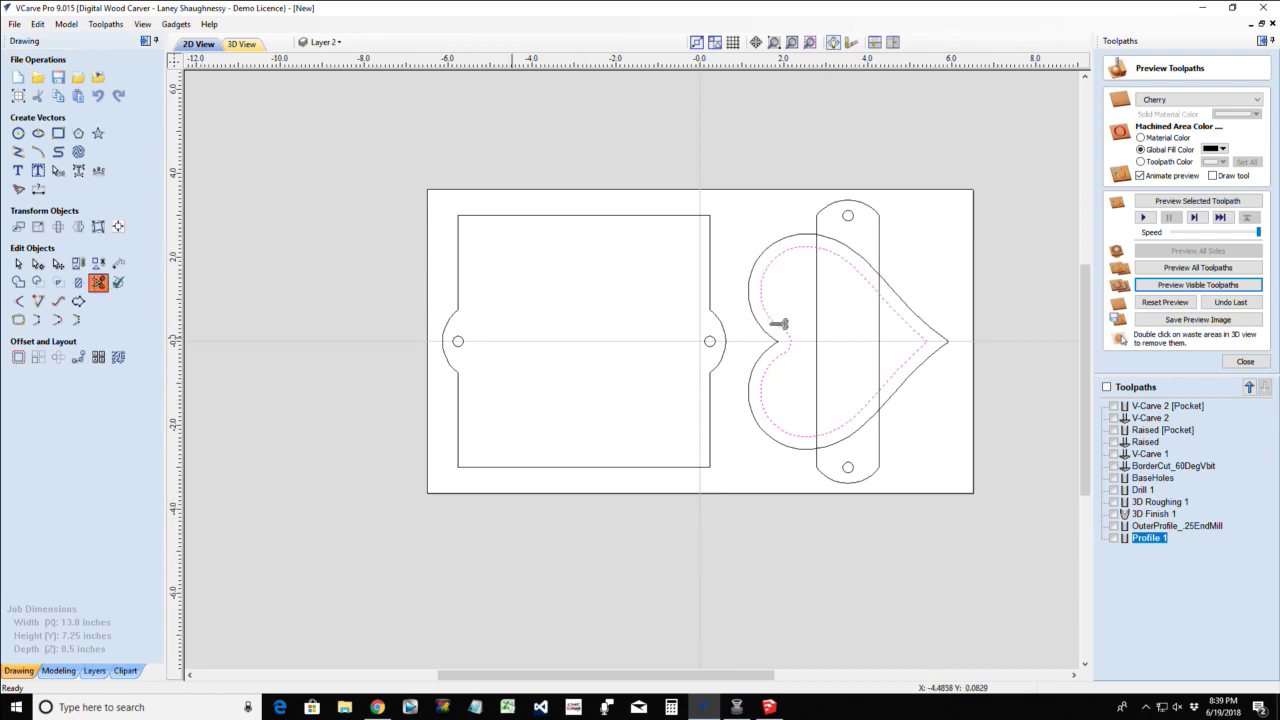
{"action": "left_click", "coordinate": [827, 238]}
{"action": "left_click", "coordinate": [825, 241]}
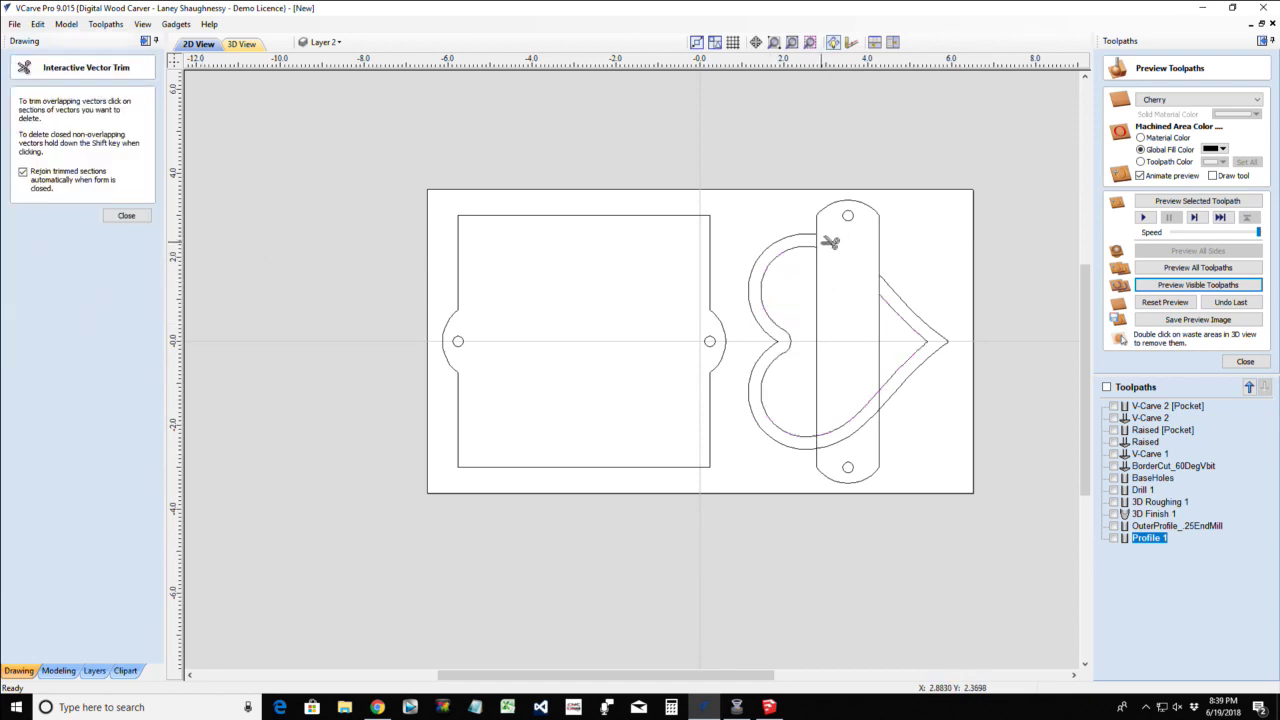
{"action": "scroll", "coordinate": [829, 242], "scroll_direction": "up", "scroll_amount": 2}
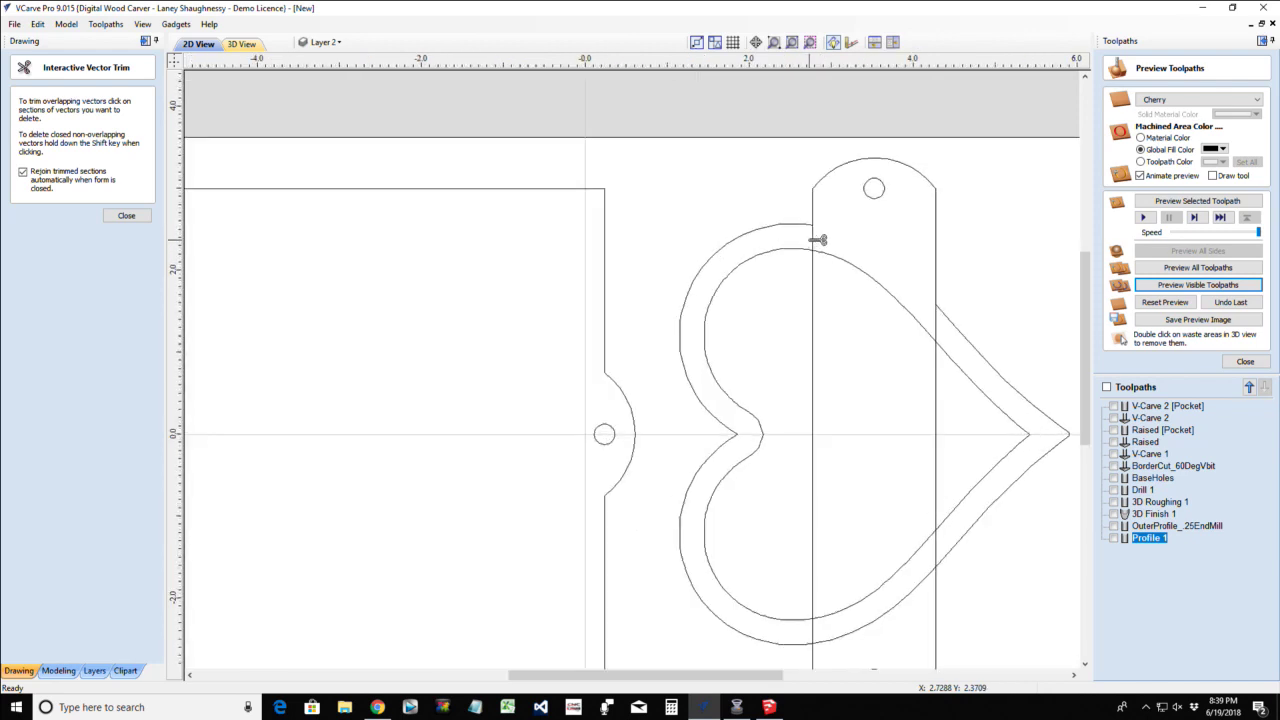
{"action": "left_click", "coordinate": [938, 477]}
{"action": "left_click", "coordinate": [813, 490]}
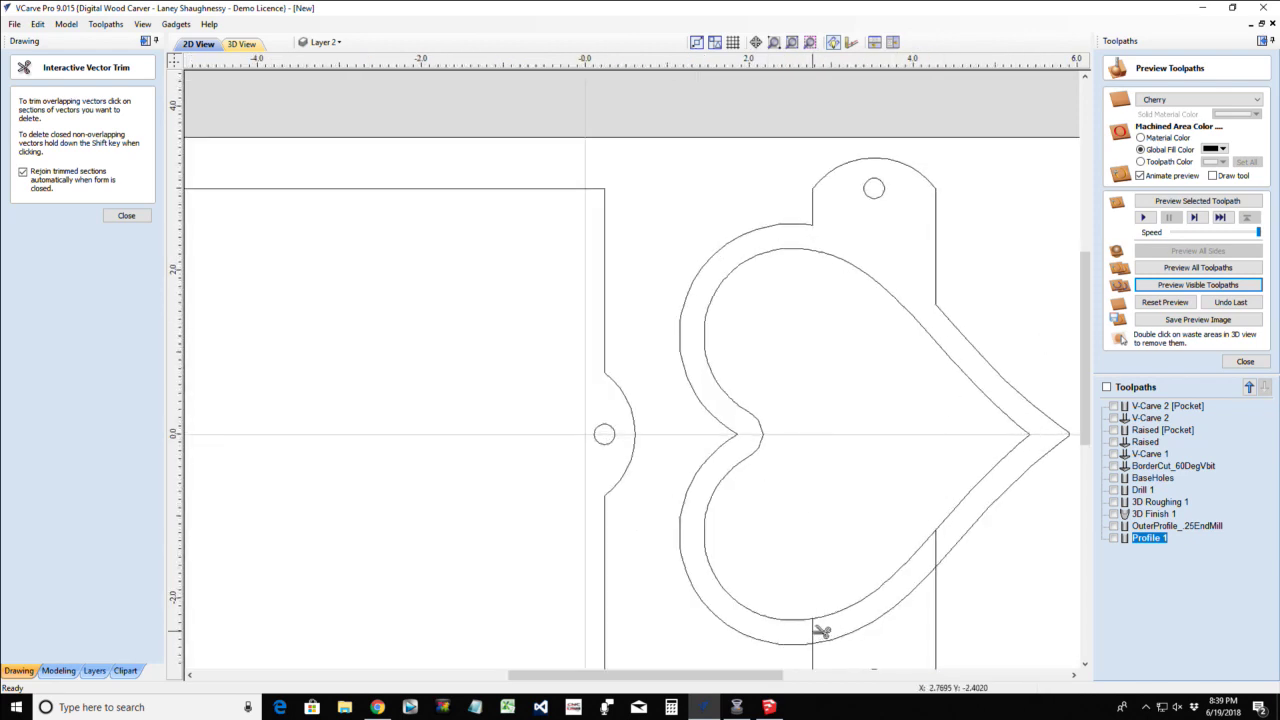
{"action": "left_click", "coordinate": [862, 634]}
{"action": "left_click", "coordinate": [936, 549]}
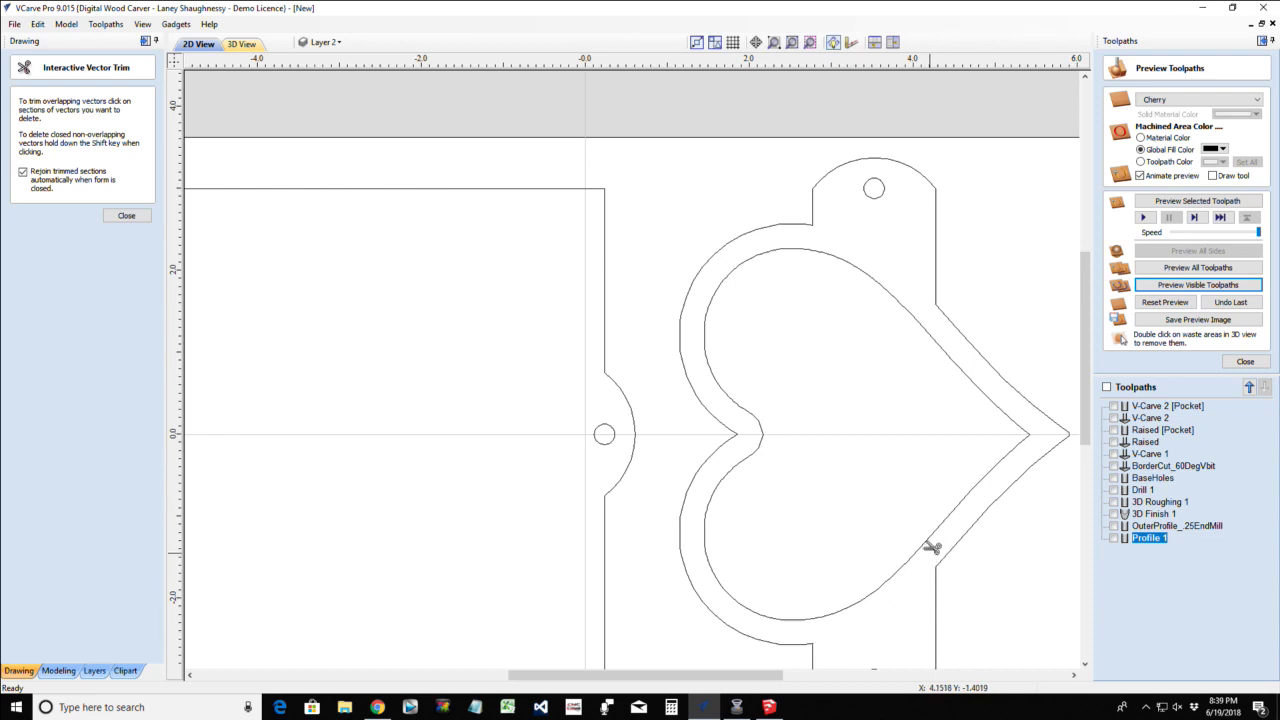
{"action": "scroll", "coordinate": [262, 221], "scroll_direction": "down", "scroll_amount": 1}
{"action": "left_click", "coordinate": [126, 215]}
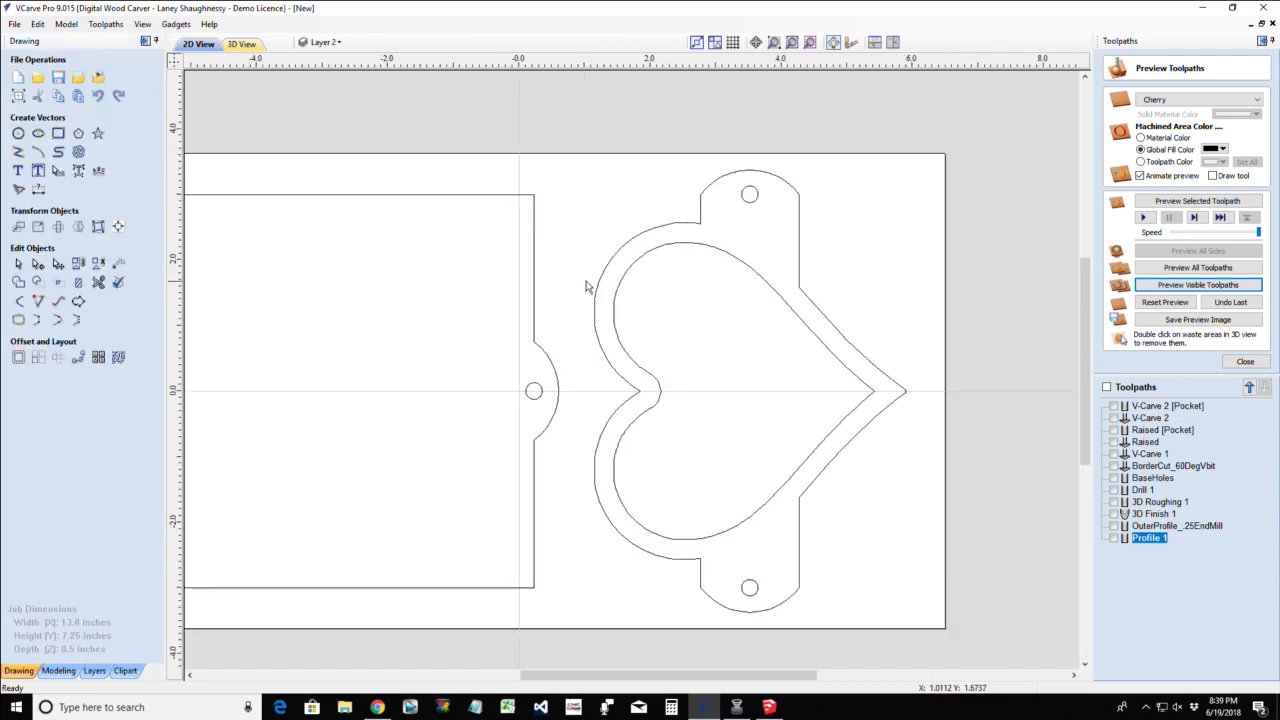
{"action": "left_click", "coordinate": [617, 288]}
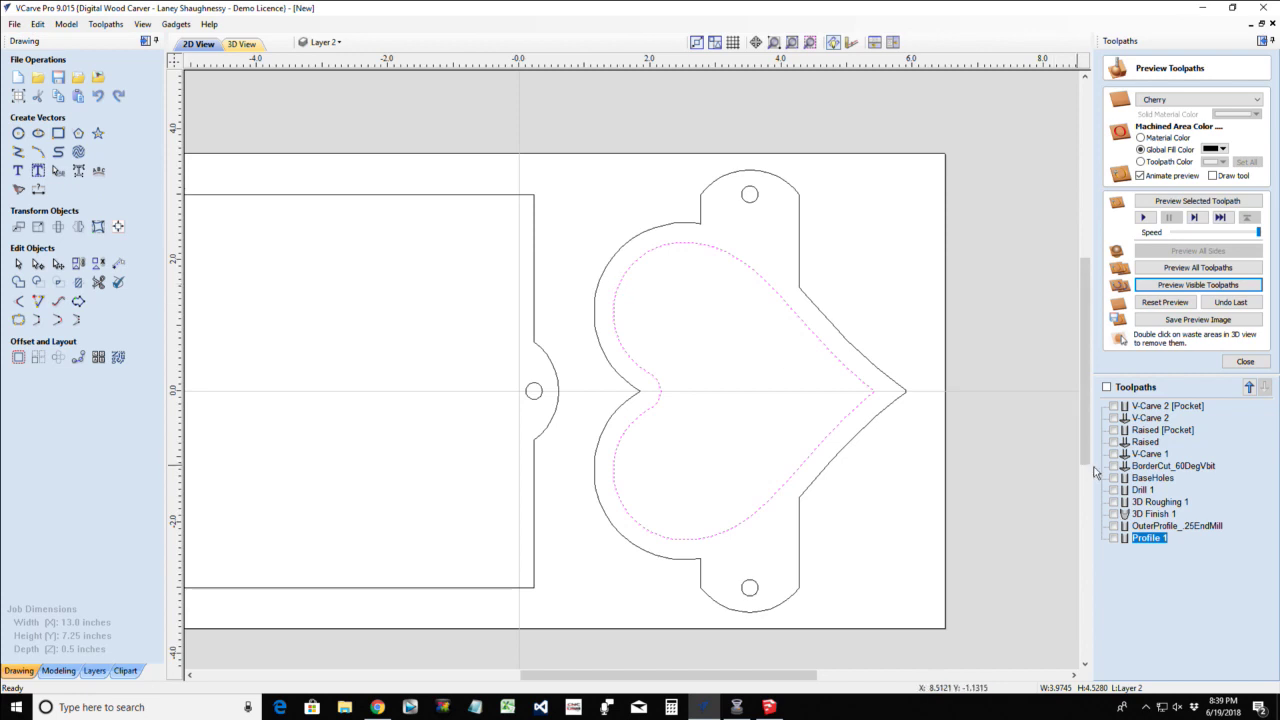
Calculate Profile 2 on the inner heart line: 0.125-inch depth, 60° 0.25-inch V-bit
{"action": "left_click", "coordinate": [1245, 361]}
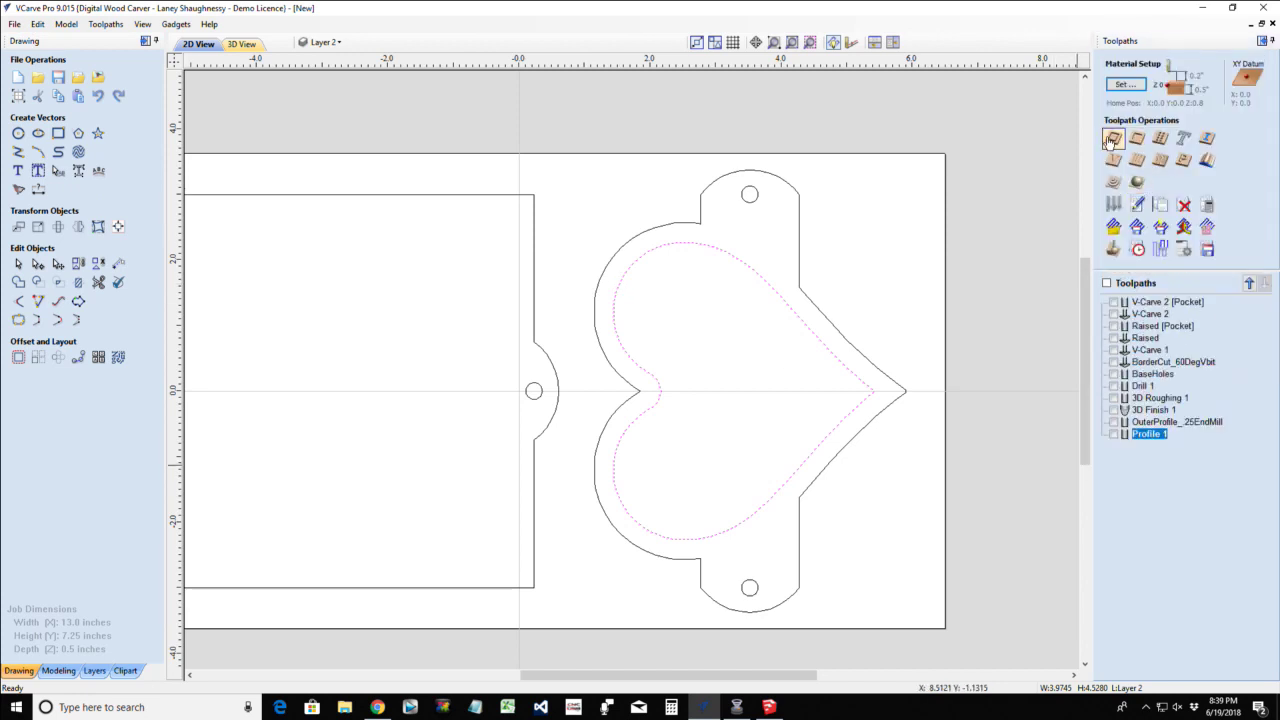
{"action": "left_click", "coordinate": [1110, 141]}
{"action": "left_click", "coordinate": [1212, 119]}
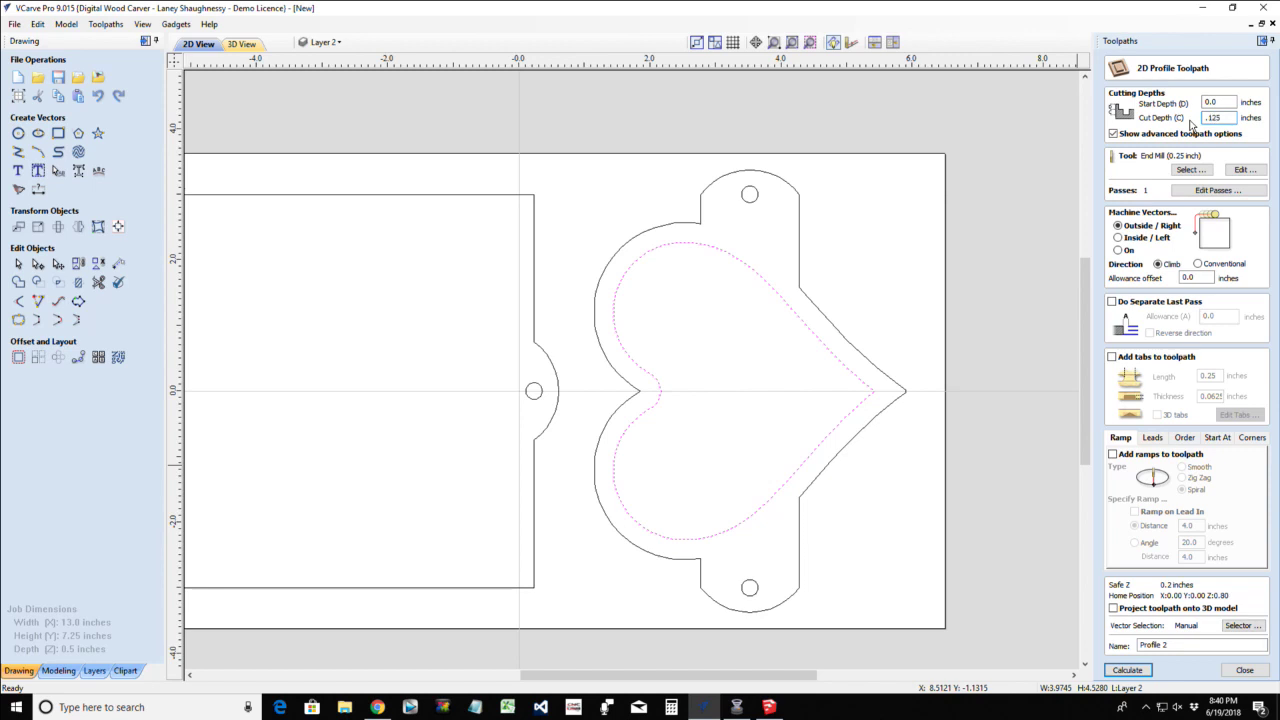
{"action": "left_click", "coordinate": [1187, 171]}
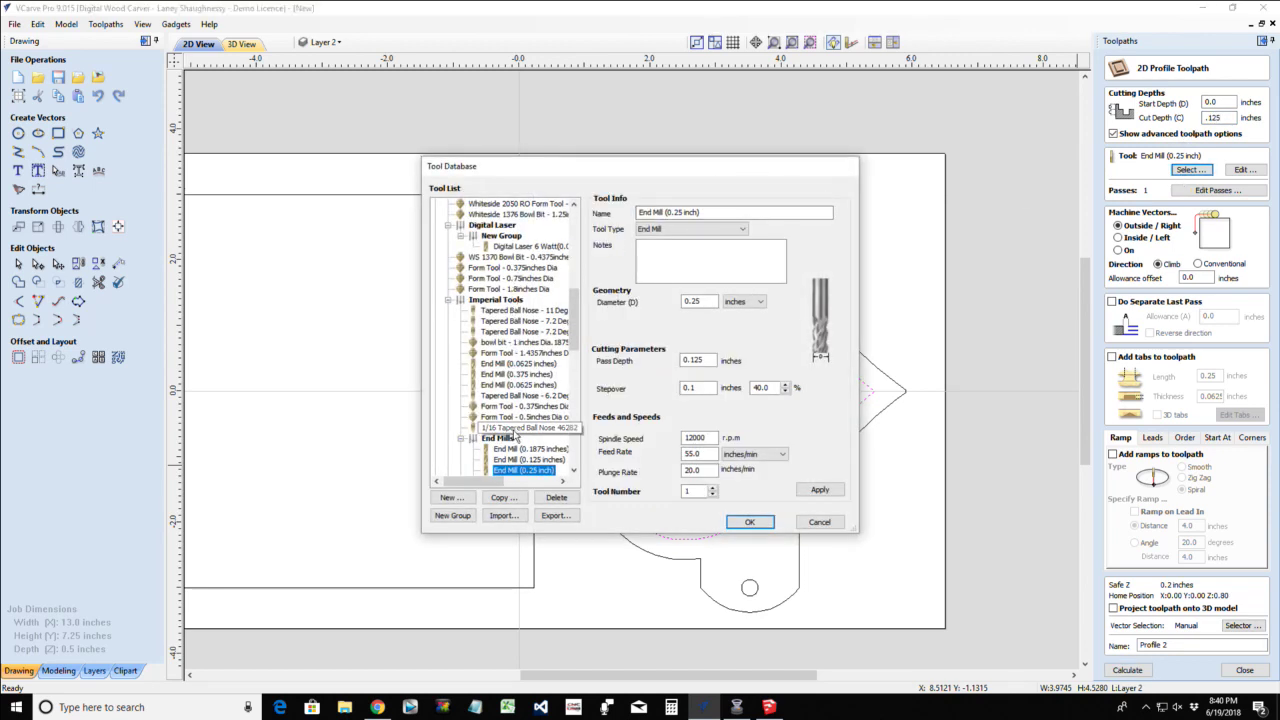
{"action": "scroll", "coordinate": [512, 445], "scroll_direction": "down", "scroll_amount": 5}
{"action": "left_click", "coordinate": [522, 396]}
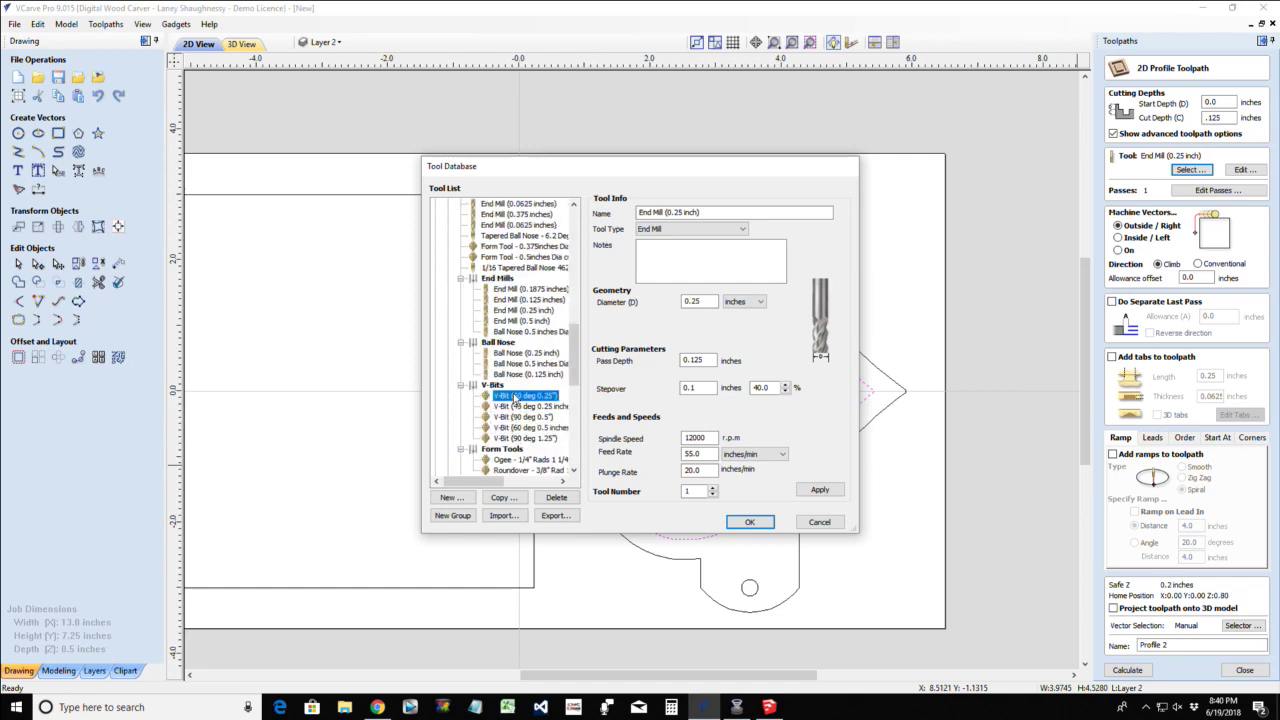
{"action": "left_click", "coordinate": [749, 522]}
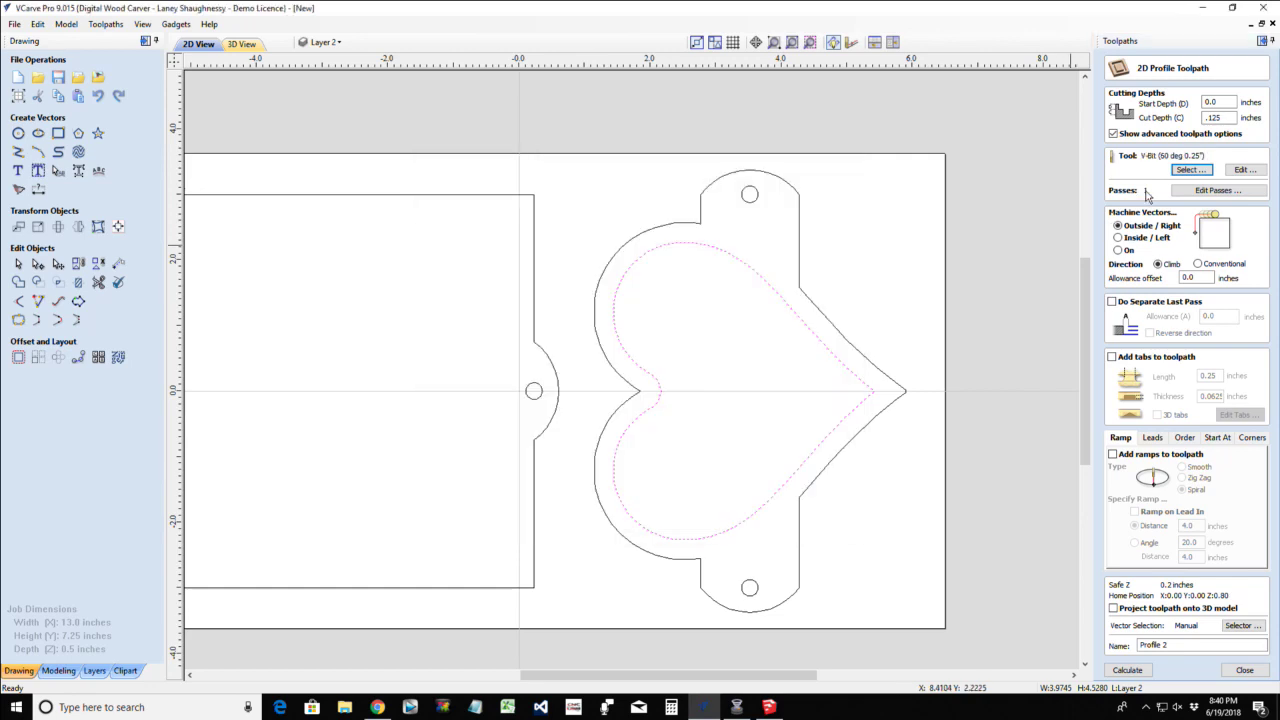
{"action": "left_click", "coordinate": [1120, 250]}
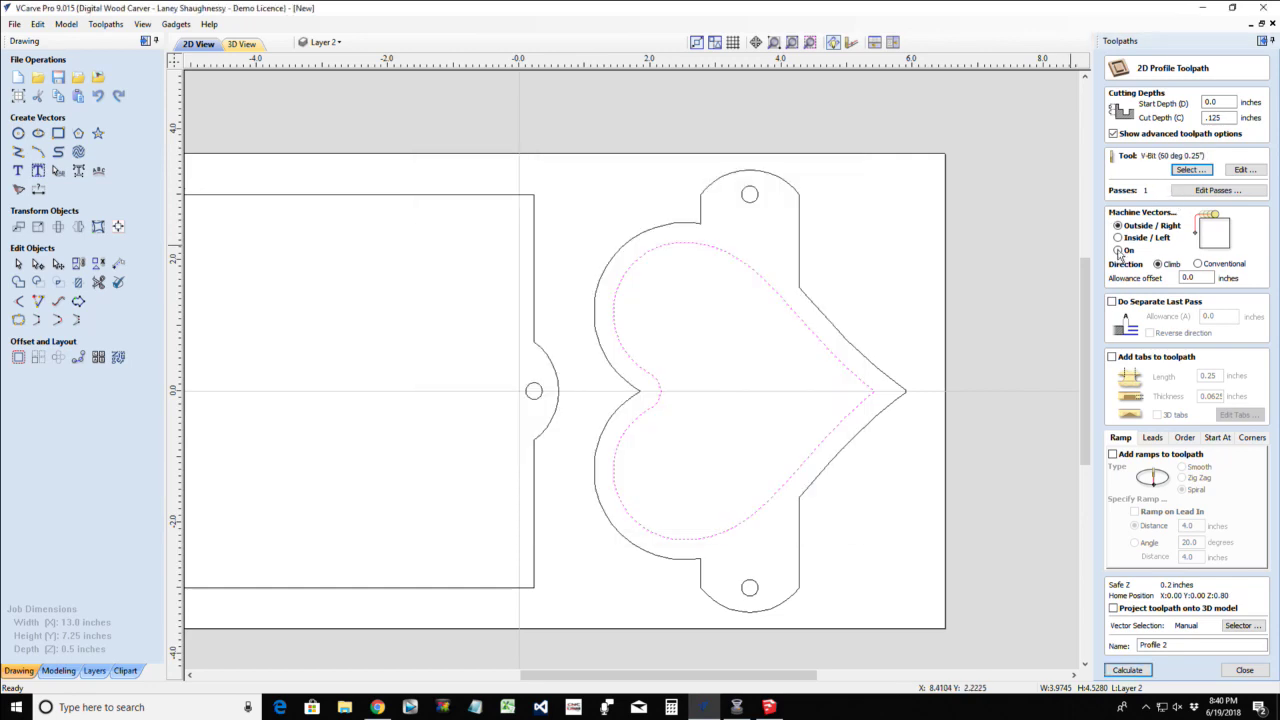
{"action": "left_click", "coordinate": [1133, 674]}
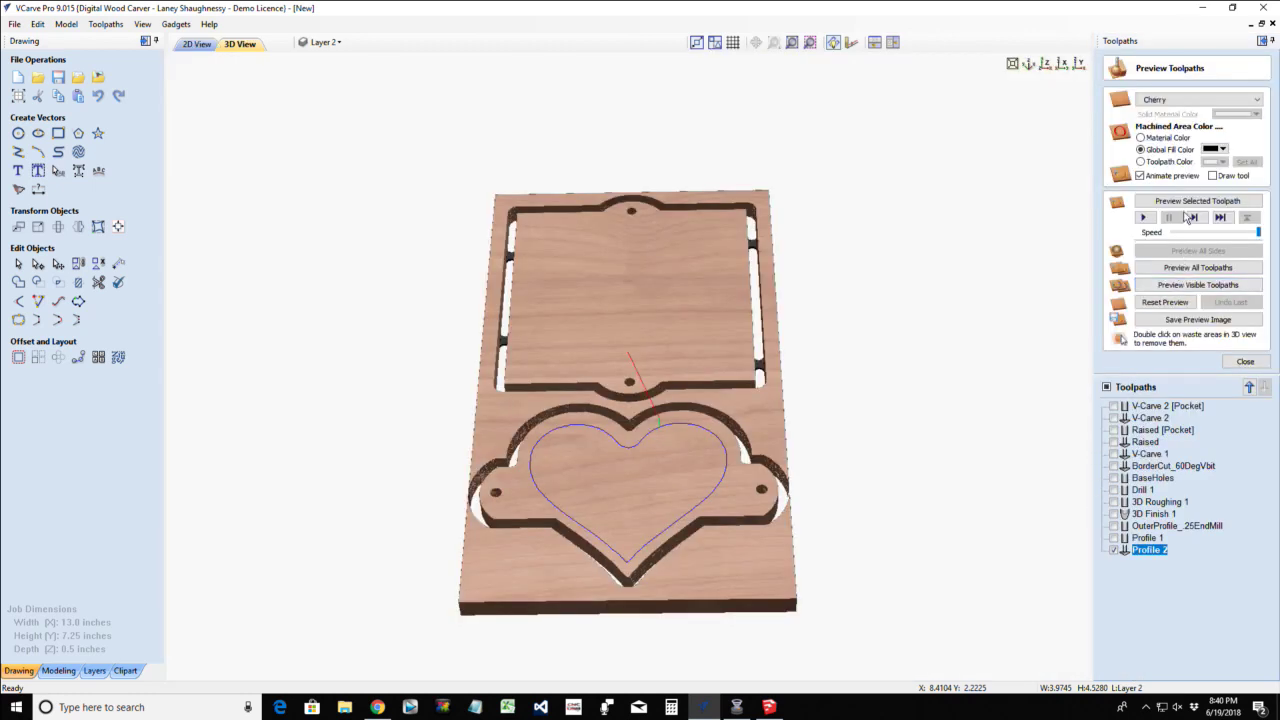
Preview the Profile 2 heart groove in 3D, then return to the 2D view zoomed on the heart tip
{"action": "left_click", "coordinate": [1192, 202]}
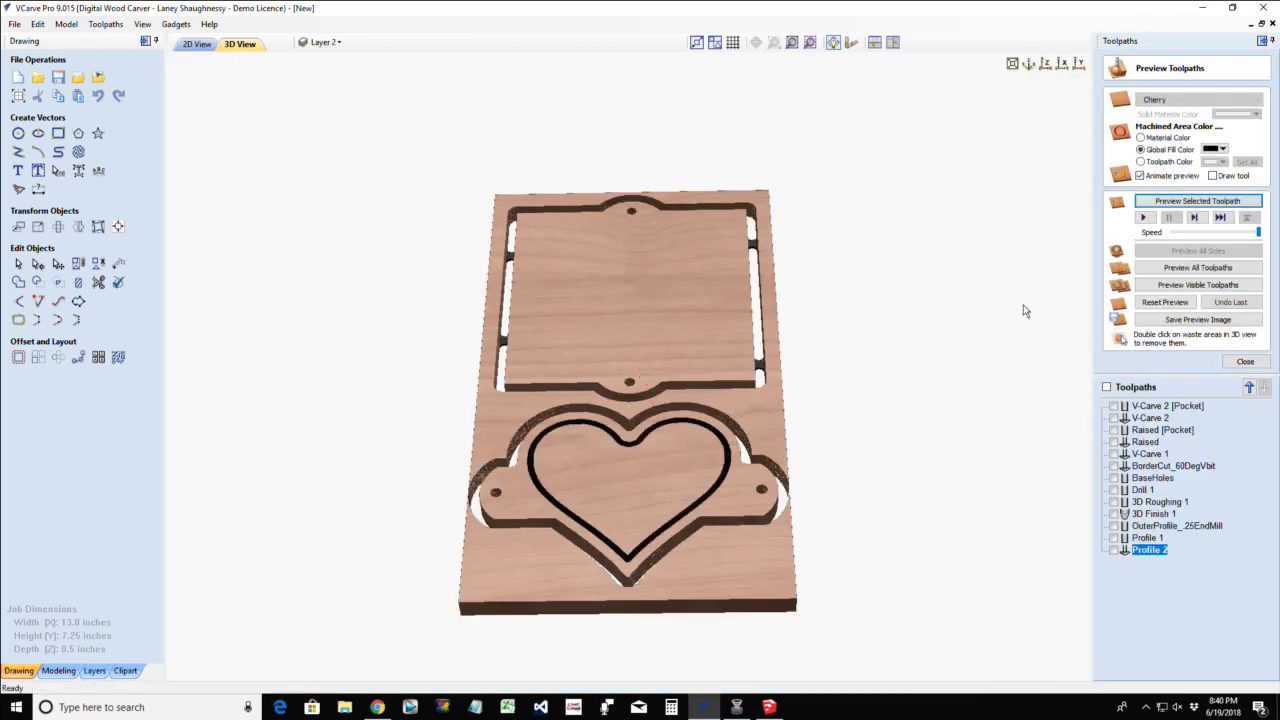
{"action": "left_click_drag", "start_coordinate": [640, 485], "coordinate": [668, 508]}
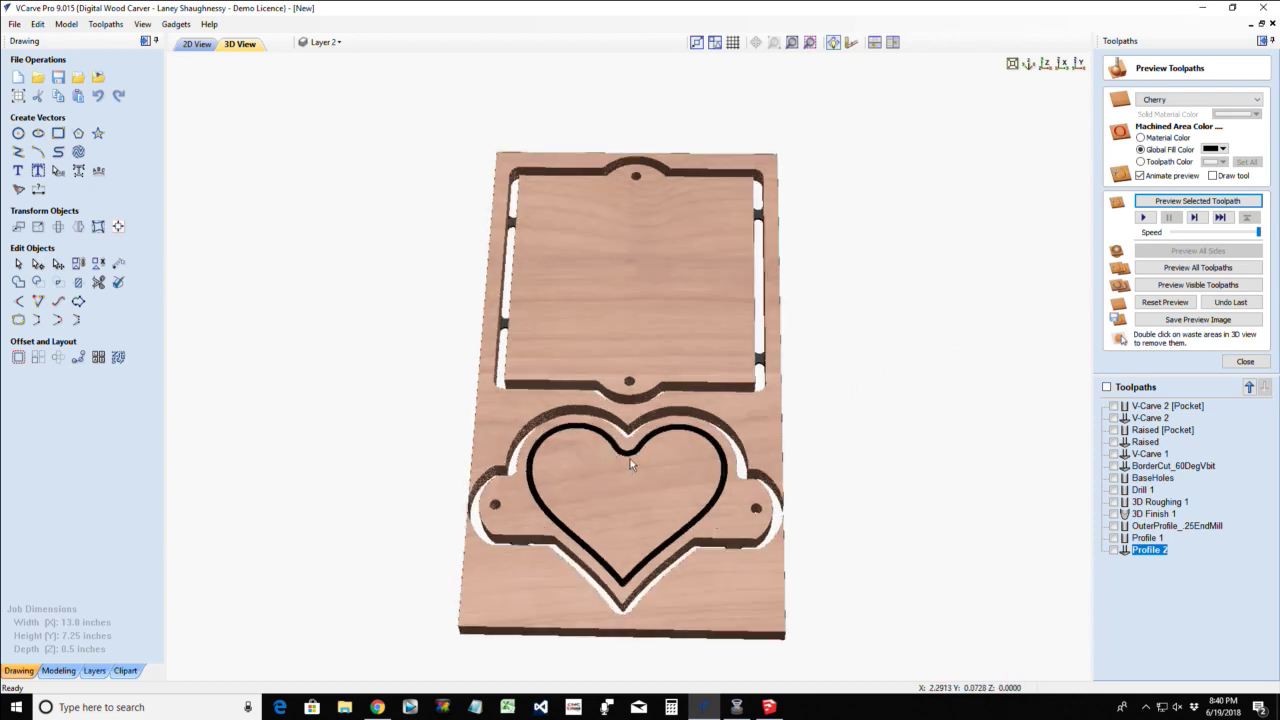
{"action": "left_click_drag", "start_coordinate": [631, 463], "coordinate": [635, 510]}
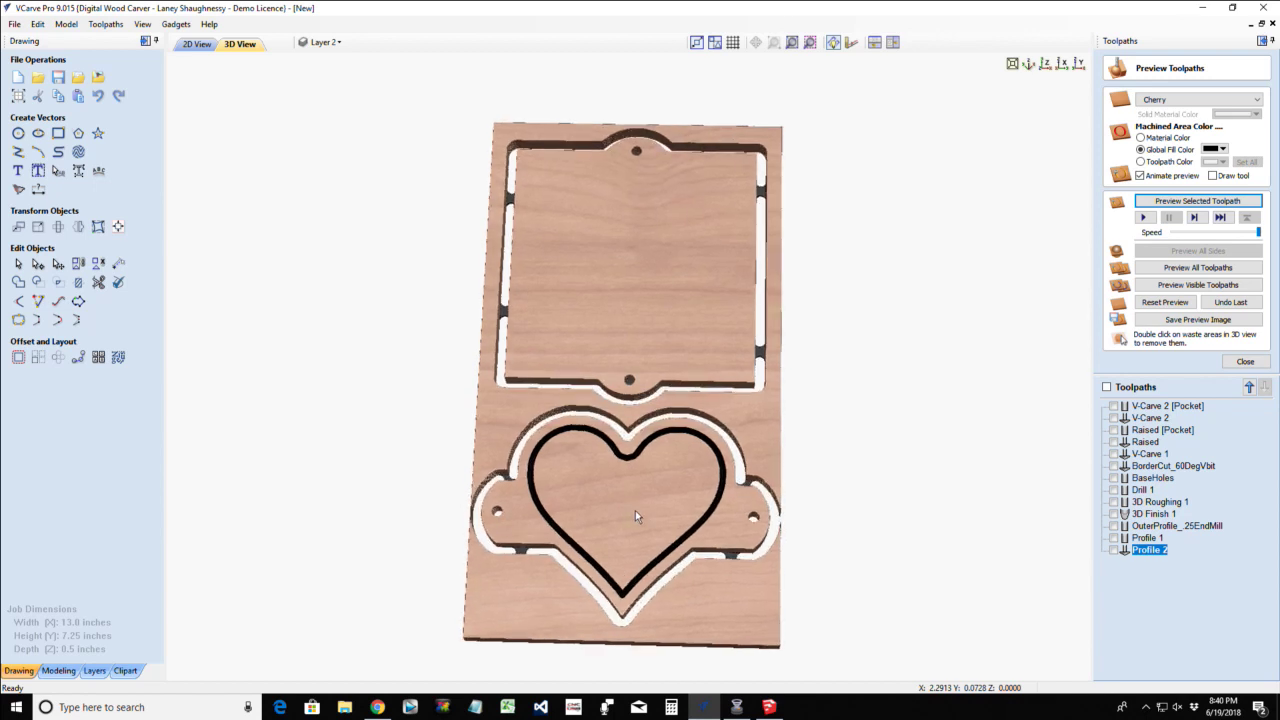
{"action": "left_click", "coordinate": [196, 45]}
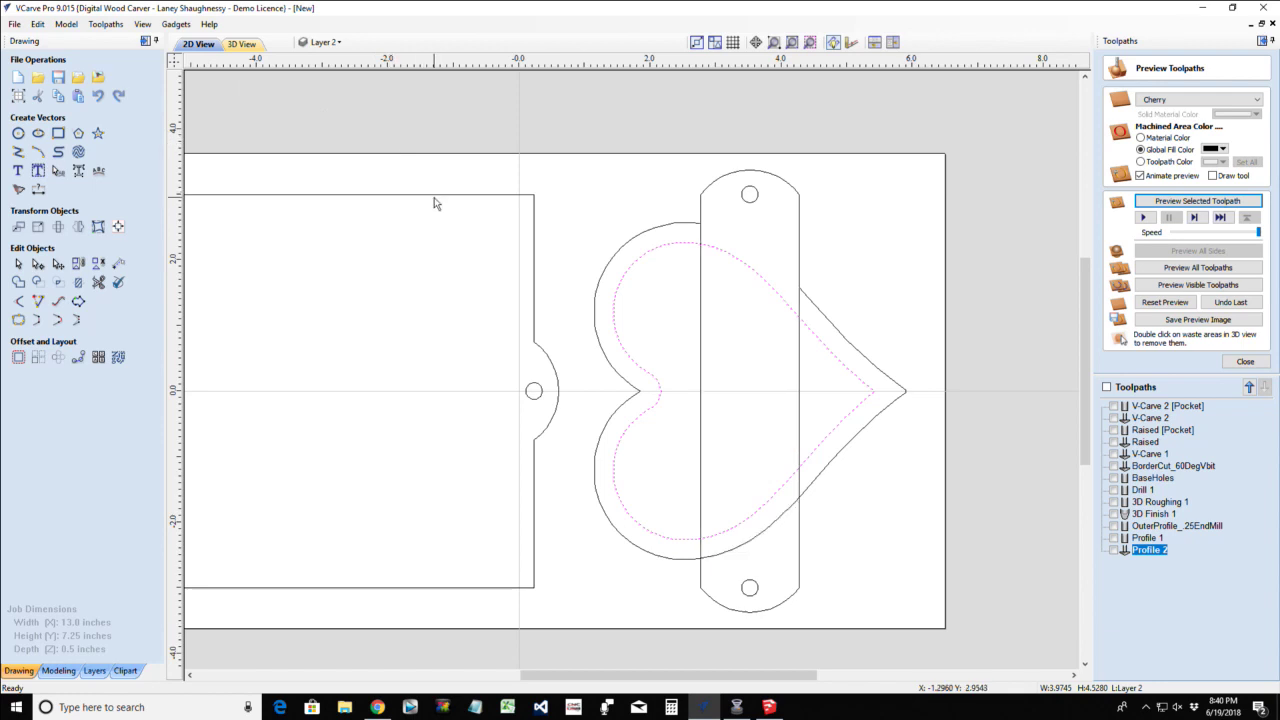
{"action": "scroll", "coordinate": [630, 375], "scroll_direction": "up", "scroll_amount": 2}
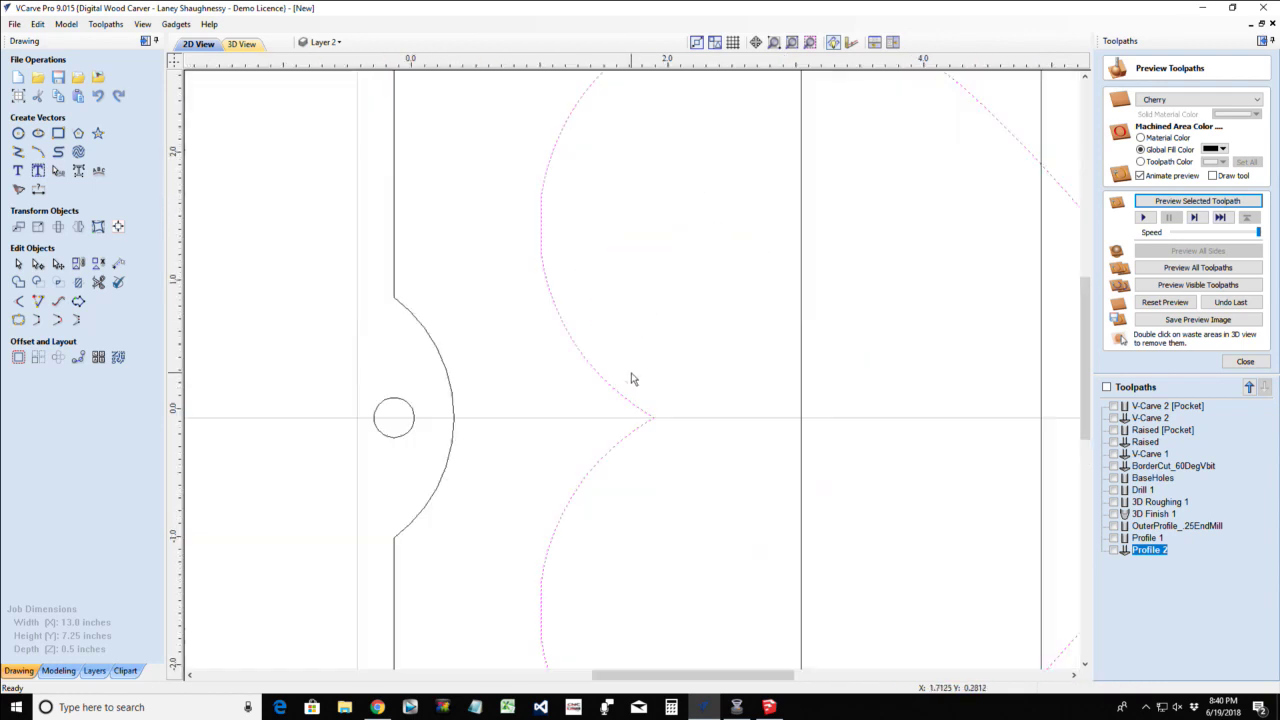
{"action": "scroll", "coordinate": [631, 379], "scroll_direction": "up", "scroll_amount": 8}
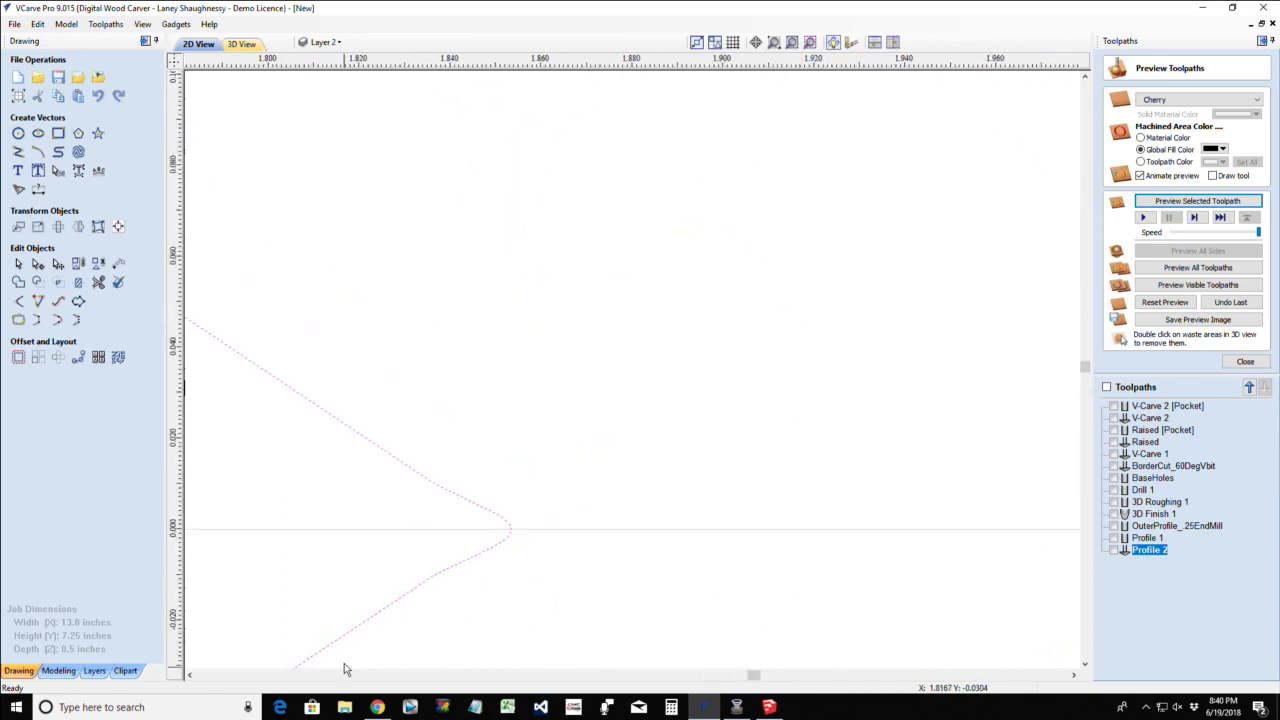
{"action": "scroll", "coordinate": [366, 586], "scroll_direction": "up", "scroll_amount": 2}
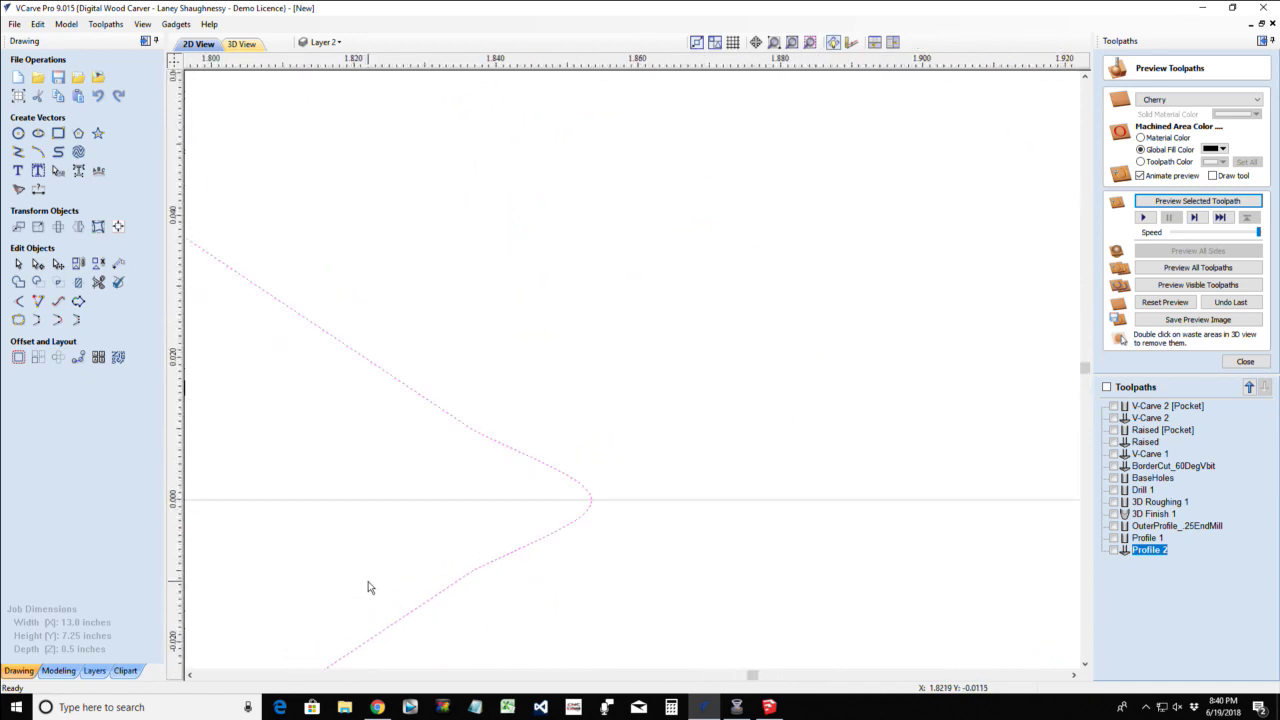
Cut the inner heart outline at both notch nodes and delete the rounded notch curve
{"action": "left_click", "coordinate": [38, 264]}
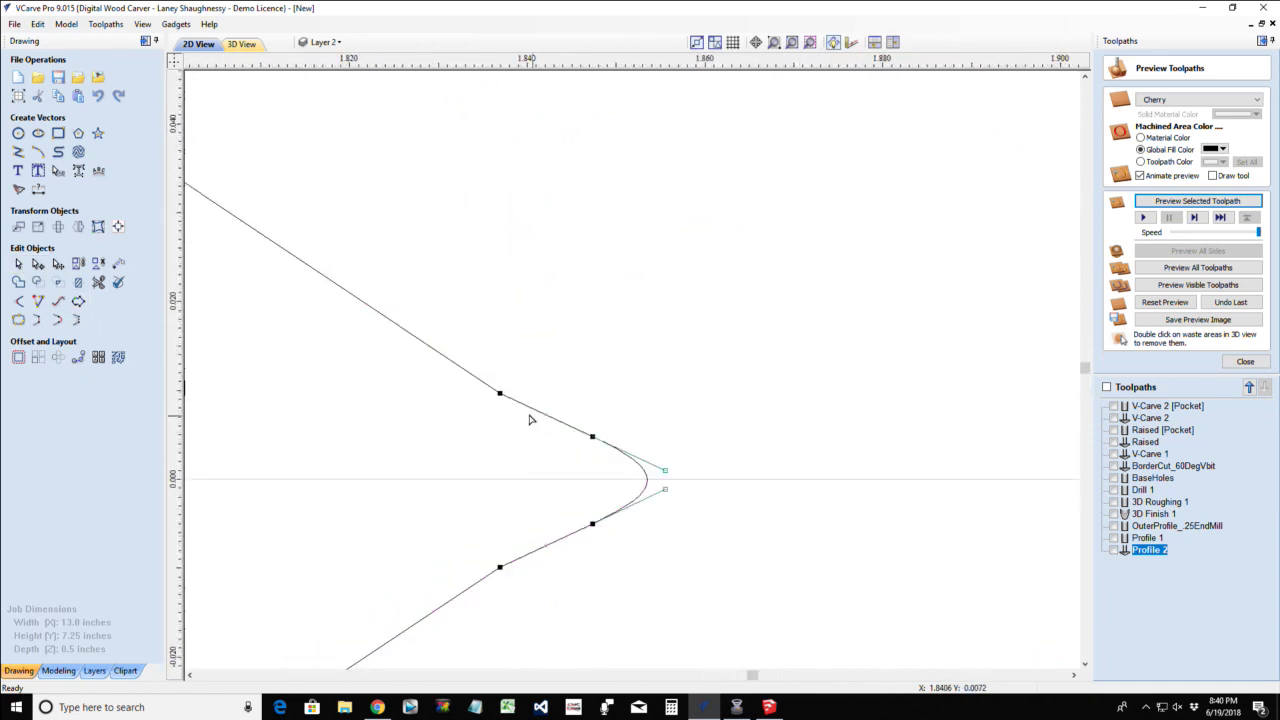
{"action": "left_click", "coordinate": [500, 394]}
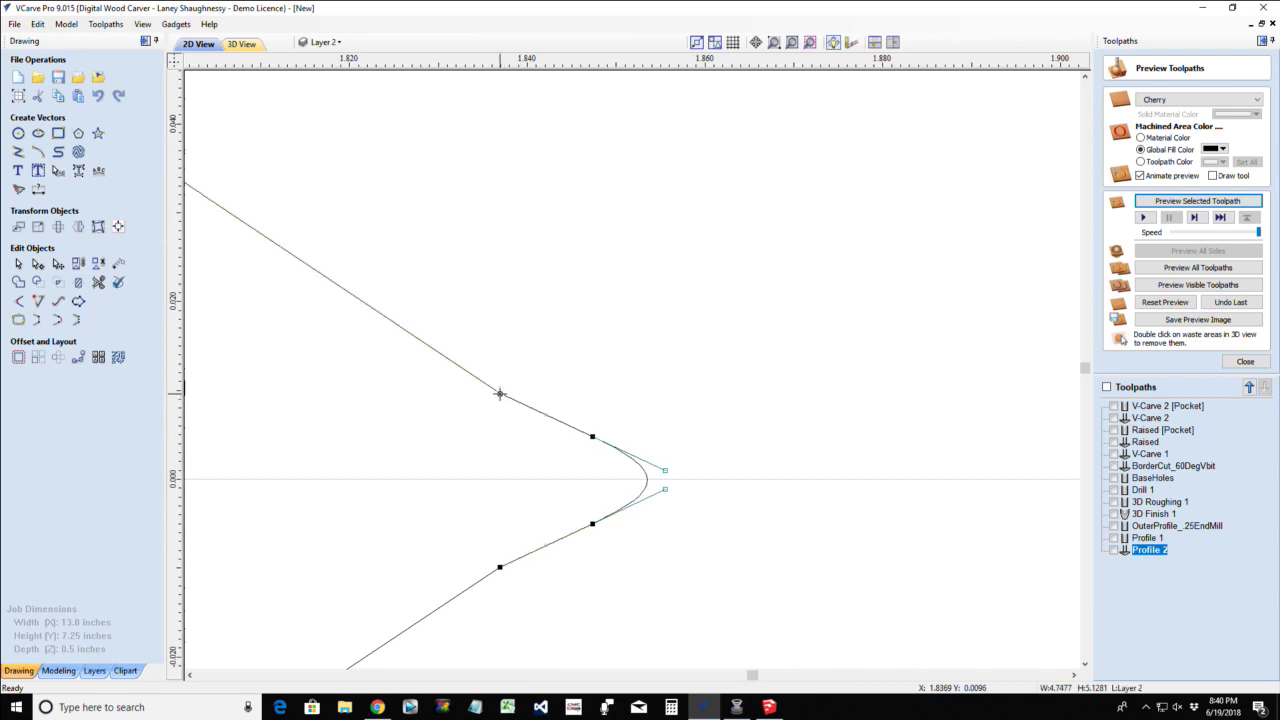
{"action": "right_click", "coordinate": [500, 394]}
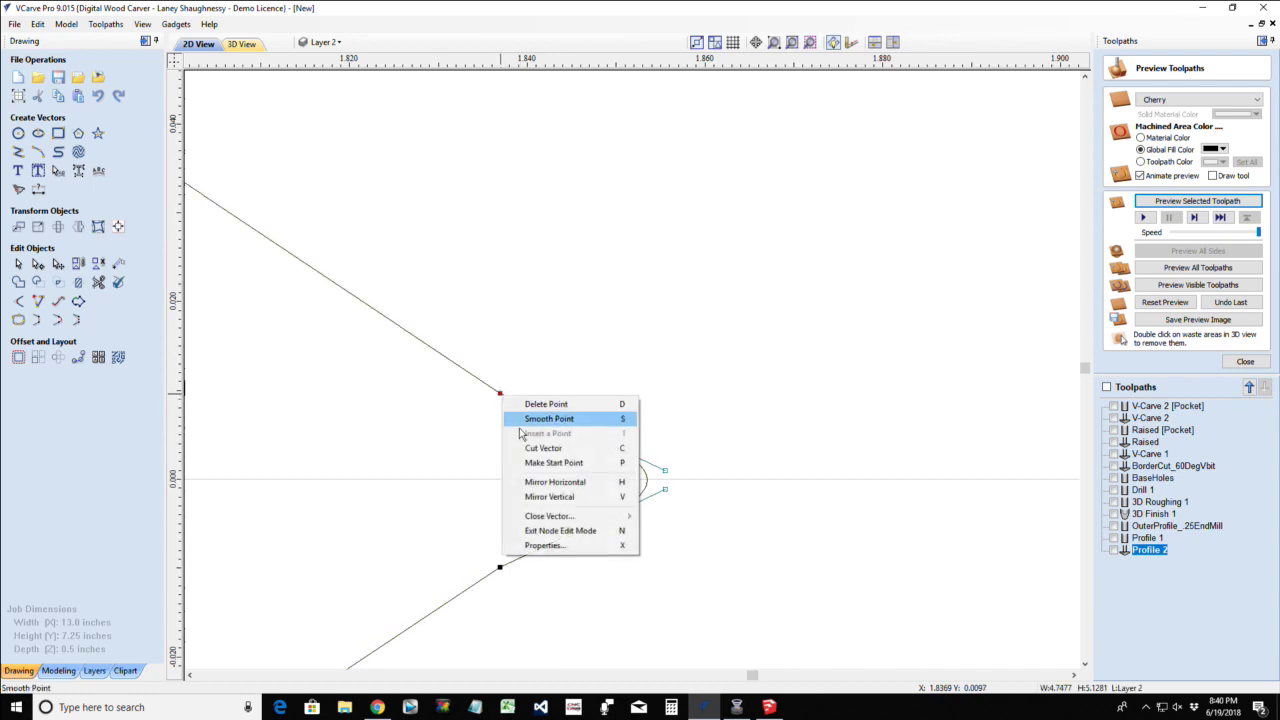
{"action": "left_click", "coordinate": [540, 447]}
{"action": "right_click", "coordinate": [500, 566]}
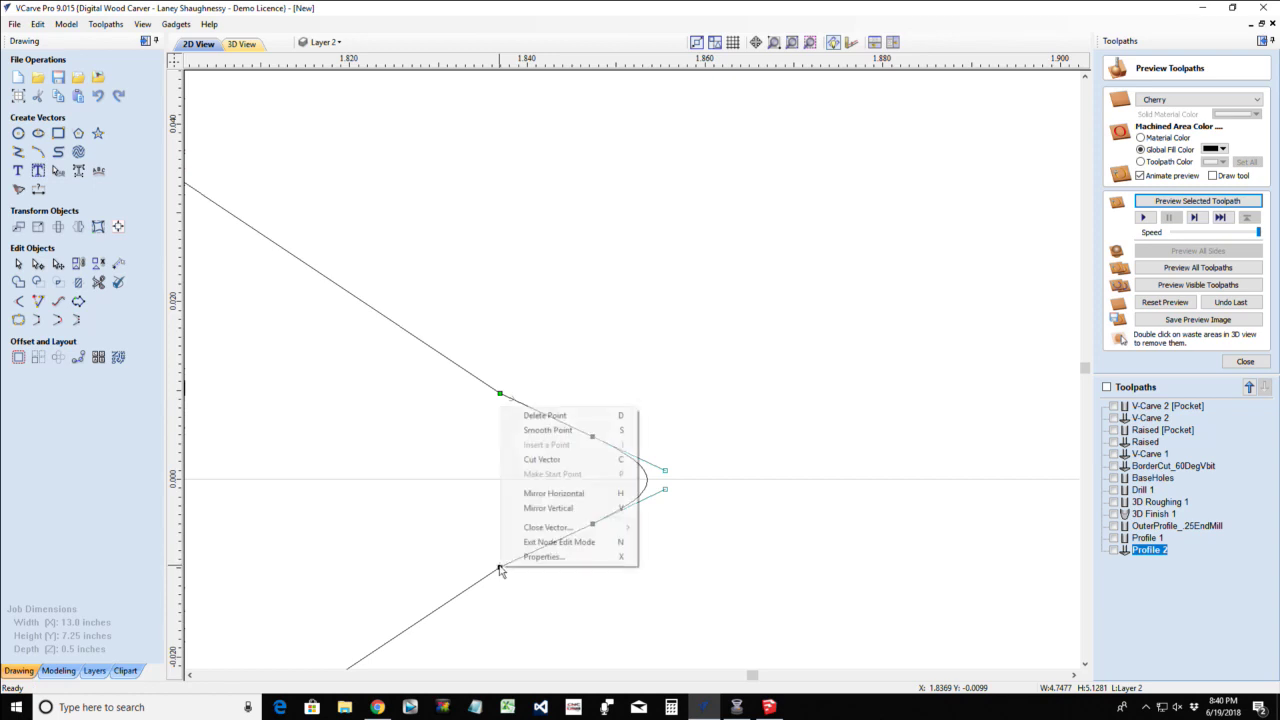
{"action": "left_click", "coordinate": [523, 461]}
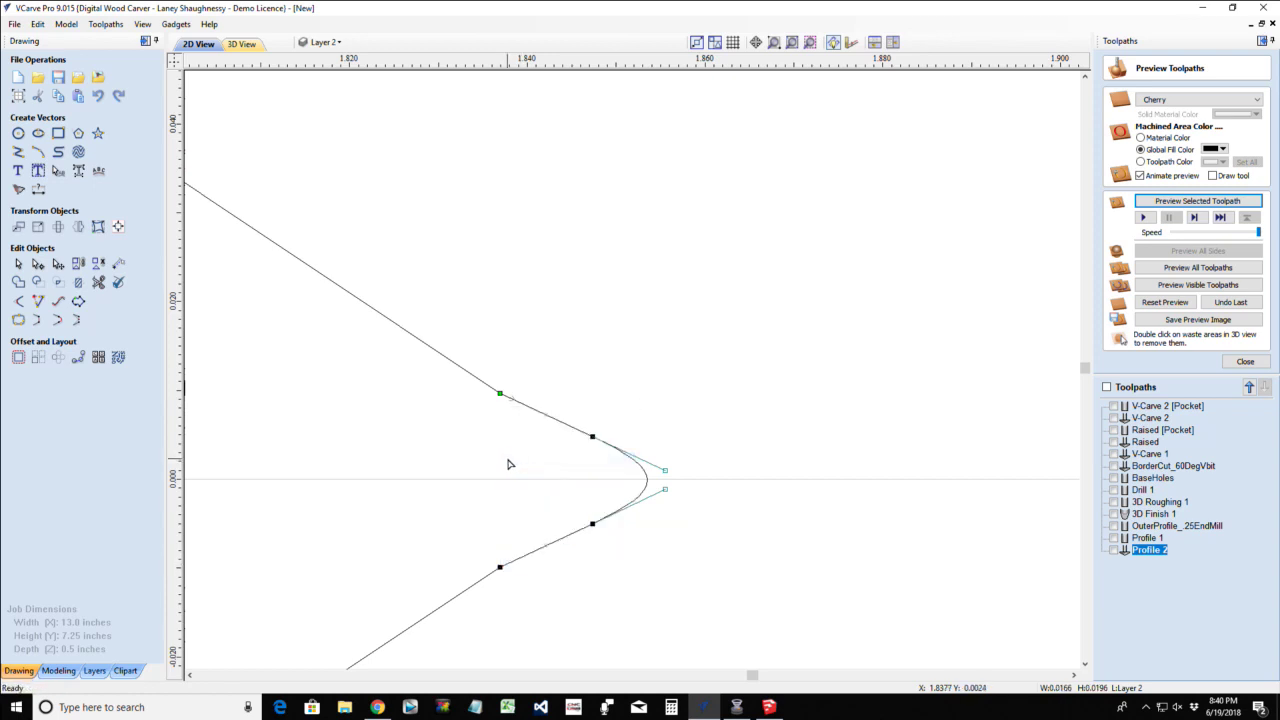
{"action": "left_click", "coordinate": [20, 262]}
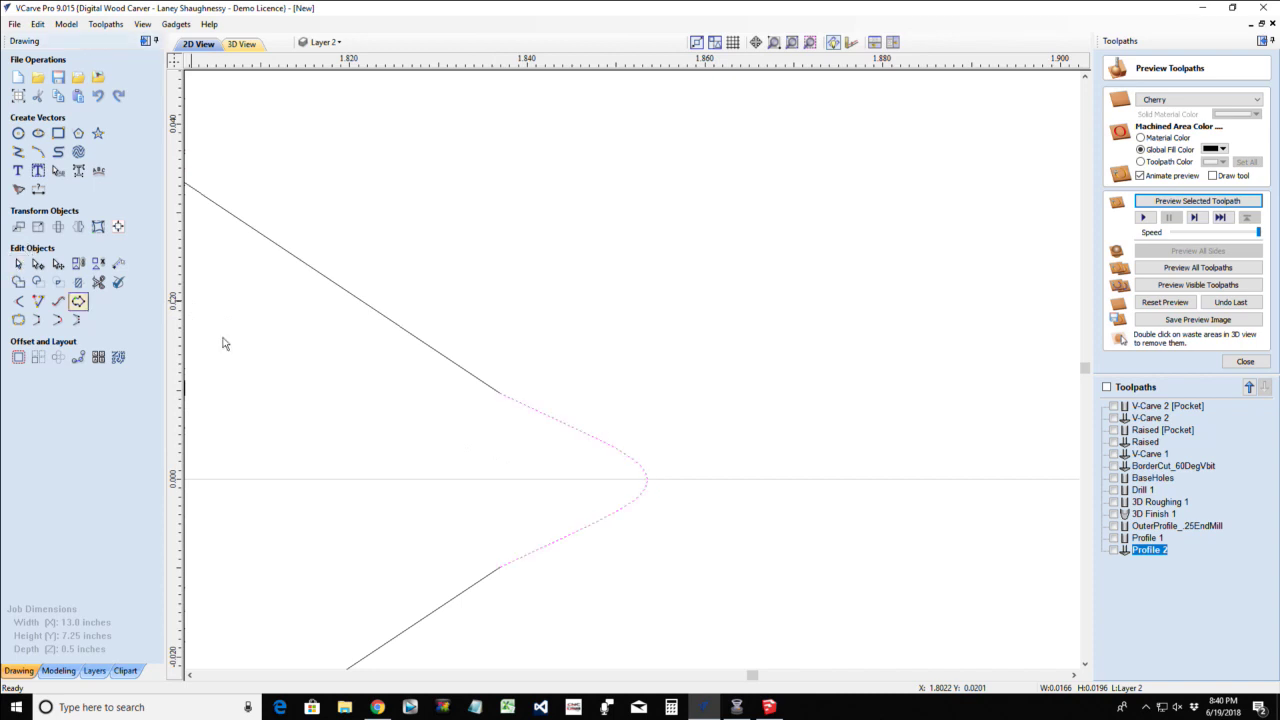
{"action": "left_click", "coordinate": [584, 434]}
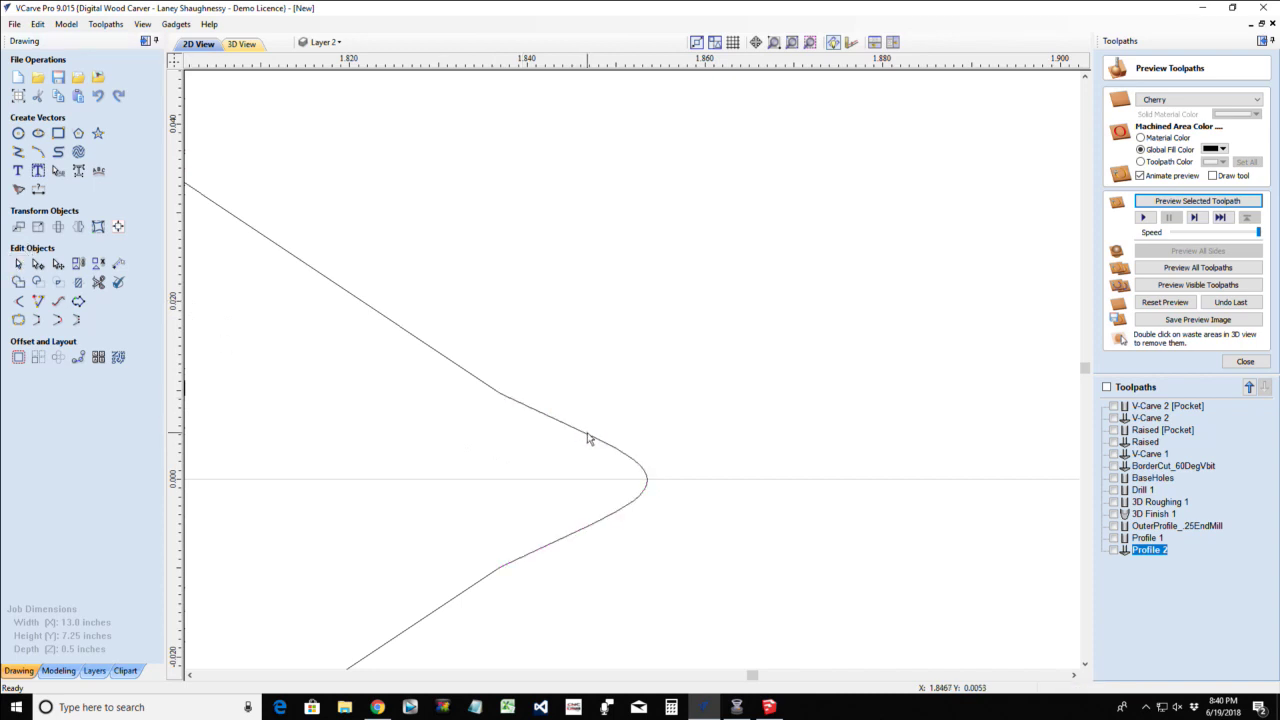
{"action": "left_click", "coordinate": [588, 438]}
{"action": "key", "text": "Delete"}
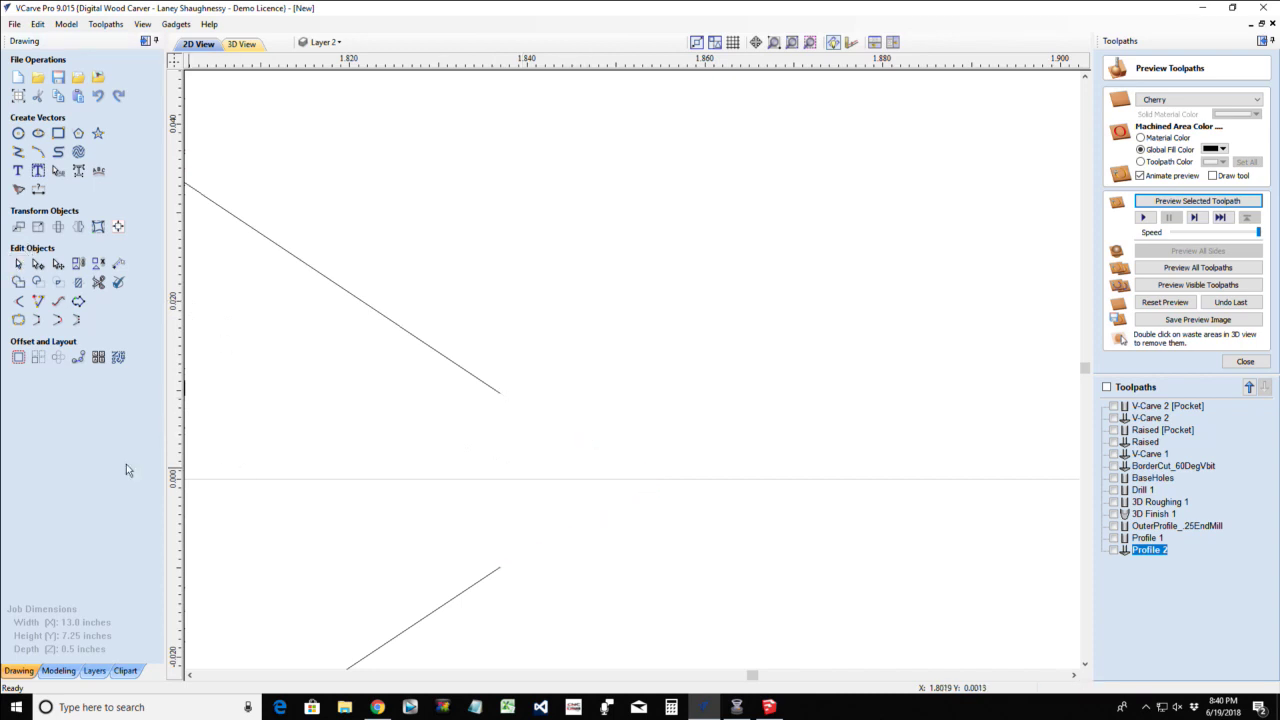
Extend the two notch sides with Extend Vectors so they meet in a sharp point
{"action": "left_click", "coordinate": [38, 301]}
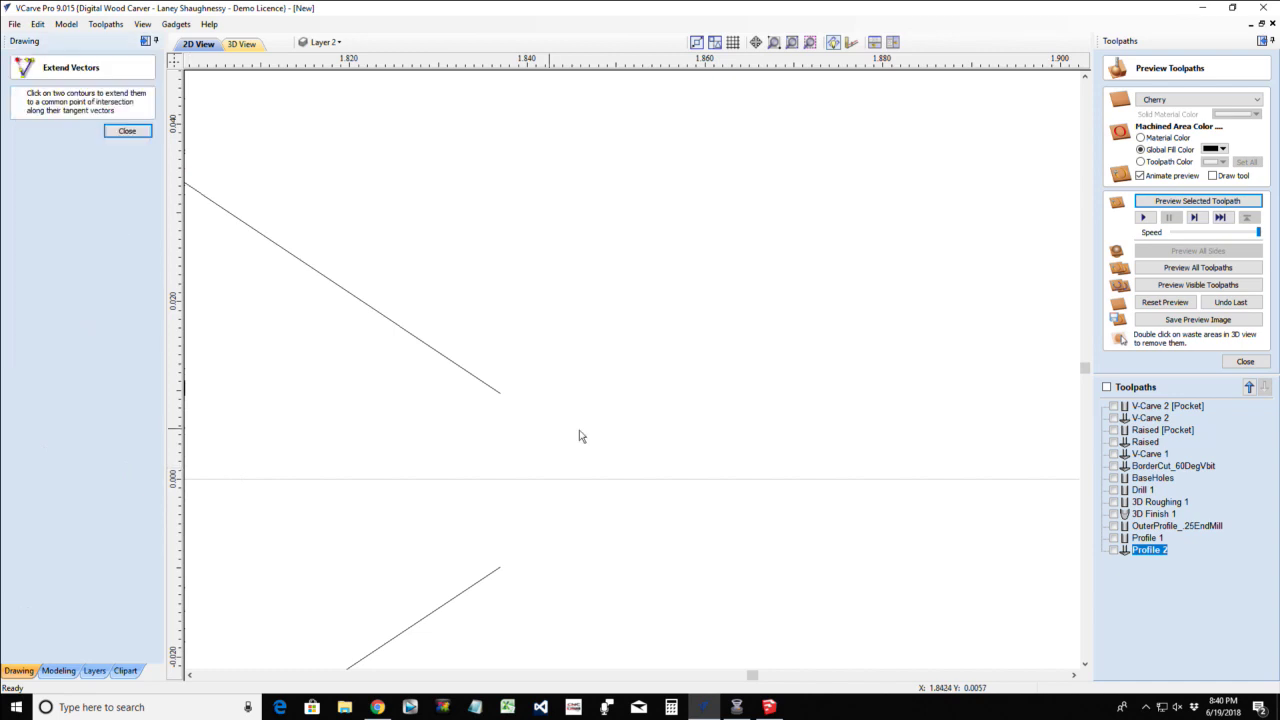
{"action": "left_click", "coordinate": [503, 397]}
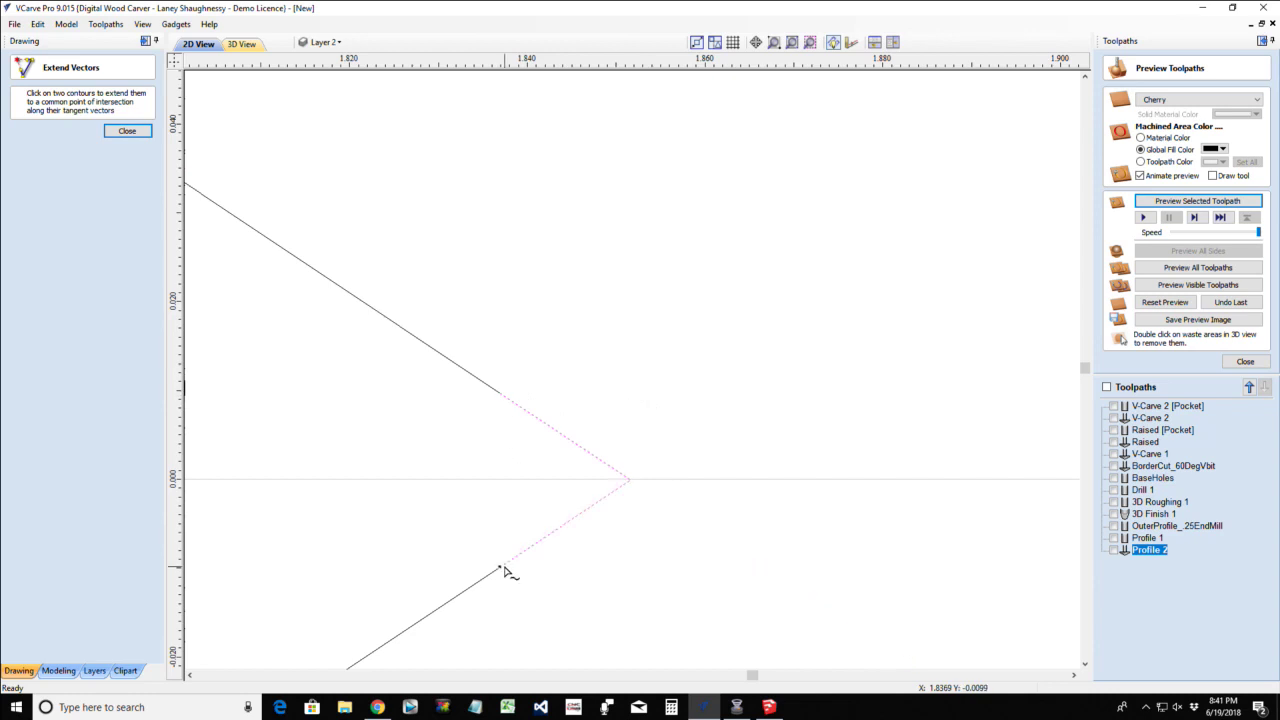
{"action": "left_click", "coordinate": [503, 570]}
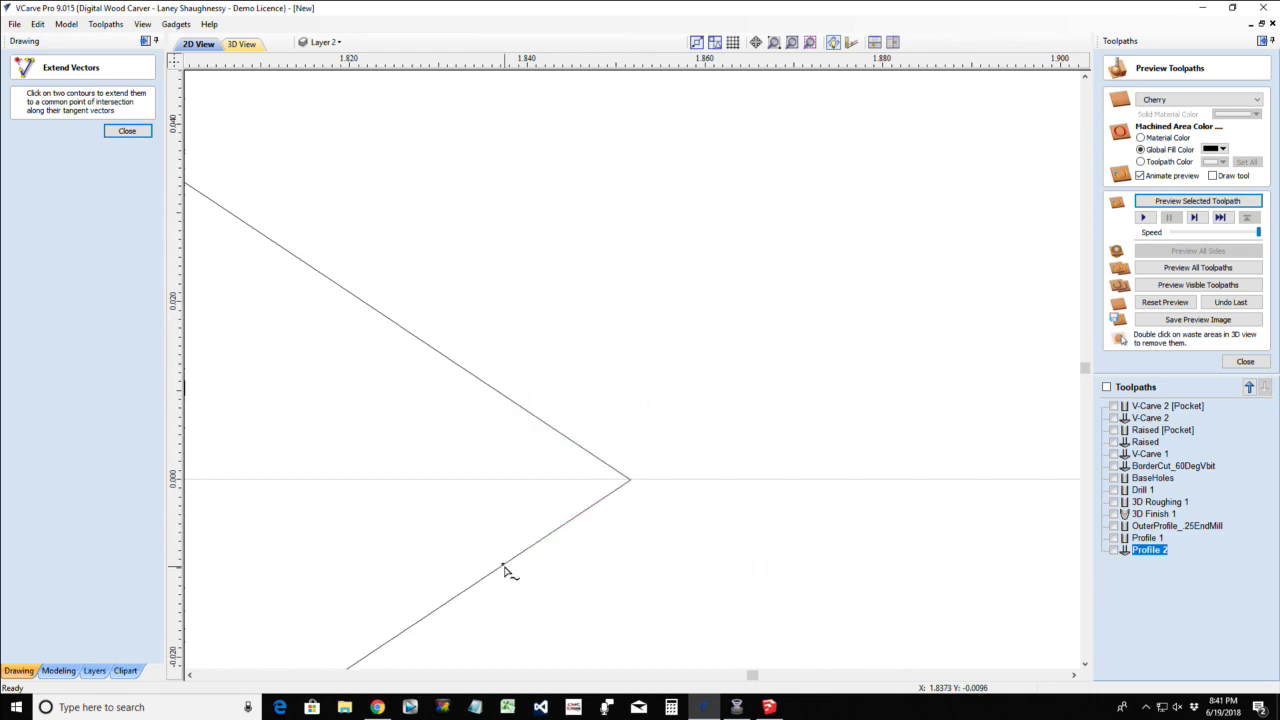
{"action": "left_click", "coordinate": [141, 136]}
{"action": "scroll", "coordinate": [554, 391], "scroll_direction": "down", "scroll_amount": 10}
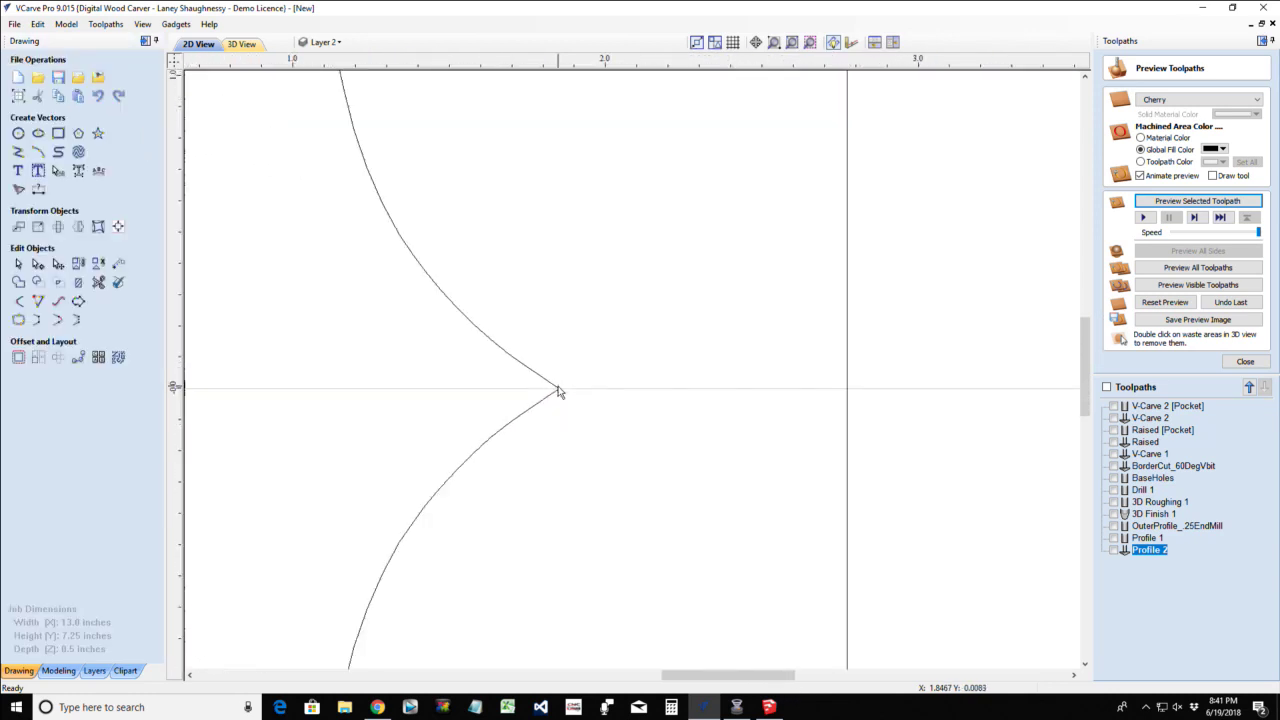
Delete the short vertical span at the heart's right tip in Node Edit
{"action": "scroll", "coordinate": [559, 391], "scroll_direction": "down", "scroll_amount": 5}
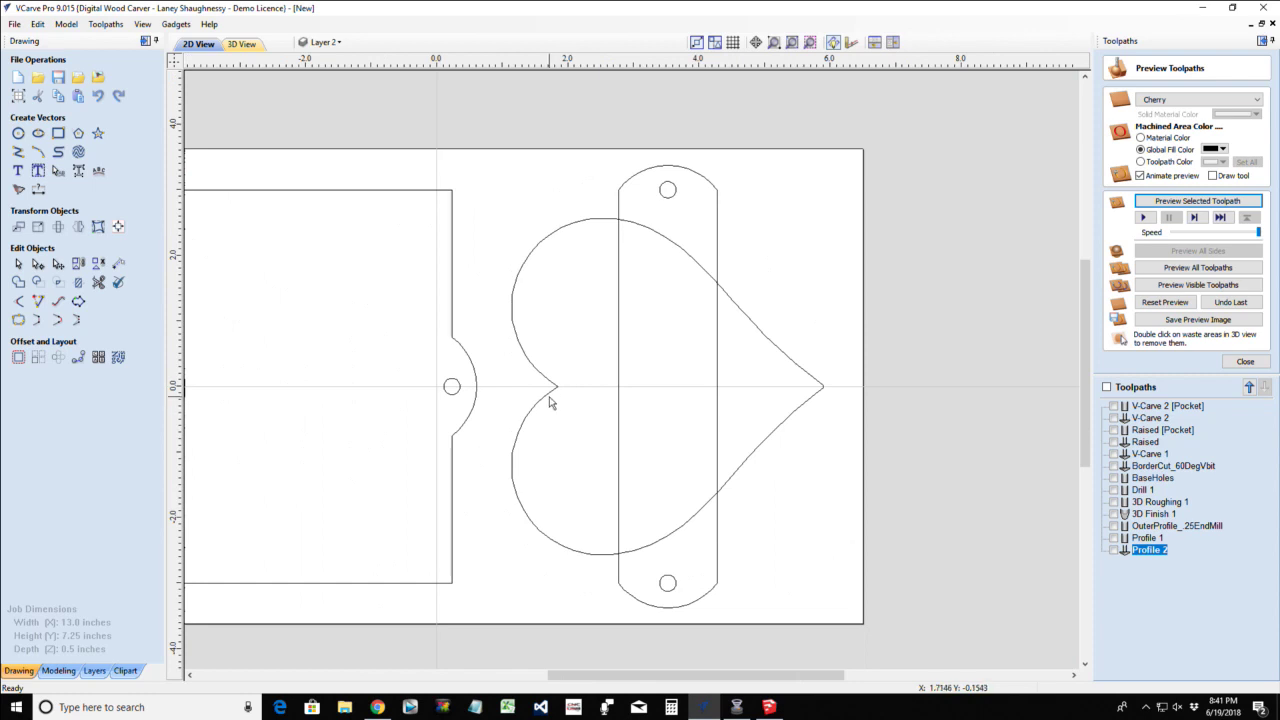
{"action": "scroll", "coordinate": [830, 389], "scroll_direction": "up", "scroll_amount": 10}
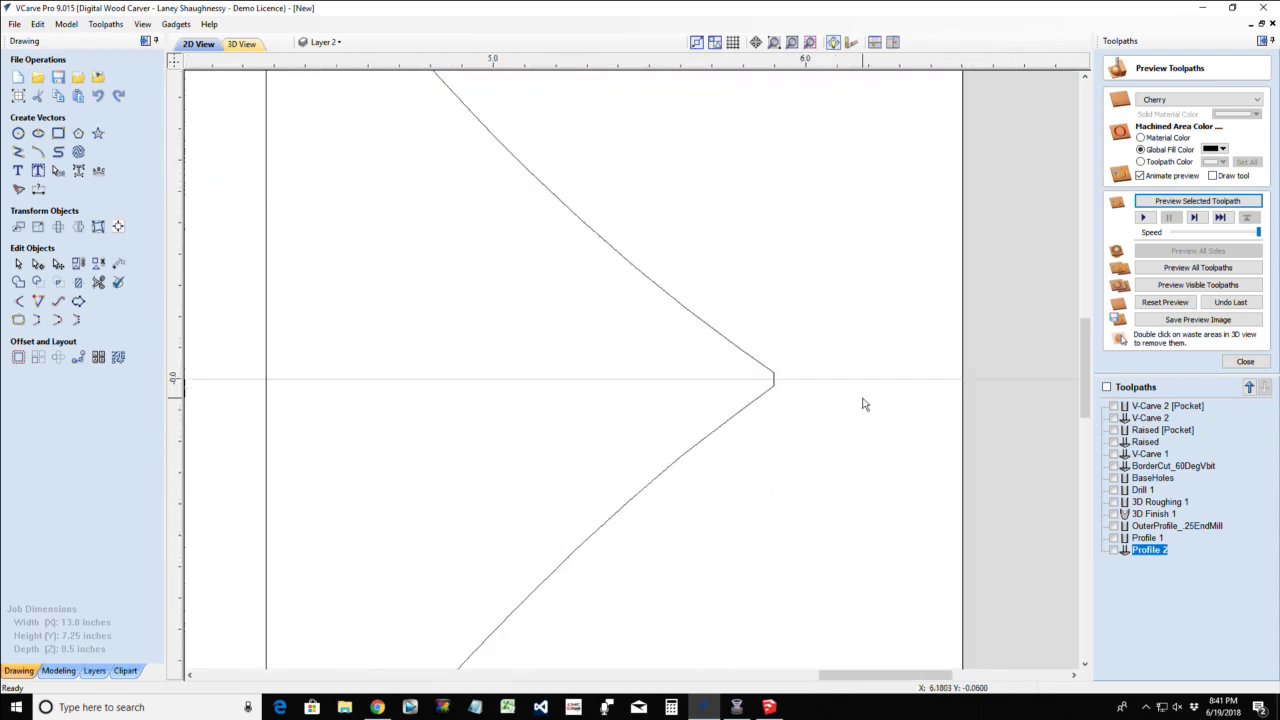
{"action": "scroll", "coordinate": [677, 385], "scroll_direction": "up", "scroll_amount": 5}
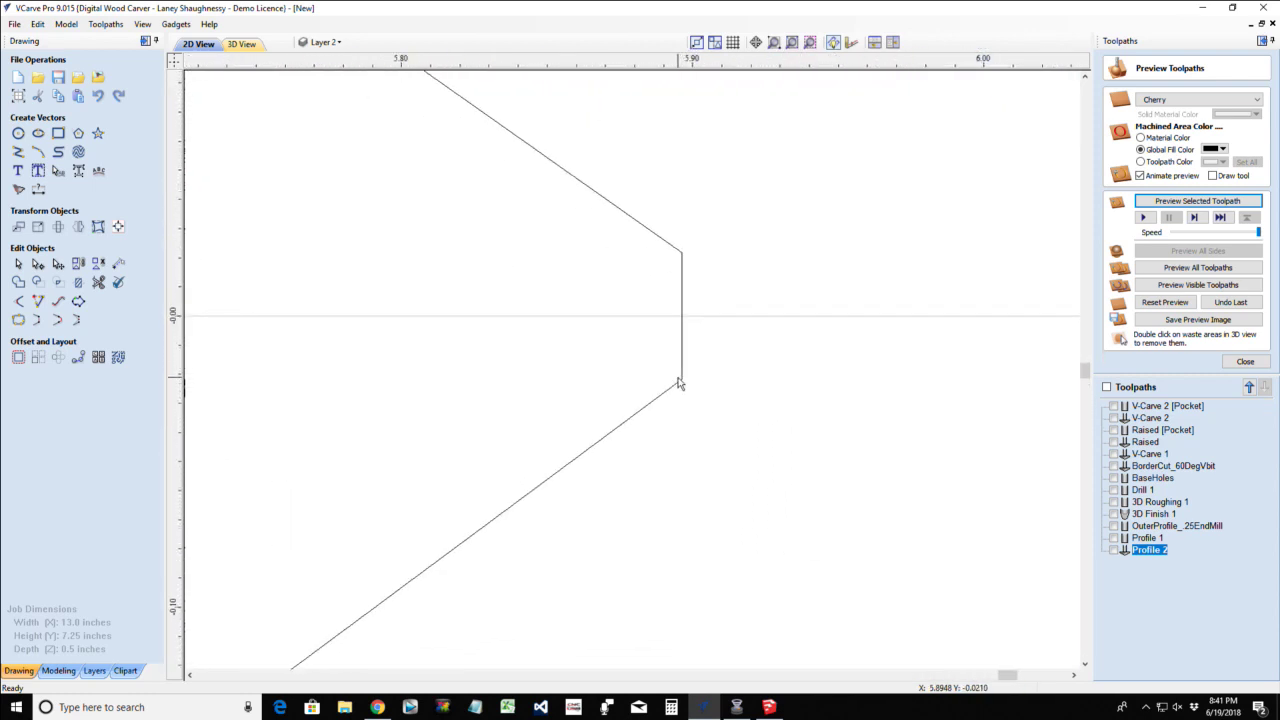
{"action": "left_click", "coordinate": [684, 334]}
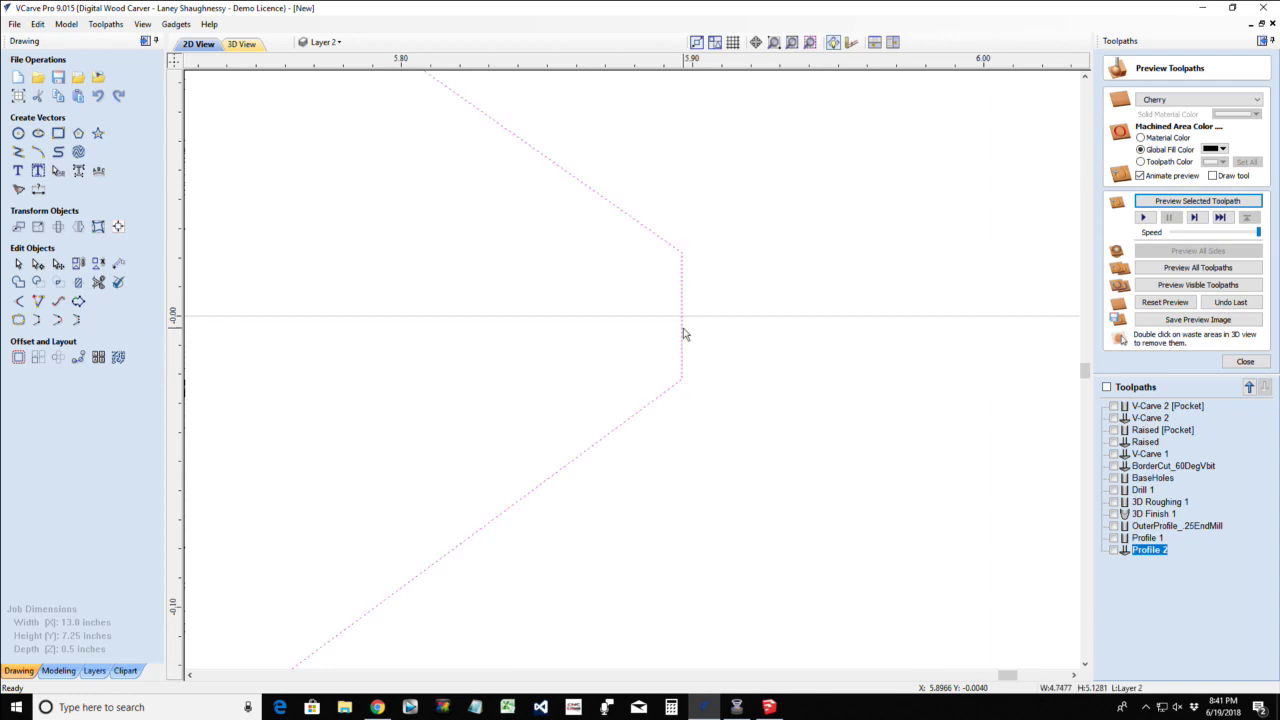
{"action": "left_click", "coordinate": [38, 263]}
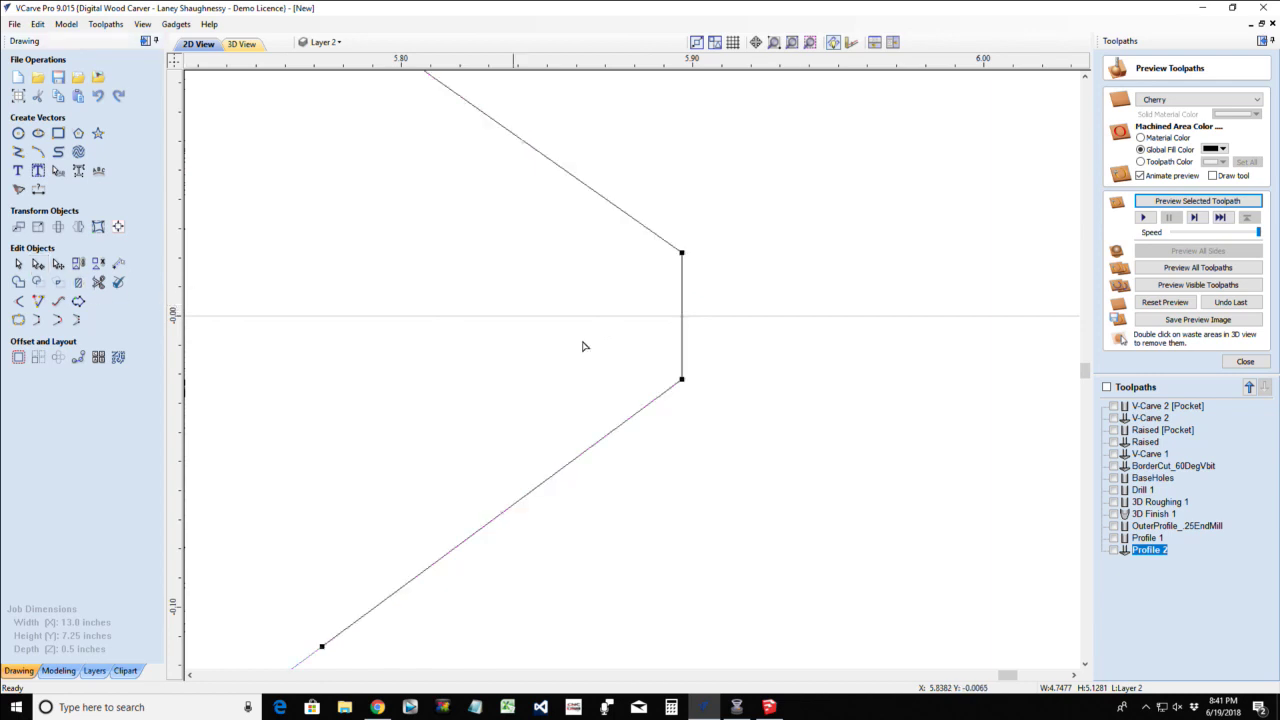
{"action": "right_click", "coordinate": [680, 296]}
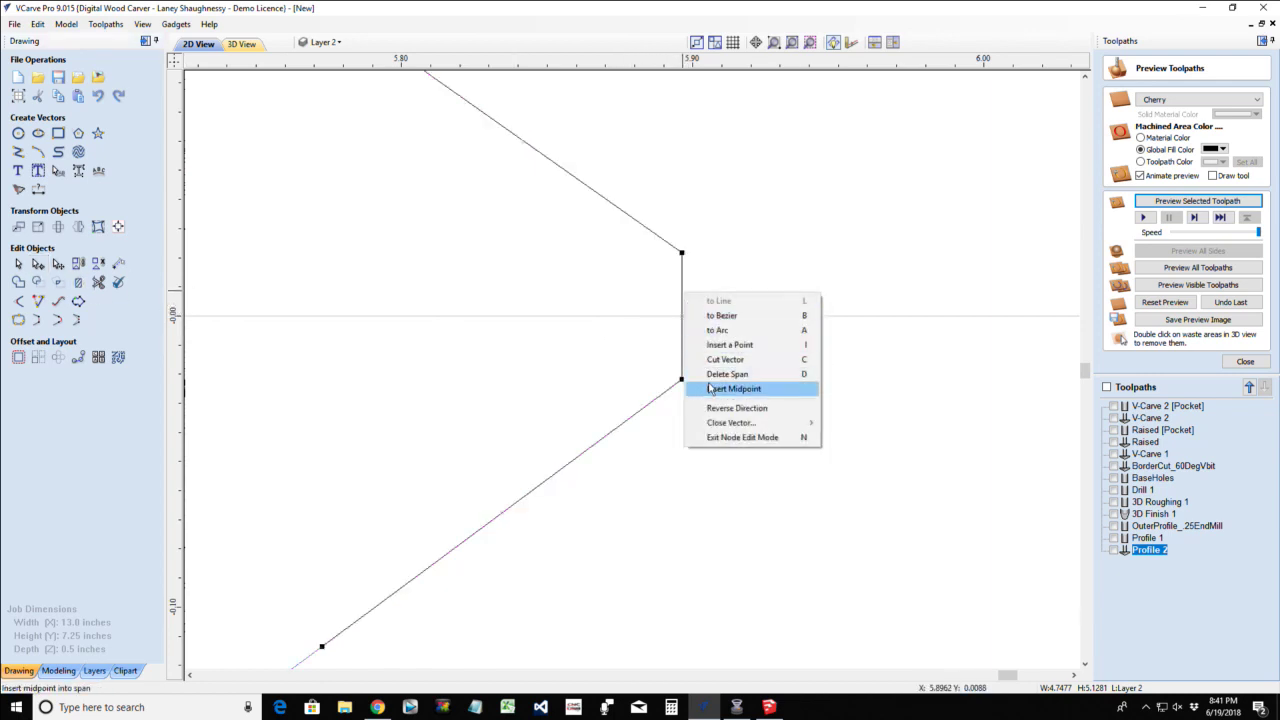
{"action": "left_click", "coordinate": [712, 375]}
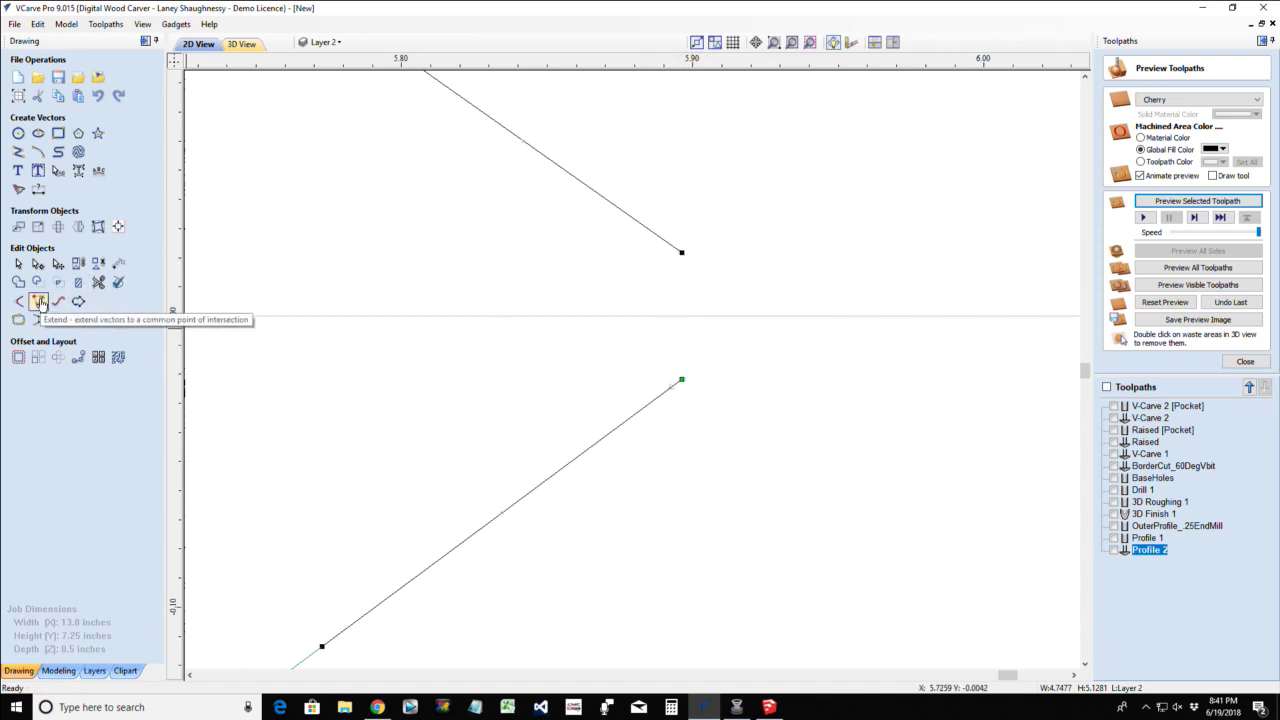
Extend both tip sides with Extend Vectors so they meet in a crisp point
{"action": "left_click", "coordinate": [38, 301]}
{"action": "left_click", "coordinate": [686, 256]}
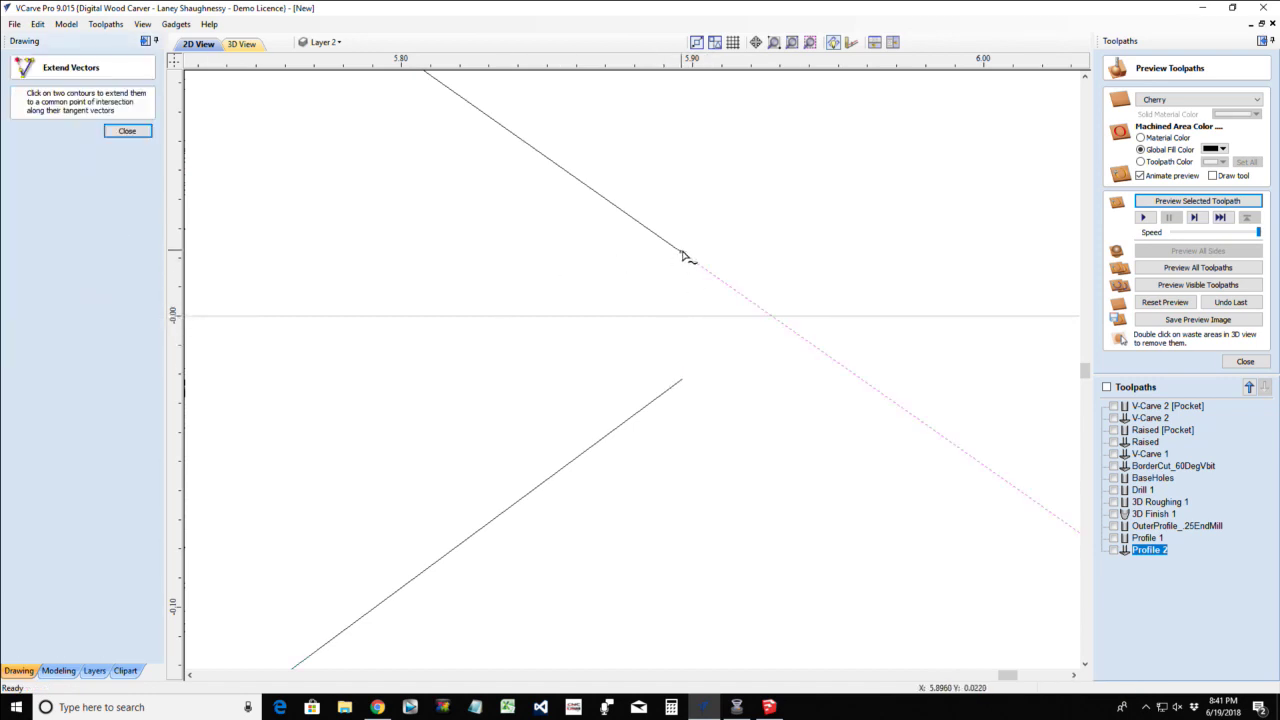
{"action": "left_click", "coordinate": [686, 382]}
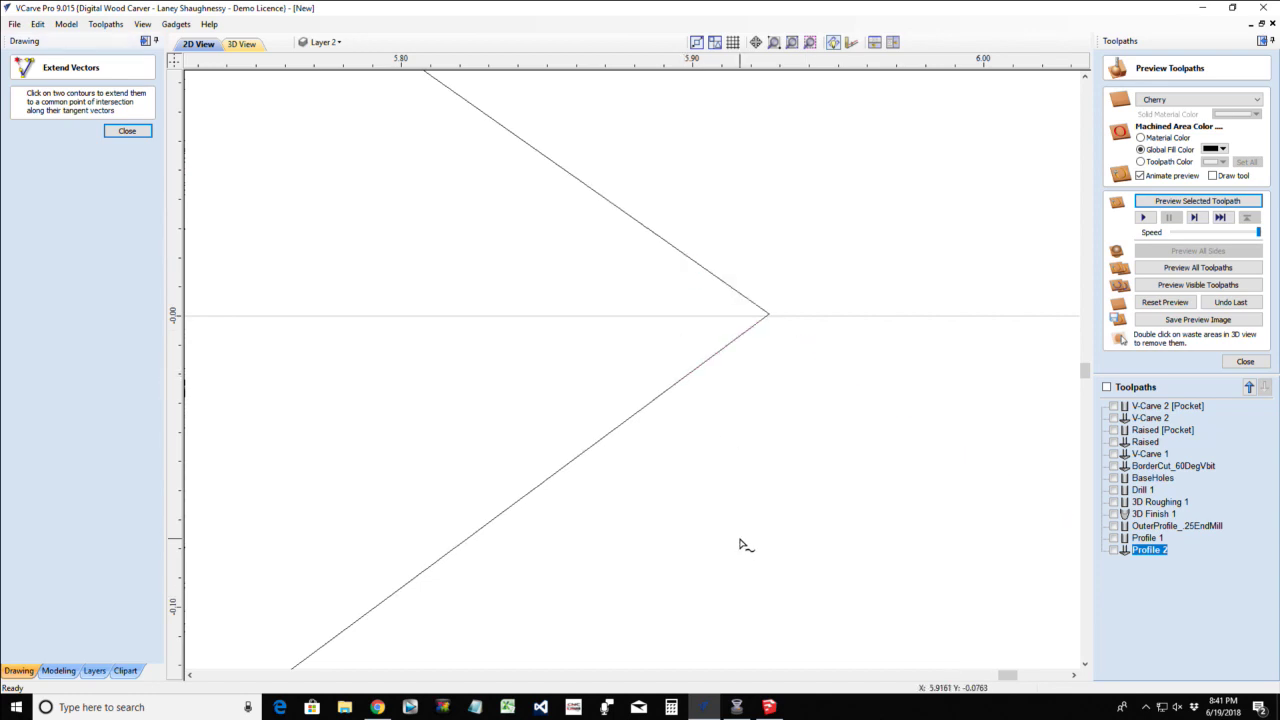
{"action": "scroll", "coordinate": [741, 541], "scroll_direction": "down", "scroll_amount": 5}
{"action": "scroll", "coordinate": [739, 538], "scroll_direction": "down", "scroll_amount": 6}
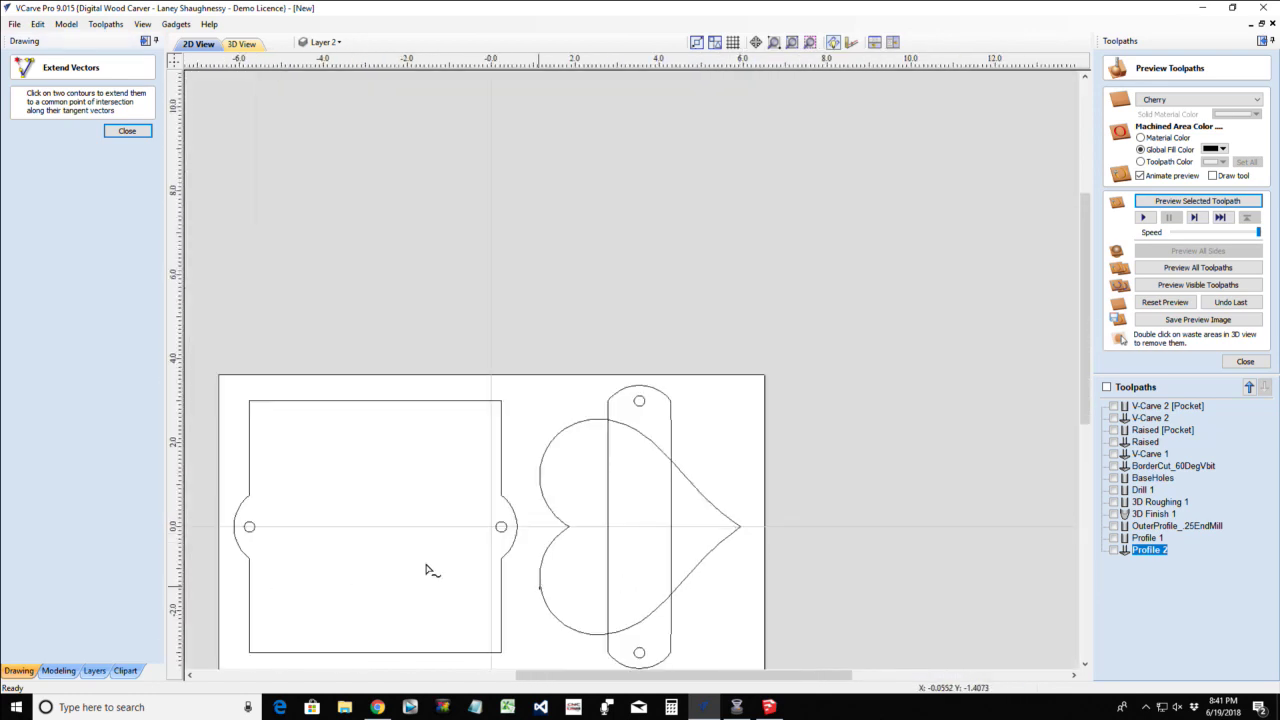
Offset the heart outline 0.2 inches inwards, replacing an undone 0.3-inch attempt
{"action": "left_click", "coordinate": [127, 131]}
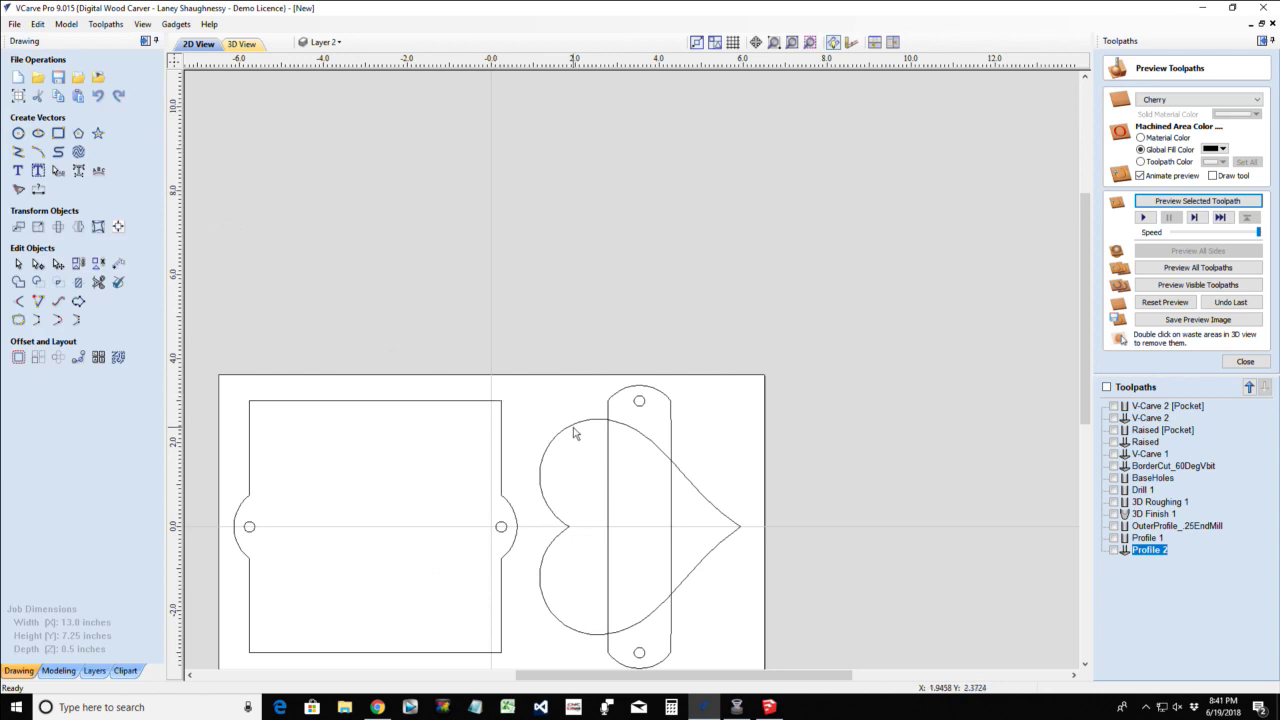
{"action": "left_click", "coordinate": [567, 511]}
{"action": "scroll", "coordinate": [560, 550], "scroll_direction": "up", "scroll_amount": 4}
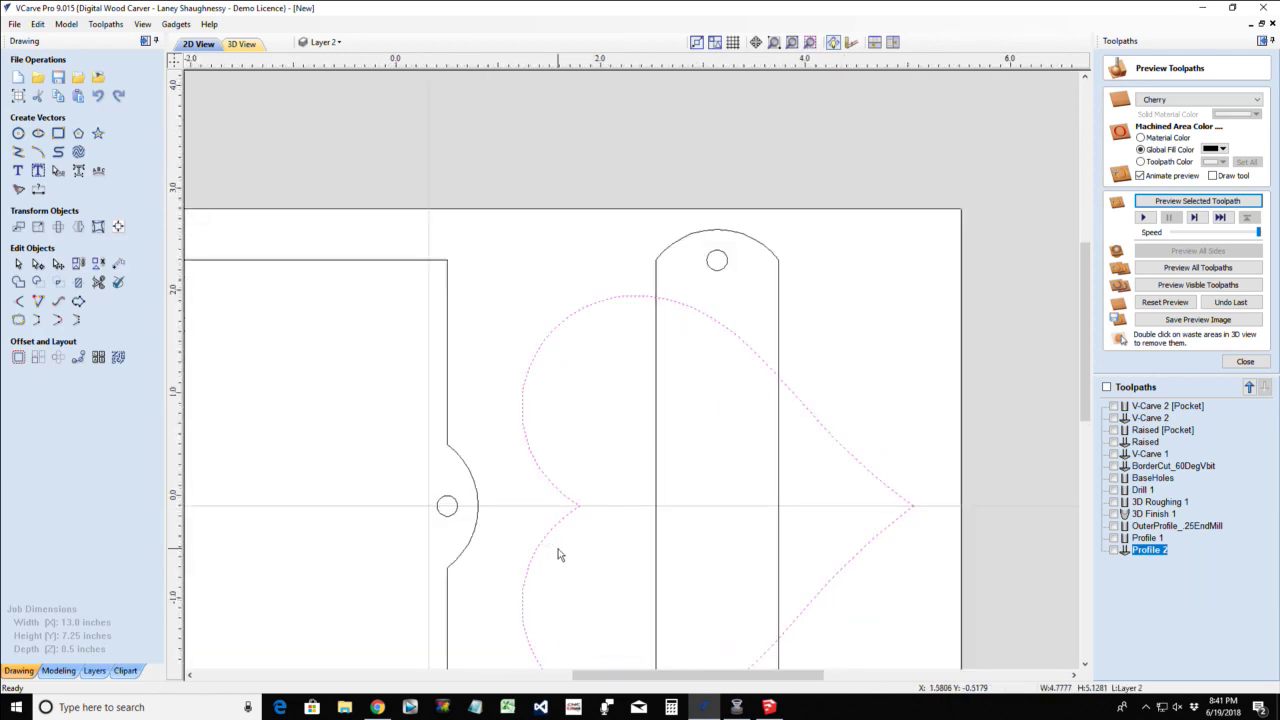
{"action": "scroll", "coordinate": [563, 541], "scroll_direction": "down", "scroll_amount": 1}
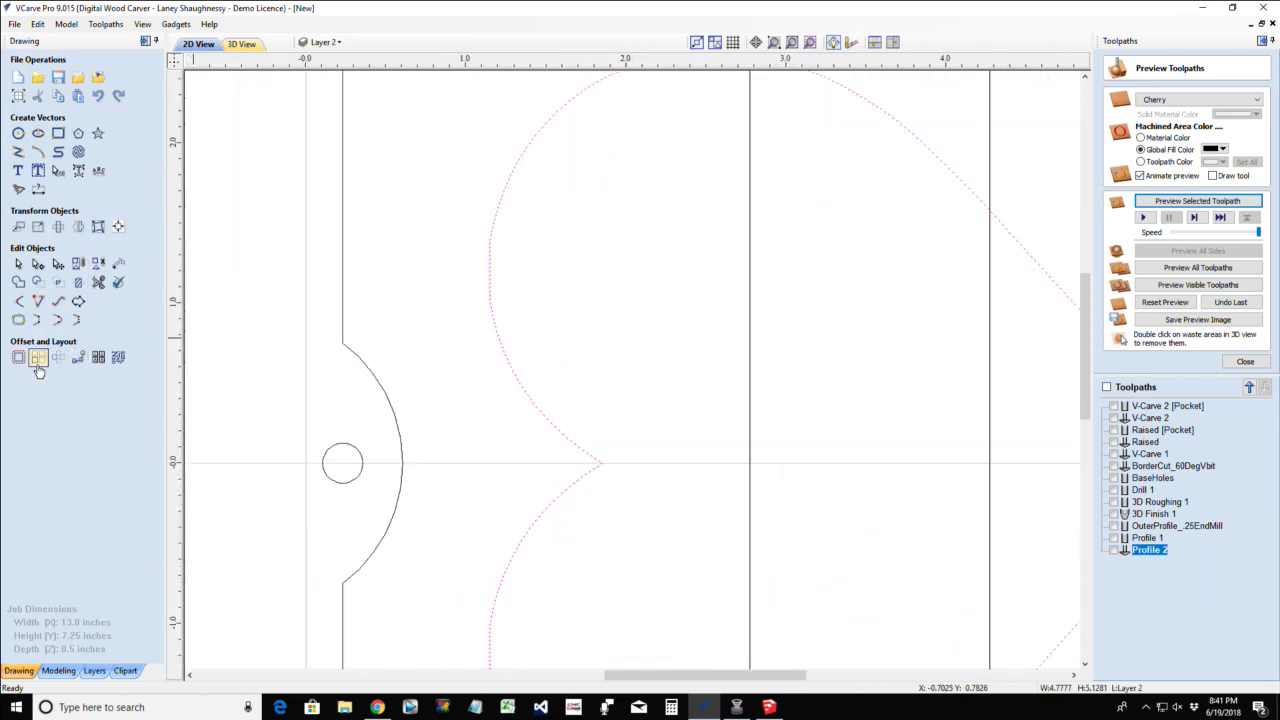
{"action": "left_click", "coordinate": [20, 358]}
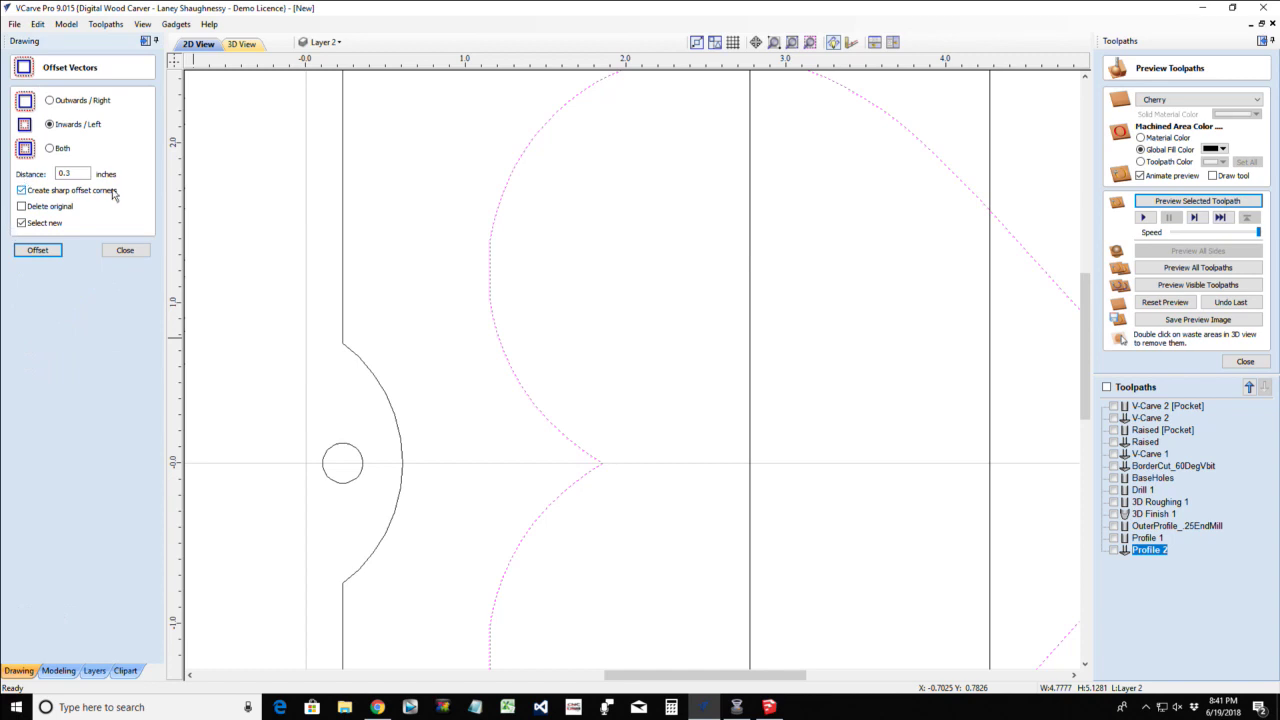
{"action": "left_click", "coordinate": [36, 252]}
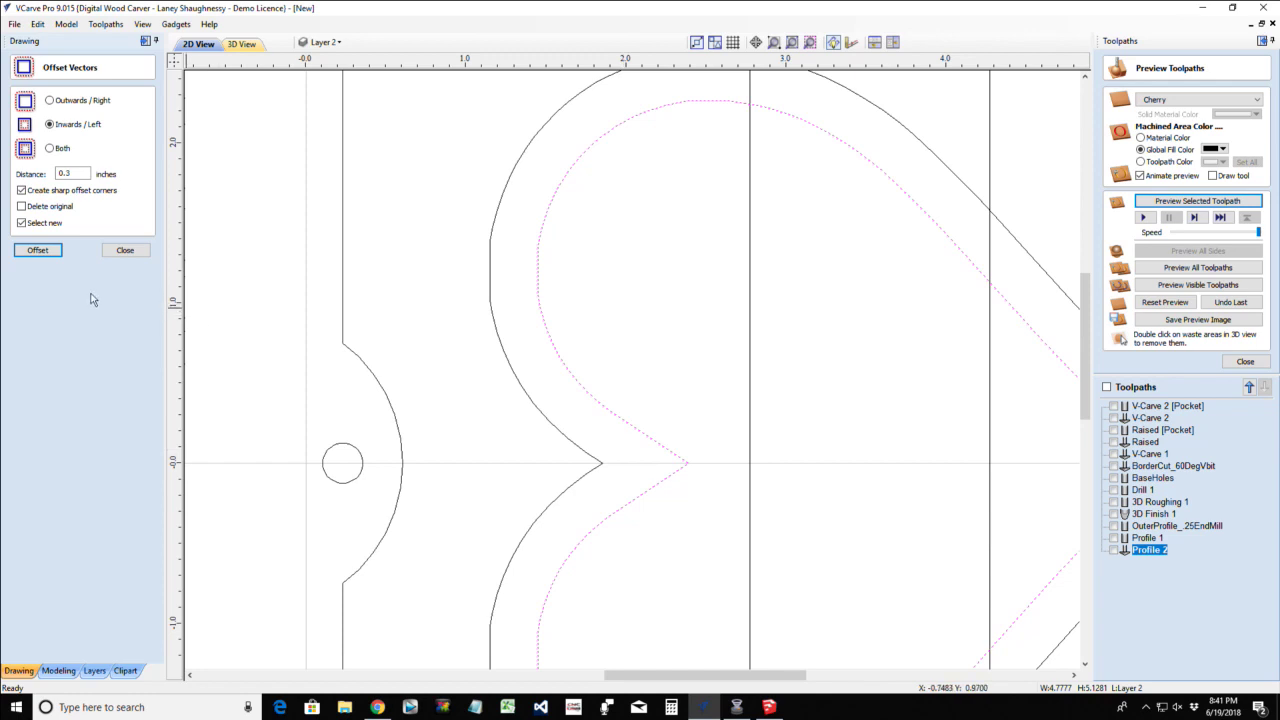
{"action": "key", "text": "ctrl+z"}
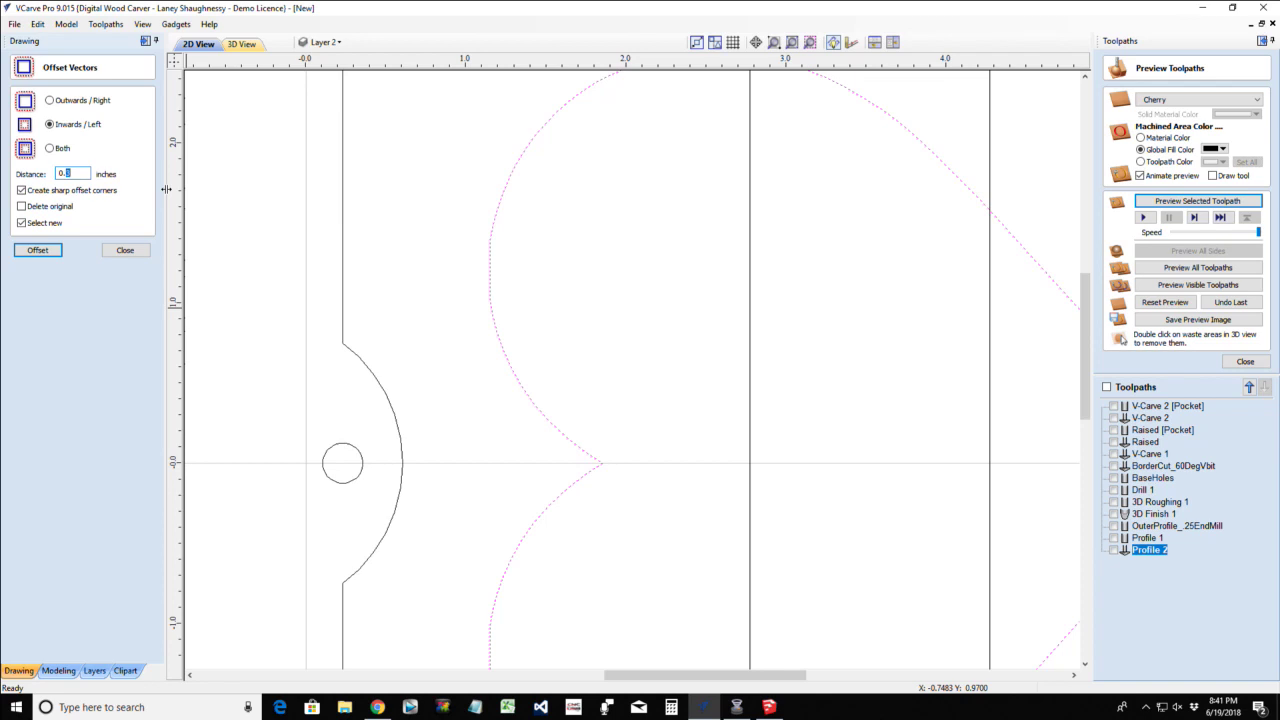
{"action": "left_click", "coordinate": [40, 252]}
{"action": "left_click", "coordinate": [125, 250]}
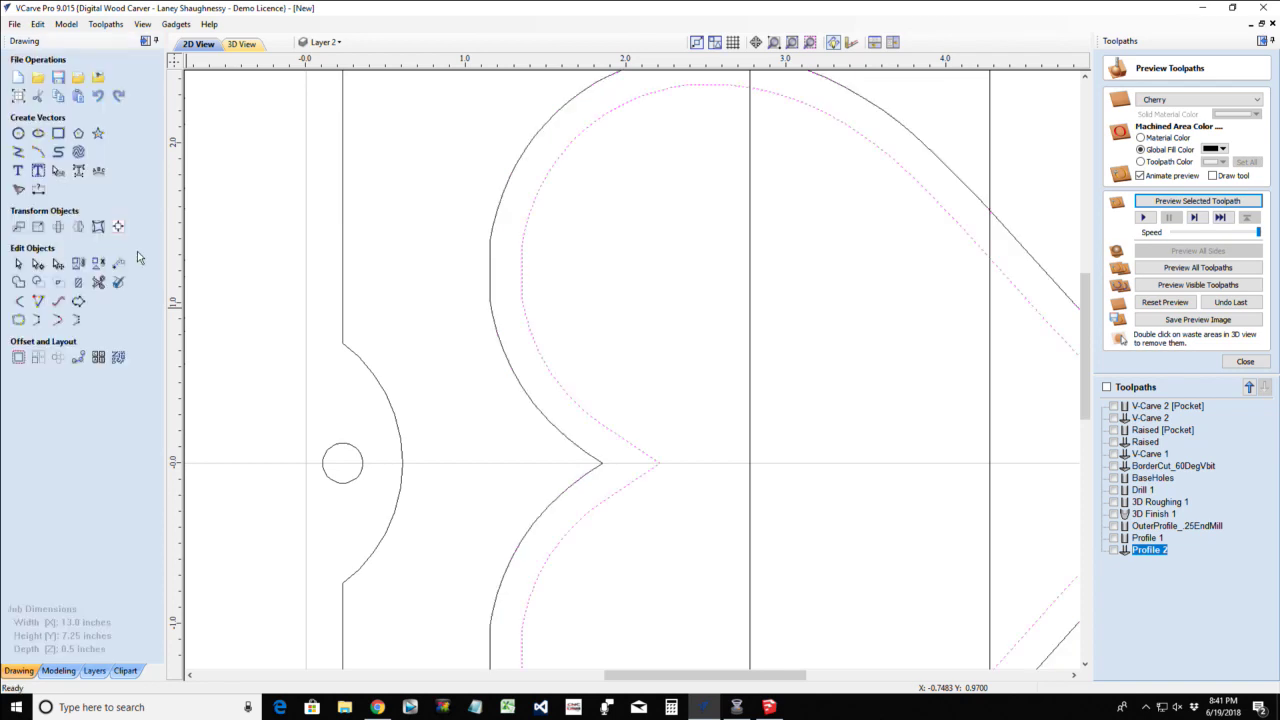
{"action": "scroll", "coordinate": [371, 251], "scroll_direction": "down", "scroll_amount": 4}
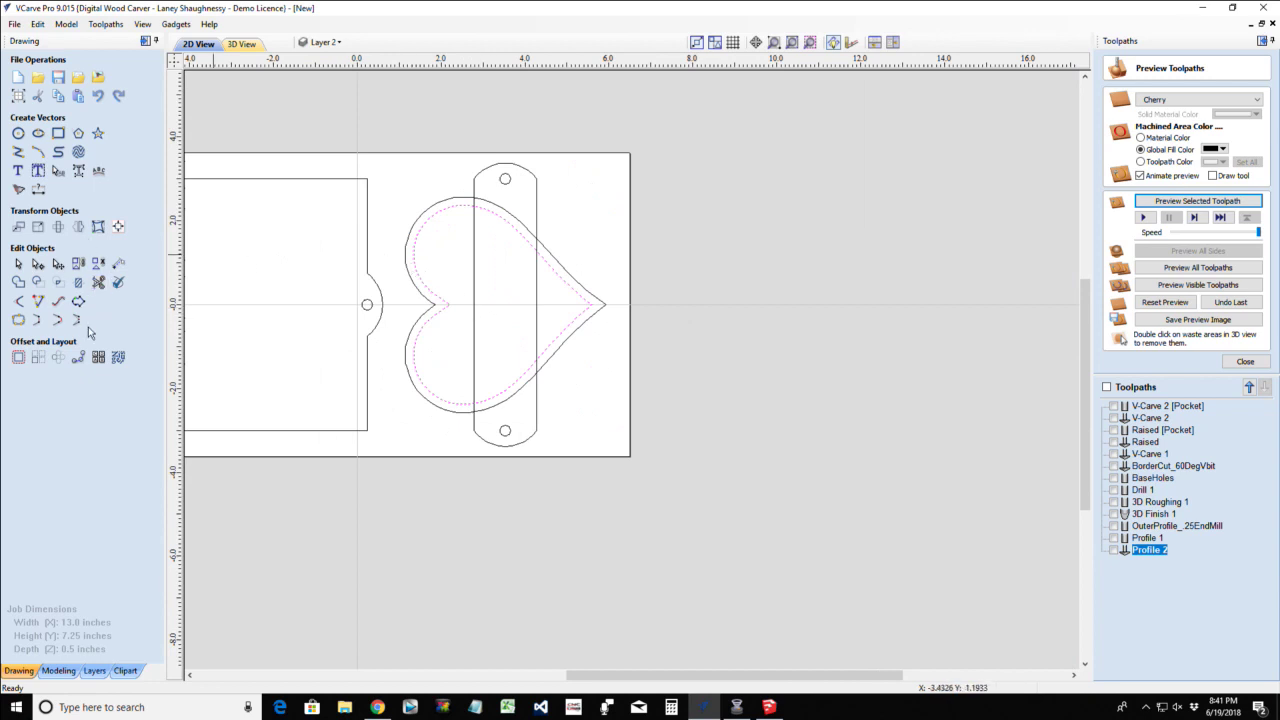
Trim the outer heart segment, both vertical bar lines, the inner curve and leftover stubs inside the heart
{"action": "left_click", "coordinate": [97, 264]}
{"action": "scroll", "coordinate": [464, 173], "scroll_direction": "up", "scroll_amount": 4}
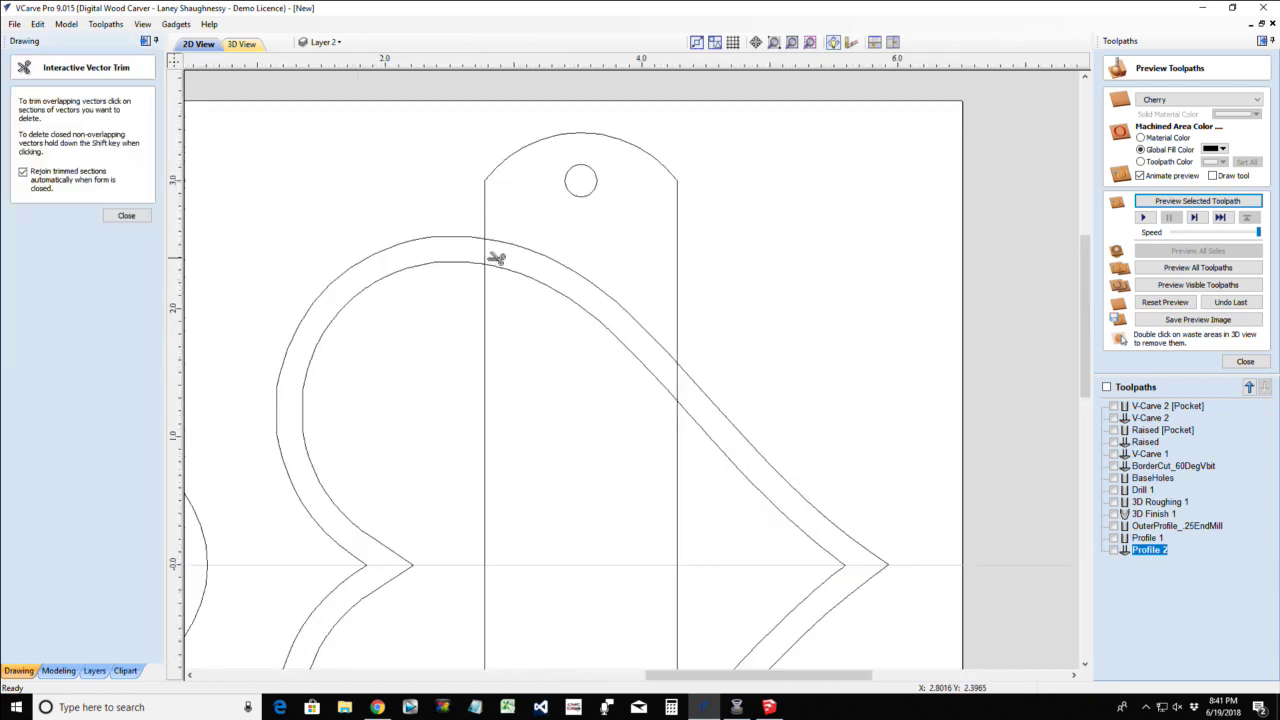
{"action": "left_click", "coordinate": [537, 249]}
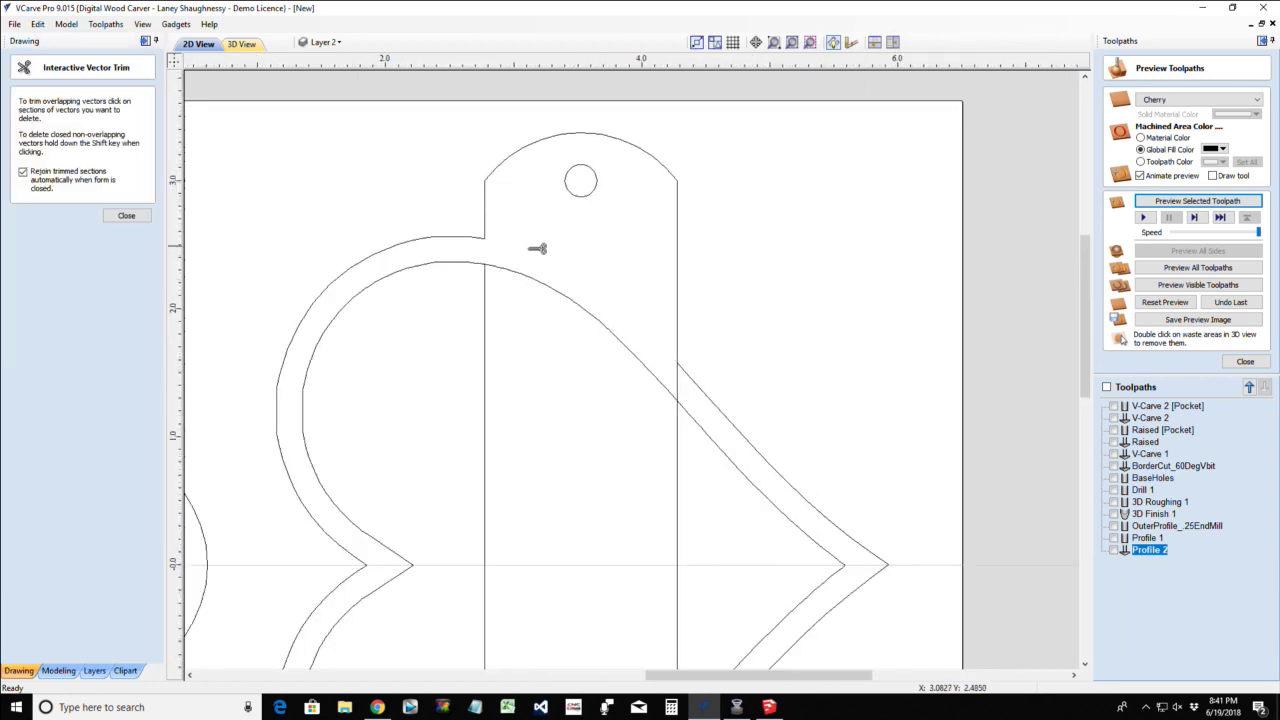
{"action": "left_click", "coordinate": [681, 381]}
{"action": "left_click", "coordinate": [688, 449]}
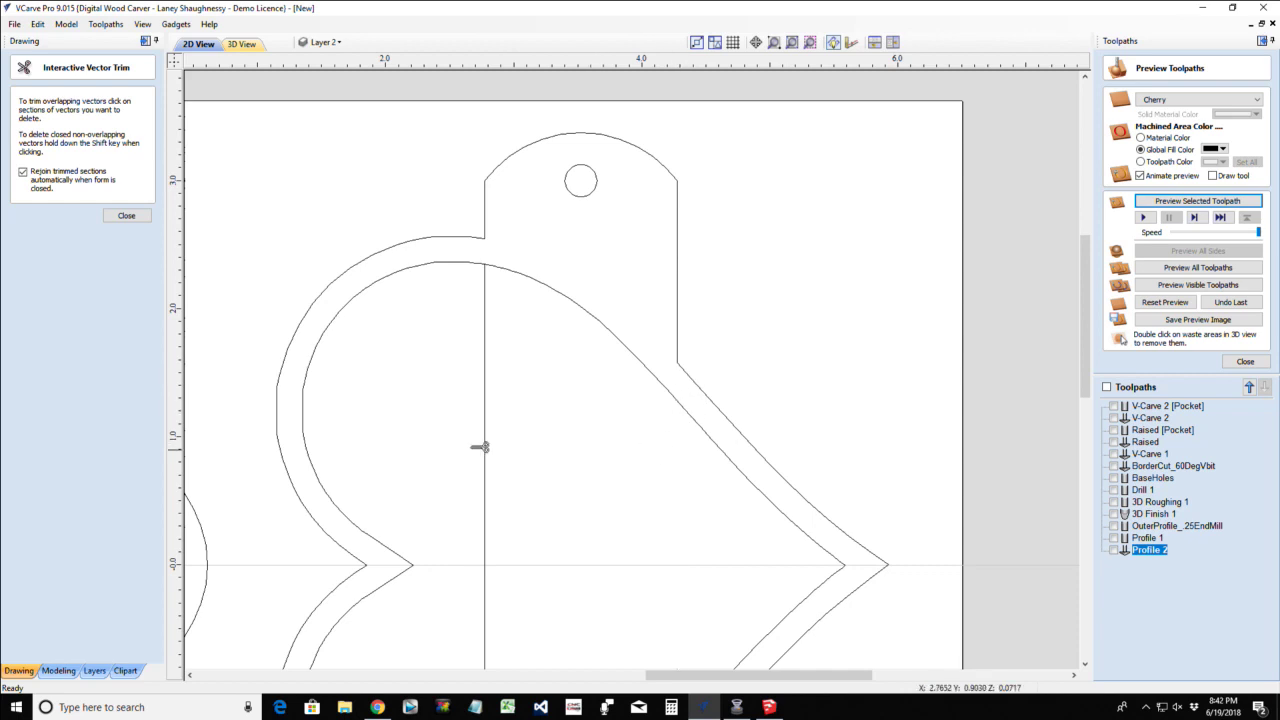
{"action": "left_click", "coordinate": [497, 448]}
{"action": "scroll", "coordinate": [497, 448], "scroll_direction": "down", "scroll_amount": 5}
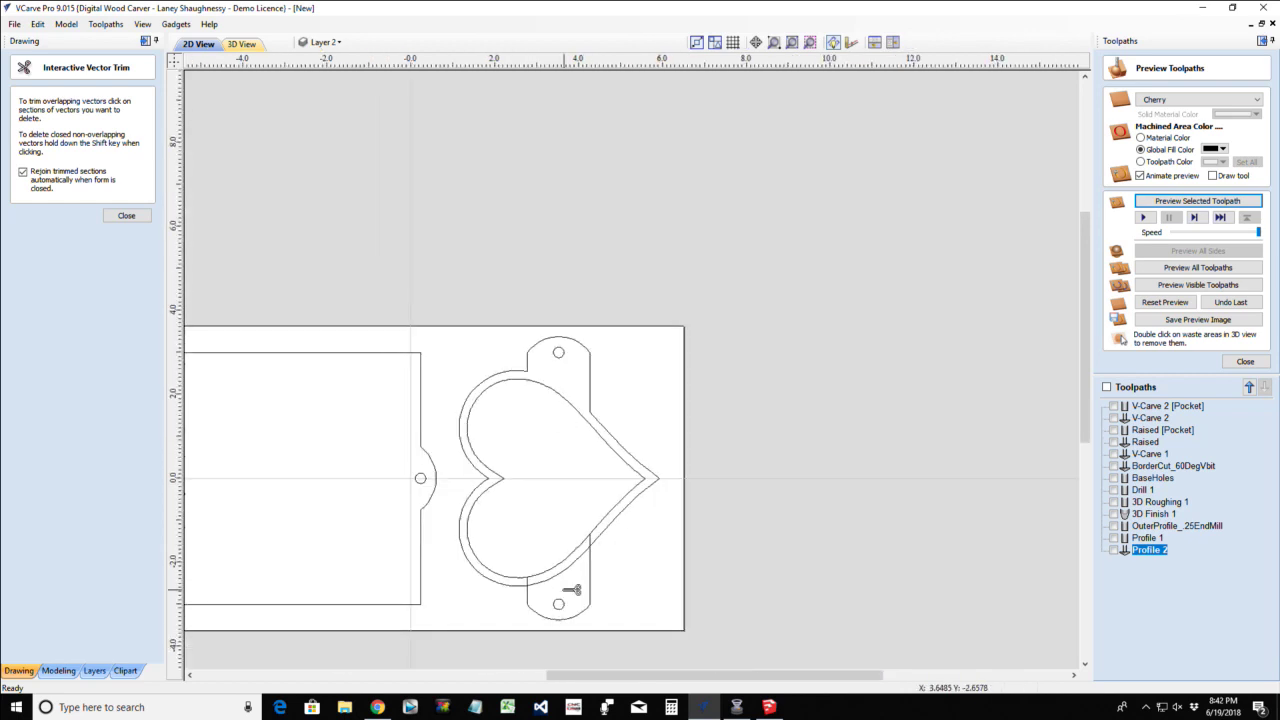
{"action": "scroll", "coordinate": [569, 594], "scroll_direction": "up", "scroll_amount": 6}
{"action": "left_click", "coordinate": [611, 494]}
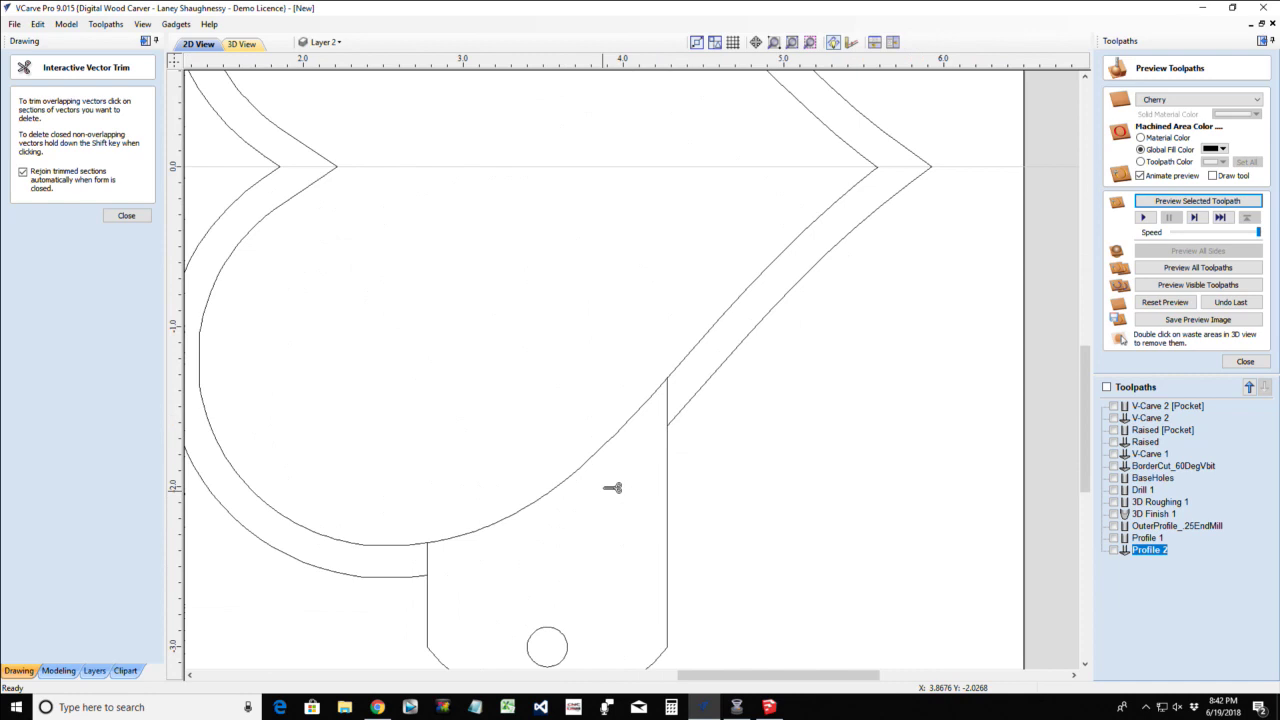
{"action": "left_click", "coordinate": [674, 405]}
{"action": "left_click", "coordinate": [426, 560]}
Recalculate Profile 2 and simulate it with Profile 1 and BaseHoles in cherry, then return to 2D
{"action": "double_click", "coordinate": [1148, 551]}
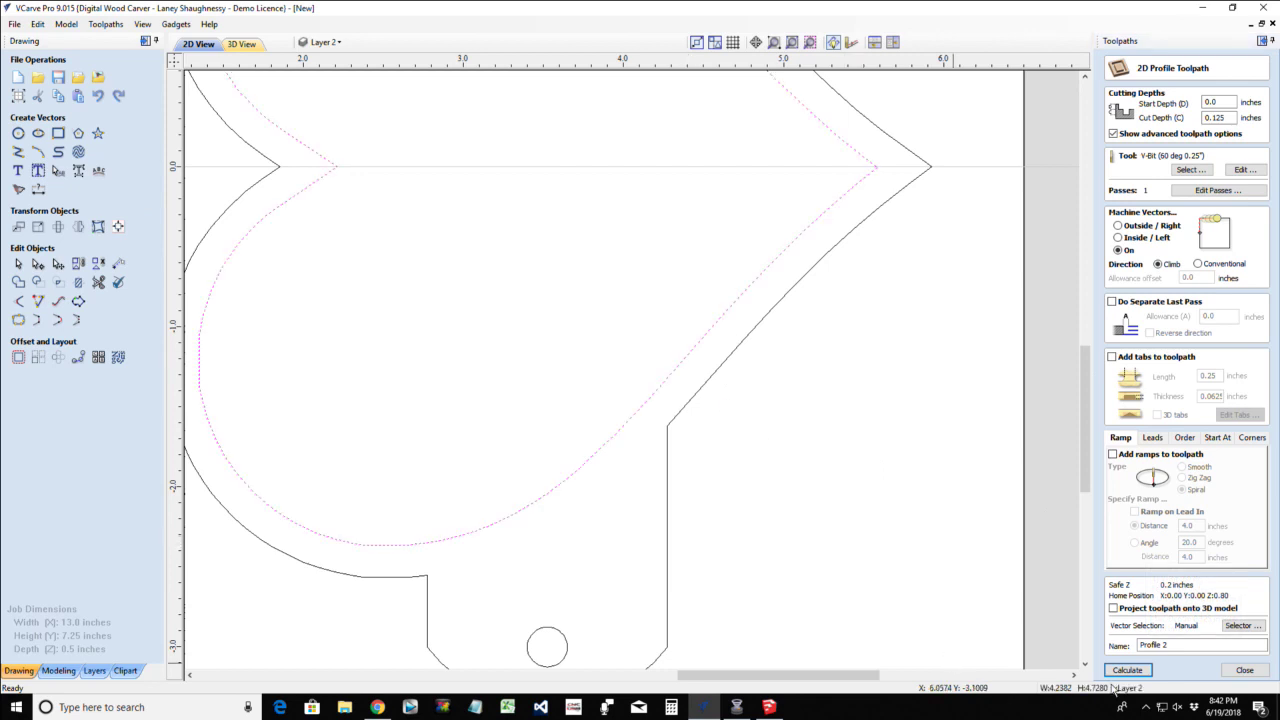
{"action": "left_click", "coordinate": [1110, 668]}
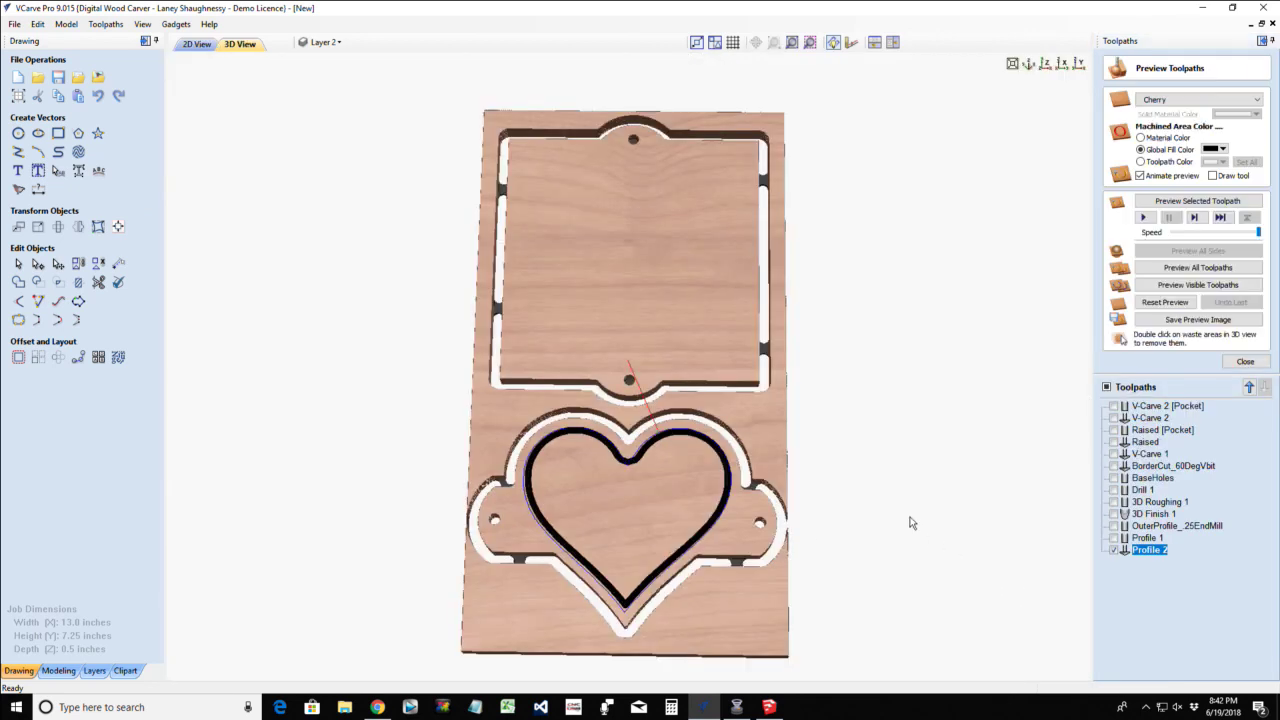
{"action": "left_click", "coordinate": [1164, 303]}
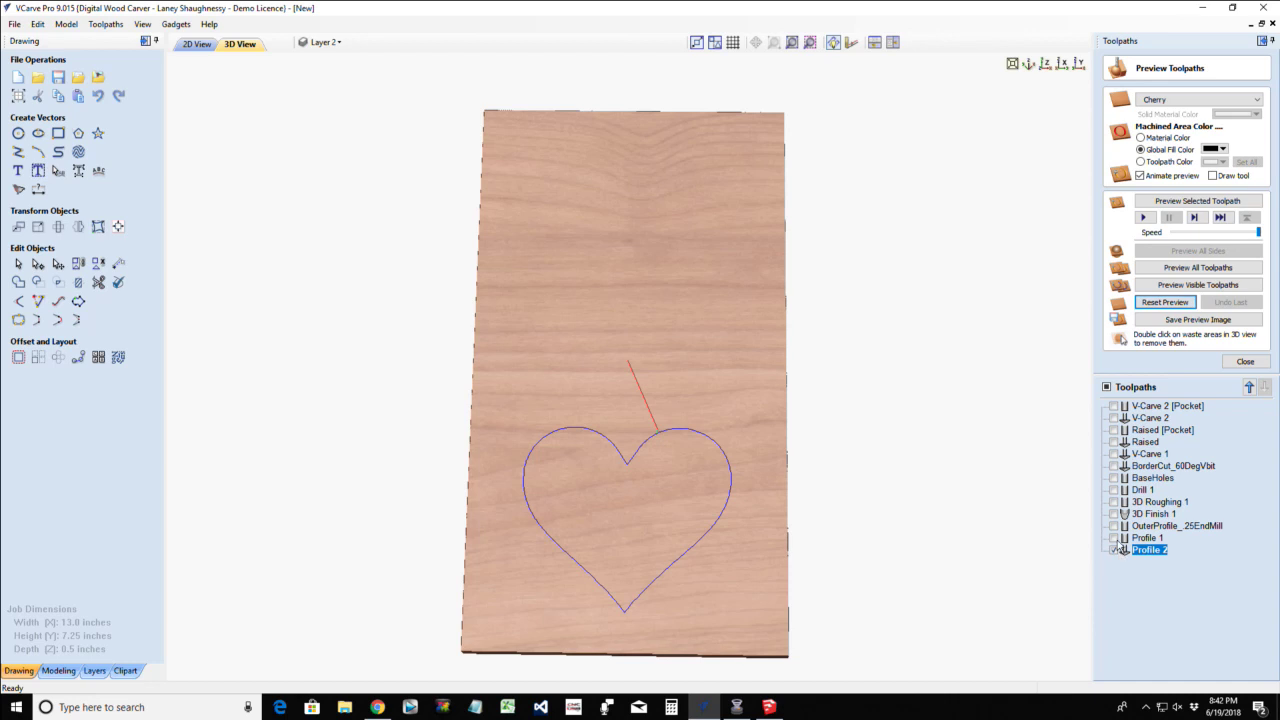
{"action": "left_click", "coordinate": [1114, 538]}
{"action": "left_click", "coordinate": [1114, 478]}
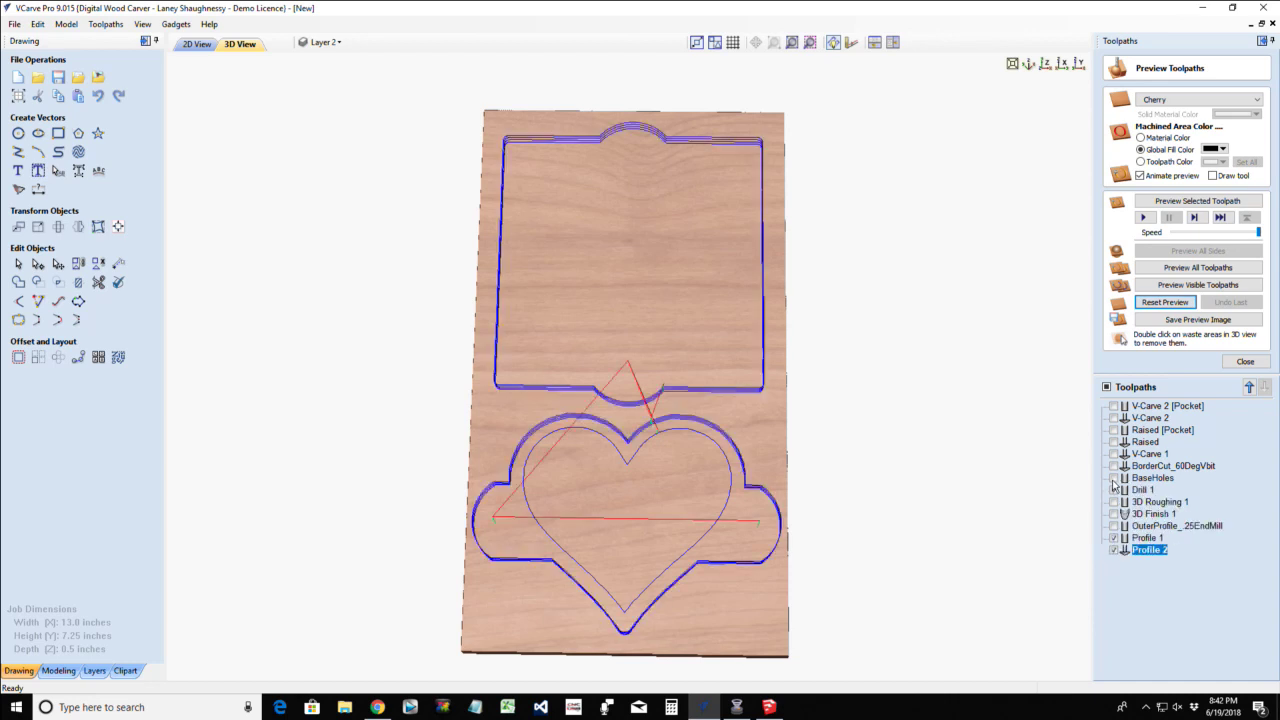
{"action": "left_click", "coordinate": [1141, 285]}
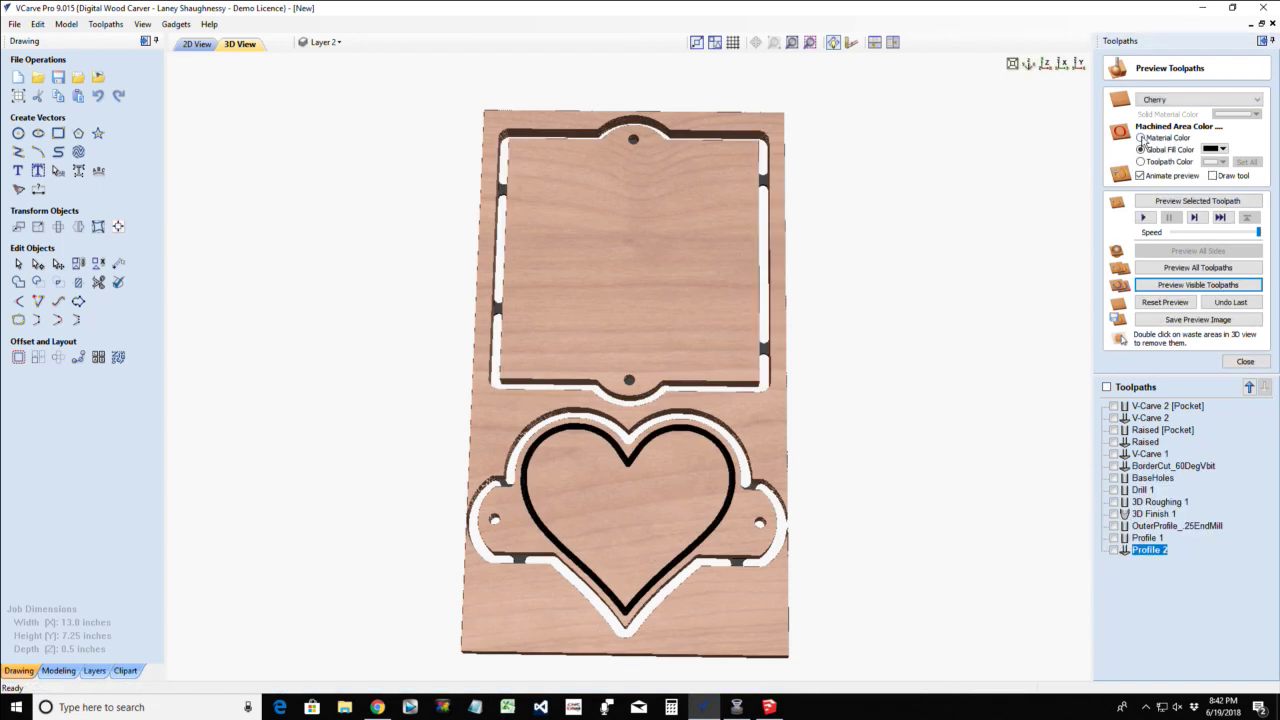
{"action": "scroll", "coordinate": [653, 534], "scroll_direction": "up", "scroll_amount": 3}
{"action": "scroll", "coordinate": [653, 534], "scroll_direction": "down", "scroll_amount": 2}
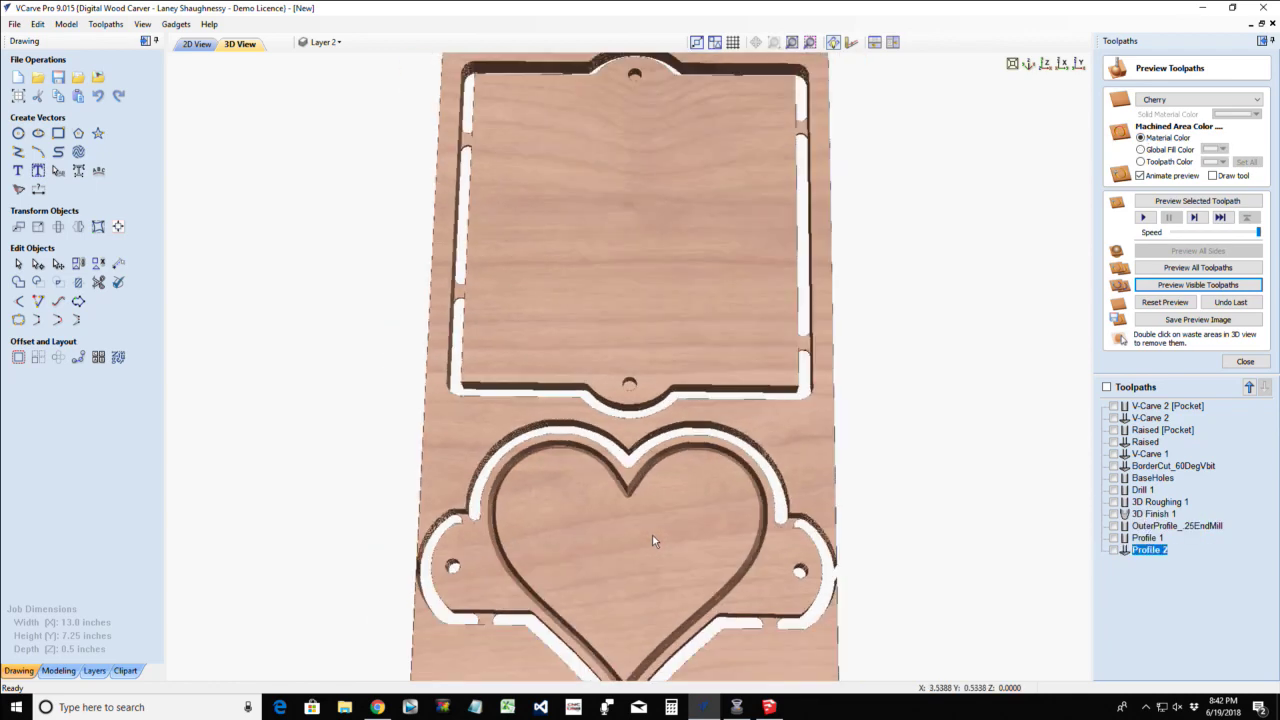
{"action": "scroll", "coordinate": [650, 538], "scroll_direction": "up", "scroll_amount": 1}
{"action": "middle_click_drag", "start_coordinate": [650, 538], "coordinate": [658, 460]}
{"action": "scroll", "coordinate": [658, 460], "scroll_direction": "down", "scroll_amount": 1}
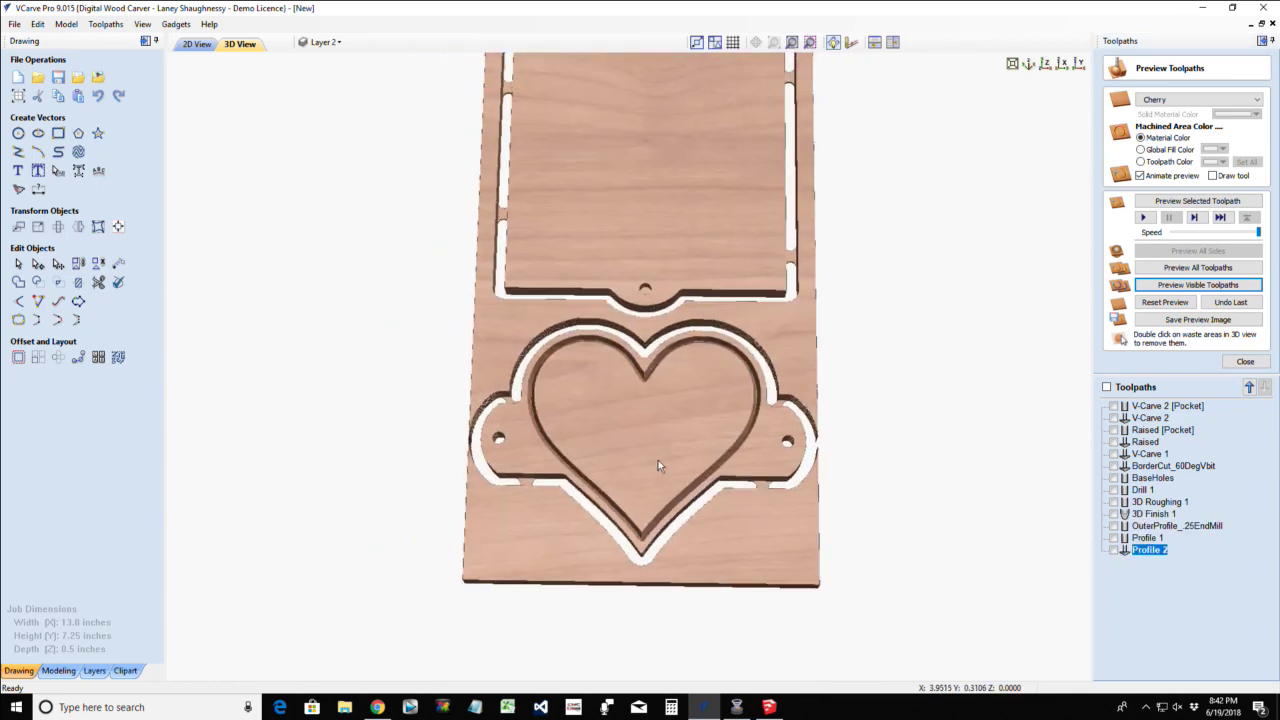
{"action": "left_click", "coordinate": [197, 44]}
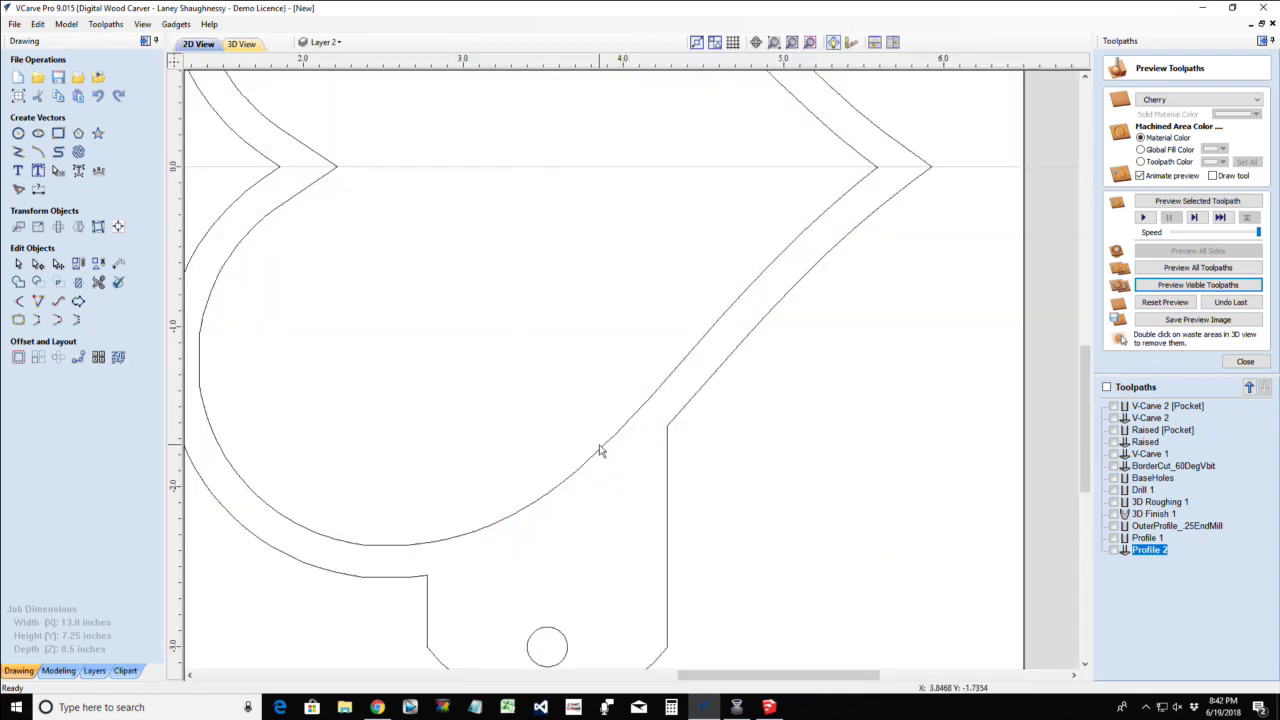
Create and calculate a Pocket 1 toolpath with a 0.0625-inch cut depth
{"action": "left_click", "coordinate": [1245, 361]}
{"action": "left_click", "coordinate": [1137, 140]}
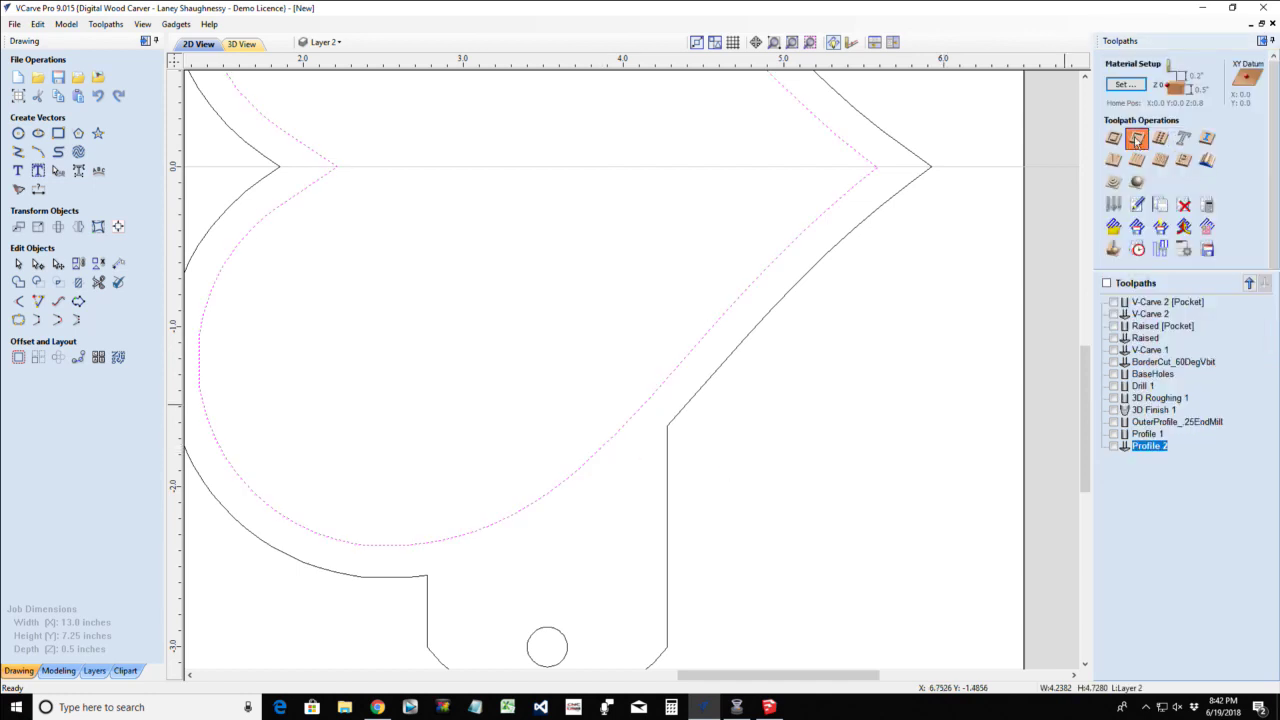
{"action": "double_click", "coordinate": [1206, 118]}
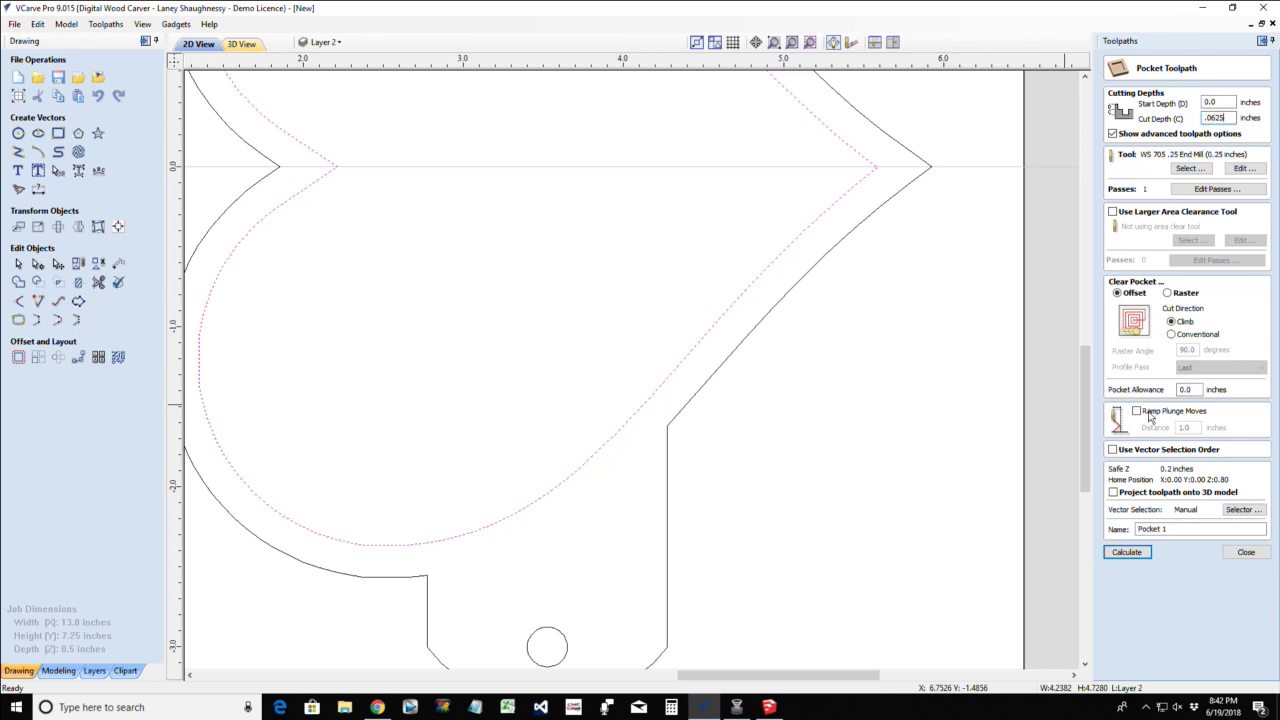
{"action": "left_click", "coordinate": [1120, 551]}
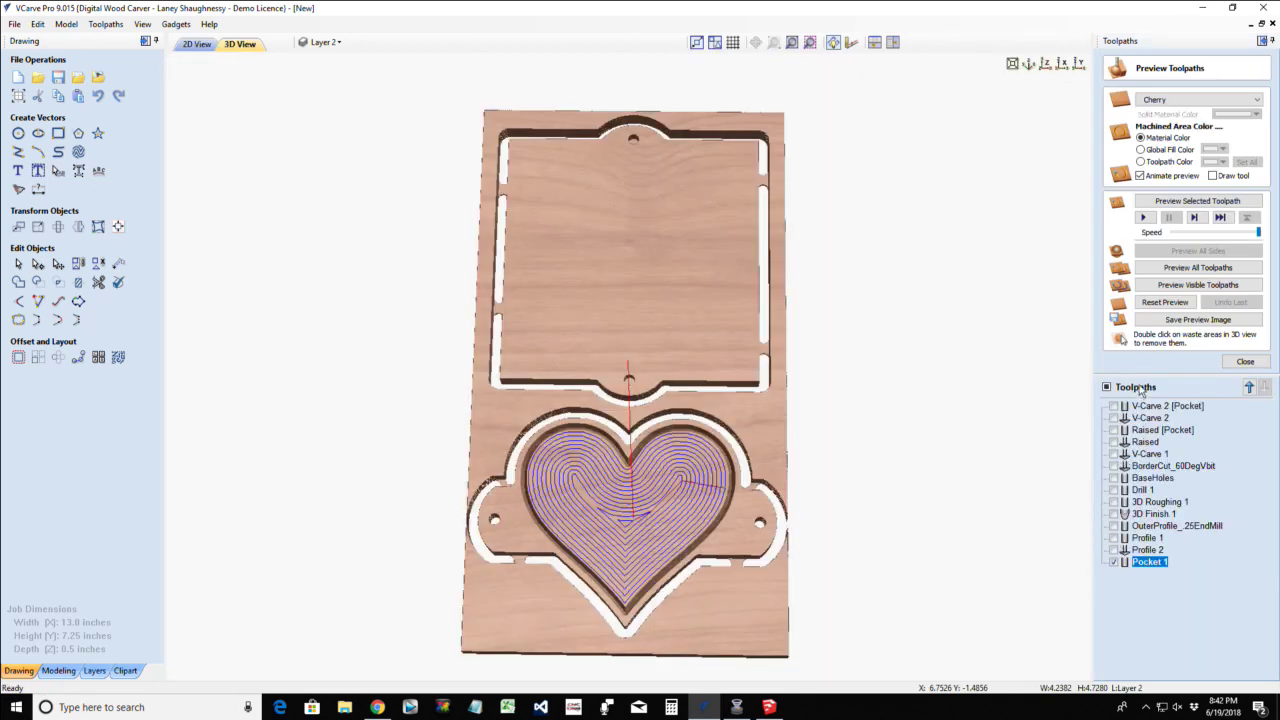
Simulate Pocket 1 with Profile 1, BaseHoles and Drill 1, then return to the 2D drawing
{"action": "left_click", "coordinate": [1154, 303]}
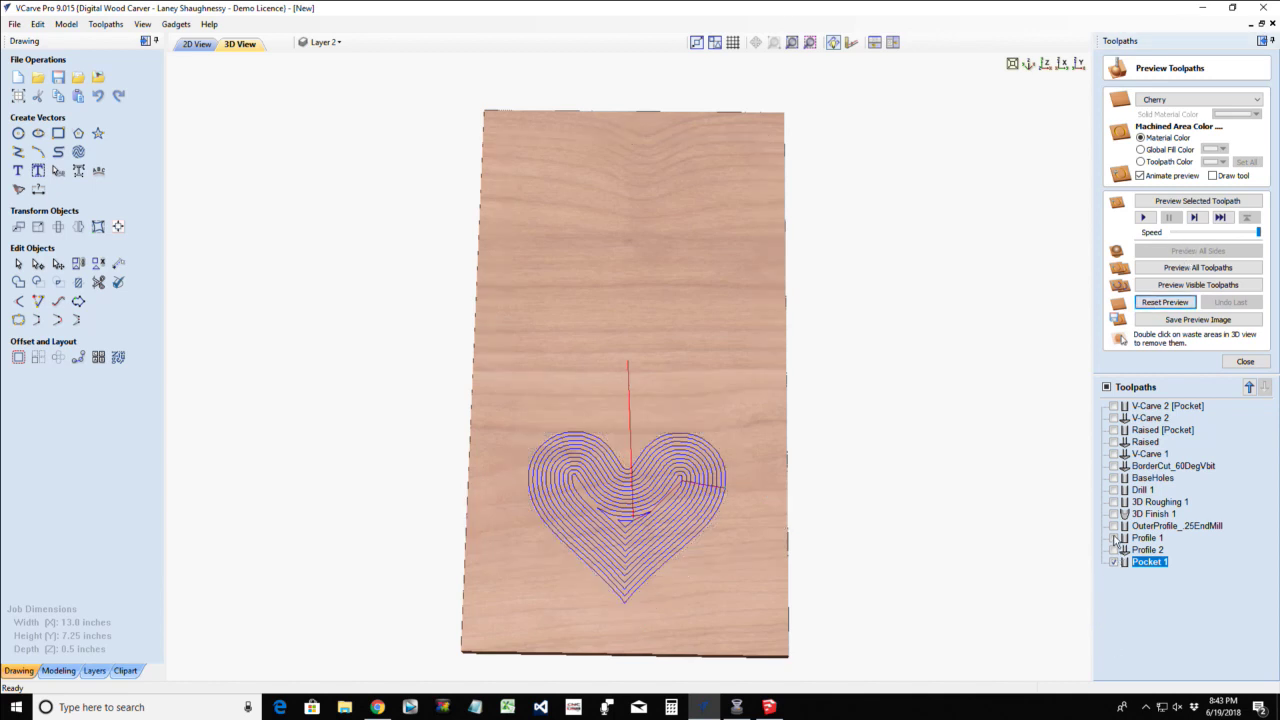
{"action": "left_click", "coordinate": [1114, 538]}
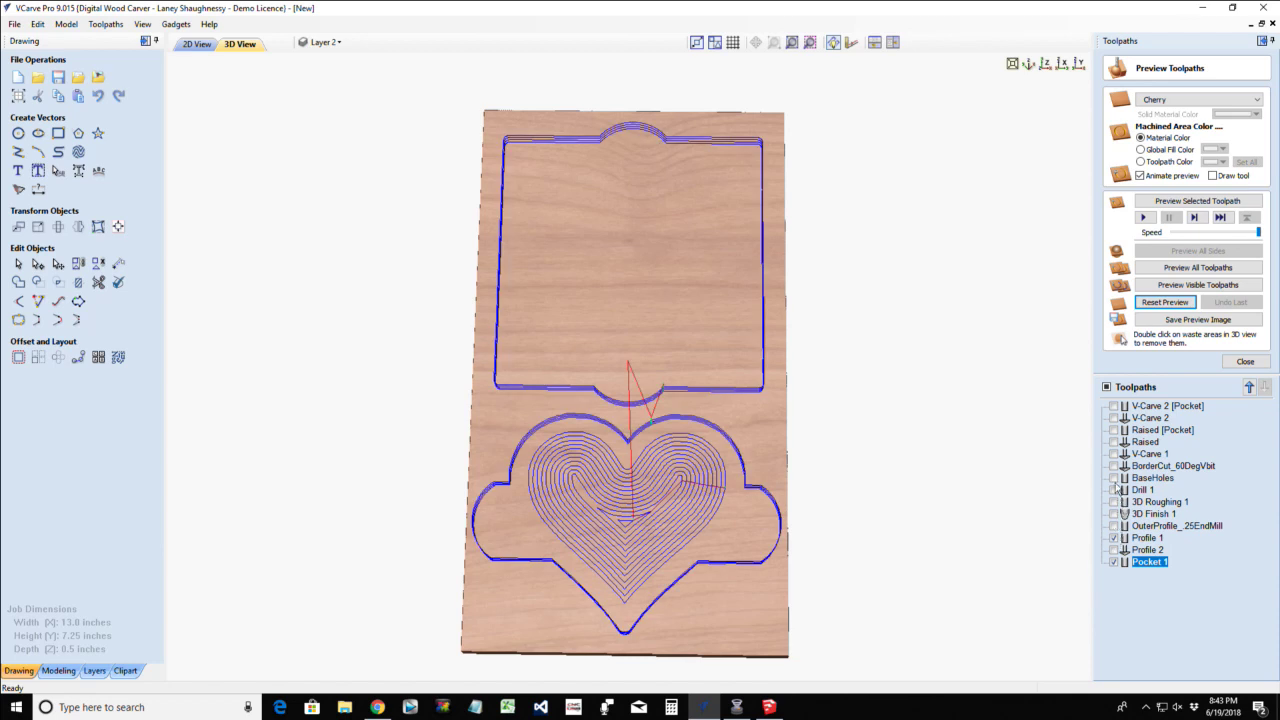
{"action": "left_click", "coordinate": [1114, 478]}
{"action": "left_click", "coordinate": [1114, 490]}
{"action": "left_click", "coordinate": [1175, 288]}
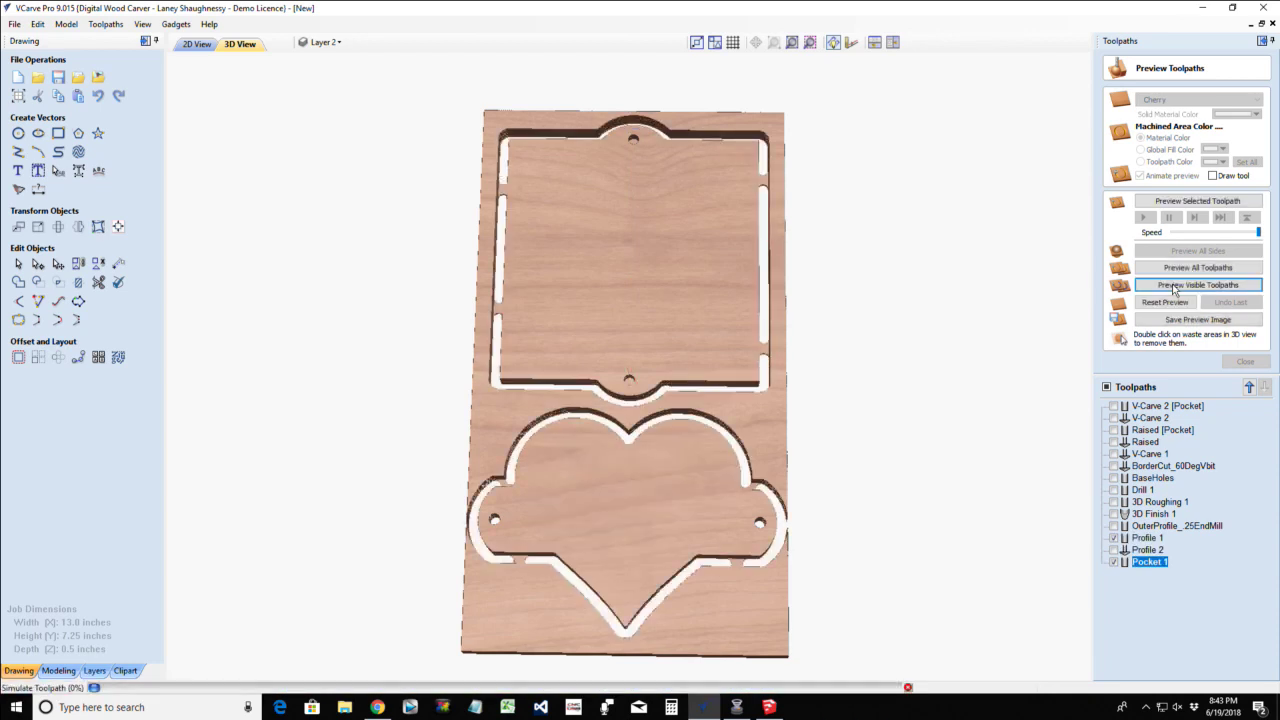
{"action": "left_click", "coordinate": [1175, 286]}
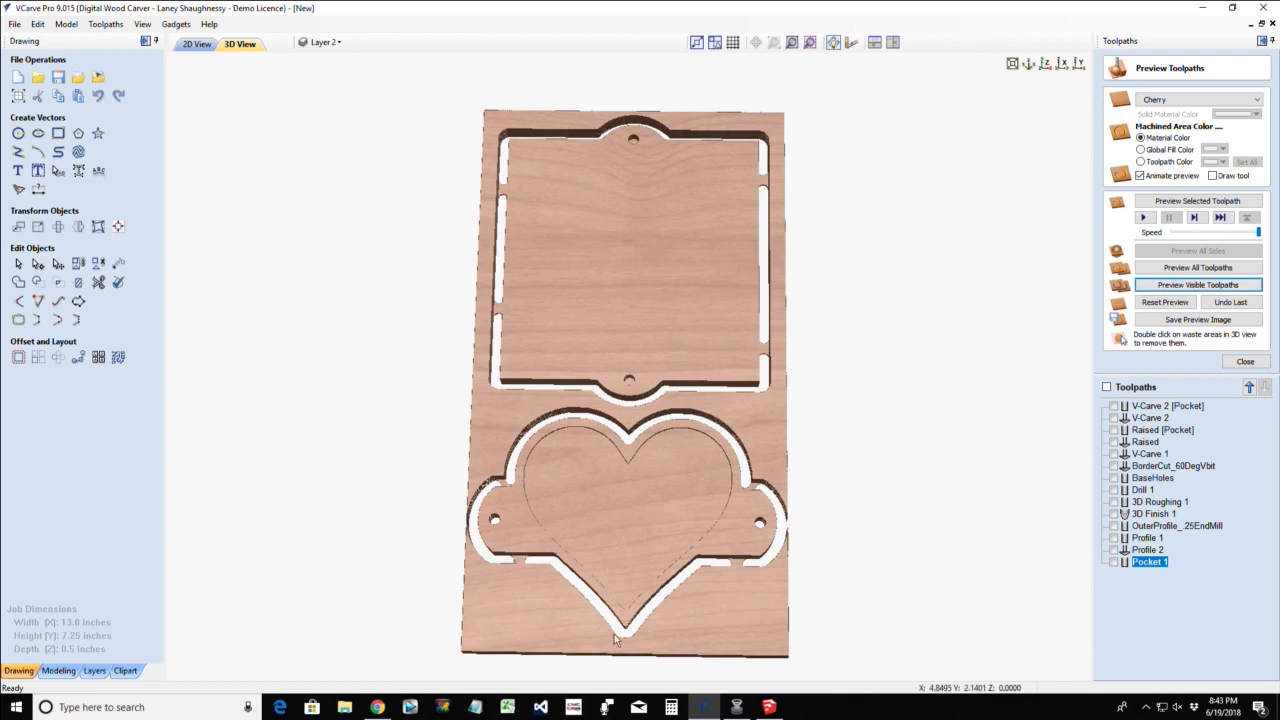
{"action": "left_click_drag", "start_coordinate": [564, 623], "coordinate": [625, 496]}
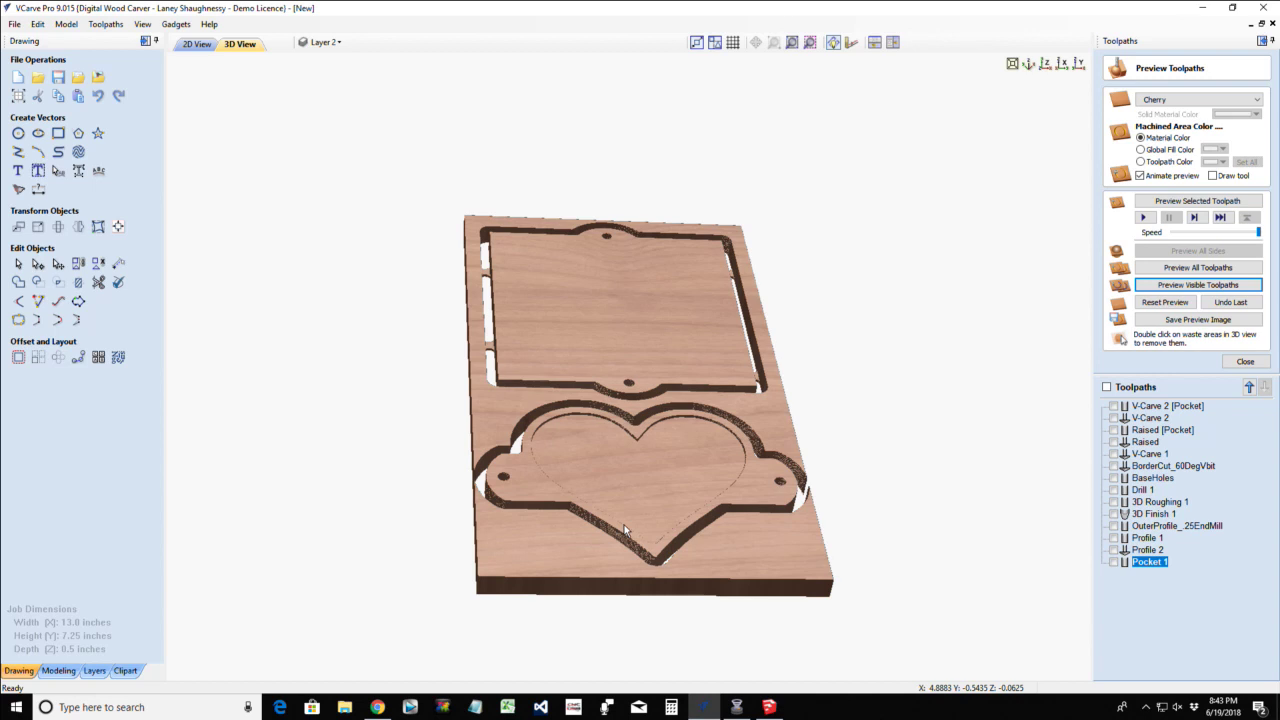
{"action": "left_click", "coordinate": [197, 44]}
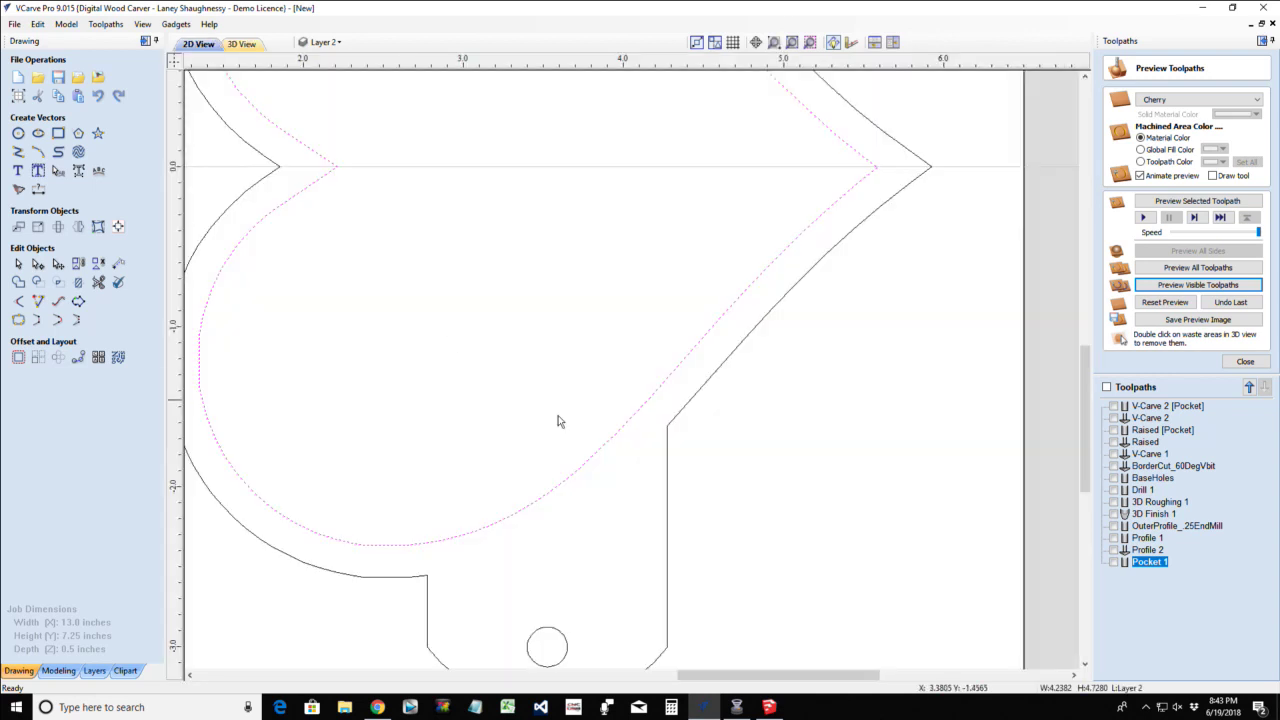
Add the outer outline to Pocket 1, switch it to the 46292 .125 End Mill, and recalculate
{"action": "scroll", "coordinate": [634, 440], "scroll_direction": "down", "scroll_amount": 4}
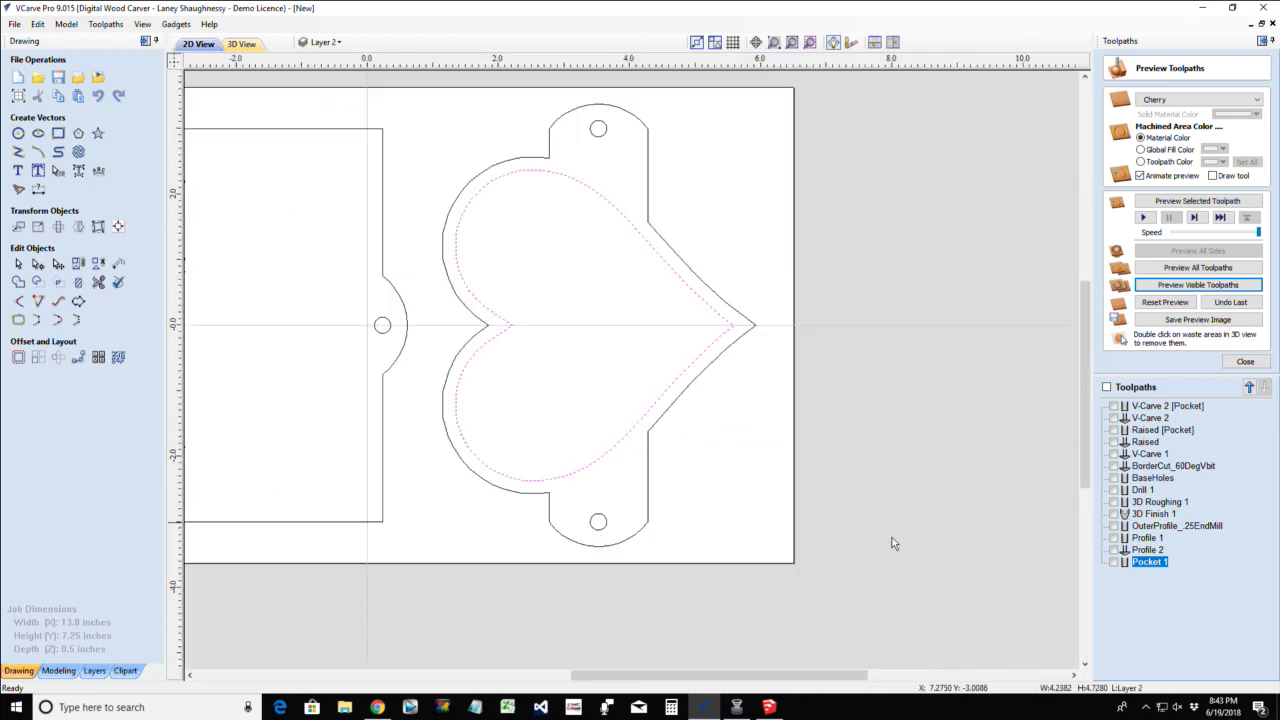
{"action": "double_click", "coordinate": [1150, 562]}
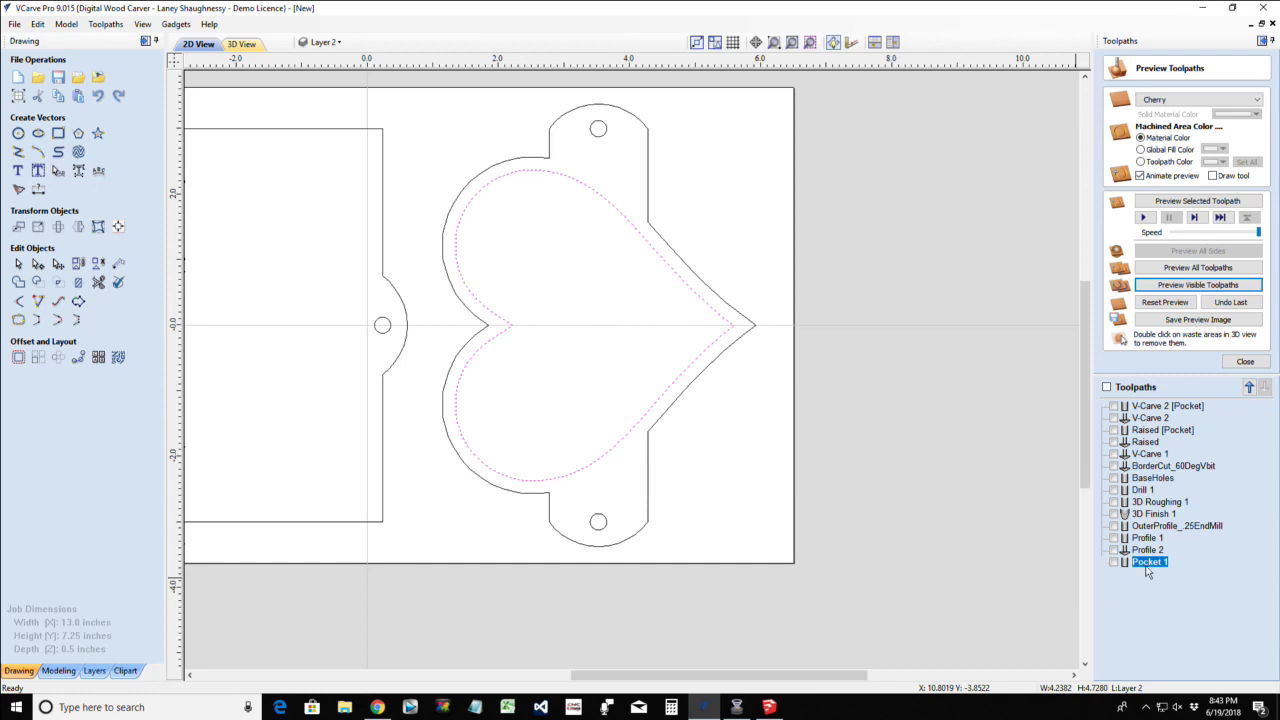
{"action": "left_click", "coordinate": [649, 510], "text": "shift"}
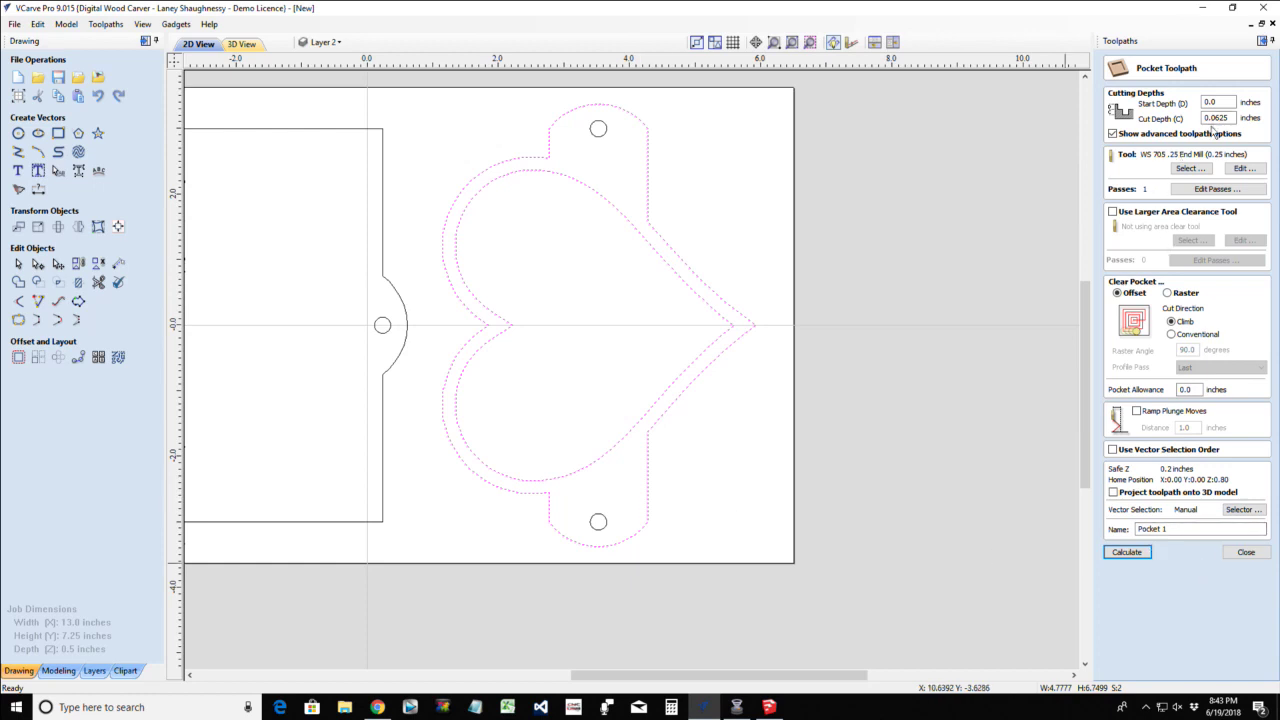
{"action": "left_click", "coordinate": [1190, 168]}
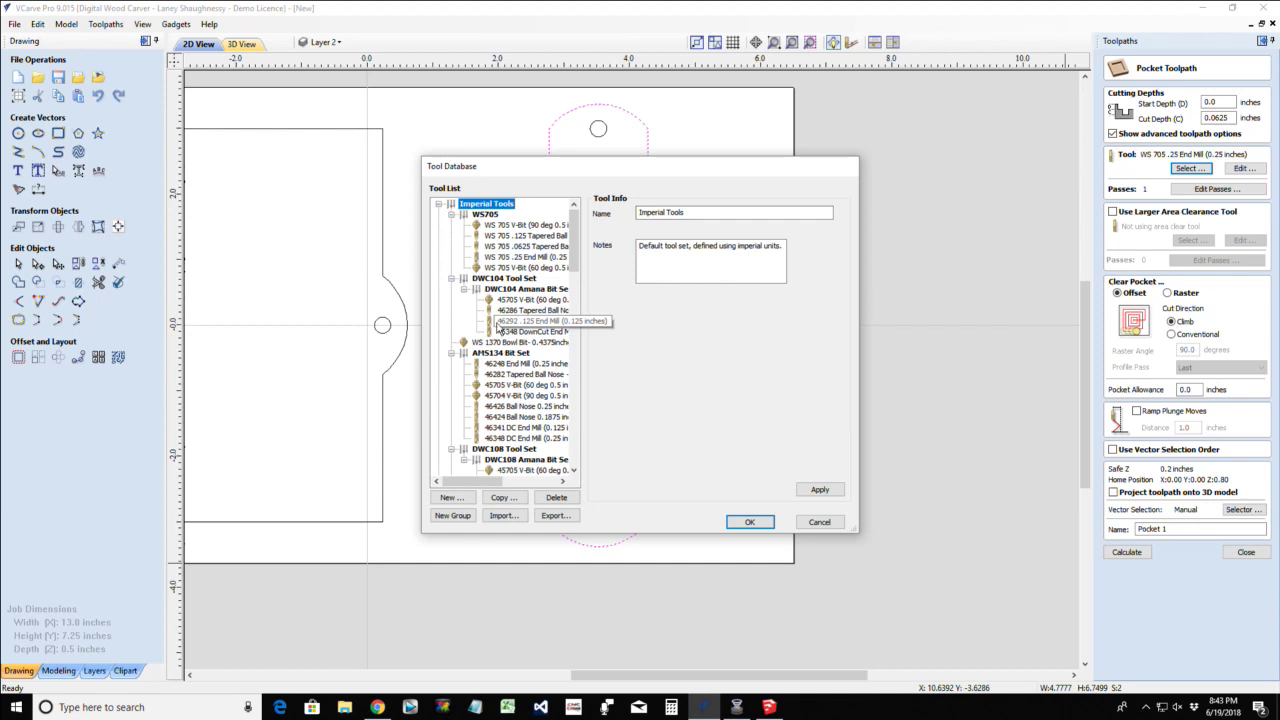
{"action": "scroll", "coordinate": [500, 330], "scroll_direction": "down", "scroll_amount": 1}
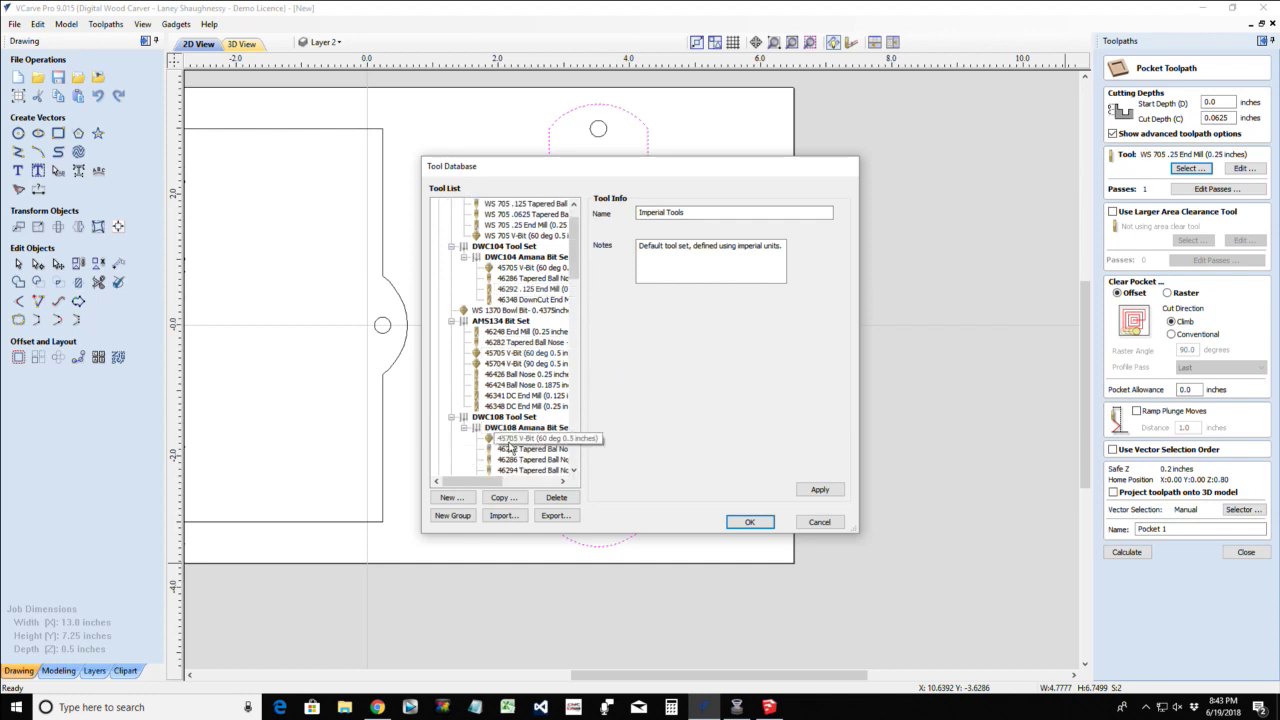
{"action": "left_click", "coordinate": [535, 289]}
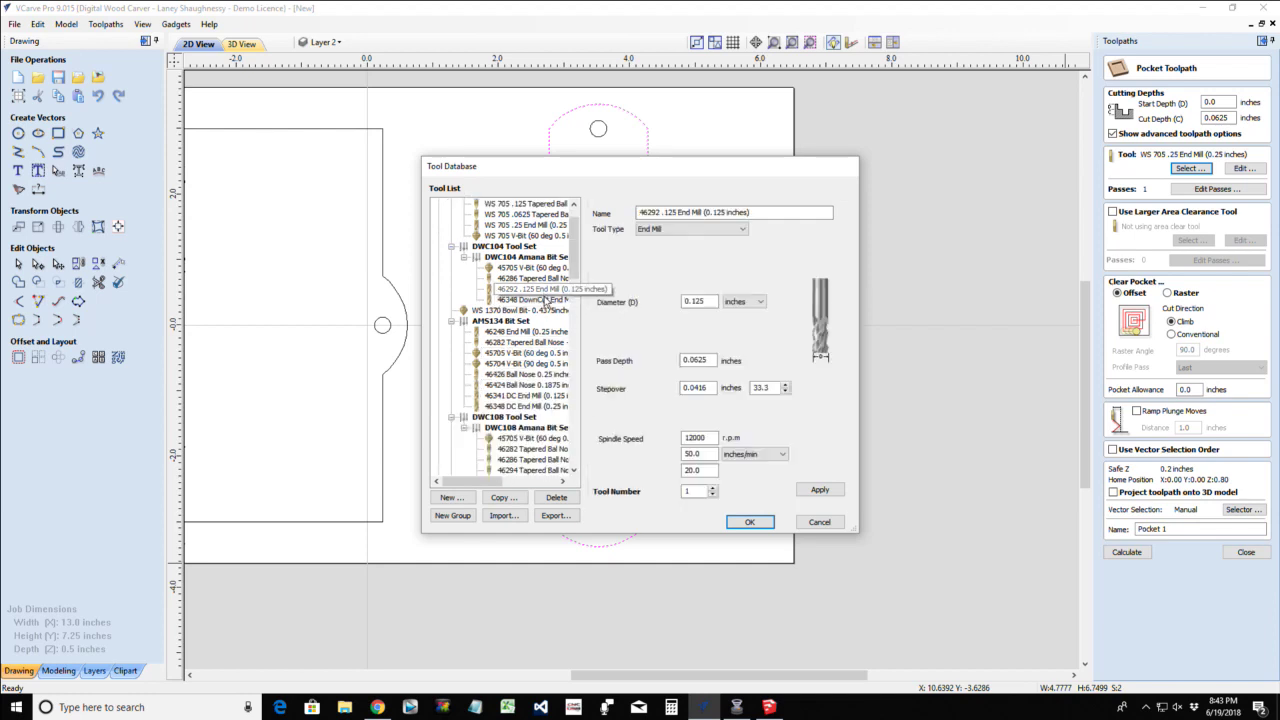
{"action": "left_click", "coordinate": [749, 522]}
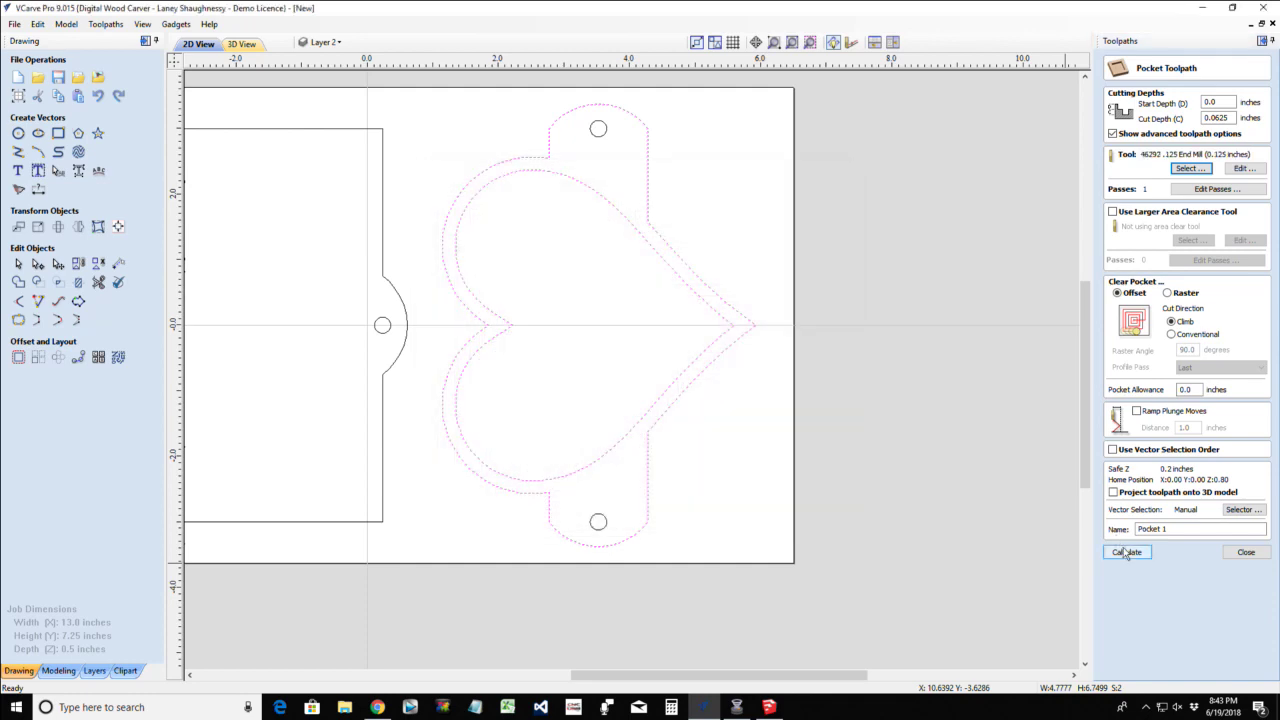
{"action": "left_click", "coordinate": [1127, 553]}
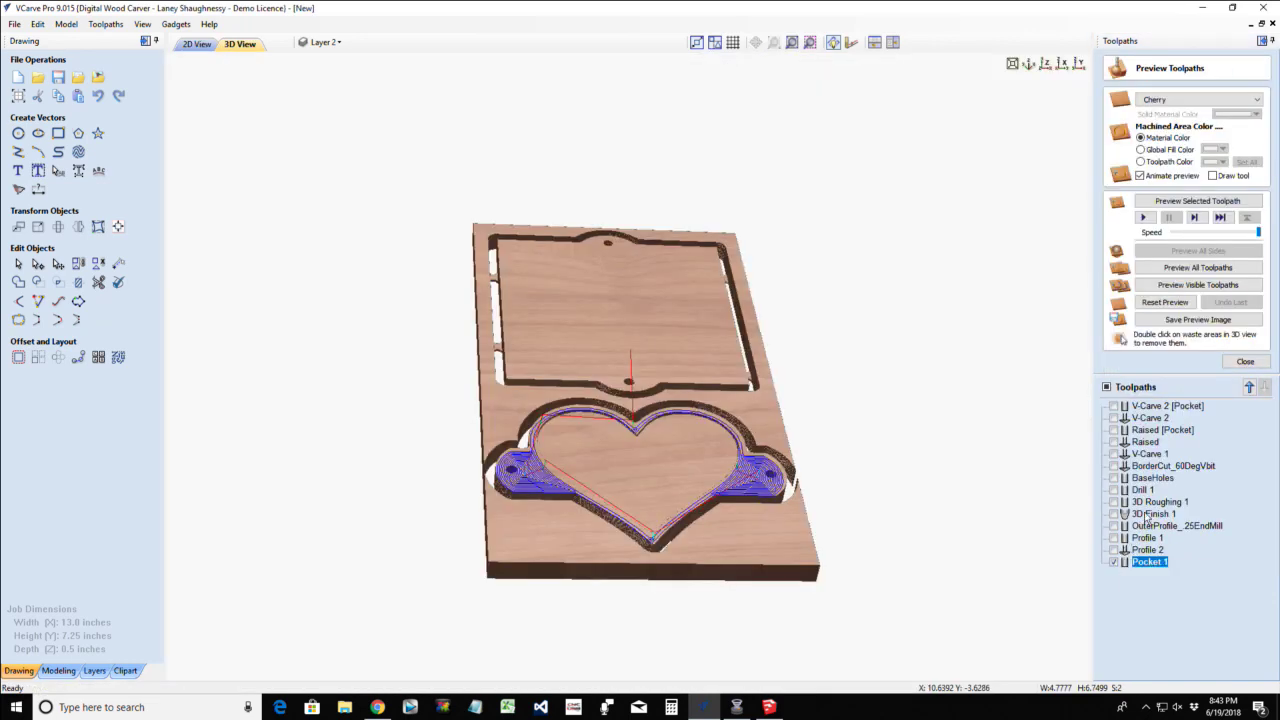
Simulate Pocket 1 with Profile 1 and BaseHoles from uncut stock, then reopen Pocket 1's settings
{"action": "left_click", "coordinate": [1180, 303]}
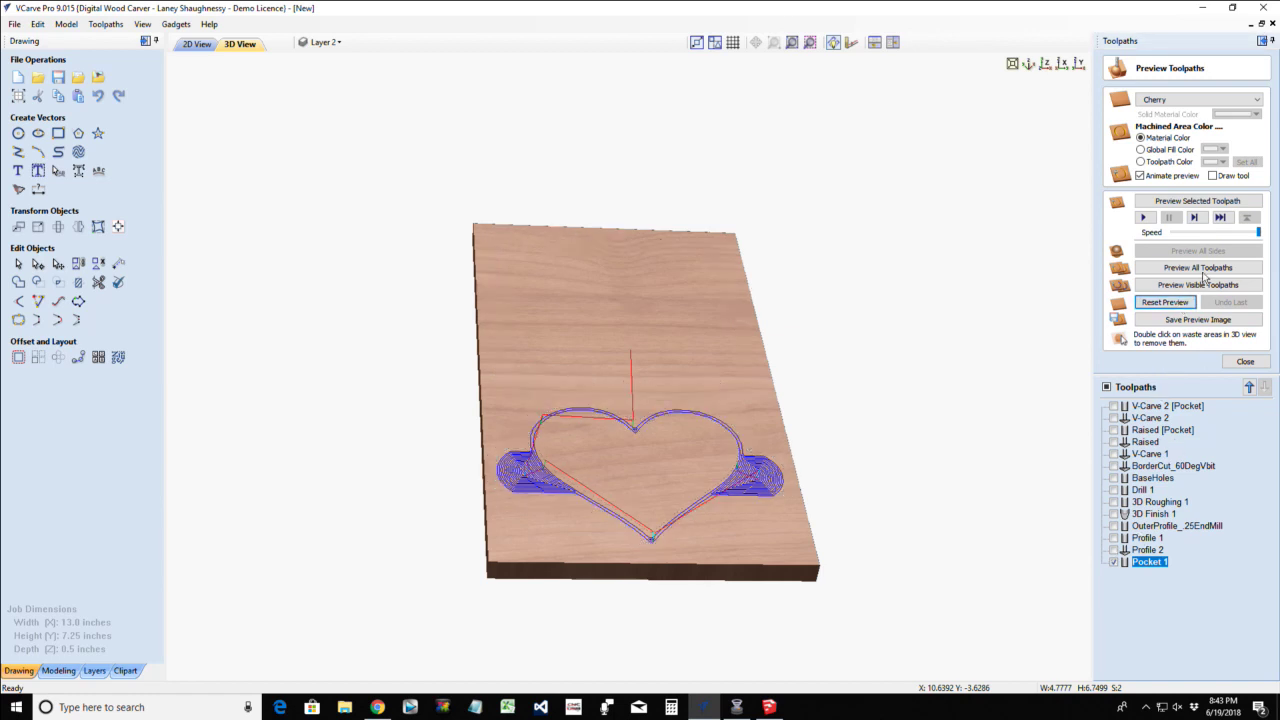
{"action": "left_click", "coordinate": [1115, 538]}
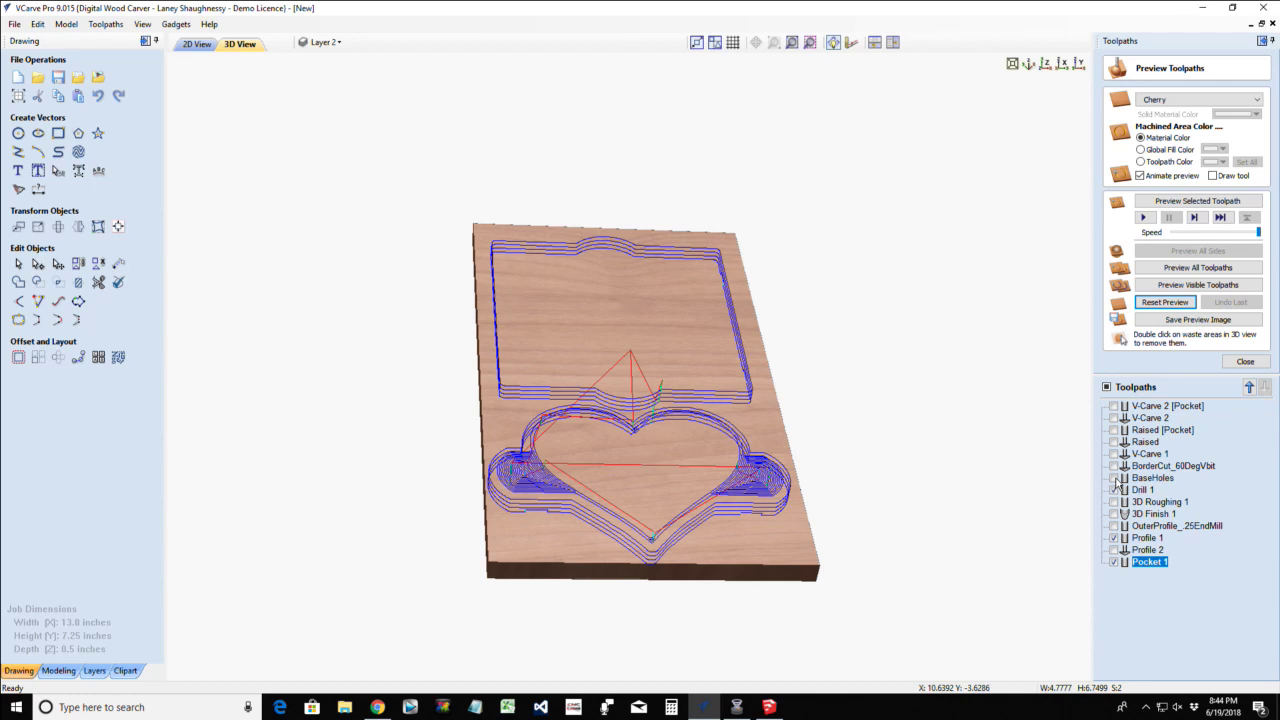
{"action": "left_click", "coordinate": [1115, 479]}
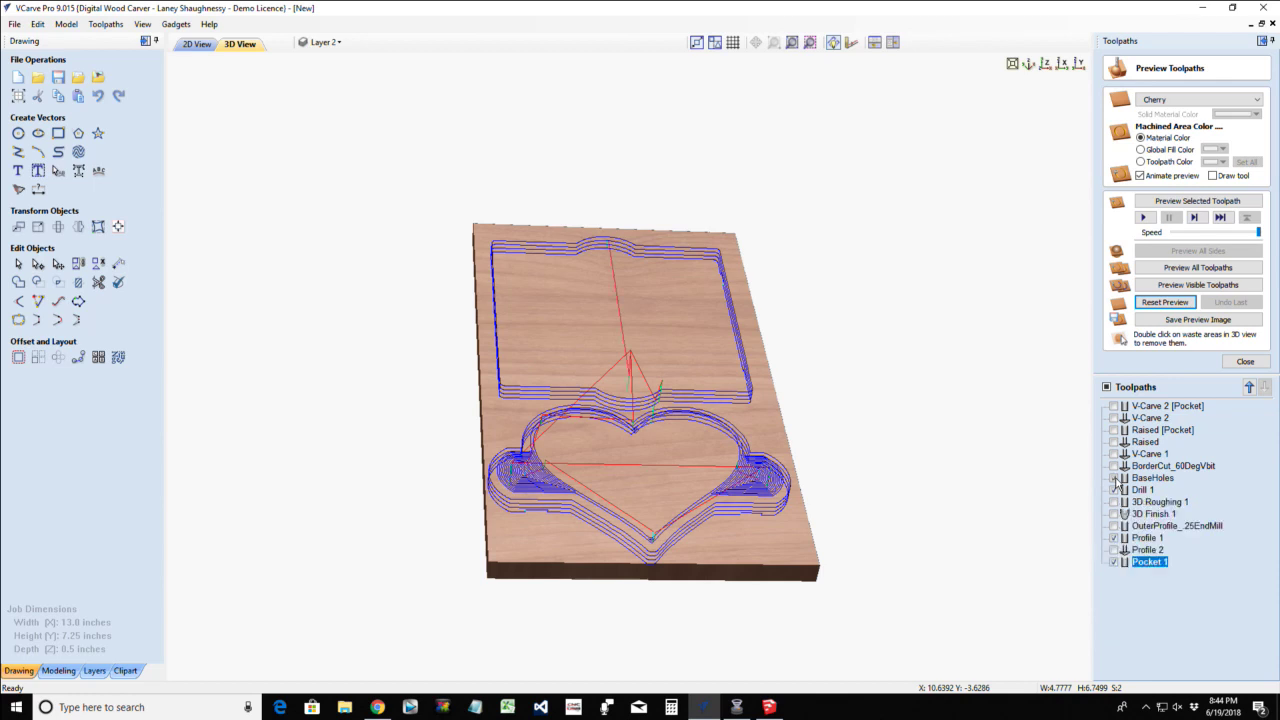
{"action": "left_click", "coordinate": [1163, 289]}
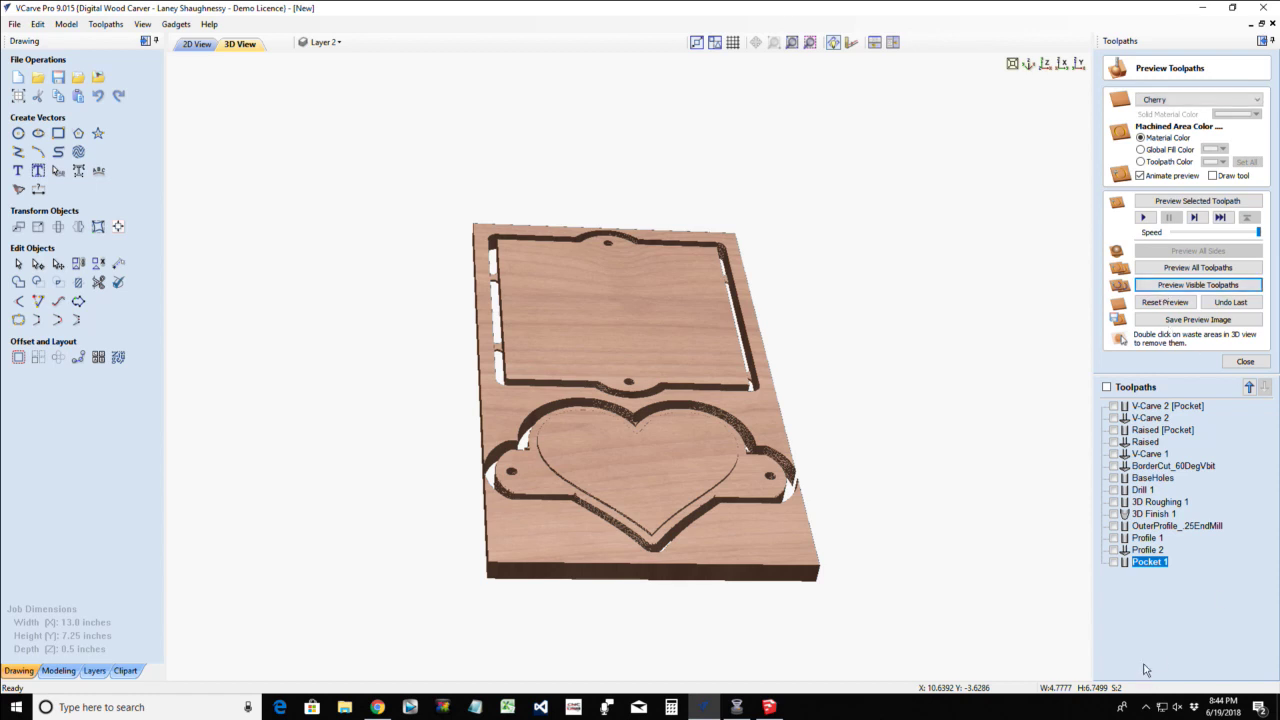
{"action": "double_click", "coordinate": [1150, 562]}
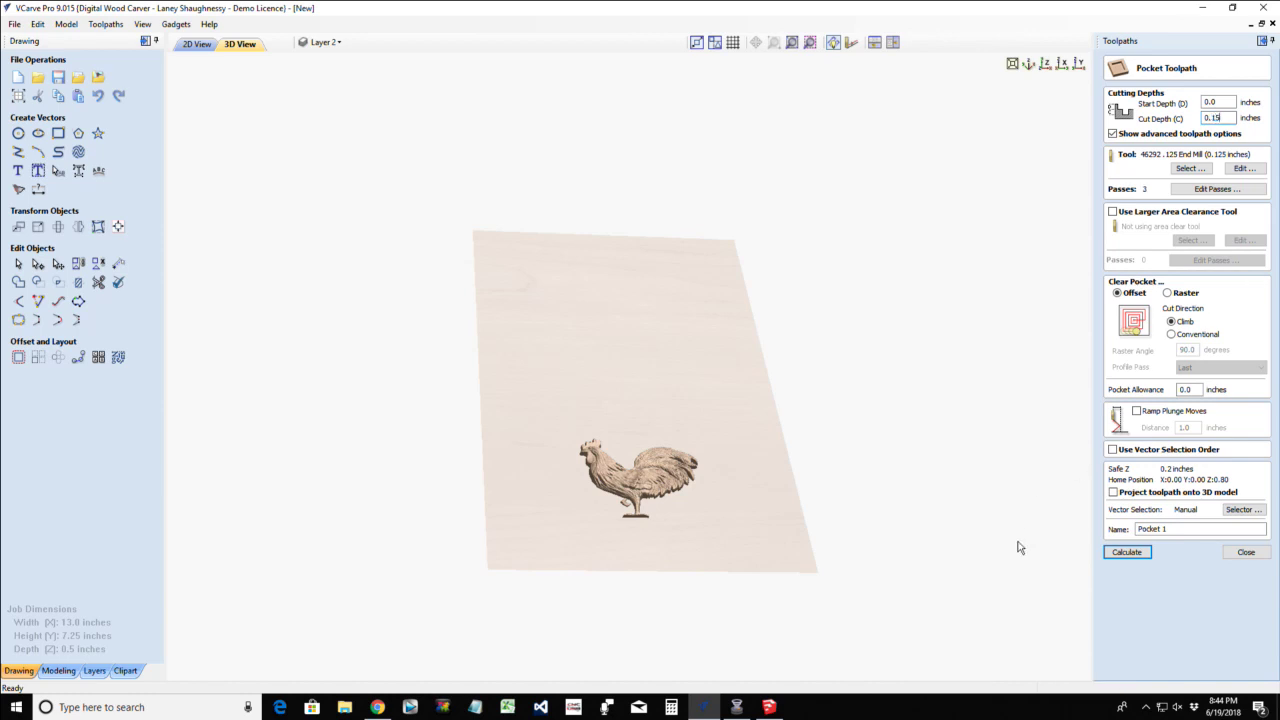
Recalculate Pocket 1 at 0.15-inch cut depth and preview the heart pocket in 3D
{"action": "left_click", "coordinate": [1127, 552]}
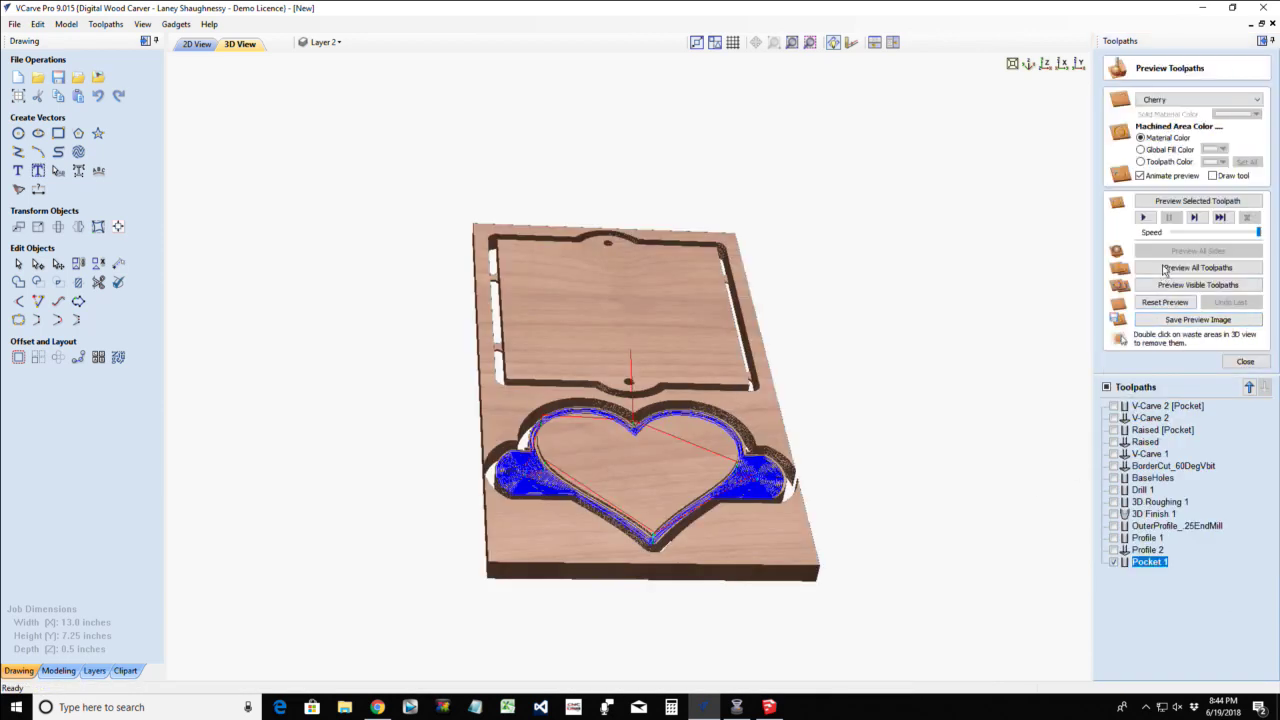
{"action": "left_click", "coordinate": [1175, 204]}
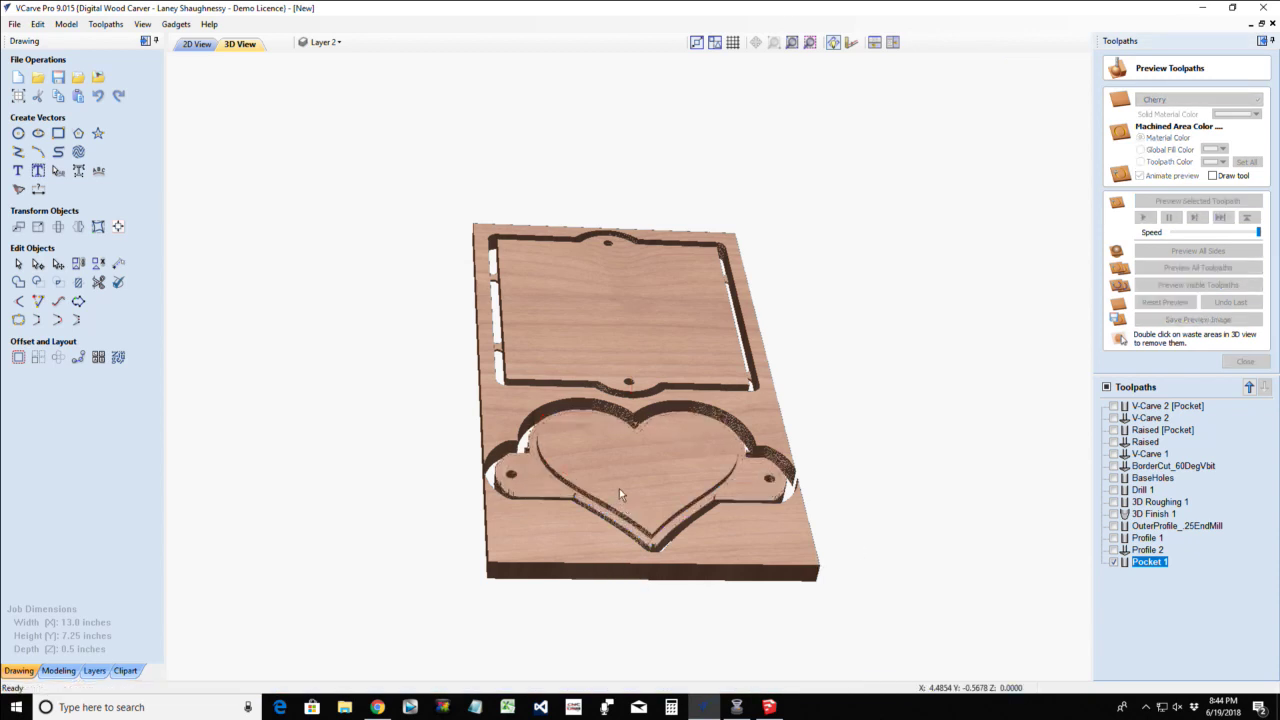
{"action": "left_click_drag", "start_coordinate": [615, 470], "coordinate": [608, 538]}
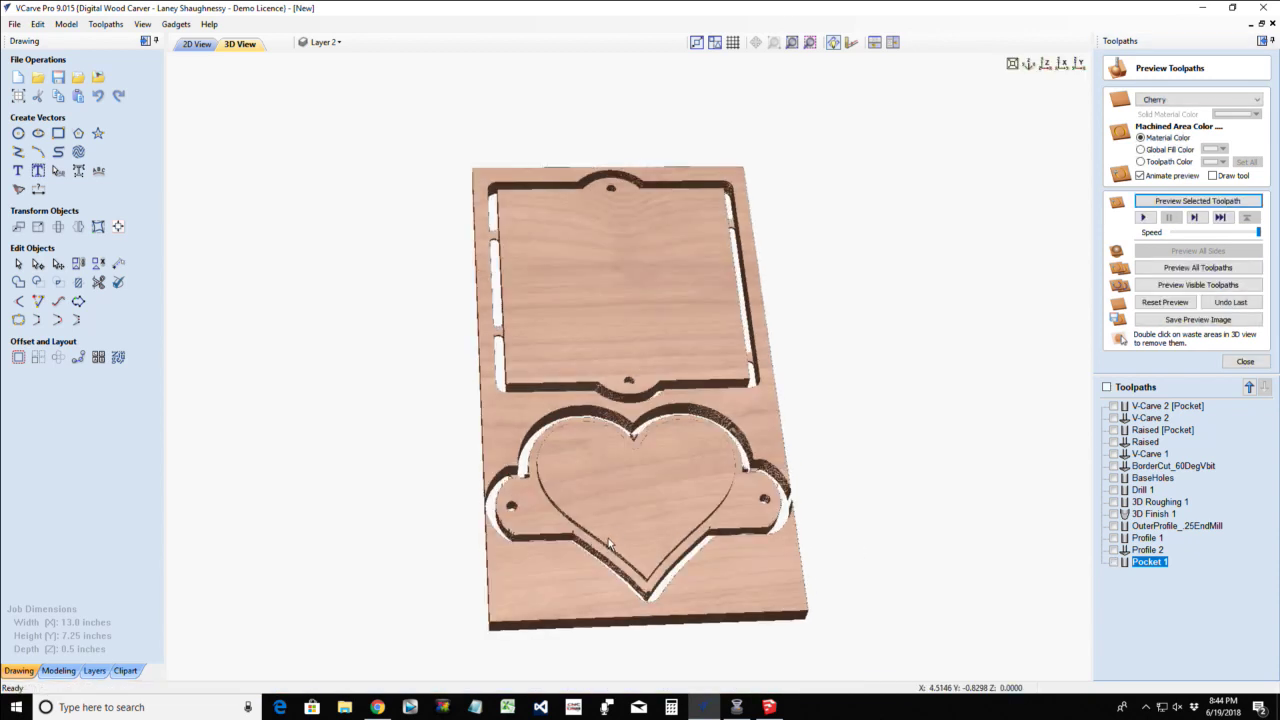
{"action": "scroll", "coordinate": [625, 514], "scroll_direction": "up", "scroll_amount": 3}
{"action": "left_click_drag", "start_coordinate": [588, 470], "coordinate": [603, 502]}
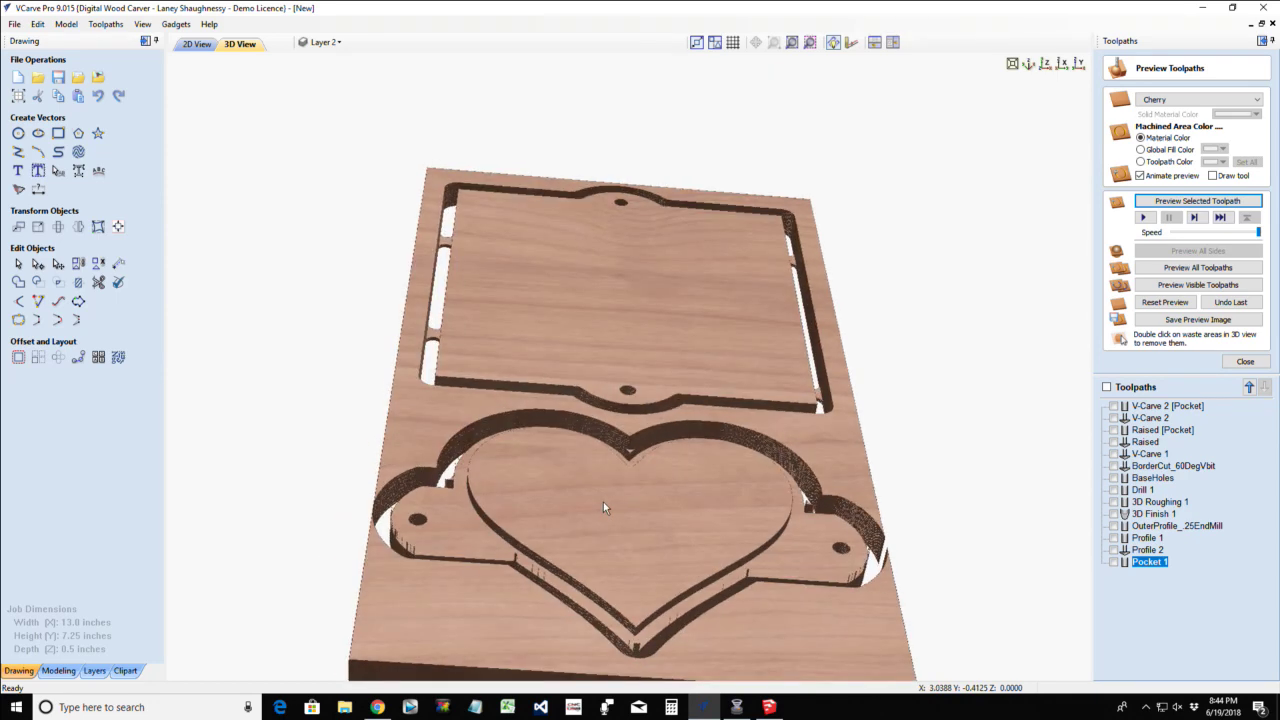
{"action": "scroll", "coordinate": [428, 571], "scroll_direction": "up", "scroll_amount": 4}
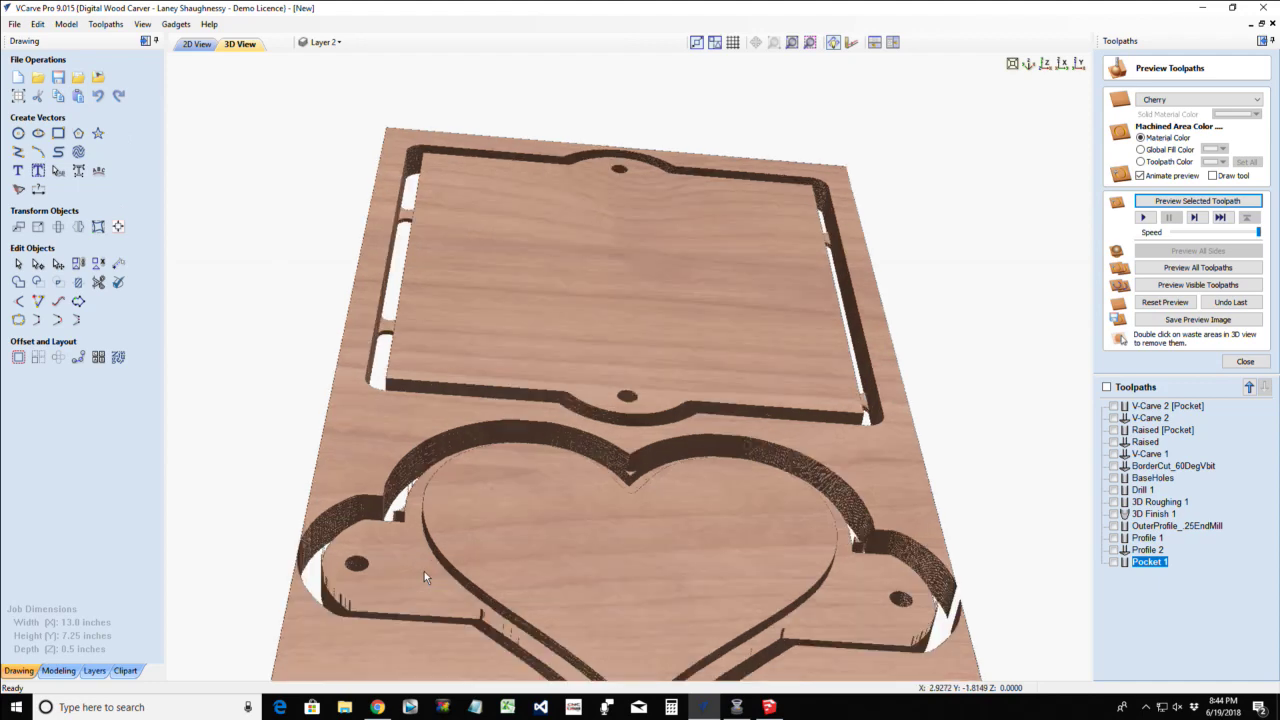
{"action": "scroll", "coordinate": [433, 568], "scroll_direction": "up", "scroll_amount": 2}
{"action": "left_click_drag", "start_coordinate": [433, 568], "coordinate": [388, 482]}
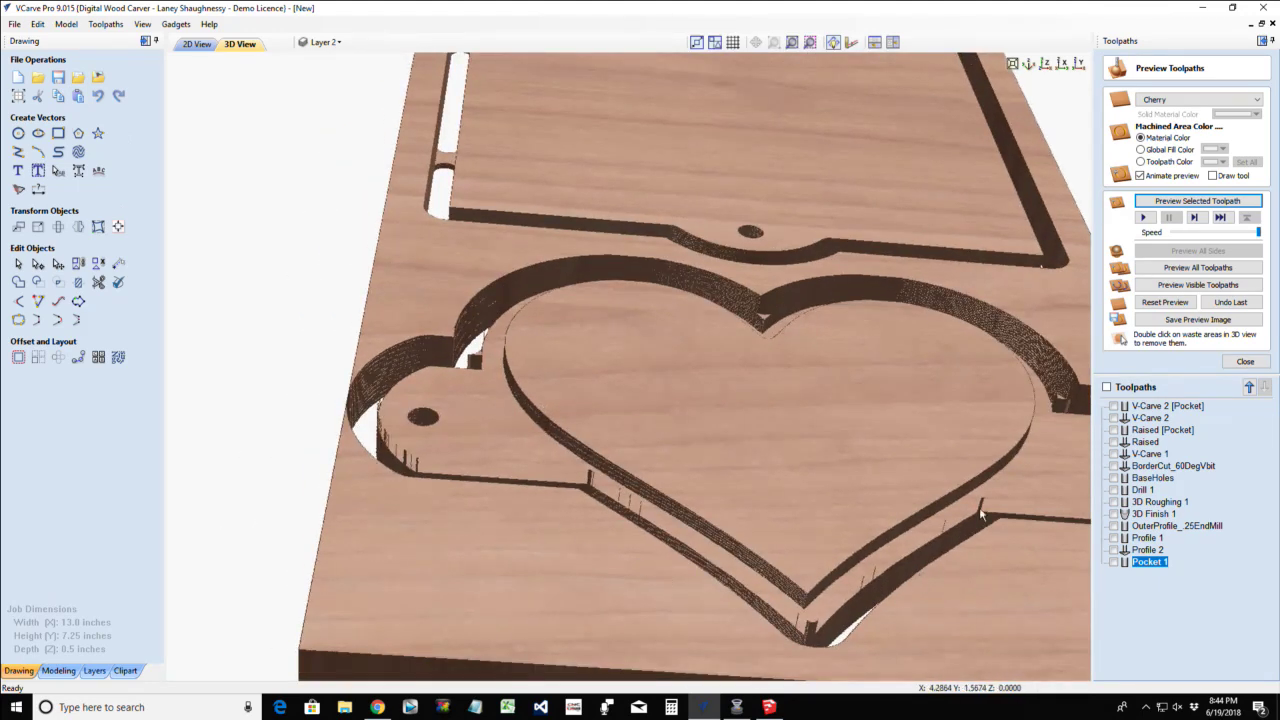
{"action": "left_click", "coordinate": [200, 45]}
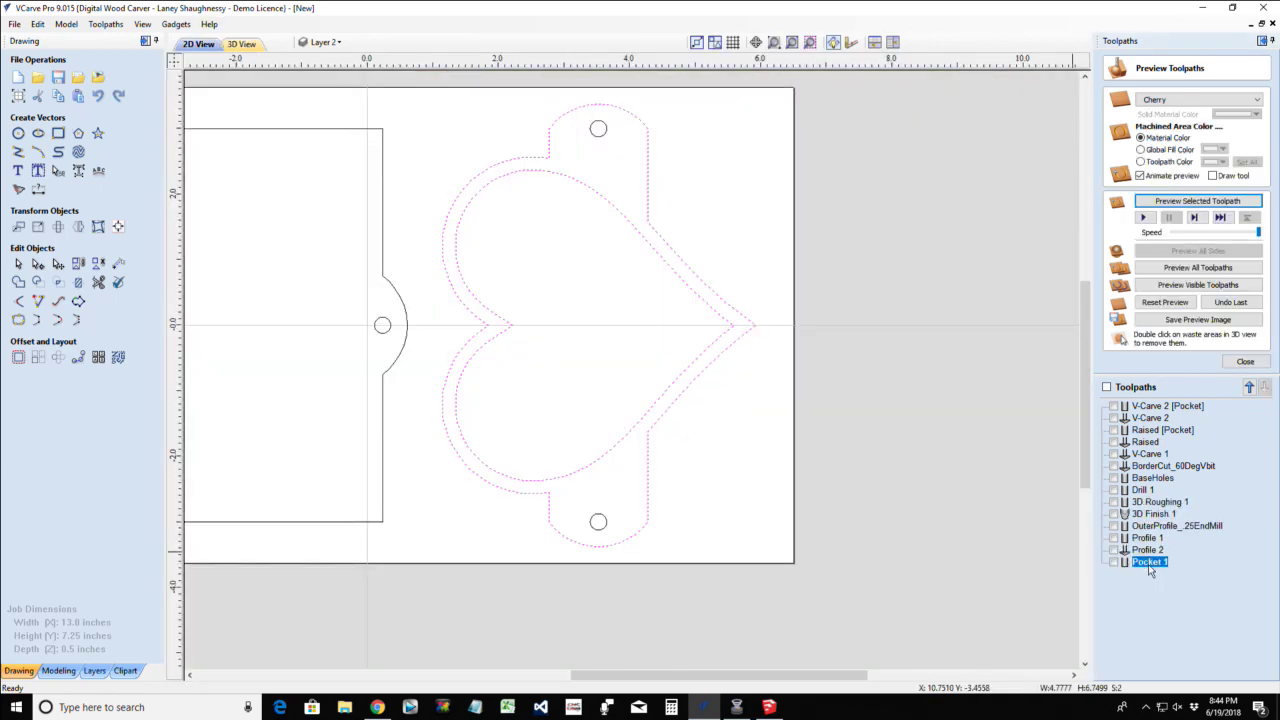
Set Pocket 1's pocket allowance to 0.01 and recalculate it
{"action": "double_click", "coordinate": [1150, 562]}
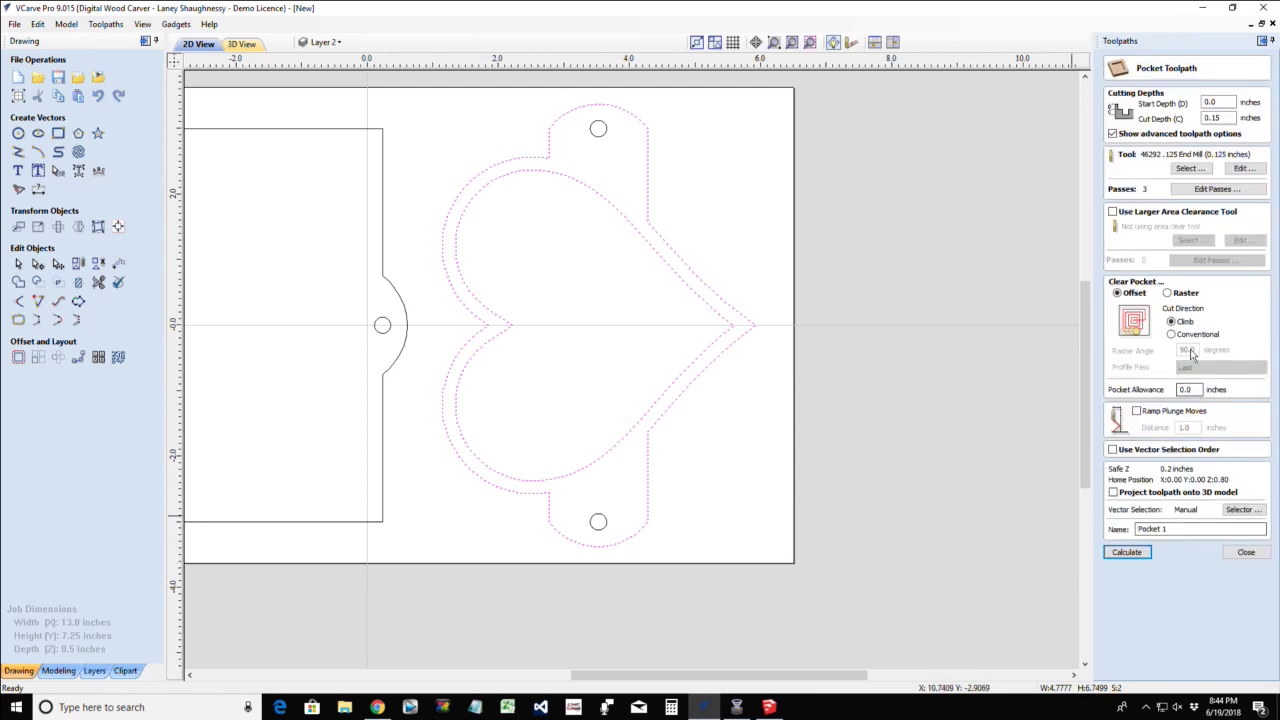
{"action": "double_click", "coordinate": [1191, 389]}
{"action": "left_click", "coordinate": [1128, 552]}
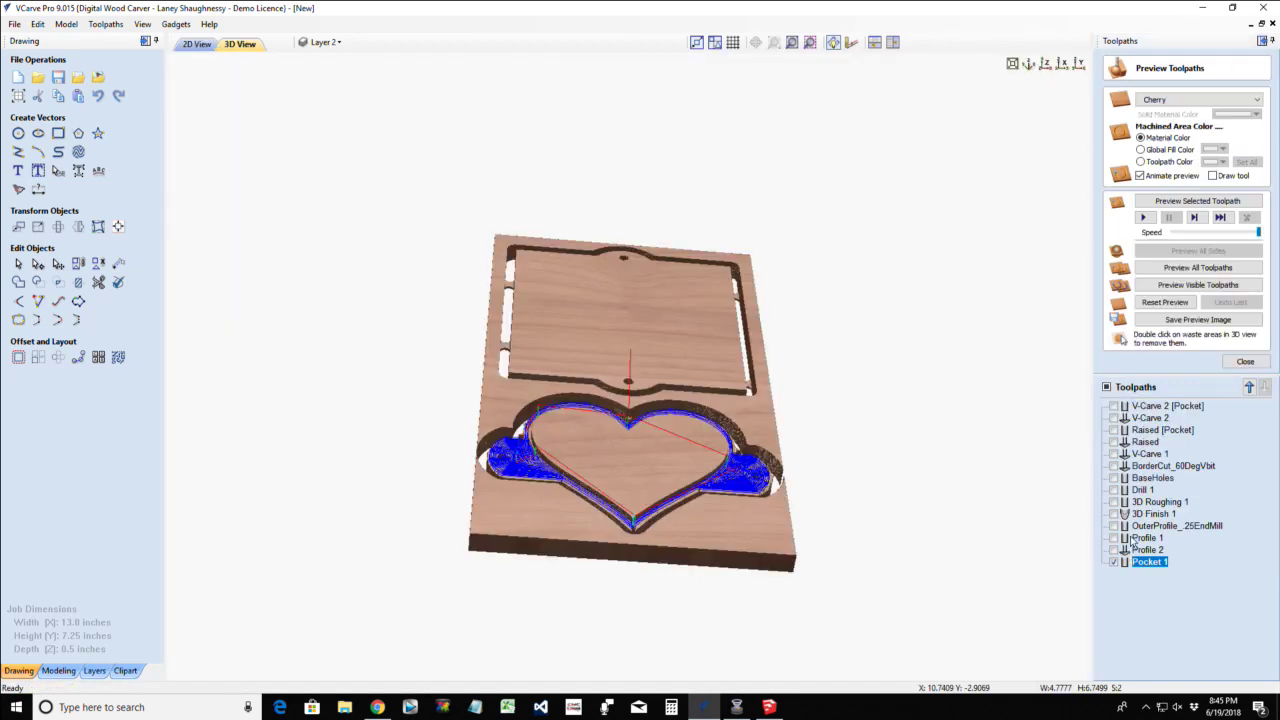
{"action": "scroll", "coordinate": [631, 537], "scroll_direction": "up", "scroll_amount": 3}
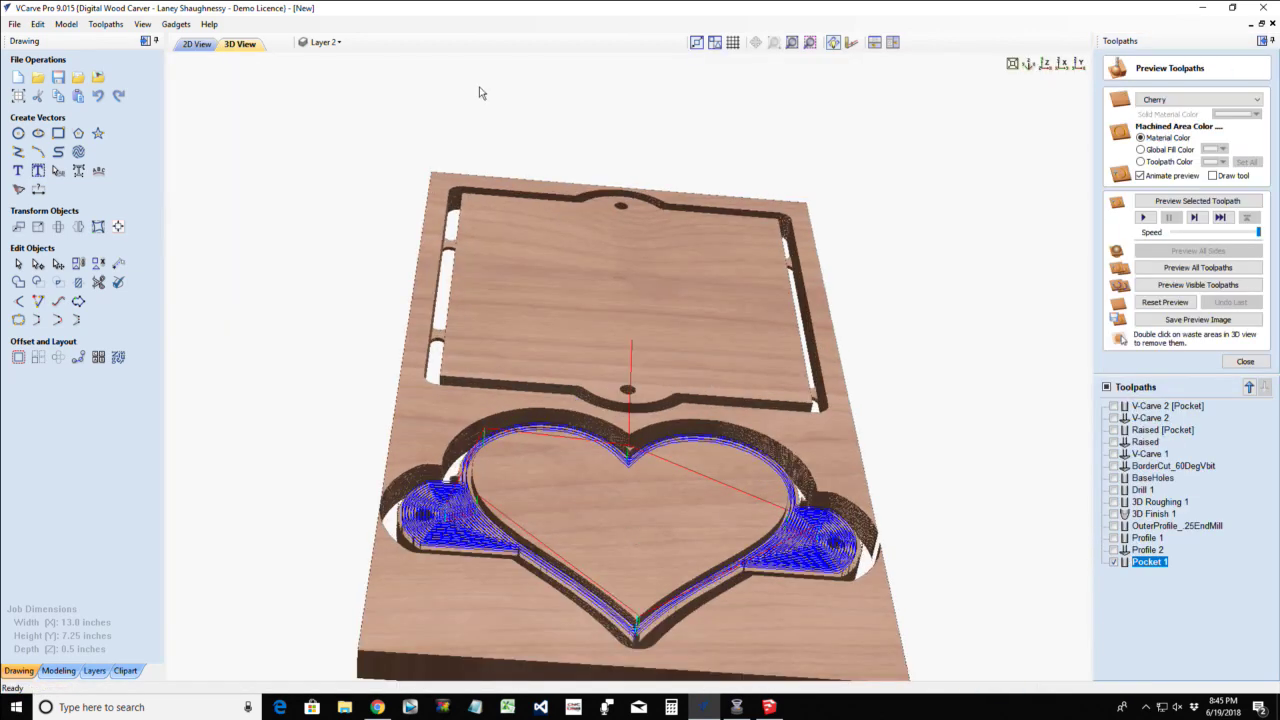
Show toolpaths shaded in 2D and recalculate Pocket 1 with a -0.01 inch pocket allowance
{"action": "left_click", "coordinate": [197, 45]}
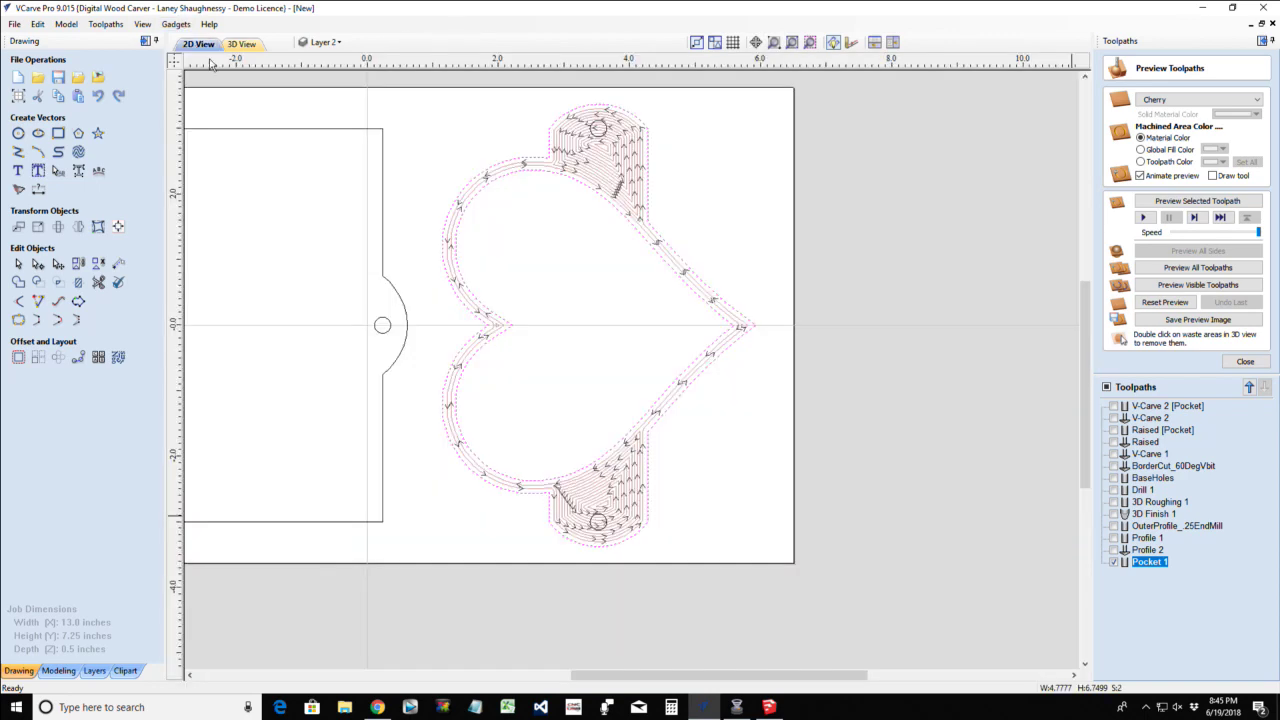
{"action": "left_click", "coordinate": [851, 43]}
{"action": "scroll", "coordinate": [734, 303], "scroll_direction": "up", "scroll_amount": 2}
{"action": "scroll", "coordinate": [699, 303], "scroll_direction": "up", "scroll_amount": 2}
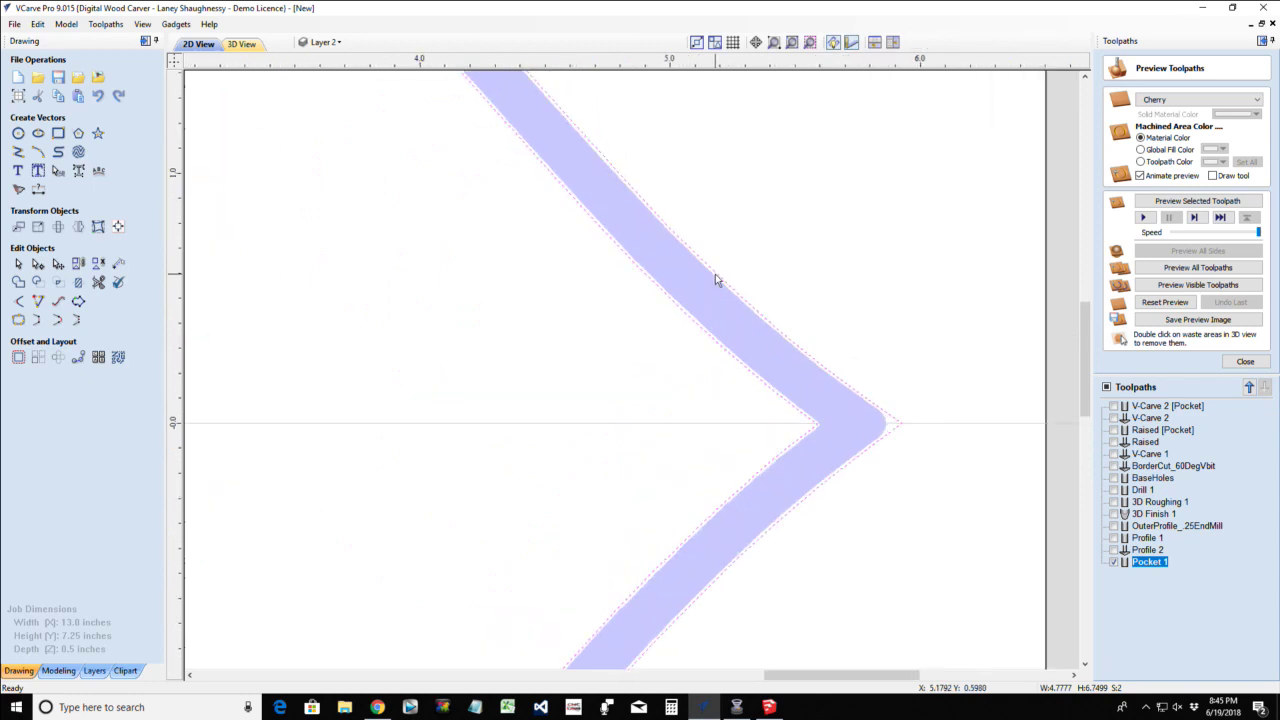
{"action": "double_click", "coordinate": [1145, 563]}
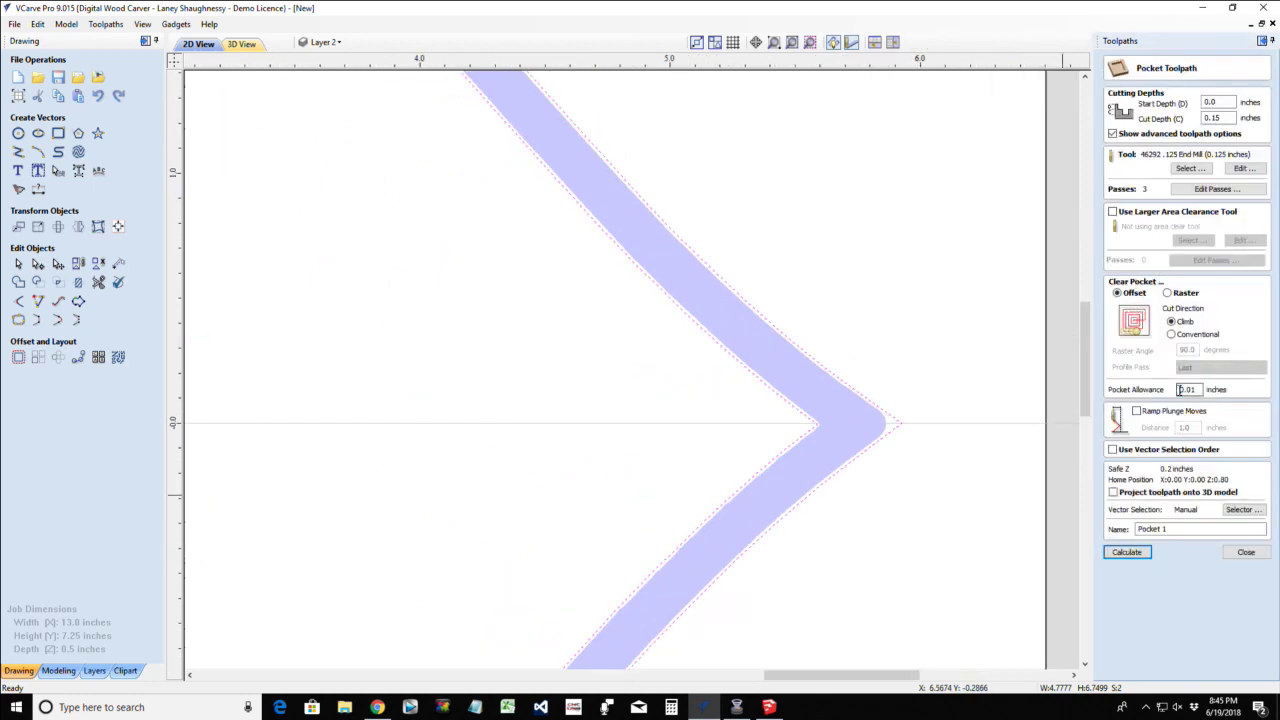
{"action": "type", "text": "-"}
{"action": "left_click", "coordinate": [1118, 556]}
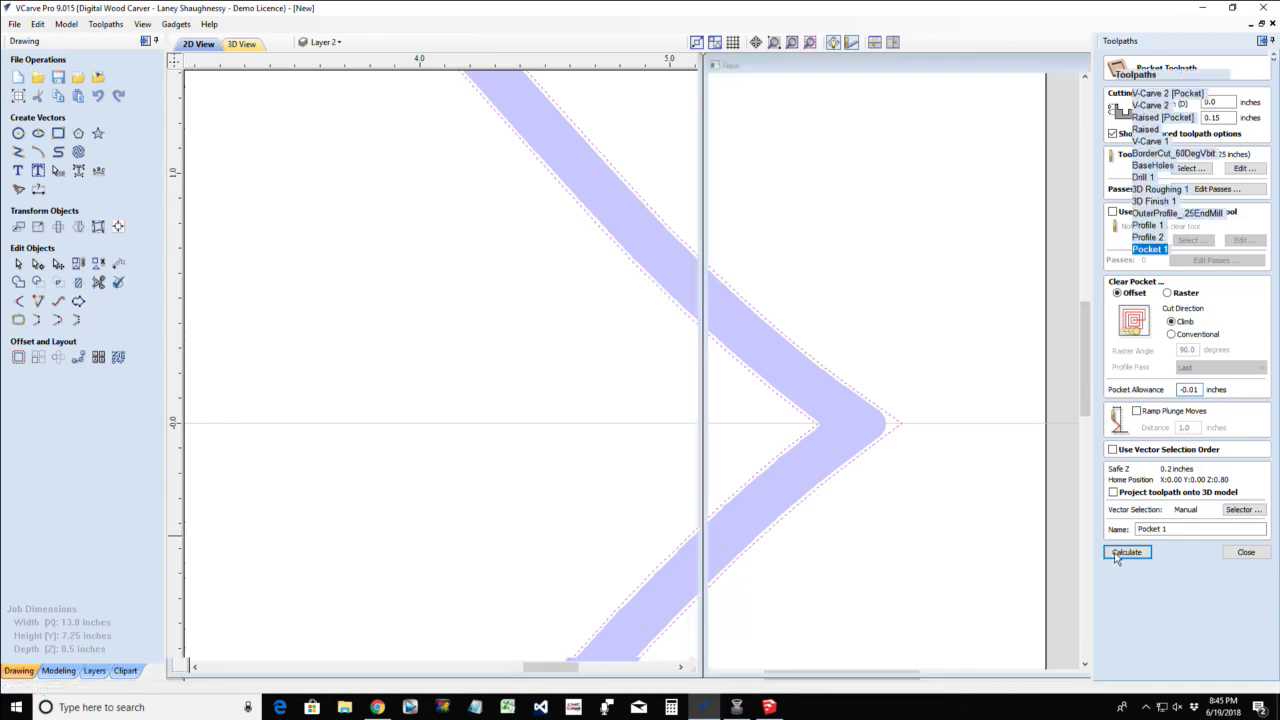
Preview the recalculated Pocket 1, tilting the view to see the pocket around the raised heart
{"action": "left_click", "coordinate": [1172, 204]}
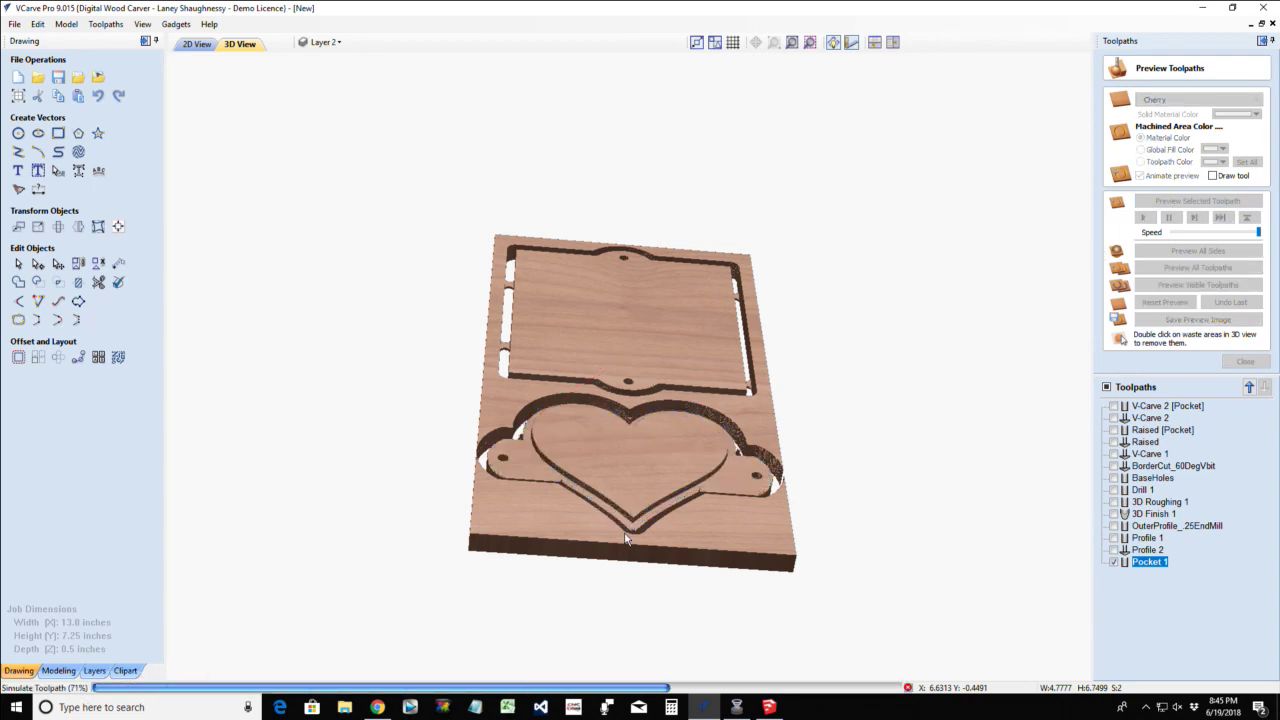
{"action": "scroll", "coordinate": [624, 539], "scroll_direction": "up", "scroll_amount": 3}
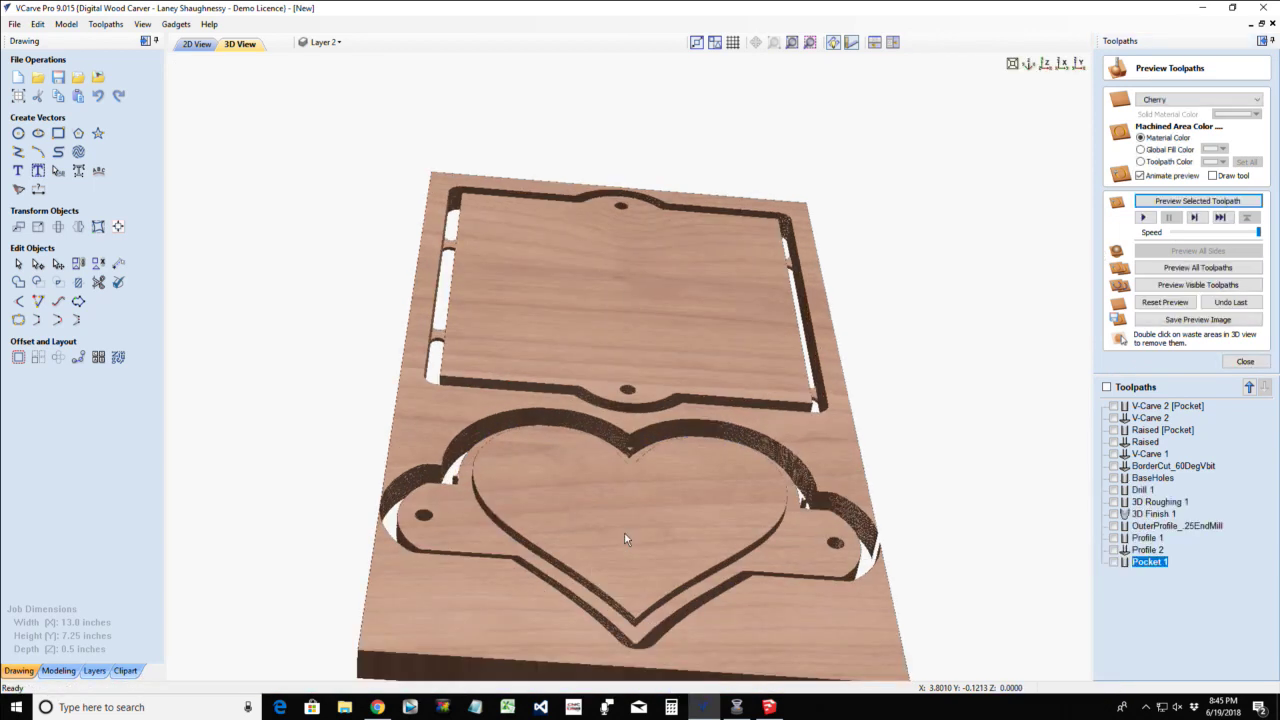
{"action": "left_click_drag", "start_coordinate": [622, 513], "coordinate": [623, 477]}
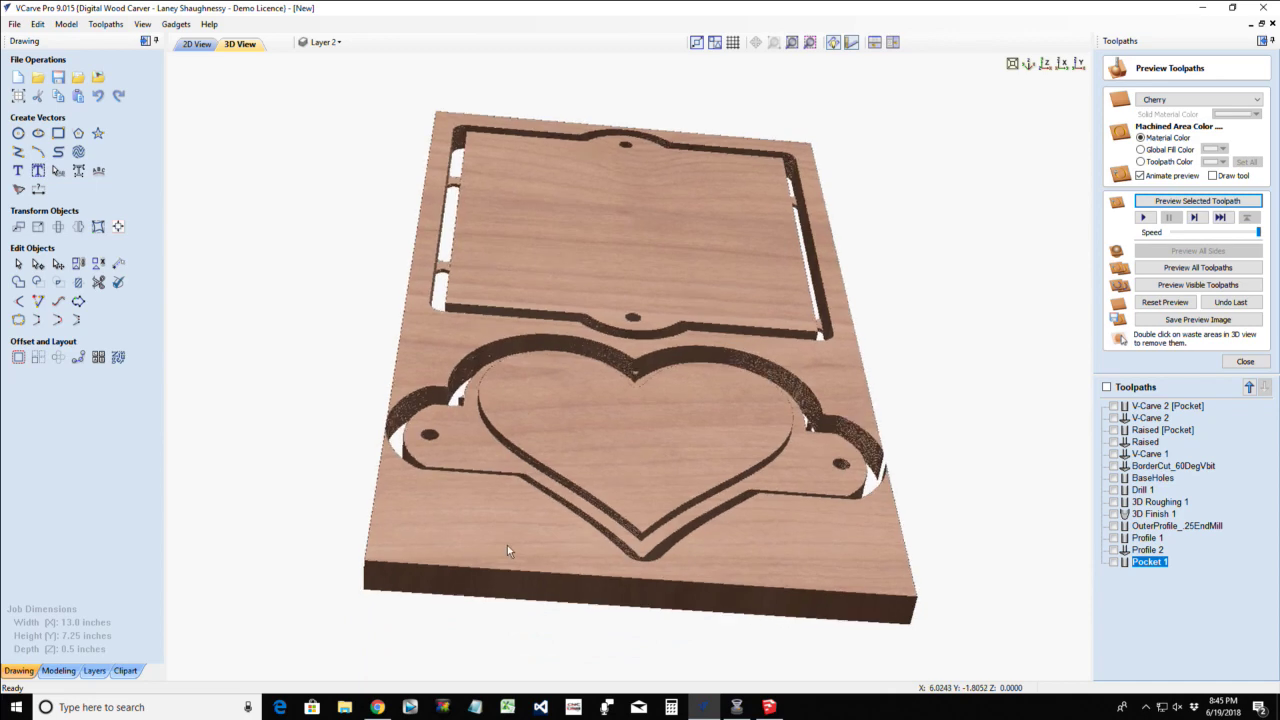
{"action": "scroll", "coordinate": [490, 663], "scroll_direction": "up", "scroll_amount": 3}
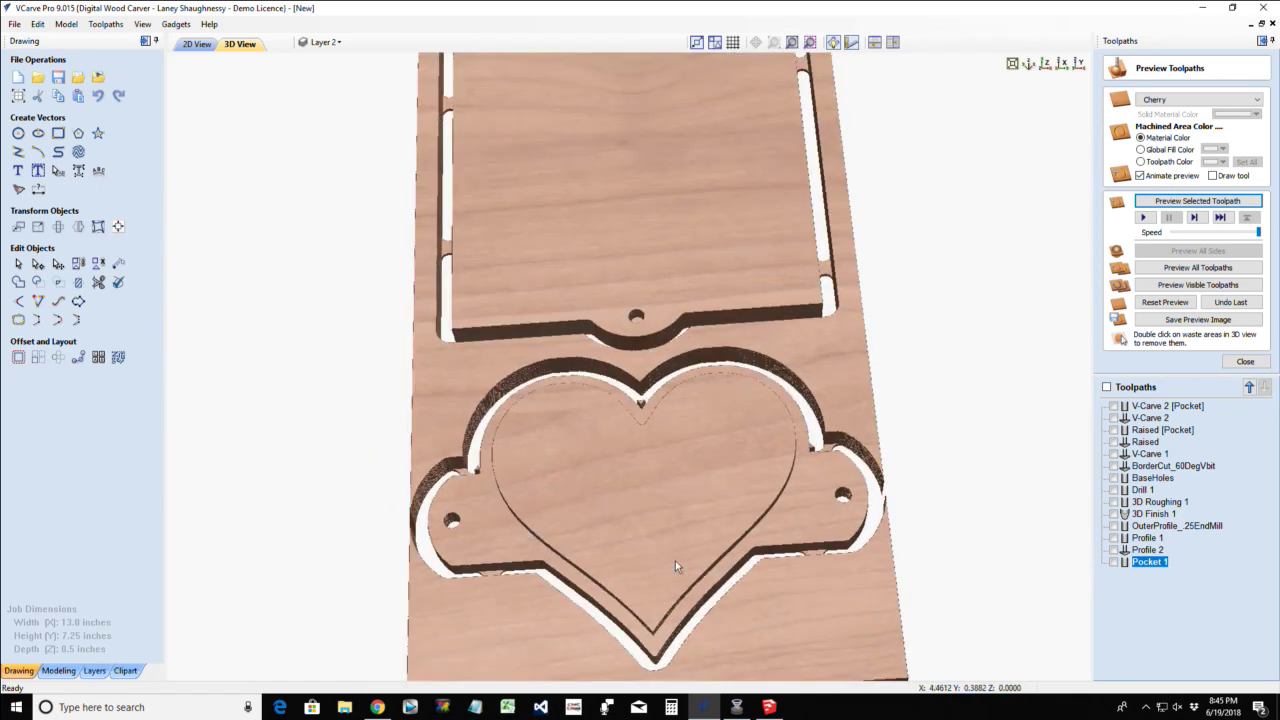
{"action": "scroll", "coordinate": [675, 560], "scroll_direction": "up", "scroll_amount": 2}
{"action": "left_click_drag", "start_coordinate": [658, 561], "coordinate": [628, 472]}
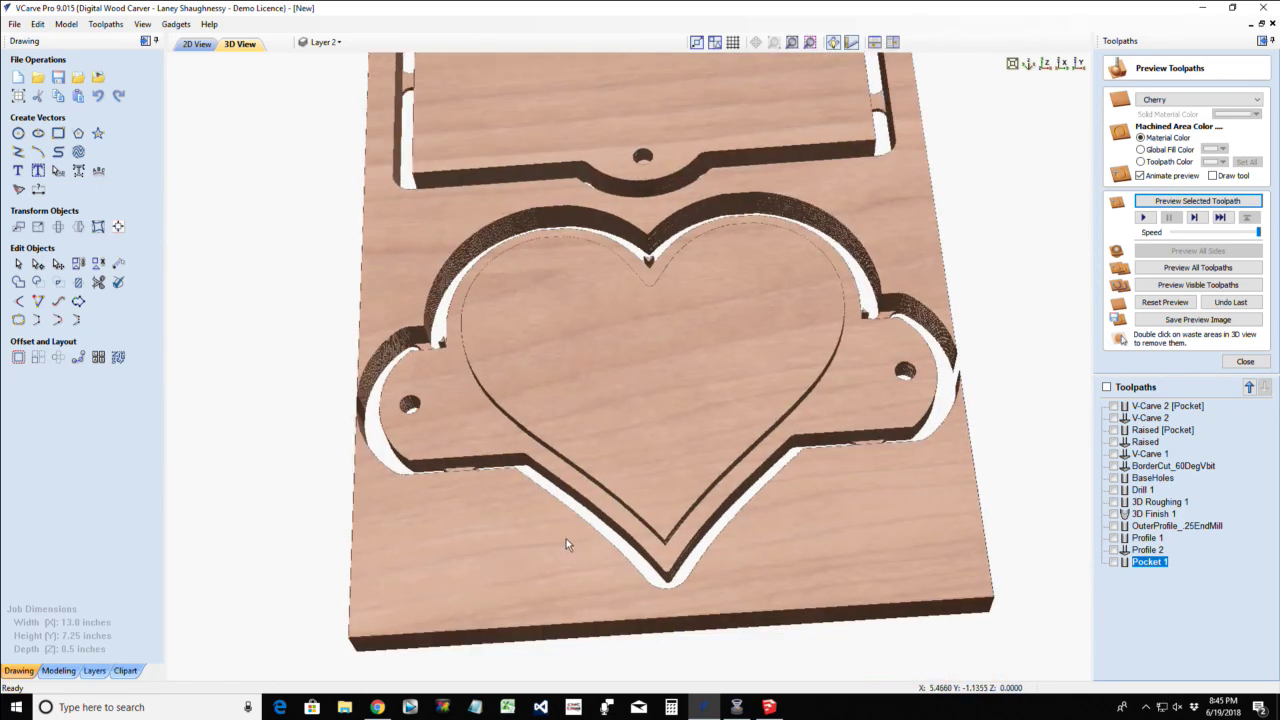
{"action": "scroll", "coordinate": [583, 574], "scroll_direction": "down", "scroll_amount": 5}
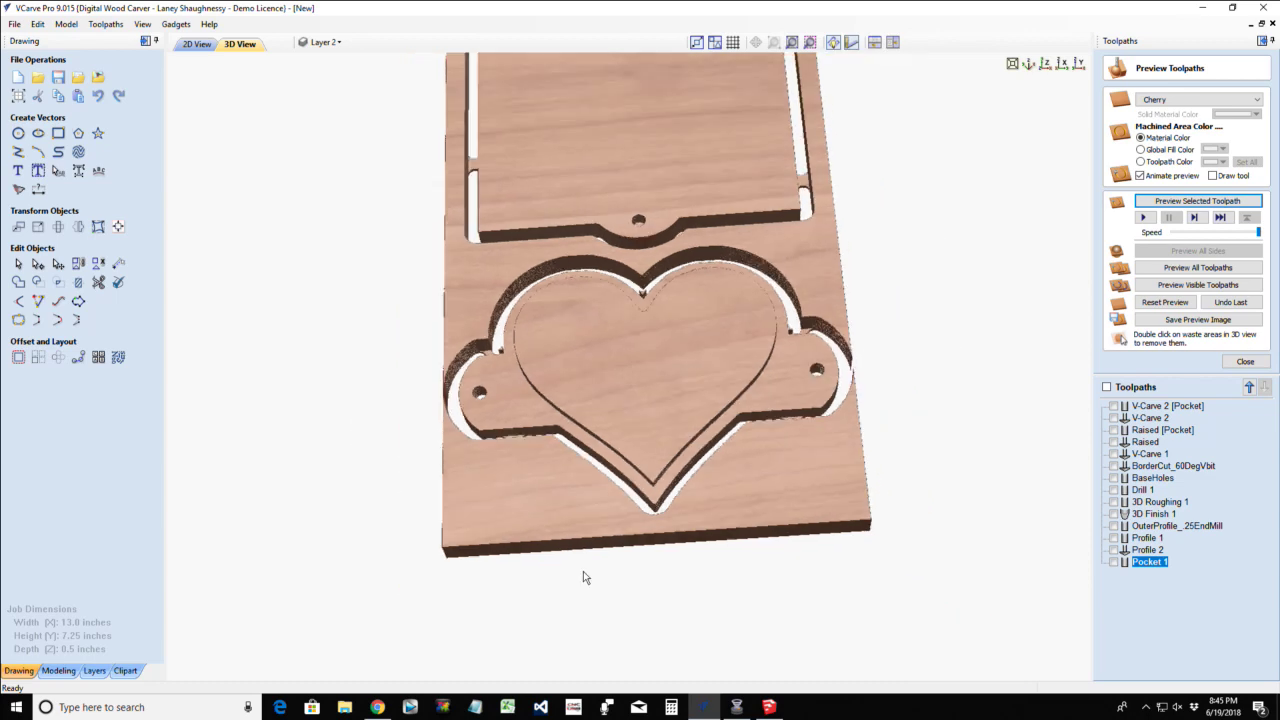
In the 2D view, add a new layer named CounterTopHolder
{"action": "left_click", "coordinate": [196, 44]}
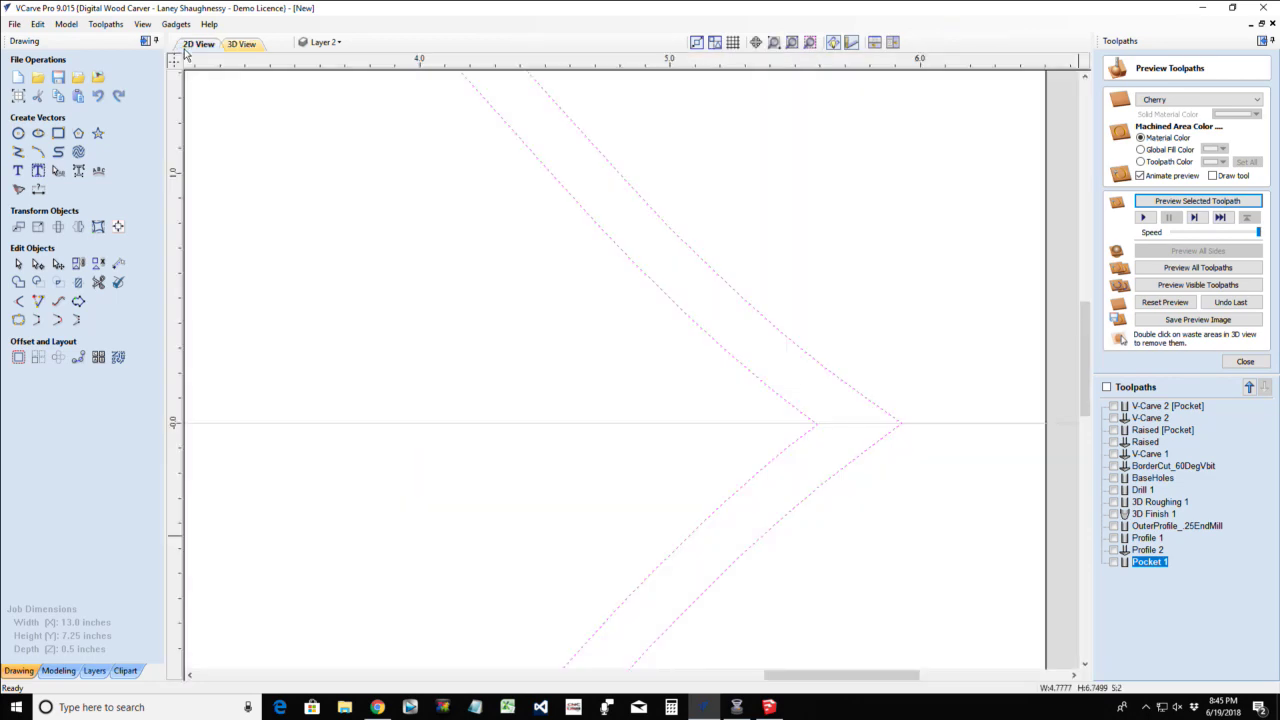
{"action": "scroll", "coordinate": [555, 416], "scroll_direction": "down", "scroll_amount": 5}
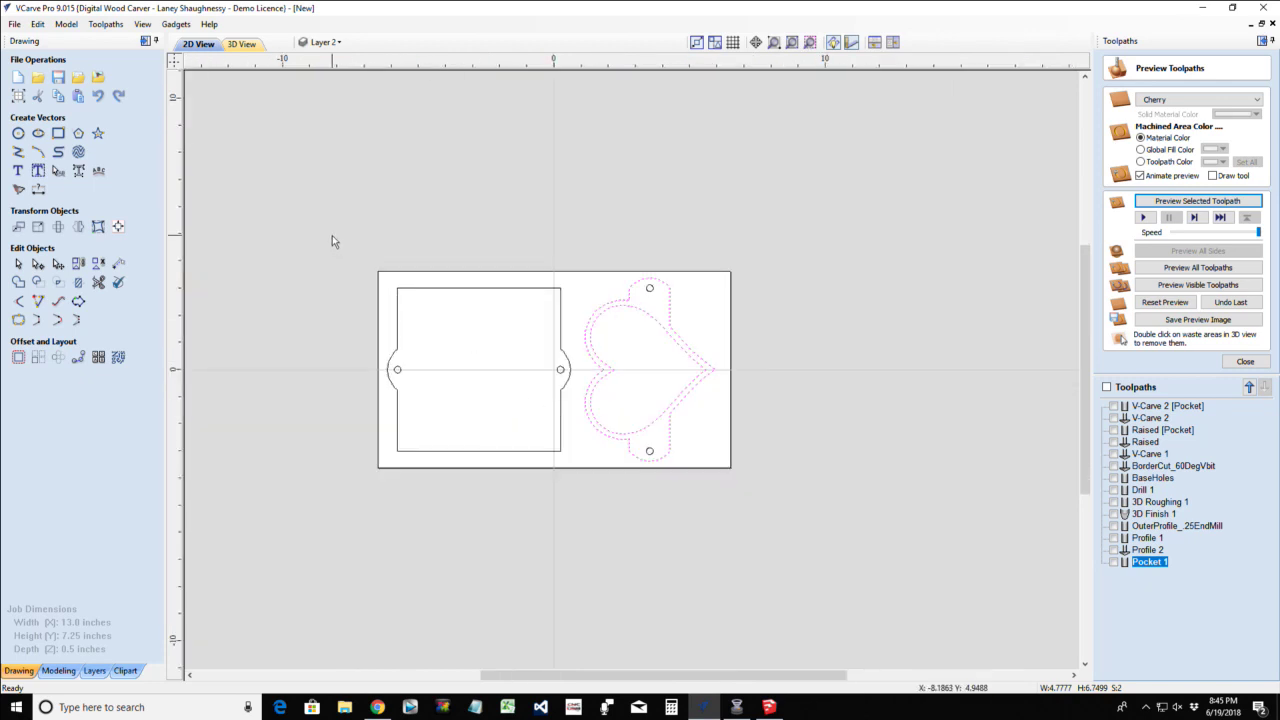
{"action": "left_click_drag", "start_coordinate": [332, 235], "coordinate": [840, 509]}
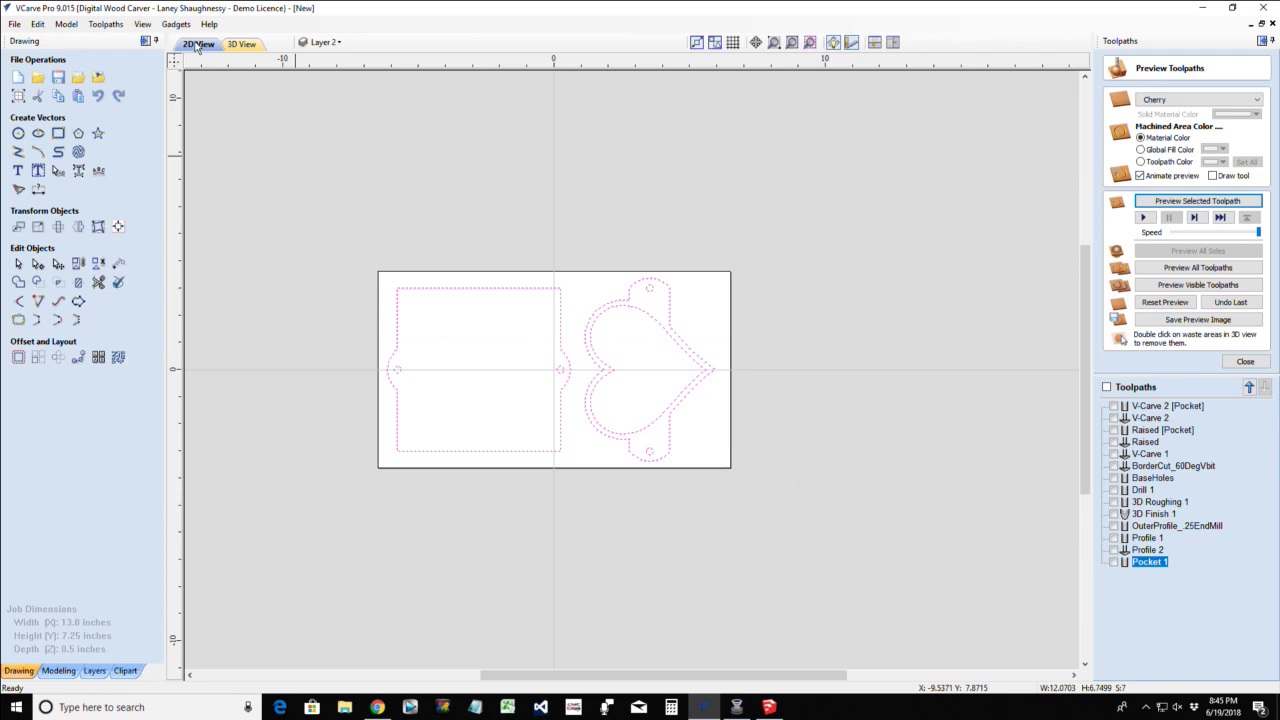
{"action": "left_click", "coordinate": [322, 42]}
{"action": "left_click", "coordinate": [349, 172]}
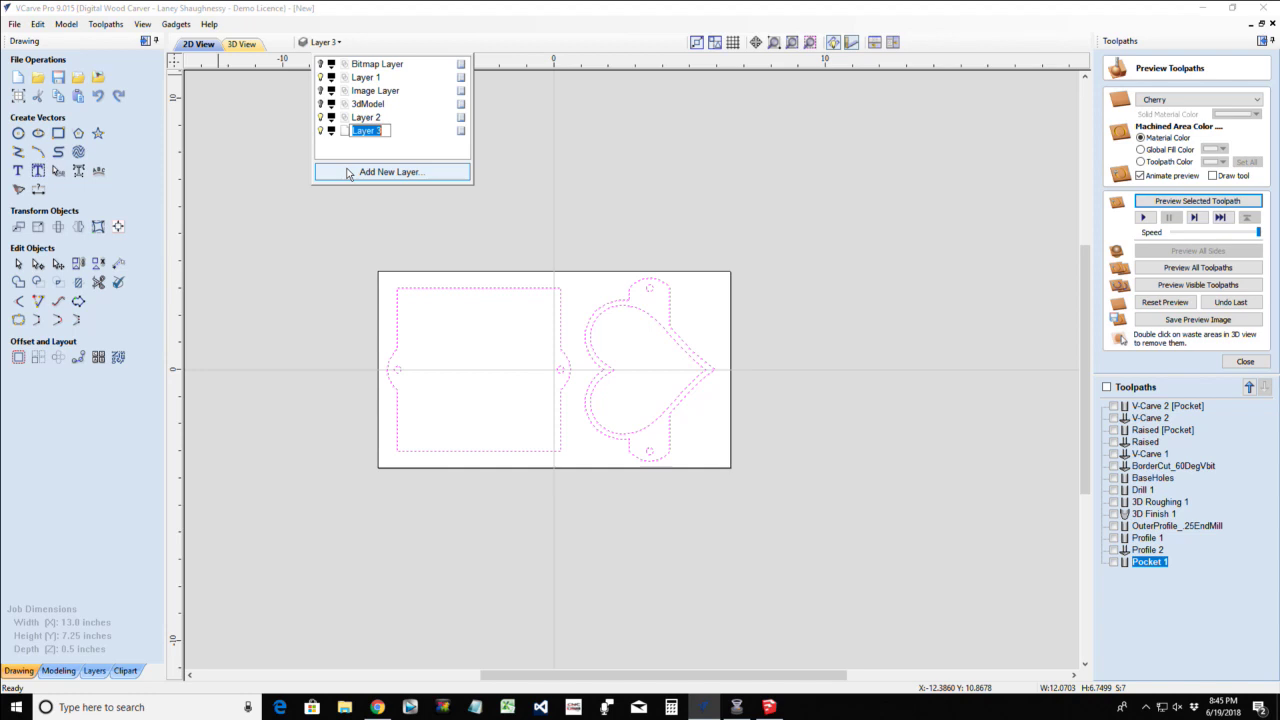
{"action": "type", "text": "CounterTopHolder"}
{"action": "key", "text": "Return"}
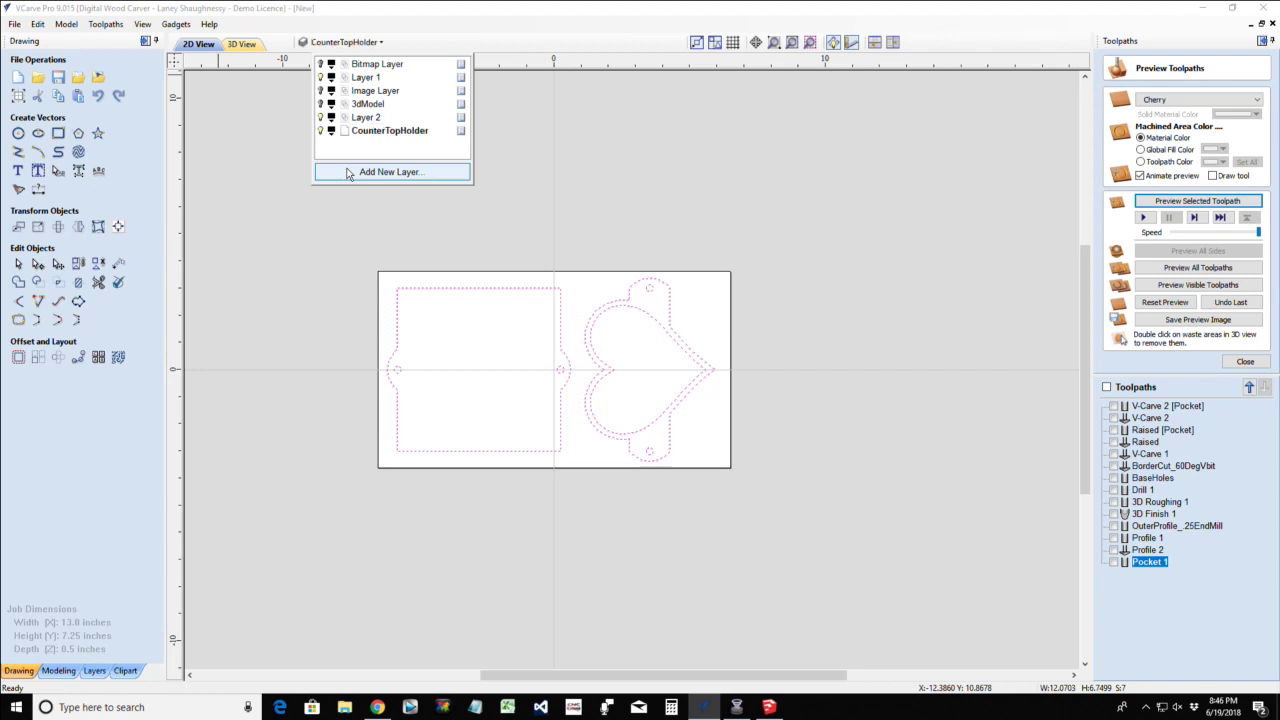
{"action": "left_click", "coordinate": [303, 287]}
{"action": "key", "text": "F3"}
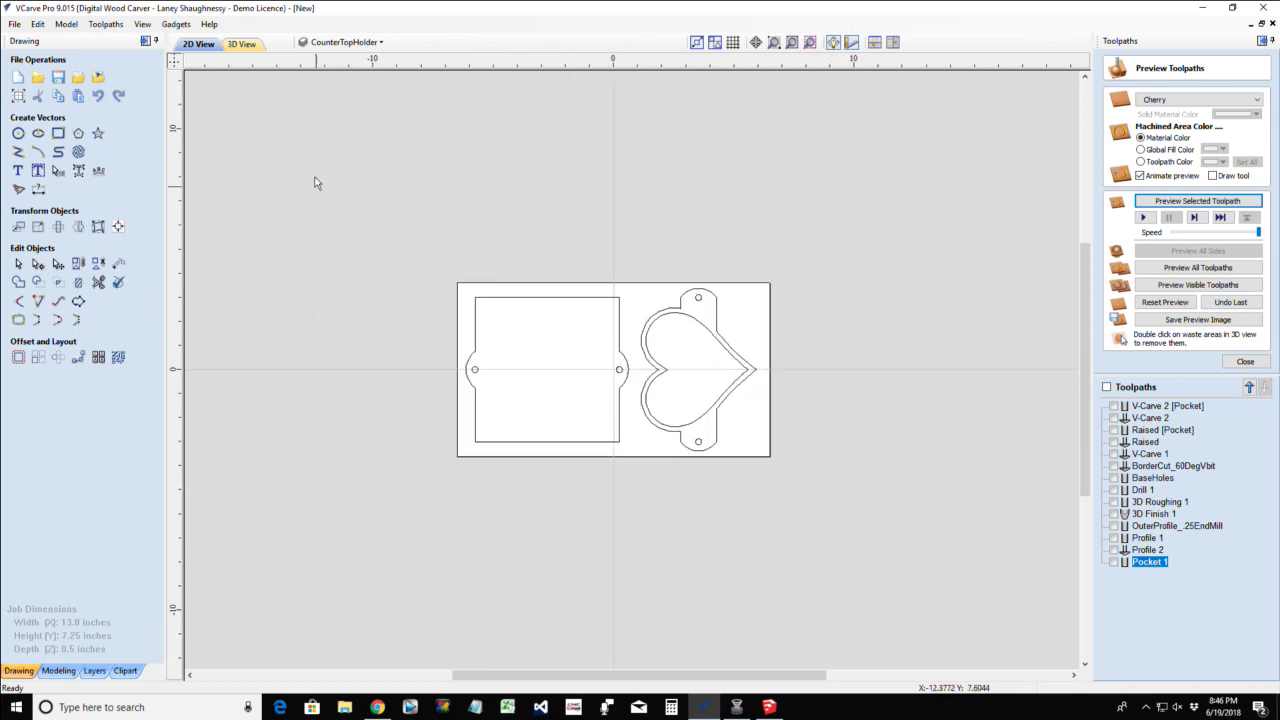
Hide the Image Layer and Layer 2 so the board is empty
{"action": "left_click", "coordinate": [322, 42]}
{"action": "left_click", "coordinate": [321, 90]}
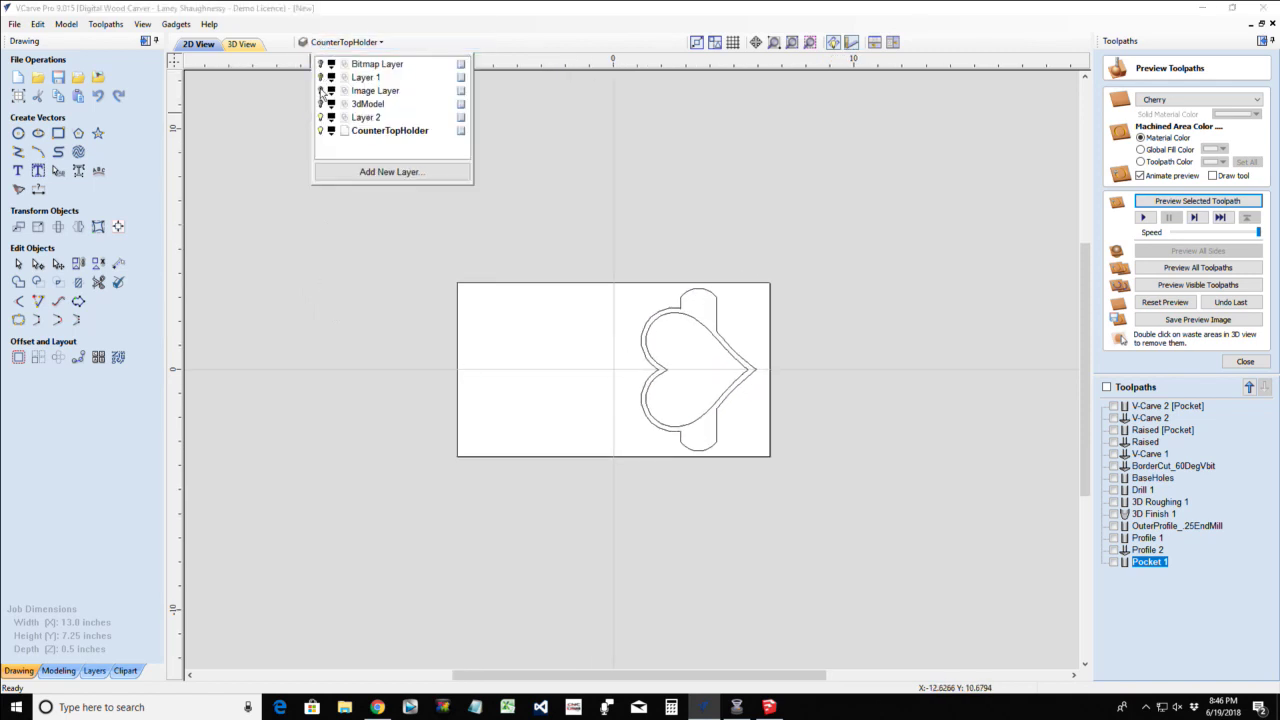
{"action": "left_click", "coordinate": [321, 117]}
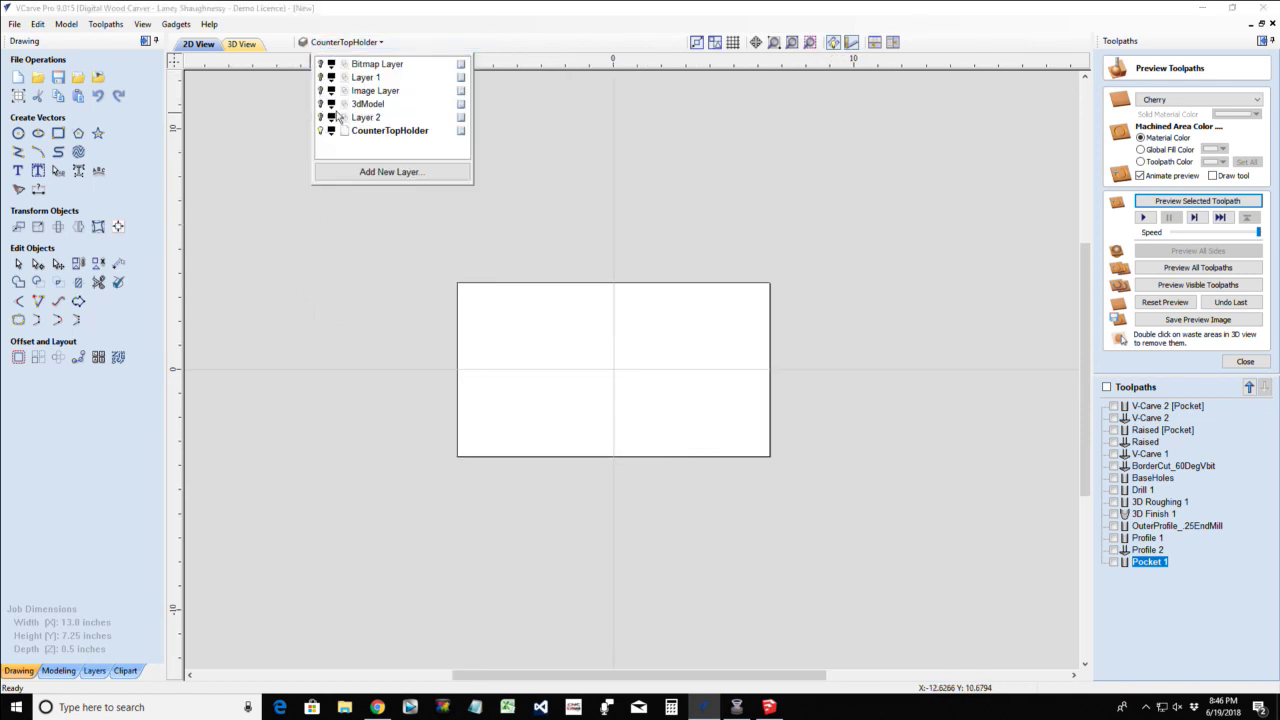
{"action": "left_click", "coordinate": [326, 228]}
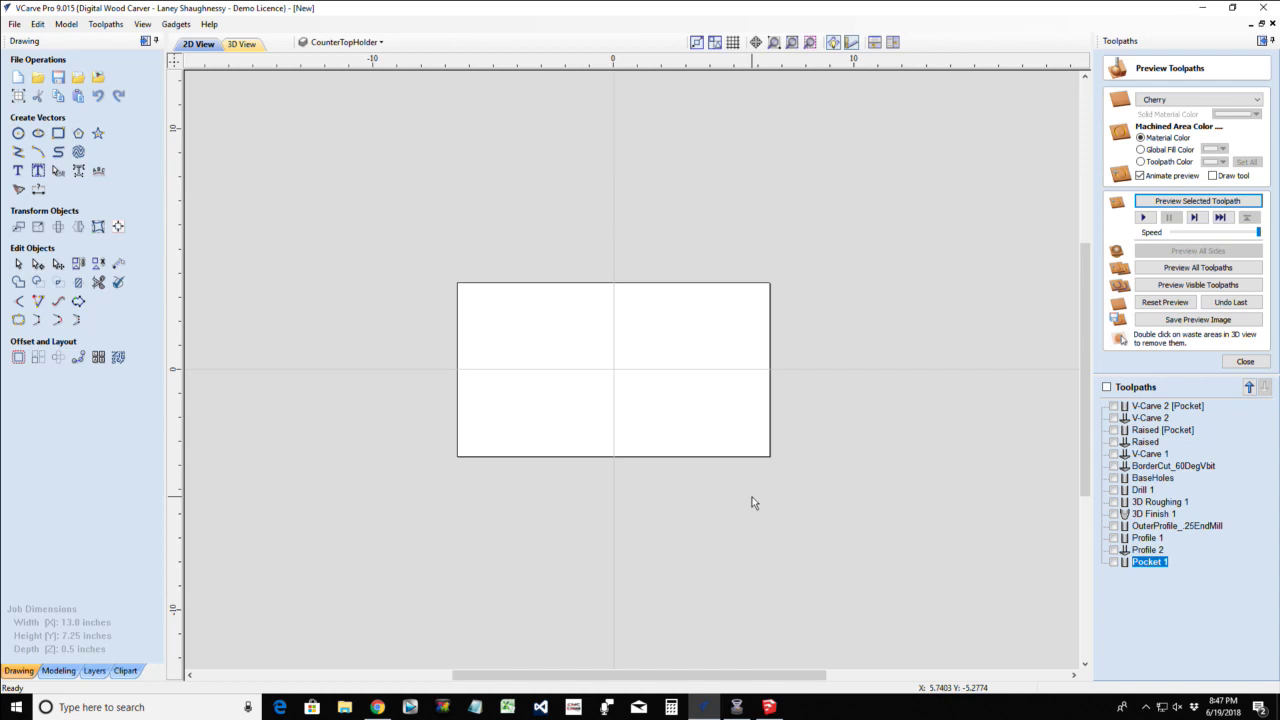
Inspect the post and base of the SketchUp reference model from a lower, tilted angle
{"action": "scroll", "coordinate": [573, 452], "scroll_direction": "up", "scroll_amount": 2}
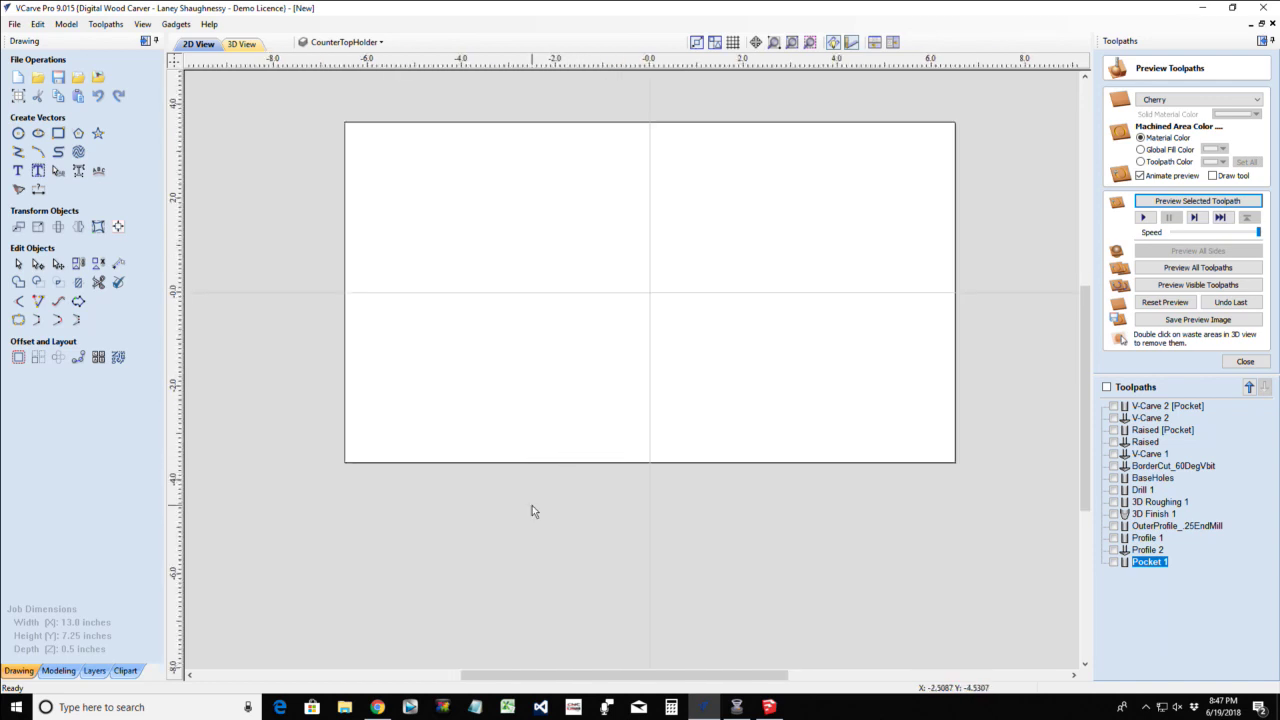
{"action": "left_click", "coordinate": [768, 708]}
{"action": "scroll", "coordinate": [425, 370], "scroll_direction": "down", "scroll_amount": 5}
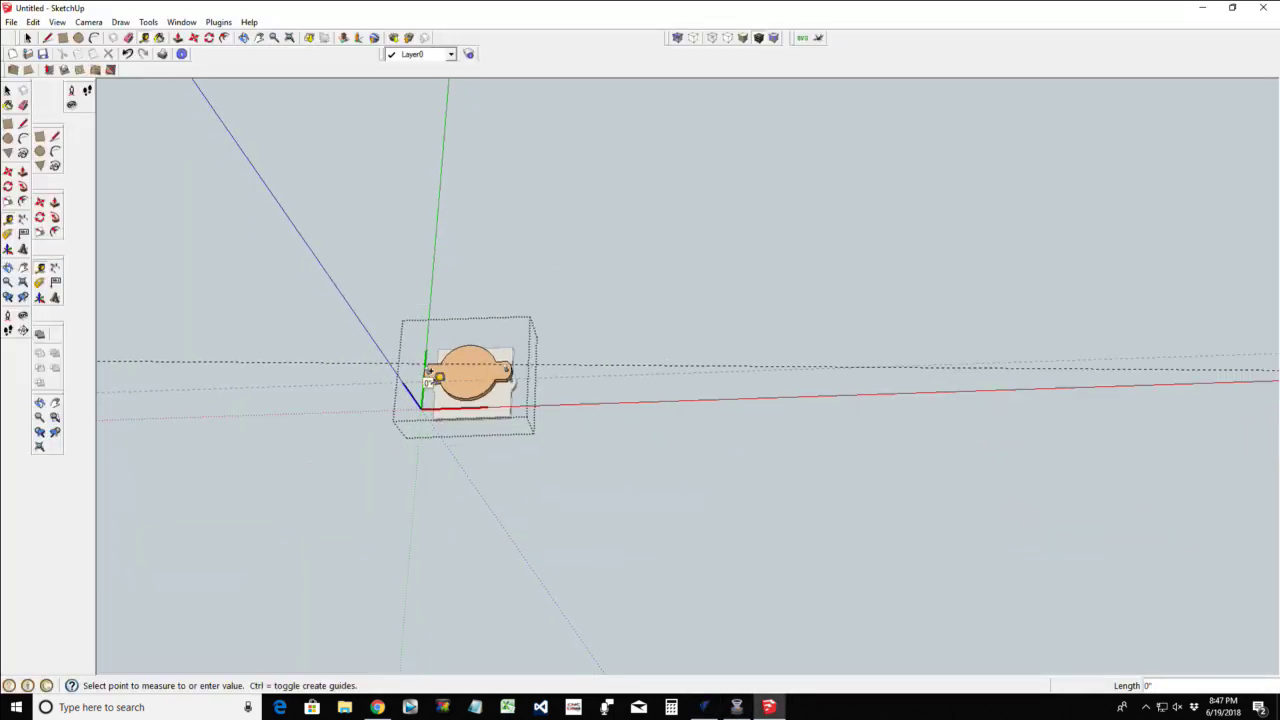
{"action": "scroll", "coordinate": [689, 434], "scroll_direction": "up", "scroll_amount": 4}
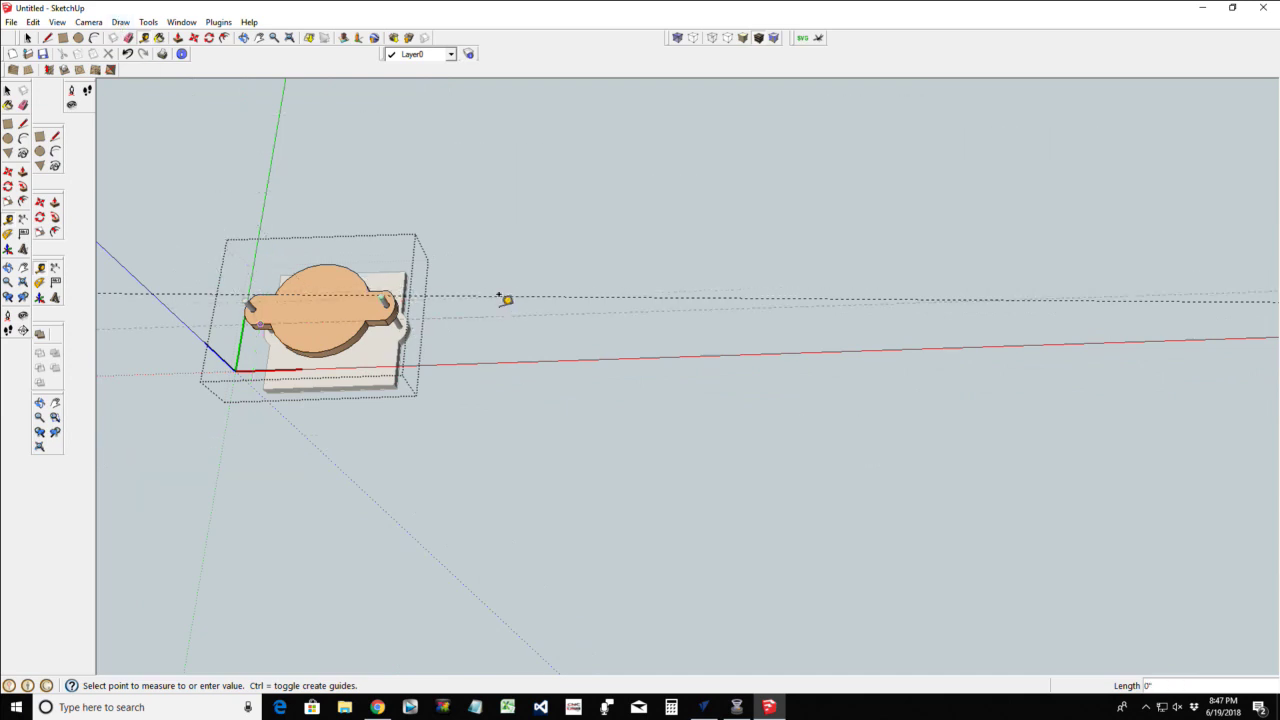
{"action": "left_click", "coordinate": [78, 37]}
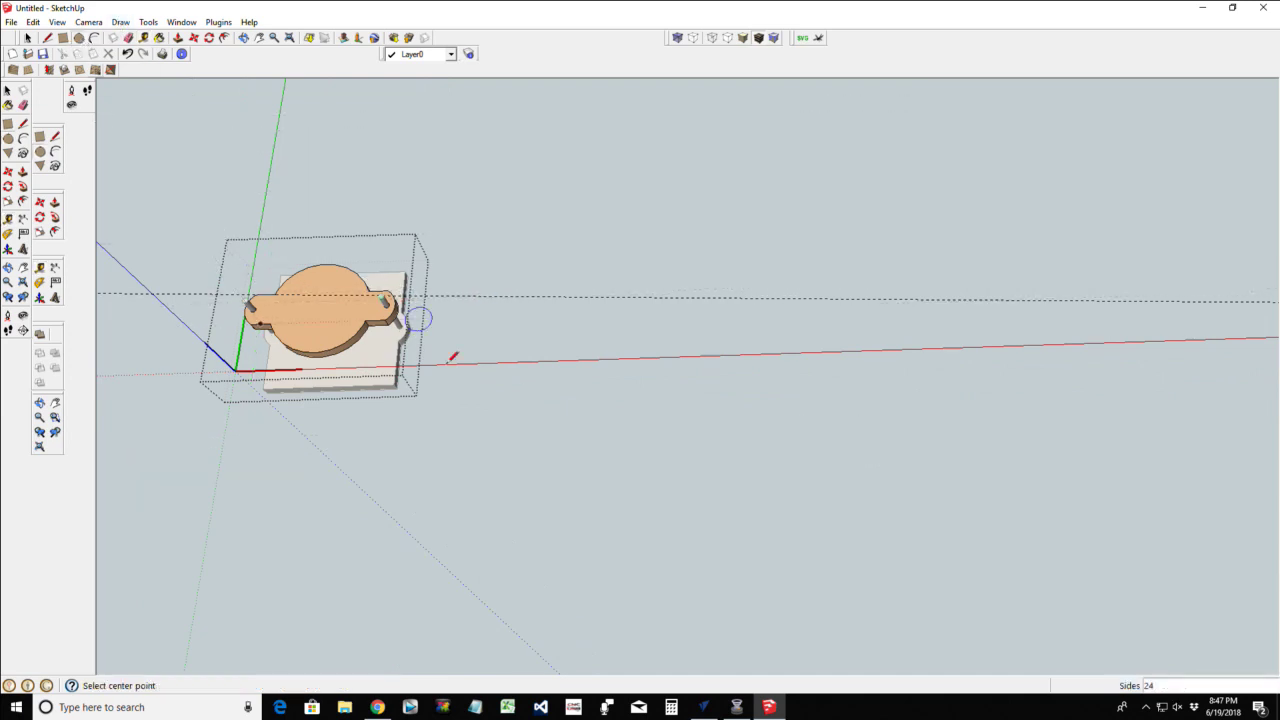
{"action": "key", "text": "space"}
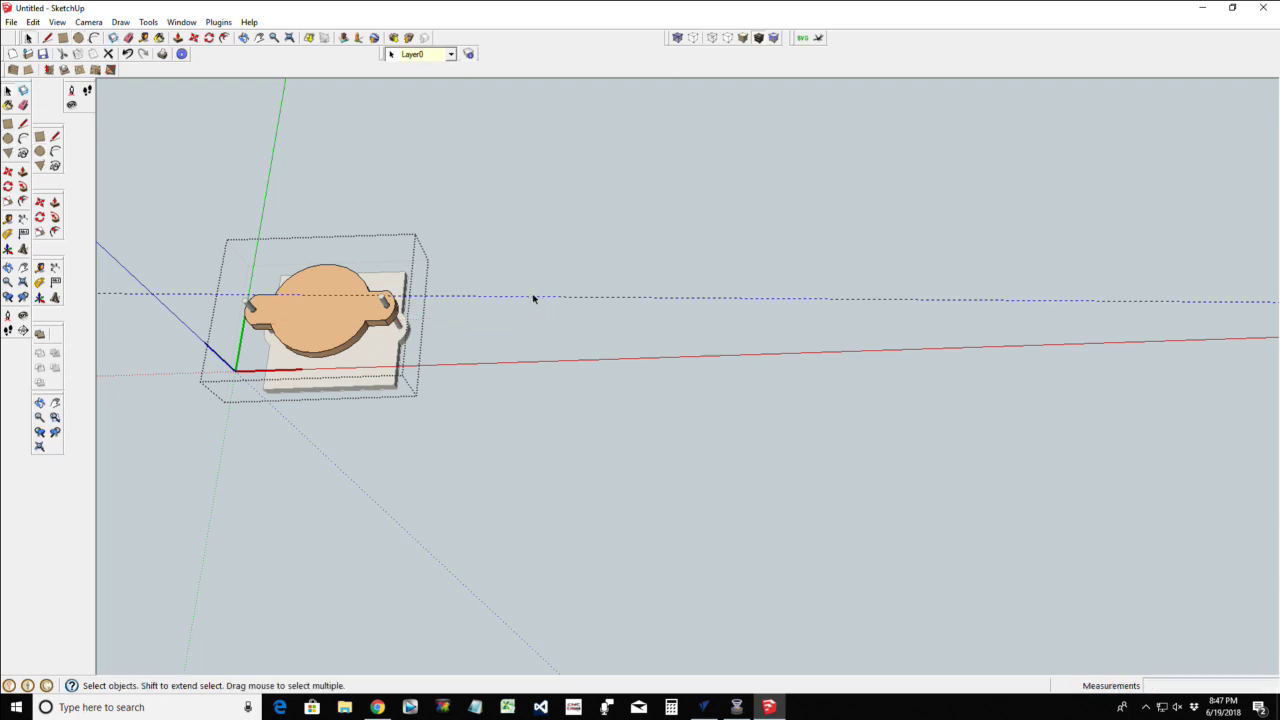
{"action": "middle_click_drag", "start_coordinate": [494, 531], "coordinate": [480, 251]}
{"action": "scroll", "coordinate": [543, 337], "scroll_direction": "up", "scroll_amount": 5}
{"action": "middle_click_drag", "start_coordinate": [517, 374], "coordinate": [508, 461]}
{"action": "scroll", "coordinate": [384, 409], "scroll_direction": "up", "scroll_amount": 3}
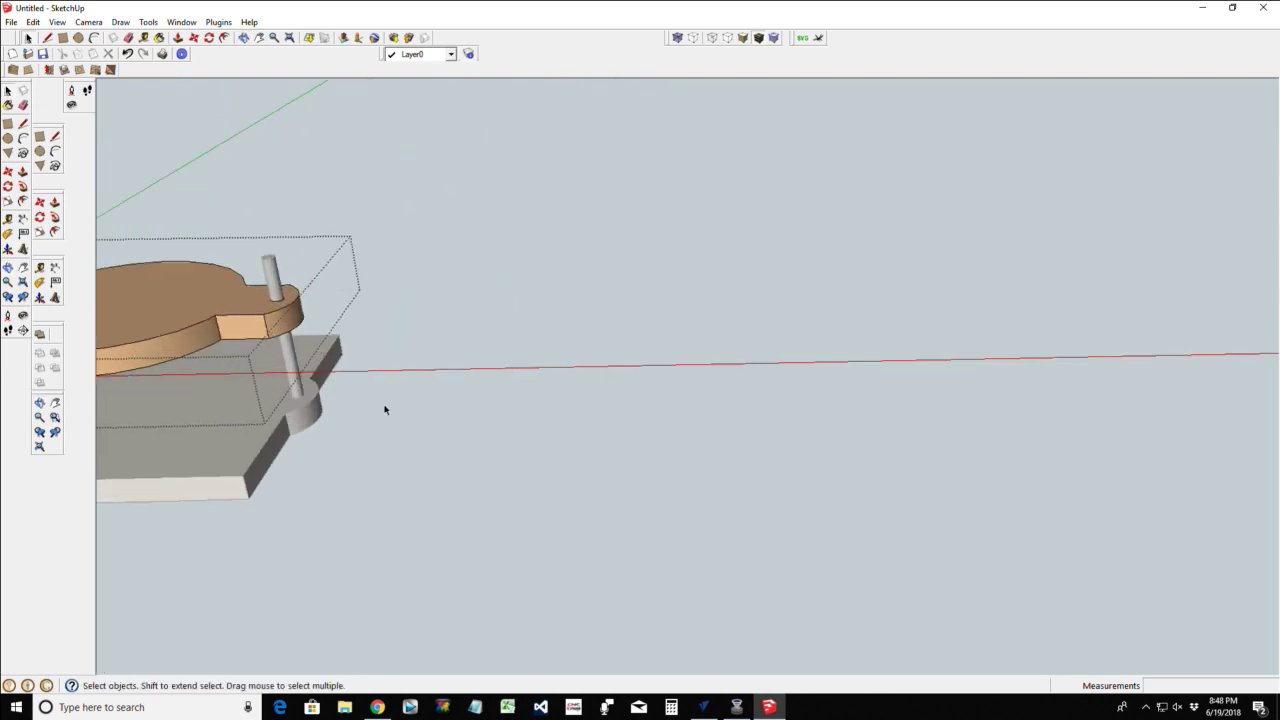
{"action": "left_click", "coordinate": [704, 707]}
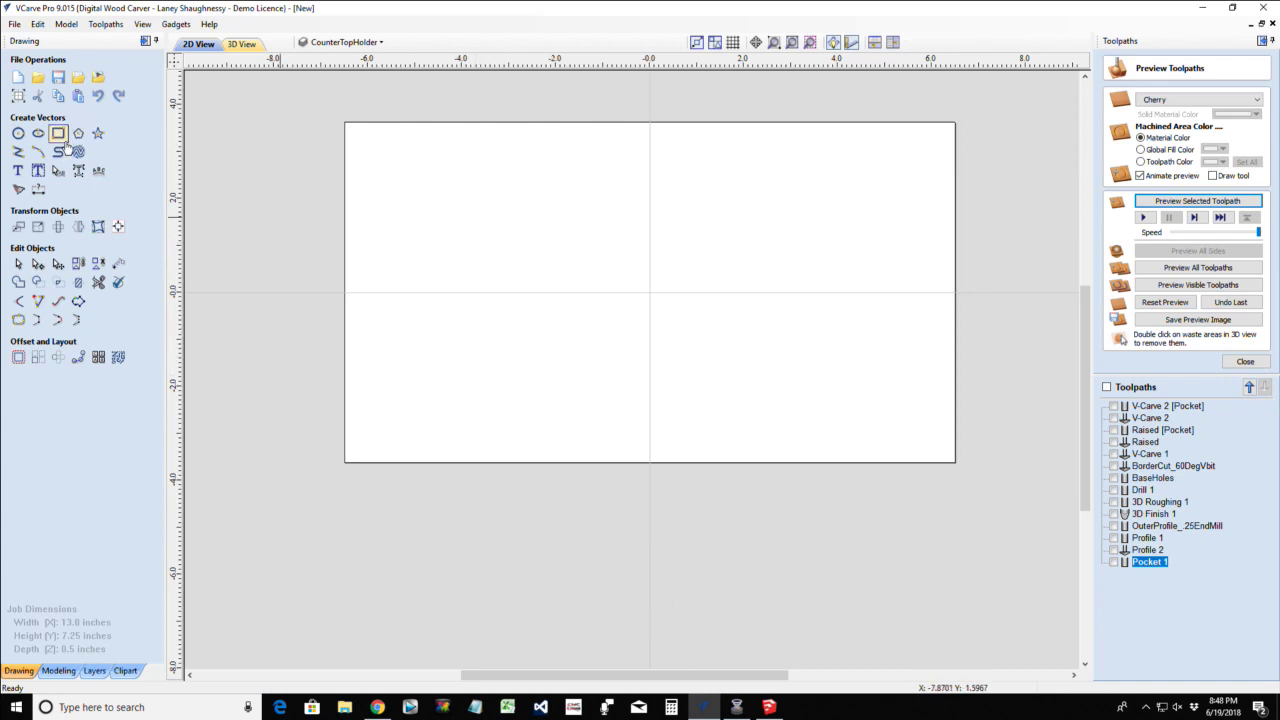
Draw a circle on the sheet and set its diameter to 6.0 inches
{"action": "left_click", "coordinate": [18, 133]}
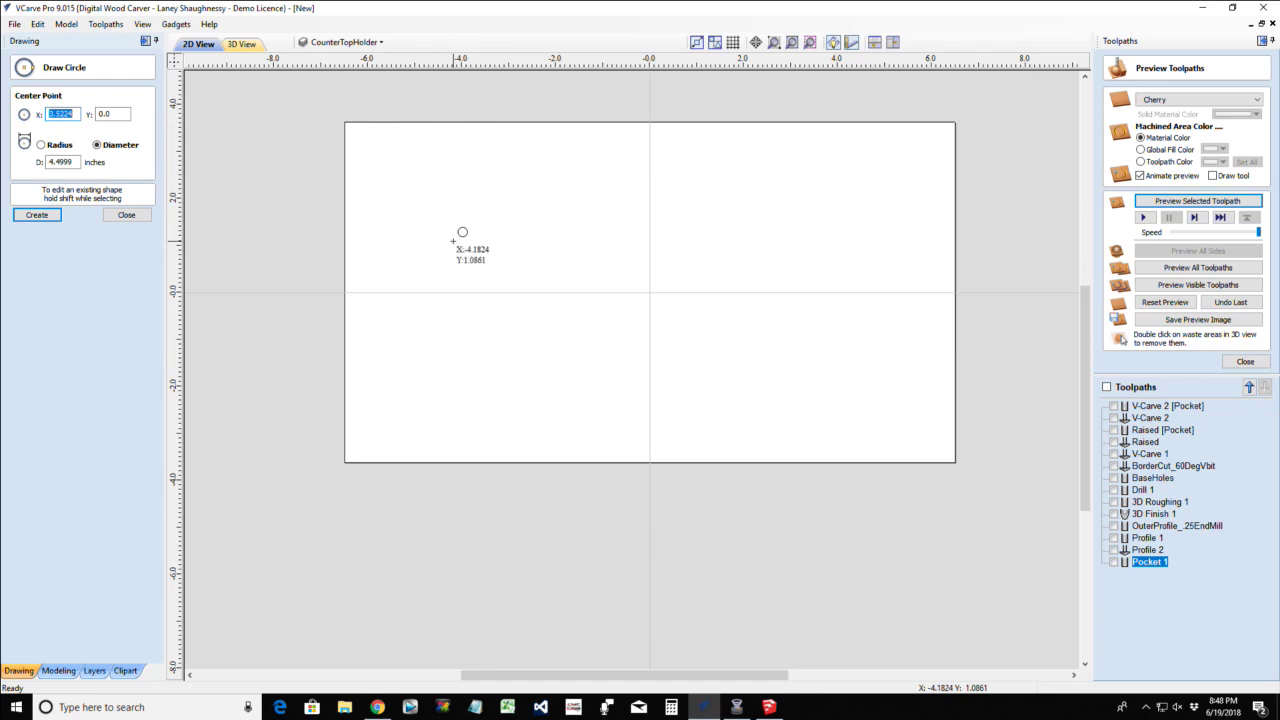
{"action": "left_click", "coordinate": [438, 217]}
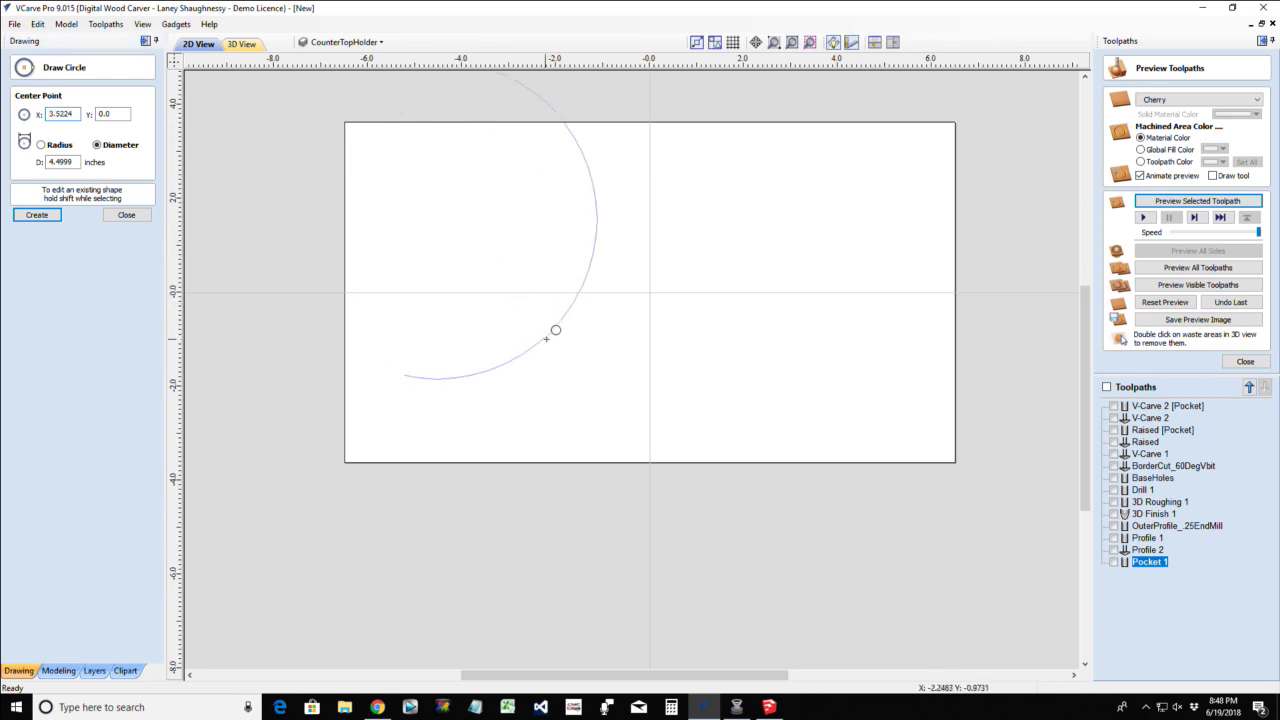
{"action": "left_click", "coordinate": [509, 295]}
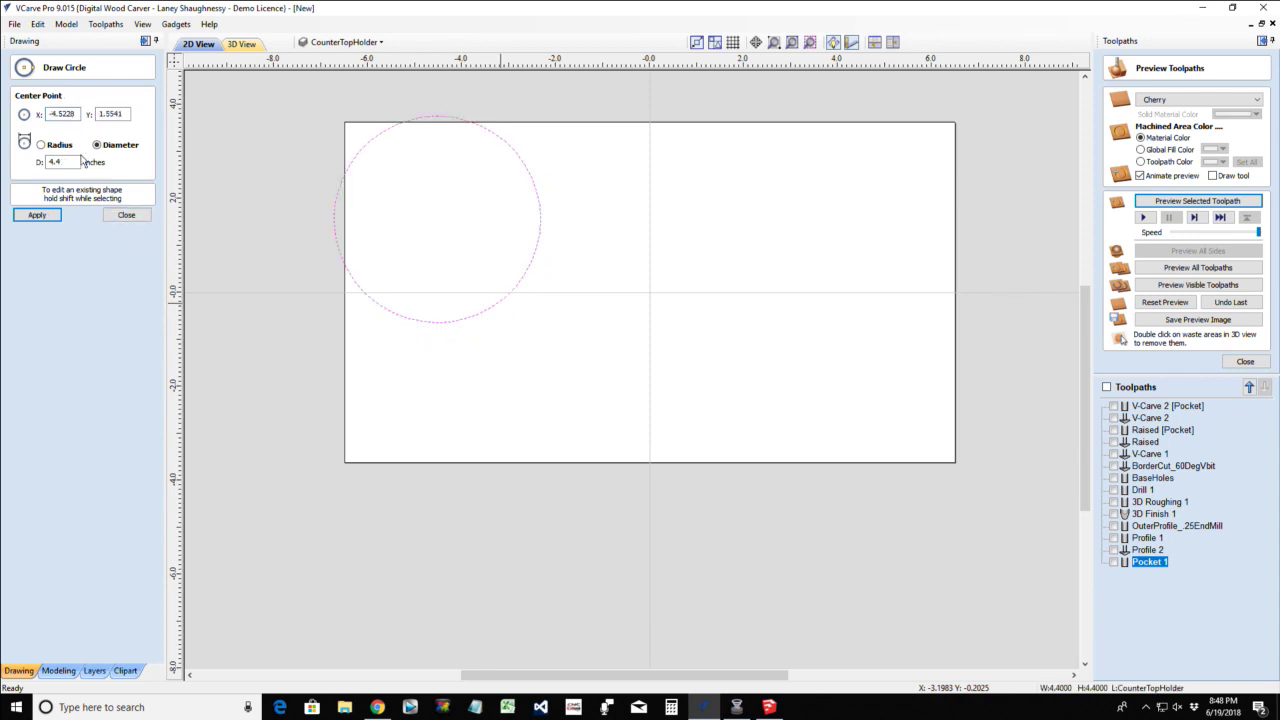
{"action": "left_click_drag", "start_coordinate": [78, 161], "coordinate": [29, 162]}
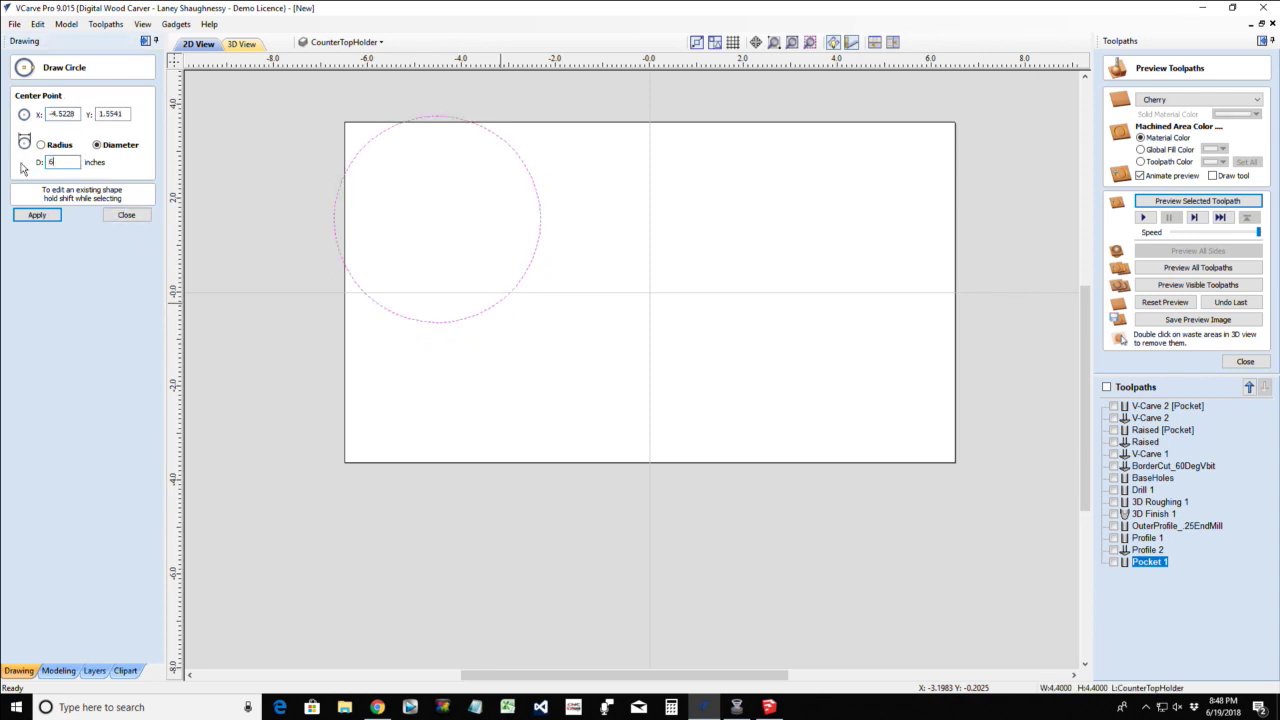
{"action": "type", "text": "6"}
{"action": "left_click", "coordinate": [37, 215]}
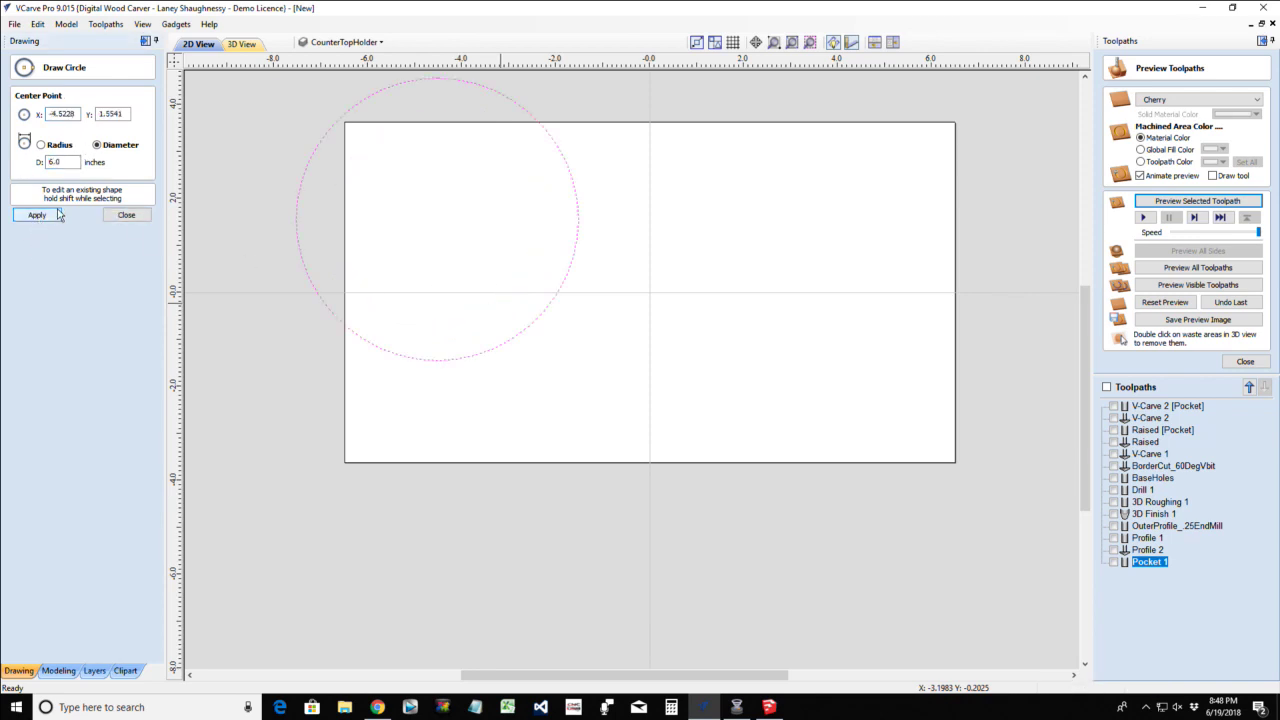
{"action": "left_click", "coordinate": [124, 215]}
Centre the 6-inch circle on the material, then nudge it left of centre
{"action": "left_click", "coordinate": [118, 226]}
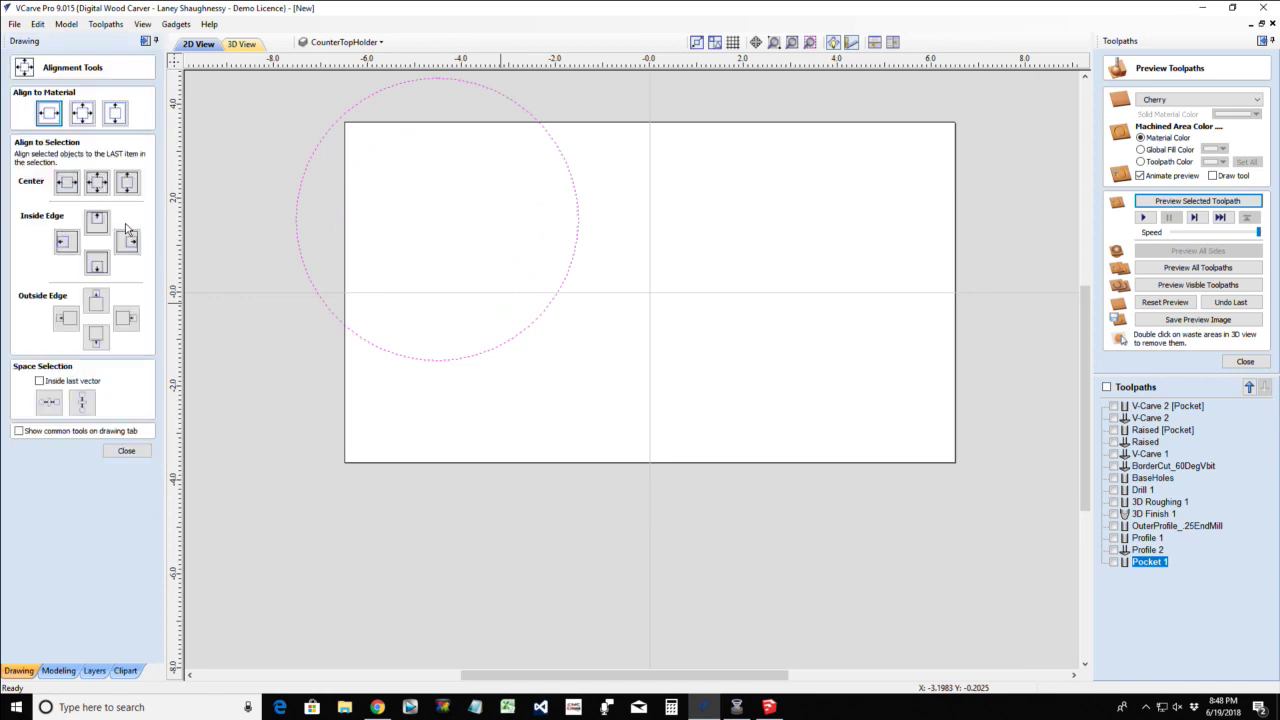
{"action": "left_click", "coordinate": [81, 116]}
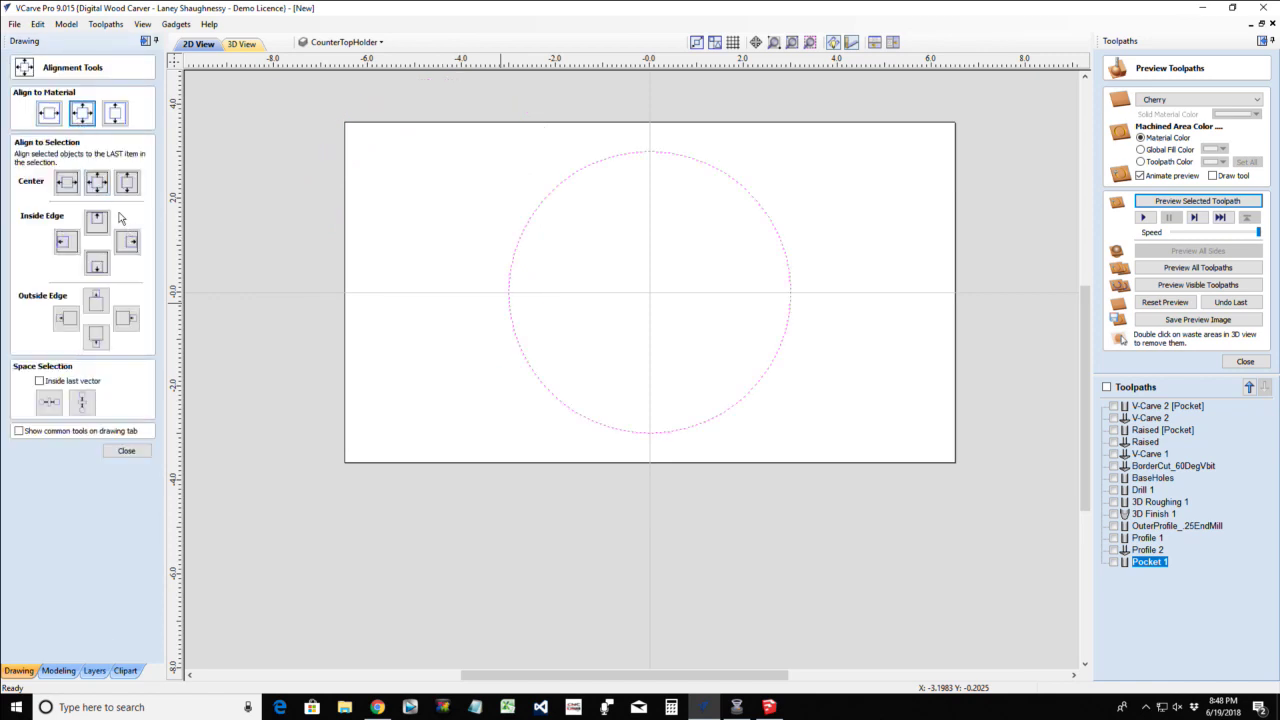
{"action": "left_click", "coordinate": [126, 450]}
{"action": "left_click", "coordinate": [505, 316]}
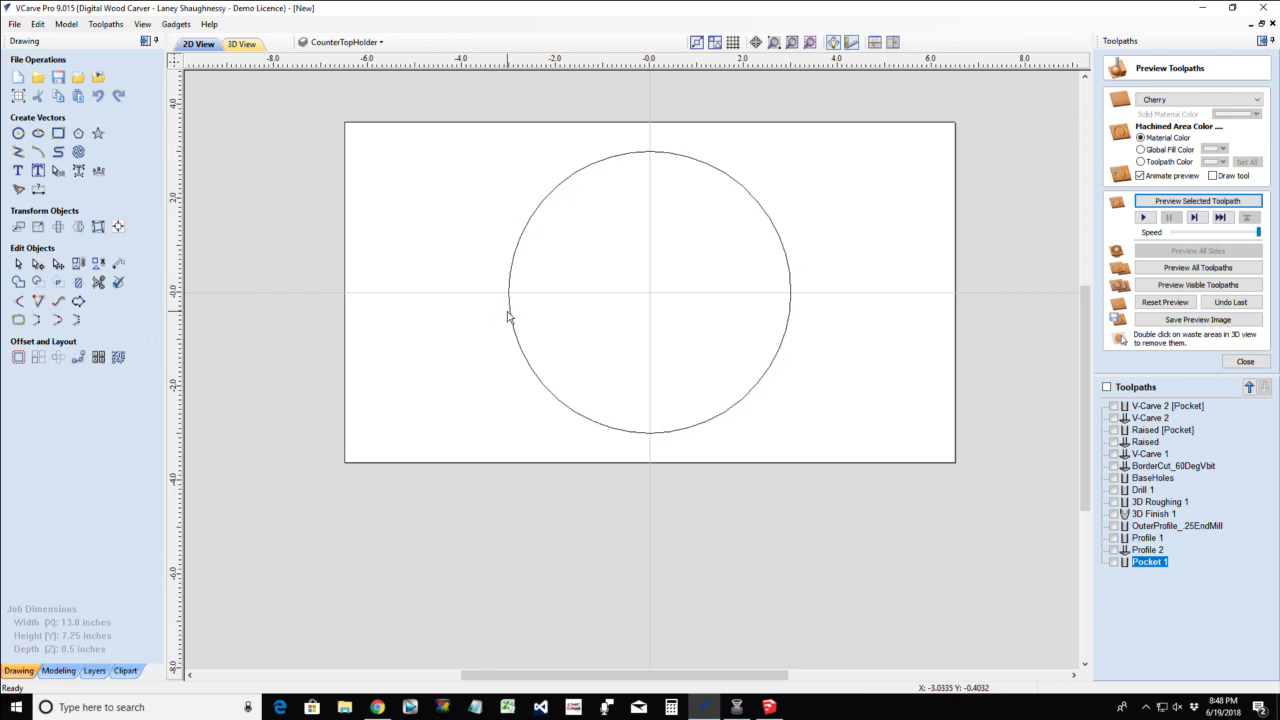
{"action": "left_click", "coordinate": [510, 318]}
{"action": "key", "text": "Left"}
{"action": "key", "text": "Left"}
{"action": "key", "text": "Left"}
{"action": "key", "text": "Left"}
{"action": "key", "text": "Left"}
{"action": "key", "text": "Left"}
{"action": "key", "text": "Left"}
{"action": "key", "text": "Left"}
{"action": "key", "text": "Left"}
{"action": "key", "text": "Left"}
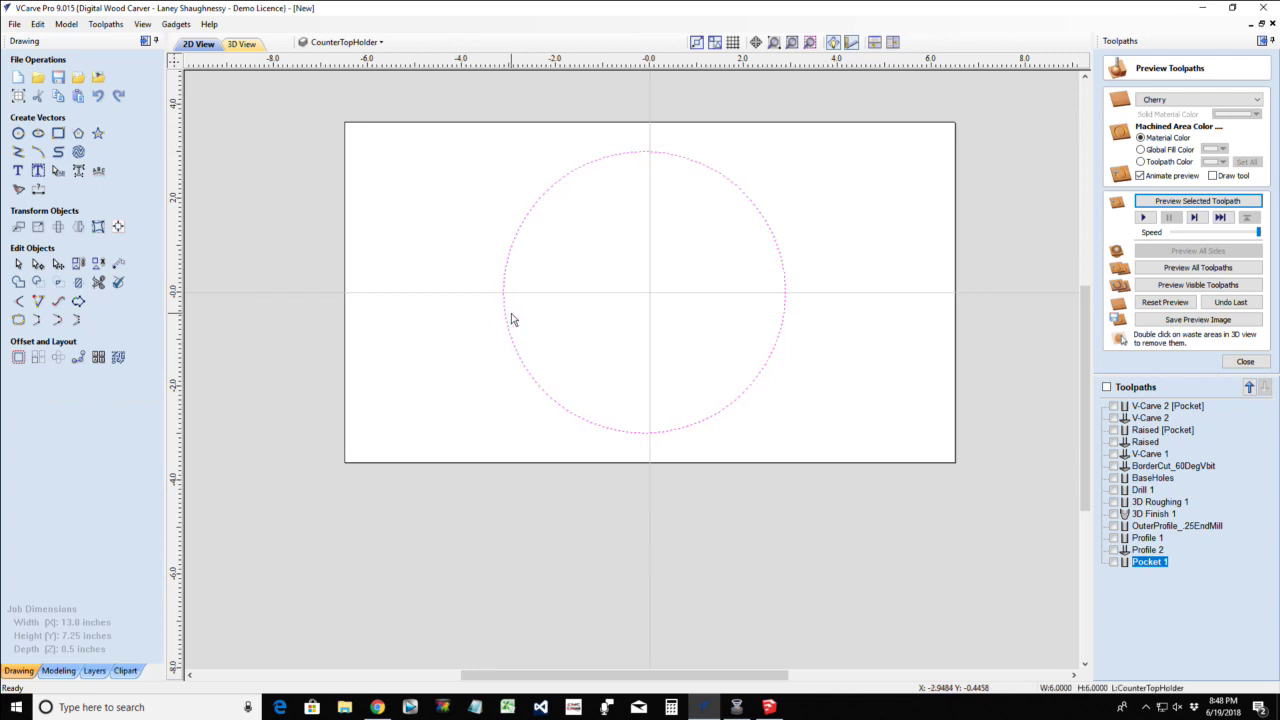
{"action": "key", "text": "Left"}
{"action": "key", "text": "Left"}
{"action": "key", "text": "Left"}
{"action": "key", "text": "Left"}
{"action": "key", "text": "Left"}
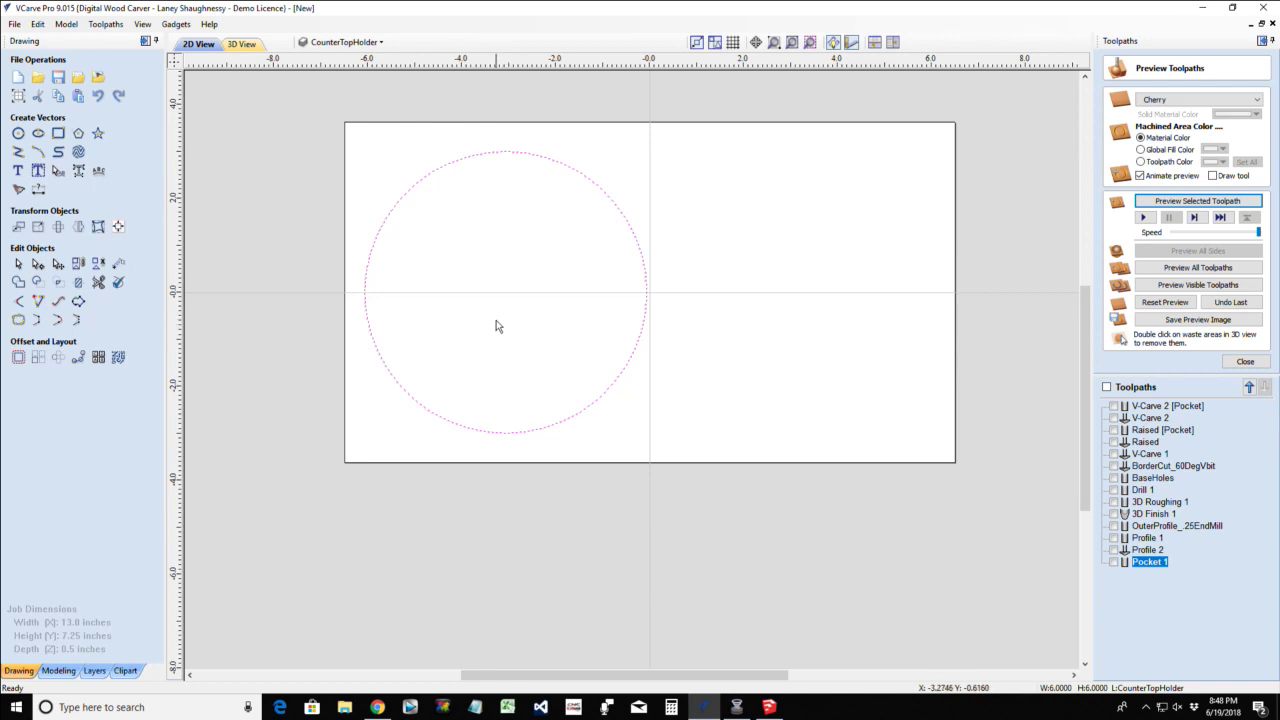
Draw a 1.0-inch circle concentric with the 6-inch disc at X -3.0637, Y 0.0
{"action": "left_click", "coordinate": [18, 133]}
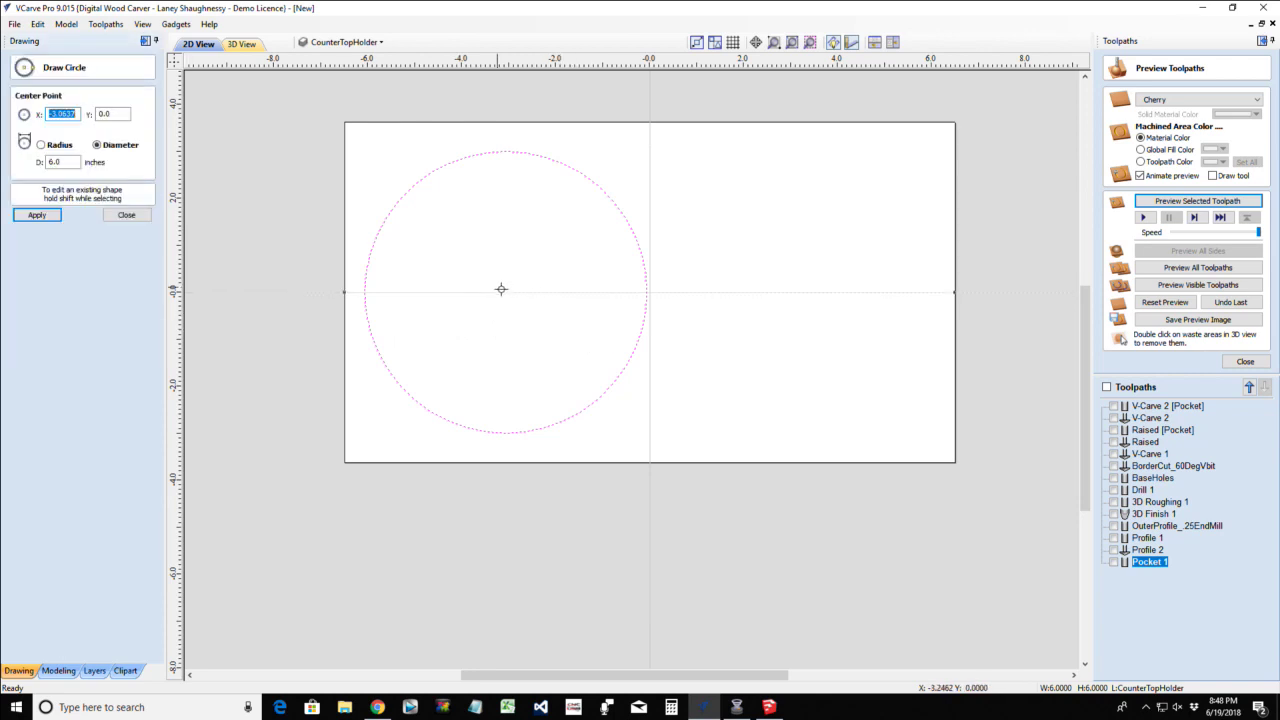
{"action": "left_click_drag", "start_coordinate": [531, 303], "coordinate": [532, 305]}
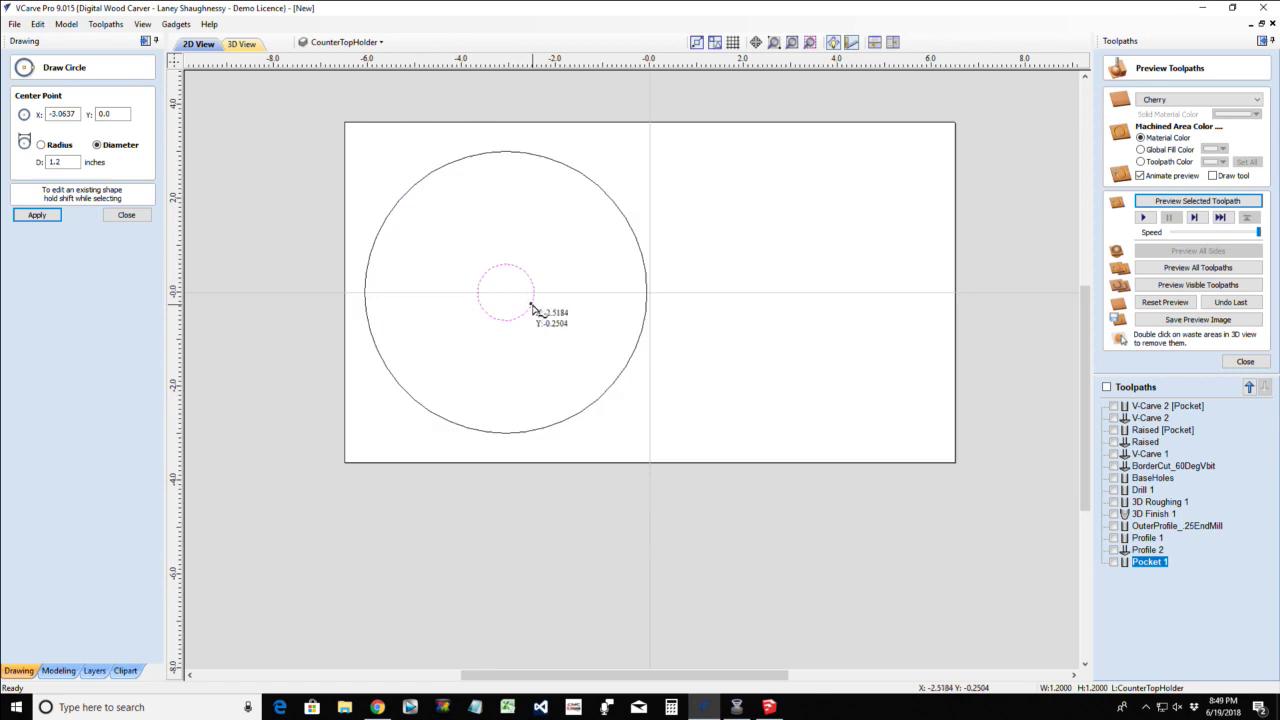
{"action": "double_click", "coordinate": [55, 161]}
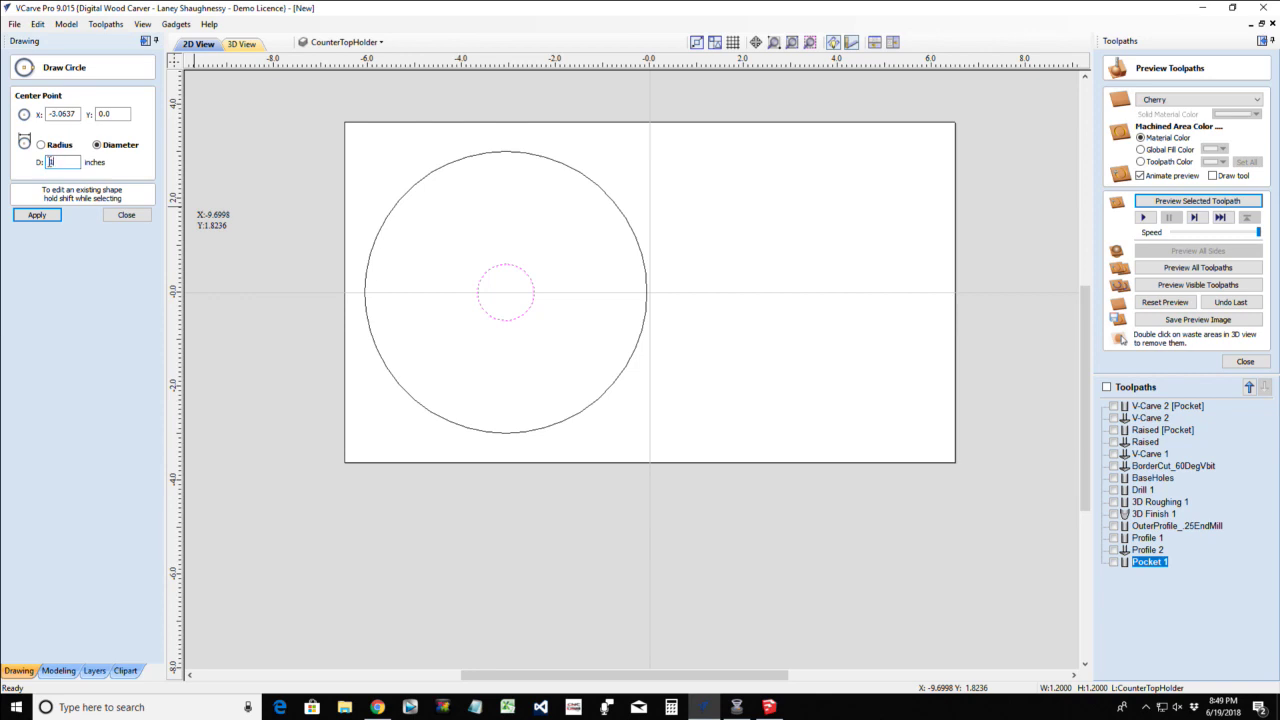
{"action": "key", "text": "BackSpace"}
{"action": "type", "text": "1"}
{"action": "left_click", "coordinate": [36, 215]}
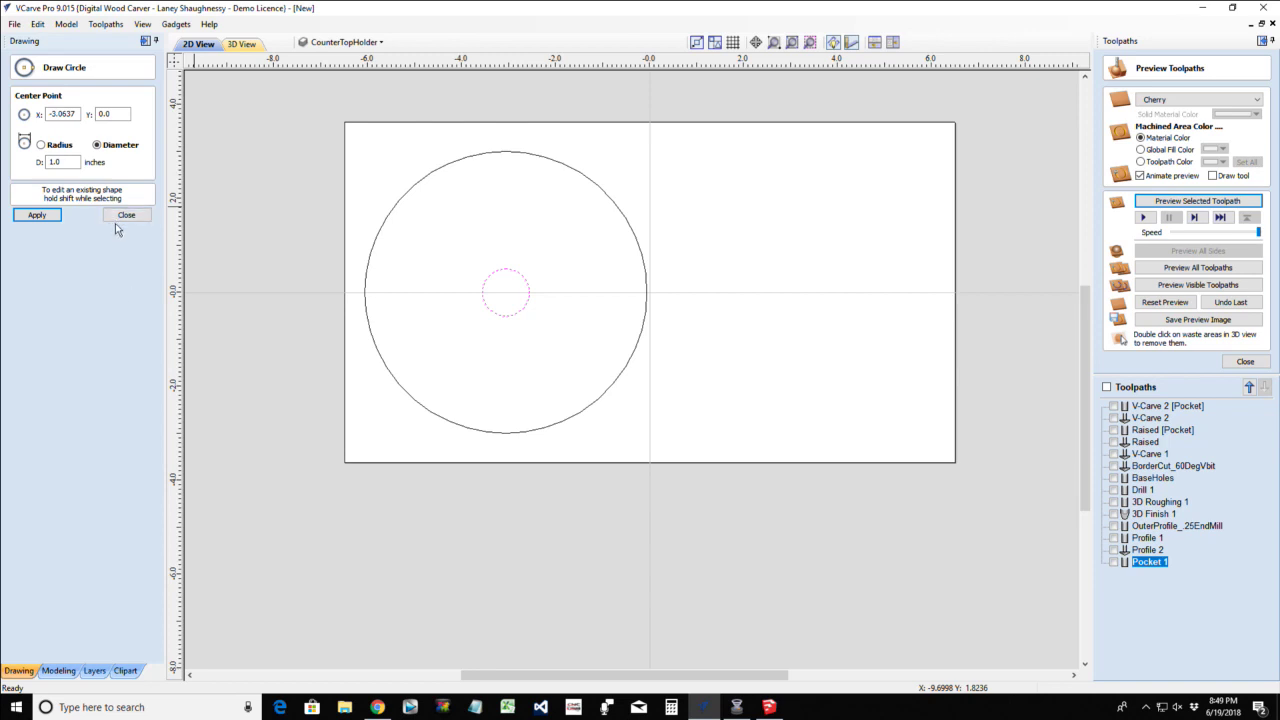
Draw a 3.0 × 0.6 inch base rectangle right of the disc with a 0.35 × 3.2 inch upright
{"action": "scroll", "coordinate": [885, 213], "scroll_direction": "up", "scroll_amount": 2}
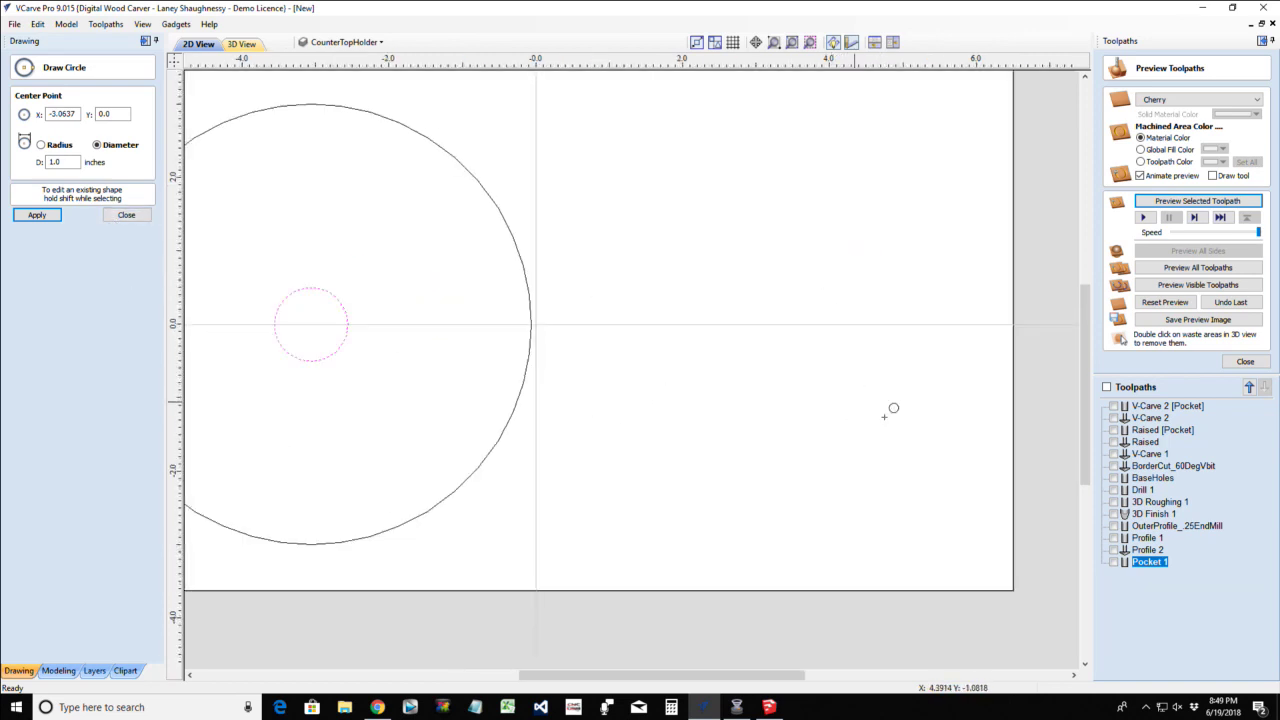
{"action": "left_click", "coordinate": [127, 218]}
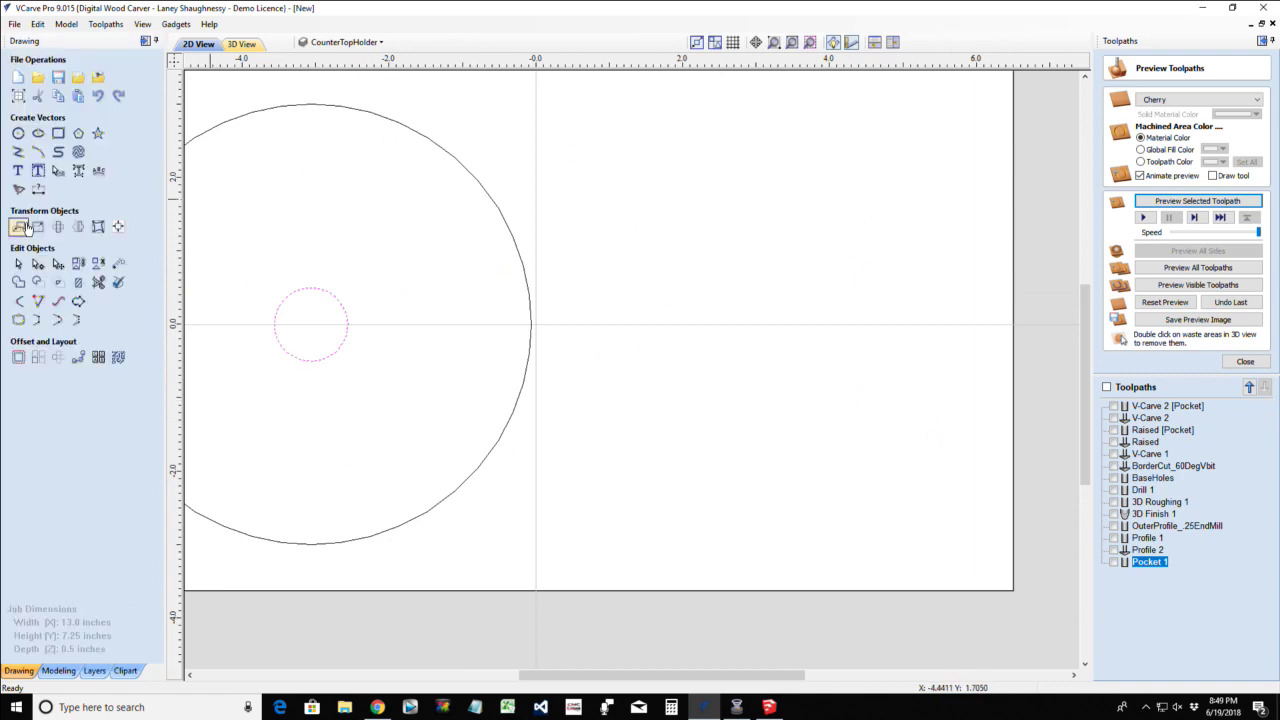
{"action": "left_click", "coordinate": [54, 131]}
{"action": "left_click_drag", "start_coordinate": [916, 404], "coordinate": [691, 443]}
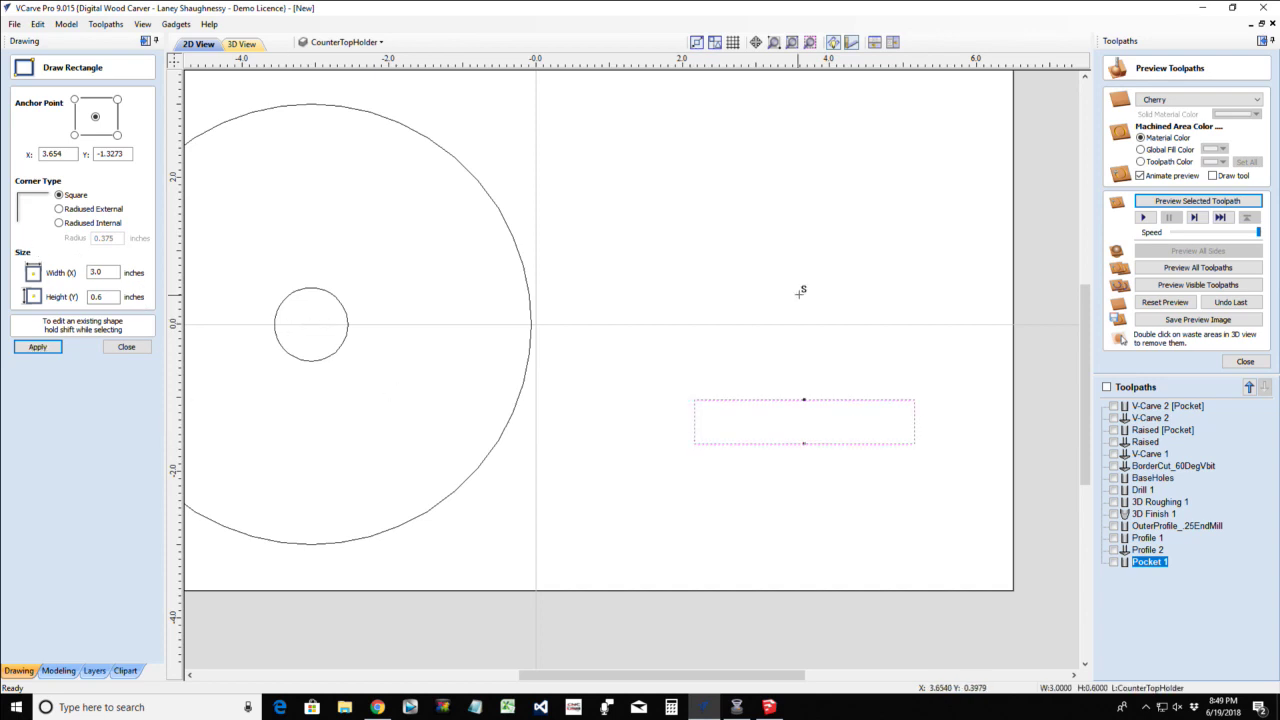
{"action": "left_click_drag", "start_coordinate": [804, 398], "coordinate": [829, 164]}
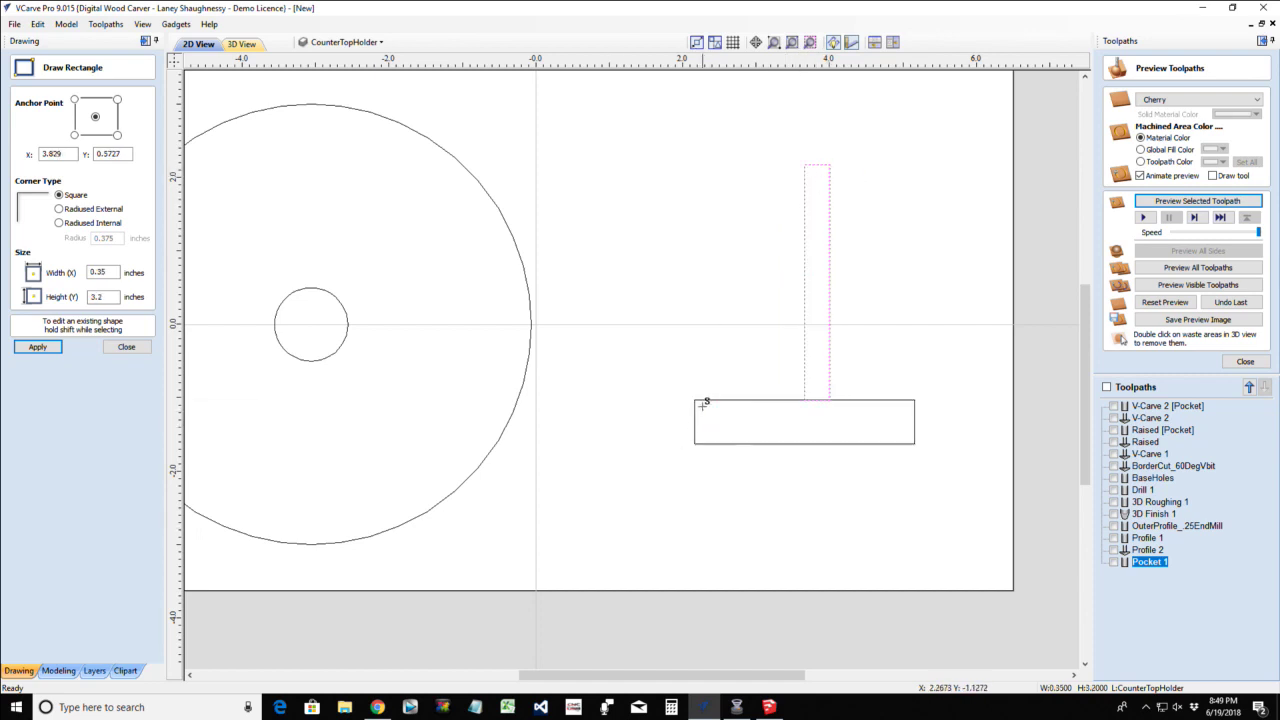
{"action": "left_click_drag", "start_coordinate": [694, 400], "coordinate": [695, 296]}
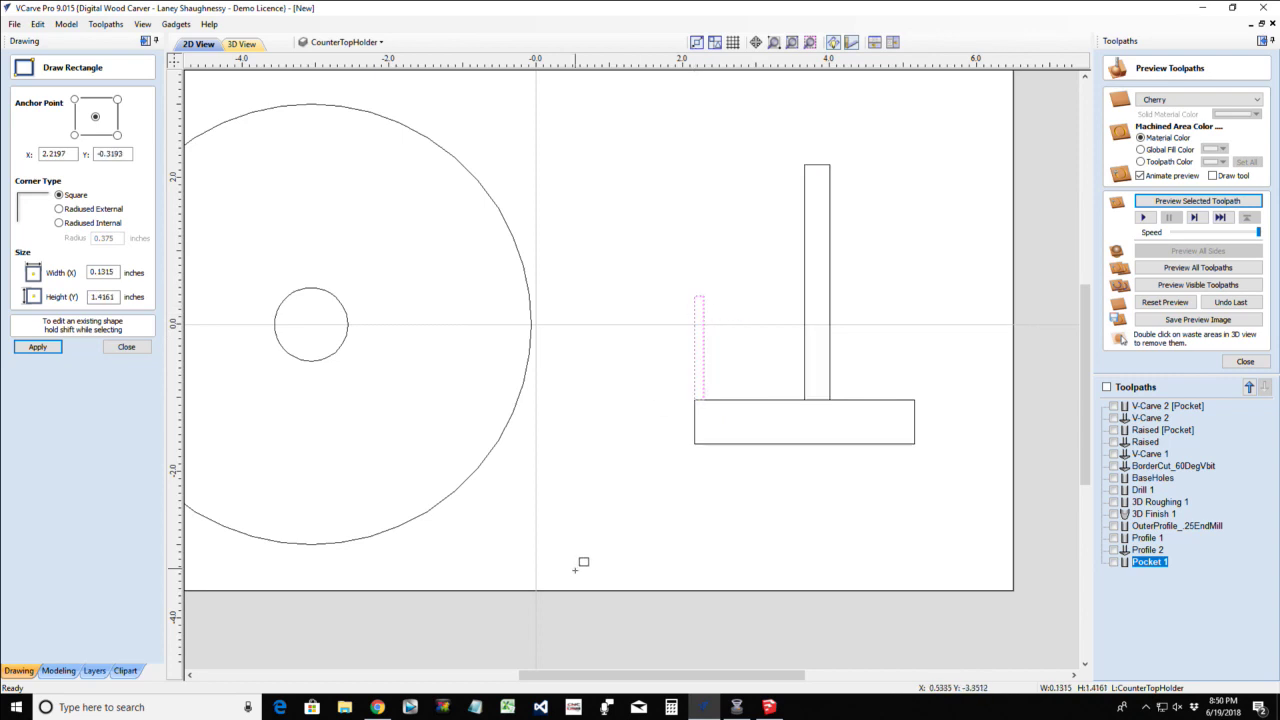
{"action": "left_click", "coordinate": [137, 350]}
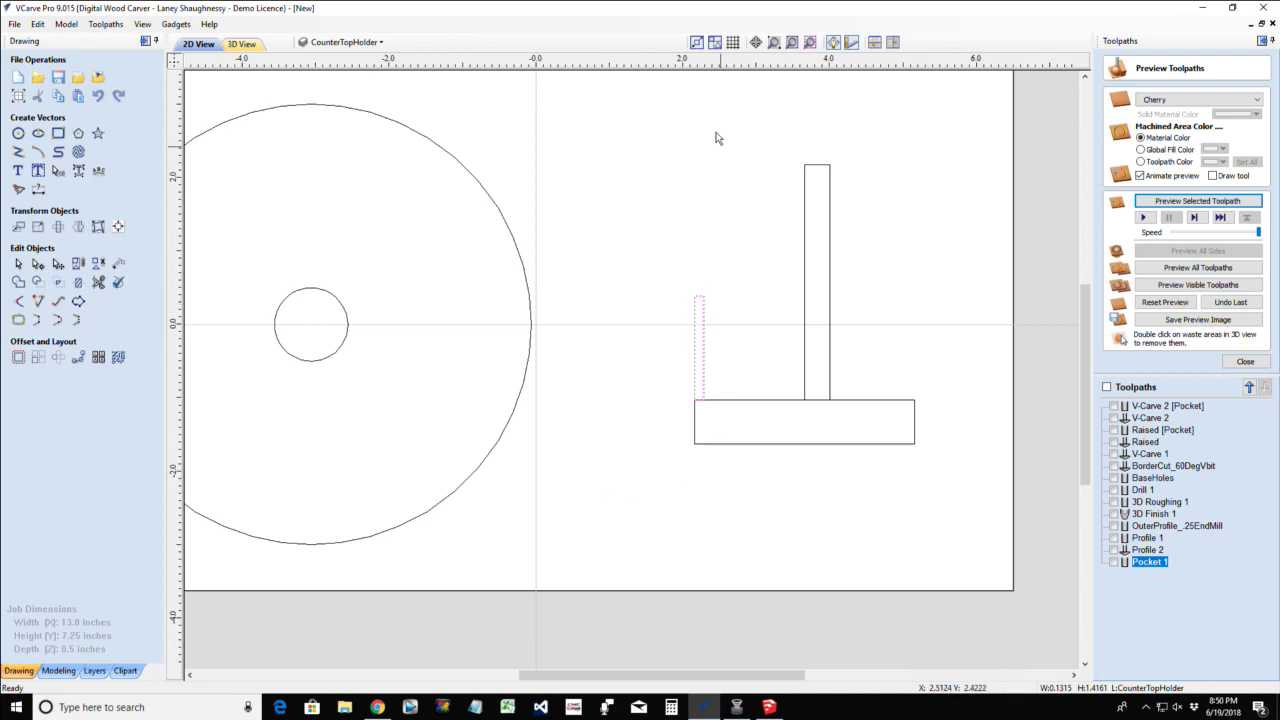
Delete the extra narrow rectangle at the base's left corner
{"action": "left_click_drag", "start_coordinate": [619, 124], "coordinate": [1003, 521]}
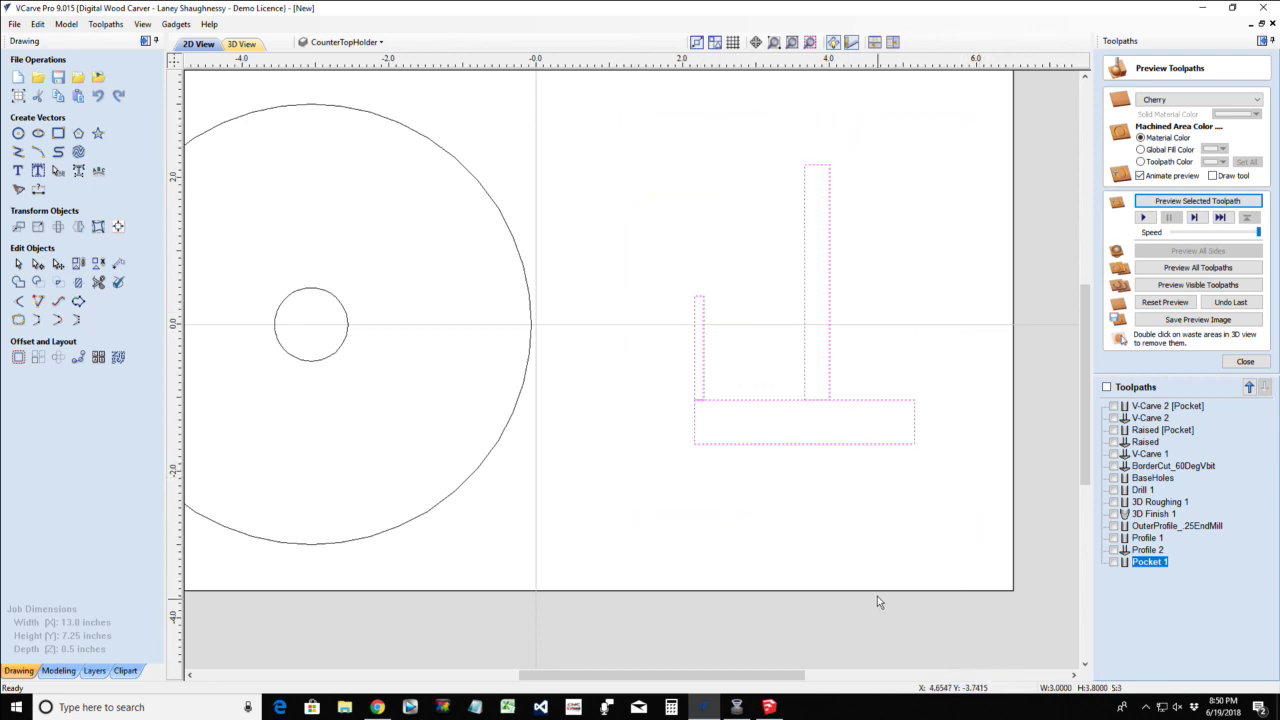
{"action": "left_click", "coordinate": [700, 345]}
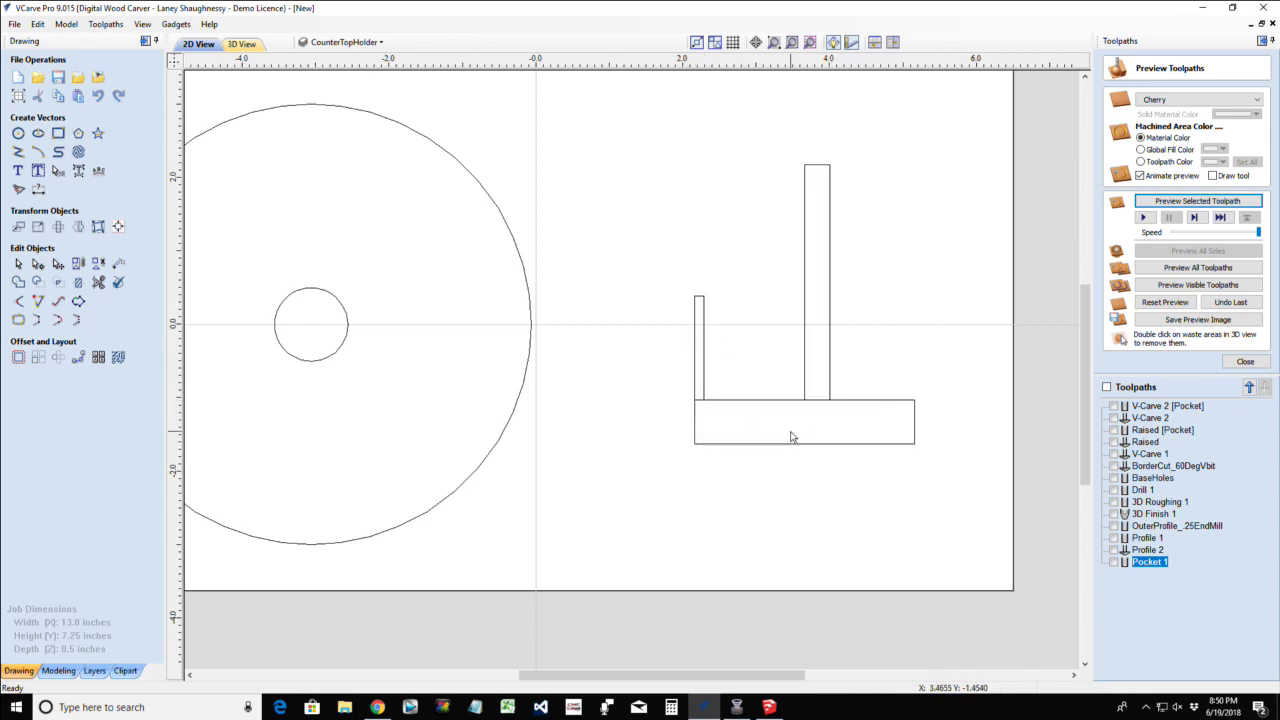
{"action": "scroll", "coordinate": [785, 392], "scroll_direction": "down", "scroll_amount": 2}
{"action": "scroll", "coordinate": [720, 385], "scroll_direction": "up", "scroll_amount": 2}
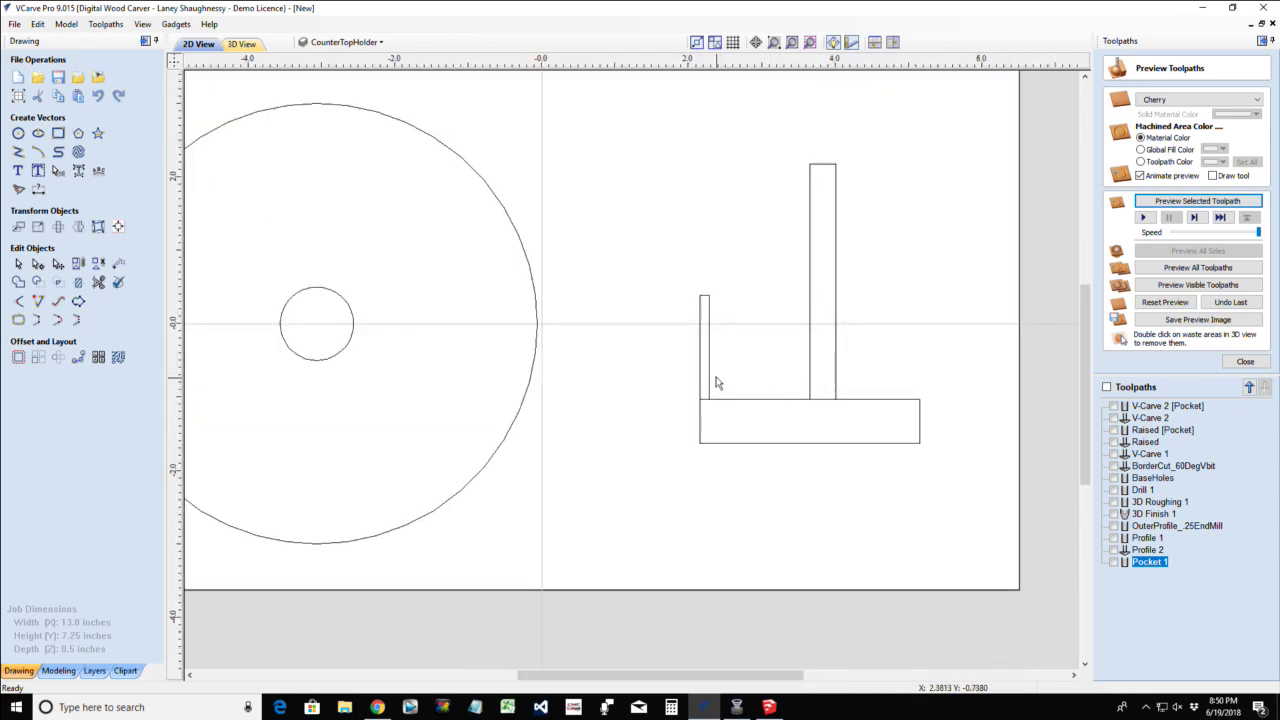
{"action": "left_click", "coordinate": [712, 377]}
{"action": "key", "text": "Delete"}
{"action": "left_click", "coordinate": [811, 392]}
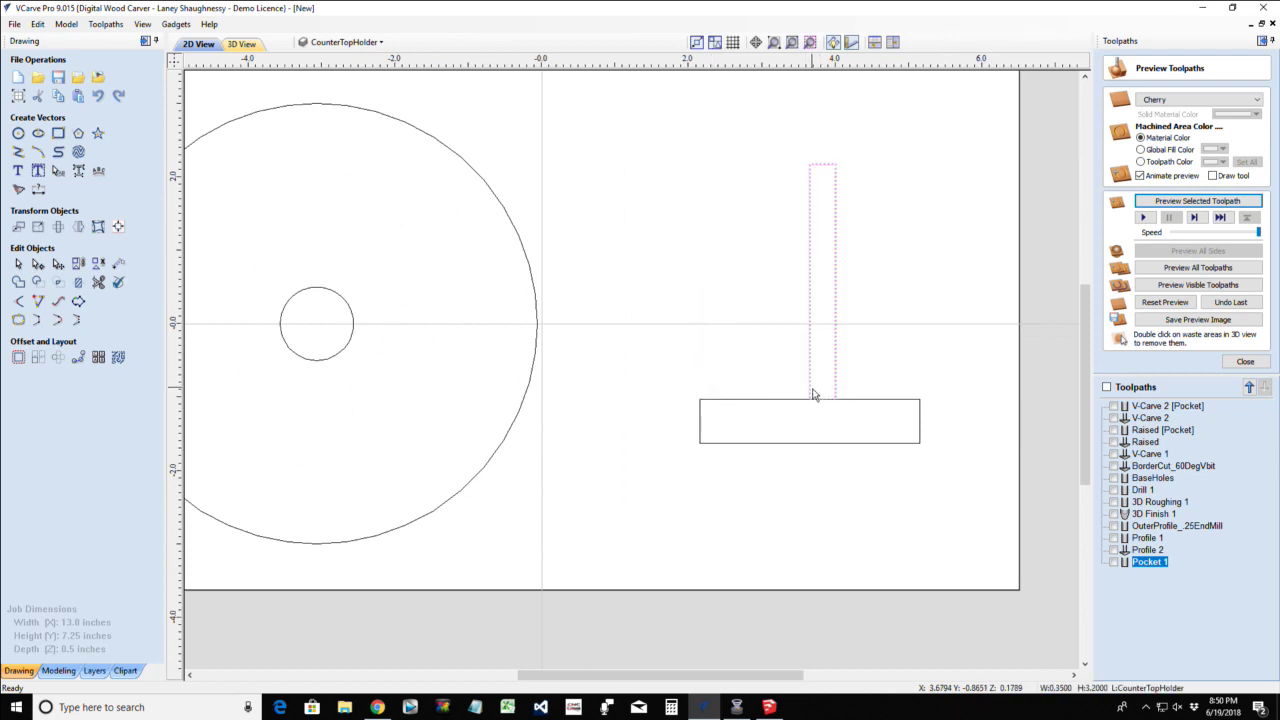
Centre the upright post horizontally over the base rectangle
{"action": "left_click", "coordinate": [781, 401], "text": "shift"}
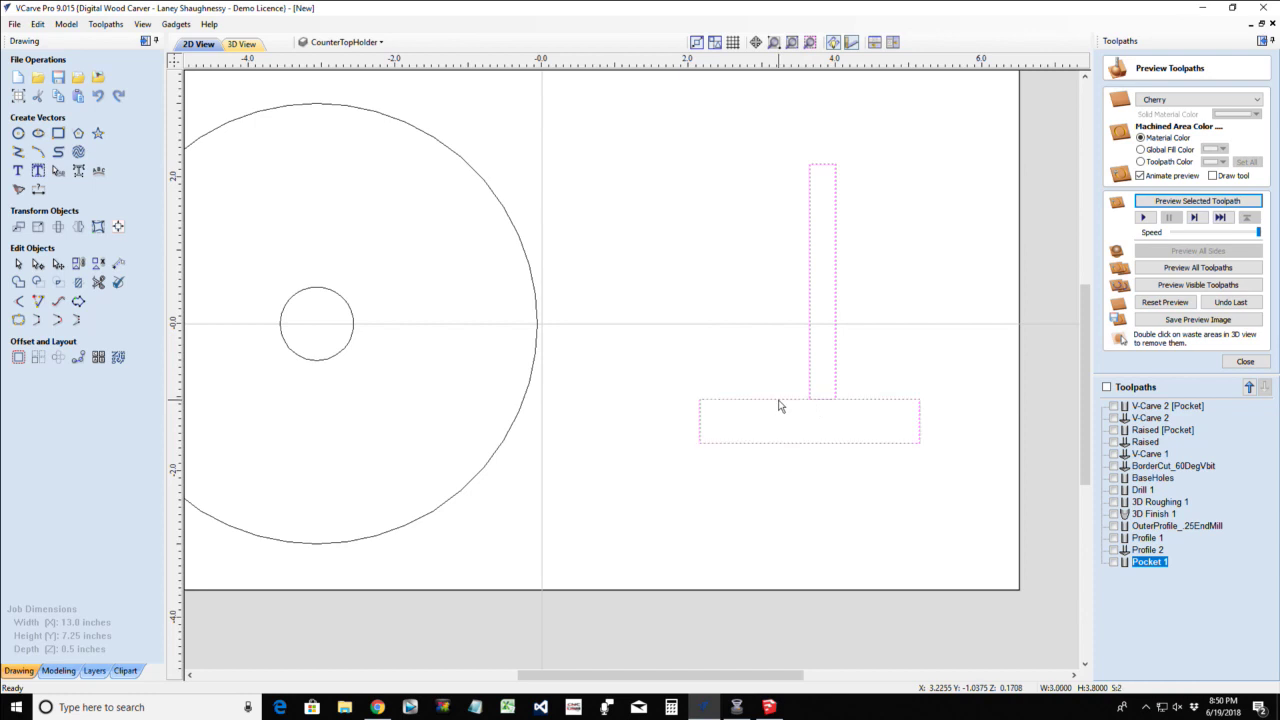
{"action": "left_click", "coordinate": [117, 227]}
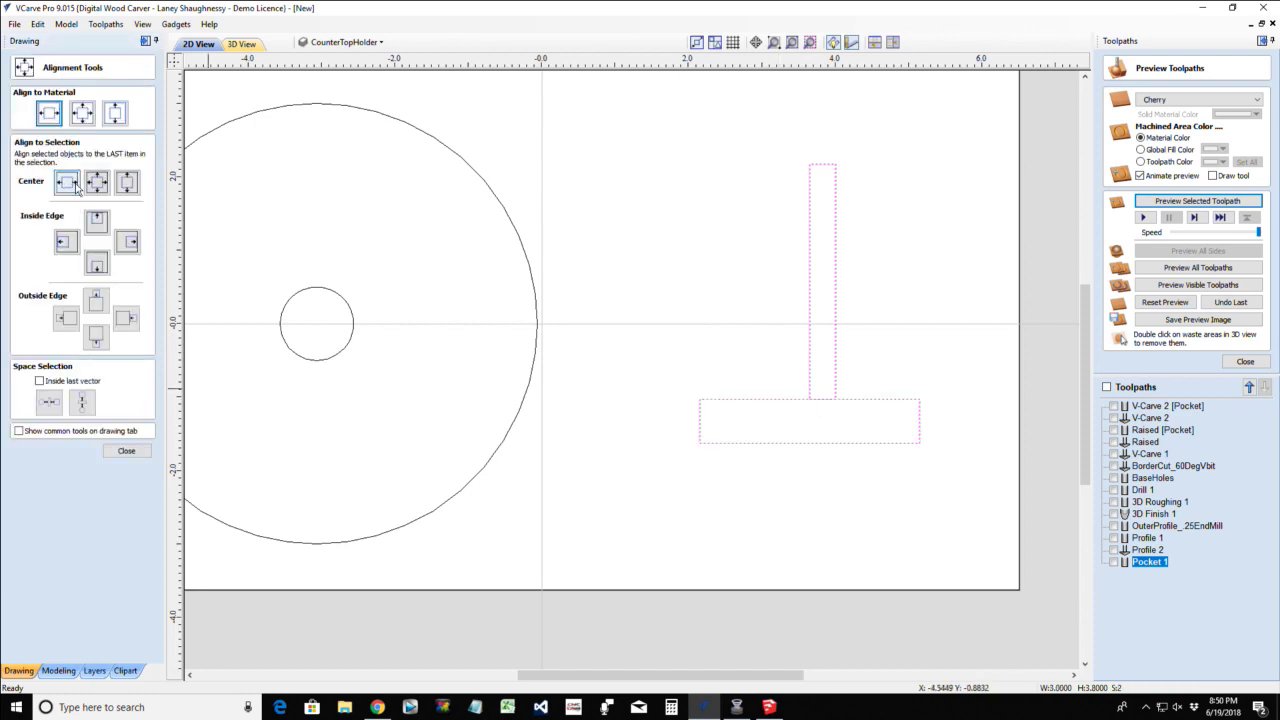
{"action": "left_click", "coordinate": [96, 183]}
{"action": "key", "text": "ctrl+z"}
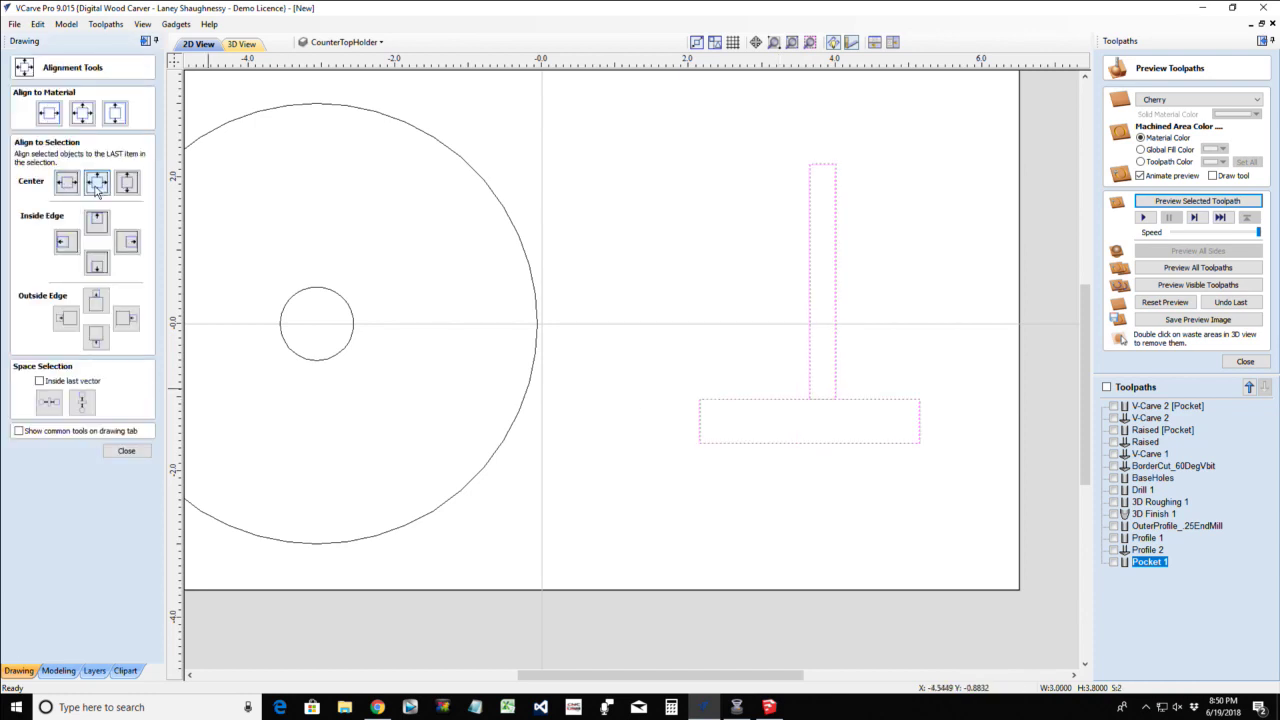
{"action": "left_click", "coordinate": [66, 181]}
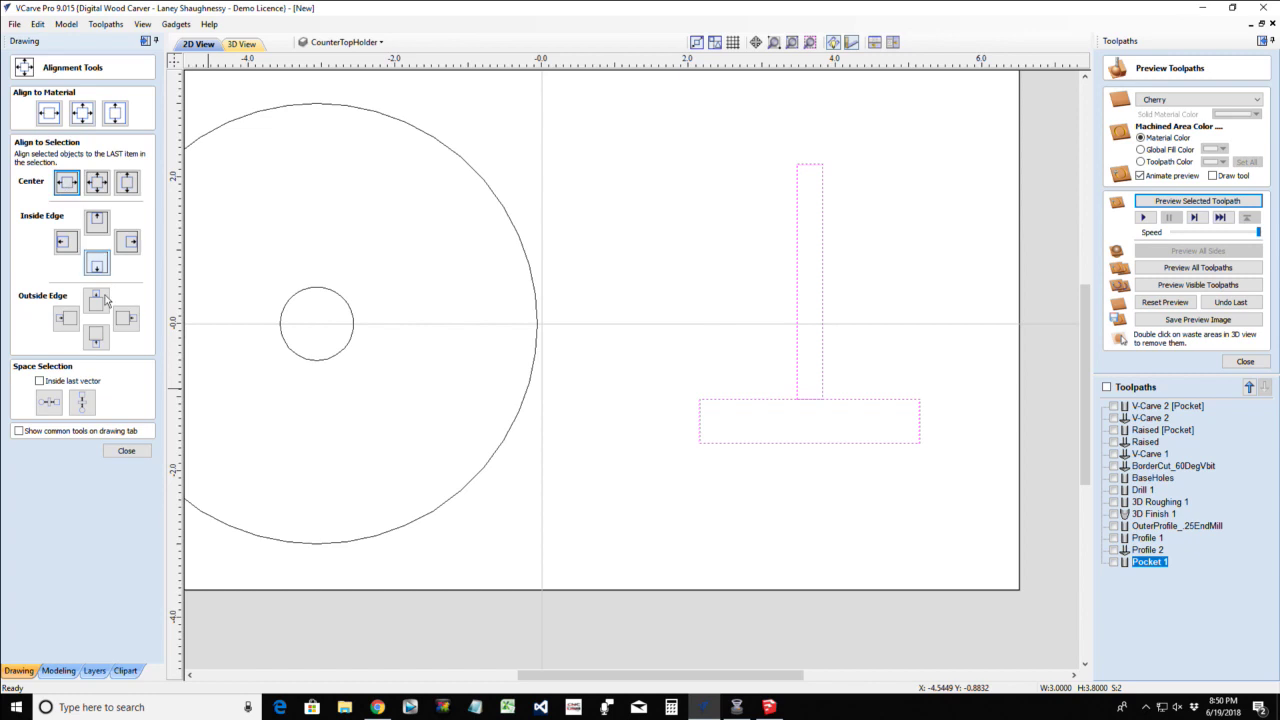
{"action": "left_click", "coordinate": [136, 452]}
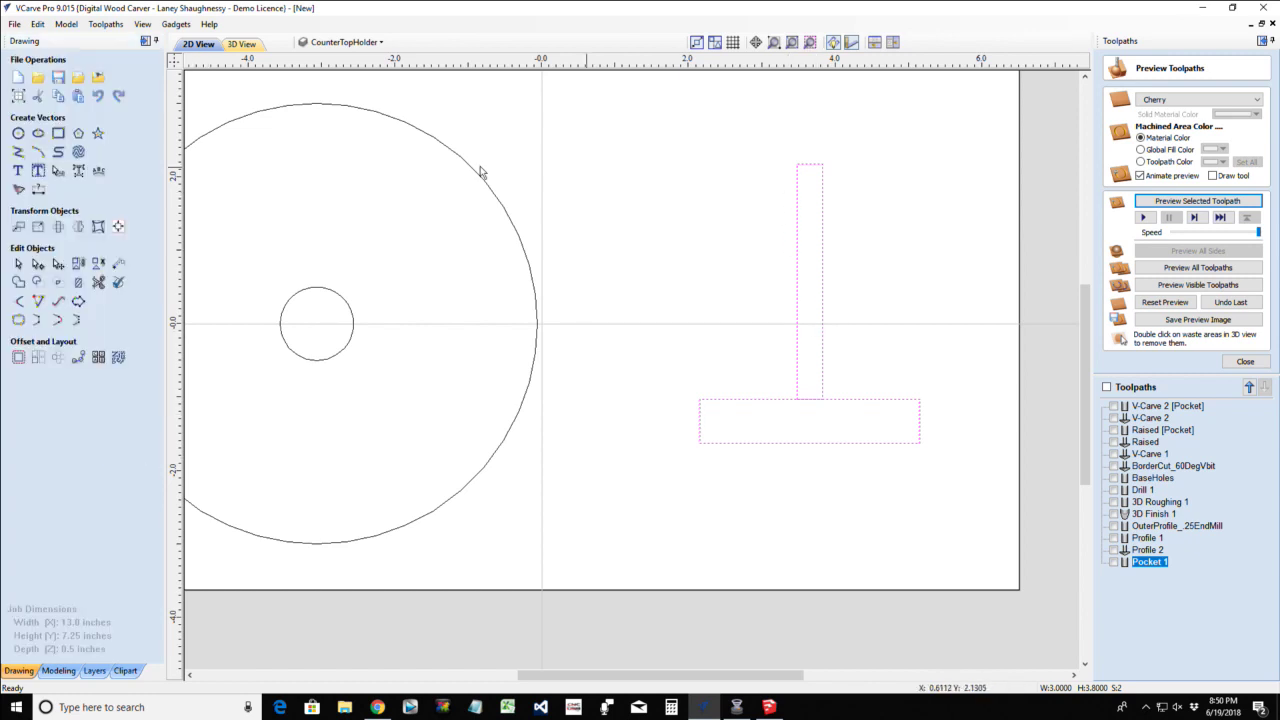
Add a 0.1-inch circle at the top of the post
{"action": "left_click", "coordinate": [18, 133]}
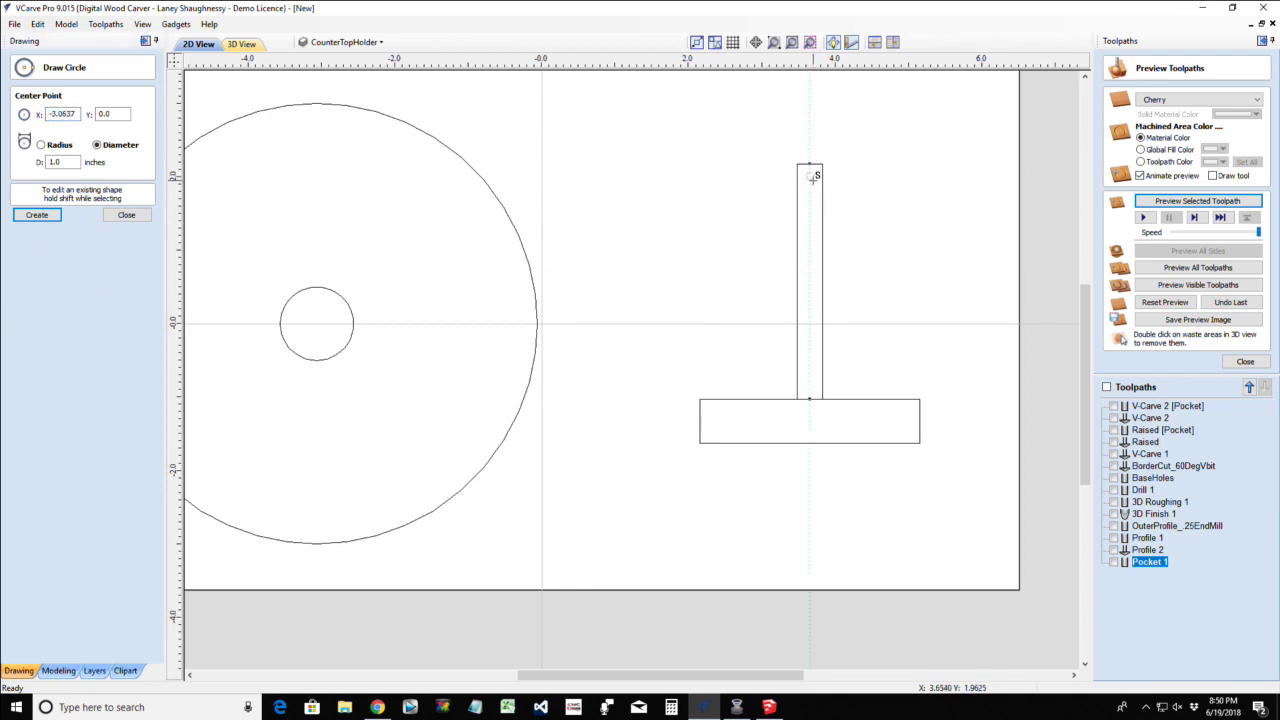
{"action": "left_click", "coordinate": [815, 178]}
{"action": "left_click", "coordinate": [124, 215]}
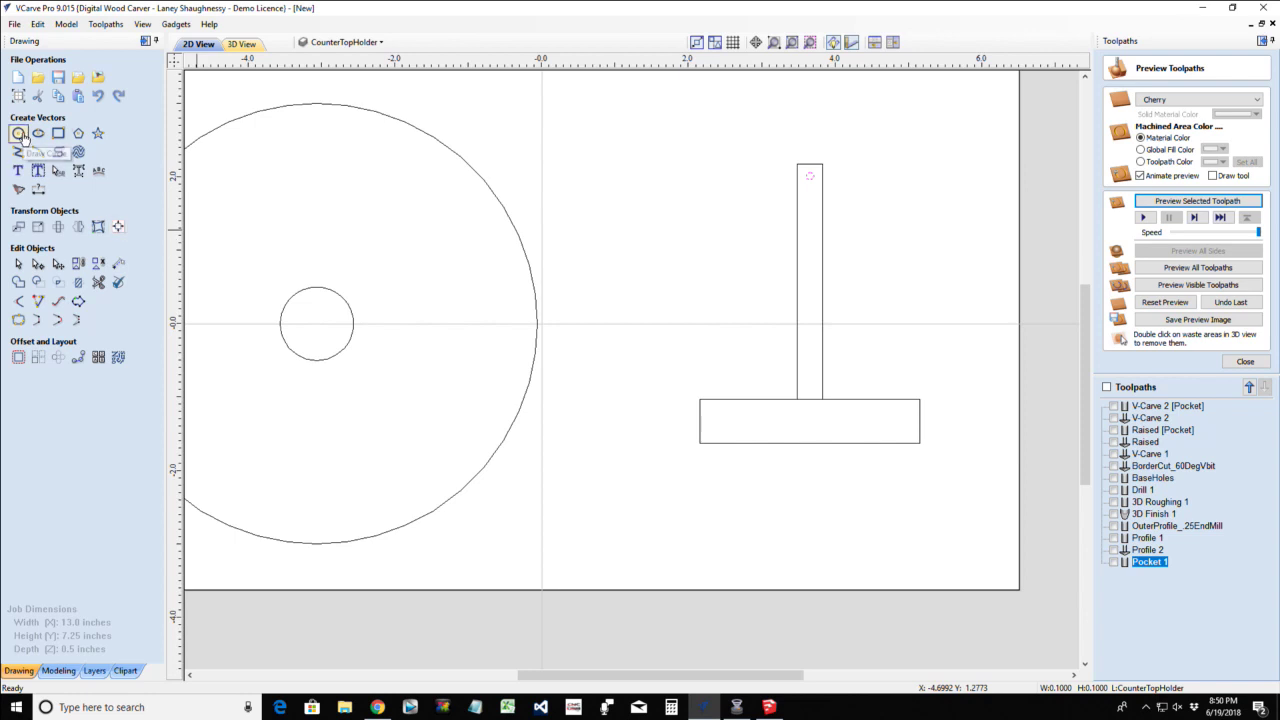
Import Bell-Icon.jpg from the Camera Roll > B&W Clipart folder into the job
{"action": "left_click", "coordinate": [345, 42]}
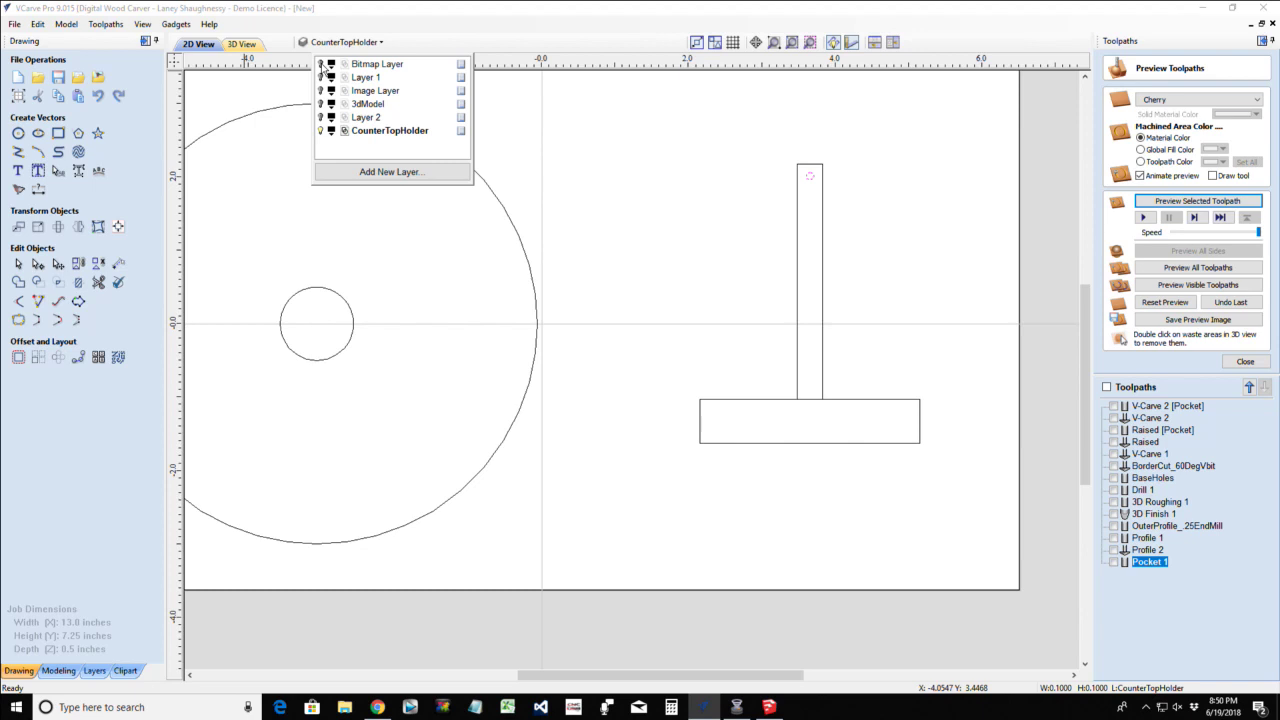
{"action": "left_click", "coordinate": [378, 707]}
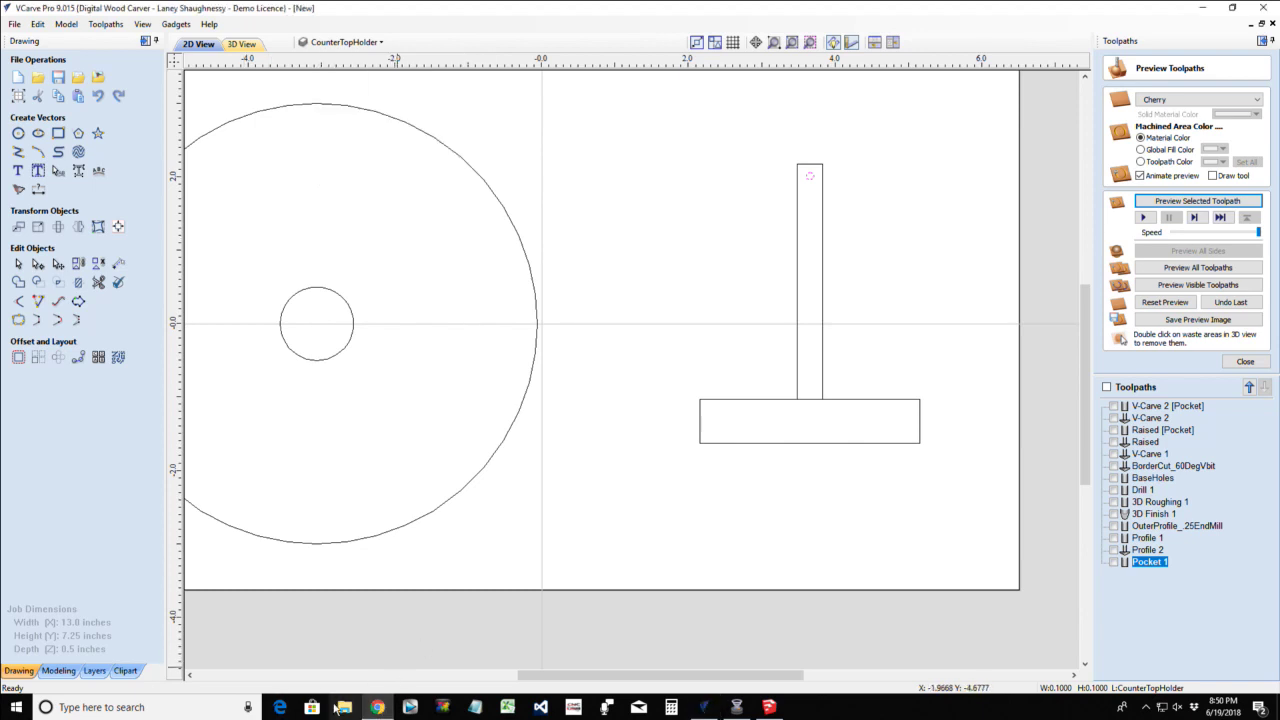
{"action": "left_click", "coordinate": [97, 77]}
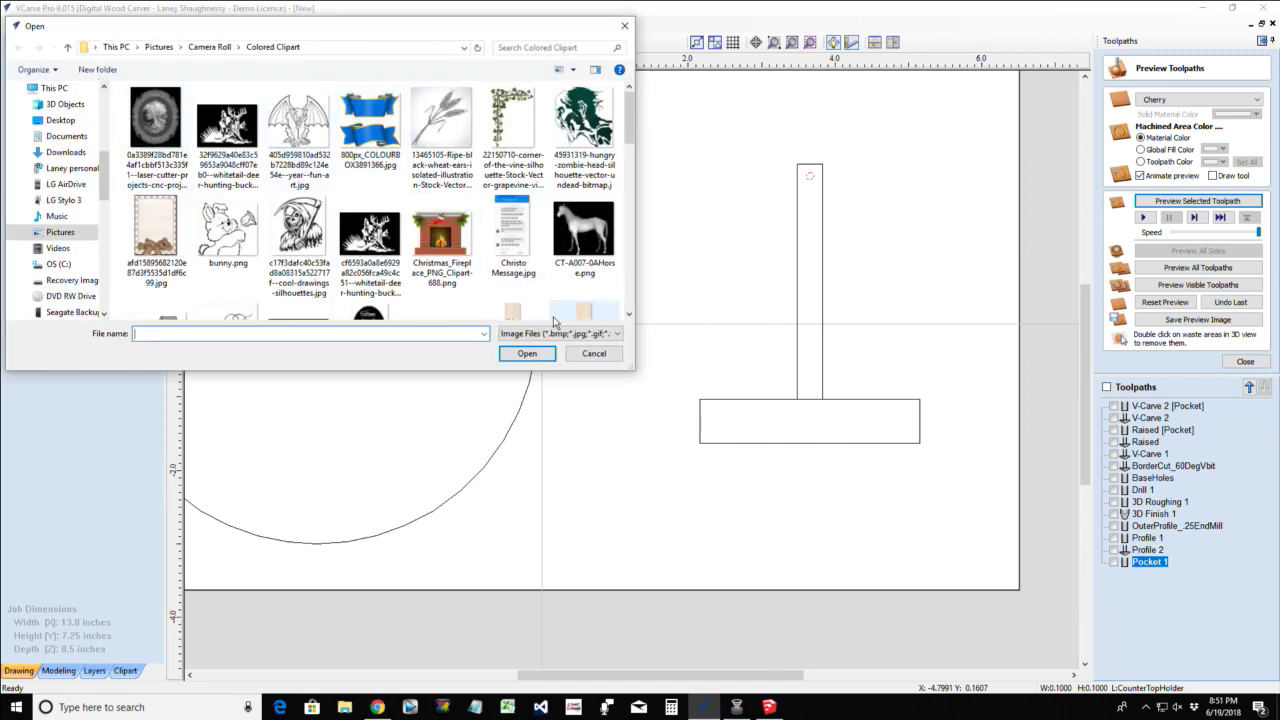
{"action": "left_click", "coordinate": [205, 51]}
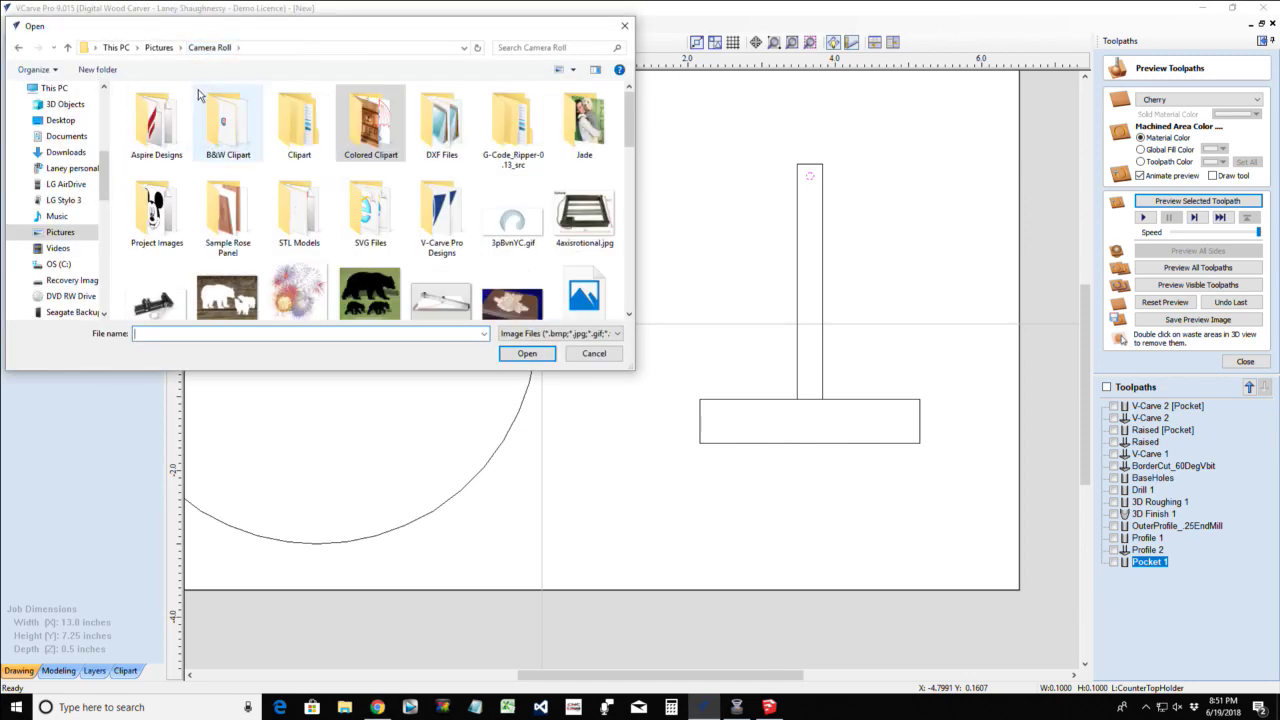
{"action": "double_click", "coordinate": [227, 120]}
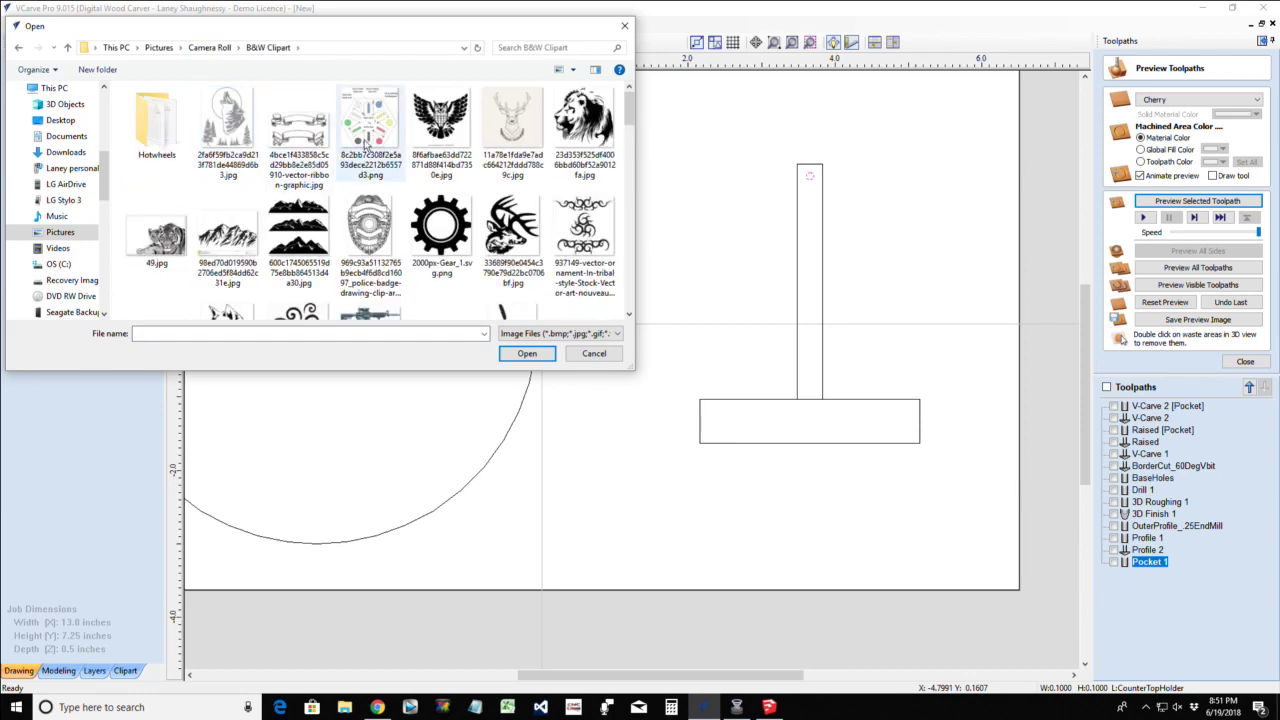
{"action": "left_click_drag", "start_coordinate": [632, 112], "coordinate": [593, 186]}
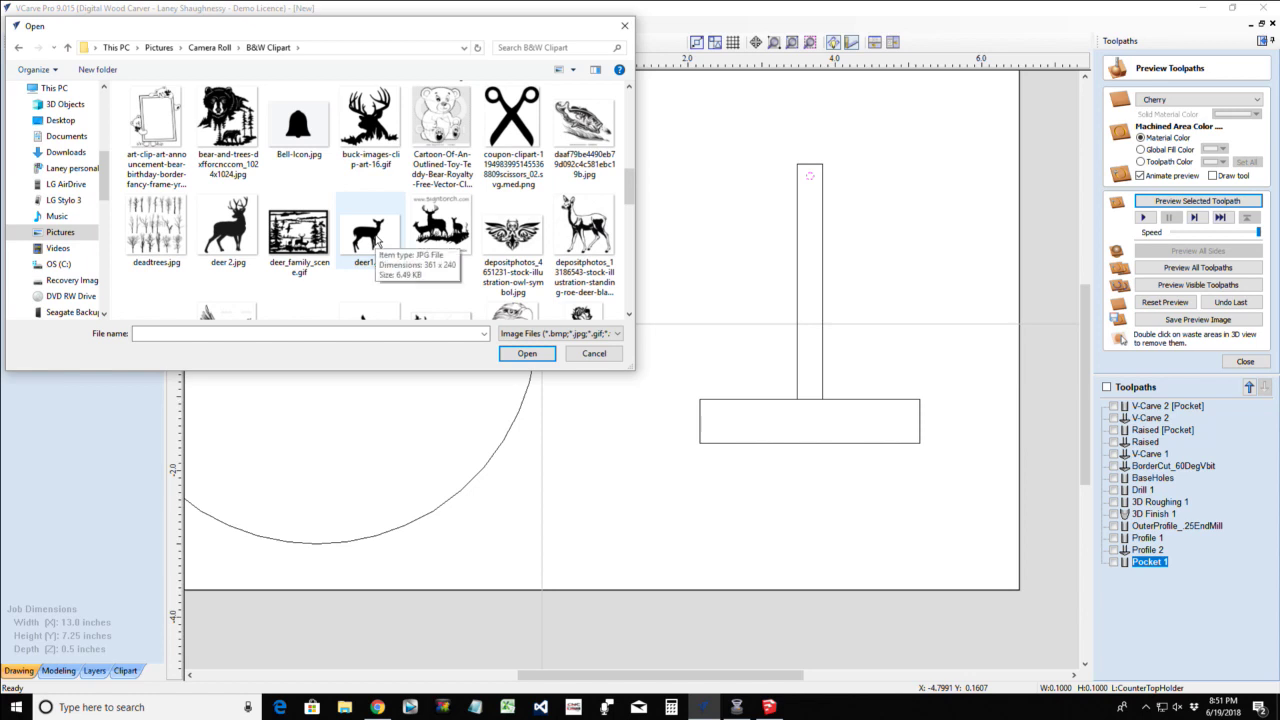
{"action": "scroll", "coordinate": [380, 232], "scroll_direction": "up", "scroll_amount": 1}
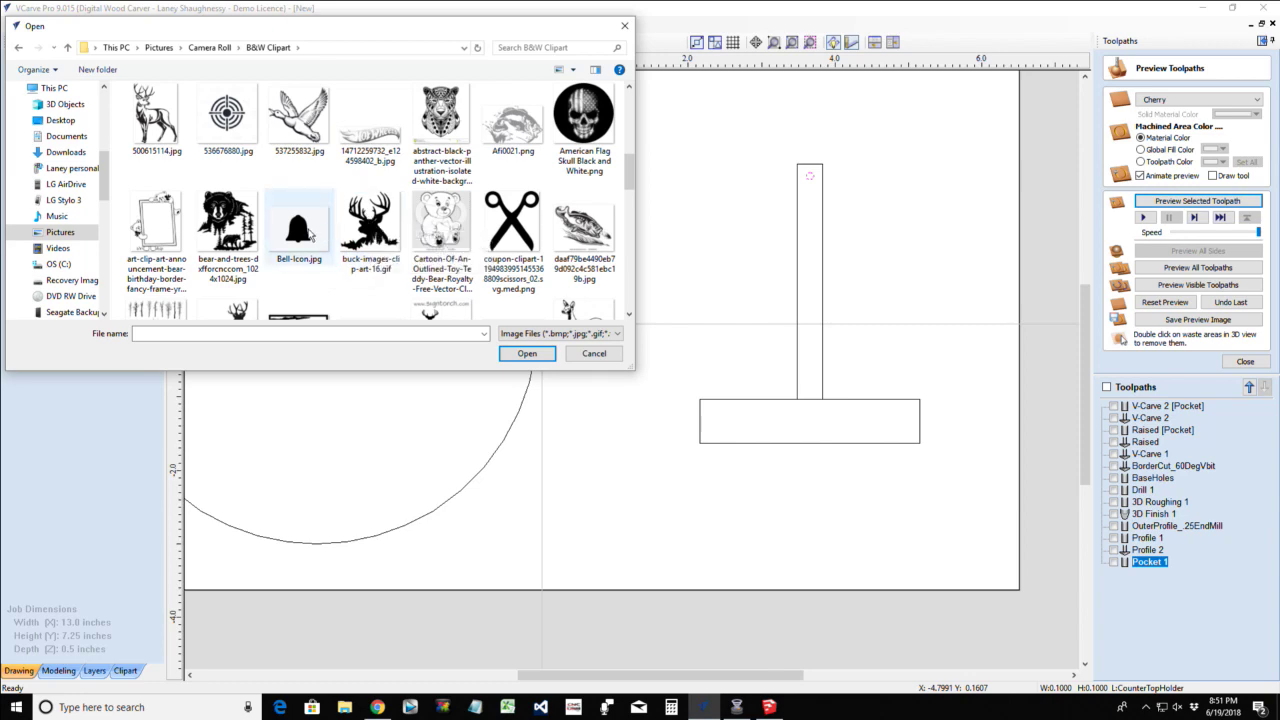
{"action": "double_click", "coordinate": [300, 234]}
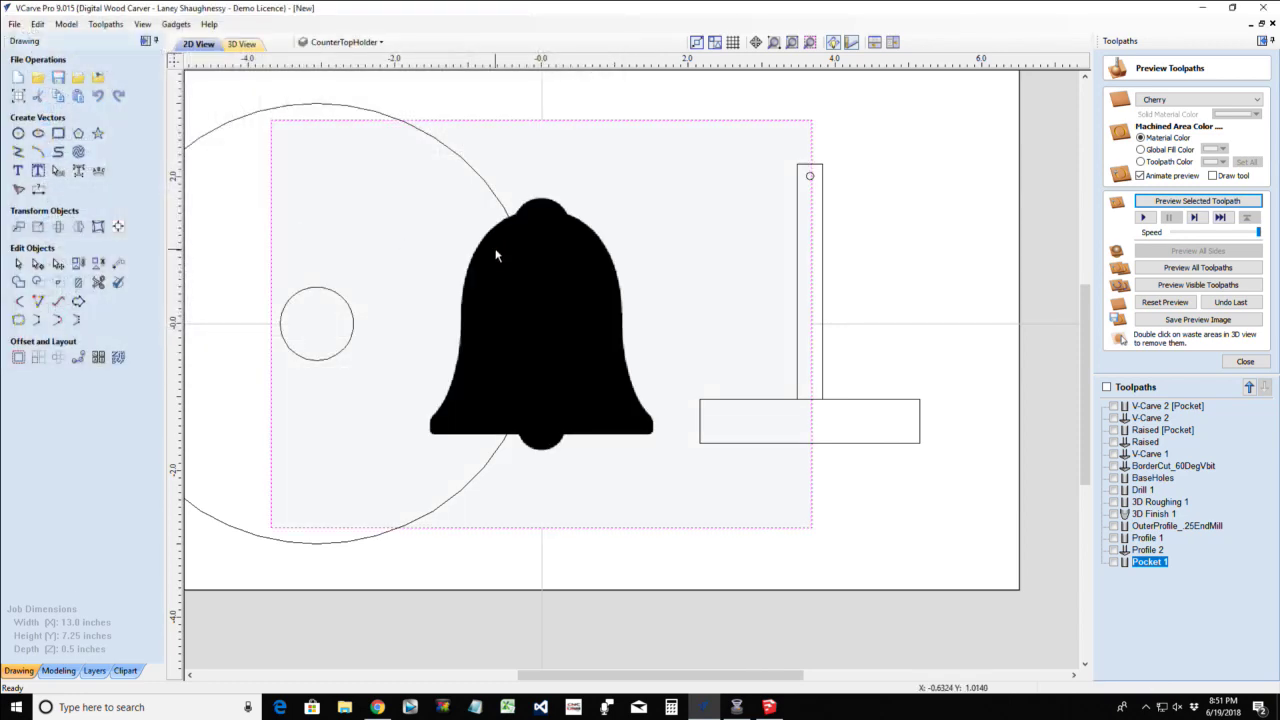
Trace the bell image into vectors with 0% bitmap fading and threshold 0.80
{"action": "scroll", "coordinate": [495, 255], "scroll_direction": "down", "scroll_amount": 1}
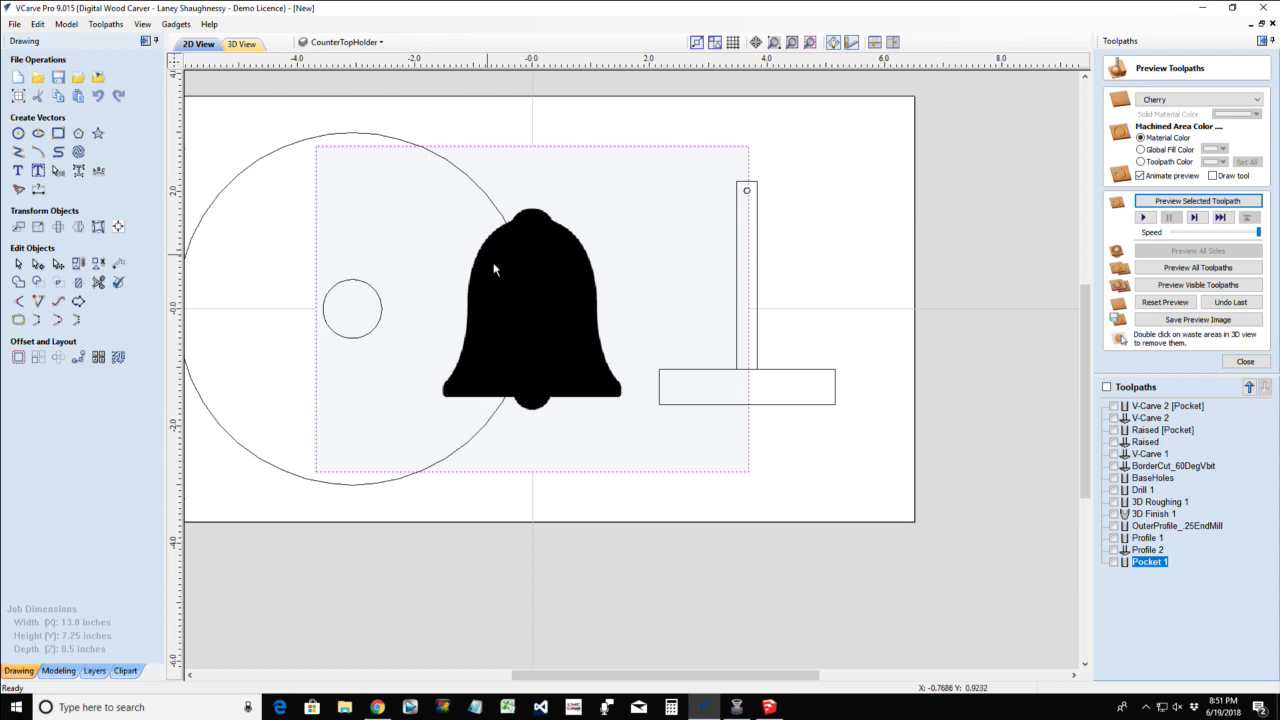
{"action": "left_click", "coordinate": [17, 191]}
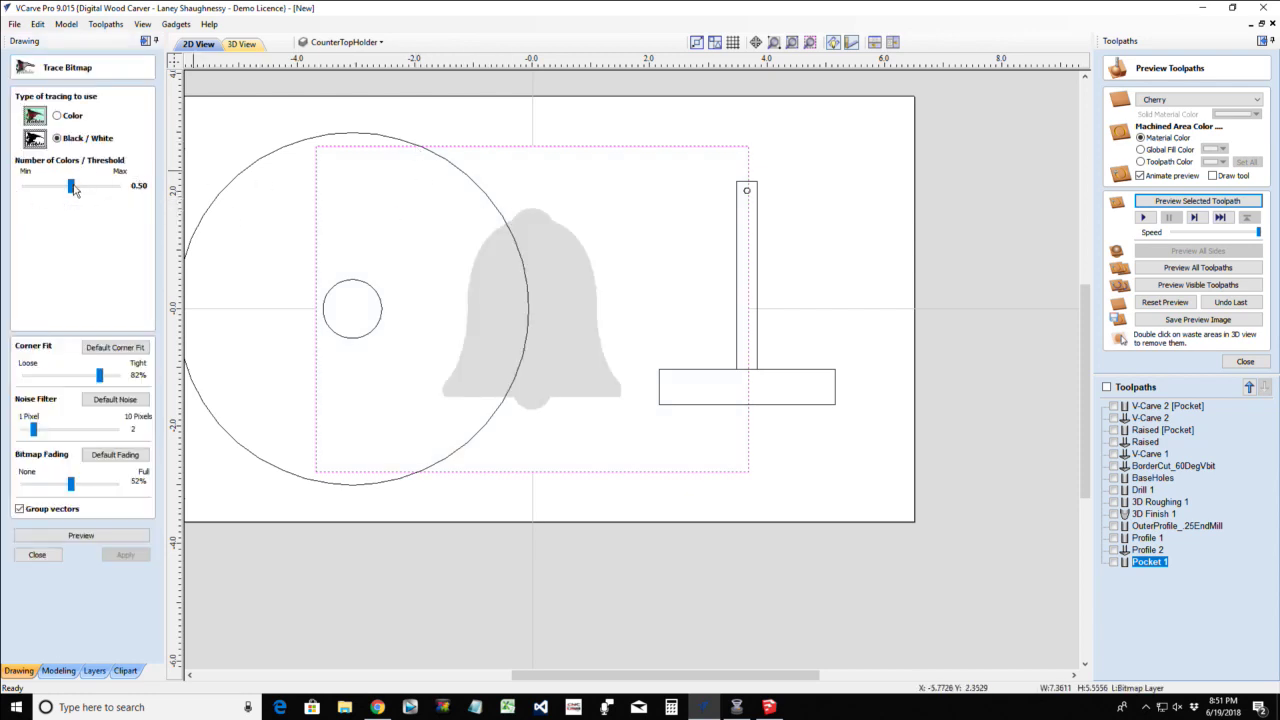
{"action": "left_click_drag", "start_coordinate": [71, 487], "coordinate": [23, 484]}
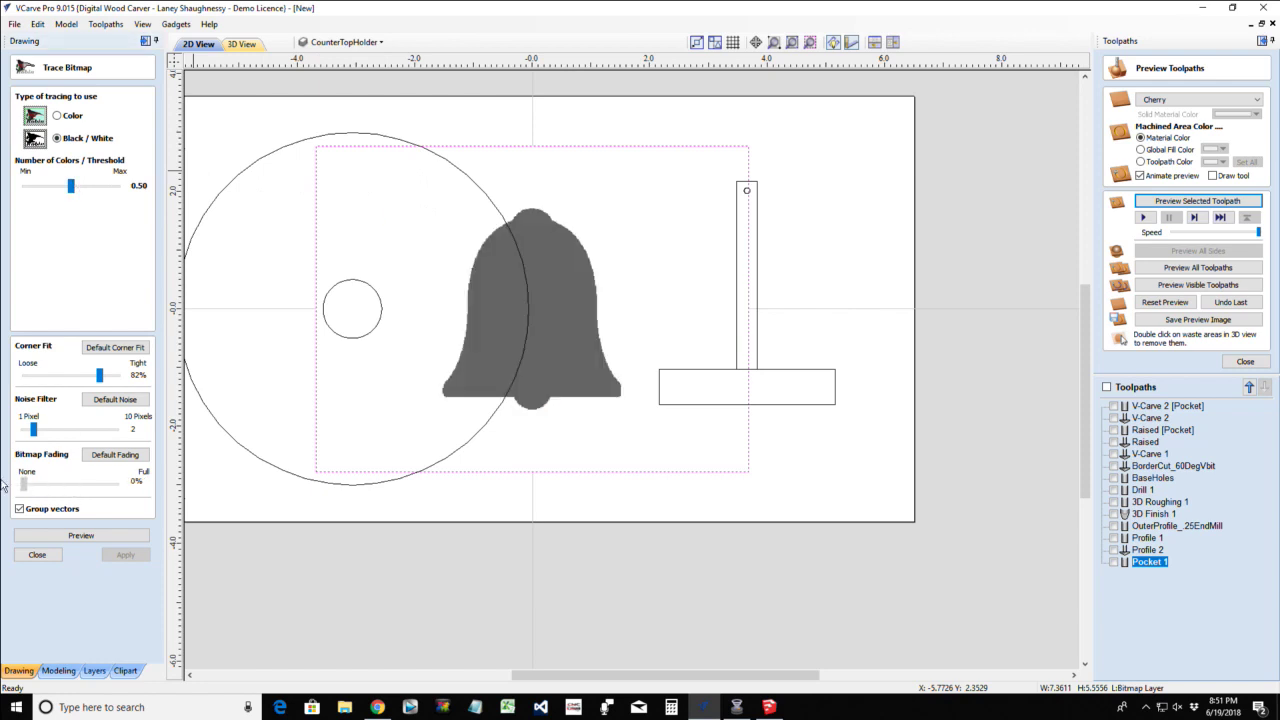
{"action": "left_click_drag", "start_coordinate": [71, 196], "coordinate": [99, 202]}
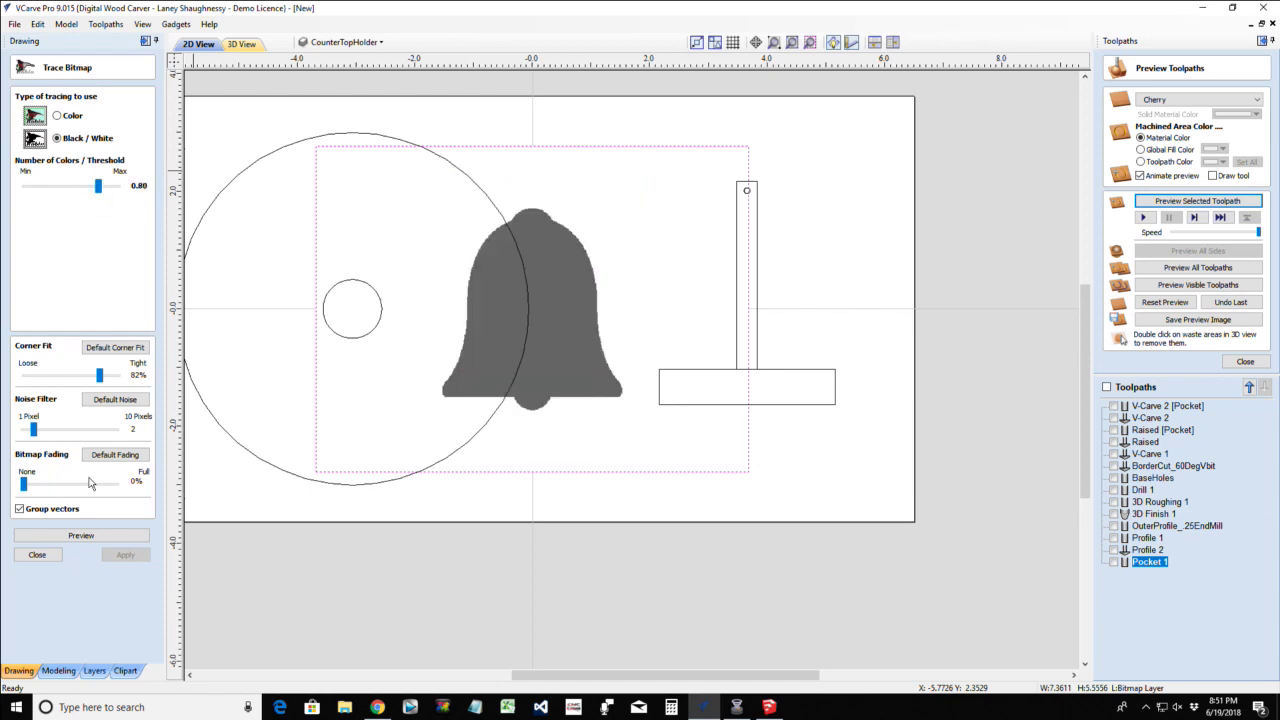
{"action": "left_click", "coordinate": [86, 535]}
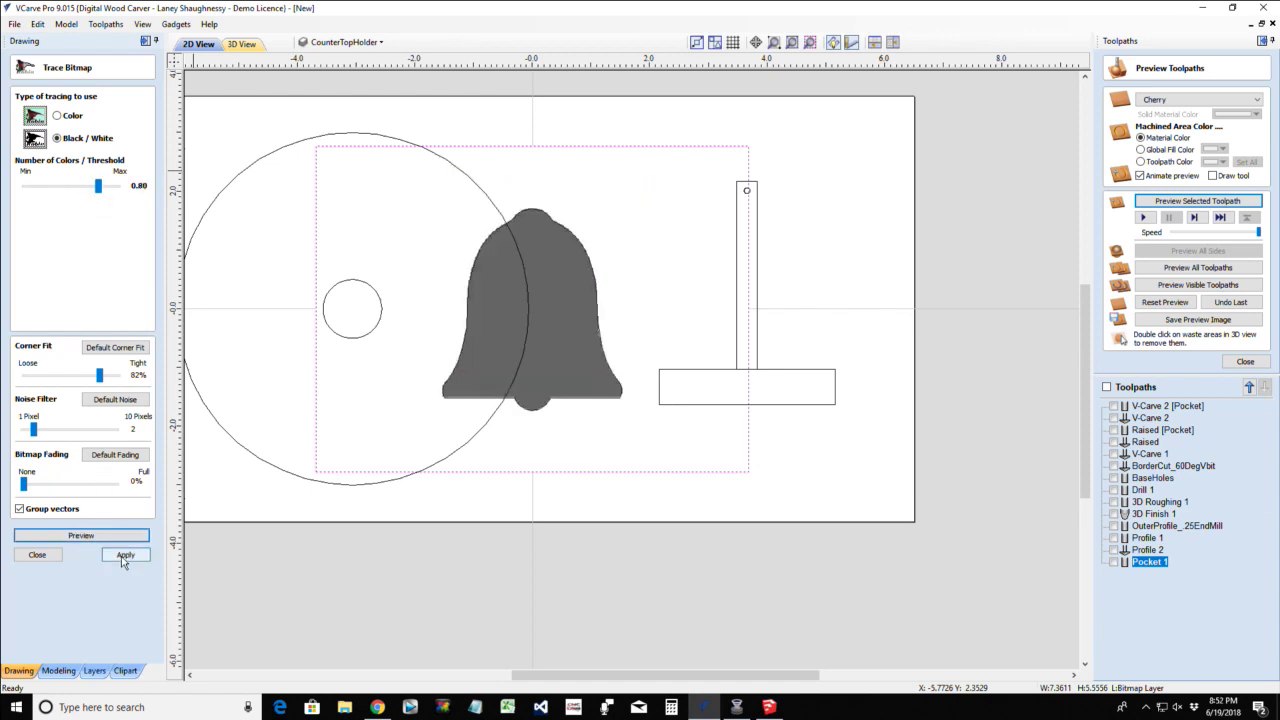
{"action": "left_click", "coordinate": [124, 555]}
Hide the Bitmap Layer so only the traced bell outline remains
{"action": "left_click", "coordinate": [37, 554]}
{"action": "left_click", "coordinate": [343, 42]}
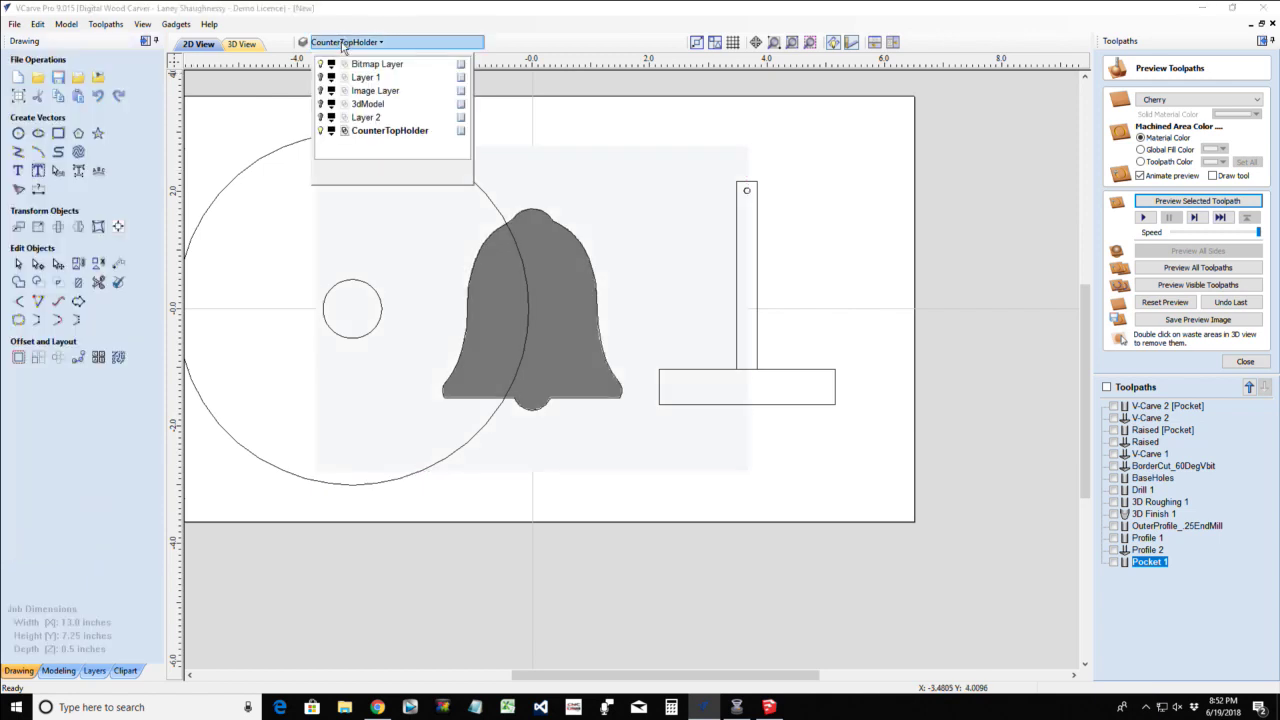
{"action": "left_click", "coordinate": [321, 65]}
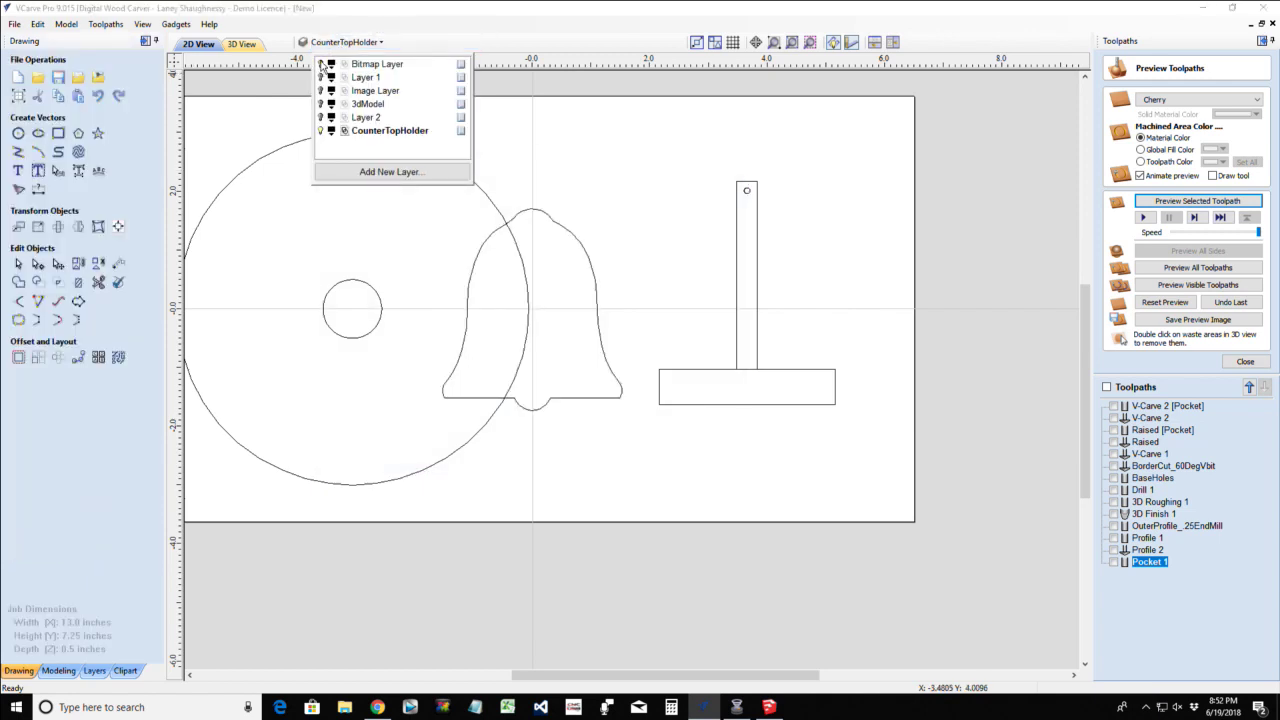
{"action": "left_click", "coordinate": [505, 327]}
{"action": "left_click", "coordinate": [469, 271]}
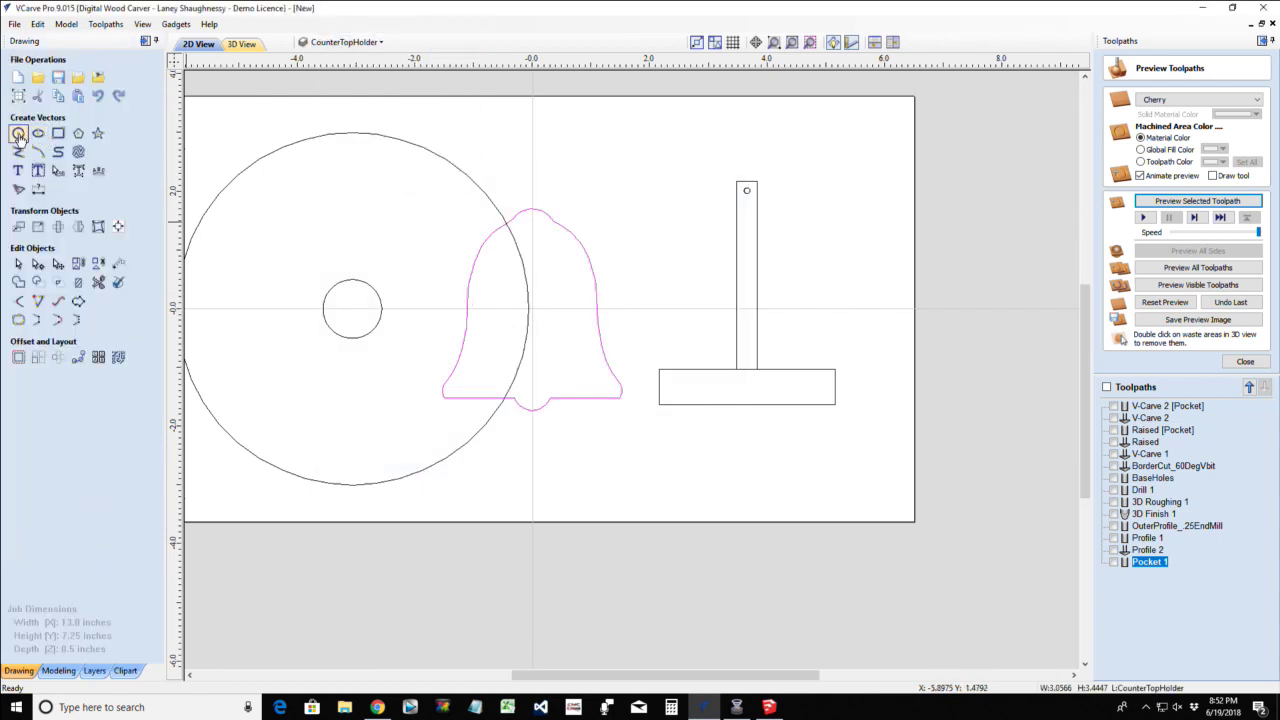
Add a 0.2-inch hanging hole circle at the top of the bell
{"action": "left_click", "coordinate": [18, 134]}
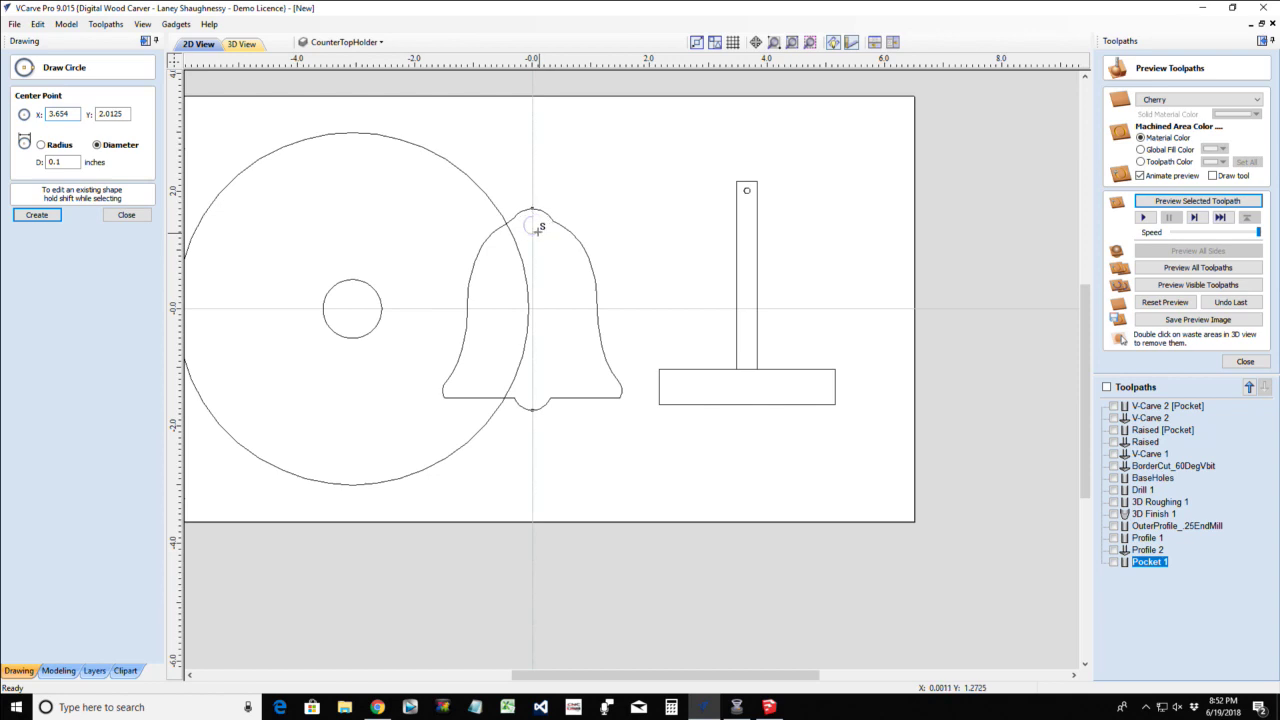
{"action": "left_click", "coordinate": [537, 226]}
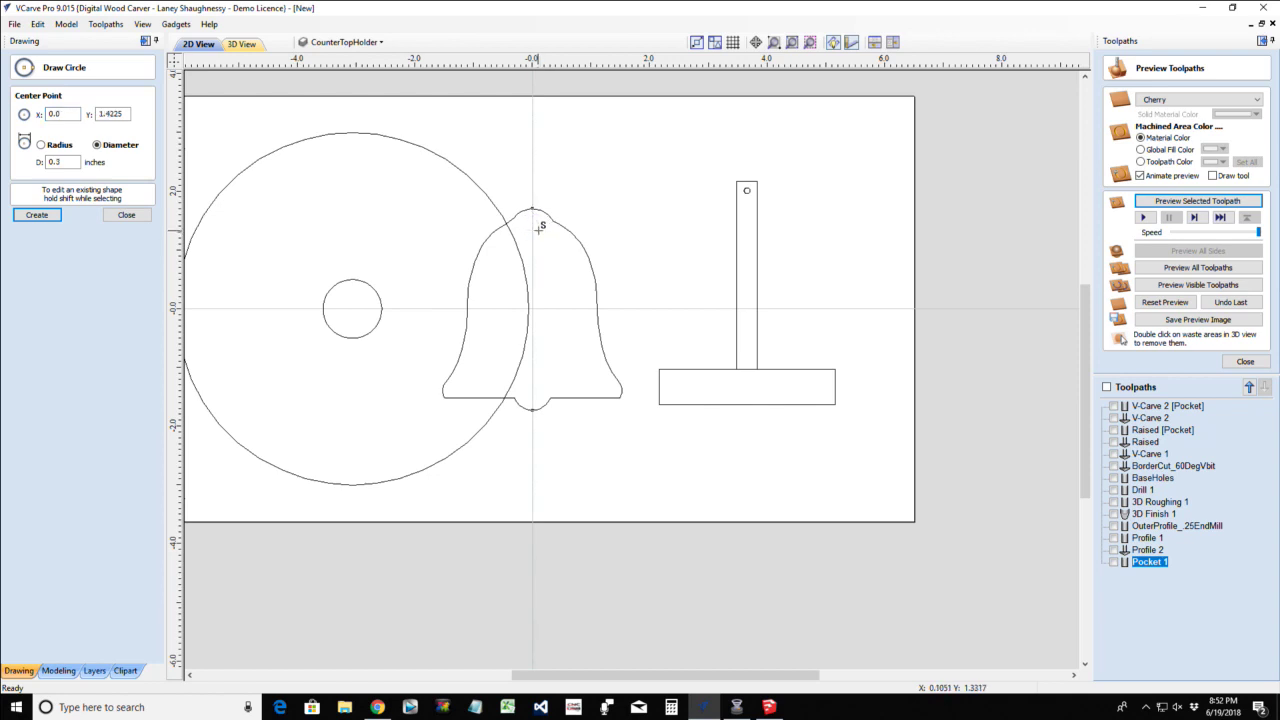
{"action": "left_click", "coordinate": [140, 217]}
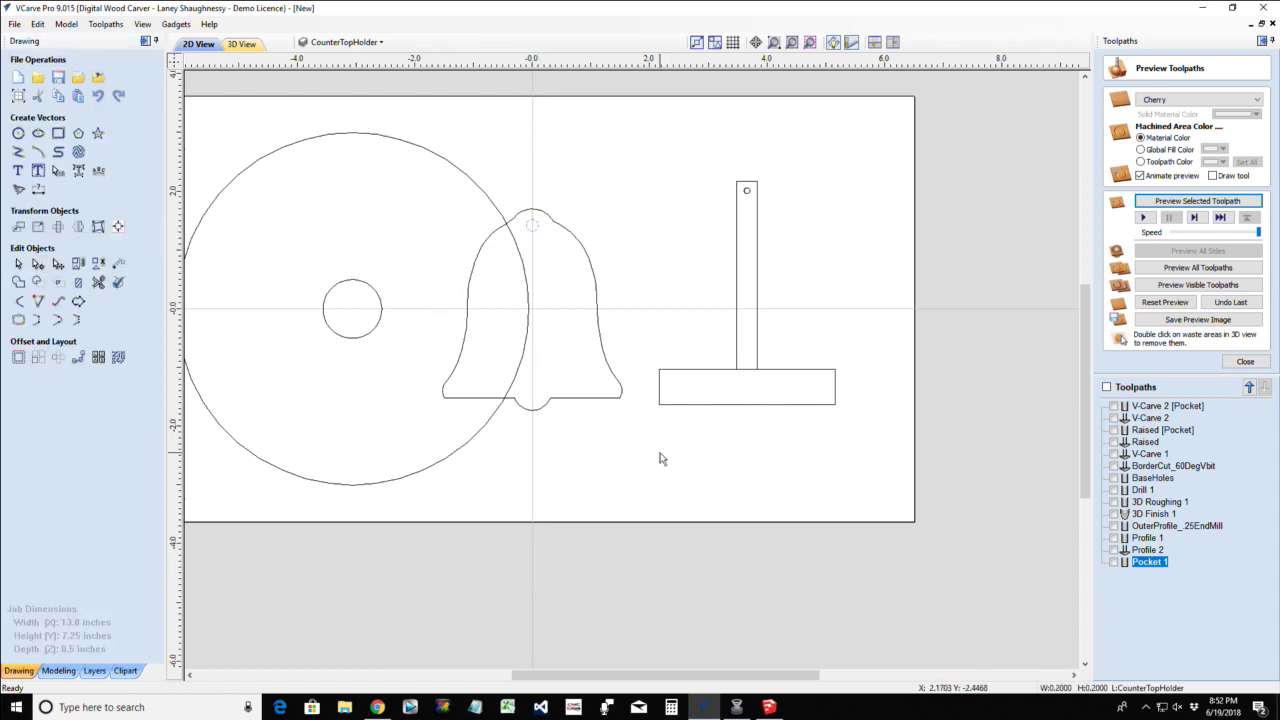
Scale the bell down to about 1.11 × 1.25 inches and place it beside the post's top
{"action": "left_click", "coordinate": [453, 405]}
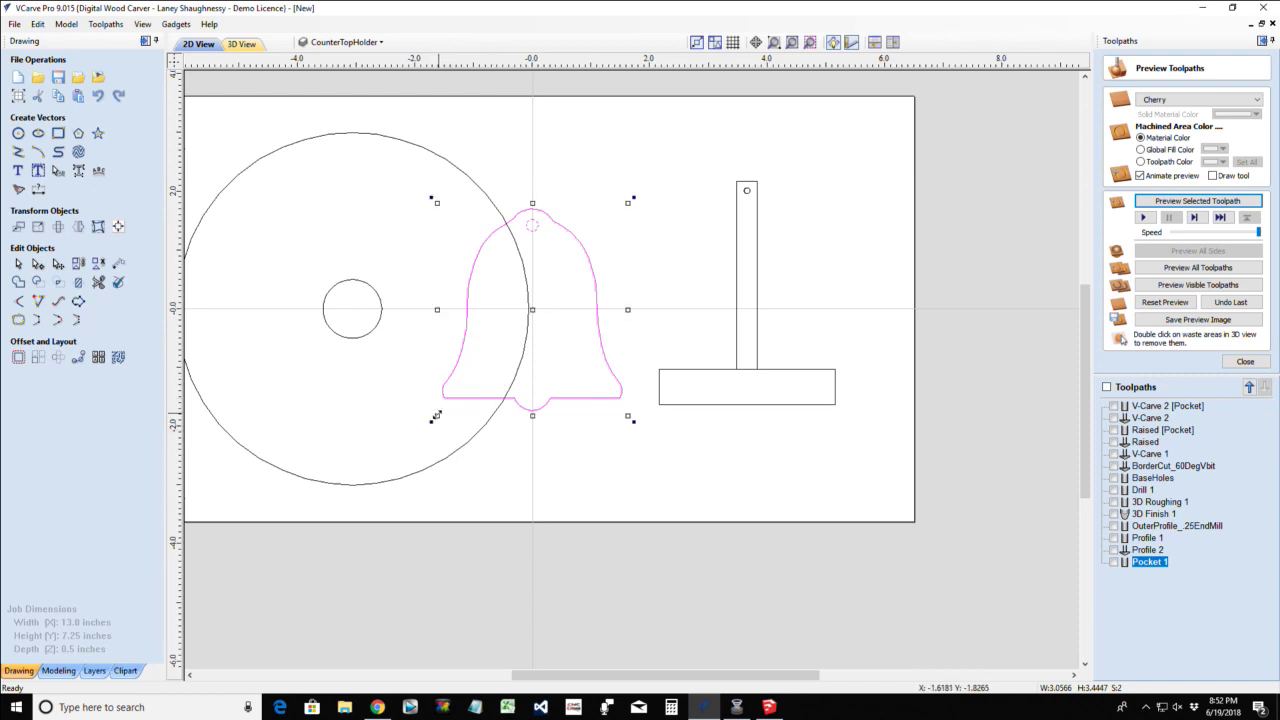
{"action": "left_click_drag", "start_coordinate": [436, 415], "coordinate": [480, 352]}
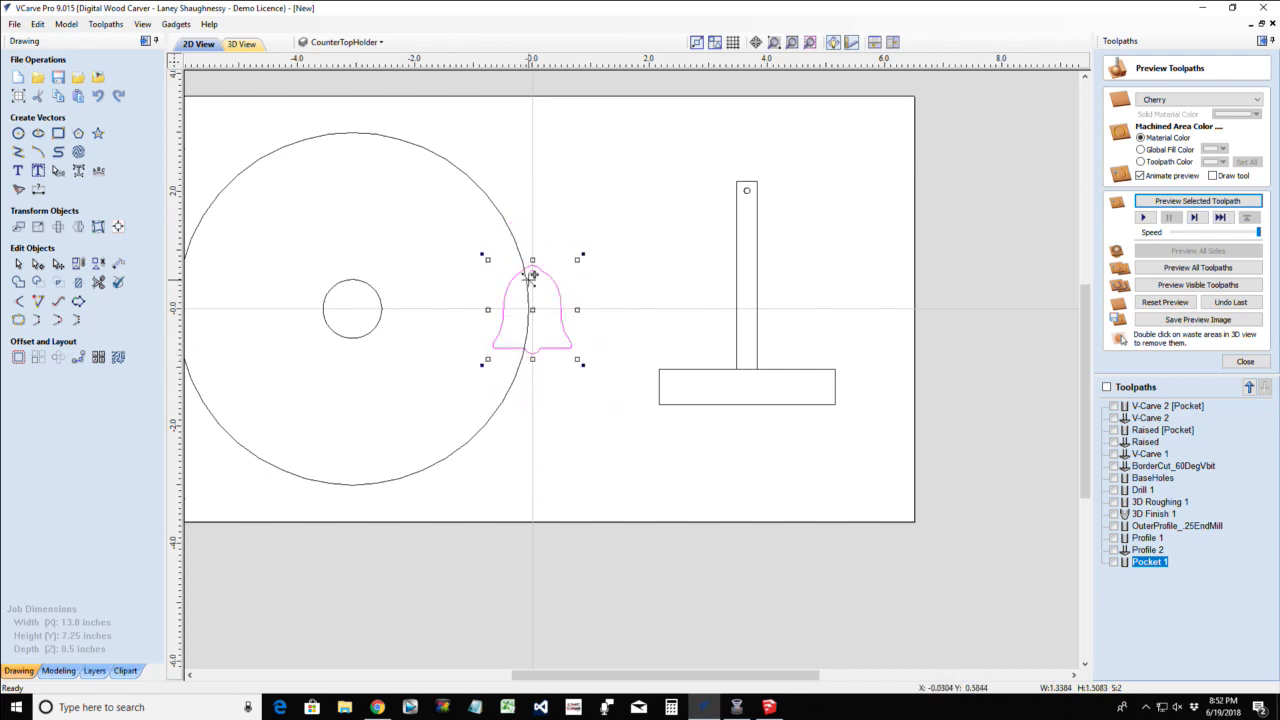
{"action": "left_click_drag", "start_coordinate": [531, 268], "coordinate": [712, 236]}
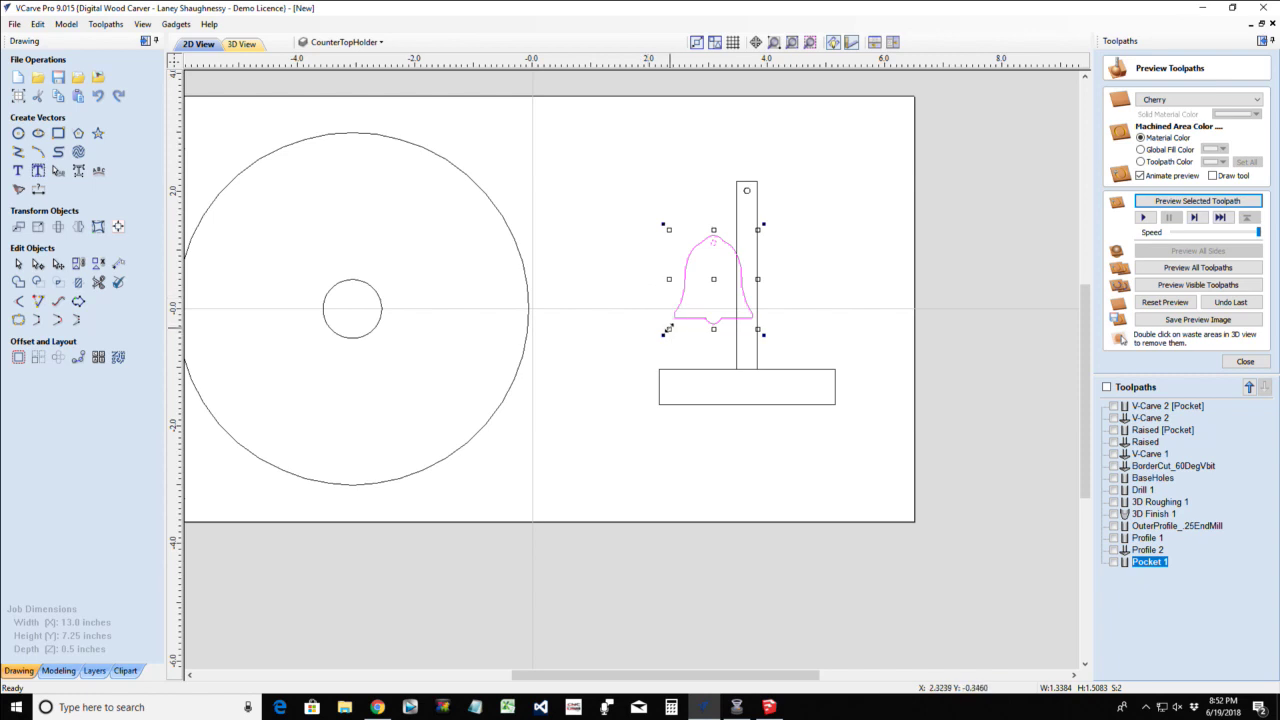
{"action": "left_click_drag", "start_coordinate": [669, 330], "coordinate": [691, 303]}
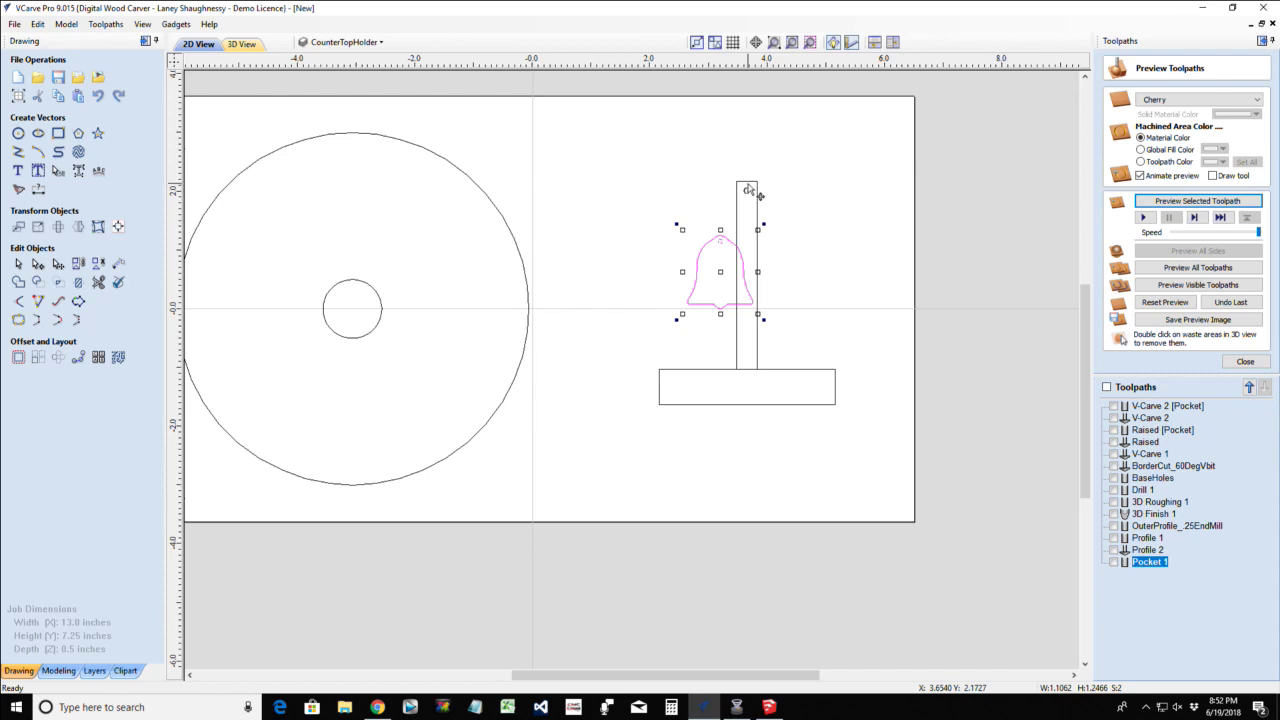
Draw a 3-point arc across the post's top corners to round it
{"action": "left_click", "coordinate": [38, 152]}
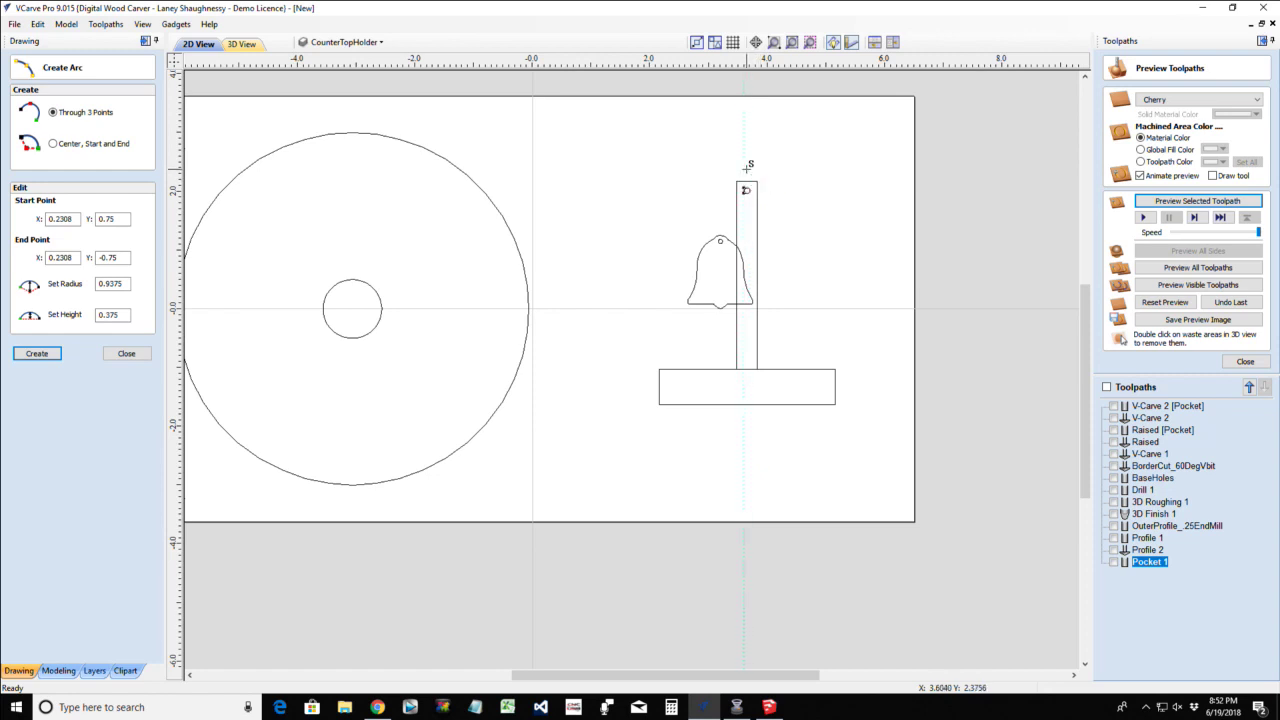
{"action": "scroll", "coordinate": [750, 168], "scroll_direction": "up", "scroll_amount": 3}
{"action": "left_click", "coordinate": [786, 166]}
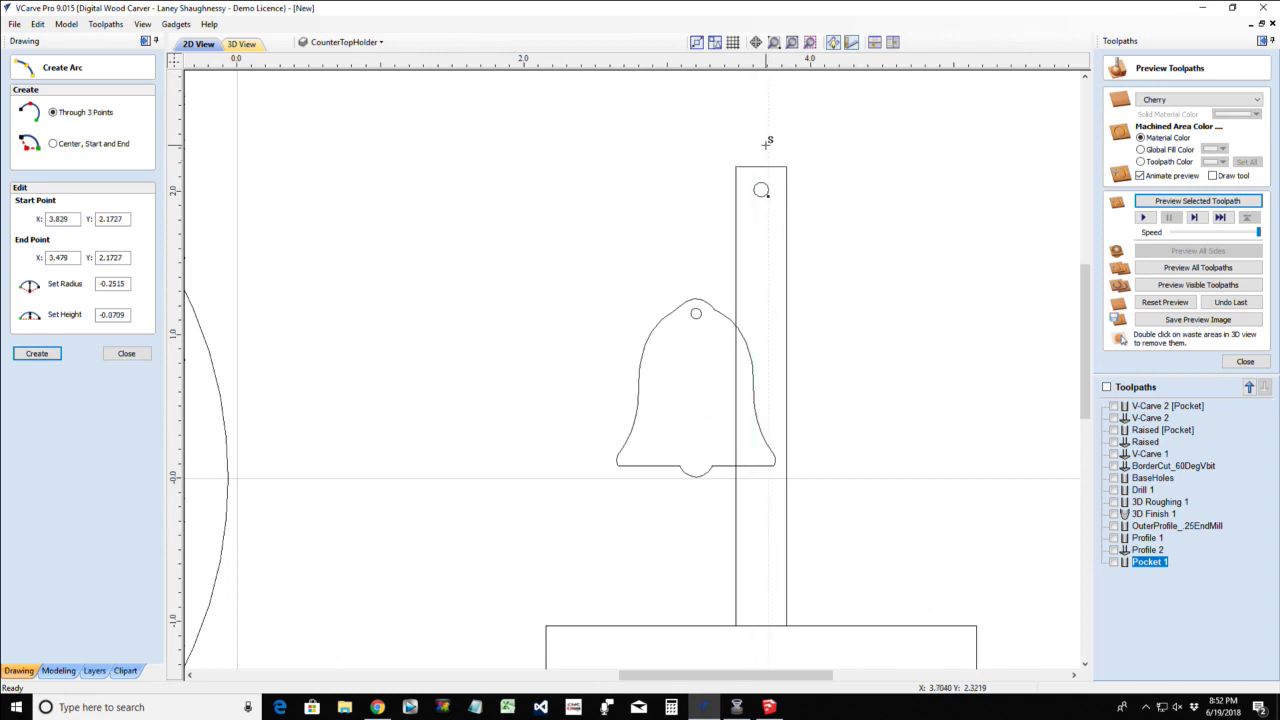
{"action": "left_click", "coordinate": [766, 145]}
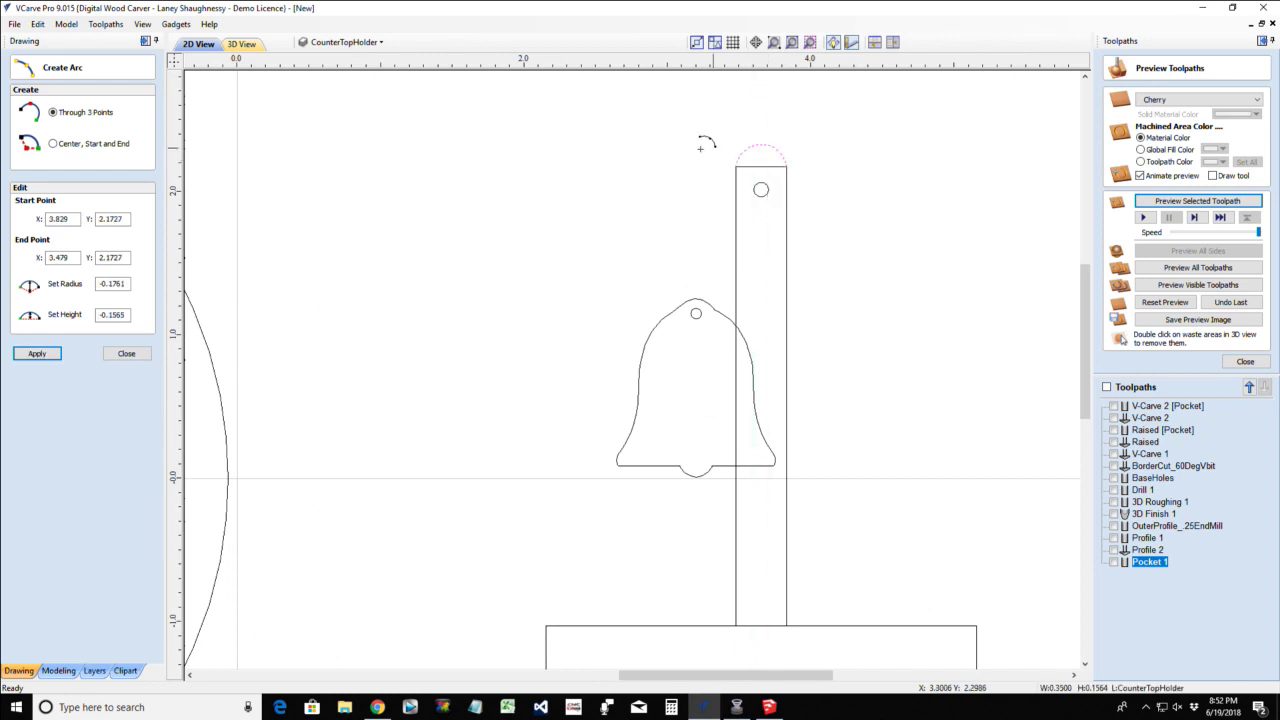
{"action": "left_click", "coordinate": [111, 356]}
Trim away the post's old flat top edge with Interactive Vector Trim
{"action": "left_click", "coordinate": [752, 167]}
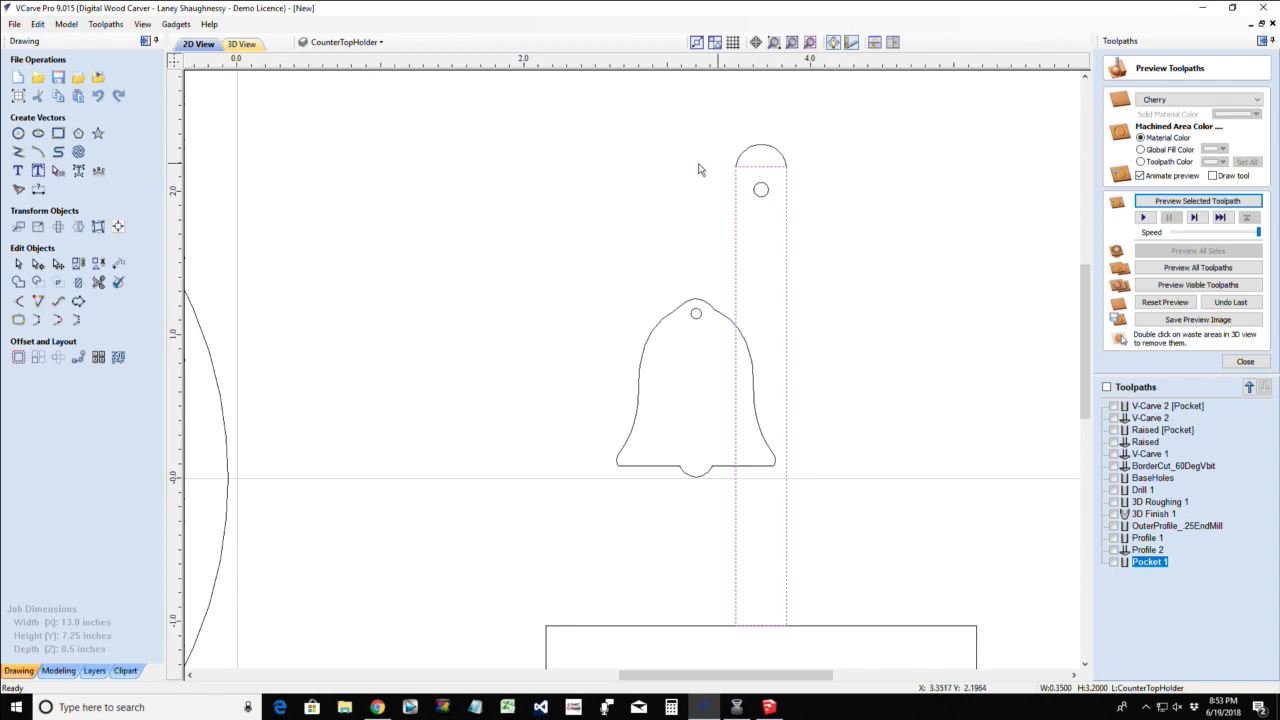
{"action": "left_click", "coordinate": [98, 281]}
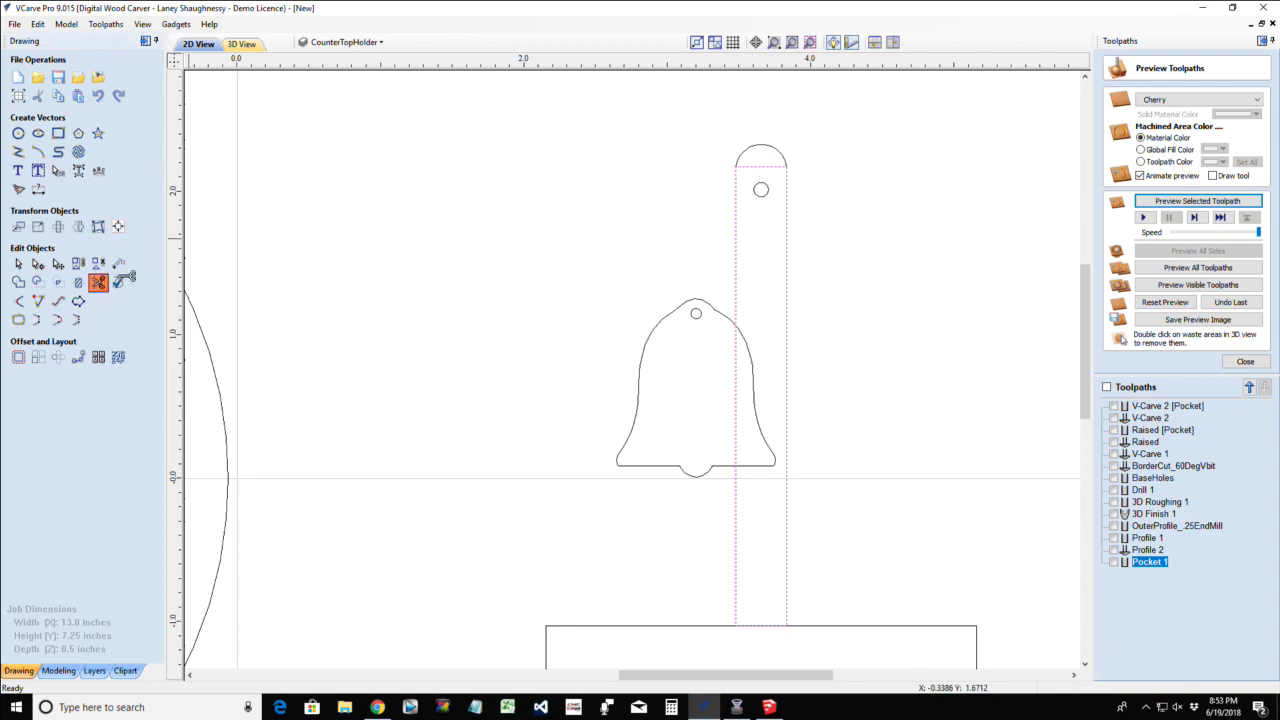
{"action": "left_click", "coordinate": [779, 162]}
{"action": "left_click", "coordinate": [126, 215]}
{"action": "scroll", "coordinate": [565, 330], "scroll_direction": "down", "scroll_amount": 3}
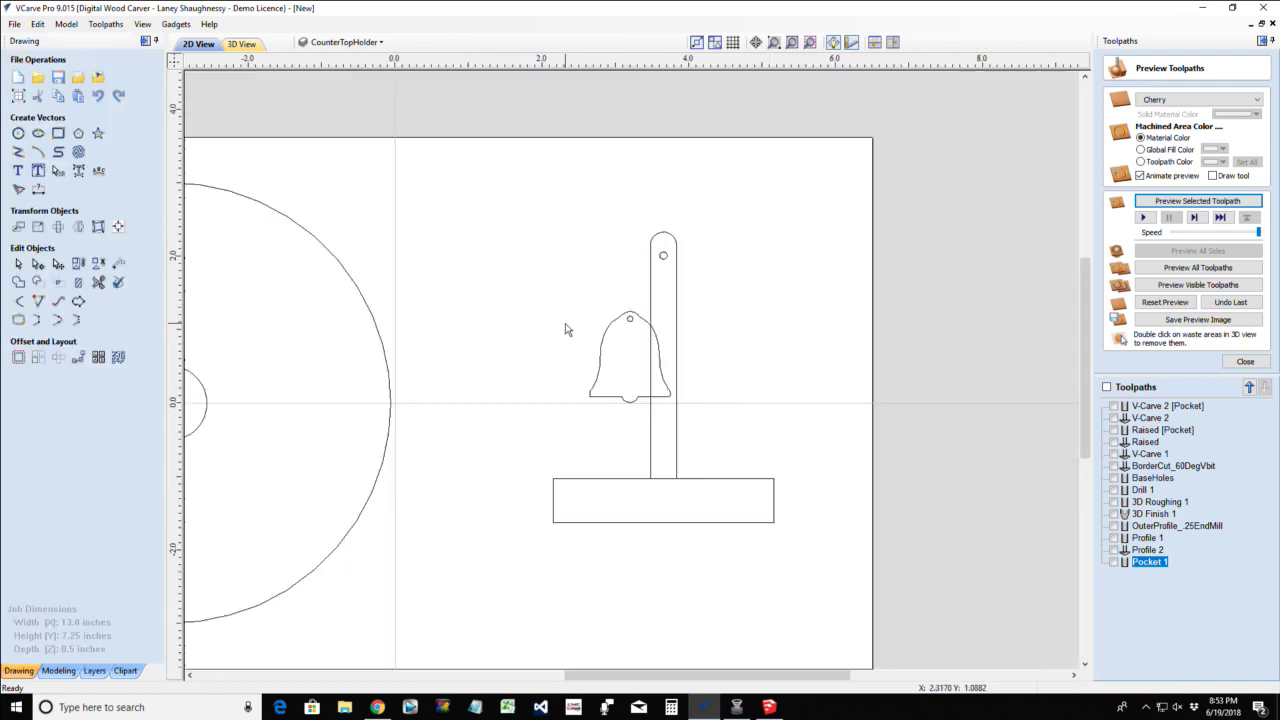
{"action": "scroll", "coordinate": [625, 260], "scroll_direction": "up", "scroll_amount": 1}
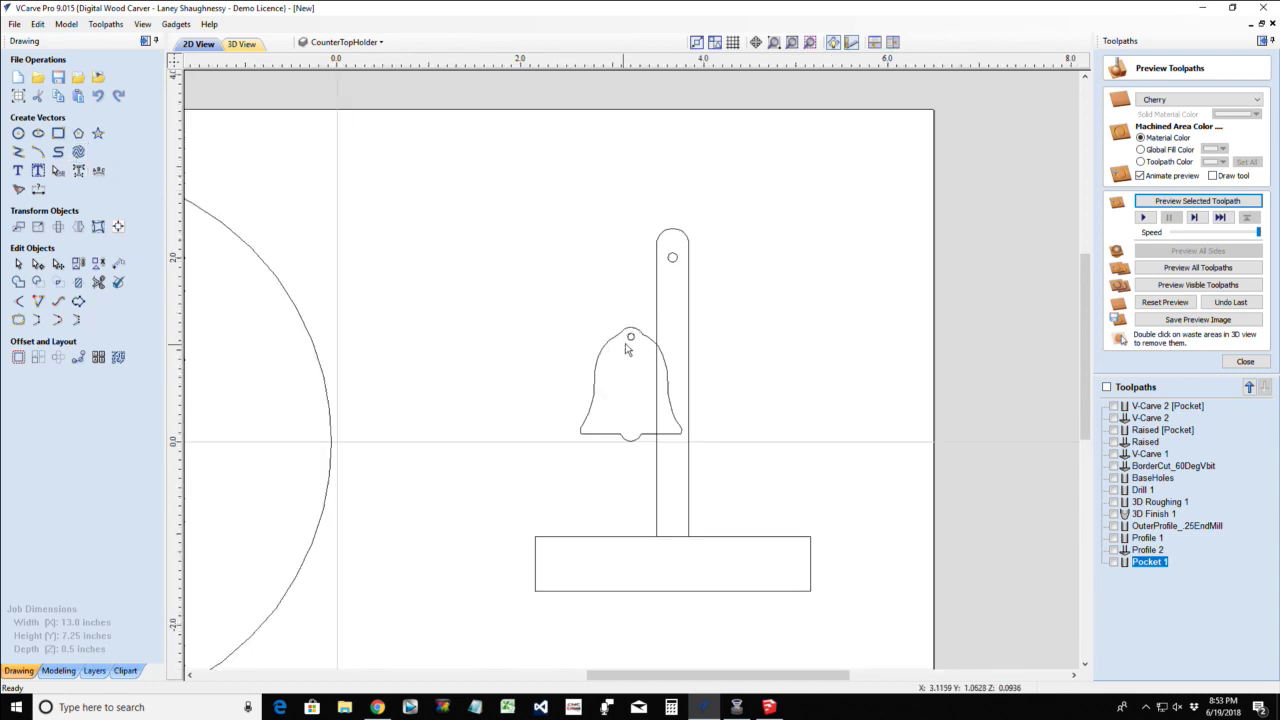
Draw a teardrop curve from the bell's hole up around the post's top hole and back
{"action": "left_click", "coordinate": [58, 151]}
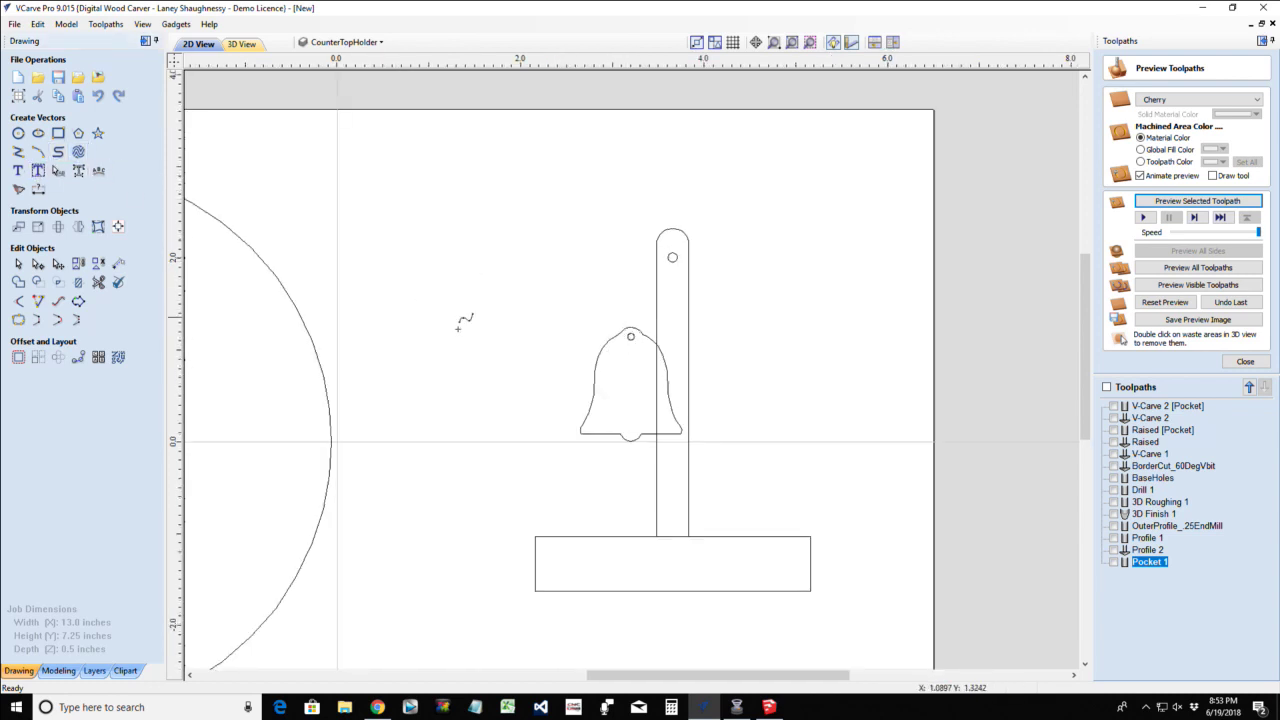
{"action": "left_click", "coordinate": [630, 336]}
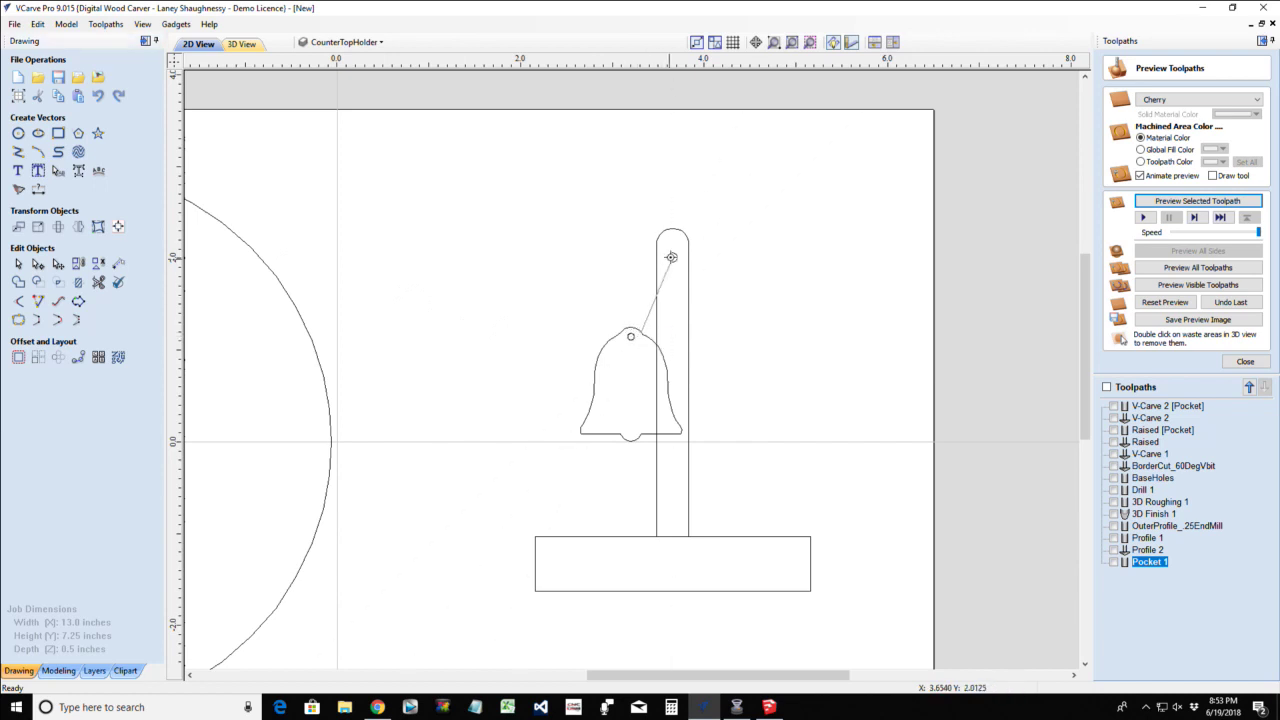
{"action": "left_click", "coordinate": [672, 256]}
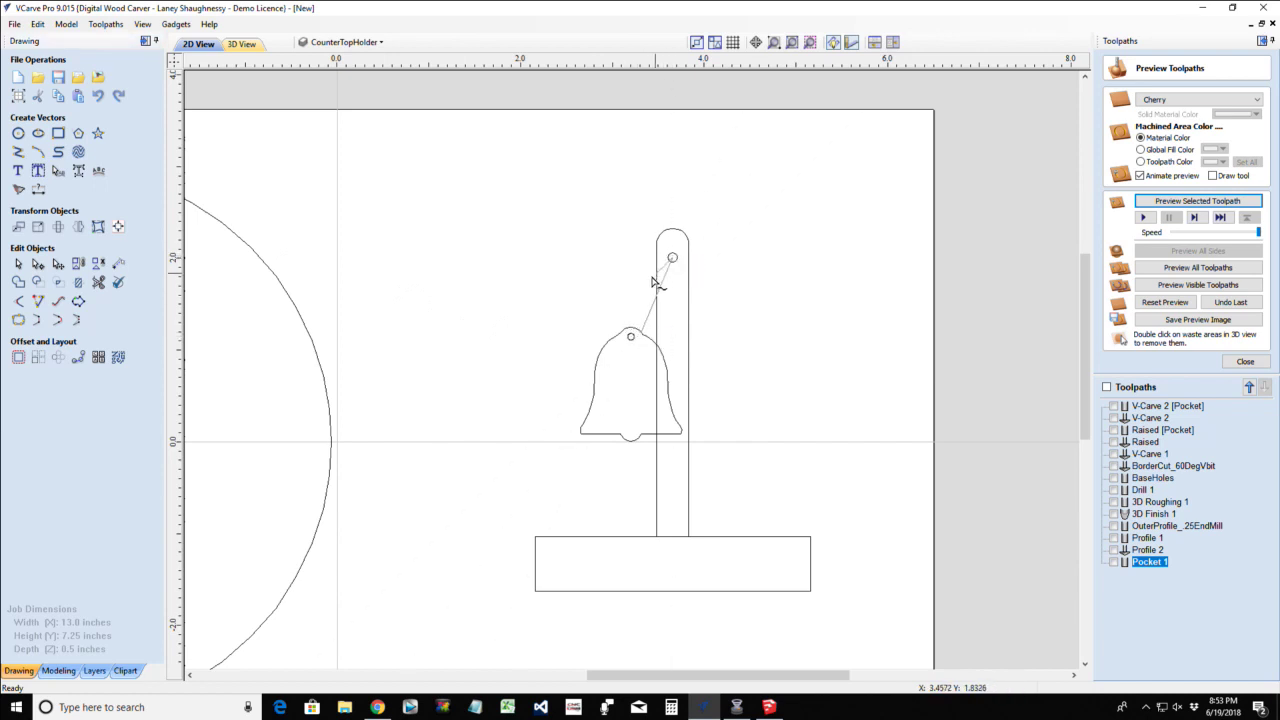
{"action": "left_click", "coordinate": [630, 336]}
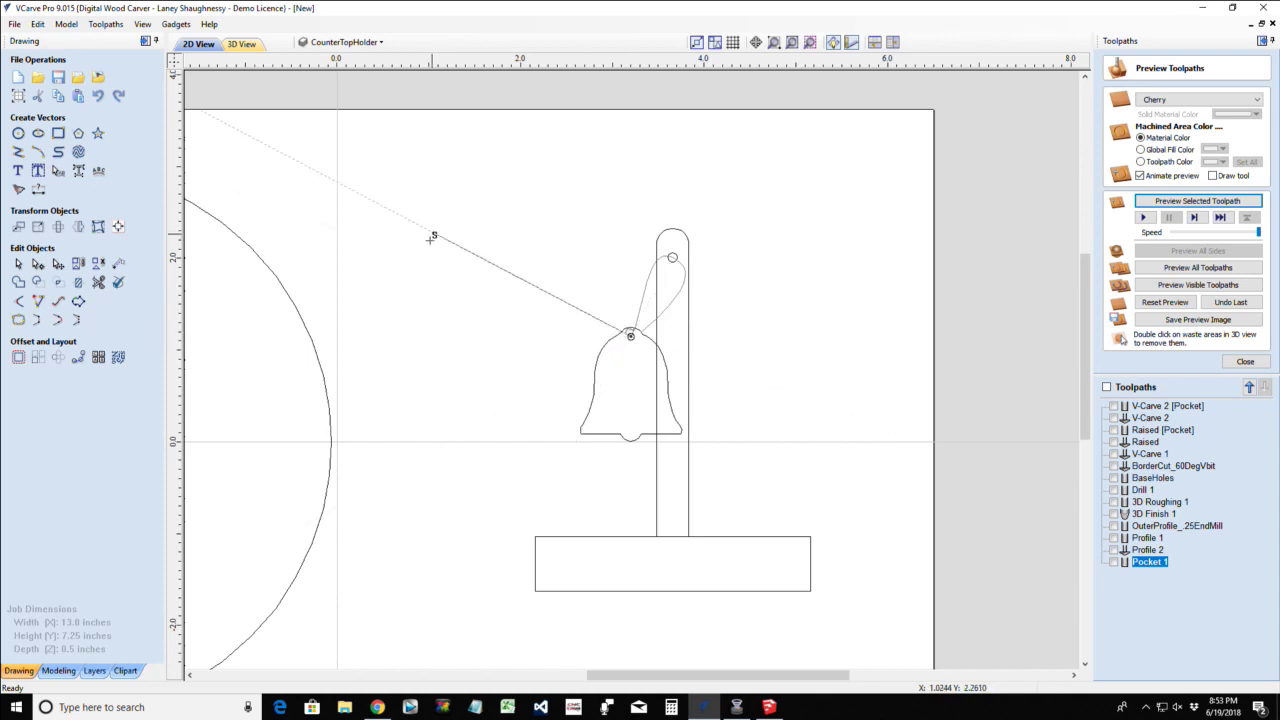
{"action": "right_click", "coordinate": [435, 246]}
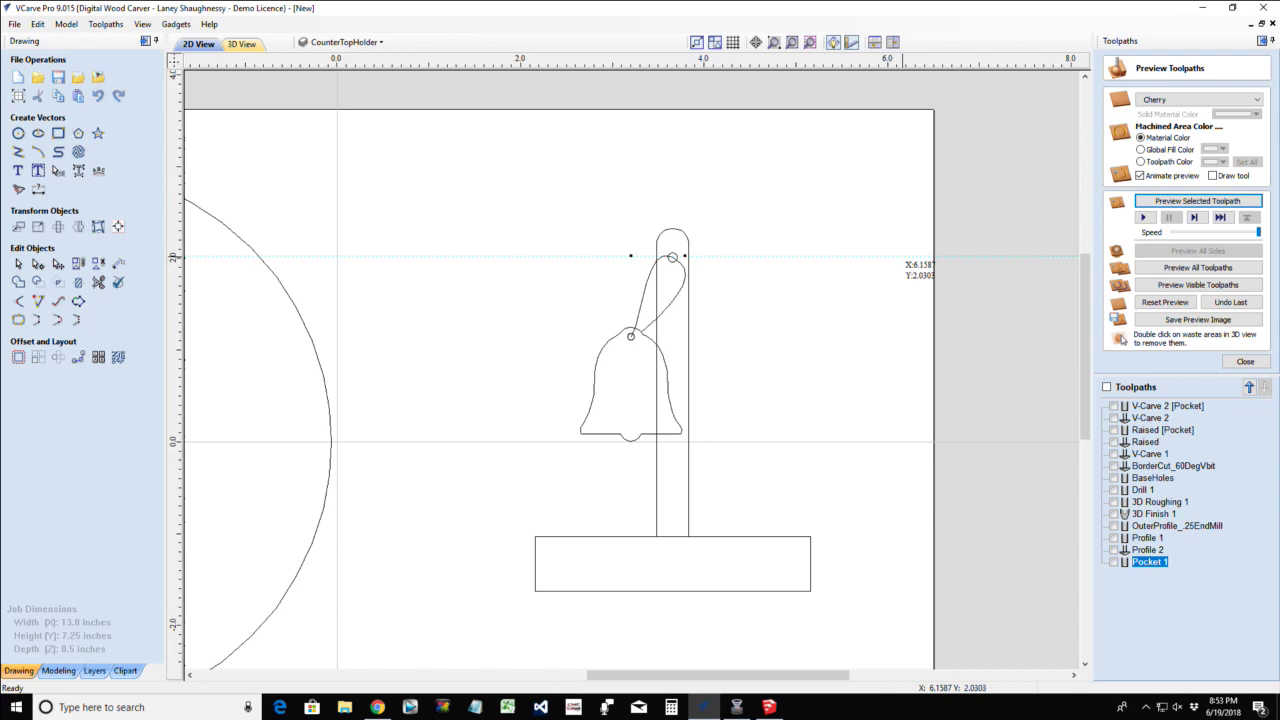
Bring up the Chrome Google Images results for wooden paper towel holders as a reference
{"action": "key", "text": "alt+Tab"}
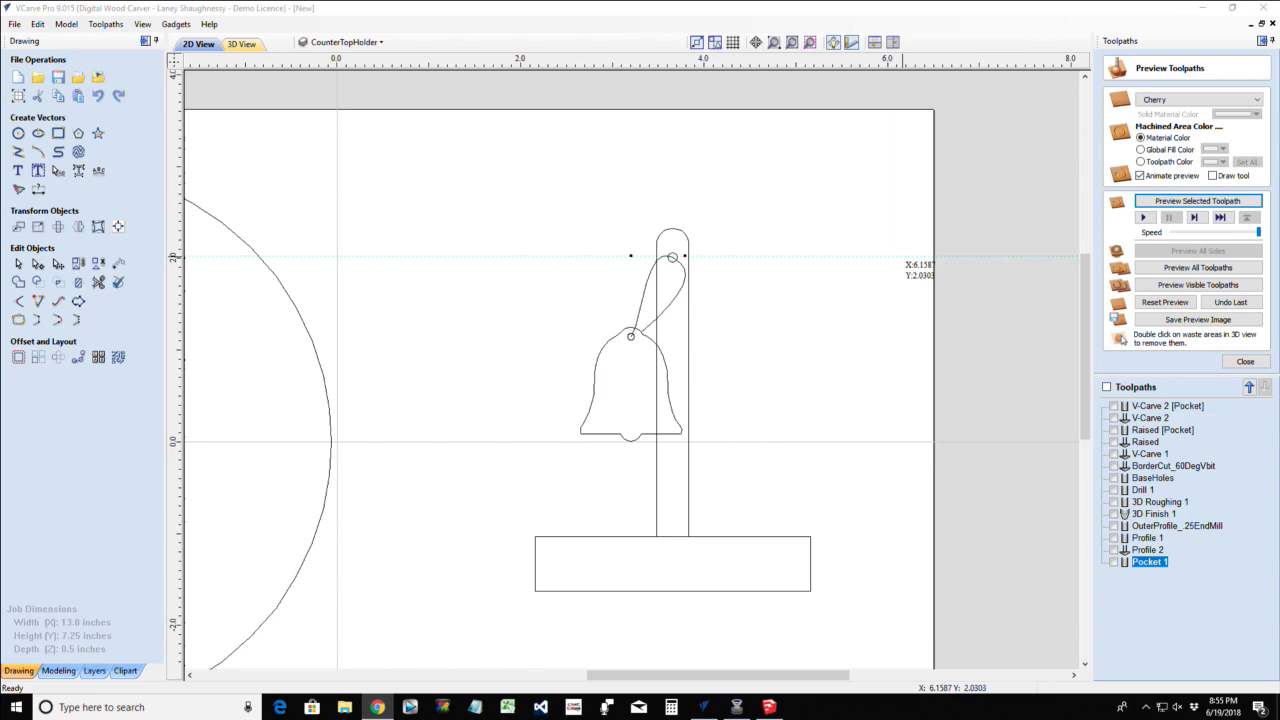
{"action": "key", "text": "alt+Tab"}
Maximize Chrome and compare holder photos with and without a towel roll
{"action": "left_click_drag", "start_coordinate": [463, 55], "coordinate": [110, 12]}
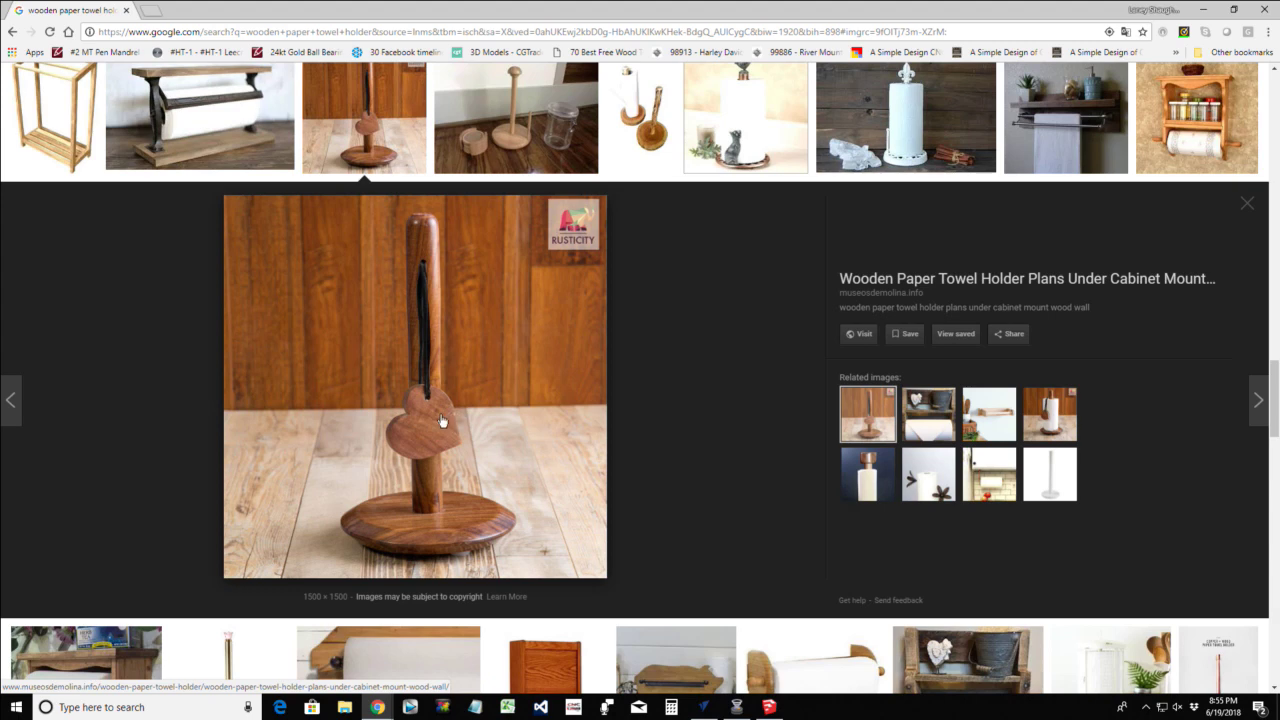
{"action": "left_click", "coordinate": [1044, 420]}
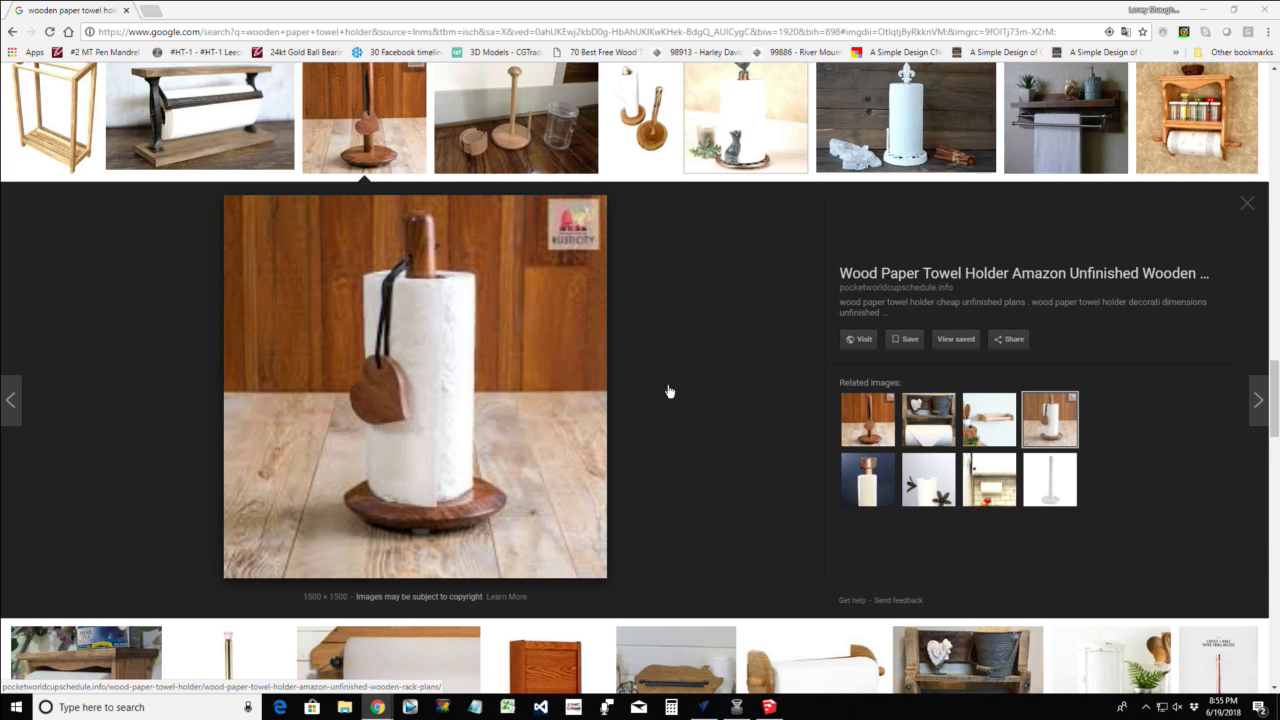
{"action": "left_click", "coordinate": [877, 427]}
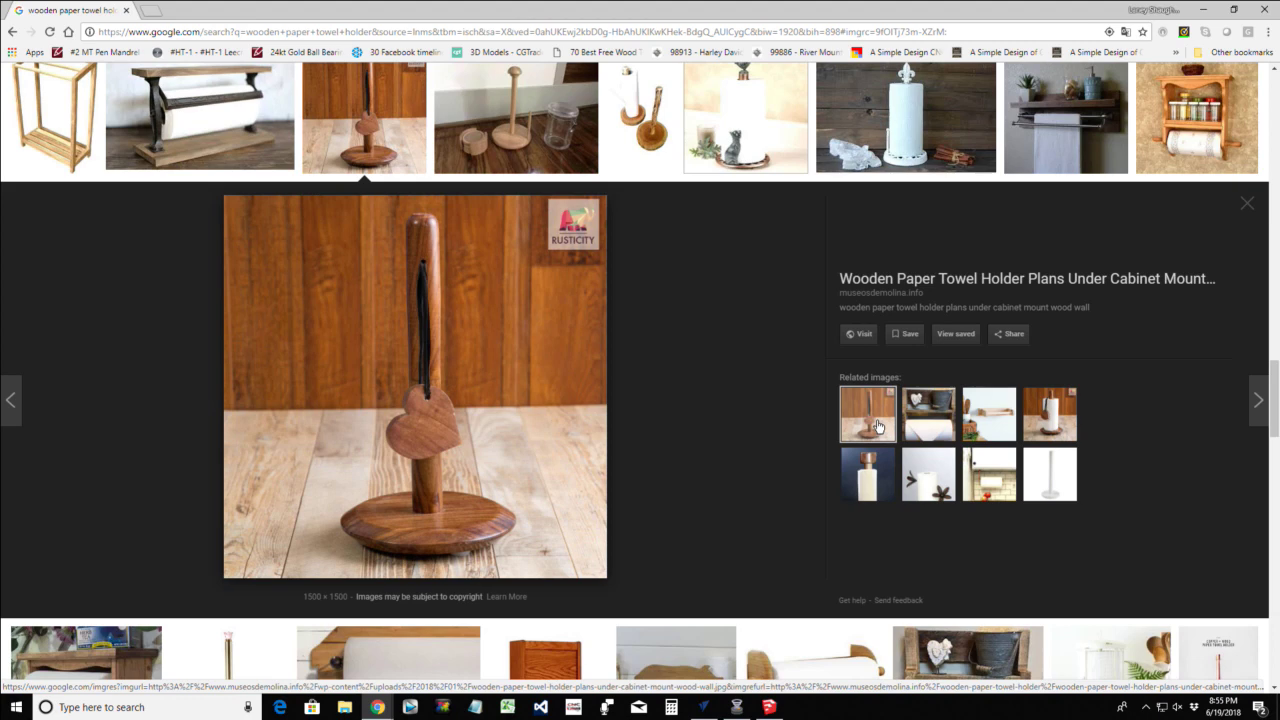
{"action": "left_click", "coordinate": [1040, 430]}
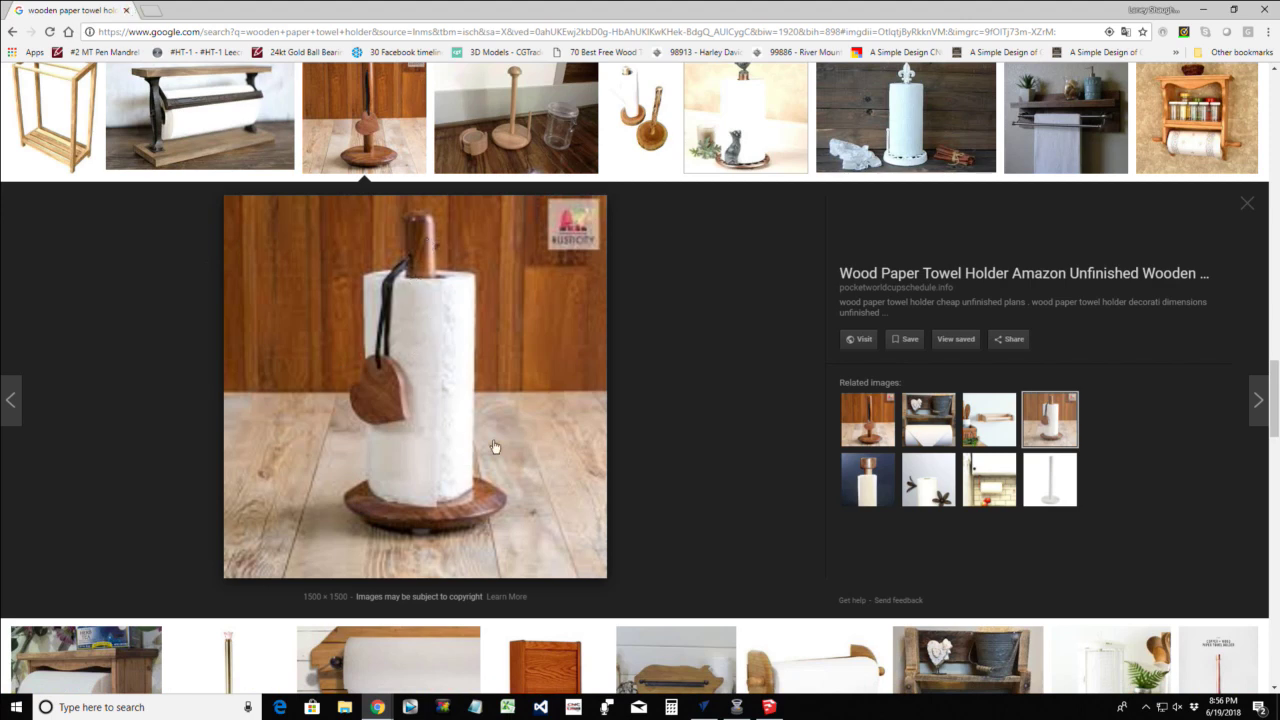
Return to VCarve Pro and zoom in and out to inspect the disc and bell-post layout
{"action": "left_click", "coordinate": [125, 10]}
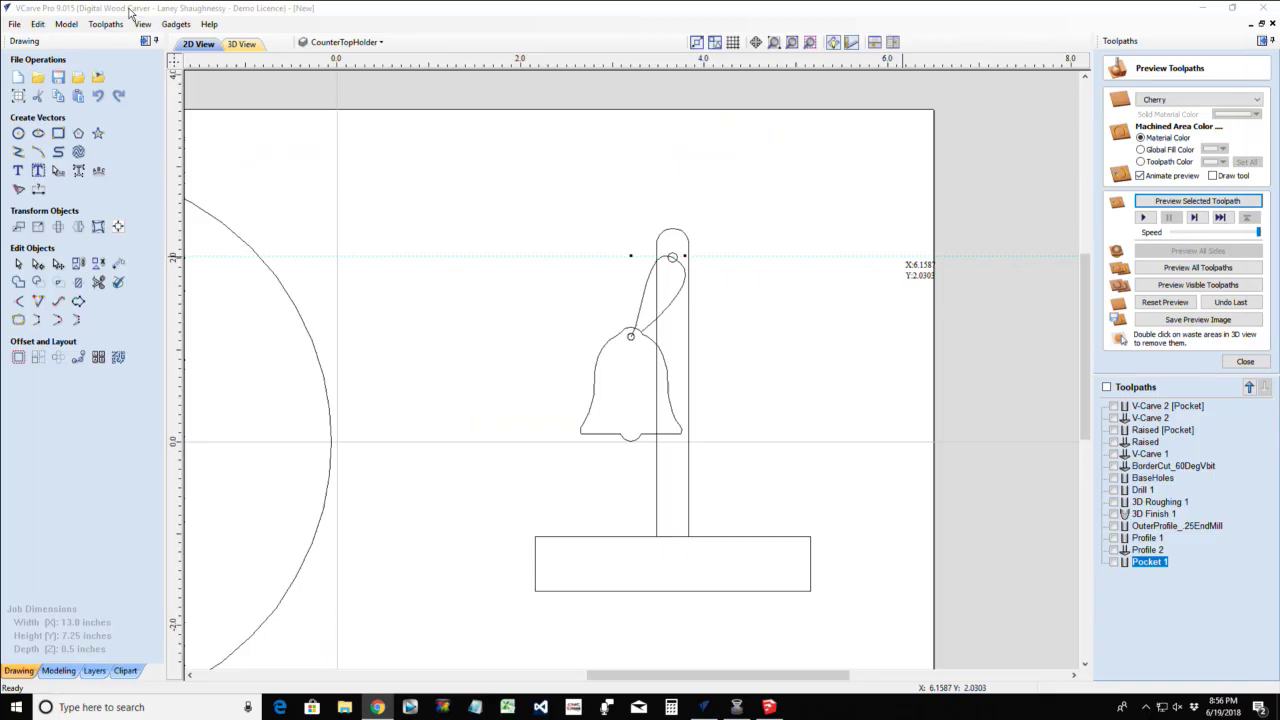
{"action": "scroll", "coordinate": [458, 514], "scroll_direction": "down", "scroll_amount": 4}
{"action": "scroll", "coordinate": [360, 360], "scroll_direction": "up", "scroll_amount": 5}
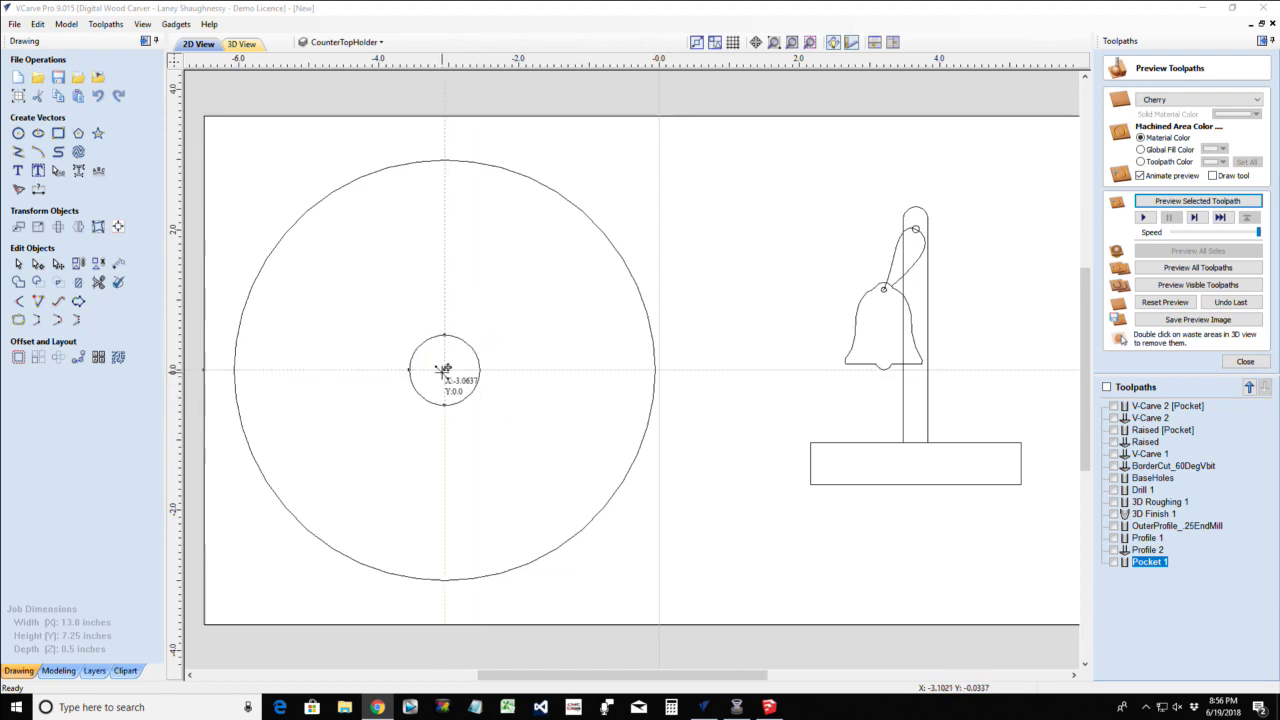
{"action": "scroll", "coordinate": [443, 369], "scroll_direction": "down", "scroll_amount": 2}
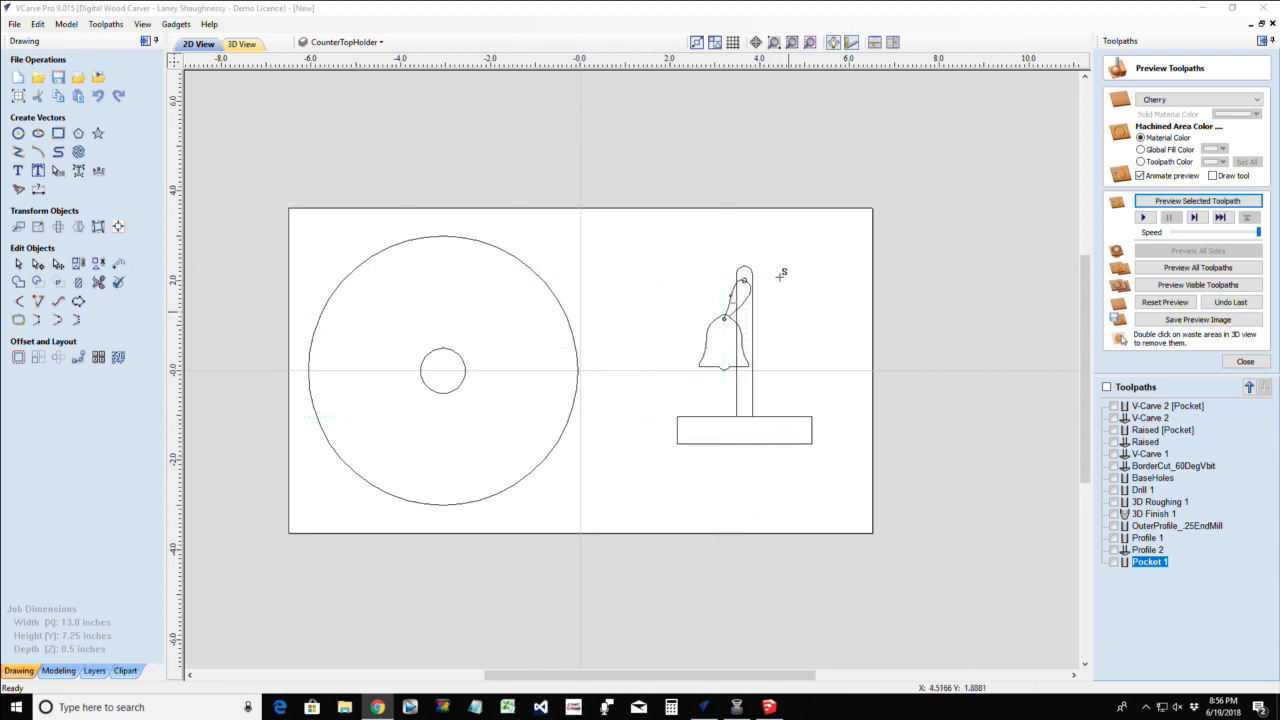
{"action": "scroll", "coordinate": [781, 396], "scroll_direction": "up", "scroll_amount": 1}
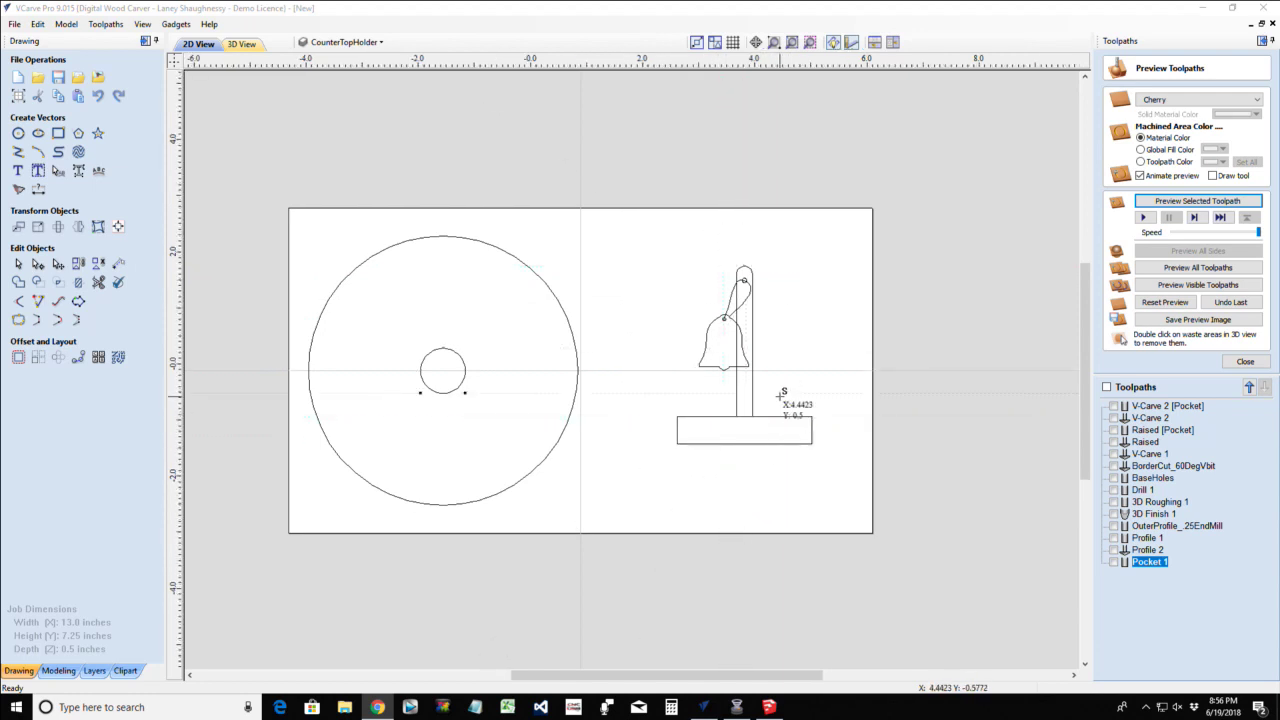
{"action": "scroll", "coordinate": [781, 396], "scroll_direction": "up", "scroll_amount": 2}
{"action": "scroll", "coordinate": [777, 394], "scroll_direction": "down", "scroll_amount": 2}
{"action": "scroll", "coordinate": [664, 322], "scroll_direction": "up", "scroll_amount": 2}
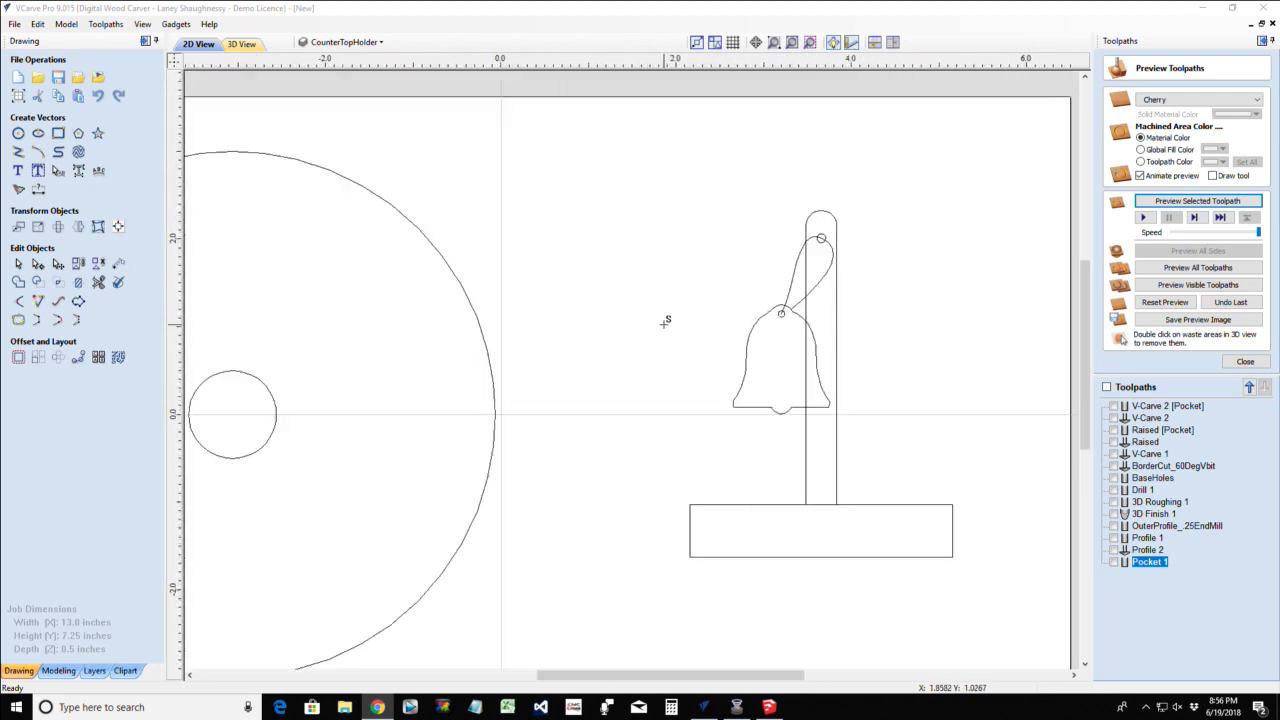
{"action": "scroll", "coordinate": [664, 322], "scroll_direction": "down", "scroll_amount": 3}
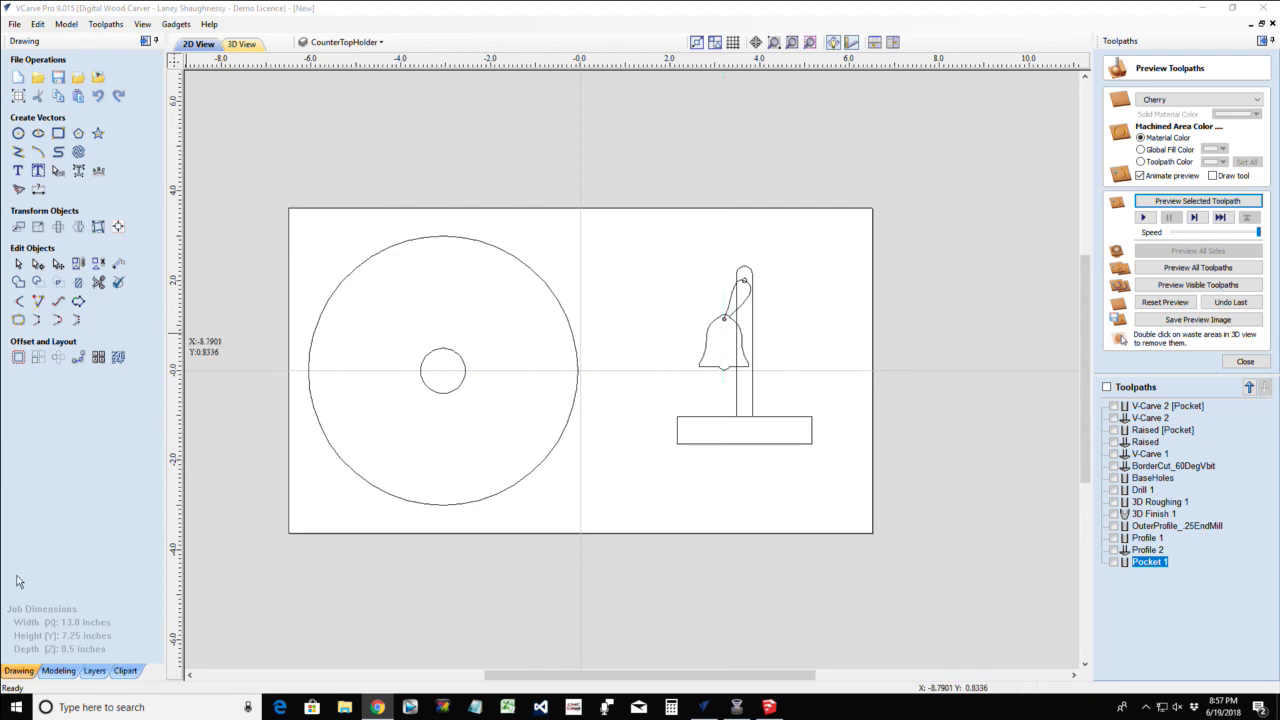
Reactivate the design window, zoom once more, and bring up the Clipart library
{"action": "left_click", "coordinate": [26, 668]}
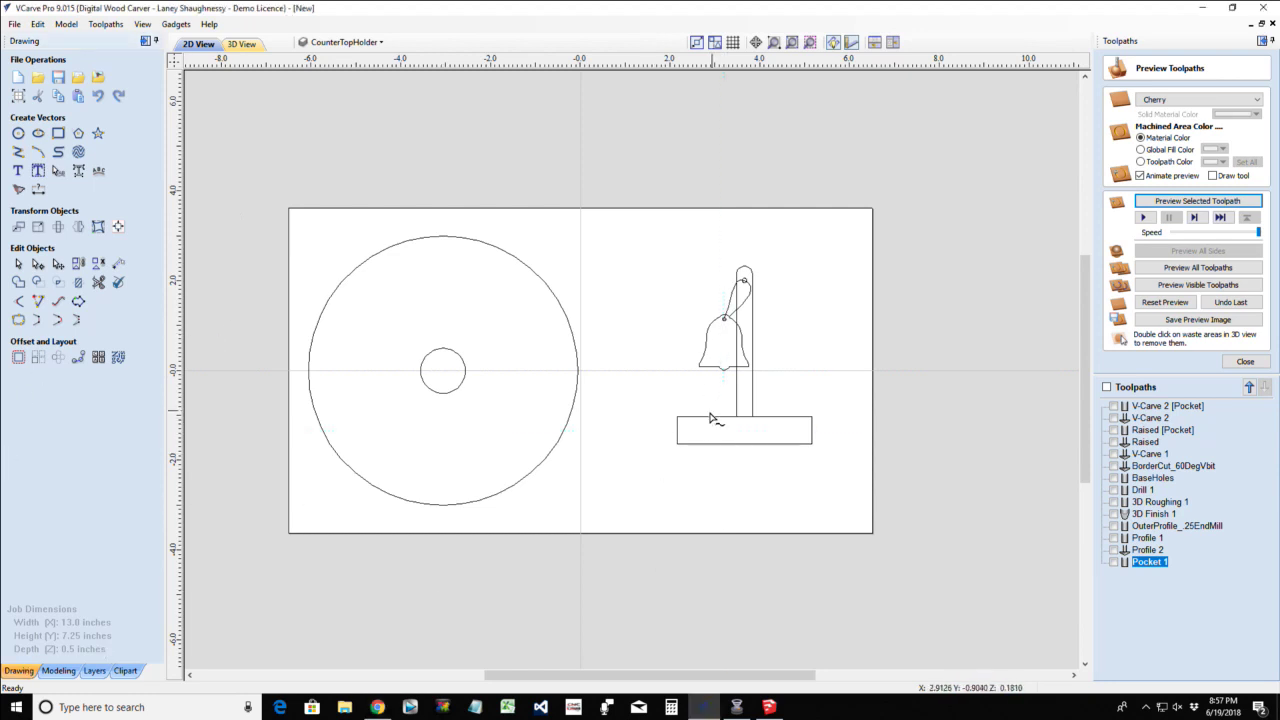
{"action": "scroll", "coordinate": [685, 398], "scroll_direction": "up", "scroll_amount": 3}
{"action": "scroll", "coordinate": [685, 398], "scroll_direction": "up", "scroll_amount": 1}
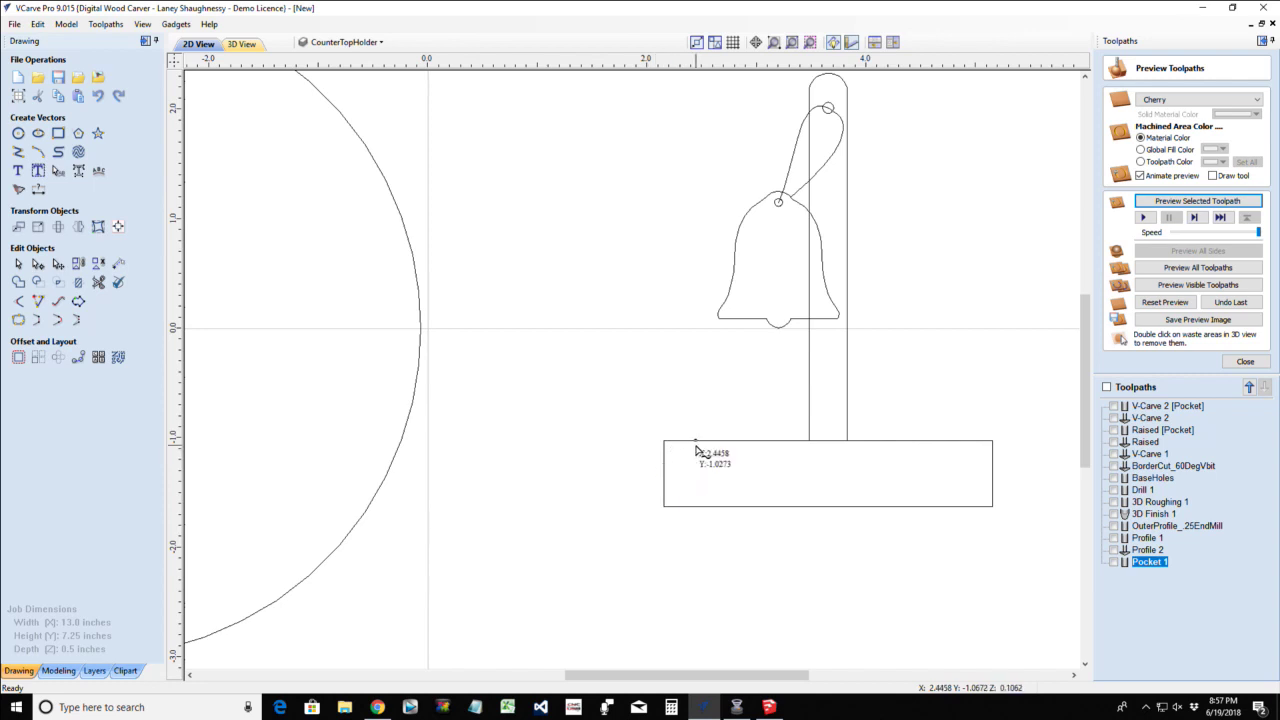
{"action": "scroll", "coordinate": [670, 460], "scroll_direction": "down", "scroll_amount": 4}
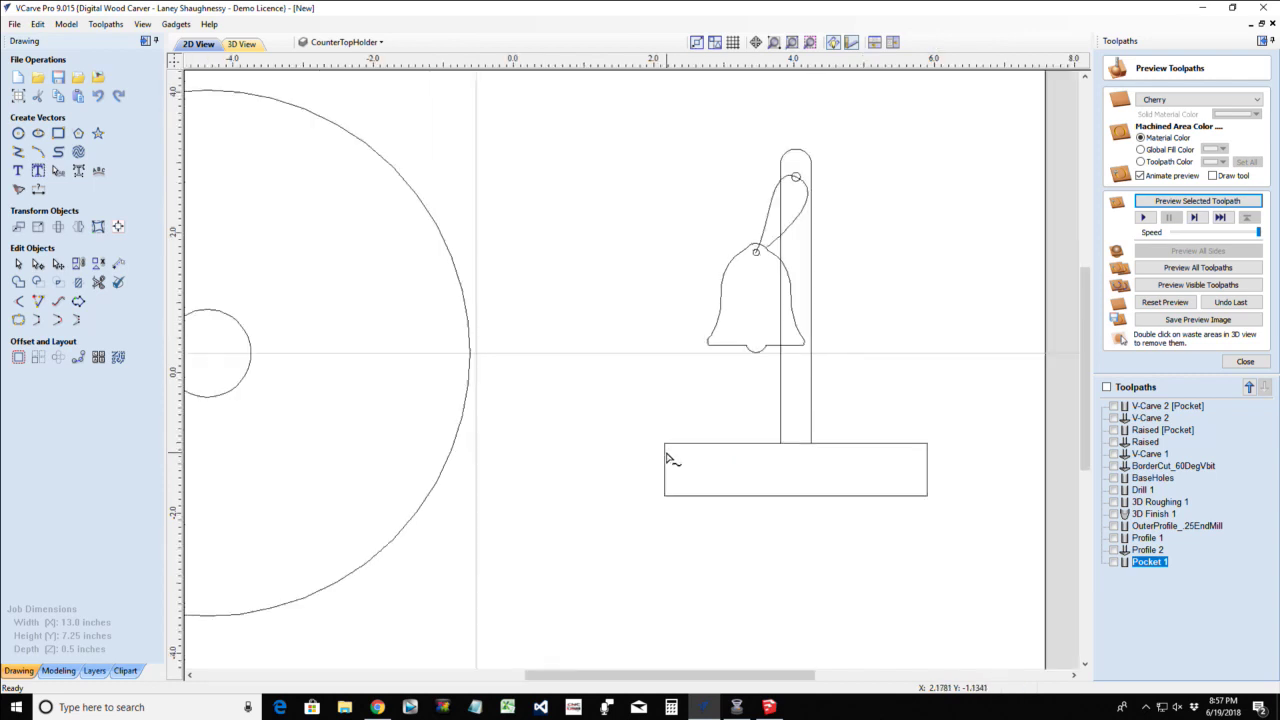
{"action": "scroll", "coordinate": [543, 523], "scroll_direction": "up", "scroll_amount": 2}
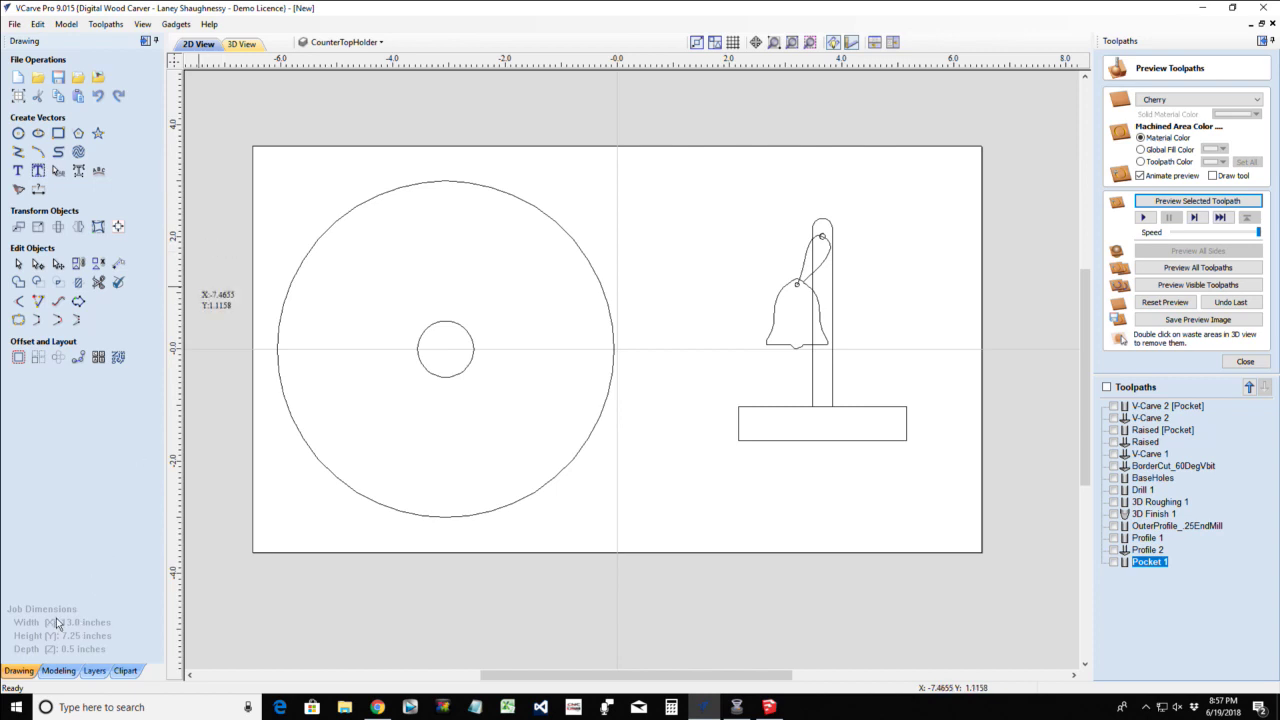
{"action": "left_click", "coordinate": [125, 671]}
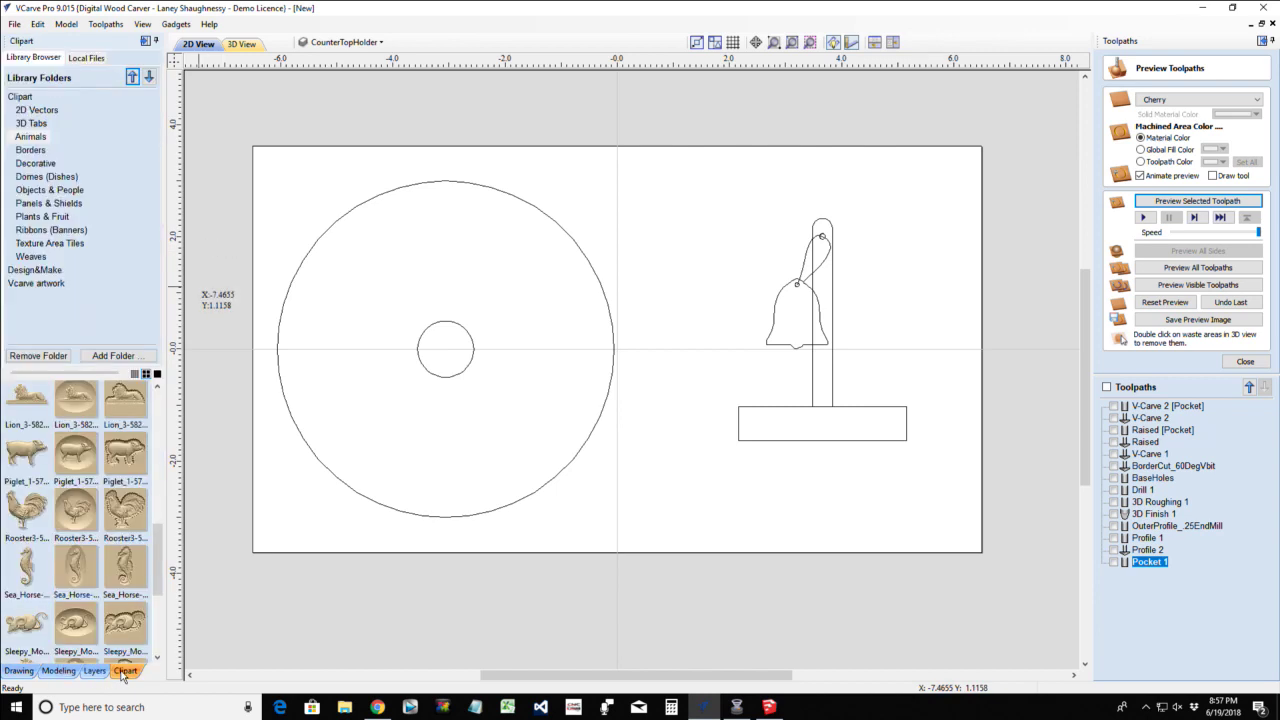
Drop Dome_Dish_30 from the Domes (Dishes) folder onto the disc's centre circle
{"action": "left_click", "coordinate": [31, 178]}
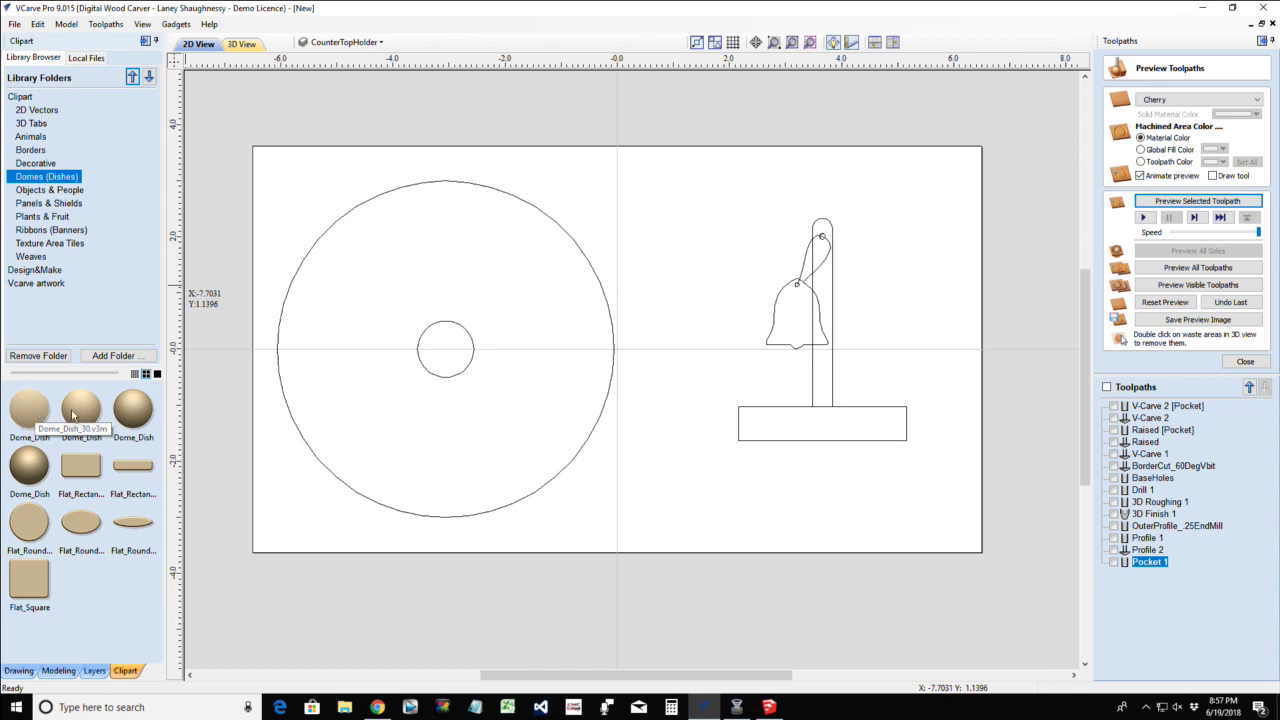
{"action": "left_click_drag", "start_coordinate": [29, 418], "coordinate": [449, 356]}
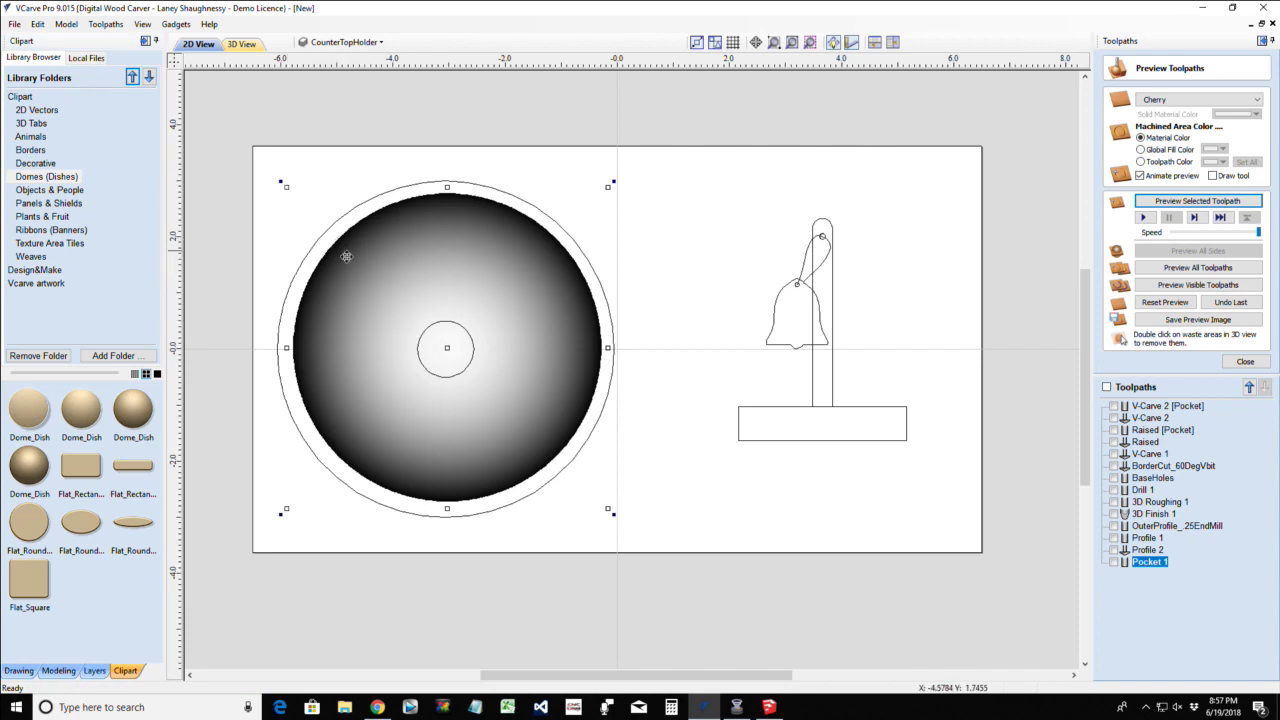
Resize the Dome_Dish component to 6.0 inches and select its large outer circle
{"action": "left_click", "coordinate": [58, 670]}
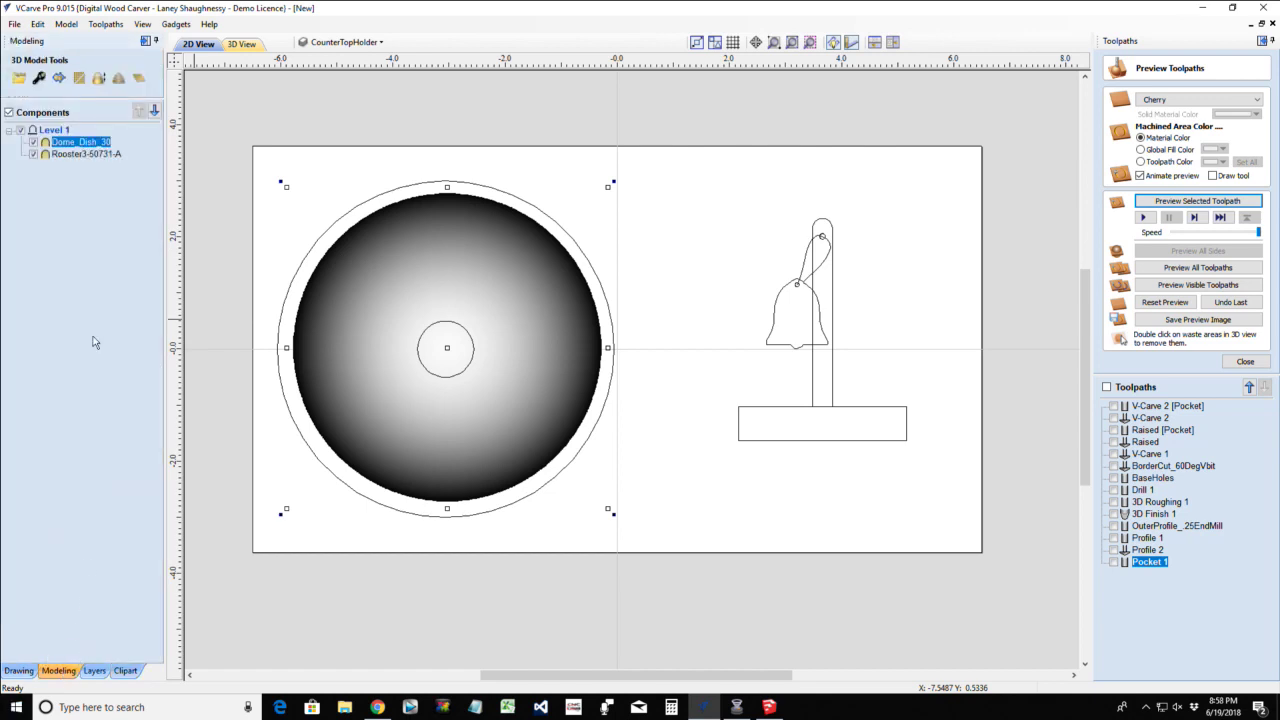
{"action": "left_click", "coordinate": [17, 670]}
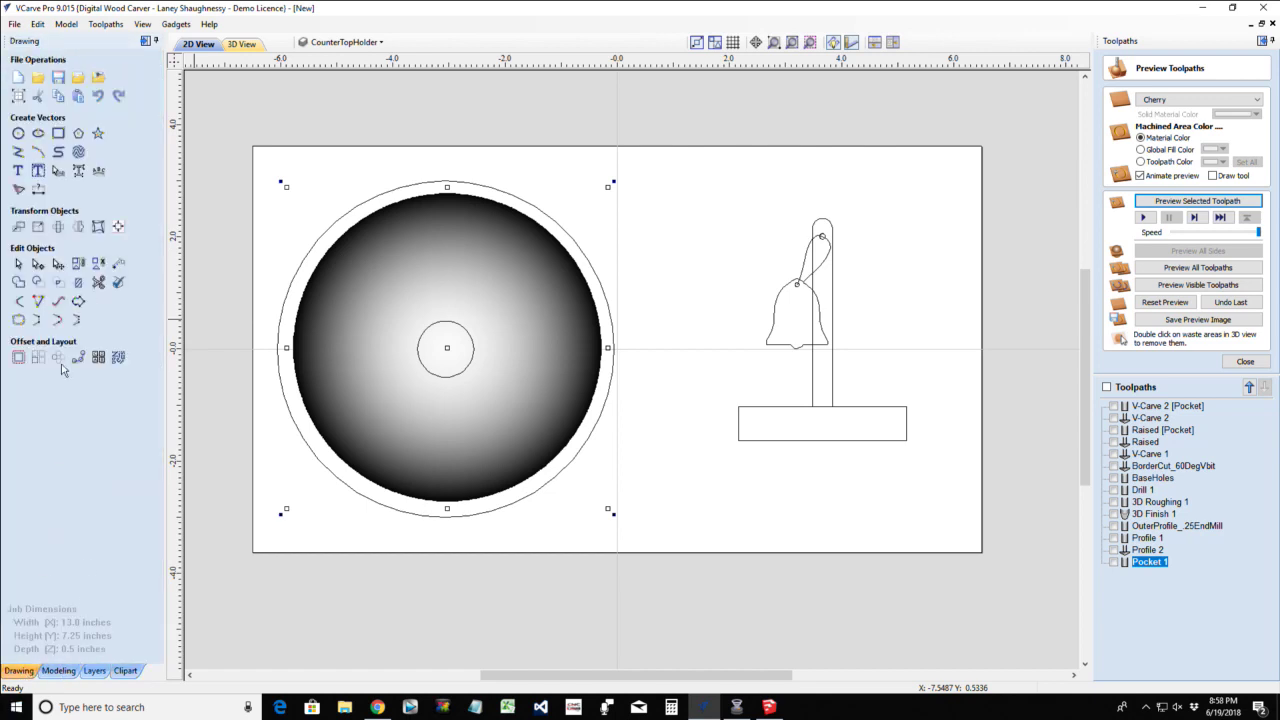
{"action": "left_click", "coordinate": [38, 227]}
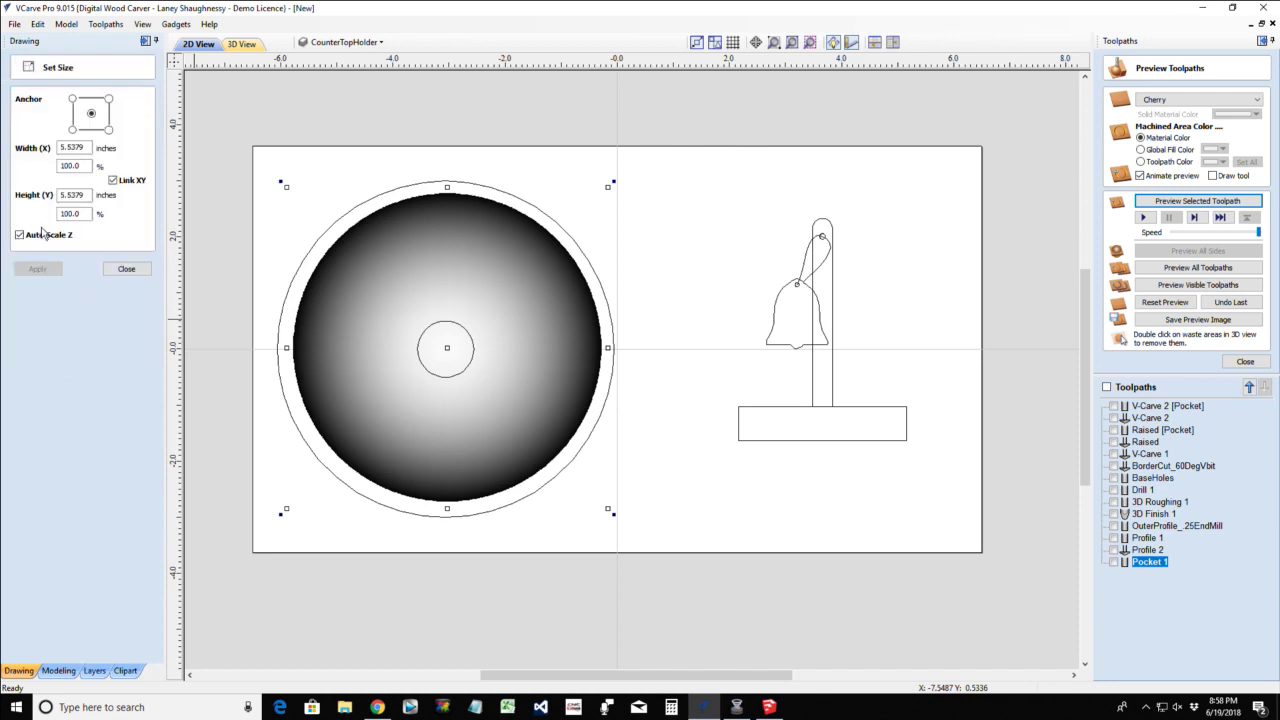
{"action": "double_click", "coordinate": [72, 148]}
{"action": "type", "text": "6.0"}
{"action": "left_click", "coordinate": [35, 270]}
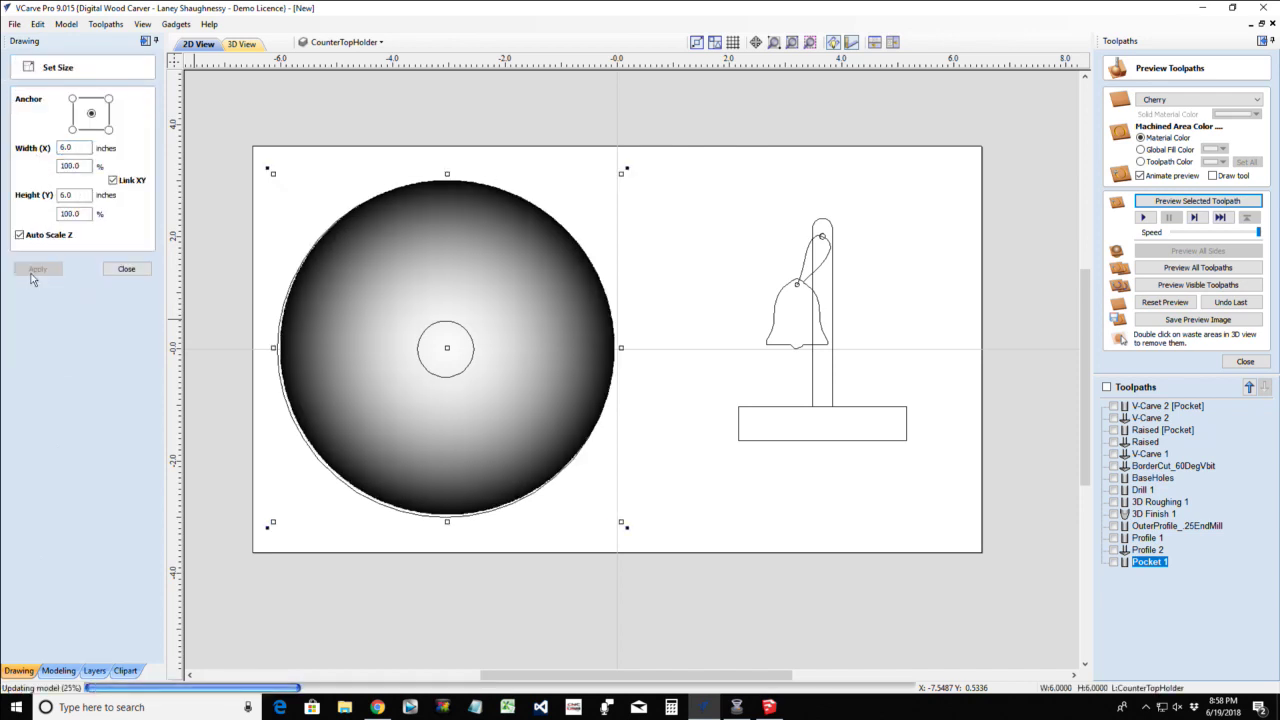
{"action": "left_click", "coordinate": [126, 268]}
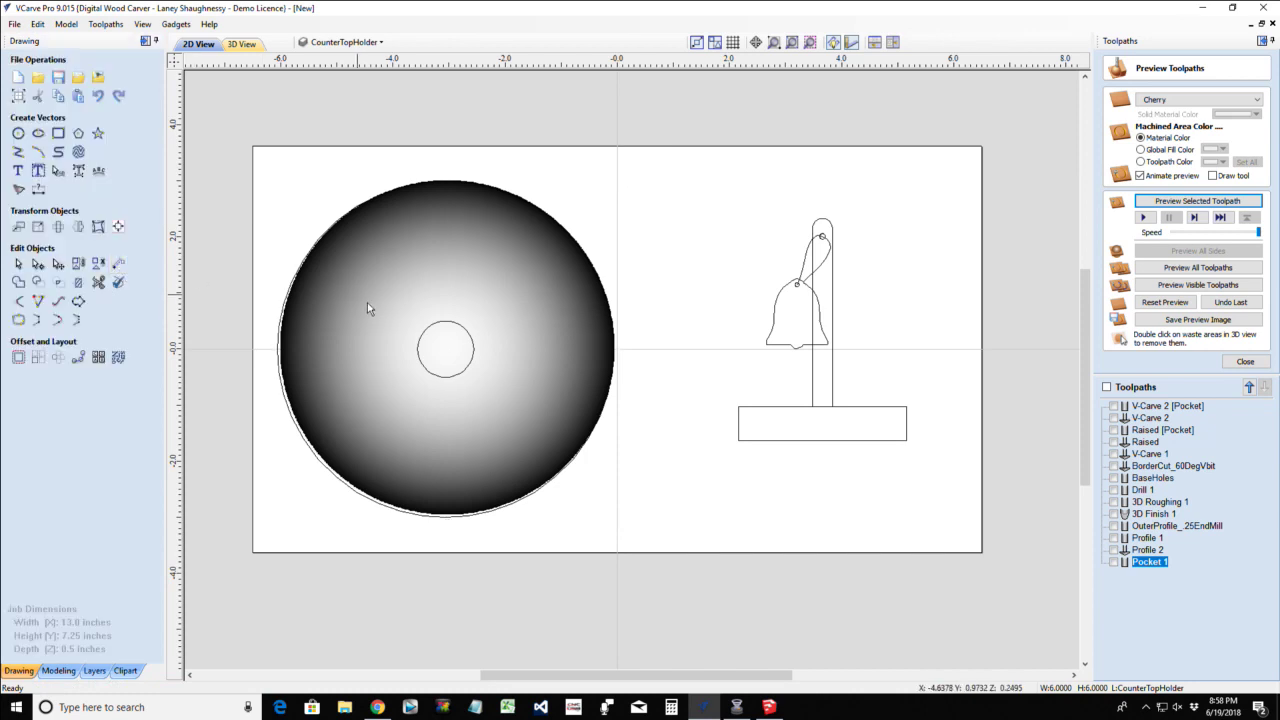
{"action": "left_click", "coordinate": [285, 308]}
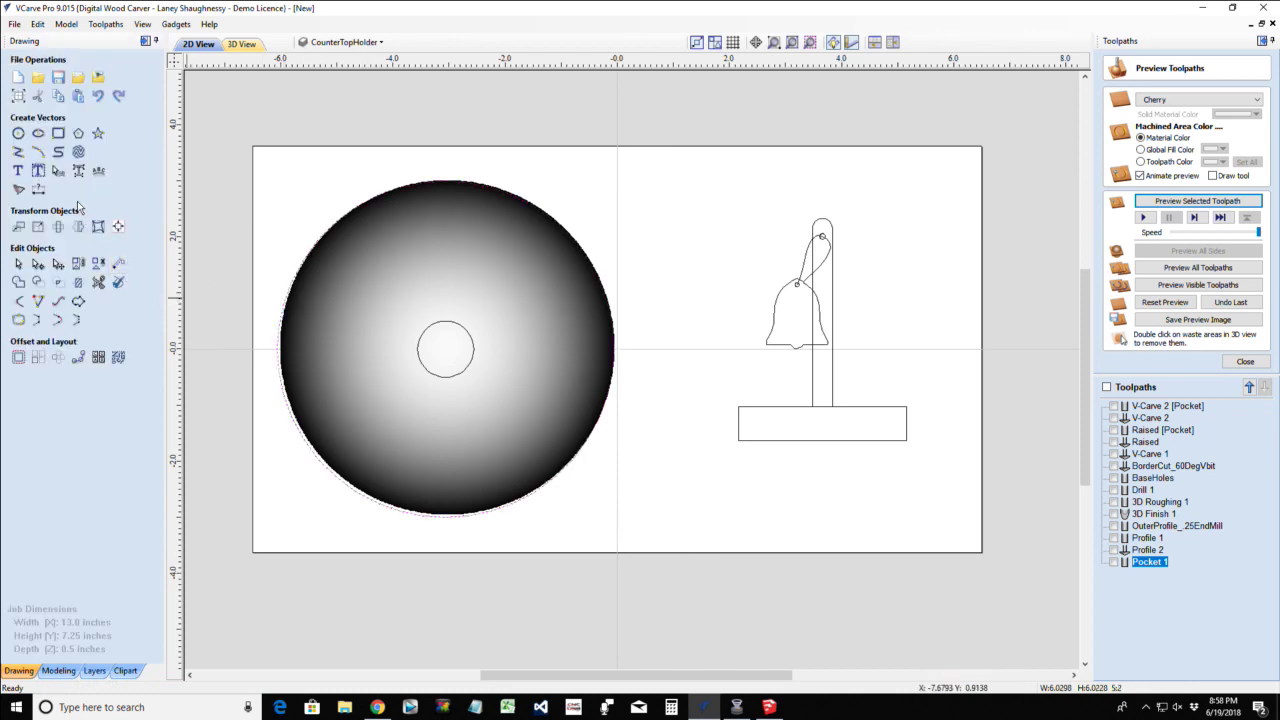
Centre the dish circles on each other using Align Objects' Center option
{"action": "left_click", "coordinate": [117, 226]}
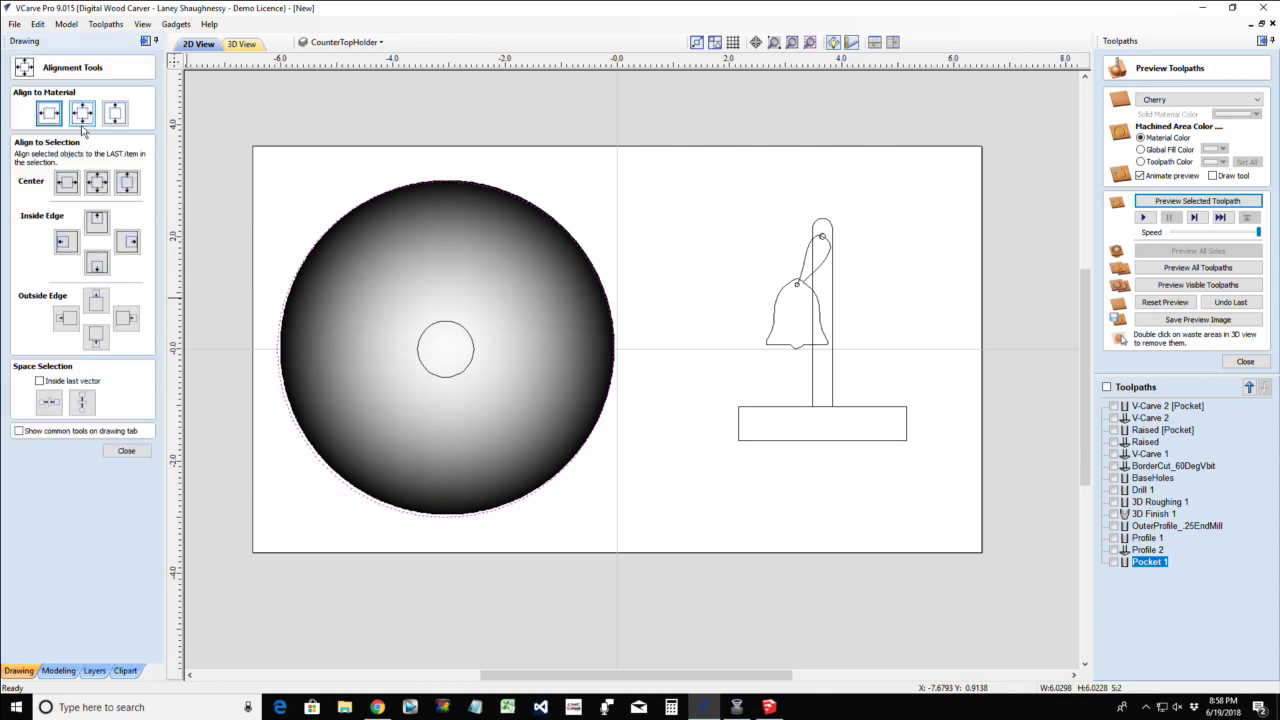
{"action": "left_click", "coordinate": [96, 186]}
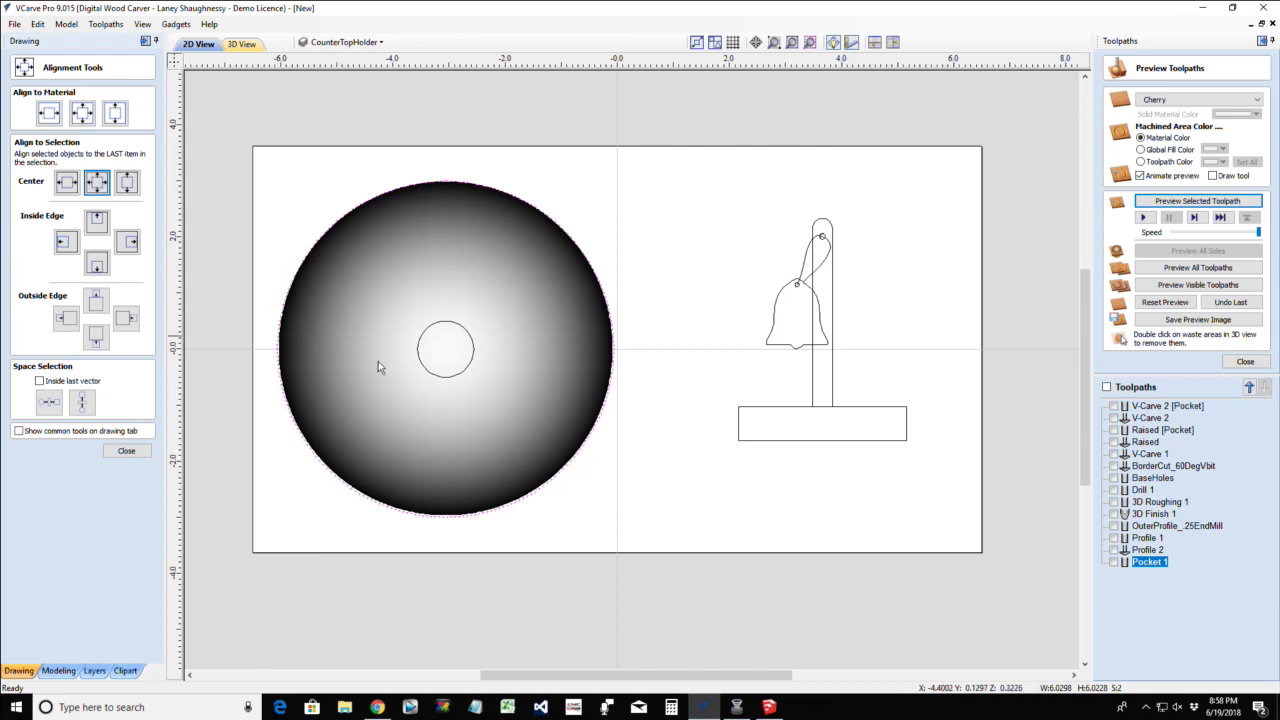
{"action": "left_click", "coordinate": [400, 490]}
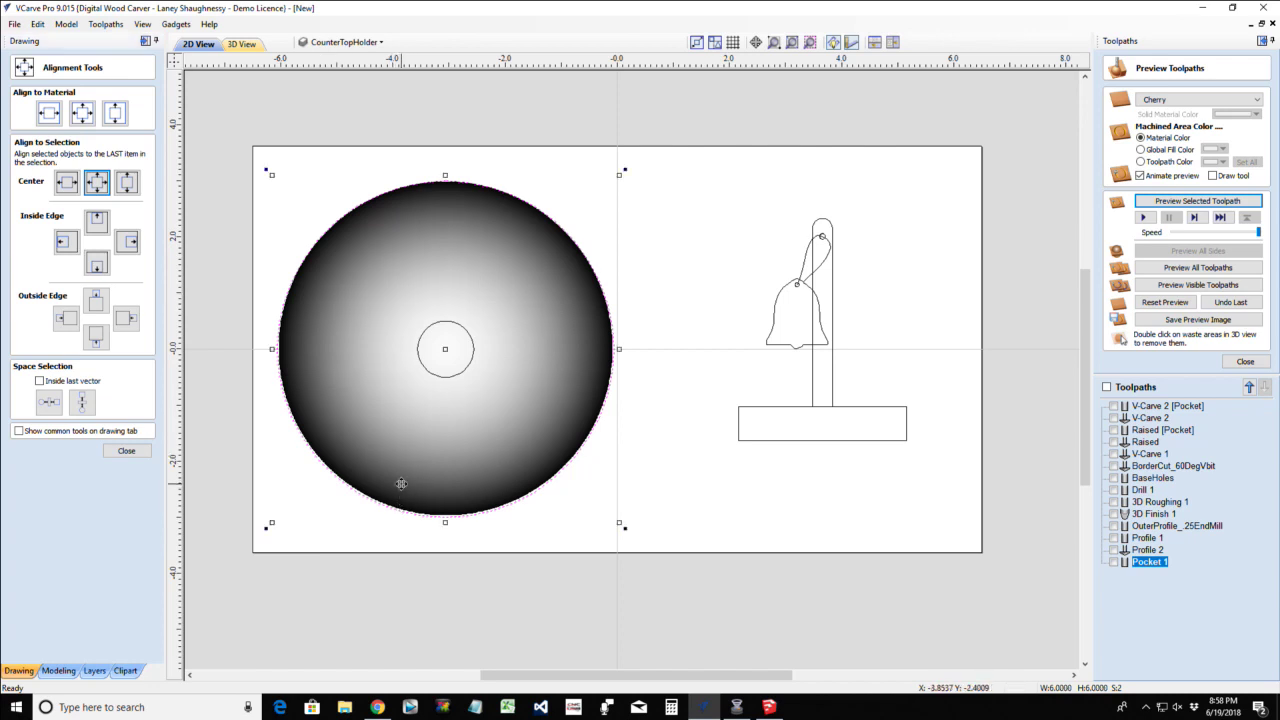
{"action": "left_click", "coordinate": [405, 544]}
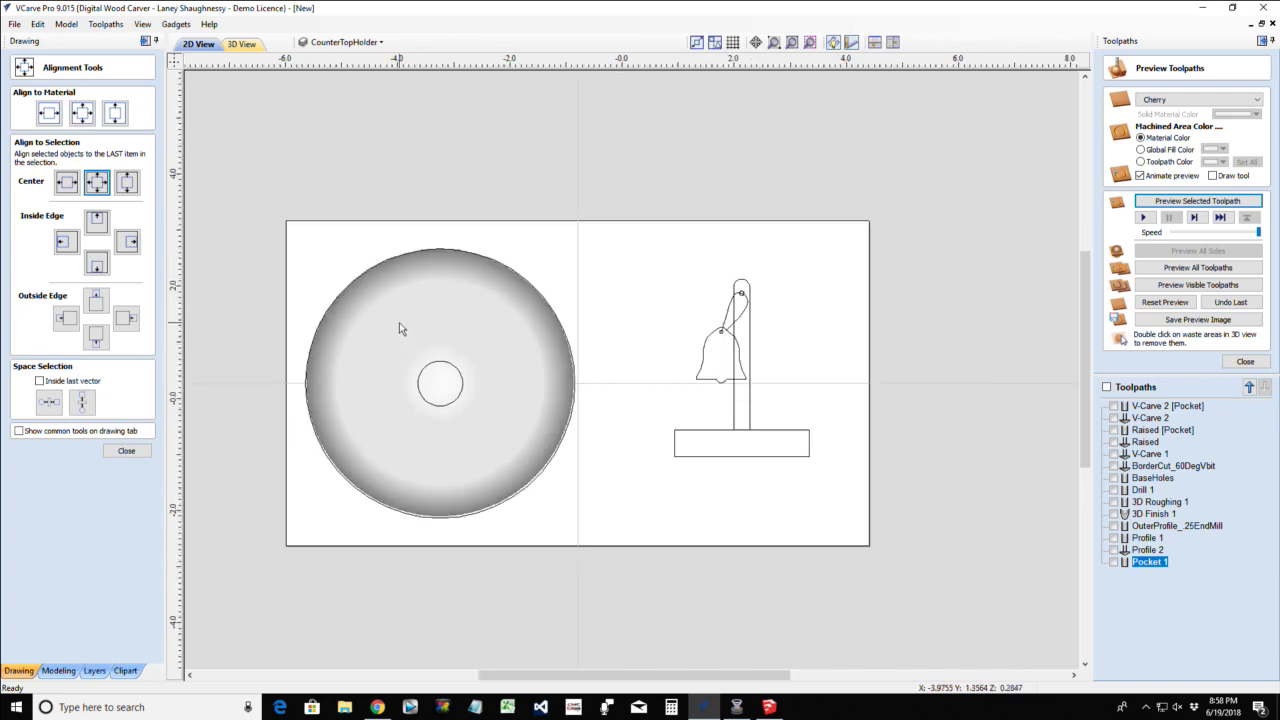
{"action": "scroll", "coordinate": [399, 328], "scroll_direction": "up", "scroll_amount": 2}
{"action": "scroll", "coordinate": [399, 323], "scroll_direction": "down", "scroll_amount": 1}
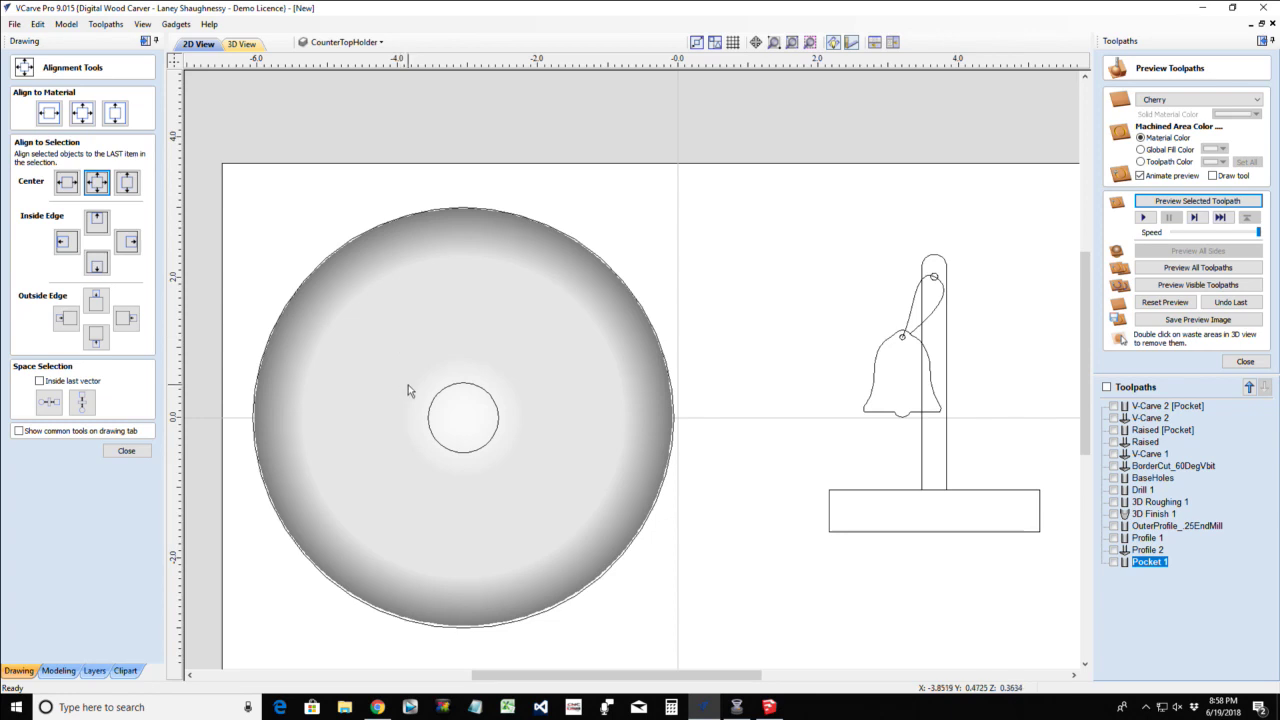
Orbit the 3D preview to inspect the dish from the side and from above
{"action": "left_click", "coordinate": [247, 46]}
{"action": "left_click_drag", "start_coordinate": [640, 137], "coordinate": [629, 260]}
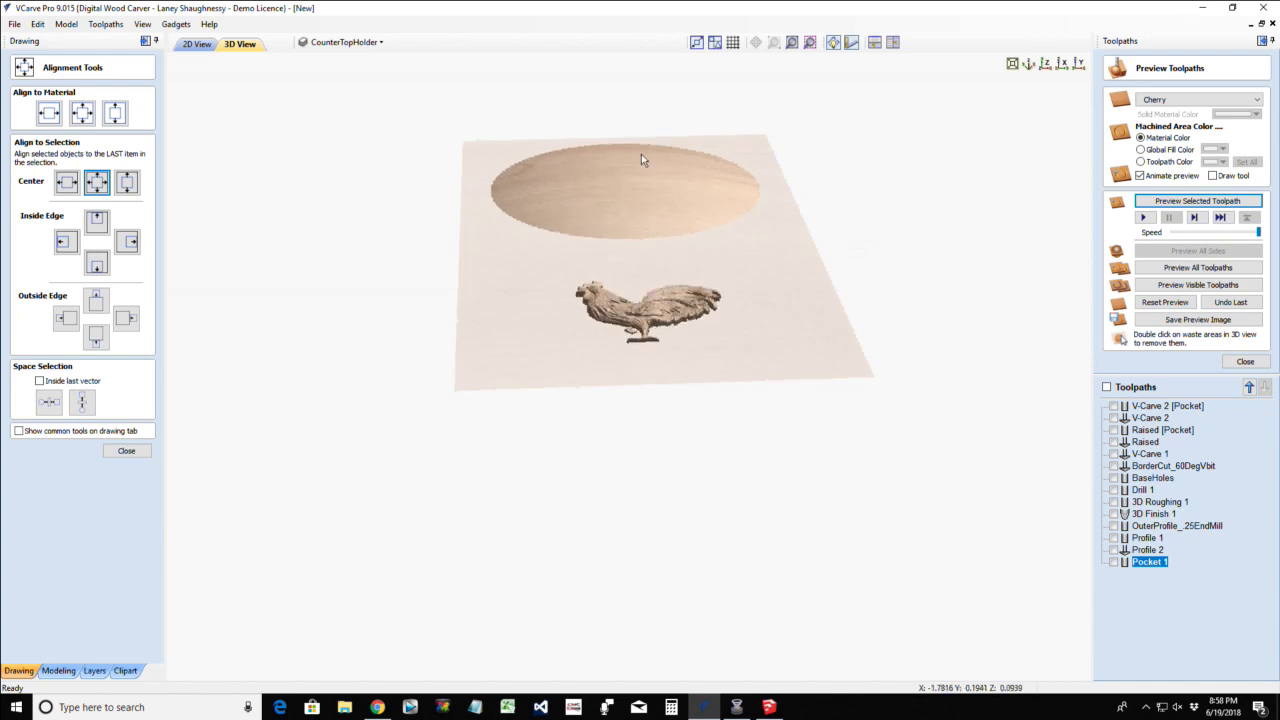
{"action": "scroll", "coordinate": [641, 157], "scroll_direction": "up", "scroll_amount": 2}
{"action": "scroll", "coordinate": [626, 162], "scroll_direction": "up", "scroll_amount": 2}
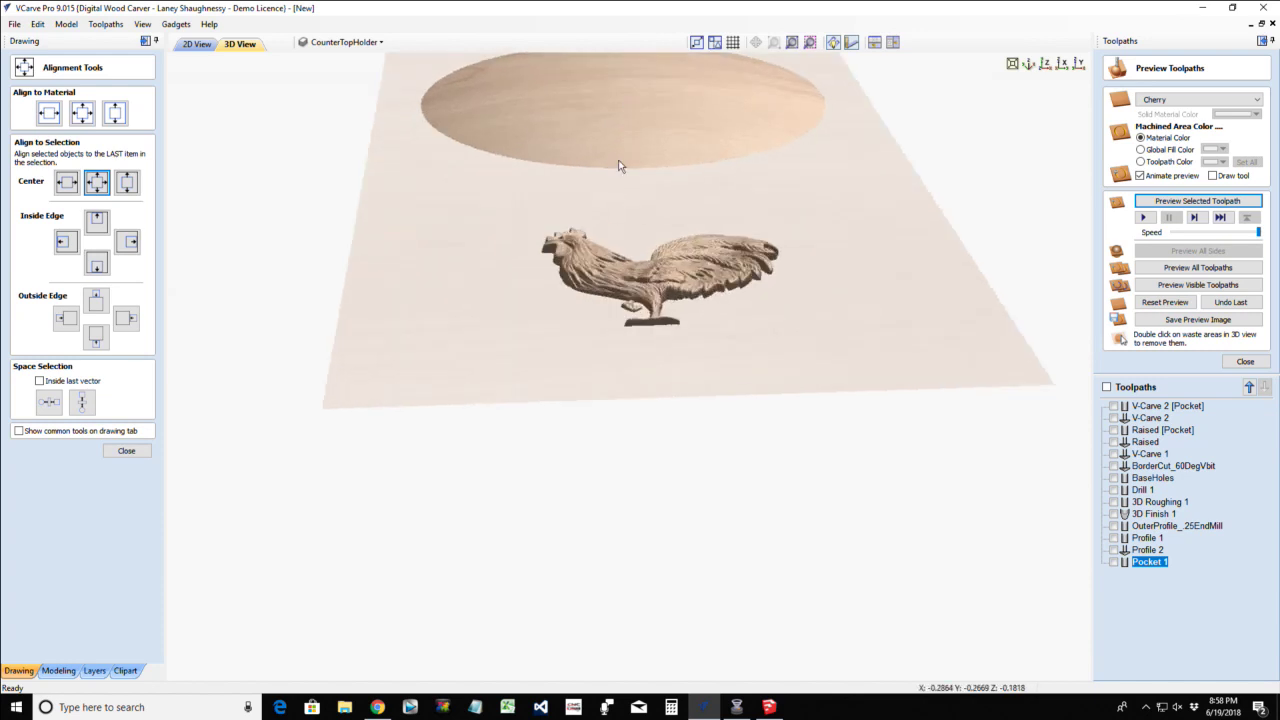
{"action": "left_click_drag", "start_coordinate": [617, 191], "coordinate": [628, 447]}
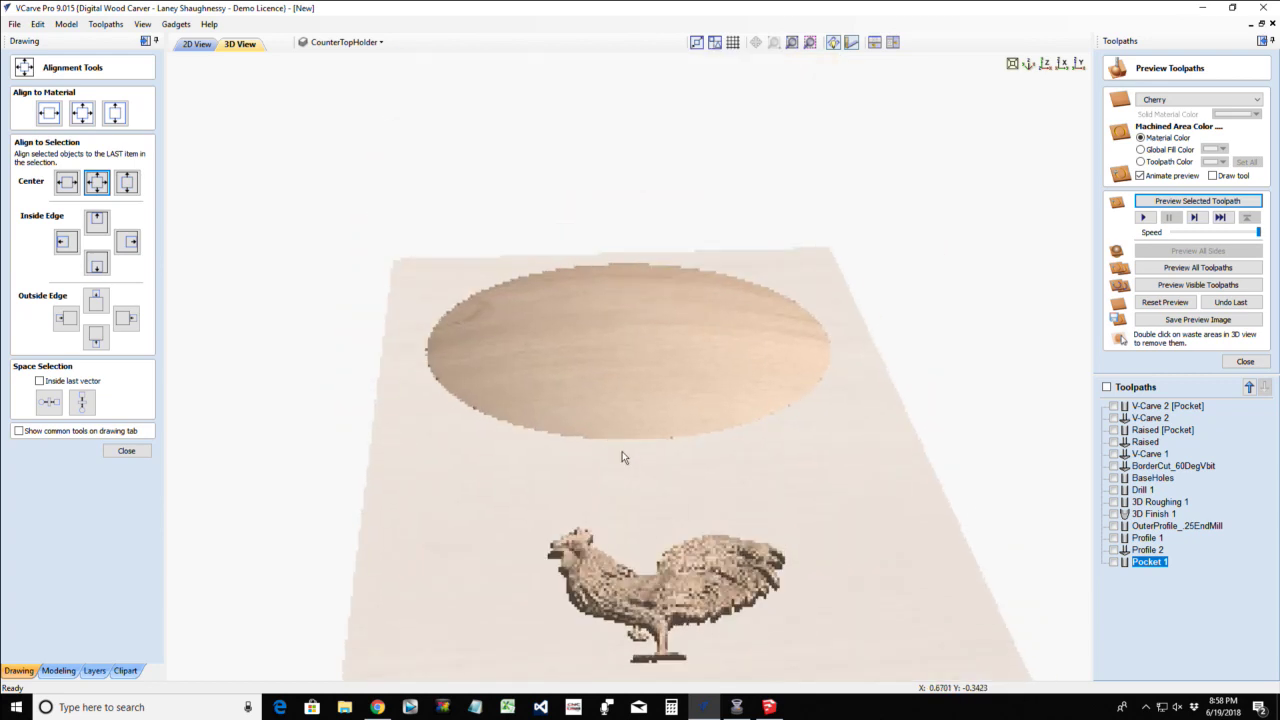
{"action": "left_click", "coordinate": [198, 45]}
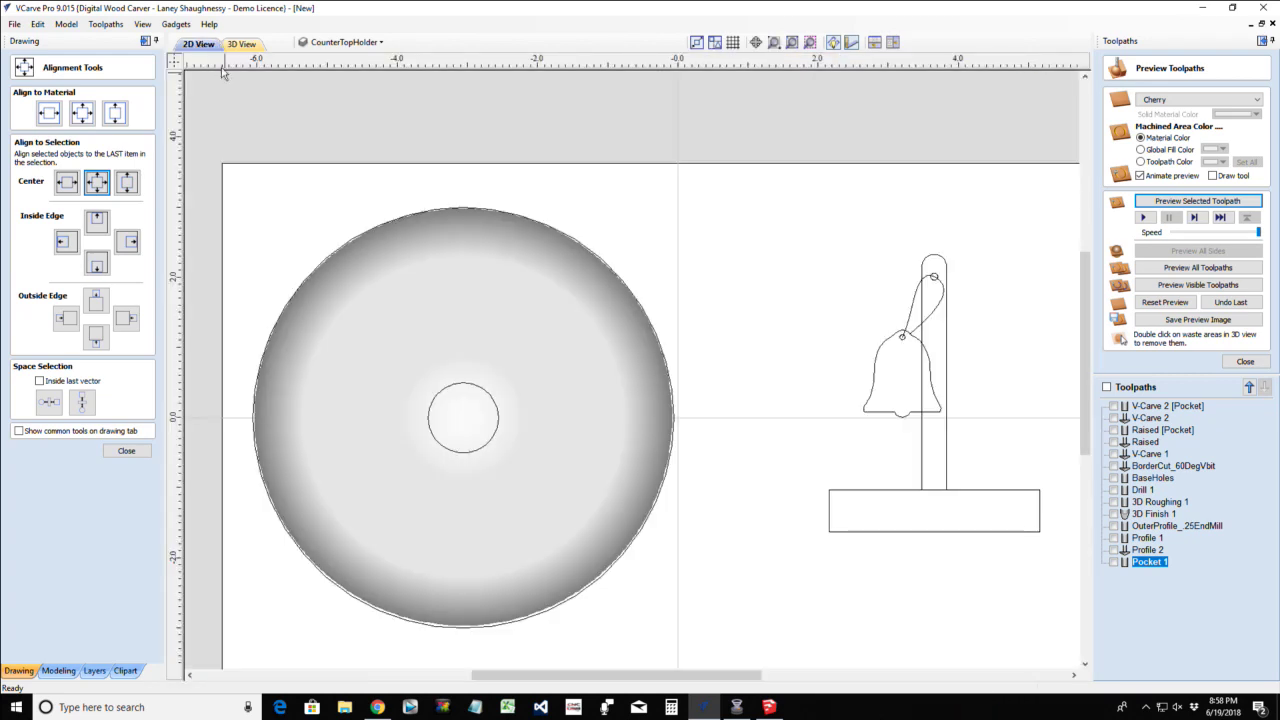
Close Alignment Tools and hide Rooster3-50731-A, keeping Dome_Dish_30 visible
{"action": "left_click", "coordinate": [114, 452]}
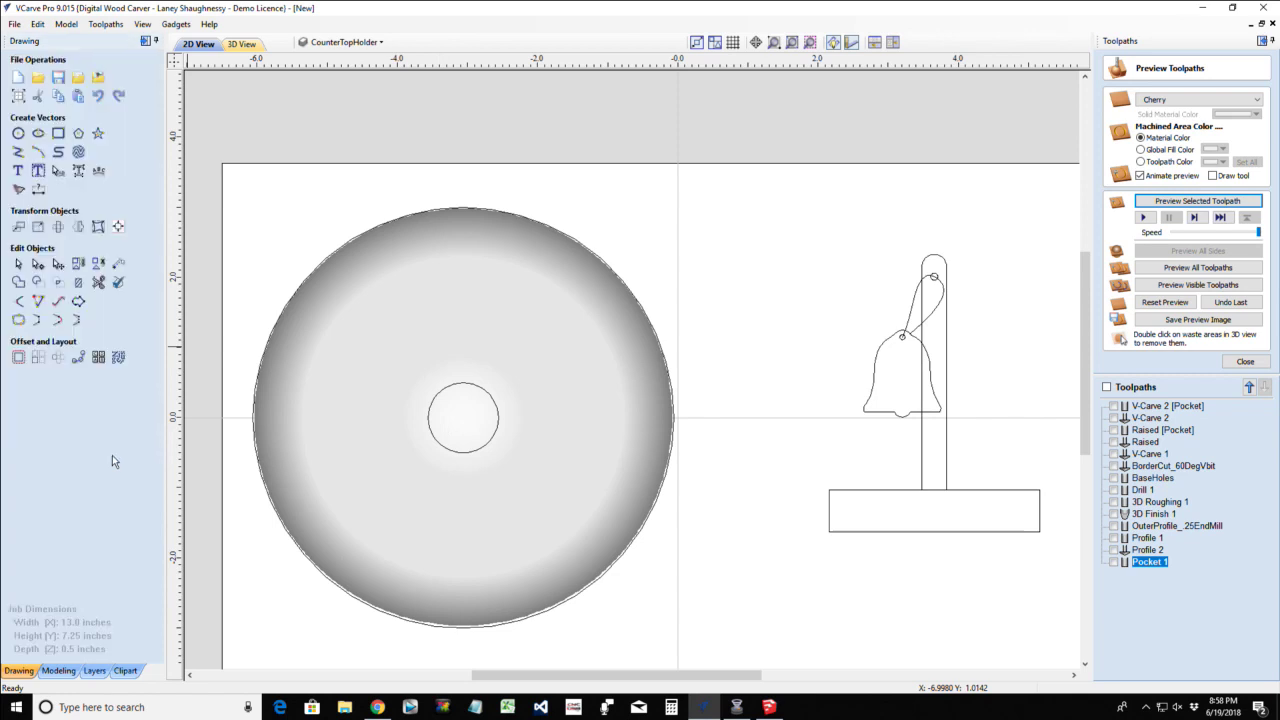
{"action": "left_click", "coordinate": [58, 671]}
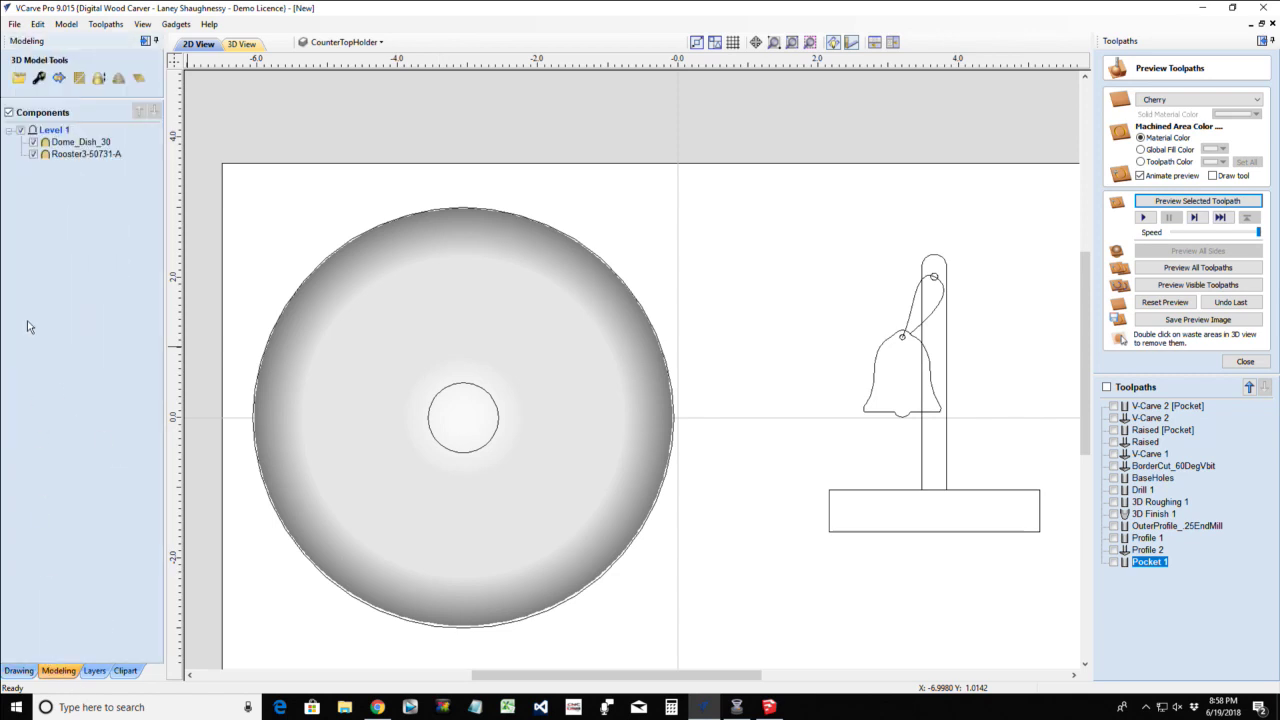
{"action": "left_click", "coordinate": [33, 144]}
{"action": "left_click", "coordinate": [33, 142]}
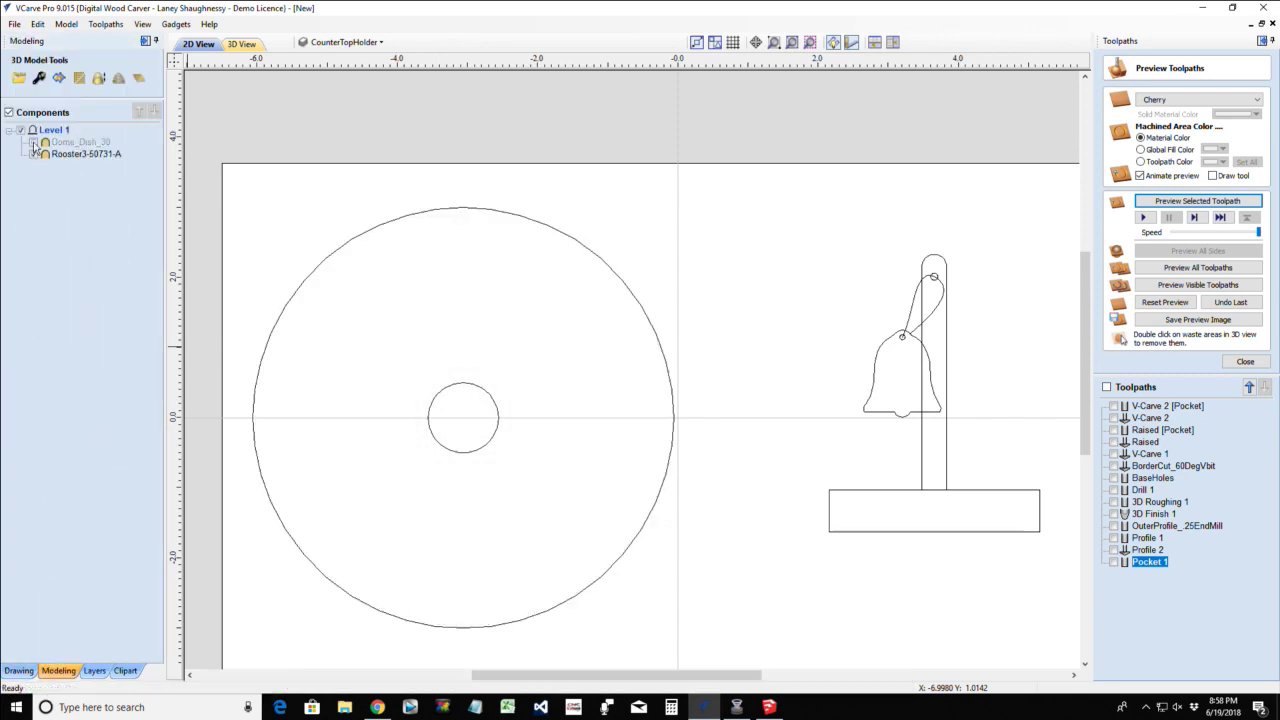
{"action": "left_click", "coordinate": [241, 44]}
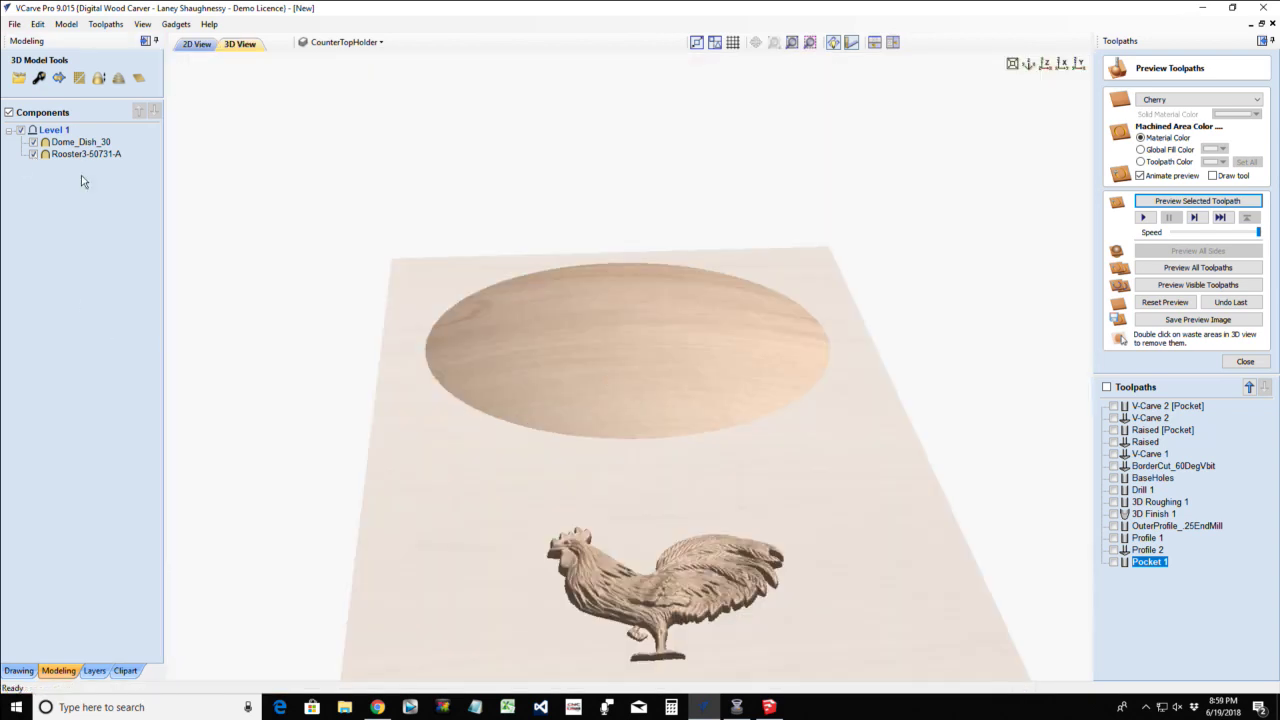
{"action": "left_click", "coordinate": [33, 154]}
{"action": "scroll", "coordinate": [653, 356], "scroll_direction": "up", "scroll_amount": 3}
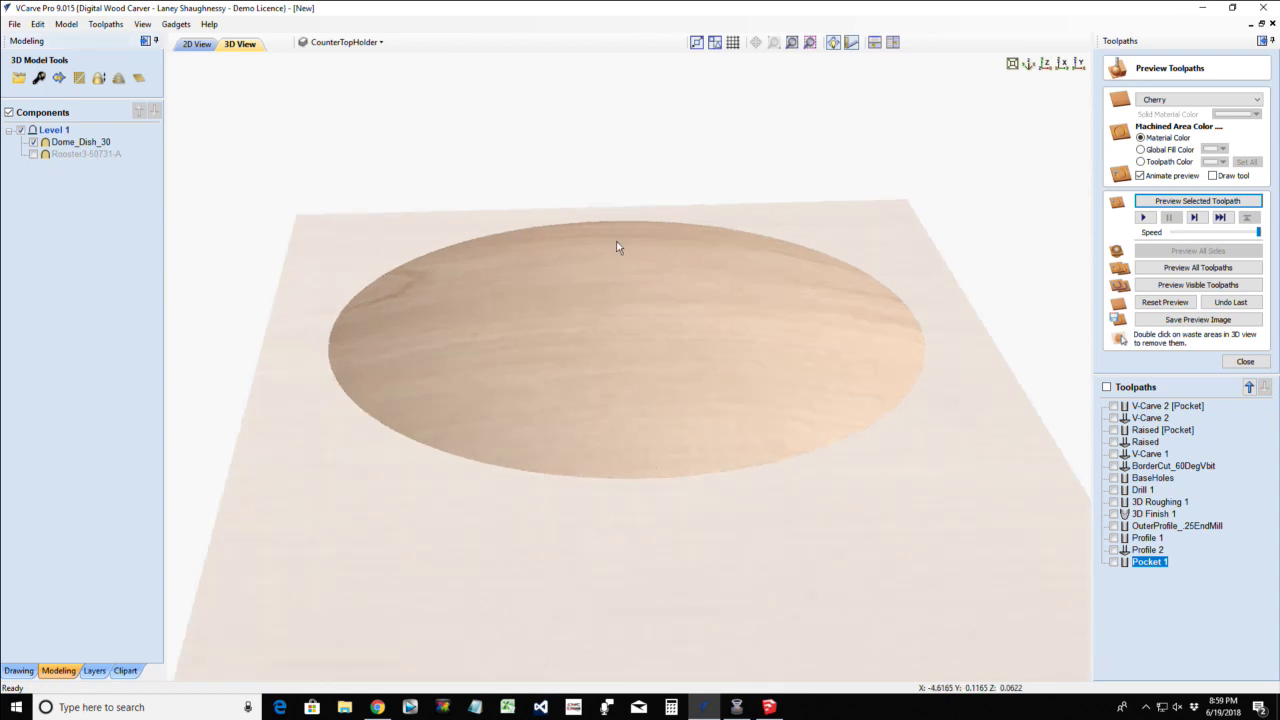
Offset the dish's outer circle 0.5 inches inwards to create a new inner circle
{"action": "left_click", "coordinate": [193, 44]}
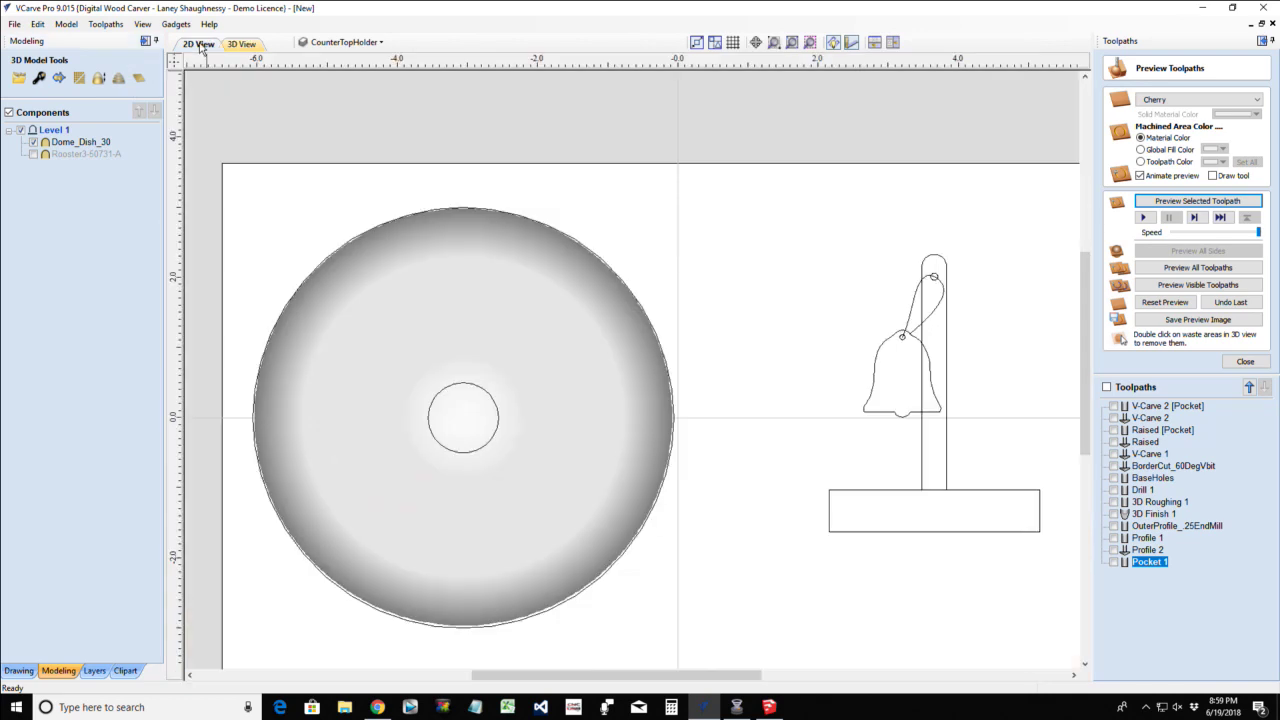
{"action": "left_click", "coordinate": [345, 242]}
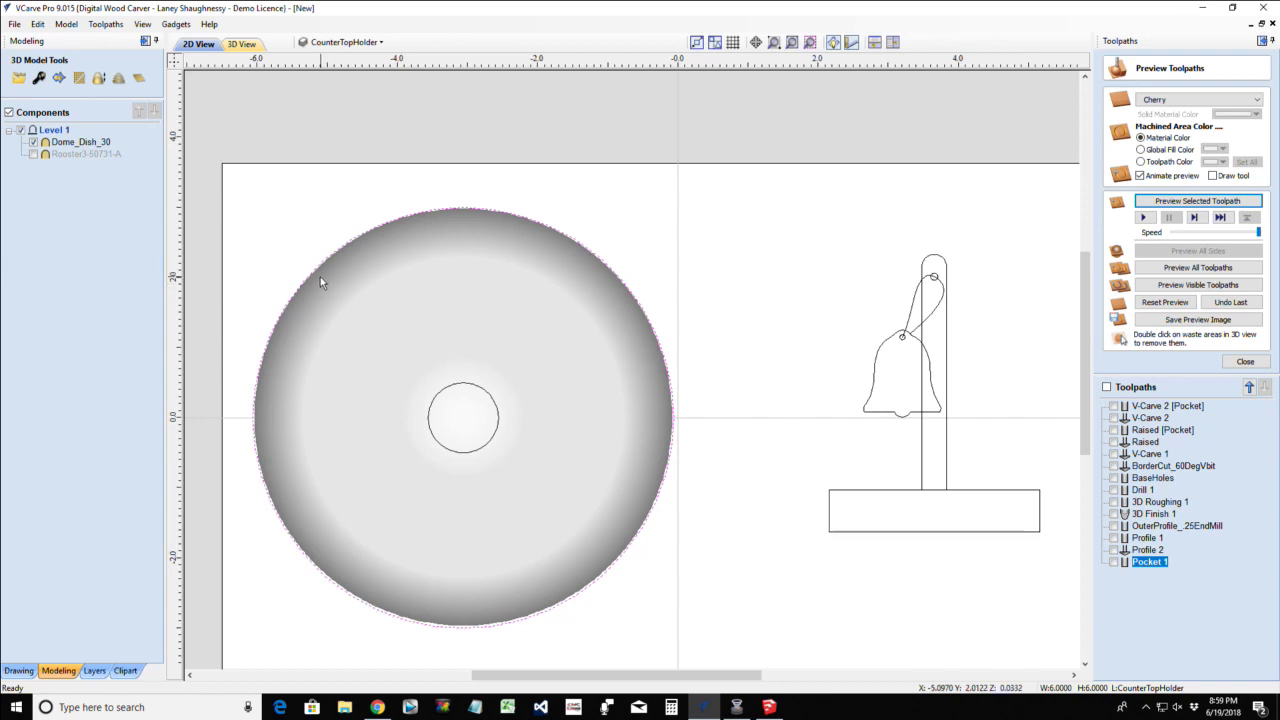
{"action": "left_click", "coordinate": [22, 671]}
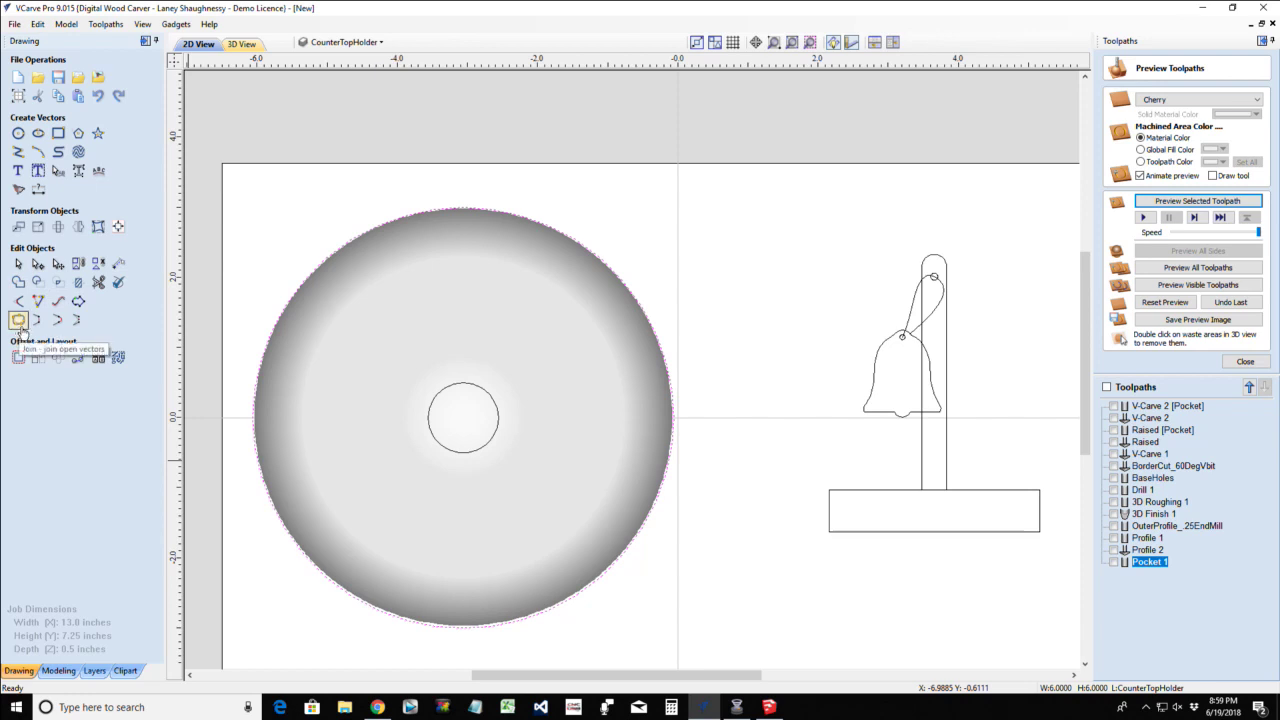
{"action": "left_click", "coordinate": [19, 358]}
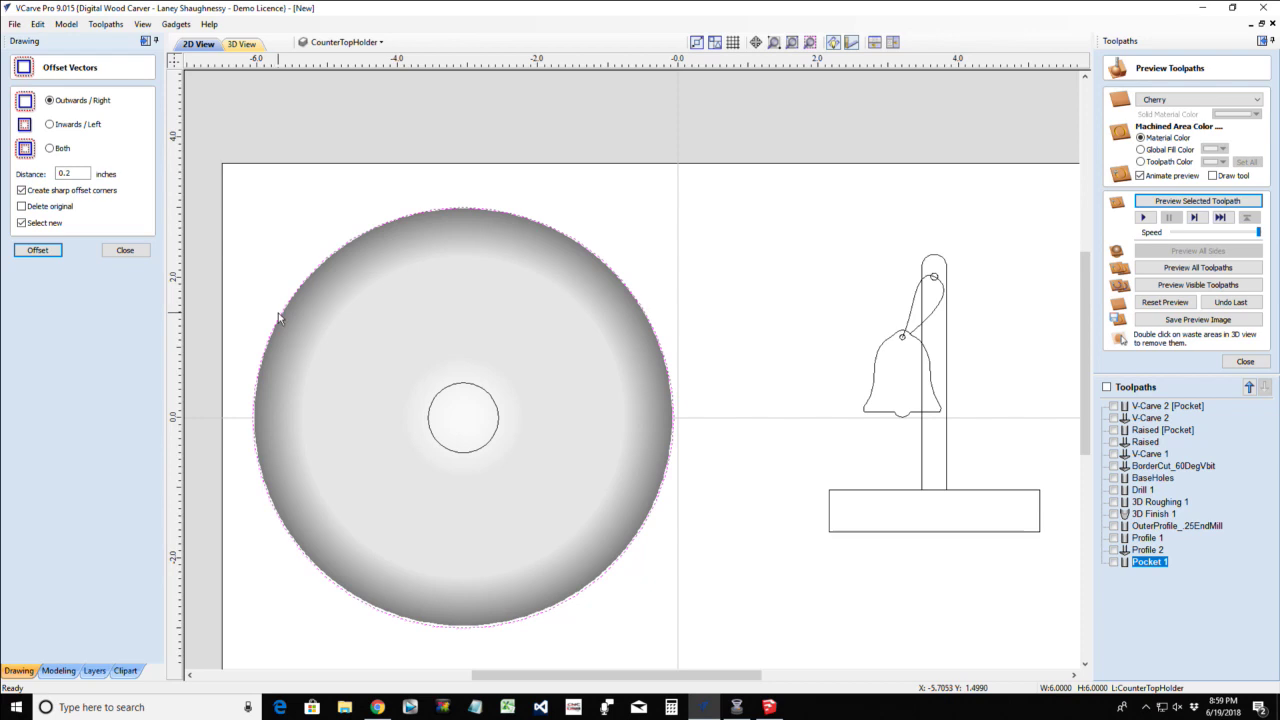
{"action": "double_click", "coordinate": [64, 174]}
{"action": "left_click", "coordinate": [57, 251]}
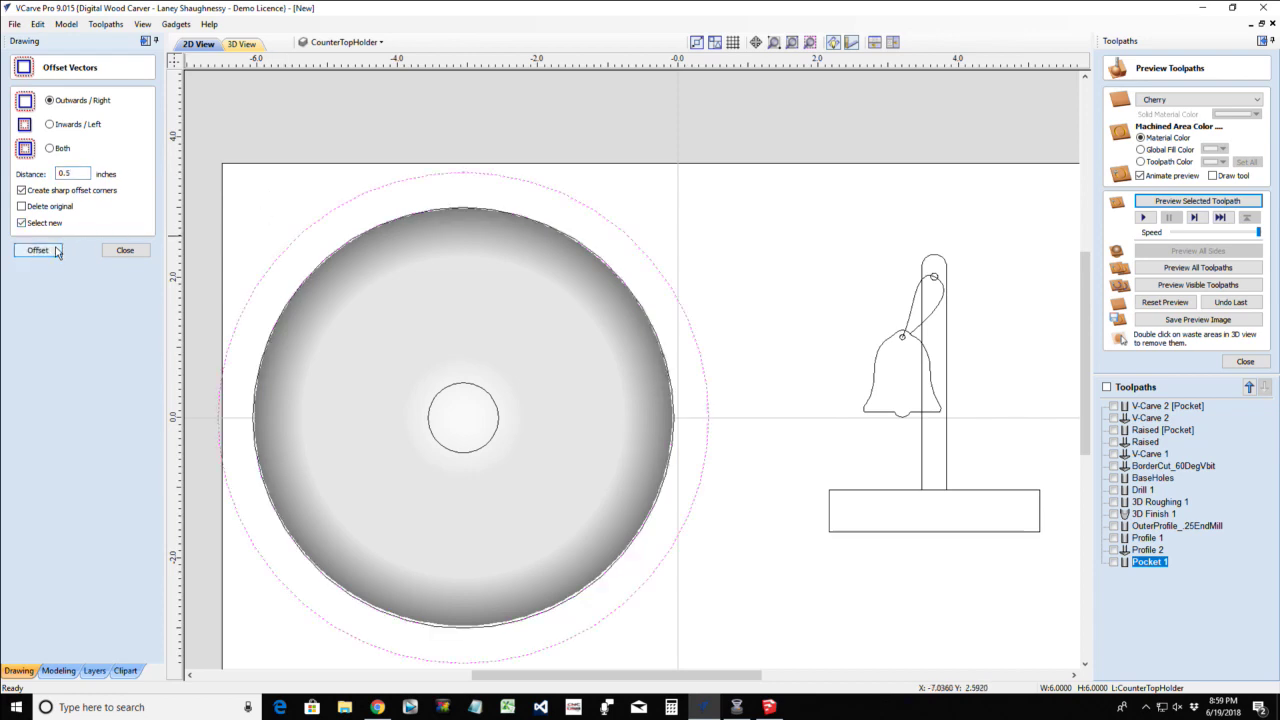
{"action": "key", "text": "ctrl+z"}
{"action": "left_click", "coordinate": [50, 125]}
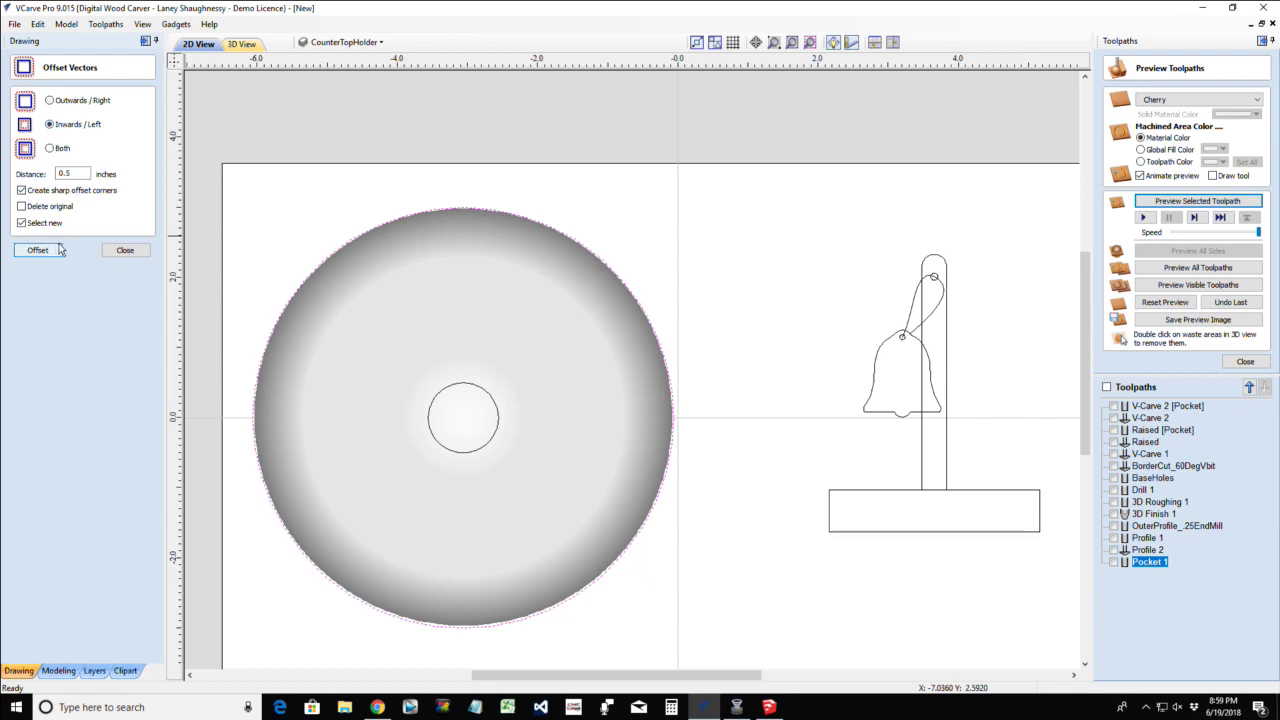
{"action": "left_click", "coordinate": [53, 252]}
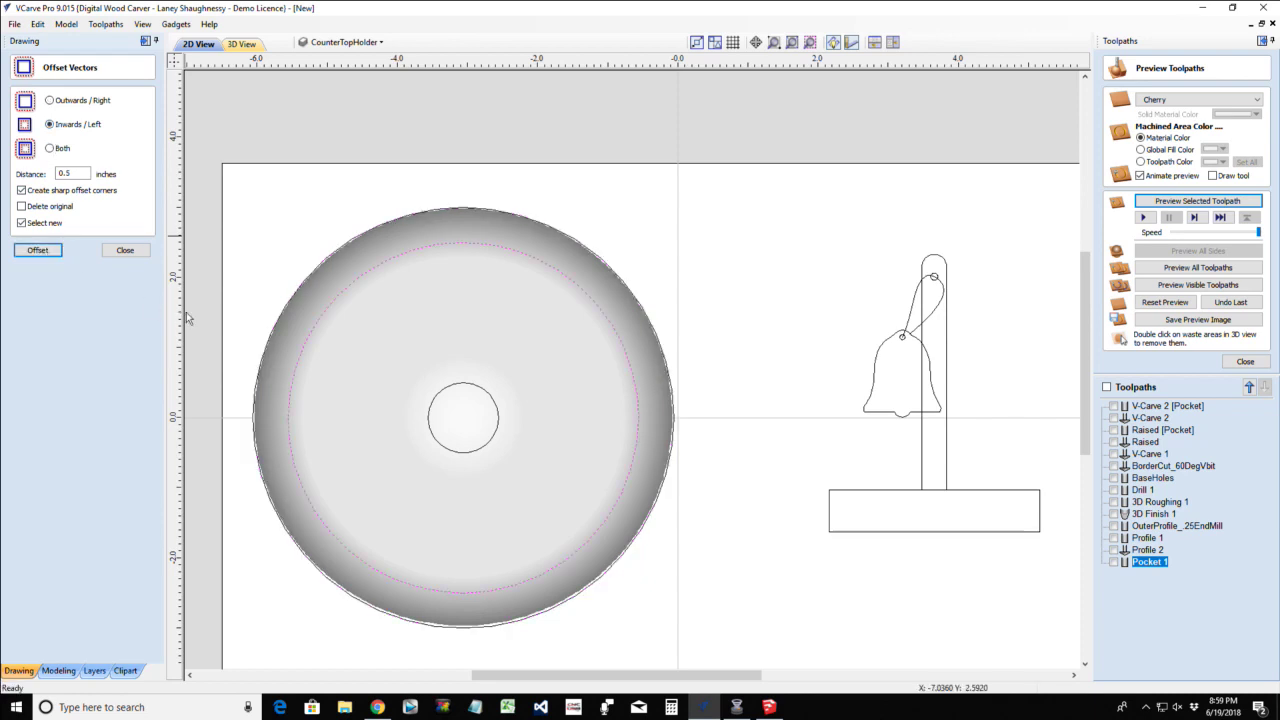
{"action": "left_click", "coordinate": [1228, 366]}
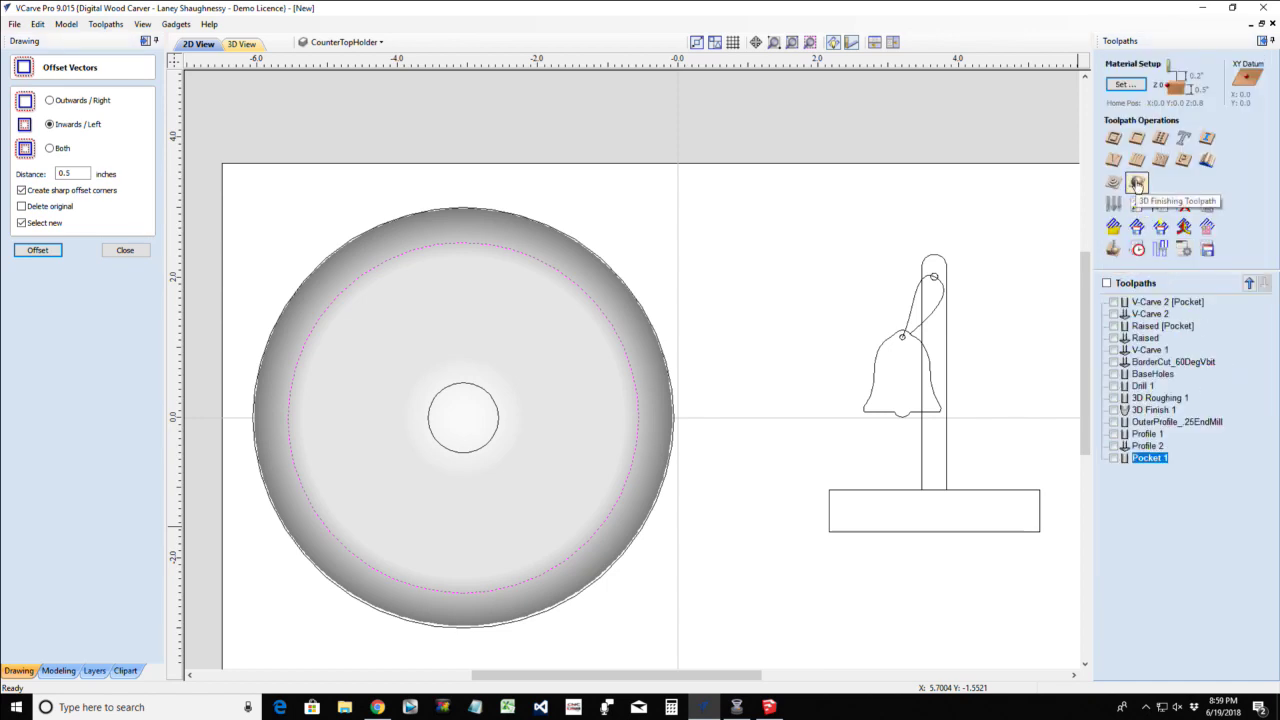
Start 3D Finish 2 on the outer circle, accepting material setup and skipping recalculation
{"action": "left_click", "coordinate": [1137, 183]}
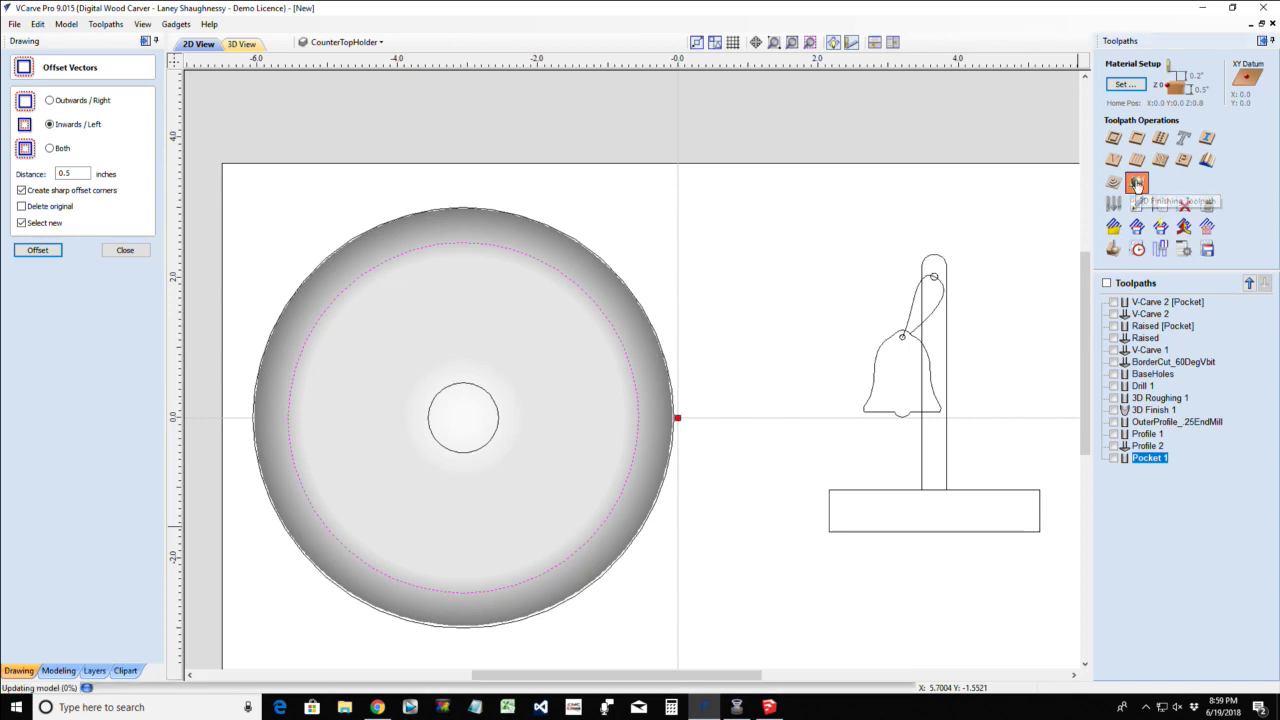
{"action": "left_click", "coordinate": [666, 368]}
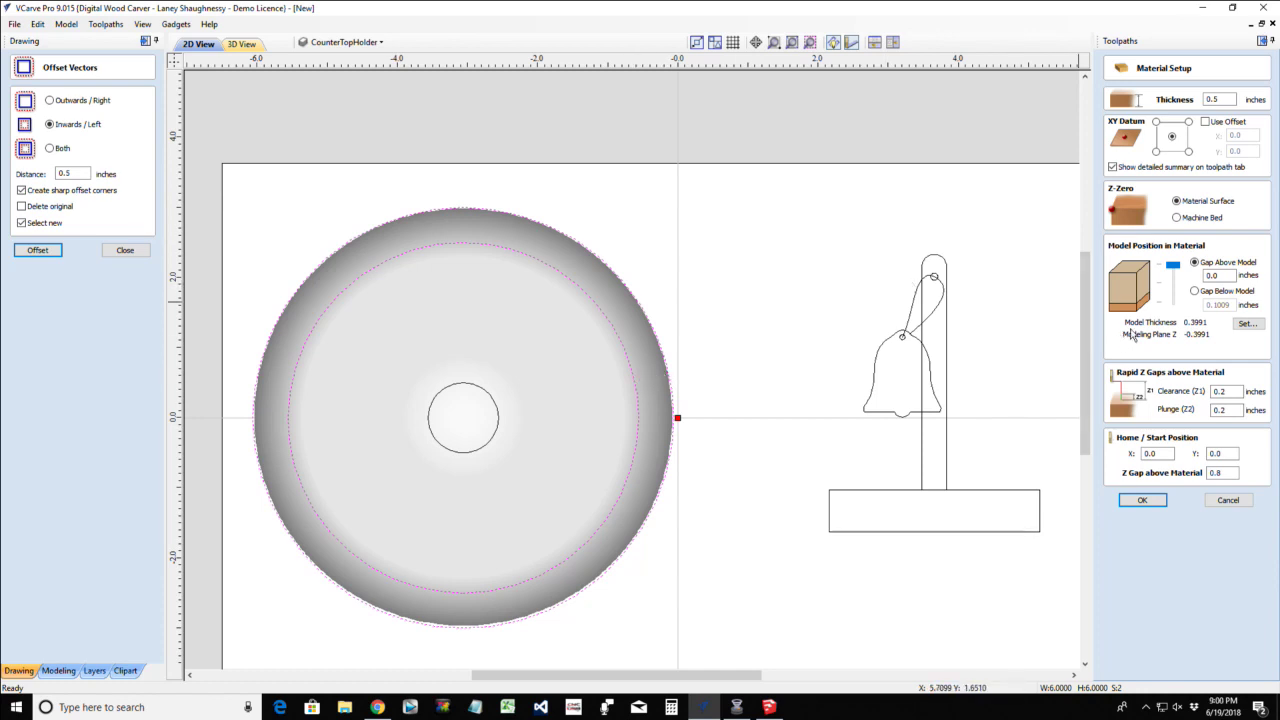
{"action": "left_click", "coordinate": [1143, 500]}
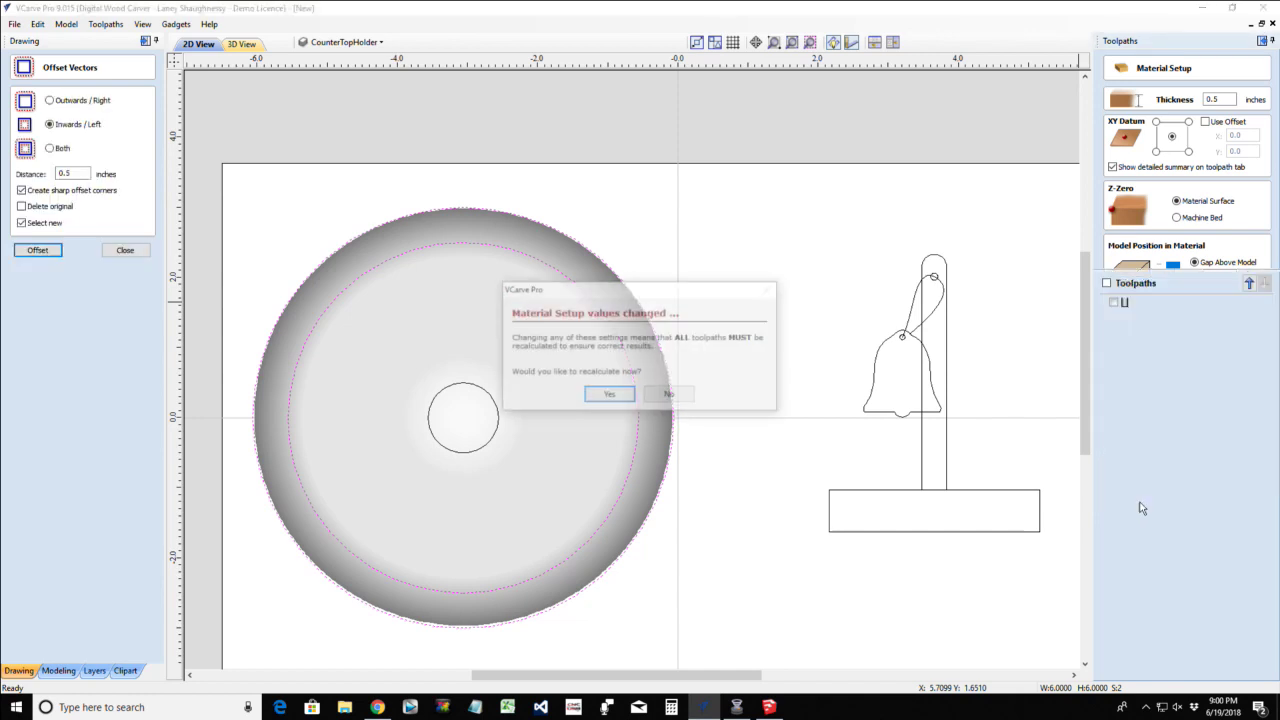
{"action": "left_click", "coordinate": [668, 395]}
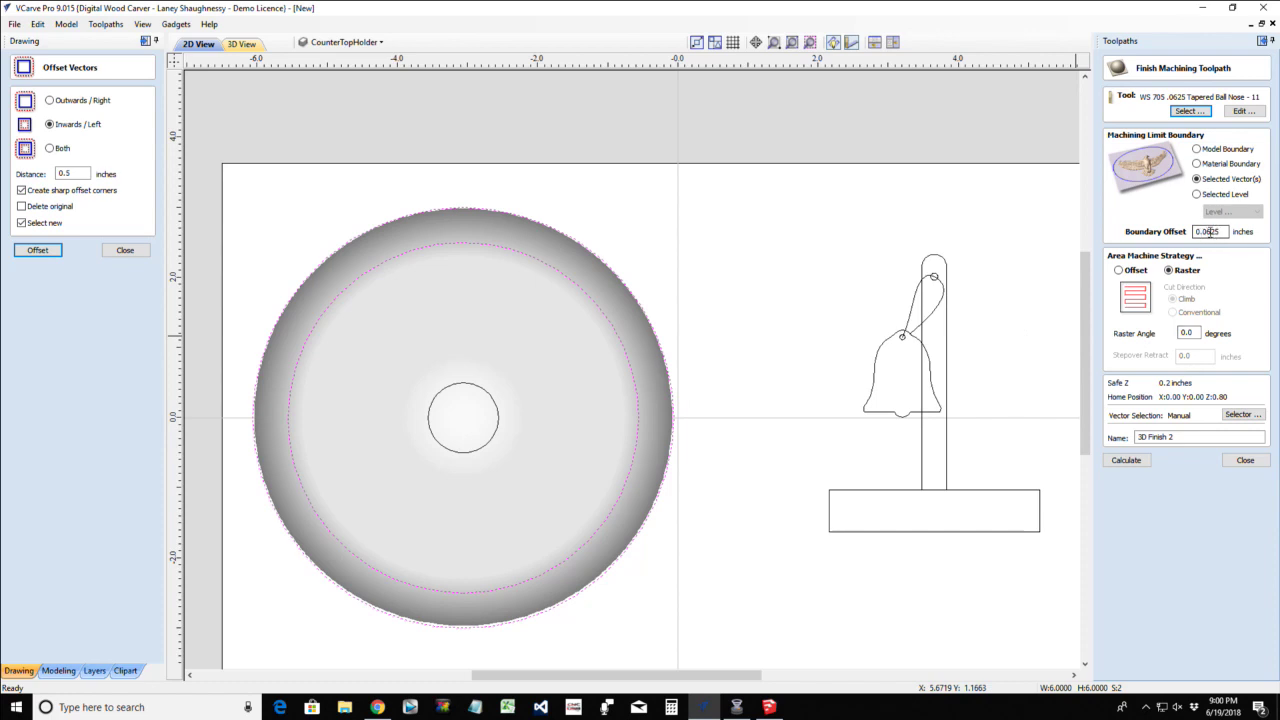
Calculate 3D Finish 2 with the 46286 Tapered Ball Nose bit, boundary offset 125, offset strategy
{"action": "left_click", "coordinate": [1190, 111]}
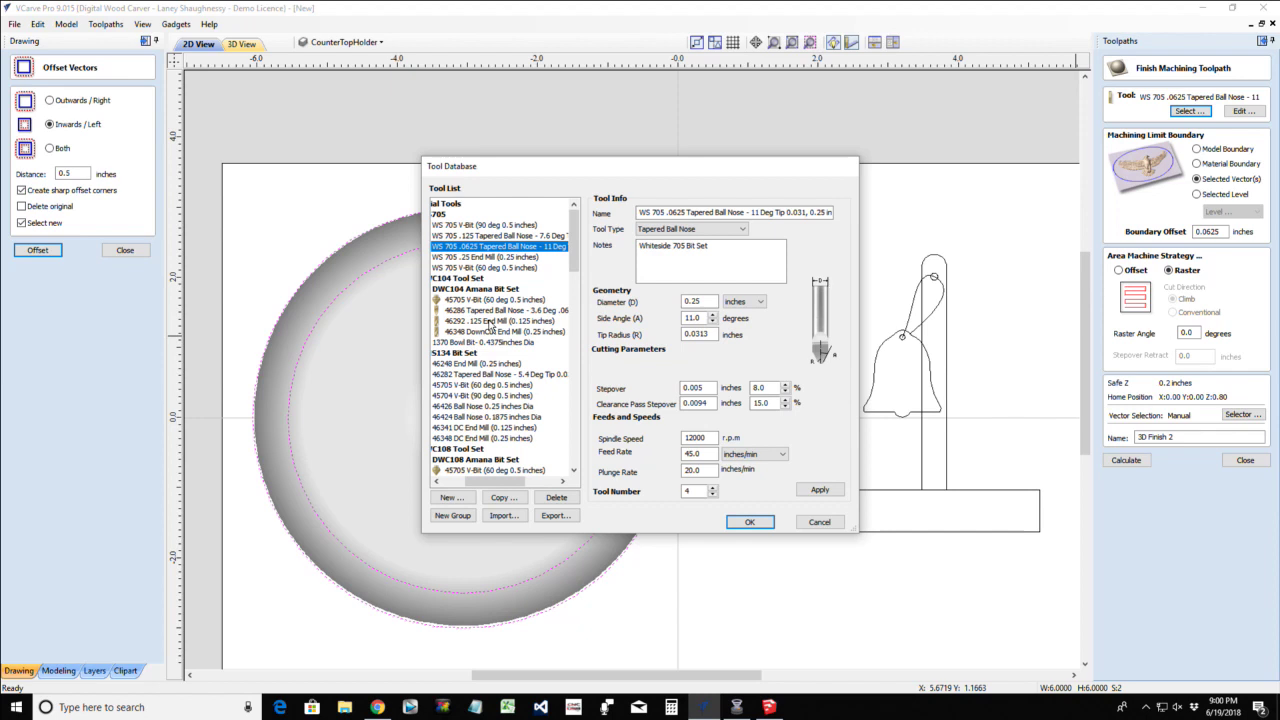
{"action": "left_click", "coordinate": [488, 312]}
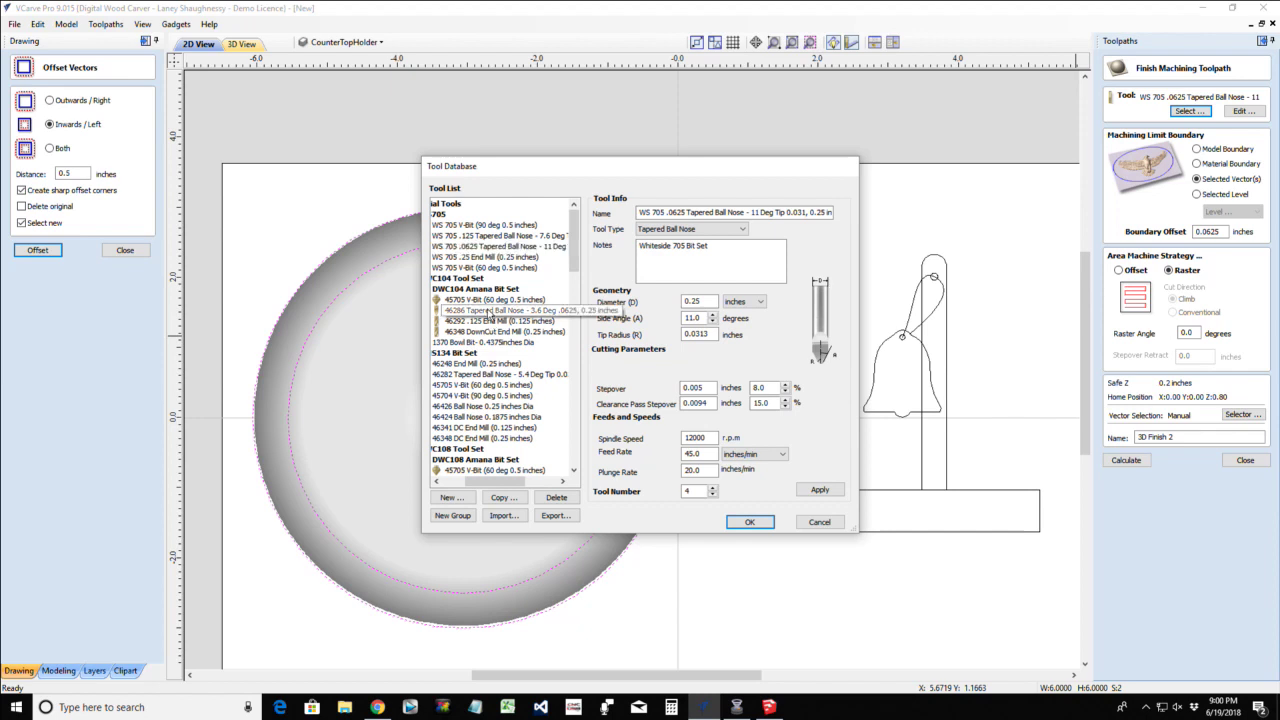
{"action": "left_click", "coordinate": [750, 522]}
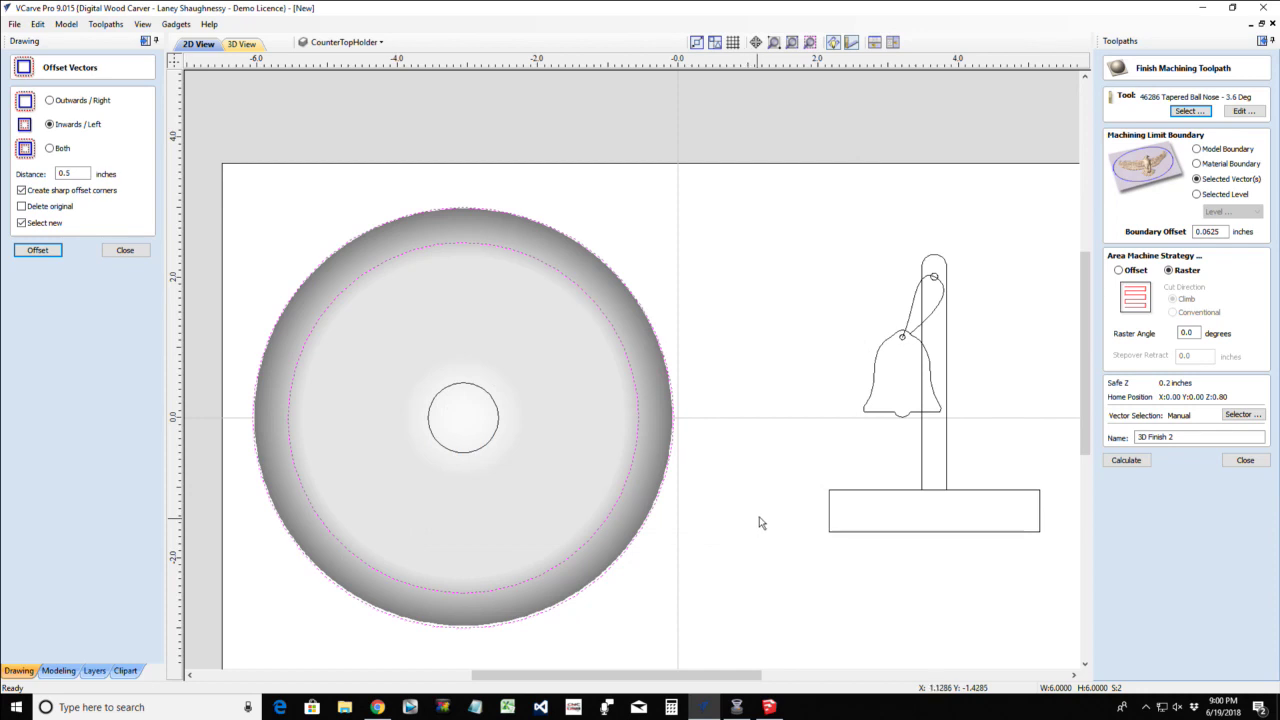
{"action": "left_click_drag", "start_coordinate": [1208, 231], "coordinate": [1226, 231]}
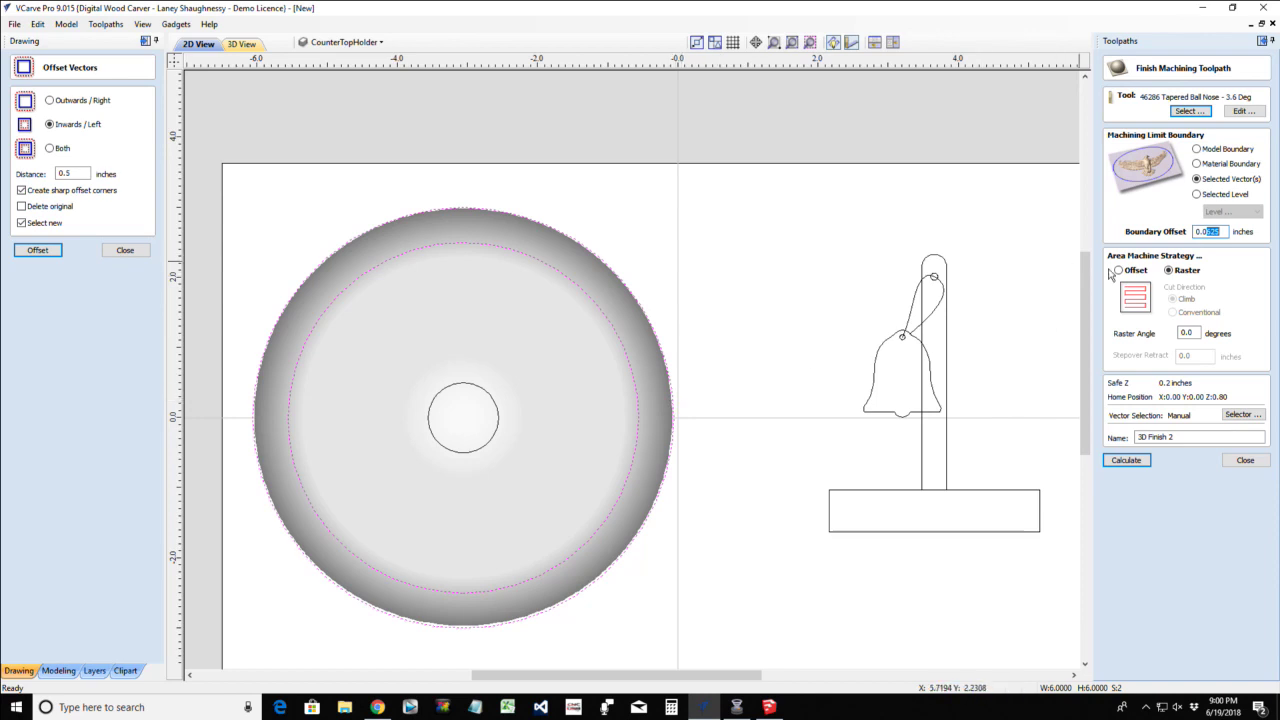
{"action": "left_click_drag", "start_coordinate": [1200, 232], "coordinate": [1238, 237]}
{"action": "type", "text": "125"}
{"action": "left_click", "coordinate": [1118, 271]}
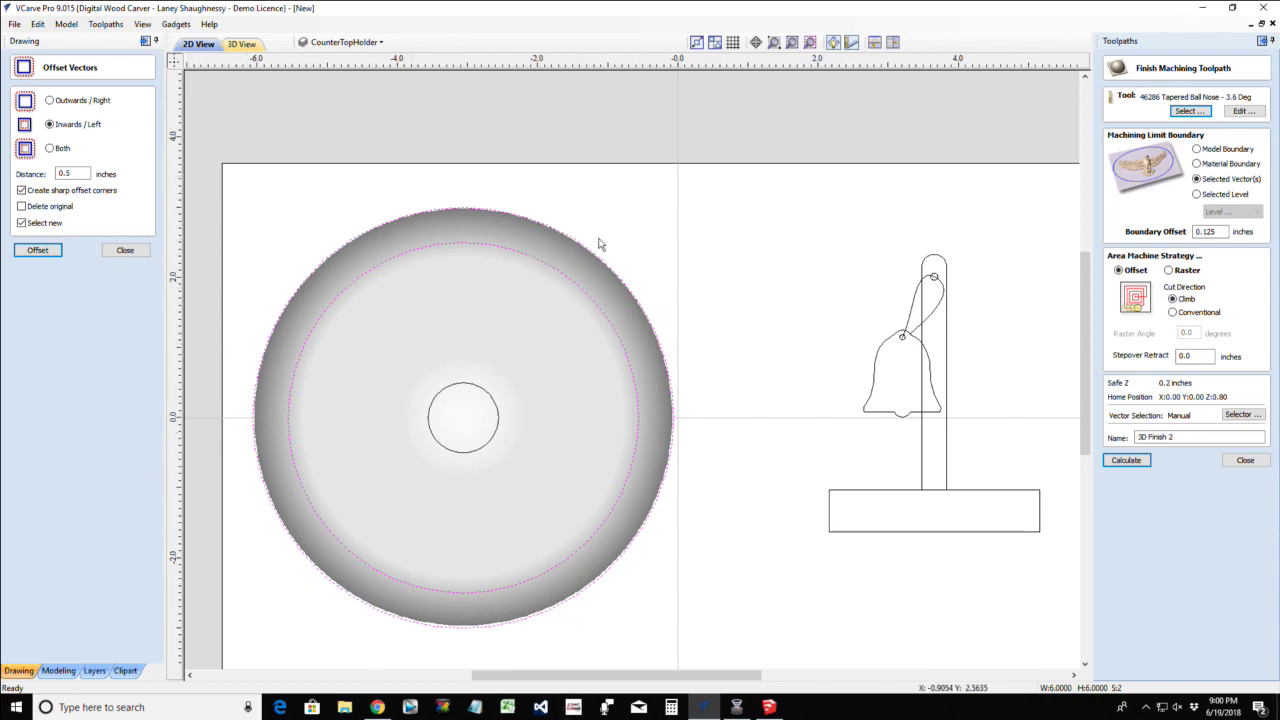
{"action": "left_click", "coordinate": [1117, 271]}
{"action": "left_click", "coordinate": [1125, 460]}
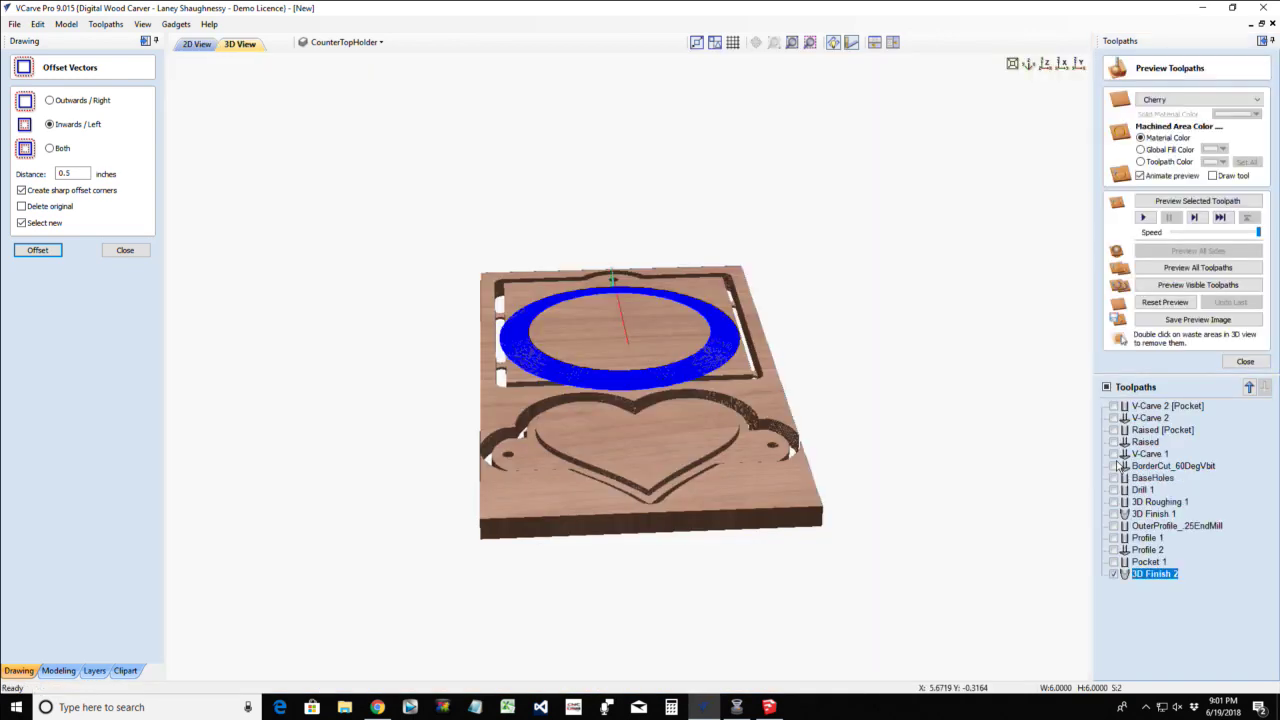
Reset the preview and select only the dish's 6-inch outer circle in 2D view
{"action": "left_click", "coordinate": [1180, 302]}
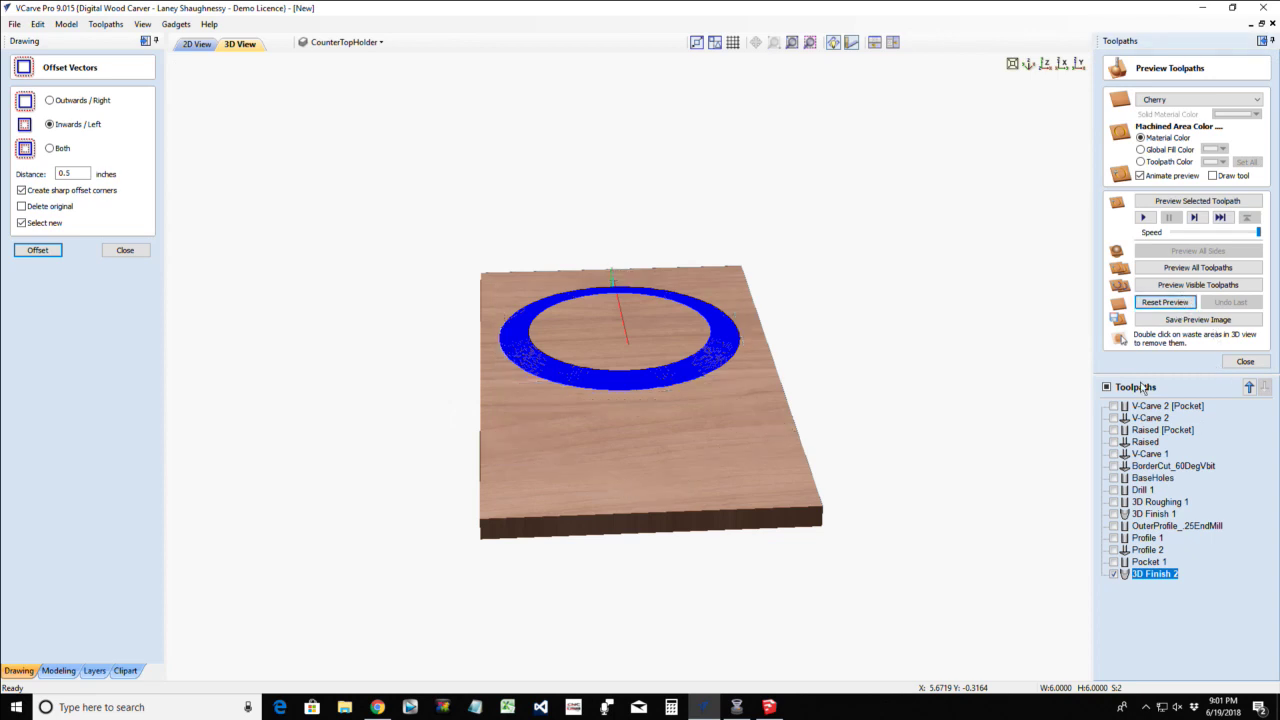
{"action": "left_click", "coordinate": [197, 44]}
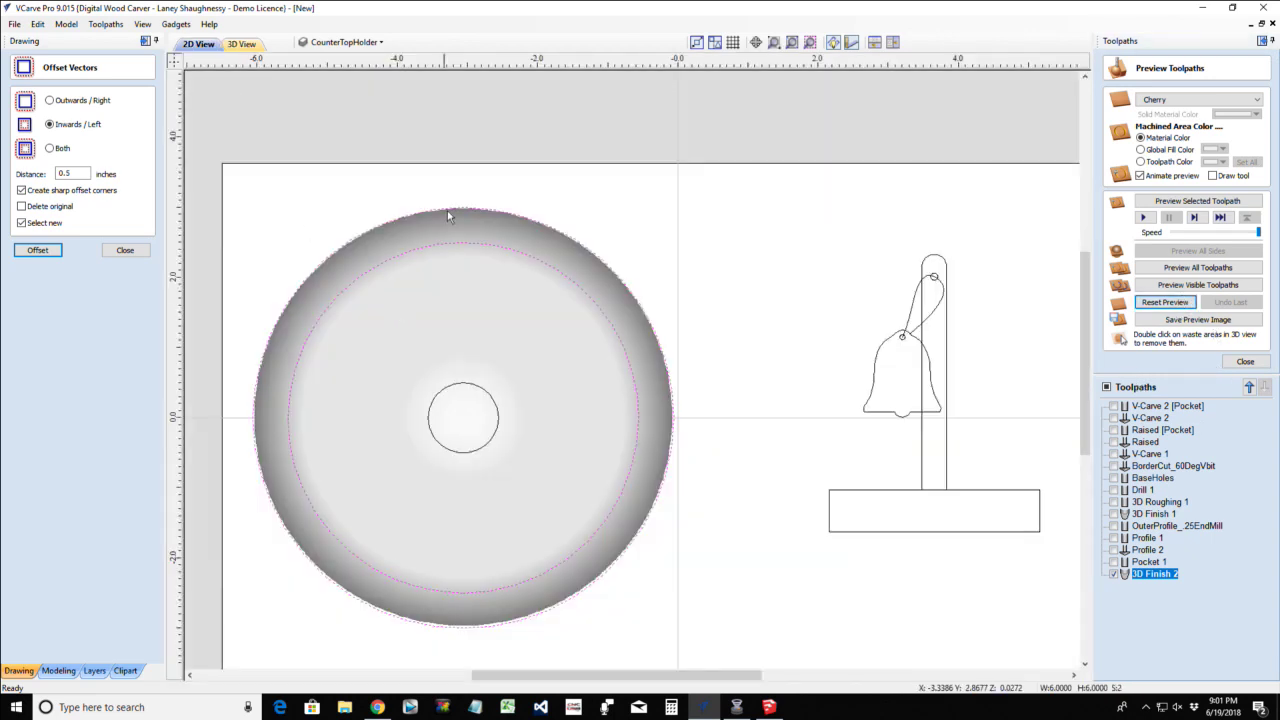
{"action": "left_click", "coordinate": [650, 252]}
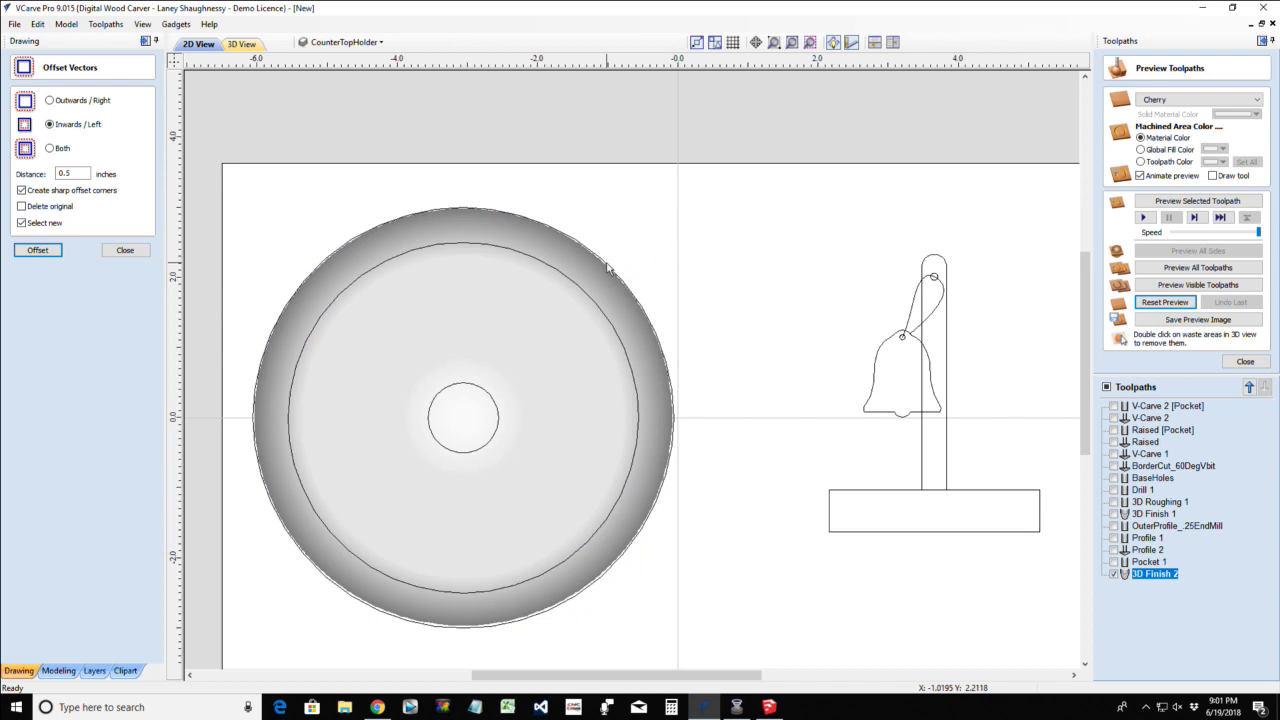
{"action": "left_click", "coordinate": [610, 268]}
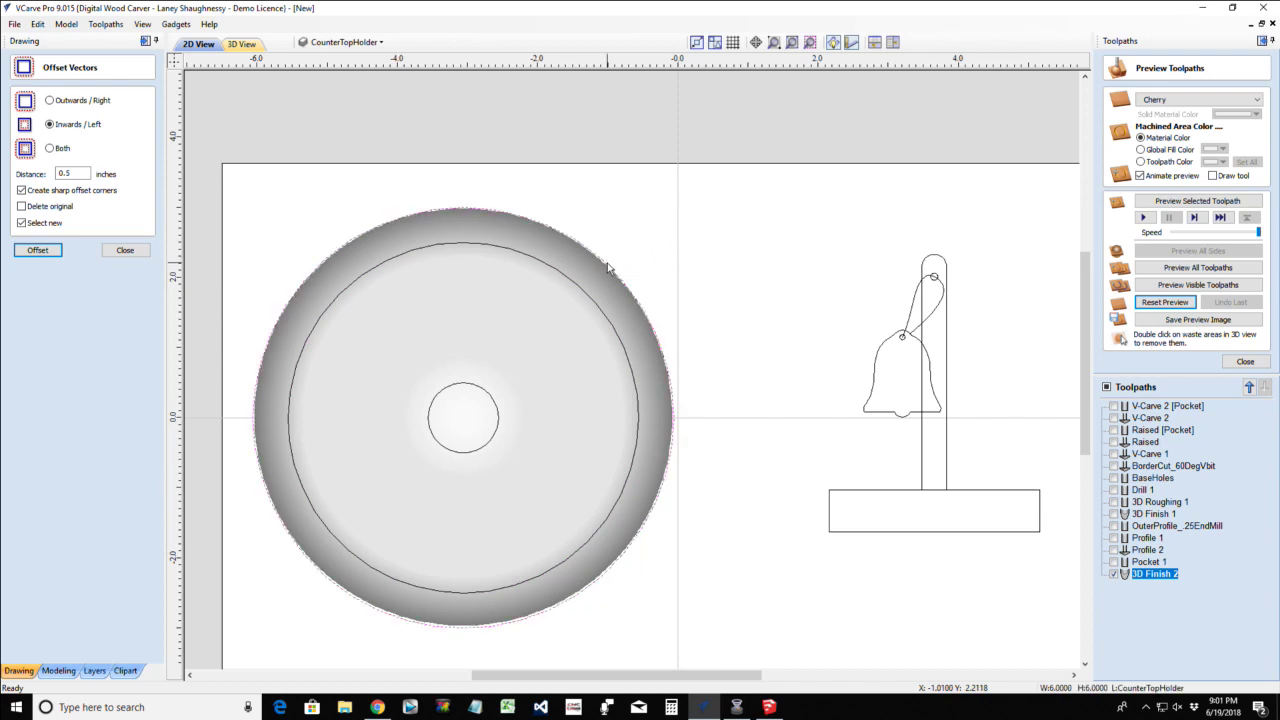
Calculate Profile 3: cut depth .5, Outside/Right, 0.25-inch End Mill, around the dish circle
{"action": "left_click", "coordinate": [1245, 361]}
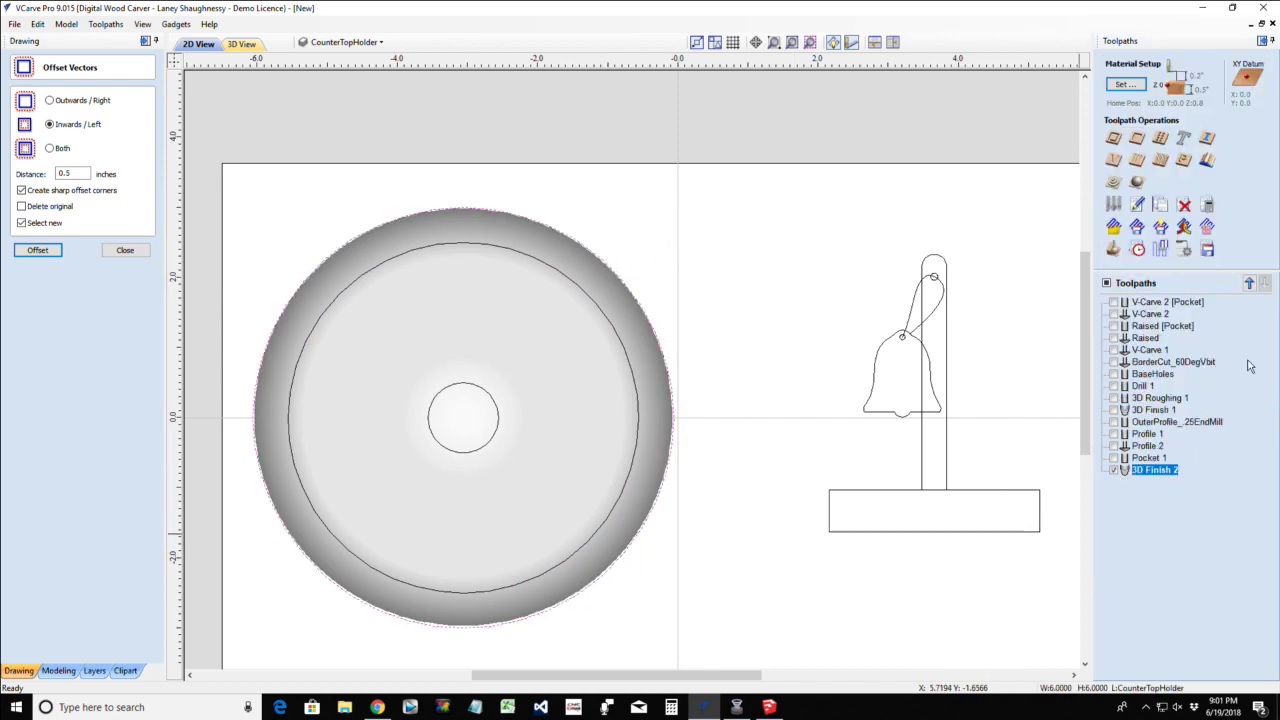
{"action": "left_click", "coordinate": [1114, 138]}
{"action": "double_click", "coordinate": [1222, 118]}
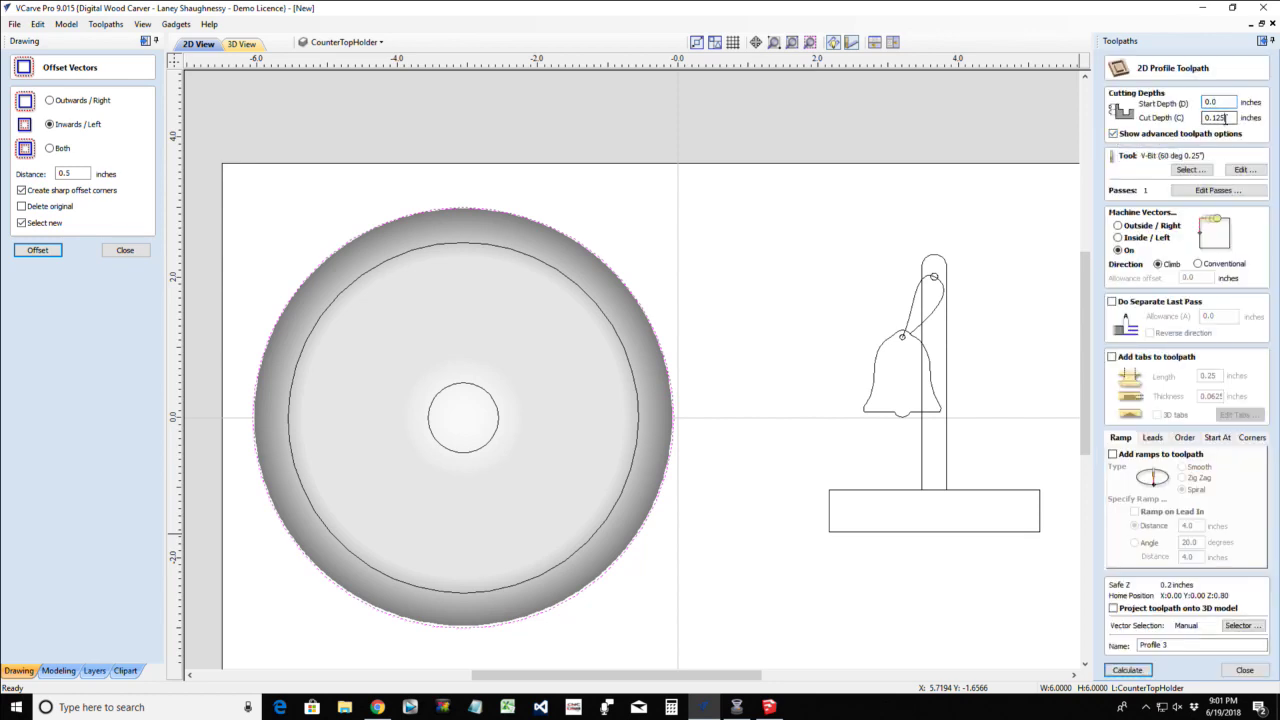
{"action": "type", "text": ".5"}
{"action": "left_click", "coordinate": [1118, 226]}
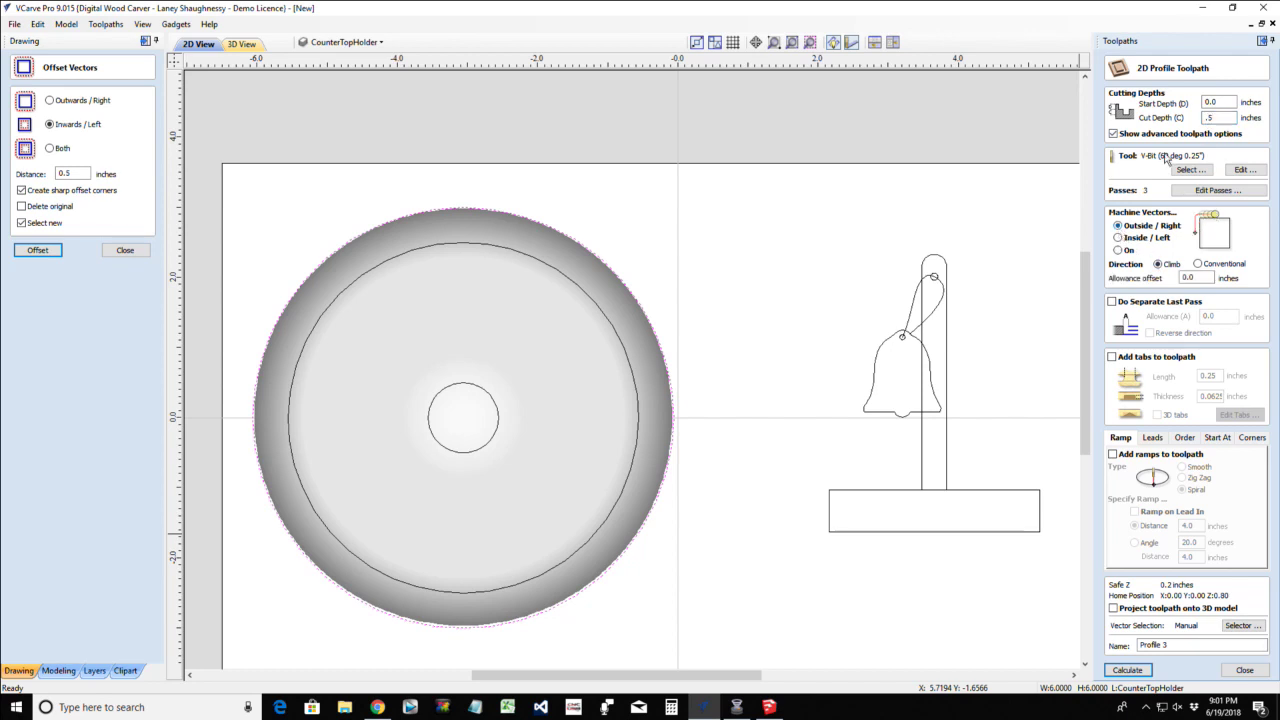
{"action": "left_click", "coordinate": [1186, 172]}
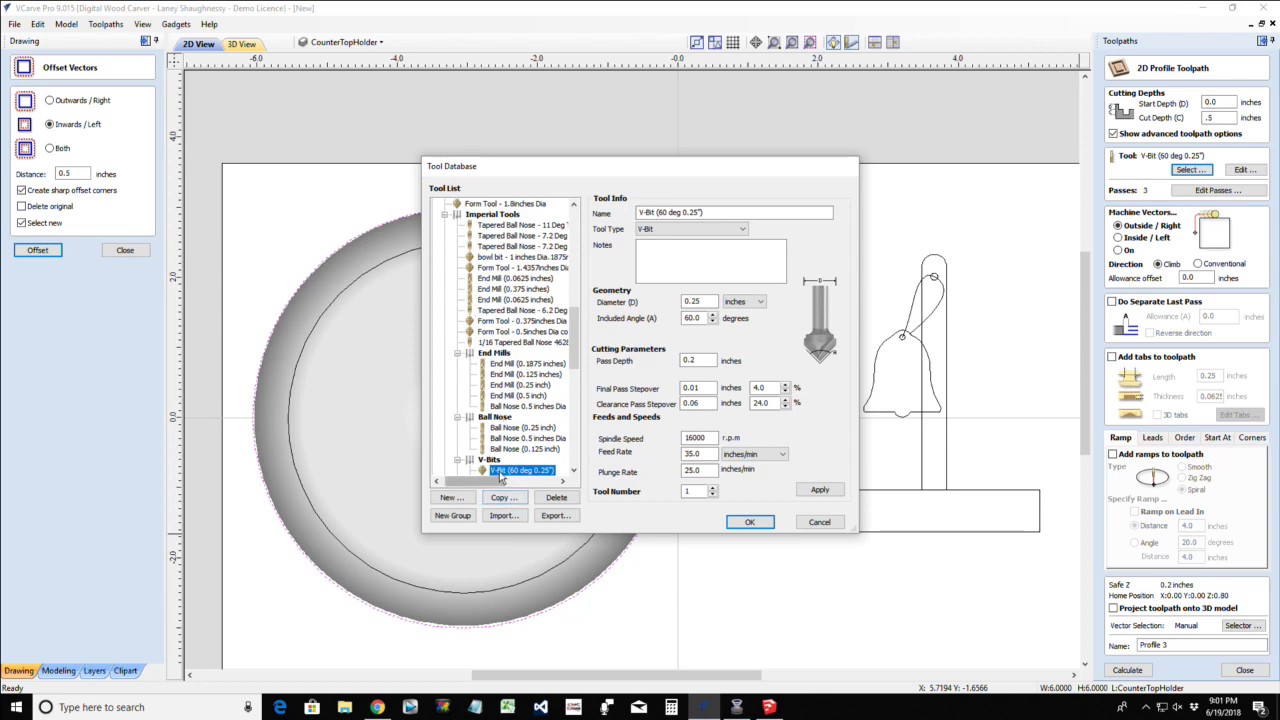
{"action": "left_click", "coordinate": [516, 386]}
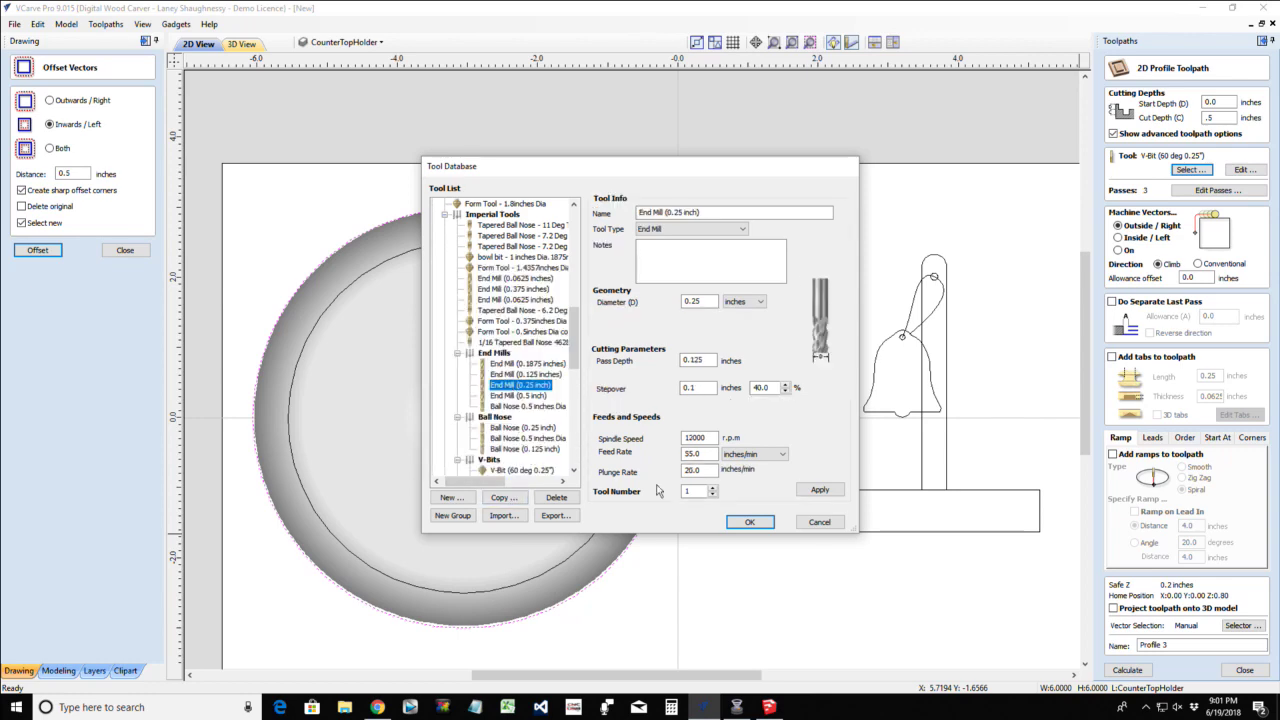
{"action": "left_click", "coordinate": [746, 523]}
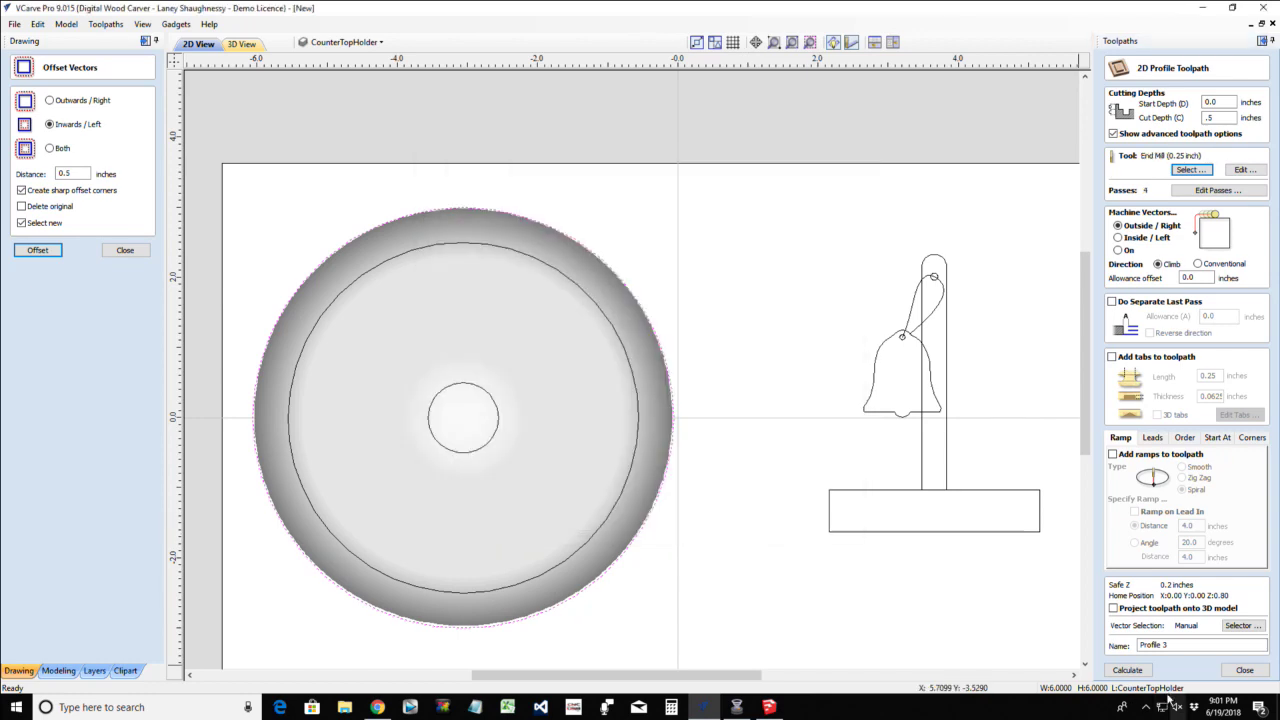
{"action": "left_click", "coordinate": [1127, 670]}
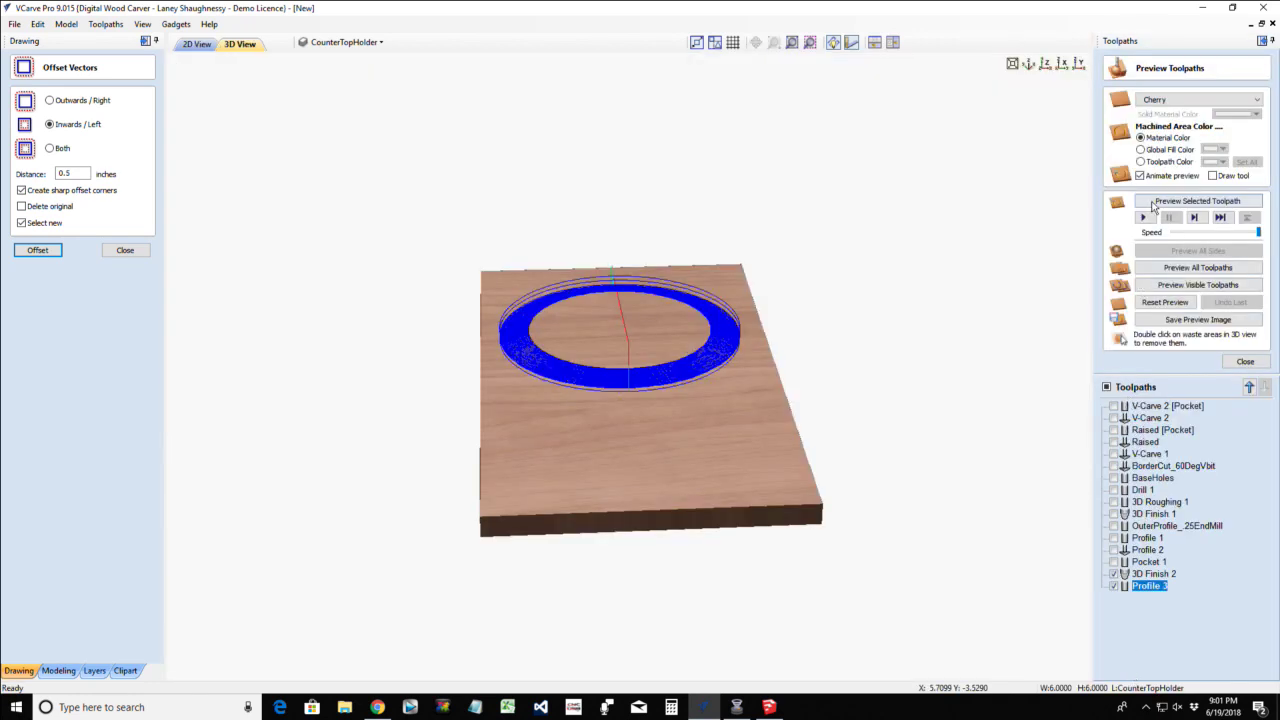
Simulate the visible toolpaths, remove the waste board around the dish disc, and close the preview
{"action": "left_click", "coordinate": [1180, 287]}
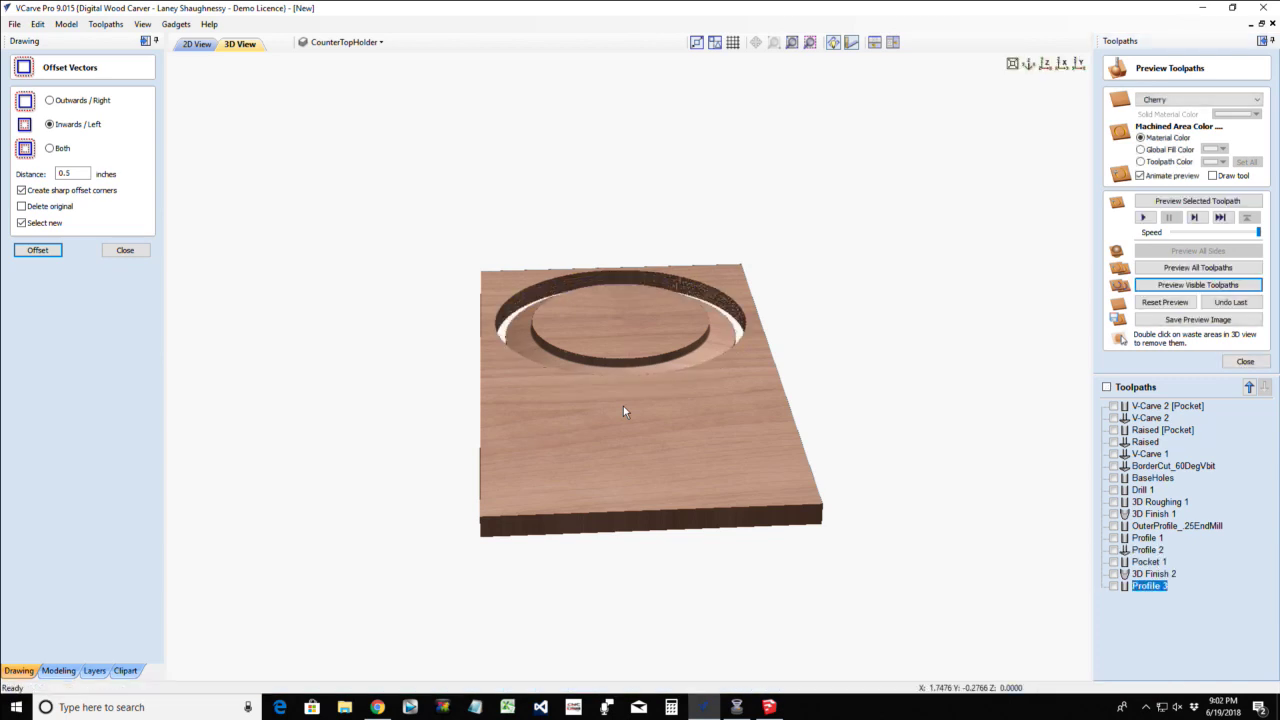
{"action": "double_click", "coordinate": [623, 408]}
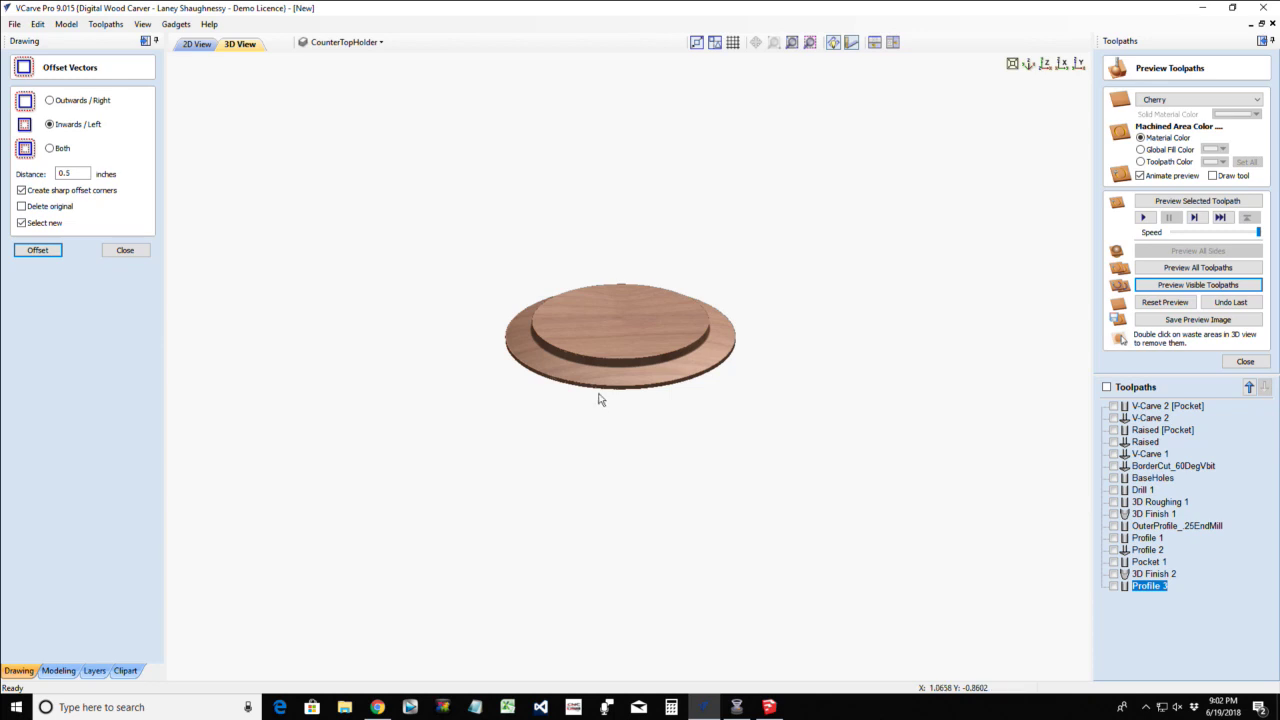
{"action": "left_click", "coordinate": [1240, 365]}
{"action": "left_click", "coordinate": [1240, 365]}
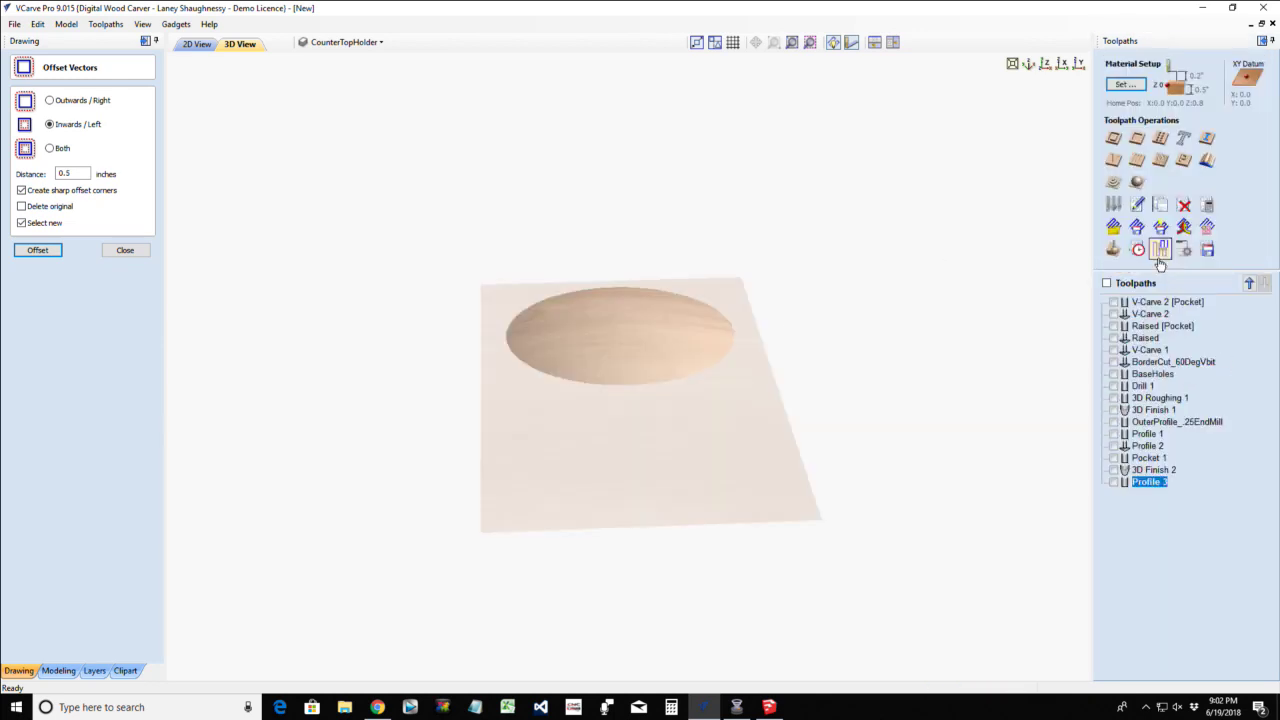
Check Material Setup without changes, then view the previewed disc edge-on
{"action": "left_click", "coordinate": [1122, 85]}
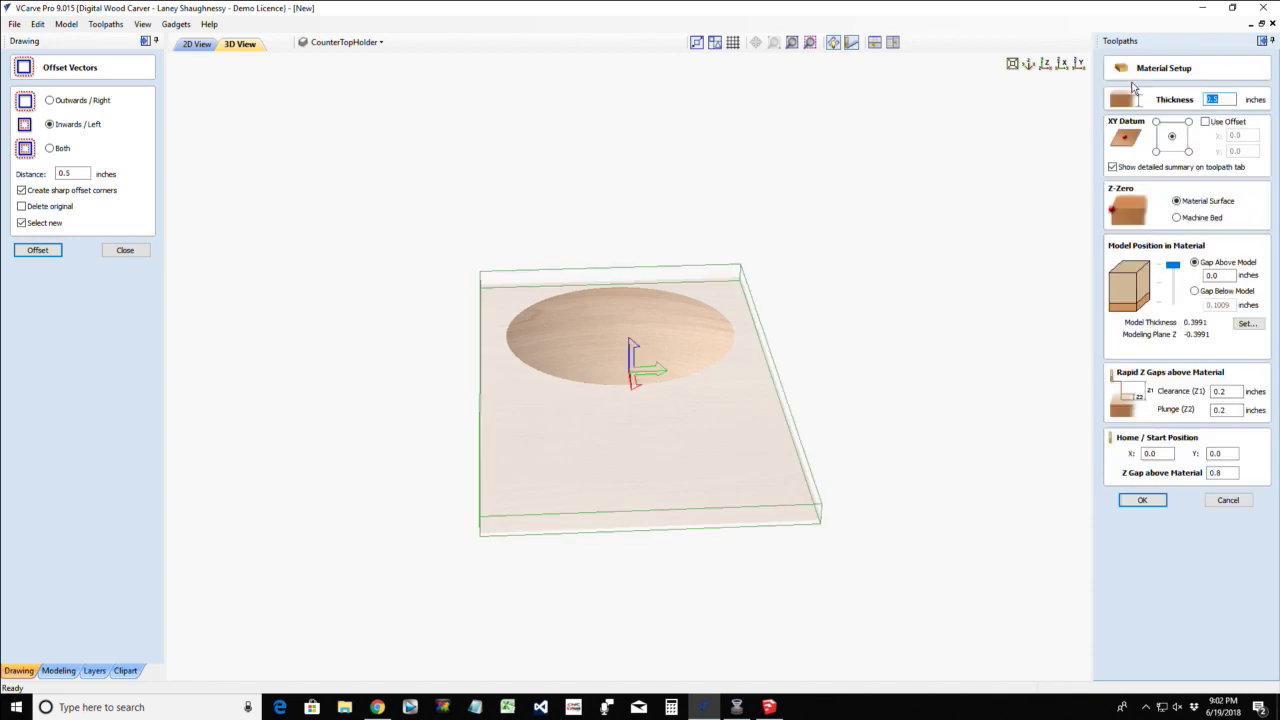
{"action": "left_click", "coordinate": [1228, 502]}
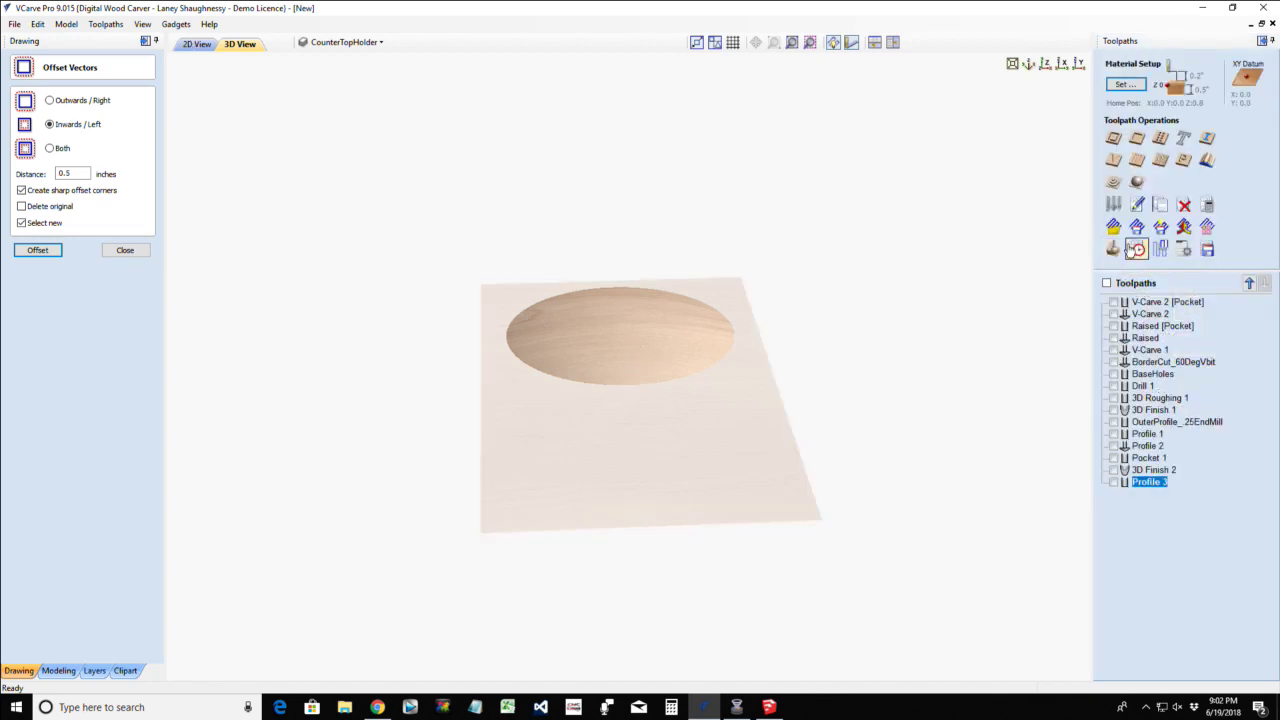
{"action": "left_click", "coordinate": [1136, 248]}
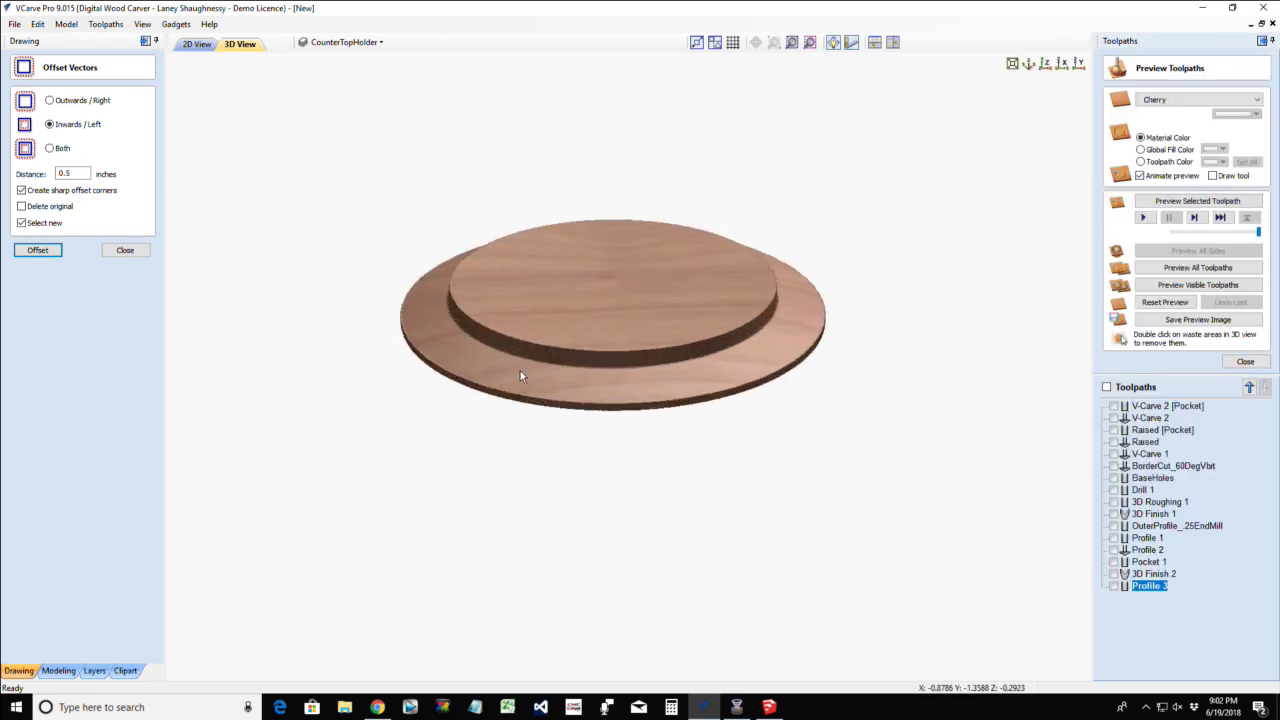
{"action": "left_click_drag", "start_coordinate": [545, 358], "coordinate": [511, 357]}
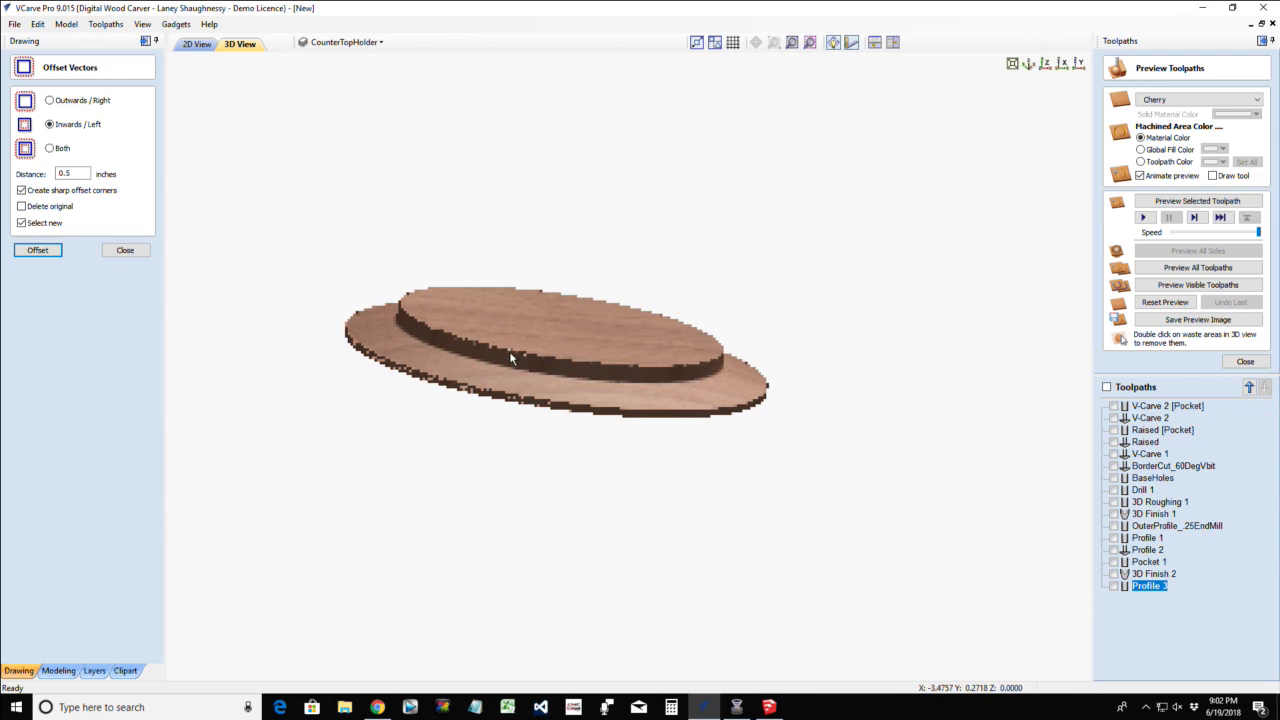
{"action": "left_click", "coordinate": [1240, 361]}
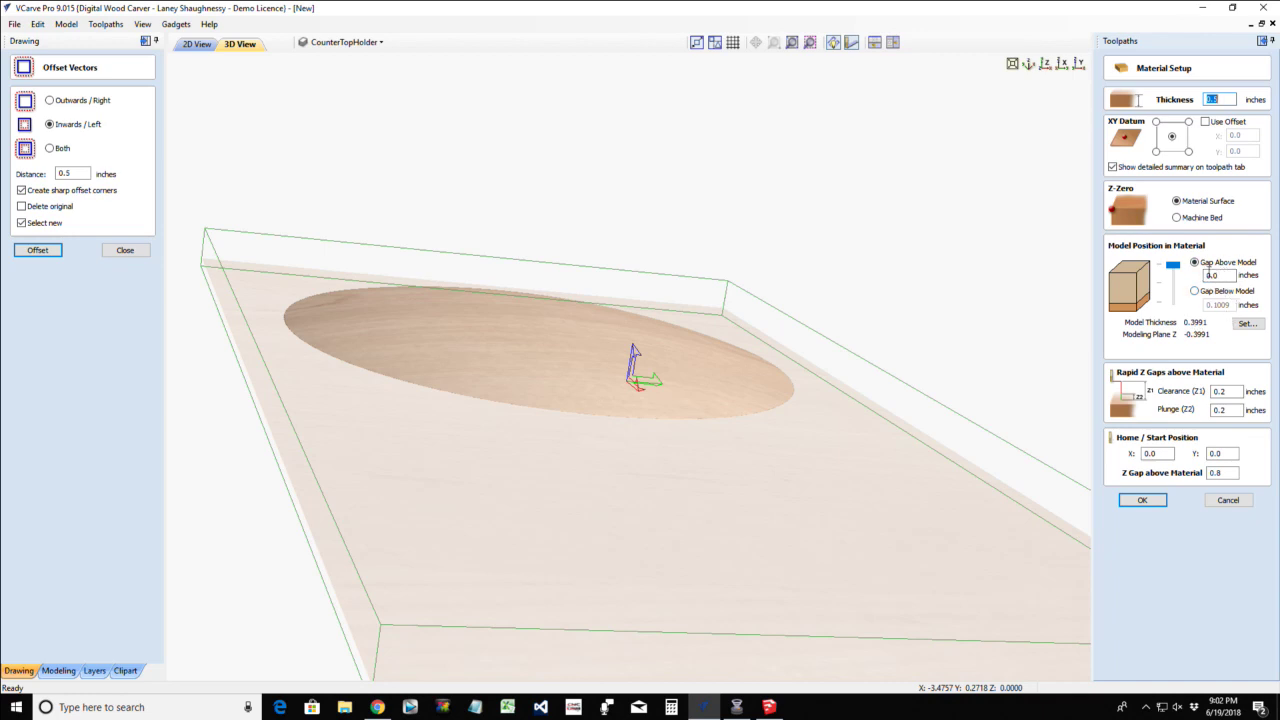
Set the dish model height to 0.25 inches and accept Material Setup without recalculating toolpaths
{"action": "left_click", "coordinate": [1247, 323]}
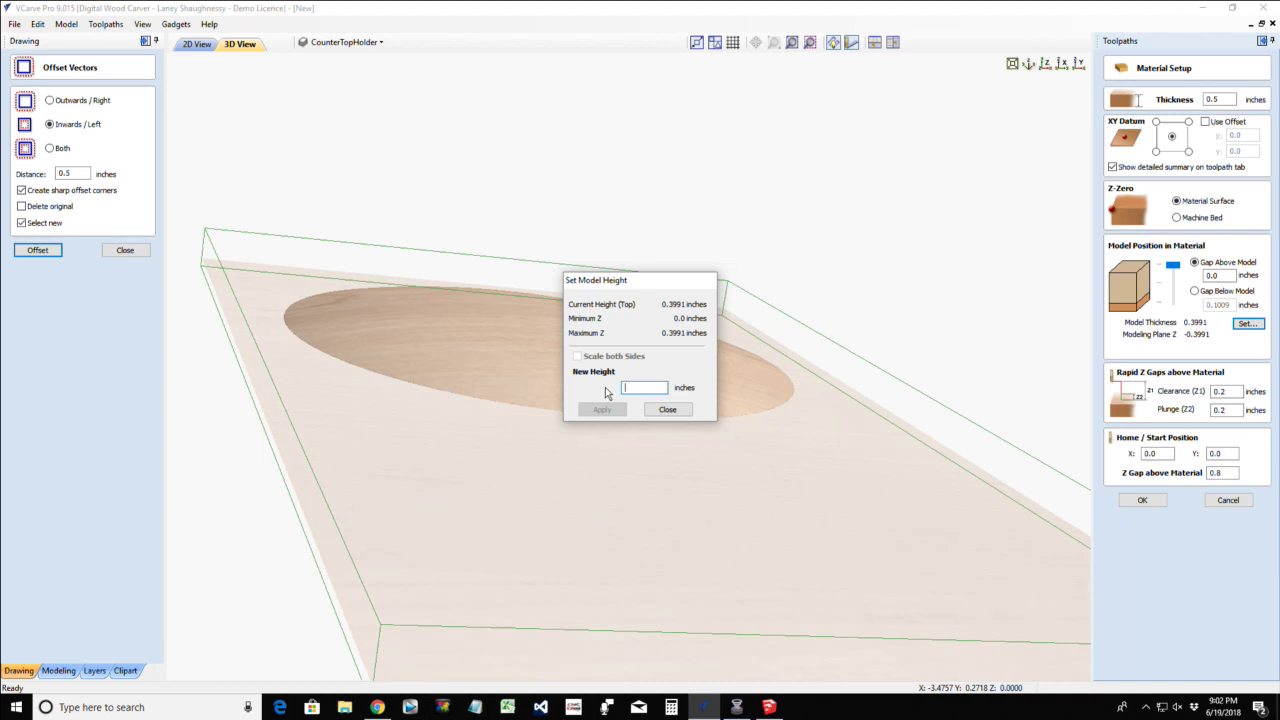
{"action": "type", "text": ".25"}
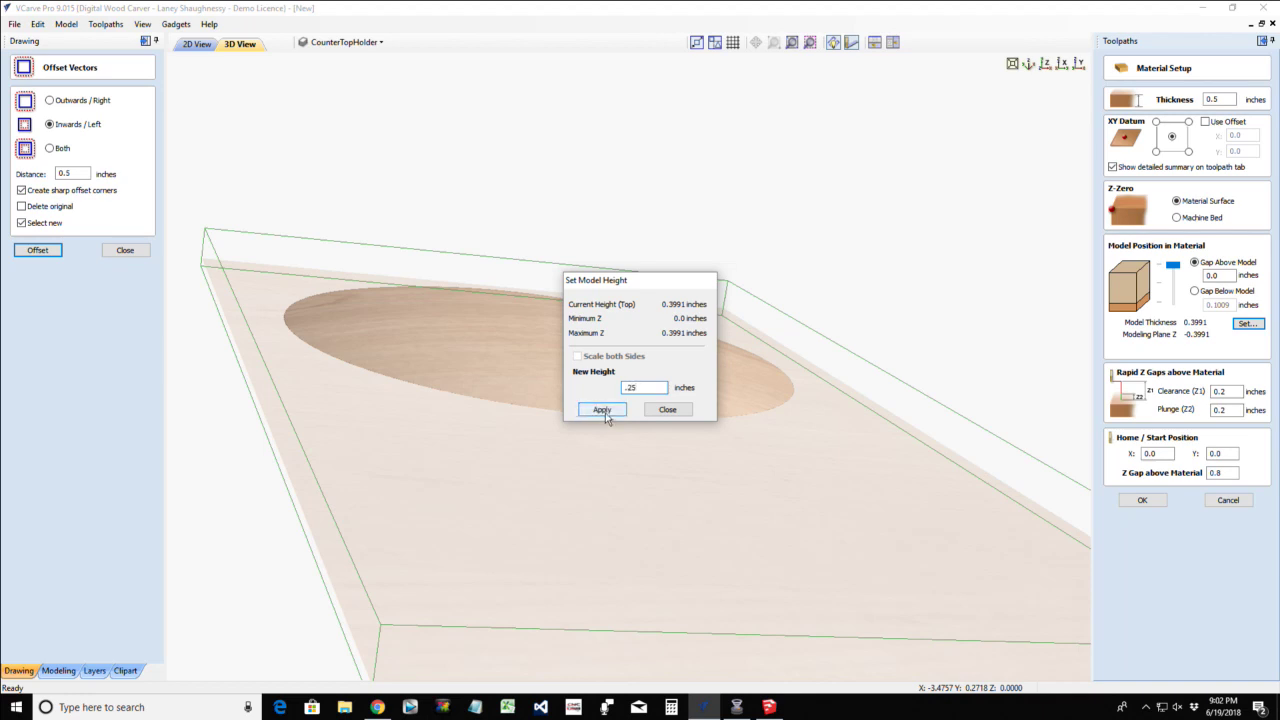
{"action": "left_click", "coordinate": [604, 412]}
{"action": "left_click", "coordinate": [663, 409]}
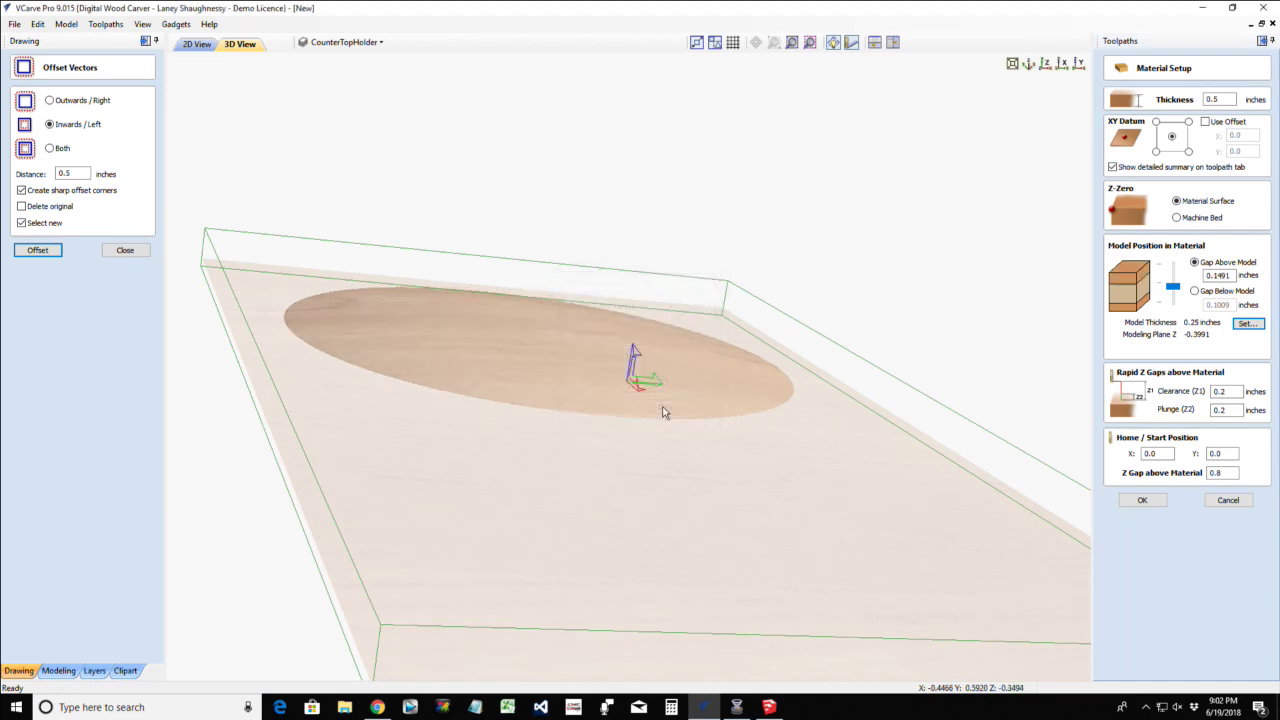
{"action": "left_click", "coordinate": [1144, 501]}
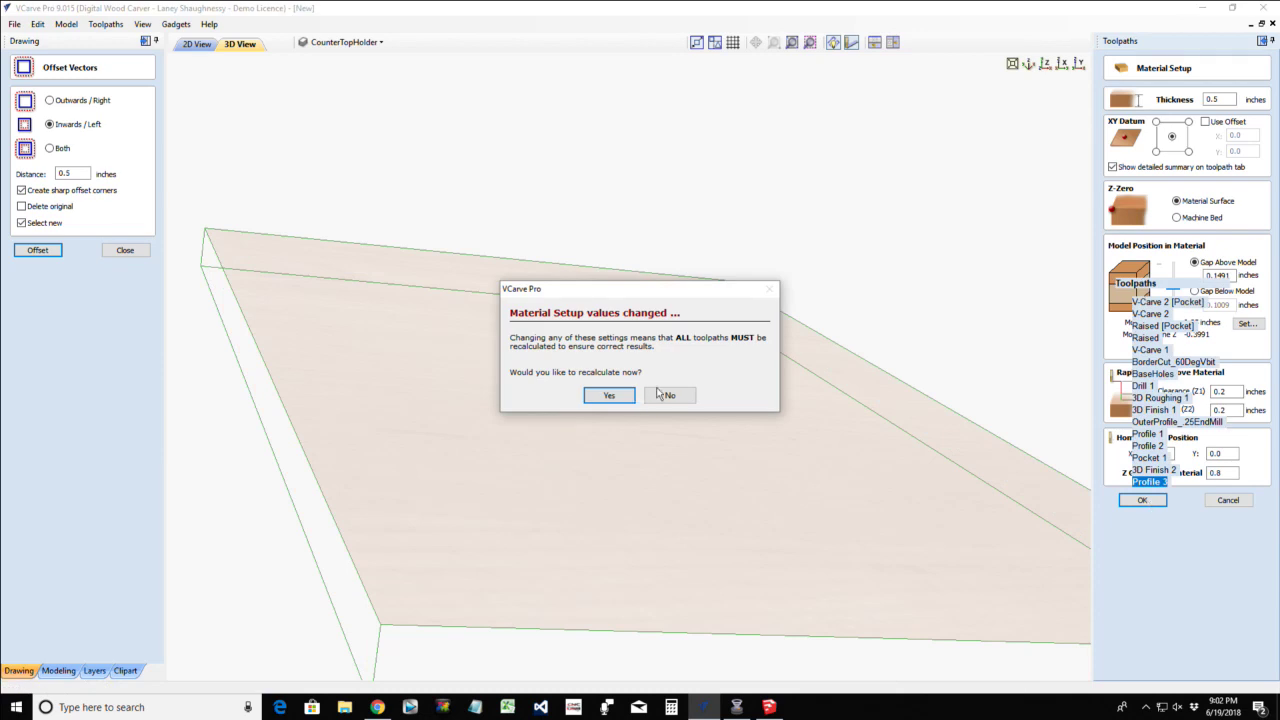
{"action": "left_click", "coordinate": [662, 395]}
Recalculate the 3D Finish 2 toolpath for the lowered dish
{"action": "left_click", "coordinate": [1140, 470]}
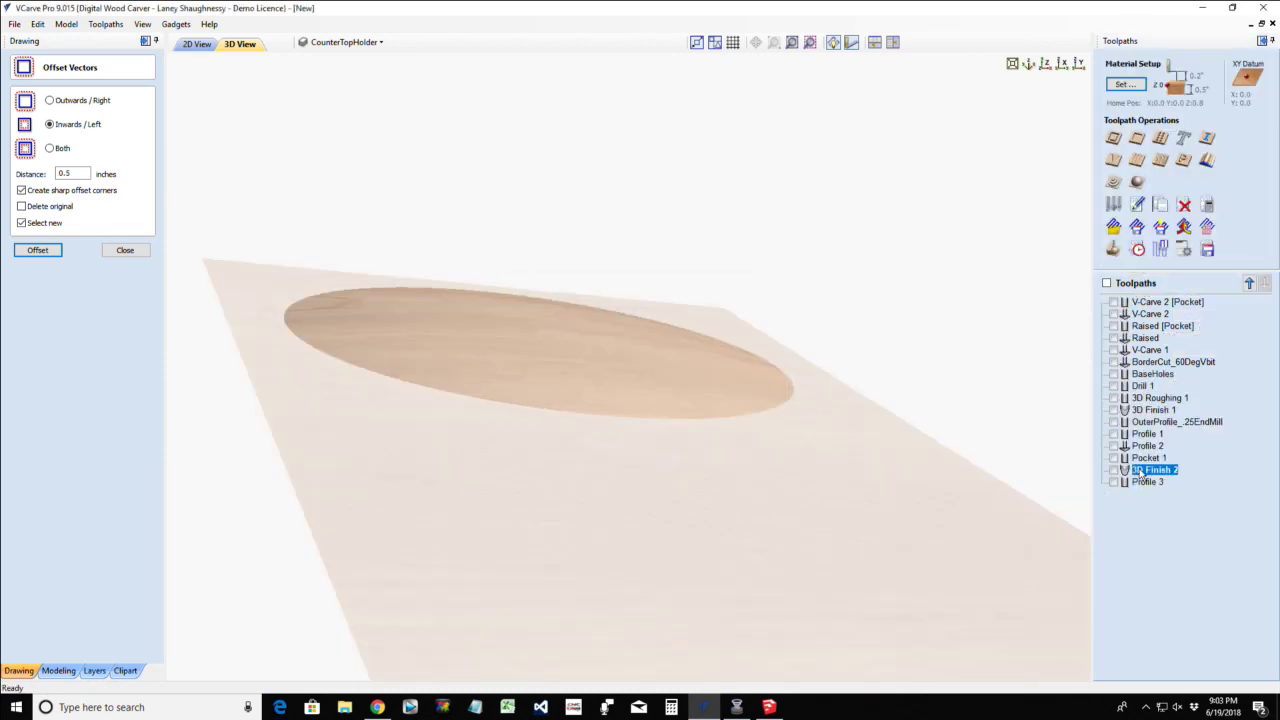
{"action": "double_click", "coordinate": [1140, 471]}
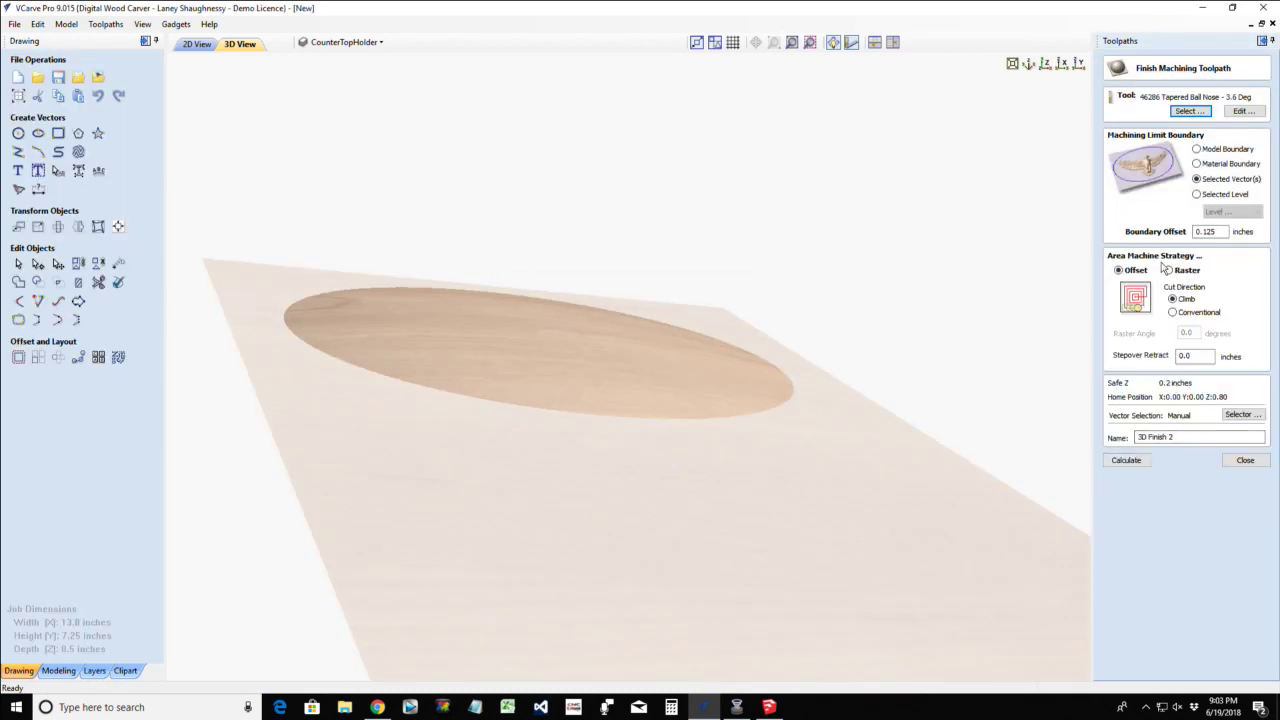
{"action": "left_click", "coordinate": [1119, 462]}
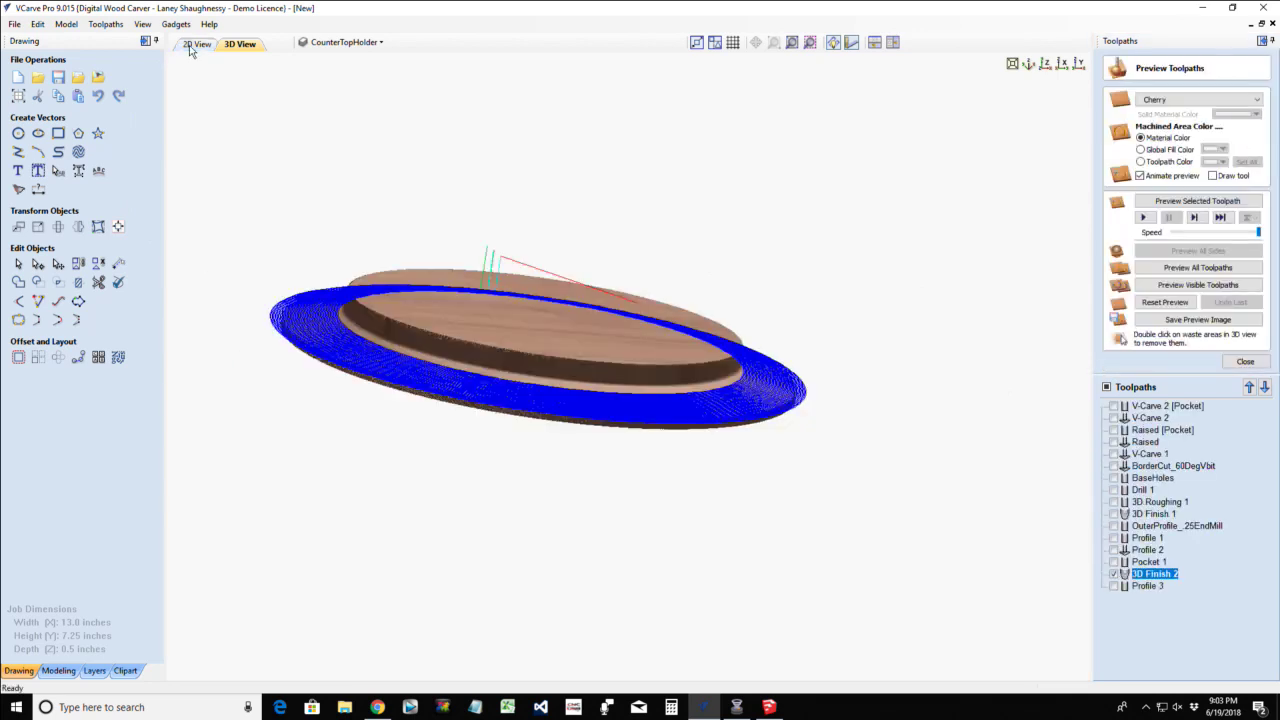
Simulate 3D Finish 2 together with Profile 3, then return to the 2D view
{"action": "left_click", "coordinate": [196, 45]}
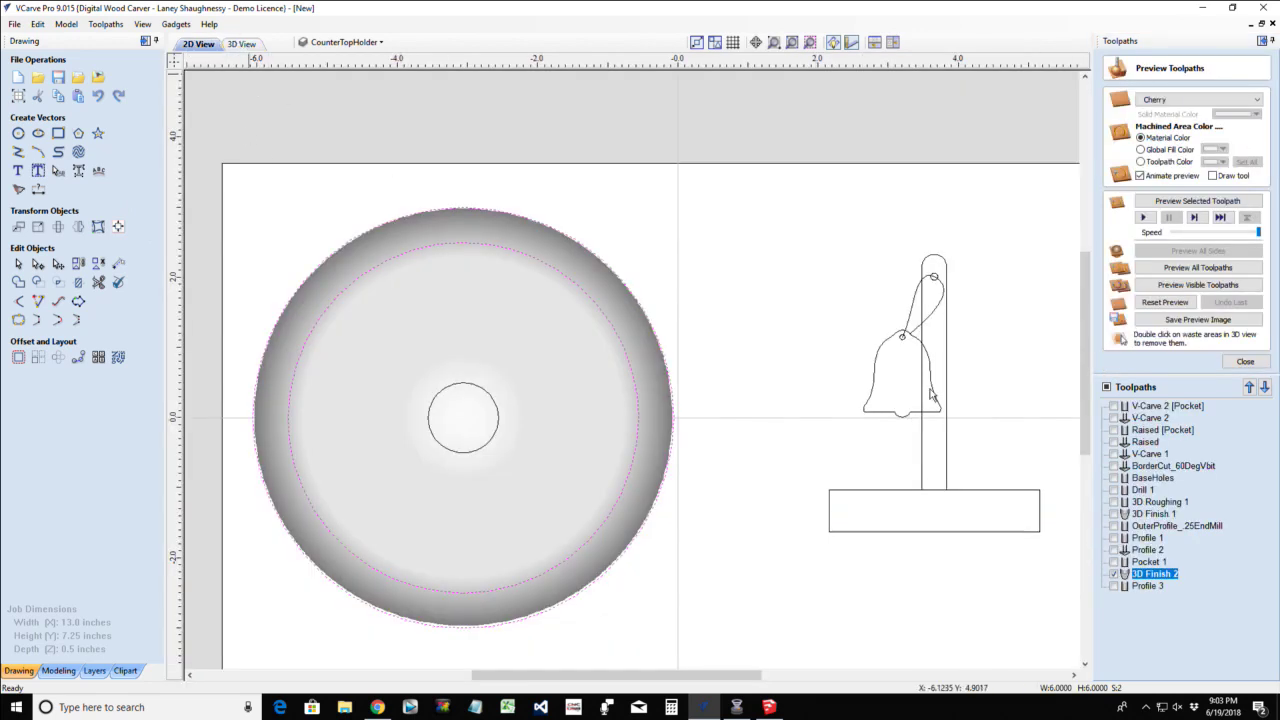
{"action": "left_click", "coordinate": [1160, 303]}
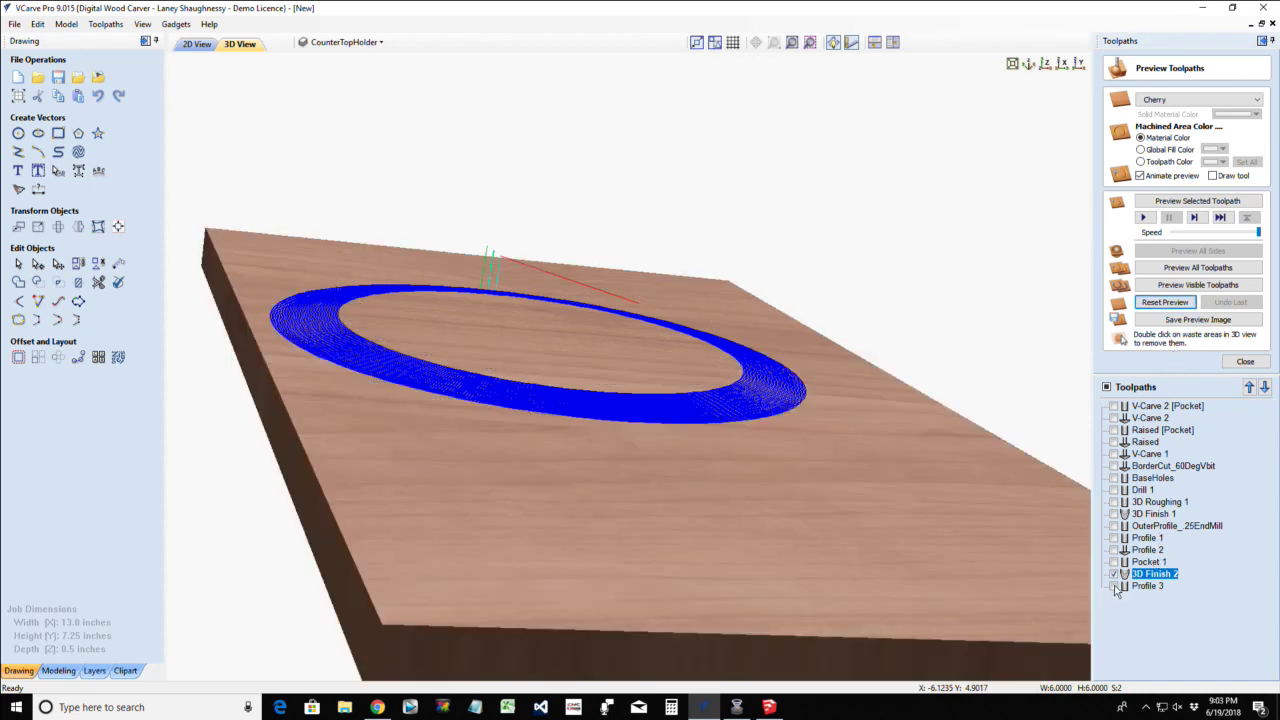
{"action": "left_click", "coordinate": [1115, 586]}
{"action": "left_click", "coordinate": [1197, 285]}
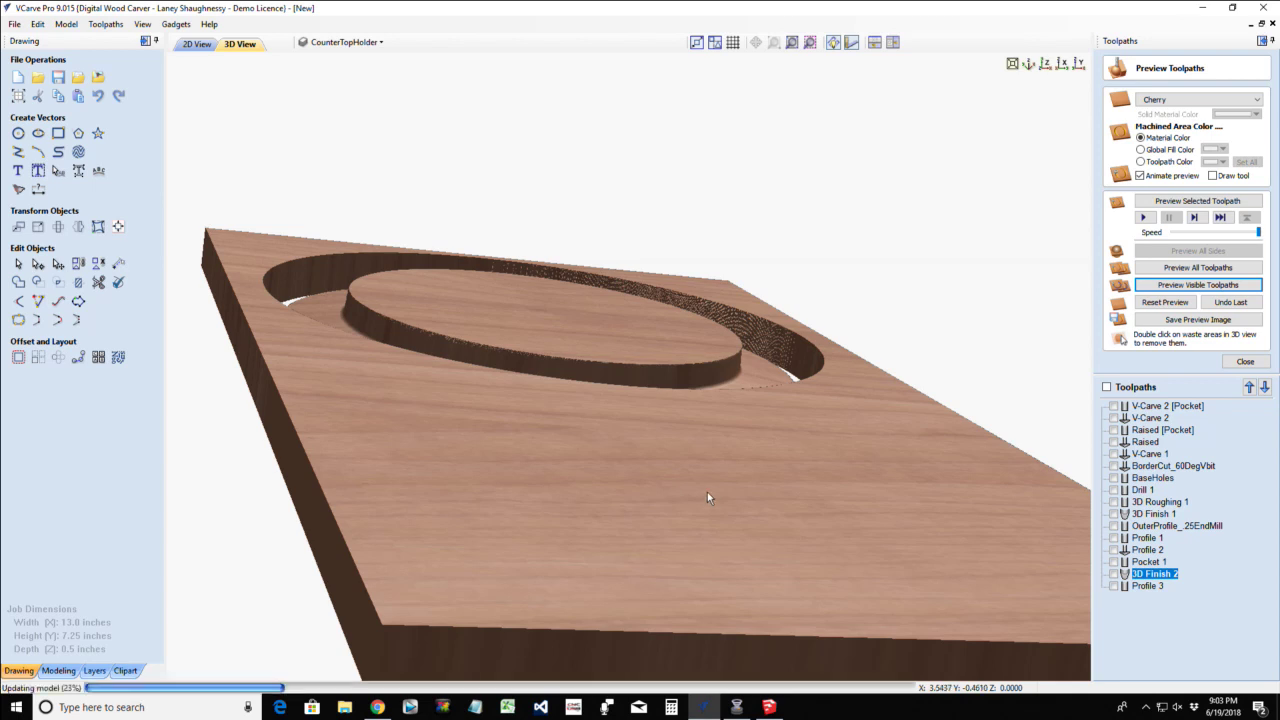
{"action": "left_click", "coordinate": [196, 45]}
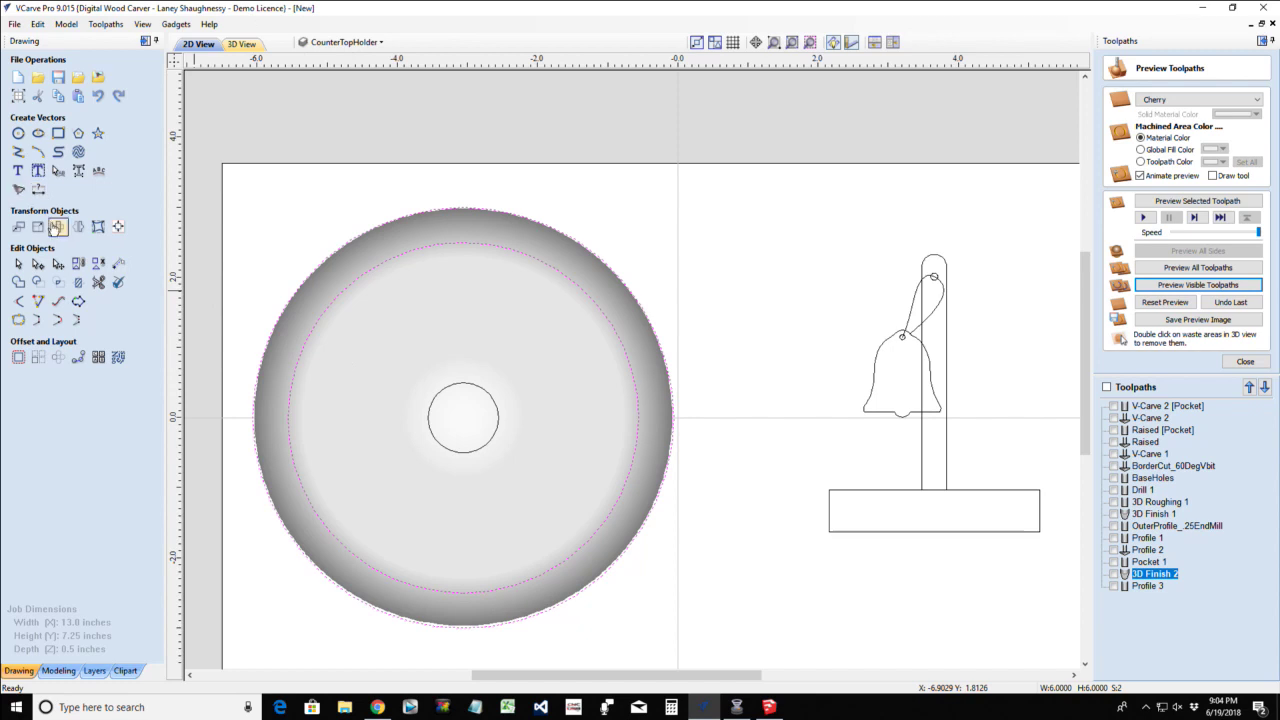
Give the Dome_Dish_30 component a 0.25-inch base height and apply it
{"action": "left_click", "coordinate": [52, 670]}
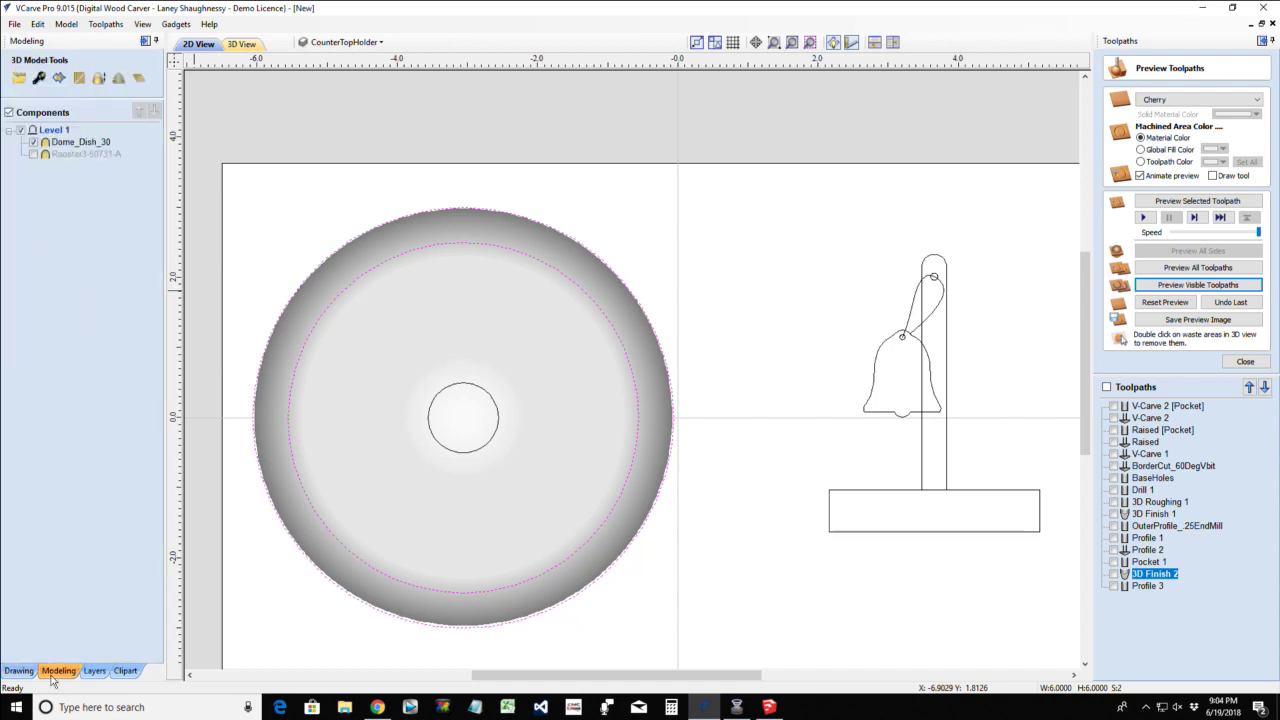
{"action": "left_click", "coordinate": [60, 143]}
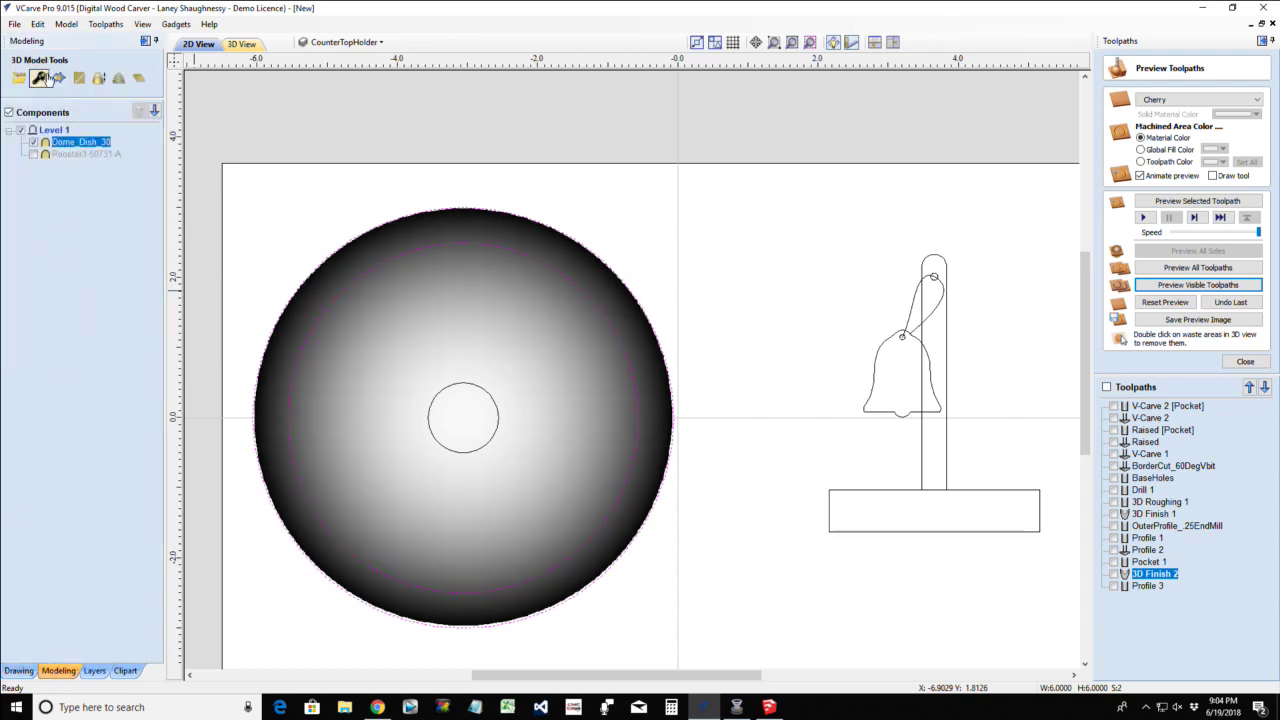
{"action": "left_click", "coordinate": [39, 78]}
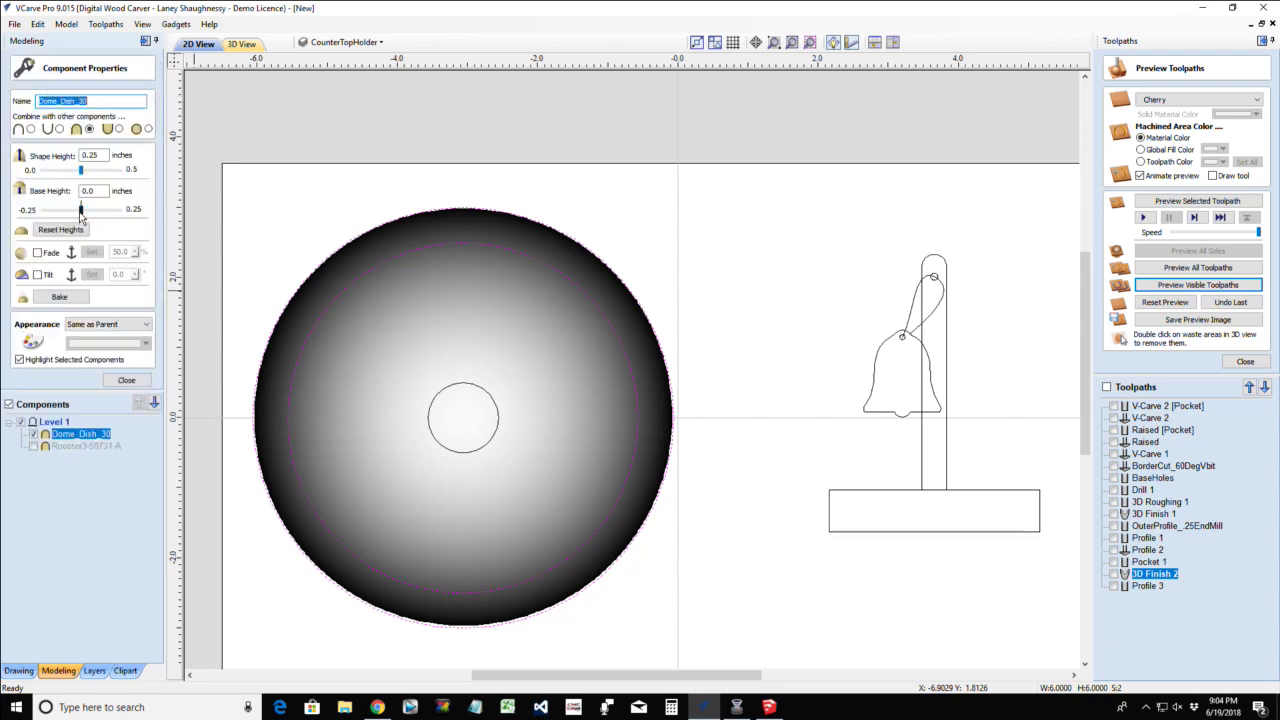
{"action": "left_click_drag", "start_coordinate": [81, 212], "coordinate": [87, 213]}
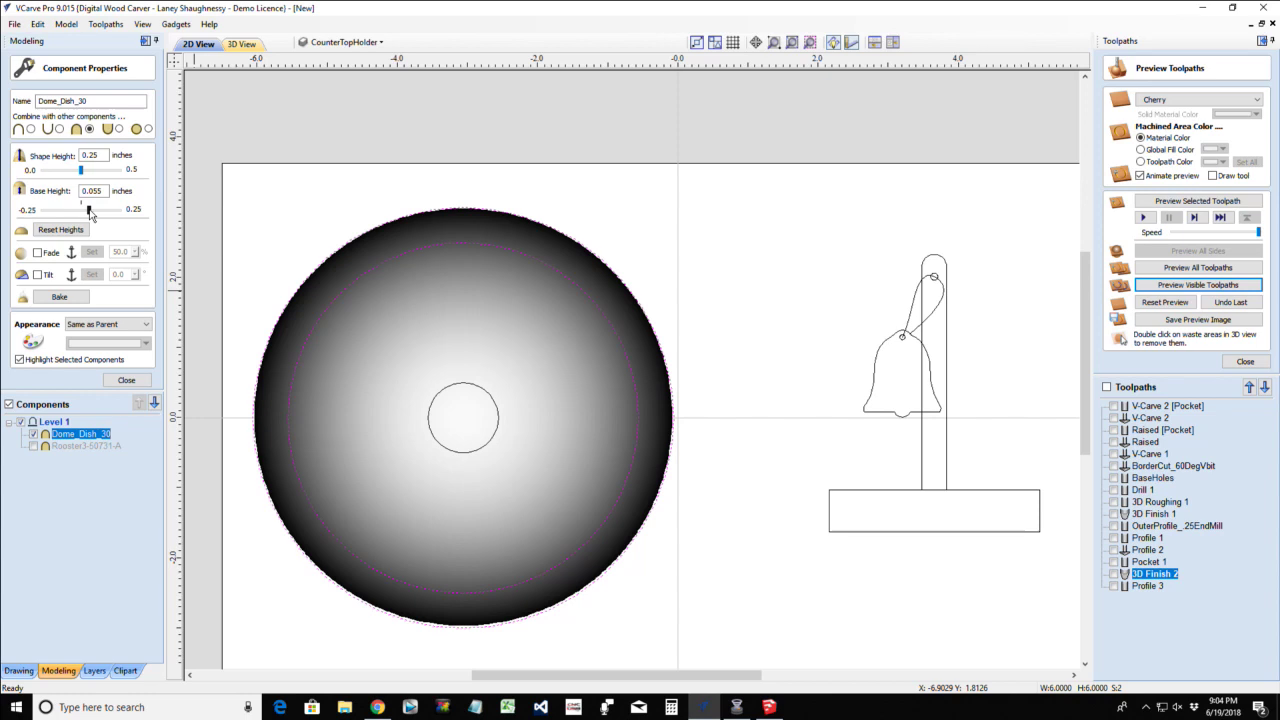
{"action": "left_click_drag", "start_coordinate": [90, 214], "coordinate": [114, 221]}
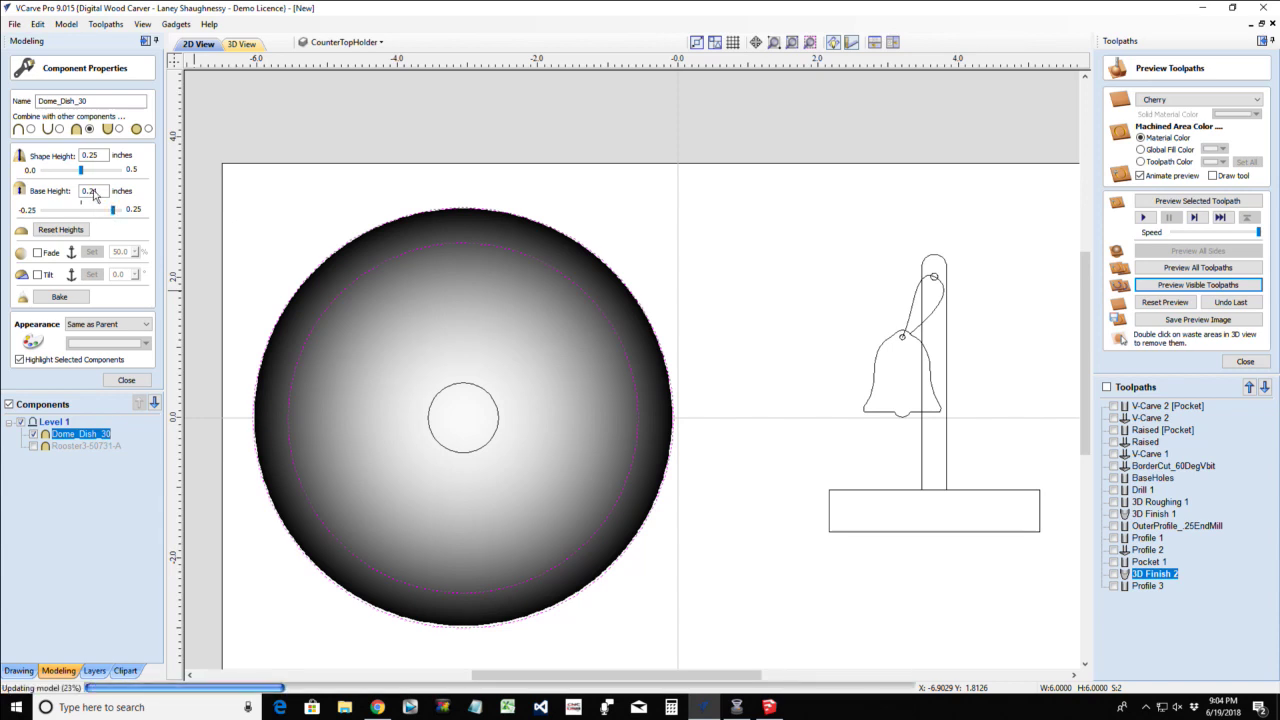
{"action": "double_click", "coordinate": [93, 190]}
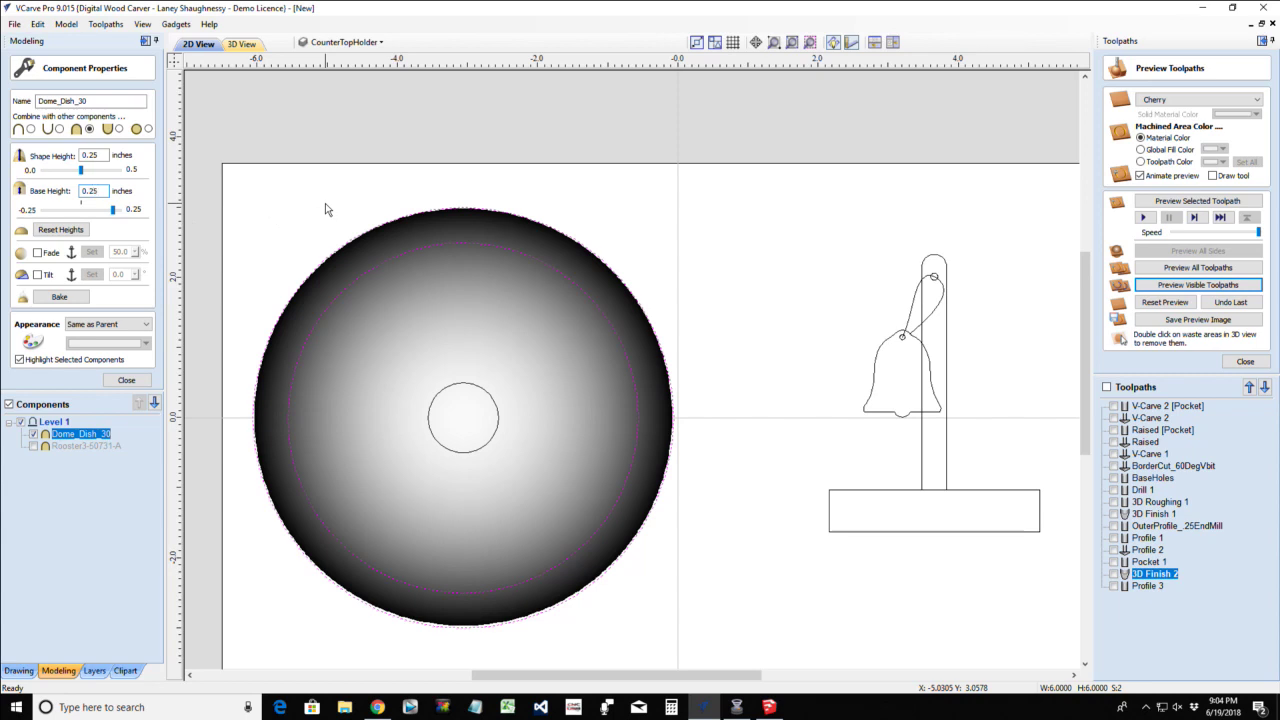
{"action": "left_click", "coordinate": [124, 381]}
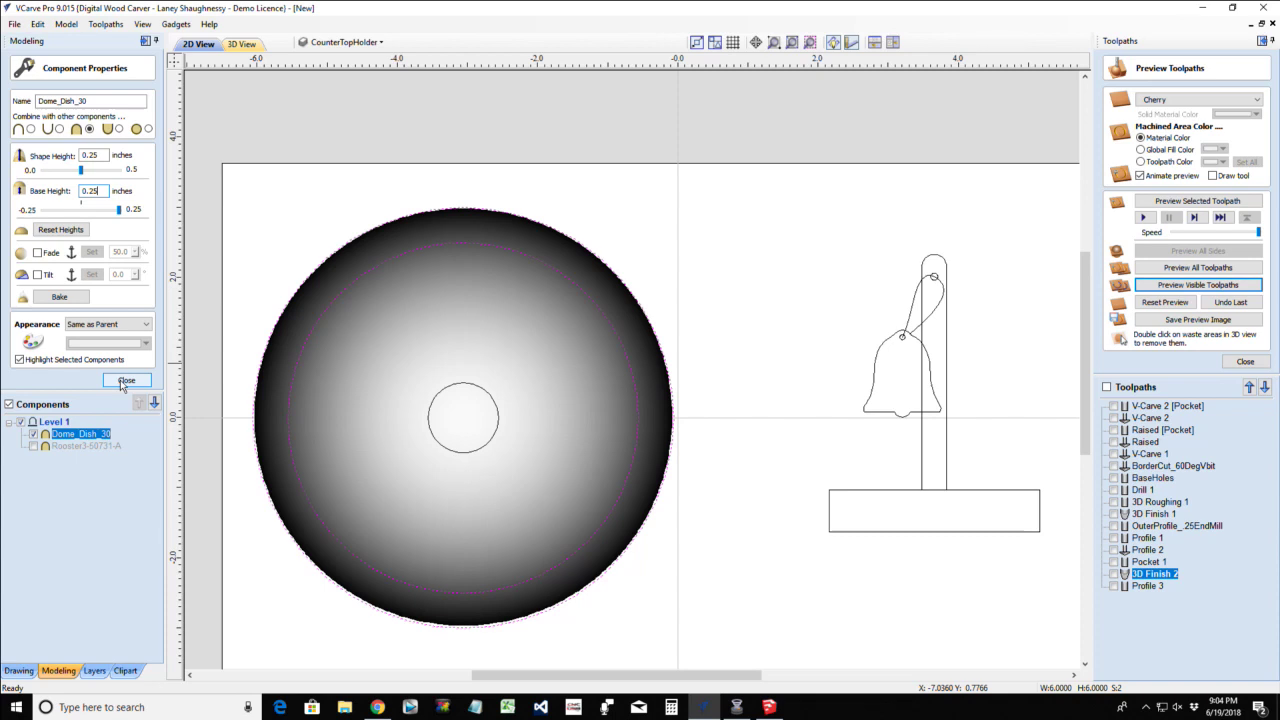
{"action": "left_click", "coordinate": [124, 381]}
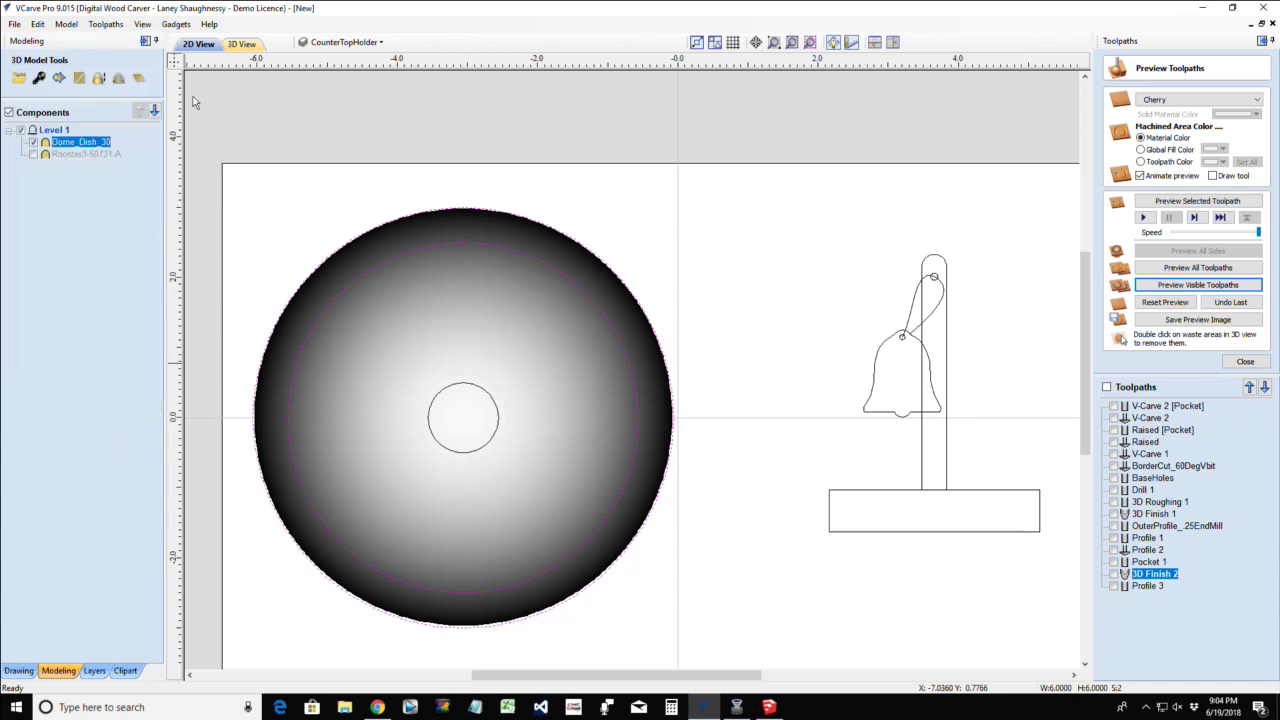
Reset the 3D preview and recalculate 3D Finish 2 for the raised dish
{"action": "left_click", "coordinate": [255, 45]}
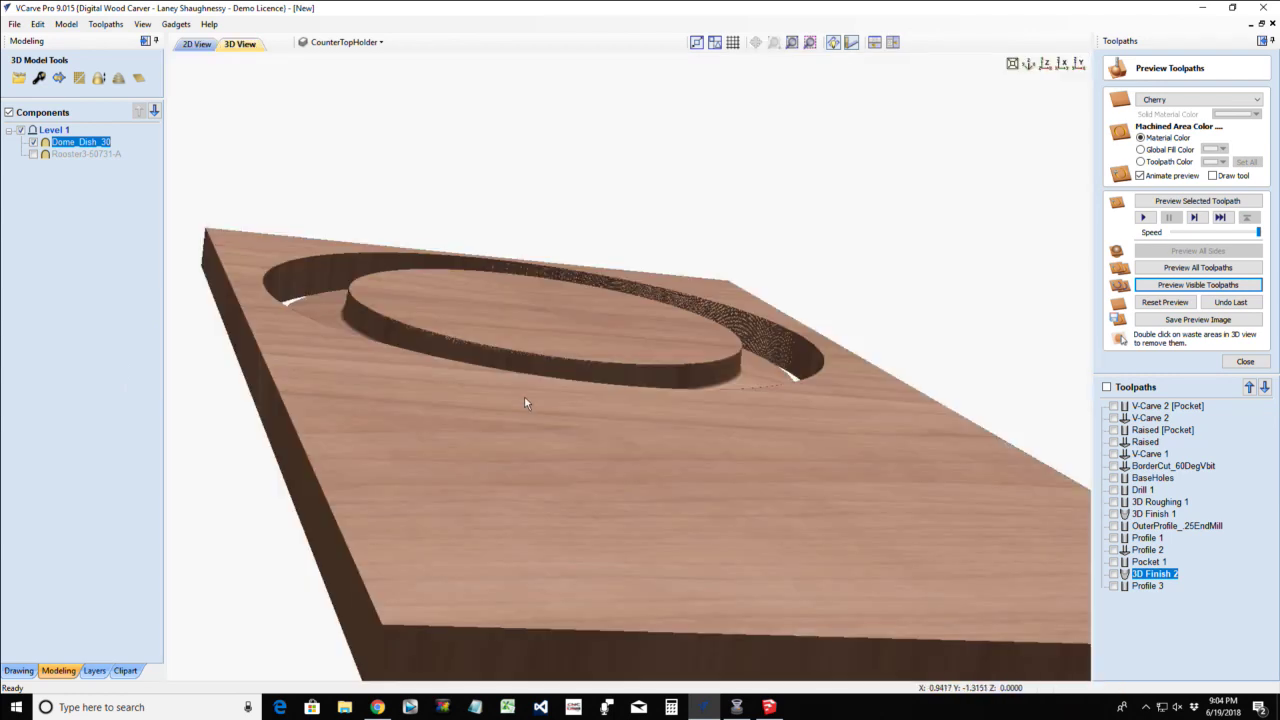
{"action": "left_click", "coordinate": [1187, 304]}
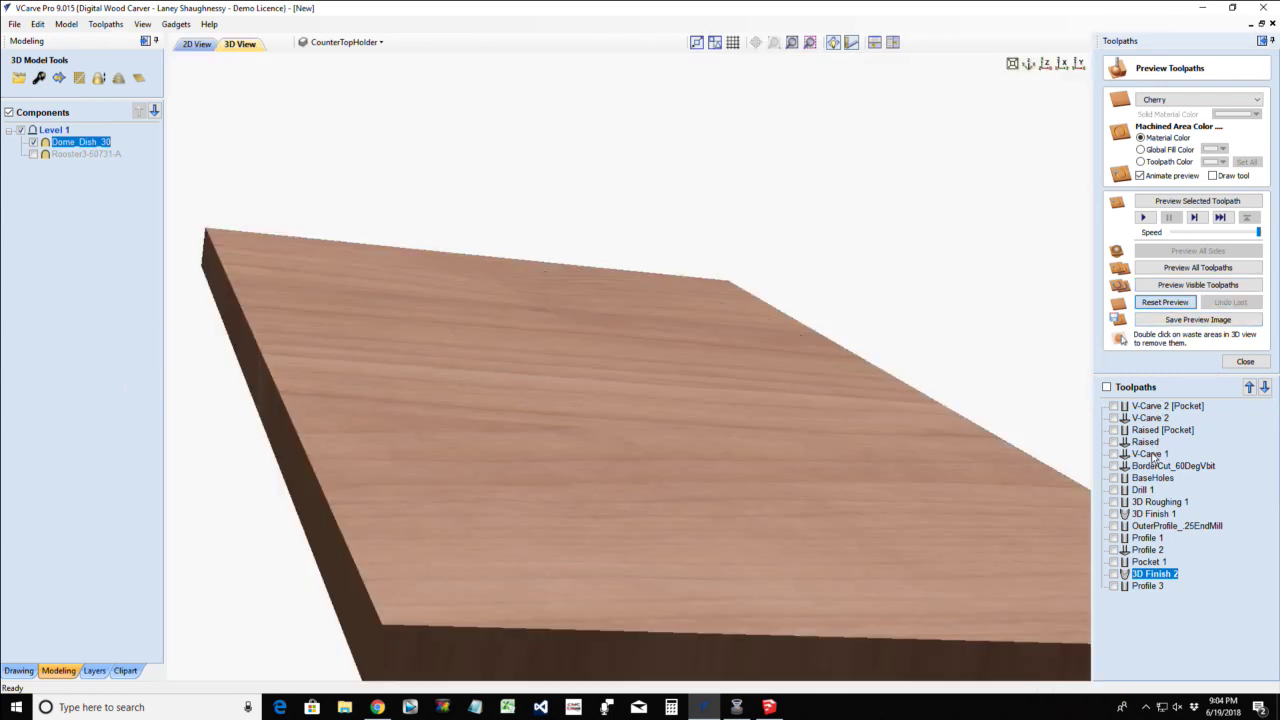
{"action": "double_click", "coordinate": [1155, 577]}
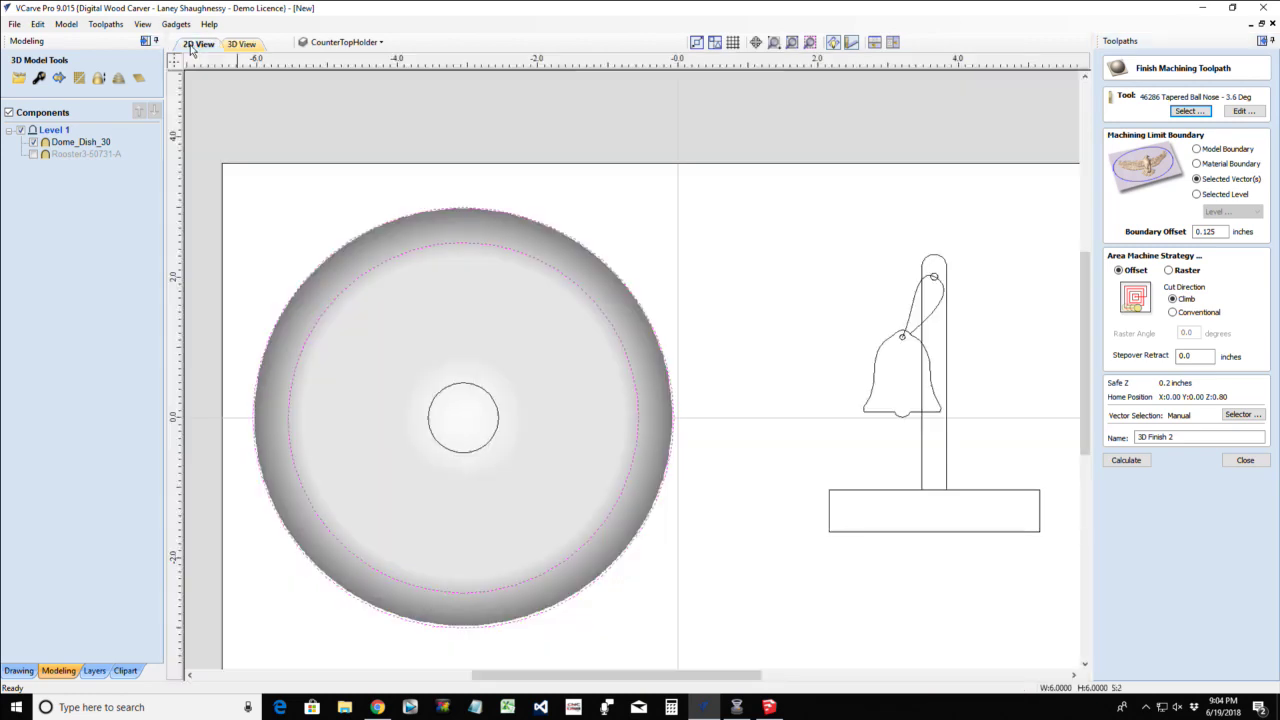
{"action": "left_click", "coordinate": [193, 47]}
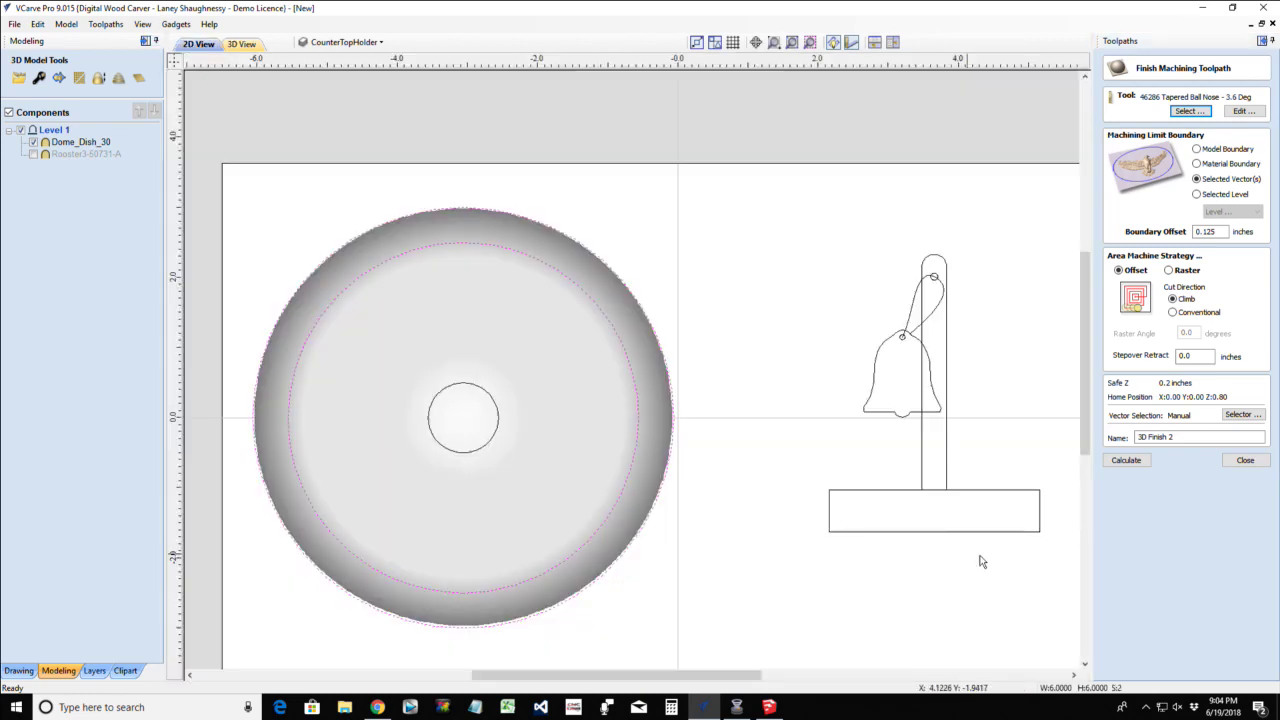
{"action": "left_click", "coordinate": [1127, 460]}
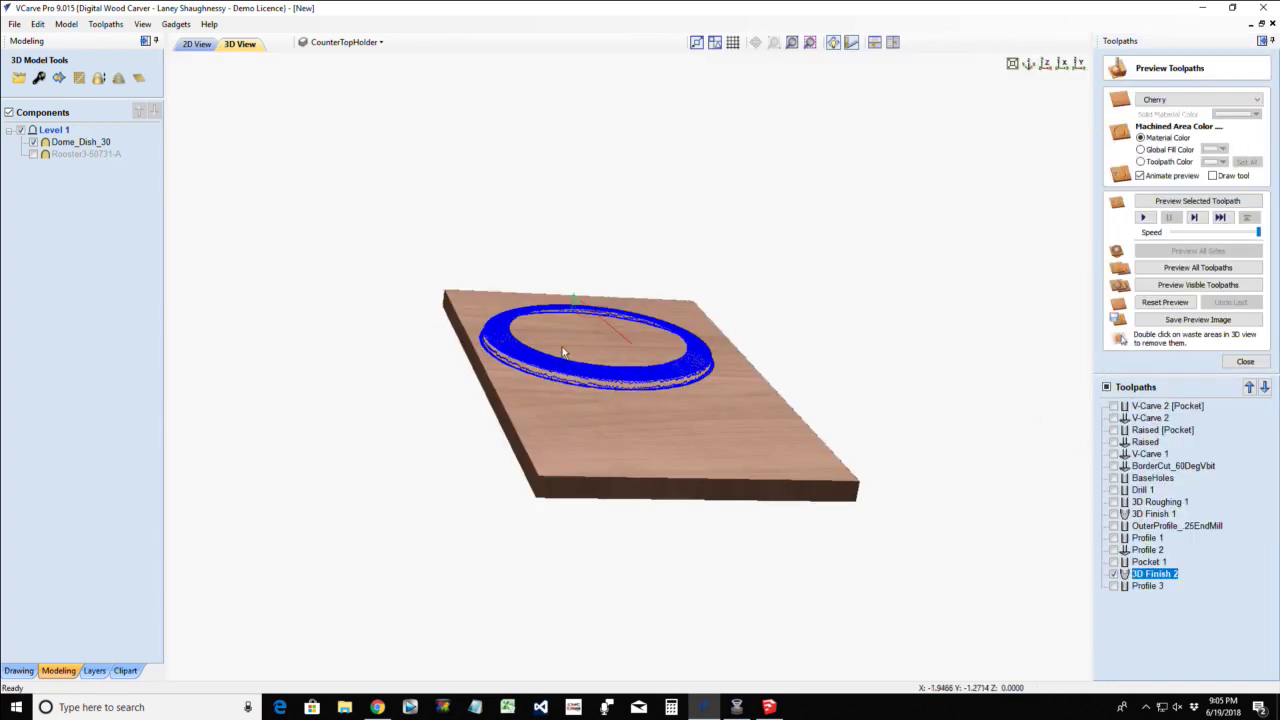
Simulate 3D Finish 2 with Profile 3, then hide 3D Finish 2 from the visible toolpaths
{"action": "scroll", "coordinate": [565, 350], "scroll_direction": "up", "scroll_amount": 5}
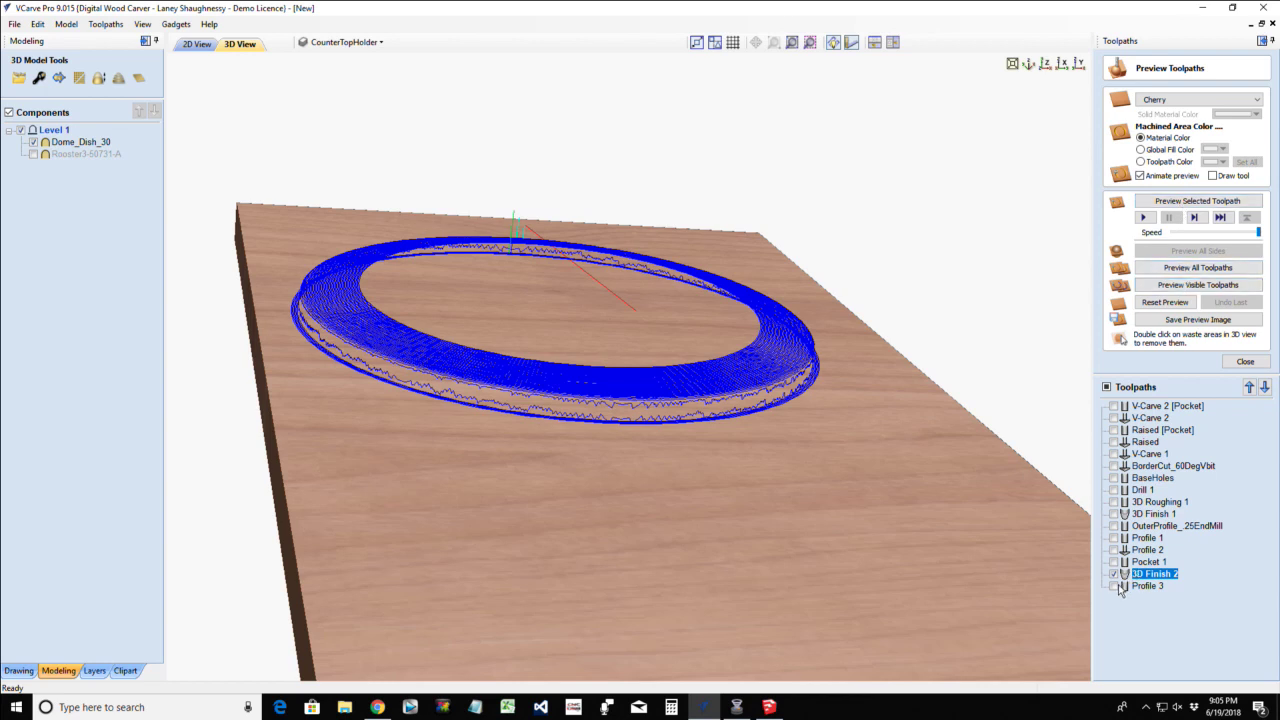
{"action": "left_click", "coordinate": [1117, 587]}
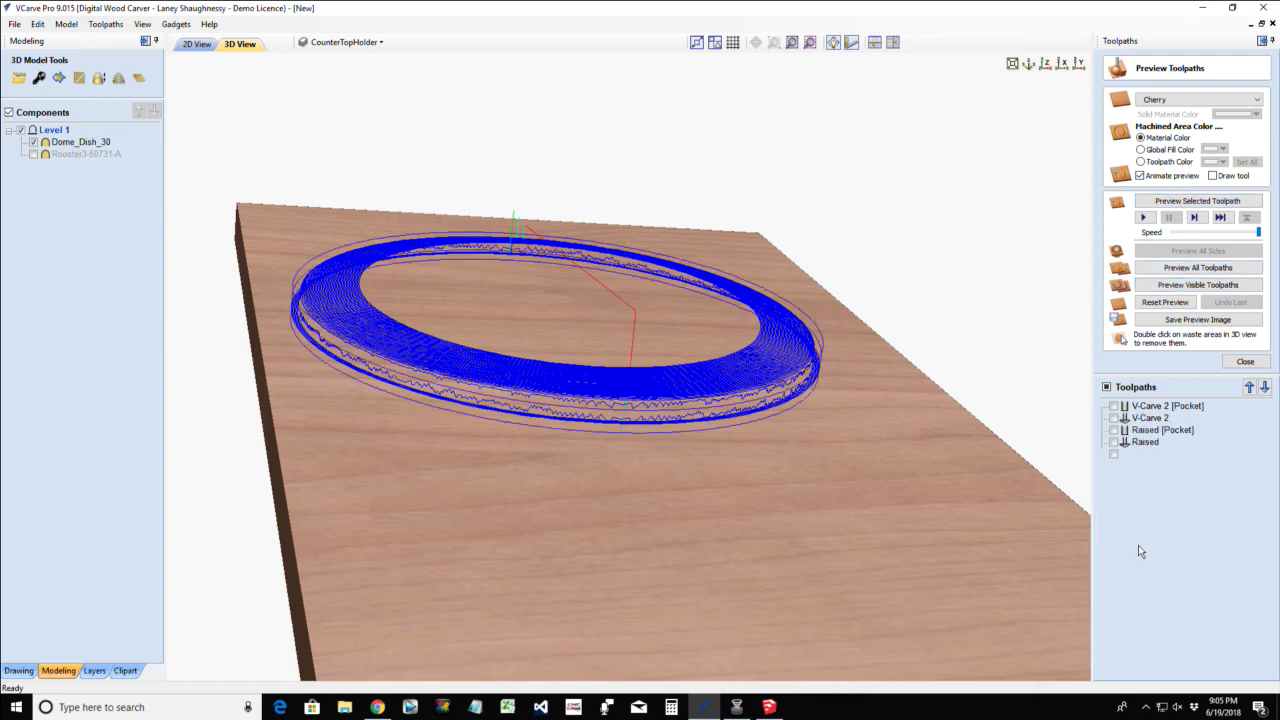
{"action": "left_click", "coordinate": [1198, 285]}
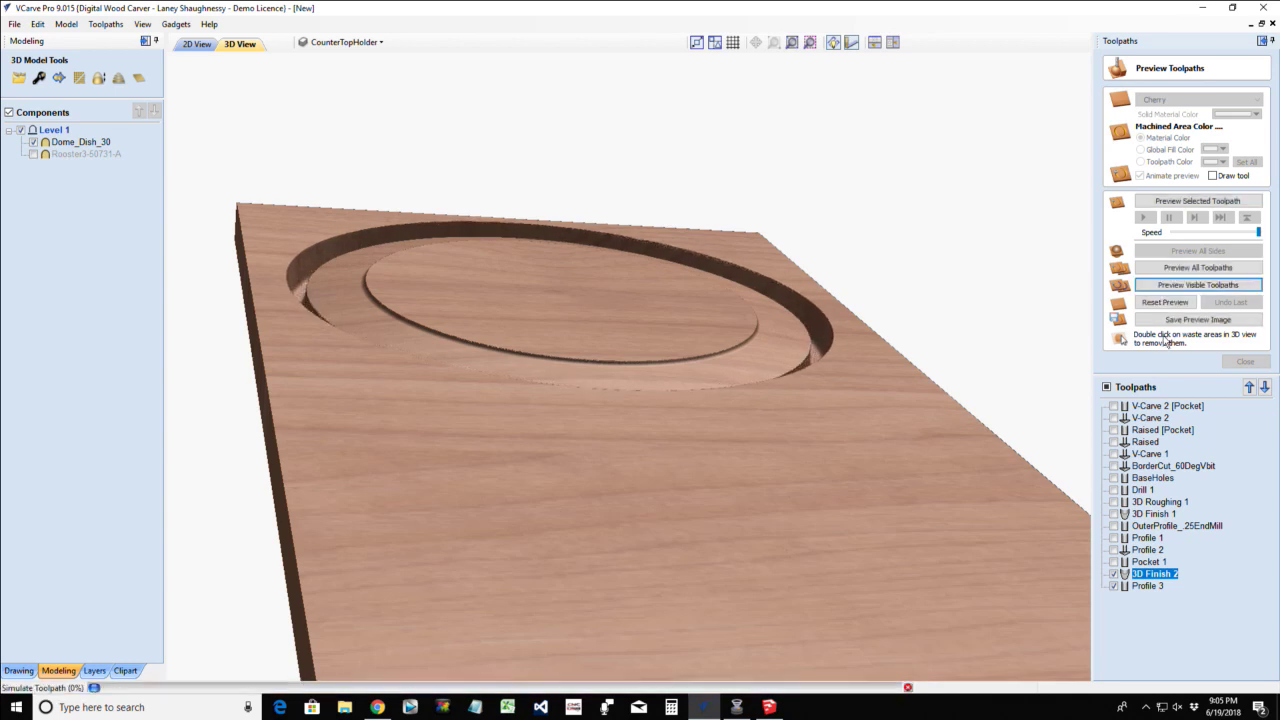
{"action": "left_click", "coordinate": [1114, 574]}
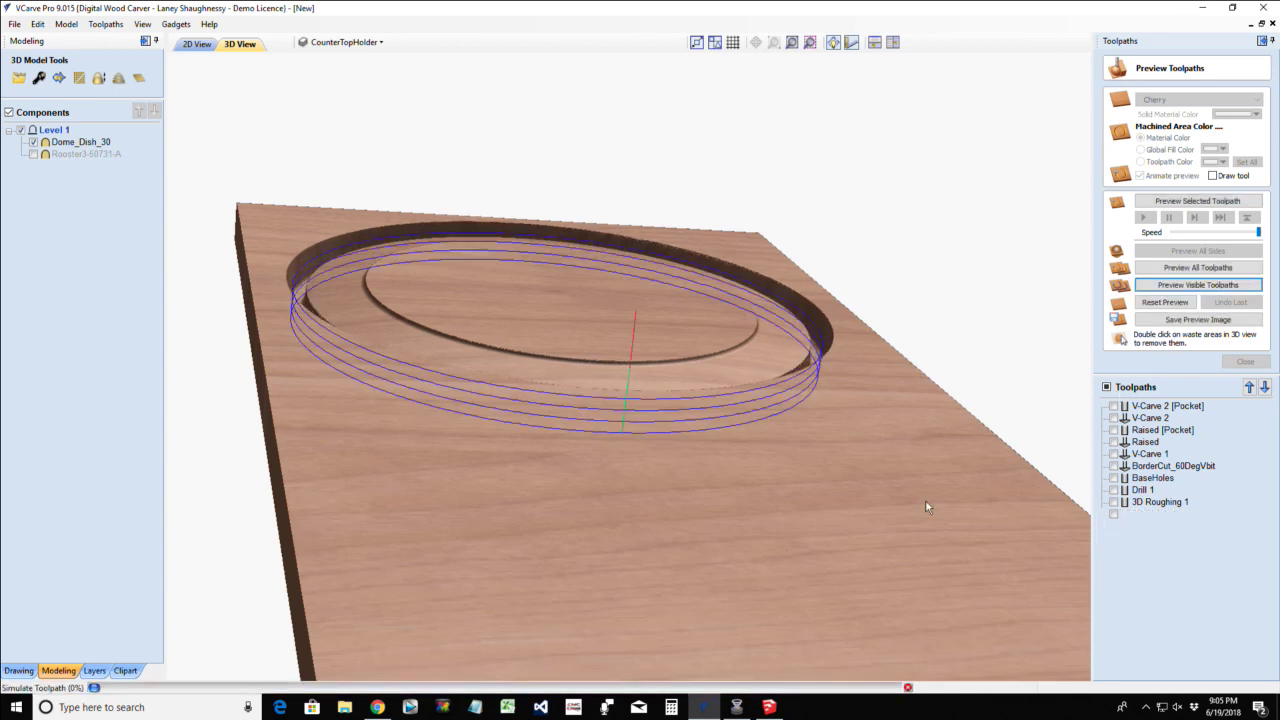
Remove the waste, inspect the freed ring-grooved disc from several angles, and return to 2D
{"action": "double_click", "coordinate": [632, 440]}
{"action": "left_click_drag", "start_coordinate": [632, 440], "coordinate": [418, 408]}
{"action": "left_click_drag", "start_coordinate": [230, 148], "coordinate": [382, 280]}
{"action": "left_click_drag", "start_coordinate": [371, 324], "coordinate": [370, 290]}
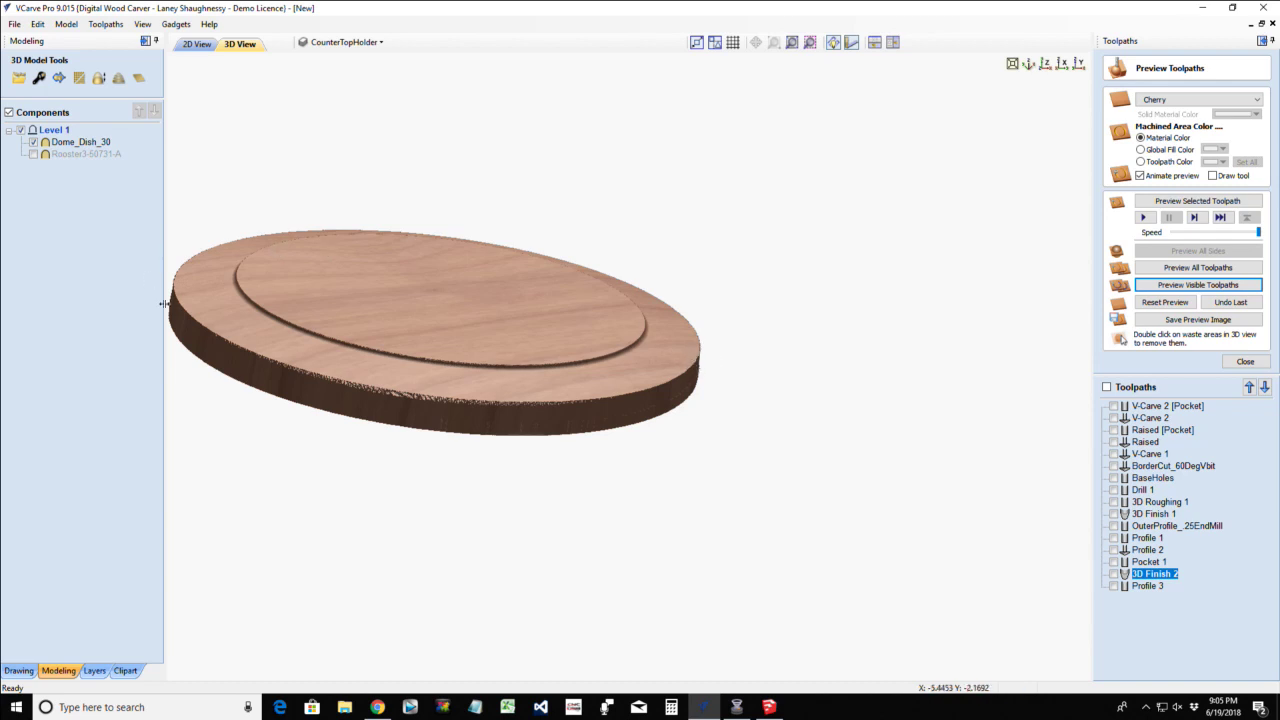
{"action": "left_click_drag", "start_coordinate": [290, 240], "coordinate": [348, 300]}
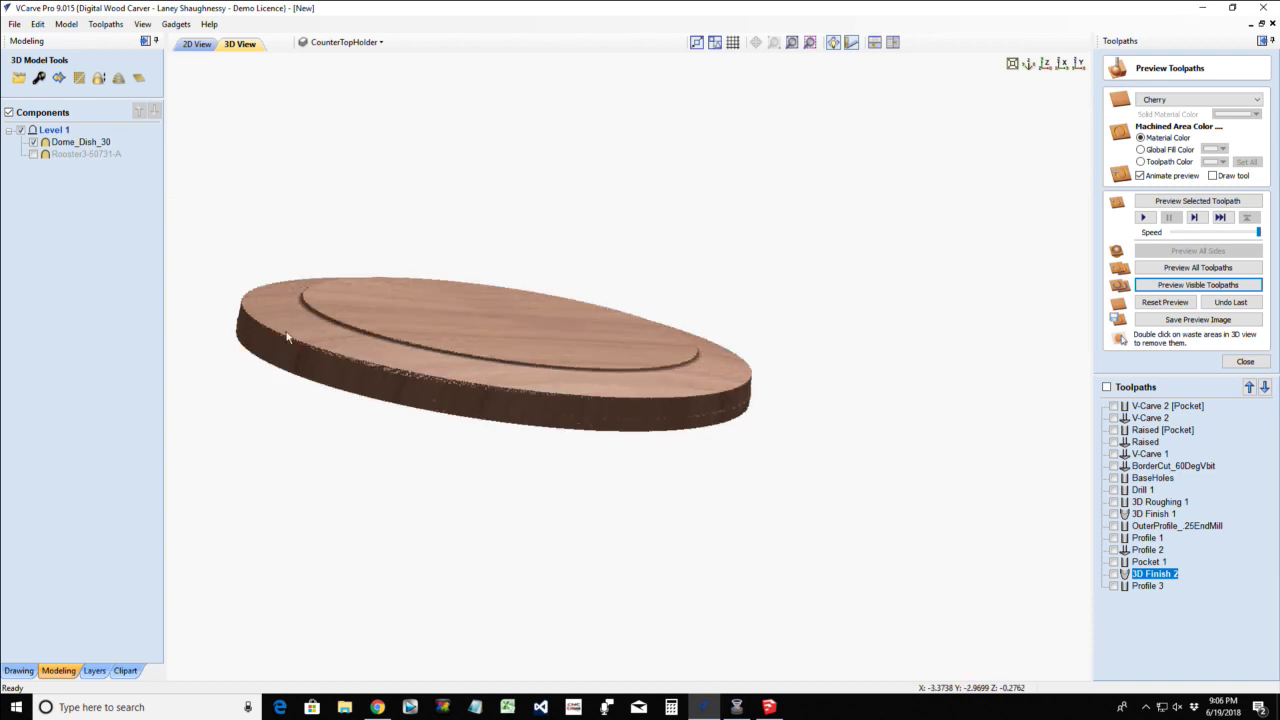
{"action": "left_click_drag", "start_coordinate": [318, 326], "coordinate": [380, 330]}
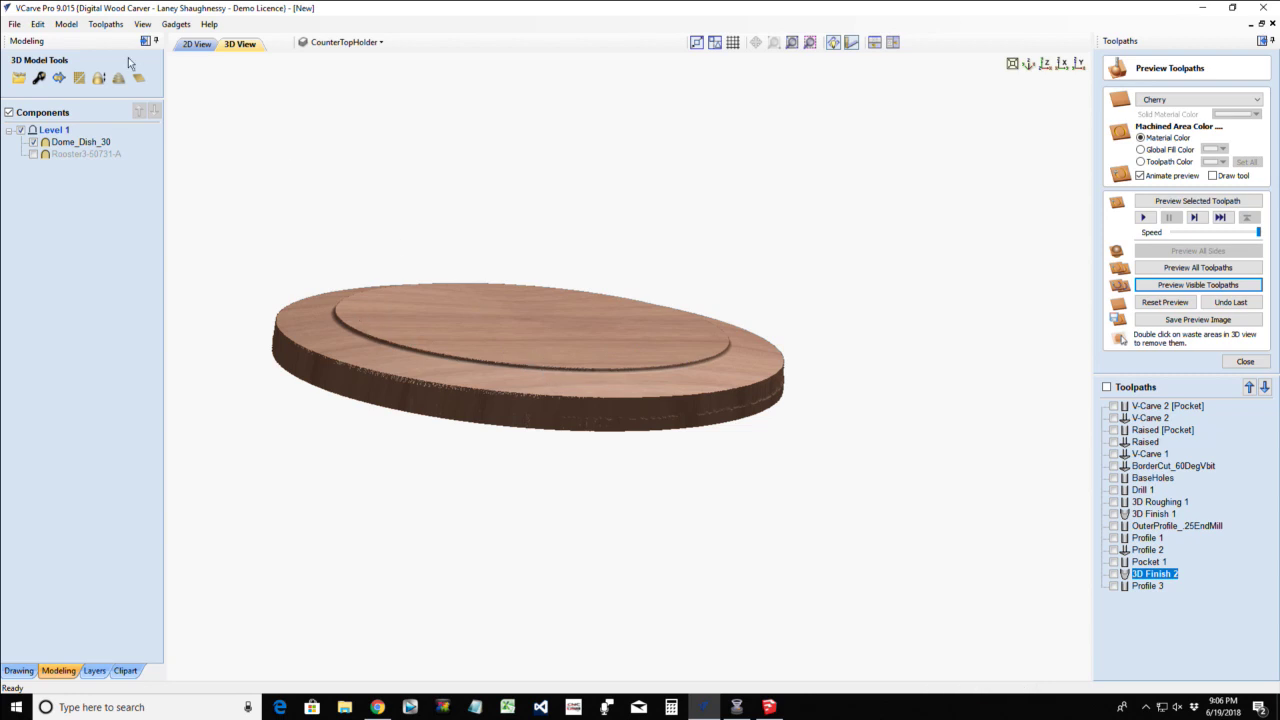
{"action": "left_click", "coordinate": [187, 46]}
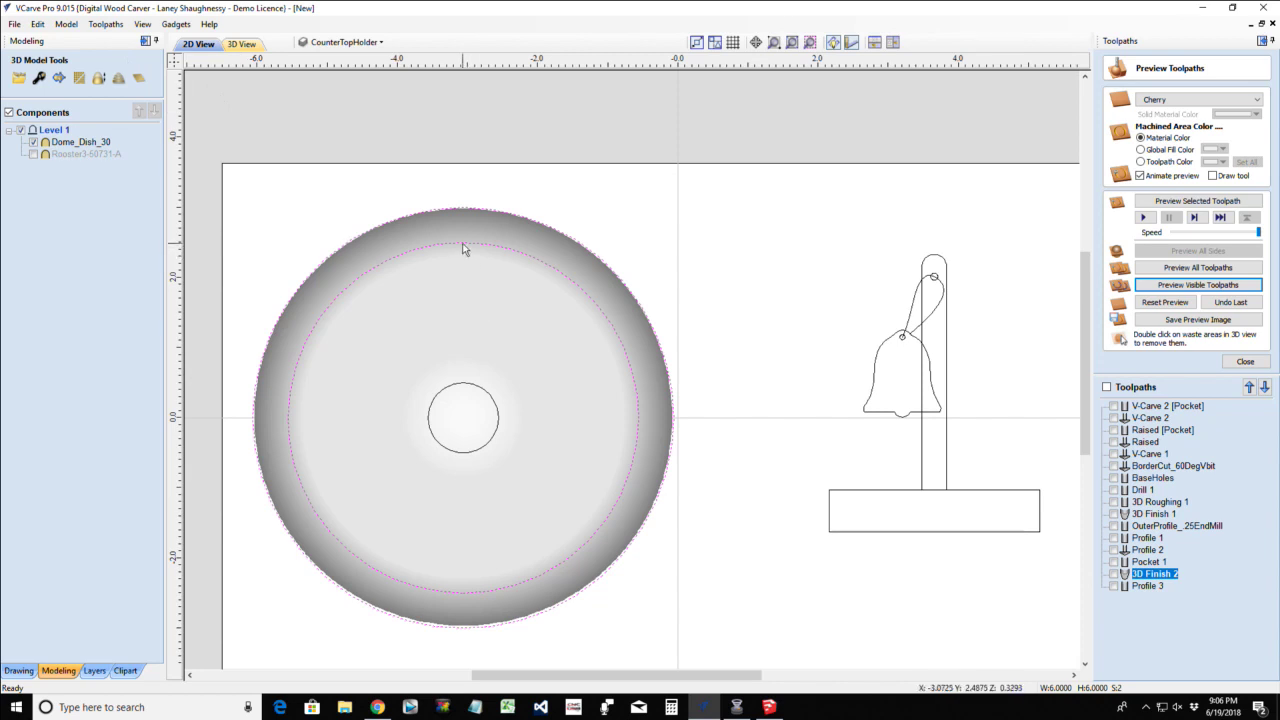
{"action": "left_click", "coordinate": [251, 171]}
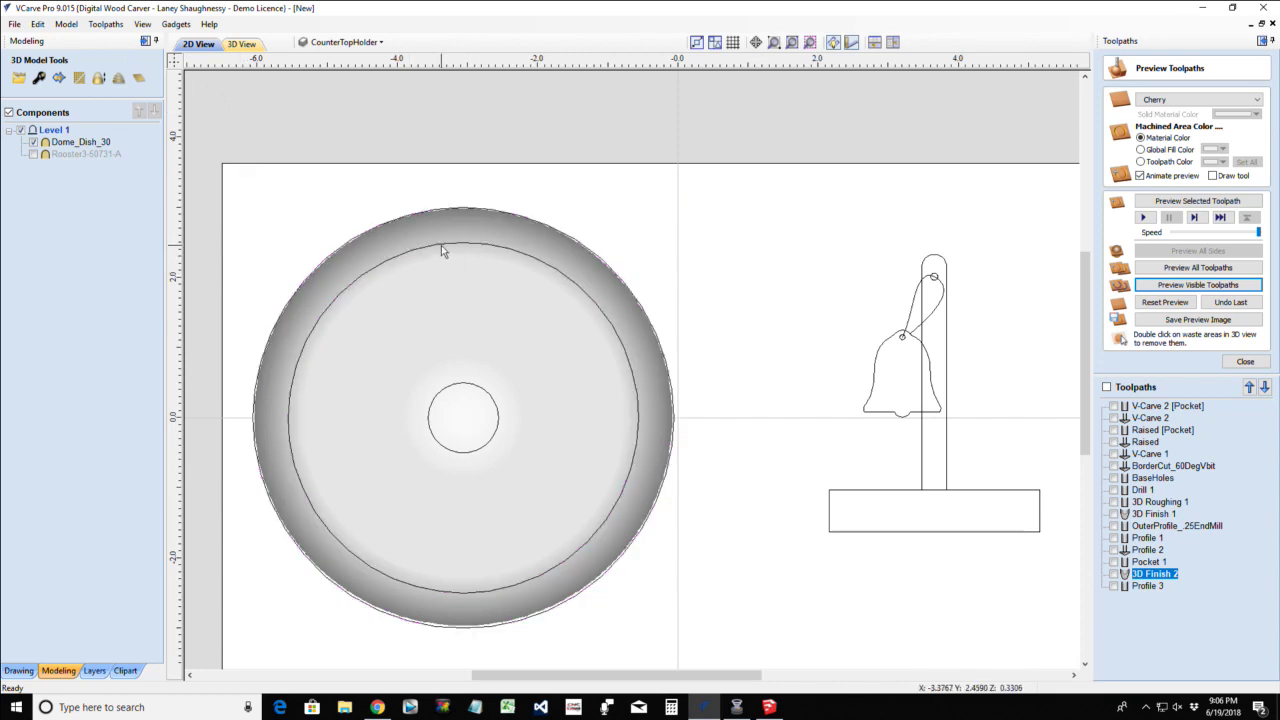
Create and calculate Pocket 2, 0.125 inch deep with the 0.125 end mill
{"action": "left_click", "coordinate": [1245, 361]}
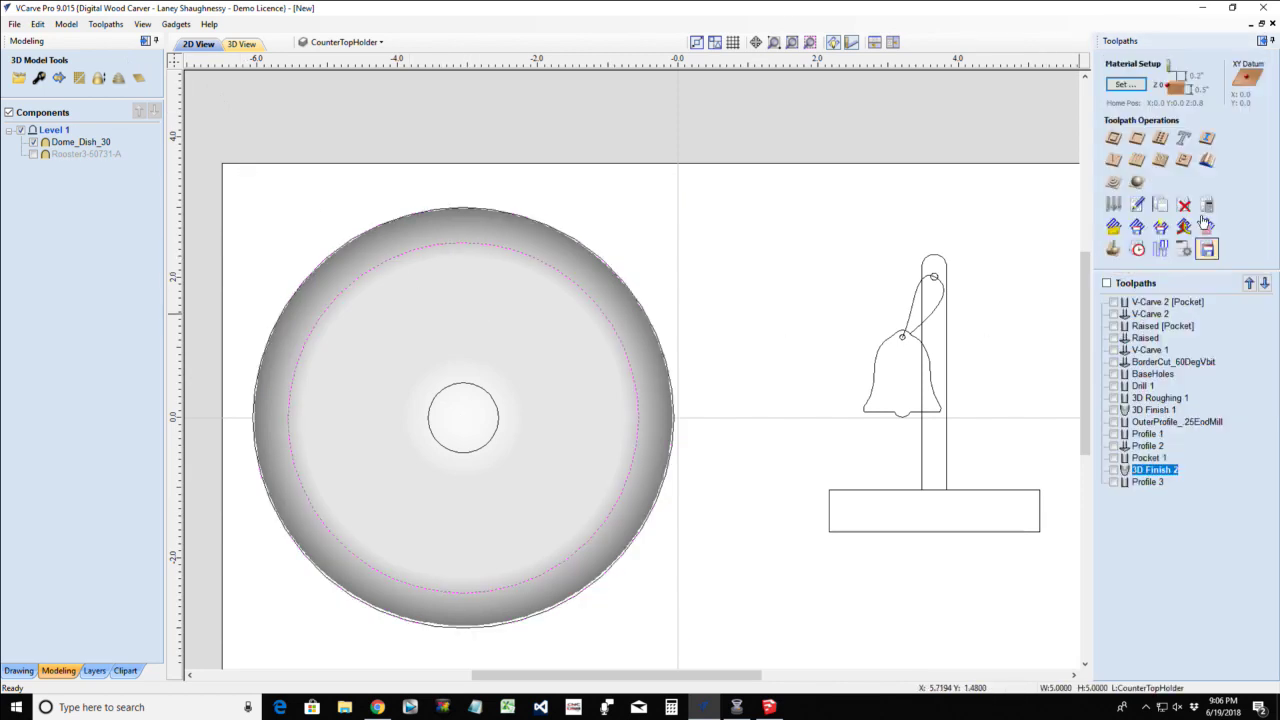
{"action": "left_click", "coordinate": [1125, 84]}
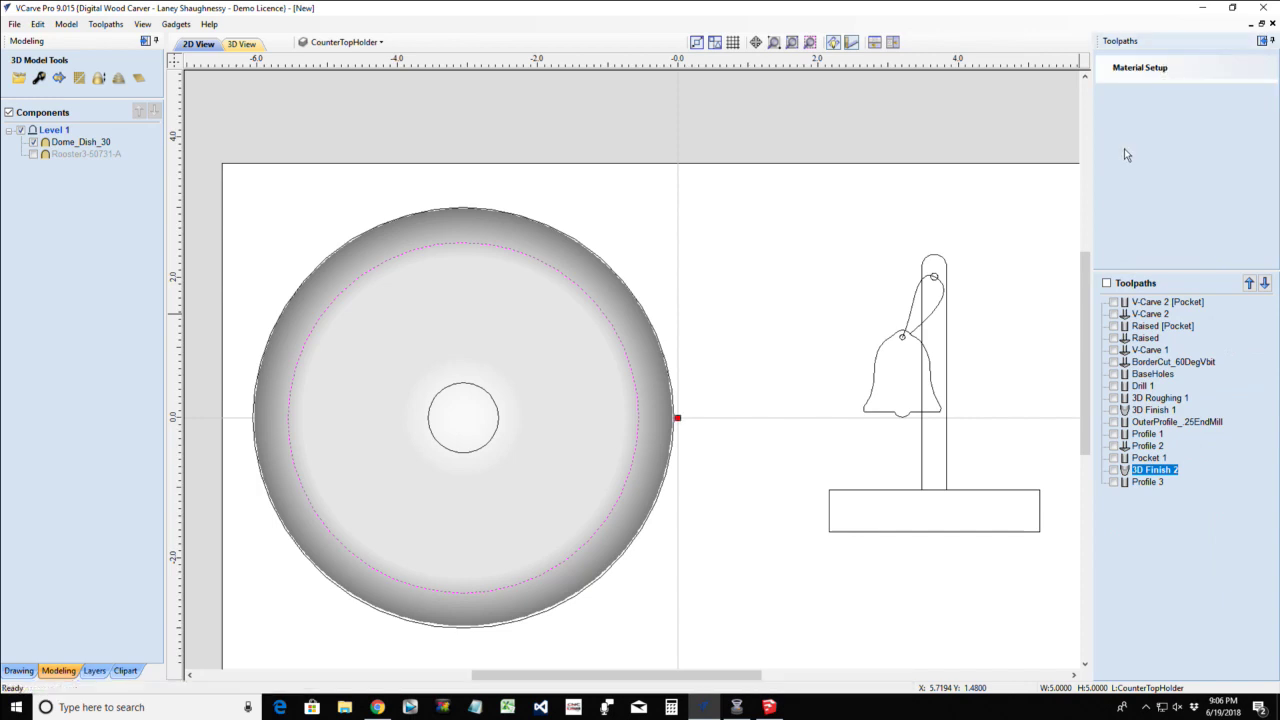
{"action": "left_click", "coordinate": [1228, 500]}
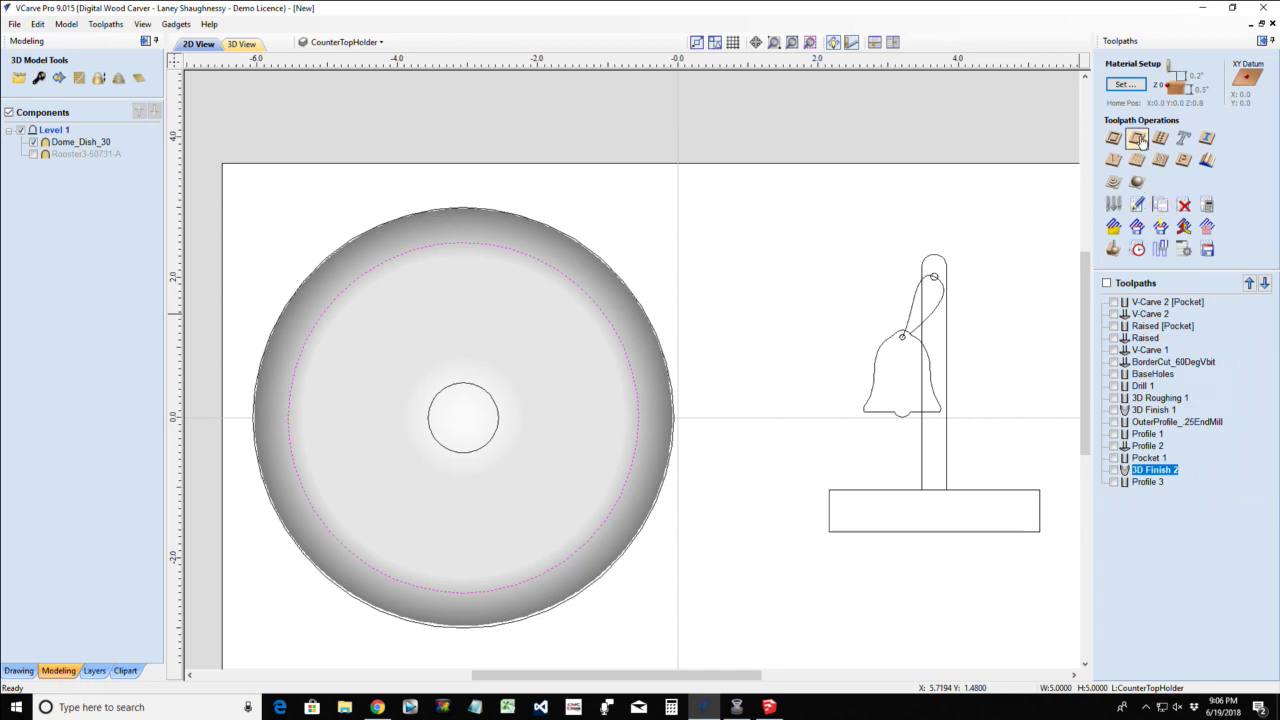
{"action": "left_click", "coordinate": [1138, 139]}
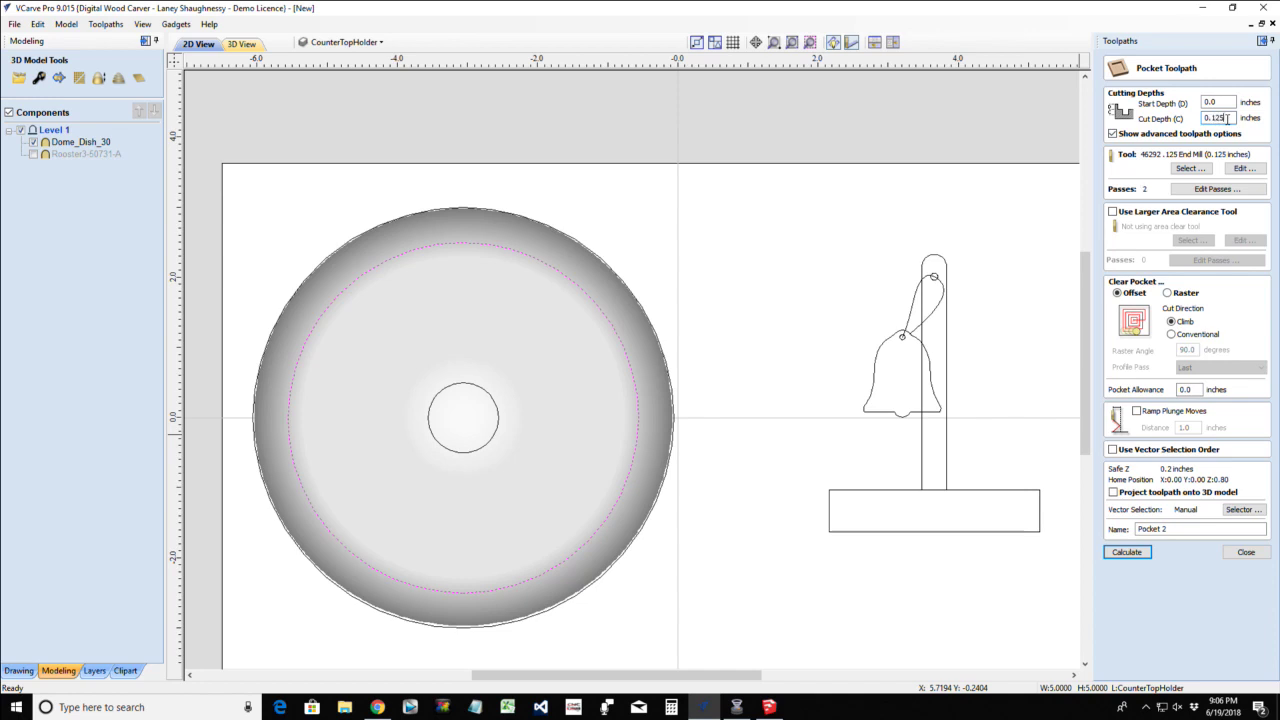
{"action": "left_click", "coordinate": [1128, 551]}
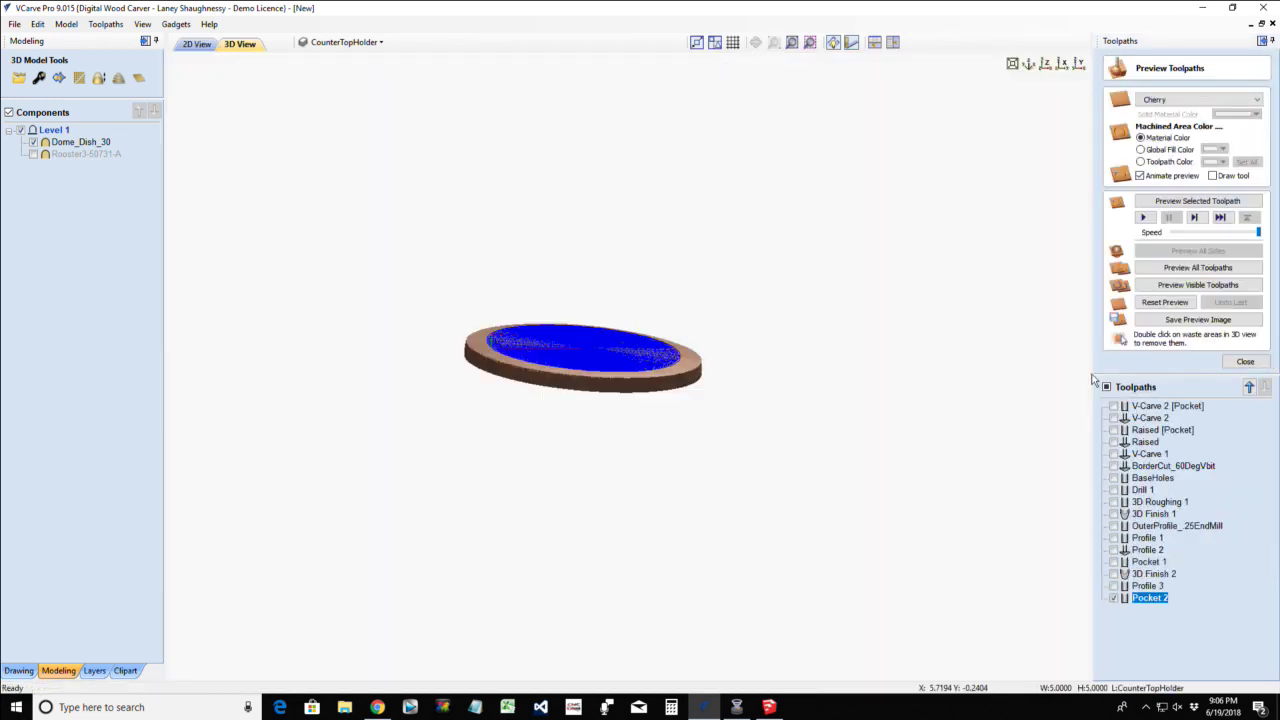
Change Pocket 2 to a shallower 0.0625-inch cut depth and recalculate it
{"action": "scroll", "coordinate": [612, 366], "scroll_direction": "up", "scroll_amount": 1}
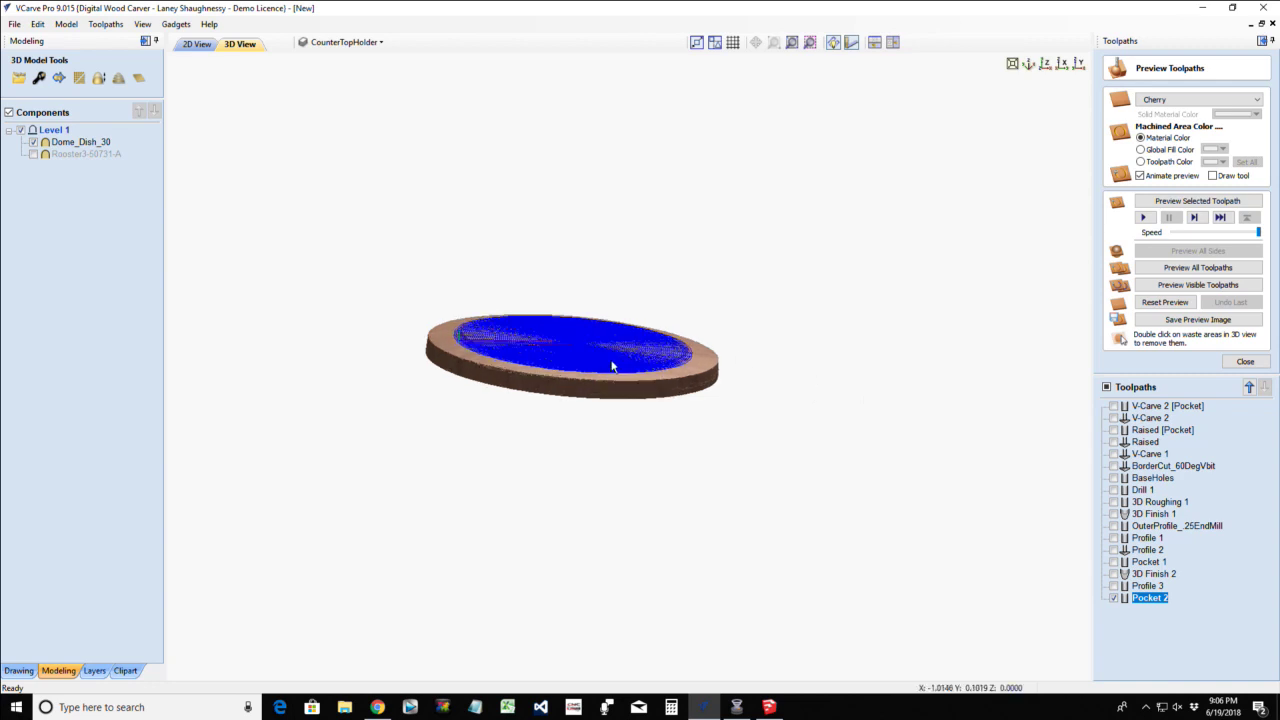
{"action": "scroll", "coordinate": [612, 366], "scroll_direction": "up", "scroll_amount": 1}
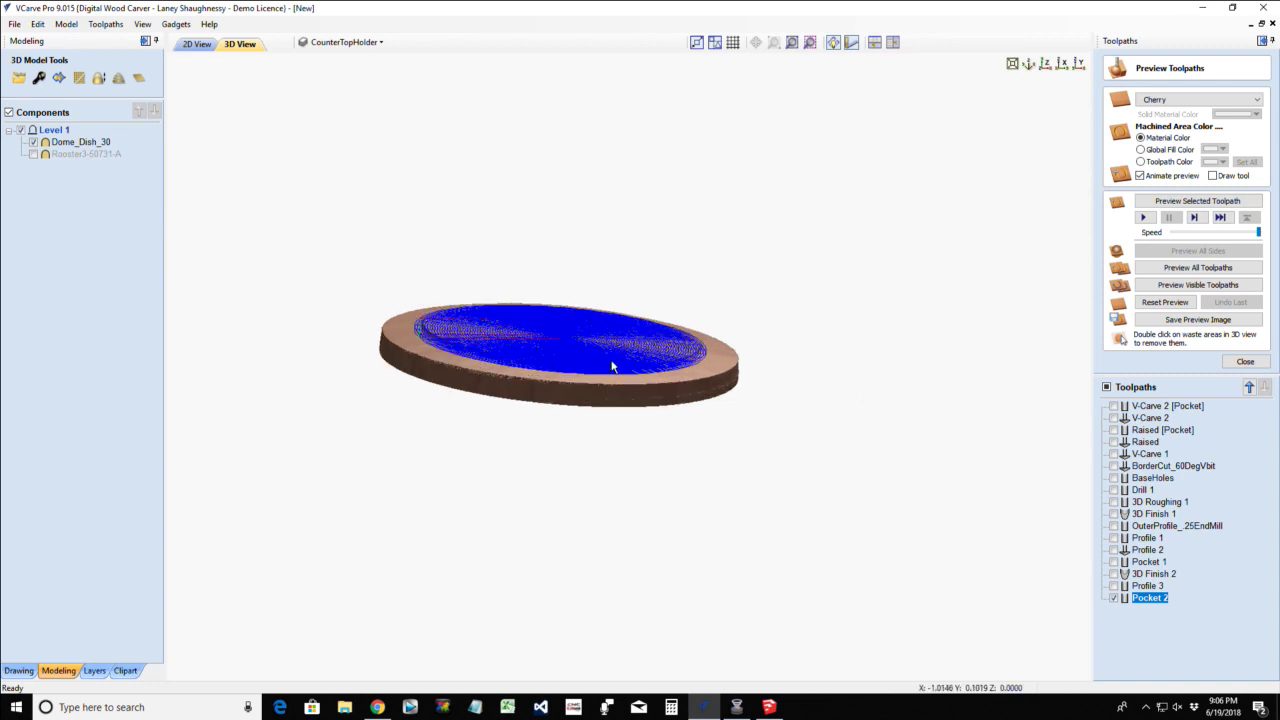
{"action": "scroll", "coordinate": [612, 366], "scroll_direction": "up", "scroll_amount": 1}
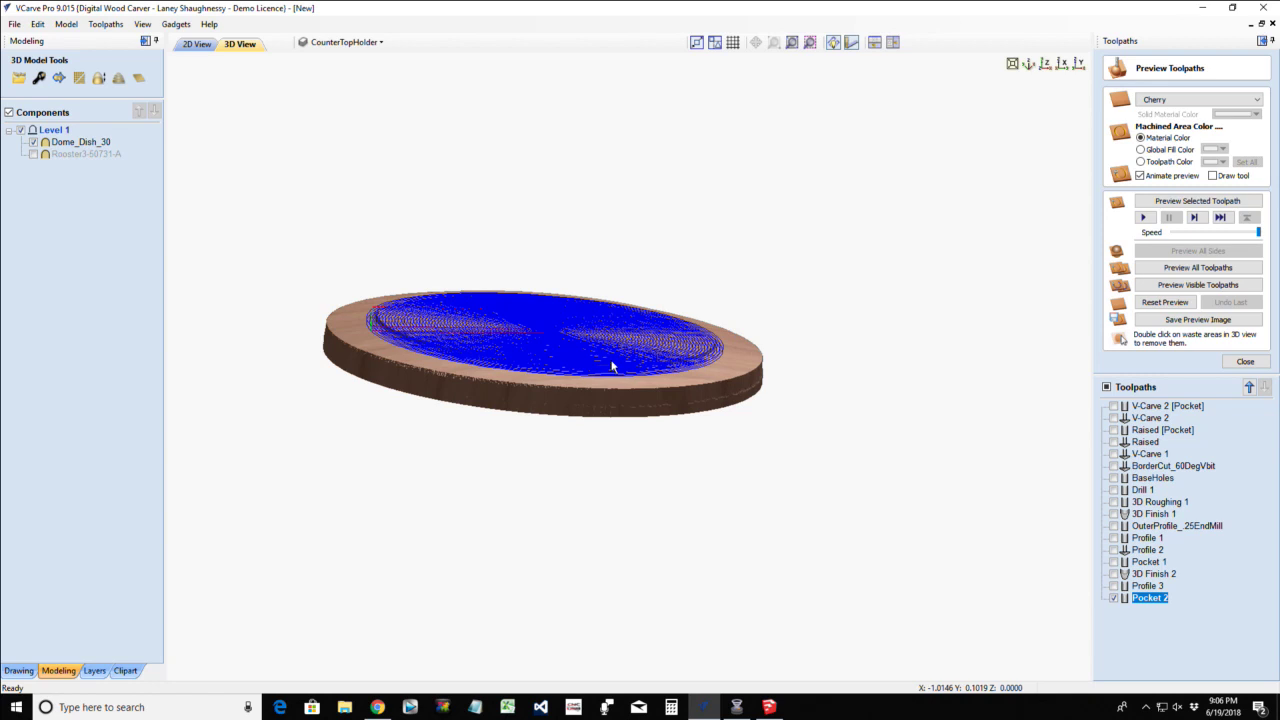
{"action": "scroll", "coordinate": [612, 366], "scroll_direction": "up", "scroll_amount": 1}
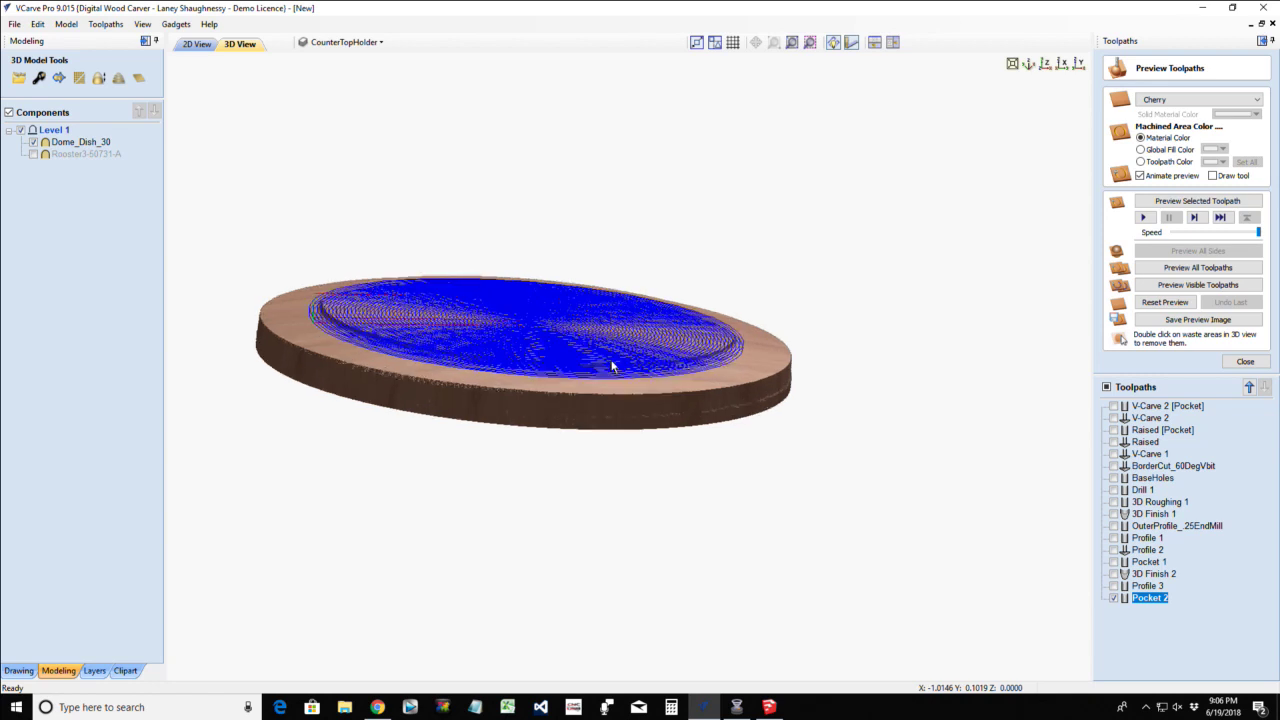
{"action": "scroll", "coordinate": [612, 366], "scroll_direction": "up", "scroll_amount": 1}
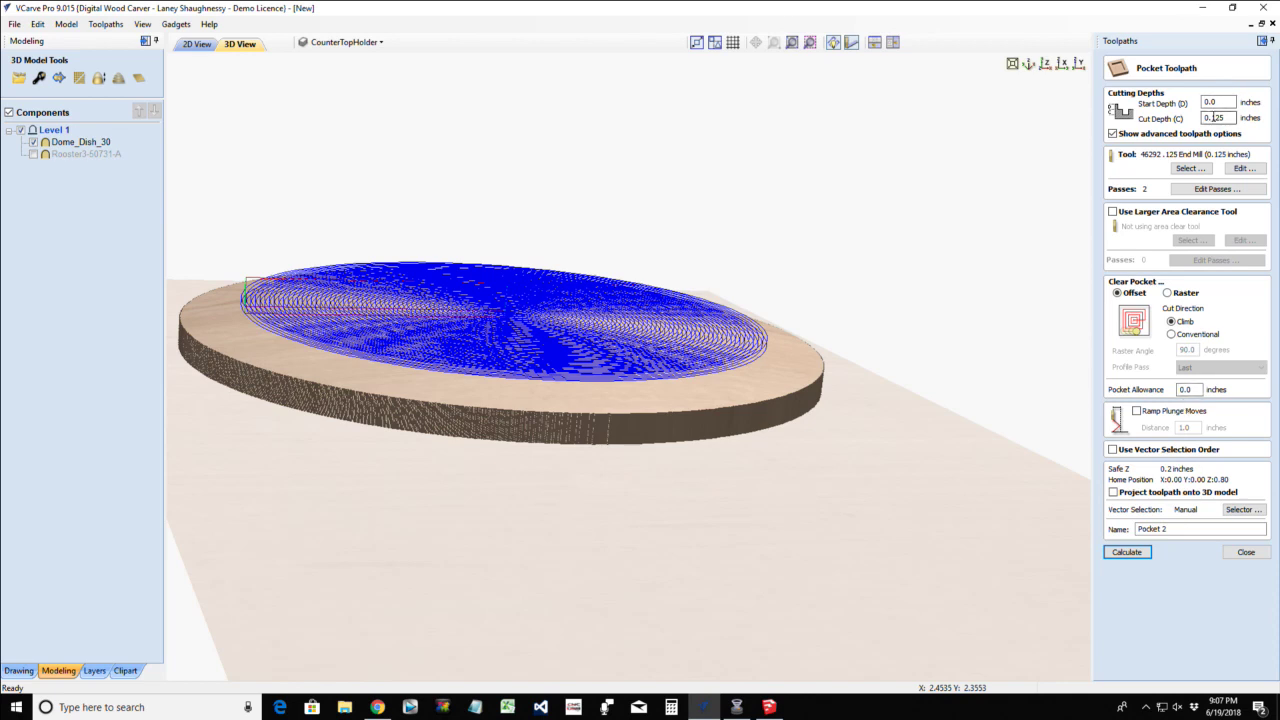
{"action": "left_click_drag", "start_coordinate": [1215, 117], "coordinate": [1238, 118]}
{"action": "type", "text": "0625"}
{"action": "left_click", "coordinate": [1128, 553]}
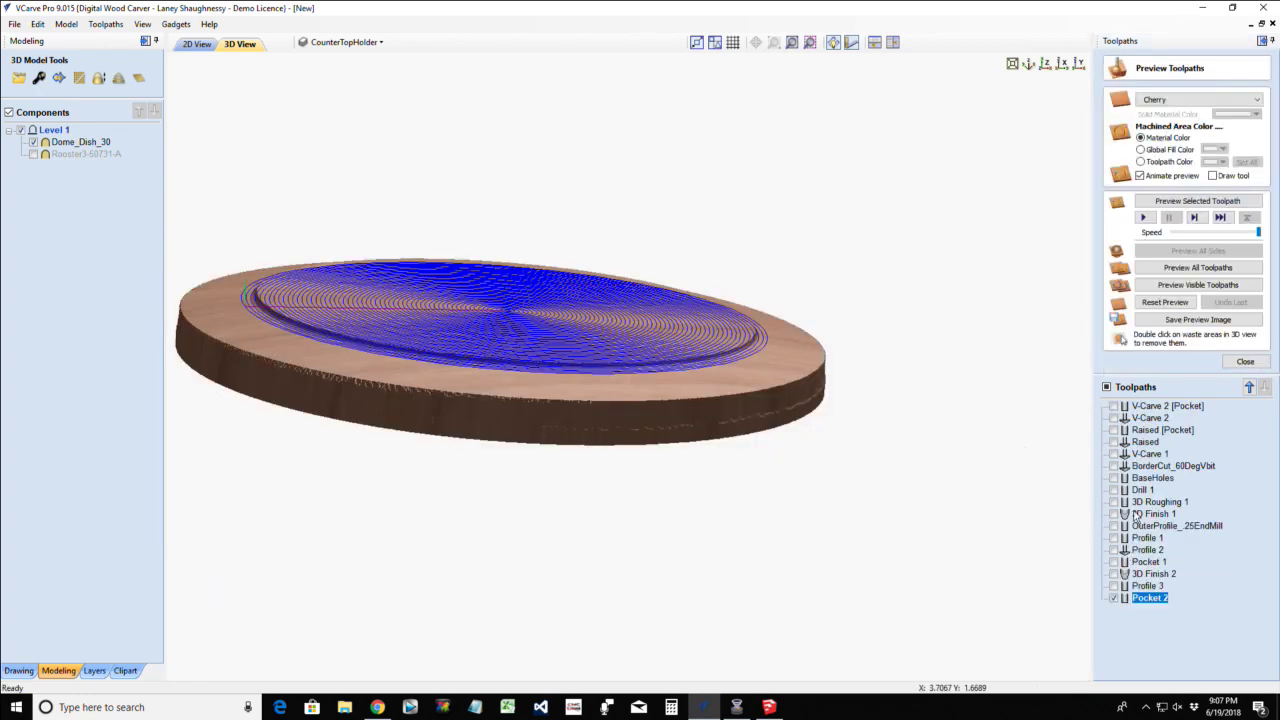
Simulate Pocket 2, remove the waste, view the disc edge-on, and return to 2D
{"action": "left_click", "coordinate": [1164, 203]}
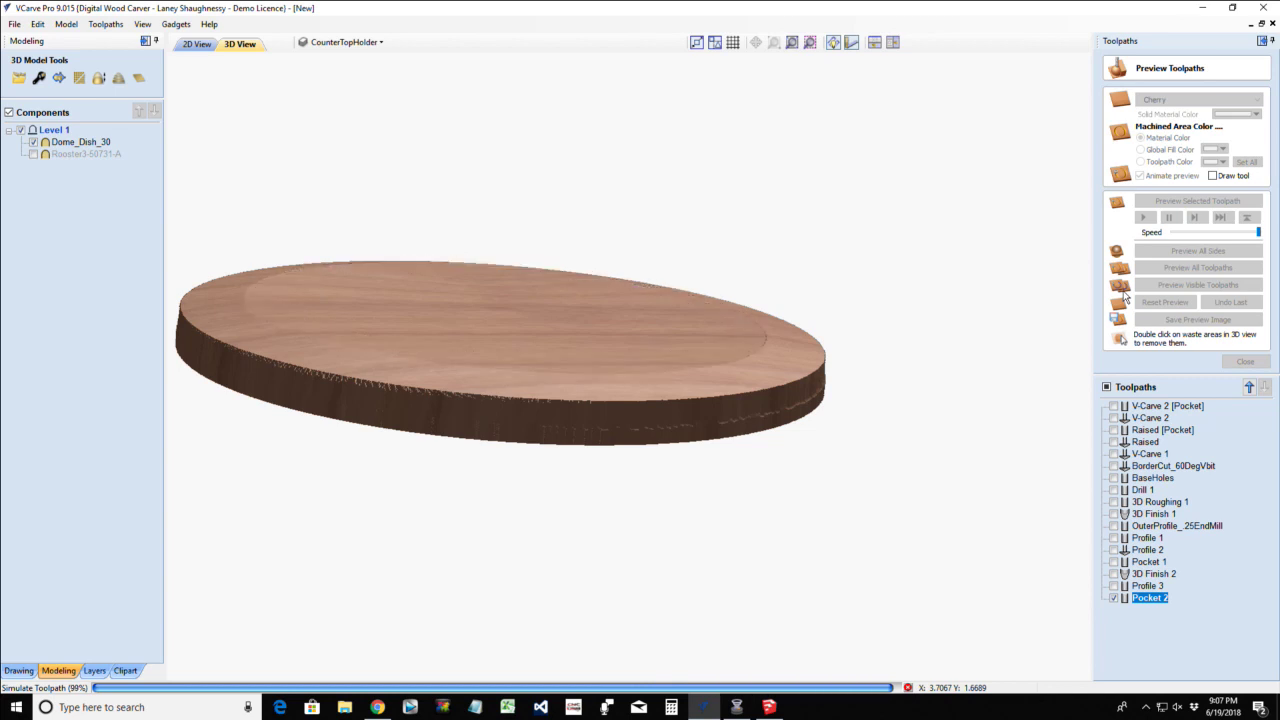
{"action": "double_click", "coordinate": [198, 295]}
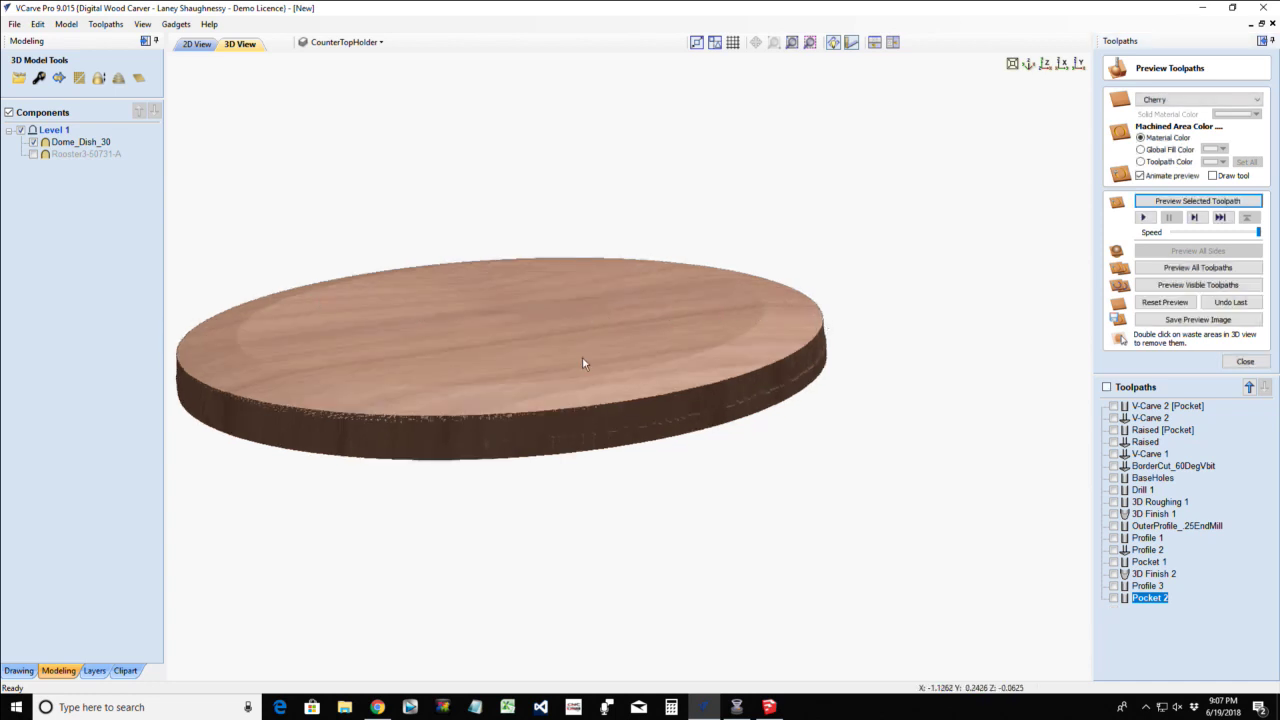
{"action": "left_click_drag", "start_coordinate": [564, 362], "coordinate": [605, 354]}
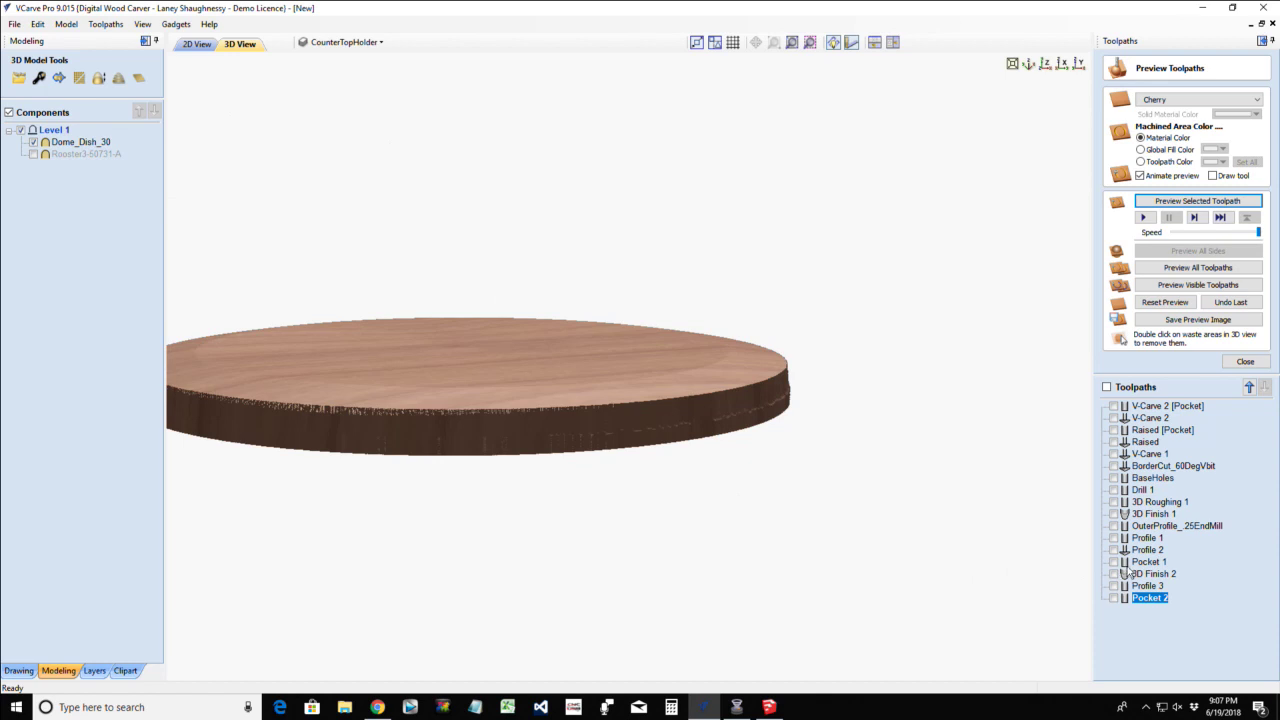
{"action": "left_click", "coordinate": [197, 44]}
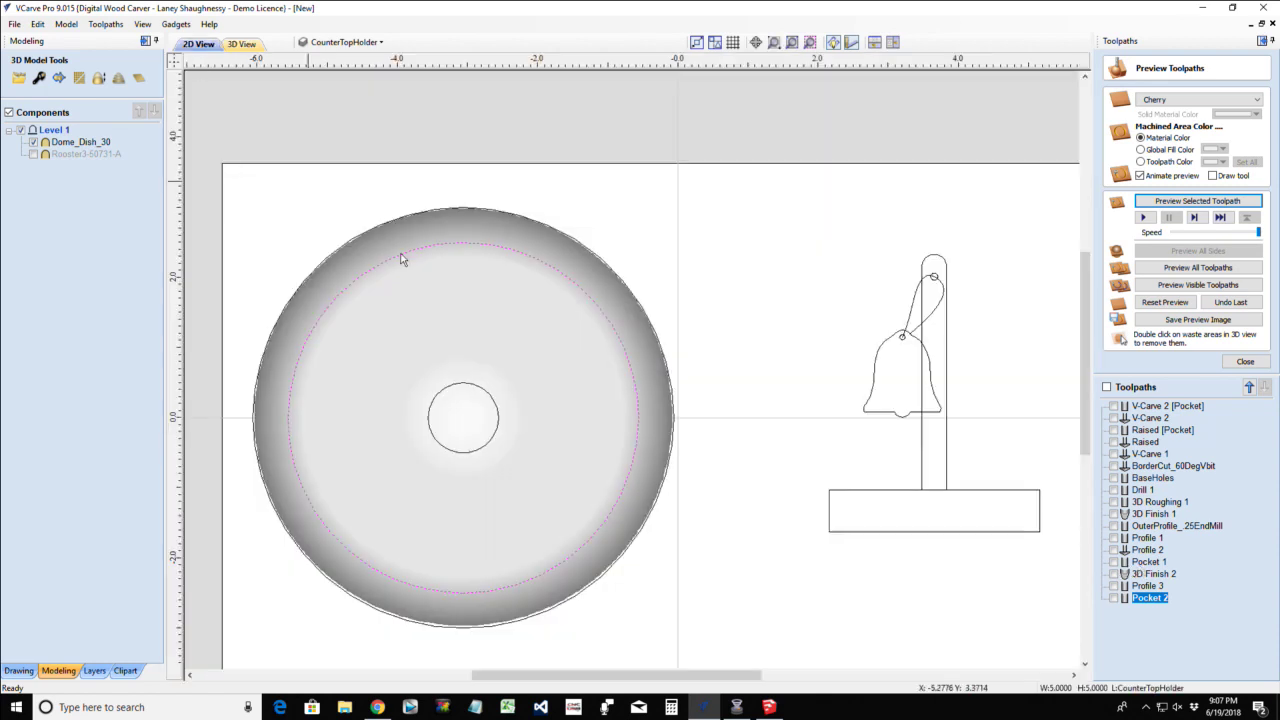
Start a pocket toolpath on the disc's centre circle with a 0.25-inch cut depth
{"action": "left_click", "coordinate": [468, 392]}
{"action": "left_click", "coordinate": [482, 390]}
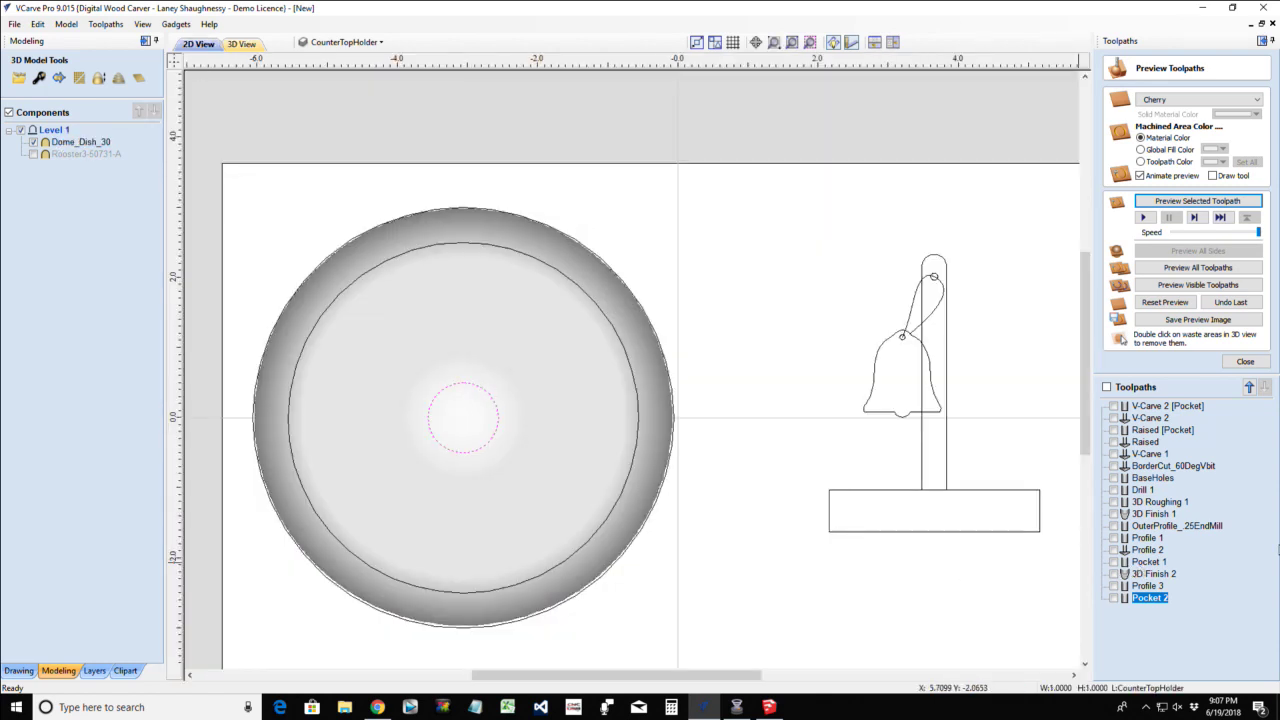
{"action": "key", "text": "Return"}
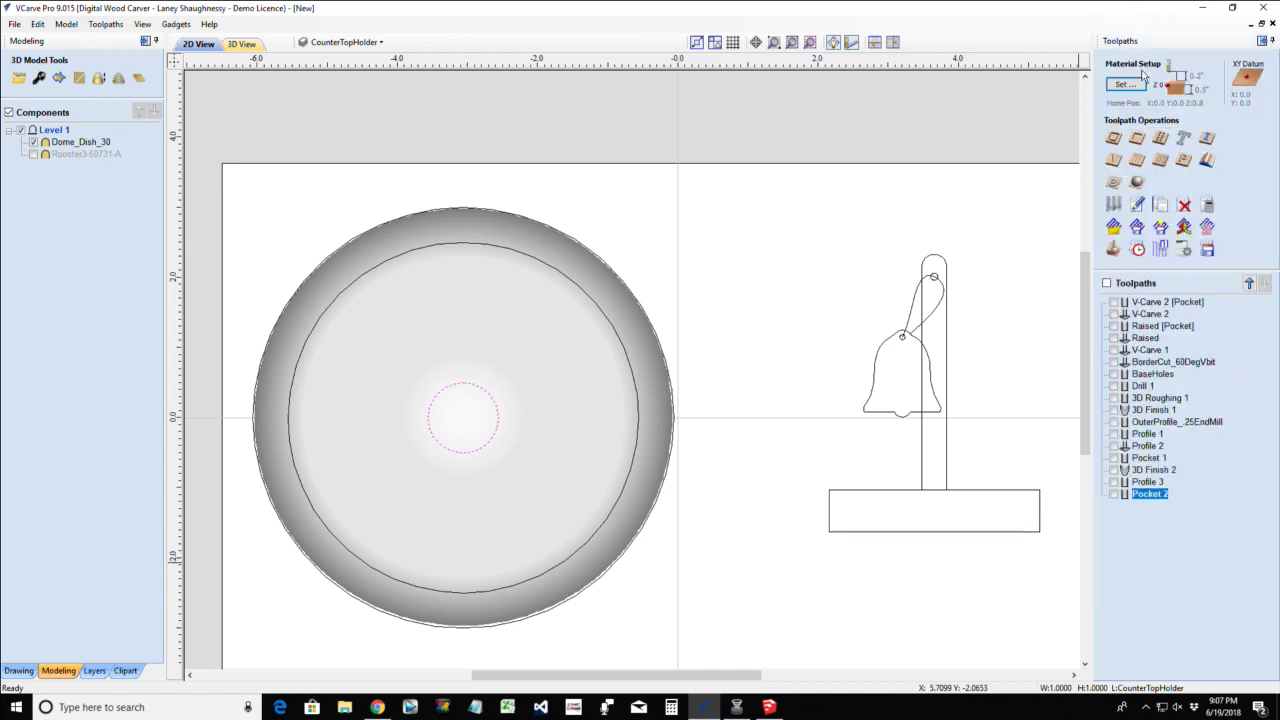
{"action": "left_click", "coordinate": [1137, 142]}
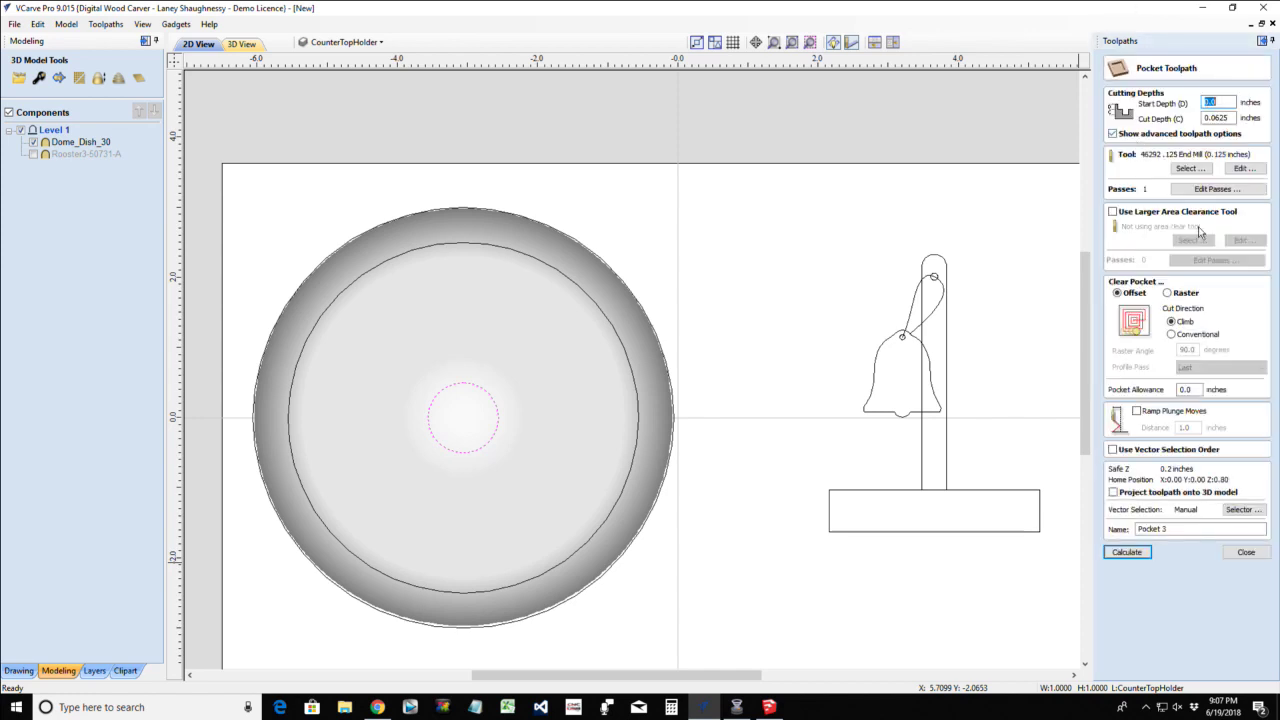
{"action": "left_click", "coordinate": [1232, 118]}
{"action": "left_click_drag", "start_coordinate": [1224, 118], "coordinate": [1211, 118]}
{"action": "type", "text": "25"}
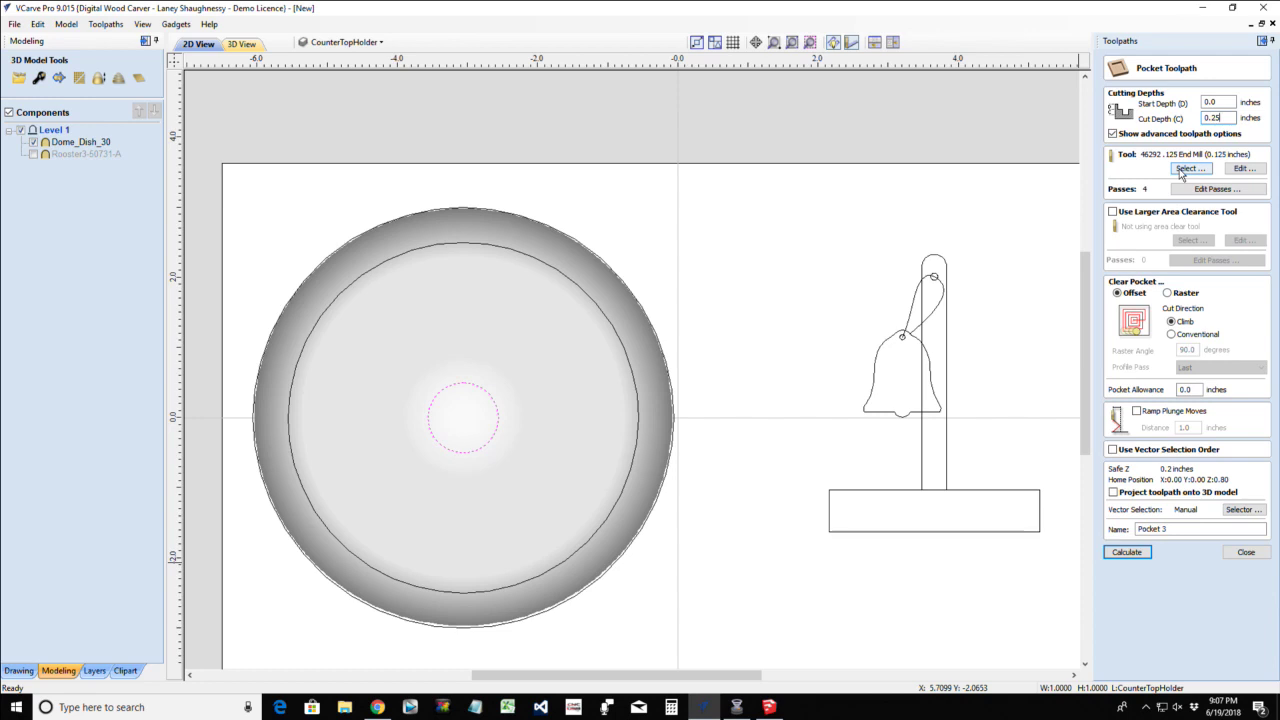
Choose the 46348 DownCut End Mill and calculate Pocket 3
{"action": "left_click", "coordinate": [1185, 168]}
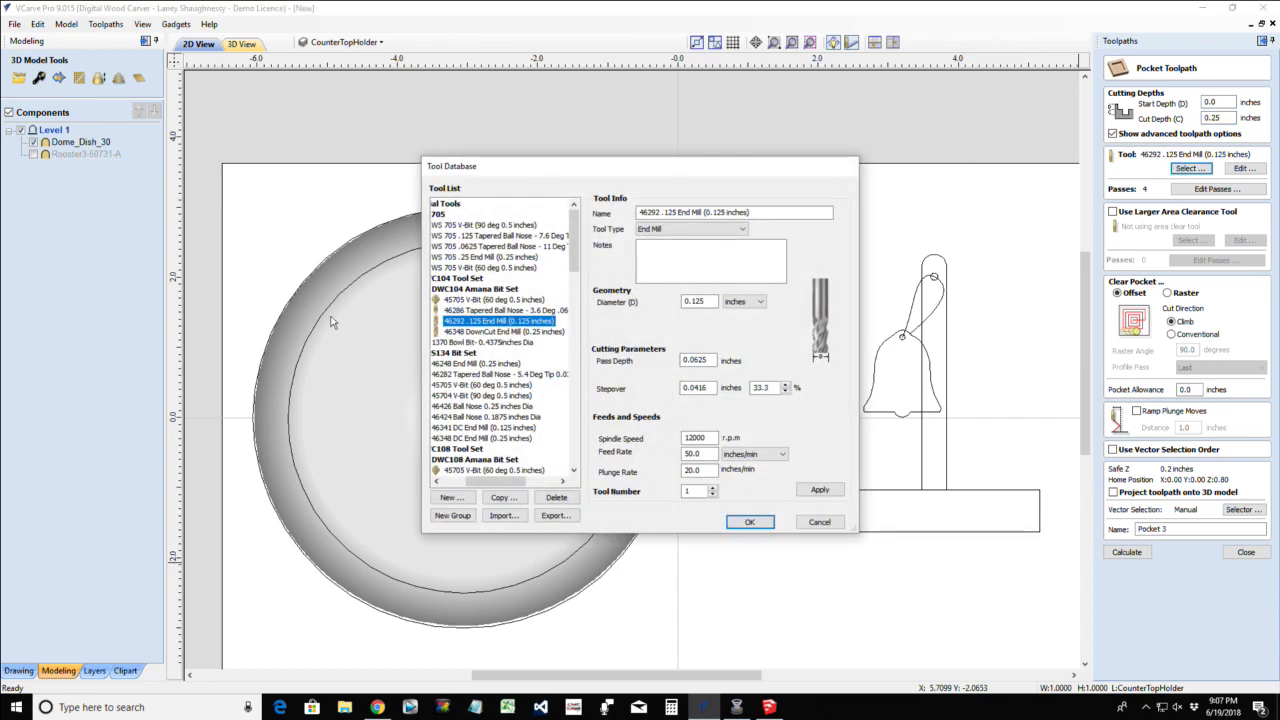
{"action": "left_click", "coordinate": [467, 332]}
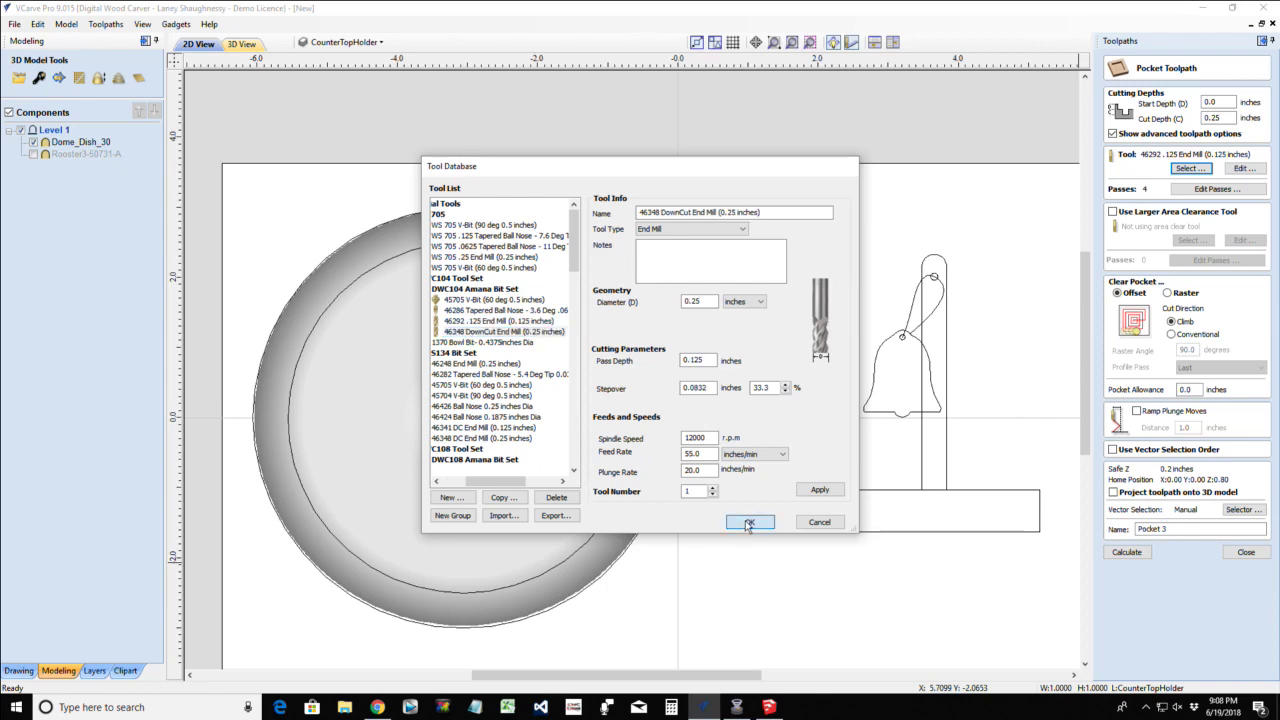
{"action": "left_click", "coordinate": [750, 521]}
{"action": "left_click", "coordinate": [1127, 552]}
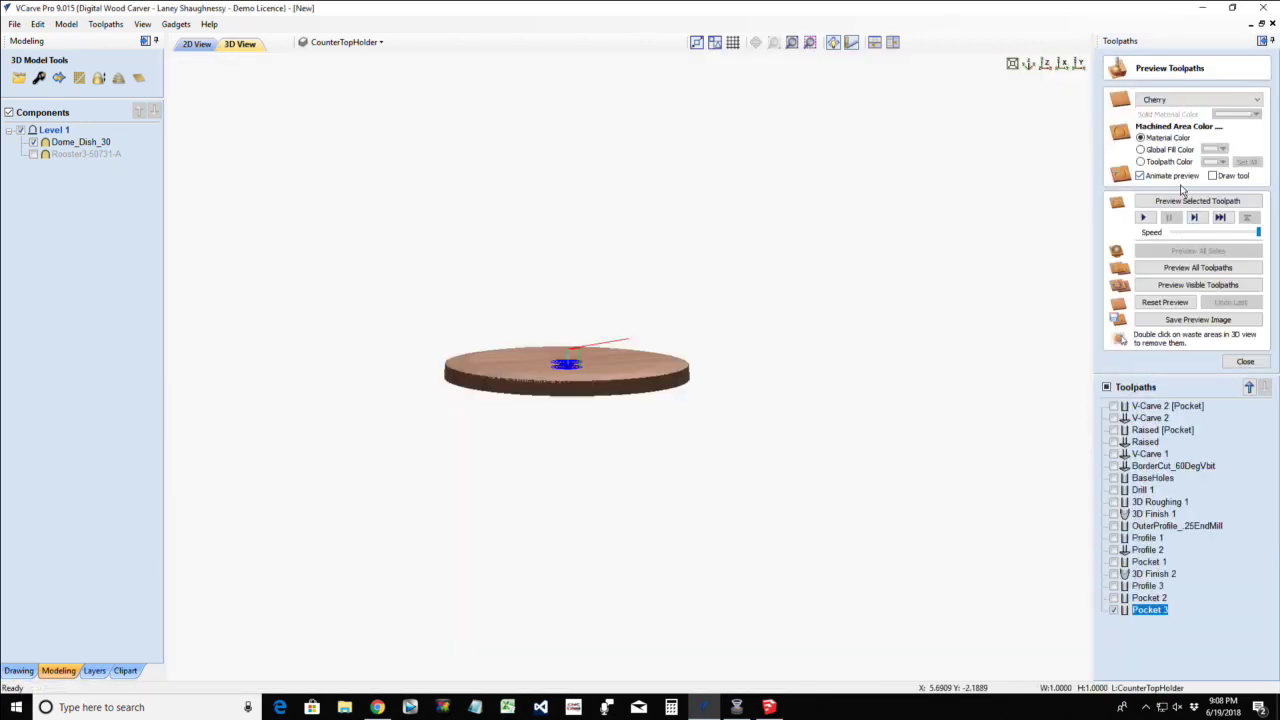
Preview Pocket 3 cutting the centre hole, inspect it up close, and return to 2D
{"action": "left_click", "coordinate": [1181, 204]}
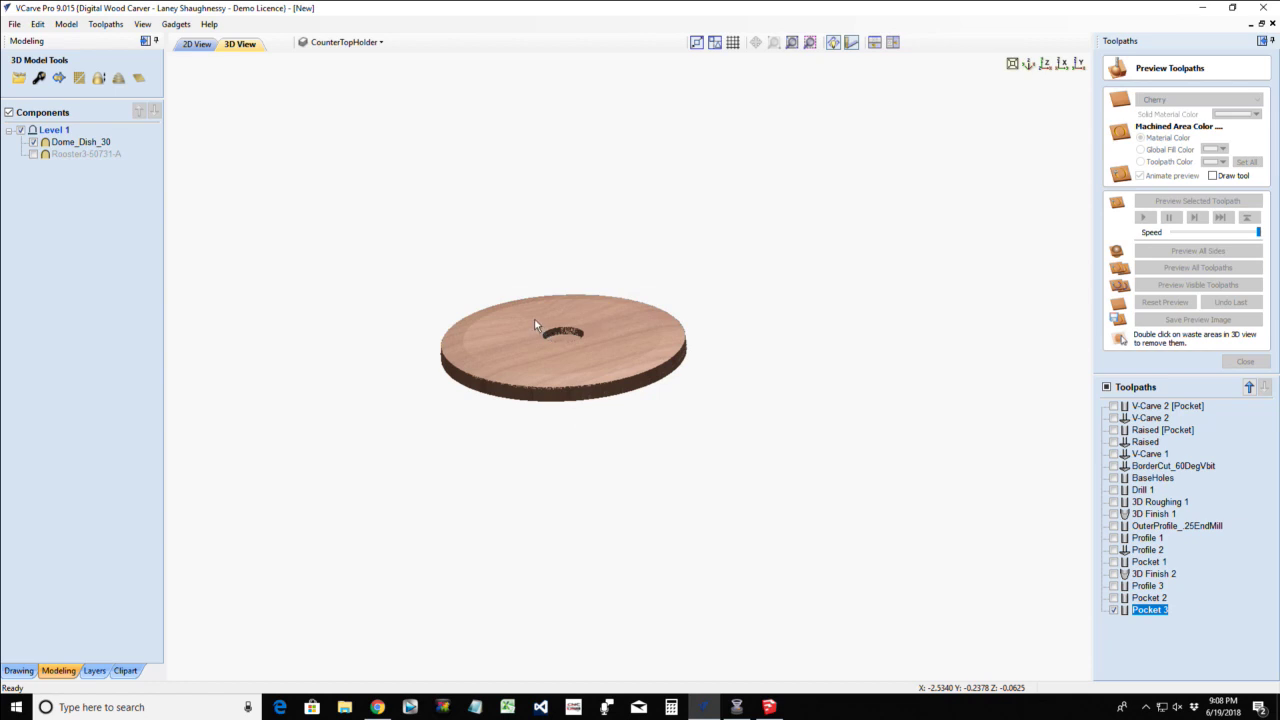
{"action": "scroll", "coordinate": [535, 322], "scroll_direction": "up", "scroll_amount": 2}
{"action": "scroll", "coordinate": [522, 321], "scroll_direction": "up", "scroll_amount": 1}
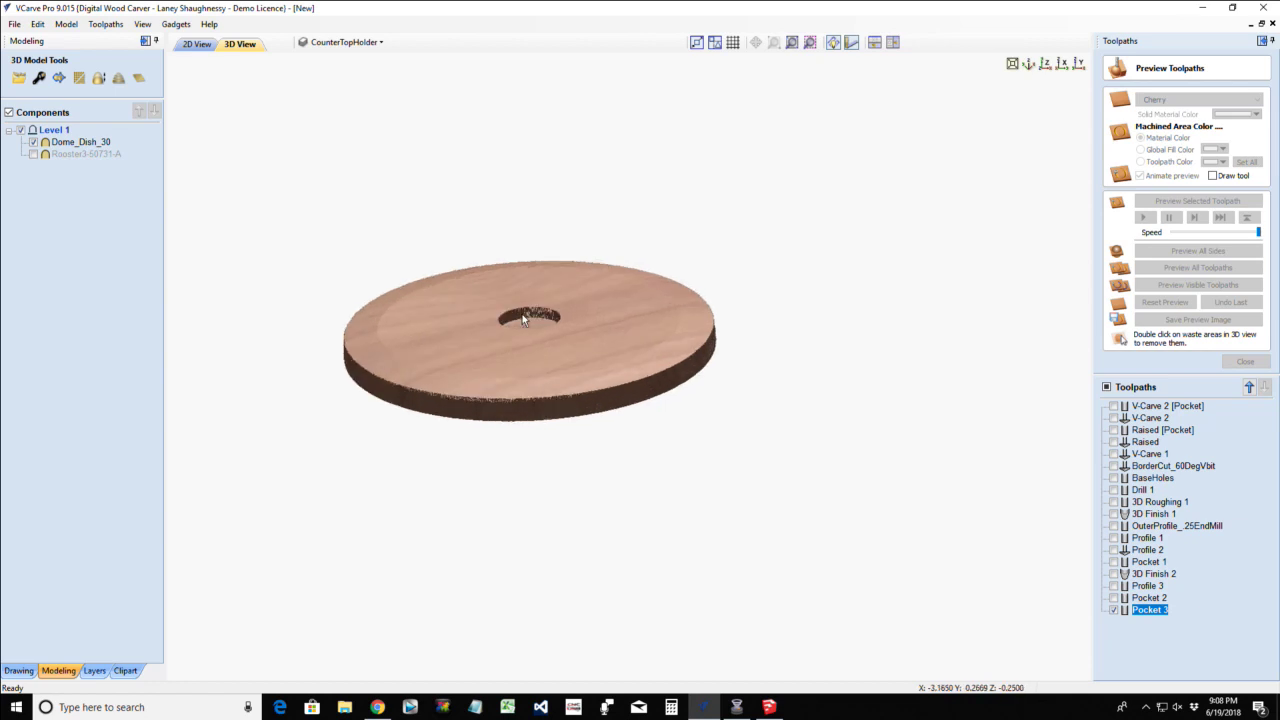
{"action": "scroll", "coordinate": [522, 319], "scroll_direction": "up", "scroll_amount": 1}
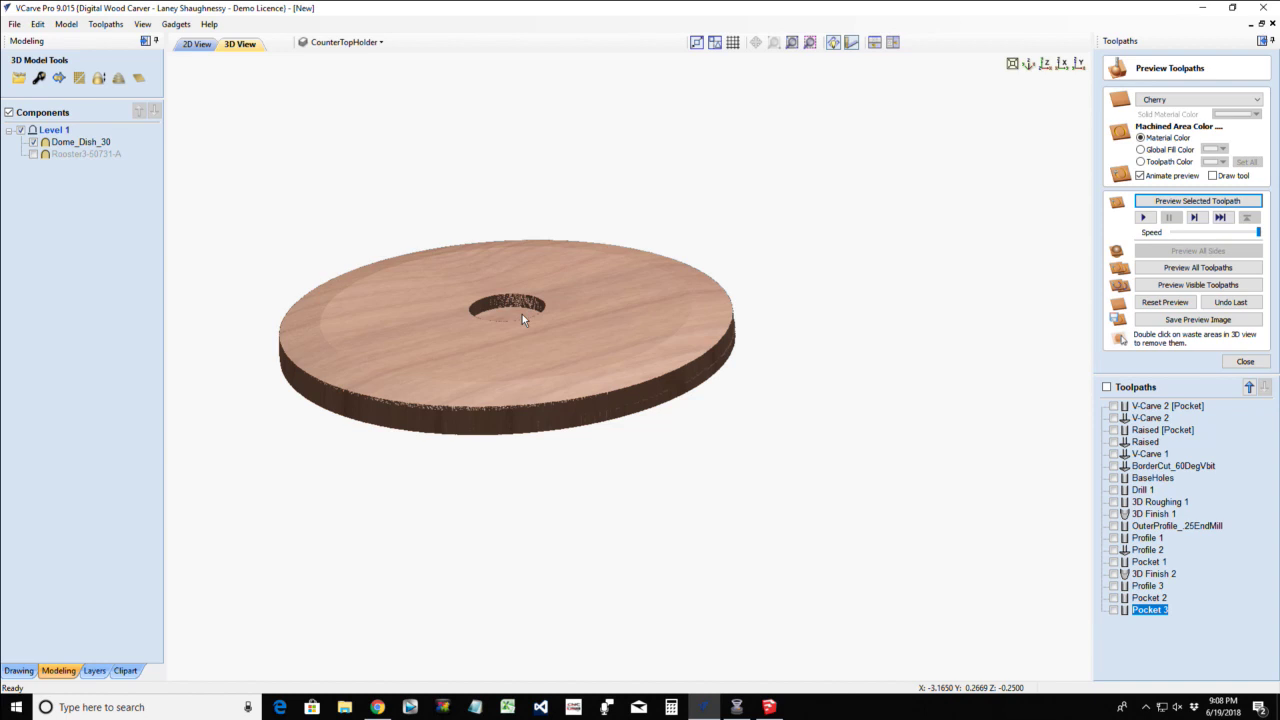
{"action": "left_click_drag", "start_coordinate": [508, 329], "coordinate": [470, 394]}
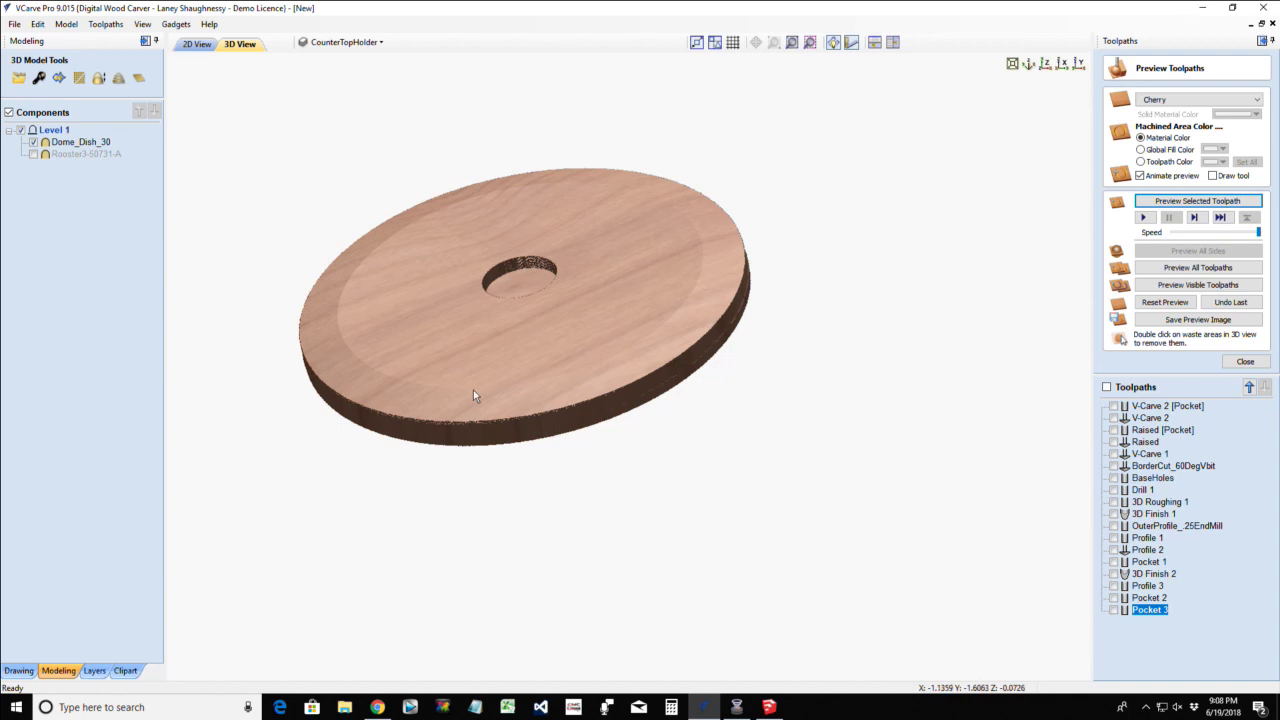
{"action": "left_click_drag", "start_coordinate": [428, 346], "coordinate": [397, 215]}
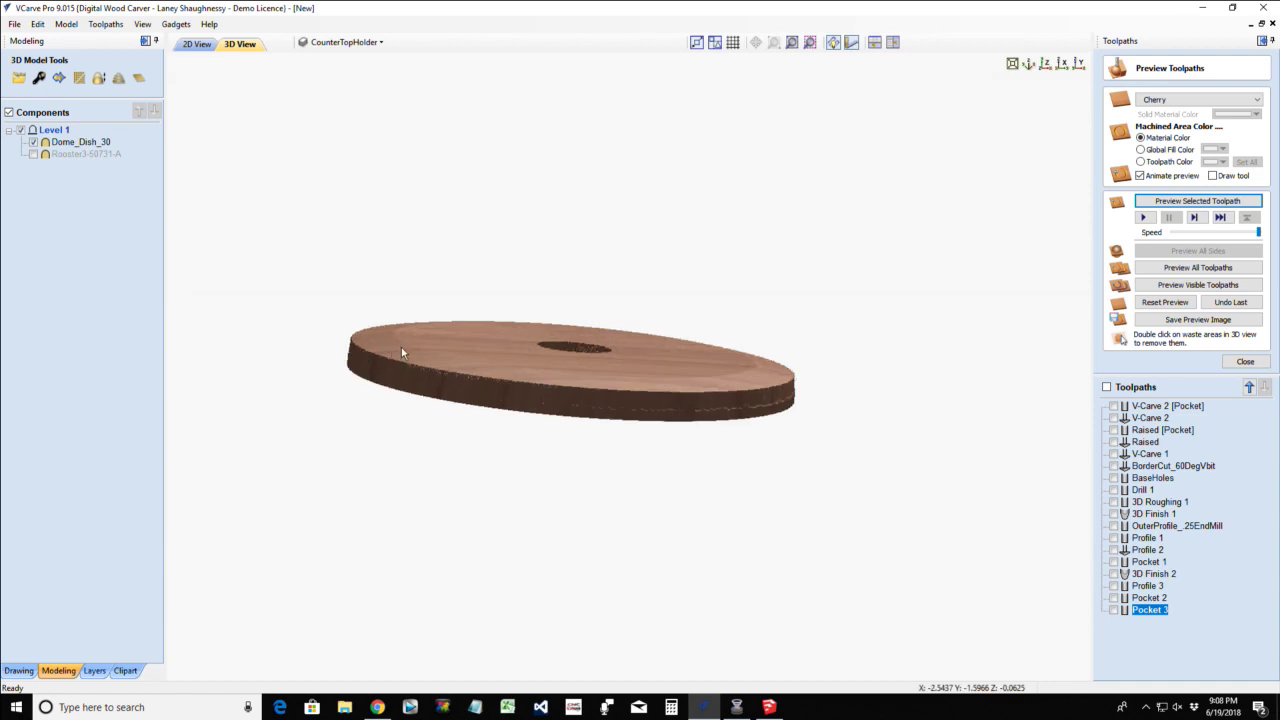
{"action": "scroll", "coordinate": [370, 365], "scroll_direction": "up", "scroll_amount": 1}
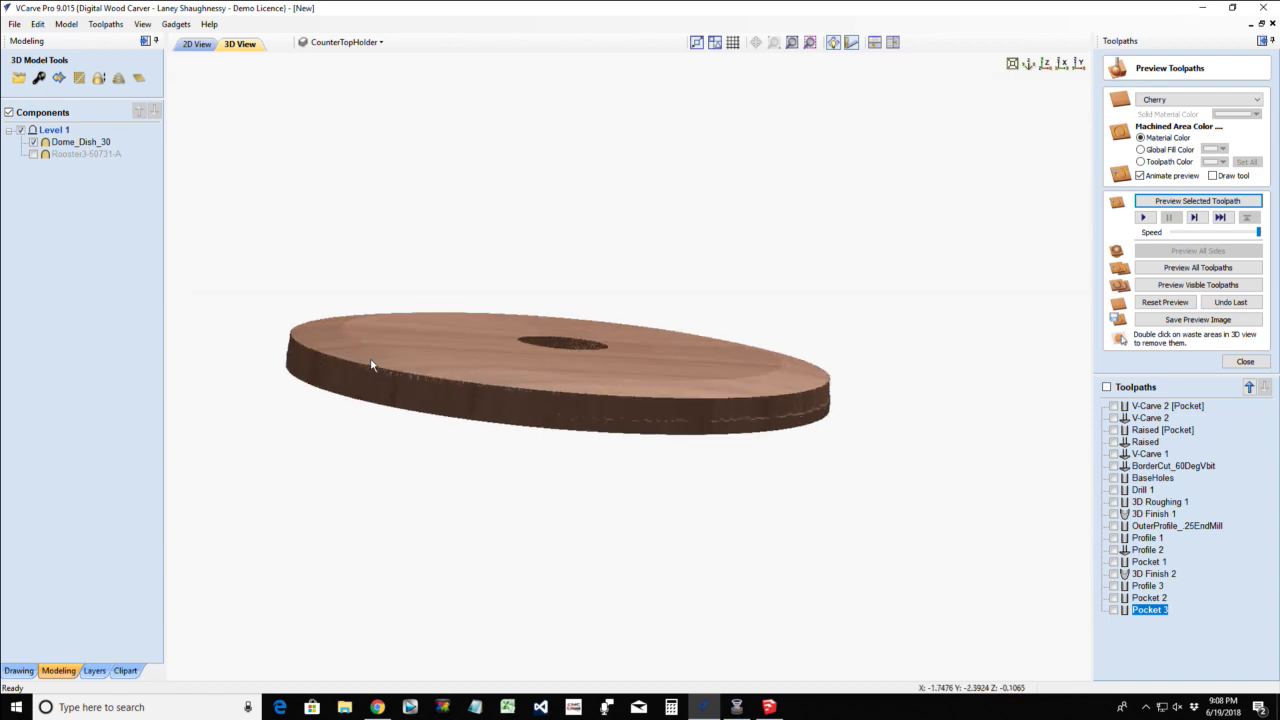
{"action": "left_click", "coordinate": [196, 44]}
{"action": "scroll", "coordinate": [373, 235], "scroll_direction": "down", "scroll_amount": 3}
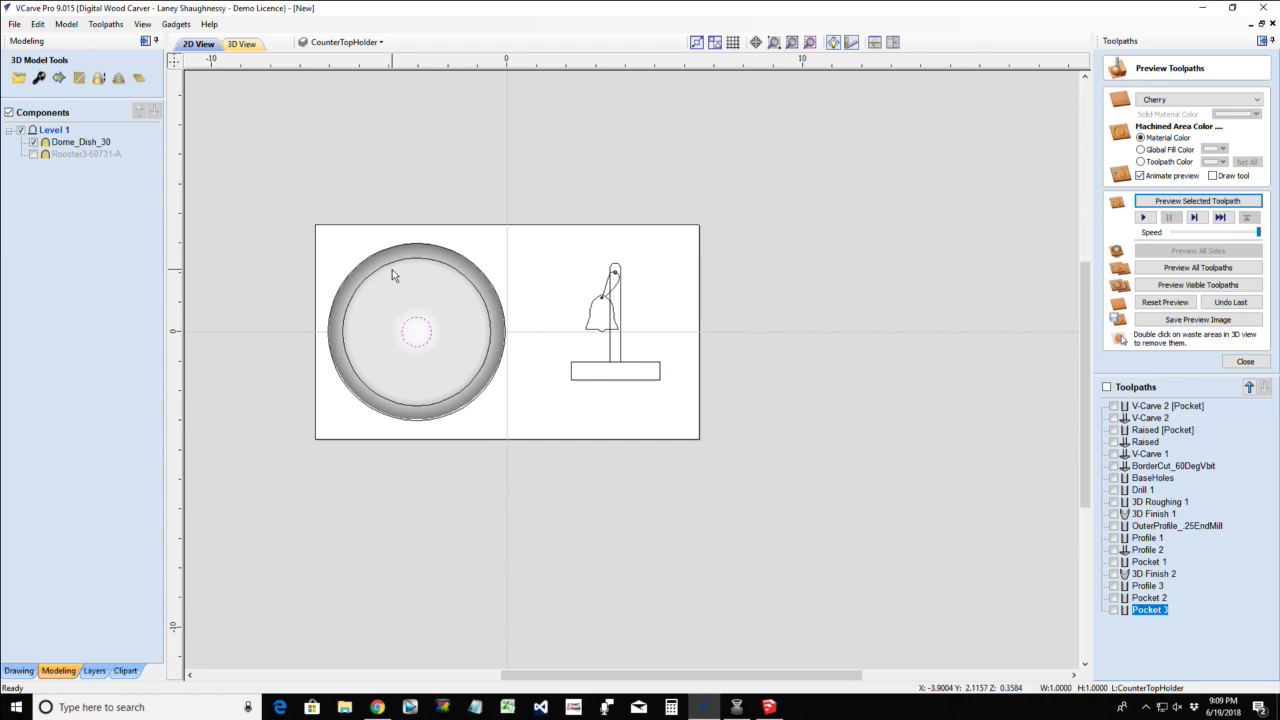
{"action": "left_click", "coordinate": [390, 268]}
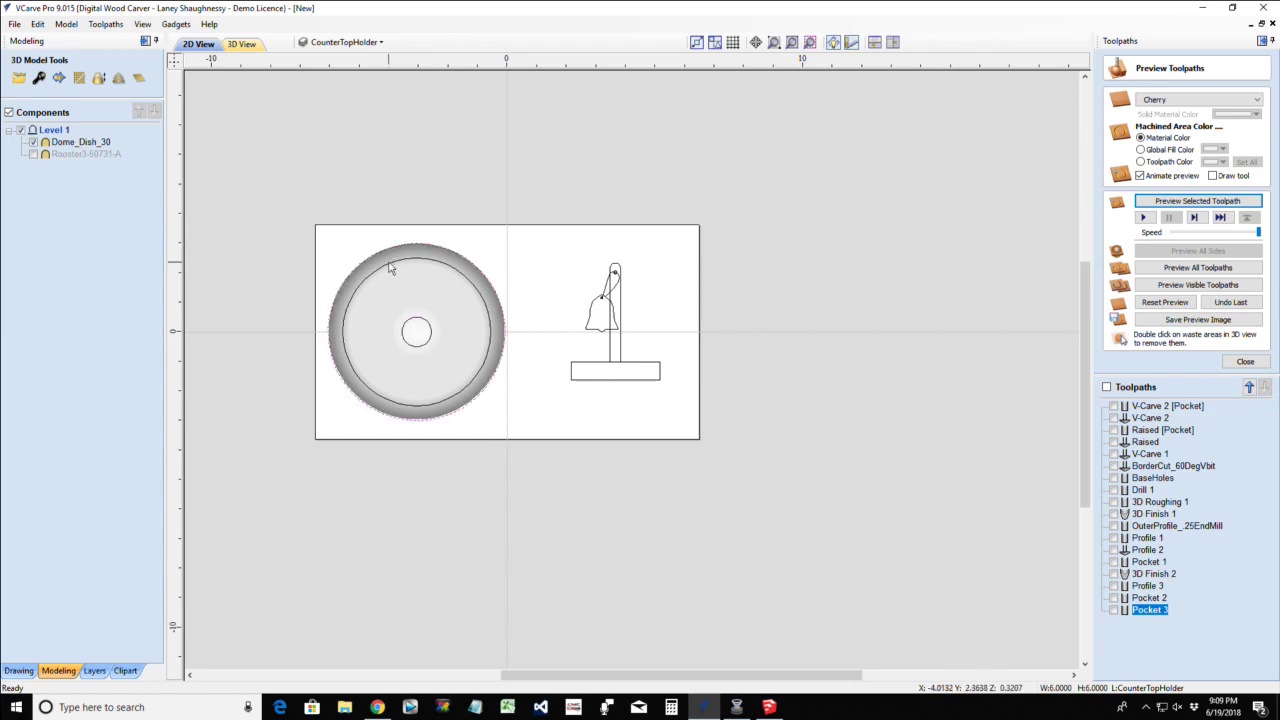
{"action": "left_click", "coordinate": [390, 262]}
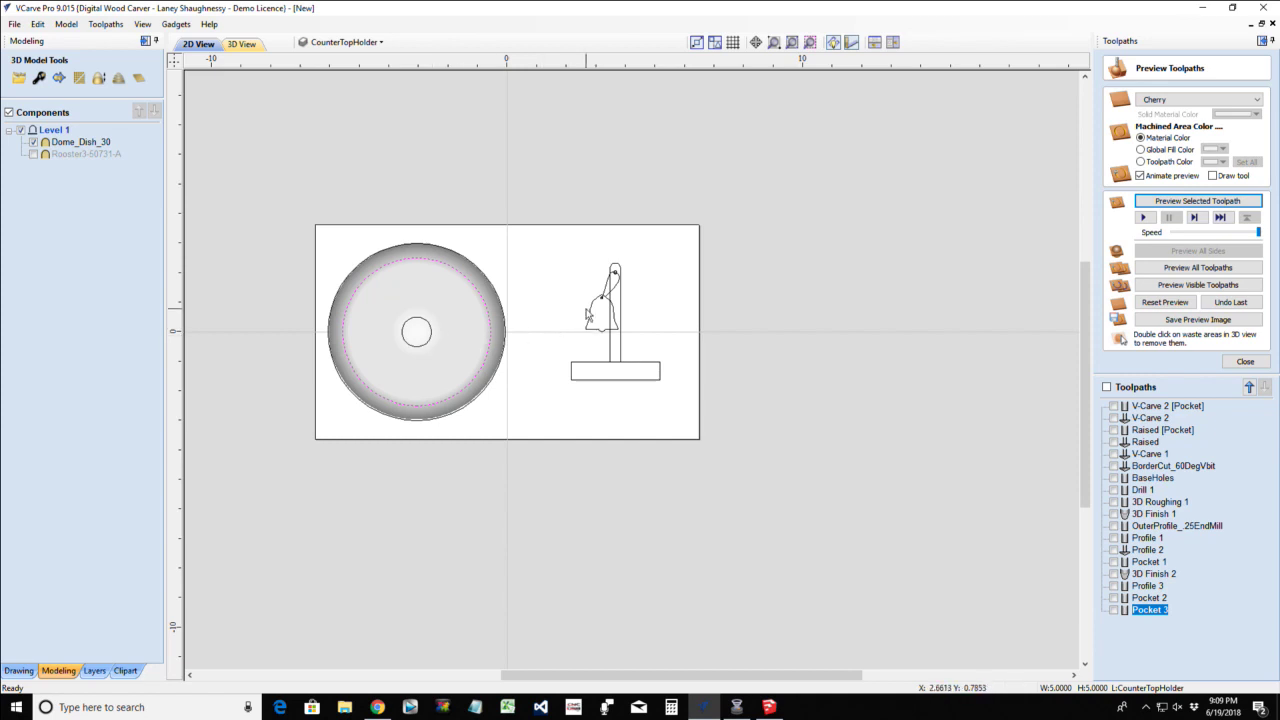
{"action": "left_click", "coordinate": [590, 317]}
{"action": "scroll", "coordinate": [590, 317], "scroll_direction": "up", "scroll_amount": 4}
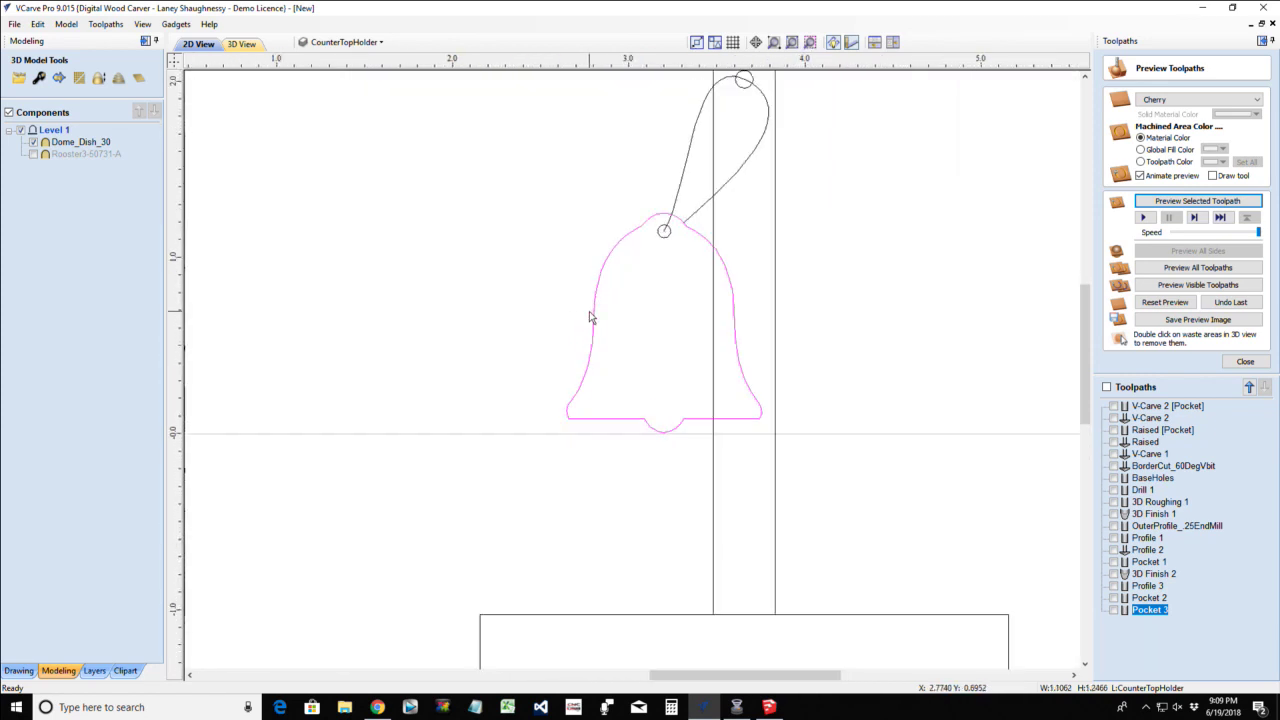
{"action": "scroll", "coordinate": [590, 317], "scroll_direction": "down", "scroll_amount": 2}
{"action": "scroll", "coordinate": [590, 317], "scroll_direction": "down", "scroll_amount": 2}
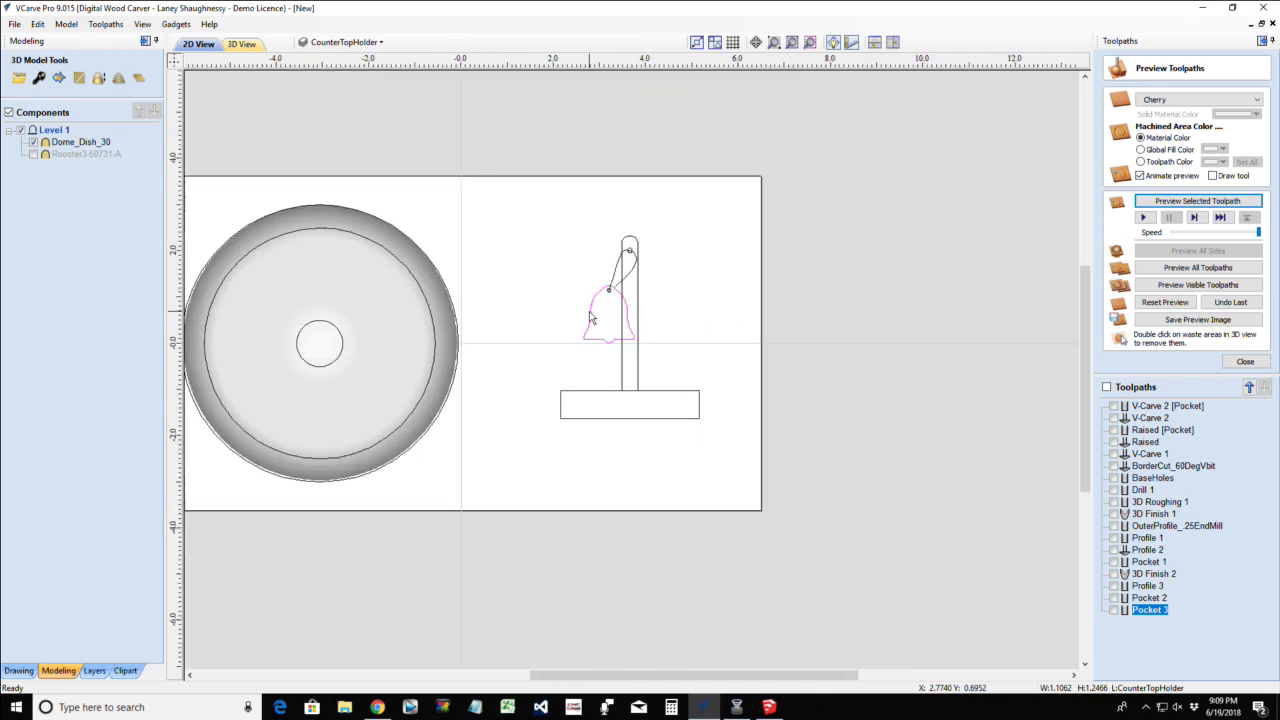
{"action": "scroll", "coordinate": [590, 317], "scroll_direction": "down", "scroll_amount": 2}
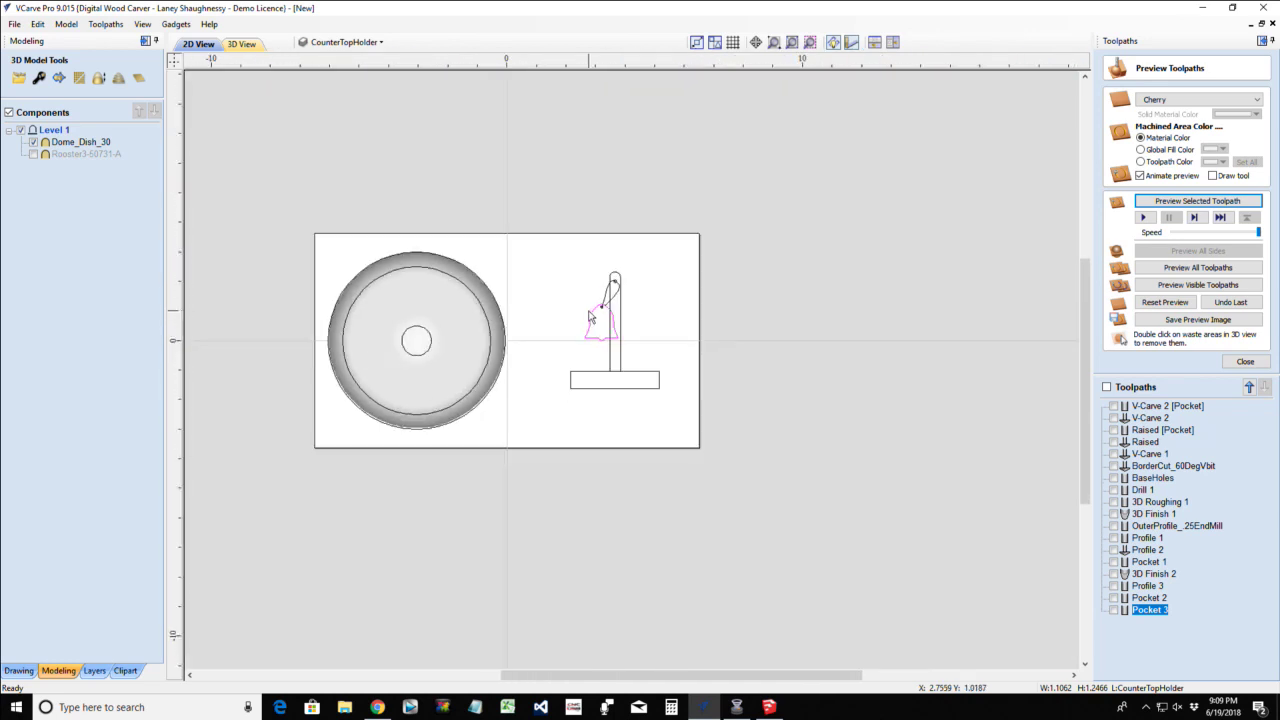
Add Layer 3 from the layer list, rename it CounterTop2 as the active layer, and show the drawing tools
{"action": "left_click", "coordinate": [370, 41]}
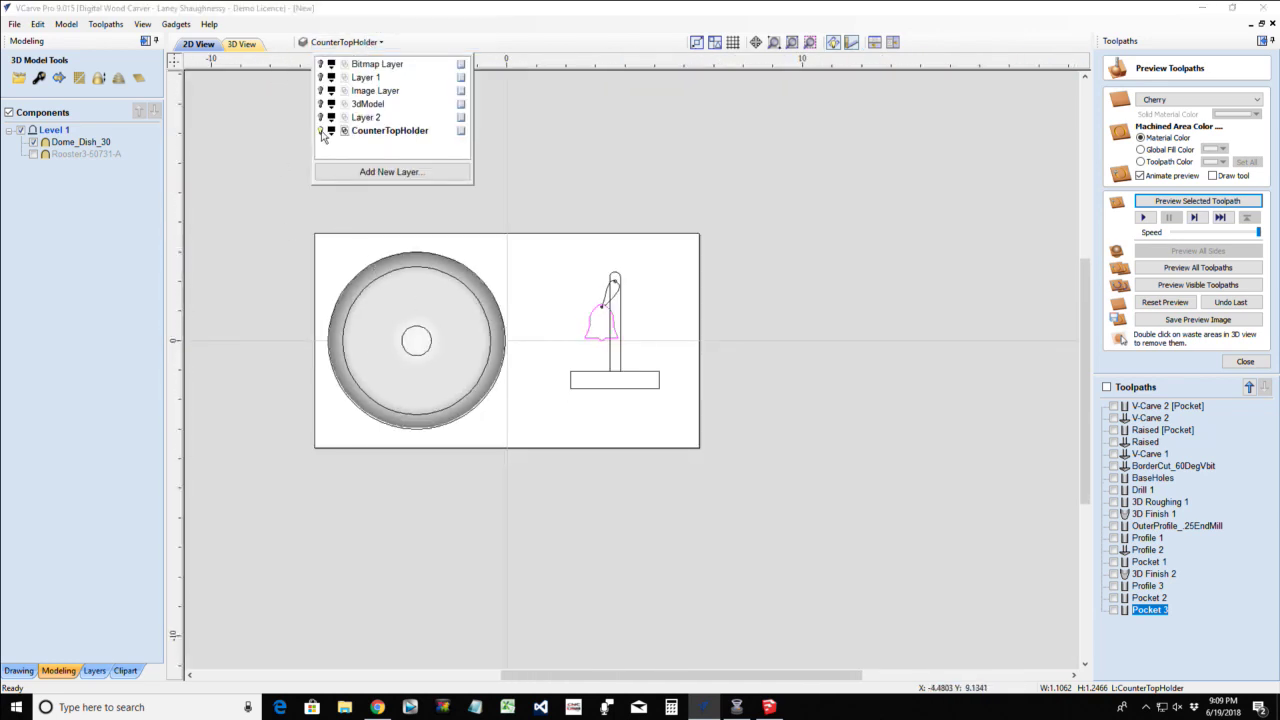
{"action": "left_click", "coordinate": [336, 168]}
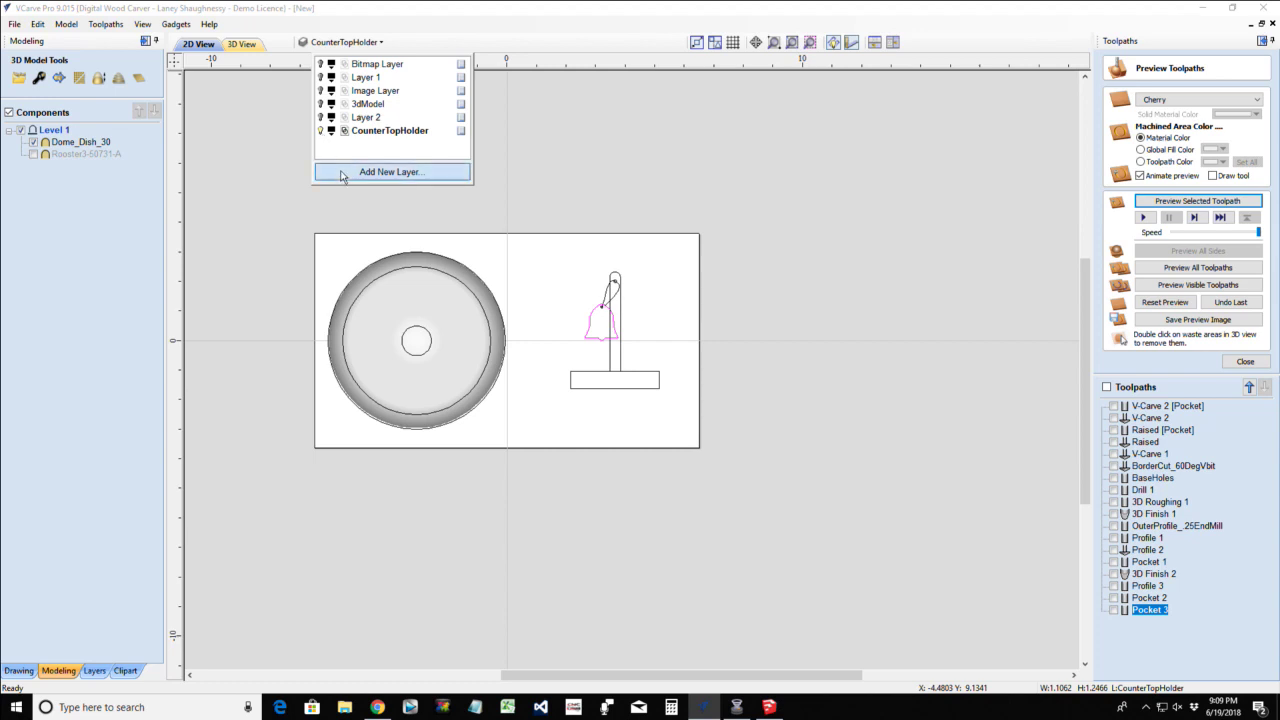
{"action": "left_click", "coordinate": [322, 131]}
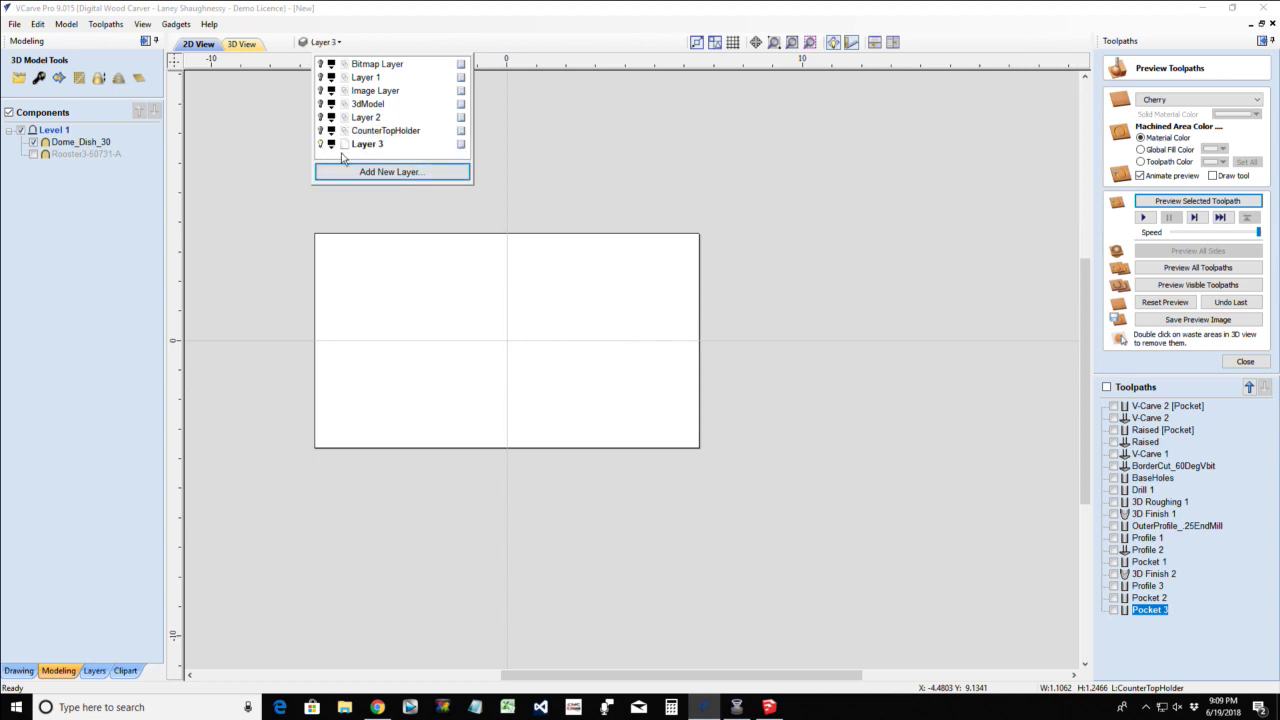
{"action": "double_click", "coordinate": [355, 148]}
{"action": "right_click", "coordinate": [356, 148]}
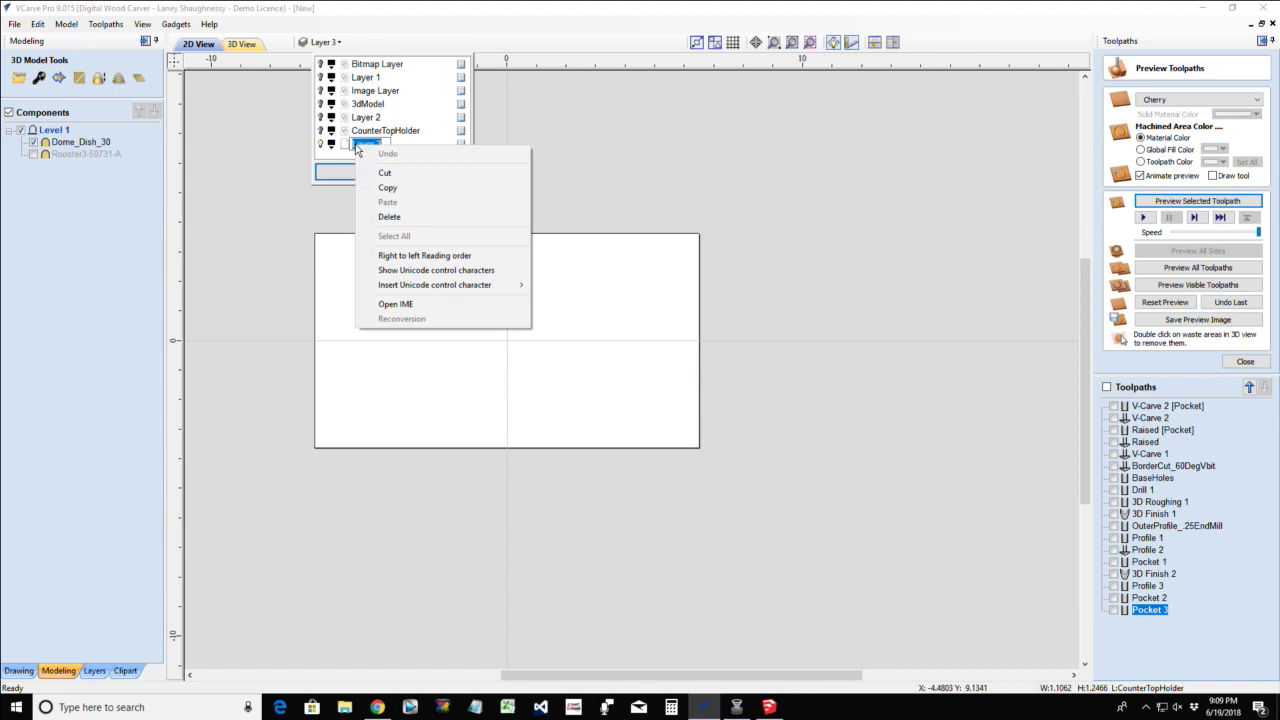
{"action": "key", "text": "Escape"}
{"action": "type", "text": "gunter"}
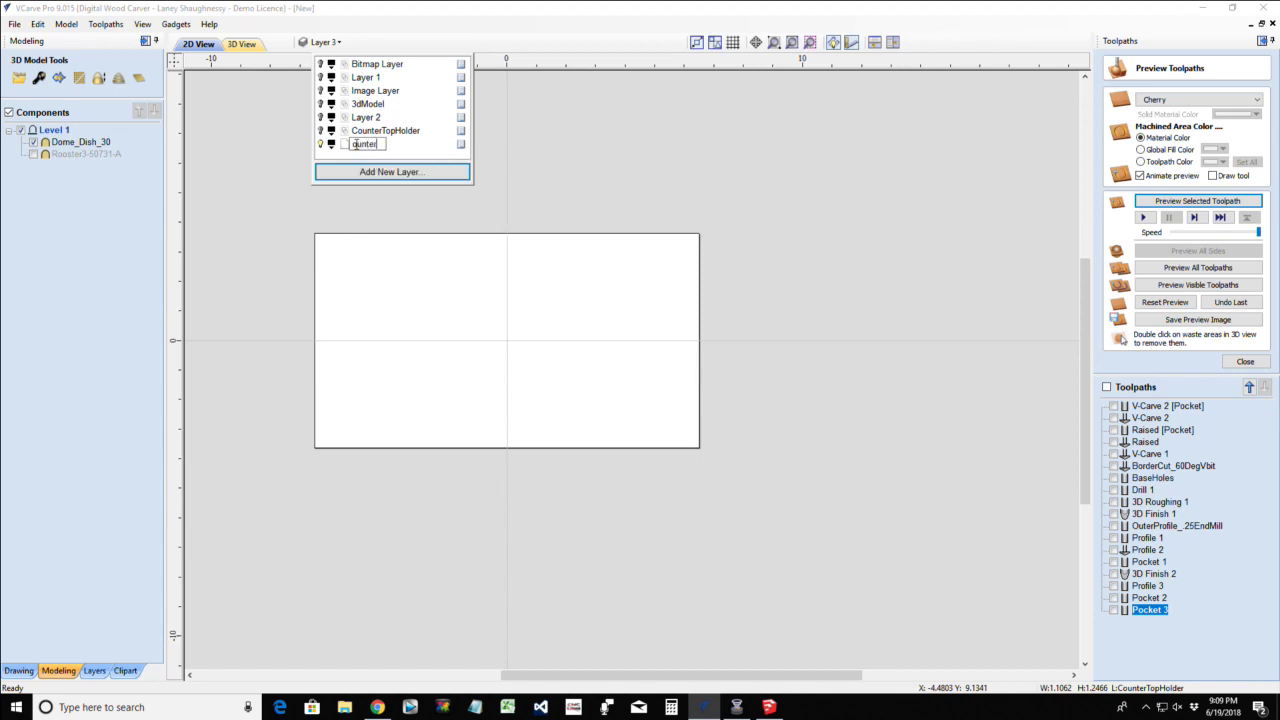
{"action": "key", "text": "BackSpace"}
{"action": "key", "text": "BackSpace"}
{"action": "key", "text": "BackSpace"}
{"action": "key", "text": "BackSpace"}
{"action": "key", "text": "BackSpace"}
{"action": "key", "text": "BackSpace"}
{"action": "type", "text": "CounterTop2"}
{"action": "key", "text": "Return"}
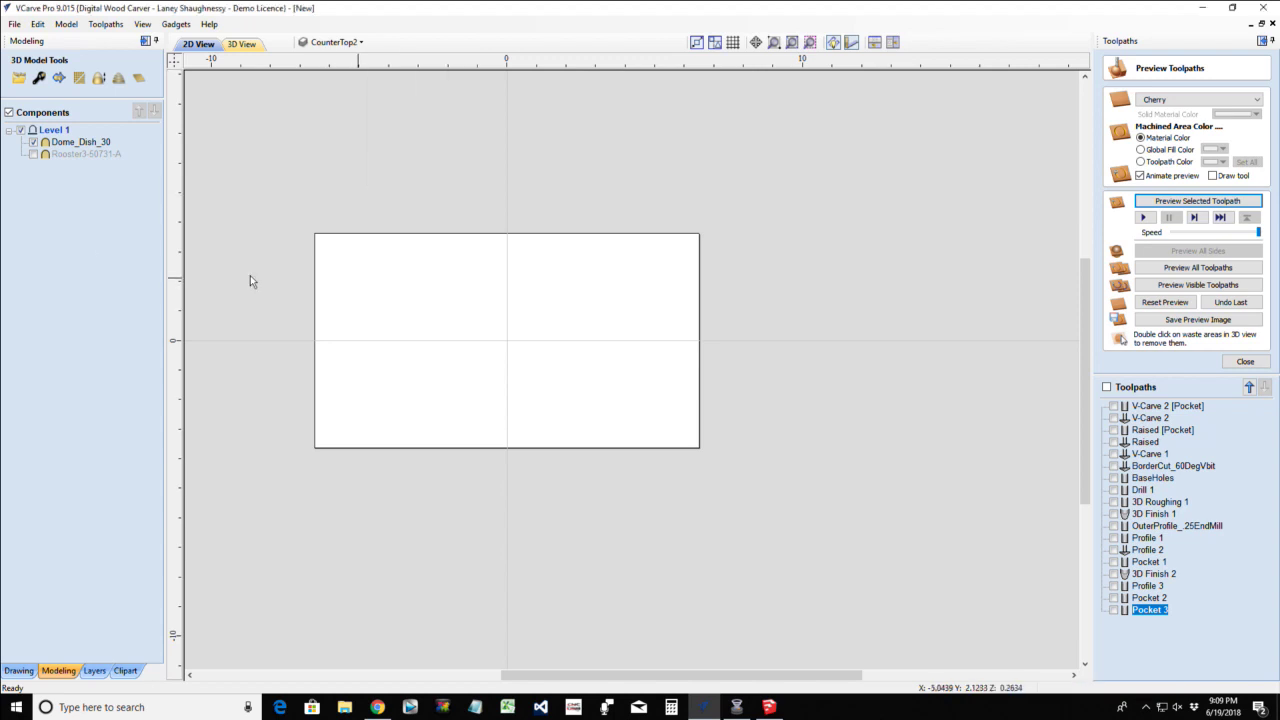
{"action": "left_click", "coordinate": [19, 671]}
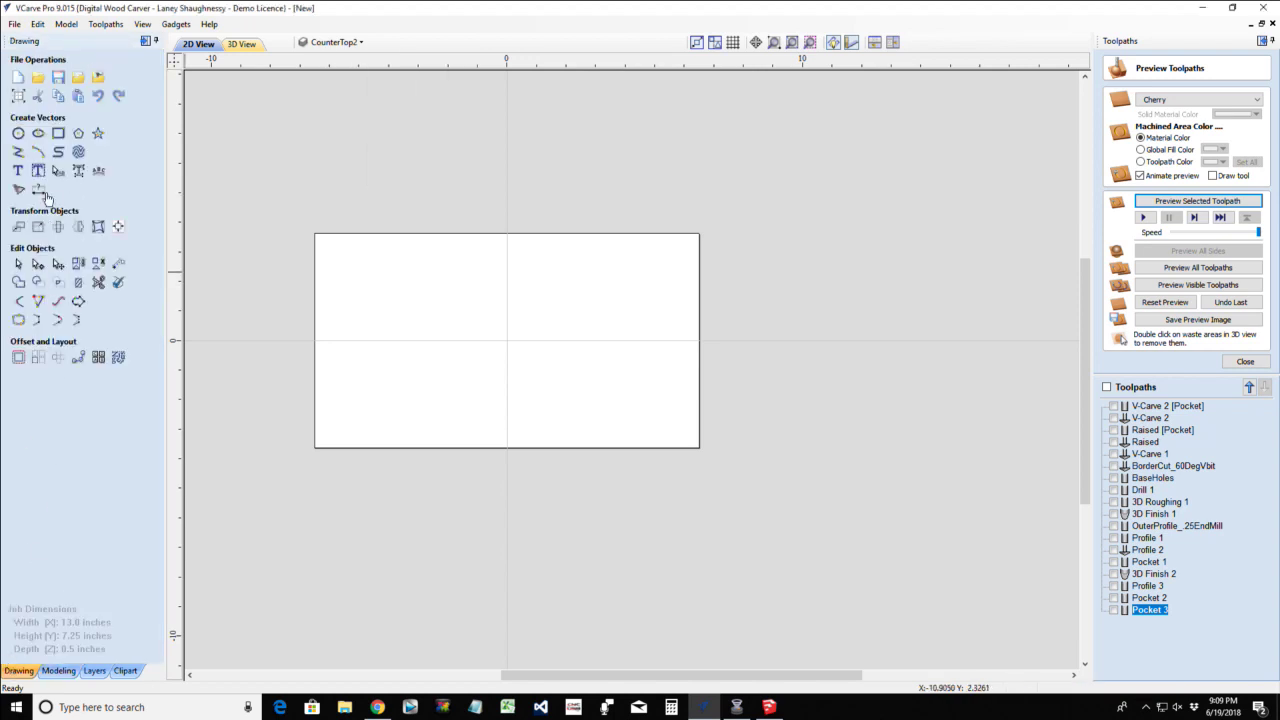
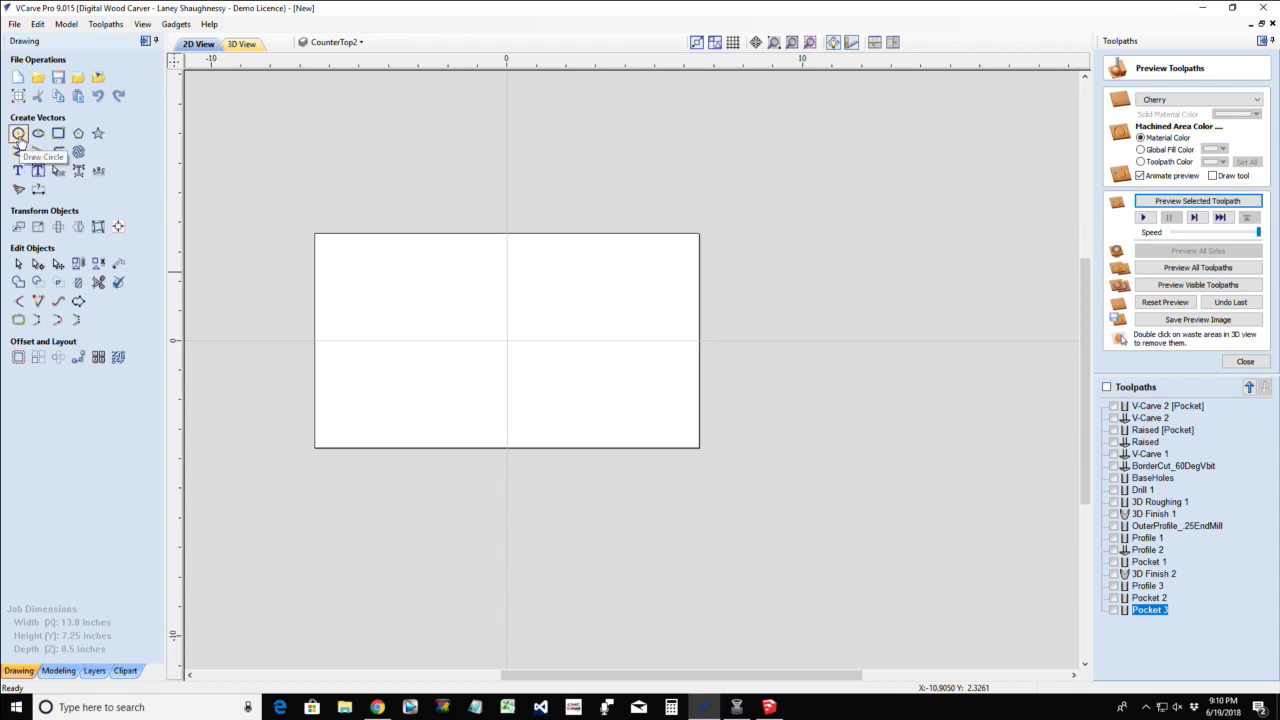
Draw a 6-inch-diameter circle and move it against the material's left edge
{"action": "left_click", "coordinate": [18, 134]}
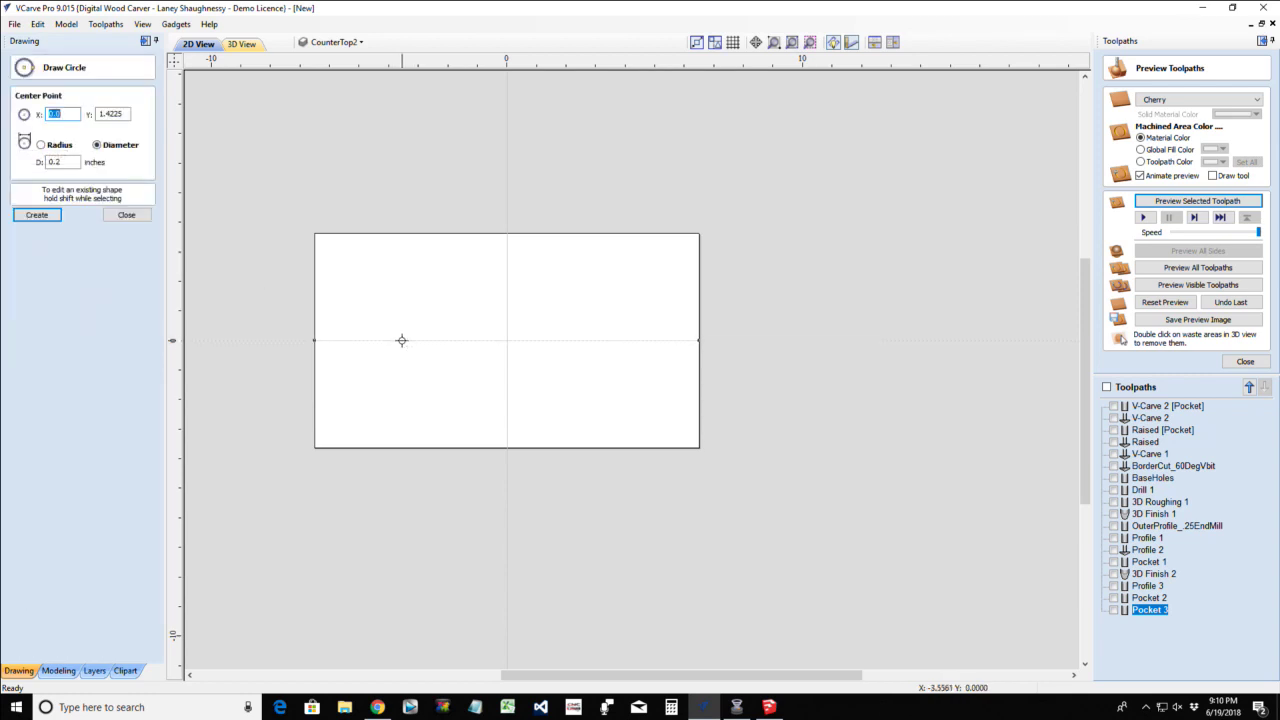
{"action": "left_click", "coordinate": [402, 339]}
{"action": "left_click", "coordinate": [468, 356]}
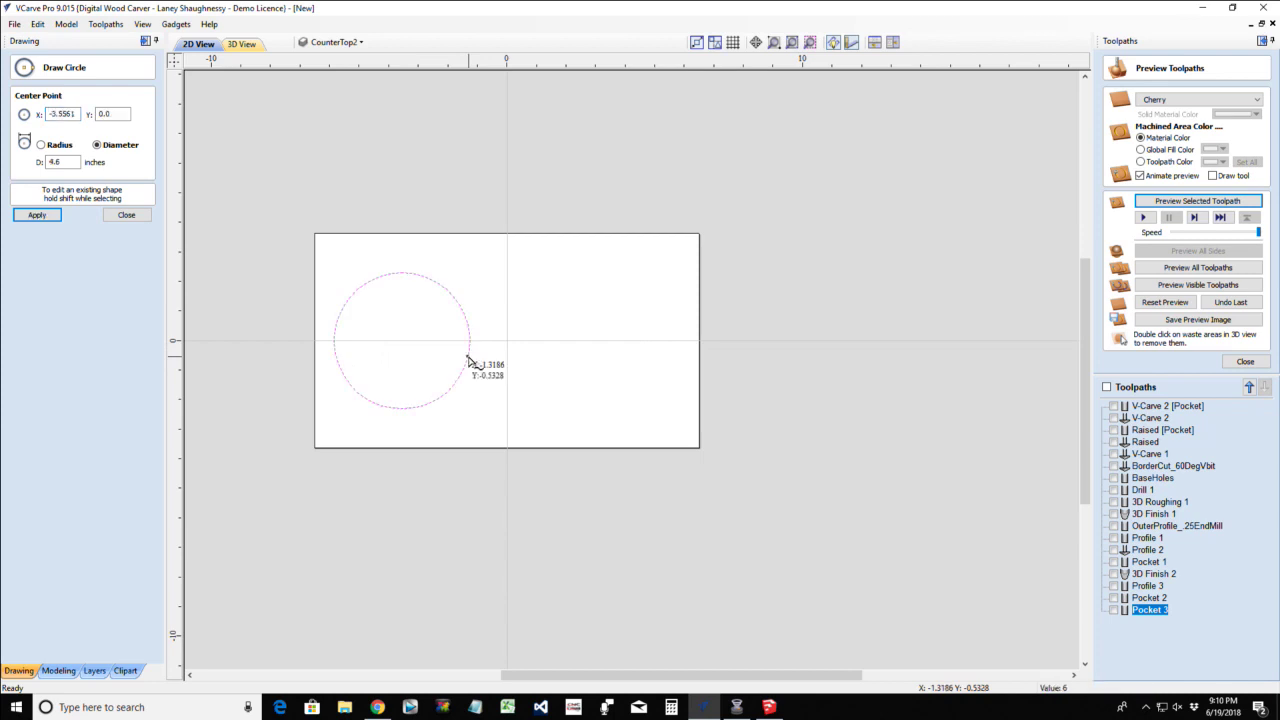
{"action": "left_click", "coordinate": [62, 162]}
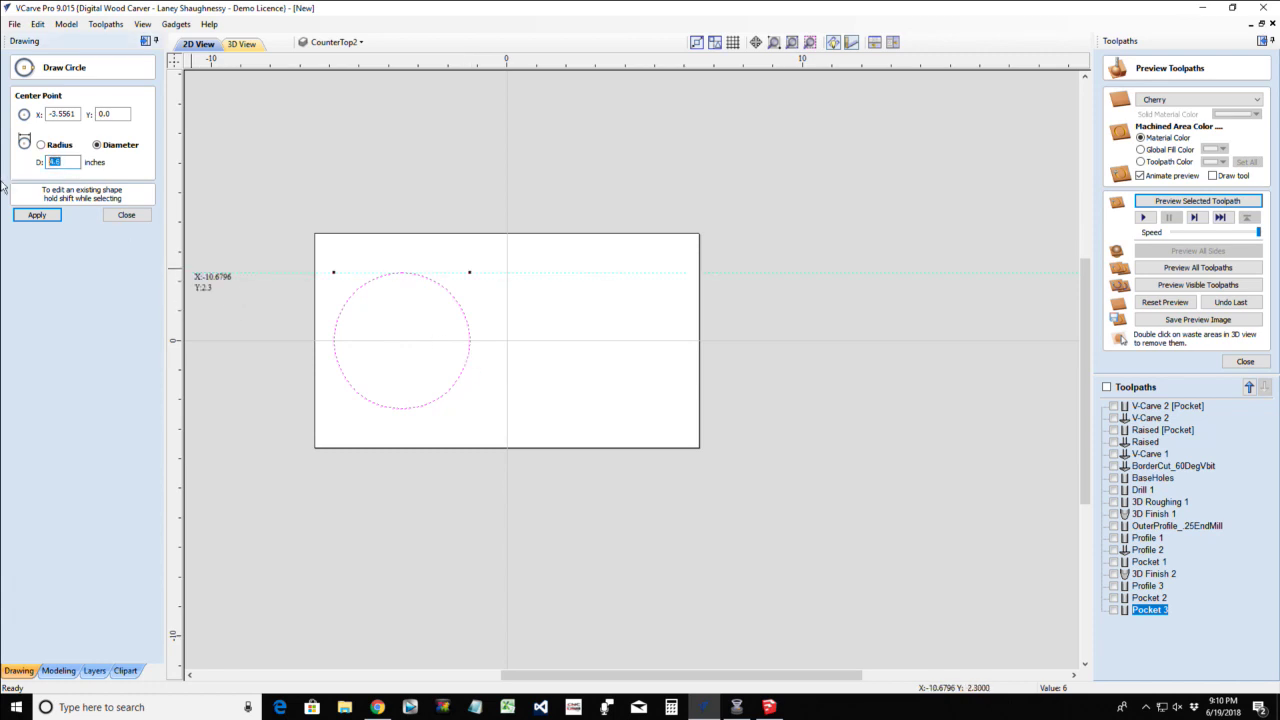
{"action": "type", "text": "6"}
{"action": "left_click", "coordinate": [45, 218]}
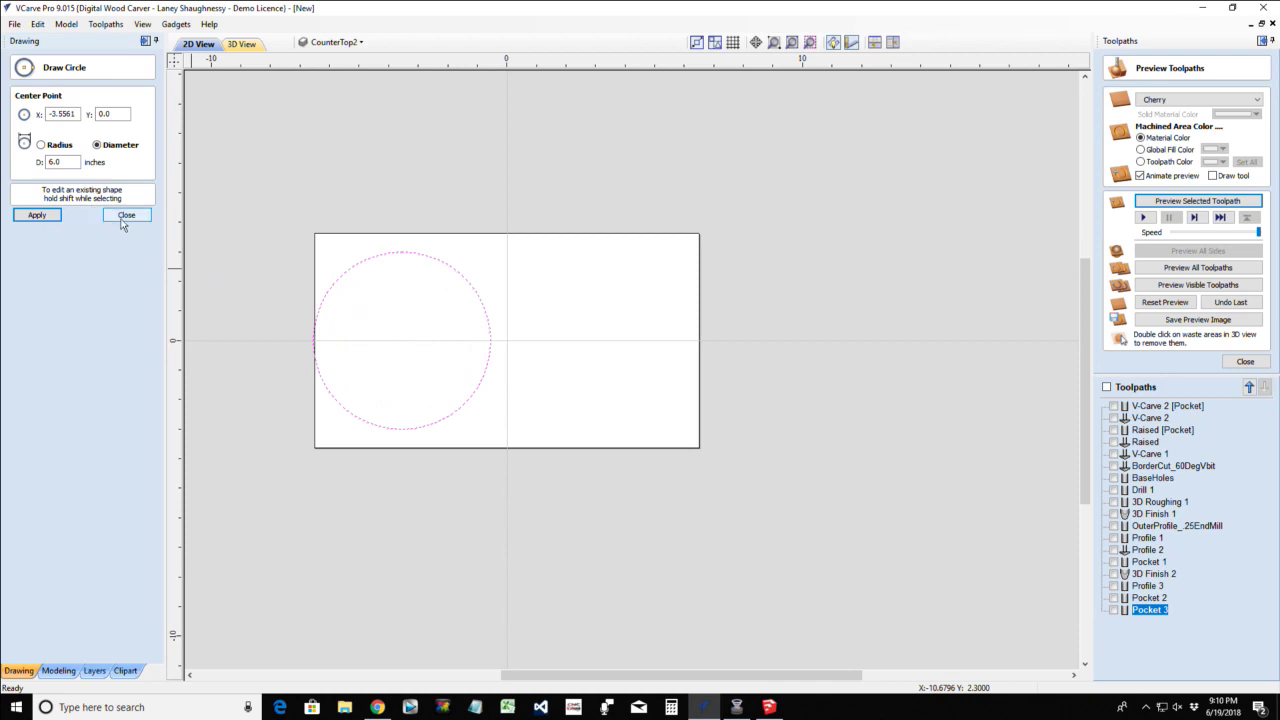
{"action": "key", "text": "Escape"}
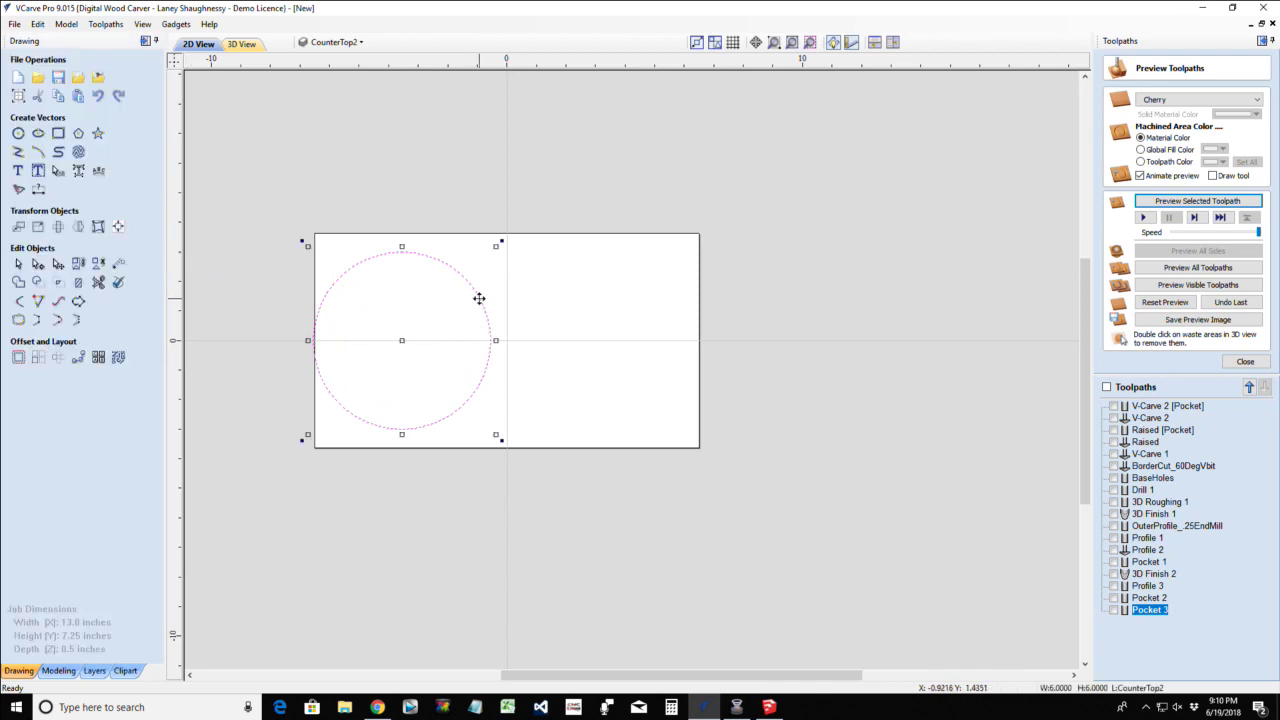
{"action": "left_click_drag", "start_coordinate": [479, 298], "coordinate": [500, 345]}
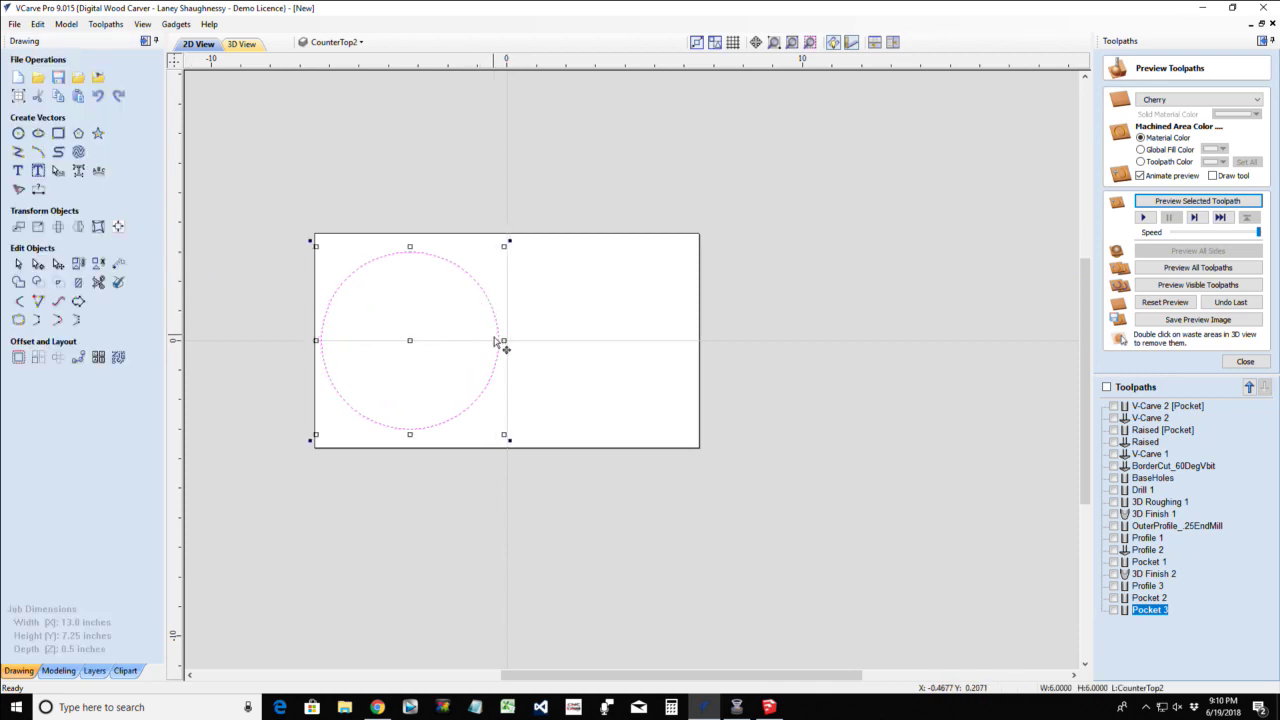
Abandon two Draw Arc attempts, then put the circle into Node Edit mode
{"action": "left_click", "coordinate": [340, 312]}
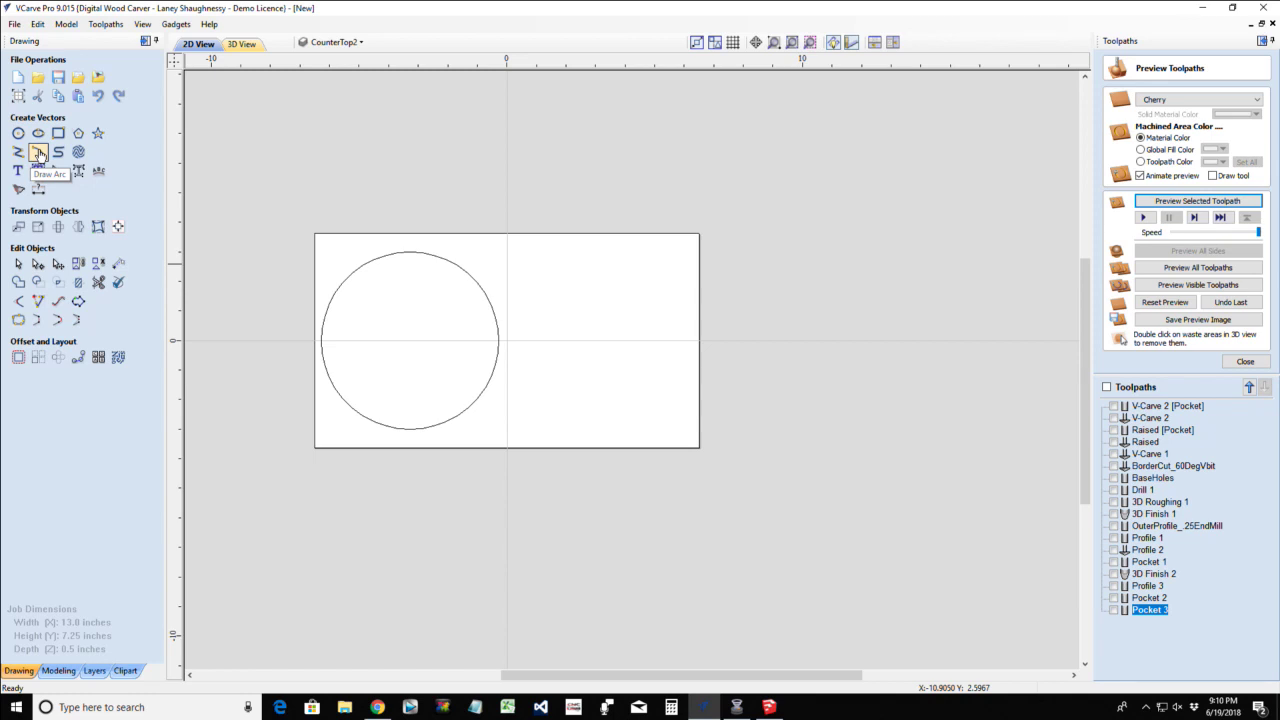
{"action": "left_click", "coordinate": [38, 154]}
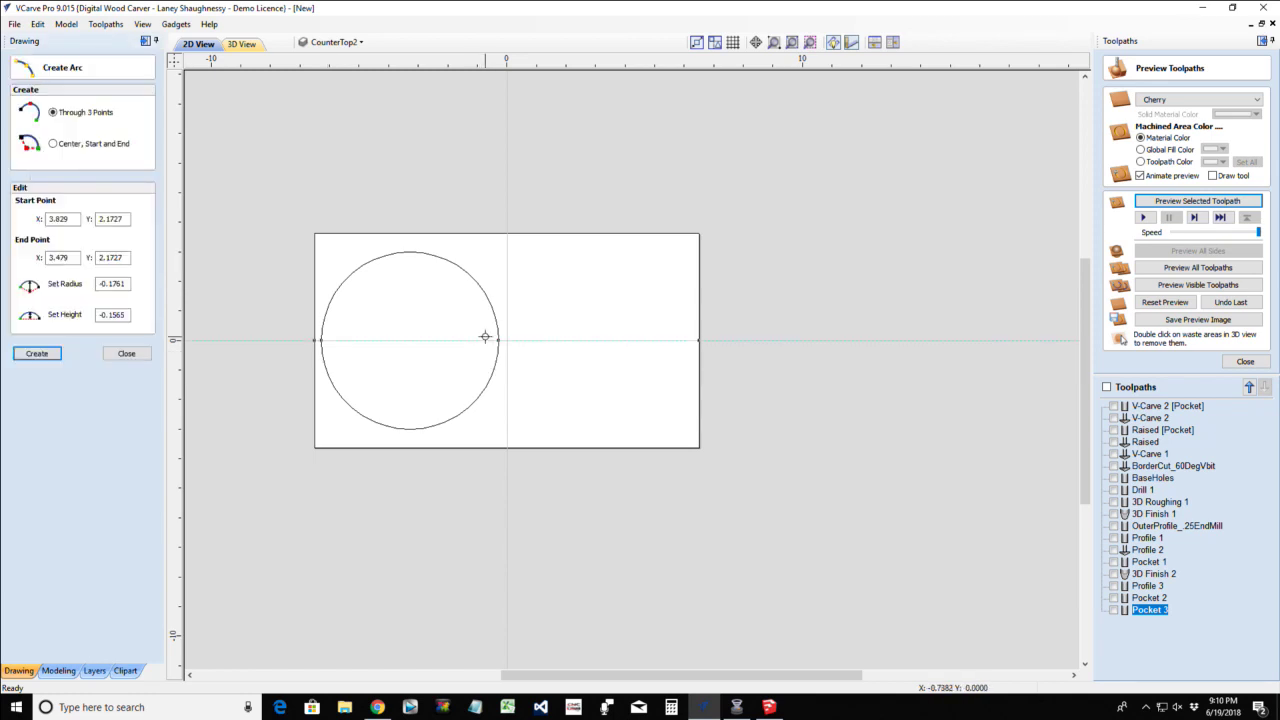
{"action": "left_click", "coordinate": [124, 357]}
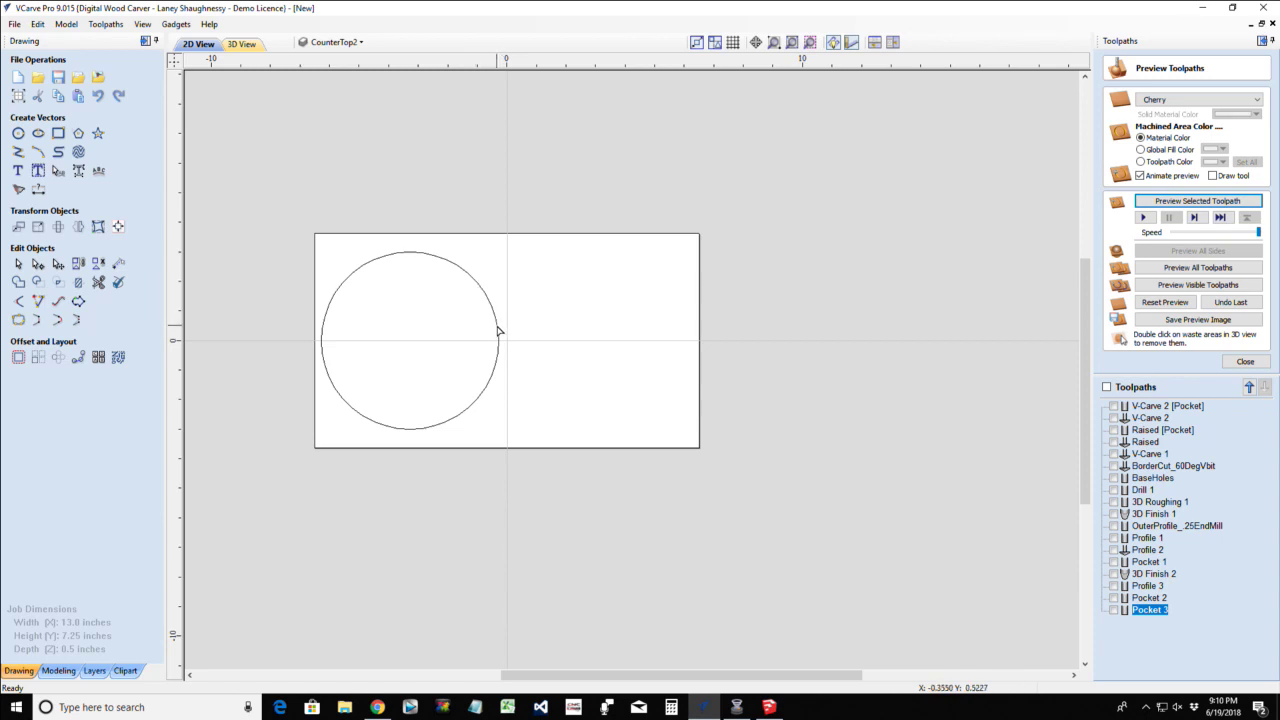
{"action": "key", "text": "a"}
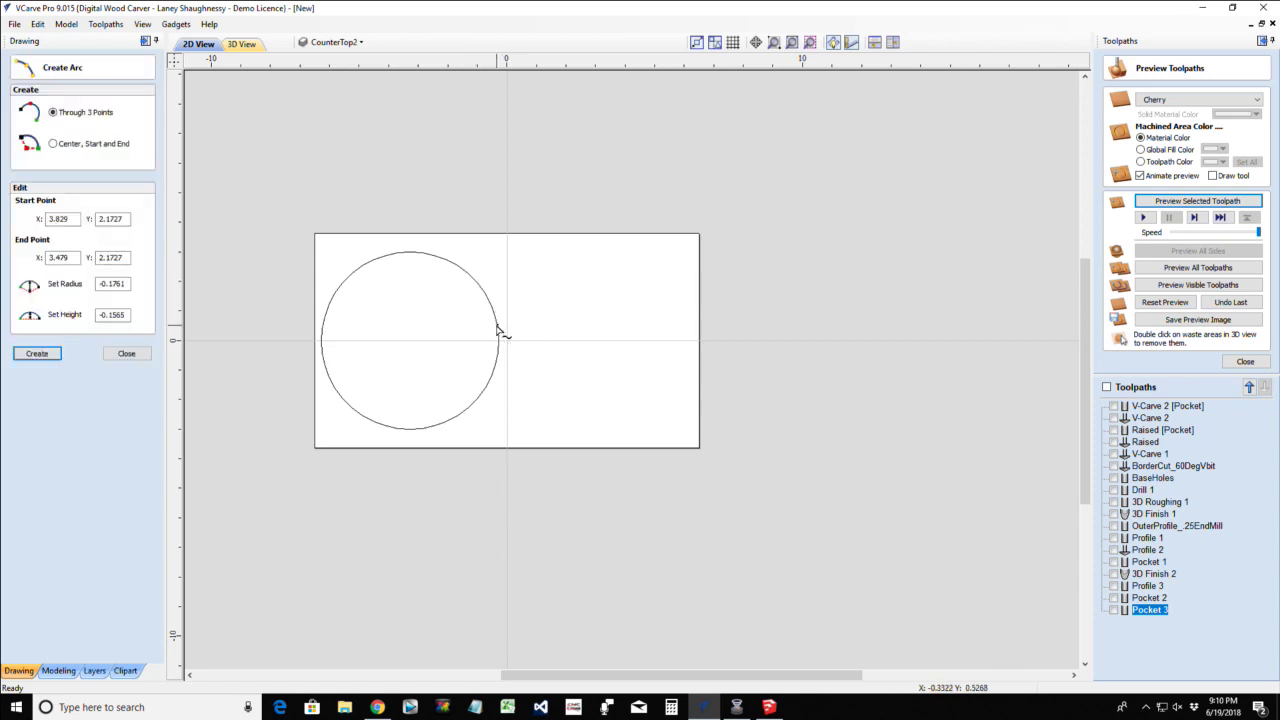
{"action": "left_click", "coordinate": [498, 327]}
{"action": "left_click", "coordinate": [138, 356]}
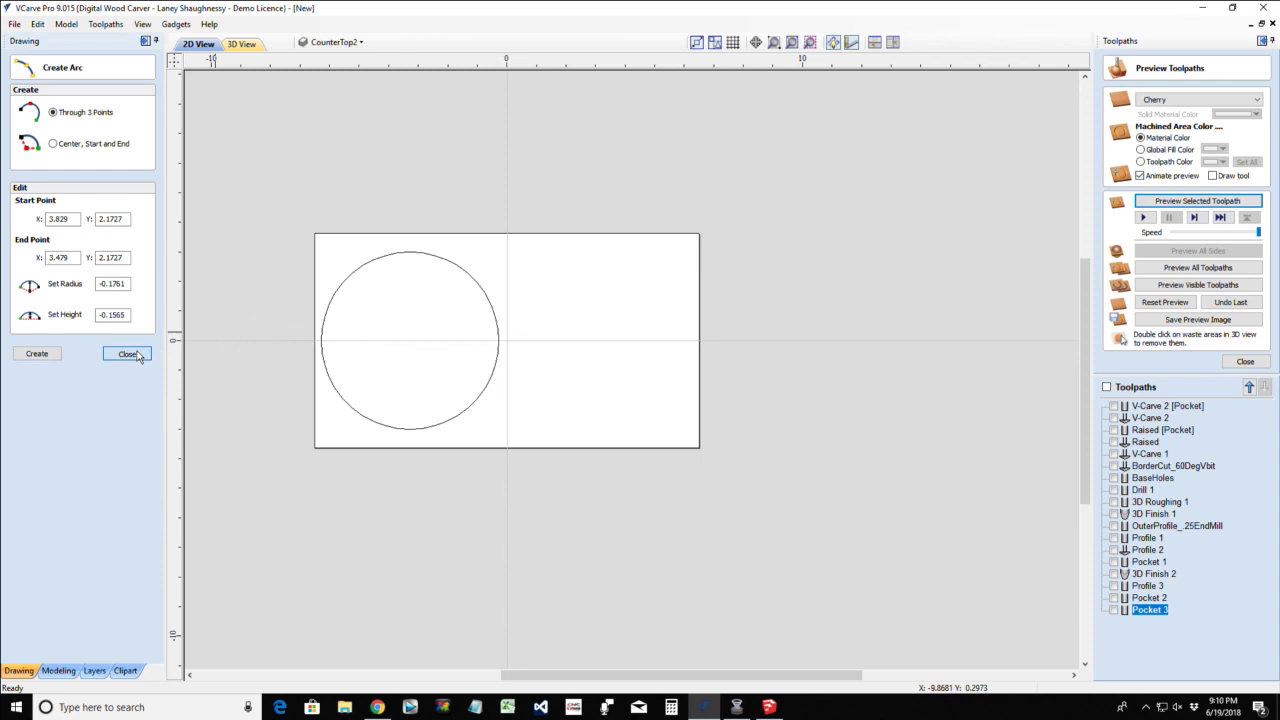
{"action": "left_click", "coordinate": [498, 363]}
{"action": "double_click", "coordinate": [497, 363]}
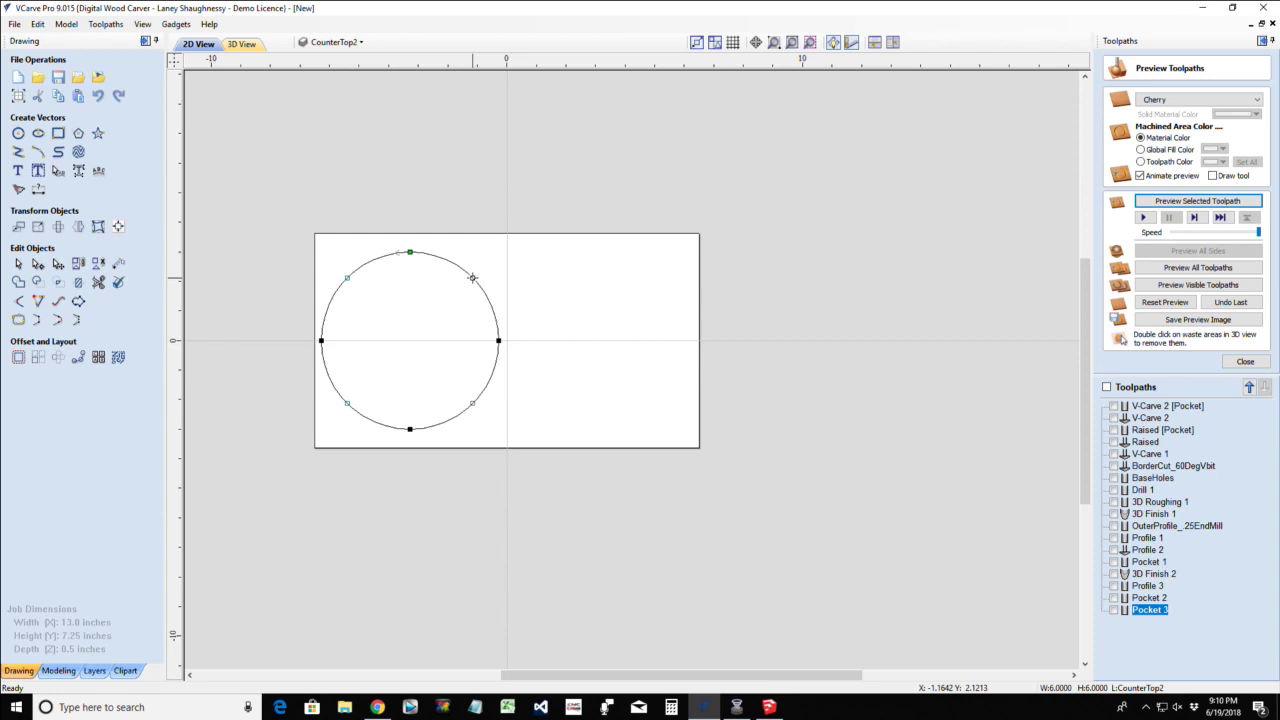
Insert points on the circle's upper-right and lower-right spans and cut the vector at its right side
{"action": "right_click", "coordinate": [473, 279]}
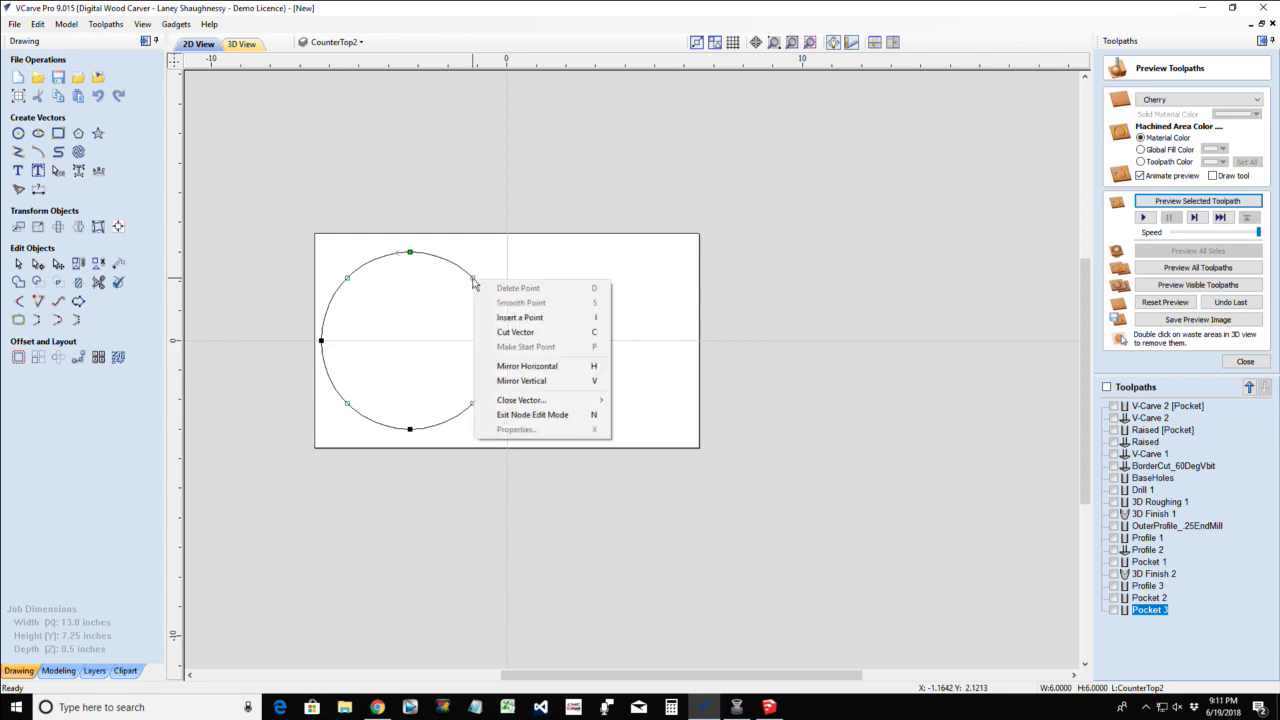
{"action": "left_click", "coordinate": [520, 317]}
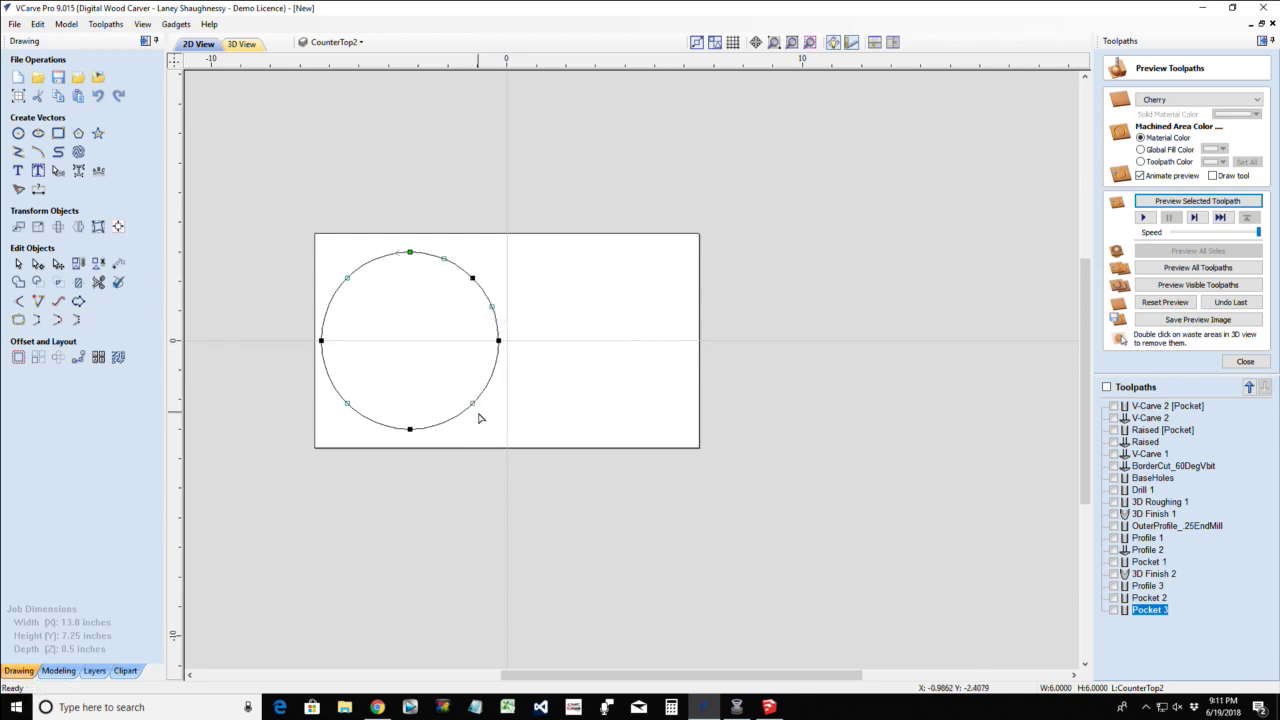
{"action": "right_click", "coordinate": [474, 405]}
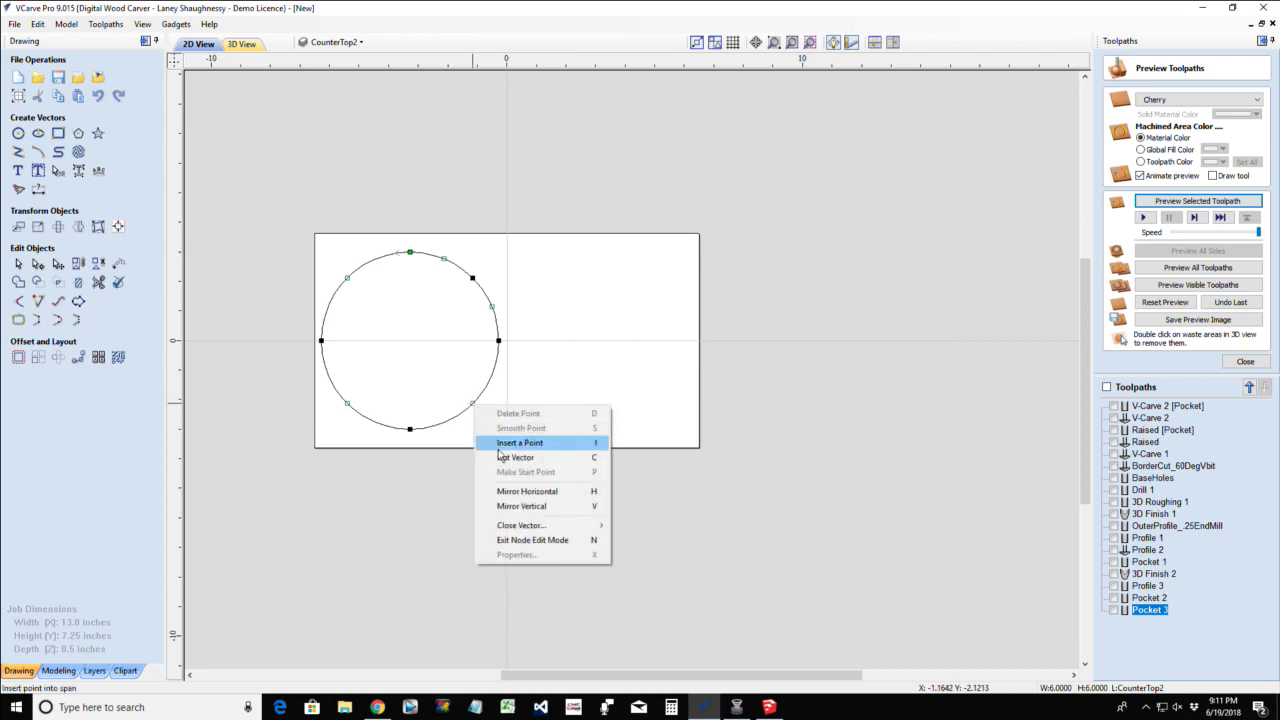
{"action": "left_click", "coordinate": [498, 443]}
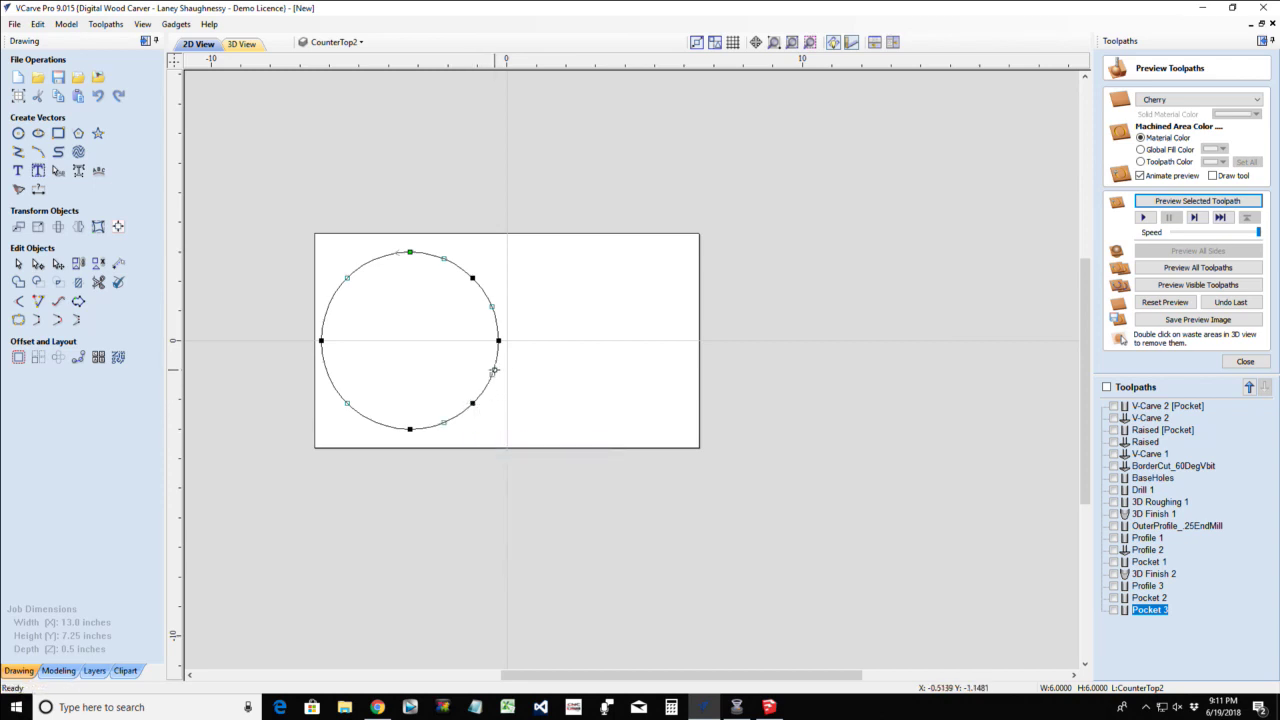
{"action": "right_click", "coordinate": [497, 366]}
{"action": "left_click", "coordinate": [530, 367]}
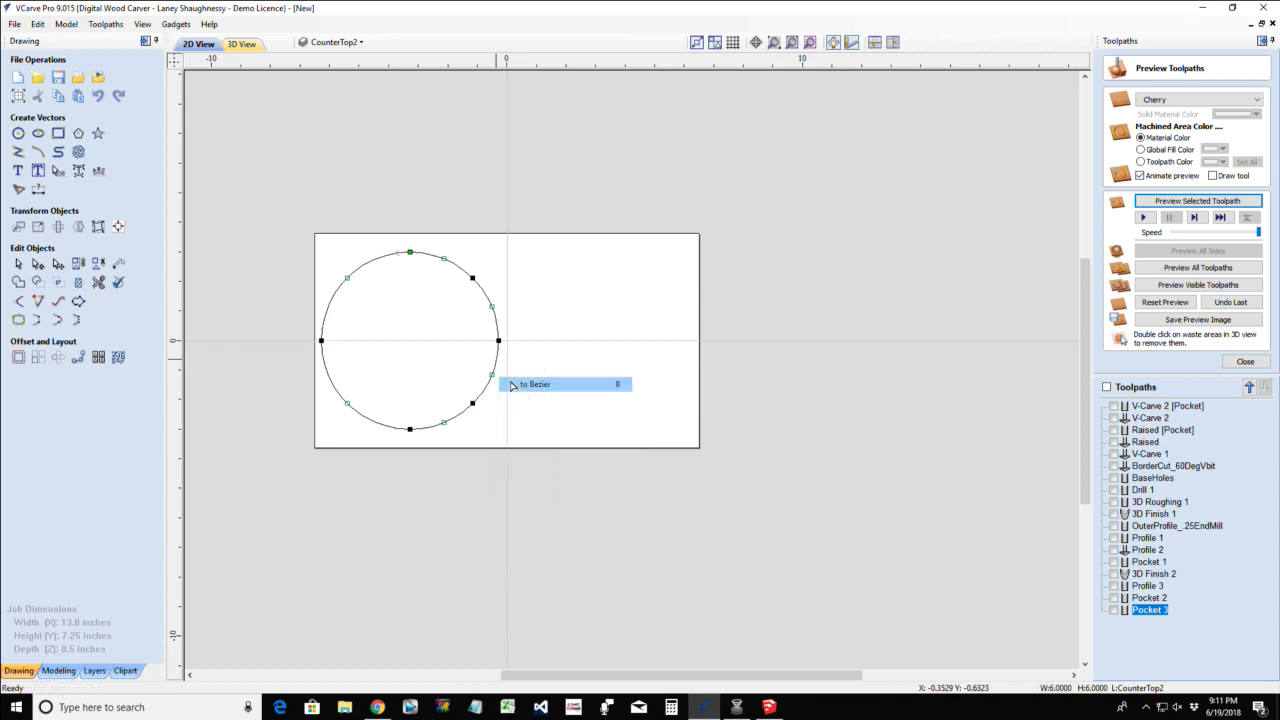
Delete the rightmost node and drag both handles together into a pointed right tip
{"action": "right_click", "coordinate": [499, 342]}
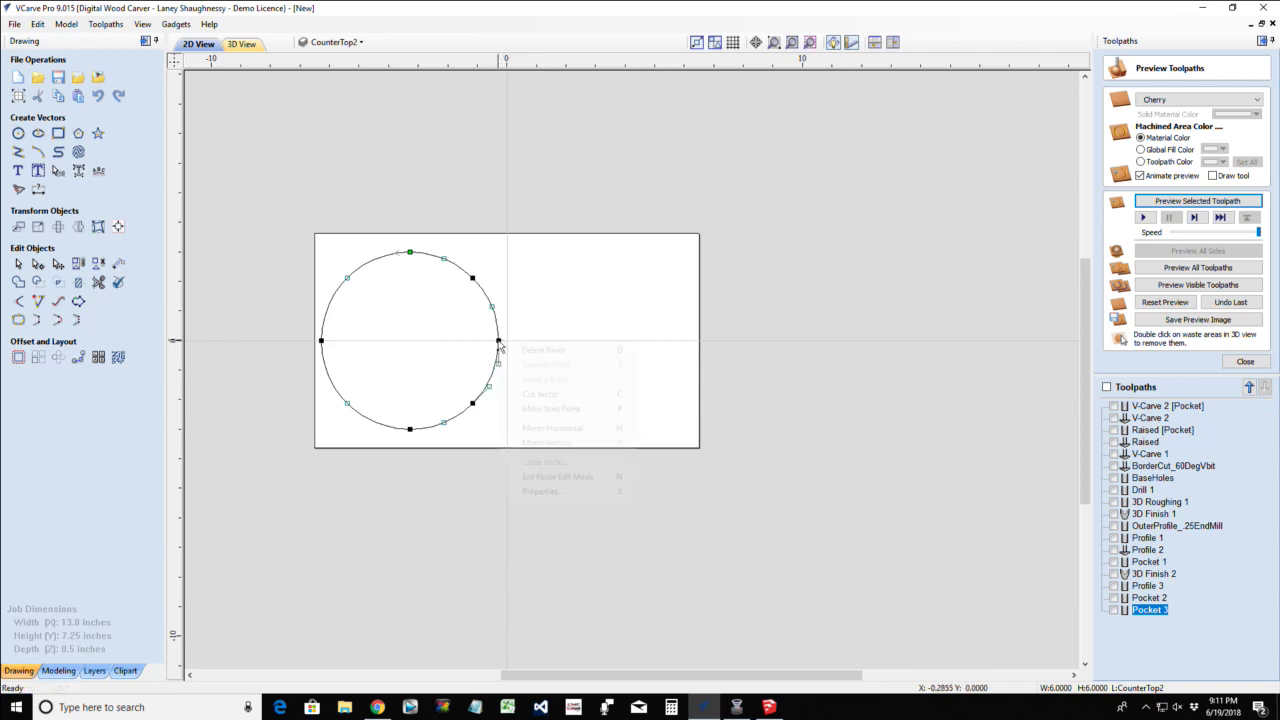
{"action": "left_click", "coordinate": [543, 350]}
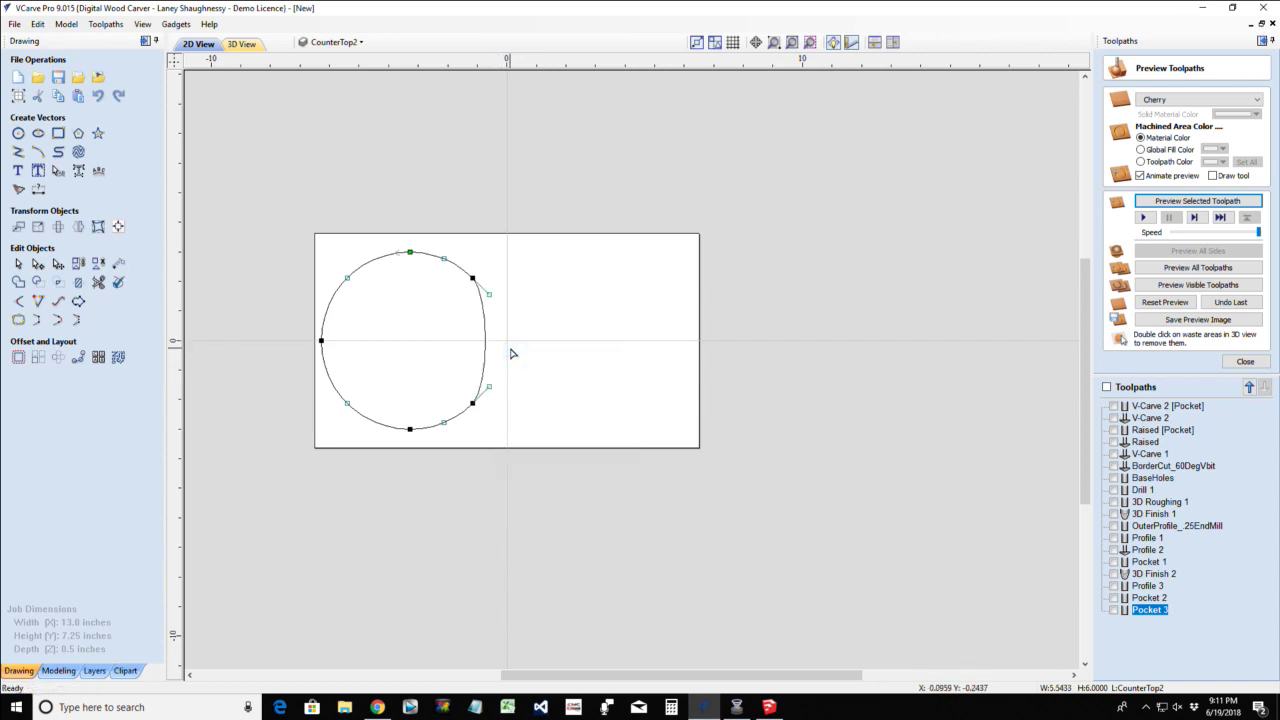
{"action": "left_click_drag", "start_coordinate": [490, 293], "coordinate": [571, 338]}
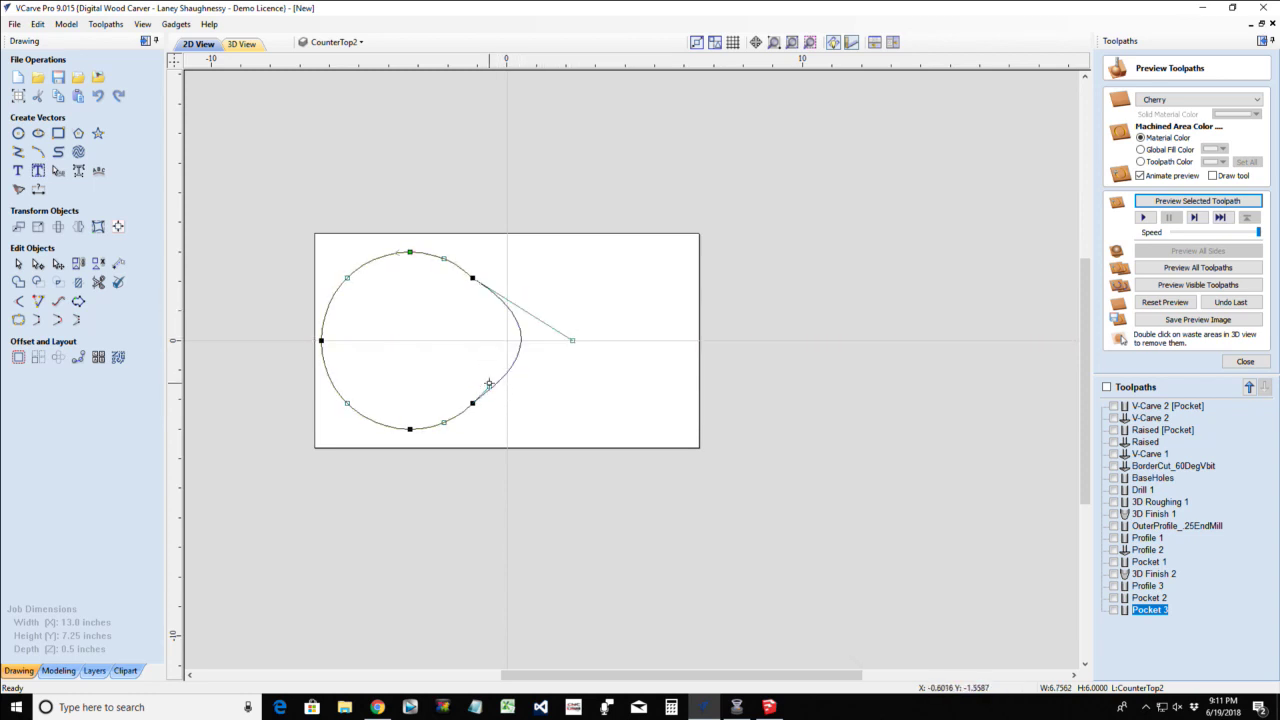
{"action": "left_click_drag", "start_coordinate": [490, 389], "coordinate": [574, 344]}
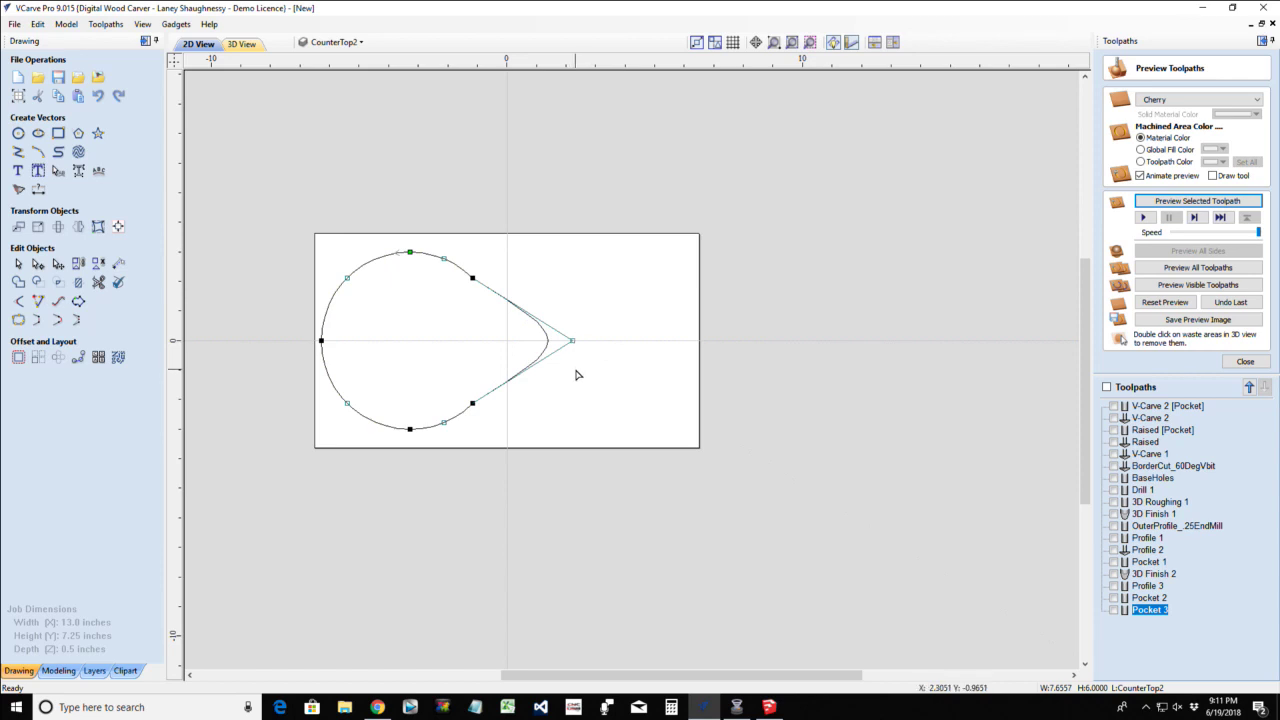
{"action": "scroll", "coordinate": [570, 356], "scroll_direction": "up", "scroll_amount": 2}
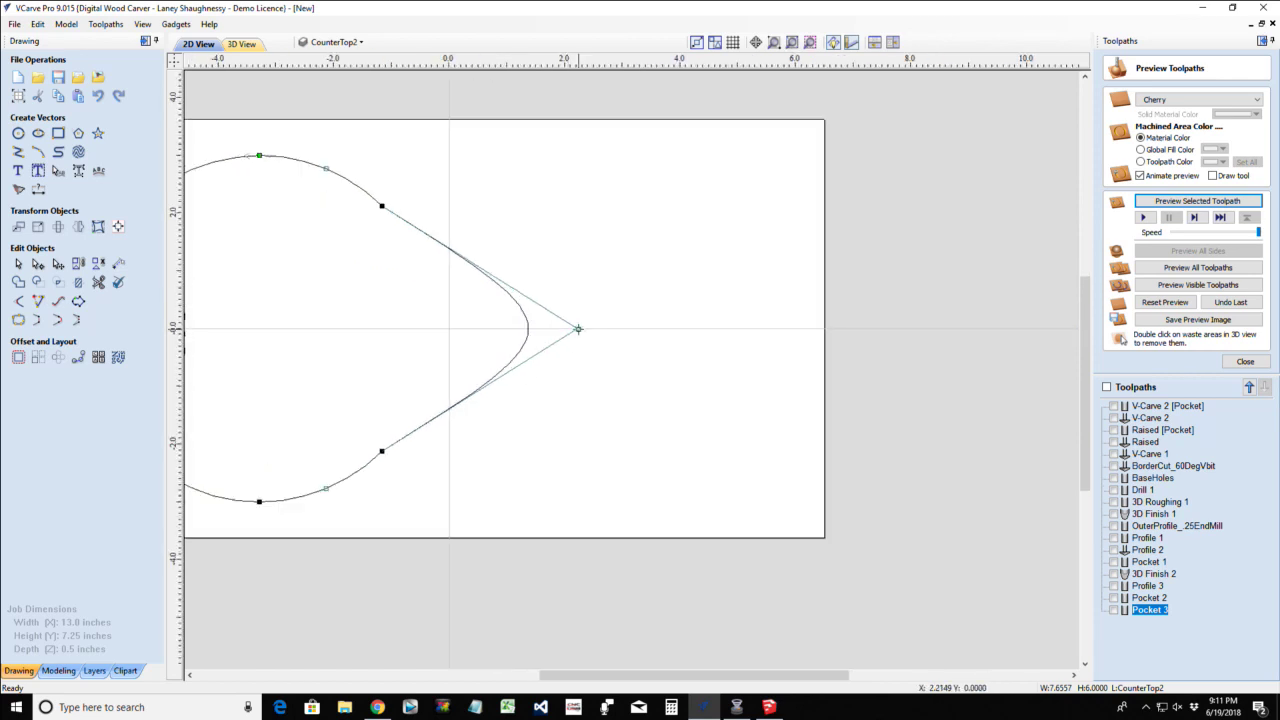
Return the teardrop to node editing and delete its upper-right node
{"action": "scroll", "coordinate": [464, 331], "scroll_direction": "down", "scroll_amount": 1}
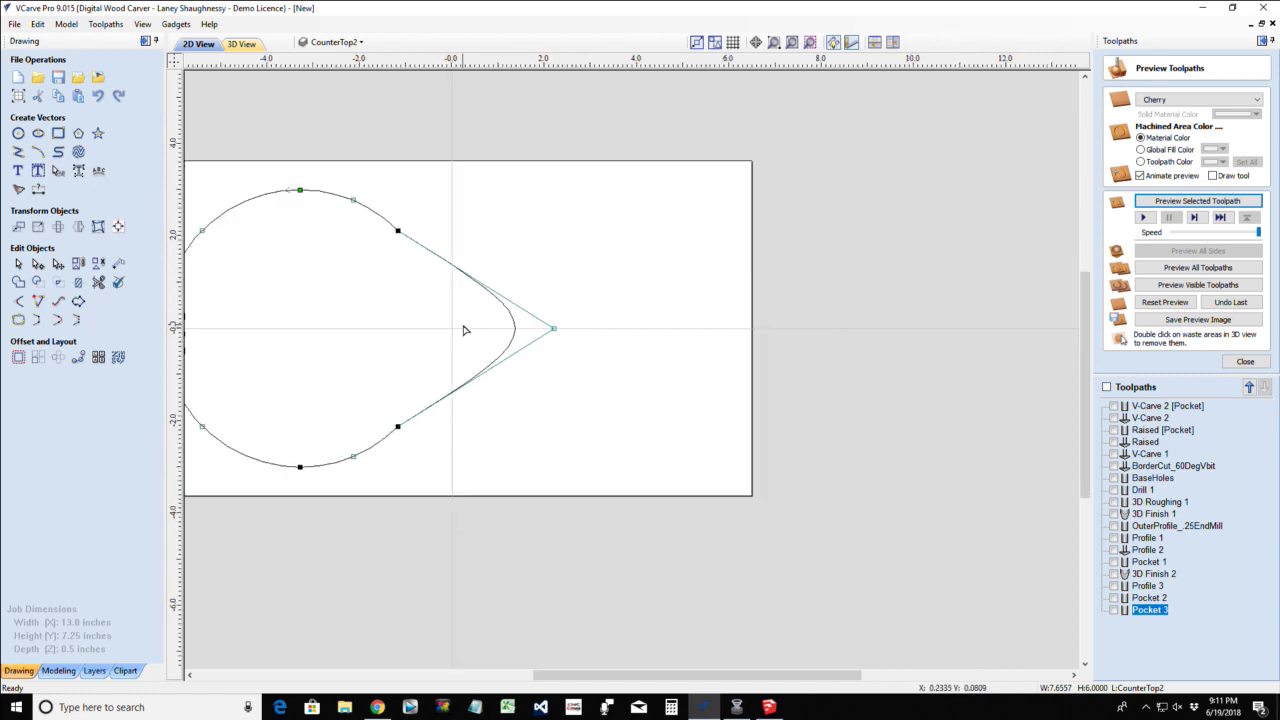
{"action": "right_click", "coordinate": [397, 232]}
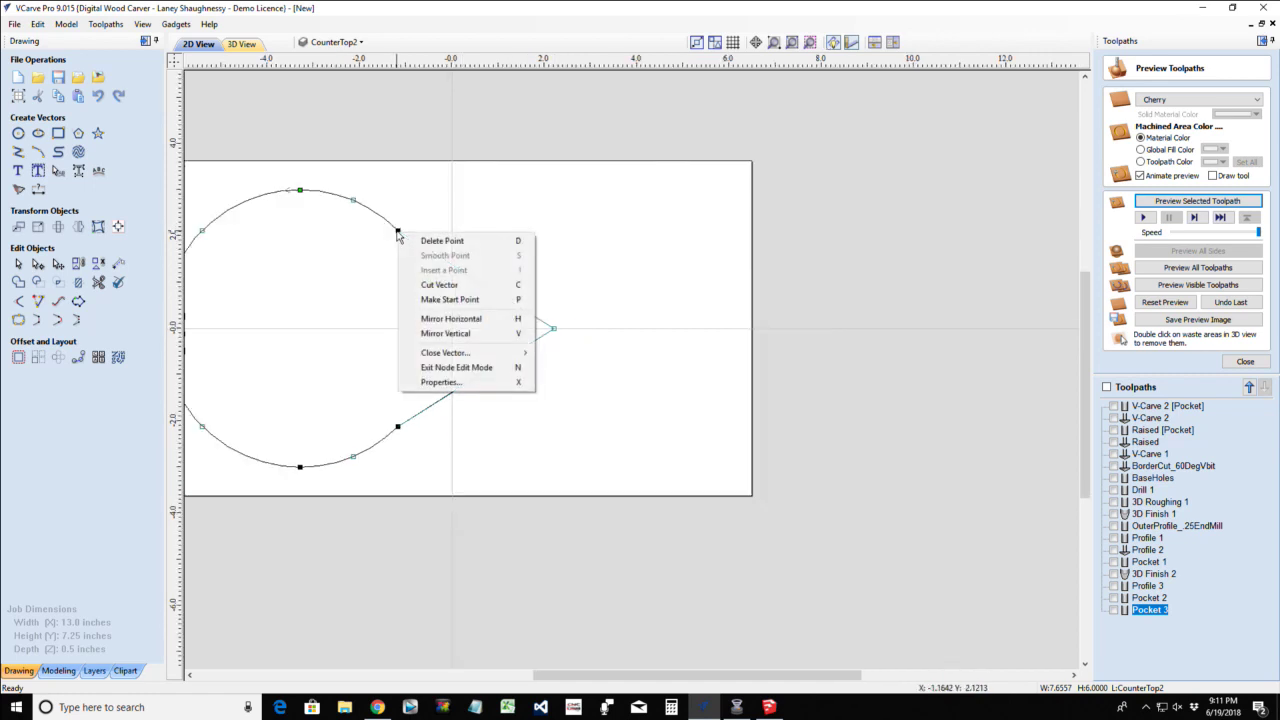
{"action": "key", "text": "Escape"}
{"action": "key", "text": "ctrl+z"}
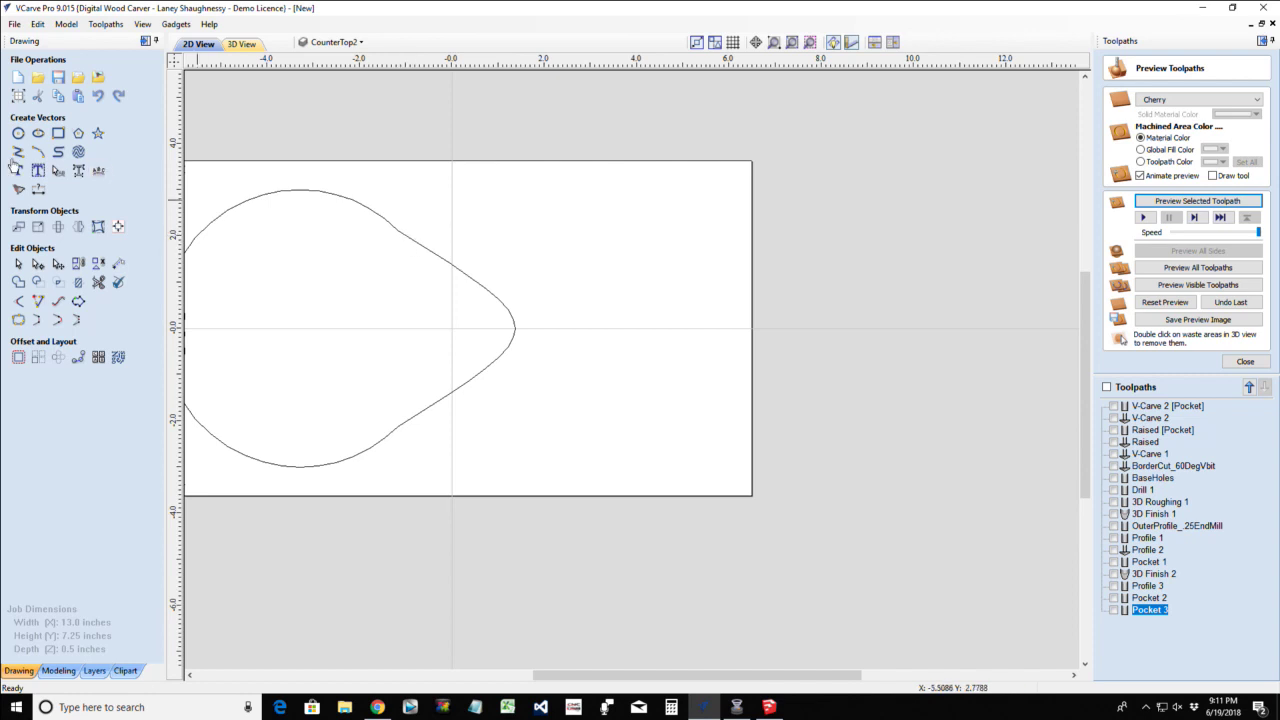
{"action": "left_click", "coordinate": [36, 264]}
{"action": "left_click", "coordinate": [391, 247]}
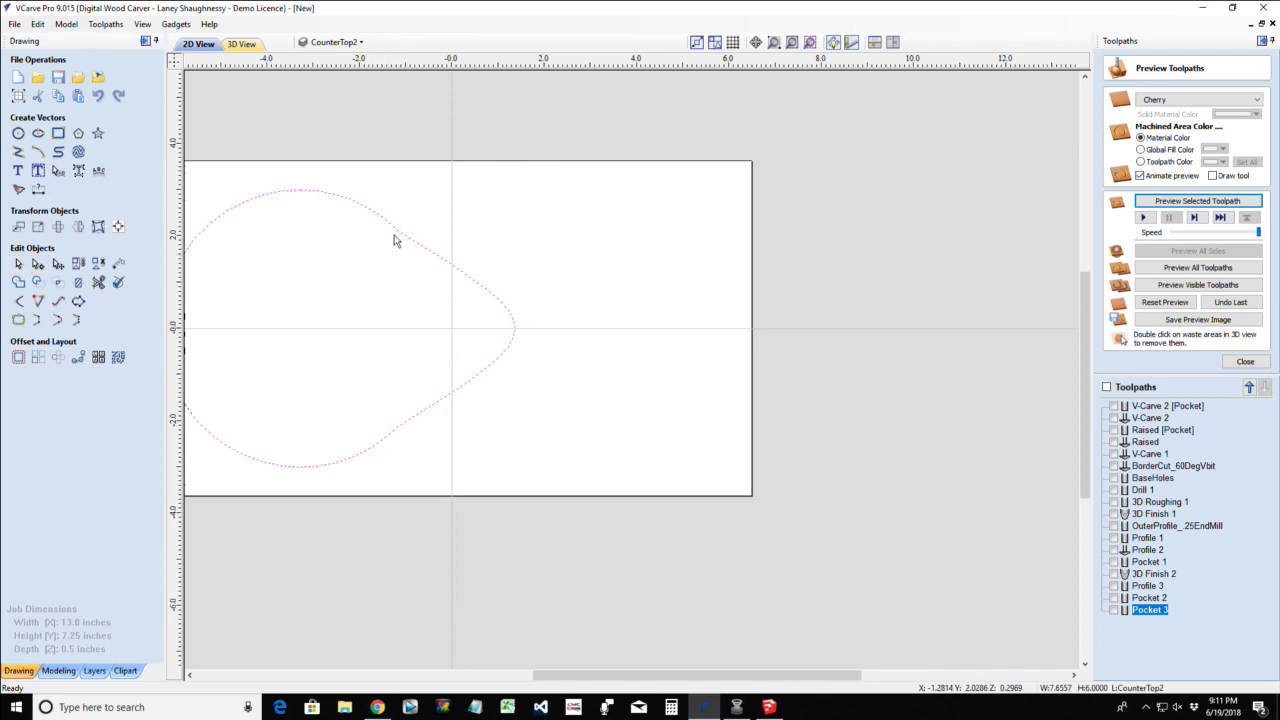
{"action": "left_click", "coordinate": [396, 240]}
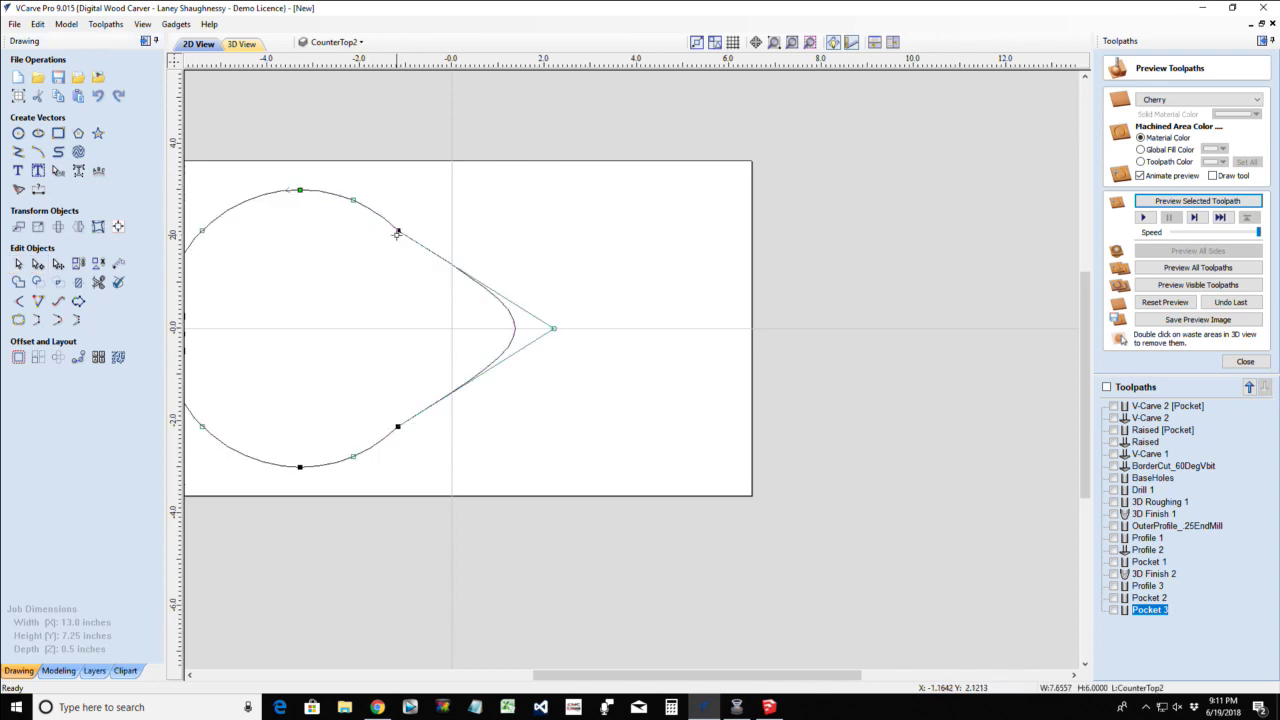
{"action": "right_click", "coordinate": [397, 232]}
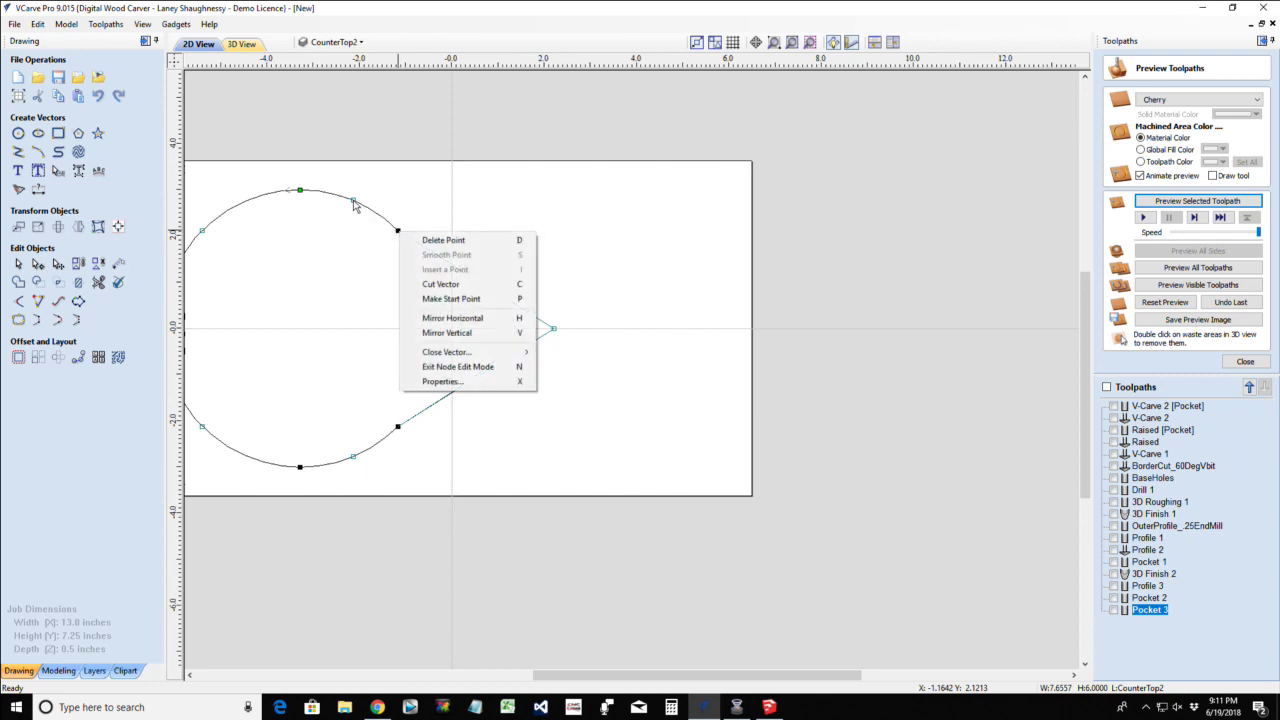
{"action": "key", "text": "d"}
Insert a point on the upper curve and delete the lower node beside the tip
{"action": "right_click", "coordinate": [354, 204]}
{"action": "left_click", "coordinate": [405, 240]}
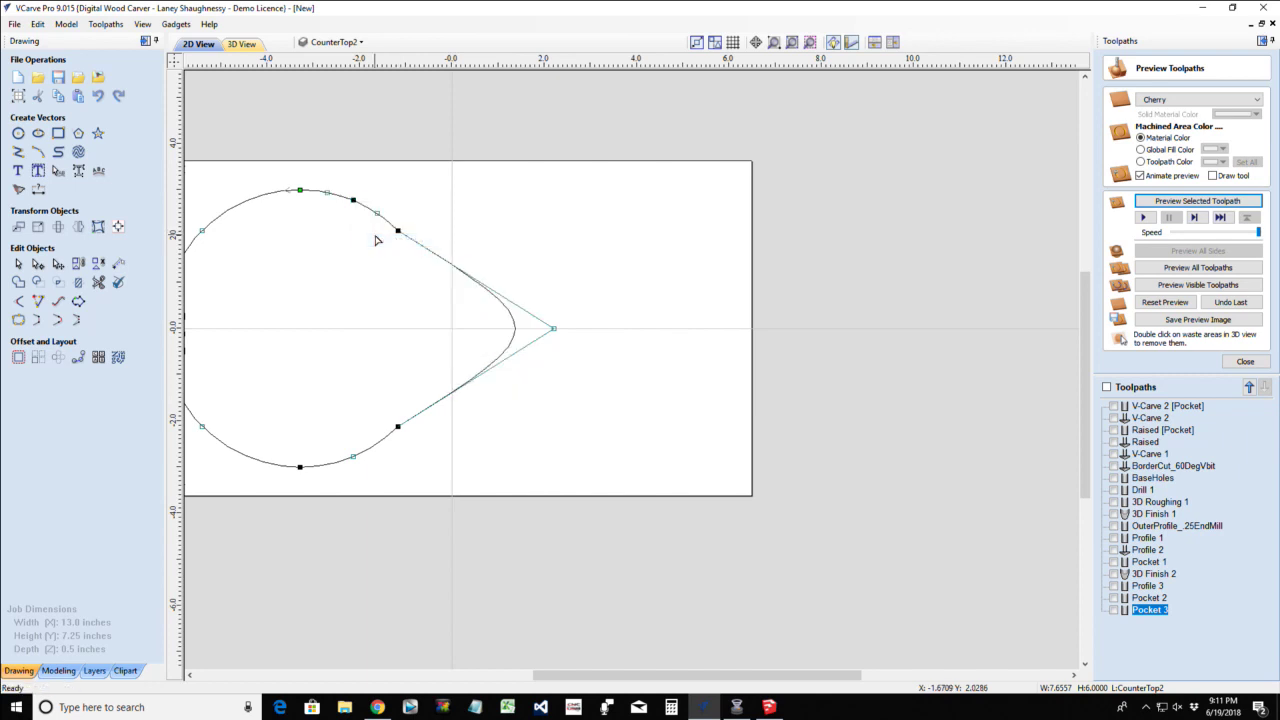
{"action": "right_click", "coordinate": [300, 467]}
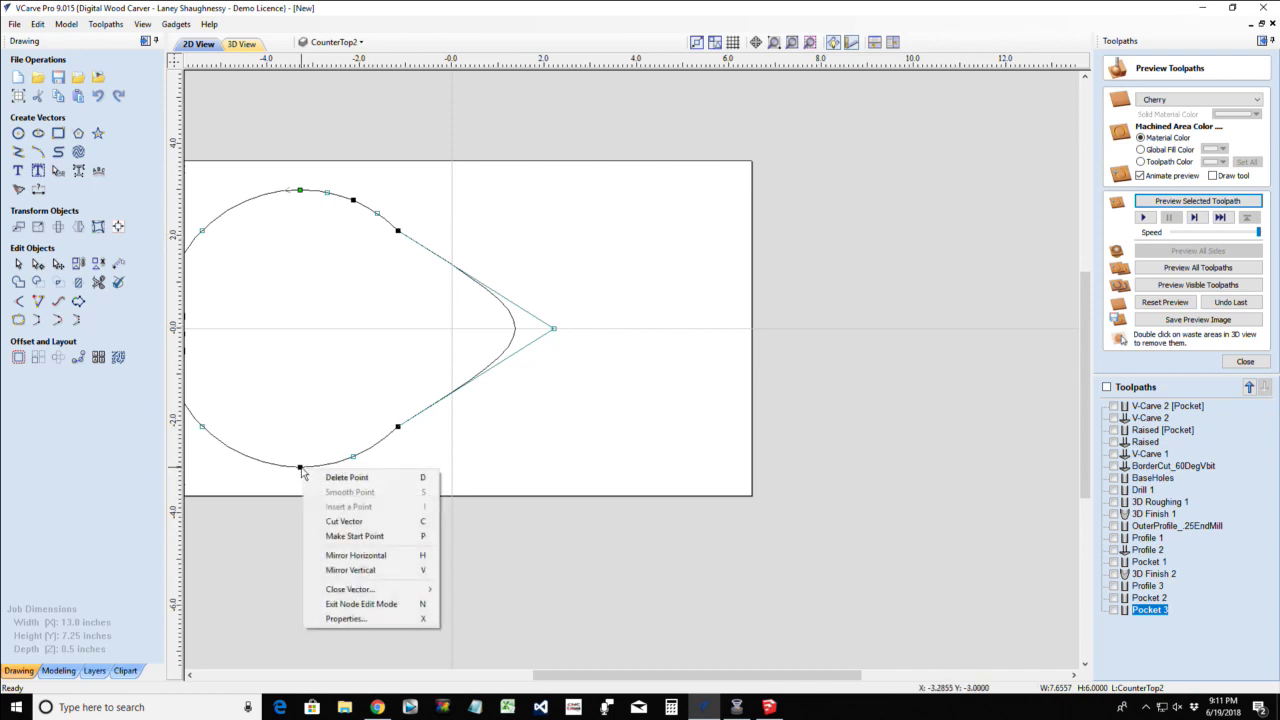
{"action": "right_click", "coordinate": [352, 461]}
{"action": "left_click", "coordinate": [380, 499]}
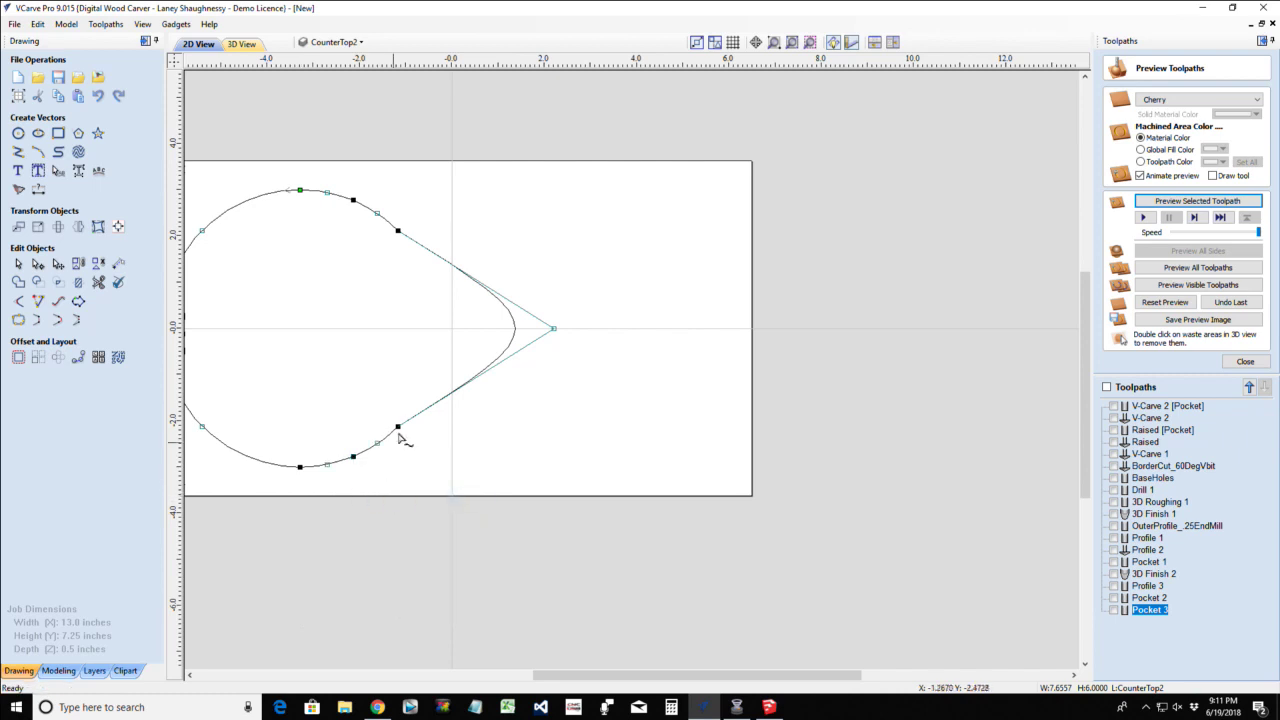
{"action": "right_click", "coordinate": [397, 427]}
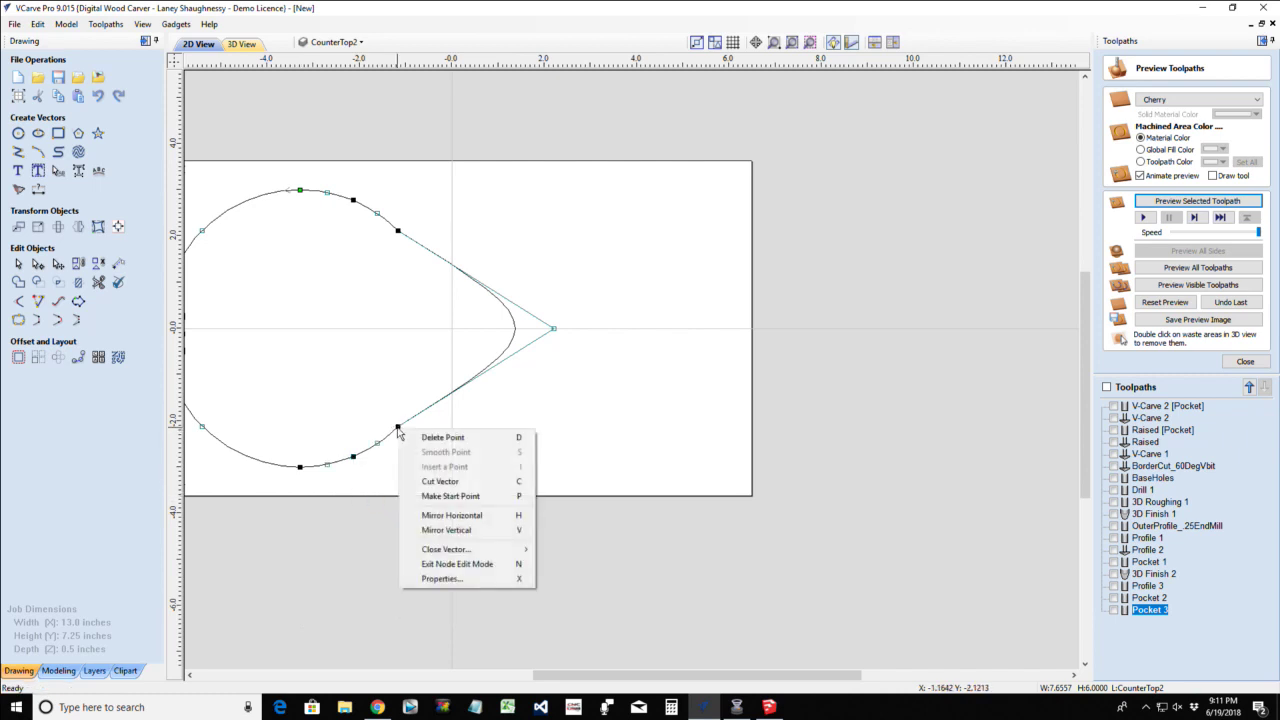
{"action": "left_click", "coordinate": [409, 440]}
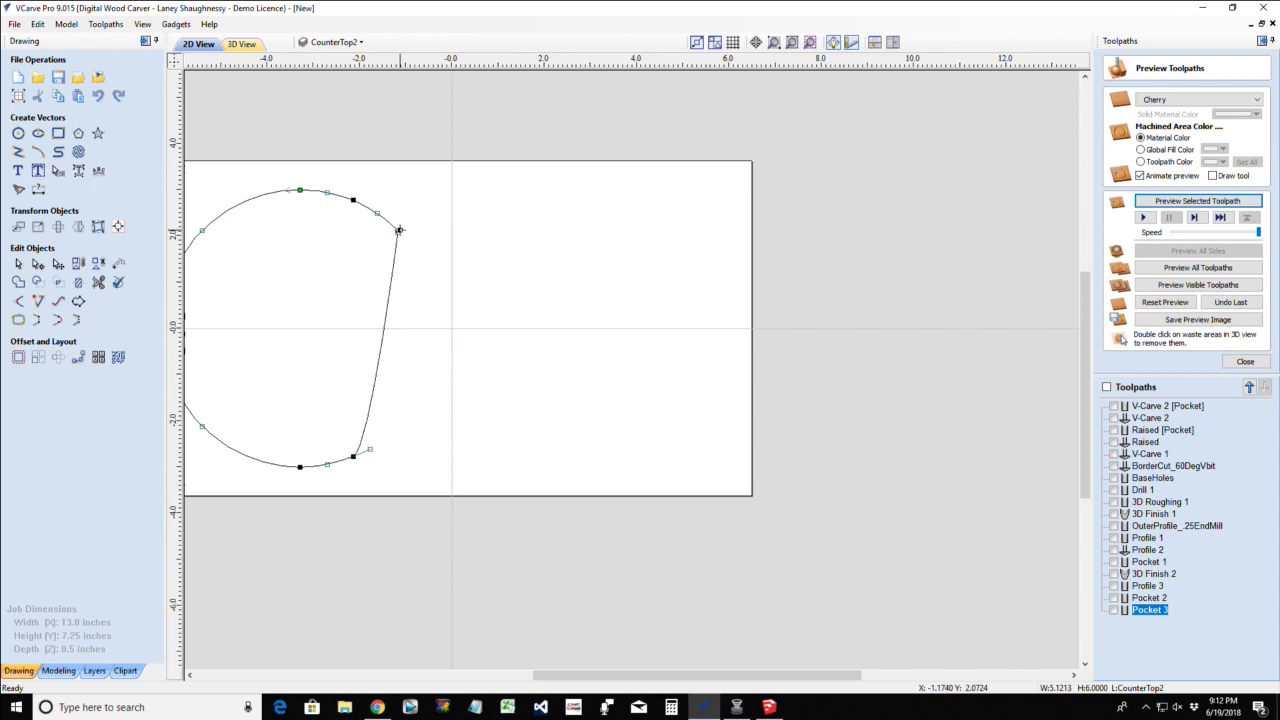
Delete the upper node beside the tip, leaving a D-shaped outline
{"action": "scroll", "coordinate": [399, 230], "scroll_direction": "up", "scroll_amount": 2}
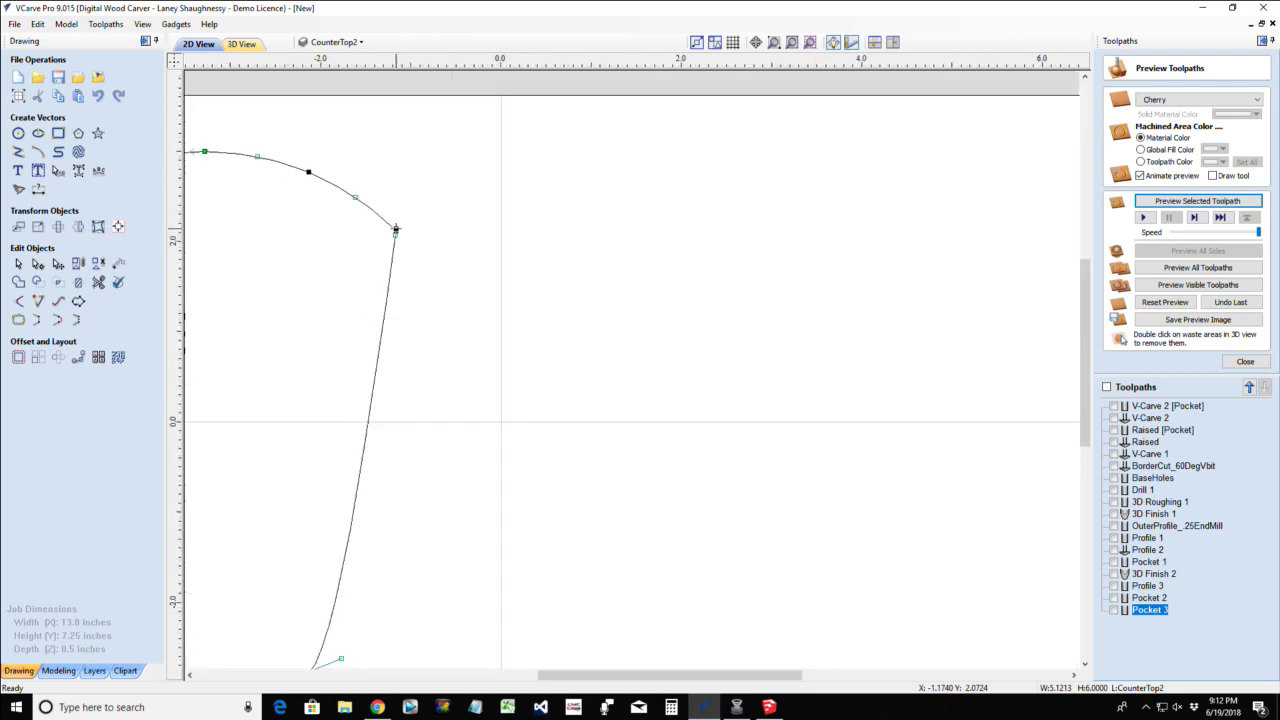
{"action": "scroll", "coordinate": [396, 230], "scroll_direction": "up", "scroll_amount": 2}
{"action": "right_click", "coordinate": [398, 234]}
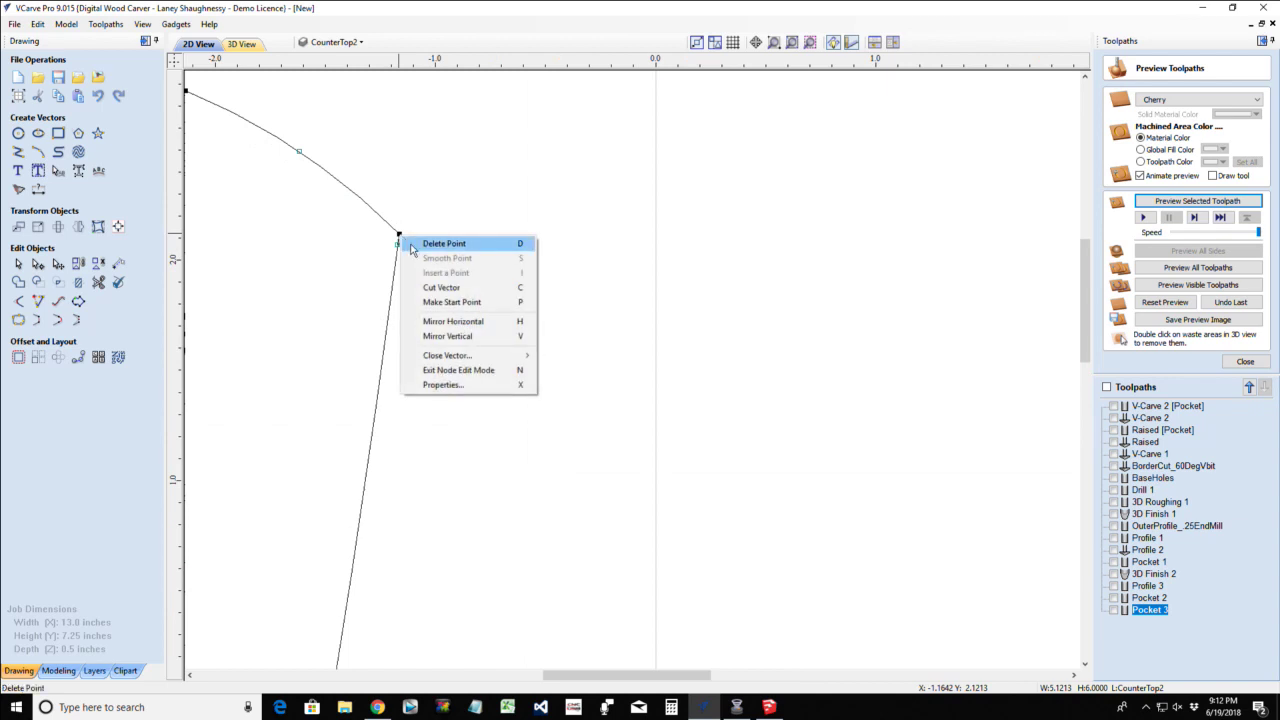
{"action": "left_click", "coordinate": [443, 243]}
{"action": "scroll", "coordinate": [425, 276], "scroll_direction": "down", "scroll_amount": 5}
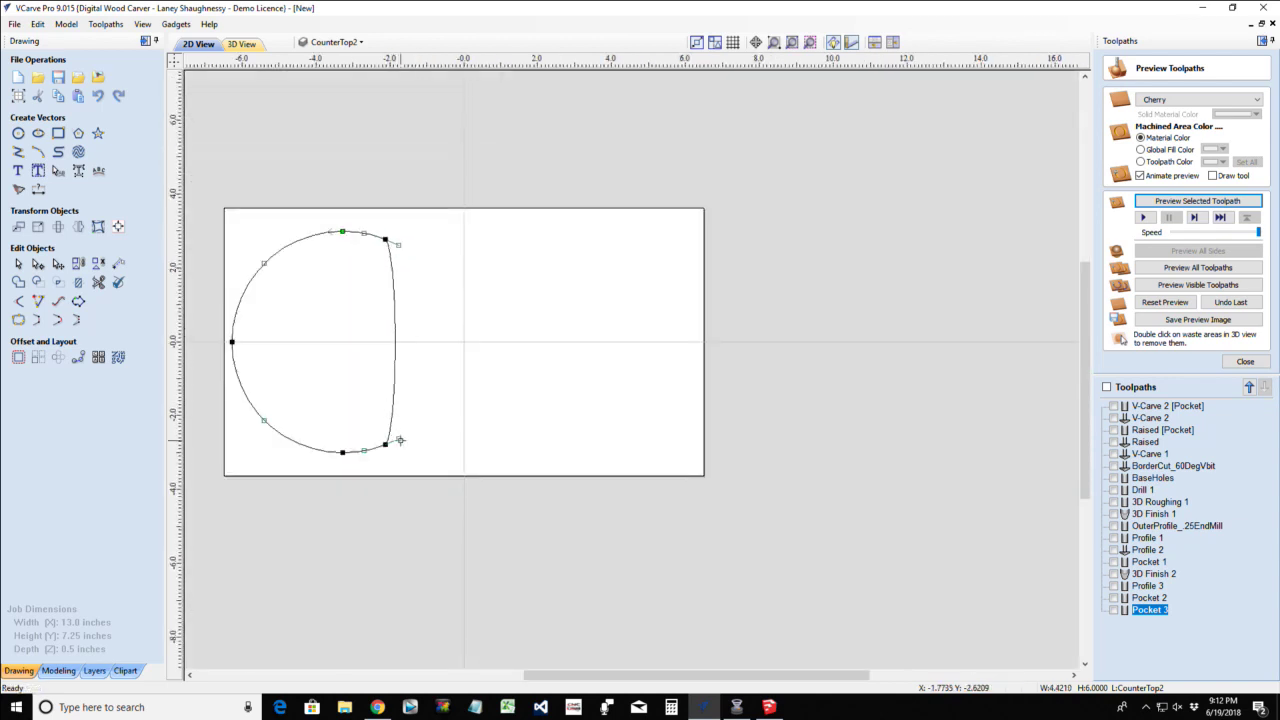
Drag the lower and upper handles right to form a rounded tip, then fit the whole board with F3
{"action": "left_click_drag", "start_coordinate": [399, 440], "coordinate": [565, 344]}
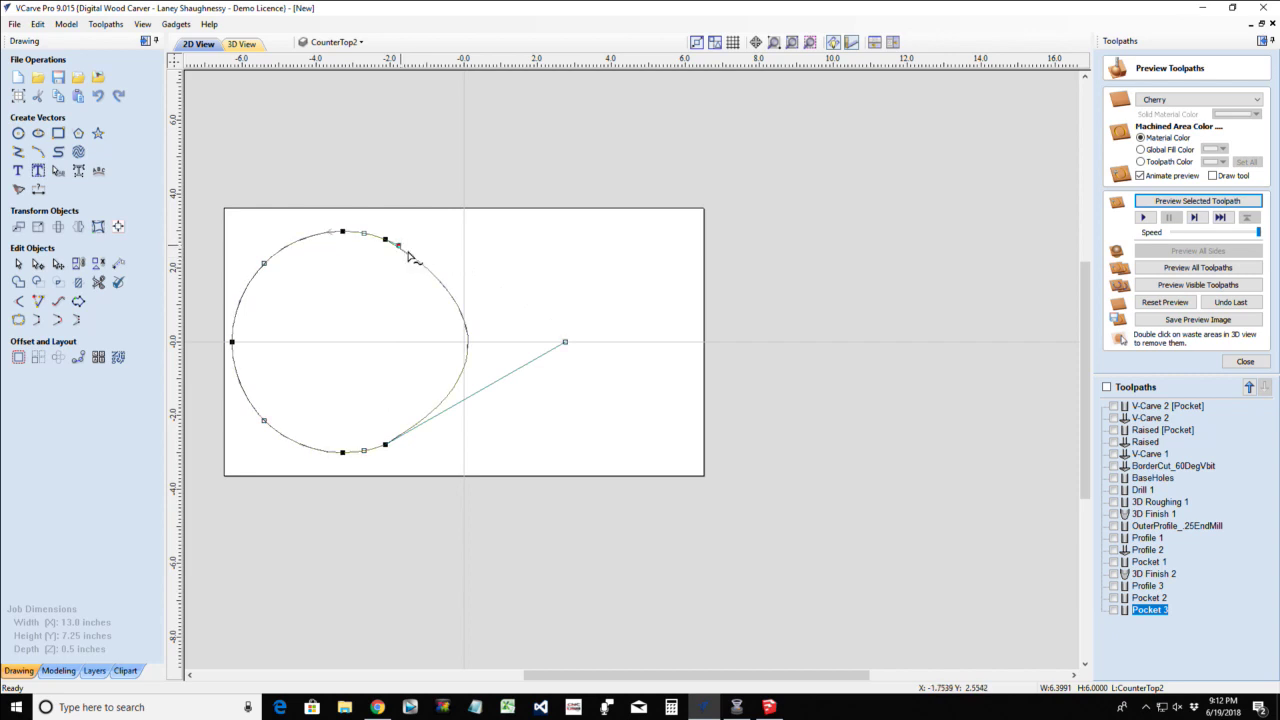
{"action": "left_click_drag", "start_coordinate": [409, 257], "coordinate": [567, 342]}
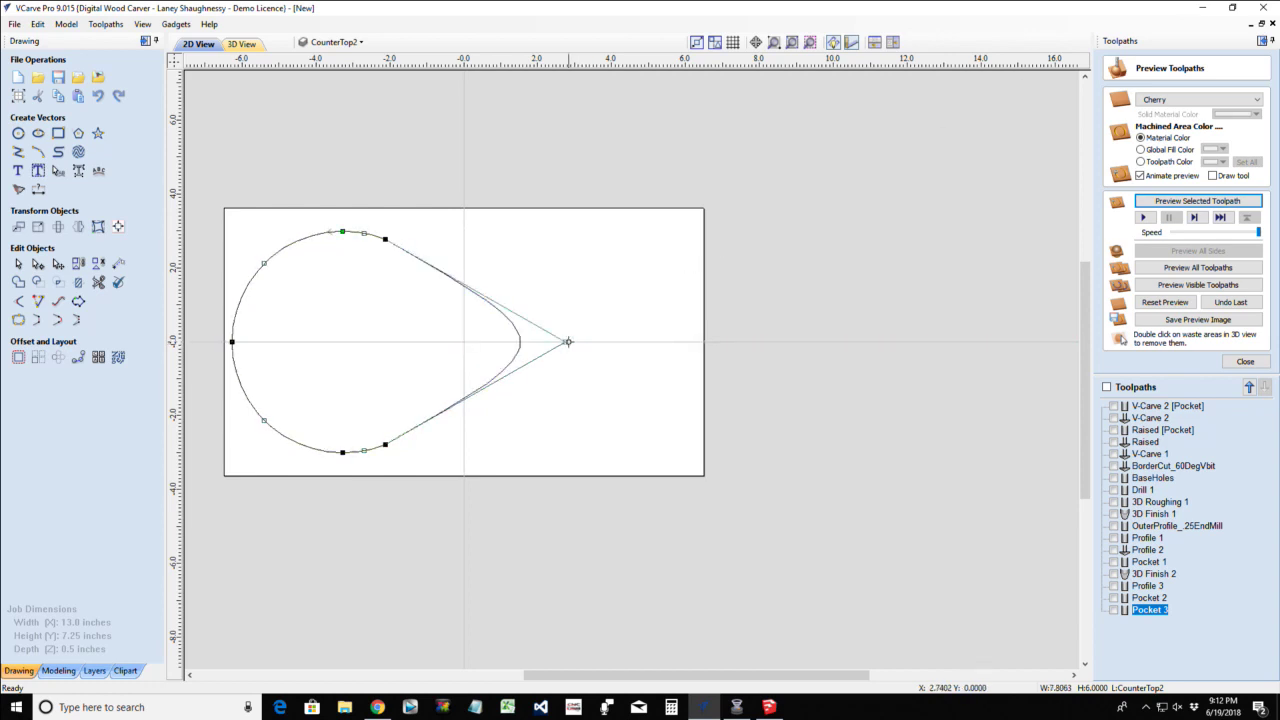
{"action": "left_click", "coordinate": [605, 307]}
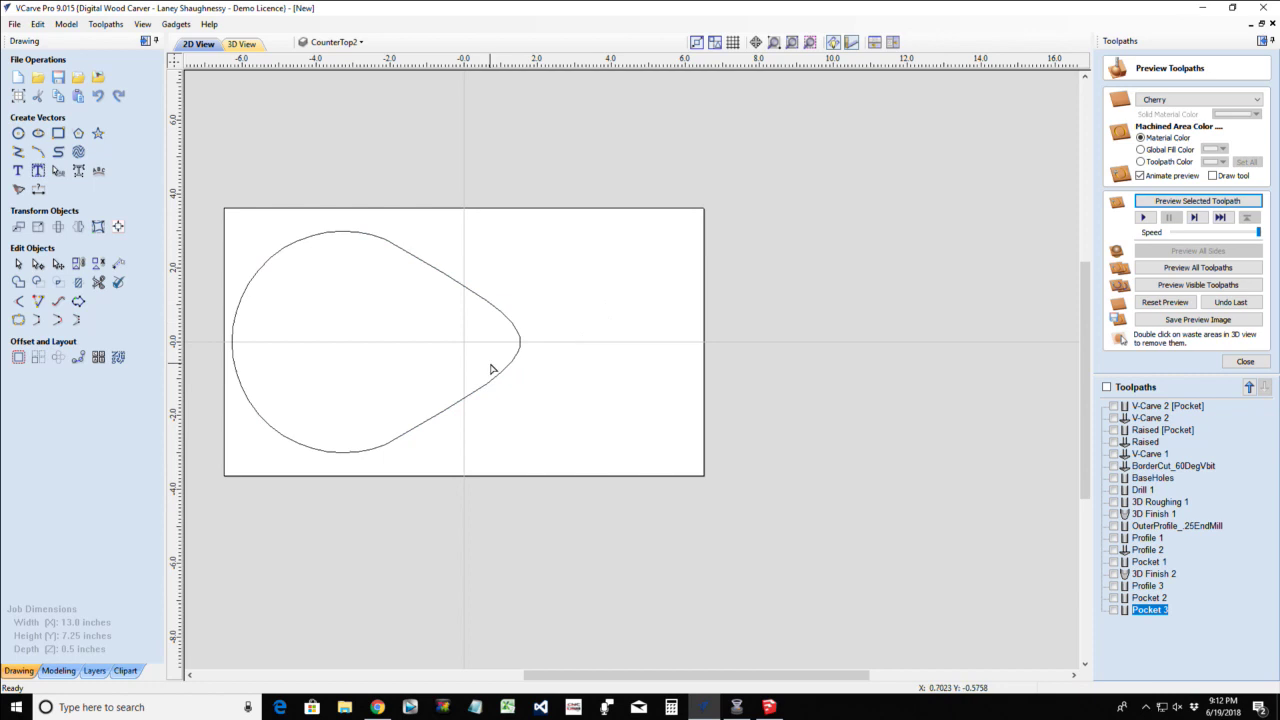
{"action": "key", "text": "F3"}
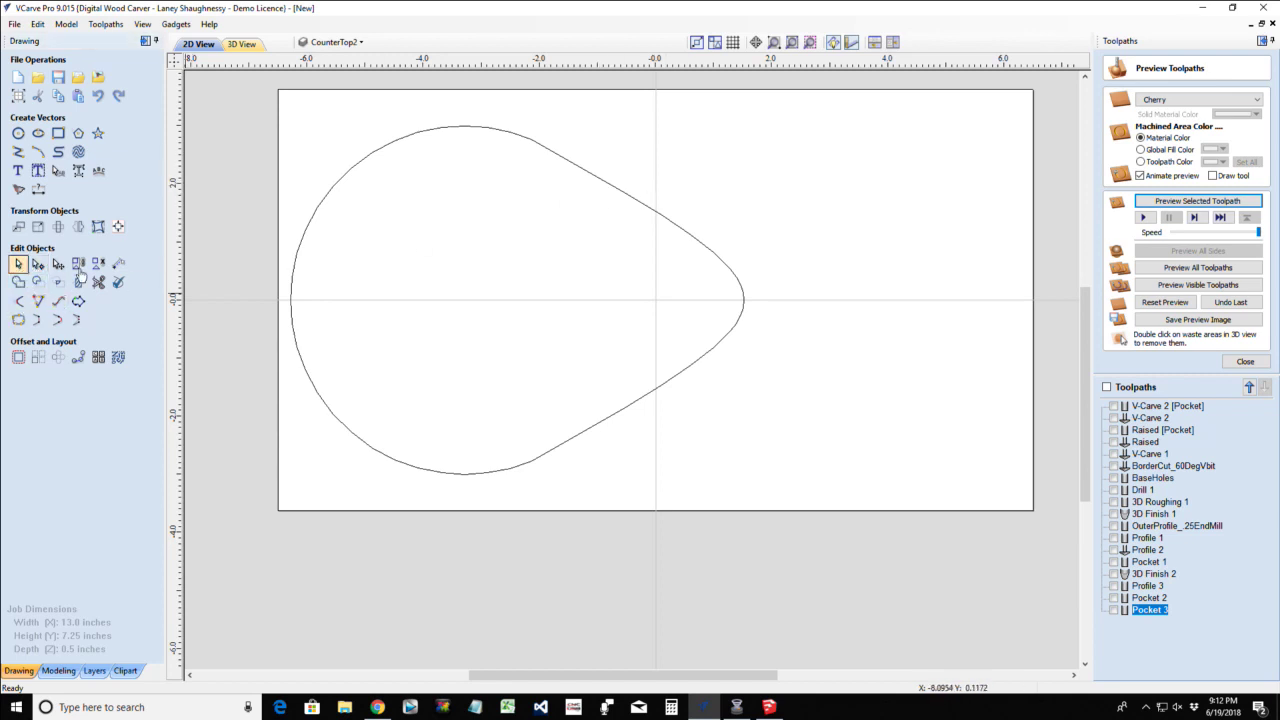
Node-edit the teardrop and delete the lower node near its tip
{"action": "left_click", "coordinate": [647, 210]}
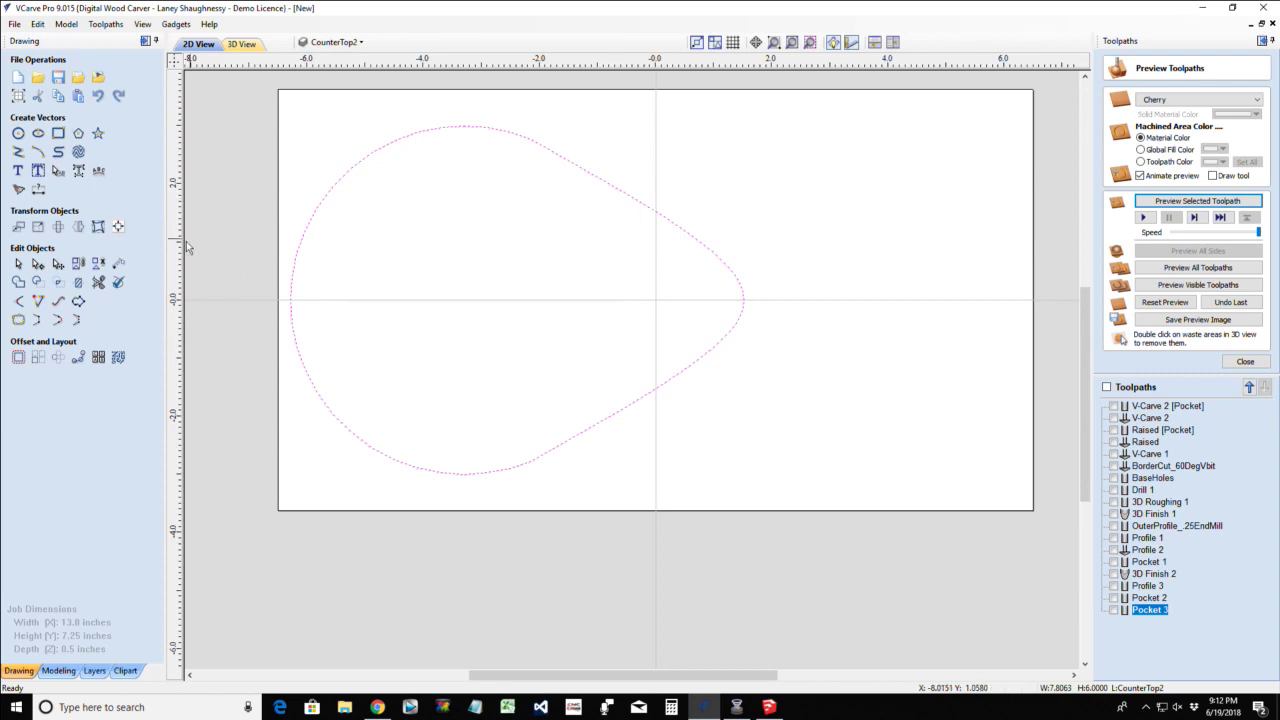
{"action": "left_click", "coordinate": [18, 264]}
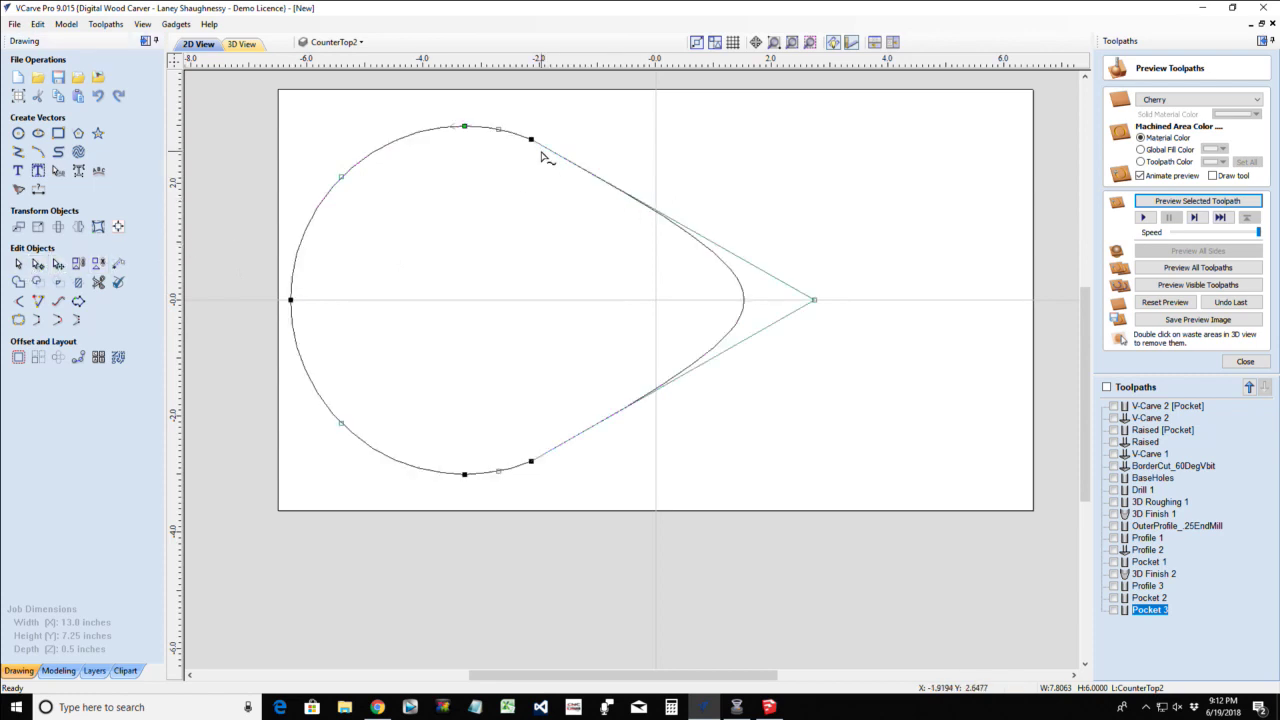
{"action": "left_click", "coordinate": [815, 298]}
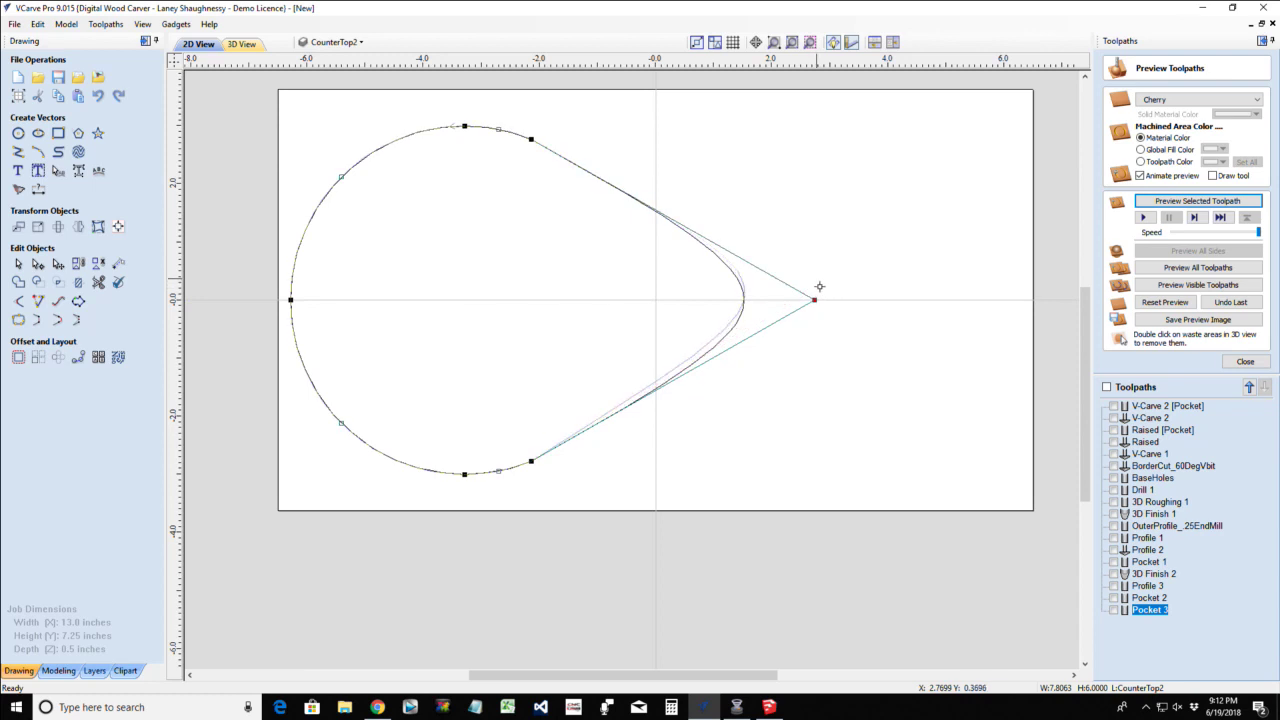
{"action": "mouse_move", "coordinate": [819, 287]}
{"action": "left_mouse_down"}
{"action": "mouse_move", "coordinate": [823, 320]}
{"action": "mouse_move", "coordinate": [814, 300]}
{"action": "left_mouse_up"}
{"action": "right_click", "coordinate": [622, 412]}
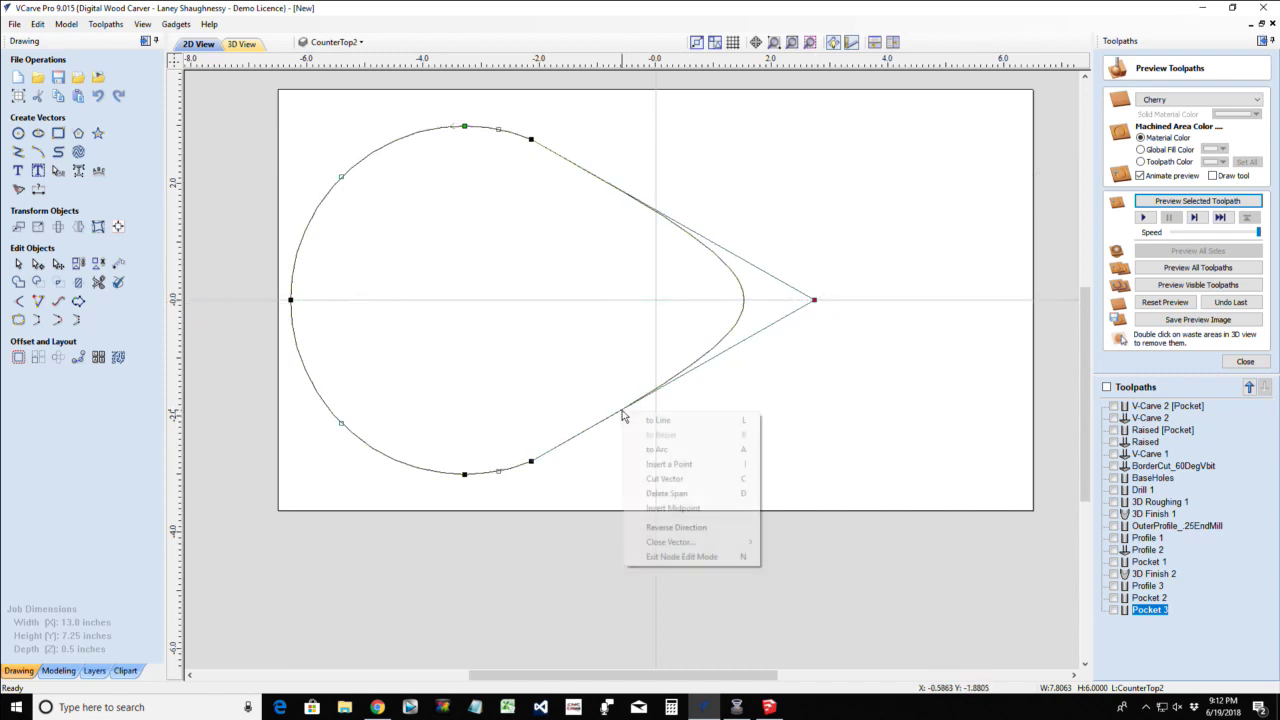
{"action": "right_click", "coordinate": [531, 464]}
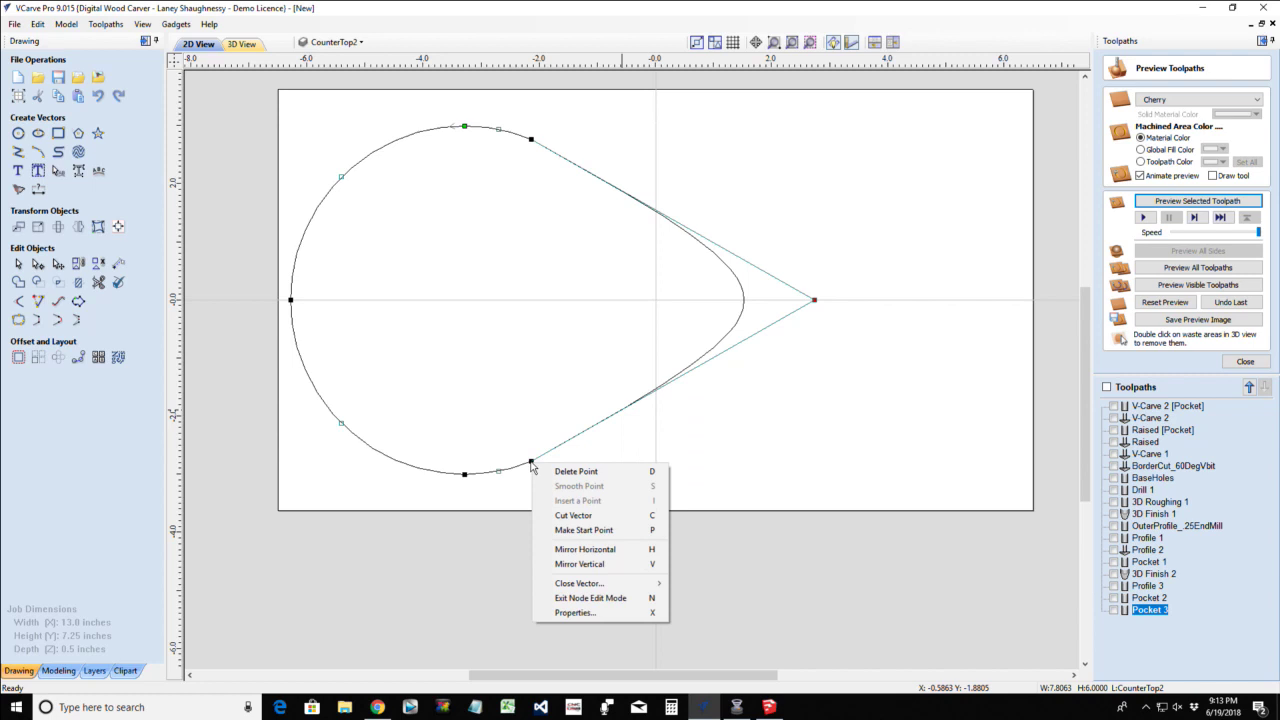
{"action": "left_click", "coordinate": [580, 471]}
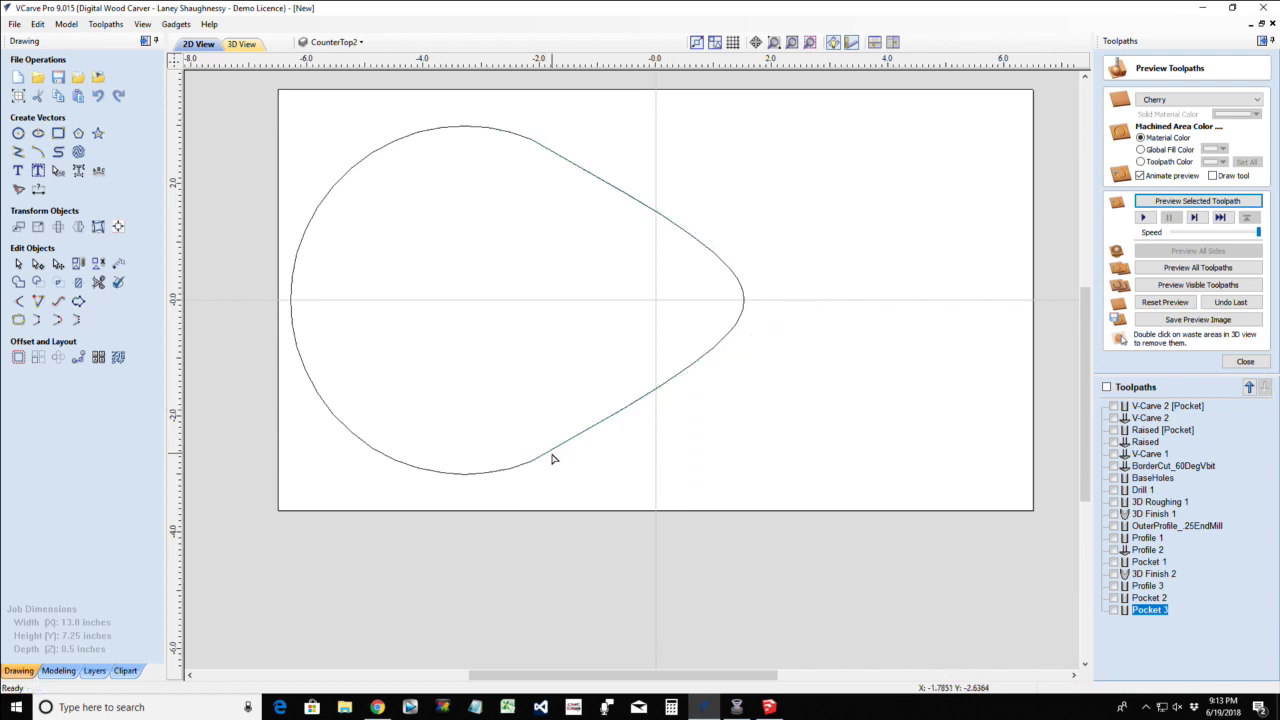
Draw a short arc along the lower edge, then reselect the teardrop outline
{"action": "key", "text": "a"}
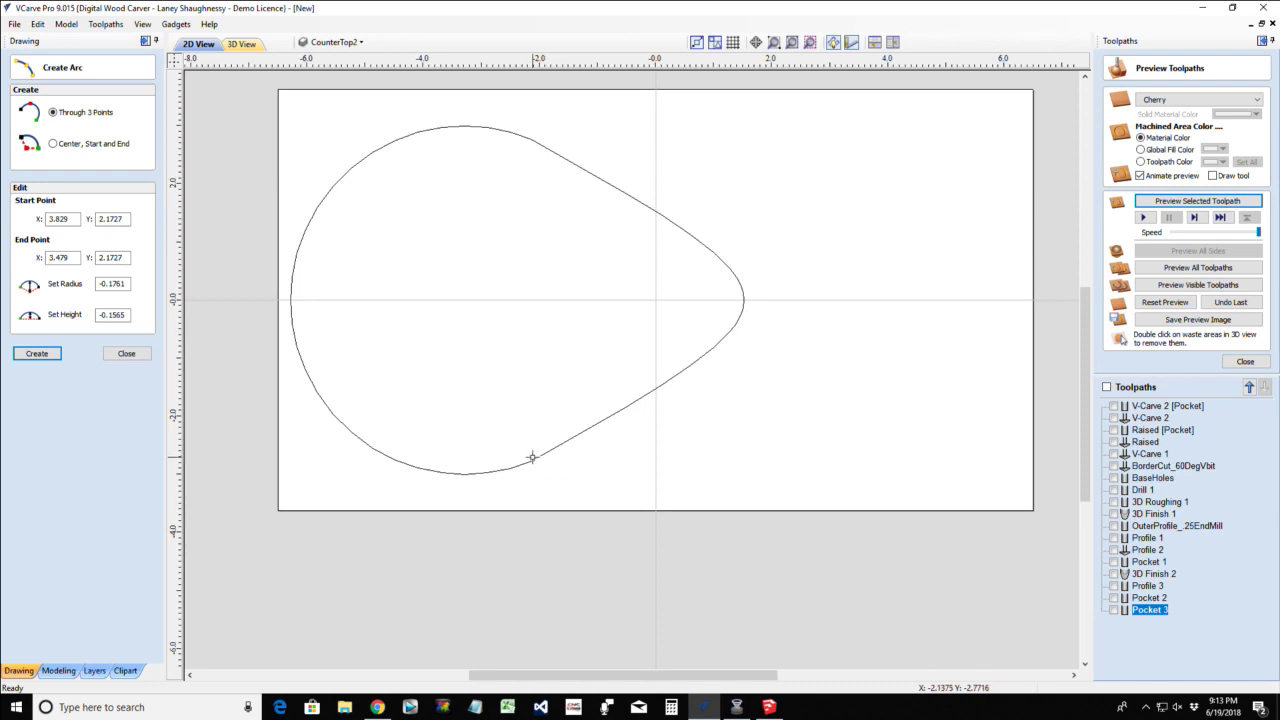
{"action": "left_click_drag", "start_coordinate": [535, 460], "coordinate": [560, 443]}
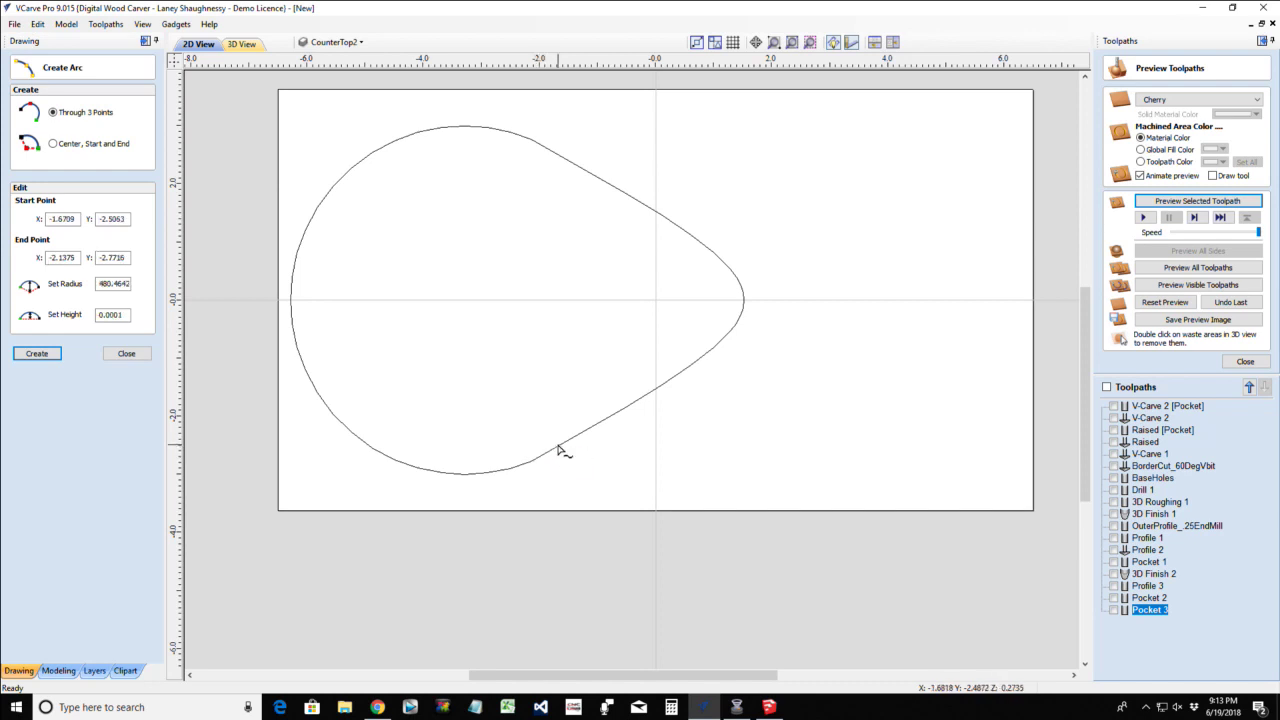
{"action": "left_click", "coordinate": [603, 423]}
{"action": "key", "text": "Escape"}
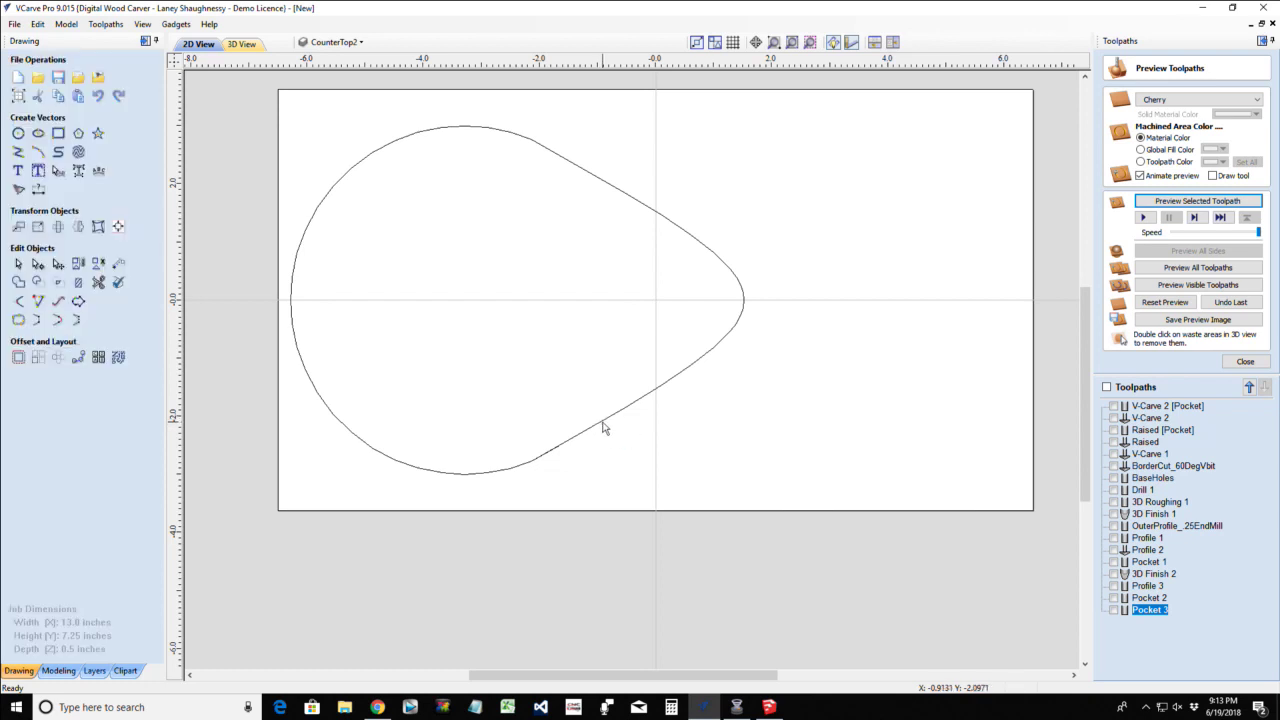
{"action": "left_click", "coordinate": [603, 425]}
{"action": "scroll", "coordinate": [600, 430], "scroll_direction": "up", "scroll_amount": 5}
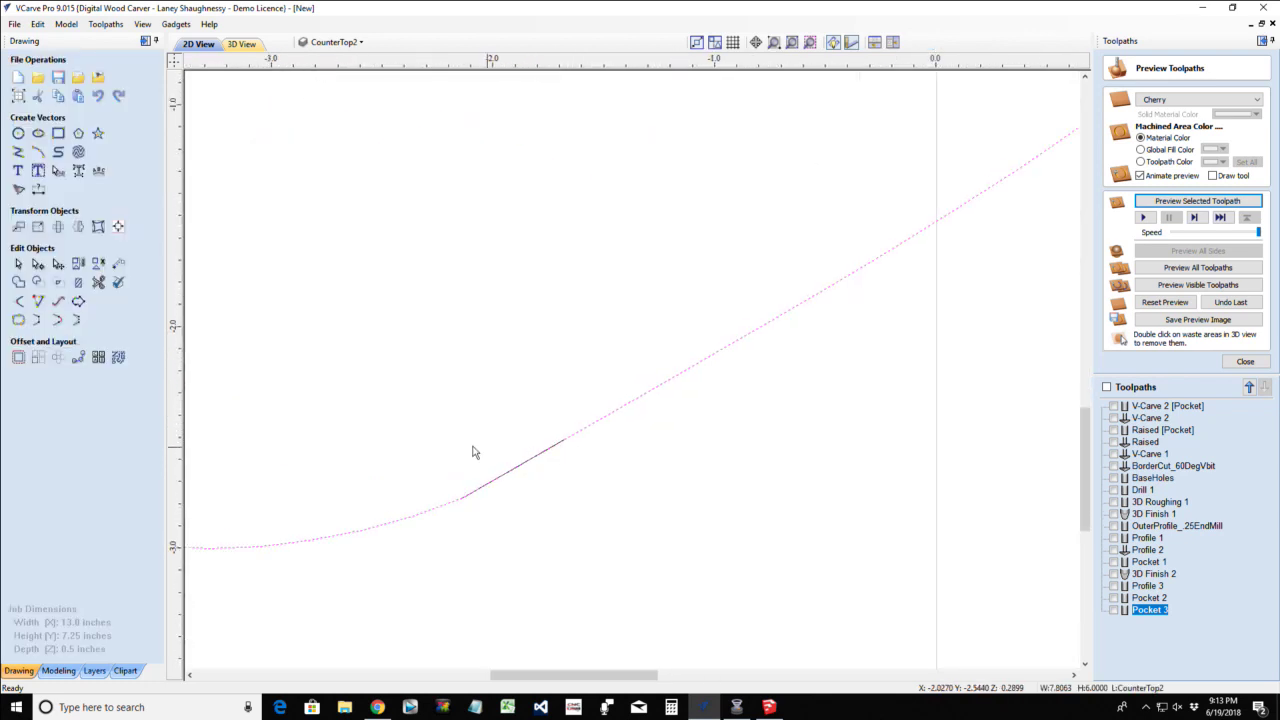
{"action": "left_click", "coordinate": [622, 506]}
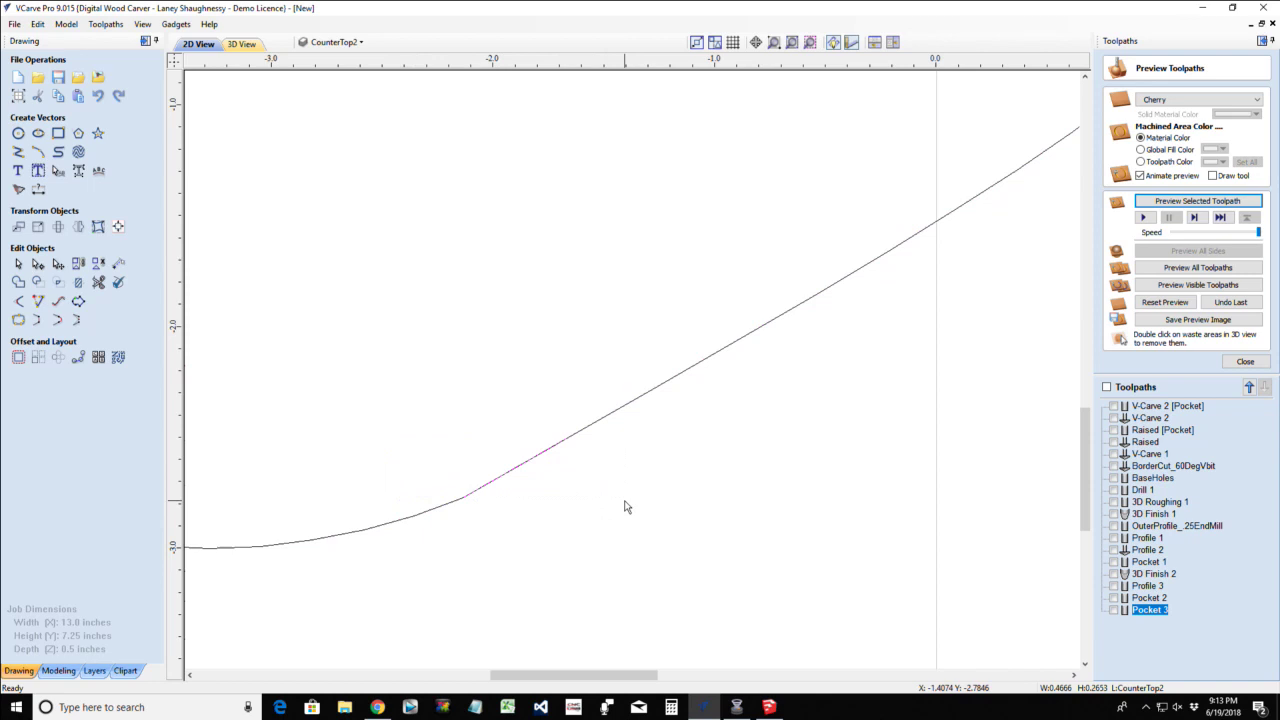
{"action": "left_click", "coordinate": [547, 458]}
{"action": "scroll", "coordinate": [547, 458], "scroll_direction": "down", "scroll_amount": 2}
{"action": "scroll", "coordinate": [547, 458], "scroll_direction": "down", "scroll_amount": 3}
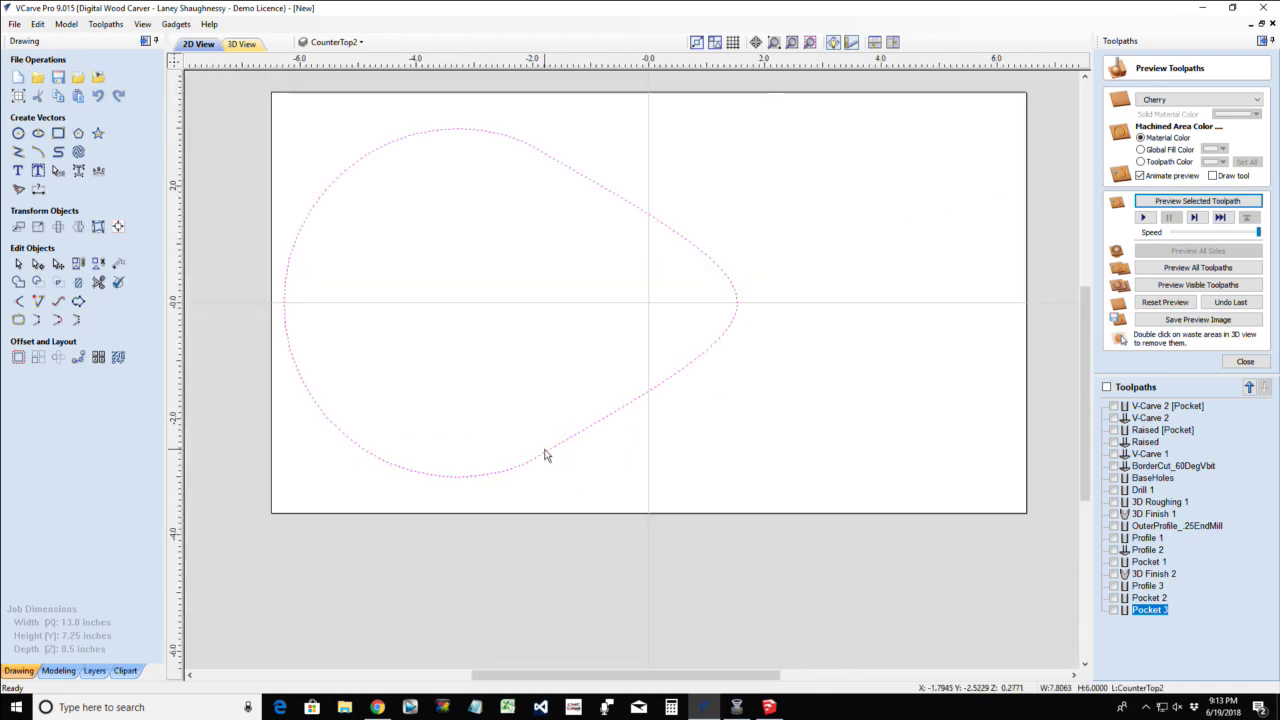
Insert a new node at the tip and adjust the upper and lower curves into a rounded point
{"action": "key", "text": "n"}
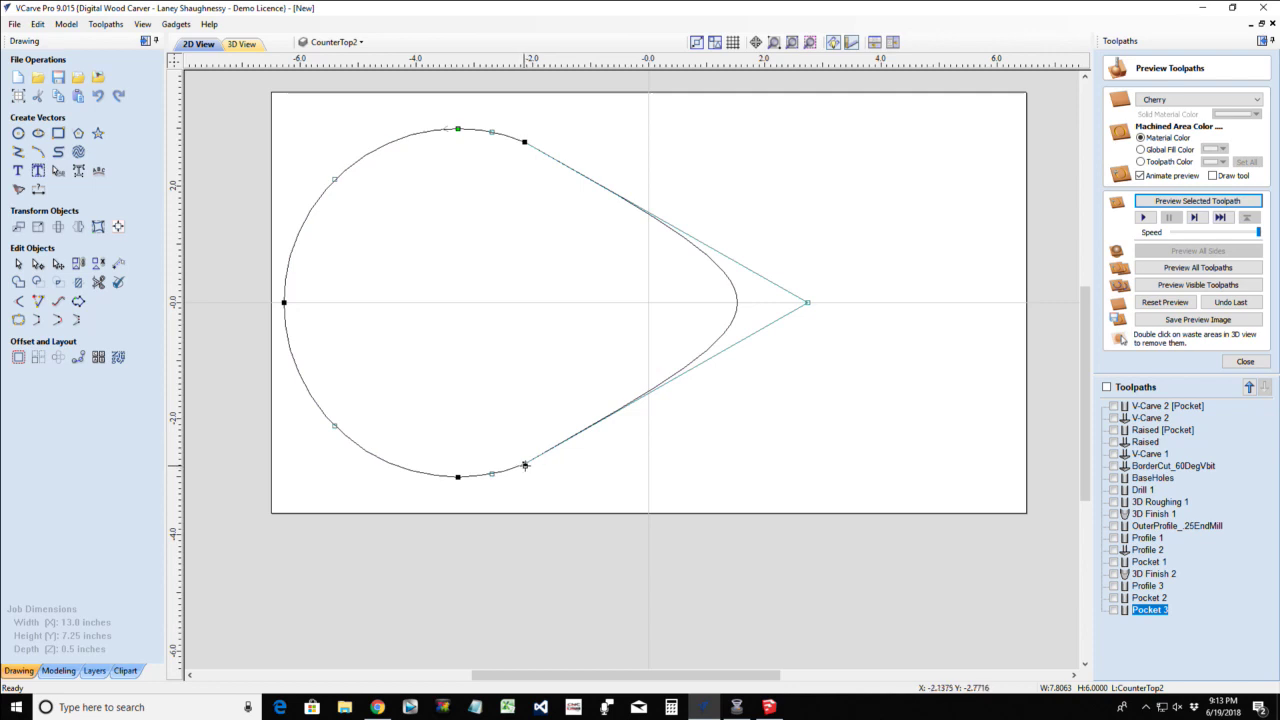
{"action": "right_click", "coordinate": [525, 465]}
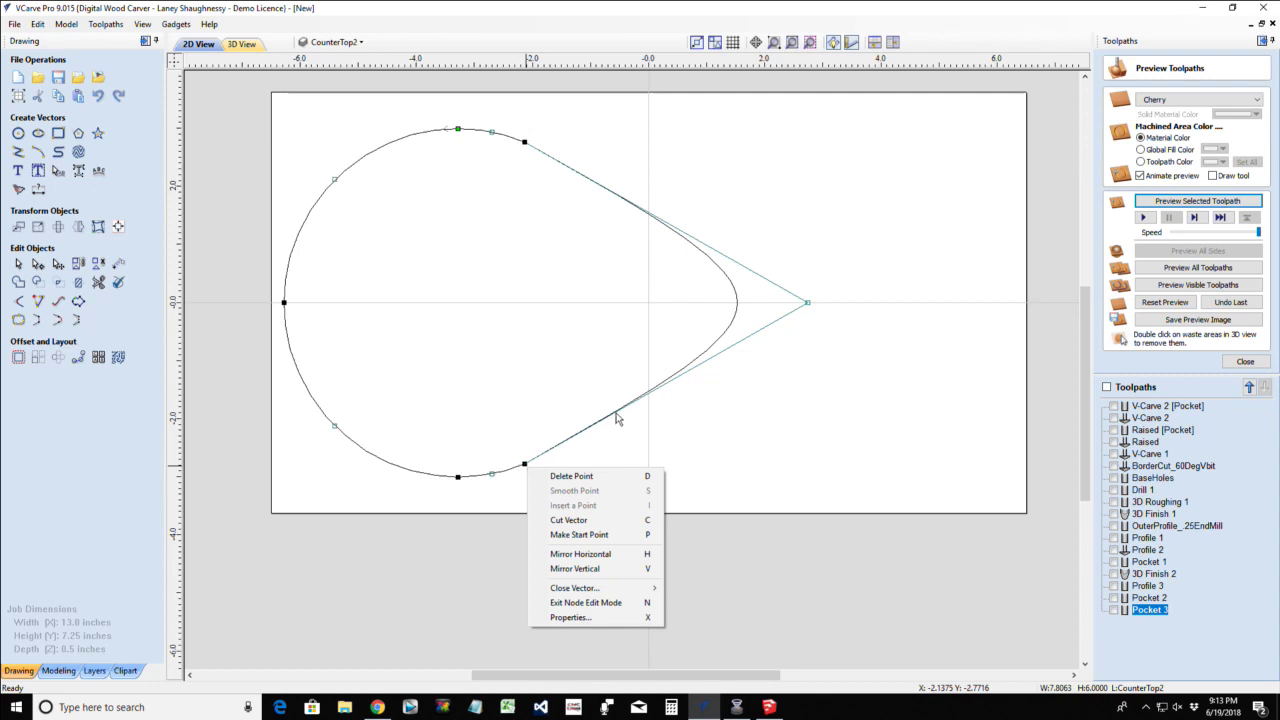
{"action": "left_click", "coordinate": [738, 310]}
{"action": "right_click", "coordinate": [738, 310]}
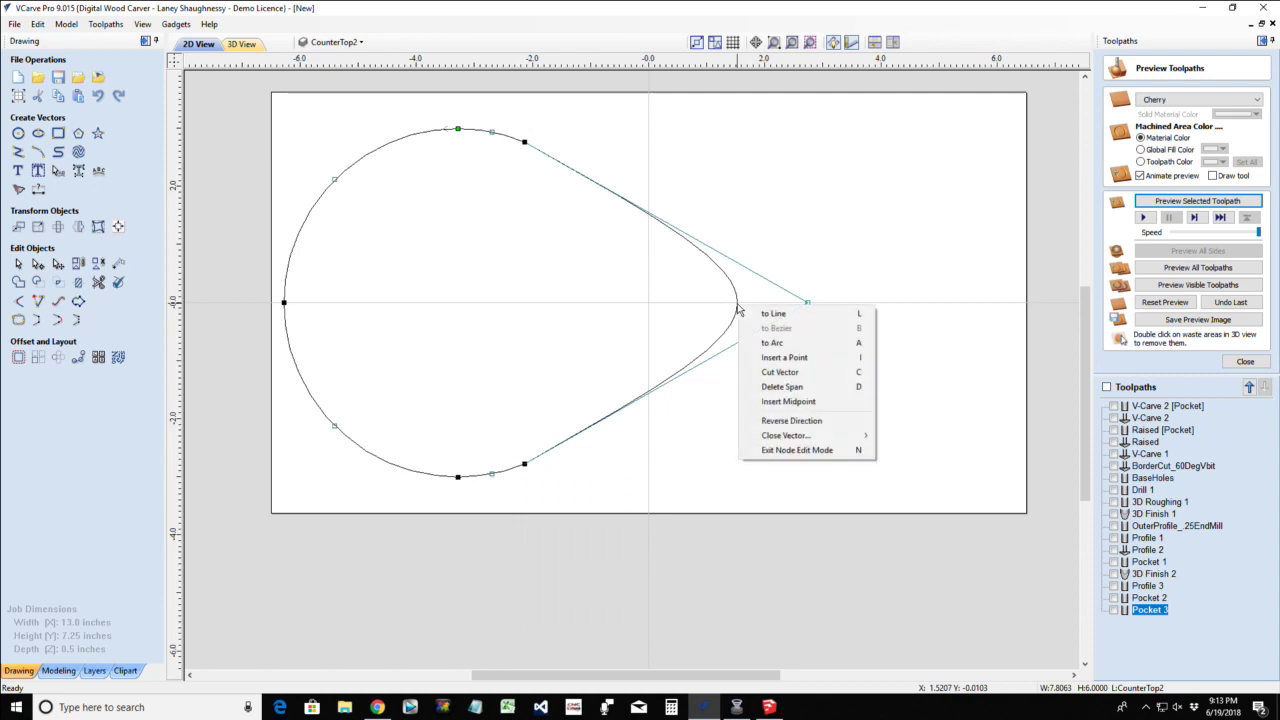
{"action": "left_click", "coordinate": [776, 357]}
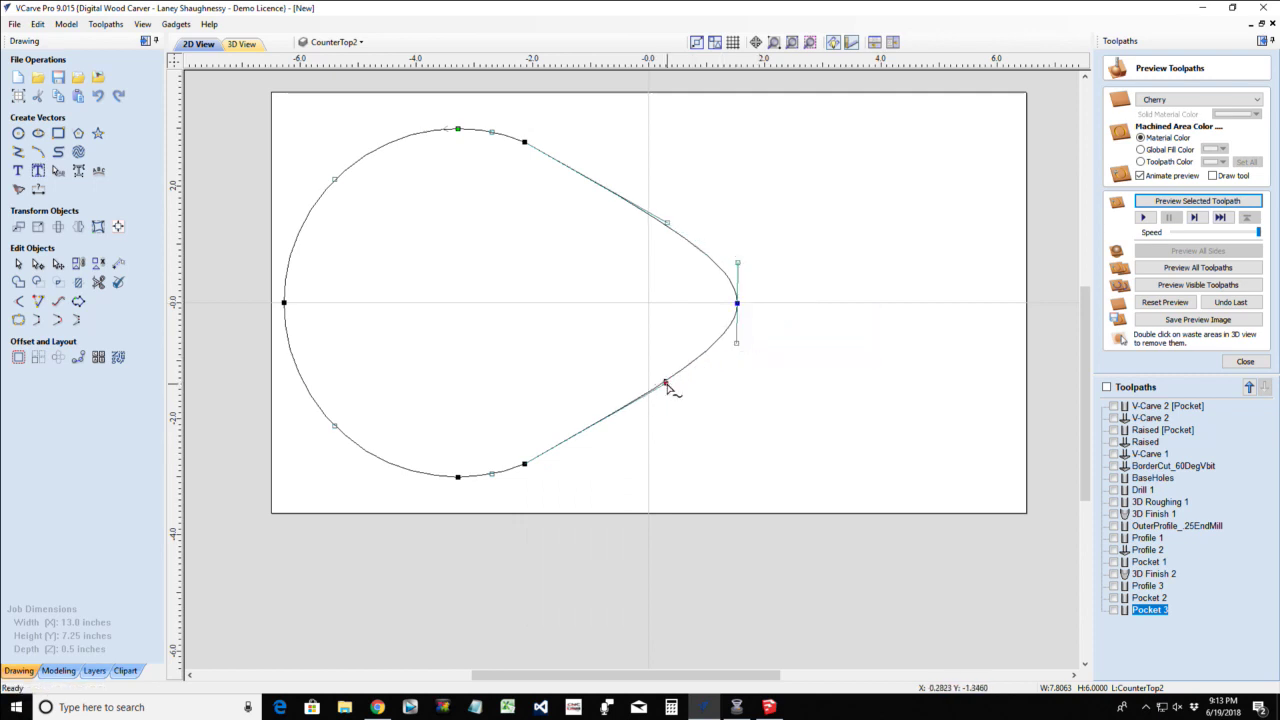
{"action": "left_click_drag", "start_coordinate": [670, 398], "coordinate": [670, 396]}
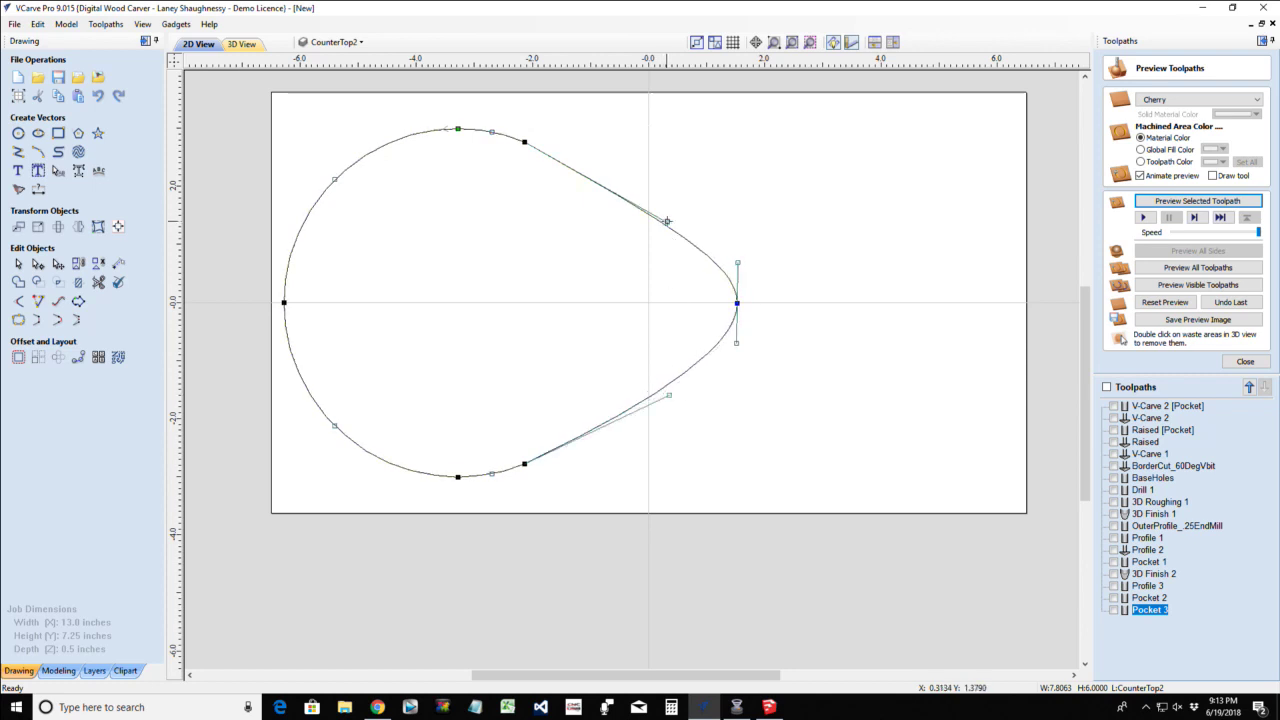
{"action": "left_click_drag", "start_coordinate": [668, 226], "coordinate": [671, 211]}
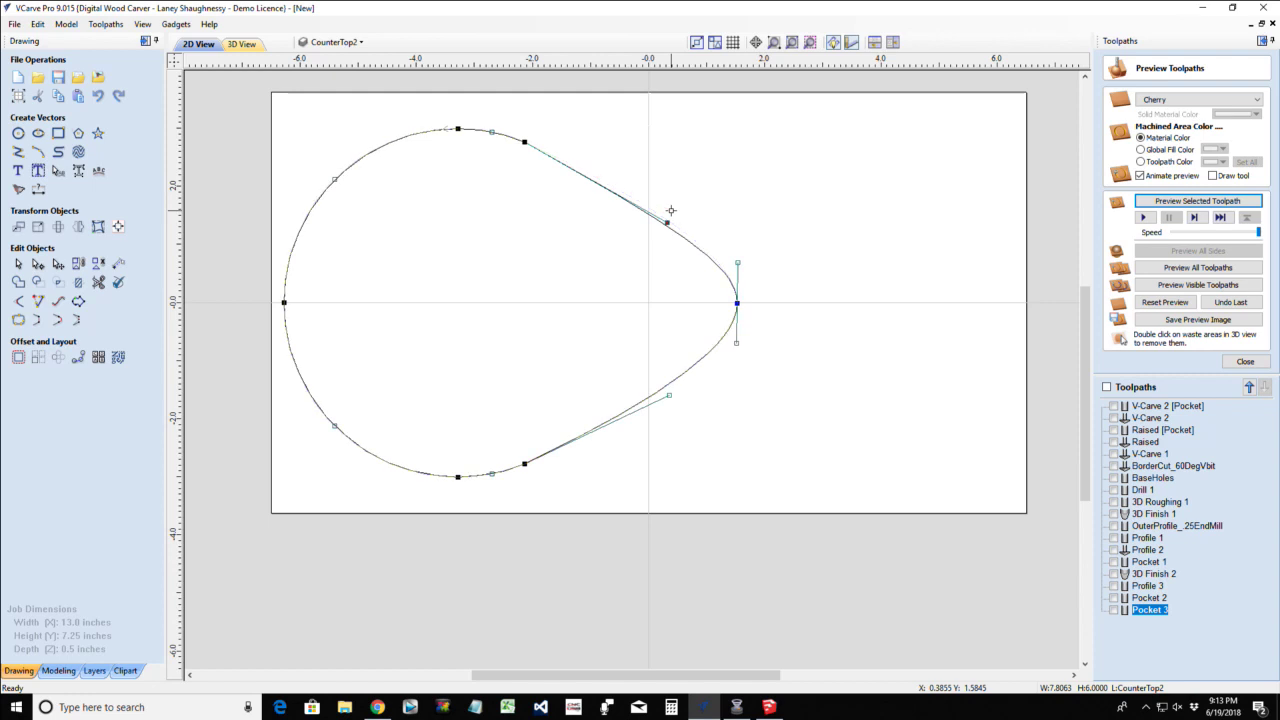
{"action": "left_click", "coordinate": [622, 279]}
{"action": "scroll", "coordinate": [622, 280], "scroll_direction": "down", "scroll_amount": 2}
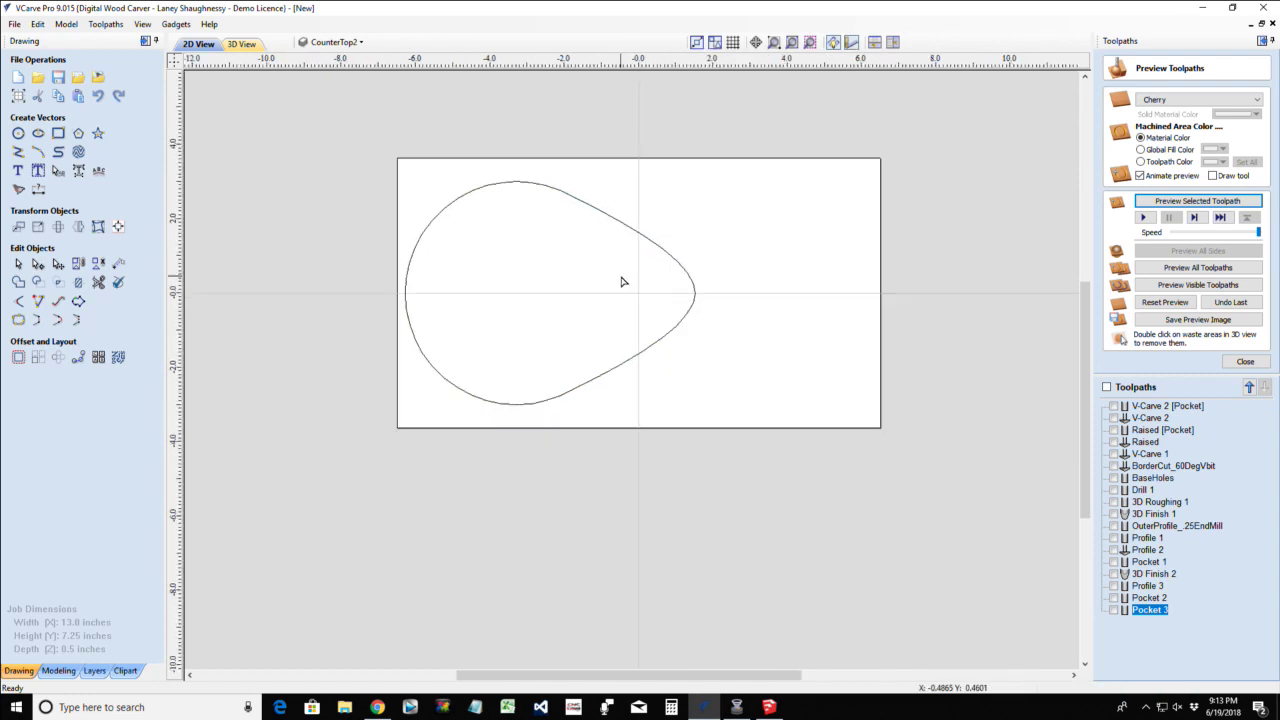
Draw a 0.25-inch circle at the teardrop's right tip
{"action": "left_click", "coordinate": [18, 133]}
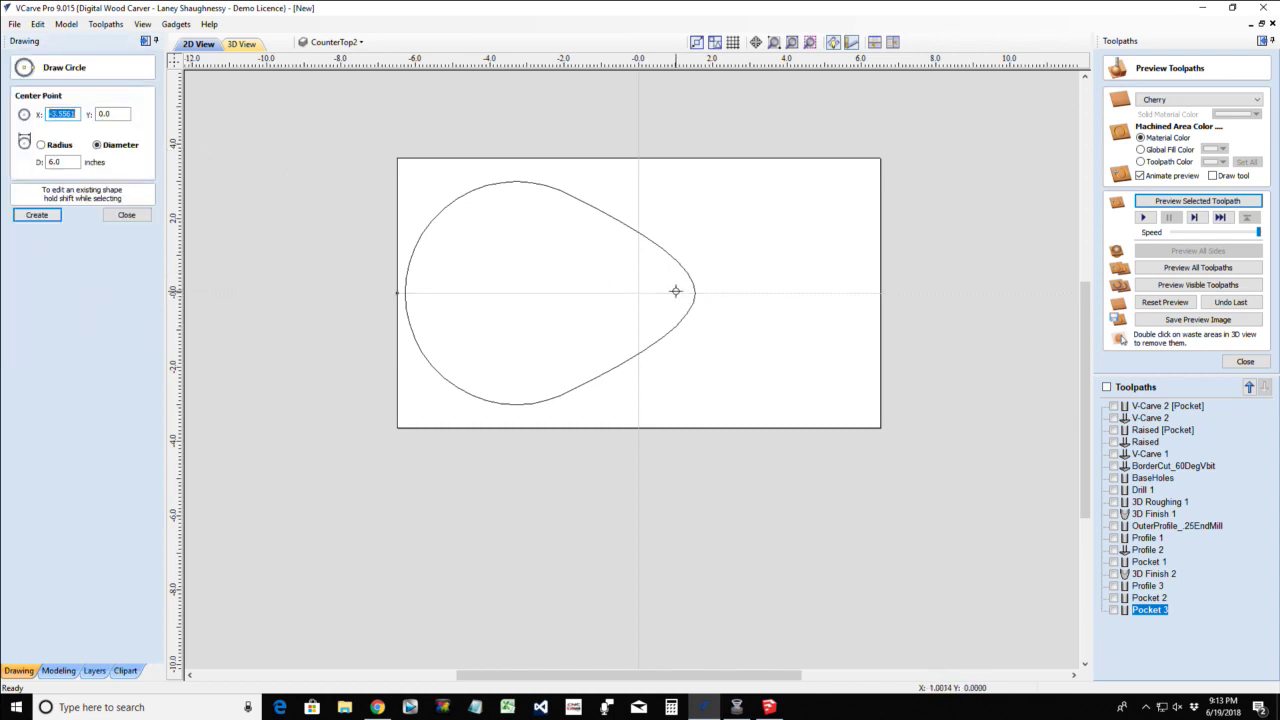
{"action": "left_click_drag", "start_coordinate": [676, 293], "coordinate": [684, 298]}
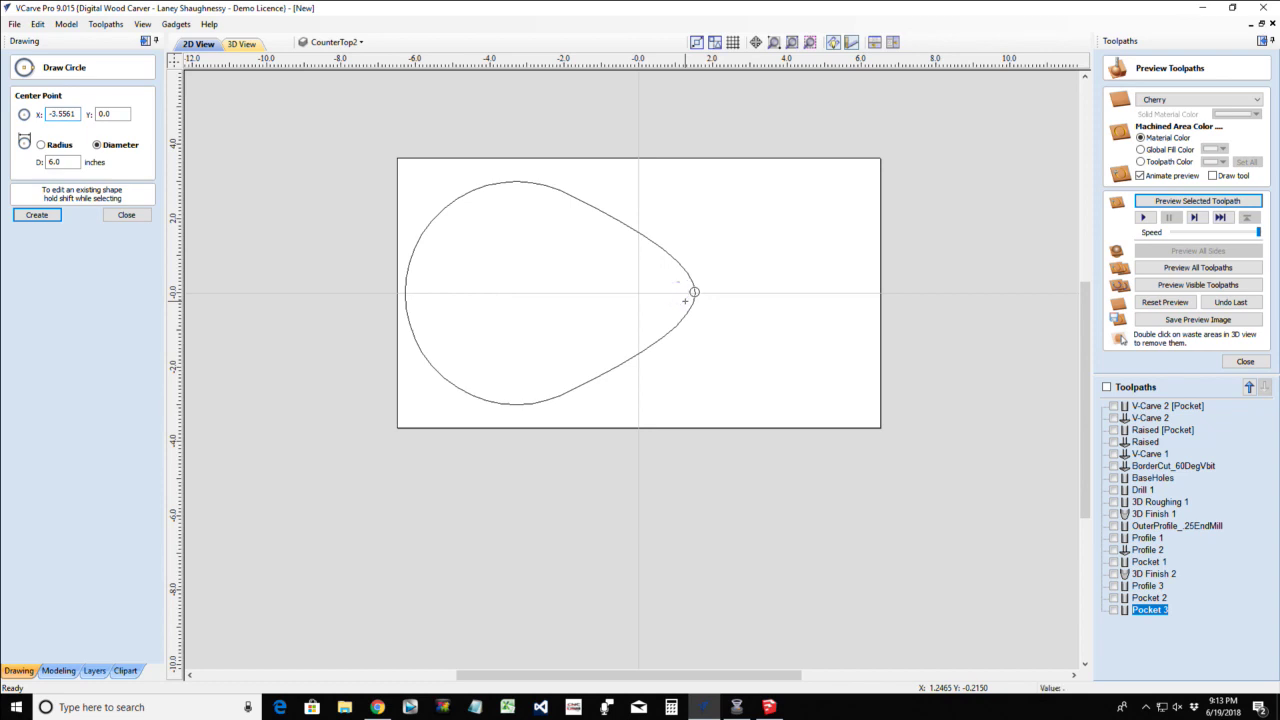
{"action": "key", "text": "Return"}
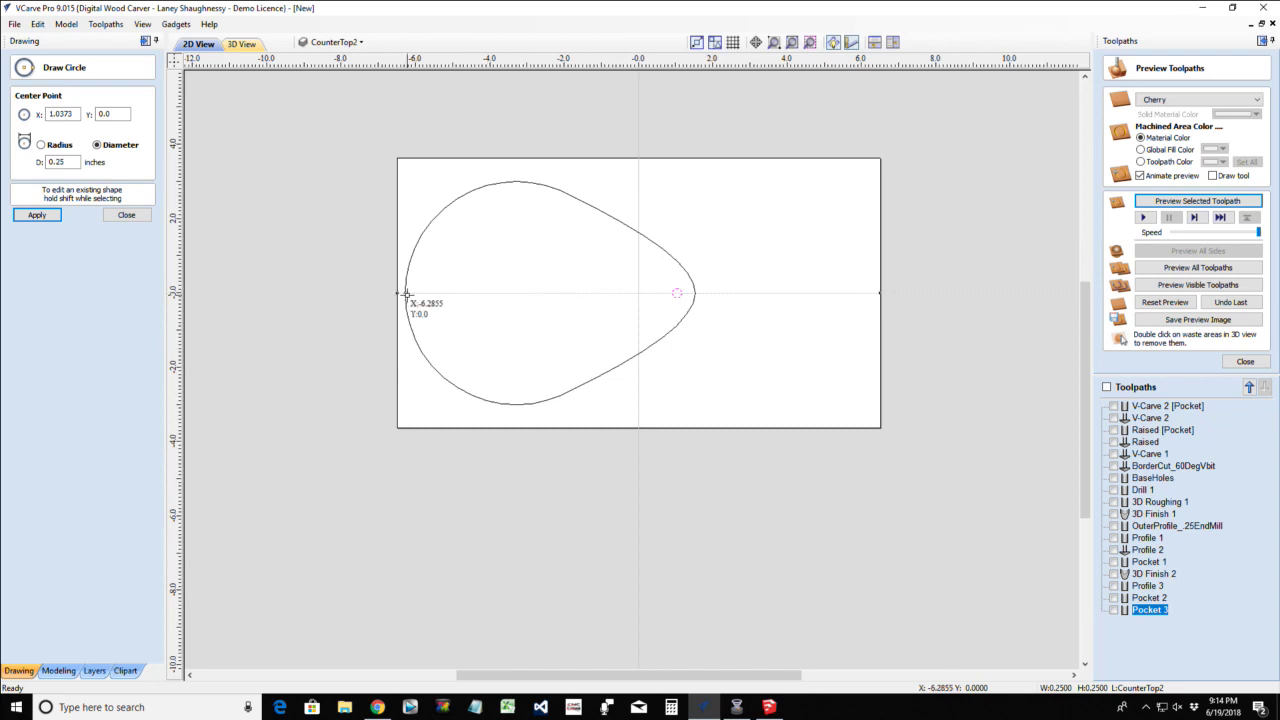
Draw a 1-inch-diameter circle at the teardrop's centre
{"action": "left_click", "coordinate": [516, 294]}
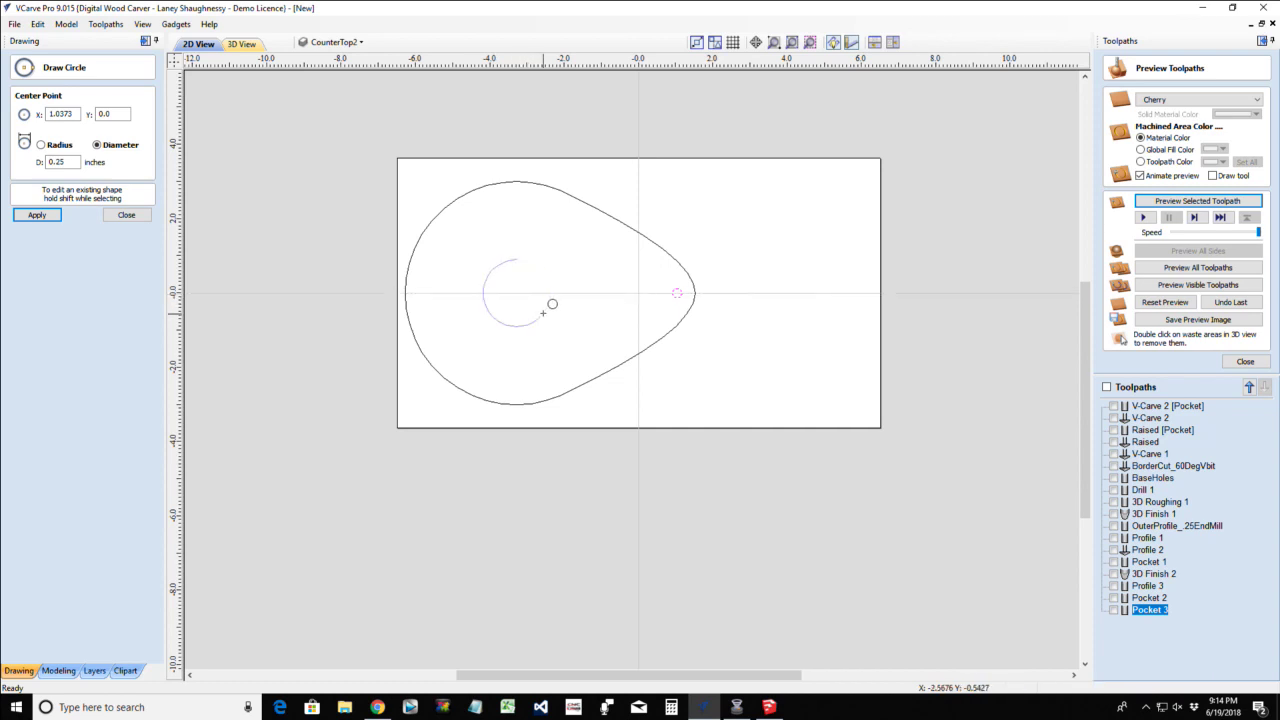
{"action": "left_click", "coordinate": [544, 312]}
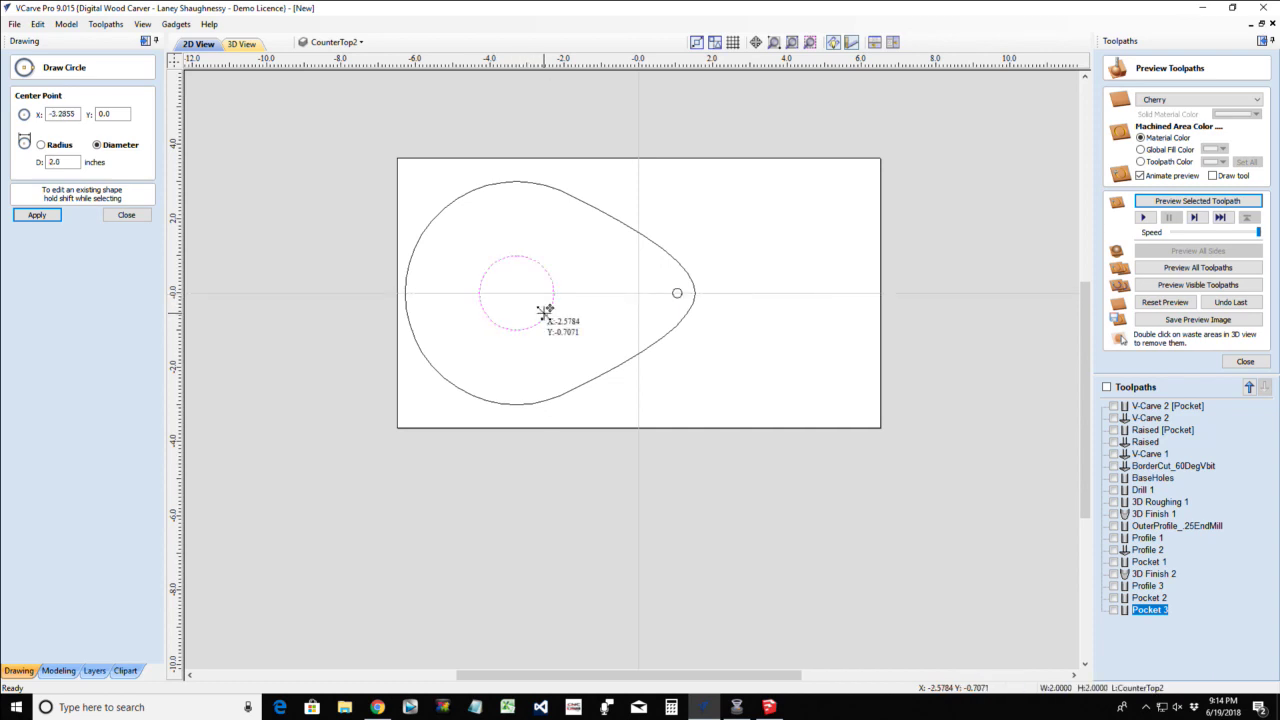
{"action": "double_click", "coordinate": [42, 162]}
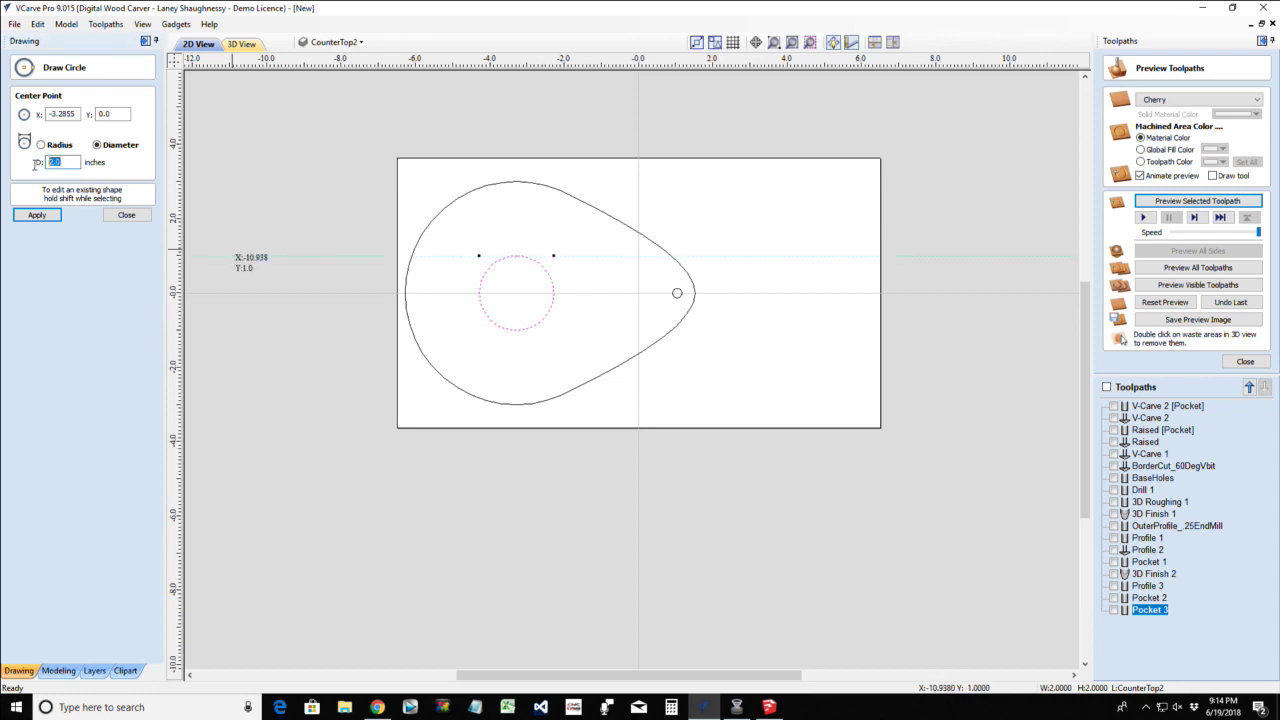
{"action": "key", "text": "Return"}
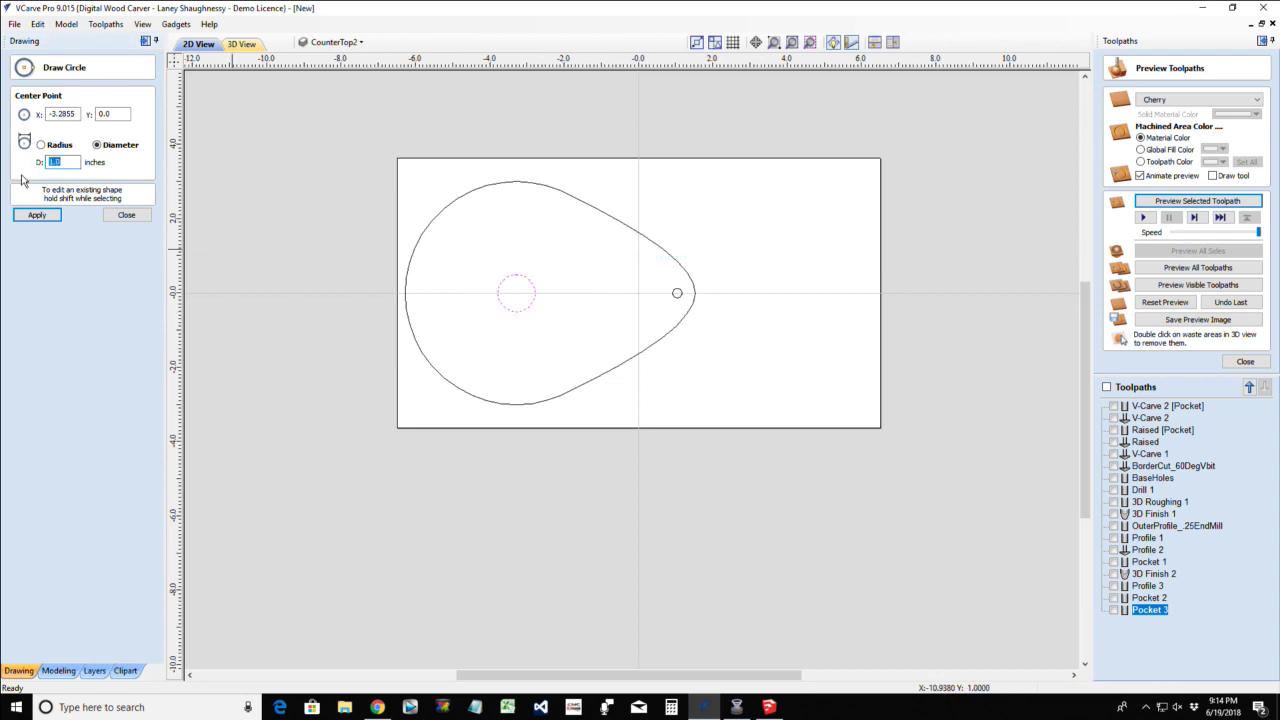
{"action": "left_click", "coordinate": [126, 215]}
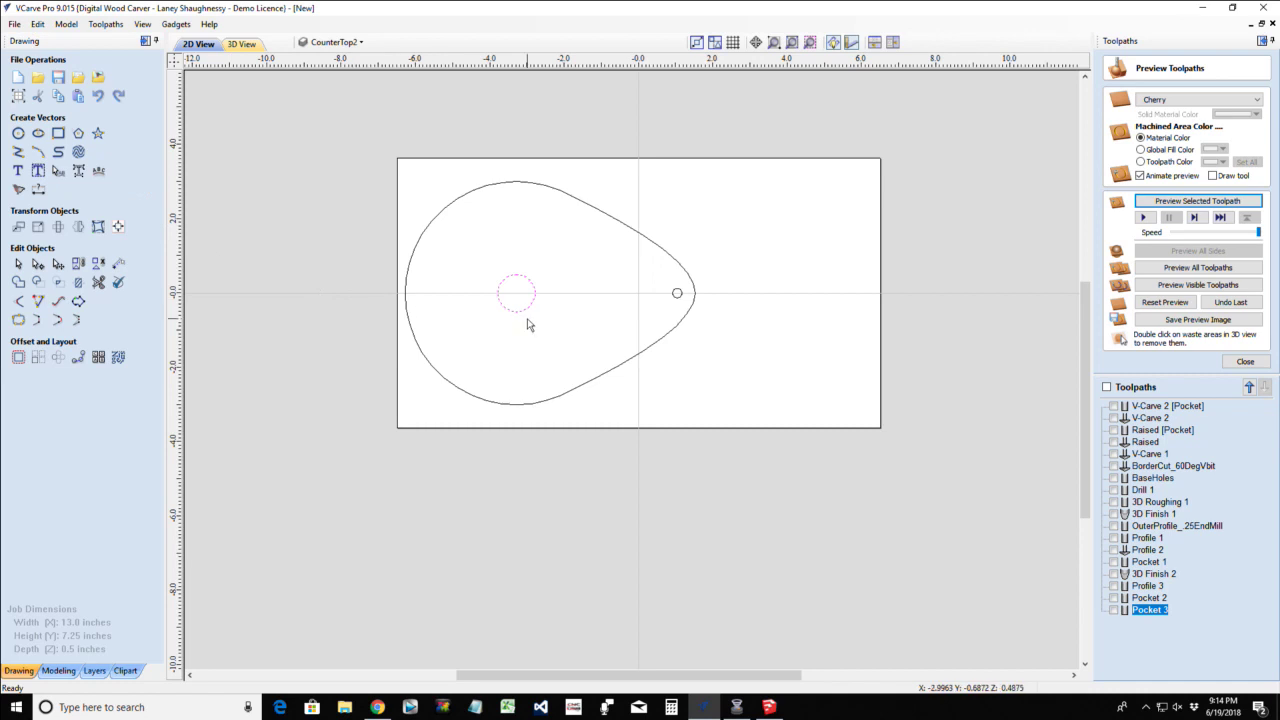
{"action": "scroll", "coordinate": [528, 308], "scroll_direction": "up", "scroll_amount": 2}
{"action": "scroll", "coordinate": [528, 308], "scroll_direction": "down", "scroll_amount": 2}
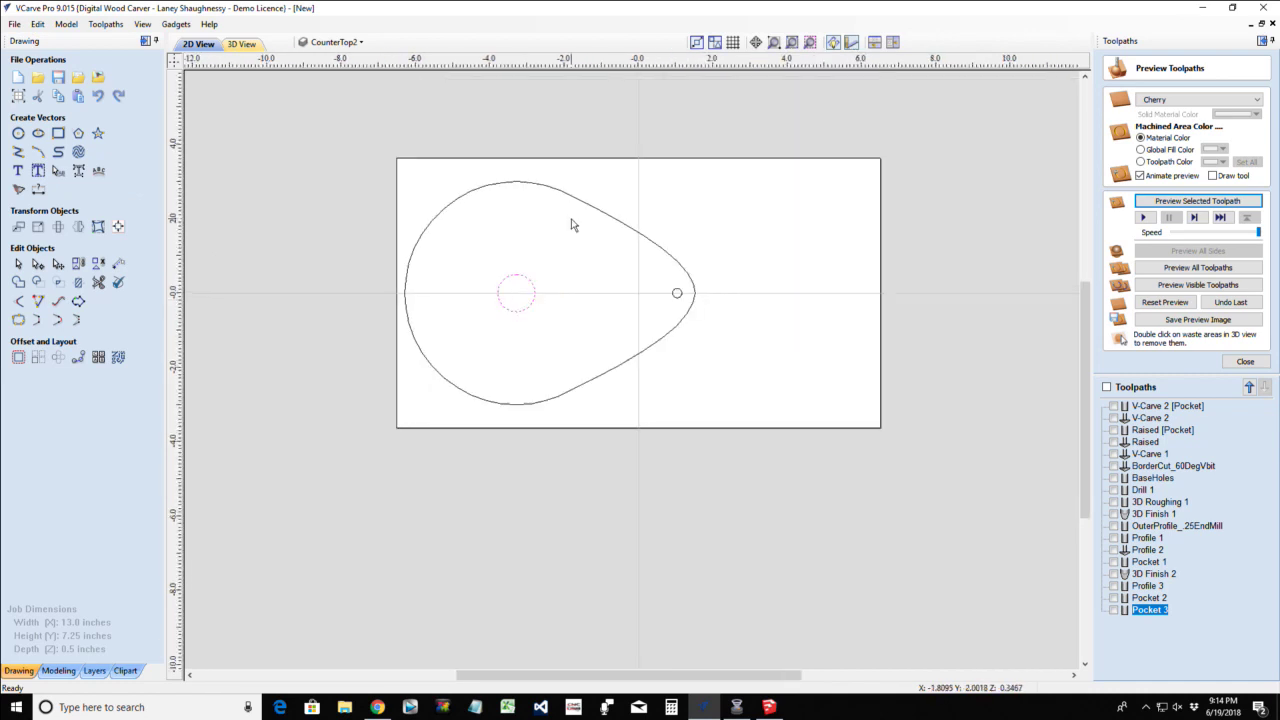
Select the teardrop together with both of its circles
{"action": "left_click", "coordinate": [636, 360]}
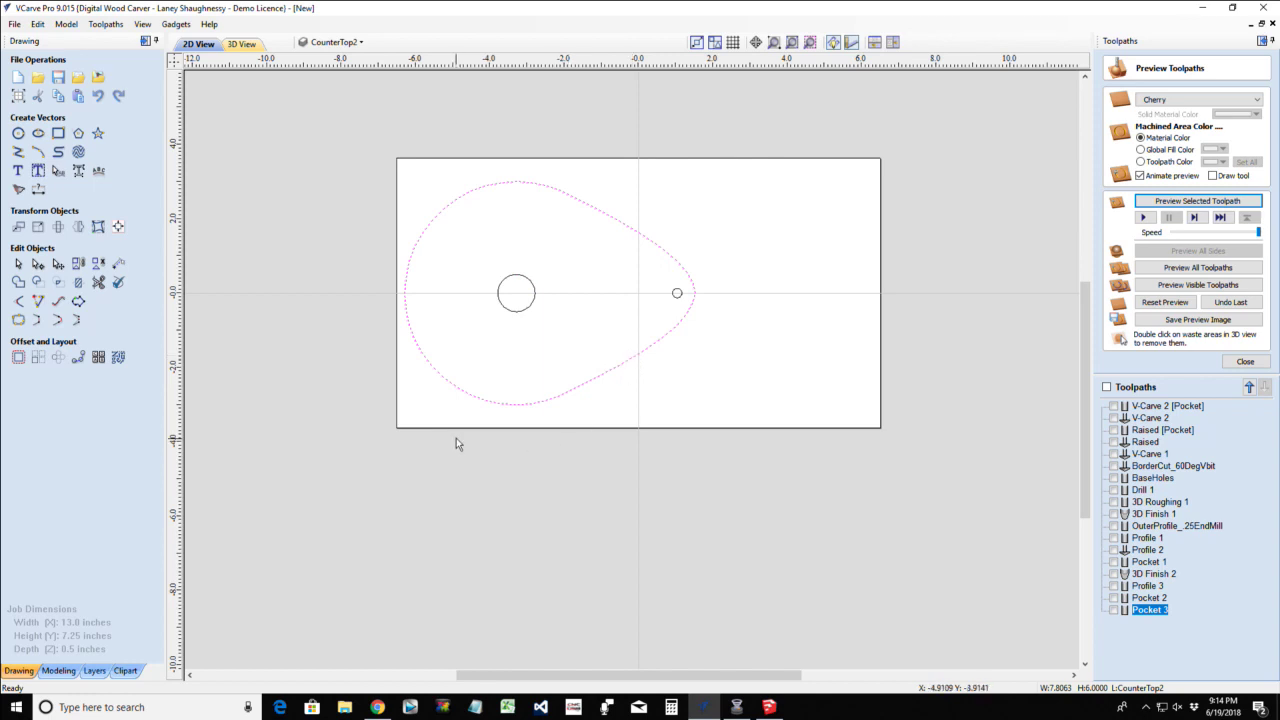
{"action": "left_click", "coordinate": [677, 295]}
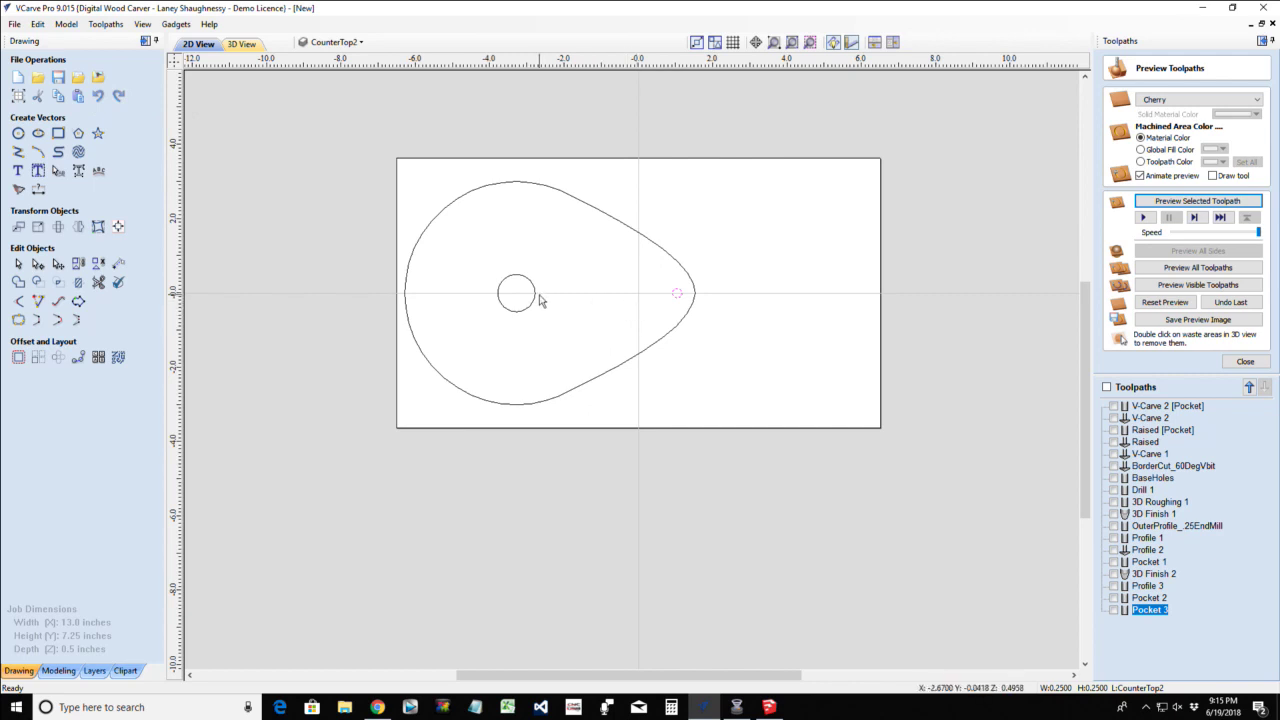
{"action": "left_click", "coordinate": [673, 300]}
{"action": "scroll", "coordinate": [673, 300], "scroll_direction": "down", "scroll_amount": 3}
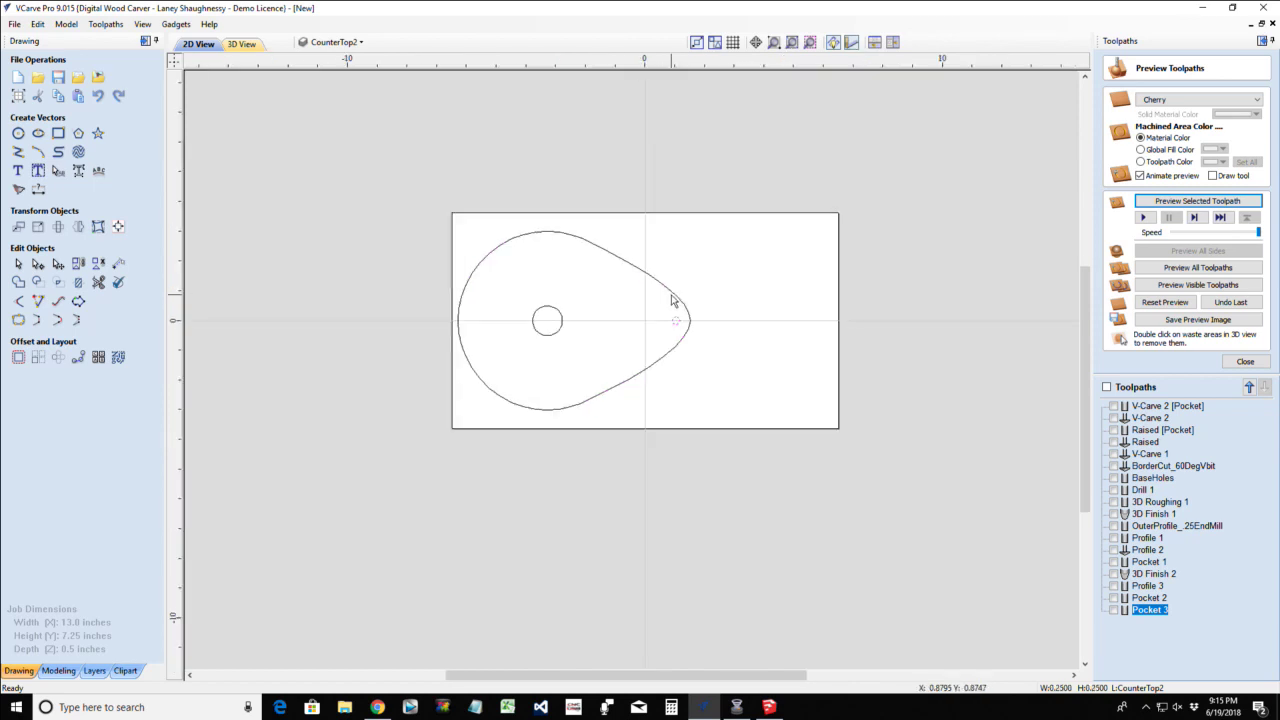
{"action": "scroll", "coordinate": [553, 460], "scroll_direction": "up", "scroll_amount": 3}
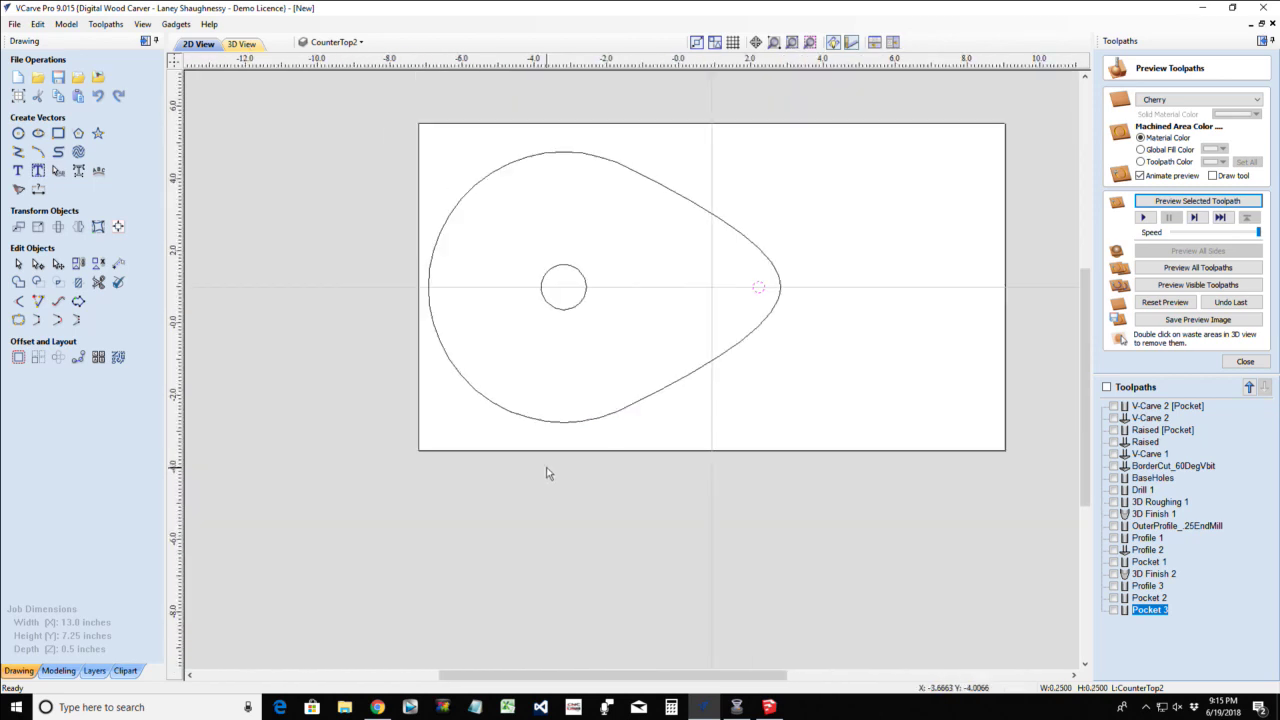
{"action": "scroll", "coordinate": [549, 466], "scroll_direction": "down", "scroll_amount": 3}
{"action": "scroll", "coordinate": [549, 480], "scroll_direction": "up", "scroll_amount": 2}
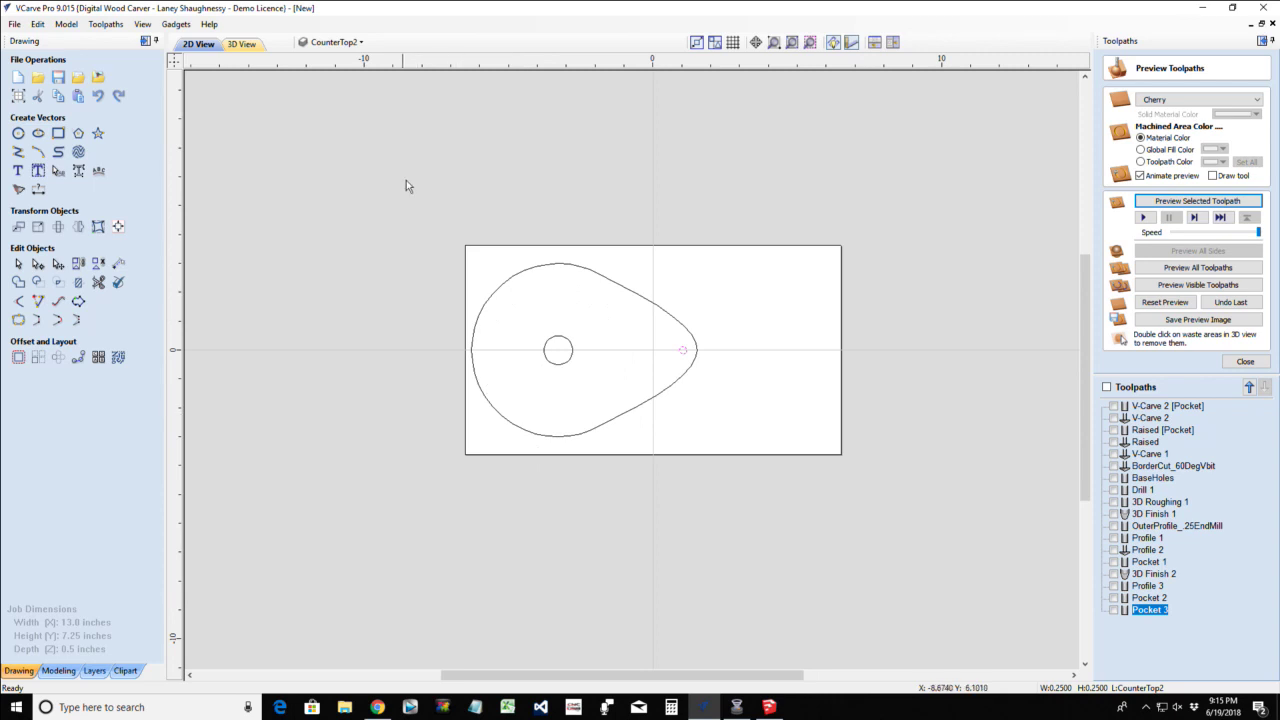
{"action": "left_click", "coordinate": [571, 430]}
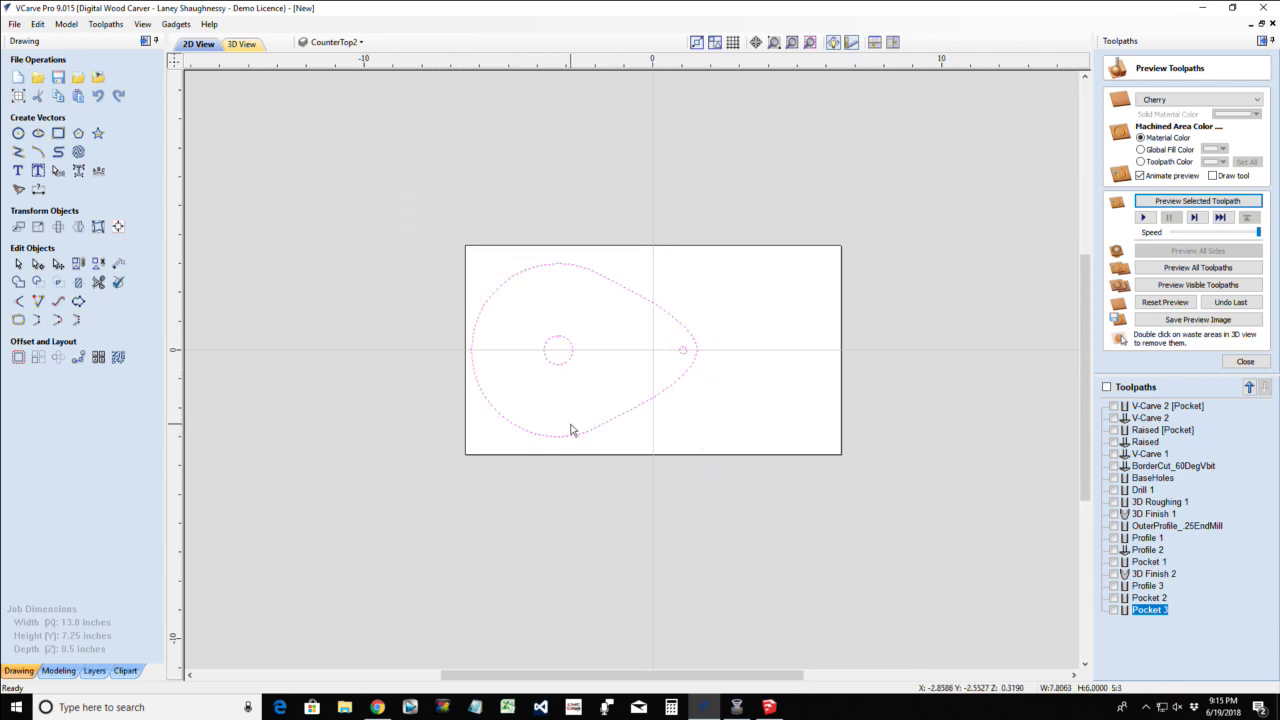
{"action": "scroll", "coordinate": [571, 430], "scroll_direction": "down", "scroll_amount": 1}
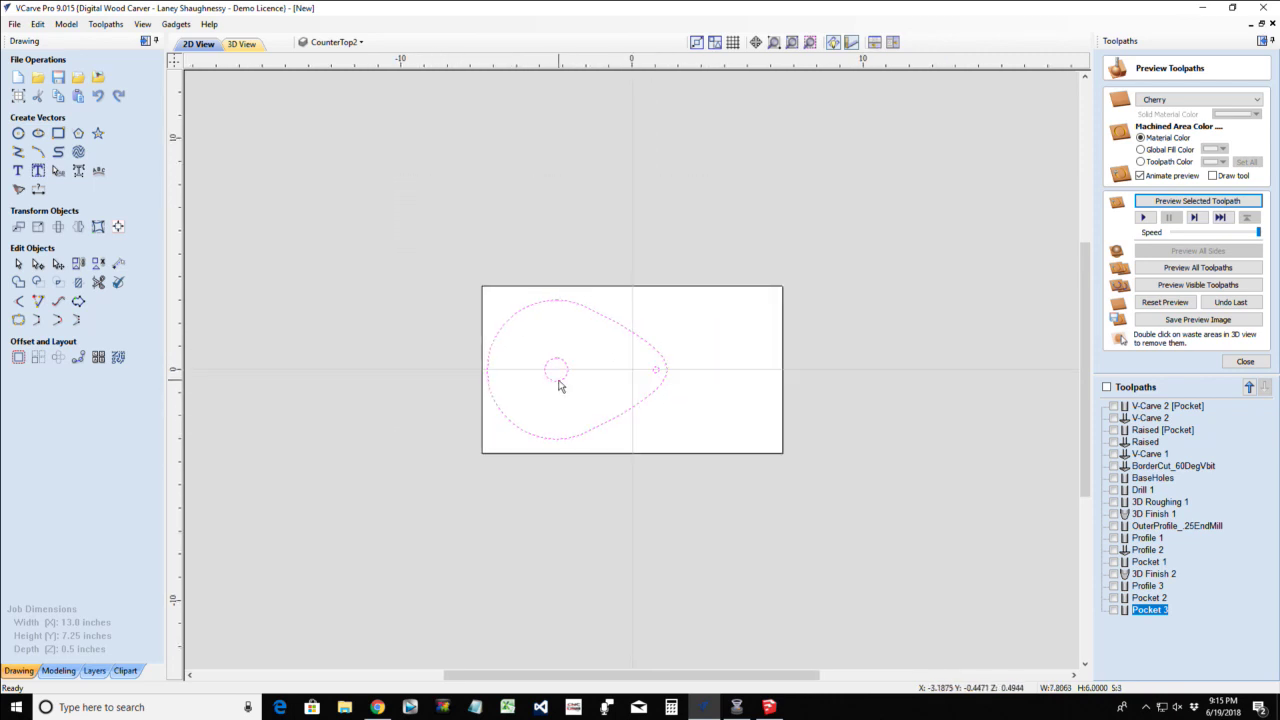
Centre the set on the material with F9 and drag a copy above the job
{"action": "left_click", "coordinate": [558, 383]}
{"action": "left_click_drag", "start_coordinate": [560, 374], "coordinate": [574, 213]}
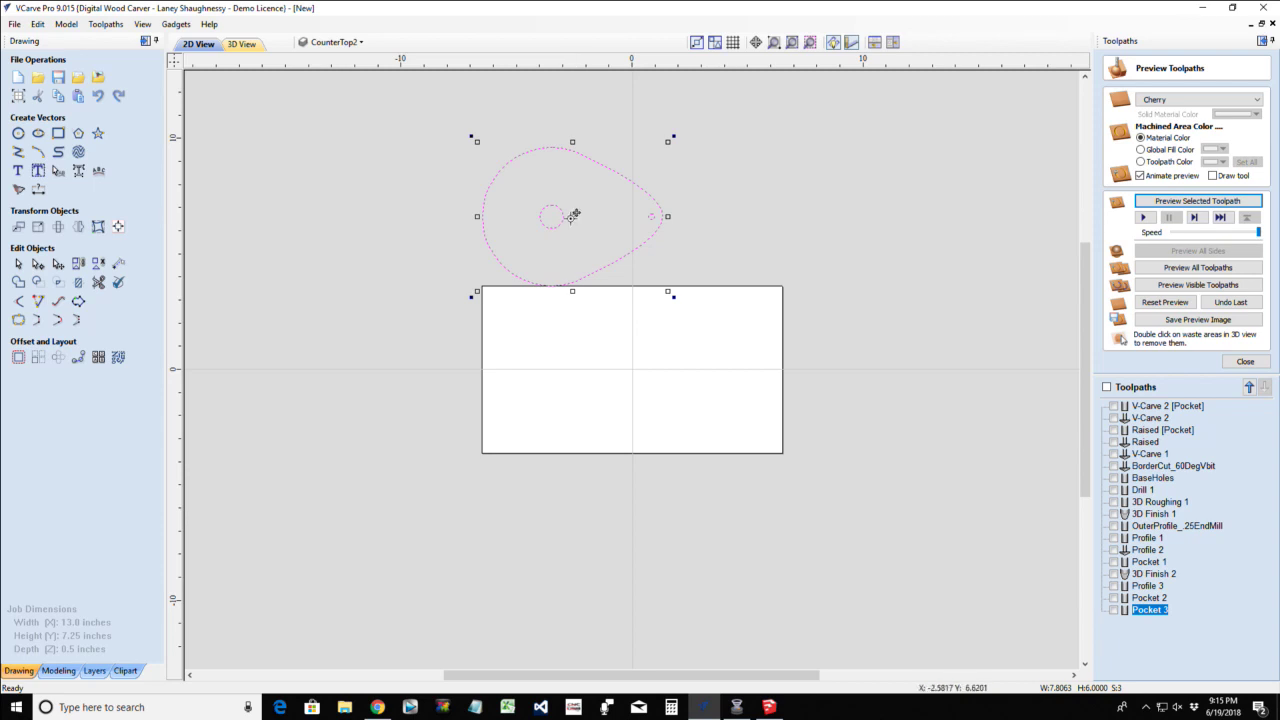
{"action": "key", "text": "F9"}
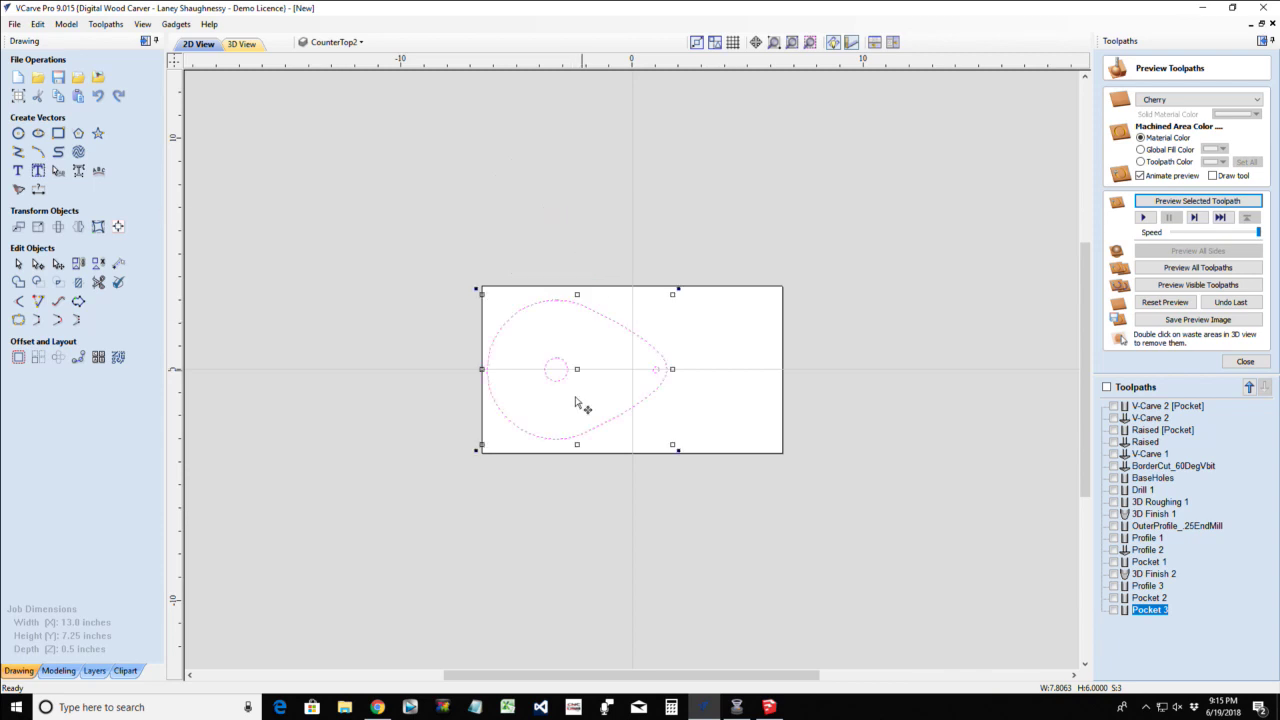
{"action": "left_click_drag", "start_coordinate": [578, 367], "coordinate": [579, 212]}
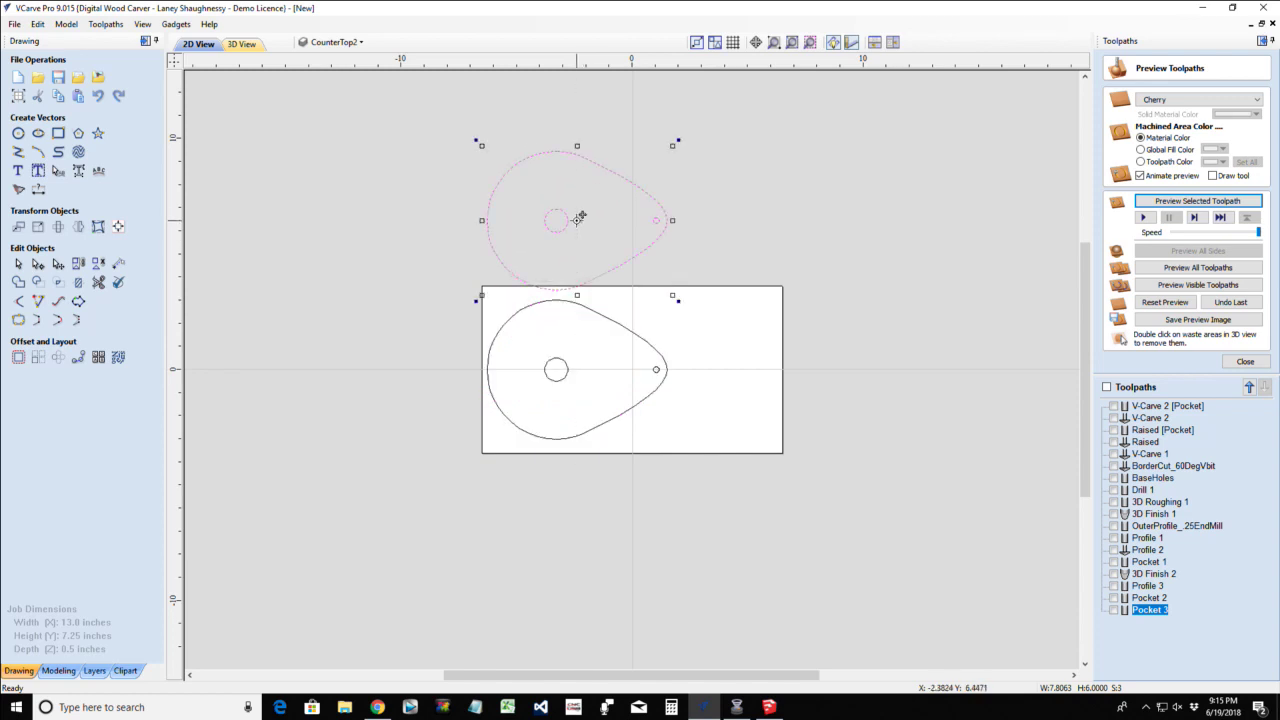
{"action": "scroll", "coordinate": [667, 386], "scroll_direction": "up", "scroll_amount": 4}
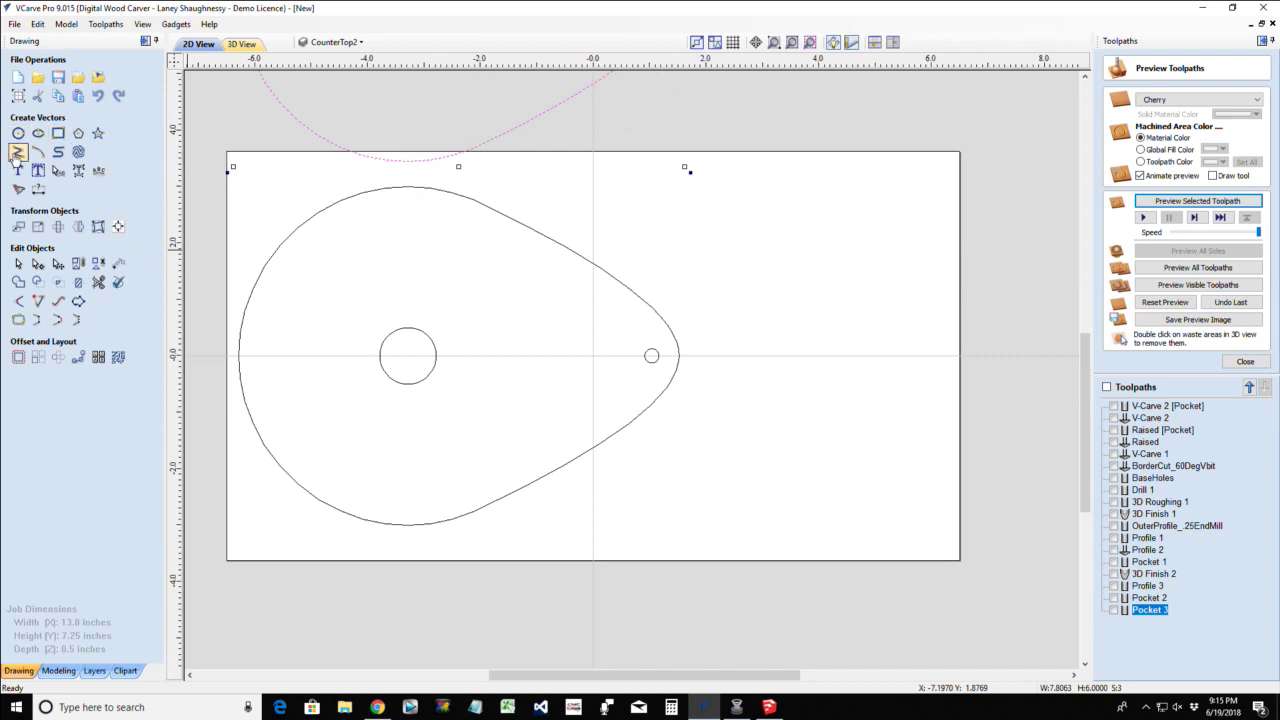
Draw a vertical line across the teardrop near its tip
{"action": "left_click", "coordinate": [18, 151]}
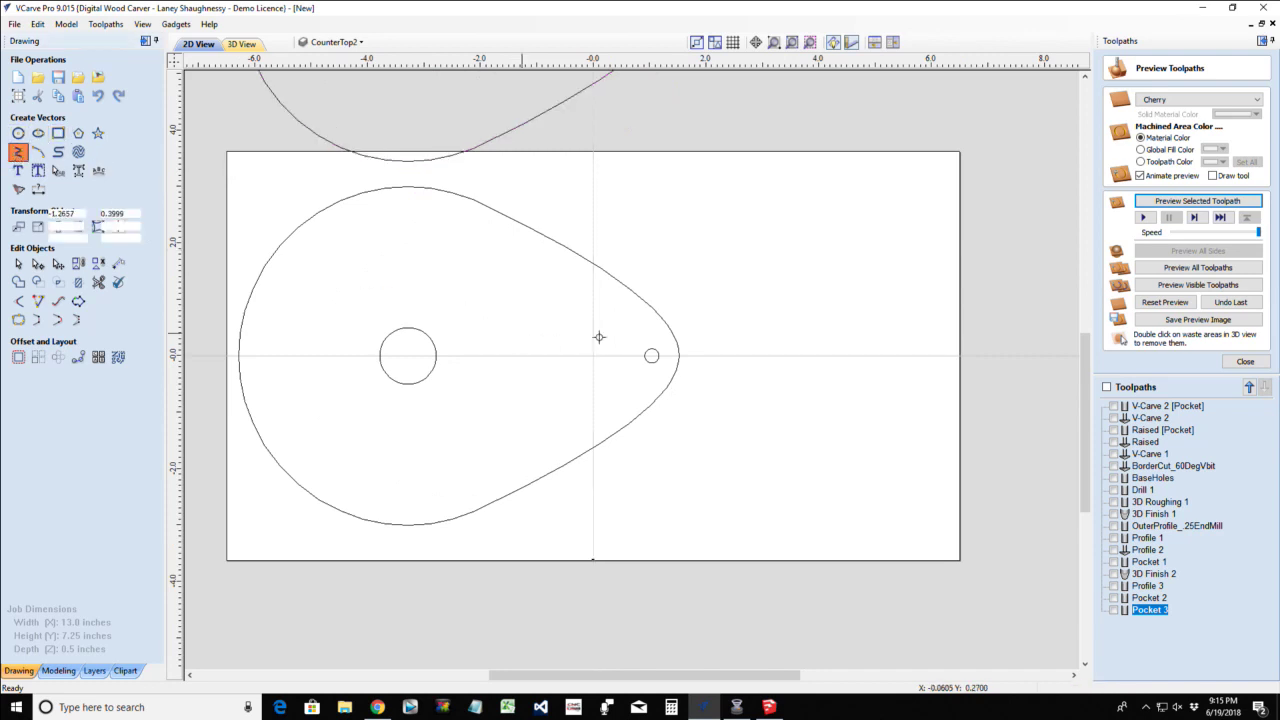
{"action": "left_click", "coordinate": [635, 297]}
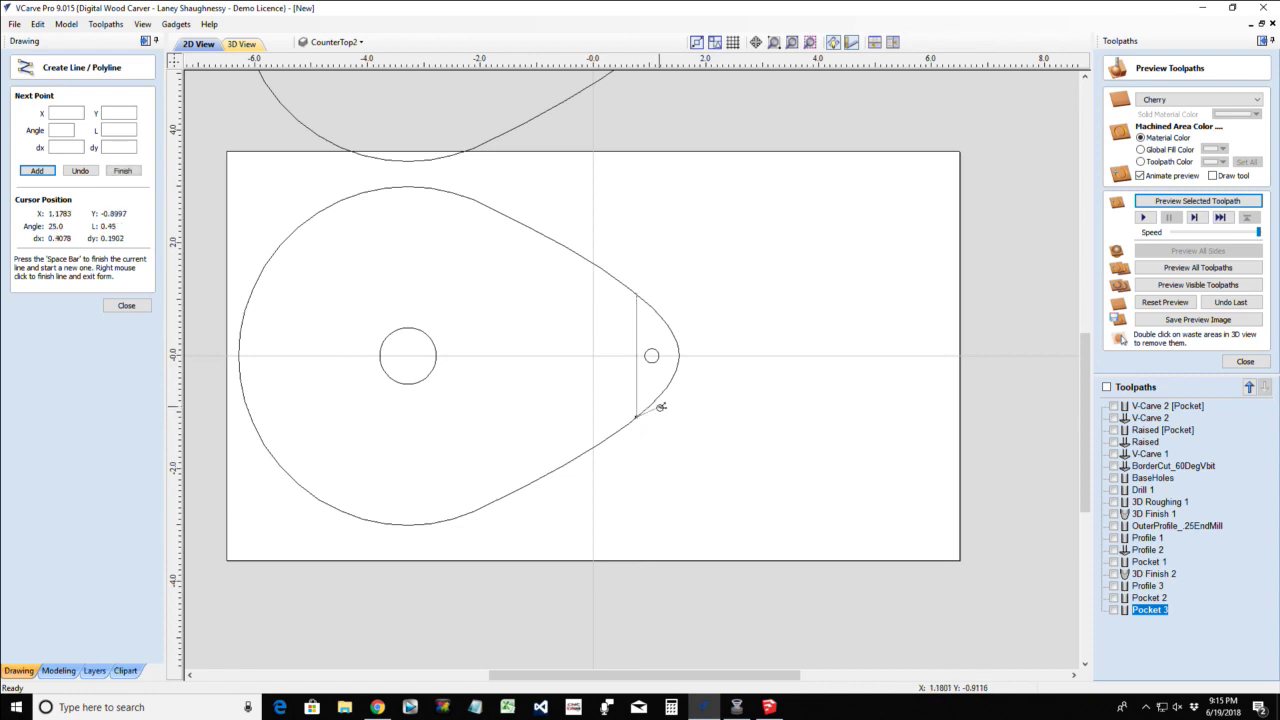
{"action": "left_click", "coordinate": [636, 417]}
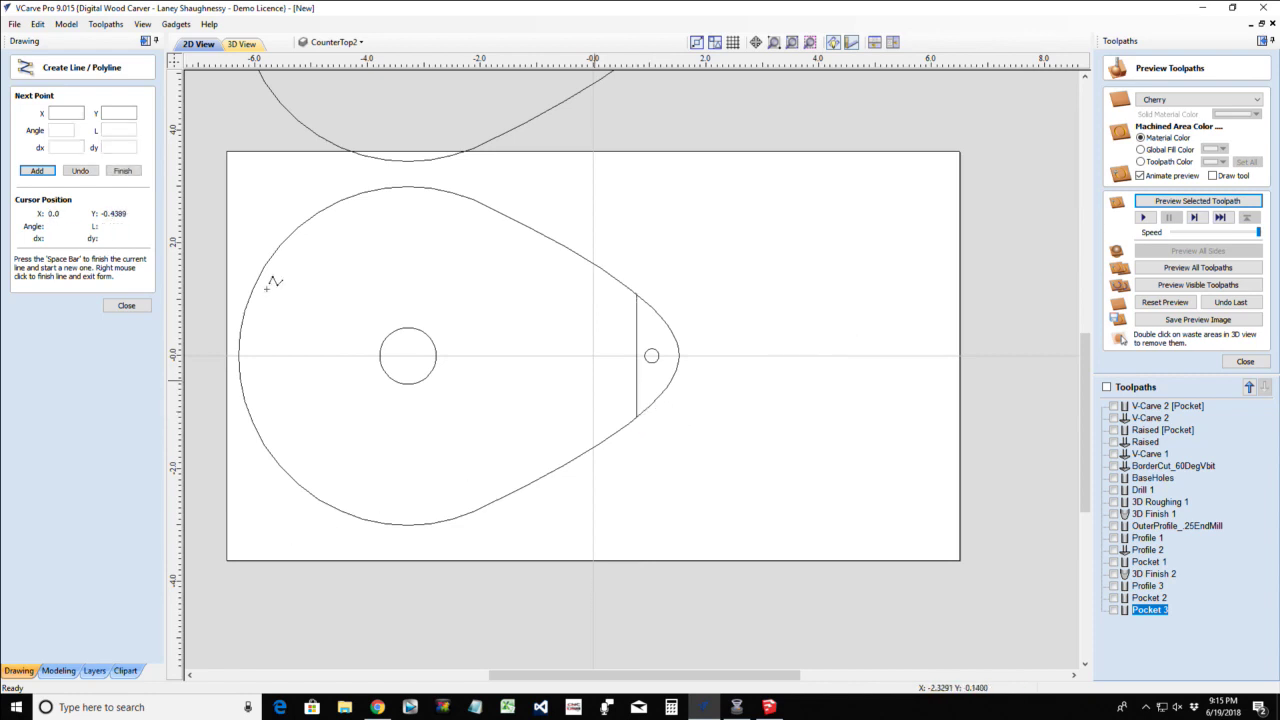
{"action": "right_click", "coordinate": [651, 345]}
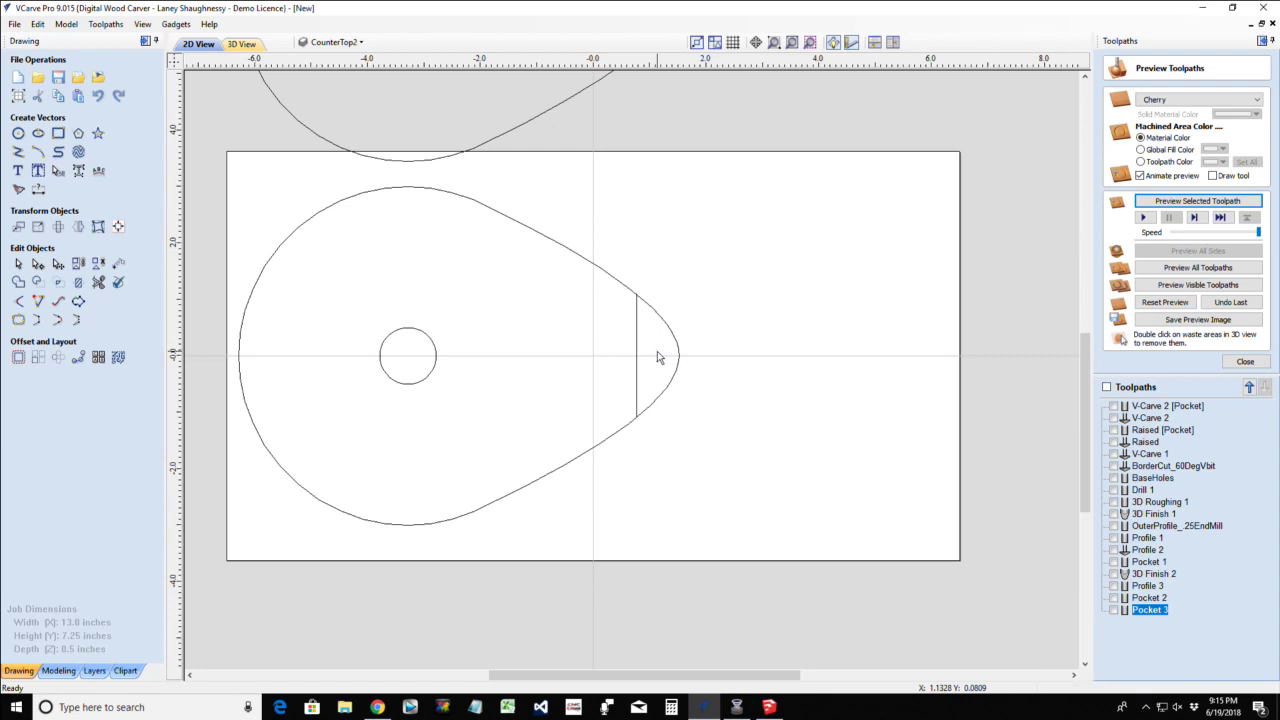
Trim away the tip beyond the line with Interactive Vector Trim, leaving a flat right edge
{"action": "left_click", "coordinate": [653, 311]}
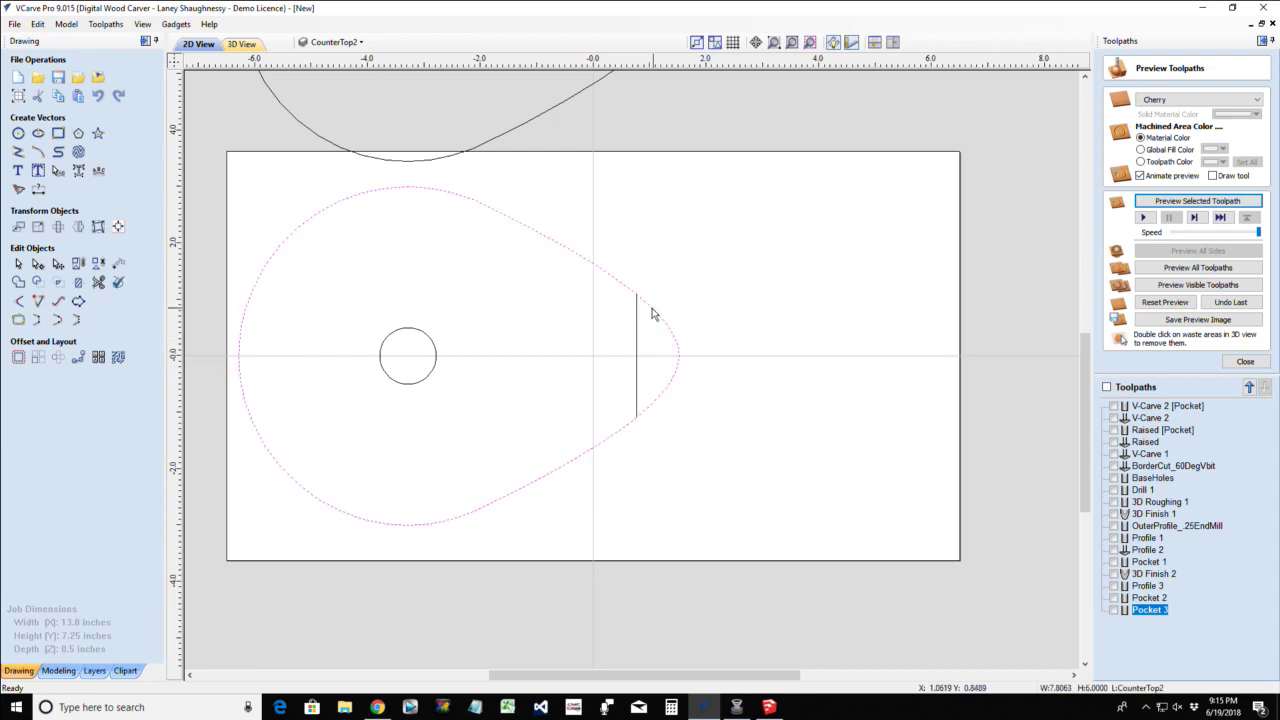
{"action": "left_click", "coordinate": [98, 282]}
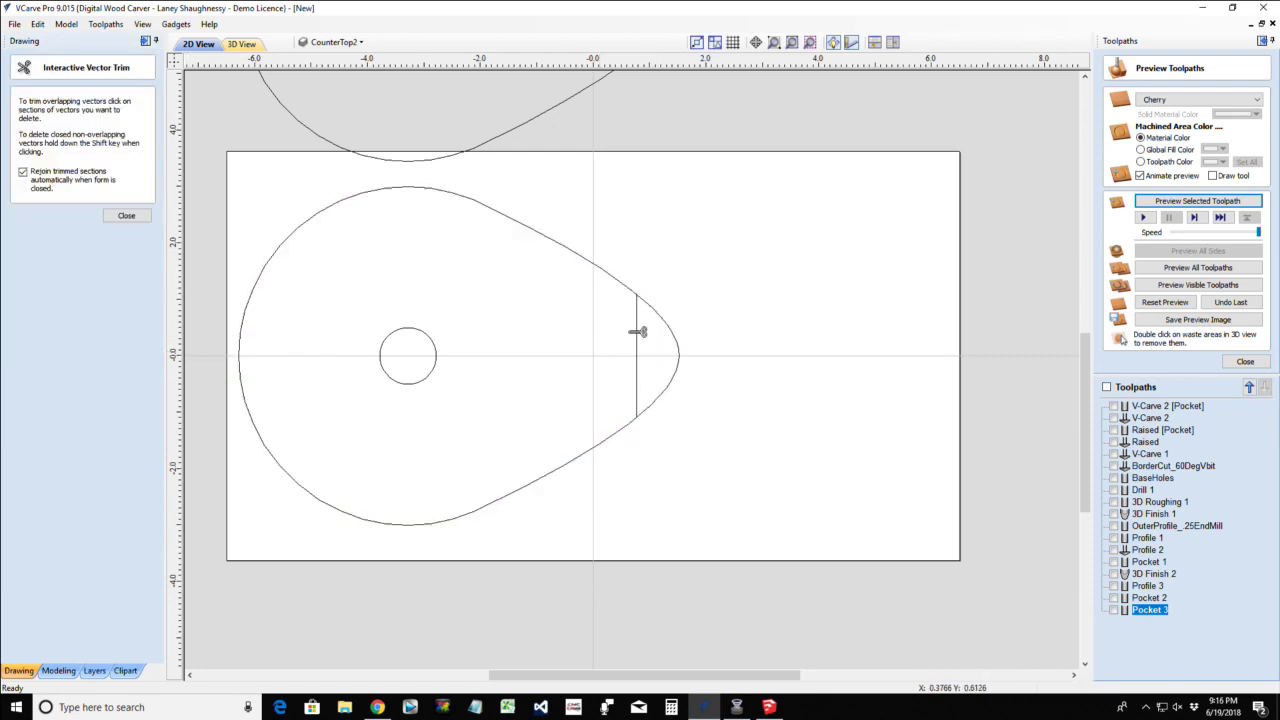
{"action": "left_click", "coordinate": [679, 330]}
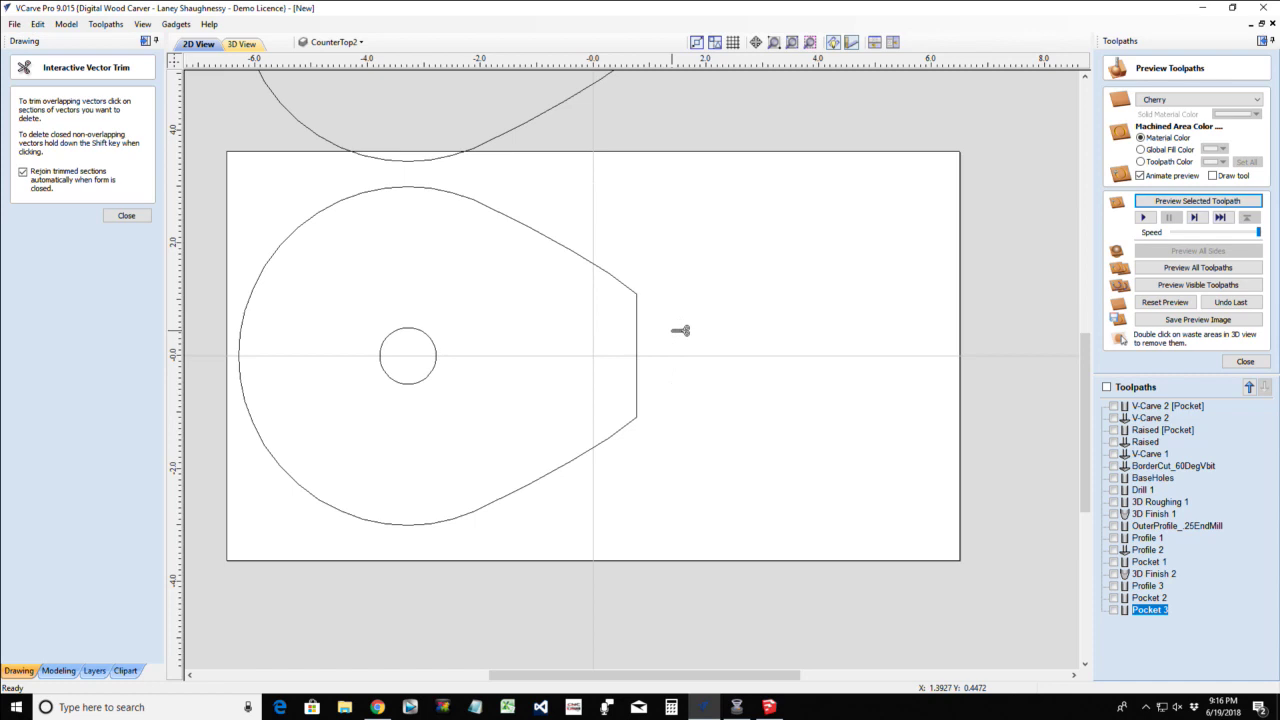
{"action": "left_click", "coordinate": [124, 216]}
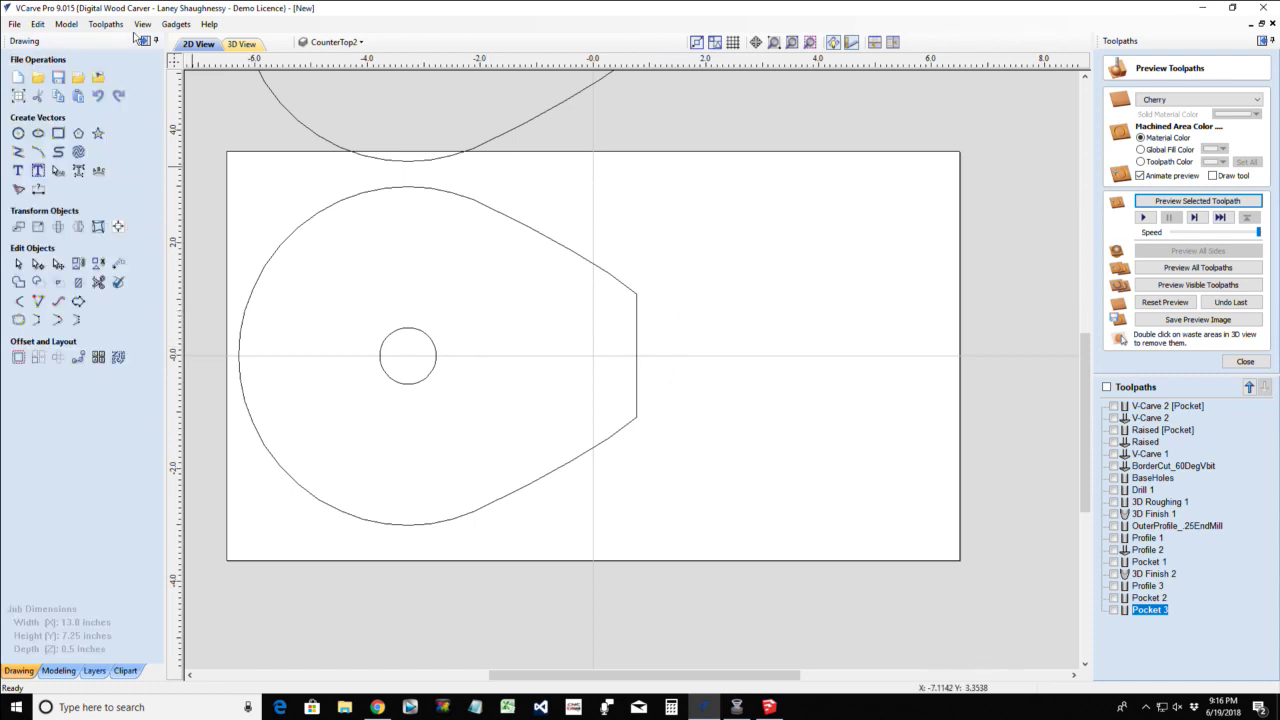
Import the grapes.jpg image into the drawing
{"action": "left_click", "coordinate": [99, 79]}
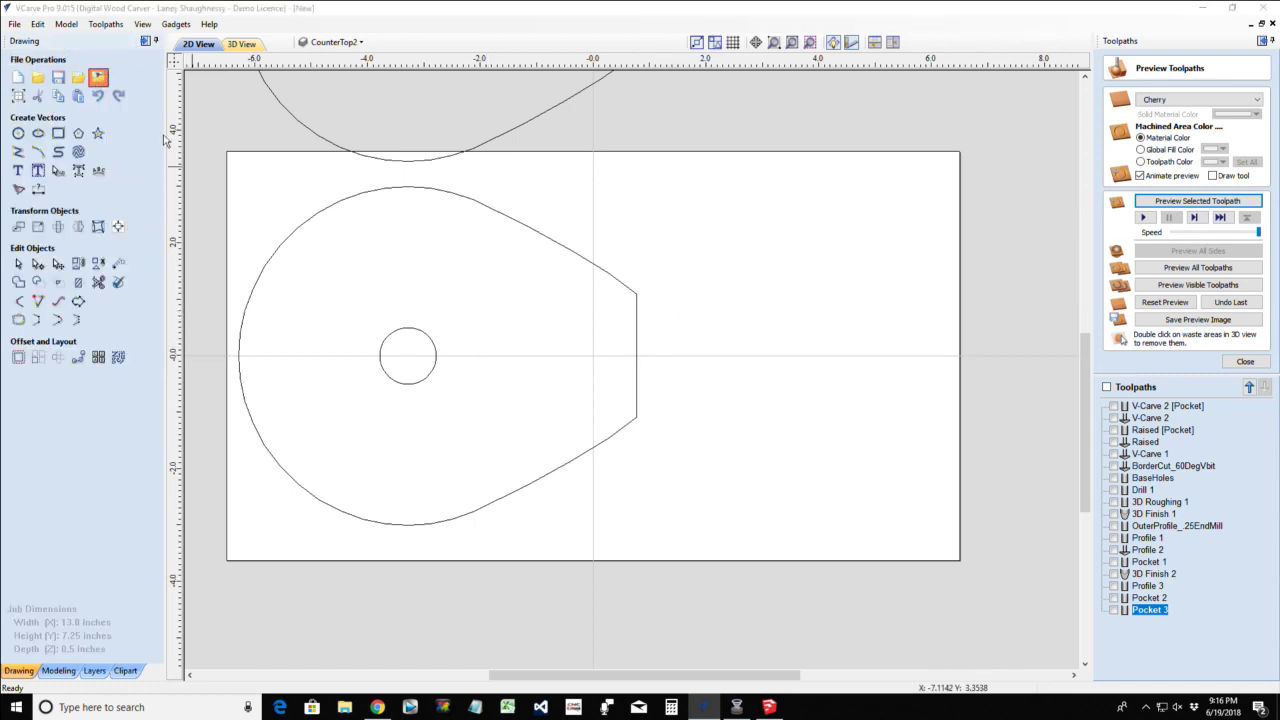
{"action": "left_click_drag", "start_coordinate": [627, 100], "coordinate": [633, 219]}
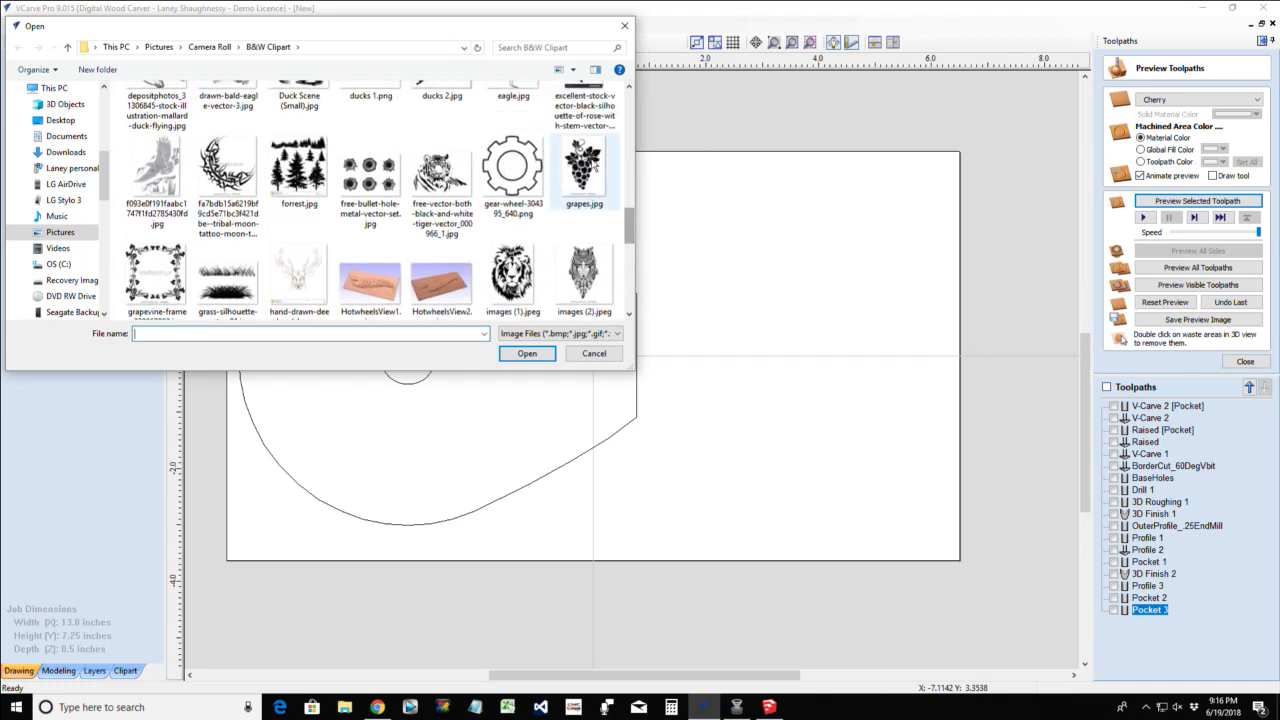
{"action": "left_click", "coordinate": [579, 166]}
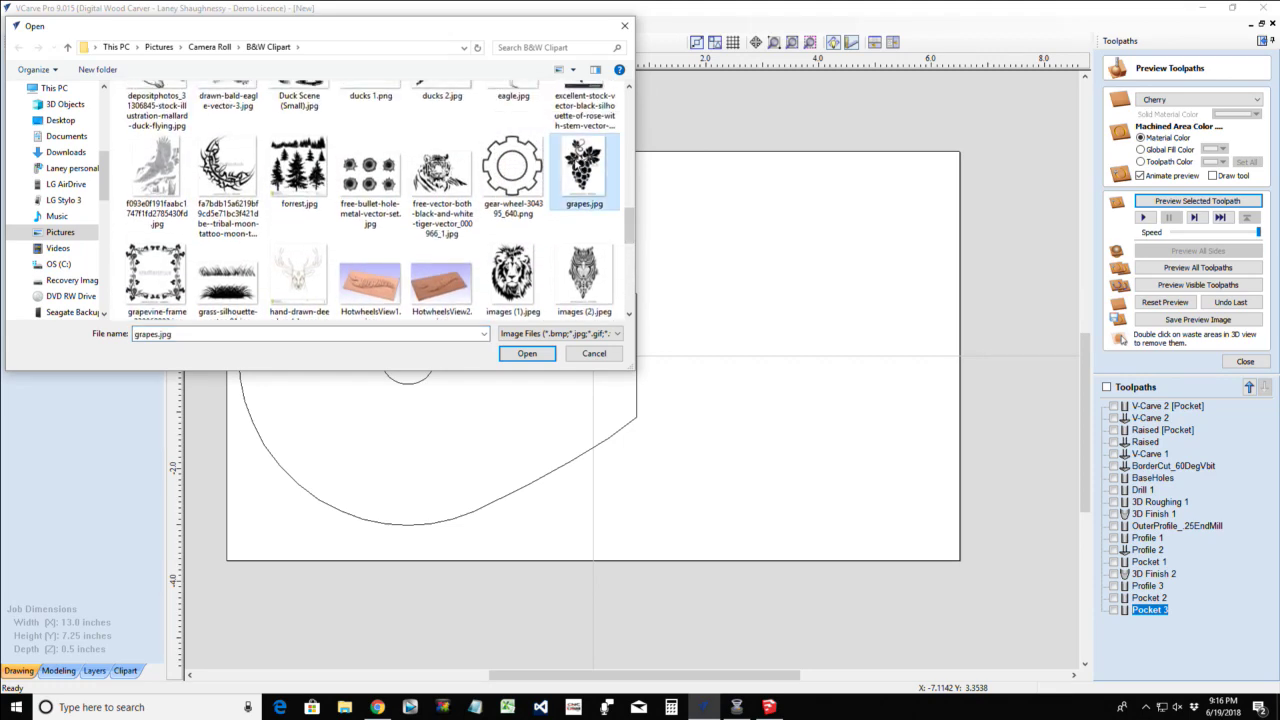
{"action": "double_click", "coordinate": [577, 166]}
Delete the bell and heart bitmaps
{"action": "left_click", "coordinate": [597, 308]}
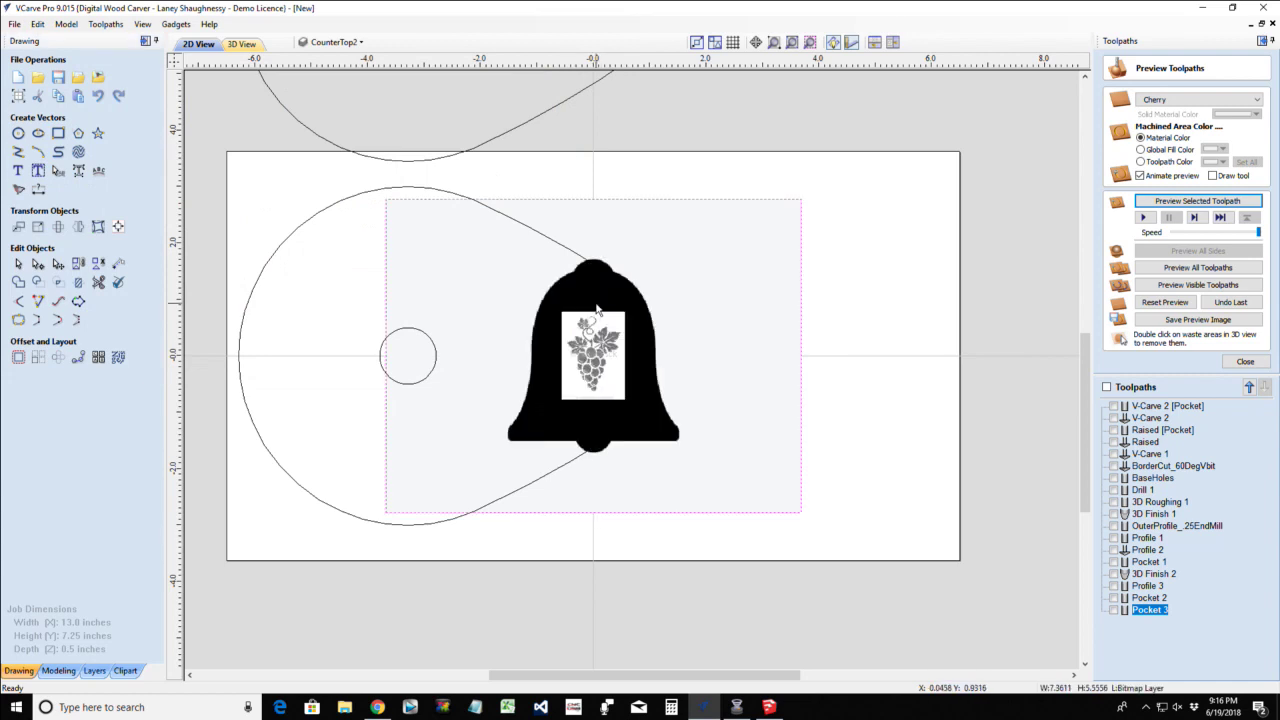
{"action": "key", "text": "Delete"}
{"action": "left_click", "coordinate": [589, 287]}
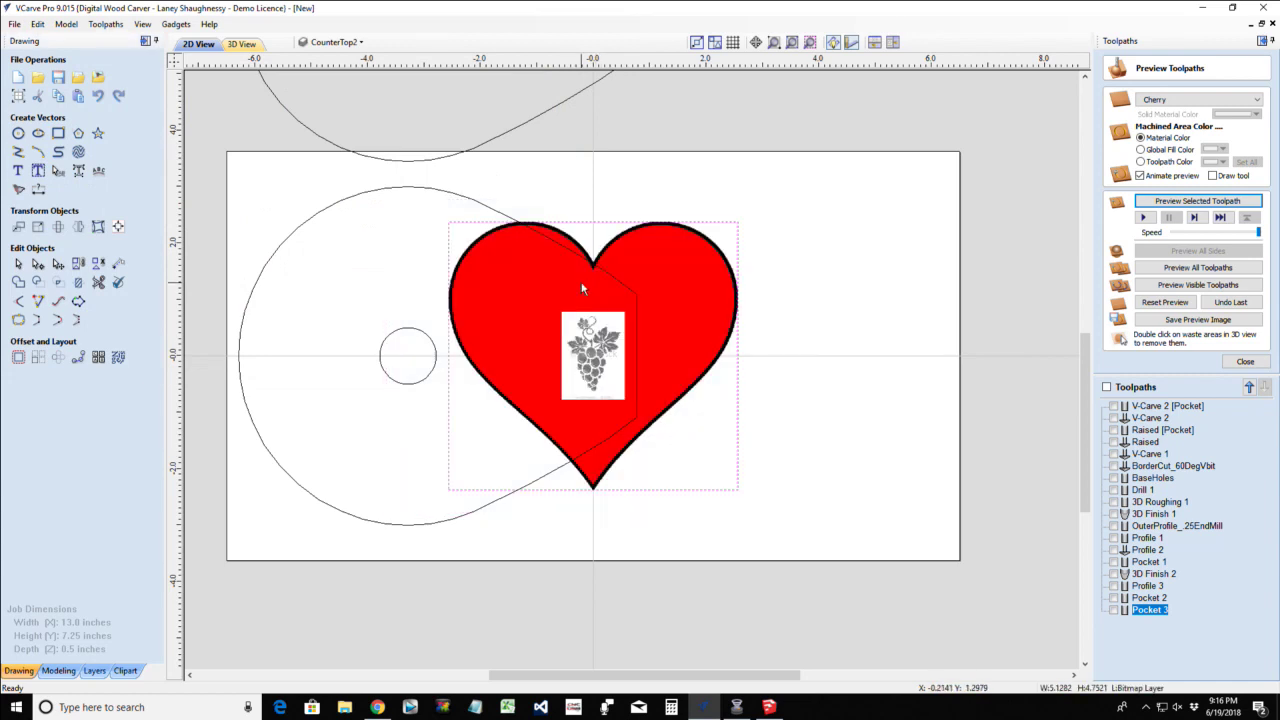
{"action": "key", "text": "Delete"}
Zoom to the grapes bitmap, check its size, and start Trace Bitmap on it
{"action": "left_click", "coordinate": [594, 345]}
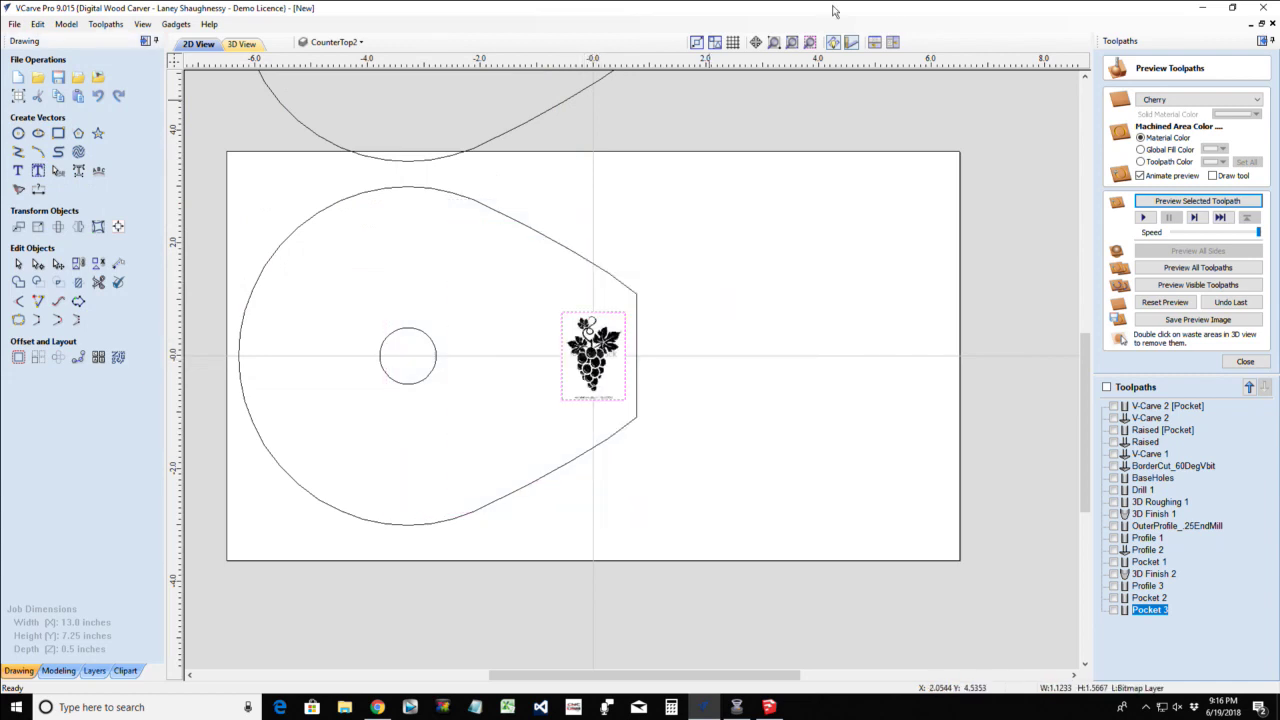
{"action": "left_click", "coordinate": [809, 44]}
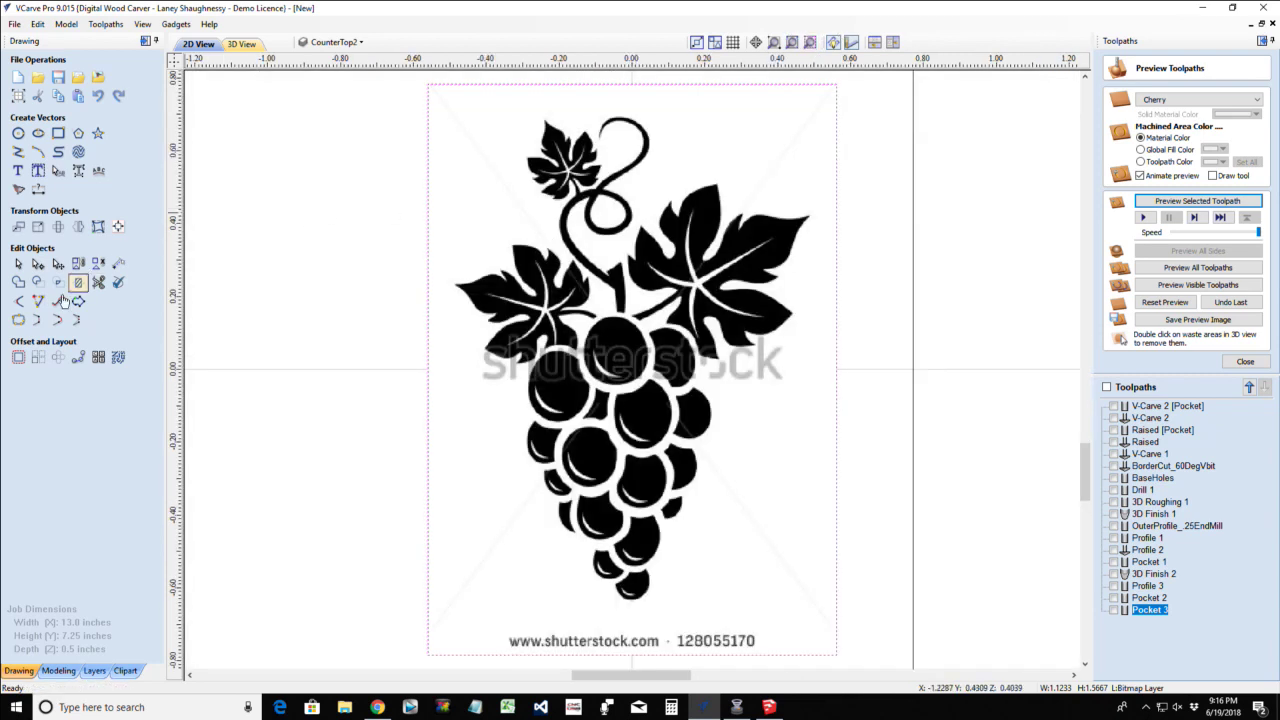
{"action": "left_click", "coordinate": [37, 226]}
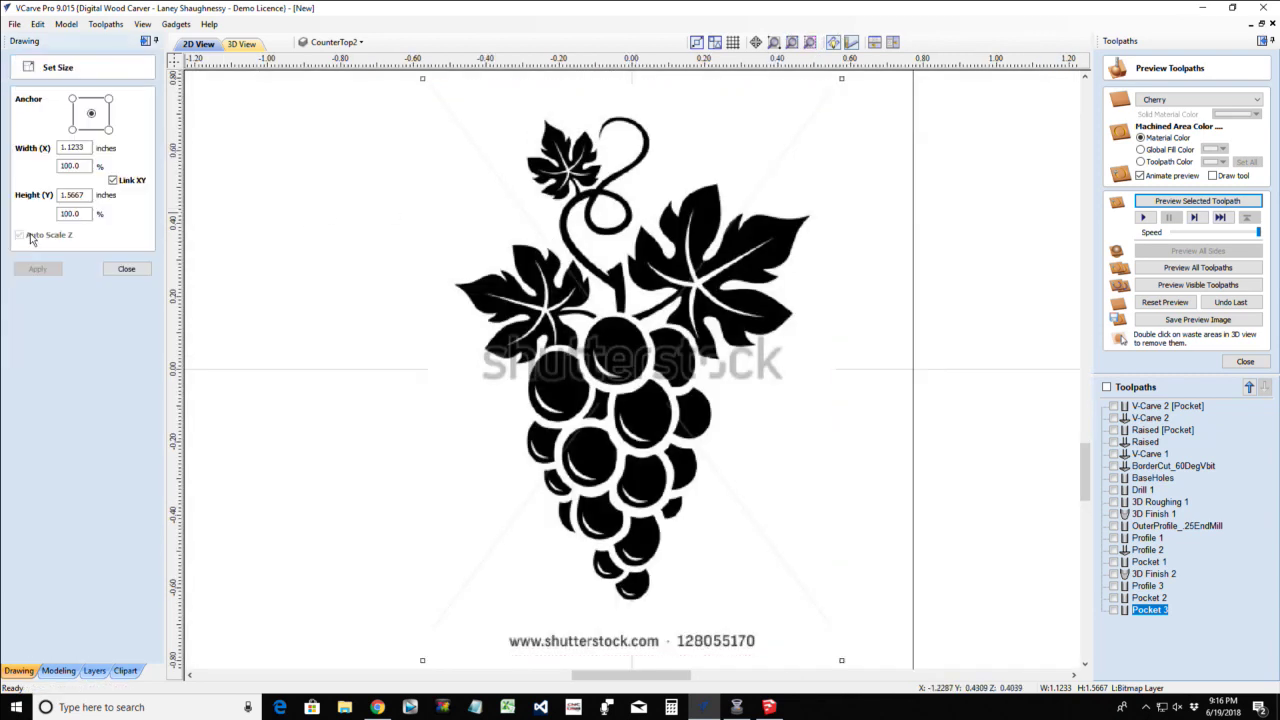
{"action": "left_click", "coordinate": [126, 268]}
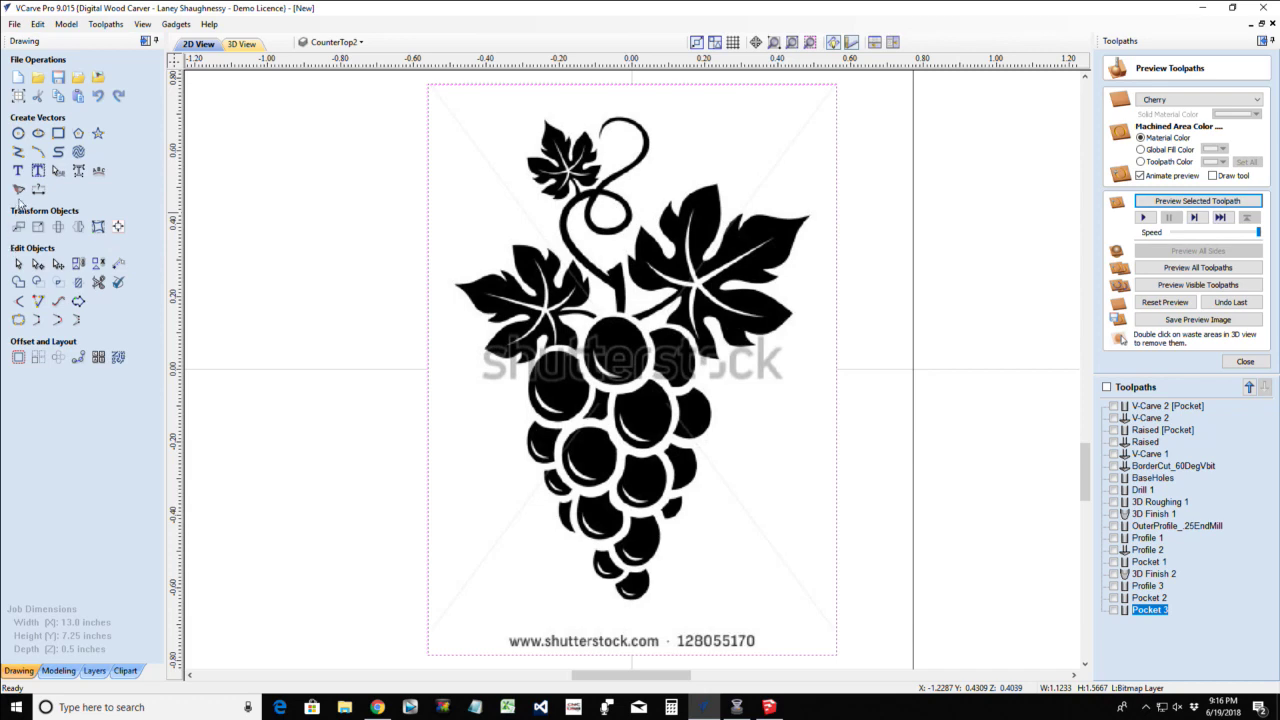
{"action": "left_click", "coordinate": [18, 191]}
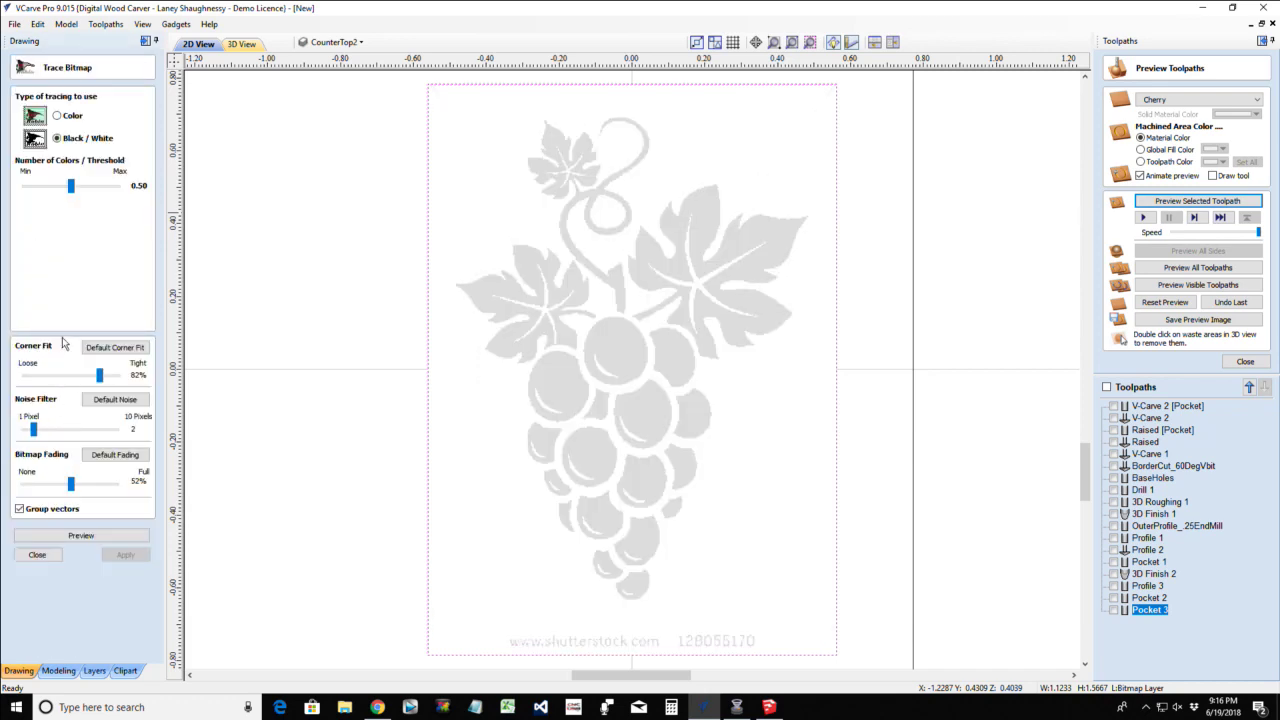
Trace the grapes bitmap into vectors with 0% fading and a 0.64 threshold
{"action": "left_click_drag", "start_coordinate": [70, 483], "coordinate": [10, 482]}
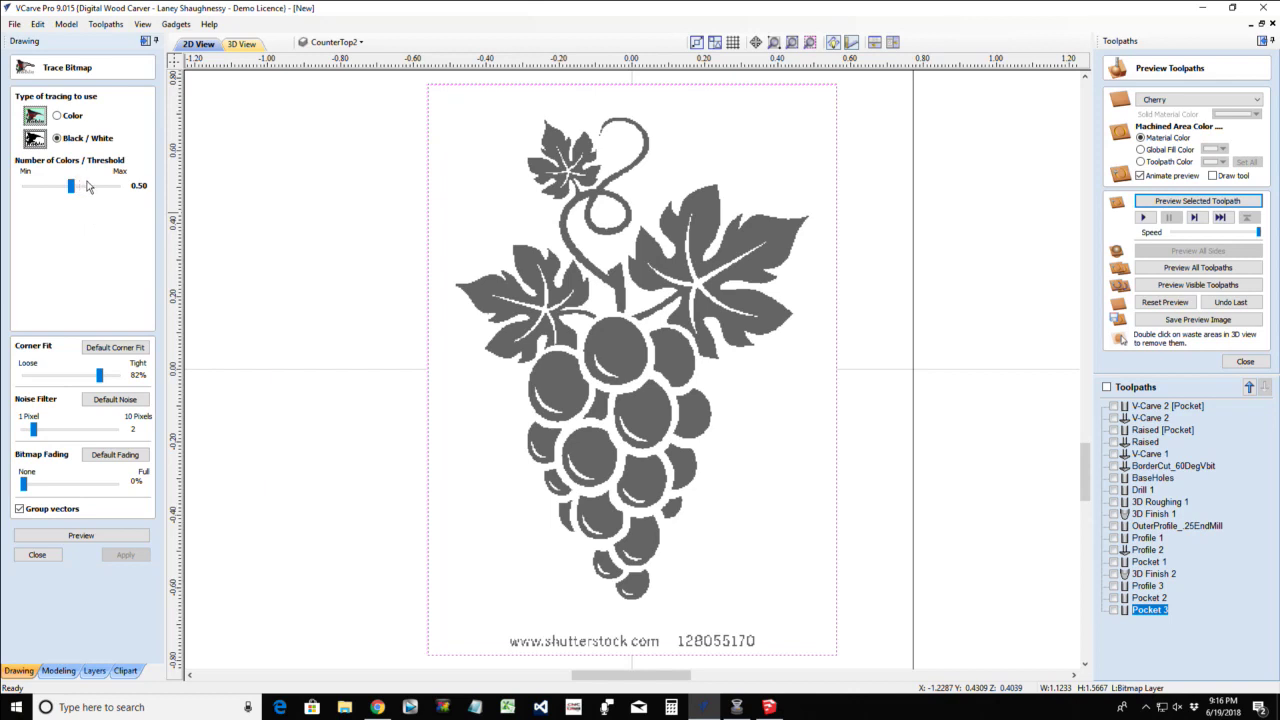
{"action": "mouse_move", "coordinate": [72, 187]}
{"action": "left_mouse_down"}
{"action": "mouse_move", "coordinate": [100, 191]}
{"action": "mouse_move", "coordinate": [86, 192]}
{"action": "left_mouse_up"}
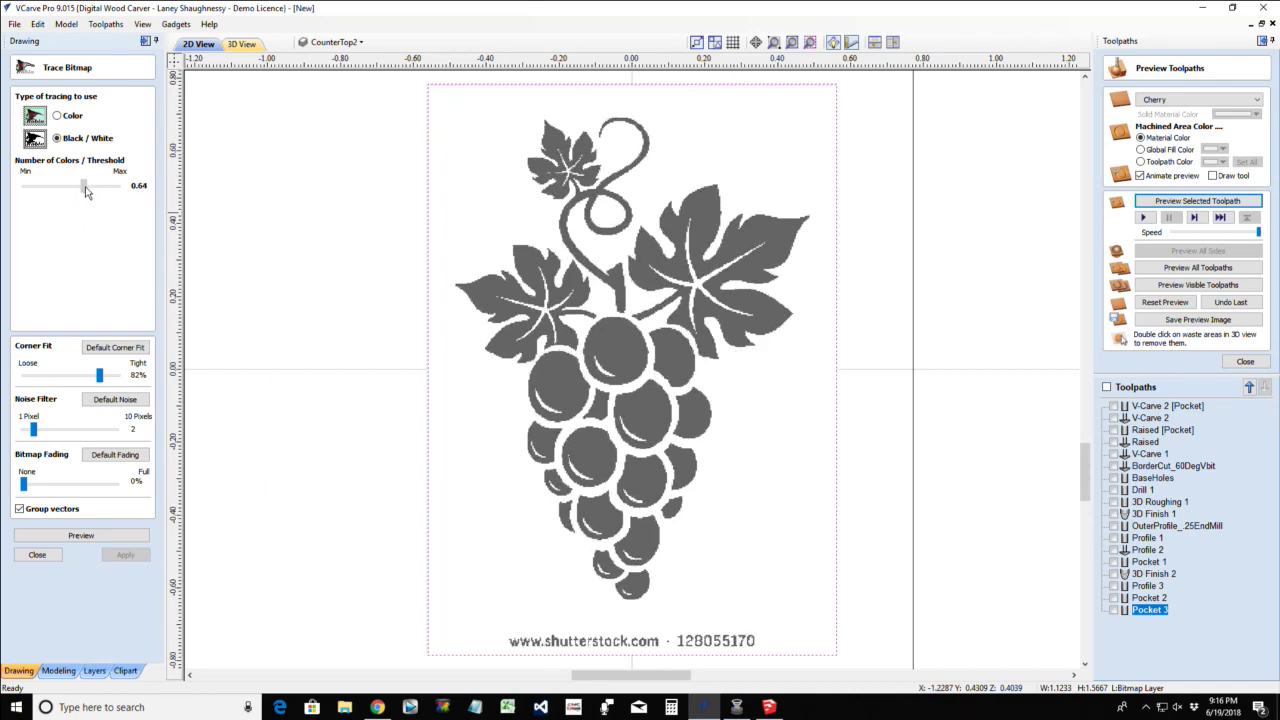
{"action": "left_click", "coordinate": [84, 535]}
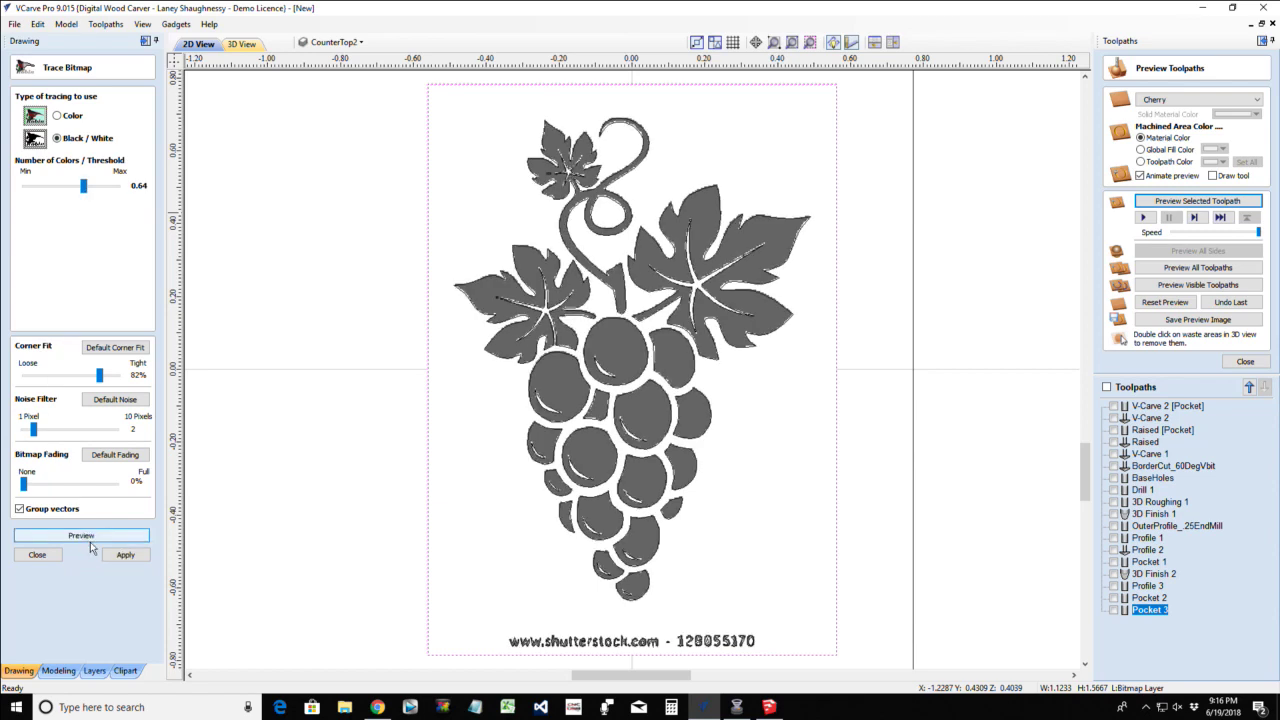
{"action": "left_click", "coordinate": [122, 555]}
{"action": "left_click", "coordinate": [38, 555]}
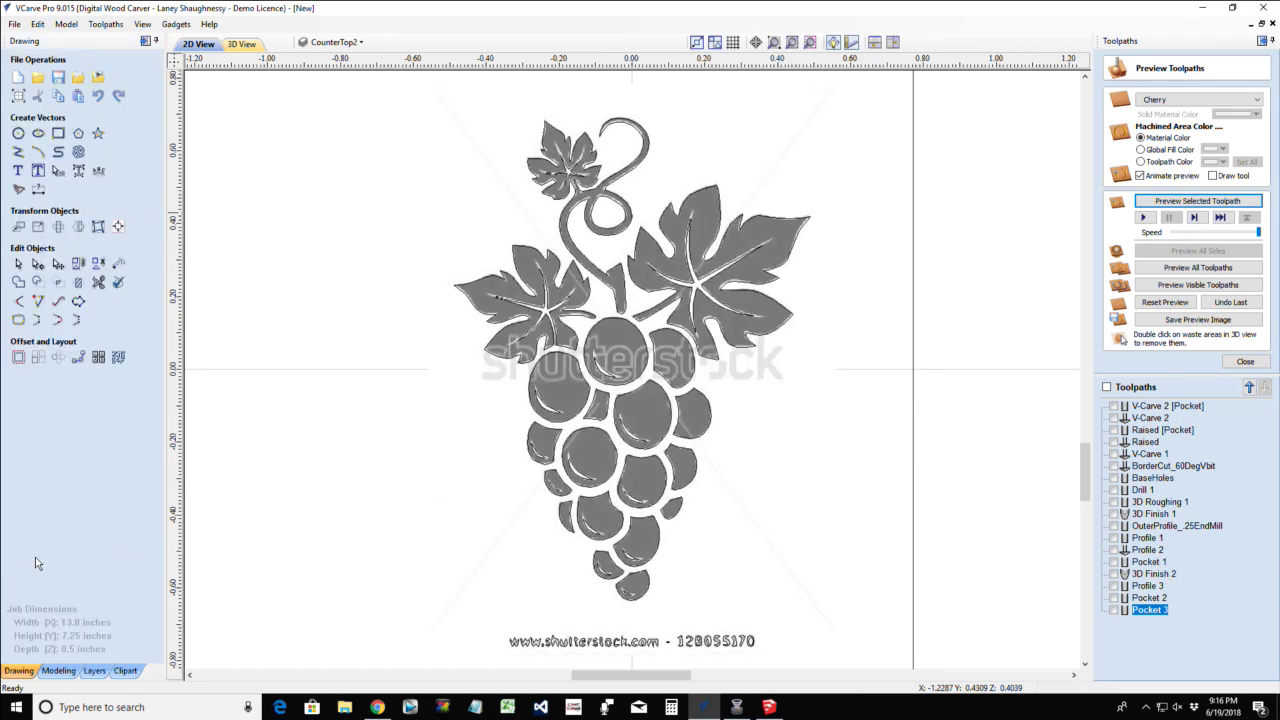
Hide the Bitmap Layer so only the traced vectors show
{"action": "left_click", "coordinate": [325, 42]}
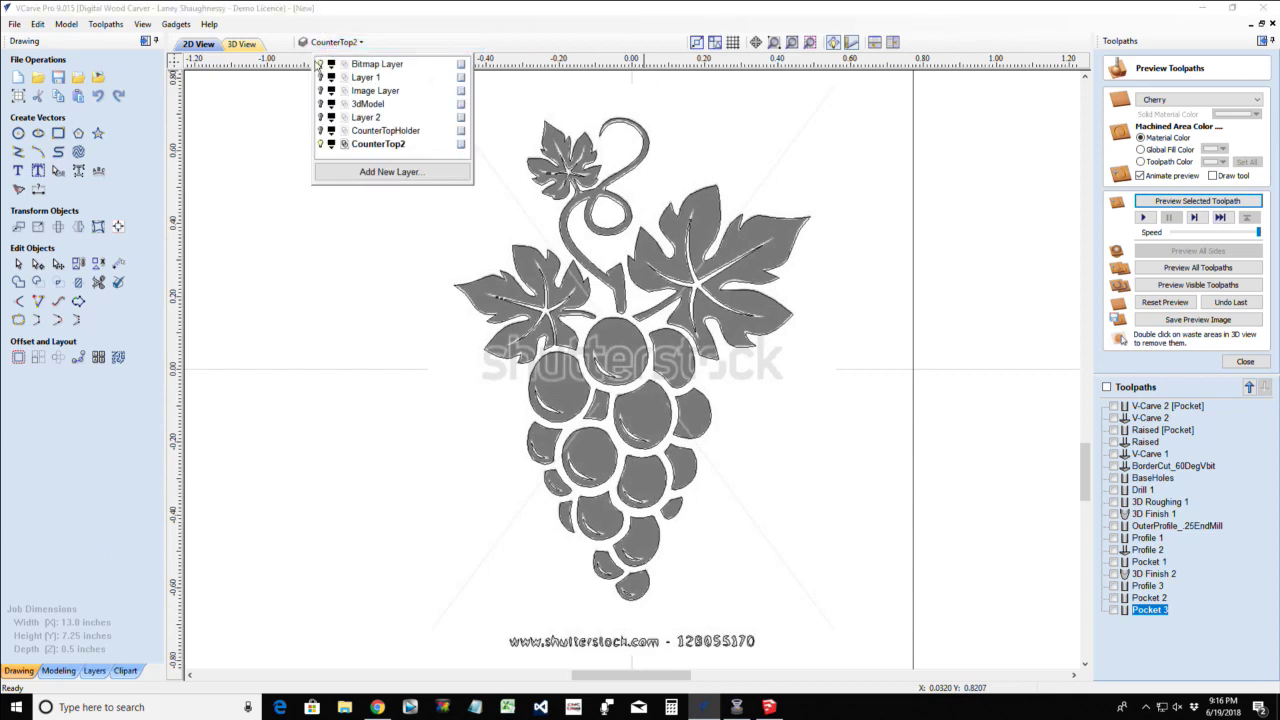
{"action": "left_click", "coordinate": [321, 64]}
{"action": "scroll", "coordinate": [638, 425], "scroll_direction": "down", "scroll_amount": 2}
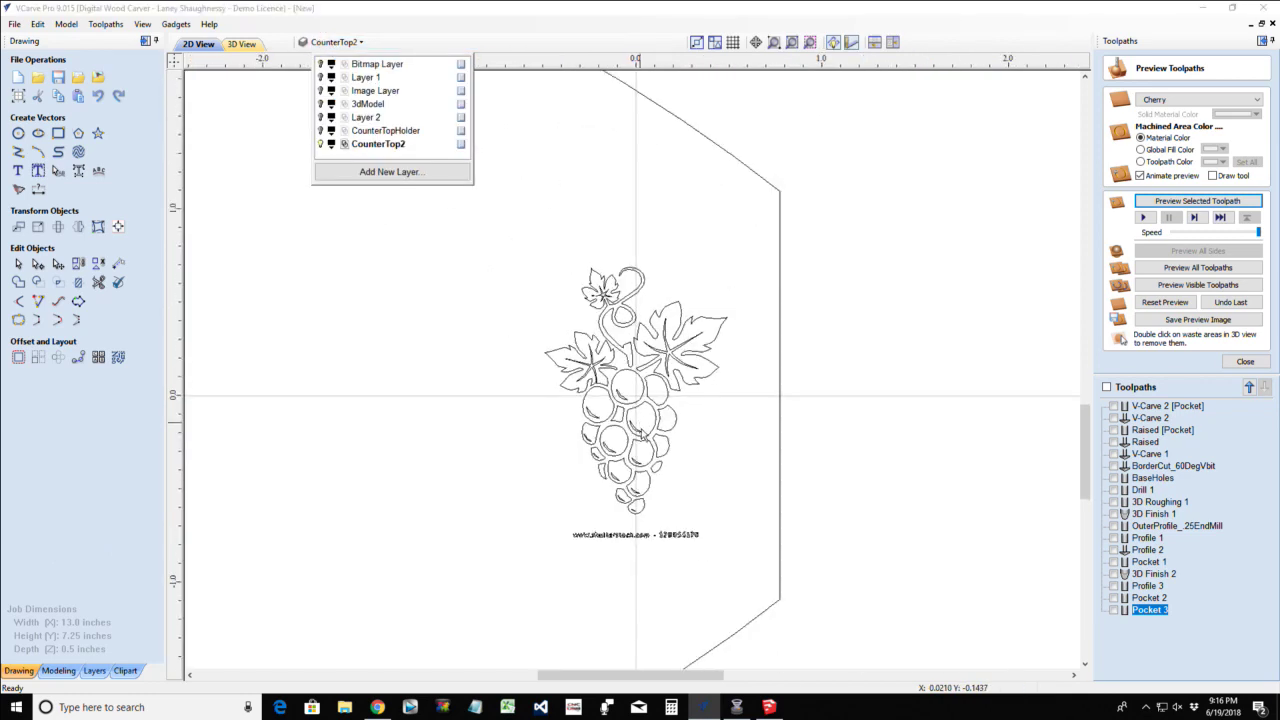
{"action": "left_click", "coordinate": [632, 543]}
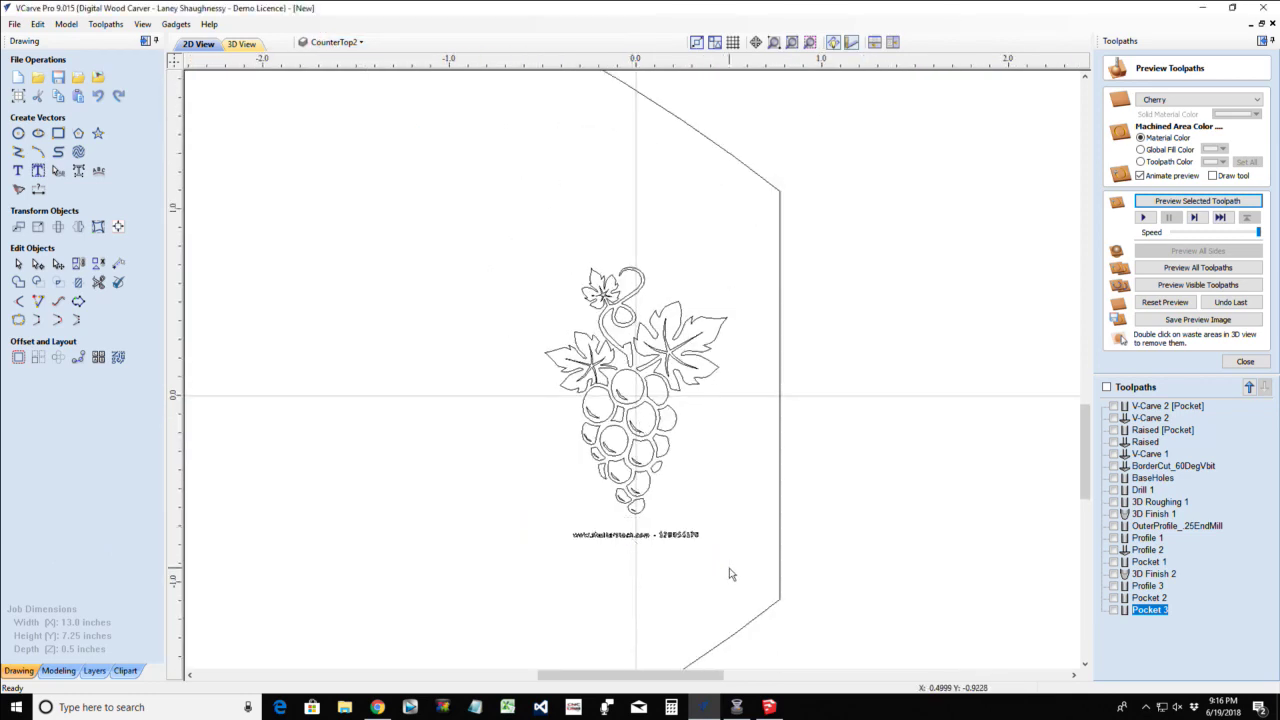
Delete the stock-site caption text beneath the traced grapes
{"action": "left_click", "coordinate": [660, 537]}
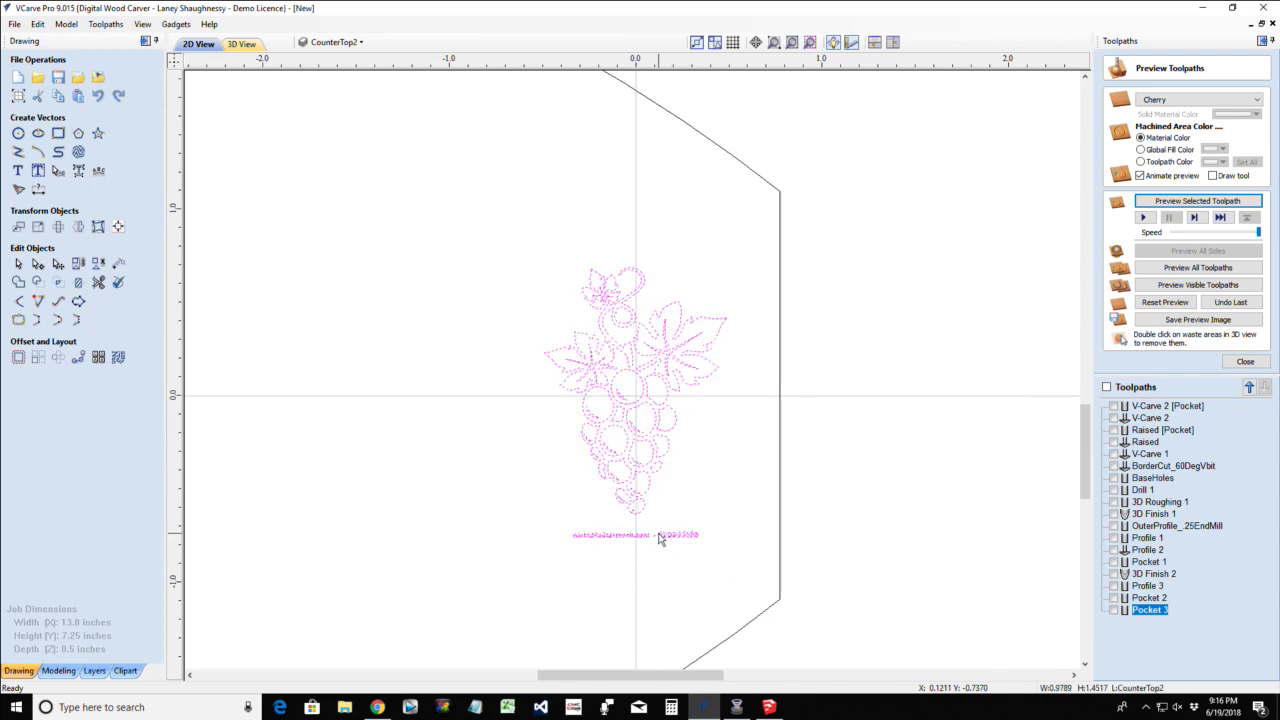
{"action": "left_click_drag", "start_coordinate": [531, 522], "coordinate": [714, 582]}
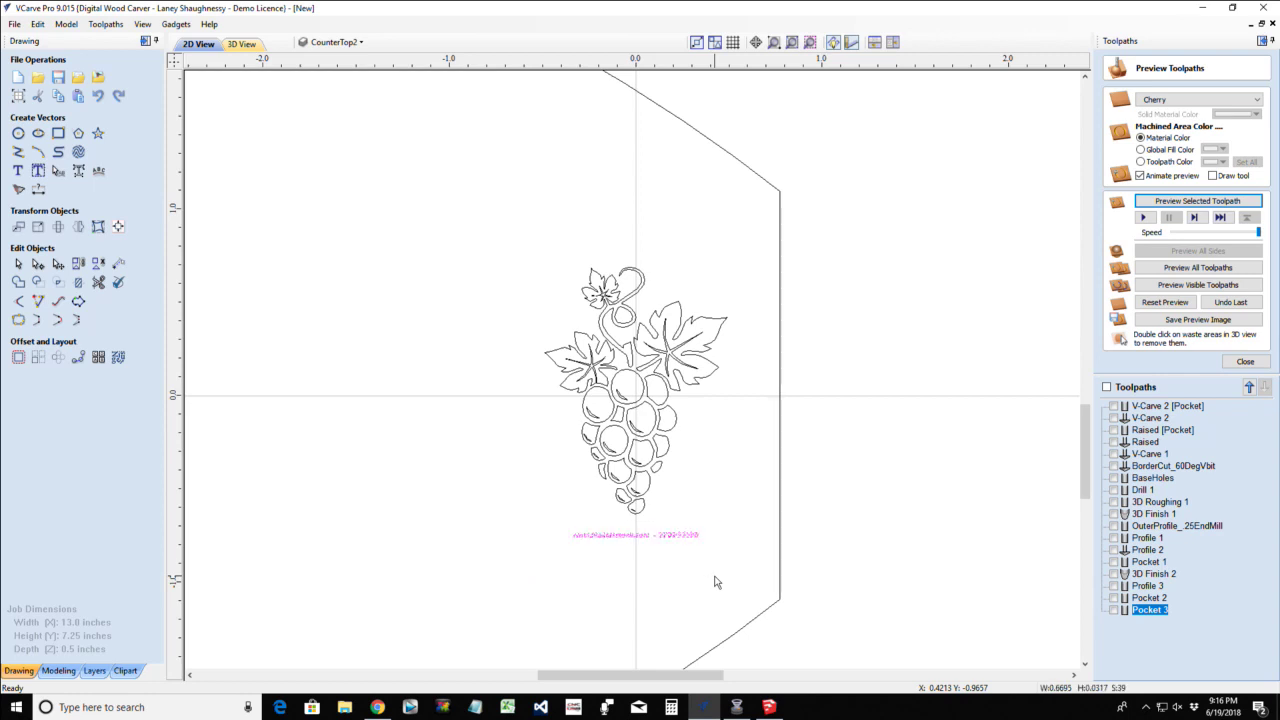
{"action": "key", "text": "Delete"}
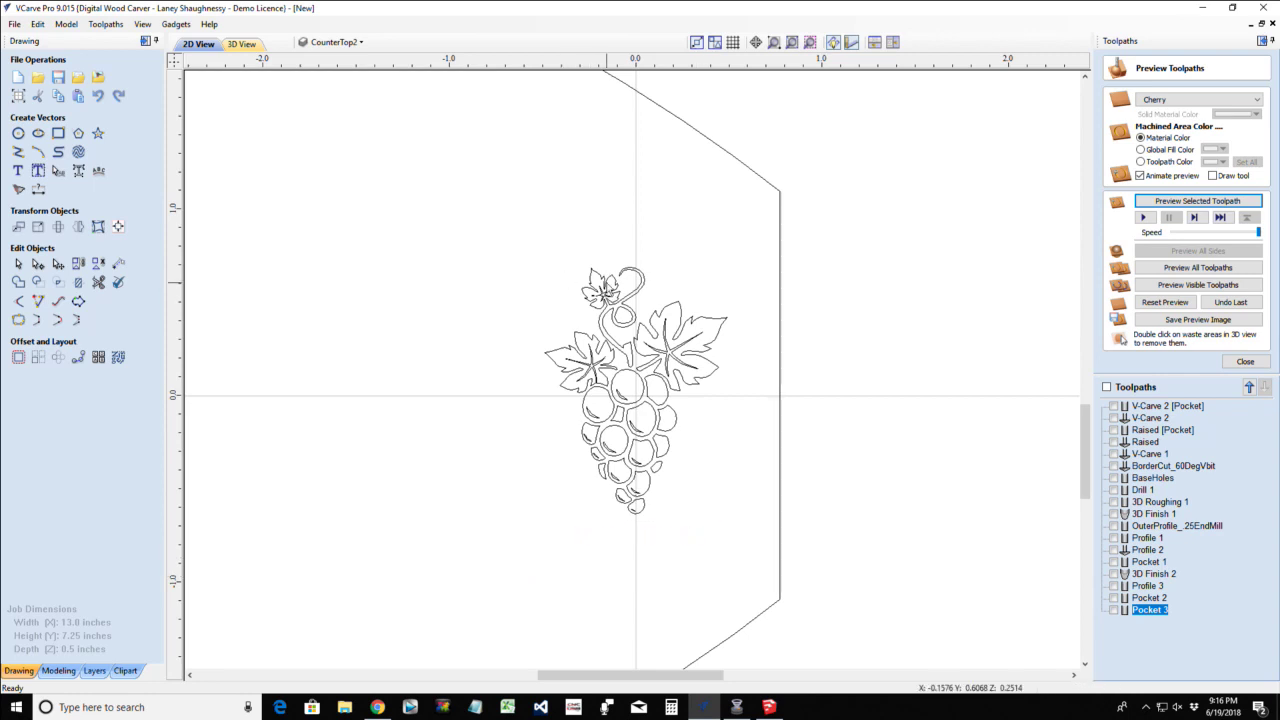
{"action": "left_click_drag", "start_coordinate": [478, 226], "coordinate": [750, 558]}
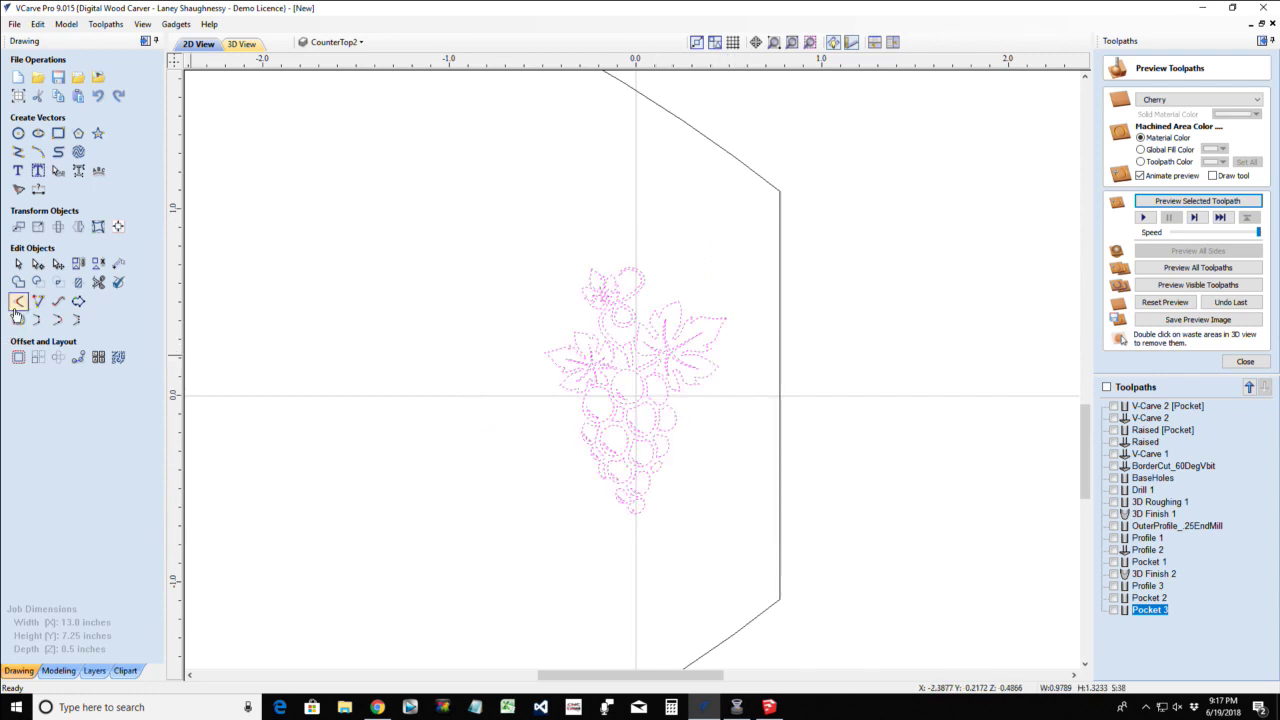
{"action": "left_click", "coordinate": [17, 358]}
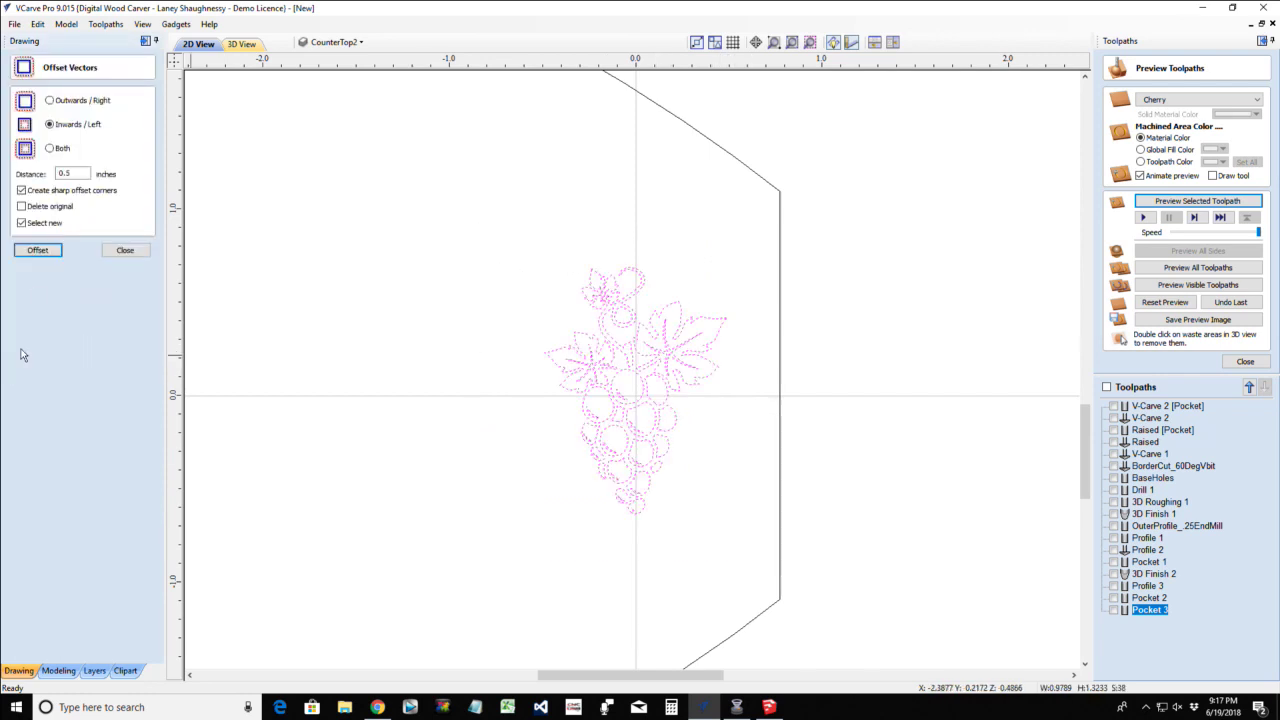
{"action": "left_click", "coordinate": [62, 174]}
{"action": "left_click", "coordinate": [38, 250]}
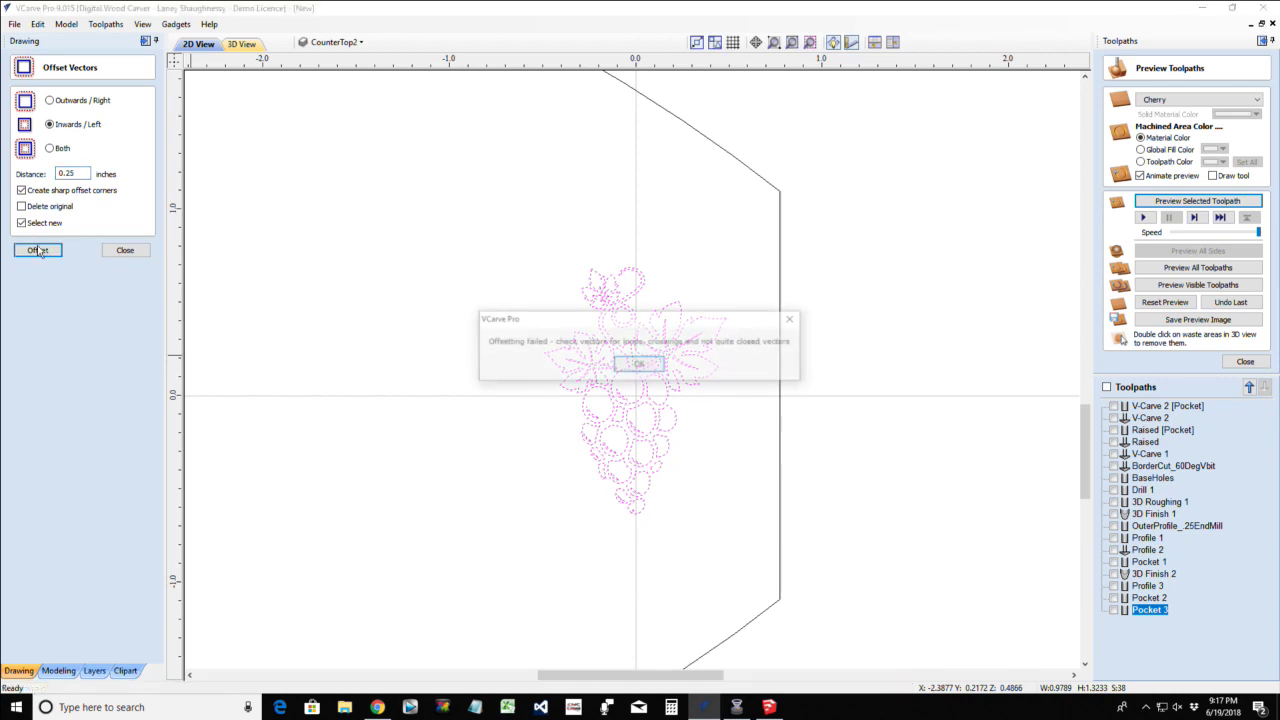
{"action": "left_click", "coordinate": [638, 365]}
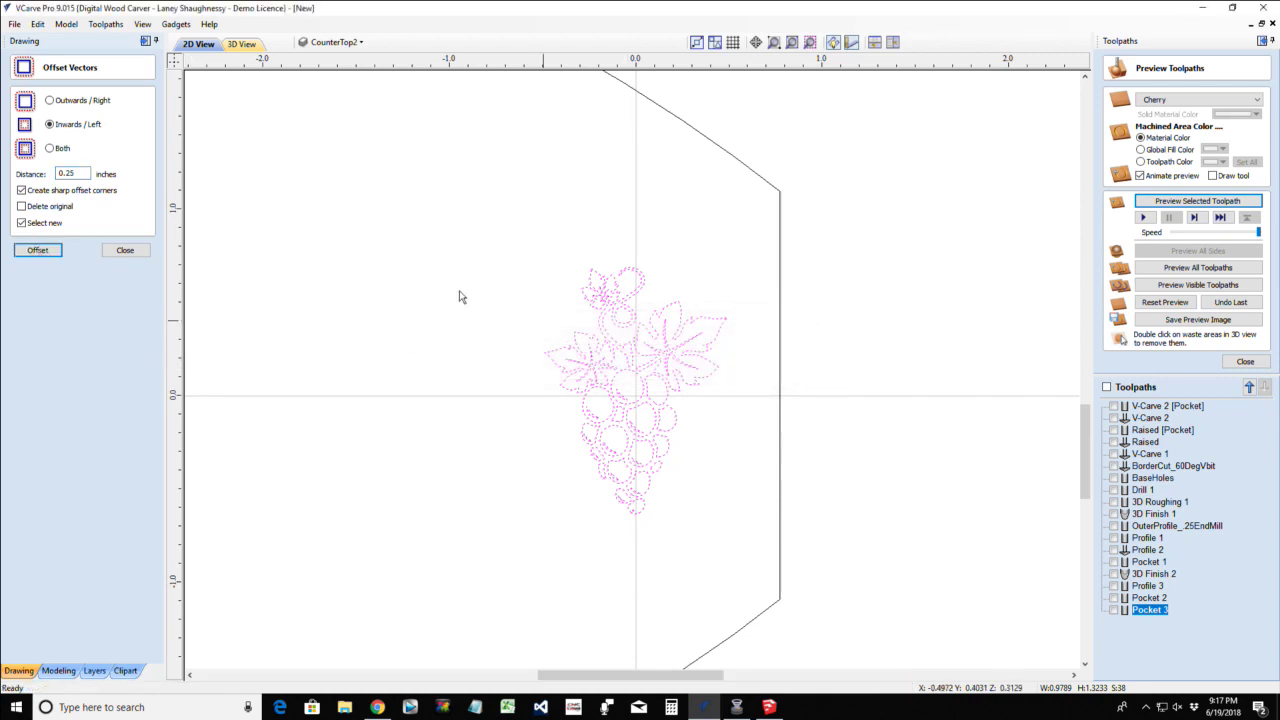
{"action": "left_click", "coordinate": [58, 104]}
{"action": "left_click", "coordinate": [36, 251]}
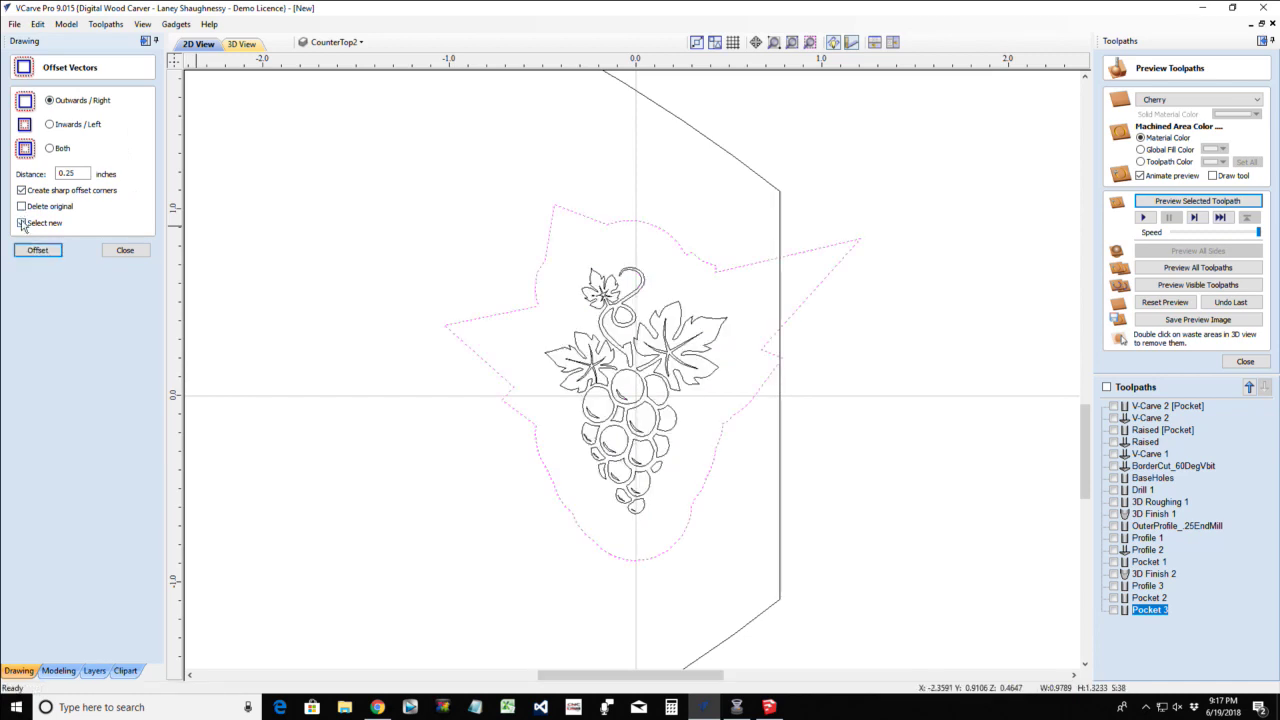
{"action": "key", "text": "ctrl+z"}
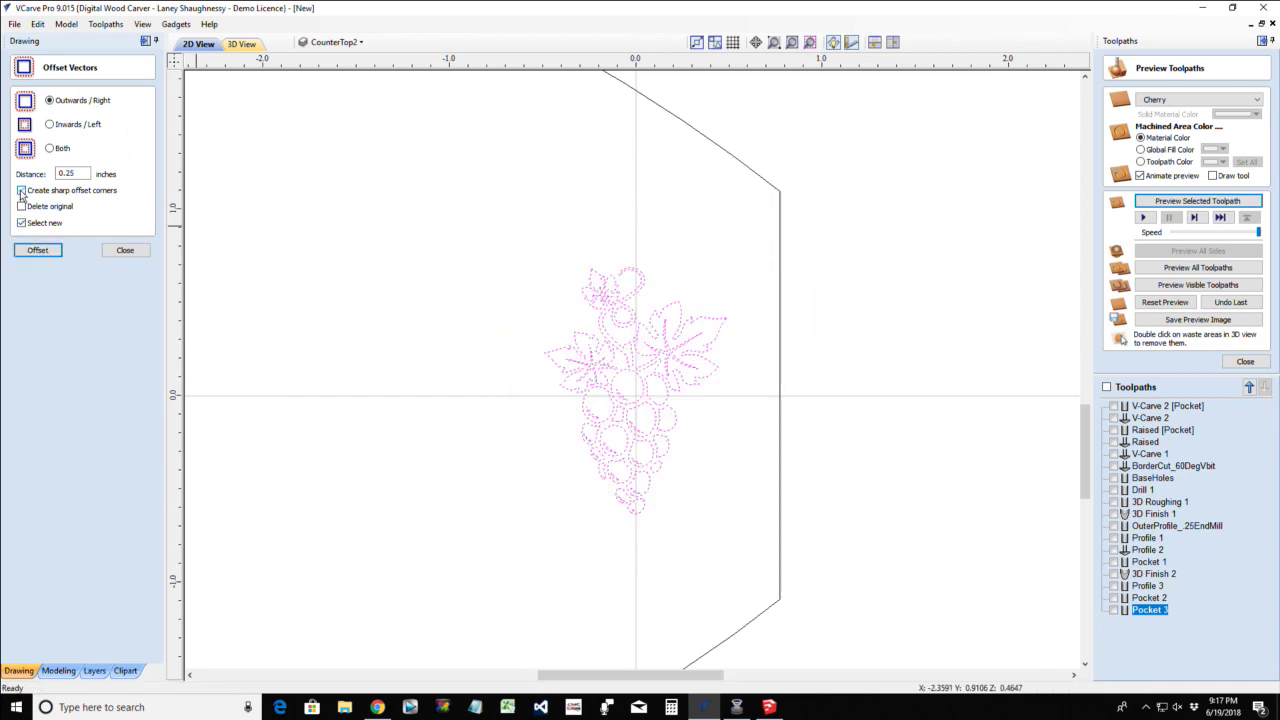
{"action": "left_click", "coordinate": [36, 251]}
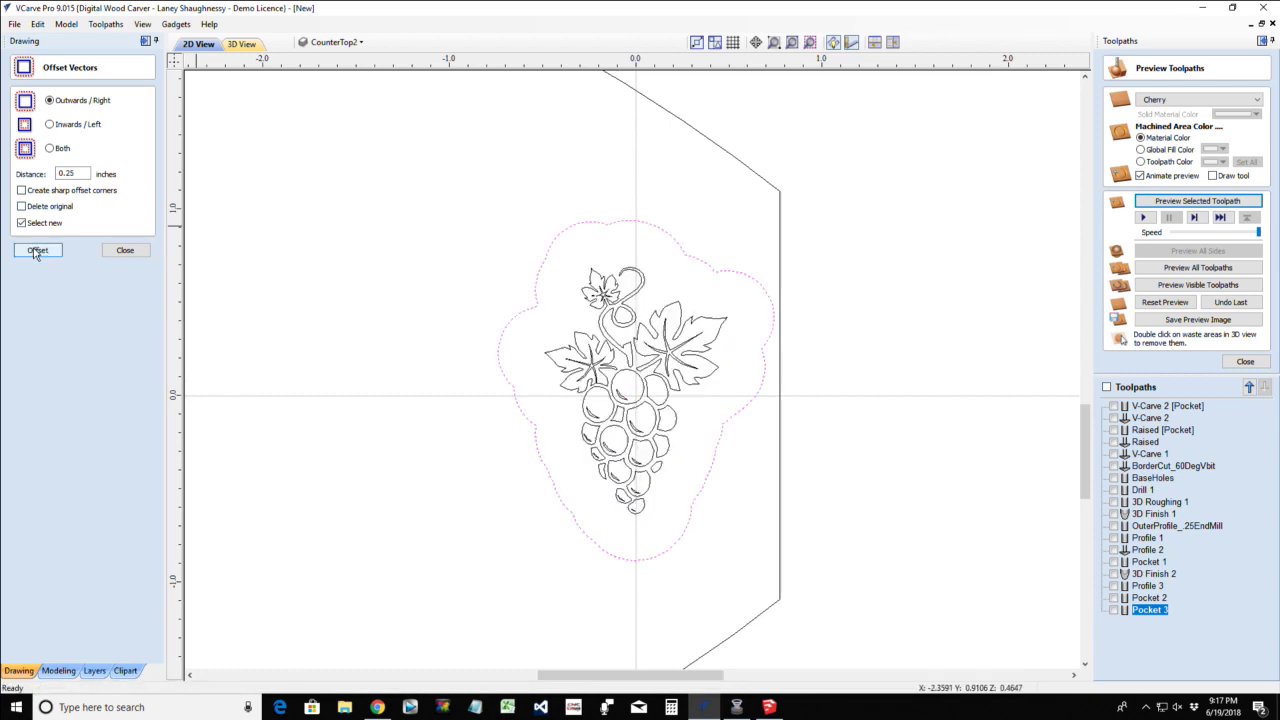
{"action": "key", "text": "ctrl+z"}
{"action": "double_click", "coordinate": [65, 174]}
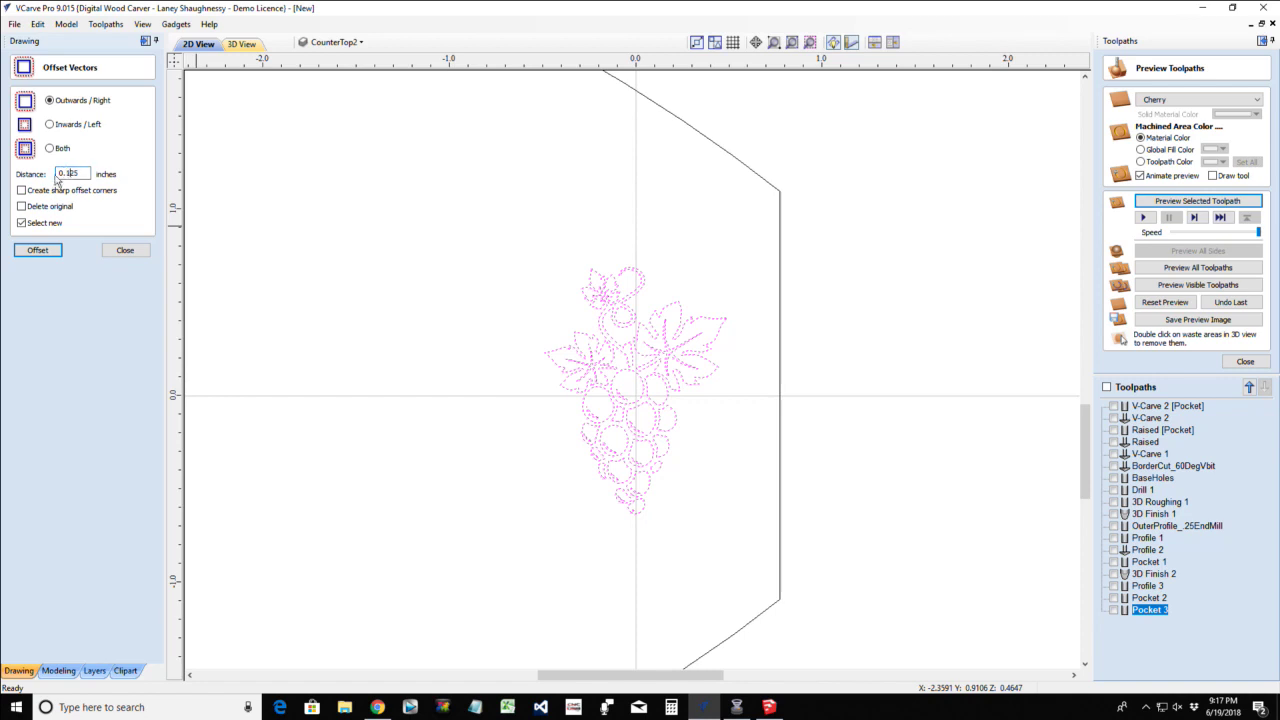
{"action": "type", "text": "0.125"}
{"action": "left_click", "coordinate": [38, 250]}
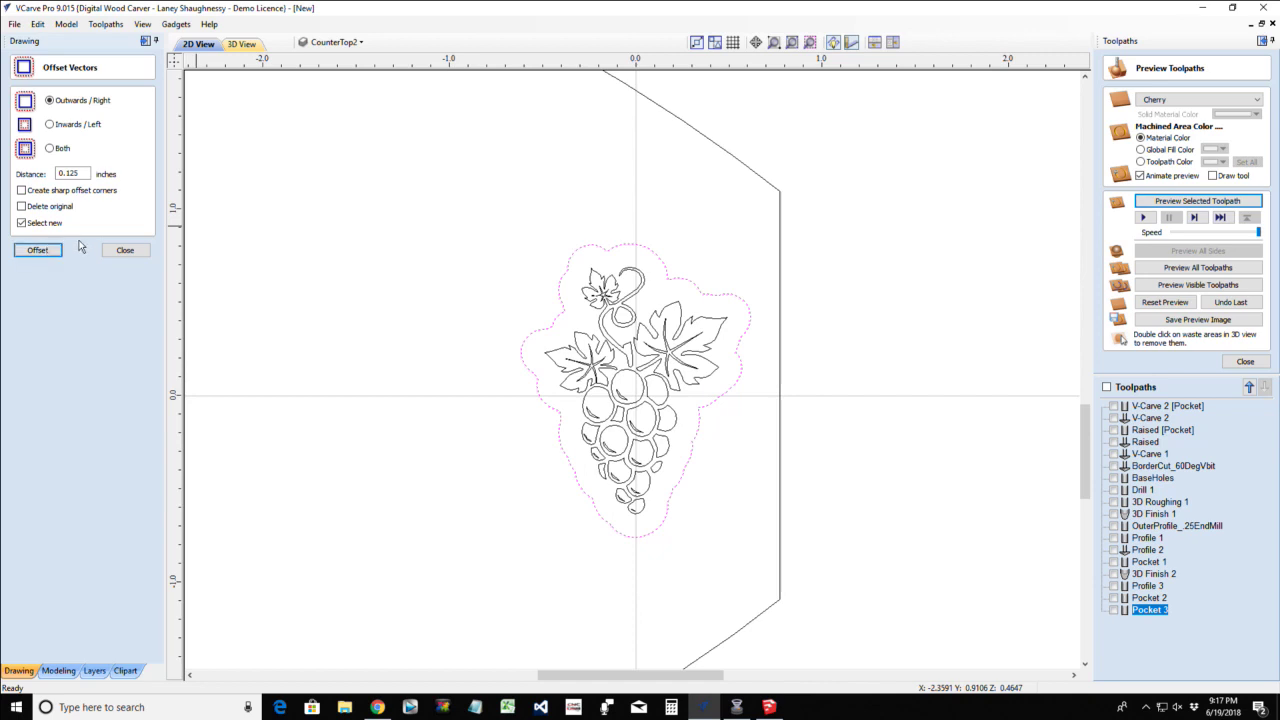
{"action": "key", "text": "ctrl+z"}
{"action": "double_click", "coordinate": [62, 174]}
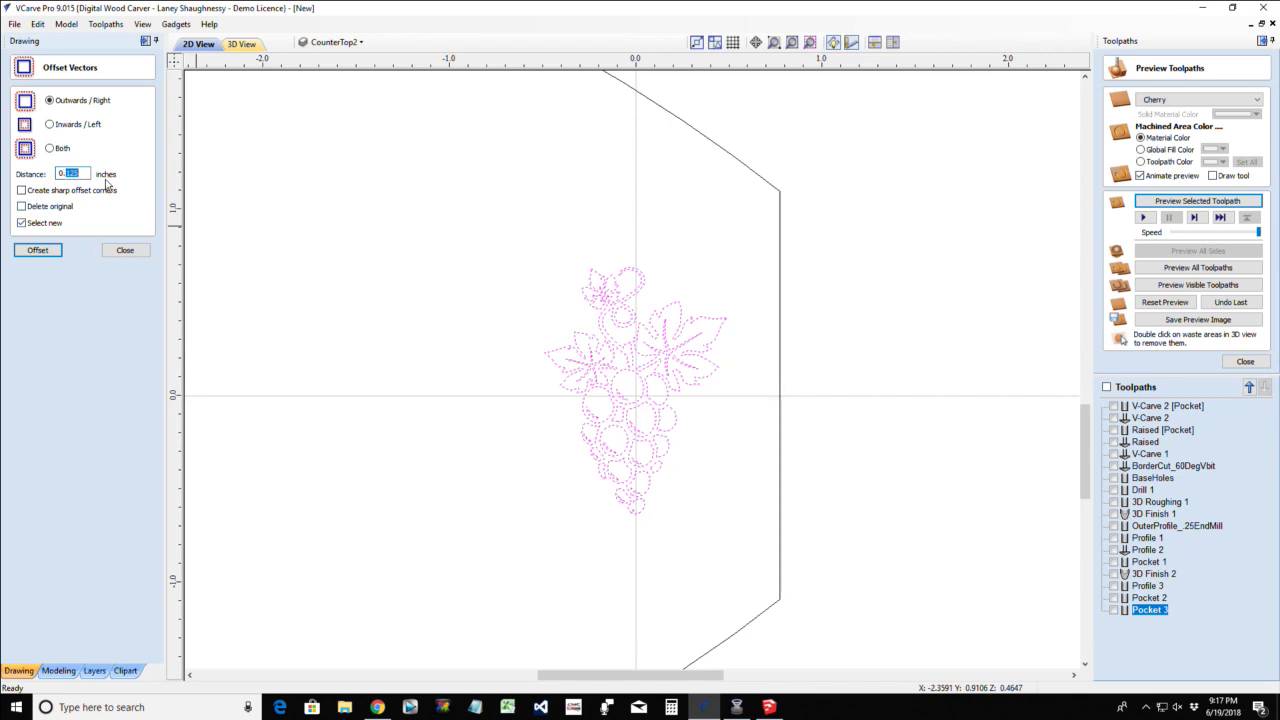
{"action": "key", "text": "BackSpace"}
{"action": "type", "text": "08"}
{"action": "left_click", "coordinate": [42, 251]}
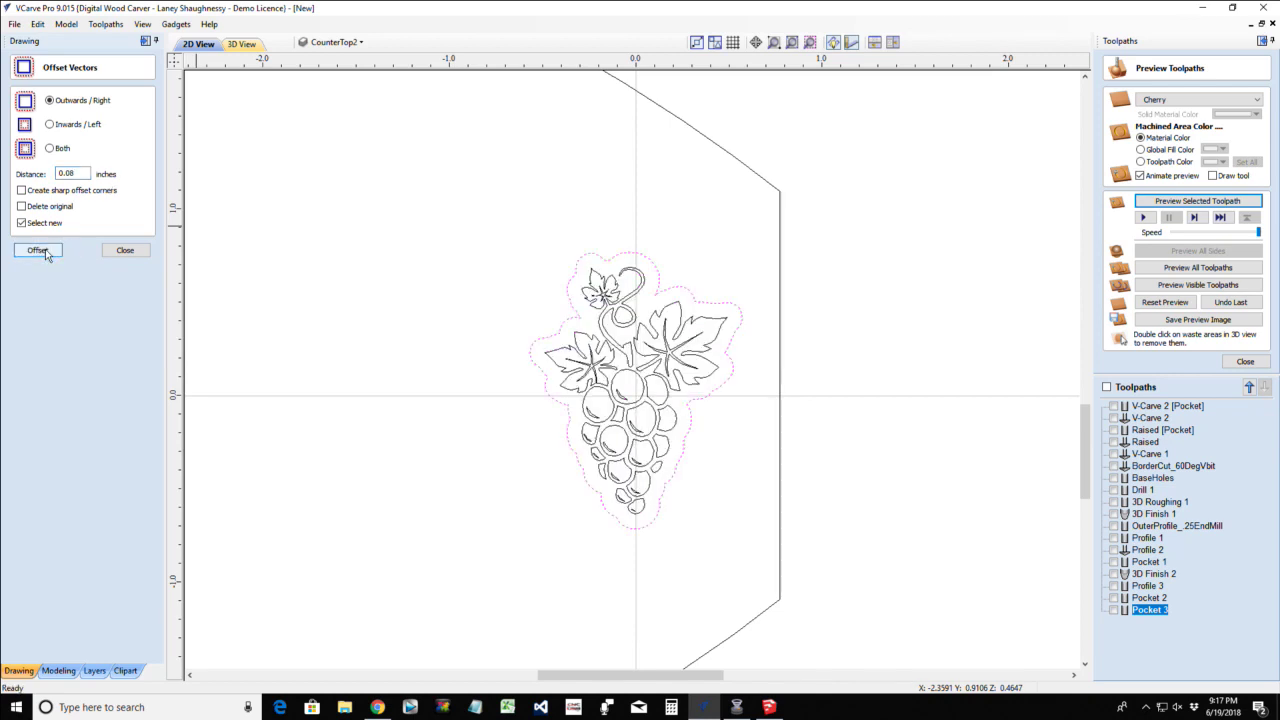
{"action": "left_click", "coordinate": [125, 250]}
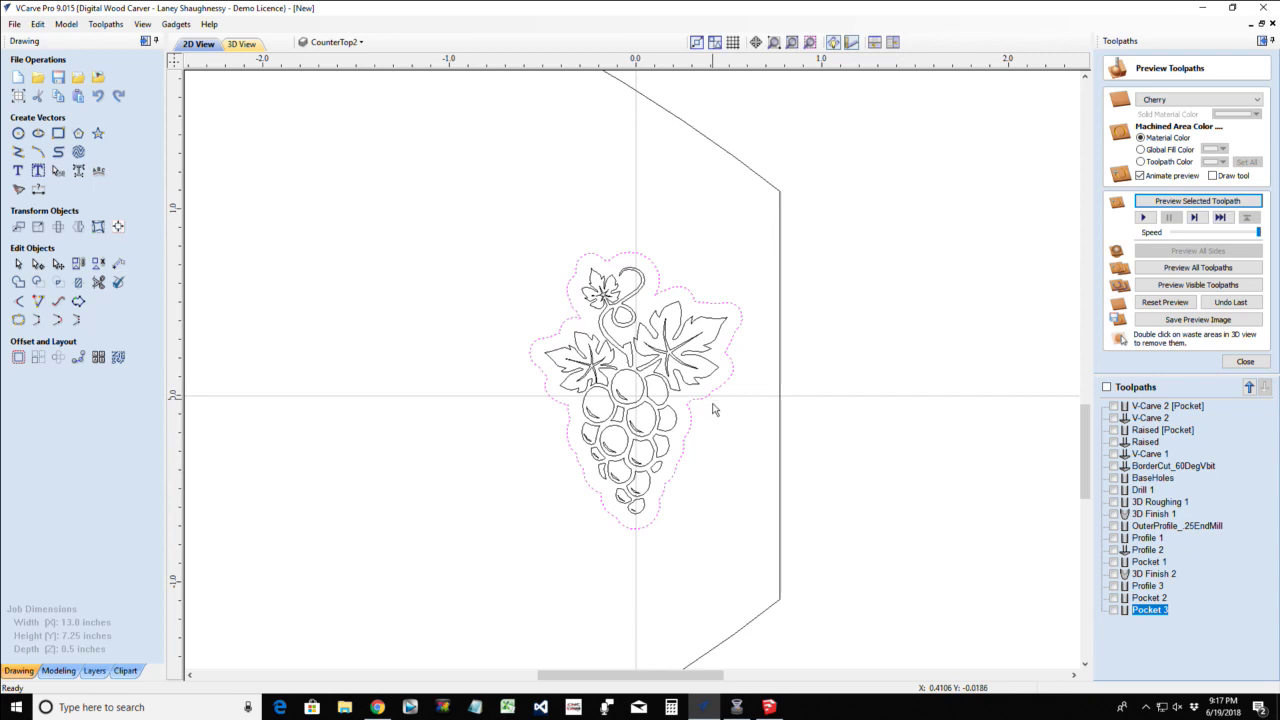
{"action": "left_click", "coordinate": [697, 478]}
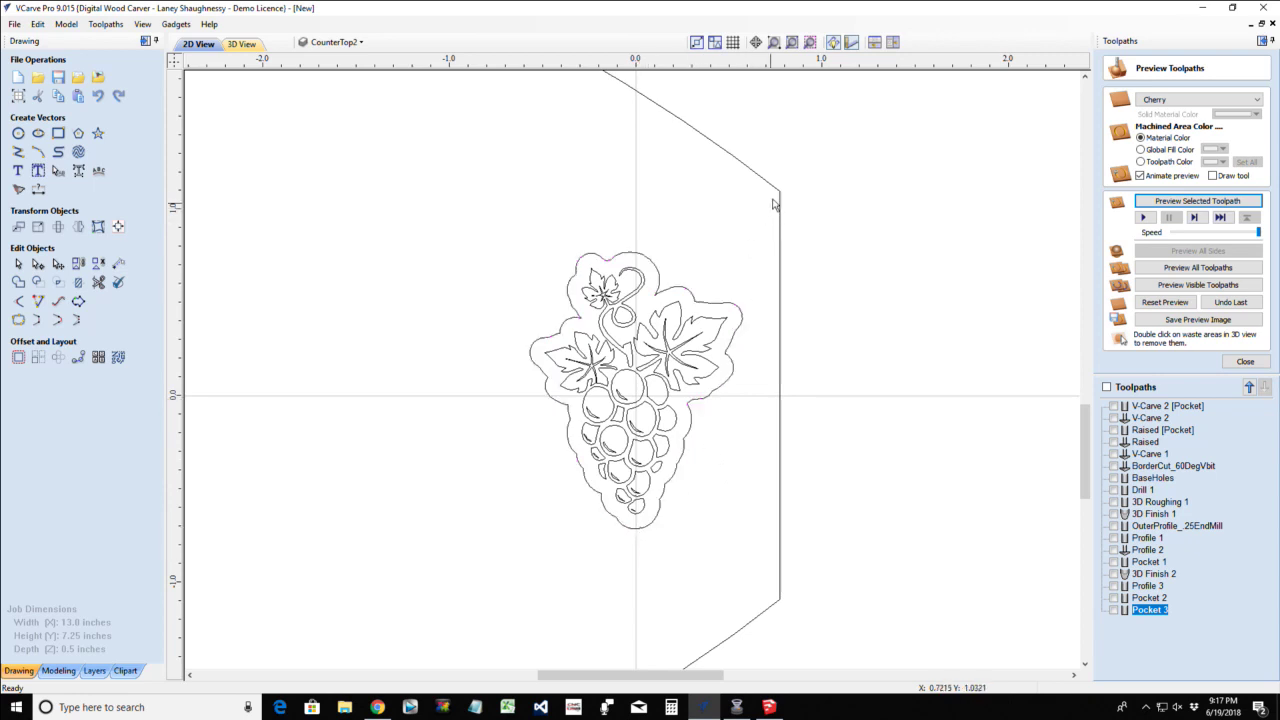
Measure the holder's flat right edge vertically at about 2.1853 inches, then discard the dimension
{"action": "left_click", "coordinate": [38, 190]}
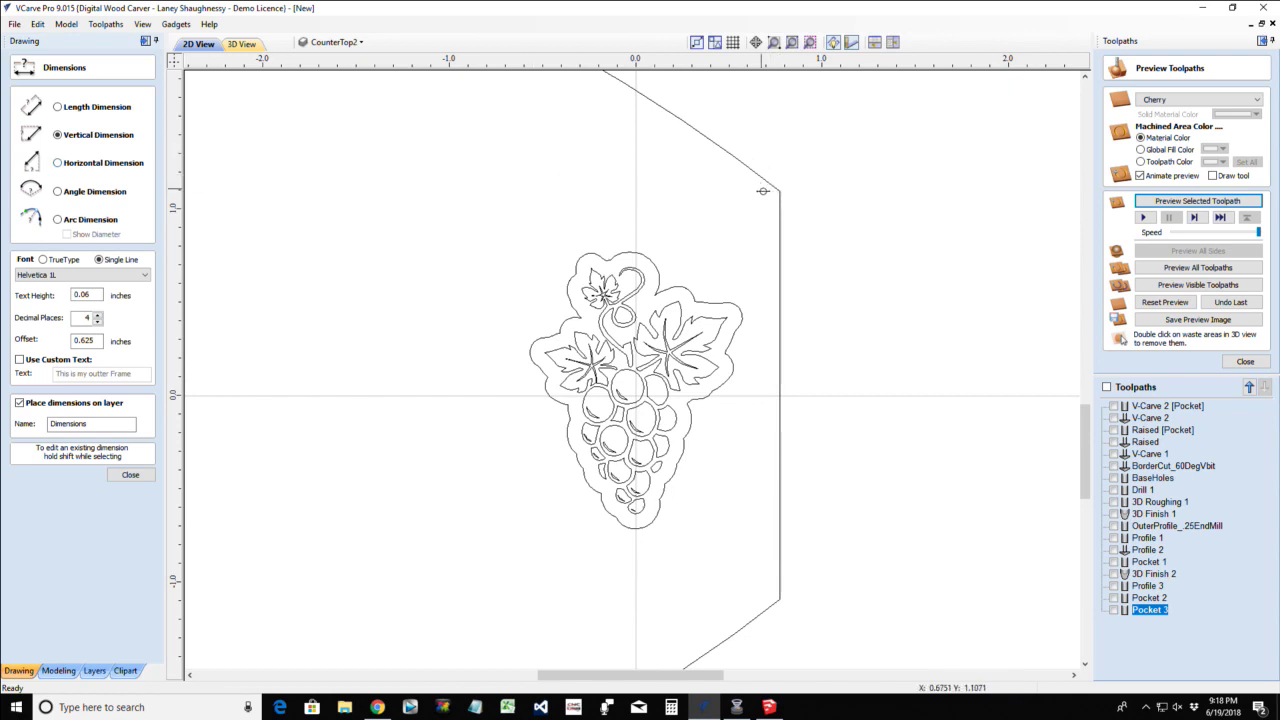
{"action": "left_click", "coordinate": [780, 604]}
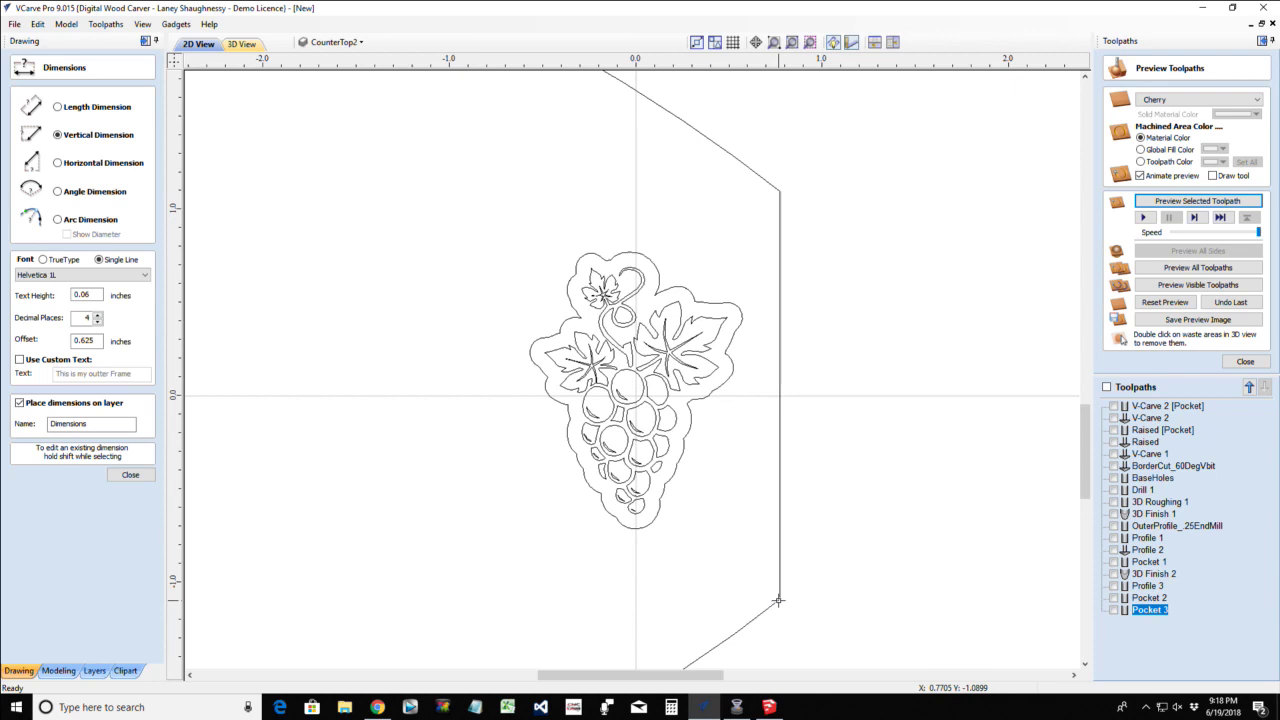
{"action": "left_click", "coordinate": [888, 542]}
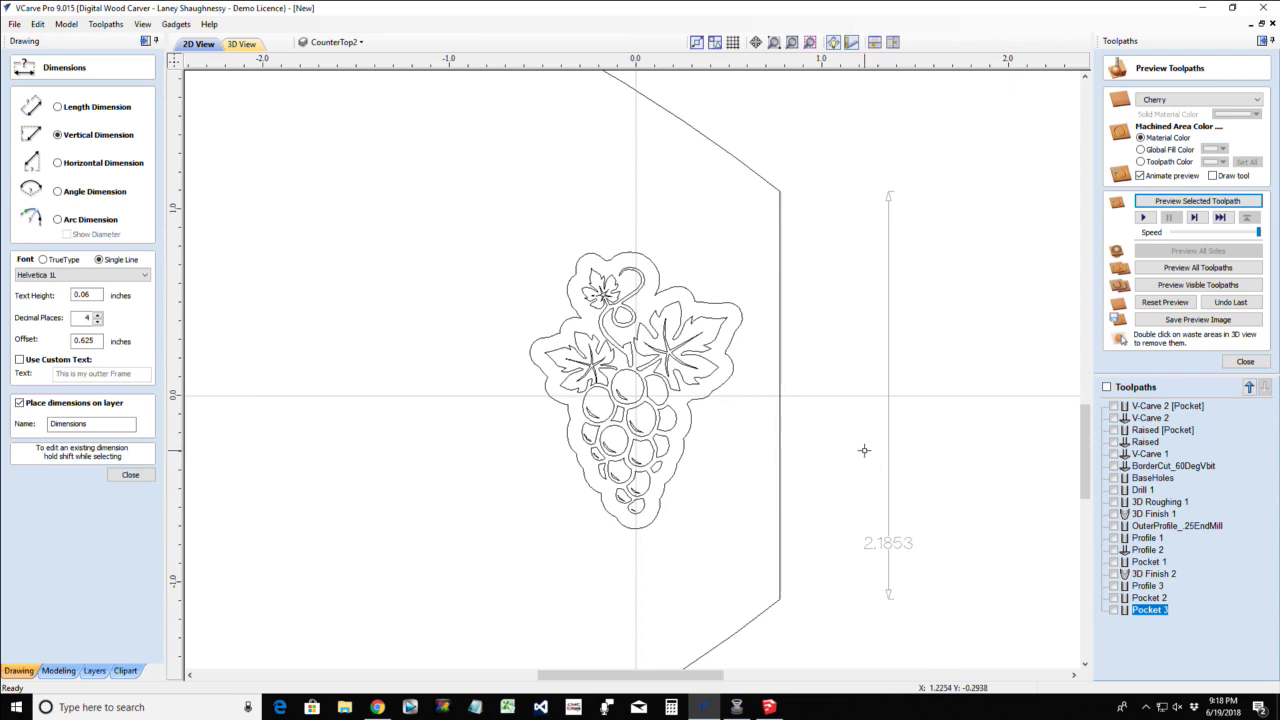
{"action": "key", "text": "Escape"}
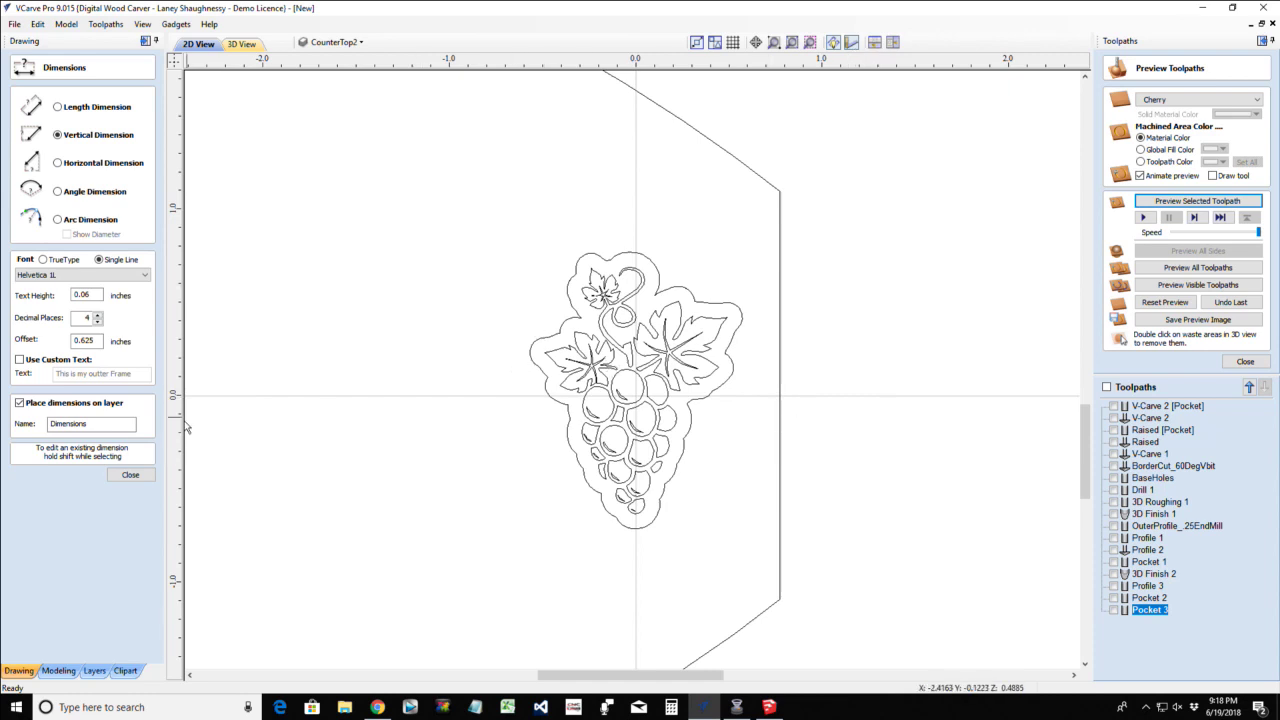
{"action": "left_click", "coordinate": [128, 476]}
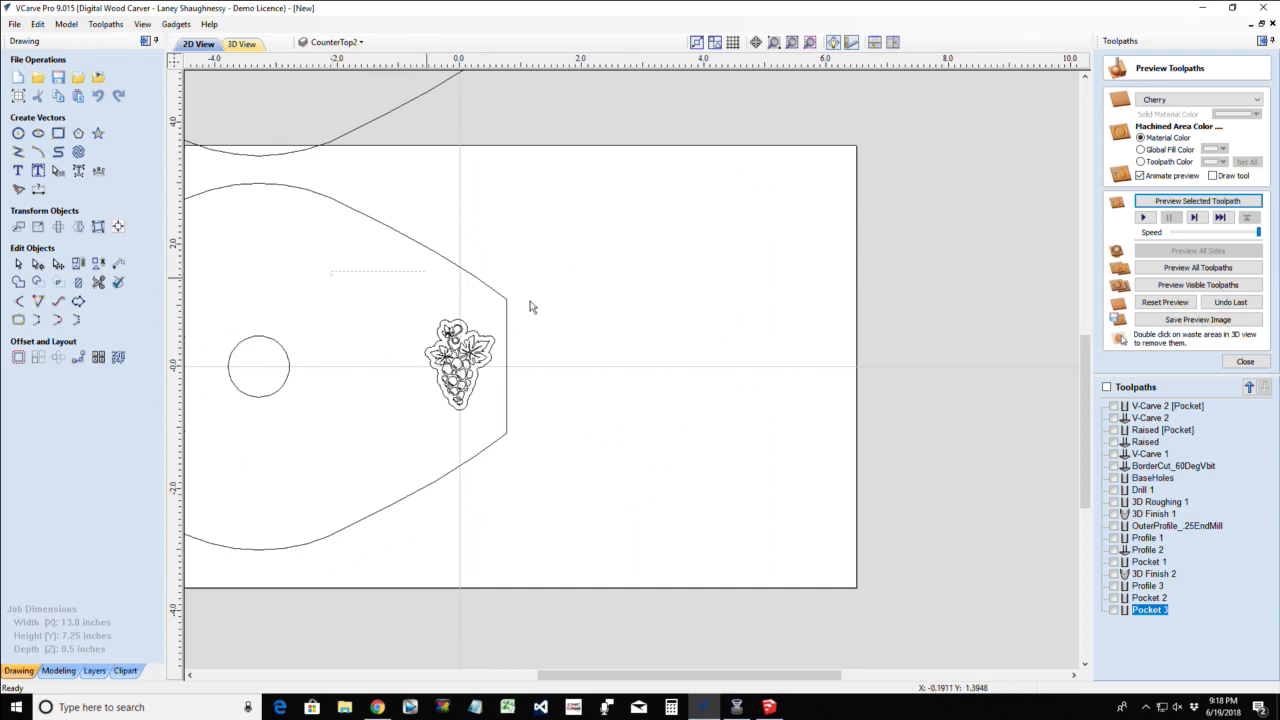
Enlarge the grape cluster by its corner handle and nudge it right onto empty material
{"action": "left_click", "coordinate": [457, 368]}
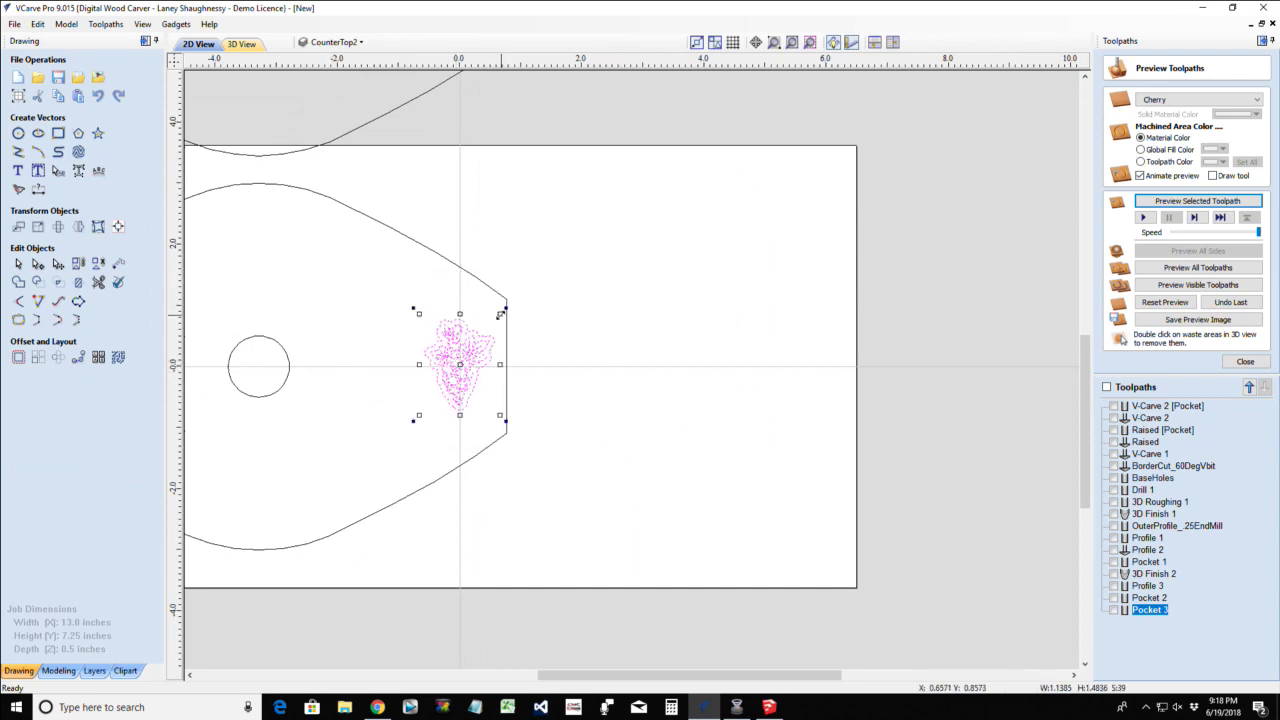
{"action": "left_click_drag", "start_coordinate": [500, 314], "coordinate": [706, 185]}
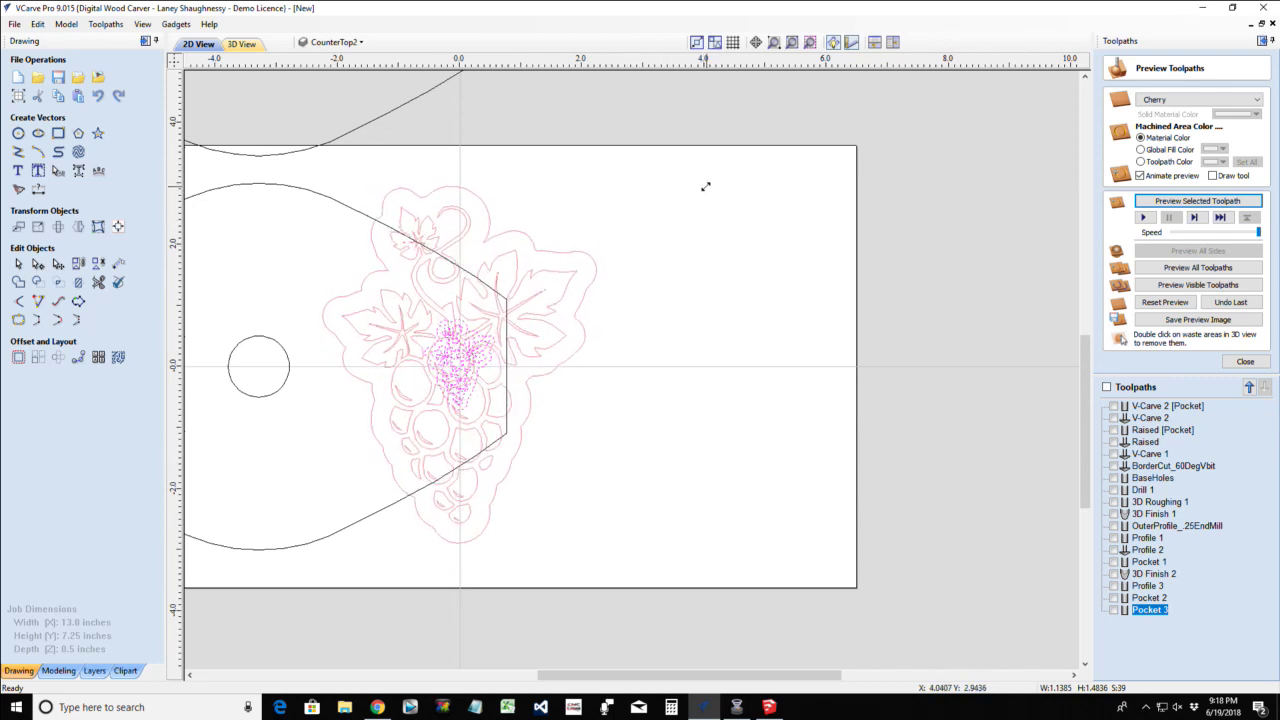
{"action": "left_click", "coordinate": [590, 256]}
{"action": "key", "text": "Right"}
{"action": "key", "text": "Right"}
{"action": "key", "text": "Right"}
{"action": "key", "text": "Right"}
{"action": "key", "text": "Right"}
{"action": "key", "text": "Right"}
{"action": "key", "text": "Right"}
{"action": "key", "text": "Right"}
{"action": "key", "text": "Right"}
{"action": "key", "text": "Right"}
{"action": "key", "text": "Right"}
{"action": "key", "text": "Right"}
{"action": "key", "text": "Right"}
{"action": "key", "text": "Right"}
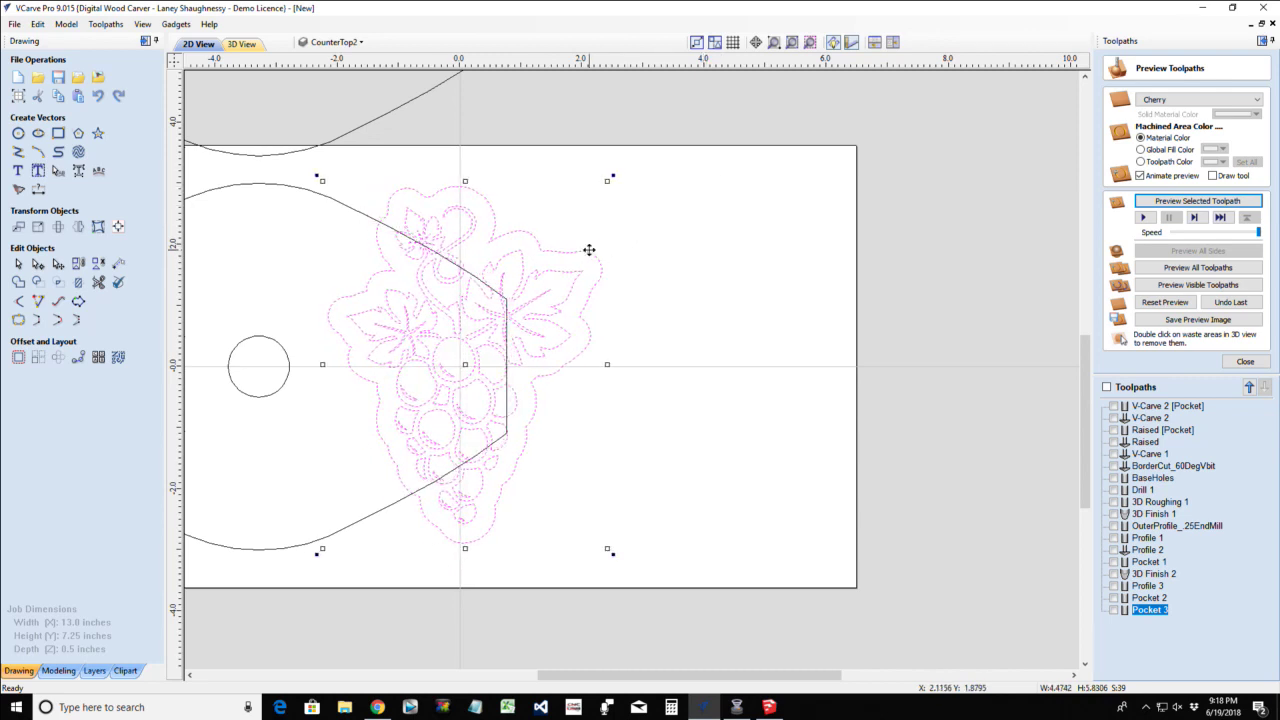
{"action": "key", "text": "Right"}
{"action": "key", "text": "Right"}
{"action": "key", "text": "Right"}
{"action": "key", "text": "Right"}
{"action": "key", "text": "Right"}
{"action": "key", "text": "Right"}
{"action": "key", "text": "Right"}
{"action": "key", "text": "Right"}
{"action": "key", "text": "Right"}
{"action": "key", "text": "Right"}
{"action": "key", "text": "Right"}
{"action": "key", "text": "Right"}
{"action": "key", "text": "Right"}
{"action": "key", "text": "Right"}
{"action": "key", "text": "Right"}
{"action": "key", "text": "Right"}
{"action": "key", "text": "Right"}
{"action": "key", "text": "Right"}
{"action": "key", "text": "Right"}
{"action": "key", "text": "Right"}
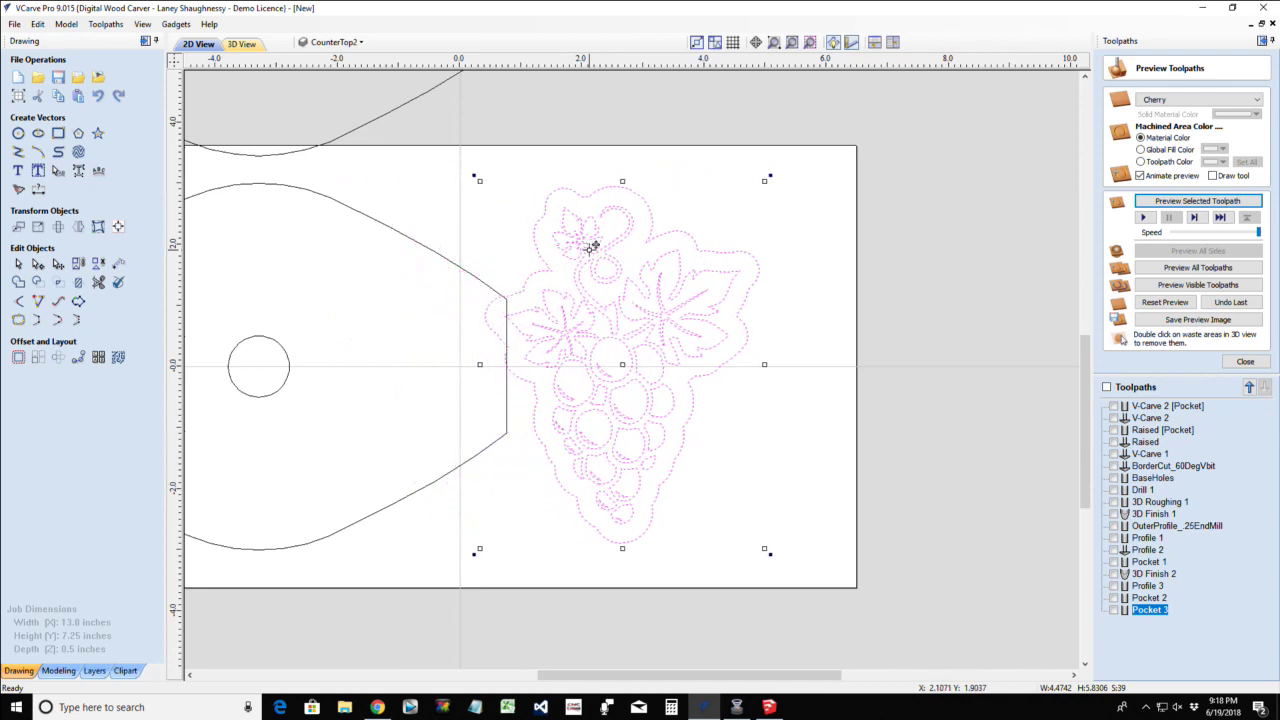
{"action": "key", "text": "Right"}
{"action": "key", "text": "Right"}
{"action": "key", "text": "Right"}
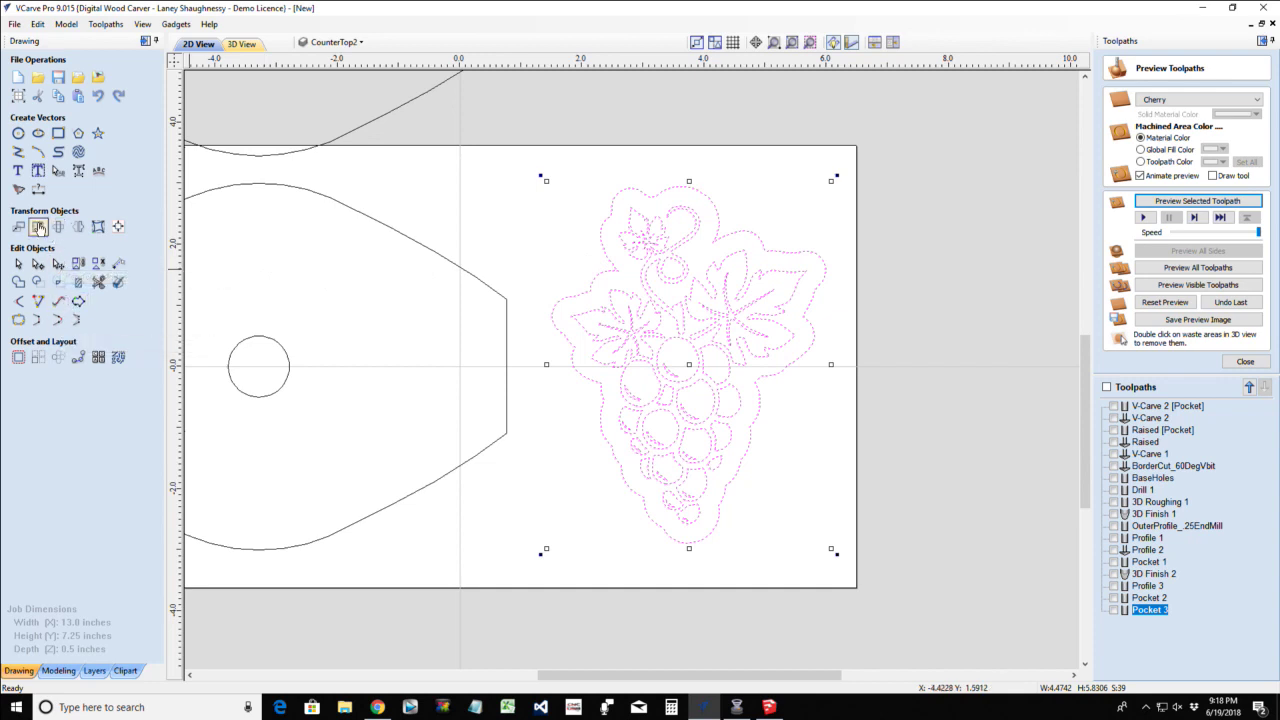
Confirm the grapes measure about 4.4742 by 5.8306 inches in Set Selected Objects Size
{"action": "left_click", "coordinate": [38, 228]}
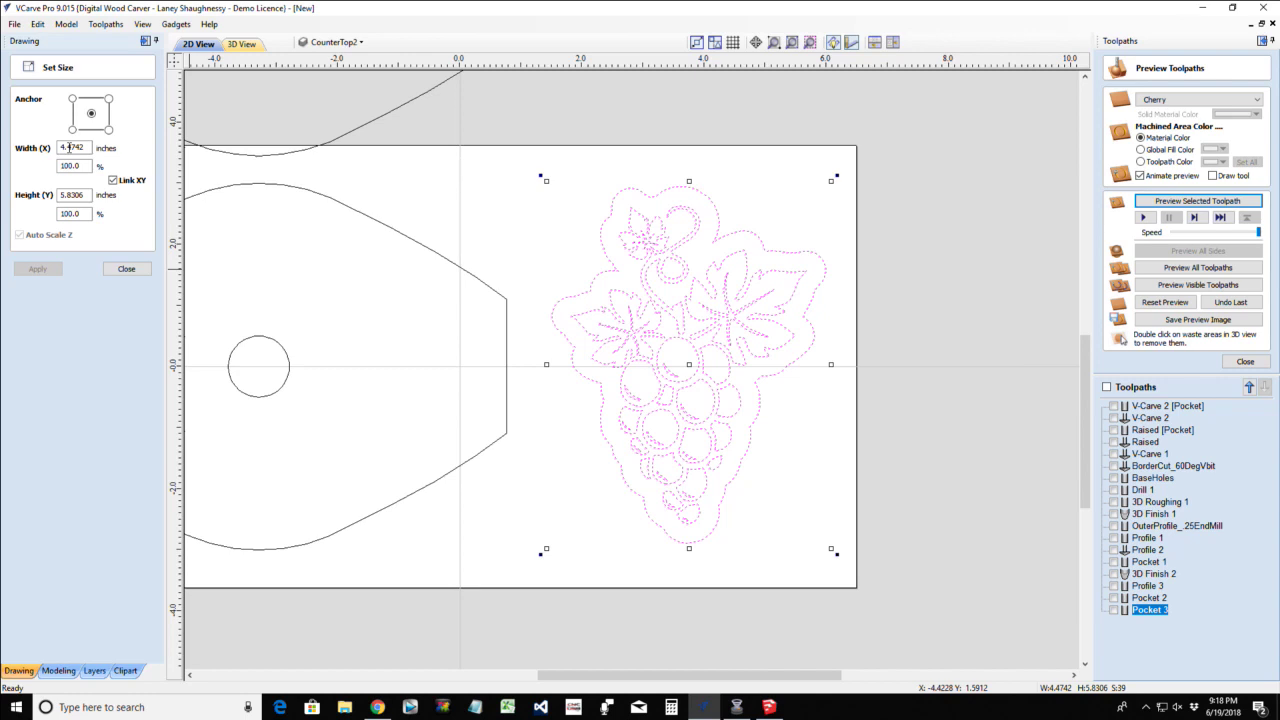
{"action": "left_click", "coordinate": [74, 163]}
{"action": "left_click", "coordinate": [70, 211]}
{"action": "left_click", "coordinate": [120, 268]}
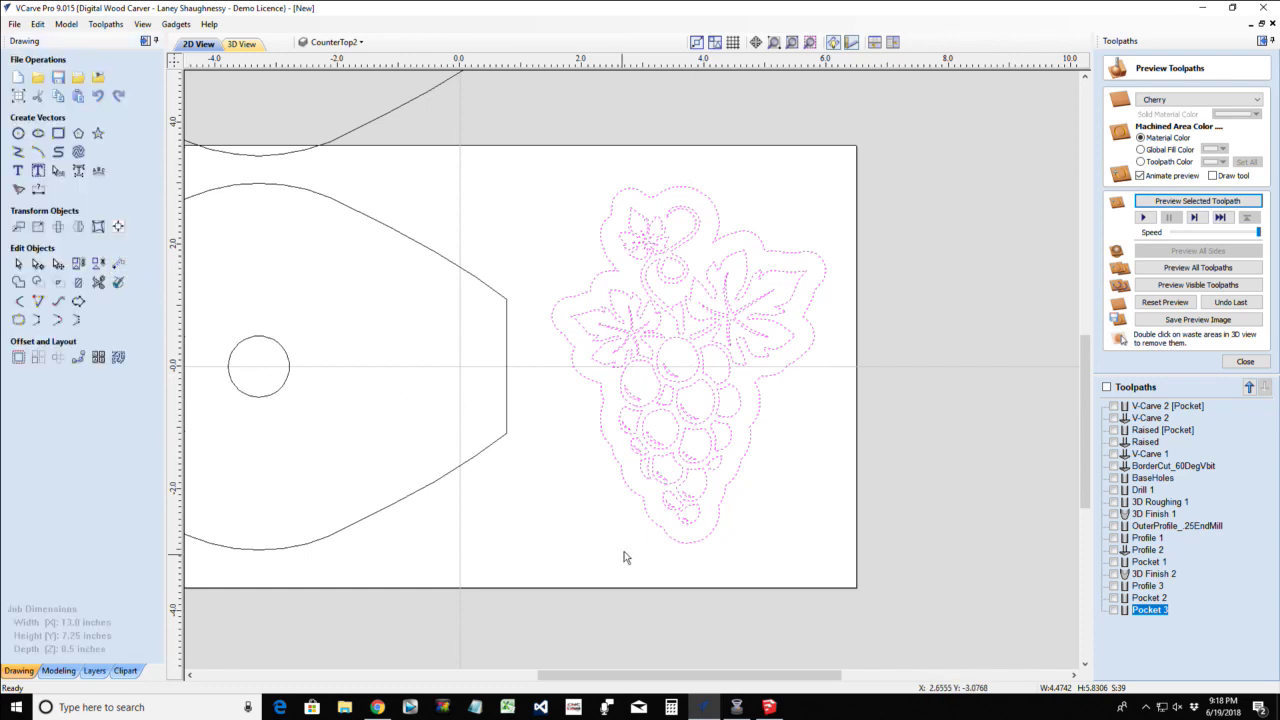
Draw a 2.1875 by 0.5 inch rectangle below the grape cluster
{"action": "scroll", "coordinate": [751, 523], "scroll_direction": "down", "scroll_amount": 1}
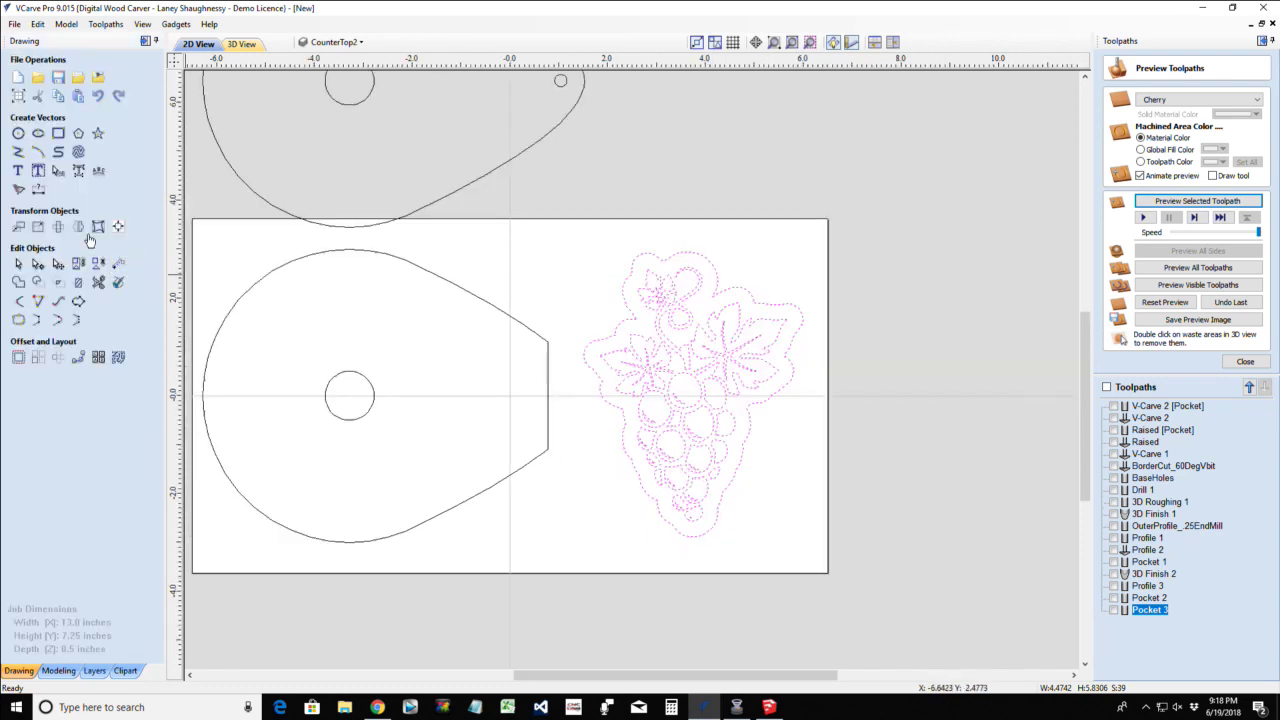
{"action": "left_click", "coordinate": [58, 133]}
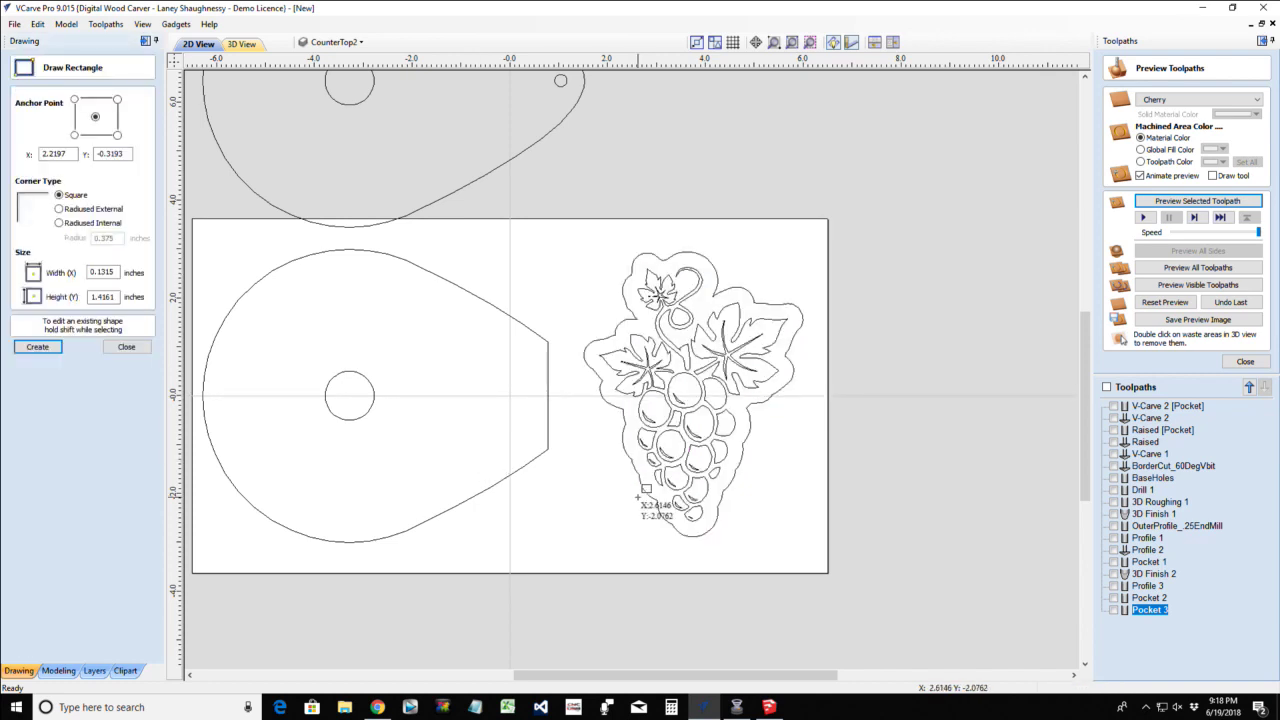
{"action": "left_click_drag", "start_coordinate": [626, 505], "coordinate": [769, 549]}
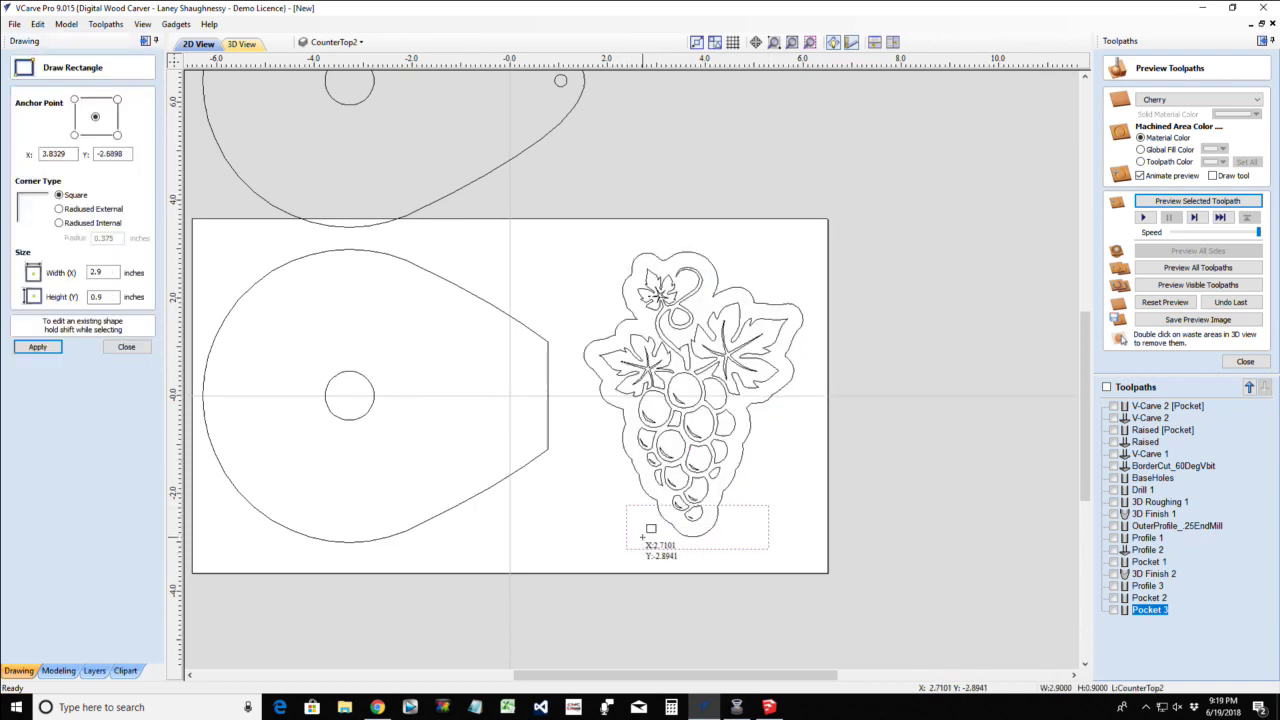
{"action": "left_click_drag", "start_coordinate": [107, 271], "coordinate": [47, 272]}
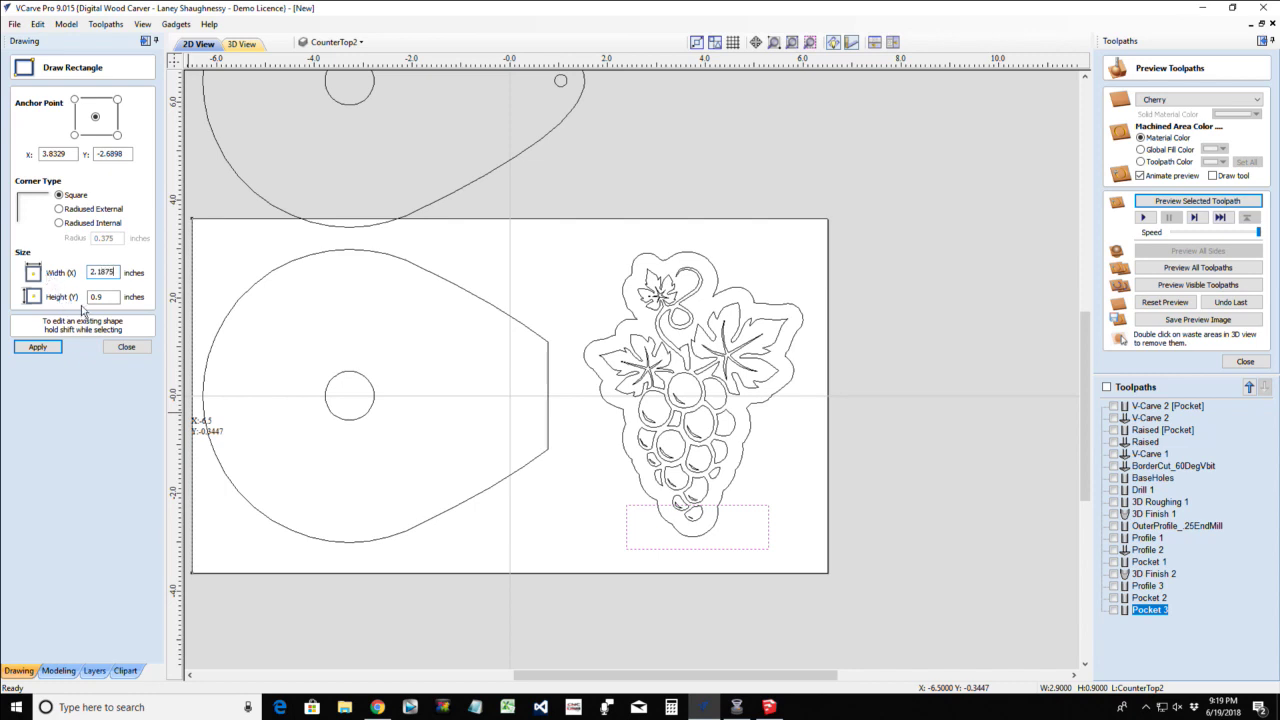
{"action": "left_click_drag", "start_coordinate": [104, 297], "coordinate": [50, 310]}
{"action": "type", "text": ".5"}
{"action": "left_click", "coordinate": [41, 346]}
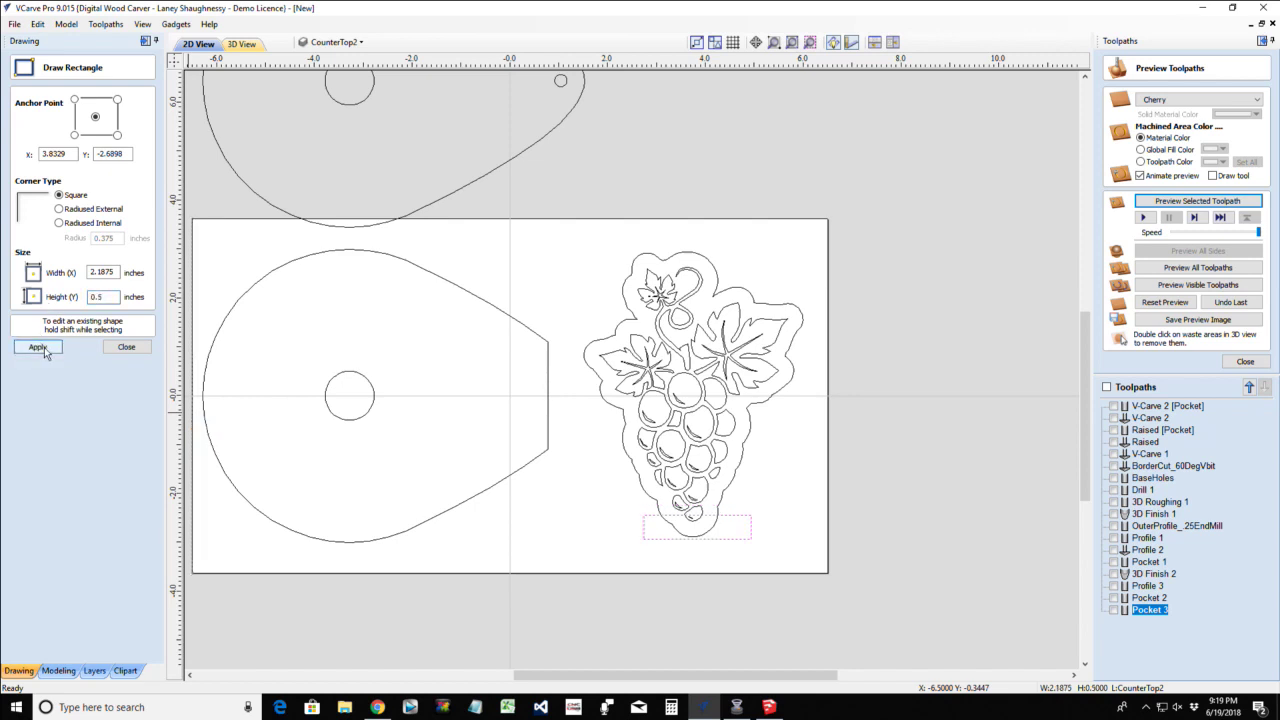
{"action": "left_click", "coordinate": [120, 348]}
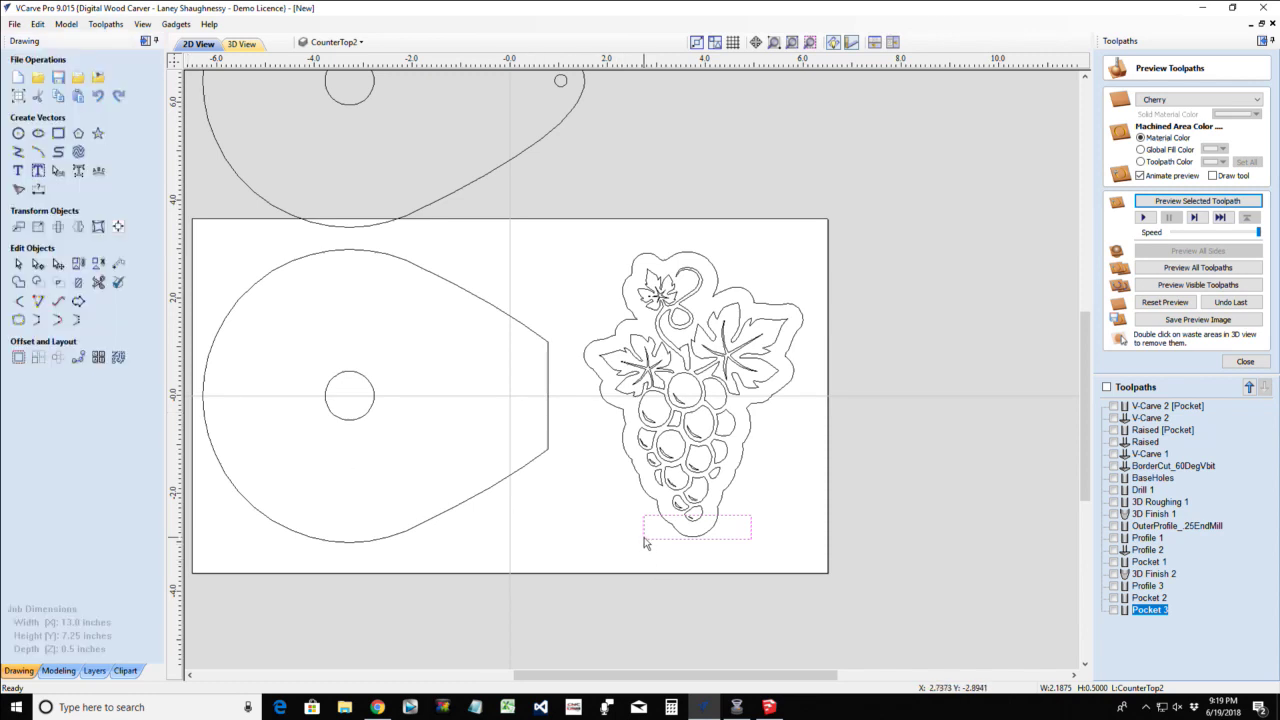
Centre-align the rectangle with the grape cluster's outer outline
{"action": "left_click", "coordinate": [672, 384], "text": "shift"}
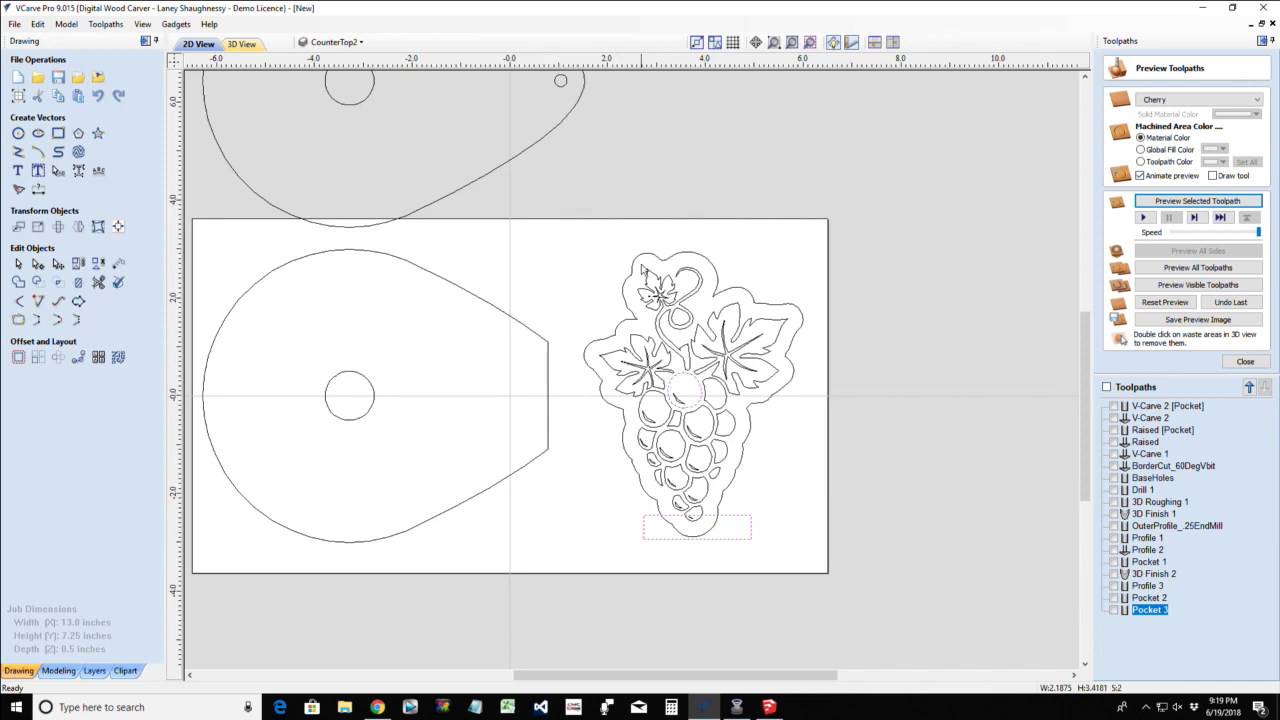
{"action": "left_click", "coordinate": [646, 521], "text": "shift"}
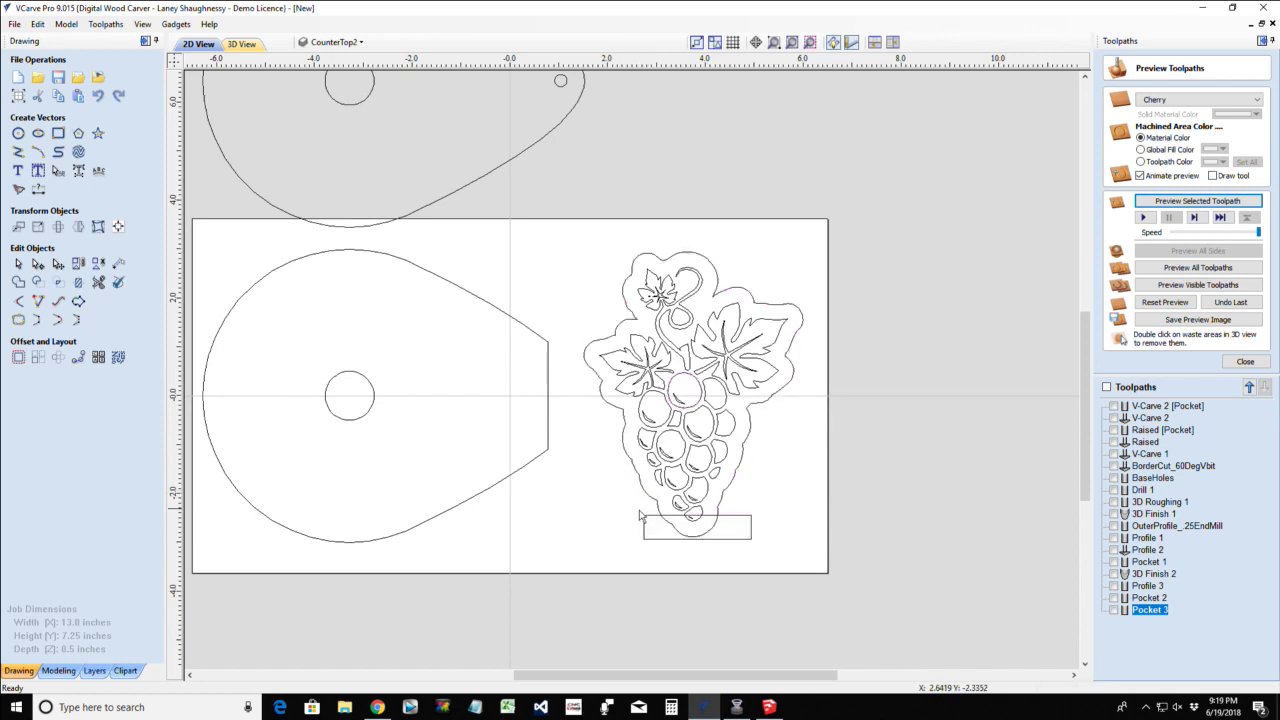
{"action": "left_click", "coordinate": [650, 507], "text": "shift"}
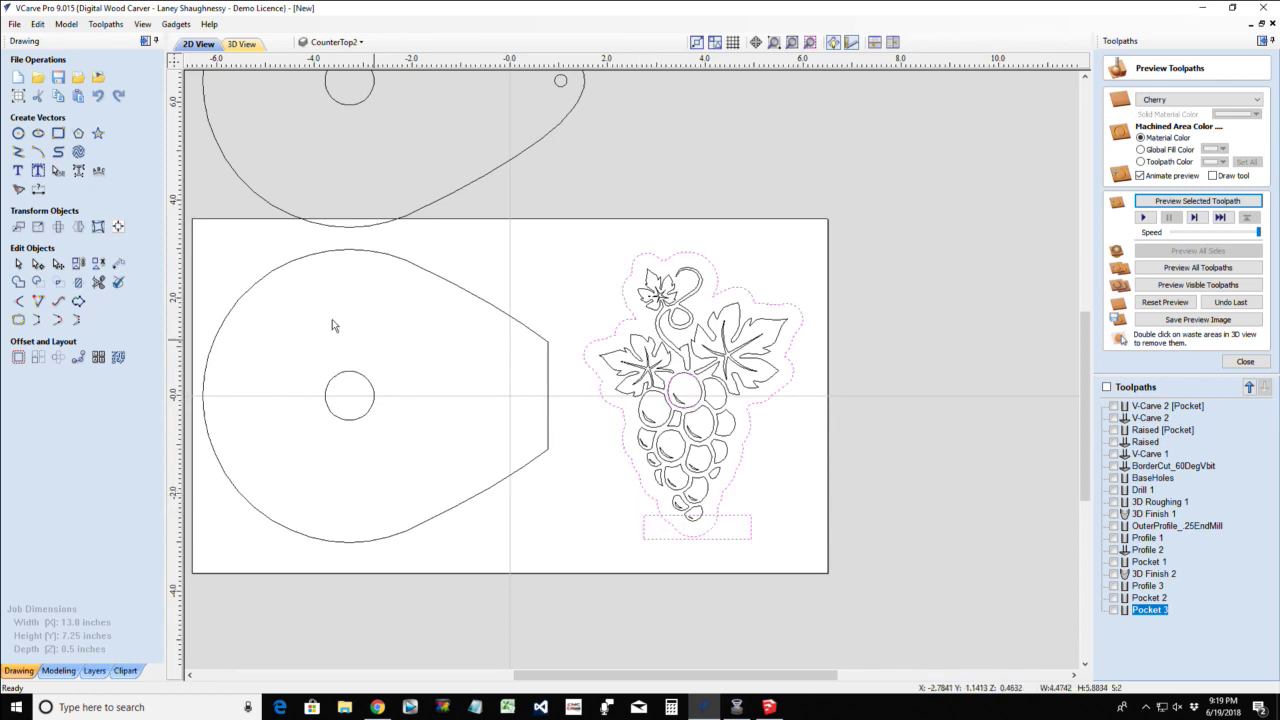
{"action": "left_click", "coordinate": [118, 226]}
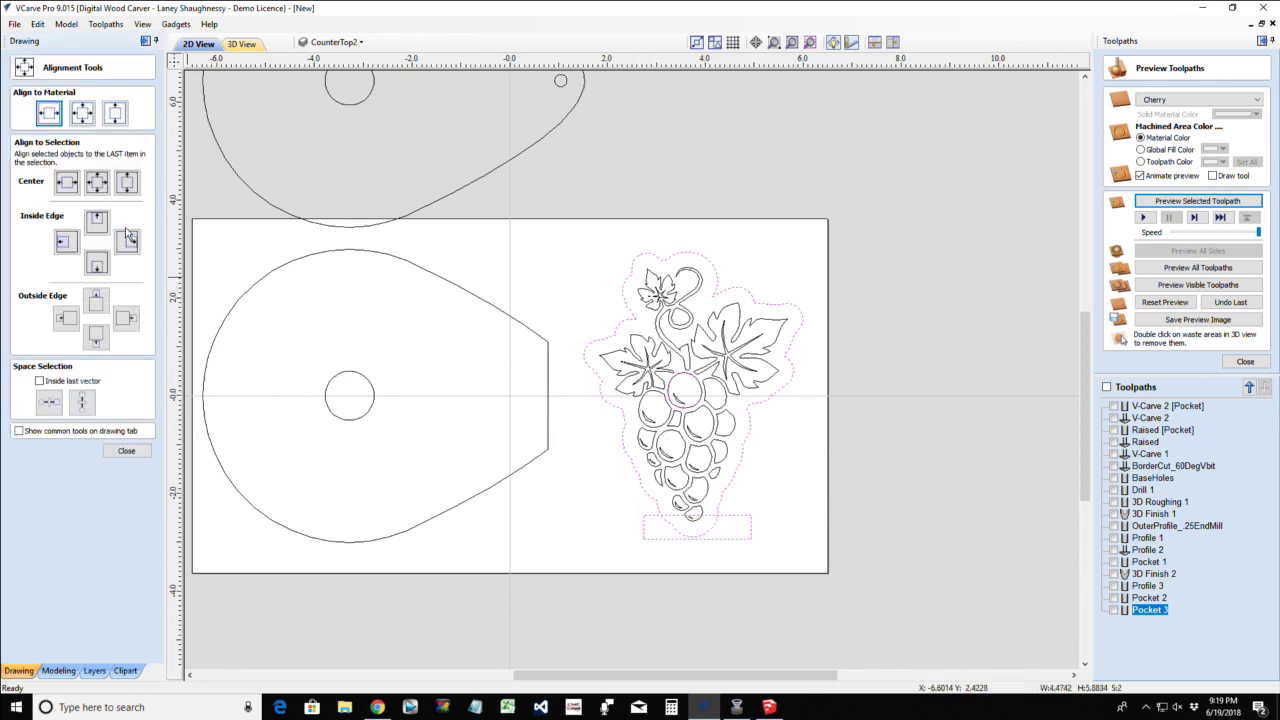
{"action": "left_click", "coordinate": [67, 182]}
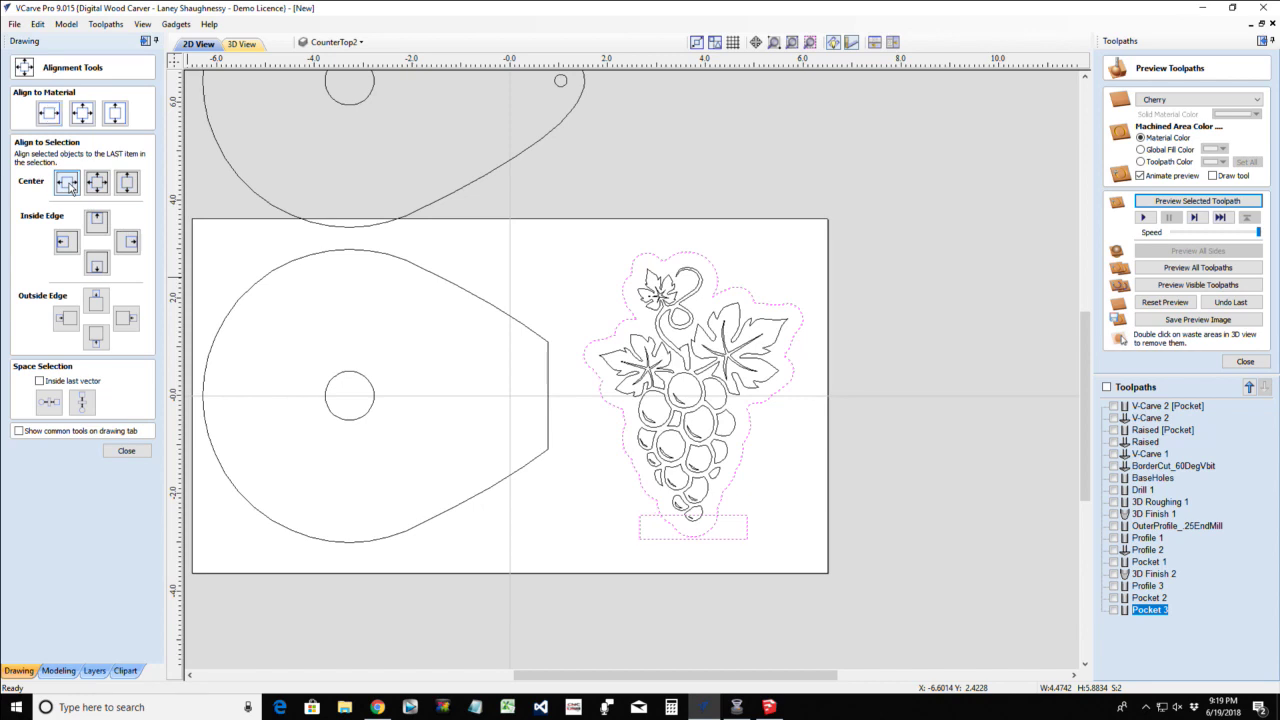
{"action": "left_click", "coordinate": [126, 451]}
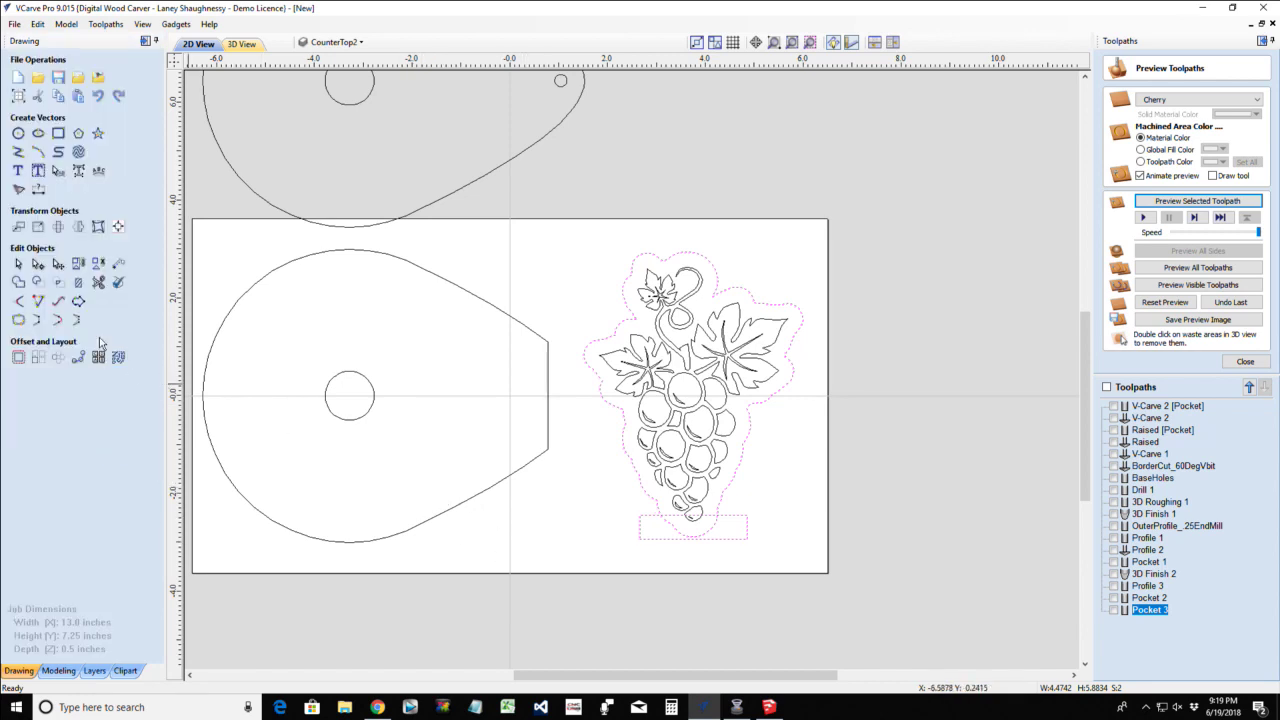
Trim the overlapping segments where the rectangle meets the grape outline
{"action": "left_click", "coordinate": [98, 281]}
{"action": "scroll", "coordinate": [678, 540], "scroll_direction": "up", "scroll_amount": 3}
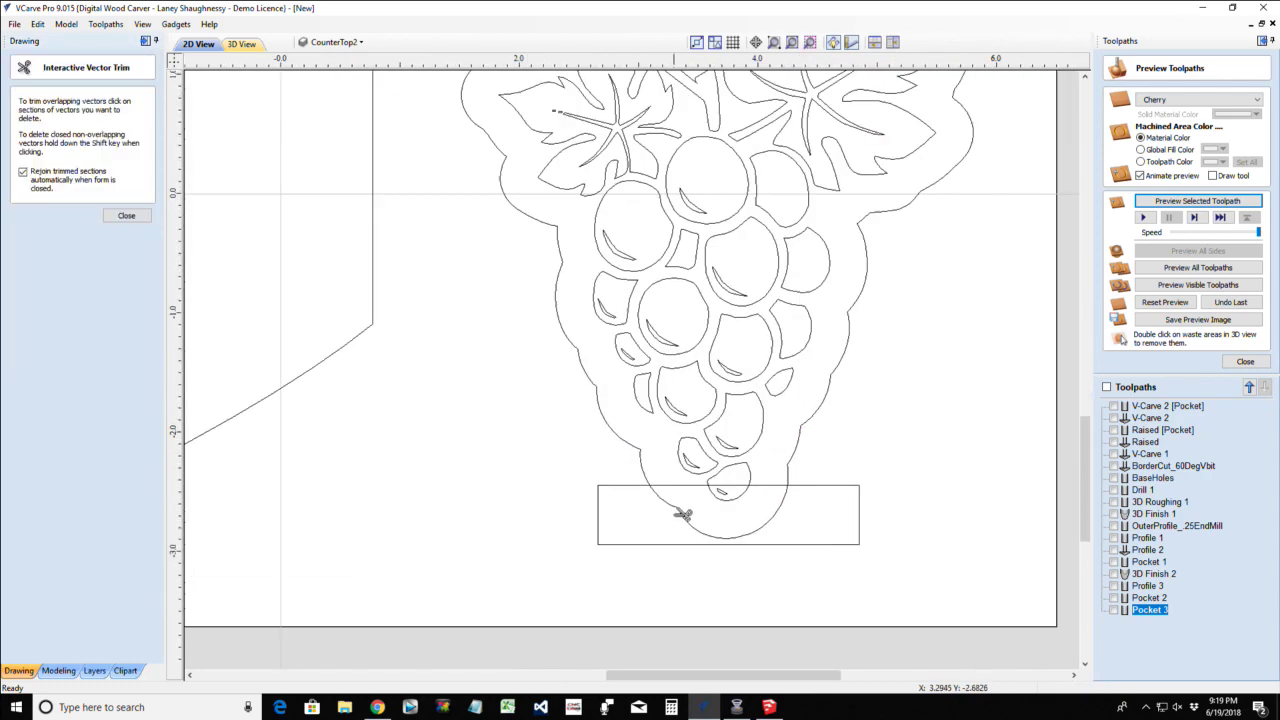
{"action": "left_click", "coordinate": [682, 510]}
{"action": "left_click", "coordinate": [678, 487]}
{"action": "scroll", "coordinate": [733, 490], "scroll_direction": "up", "scroll_amount": 3}
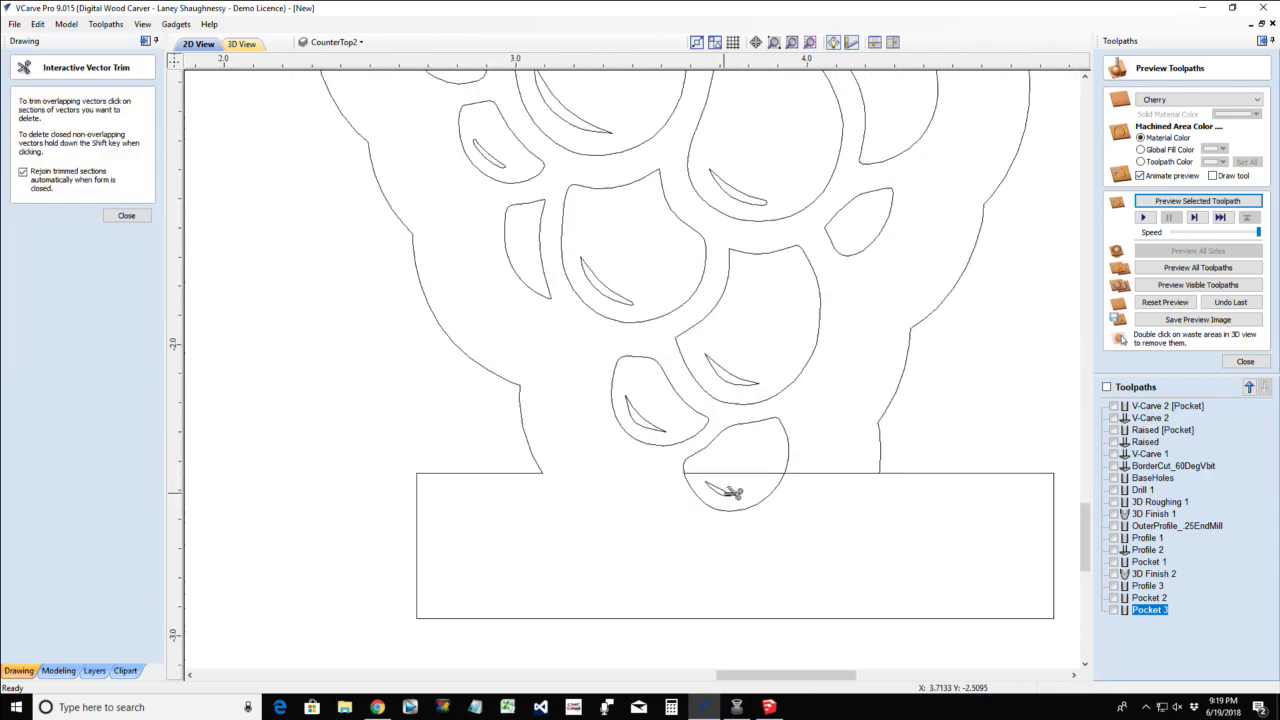
{"action": "left_click", "coordinate": [750, 475]}
{"action": "left_click", "coordinate": [858, 469]}
{"action": "scroll", "coordinate": [852, 490], "scroll_direction": "down", "scroll_amount": 6}
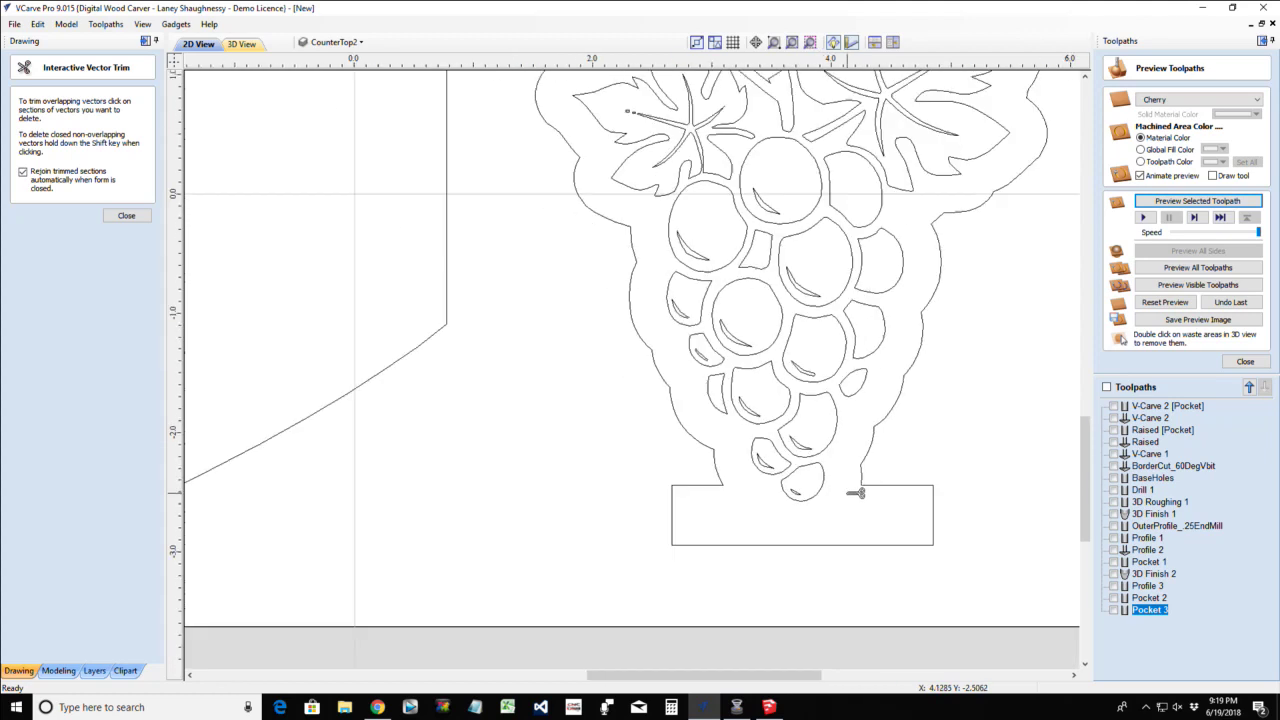
{"action": "left_click", "coordinate": [128, 217]}
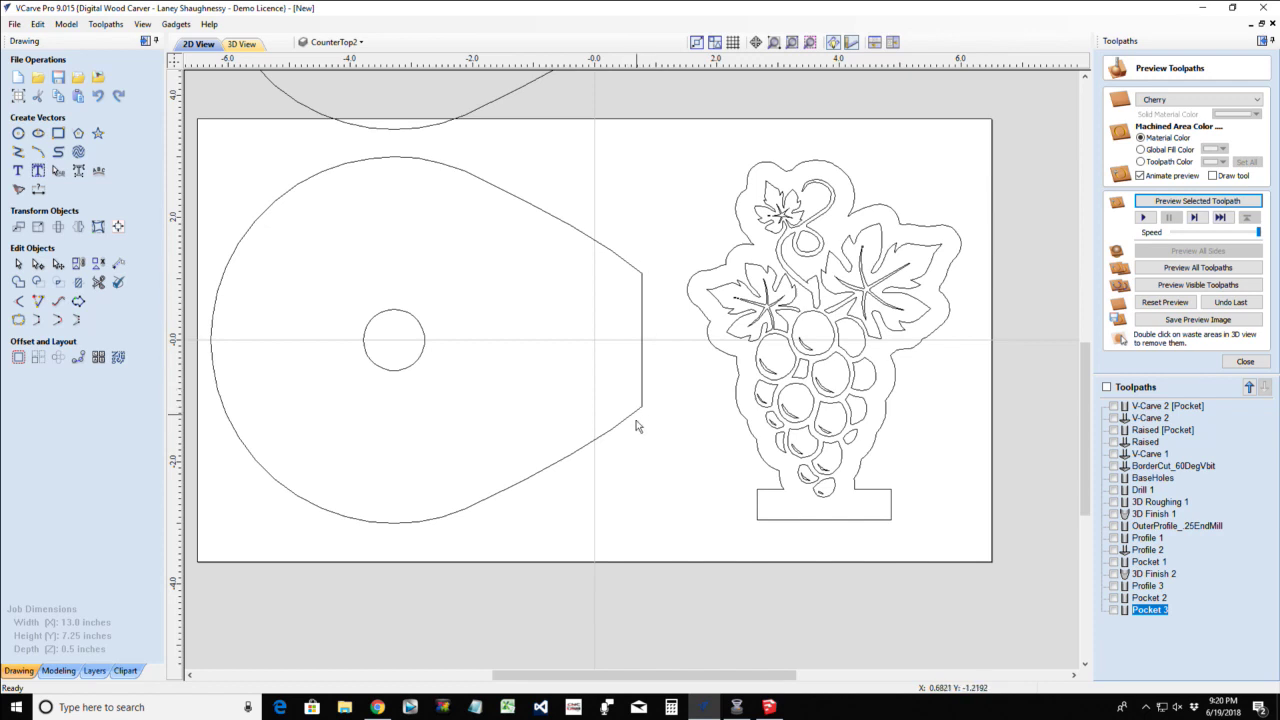
Create the Pocket 4 toolpath clearing the teardrop holder's small centre circle
{"action": "scroll", "coordinate": [620, 416], "scroll_direction": "down", "scroll_amount": 2}
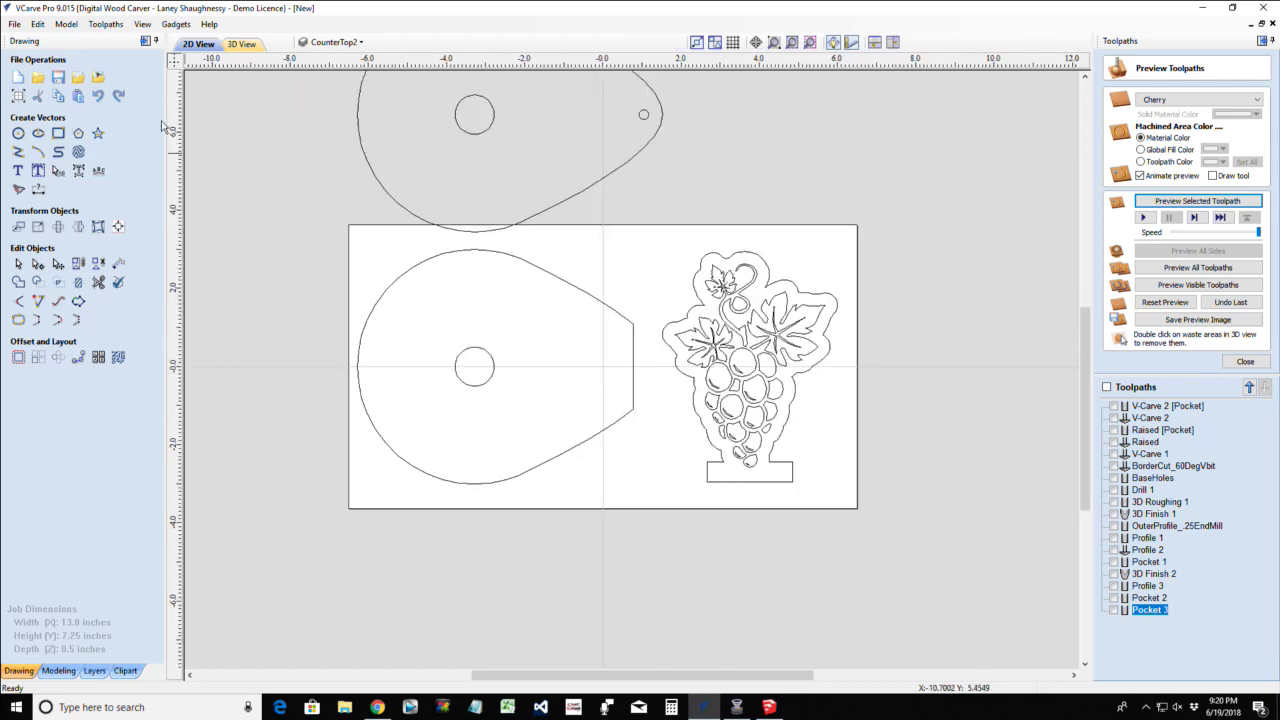
{"action": "left_click", "coordinate": [145, 42]}
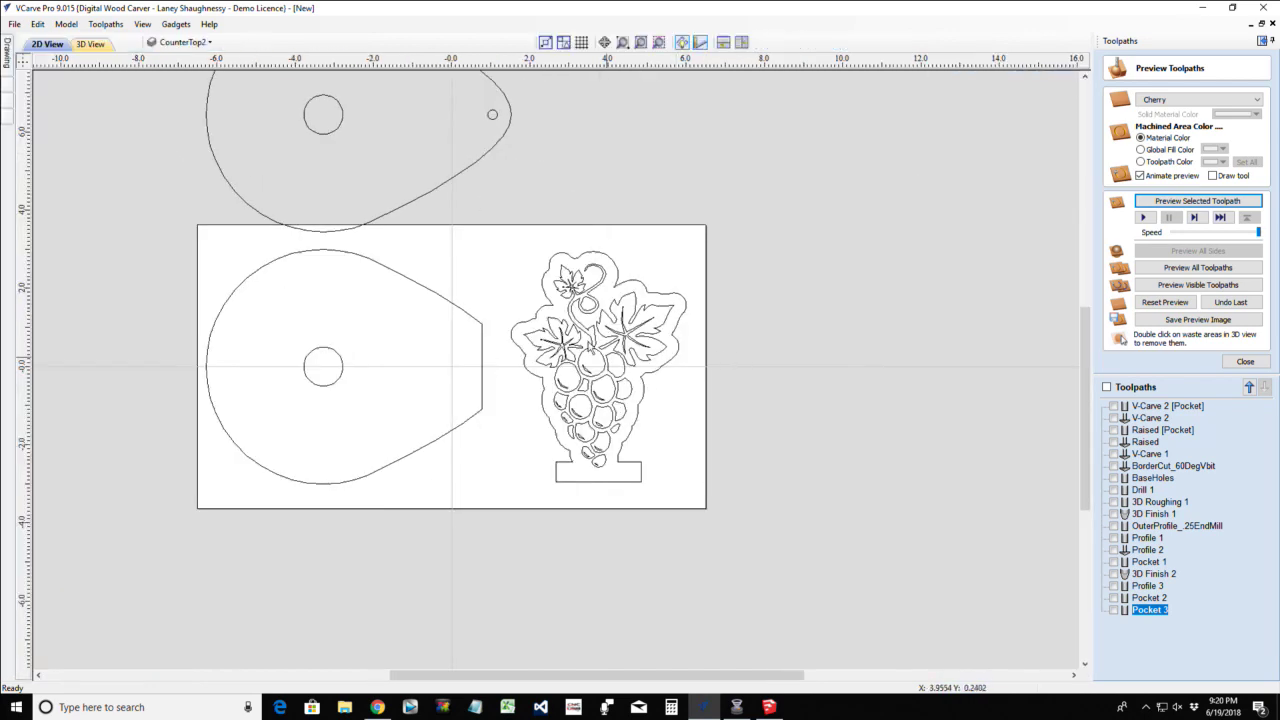
{"action": "left_click", "coordinate": [1245, 361]}
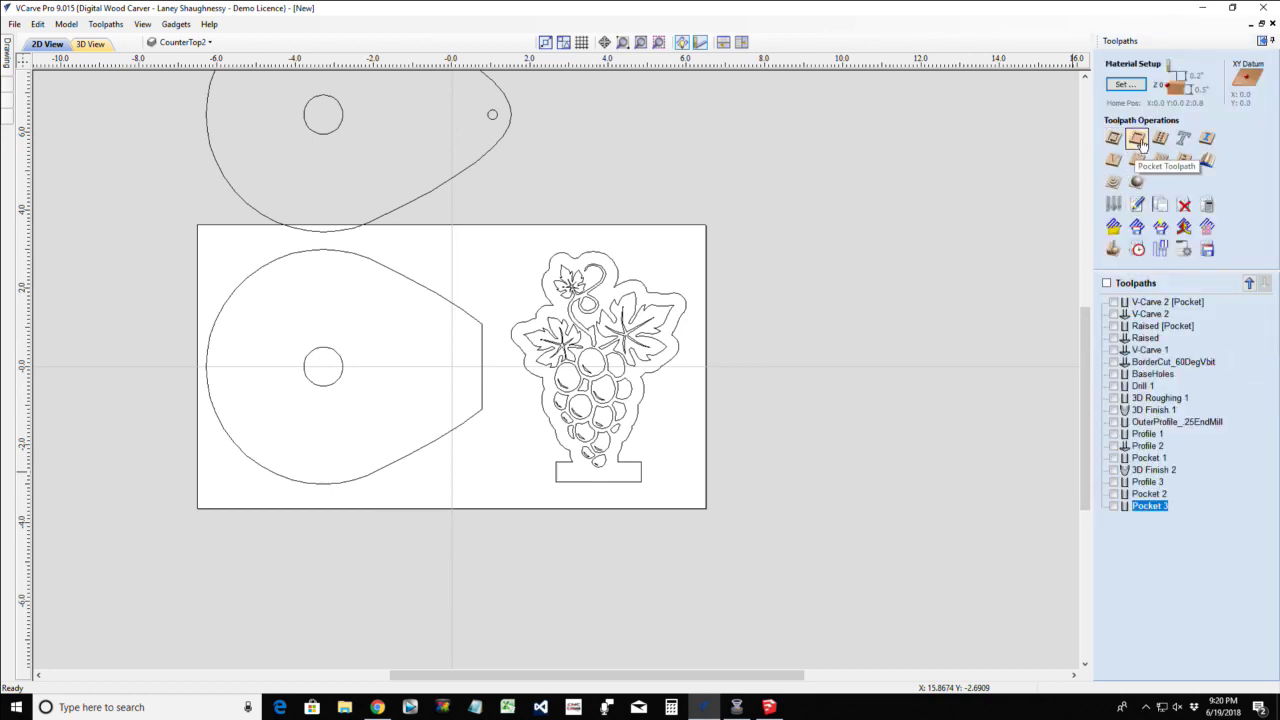
{"action": "left_click", "coordinate": [1138, 140]}
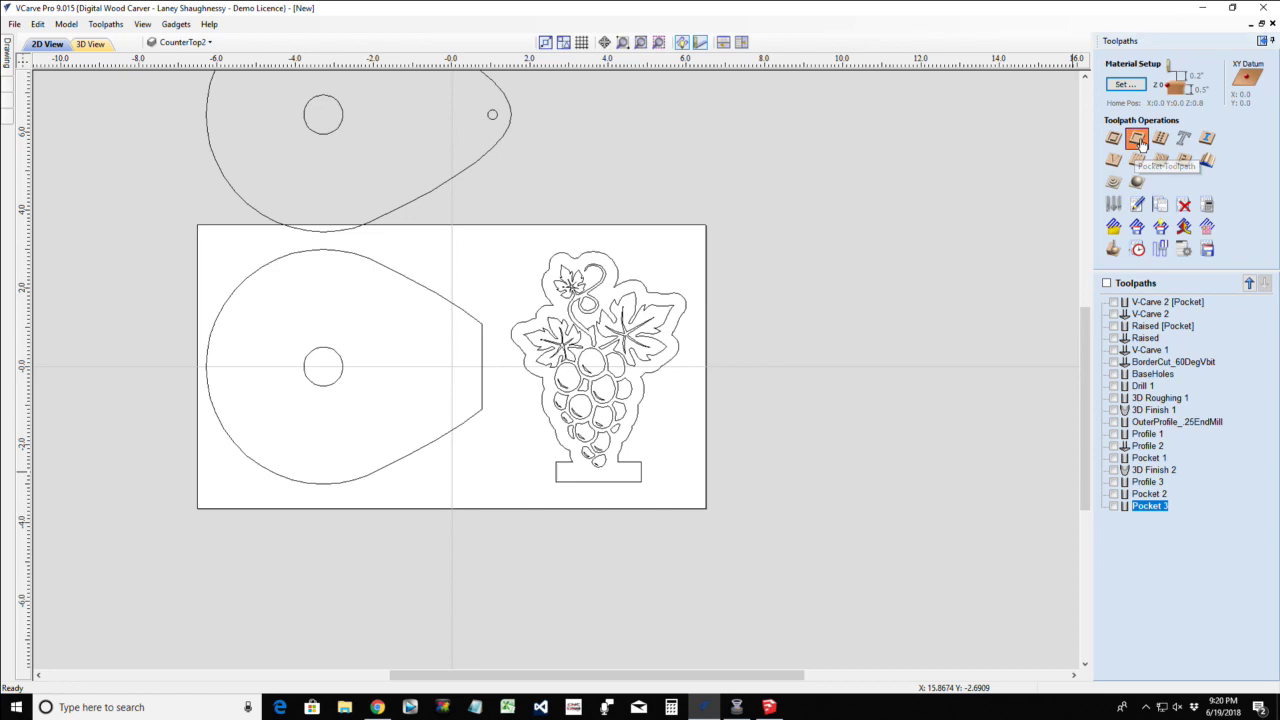
{"action": "left_click", "coordinate": [328, 390]}
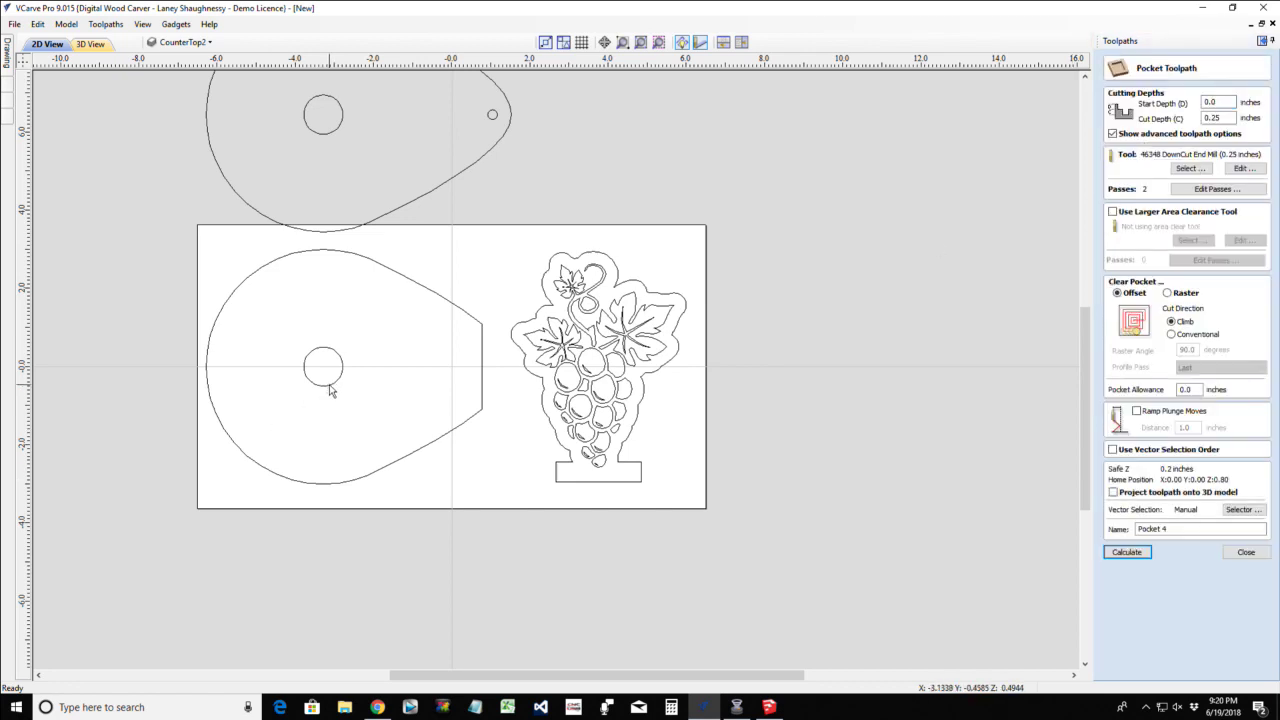
{"action": "left_click", "coordinate": [330, 390]}
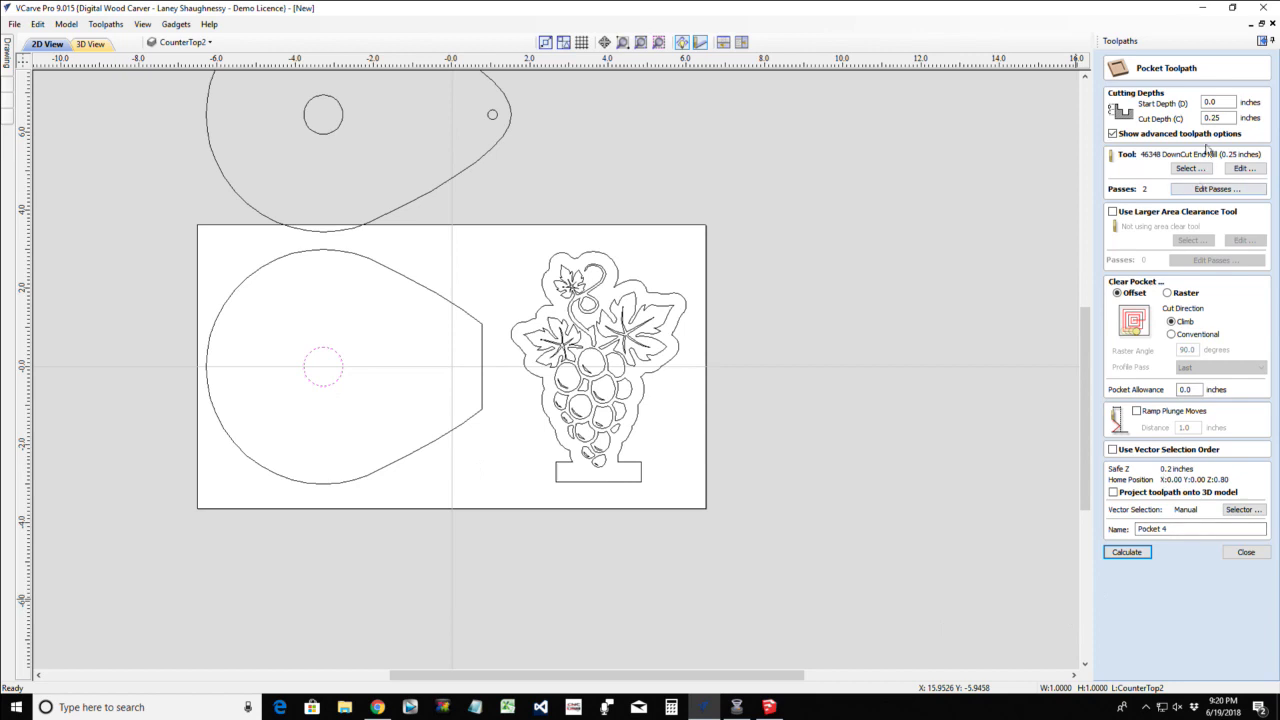
{"action": "left_click", "coordinate": [1123, 554]}
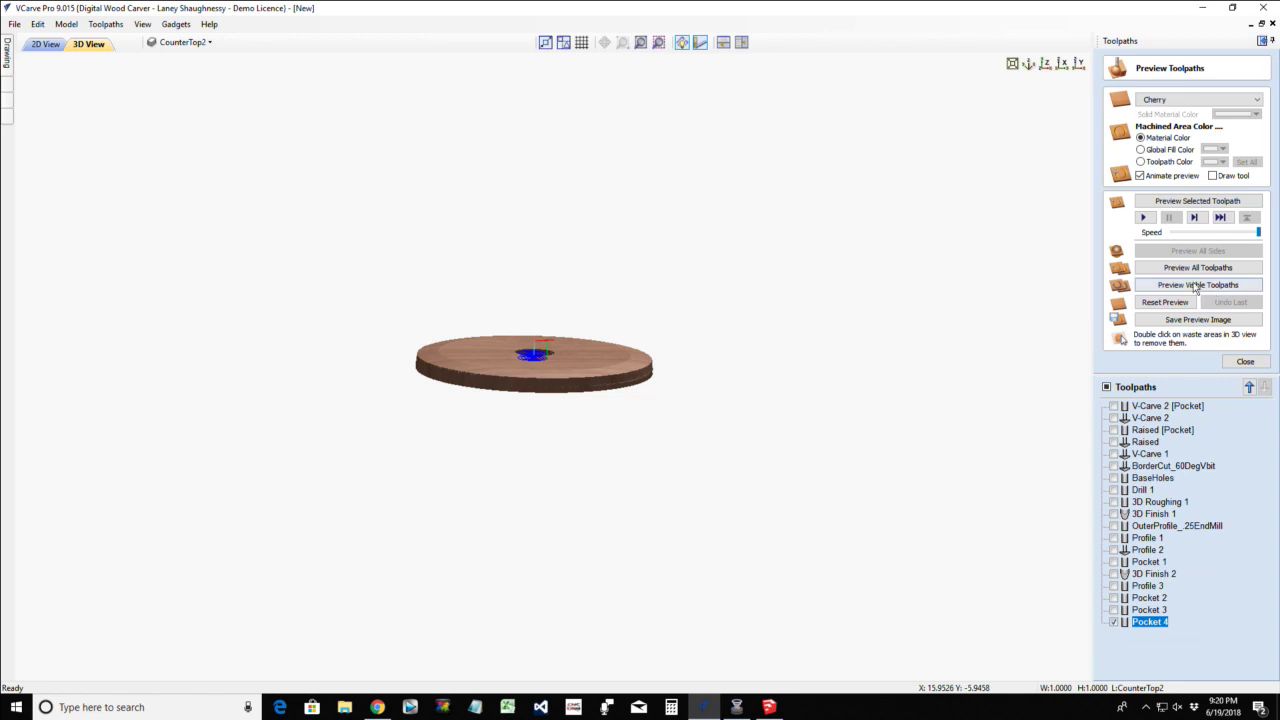
Preview Pocket 4 in 3D, then return to 2D and select the grape vectors
{"action": "left_click", "coordinate": [1165, 302]}
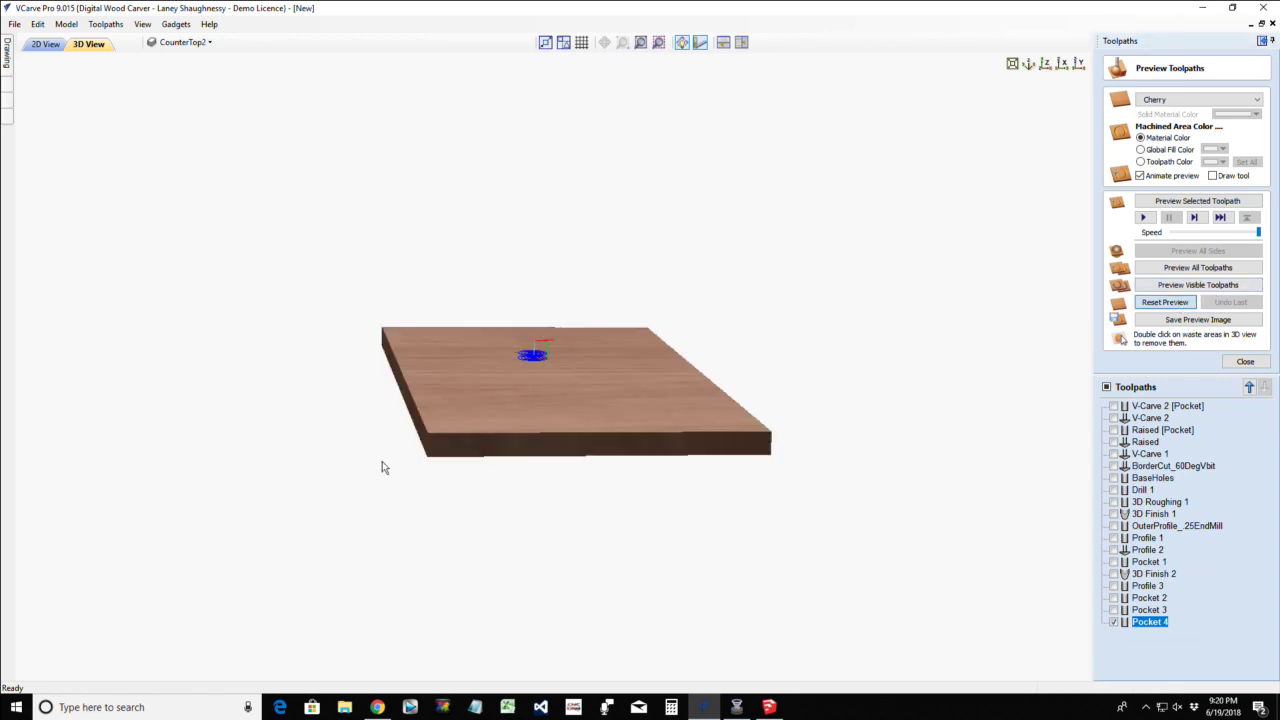
{"action": "left_click_drag", "start_coordinate": [571, 426], "coordinate": [811, 483]}
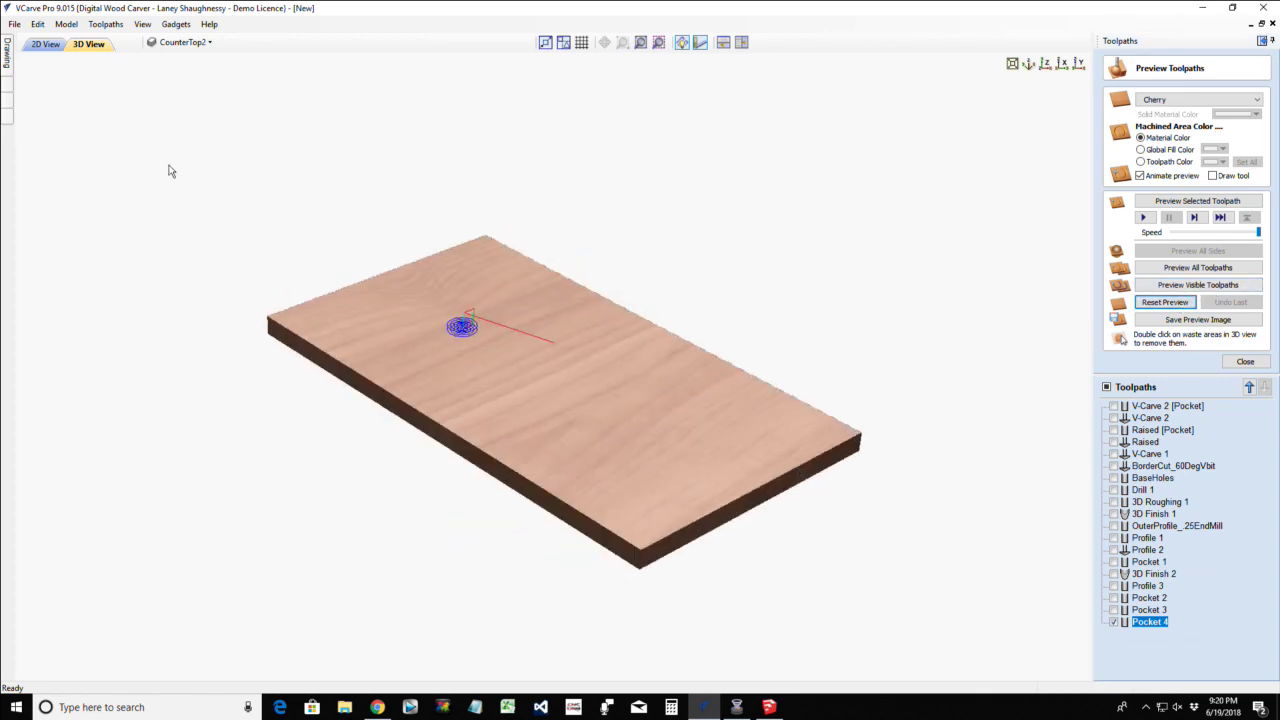
{"action": "left_click", "coordinate": [47, 45]}
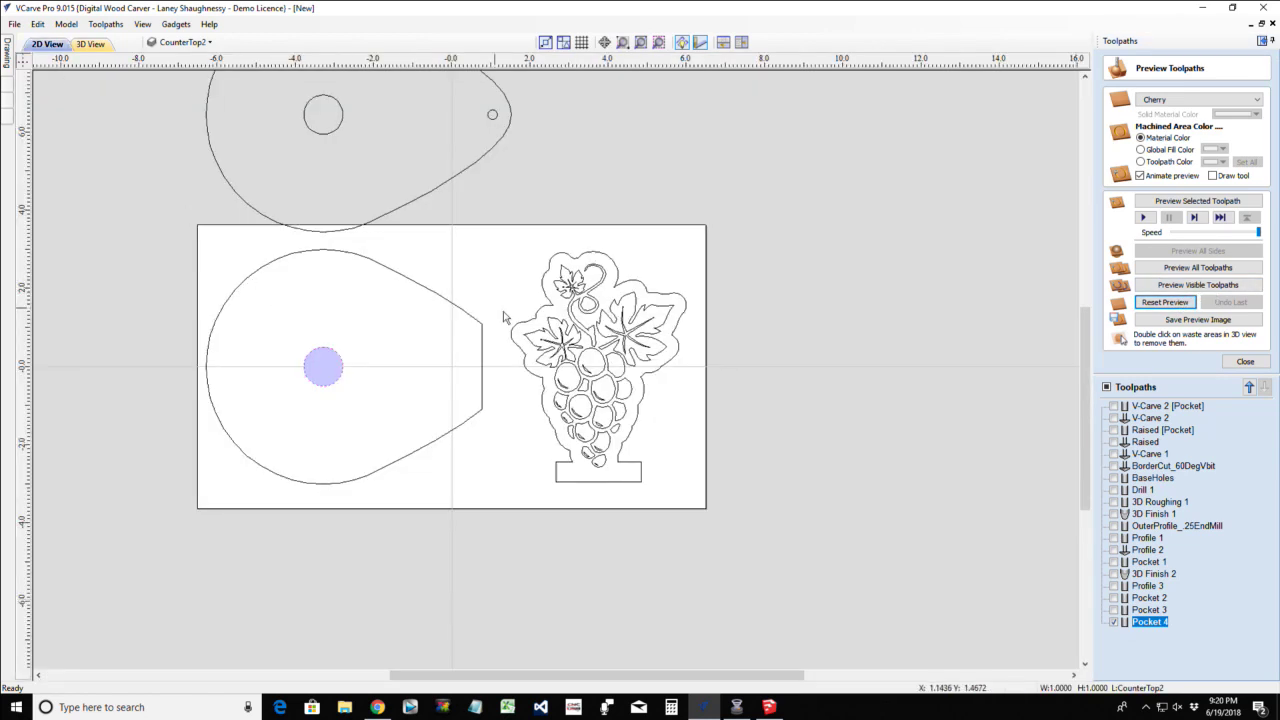
{"action": "left_click_drag", "start_coordinate": [514, 220], "coordinate": [703, 487]}
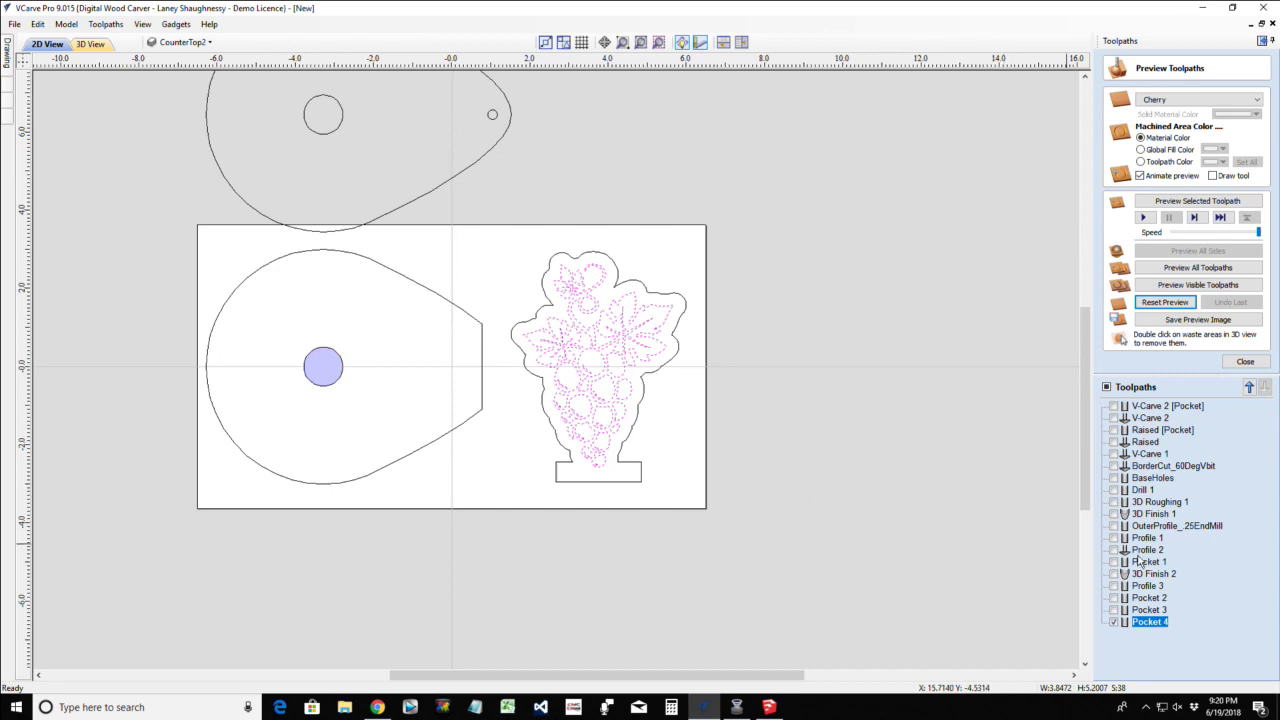
{"action": "left_click", "coordinate": [1245, 361]}
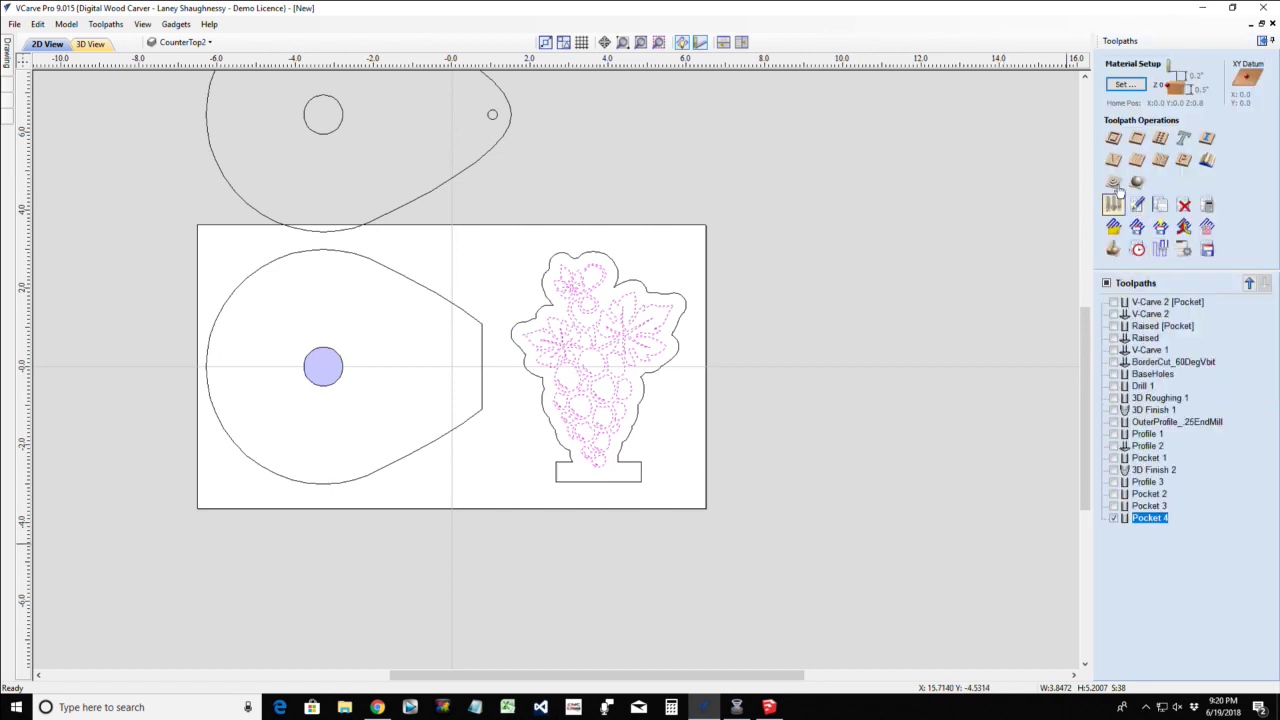
Create V-Carve 3 for the grapes with Flat Depth off and preview it on cherry
{"action": "left_click", "coordinate": [1113, 160]}
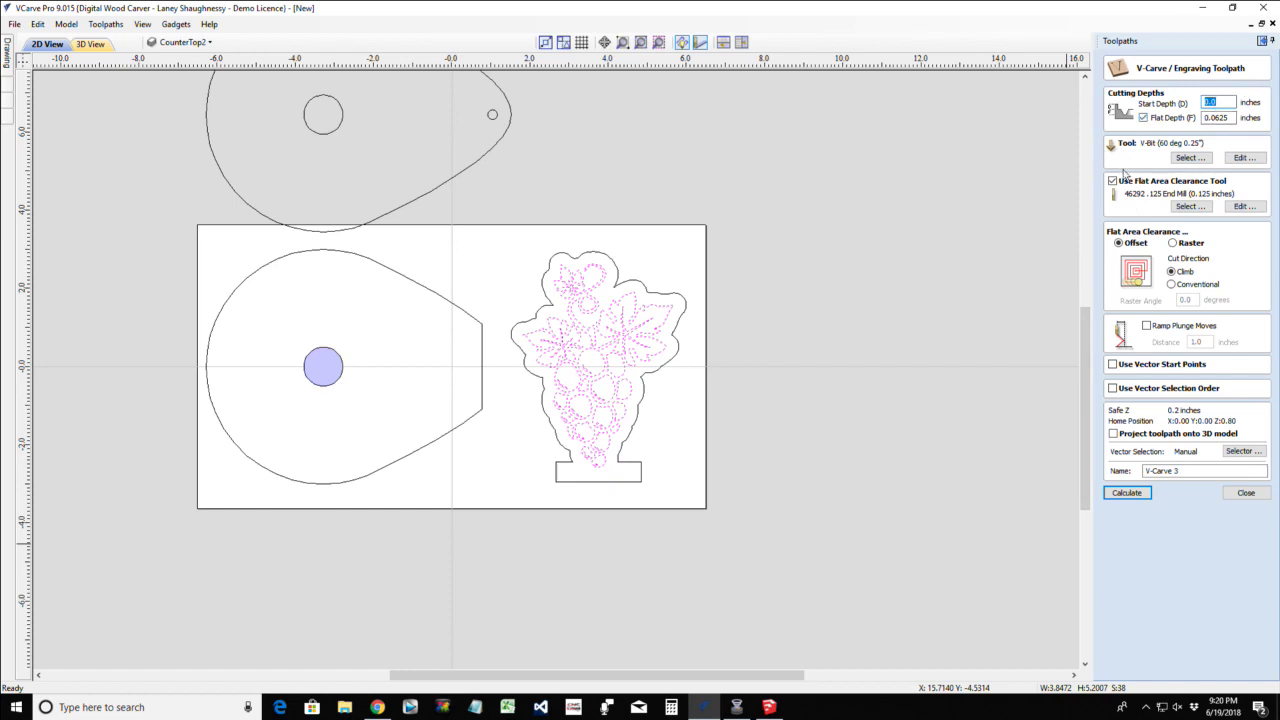
{"action": "left_click", "coordinate": [1144, 118]}
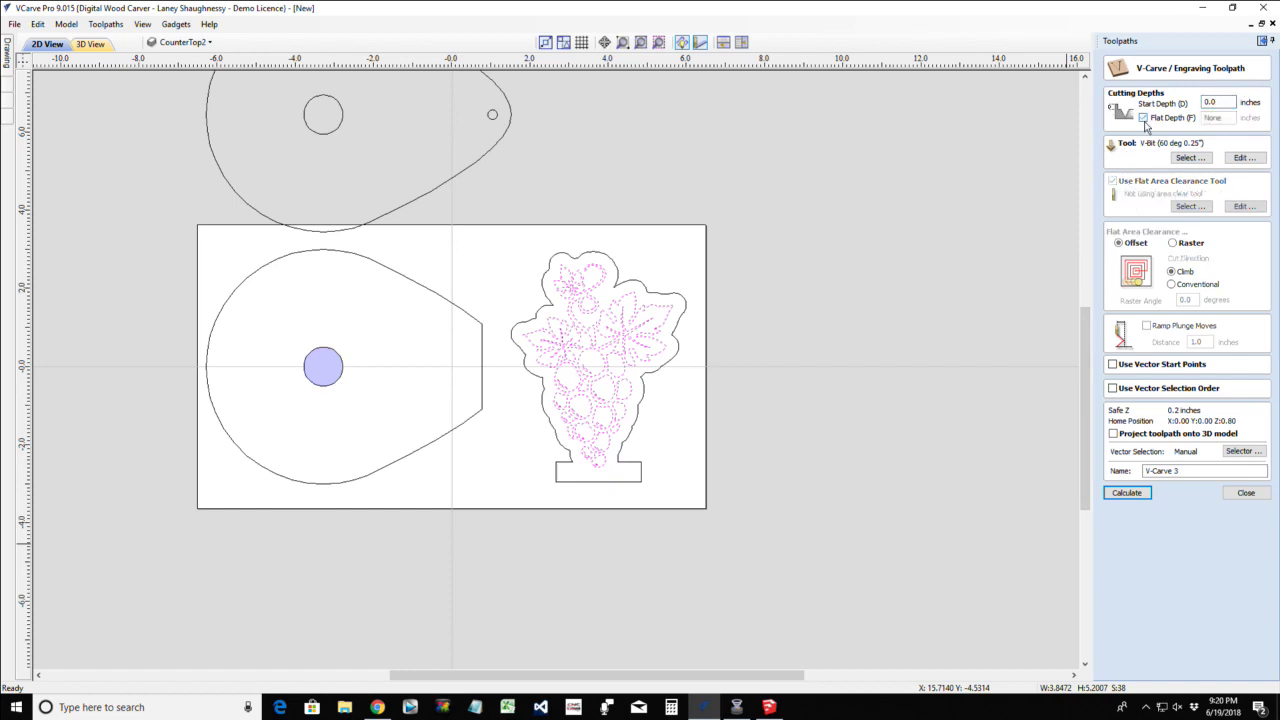
{"action": "left_click", "coordinate": [1125, 495]}
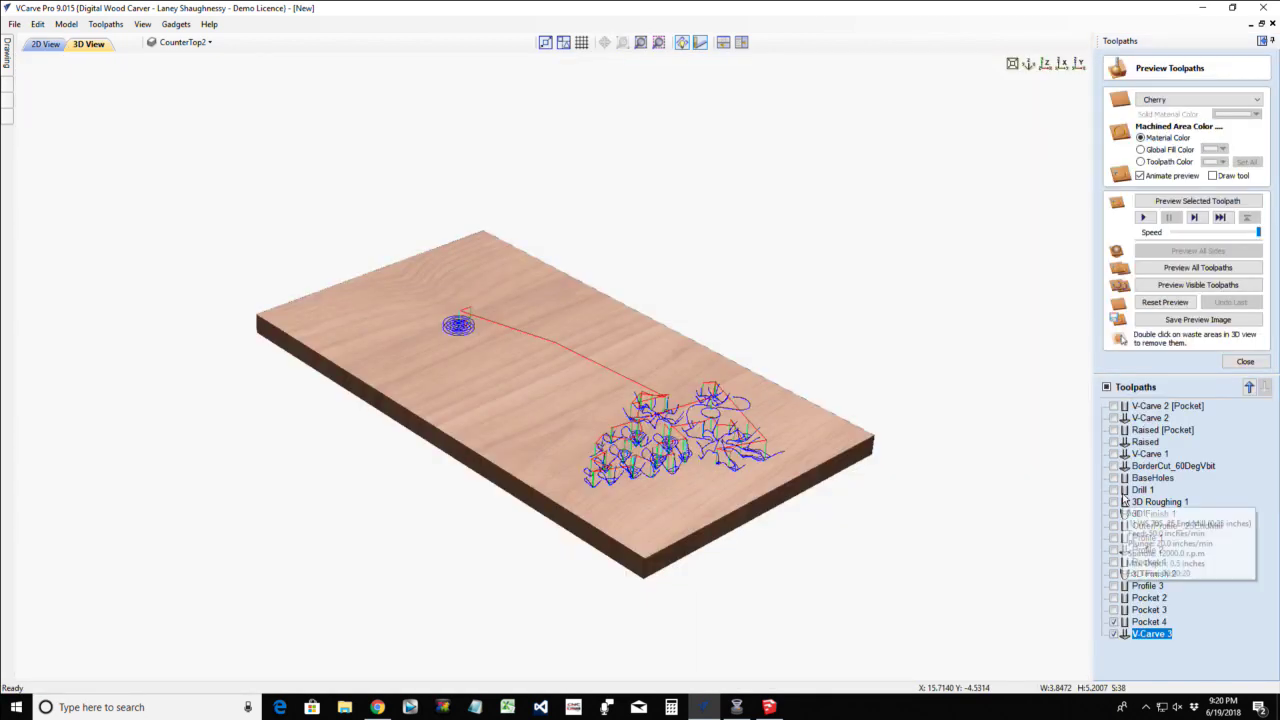
{"action": "left_click", "coordinate": [1187, 204]}
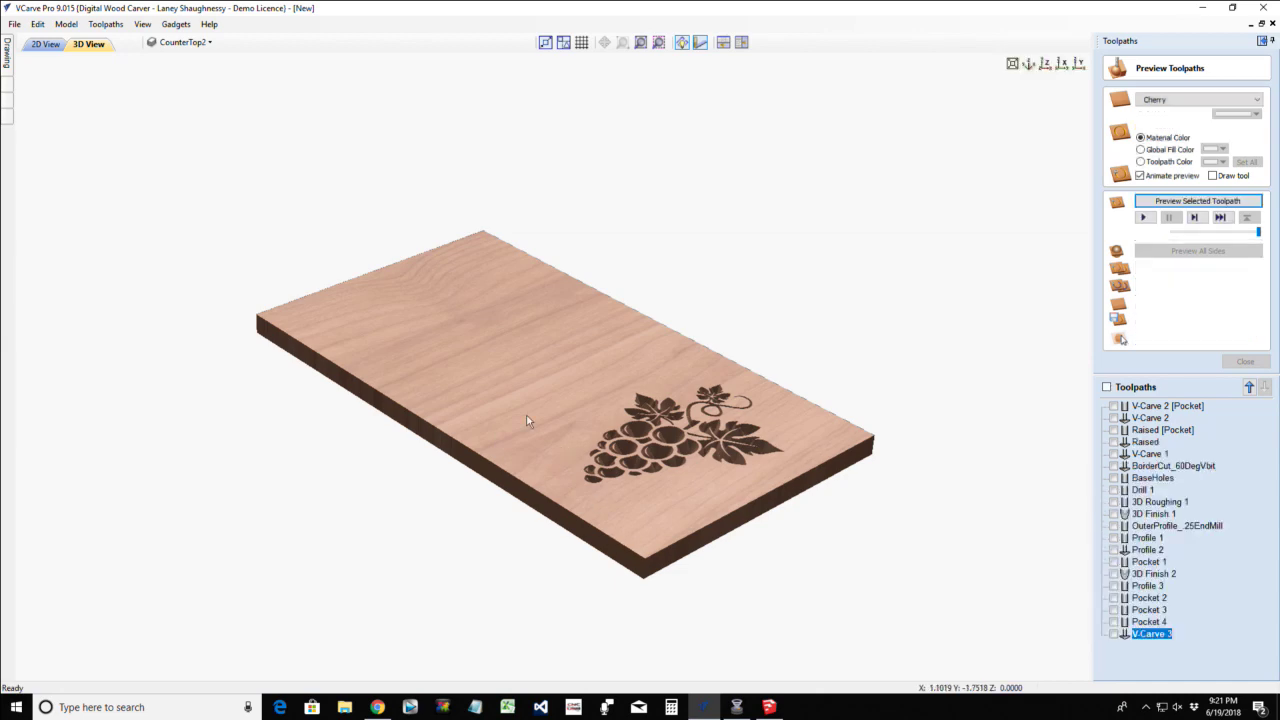
{"action": "left_click_drag", "start_coordinate": [545, 455], "coordinate": [682, 478]}
{"action": "scroll", "coordinate": [682, 474], "scroll_direction": "up", "scroll_amount": 5}
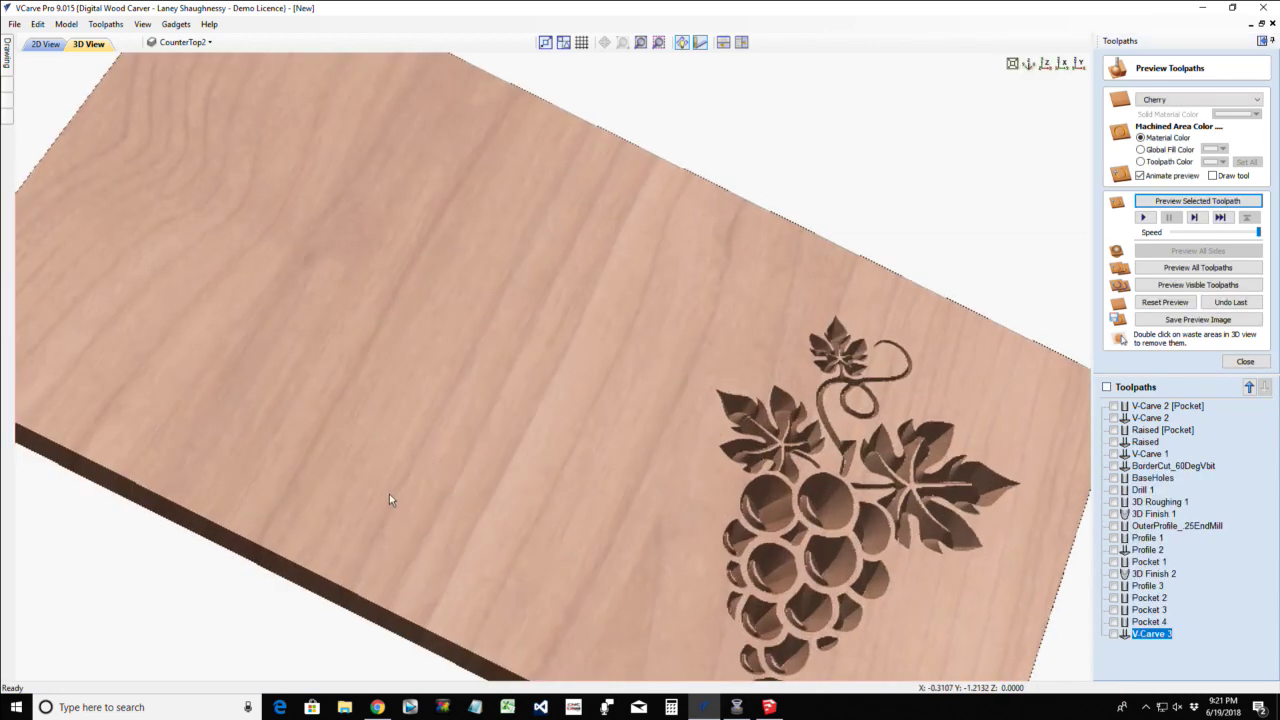
{"action": "scroll", "coordinate": [793, 611], "scroll_direction": "down", "scroll_amount": 4}
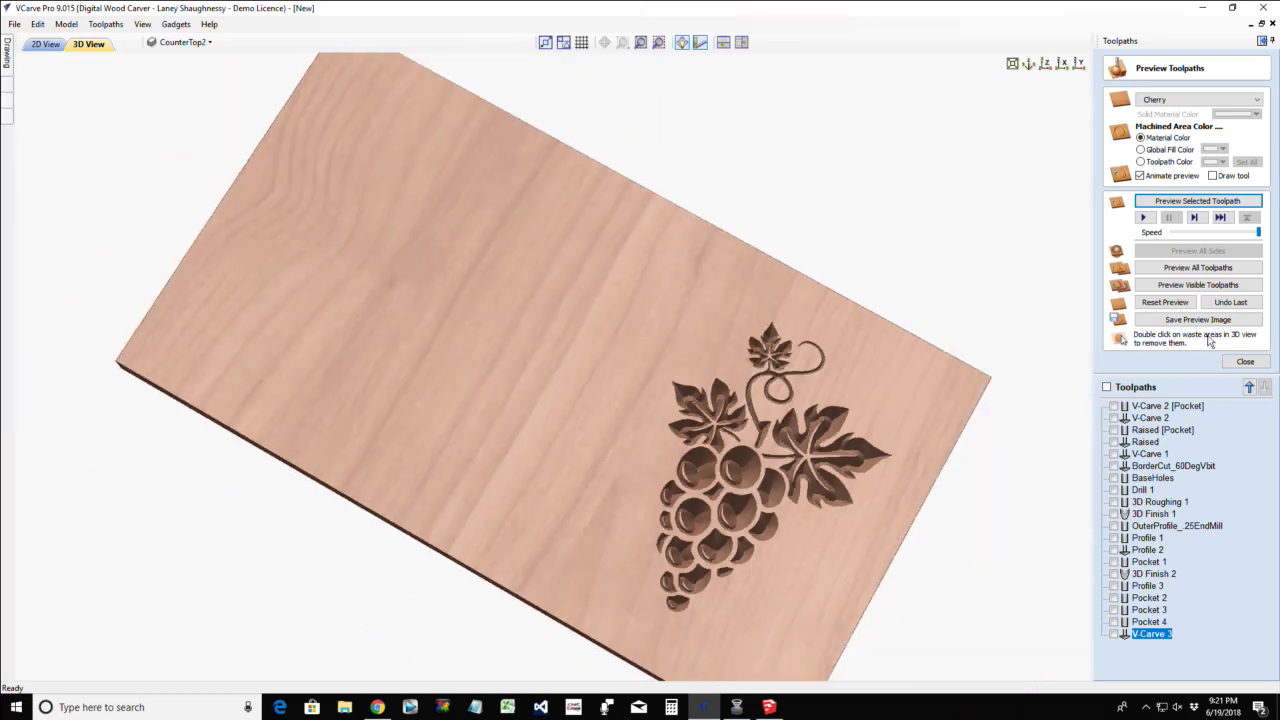
Recalculate V-Carve 3 with a 0.0625-inch flat depth, preview it, and return to 2D
{"action": "double_click", "coordinate": [1156, 636]}
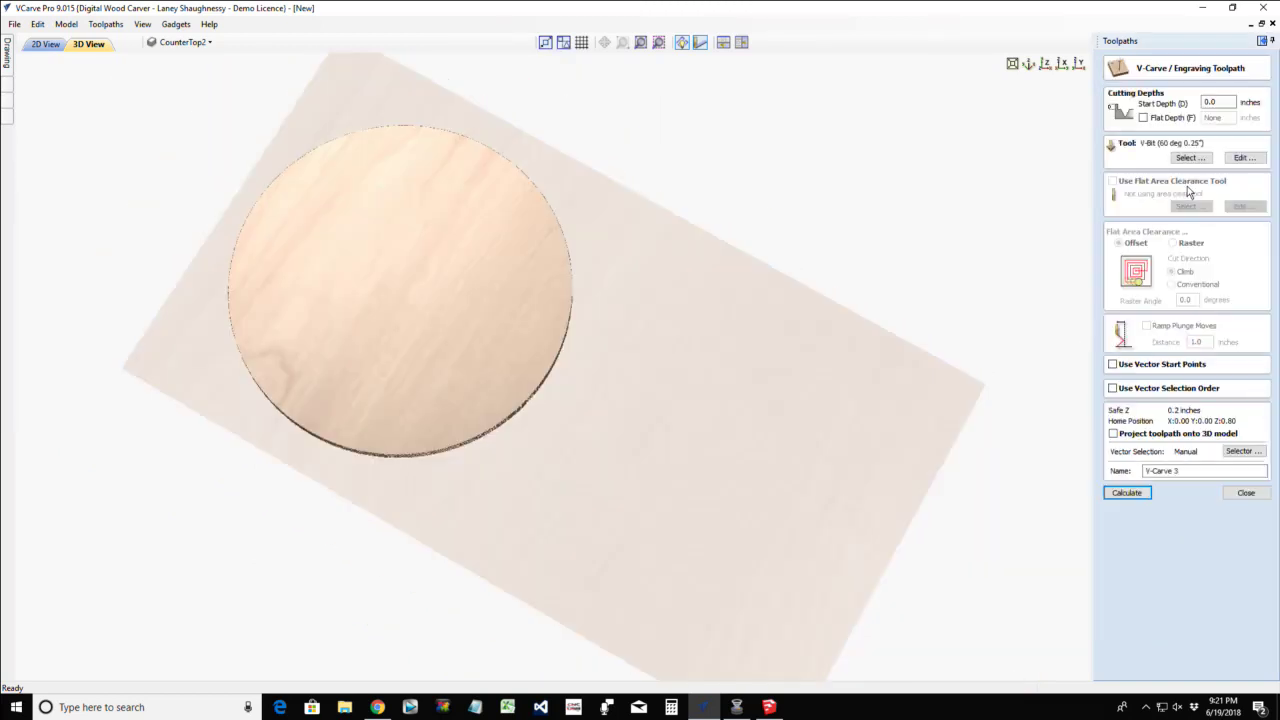
{"action": "left_click", "coordinate": [1143, 117]}
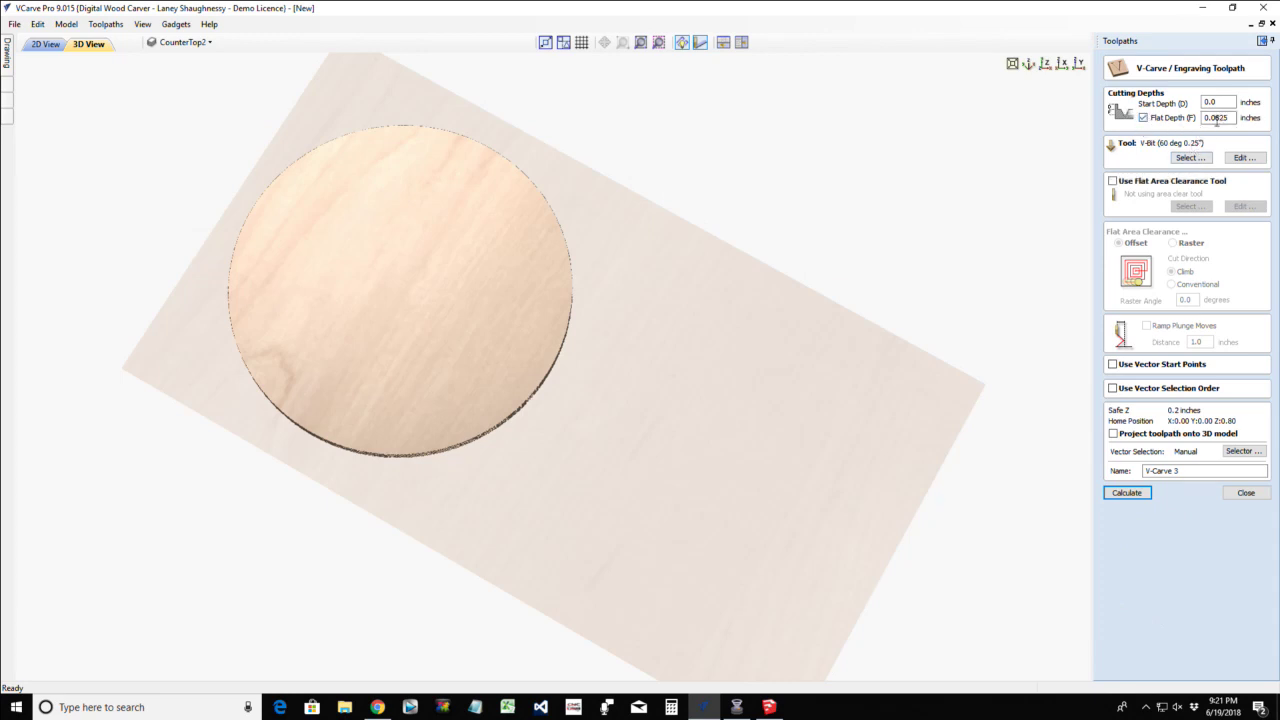
{"action": "left_click_drag", "start_coordinate": [1212, 118], "coordinate": [1271, 121]}
{"action": "left_click", "coordinate": [1126, 493]}
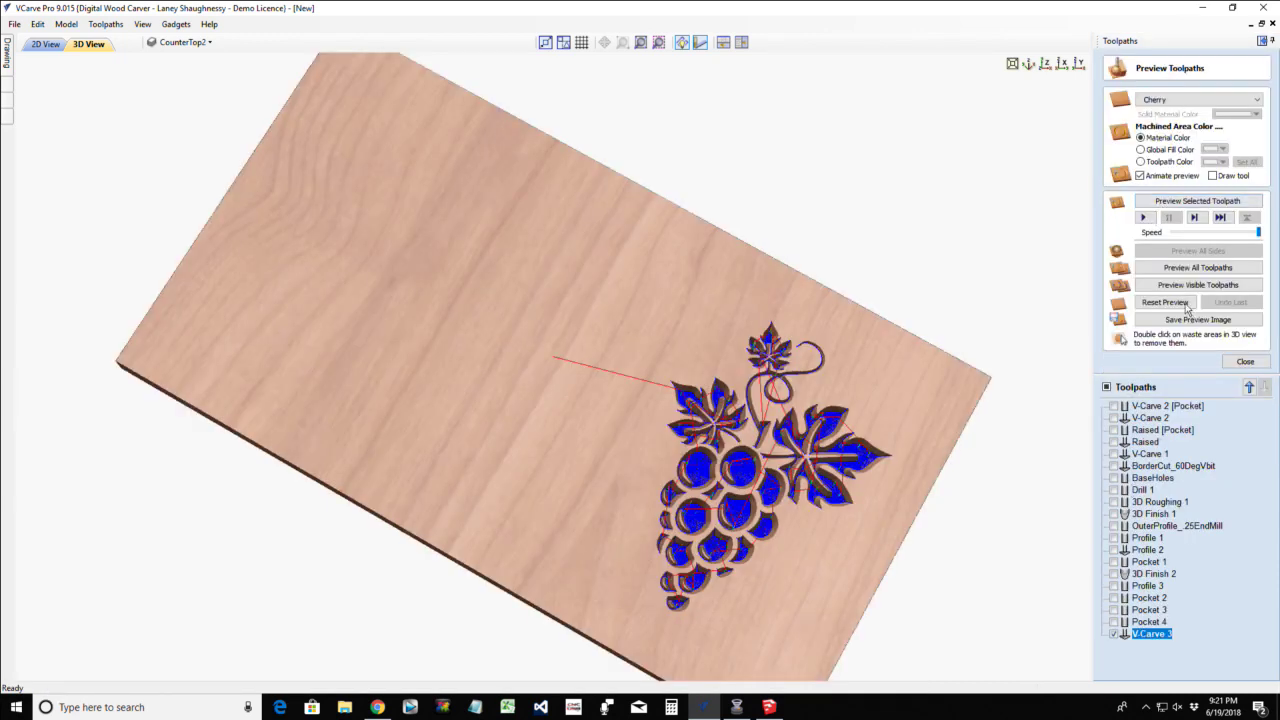
{"action": "left_click", "coordinate": [1187, 201]}
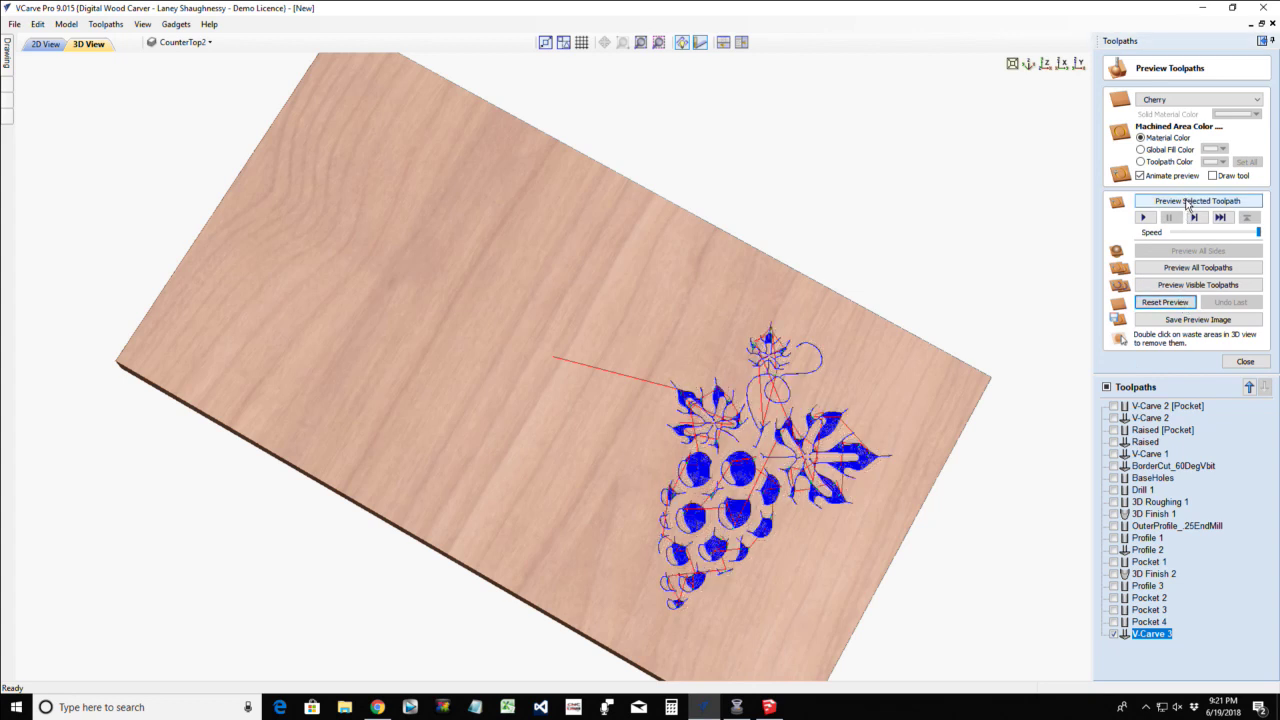
{"action": "left_click", "coordinate": [1187, 201]}
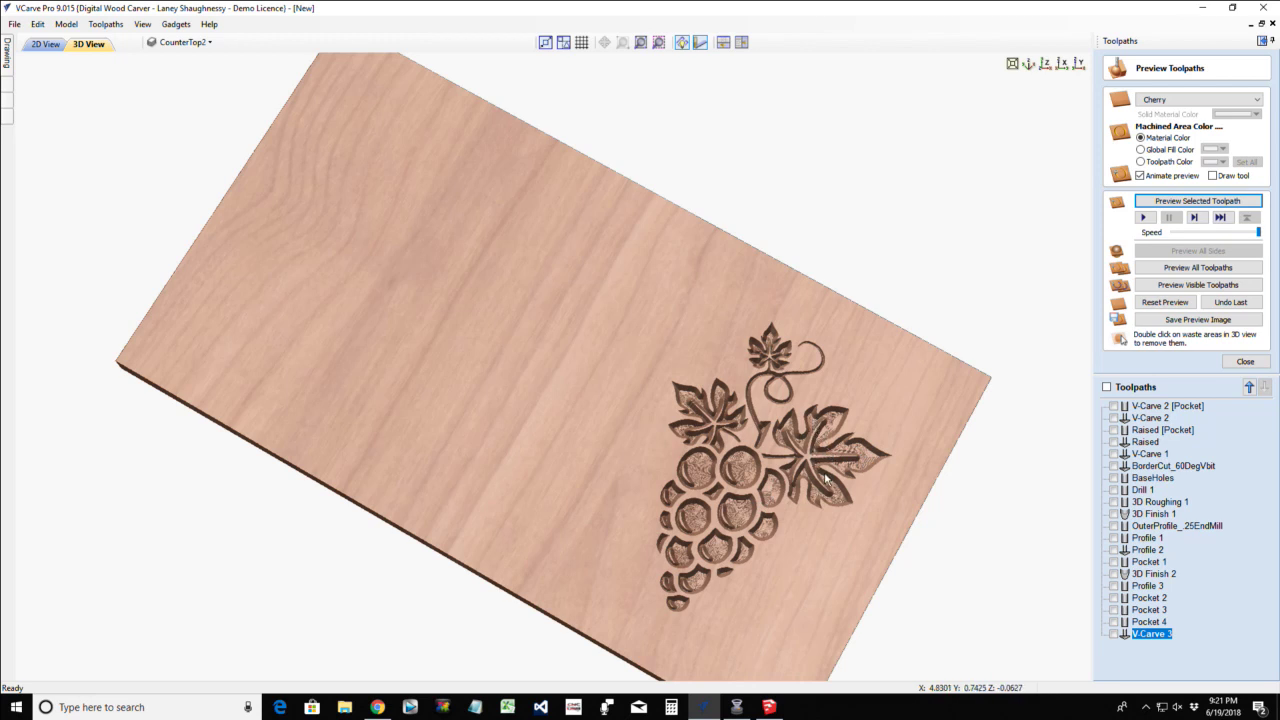
{"action": "left_click", "coordinate": [46, 44]}
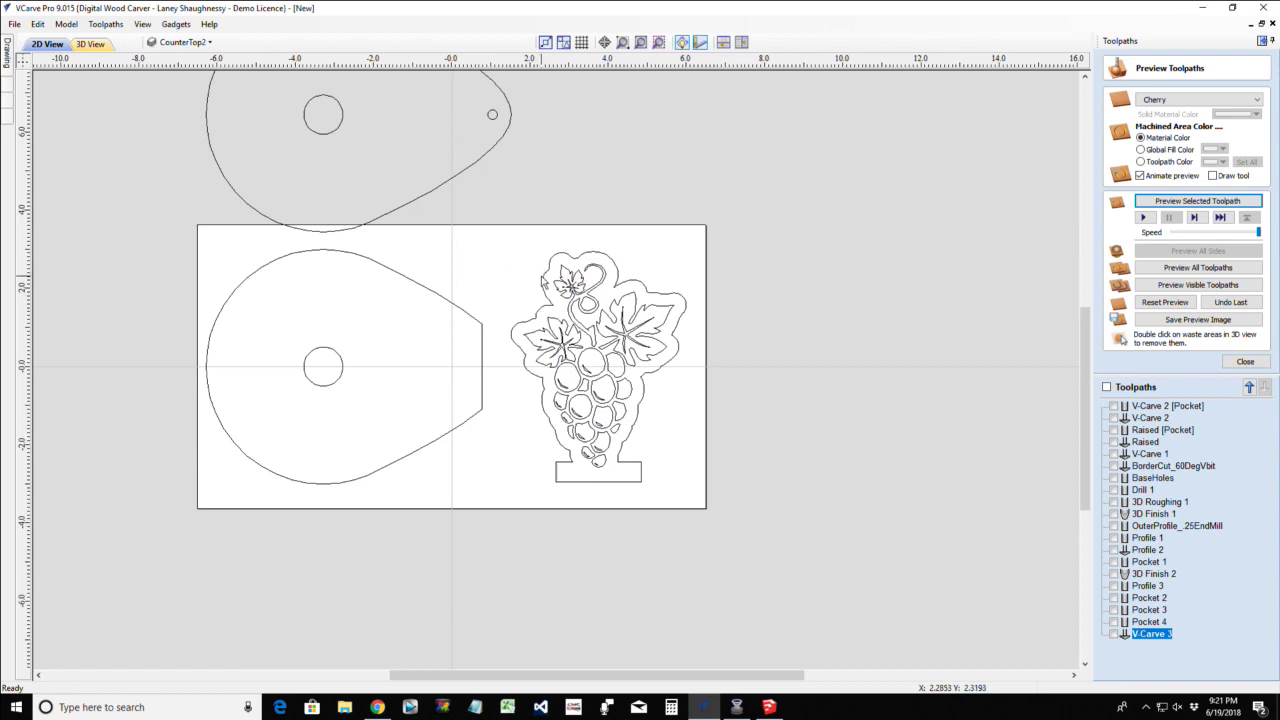
Select the grape vectors and offset them outward by 0.04 inches
{"action": "scroll", "coordinate": [541, 272], "scroll_direction": "up", "scroll_amount": 3}
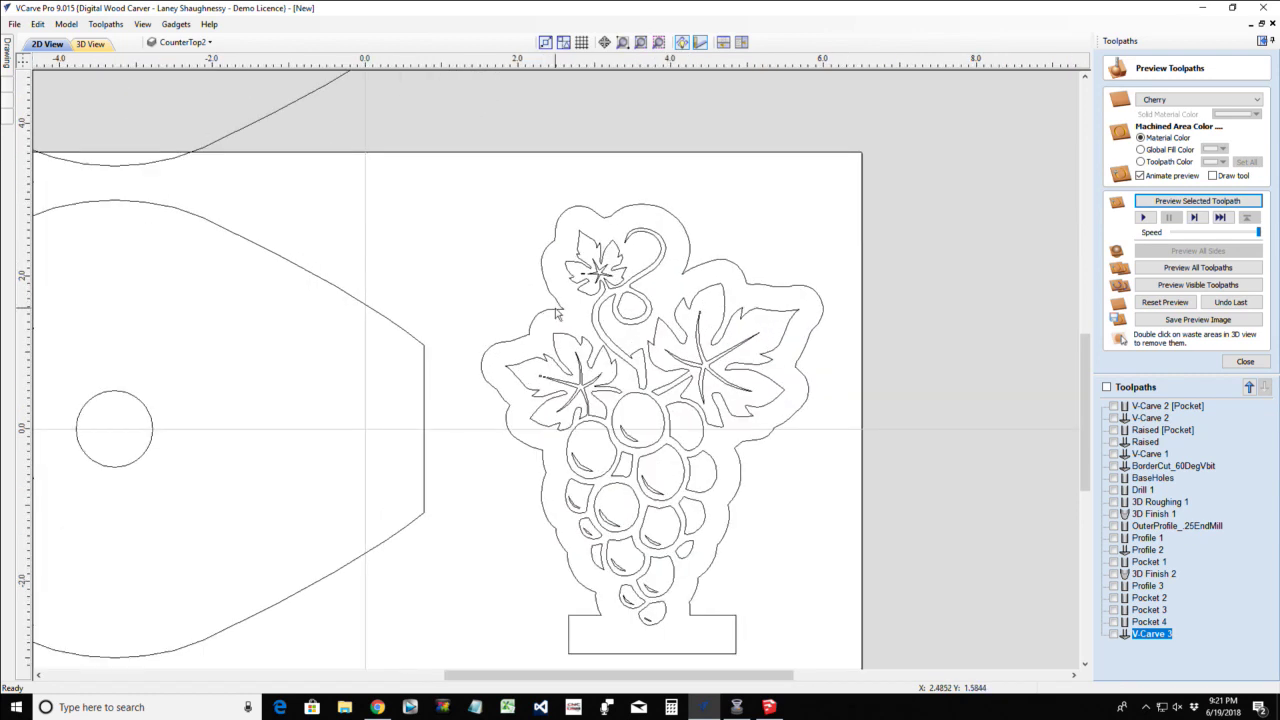
{"action": "left_click", "coordinate": [556, 313]}
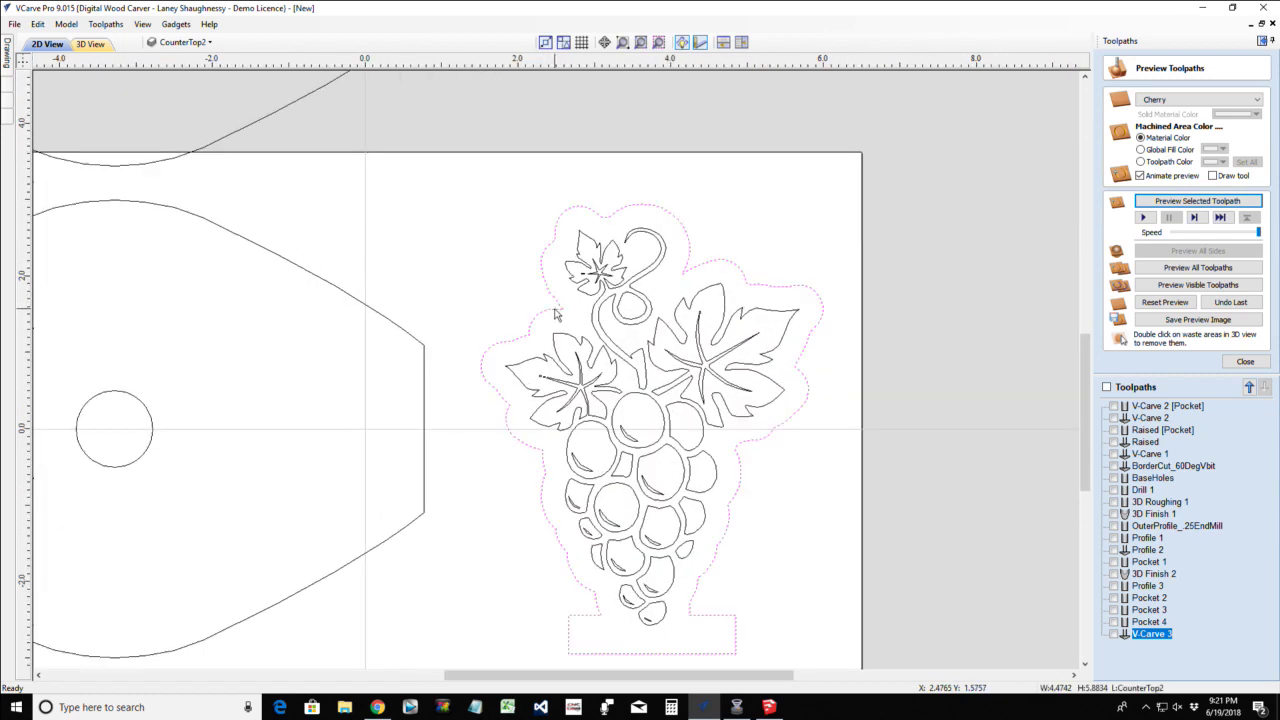
{"action": "left_click", "coordinate": [572, 342]}
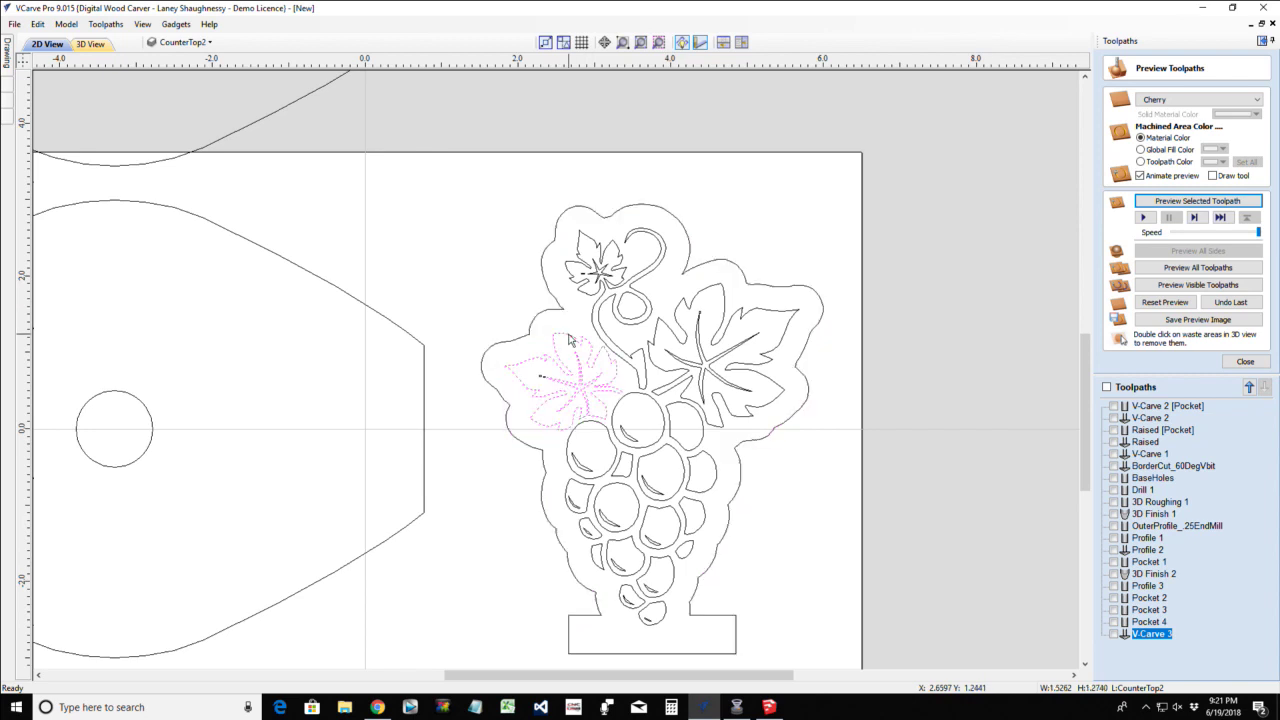
{"action": "left_click_drag", "start_coordinate": [497, 152], "coordinate": [812, 652]}
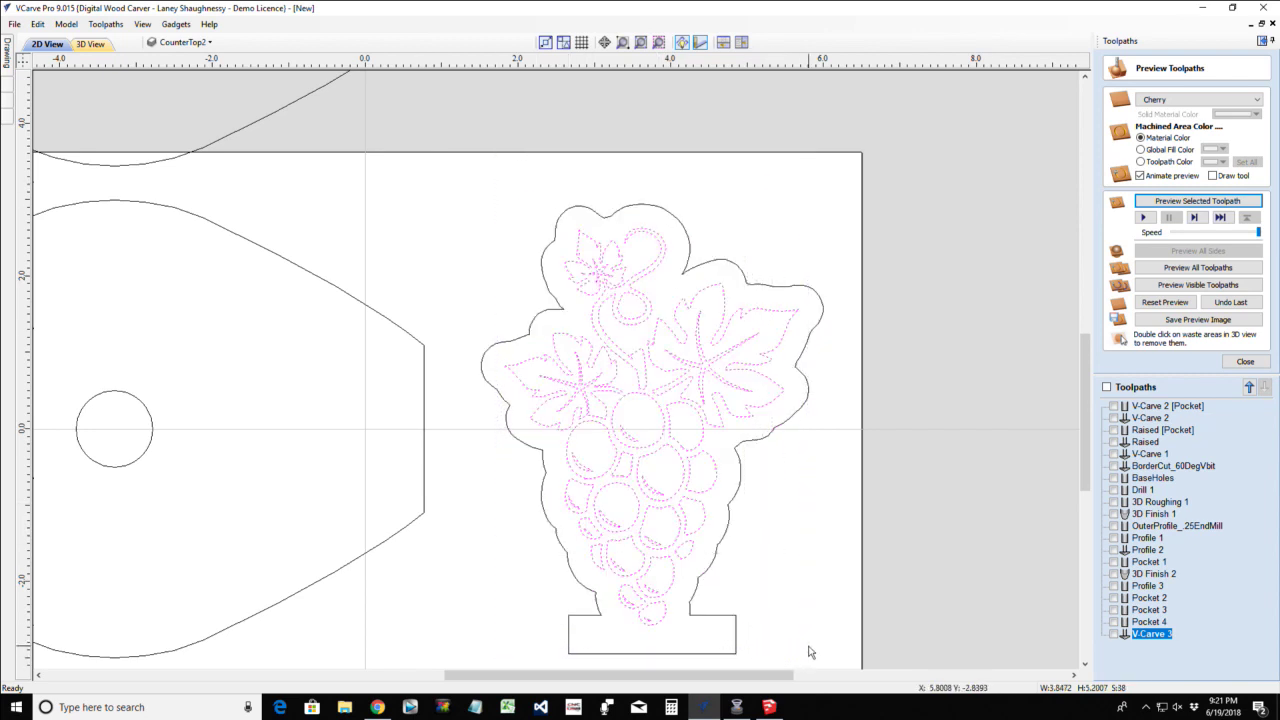
{"action": "mouse_move", "coordinate": [13, 58]}
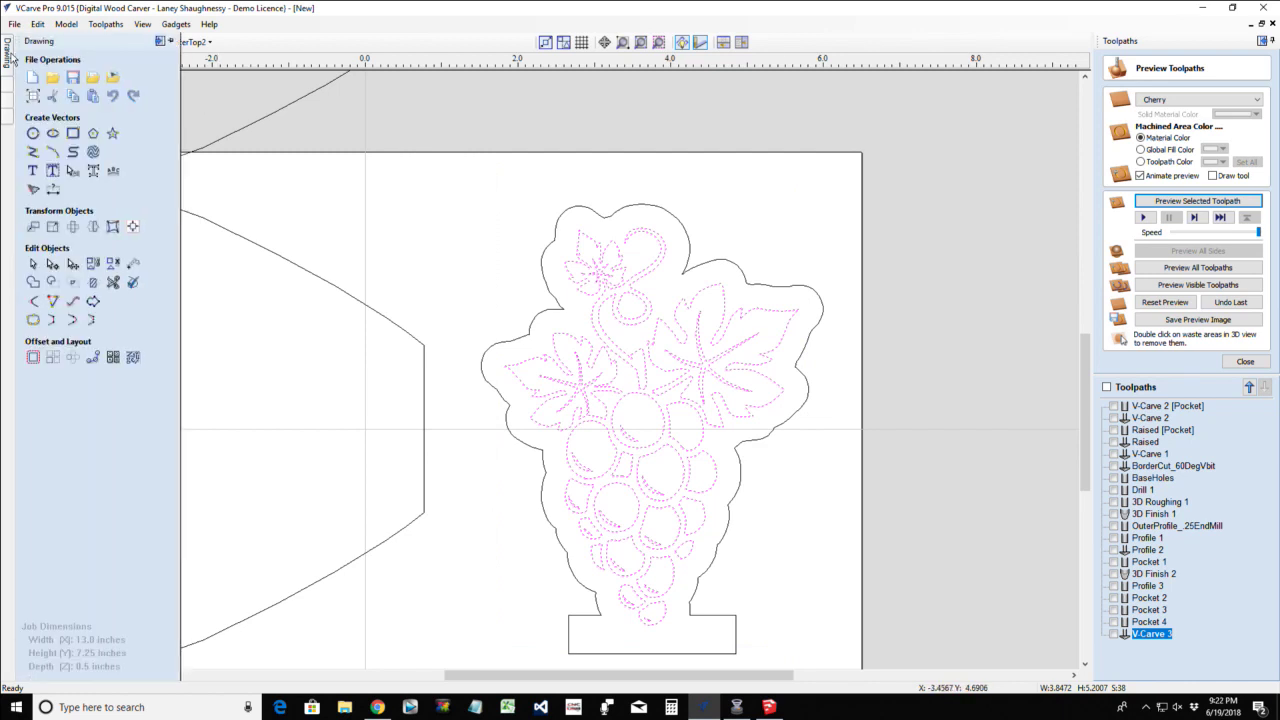
{"action": "left_click", "coordinate": [34, 357]}
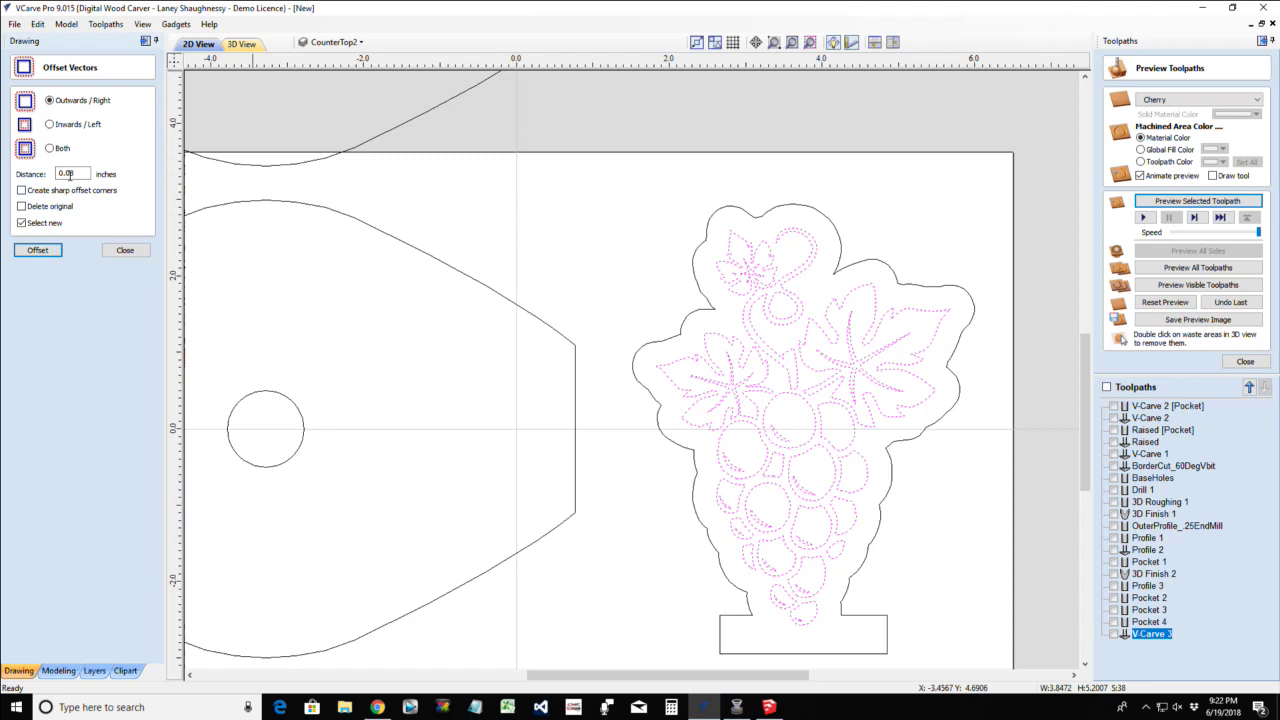
{"action": "left_click", "coordinate": [70, 174]}
{"action": "left_click", "coordinate": [37, 250]}
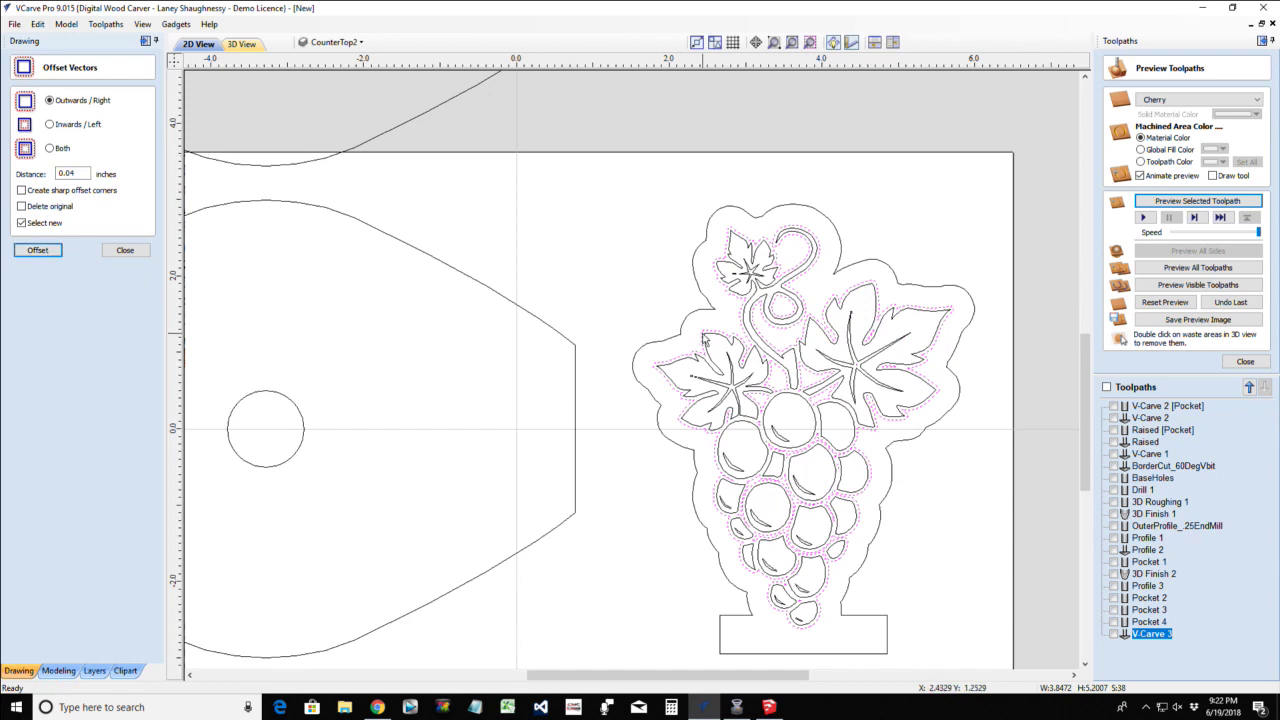
Undo that offset, redo it outward at 0.0625 inches, and box-select the grape vectors
{"action": "left_click", "coordinate": [707, 329]}
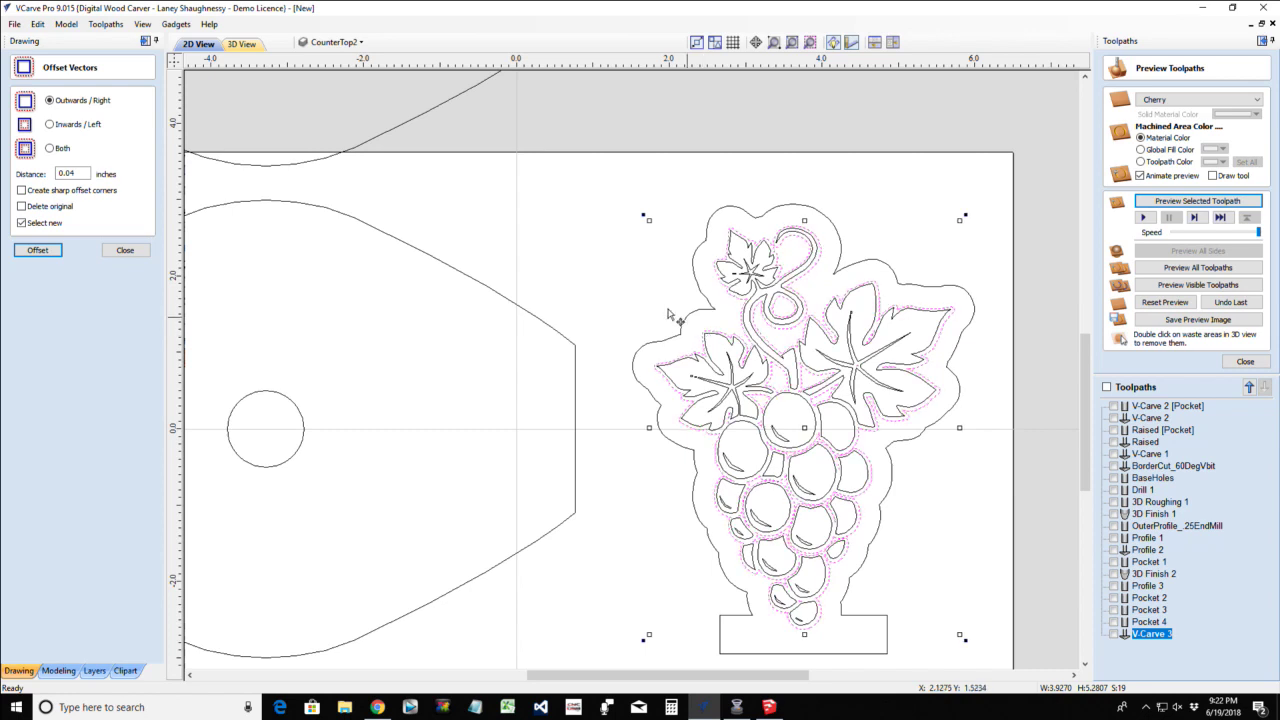
{"action": "left_click", "coordinate": [632, 307]}
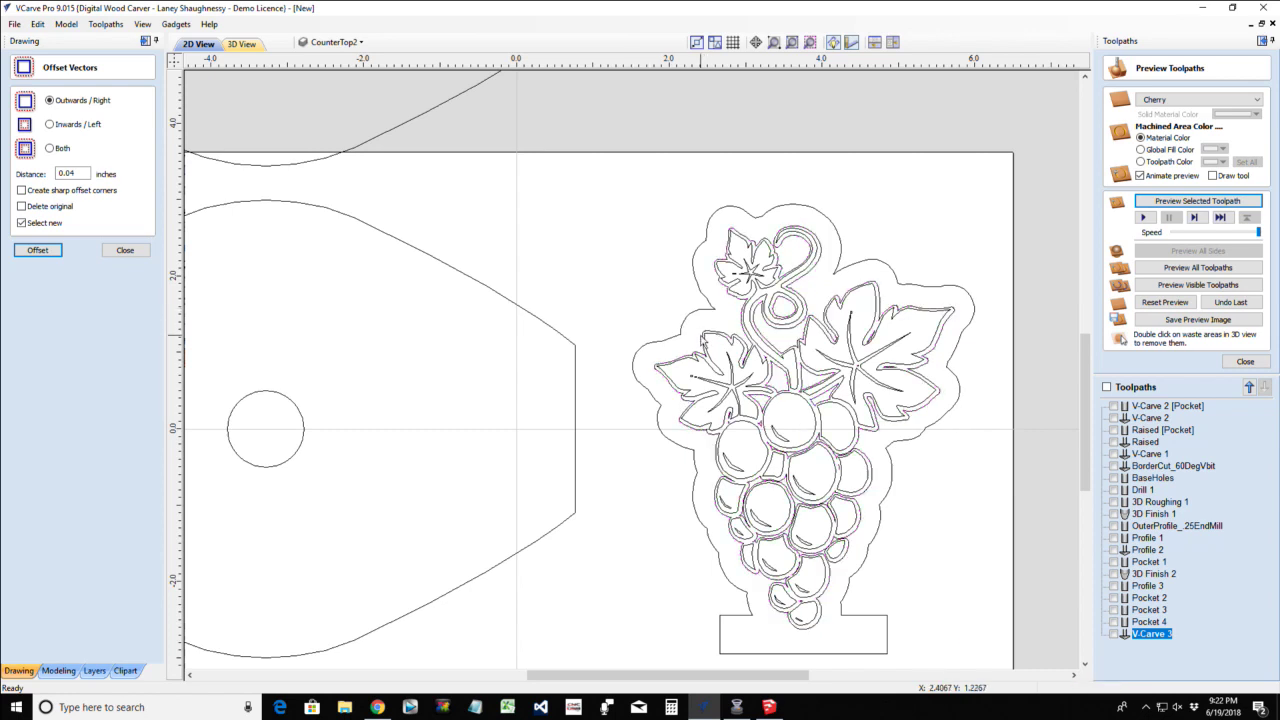
{"action": "left_click", "coordinate": [702, 337]}
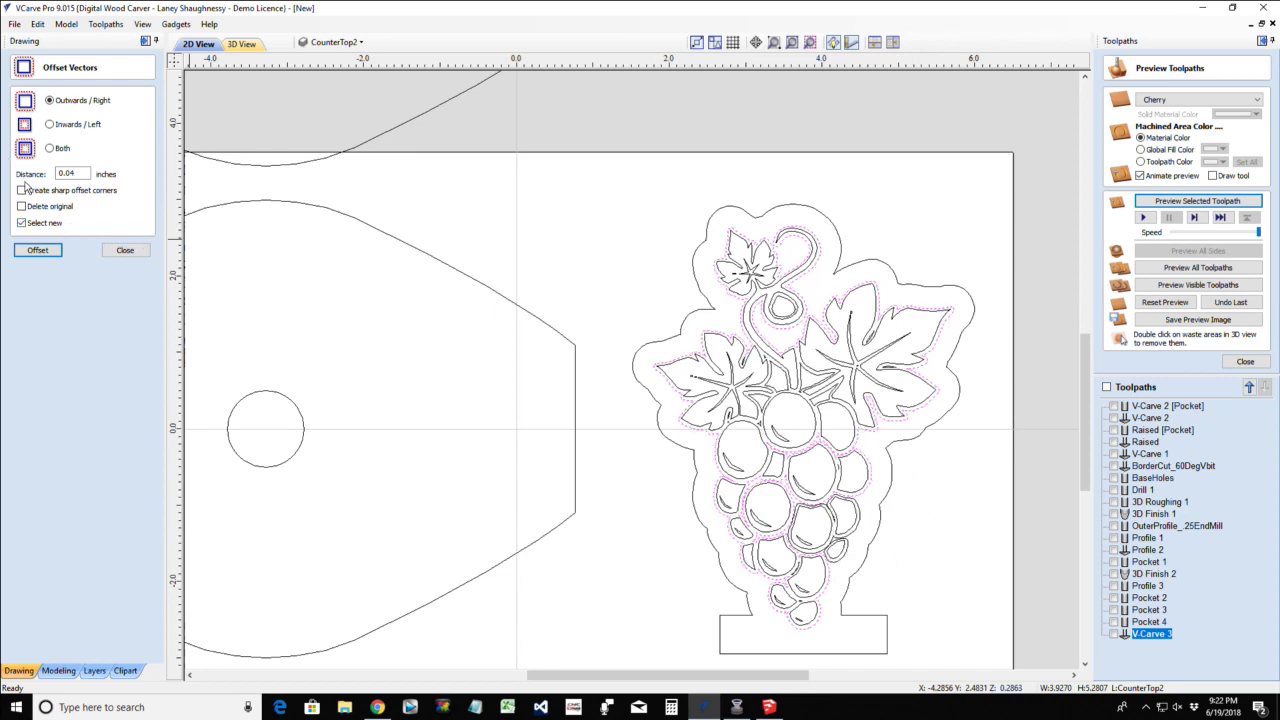
{"action": "left_click", "coordinate": [626, 299]}
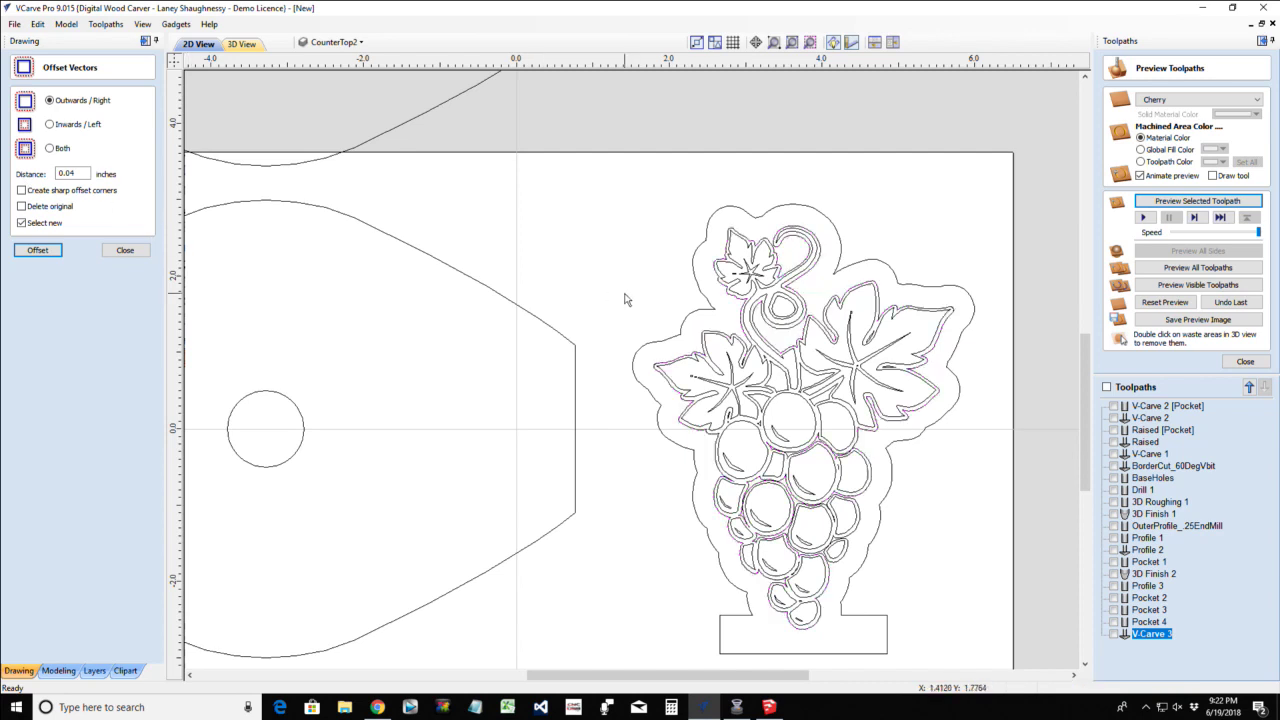
{"action": "key", "text": "ctrl+z"}
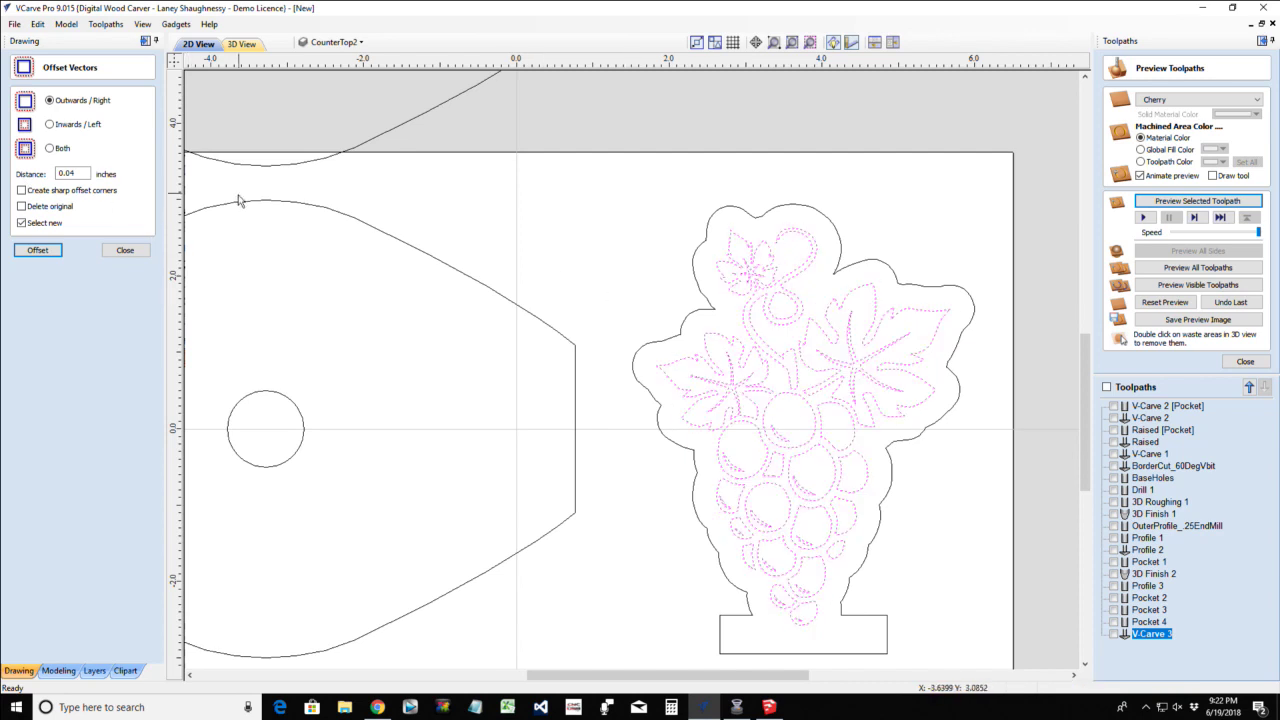
{"action": "left_click_drag", "start_coordinate": [68, 175], "coordinate": [76, 176]}
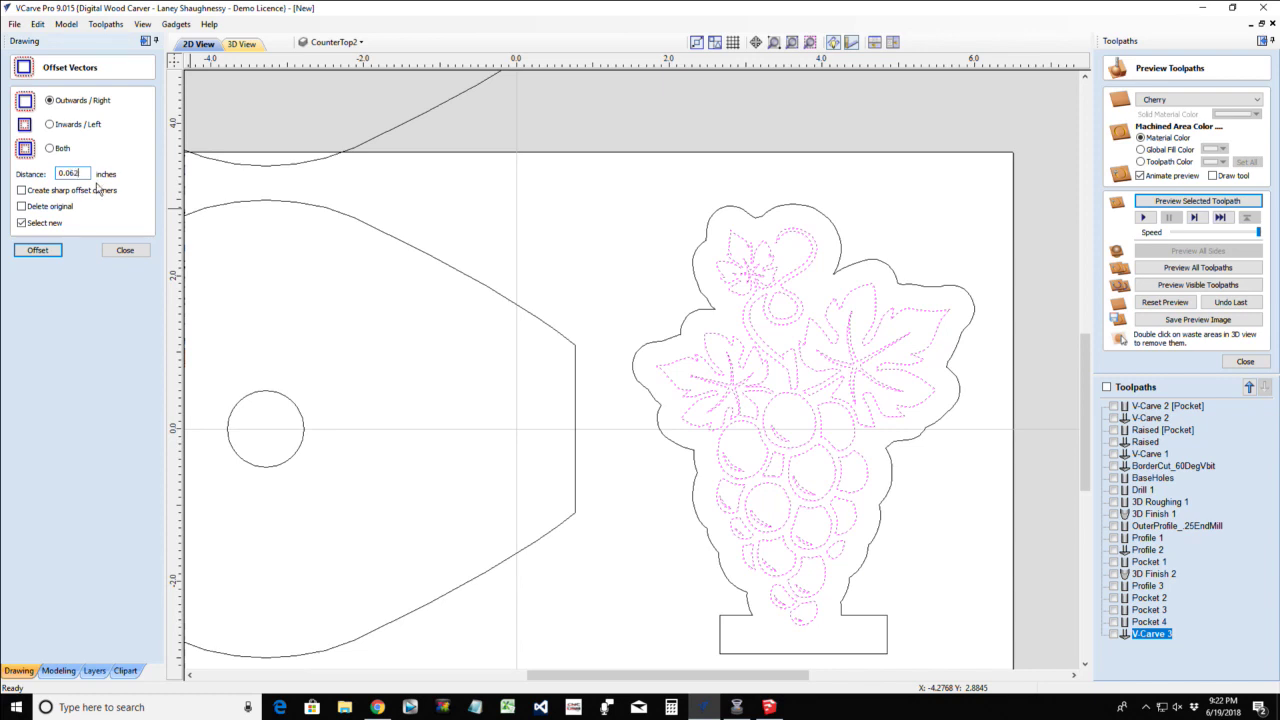
{"action": "left_click", "coordinate": [38, 250]}
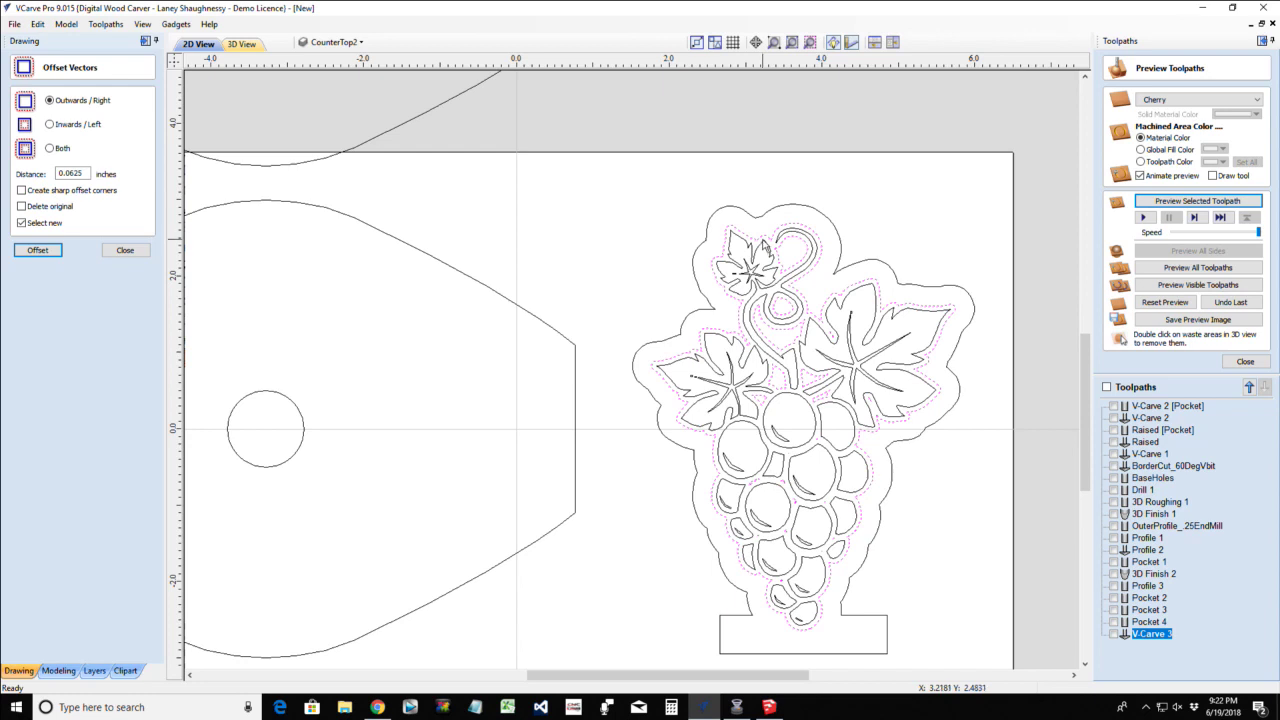
{"action": "left_click", "coordinate": [763, 243]}
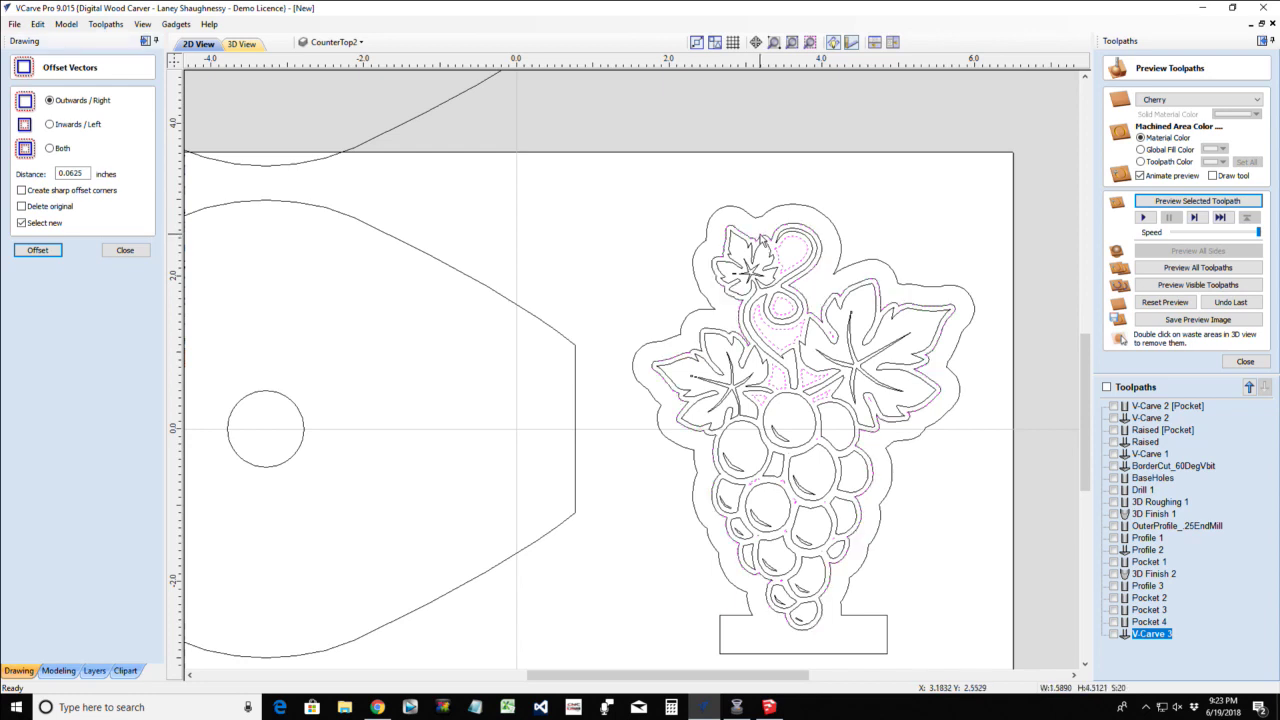
{"action": "key", "text": "Escape"}
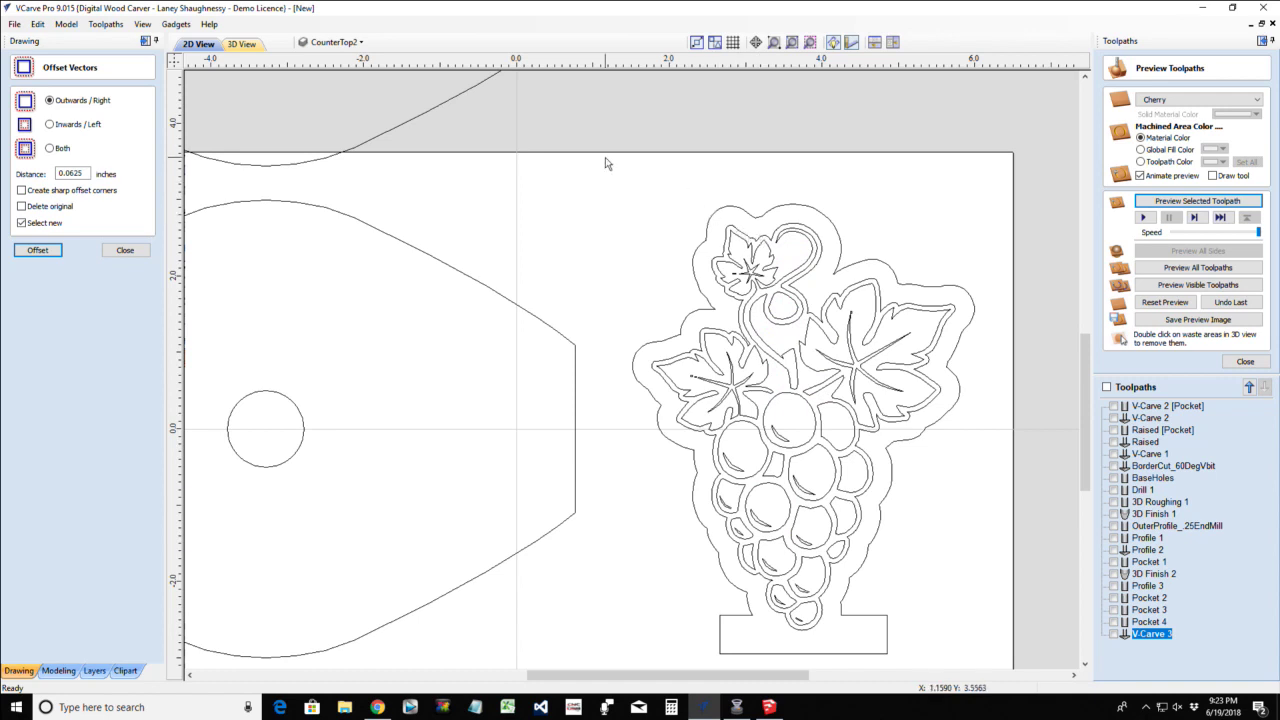
{"action": "left_click_drag", "start_coordinate": [546, 168], "coordinate": [1012, 648]}
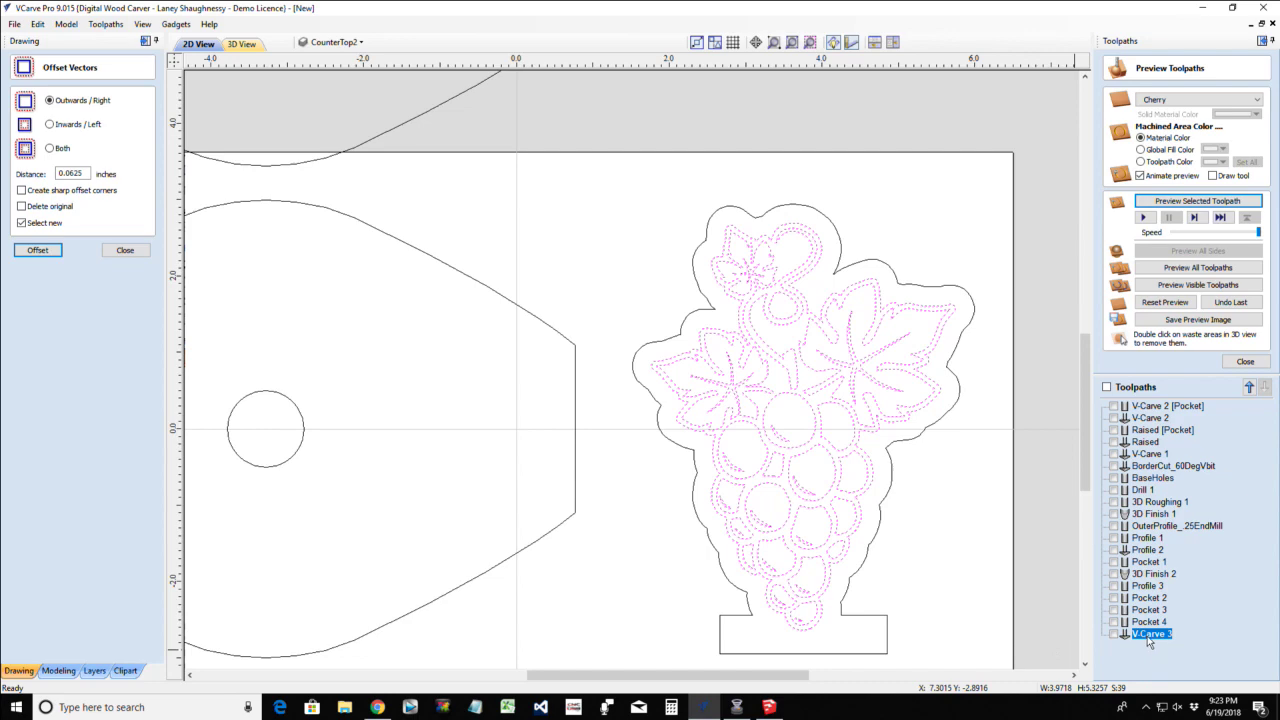
Recalculate V-Carve 3 and preview the grape carving on the cherry board in 3D
{"action": "double_click", "coordinate": [1150, 634]}
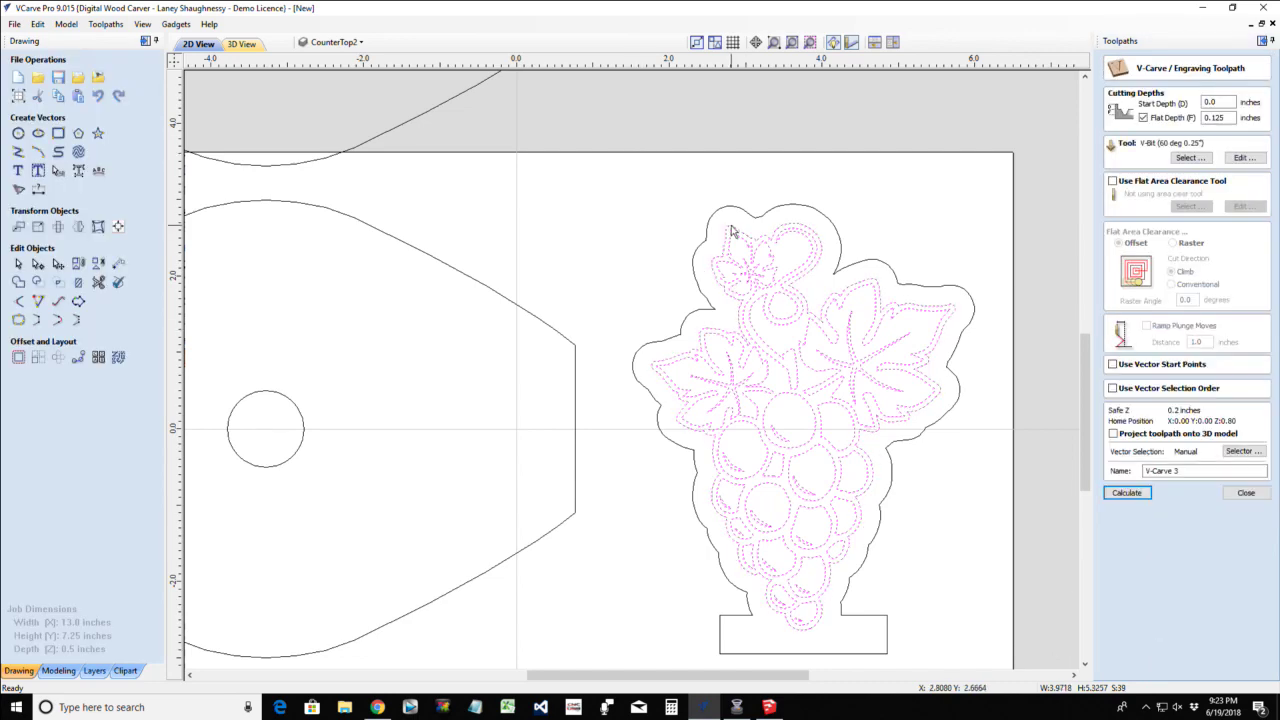
{"action": "left_click", "coordinate": [1129, 493]}
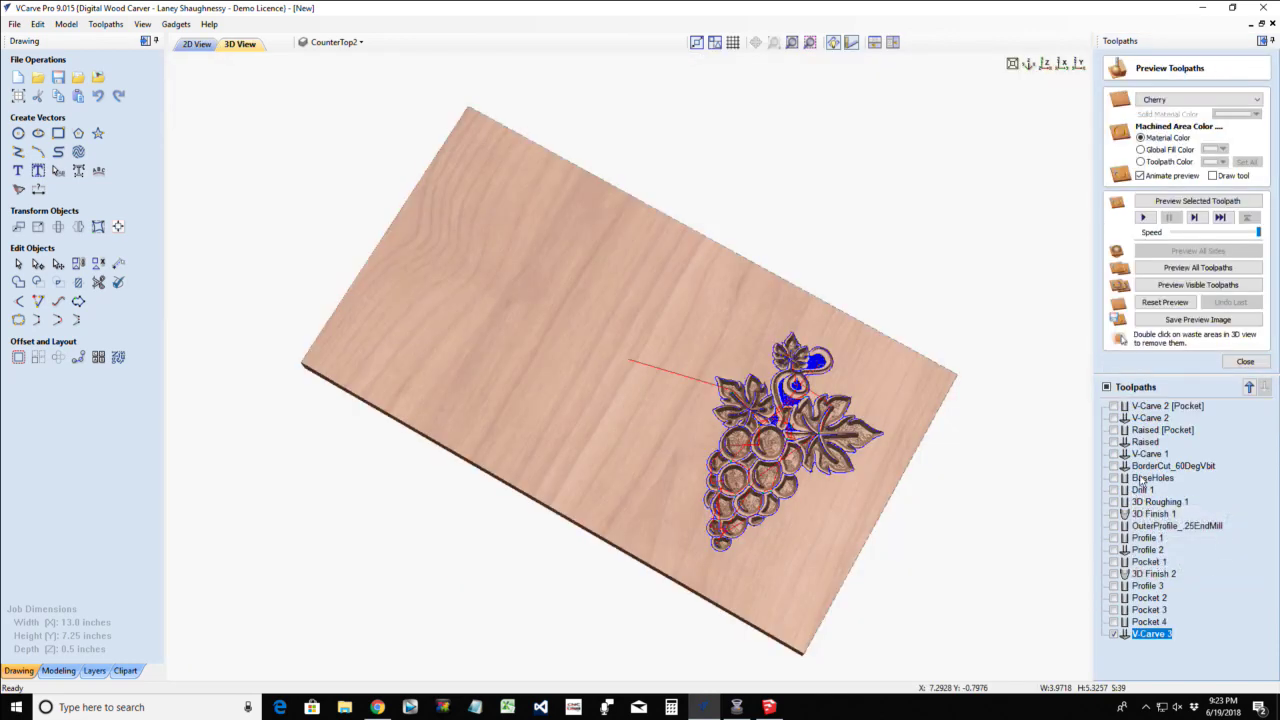
{"action": "left_click", "coordinate": [1152, 303]}
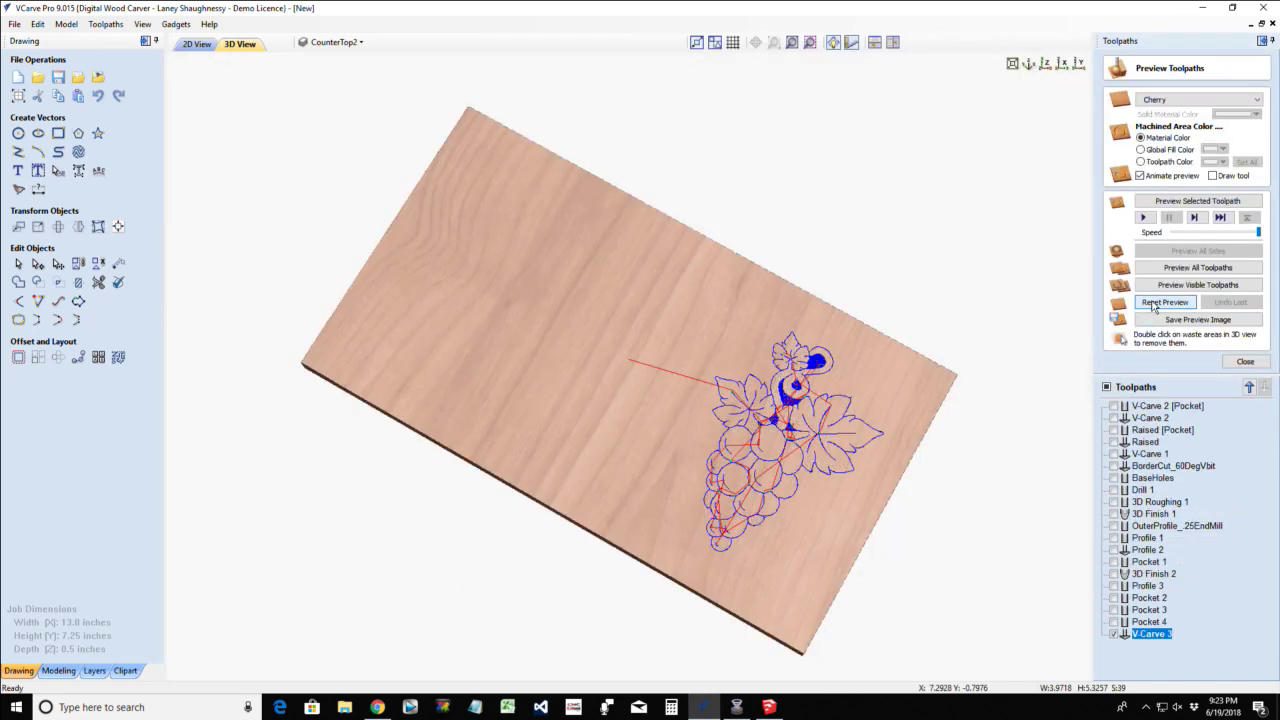
{"action": "left_click", "coordinate": [1183, 203]}
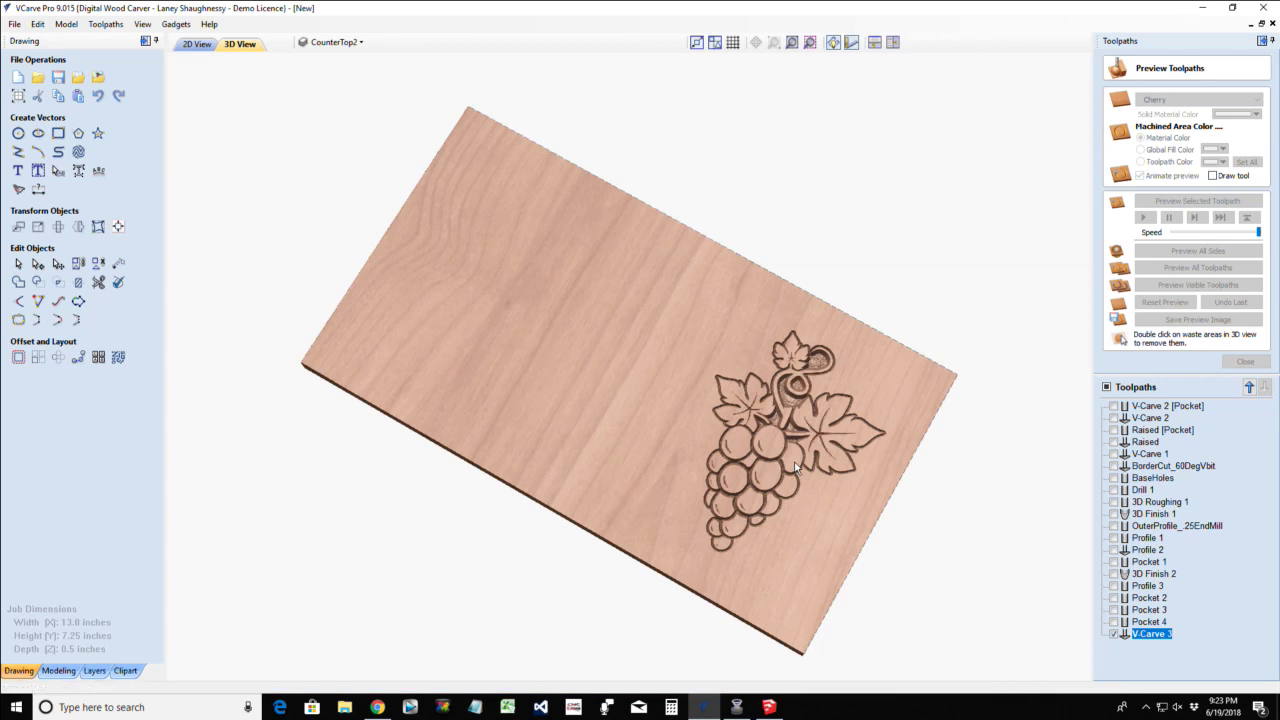
{"action": "scroll", "coordinate": [820, 470], "scroll_direction": "up", "scroll_amount": 2}
{"action": "middle_click_drag", "start_coordinate": [856, 476], "coordinate": [811, 421]}
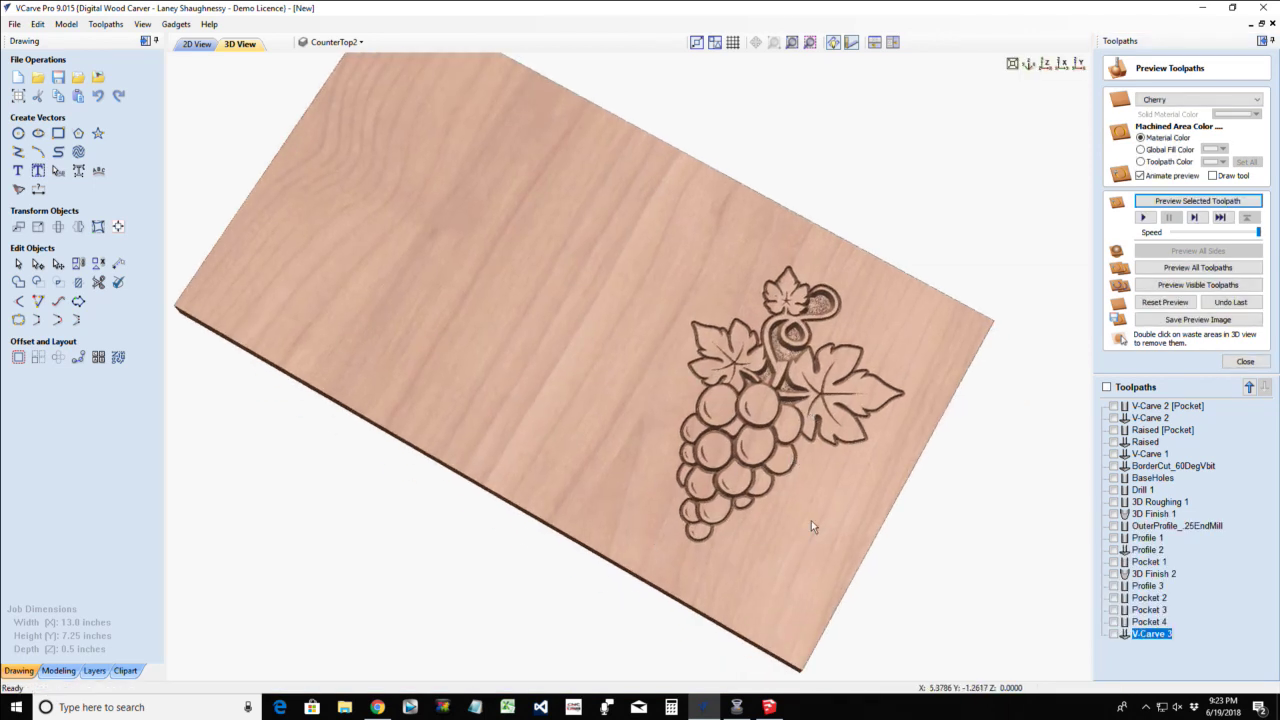
{"action": "mouse_move", "coordinate": [810, 527]}
{"action": "left_mouse_down"}
{"action": "mouse_move", "coordinate": [778, 482]}
{"action": "mouse_move", "coordinate": [808, 523]}
{"action": "mouse_move", "coordinate": [823, 520]}
{"action": "left_mouse_up"}
{"action": "scroll", "coordinate": [778, 389], "scroll_direction": "up", "scroll_amount": 2}
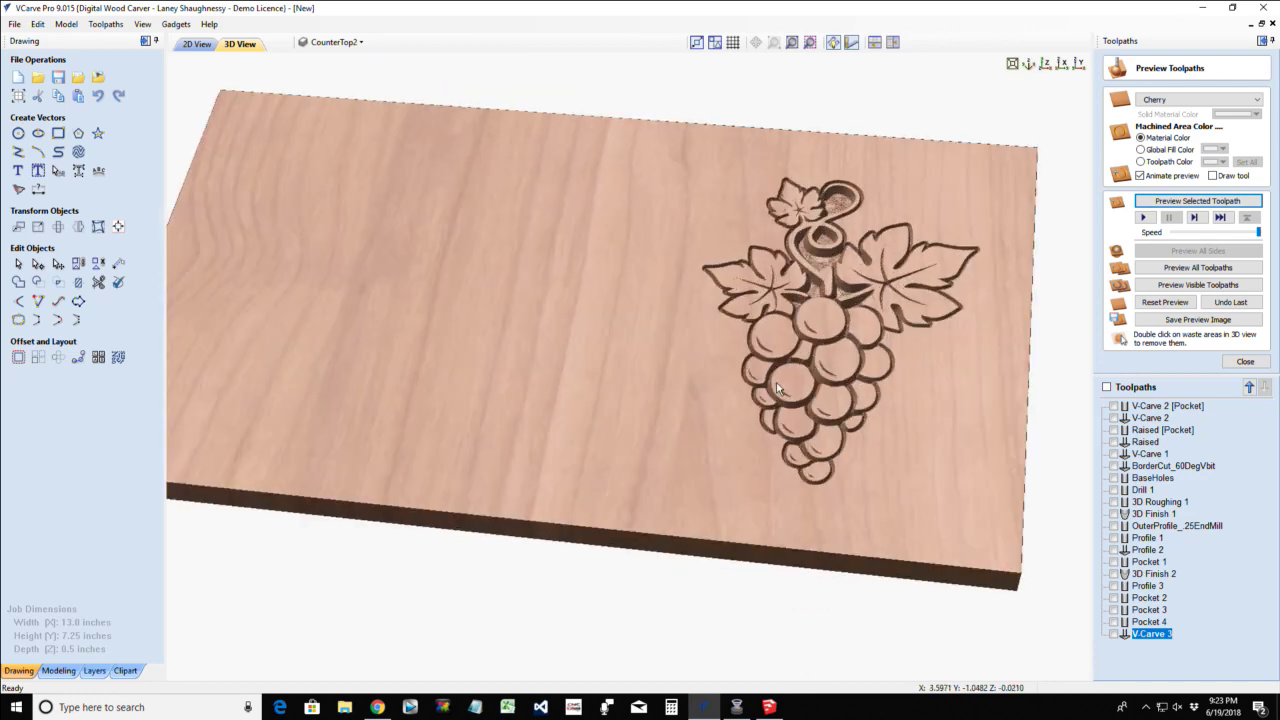
{"action": "scroll", "coordinate": [778, 389], "scroll_direction": "up", "scroll_amount": 1}
{"action": "scroll", "coordinate": [748, 387], "scroll_direction": "down", "scroll_amount": 1}
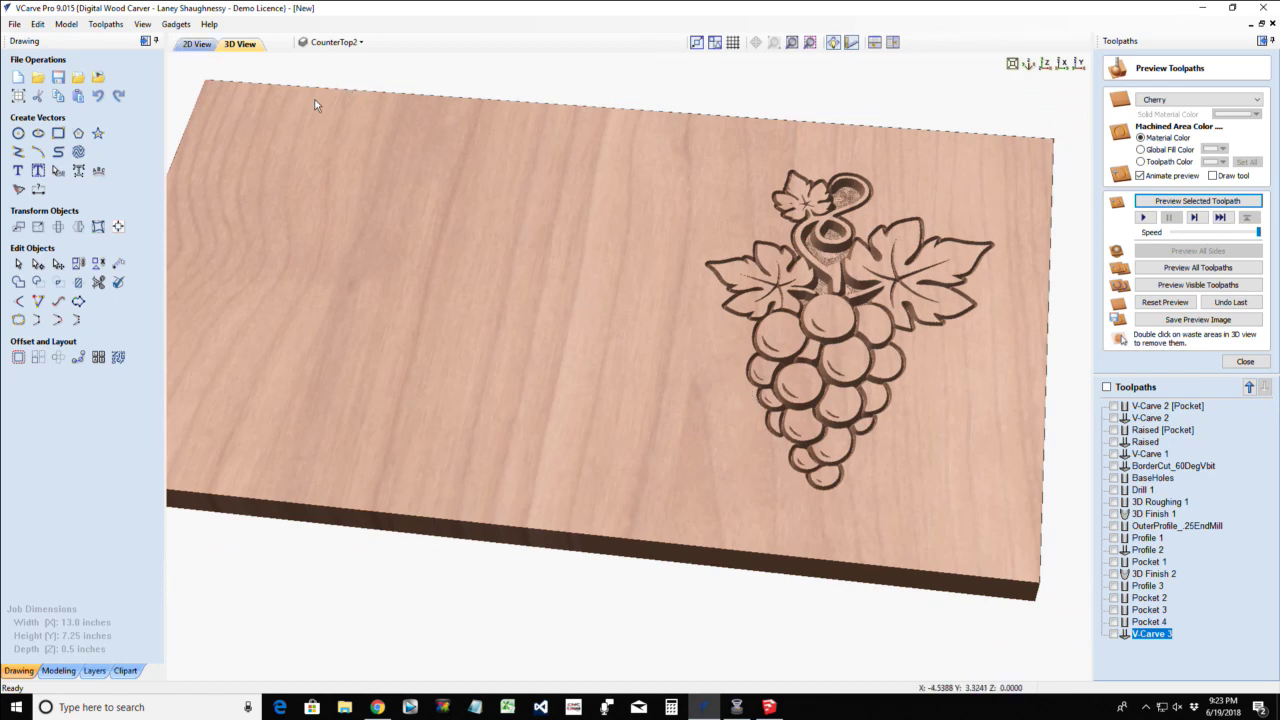
Back on the 2D view, select the outer grape plaque and teardrop outlines and close the toolpath preview
{"action": "left_click", "coordinate": [195, 48]}
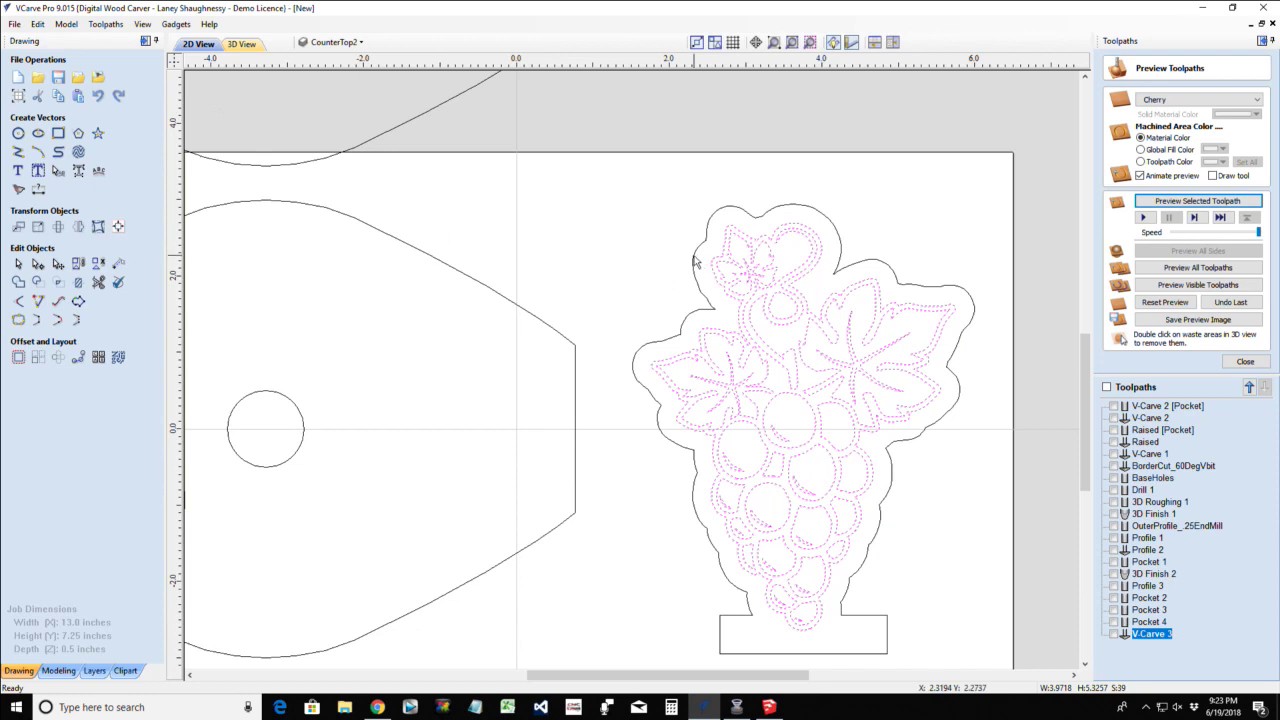
{"action": "left_click", "coordinate": [1142, 635]}
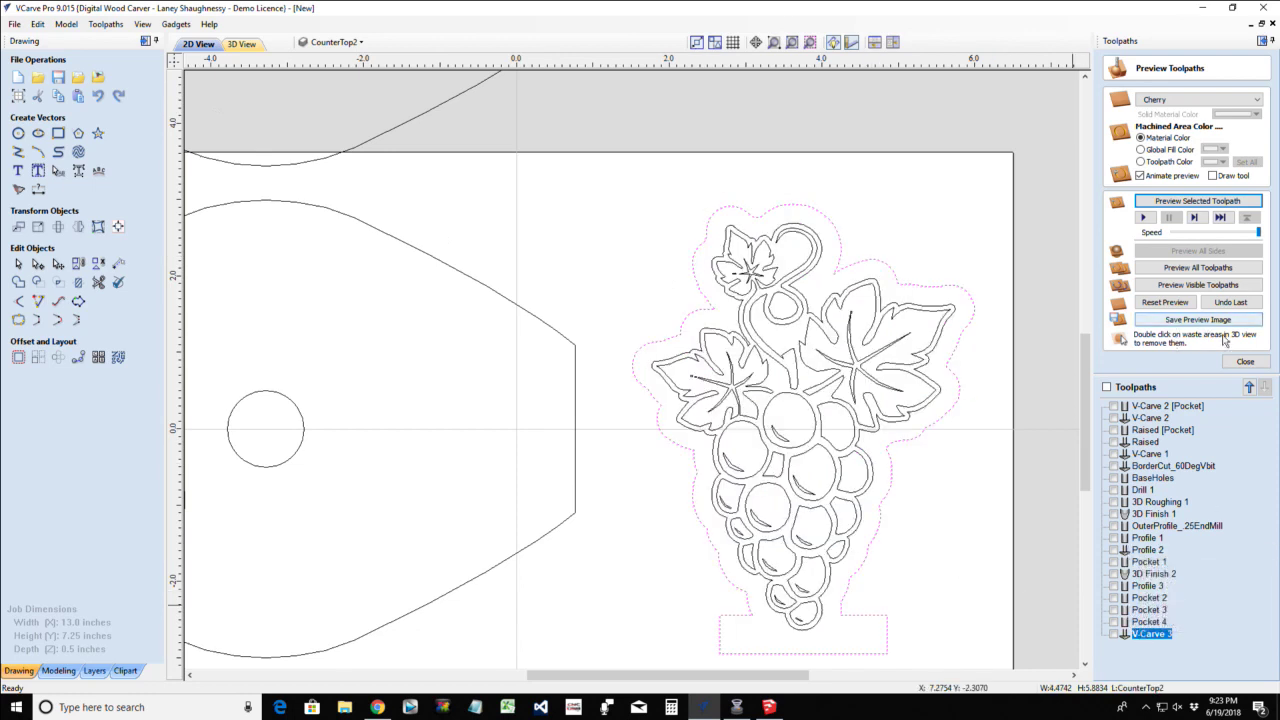
{"action": "left_click", "coordinate": [530, 309]}
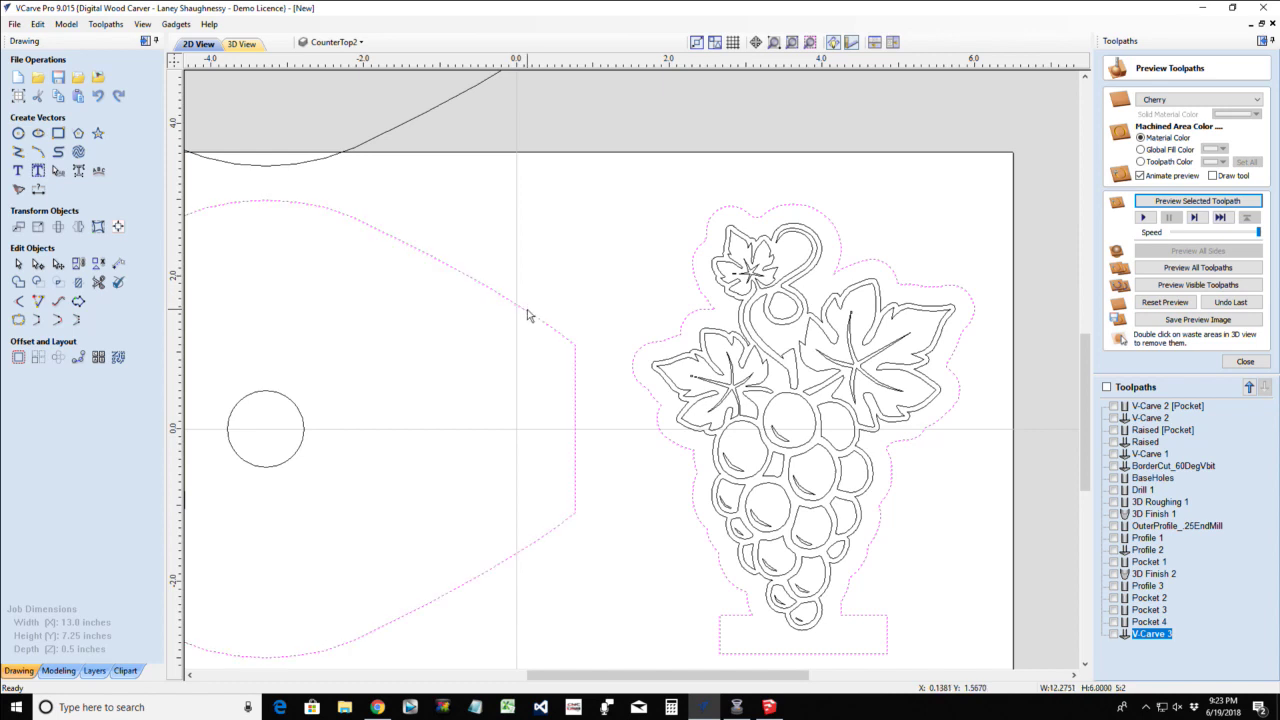
{"action": "left_click", "coordinate": [1247, 363]}
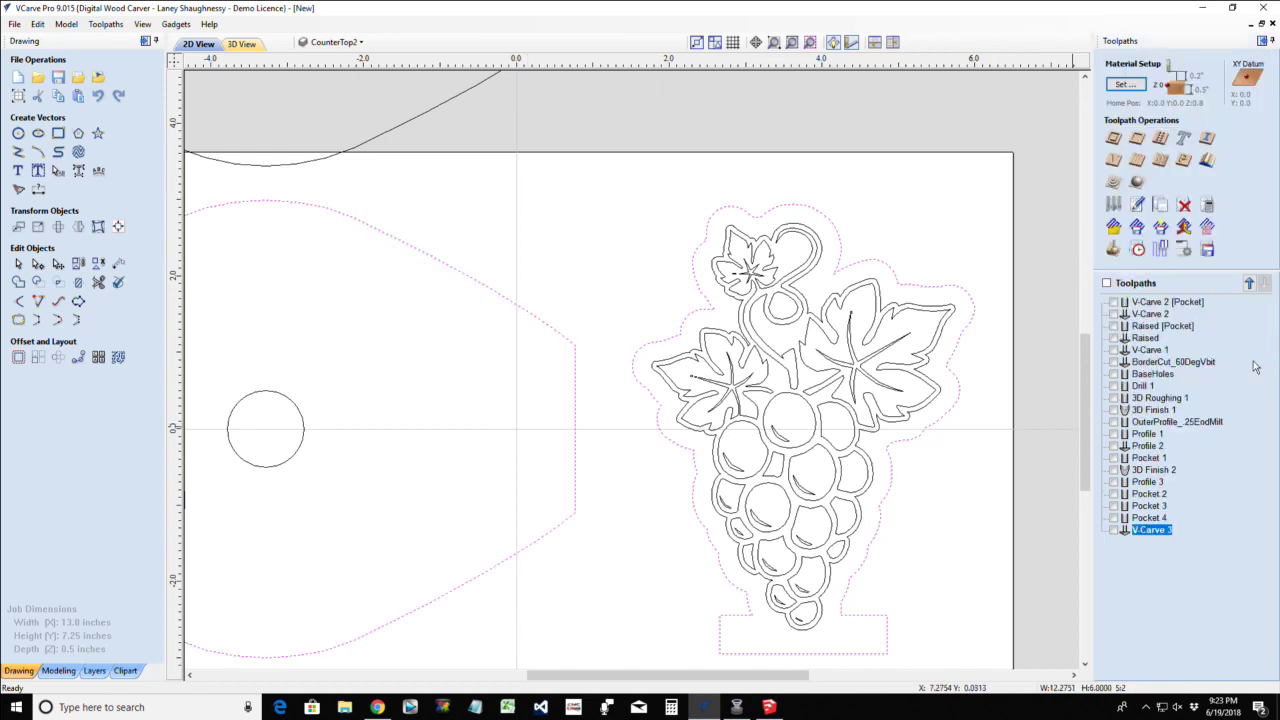
Create Profile 4, a 0.5-inch-deep outside cutout, and simulate it together with Pocket 4
{"action": "left_click", "coordinate": [1113, 138]}
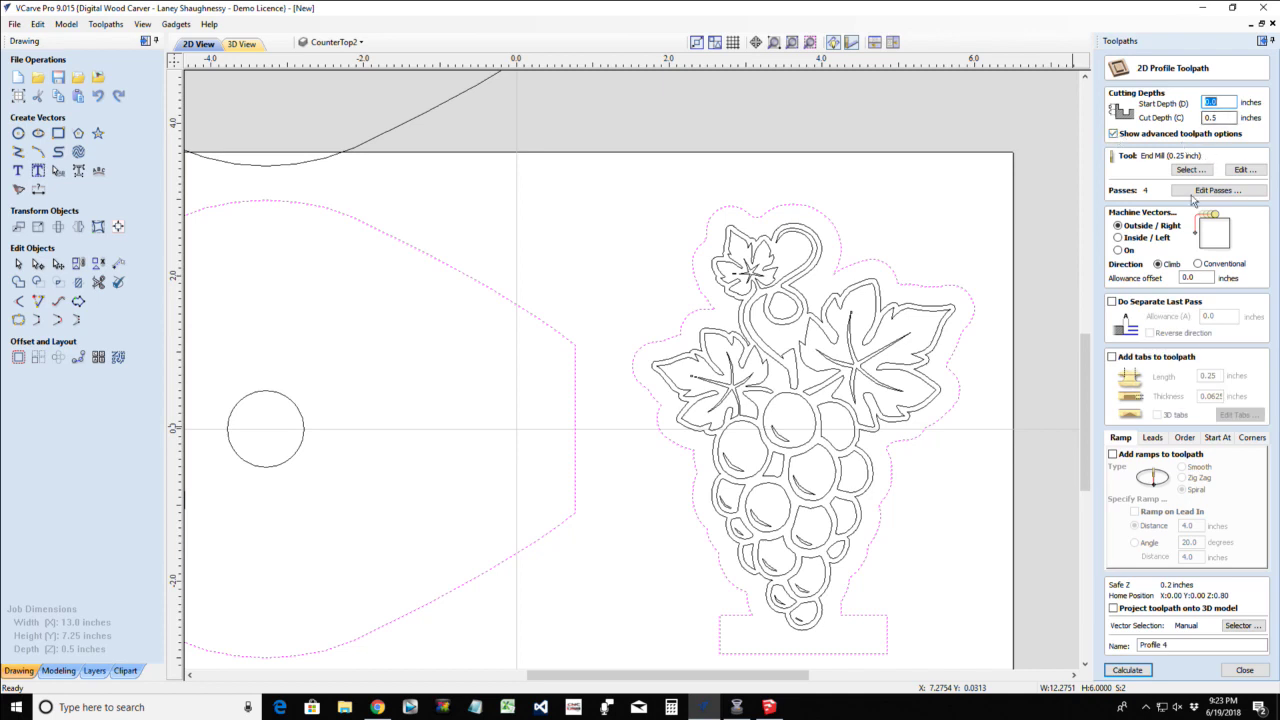
{"action": "left_click", "coordinate": [1126, 669]}
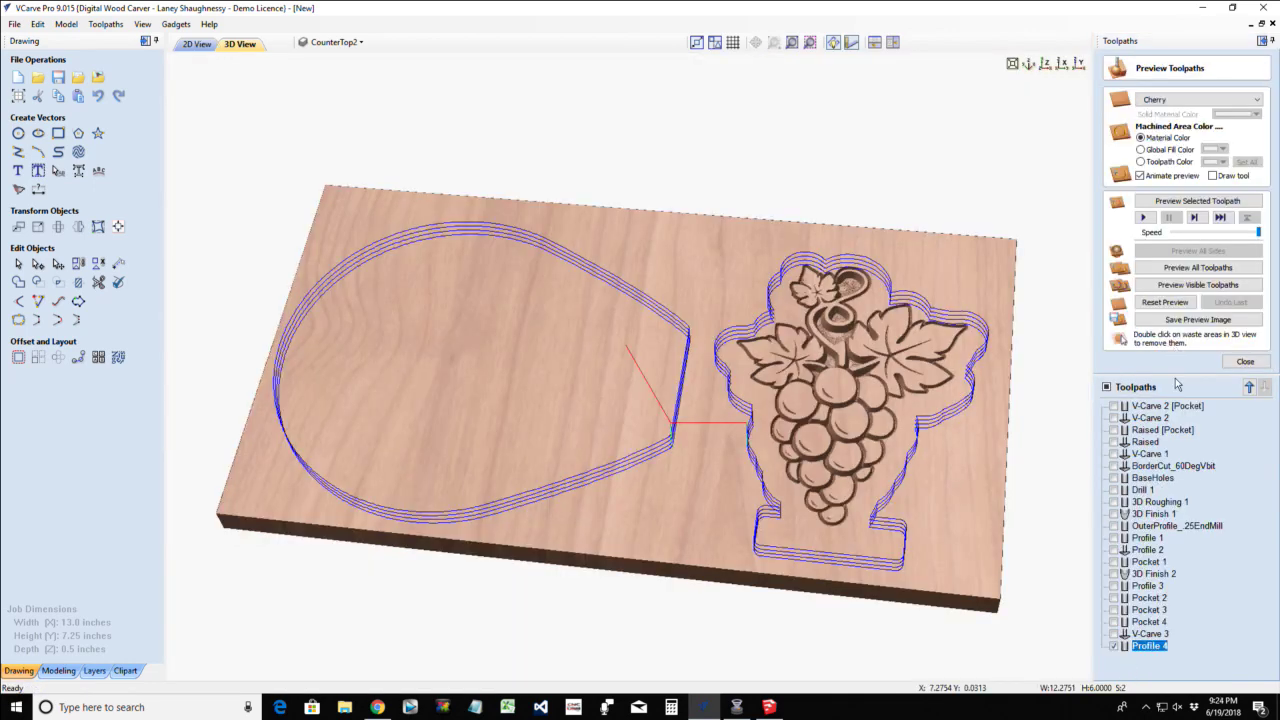
{"action": "left_click", "coordinate": [1114, 622]}
{"action": "left_click", "coordinate": [1186, 286]}
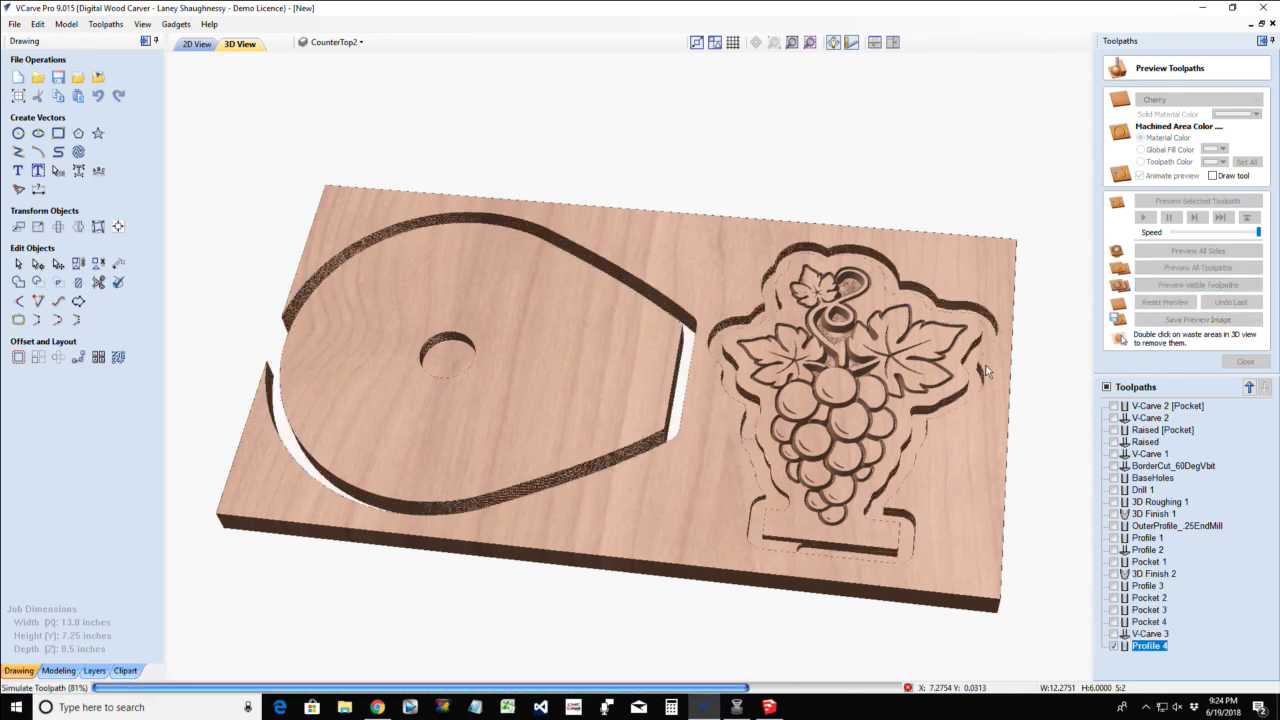
Remove the waste board around the holder and grape plaque in the 3D preview
{"action": "double_click", "coordinate": [683, 526]}
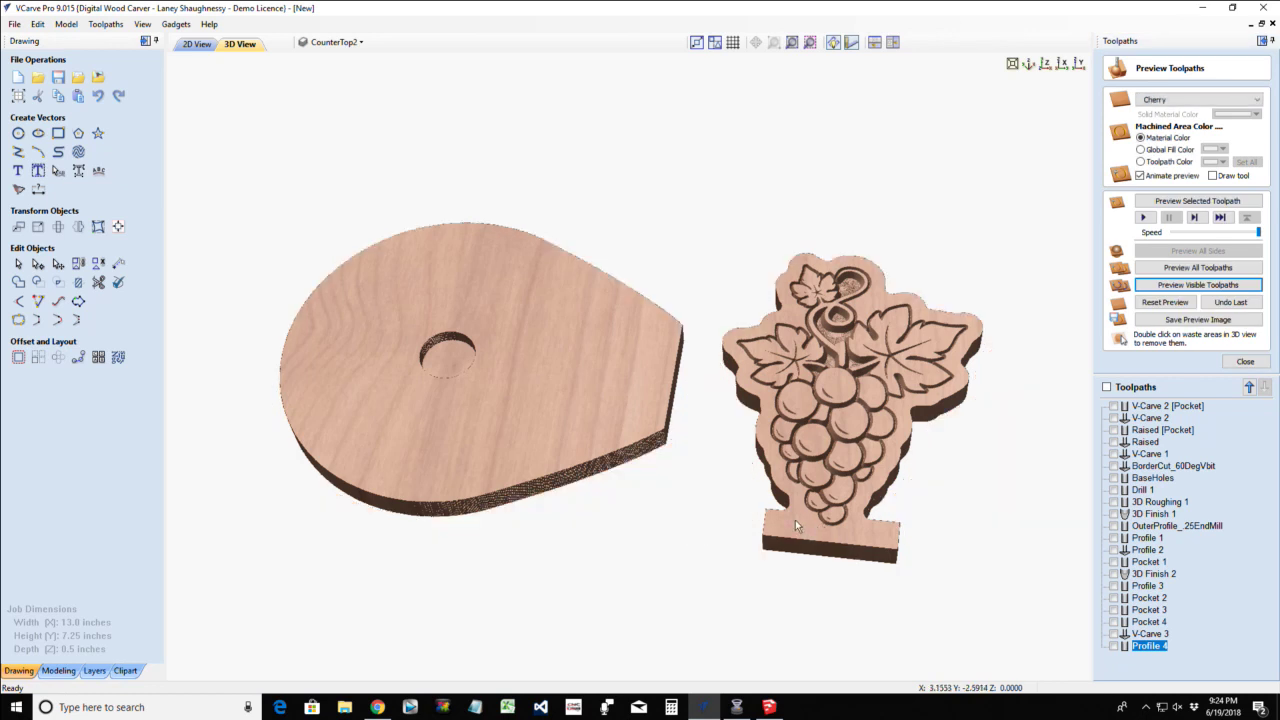
{"action": "left_click_drag", "start_coordinate": [795, 520], "coordinate": [866, 554]}
{"action": "double_click", "coordinate": [834, 350]}
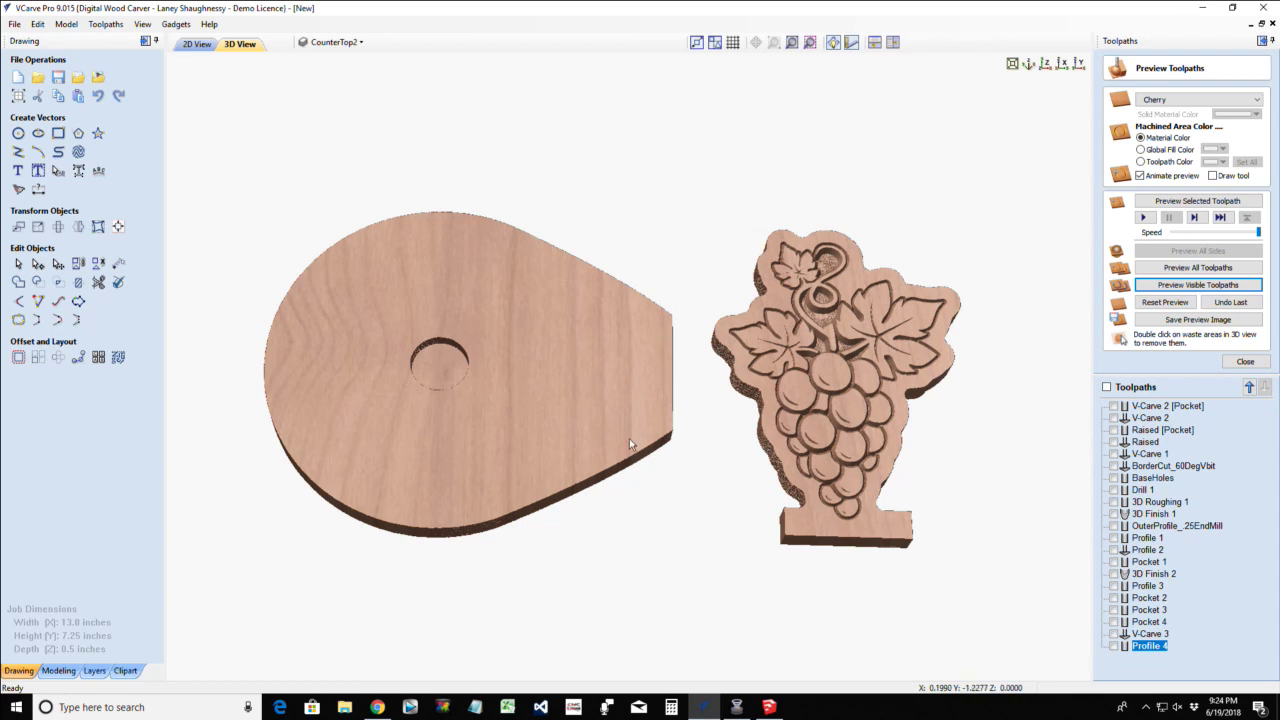
{"action": "left_click_drag", "start_coordinate": [629, 438], "coordinate": [870, 432]}
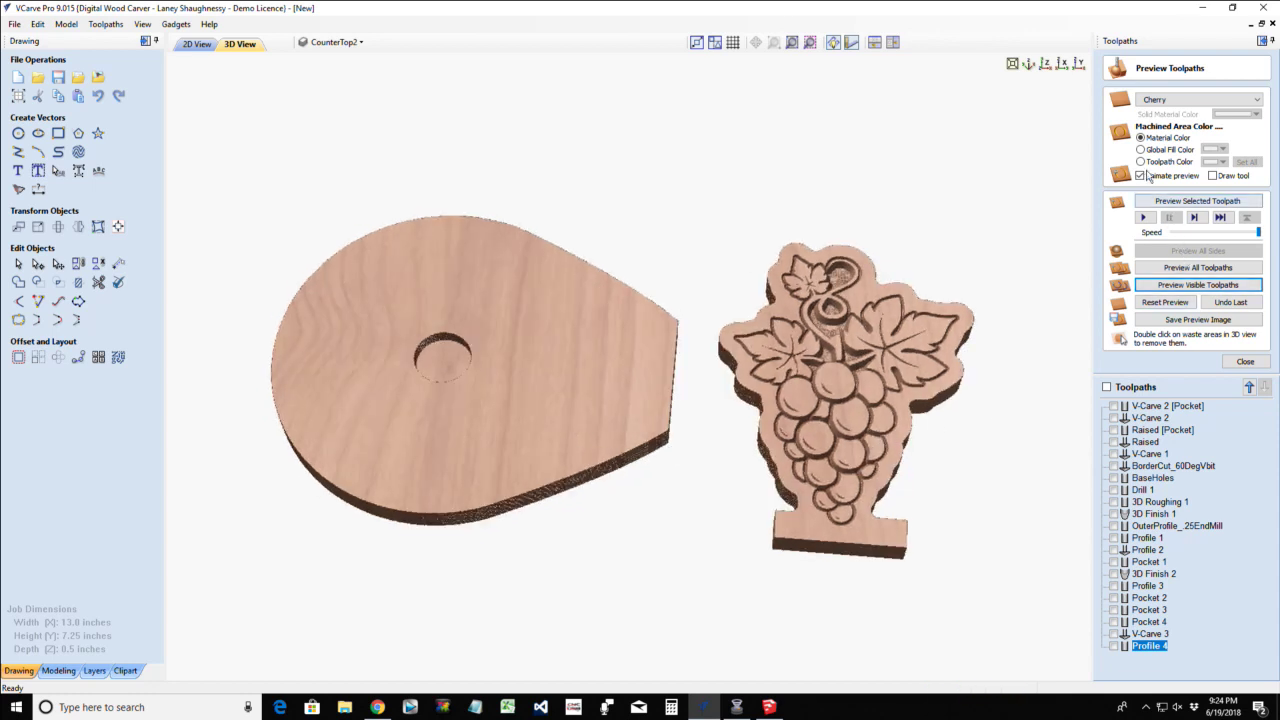
Give the machined areas a dark red global fill colour and rotate to inspect the carving
{"action": "left_click", "coordinate": [1140, 149]}
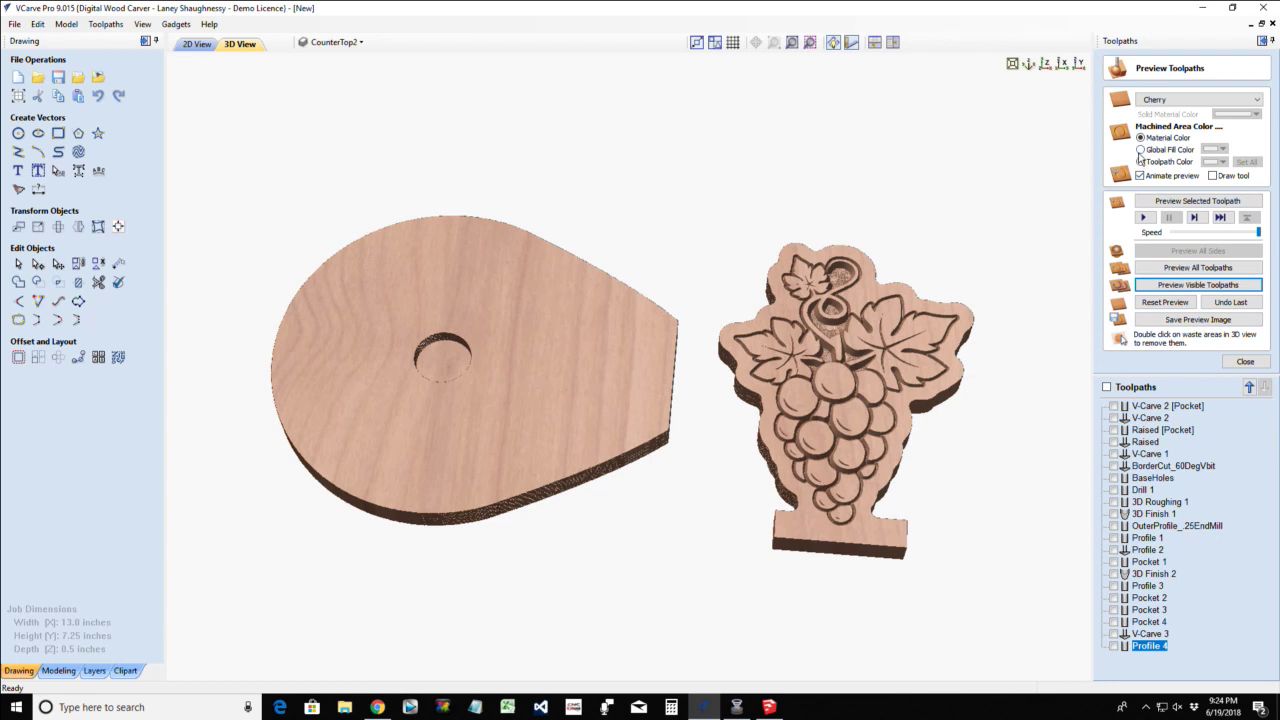
{"action": "left_click", "coordinate": [1222, 149]}
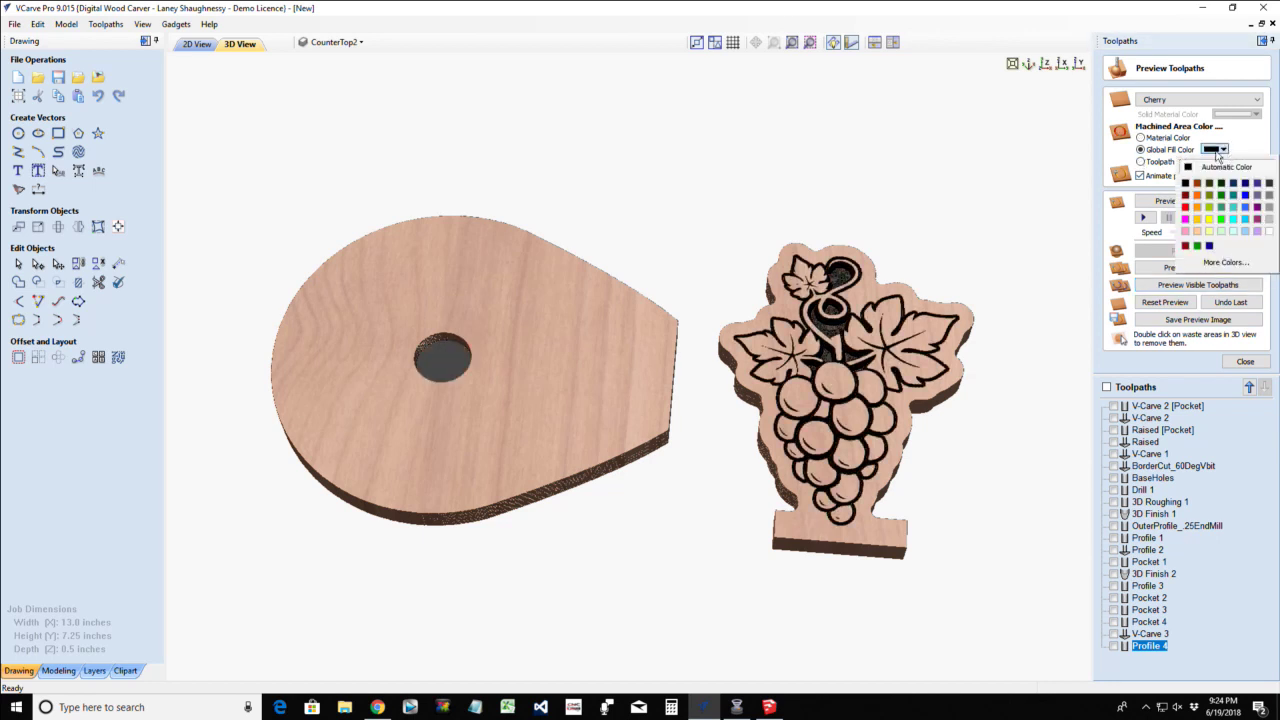
{"action": "left_click", "coordinate": [1185, 199]}
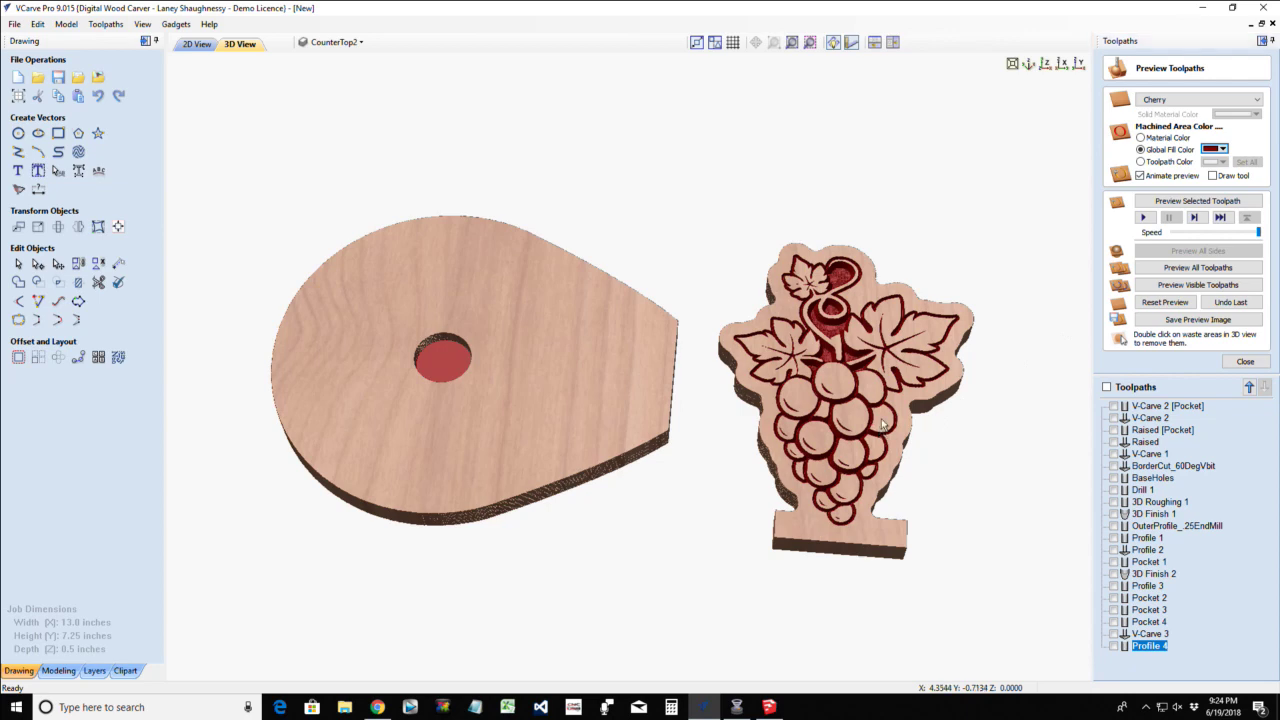
{"action": "left_click_drag", "start_coordinate": [884, 430], "coordinate": [763, 560]}
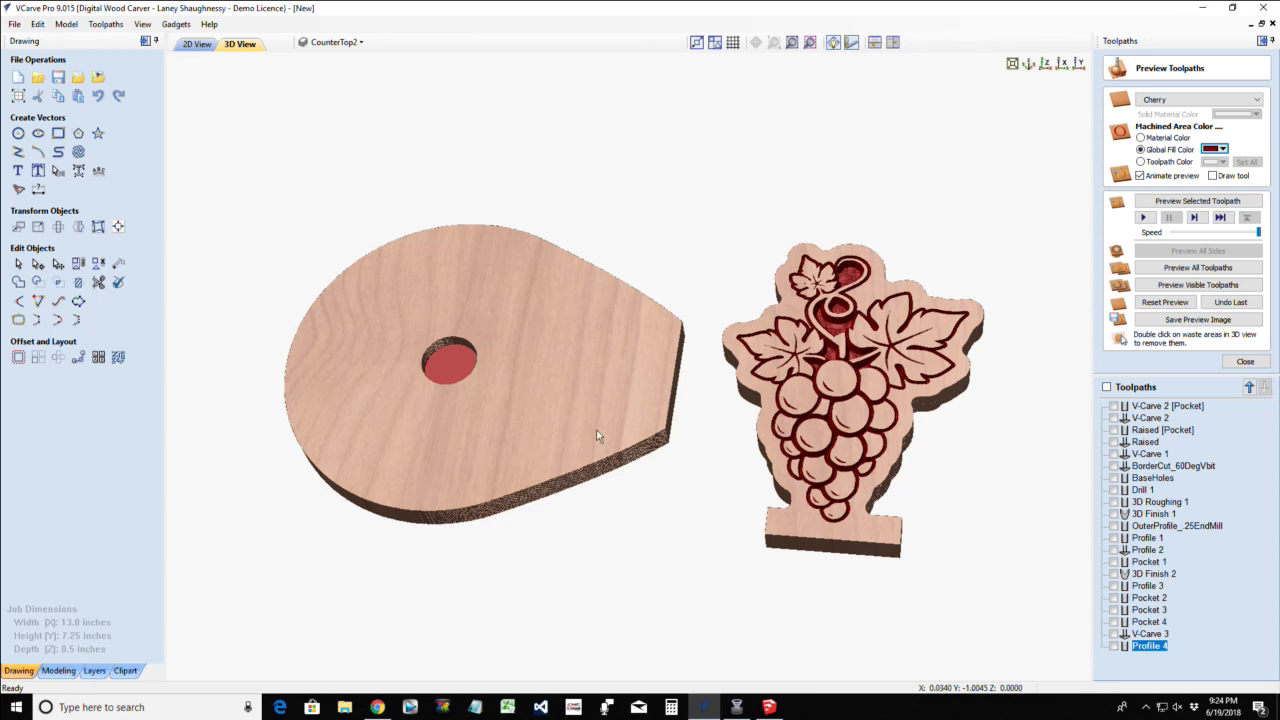
{"action": "left_click_drag", "start_coordinate": [620, 412], "coordinate": [562, 398]}
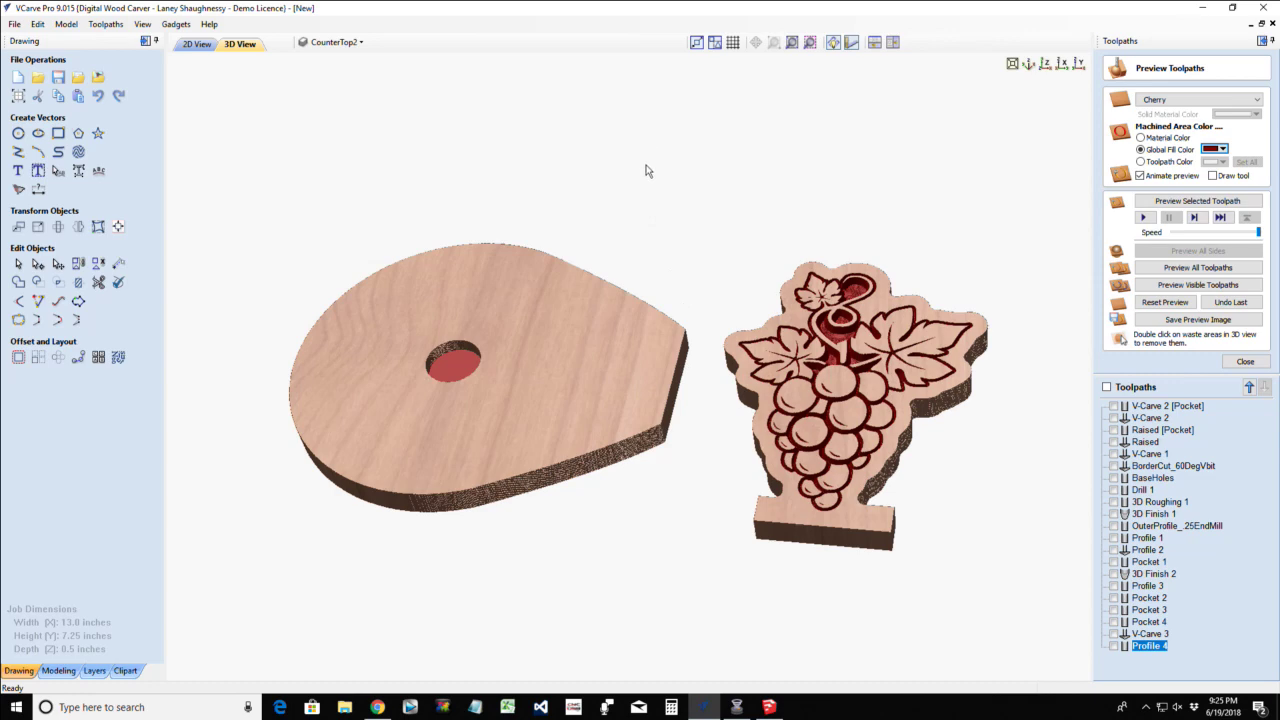
Return to the 2D drawing and zoom around the holder and grape plaque vectors
{"action": "left_click", "coordinate": [197, 44]}
{"action": "scroll", "coordinate": [600, 400], "scroll_direction": "down", "scroll_amount": 3}
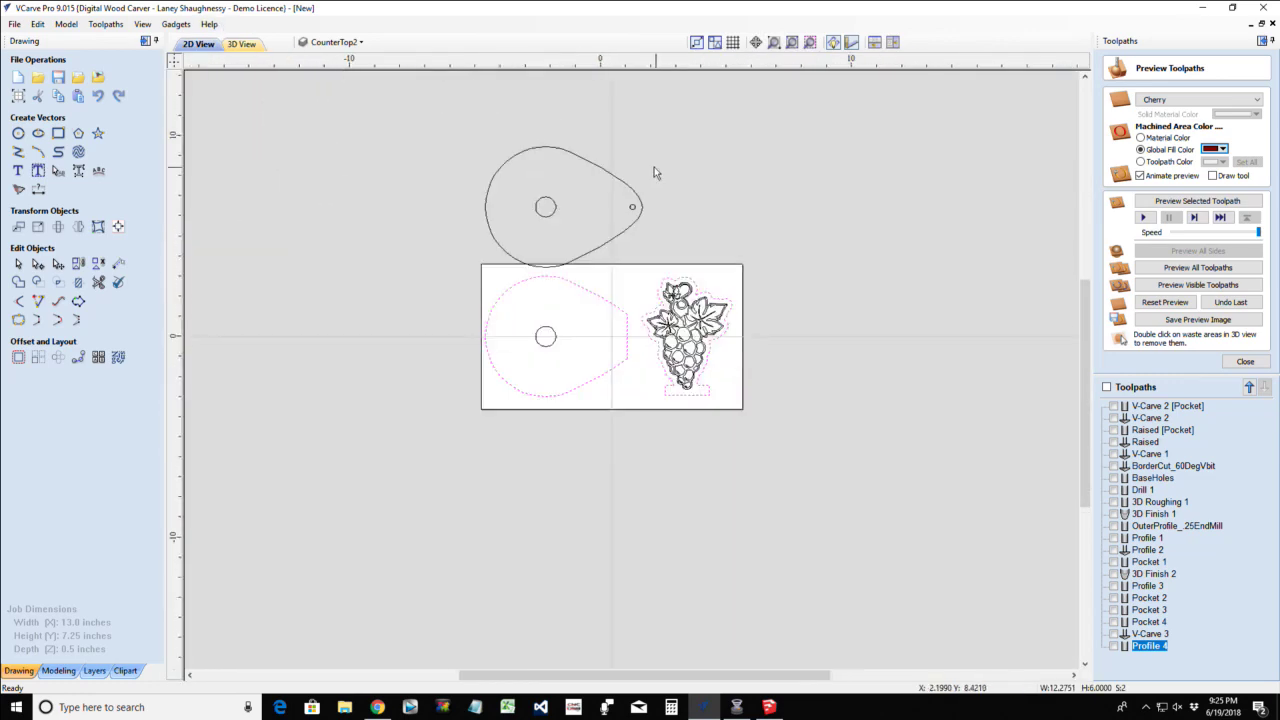
{"action": "scroll", "coordinate": [620, 240], "scroll_direction": "up", "scroll_amount": 2}
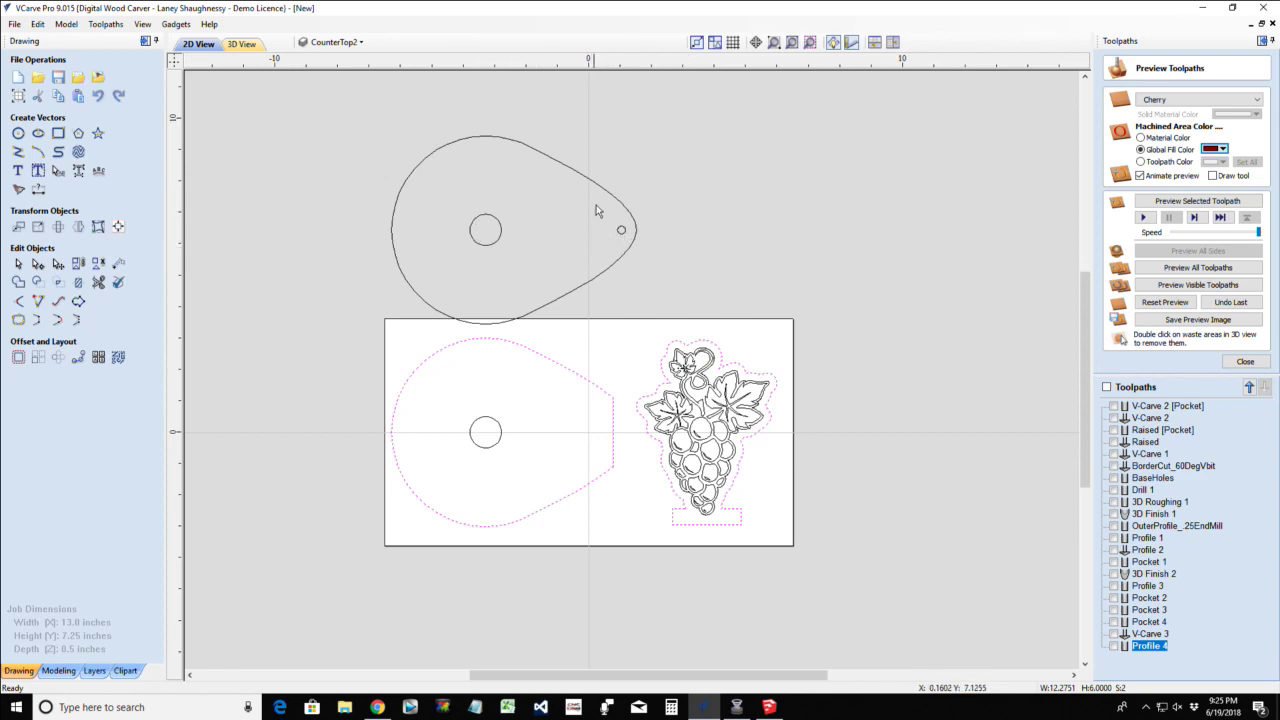
{"action": "scroll", "coordinate": [627, 442], "scroll_direction": "down", "scroll_amount": 2}
{"action": "scroll", "coordinate": [646, 486], "scroll_direction": "up", "scroll_amount": 1}
{"action": "scroll", "coordinate": [727, 469], "scroll_direction": "up", "scroll_amount": 1}
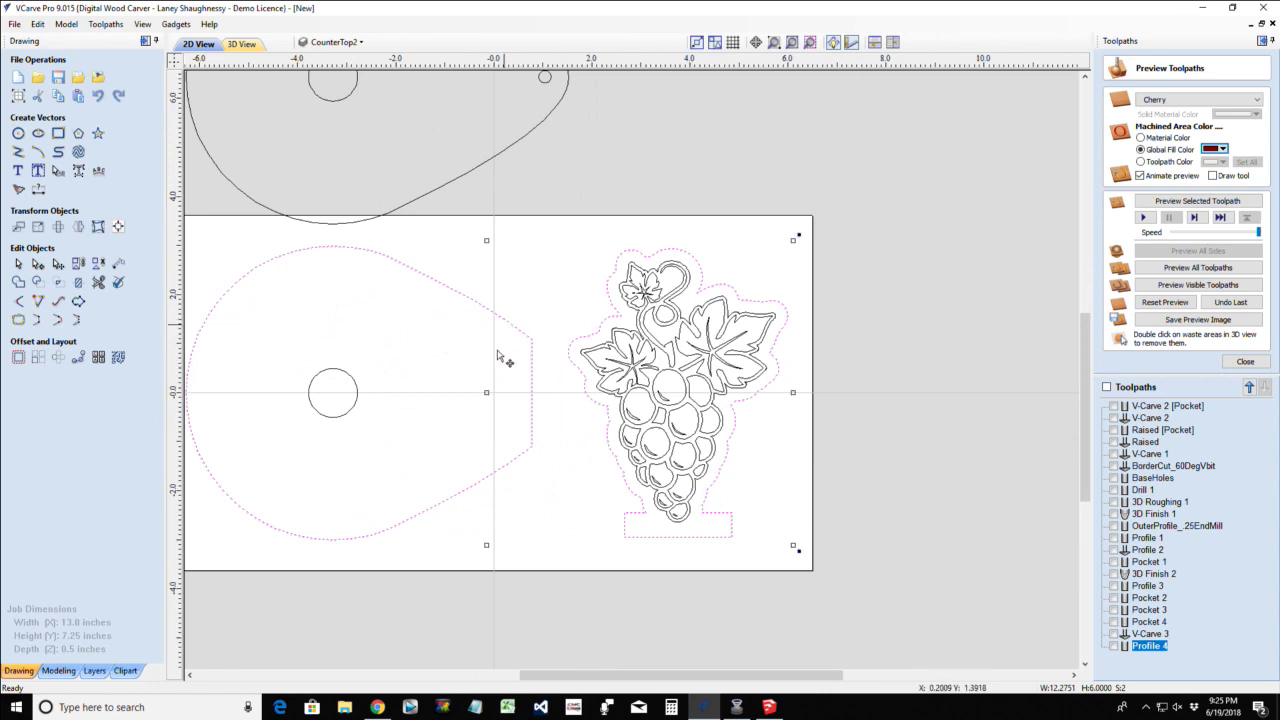
Inspect the teardrop outline, the grape cluster vectors and the grape's outer offset outline by selecting each
{"action": "left_click", "coordinate": [498, 396]}
{"action": "left_click", "coordinate": [533, 345]}
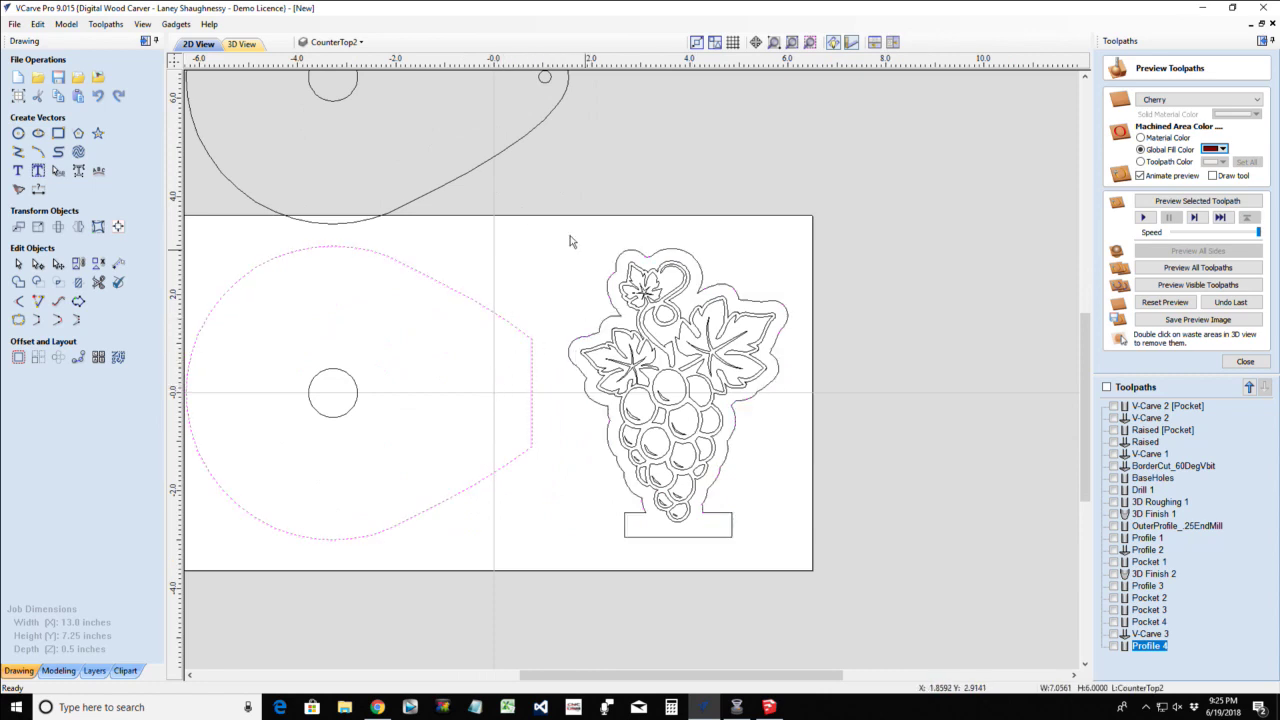
{"action": "left_click_drag", "start_coordinate": [521, 208], "coordinate": [834, 574]}
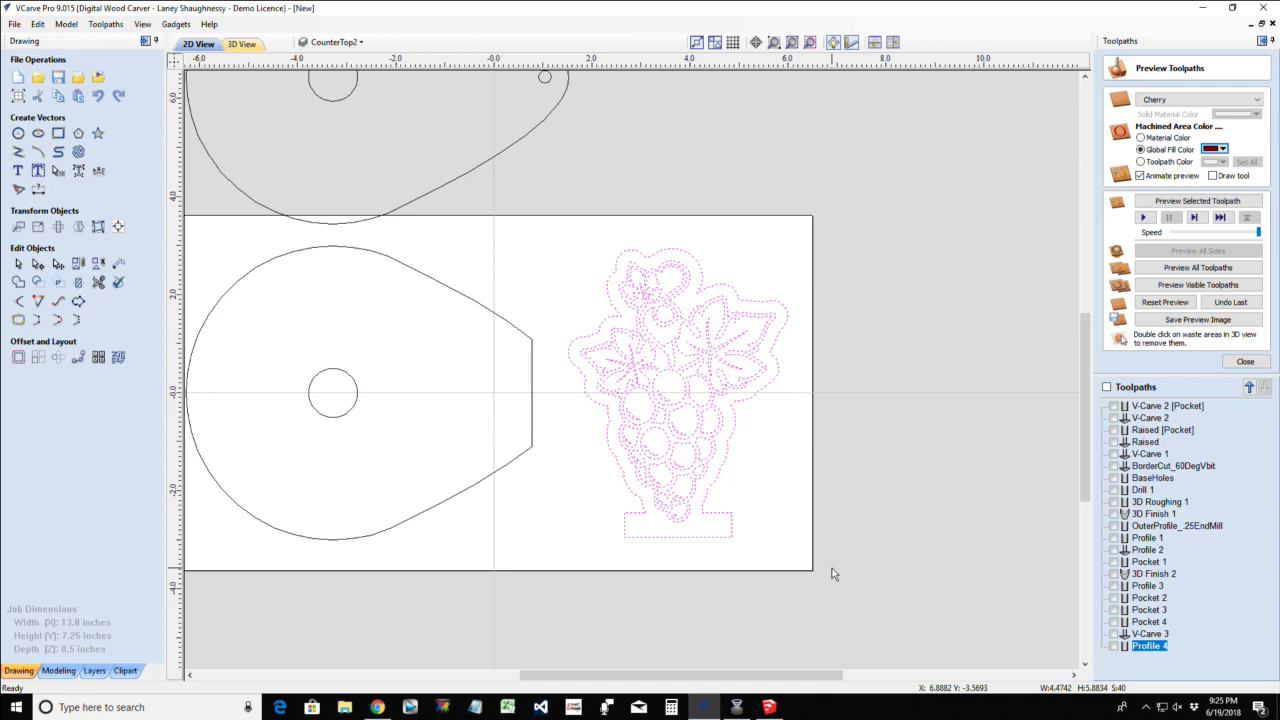
{"action": "scroll", "coordinate": [550, 428], "scroll_direction": "up", "scroll_amount": 3}
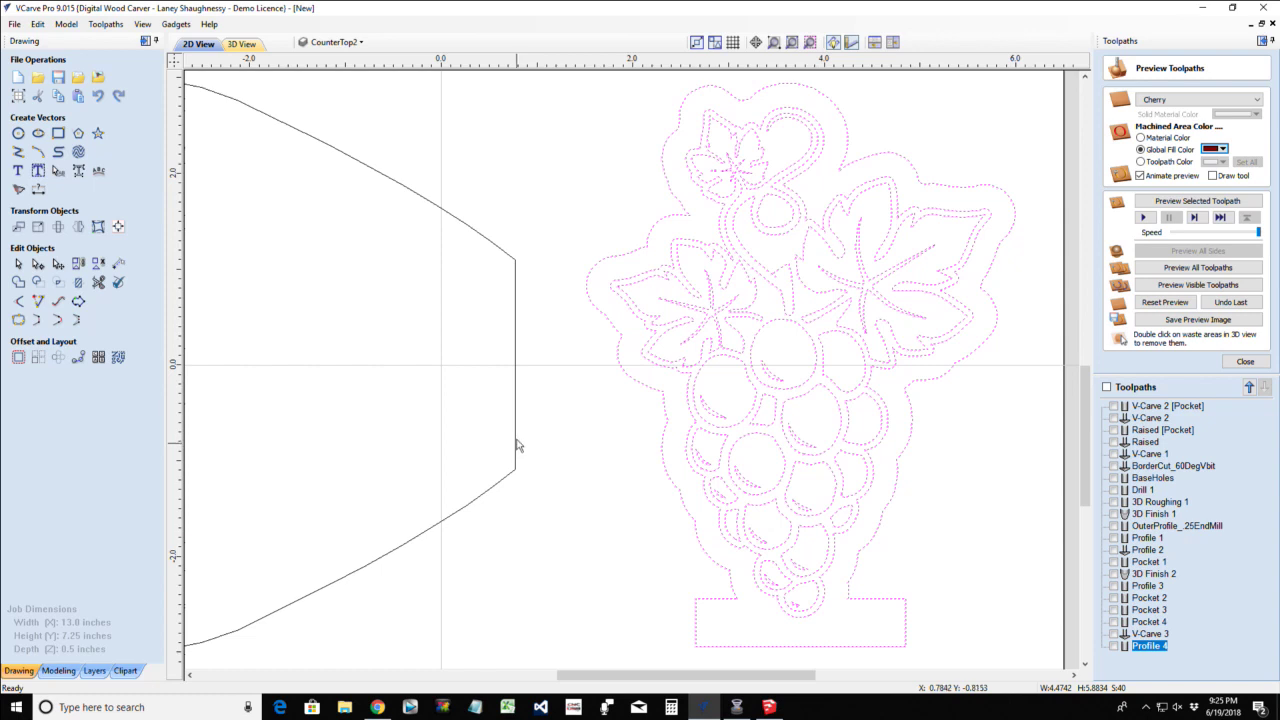
{"action": "left_click", "coordinate": [727, 628]}
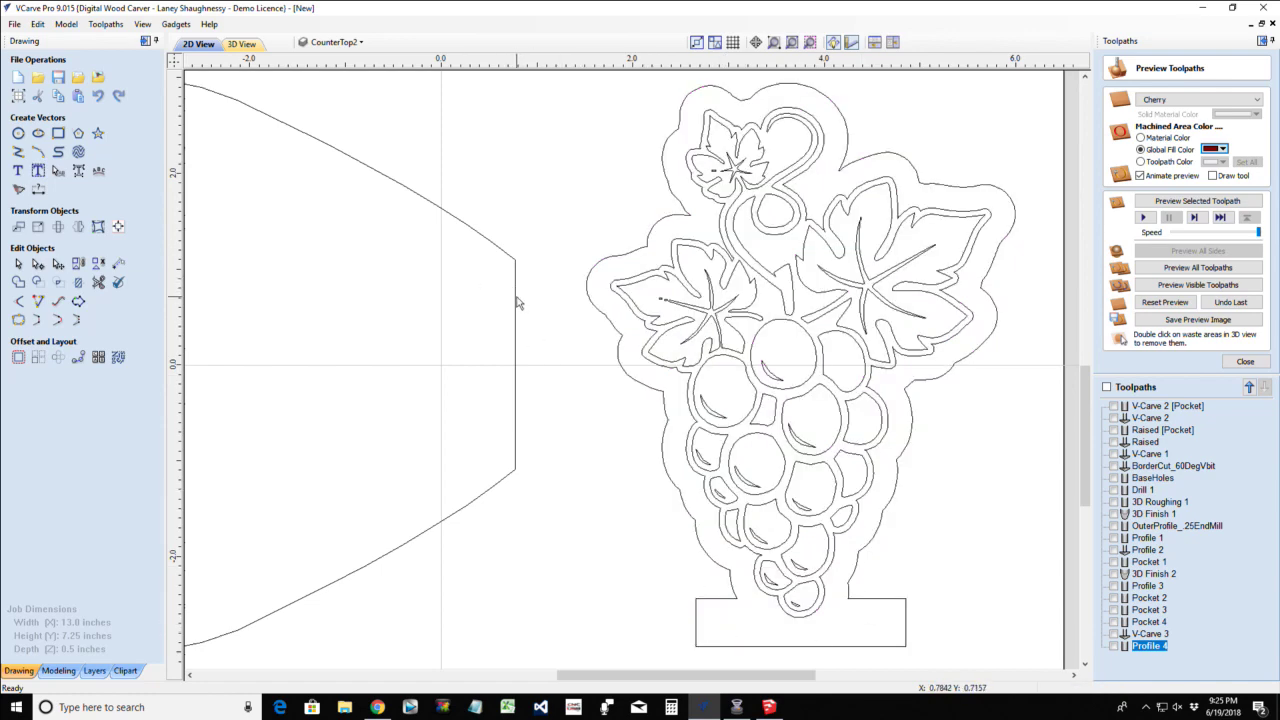
{"action": "scroll", "coordinate": [716, 275], "scroll_direction": "down", "scroll_amount": 1}
{"action": "scroll", "coordinate": [716, 275], "scroll_direction": "down", "scroll_amount": 2}
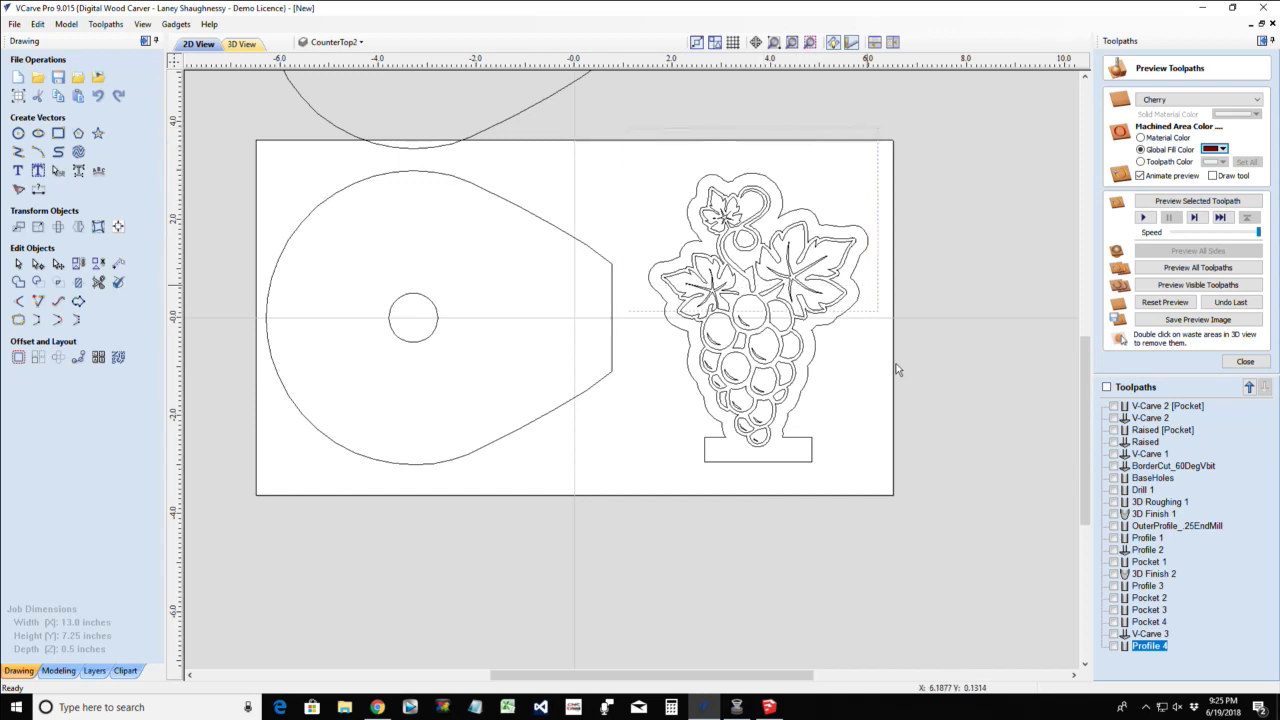
{"action": "key", "text": "ctrl+a"}
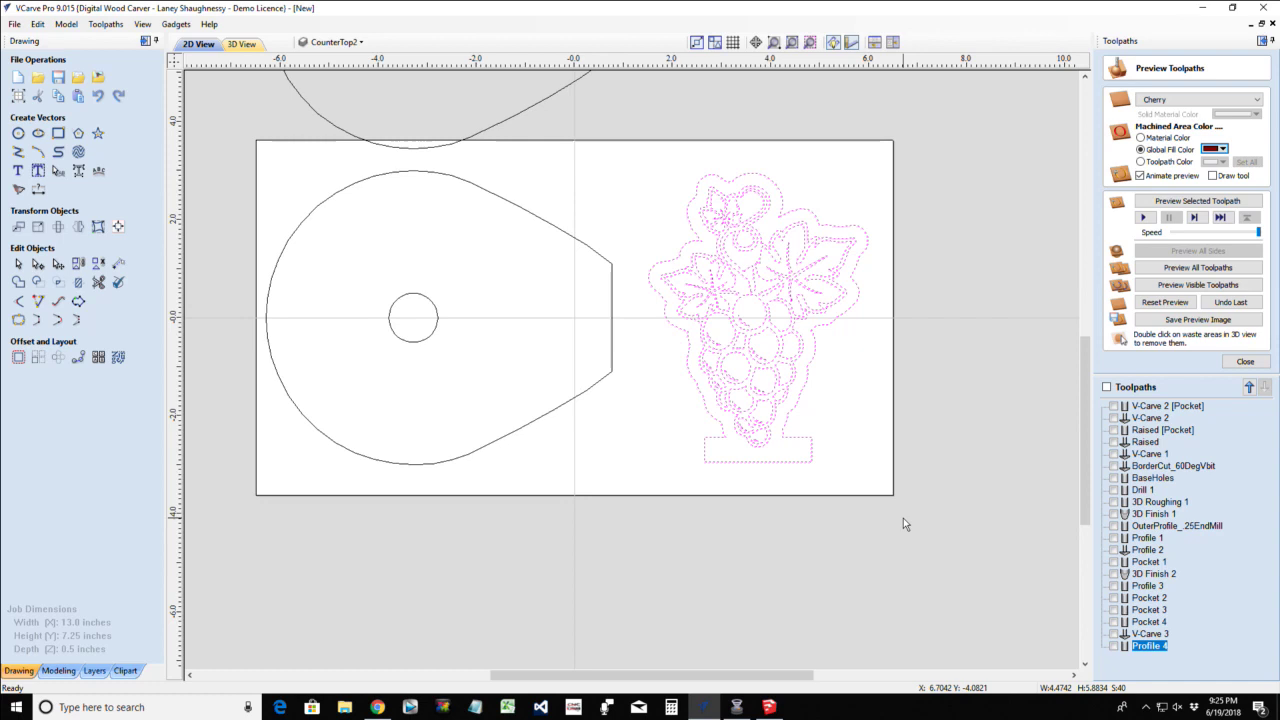
{"action": "left_click", "coordinate": [726, 342]}
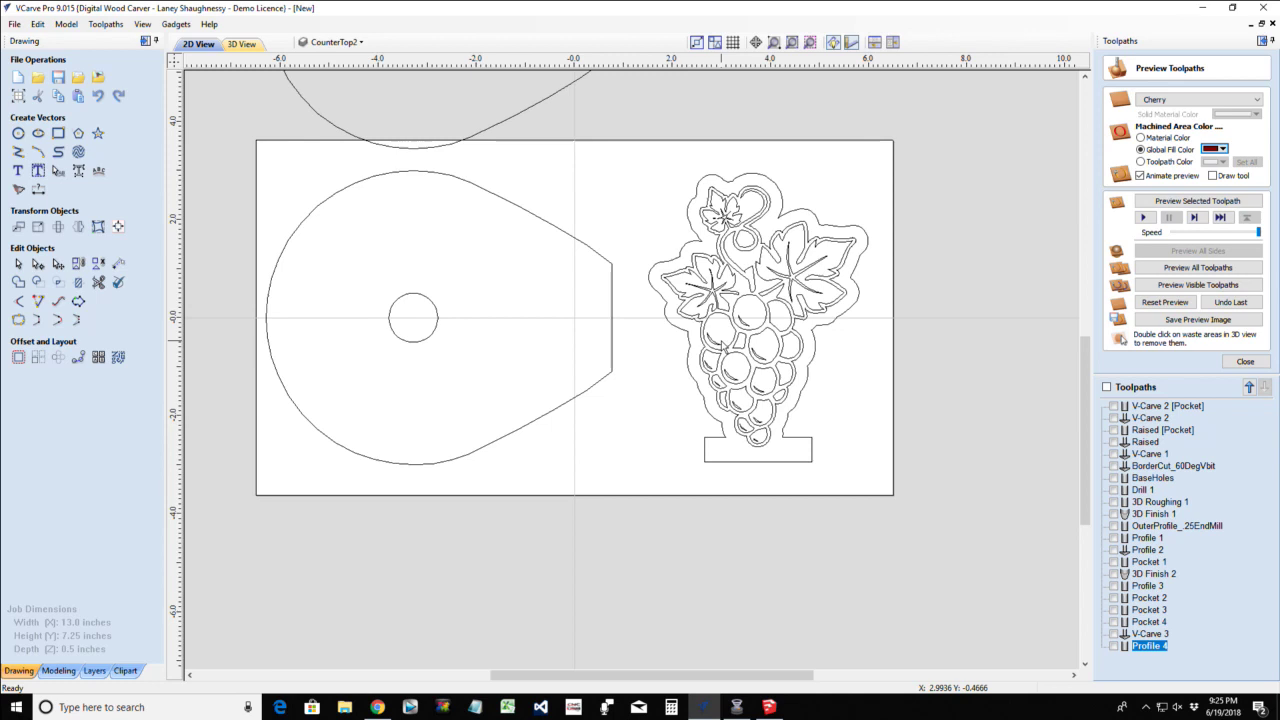
{"action": "left_click", "coordinate": [705, 446]}
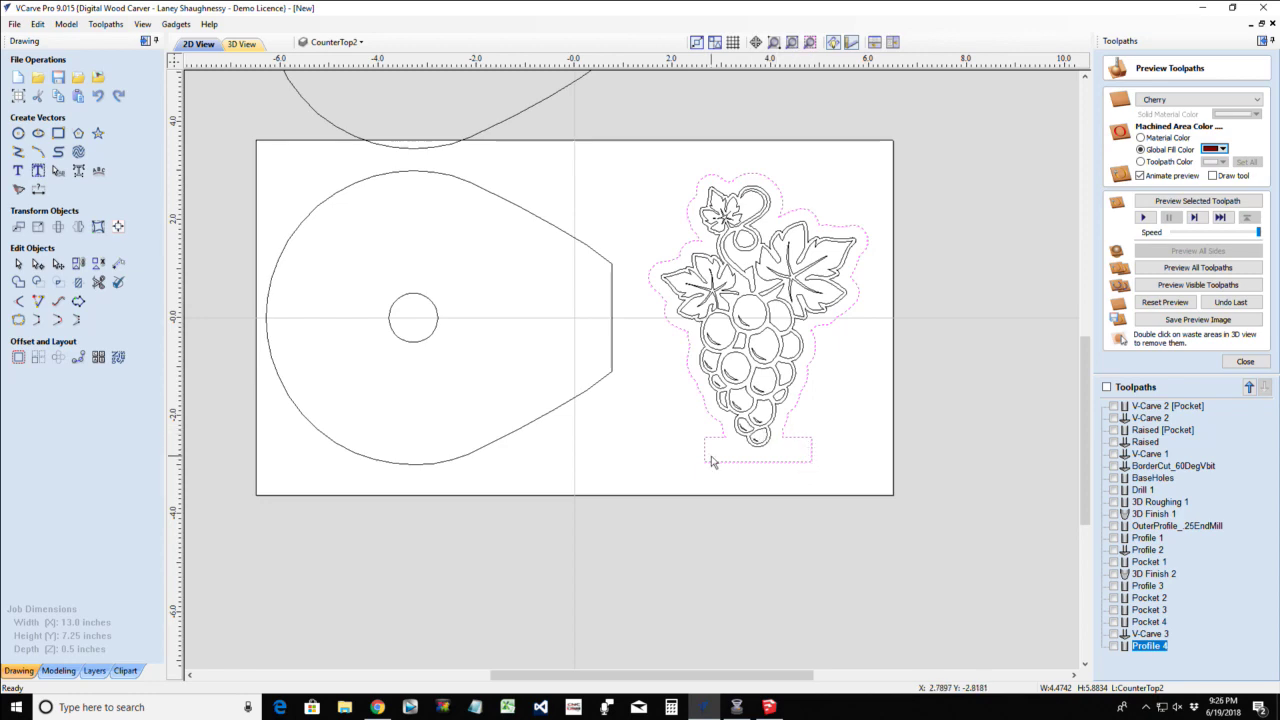
Select the vine tendril vector at the top of the grape plaque
{"action": "scroll", "coordinate": [716, 450], "scroll_direction": "up", "scroll_amount": 2}
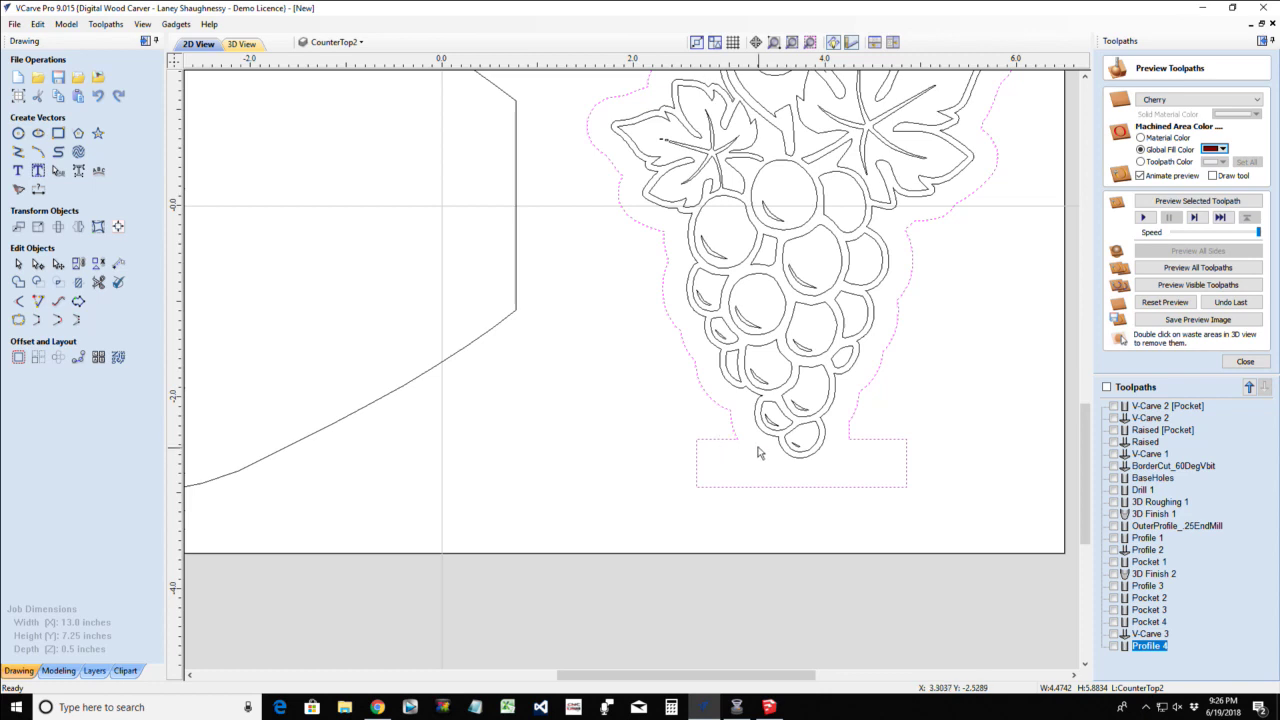
{"action": "scroll", "coordinate": [826, 240], "scroll_direction": "down", "scroll_amount": 1}
{"action": "scroll", "coordinate": [826, 240], "scroll_direction": "down", "scroll_amount": 1}
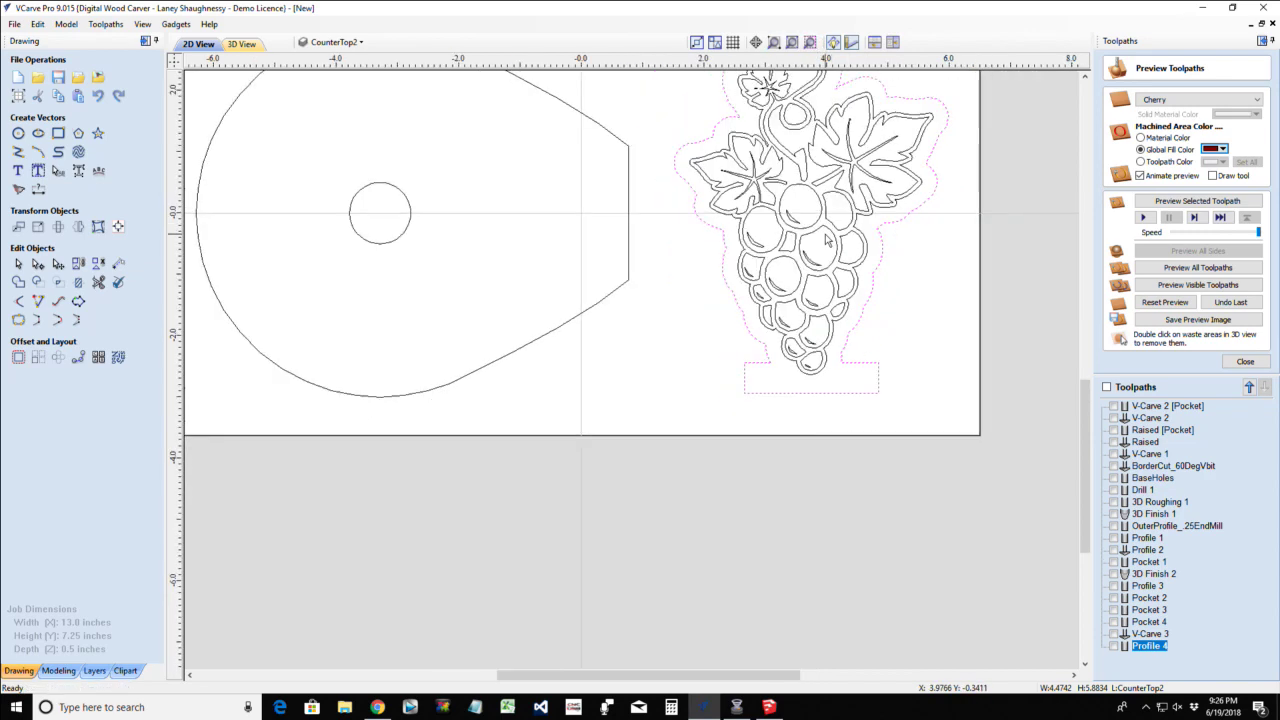
{"action": "left_click", "coordinate": [794, 162]}
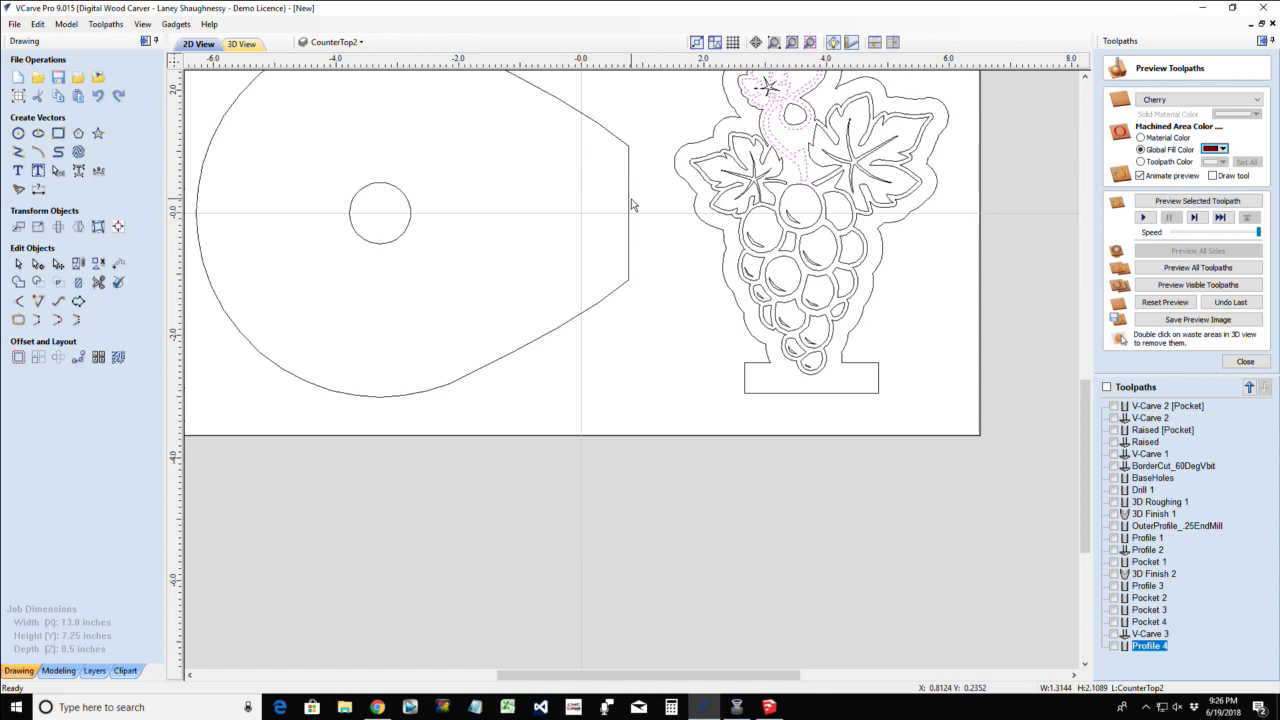
{"action": "scroll", "coordinate": [631, 205], "scroll_direction": "down", "scroll_amount": 2}
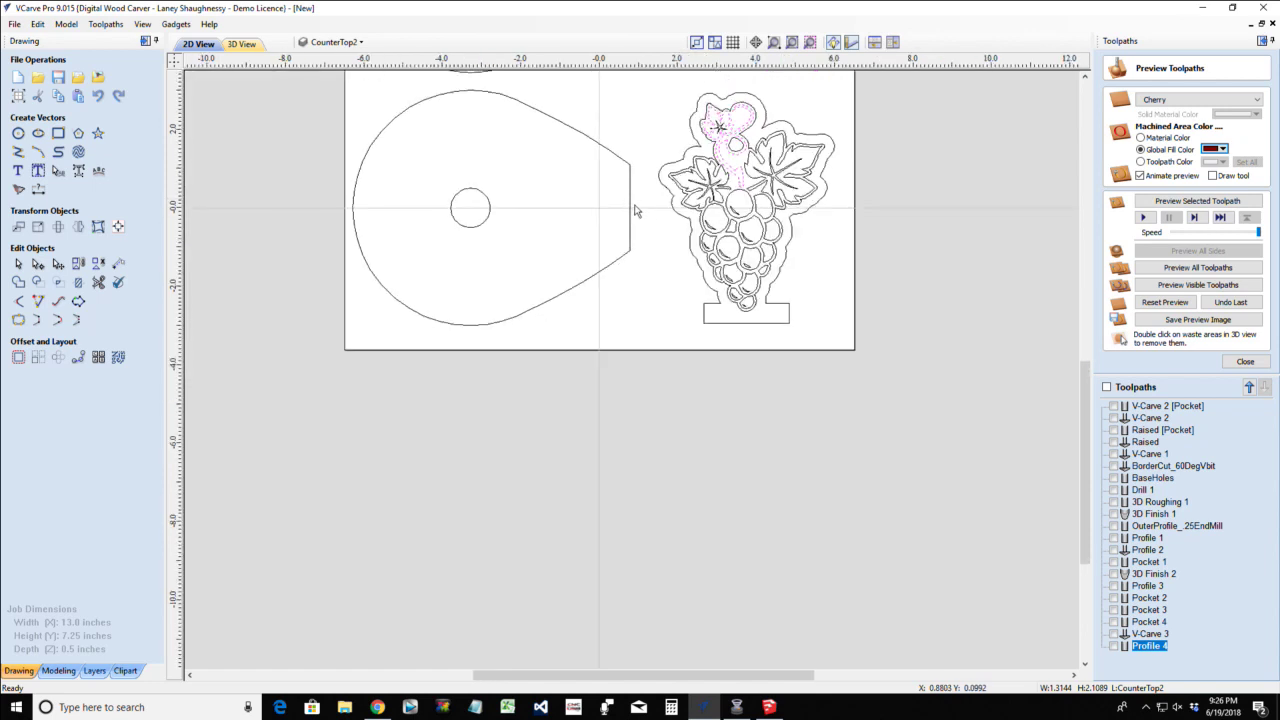
Deselect the vine vector and turn off the layers holding the holder and grape vectors
{"action": "left_click", "coordinate": [643, 224]}
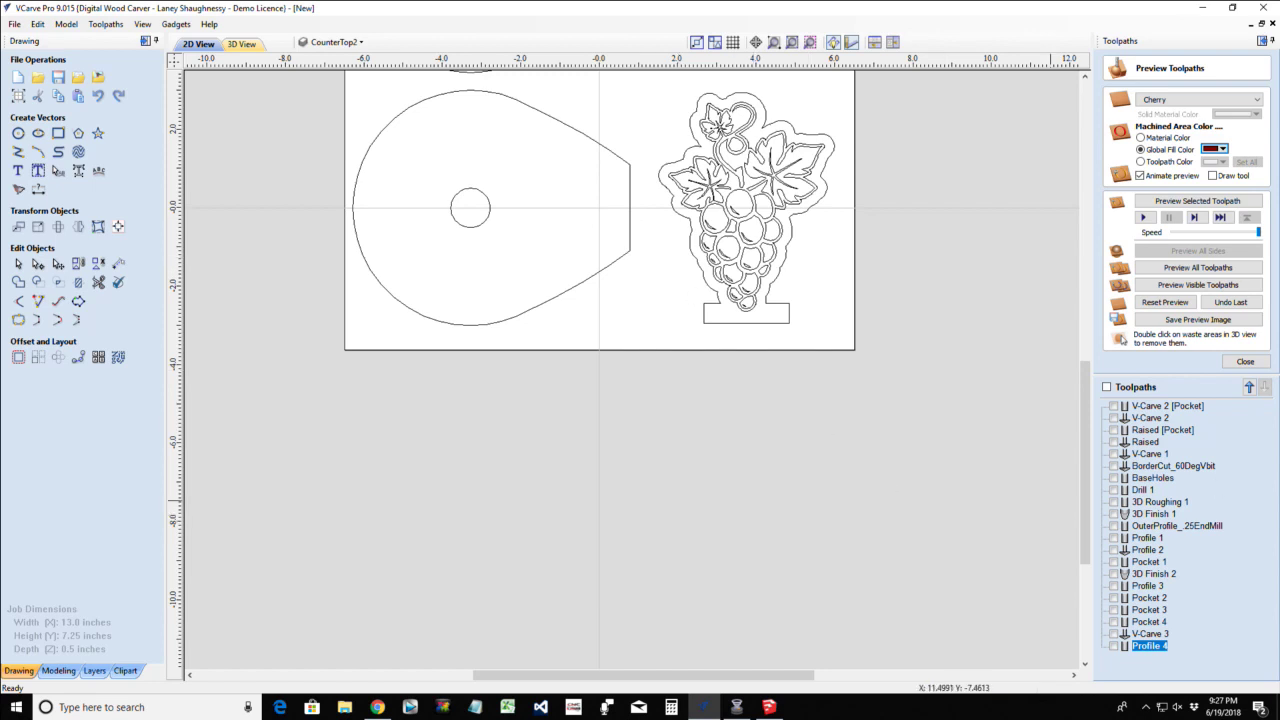
{"action": "key", "text": "alt+Tab"}
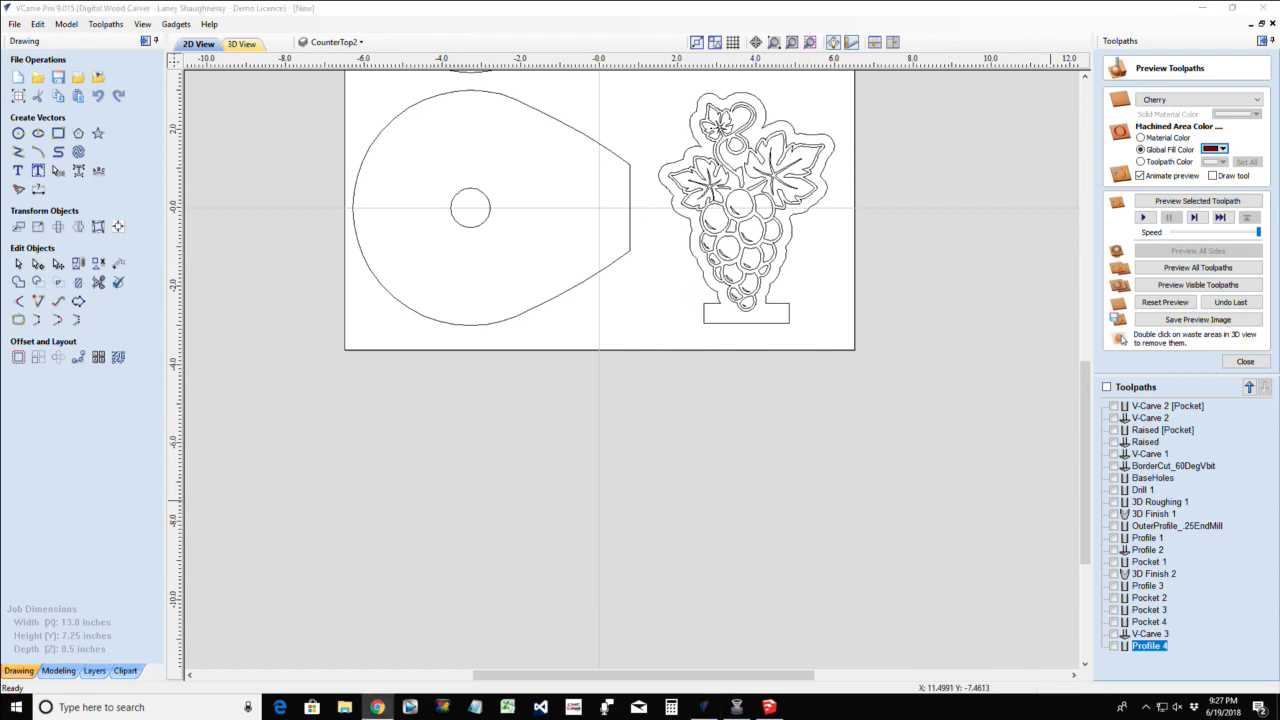
{"action": "scroll", "coordinate": [923, 372], "scroll_direction": "down", "scroll_amount": 2}
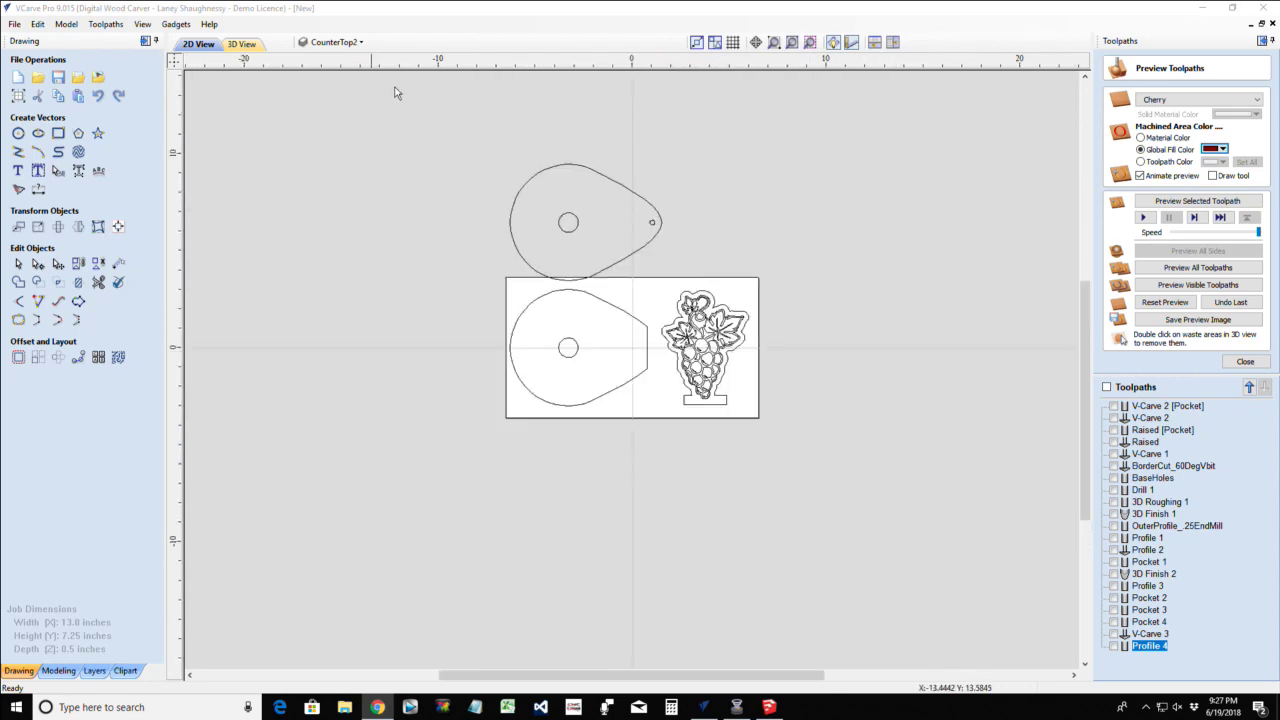
{"action": "scroll", "coordinate": [620, 280], "scroll_direction": "up", "scroll_amount": 4}
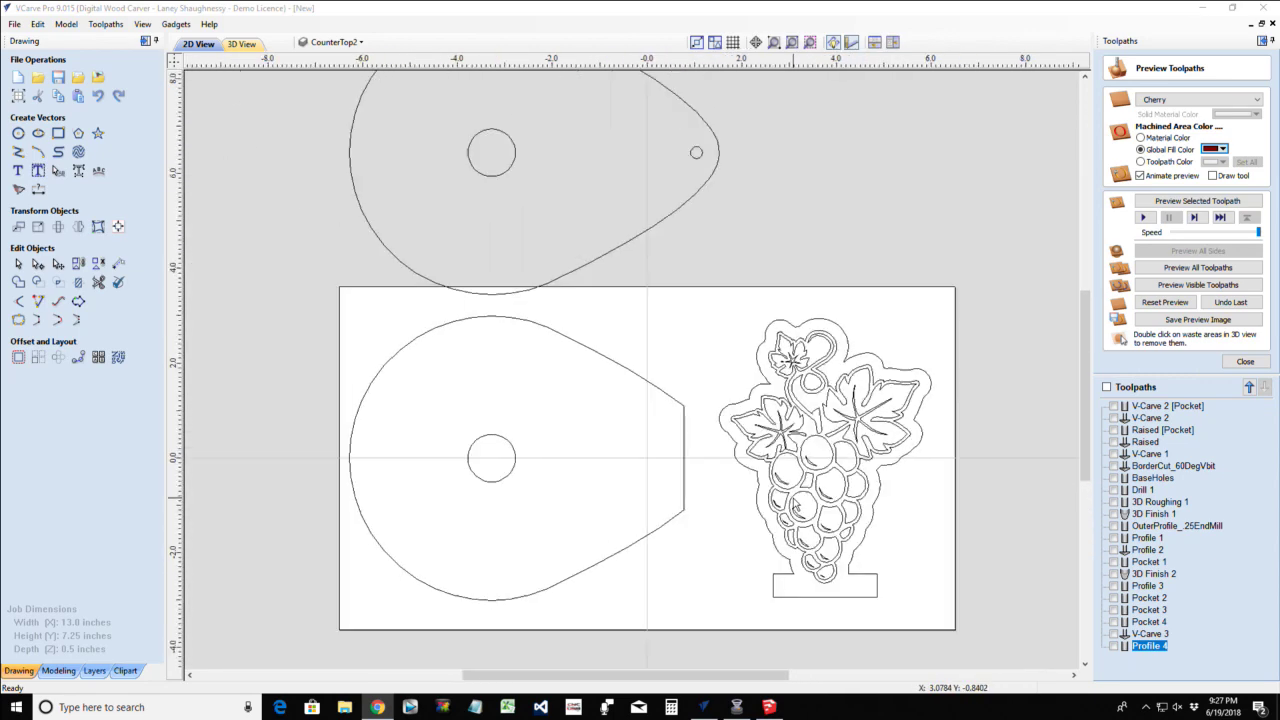
{"action": "scroll", "coordinate": [795, 502], "scroll_direction": "down", "scroll_amount": 2}
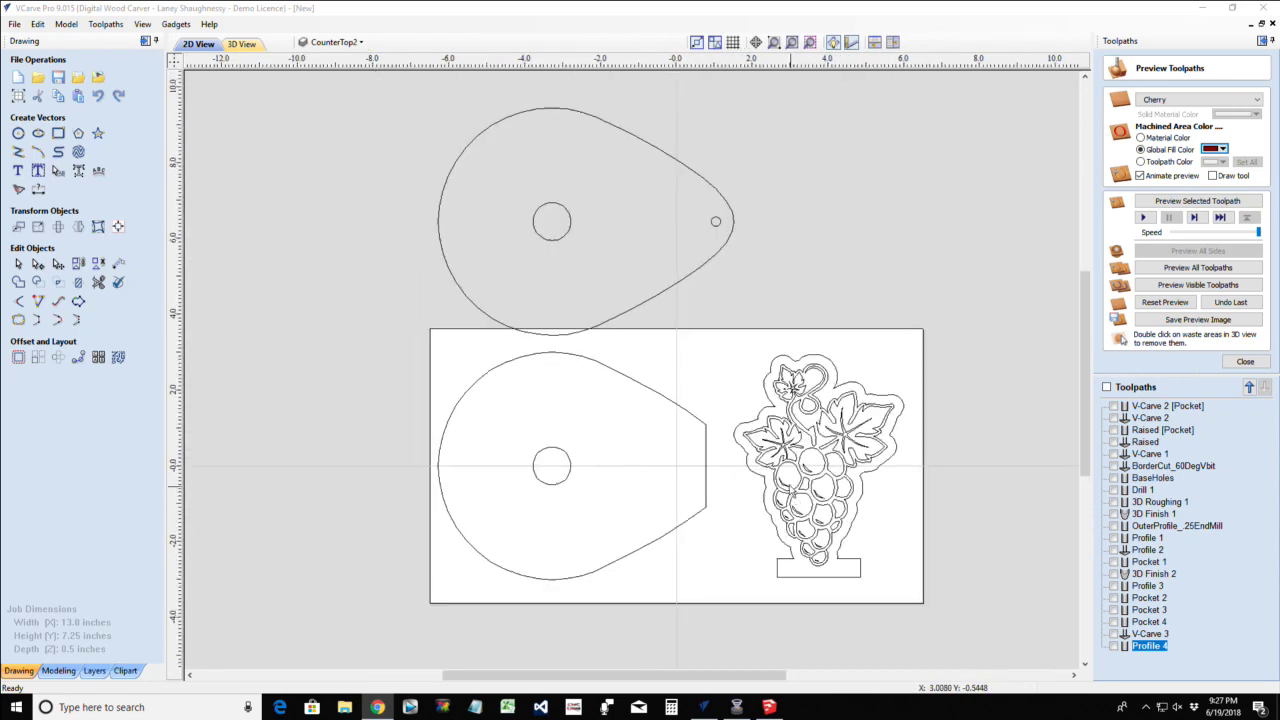
{"action": "left_click", "coordinate": [331, 43]}
{"action": "left_click", "coordinate": [320, 144]}
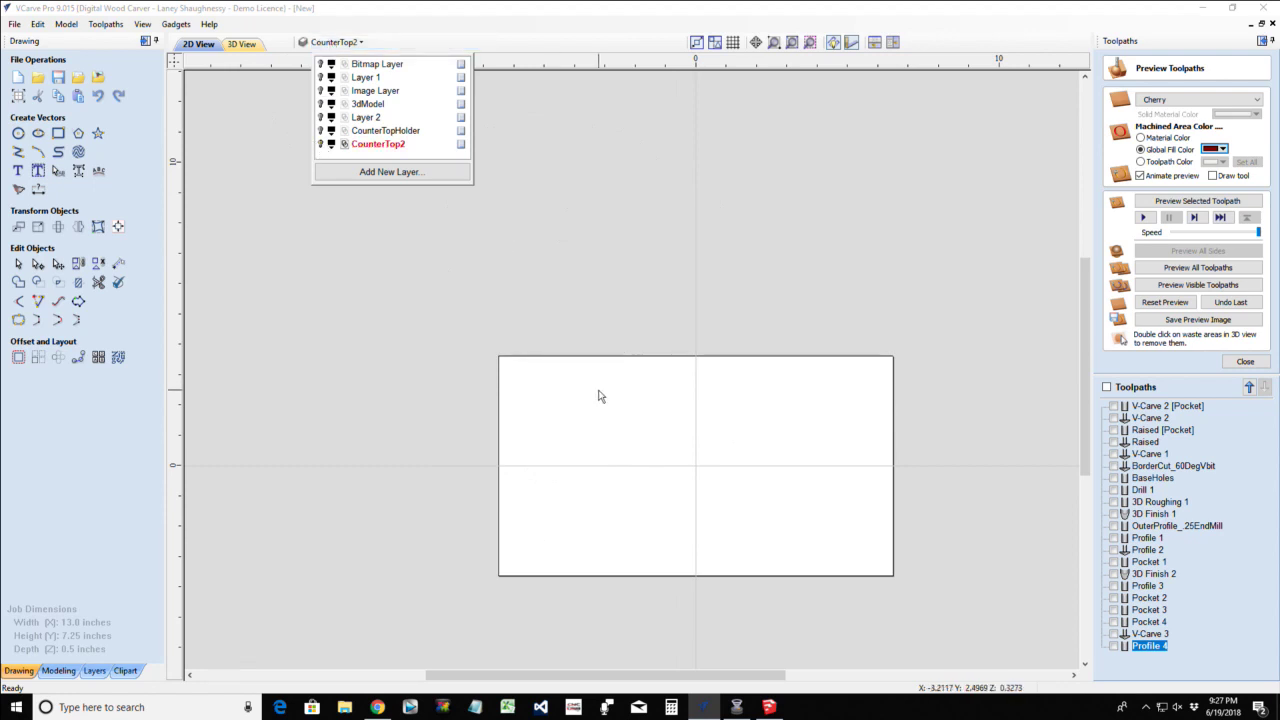
Close the layer list and zoom in on the blank 13.0 by 7.25 inch board
{"action": "scroll", "coordinate": [600, 396], "scroll_direction": "down", "scroll_amount": 1}
{"action": "left_click", "coordinate": [332, 231]}
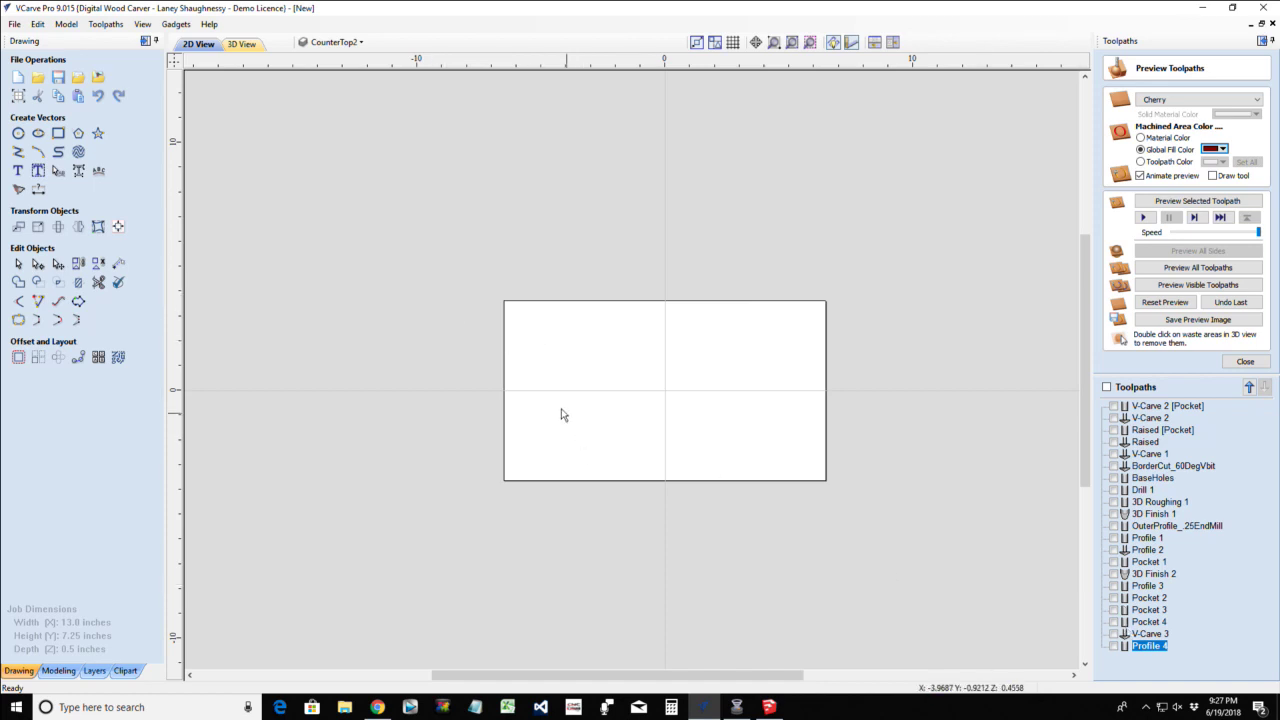
{"action": "scroll", "coordinate": [646, 424], "scroll_direction": "up", "scroll_amount": 2}
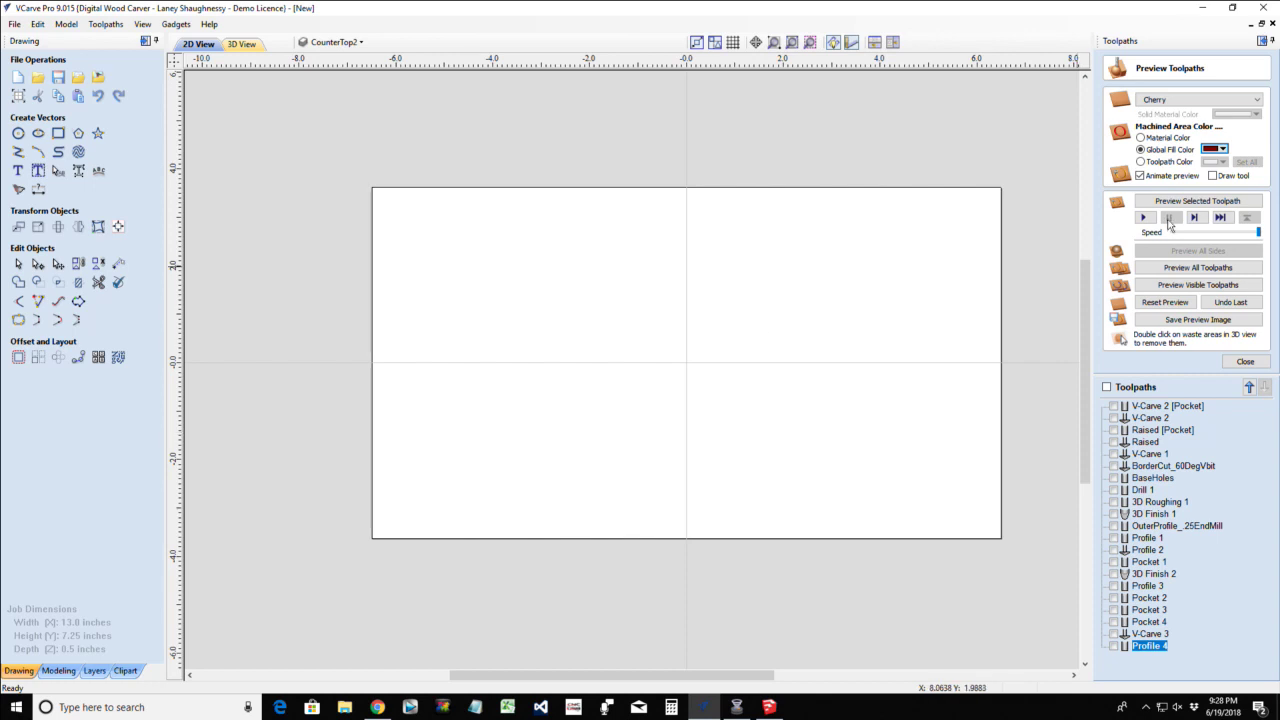
In a new browser tab, search Google for 'CNC Carved wooden paper towel holder'
{"action": "key", "text": "alt+Tab"}
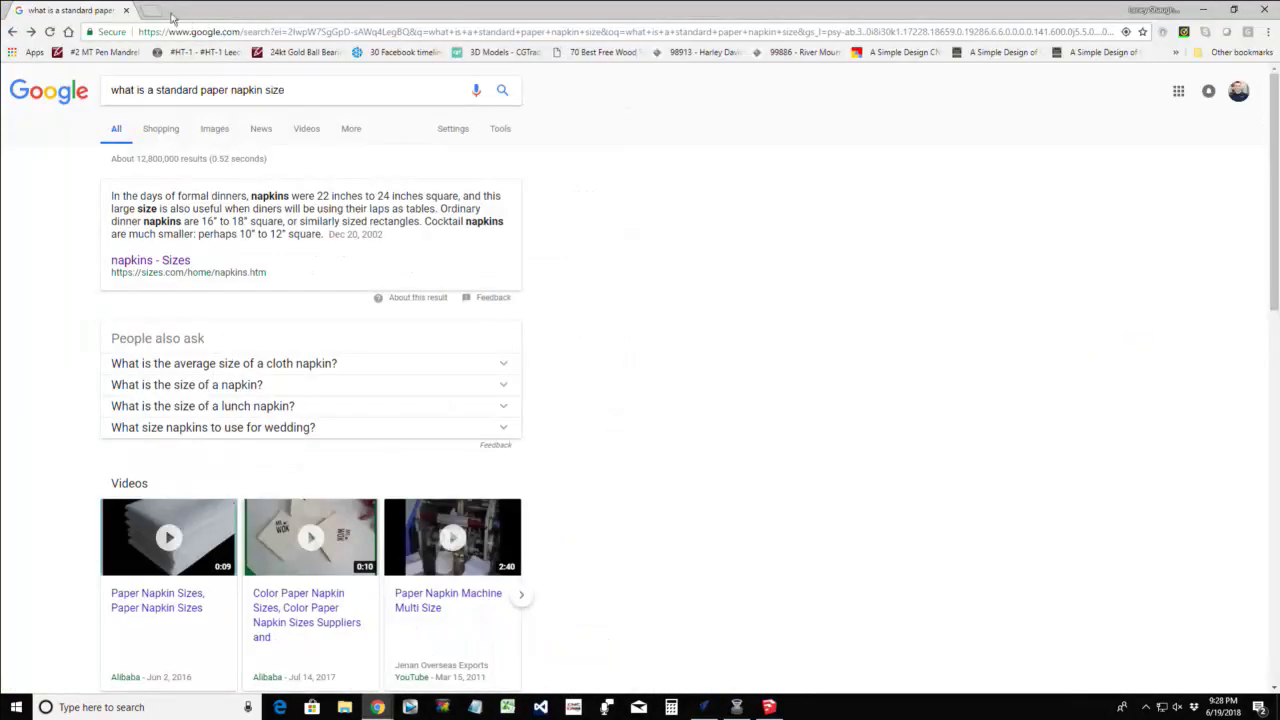
{"action": "left_click", "coordinate": [148, 12]}
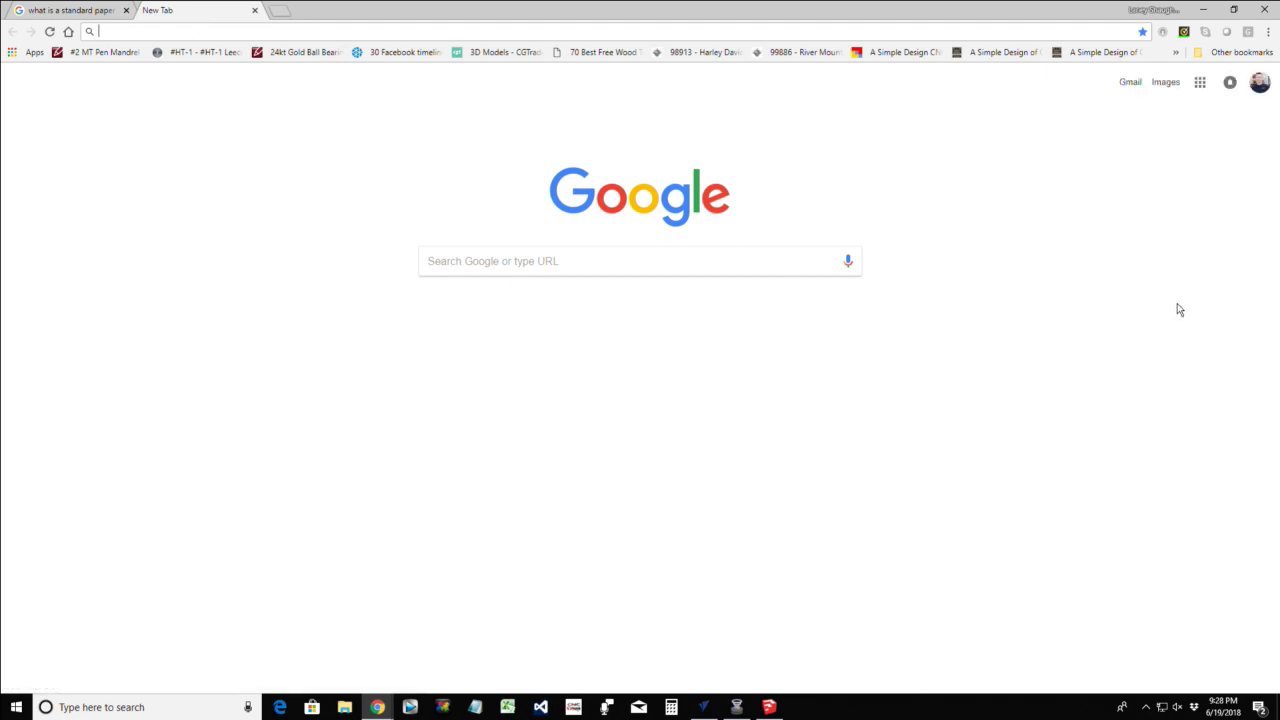
{"action": "type", "text": "CNC"}
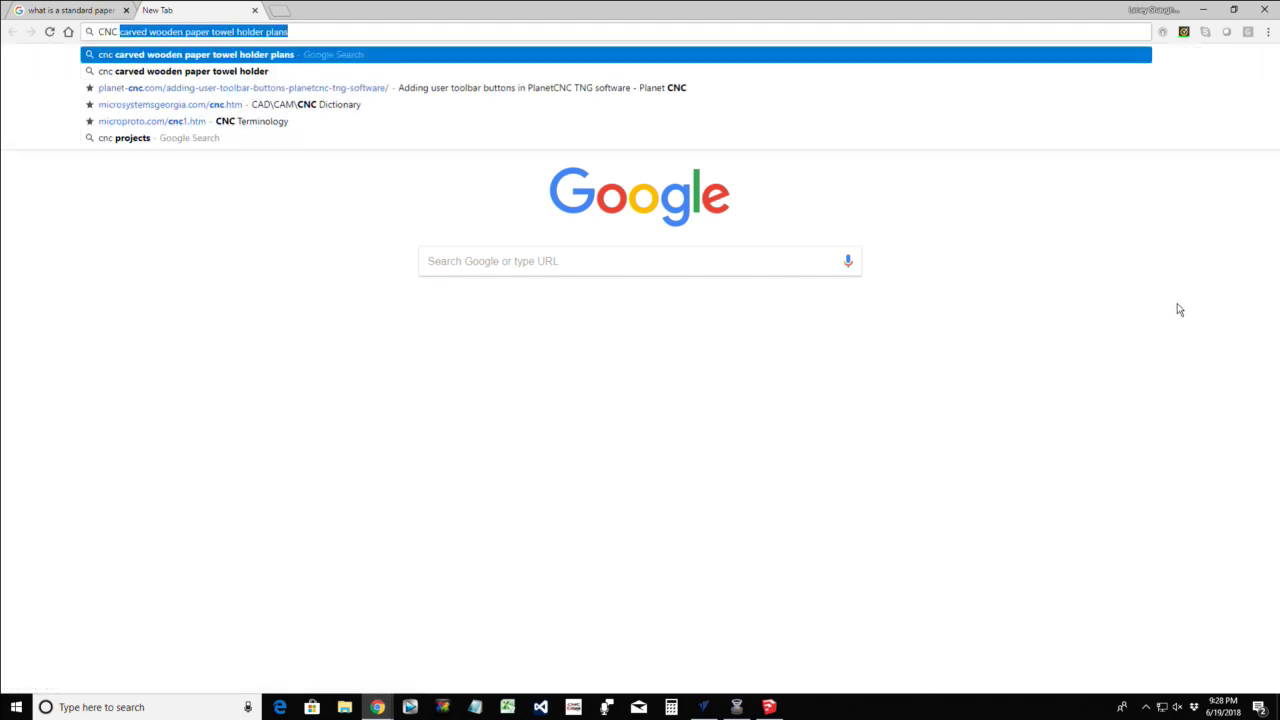
{"action": "type", "text": " Car"}
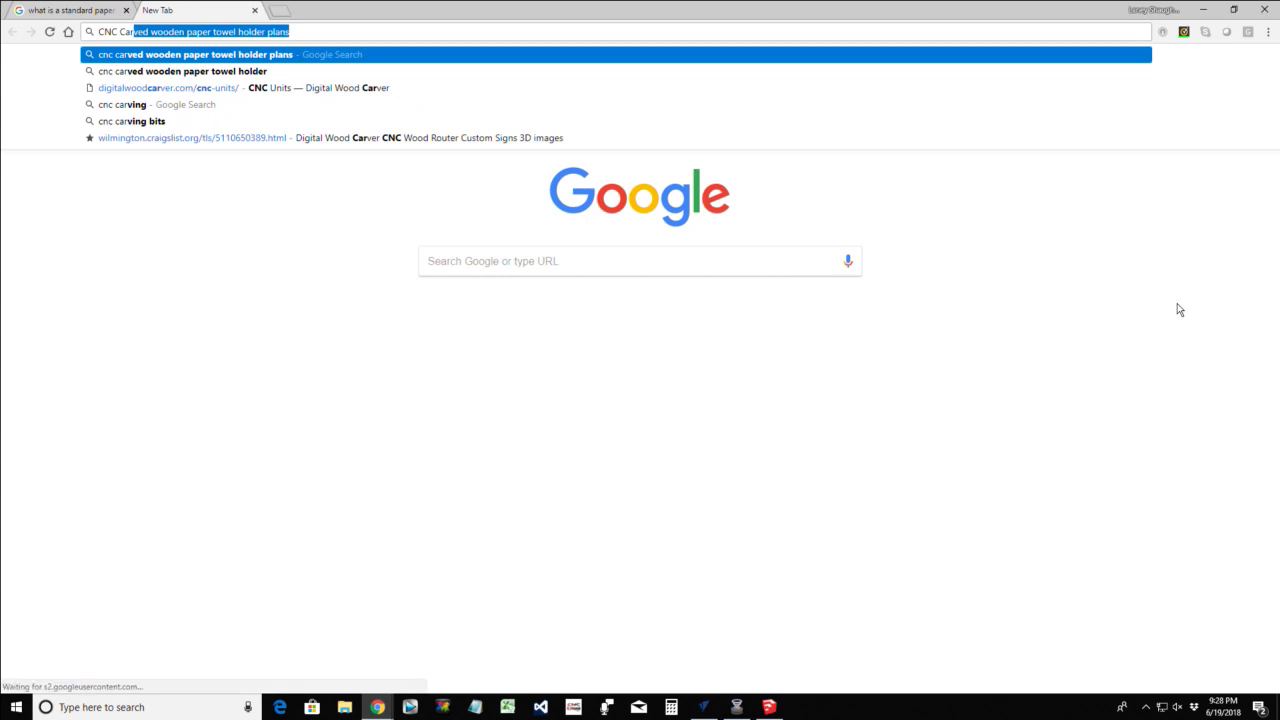
{"action": "key", "text": "End"}
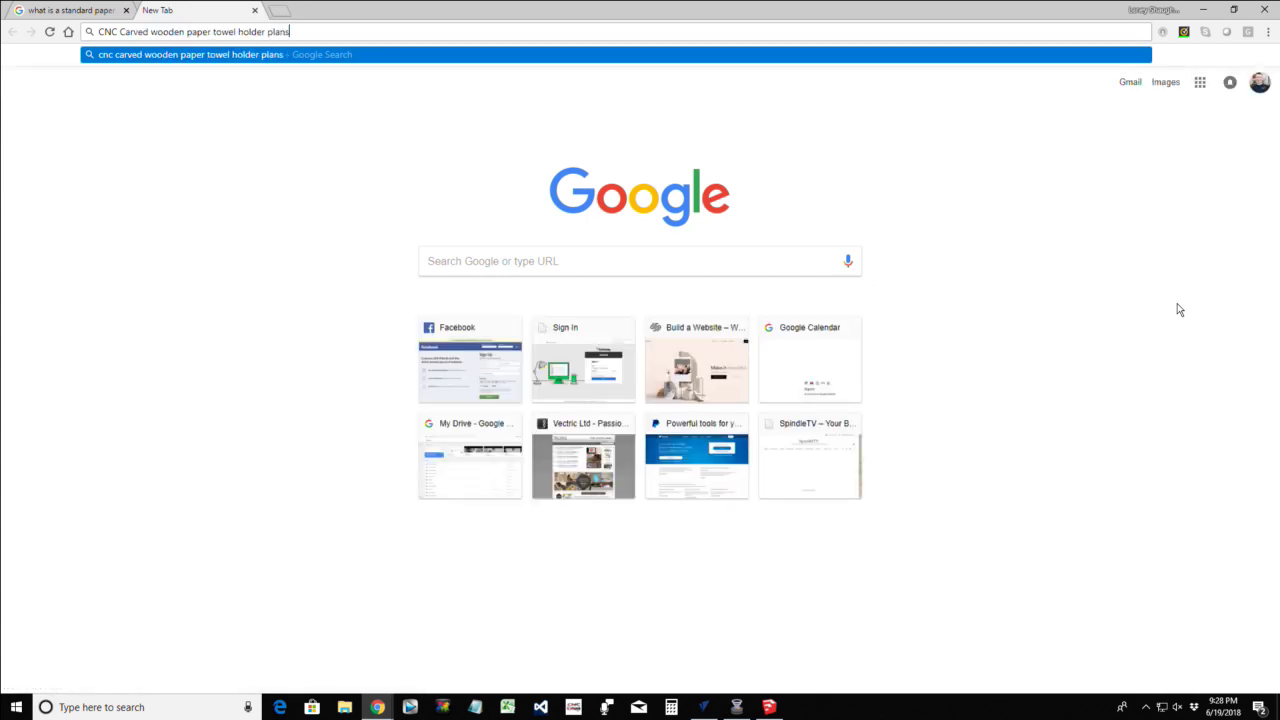
{"action": "key", "text": "BackSpace"}
{"action": "key", "text": "BackSpace"}
{"action": "key", "text": "BackSpace"}
{"action": "key", "text": "BackSpace"}
{"action": "key", "text": "BackSpace"}
{"action": "key", "text": "BackSpace"}
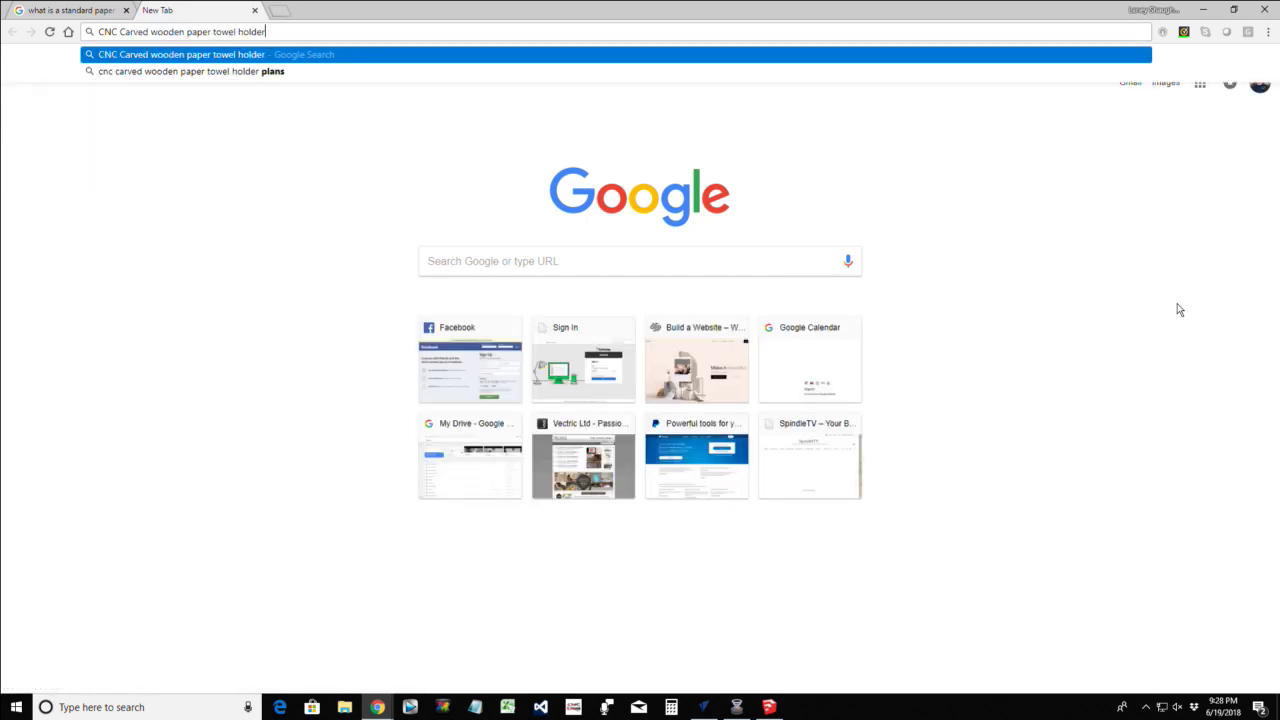
{"action": "key", "text": "Return"}
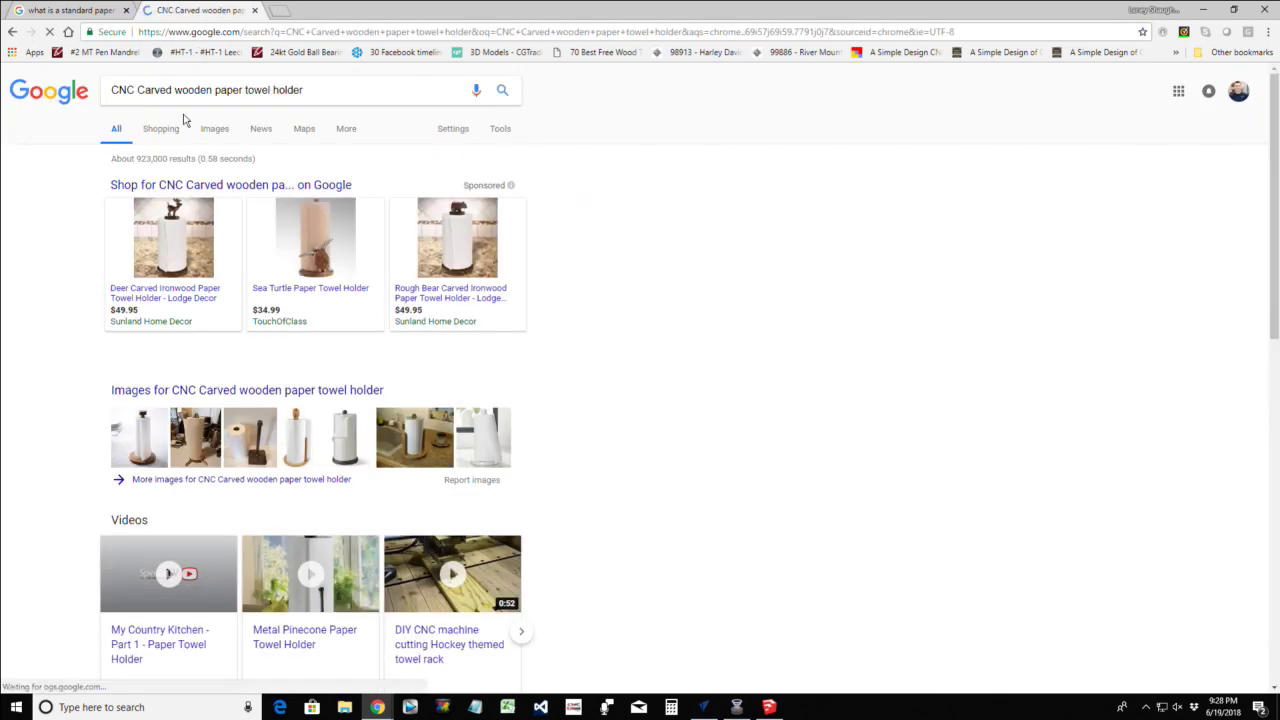
Switch to image results and scroll through the wooden paper towel holder thumbnails
{"action": "left_click", "coordinate": [212, 129]}
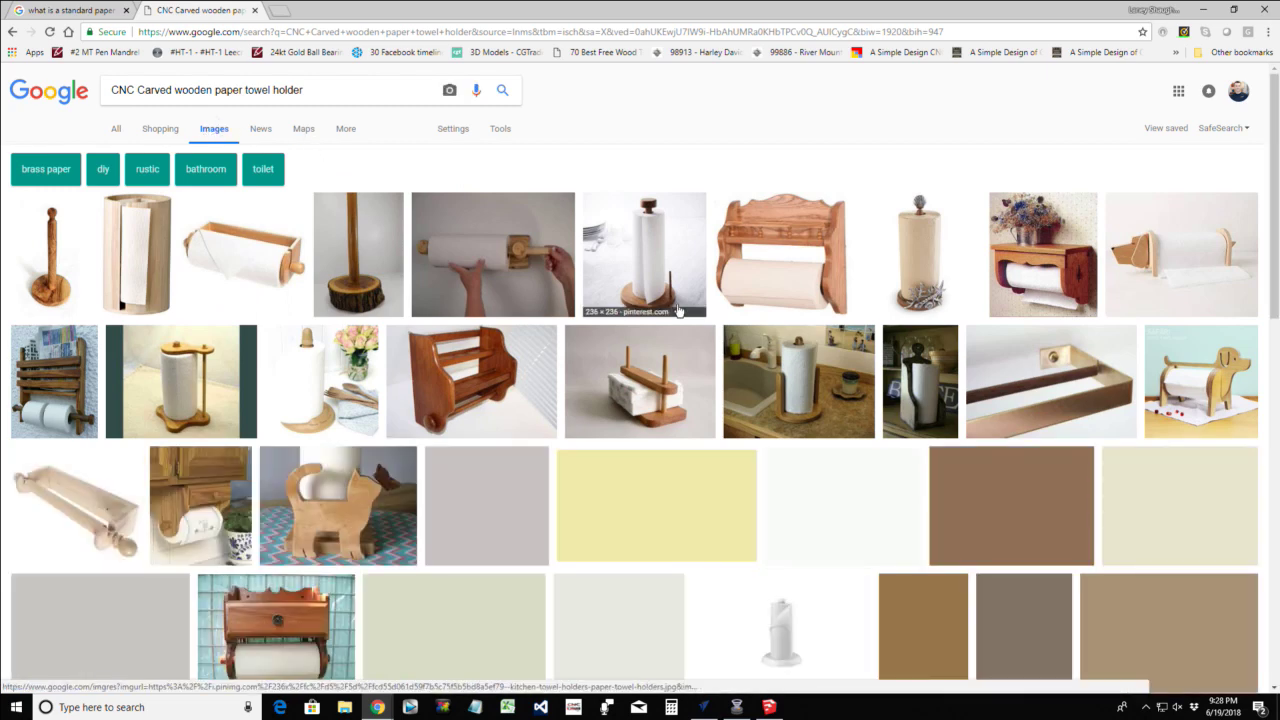
{"action": "scroll", "coordinate": [457, 288], "scroll_direction": "down", "scroll_amount": 1}
{"action": "scroll", "coordinate": [457, 288], "scroll_direction": "down", "scroll_amount": 5}
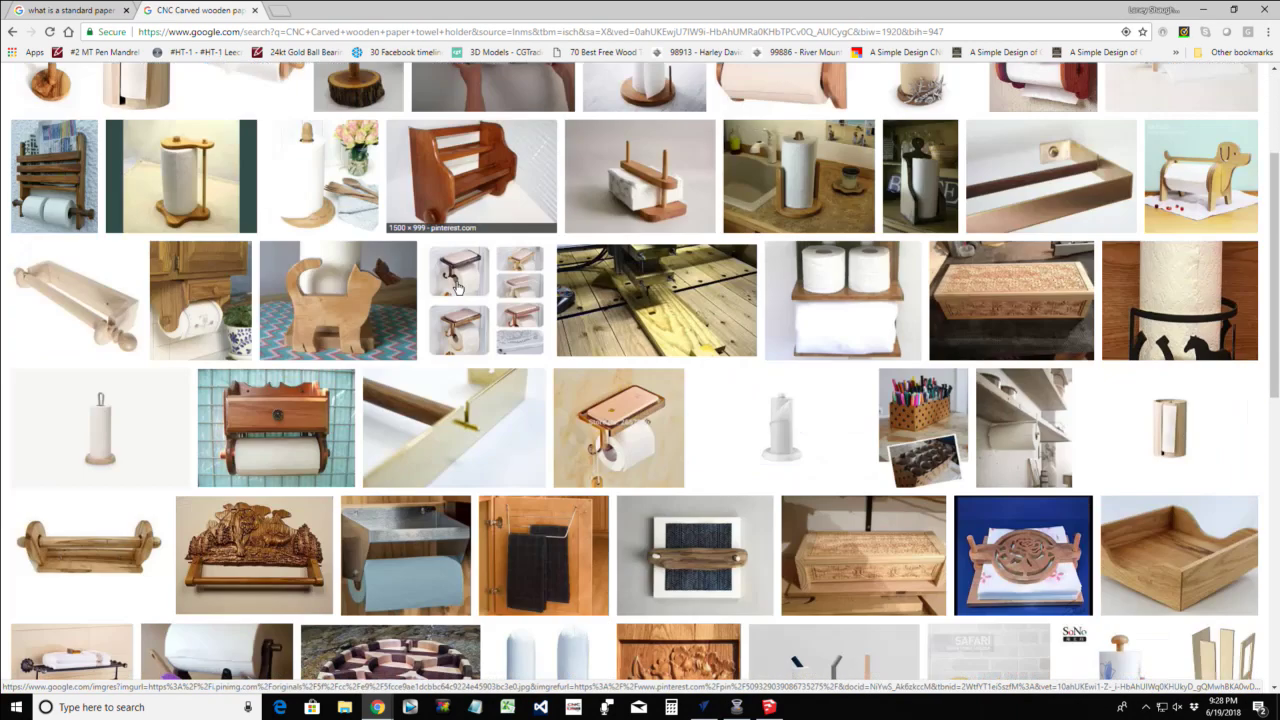
{"action": "scroll", "coordinate": [457, 288], "scroll_direction": "up", "scroll_amount": 2}
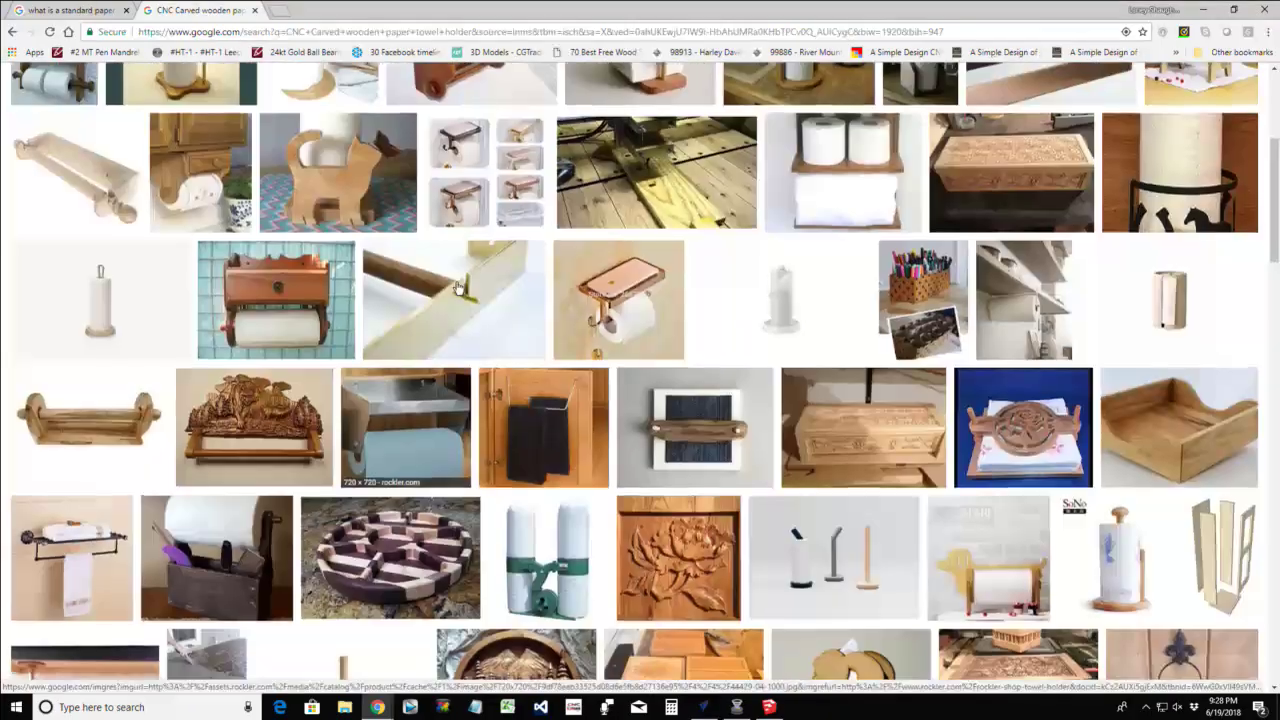
{"action": "scroll", "coordinate": [457, 288], "scroll_direction": "down", "scroll_amount": 15}
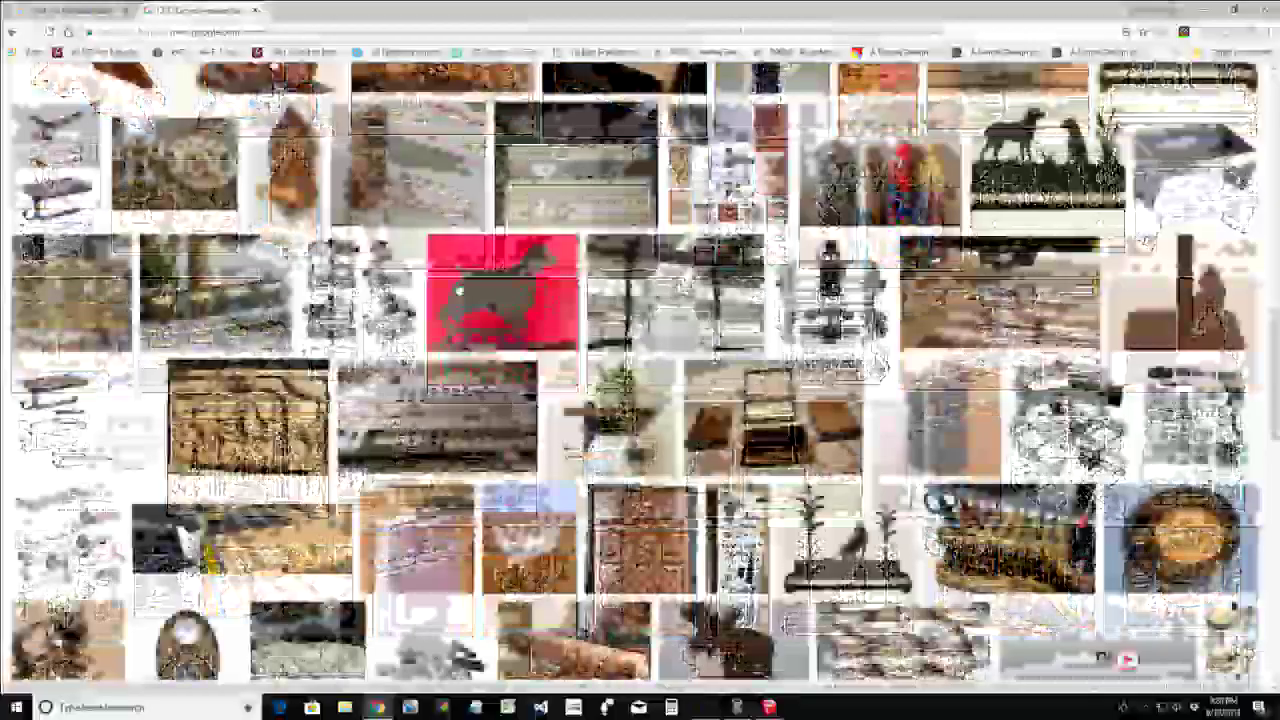
{"action": "scroll", "coordinate": [456, 288], "scroll_direction": "down", "scroll_amount": 5}
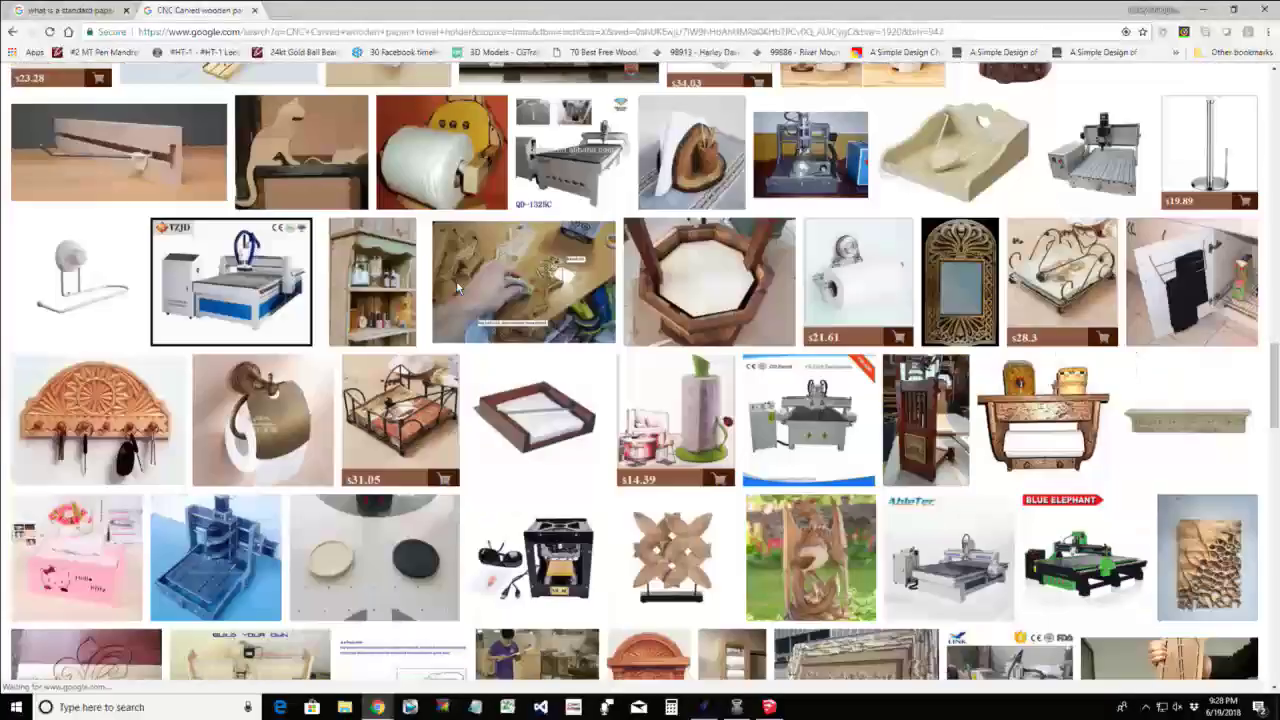
{"action": "scroll", "coordinate": [456, 288], "scroll_direction": "down", "scroll_amount": 2}
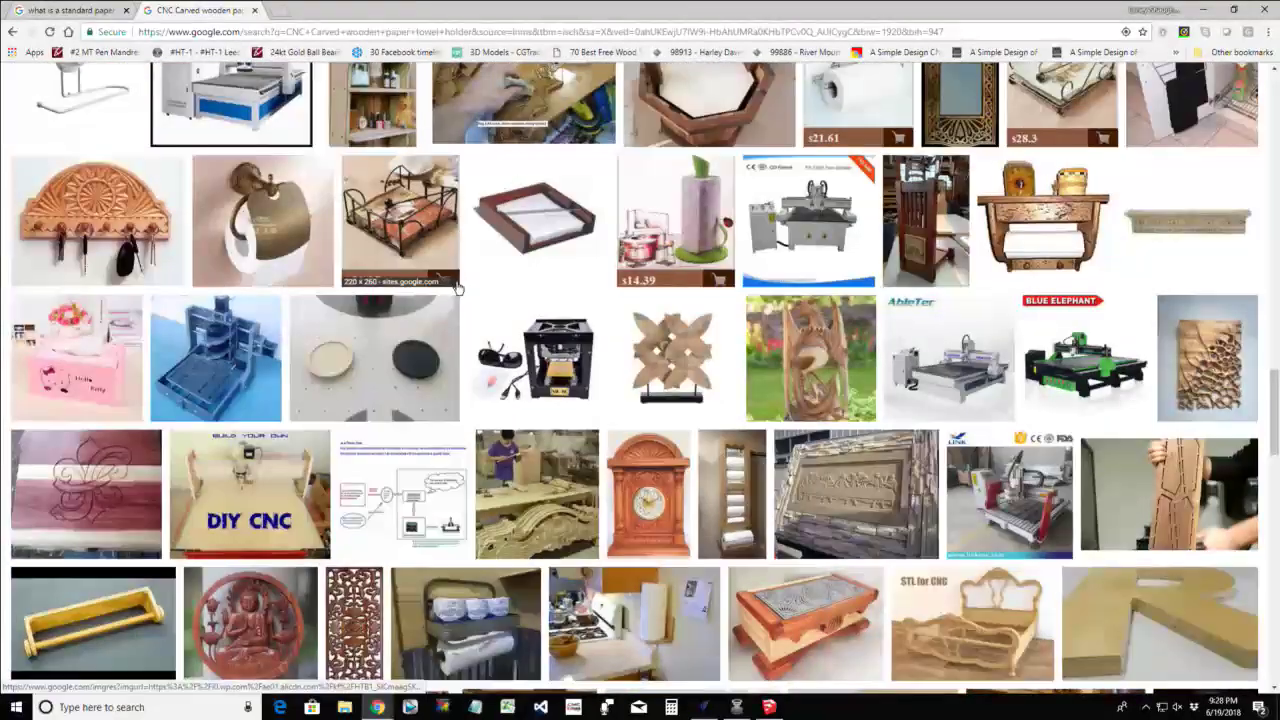
{"action": "scroll", "coordinate": [456, 288], "scroll_direction": "up", "scroll_amount": 20}
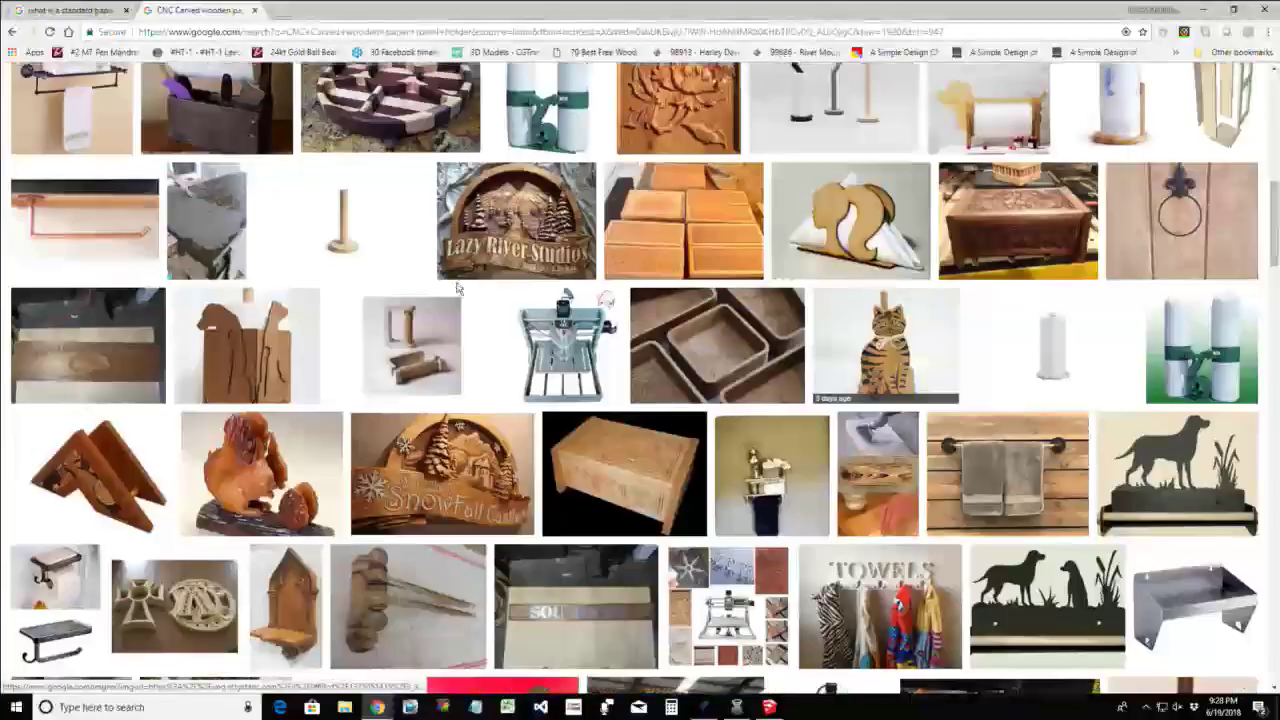
{"action": "scroll", "coordinate": [456, 288], "scroll_direction": "up", "scroll_amount": 3}
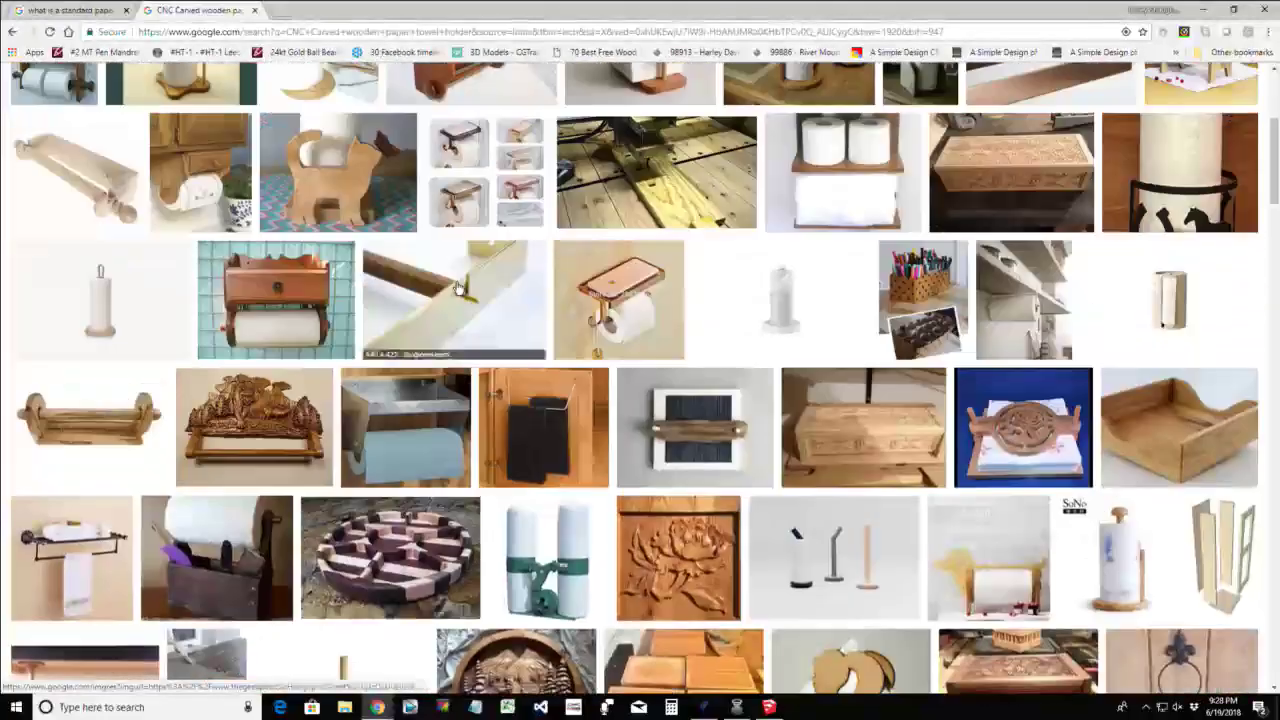
Open a larger preview of the carved wooden towel rack
{"action": "left_click", "coordinate": [263, 408]}
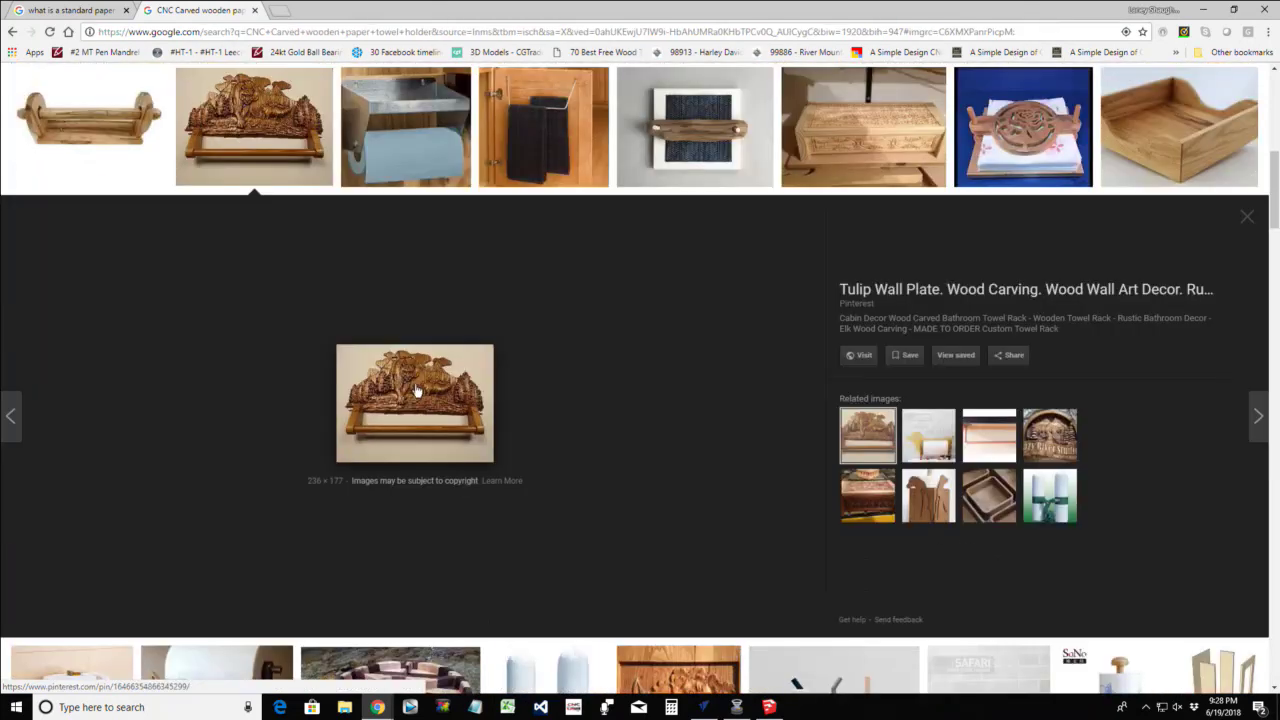
{"action": "scroll", "coordinate": [415, 393], "scroll_direction": "up", "scroll_amount": 1}
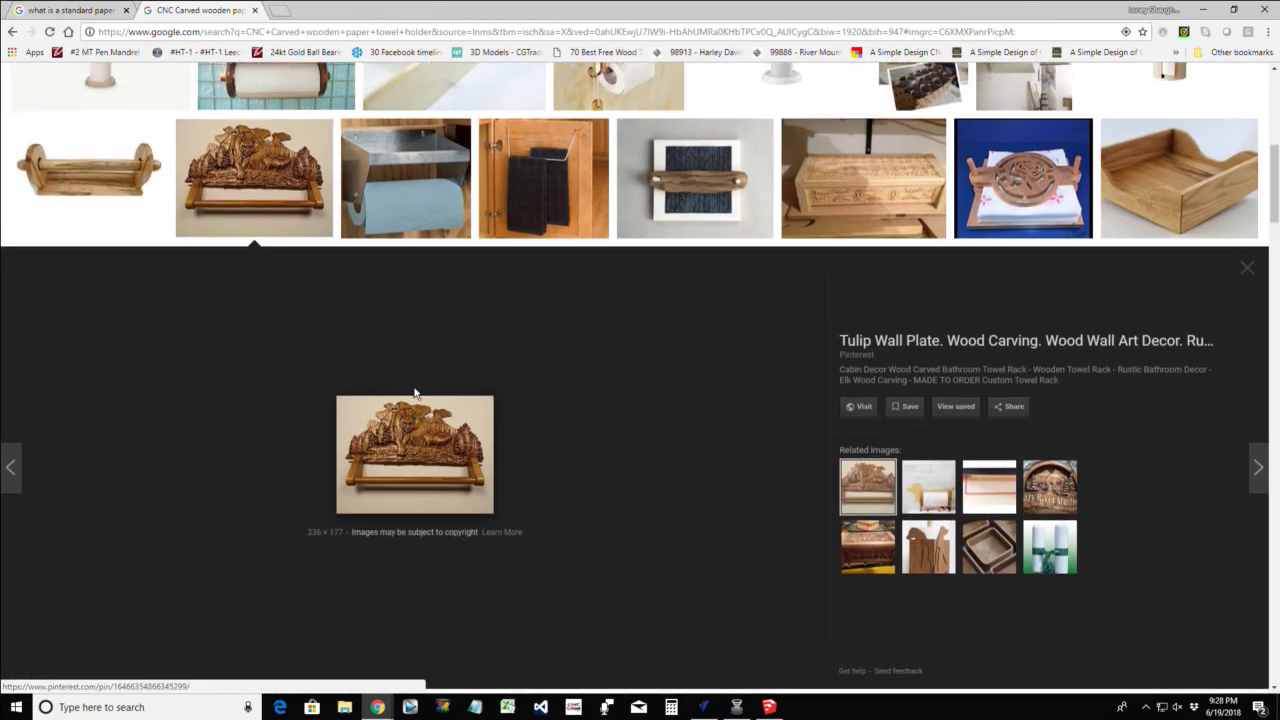
{"action": "scroll", "coordinate": [400, 380], "scroll_direction": "down", "scroll_amount": 2}
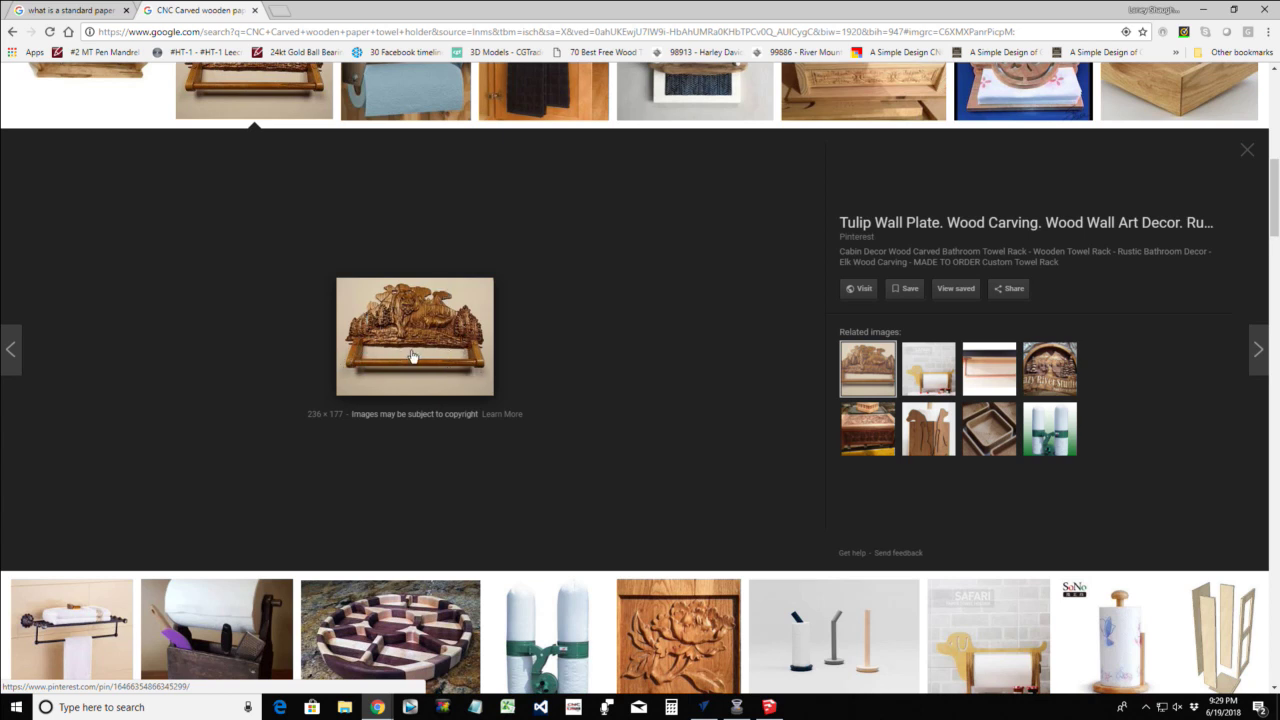
{"action": "scroll", "coordinate": [412, 356], "scroll_direction": "up", "scroll_amount": 6}
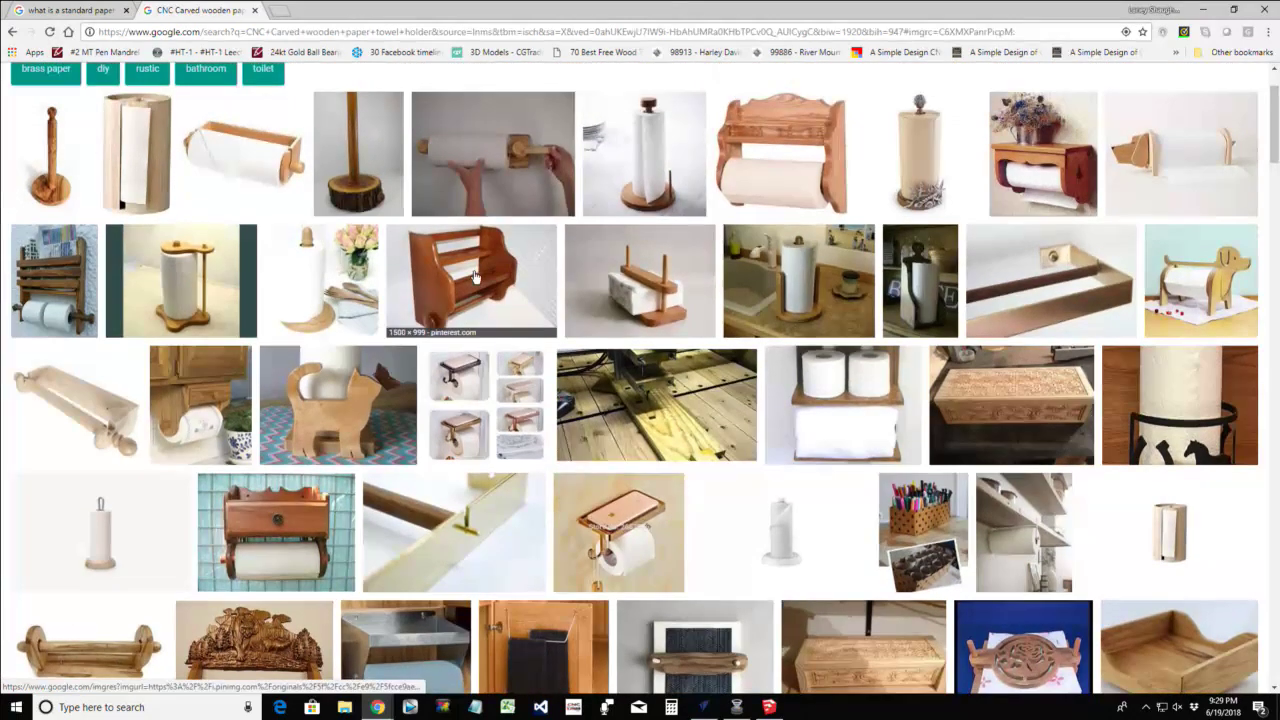
Preview the wooden shelf, solid oak, Coral & Starfish, sailboat and botanical leaf holders
{"action": "left_click", "coordinate": [475, 278]}
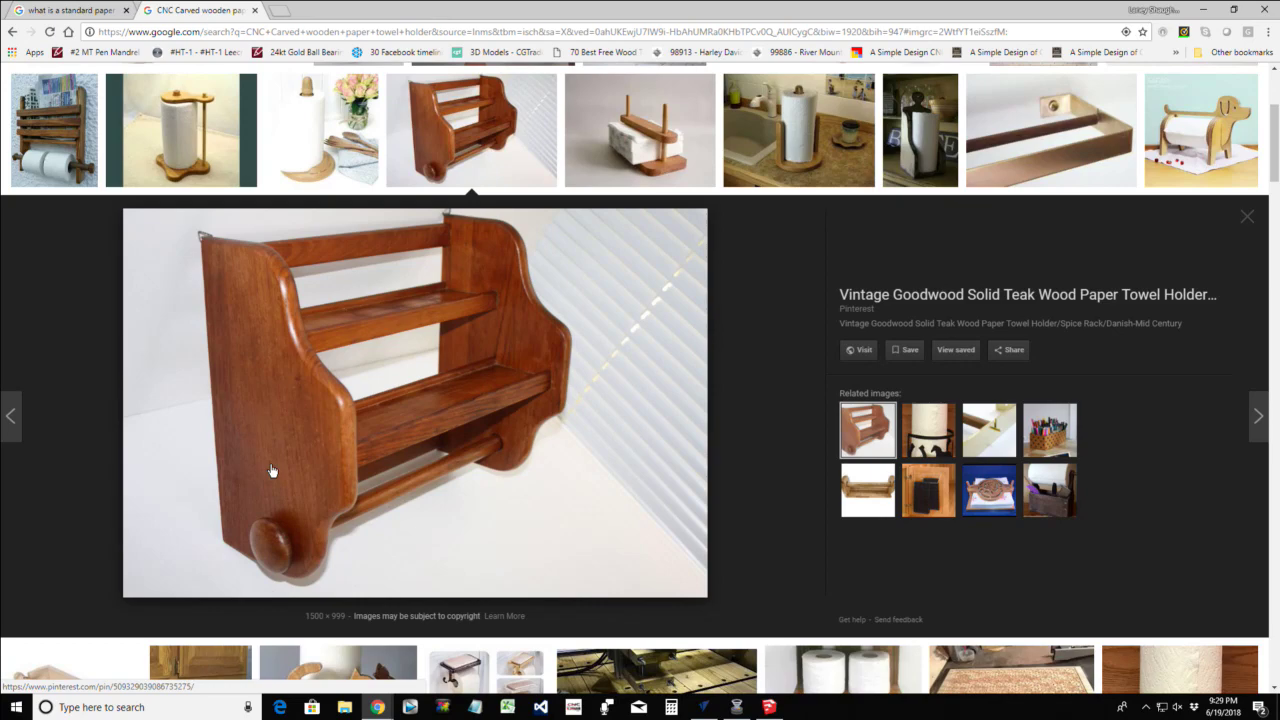
{"action": "scroll", "coordinate": [292, 398], "scroll_direction": "up", "scroll_amount": 4}
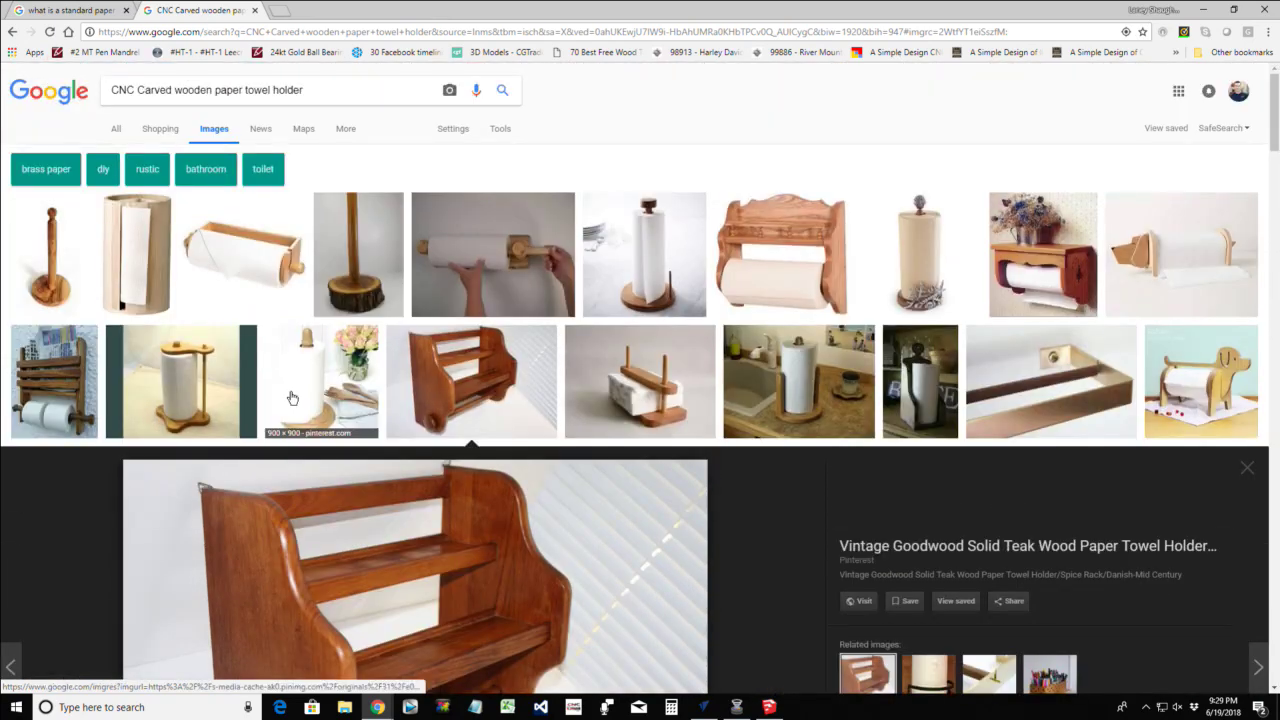
{"action": "left_click", "coordinate": [791, 236]}
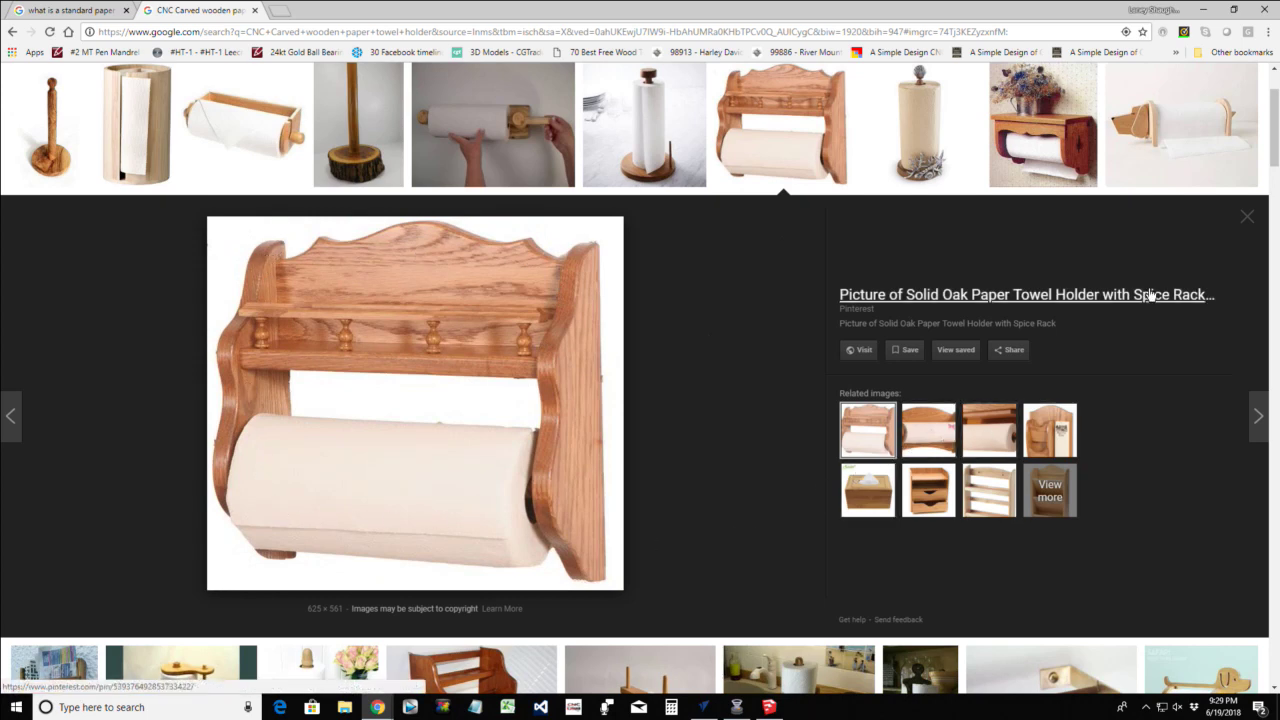
{"action": "left_click", "coordinate": [925, 128]}
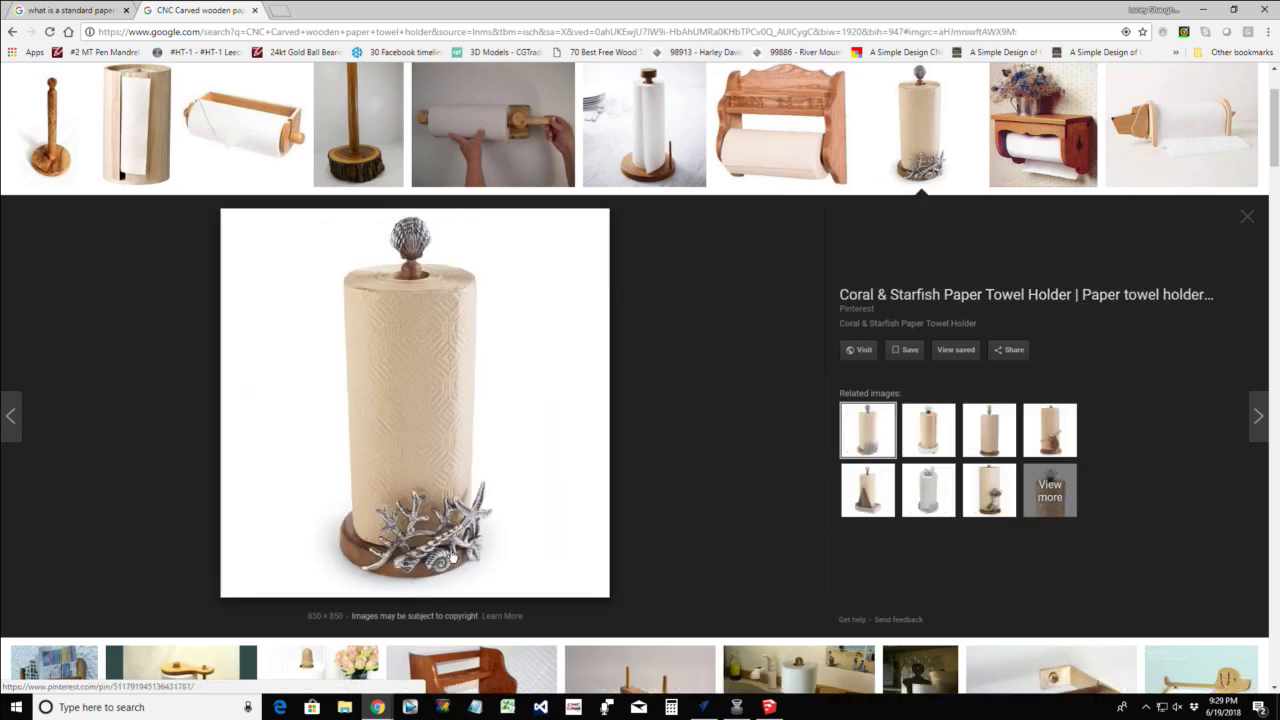
{"action": "left_click_drag", "start_coordinate": [453, 562], "coordinate": [420, 431]}
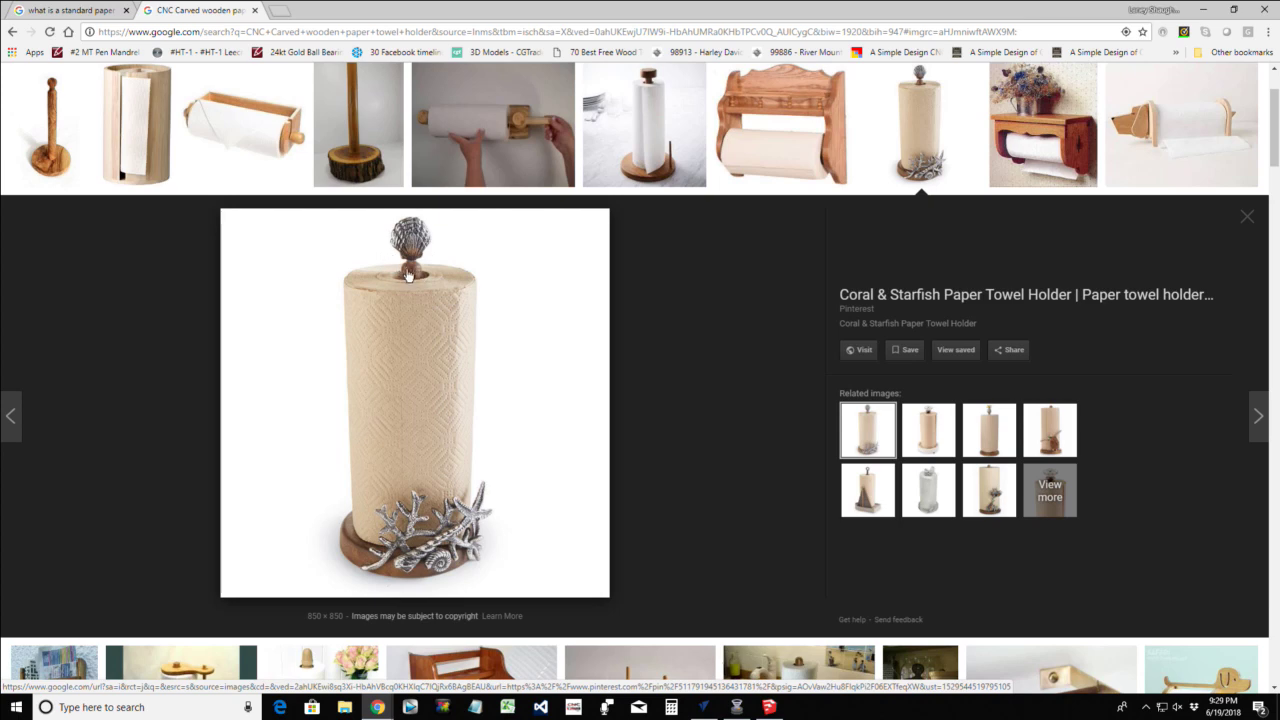
{"action": "left_click", "coordinate": [871, 500]}
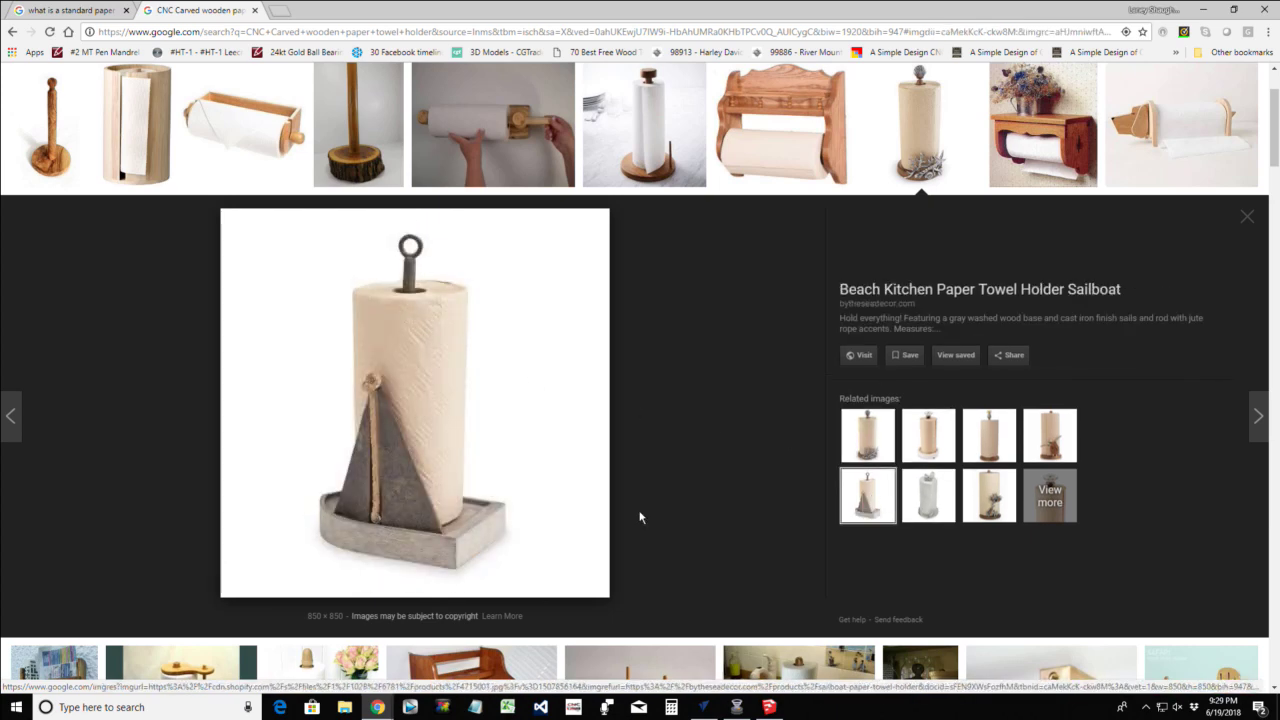
{"action": "left_click", "coordinate": [934, 503]}
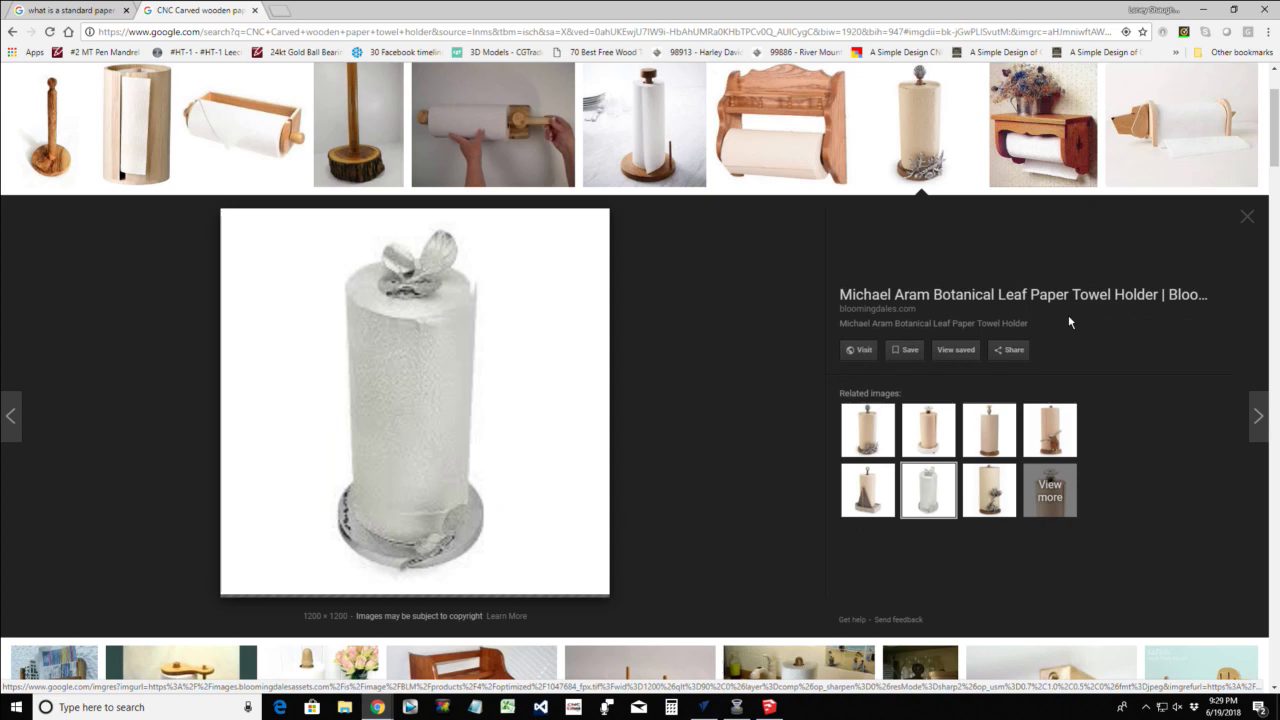
View the puppy dog holder preview, close it, and minimize the browser to VCarve Pro
{"action": "left_click", "coordinate": [1247, 221]}
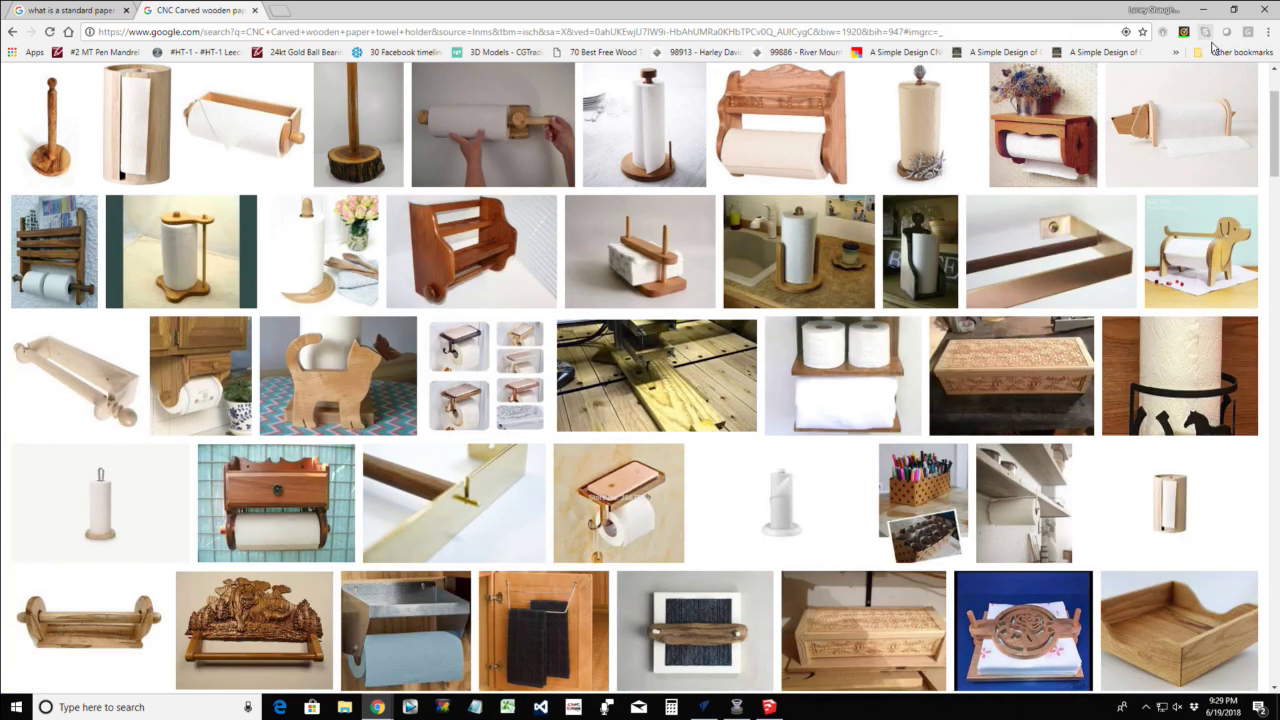
{"action": "left_click", "coordinate": [1140, 128]}
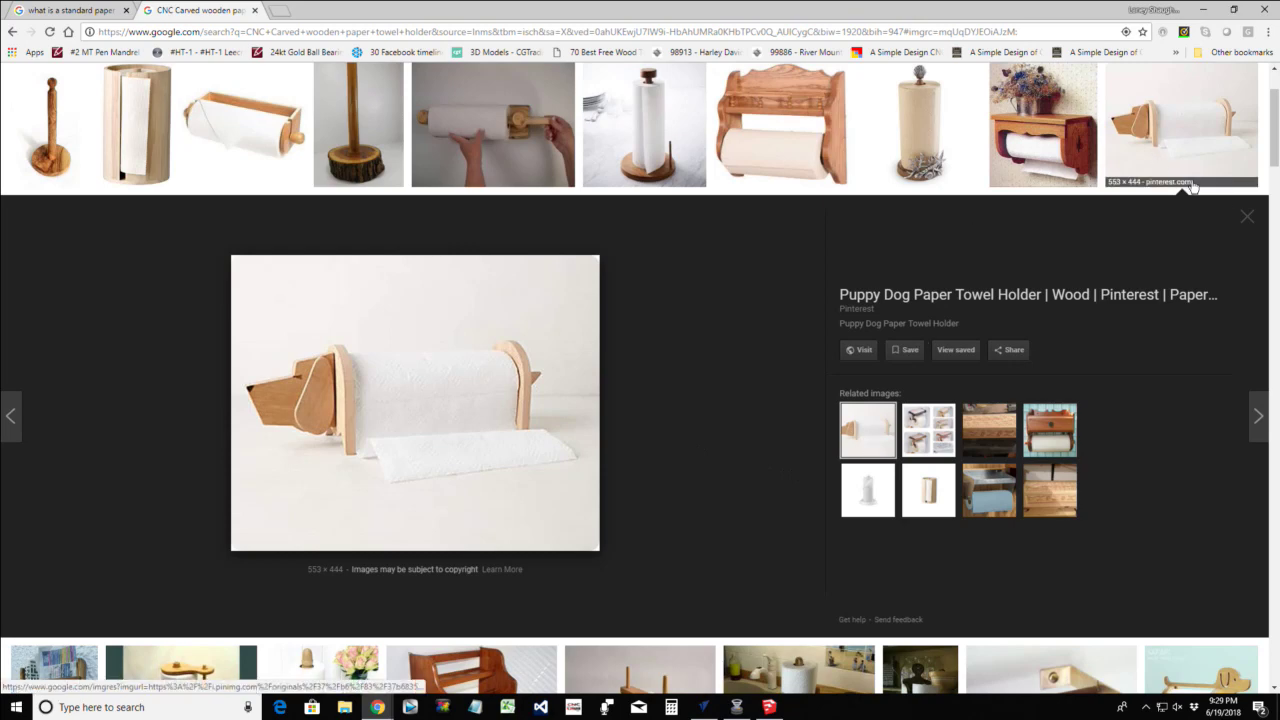
{"action": "left_click", "coordinate": [1248, 217]}
{"action": "left_click", "coordinate": [1225, 262]}
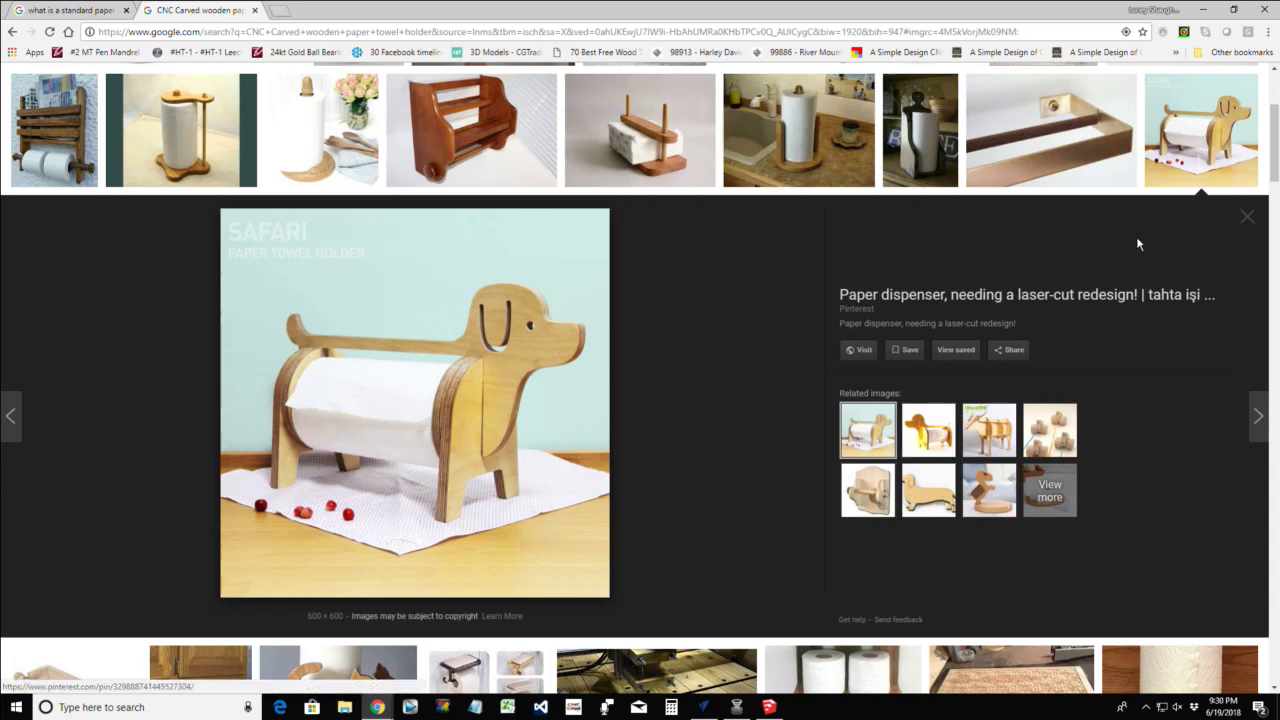
{"action": "left_click", "coordinate": [1247, 222]}
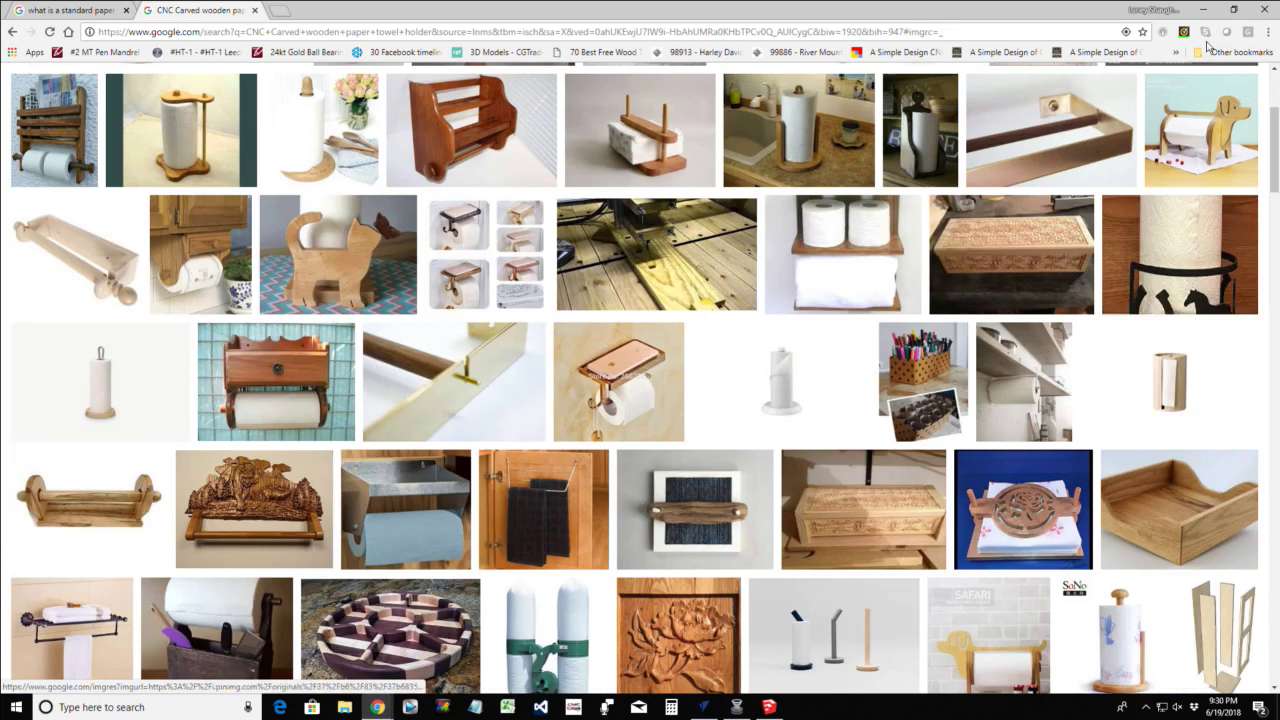
{"action": "left_click", "coordinate": [1205, 10]}
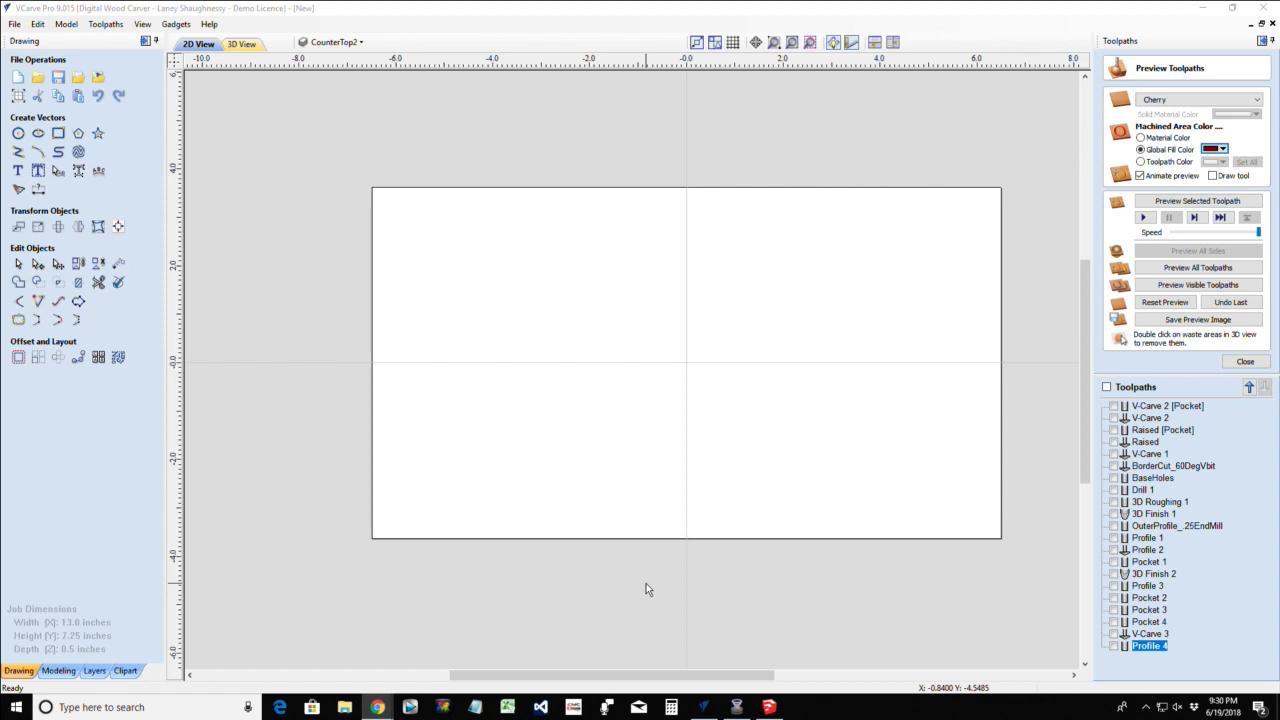
Draw a 9 by 4.5 inch rectangle beside the counter-top holder and grape vectors
{"action": "scroll", "coordinate": [490, 378], "scroll_direction": "down", "scroll_amount": 1}
{"action": "scroll", "coordinate": [391, 421], "scroll_direction": "down", "scroll_amount": 1}
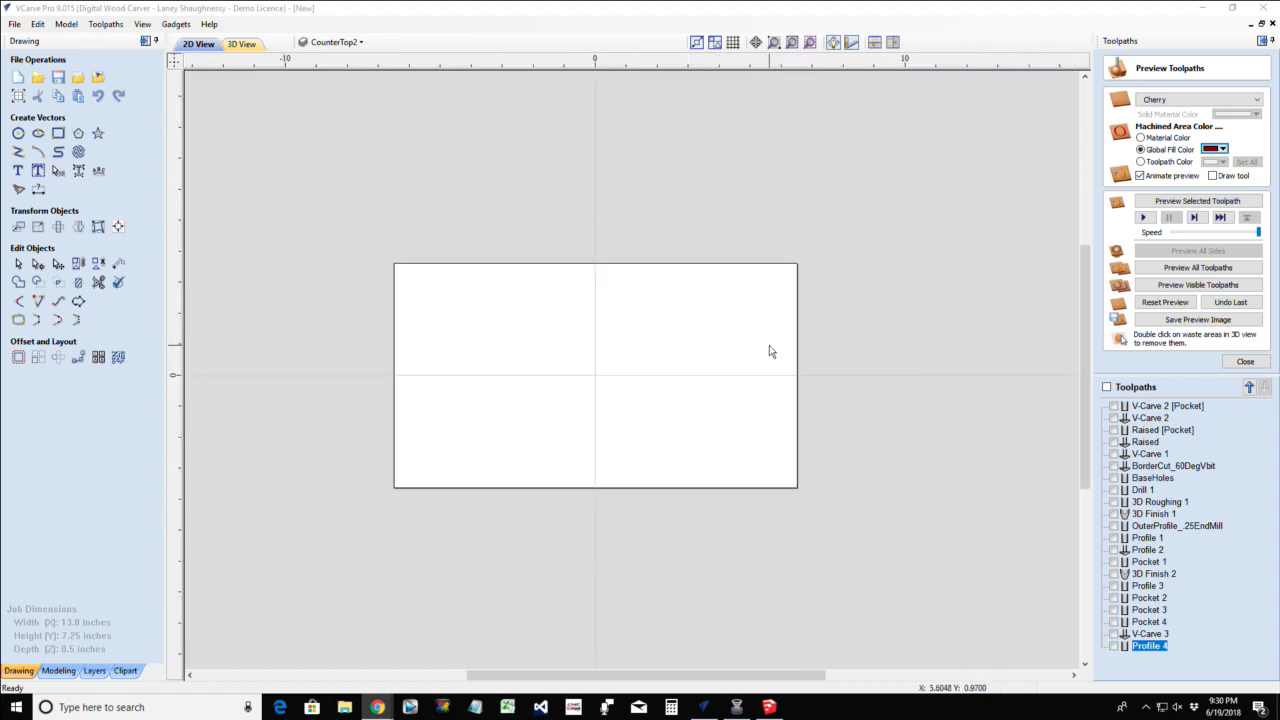
{"action": "scroll", "coordinate": [650, 357], "scroll_direction": "up", "scroll_amount": 1}
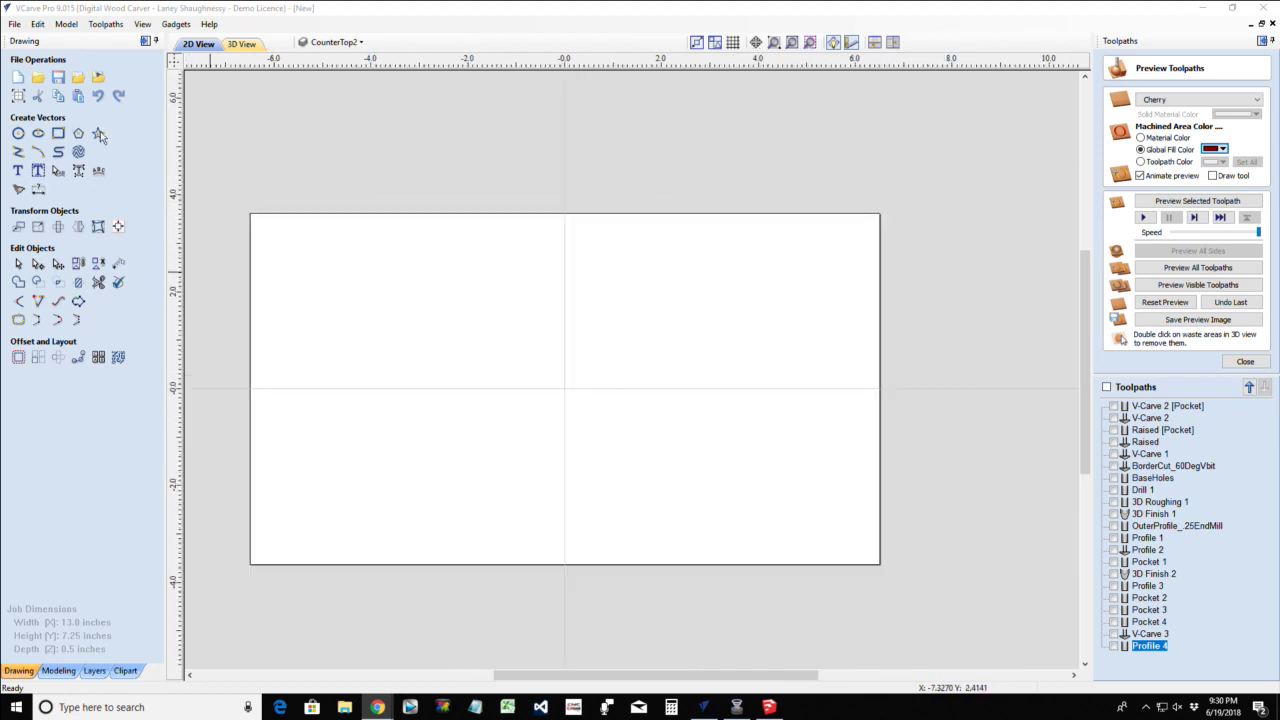
{"action": "left_click", "coordinate": [58, 133]}
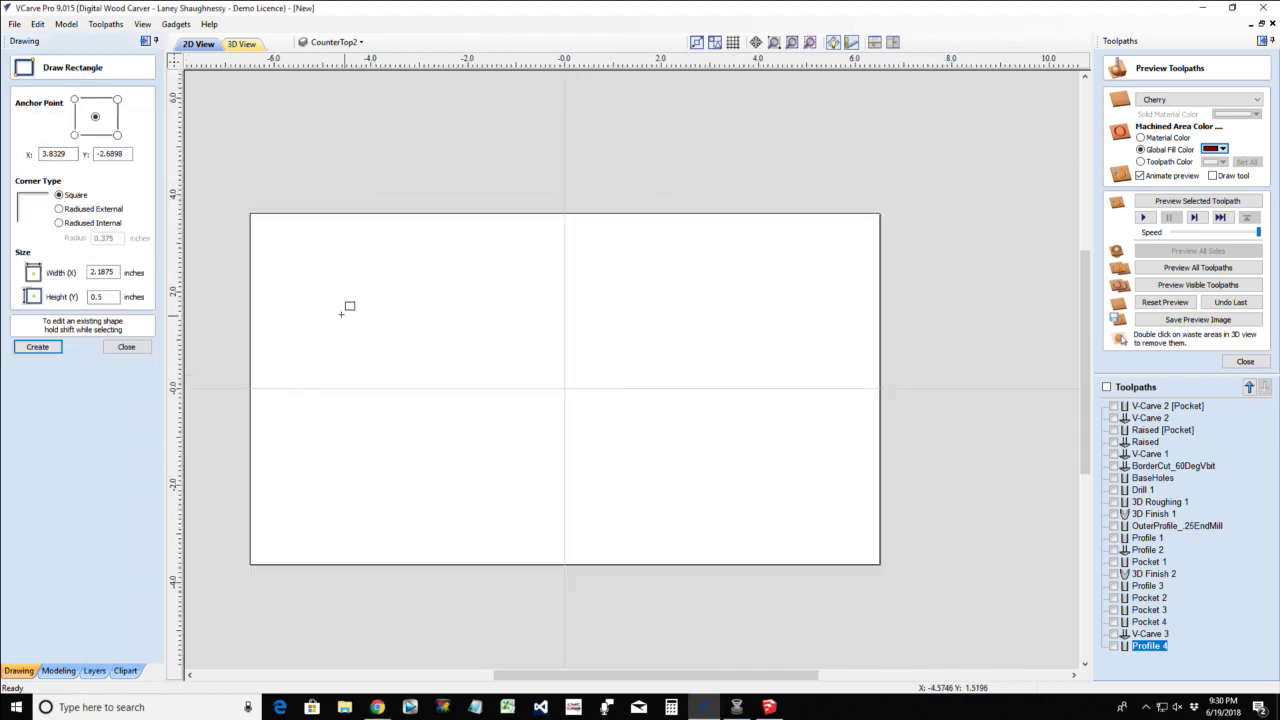
{"action": "left_click_drag", "start_coordinate": [341, 315], "coordinate": [778, 532]}
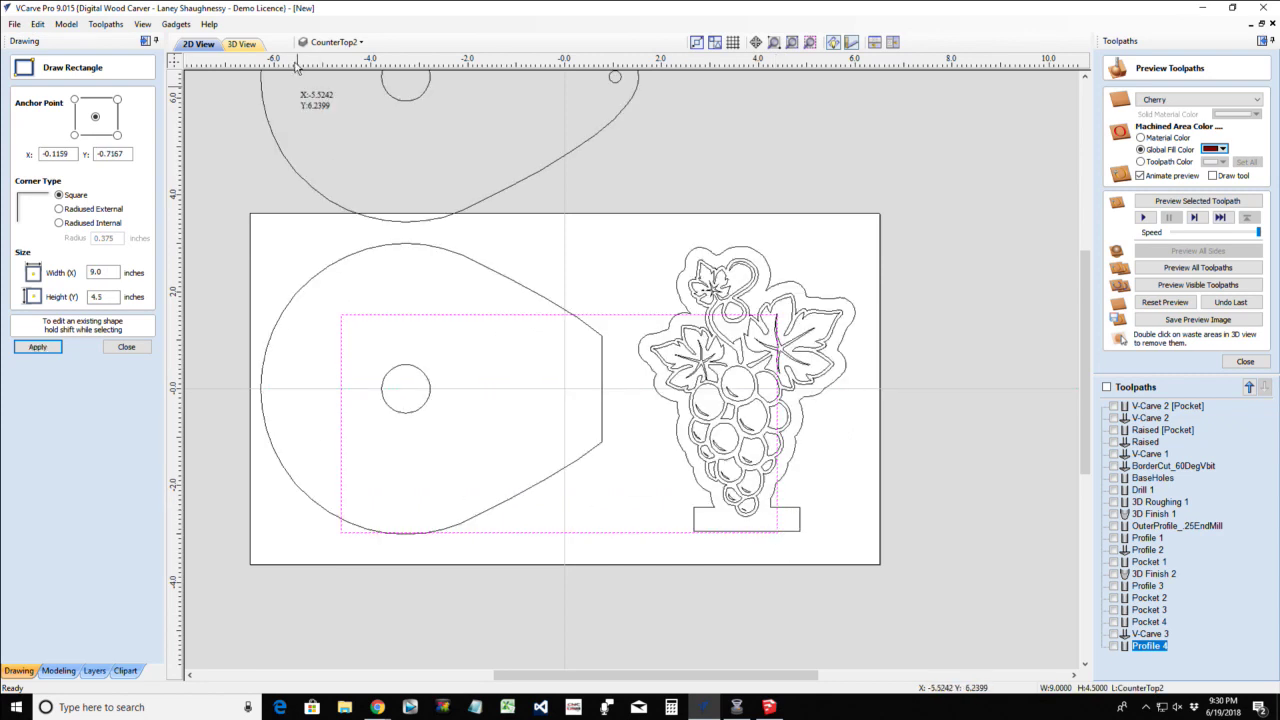
Discard the rectangle, hide the CounterTop2 layer, and add a new layer named 'Wall Hanger'
{"action": "key", "text": "Delete"}
{"action": "left_click", "coordinate": [333, 42]}
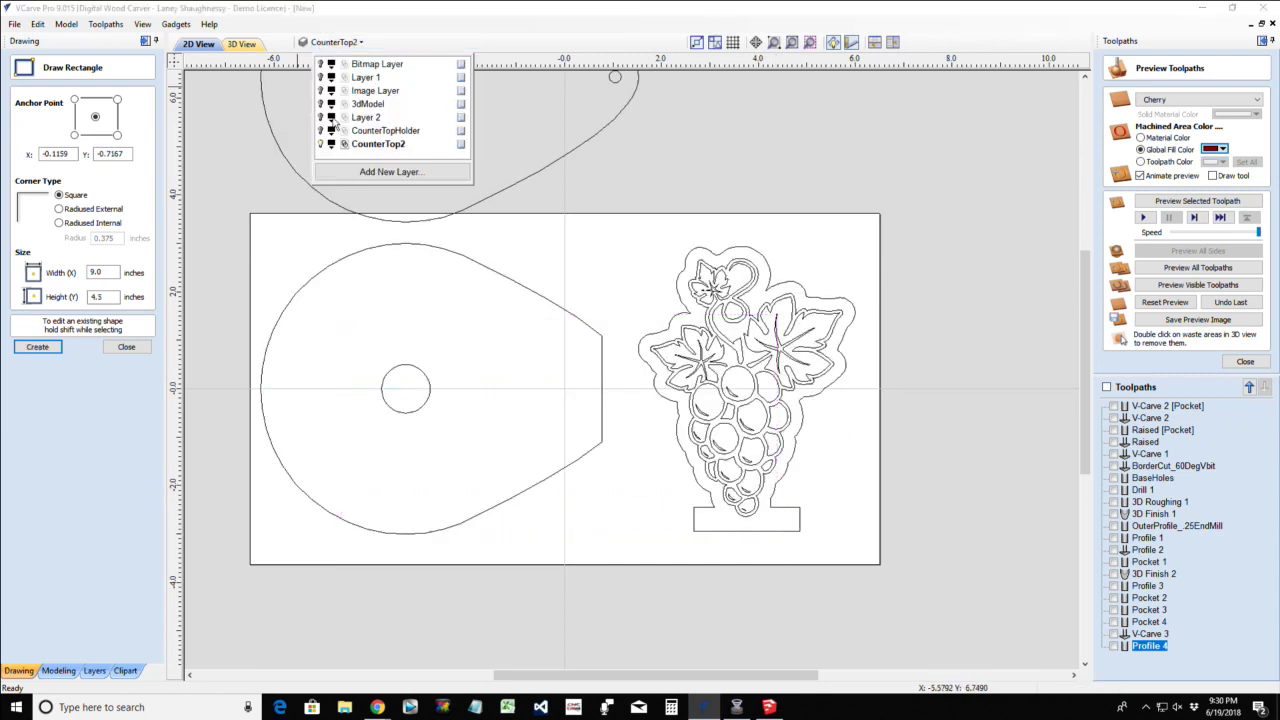
{"action": "left_click", "coordinate": [320, 145]}
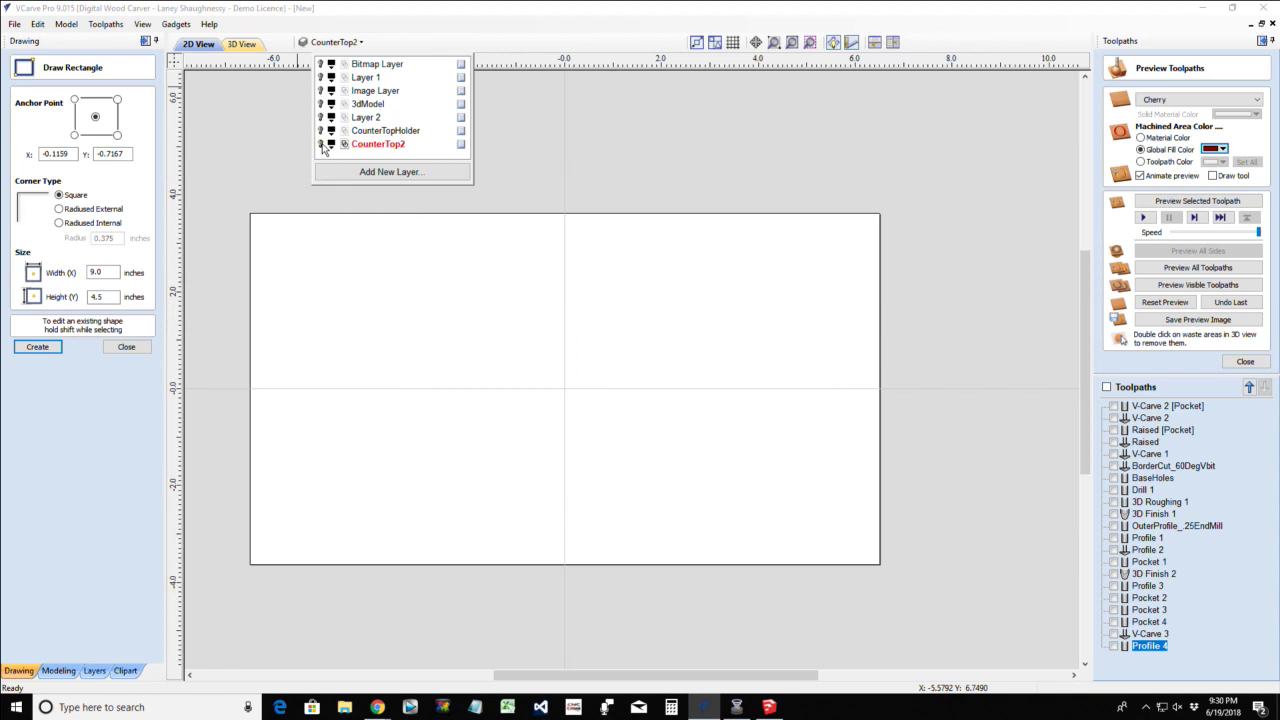
{"action": "left_click", "coordinate": [365, 173]}
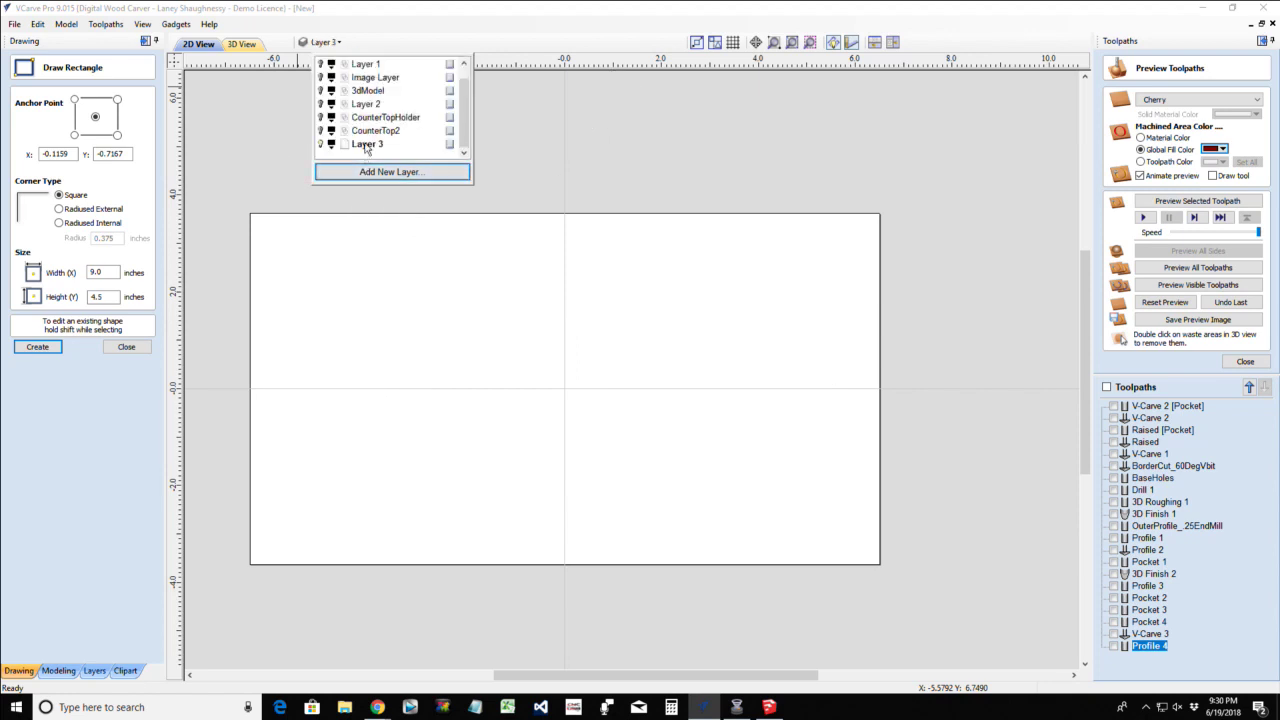
{"action": "double_click", "coordinate": [366, 144]}
{"action": "type", "text": "Wall Hanger"}
{"action": "key", "text": "Return"}
{"action": "left_click", "coordinate": [118, 348]}
{"action": "left_click", "coordinate": [118, 348]}
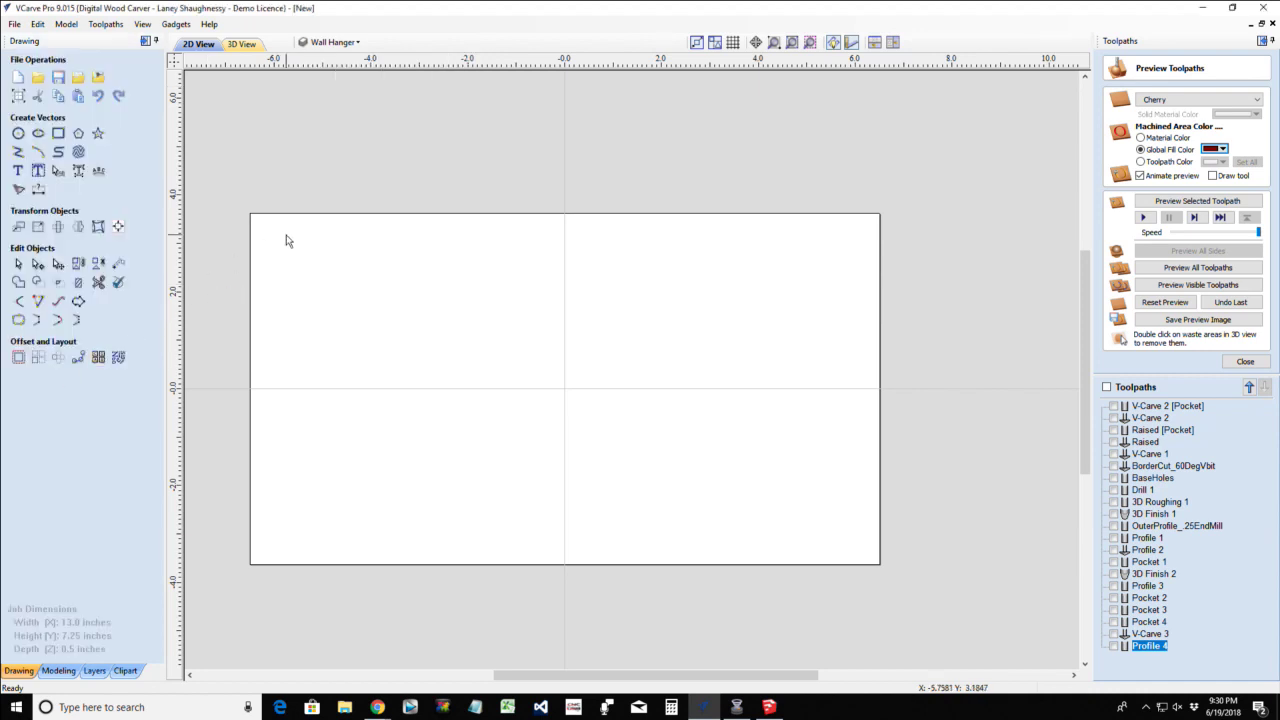
{"action": "scroll", "coordinate": [263, 283], "scroll_direction": "up", "scroll_amount": 1}
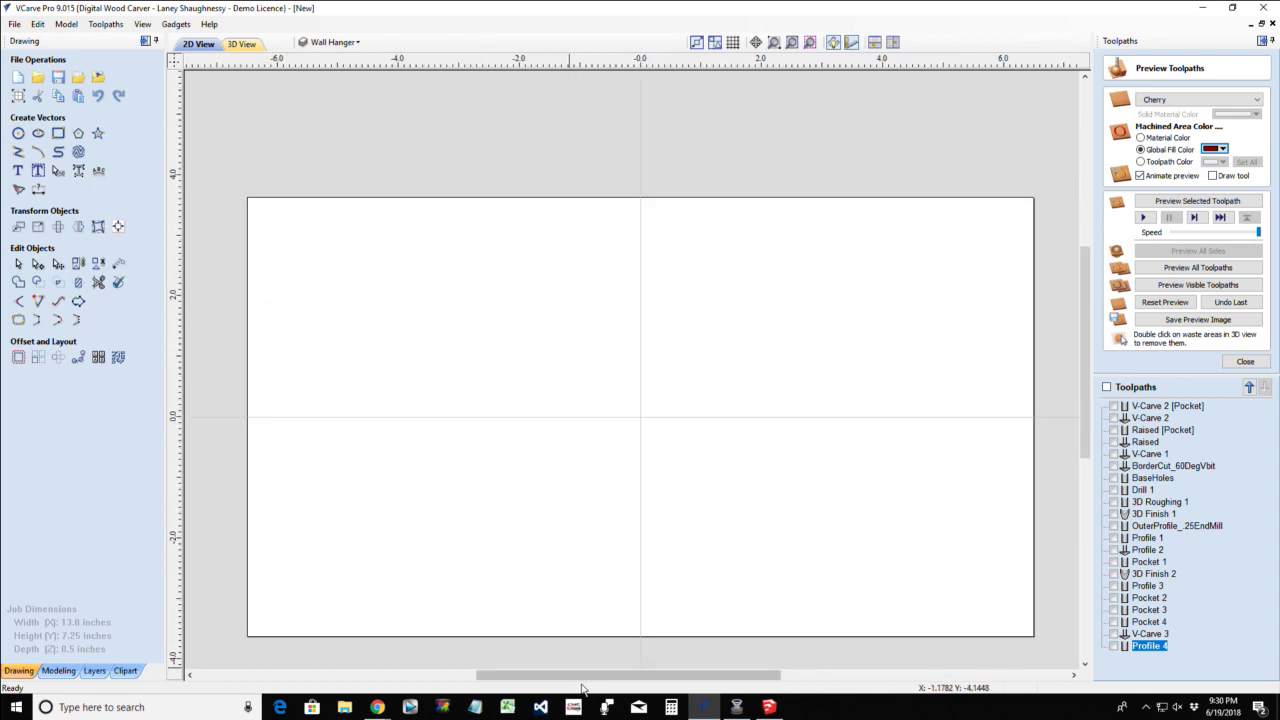
{"action": "left_click_drag", "start_coordinate": [582, 676], "coordinate": [578, 676]}
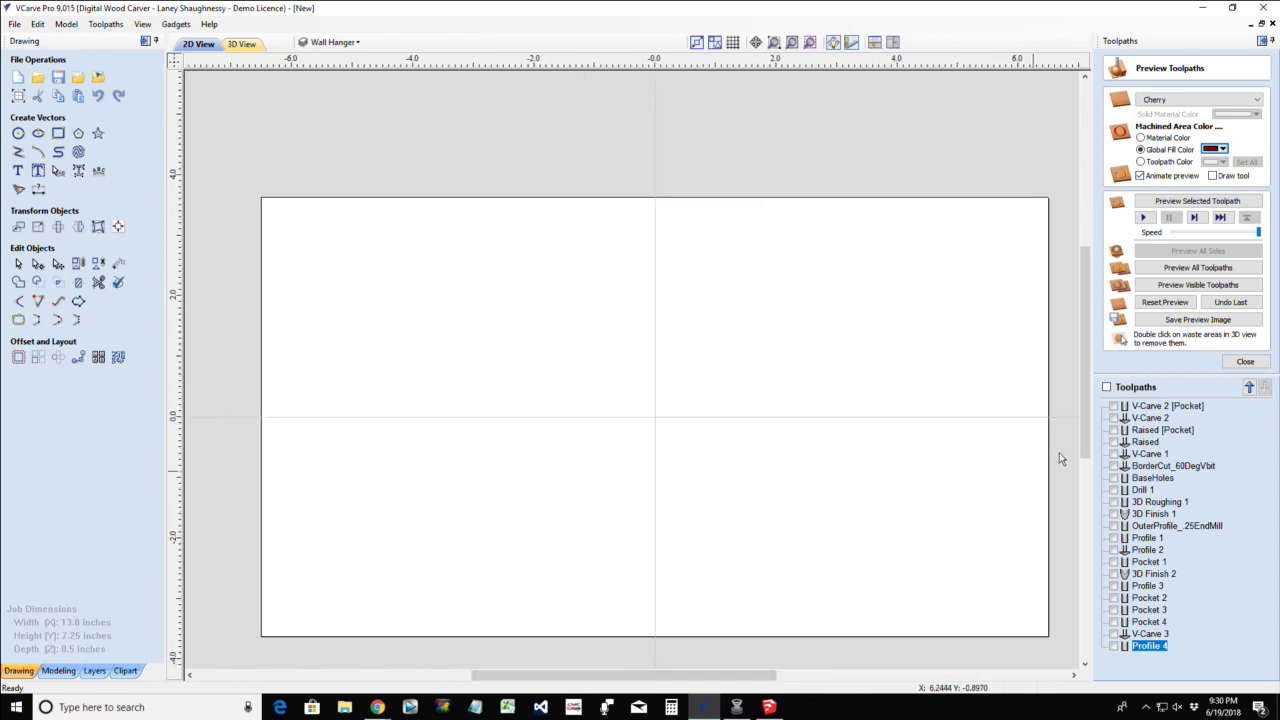
{"action": "left_click_drag", "start_coordinate": [1082, 392], "coordinate": [1080, 414]}
{"action": "scroll", "coordinate": [848, 466], "scroll_direction": "down", "scroll_amount": 1}
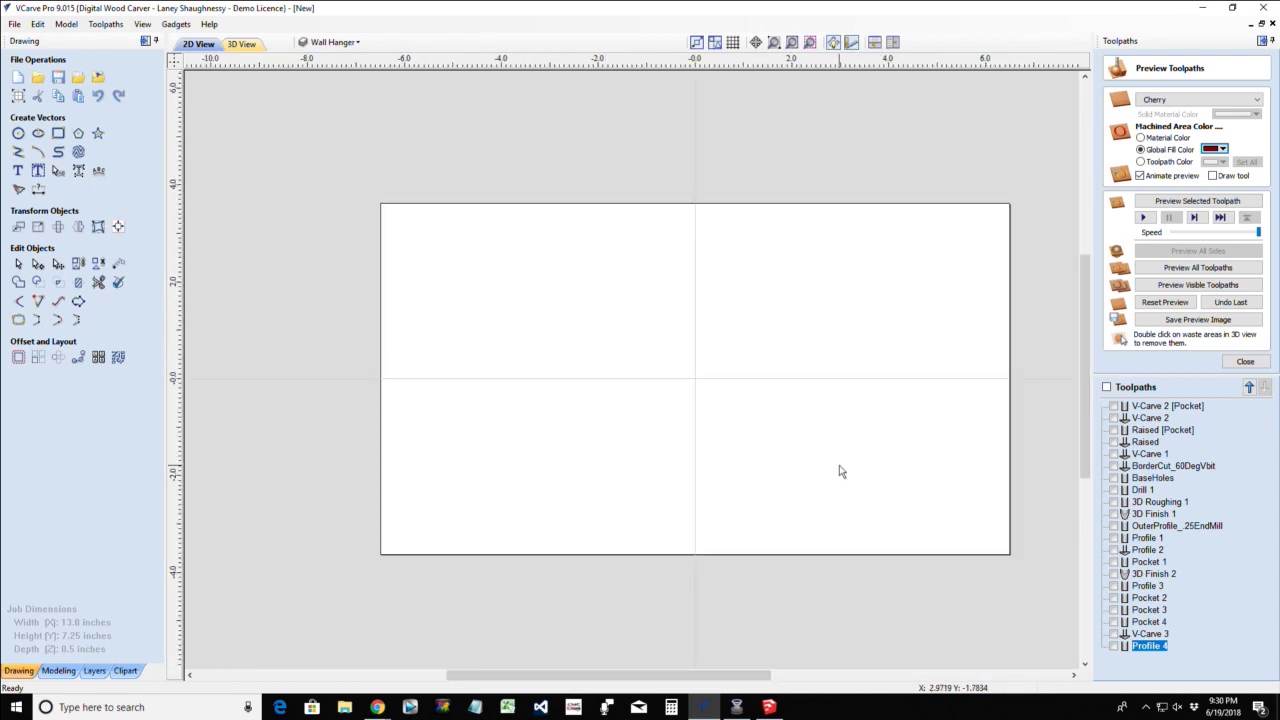
{"action": "left_click_drag", "start_coordinate": [600, 676], "coordinate": [622, 676]}
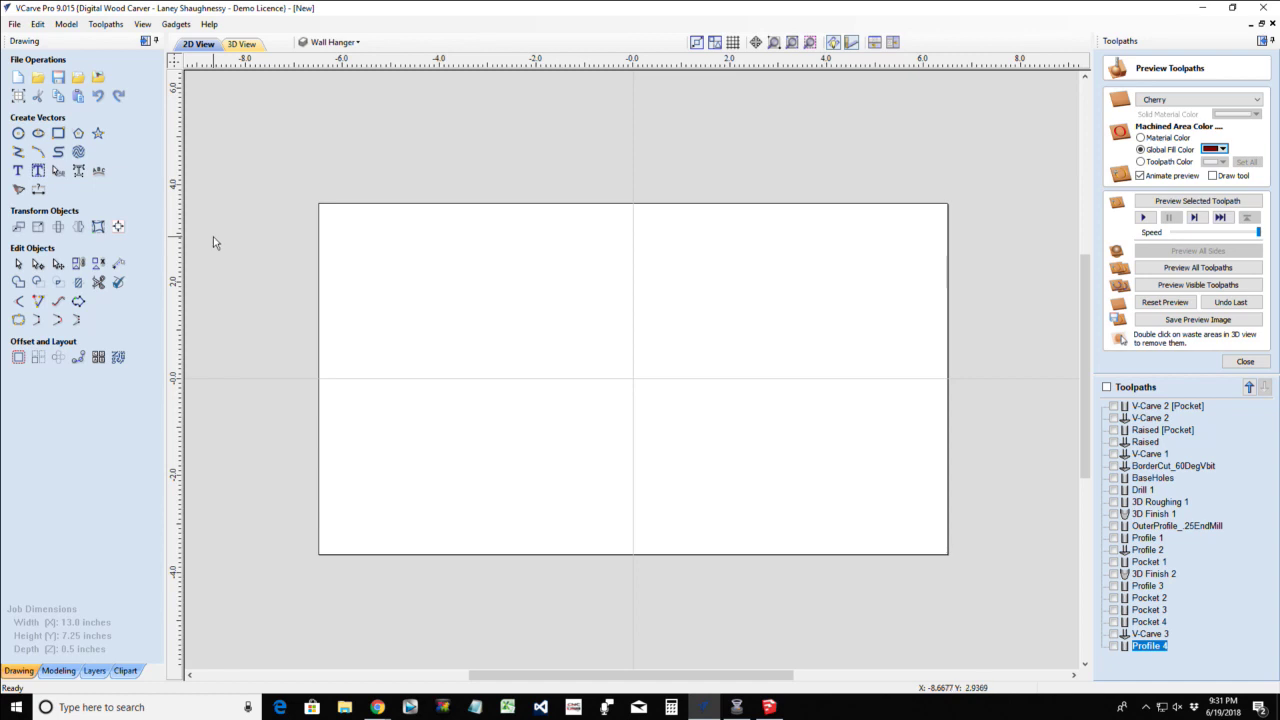
{"action": "scroll", "coordinate": [846, 279], "scroll_direction": "up", "scroll_amount": 1}
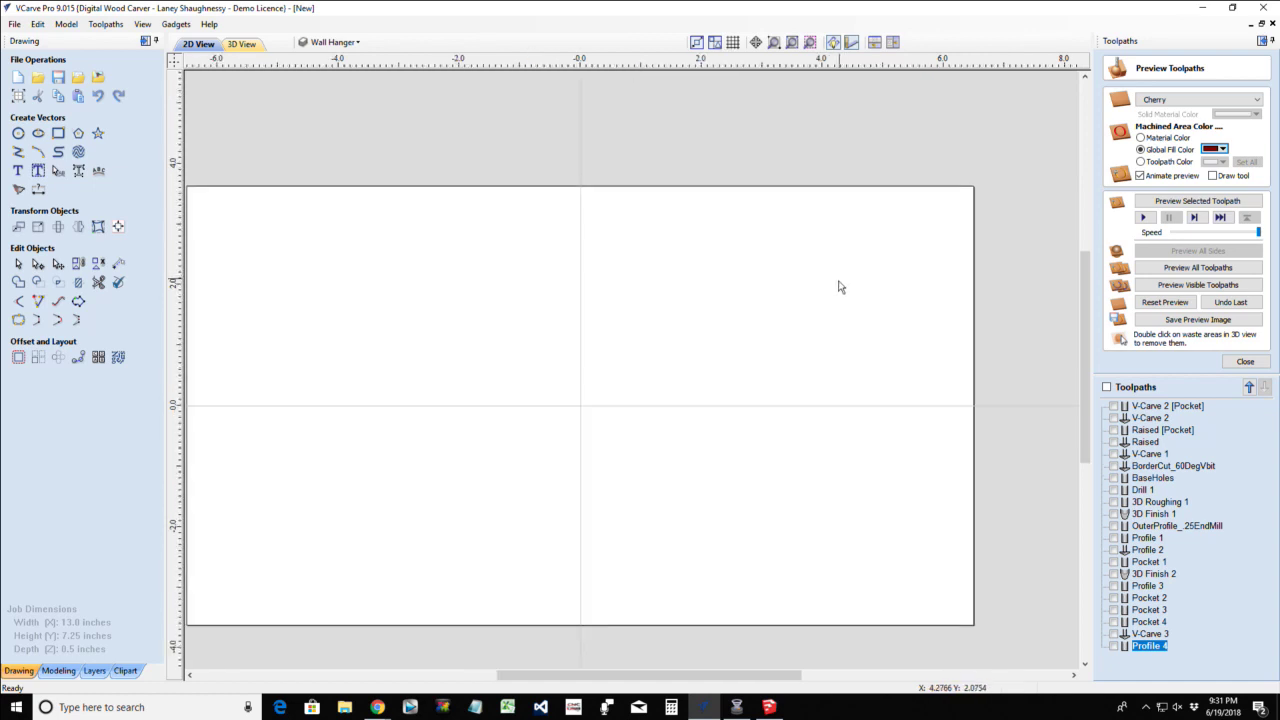
{"action": "scroll", "coordinate": [838, 284], "scroll_direction": "down", "scroll_amount": 1}
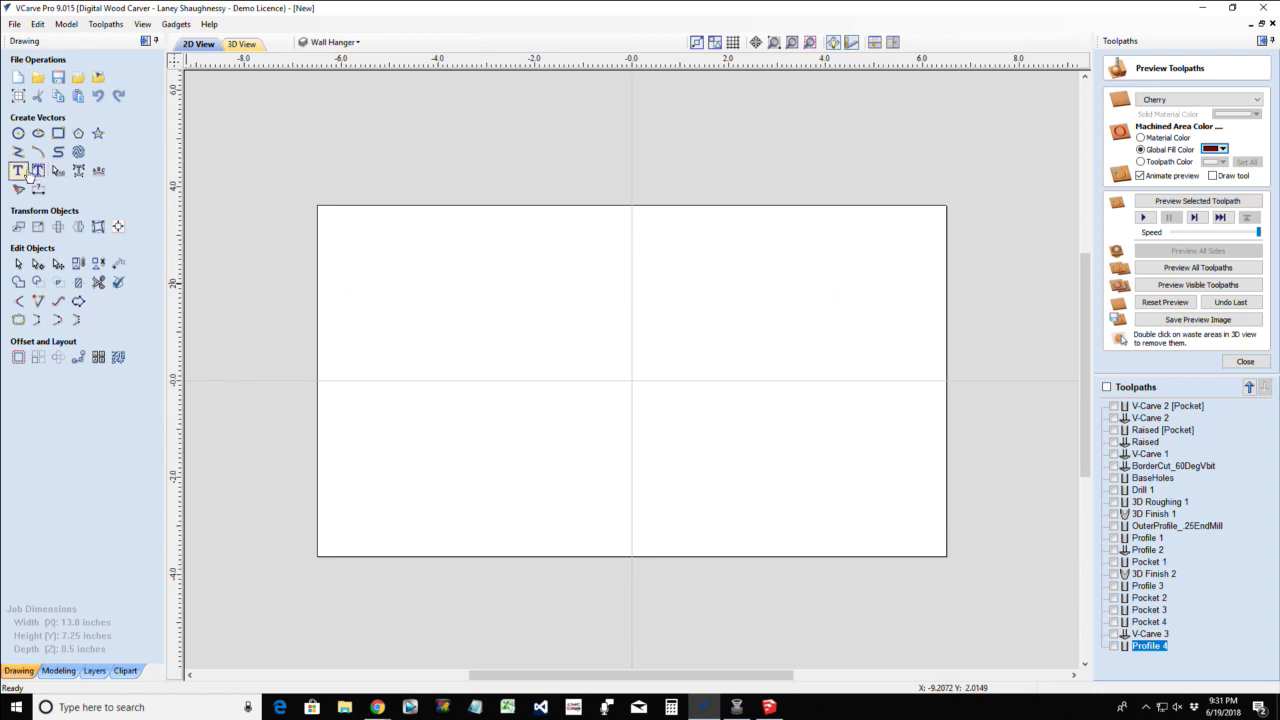
Draw a 10.2 by 3.6 inch bar with a narrow upright rectangle at each end
{"action": "left_click", "coordinate": [58, 133]}
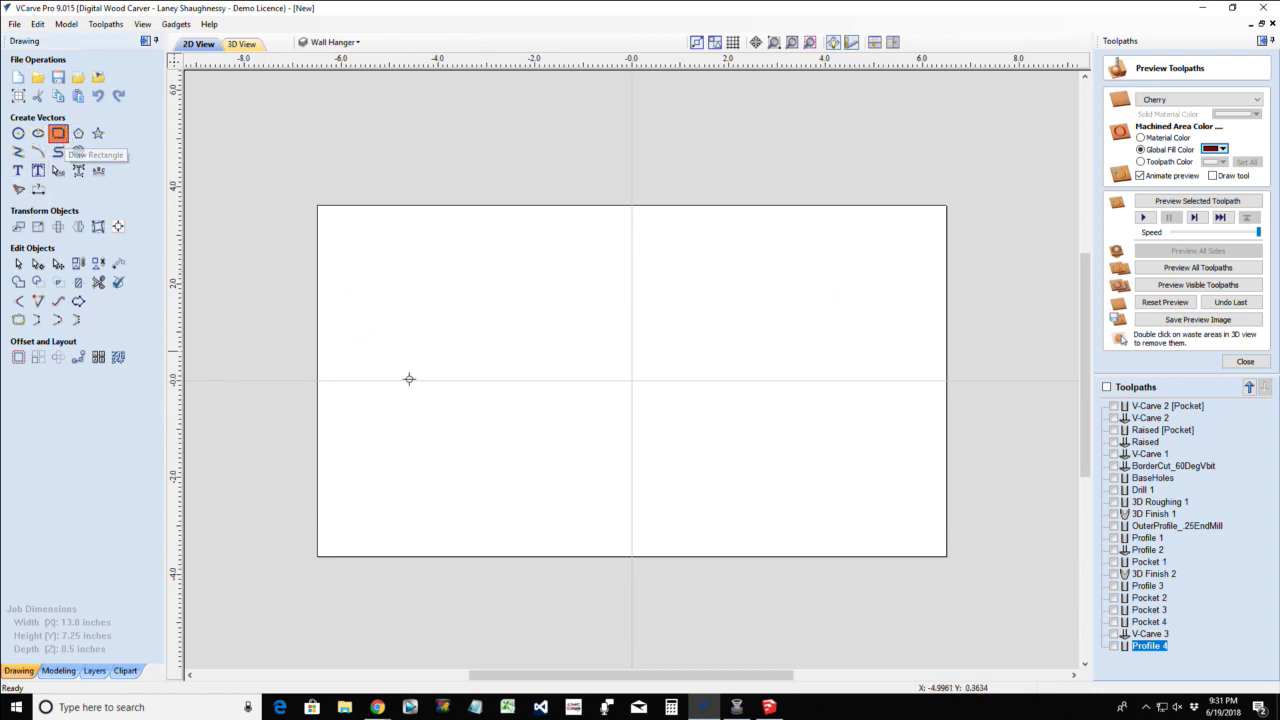
{"action": "mouse_move", "coordinate": [393, 322]}
{"action": "left_mouse_down"}
{"action": "mouse_move", "coordinate": [395, 456]}
{"action": "mouse_move", "coordinate": [760, 495]}
{"action": "mouse_move", "coordinate": [868, 481]}
{"action": "mouse_move", "coordinate": [885, 497]}
{"action": "left_mouse_up"}
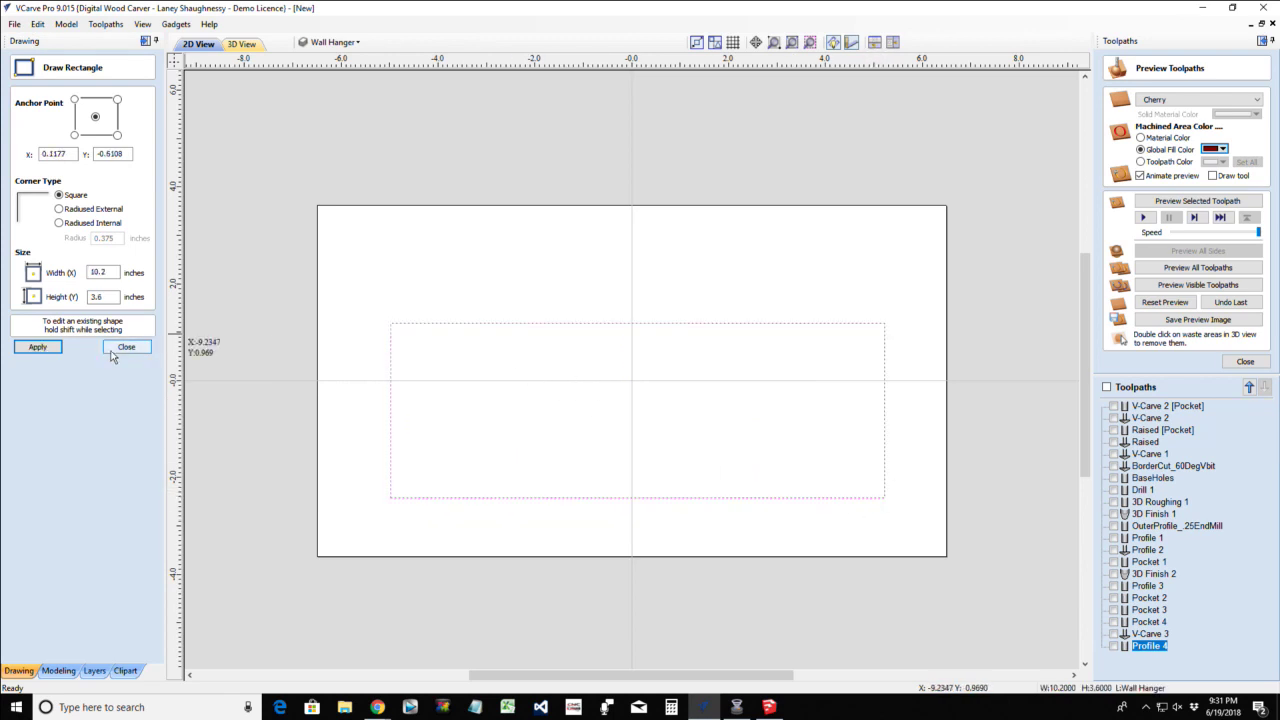
{"action": "left_click_drag", "start_coordinate": [110, 272], "coordinate": [72, 274]}
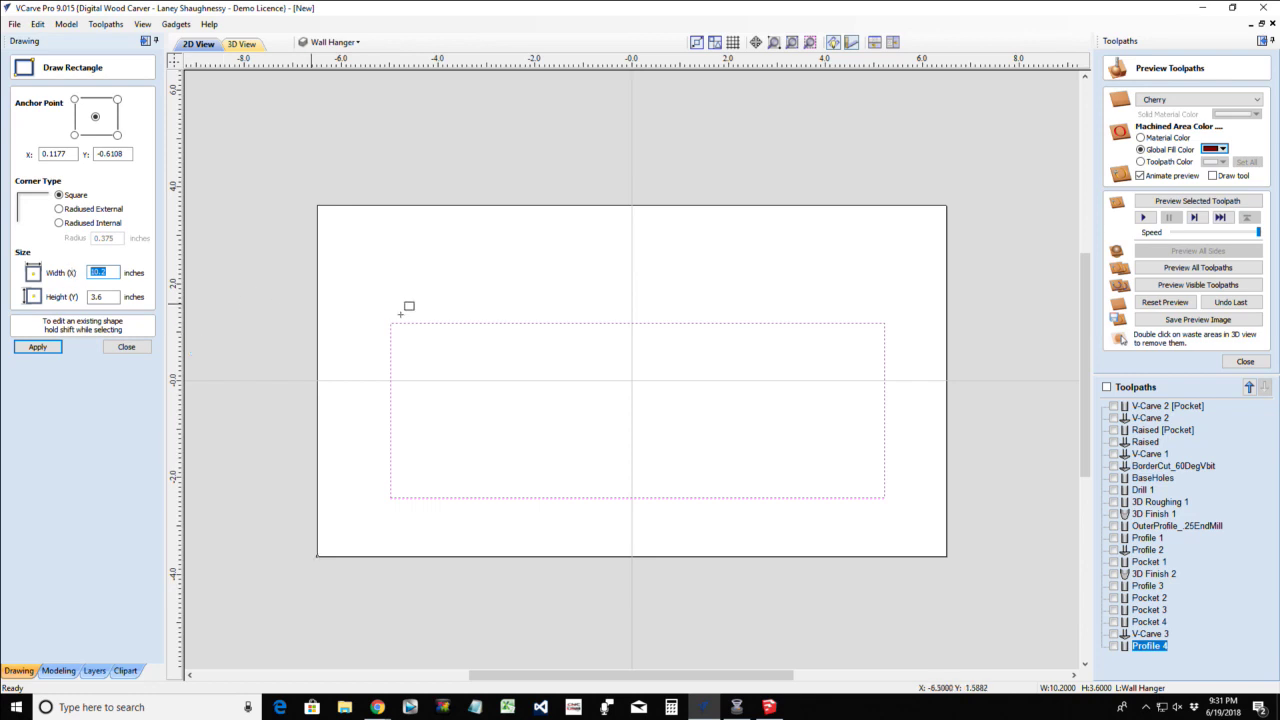
{"action": "left_click_drag", "start_coordinate": [391, 323], "coordinate": [411, 497]}
{"action": "left_click_drag", "start_coordinate": [879, 326], "coordinate": [884, 497]}
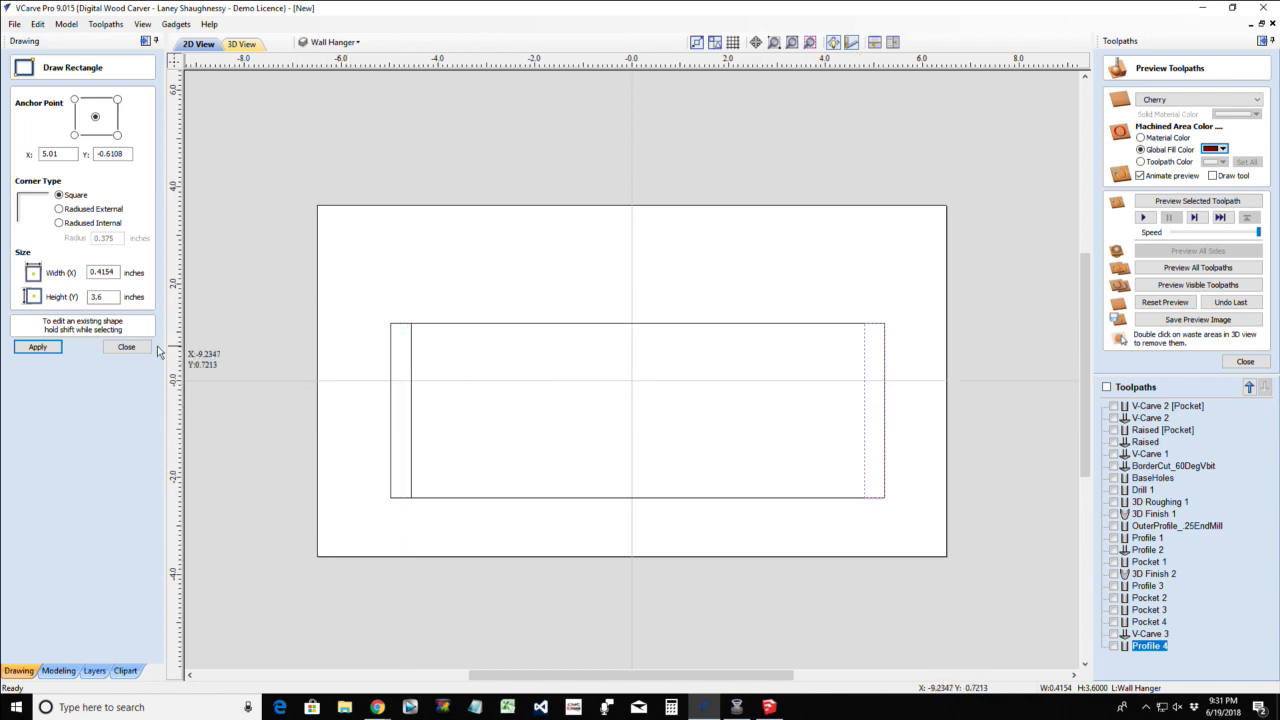
{"action": "left_click", "coordinate": [126, 347]}
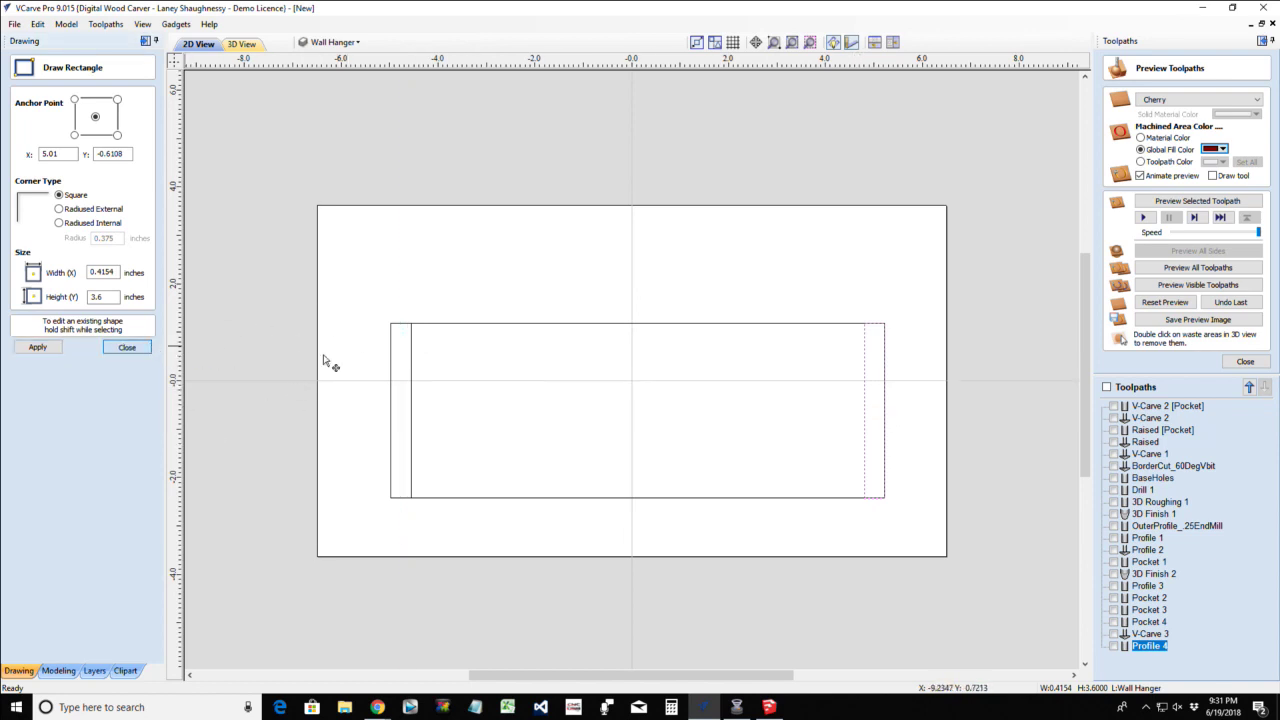
Change the long rectangle's width to 13.5 inches
{"action": "left_click", "coordinate": [480, 324]}
{"action": "left_click", "coordinate": [58, 133]}
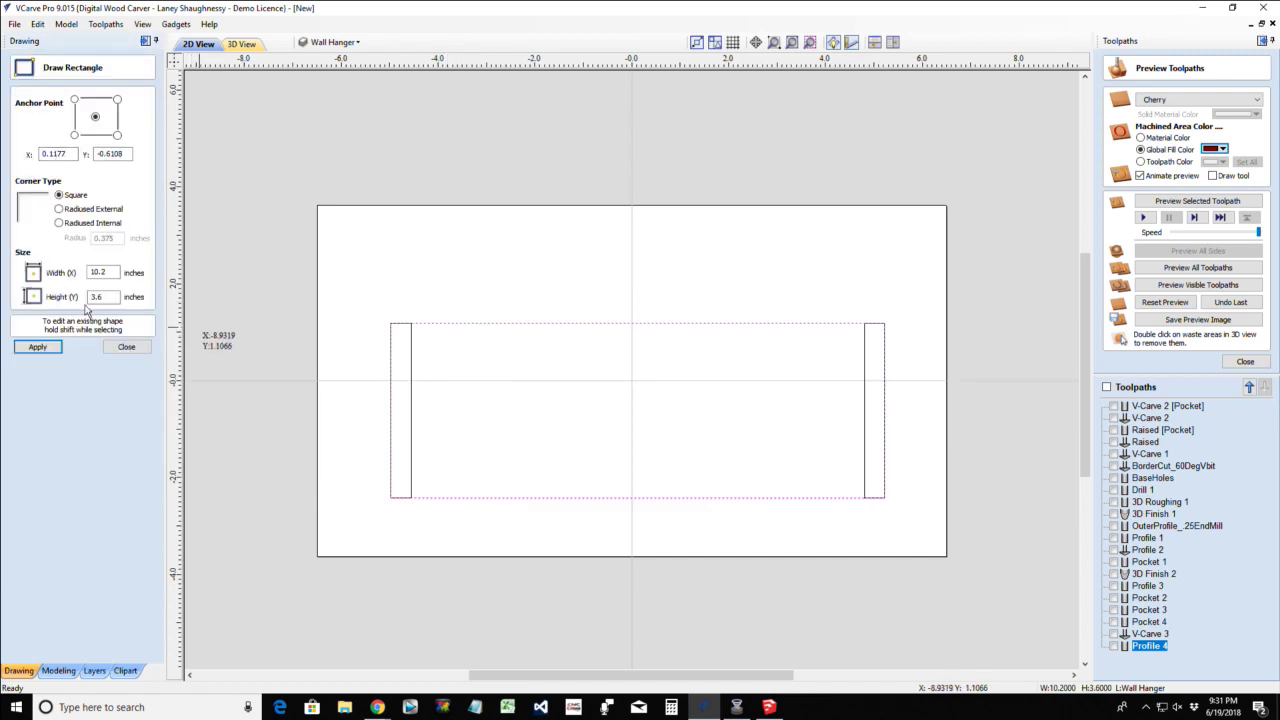
{"action": "left_click_drag", "start_coordinate": [122, 272], "coordinate": [70, 273]}
{"action": "key", "text": "equal"}
{"action": "left_click", "coordinate": [45, 348]}
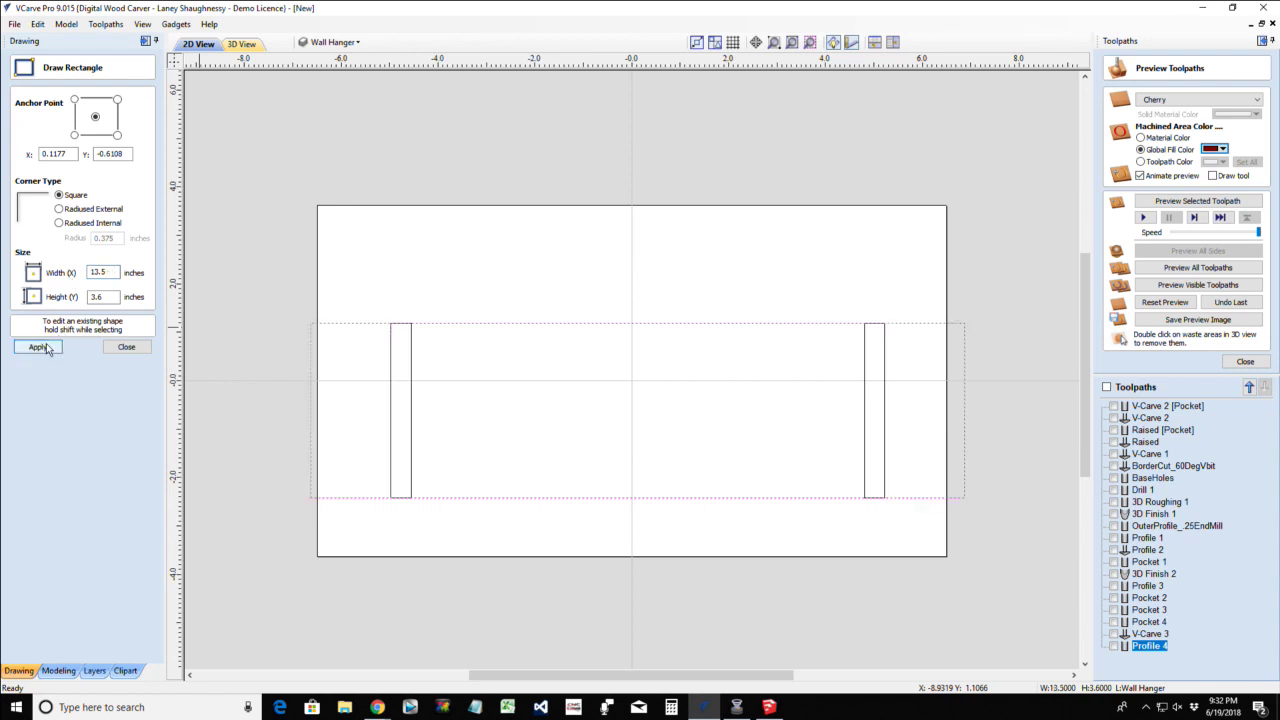
Resize the wide rectangle to 13.125 by 3.5 inches with Set Size
{"action": "left_click", "coordinate": [129, 347]}
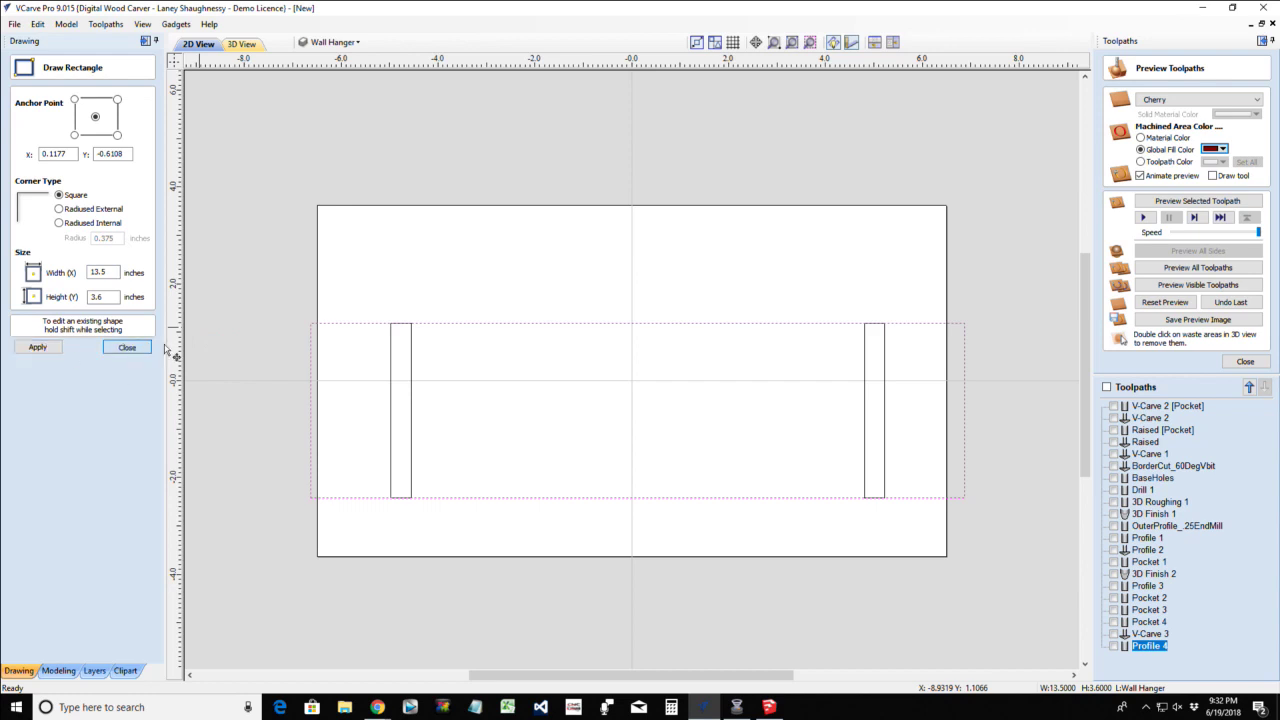
{"action": "left_click", "coordinate": [379, 211]}
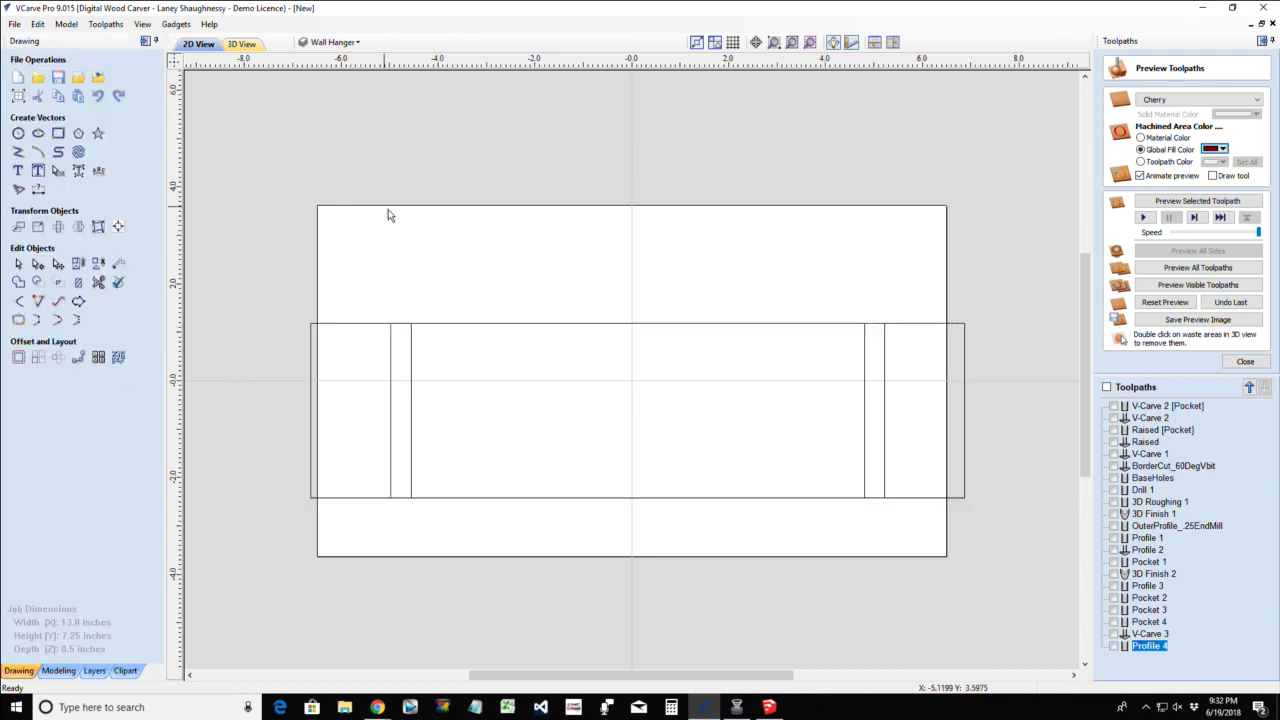
{"action": "left_click", "coordinate": [439, 327]}
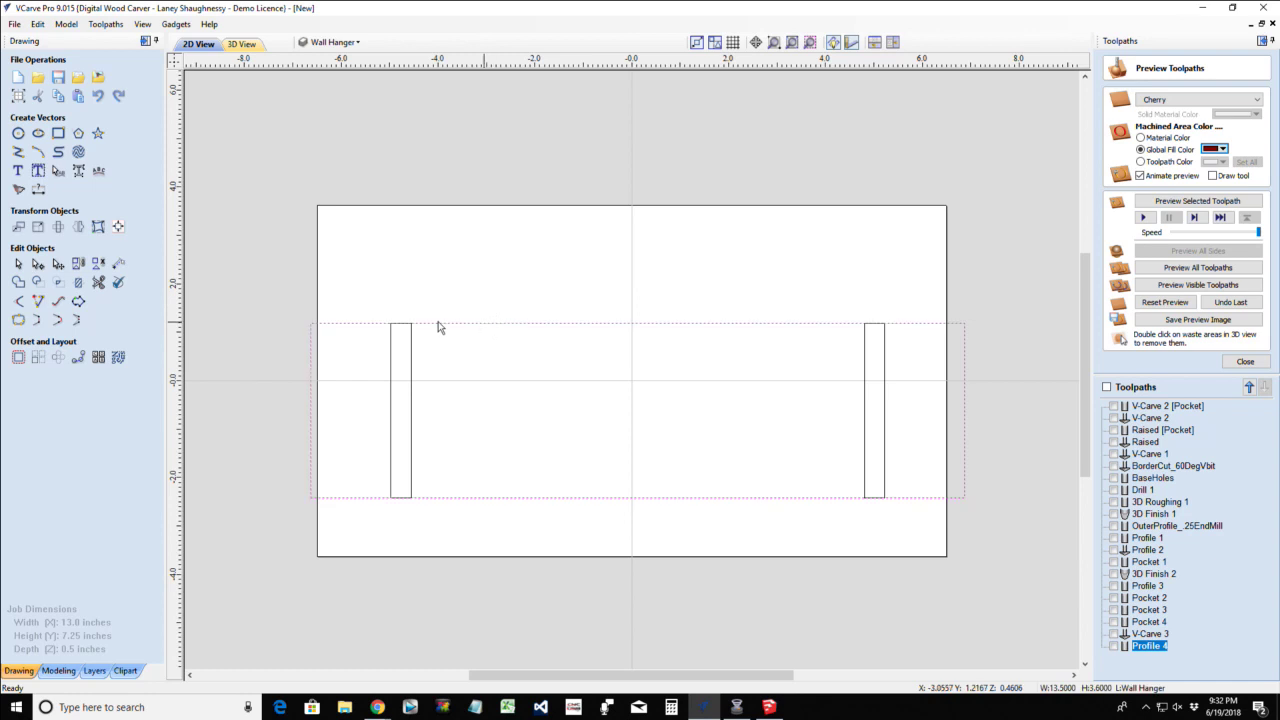
{"action": "left_click", "coordinate": [58, 228]}
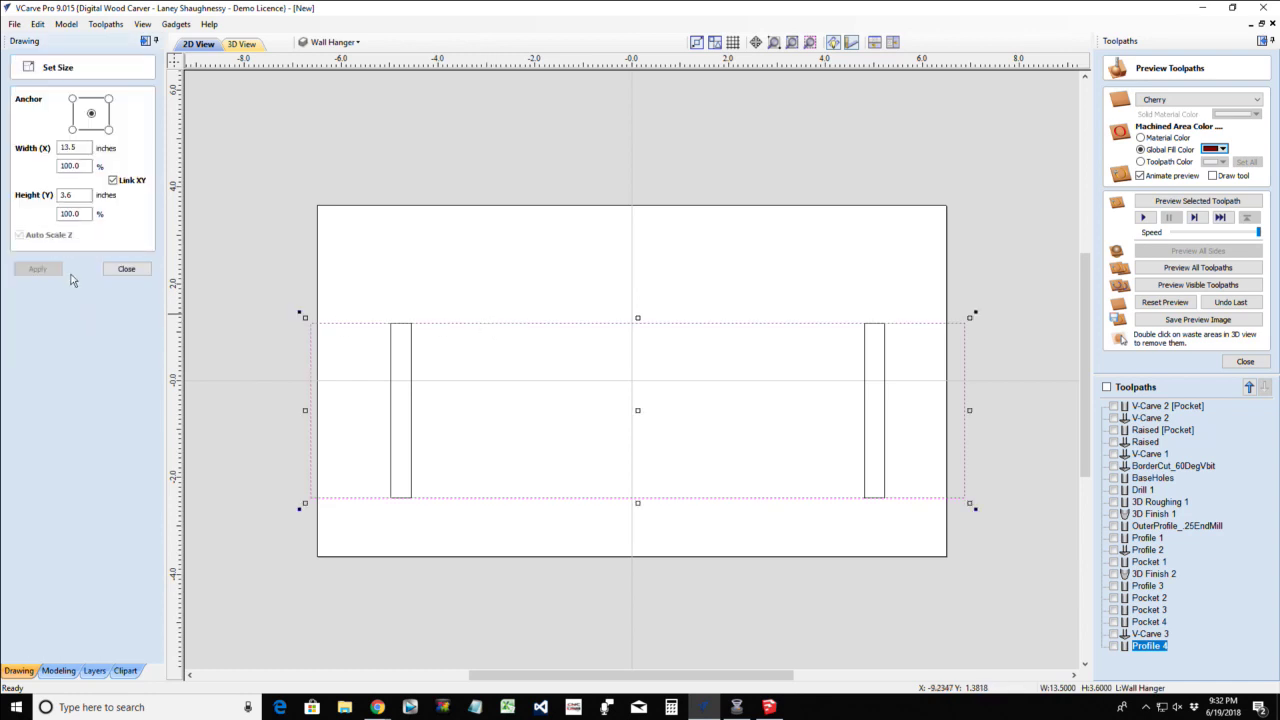
{"action": "left_click_drag", "start_coordinate": [78, 147], "coordinate": [55, 147]}
{"action": "left_click", "coordinate": [84, 195]}
{"action": "left_click_drag", "start_coordinate": [84, 195], "coordinate": [55, 195]}
{"action": "type", "text": "3.5"}
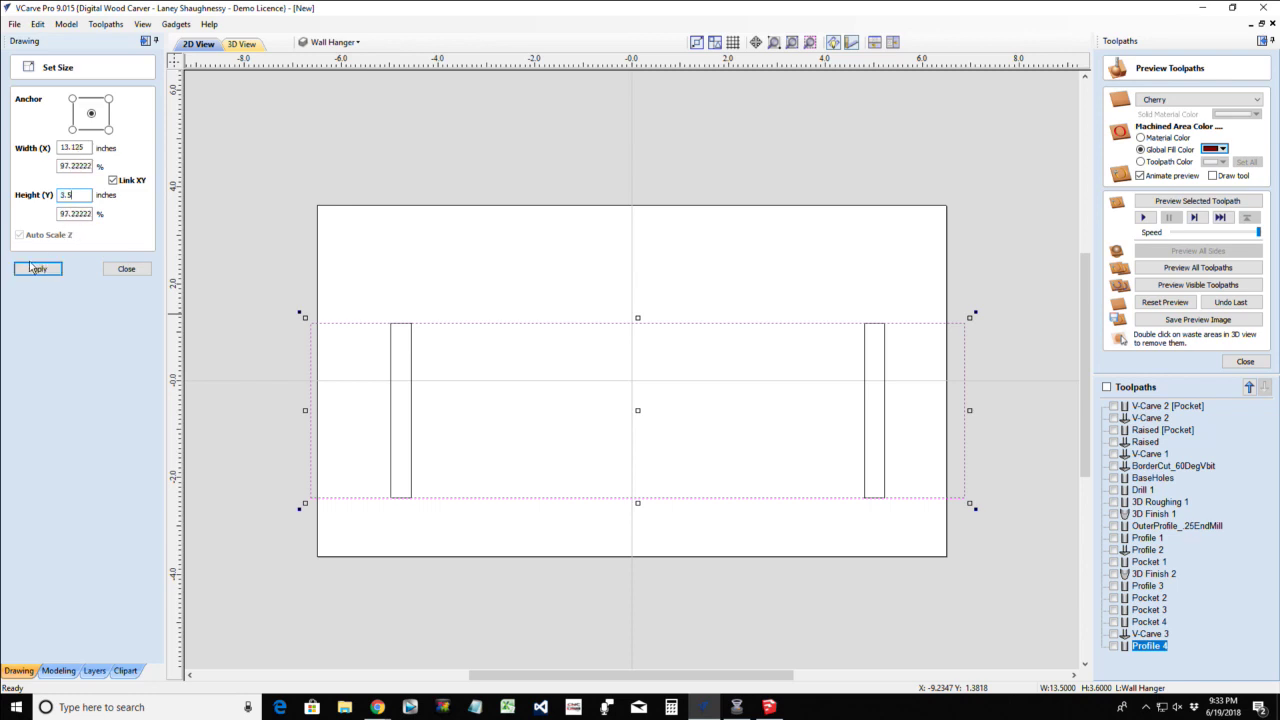
{"action": "left_click", "coordinate": [37, 268]}
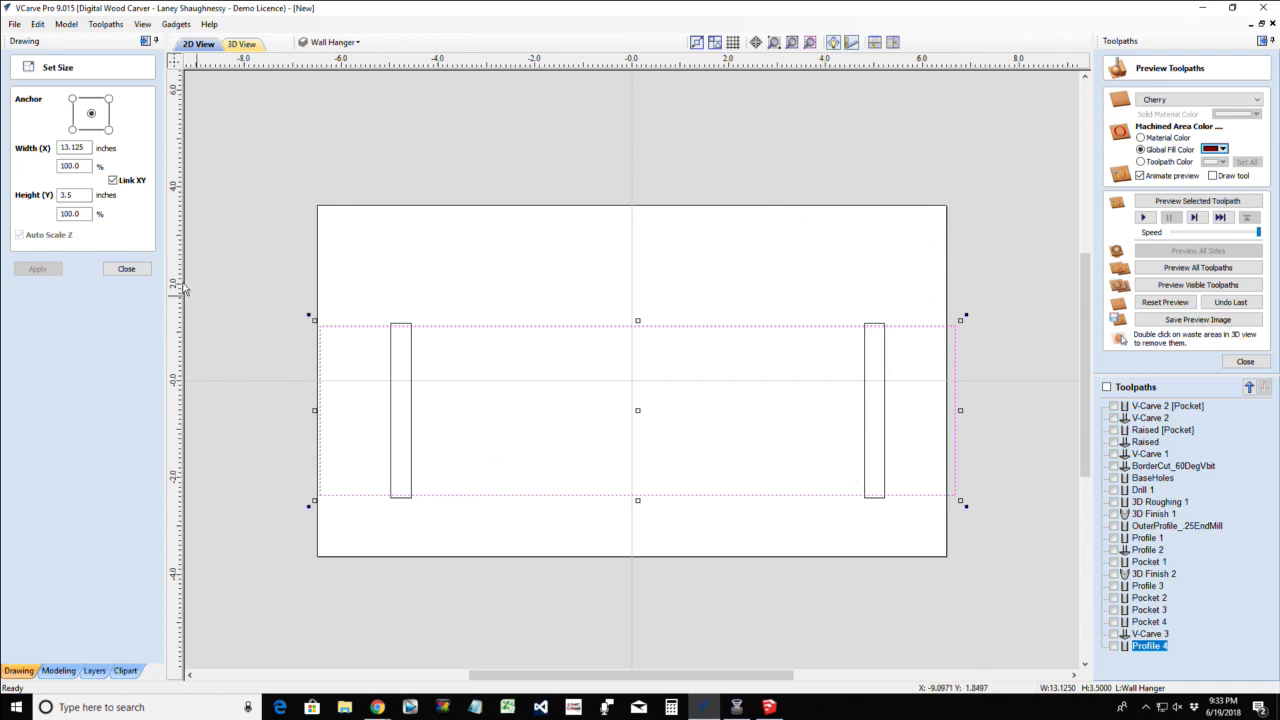
{"action": "left_click", "coordinate": [126, 268]}
Delete the left and right upright rectangles, leaving the wide rectangle selected
{"action": "left_click_drag", "start_coordinate": [476, 418], "coordinate": [387, 380]}
{"action": "key", "text": "Delete"}
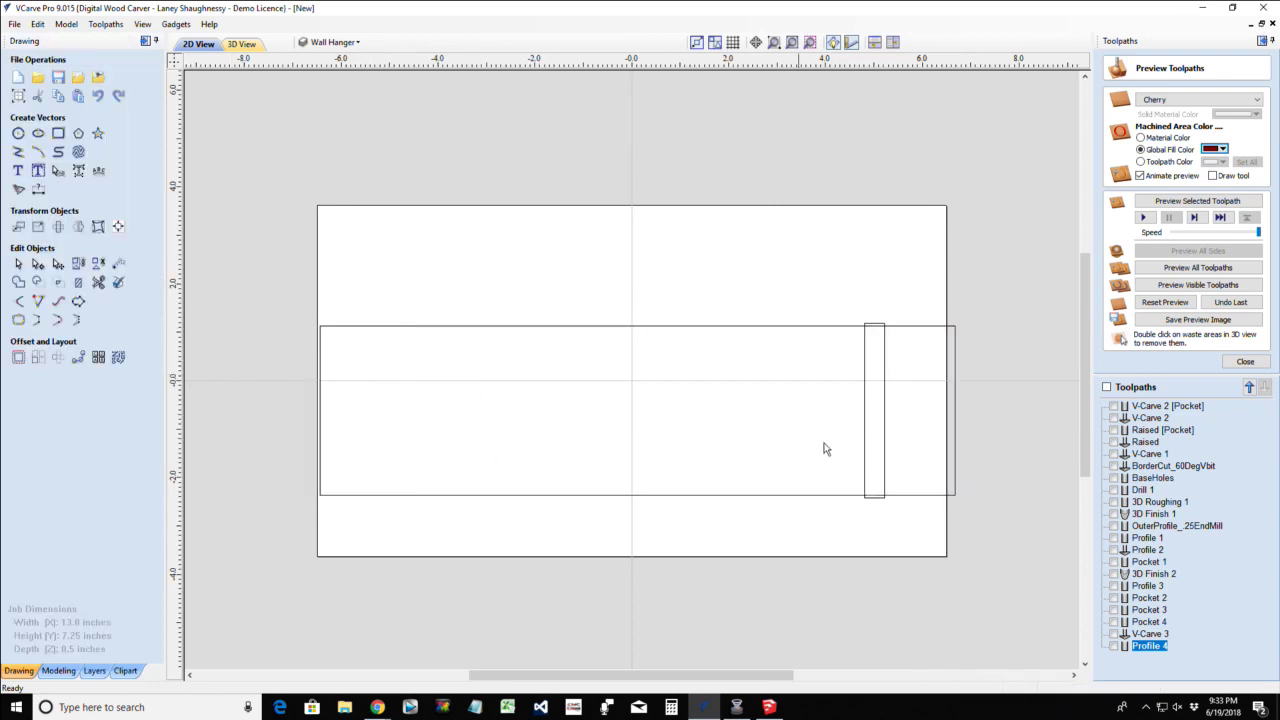
{"action": "left_click", "coordinate": [860, 396]}
{"action": "key", "text": "Delete"}
{"action": "left_click", "coordinate": [663, 327]}
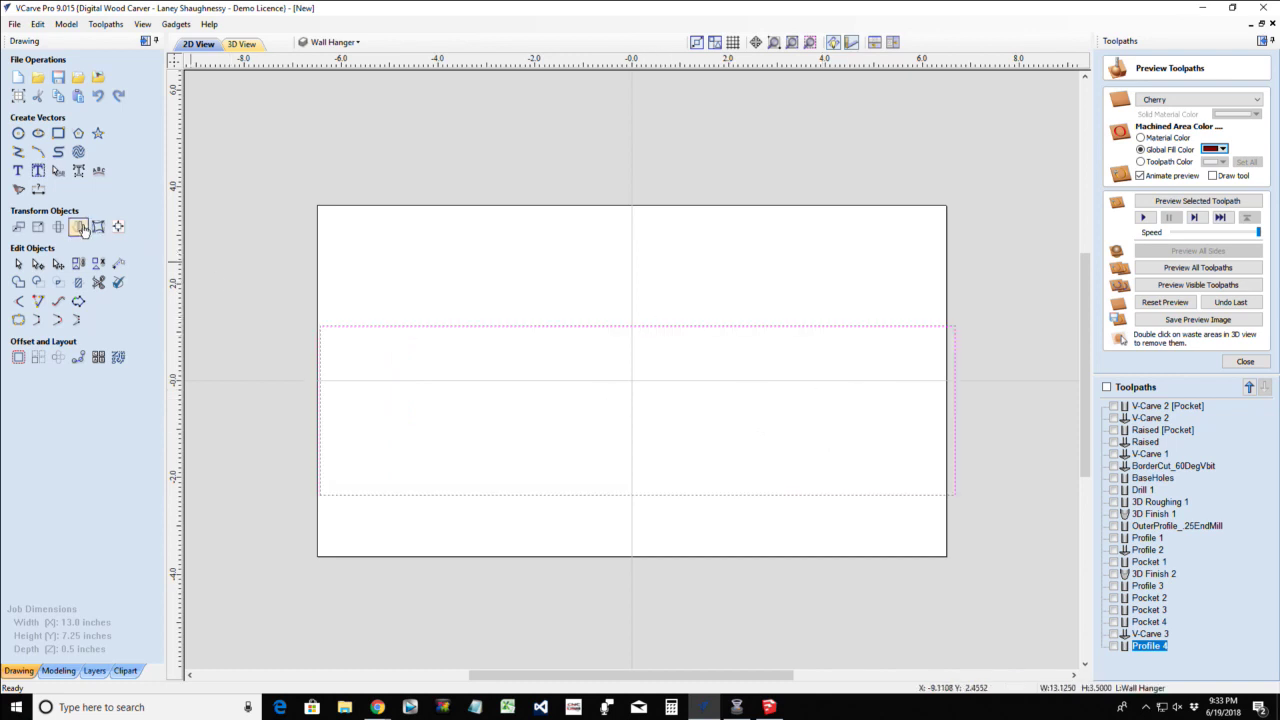
{"action": "left_click", "coordinate": [18, 97]}
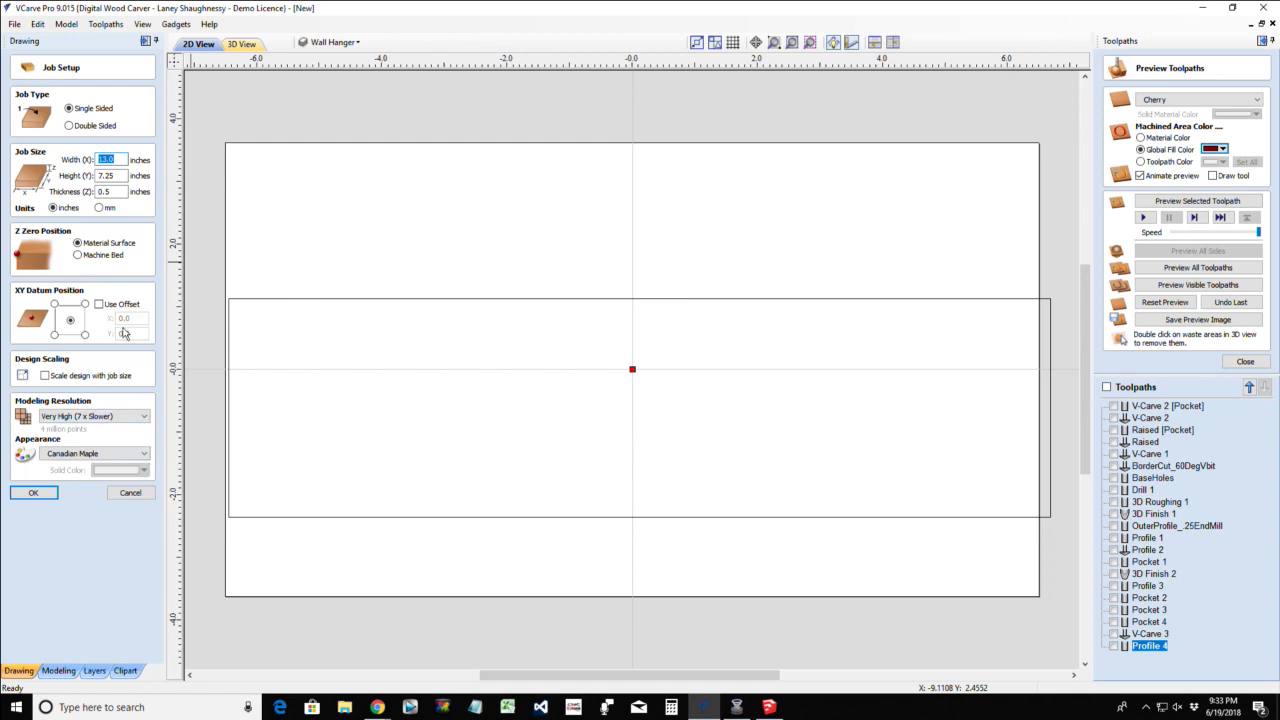
Change the job's material width to 14 inches in Job Setup
{"action": "left_click", "coordinate": [36, 494]}
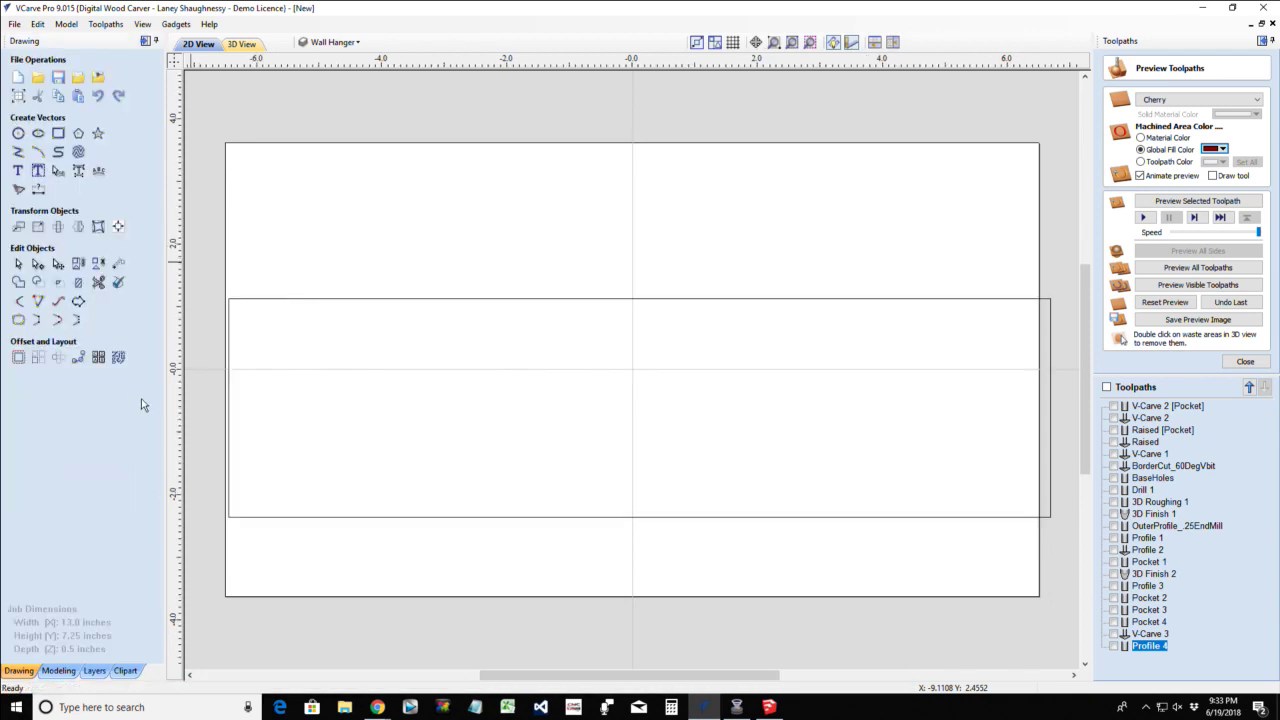
{"action": "left_click", "coordinate": [18, 97]}
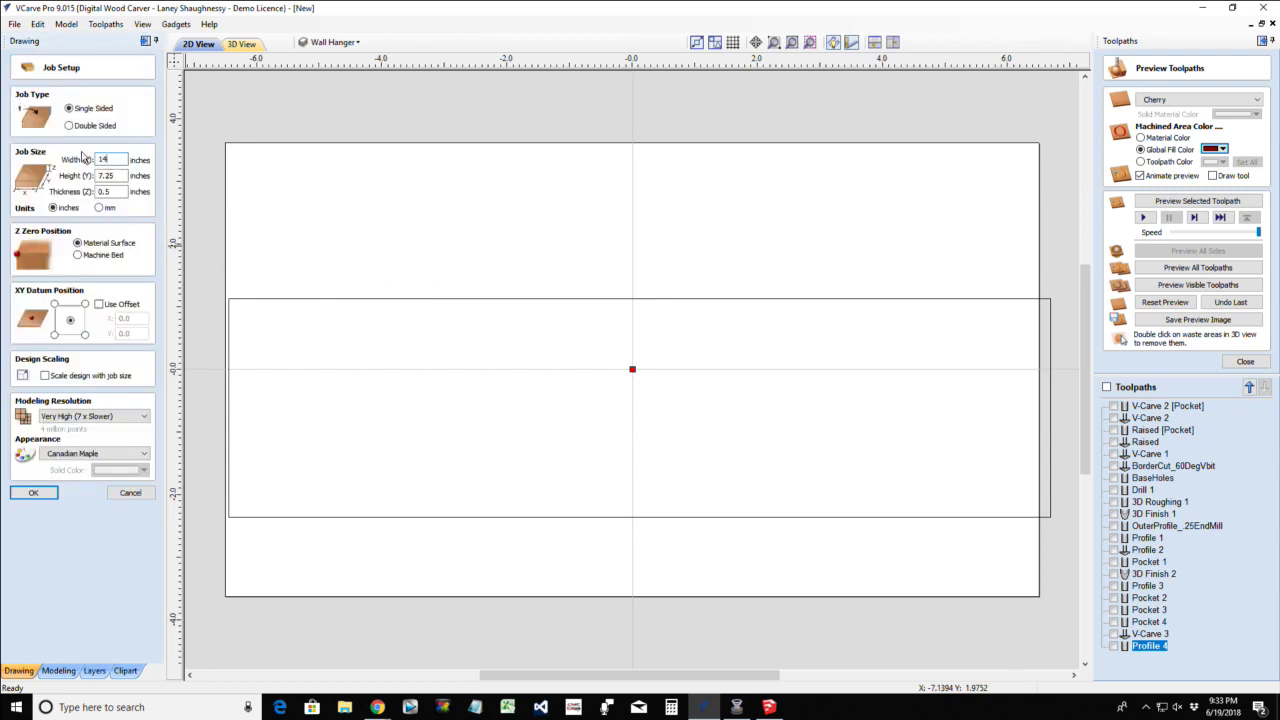
{"action": "left_click", "coordinate": [31, 493]}
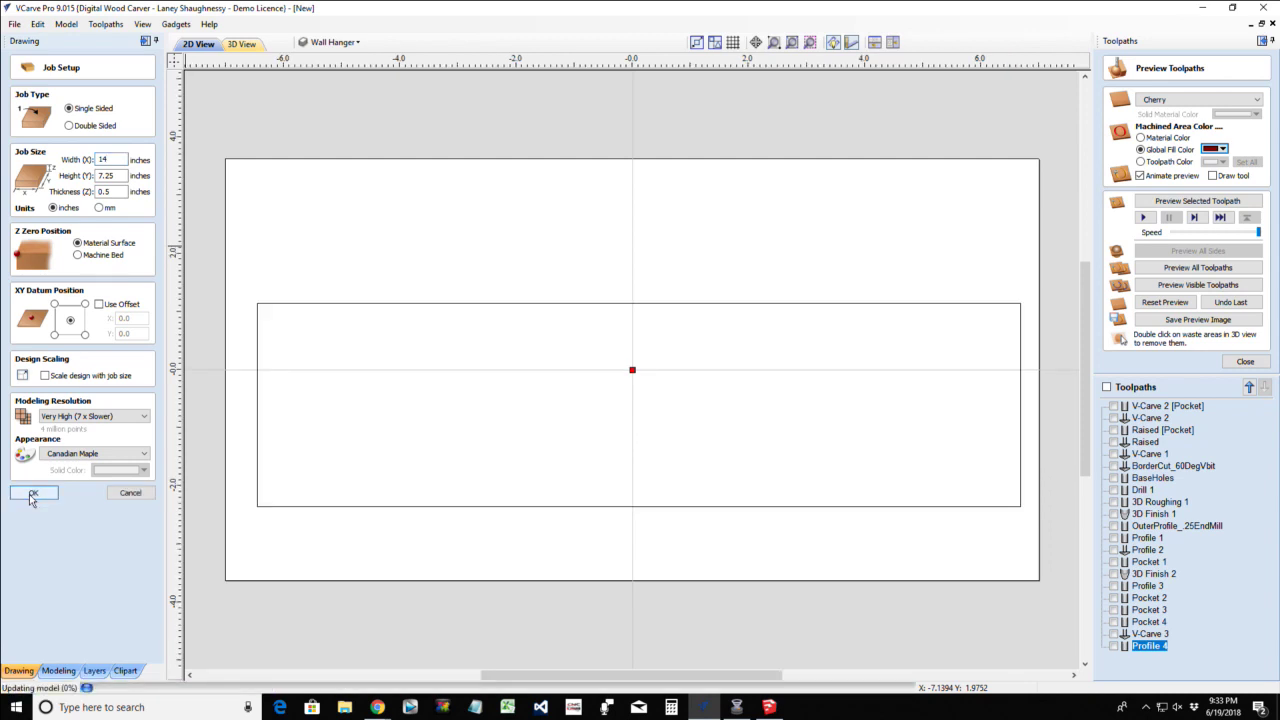
{"action": "left_click", "coordinate": [31, 495]}
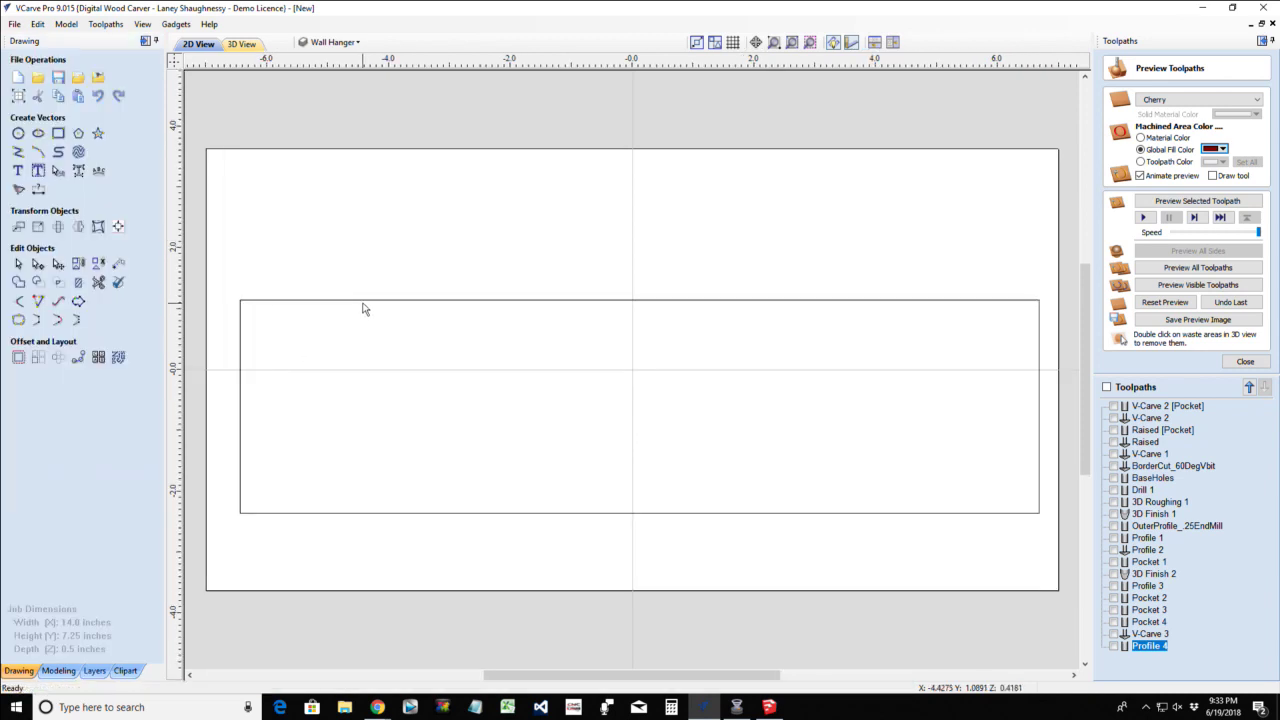
Centre the 13.125 by 3.5 inch rectangle on the material
{"action": "left_click", "coordinate": [365, 300]}
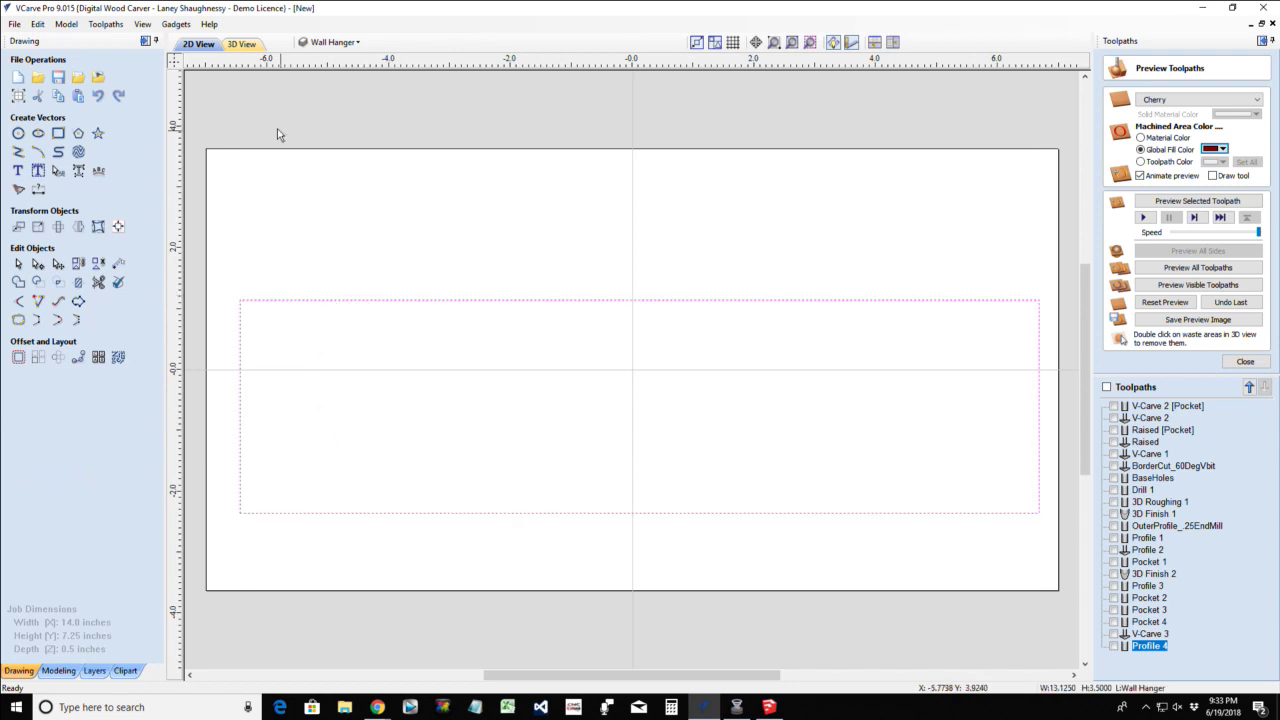
{"action": "left_click", "coordinate": [118, 226]}
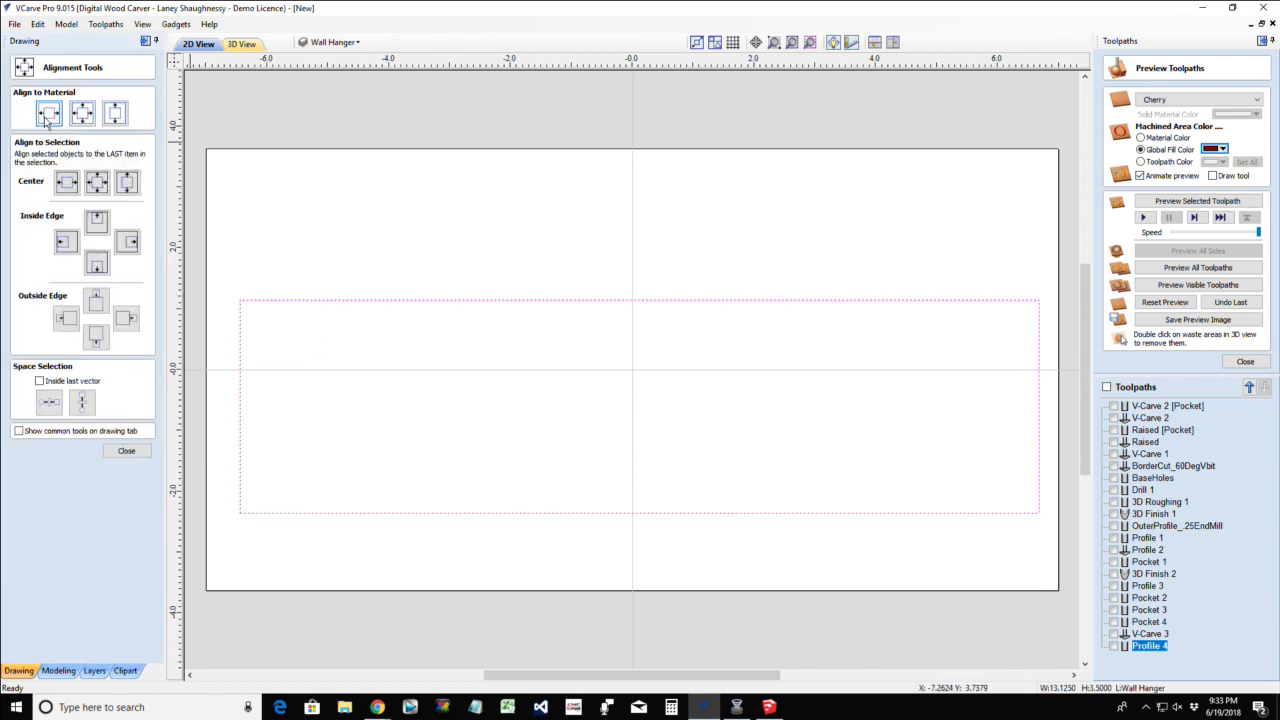
{"action": "left_click", "coordinate": [48, 113]}
{"action": "left_click", "coordinate": [126, 450]}
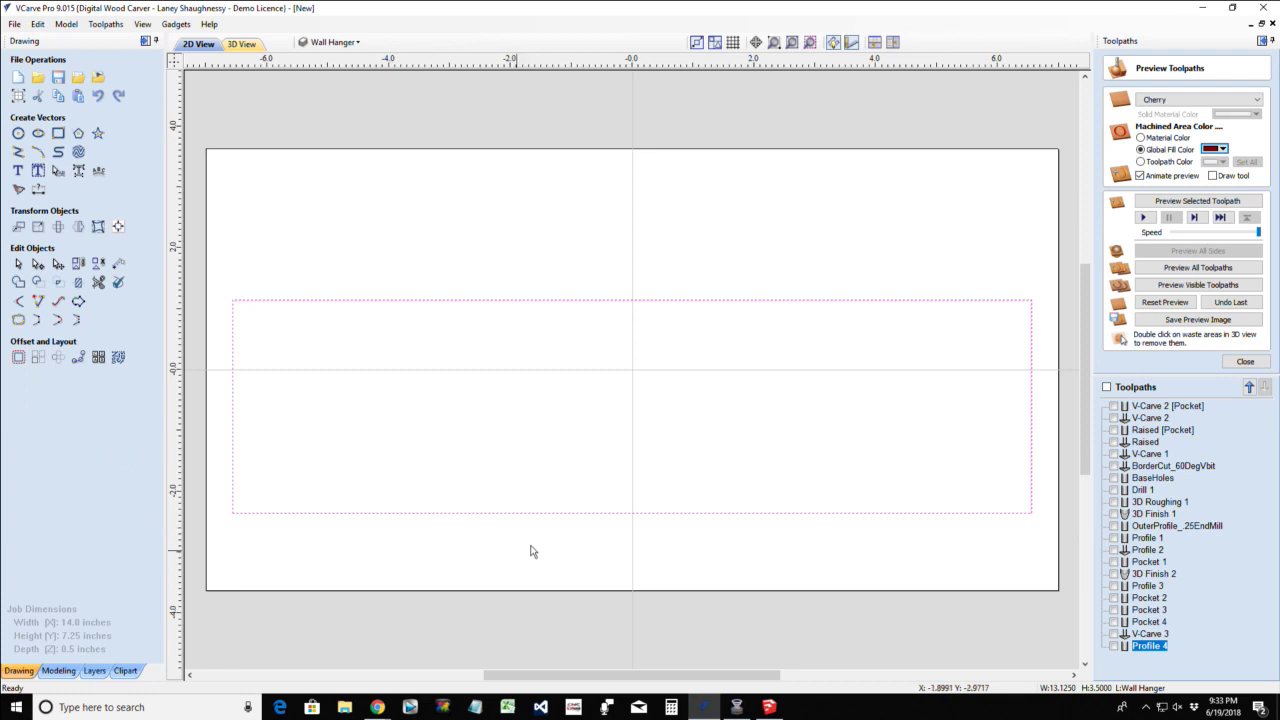
{"action": "scroll", "coordinate": [646, 549], "scroll_direction": "down", "scroll_amount": 2}
{"action": "scroll", "coordinate": [644, 553], "scroll_direction": "up", "scroll_amount": 4}
{"action": "scroll", "coordinate": [644, 553], "scroll_direction": "down", "scroll_amount": 1}
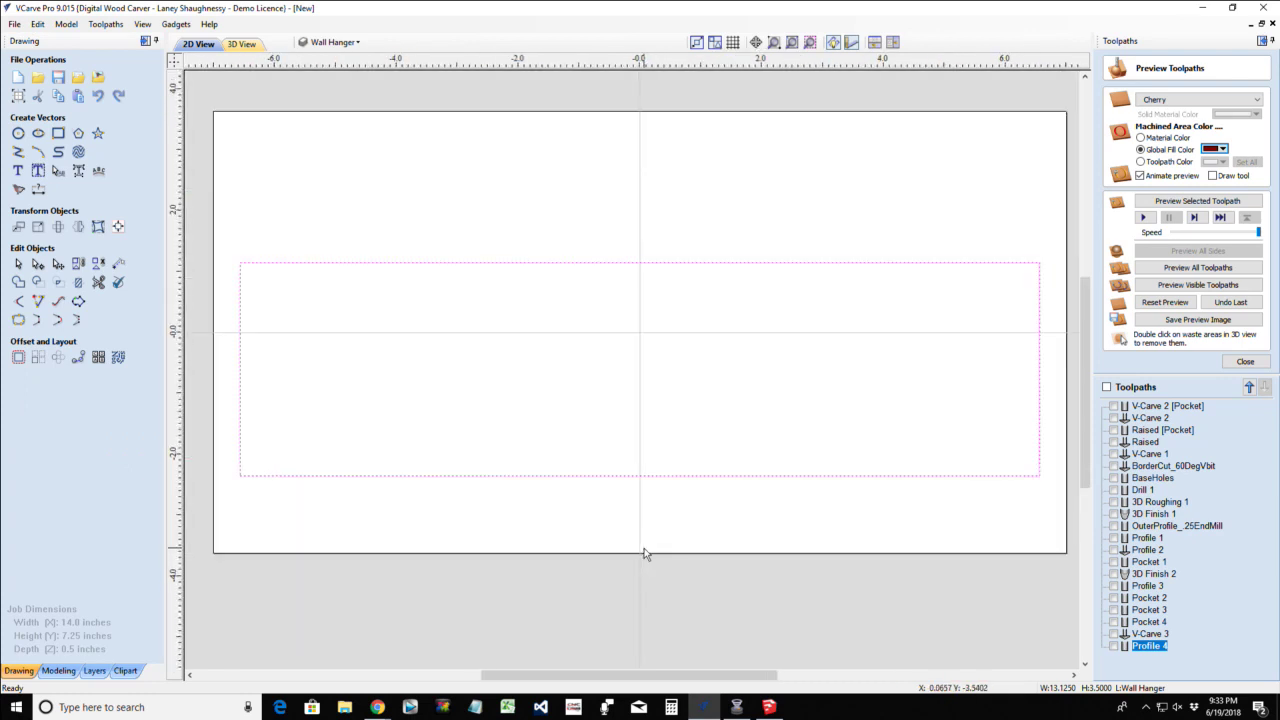
Add a node midway along the bottom edge and drag it down into a point
{"action": "left_click", "coordinate": [37, 264]}
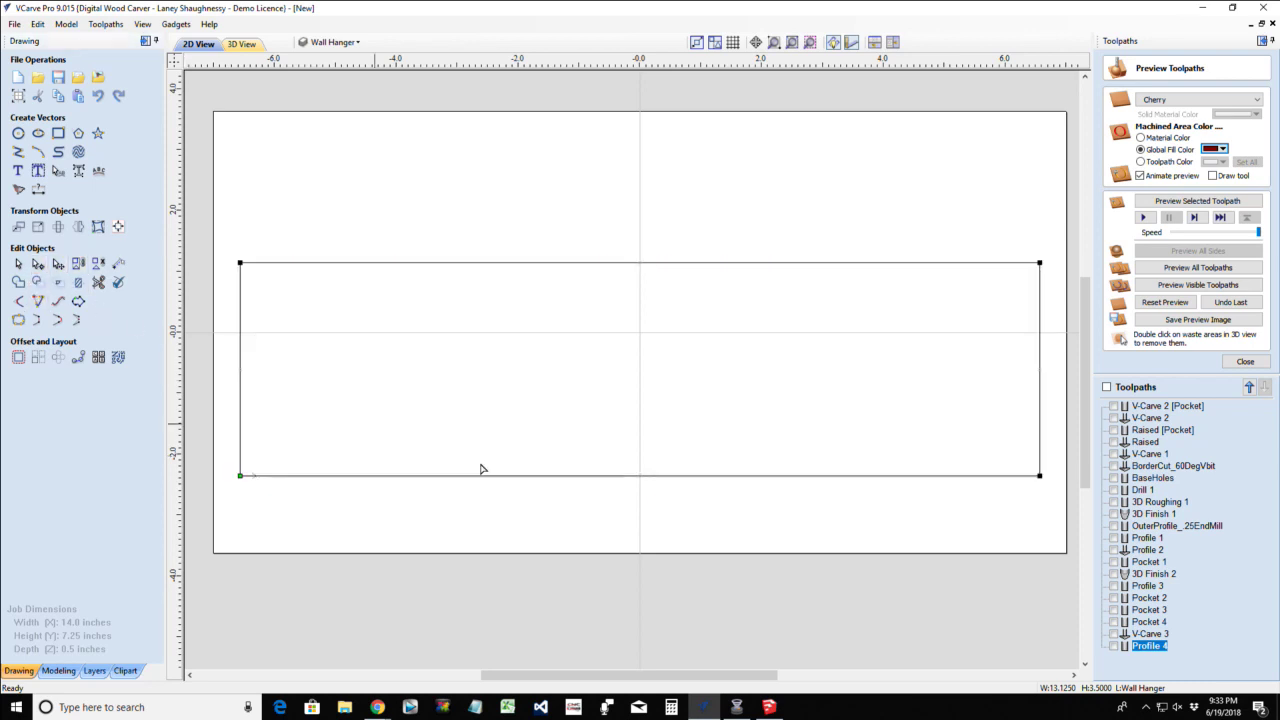
{"action": "double_click", "coordinate": [641, 476]}
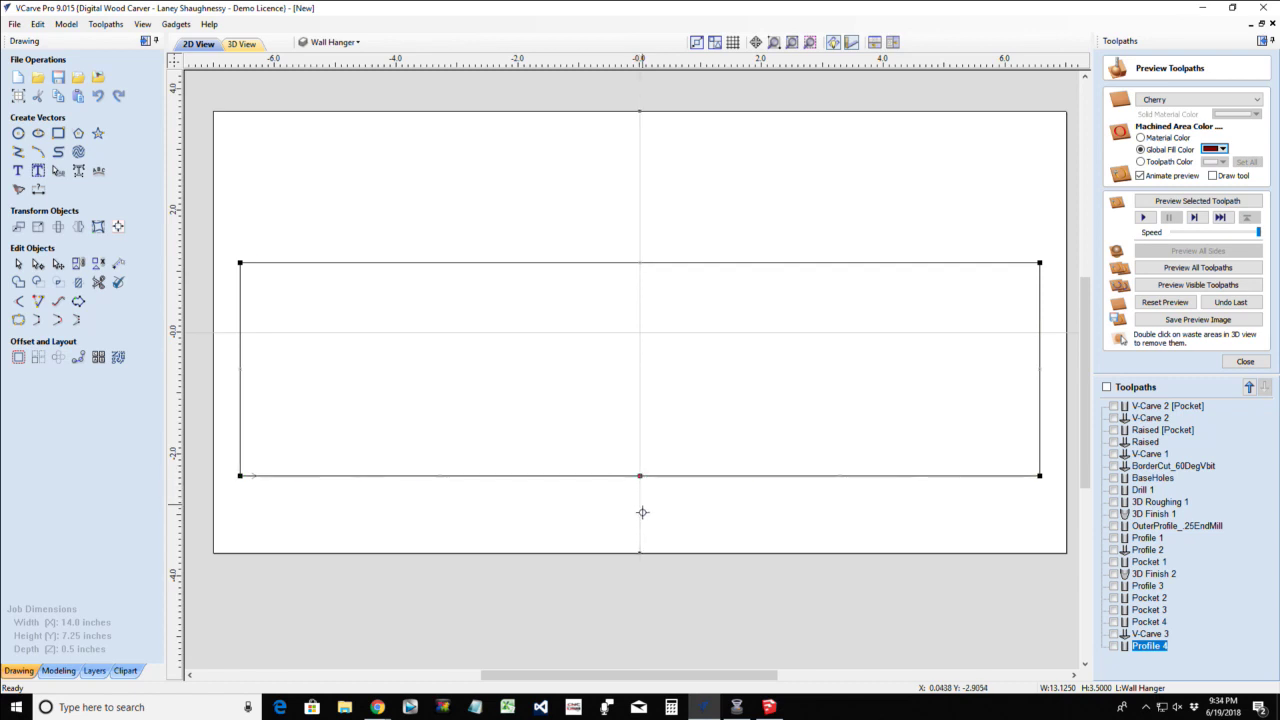
{"action": "left_click_drag", "start_coordinate": [640, 476], "coordinate": [640, 552]}
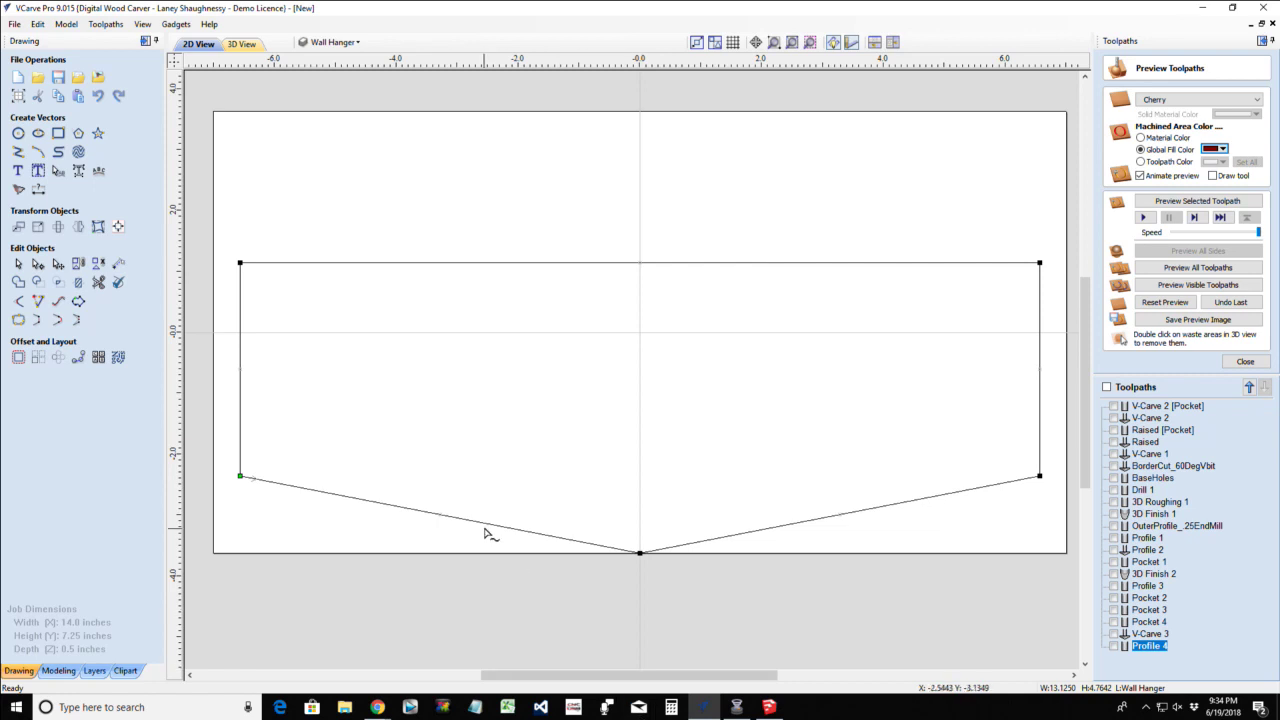
Convert the left slanted span to a Bezier curve and shape it into a smooth wave
{"action": "right_click", "coordinate": [389, 510]}
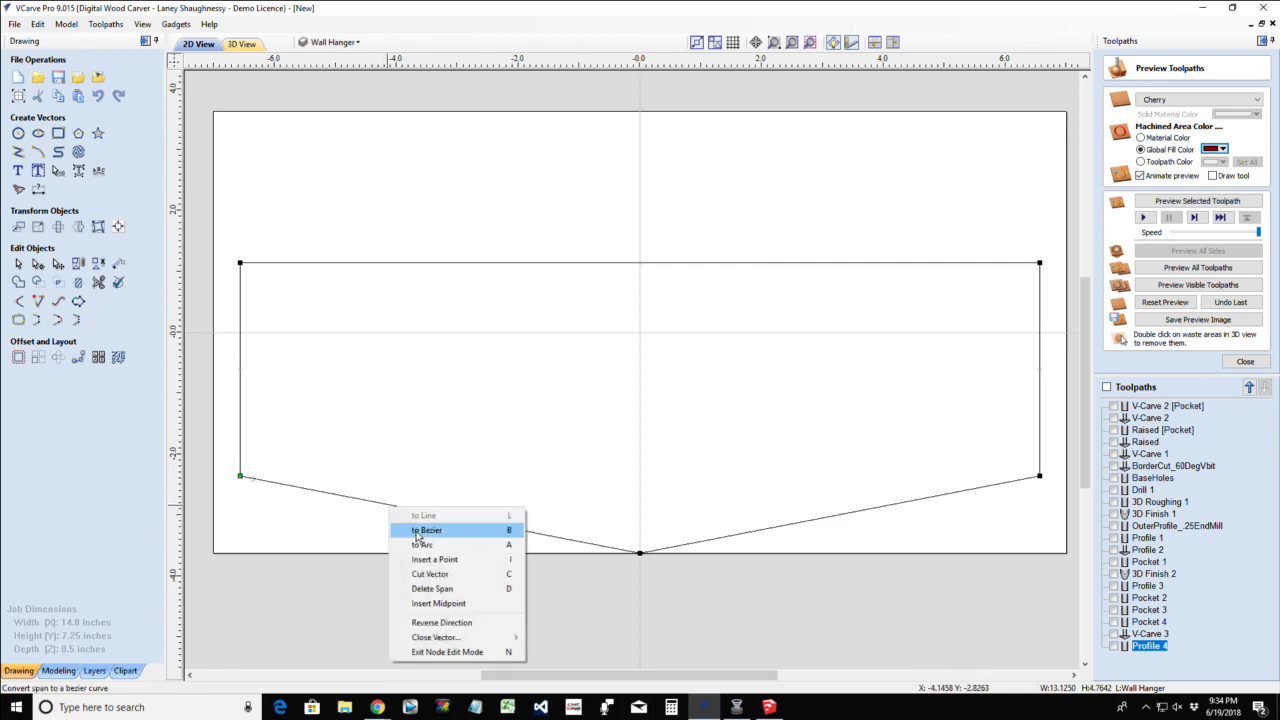
{"action": "left_click", "coordinate": [418, 531]}
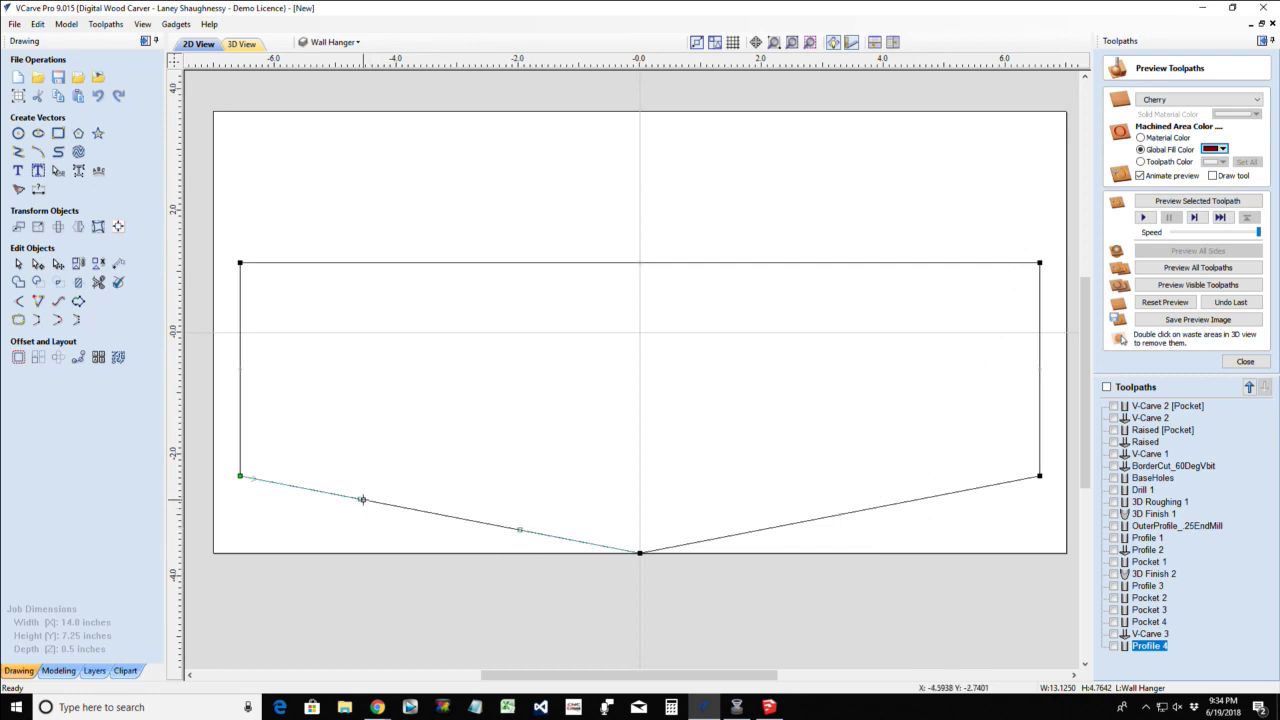
{"action": "left_click_drag", "start_coordinate": [362, 499], "coordinate": [367, 457]}
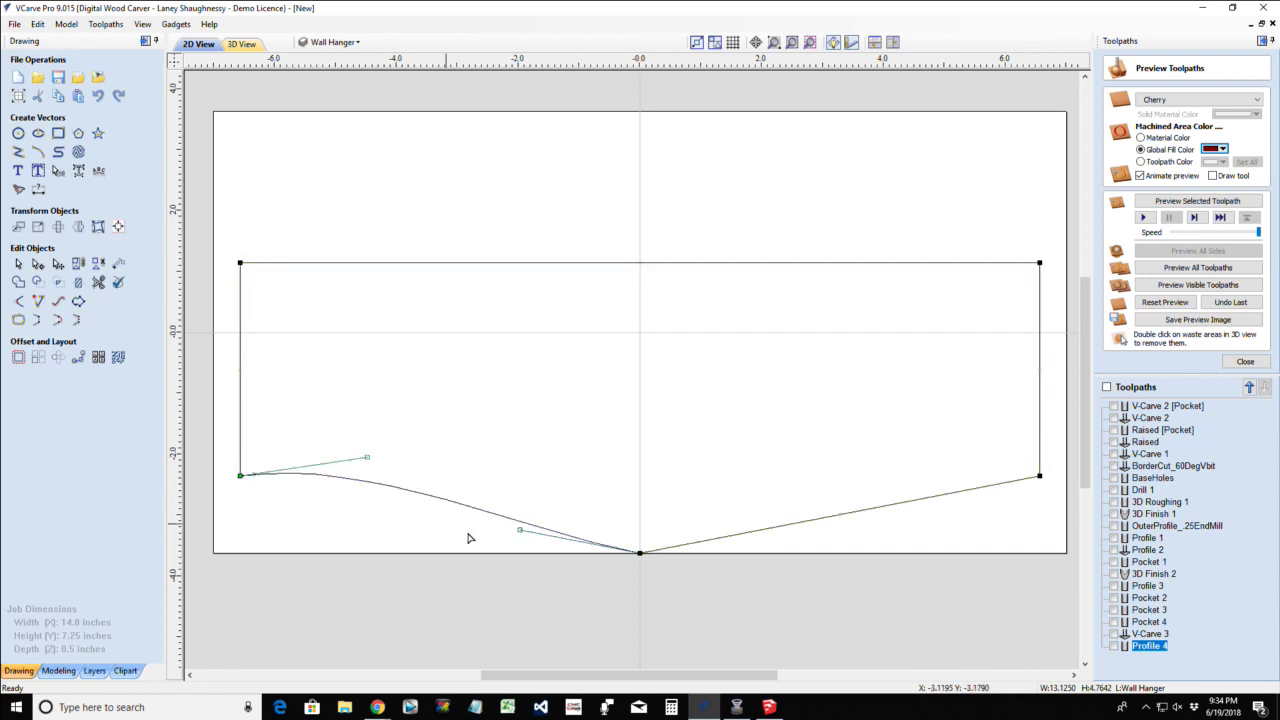
{"action": "left_click_drag", "start_coordinate": [519, 529], "coordinate": [445, 542]}
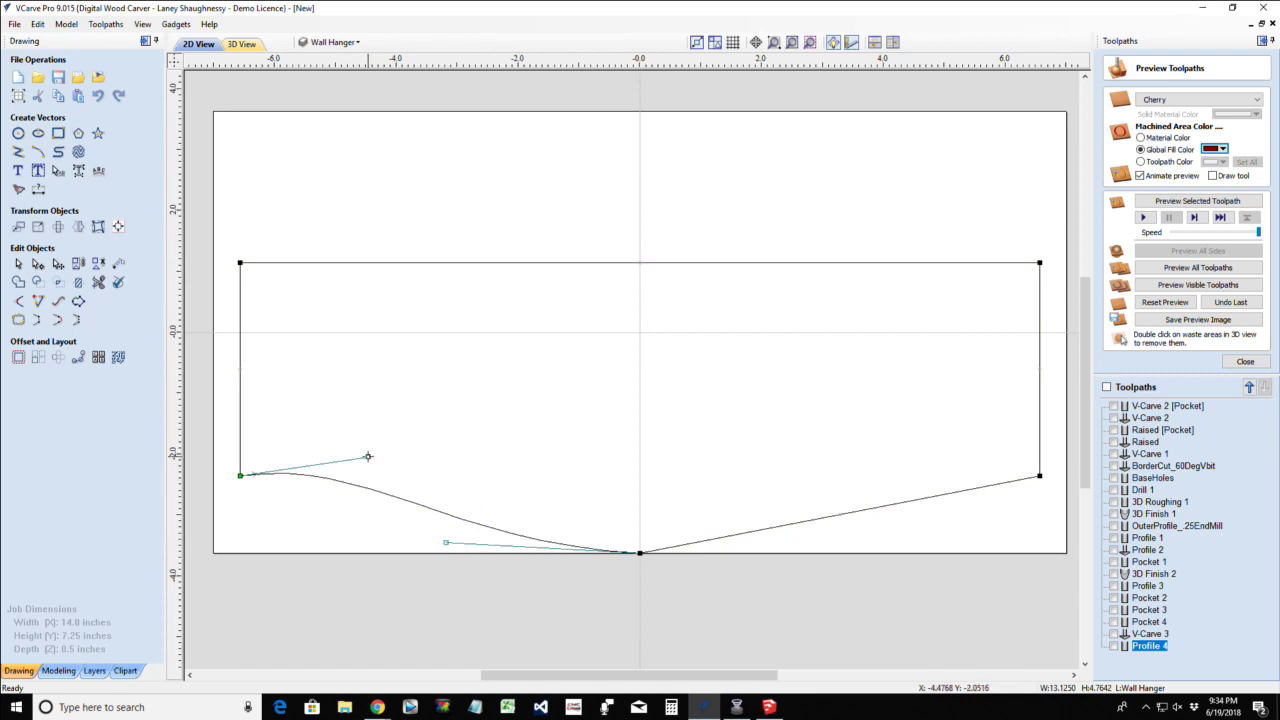
{"action": "left_click_drag", "start_coordinate": [367, 456], "coordinate": [421, 434]}
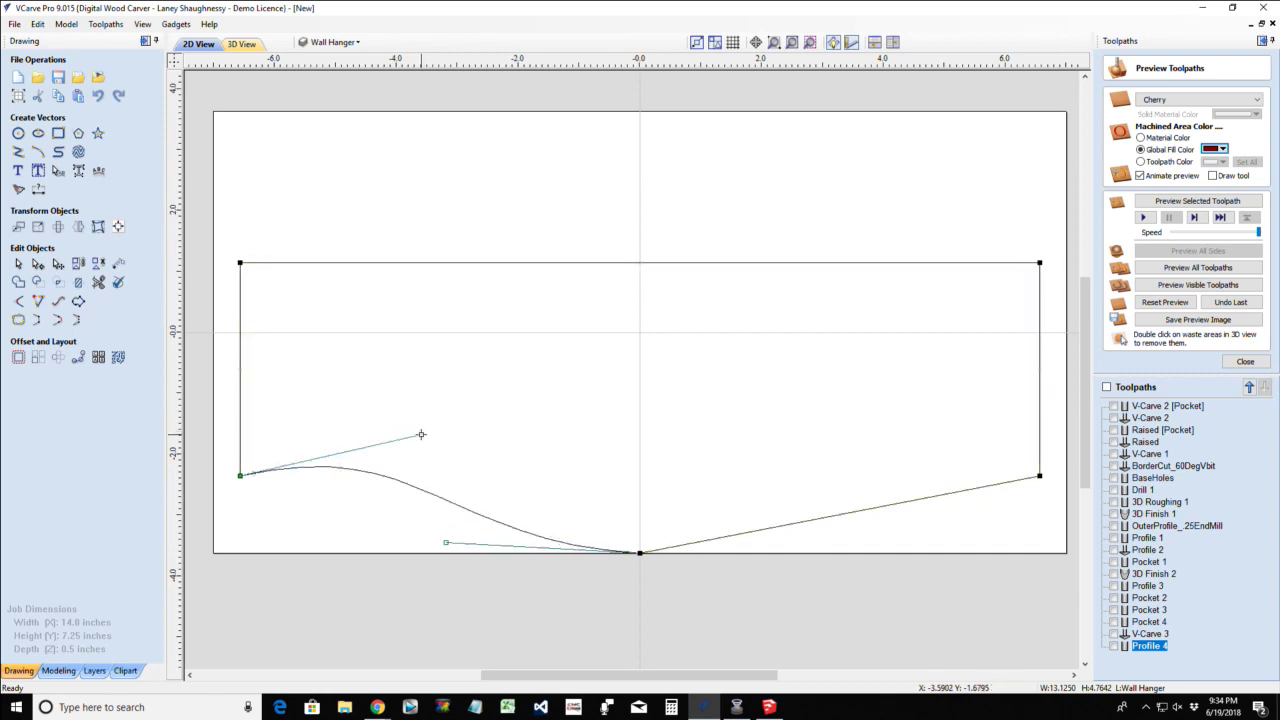
{"action": "left_click", "coordinate": [358, 530]}
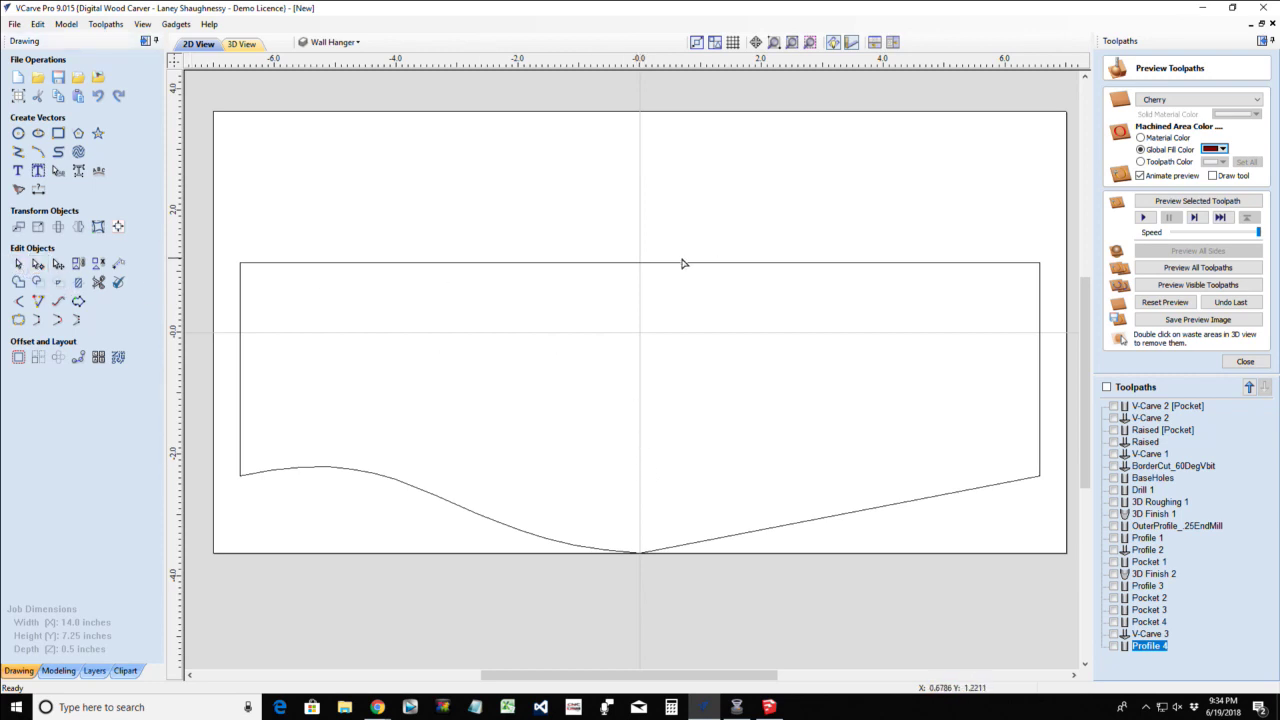
Cut the outline at its top-centre and bottom point nodes and delete the right half
{"action": "key", "text": "r"}
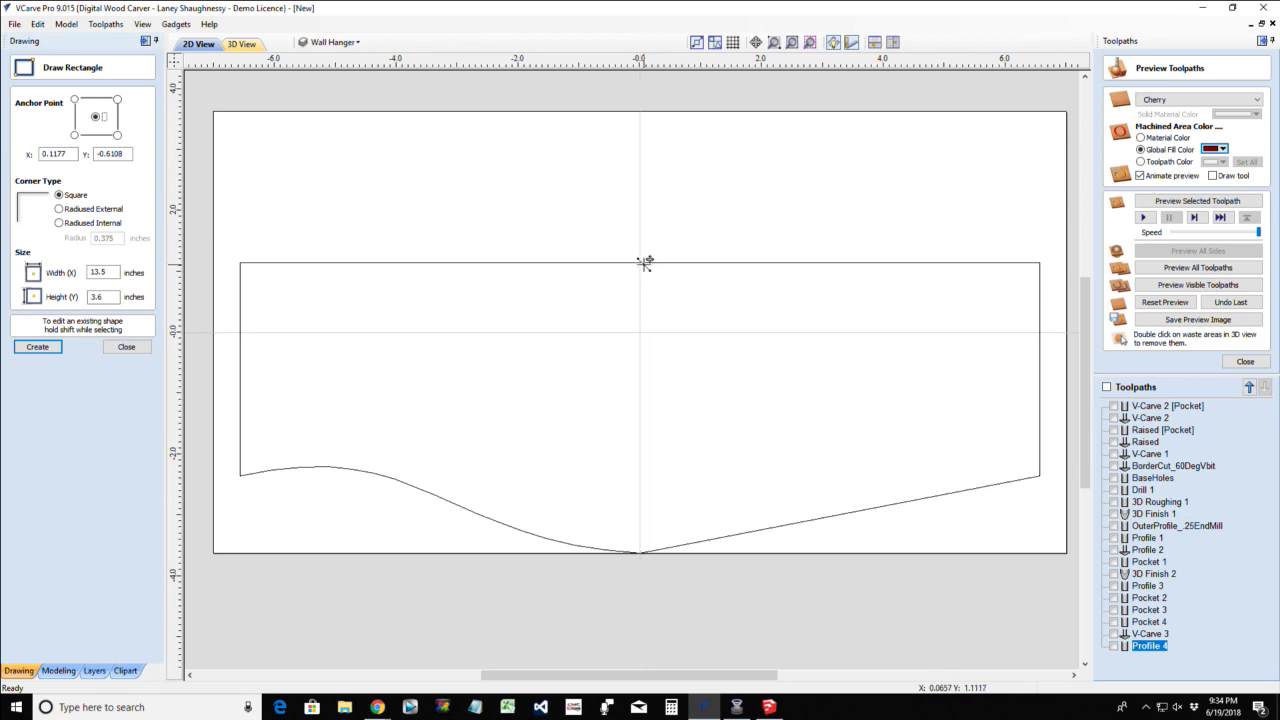
{"action": "left_click", "coordinate": [634, 263], "text": "shift"}
{"action": "left_click", "coordinate": [634, 272]}
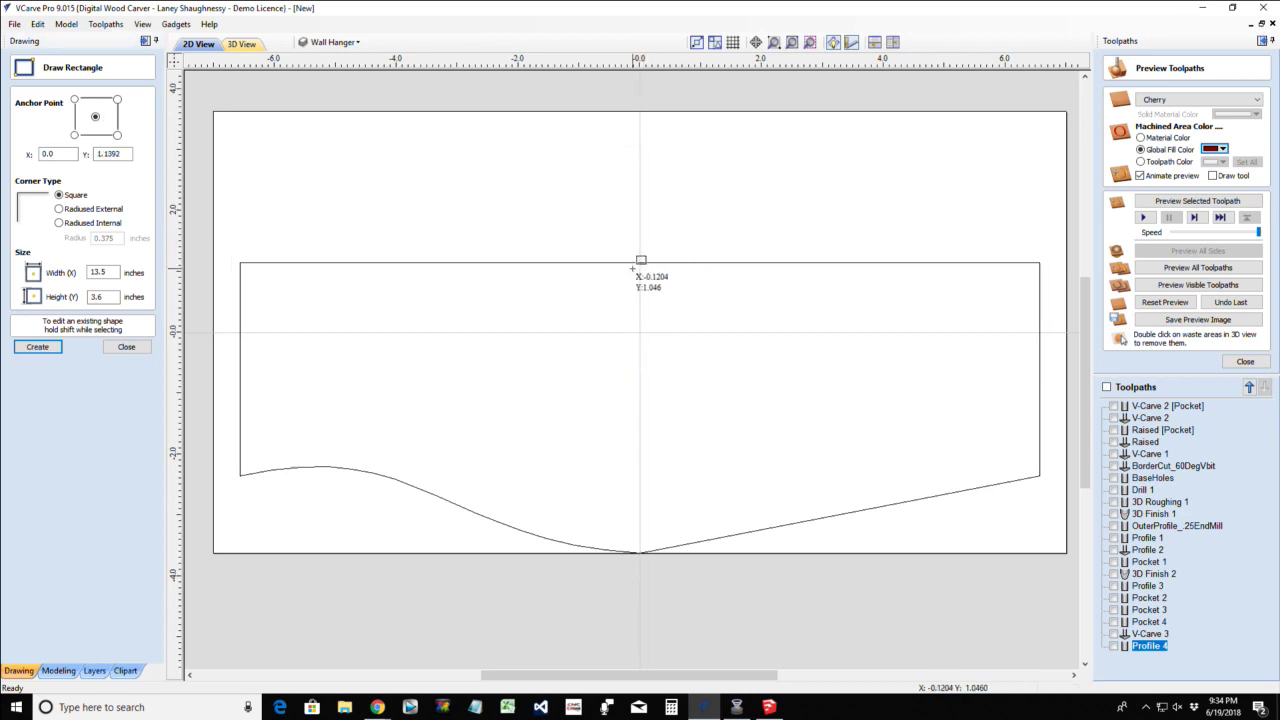
{"action": "key", "text": "Escape"}
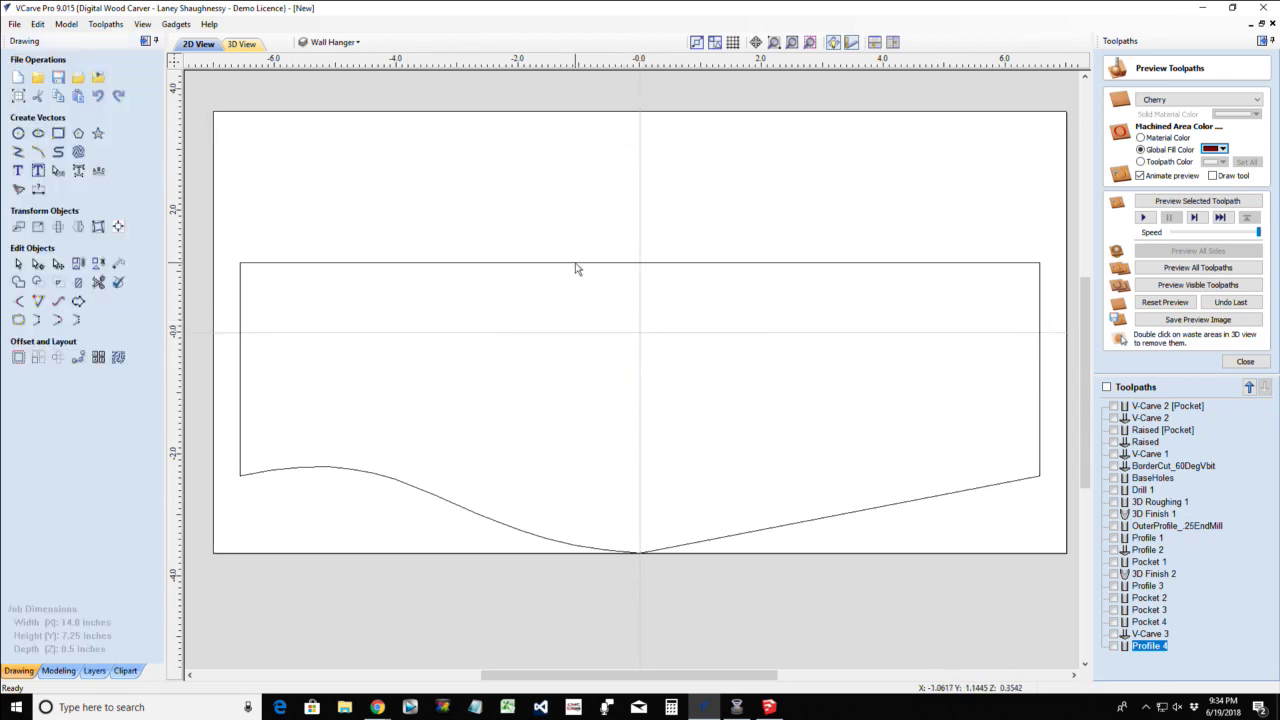
{"action": "left_click", "coordinate": [576, 265]}
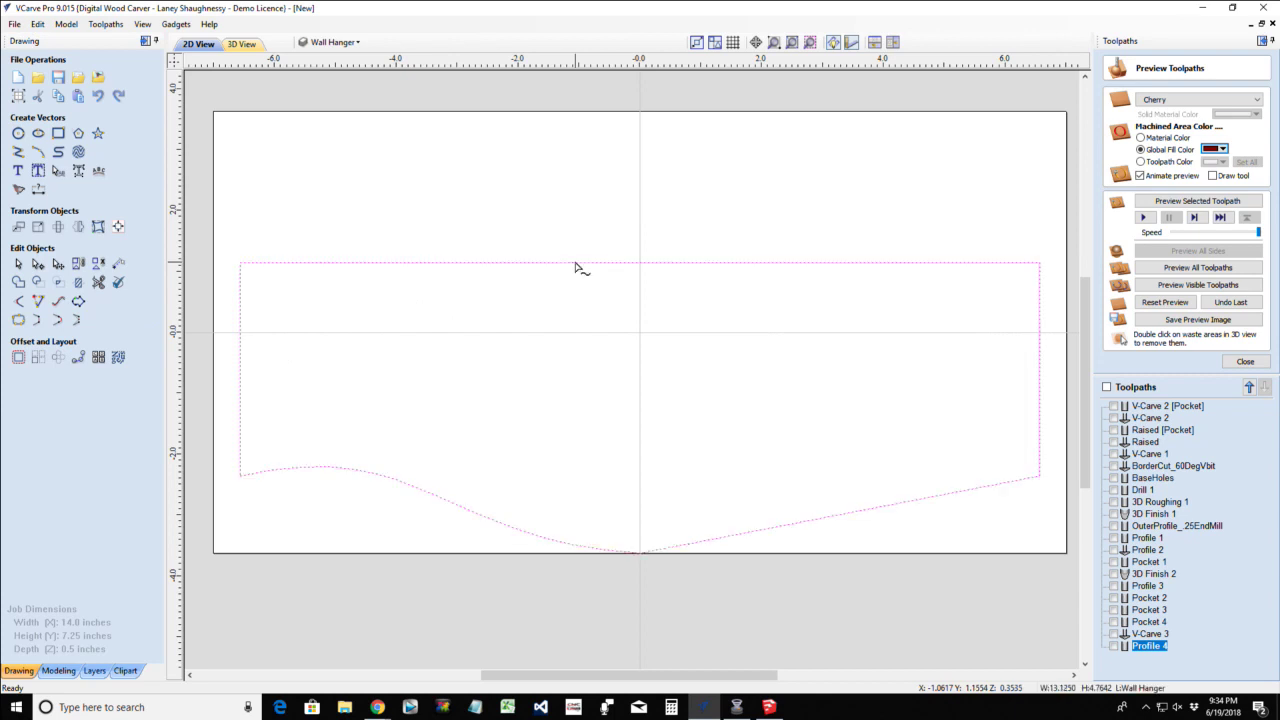
{"action": "key", "text": "n"}
{"action": "right_click", "coordinate": [640, 263]}
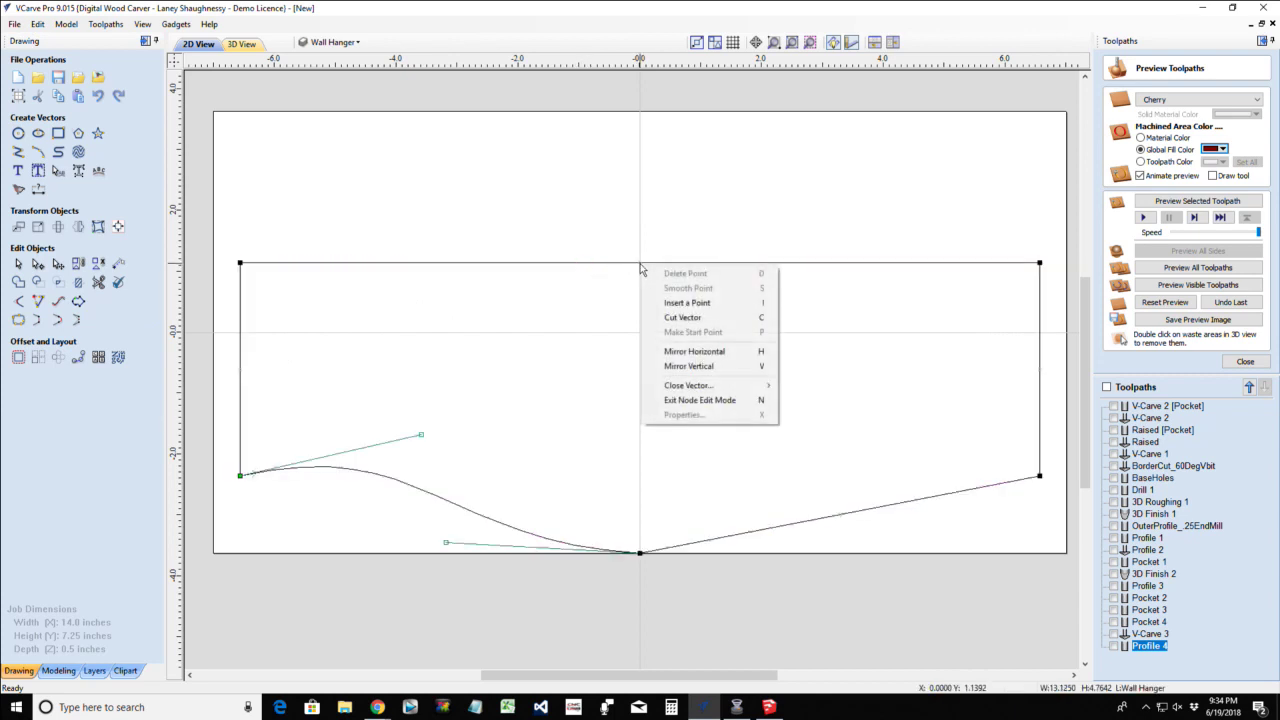
{"action": "left_click", "coordinate": [662, 317]}
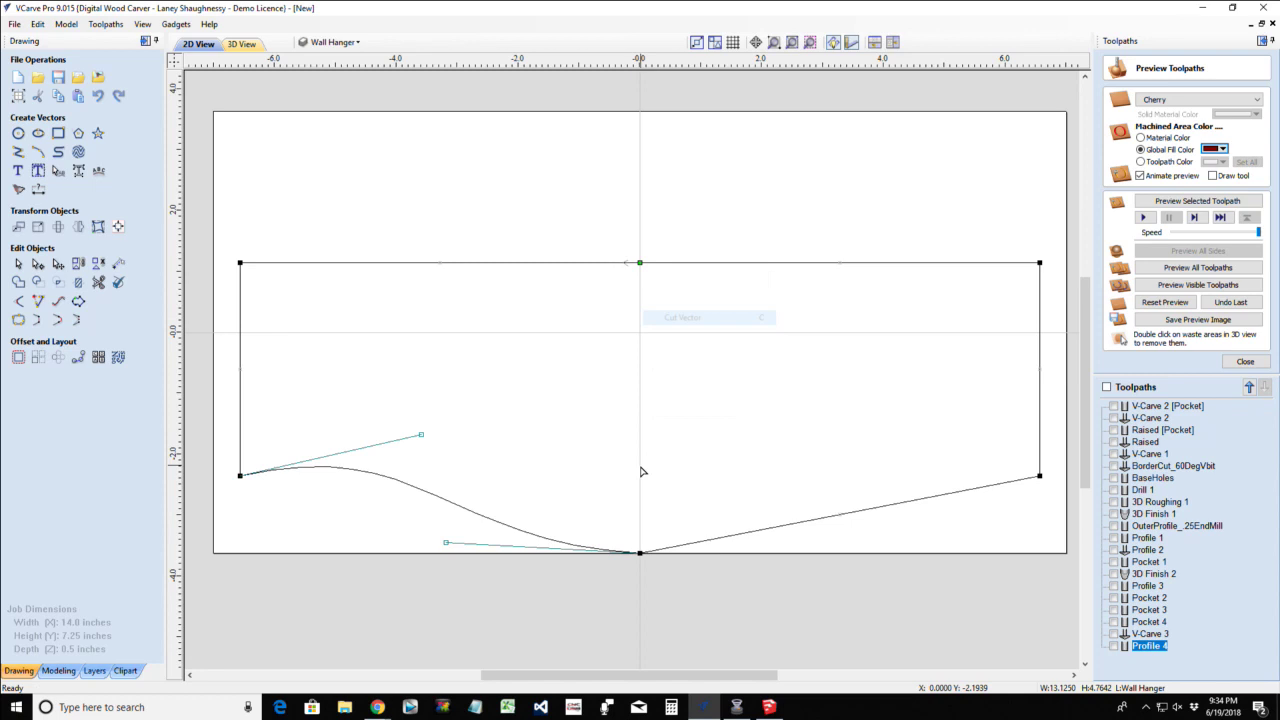
{"action": "right_click", "coordinate": [640, 552]}
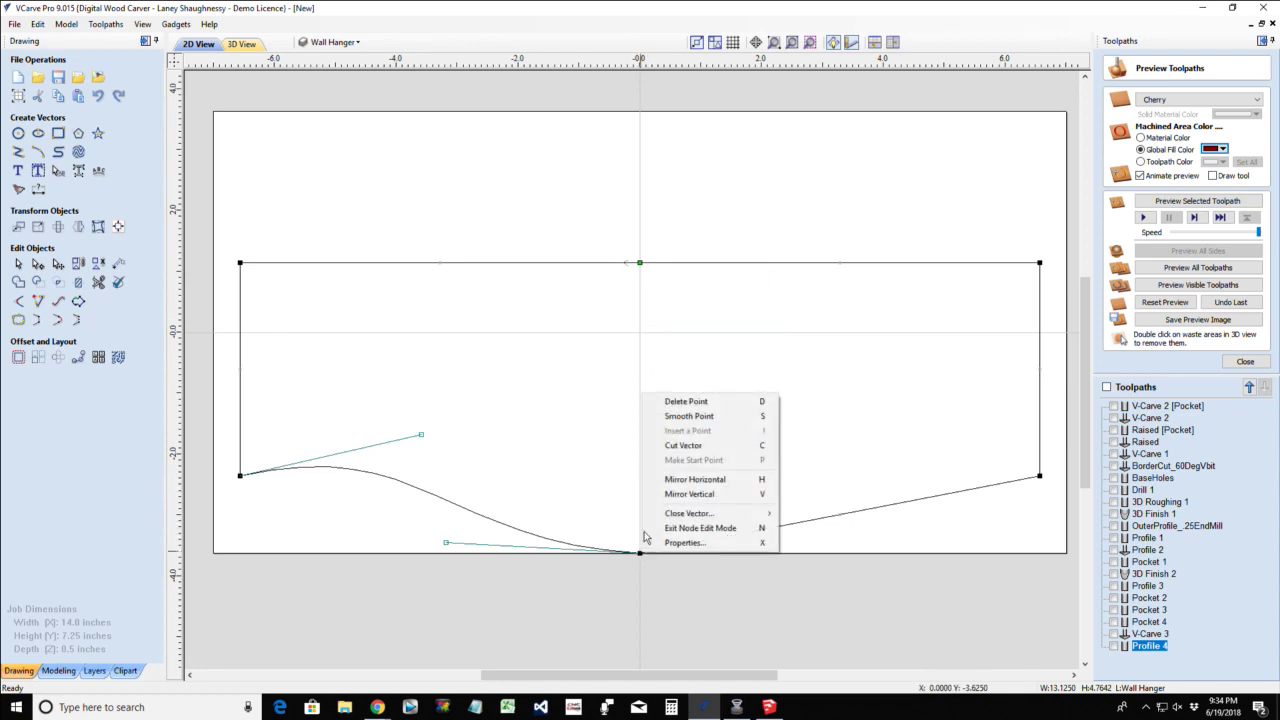
{"action": "left_click", "coordinate": [662, 447]}
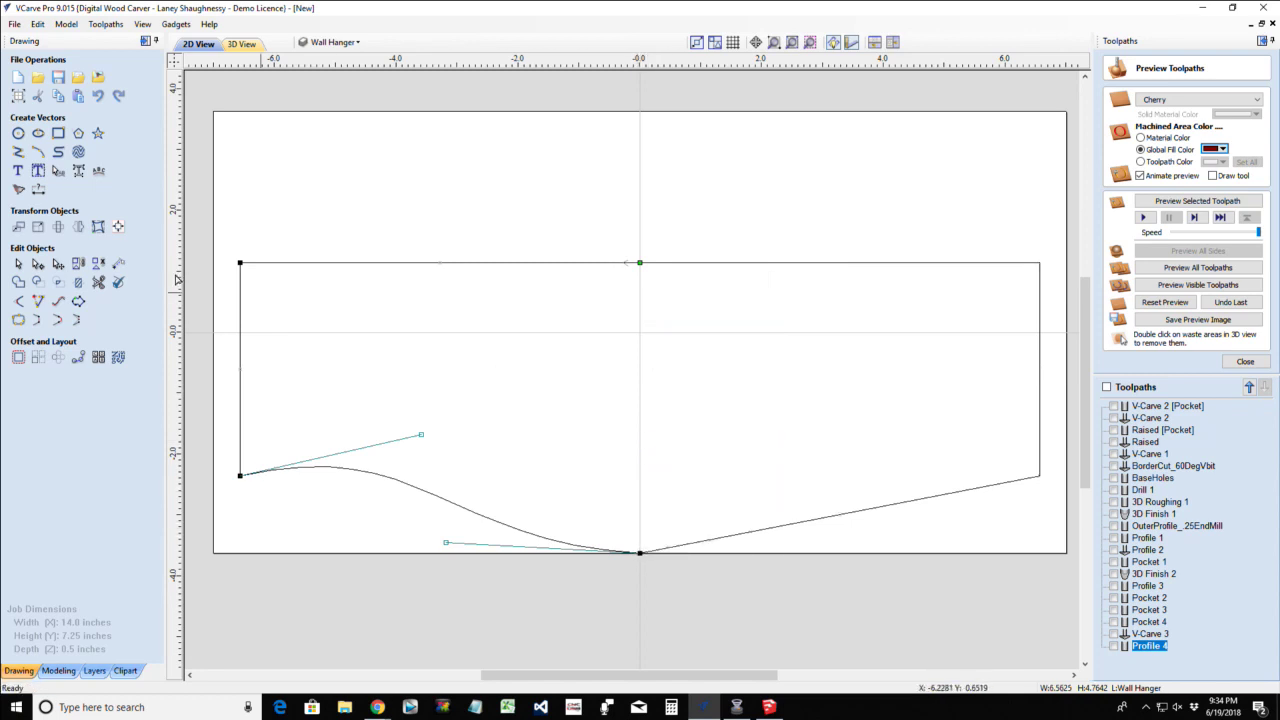
{"action": "left_click", "coordinate": [20, 262]}
{"action": "left_click", "coordinate": [784, 264]}
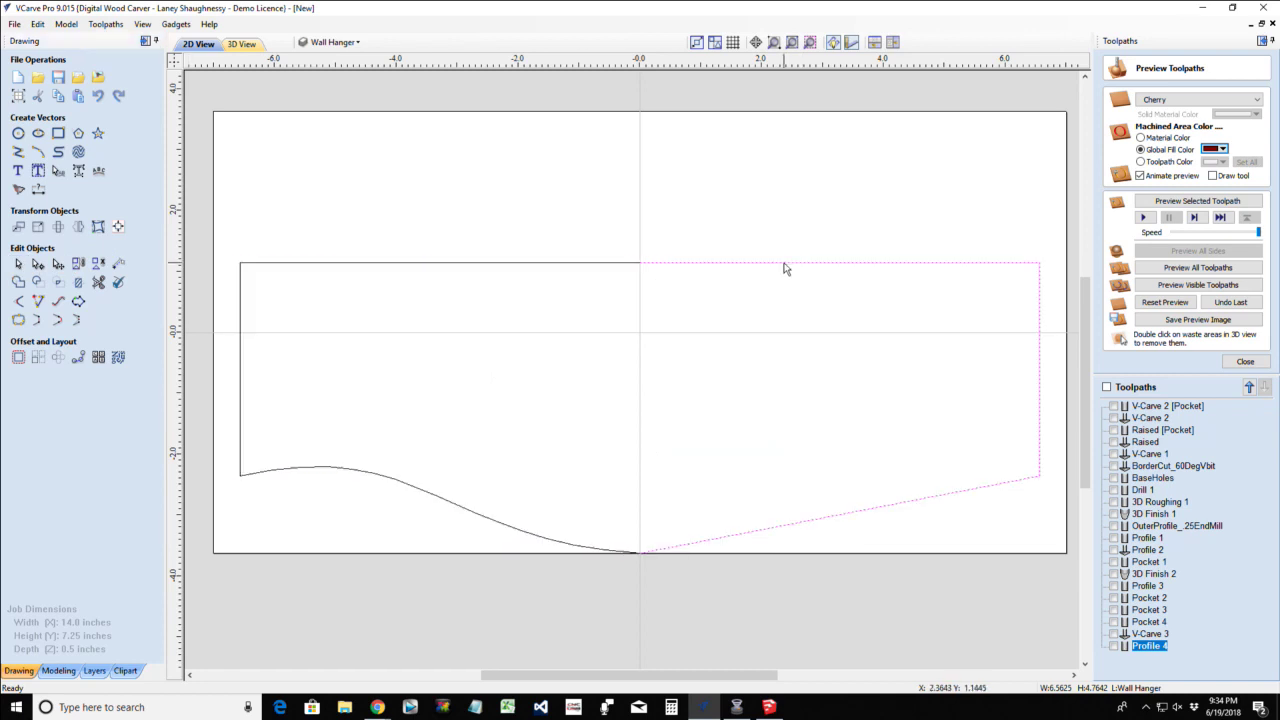
{"action": "key", "text": "Delete"}
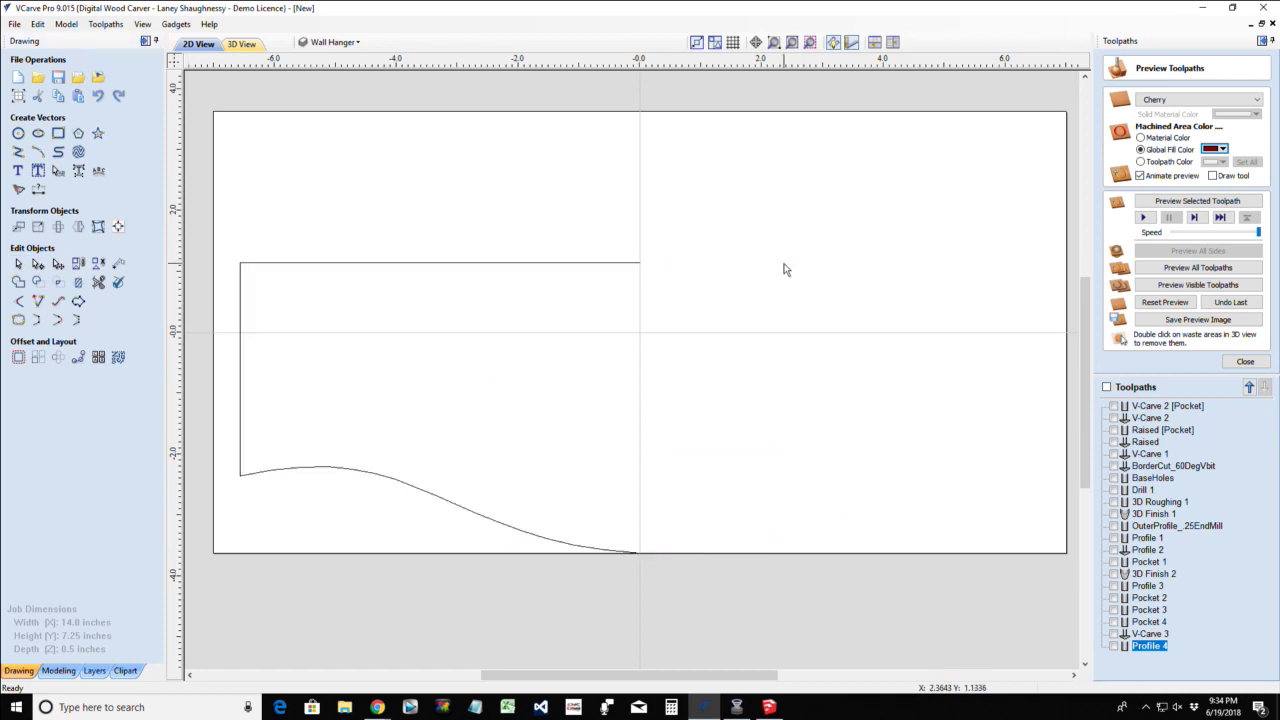
Create a horizontally flipped mirror copy of the left half
{"action": "left_click", "coordinate": [400, 264]}
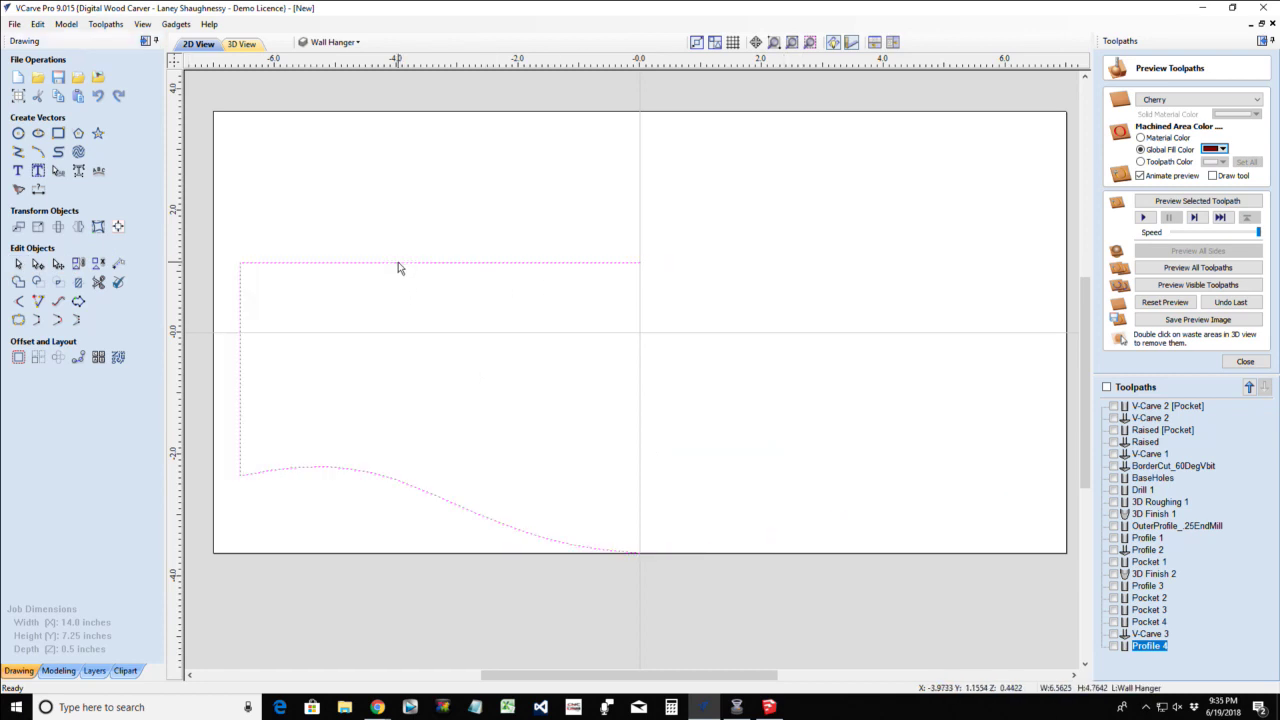
{"action": "left_click", "coordinate": [78, 227]}
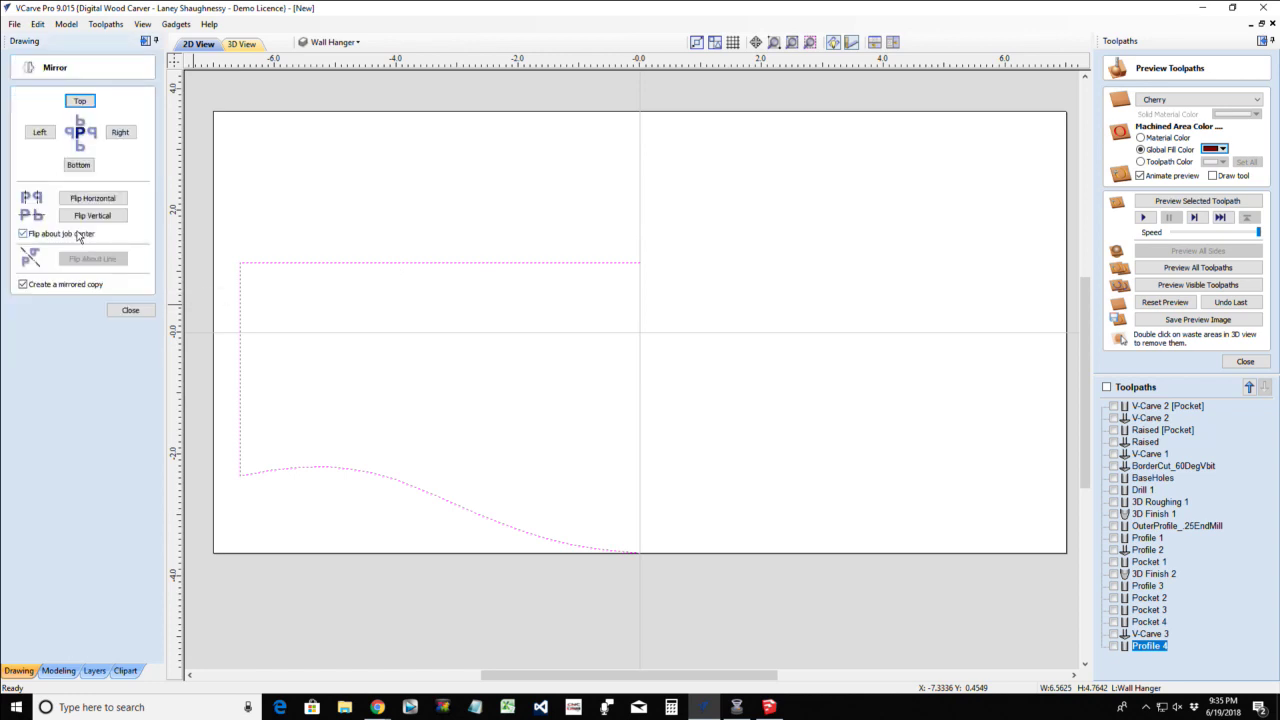
{"action": "left_click", "coordinate": [23, 285]}
{"action": "left_click", "coordinate": [78, 200]}
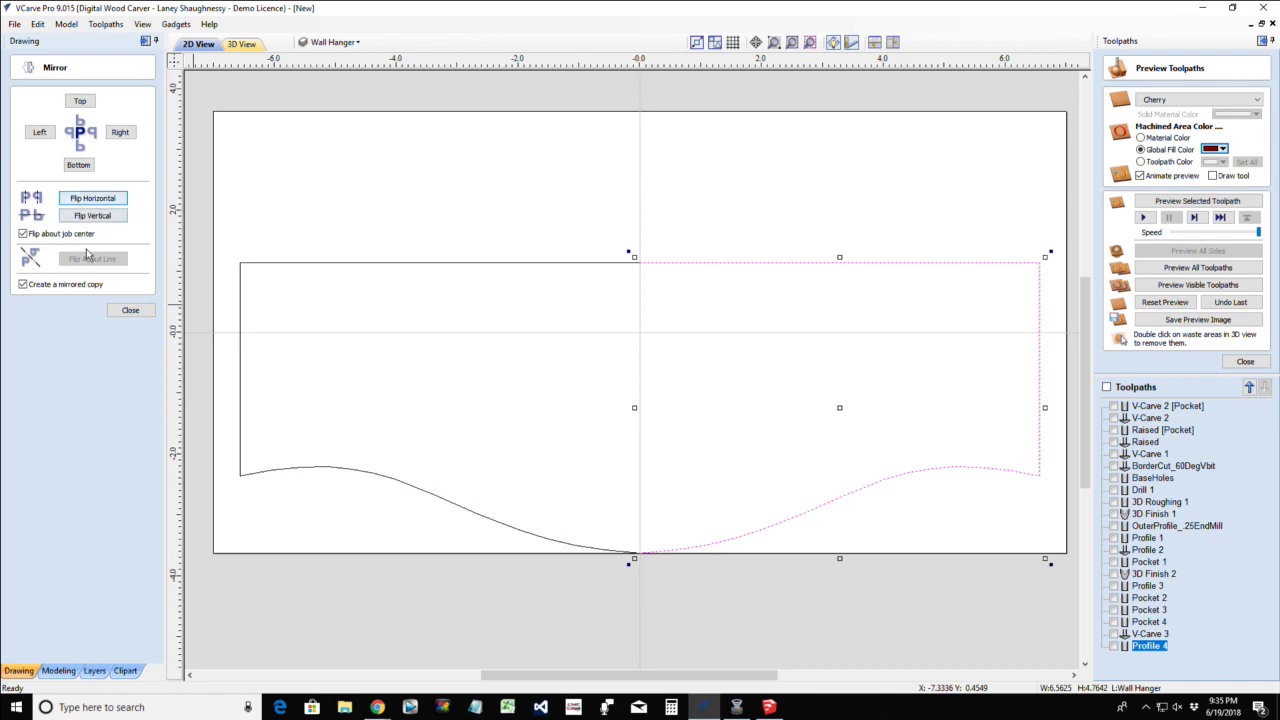
{"action": "left_click", "coordinate": [130, 310]}
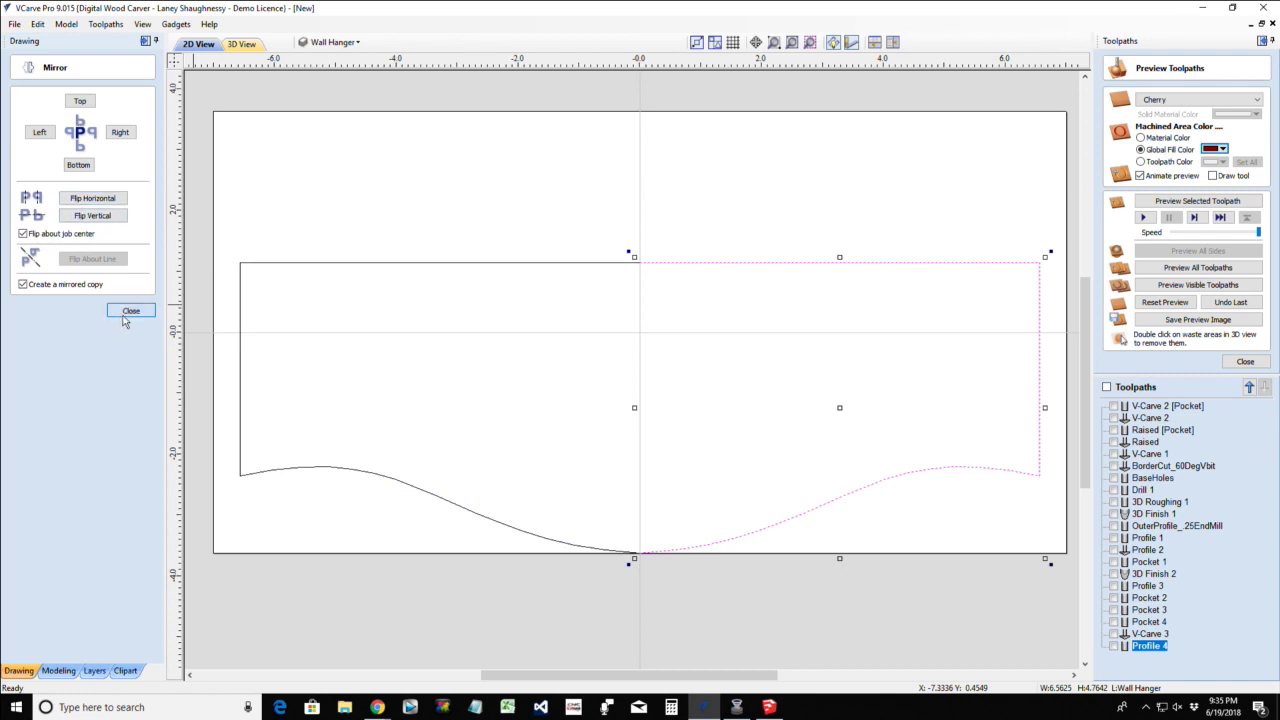
Select both halves and join them into one closed outline
{"action": "left_click", "coordinate": [482, 547]}
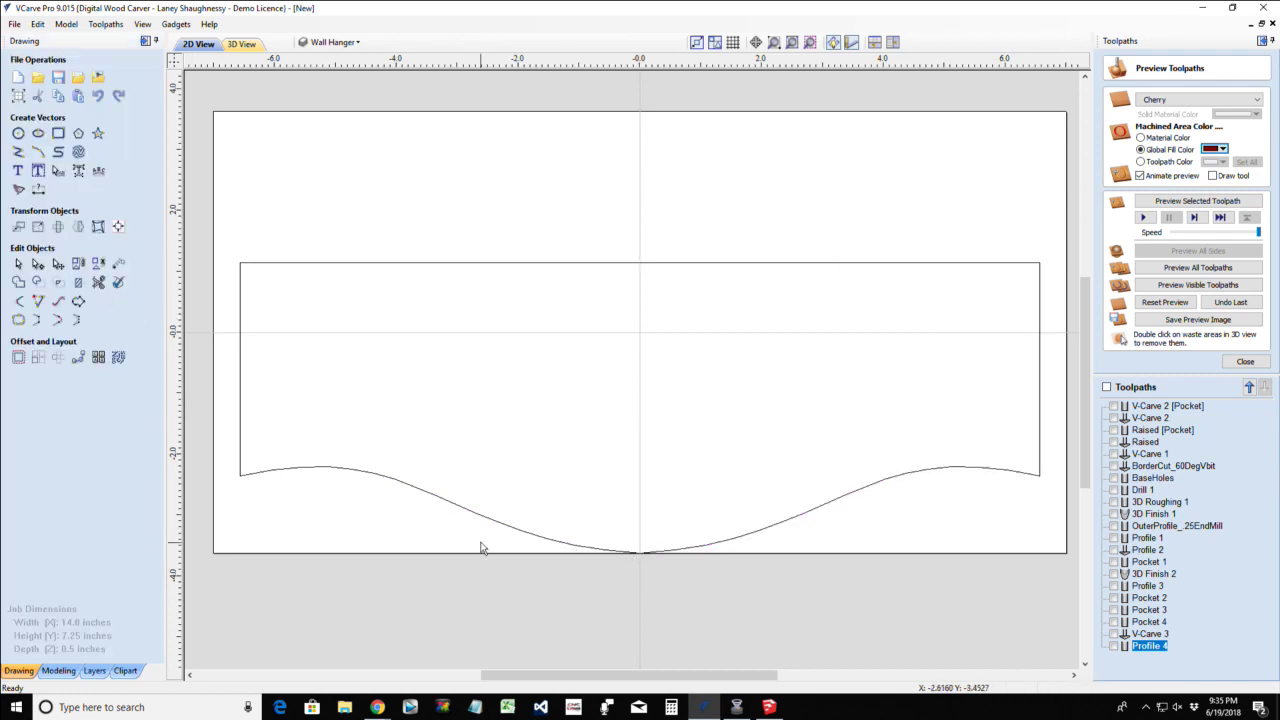
{"action": "left_click", "coordinate": [907, 477]}
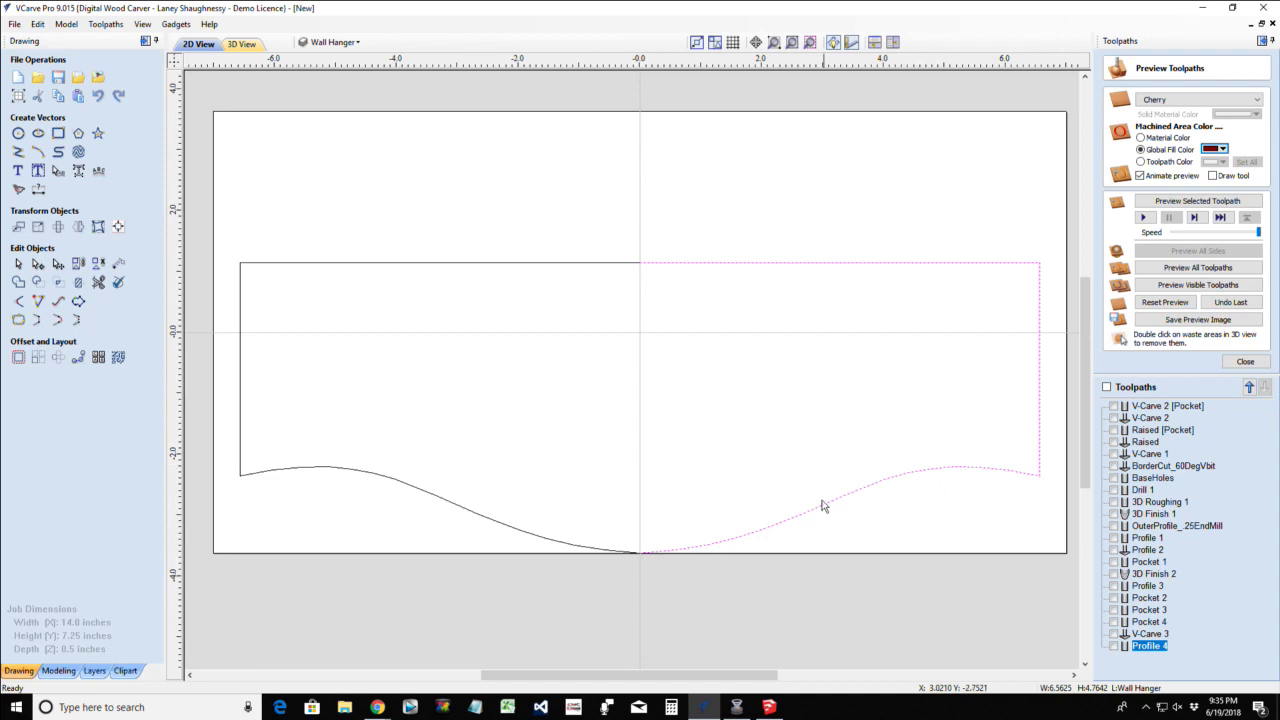
{"action": "left_click", "coordinate": [505, 524], "text": "shift"}
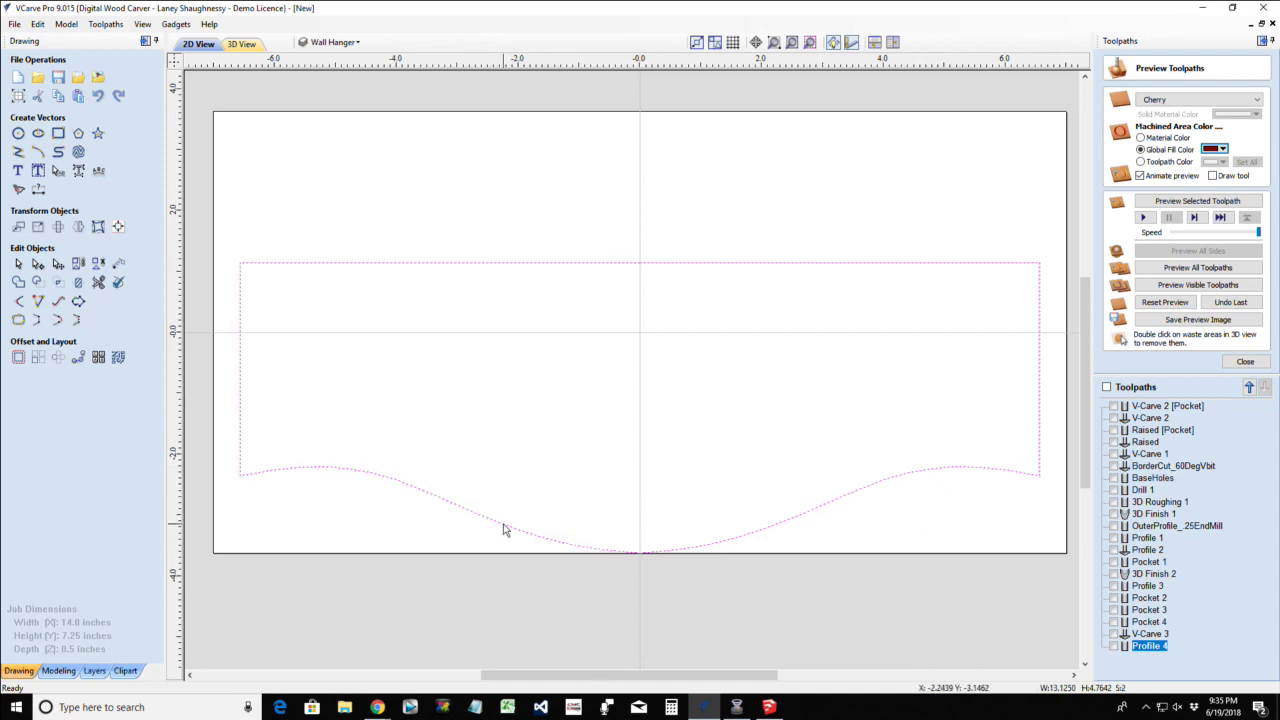
{"action": "left_click", "coordinate": [19, 320]}
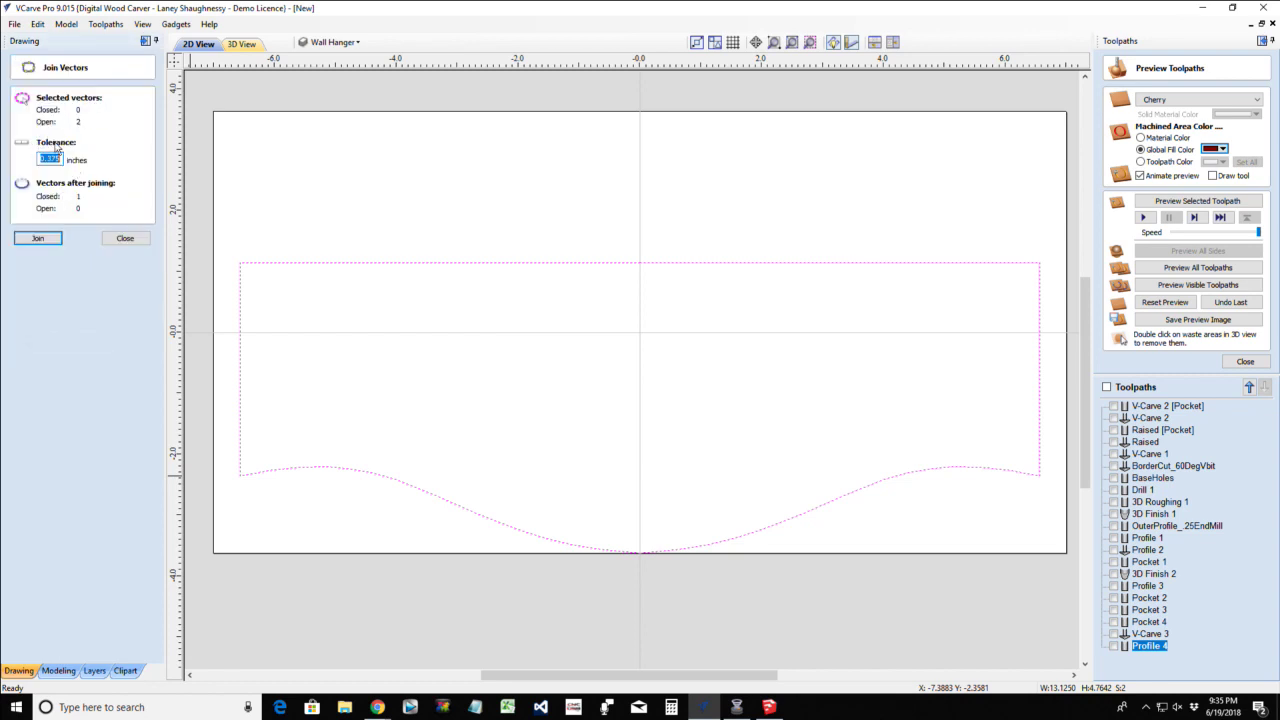
{"action": "left_click", "coordinate": [44, 242]}
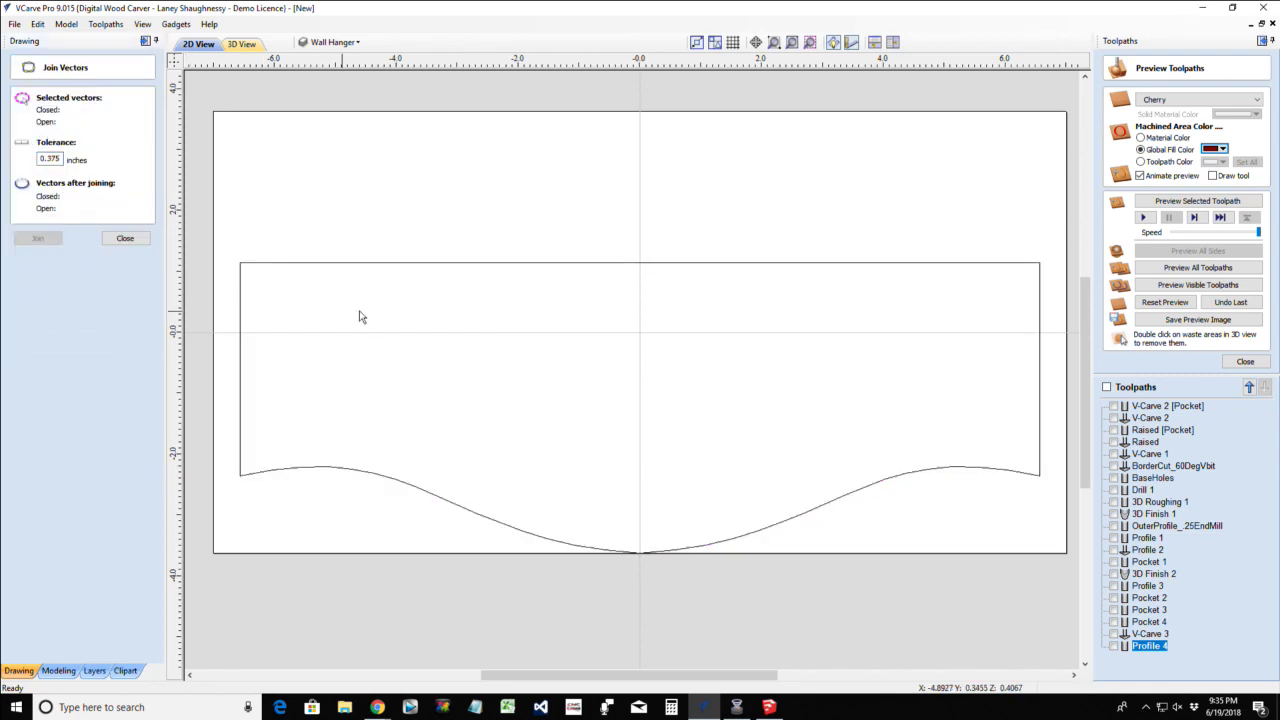
{"action": "left_click", "coordinate": [140, 245]}
{"action": "scroll", "coordinate": [791, 514], "scroll_direction": "down", "scroll_amount": 3}
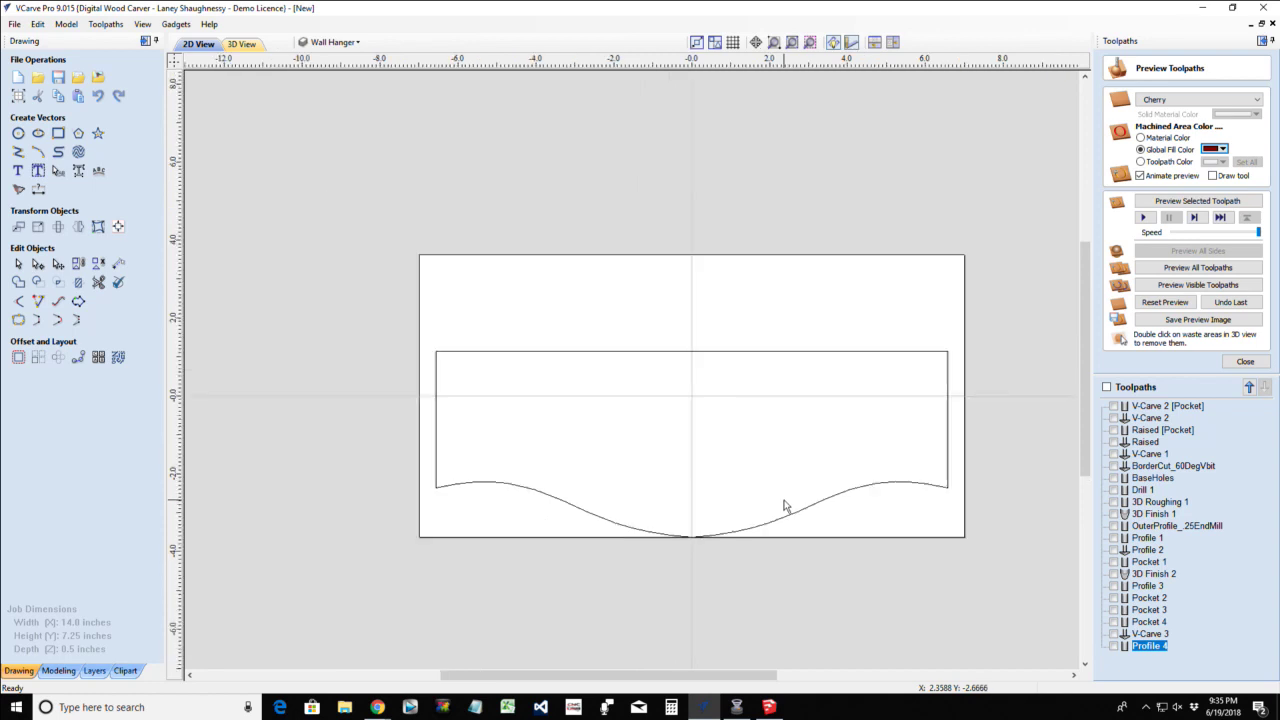
Draw a 13.125-inch-wide rectangle up from the board's top-left corner, then bring up the Clipart library
{"action": "scroll", "coordinate": [685, 465], "scroll_direction": "up", "scroll_amount": 1}
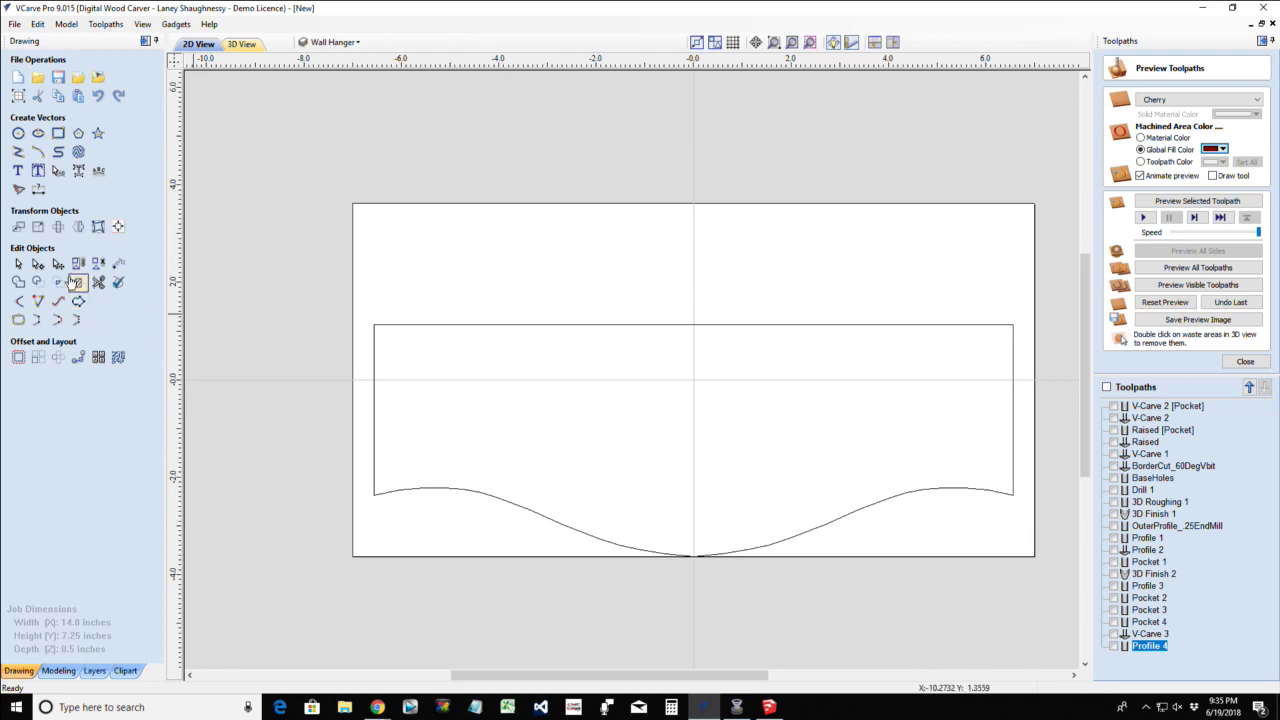
{"action": "left_click", "coordinate": [58, 133]}
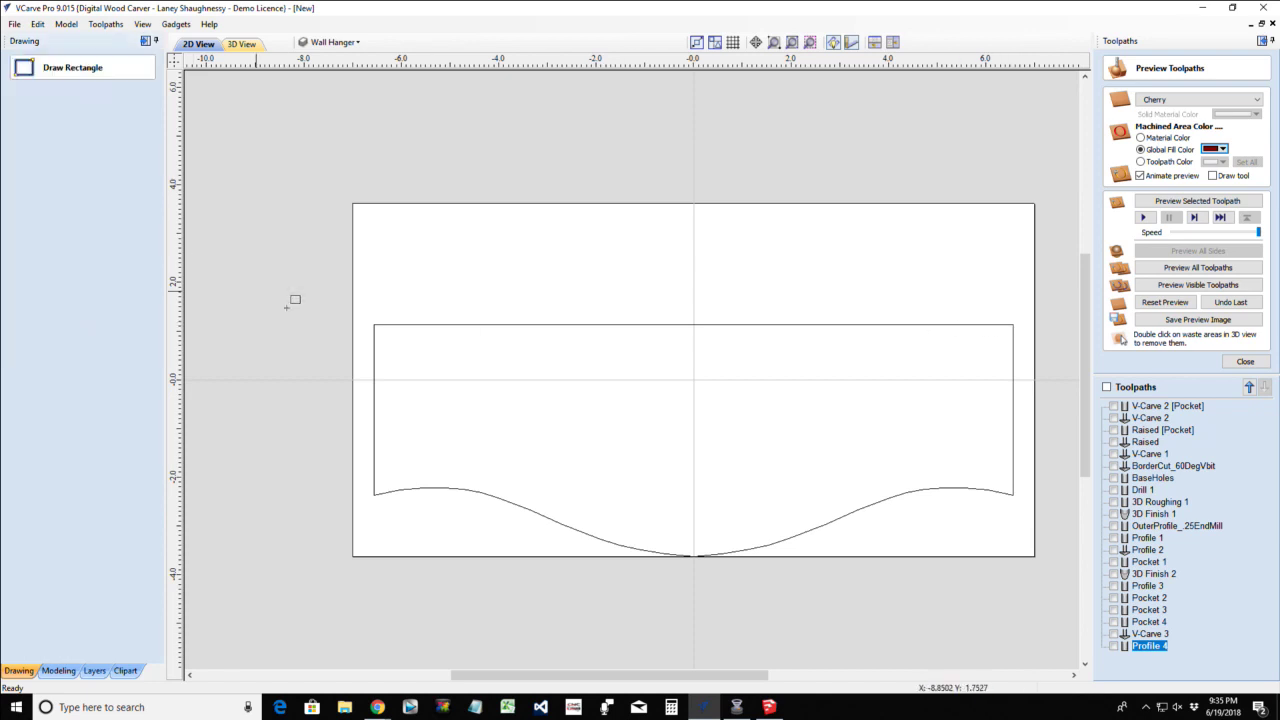
{"action": "left_click_drag", "start_coordinate": [376, 323], "coordinate": [1010, 204]}
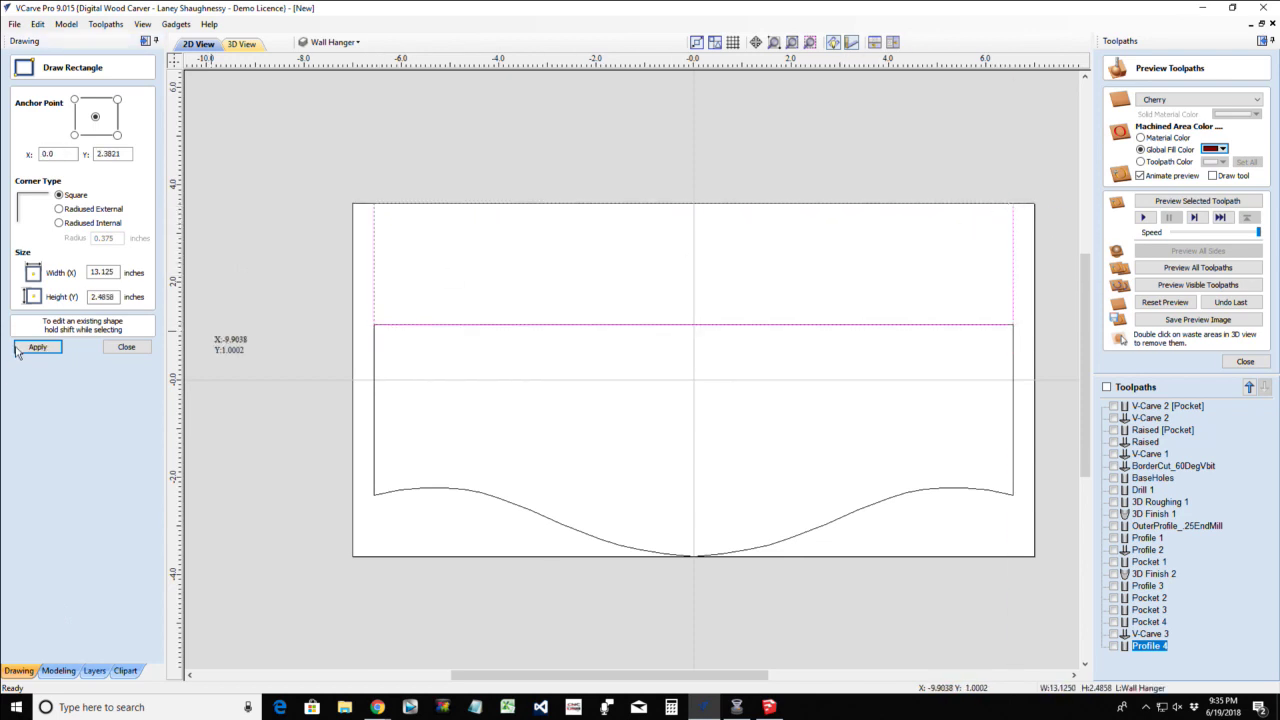
{"action": "left_click", "coordinate": [127, 348]}
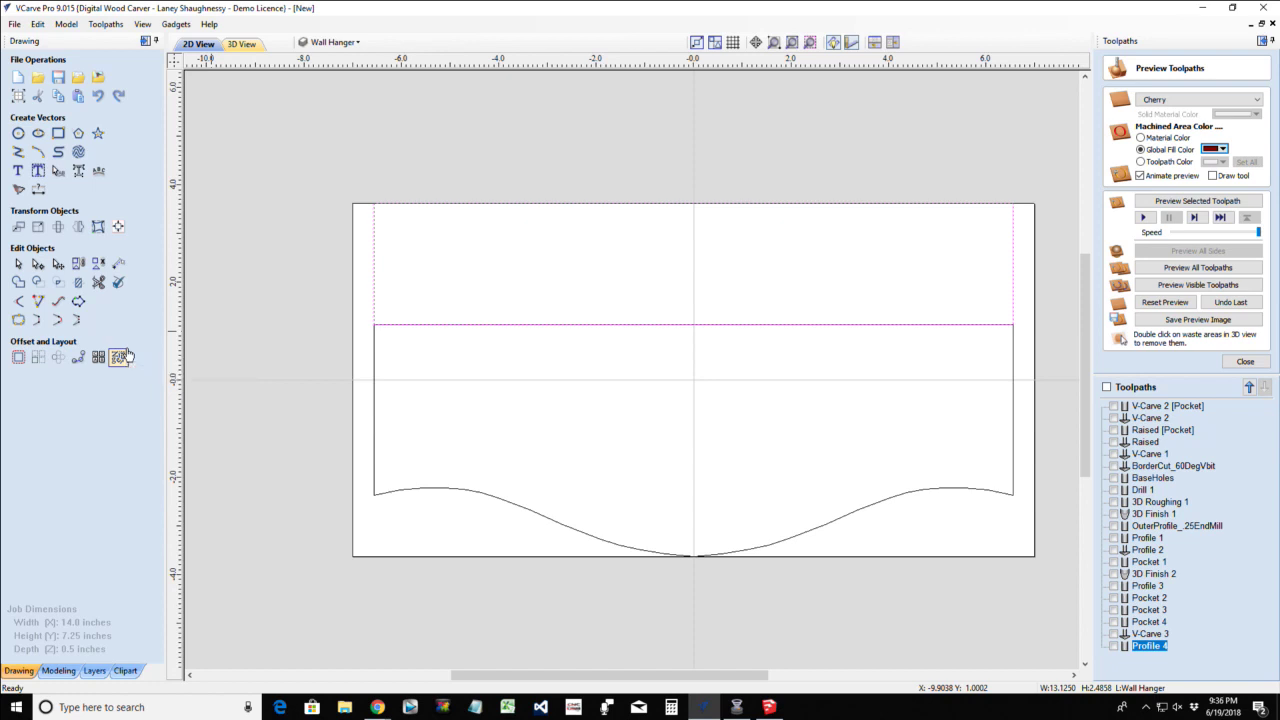
{"action": "left_click", "coordinate": [377, 707]}
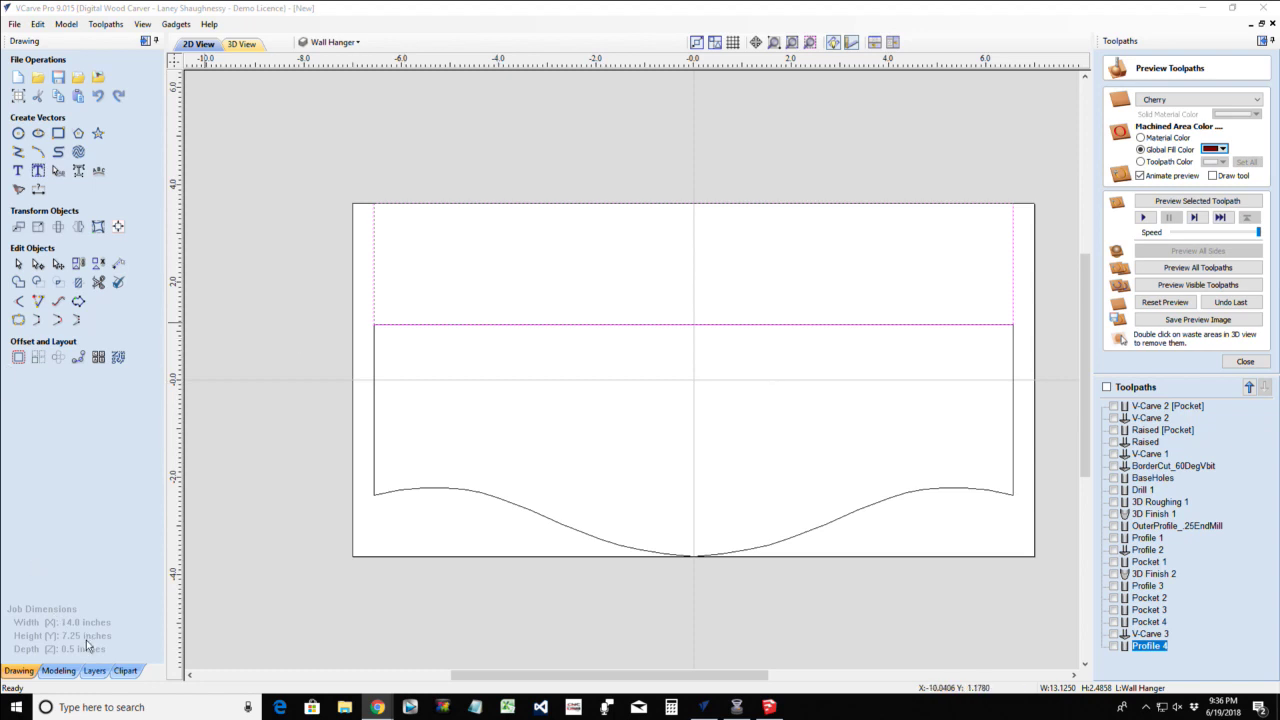
{"action": "left_click", "coordinate": [125, 671]}
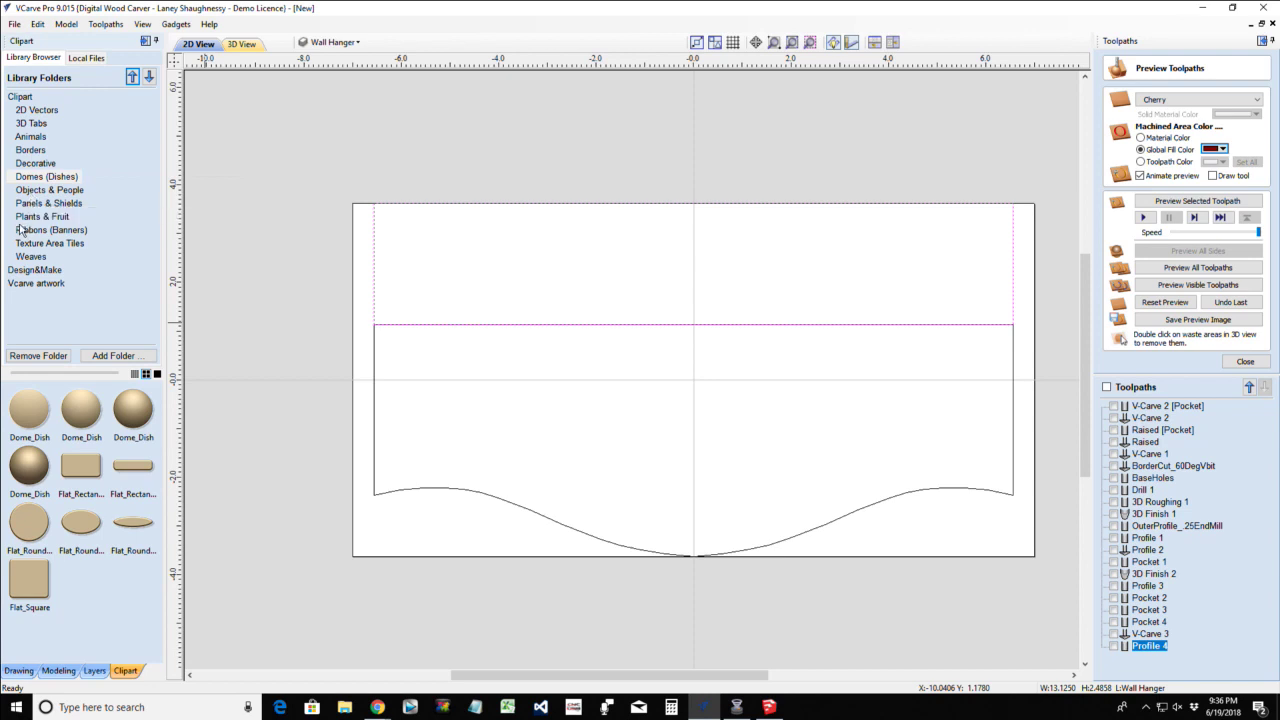
Drag the Flower flourish from the Plants & Fruit clipart folder onto the board
{"action": "left_click", "coordinate": [45, 192]}
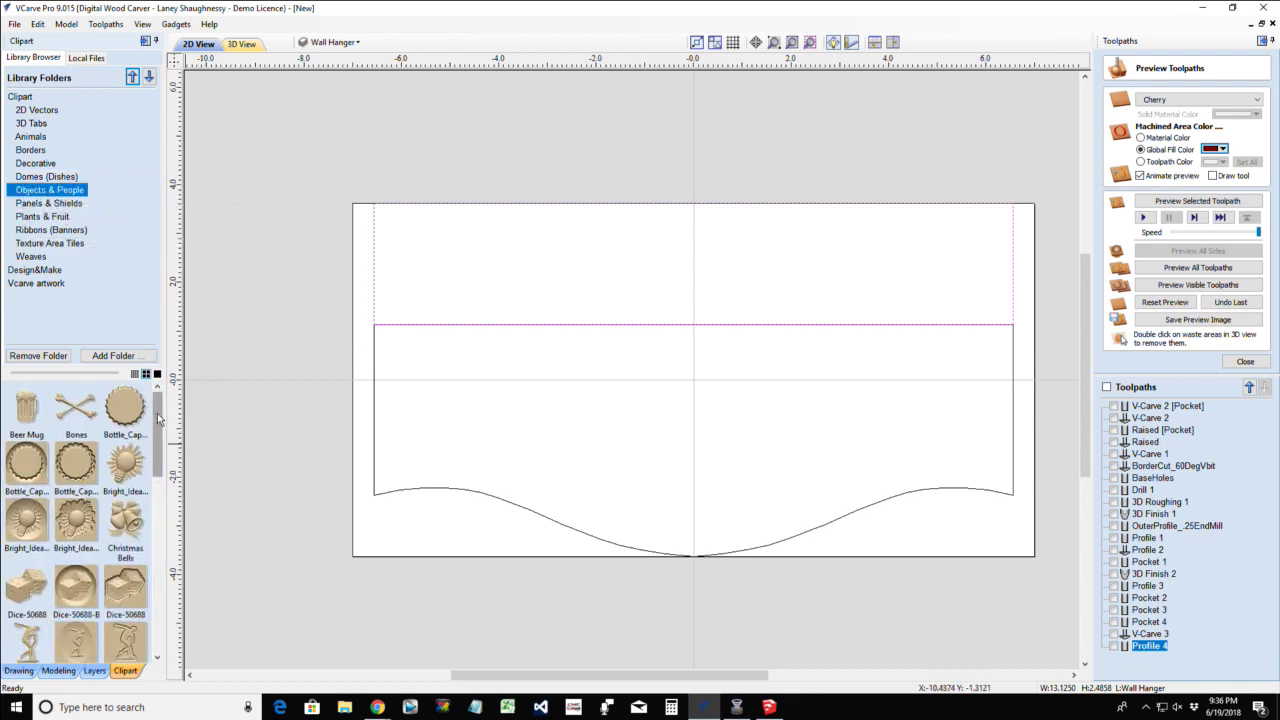
{"action": "mouse_move", "coordinate": [158, 412]}
{"action": "left_mouse_down"}
{"action": "mouse_move", "coordinate": [166, 557]}
{"action": "mouse_move", "coordinate": [152, 608]}
{"action": "mouse_move", "coordinate": [132, 510]}
{"action": "mouse_move", "coordinate": [135, 405]}
{"action": "mouse_move", "coordinate": [120, 393]}
{"action": "left_mouse_up"}
{"action": "left_click", "coordinate": [40, 217]}
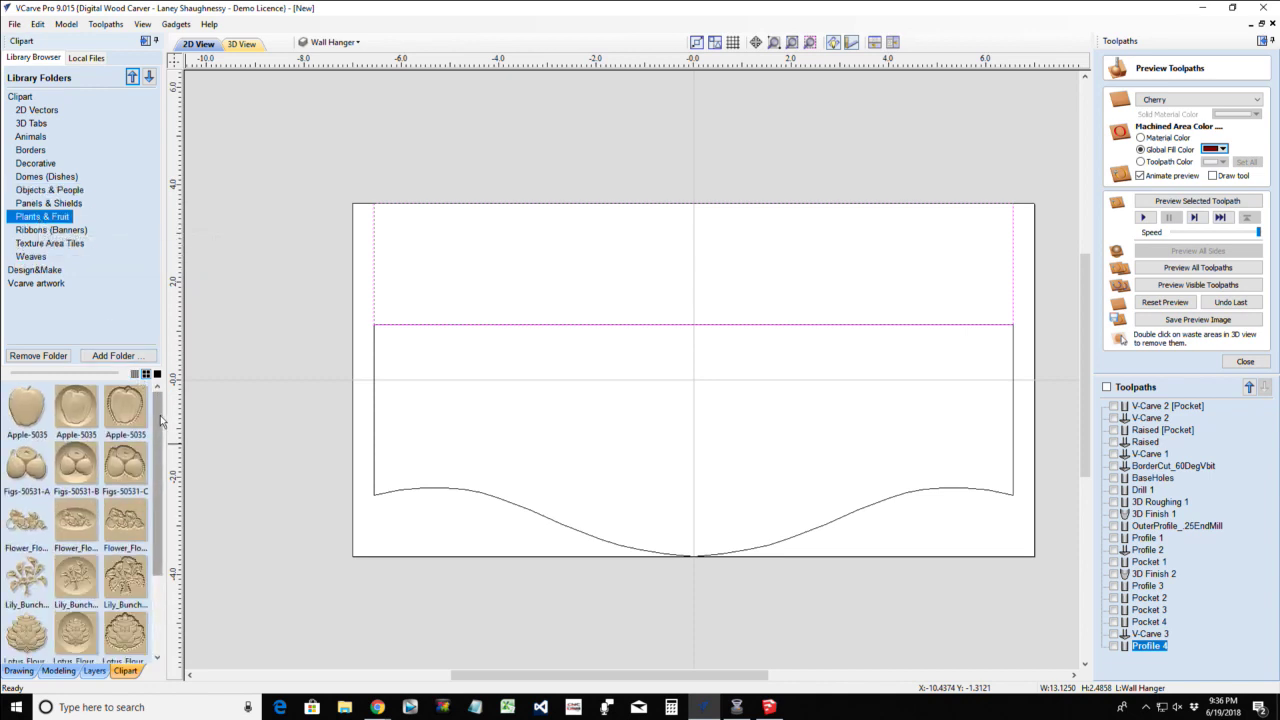
{"action": "left_click_drag", "start_coordinate": [160, 422], "coordinate": [157, 516]}
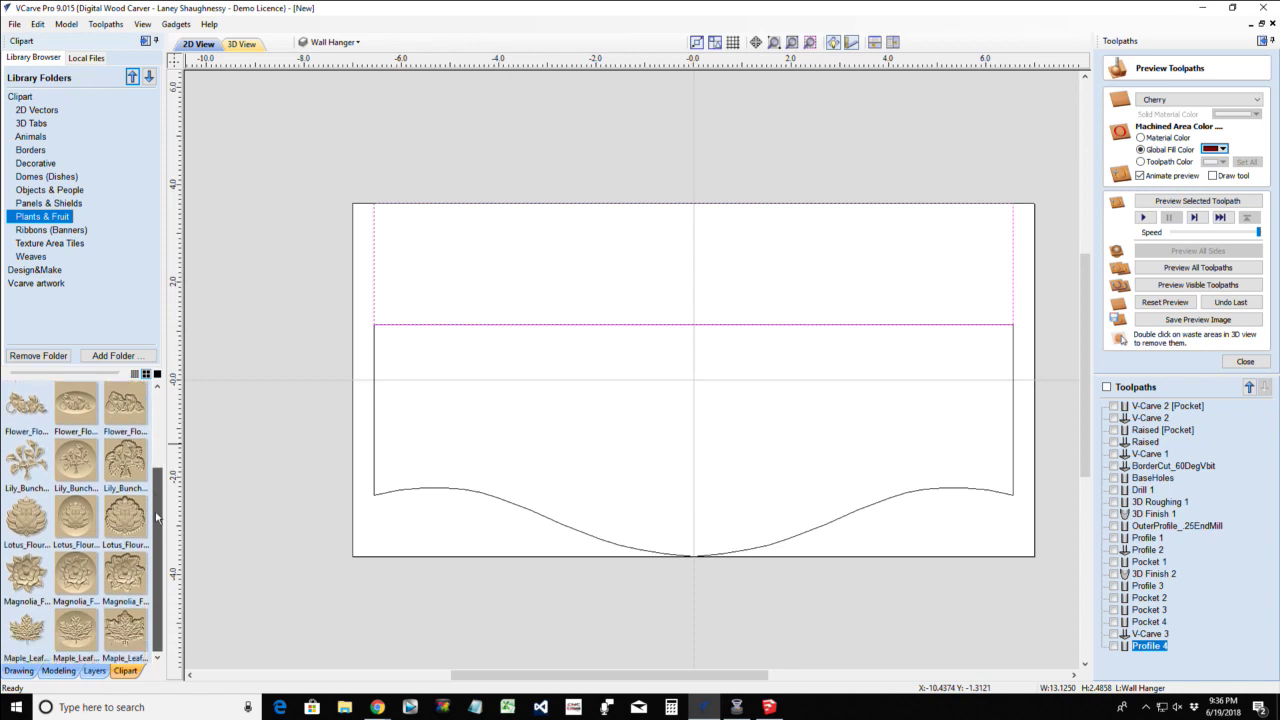
{"action": "left_click_drag", "start_coordinate": [156, 505], "coordinate": [156, 433]}
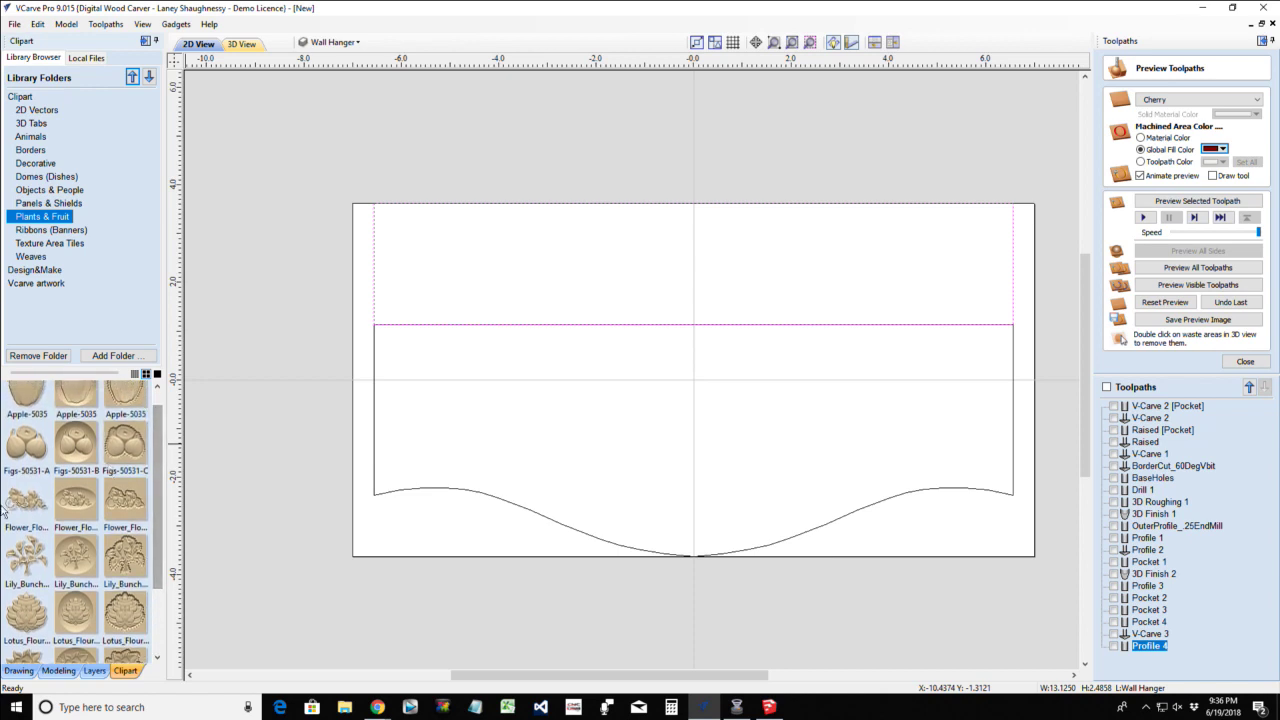
{"action": "left_click_drag", "start_coordinate": [26, 503], "coordinate": [700, 258]}
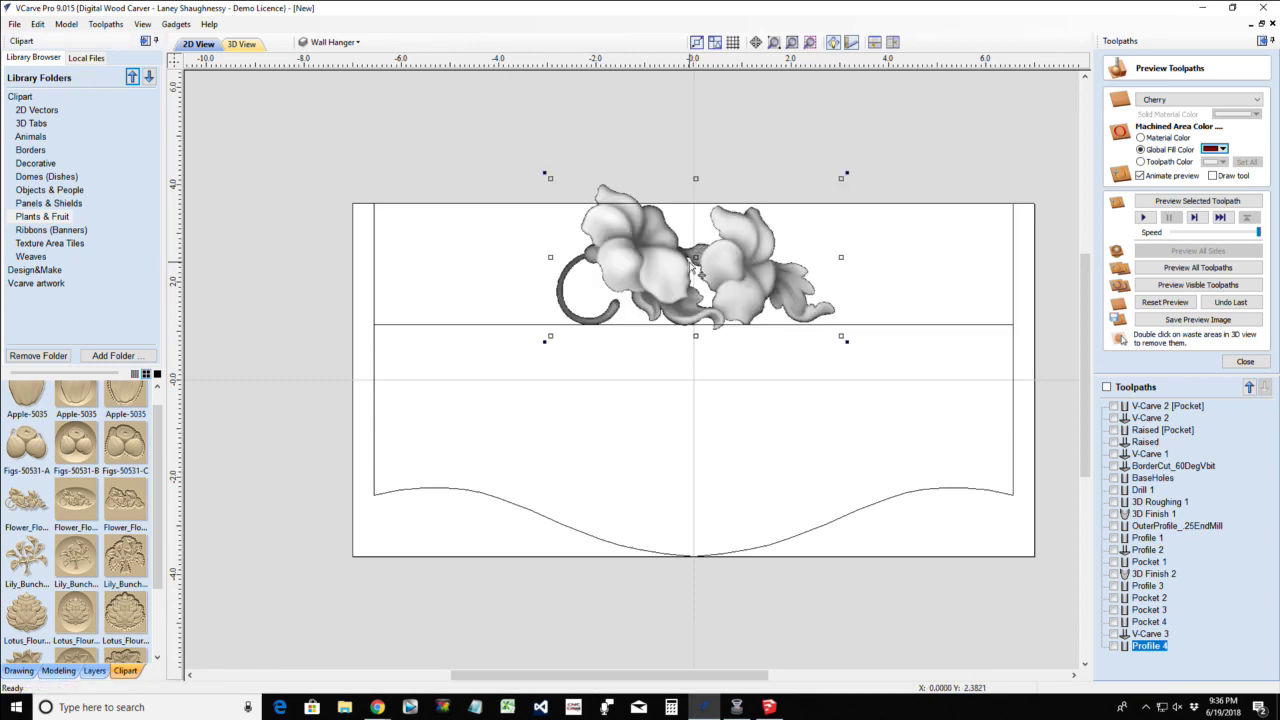
Move the flourish toward the right, shrink it by its corner handle, and add the upper rectangle to the selection
{"action": "left_click_drag", "start_coordinate": [700, 262], "coordinate": [854, 250]}
{"action": "left_click", "coordinate": [737, 240]}
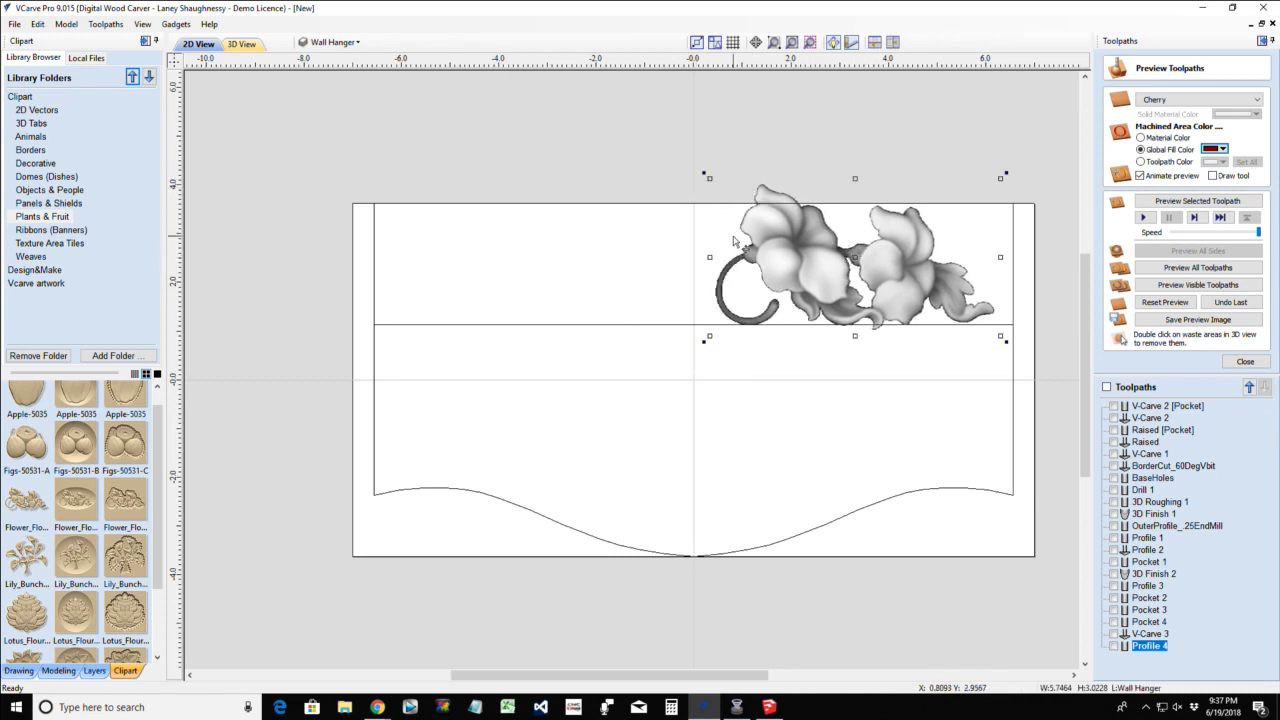
{"action": "left_click_drag", "start_coordinate": [707, 177], "coordinate": [770, 214]}
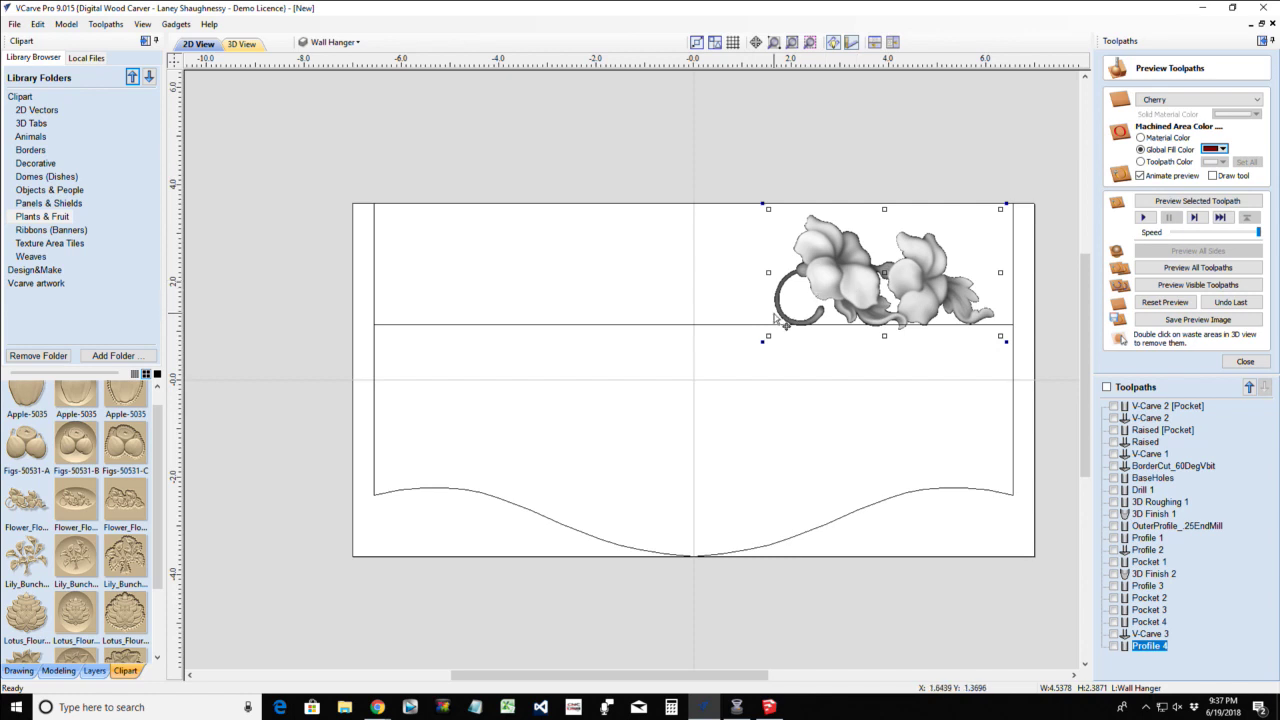
{"action": "left_click", "coordinate": [524, 207]}
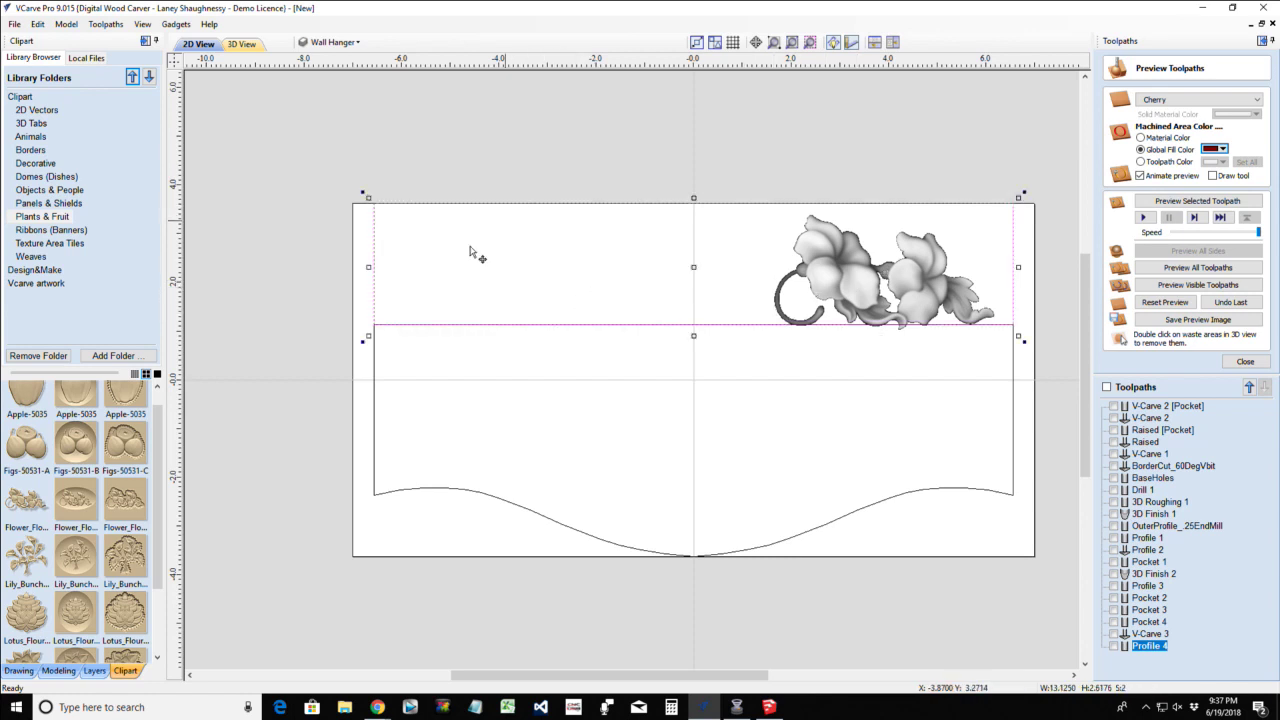
Centre the flower vertically within the upper rectangle and nudge it left
{"action": "left_click", "coordinate": [19, 670]}
{"action": "left_click", "coordinate": [116, 222]}
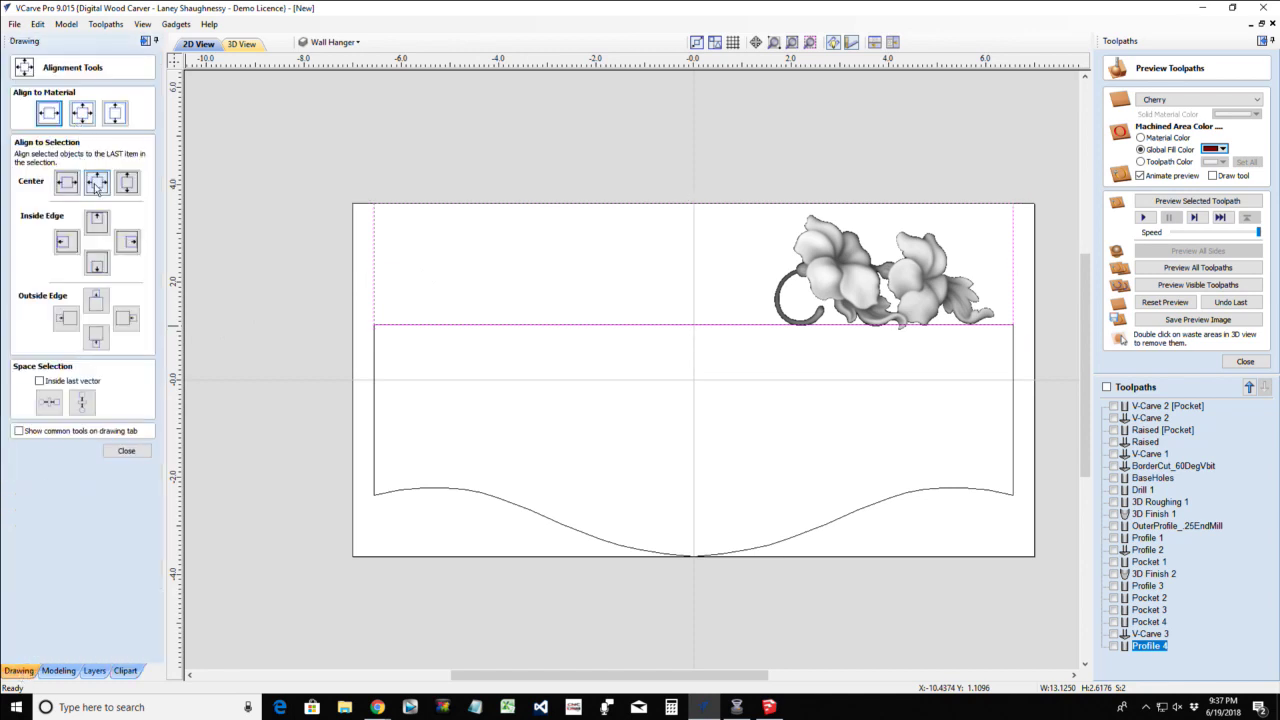
{"action": "left_click", "coordinate": [125, 183]}
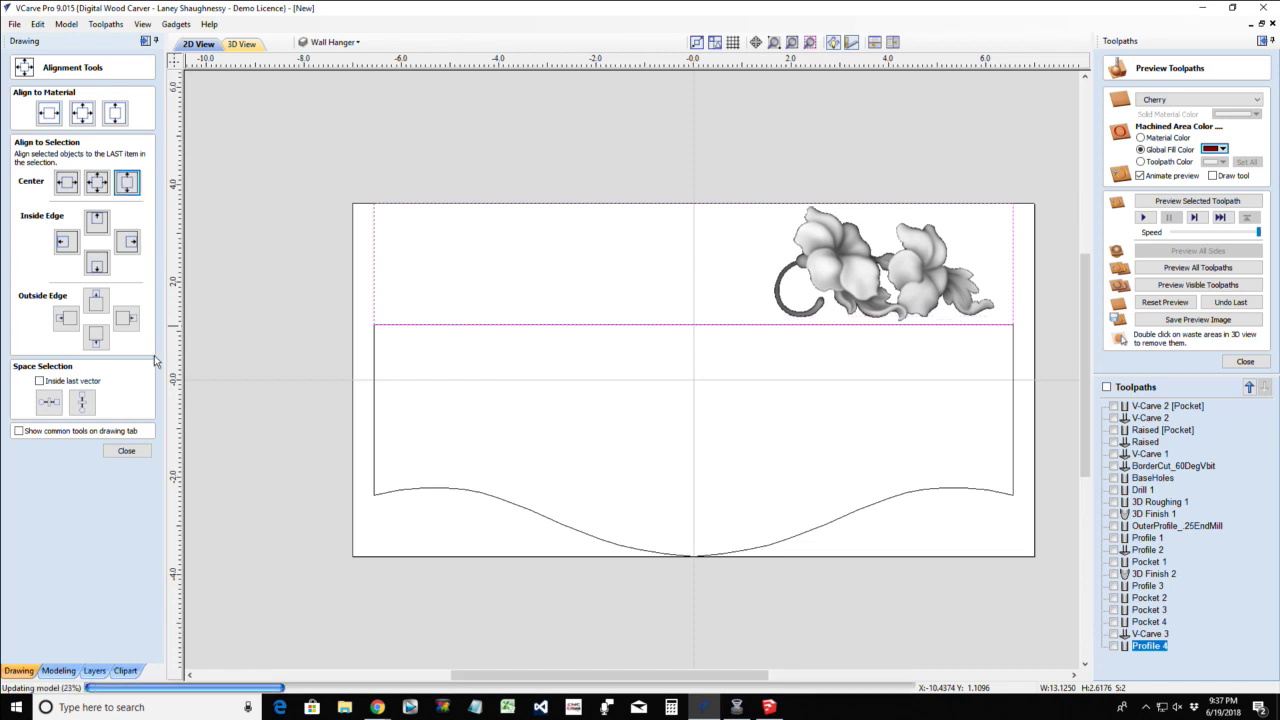
{"action": "left_click", "coordinate": [126, 450]}
{"action": "left_click", "coordinate": [840, 263]}
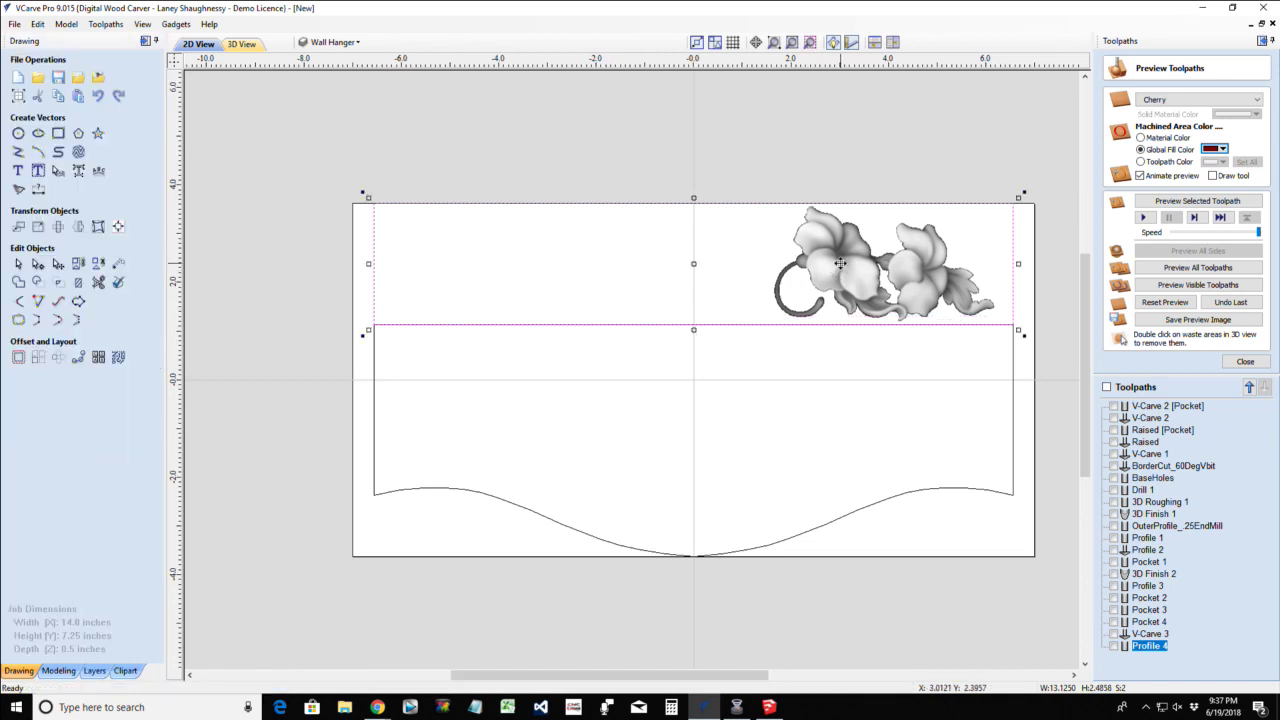
{"action": "key", "text": "Left"}
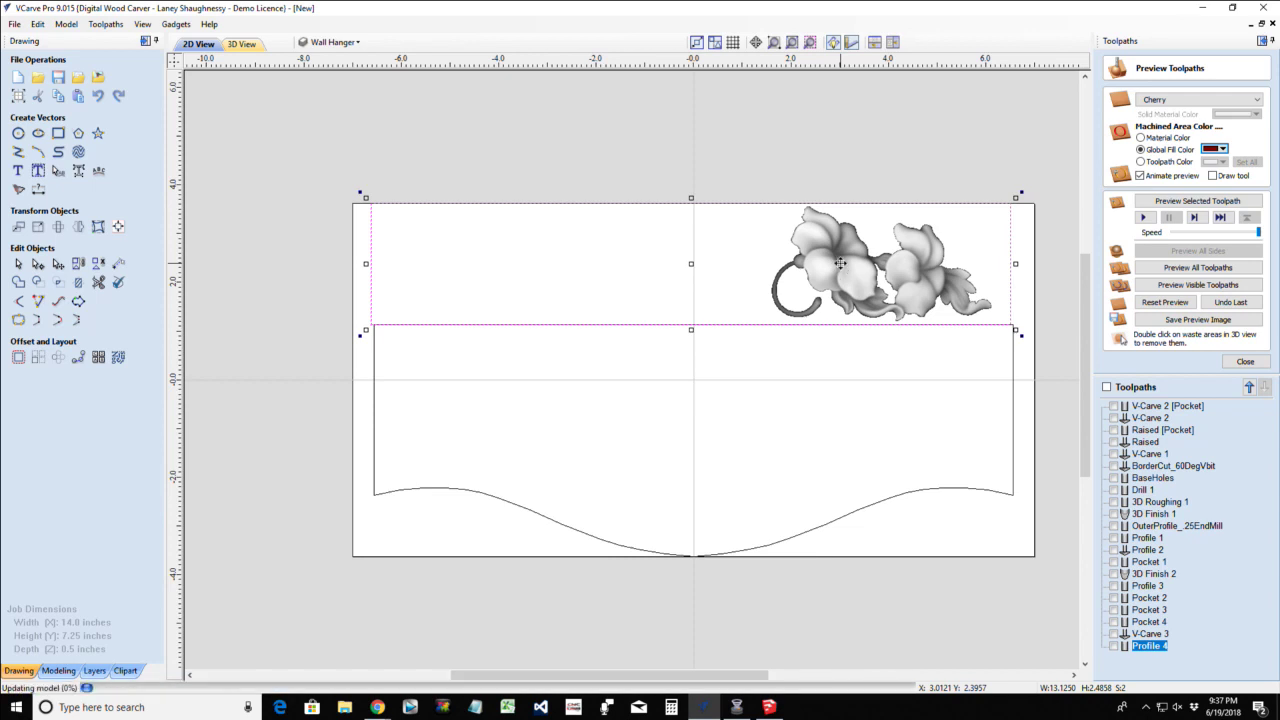
Undo the recent flower edits, then drag the flourish left until its ring meets the centre line
{"action": "key", "text": "Left"}
{"action": "key", "text": "Left"}
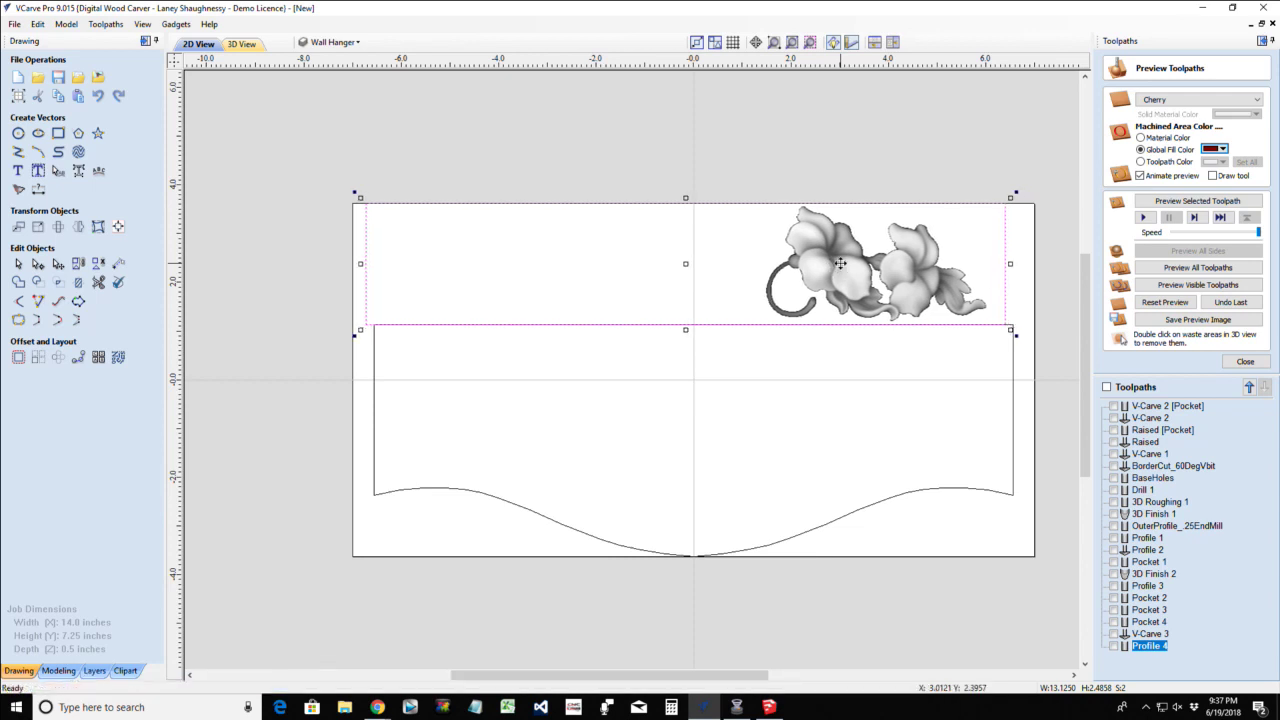
{"action": "key", "text": "ctrl+z"}
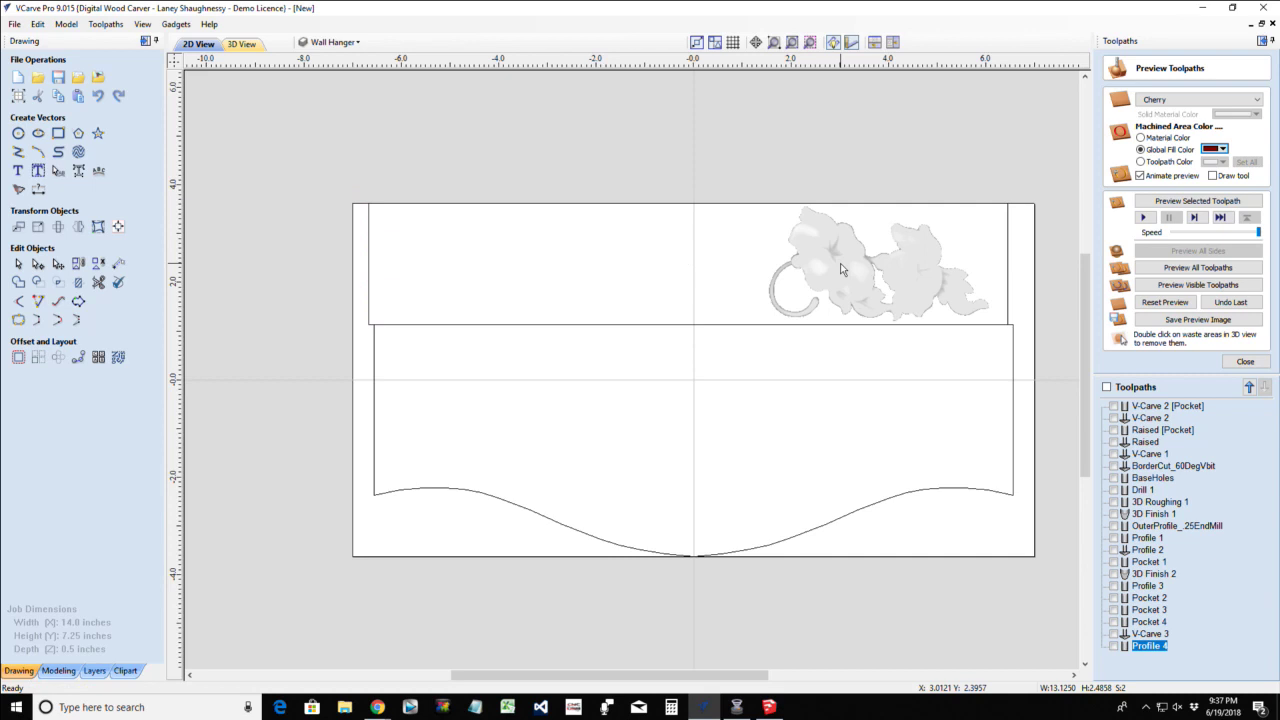
{"action": "key", "text": "ctrl+z"}
{"action": "key", "text": "ctrl+z"}
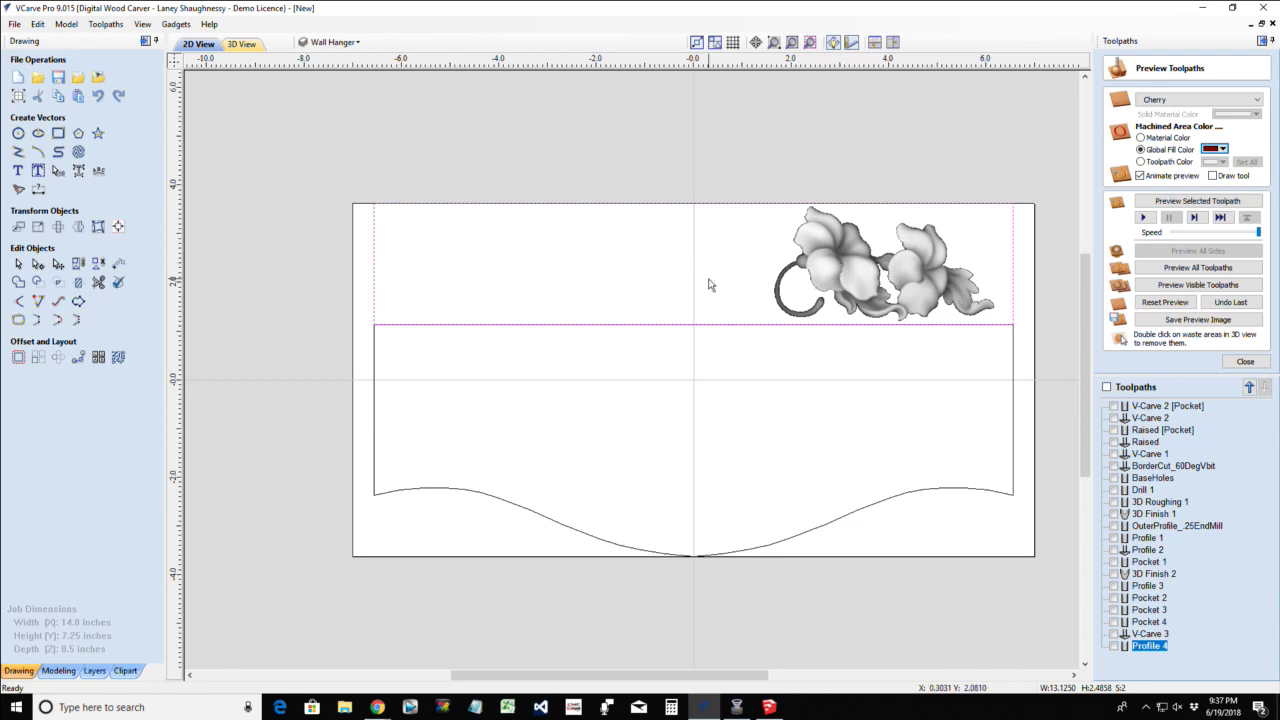
{"action": "key", "text": "ctrl+z"}
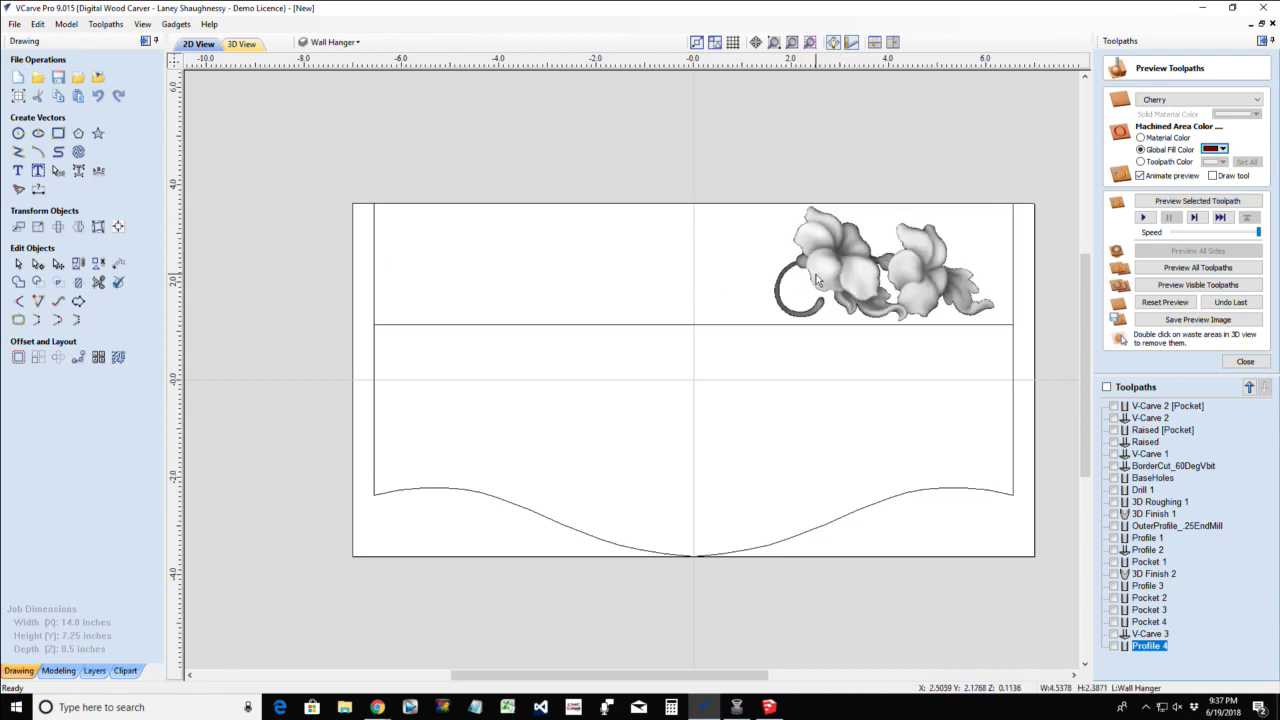
{"action": "key", "text": "ctrl+z"}
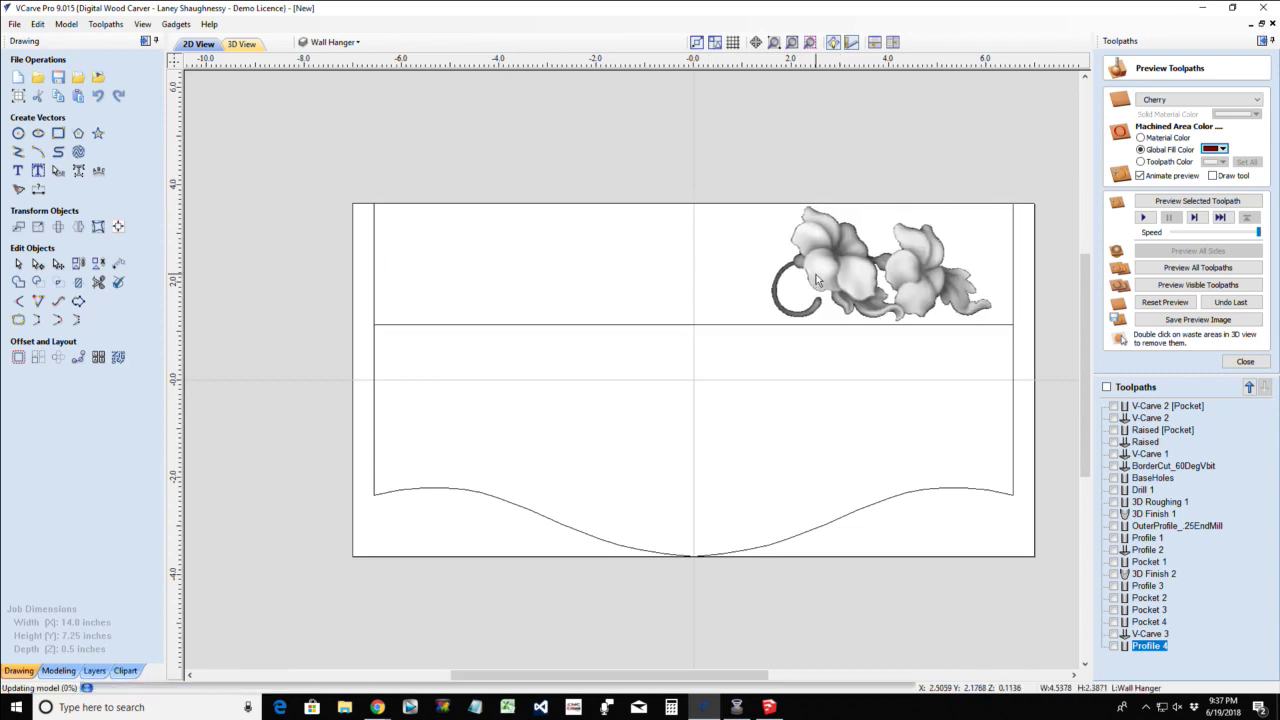
{"action": "left_click", "coordinate": [818, 281]}
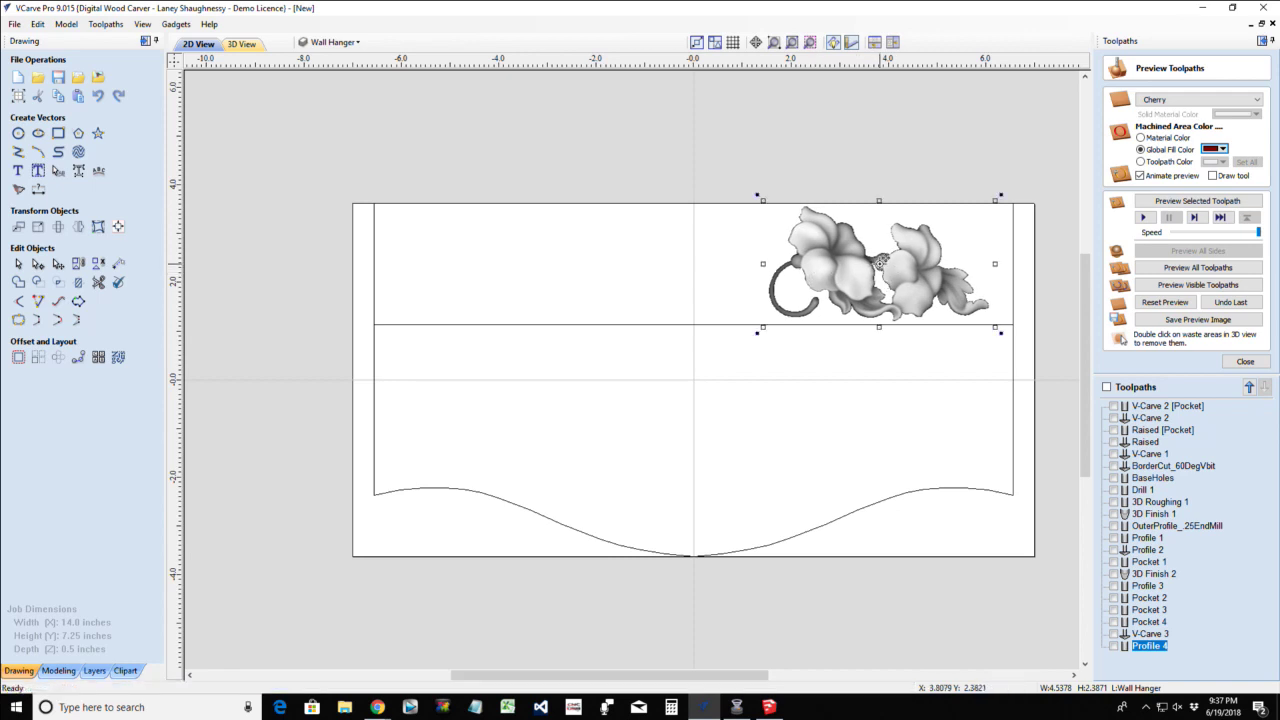
{"action": "left_click_drag", "start_coordinate": [880, 262], "coordinate": [804, 259]}
{"action": "scroll", "coordinate": [735, 280], "scroll_direction": "up", "scroll_amount": 2}
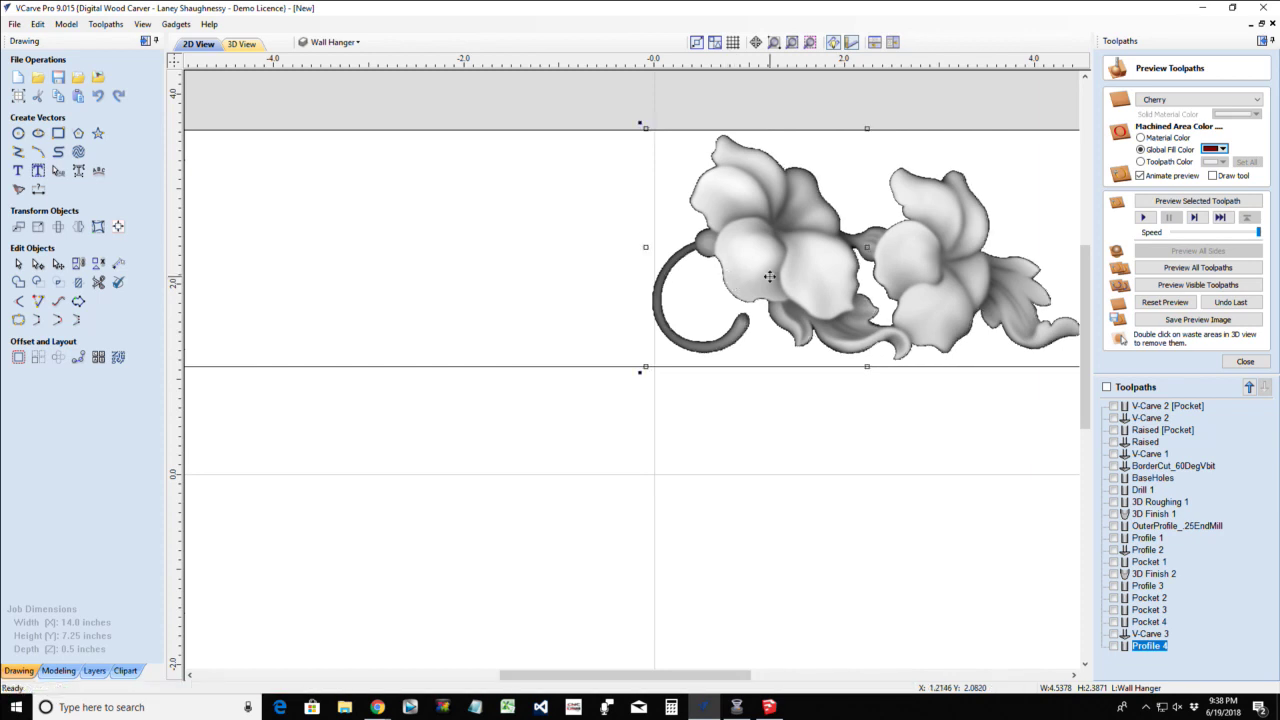
{"action": "scroll", "coordinate": [735, 278], "scroll_direction": "down", "scroll_amount": 2}
{"action": "scroll", "coordinate": [760, 276], "scroll_direction": "up", "scroll_amount": 1}
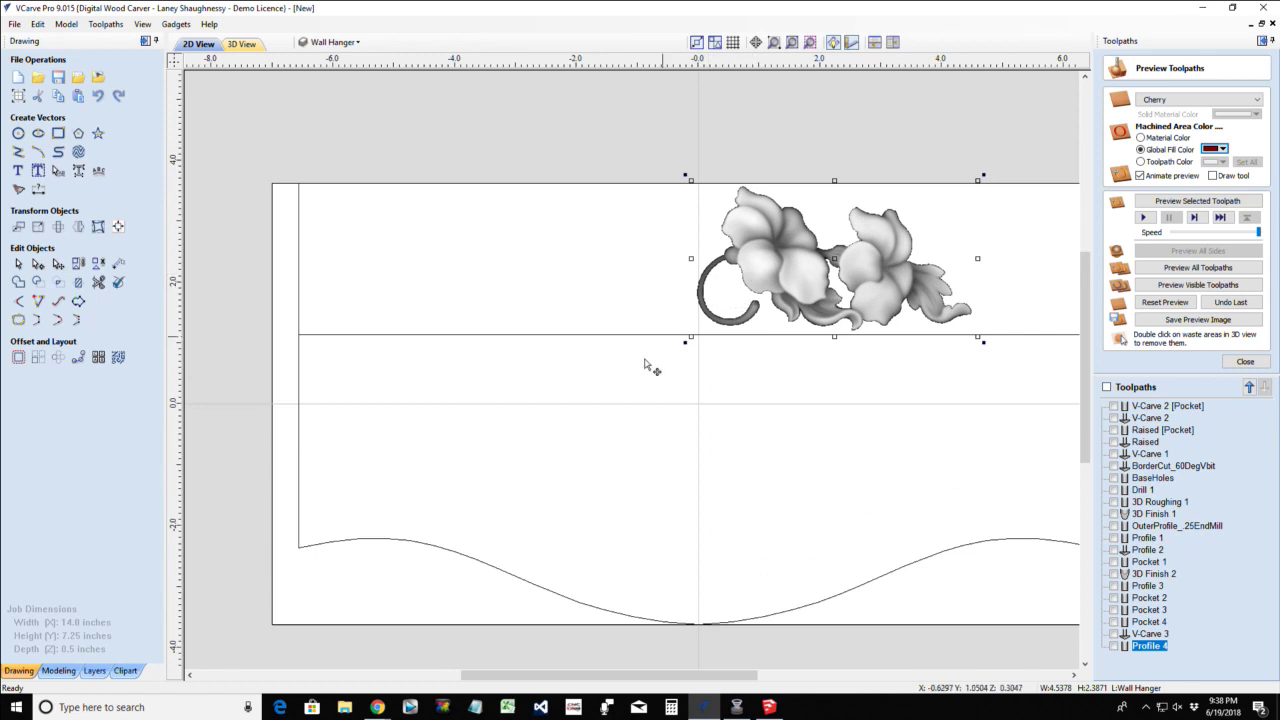
Mirror Level 1 from right to left for a symmetrical flourish and view the carving in 3D
{"action": "left_click", "coordinate": [58, 670]}
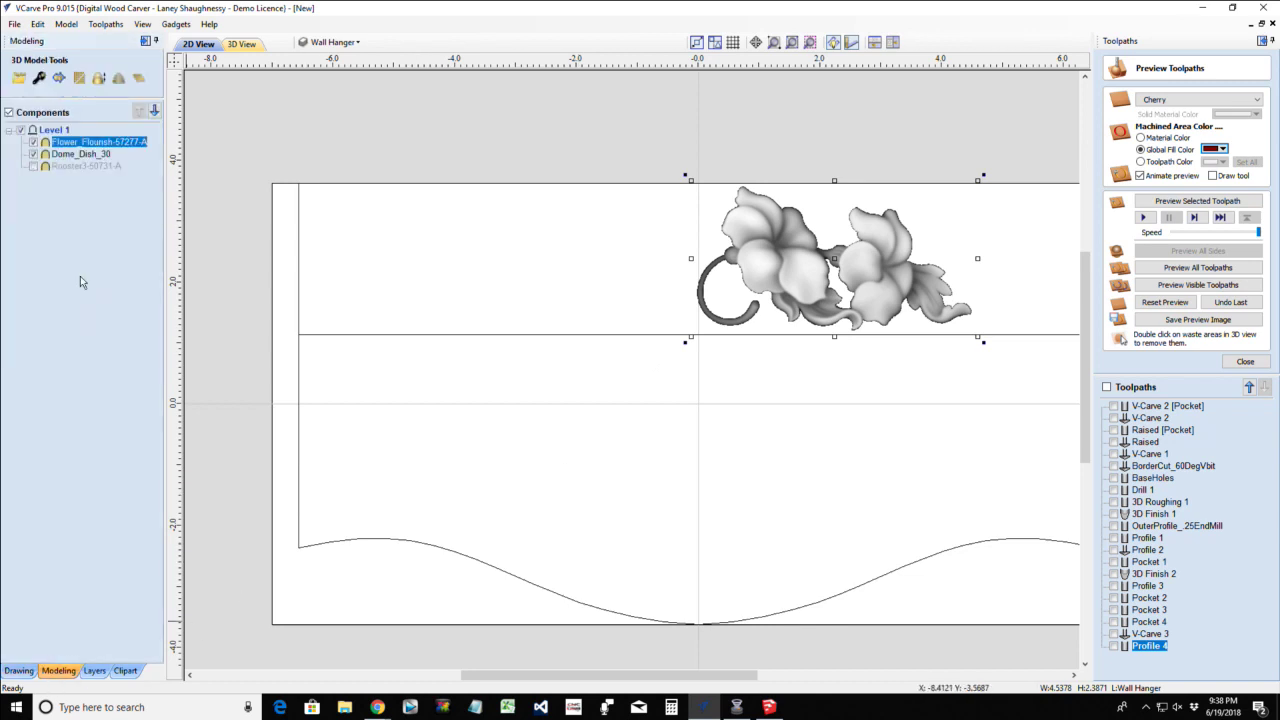
{"action": "left_click", "coordinate": [50, 131]}
{"action": "right_click", "coordinate": [52, 133]}
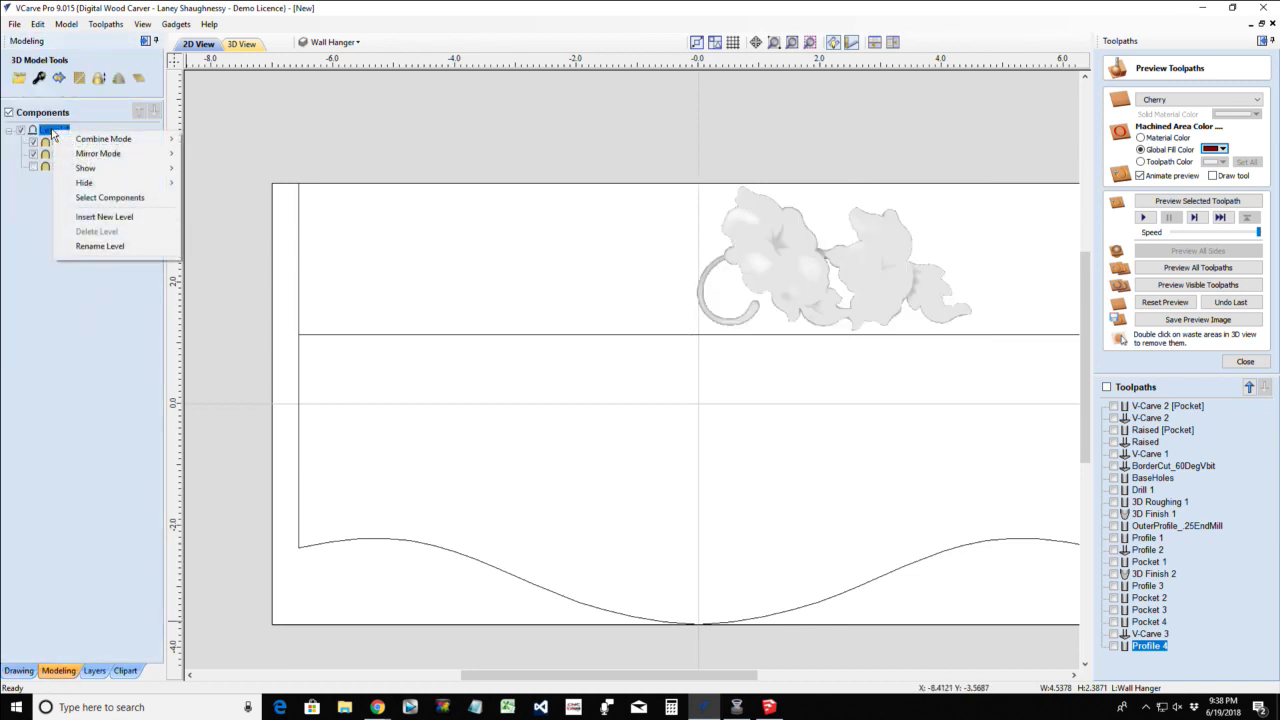
{"action": "mouse_move", "coordinate": [108, 155]}
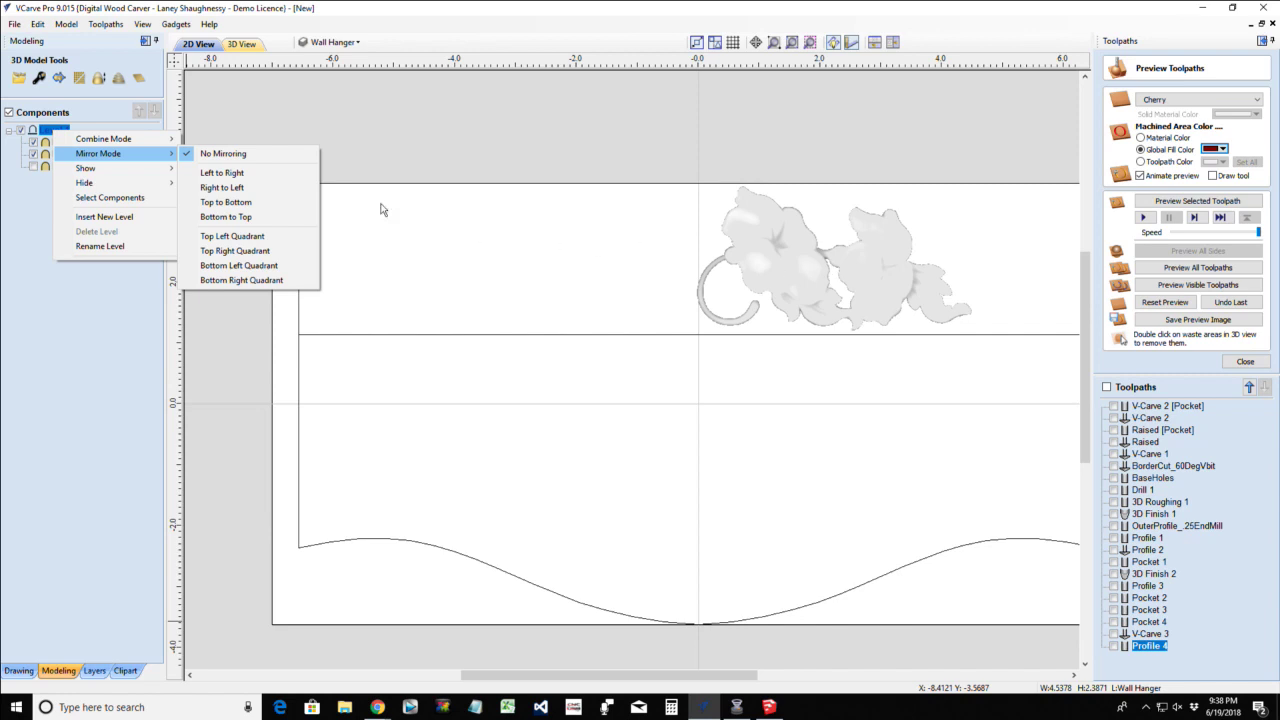
{"action": "left_click", "coordinate": [219, 188]}
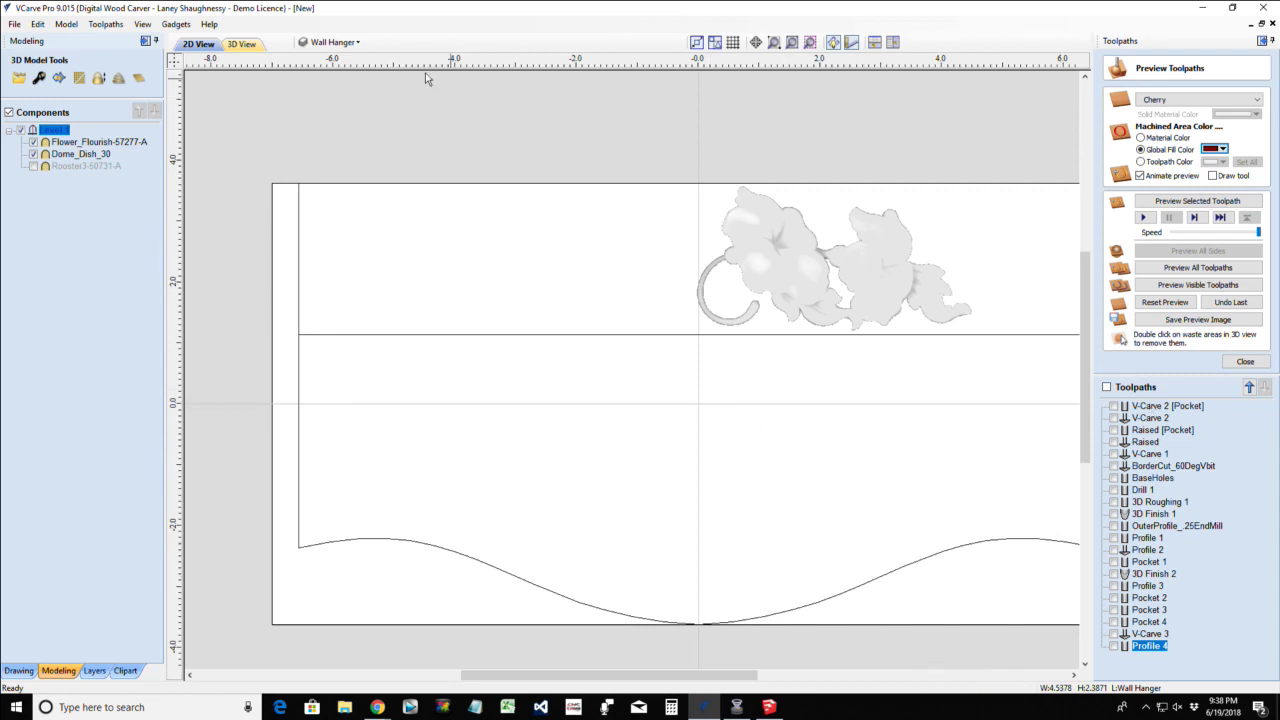
{"action": "left_click", "coordinate": [241, 45]}
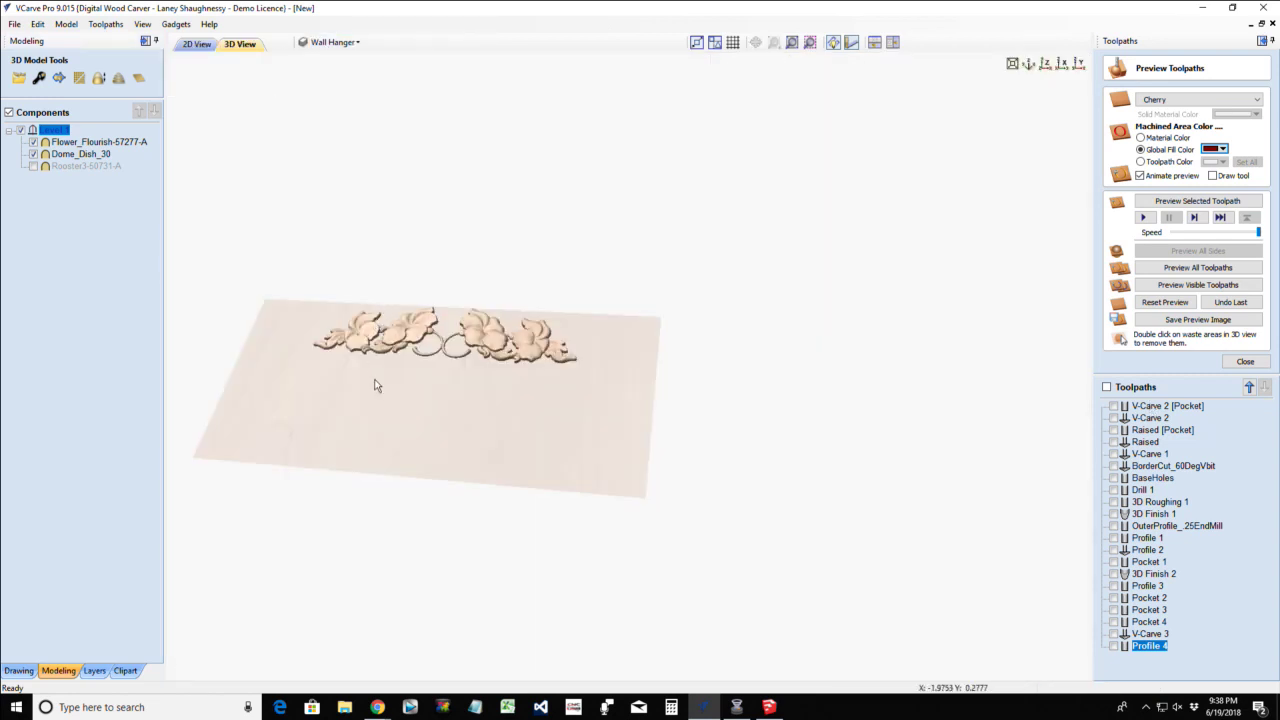
Zoom in on where the mirrored rings meet in 3D, then reset to the top view
{"action": "scroll", "coordinate": [478, 325], "scroll_direction": "up", "scroll_amount": 5}
{"action": "scroll", "coordinate": [478, 322], "scroll_direction": "up", "scroll_amount": 5}
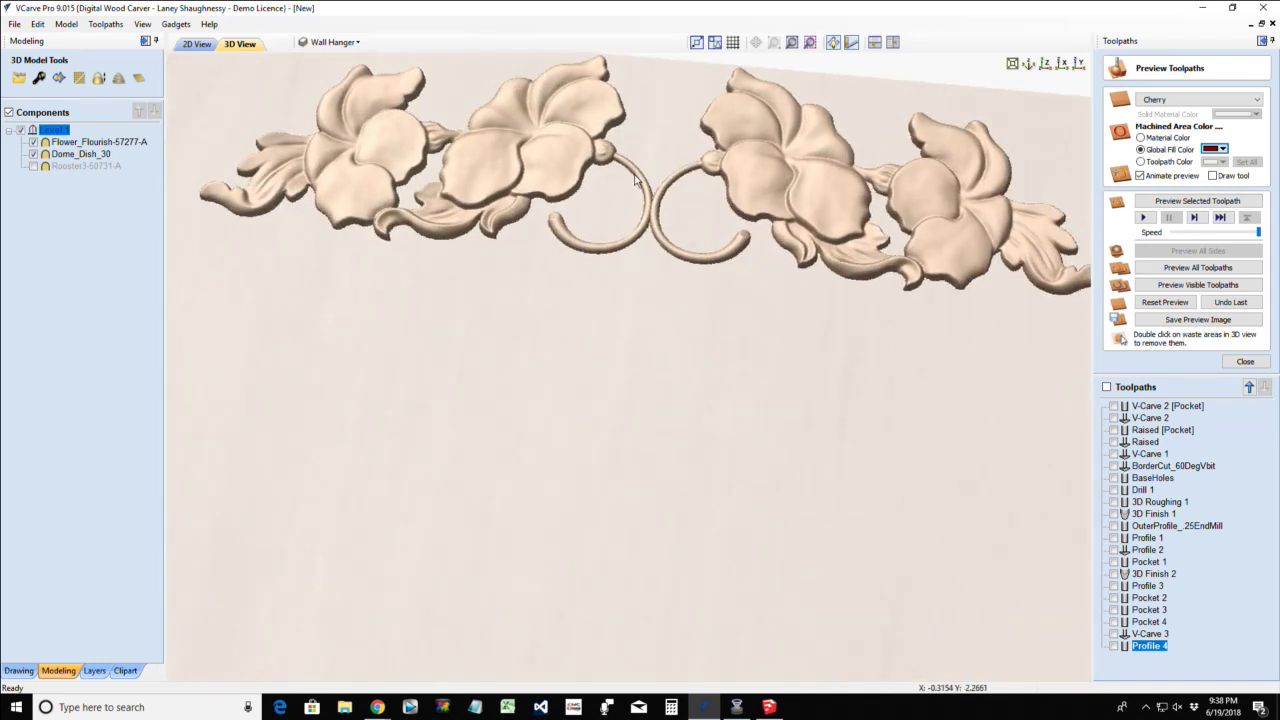
{"action": "scroll", "coordinate": [660, 230], "scroll_direction": "up", "scroll_amount": 5}
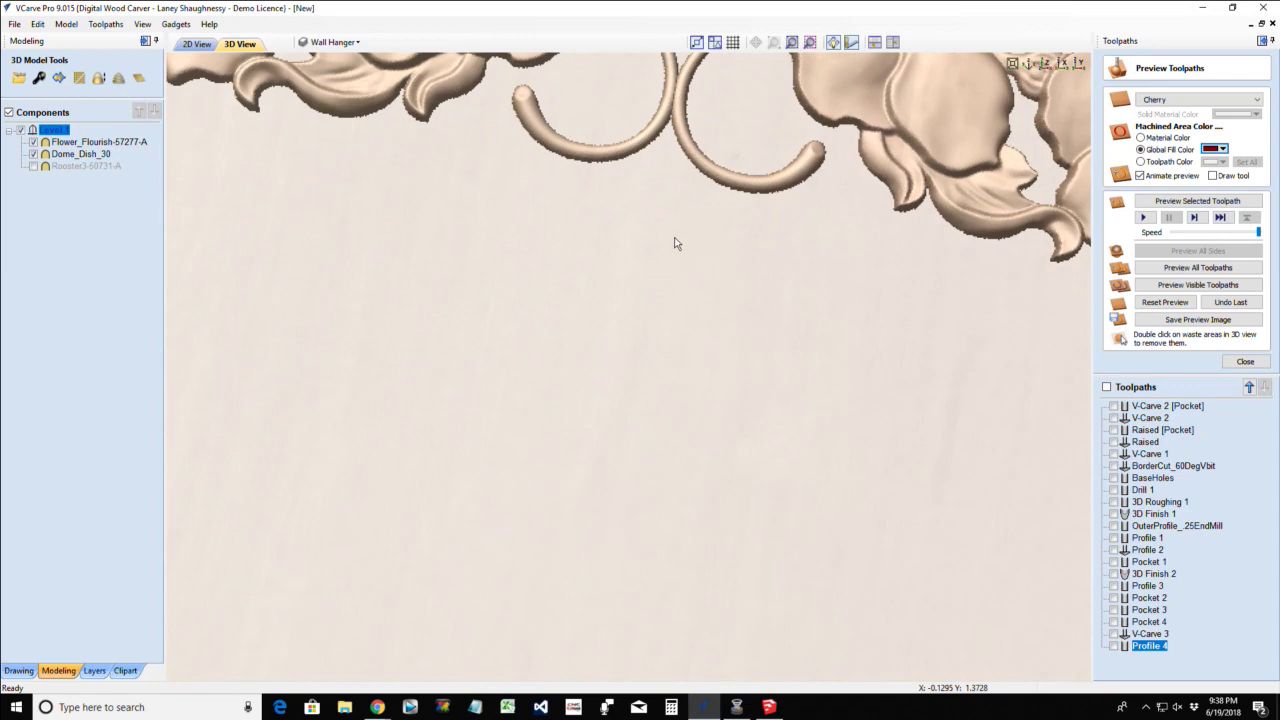
{"action": "scroll", "coordinate": [674, 243], "scroll_direction": "down", "scroll_amount": 3}
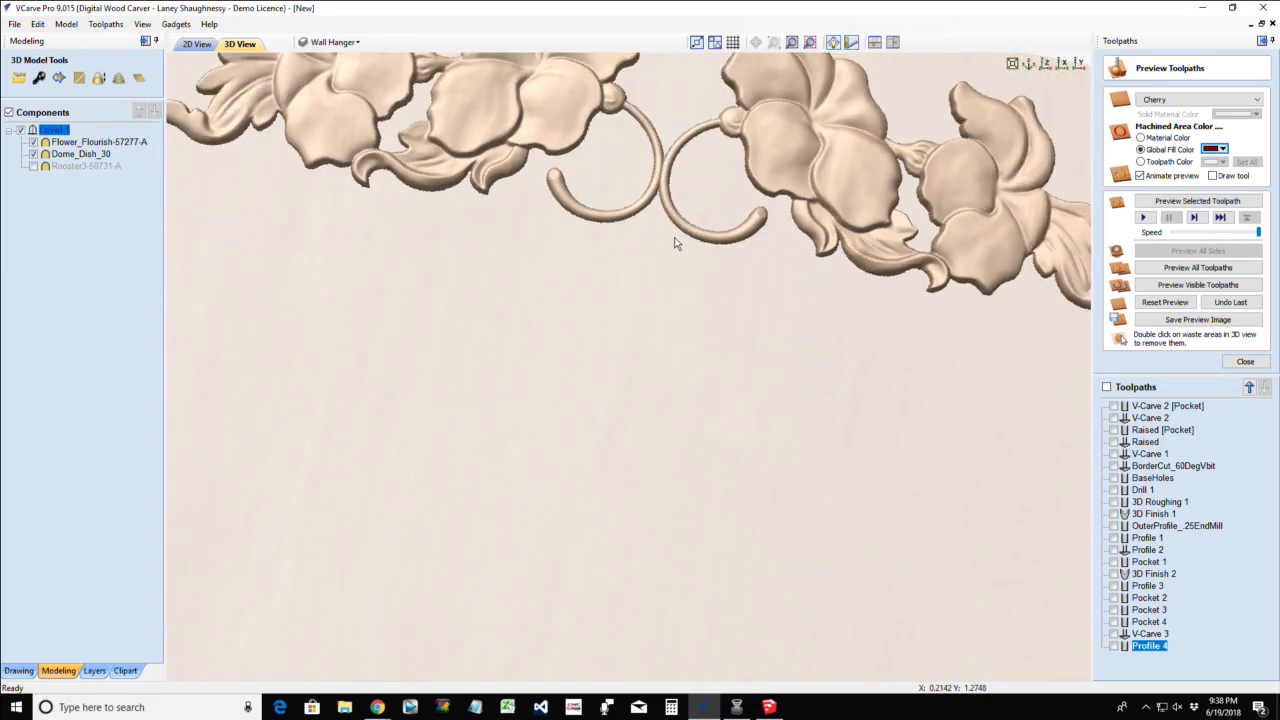
{"action": "scroll", "coordinate": [674, 243], "scroll_direction": "down", "scroll_amount": 2}
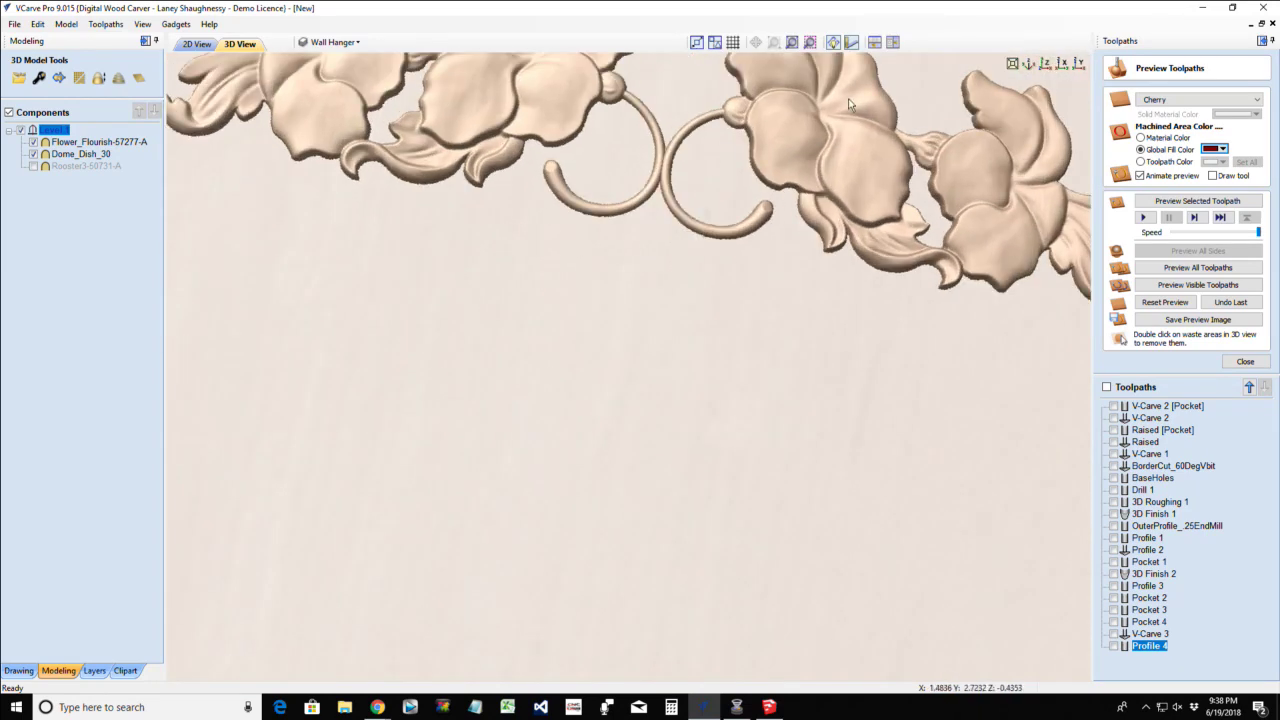
{"action": "left_click", "coordinate": [1046, 63]}
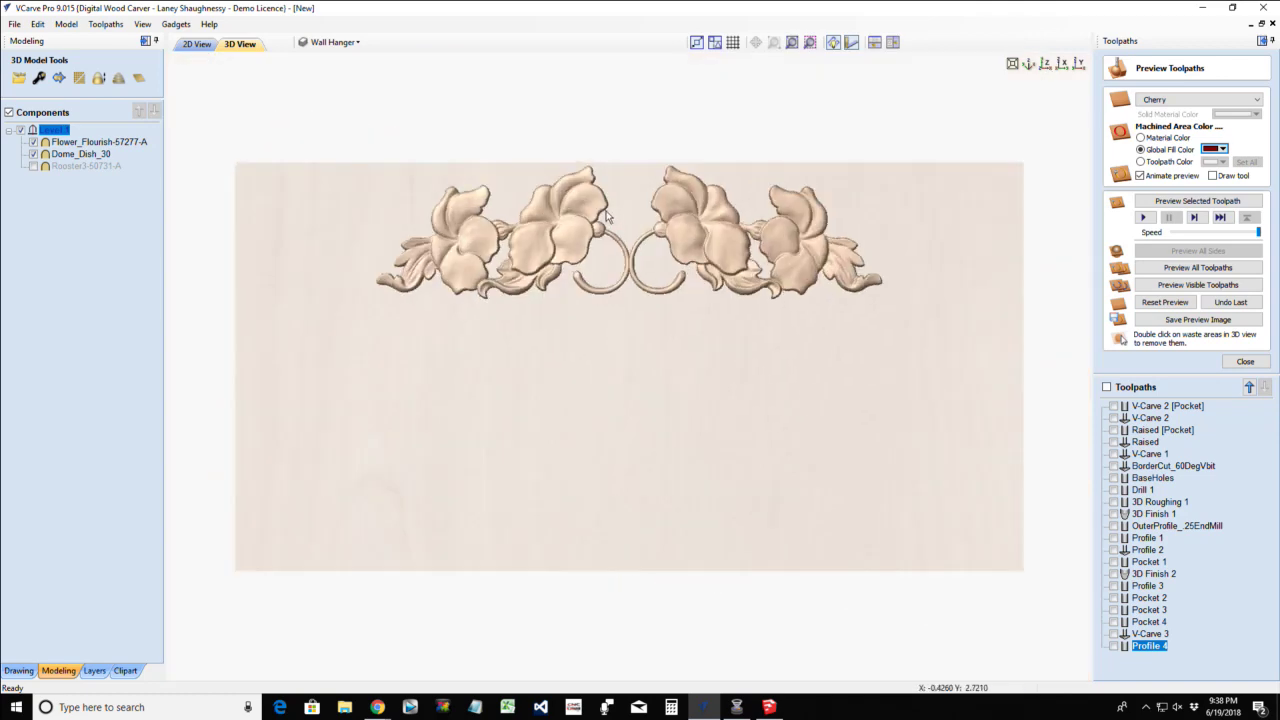
{"action": "scroll", "coordinate": [629, 255], "scroll_direction": "up", "scroll_amount": 3}
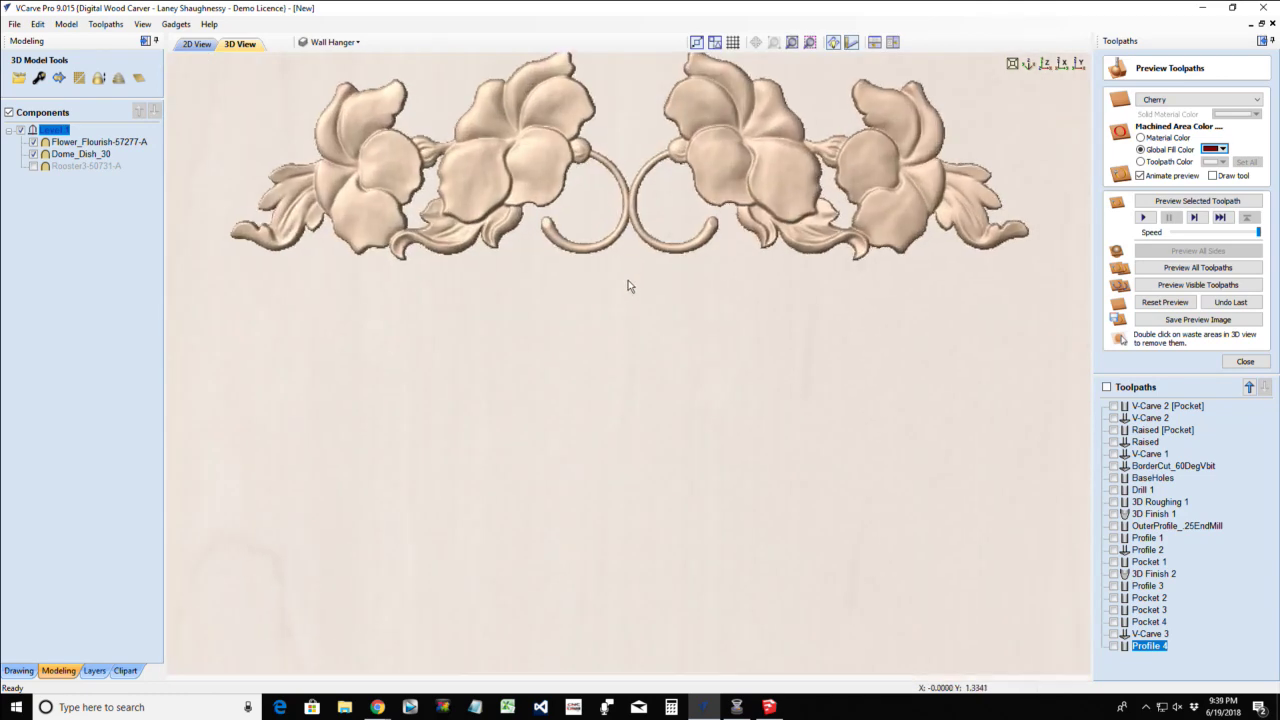
{"action": "left_click", "coordinate": [1047, 65]}
Zoom around the rings again, then go back to 2D and zoom in on the ring end
{"action": "scroll", "coordinate": [620, 222], "scroll_direction": "up", "scroll_amount": 4}
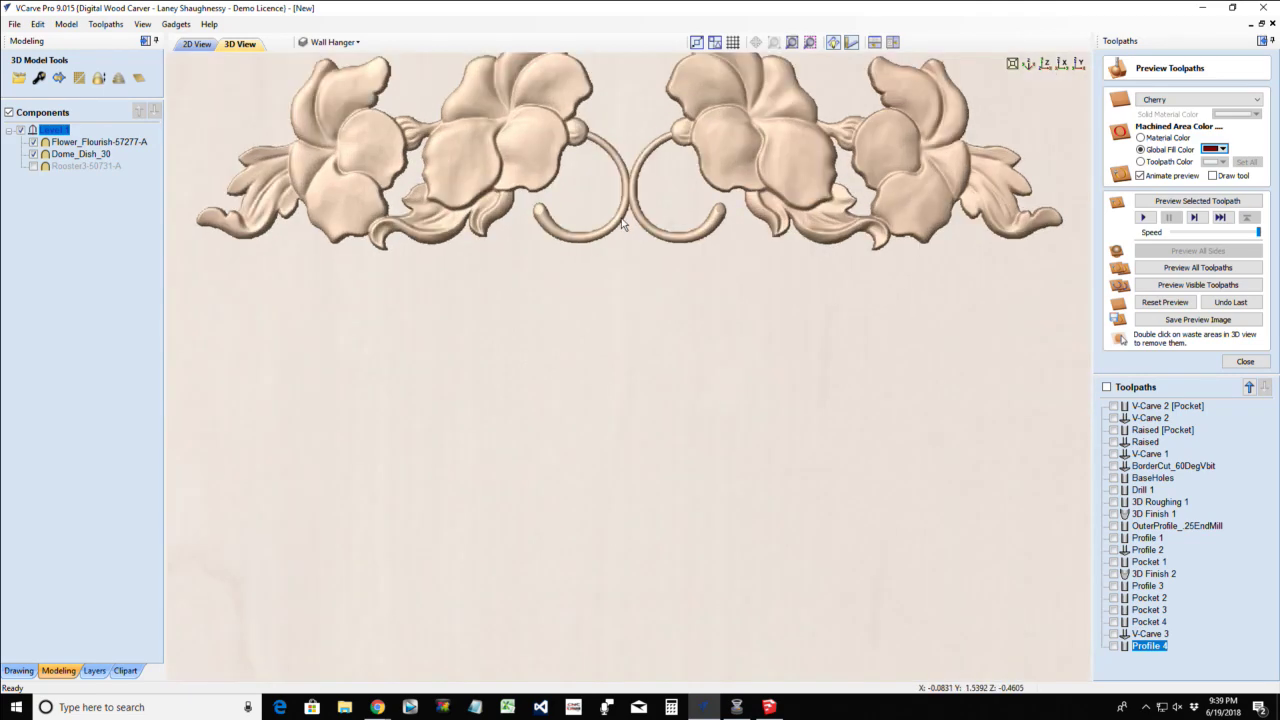
{"action": "scroll", "coordinate": [633, 249], "scroll_direction": "up", "scroll_amount": 3}
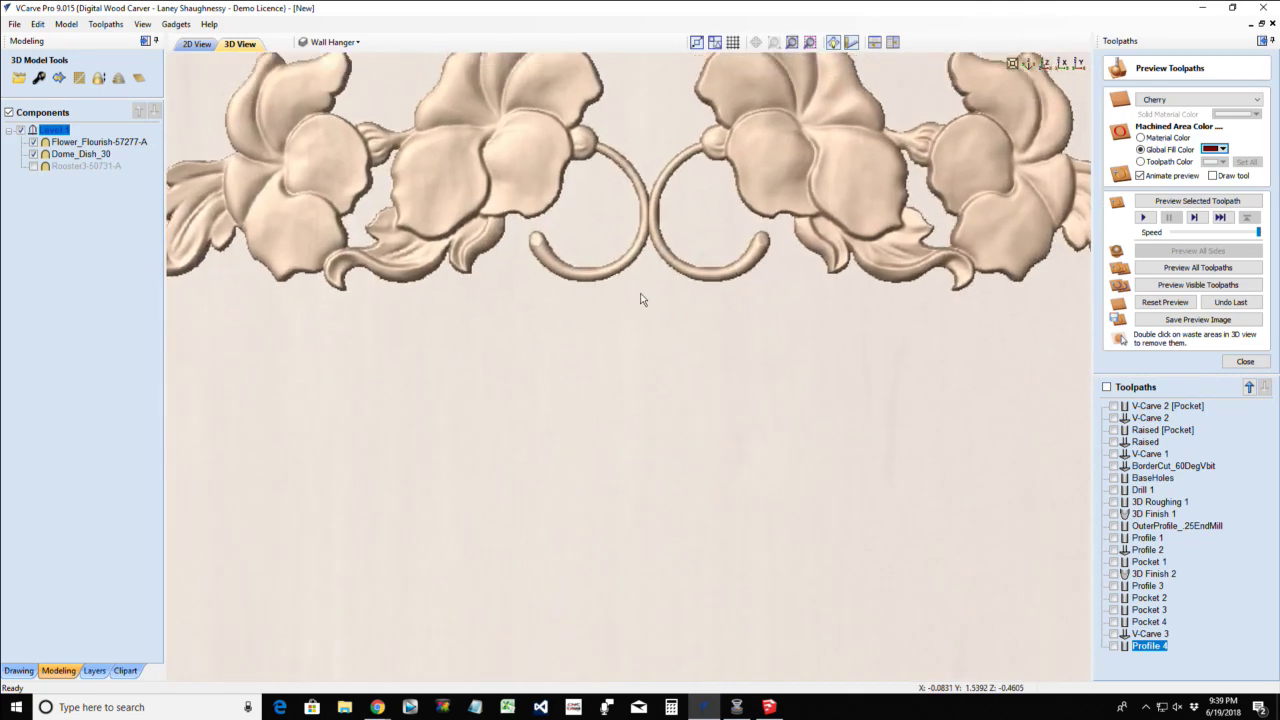
{"action": "scroll", "coordinate": [644, 318], "scroll_direction": "down", "scroll_amount": 3}
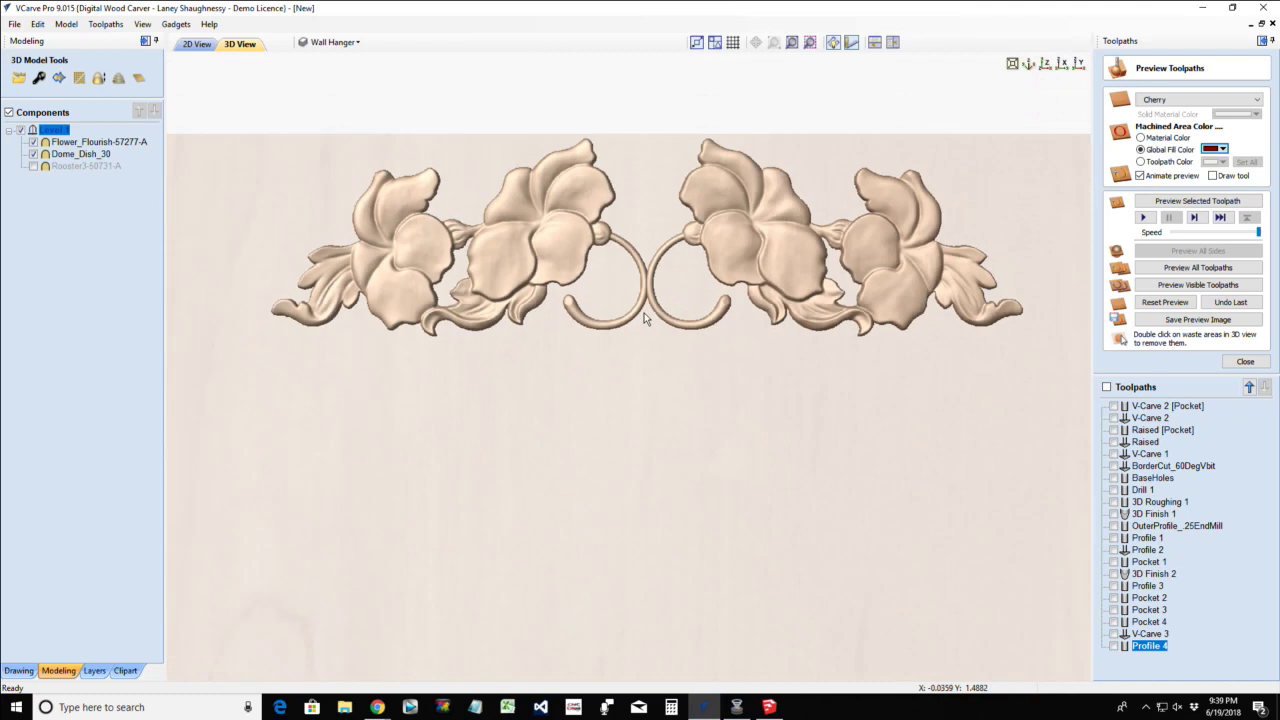
{"action": "left_click", "coordinate": [195, 45]}
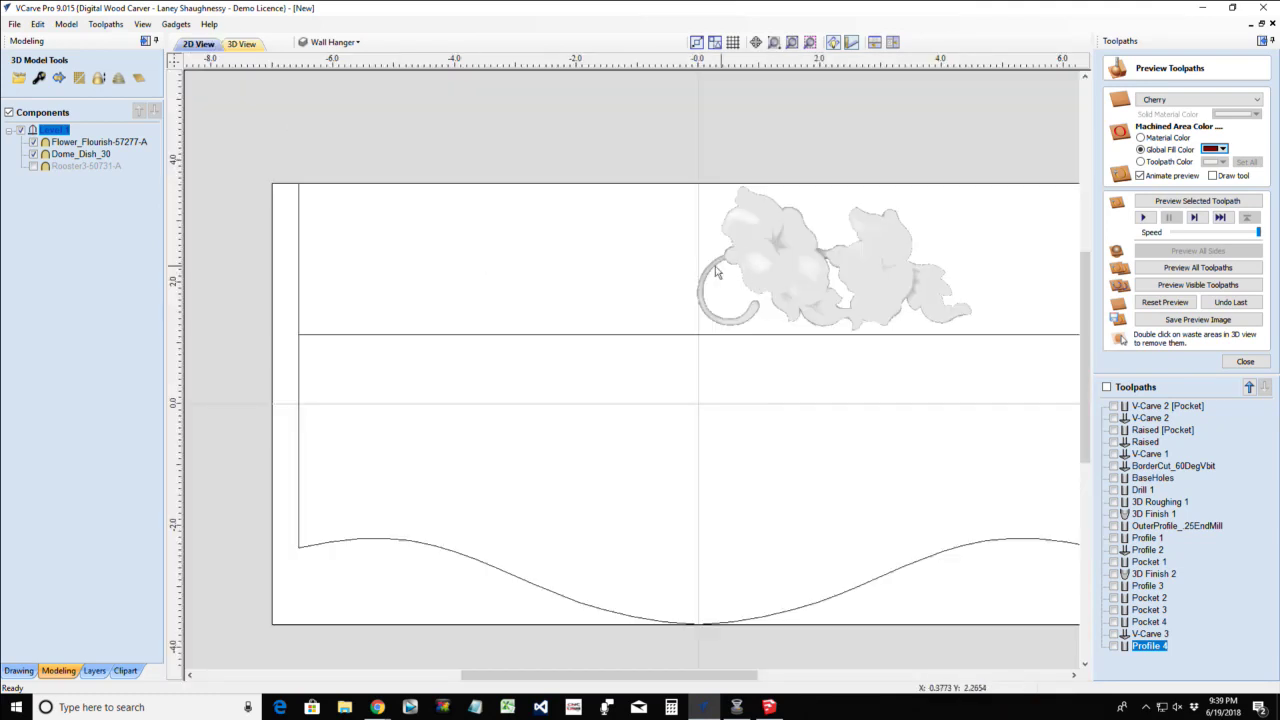
{"action": "scroll", "coordinate": [703, 292], "scroll_direction": "up", "scroll_amount": 3}
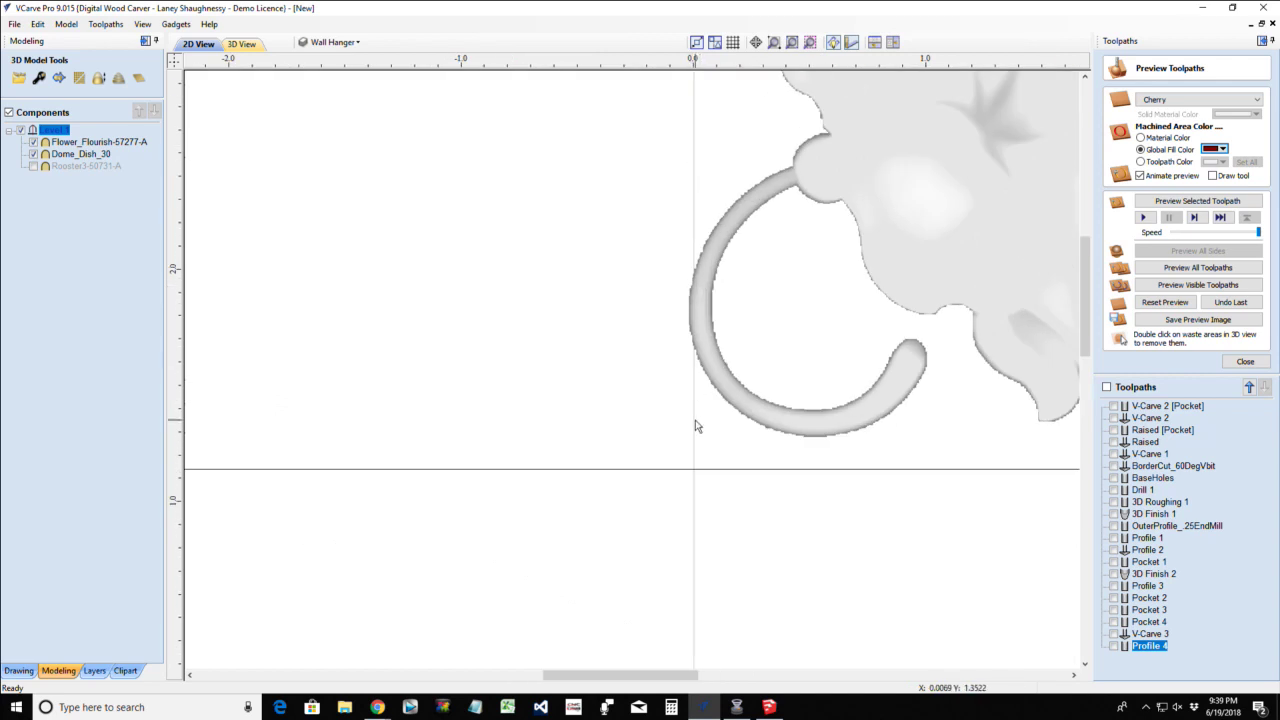
Select the Flower_Flourish component and nudge it slightly left
{"action": "left_click", "coordinate": [703, 296]}
{"action": "left_click", "coordinate": [703, 296]}
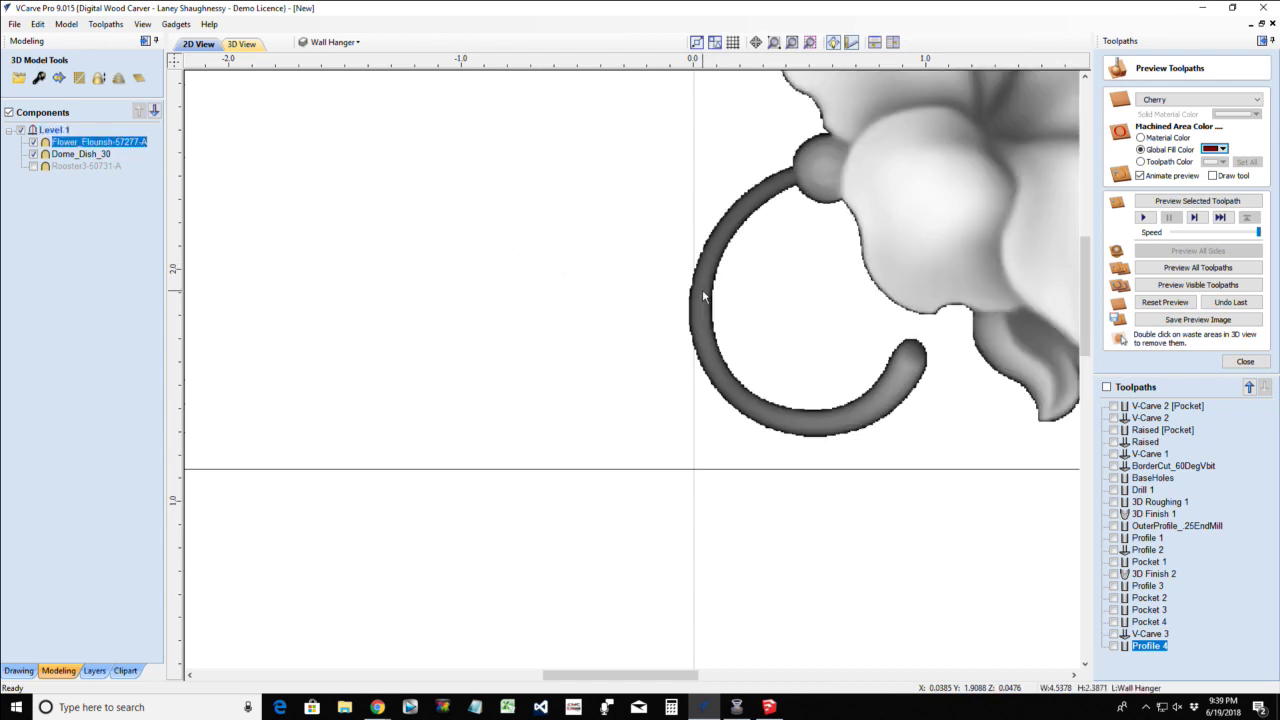
{"action": "key", "text": "Left"}
{"action": "key", "text": "Left"}
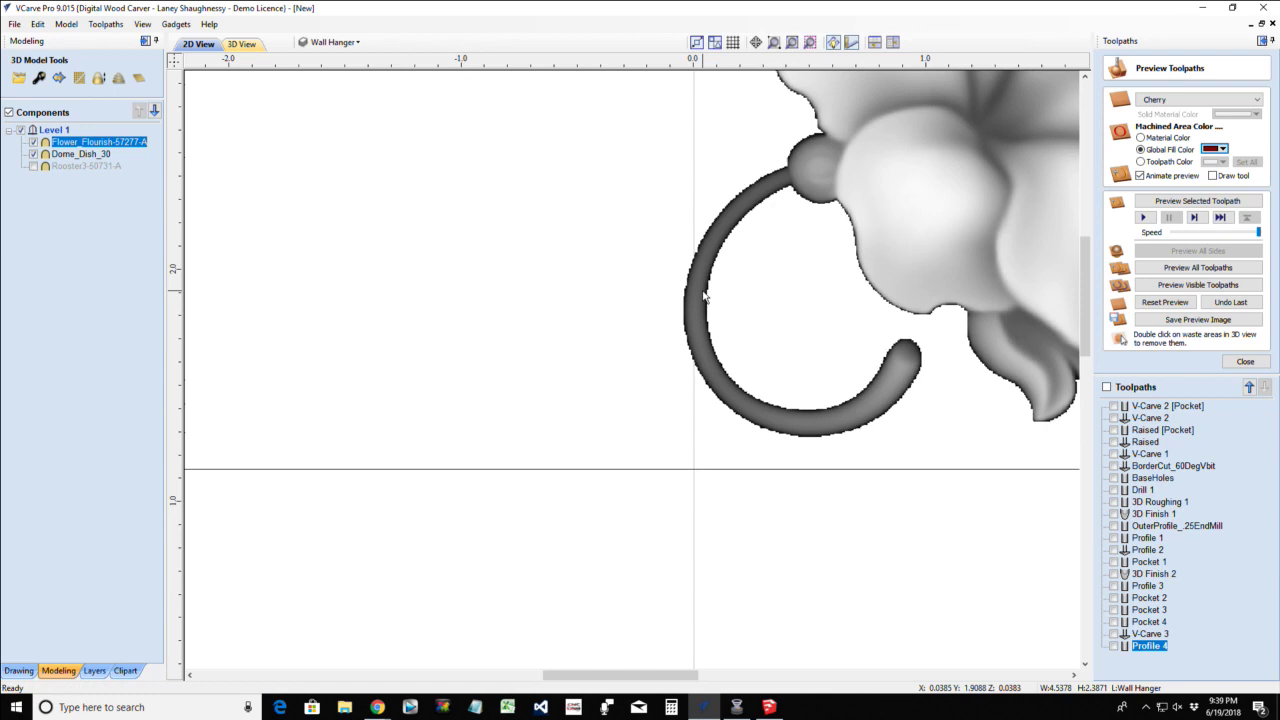
Hide the Dome_Dish_30 component and zoom out in 3D to see the whole mirrored garland
{"action": "left_click", "coordinate": [241, 44]}
{"action": "scroll", "coordinate": [631, 276], "scroll_direction": "up", "scroll_amount": 5}
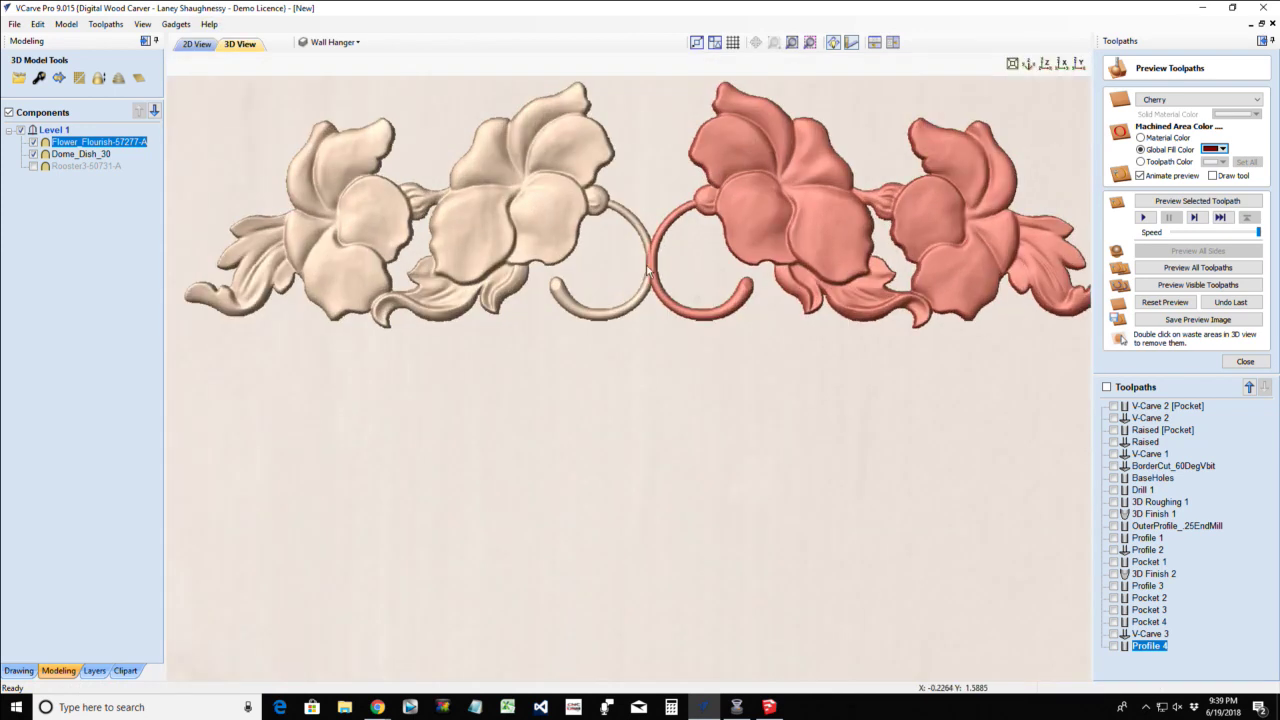
{"action": "scroll", "coordinate": [667, 160], "scroll_direction": "up", "scroll_amount": 3}
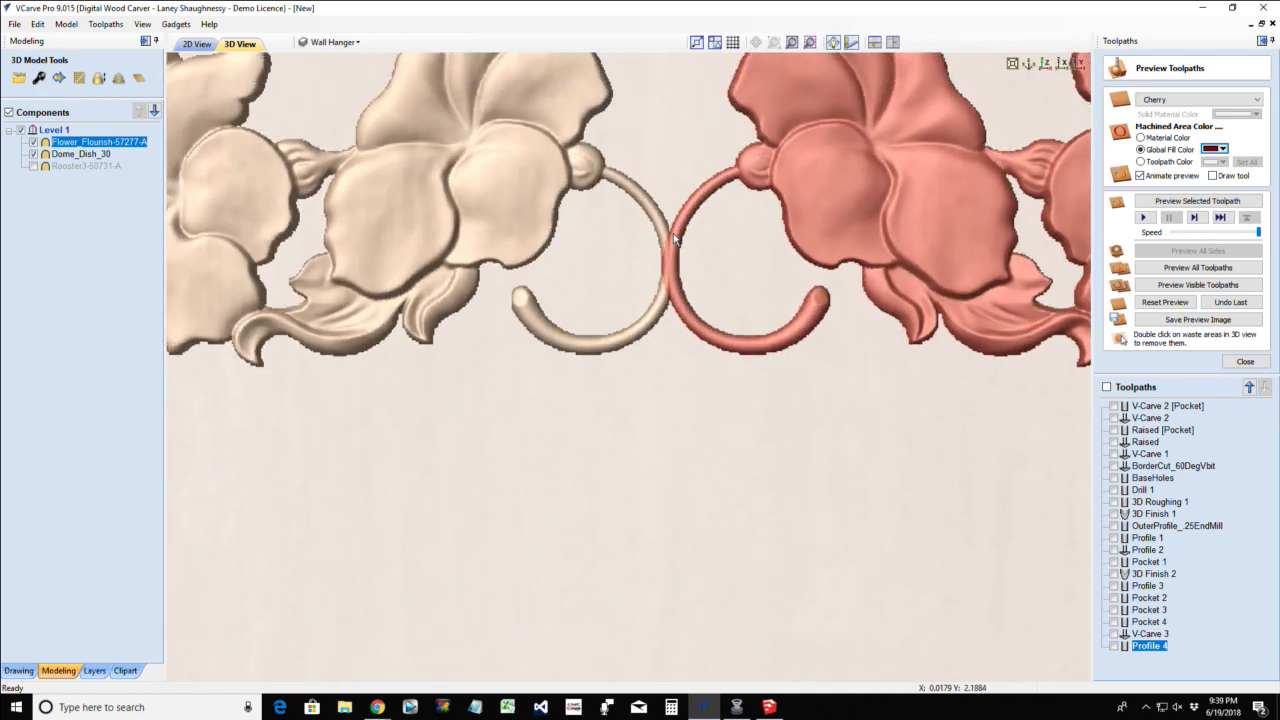
{"action": "scroll", "coordinate": [648, 320], "scroll_direction": "up", "scroll_amount": 4}
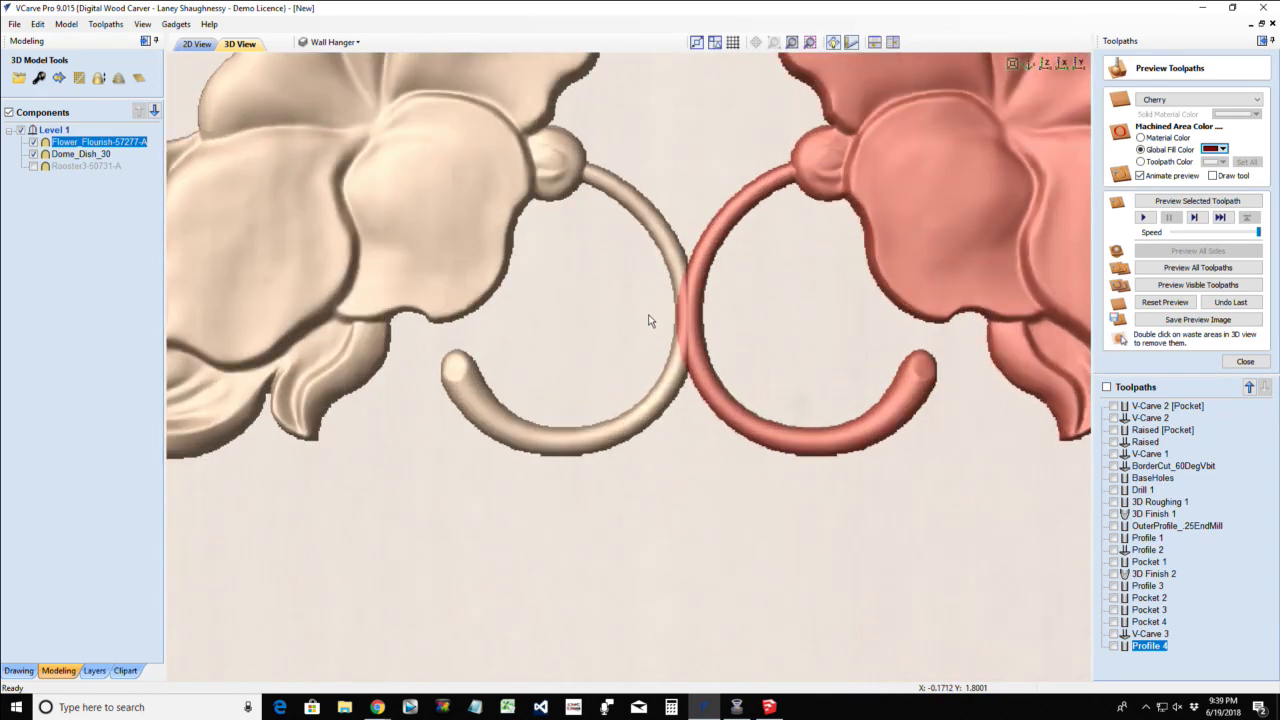
{"action": "left_click", "coordinate": [33, 154]}
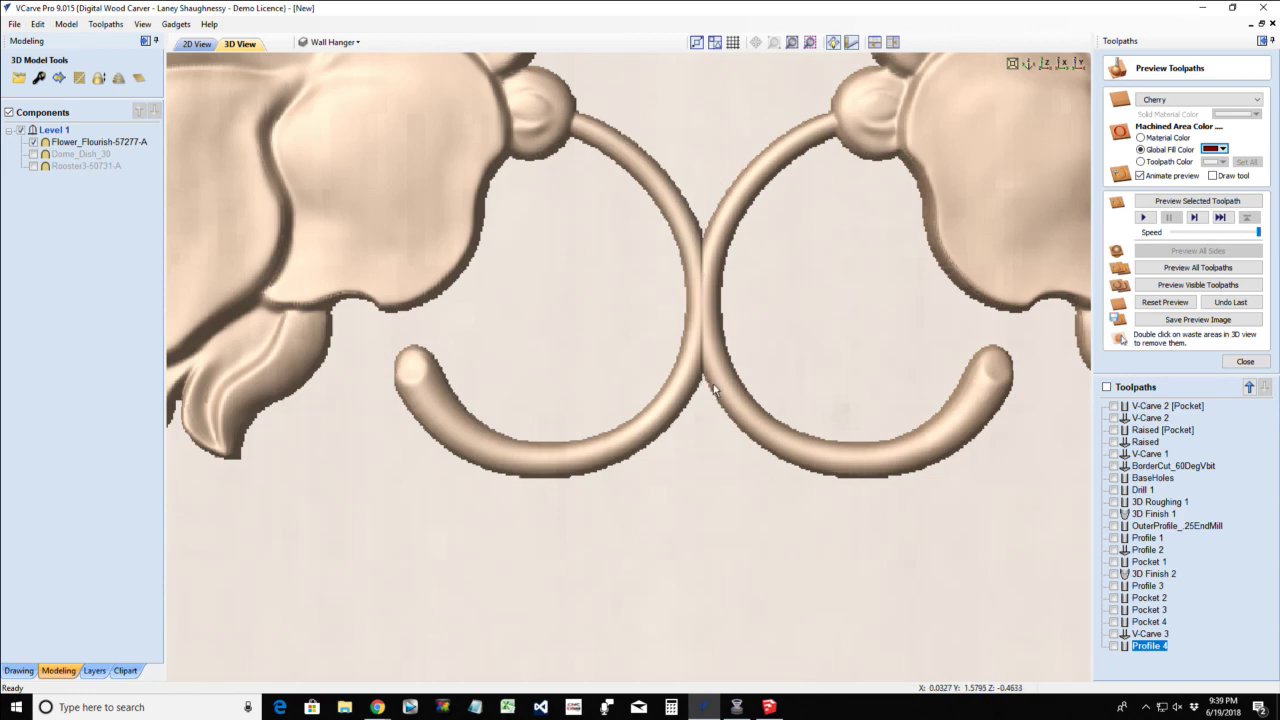
{"action": "scroll", "coordinate": [707, 359], "scroll_direction": "down", "scroll_amount": 10}
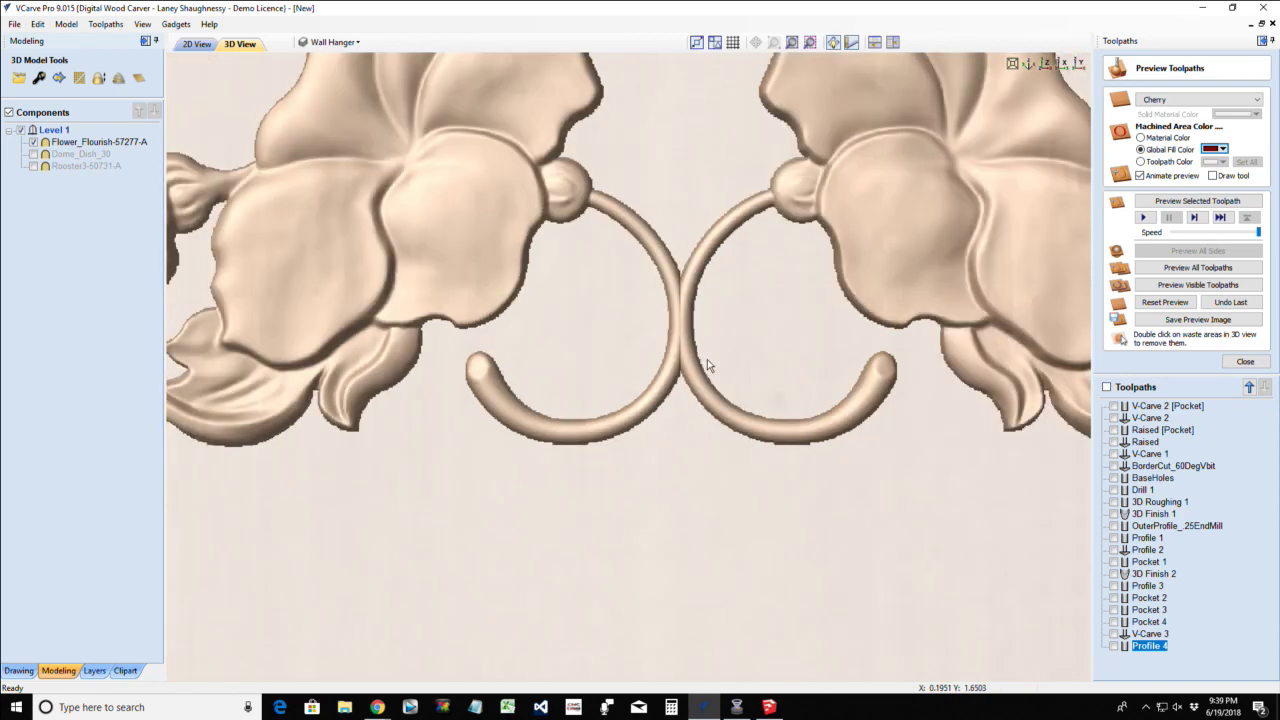
{"action": "scroll", "coordinate": [705, 357], "scroll_direction": "down", "scroll_amount": 2}
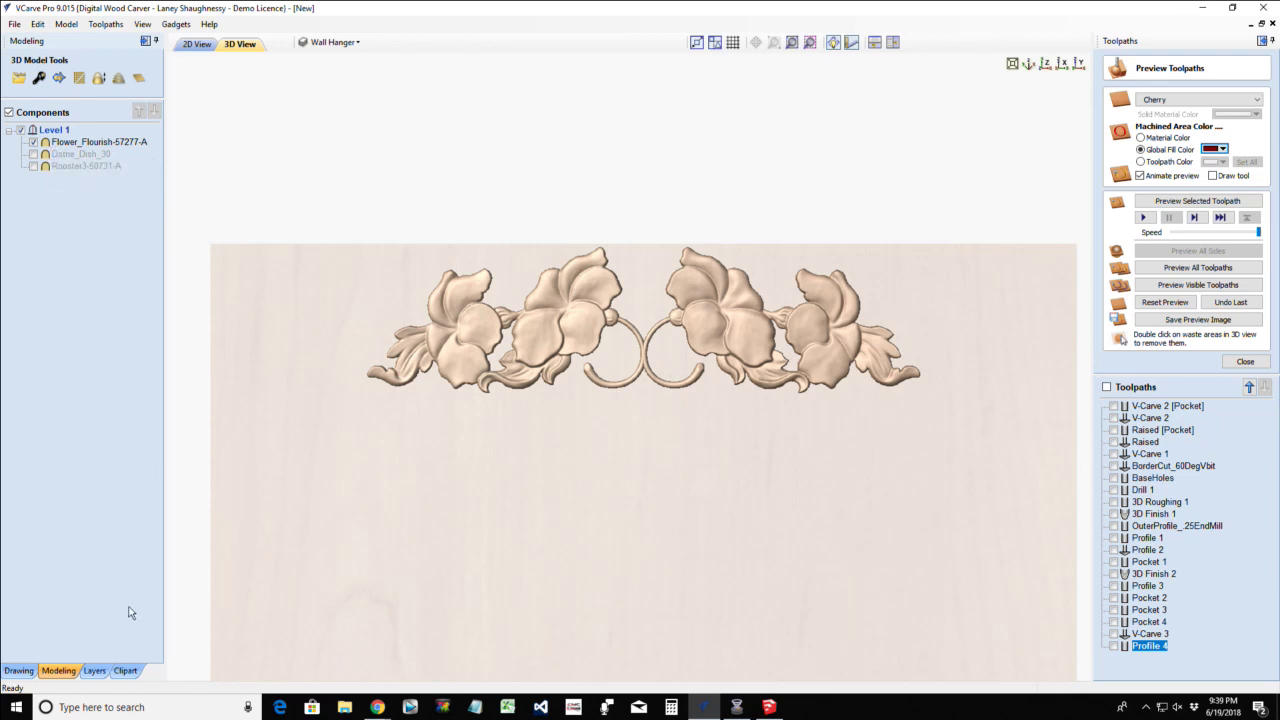
Drag the Floral_Drop_Bow model from the Decorative clipart folder onto the board centre
{"action": "left_click", "coordinate": [125, 671]}
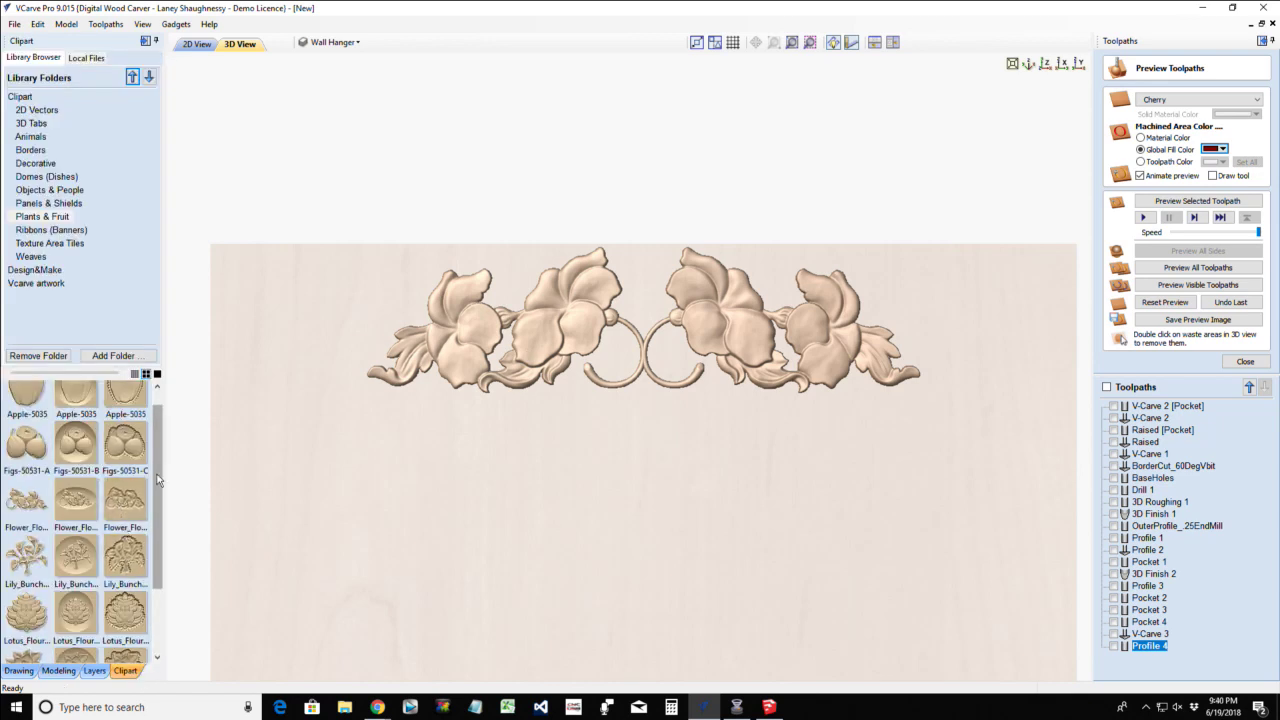
{"action": "left_click_drag", "start_coordinate": [165, 483], "coordinate": [172, 441]}
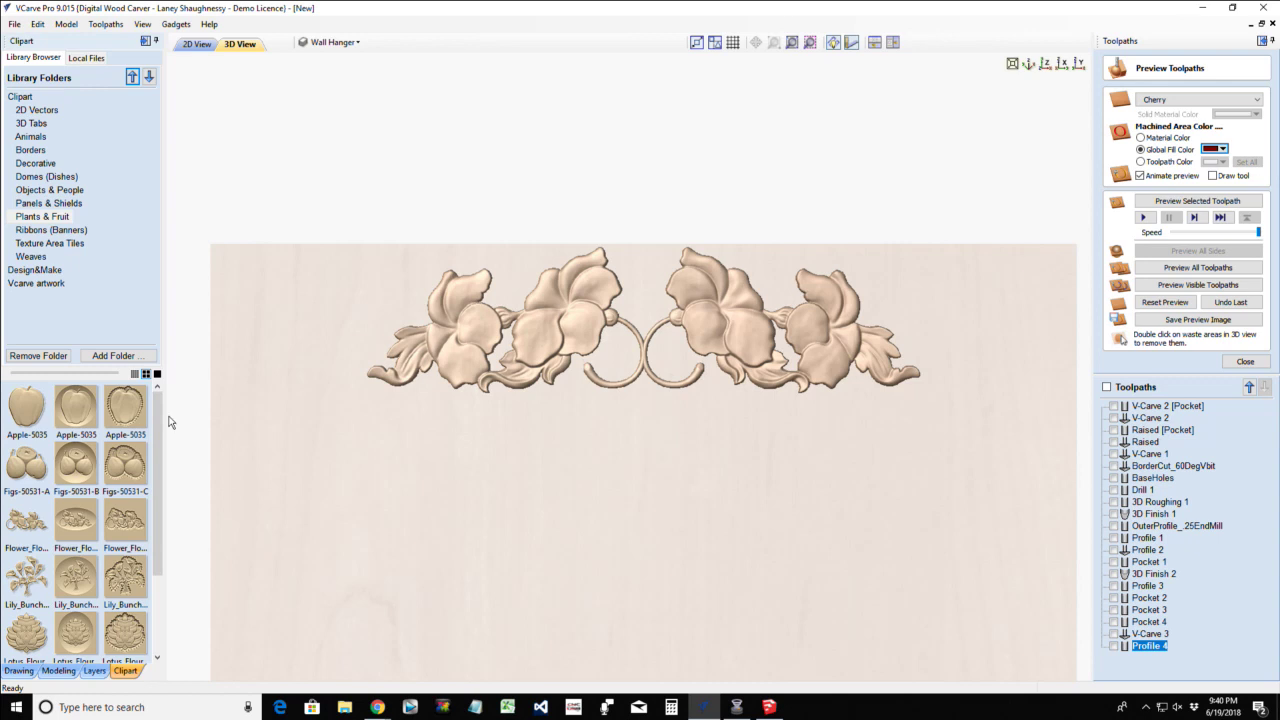
{"action": "scroll", "coordinate": [60, 460], "scroll_direction": "down", "scroll_amount": 2}
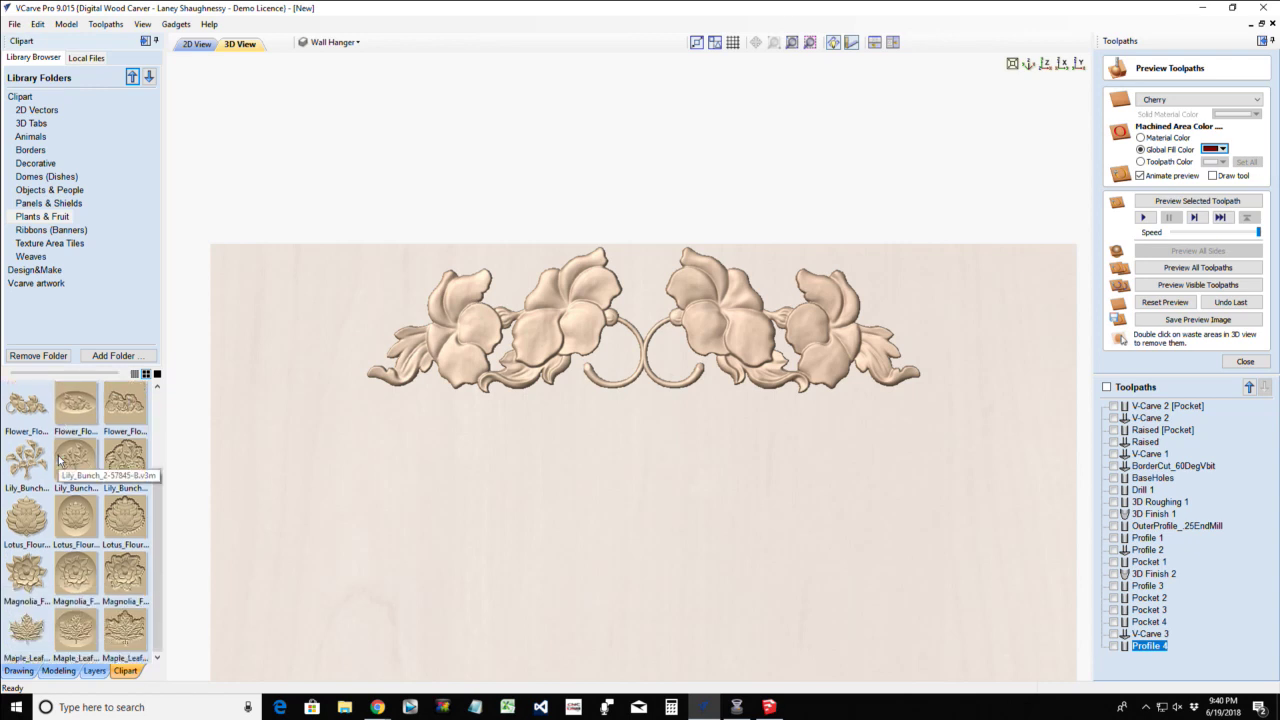
{"action": "scroll", "coordinate": [60, 460], "scroll_direction": "up", "scroll_amount": 2}
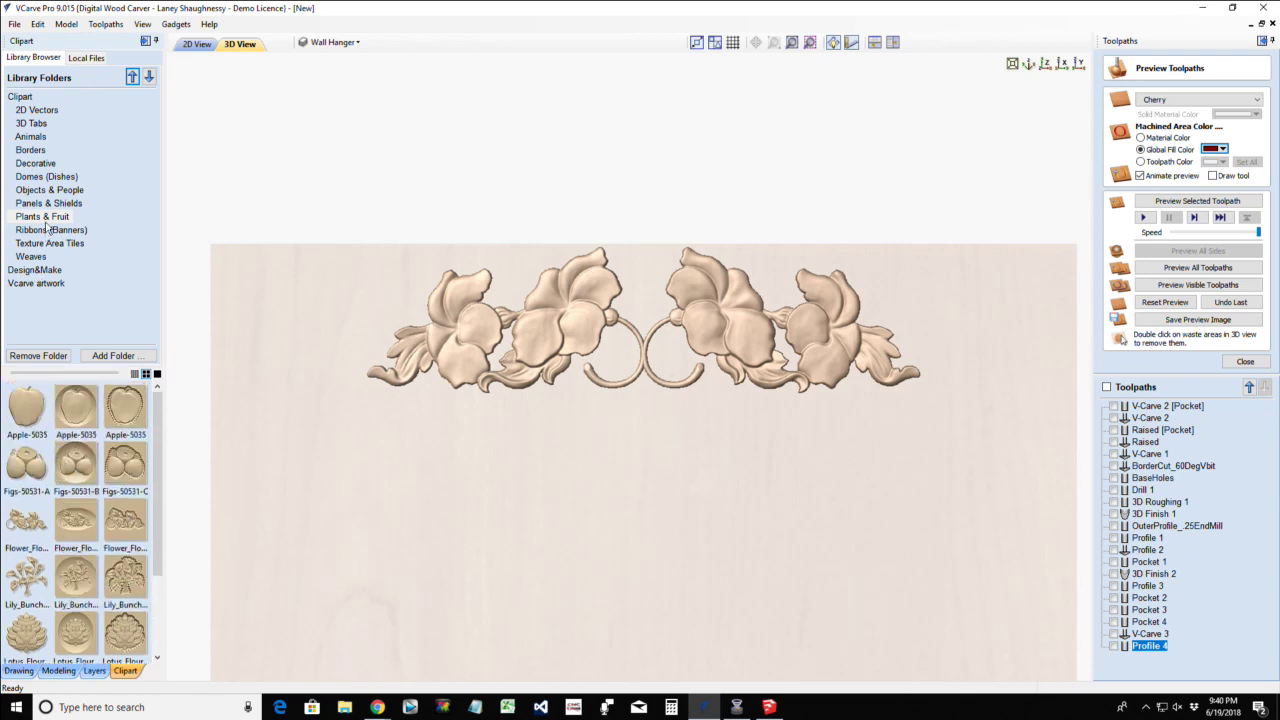
{"action": "left_click", "coordinate": [35, 164]}
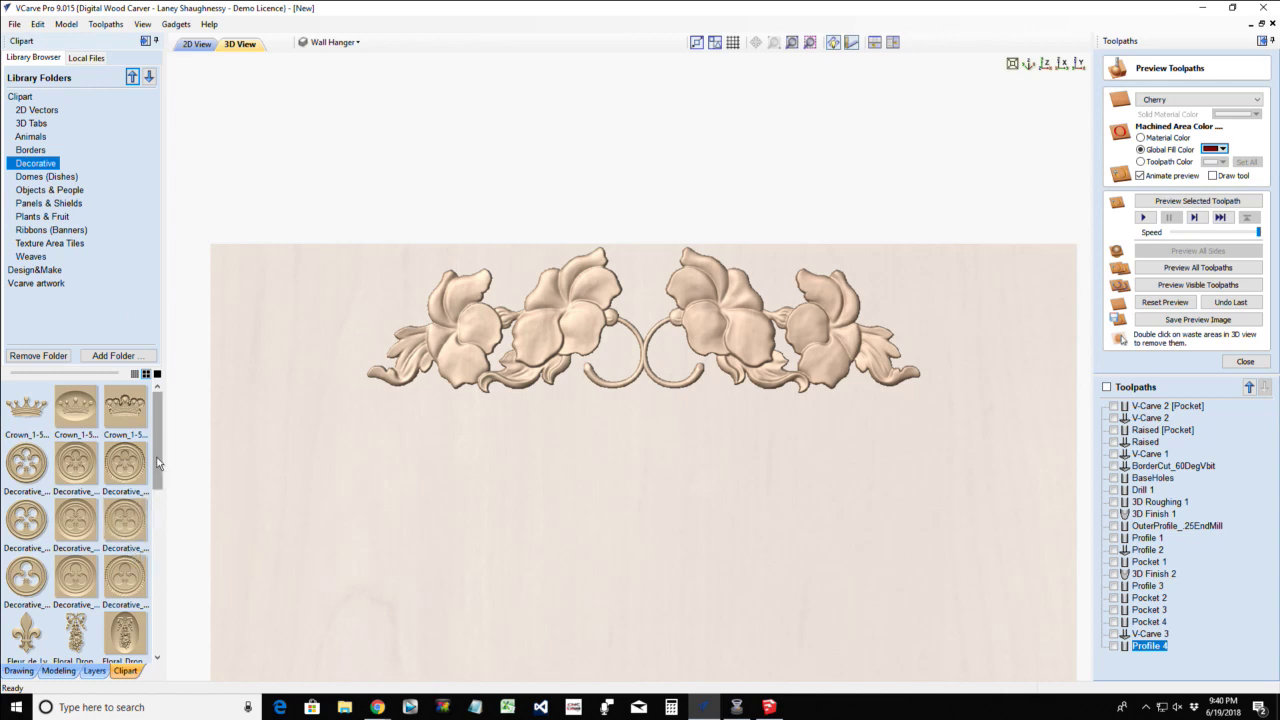
{"action": "scroll", "coordinate": [170, 502], "scroll_direction": "down", "scroll_amount": 3}
{"action": "scroll", "coordinate": [172, 505], "scroll_direction": "down", "scroll_amount": 3}
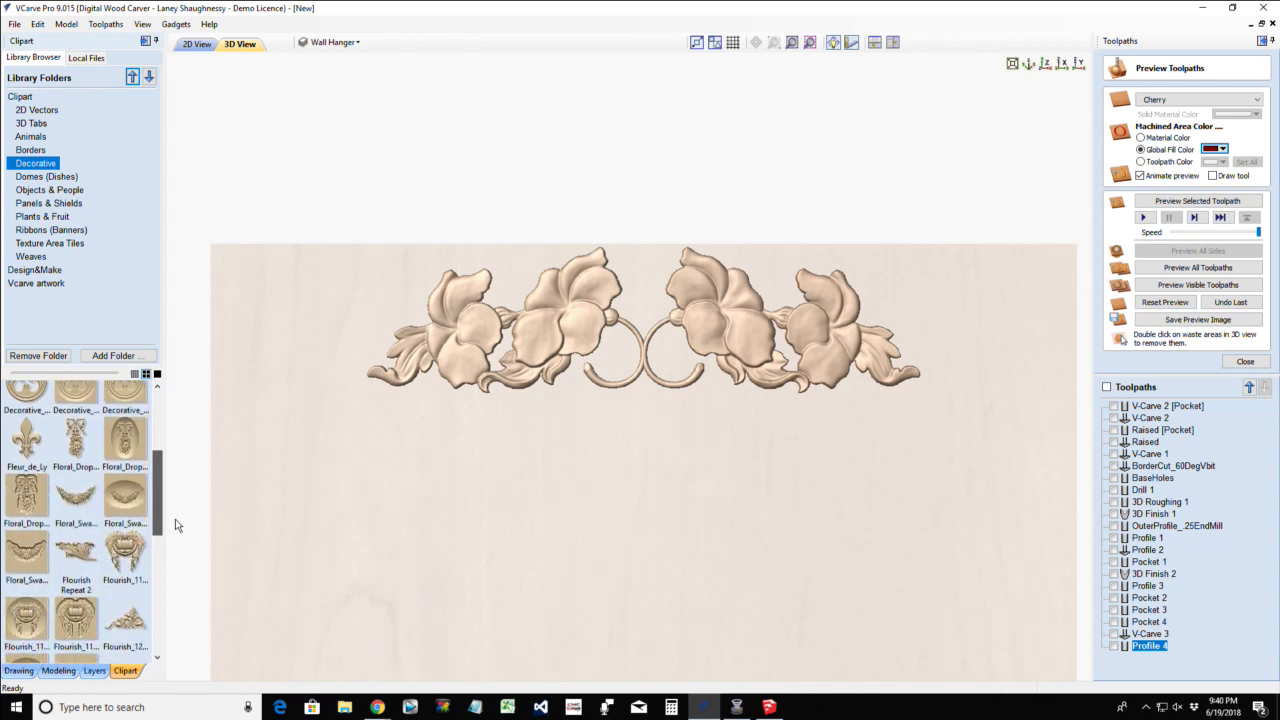
{"action": "scroll", "coordinate": [178, 551], "scroll_direction": "down", "scroll_amount": 5}
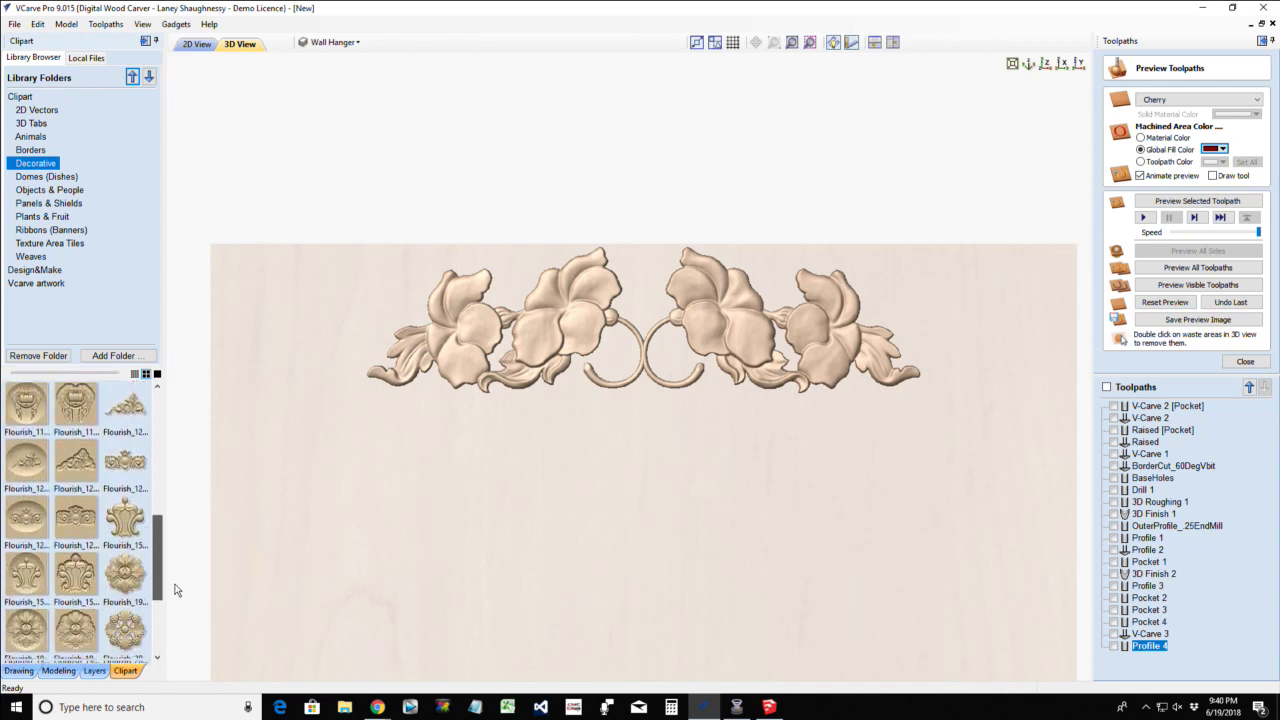
{"action": "scroll", "coordinate": [166, 627], "scroll_direction": "down", "scroll_amount": 1}
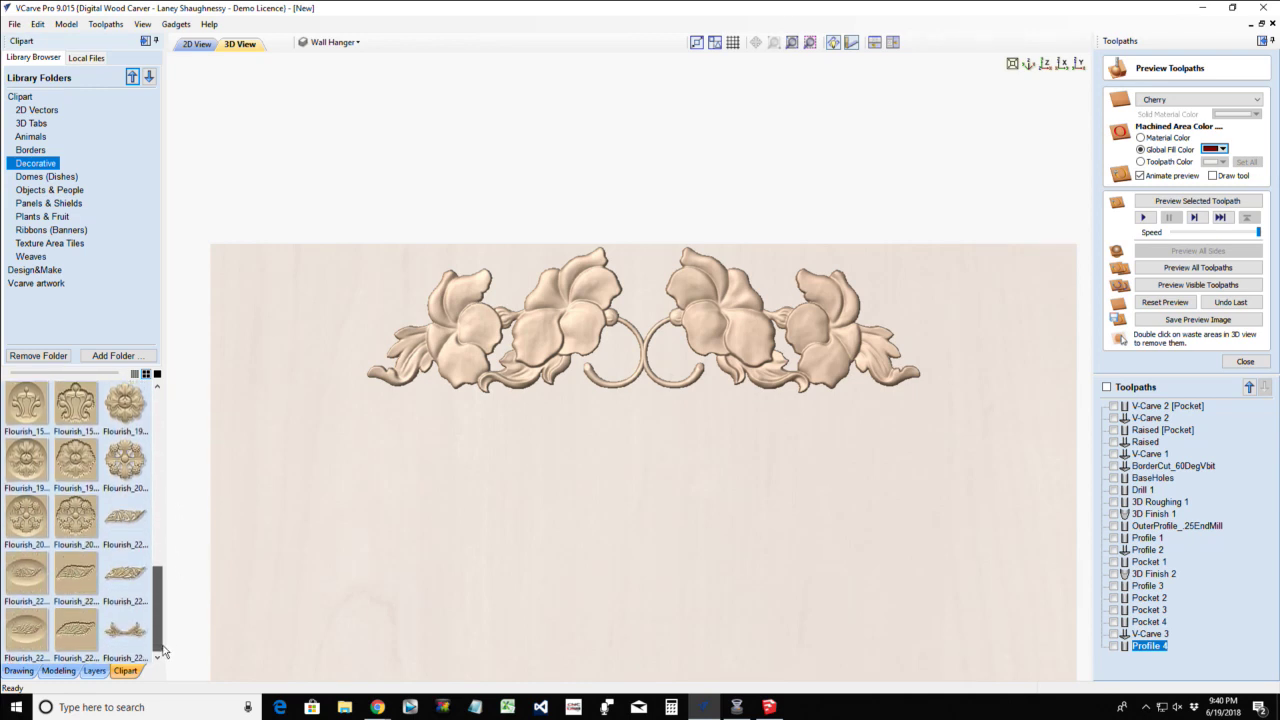
{"action": "left_click_drag", "start_coordinate": [157, 645], "coordinate": [141, 508]}
{"action": "scroll", "coordinate": [141, 508], "scroll_direction": "down", "scroll_amount": 1}
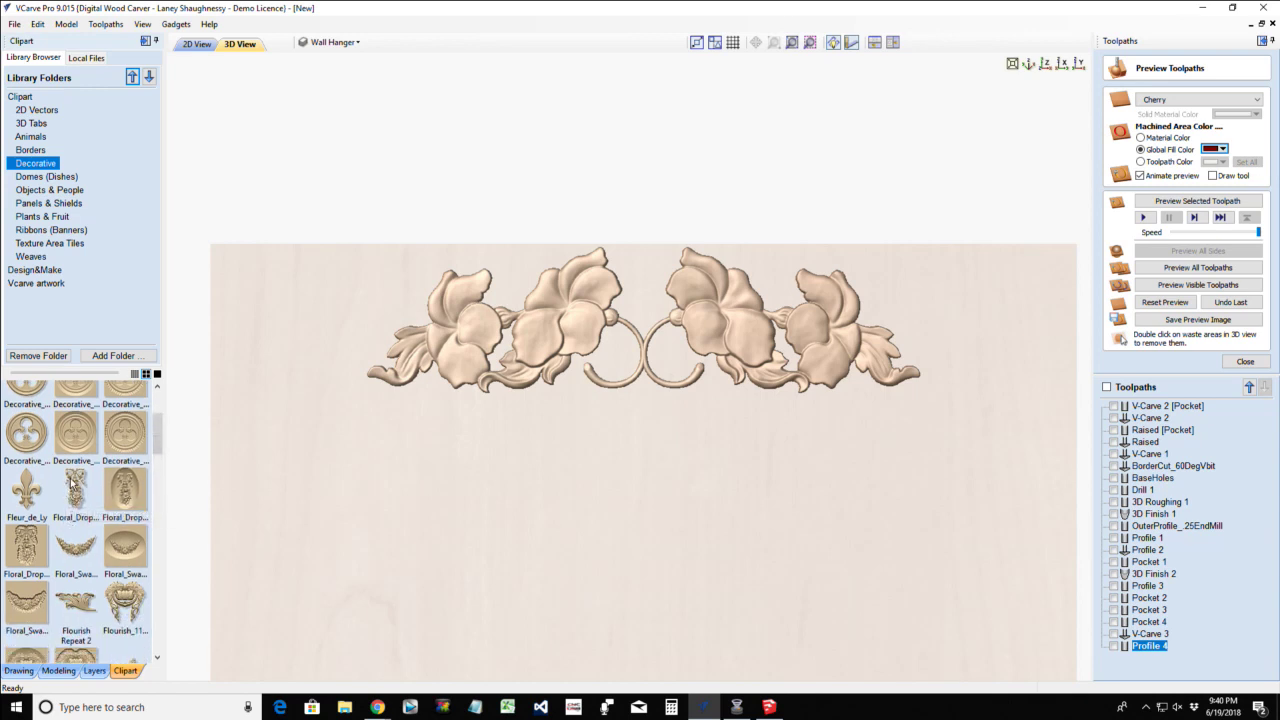
{"action": "left_click_drag", "start_coordinate": [73, 481], "coordinate": [646, 346]}
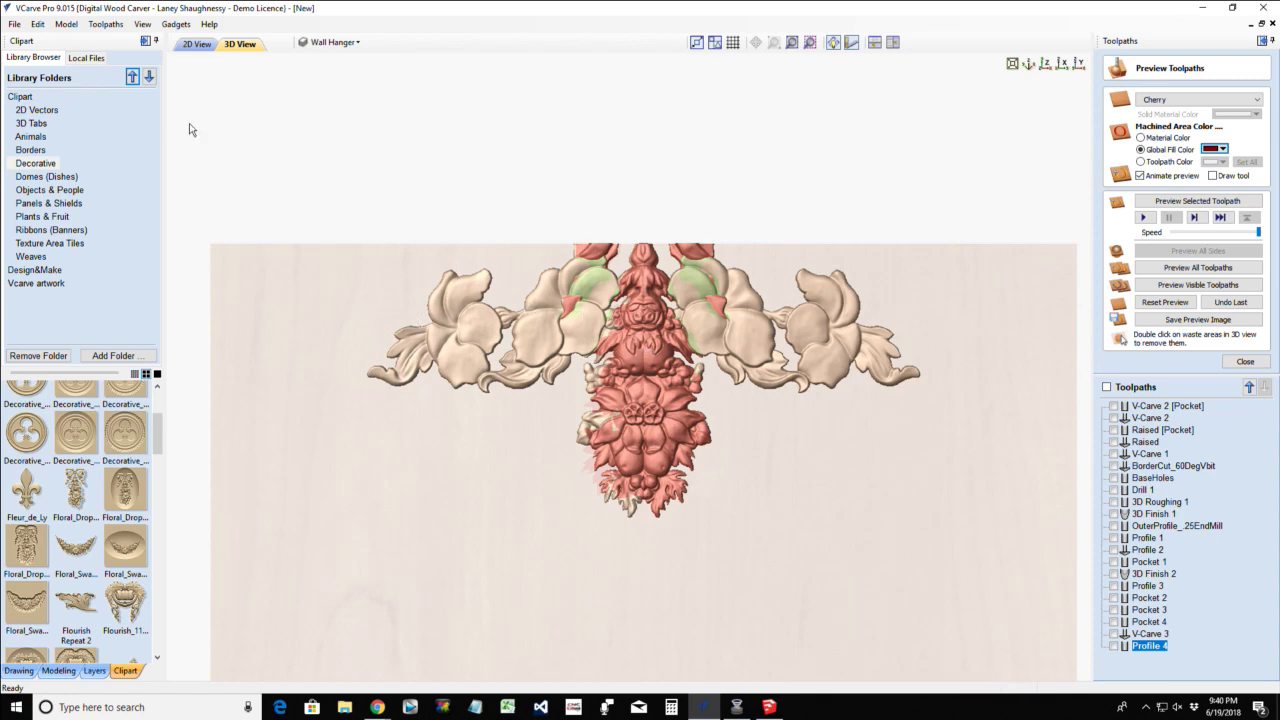
Insert a new Level 2 below Level 1 and move Floral_Drop_Bow into it
{"action": "left_click", "coordinate": [192, 46]}
{"action": "scroll", "coordinate": [418, 414], "scroll_direction": "down", "scroll_amount": 3}
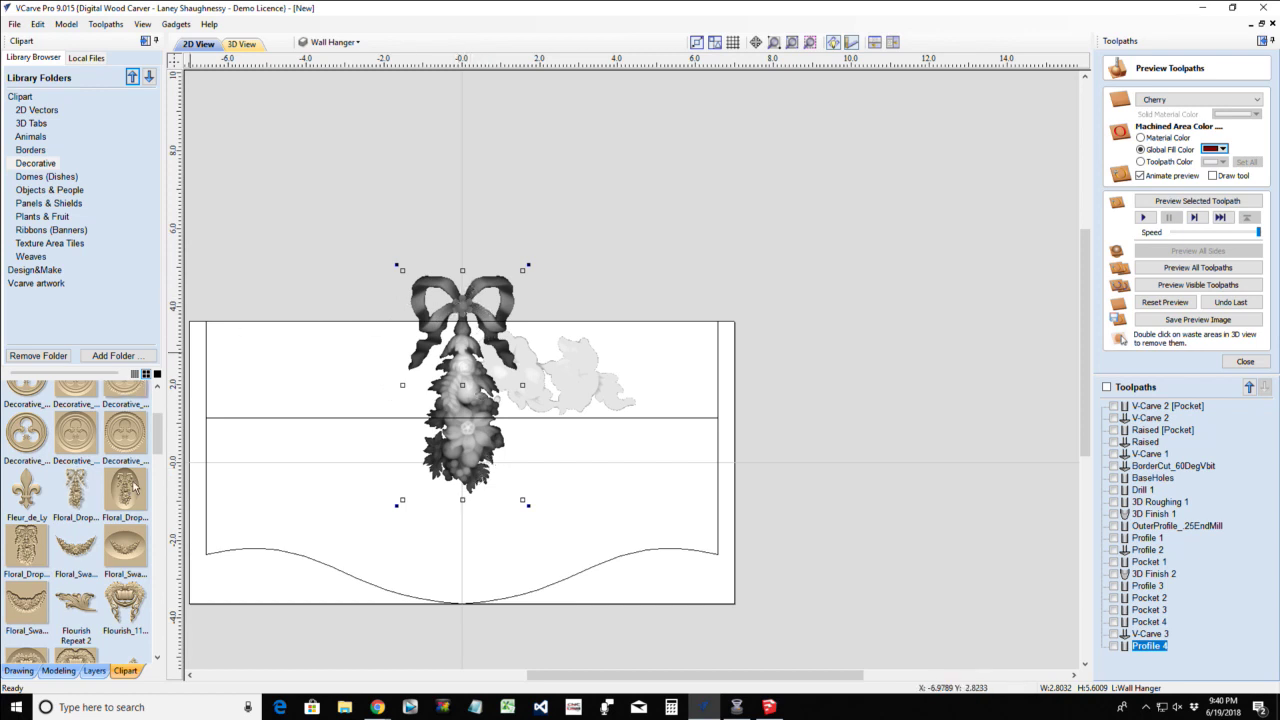
{"action": "left_click", "coordinate": [58, 670]}
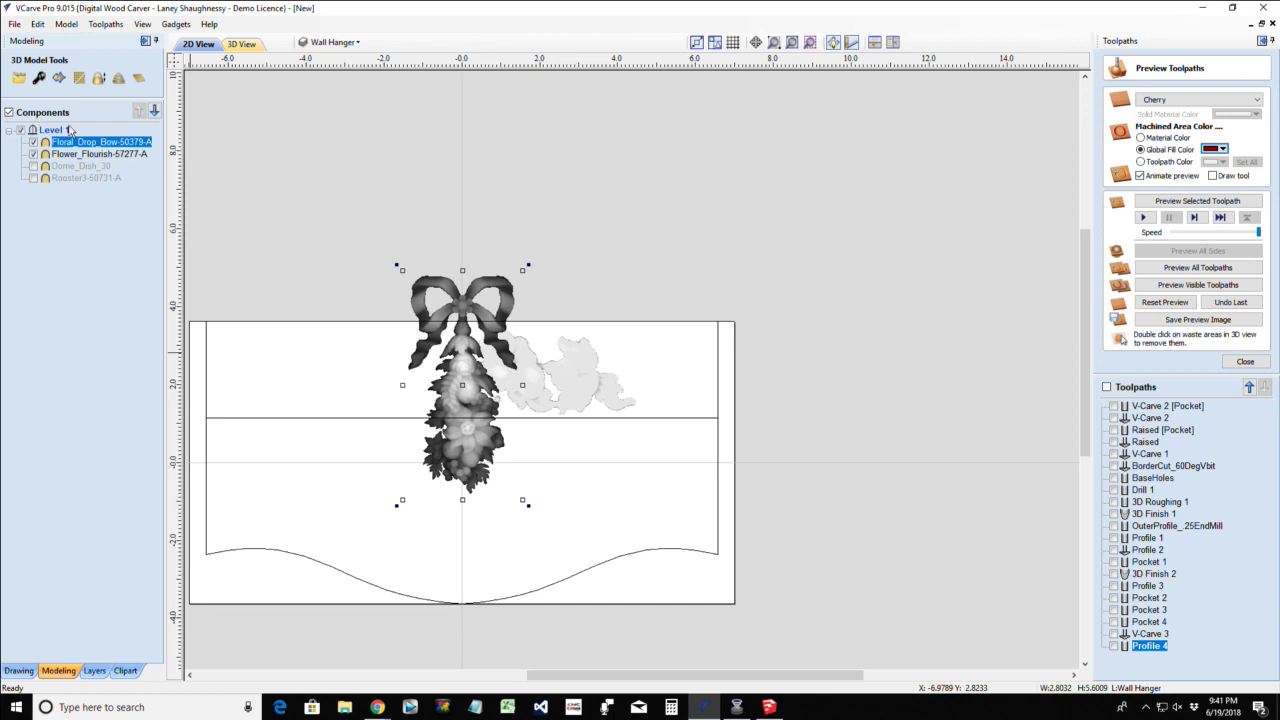
{"action": "left_click", "coordinate": [54, 131]}
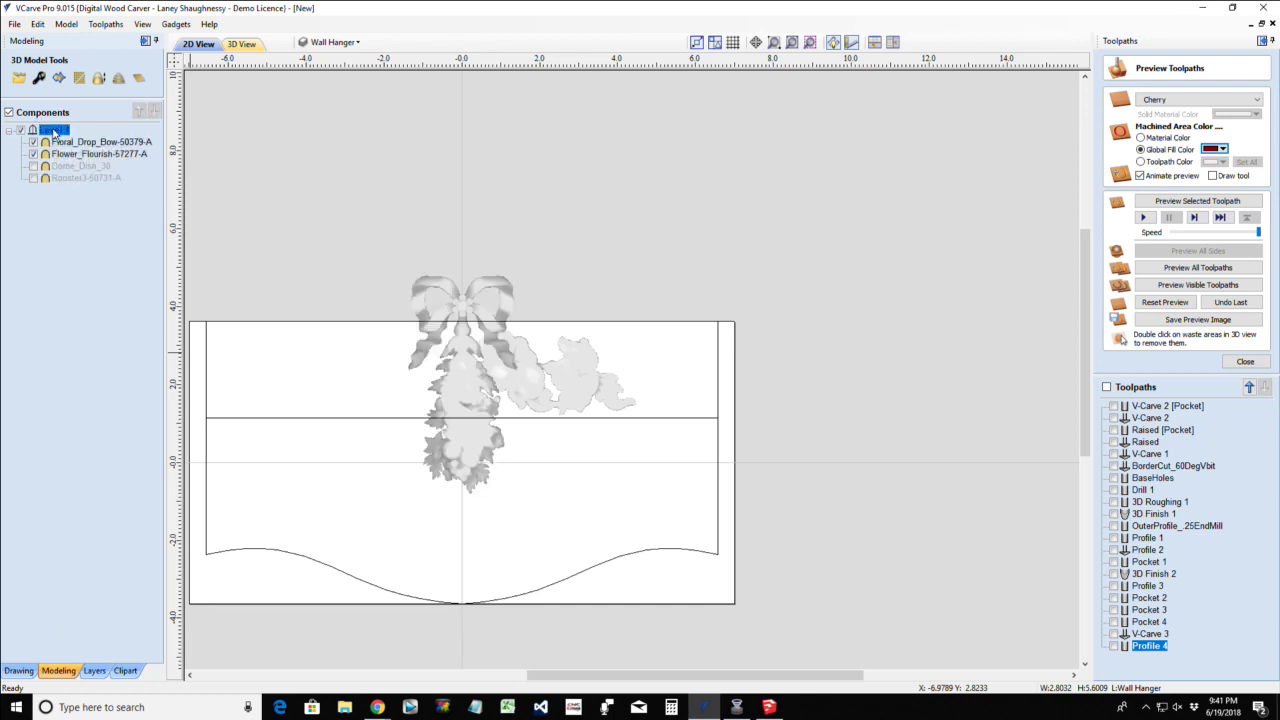
{"action": "right_click", "coordinate": [55, 134]}
{"action": "left_click", "coordinate": [105, 216]}
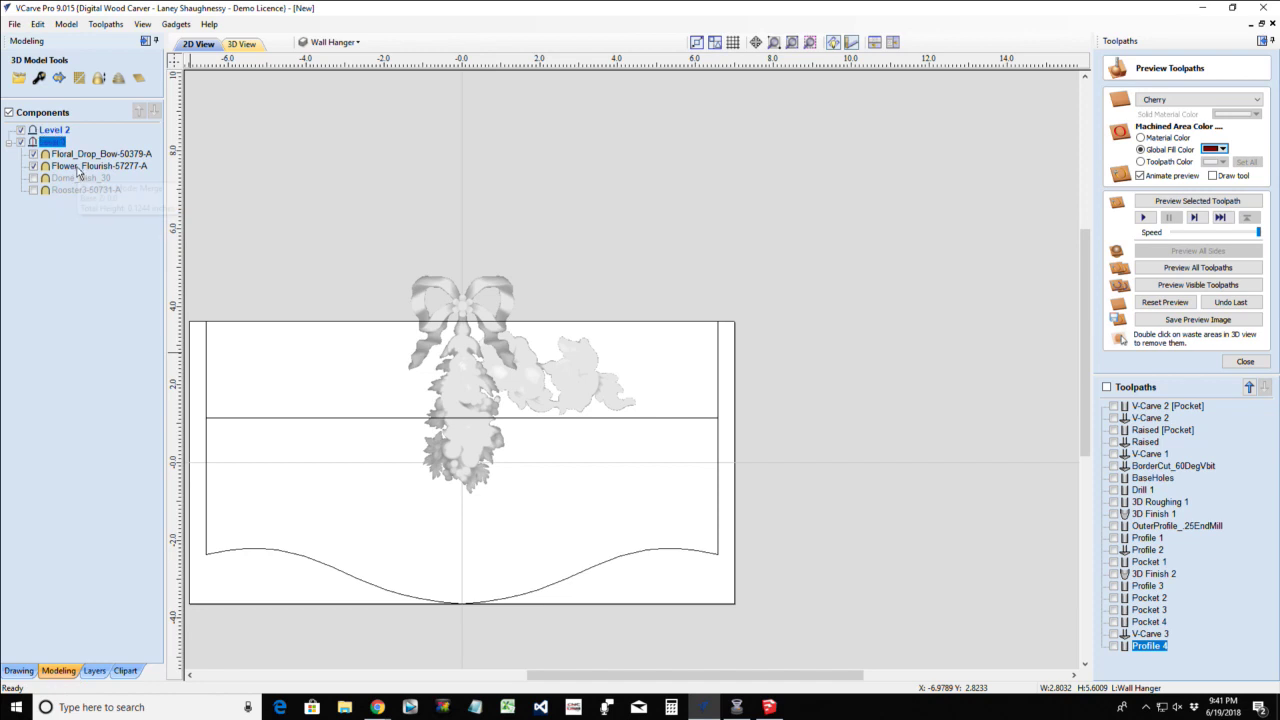
{"action": "left_click_drag", "start_coordinate": [80, 154], "coordinate": [78, 131]}
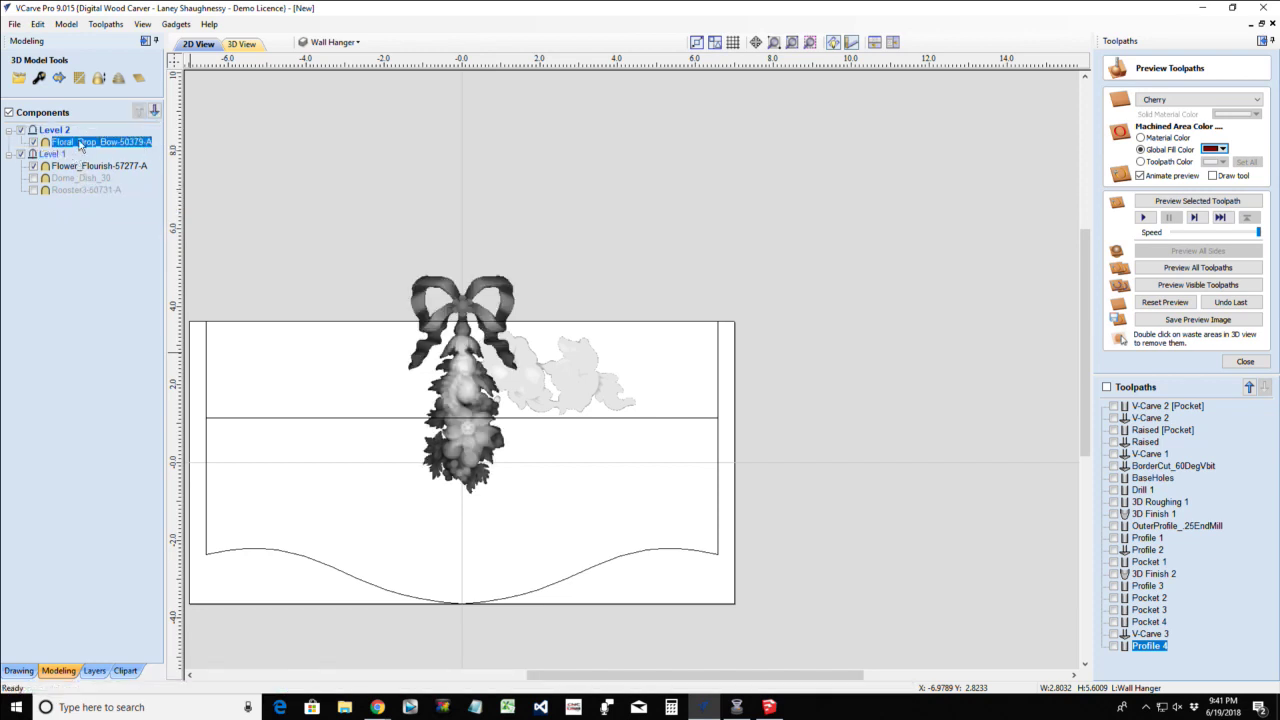
Select the Floral_Drop_Bow in 2D and shrink it to about 0.80 by 1.59 inches
{"action": "left_click", "coordinate": [242, 45]}
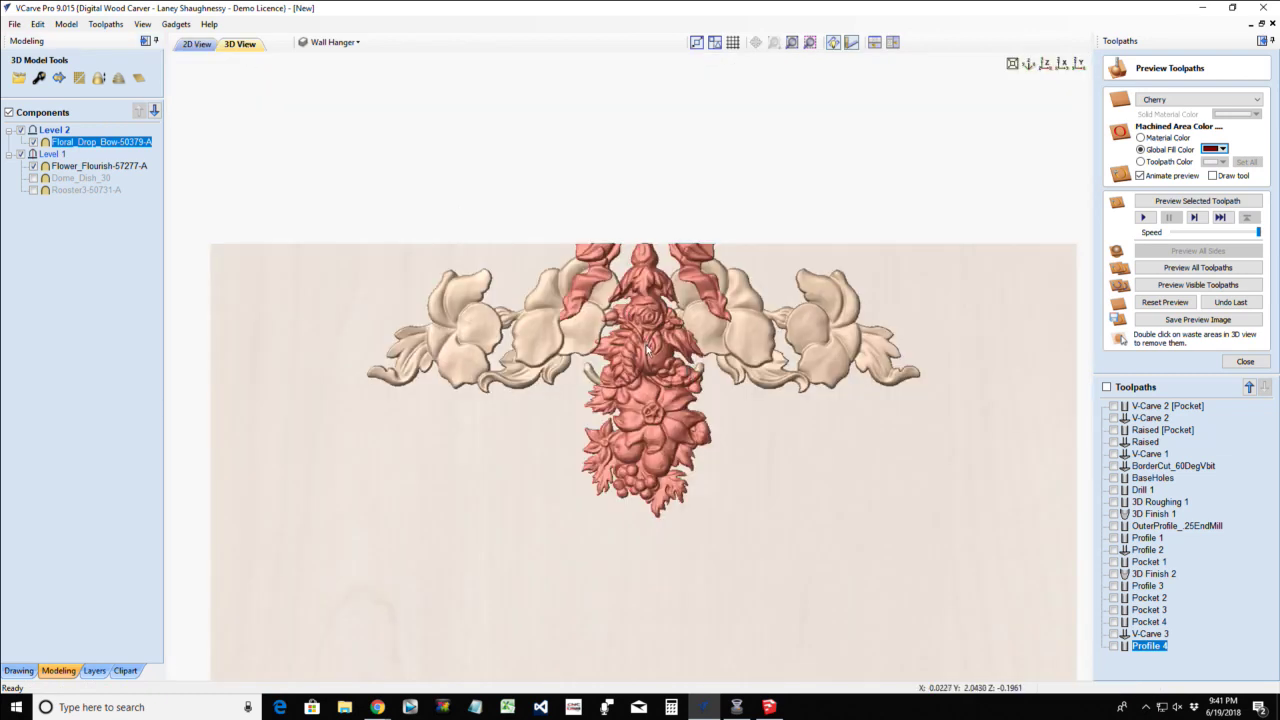
{"action": "scroll", "coordinate": [657, 435], "scroll_direction": "down", "scroll_amount": 3}
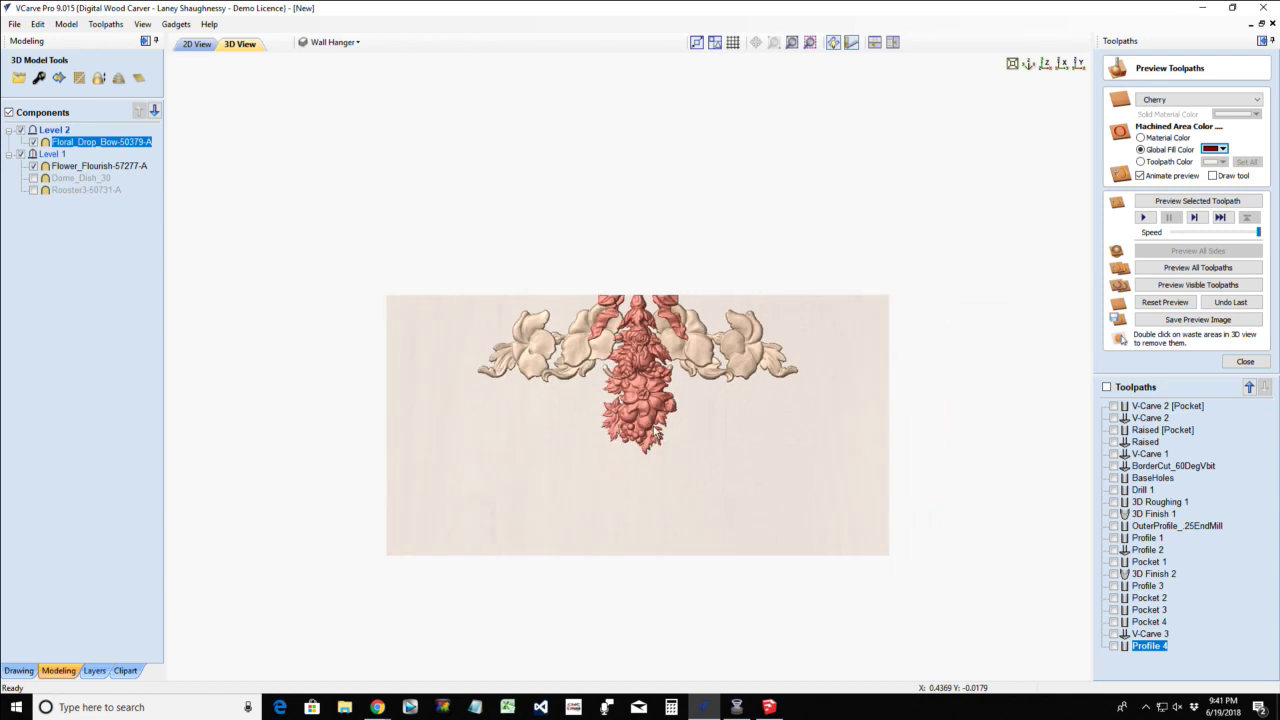
{"action": "left_click", "coordinate": [197, 44]}
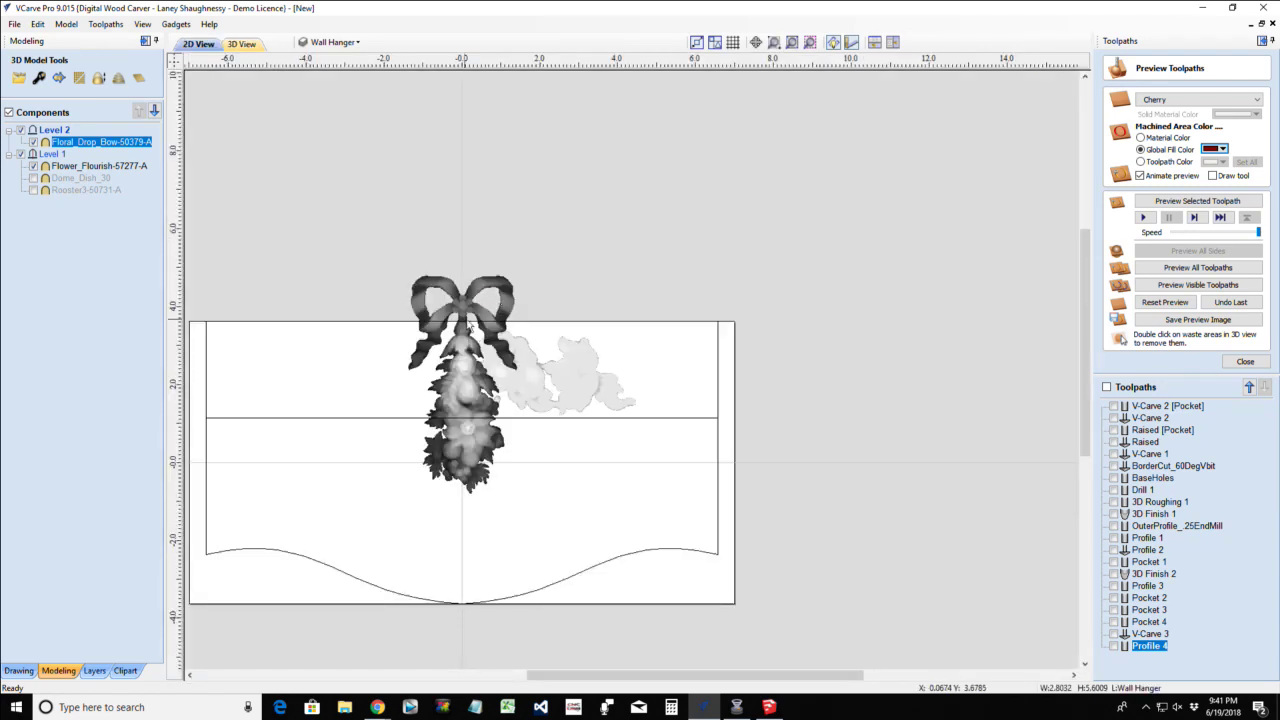
{"action": "left_click", "coordinate": [468, 328]}
{"action": "left_click", "coordinate": [463, 322]}
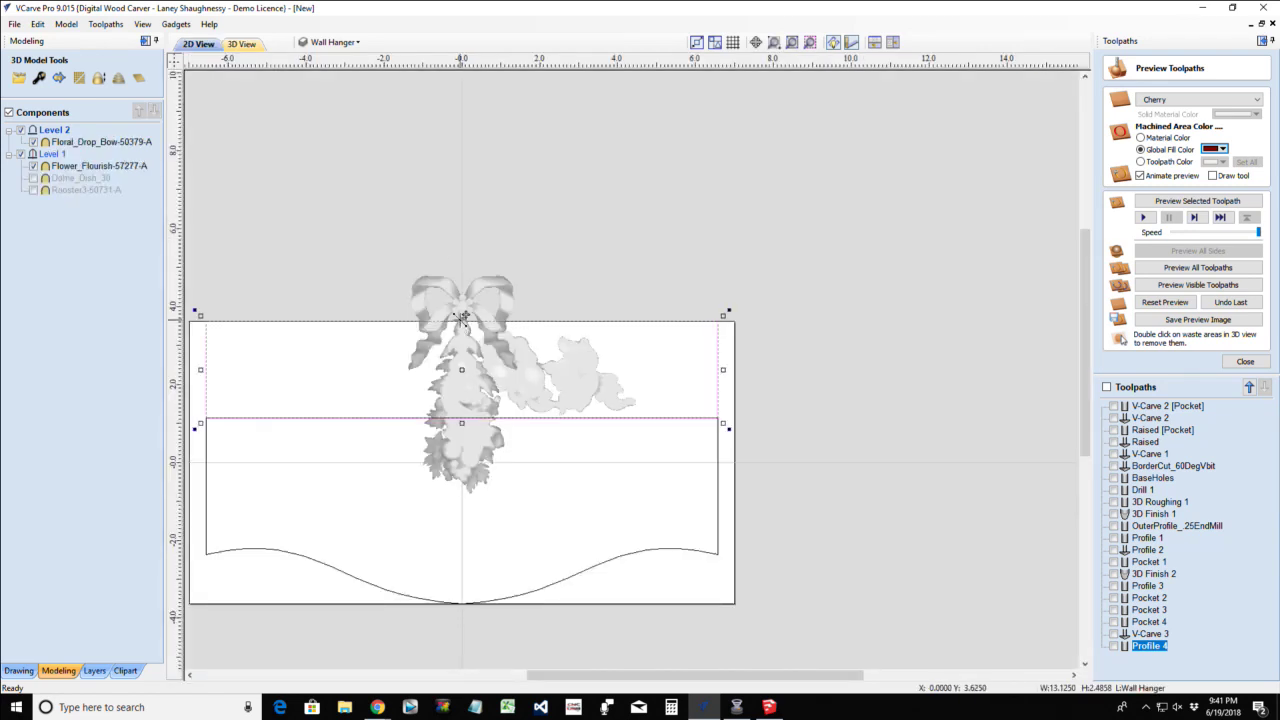
{"action": "left_click", "coordinate": [424, 312]}
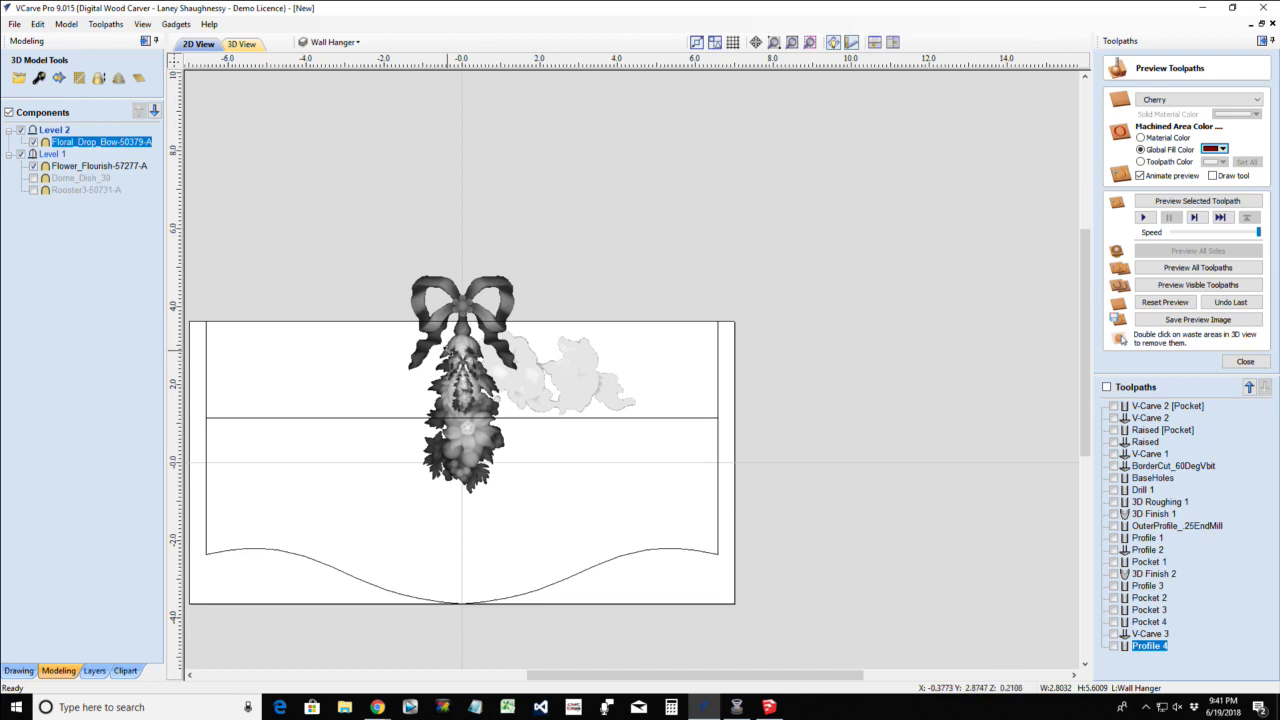
{"action": "key", "text": "Escape"}
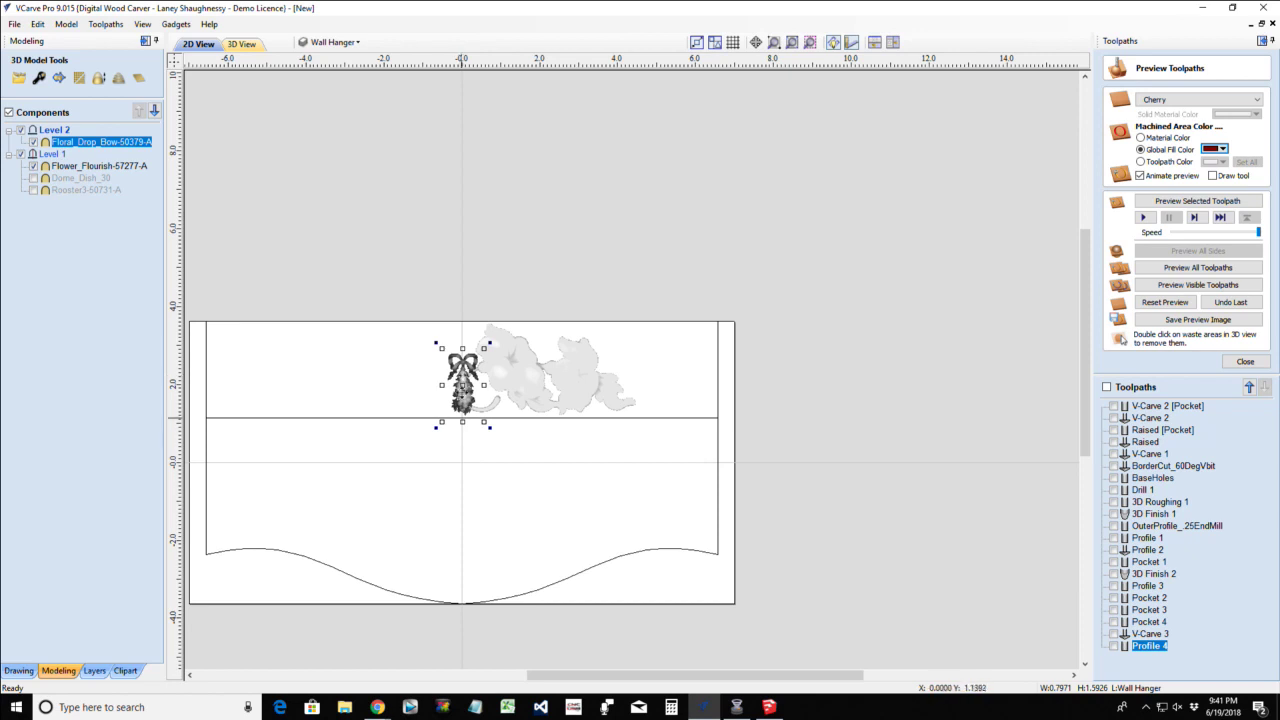
Move the Floral_Drop_Bow lower, zoom in on it, and delete it from the model
{"action": "left_click_drag", "start_coordinate": [460, 376], "coordinate": [453, 408]}
{"action": "scroll", "coordinate": [458, 397], "scroll_direction": "up", "scroll_amount": 1}
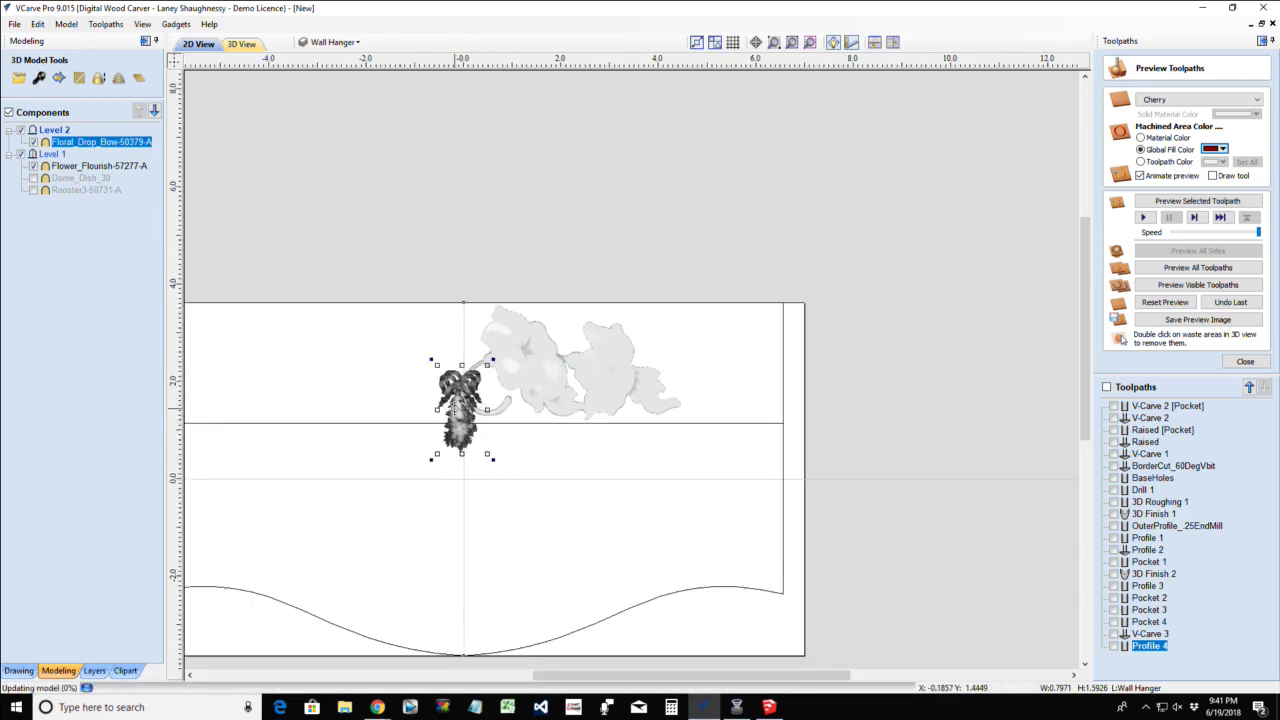
{"action": "scroll", "coordinate": [453, 408], "scroll_direction": "up", "scroll_amount": 5}
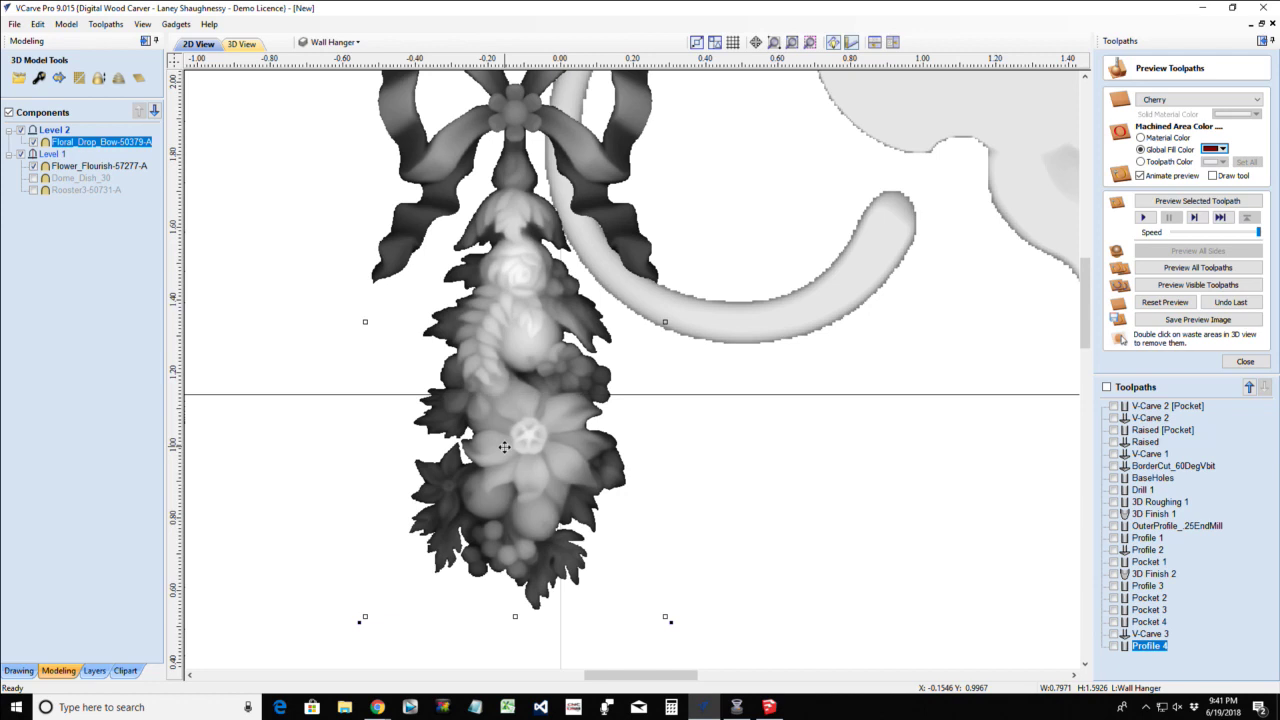
{"action": "key", "text": "Delete"}
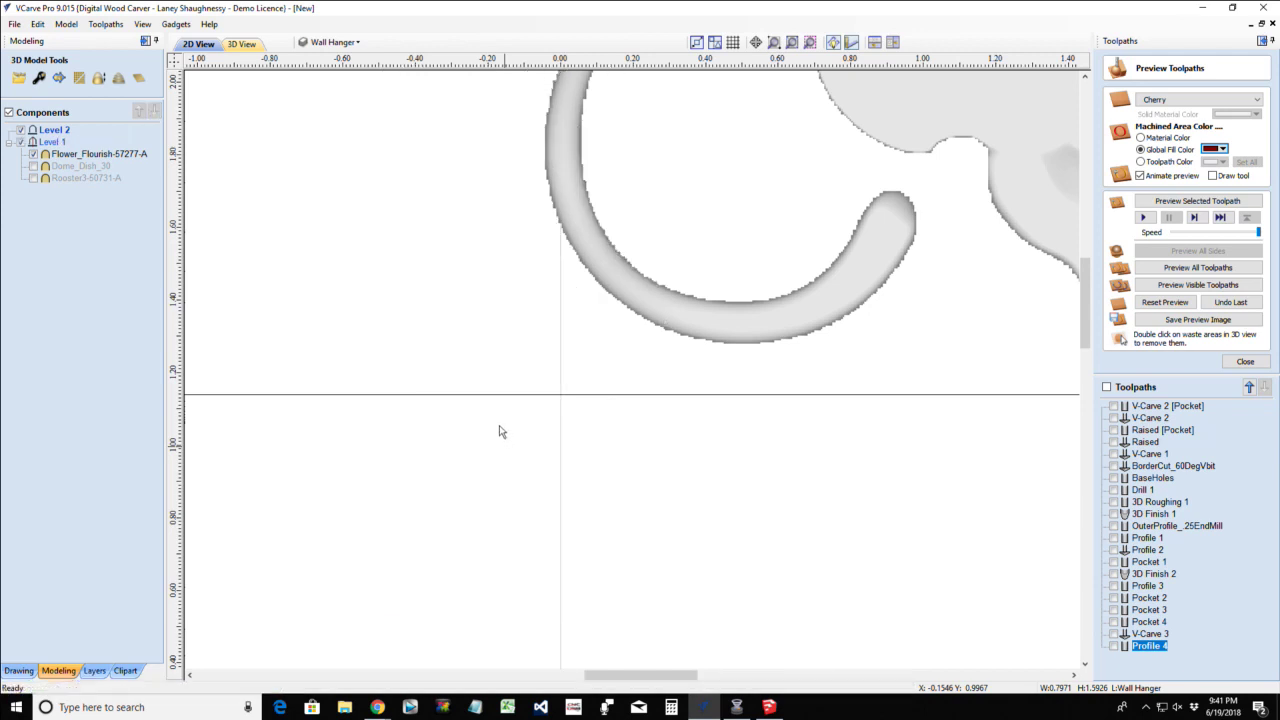
{"action": "scroll", "coordinate": [503, 437], "scroll_direction": "down", "scroll_amount": 1}
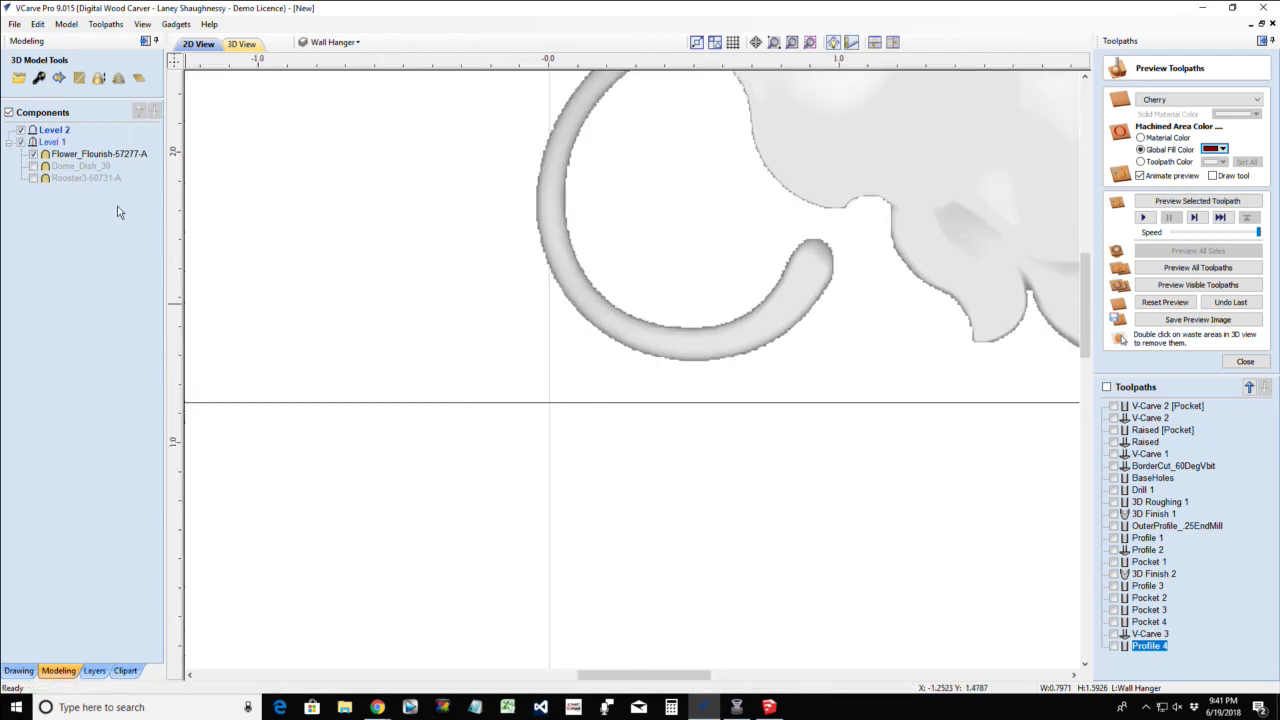
Browse the clipart library down to the Heart_Flourish_2 design
{"action": "left_click", "coordinate": [125, 670]}
{"action": "scroll", "coordinate": [105, 601], "scroll_direction": "down", "scroll_amount": 3}
{"action": "scroll", "coordinate": [105, 601], "scroll_direction": "down", "scroll_amount": 3}
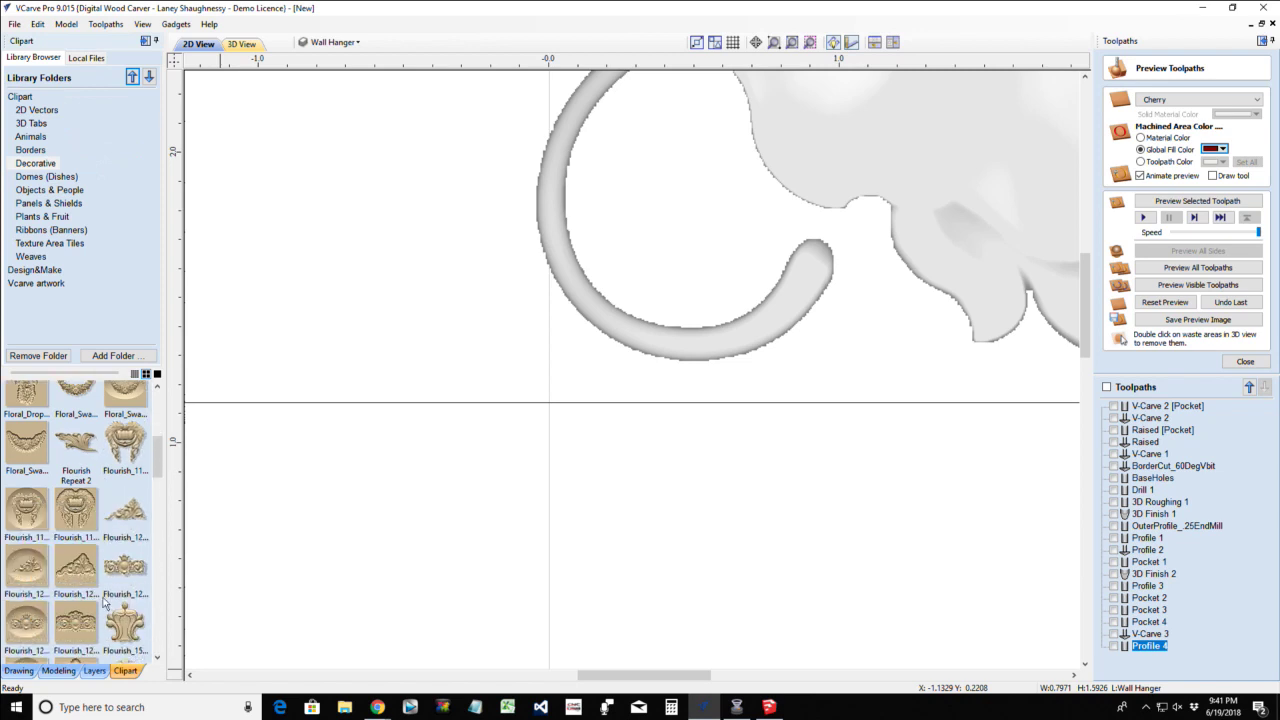
{"action": "scroll", "coordinate": [105, 601], "scroll_direction": "down", "scroll_amount": 3}
{"action": "scroll", "coordinate": [105, 601], "scroll_direction": "down", "scroll_amount": 3}
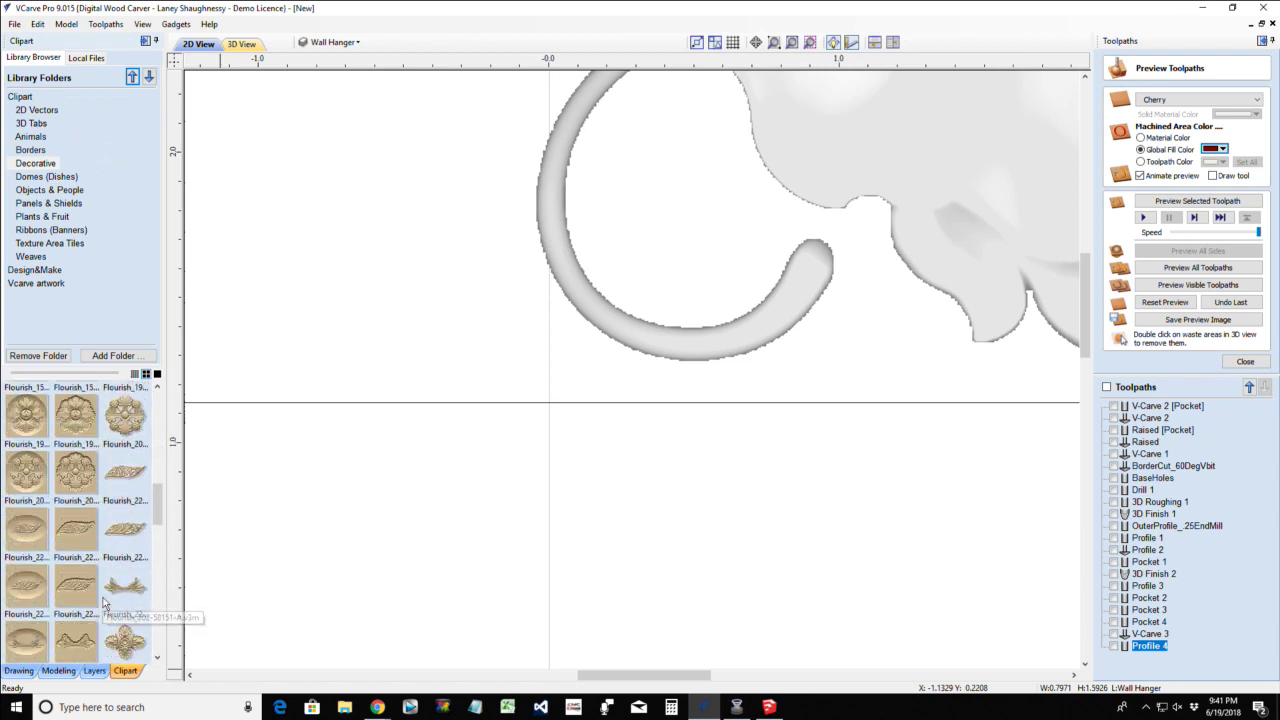
{"action": "scroll", "coordinate": [105, 601], "scroll_direction": "down", "scroll_amount": 3}
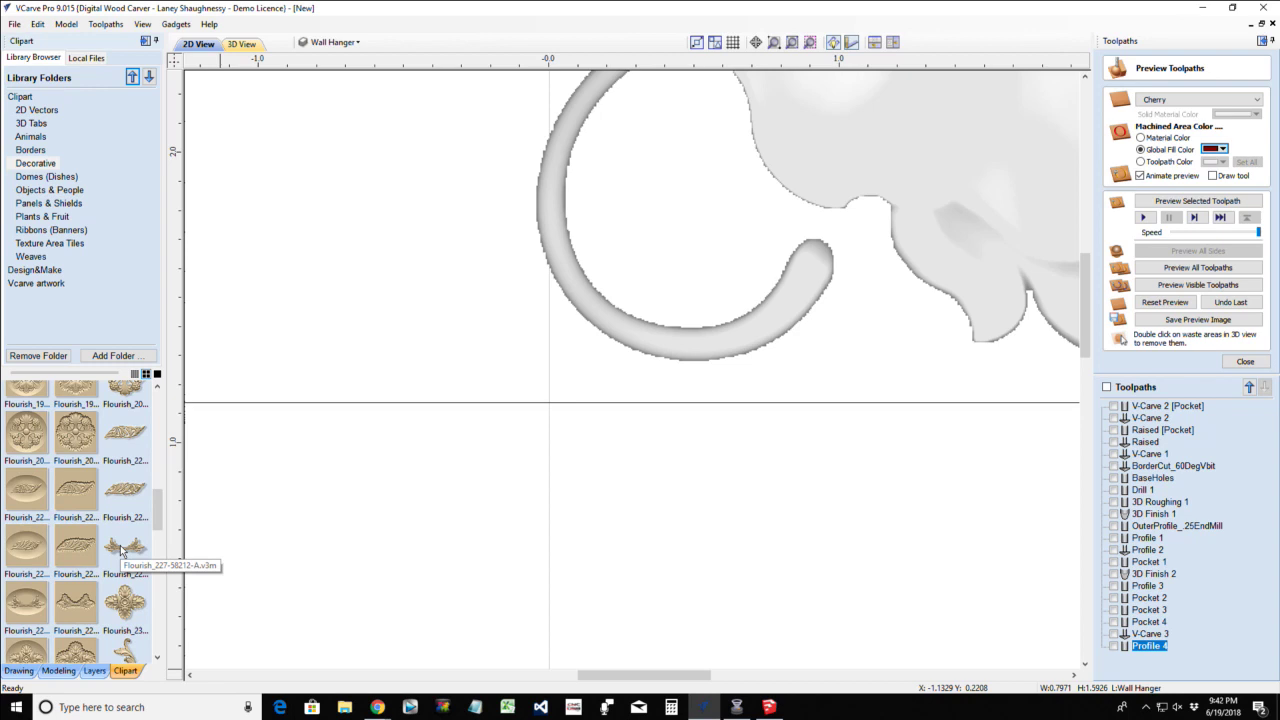
{"action": "scroll", "coordinate": [121, 553], "scroll_direction": "down", "scroll_amount": 3}
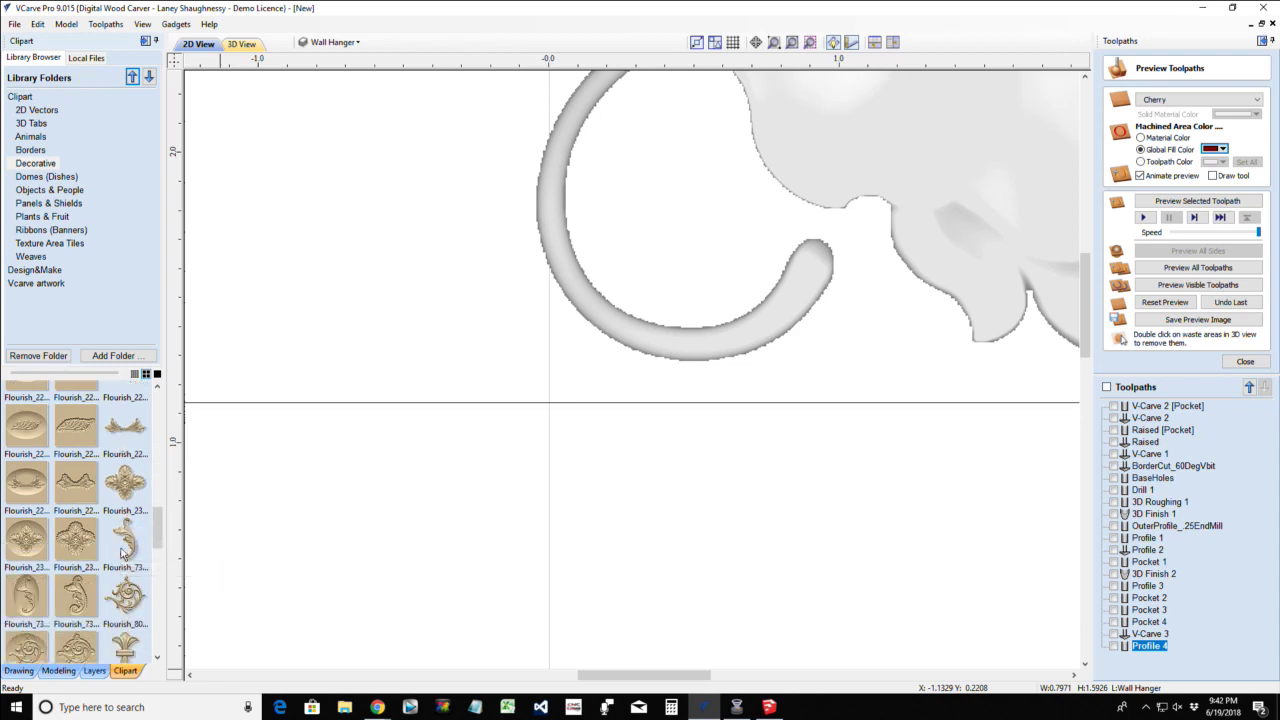
{"action": "scroll", "coordinate": [121, 553], "scroll_direction": "up", "scroll_amount": 1}
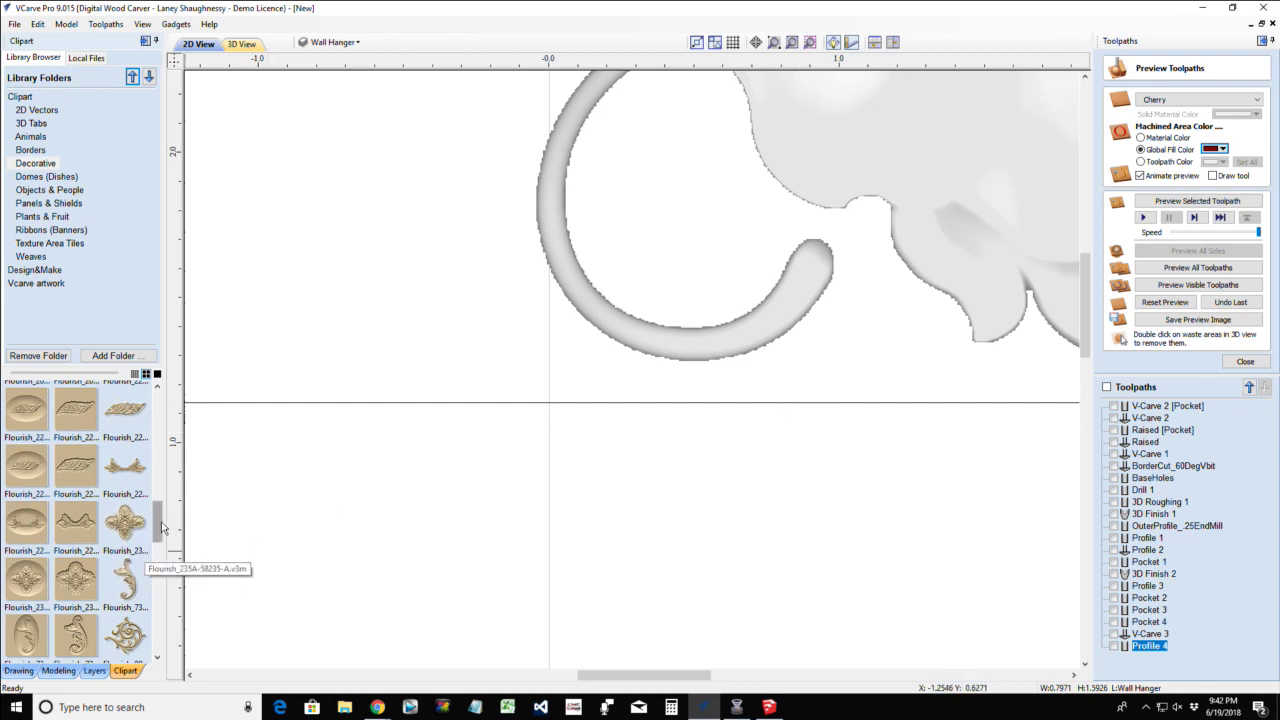
Place Heart_Flourish_2 on the board and shrink it to about 1.0 by 1.13 inches
{"action": "left_click_drag", "start_coordinate": [157, 527], "coordinate": [166, 580]}
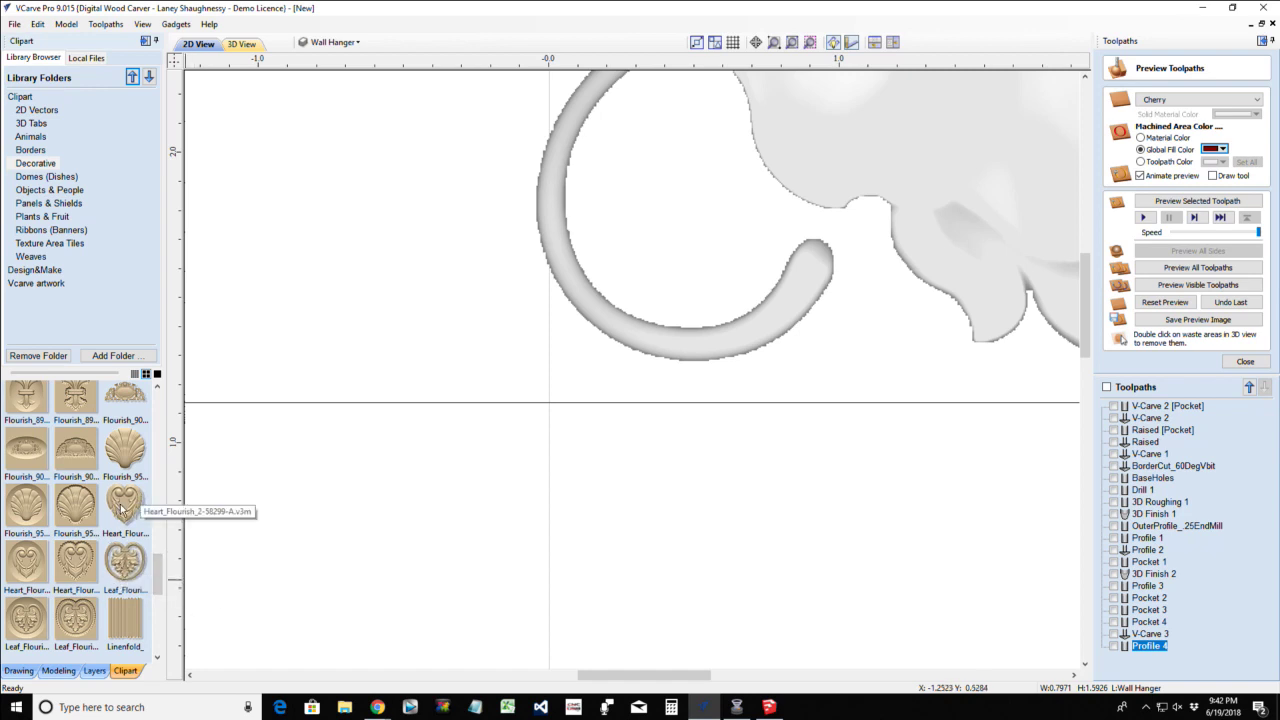
{"action": "left_click_drag", "start_coordinate": [122, 511], "coordinate": [551, 209]}
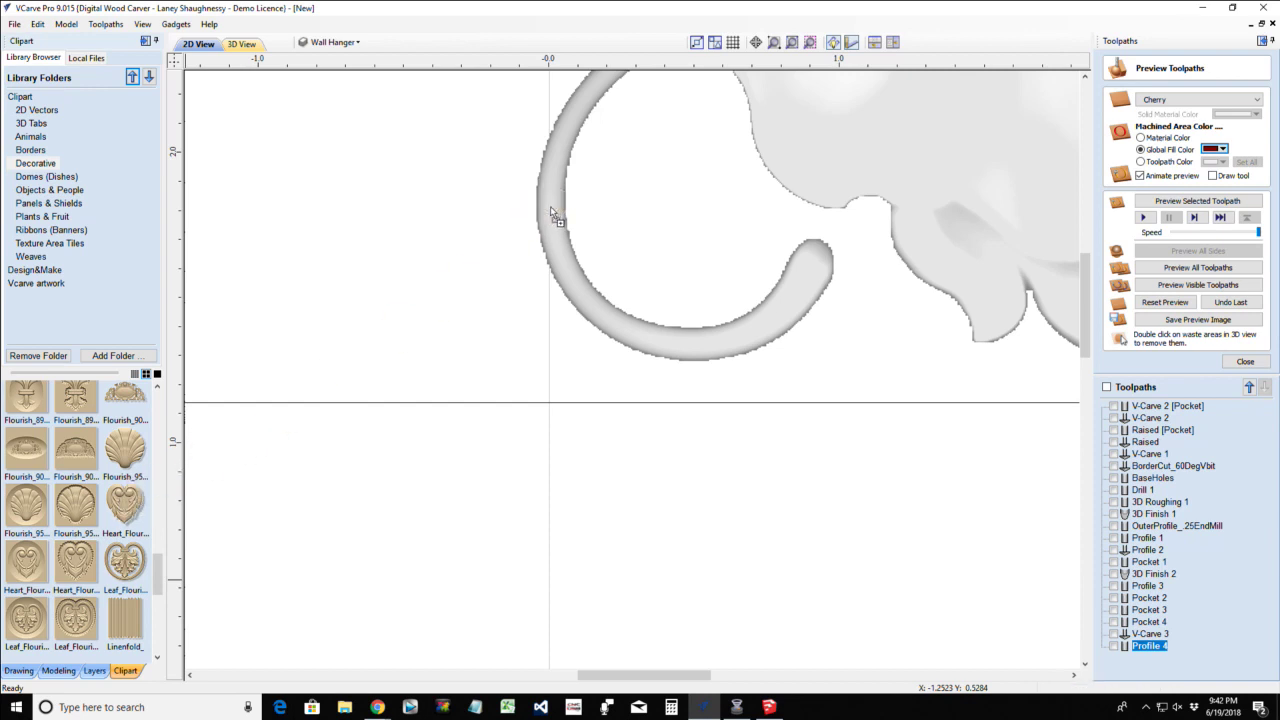
{"action": "scroll", "coordinate": [542, 259], "scroll_direction": "down", "scroll_amount": 6}
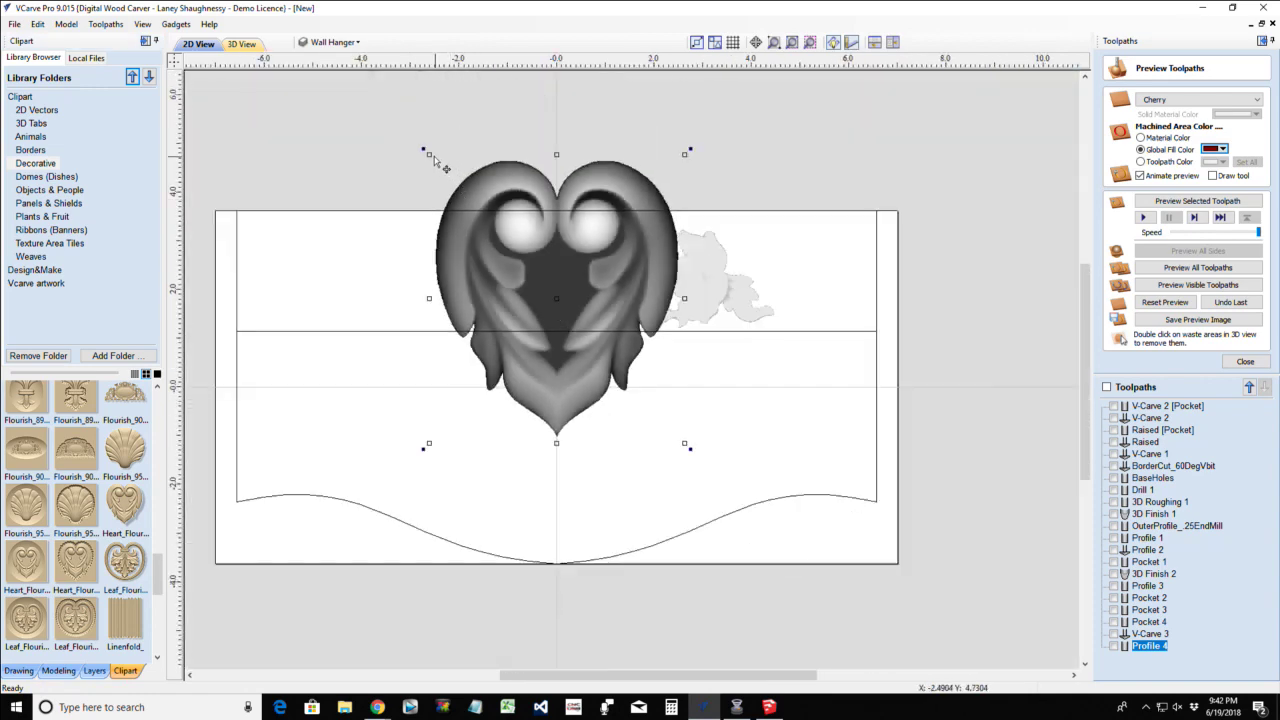
{"action": "left_click_drag", "start_coordinate": [428, 153], "coordinate": [524, 247]}
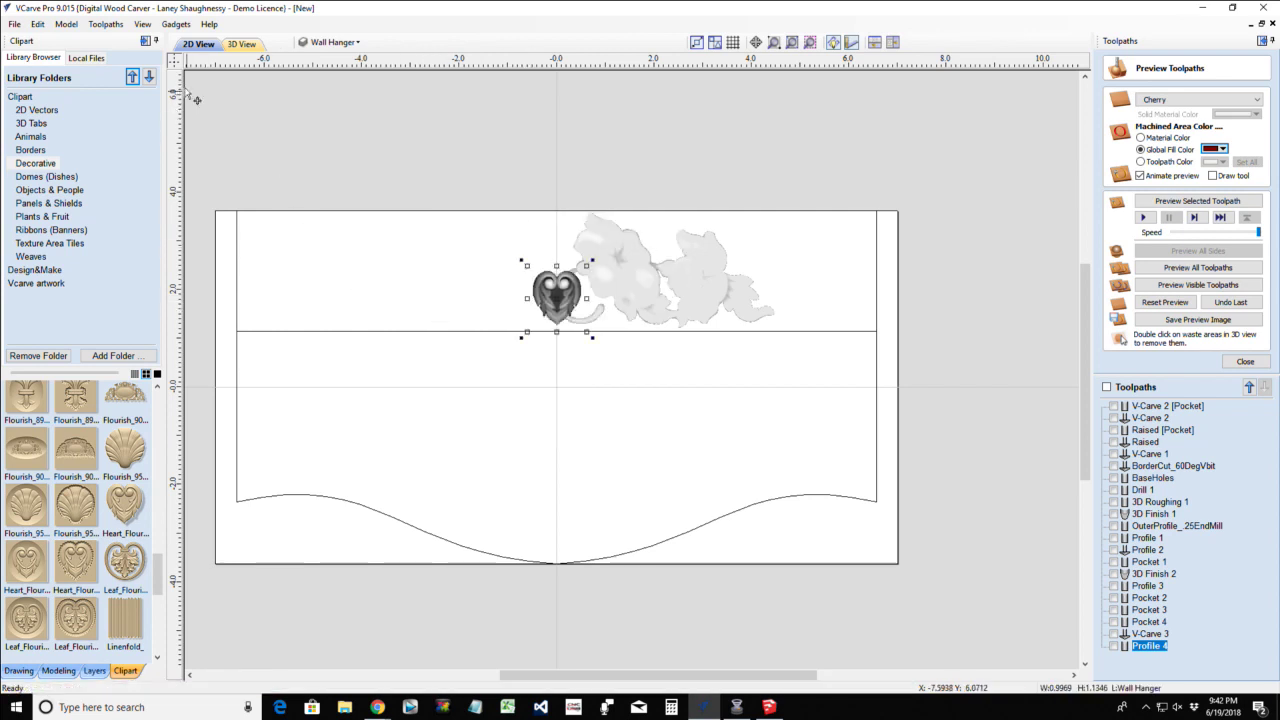
In the 3D view, set the Heart_Flourish component's combine mode to Add
{"action": "left_click", "coordinate": [241, 44]}
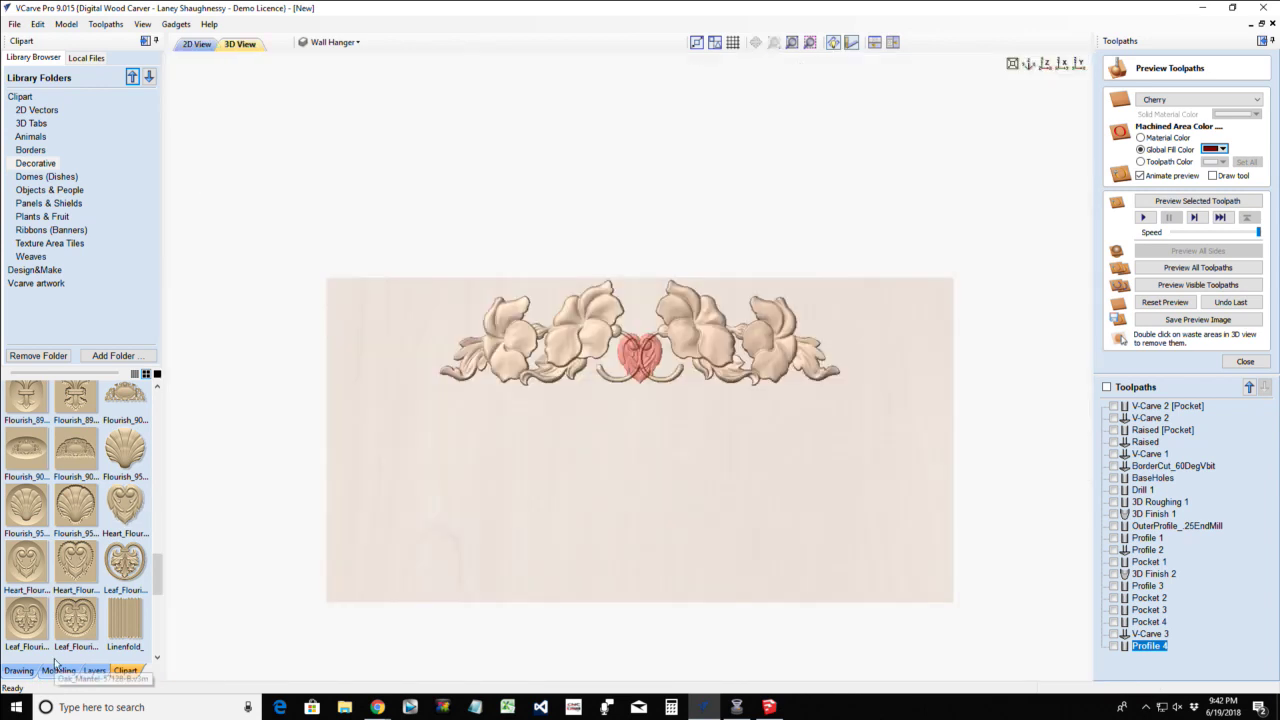
{"action": "left_click", "coordinate": [60, 671]}
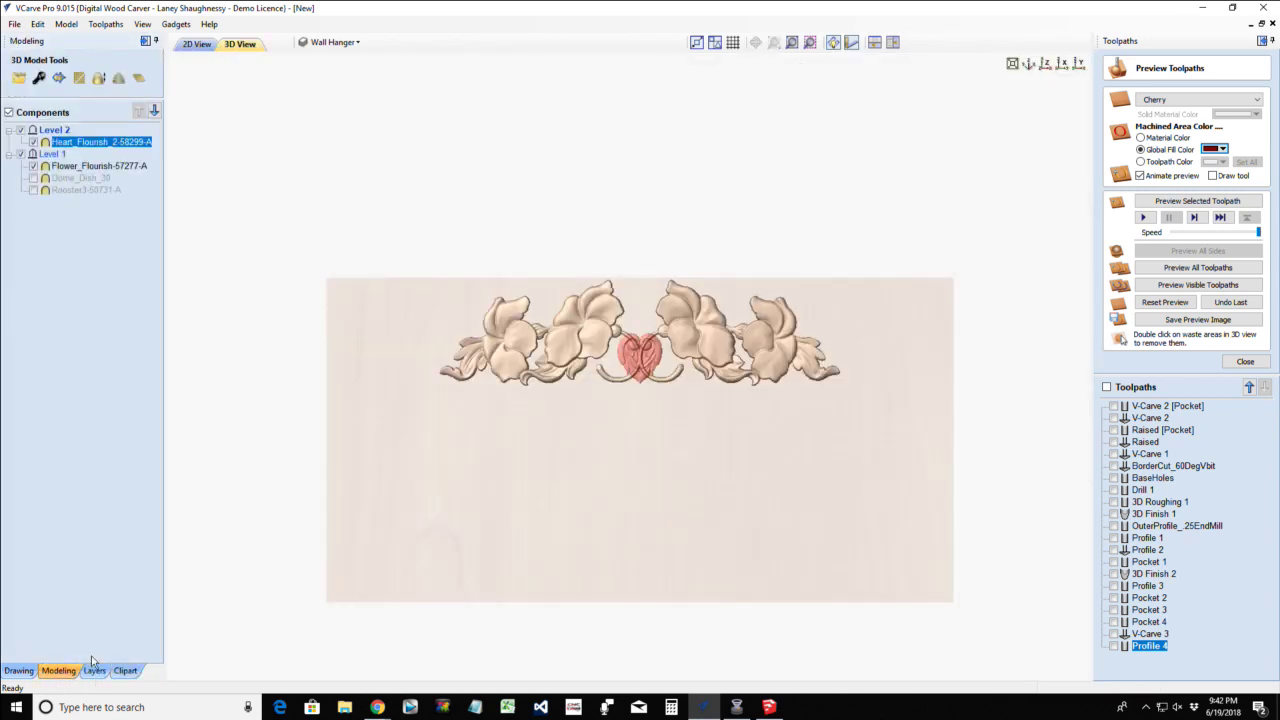
{"action": "mouse_move", "coordinate": [74, 149]}
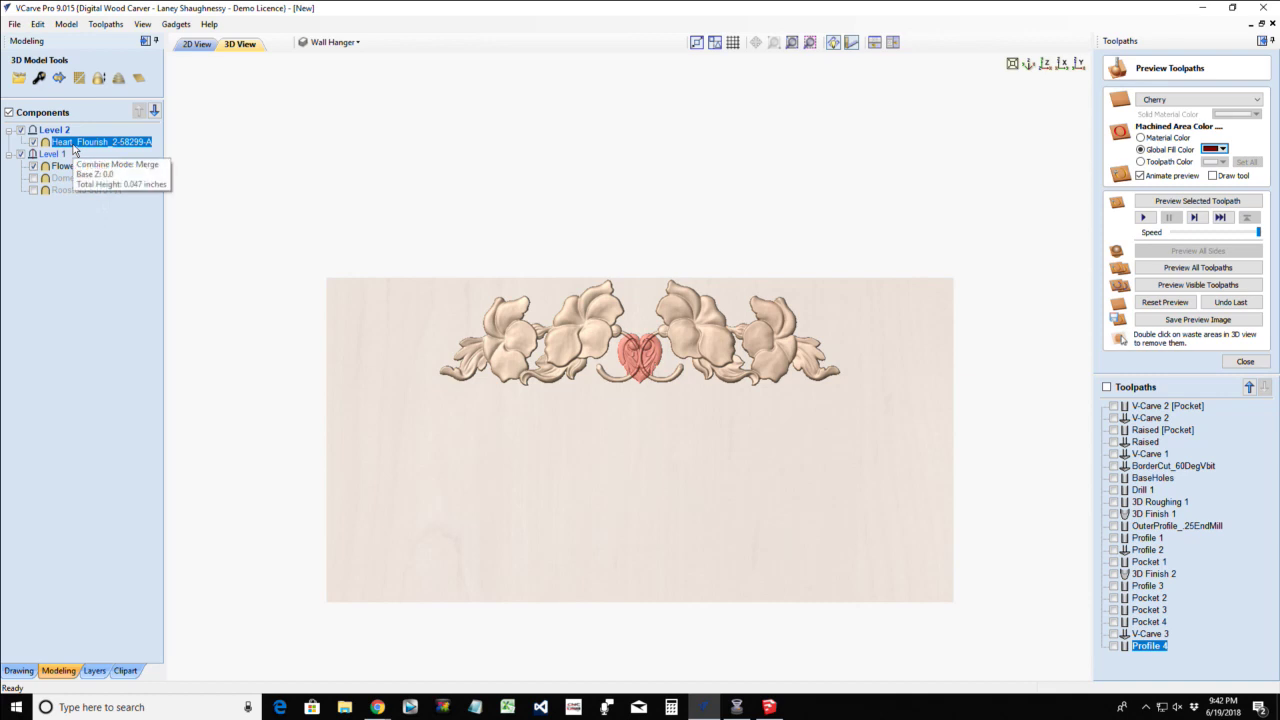
{"action": "right_click", "coordinate": [77, 148]}
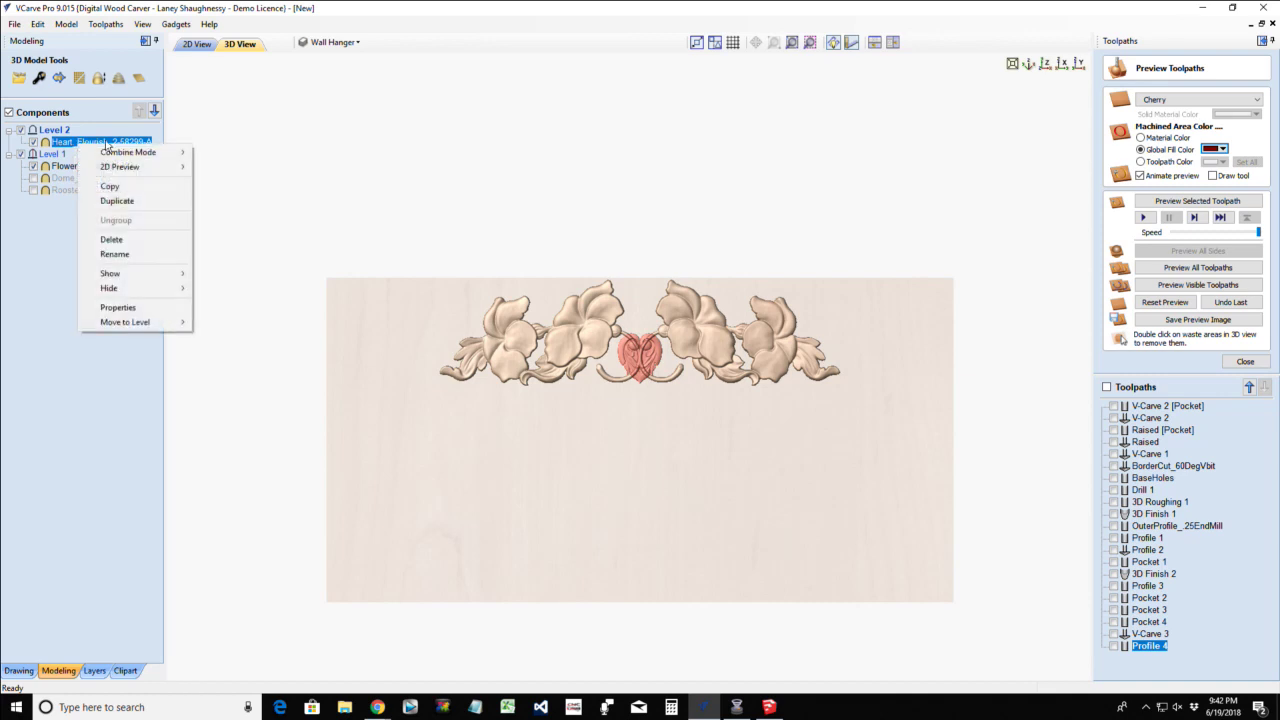
{"action": "mouse_move", "coordinate": [151, 157]}
{"action": "left_click", "coordinate": [217, 152]}
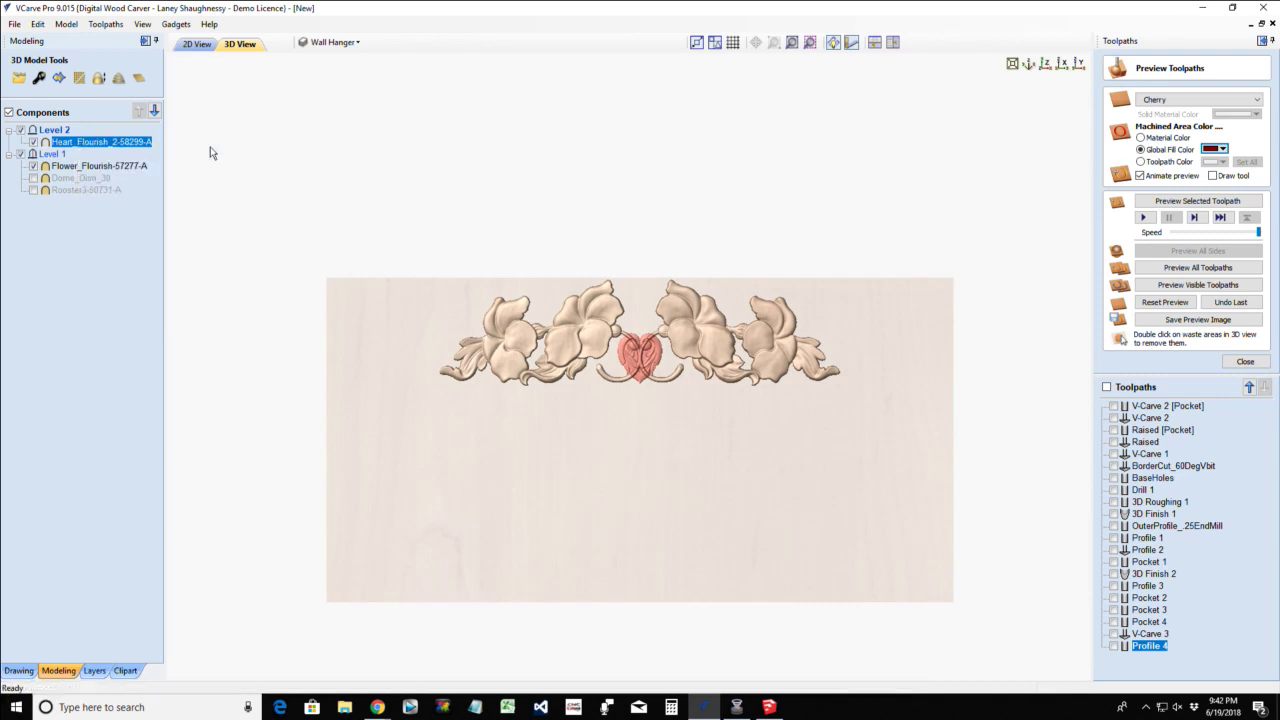
Tilt the view and change Heart_Flourish's combine mode to Merge
{"action": "scroll", "coordinate": [659, 350], "scroll_direction": "up", "scroll_amount": 5}
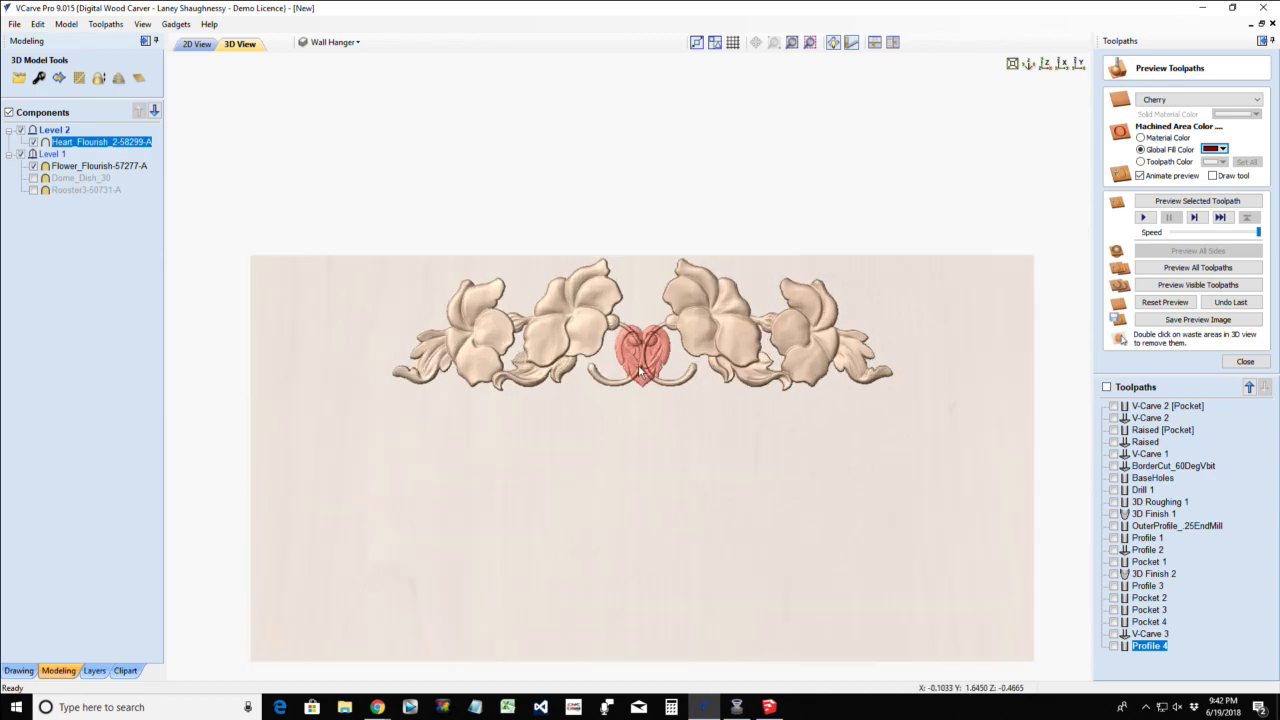
{"action": "scroll", "coordinate": [659, 350], "scroll_direction": "up", "scroll_amount": 1}
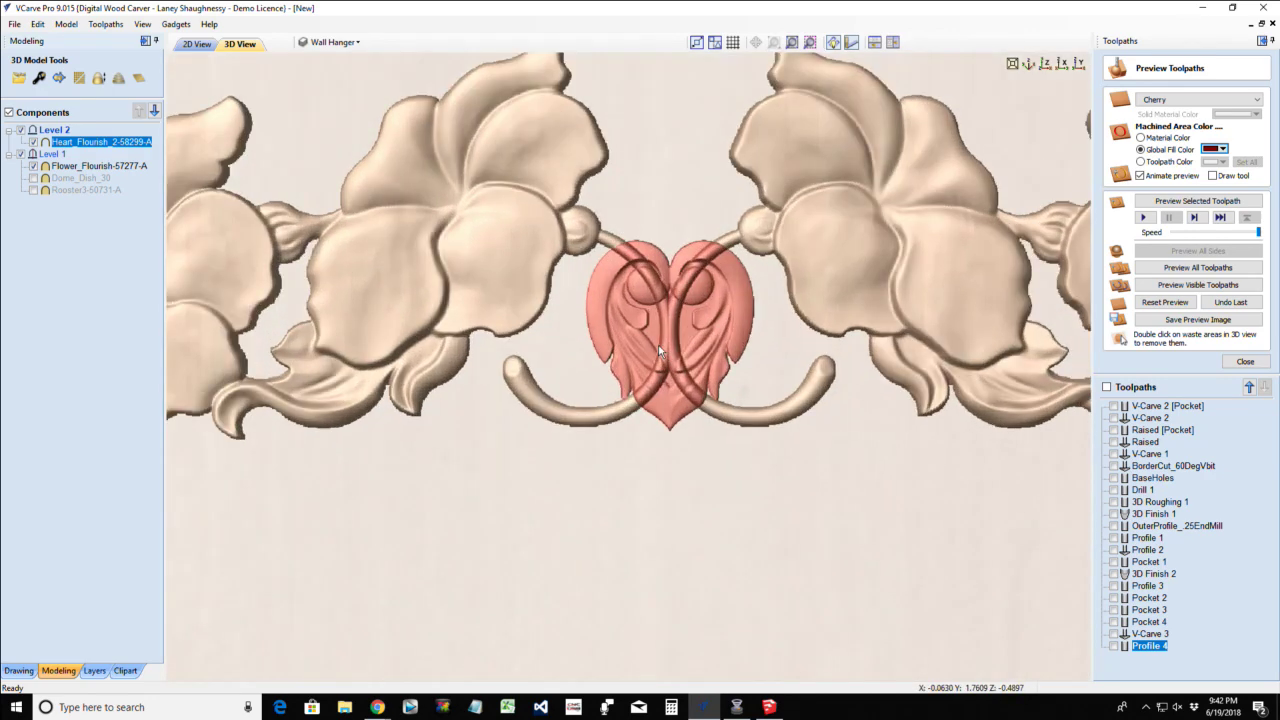
{"action": "left_click_drag", "start_coordinate": [666, 517], "coordinate": [537, 442]}
{"action": "right_click", "coordinate": [85, 140]}
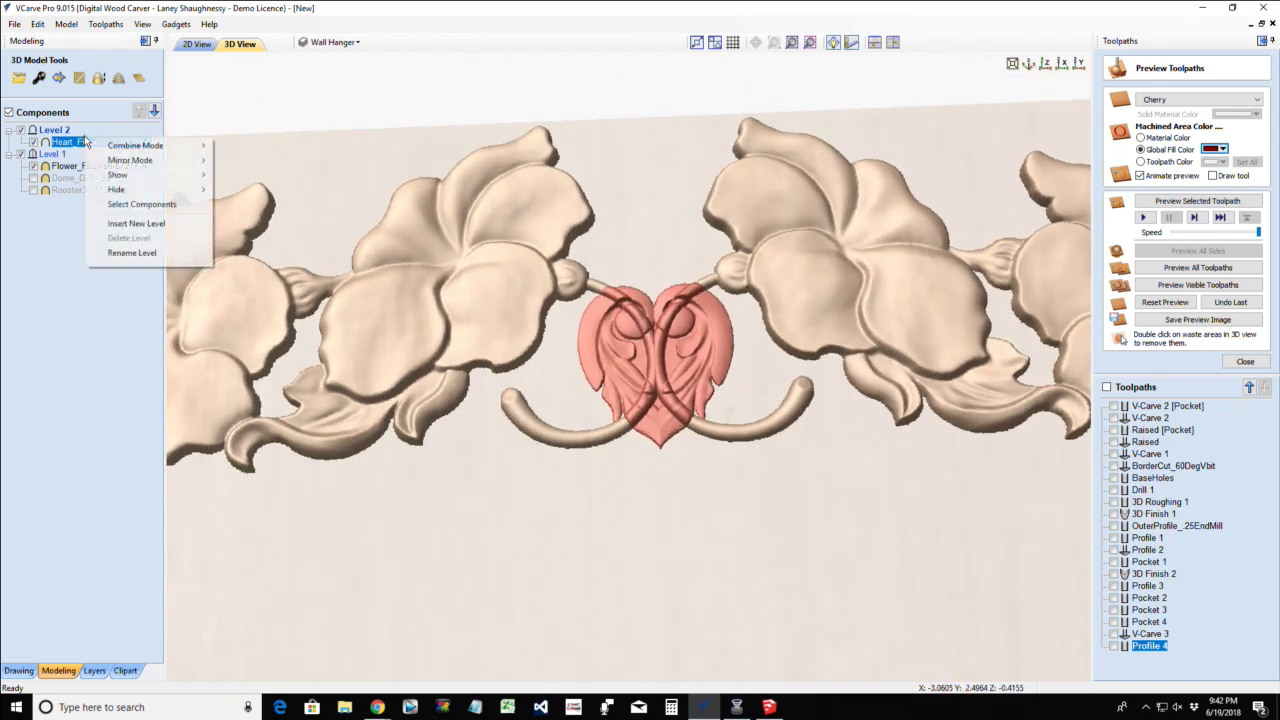
{"action": "mouse_move", "coordinate": [135, 145]}
{"action": "left_click", "coordinate": [253, 180]}
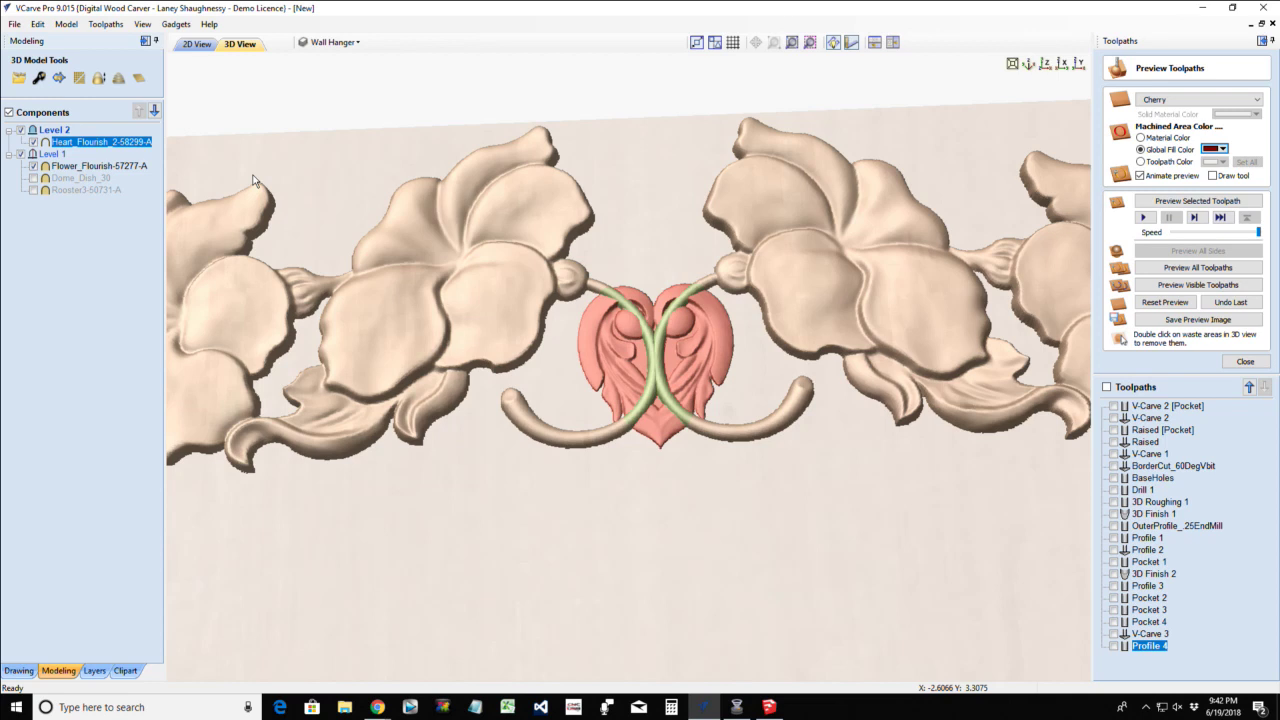
Give the heart component a Shape Height and Base Height of 0.125 inches
{"action": "left_click", "coordinate": [37, 80]}
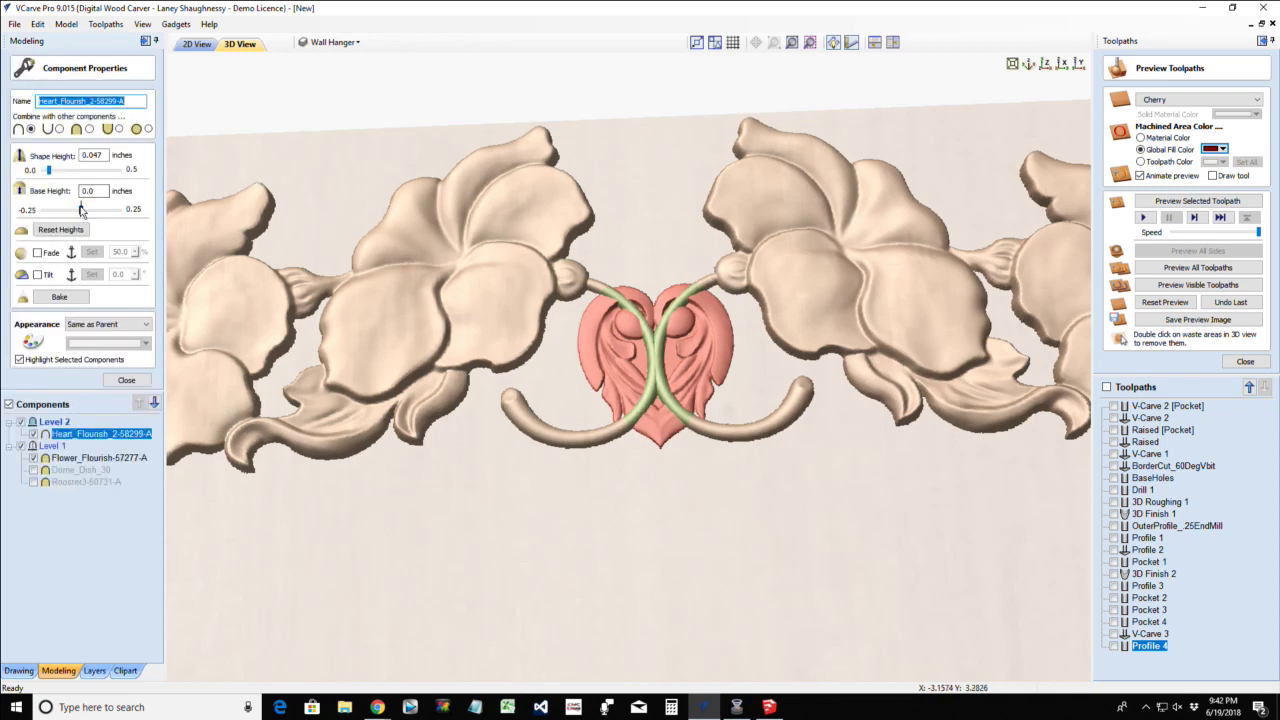
{"action": "left_click", "coordinate": [90, 155]}
{"action": "double_click", "coordinate": [91, 155]}
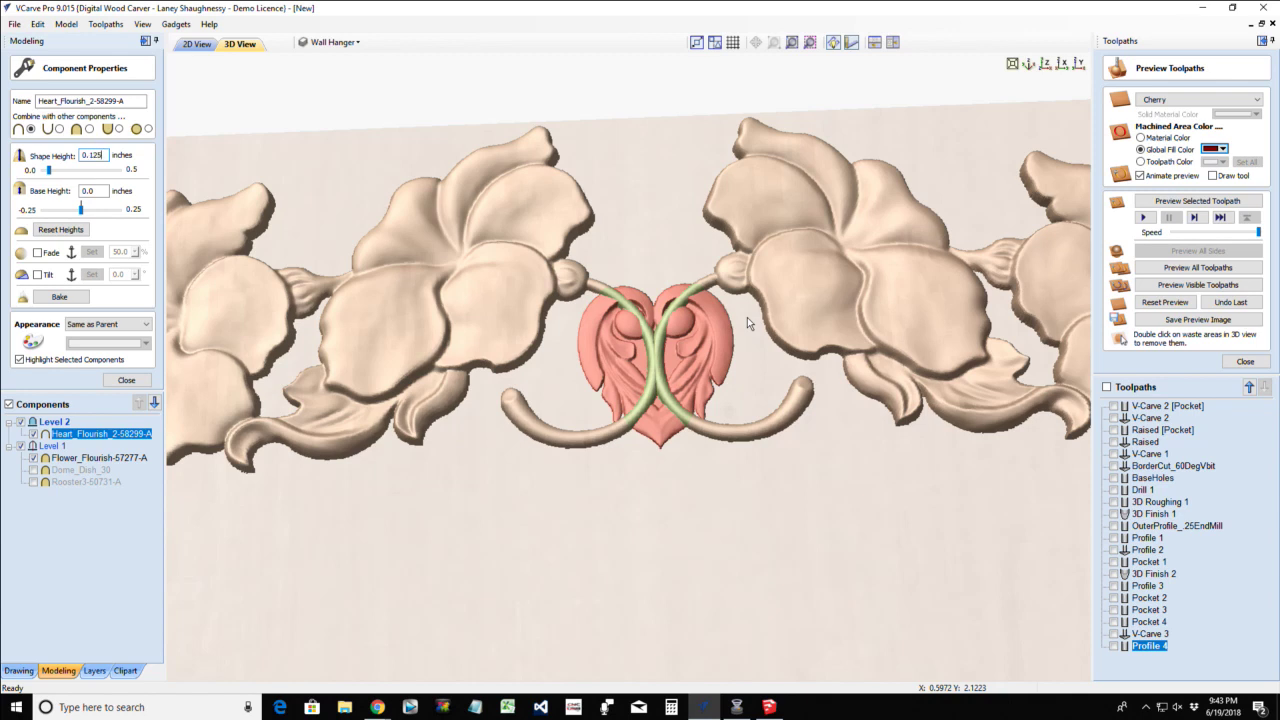
{"action": "type", "text": "0.125"}
{"action": "key", "text": "Return"}
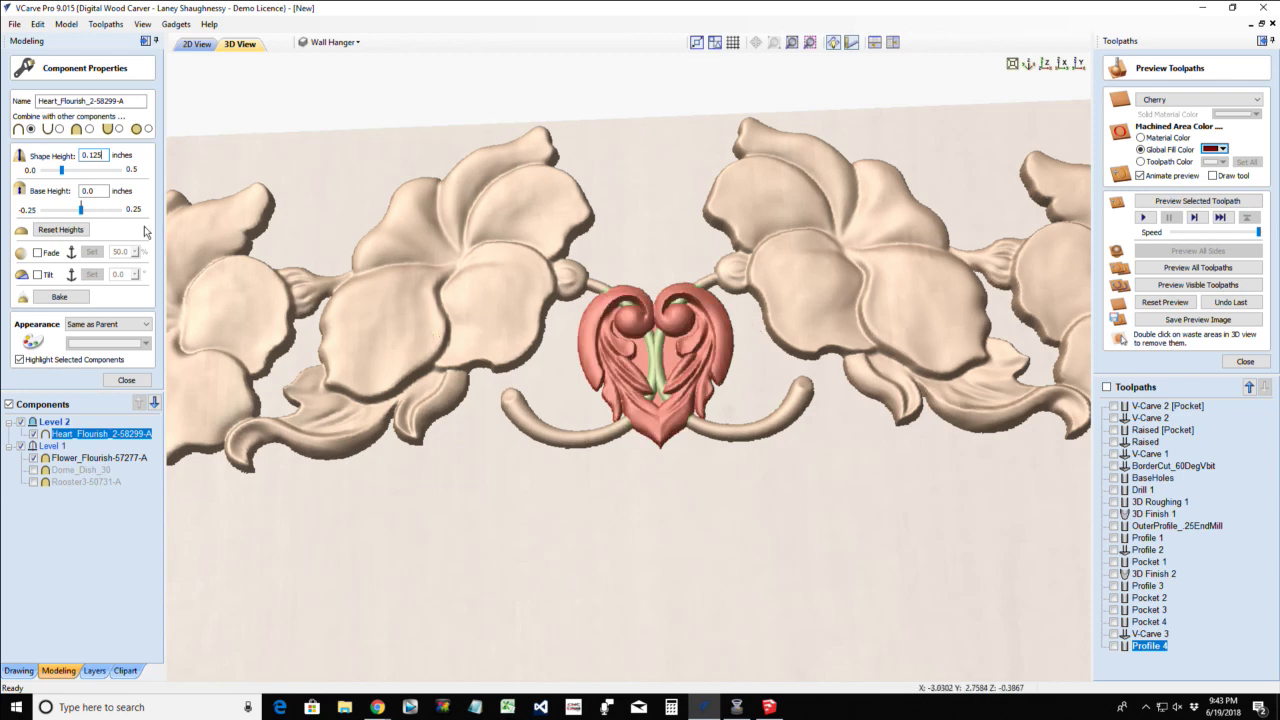
{"action": "double_click", "coordinate": [88, 190]}
{"action": "type", "text": "0.125"}
{"action": "key", "text": "Return"}
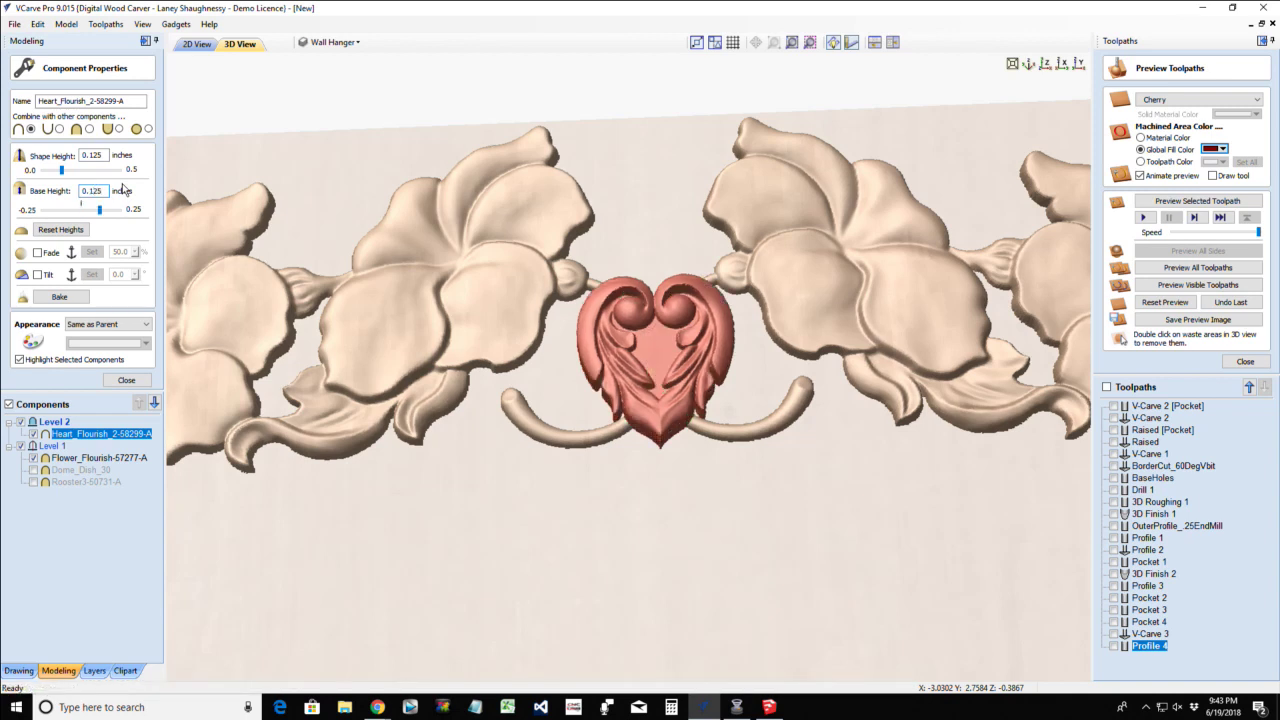
Reset the view to the whole board and close the heart's component properties
{"action": "left_click", "coordinate": [1030, 64]}
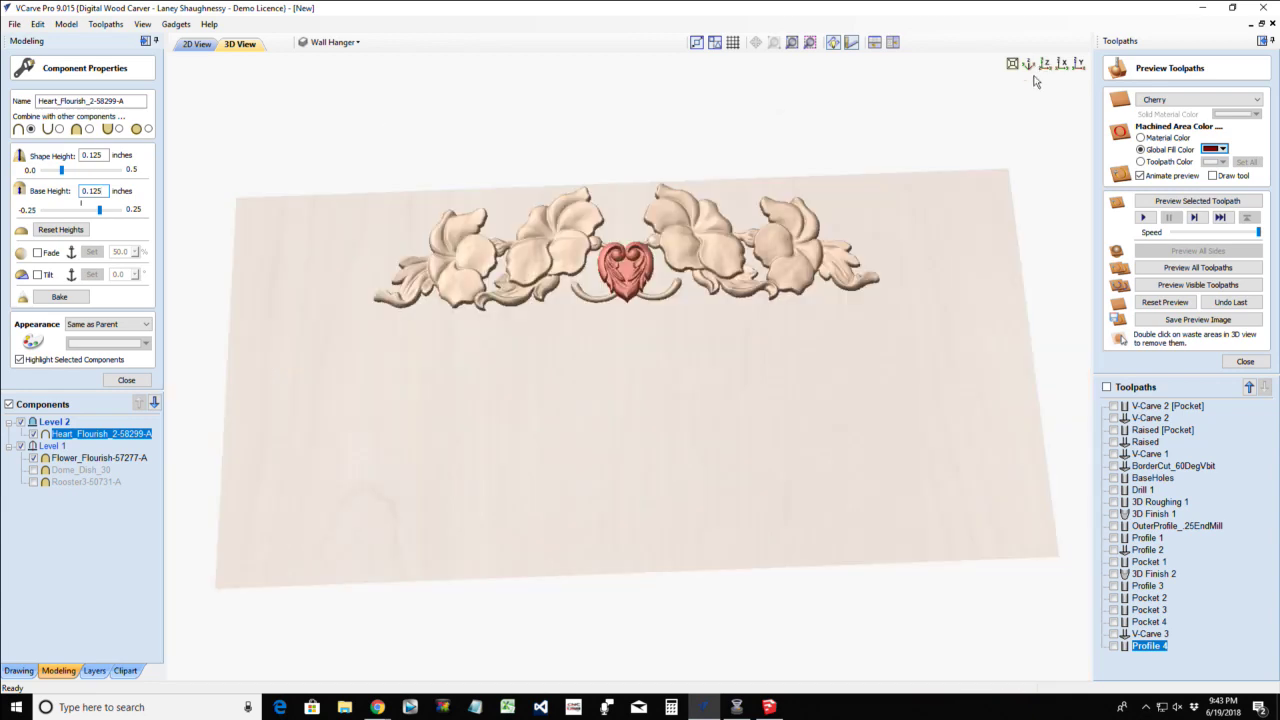
{"action": "scroll", "coordinate": [631, 275], "scroll_direction": "up", "scroll_amount": 2}
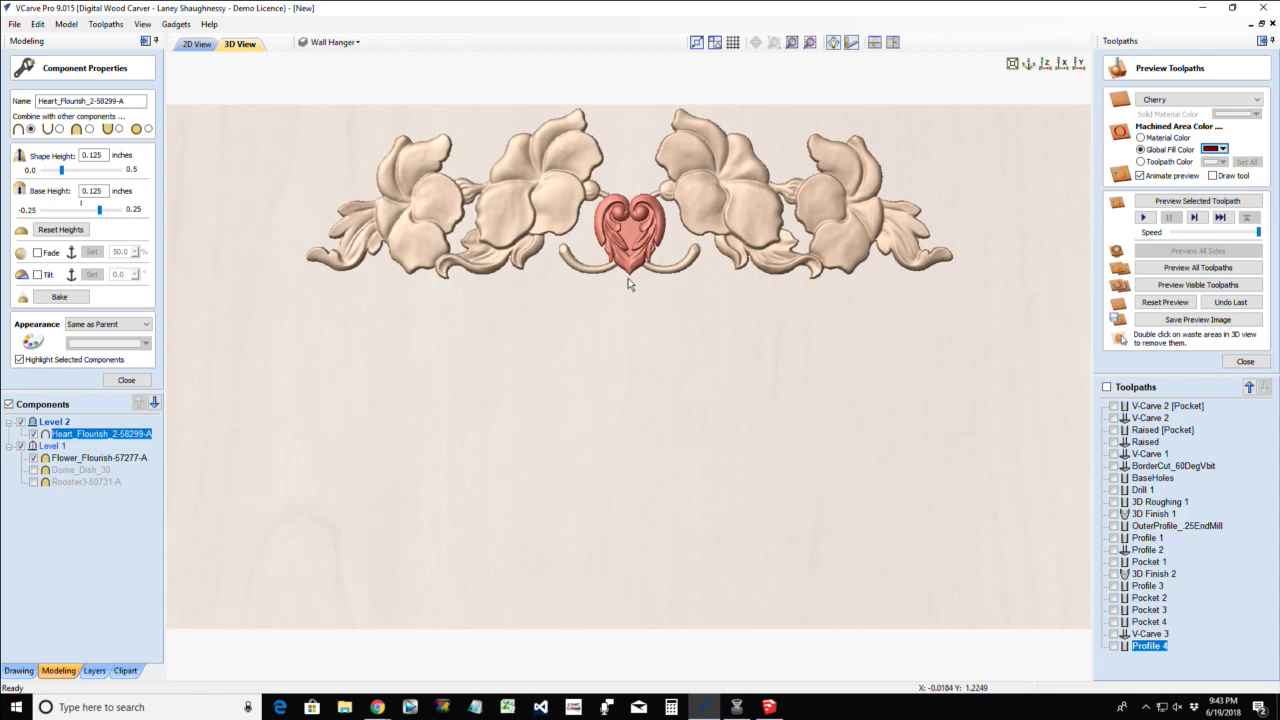
{"action": "scroll", "coordinate": [628, 232], "scroll_direction": "up", "scroll_amount": 2}
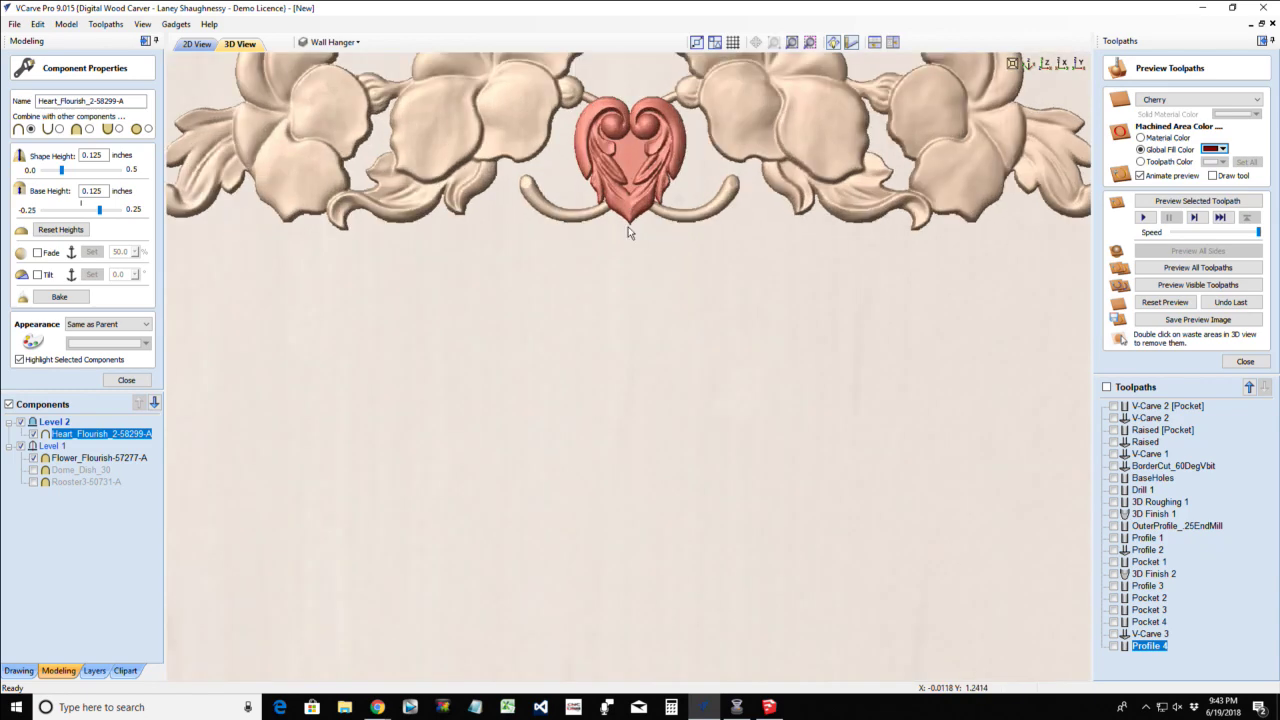
{"action": "scroll", "coordinate": [628, 232], "scroll_direction": "down", "scroll_amount": 4}
{"action": "left_click", "coordinate": [197, 44]}
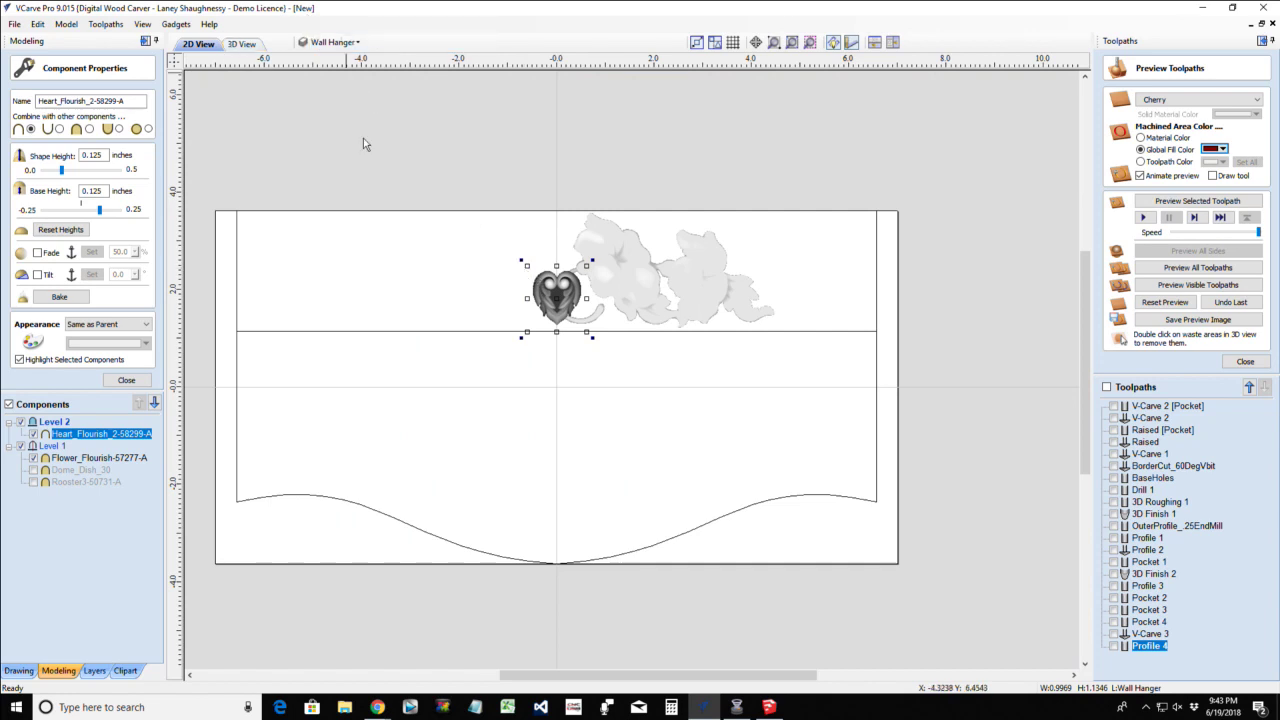
{"action": "key", "text": "F3"}
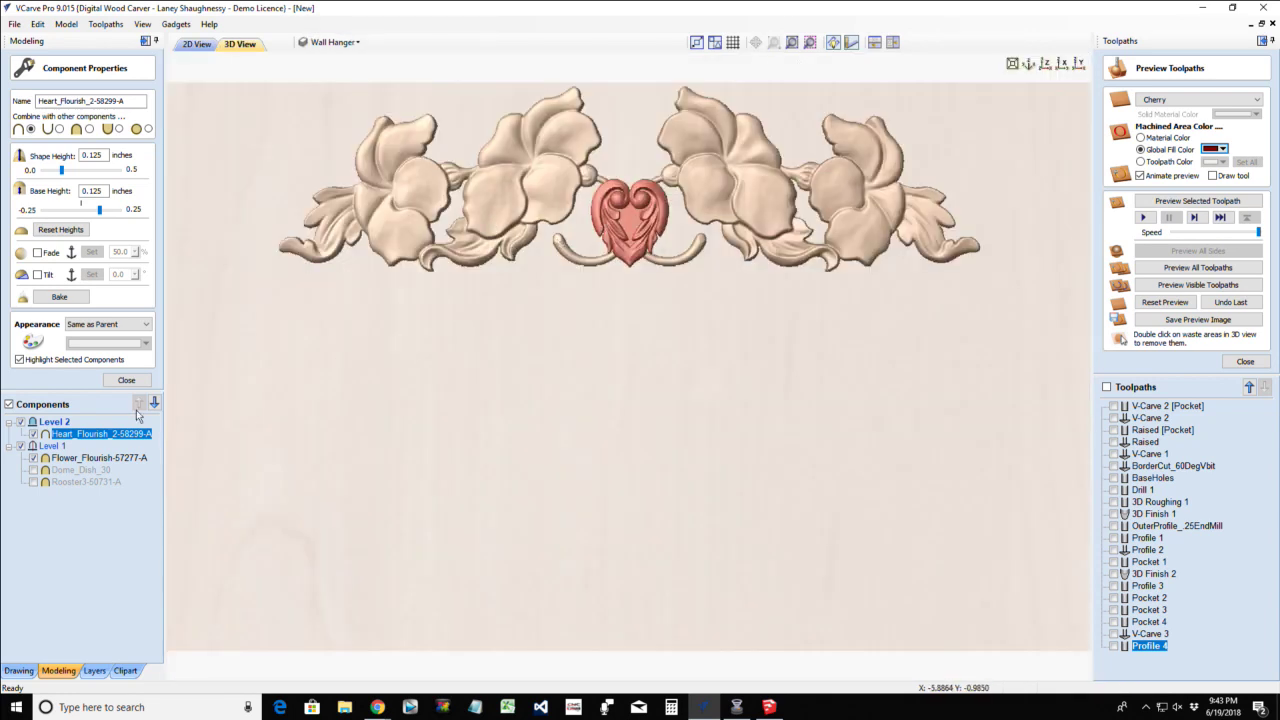
{"action": "left_click", "coordinate": [126, 380]}
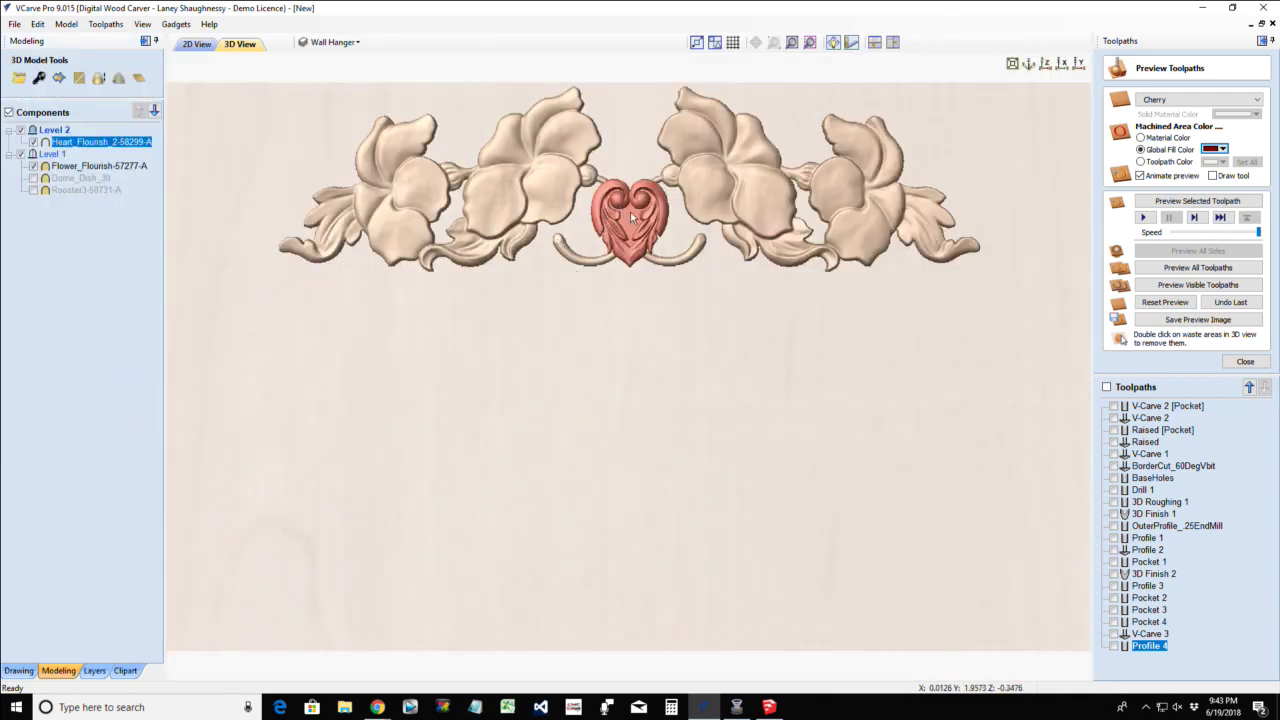
Remove waste material from the 3D preview and return to the 2D layout
{"action": "double_click", "coordinate": [631, 212]}
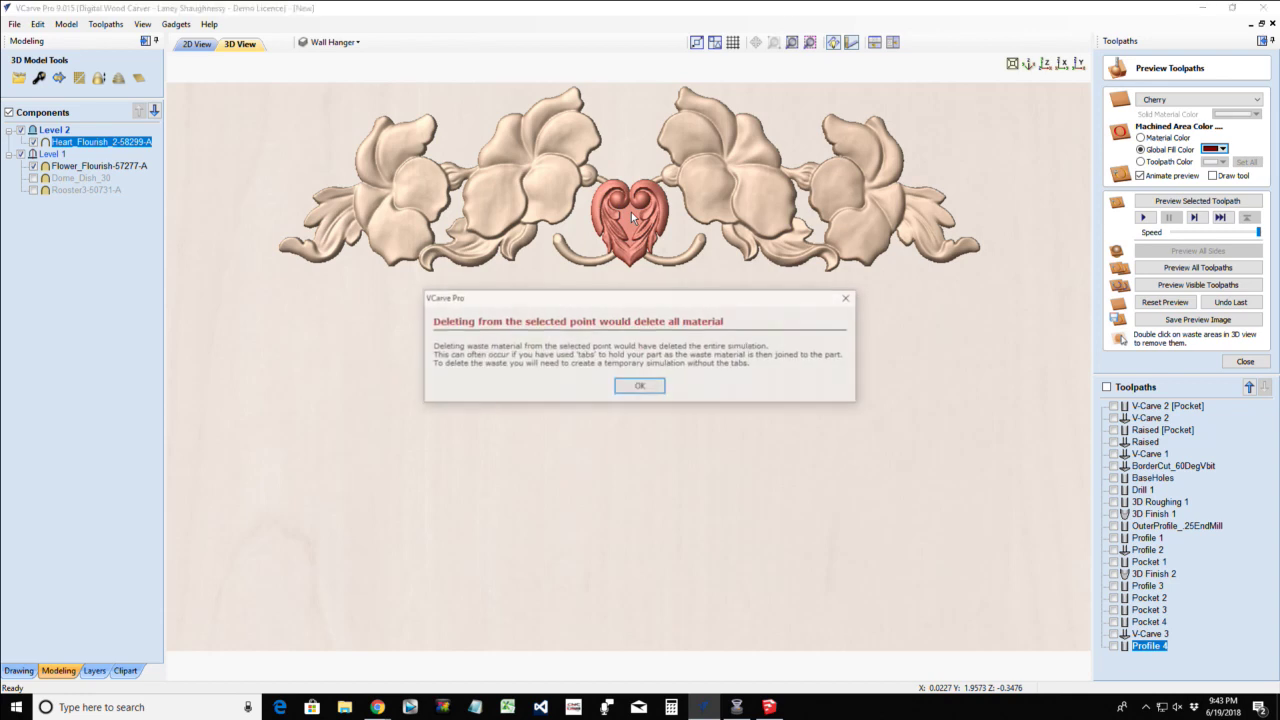
{"action": "left_click", "coordinate": [641, 388]}
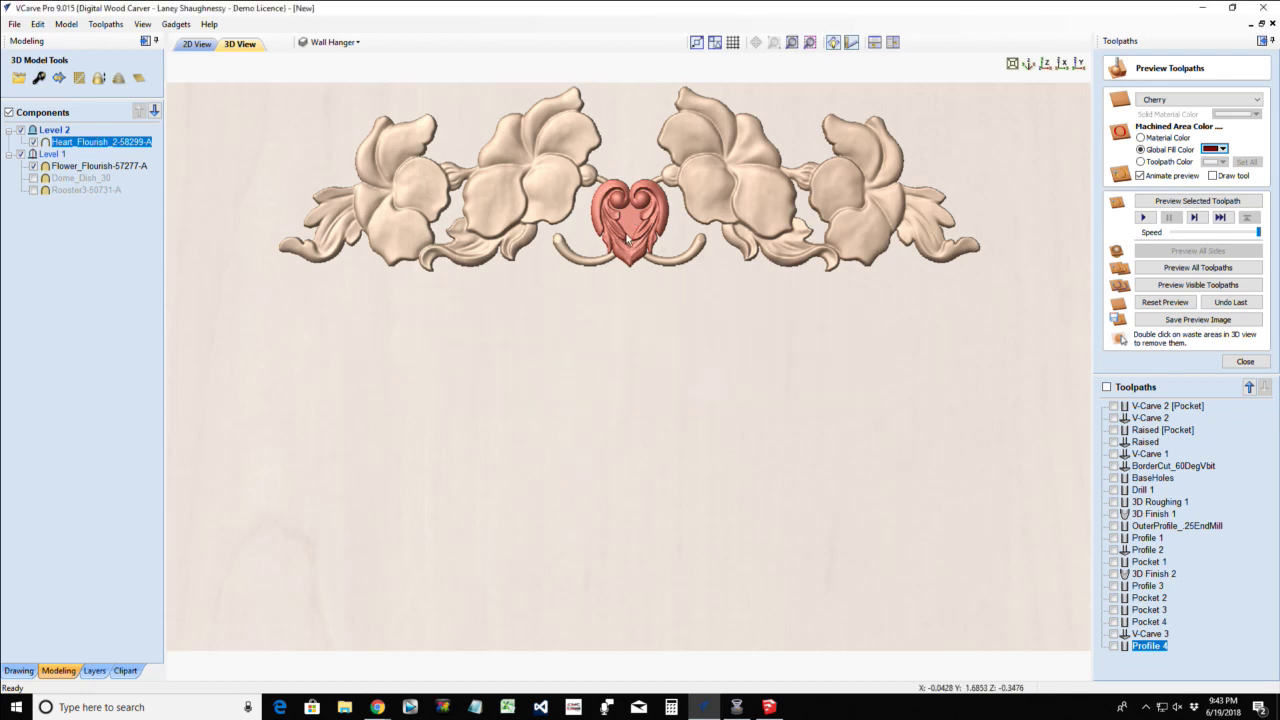
{"action": "left_click", "coordinate": [197, 44]}
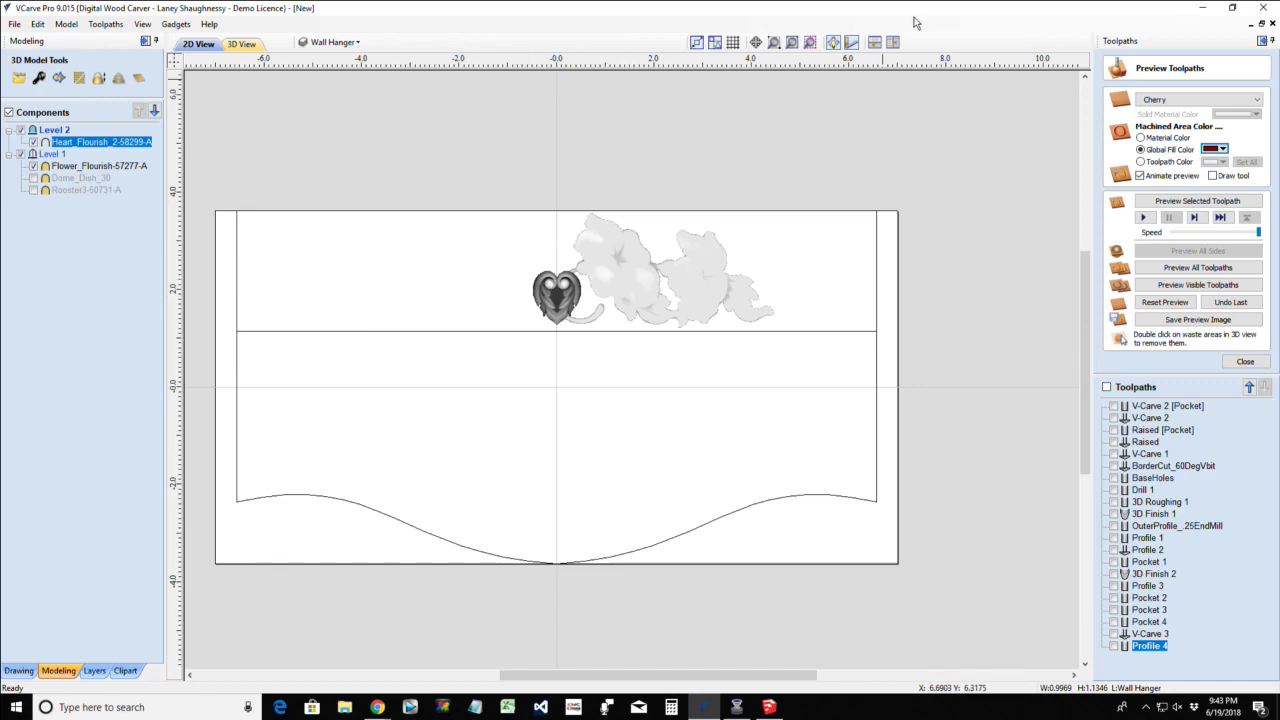
Tile the 2D layout and 3D preview side by side, centring the heart in 3D
{"action": "left_click", "coordinate": [892, 42]}
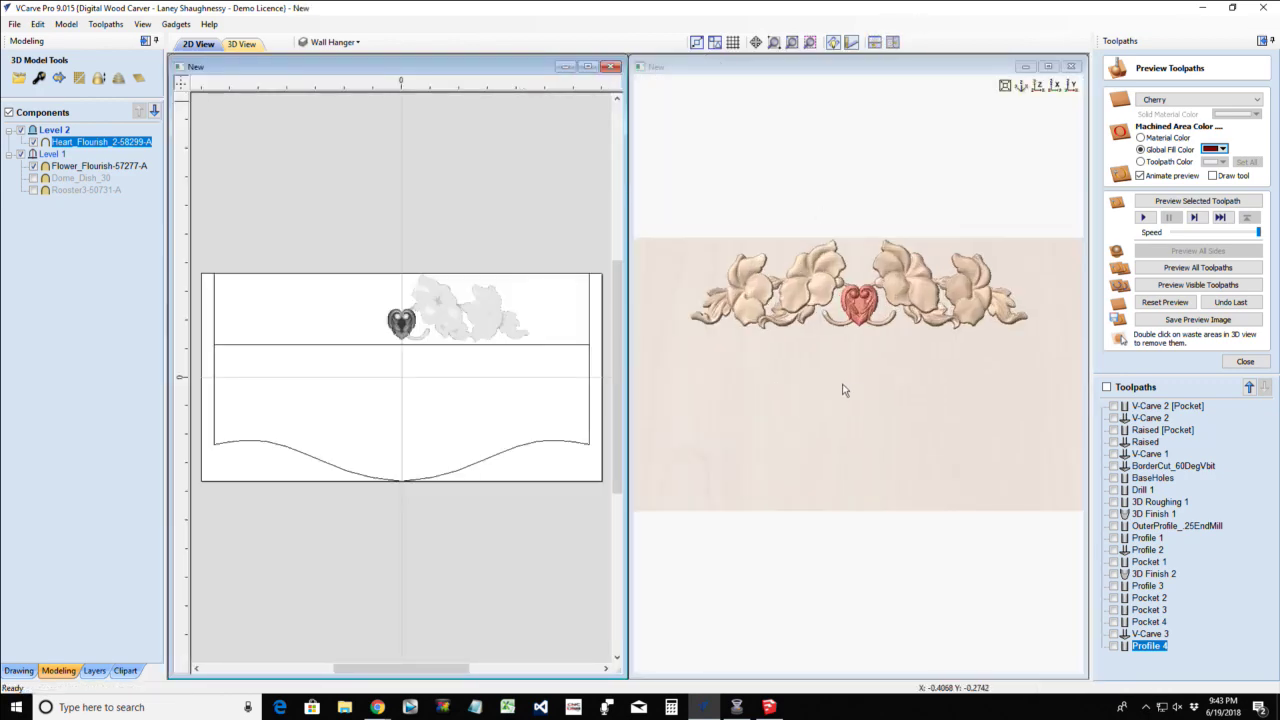
{"action": "scroll", "coordinate": [843, 300], "scroll_direction": "up", "scroll_amount": 10}
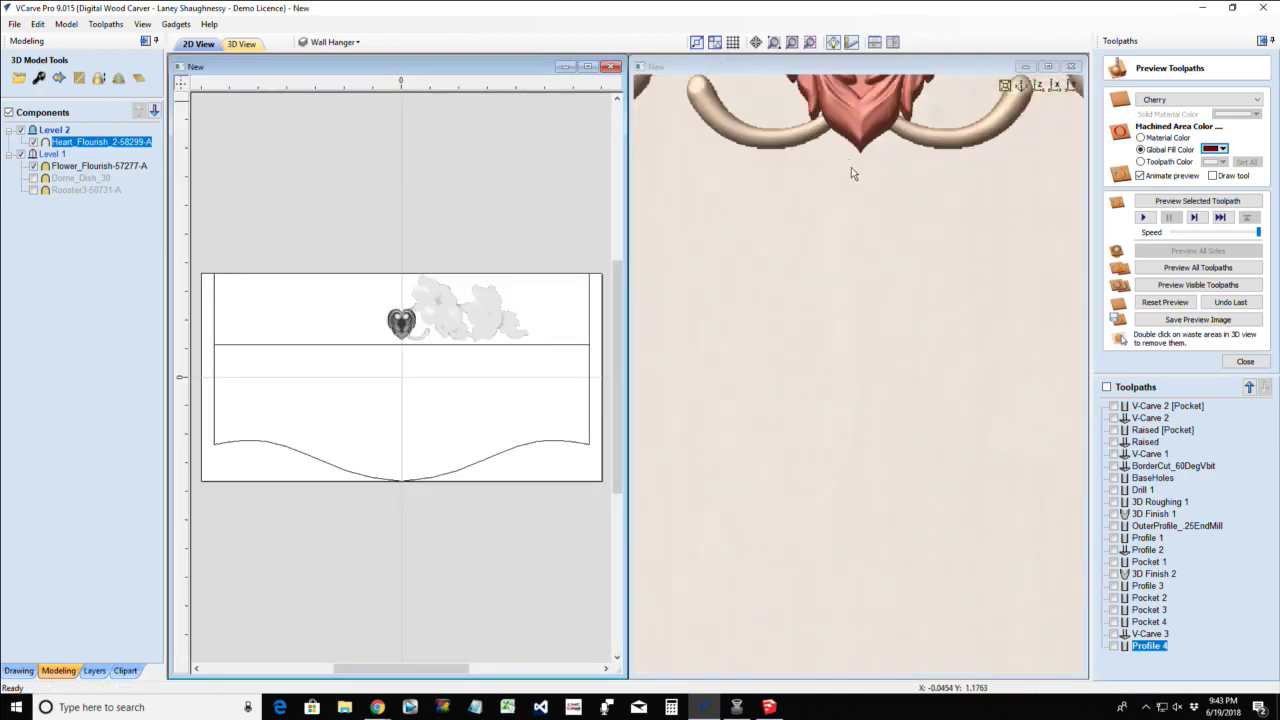
{"action": "middle_click_drag", "start_coordinate": [853, 169], "coordinate": [863, 434]}
{"action": "scroll", "coordinate": [863, 400], "scroll_direction": "down", "scroll_amount": 3}
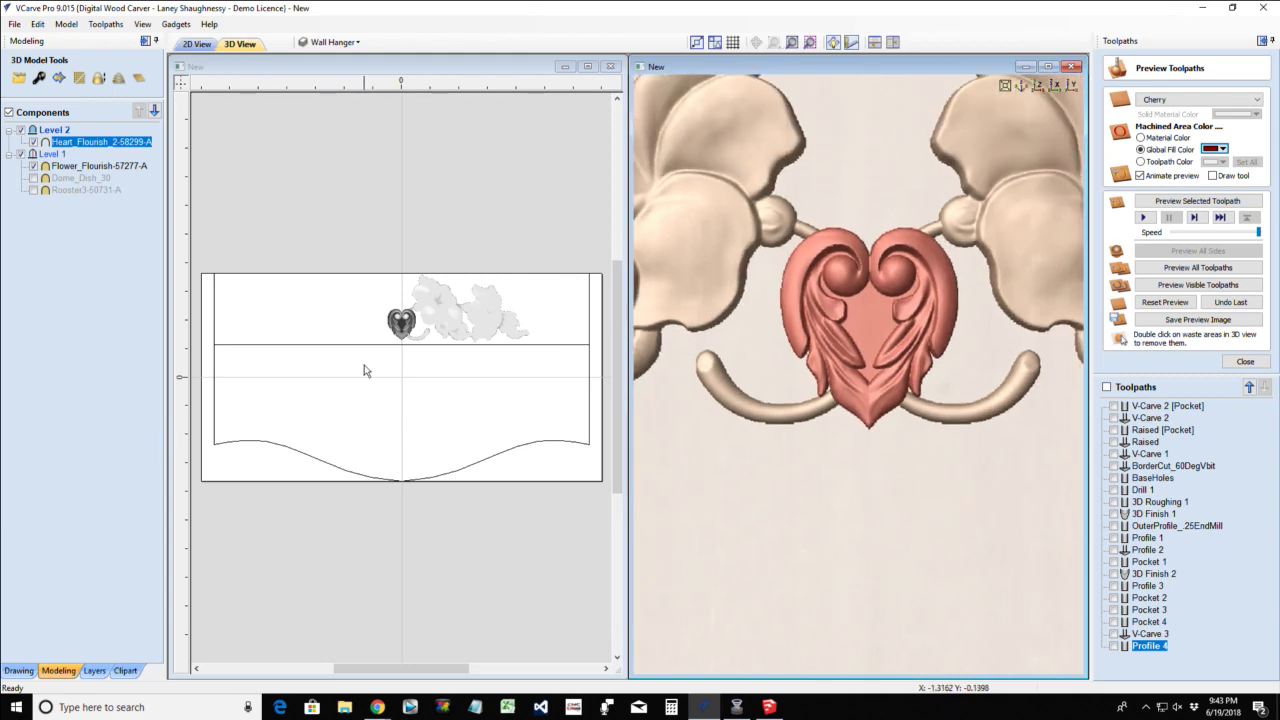
{"action": "scroll", "coordinate": [400, 318], "scroll_direction": "up", "scroll_amount": 8}
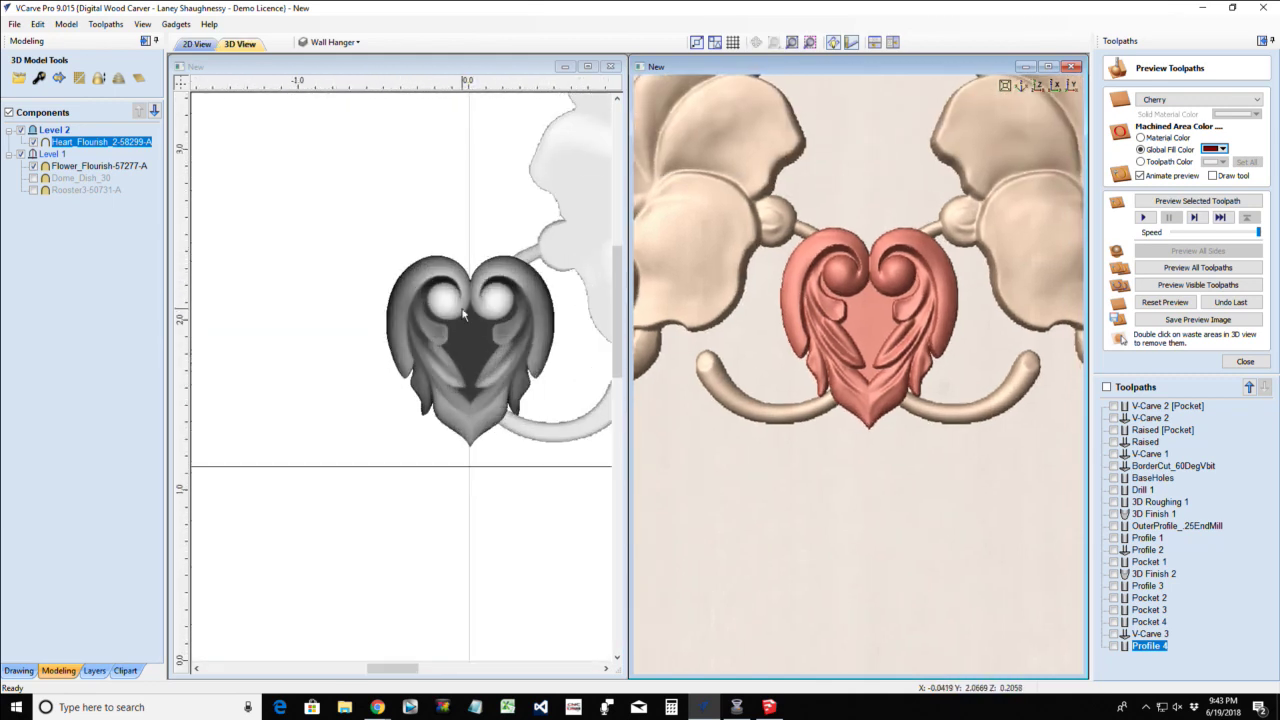
Enlarge the heart from its corner and nudge it up three steps
{"action": "left_click", "coordinate": [463, 314]}
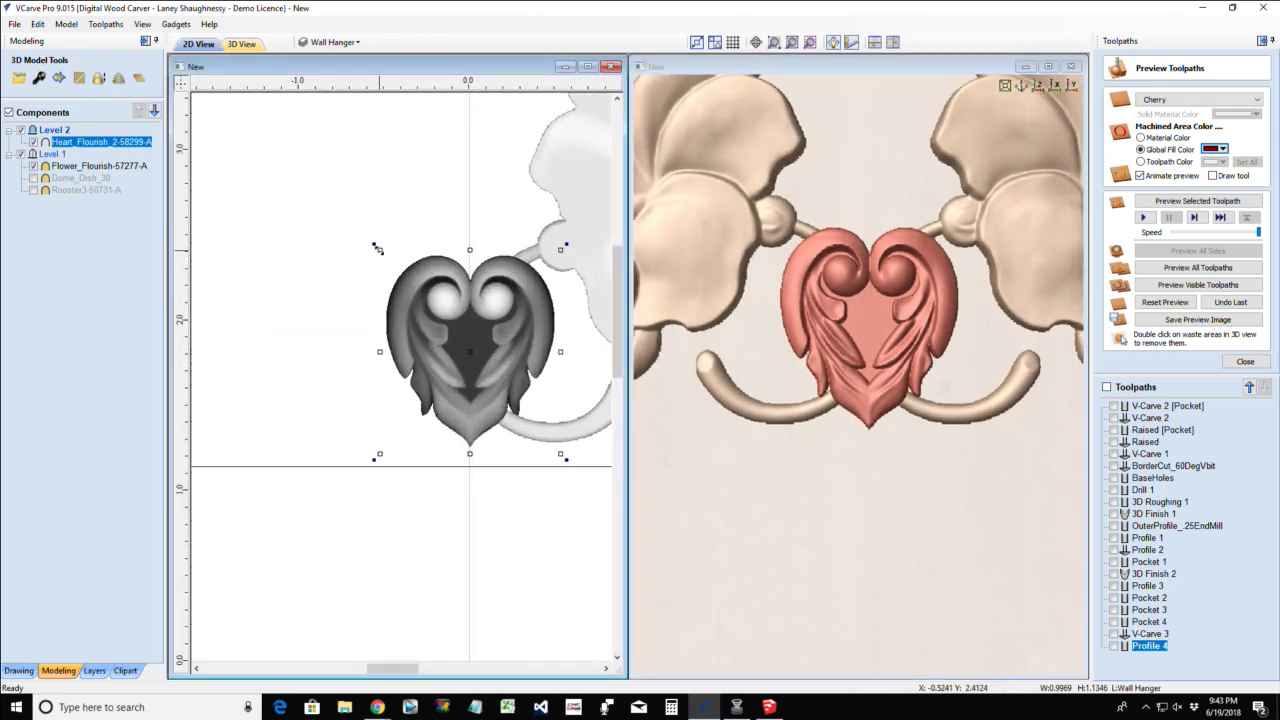
{"action": "left_click_drag", "start_coordinate": [376, 249], "coordinate": [370, 241]}
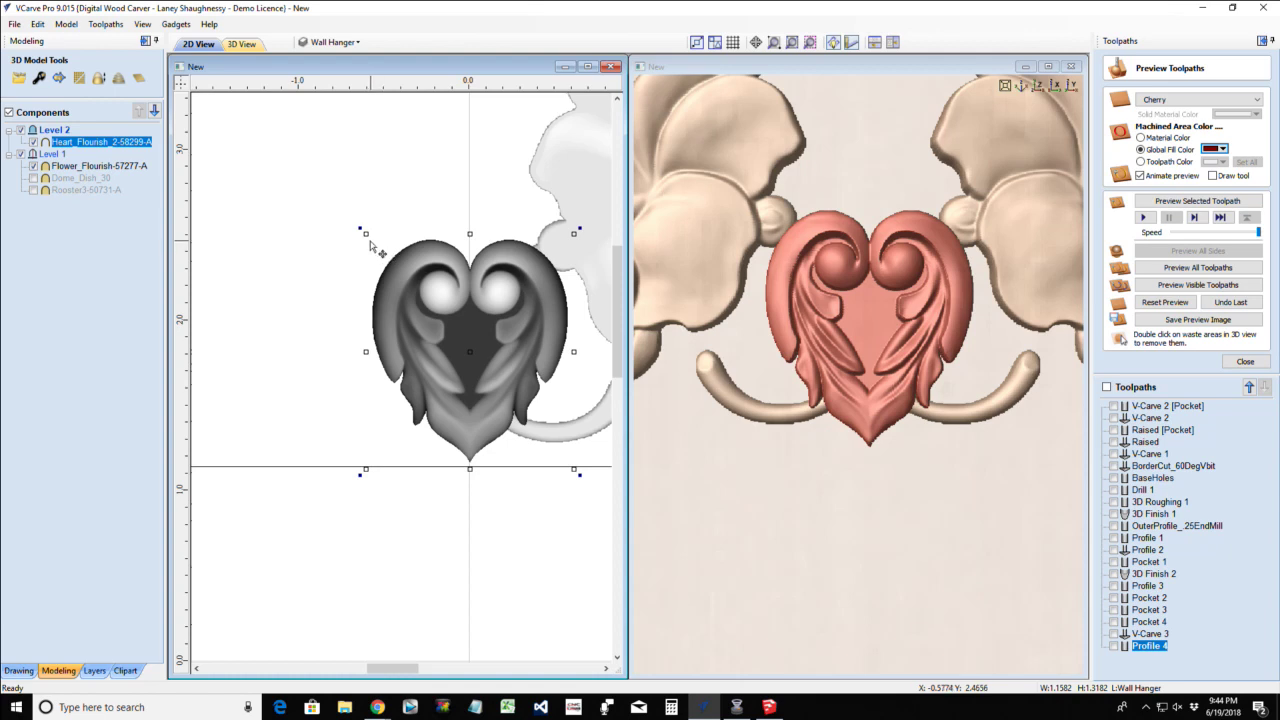
{"action": "left_click_drag", "start_coordinate": [366, 234], "coordinate": [365, 233]}
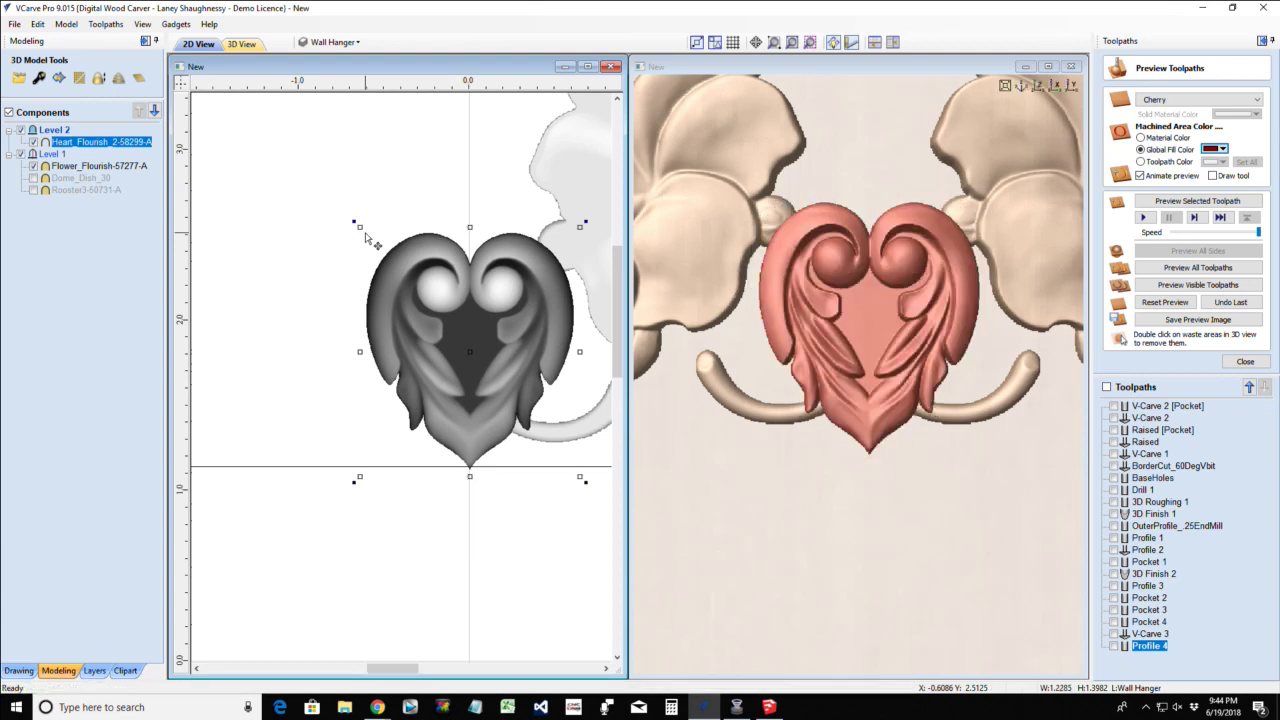
{"action": "key", "text": "Up"}
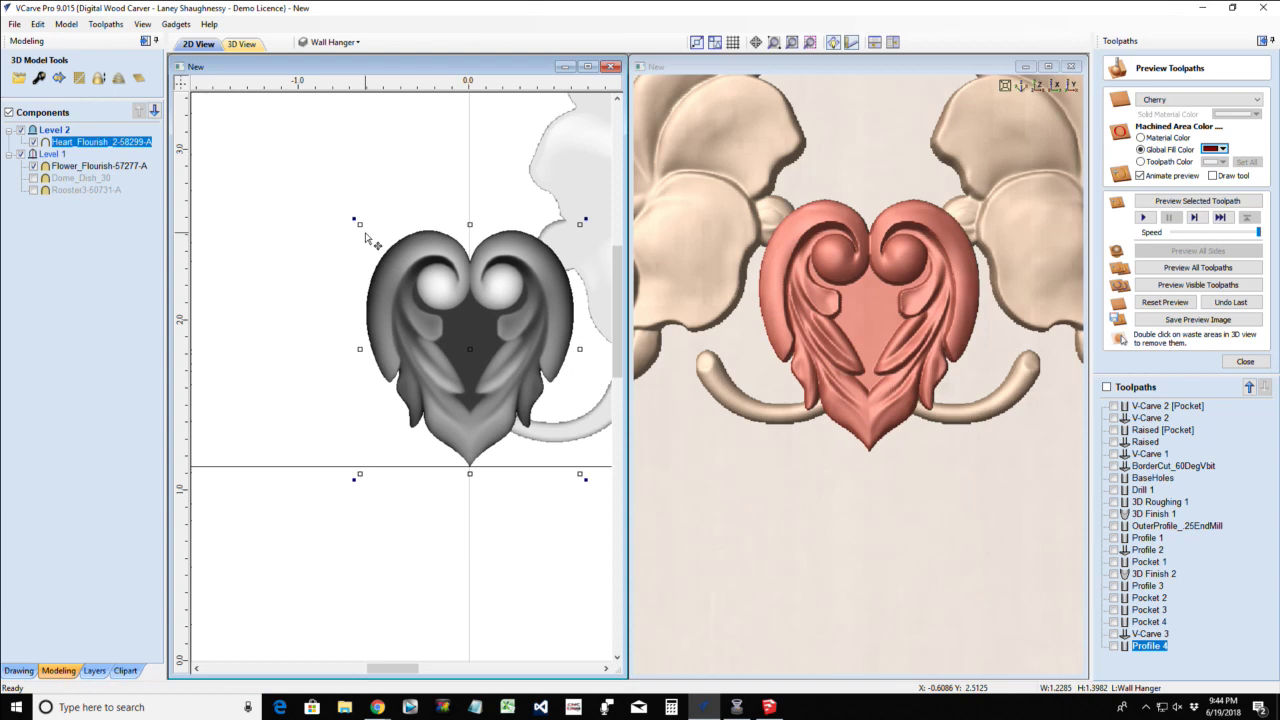
{"action": "key", "text": "Up"}
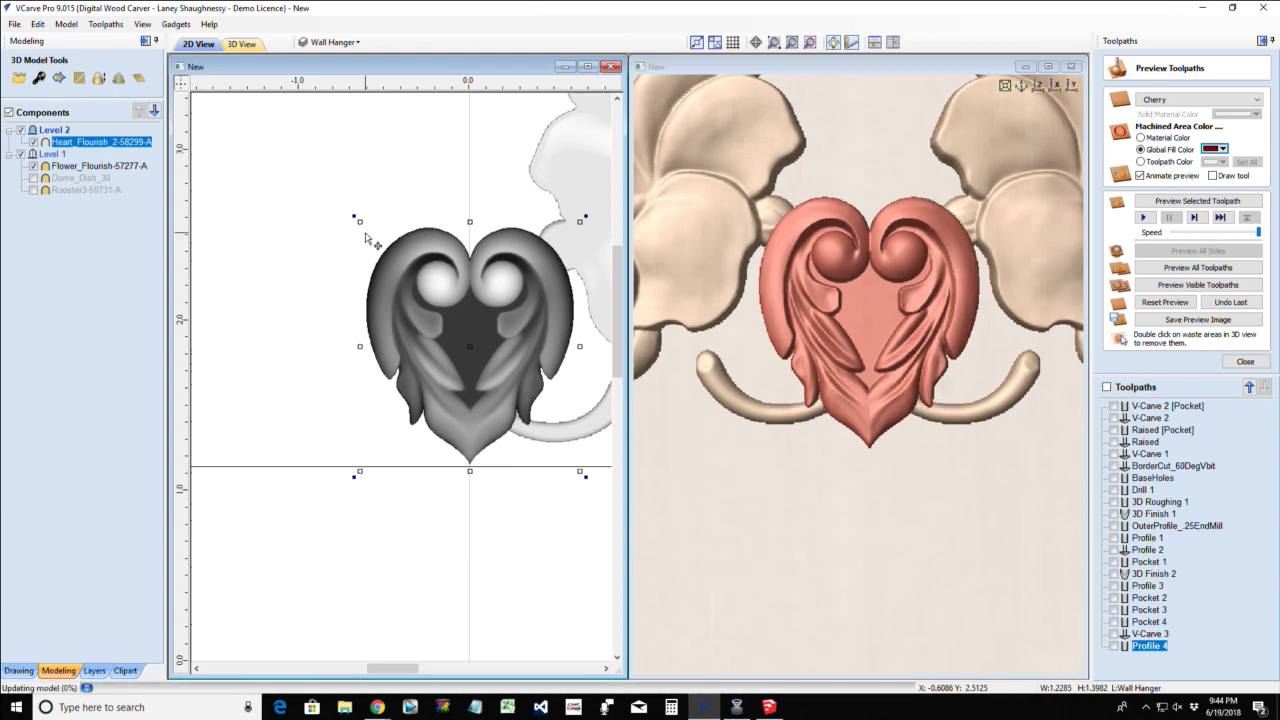
{"action": "key", "text": "Up"}
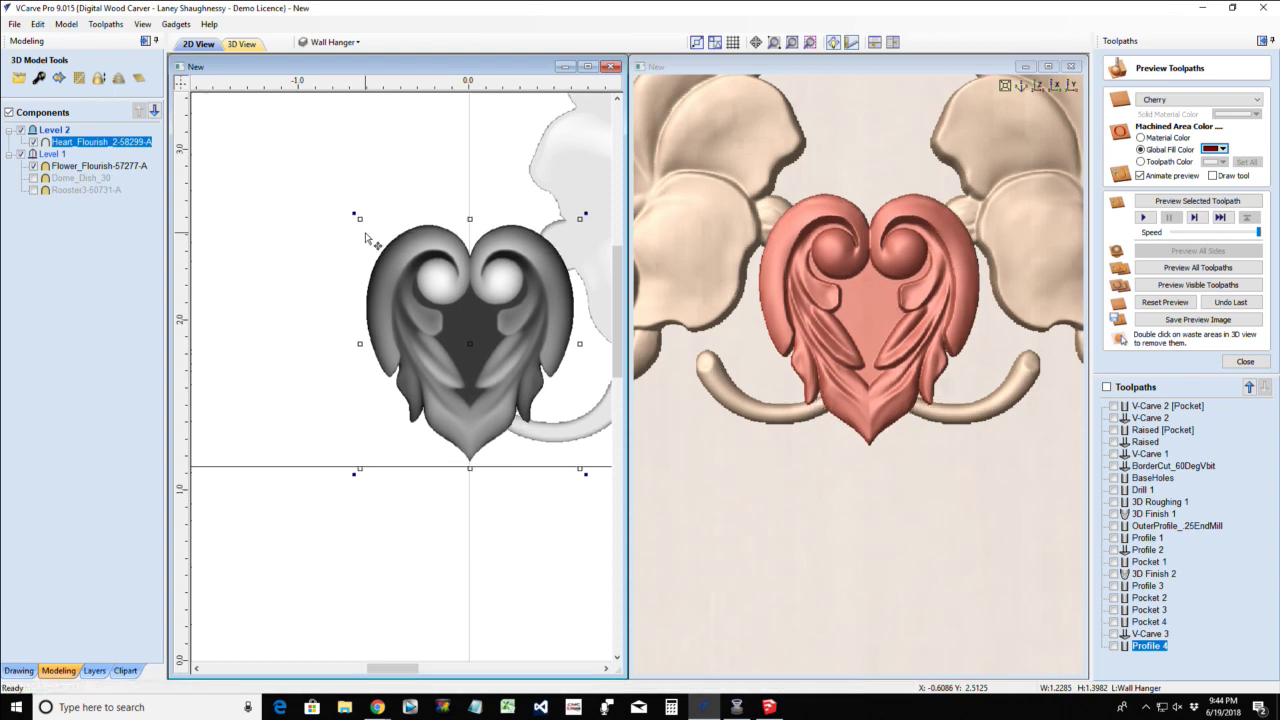
Maximise the 2D layout window to fill the workspace
{"action": "left_click", "coordinate": [745, 478]}
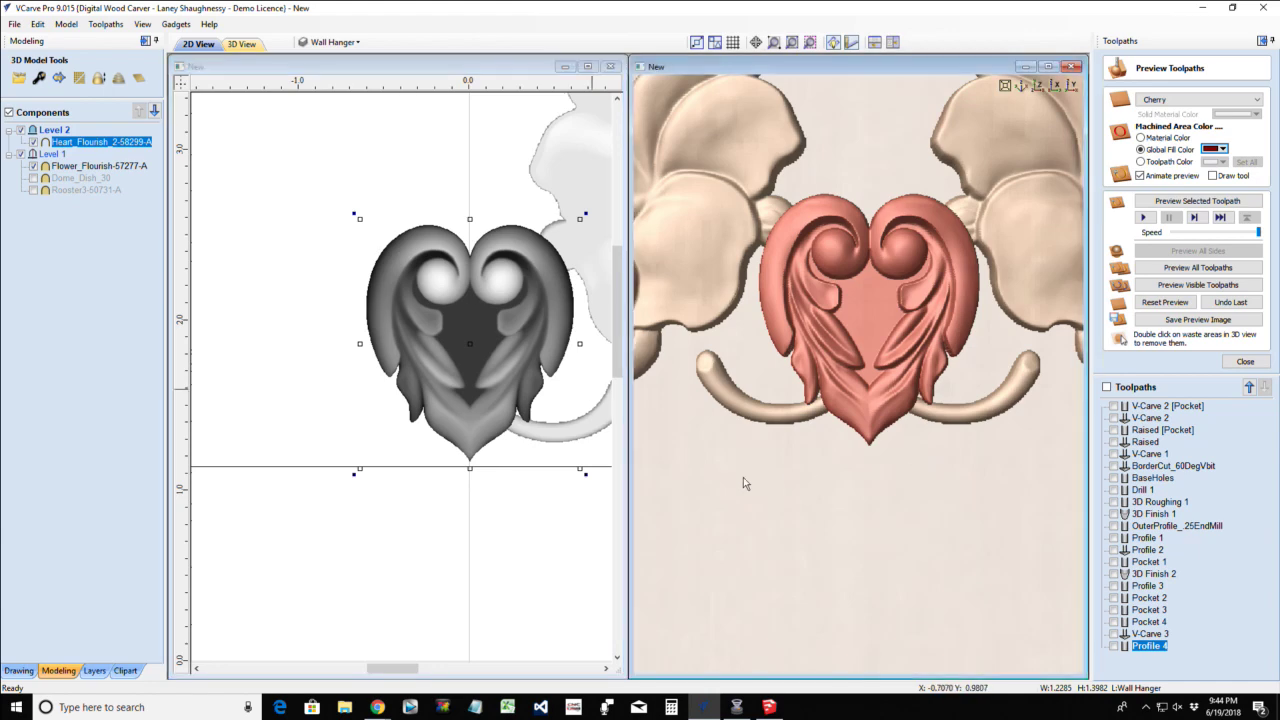
{"action": "scroll", "coordinate": [787, 404], "scroll_direction": "down", "scroll_amount": 5}
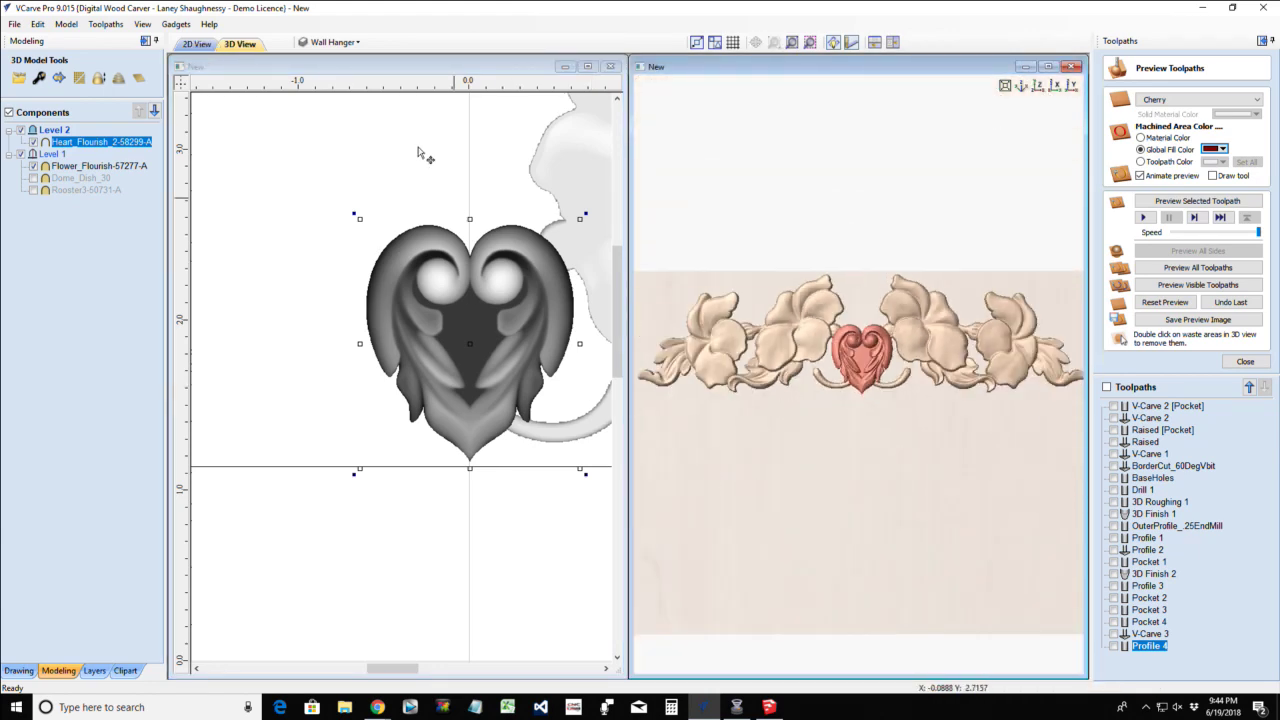
{"action": "left_click", "coordinate": [565, 66]}
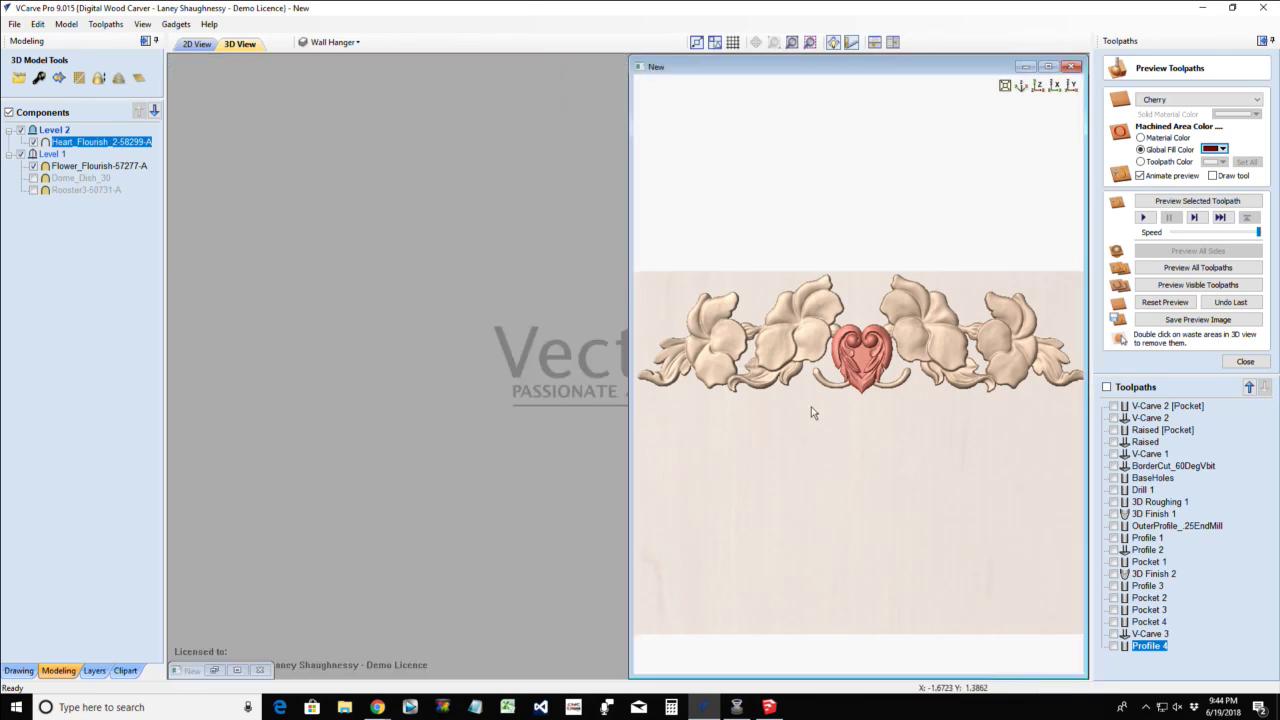
{"action": "scroll", "coordinate": [889, 406], "scroll_direction": "down", "scroll_amount": 3}
{"action": "scroll", "coordinate": [885, 410], "scroll_direction": "down", "scroll_amount": 1}
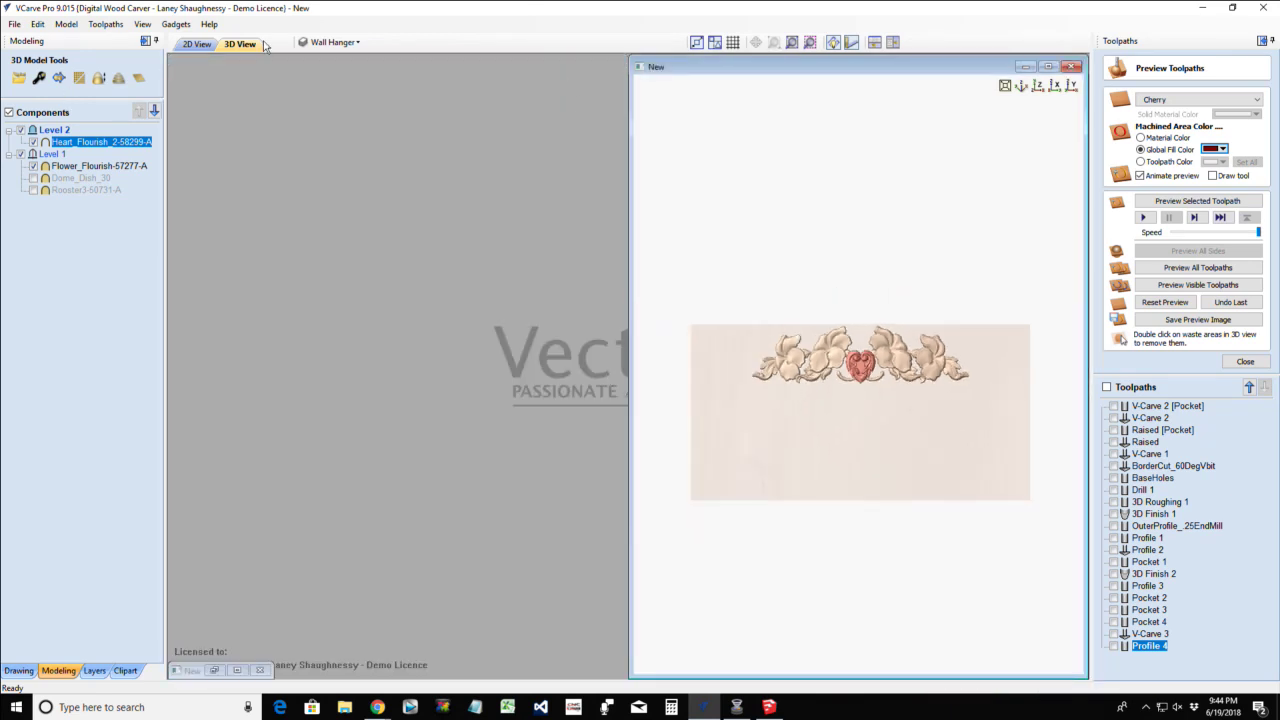
{"action": "left_click", "coordinate": [198, 44]}
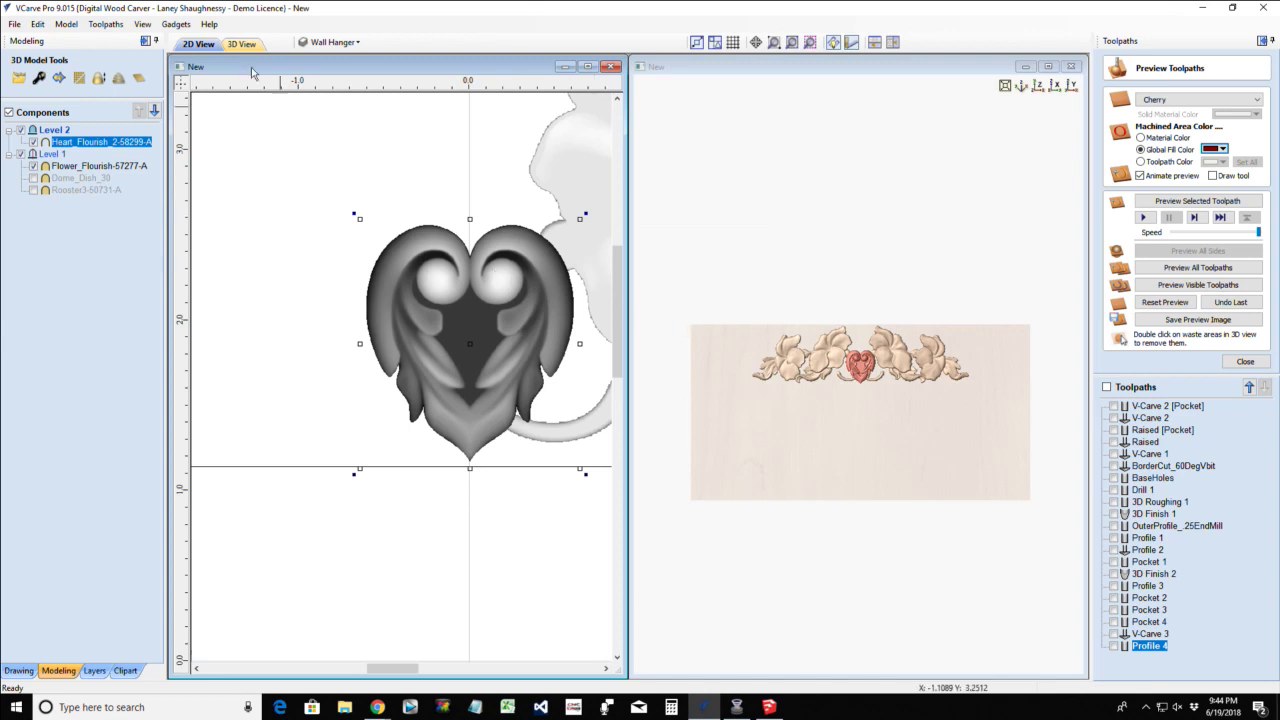
{"action": "left_click", "coordinate": [241, 44]}
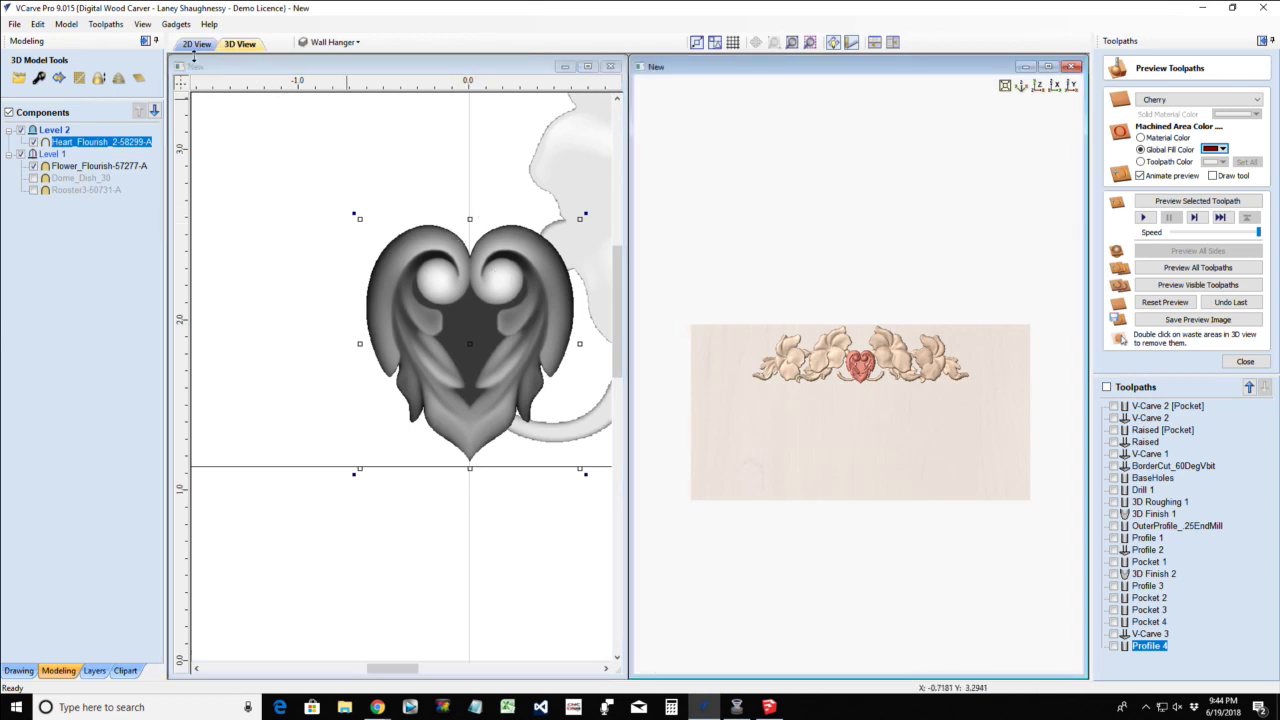
{"action": "left_click", "coordinate": [195, 46]}
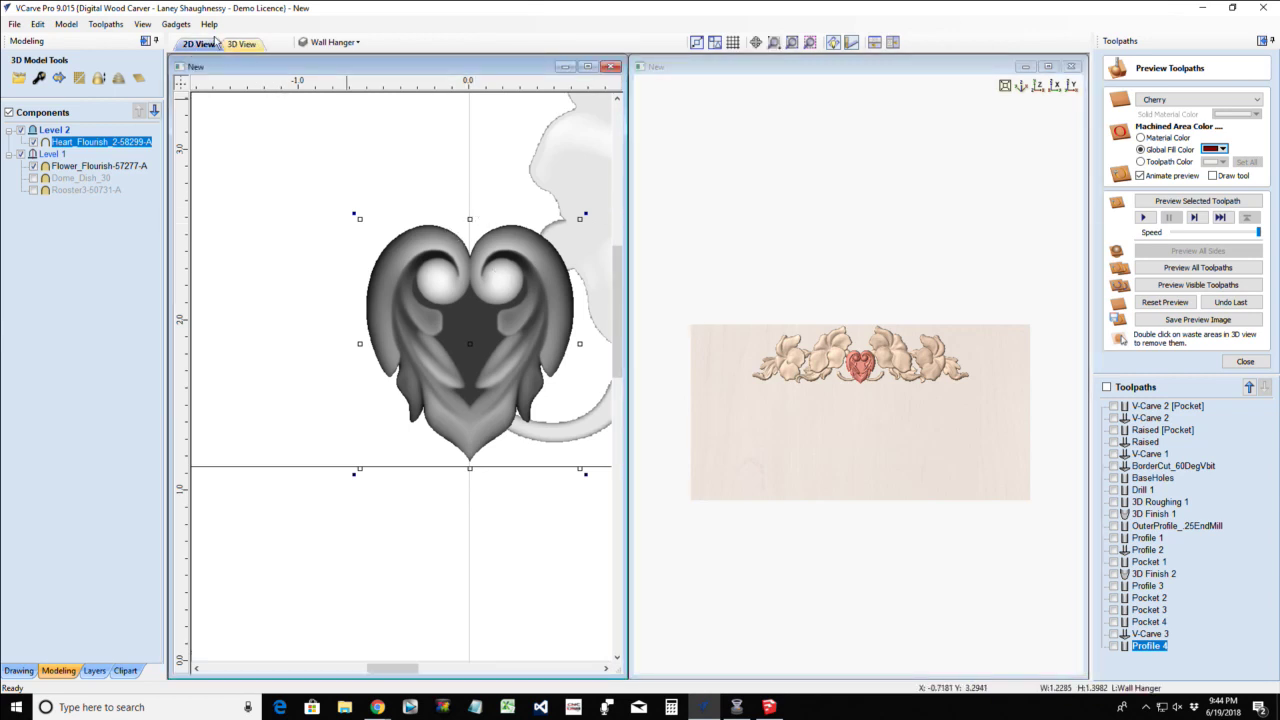
{"action": "left_click", "coordinate": [588, 67]}
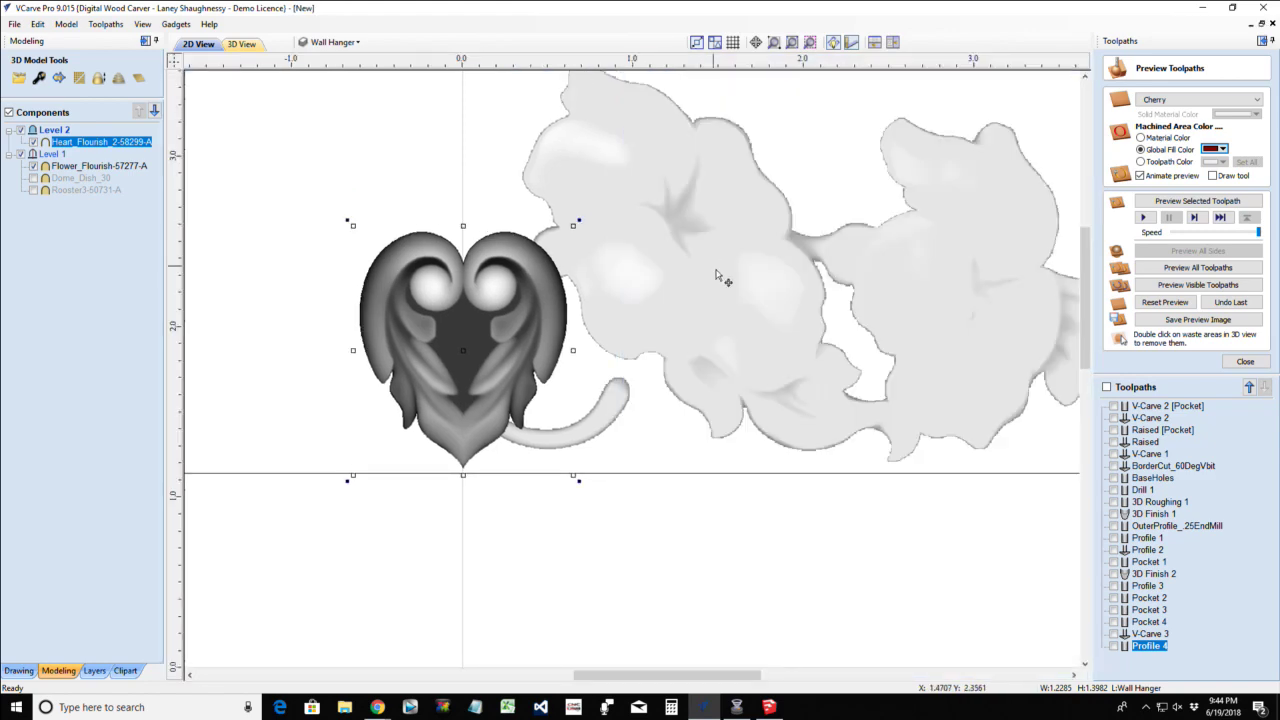
Trace a vector boundary around Flower_Flourish and Heart_Flourish, then select the new boundary
{"action": "scroll", "coordinate": [614, 248], "scroll_direction": "down", "scroll_amount": 5}
{"action": "scroll", "coordinate": [614, 248], "scroll_direction": "up", "scroll_amount": 3}
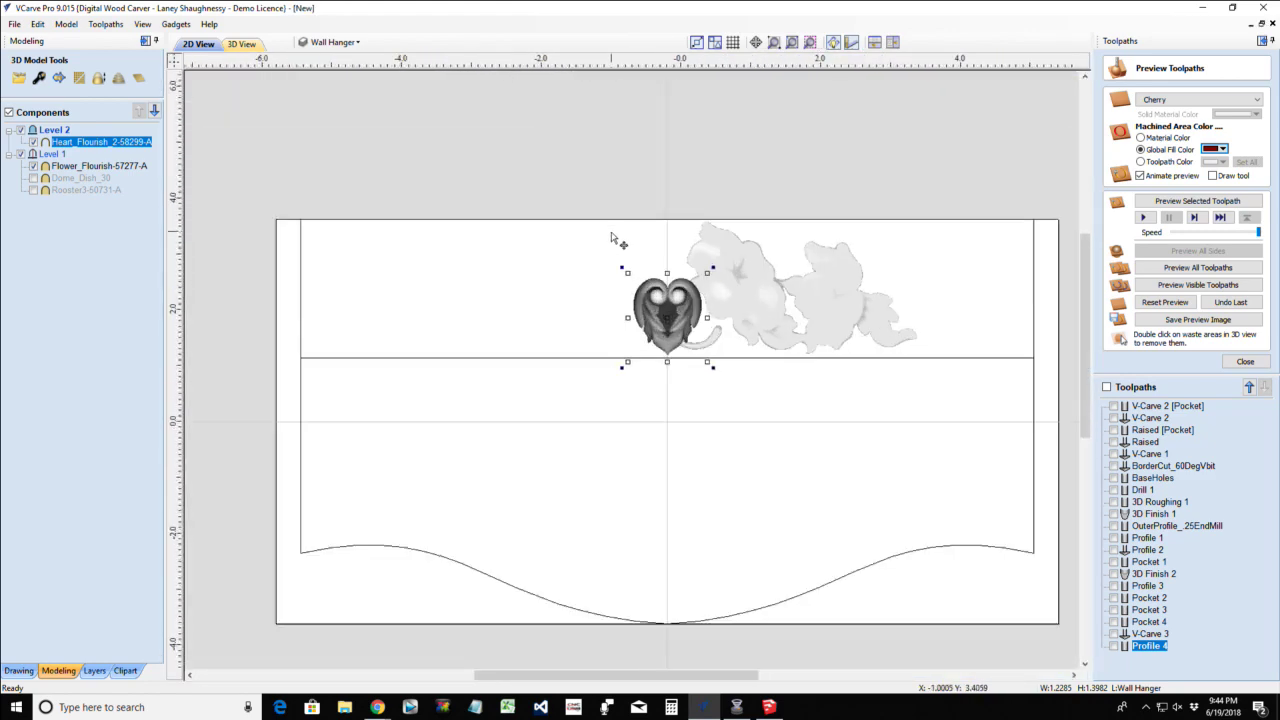
{"action": "scroll", "coordinate": [616, 248], "scroll_direction": "down", "scroll_amount": 2}
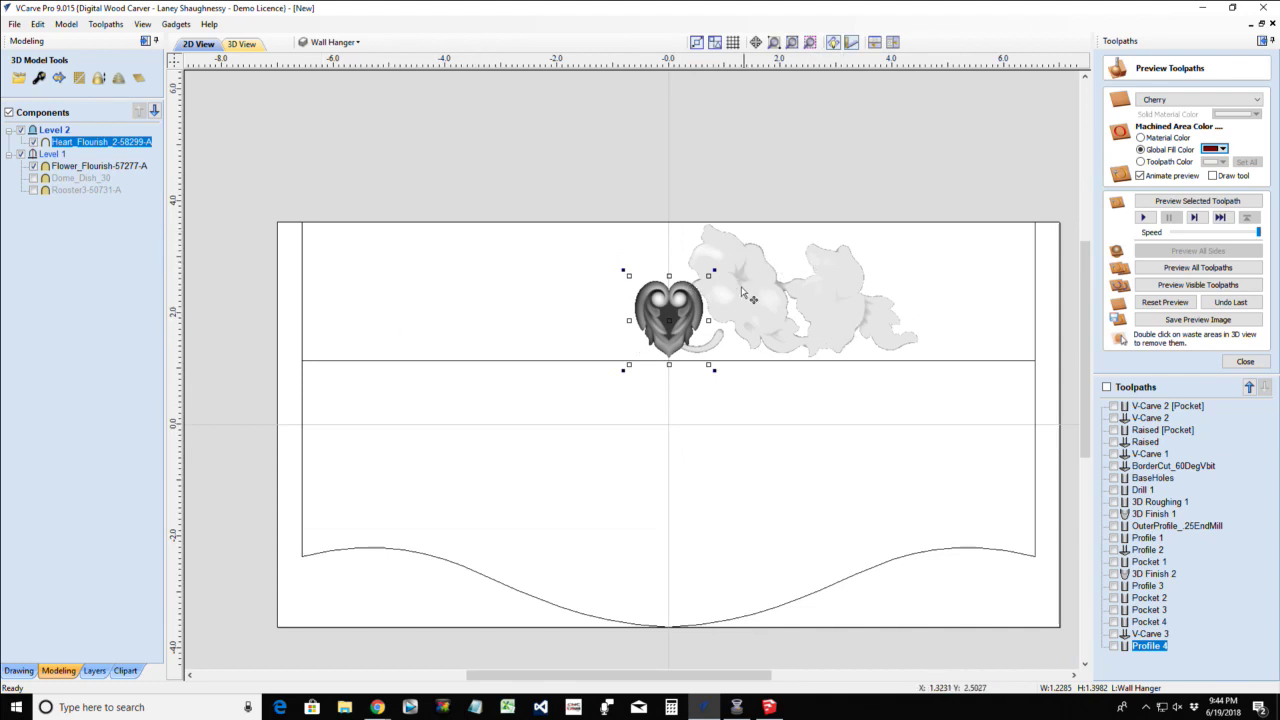
{"action": "left_click", "coordinate": [739, 292]}
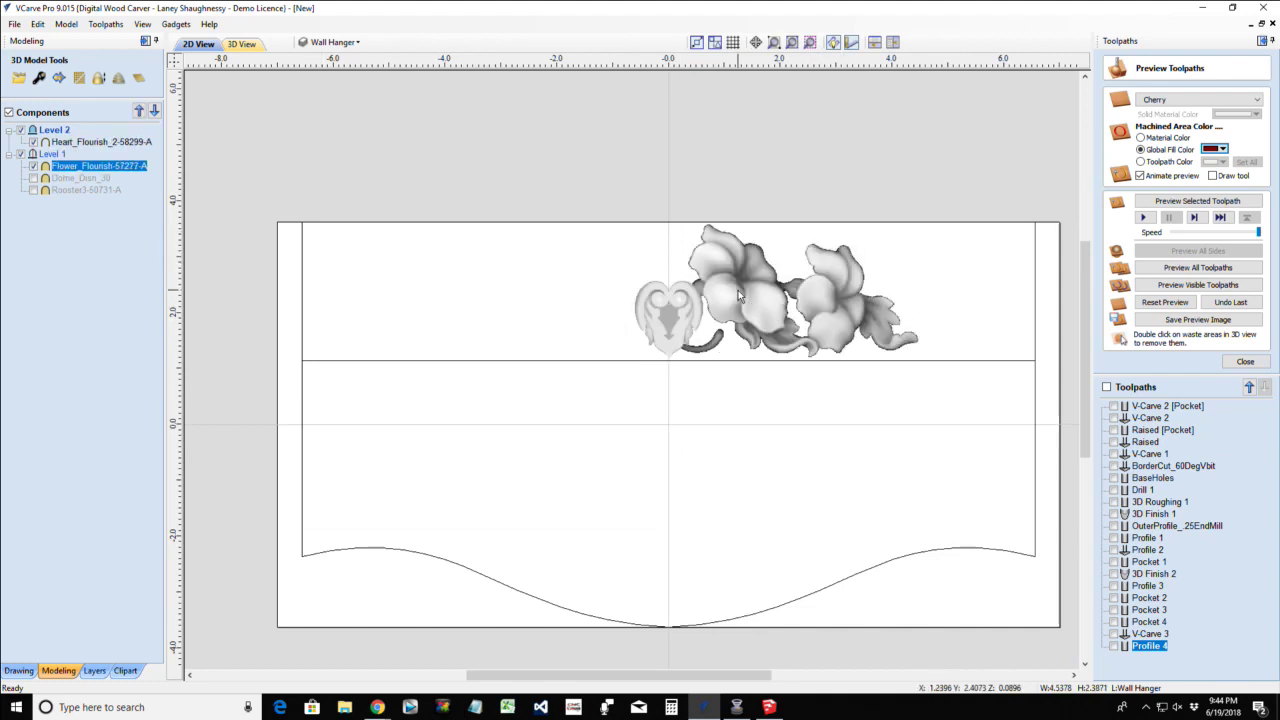
{"action": "left_click", "coordinate": [71, 145], "text": "ctrl"}
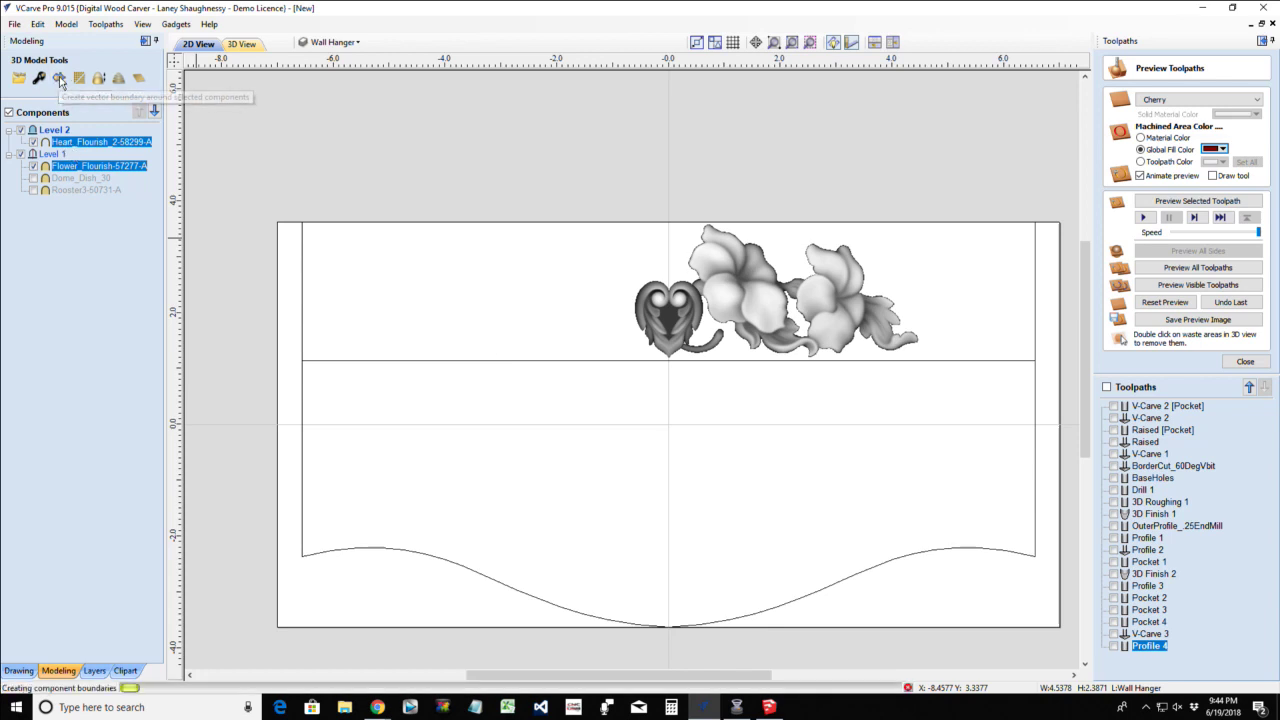
{"action": "left_click", "coordinate": [60, 80]}
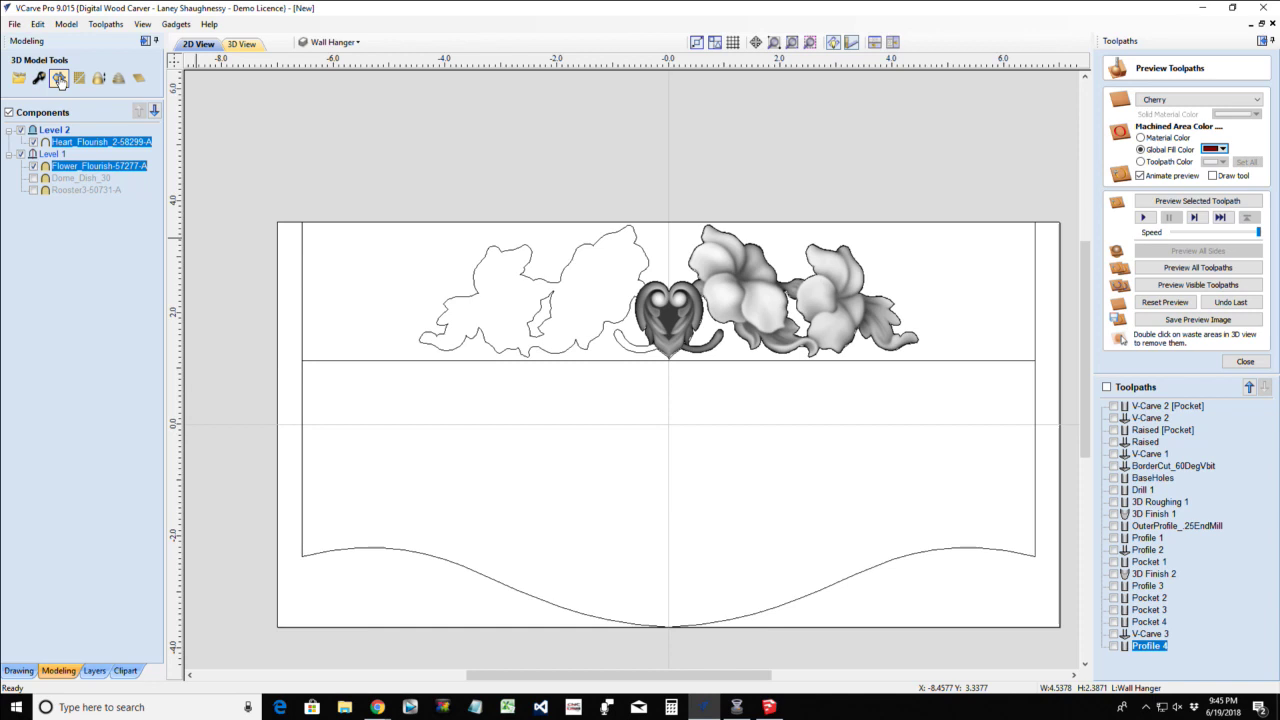
{"action": "left_click", "coordinate": [100, 310]}
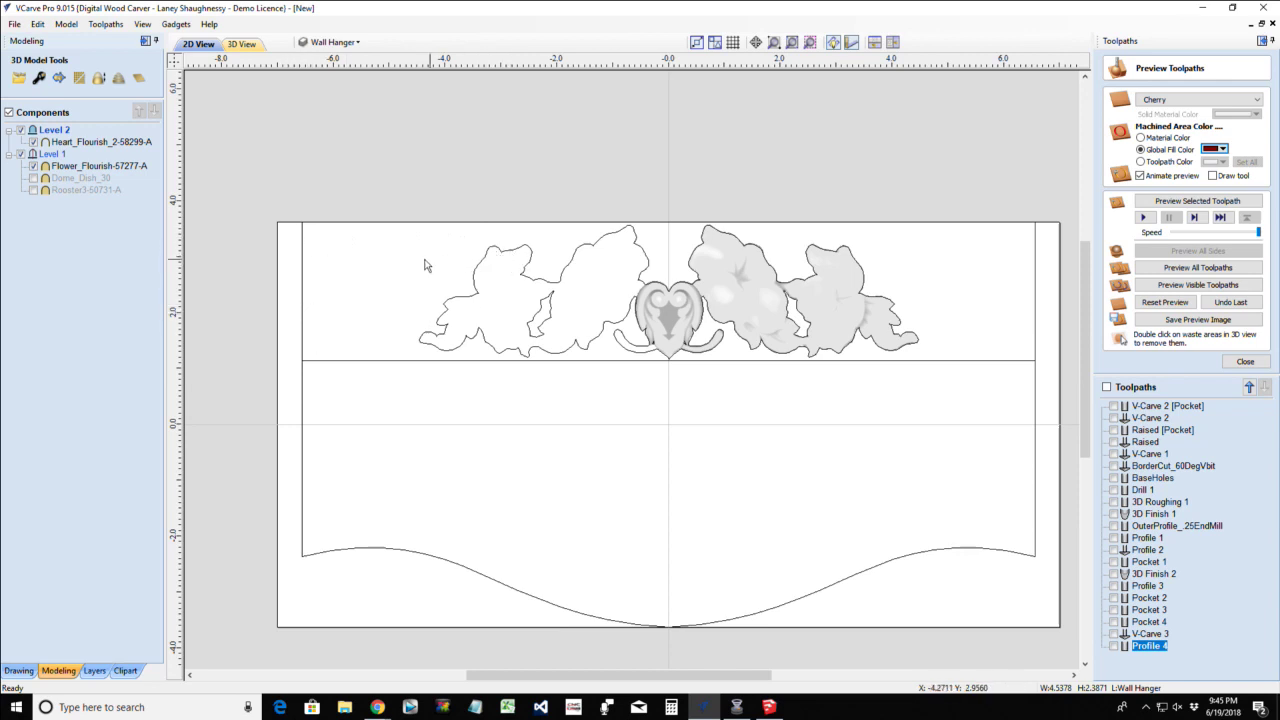
{"action": "left_click", "coordinate": [481, 265]}
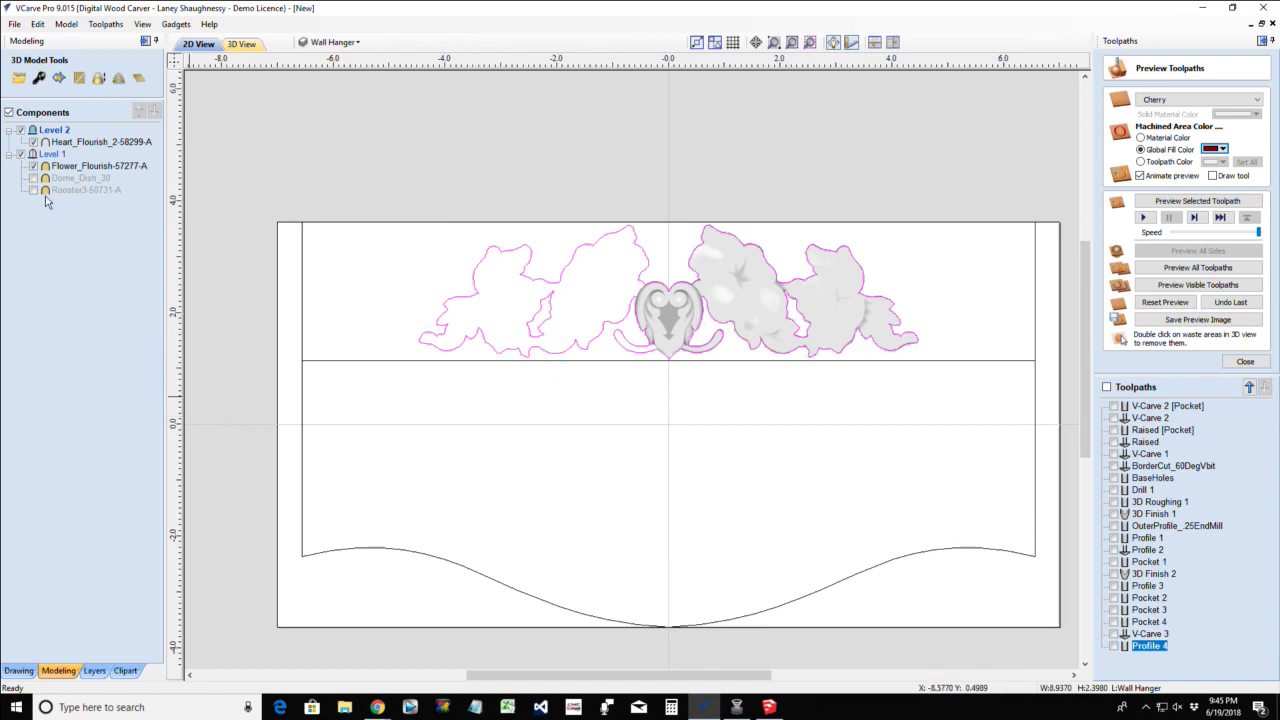
Offset the flourish outline 2 inches outward as a first try
{"action": "left_click", "coordinate": [14, 670]}
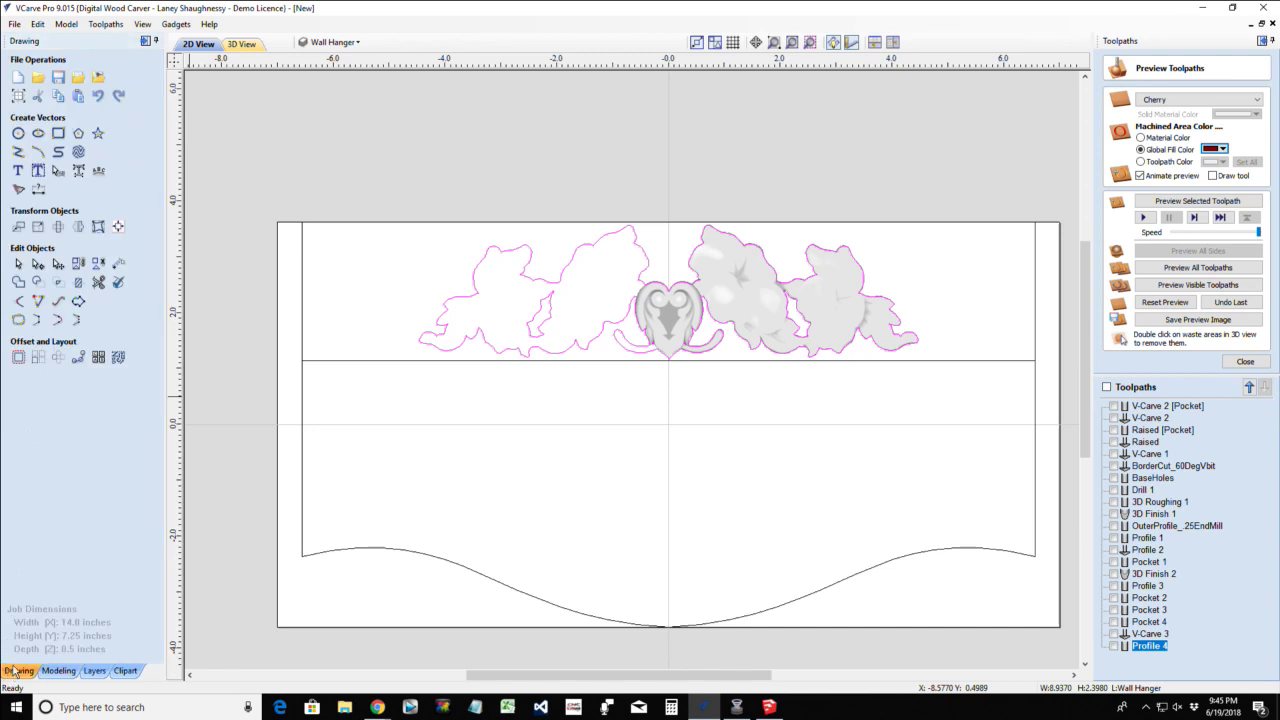
{"action": "left_click", "coordinate": [302, 240]}
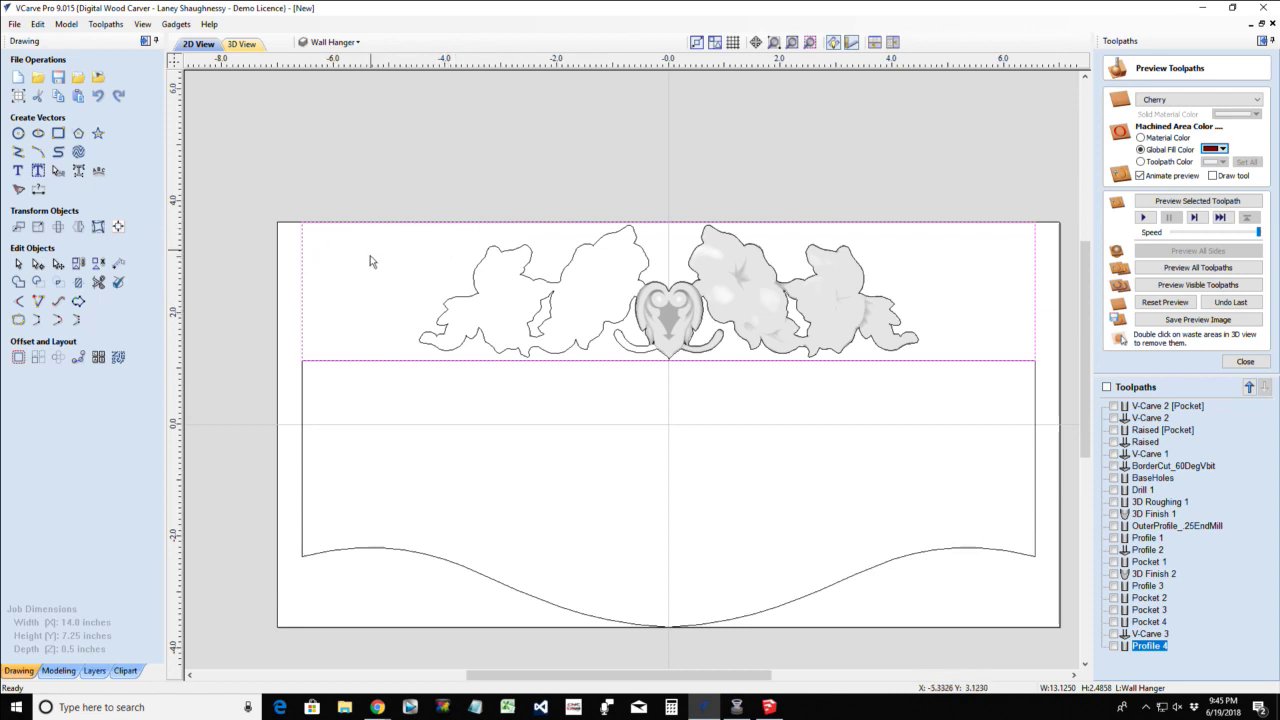
{"action": "left_click", "coordinate": [467, 302]}
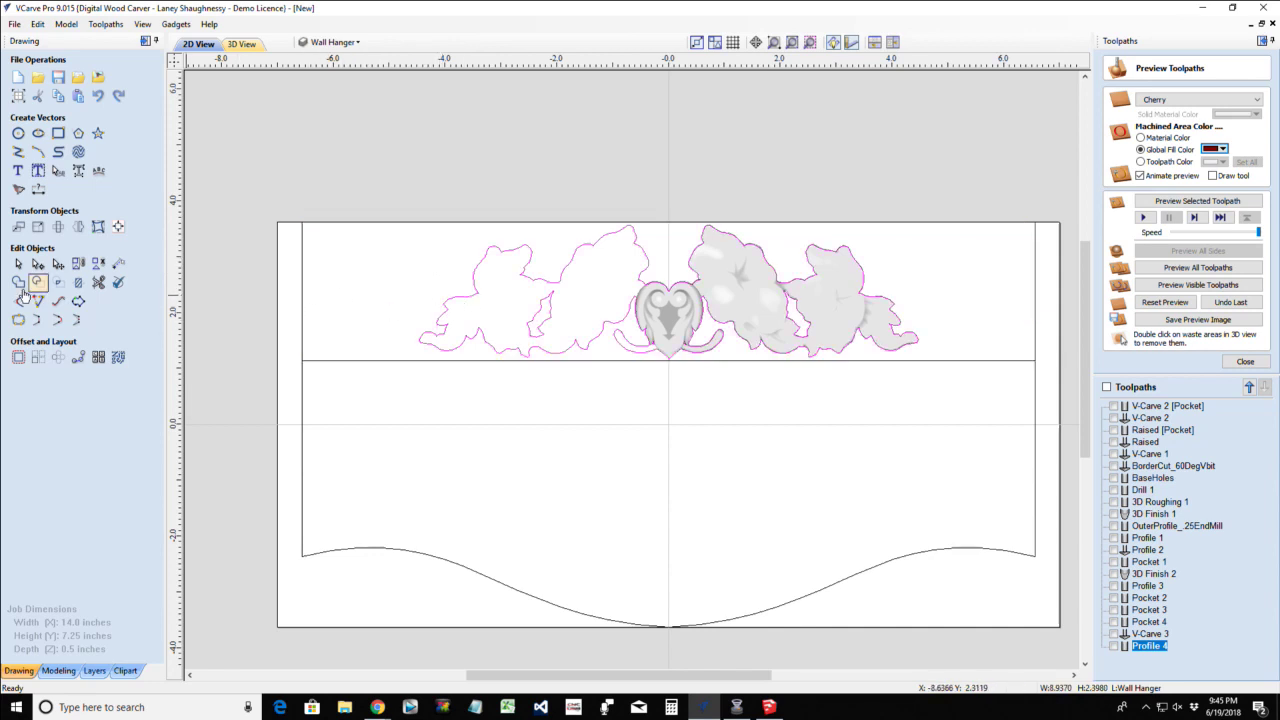
{"action": "left_click", "coordinate": [18, 357]}
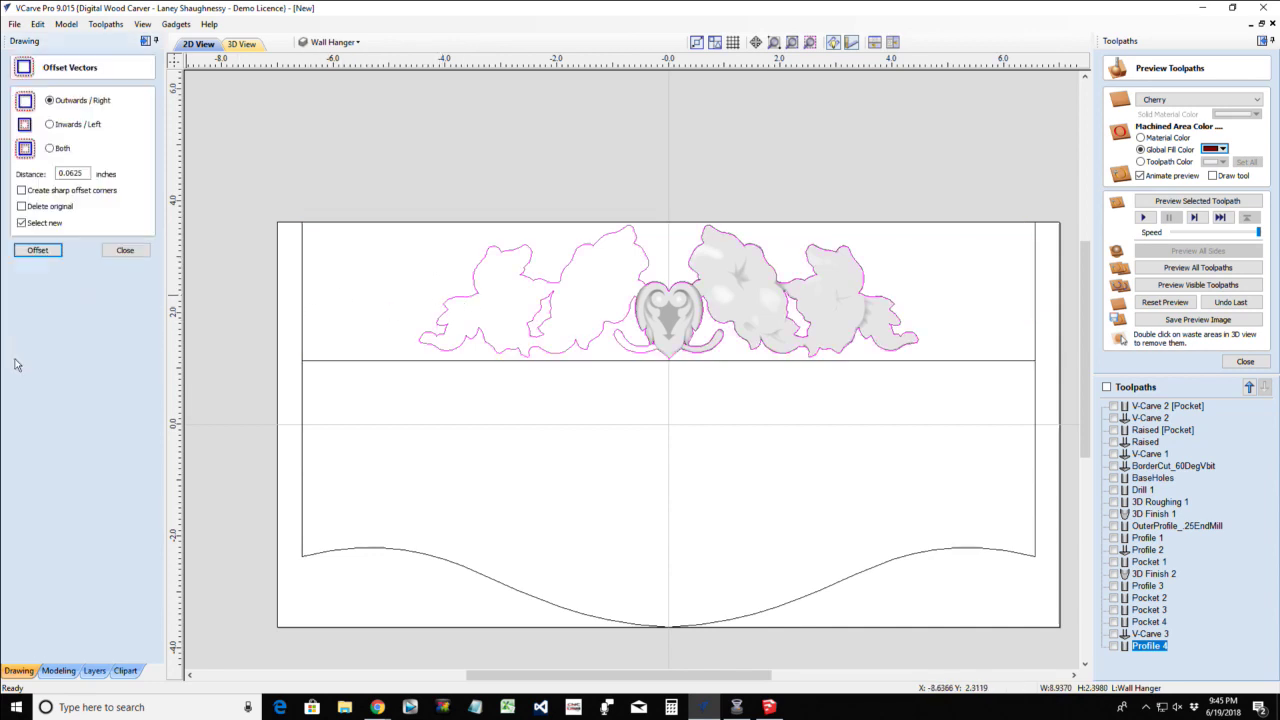
{"action": "left_click", "coordinate": [80, 174]}
{"action": "left_click_drag", "start_coordinate": [87, 174], "coordinate": [56, 174]}
{"action": "type", "text": "2"}
{"action": "left_click", "coordinate": [39, 252]}
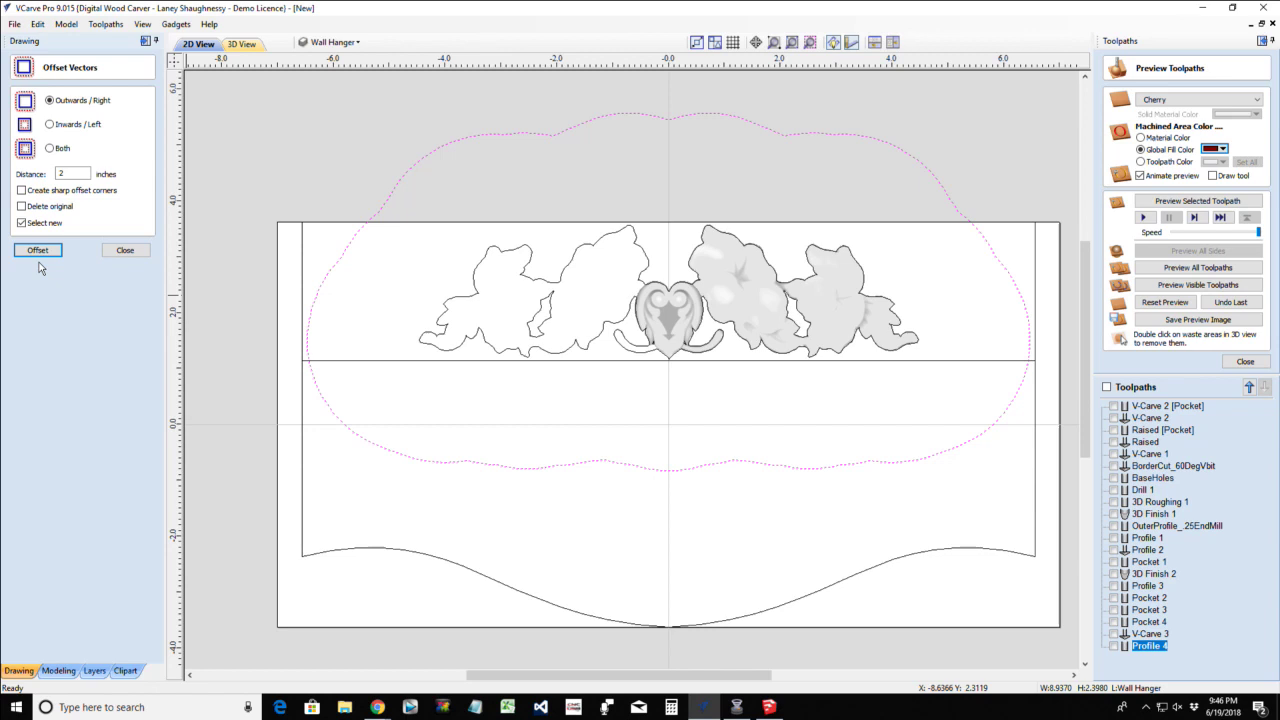
Undo the 2-inch offset and offset the outline 1.25 inches instead
{"action": "key", "text": "ctrl+z"}
{"action": "double_click", "coordinate": [58, 174]}
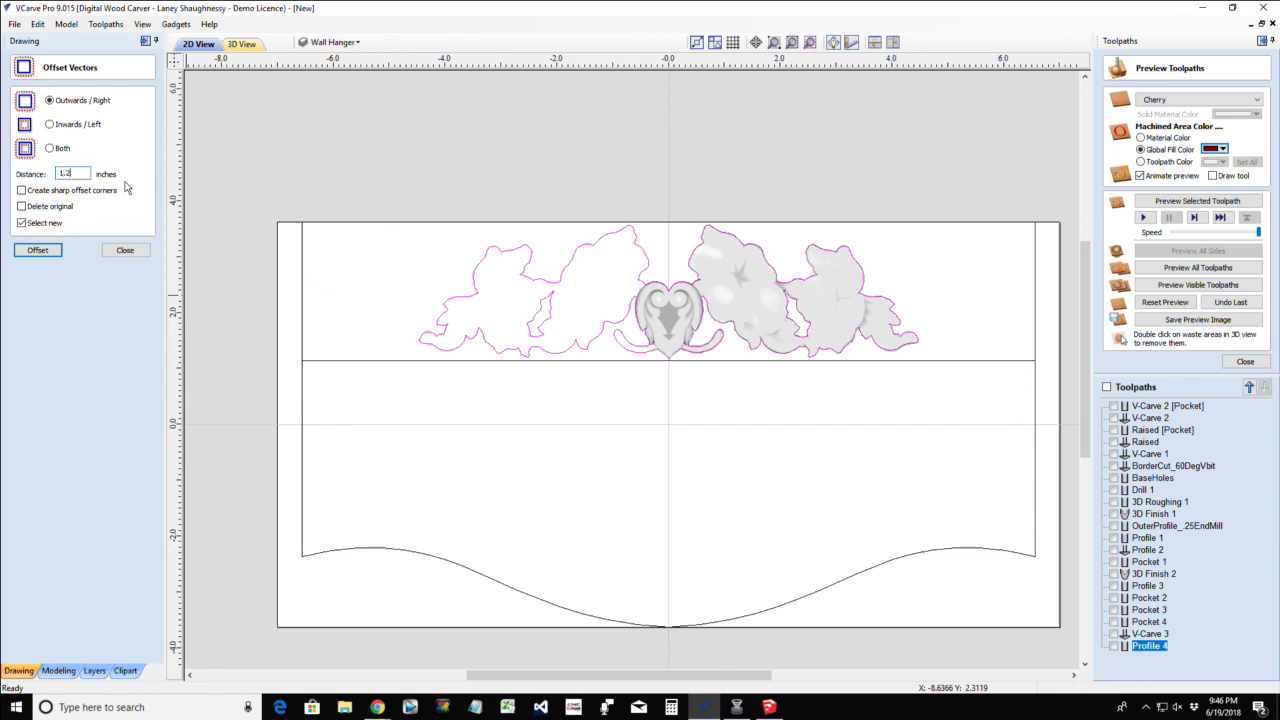
{"action": "type", "text": "1.25"}
{"action": "left_click", "coordinate": [40, 251]}
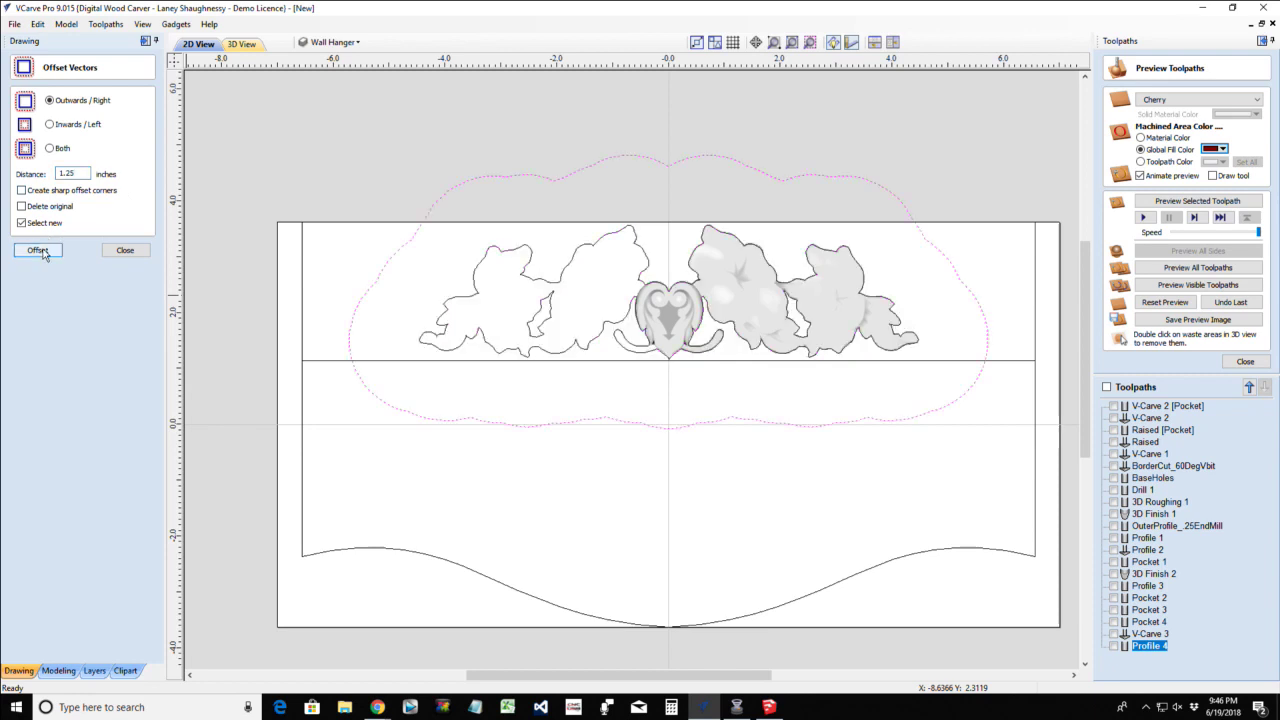
{"action": "left_click", "coordinate": [124, 250]}
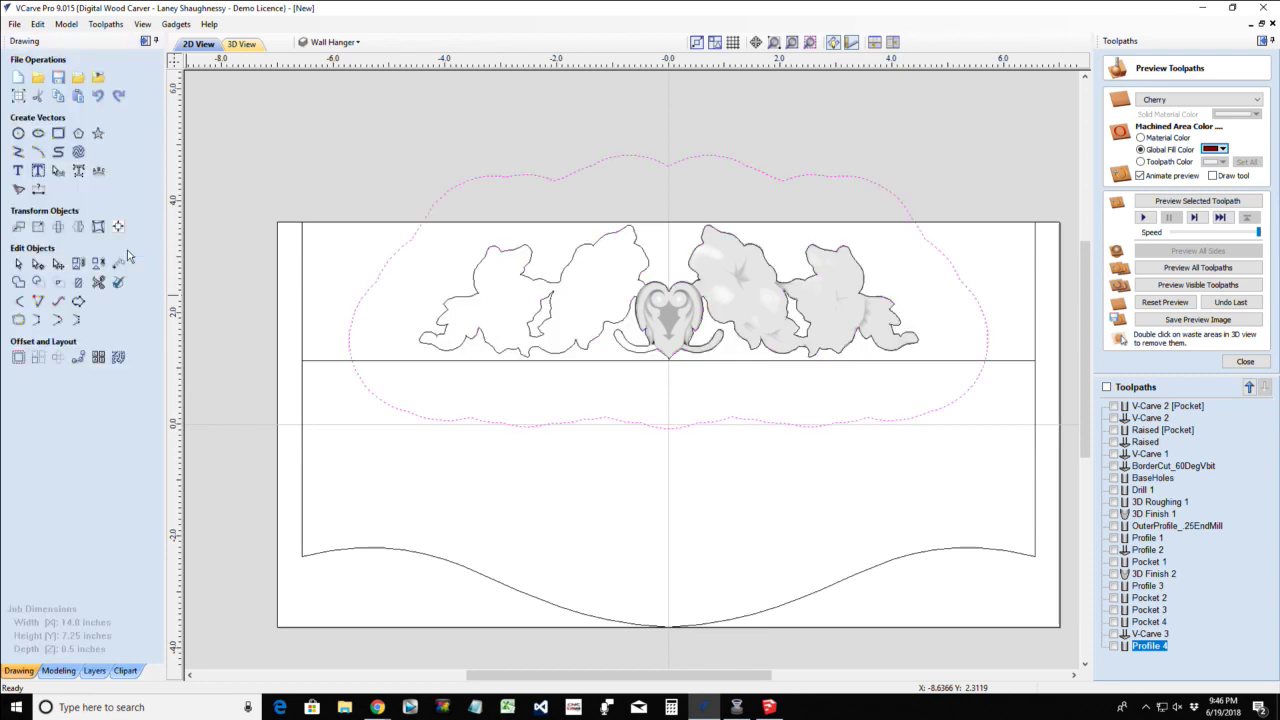
Stretch the offset outline wider and flatter, to about 13.37 by 2.91 inches
{"action": "left_click", "coordinate": [351, 326]}
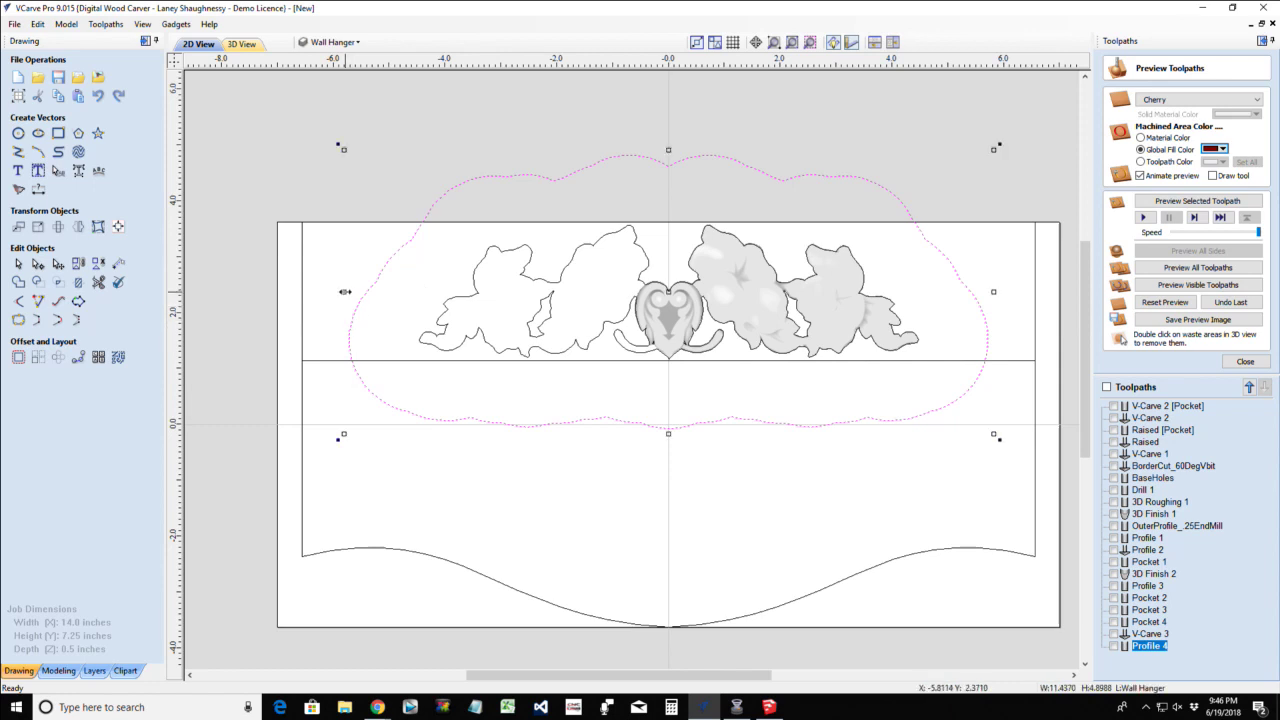
{"action": "left_click_drag", "start_coordinate": [344, 291], "coordinate": [294, 288]}
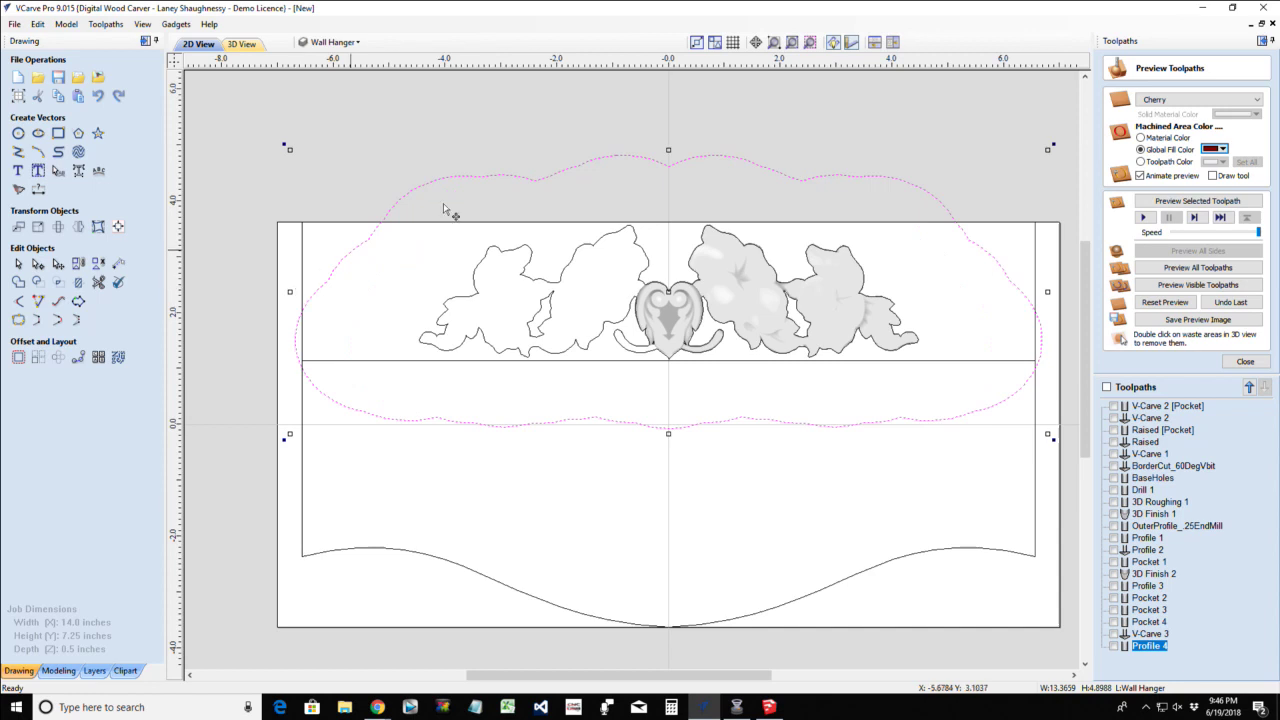
{"action": "left_click_drag", "start_coordinate": [669, 148], "coordinate": [664, 210]}
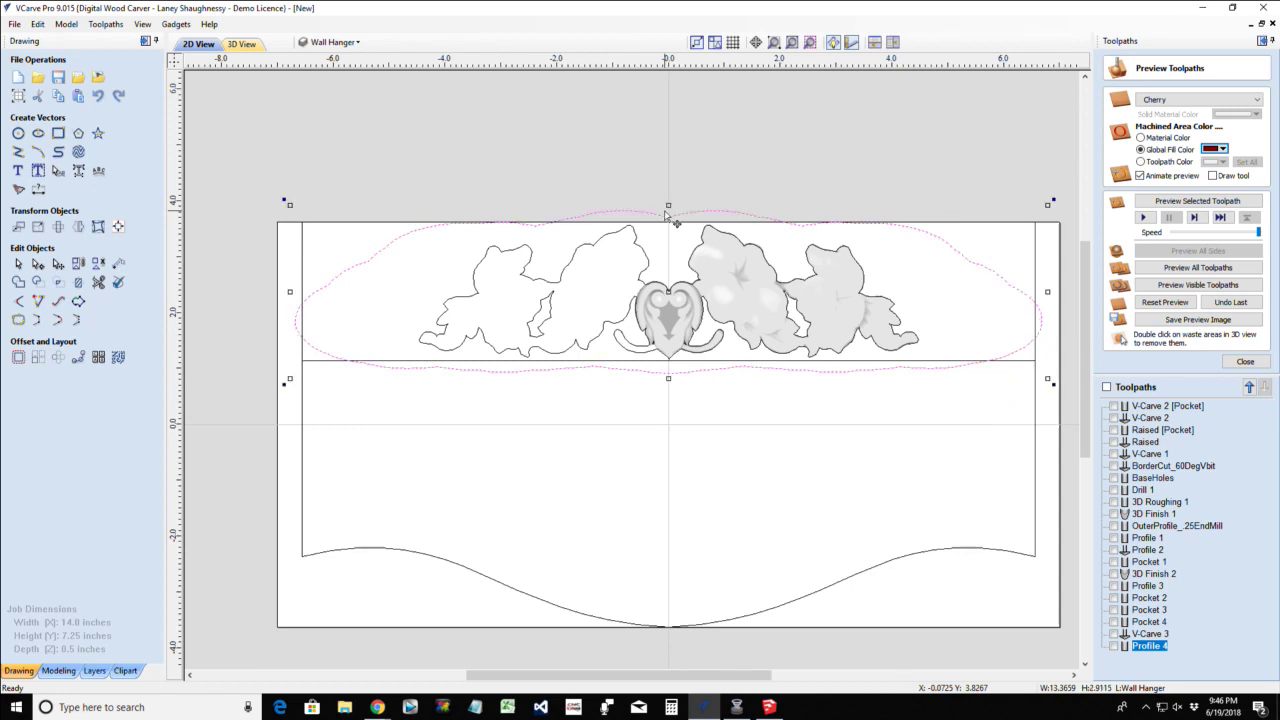
{"action": "left_click", "coordinate": [97, 285]}
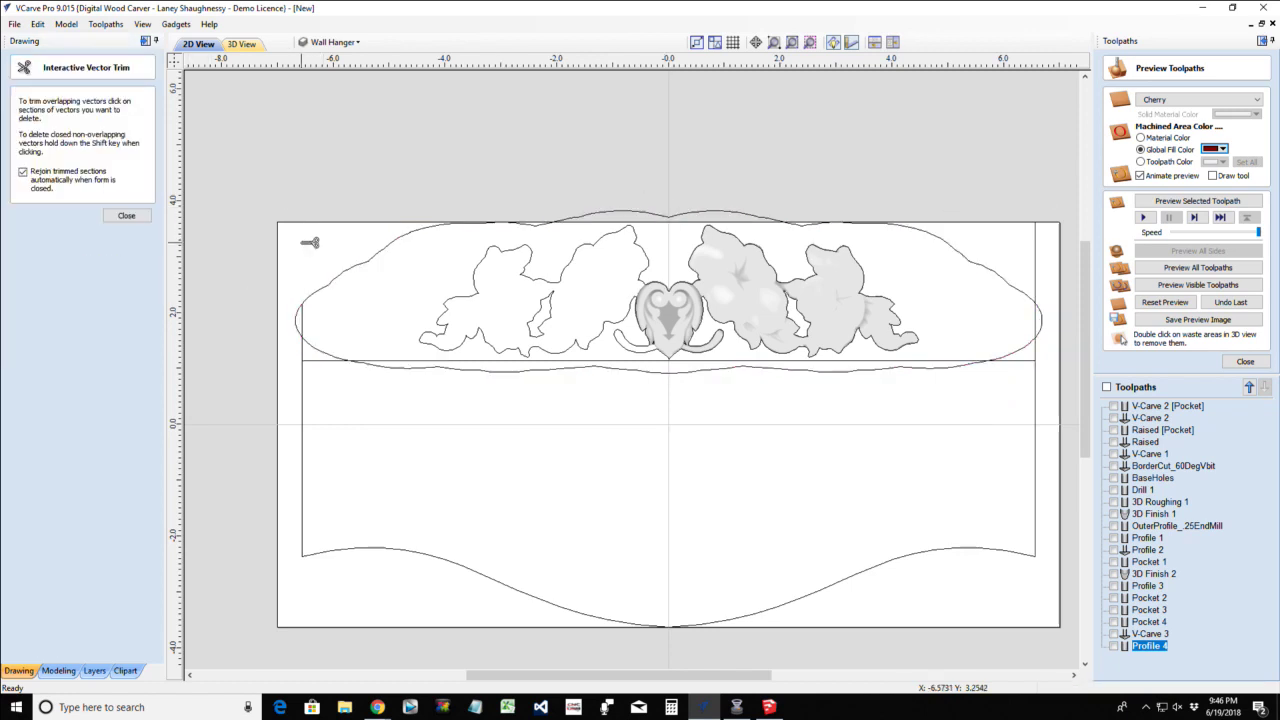
Trim the outline bulge left of the panel edge and the wavy piece below the line
{"action": "left_click", "coordinate": [299, 320]}
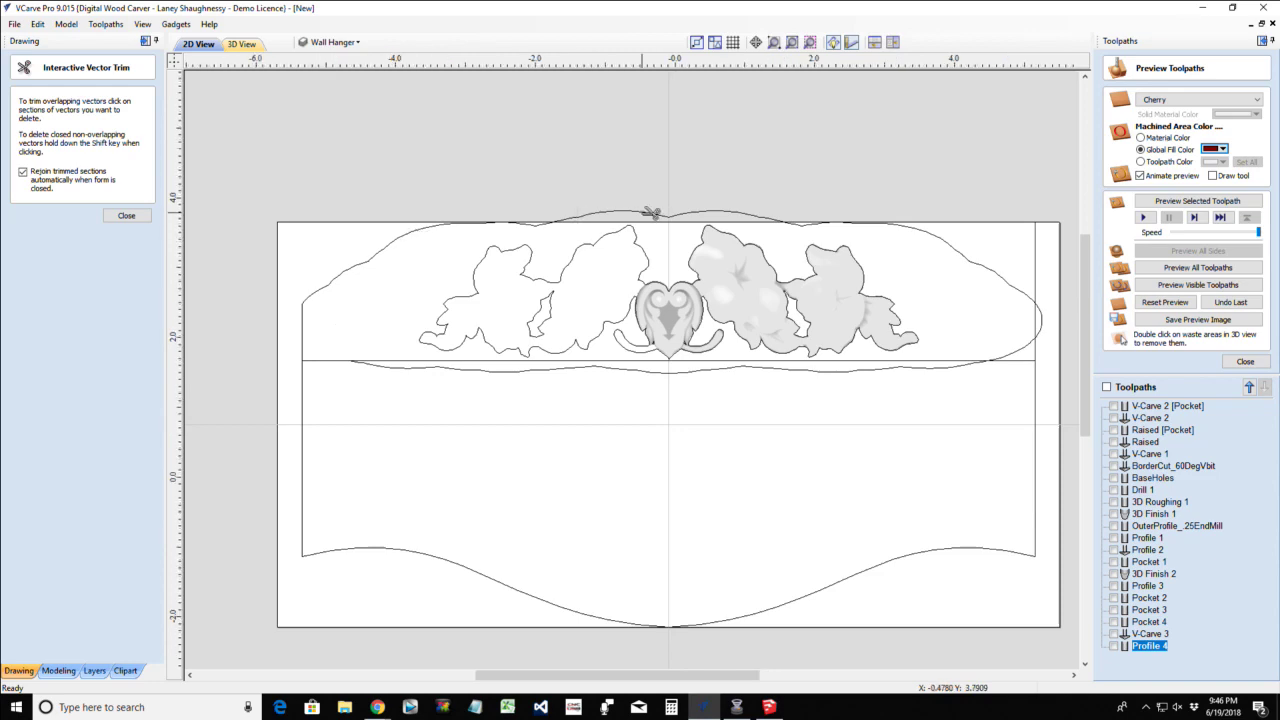
{"action": "scroll", "coordinate": [652, 216], "scroll_direction": "up", "scroll_amount": 2}
{"action": "scroll", "coordinate": [650, 224], "scroll_direction": "down", "scroll_amount": 3}
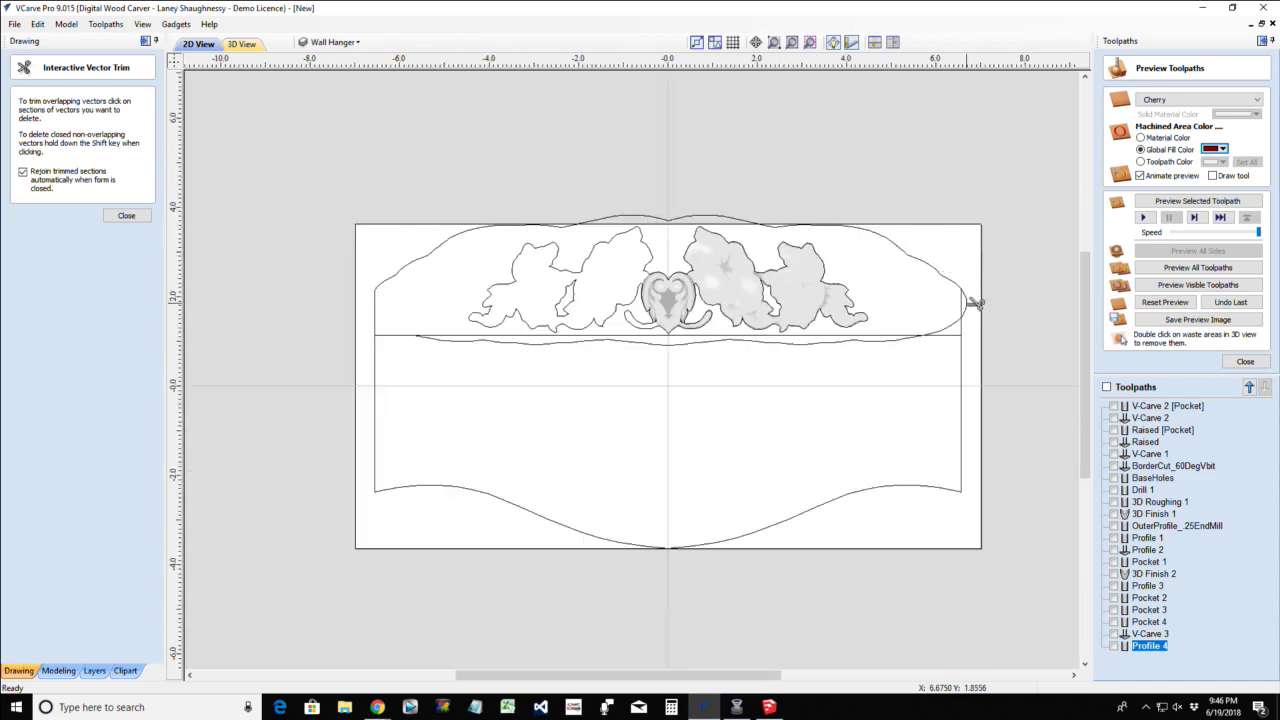
{"action": "scroll", "coordinate": [970, 303], "scroll_direction": "up", "scroll_amount": 2}
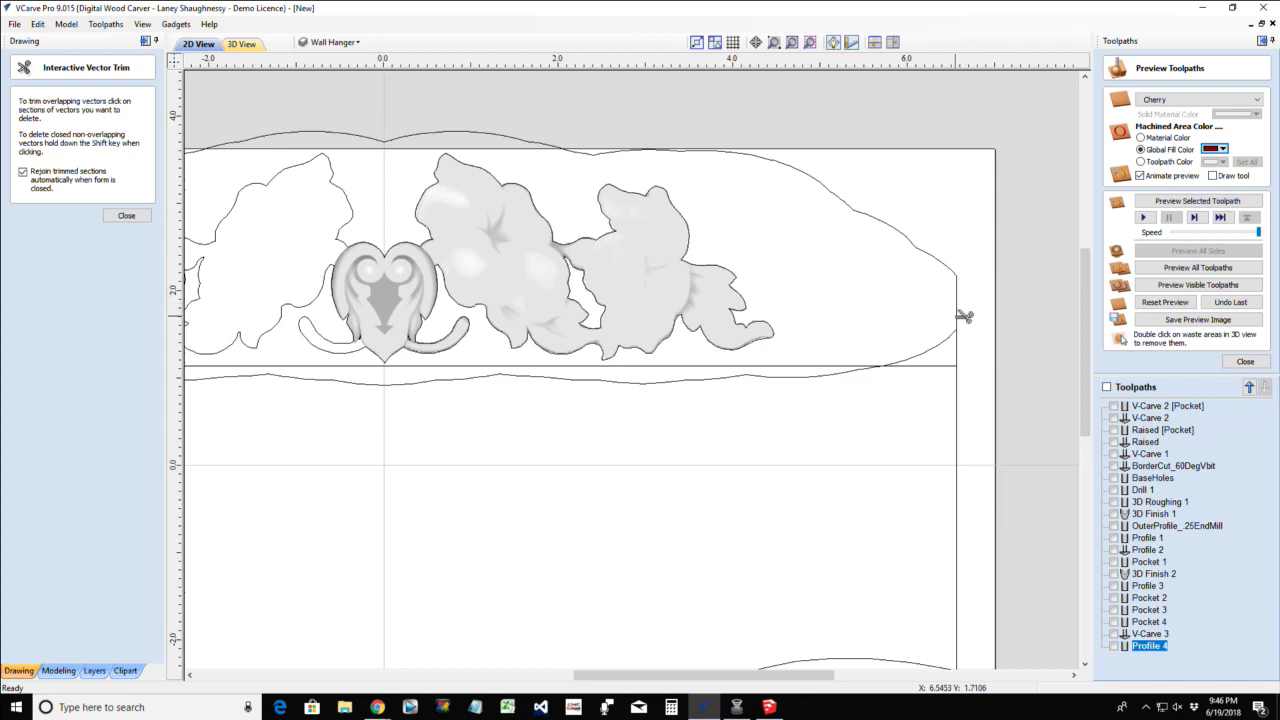
{"action": "scroll", "coordinate": [964, 314], "scroll_direction": "down", "scroll_amount": 3}
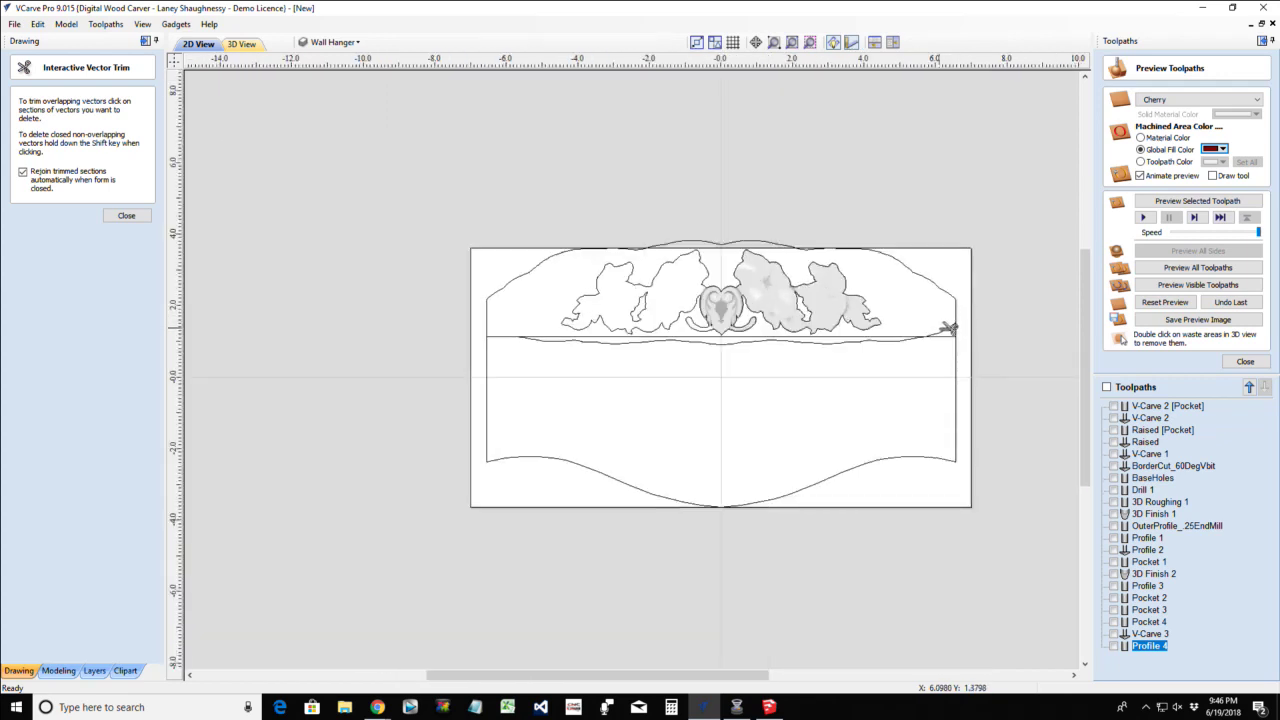
{"action": "left_click", "coordinate": [864, 345]}
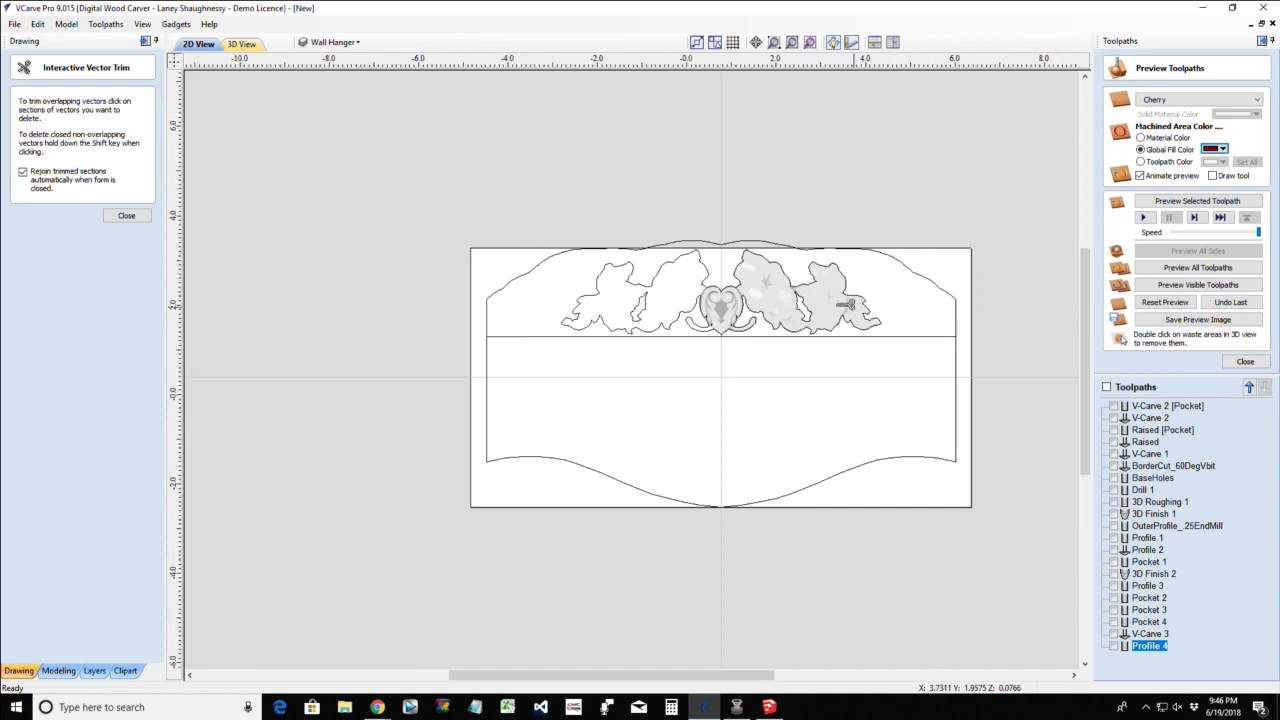
{"action": "scroll", "coordinate": [920, 334], "scroll_direction": "up", "scroll_amount": 2}
{"action": "scroll", "coordinate": [838, 304], "scroll_direction": "down", "scroll_amount": 2}
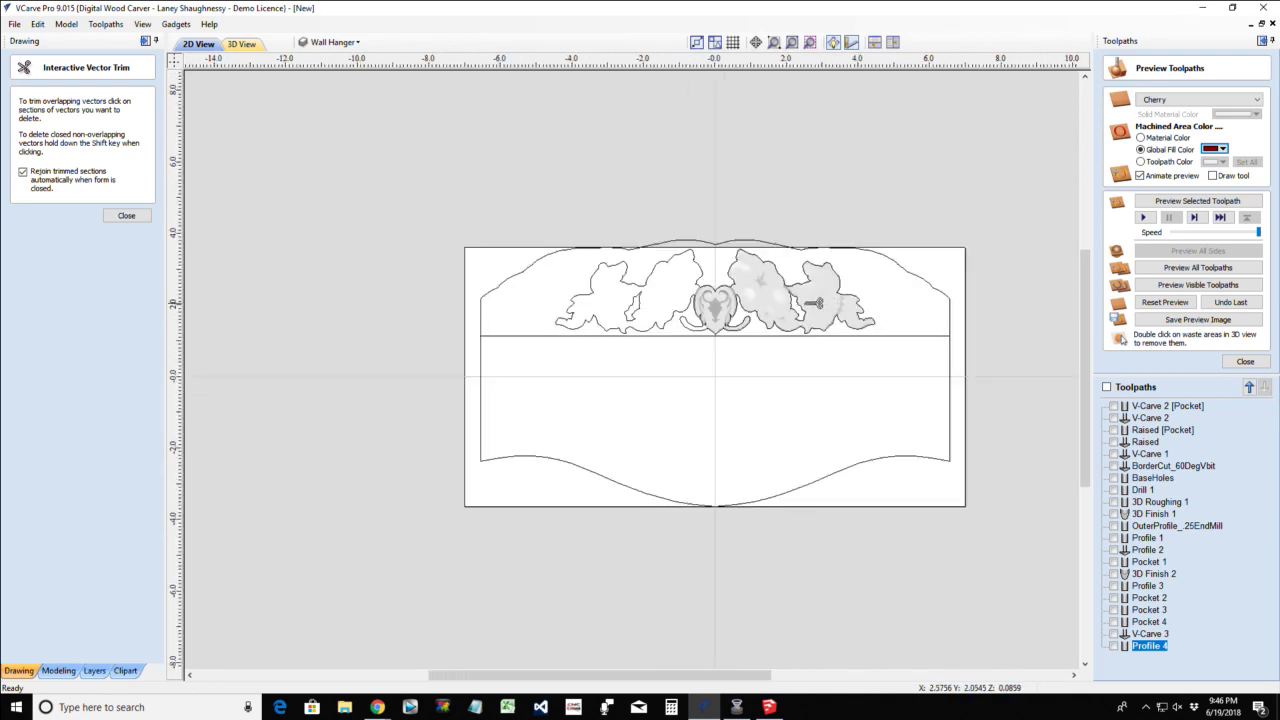
{"action": "left_click", "coordinate": [122, 215]}
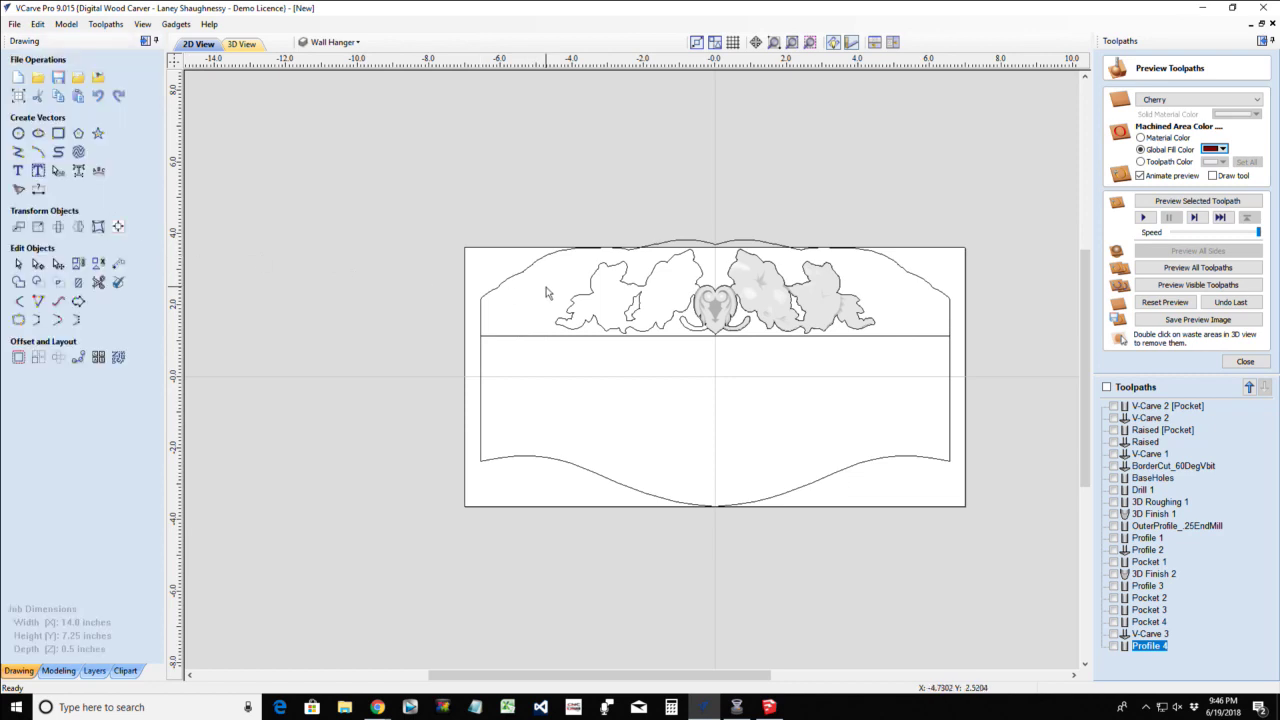
Select the trimmed flourish boundary and close the toolpath preview to reveal toolpath operations
{"action": "left_click", "coordinate": [482, 318]}
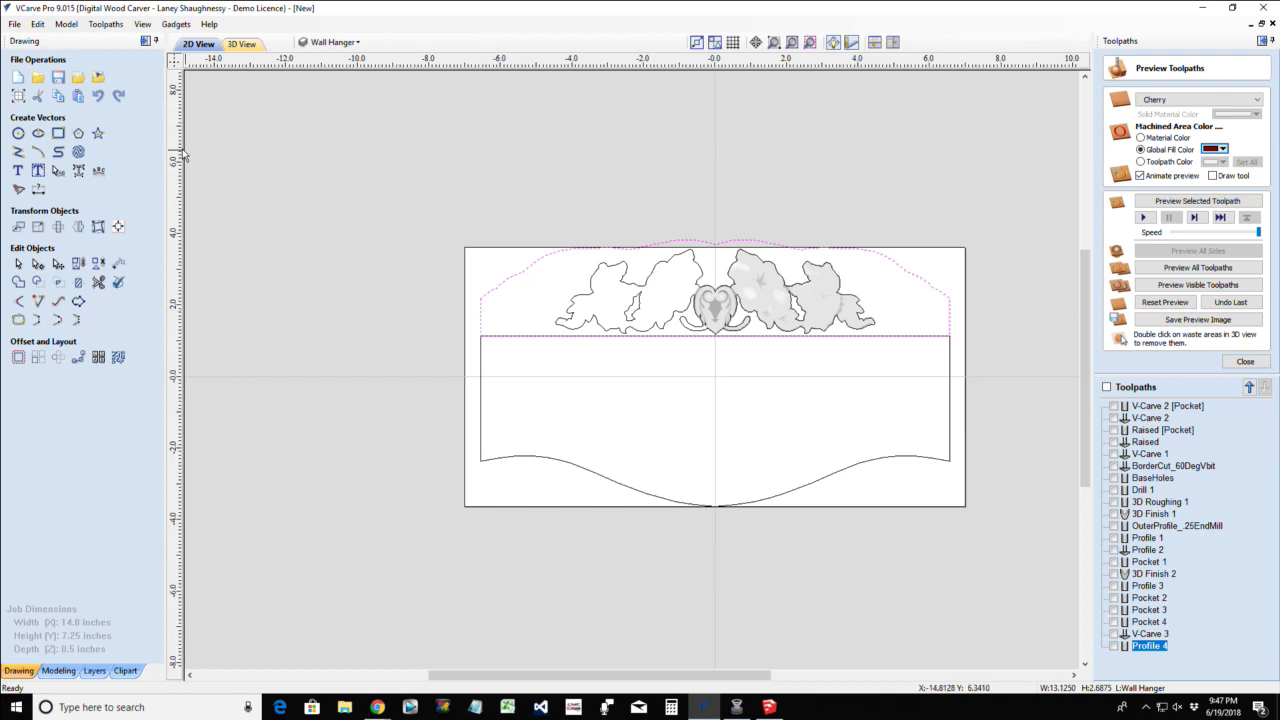
{"action": "left_click", "coordinate": [143, 44]}
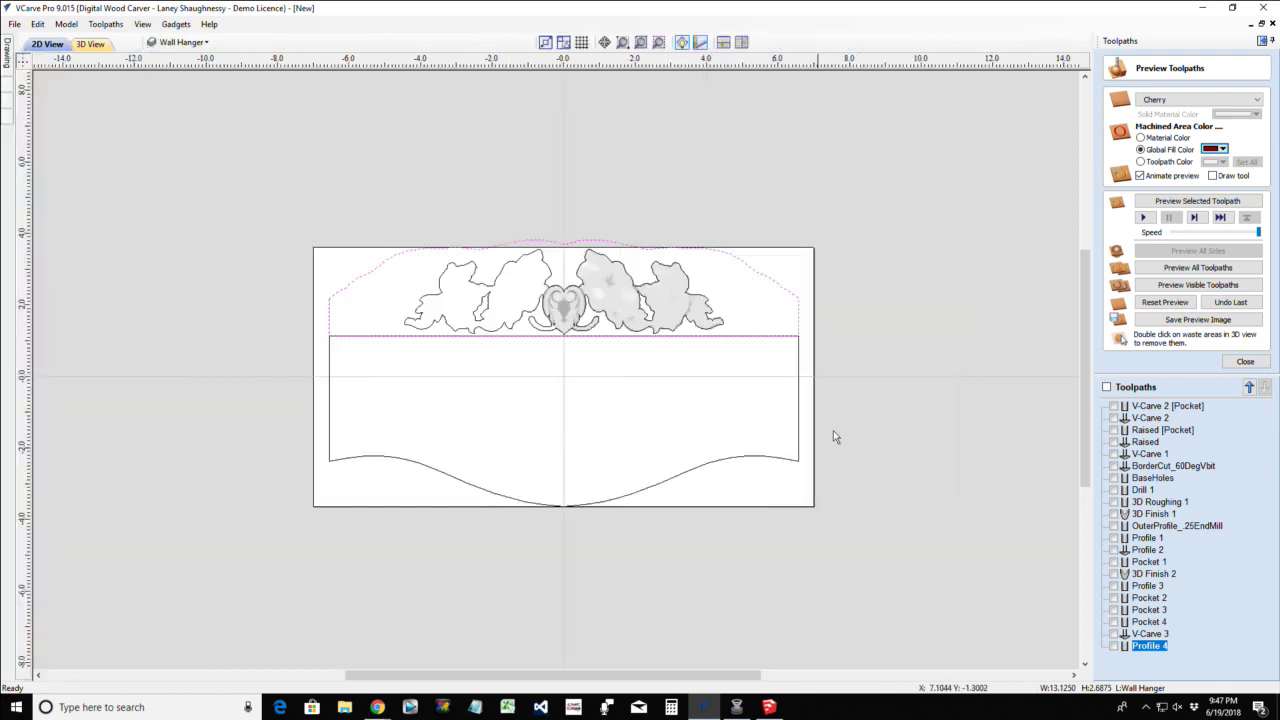
{"action": "left_click", "coordinate": [1245, 362]}
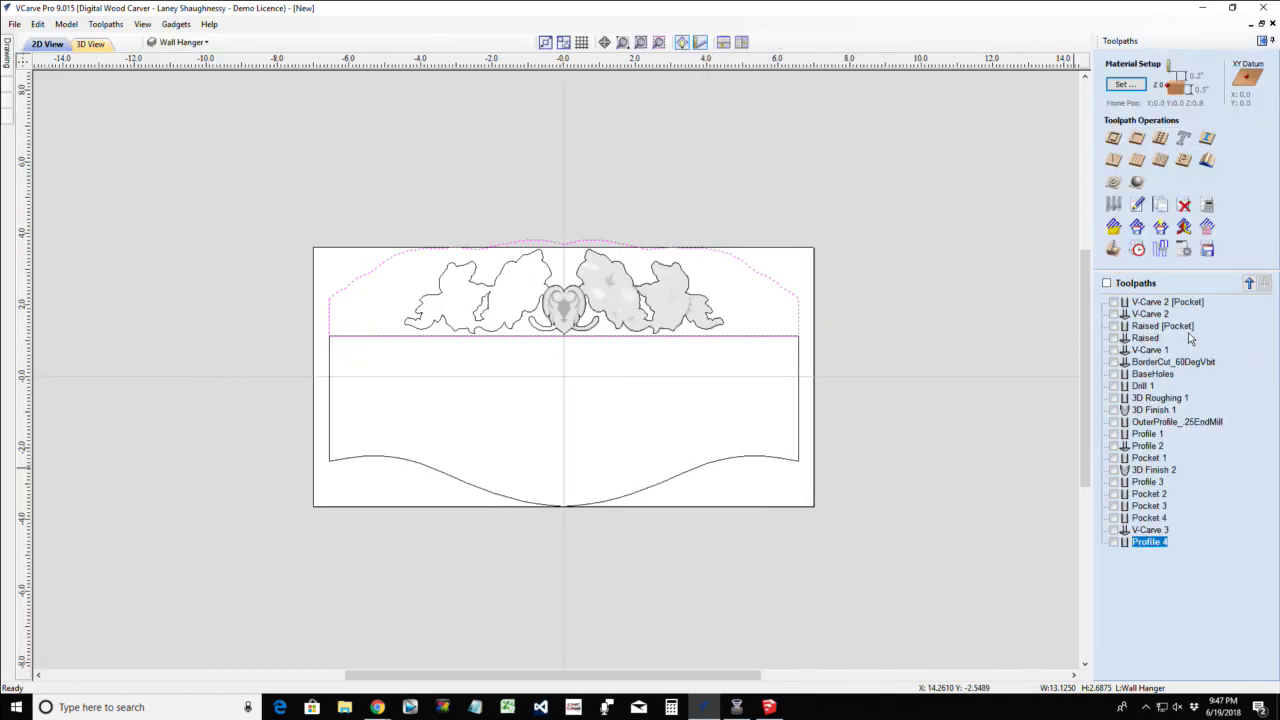
Calculate a raster 3D Finish 3 toolpath with the 705 .0625 tapered ball nose bit
{"action": "left_click", "coordinate": [1137, 181]}
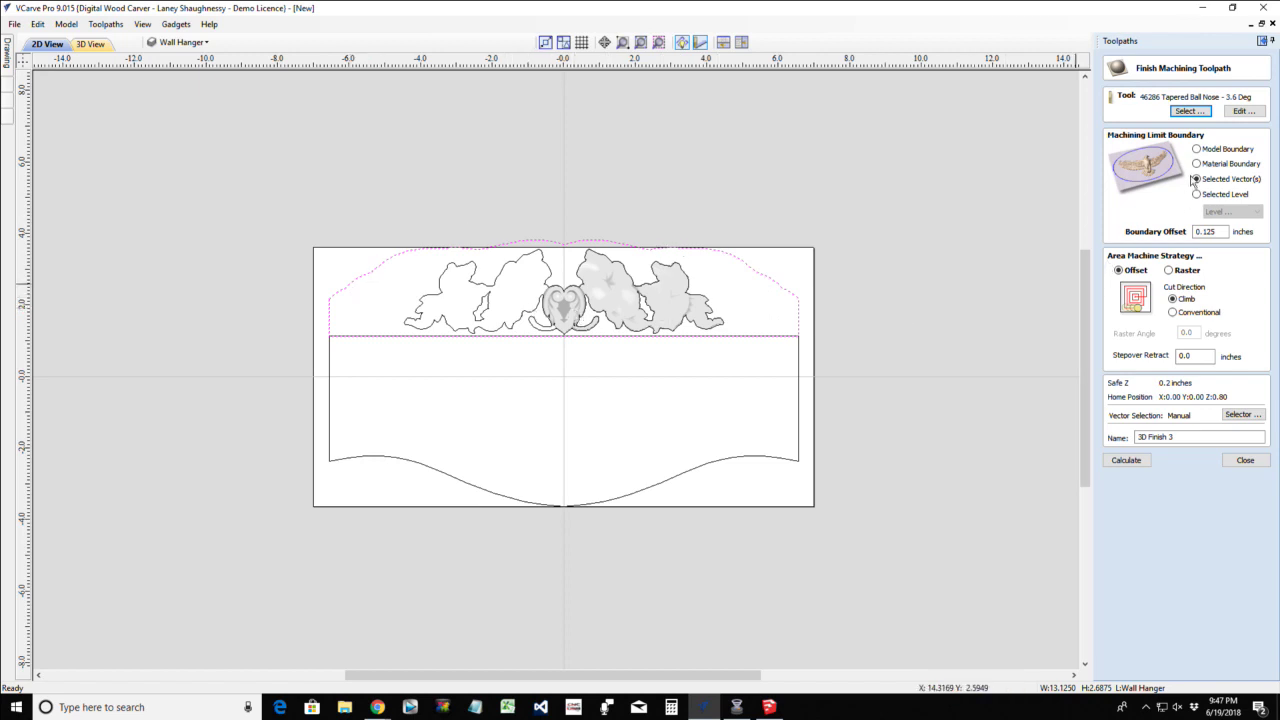
{"action": "left_click", "coordinate": [1198, 112]}
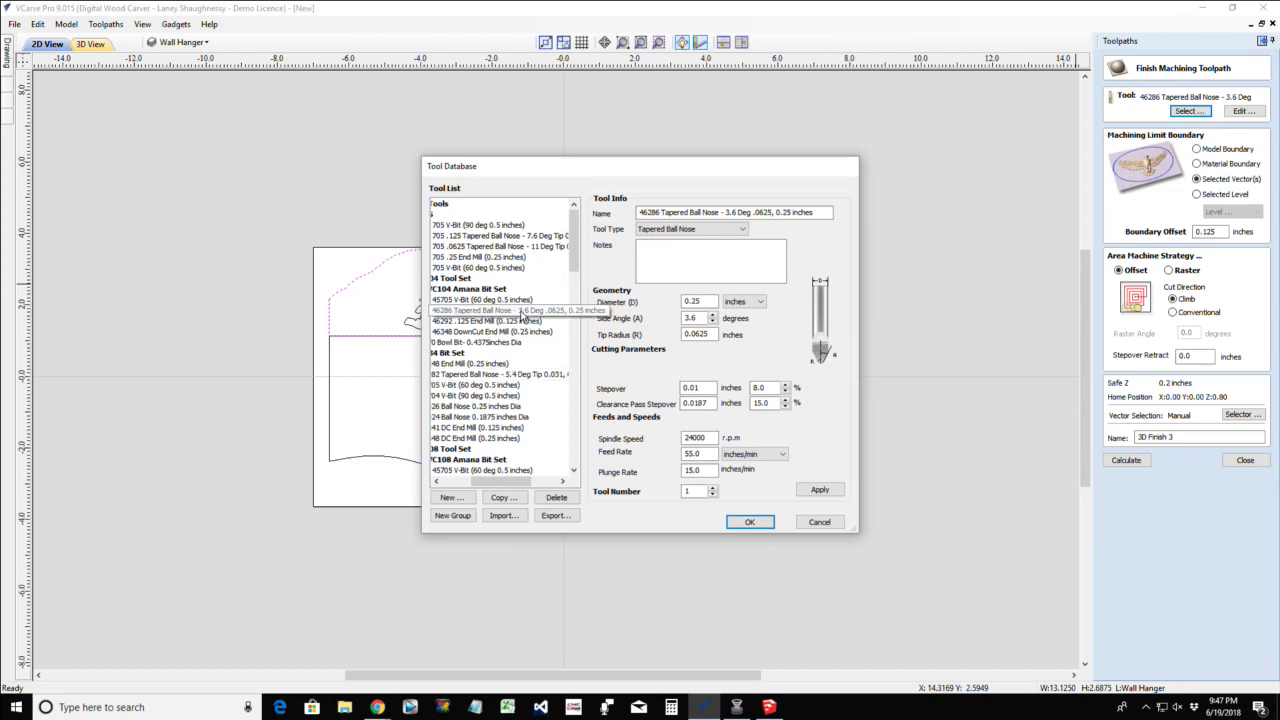
{"action": "left_click", "coordinate": [520, 312]}
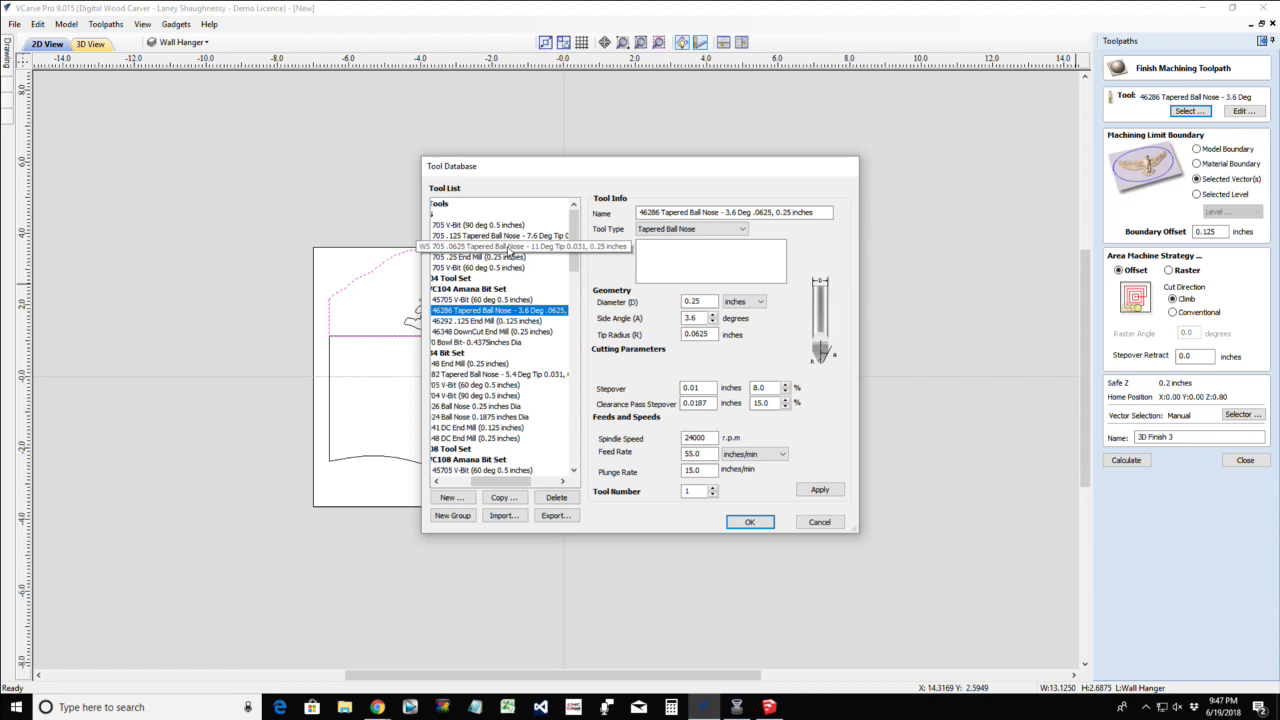
{"action": "left_click", "coordinate": [510, 247]}
{"action": "left_click", "coordinate": [749, 522]}
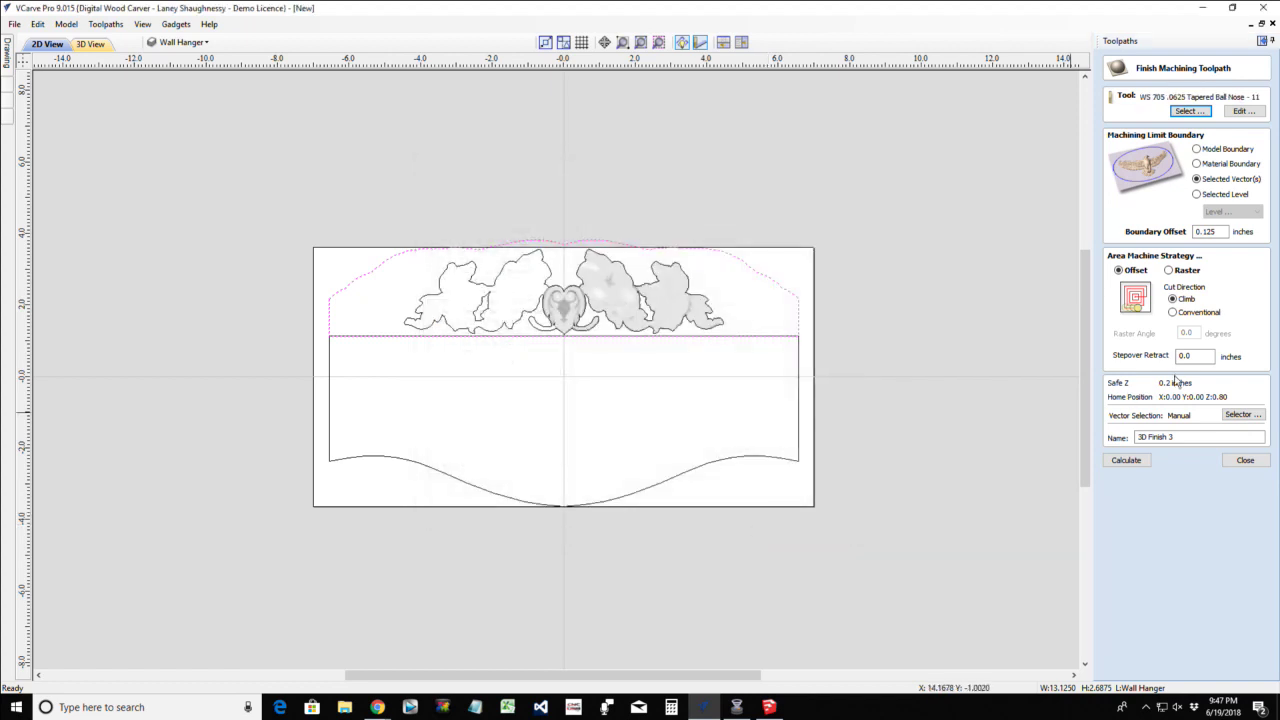
{"action": "left_click", "coordinate": [1171, 272]}
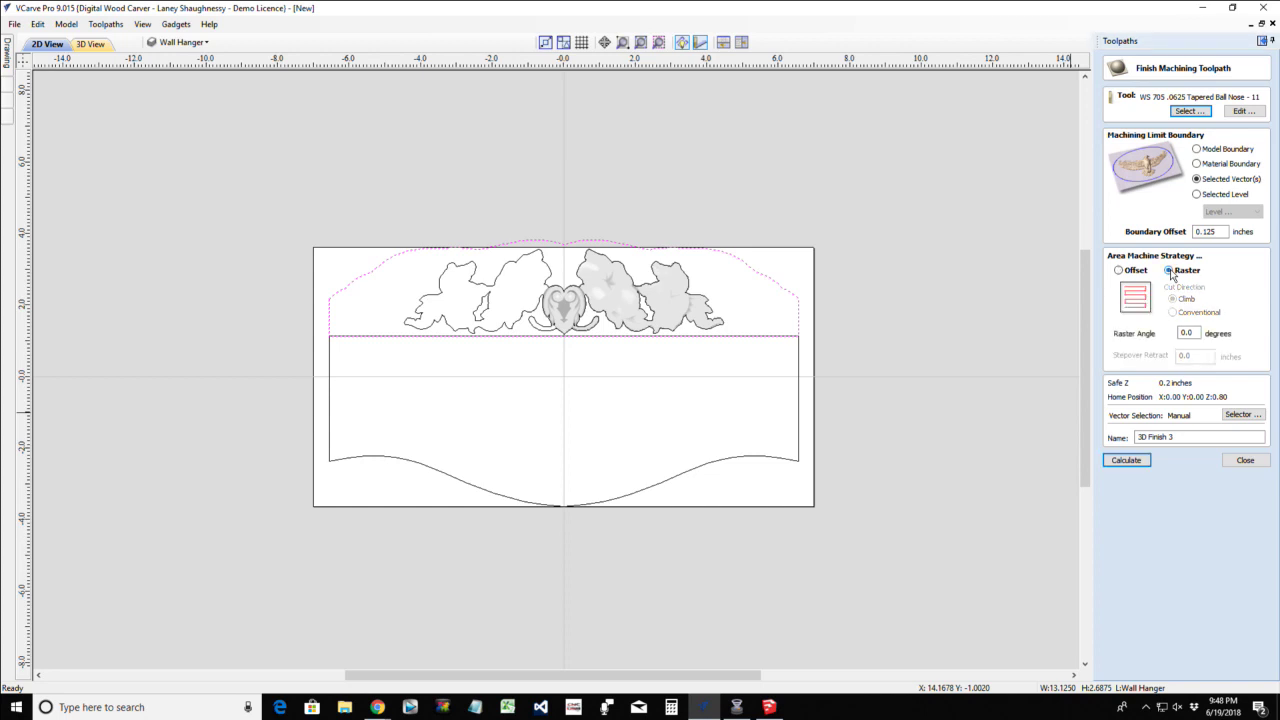
{"action": "left_click", "coordinate": [1118, 464]}
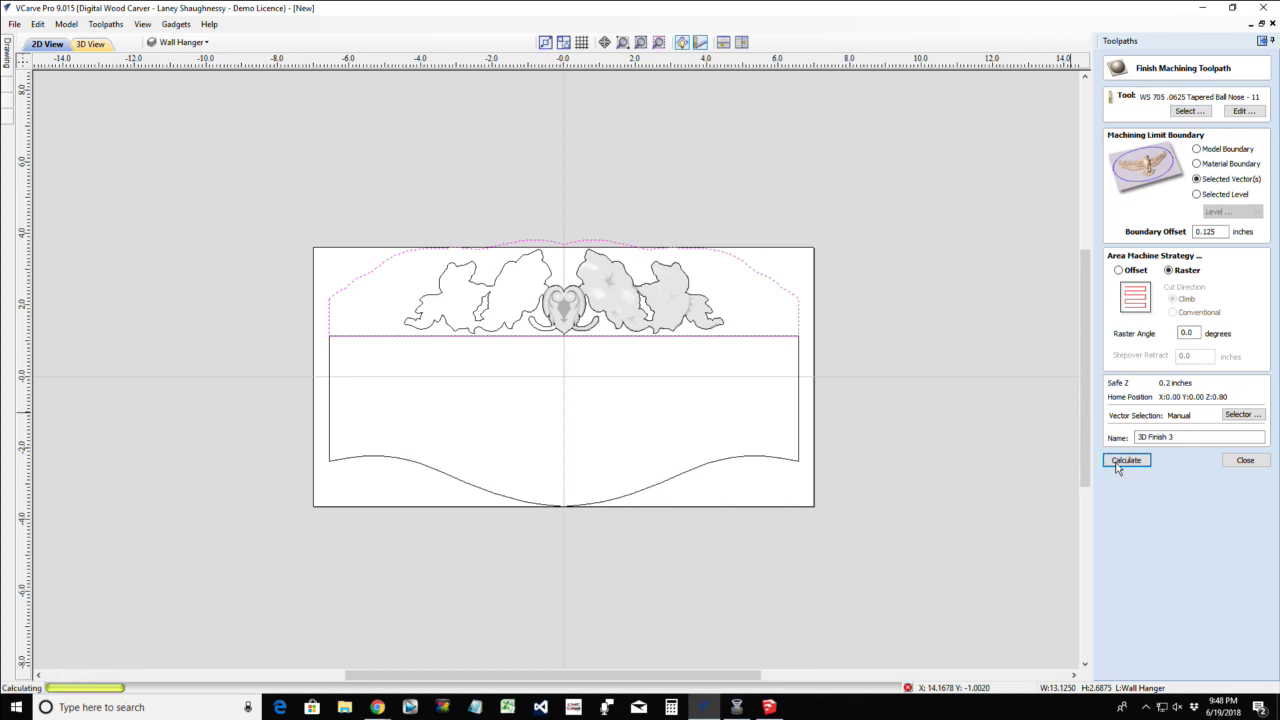
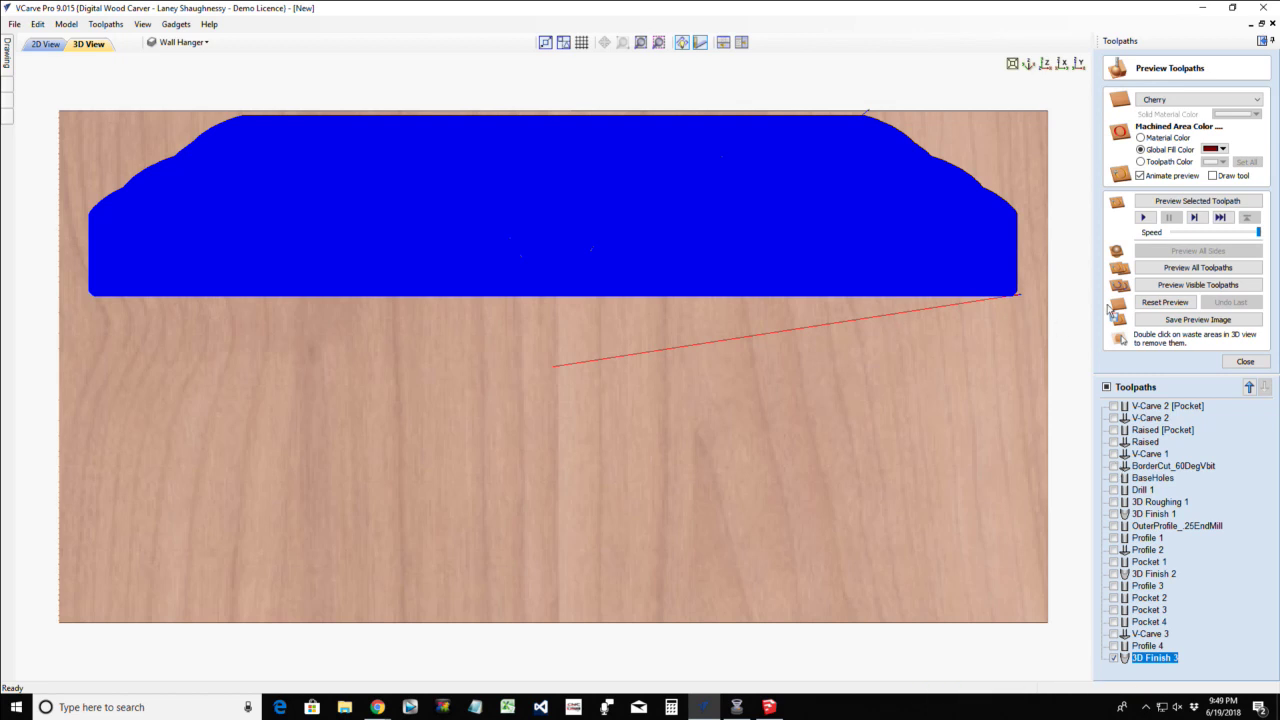
Start the 3D Finish 3 simulation, stop it partway, and reset the cherry board to uncut
{"action": "left_click", "coordinate": [1173, 202]}
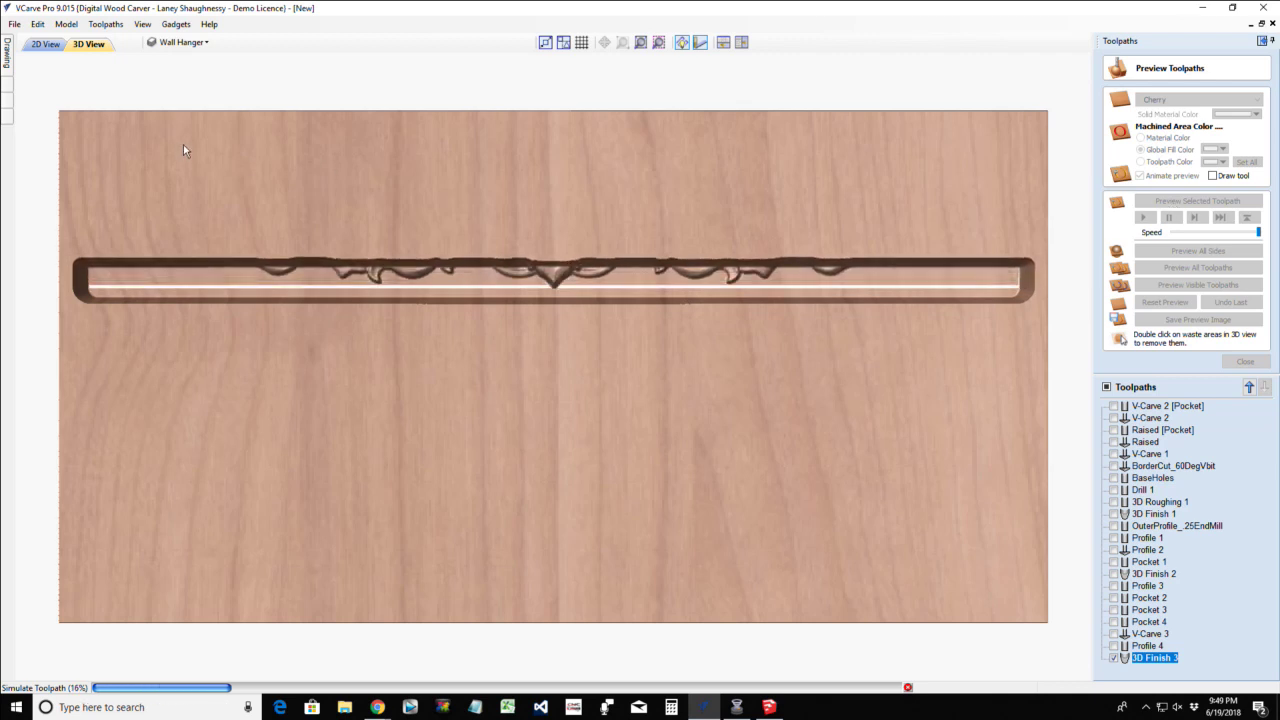
{"action": "left_click", "coordinate": [908, 688]}
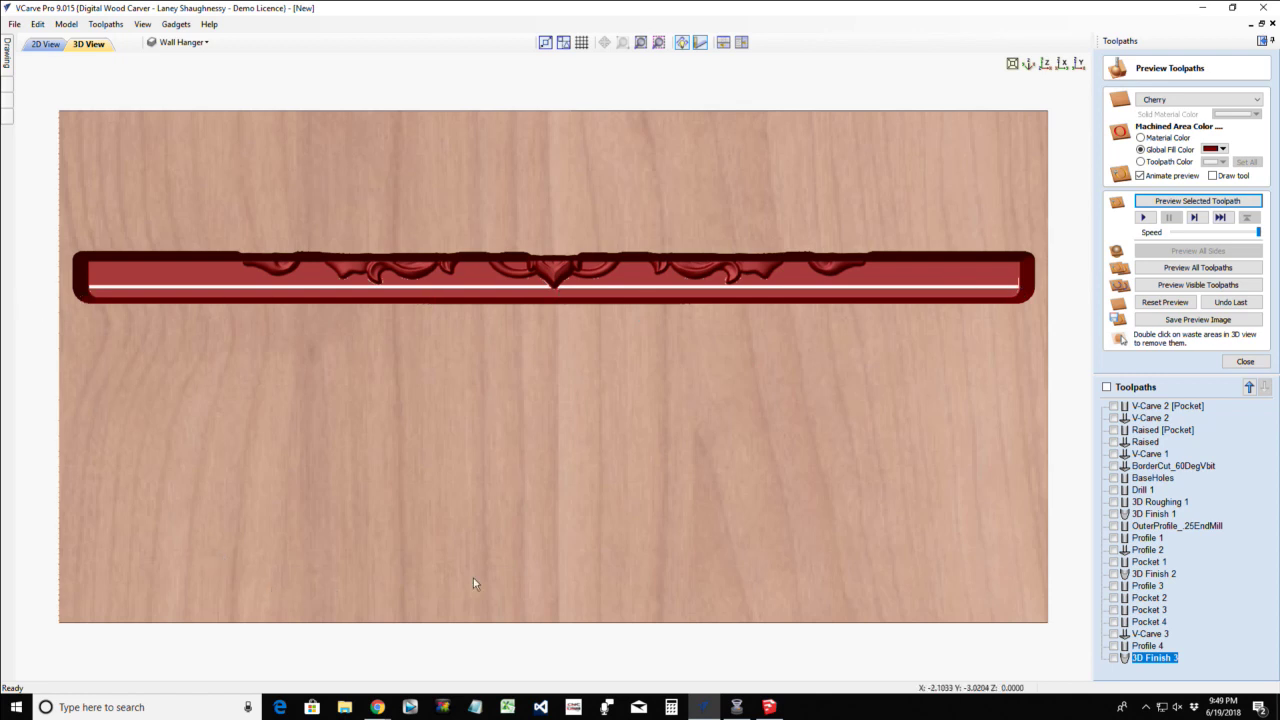
{"action": "left_click", "coordinate": [1146, 309]}
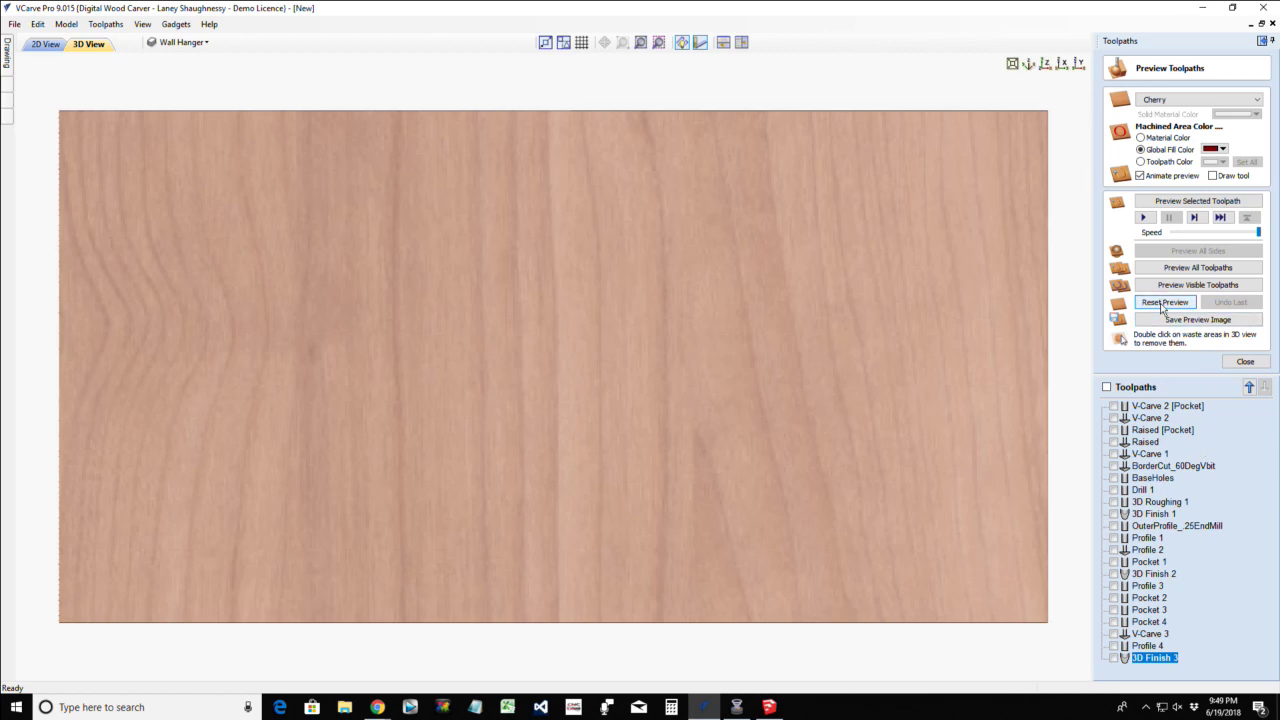
In Material Setup, put the model at the top, make it 0.25 in thick with a 0.005 in gap above
{"action": "left_click", "coordinate": [1240, 362]}
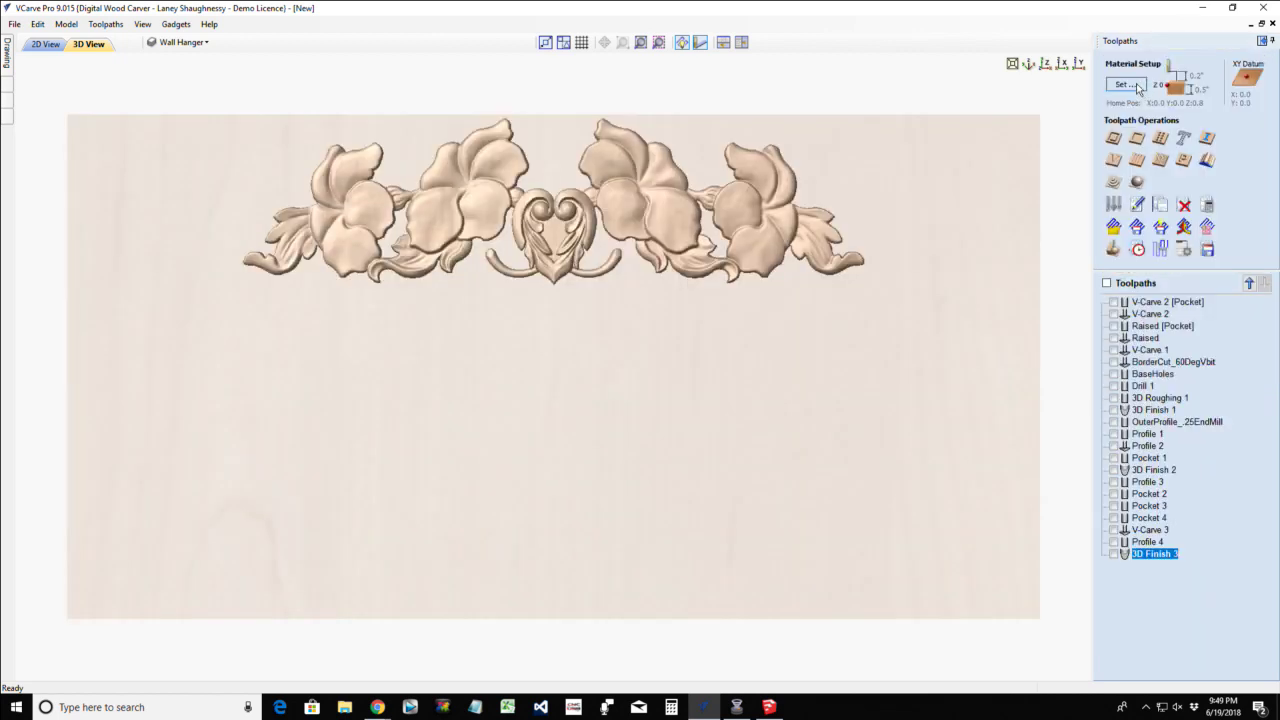
{"action": "left_click", "coordinate": [1135, 86]}
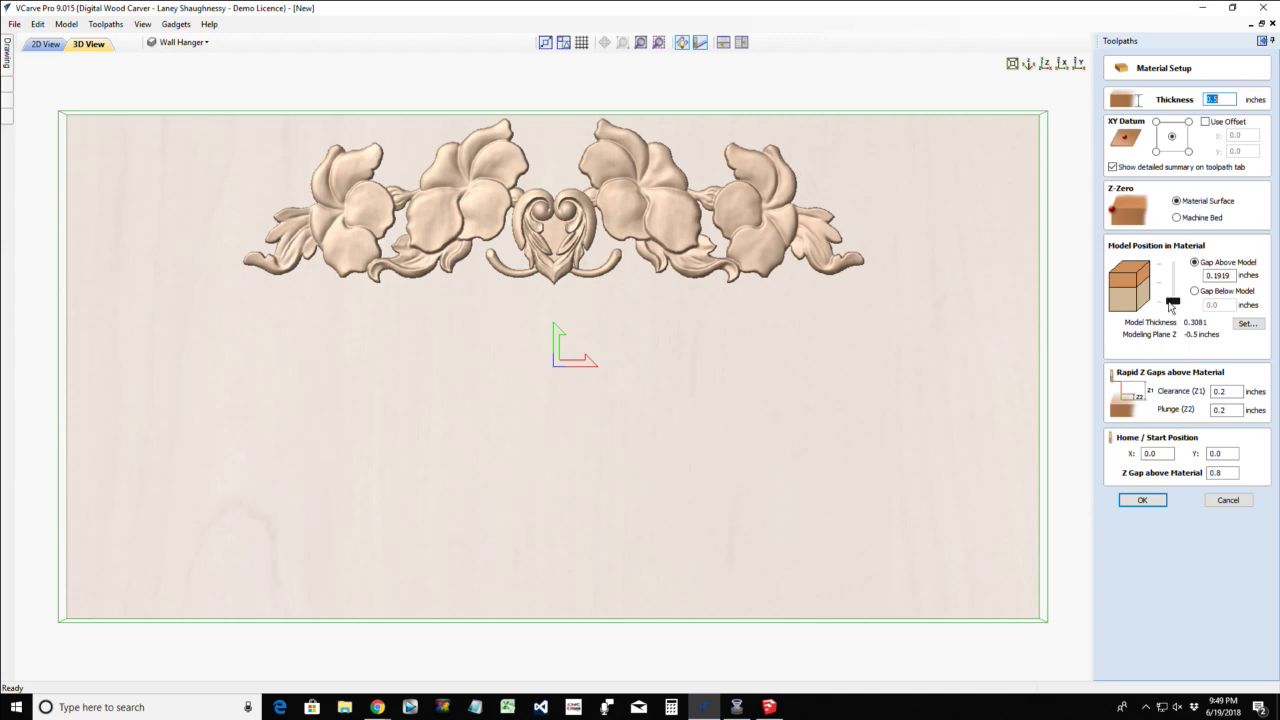
{"action": "left_click_drag", "start_coordinate": [1174, 305], "coordinate": [1175, 248]}
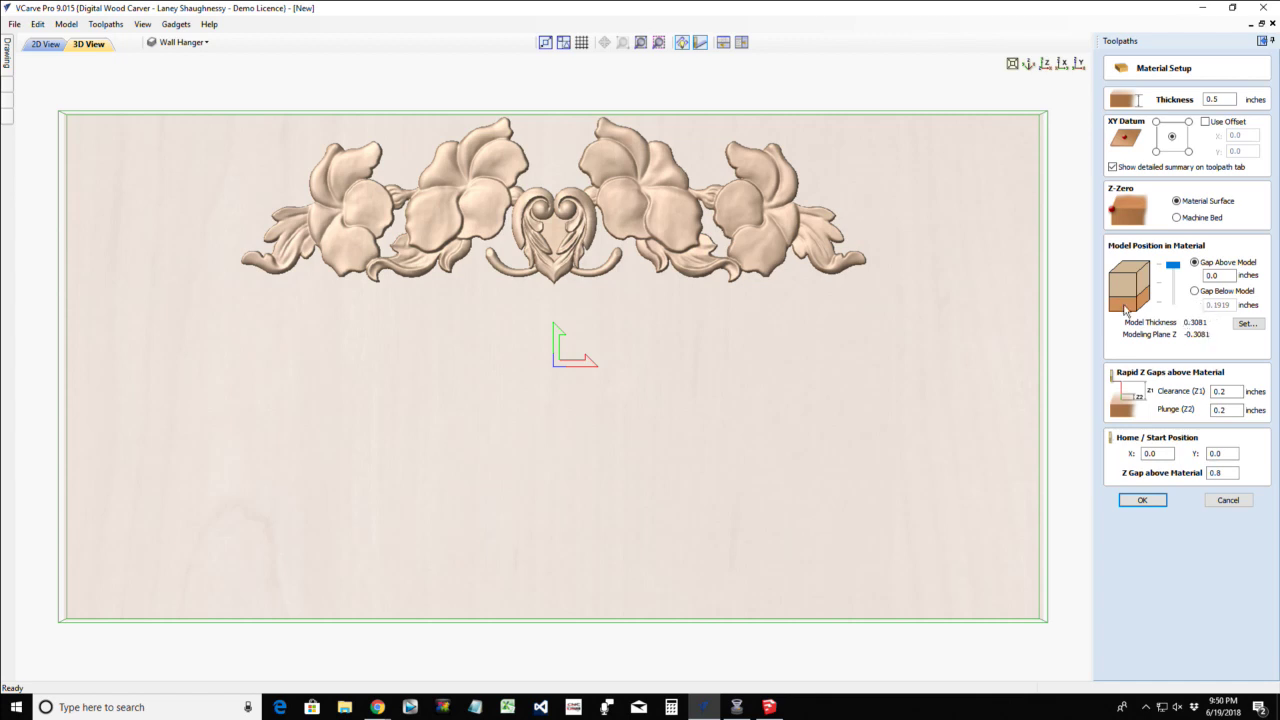
{"action": "left_click", "coordinate": [1247, 323]}
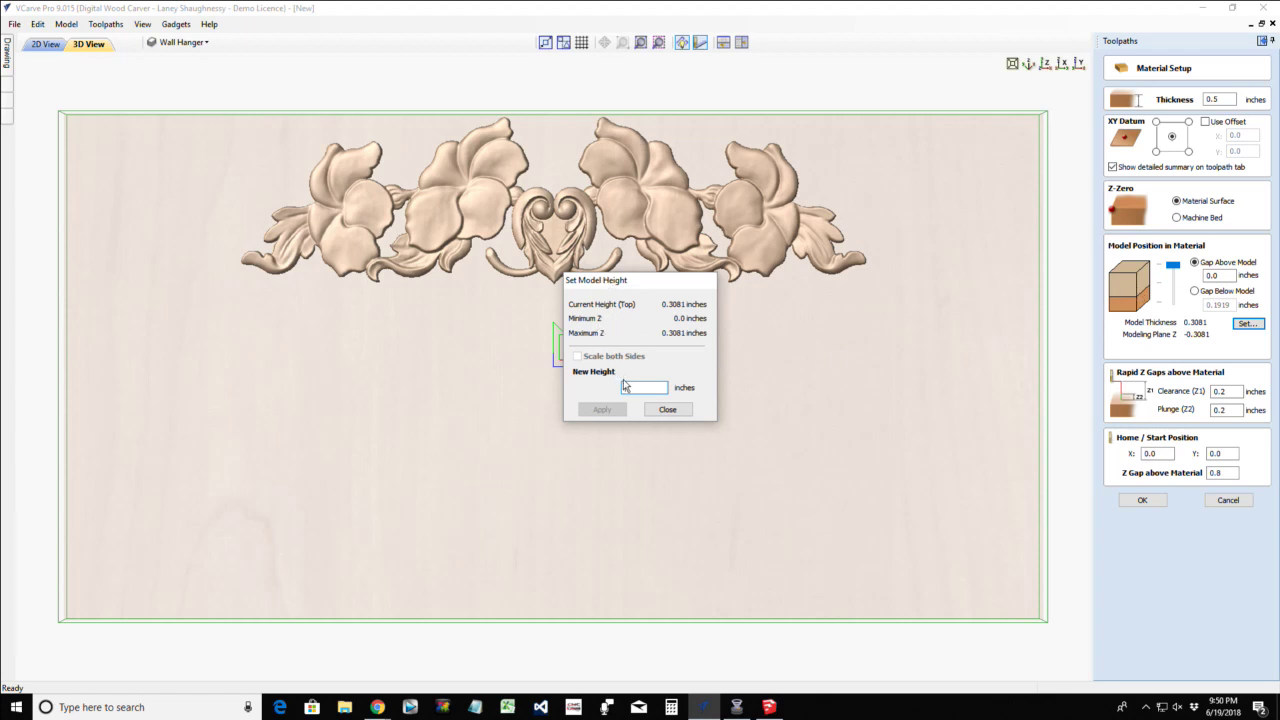
{"action": "type", "text": "0.5"}
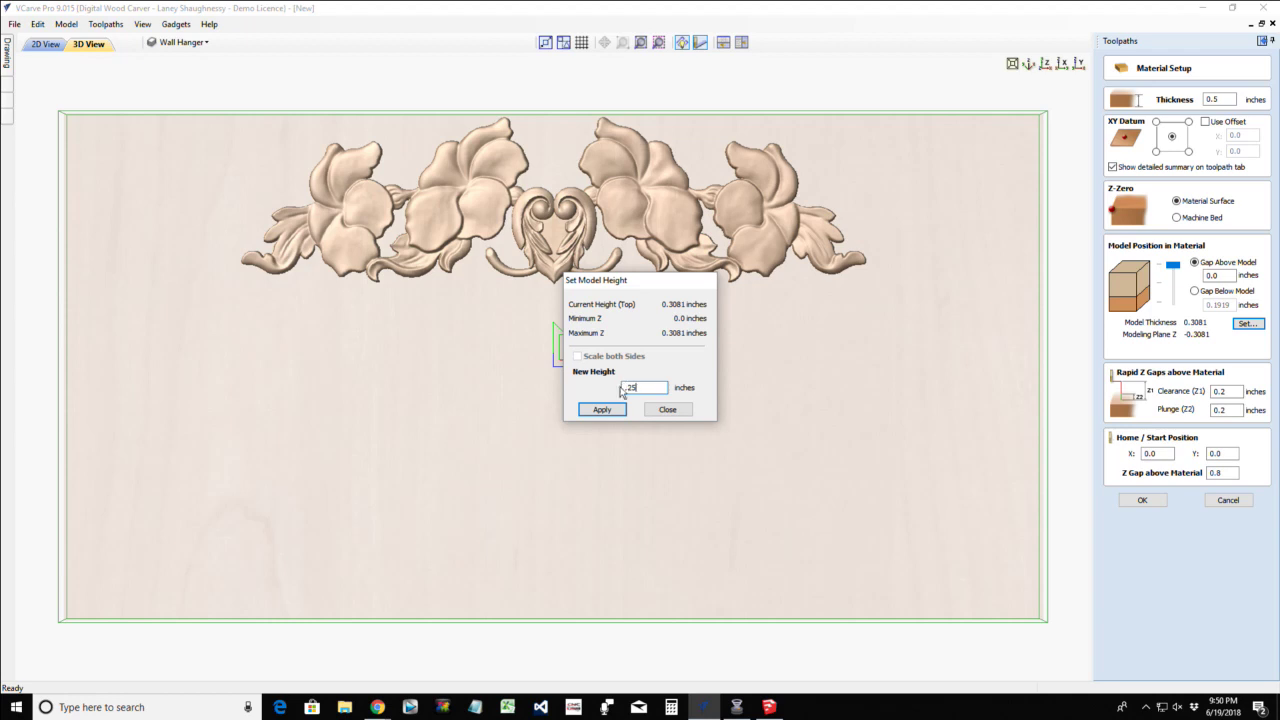
{"action": "left_click", "coordinate": [601, 411]}
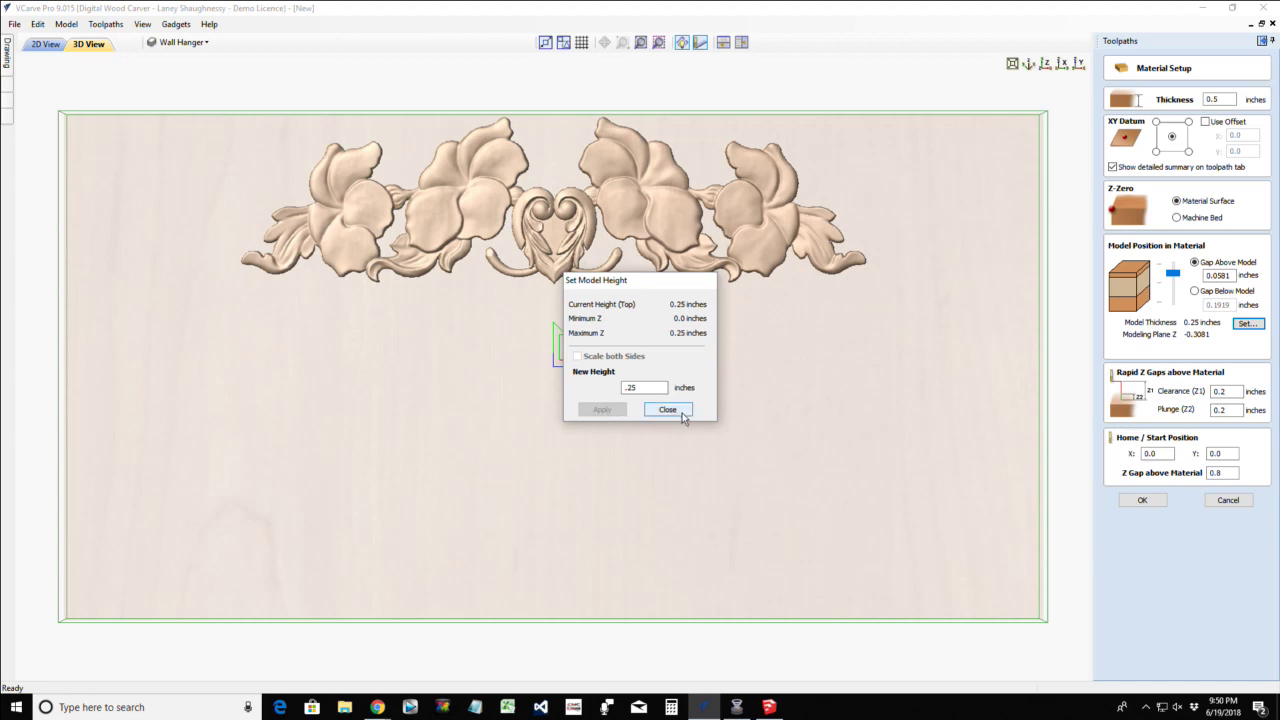
{"action": "left_click", "coordinate": [667, 409]}
{"action": "left_click_drag", "start_coordinate": [1175, 274], "coordinate": [1178, 265]}
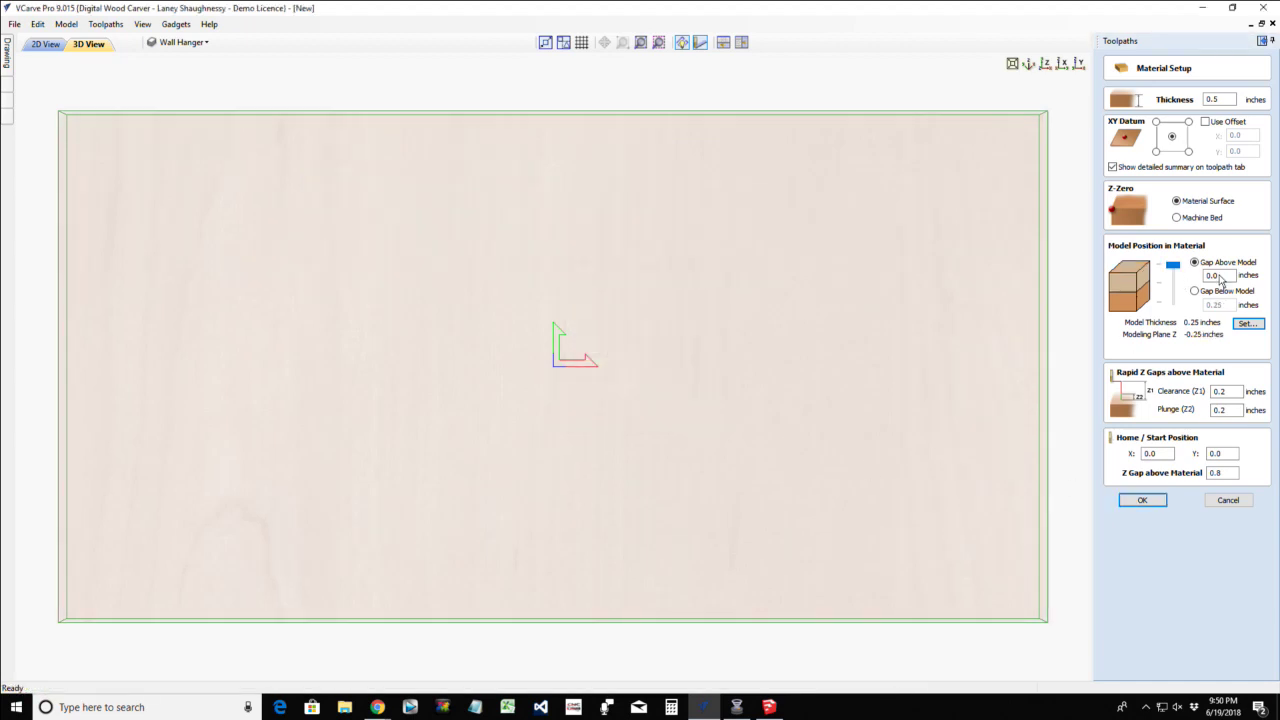
{"action": "left_click", "coordinate": [1219, 275]}
{"action": "type", "text": "05"}
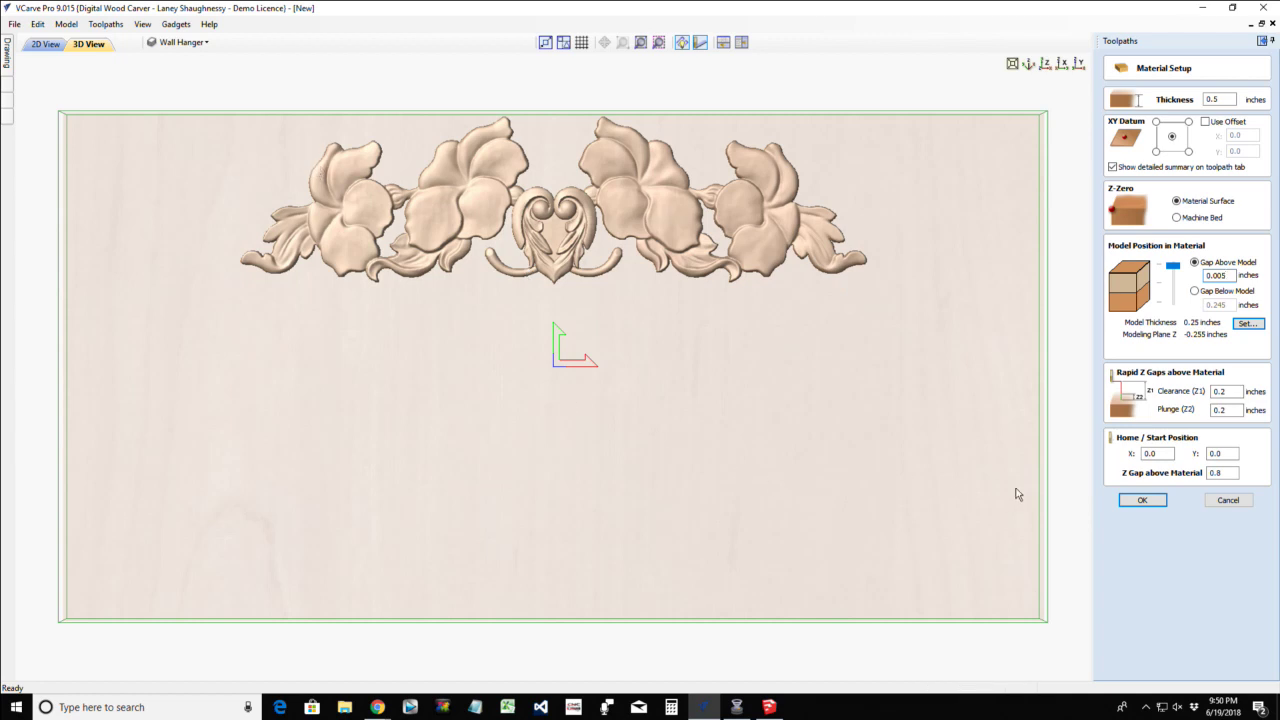
{"action": "left_click", "coordinate": [1145, 500]}
Decline recalculating all toolpaths, then recalculate 3D Finish 3 with its boundary offset changed from 0.125 to 0
{"action": "left_click", "coordinate": [1142, 500]}
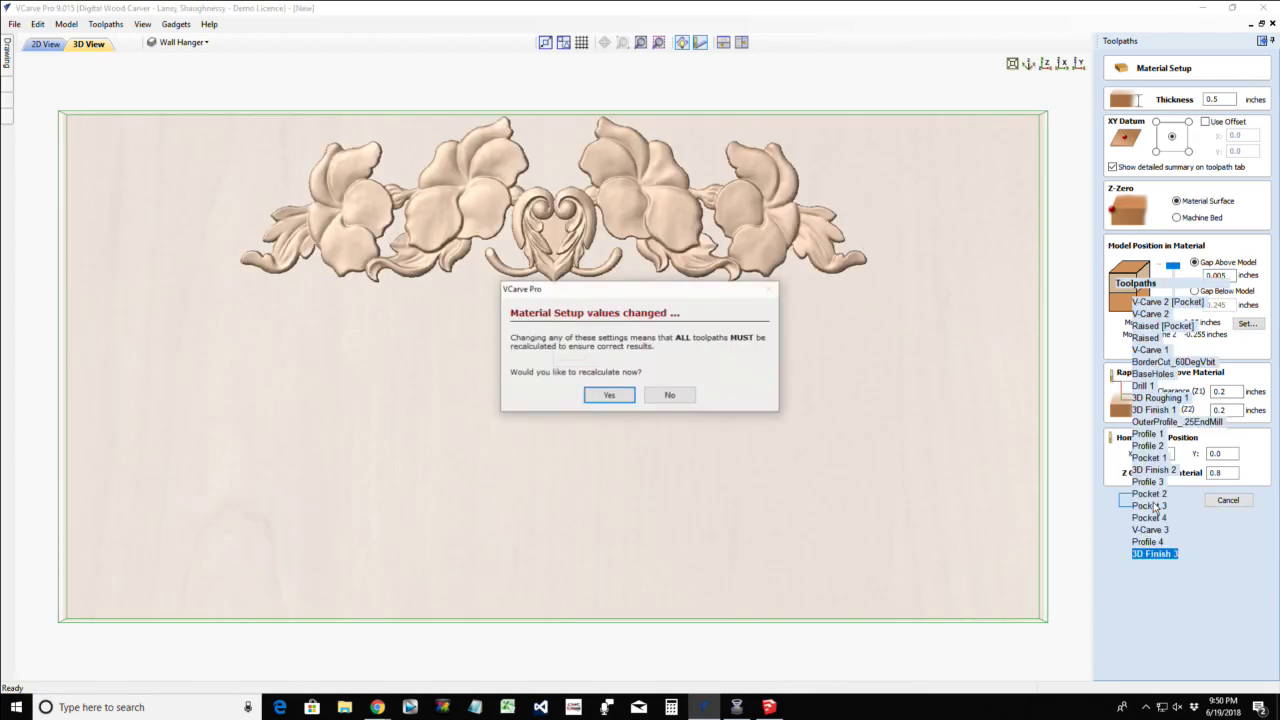
{"action": "left_click", "coordinate": [689, 396]}
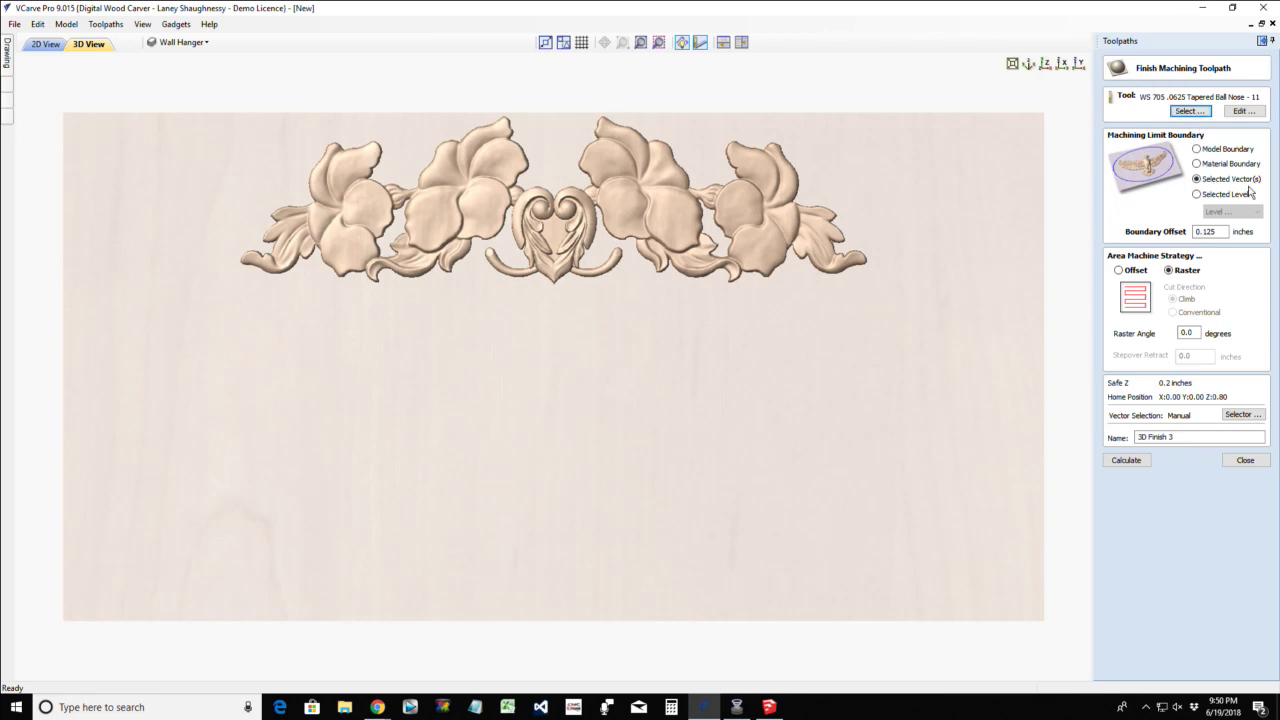
{"action": "left_click", "coordinate": [1219, 232]}
{"action": "left_click_drag", "start_coordinate": [1215, 231], "coordinate": [1184, 232]}
{"action": "type", "text": "0"}
{"action": "left_click", "coordinate": [1127, 461]}
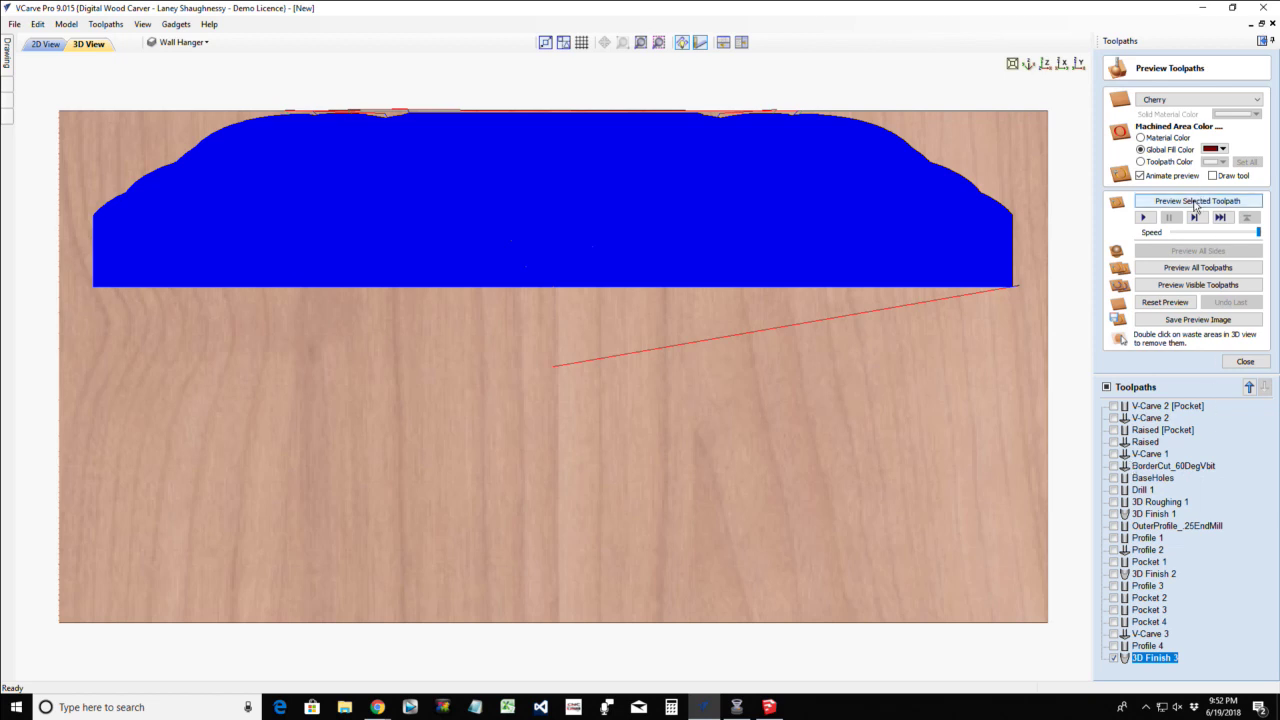
Reset the preview, simulate the recalculated 3D Finish 3, and zoom in on the carved floral relief
{"action": "left_click", "coordinate": [1165, 302]}
{"action": "left_click", "coordinate": [1181, 203]}
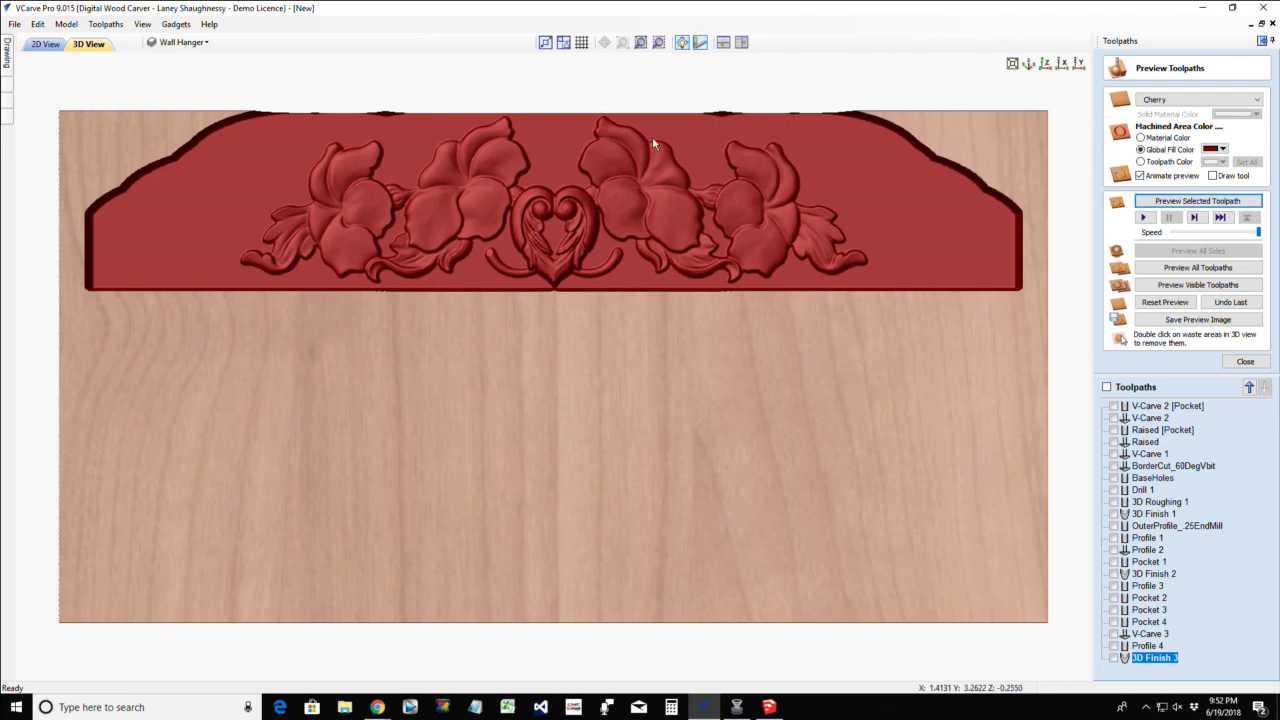
{"action": "scroll", "coordinate": [718, 92], "scroll_direction": "up", "scroll_amount": 2}
{"action": "scroll", "coordinate": [708, 94], "scroll_direction": "down", "scroll_amount": 4}
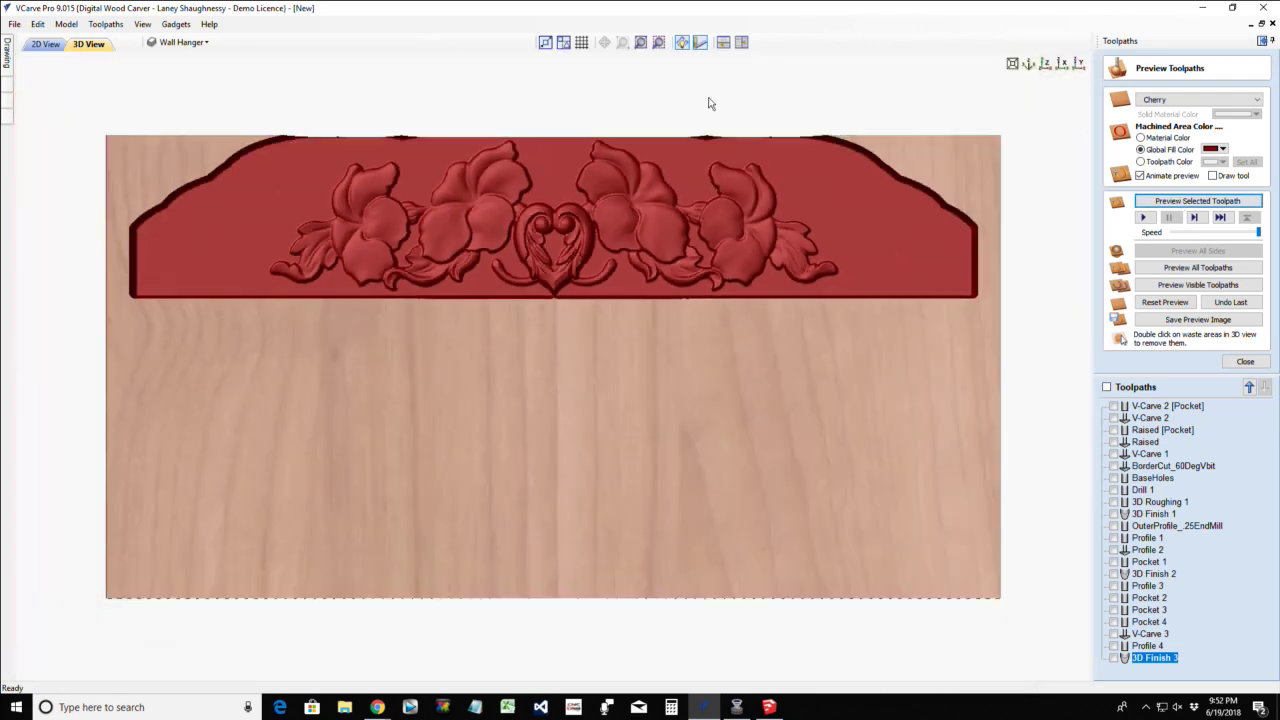
{"action": "scroll", "coordinate": [678, 180], "scroll_direction": "up", "scroll_amount": 1}
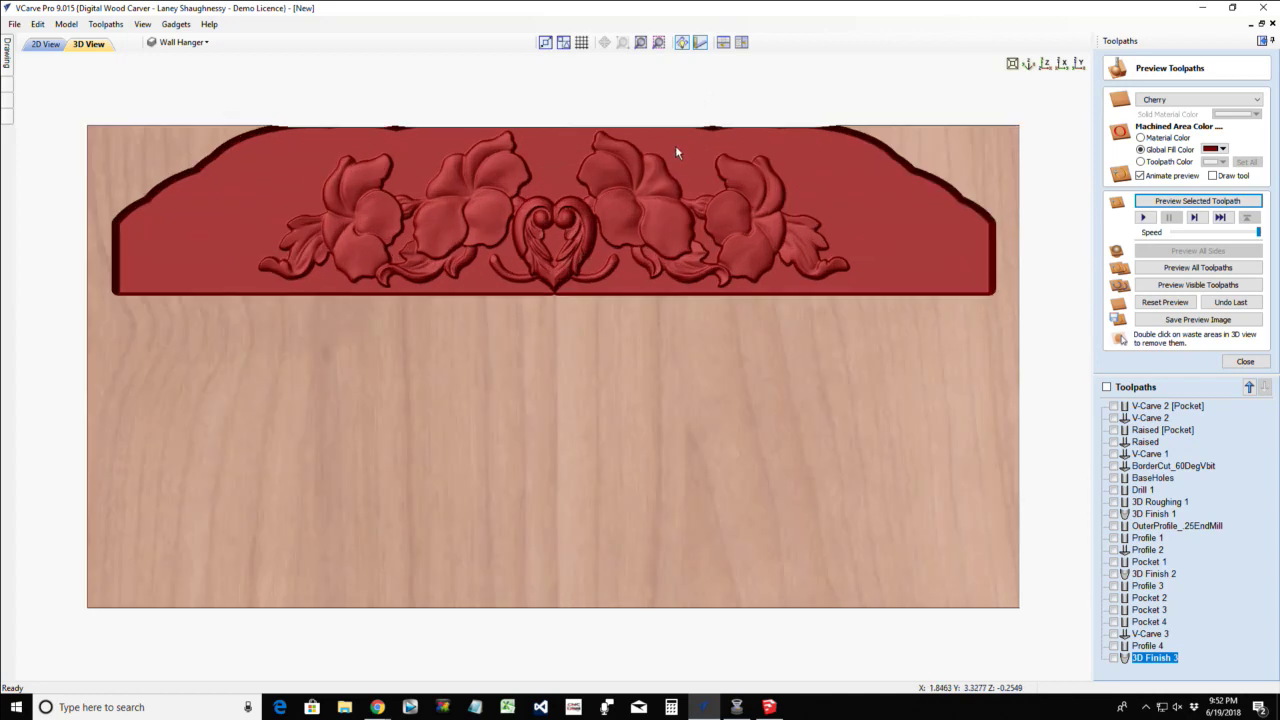
{"action": "scroll", "coordinate": [675, 145], "scroll_direction": "down", "scroll_amount": 1}
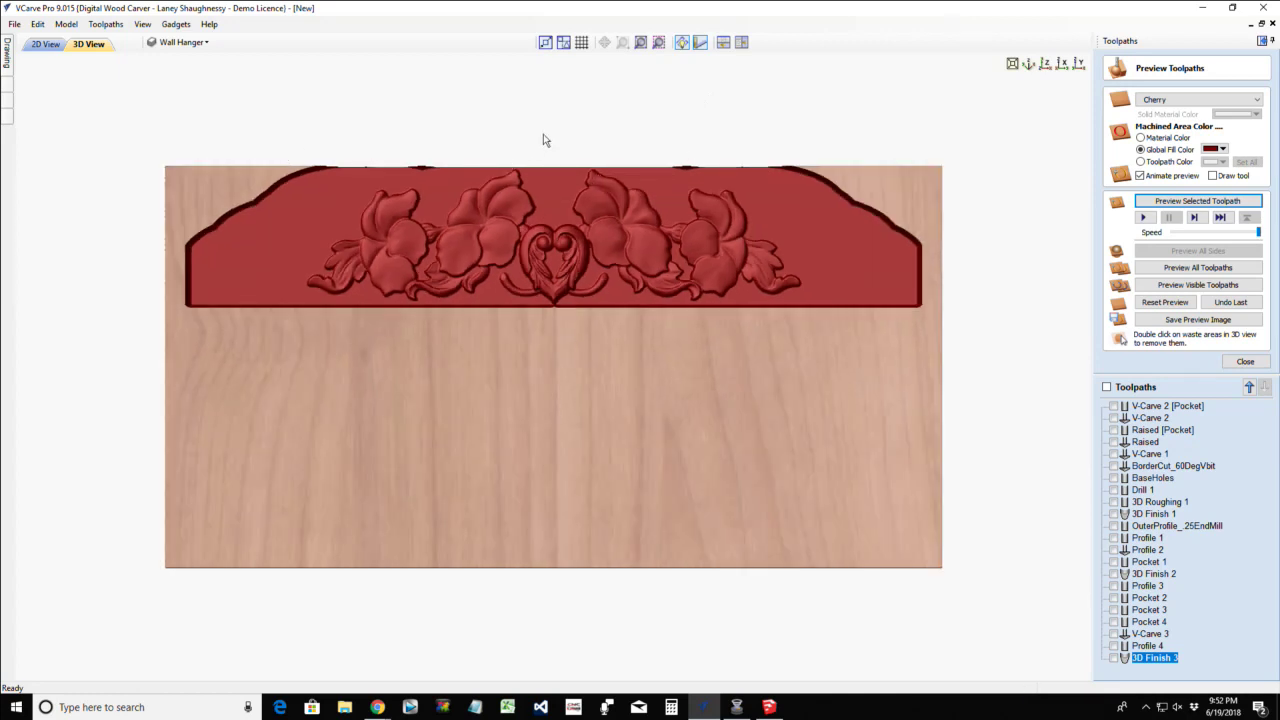
In the 2D view, lower the top edge of the wavy-bottomed lower rectangle
{"action": "left_click", "coordinate": [46, 46]}
{"action": "scroll", "coordinate": [605, 248], "scroll_direction": "up", "scroll_amount": 2}
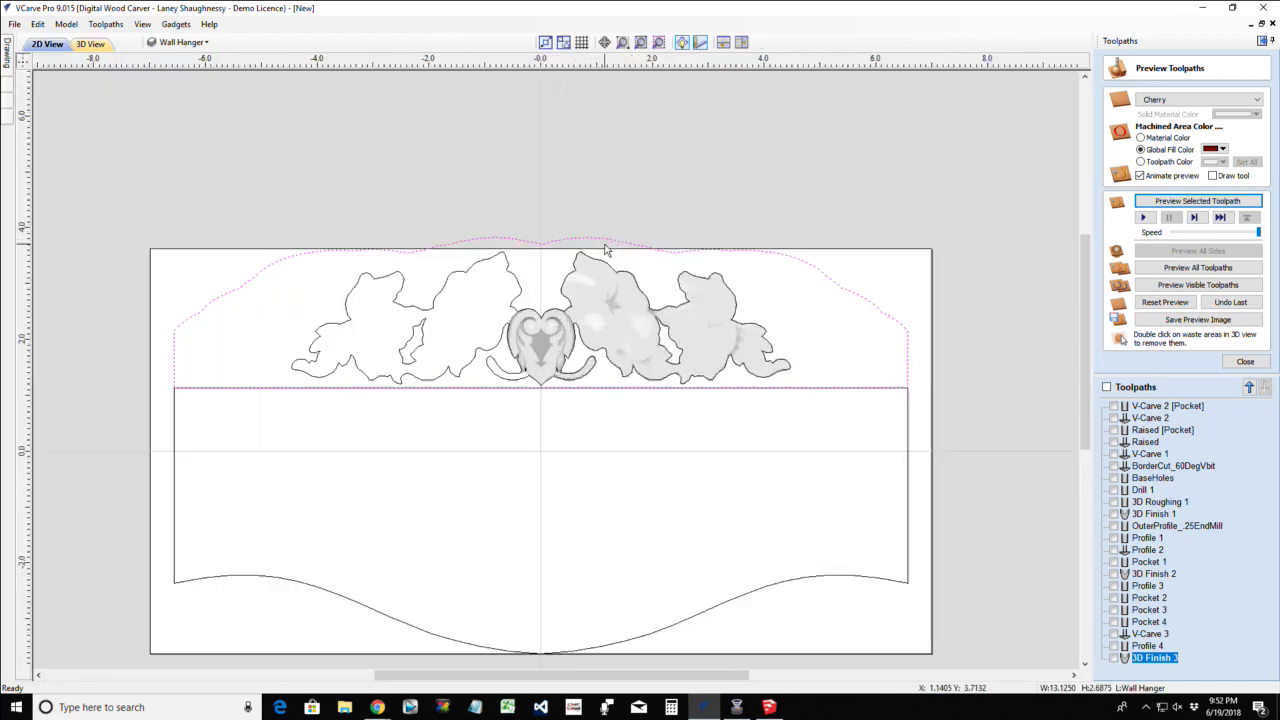
{"action": "scroll", "coordinate": [605, 248], "scroll_direction": "up", "scroll_amount": 1}
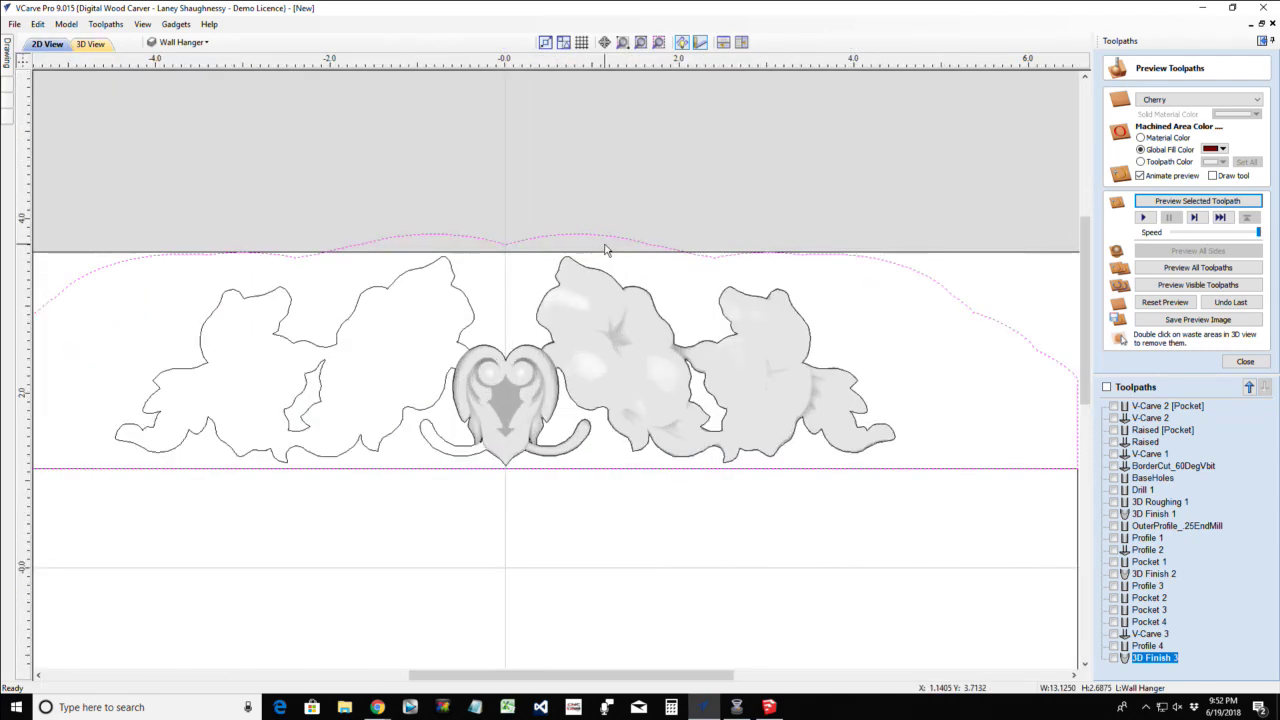
{"action": "scroll", "coordinate": [494, 252], "scroll_direction": "down", "scroll_amount": 3}
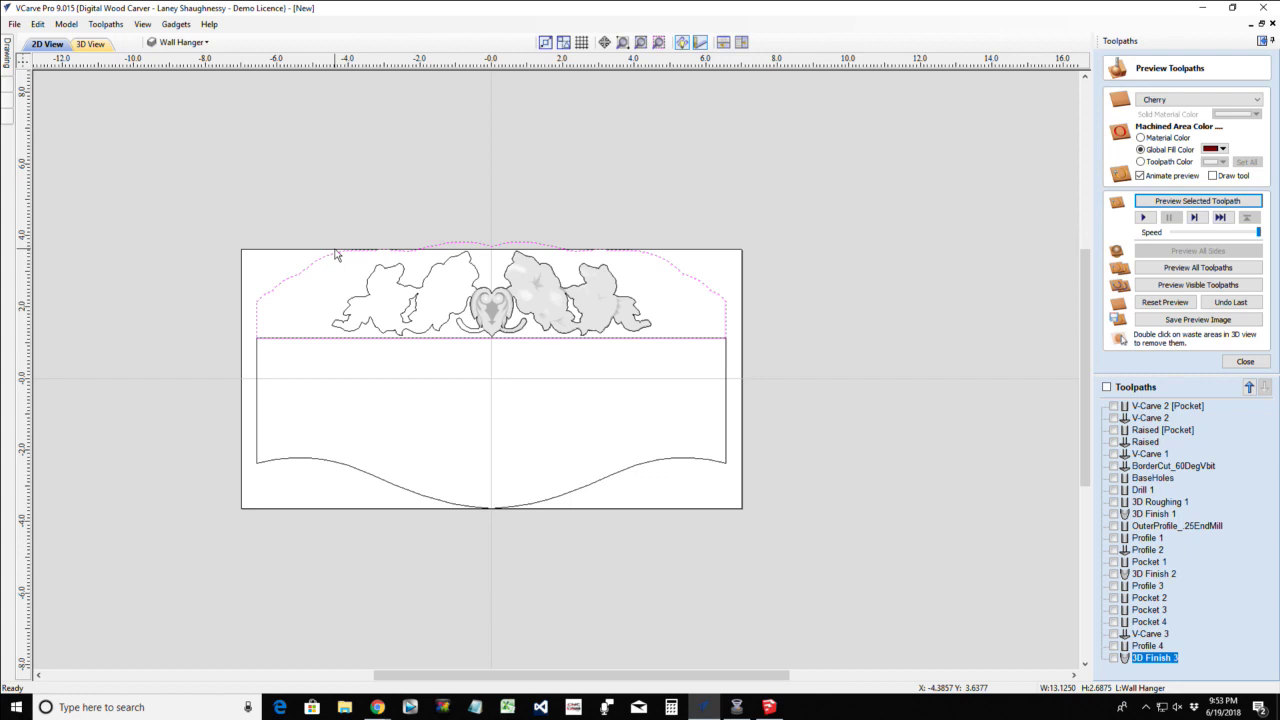
{"action": "left_click", "coordinate": [257, 370]}
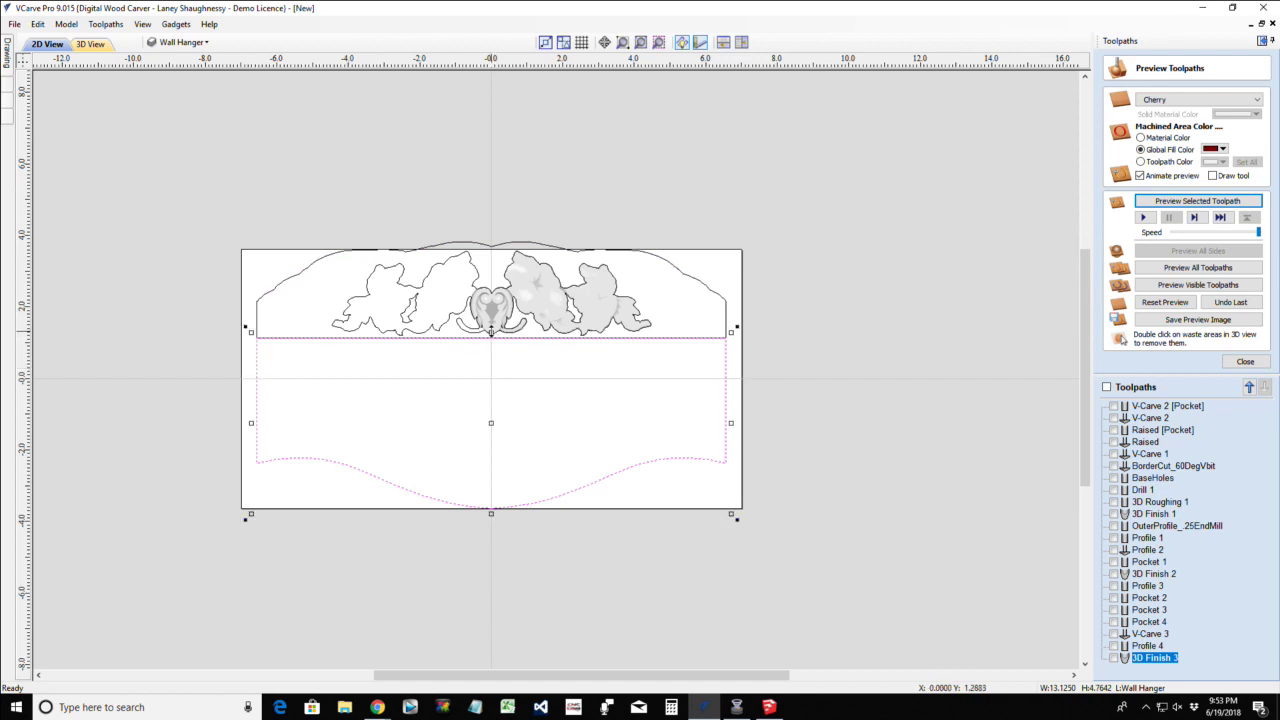
{"action": "left_click_drag", "start_coordinate": [491, 332], "coordinate": [491, 356]}
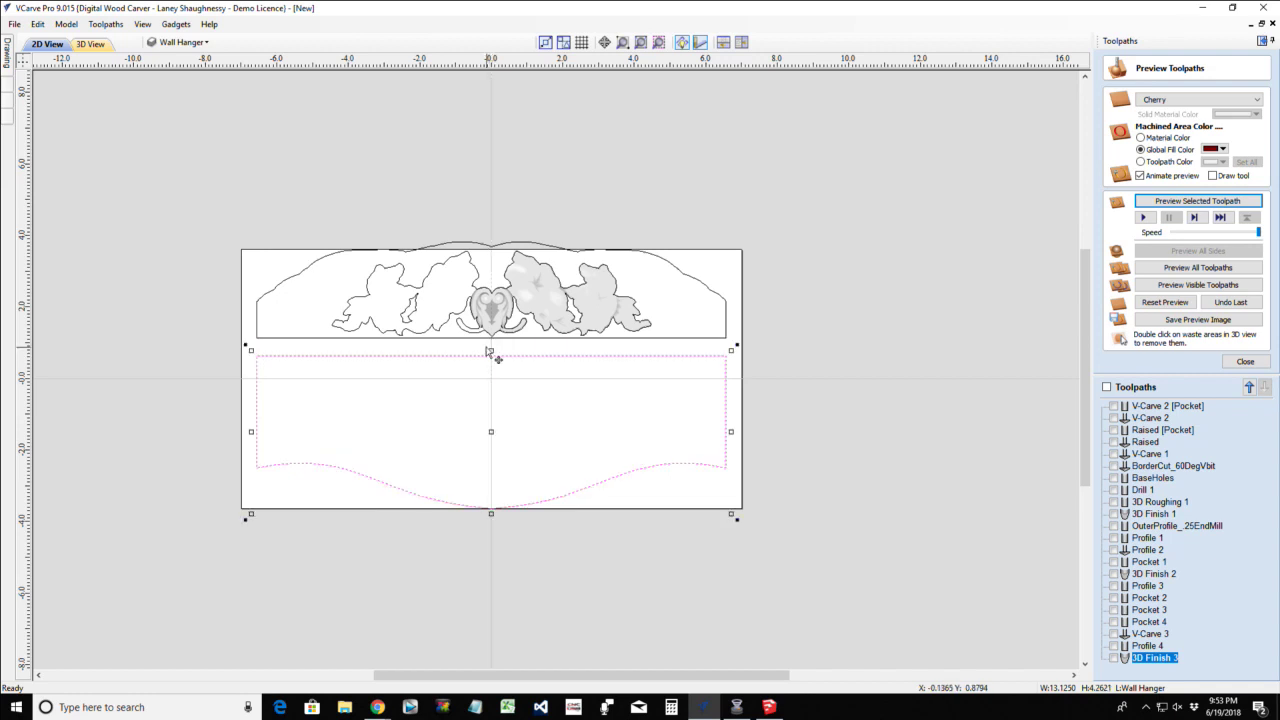
Select the upper carving vectors and arched outline to check them, then clear the selection
{"action": "left_click_drag", "start_coordinate": [196, 185], "coordinate": [751, 352]}
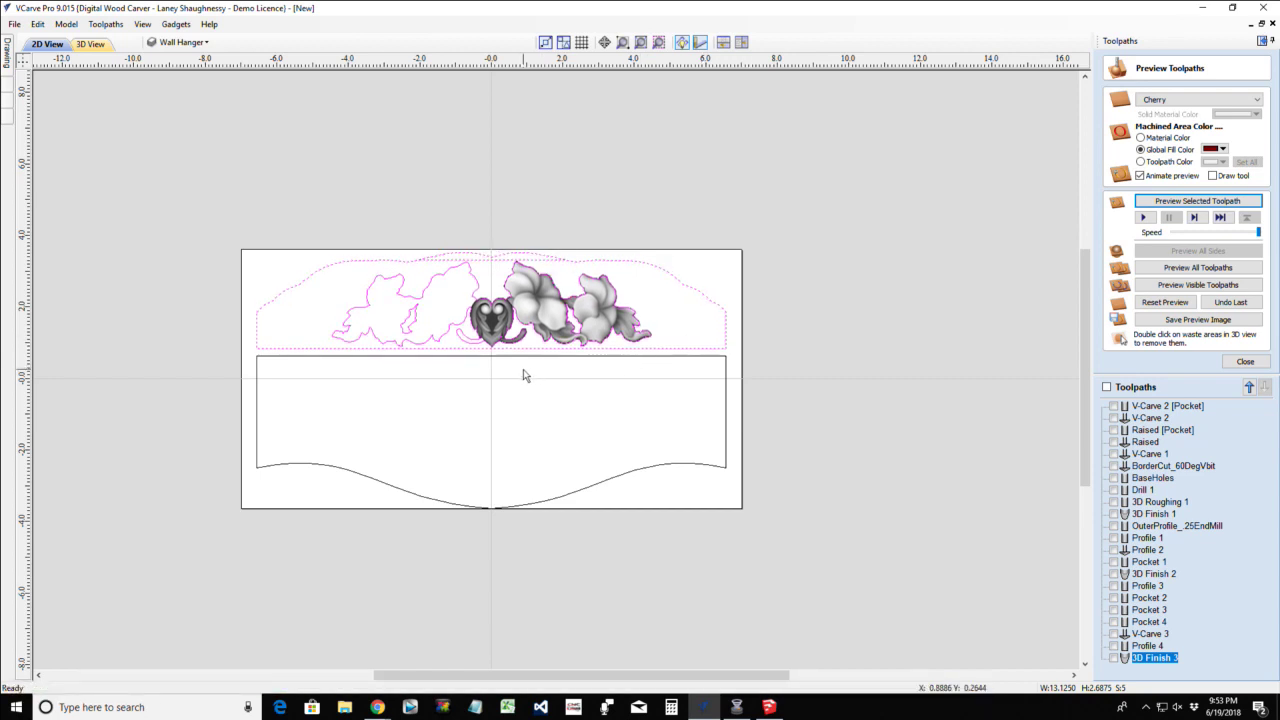
{"action": "left_click", "coordinate": [495, 356]}
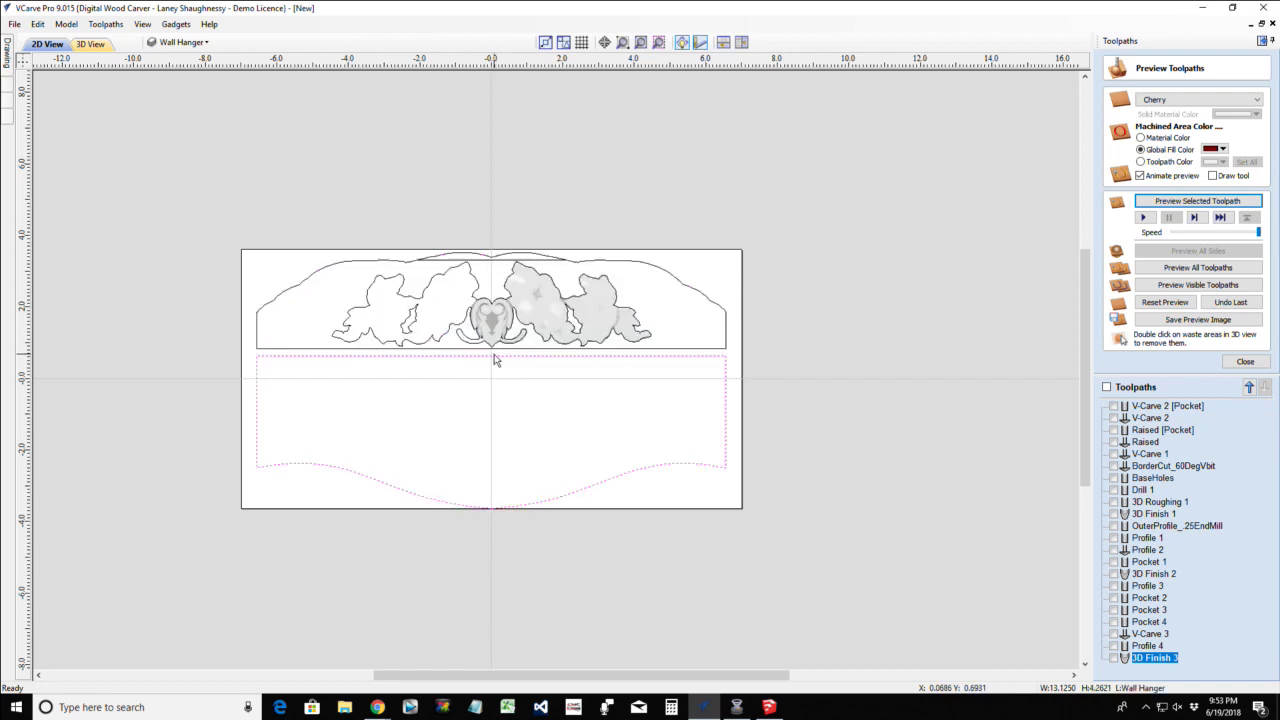
{"action": "left_click", "coordinate": [499, 351]}
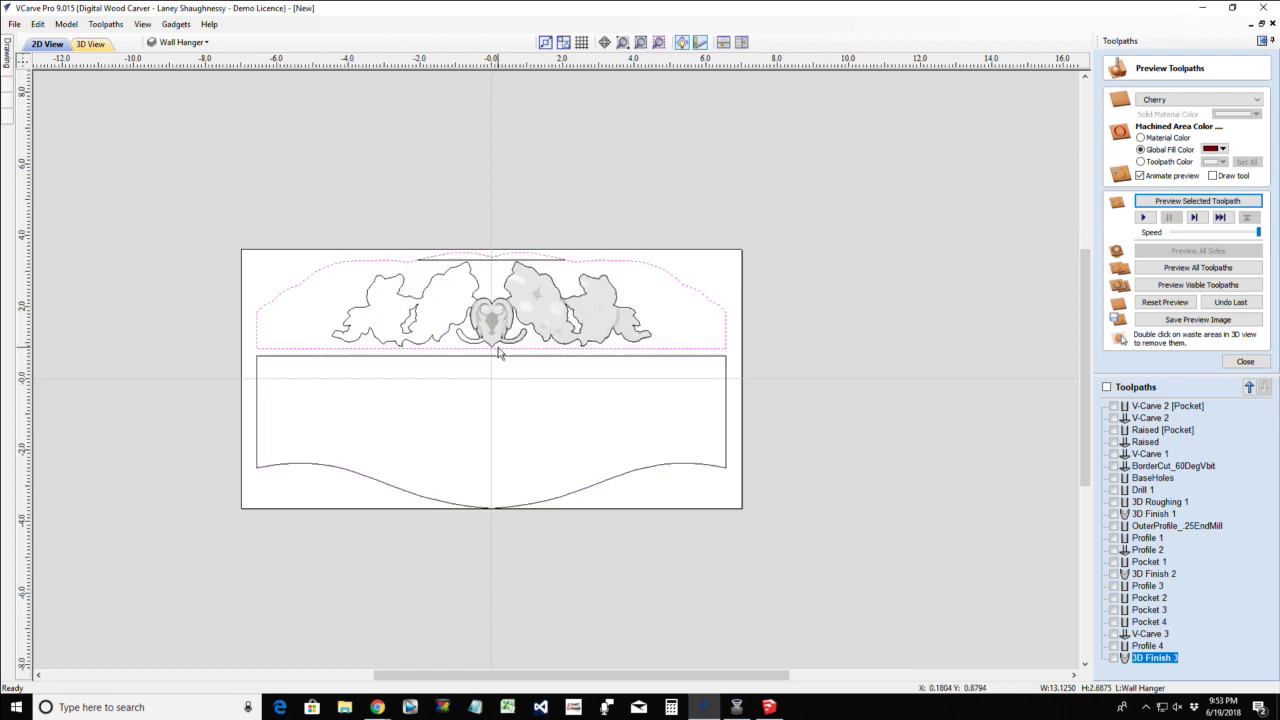
{"action": "left_click", "coordinate": [499, 351]}
{"action": "left_click", "coordinate": [490, 356]}
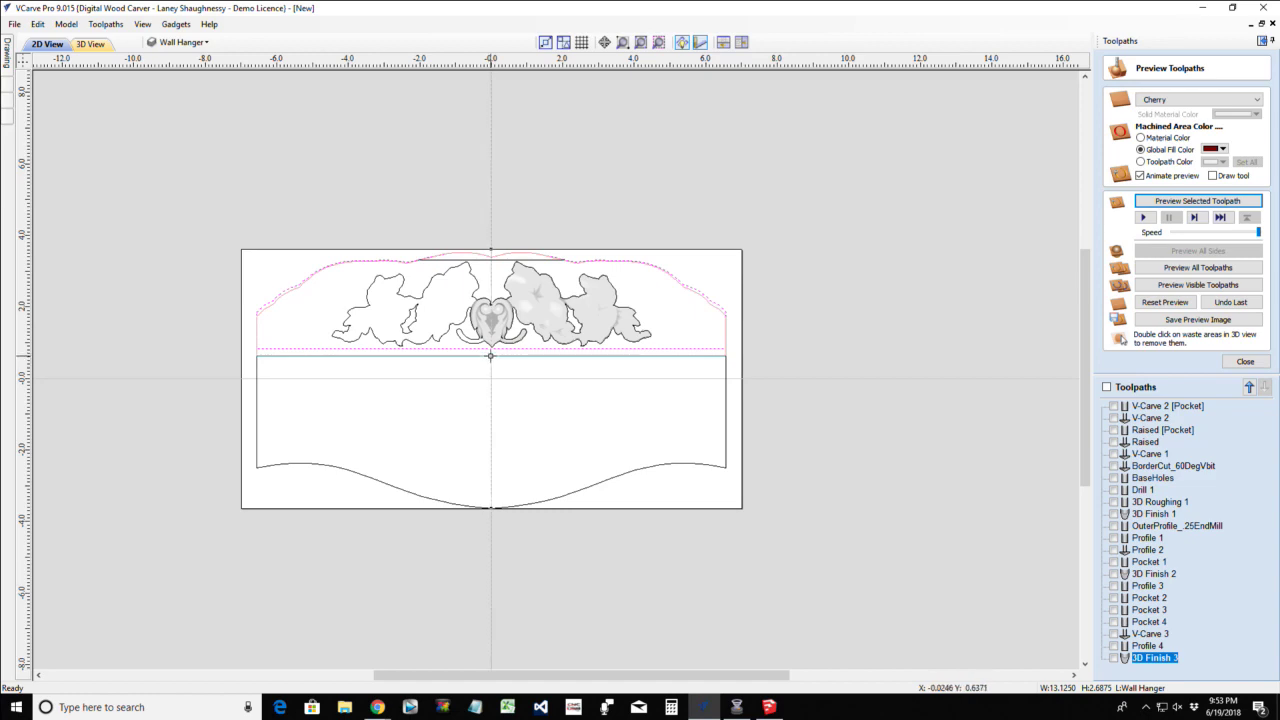
{"action": "left_click", "coordinate": [490, 356]}
{"action": "scroll", "coordinate": [491, 357], "scroll_direction": "up", "scroll_amount": 4}
{"action": "scroll", "coordinate": [491, 357], "scroll_direction": "down", "scroll_amount": 3}
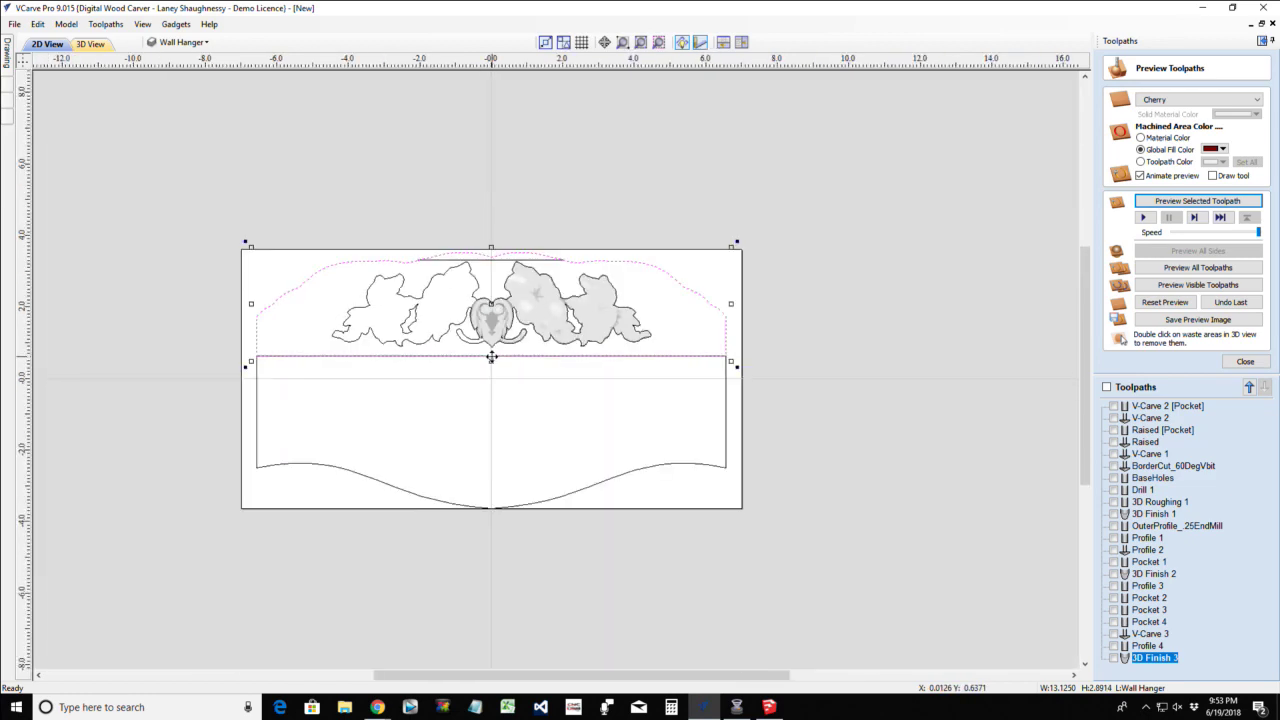
{"action": "scroll", "coordinate": [491, 357], "scroll_direction": "up", "scroll_amount": 1}
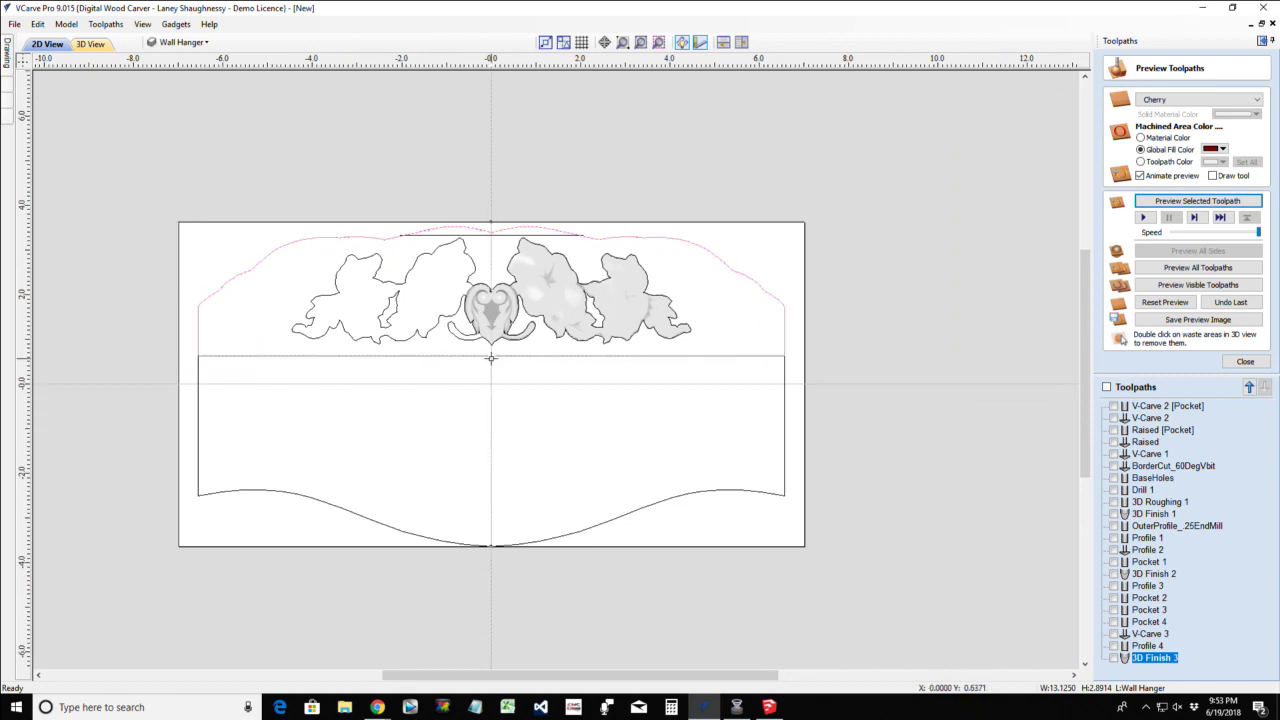
{"action": "left_click", "coordinate": [476, 243]}
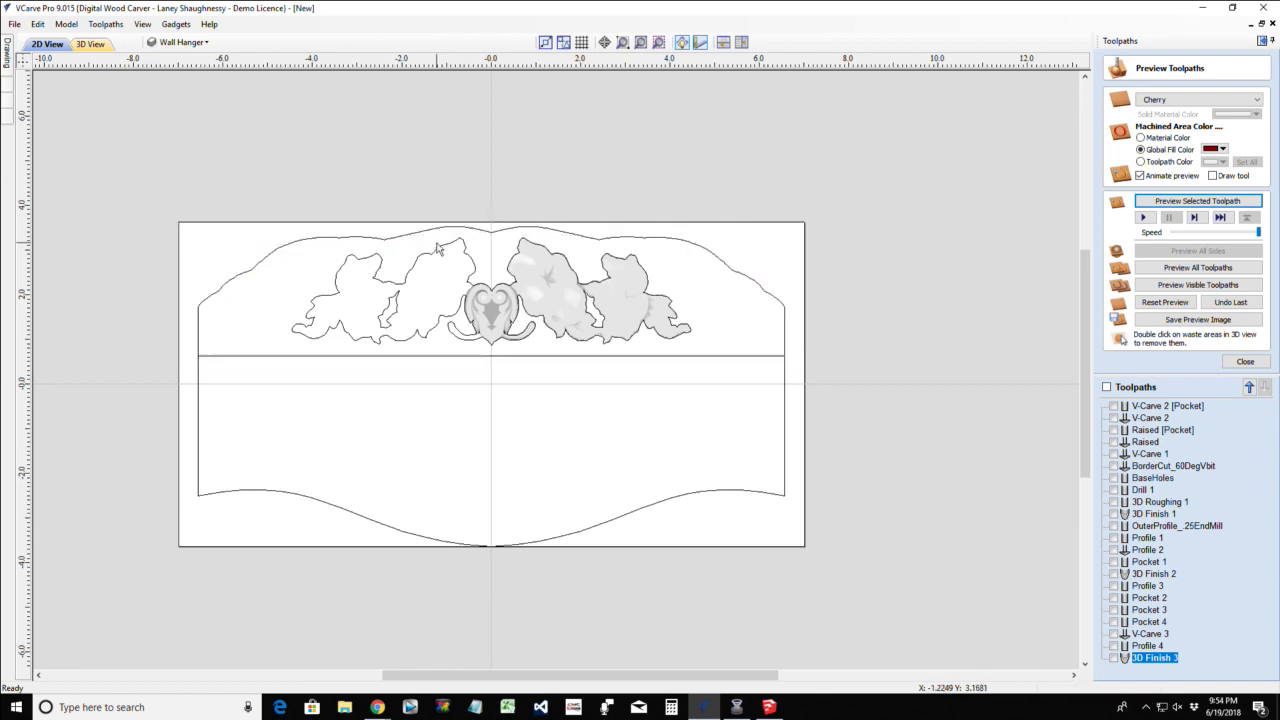
Reopen the 3D Finish 3 toolpath settings and recalculate it
{"action": "double_click", "coordinate": [1150, 659]}
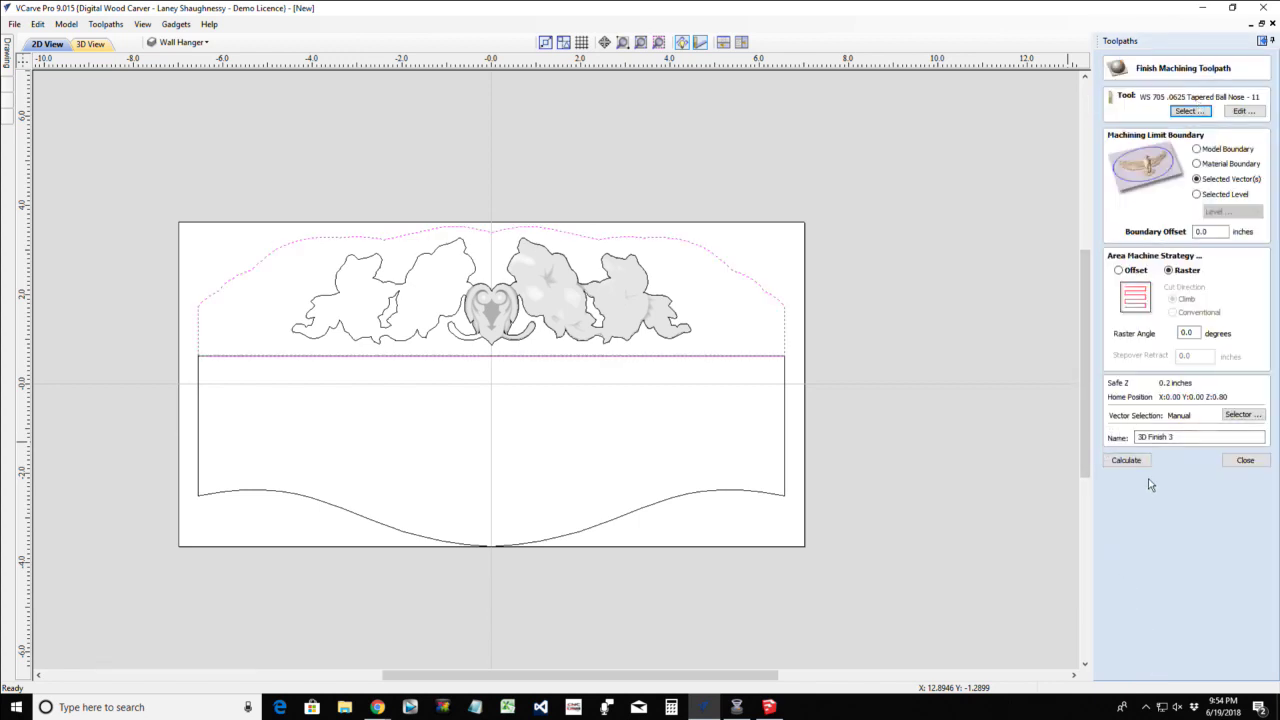
{"action": "left_click", "coordinate": [1126, 462]}
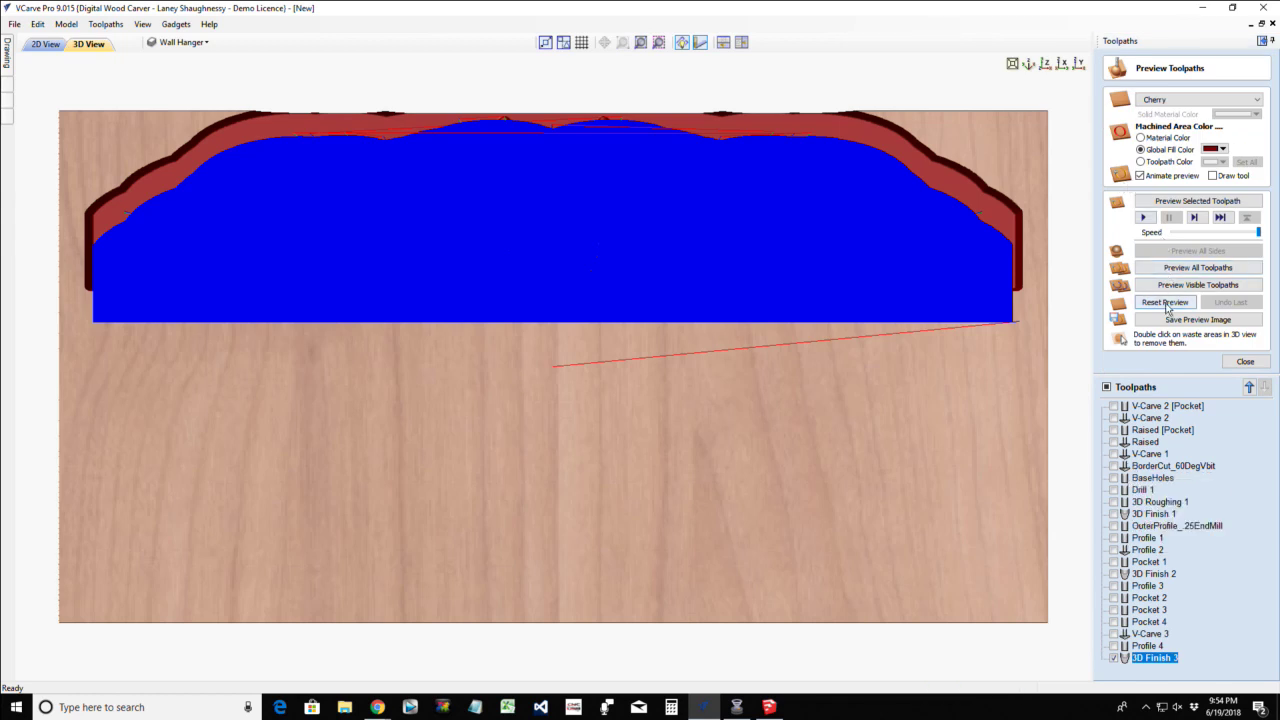
Simulate 3D Finish 3, show machined areas in Material Color, and tilt the 3D view
{"action": "left_click", "coordinate": [1197, 201]}
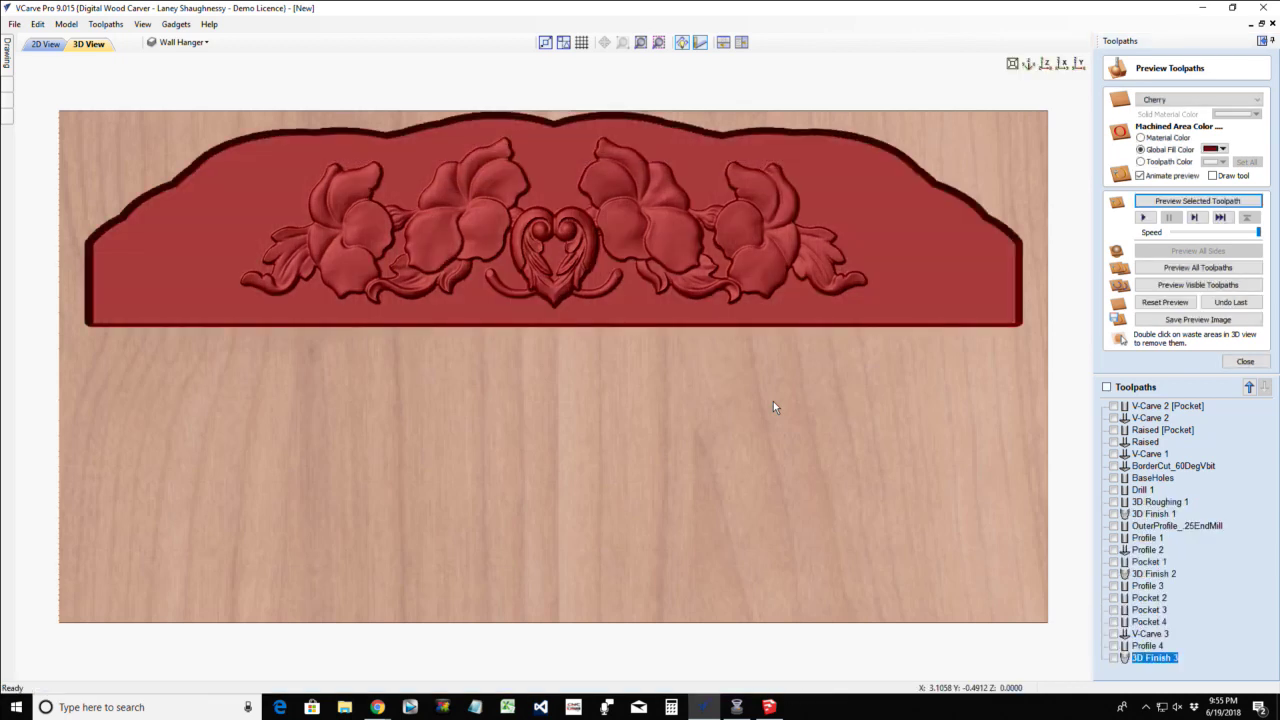
{"action": "left_click", "coordinate": [1141, 138]}
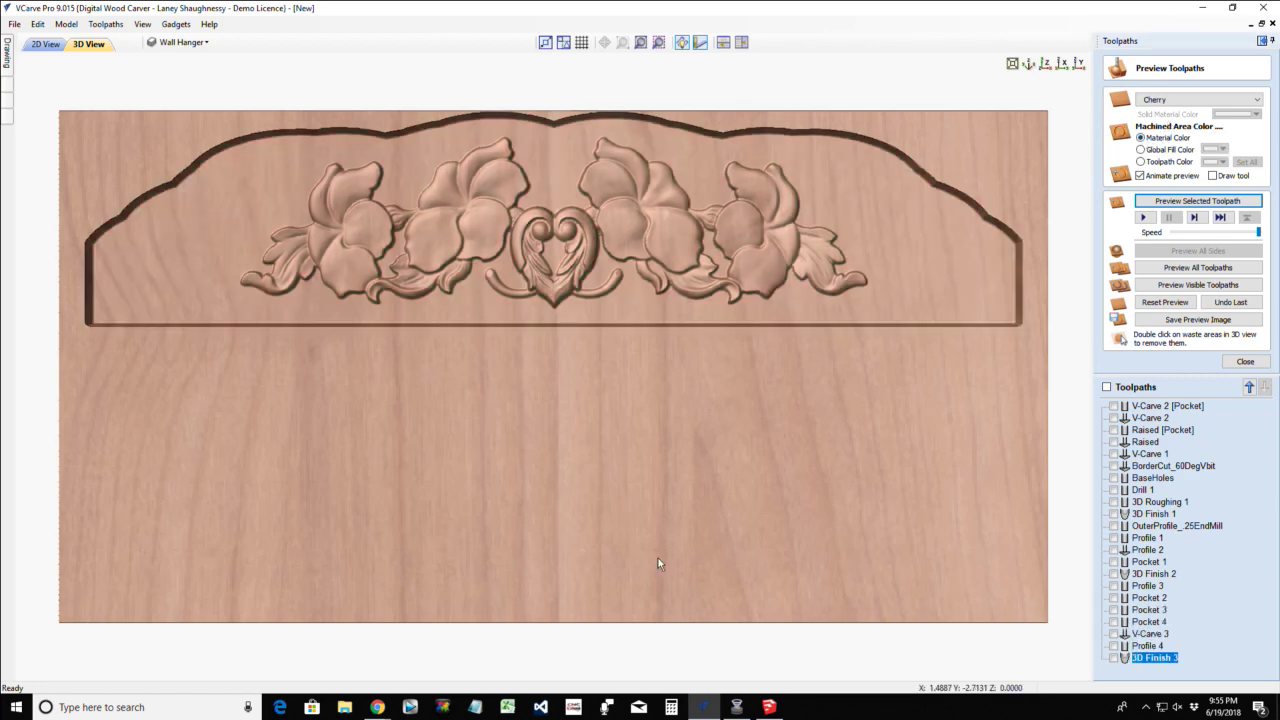
{"action": "left_click_drag", "start_coordinate": [650, 447], "coordinate": [650, 455]}
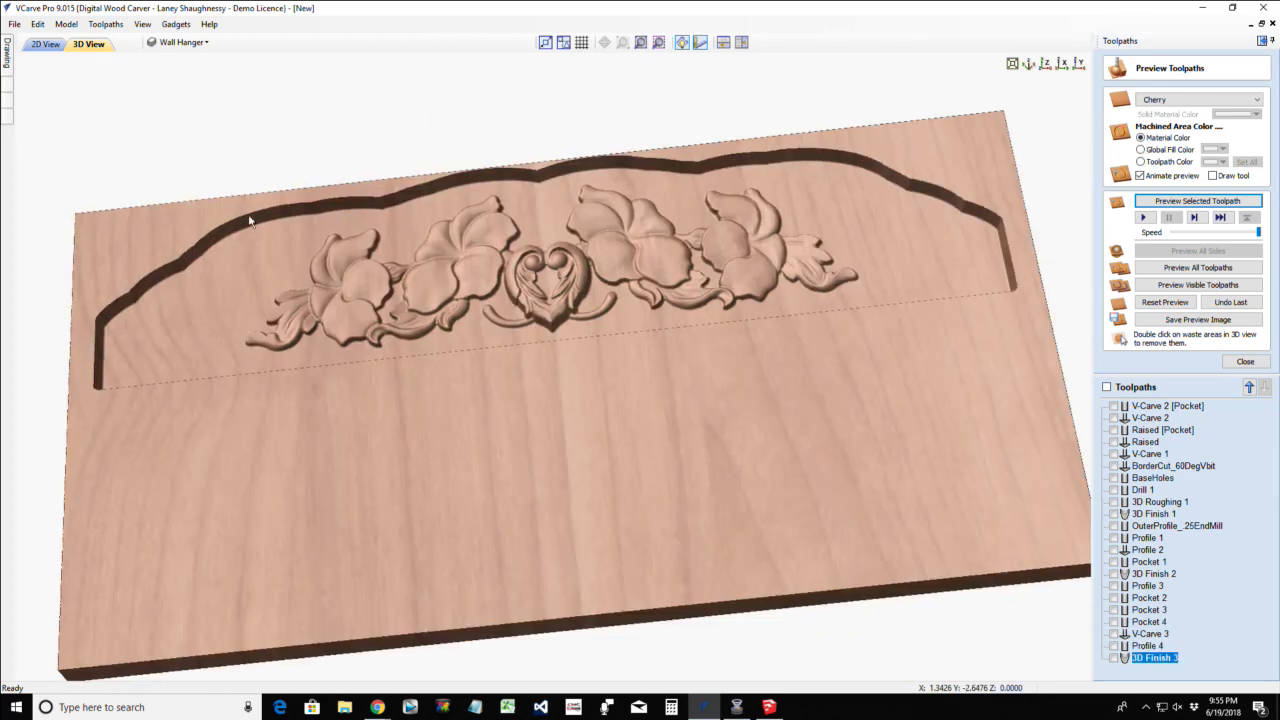
Copy both board outlines onto a new layer named BackBoardProfile
{"action": "left_click", "coordinate": [45, 44]}
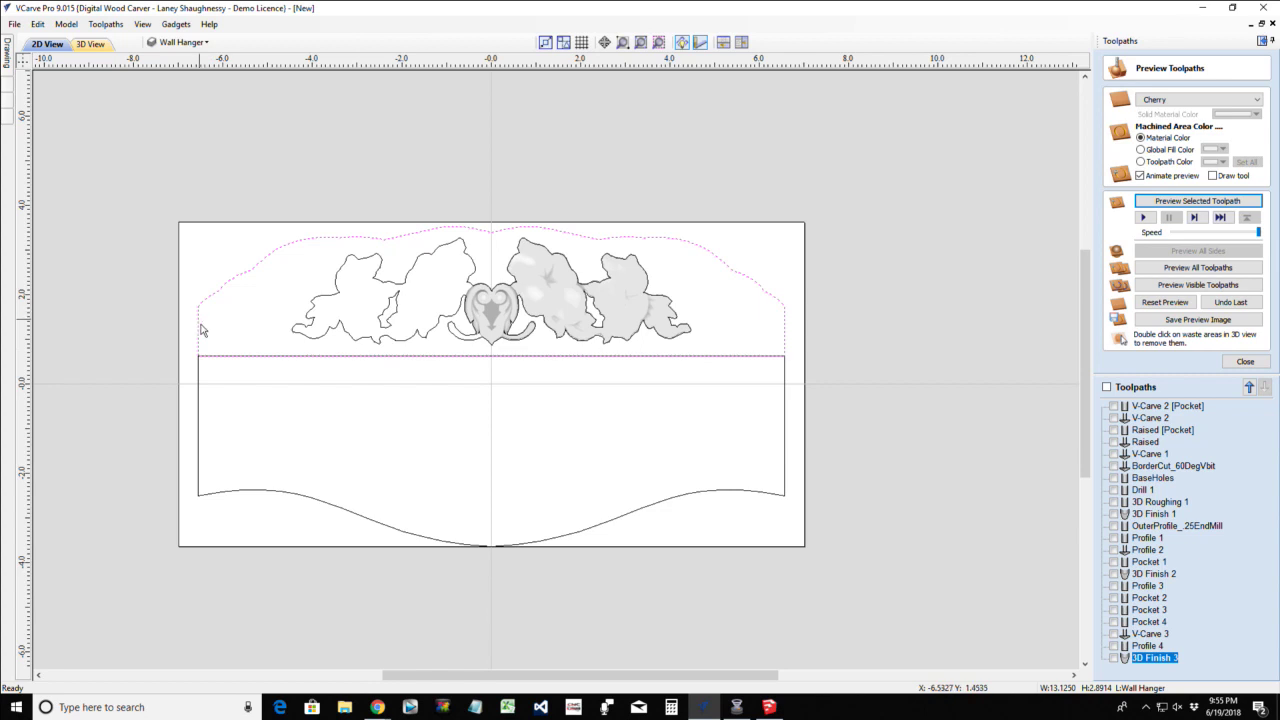
{"action": "left_click", "coordinate": [198, 379], "text": "shift"}
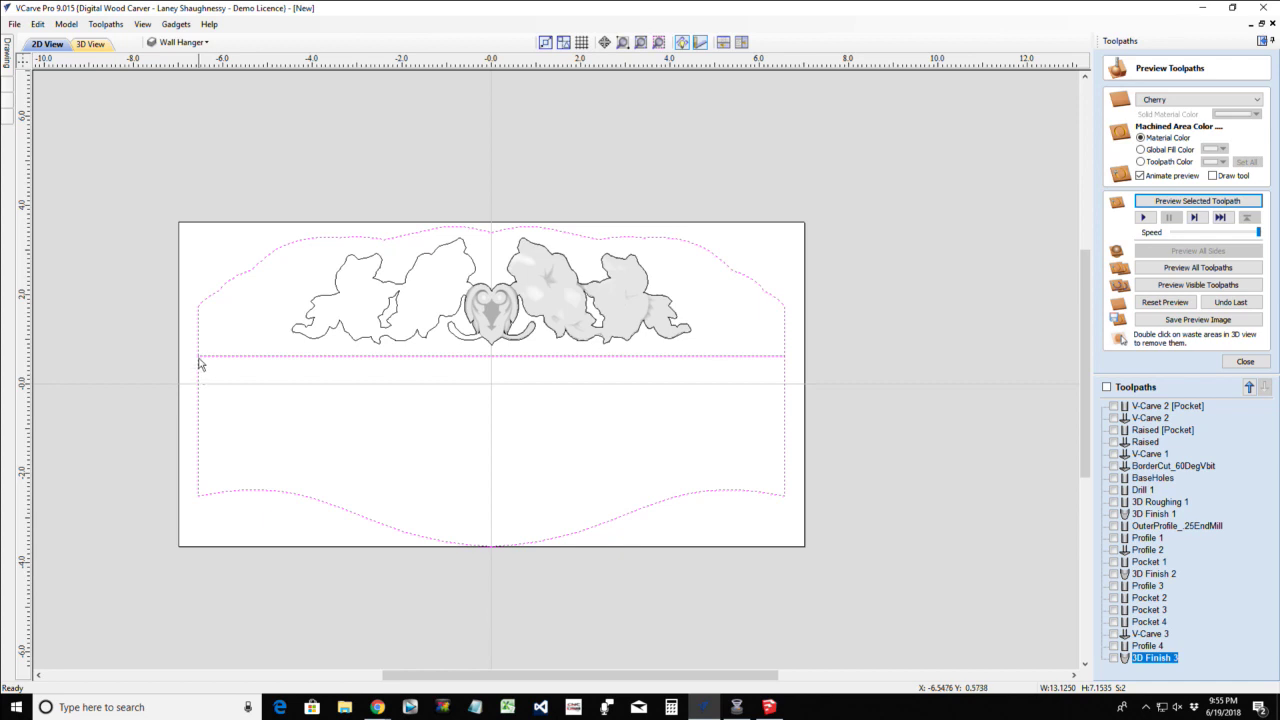
{"action": "right_click", "coordinate": [198, 364]}
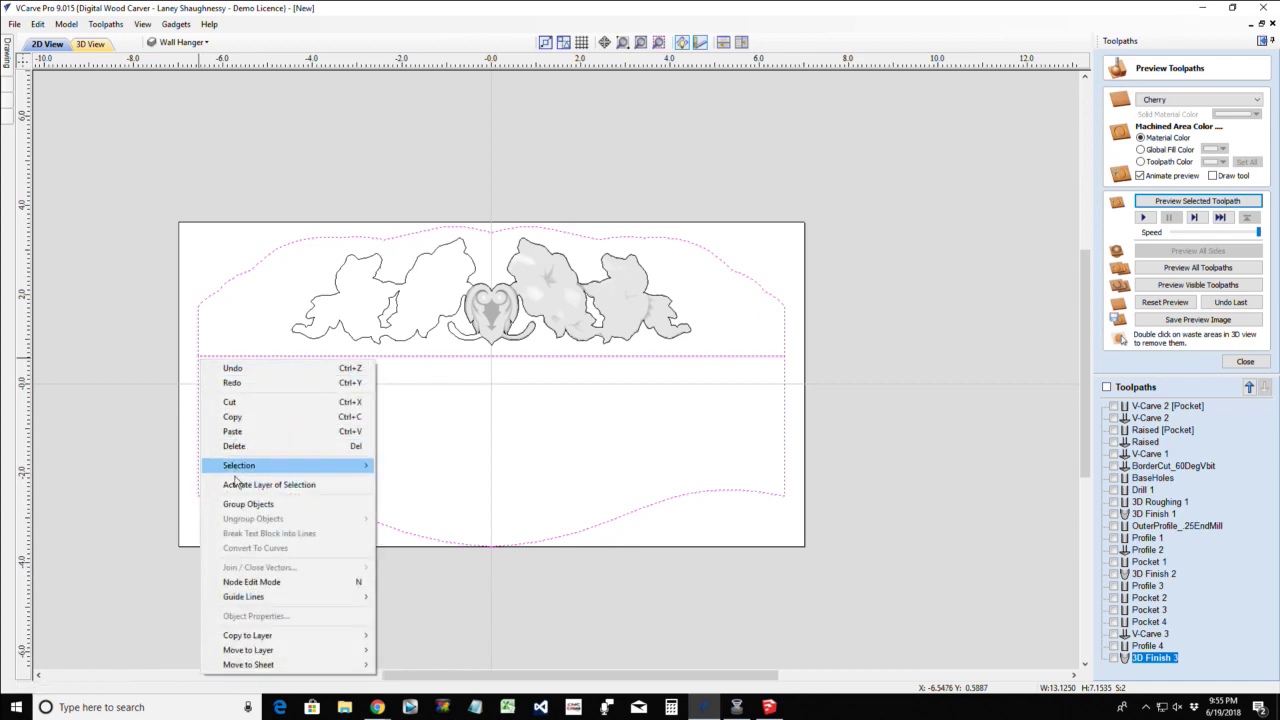
{"action": "mouse_move", "coordinate": [251, 638]}
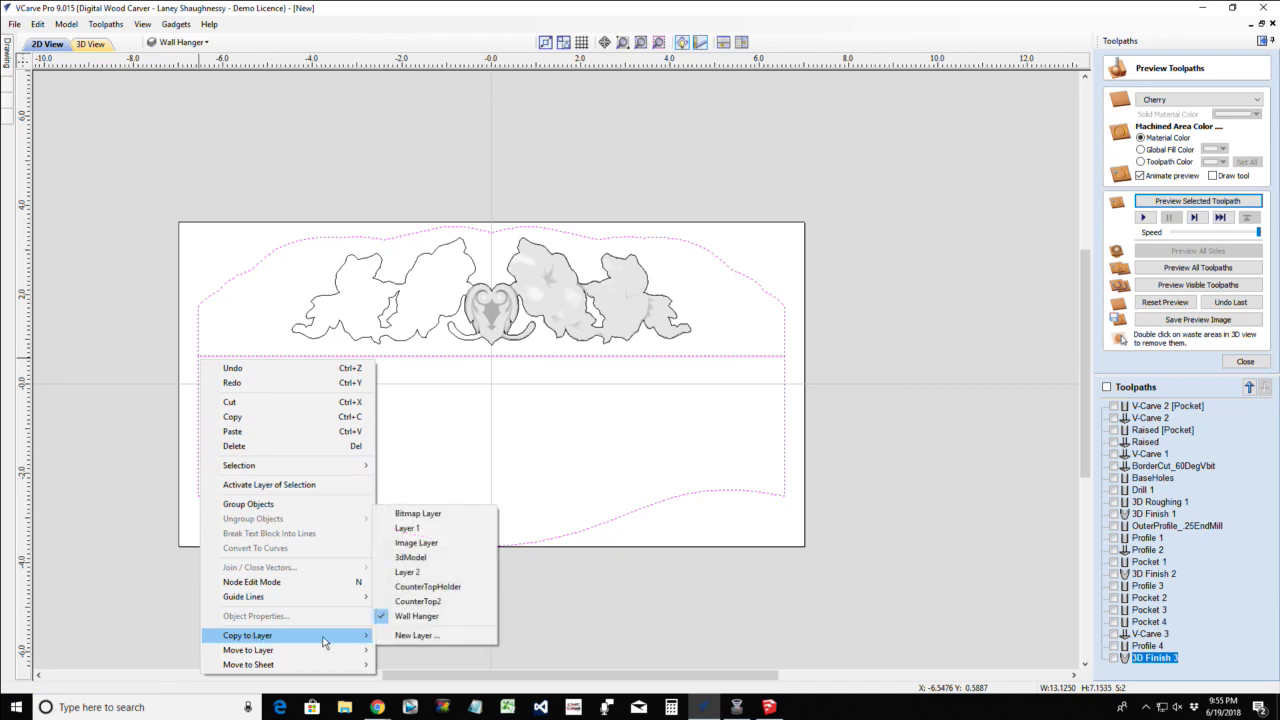
{"action": "left_click", "coordinate": [414, 636]}
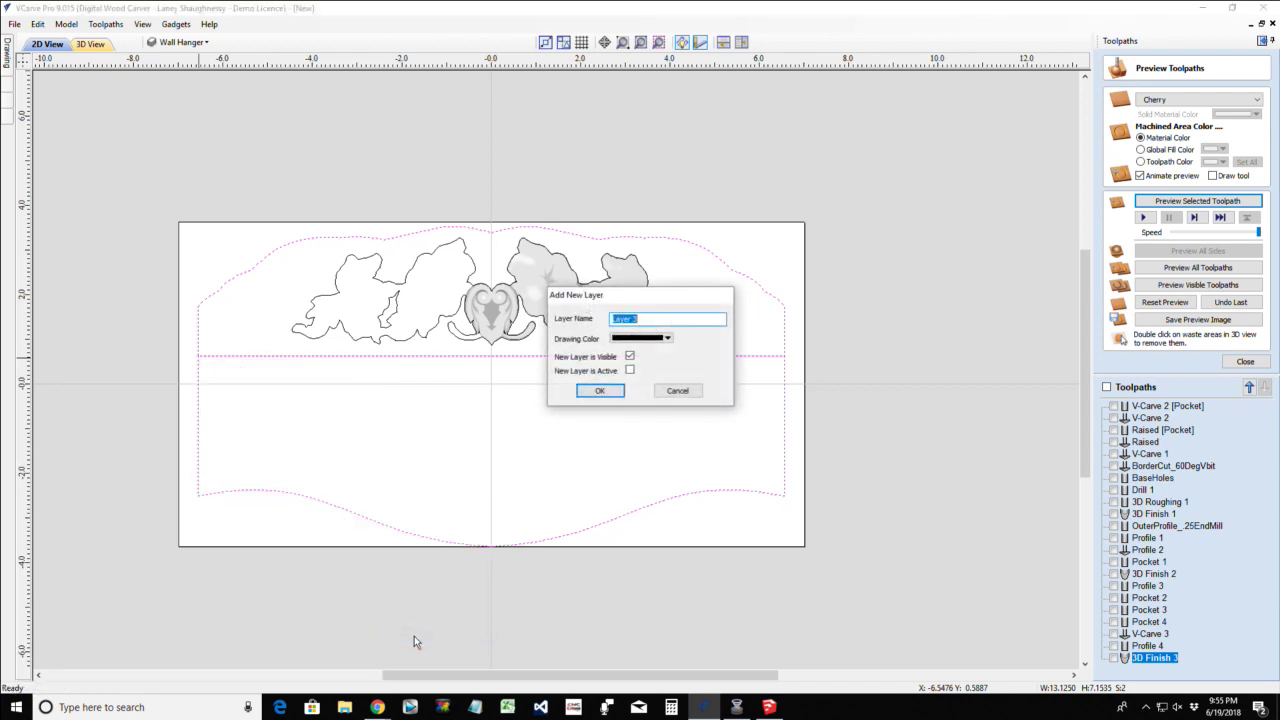
{"action": "type", "text": "BackBoardProfile"}
{"action": "left_click", "coordinate": [607, 390]}
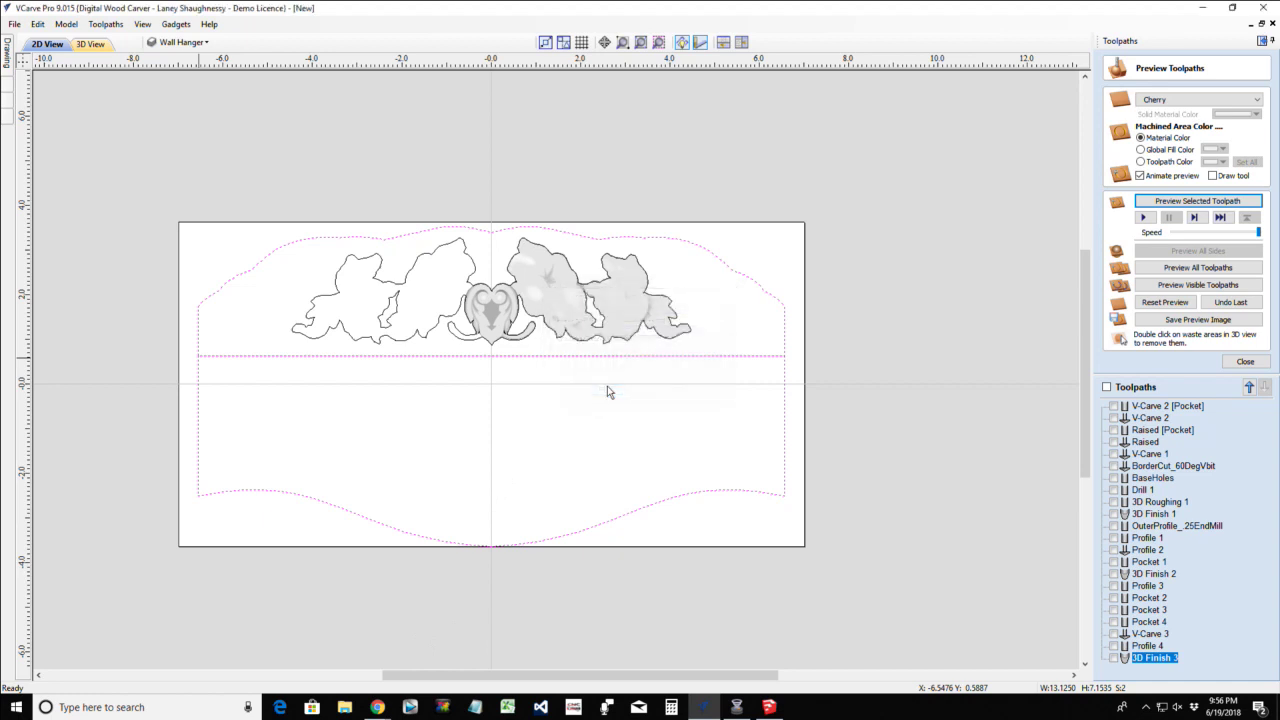
Hide the Wall Hanger layer and make BackBoardProfile the active layer
{"action": "left_click", "coordinate": [180, 42]}
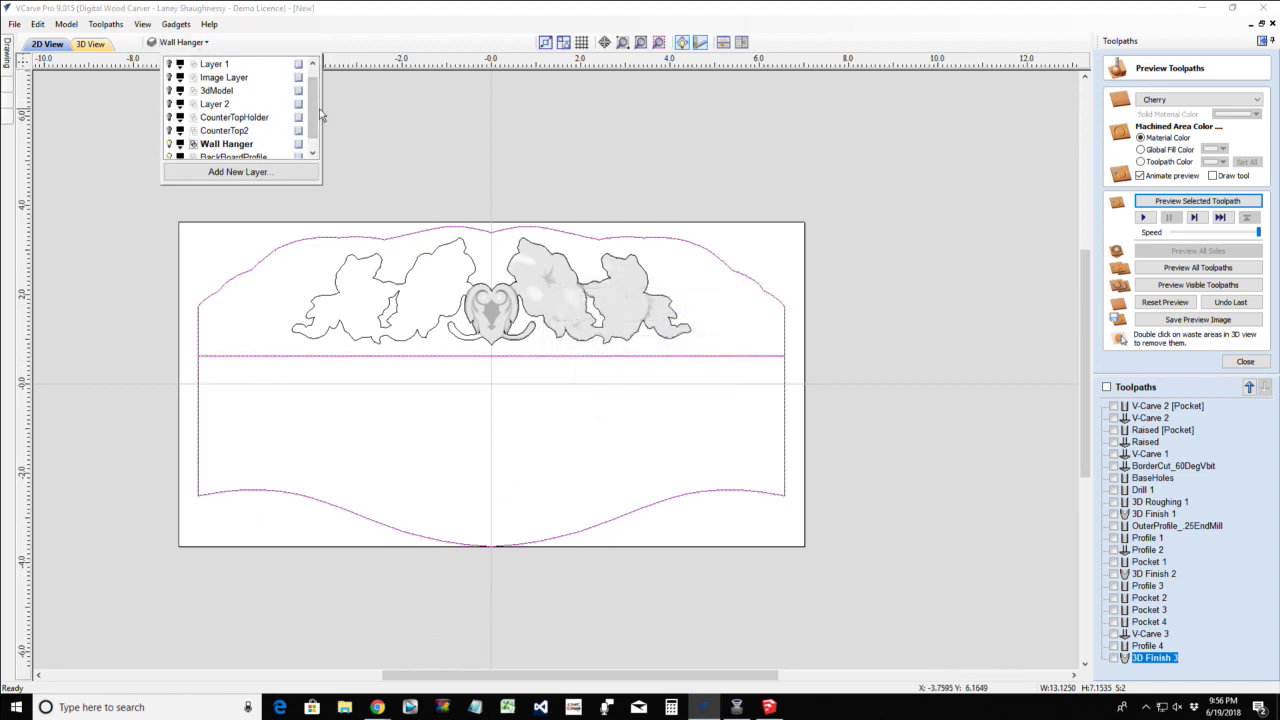
{"action": "left_click", "coordinate": [312, 152]}
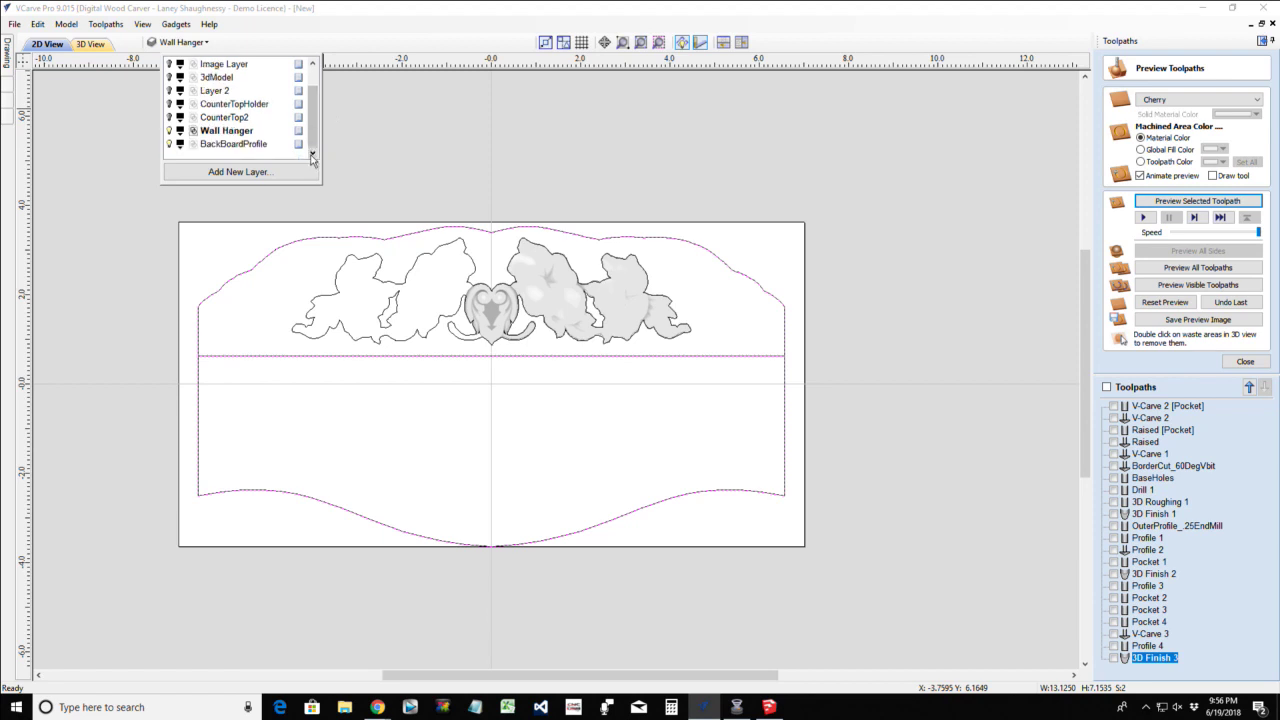
{"action": "left_click", "coordinate": [169, 131]}
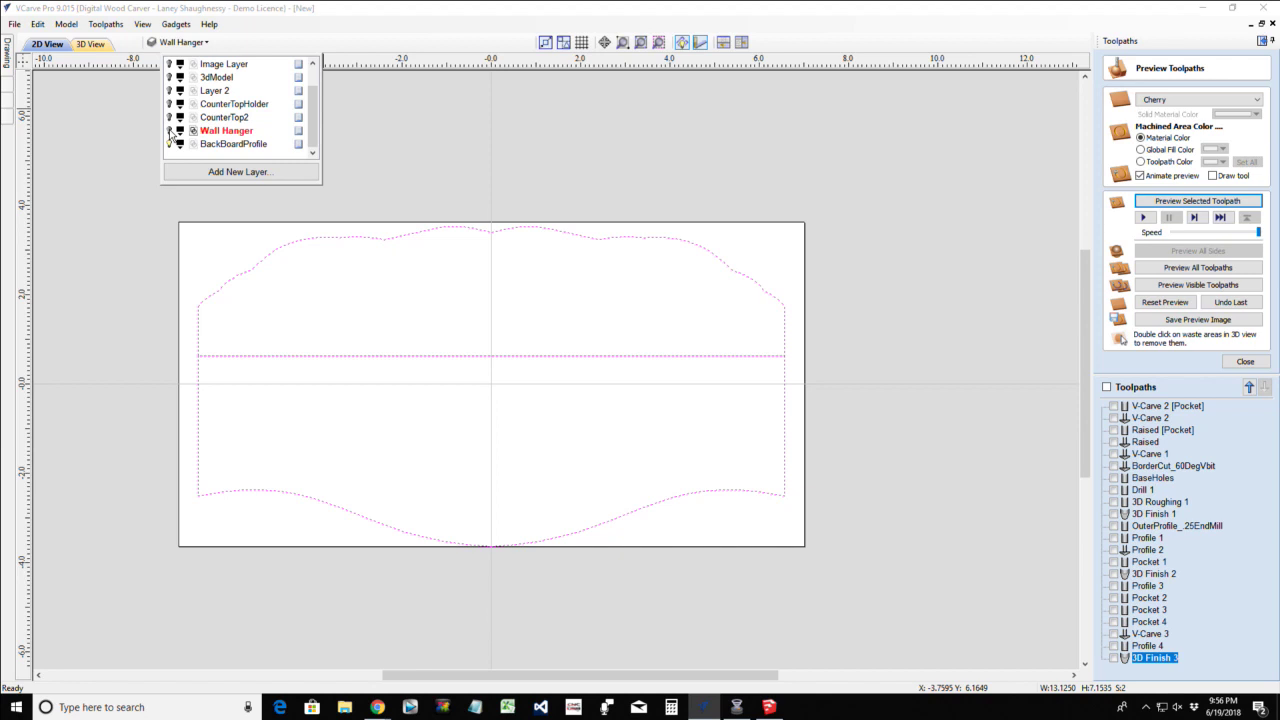
{"action": "left_click", "coordinate": [221, 146]}
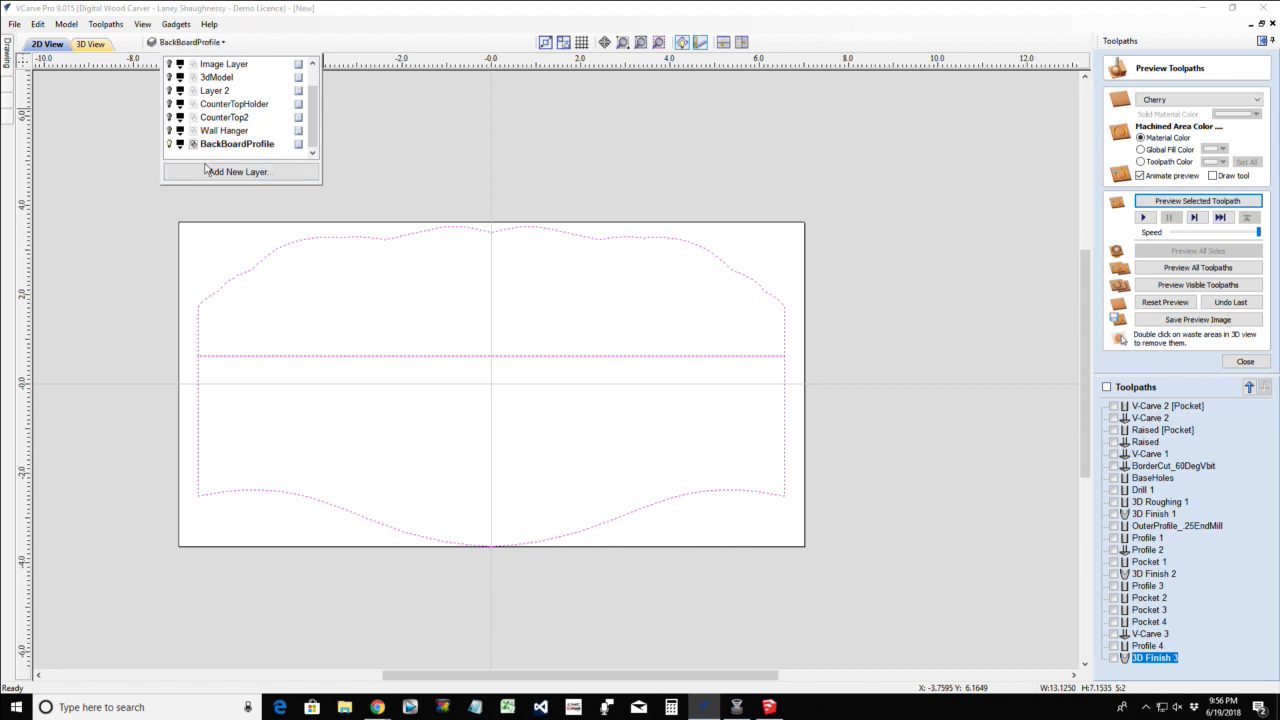
{"action": "left_click", "coordinate": [5, 55]}
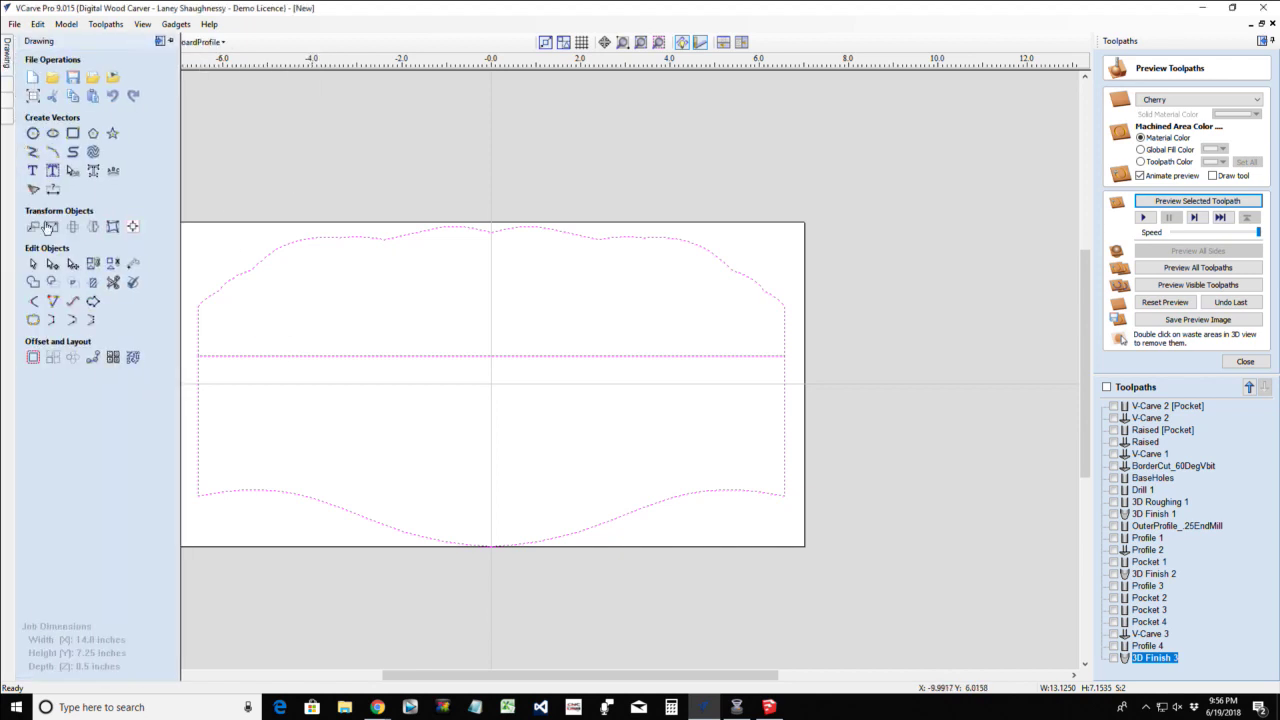
Trim away the horizontal line across the board with Interactive Vector Trim, then select the outline
{"action": "left_click", "coordinate": [112, 281]}
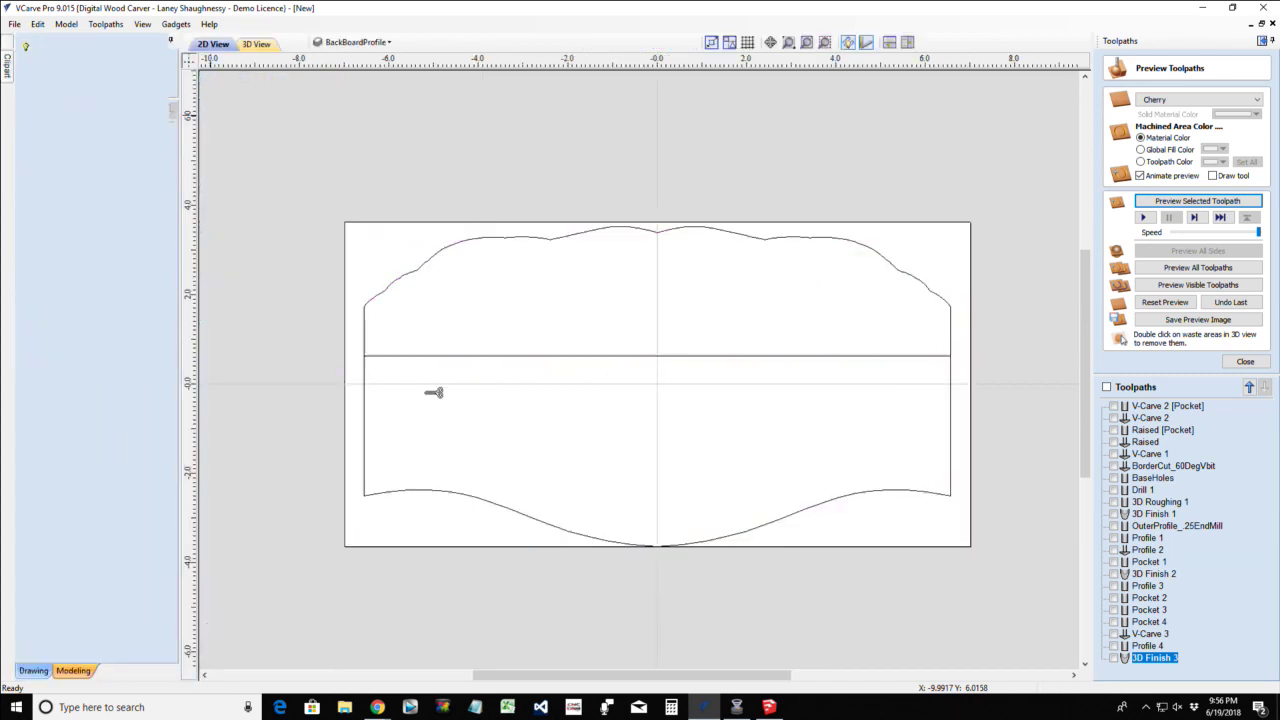
{"action": "left_click", "coordinate": [538, 357]}
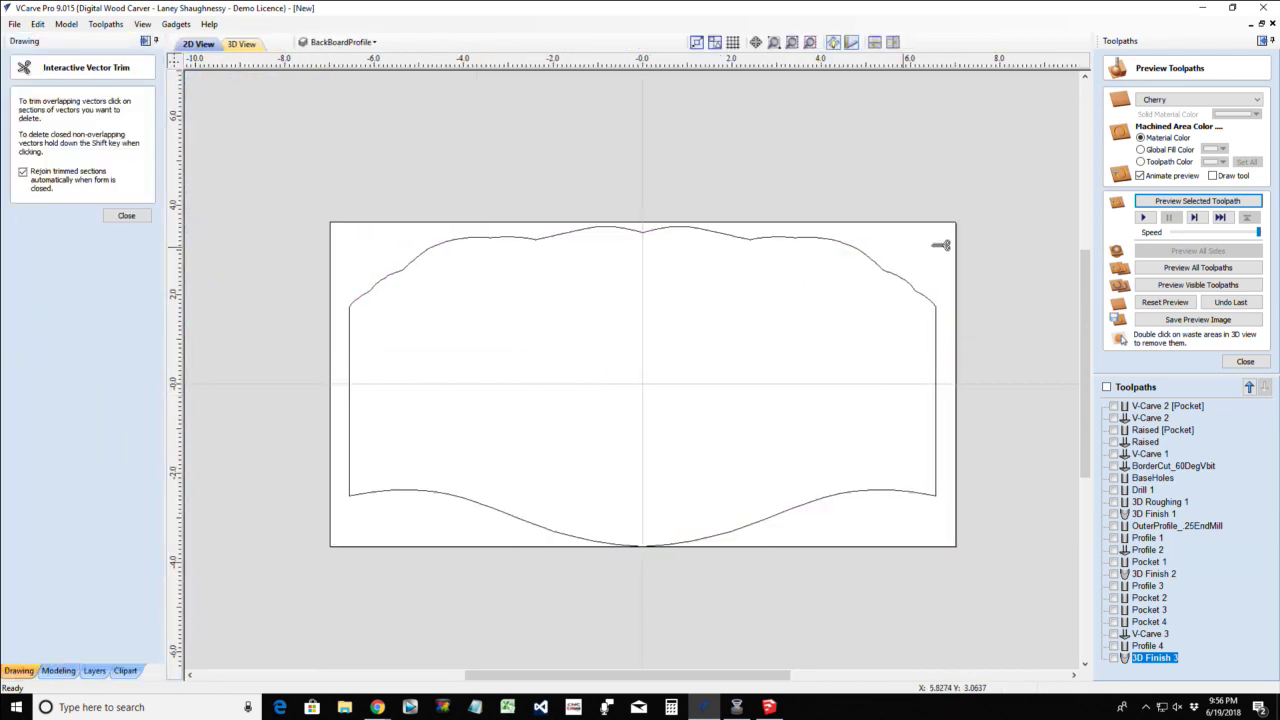
{"action": "left_click", "coordinate": [118, 216]}
{"action": "left_click", "coordinate": [436, 245]}
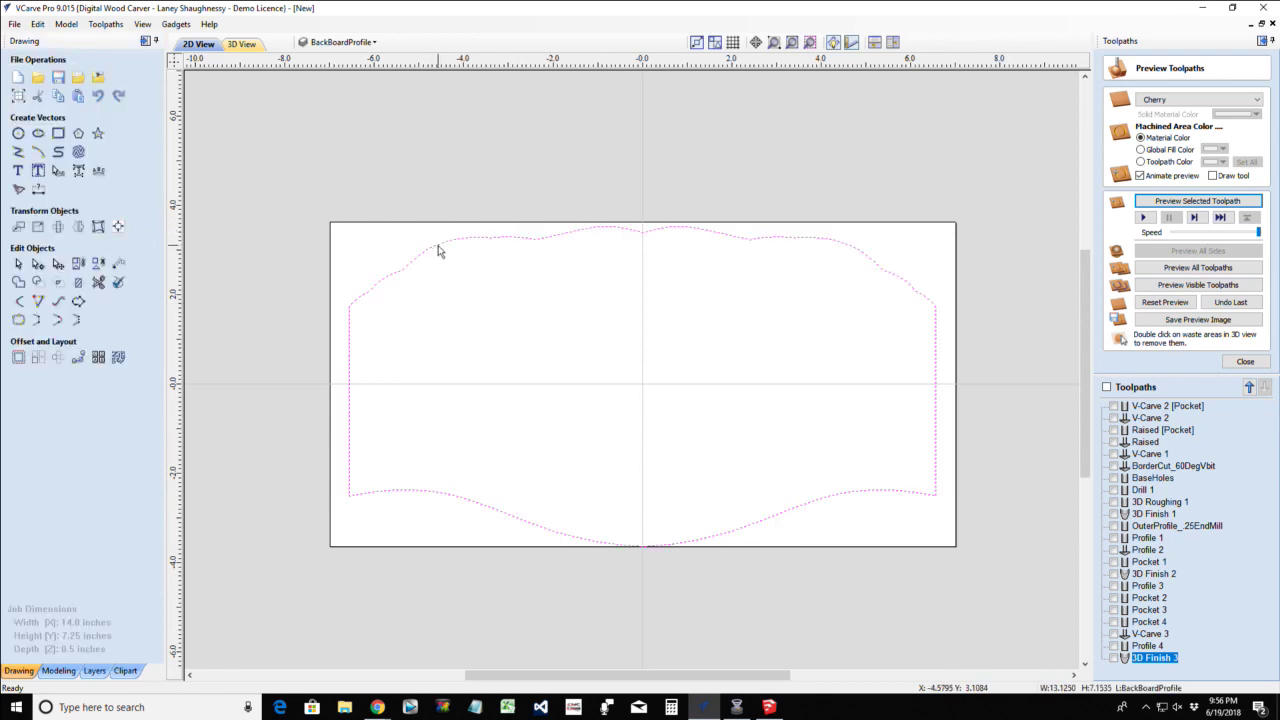
{"action": "left_click", "coordinate": [1246, 362]}
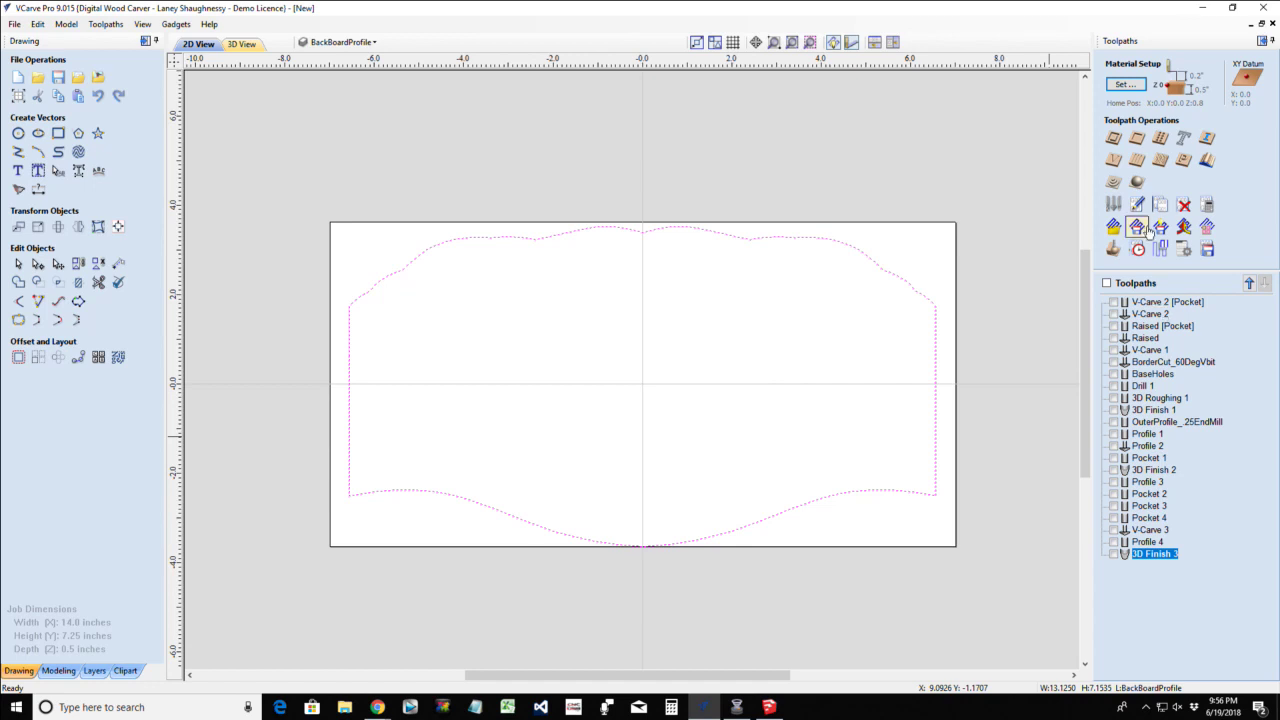
Calculate the Profile 5 cutout around the back board outline, simulate it, and orbit to inspect
{"action": "left_click", "coordinate": [1113, 139]}
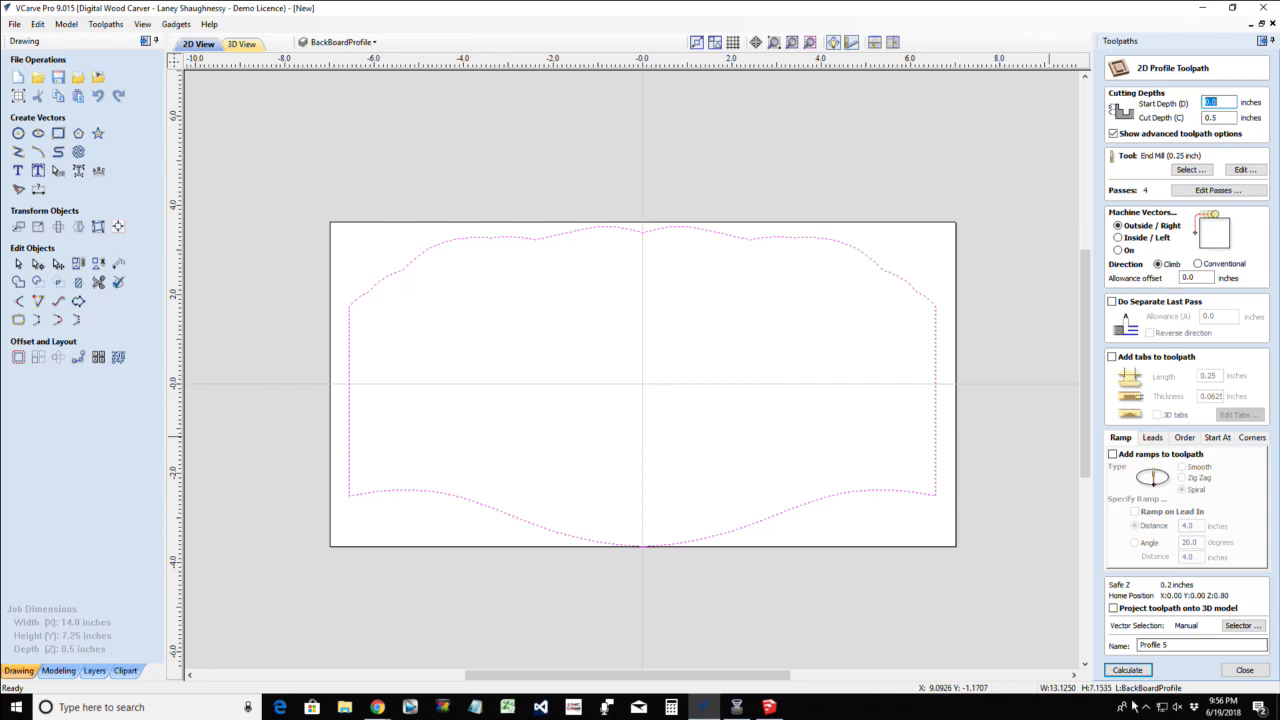
{"action": "left_click", "coordinate": [1128, 669]}
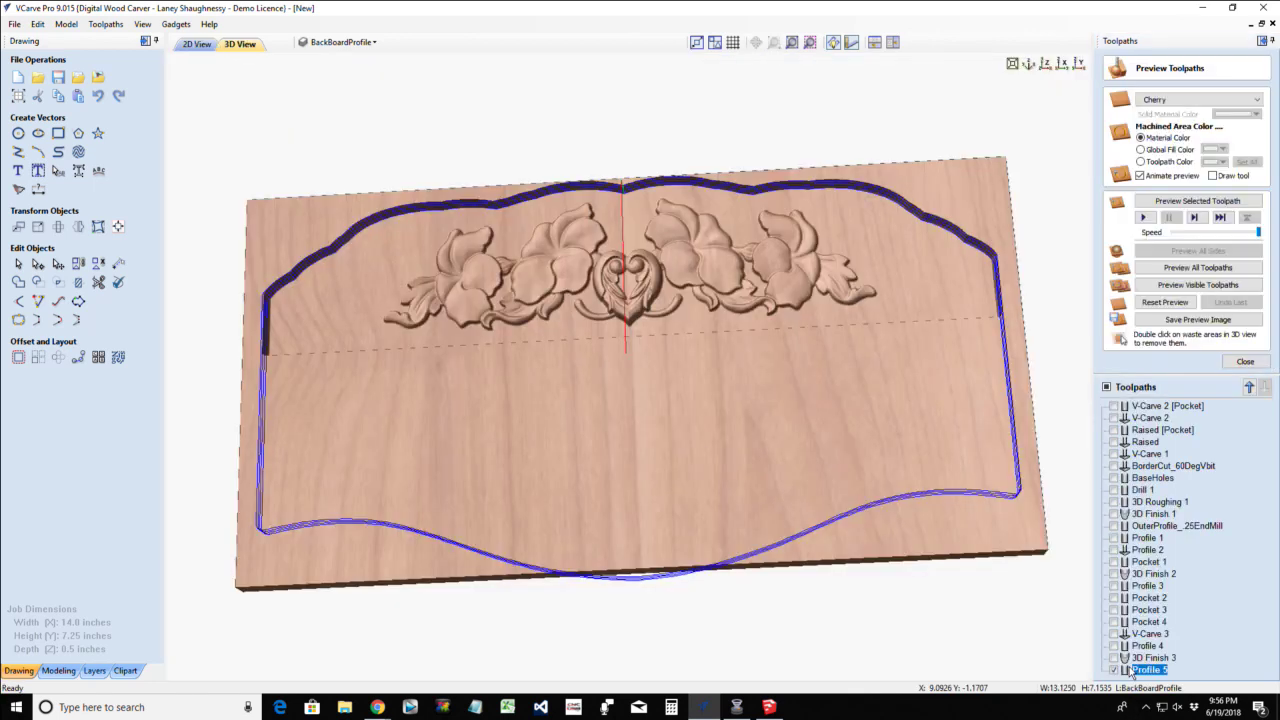
{"action": "left_click", "coordinate": [1162, 204]}
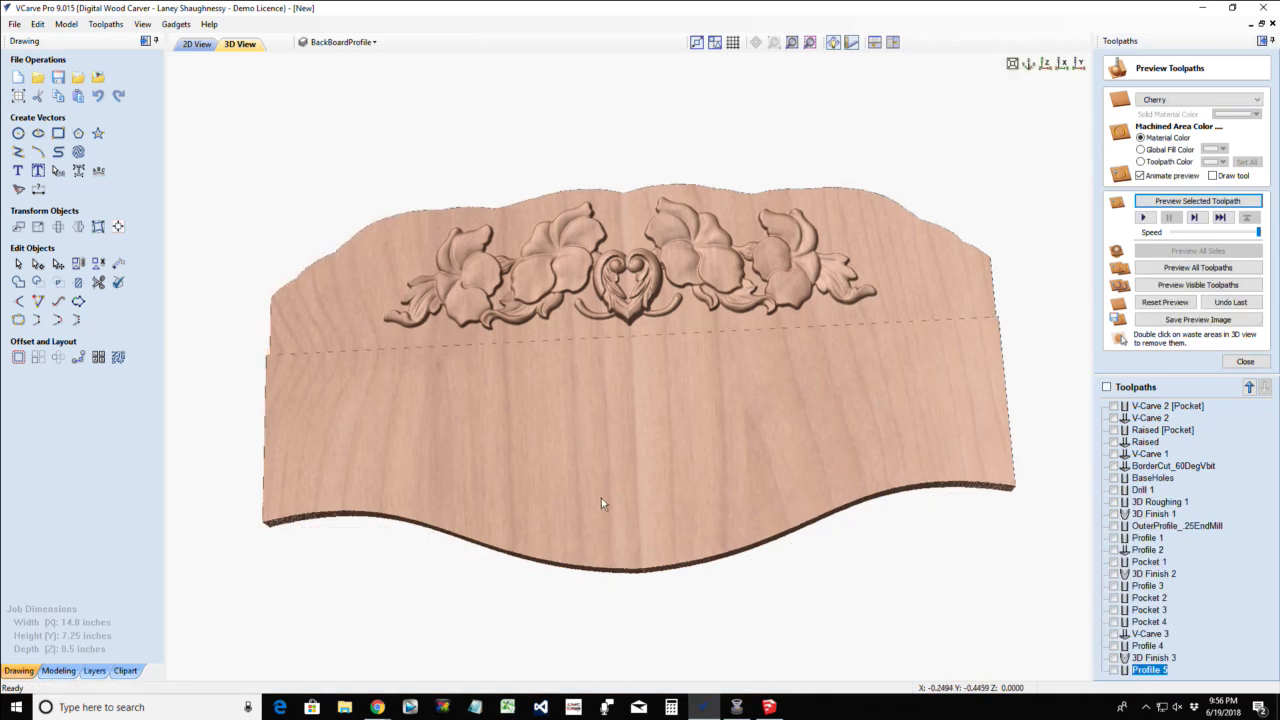
{"action": "left_click_drag", "start_coordinate": [679, 430], "coordinate": [943, 346]}
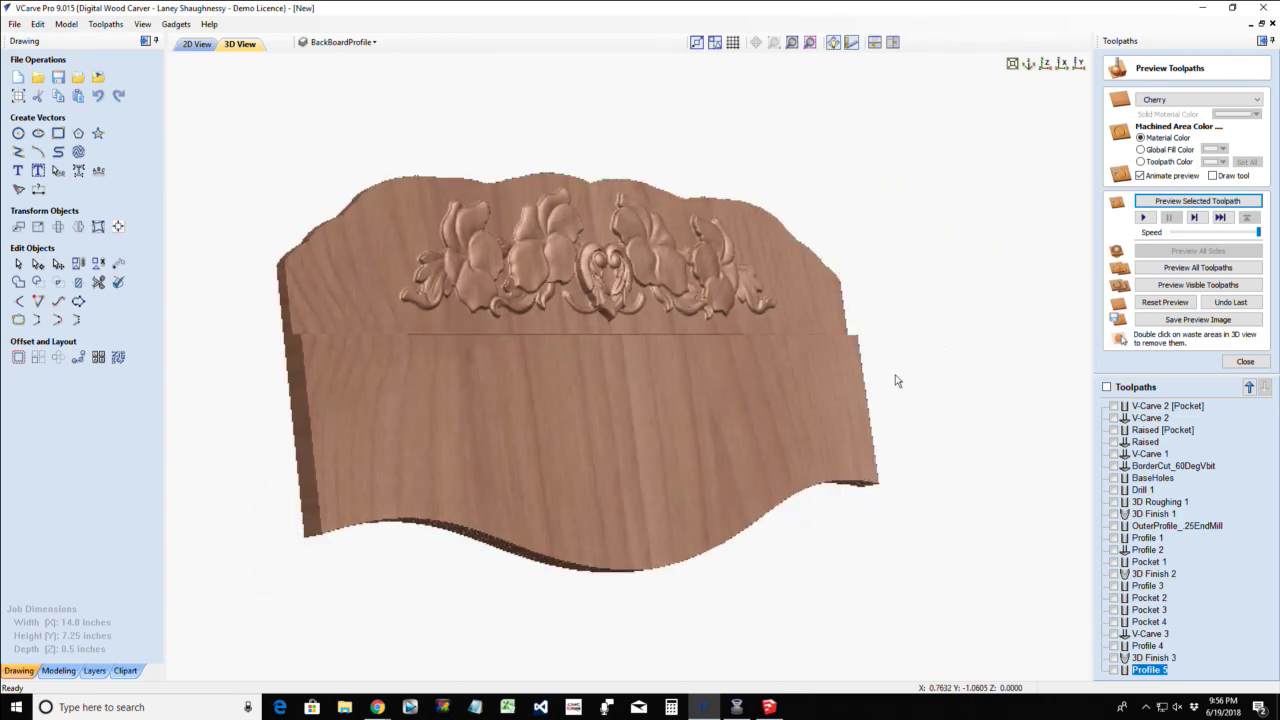
{"action": "left_click_drag", "start_coordinate": [894, 380], "coordinate": [607, 419]}
{"action": "scroll", "coordinate": [603, 410], "scroll_direction": "down", "scroll_amount": 2}
{"action": "scroll", "coordinate": [597, 402], "scroll_direction": "down", "scroll_amount": 2}
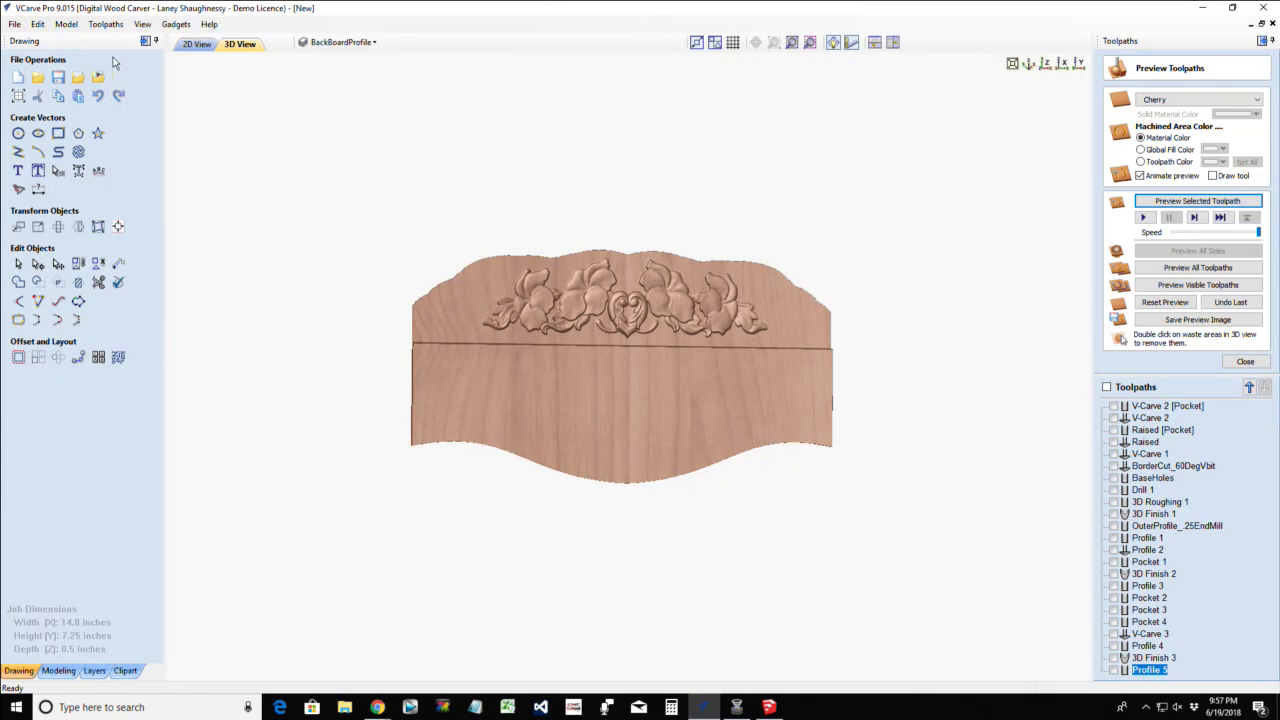
{"action": "left_click", "coordinate": [197, 44]}
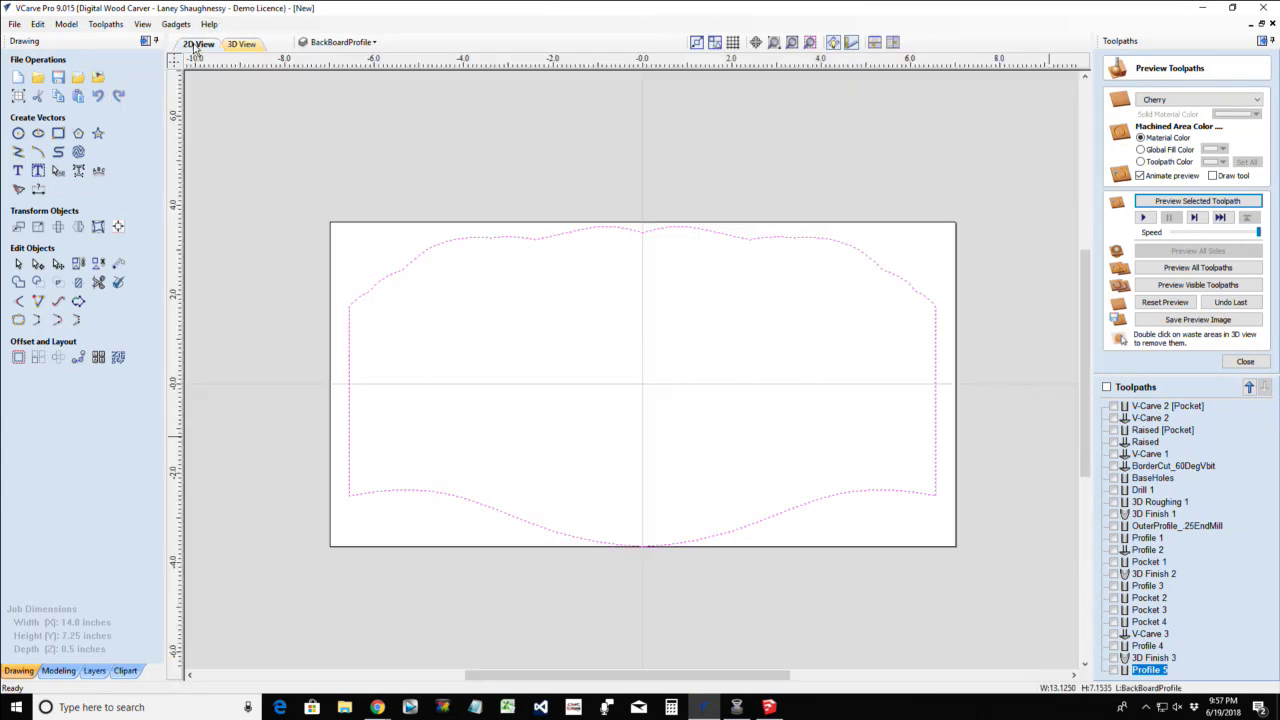
Hide the BackBoardProfile layer and make Wall Hanger the active layer
{"action": "left_click", "coordinate": [331, 44]}
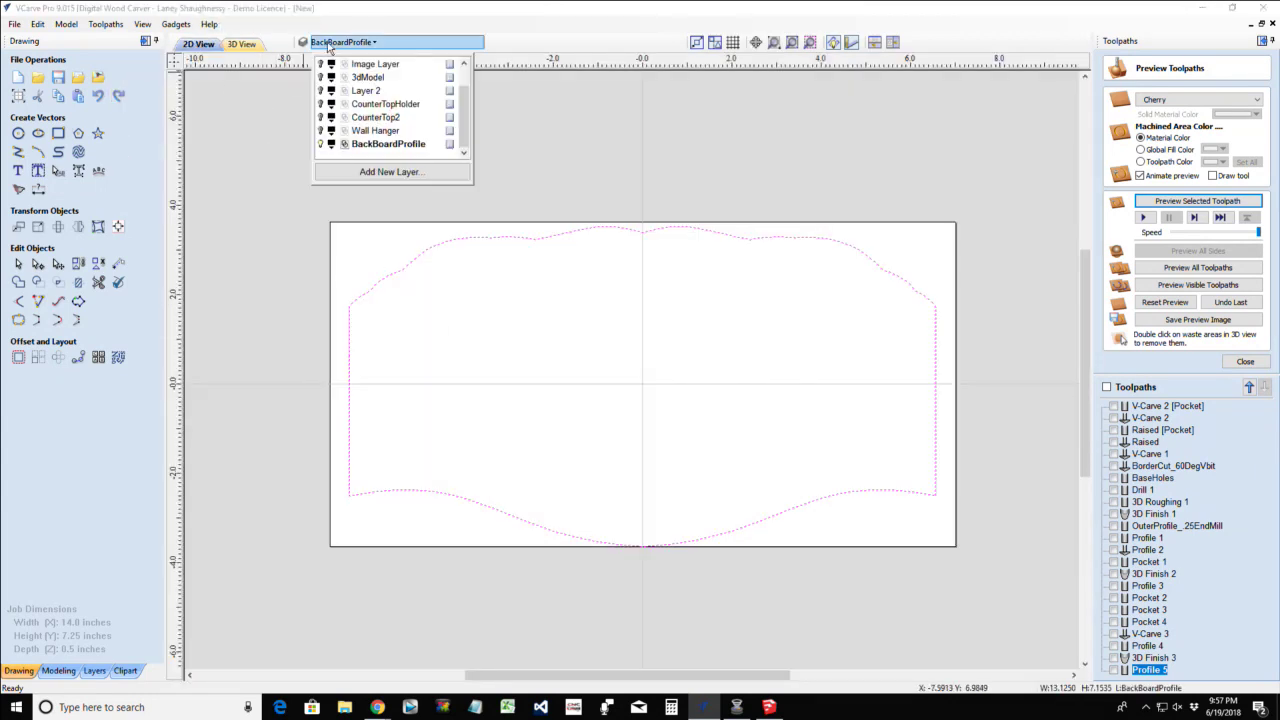
{"action": "left_click", "coordinate": [321, 144]}
{"action": "left_click", "coordinate": [321, 130]}
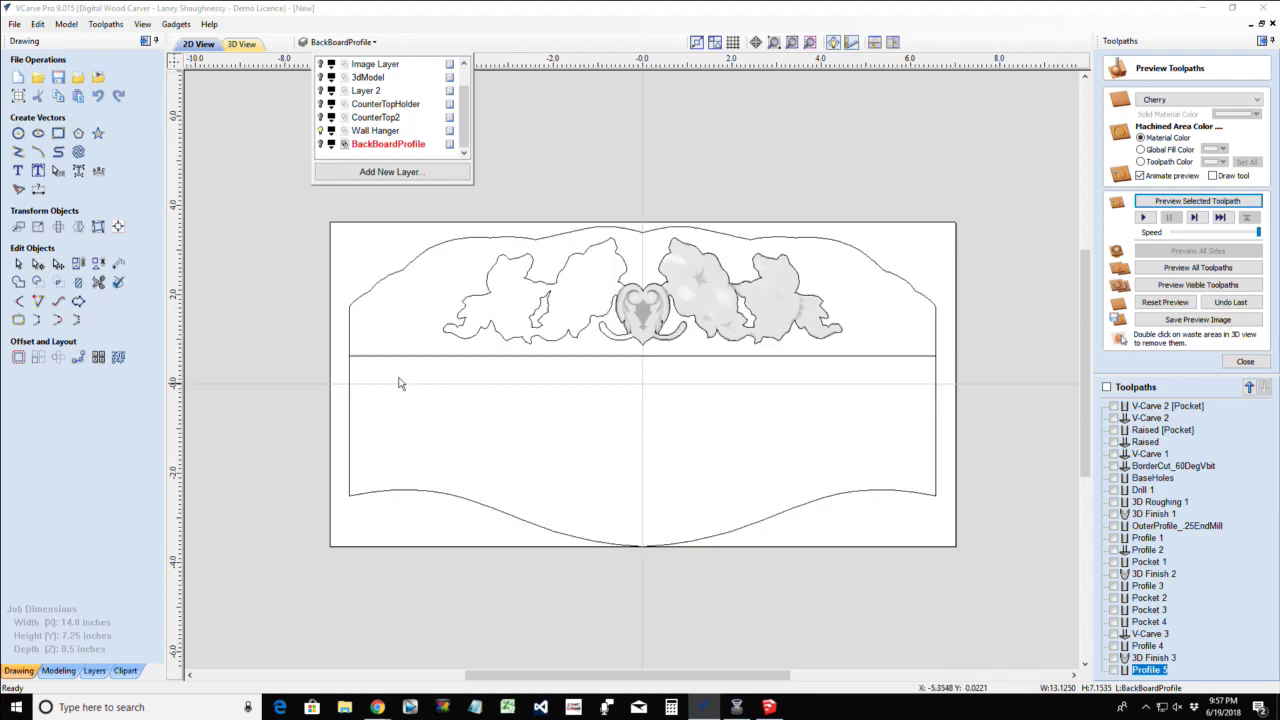
{"action": "left_click", "coordinate": [370, 131]}
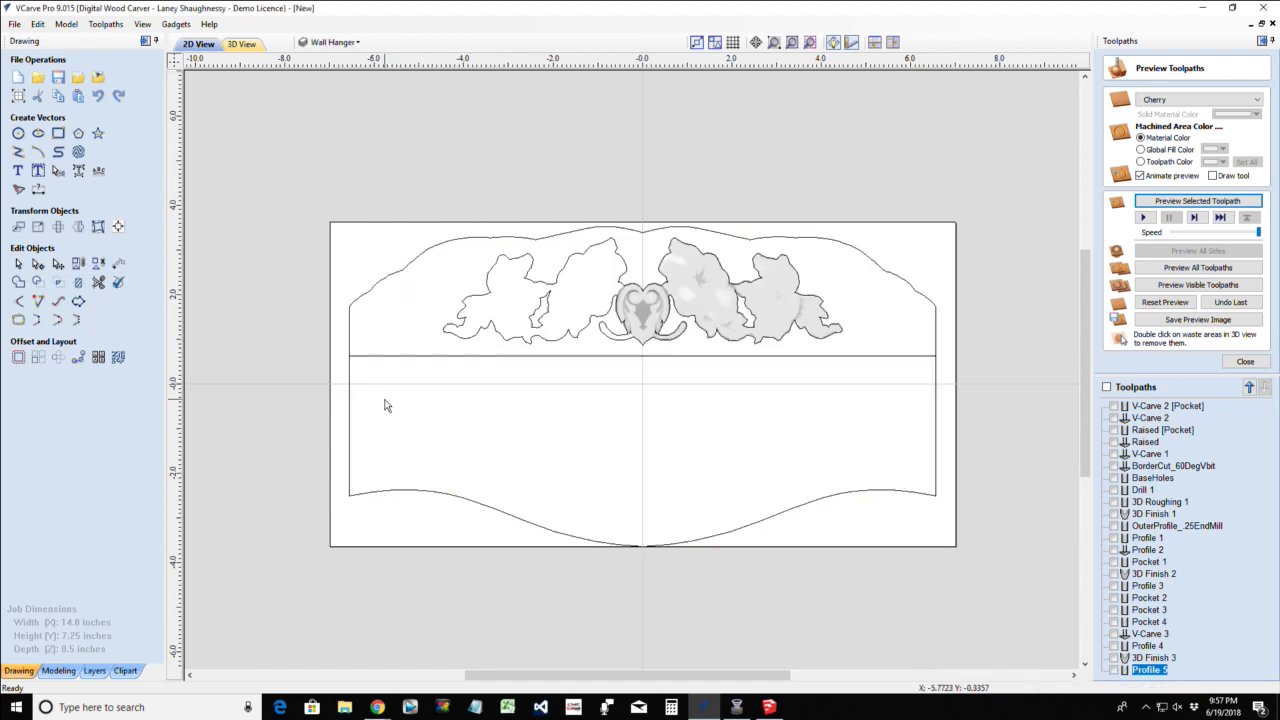
Add a new layer and rename Layer 3 to 'Side Parts'
{"action": "left_click", "coordinate": [331, 44]}
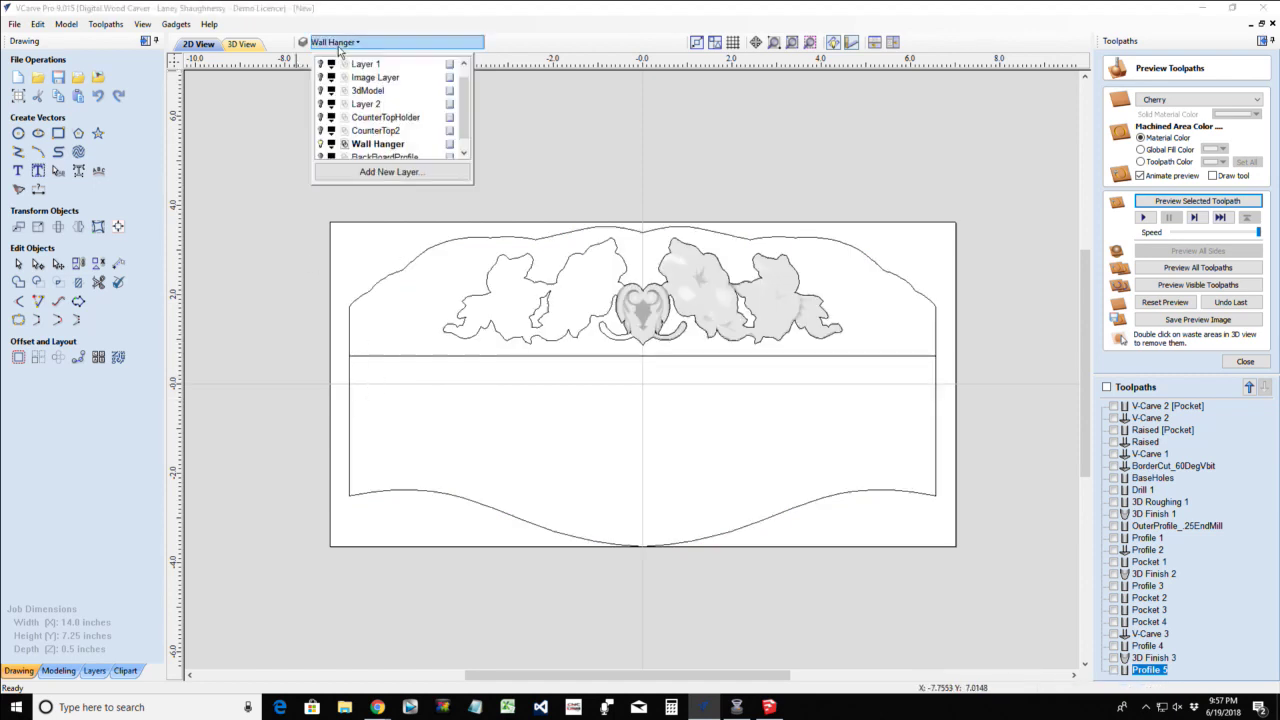
{"action": "scroll", "coordinate": [340, 158], "scroll_direction": "down", "scroll_amount": 1}
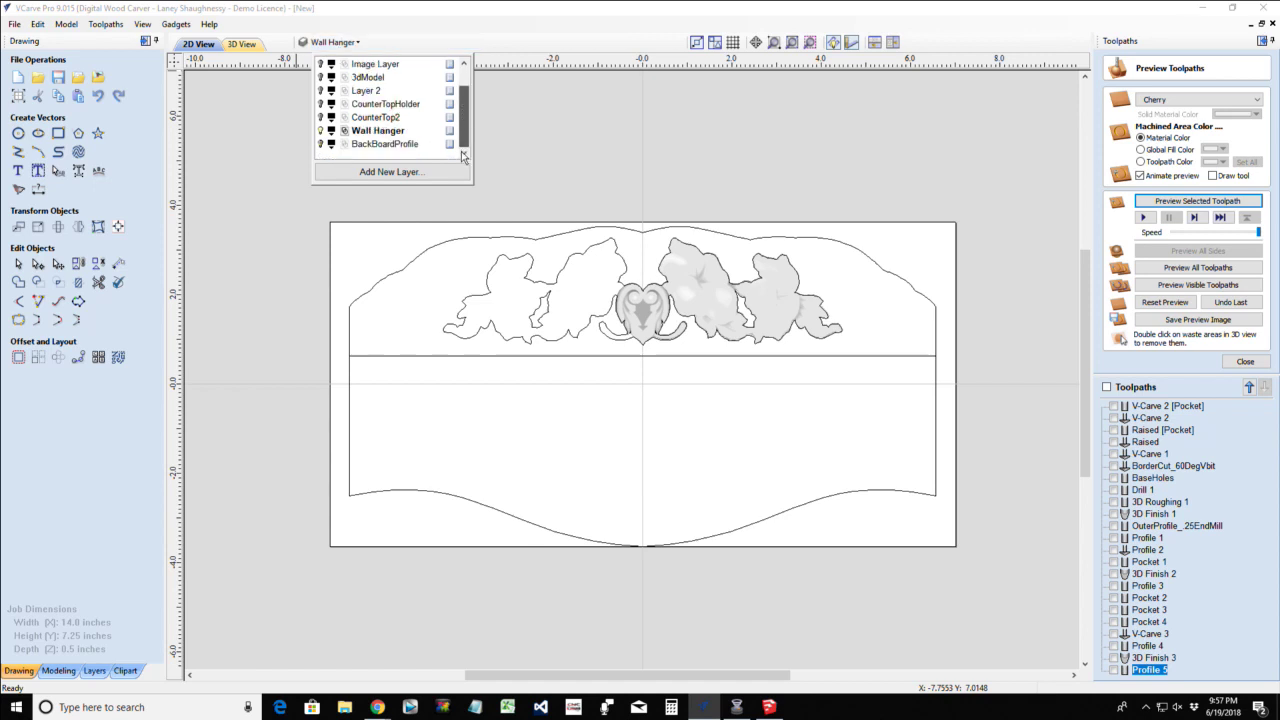
{"action": "left_click", "coordinate": [358, 174]}
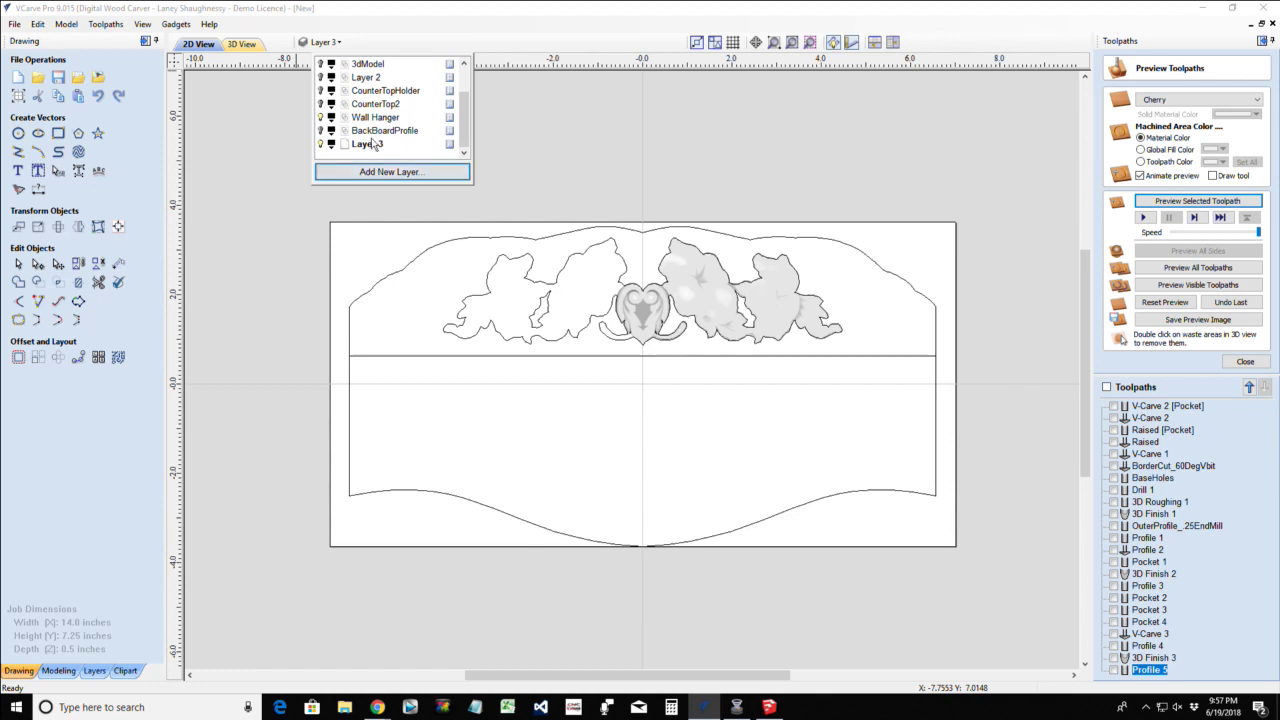
{"action": "double_click", "coordinate": [368, 145]}
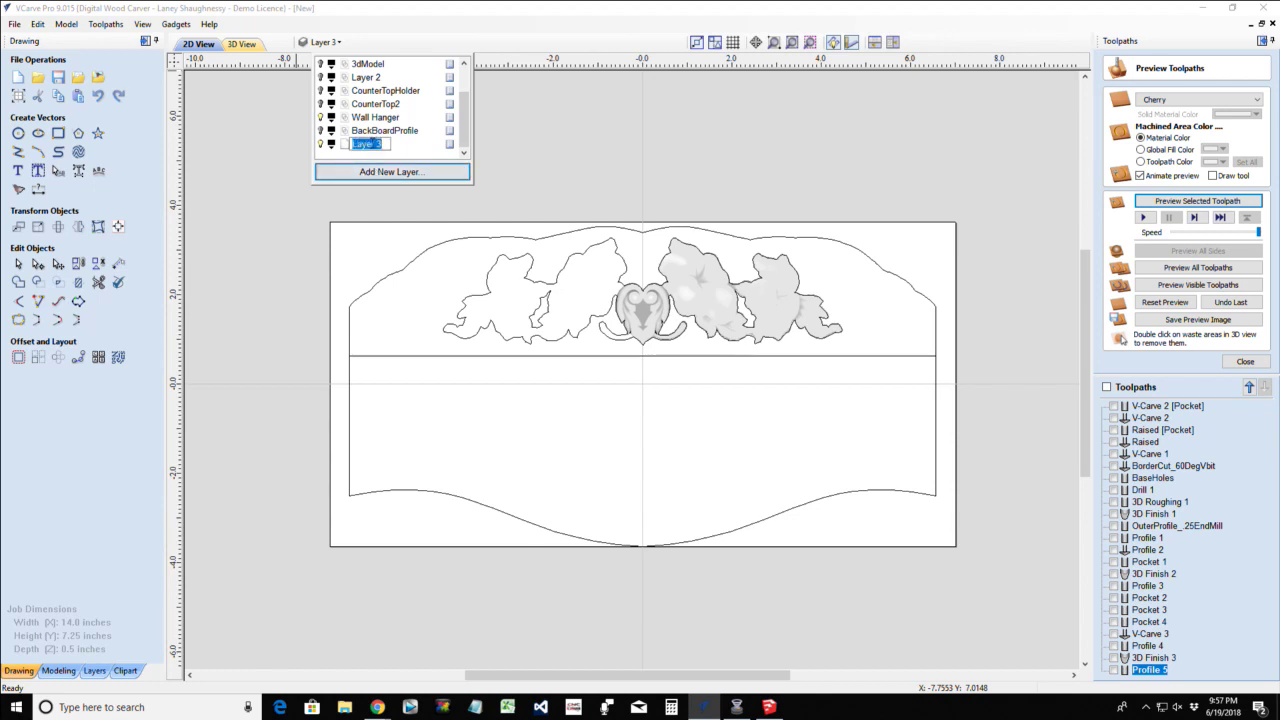
{"action": "type", "text": "Sid"}
{"action": "type", "text": "e Pa"}
{"action": "type", "text": " Parts"}
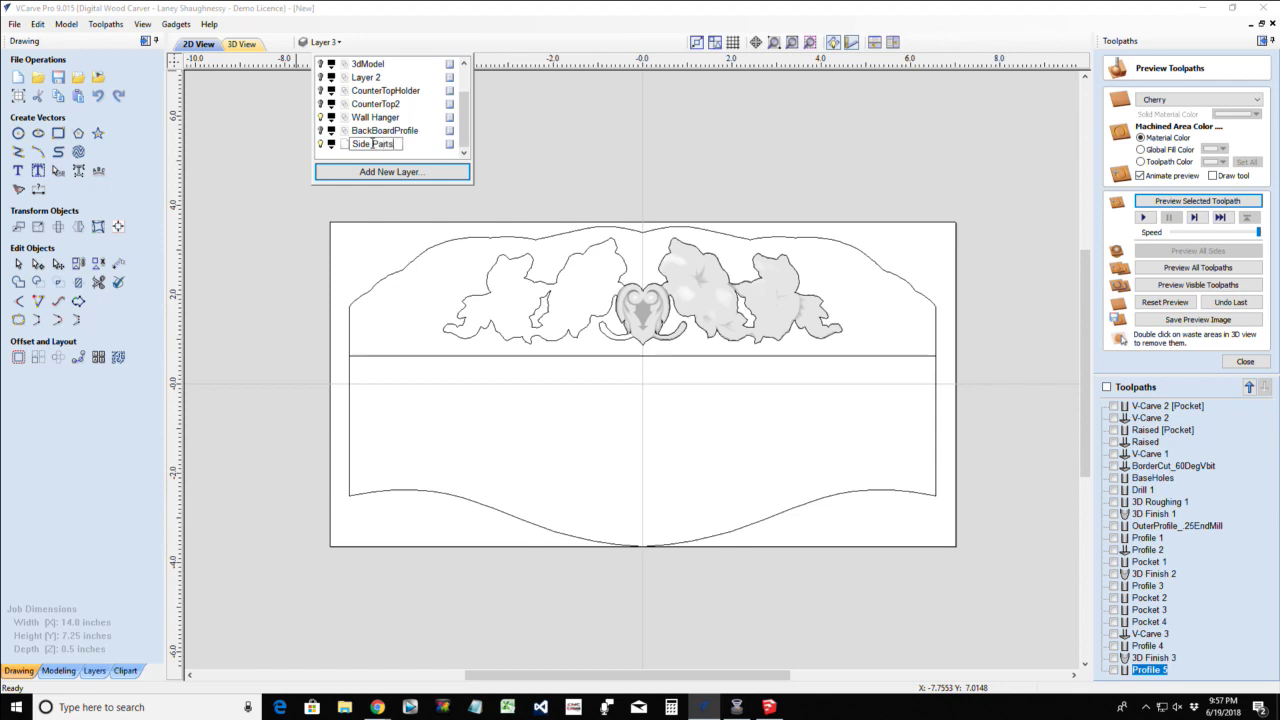
{"action": "key", "text": "Return"}
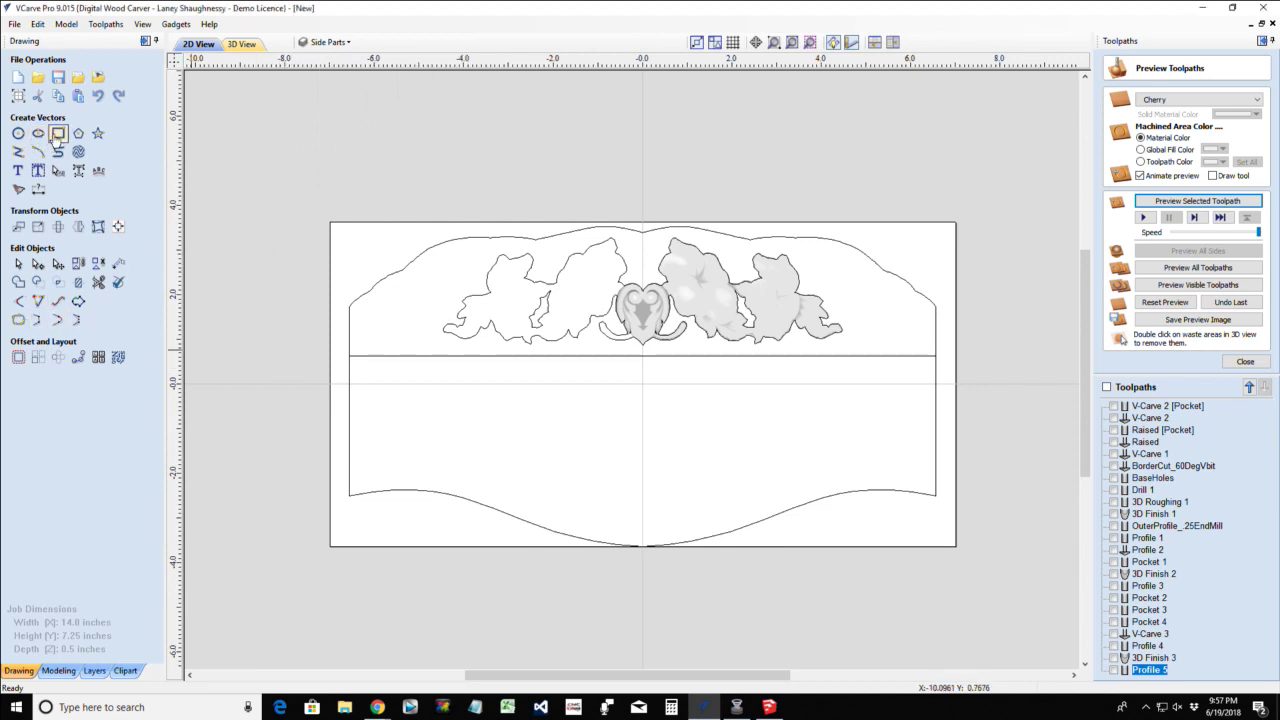
Draw an 11.3 by 5 inch rectangle over the lower back board
{"action": "left_click", "coordinate": [328, 42]}
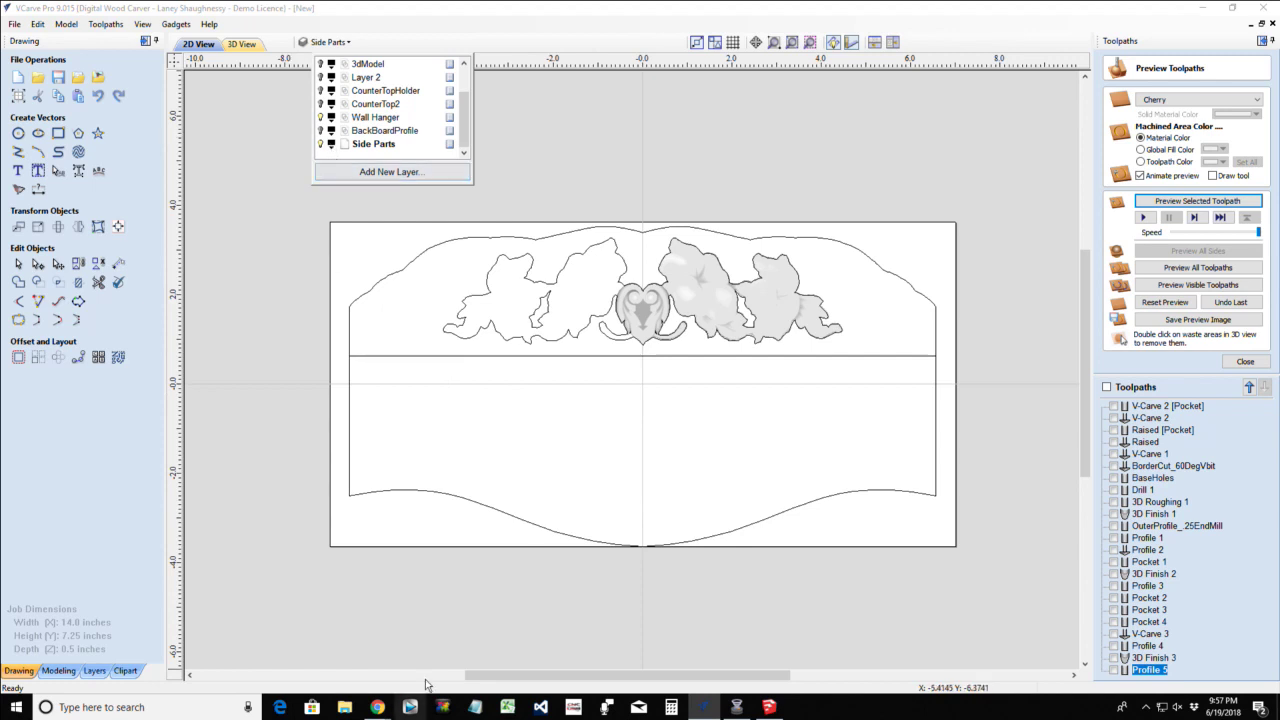
{"action": "left_click", "coordinate": [58, 133]}
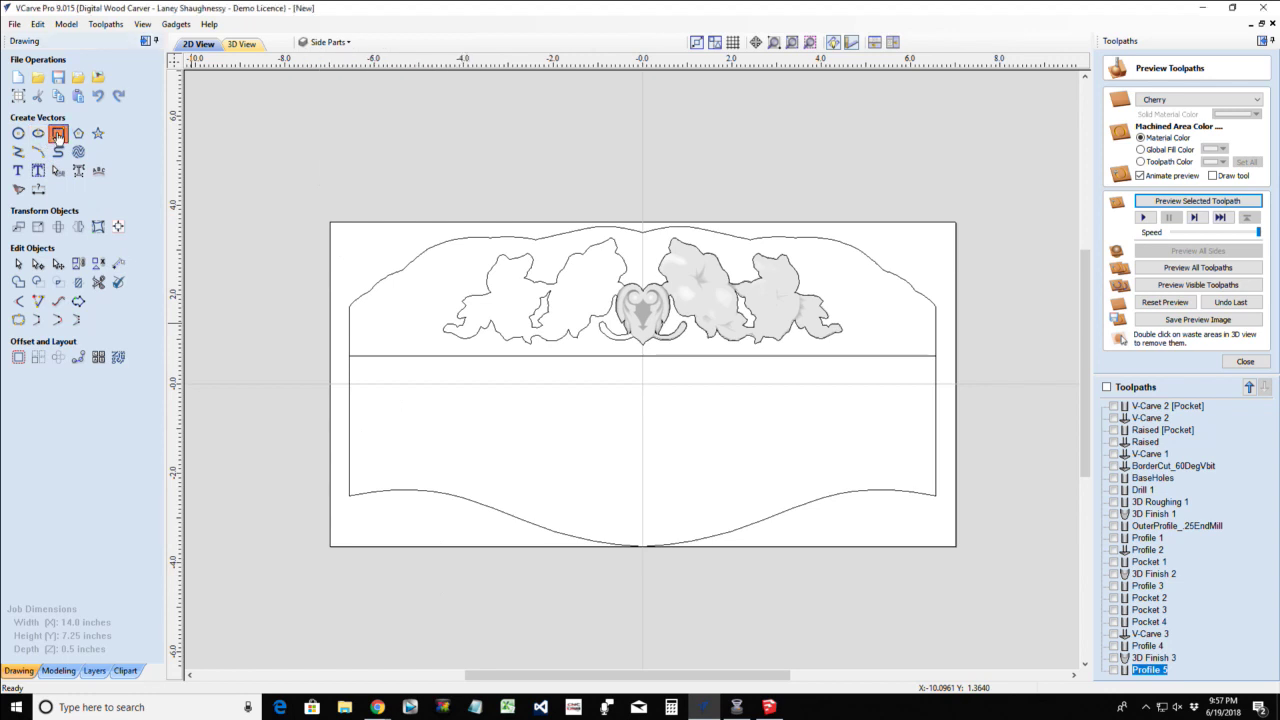
{"action": "scroll", "coordinate": [409, 381], "scroll_direction": "down", "scroll_amount": 1}
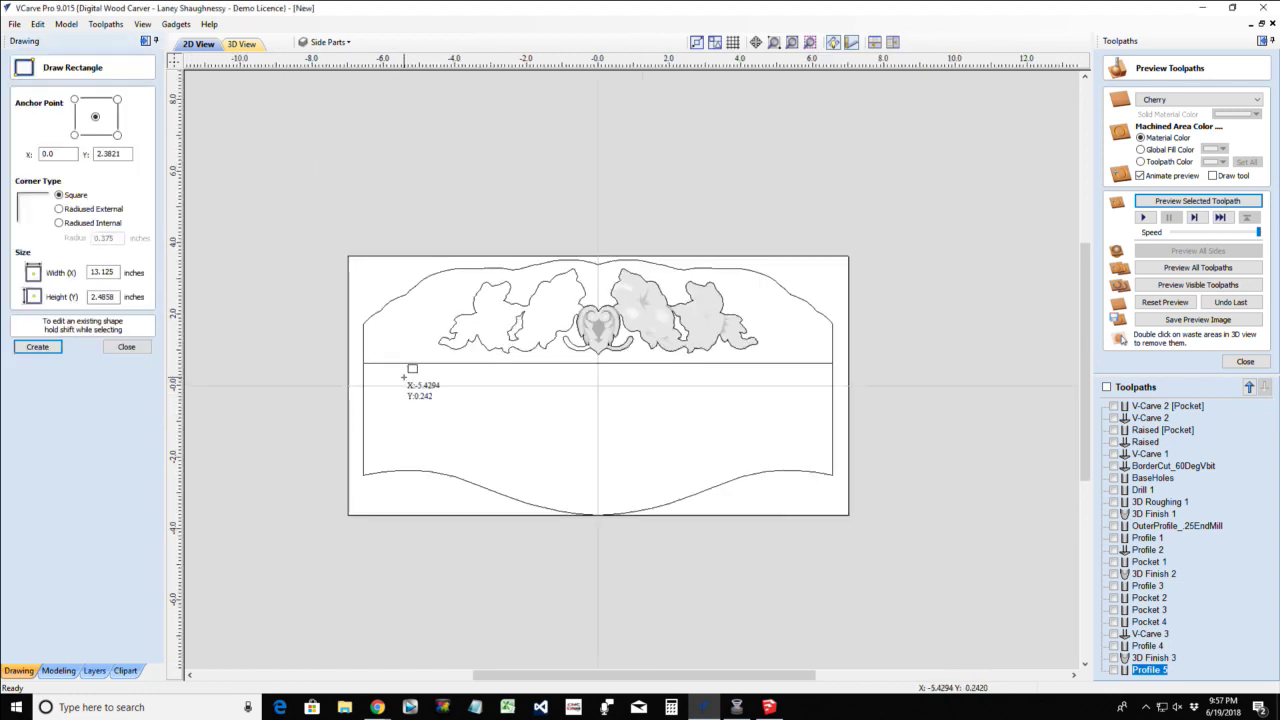
{"action": "mouse_move", "coordinate": [398, 379]}
{"action": "left_mouse_down"}
{"action": "mouse_move", "coordinate": [463, 596]}
{"action": "mouse_move", "coordinate": [740, 540]}
{"action": "mouse_move", "coordinate": [802, 556]}
{"action": "left_mouse_up"}
{"action": "double_click", "coordinate": [103, 272]}
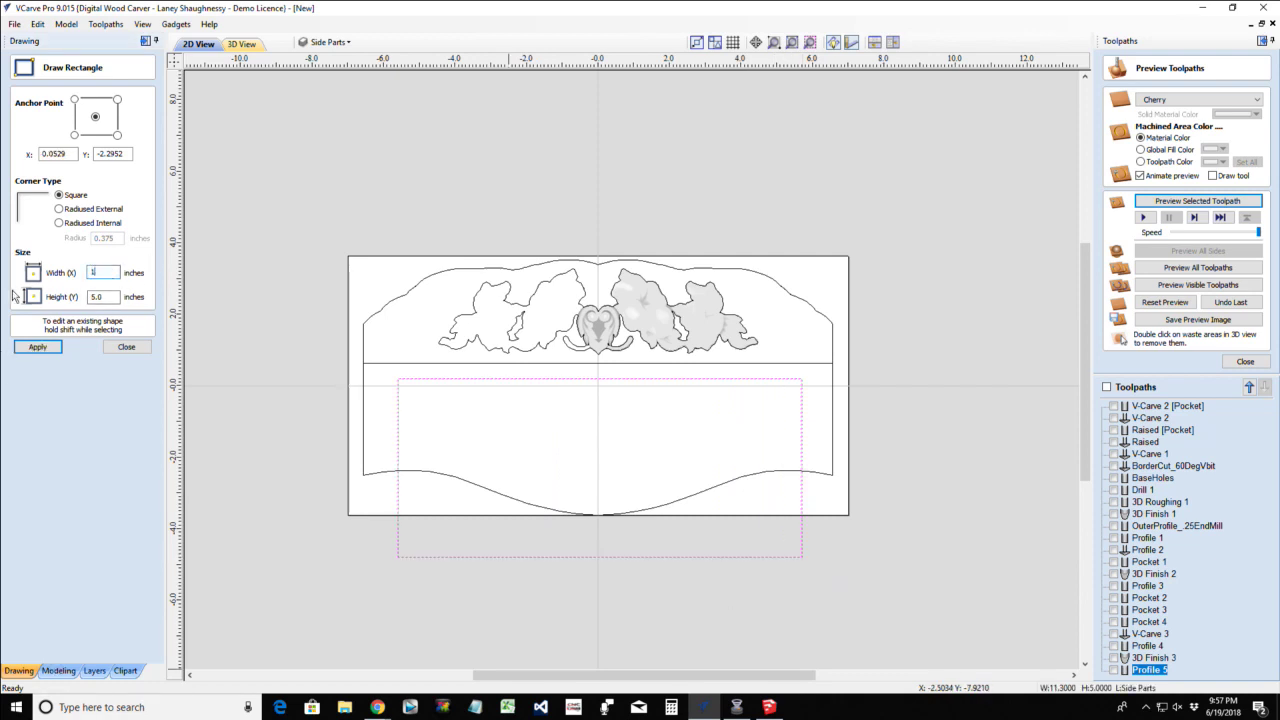
{"action": "key", "text": "Tab"}
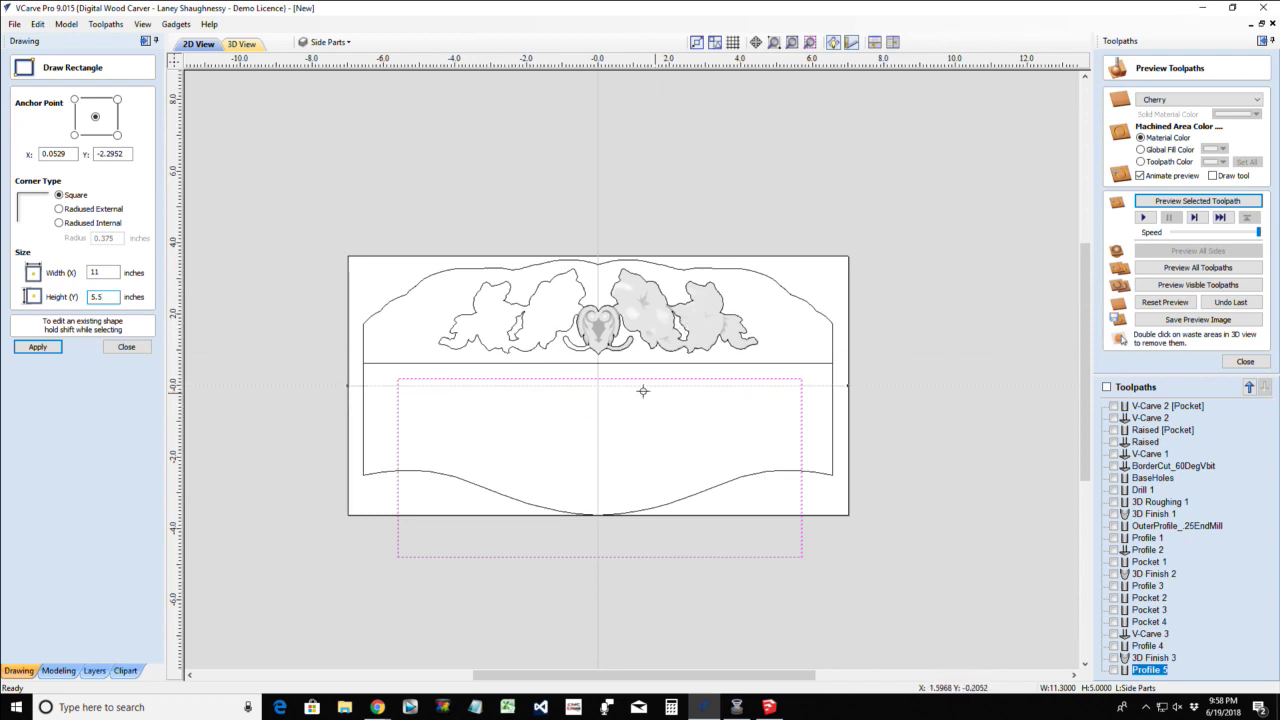
{"action": "left_click", "coordinate": [126, 347]}
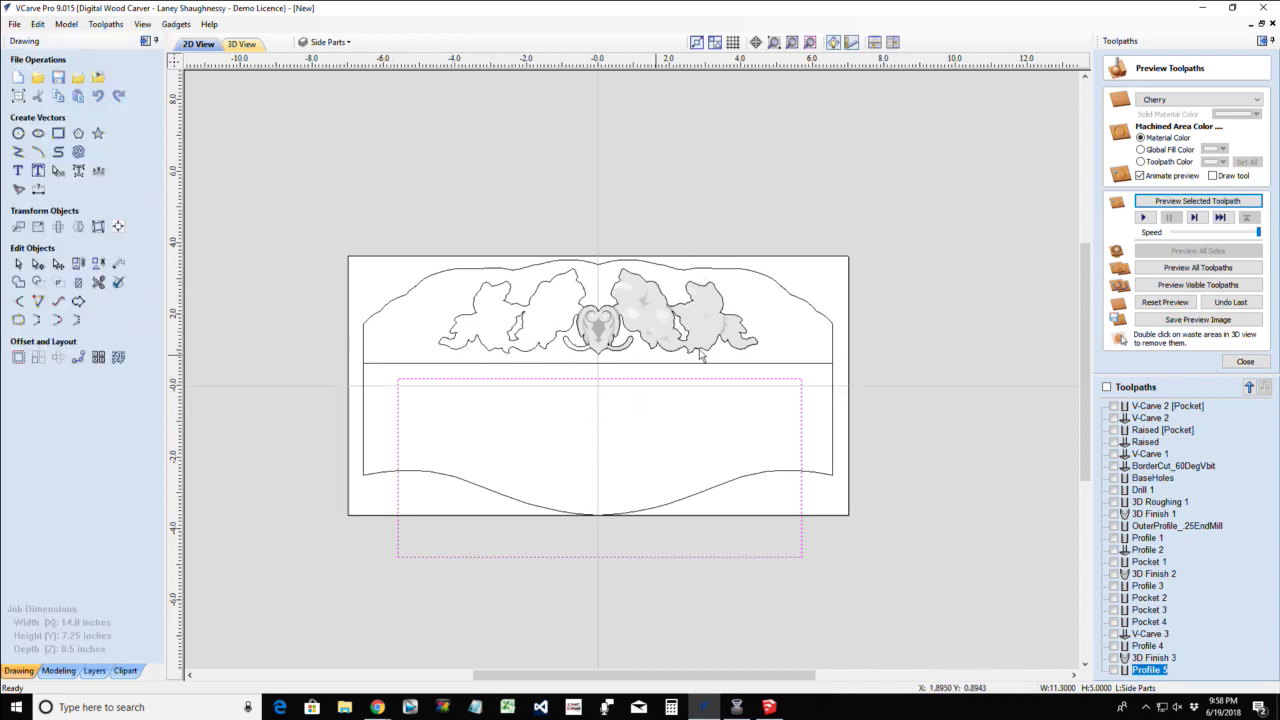
Nudge the new rectangle slightly lower on the board
{"action": "left_click", "coordinate": [588, 378]}
{"action": "left_click_drag", "start_coordinate": [588, 376], "coordinate": [590, 383]}
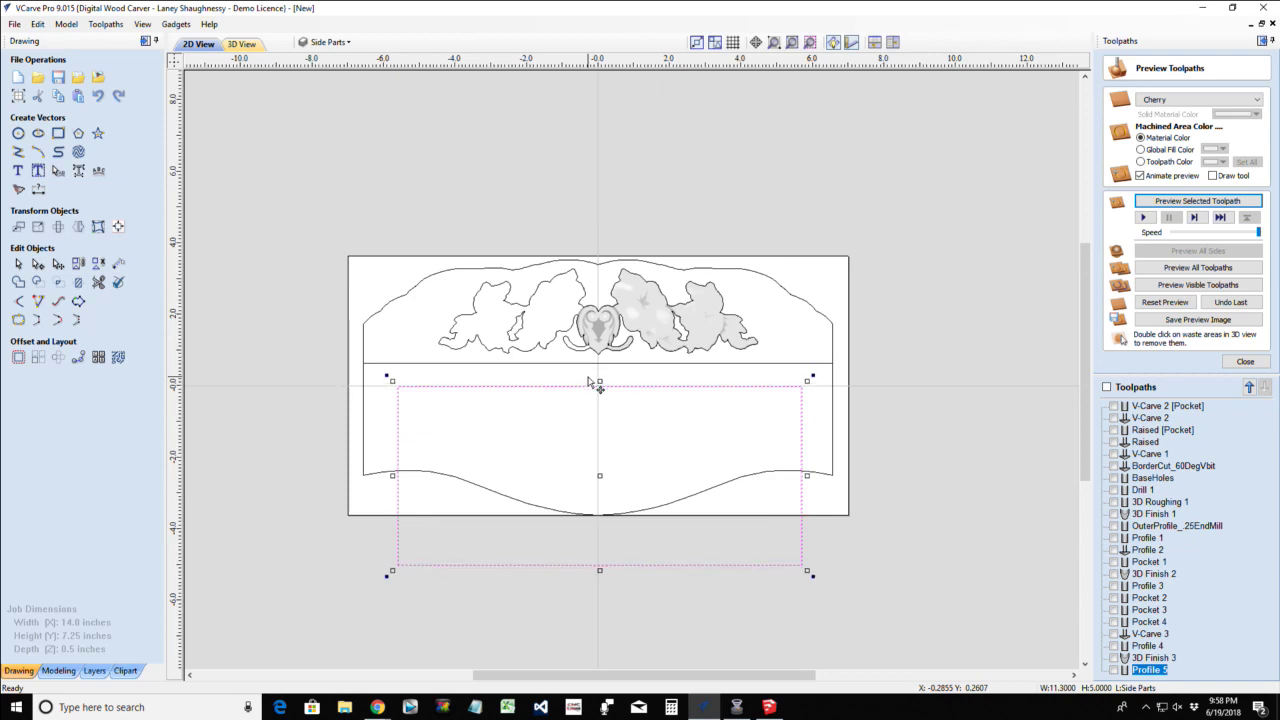
{"action": "scroll", "coordinate": [597, 532], "scroll_direction": "up", "scroll_amount": 1}
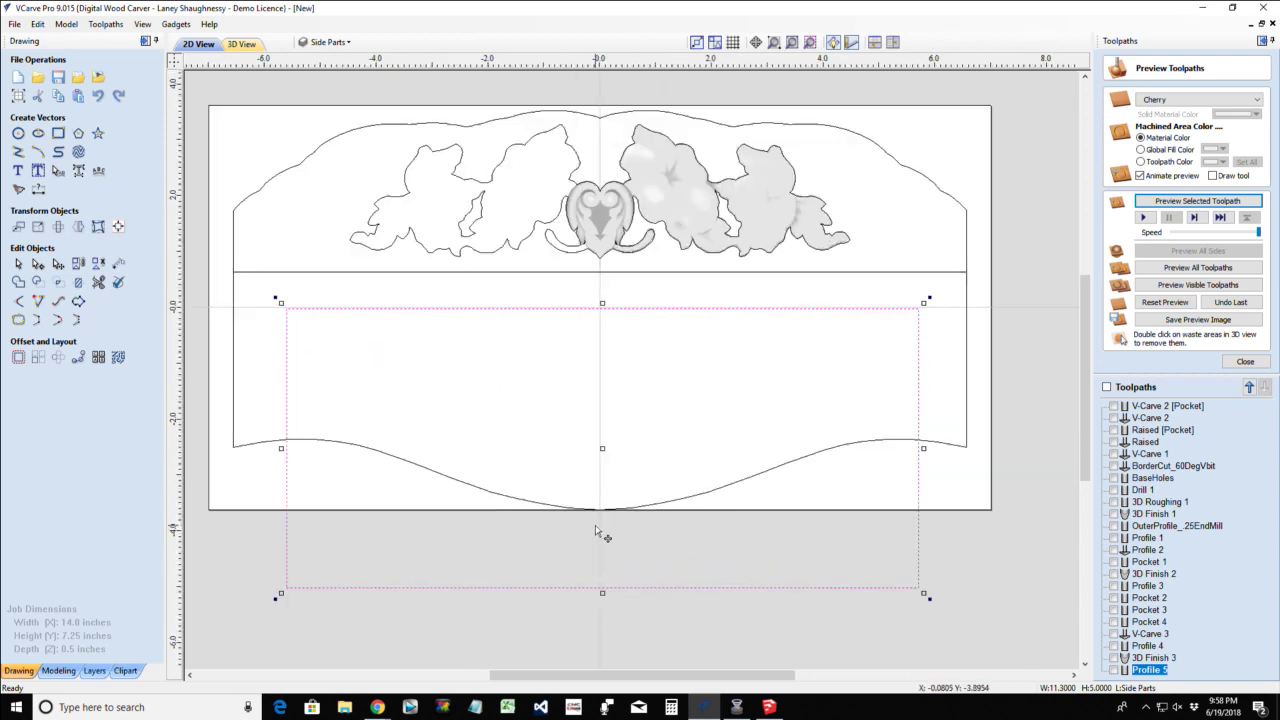
{"action": "scroll", "coordinate": [597, 532], "scroll_direction": "down", "scroll_amount": 1}
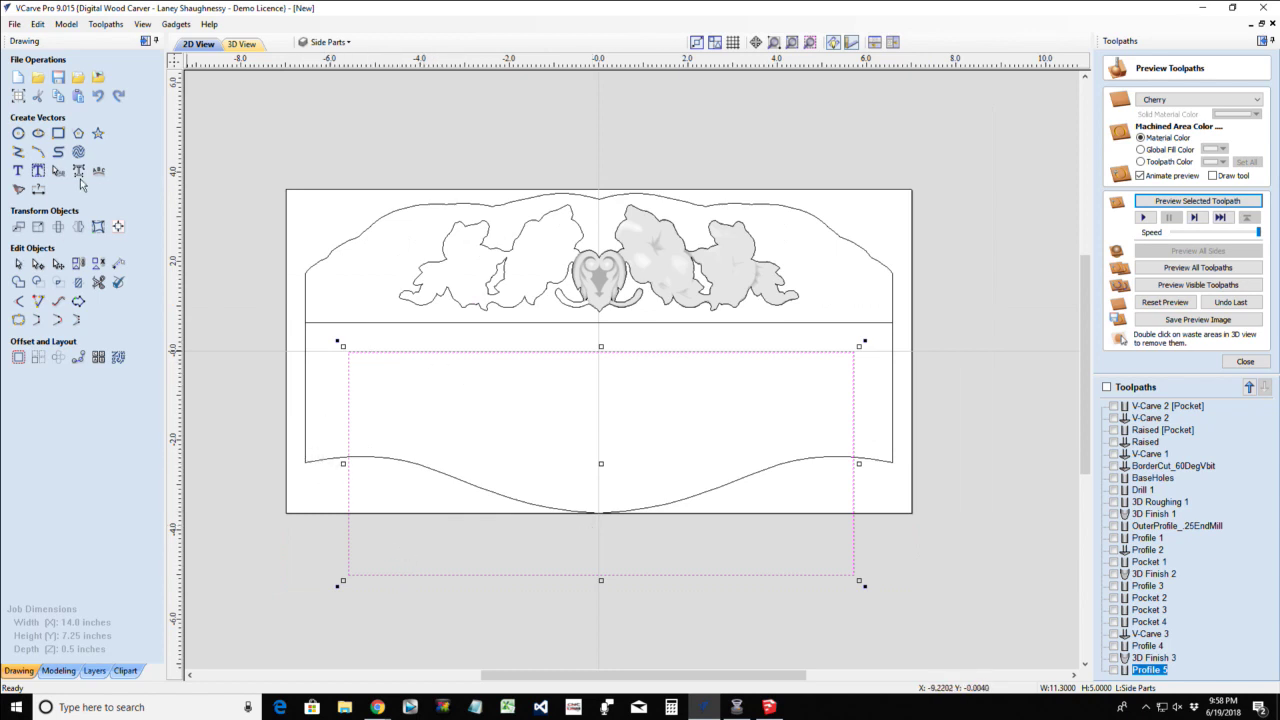
Draw a 15 by 1 inch rectangle across the lower curve
{"action": "left_click", "coordinate": [56, 134]}
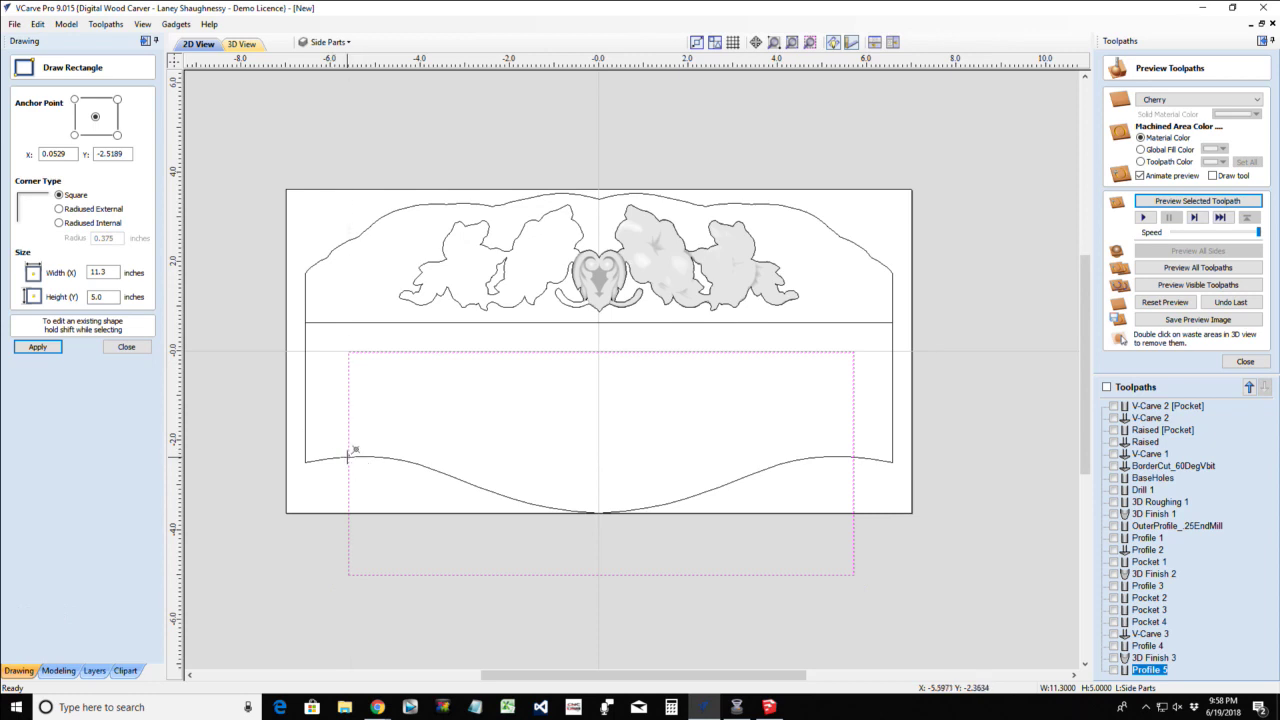
{"action": "mouse_move", "coordinate": [325, 430]}
{"action": "left_mouse_down"}
{"action": "mouse_move", "coordinate": [680, 437]}
{"action": "mouse_move", "coordinate": [890, 470]}
{"action": "mouse_move", "coordinate": [872, 485]}
{"action": "left_mouse_up"}
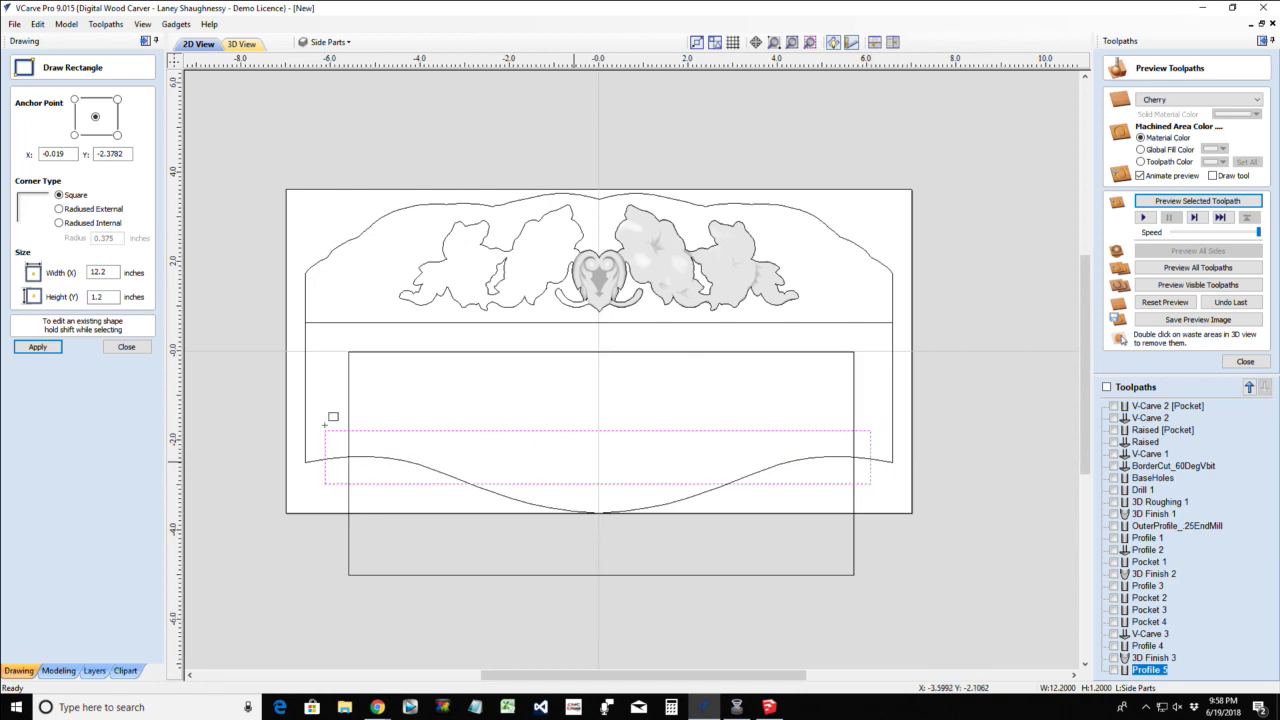
{"action": "left_click_drag", "start_coordinate": [116, 271], "coordinate": [79, 272]}
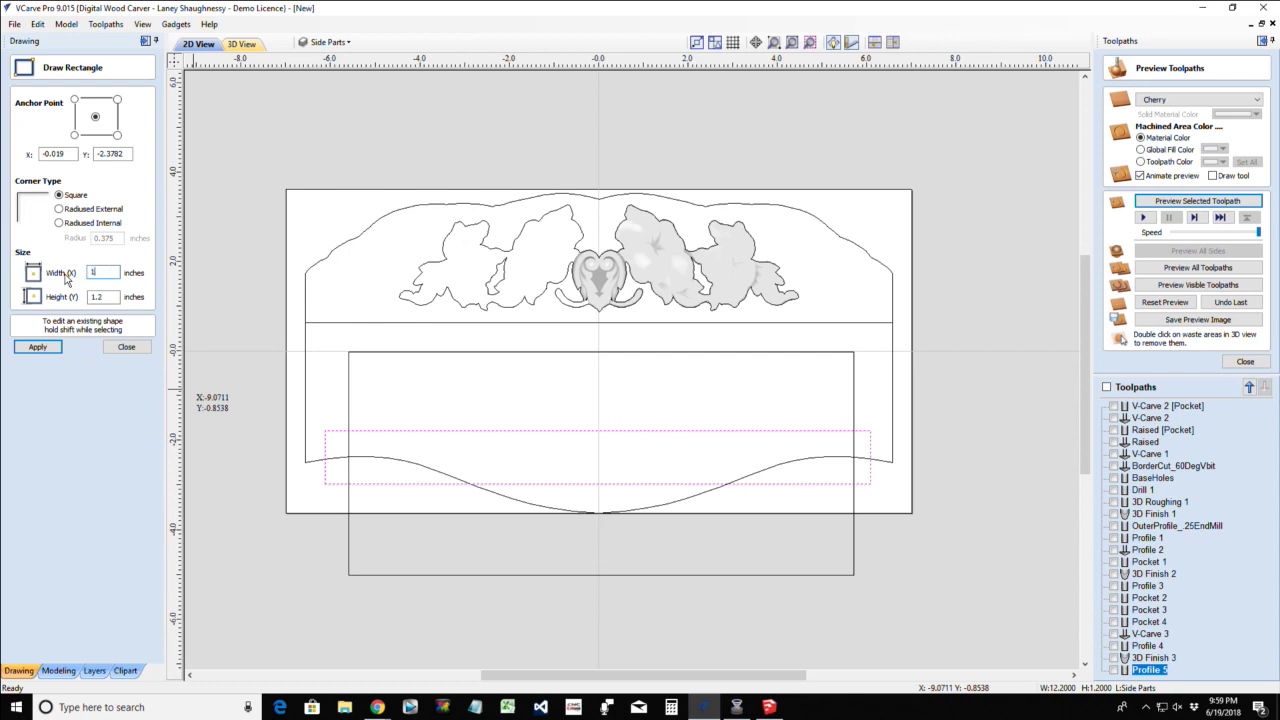
{"action": "double_click", "coordinate": [100, 297]}
{"action": "type", "text": "1"}
{"action": "left_click", "coordinate": [37, 347]}
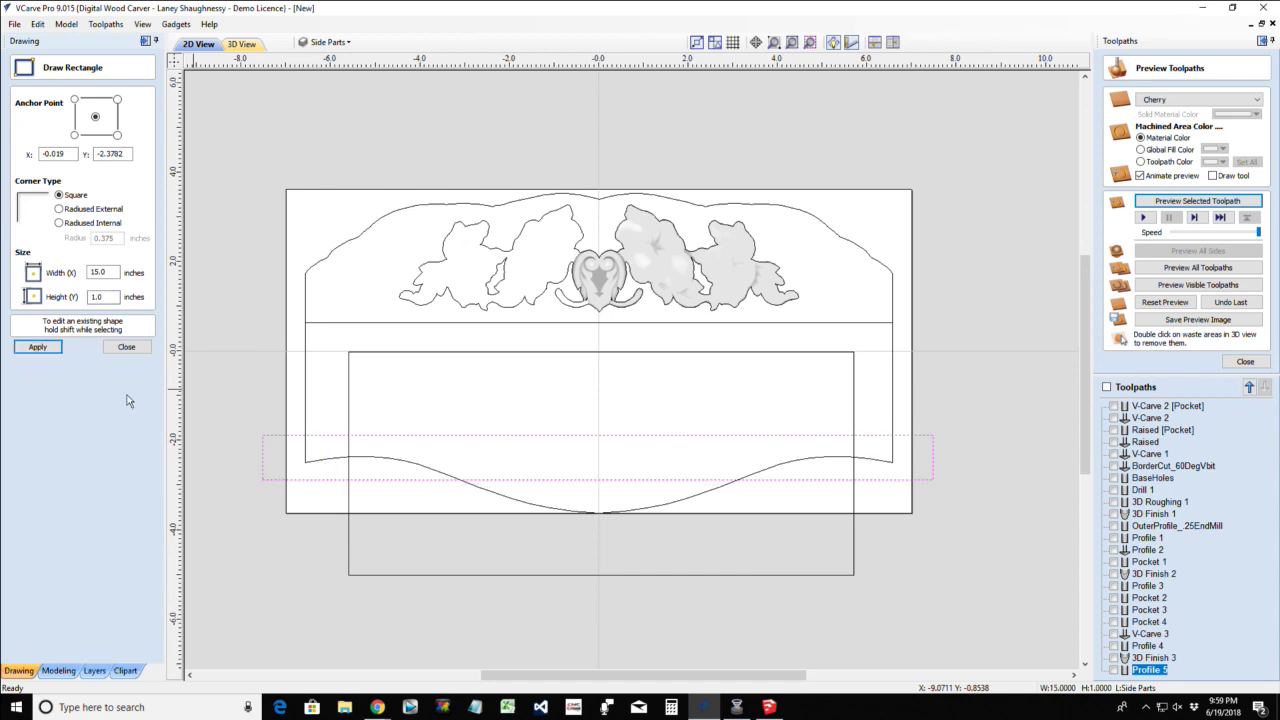
{"action": "left_click", "coordinate": [126, 348]}
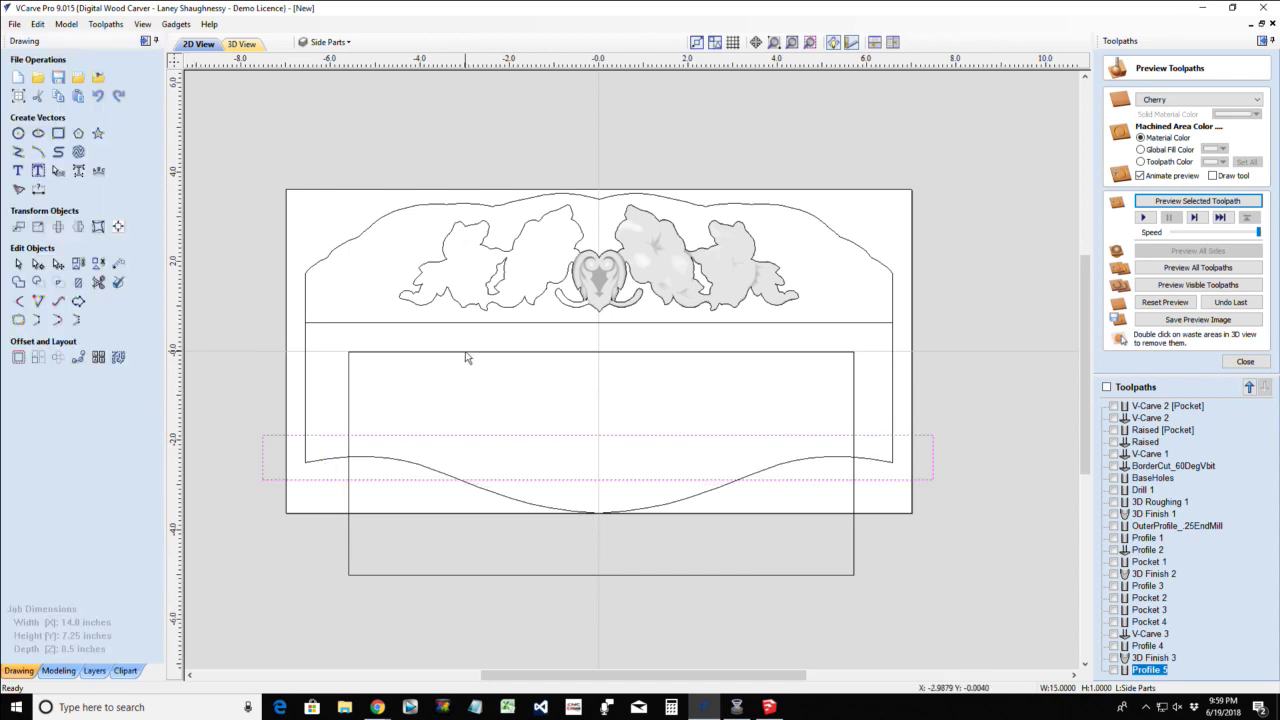
Centre the thin rectangle on the large rectangle using the Alignment Tools
{"action": "left_click", "coordinate": [465, 352], "text": "shift"}
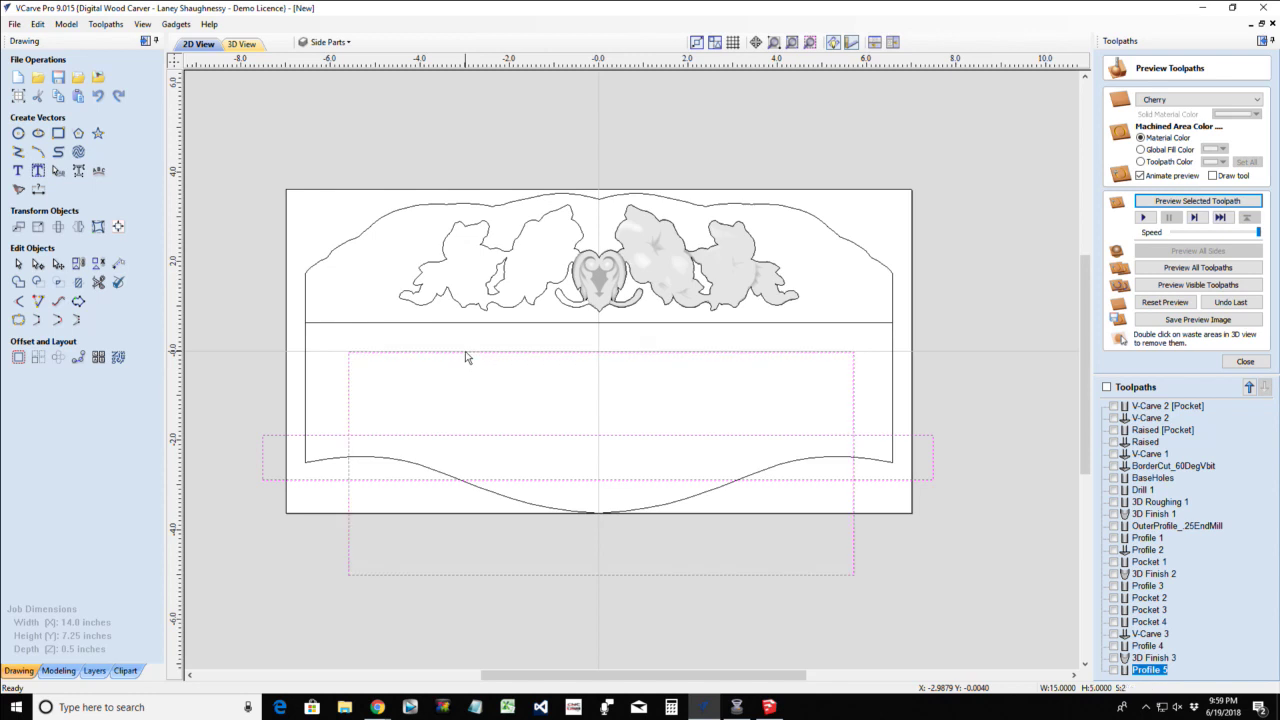
{"action": "left_click", "coordinate": [119, 228]}
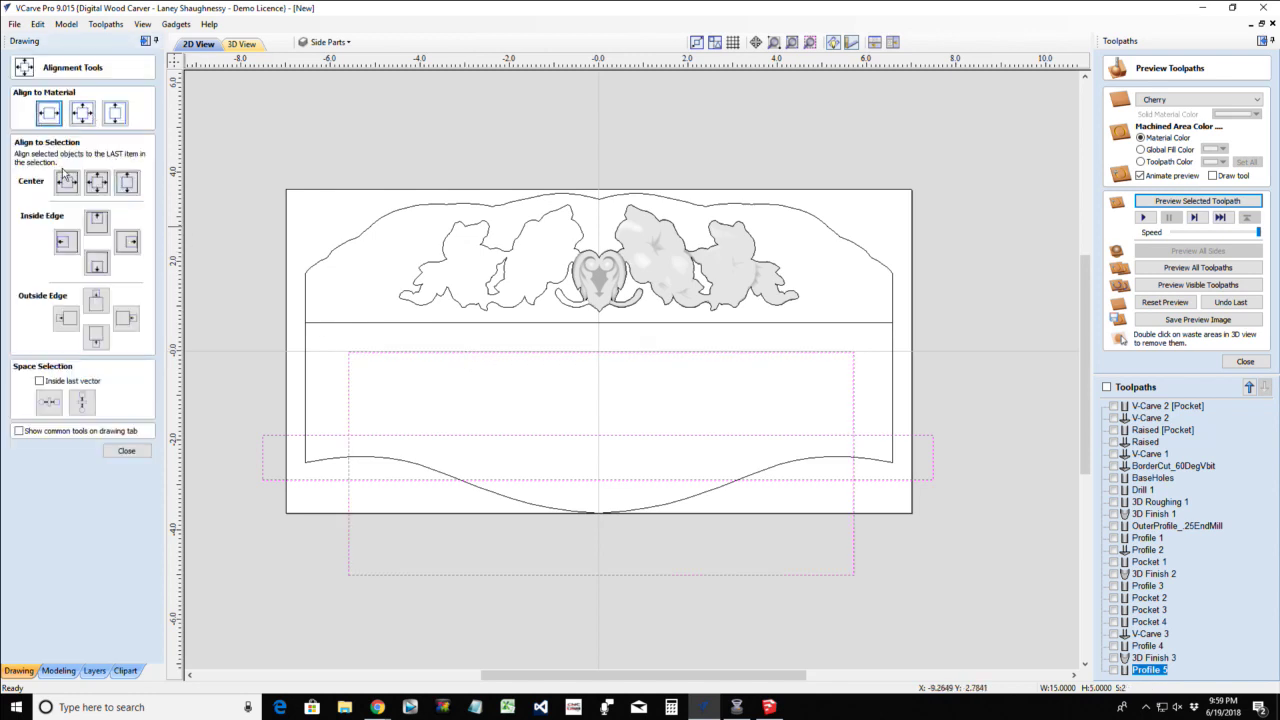
{"action": "left_click", "coordinate": [116, 113]}
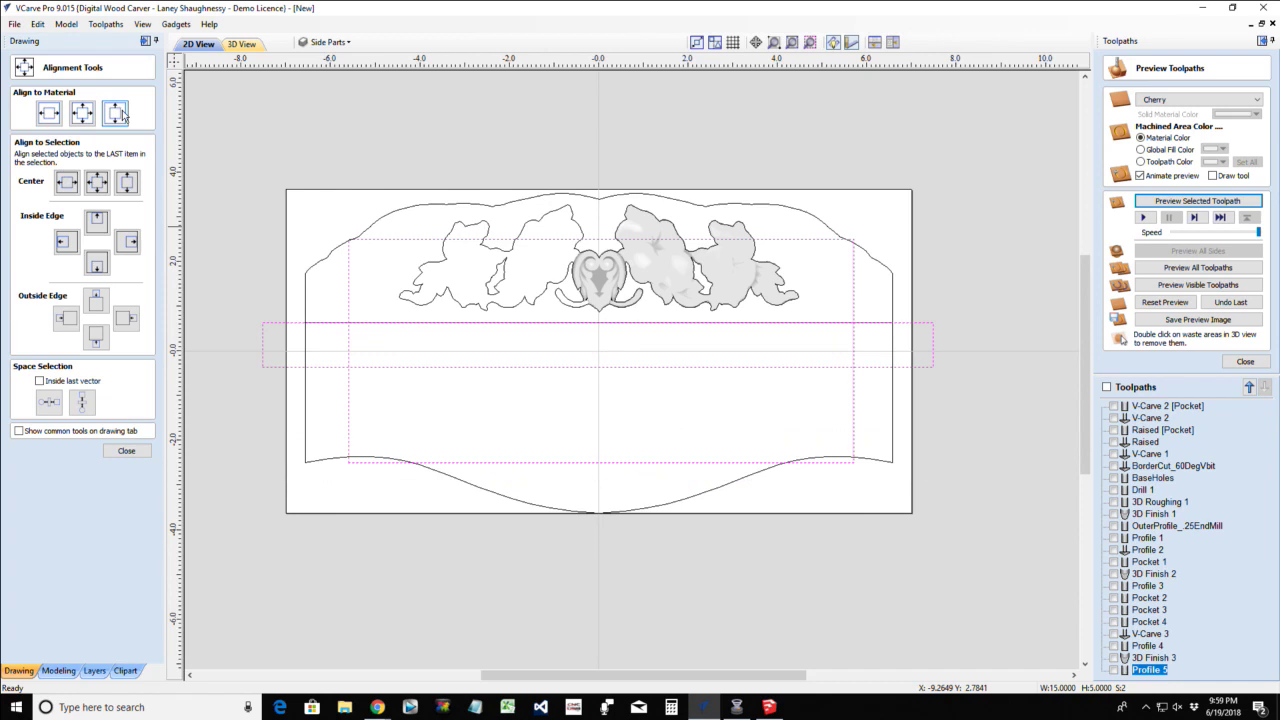
{"action": "left_click", "coordinate": [116, 113]}
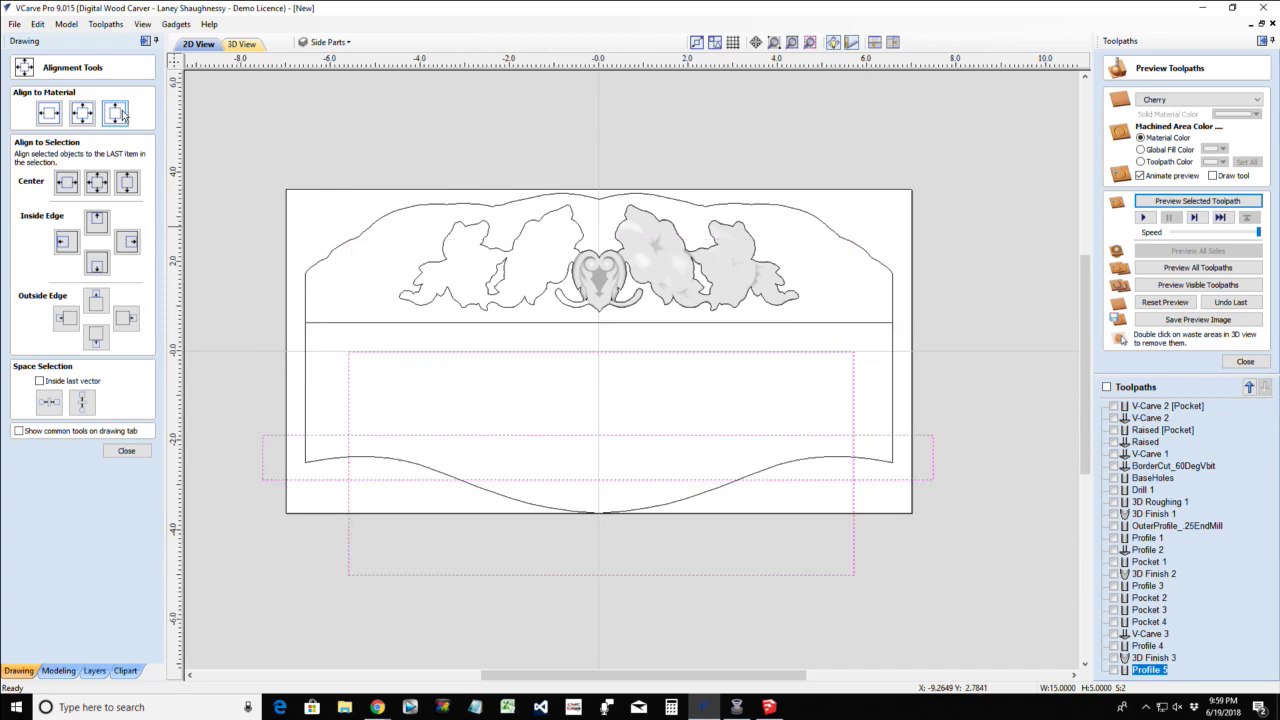
{"action": "left_click", "coordinate": [126, 184]}
{"action": "left_click", "coordinate": [126, 450]}
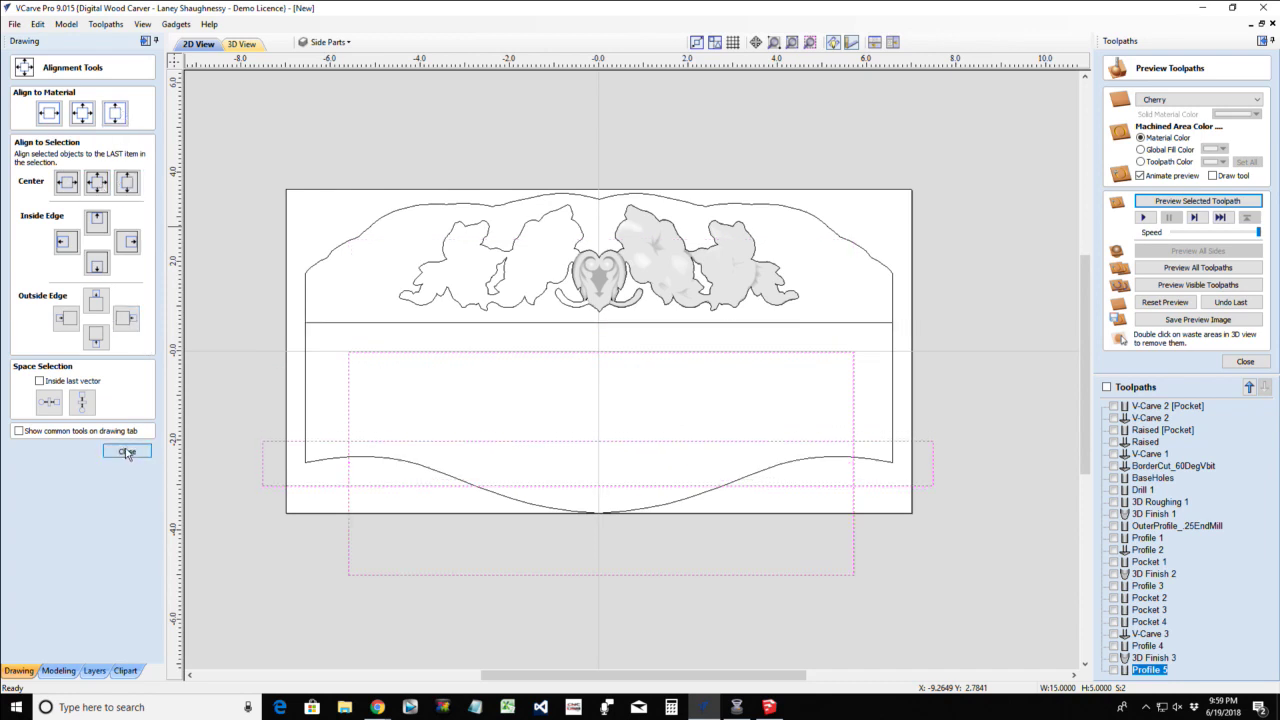
{"action": "left_click", "coordinate": [334, 612]}
{"action": "scroll", "coordinate": [377, 556], "scroll_direction": "down", "scroll_amount": 1}
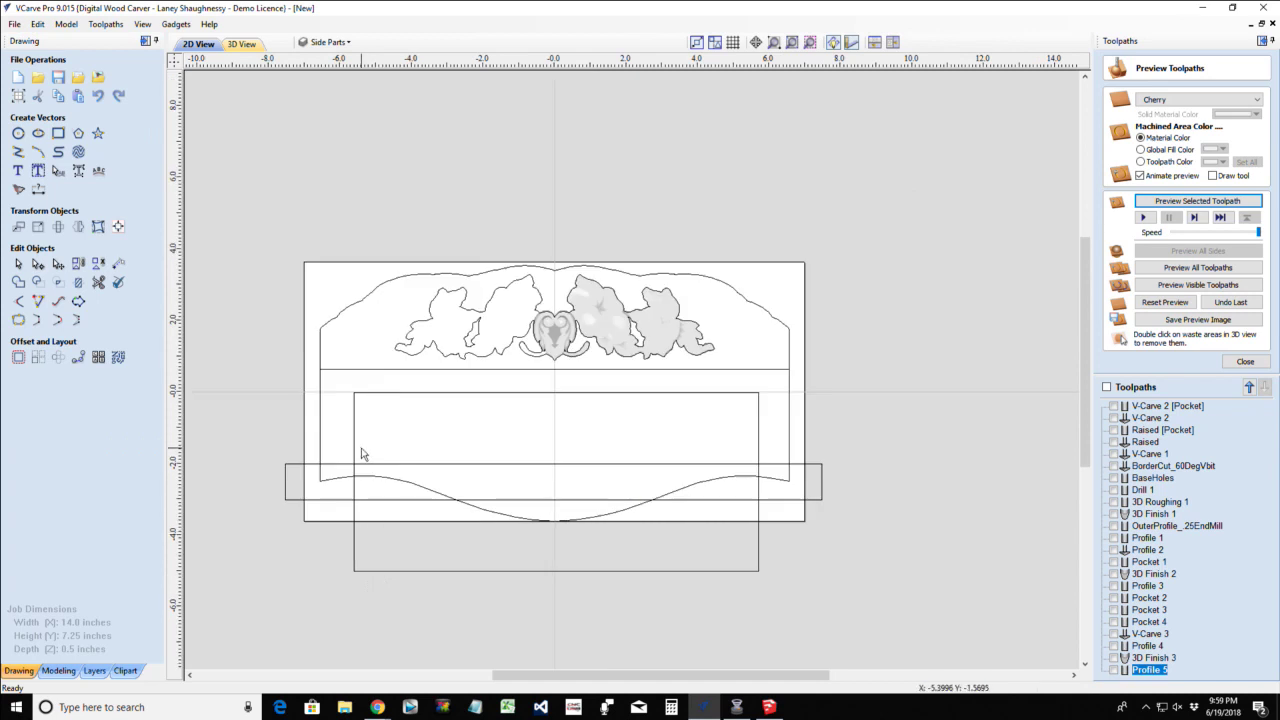
{"action": "scroll", "coordinate": [336, 425], "scroll_direction": "up", "scroll_amount": 1}
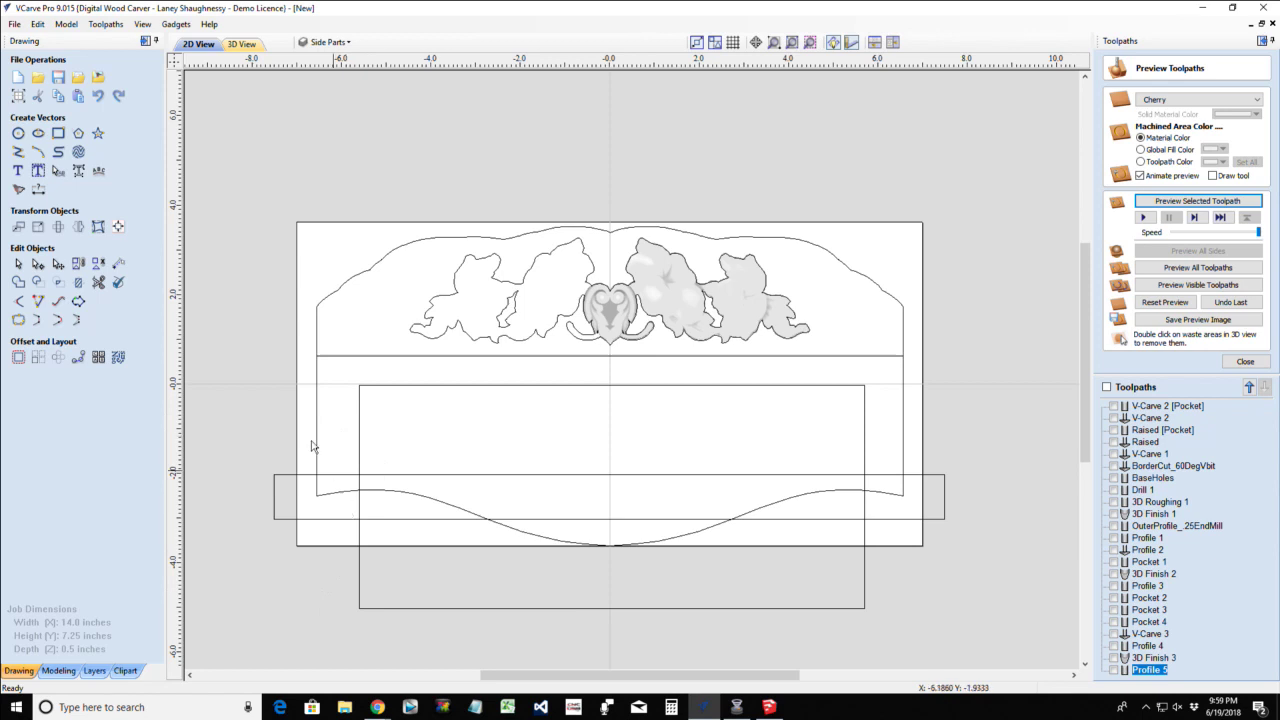
Draw a 0.75 by 3.5 inch upright rectangle at the board's left end
{"action": "left_click", "coordinate": [58, 133]}
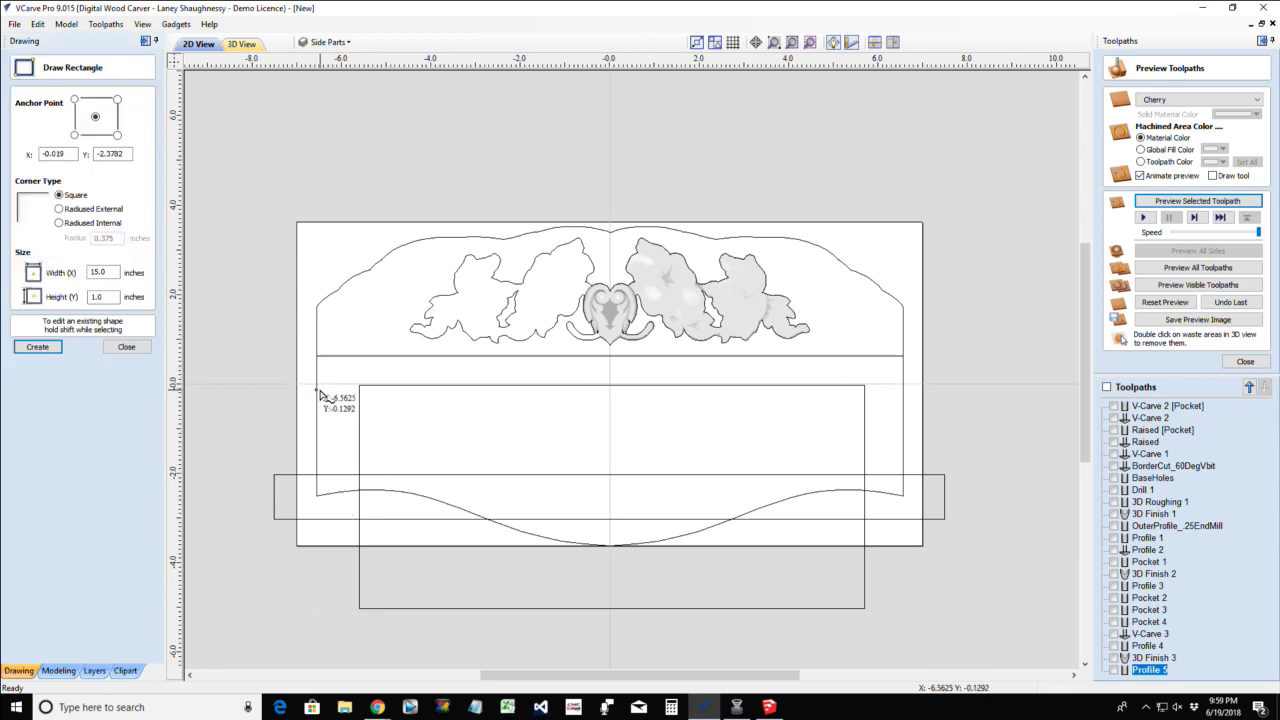
{"action": "left_click_drag", "start_coordinate": [317, 391], "coordinate": [349, 550]}
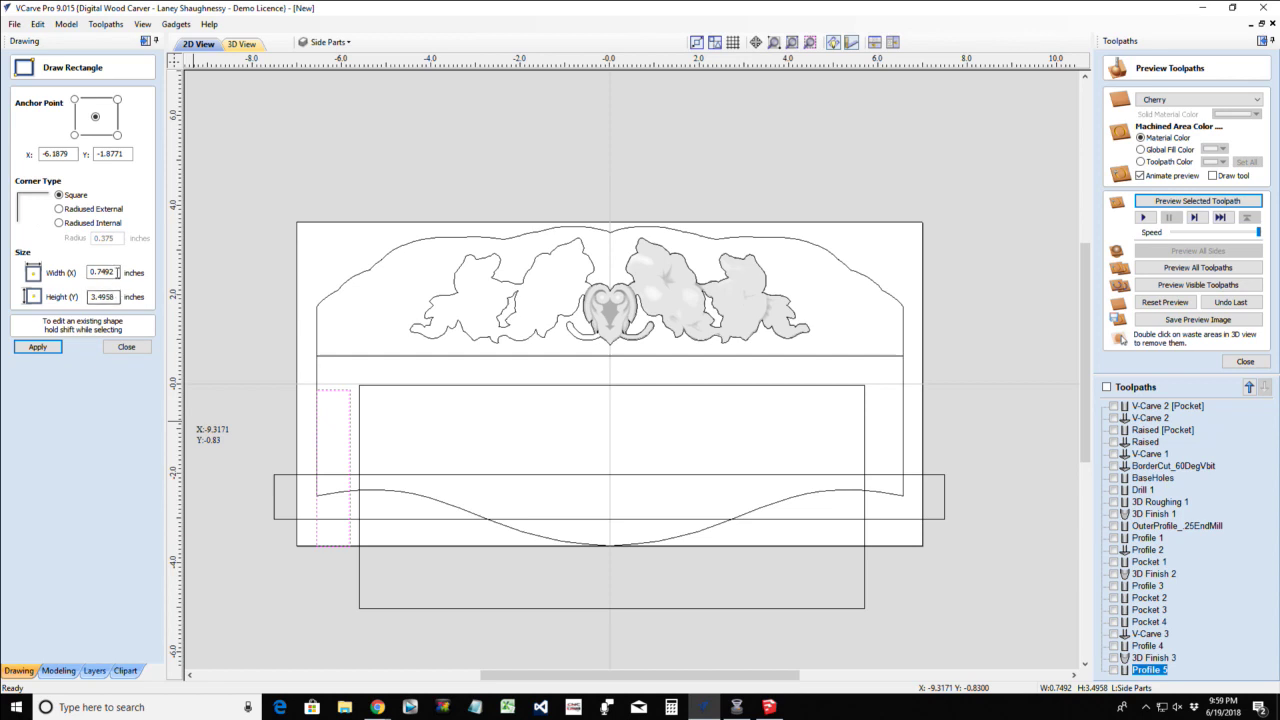
{"action": "left_click_drag", "start_coordinate": [118, 272], "coordinate": [90, 272]}
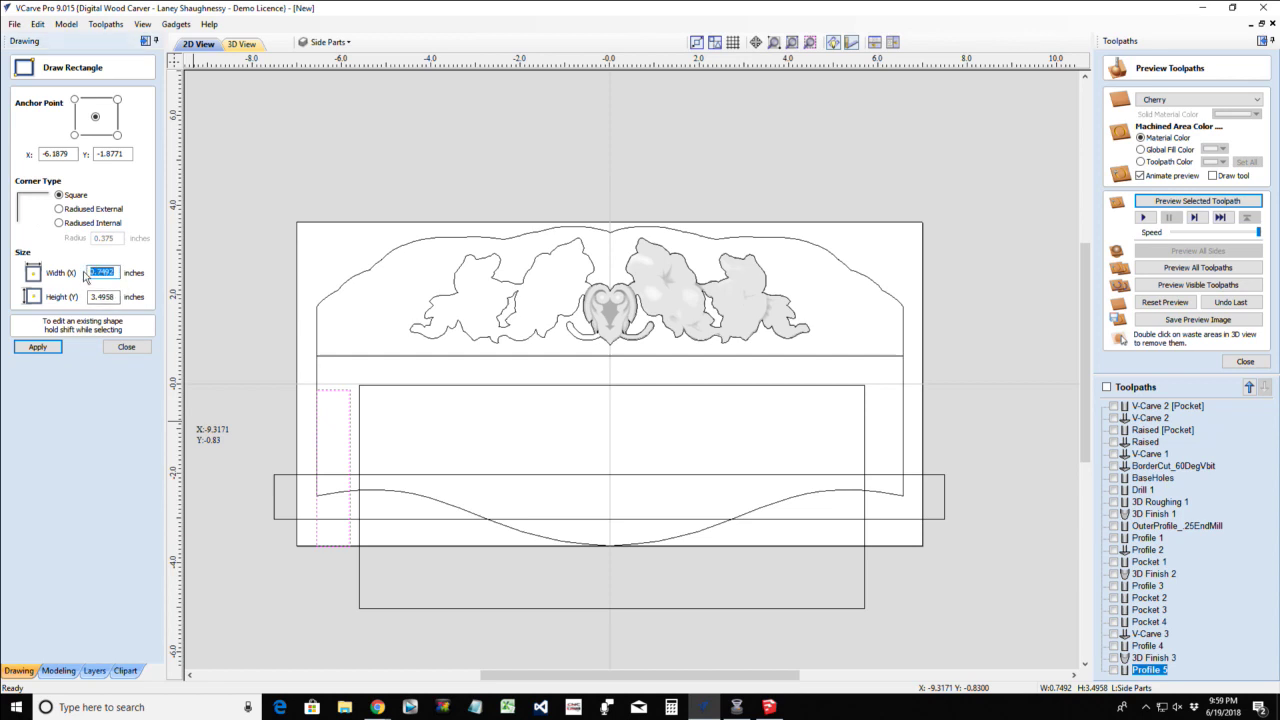
{"action": "type", "text": ".75"}
{"action": "double_click", "coordinate": [113, 294]}
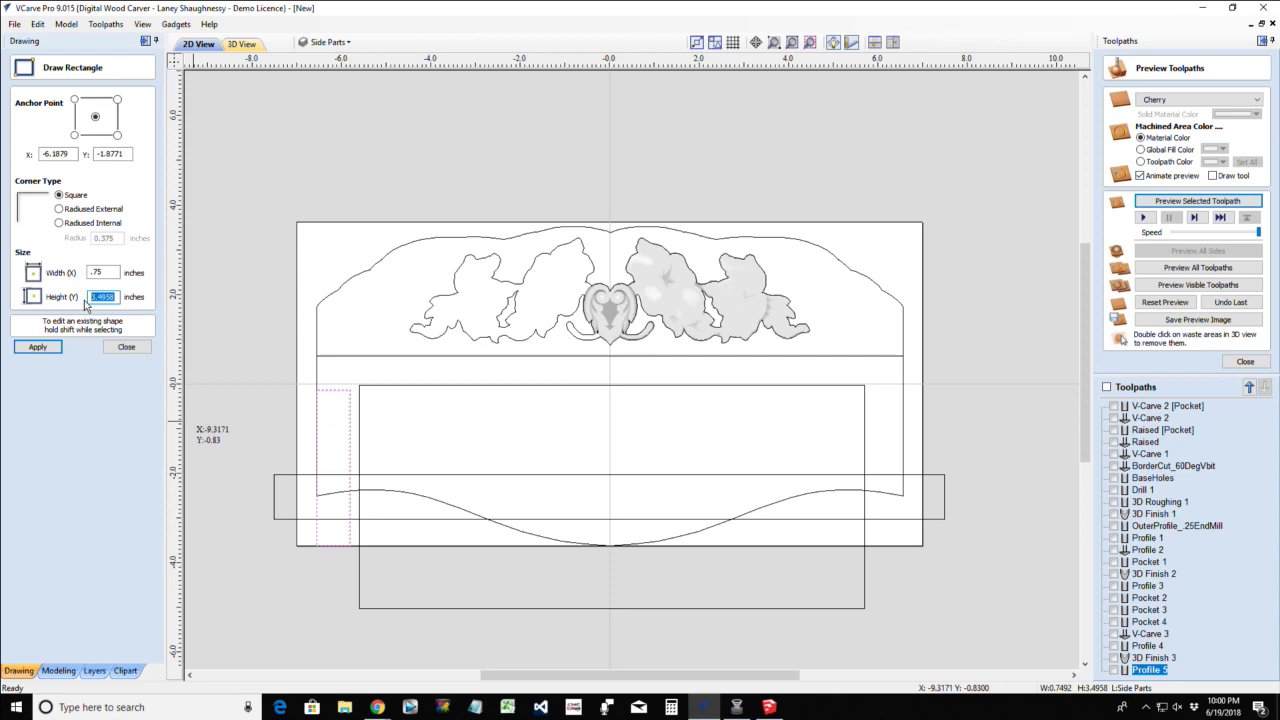
{"action": "type", "text": "3."}
{"action": "left_click", "coordinate": [38, 347]}
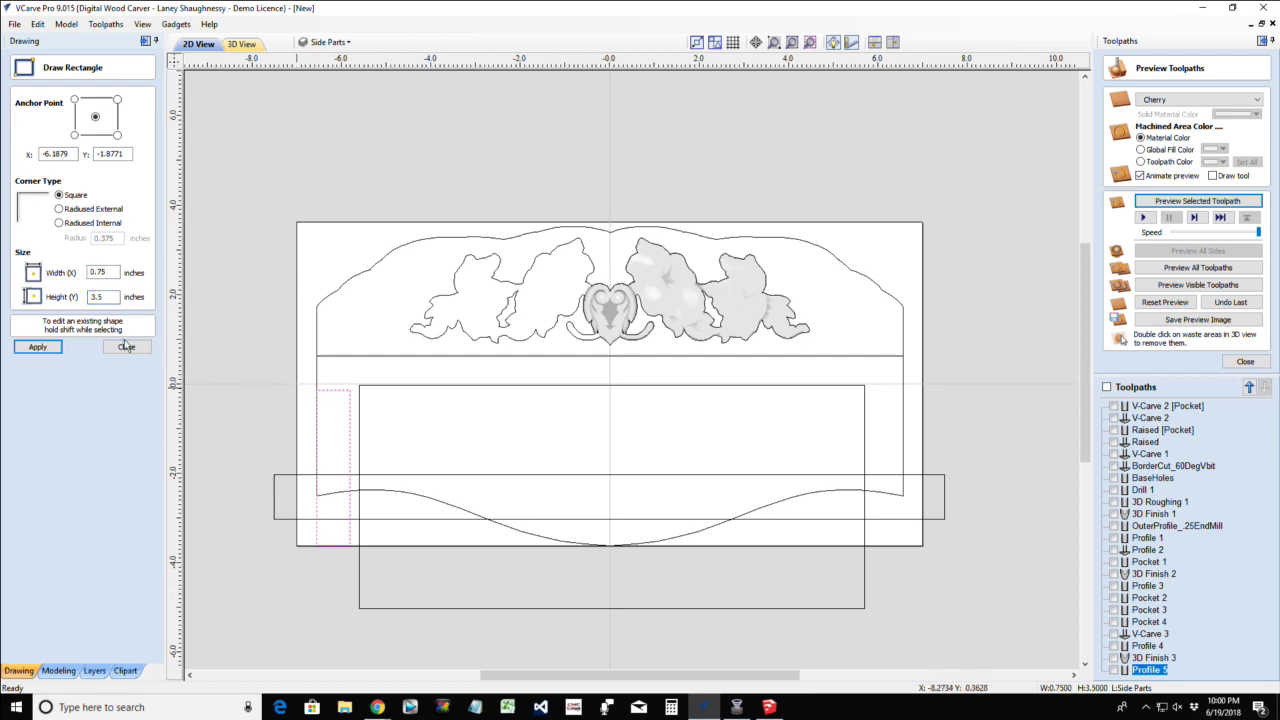
{"action": "left_click", "coordinate": [126, 348]}
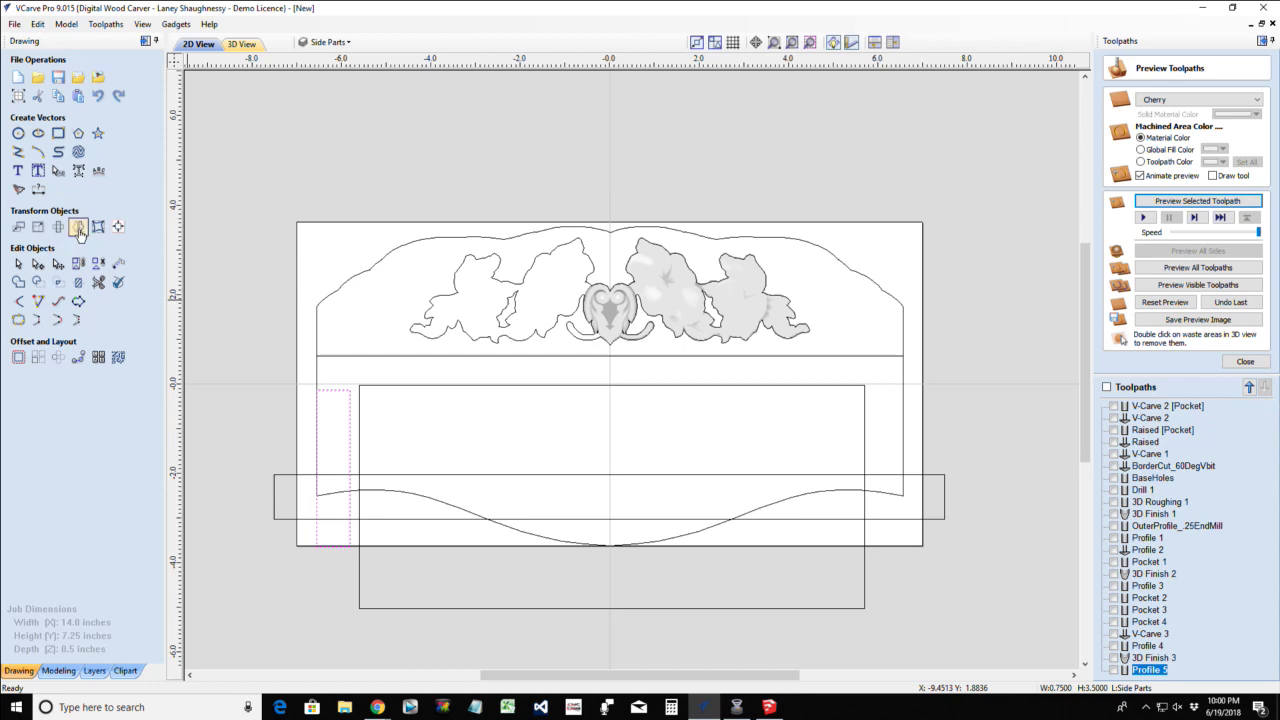
Add a vertical dimension measuring the 0.7642-inch gap above the narrow side rectangle
{"action": "left_click", "coordinate": [38, 191]}
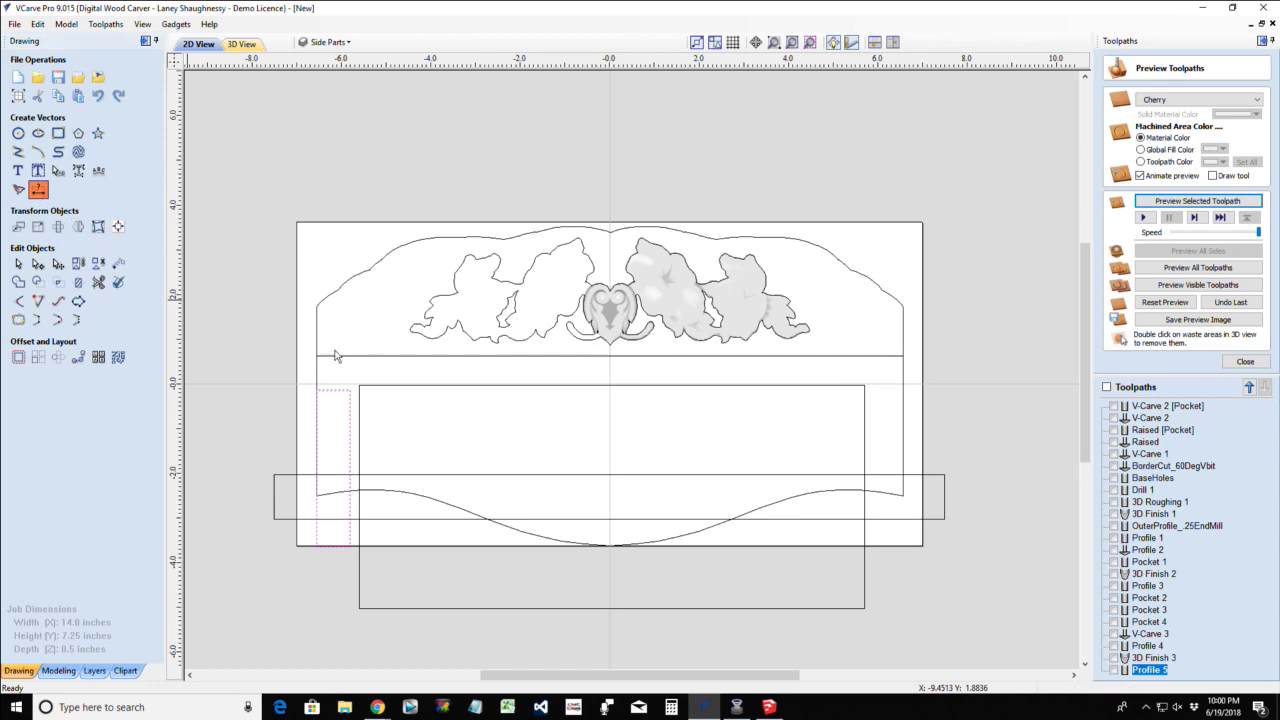
{"action": "scroll", "coordinate": [335, 356], "scroll_direction": "up", "scroll_amount": 1}
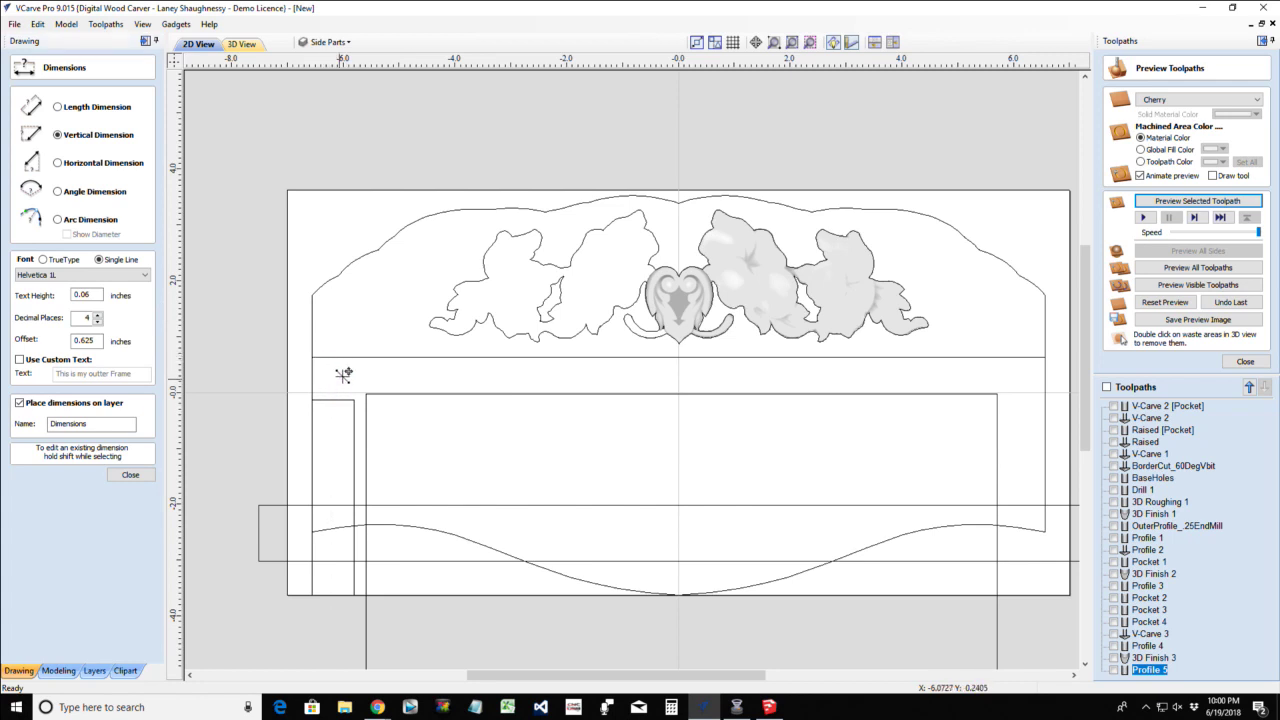
{"action": "scroll", "coordinate": [343, 374], "scroll_direction": "up", "scroll_amount": 3}
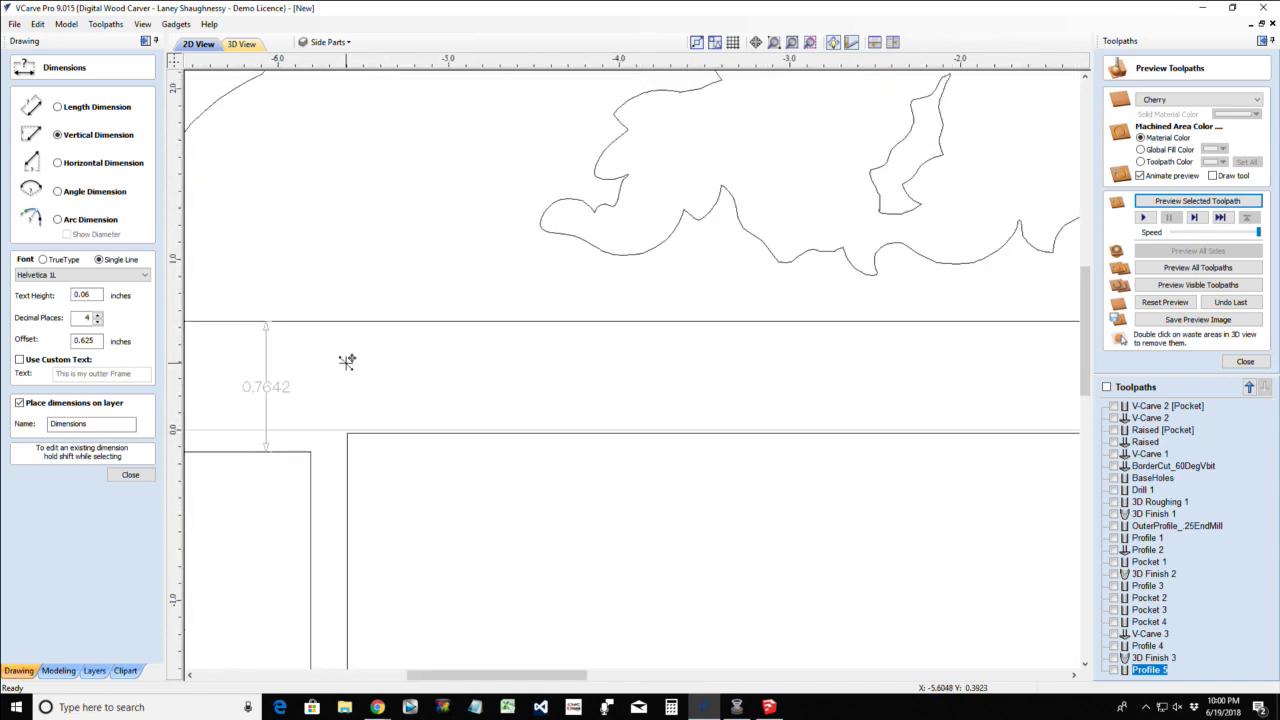
{"action": "scroll", "coordinate": [335, 362], "scroll_direction": "down", "scroll_amount": 5}
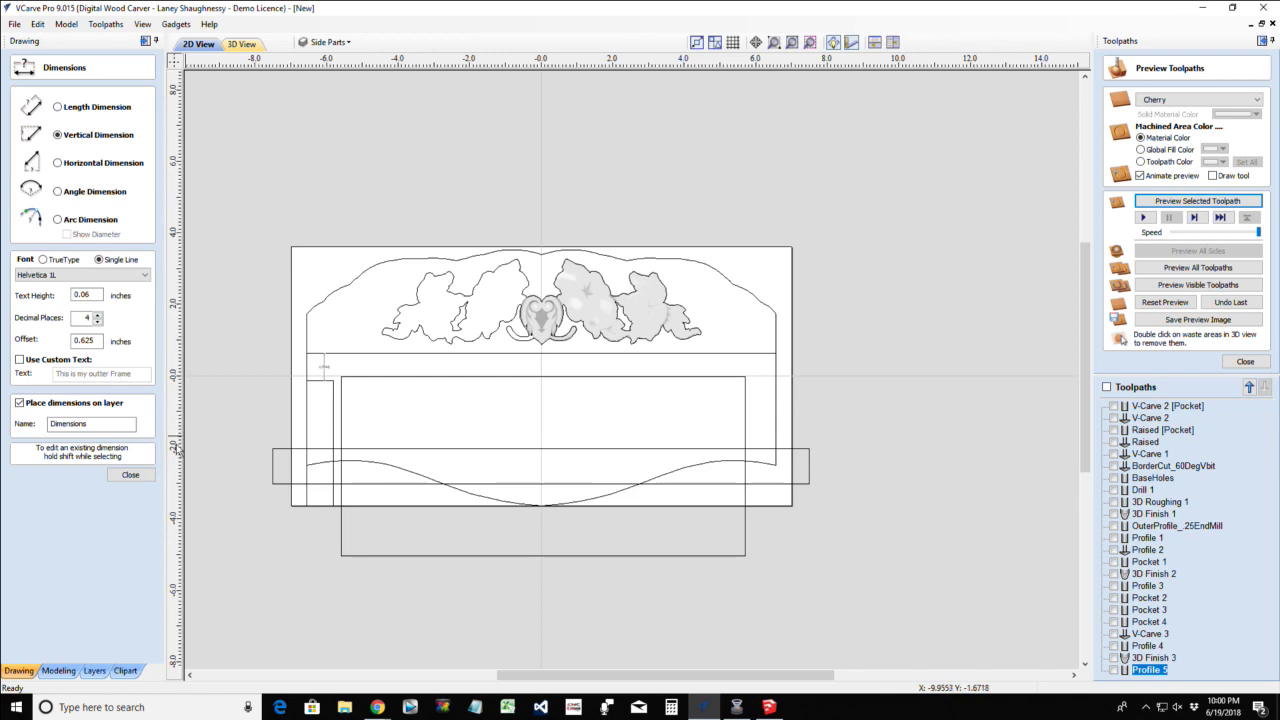
{"action": "left_click", "coordinate": [130, 474]}
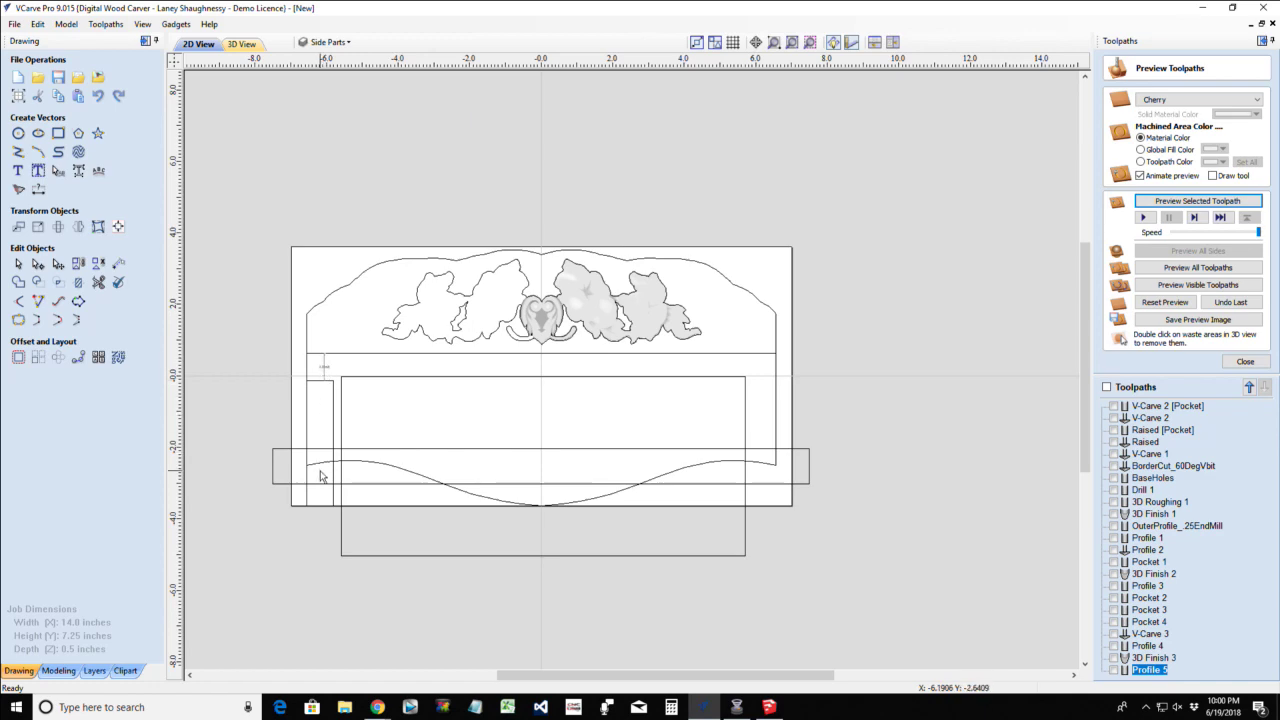
{"action": "scroll", "coordinate": [300, 480], "scroll_direction": "up", "scroll_amount": 4}
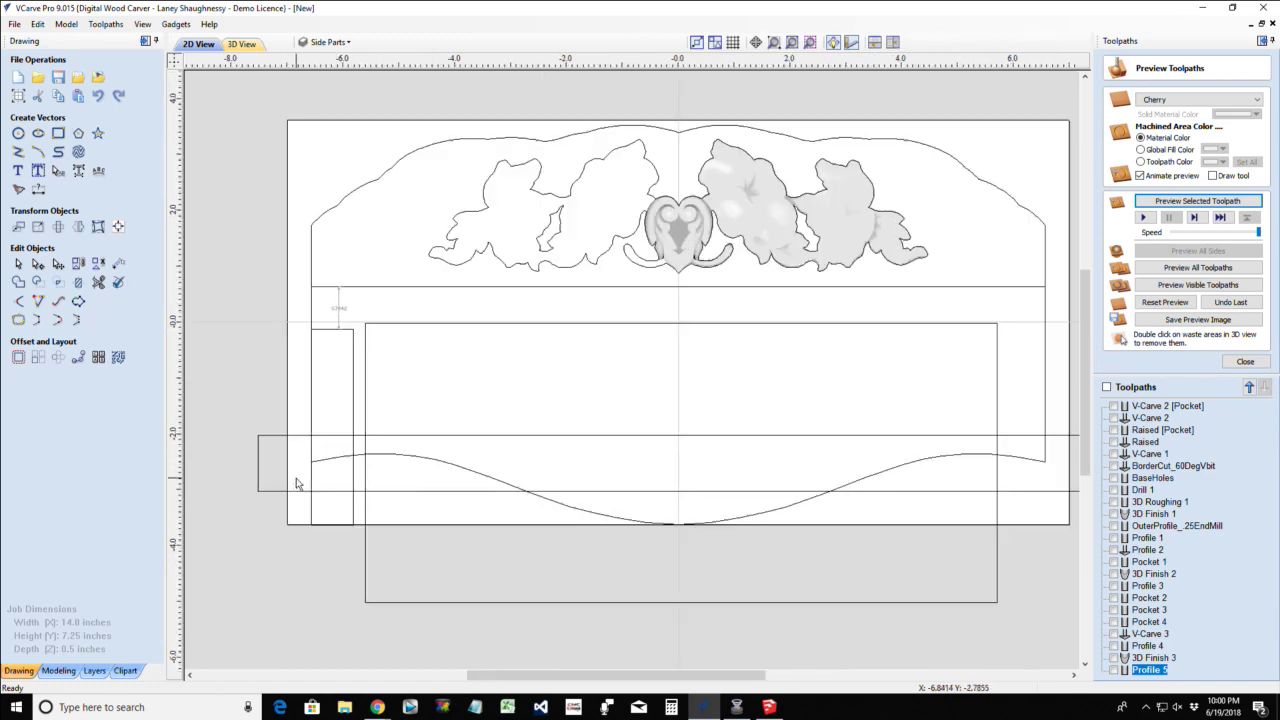
{"action": "scroll", "coordinate": [296, 484], "scroll_direction": "down", "scroll_amount": 4}
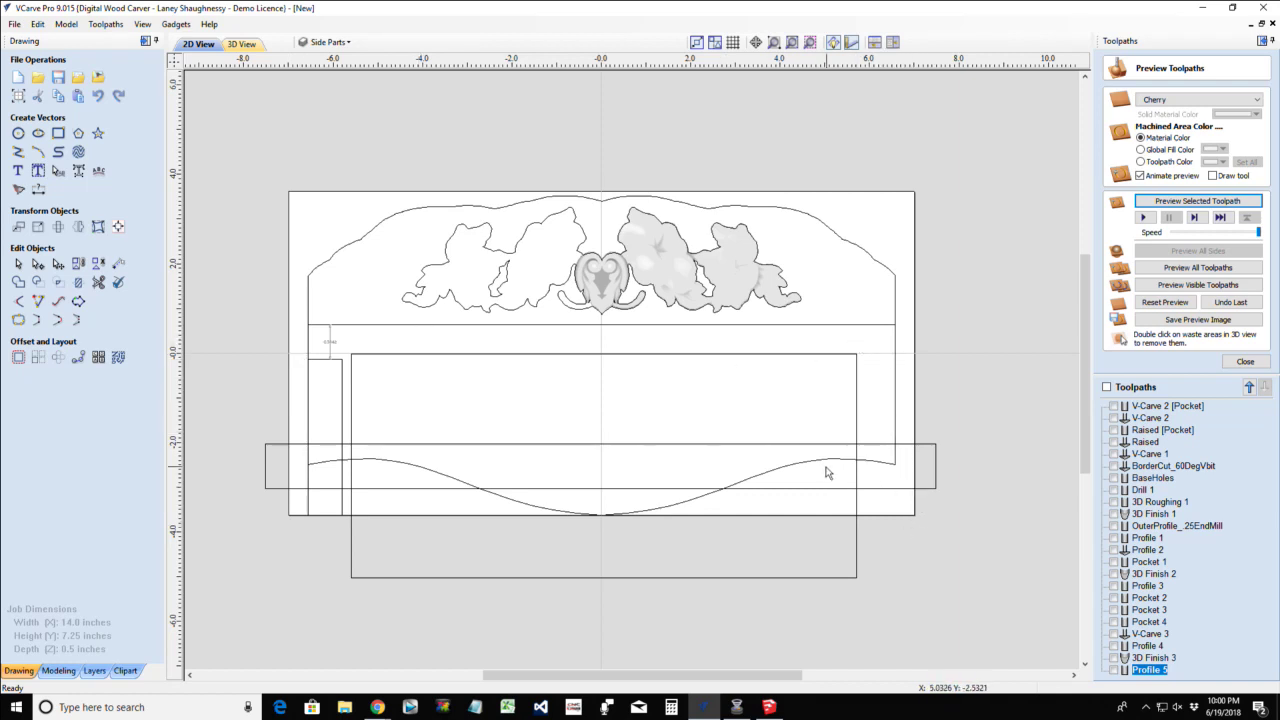
Mirror the left side rectangle to make a matching copy on the right
{"action": "left_click", "coordinate": [318, 367]}
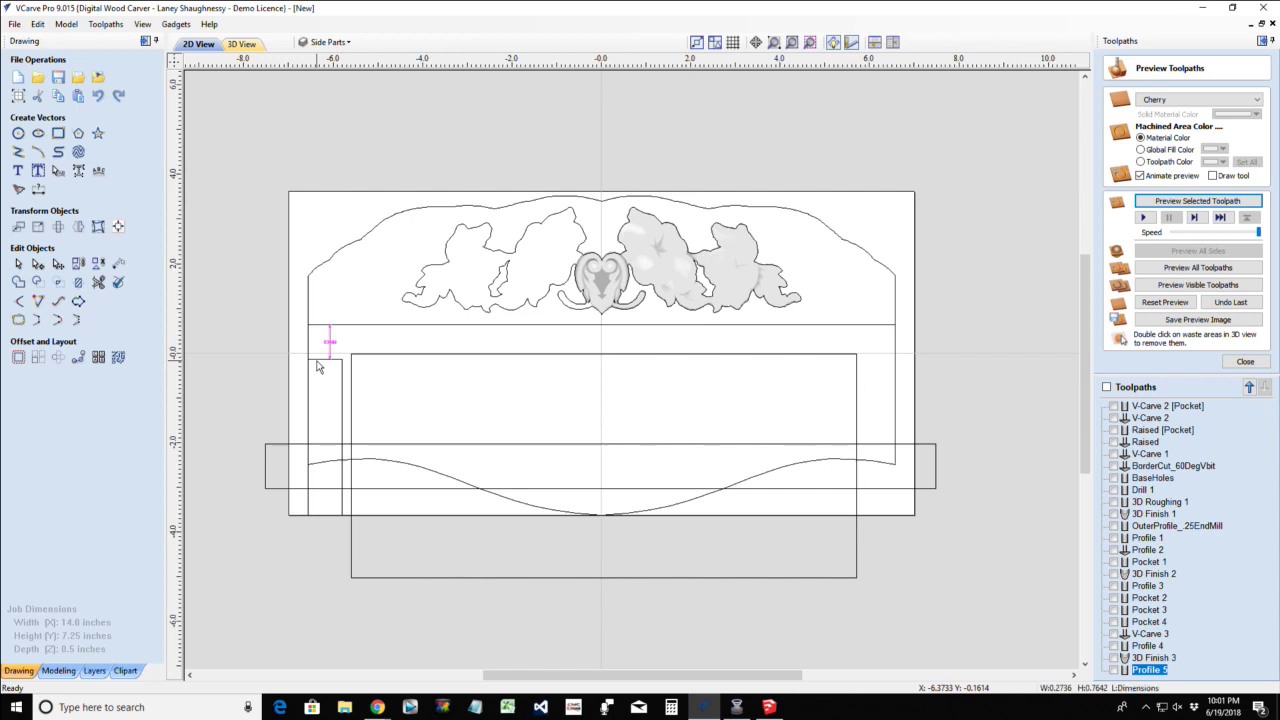
{"action": "left_click", "coordinate": [332, 412]}
{"action": "left_click", "coordinate": [343, 388]}
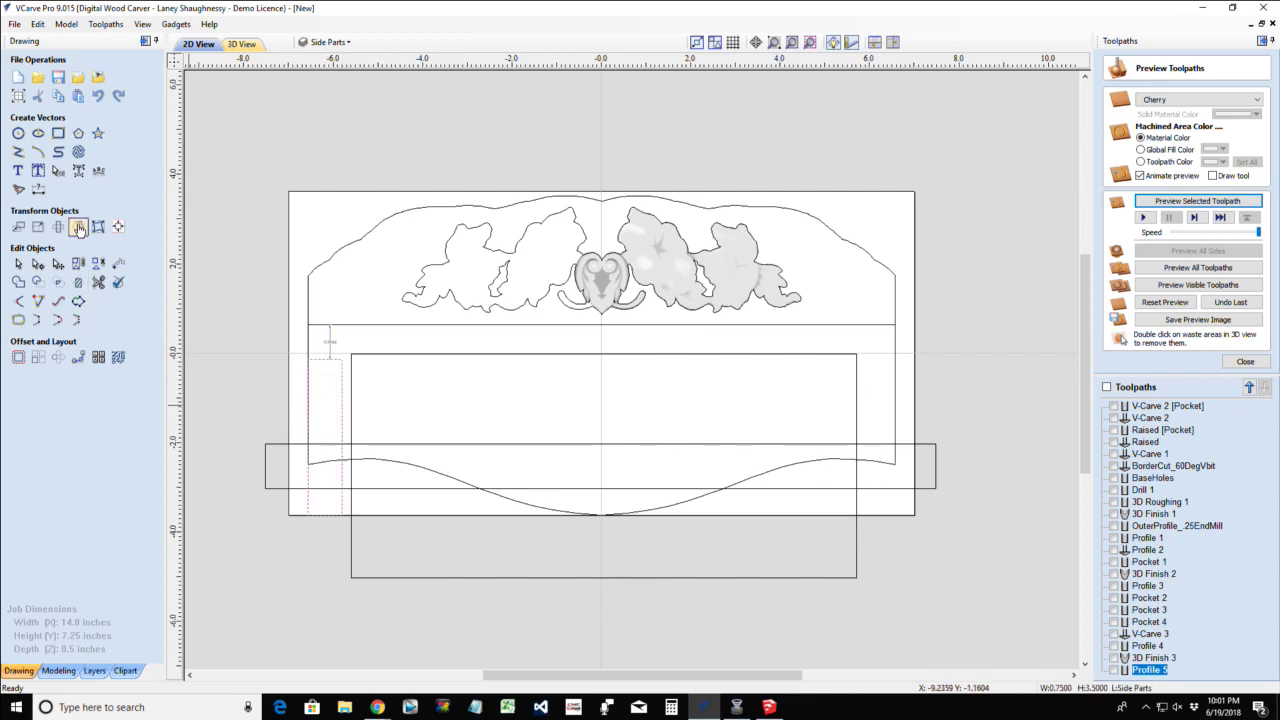
{"action": "left_click", "coordinate": [77, 229]}
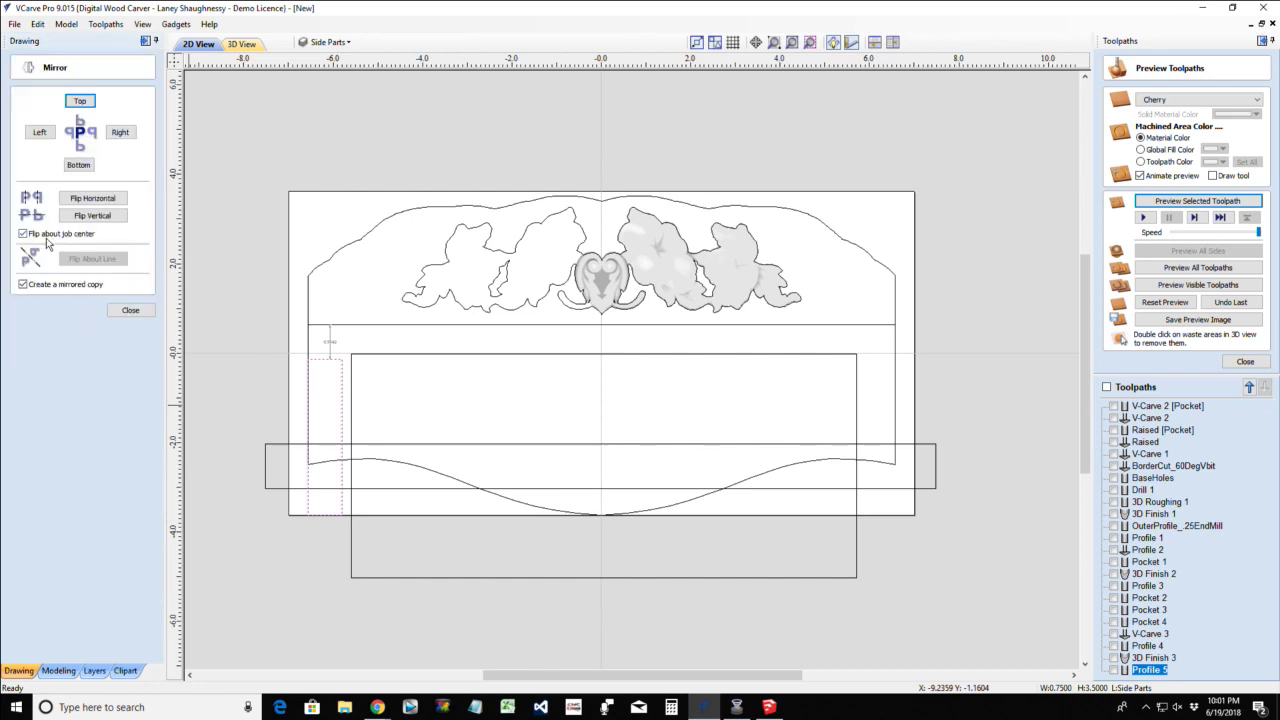
{"action": "left_click", "coordinate": [93, 201]}
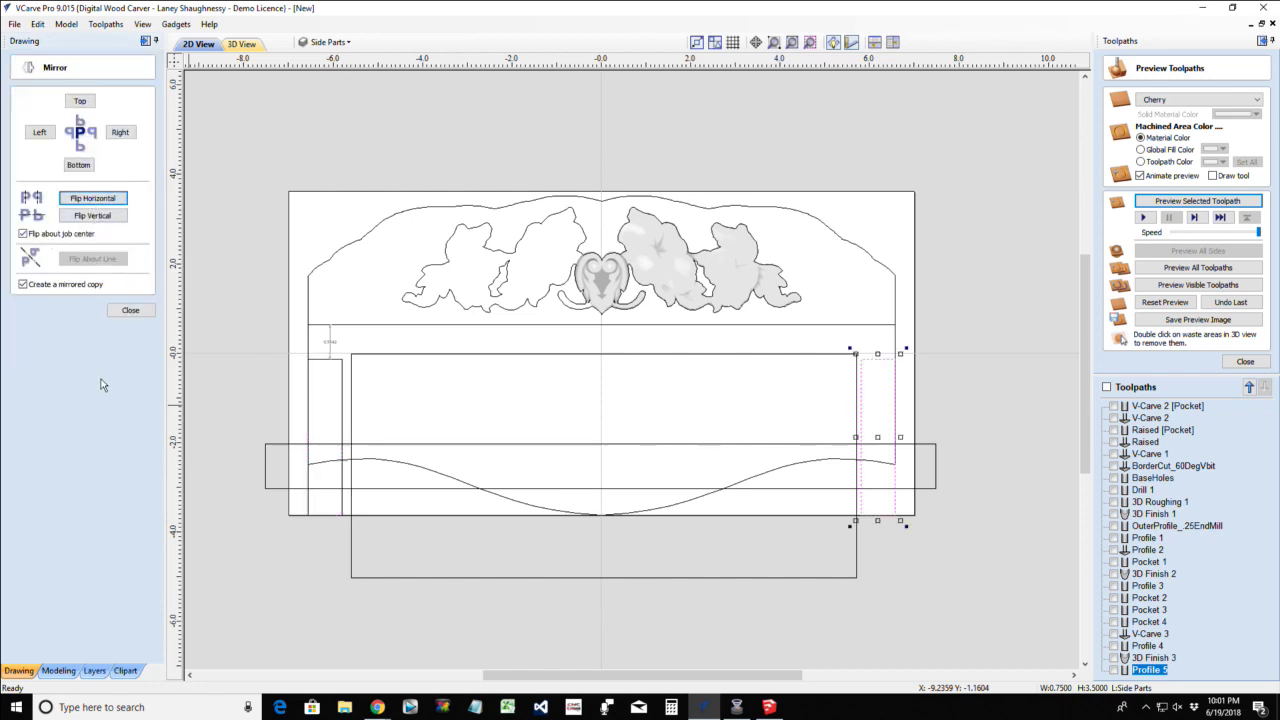
{"action": "left_click", "coordinate": [130, 310]}
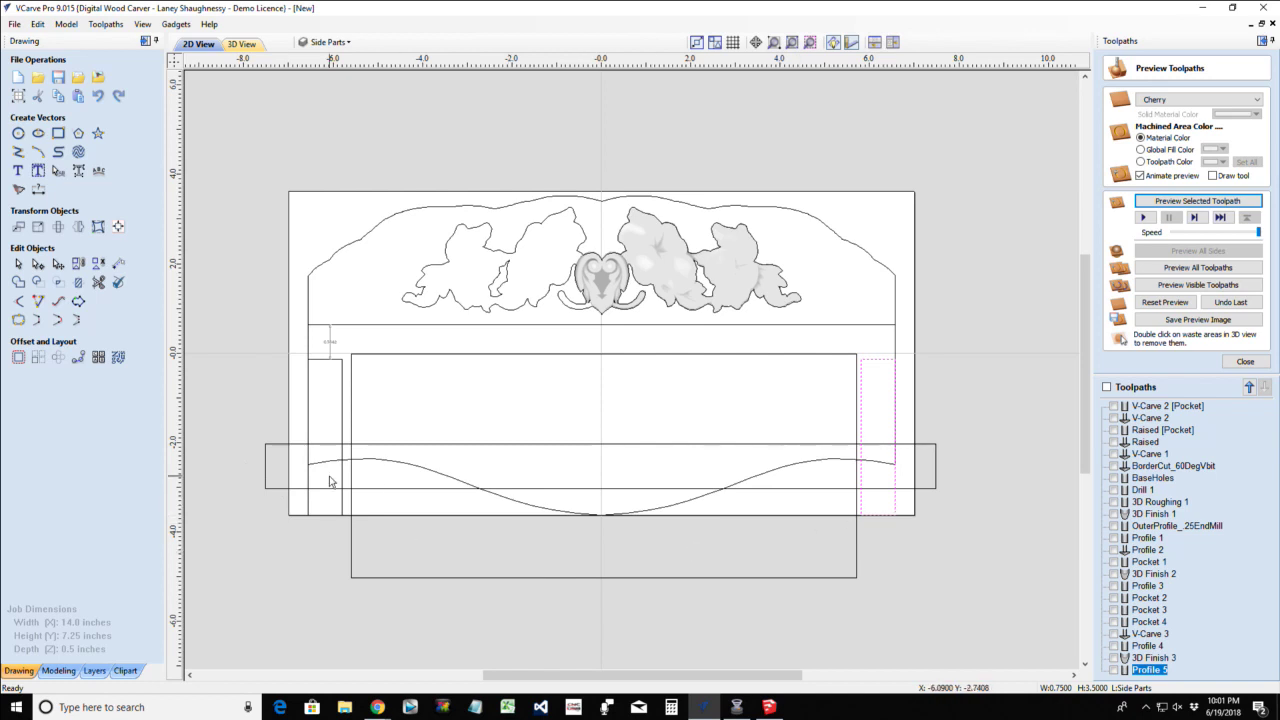
Centre the large rectangle horizontally on the top crest outline
{"action": "left_click", "coordinate": [351, 436]}
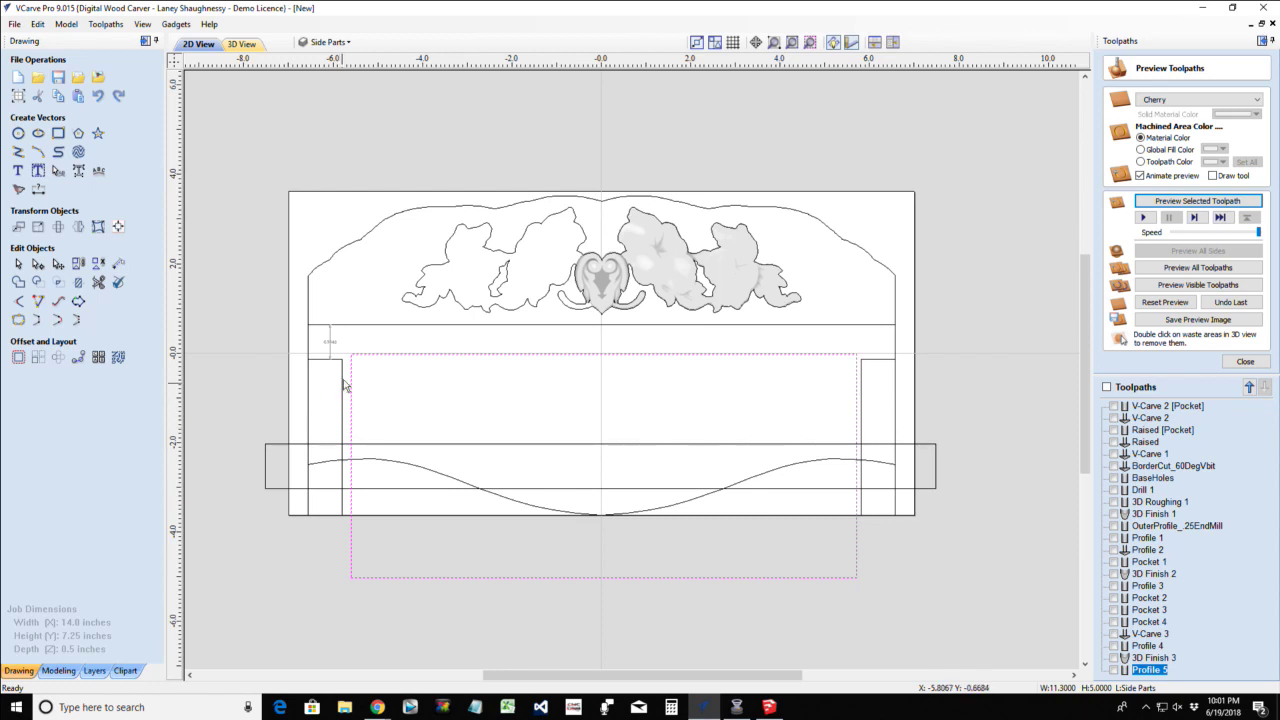
{"action": "left_click", "coordinate": [341, 326], "text": "shift"}
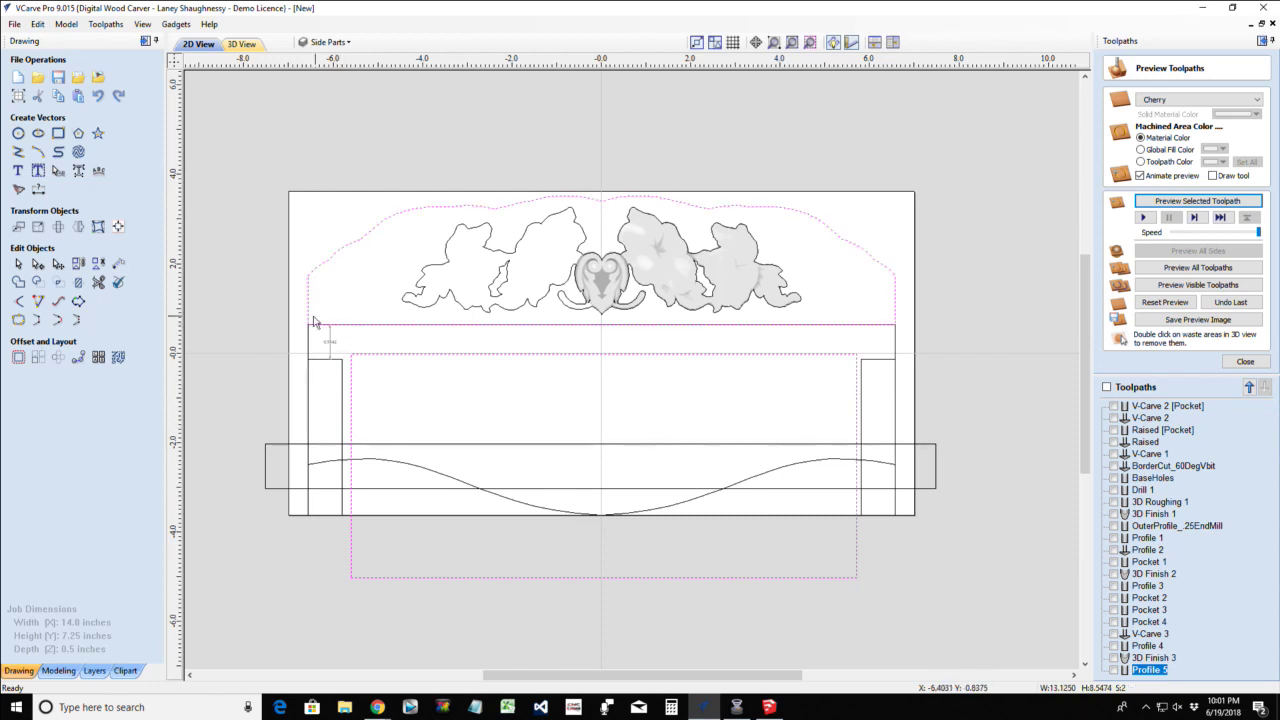
{"action": "left_click", "coordinate": [118, 228]}
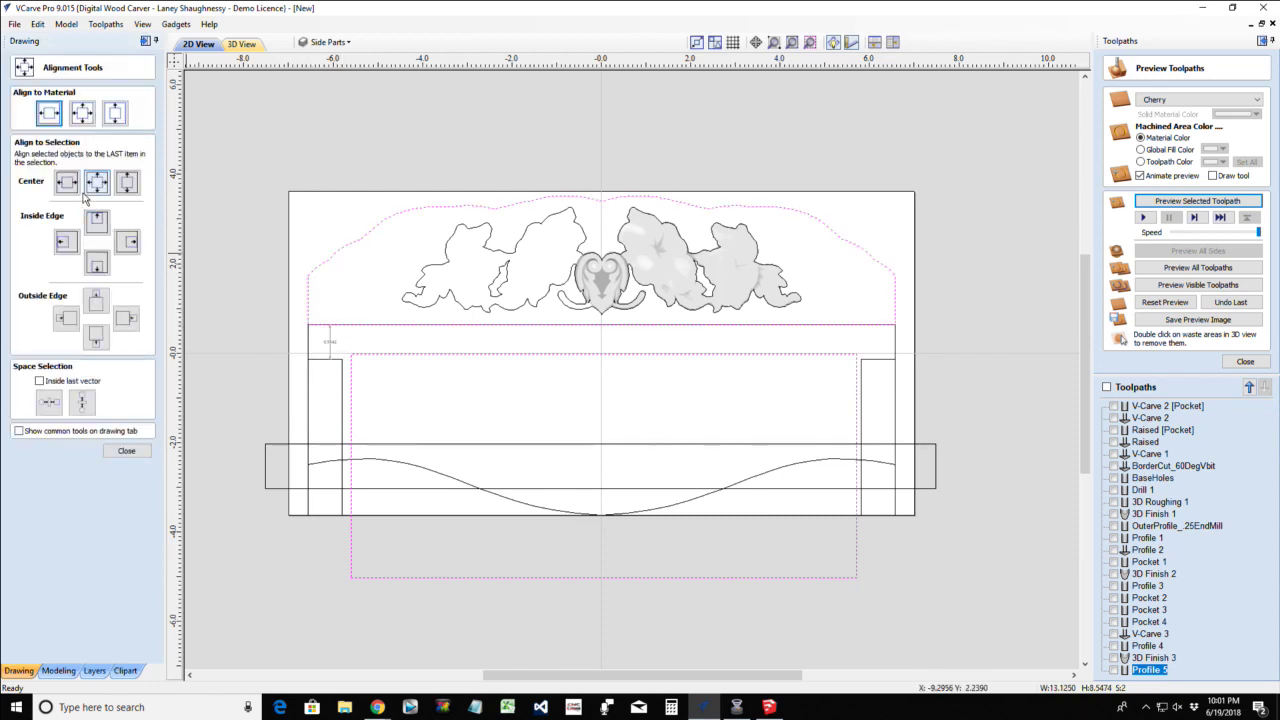
{"action": "left_click", "coordinate": [66, 183]}
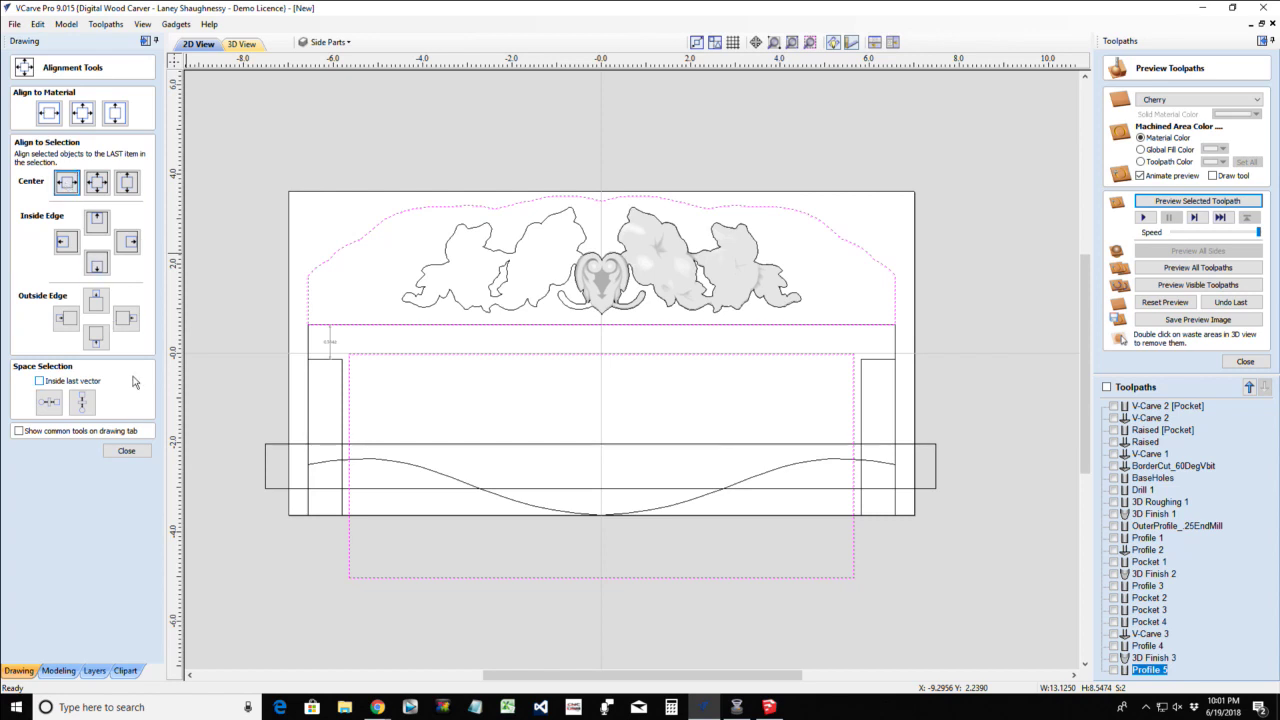
{"action": "left_click", "coordinate": [126, 450]}
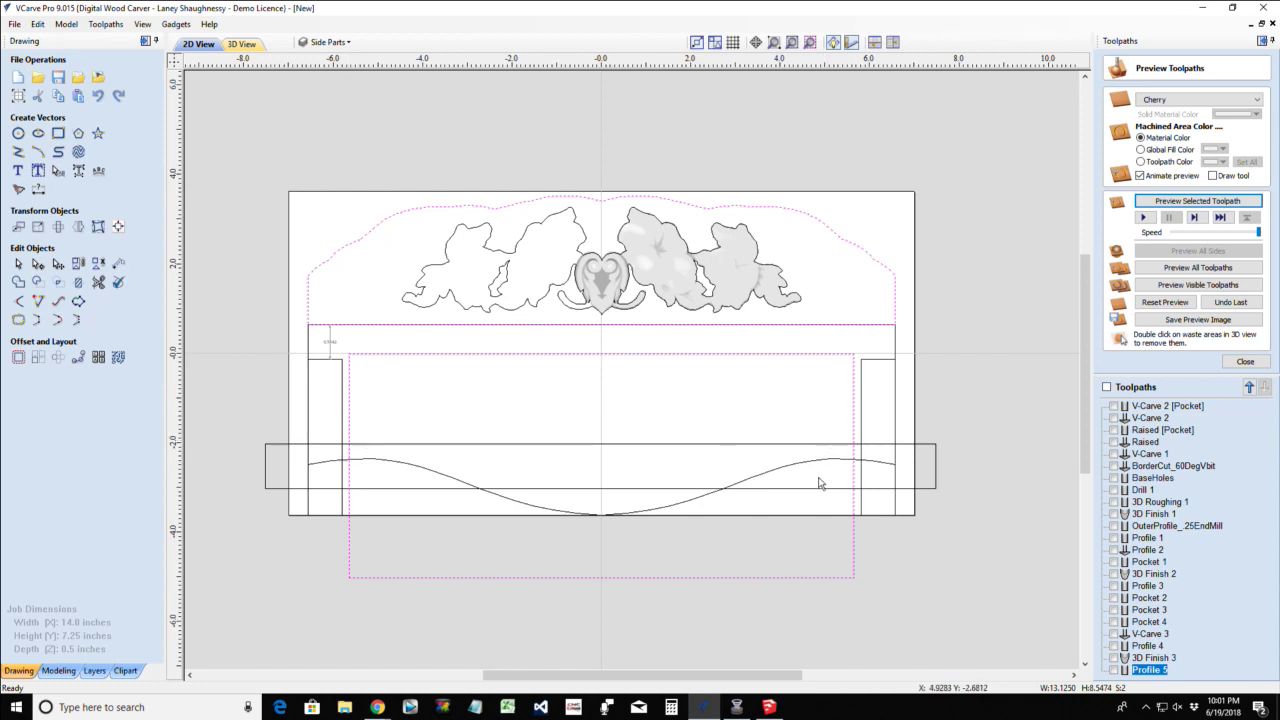
Delete the 0.7642 gap dimension and select both side rectangles
{"action": "left_click", "coordinate": [332, 363]}
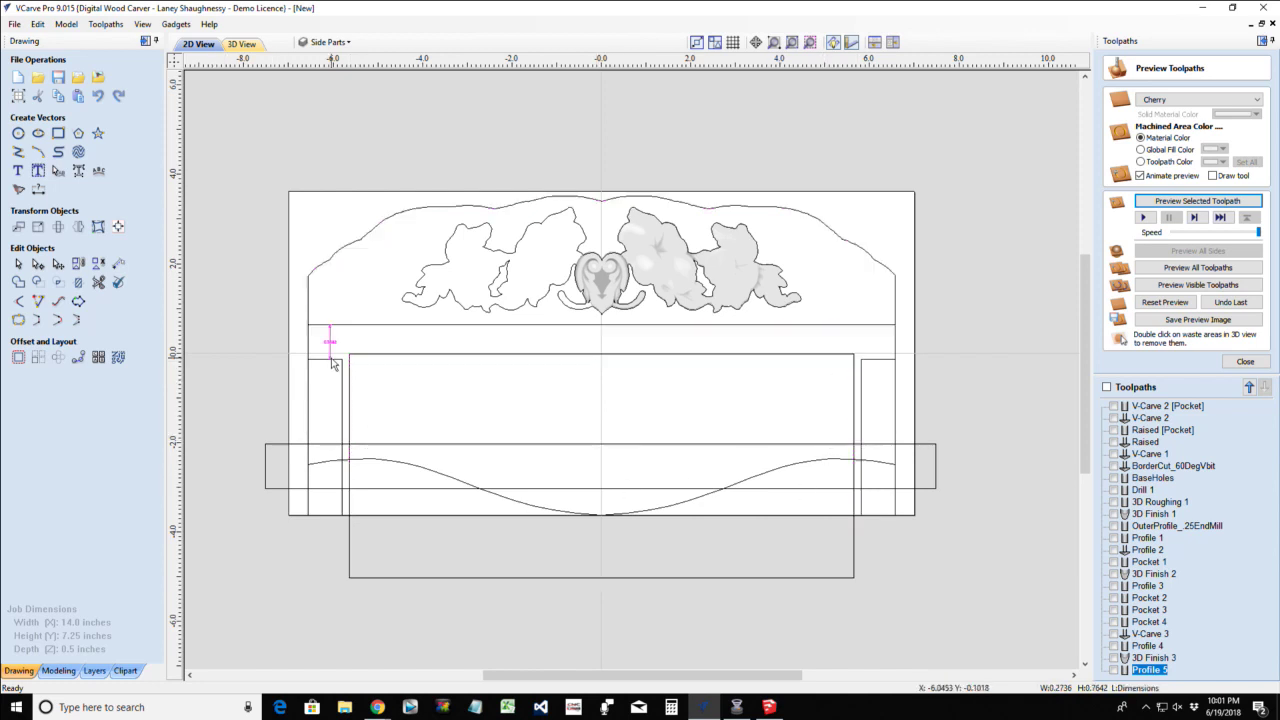
{"action": "key", "text": "Delete"}
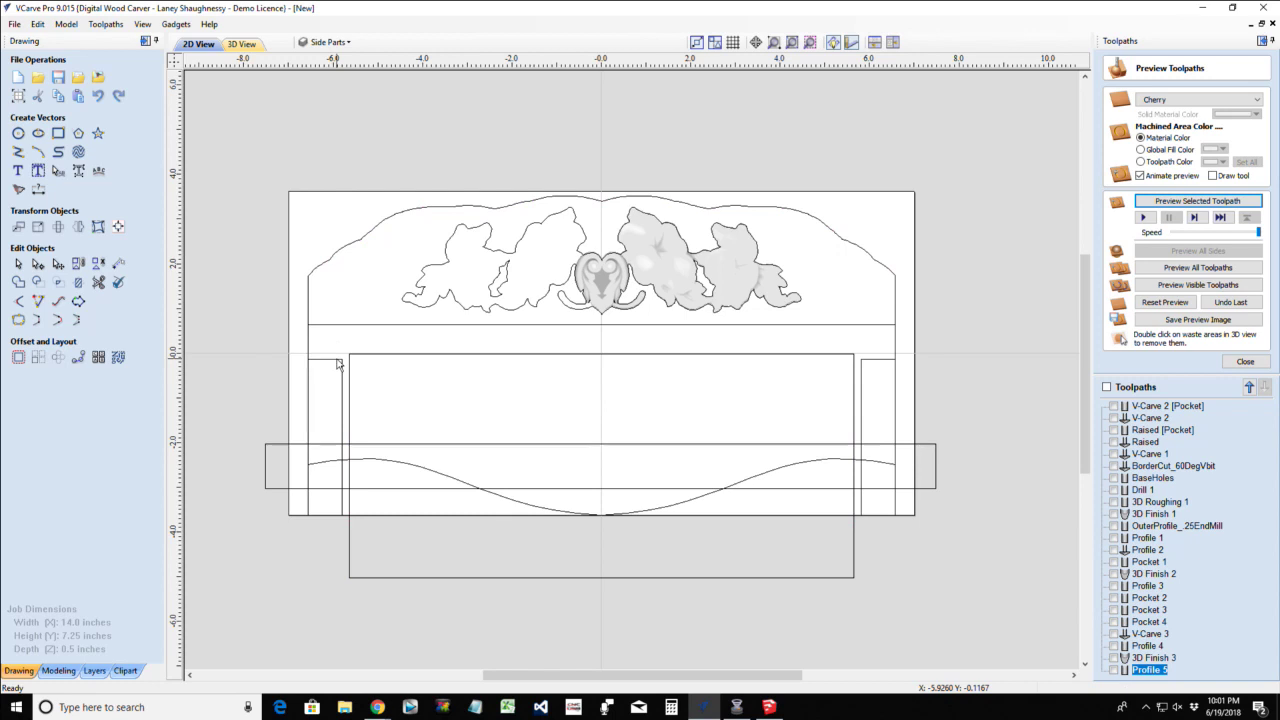
{"action": "left_click", "coordinate": [337, 363]}
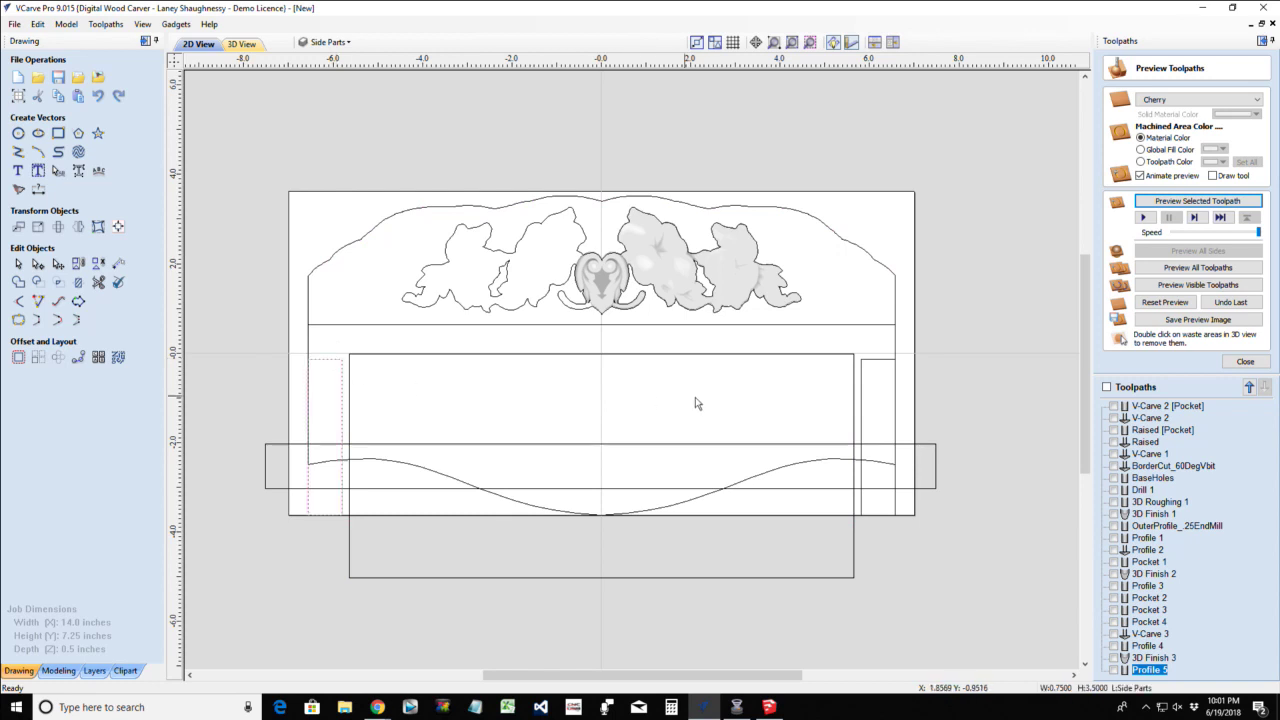
{"action": "left_click", "coordinate": [874, 363], "text": "shift"}
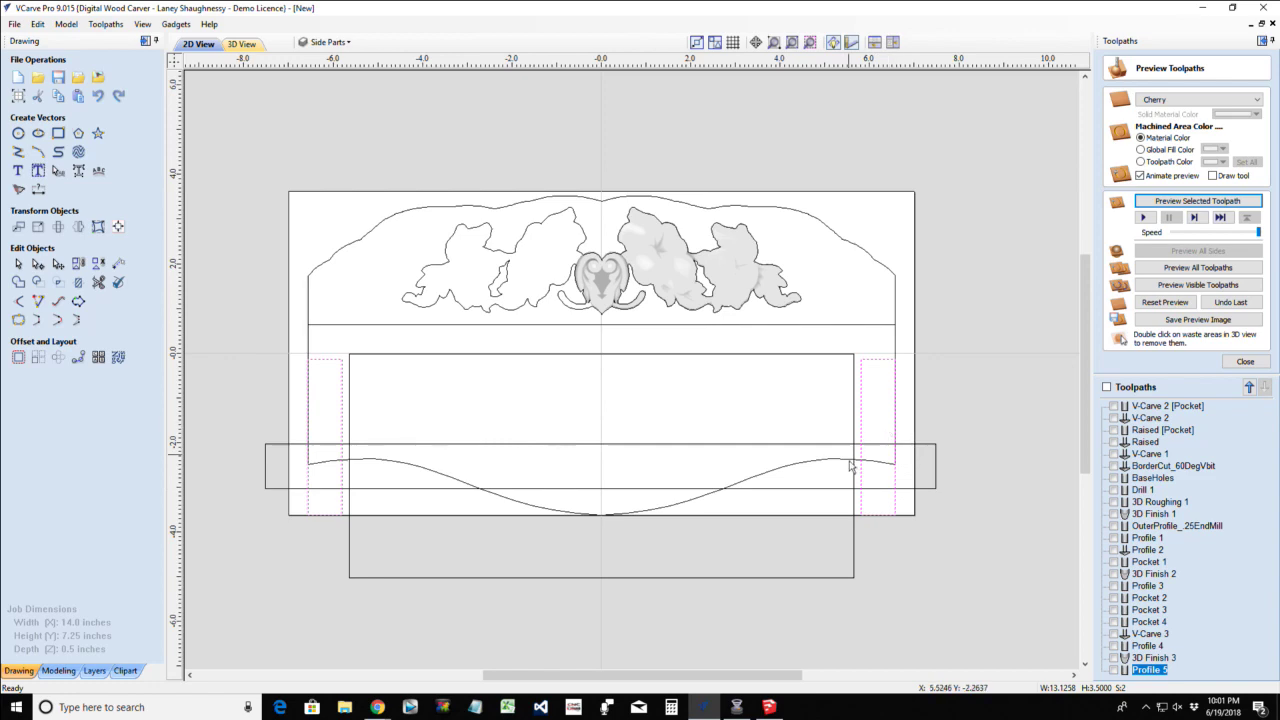
{"action": "scroll", "coordinate": [882, 500], "scroll_direction": "up", "scroll_amount": 3}
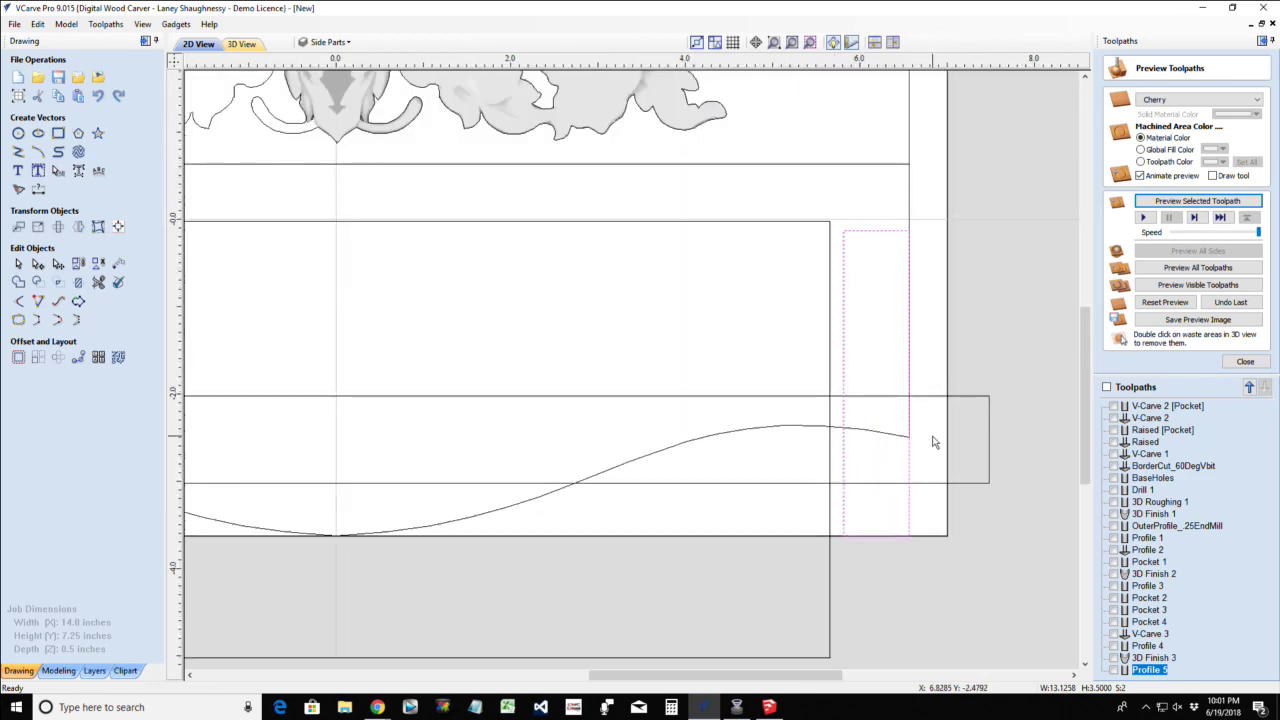
{"action": "scroll", "coordinate": [797, 489], "scroll_direction": "down", "scroll_amount": 3}
{"action": "scroll", "coordinate": [797, 489], "scroll_direction": "down", "scroll_amount": 1}
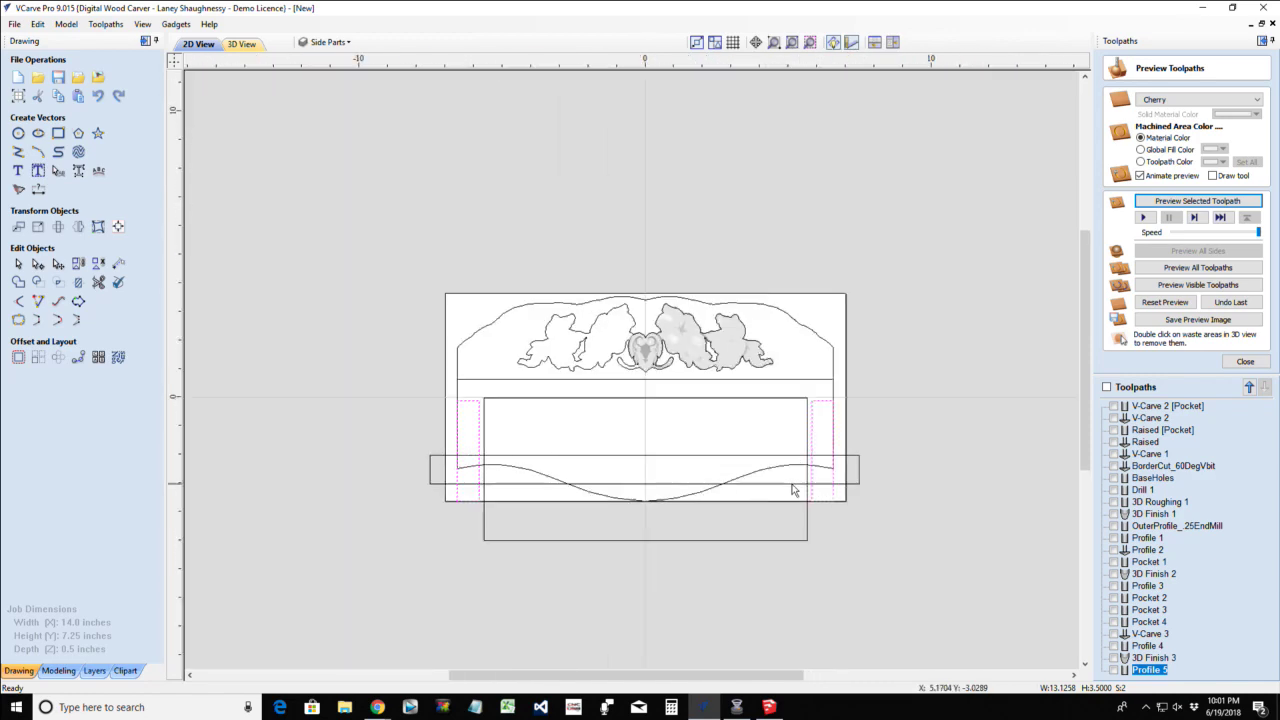
{"action": "scroll", "coordinate": [440, 490], "scroll_direction": "up", "scroll_amount": 1}
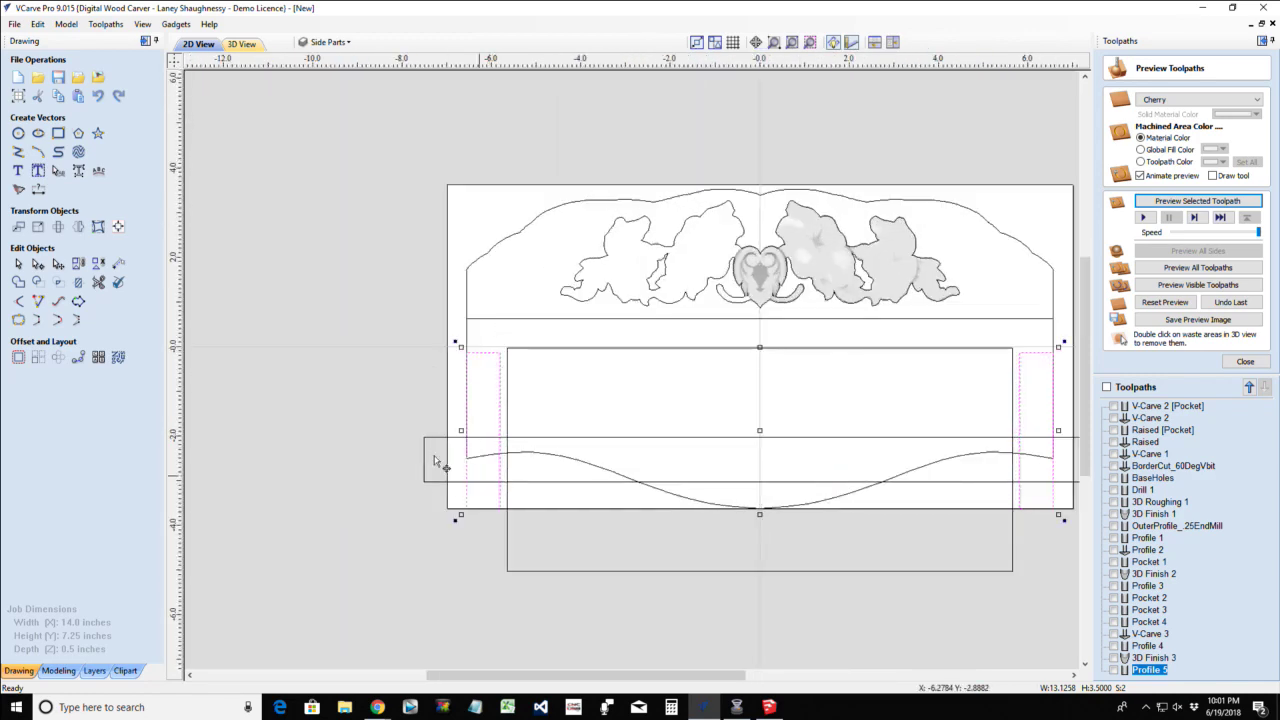
Open the Set Size options for the left side rectangle to edit its height
{"action": "left_click", "coordinate": [352, 420]}
{"action": "left_click", "coordinate": [478, 360]}
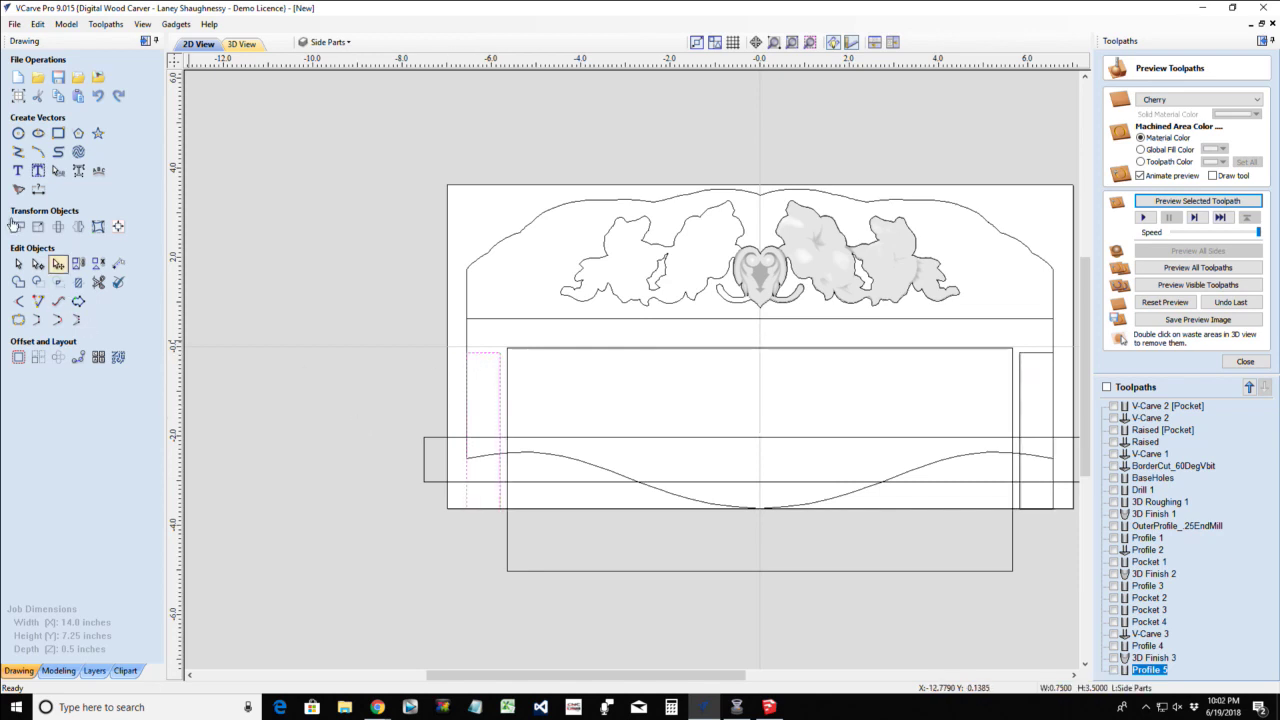
{"action": "left_click", "coordinate": [38, 228]}
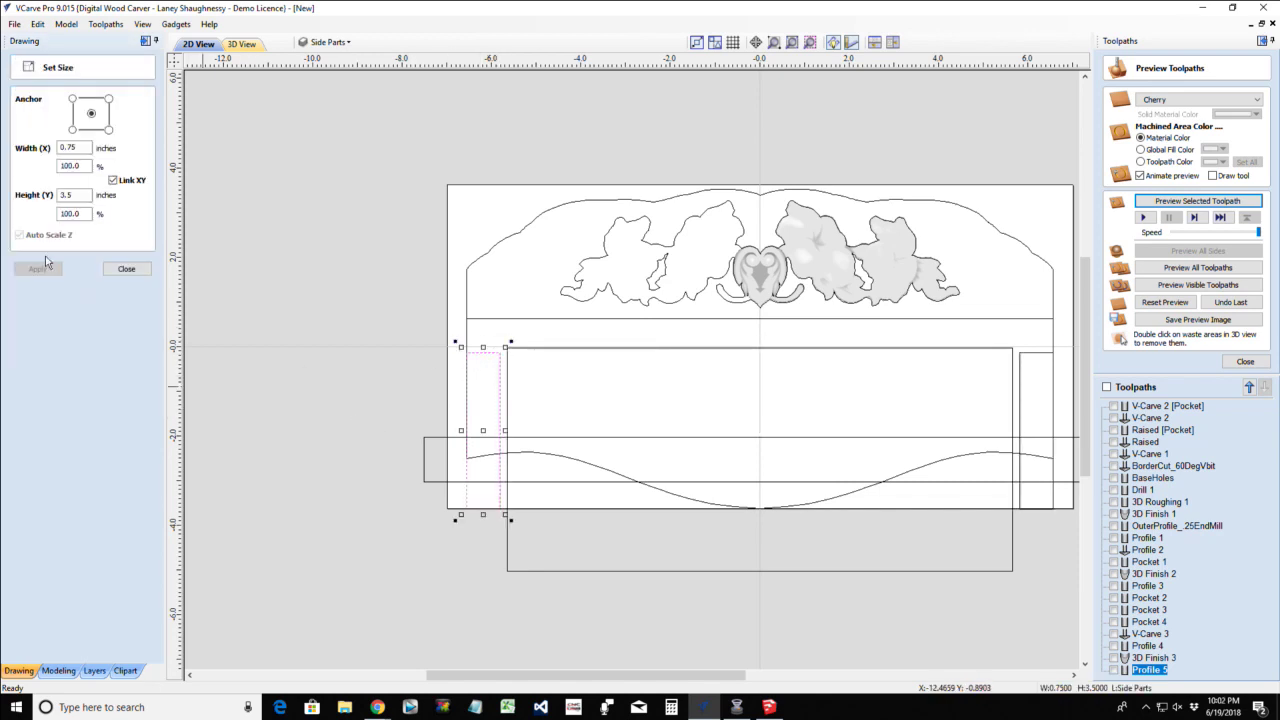
{"action": "left_click_drag", "start_coordinate": [82, 195], "coordinate": [48, 197]}
{"action": "scroll", "coordinate": [475, 510], "scroll_direction": "up", "scroll_amount": 3}
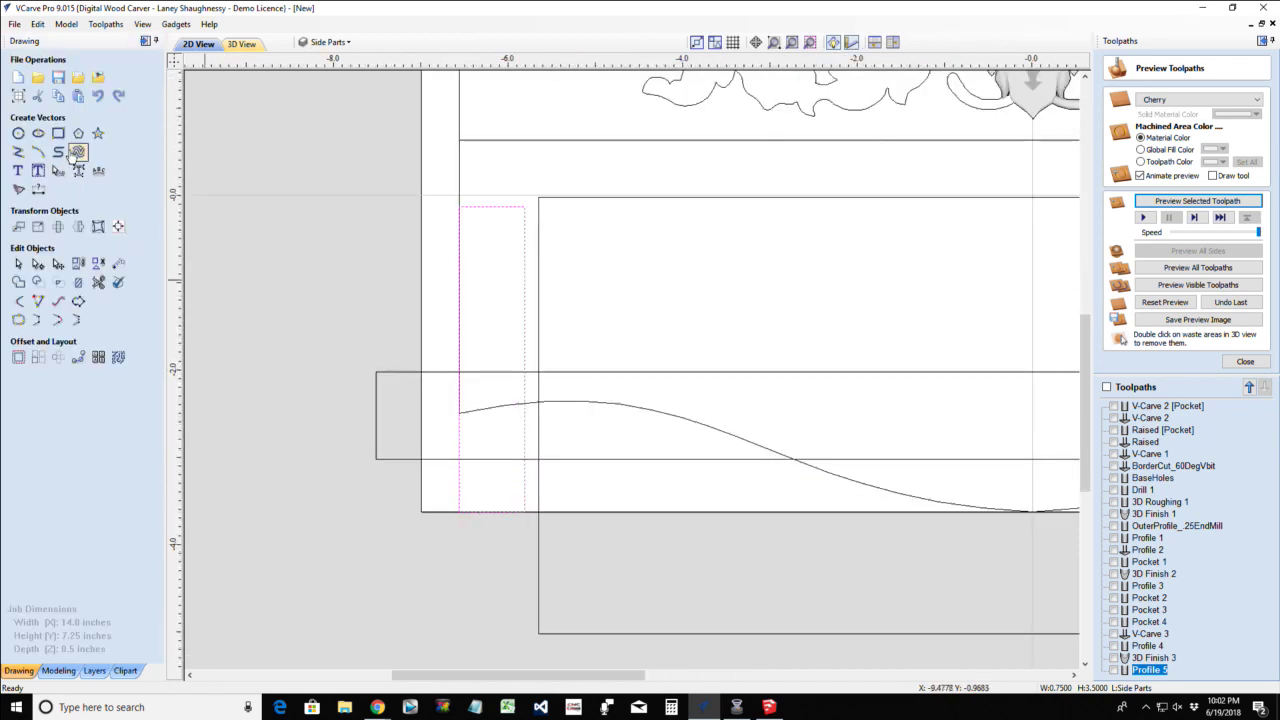
Add a 1.1082-inch vertical dimension from the wavy curve's left end to the bottom edge
{"action": "left_click", "coordinate": [40, 191]}
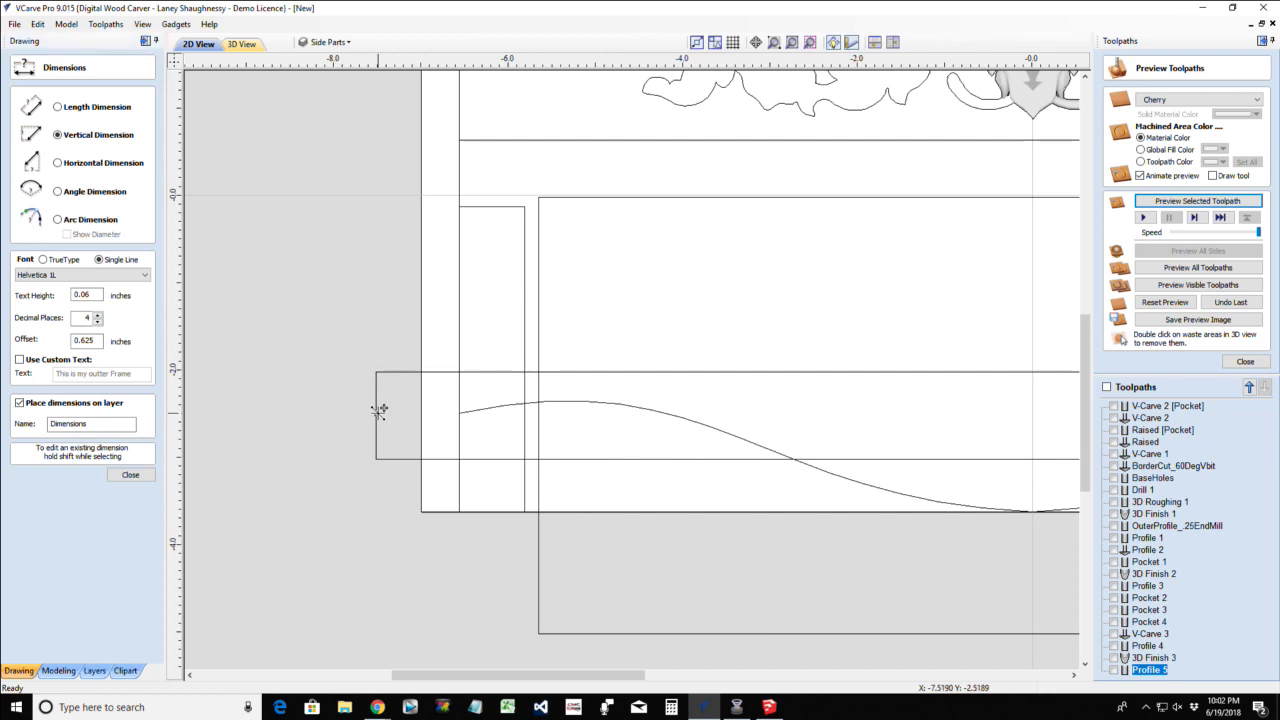
{"action": "left_click", "coordinate": [497, 509]}
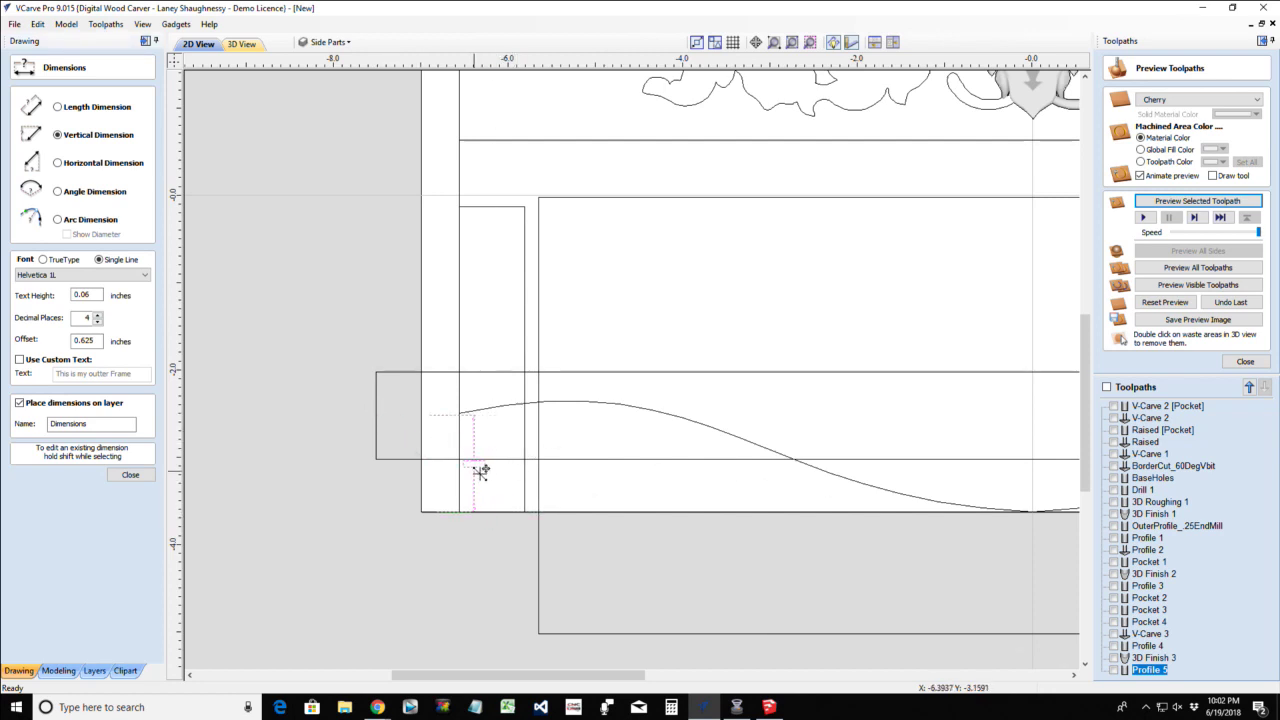
{"action": "scroll", "coordinate": [487, 483], "scroll_direction": "up", "scroll_amount": 5}
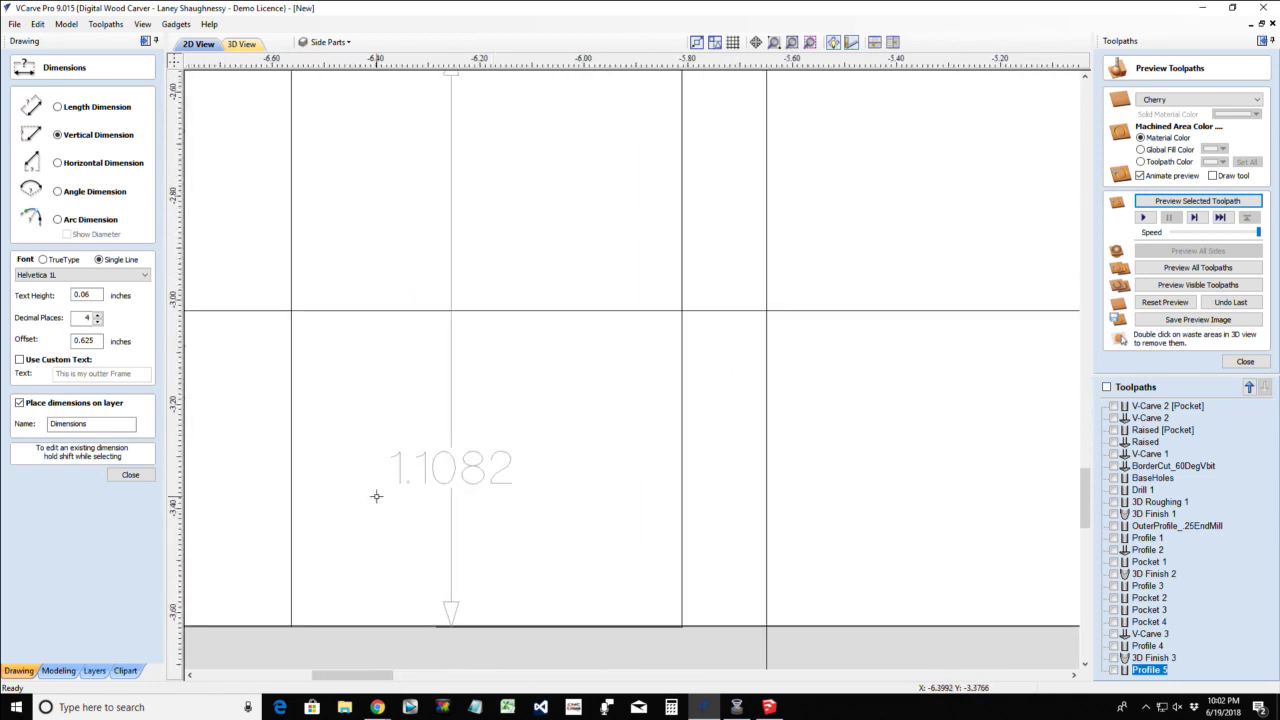
{"action": "scroll", "coordinate": [380, 459], "scroll_direction": "down", "scroll_amount": 3}
{"action": "scroll", "coordinate": [380, 459], "scroll_direction": "down", "scroll_amount": 3}
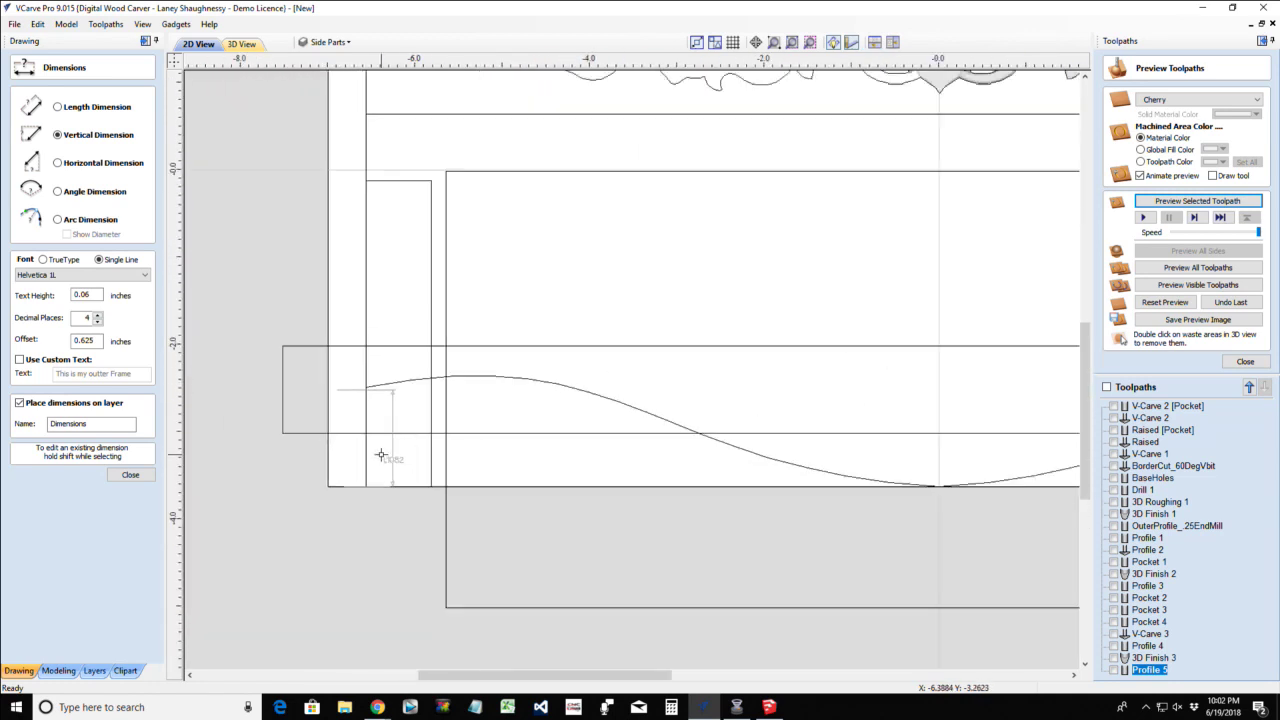
{"action": "scroll", "coordinate": [378, 450], "scroll_direction": "down", "scroll_amount": 4}
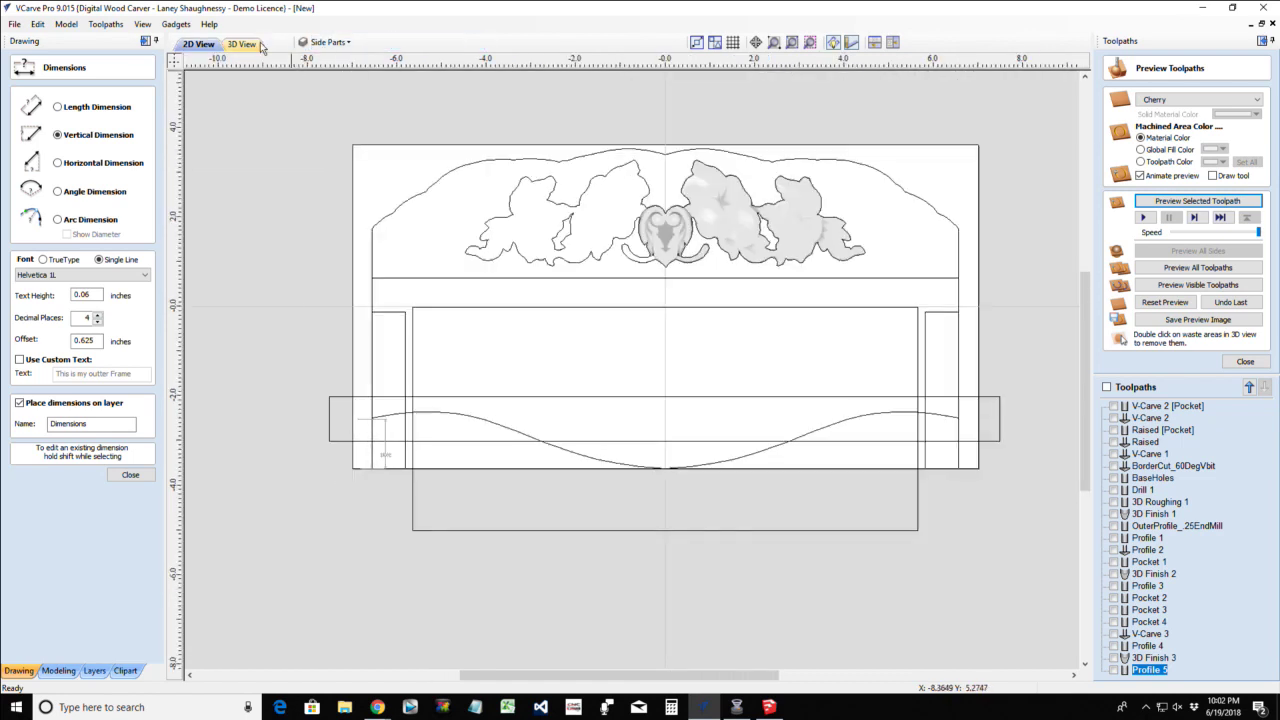
Turn off the Wall Hanger layer so only Side Parts geometry shows
{"action": "left_click", "coordinate": [338, 43]}
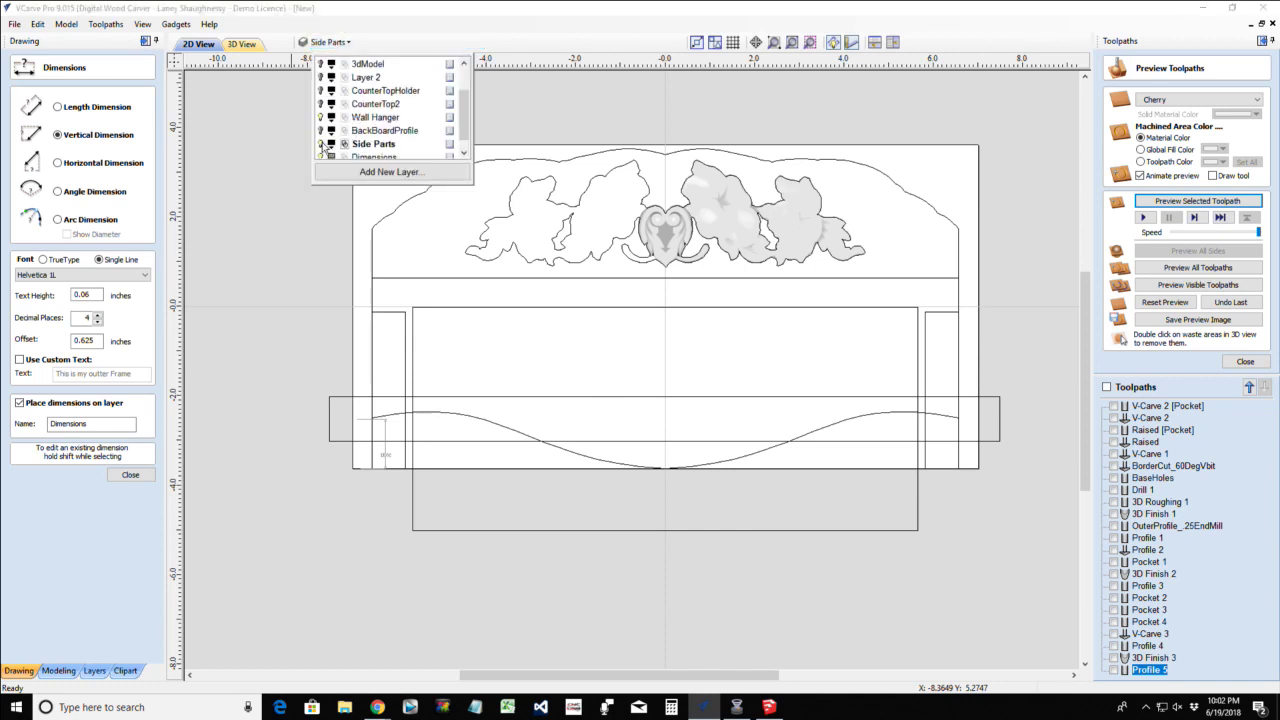
{"action": "scroll", "coordinate": [323, 147], "scroll_direction": "down", "scroll_amount": 1}
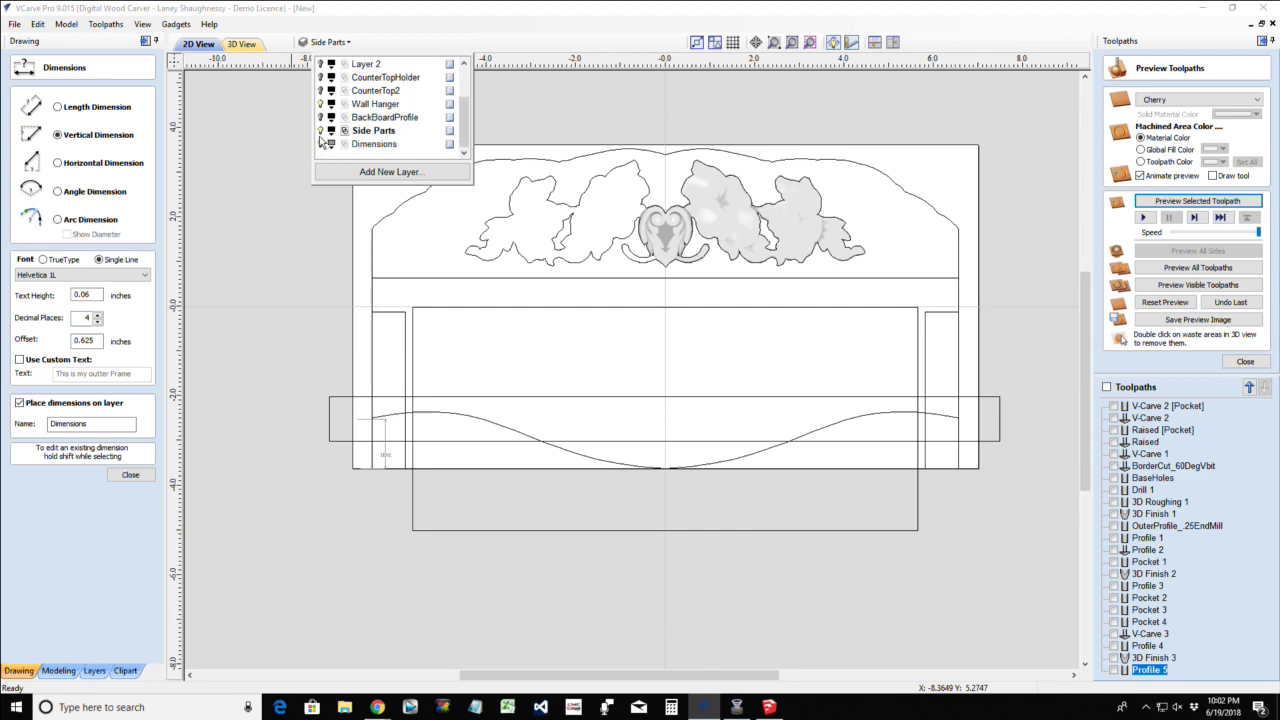
{"action": "left_click", "coordinate": [321, 104]}
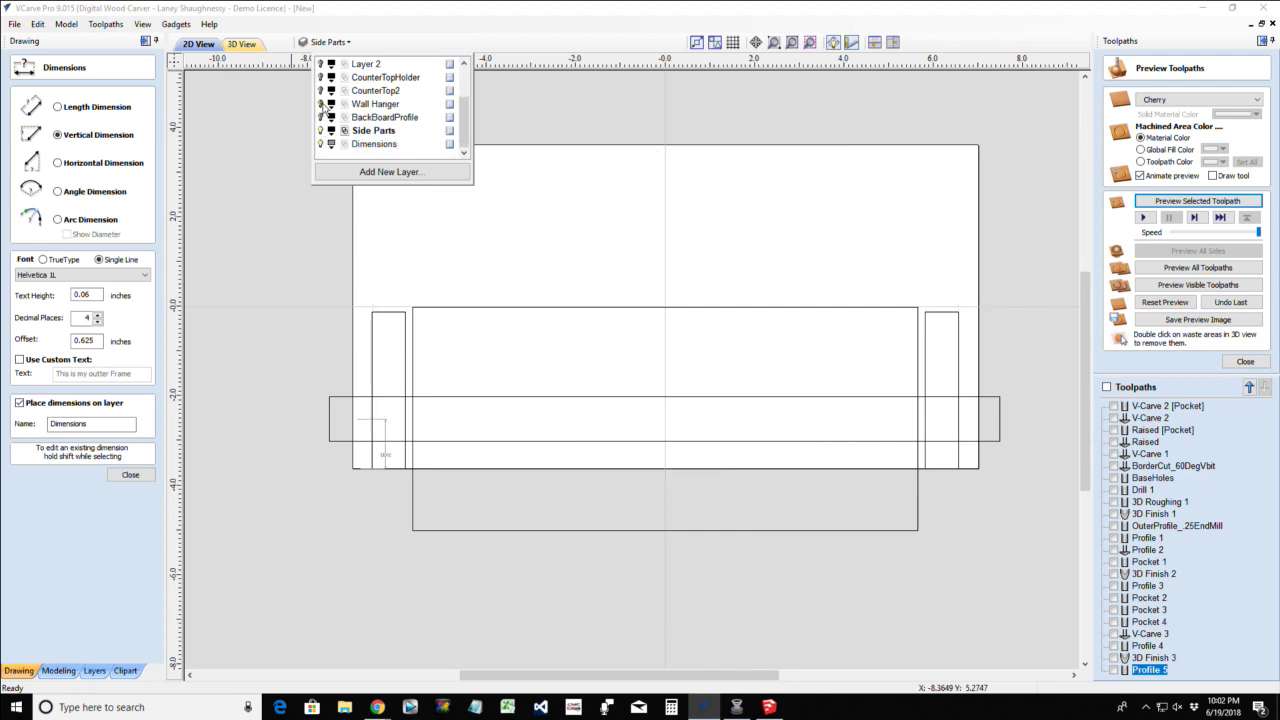
{"action": "left_click", "coordinate": [486, 268]}
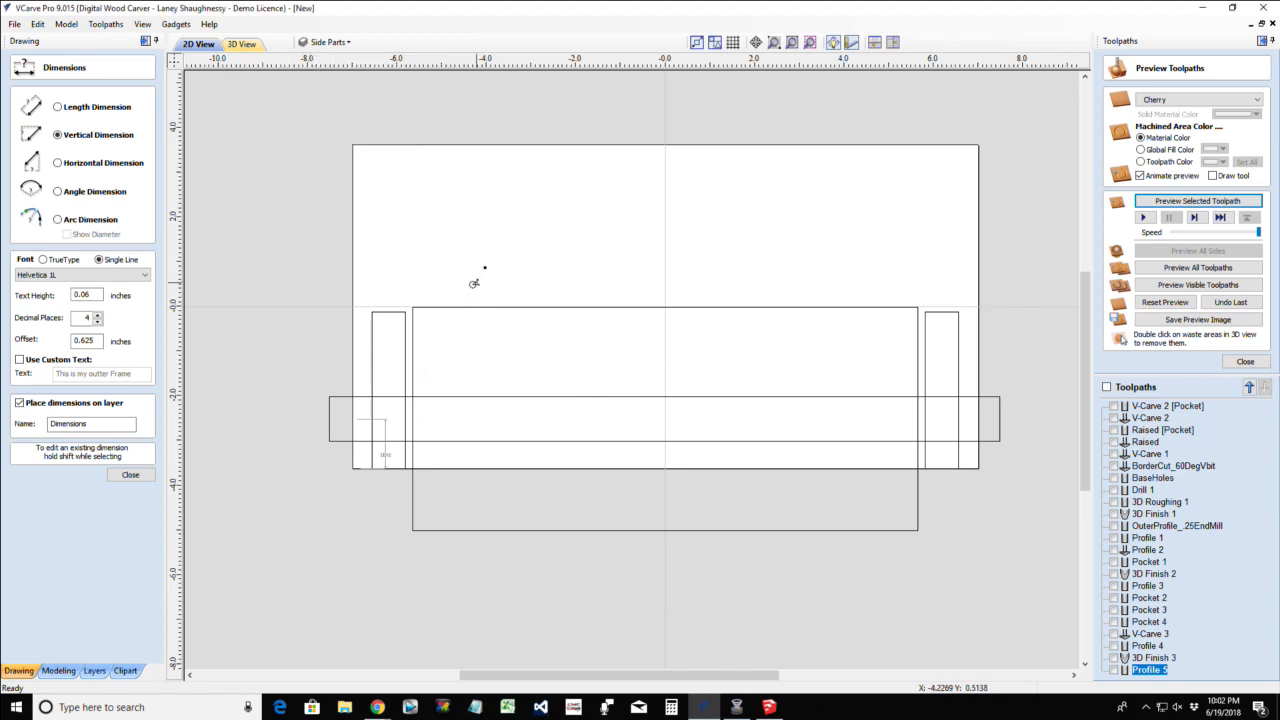
Delete the centre rectangle, the crossbar and both side posts
{"action": "left_click", "coordinate": [131, 474]}
{"action": "left_click", "coordinate": [602, 310]}
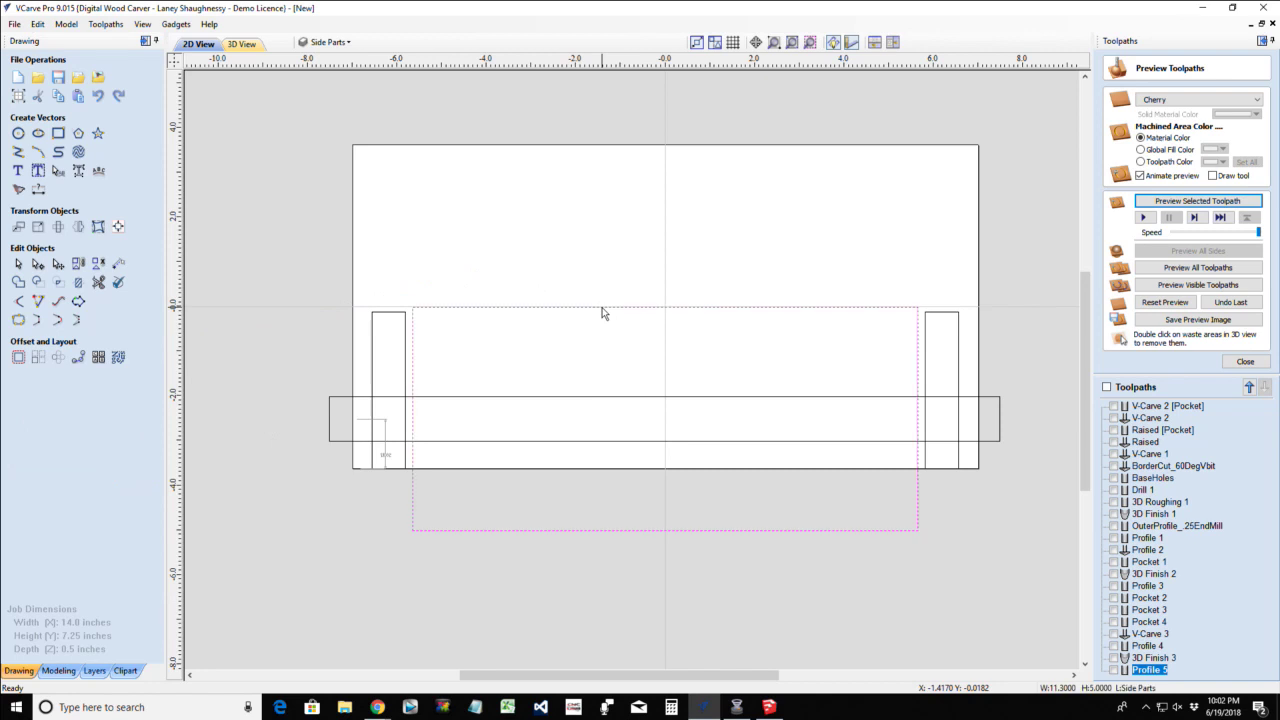
{"action": "left_click", "coordinate": [602, 313]}
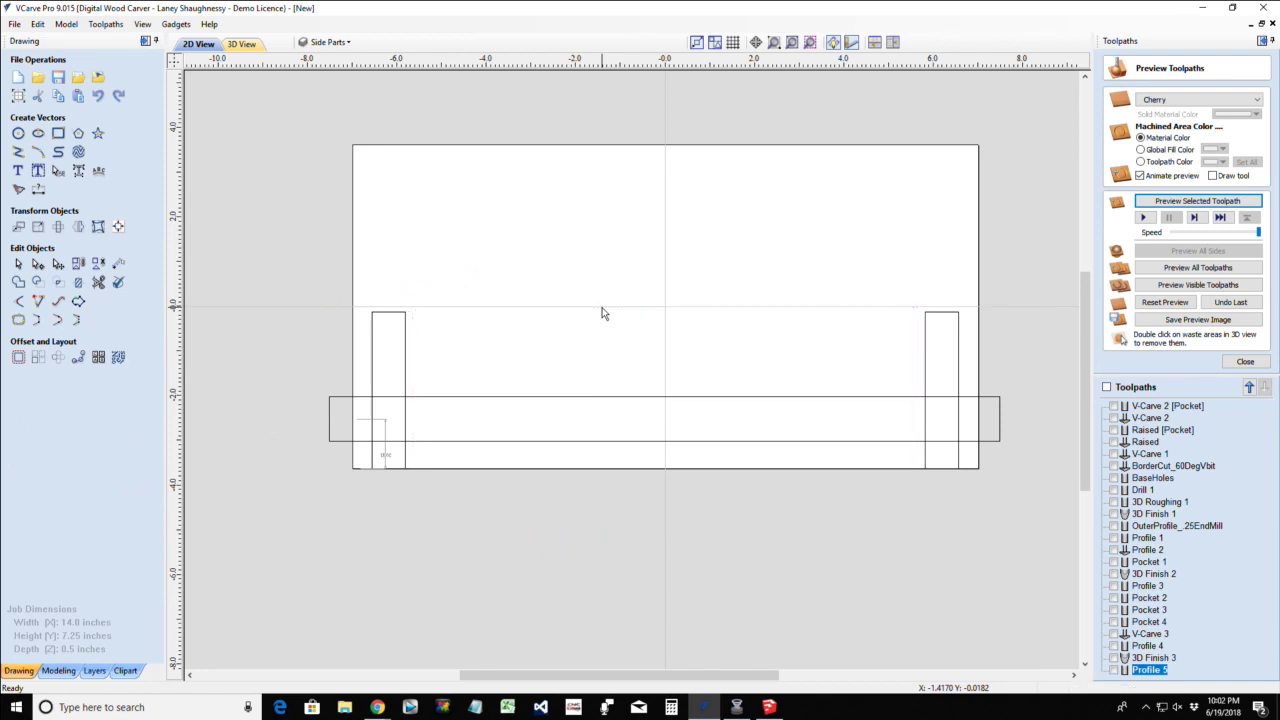
{"action": "left_click", "coordinate": [650, 403]}
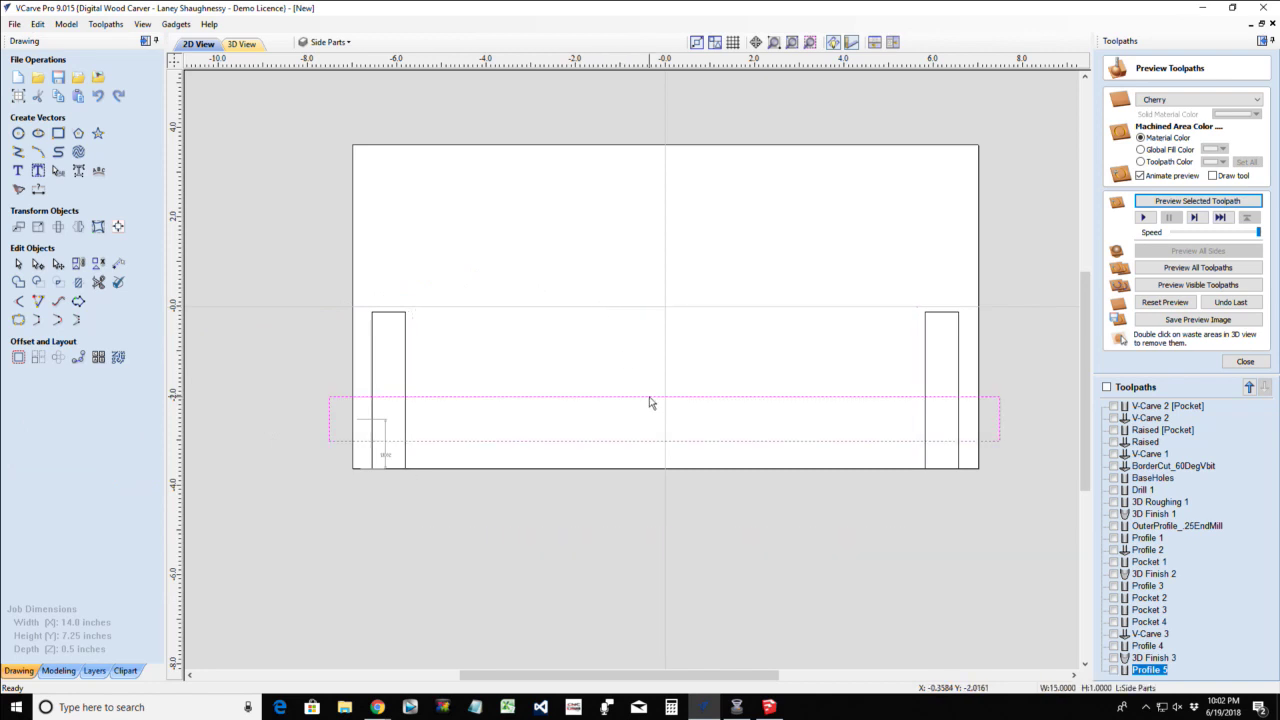
{"action": "key", "text": "Escape"}
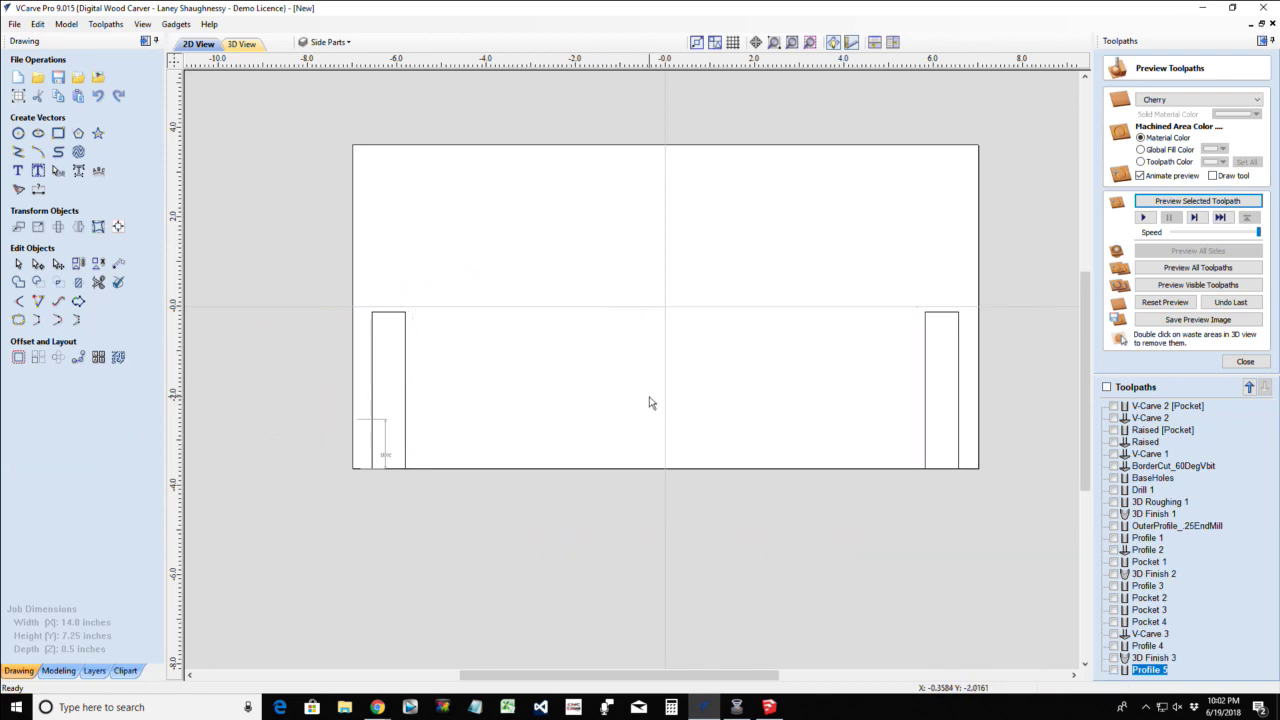
{"action": "left_click", "coordinate": [926, 333]}
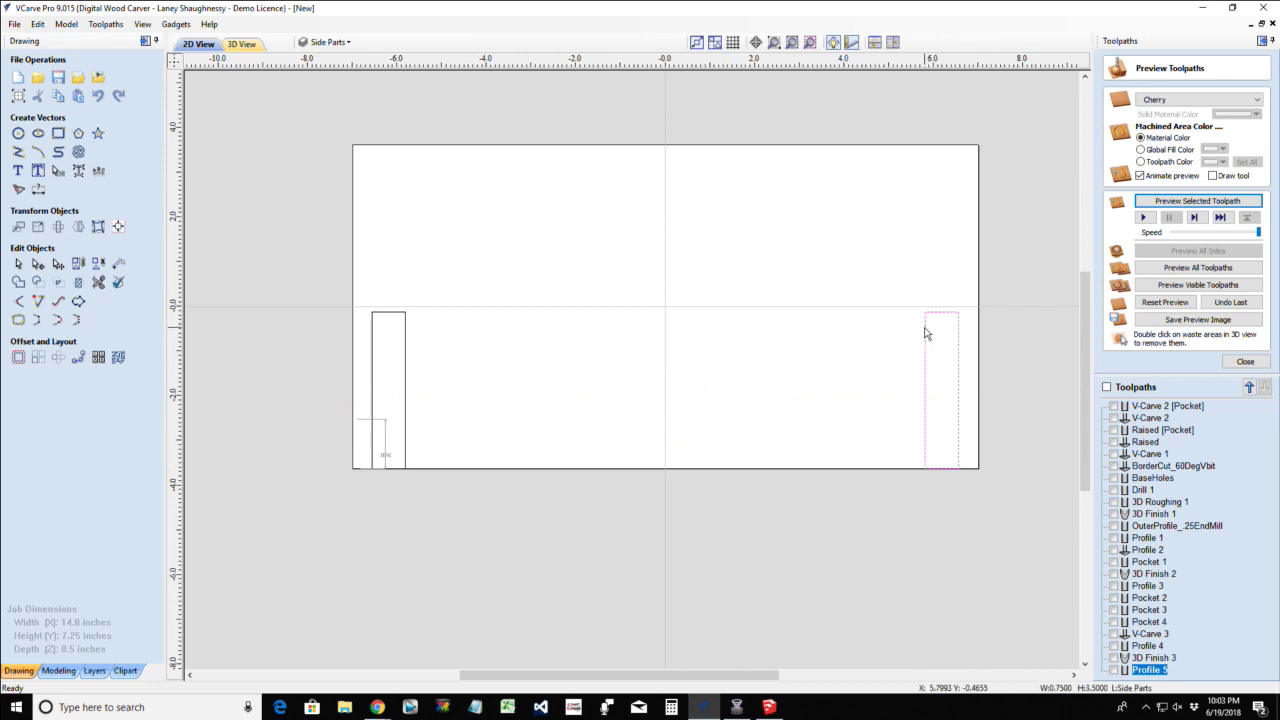
{"action": "key", "text": "Delete"}
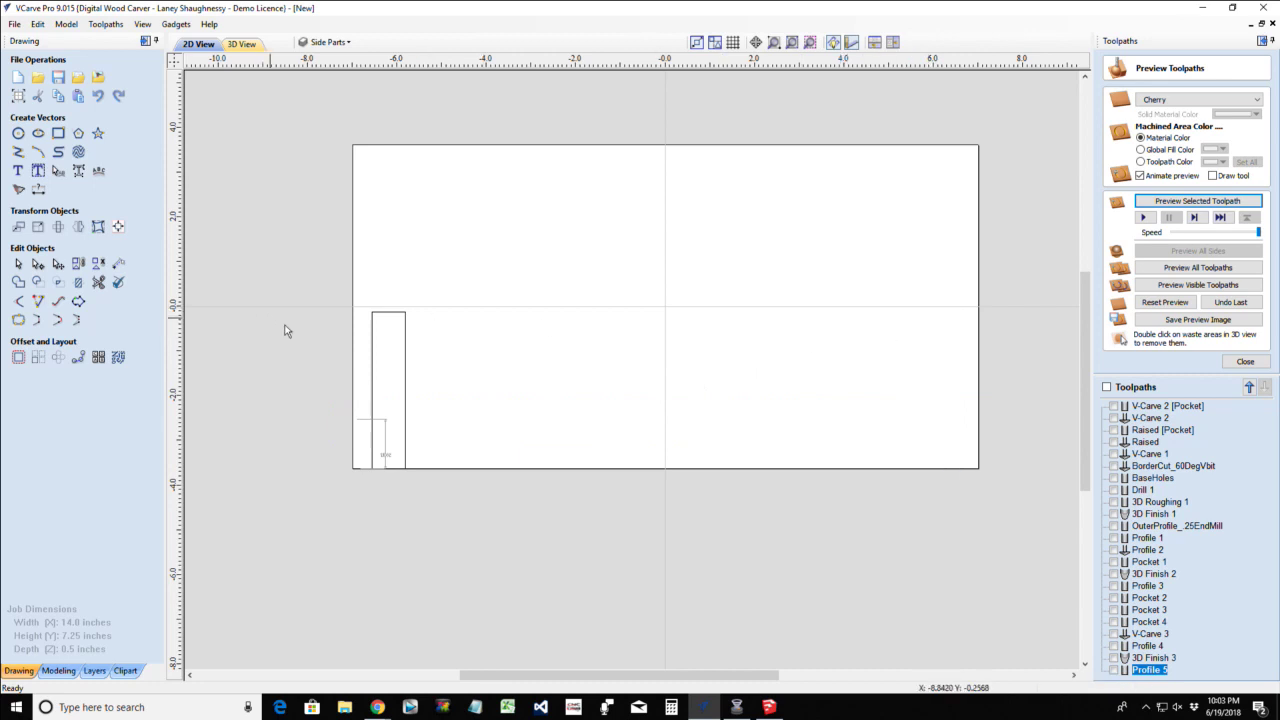
{"action": "left_click", "coordinate": [405, 352]}
{"action": "key", "text": "Delete"}
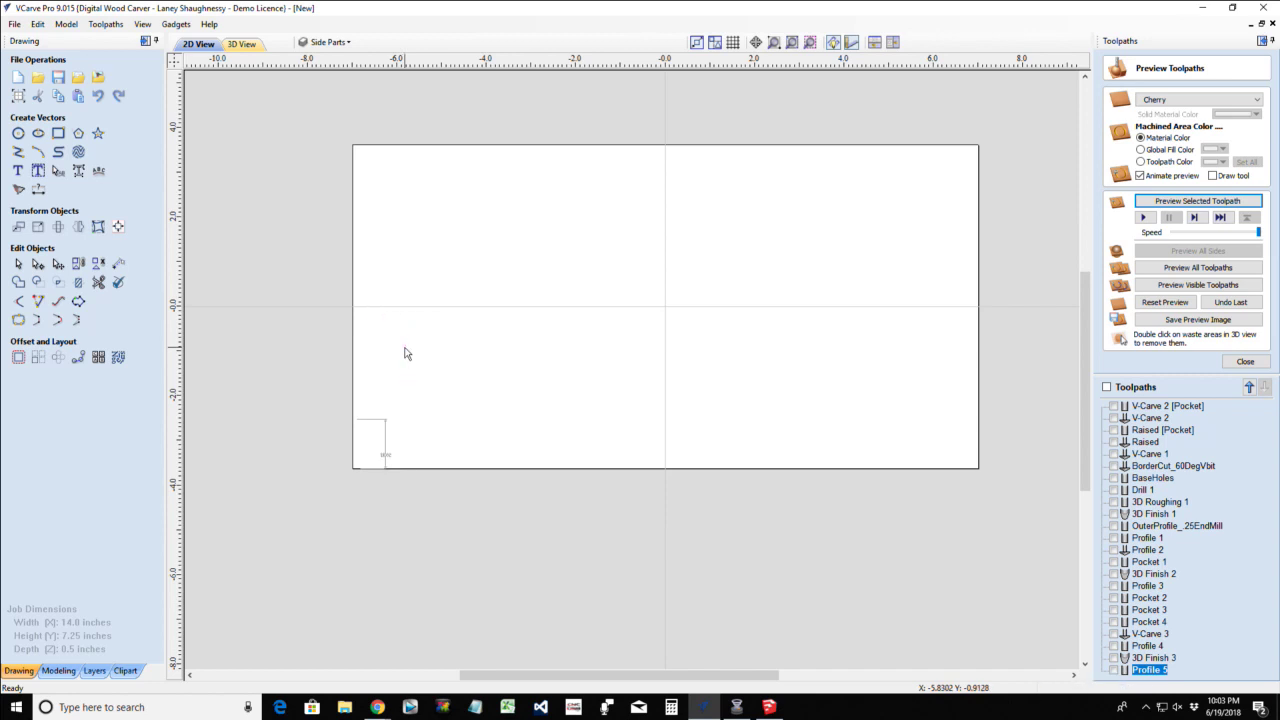
Nudge the 1.1082 dimension left, off the material's edge
{"action": "left_click", "coordinate": [385, 462]}
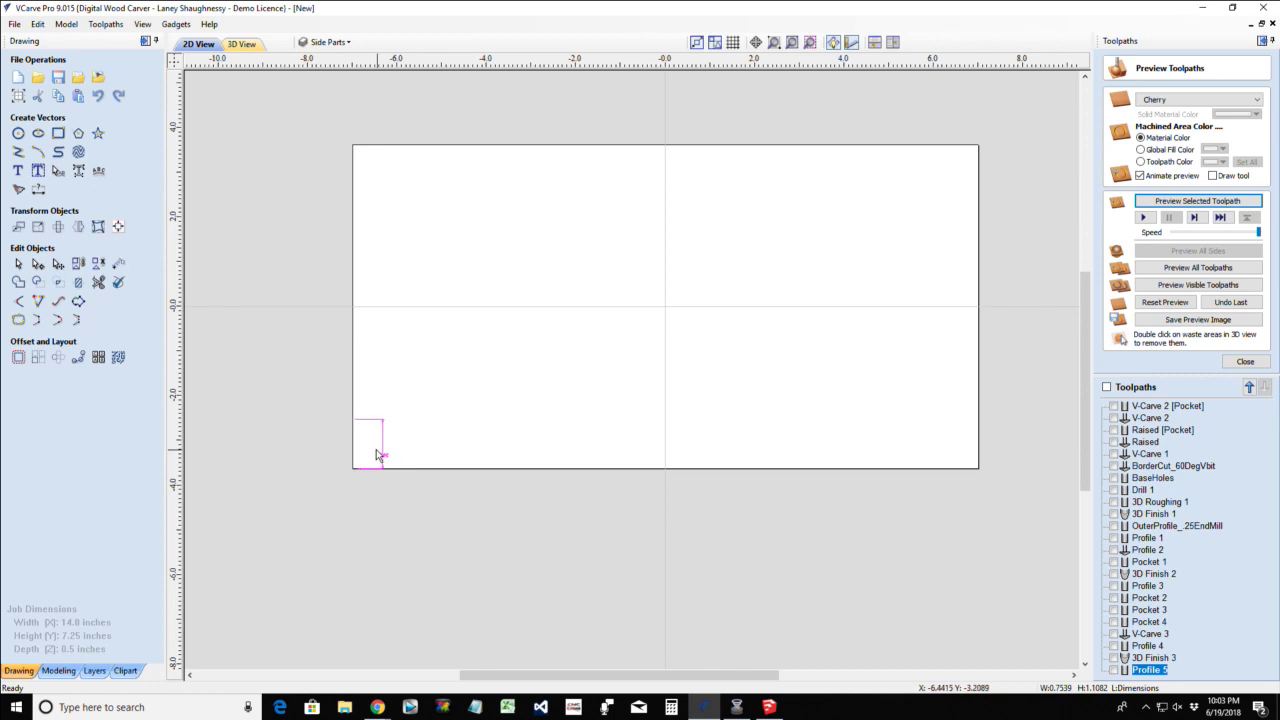
{"action": "key", "text": "Left"}
{"action": "key", "text": "Left"}
{"action": "key", "text": "Left"}
{"action": "key", "text": "Left"}
{"action": "key", "text": "Left"}
{"action": "key", "text": "Left"}
{"action": "key", "text": "Left"}
{"action": "key", "text": "Left"}
{"action": "key", "text": "Left"}
{"action": "key", "text": "Left"}
{"action": "scroll", "coordinate": [293, 452], "scroll_direction": "up", "scroll_amount": 2}
{"action": "scroll", "coordinate": [293, 452], "scroll_direction": "down", "scroll_amount": 2}
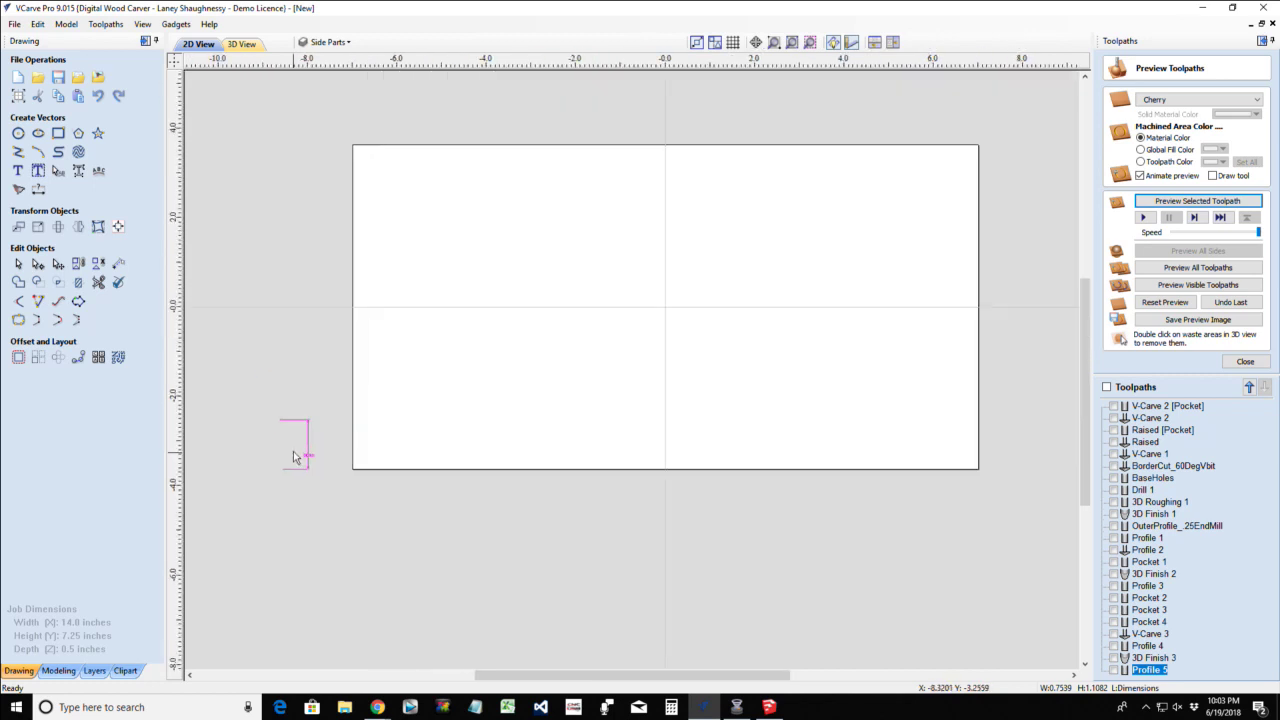
Draw a rectangle sized 6 inches wide by 3.5+.75 = 4.25 inches high
{"action": "left_click", "coordinate": [58, 133]}
{"action": "mouse_move", "coordinate": [389, 229]}
{"action": "left_mouse_down"}
{"action": "mouse_move", "coordinate": [577, 263]}
{"action": "mouse_move", "coordinate": [634, 447]}
{"action": "left_mouse_up"}
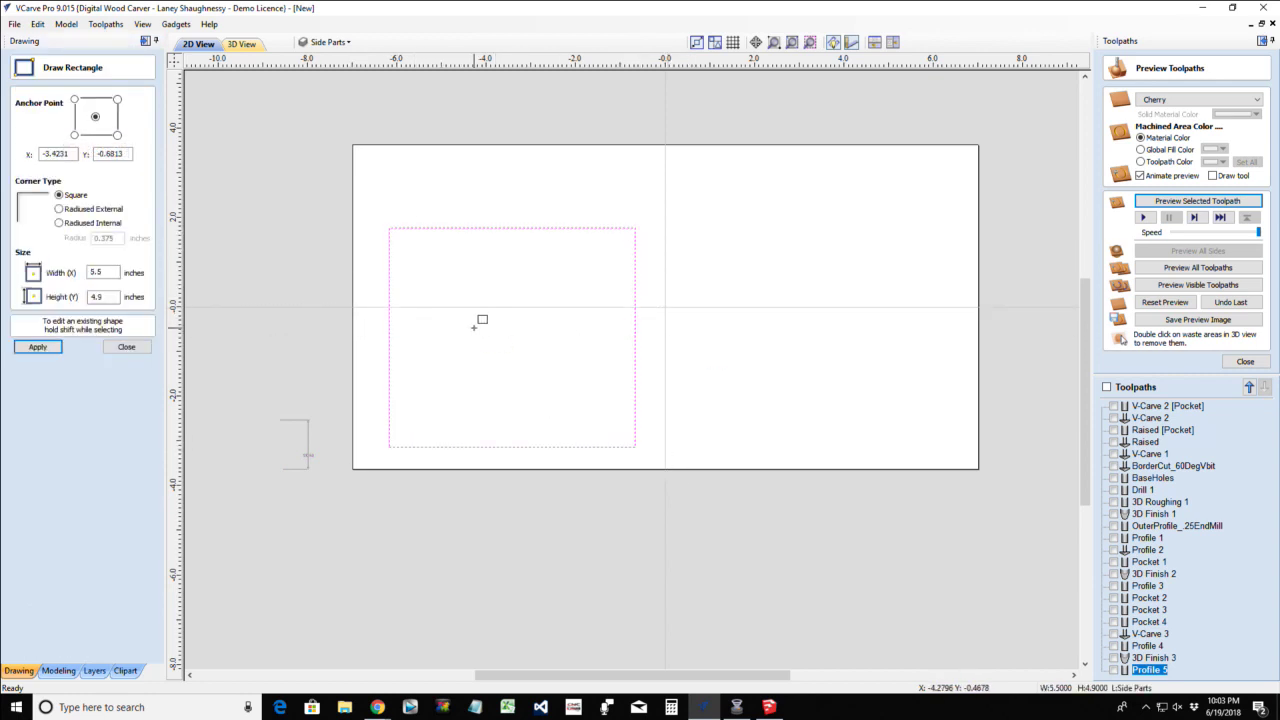
{"action": "scroll", "coordinate": [474, 327], "scroll_direction": "up", "scroll_amount": 1}
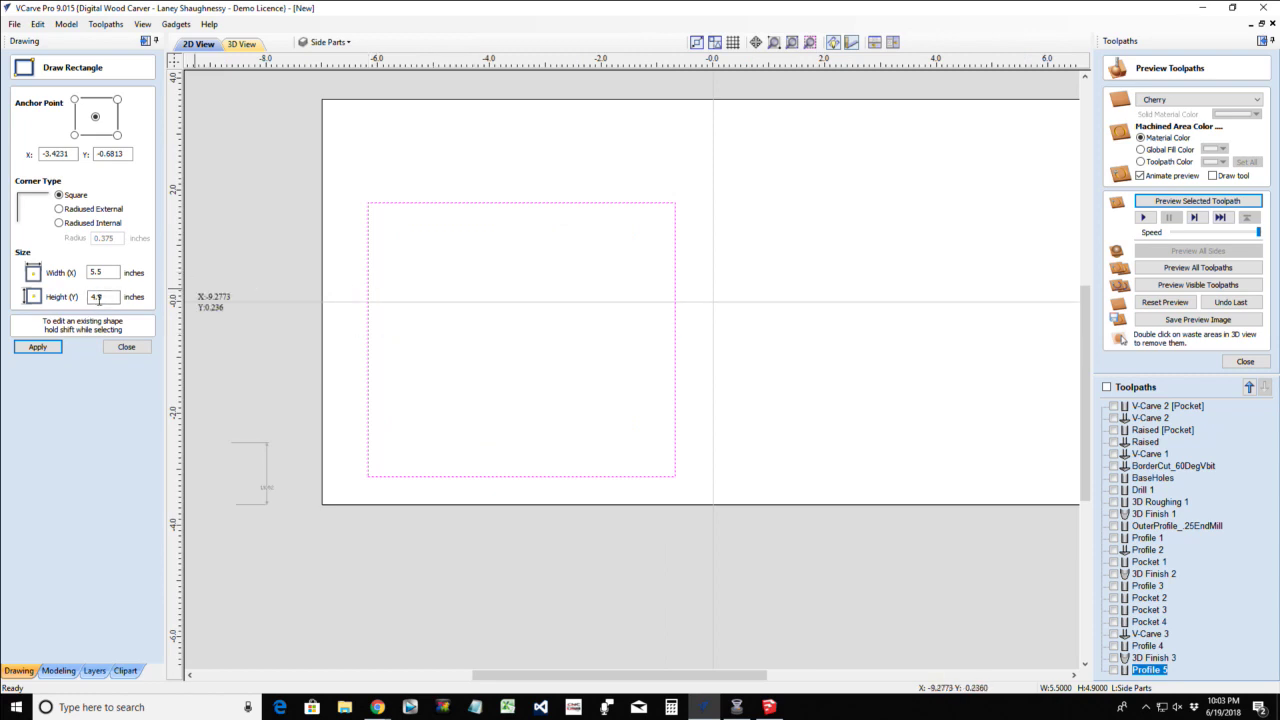
{"action": "left_click_drag", "start_coordinate": [110, 297], "coordinate": [81, 297]}
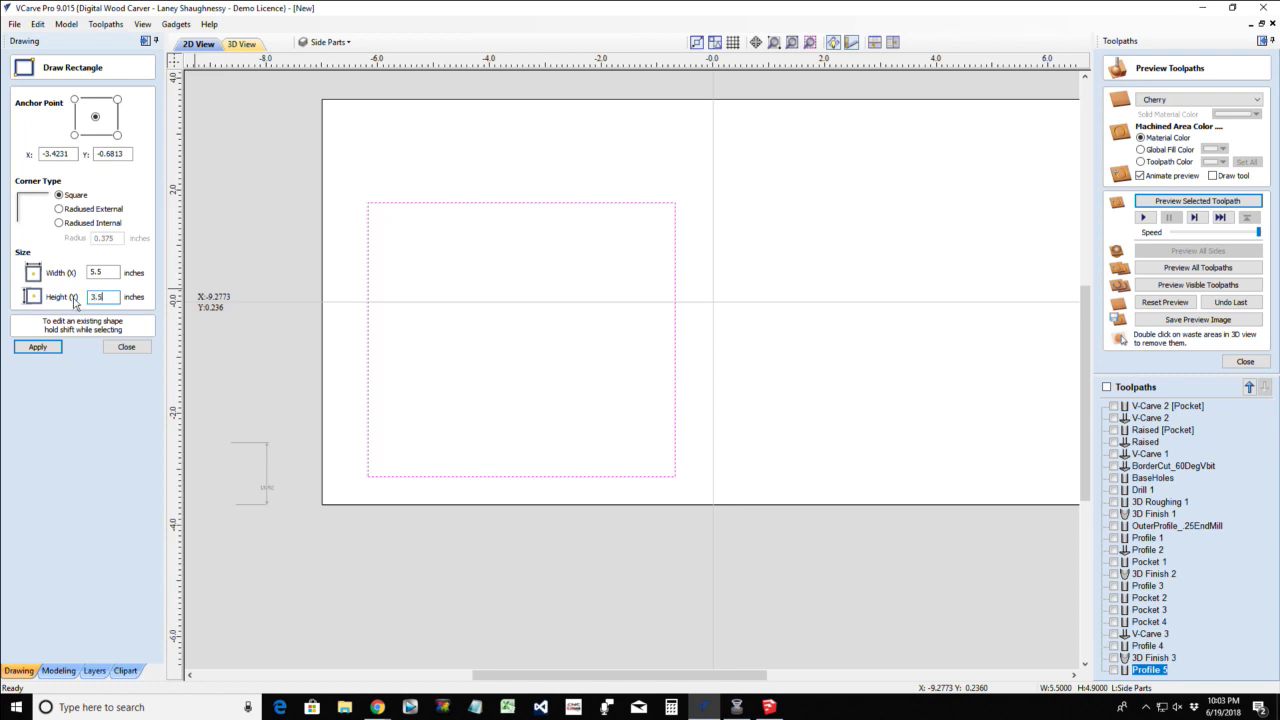
{"action": "type", "text": "3.5+.75"}
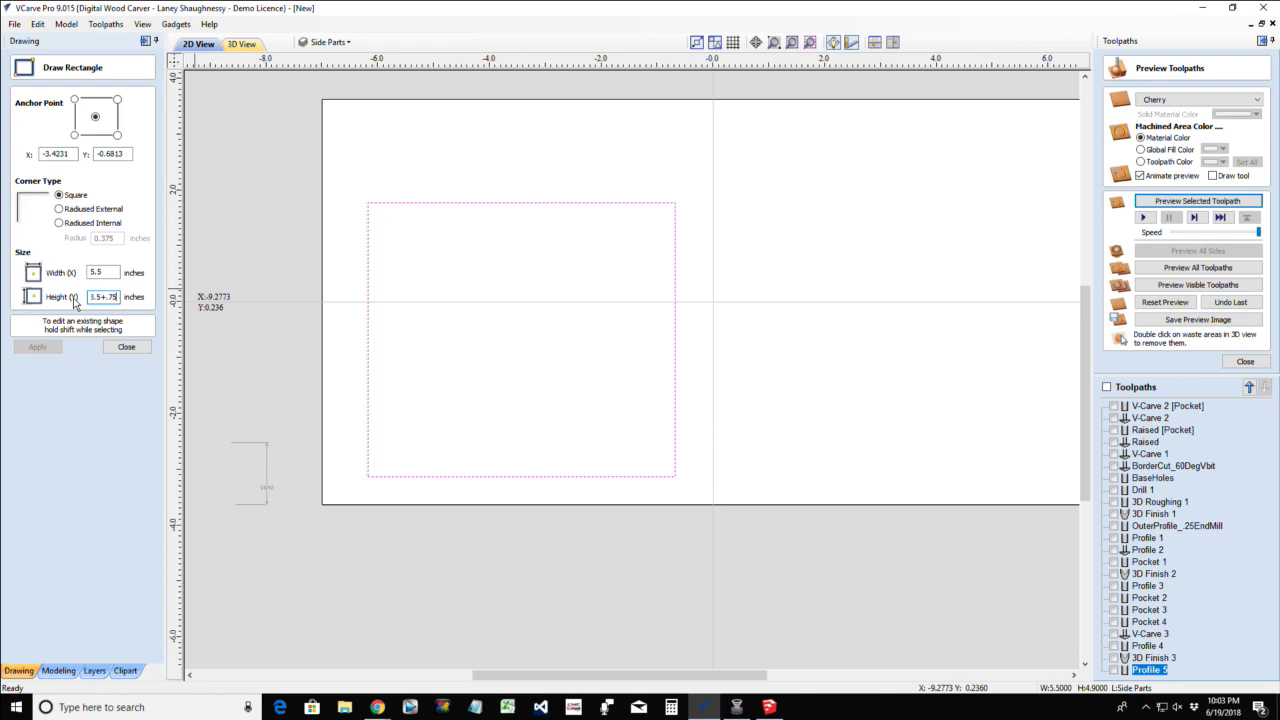
{"action": "key", "text": "equal"}
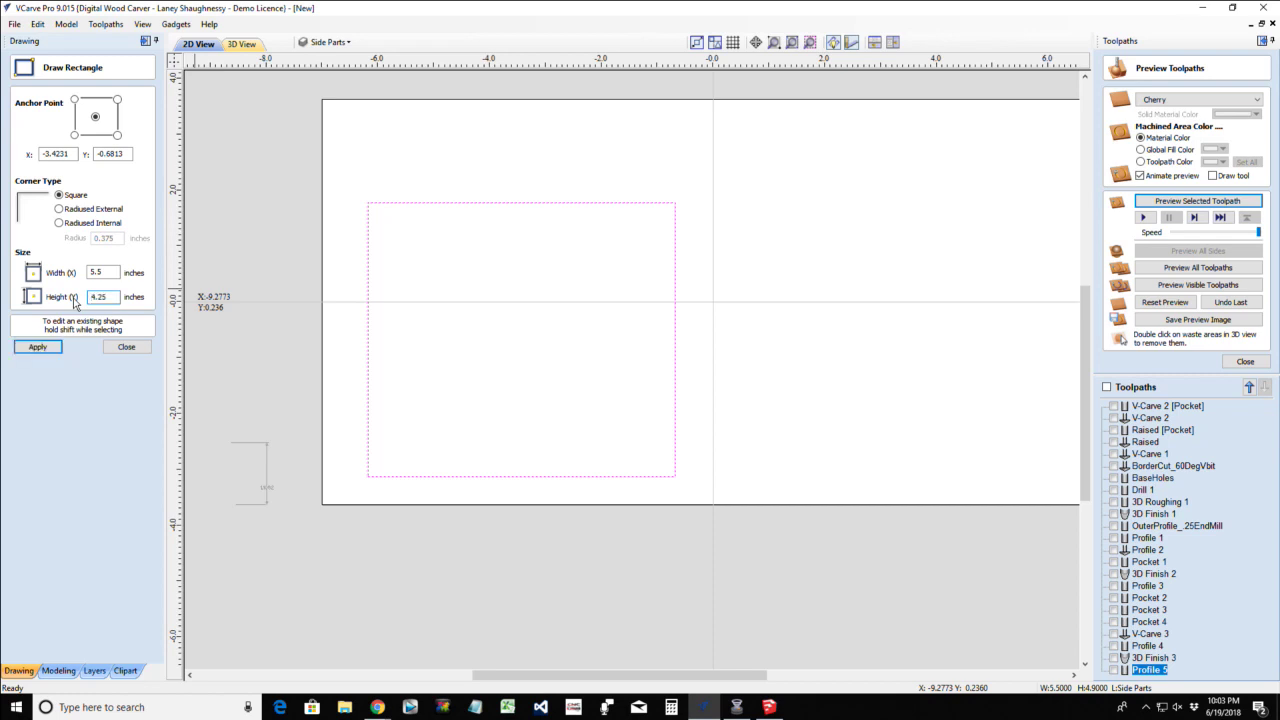
{"action": "left_click", "coordinate": [106, 274]}
{"action": "double_click", "coordinate": [106, 274]}
{"action": "type", "text": "6"}
{"action": "left_click", "coordinate": [37, 346]}
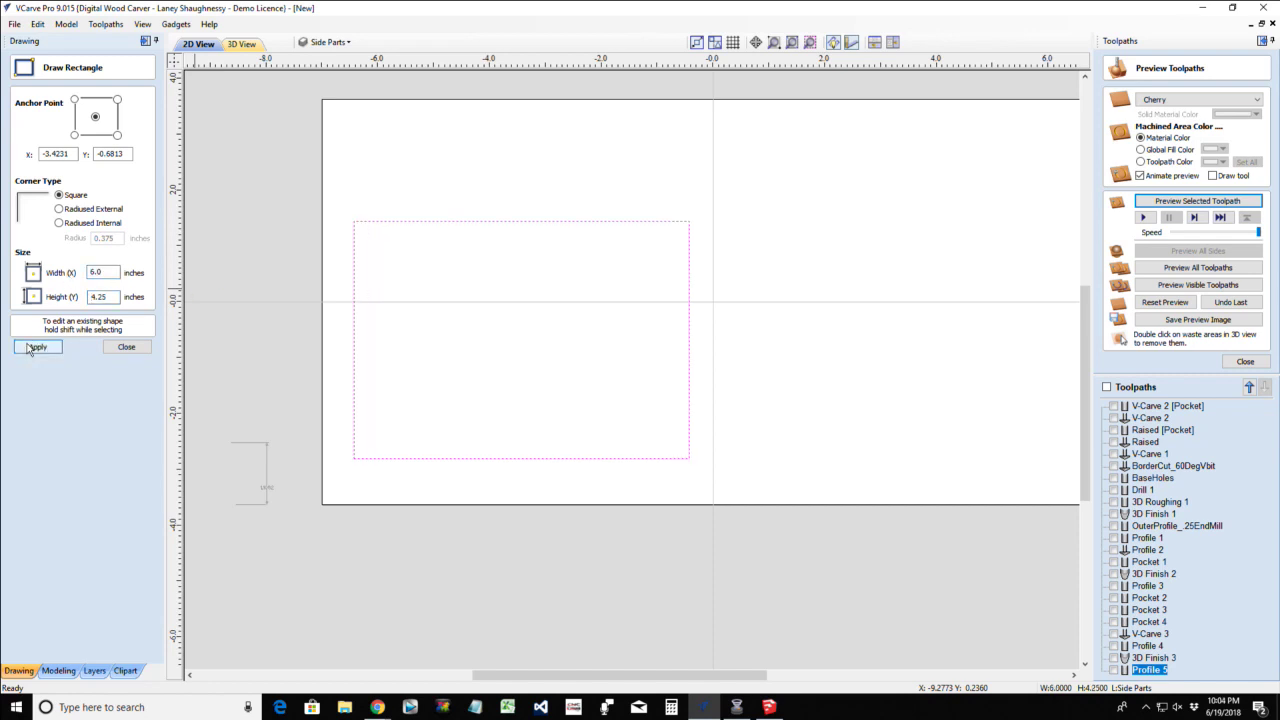
{"action": "left_click", "coordinate": [126, 346]}
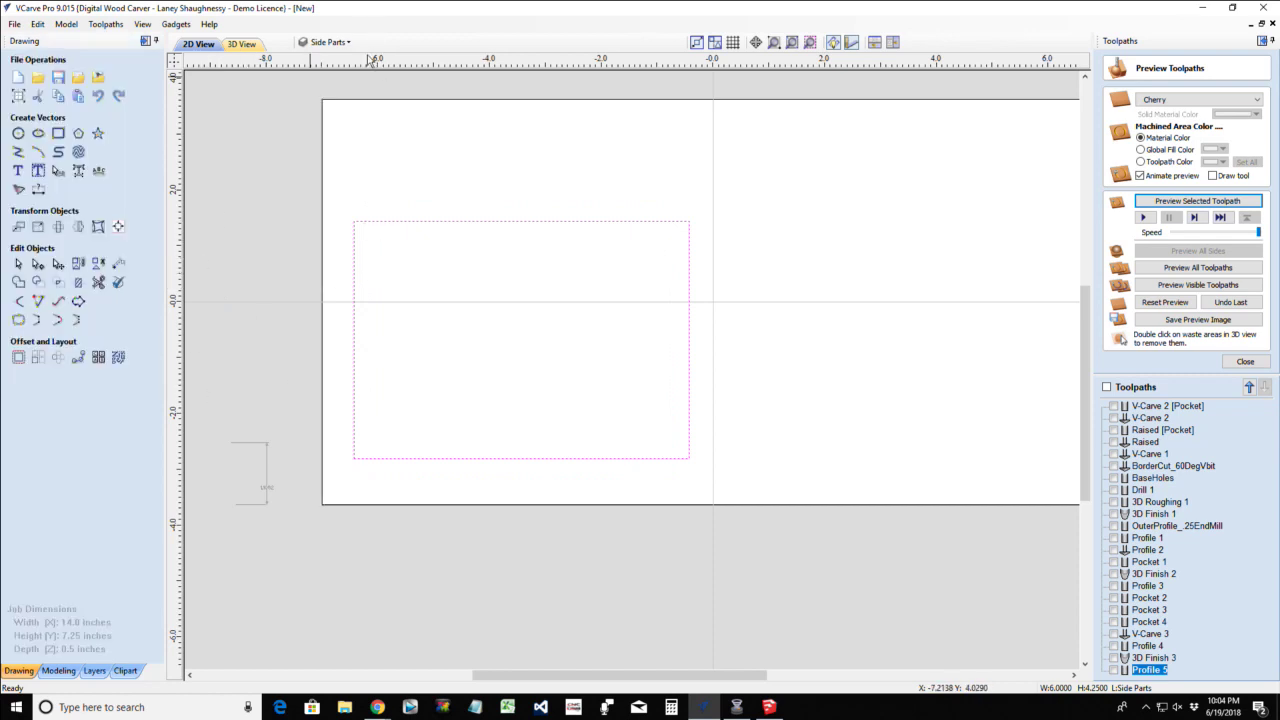
Add a guide on the rectangle's top edge and a parallel guide offset -0.75 inch below it
{"action": "left_click_drag", "start_coordinate": [372, 60], "coordinate": [352, 218]}
{"action": "double_click", "coordinate": [296, 220]}
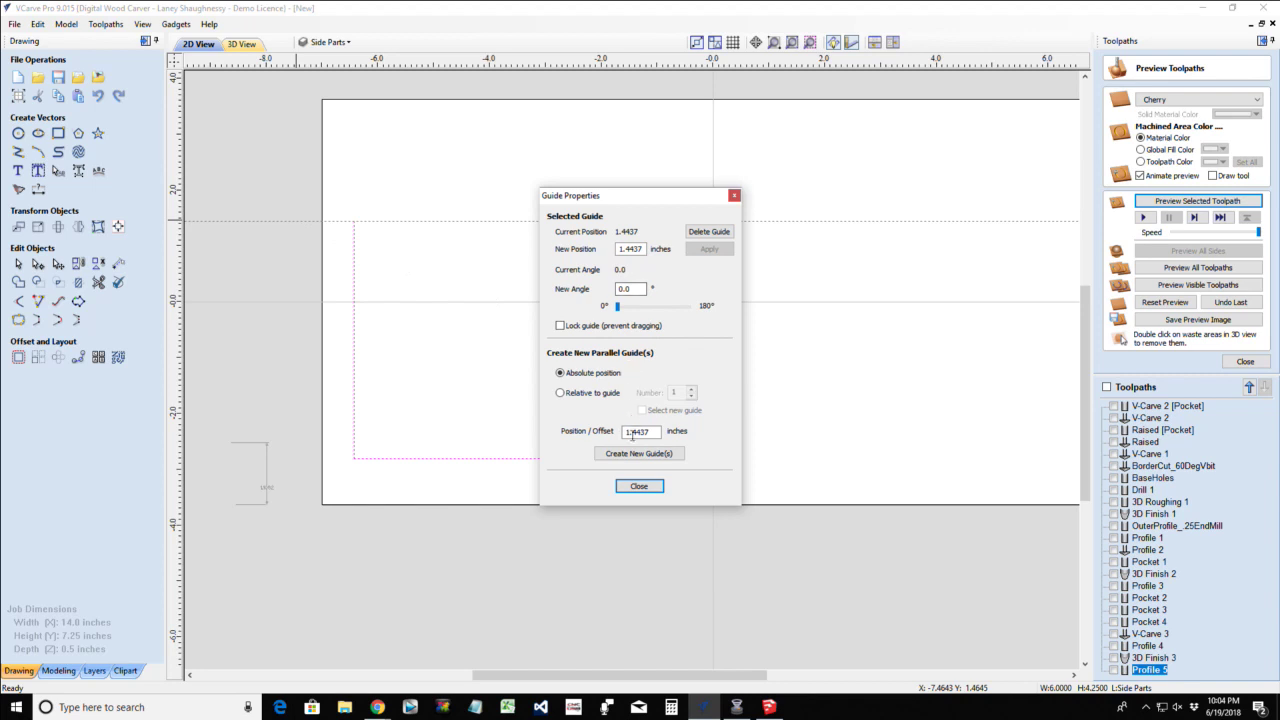
{"action": "left_click", "coordinate": [560, 392]}
{"action": "double_click", "coordinate": [640, 431]}
{"action": "type", "text": "-0.75"}
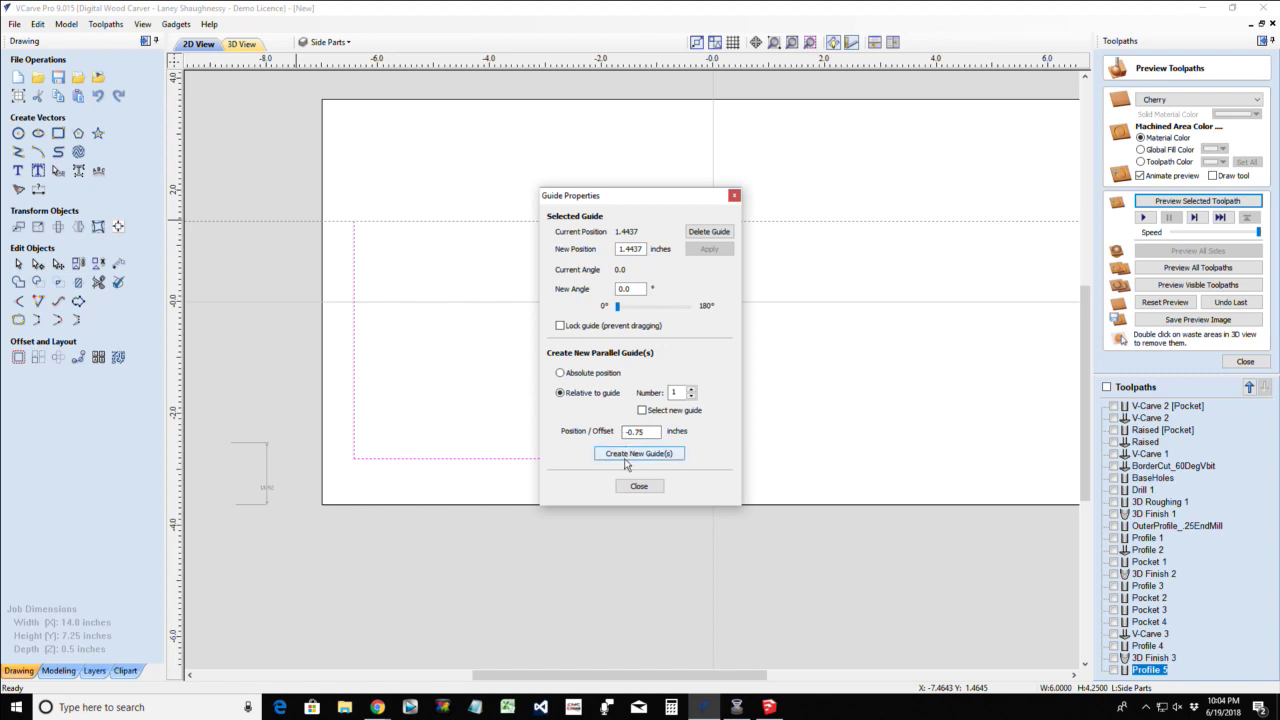
{"action": "left_click", "coordinate": [628, 453]}
{"action": "left_click", "coordinate": [641, 487]}
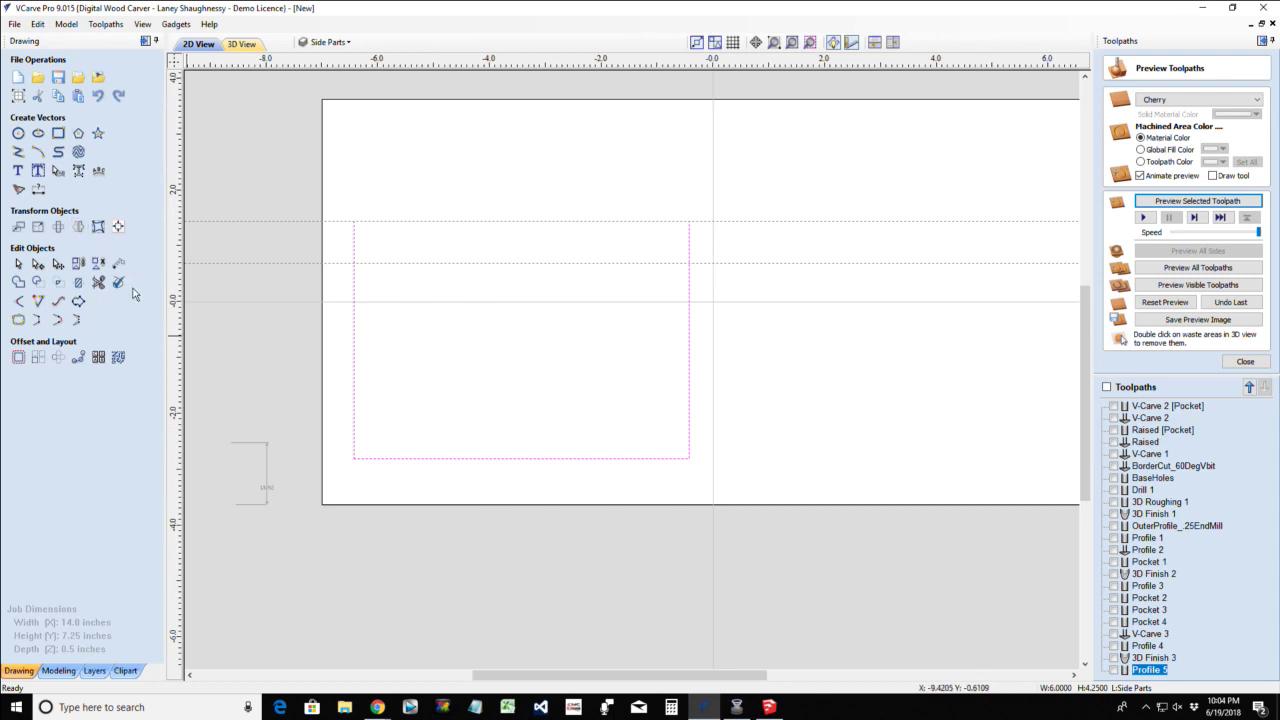
Place a 1.25-inch diameter circle inside the lower middle of the 6 by 4.25 rectangle
{"action": "left_click", "coordinate": [352, 387]}
{"action": "scroll", "coordinate": [262, 495], "scroll_direction": "up", "scroll_amount": 2}
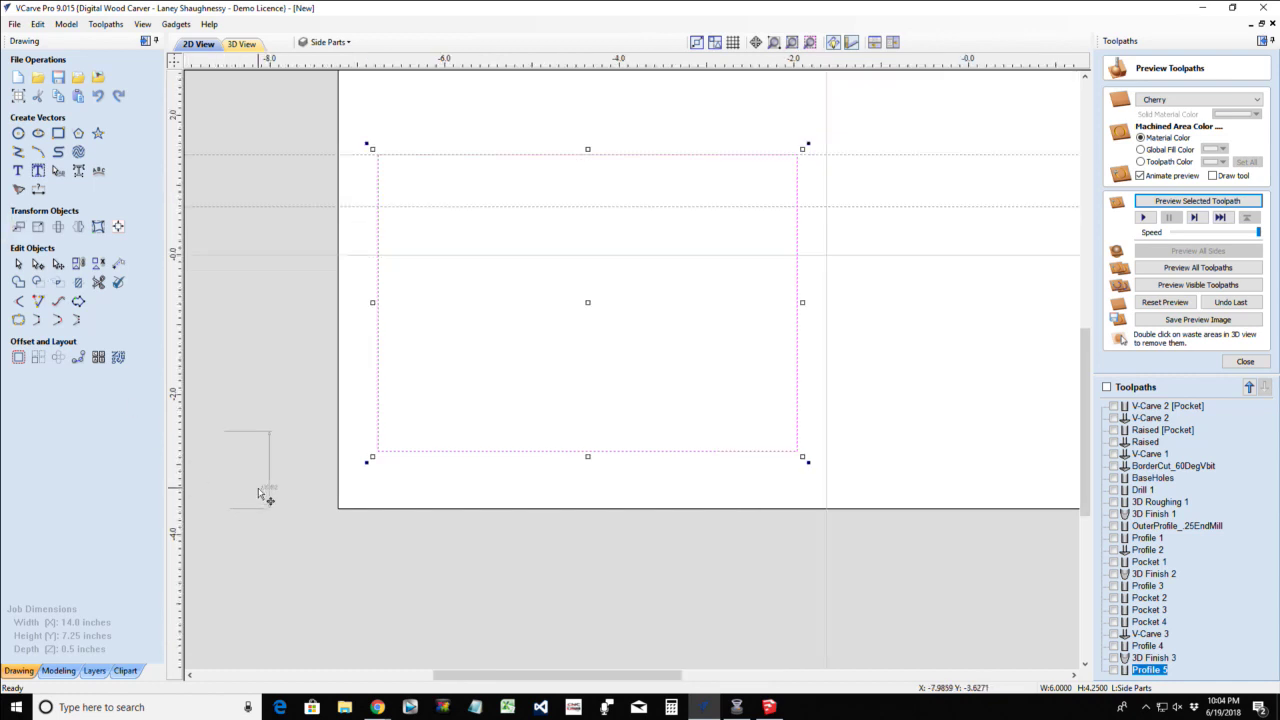
{"action": "scroll", "coordinate": [259, 492], "scroll_direction": "up", "scroll_amount": 1}
{"action": "left_click", "coordinate": [19, 134]}
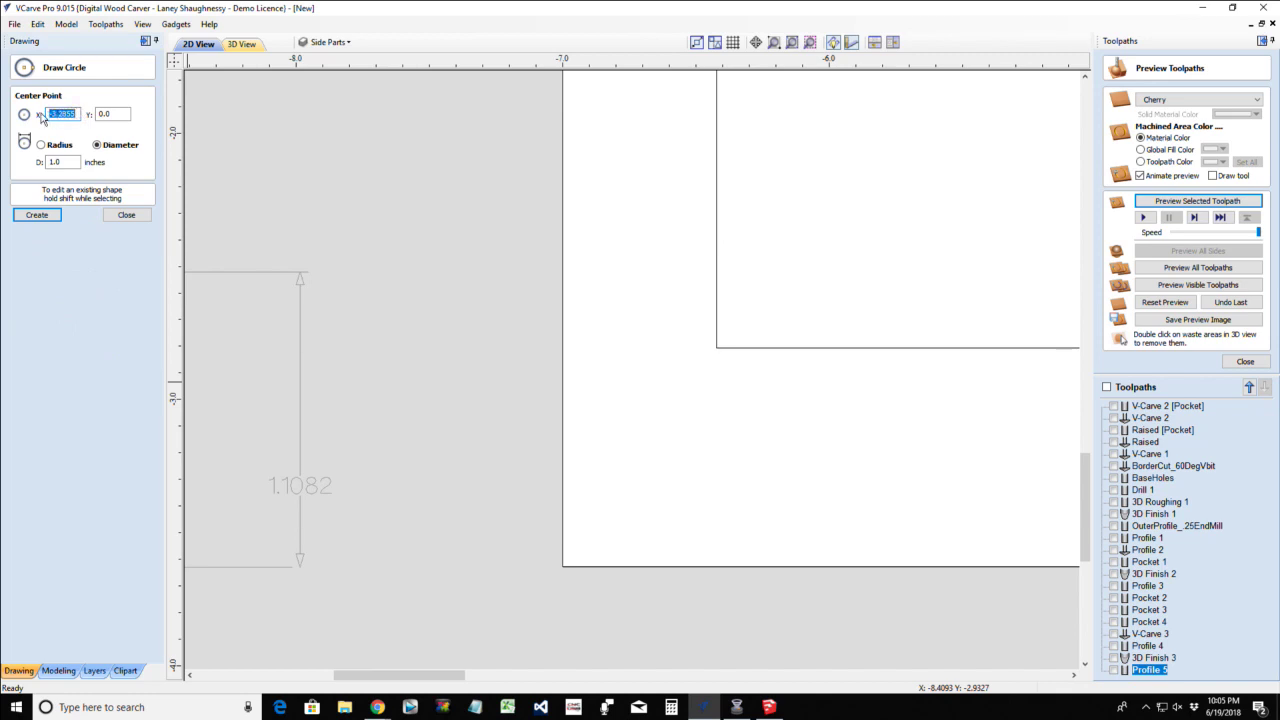
{"action": "type", "text": "0"}
{"action": "left_click", "coordinate": [126, 216]}
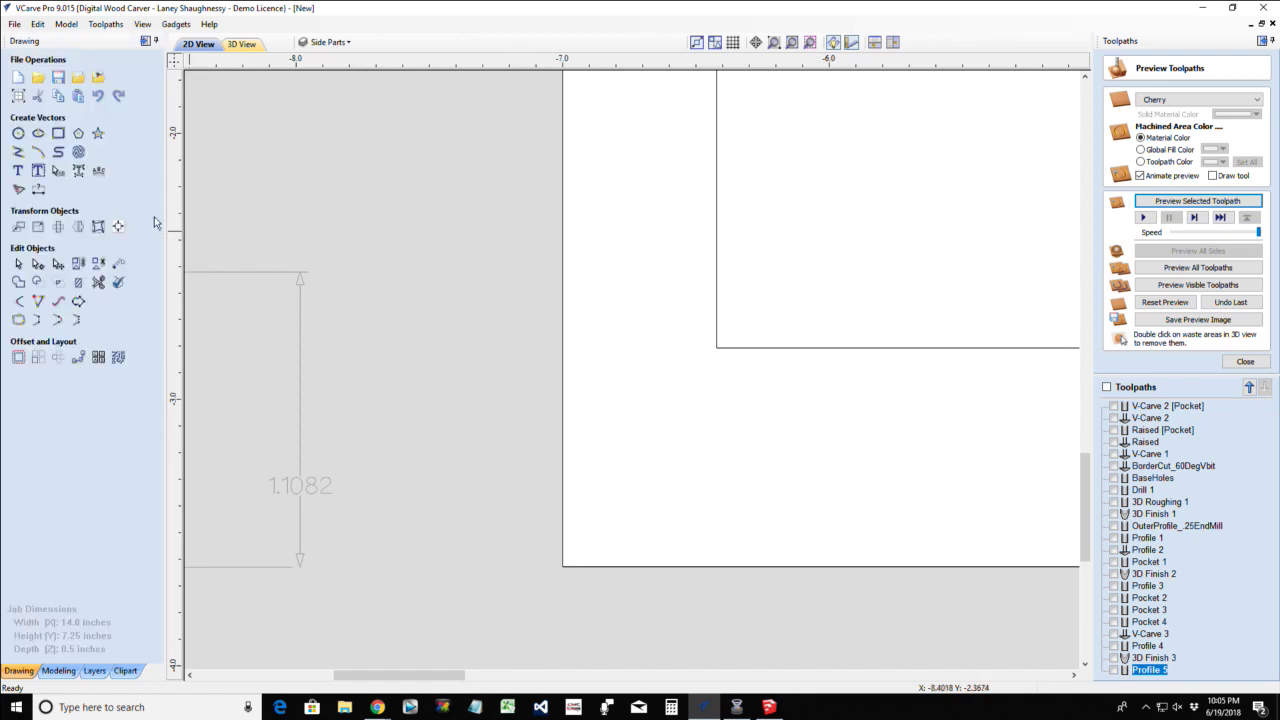
{"action": "scroll", "coordinate": [394, 249], "scroll_direction": "down", "scroll_amount": 2}
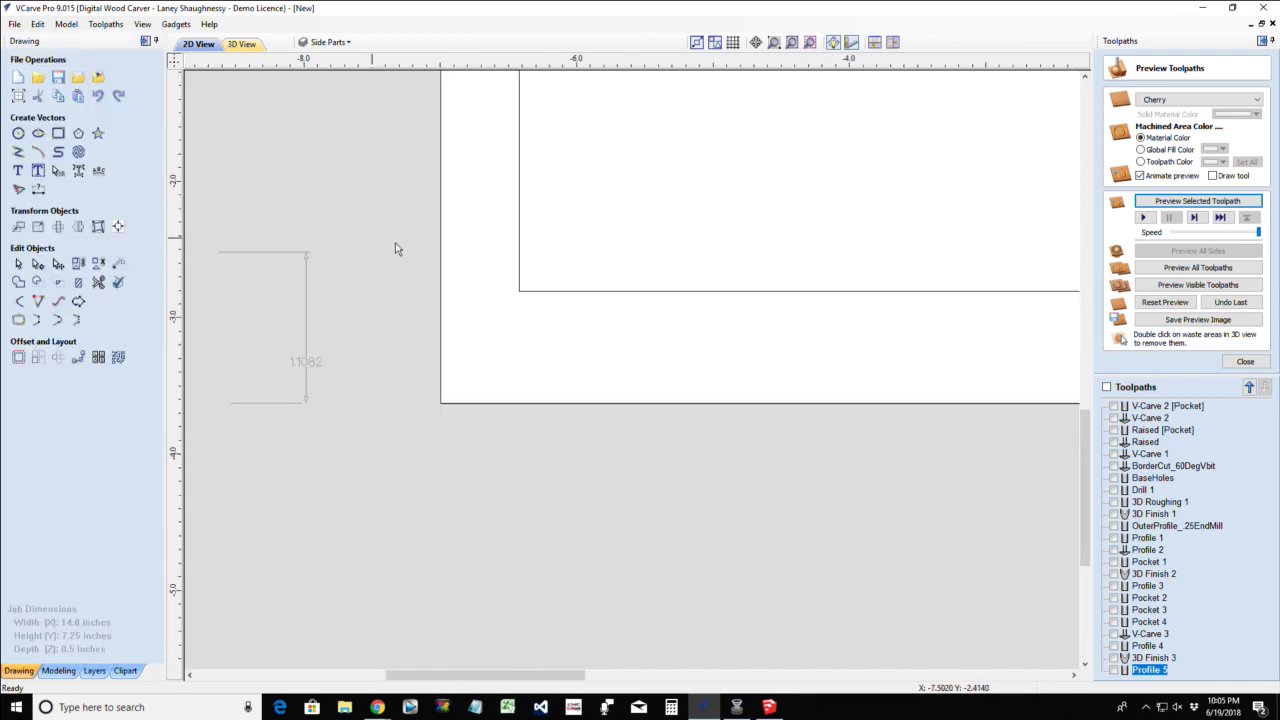
{"action": "left_click", "coordinate": [58, 133]}
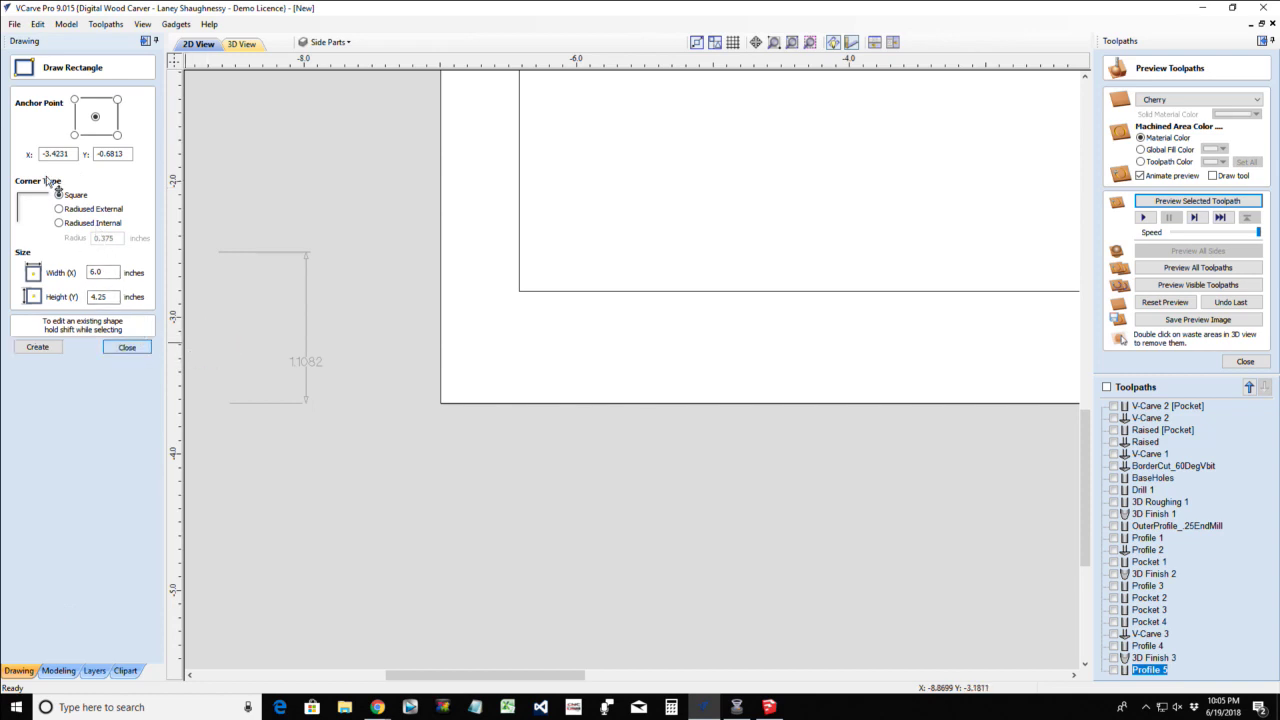
{"action": "left_click", "coordinate": [126, 346]}
{"action": "left_click", "coordinate": [20, 133]}
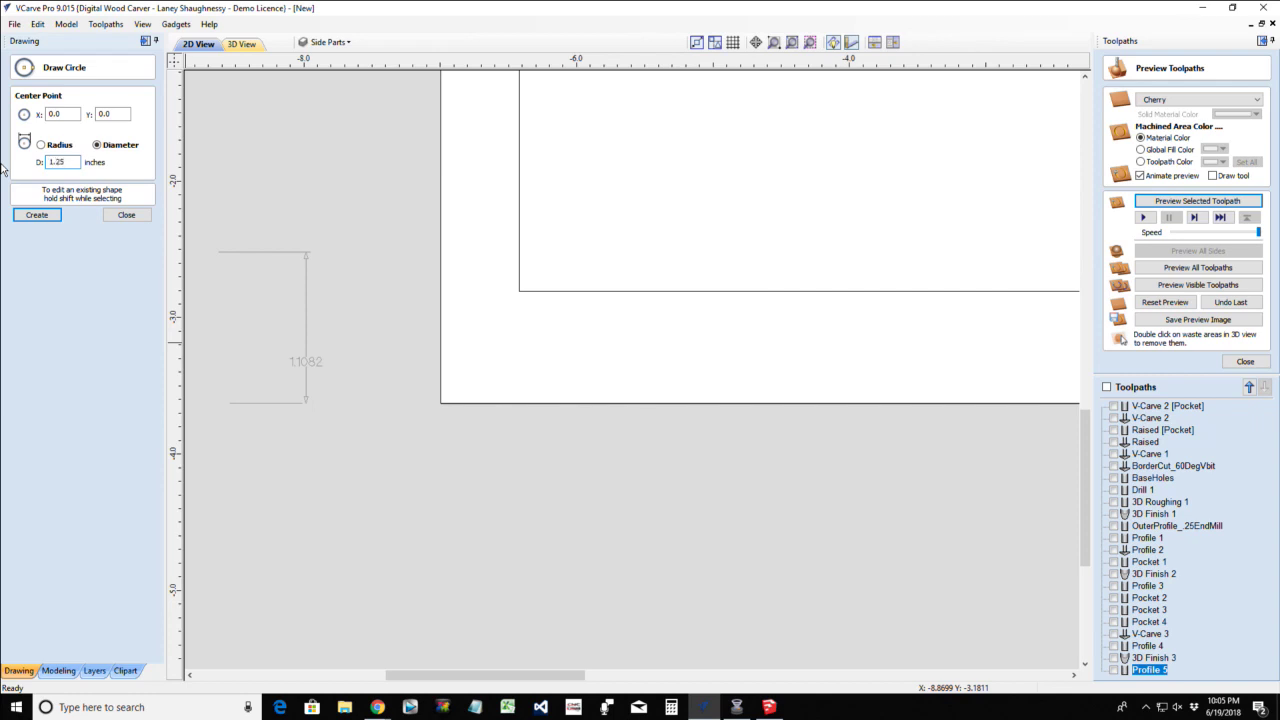
{"action": "scroll", "coordinate": [380, 277], "scroll_direction": "down", "scroll_amount": 5}
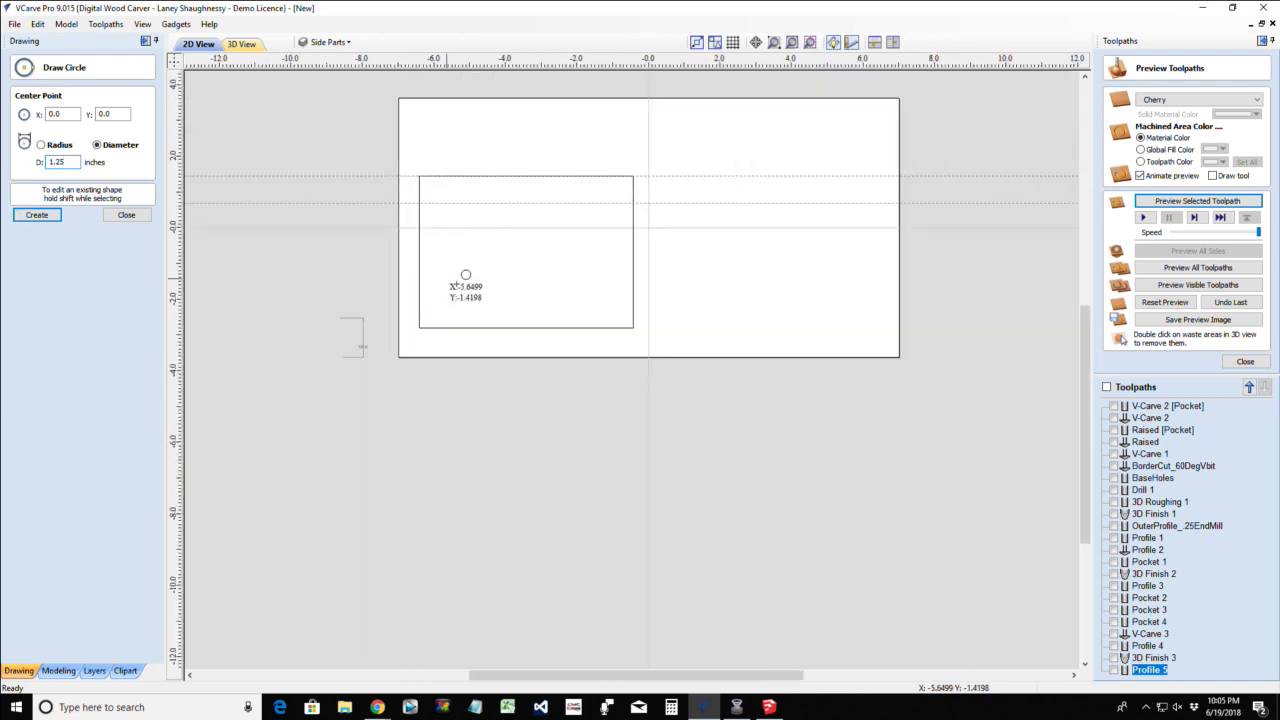
{"action": "left_click", "coordinate": [562, 289]}
Place a horizontal guide along the rectangle's bottom edge
{"action": "left_click", "coordinate": [126, 214]}
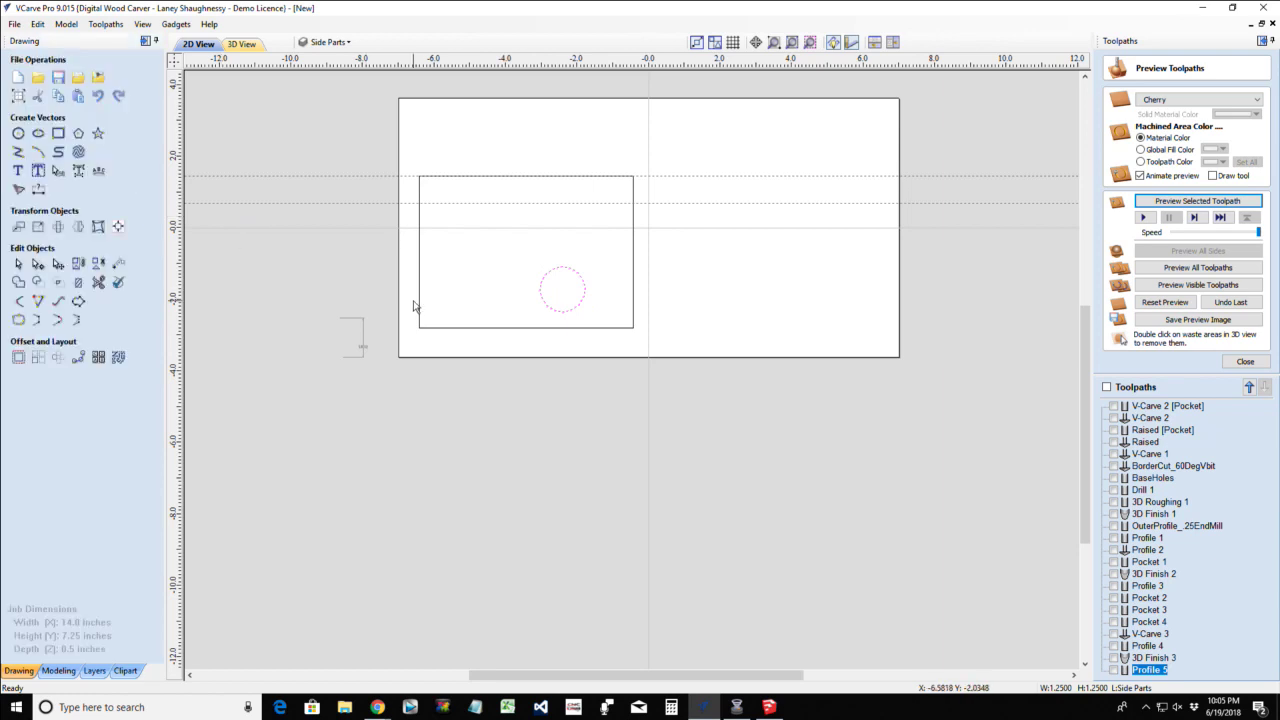
{"action": "scroll", "coordinate": [489, 340], "scroll_direction": "up", "scroll_amount": 1}
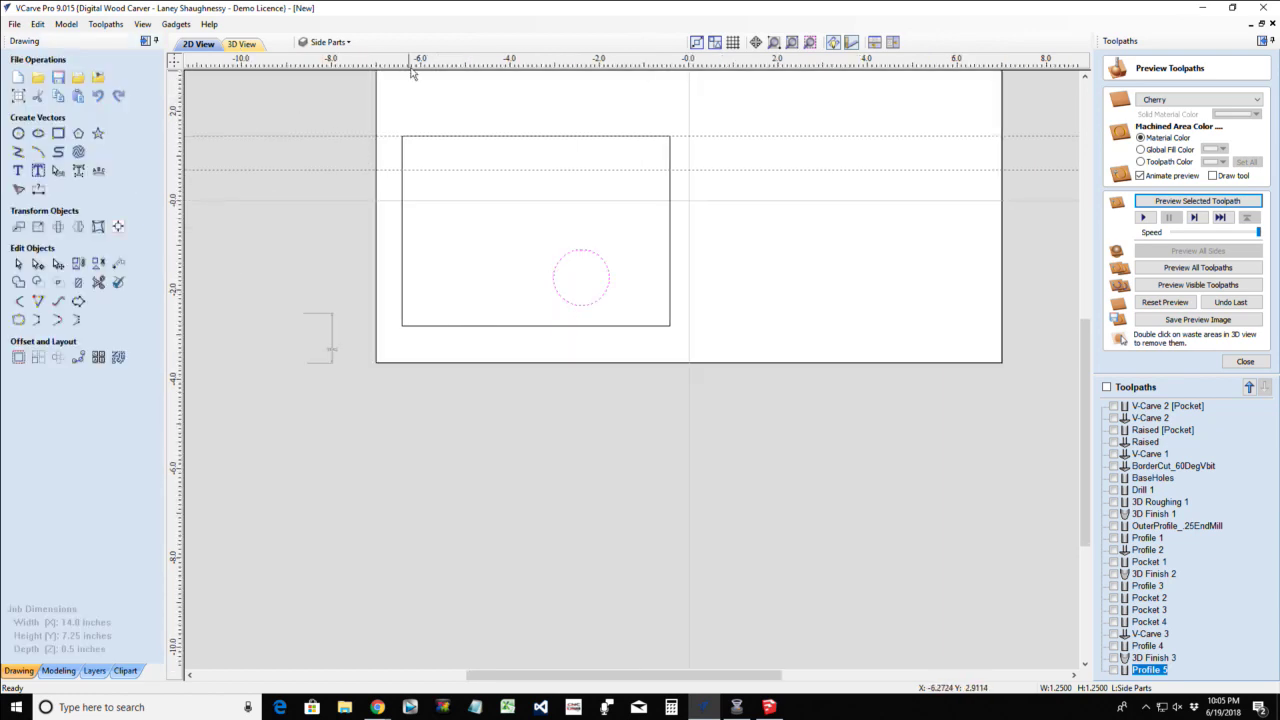
{"action": "left_click_drag", "start_coordinate": [378, 61], "coordinate": [670, 325]}
{"action": "double_click", "coordinate": [680, 325]}
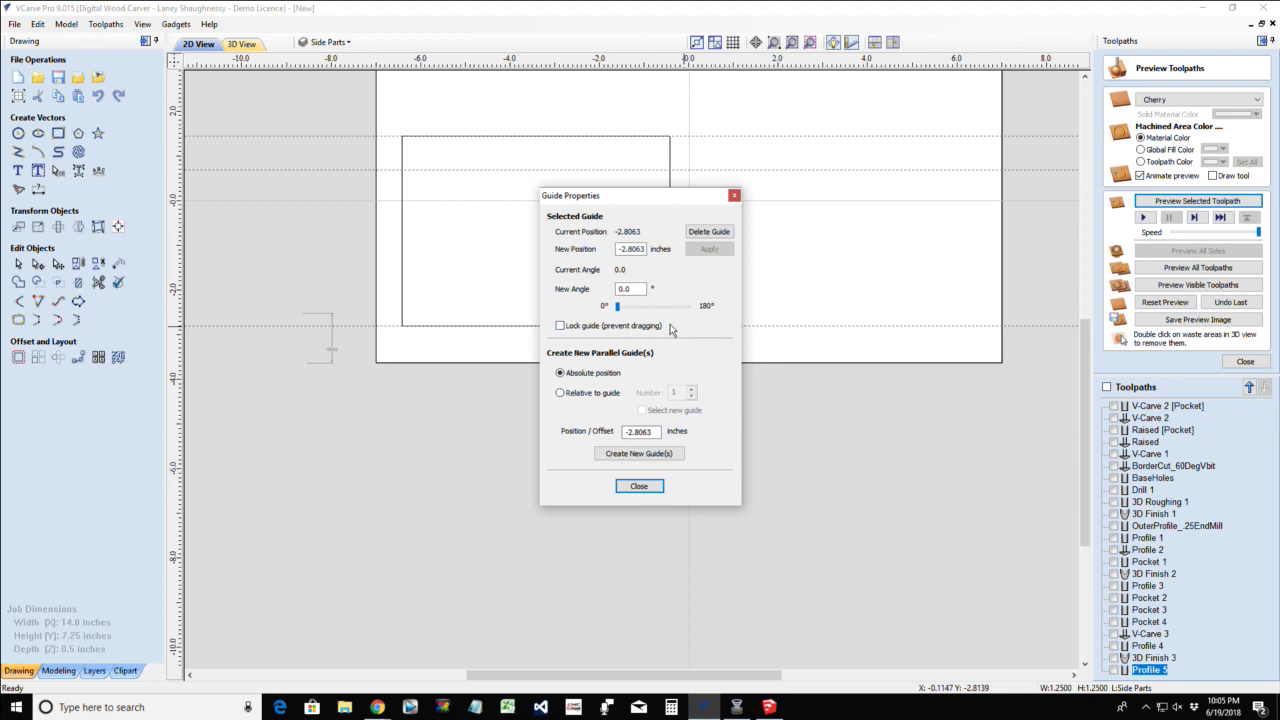
{"action": "left_click", "coordinate": [561, 393]}
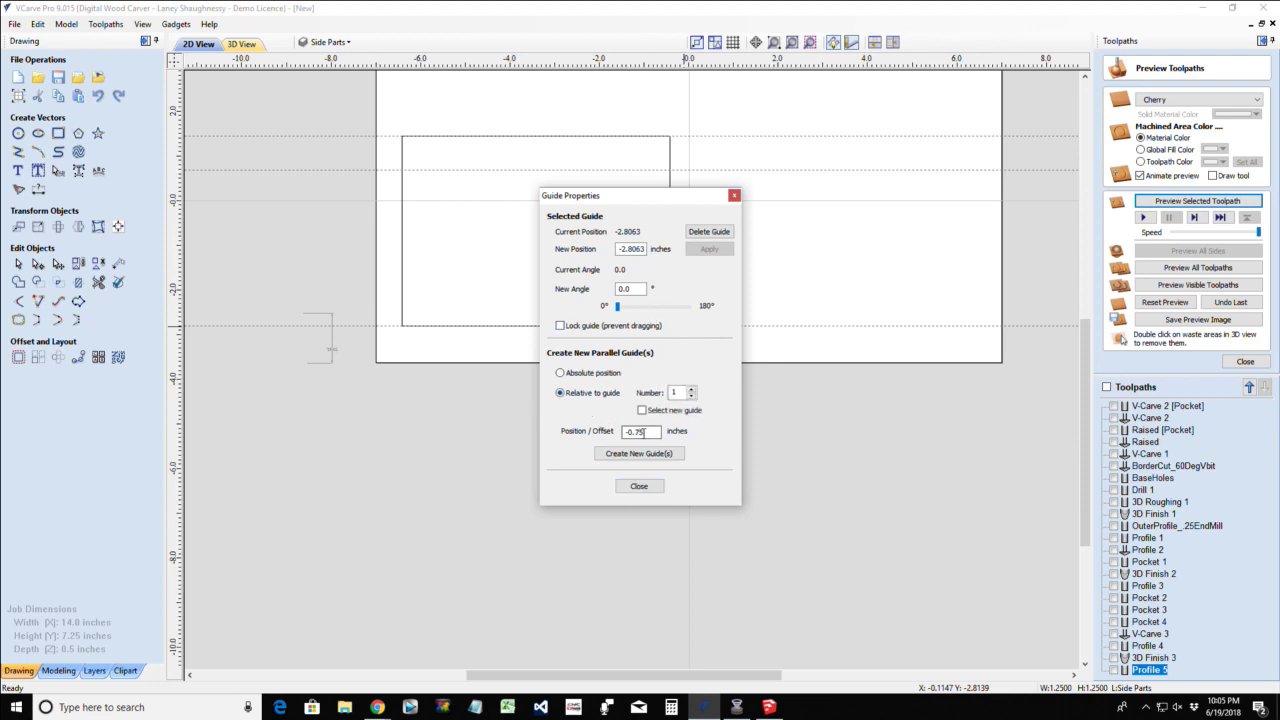
{"action": "left_click_drag", "start_coordinate": [655, 431], "coordinate": [609, 430]}
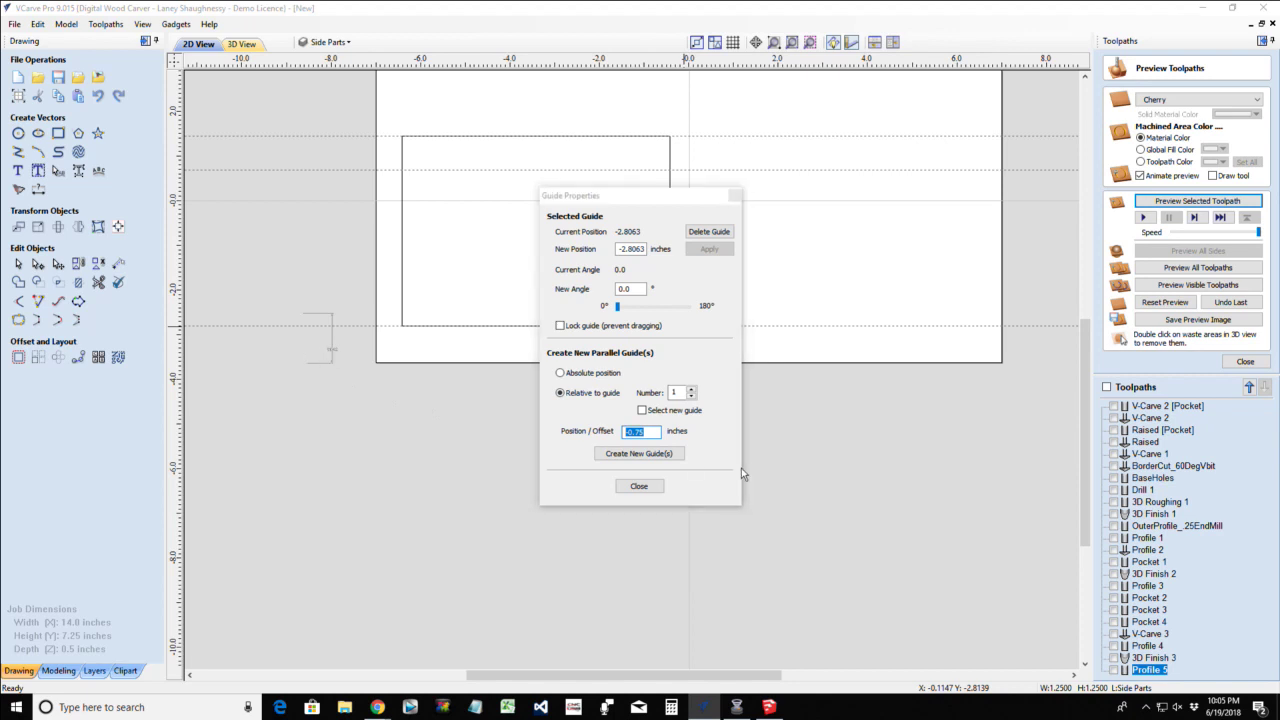
{"action": "left_click", "coordinate": [657, 488]}
Create a parallel guide 1.1082 inches above the bottom-edge guide
{"action": "scroll", "coordinate": [354, 377], "scroll_direction": "up", "scroll_amount": 3}
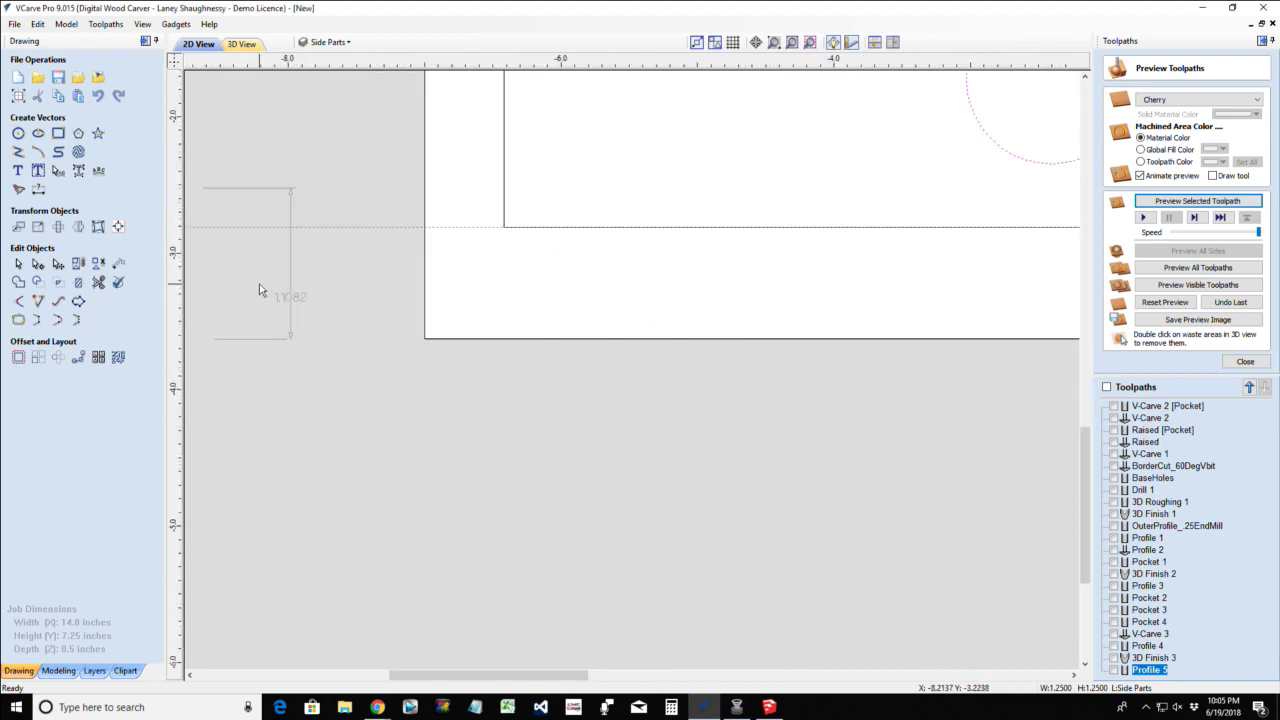
{"action": "scroll", "coordinate": [259, 289], "scroll_direction": "down", "scroll_amount": 2}
{"action": "scroll", "coordinate": [580, 294], "scroll_direction": "down", "scroll_amount": 1}
{"action": "double_click", "coordinate": [770, 263]}
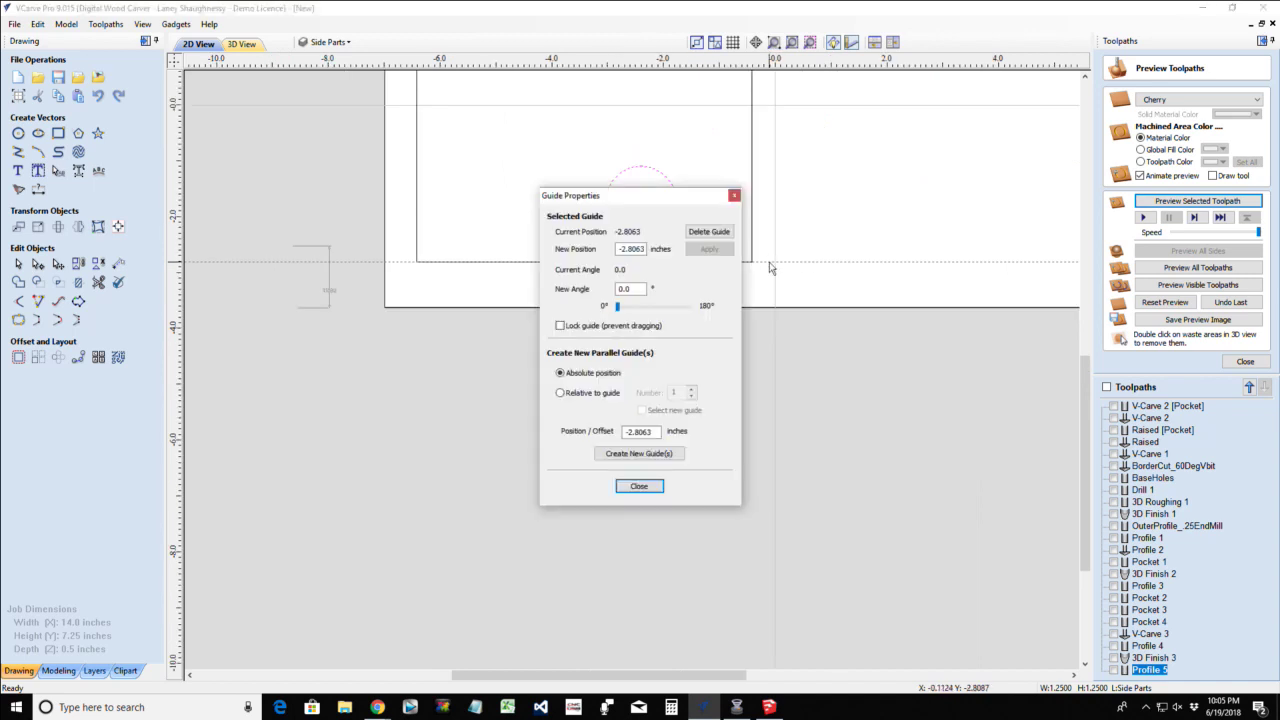
{"action": "left_click", "coordinate": [561, 393]}
{"action": "double_click", "coordinate": [625, 432]}
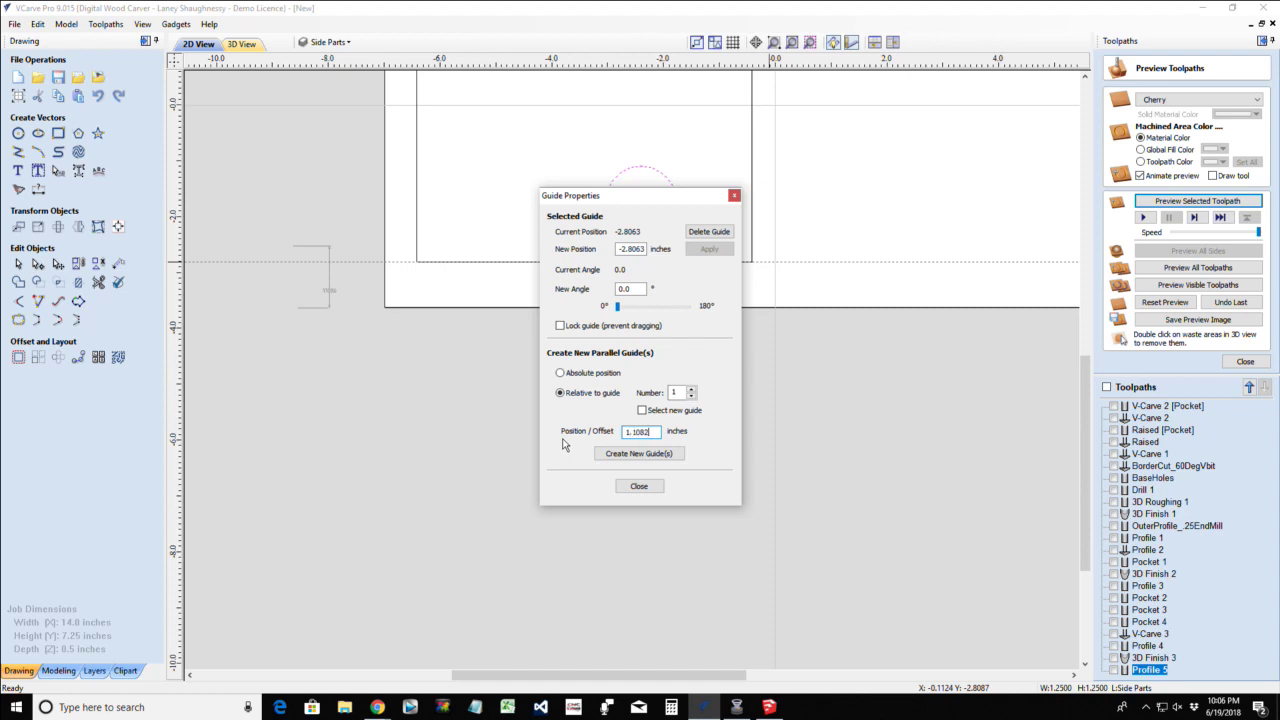
{"action": "left_click", "coordinate": [618, 455]}
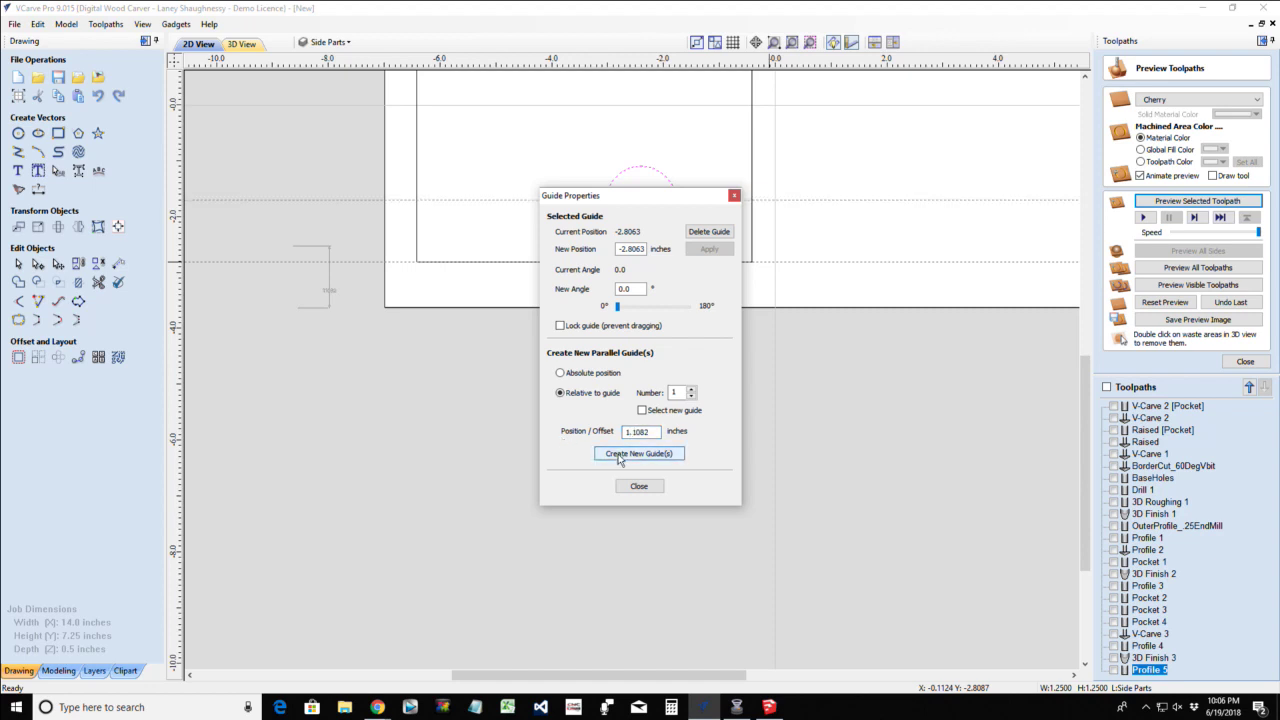
{"action": "left_click", "coordinate": [638, 486]}
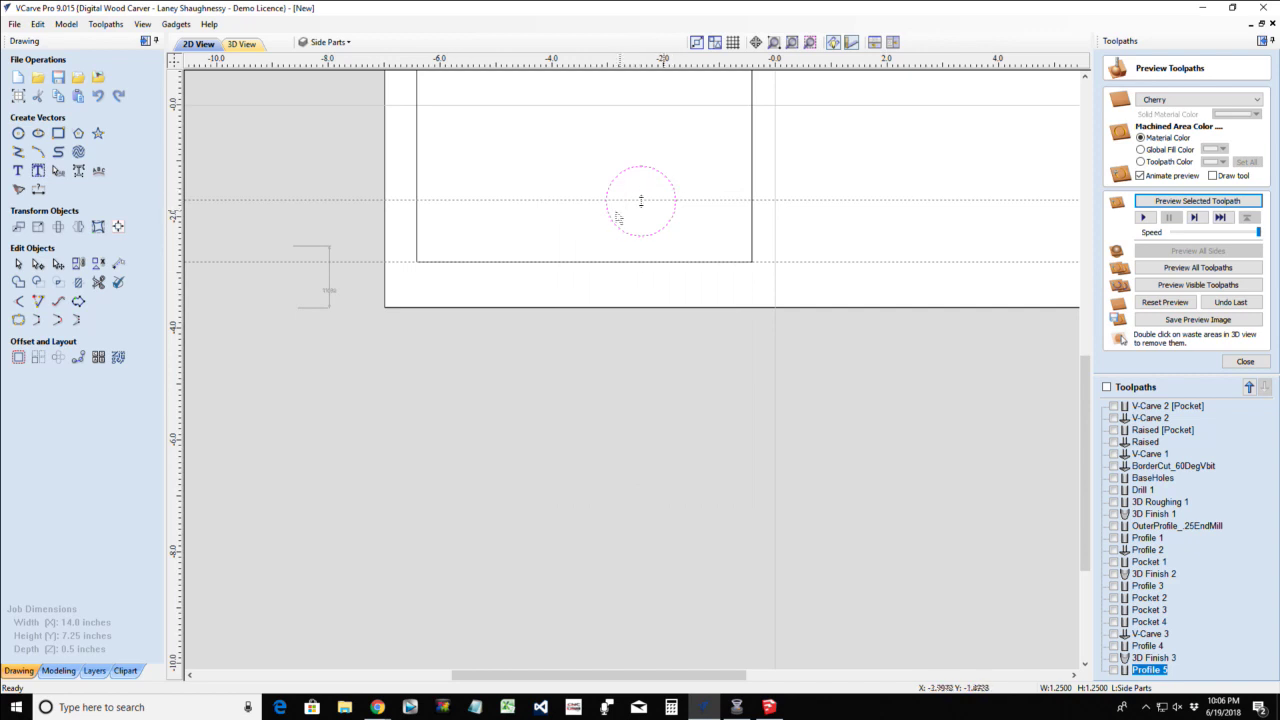
Add a vertical guide at -3.4231 and snap the small circle's centre onto the guide intersection
{"action": "scroll", "coordinate": [643, 199], "scroll_direction": "up", "scroll_amount": 4}
{"action": "scroll", "coordinate": [643, 199], "scroll_direction": "down", "scroll_amount": 2}
{"action": "left_click_drag", "start_coordinate": [173, 293], "coordinate": [586, 370]}
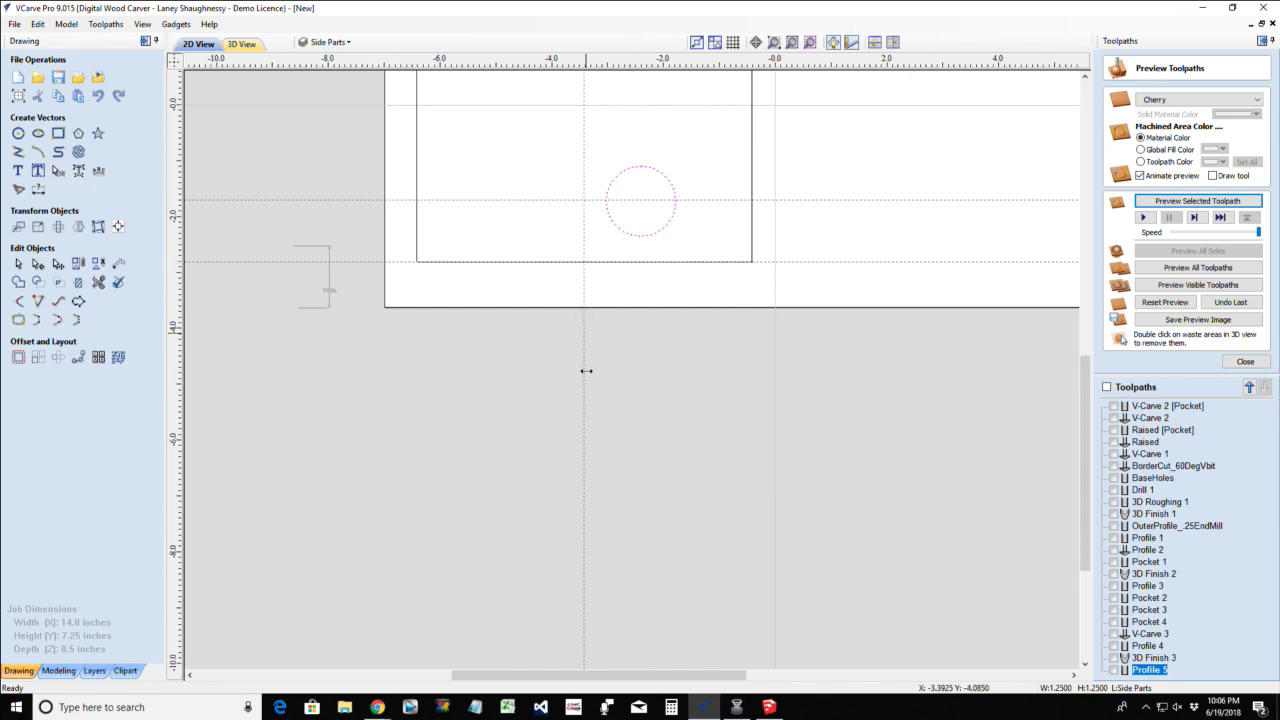
{"action": "left_click", "coordinate": [634, 234]}
{"action": "left_click_drag", "start_coordinate": [643, 199], "coordinate": [585, 198]}
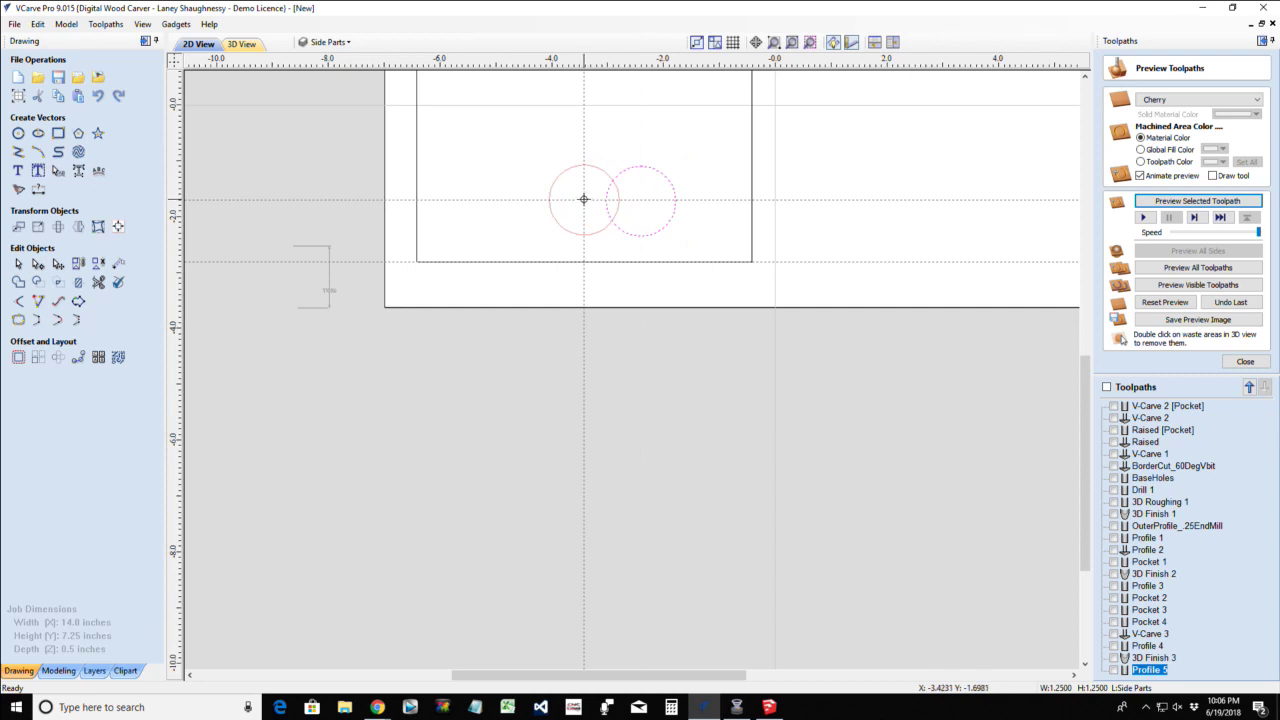
{"action": "left_click_drag", "start_coordinate": [585, 198], "coordinate": [584, 199]}
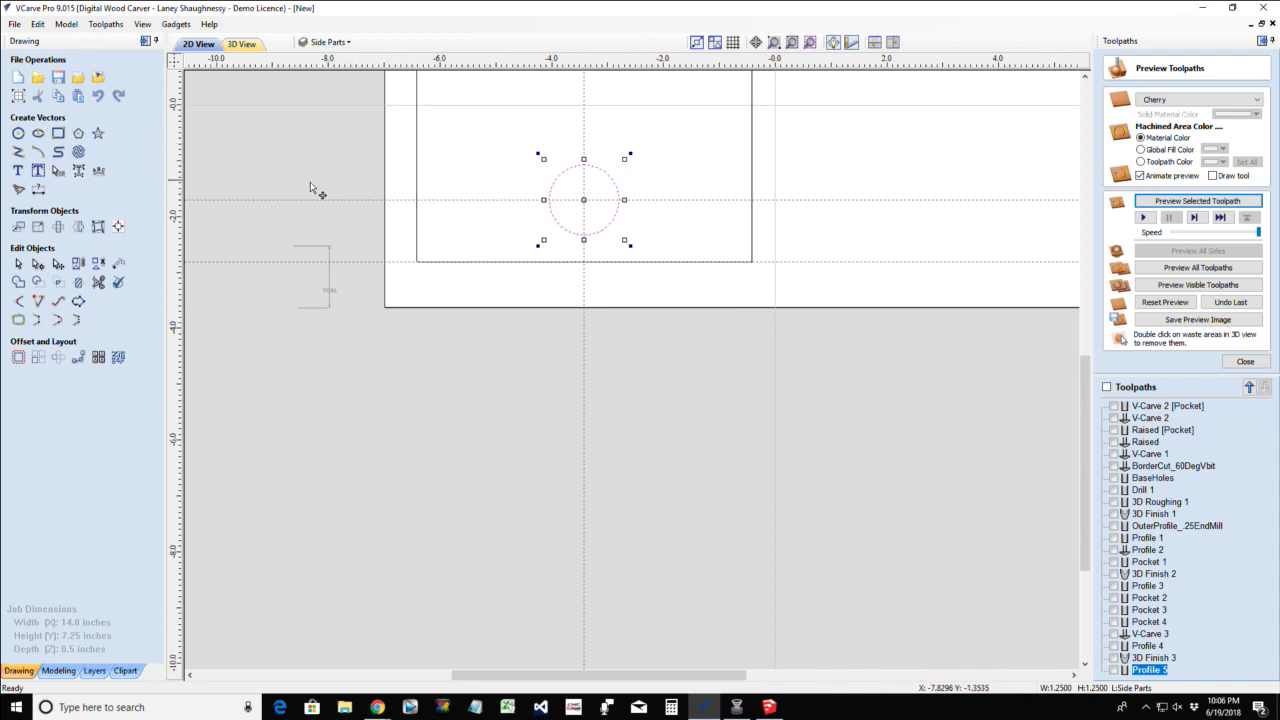
Draw a 5.5-inch diameter circle centred on the 1.25-inch circle's centre
{"action": "left_click", "coordinate": [18, 134]}
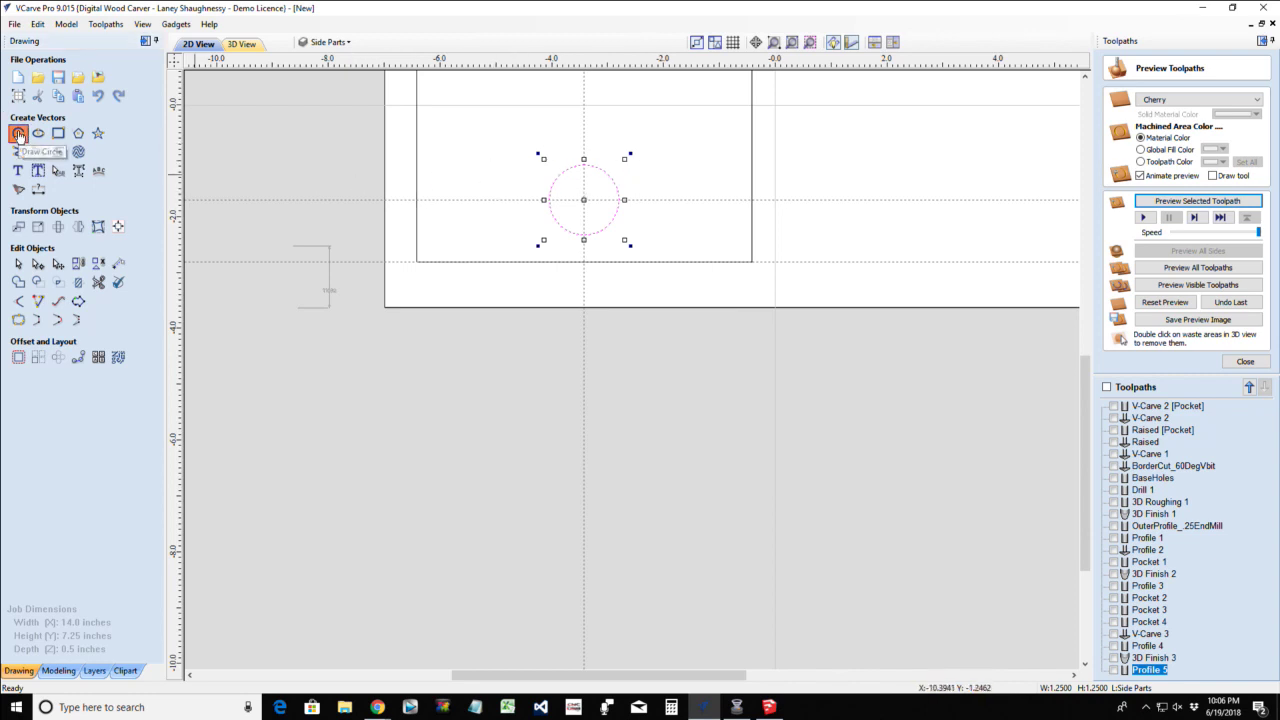
{"action": "left_click", "coordinate": [584, 200]}
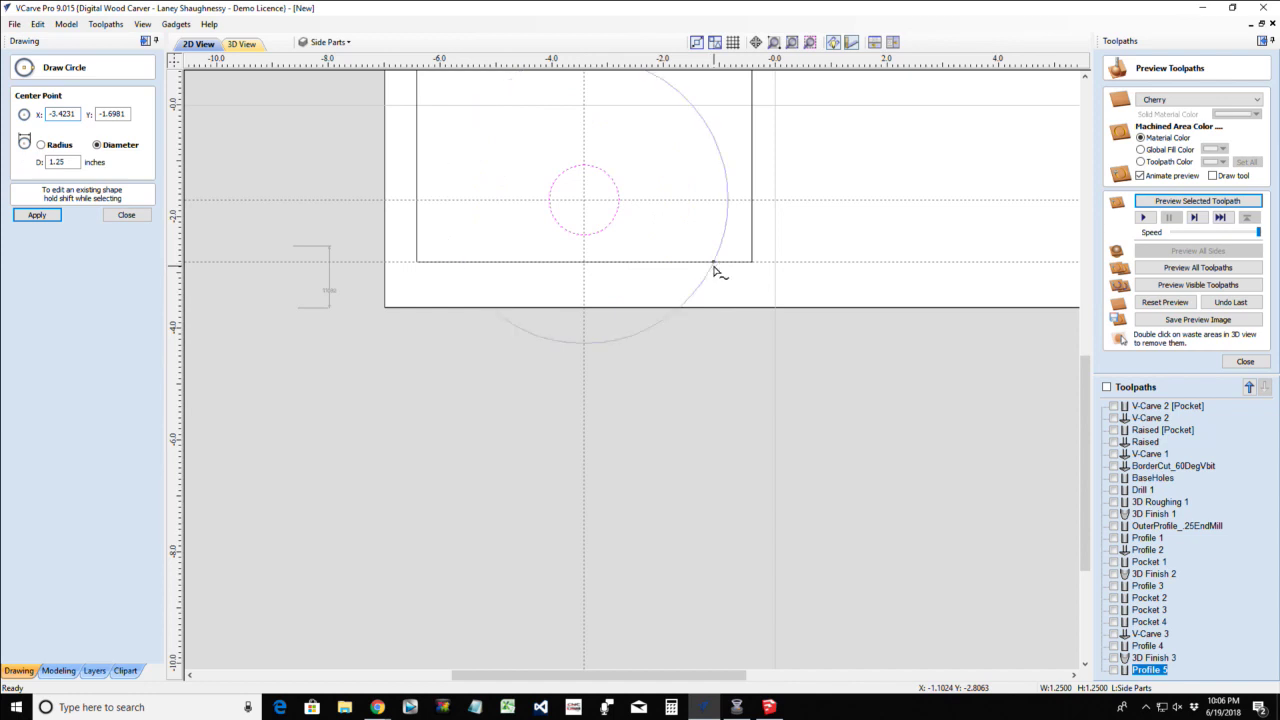
{"action": "type", "text": "5"}
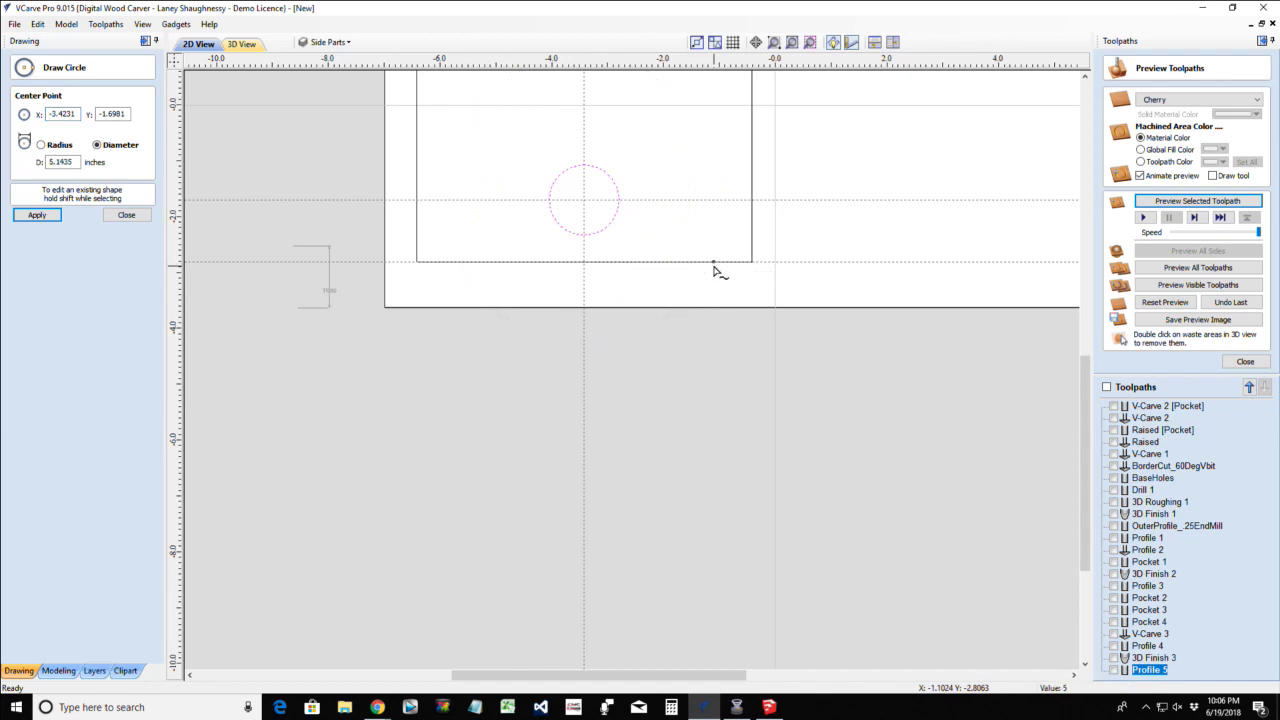
{"action": "type", "text": ".5"}
{"action": "key", "text": "Return"}
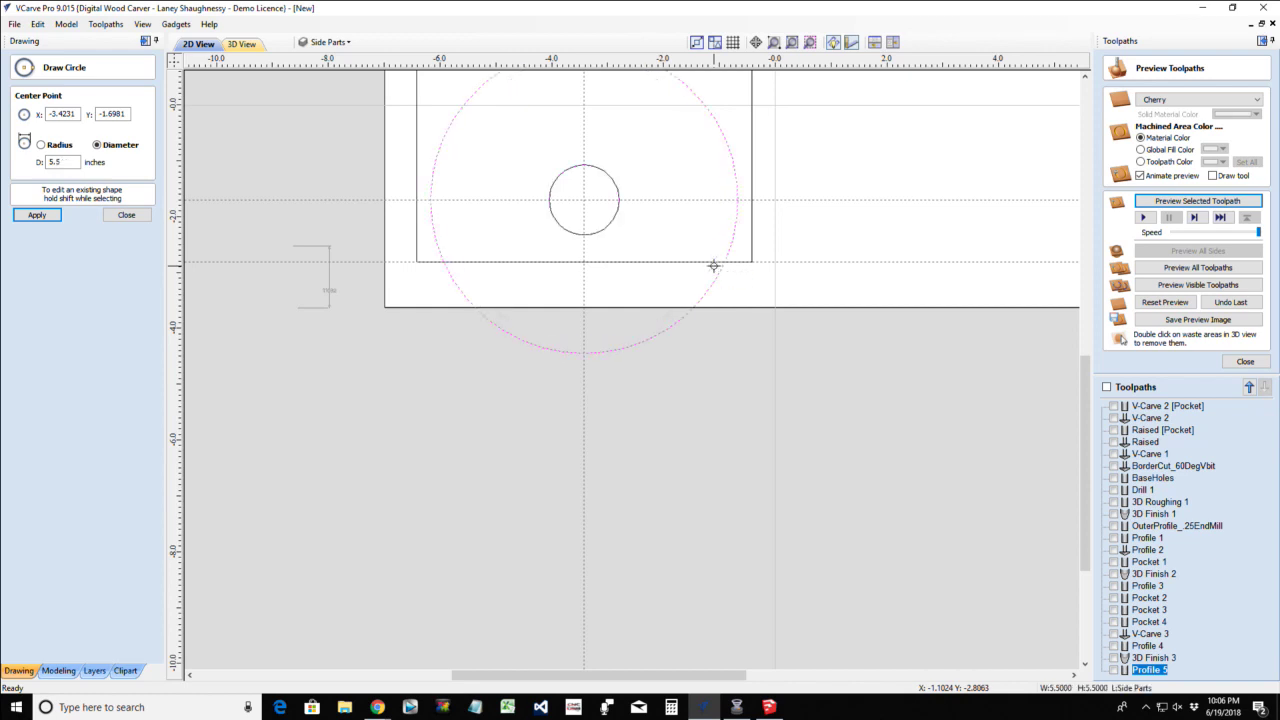
{"action": "scroll", "coordinate": [582, 254], "scroll_direction": "down", "scroll_amount": 1}
{"action": "scroll", "coordinate": [557, 189], "scroll_direction": "up", "scroll_amount": 2}
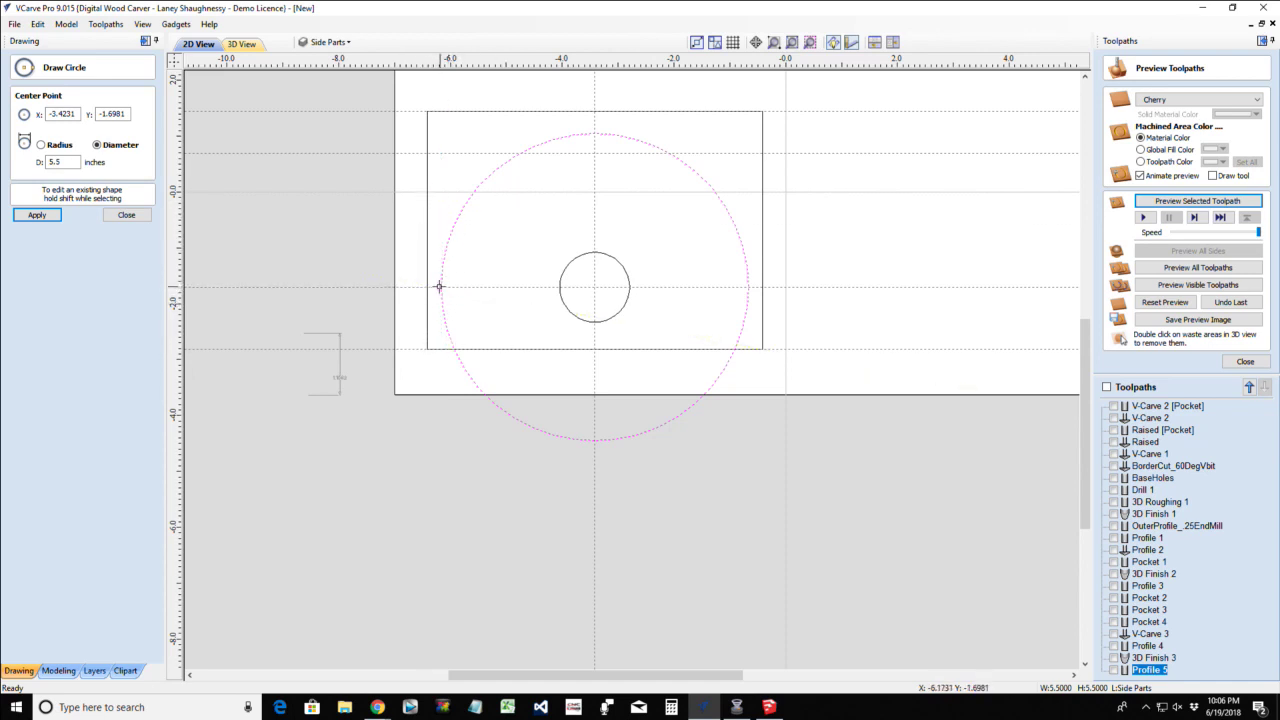
{"action": "left_click", "coordinate": [127, 216]}
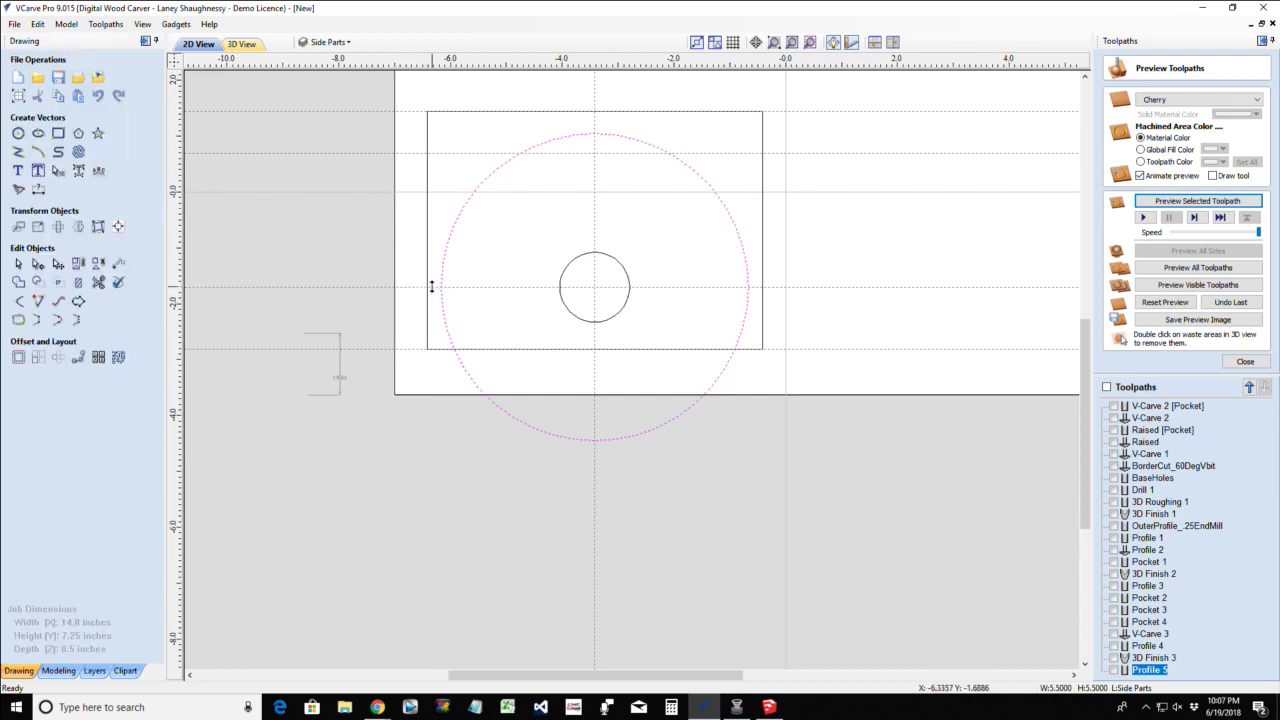
Nudge the small circle right and centre the large circle on it with Alignment Tools
{"action": "left_click", "coordinate": [577, 262]}
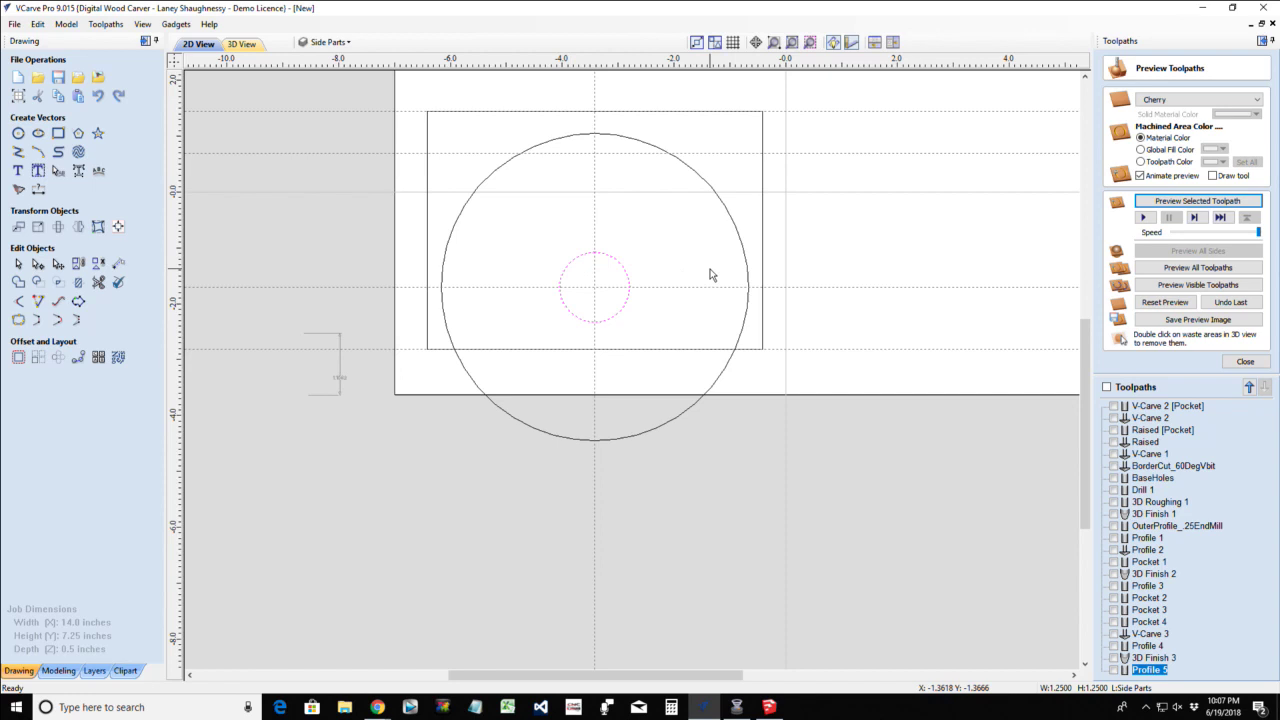
{"action": "key", "text": "Right"}
{"action": "key", "text": "Right"}
{"action": "key", "text": "Right"}
{"action": "left_click", "coordinate": [502, 173]}
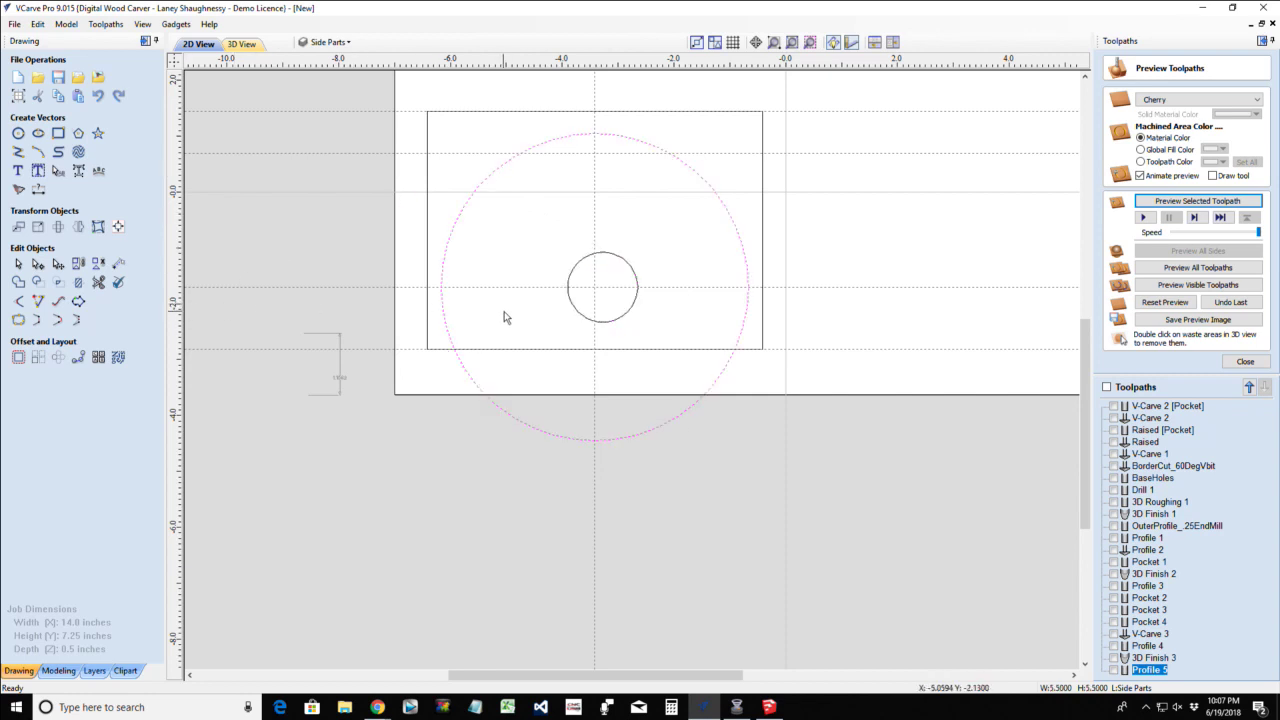
{"action": "left_click", "coordinate": [568, 301], "text": "shift"}
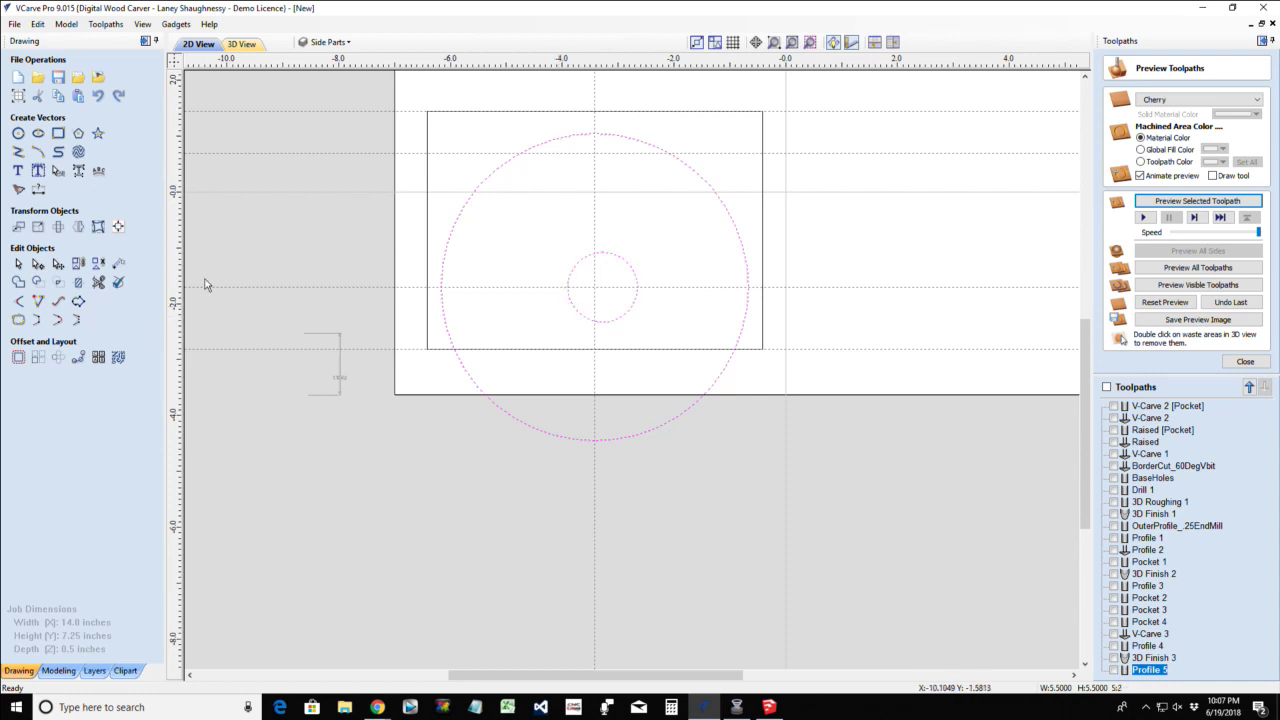
{"action": "left_click", "coordinate": [118, 227]}
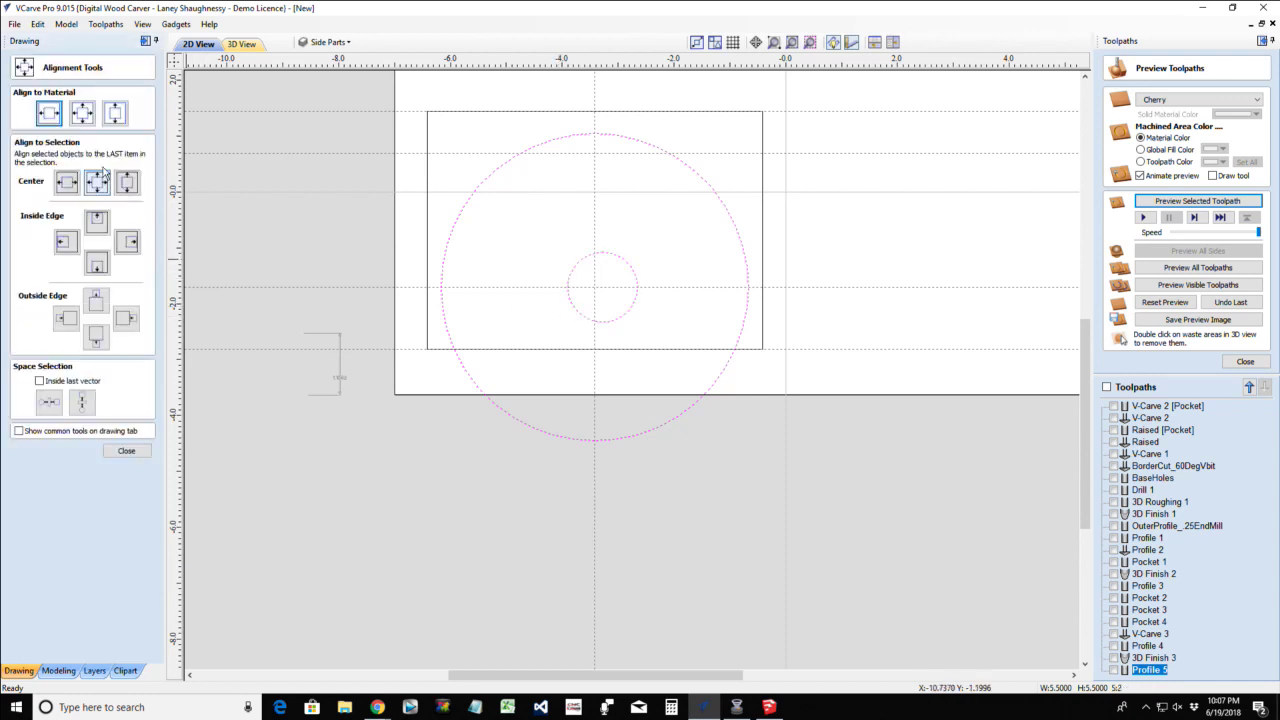
{"action": "left_click", "coordinate": [96, 181]}
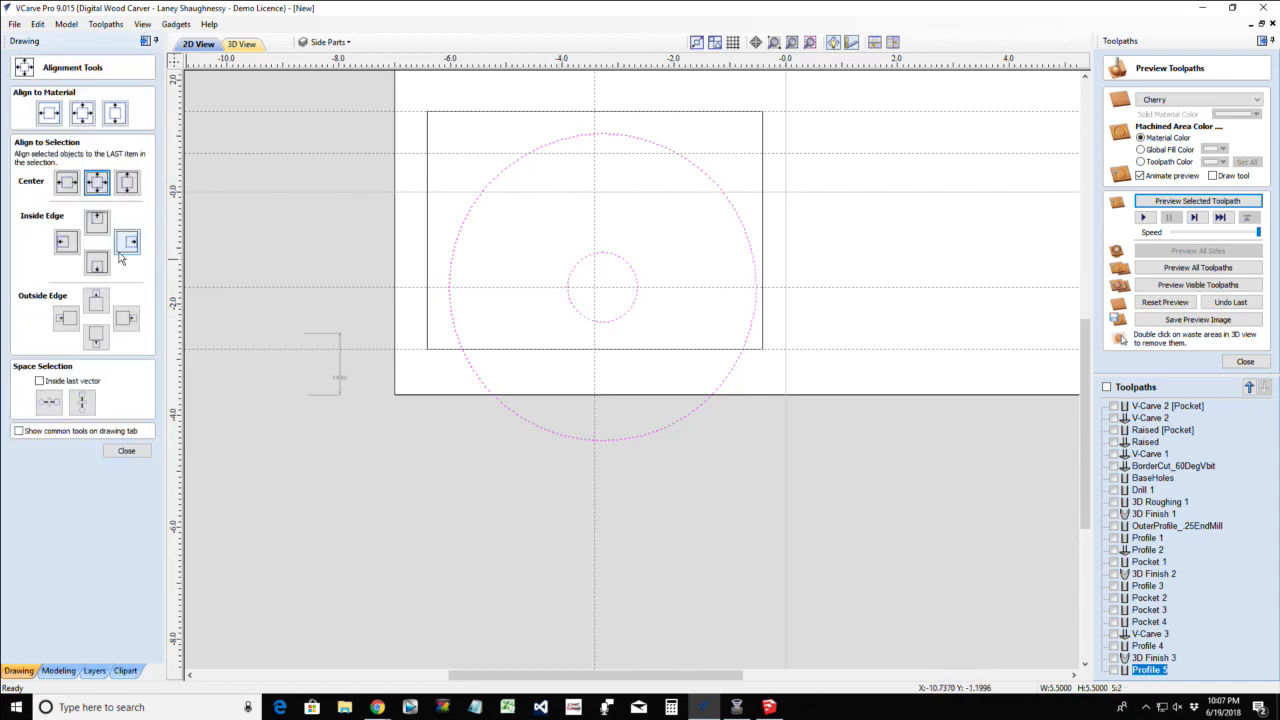
{"action": "left_click", "coordinate": [126, 450]}
Delete the 5.5-inch circle, leaving only the 1.25-inch circle
{"action": "scroll", "coordinate": [483, 422], "scroll_direction": "down", "scroll_amount": 2}
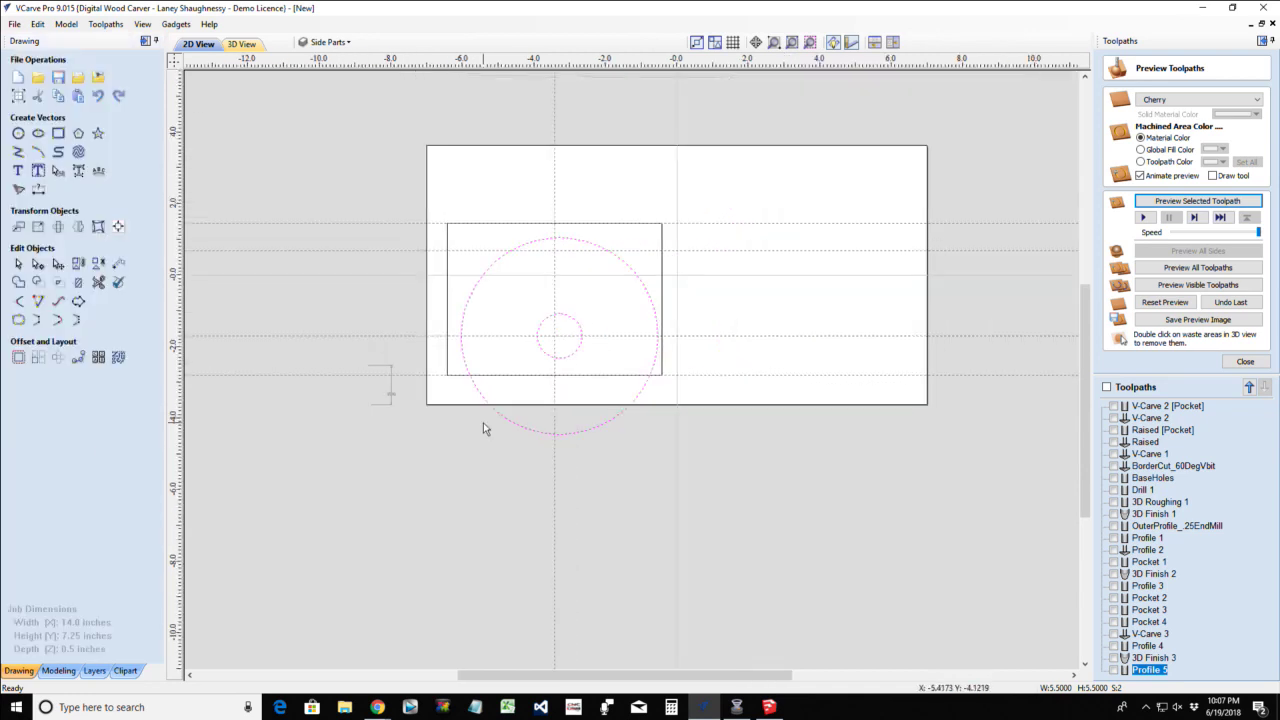
{"action": "scroll", "coordinate": [585, 245], "scroll_direction": "up", "scroll_amount": 2}
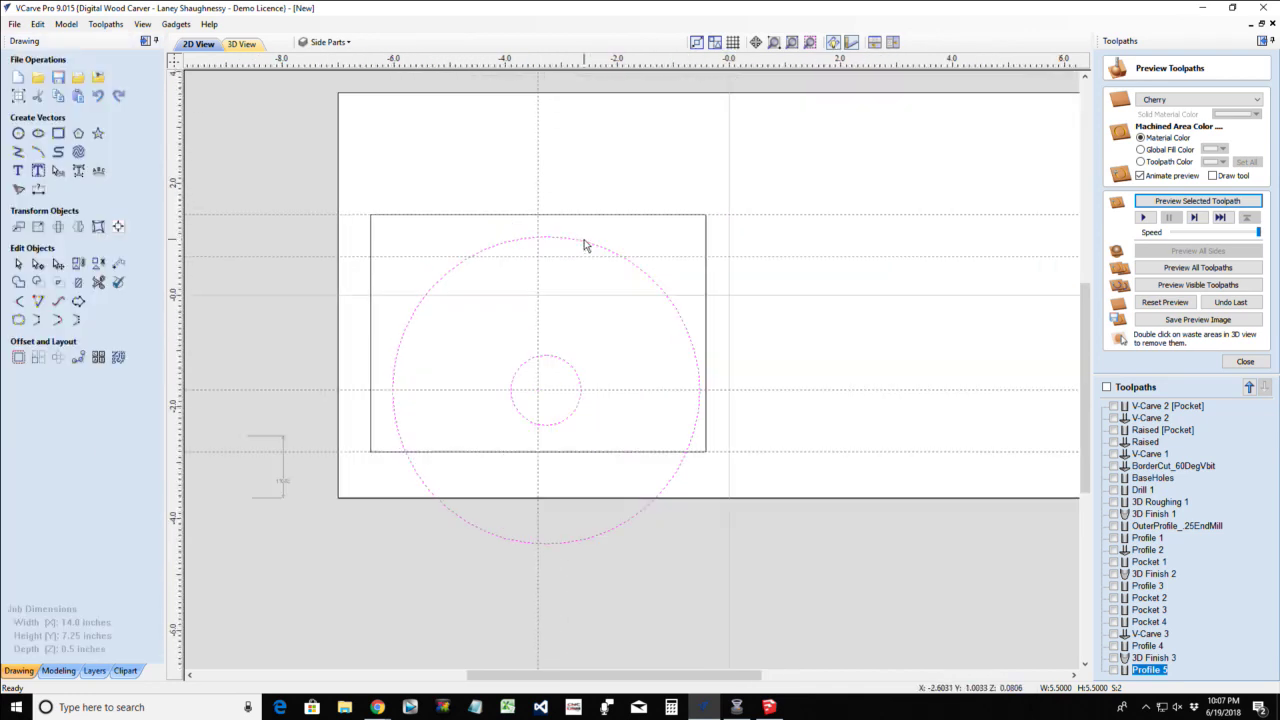
{"action": "left_click", "coordinate": [586, 241]}
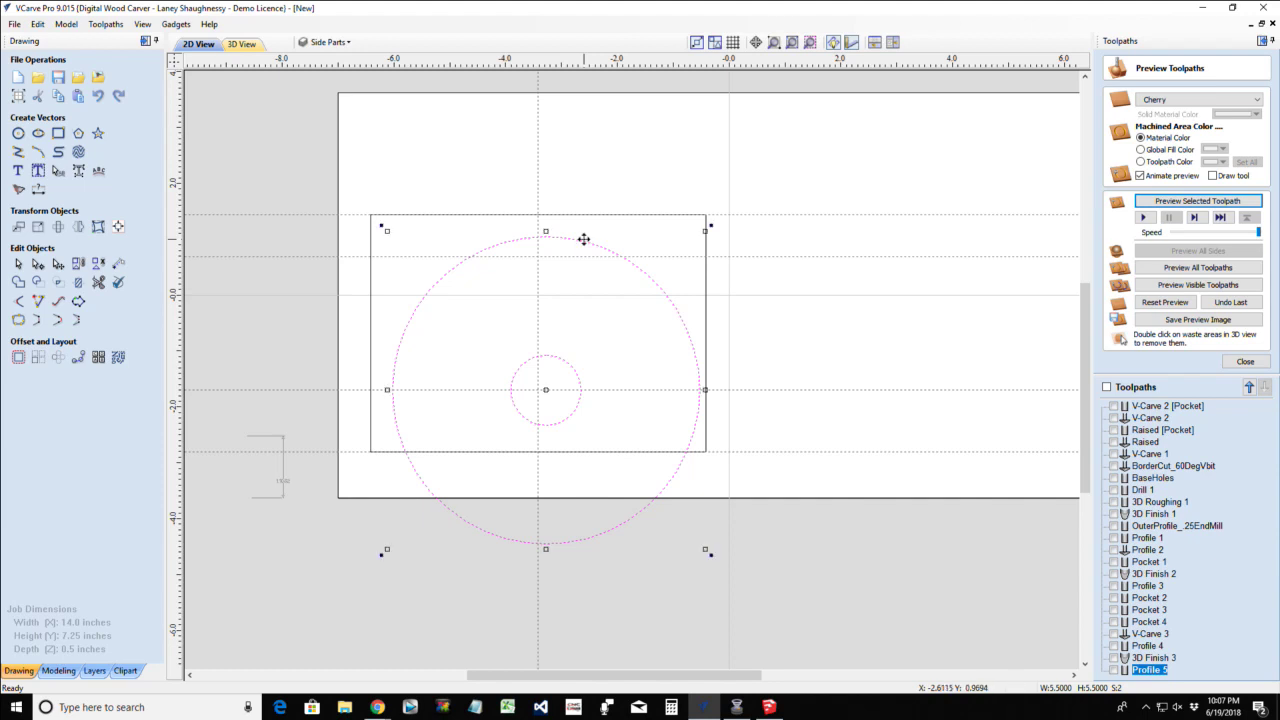
{"action": "left_click", "coordinate": [552, 335]}
{"action": "left_click", "coordinate": [575, 241]}
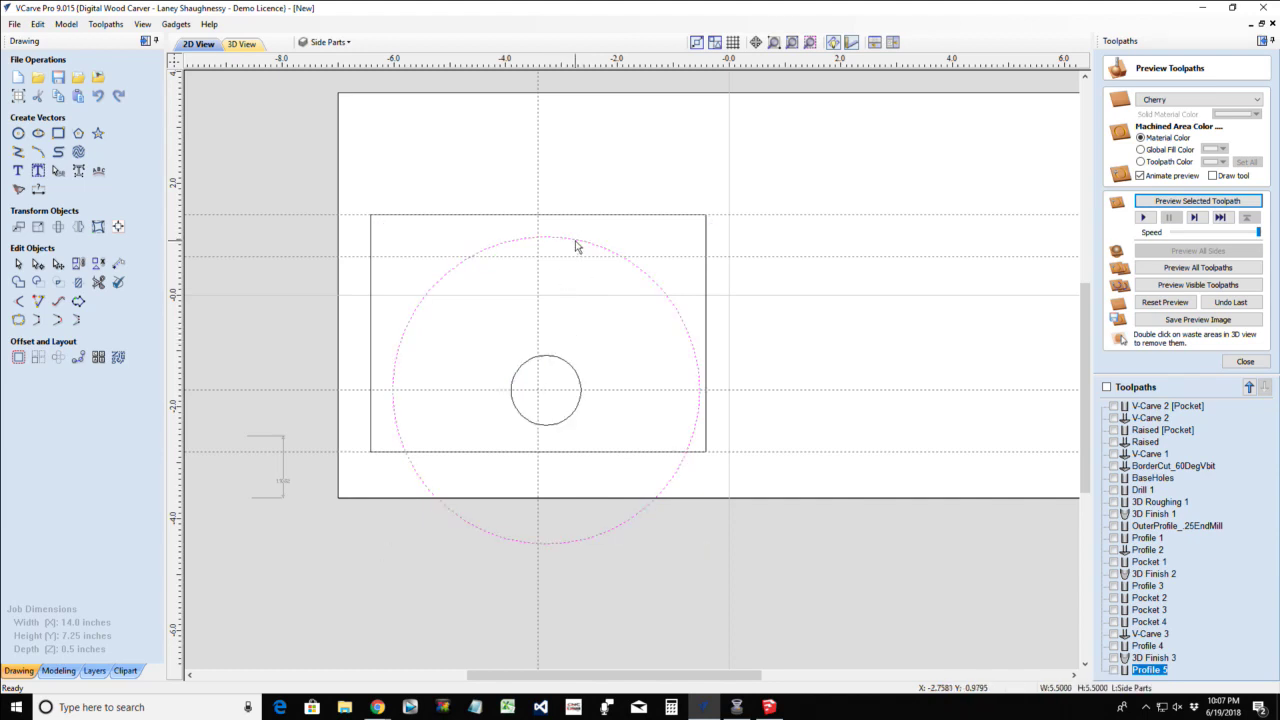
{"action": "key", "text": "Delete"}
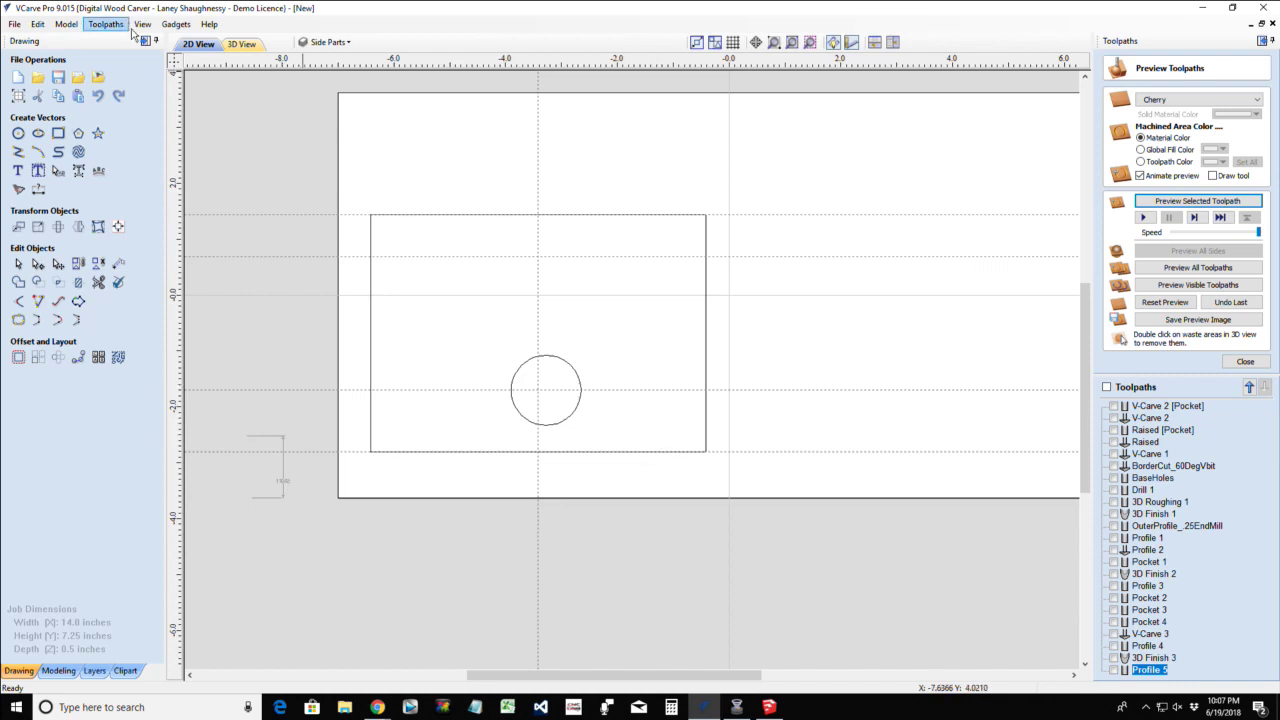
Discard the trial arcs, then add a vertical guide near X -2.15 inches right of the circle
{"action": "left_click", "coordinate": [176, 27]}
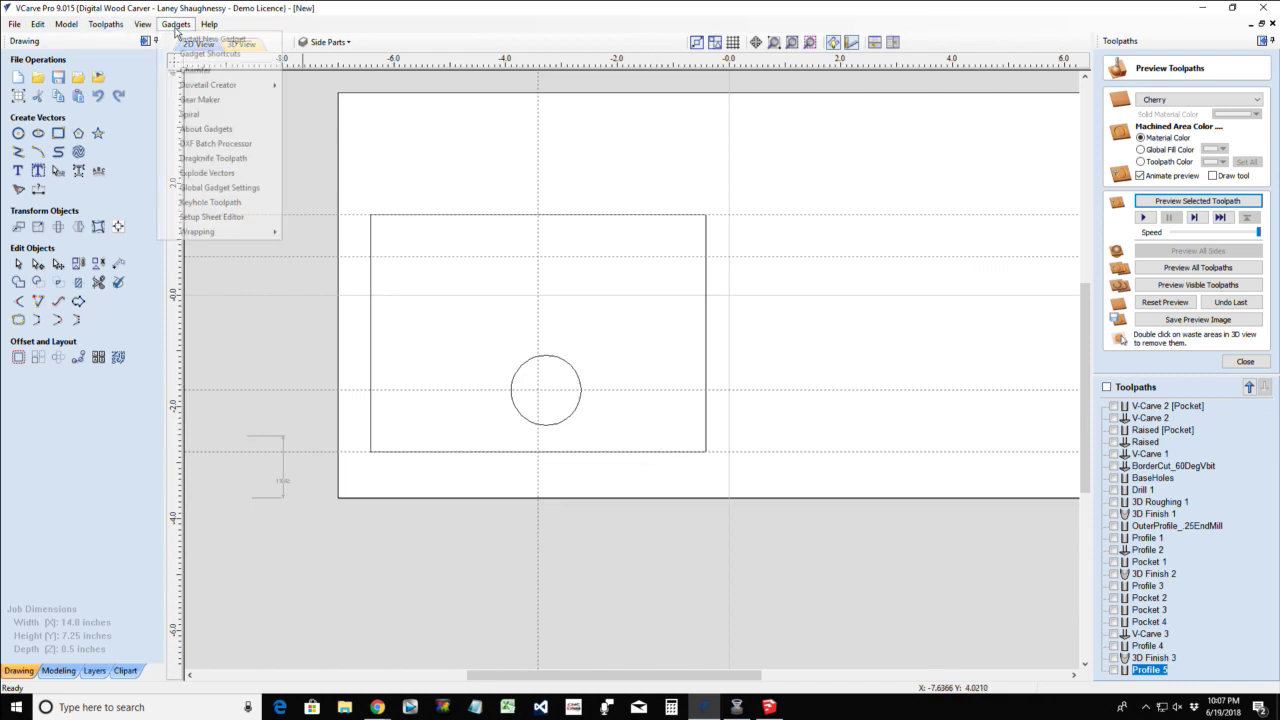
{"action": "left_click", "coordinate": [450, 62]}
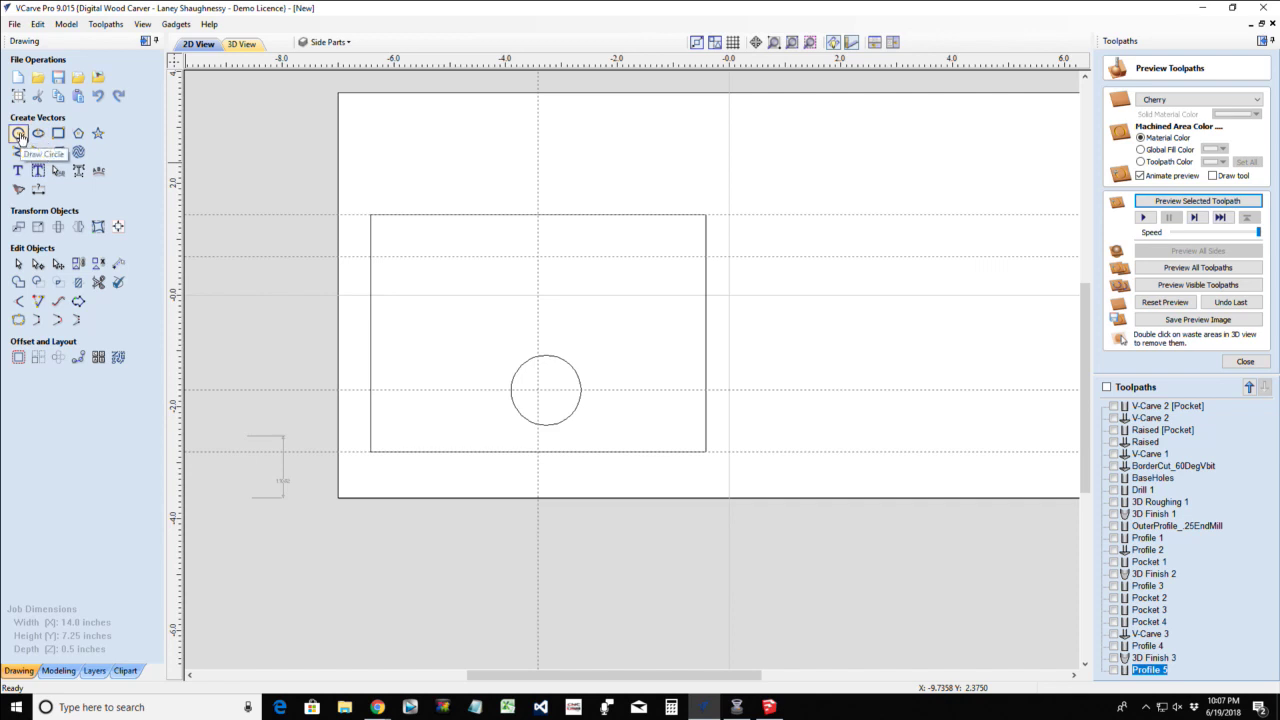
{"action": "left_click", "coordinate": [40, 153]}
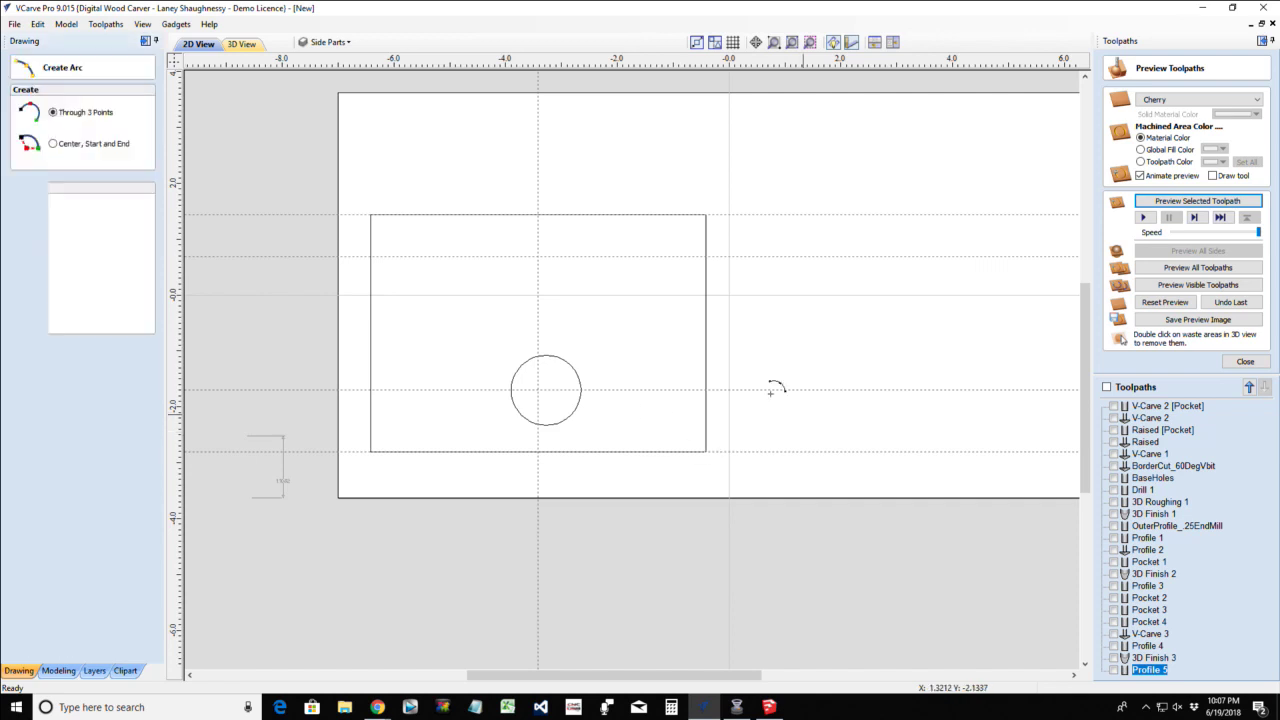
{"action": "left_click", "coordinate": [704, 390]}
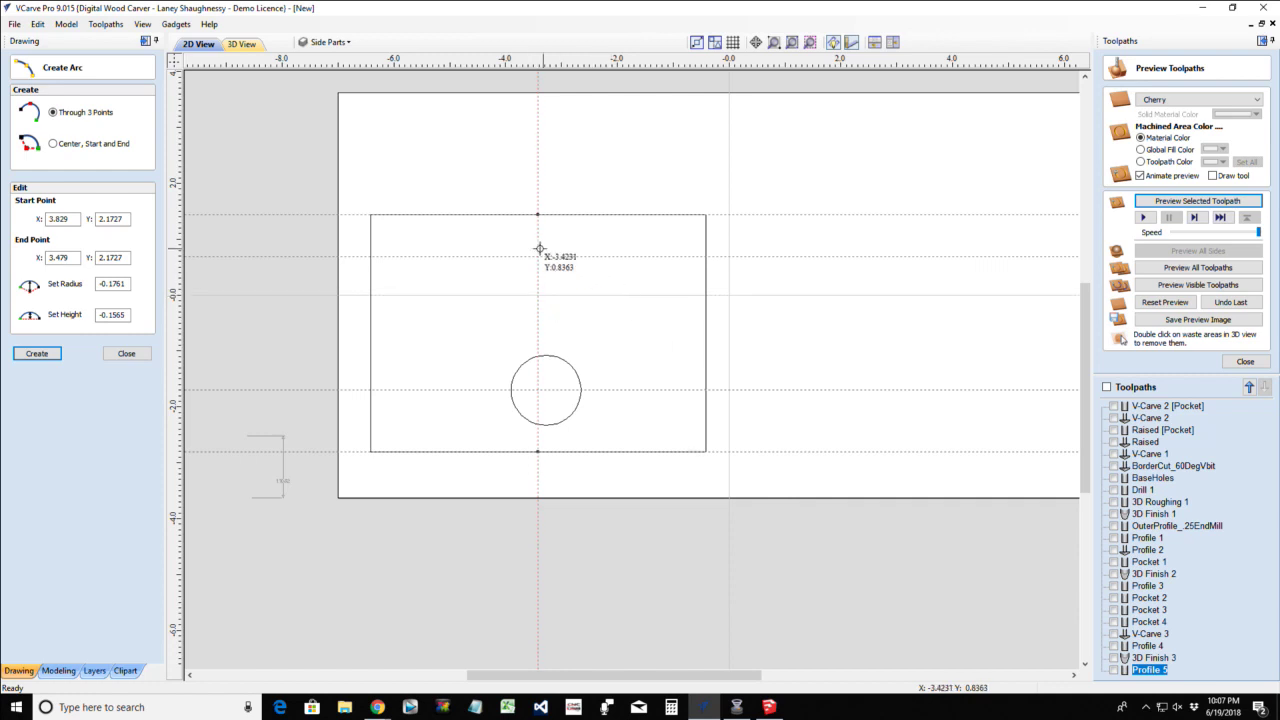
{"action": "left_click", "coordinate": [538, 256]}
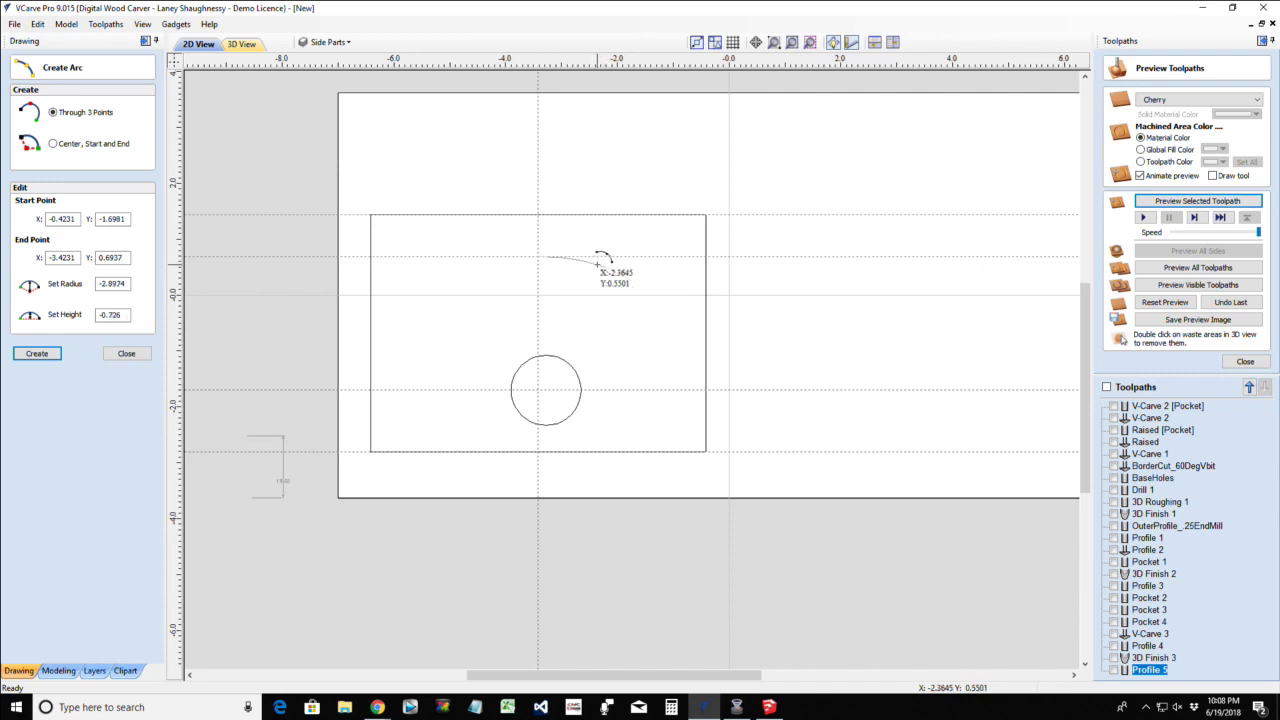
{"action": "left_click", "coordinate": [598, 264]}
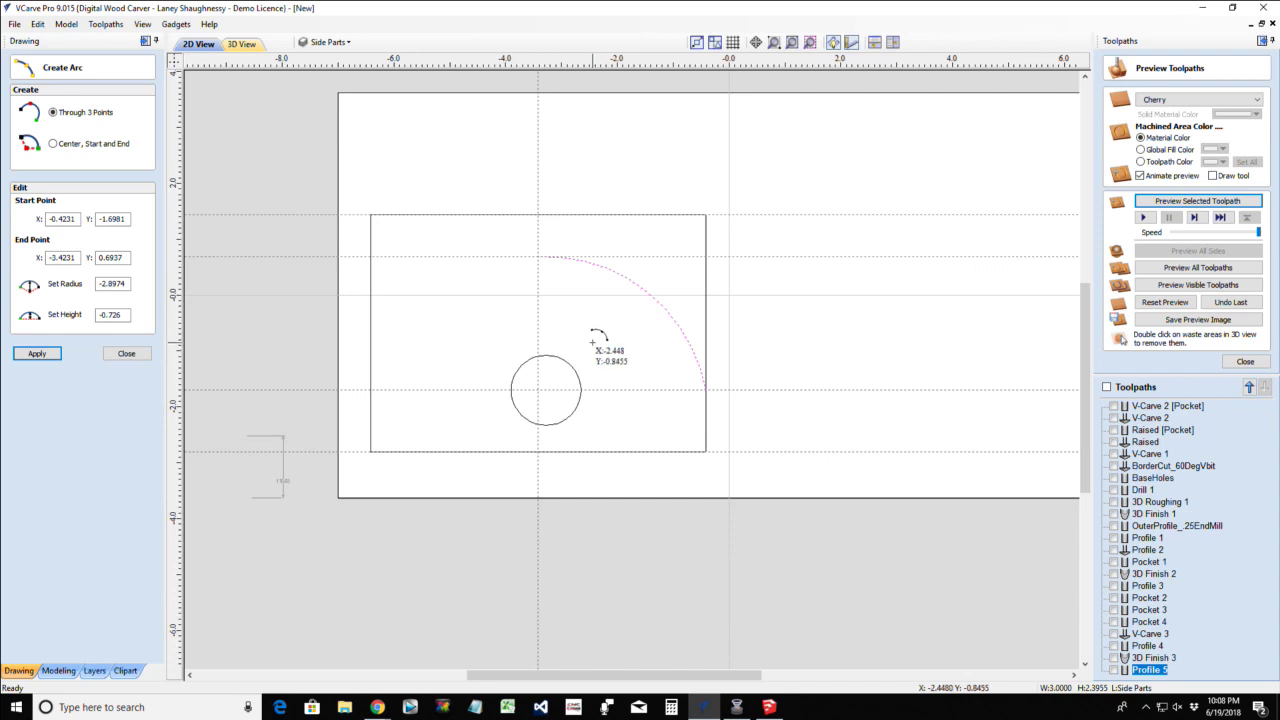
{"action": "key", "text": "Escape"}
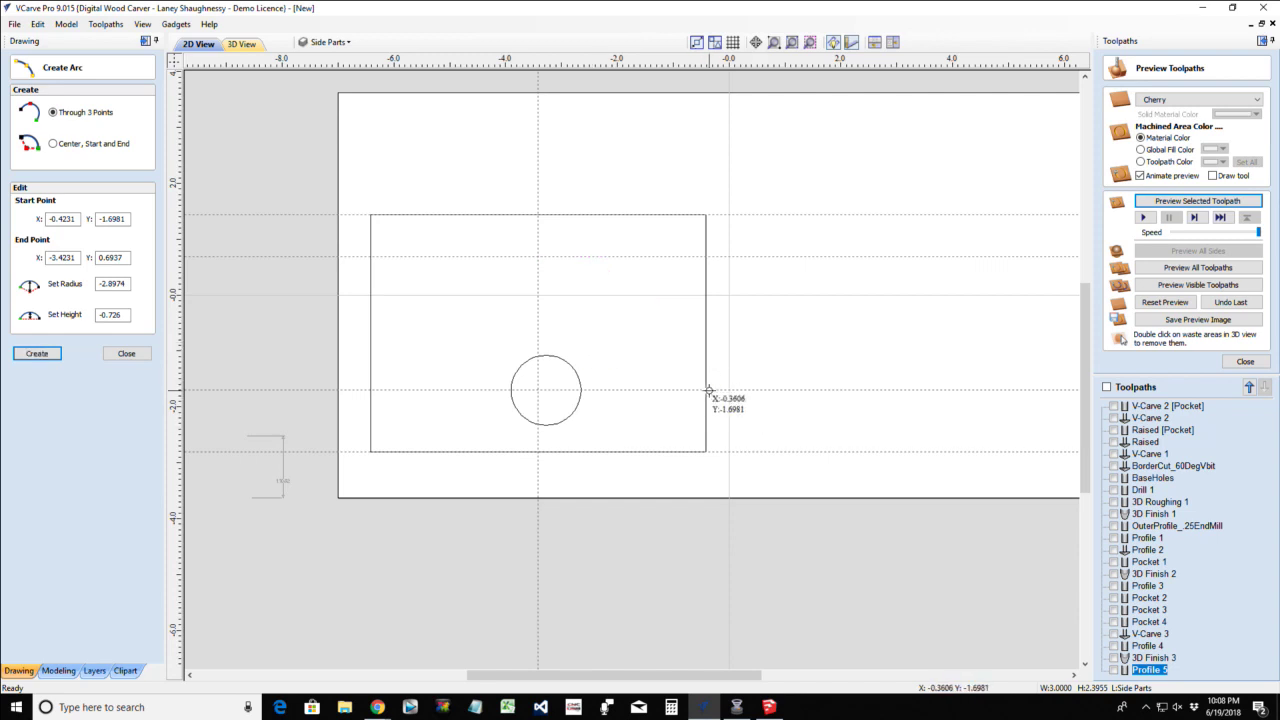
{"action": "left_click", "coordinate": [536, 295]}
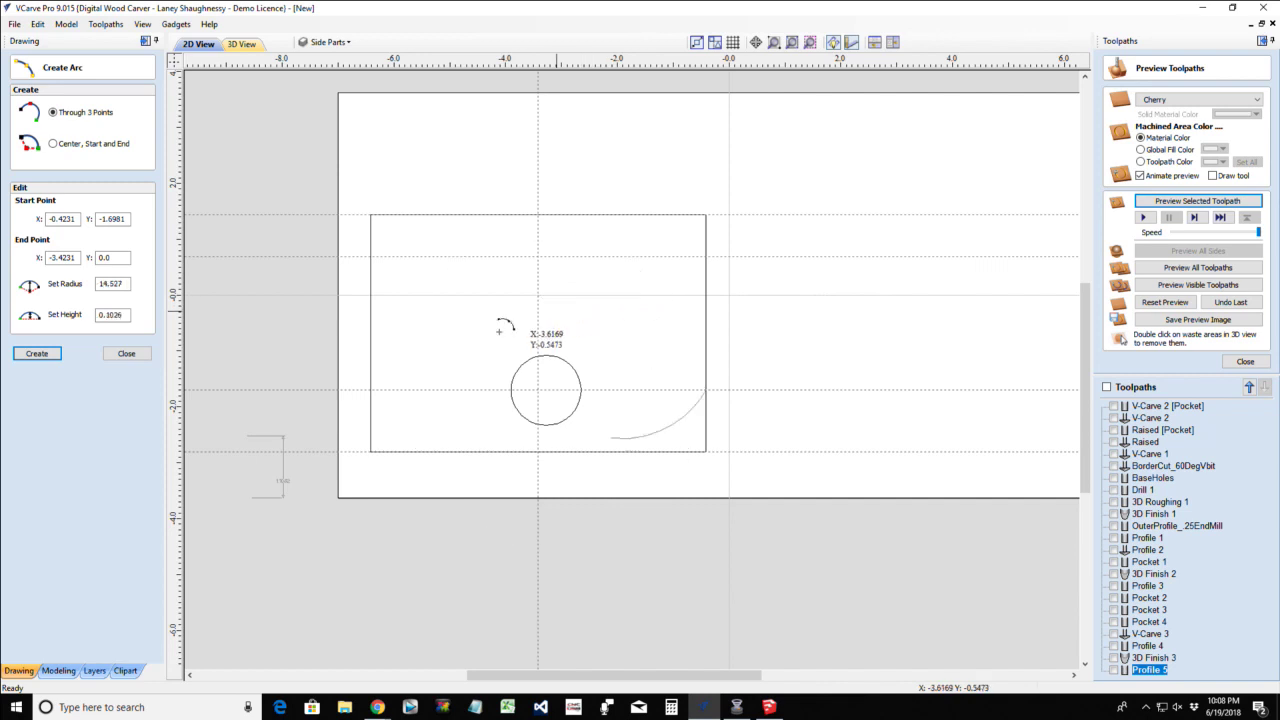
{"action": "key", "text": "Escape"}
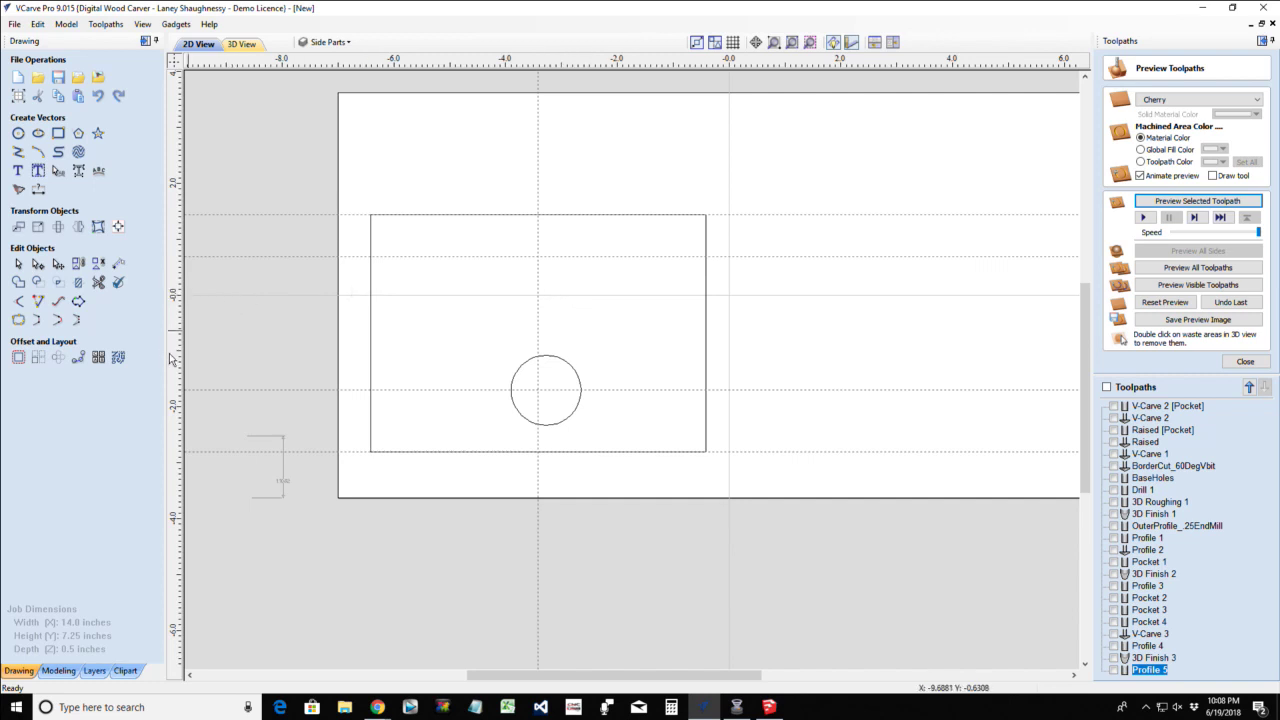
{"action": "left_click_drag", "start_coordinate": [171, 360], "coordinate": [609, 295]}
Draw a 3-point arc of radius 2.1275 from the rectangle's right edge to the guide intersection
{"action": "left_click", "coordinate": [38, 151]}
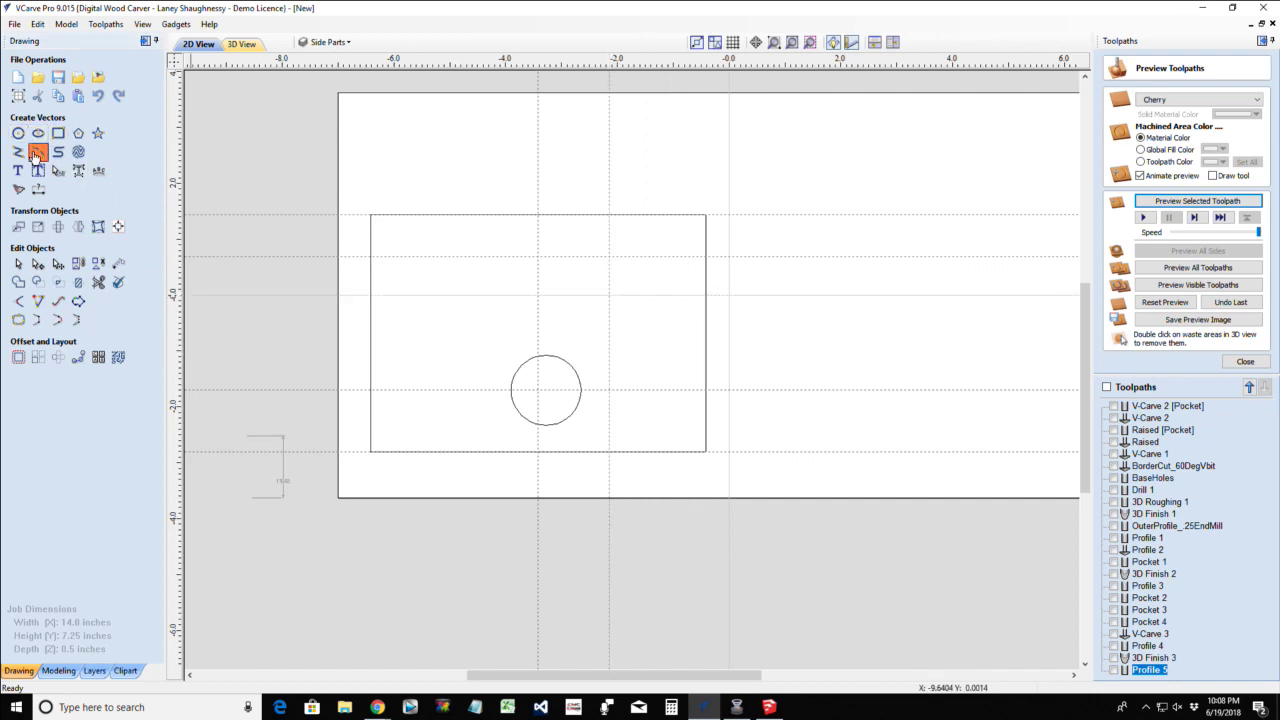
{"action": "left_click", "coordinate": [704, 389]}
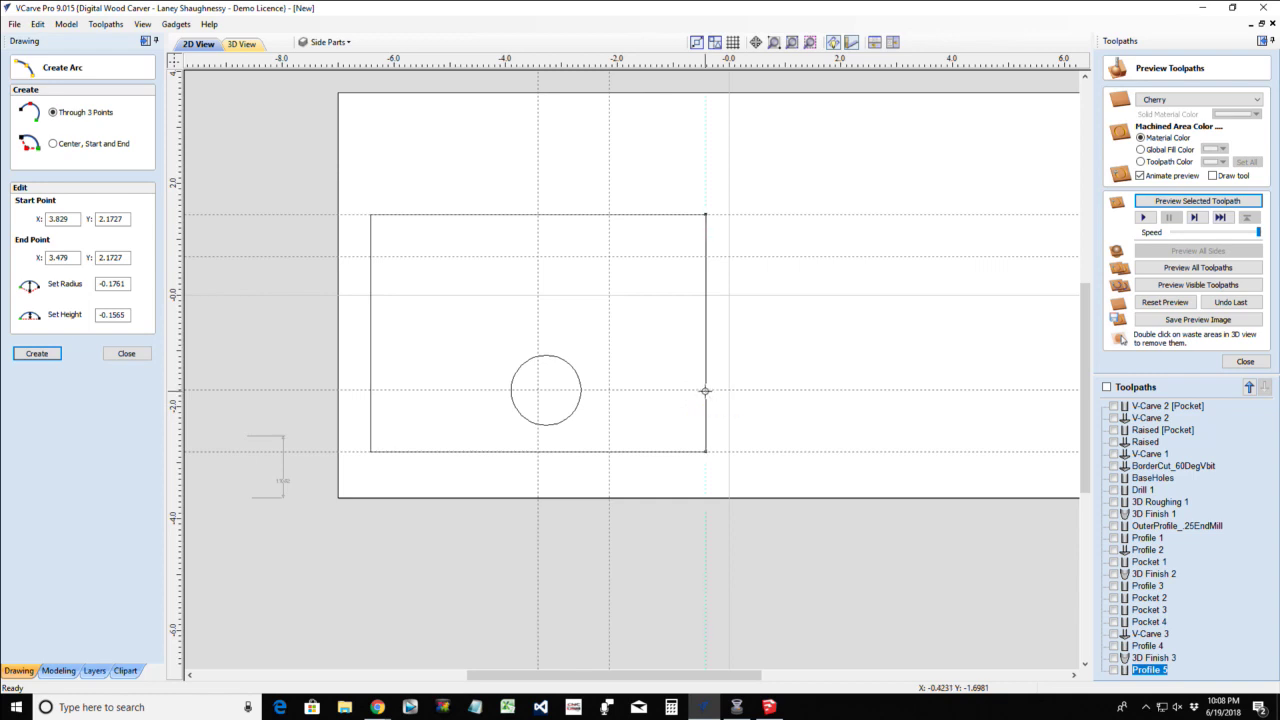
{"action": "left_click", "coordinate": [611, 297]}
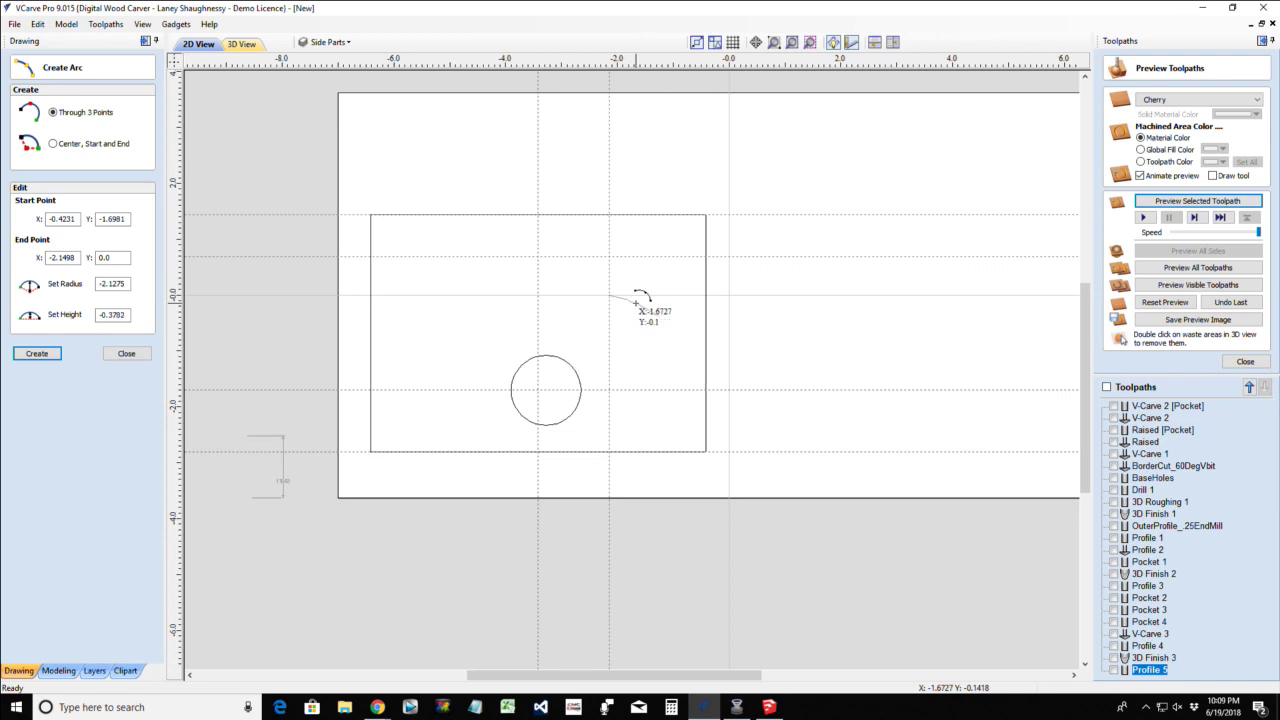
{"action": "left_click", "coordinate": [637, 301]}
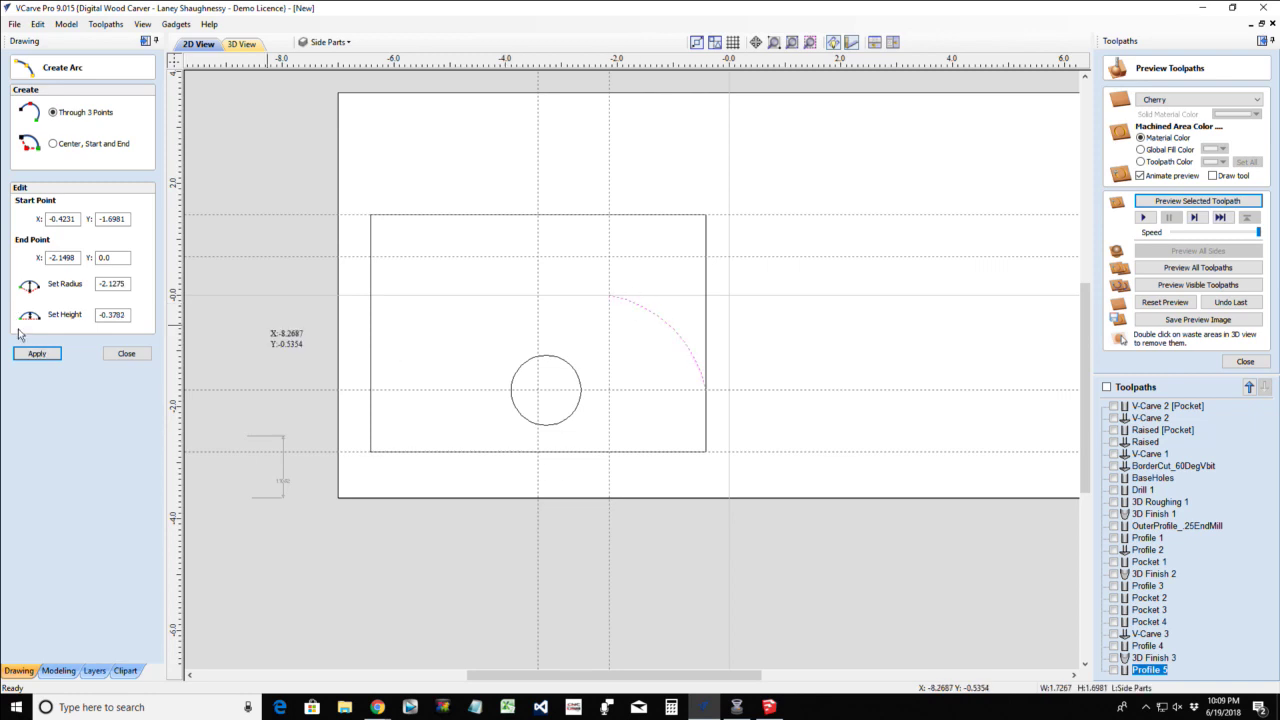
{"action": "left_click", "coordinate": [118, 354]}
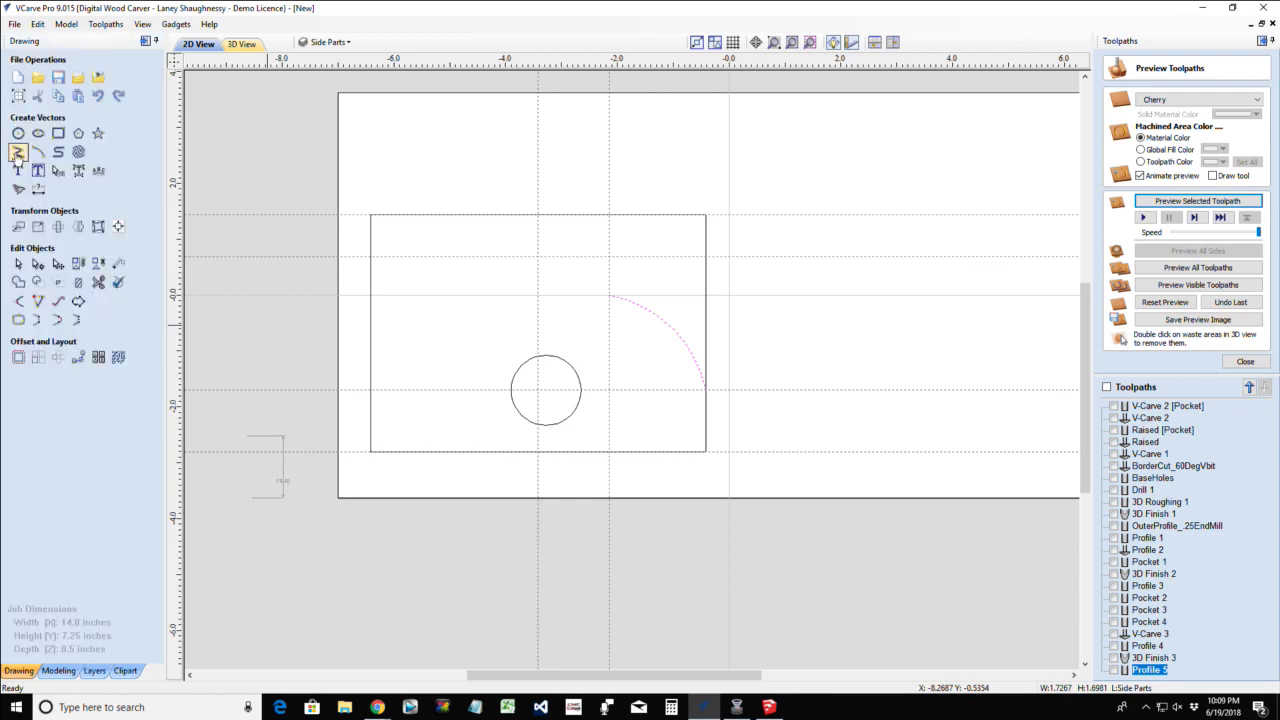
Start a polyline with its first point at the arc's upper endpoint on the guide
{"action": "left_click", "coordinate": [18, 152]}
{"action": "scroll", "coordinate": [630, 288], "scroll_direction": "up", "scroll_amount": 5}
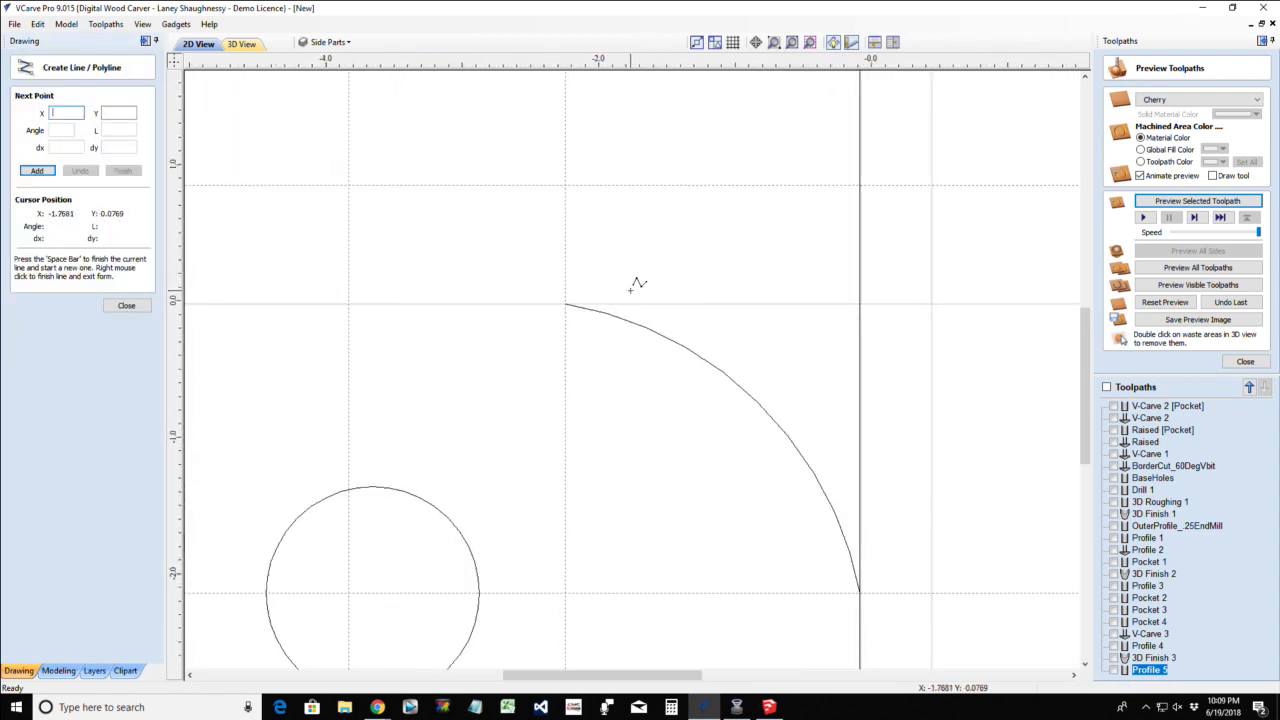
{"action": "scroll", "coordinate": [630, 288], "scroll_direction": "down", "scroll_amount": 3}
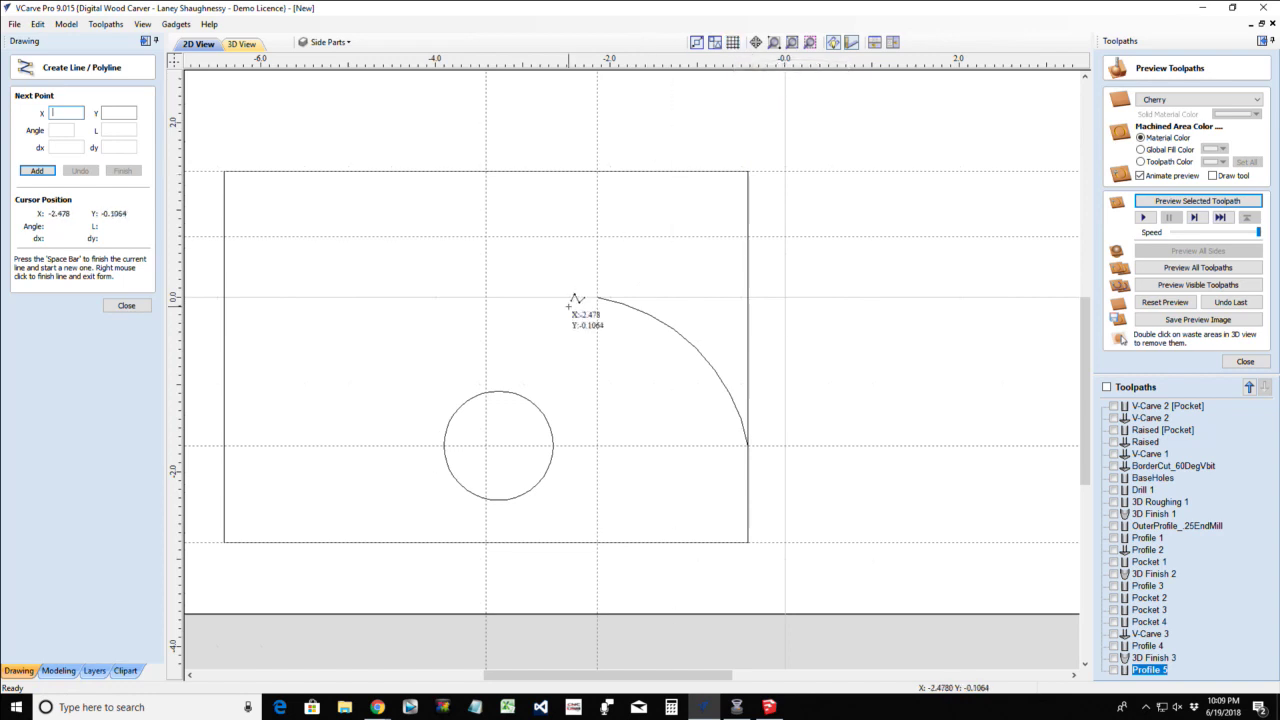
{"action": "scroll", "coordinate": [576, 289], "scroll_direction": "up", "scroll_amount": 2}
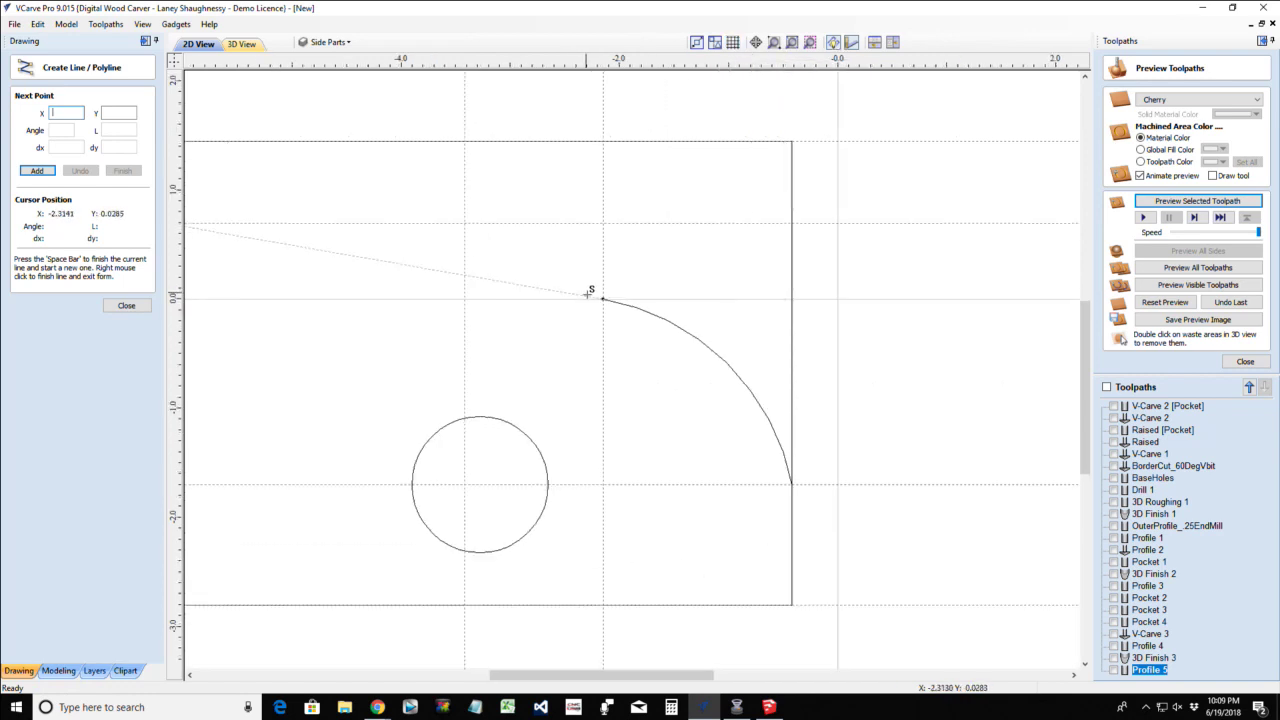
{"action": "left_click", "coordinate": [591, 287]}
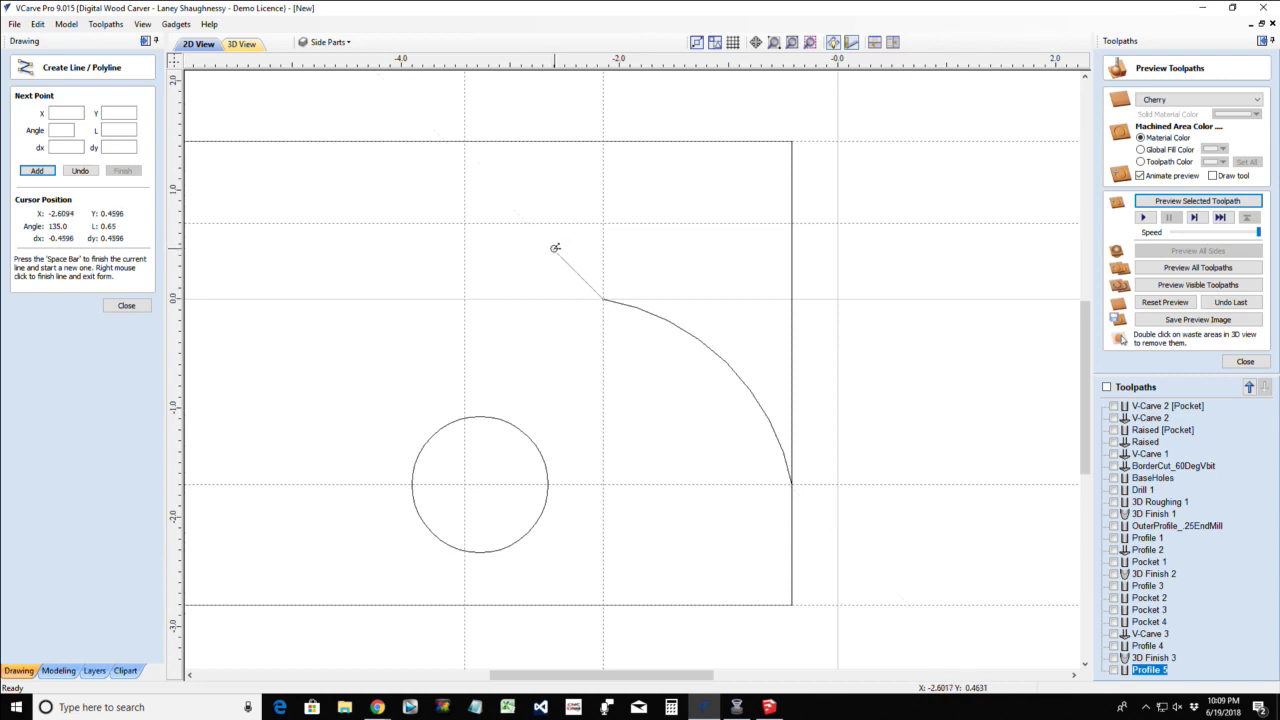
Draw a polyline at 45°, then a 0.225 horizontal and 0.25 vertical step, to the top-left corner
{"action": "scroll", "coordinate": [555, 247], "scroll_direction": "up", "scroll_amount": 3}
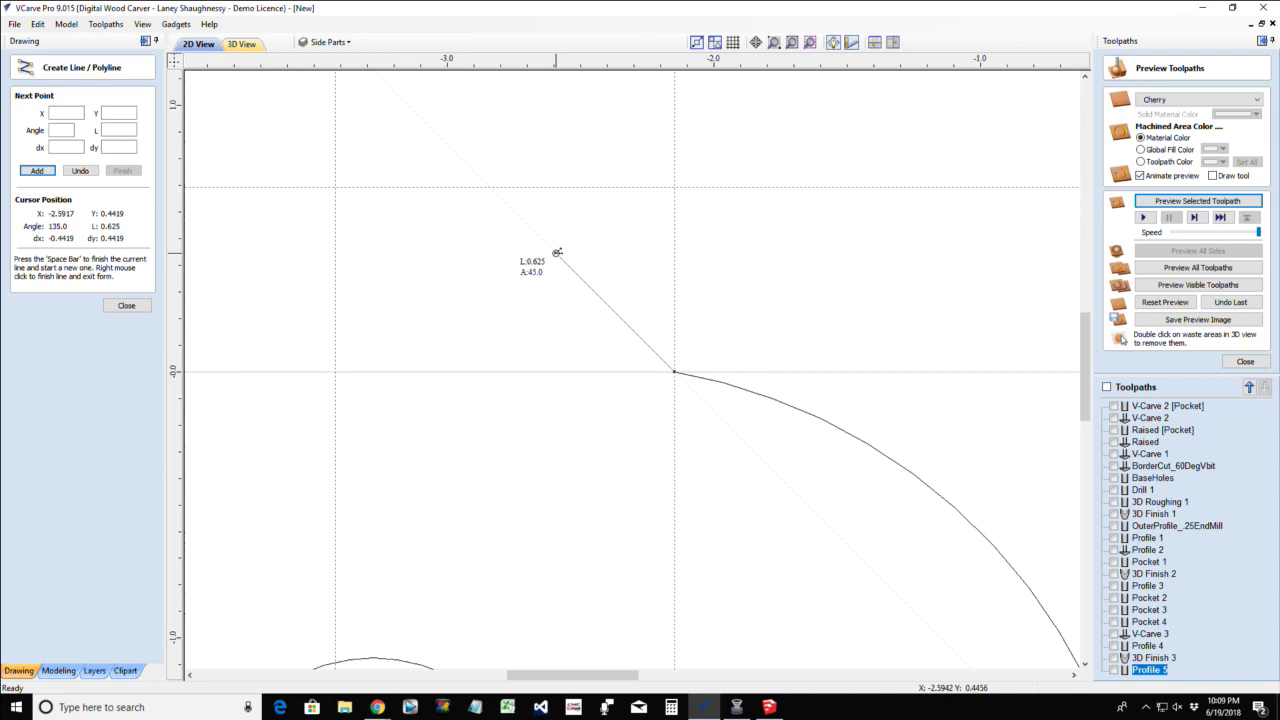
{"action": "left_click", "coordinate": [557, 253]}
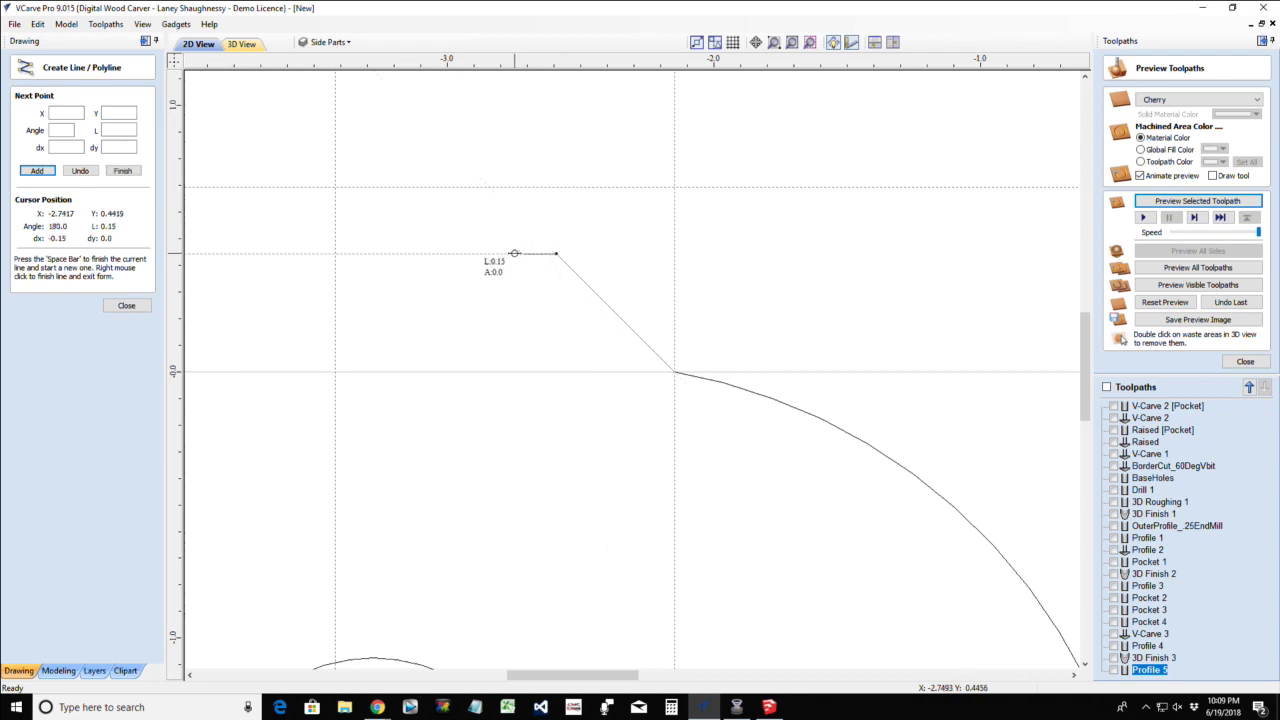
{"action": "scroll", "coordinate": [514, 253], "scroll_direction": "down", "scroll_amount": 2}
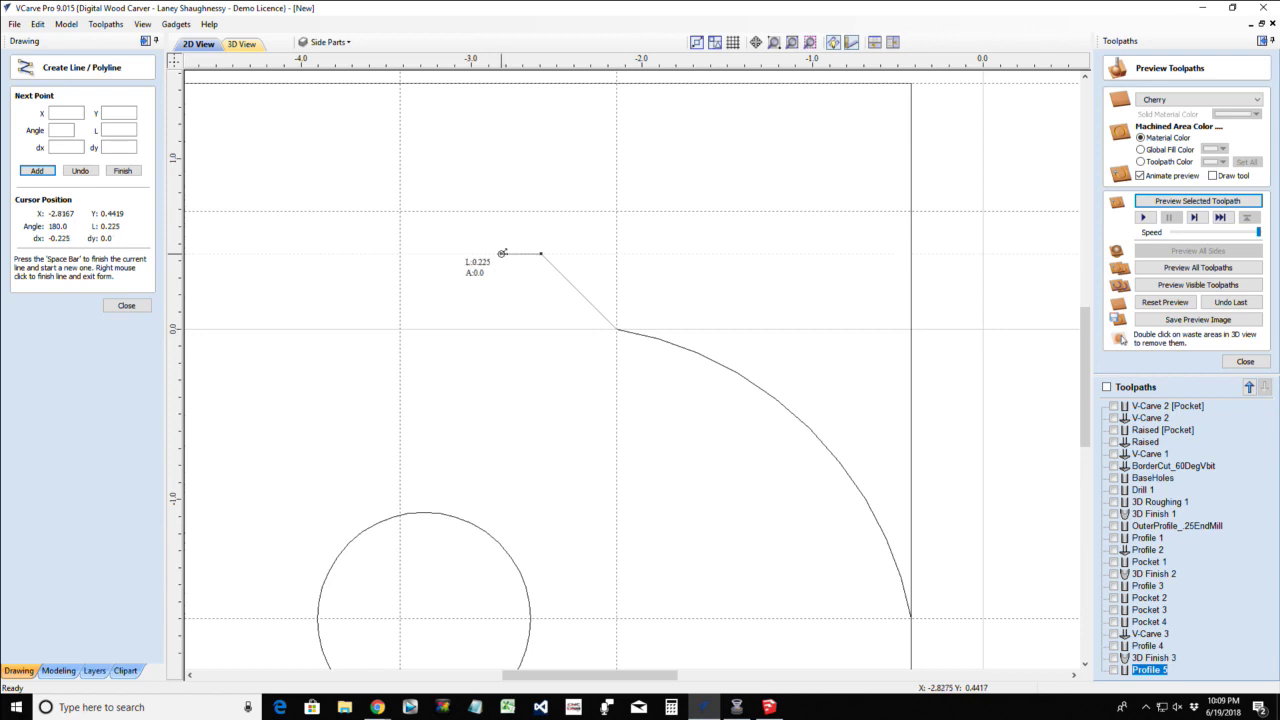
{"action": "left_click", "coordinate": [498, 253]}
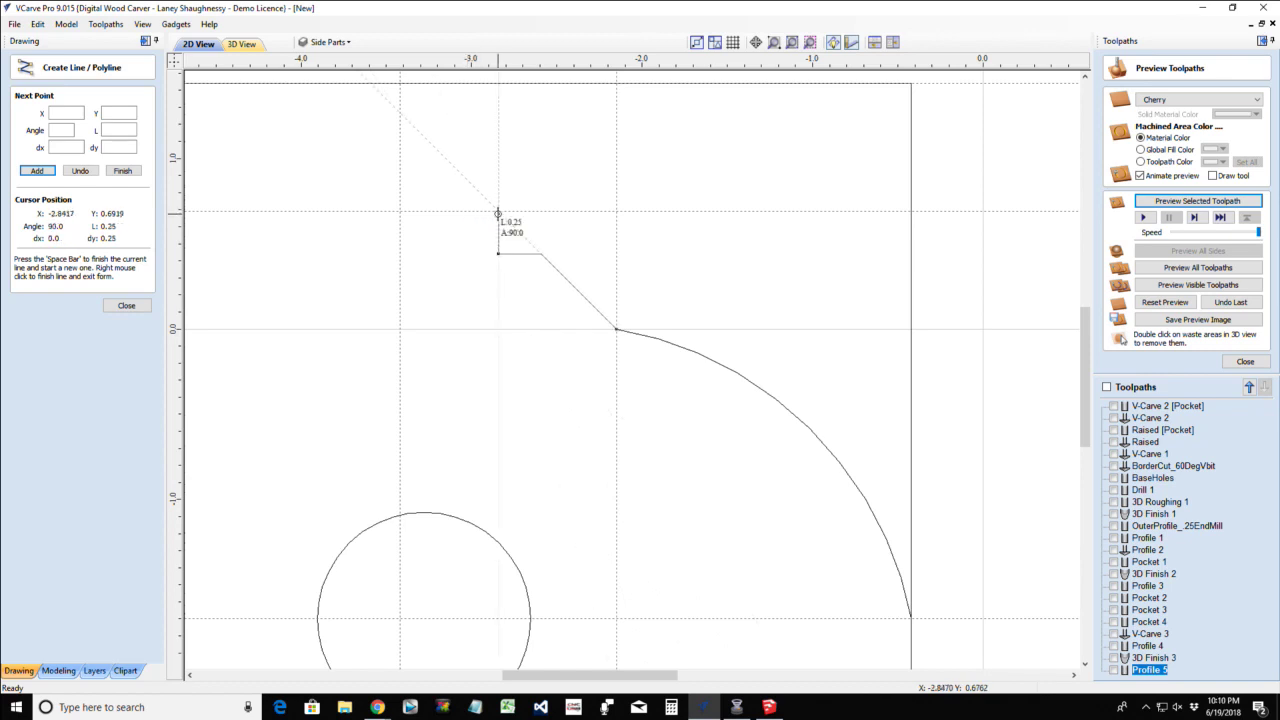
{"action": "left_click", "coordinate": [498, 211]}
{"action": "scroll", "coordinate": [480, 208], "scroll_direction": "down", "scroll_amount": 3}
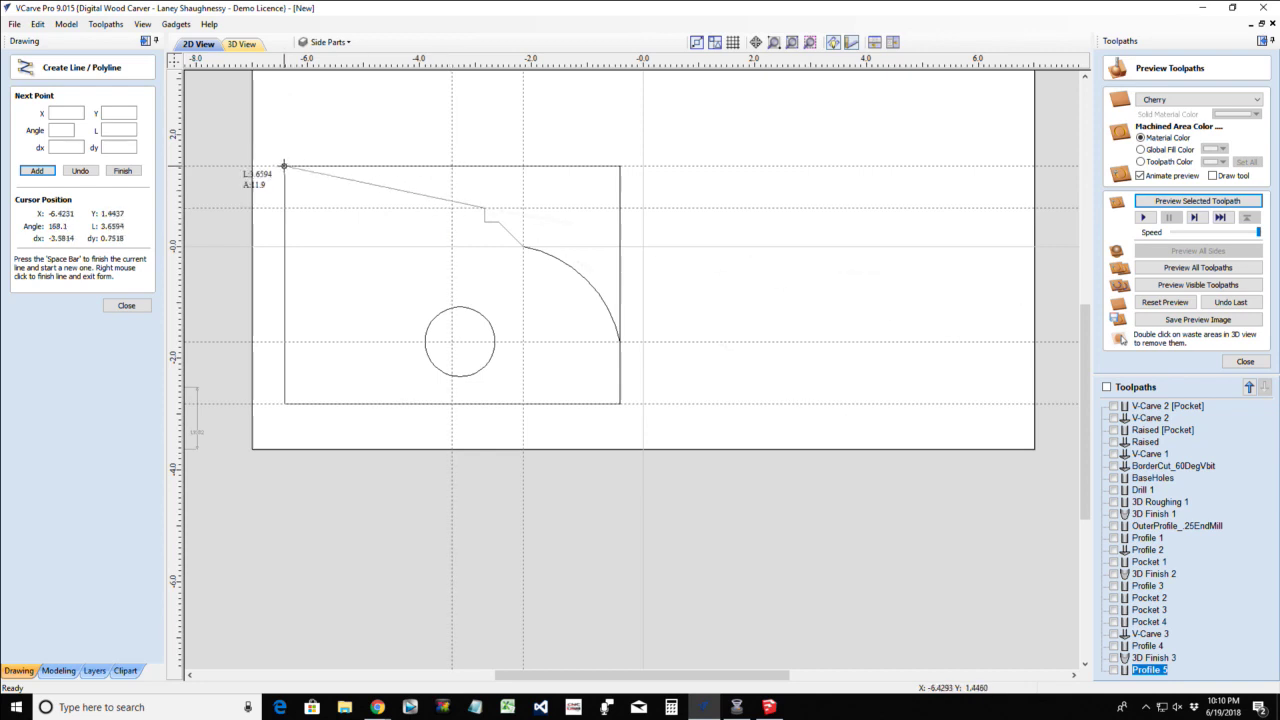
{"action": "left_click", "coordinate": [284, 166]}
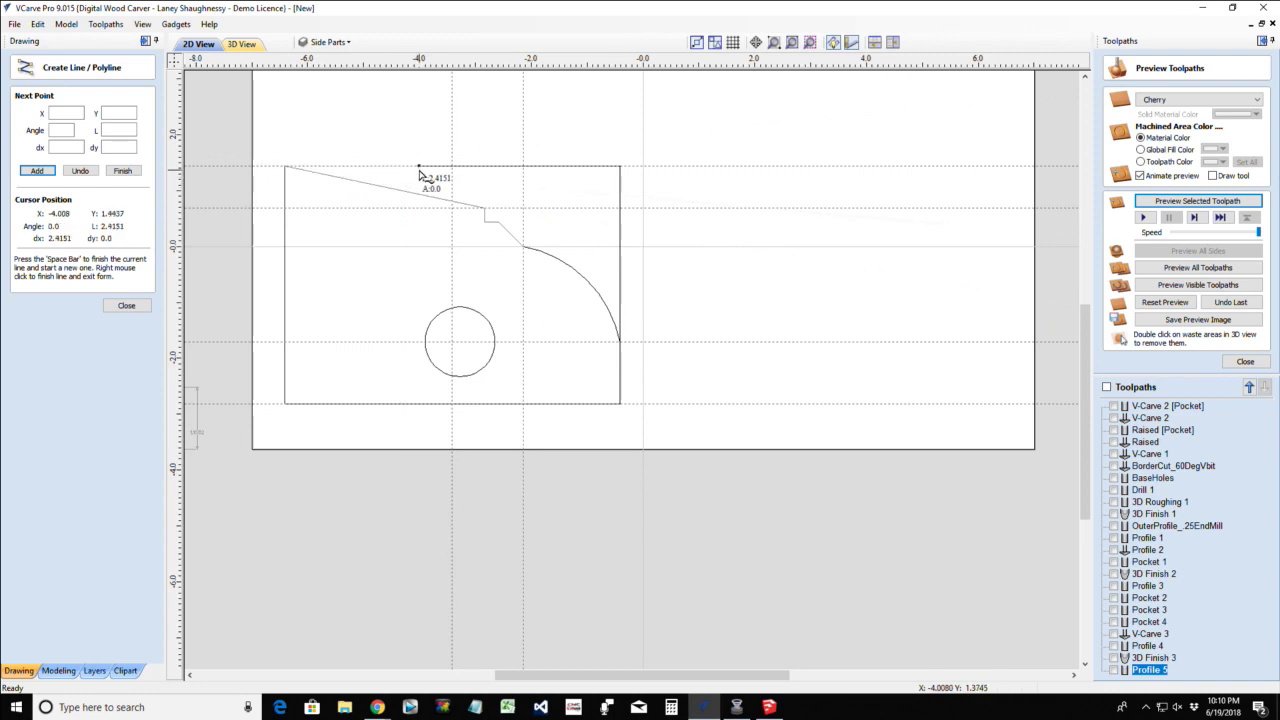
{"action": "key", "text": "space"}
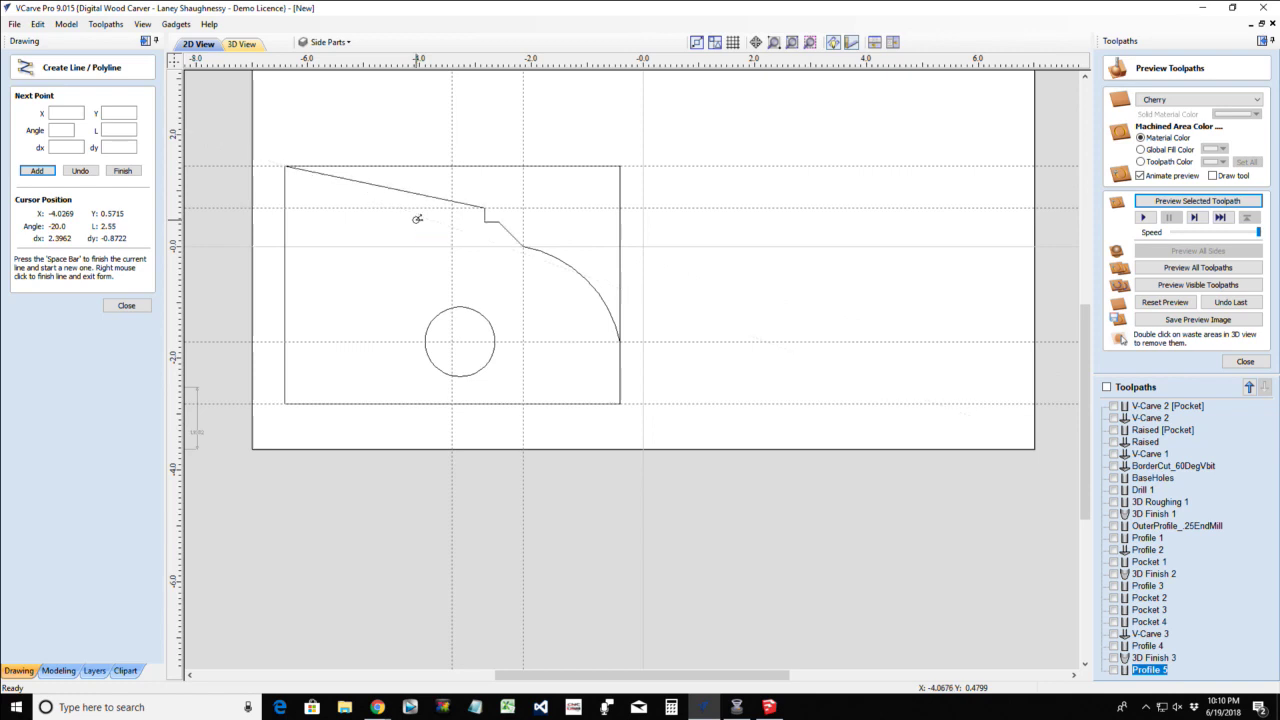
Undo and restore the polyline, close the line form, and cancel a stray new line
{"action": "key", "text": "ctrl+z"}
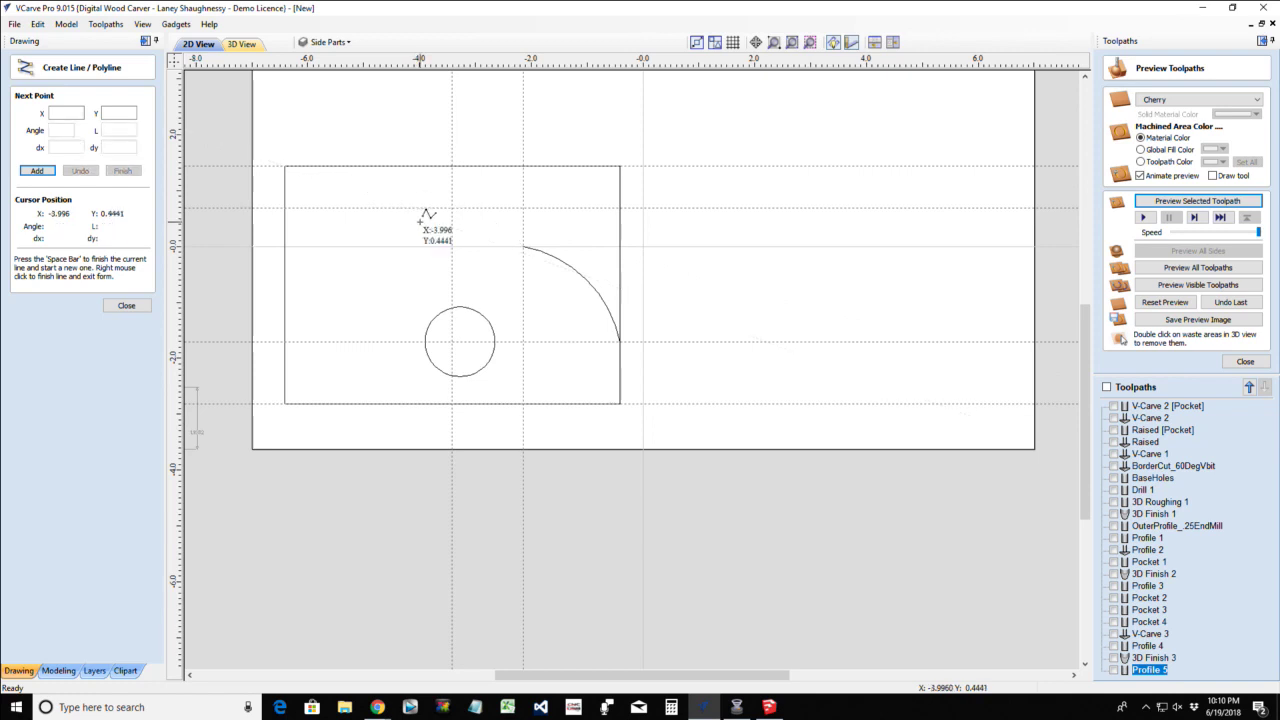
{"action": "key", "text": "ctrl+y"}
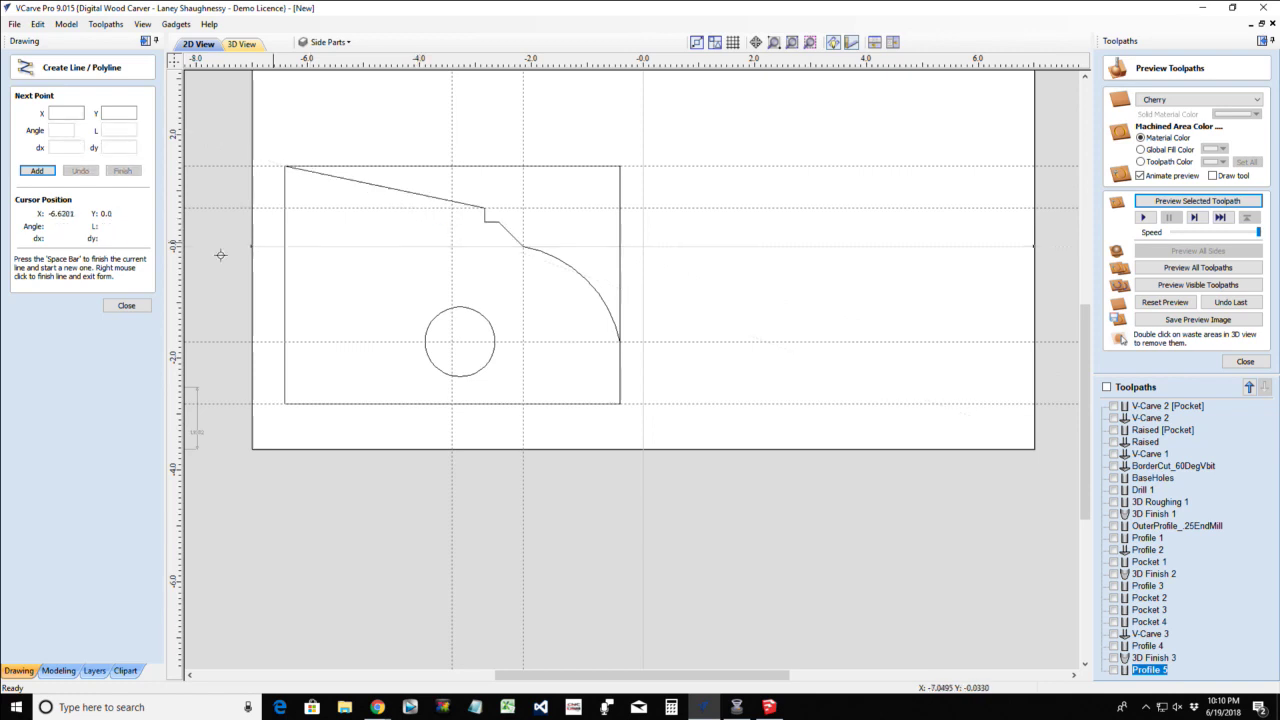
{"action": "left_click", "coordinate": [125, 305]}
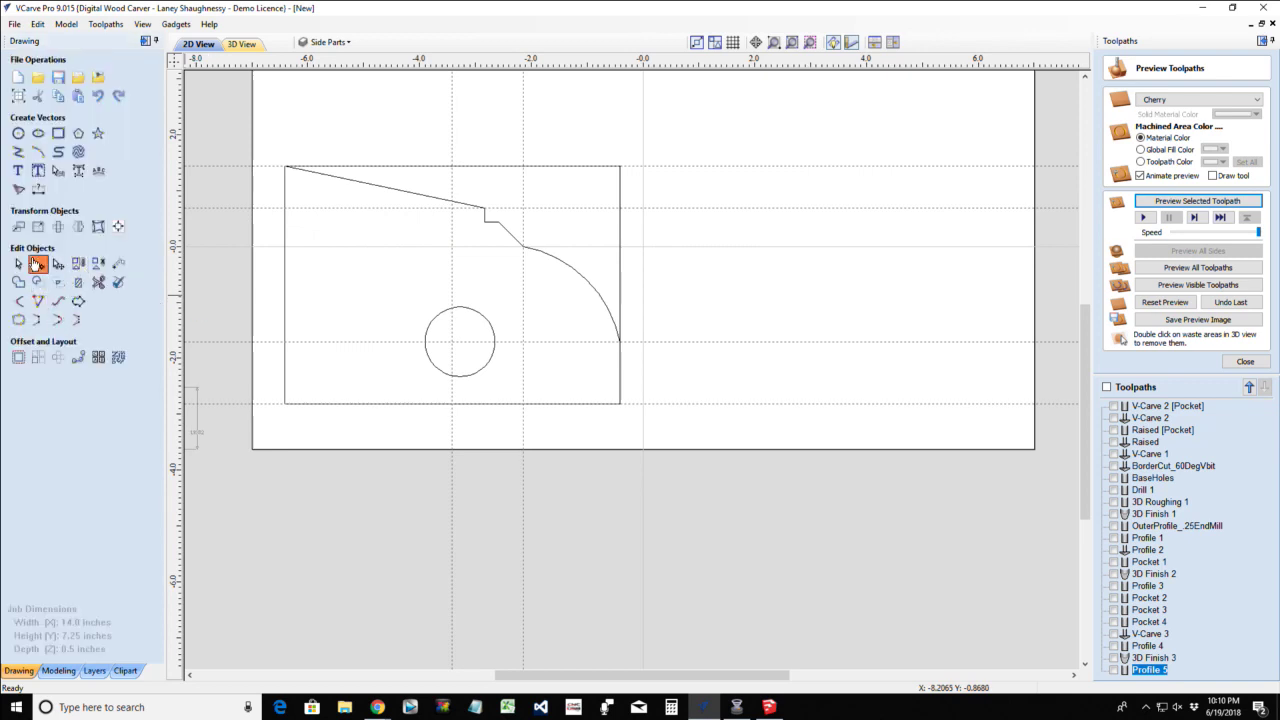
{"action": "key", "text": "l"}
{"action": "left_click", "coordinate": [399, 194]}
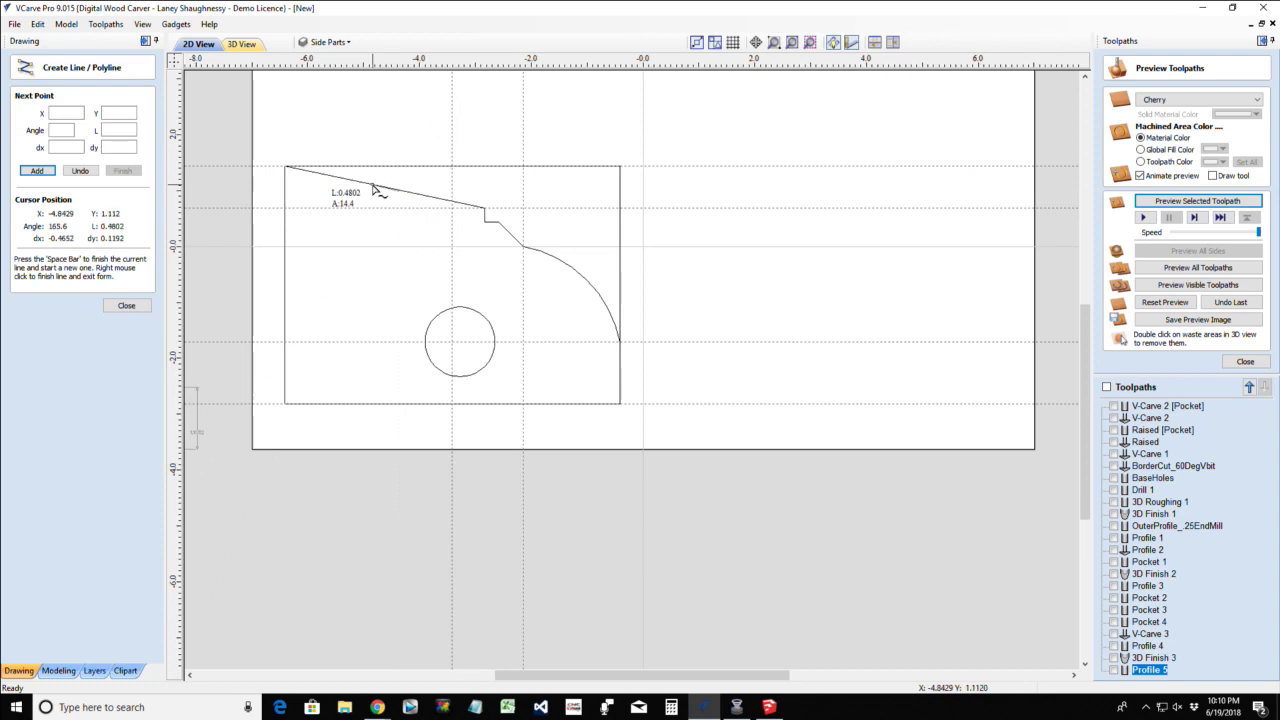
{"action": "right_click", "coordinate": [372, 189]}
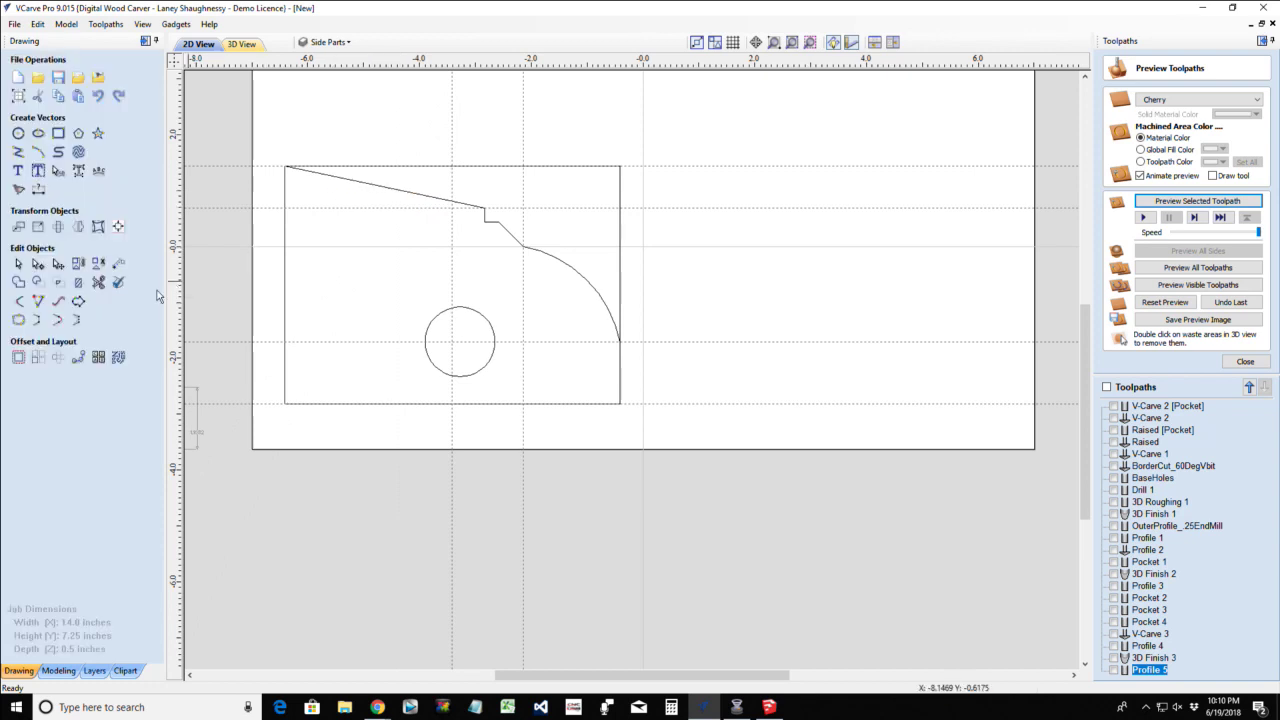
Convert the sloped top span to a Bezier and drag its handles into a sweeping curve
{"action": "left_click", "coordinate": [364, 186]}
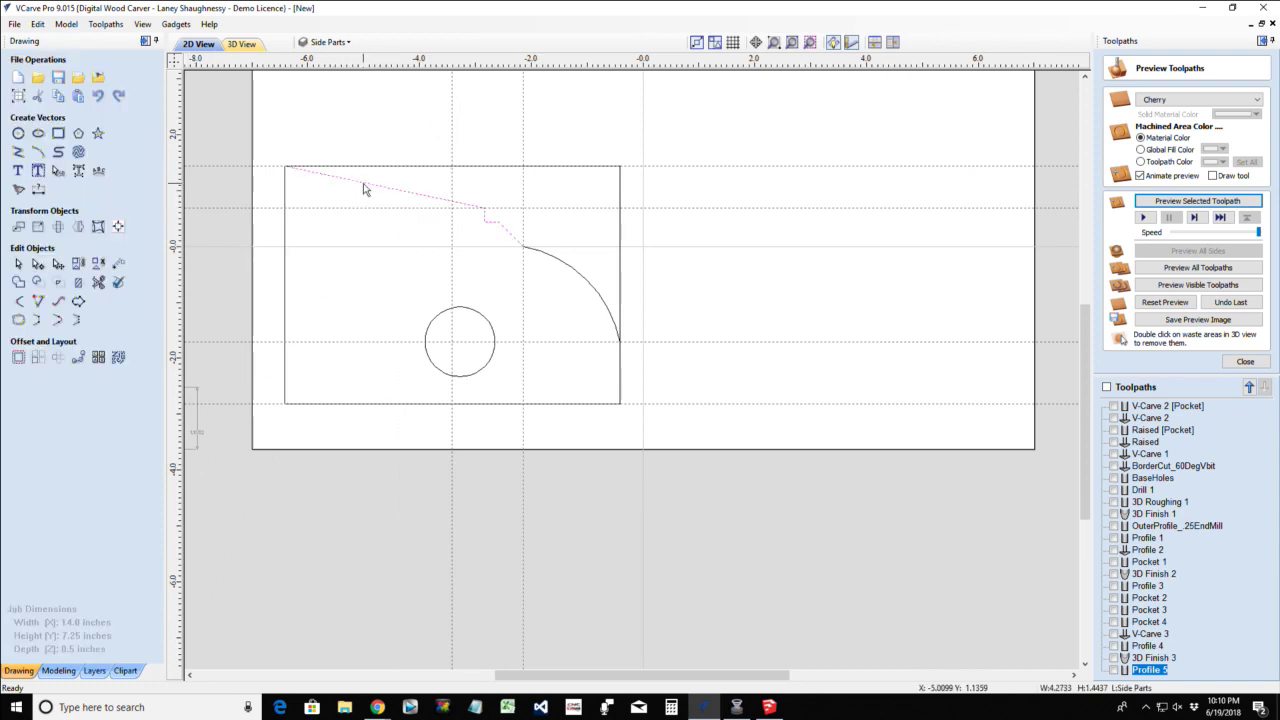
{"action": "key", "text": "n"}
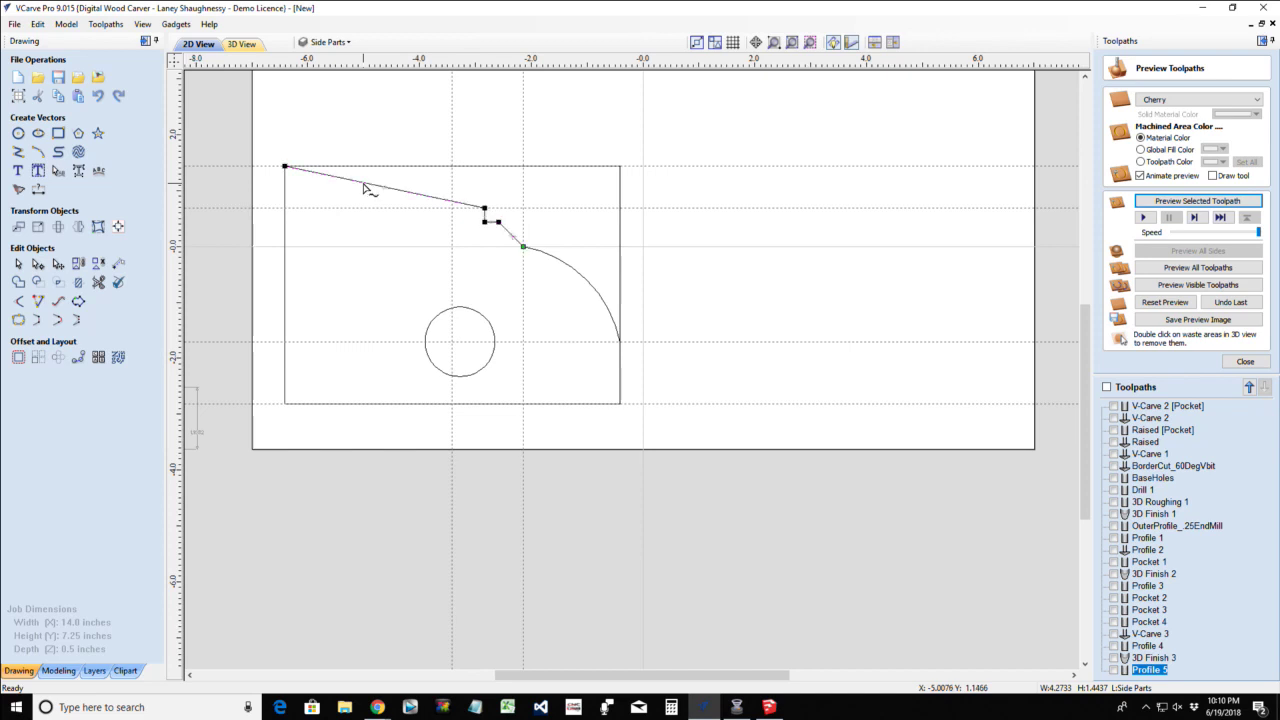
{"action": "right_click", "coordinate": [371, 189]}
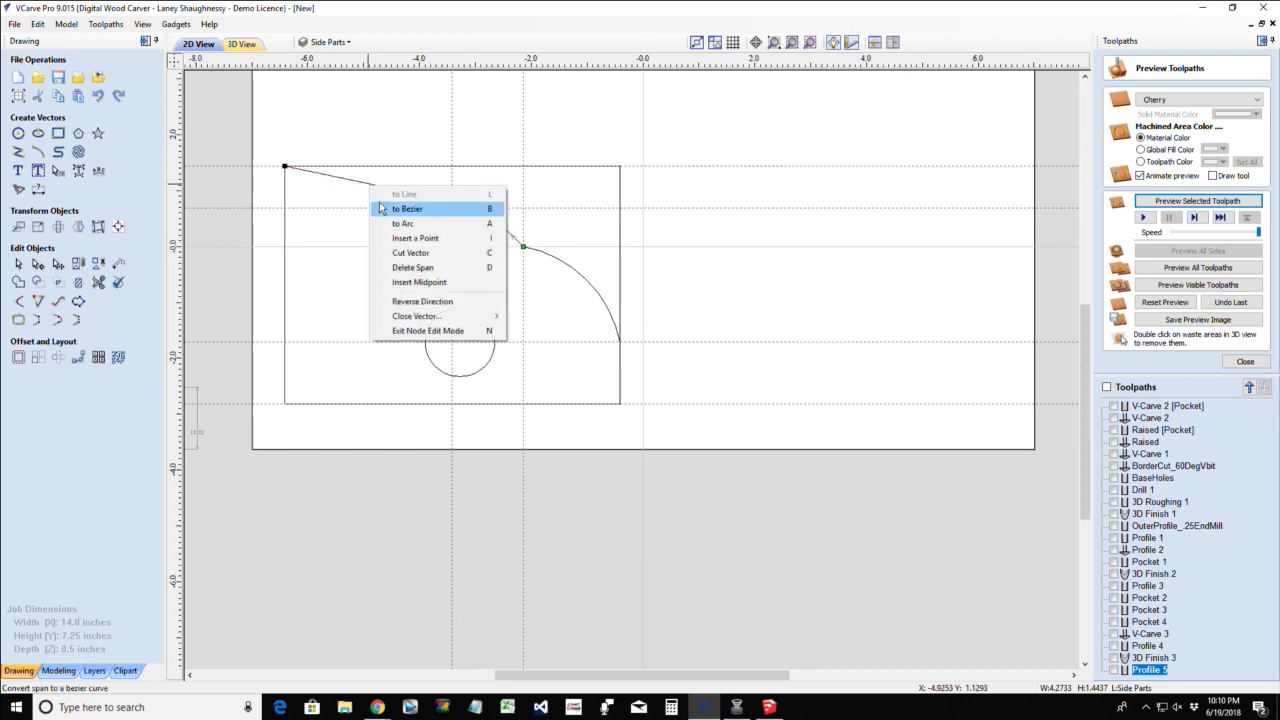
{"action": "left_click", "coordinate": [382, 208]}
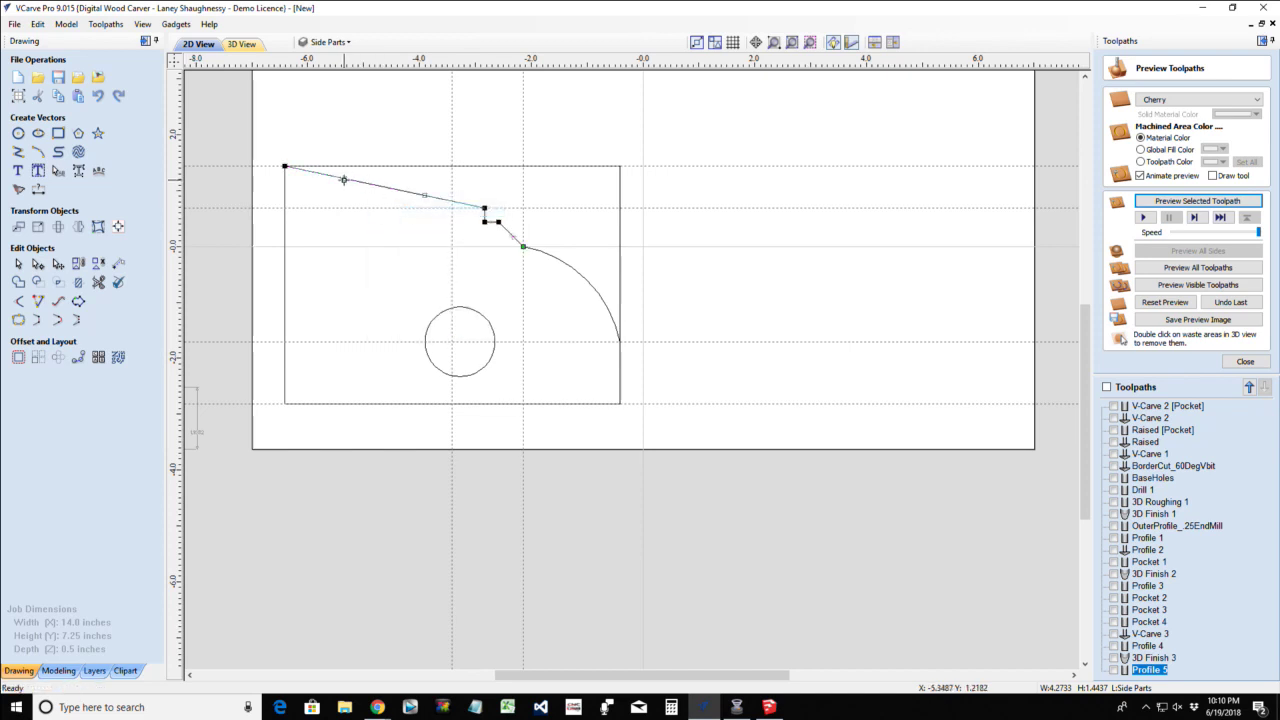
{"action": "left_click_drag", "start_coordinate": [344, 180], "coordinate": [345, 166]}
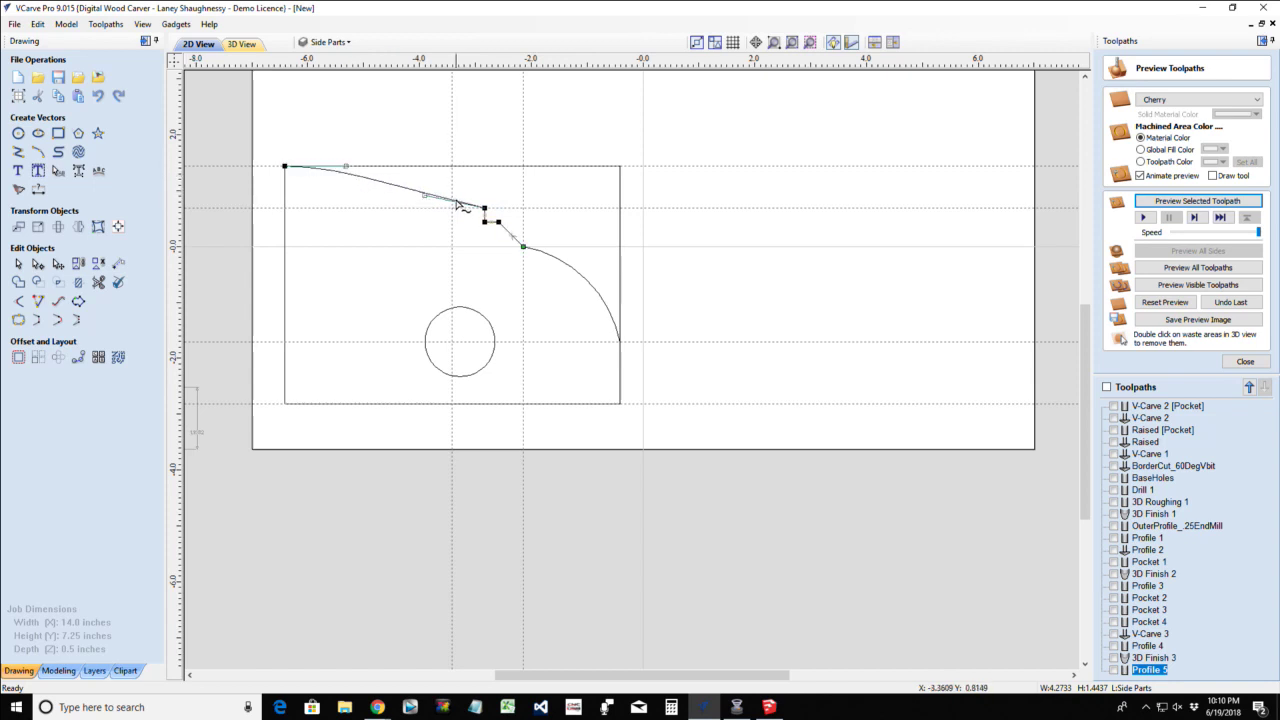
{"action": "left_click_drag", "start_coordinate": [424, 195], "coordinate": [442, 158]}
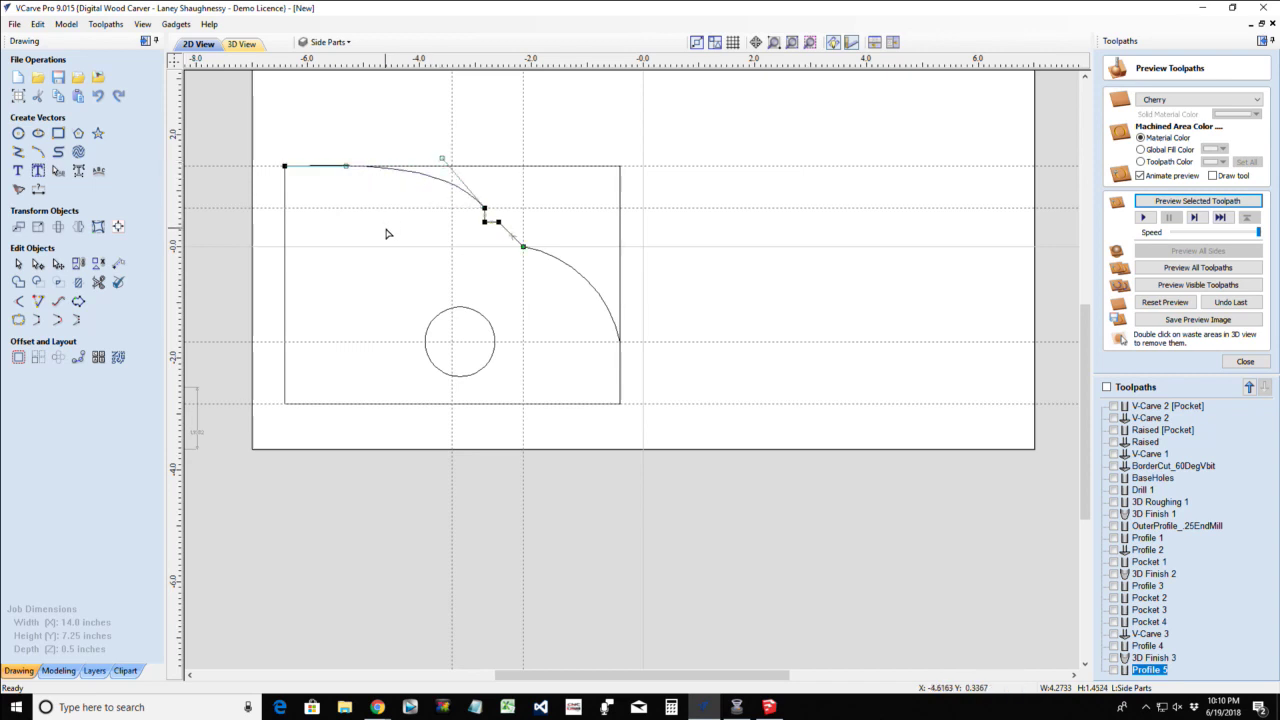
Switch back to the line tool, with a few stray clicks below the curve
{"action": "key", "text": "l"}
{"action": "left_click", "coordinate": [382, 270]}
{"action": "left_click", "coordinate": [386, 259]}
{"action": "left_click", "coordinate": [391, 267]}
{"action": "left_click", "coordinate": [395, 261]}
{"action": "scroll", "coordinate": [371, 277], "scroll_direction": "down", "scroll_amount": 2}
Draw a small arc from the step corner to the start of the quarter arc
{"action": "scroll", "coordinate": [376, 284], "scroll_direction": "up", "scroll_amount": 1}
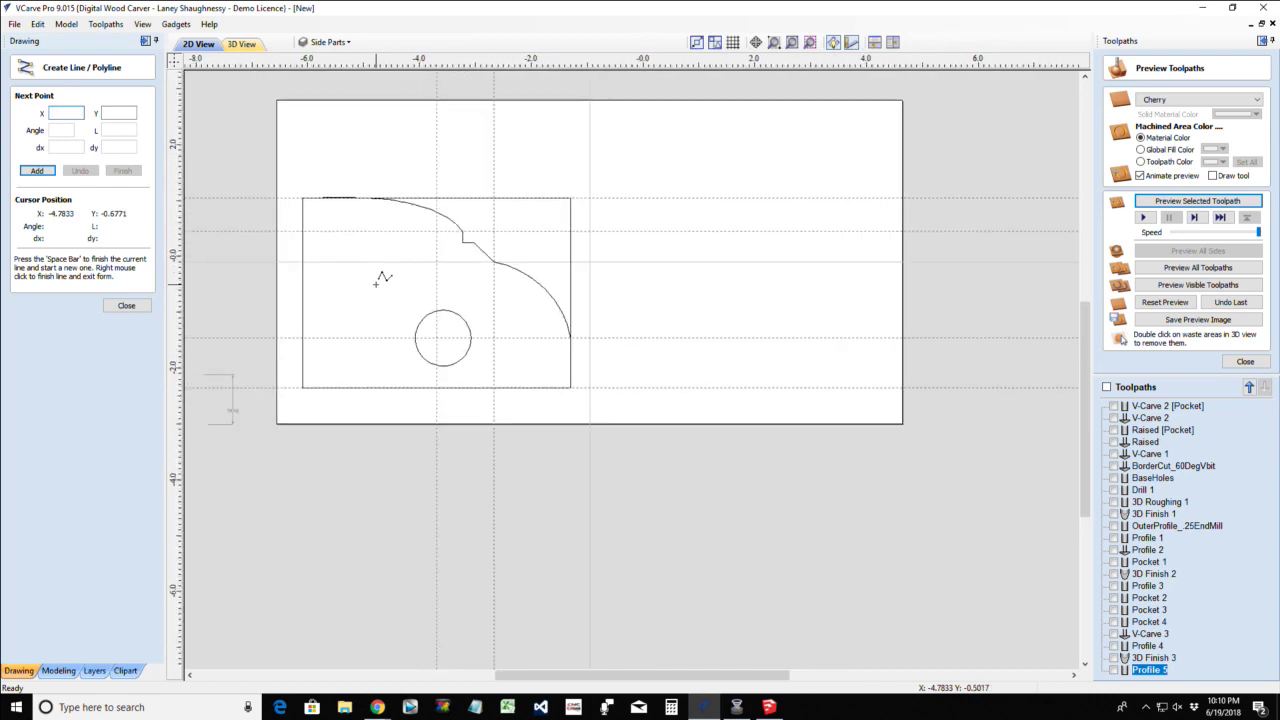
{"action": "scroll", "coordinate": [376, 284], "scroll_direction": "up", "scroll_amount": 3}
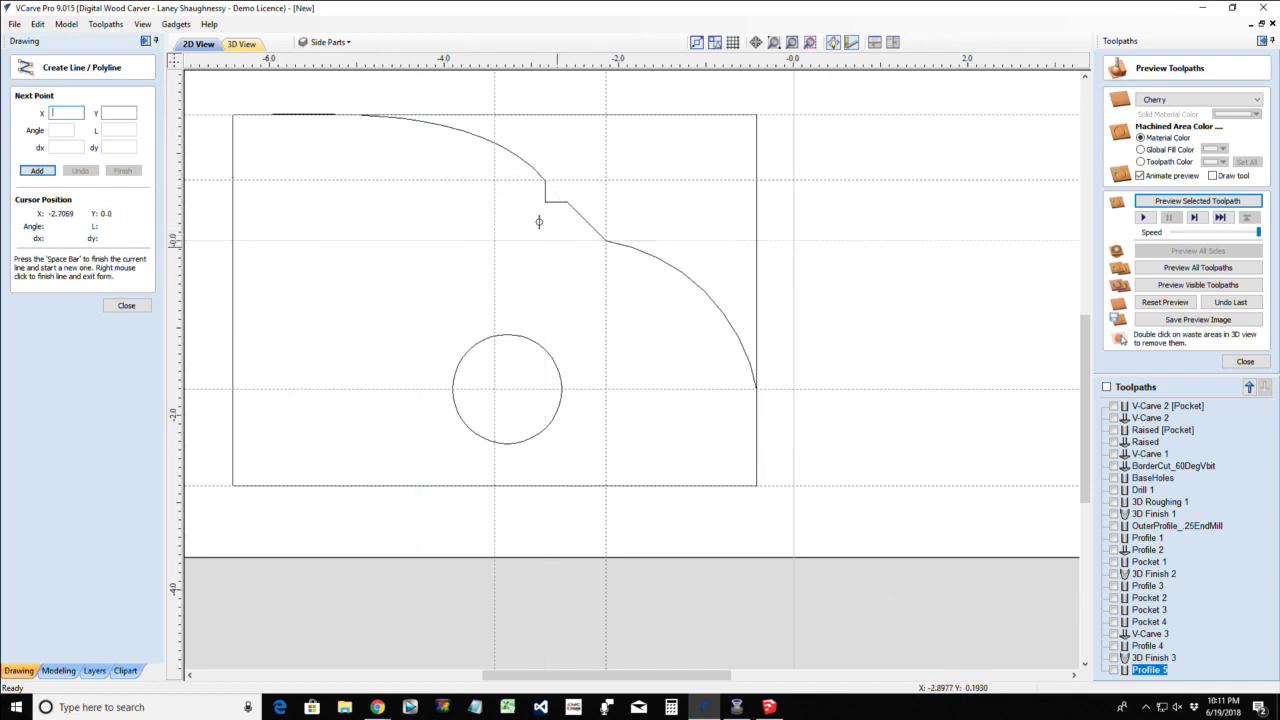
{"action": "left_click", "coordinate": [126, 305]}
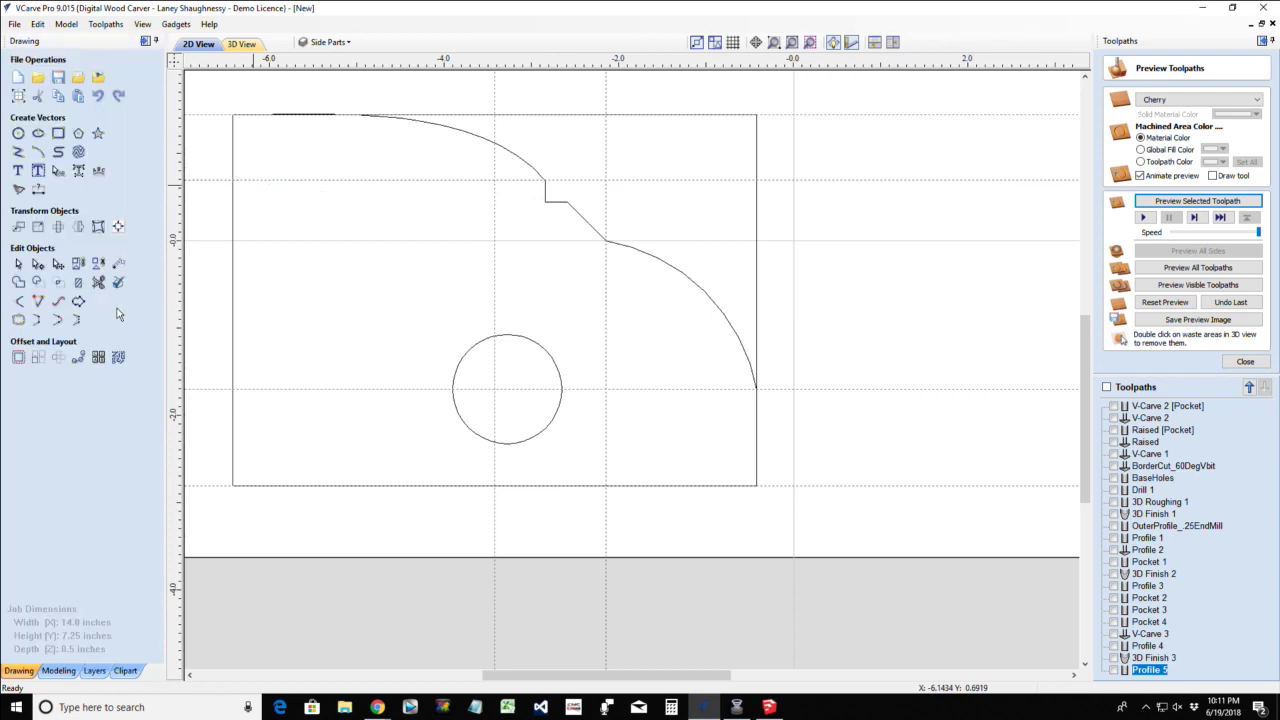
{"action": "left_click", "coordinate": [38, 151]}
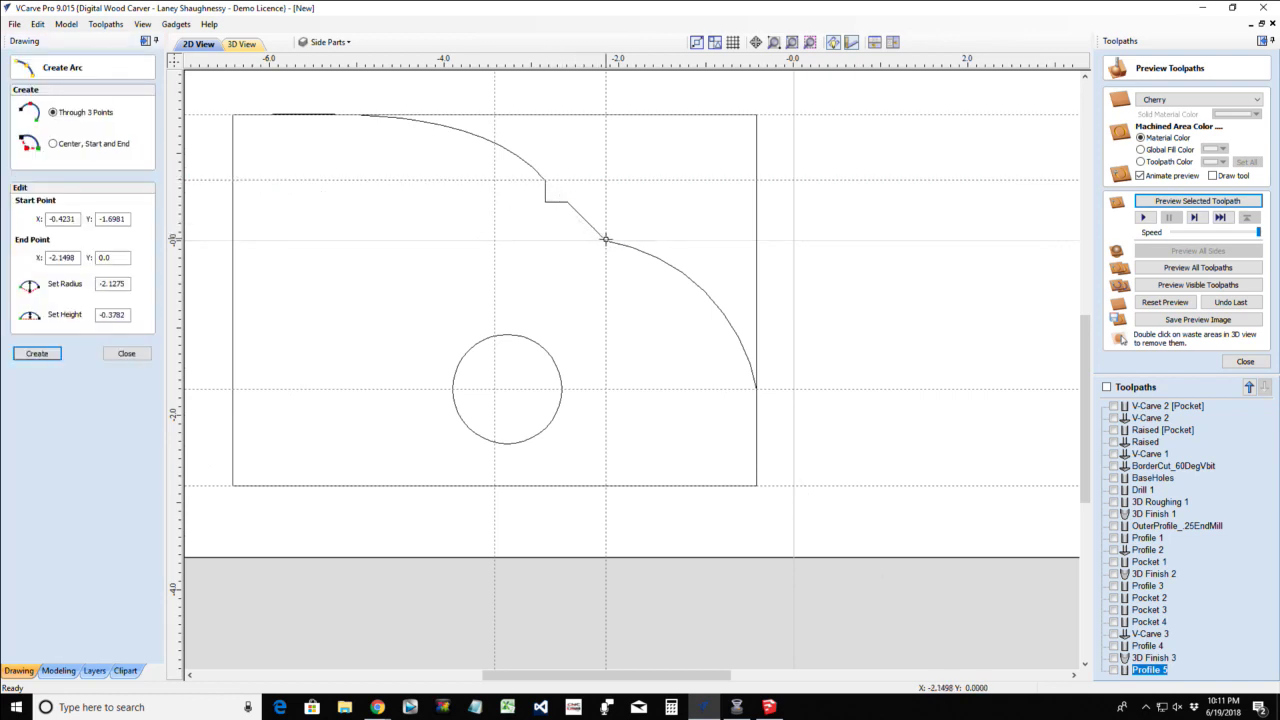
{"action": "left_click", "coordinate": [556, 208]}
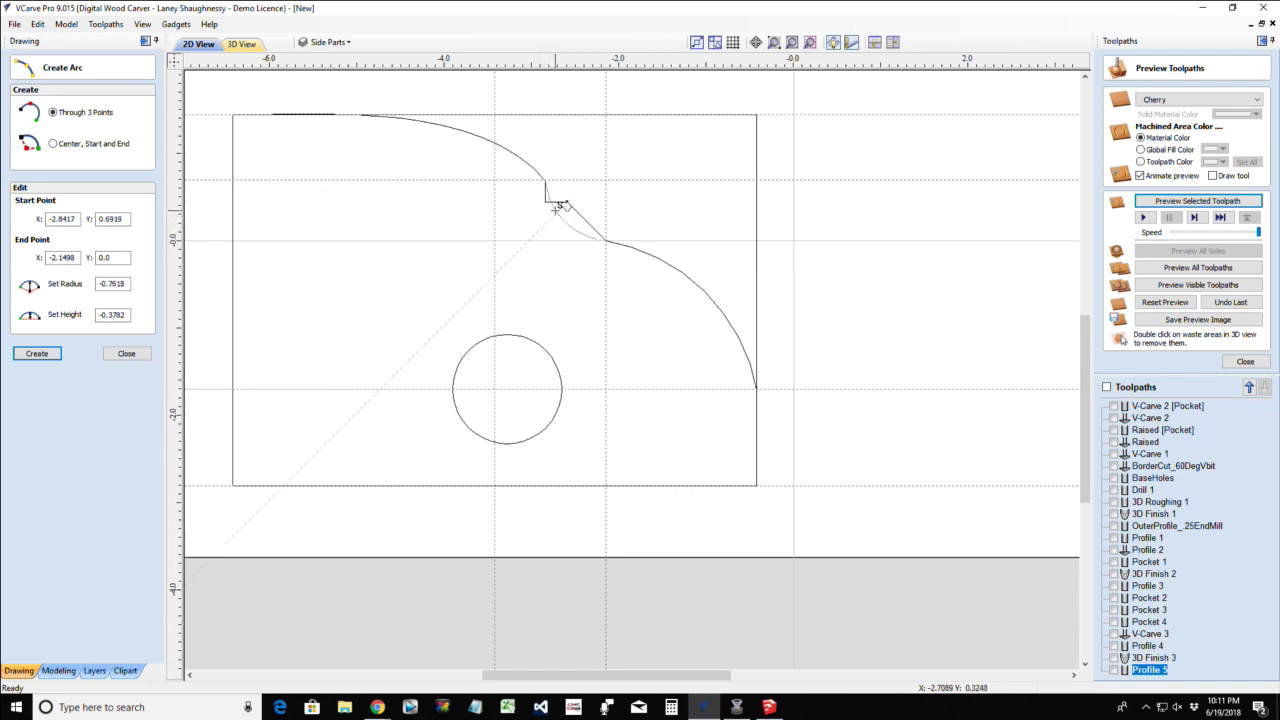
{"action": "left_click", "coordinate": [555, 210]}
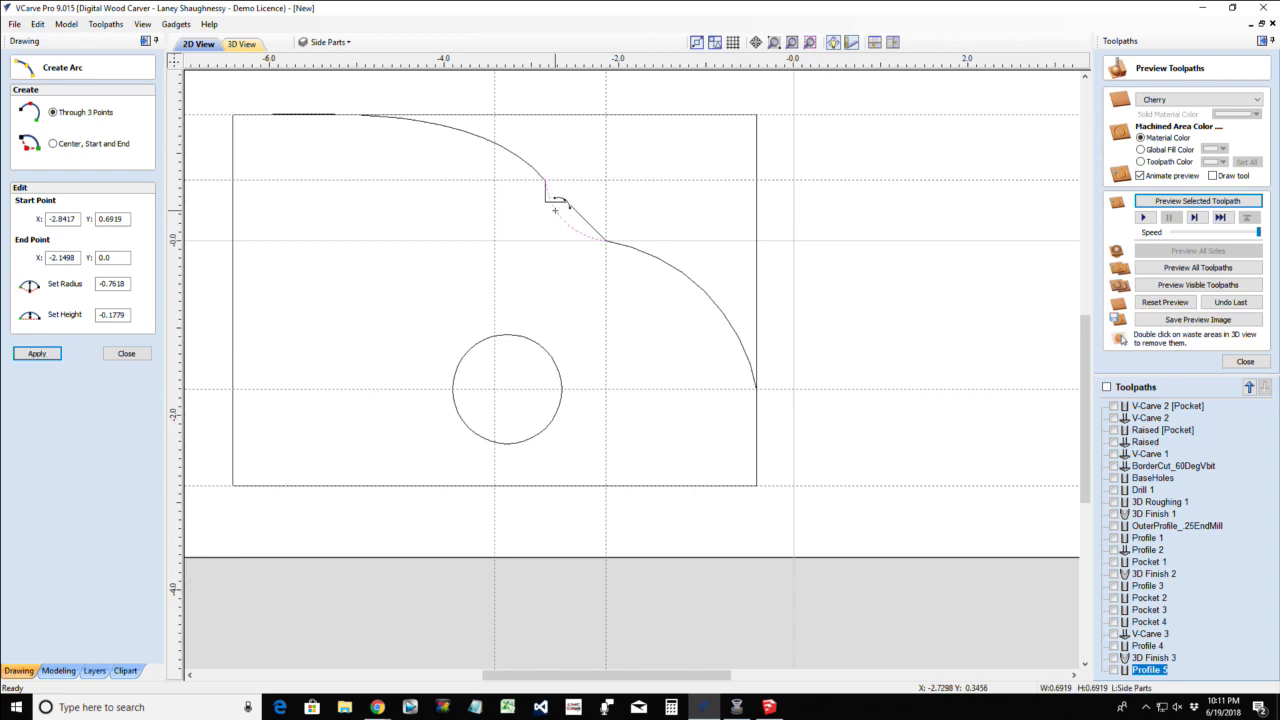
{"action": "left_click", "coordinate": [125, 360]}
Trim away the diagonal step segment and the short vertical segment below the corner
{"action": "left_click", "coordinate": [100, 282]}
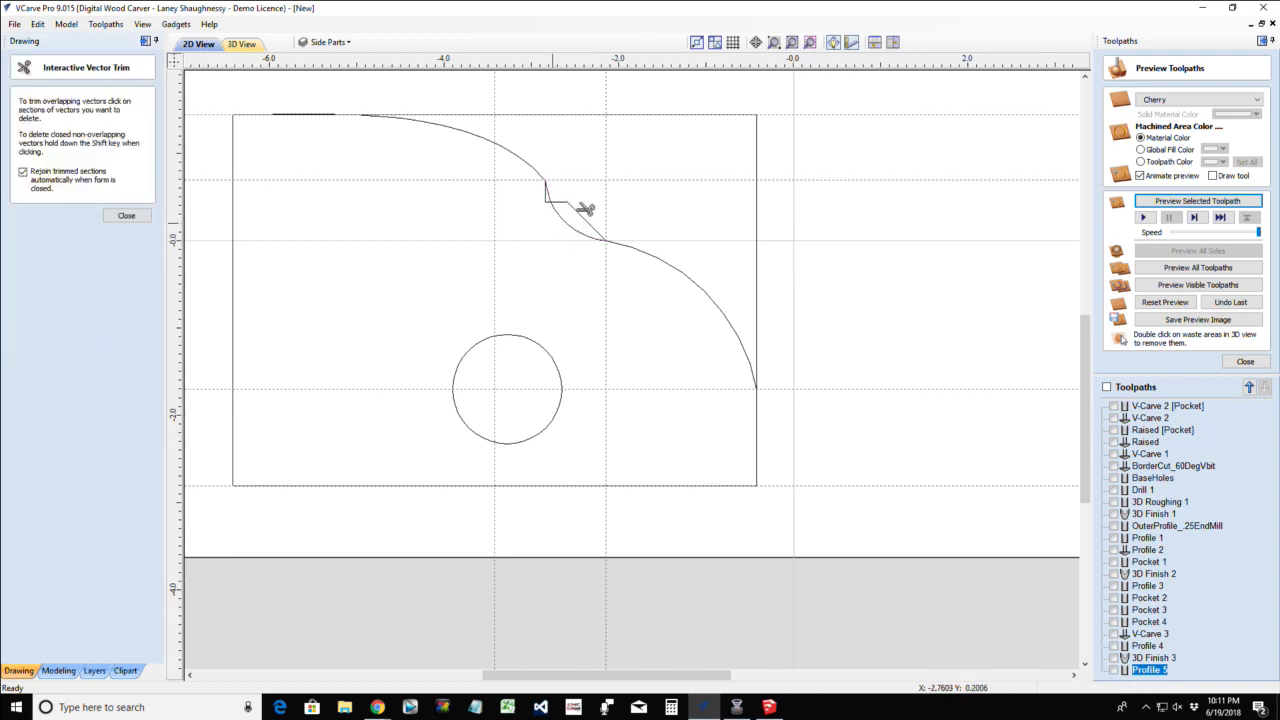
{"action": "left_click", "coordinate": [588, 207]}
{"action": "scroll", "coordinate": [524, 206], "scroll_direction": "up", "scroll_amount": 2}
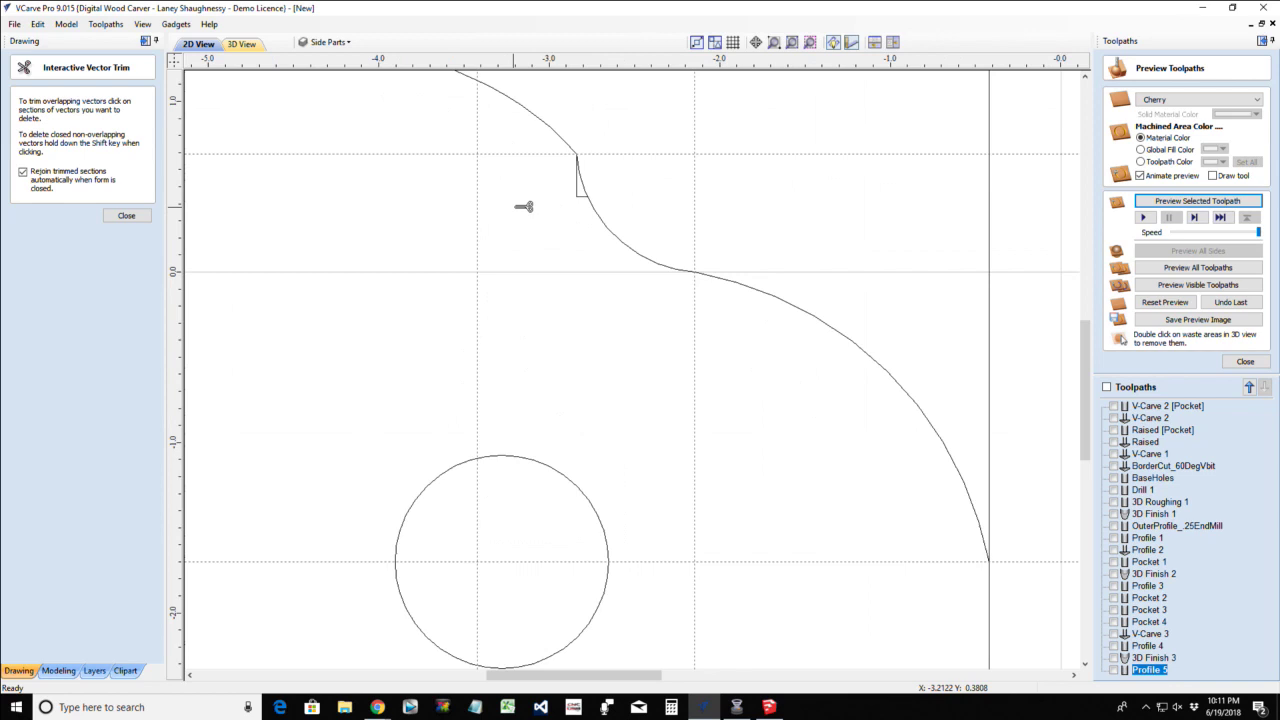
{"action": "left_click", "coordinate": [581, 187]}
{"action": "scroll", "coordinate": [574, 125], "scroll_direction": "up", "scroll_amount": 1}
{"action": "scroll", "coordinate": [571, 125], "scroll_direction": "down", "scroll_amount": 4}
{"action": "scroll", "coordinate": [566, 139], "scroll_direction": "down", "scroll_amount": 1}
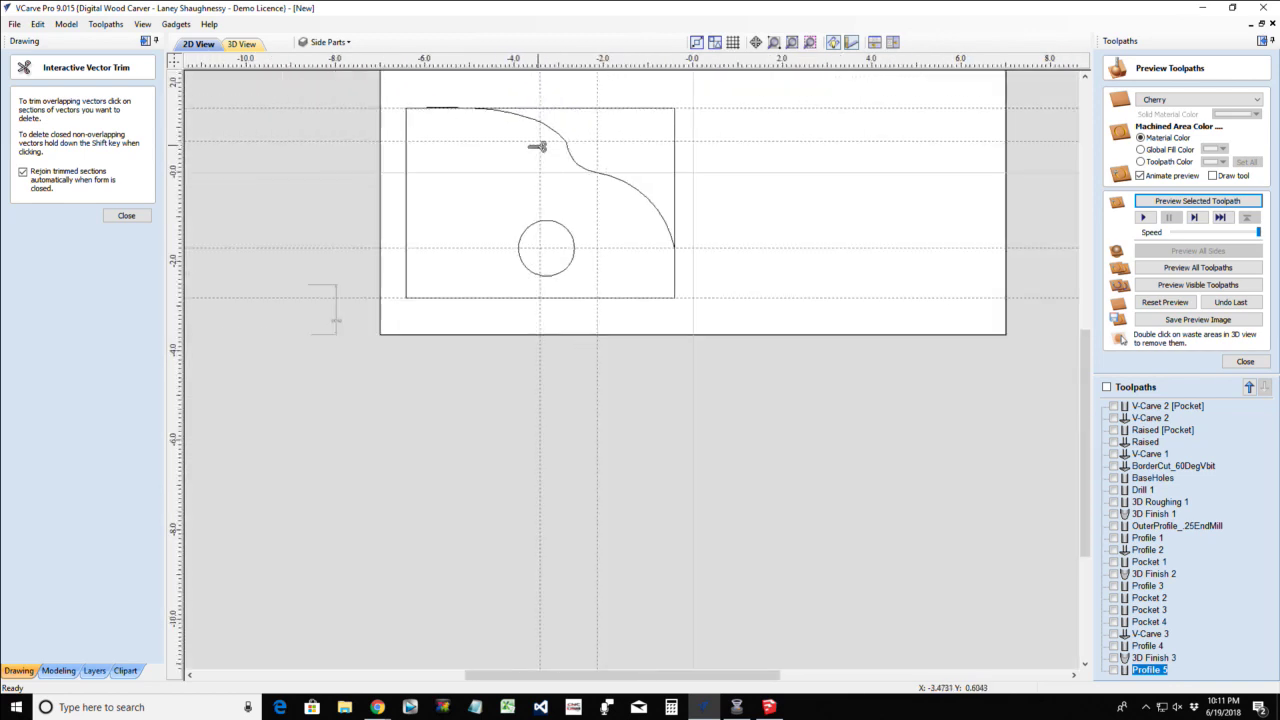
{"action": "left_click", "coordinate": [124, 216]}
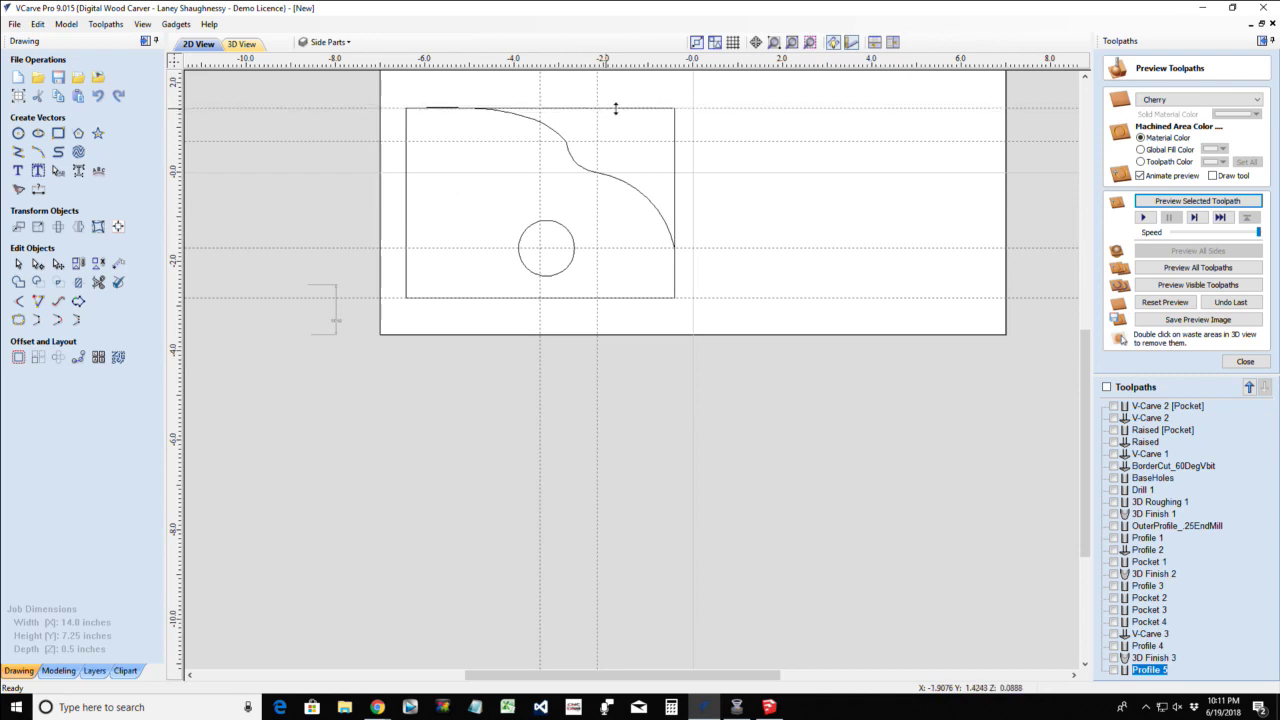
Trim off the leftover rectangle edge at the top and select the side-part outline
{"action": "left_click", "coordinate": [98, 282]}
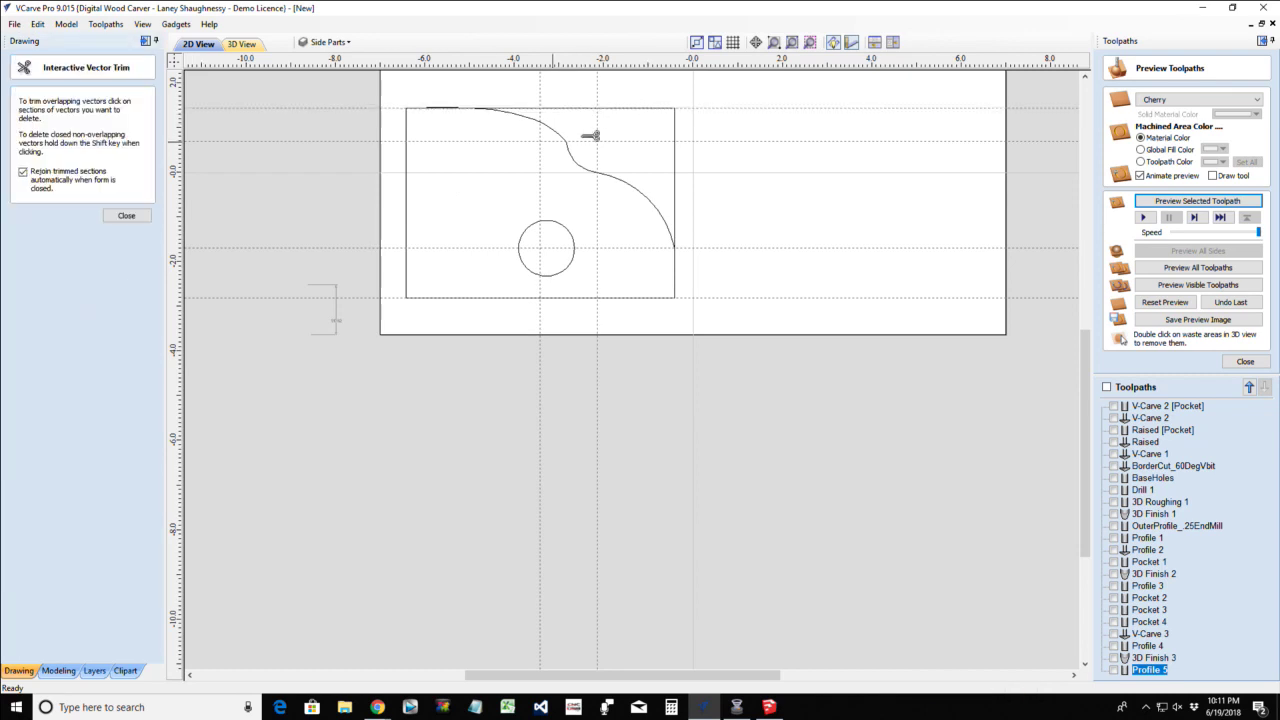
{"action": "left_click", "coordinate": [678, 150]}
{"action": "scroll", "coordinate": [439, 105], "scroll_direction": "up", "scroll_amount": 2}
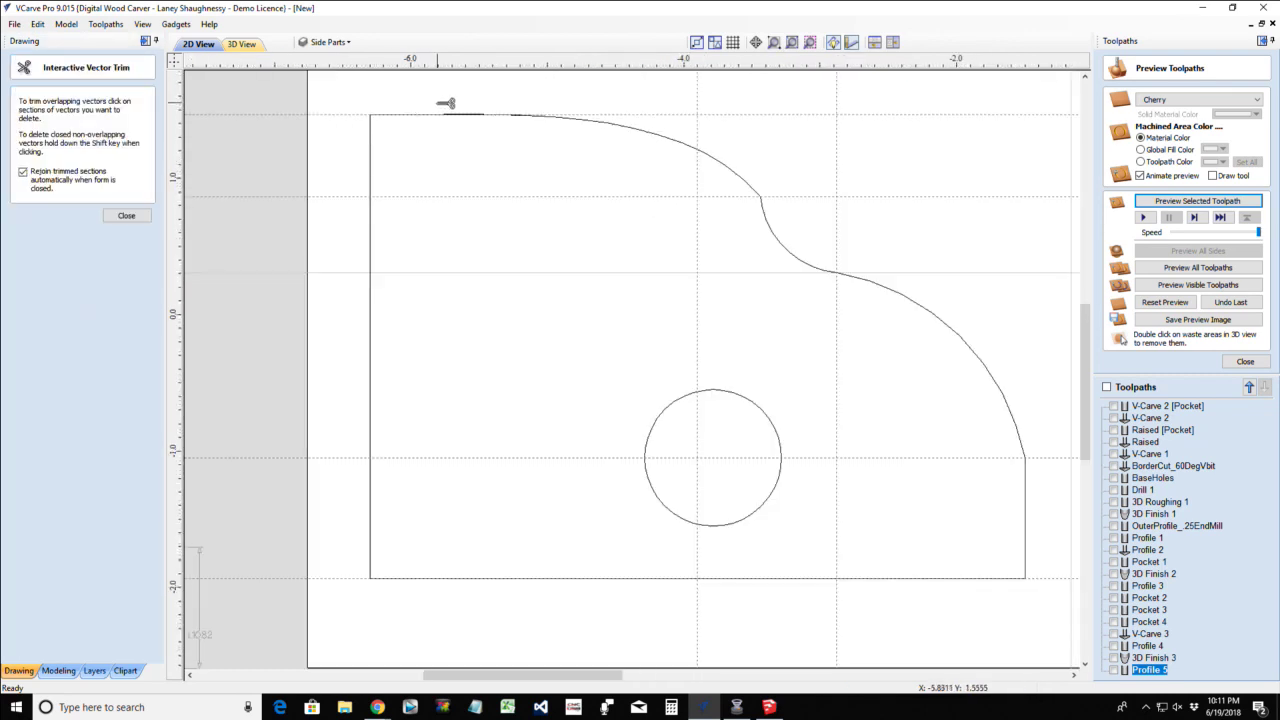
{"action": "scroll", "coordinate": [448, 102], "scroll_direction": "up", "scroll_amount": 2}
{"action": "scroll", "coordinate": [452, 101], "scroll_direction": "down", "scroll_amount": 4}
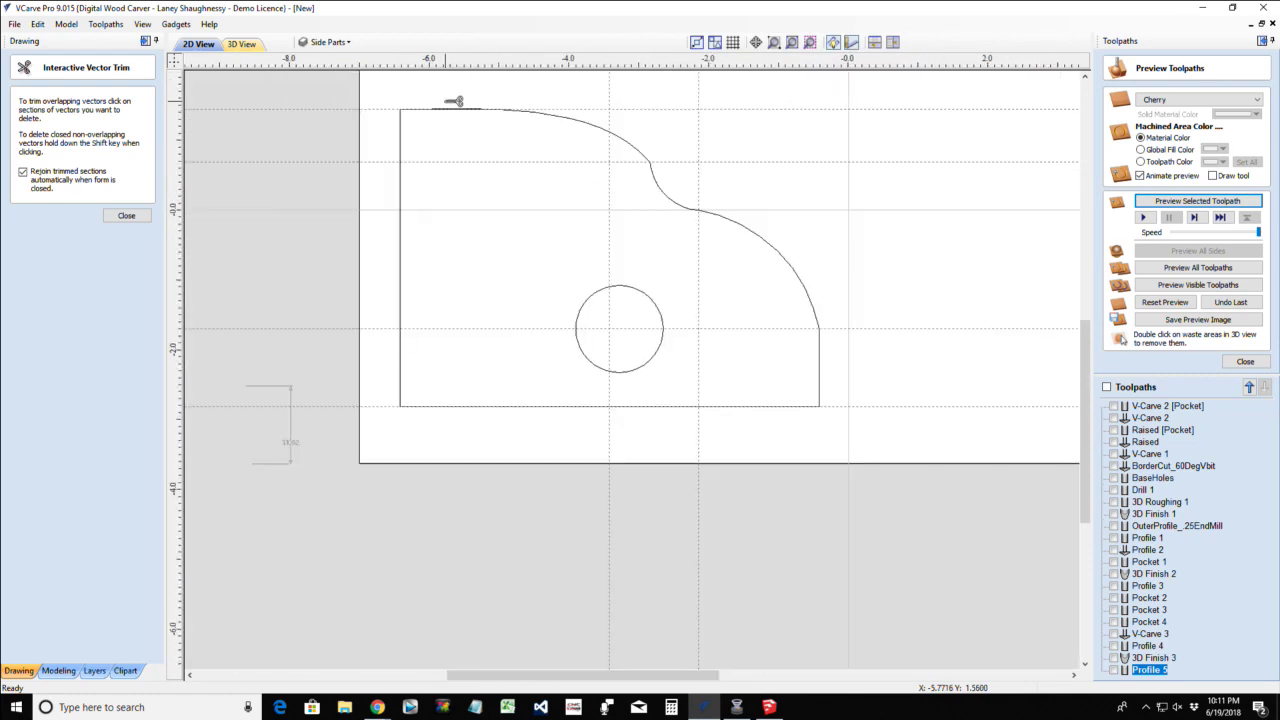
{"action": "left_click", "coordinate": [122, 217]}
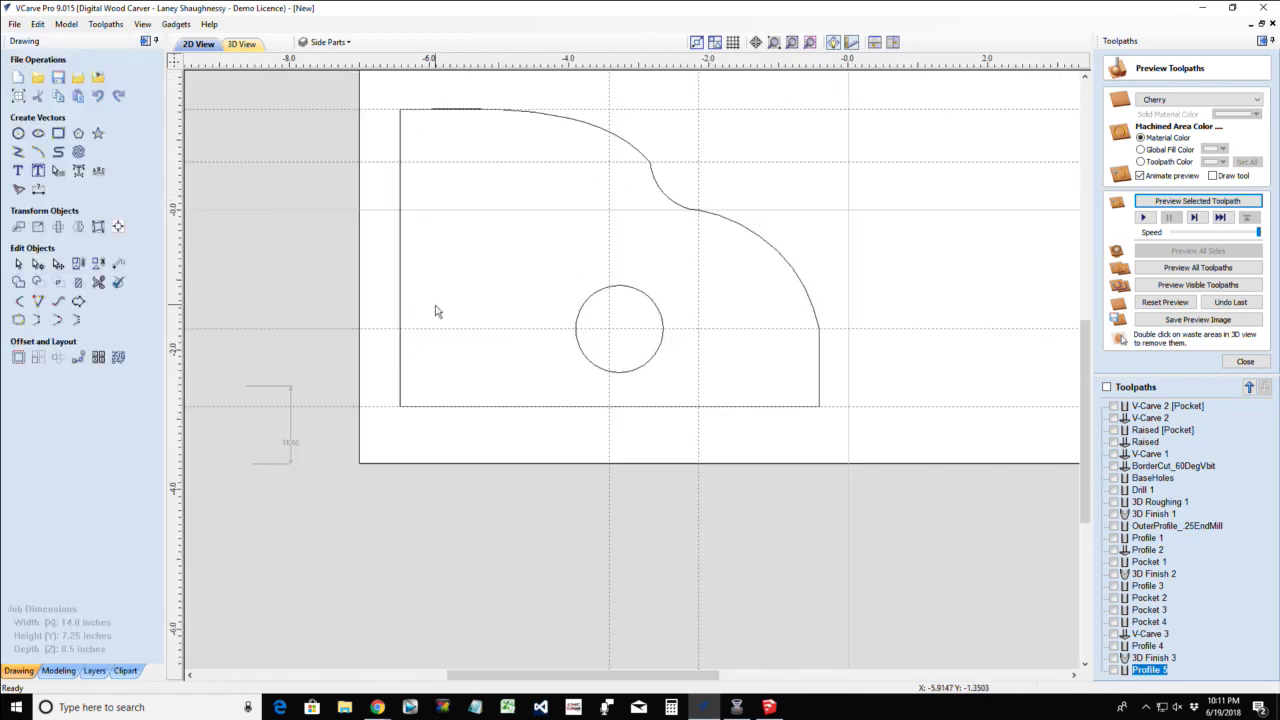
{"action": "scroll", "coordinate": [435, 312], "scroll_direction": "down", "scroll_amount": 1}
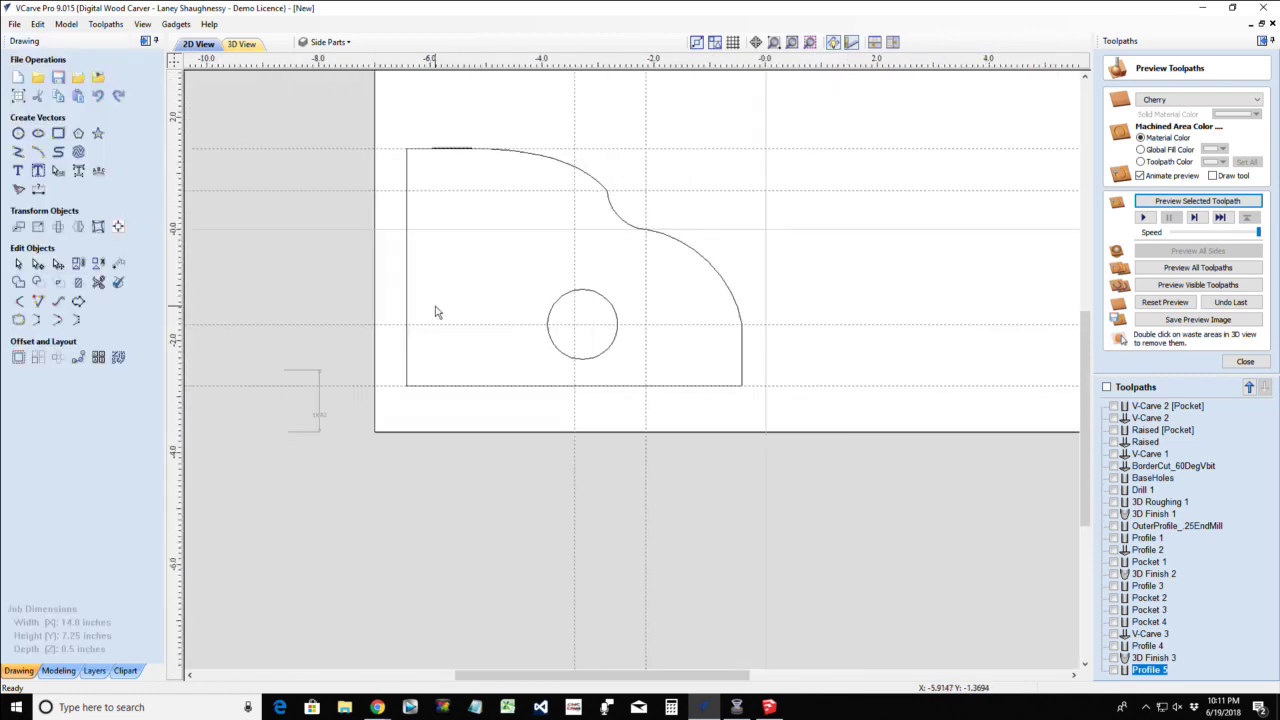
{"action": "left_click", "coordinate": [408, 354]}
{"action": "scroll", "coordinate": [408, 354], "scroll_direction": "down", "scroll_amount": 1}
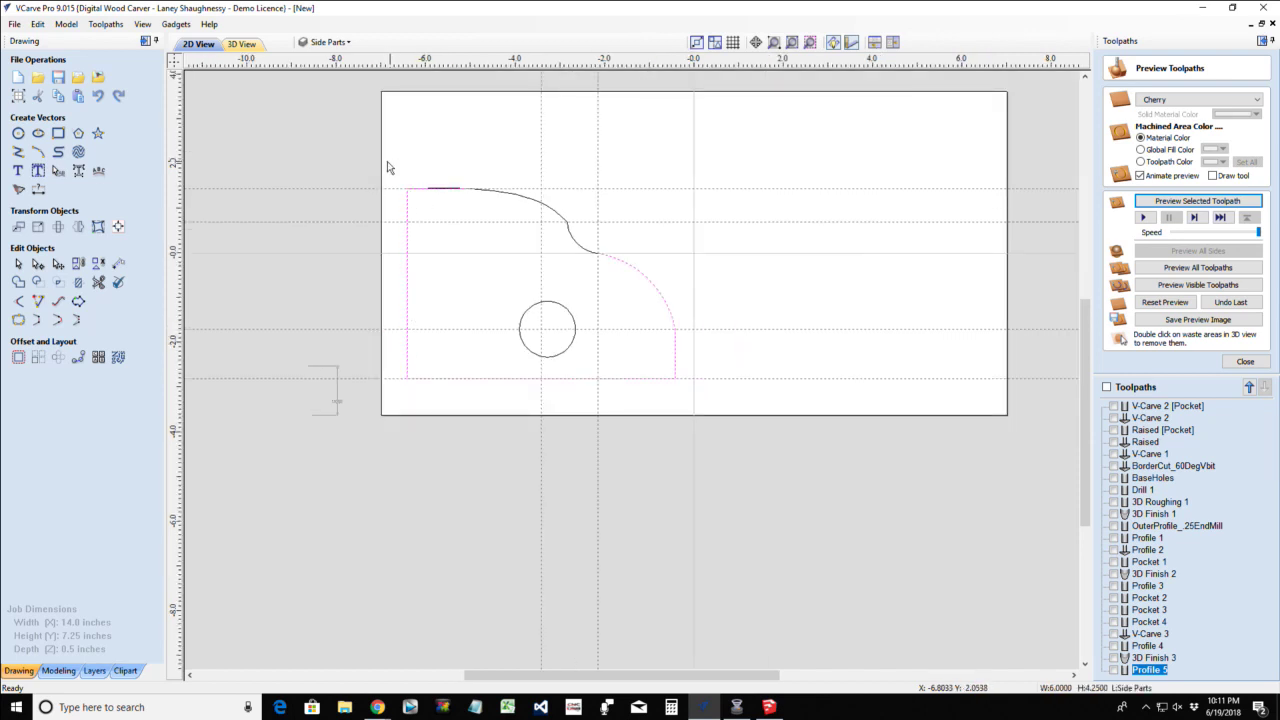
Delete all guide lines from the View menu
{"action": "left_click", "coordinate": [143, 25]}
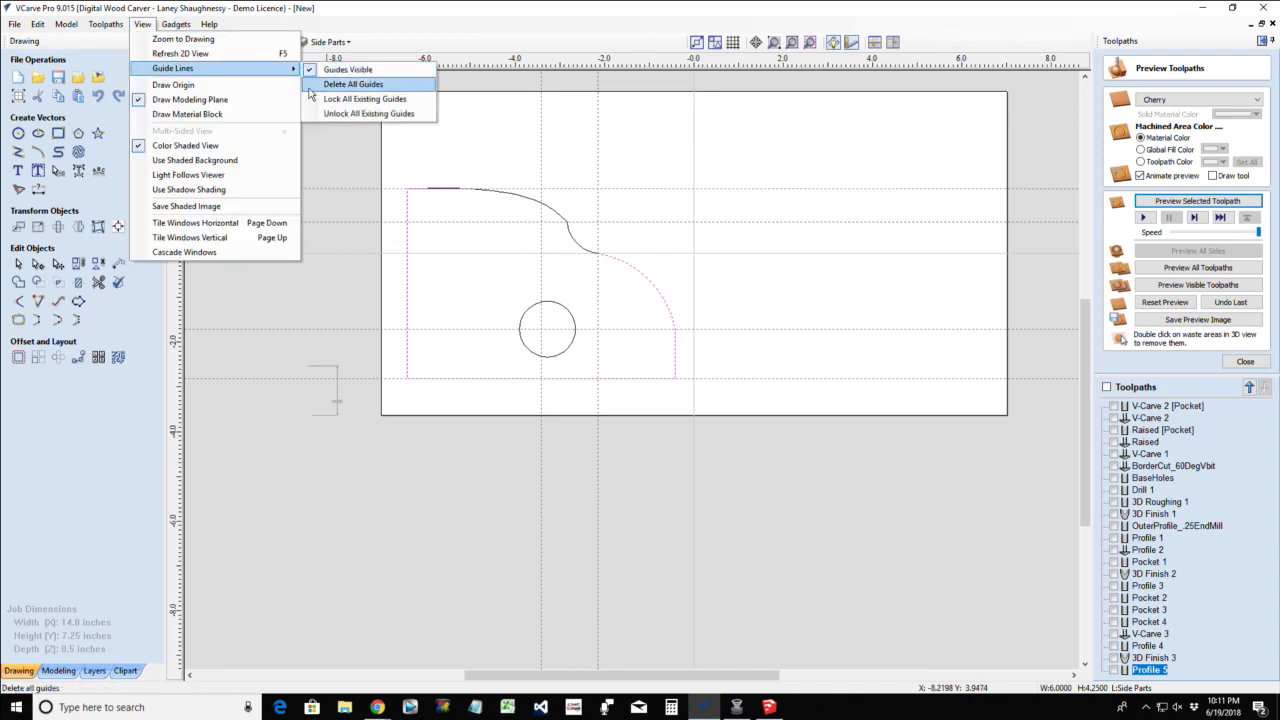
{"action": "left_click", "coordinate": [350, 84]}
{"action": "scroll", "coordinate": [637, 251], "scroll_direction": "up", "scroll_amount": 4}
{"action": "scroll", "coordinate": [562, 258], "scroll_direction": "down", "scroll_amount": 2}
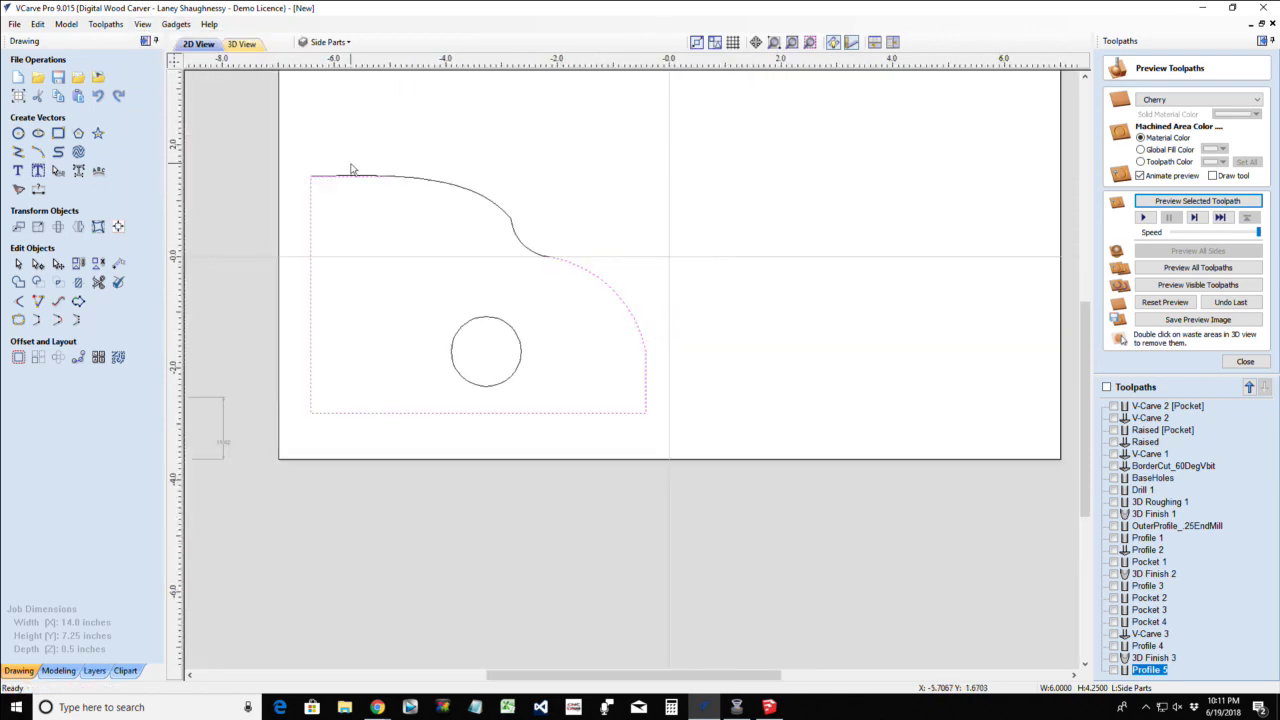
Check the outline selects as one joined vector and run a final trim pass
{"action": "left_click_drag", "start_coordinate": [280, 147], "coordinate": [580, 272]}
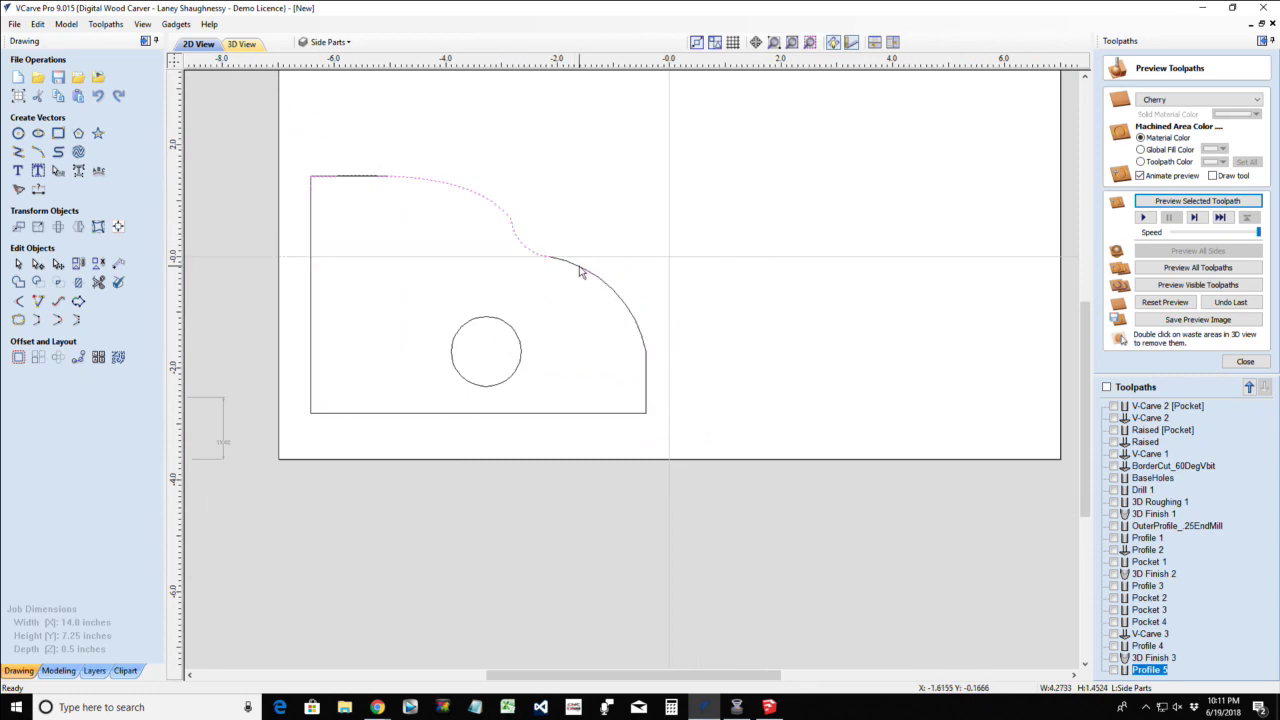
{"action": "scroll", "coordinate": [351, 163], "scroll_direction": "up", "scroll_amount": 2}
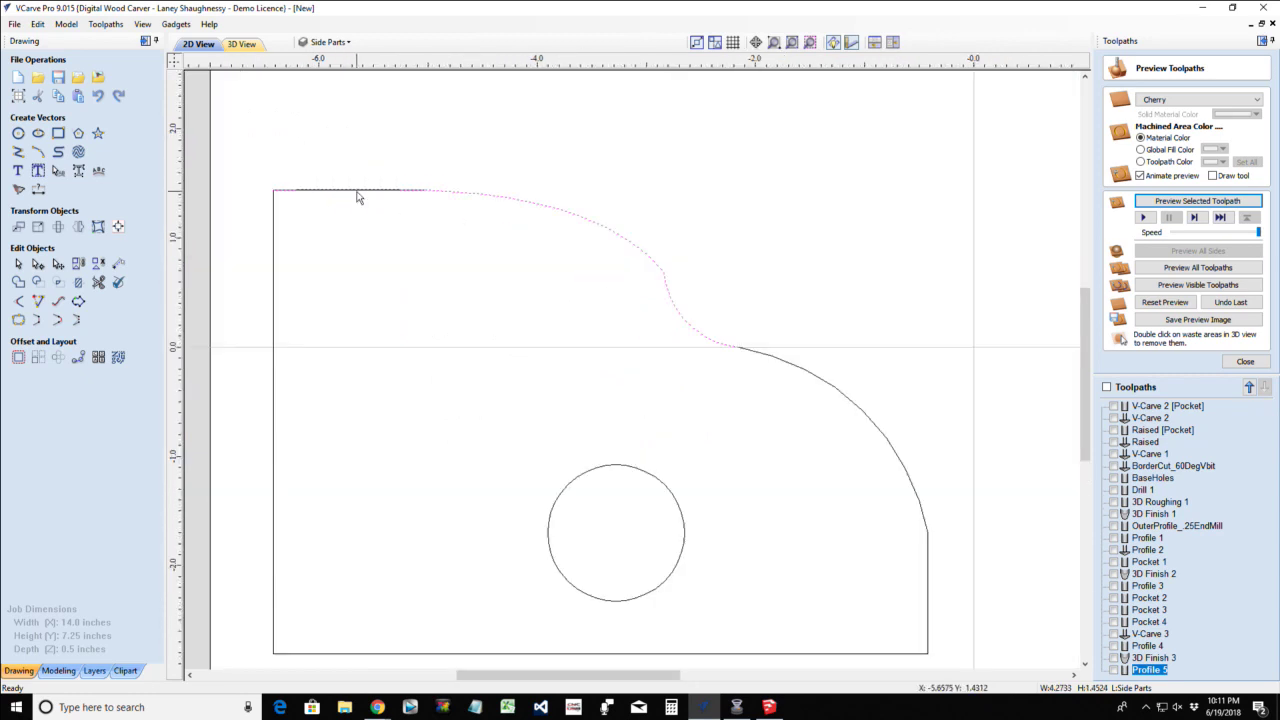
{"action": "left_click", "coordinate": [357, 190]}
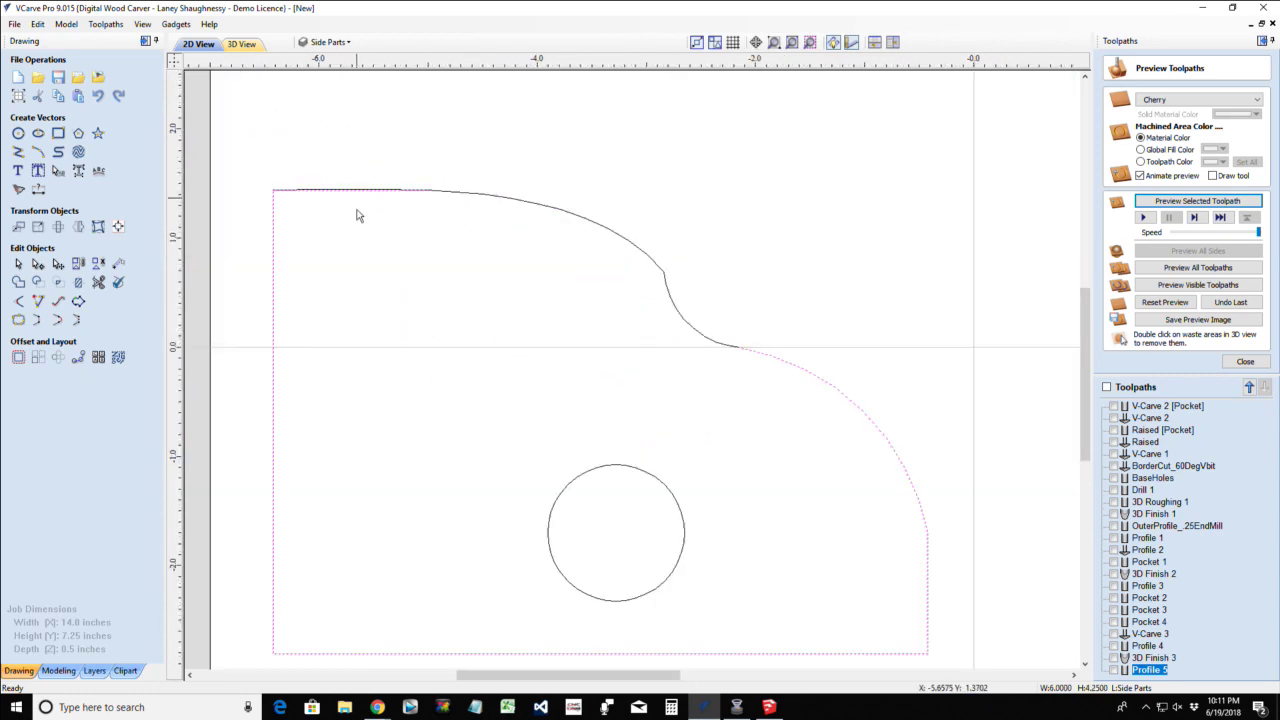
{"action": "left_click", "coordinate": [271, 190]}
{"action": "left_click", "coordinate": [284, 190]}
{"action": "scroll", "coordinate": [284, 188], "scroll_direction": "up", "scroll_amount": 3}
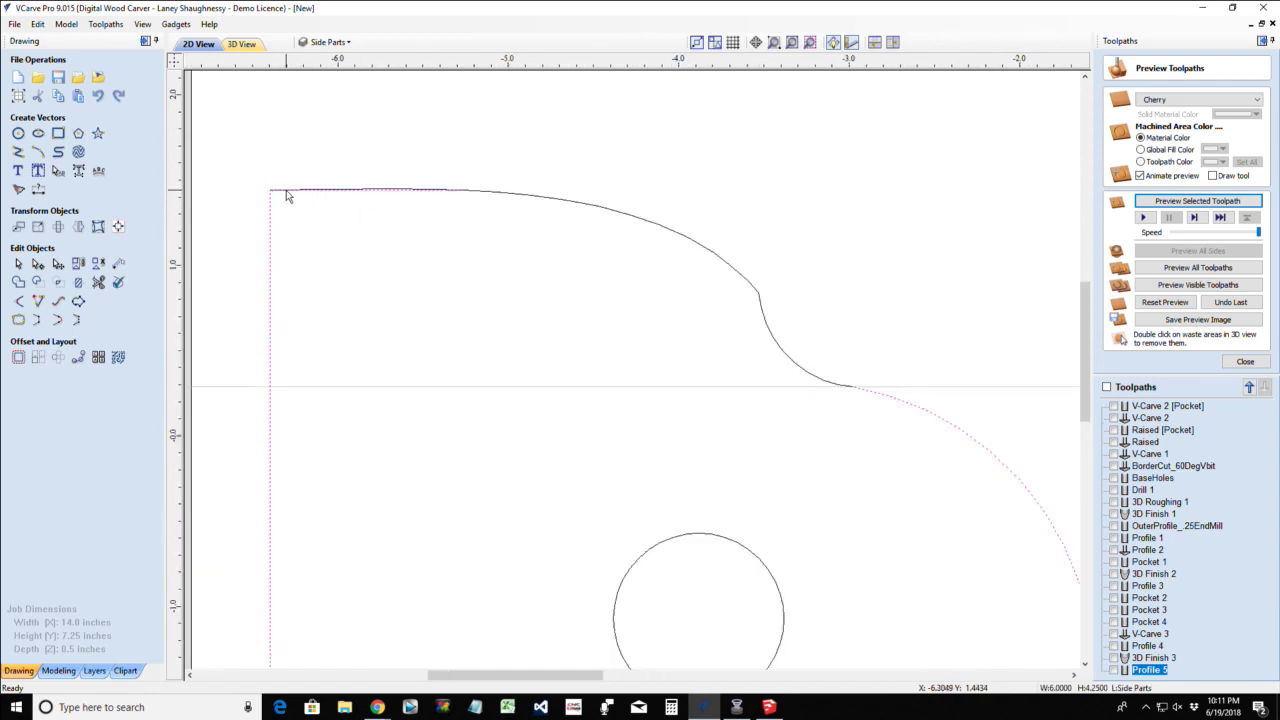
{"action": "left_click_drag", "start_coordinate": [268, 145], "coordinate": [652, 224]}
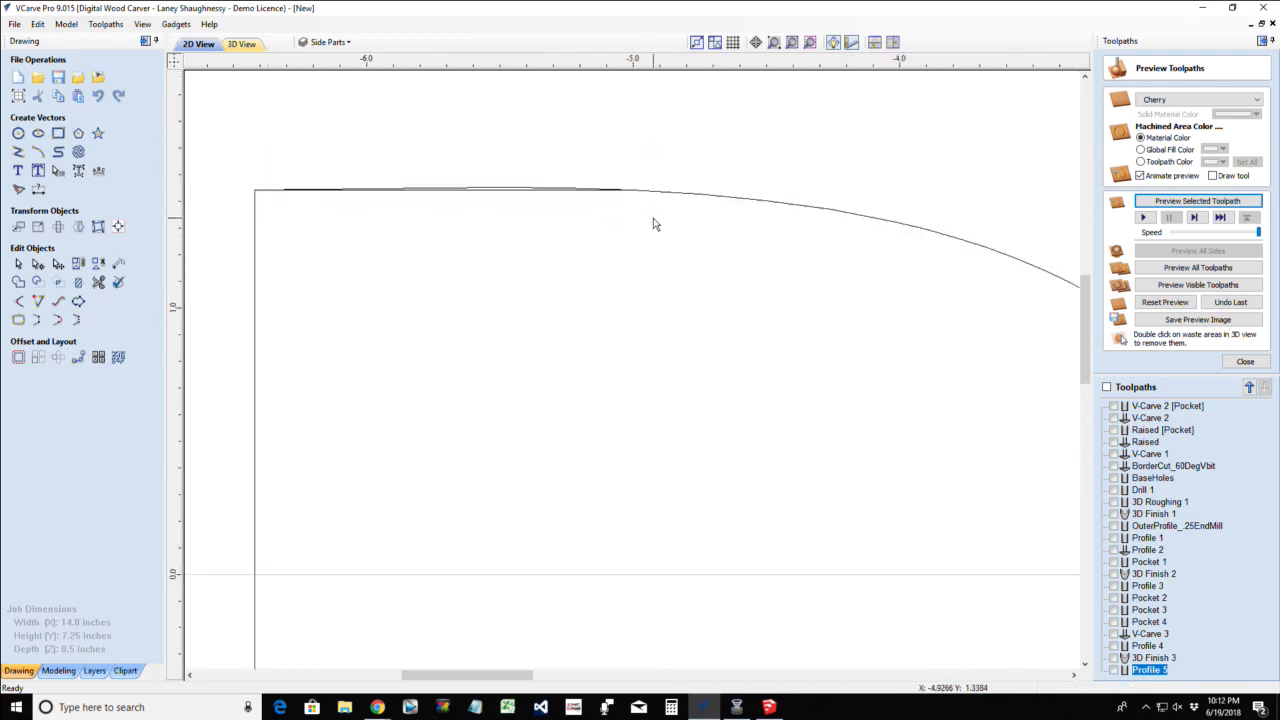
{"action": "left_click", "coordinate": [517, 190]}
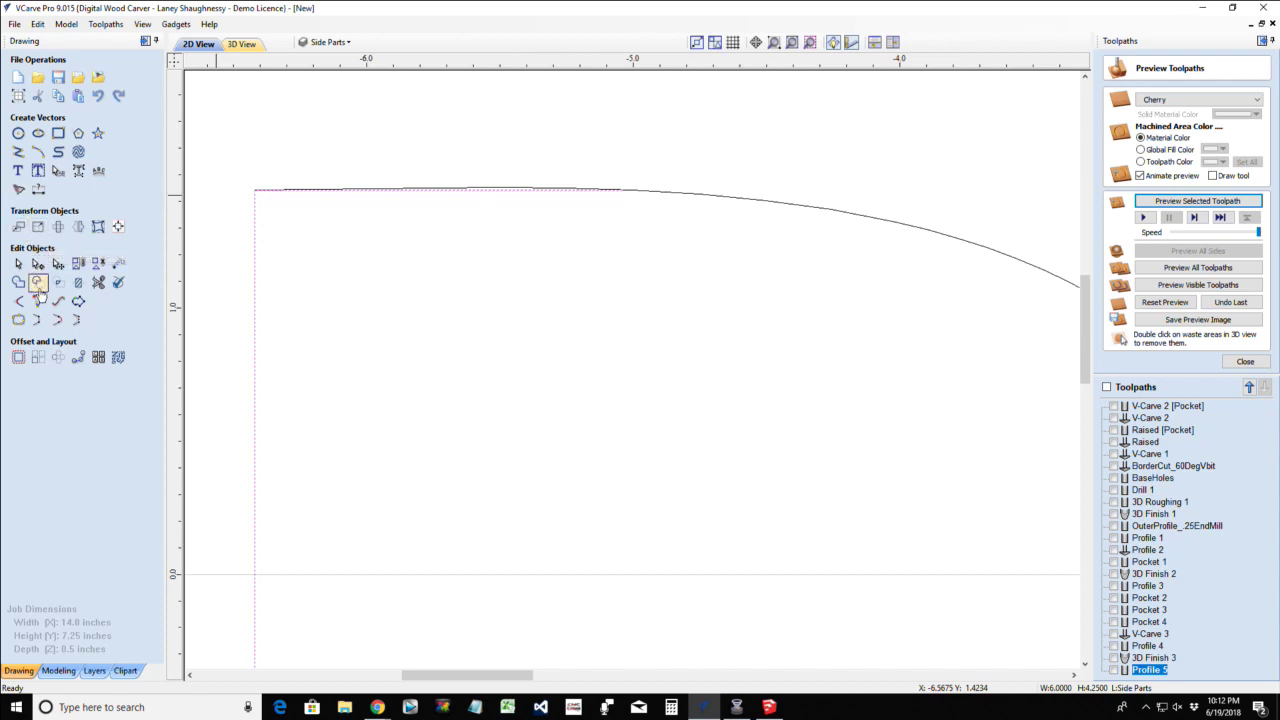
{"action": "left_click", "coordinate": [98, 282]}
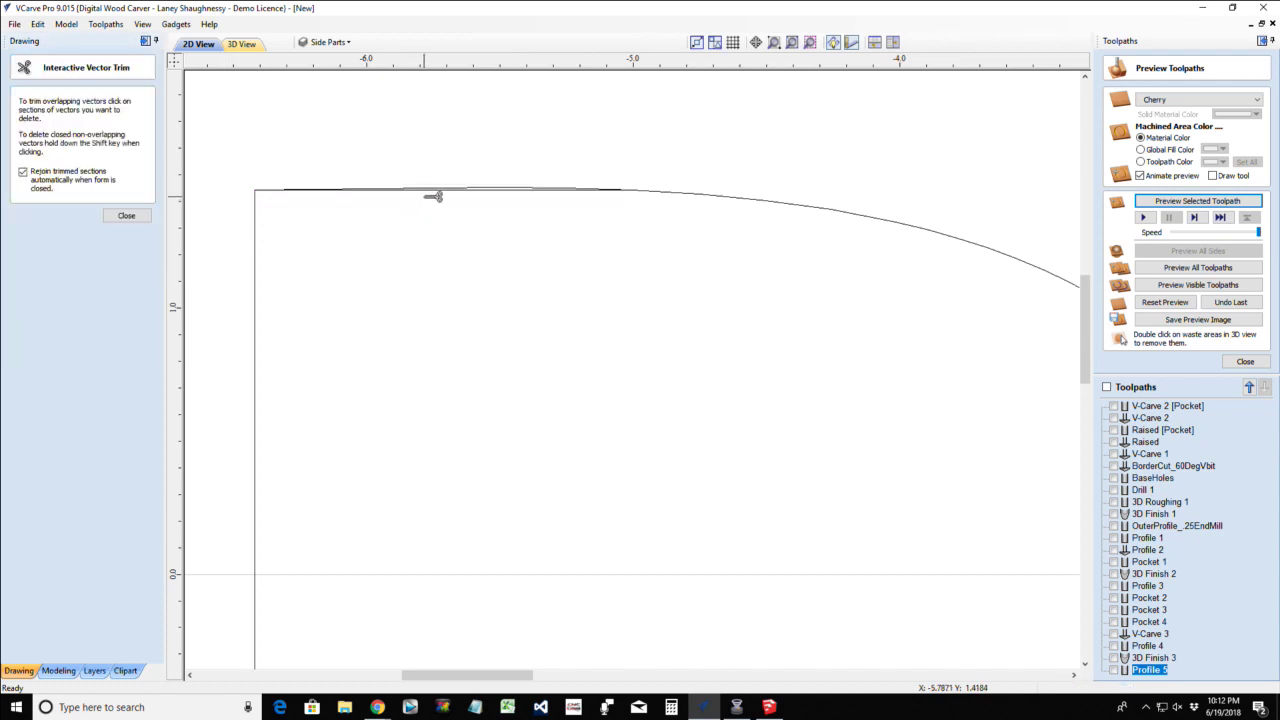
{"action": "left_click", "coordinate": [124, 216]}
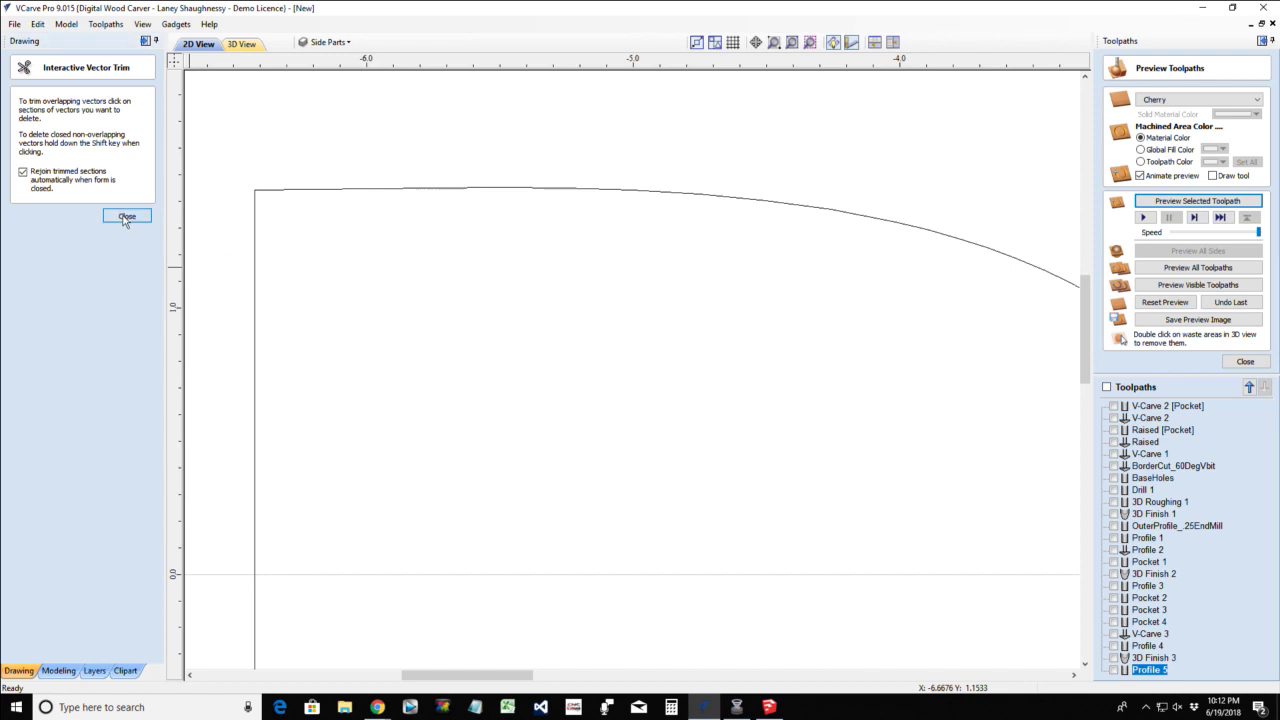
{"action": "scroll", "coordinate": [254, 271], "scroll_direction": "down", "scroll_amount": 3}
Box-select the side-part outline with its circle and bring up the Mirror form
{"action": "scroll", "coordinate": [288, 271], "scroll_direction": "down", "scroll_amount": 1}
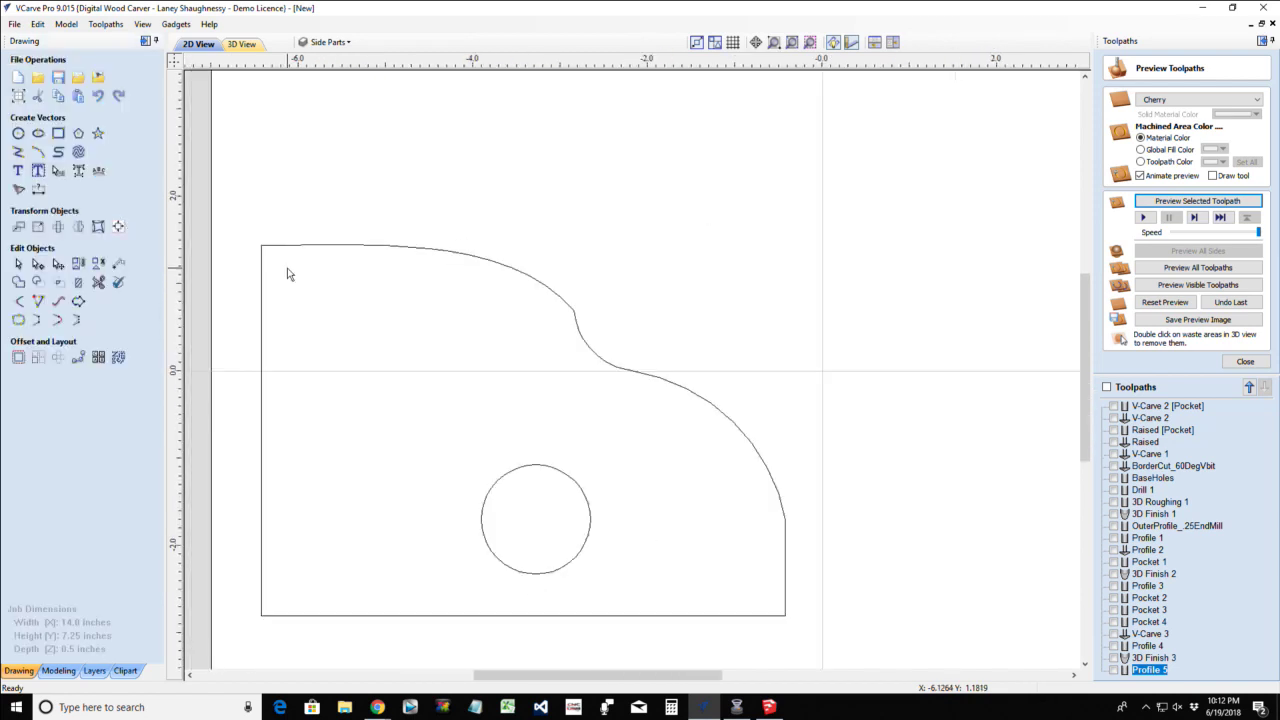
{"action": "left_click", "coordinate": [291, 252]}
{"action": "scroll", "coordinate": [321, 306], "scroll_direction": "down", "scroll_amount": 1}
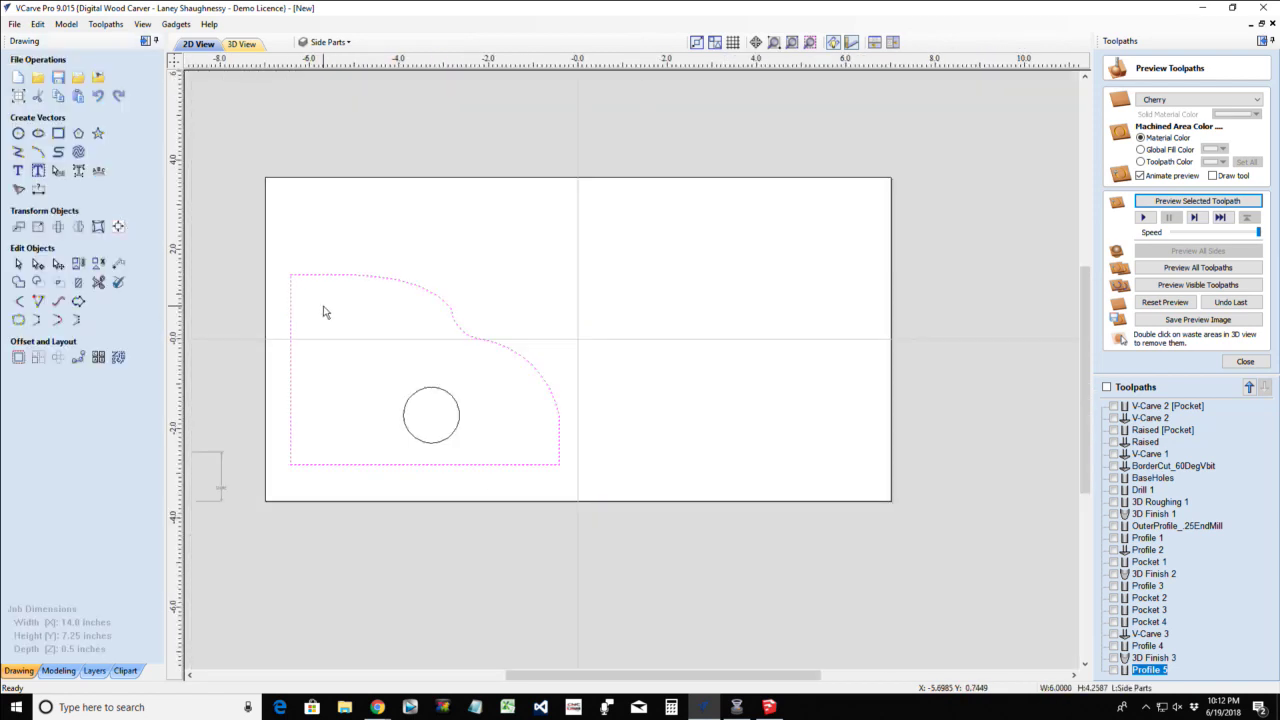
{"action": "scroll", "coordinate": [308, 333], "scroll_direction": "up", "scroll_amount": 1}
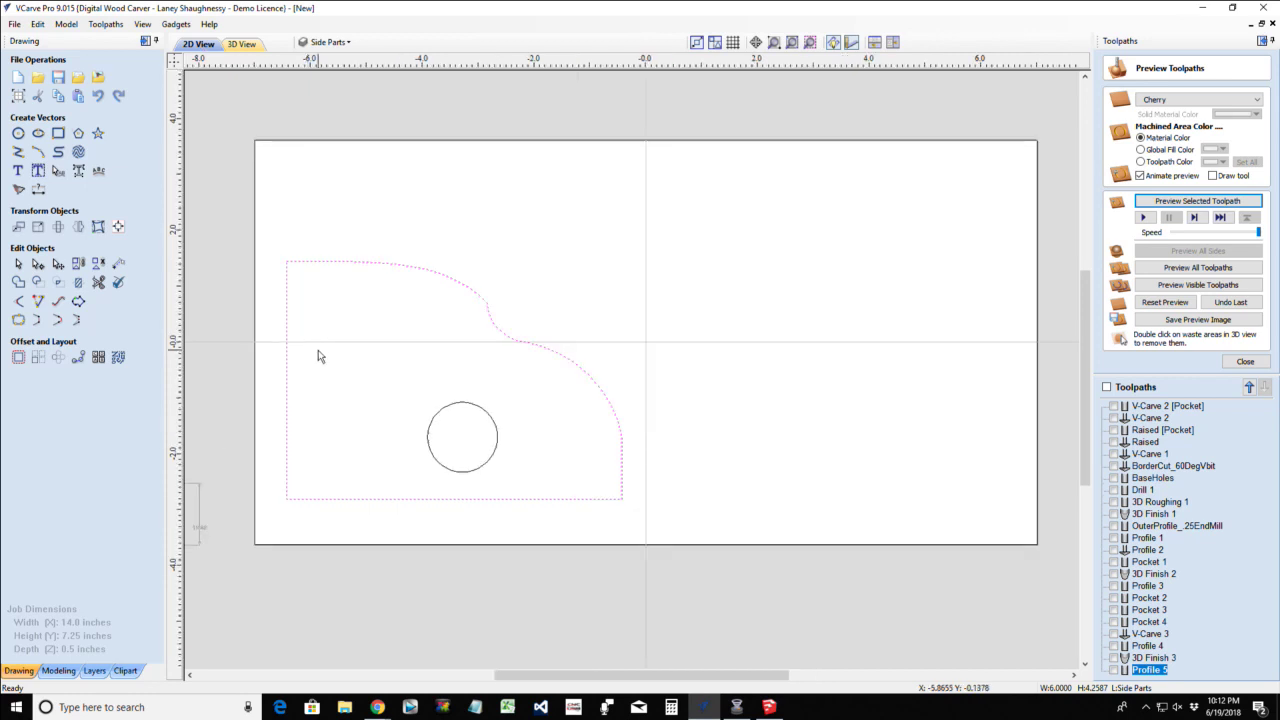
{"action": "left_click_drag", "start_coordinate": [245, 237], "coordinate": [709, 534]}
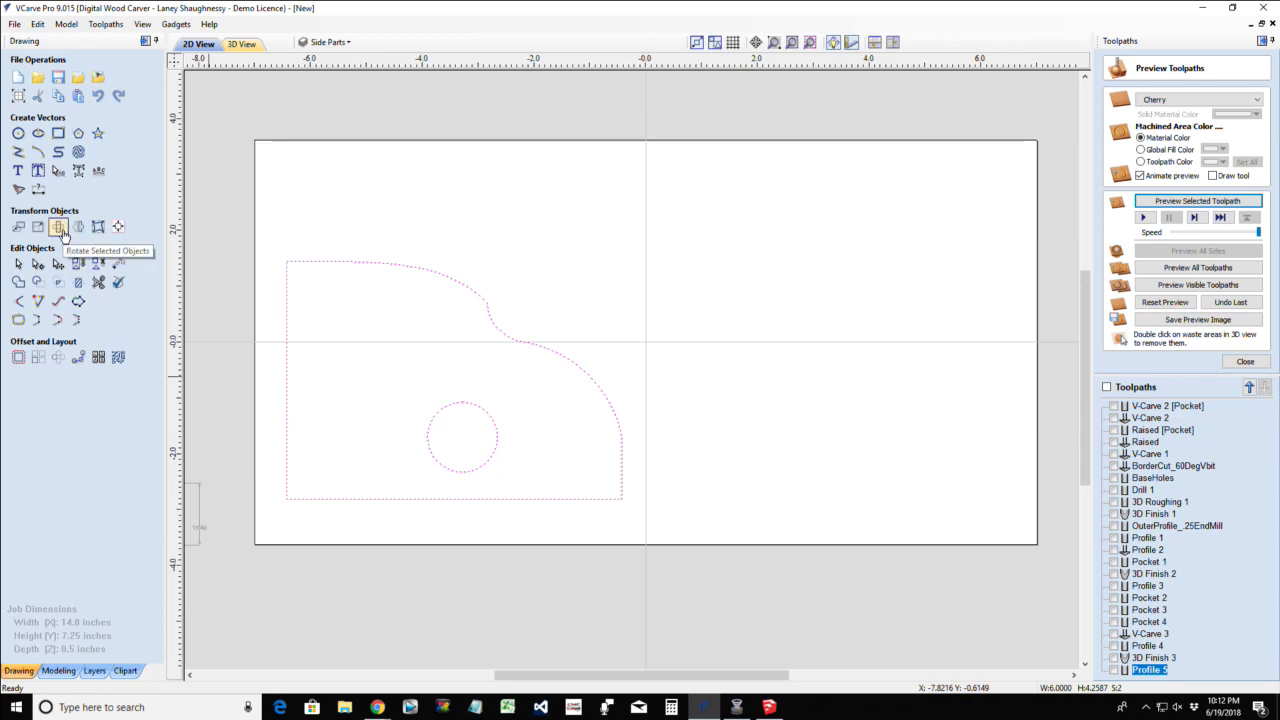
{"action": "left_click", "coordinate": [78, 227]}
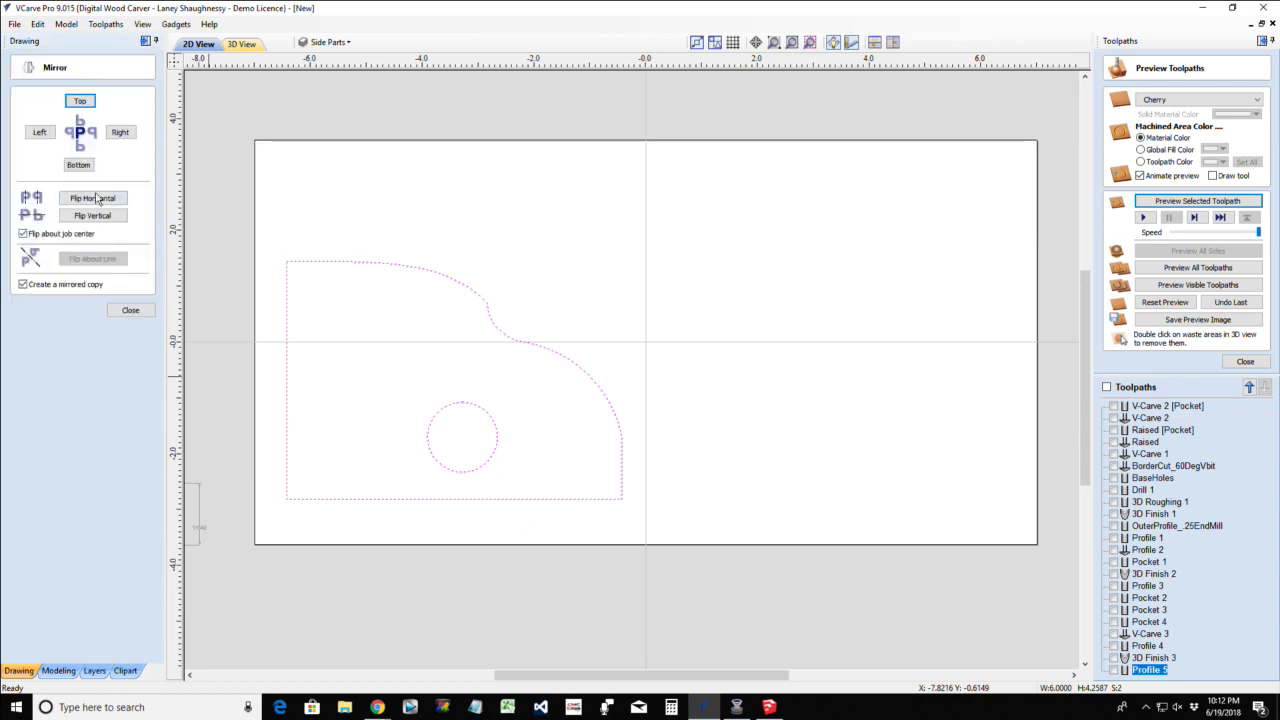
Make a left-right mirrored copy, then flip it vertically in place with copying off
{"action": "left_click", "coordinate": [93, 198]}
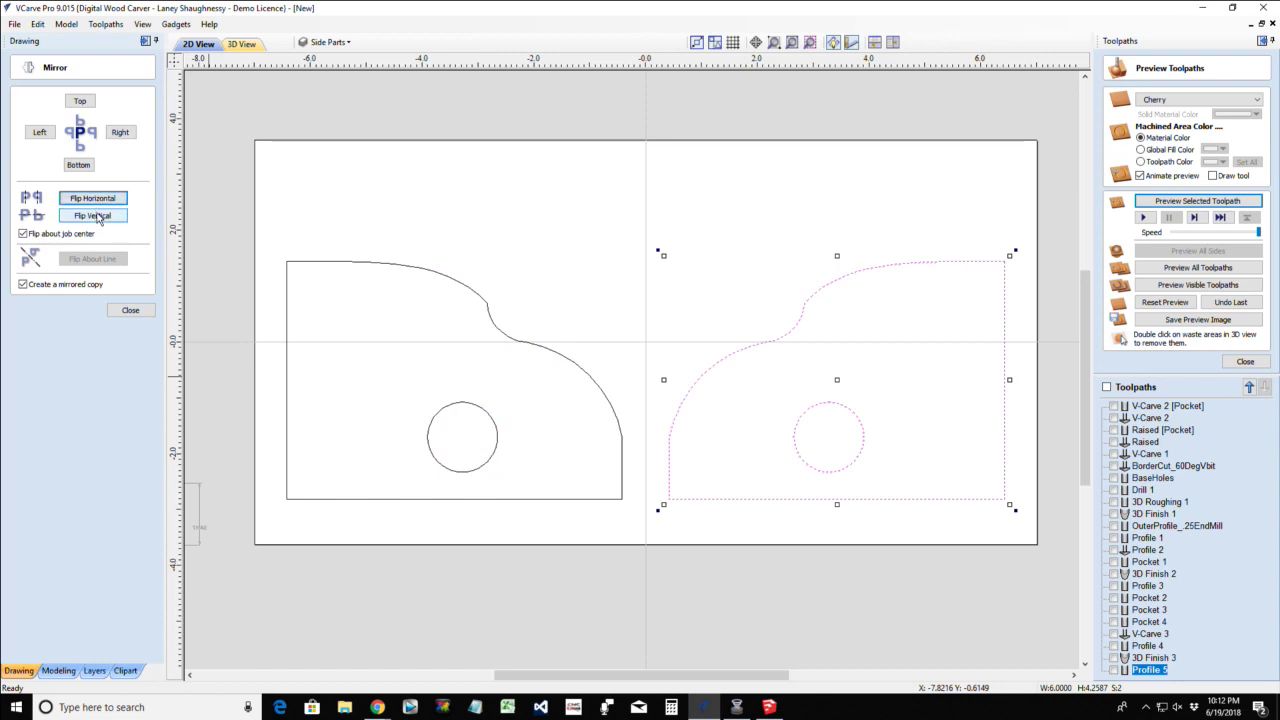
{"action": "left_click", "coordinate": [93, 216]}
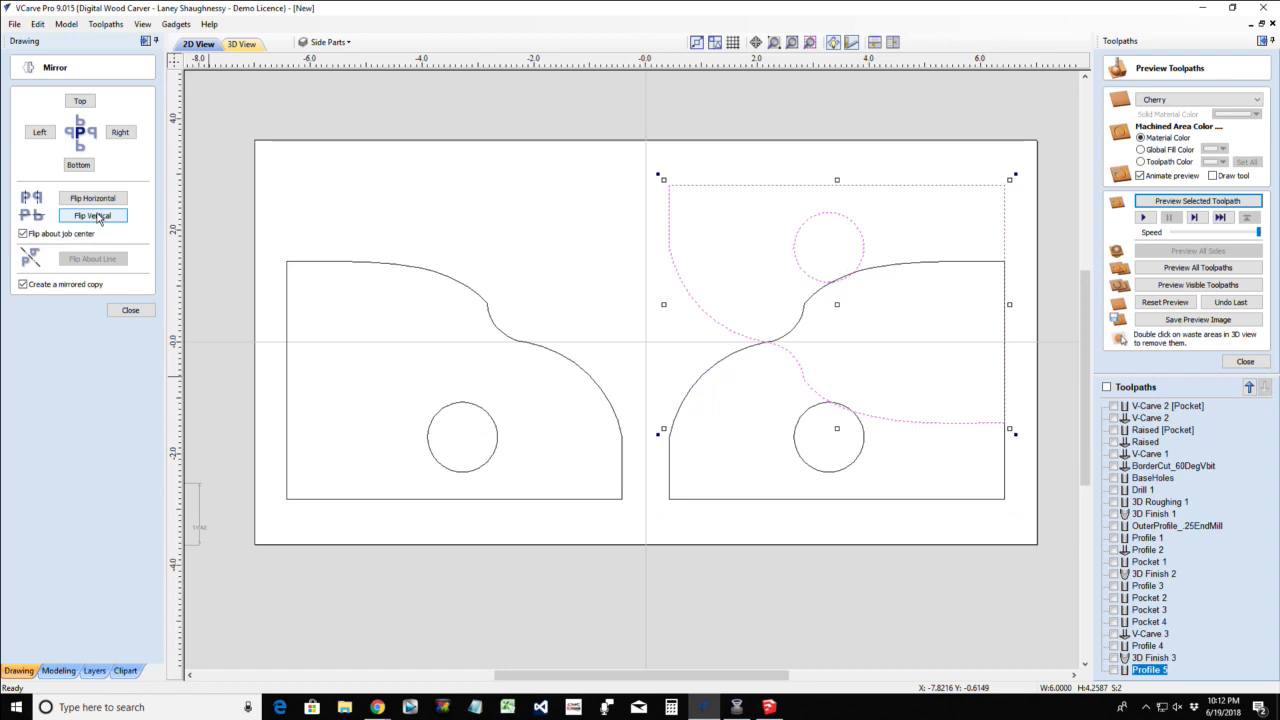
{"action": "key", "text": "ctrl+z"}
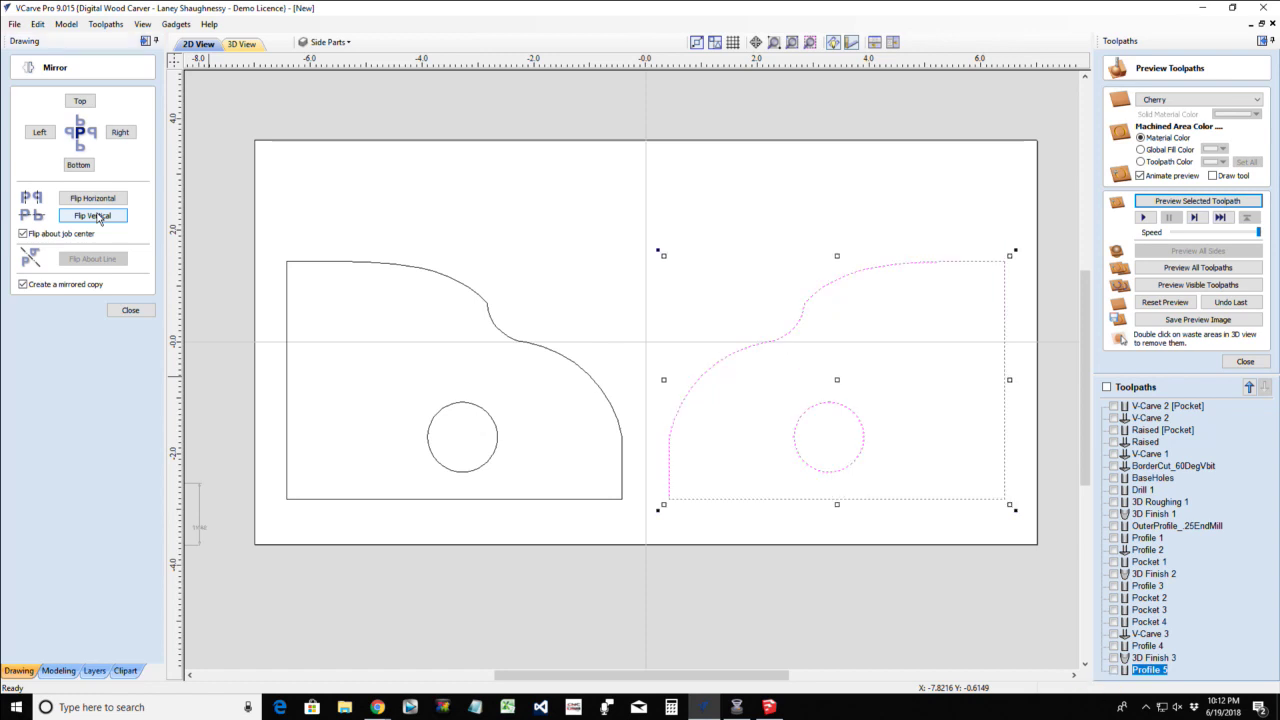
{"action": "left_click", "coordinate": [23, 285]}
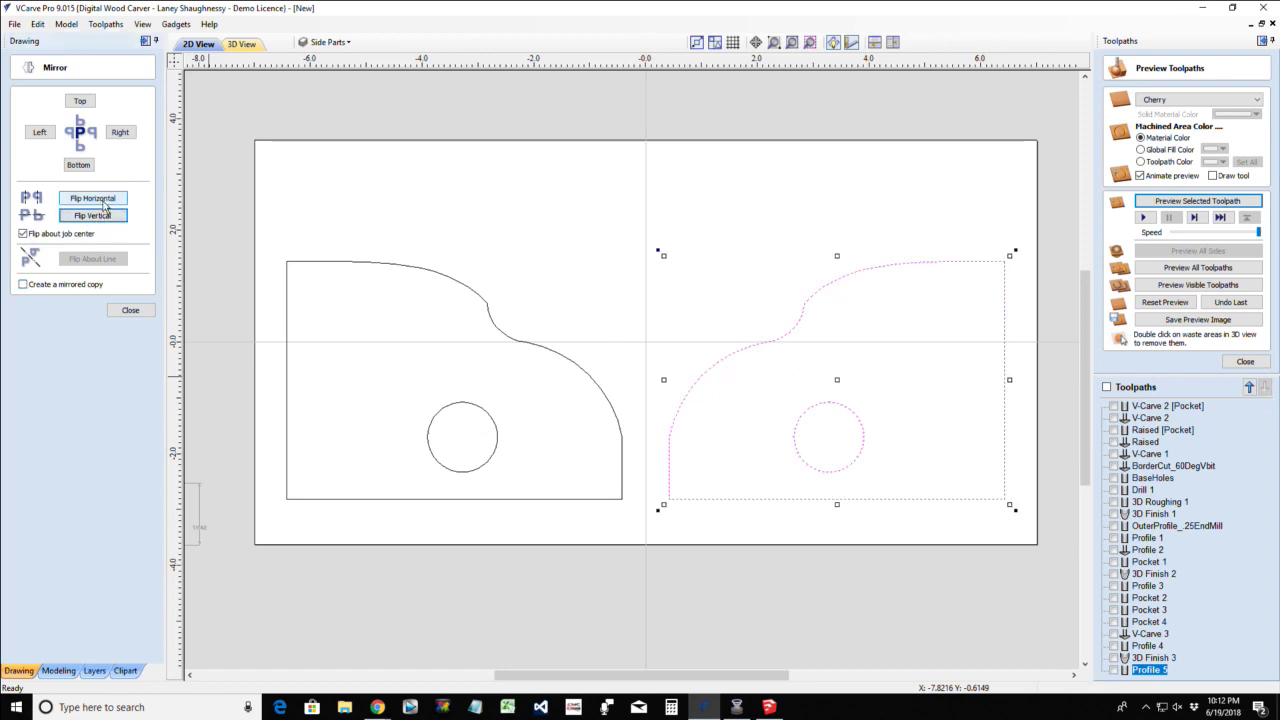
{"action": "left_click", "coordinate": [102, 218]}
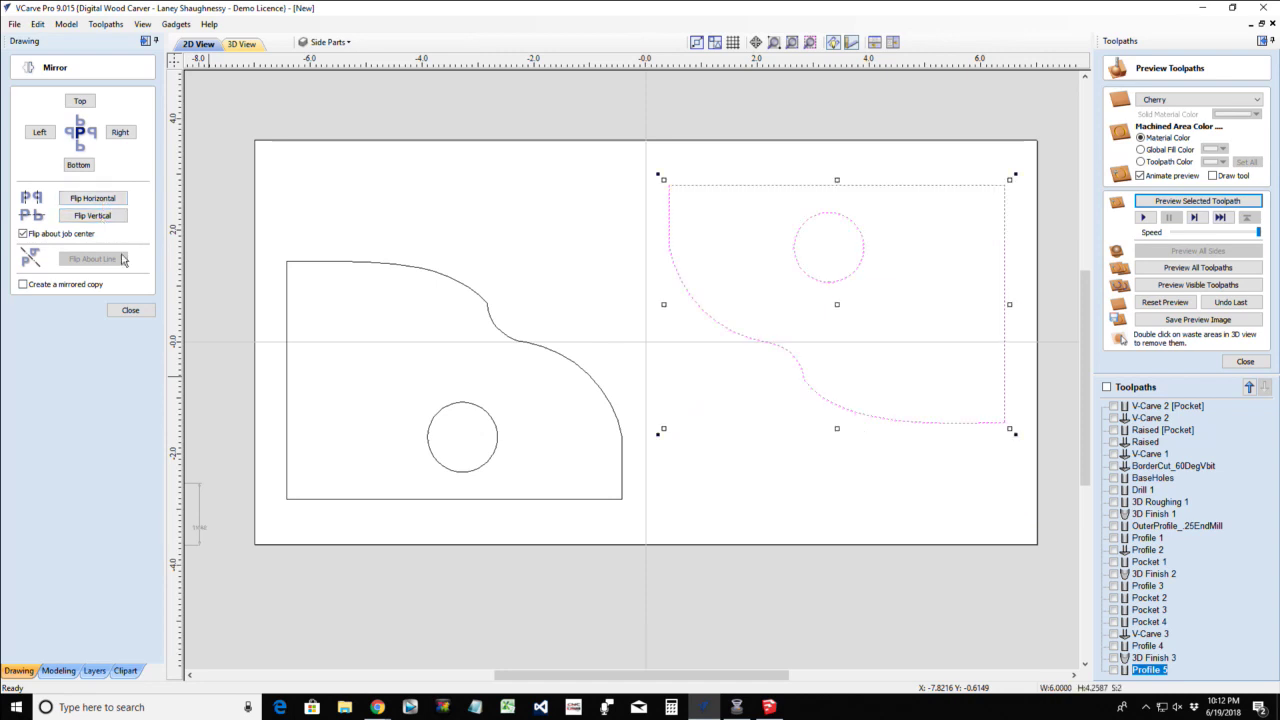
{"action": "left_click", "coordinate": [130, 310]}
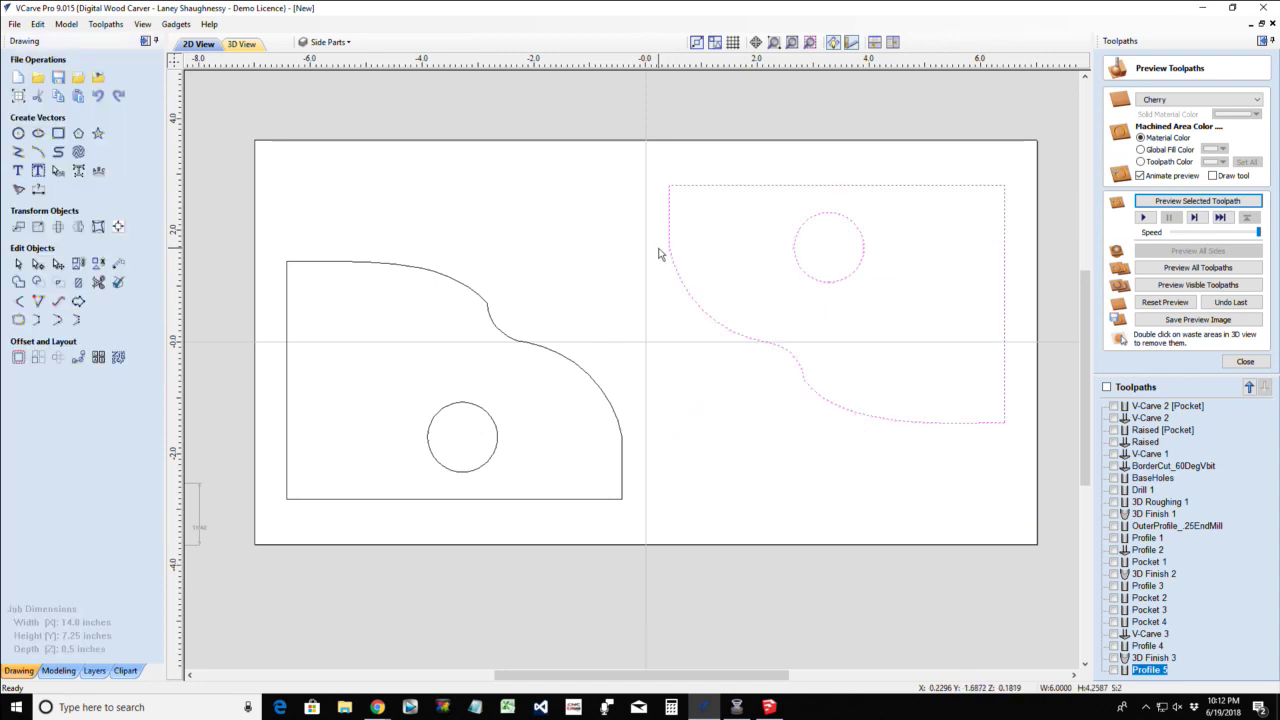
Nudge the mirrored piece three steps left and fine-tune the left piece vertically
{"action": "key", "text": "Left"}
{"action": "key", "text": "Left"}
{"action": "key", "text": "Left"}
{"action": "key", "text": "Left"}
{"action": "key", "text": "Left"}
{"action": "key", "text": "Left"}
{"action": "key", "text": "Left"}
{"action": "key", "text": "Left"}
{"action": "key", "text": "Left"}
{"action": "key", "text": "Left"}
{"action": "key", "text": "Left"}
{"action": "key", "text": "Left"}
{"action": "key", "text": "Left"}
{"action": "key", "text": "Left"}
{"action": "key", "text": "Left"}
{"action": "key", "text": "Left"}
{"action": "key", "text": "Left"}
{"action": "key", "text": "Left"}
{"action": "key", "text": "Left"}
{"action": "key", "text": "Left"}
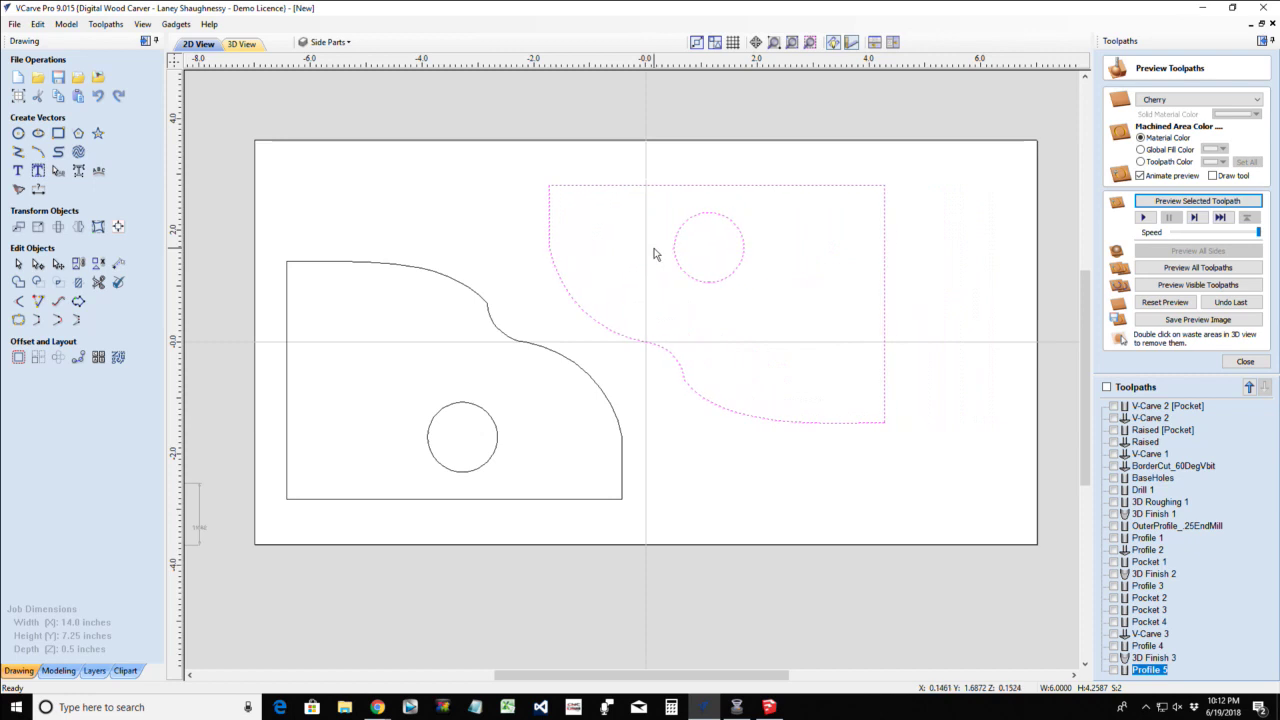
{"action": "key", "text": "Left"}
{"action": "key", "text": "Left"}
{"action": "key", "text": "Left"}
{"action": "key", "text": "Left"}
{"action": "key", "text": "Left"}
{"action": "key", "text": "Left"}
{"action": "key", "text": "Left"}
{"action": "key", "text": "Left"}
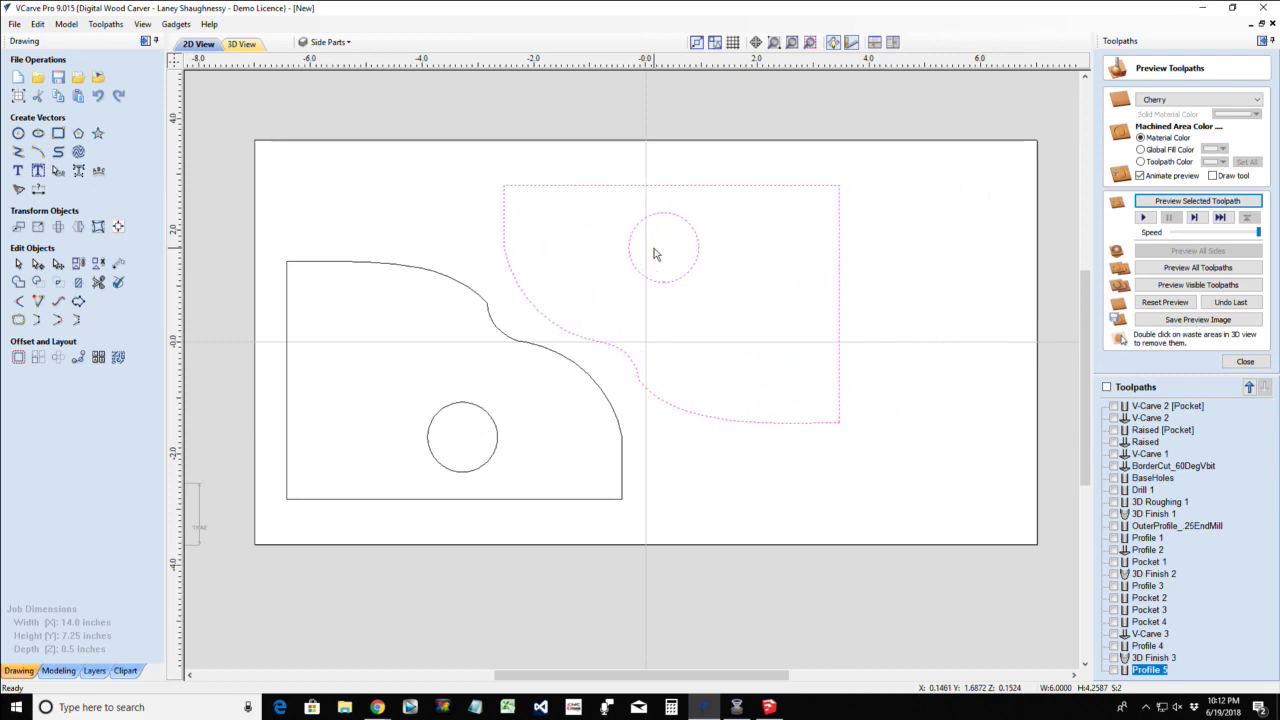
{"action": "key", "text": "Left"}
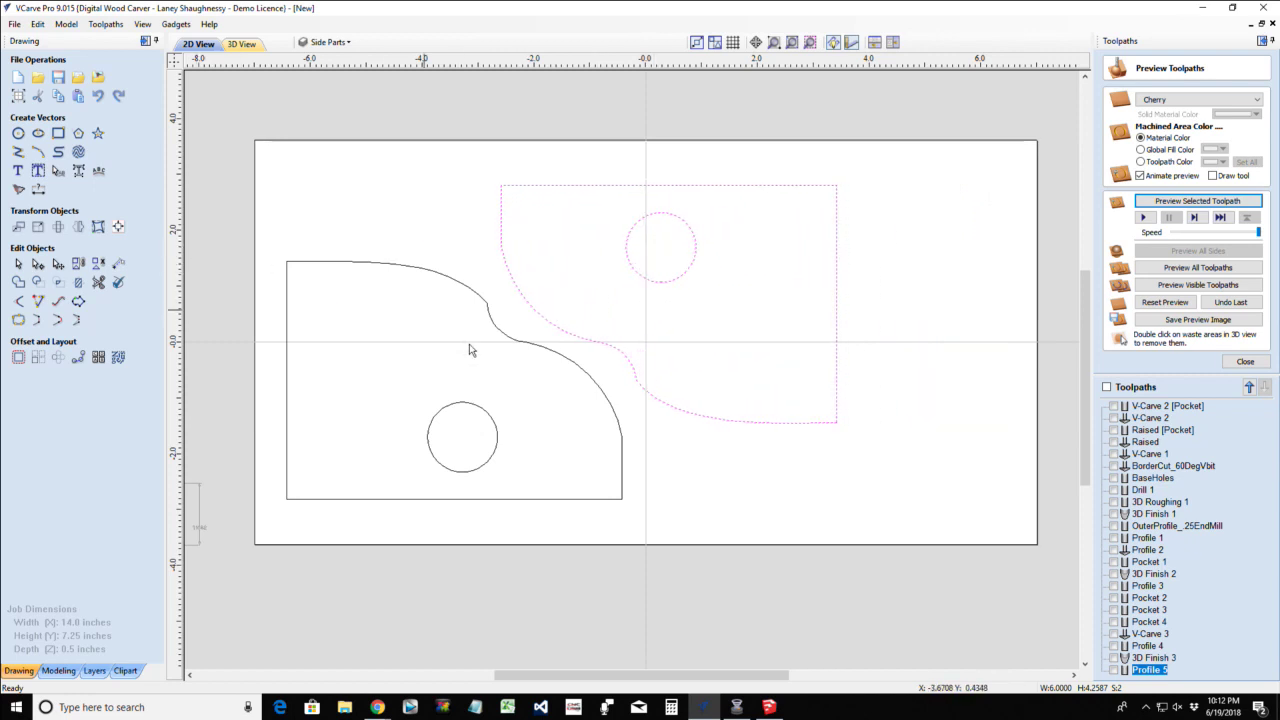
{"action": "key", "text": "Tab"}
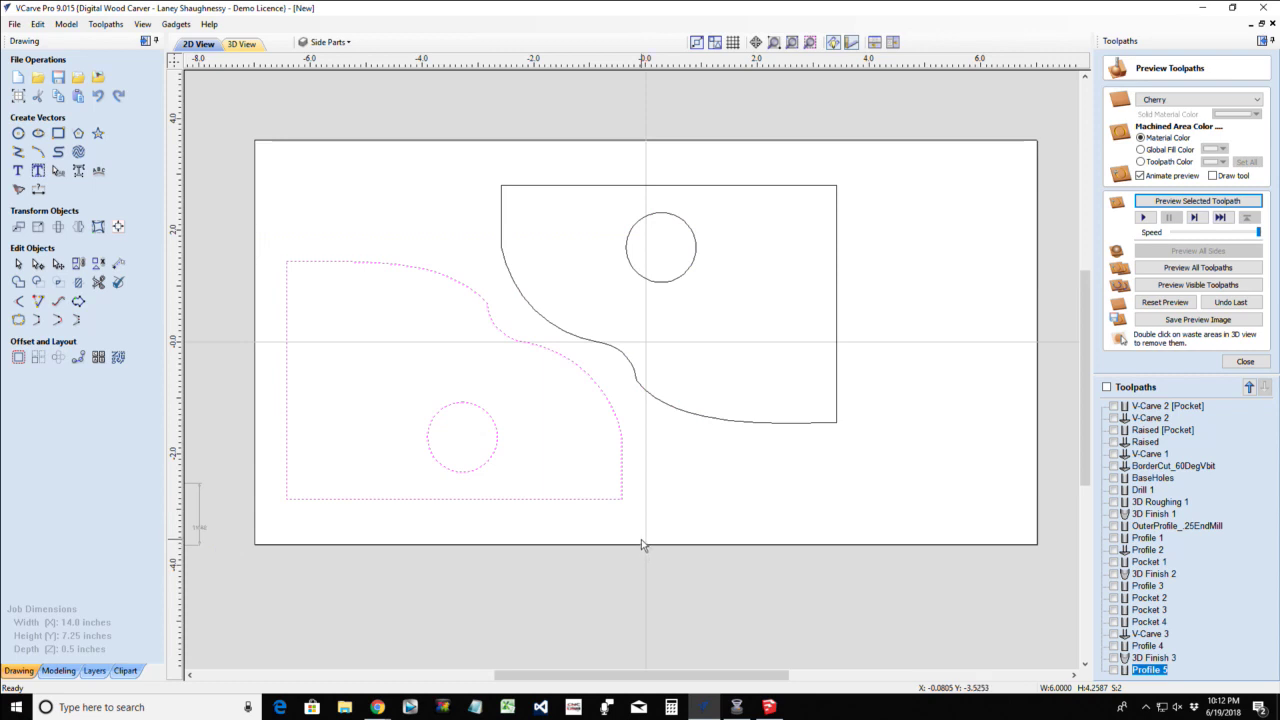
{"action": "key", "text": "Down"}
{"action": "key", "text": "Down"}
{"action": "key", "text": "Down"}
{"action": "key", "text": "Down"}
{"action": "key", "text": "Down"}
{"action": "key", "text": "Down"}
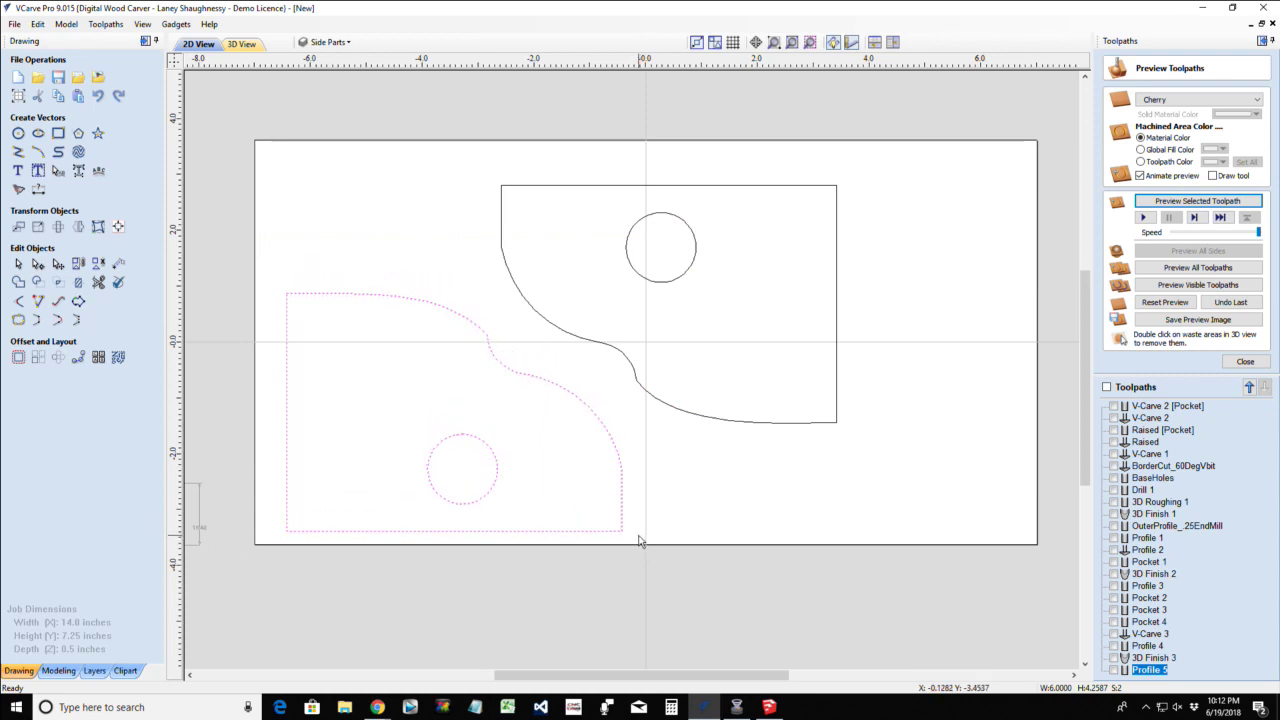
{"action": "key", "text": "Up"}
{"action": "key", "text": "Up"}
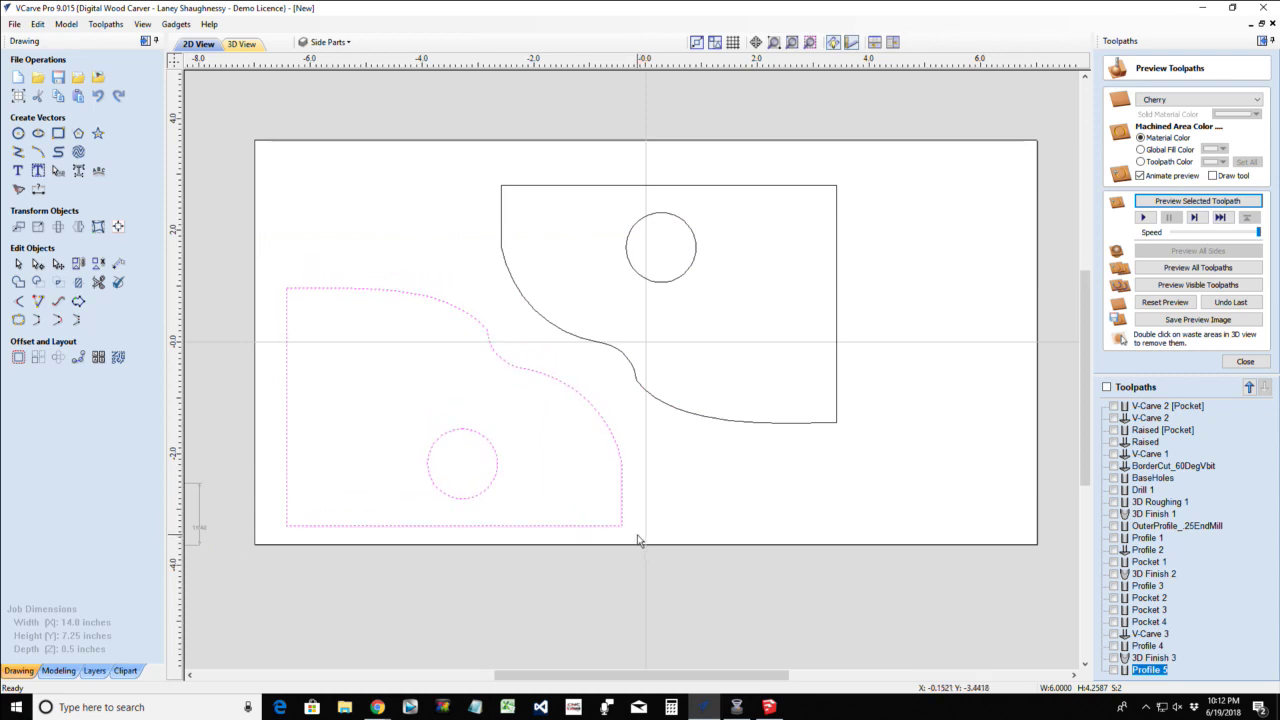
Move the right piece and its hole left and up until the curves interlock, then select all four vectors
{"action": "left_click", "coordinate": [567, 338]}
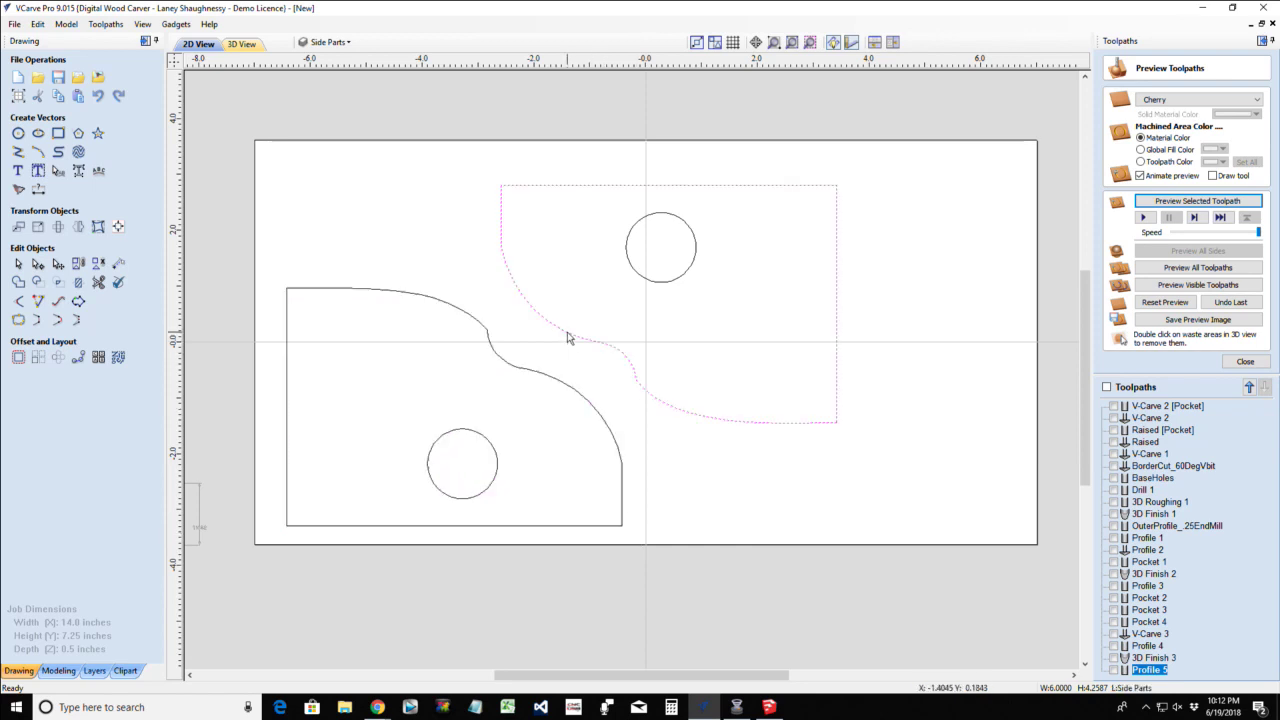
{"action": "left_click_drag", "start_coordinate": [437, 157], "coordinate": [975, 464]}
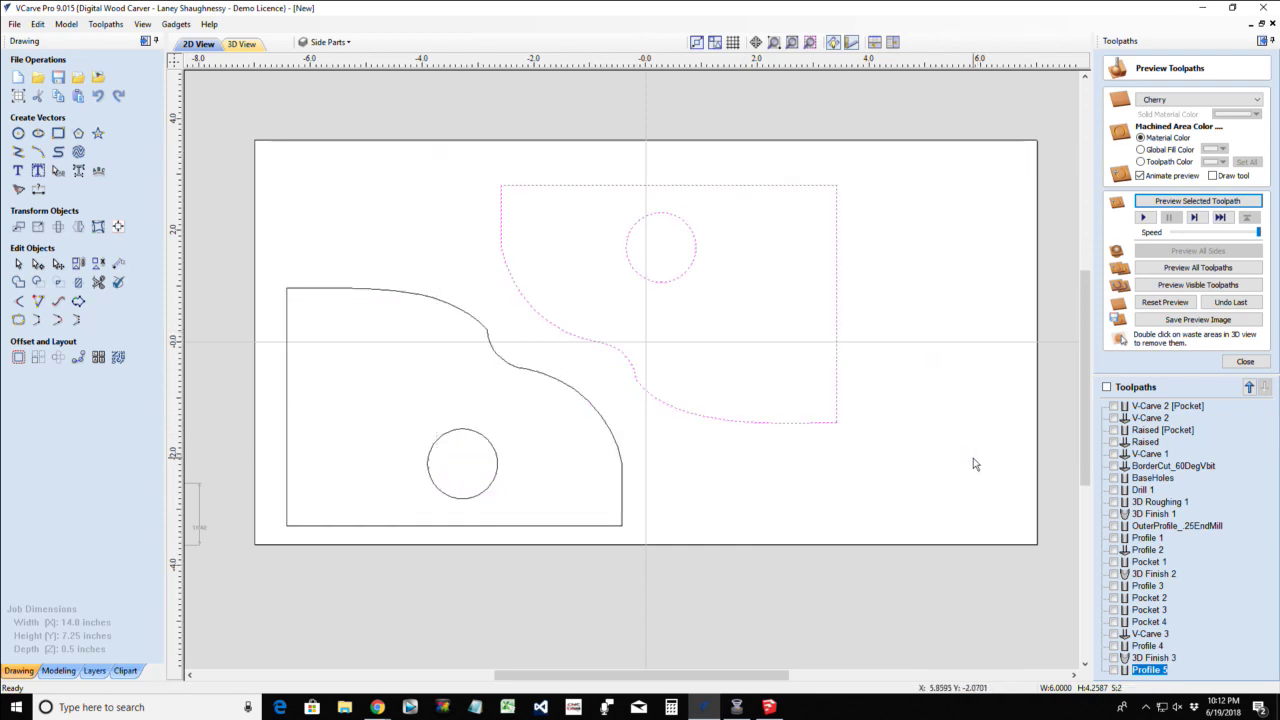
{"action": "key", "text": "Left"}
{"action": "key", "text": "Left"}
{"action": "key", "text": "Left"}
{"action": "key", "text": "Left"}
{"action": "key", "text": "Left"}
{"action": "key", "text": "Left"}
{"action": "key", "text": "Left"}
{"action": "key", "text": "Left"}
{"action": "key", "text": "Left"}
{"action": "key", "text": "Left"}
{"action": "key", "text": "Up"}
{"action": "key", "text": "Up"}
{"action": "key", "text": "Up"}
{"action": "key", "text": "Up"}
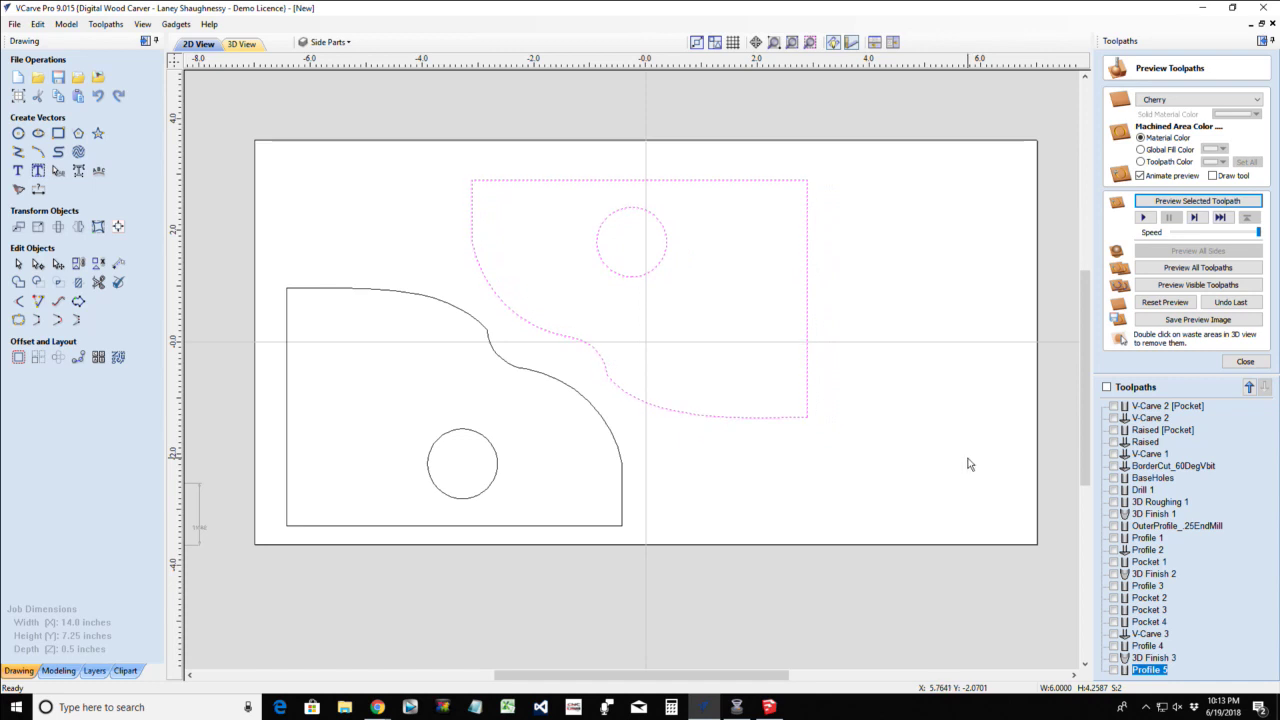
{"action": "key", "text": "Left"}
{"action": "key", "text": "Left"}
{"action": "key", "text": "Left"}
{"action": "key", "text": "Left"}
{"action": "key", "text": "Left"}
{"action": "key", "text": "Left"}
{"action": "key", "text": "Left"}
{"action": "key", "text": "Left"}
{"action": "key", "text": "Left"}
{"action": "key", "text": "Left"}
{"action": "key", "text": "Up"}
{"action": "key", "text": "Up"}
{"action": "key", "text": "Up"}
{"action": "key", "text": "Up"}
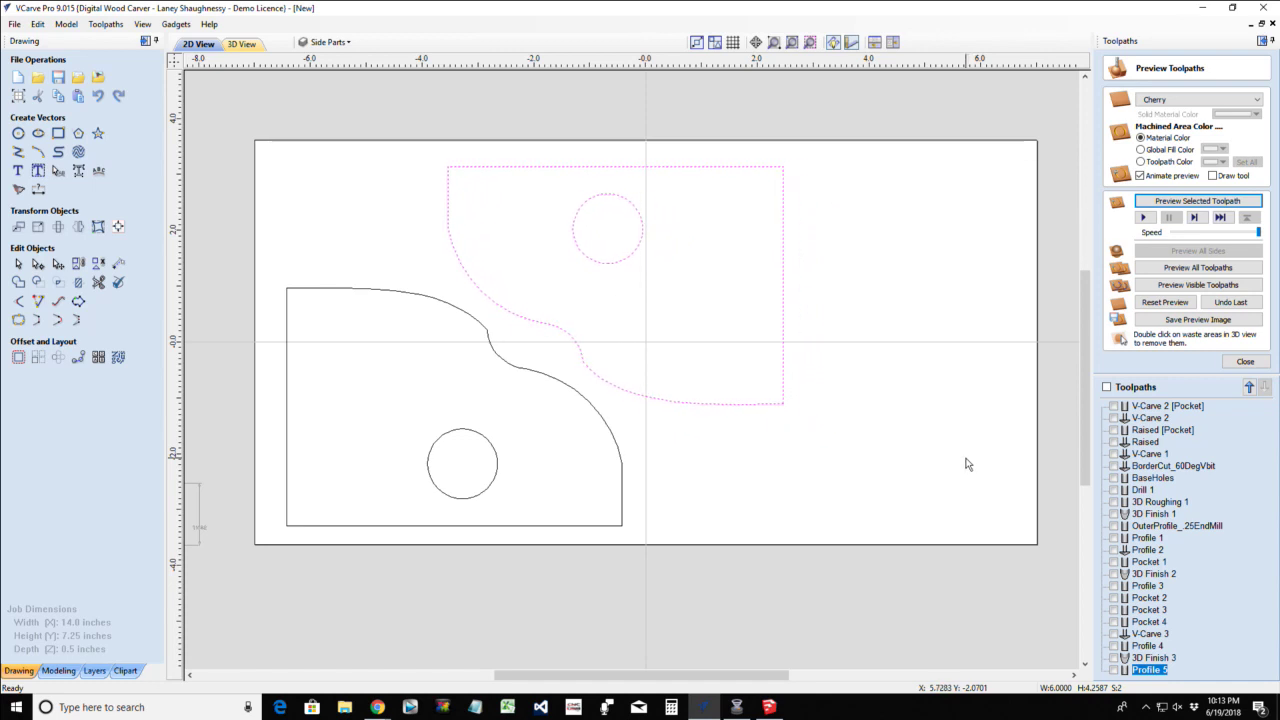
{"action": "key", "text": "Up"}
{"action": "key", "text": "Up"}
{"action": "key", "text": "Up"}
{"action": "key", "text": "Left"}
{"action": "key", "text": "Left"}
{"action": "key", "text": "Left"}
{"action": "key", "text": "Left"}
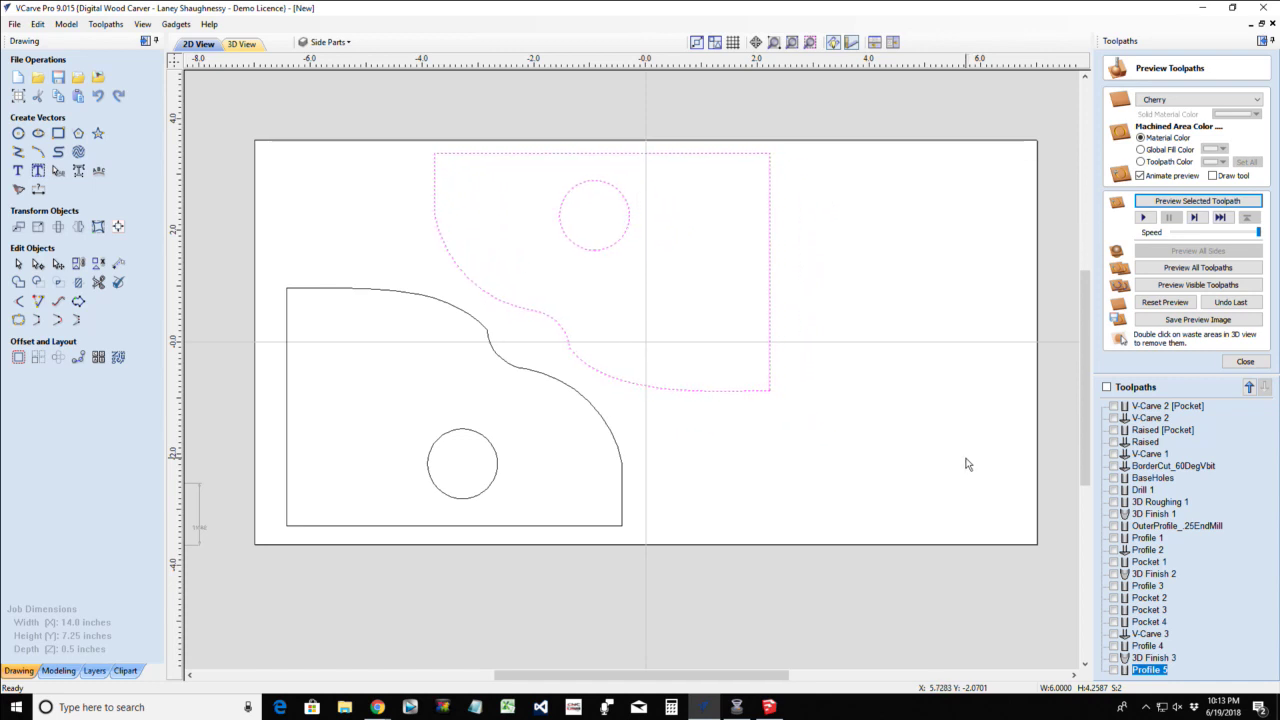
{"action": "key", "text": "Left"}
{"action": "key", "text": "Left"}
{"action": "key", "text": "Left"}
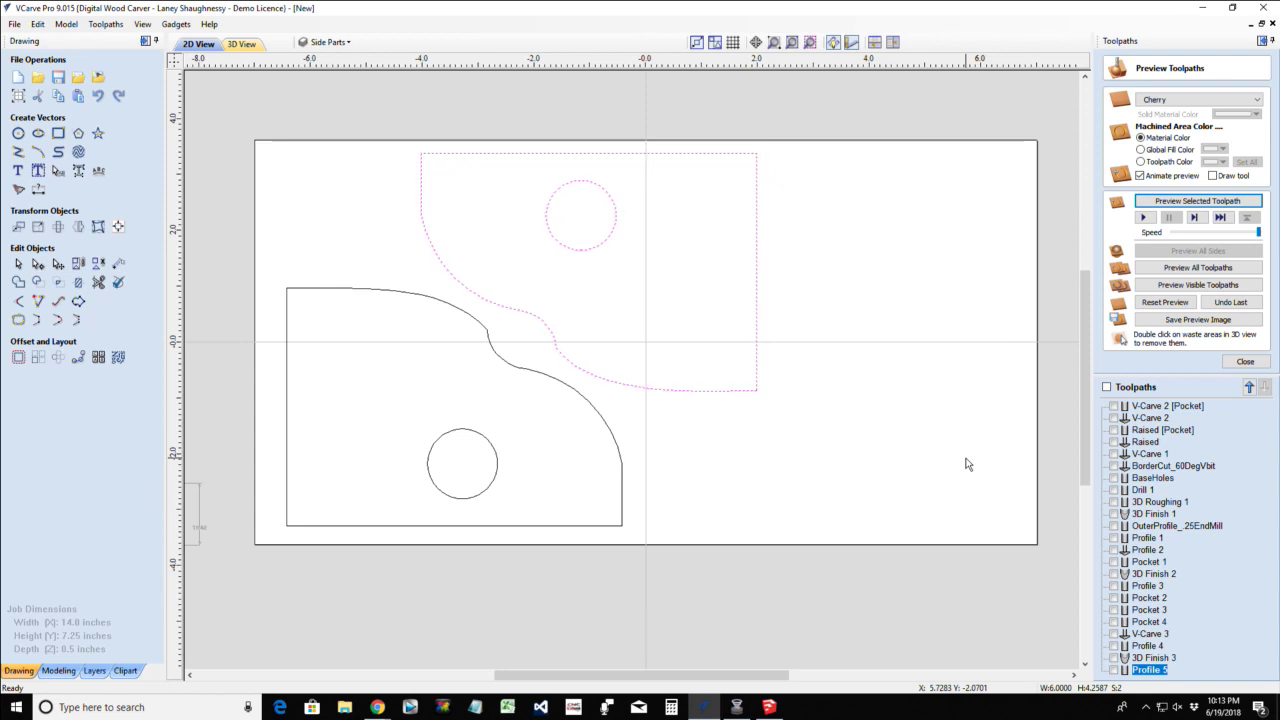
{"action": "key", "text": "Right"}
{"action": "key", "text": "Right"}
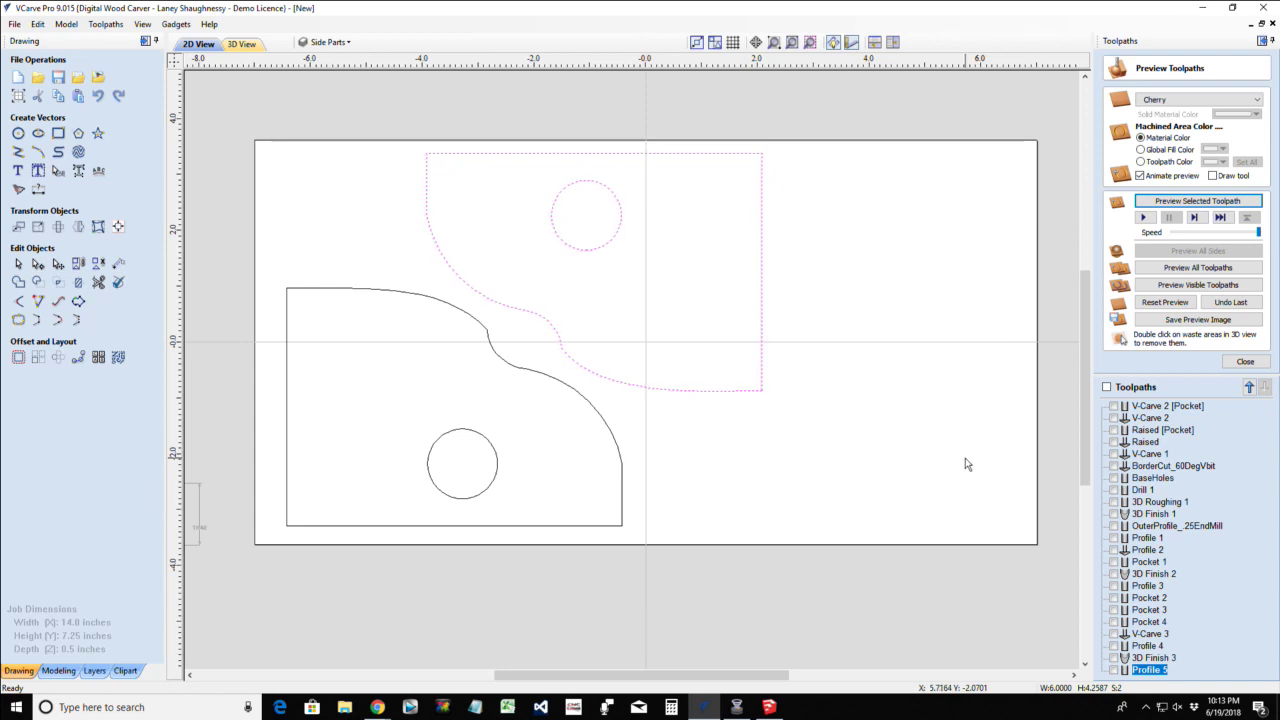
{"action": "left_click", "coordinate": [835, 452]}
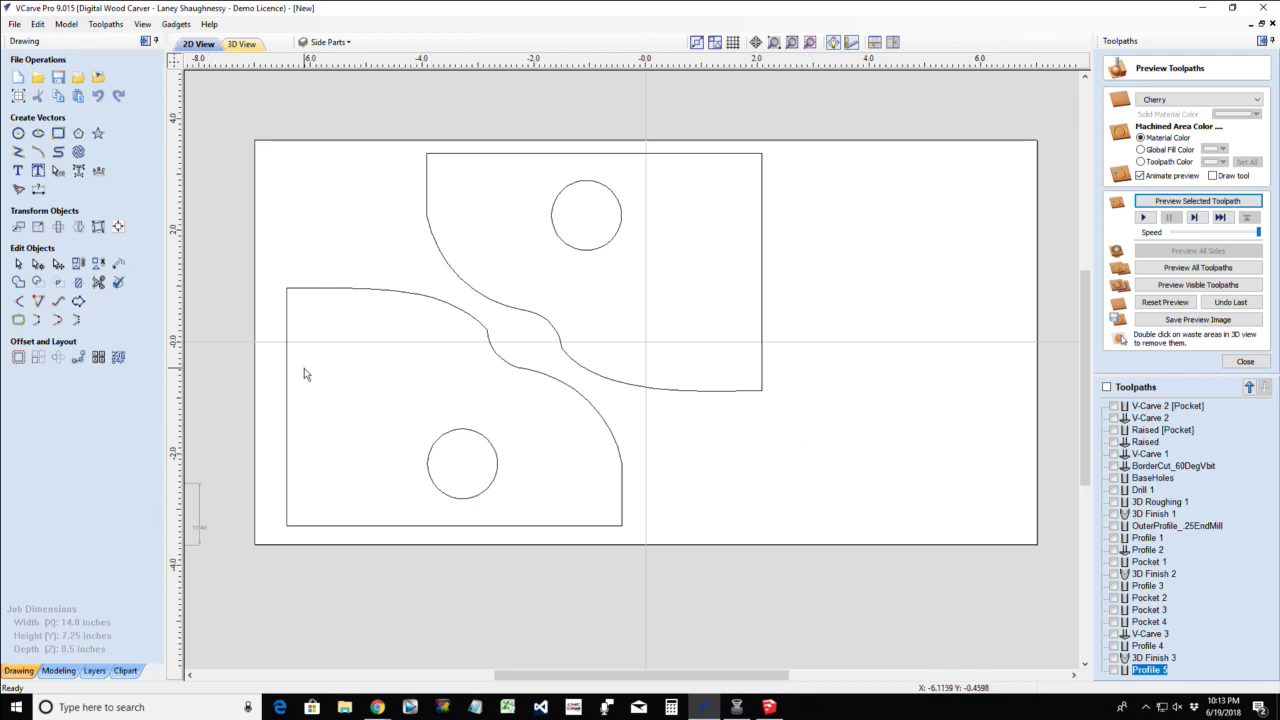
{"action": "left_click_drag", "start_coordinate": [245, 275], "coordinate": [685, 577]}
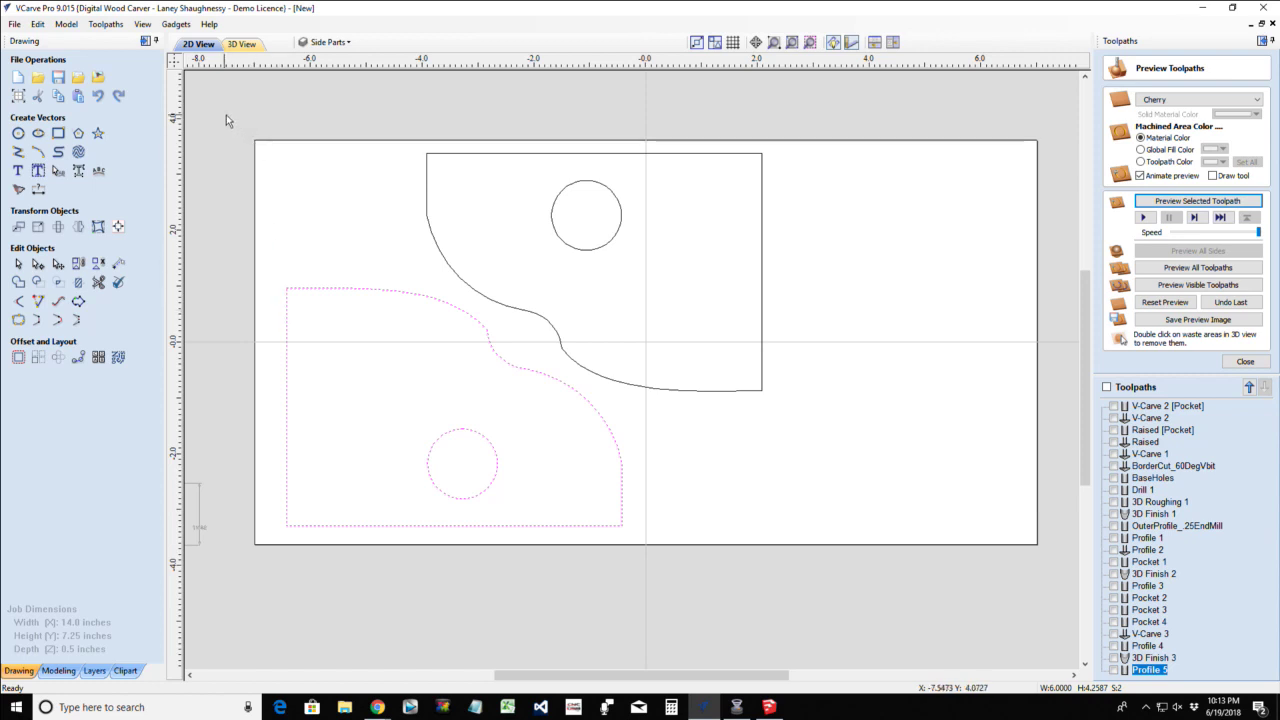
{"action": "left_click_drag", "start_coordinate": [224, 114], "coordinate": [905, 556]}
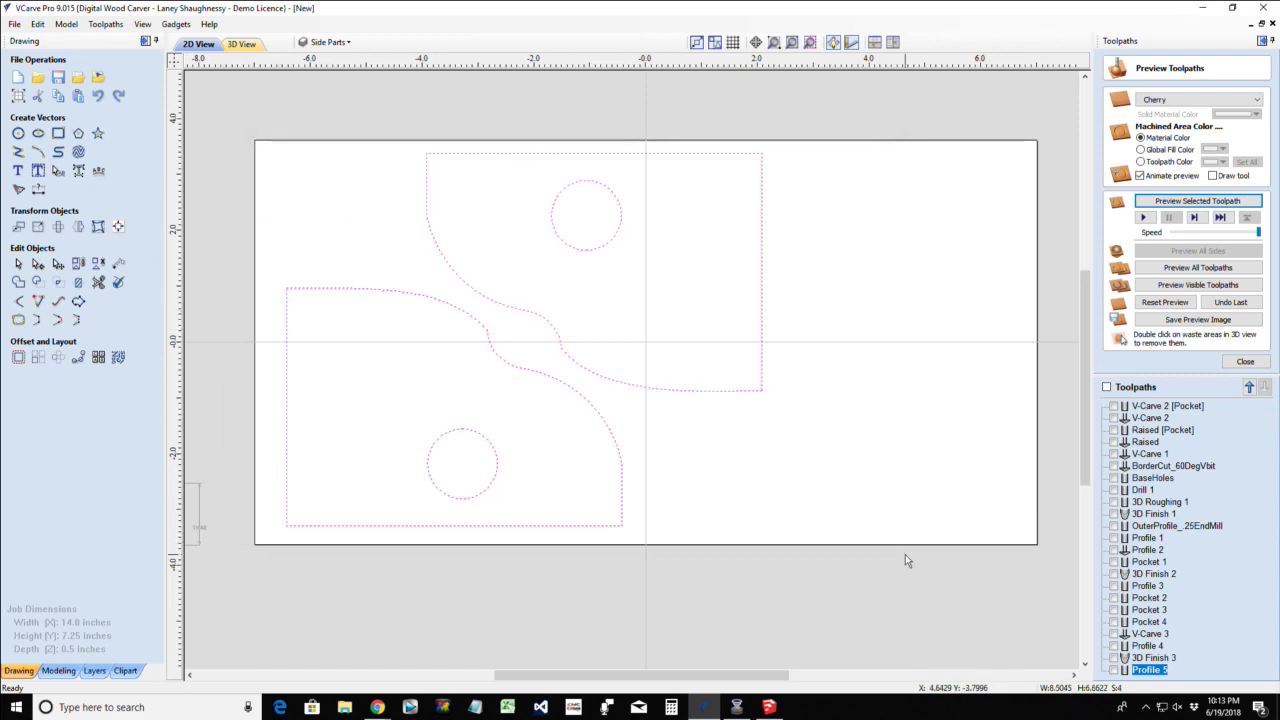
Calculate Profile 6 with a 0.25 inch end mill cutting Outside/Right around the side parts
{"action": "left_click", "coordinate": [1245, 361]}
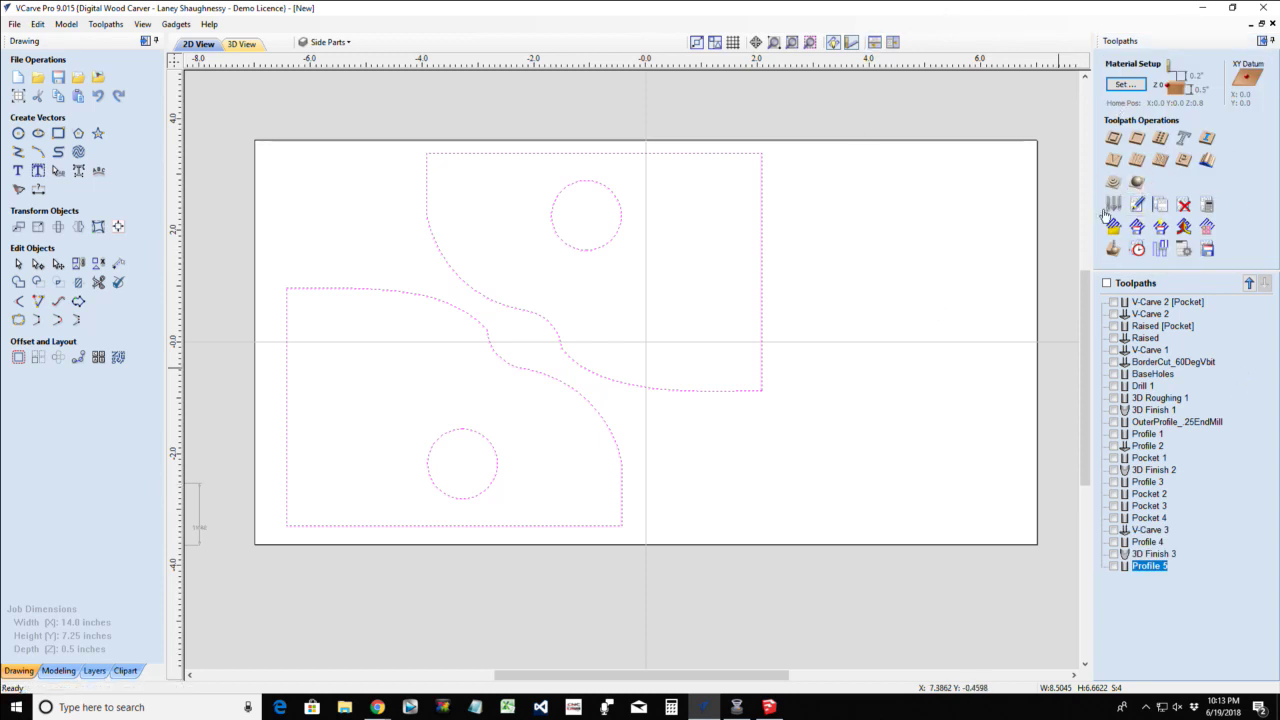
{"action": "left_click", "coordinate": [1113, 138]}
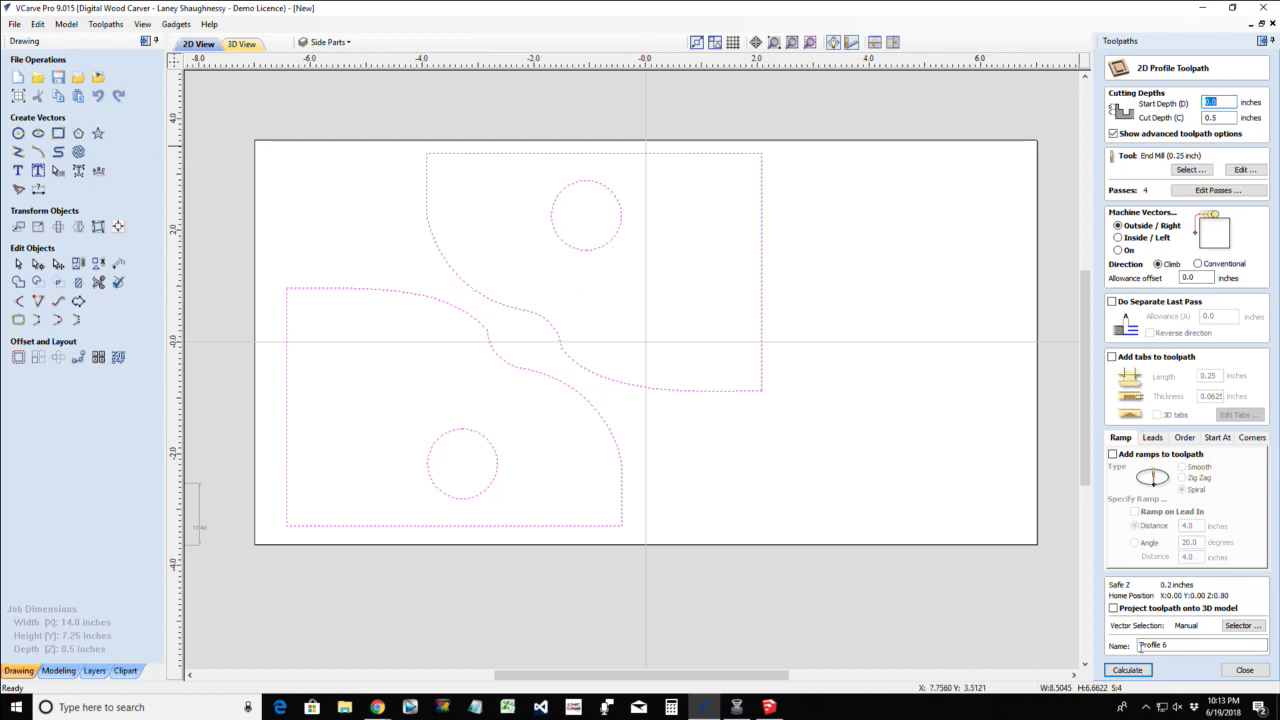
{"action": "left_click", "coordinate": [1113, 668]}
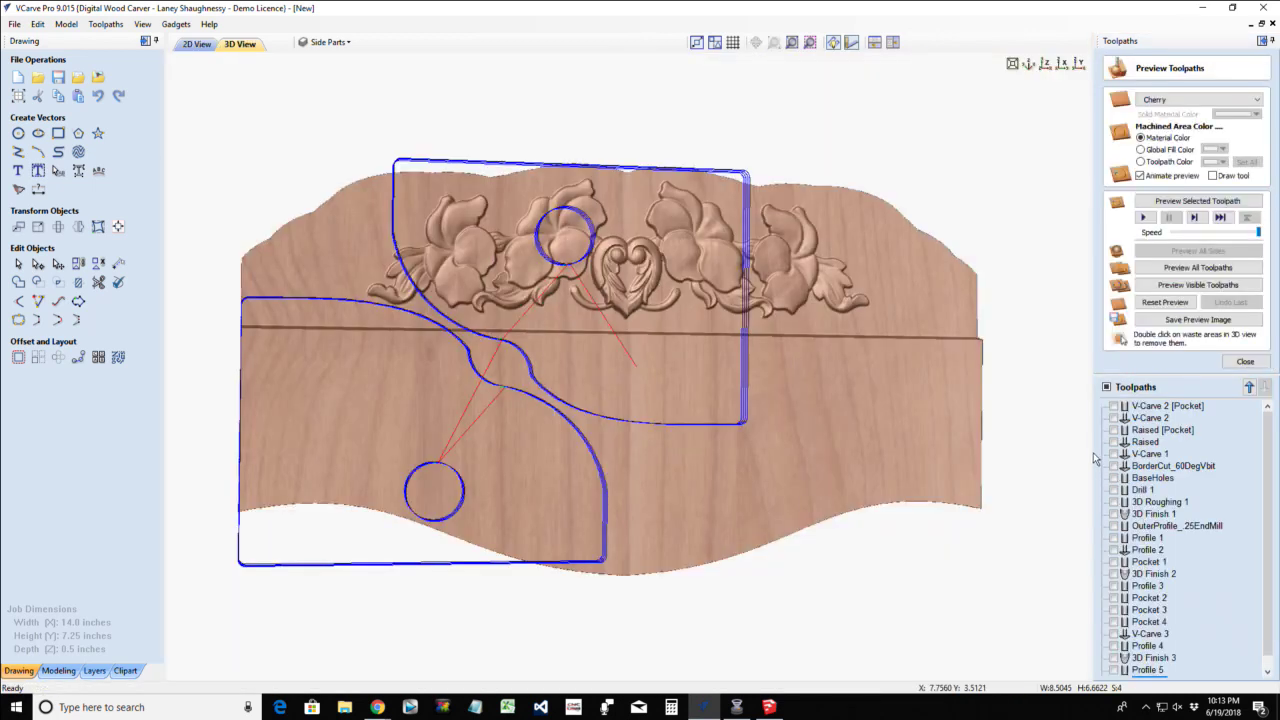
Simulate Profile 6 on fresh stock and remove the waste frame and hole disc from the preview
{"action": "left_click", "coordinate": [1162, 303]}
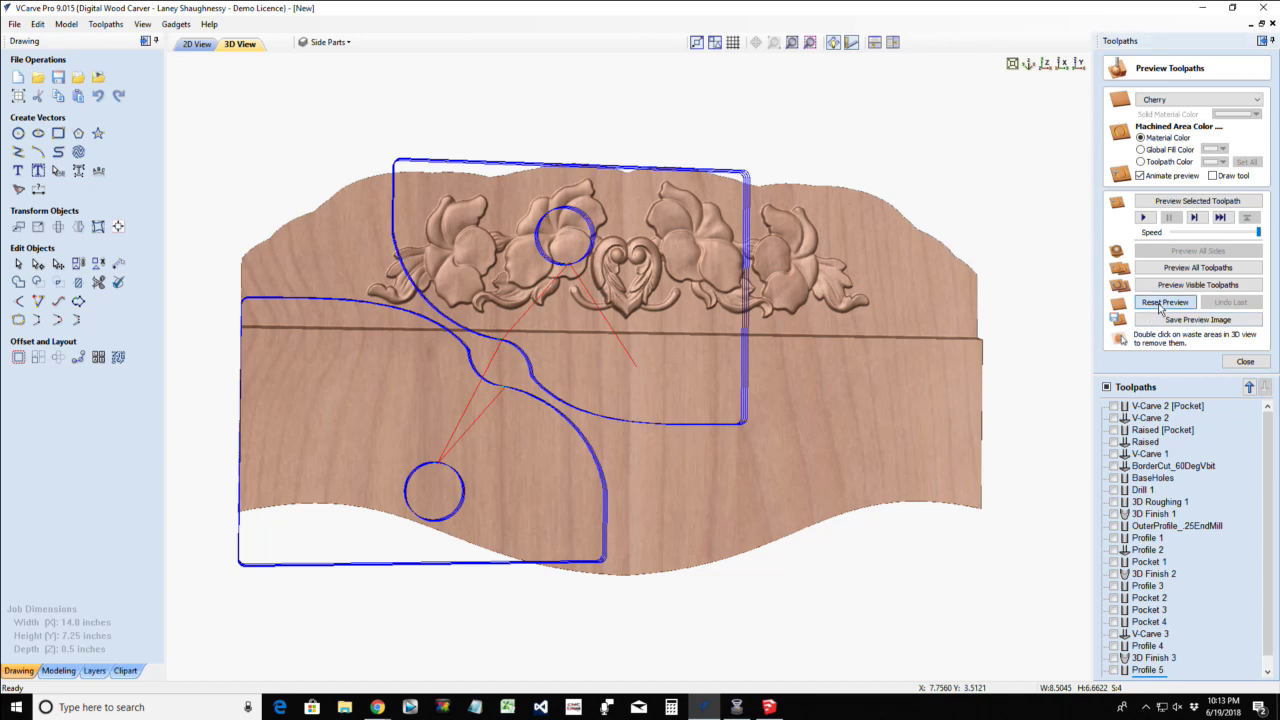
{"action": "left_click", "coordinate": [1184, 201]}
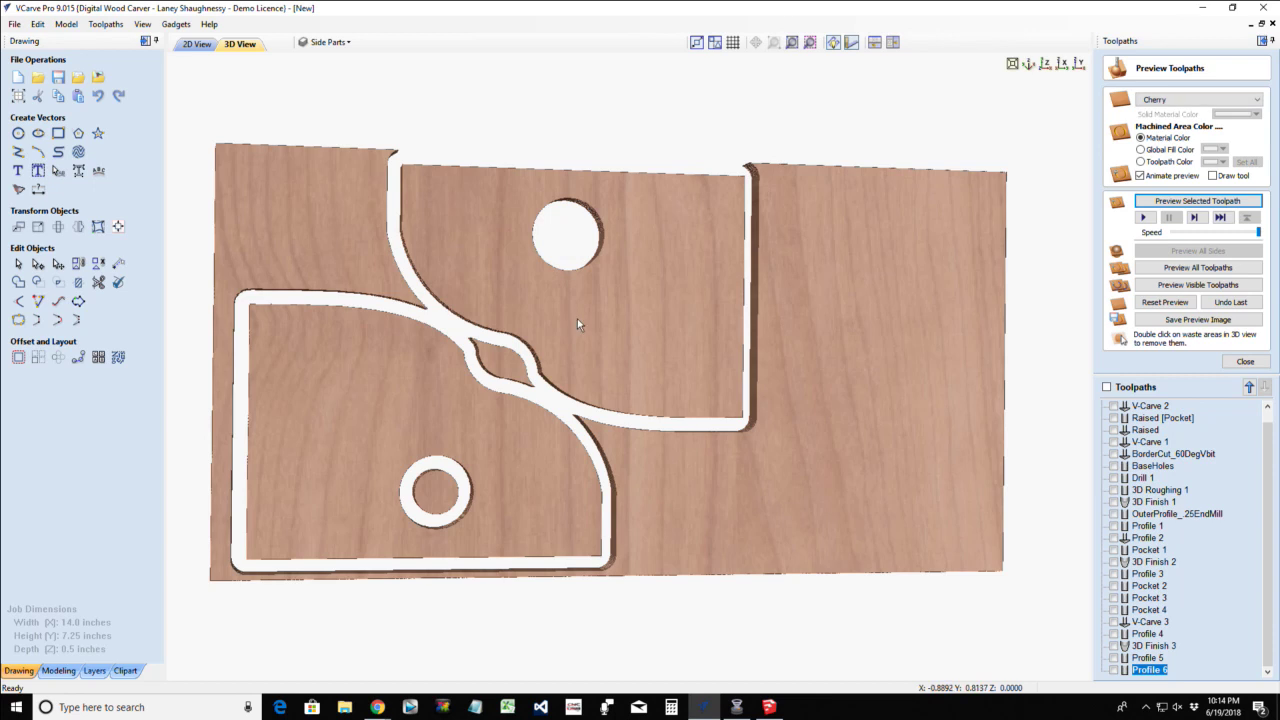
{"action": "double_click", "coordinate": [514, 337]}
{"action": "double_click", "coordinate": [386, 387]}
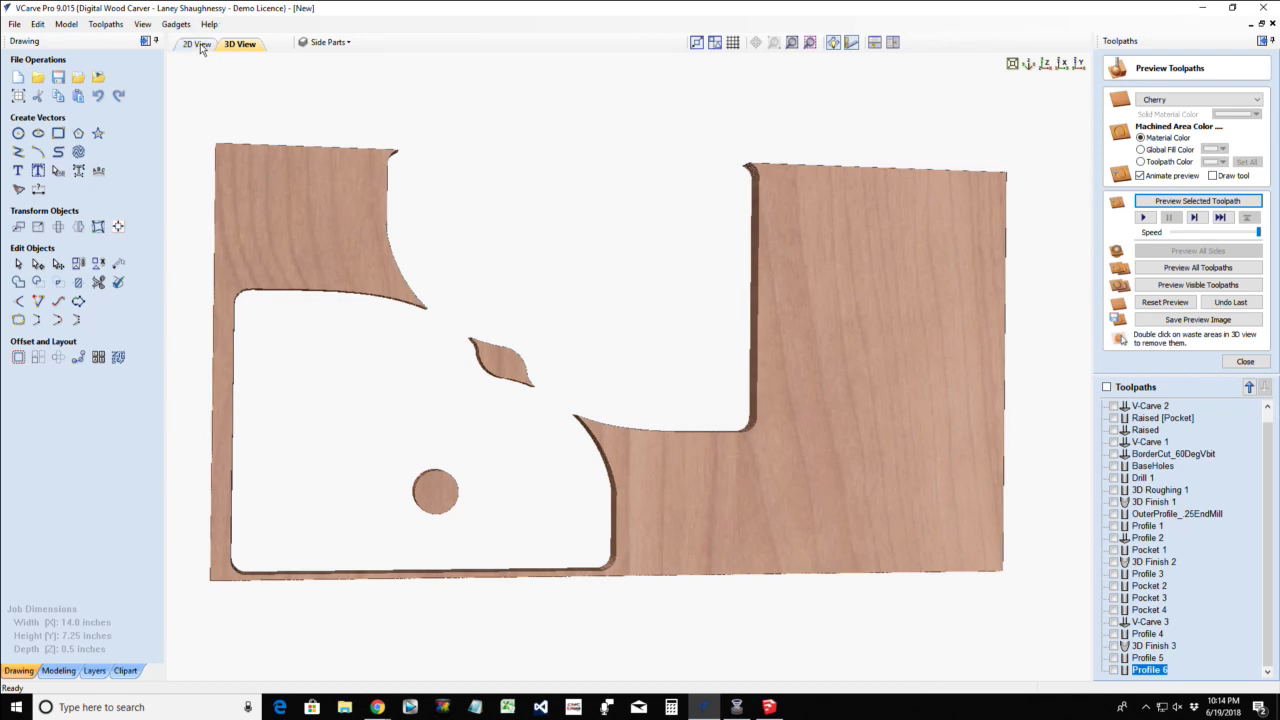
{"action": "left_click", "coordinate": [1165, 302]}
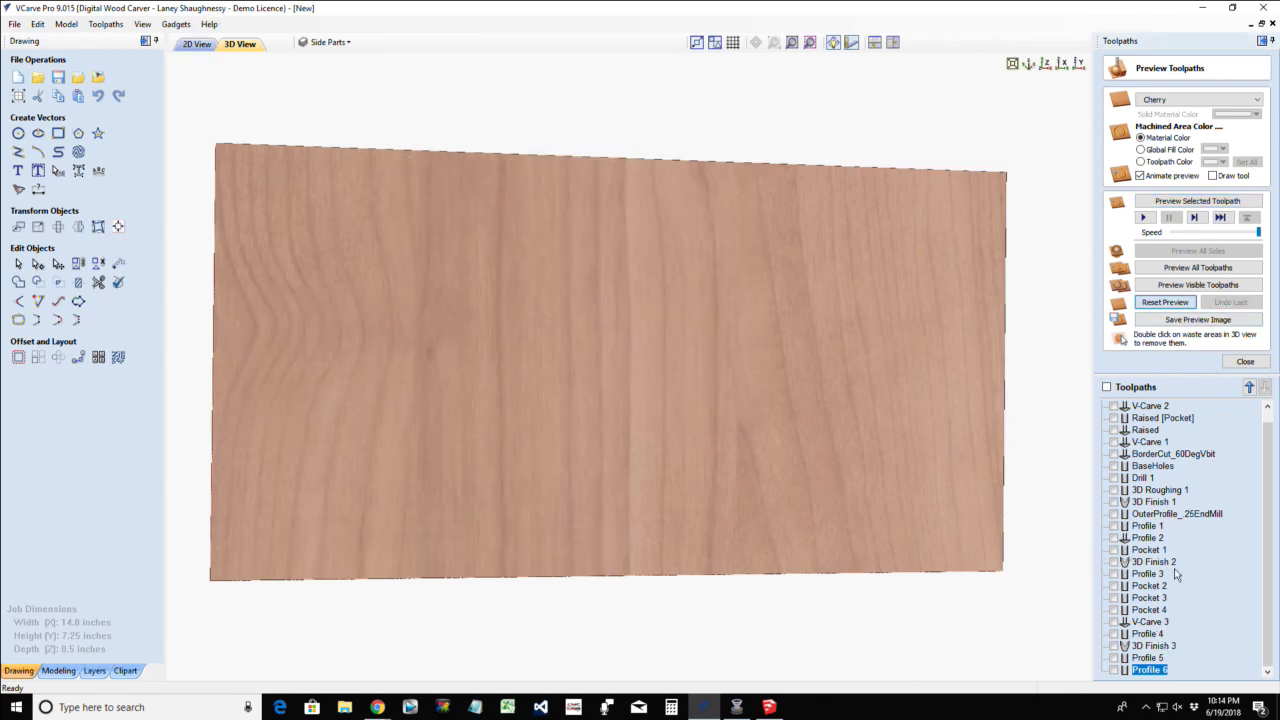
{"action": "left_click", "coordinate": [1176, 205]}
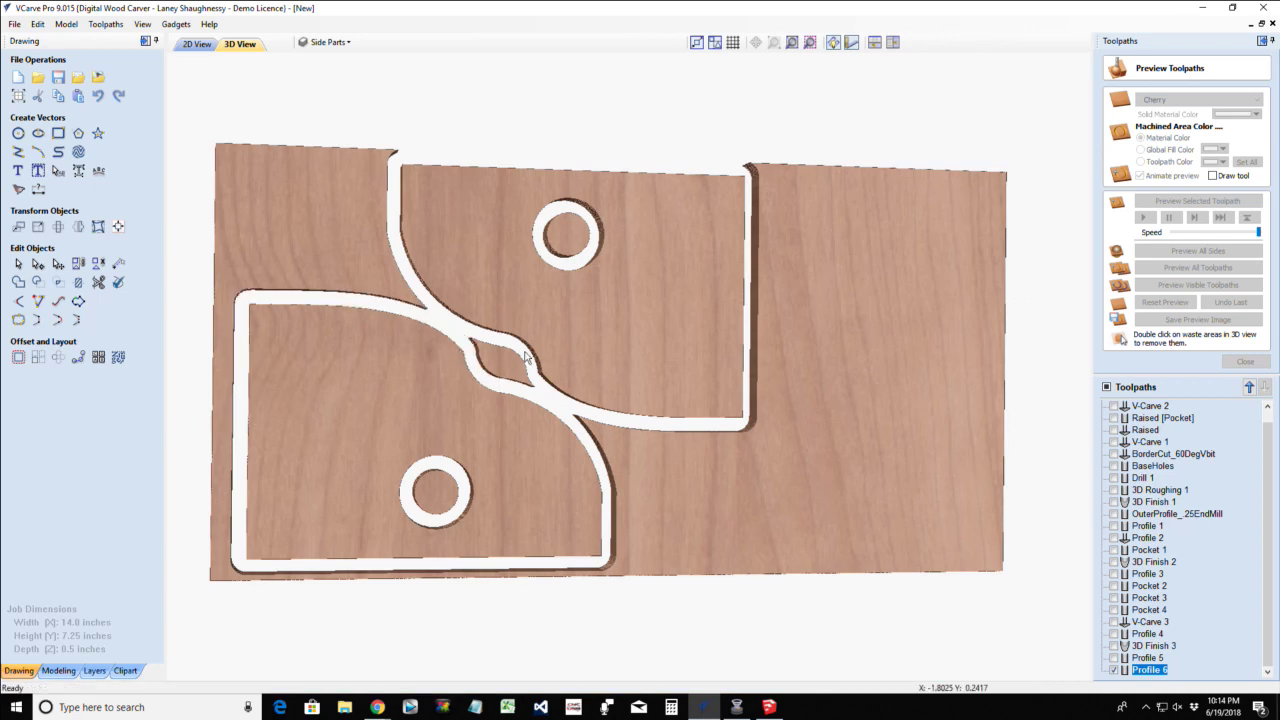
{"action": "double_click", "coordinate": [389, 315]}
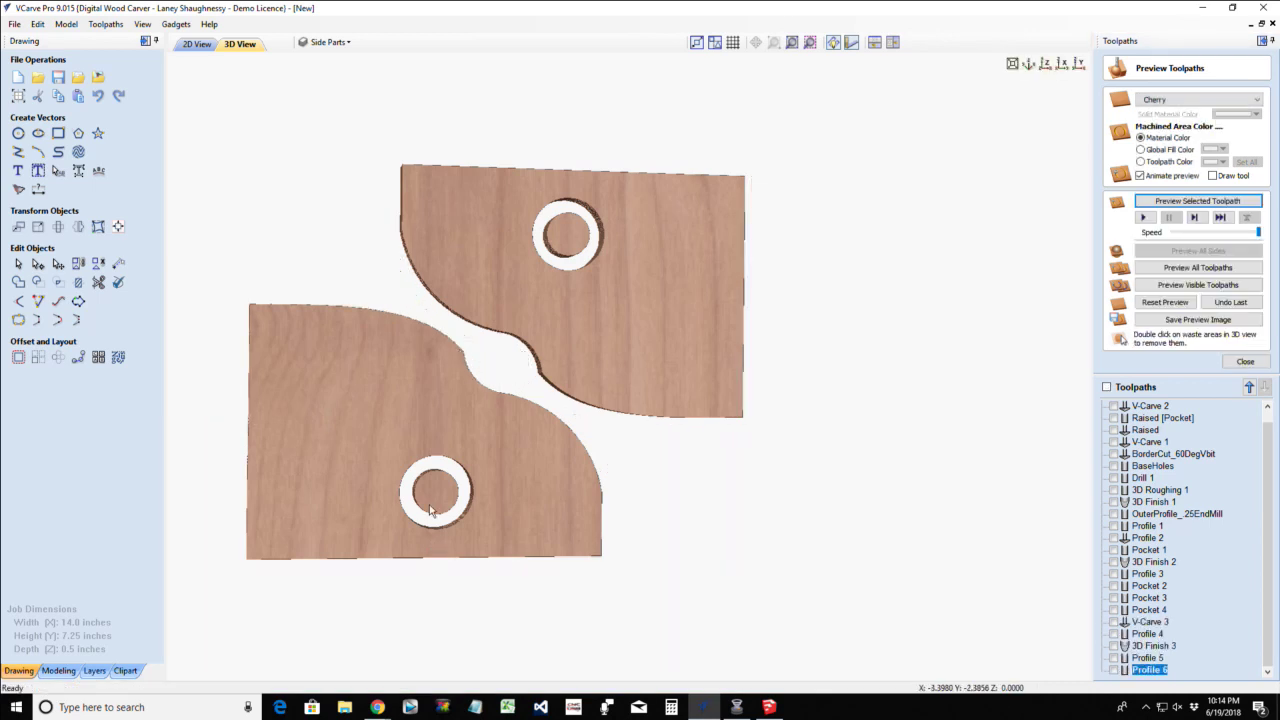
{"action": "double_click", "coordinate": [568, 254]}
Orbit the 3D preview around the cut side pieces, then return to the 2D View
{"action": "left_click_drag", "start_coordinate": [502, 530], "coordinate": [336, 380]}
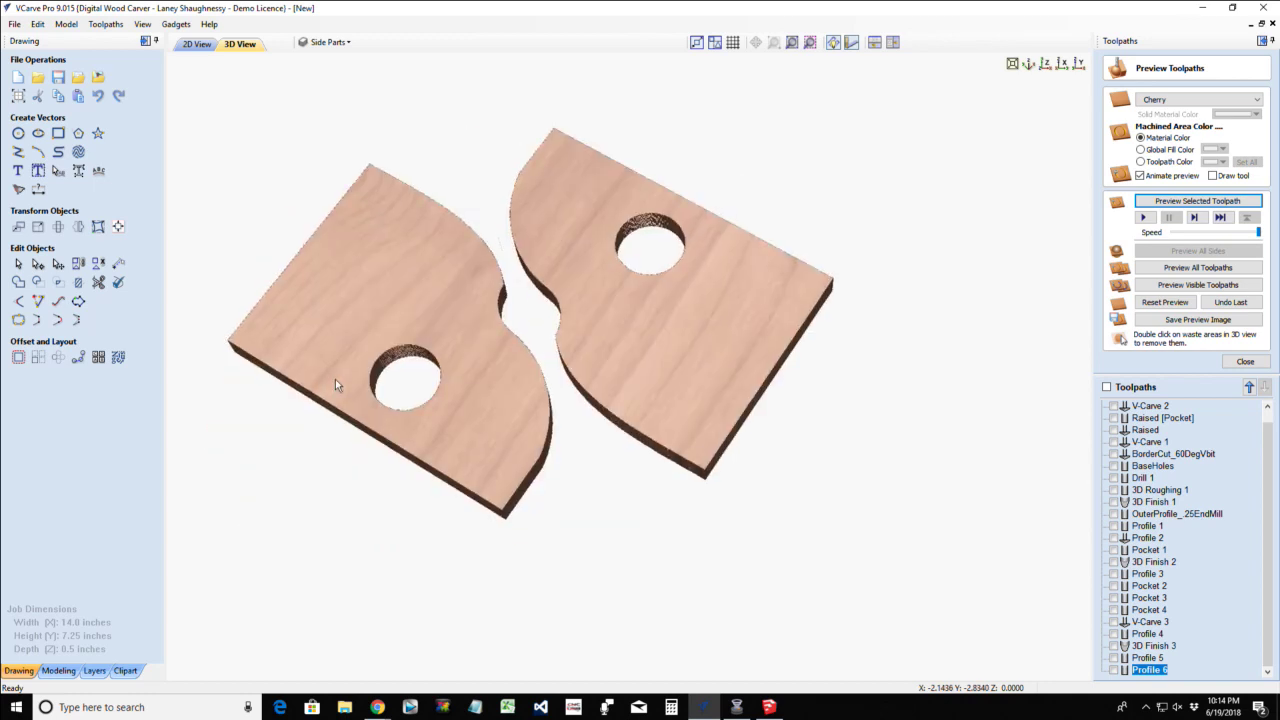
{"action": "left_click_drag", "start_coordinate": [674, 477], "coordinate": [651, 466]}
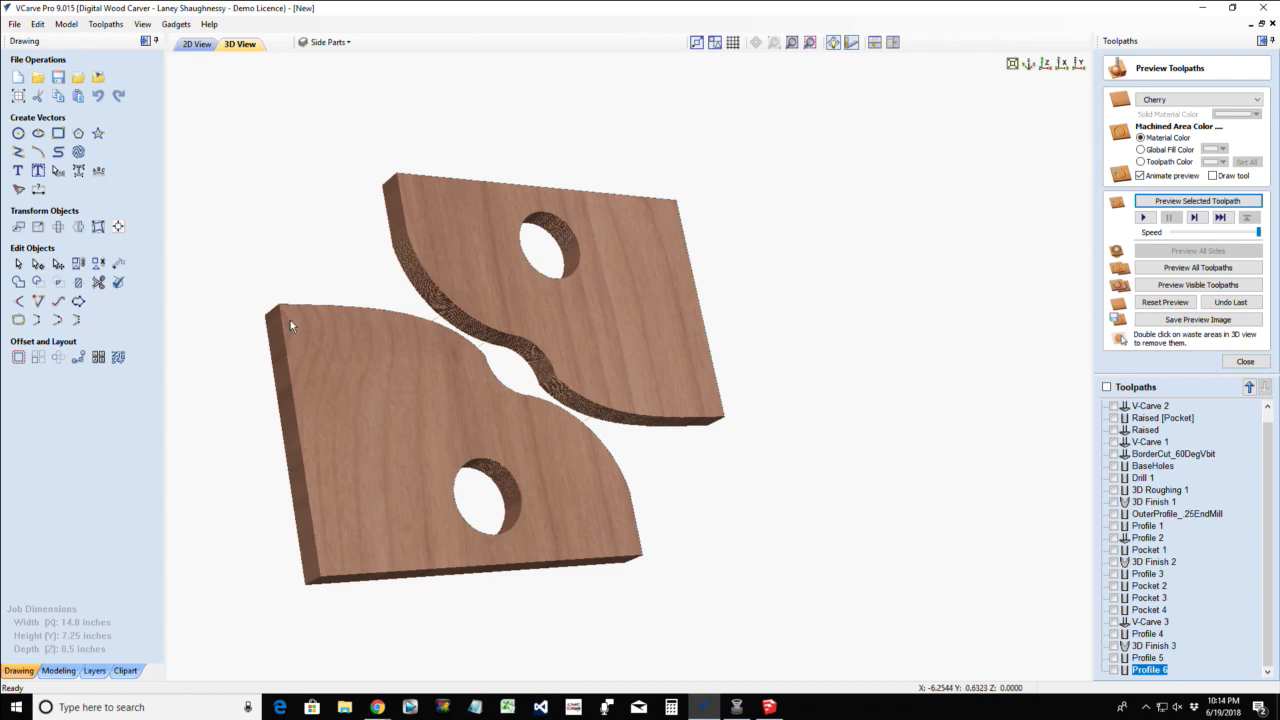
{"action": "left_click_drag", "start_coordinate": [284, 371], "coordinate": [344, 609]}
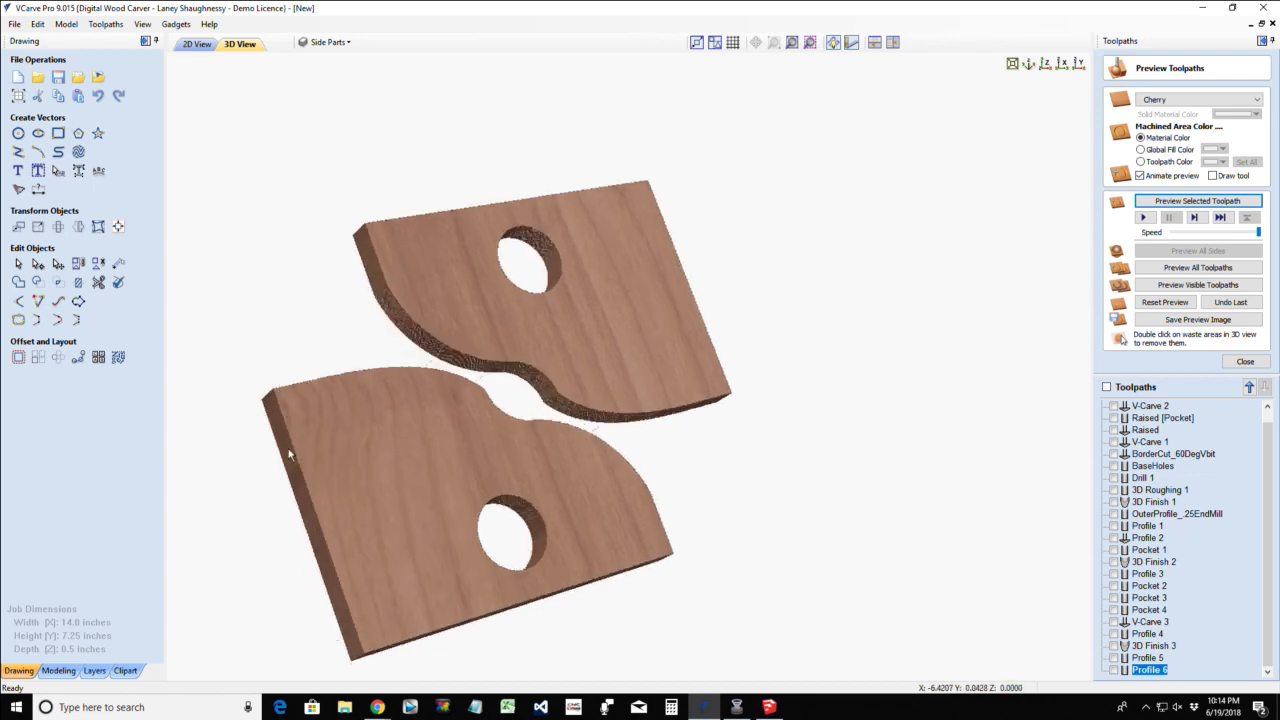
{"action": "left_click_drag", "start_coordinate": [372, 612], "coordinate": [329, 565]}
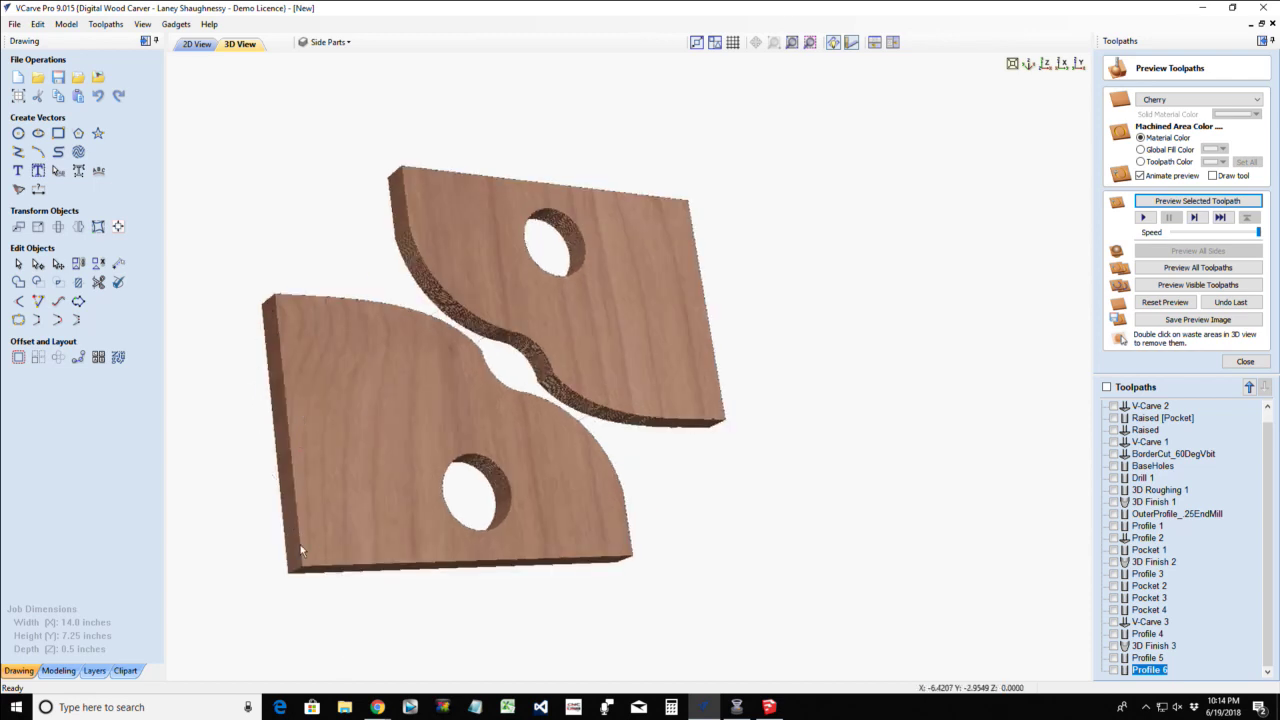
{"action": "left_click_drag", "start_coordinate": [306, 516], "coordinate": [285, 516]}
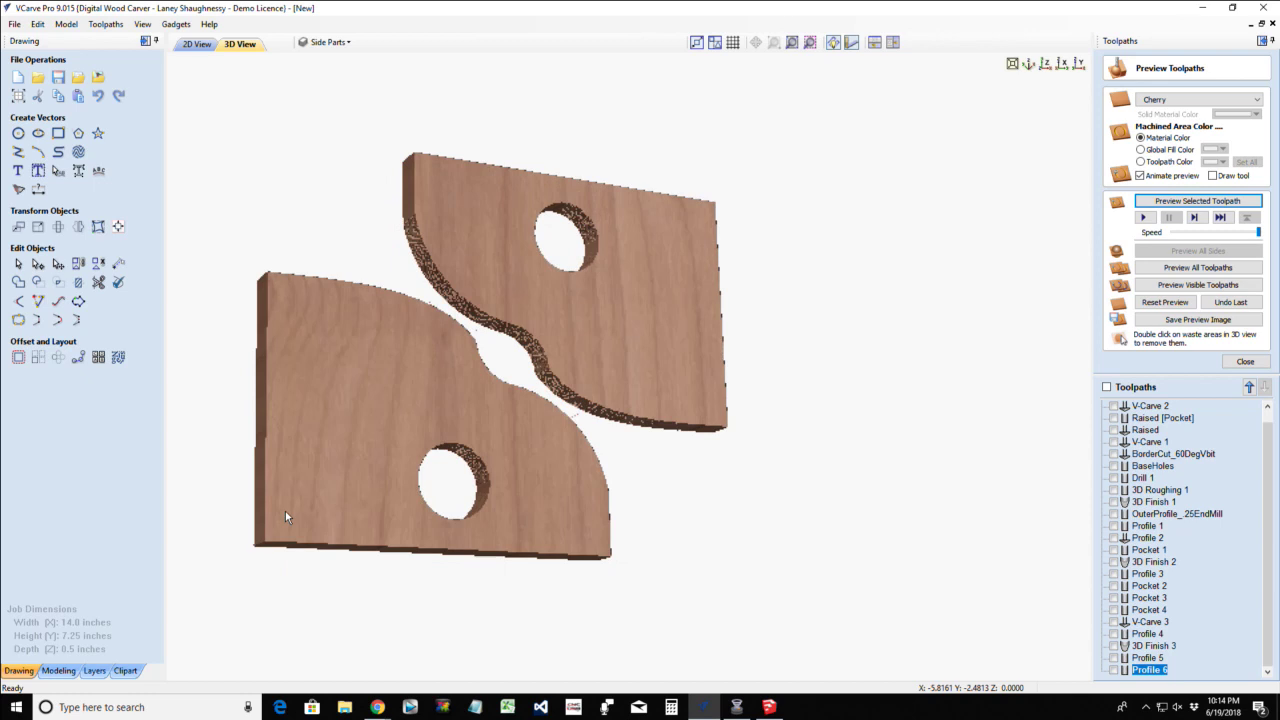
{"action": "left_click", "coordinate": [197, 44]}
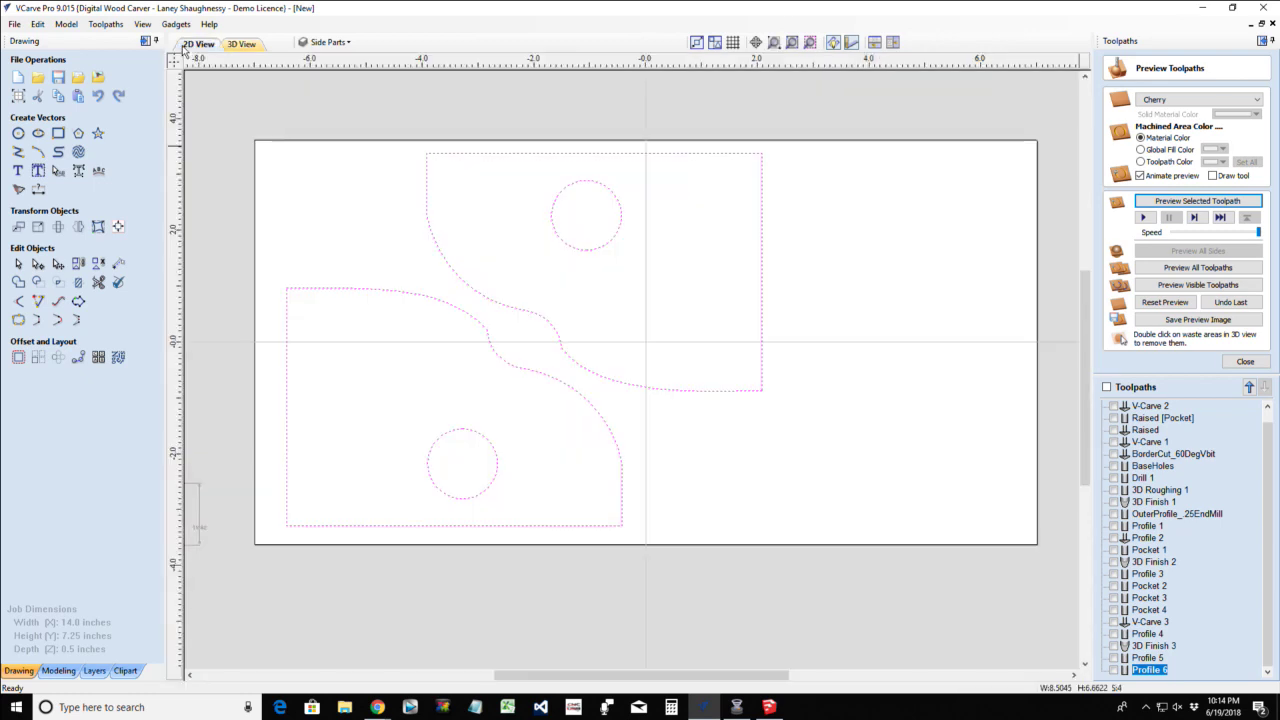
Hide Side Parts, show BackBoardProfile and Wall Hanger, and make BackBoardProfile the active layer
{"action": "left_click", "coordinate": [340, 43]}
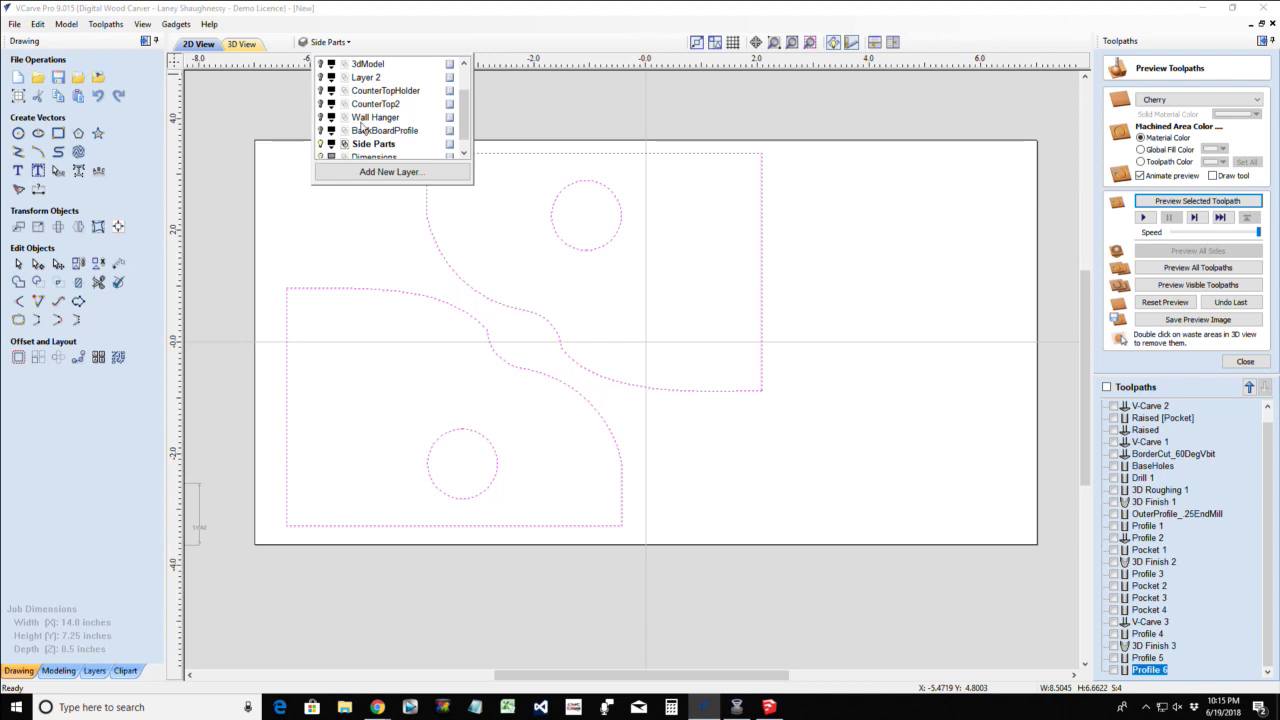
{"action": "scroll", "coordinate": [320, 150], "scroll_direction": "down", "scroll_amount": 1}
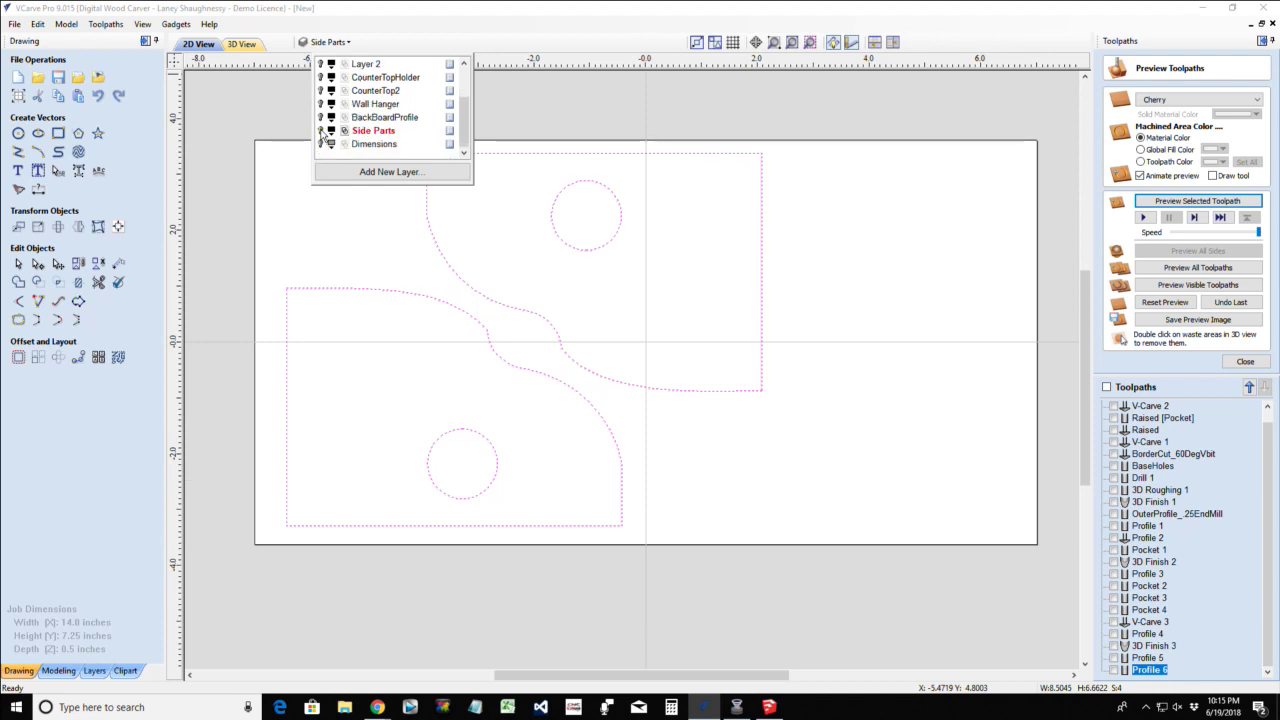
{"action": "left_click", "coordinate": [321, 130]}
{"action": "left_click", "coordinate": [321, 117]}
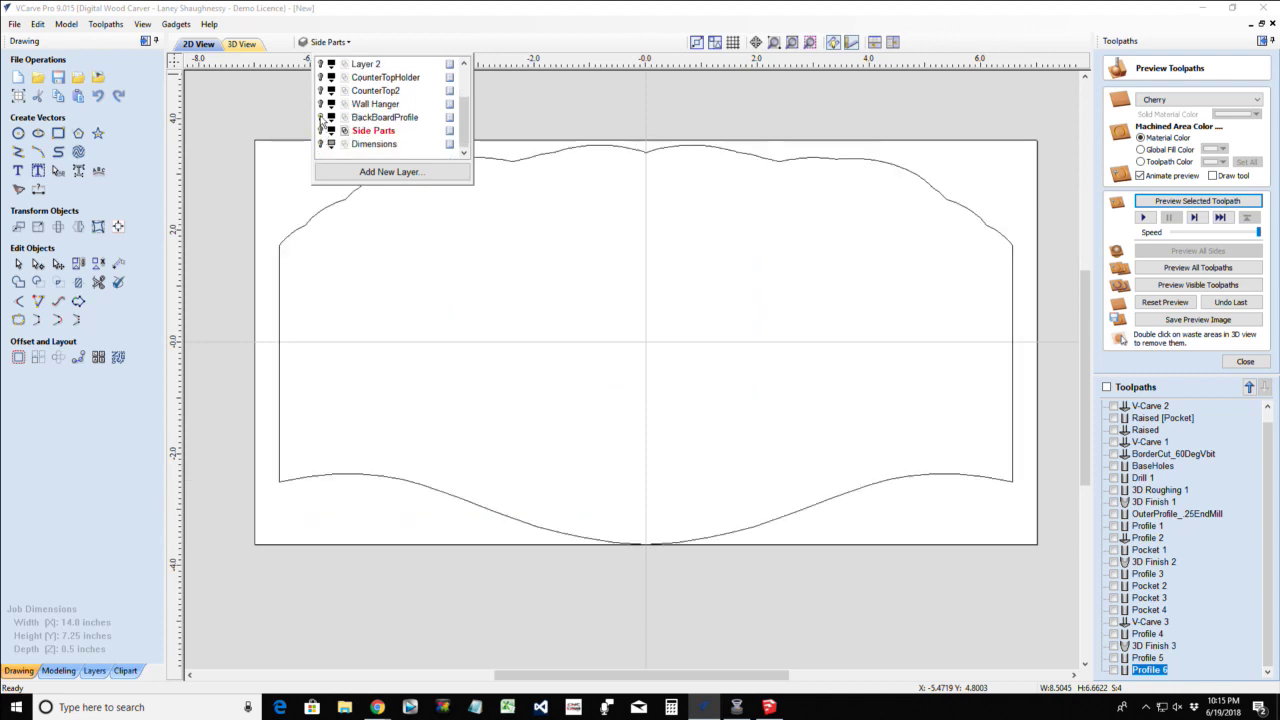
{"action": "left_click", "coordinate": [321, 104]}
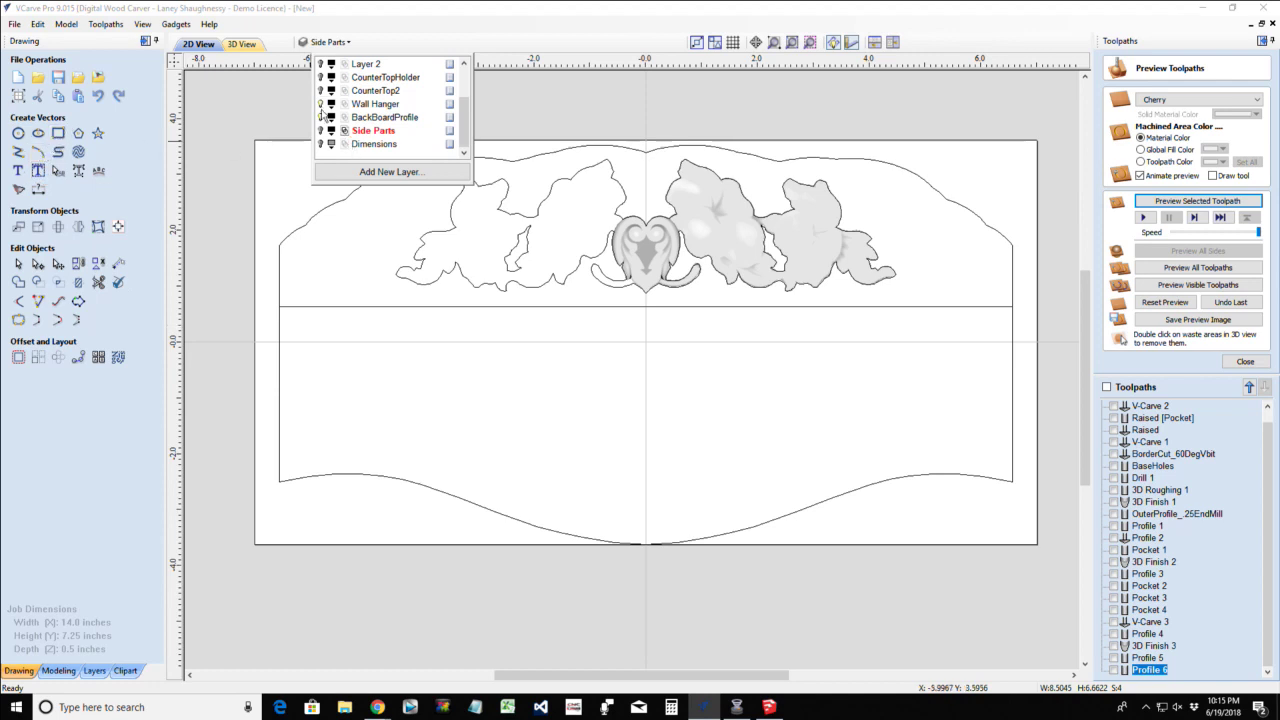
{"action": "left_click", "coordinate": [321, 90]}
{"action": "left_click", "coordinate": [321, 90]}
{"action": "left_click", "coordinate": [321, 131]}
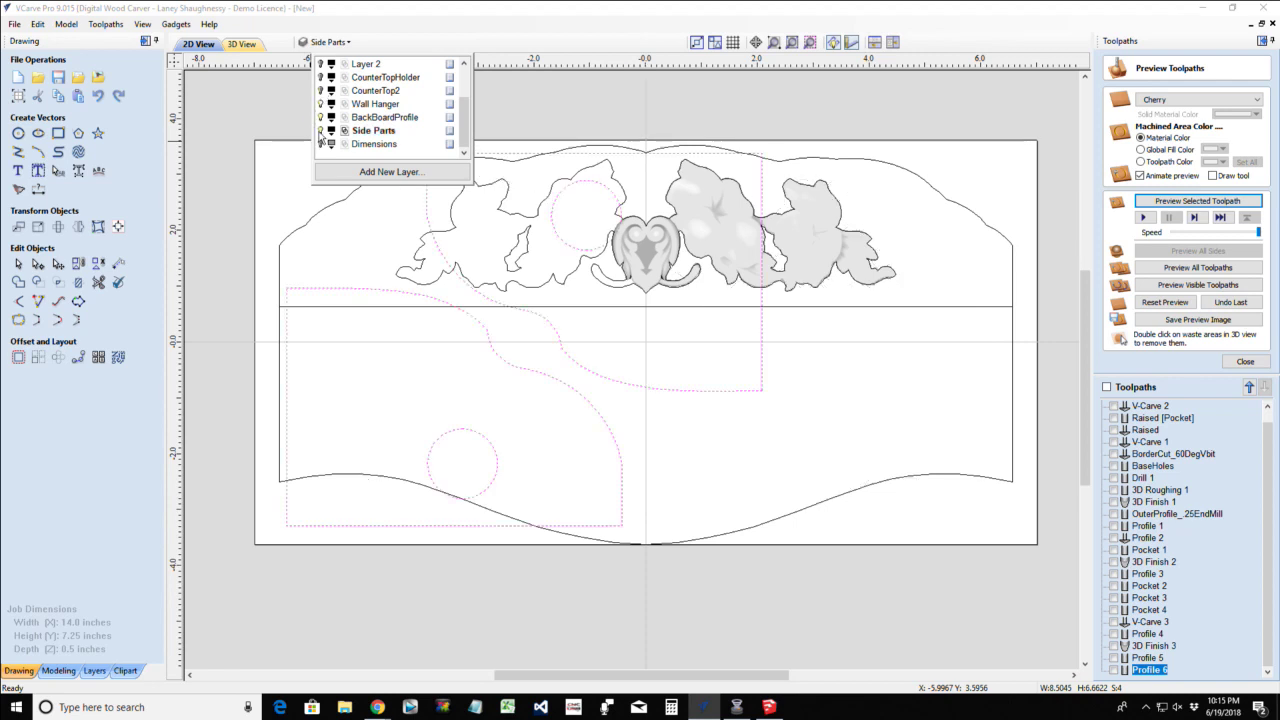
{"action": "left_click", "coordinate": [321, 131]}
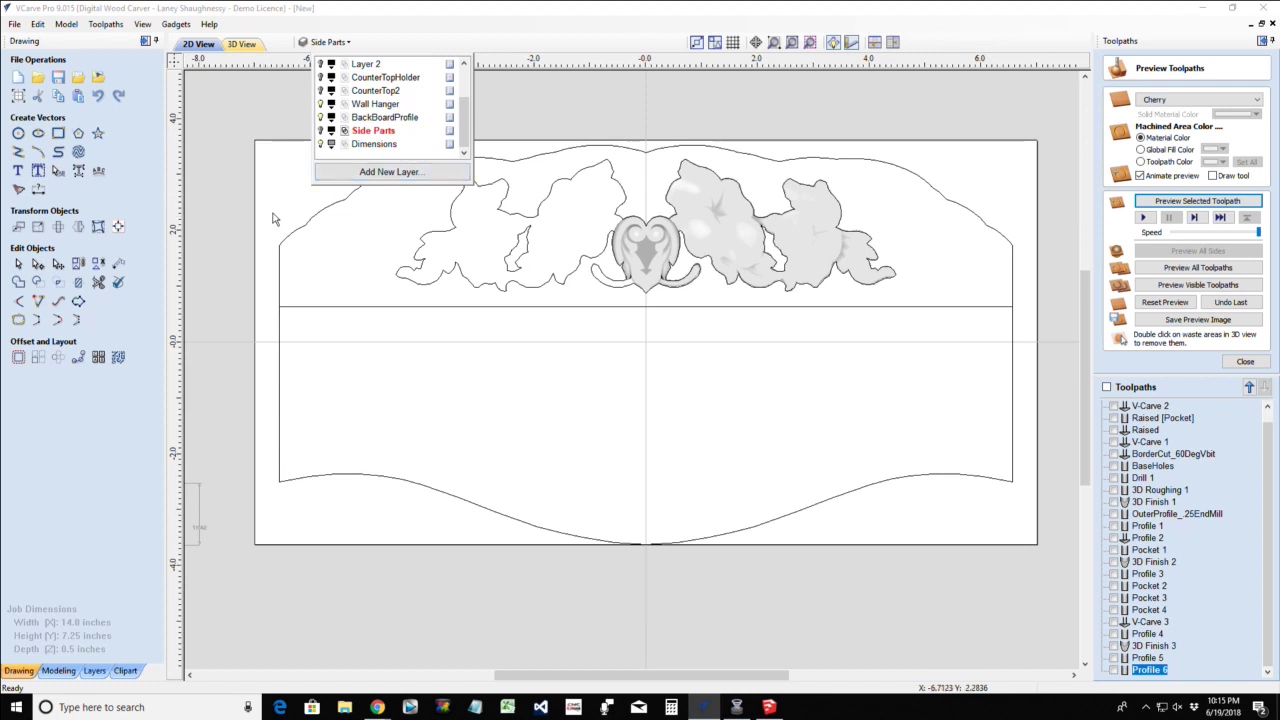
{"action": "left_click", "coordinate": [376, 119]}
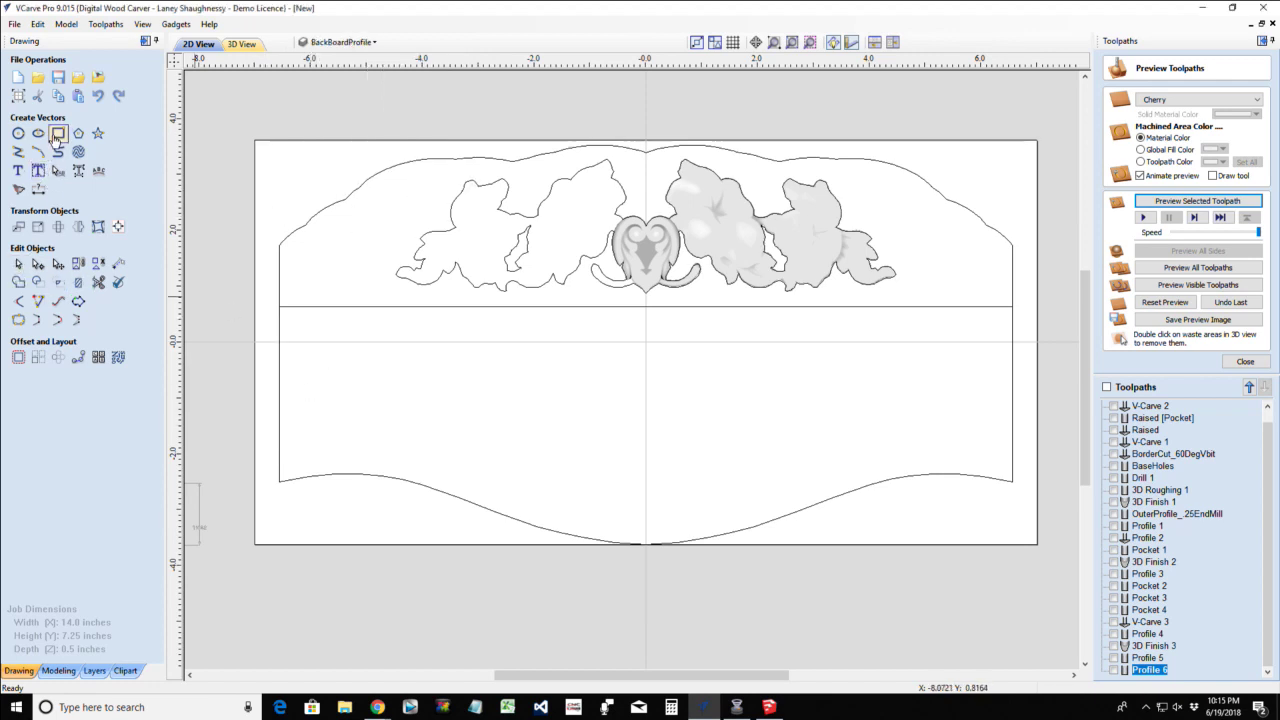
Draw a narrow 3.8-inch-tall rectangle at the backboard's left end below the shelf line
{"action": "left_click", "coordinate": [58, 133]}
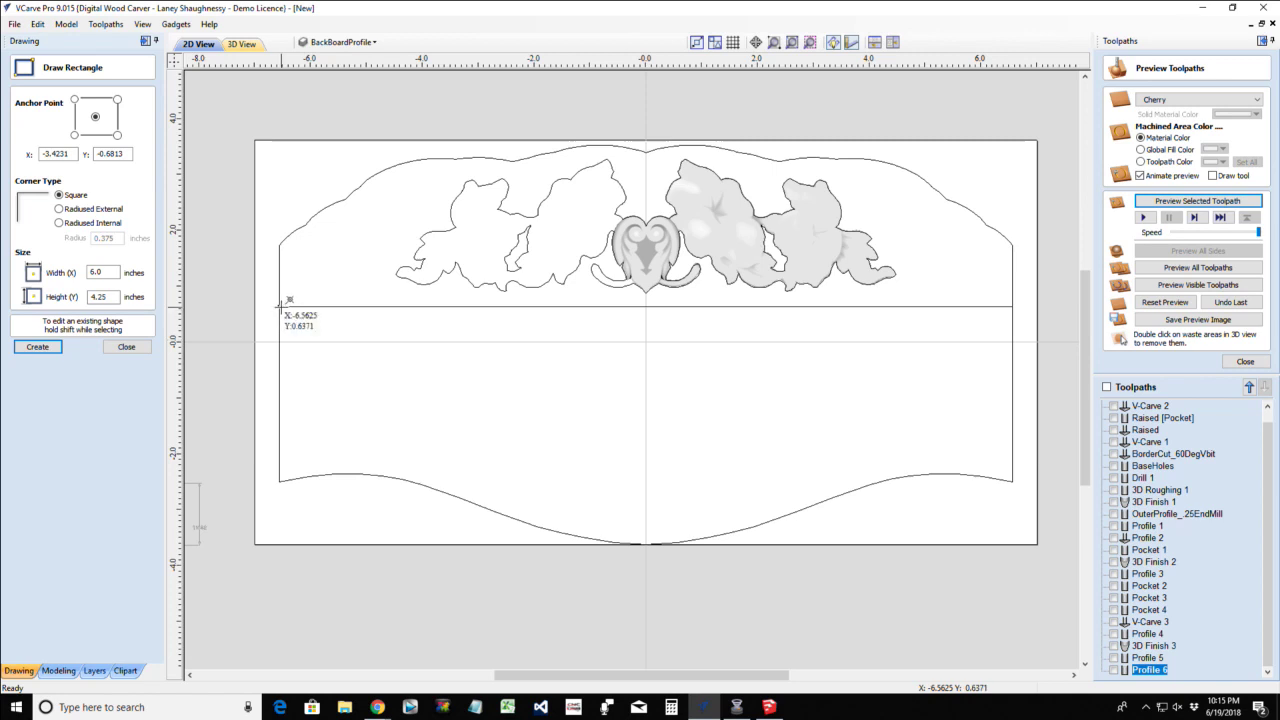
{"action": "left_click", "coordinate": [279, 307]}
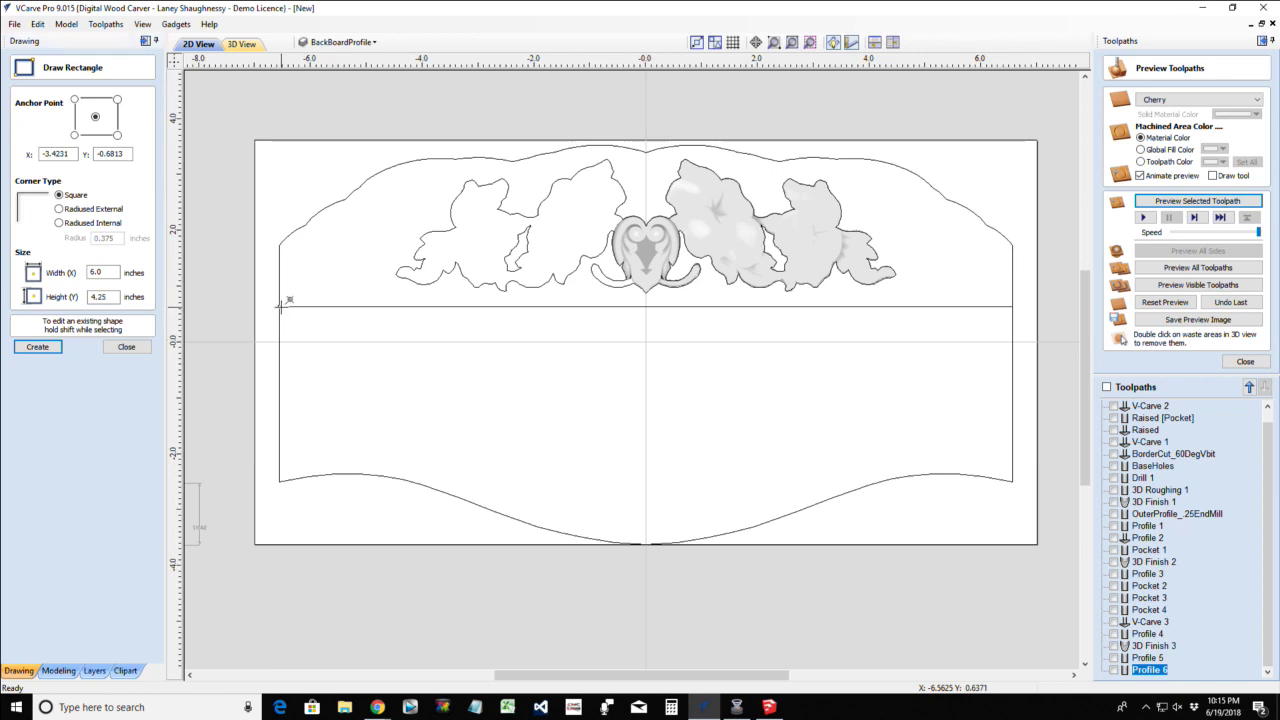
{"action": "left_click", "coordinate": [312, 518]}
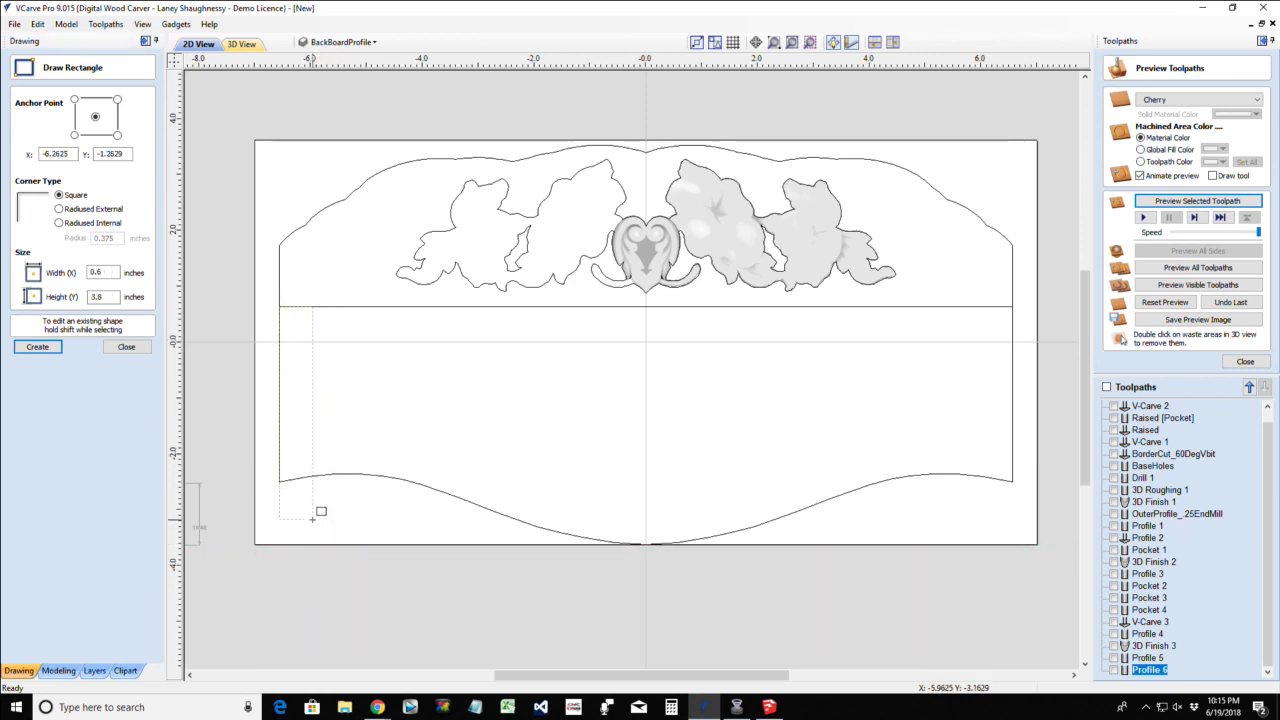
{"action": "double_click", "coordinate": [96, 272]}
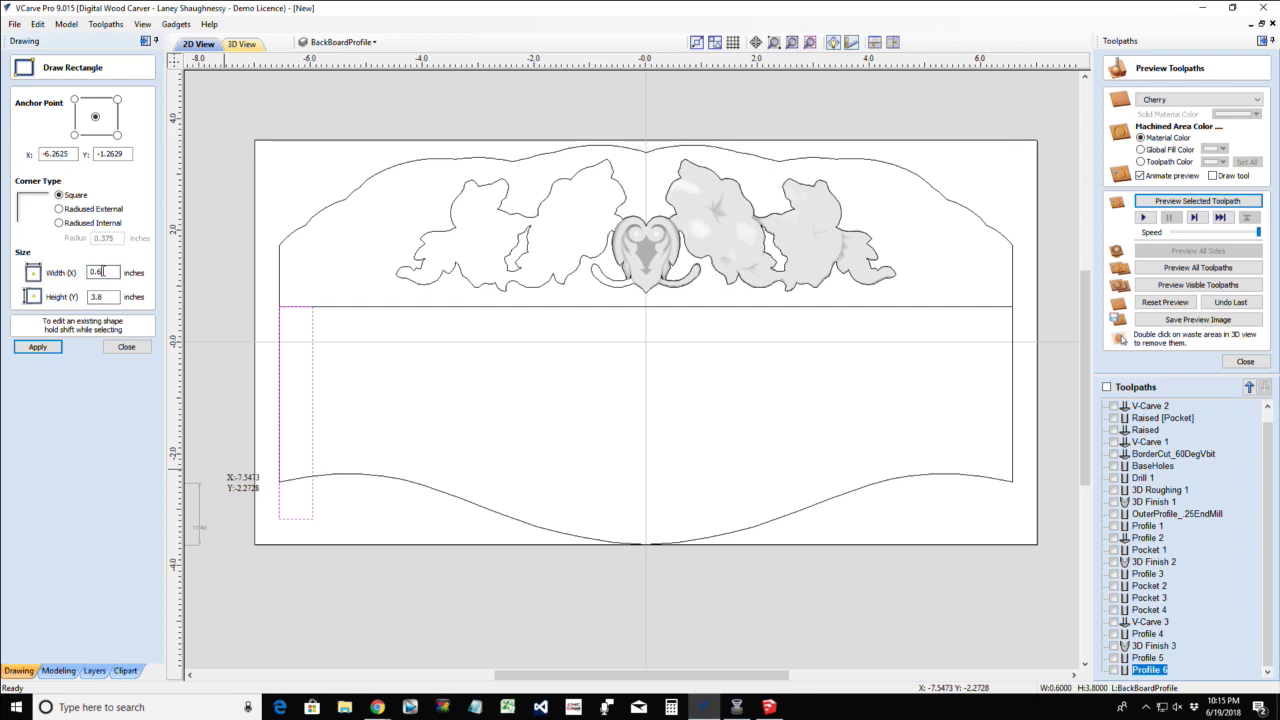
{"action": "type", "text": ".75"}
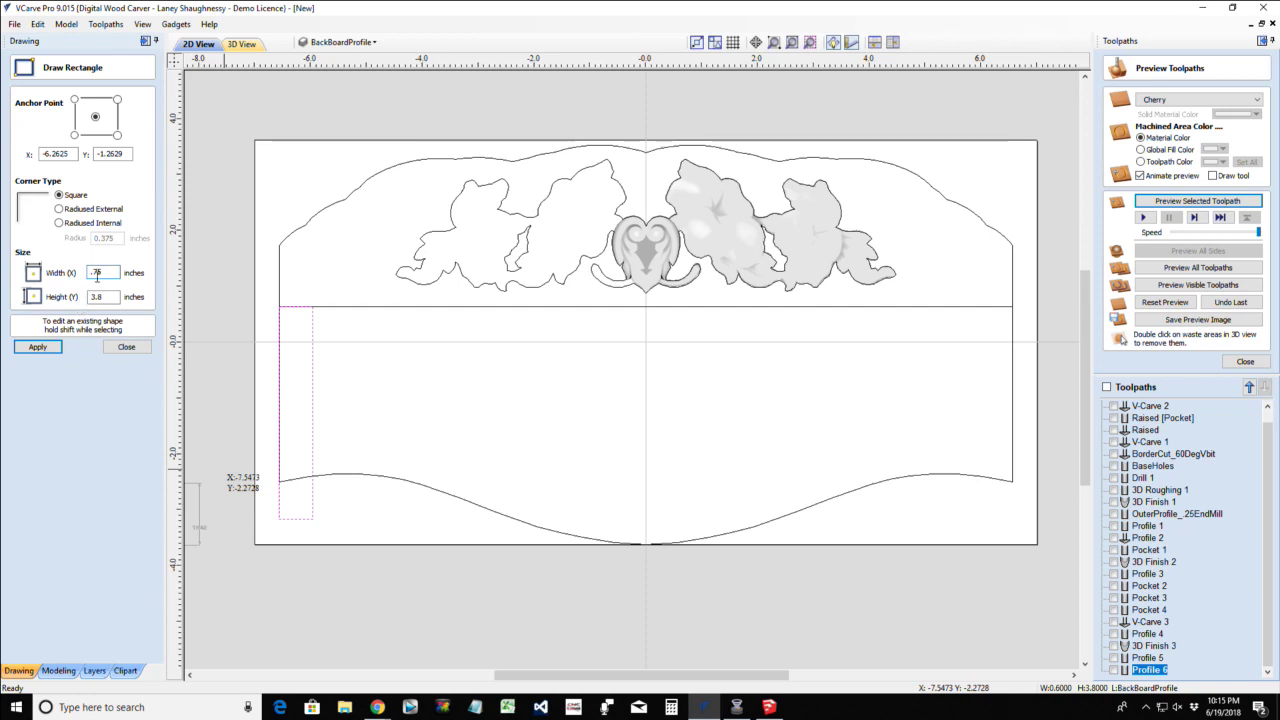
{"action": "double_click", "coordinate": [105, 297]}
Make the Side Parts layer visible again and select the large side part outline
{"action": "left_click", "coordinate": [340, 42]}
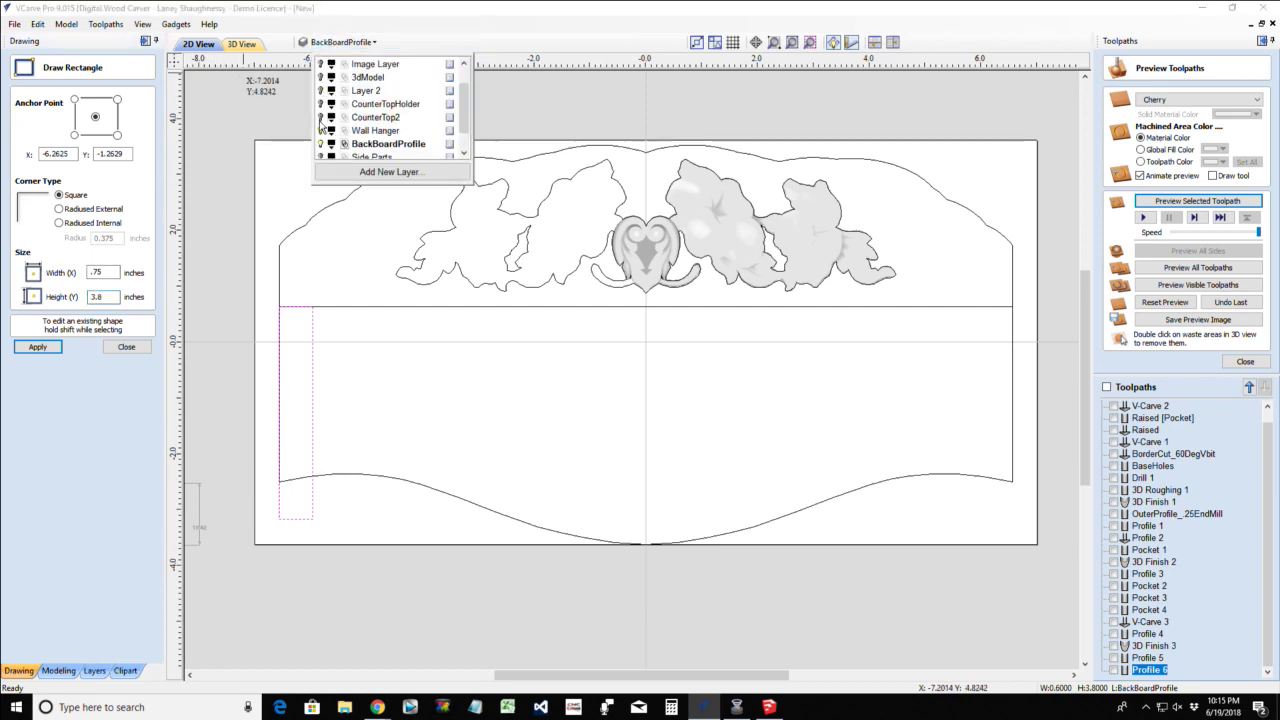
{"action": "scroll", "coordinate": [323, 135], "scroll_direction": "down", "scroll_amount": 1}
{"action": "left_click", "coordinate": [321, 131]}
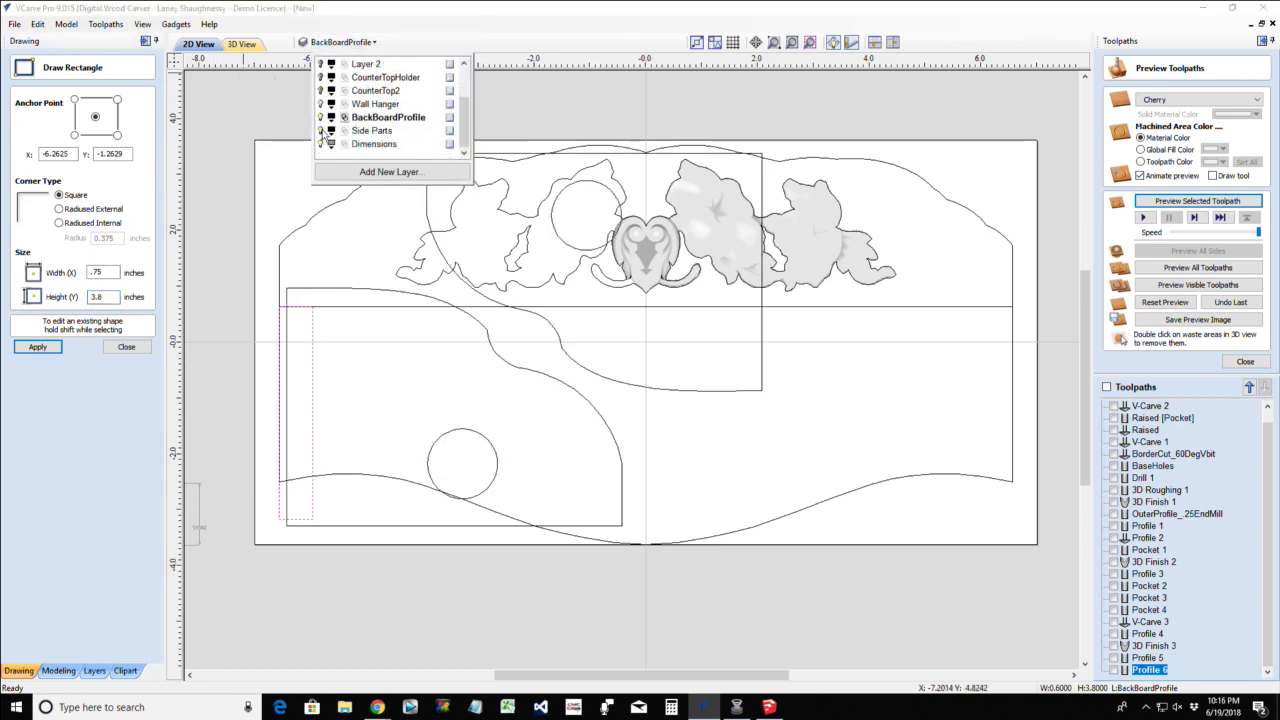
{"action": "left_click", "coordinate": [141, 349]}
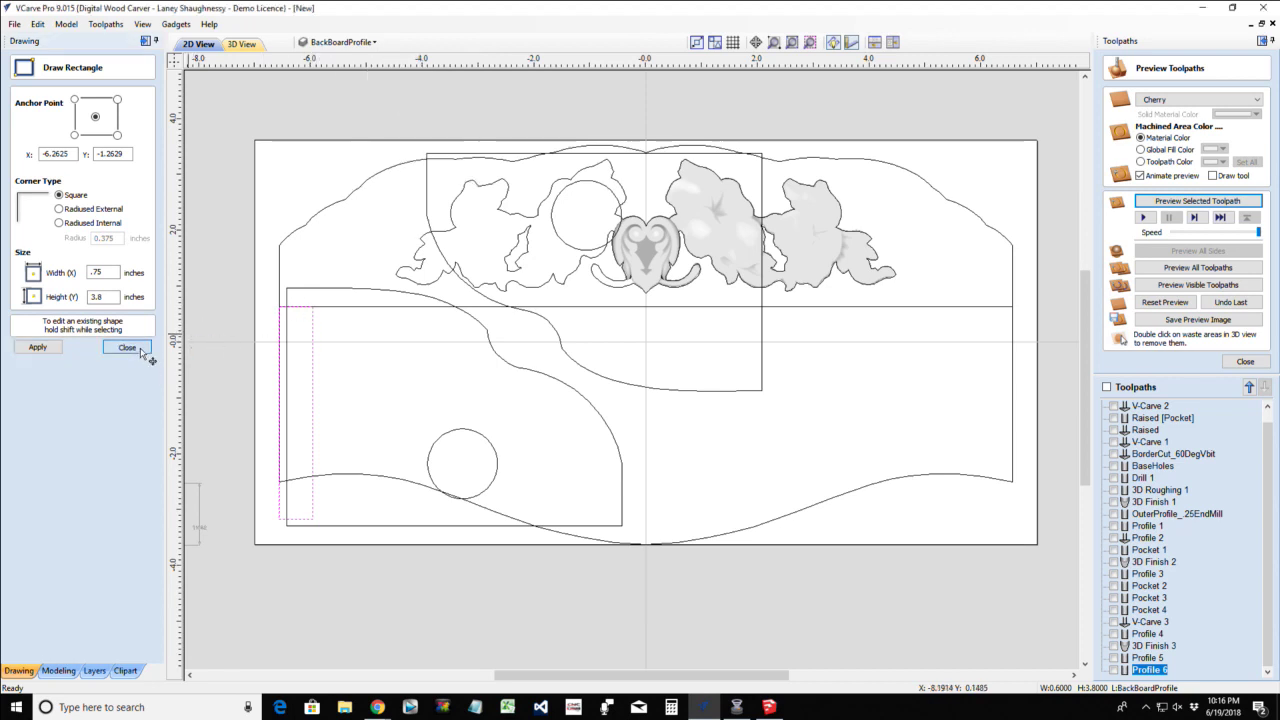
{"action": "left_click", "coordinate": [141, 349]}
{"action": "left_click", "coordinate": [294, 290]}
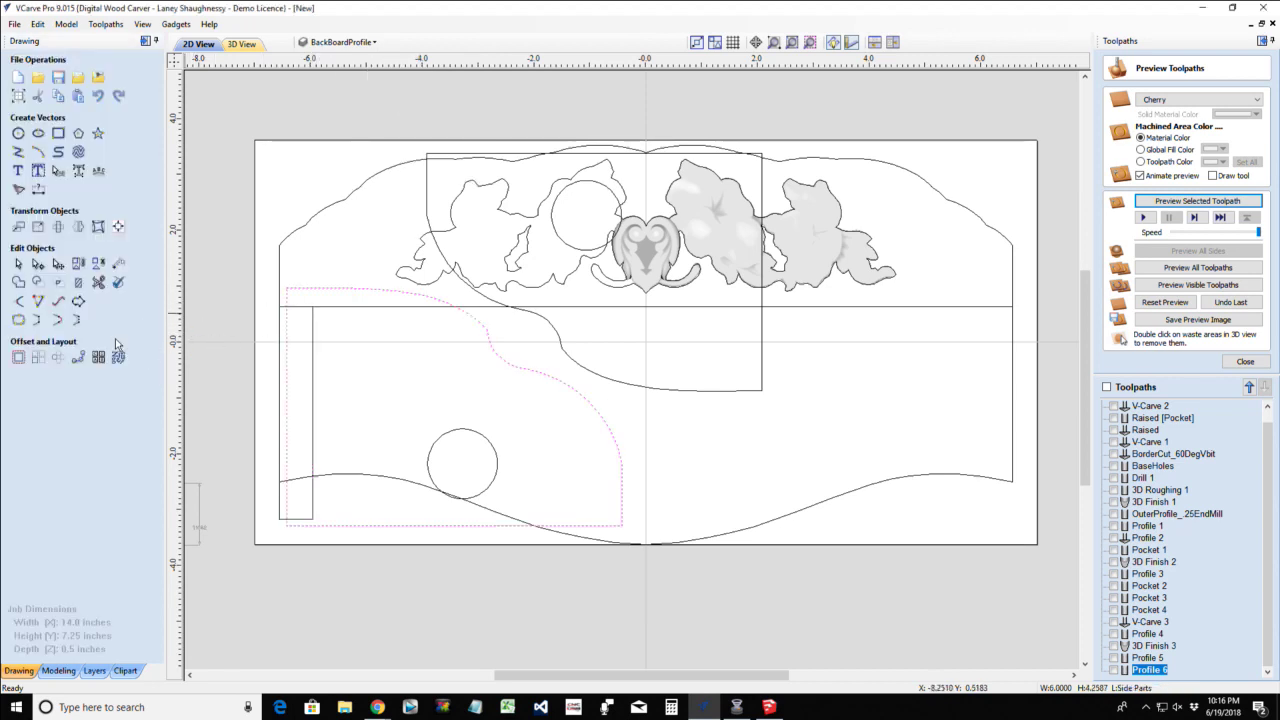
{"action": "left_click", "coordinate": [38, 227]}
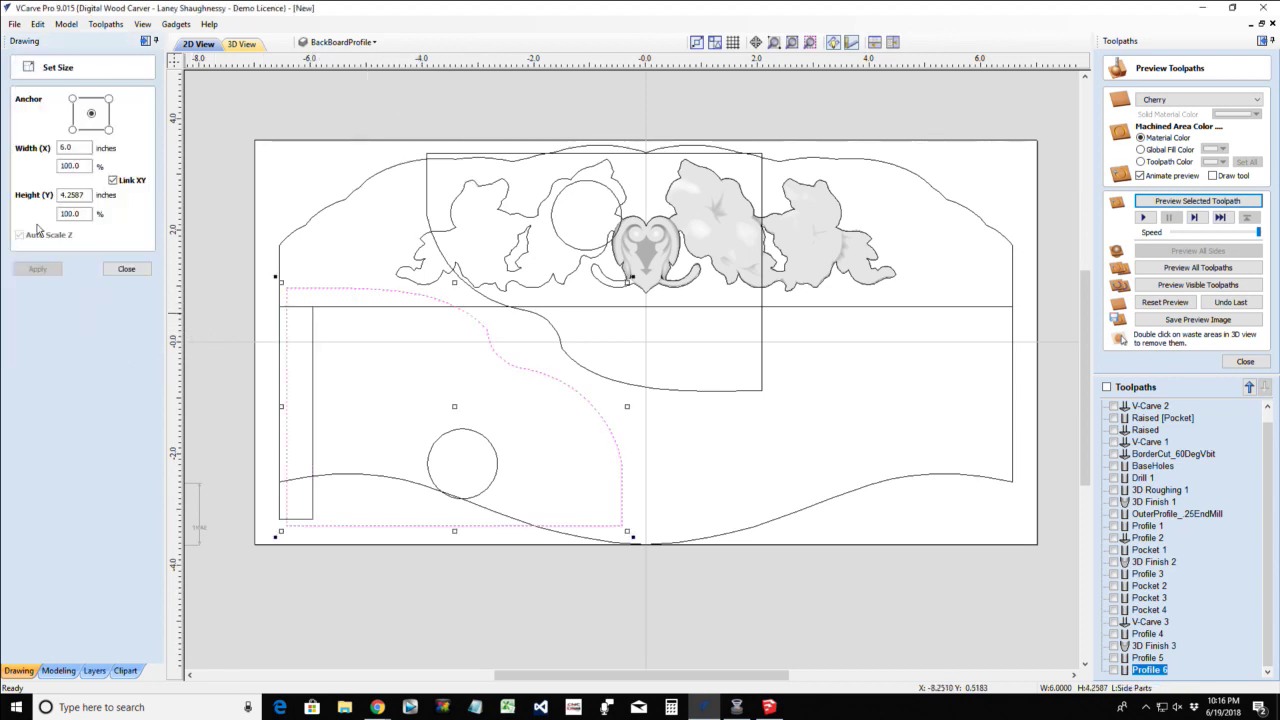
{"action": "left_click", "coordinate": [79, 197]}
{"action": "left_click_drag", "start_coordinate": [87, 196], "coordinate": [60, 197]}
{"action": "left_click", "coordinate": [126, 268]}
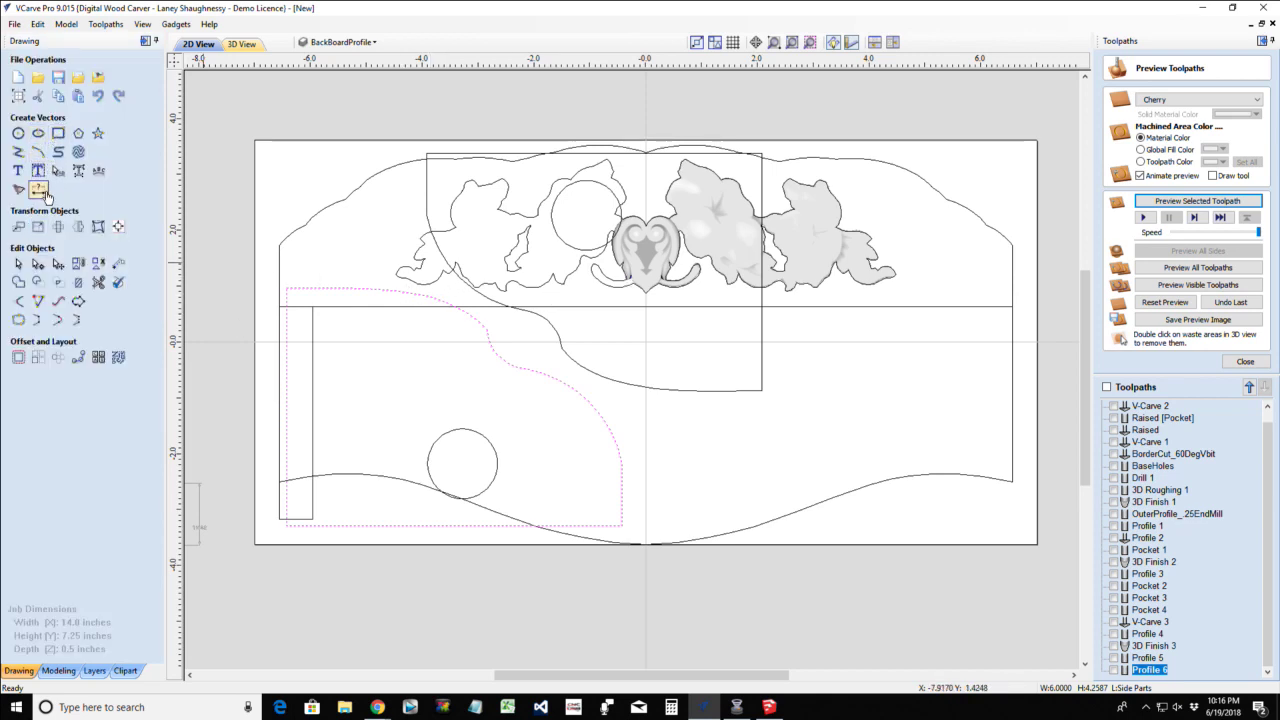
{"action": "left_click", "coordinate": [38, 189]}
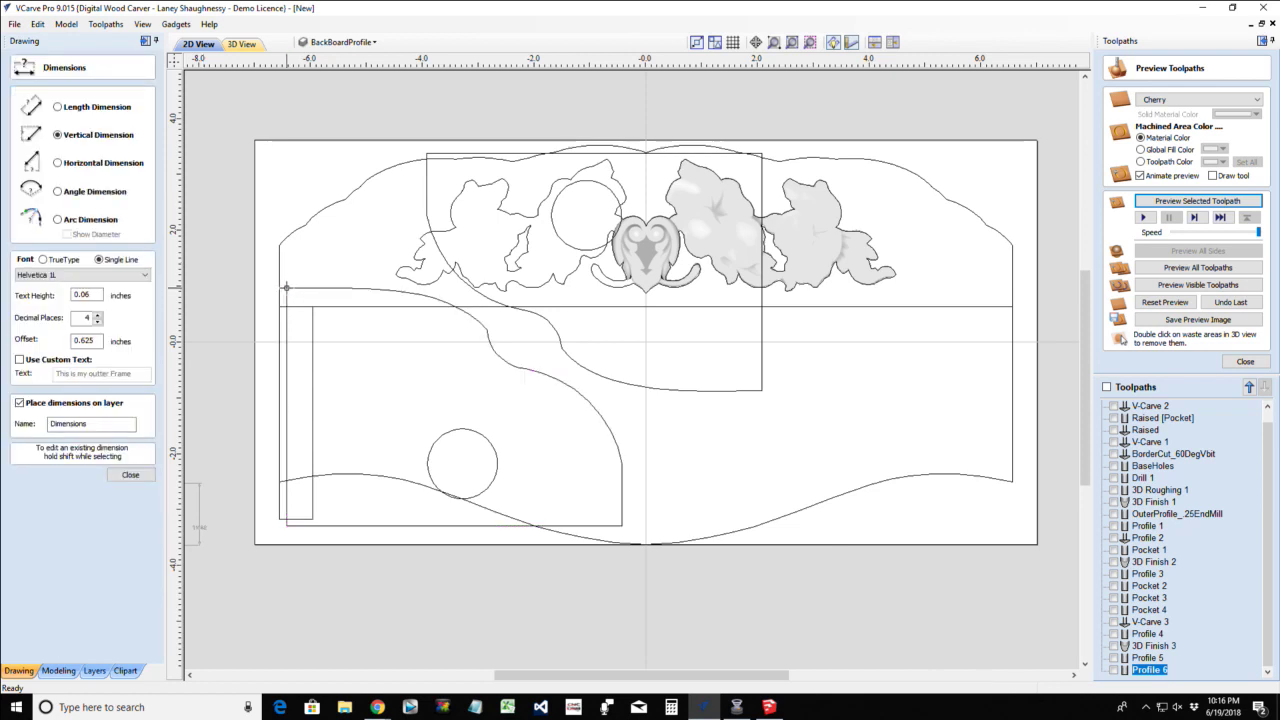
{"action": "left_click", "coordinate": [286, 288]}
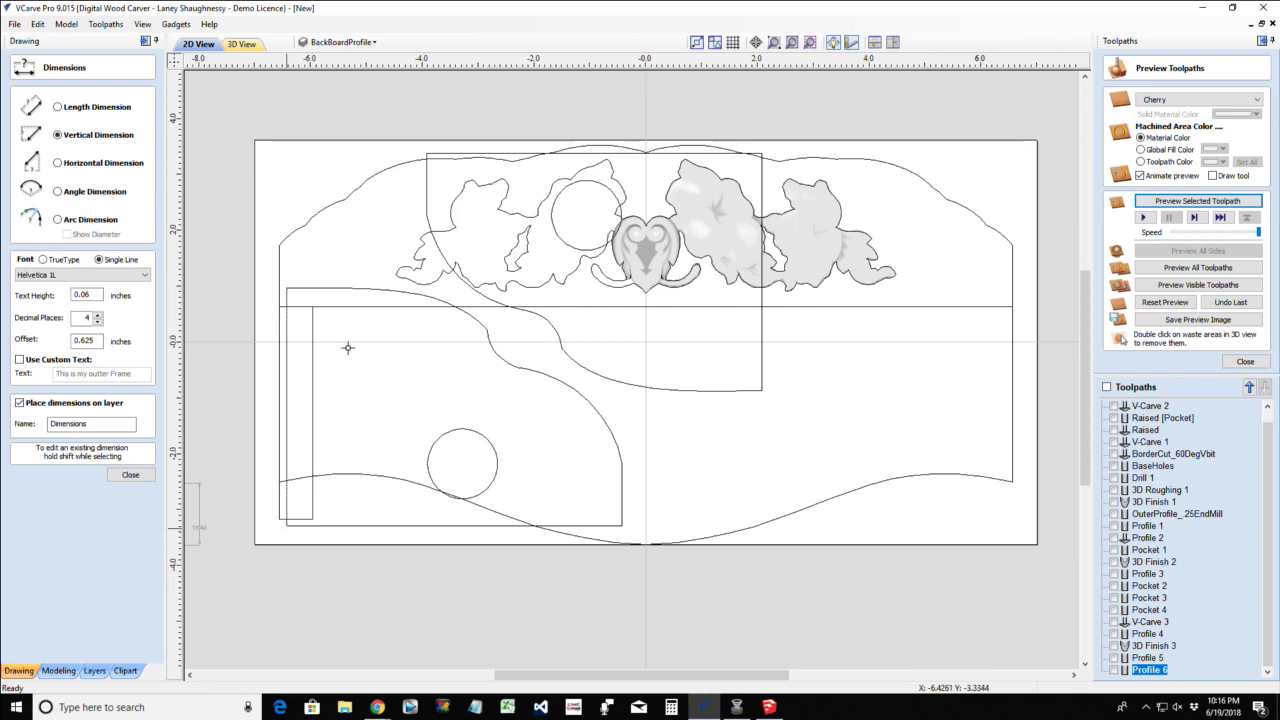
{"action": "scroll", "coordinate": [373, 373], "scroll_direction": "up", "scroll_amount": 4}
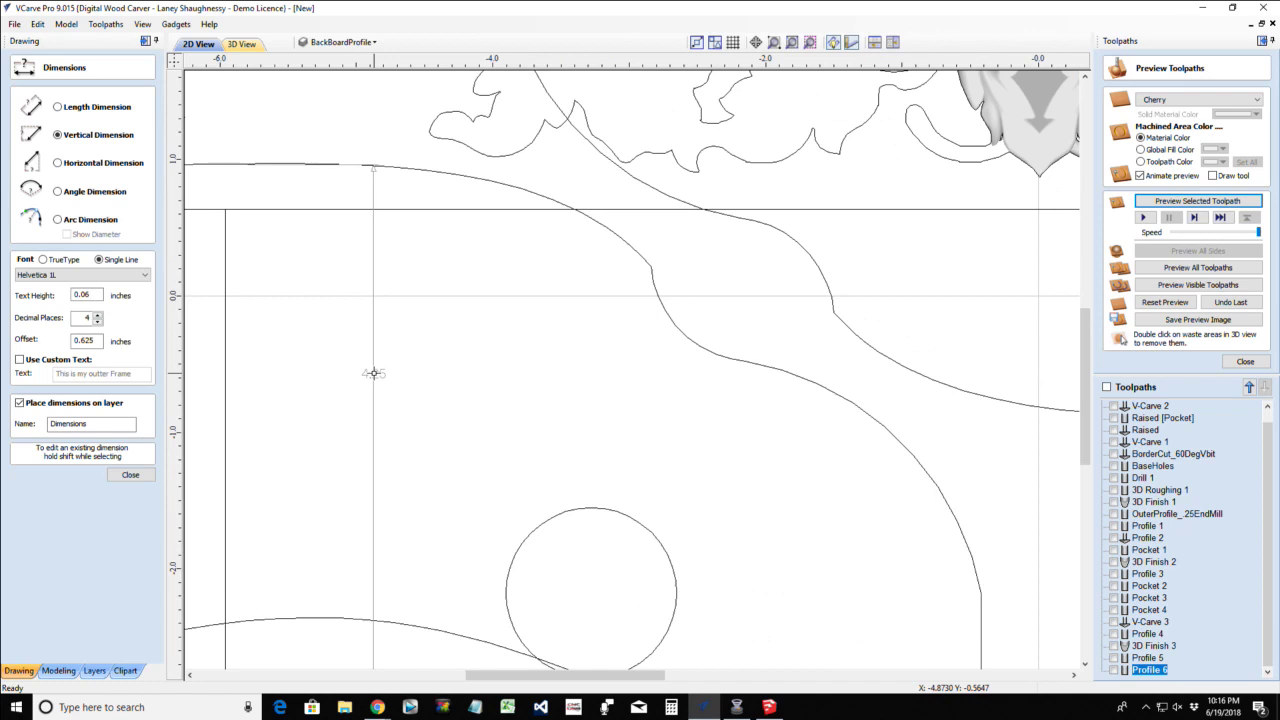
{"action": "left_click", "coordinate": [130, 474]}
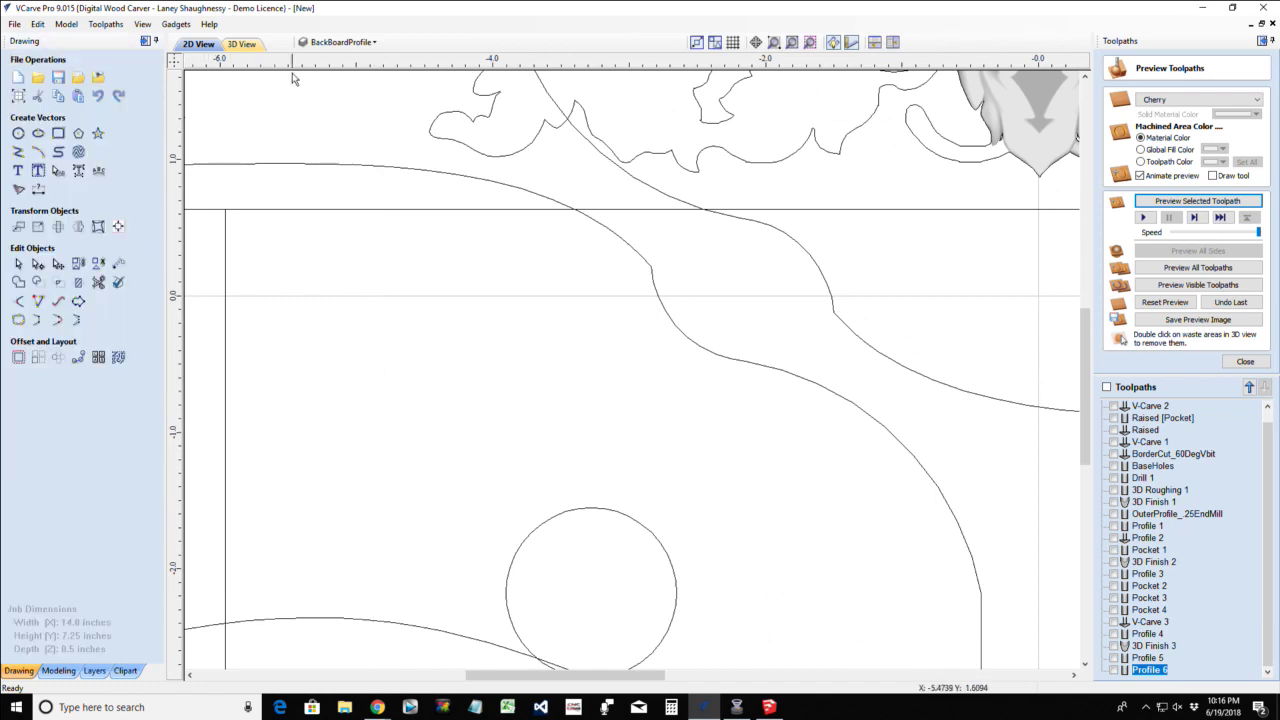
{"action": "left_click", "coordinate": [352, 42]}
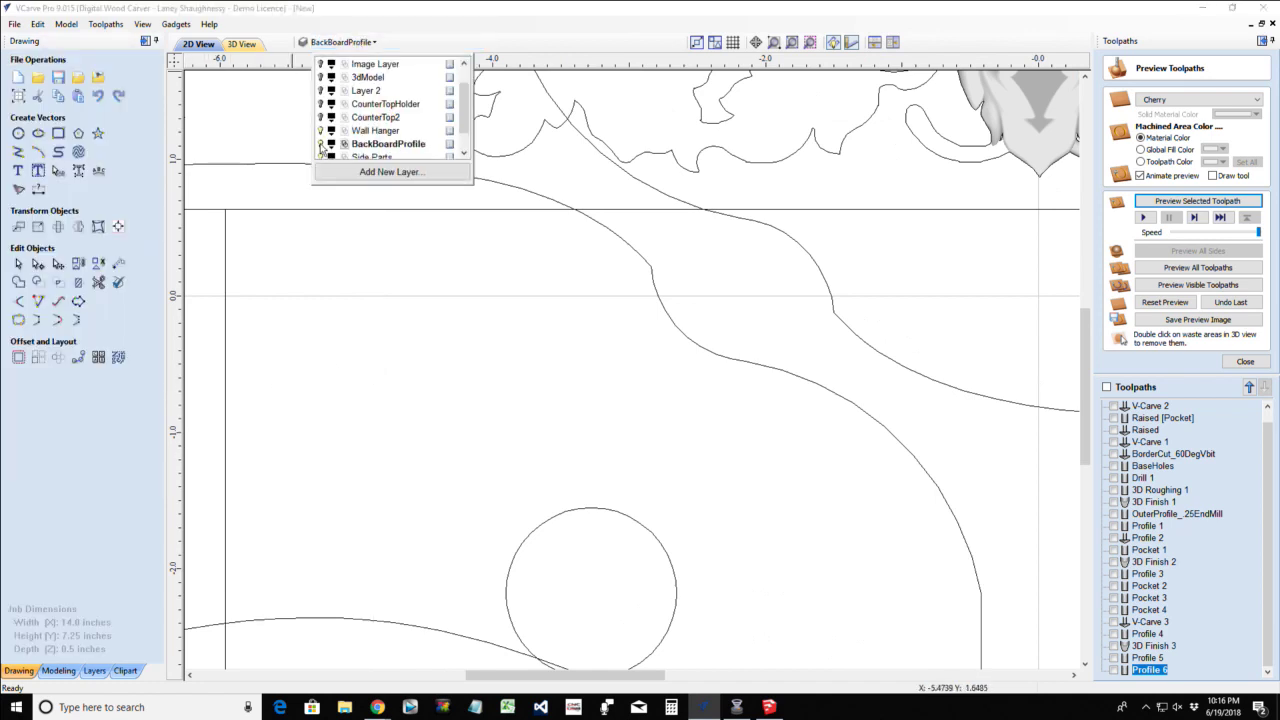
Resize the narrow left rectangle to 4.25 inches tall
{"action": "scroll", "coordinate": [453, 351], "scroll_direction": "down", "scroll_amount": 3}
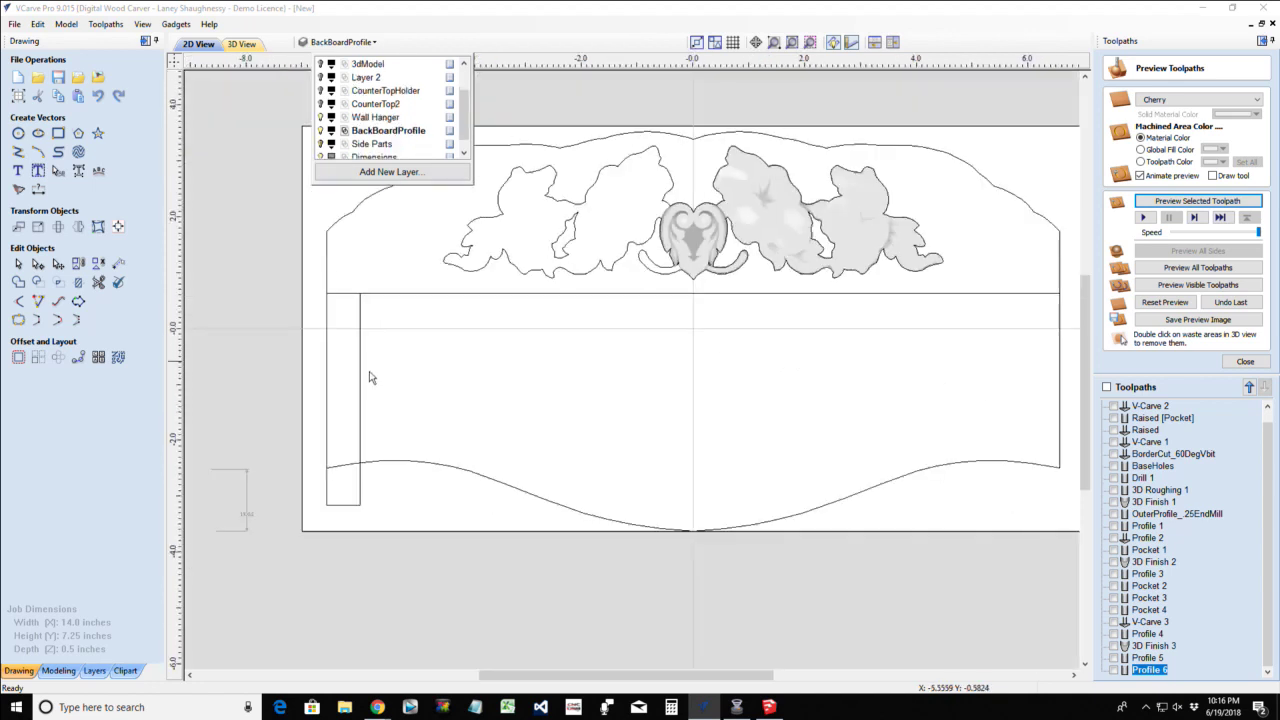
{"action": "left_click", "coordinate": [361, 442]}
{"action": "left_click", "coordinate": [58, 133]}
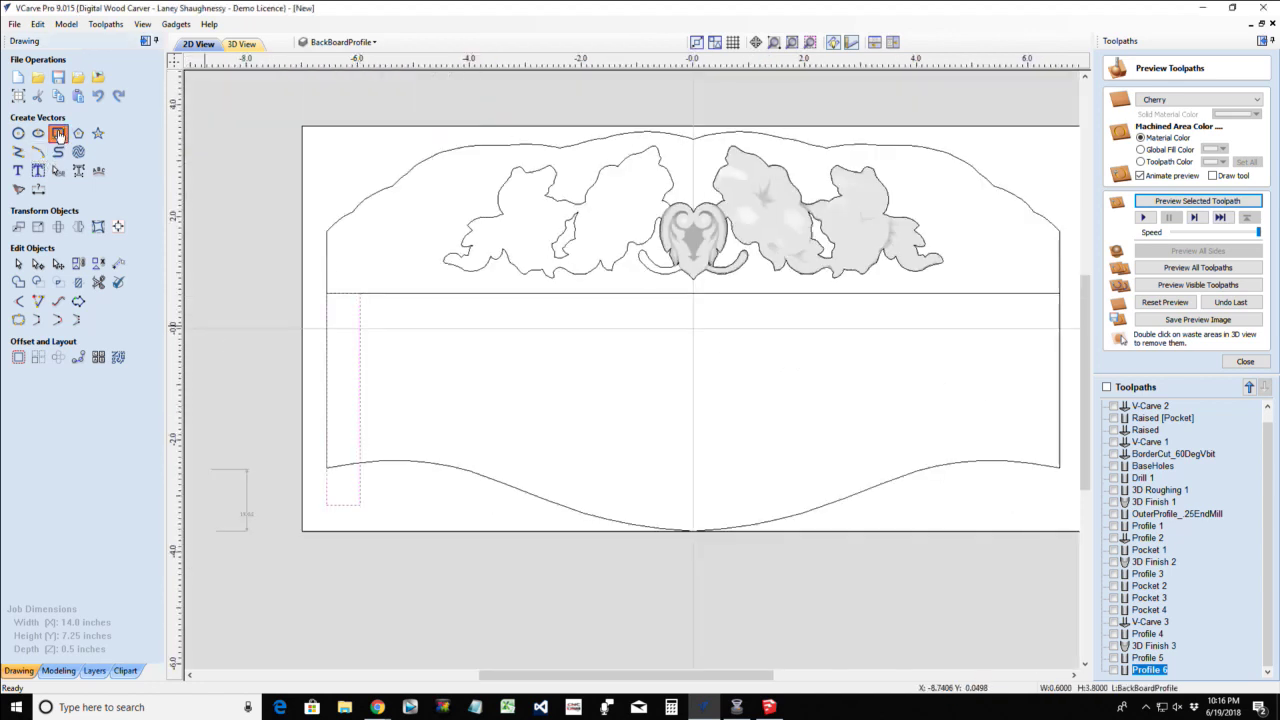
{"action": "double_click", "coordinate": [100, 296]}
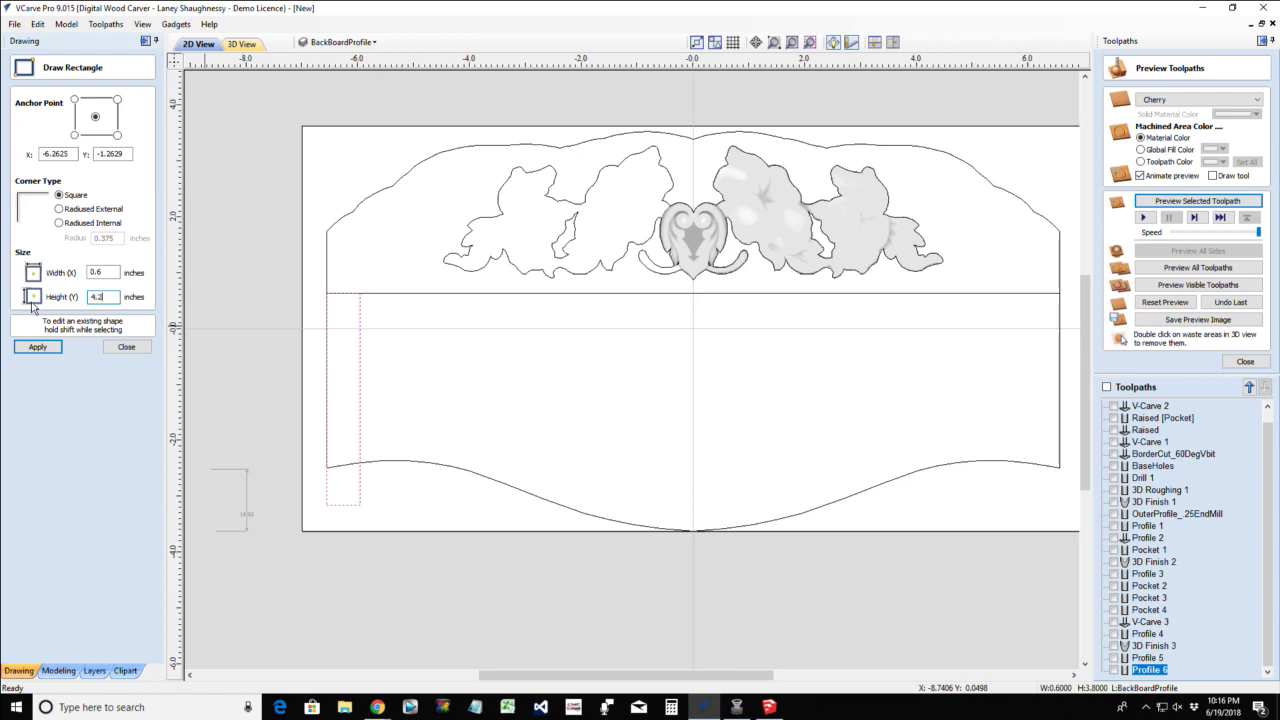
{"action": "left_click", "coordinate": [37, 346]}
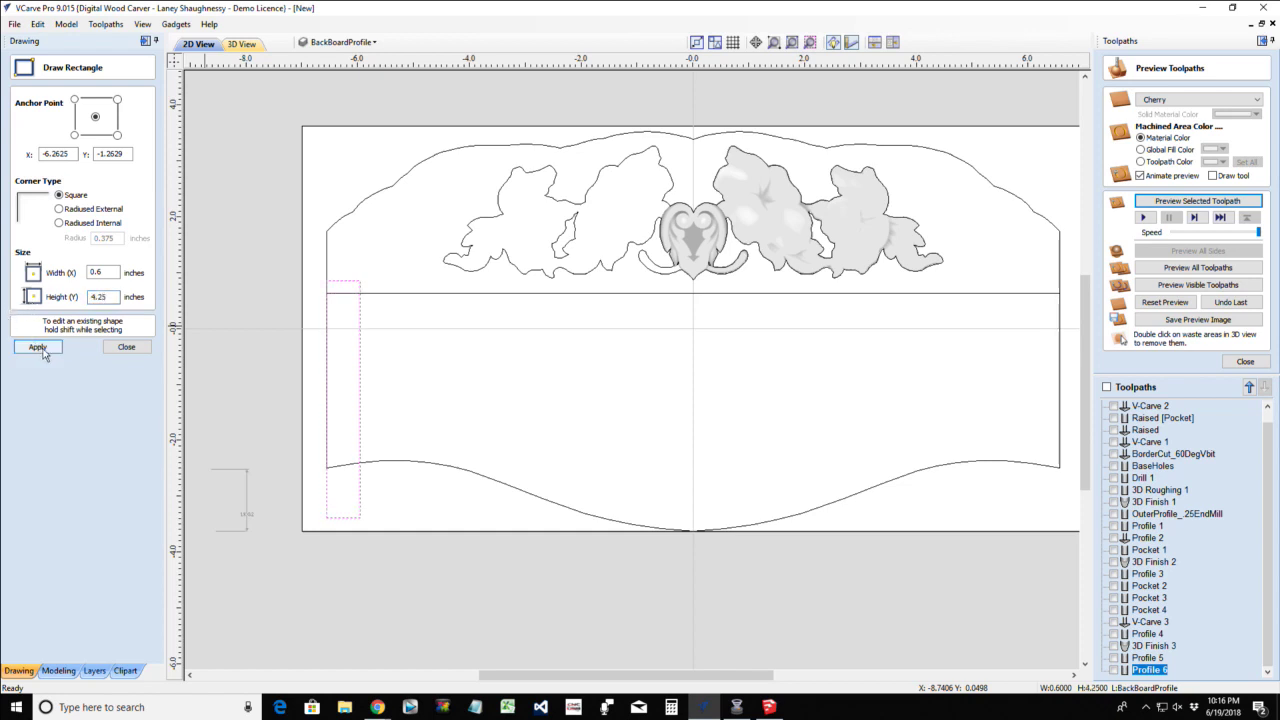
{"action": "left_click", "coordinate": [126, 346]}
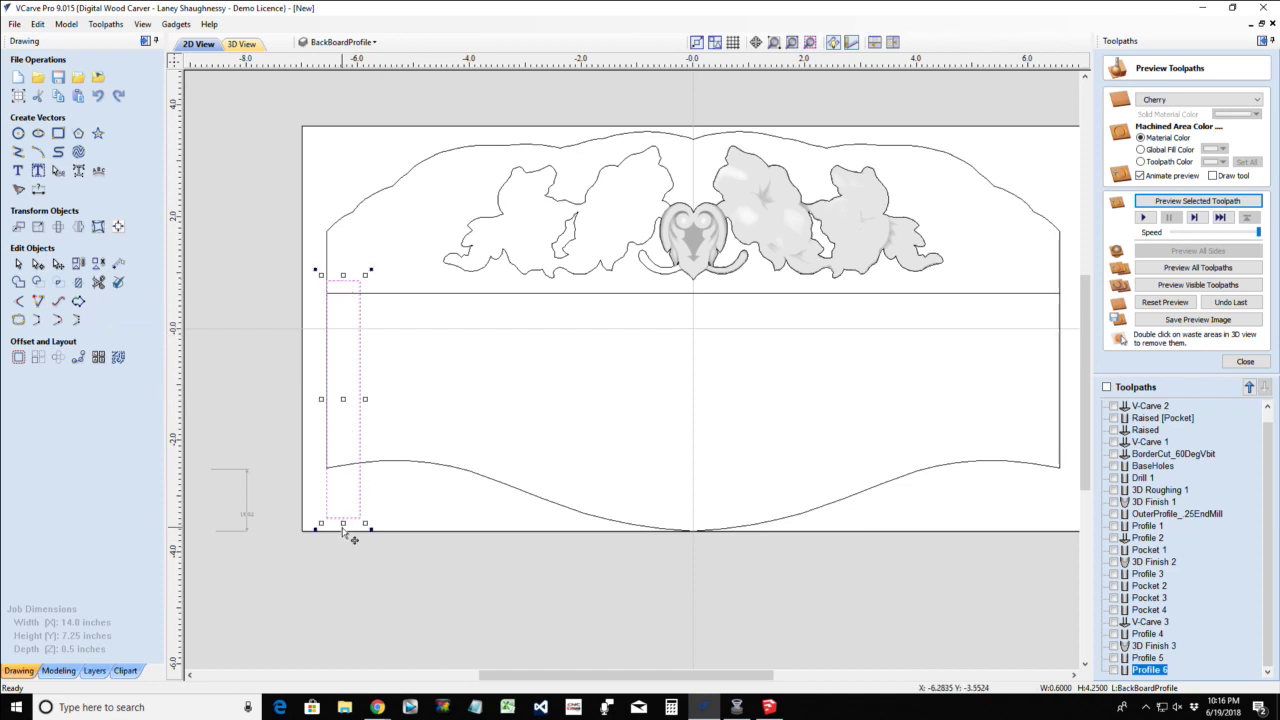
Move and nudge the rectangle so it runs from the shelf line to the board bottom
{"action": "left_click_drag", "start_coordinate": [344, 533], "coordinate": [342, 523]}
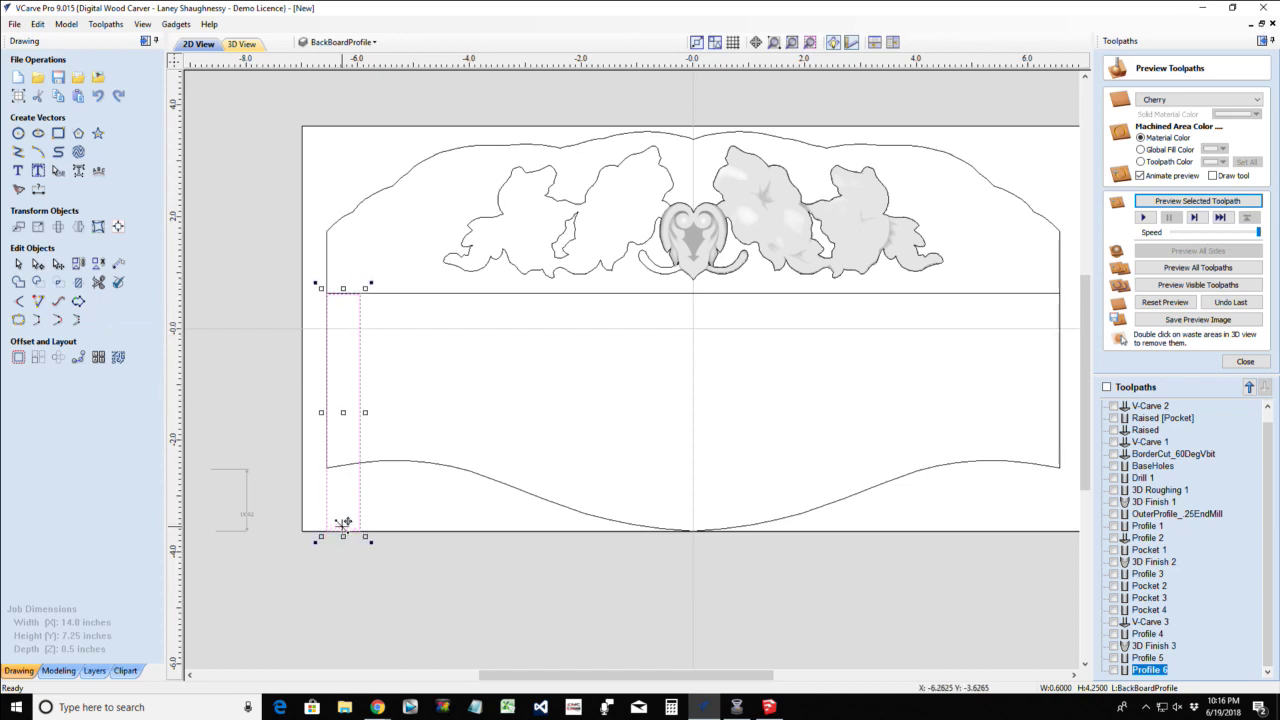
{"action": "scroll", "coordinate": [329, 320], "scroll_direction": "up", "scroll_amount": 3}
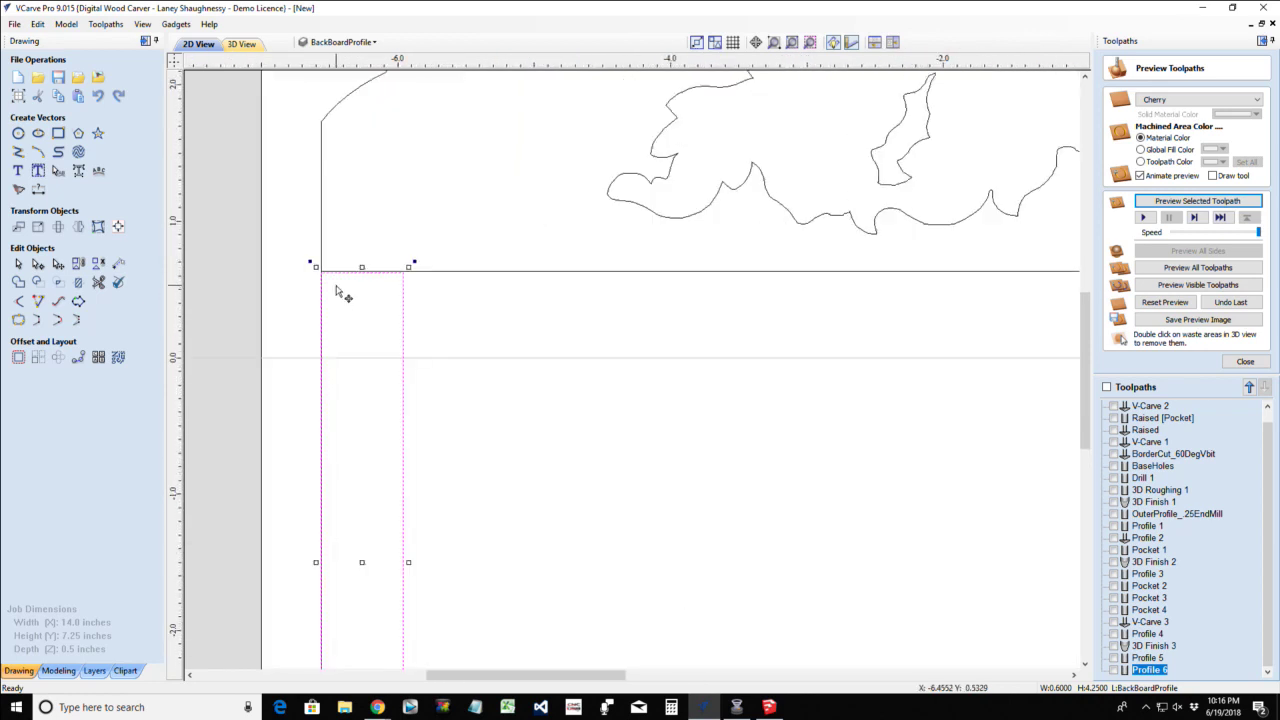
{"action": "scroll", "coordinate": [338, 292], "scroll_direction": "up", "scroll_amount": 2}
{"action": "key", "text": "Up"}
{"action": "key", "text": "Up"}
{"action": "key", "text": "Up"}
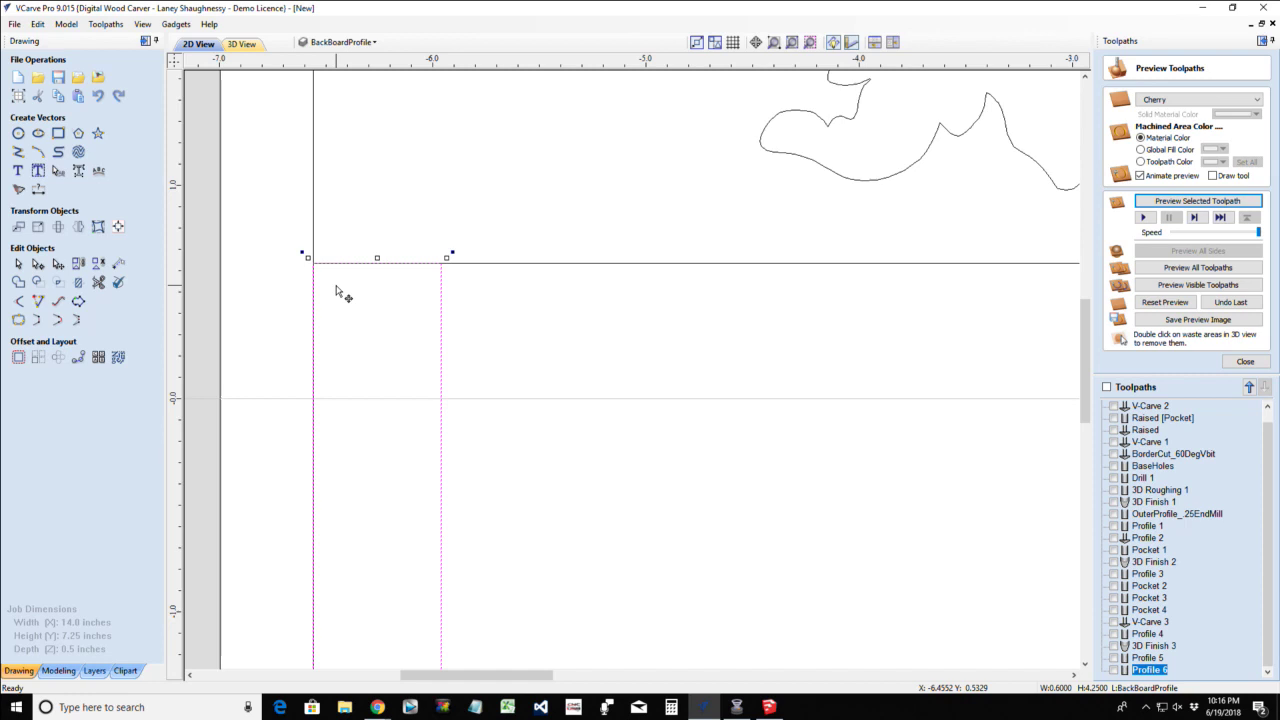
{"action": "scroll", "coordinate": [316, 364], "scroll_direction": "down", "scroll_amount": 5}
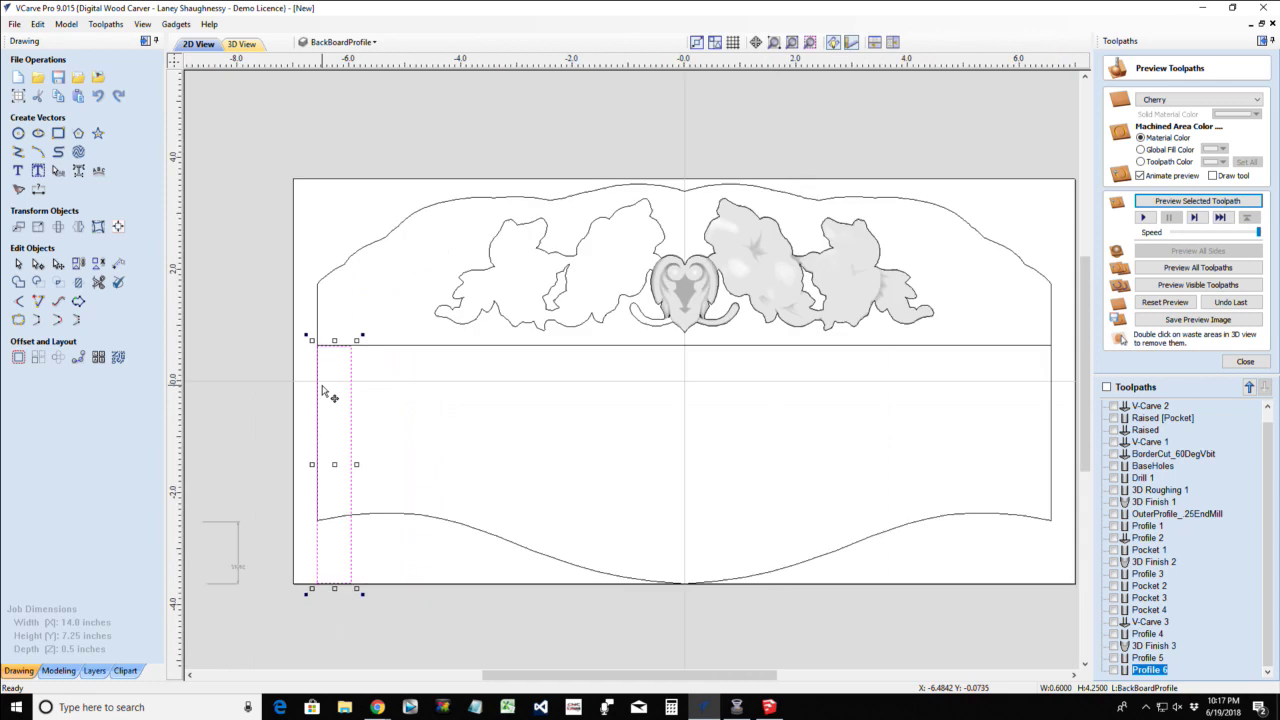
Make a horizontally mirrored copy of the narrow rectangle at the board's right edge
{"action": "left_click", "coordinate": [79, 228]}
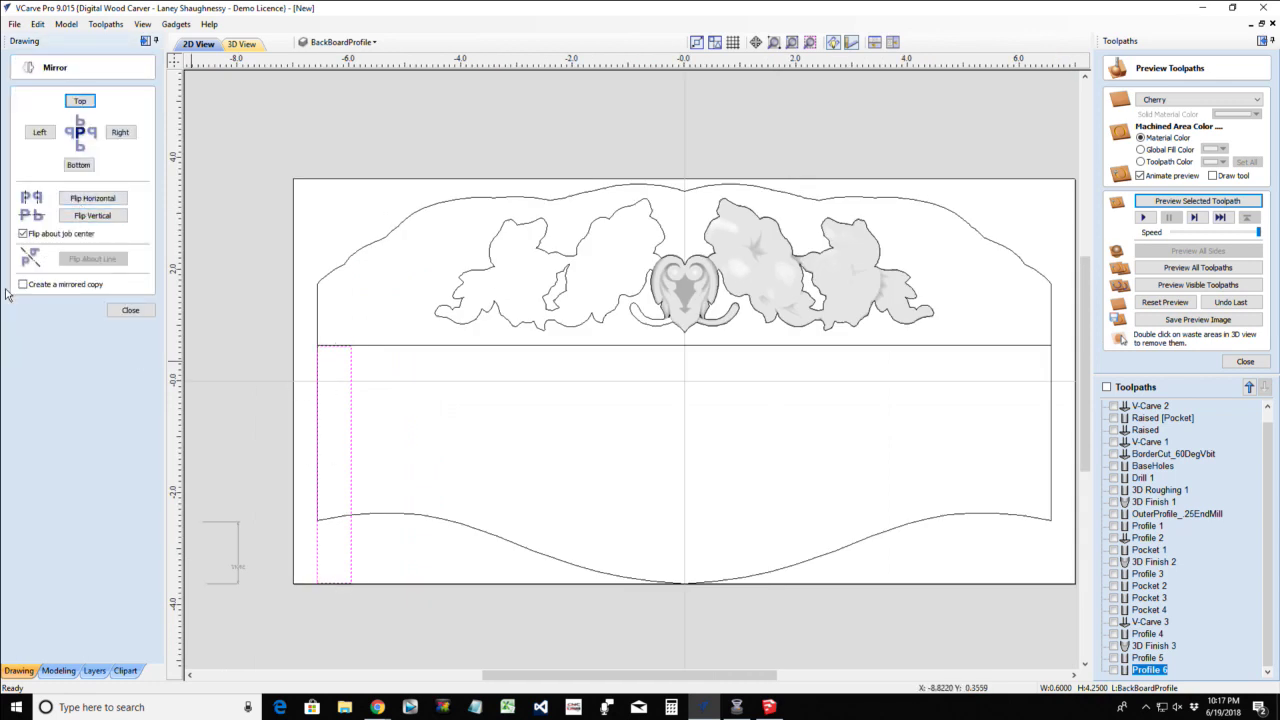
{"action": "left_click", "coordinate": [22, 286]}
{"action": "left_click", "coordinate": [92, 198]}
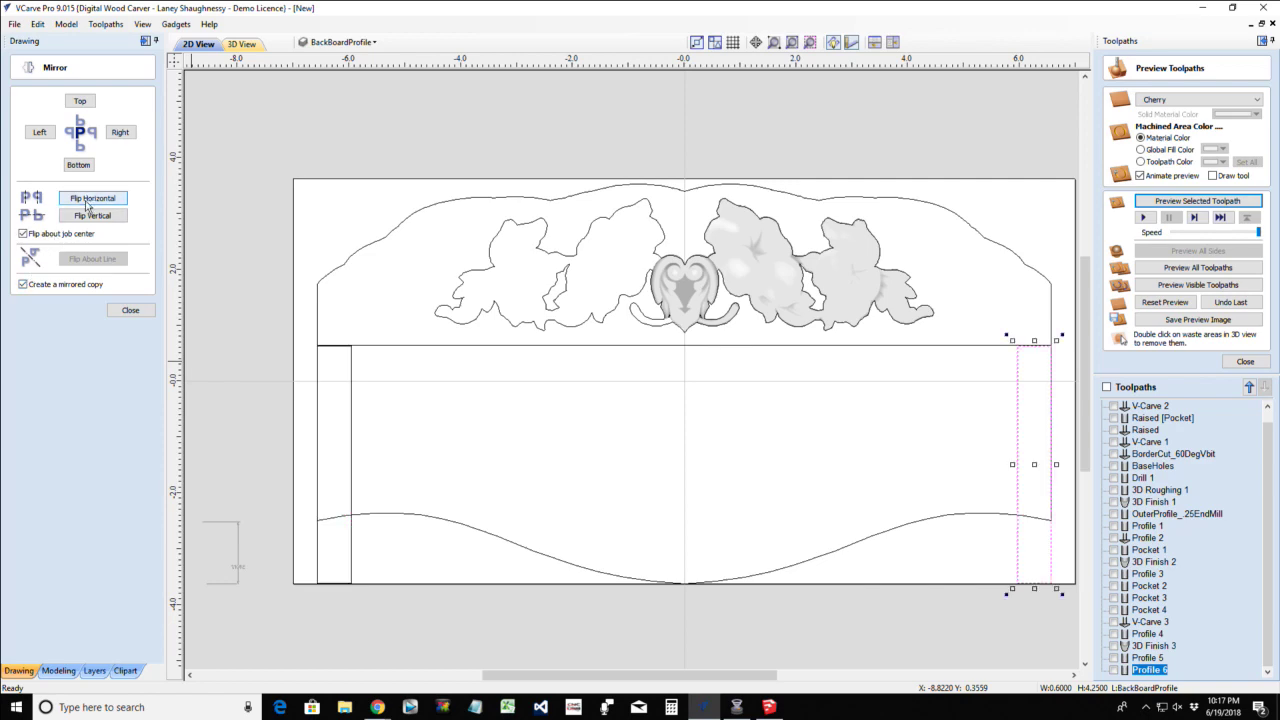
{"action": "left_click", "coordinate": [131, 310]}
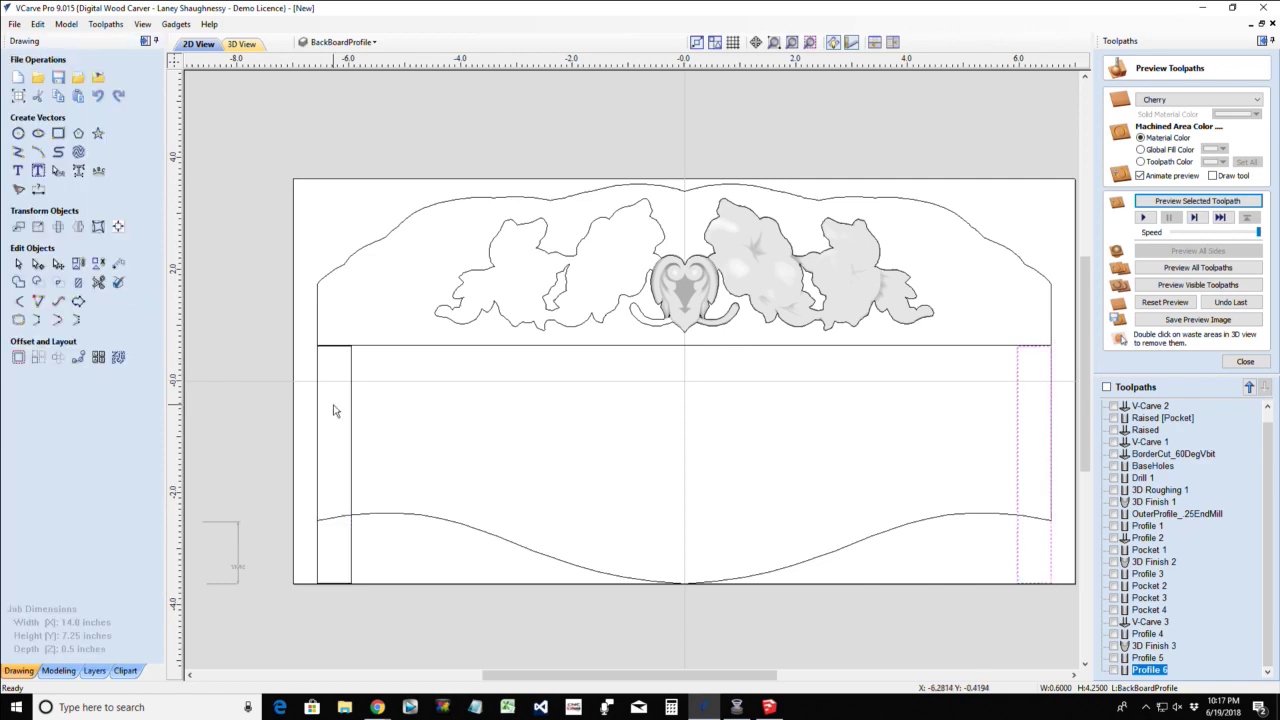
{"action": "scroll", "coordinate": [335, 411], "scroll_direction": "up", "scroll_amount": 2}
{"action": "scroll", "coordinate": [335, 411], "scroll_direction": "down", "scroll_amount": 2}
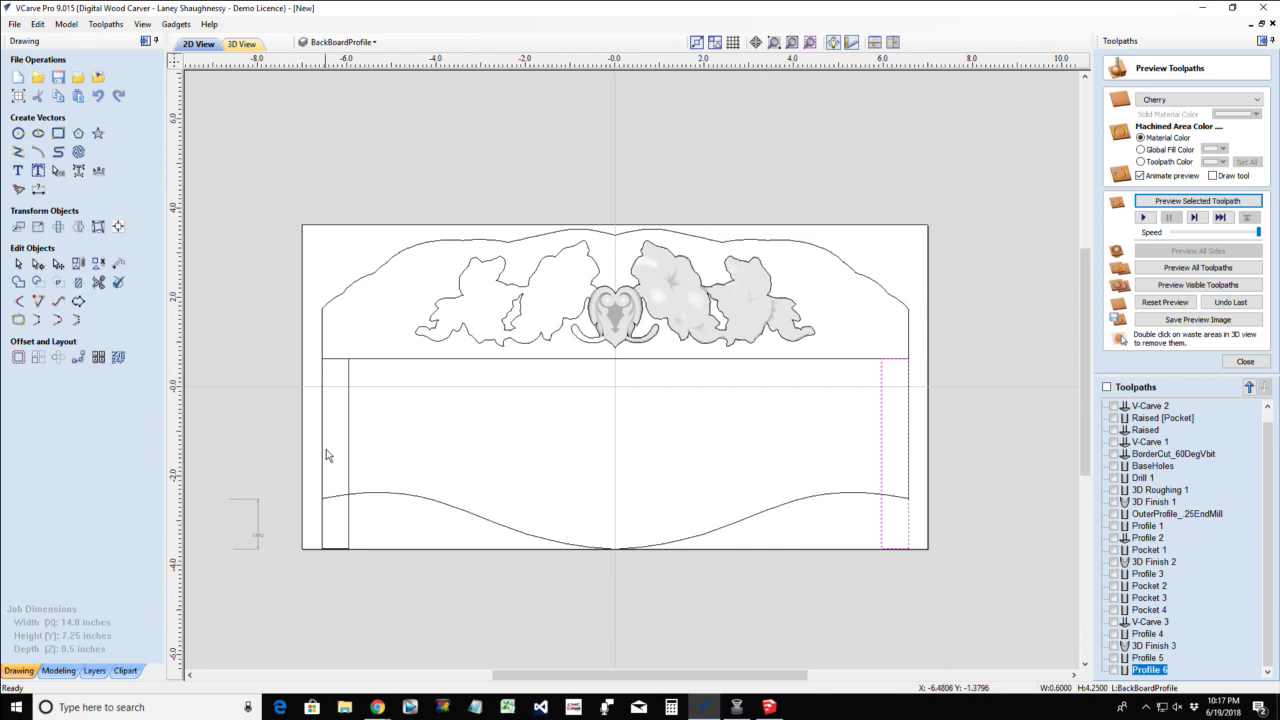
{"action": "scroll", "coordinate": [327, 389], "scroll_direction": "up", "scroll_amount": 2}
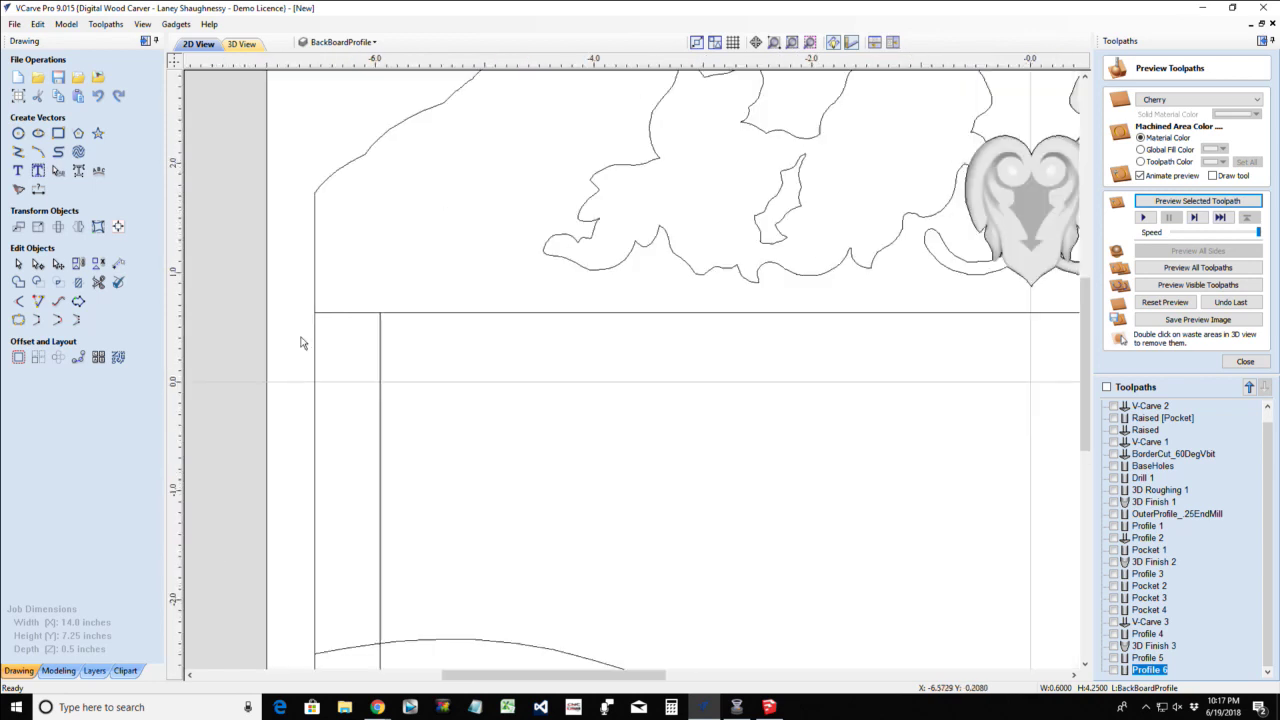
Widen the left and right rectangles out to the board's edges
{"action": "left_click", "coordinate": [314, 594]}
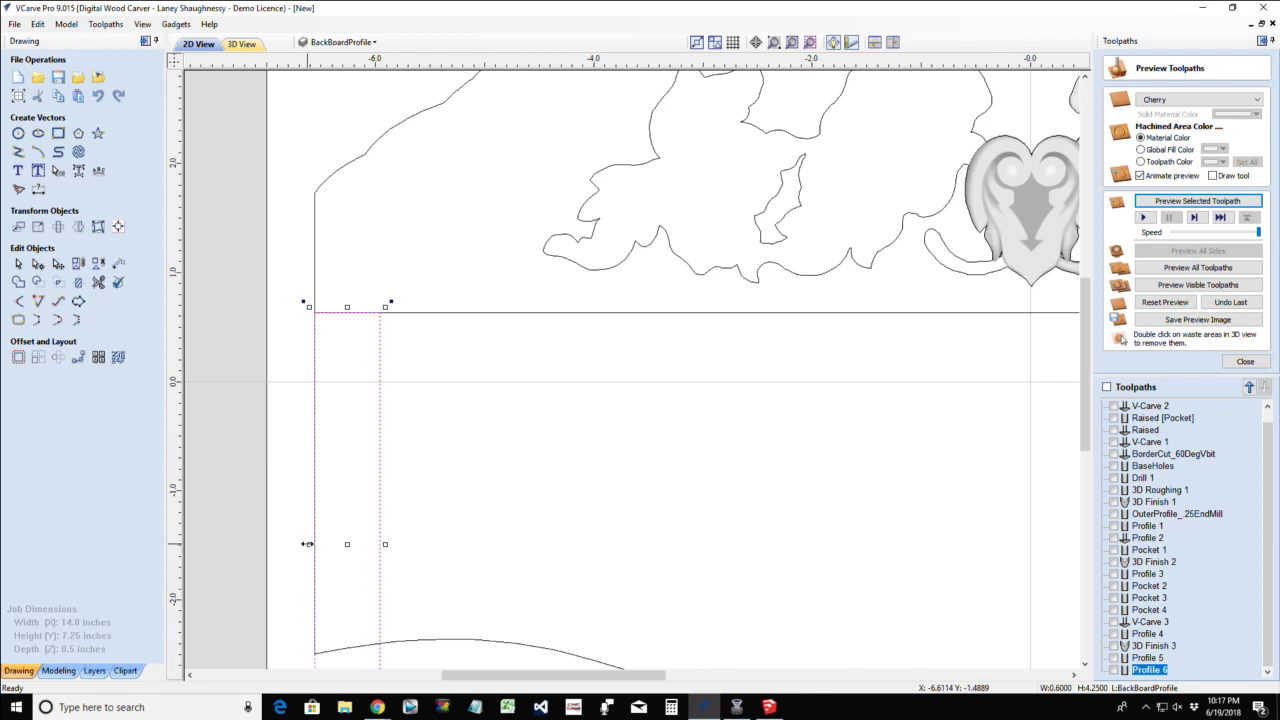
{"action": "left_click_drag", "start_coordinate": [307, 544], "coordinate": [309, 541]}
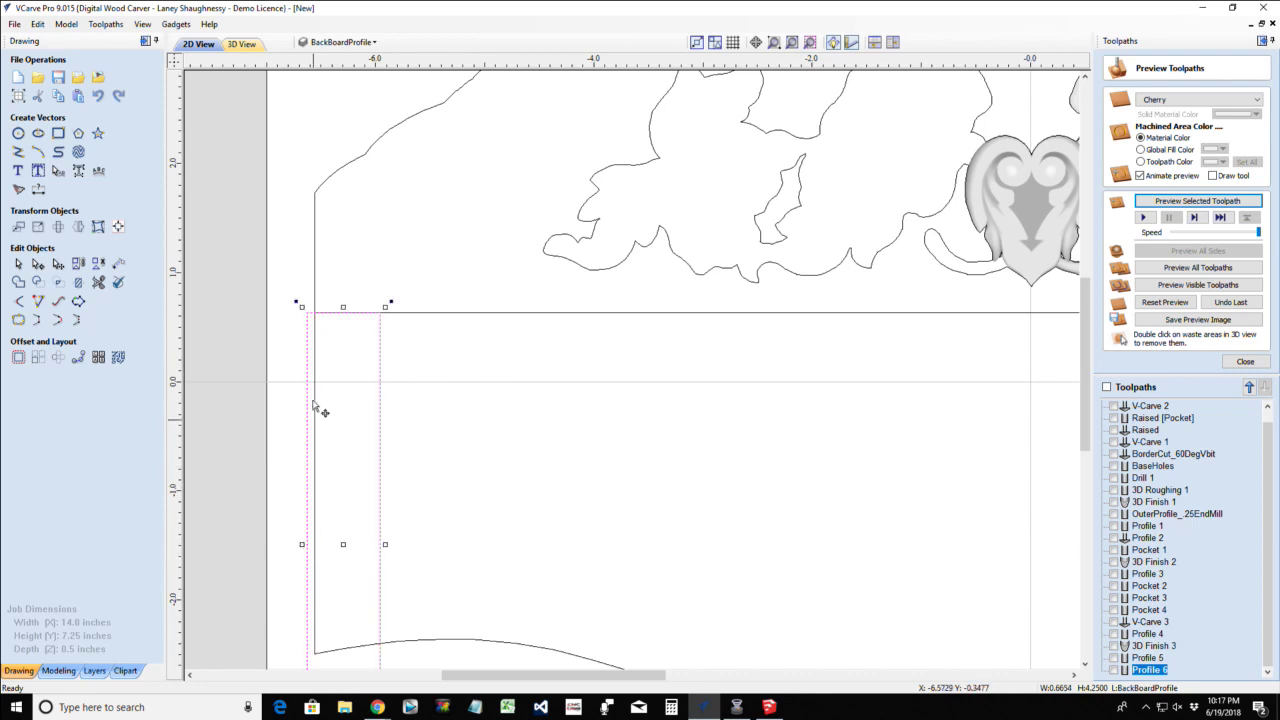
{"action": "scroll", "coordinate": [335, 530], "scroll_direction": "down", "scroll_amount": 4}
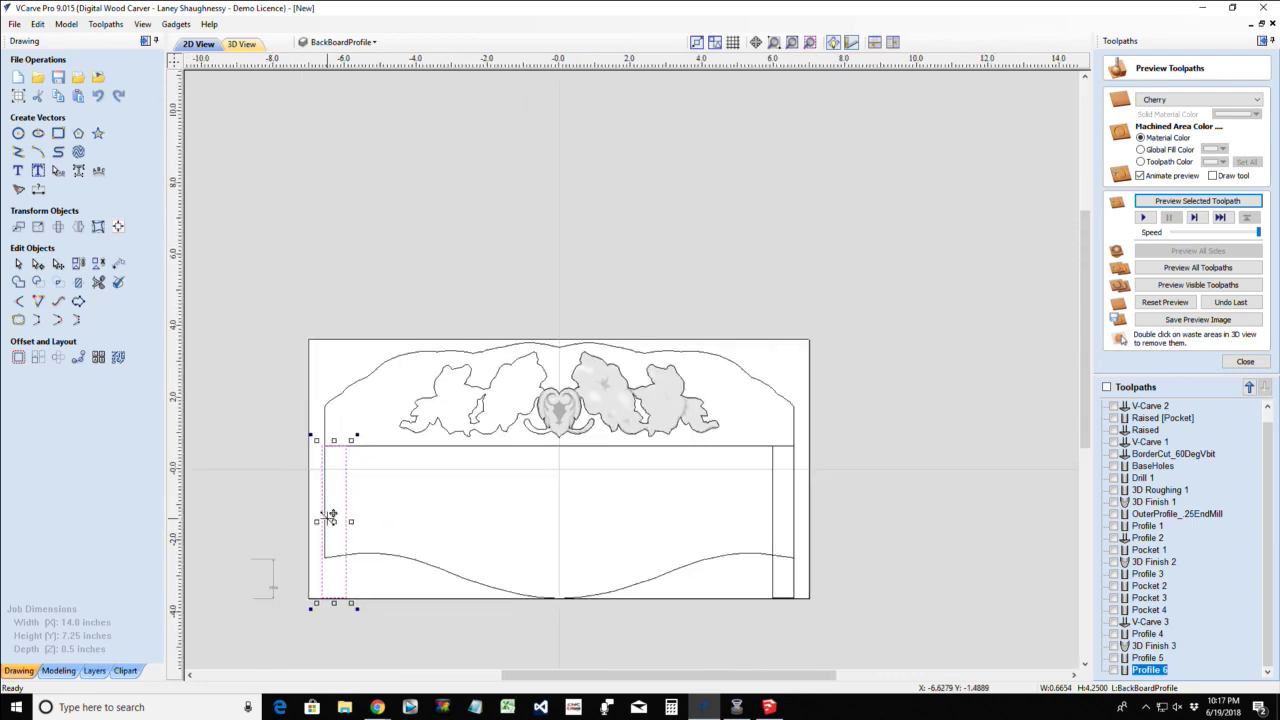
{"action": "scroll", "coordinate": [803, 524], "scroll_direction": "up", "scroll_amount": 3}
{"action": "scroll", "coordinate": [803, 524], "scroll_direction": "up", "scroll_amount": 1}
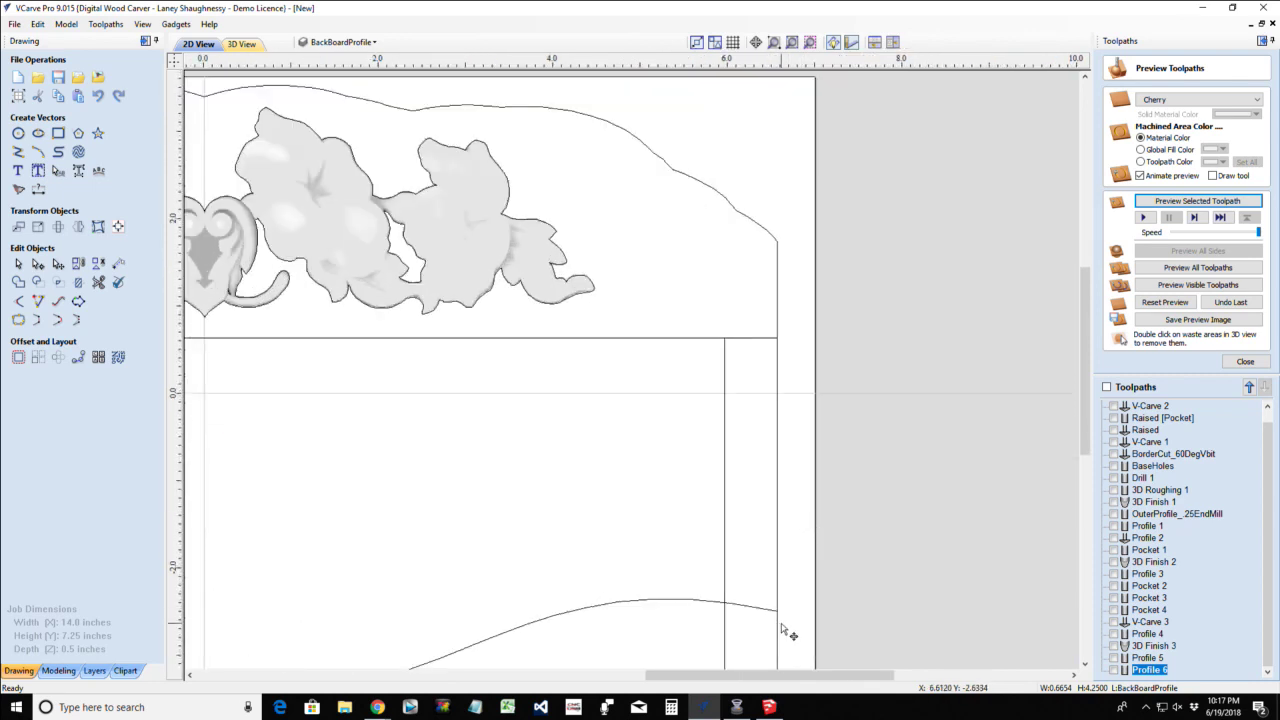
{"action": "left_click", "coordinate": [784, 617]}
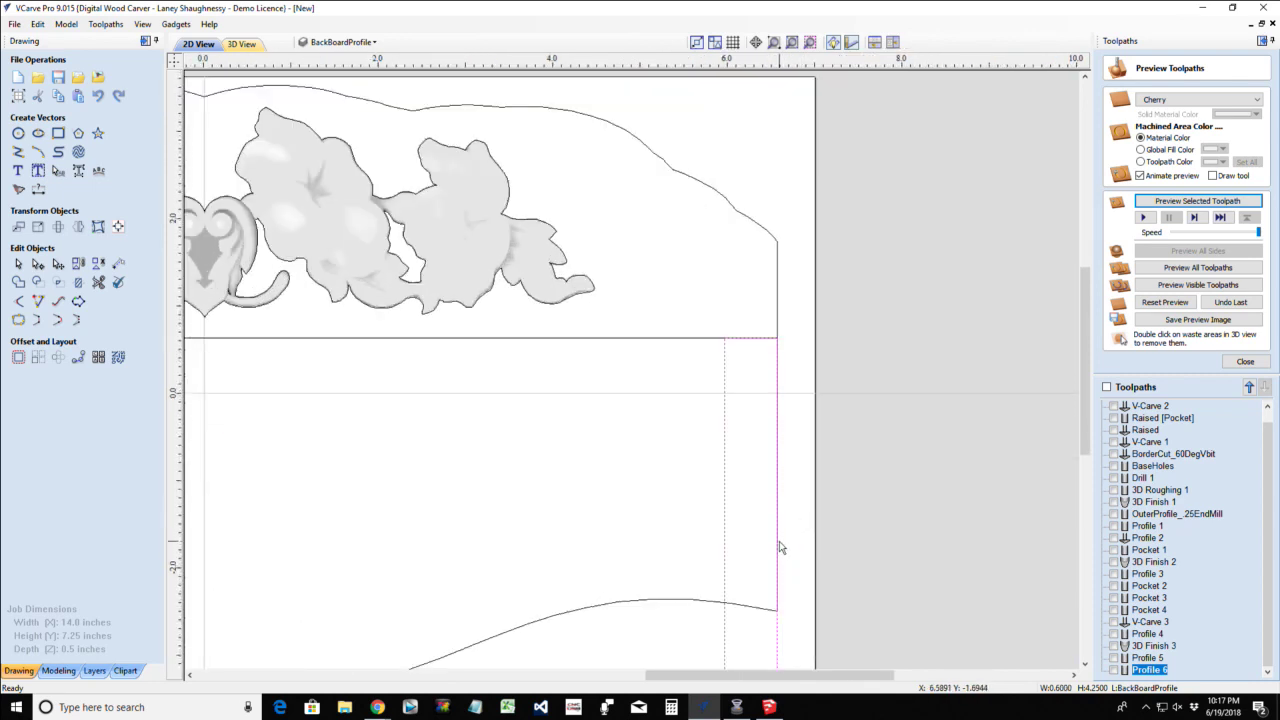
{"action": "left_click", "coordinate": [783, 522]}
{"action": "left_click_drag", "start_coordinate": [783, 522], "coordinate": [787, 522]}
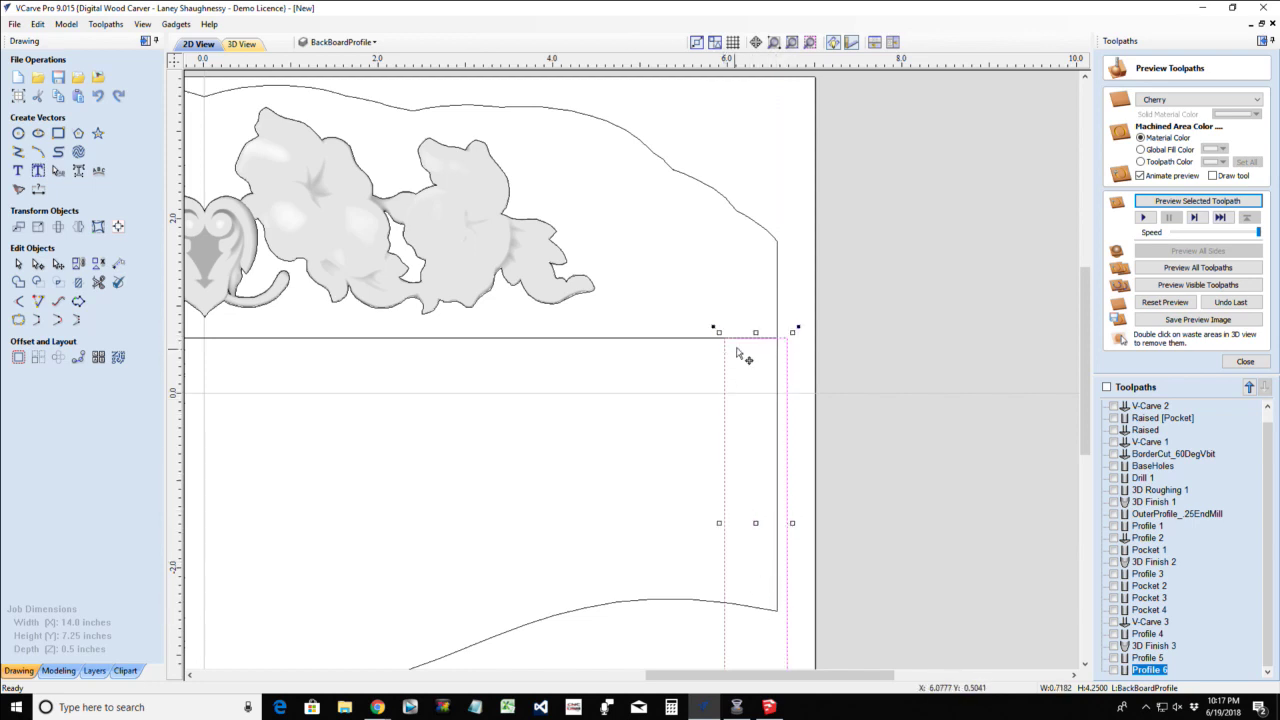
{"action": "scroll", "coordinate": [775, 580], "scroll_direction": "down", "scroll_amount": 4}
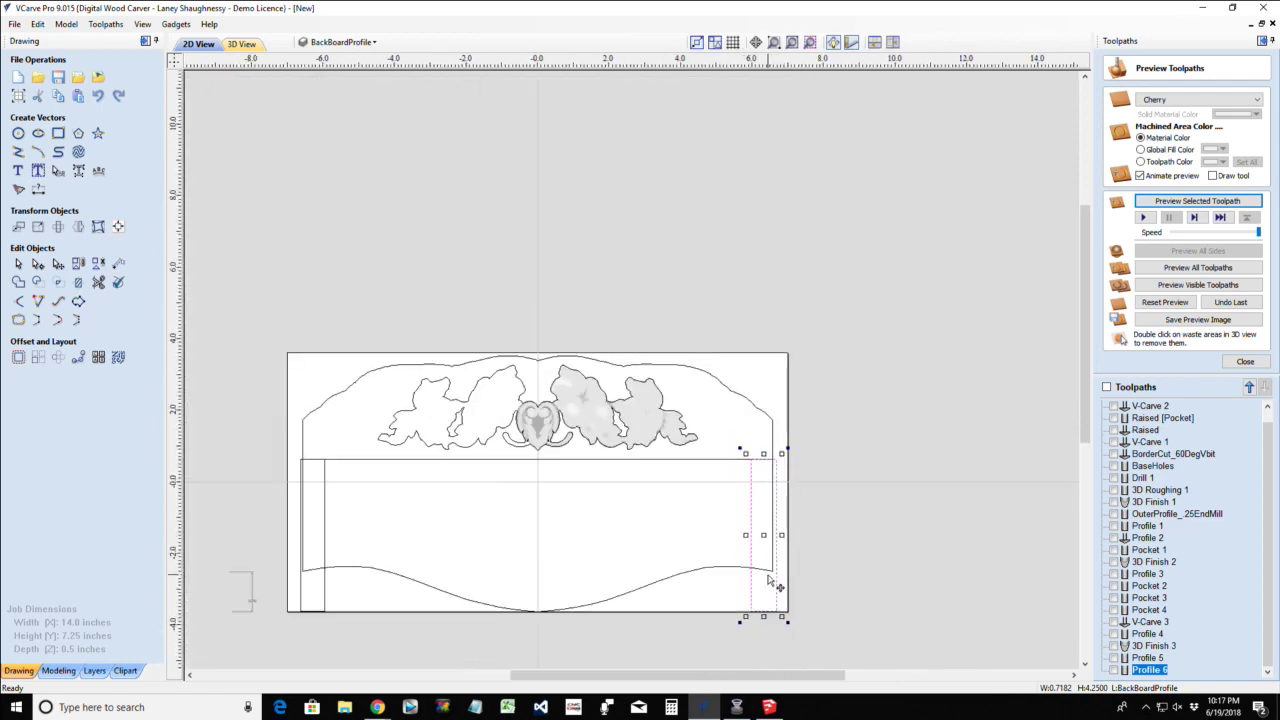
{"action": "scroll", "coordinate": [300, 458], "scroll_direction": "up", "scroll_amount": 4}
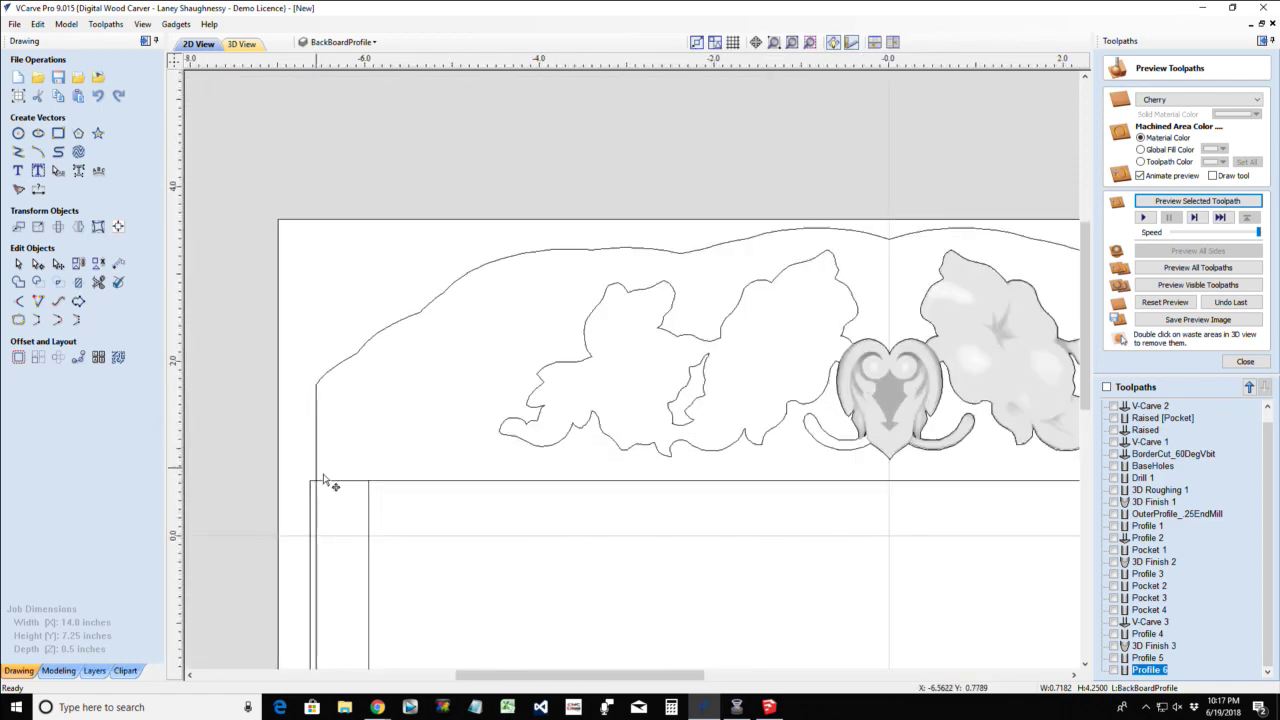
{"action": "scroll", "coordinate": [325, 483], "scroll_direction": "up", "scroll_amount": 1}
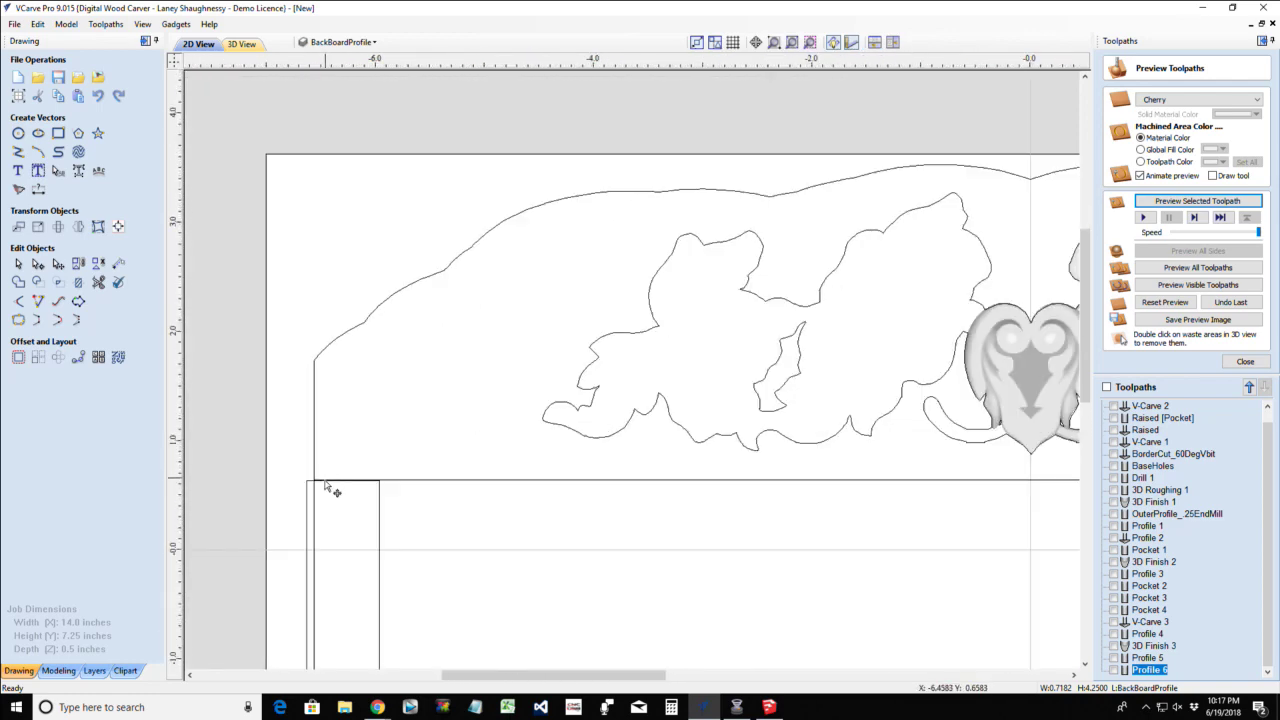
Raise both rectangles' tops to the shelf line and select the pair together
{"action": "left_click", "coordinate": [312, 486]}
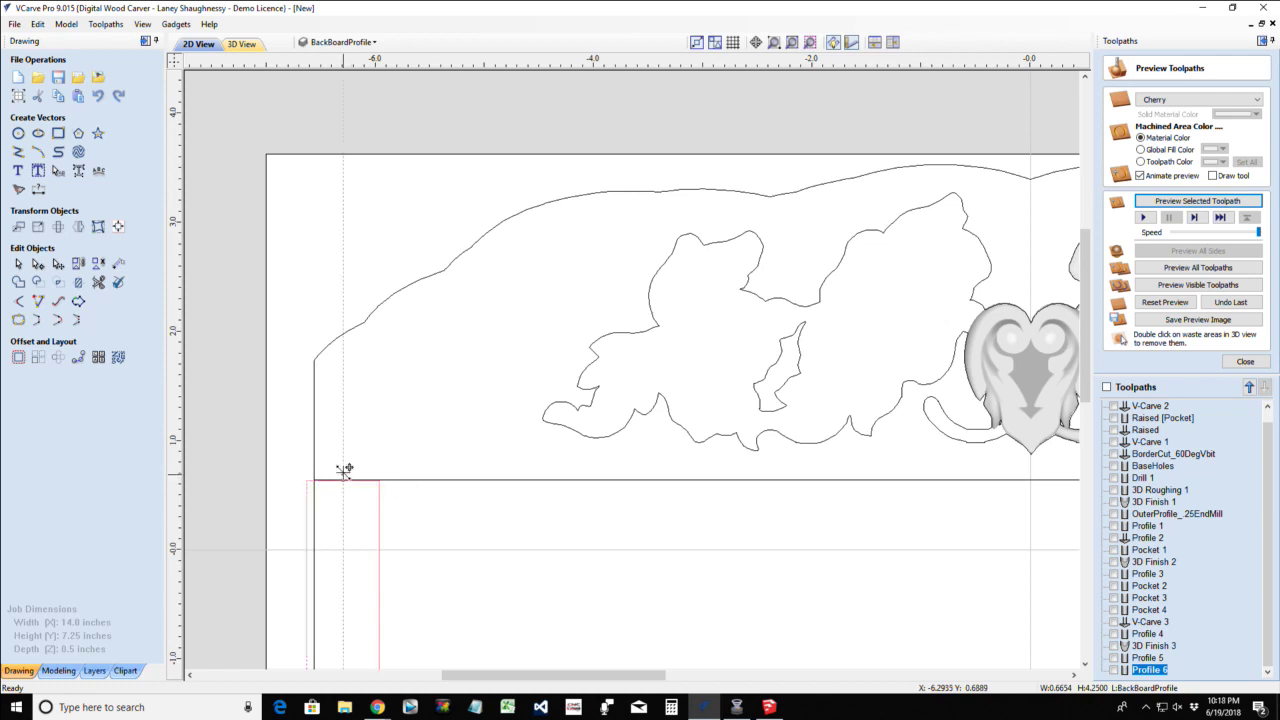
{"action": "left_click_drag", "start_coordinate": [344, 469], "coordinate": [344, 467]}
{"action": "scroll", "coordinate": [371, 496], "scroll_direction": "down", "scroll_amount": 3}
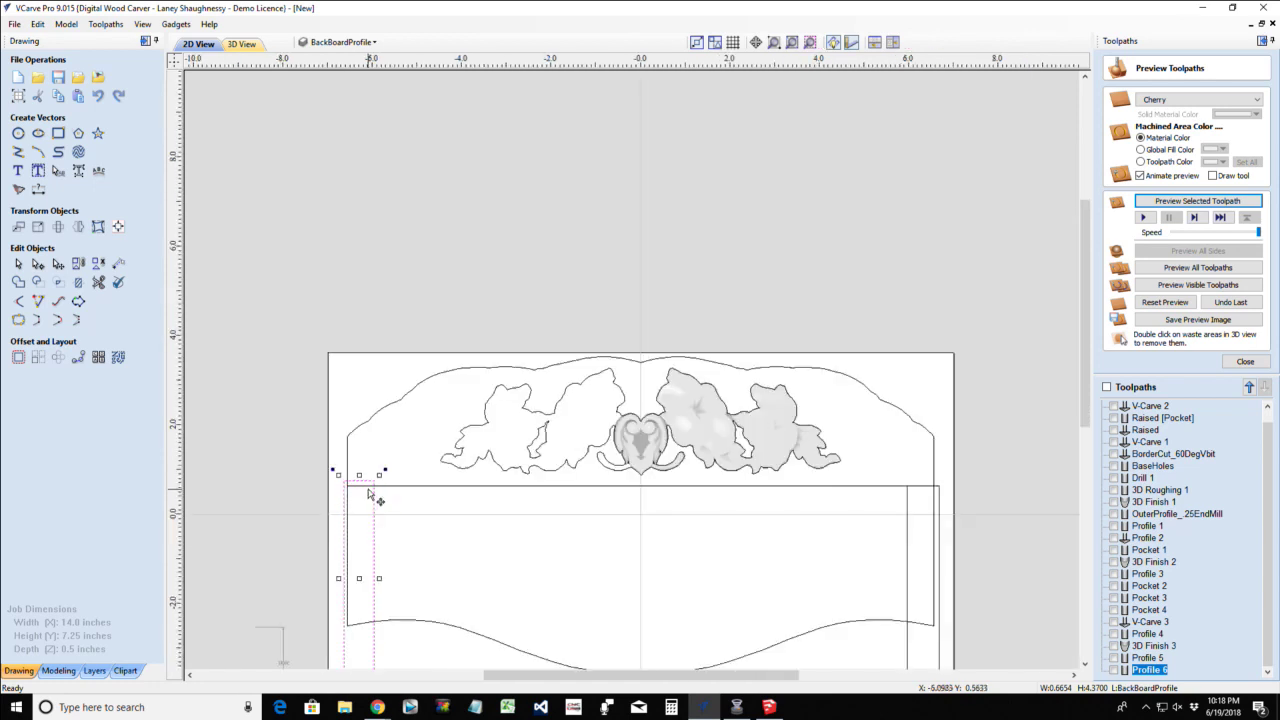
{"action": "left_click", "coordinate": [910, 518]}
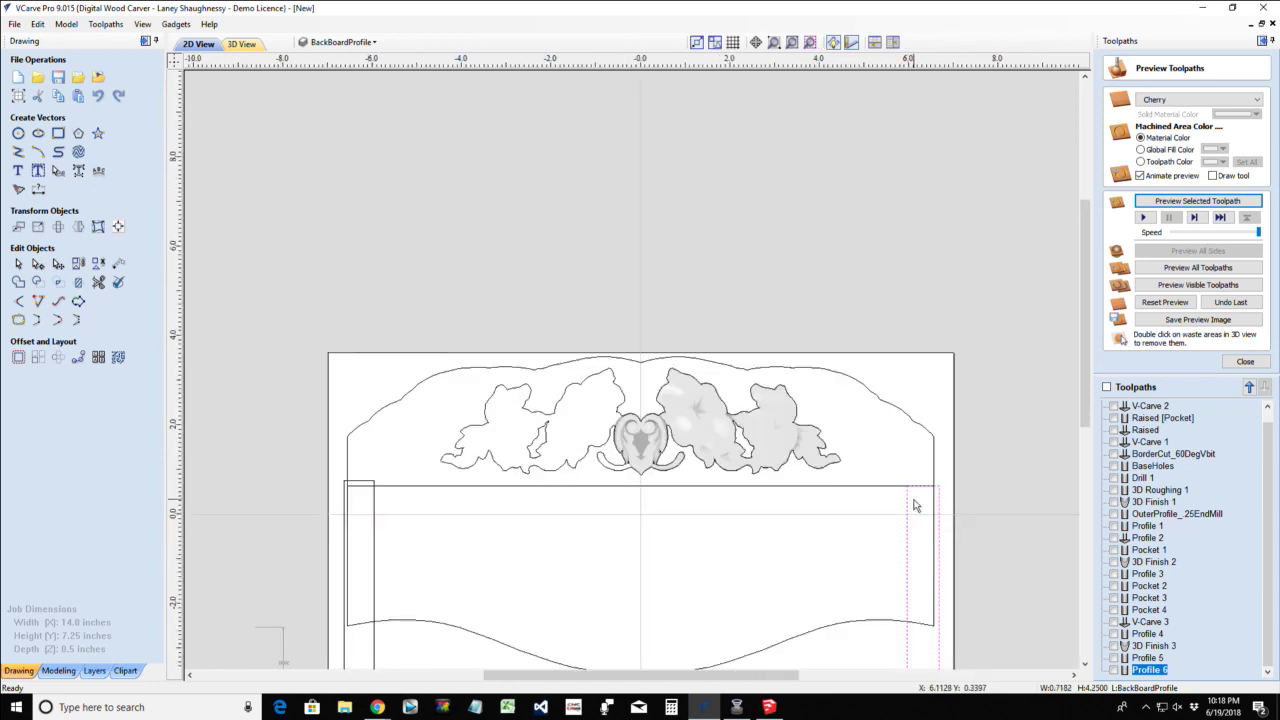
{"action": "scroll", "coordinate": [912, 502], "scroll_direction": "up", "scroll_amount": 2}
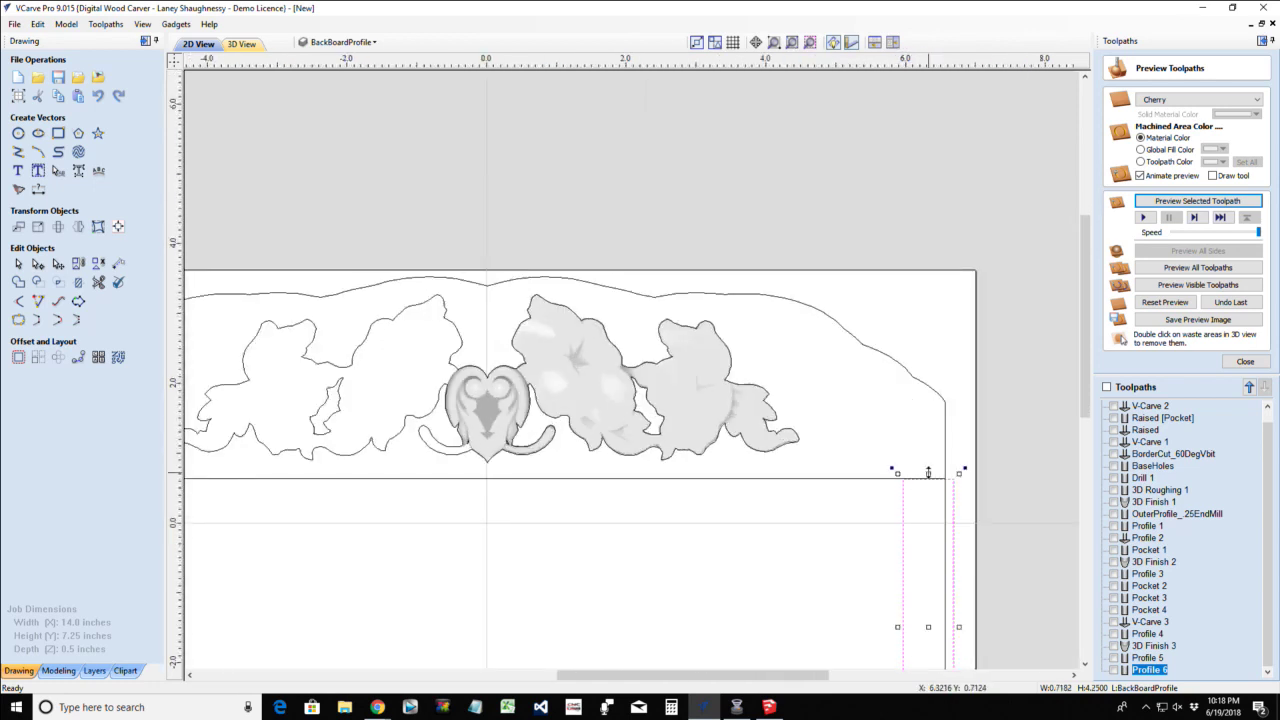
{"action": "left_click_drag", "start_coordinate": [928, 474], "coordinate": [928, 466]}
{"action": "scroll", "coordinate": [930, 485], "scroll_direction": "down", "scroll_amount": 2}
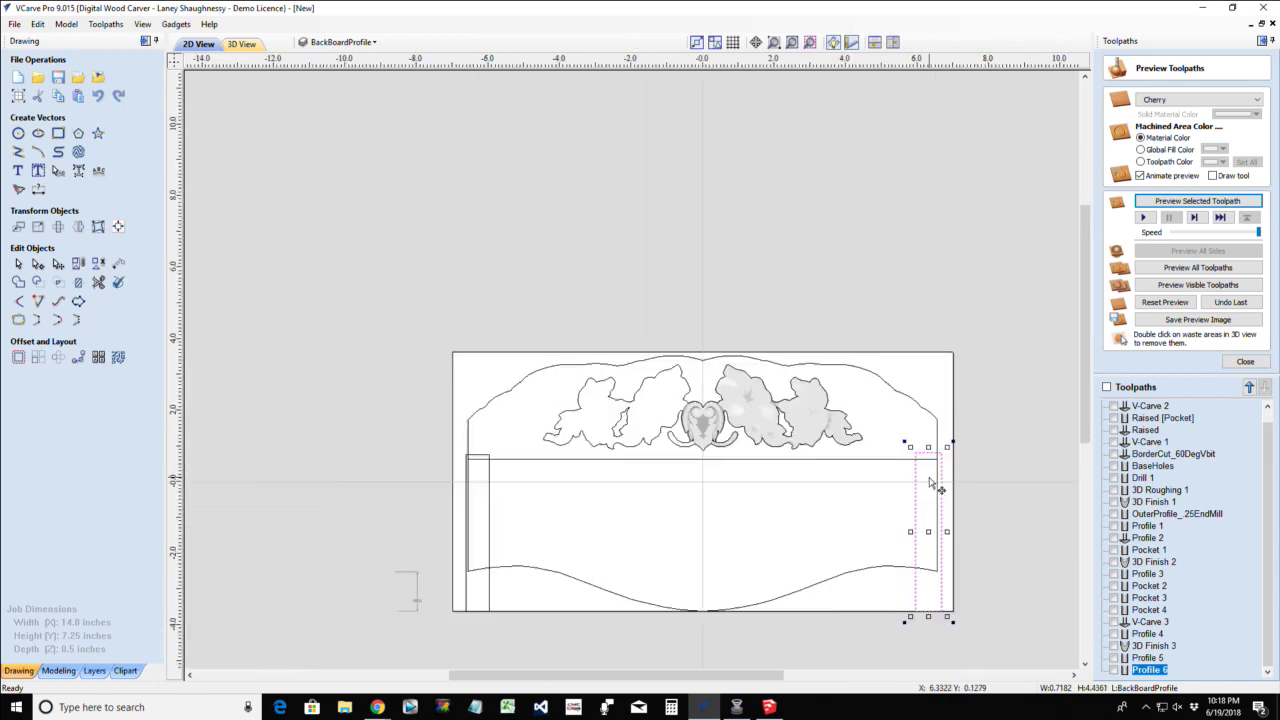
{"action": "left_click", "coordinate": [489, 520], "text": "shift"}
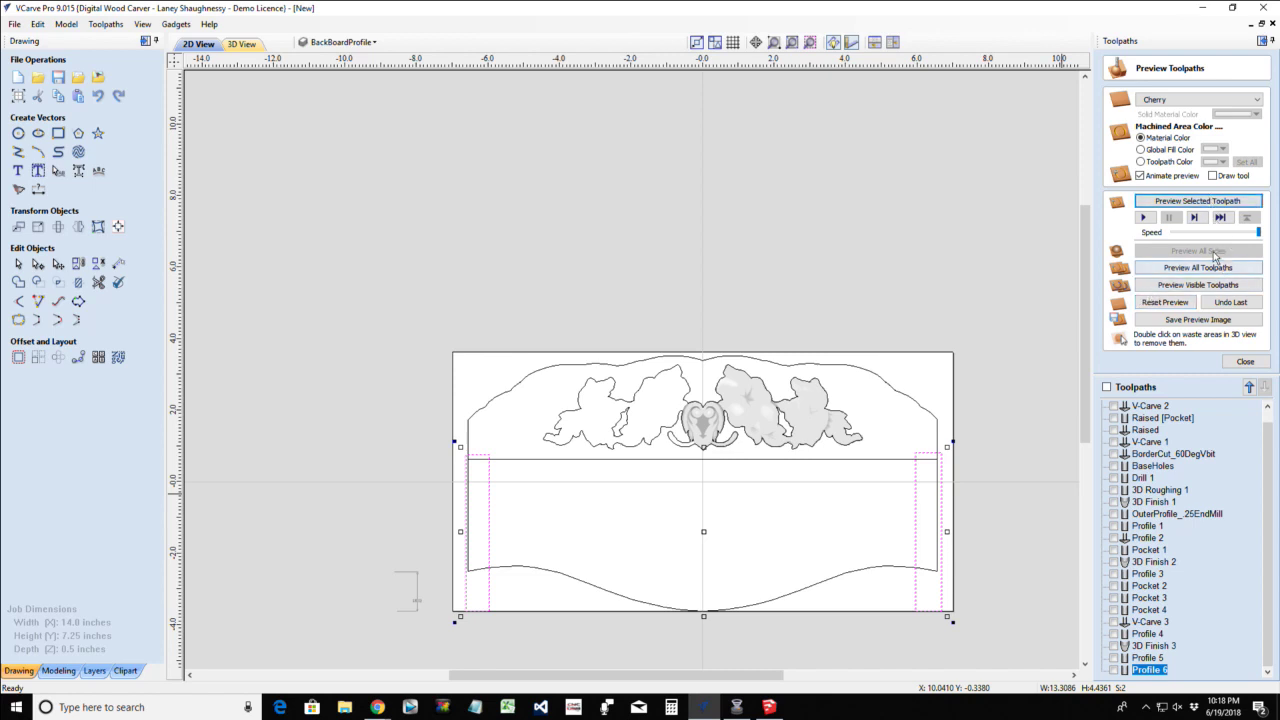
{"action": "left_click", "coordinate": [1244, 362]}
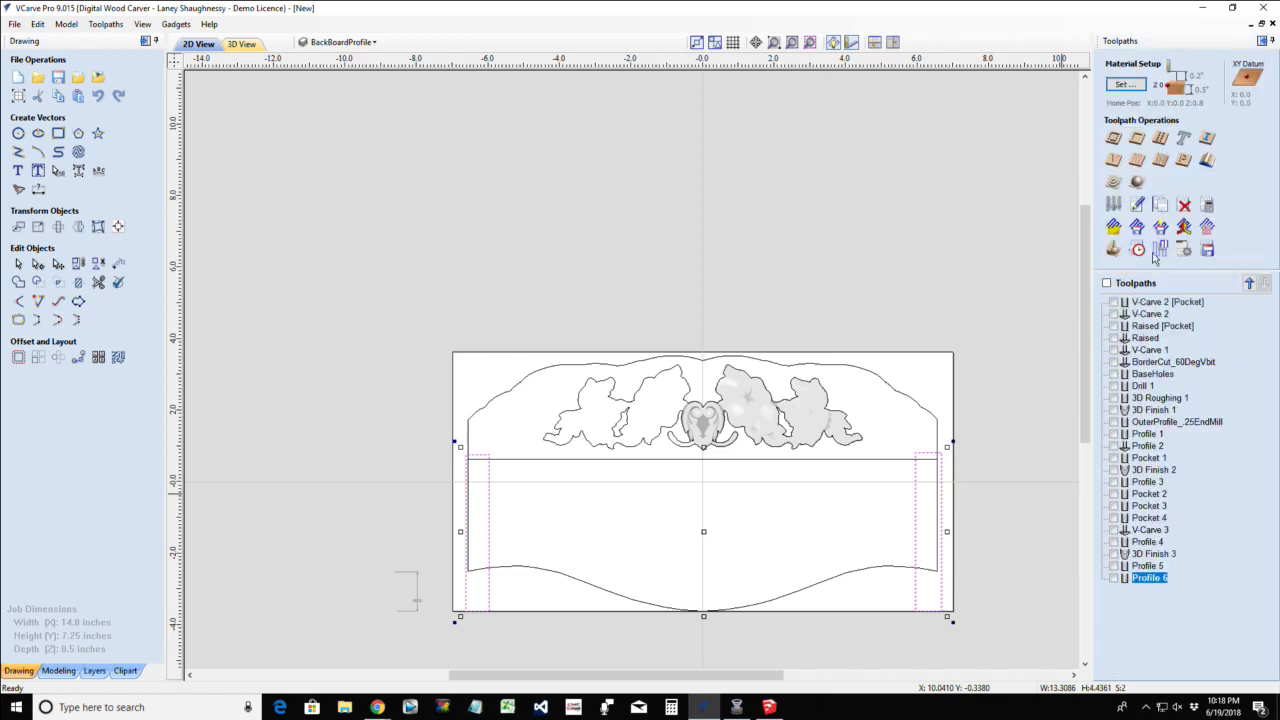
Set up a pocket toolpath with 0.0 start depth and 0.25-inch cut depth in two passes
{"action": "left_click", "coordinate": [1141, 143]}
{"action": "left_click", "coordinate": [1212, 119]}
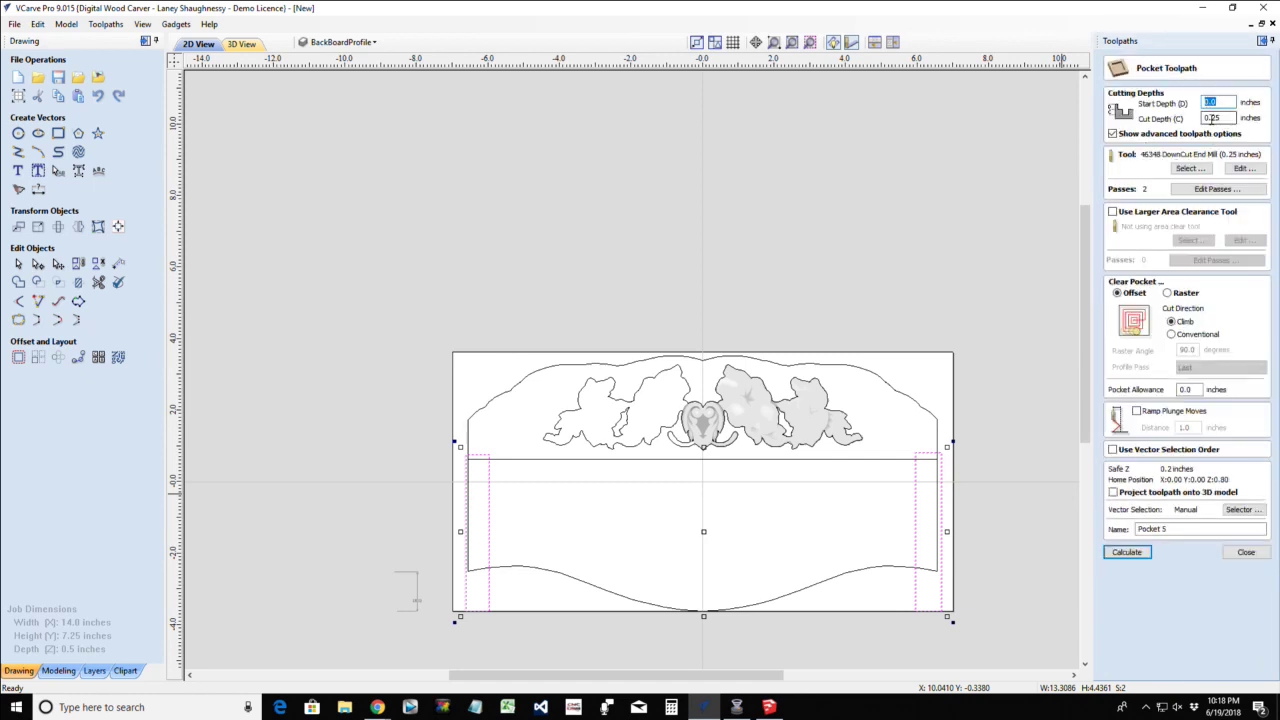
{"action": "left_click_drag", "start_coordinate": [1212, 119], "coordinate": [1223, 119]}
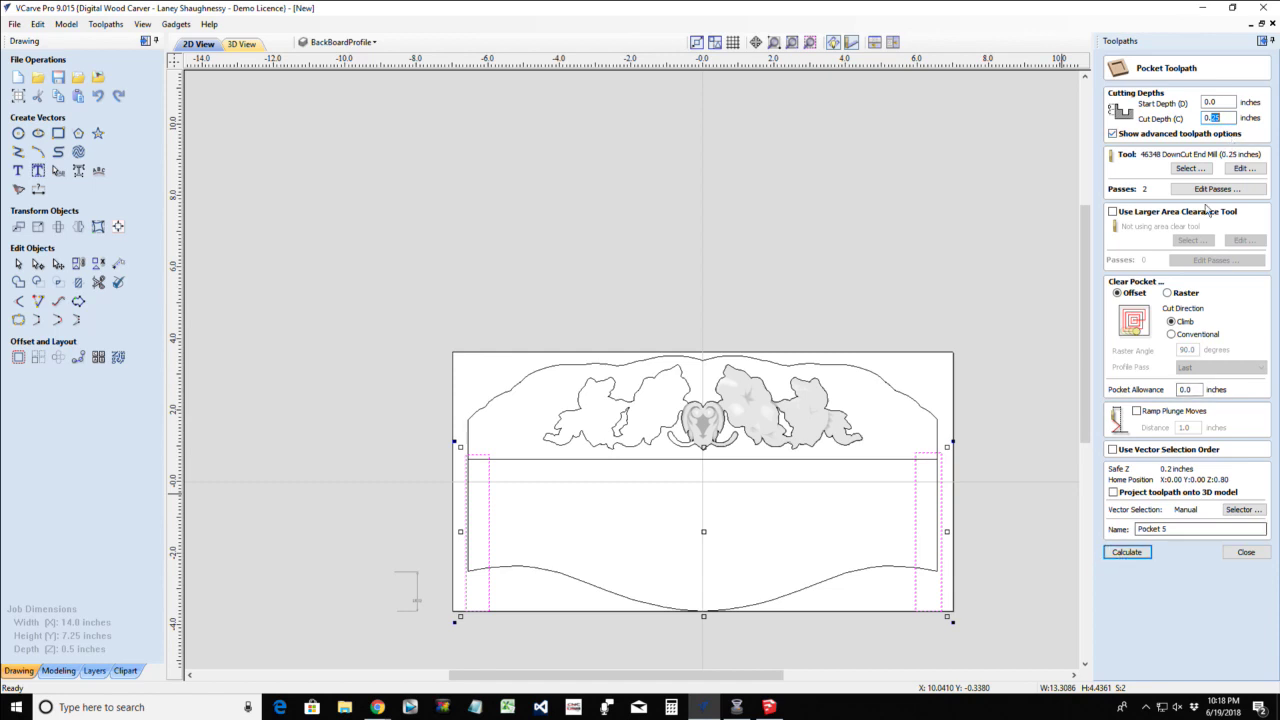
{"action": "left_click", "coordinate": [1127, 553]}
Calculate Pocket 5, then simulate it alongside Profile 5 and 3D Finish 3
{"action": "left_click", "coordinate": [1127, 553]}
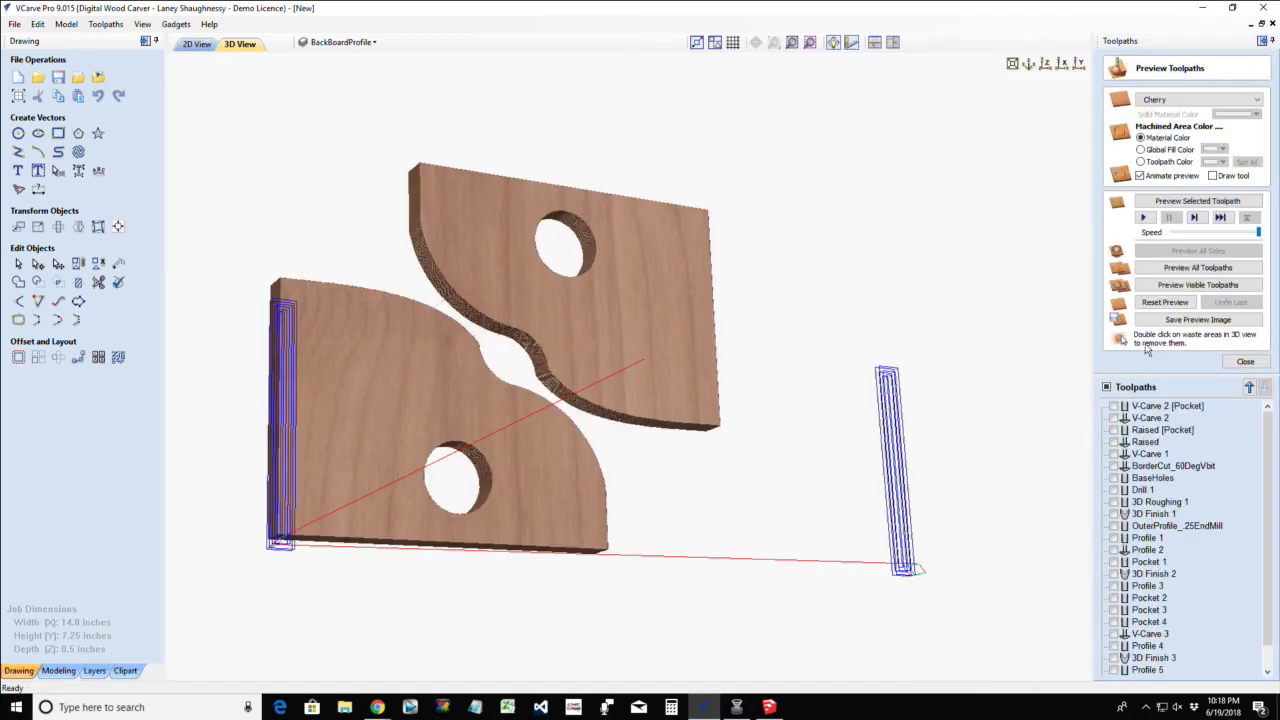
{"action": "scroll", "coordinate": [1155, 640], "scroll_direction": "down", "scroll_amount": 1}
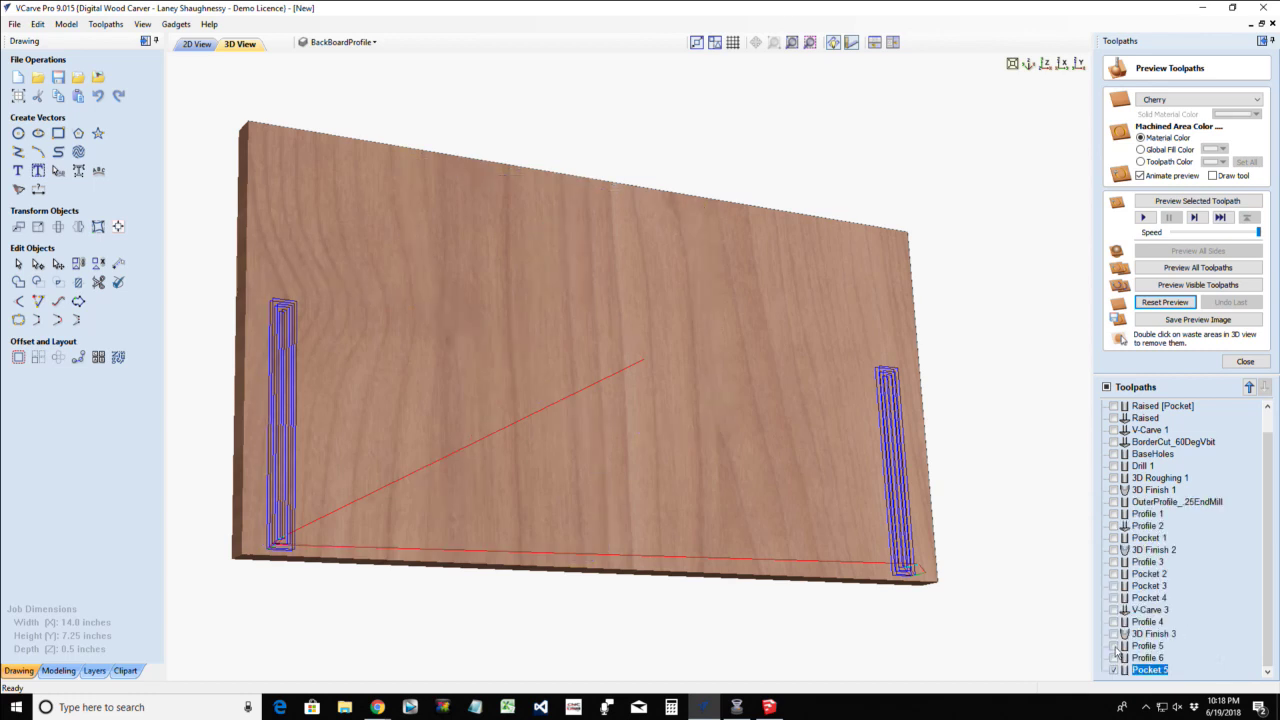
{"action": "left_click", "coordinate": [1114, 646]}
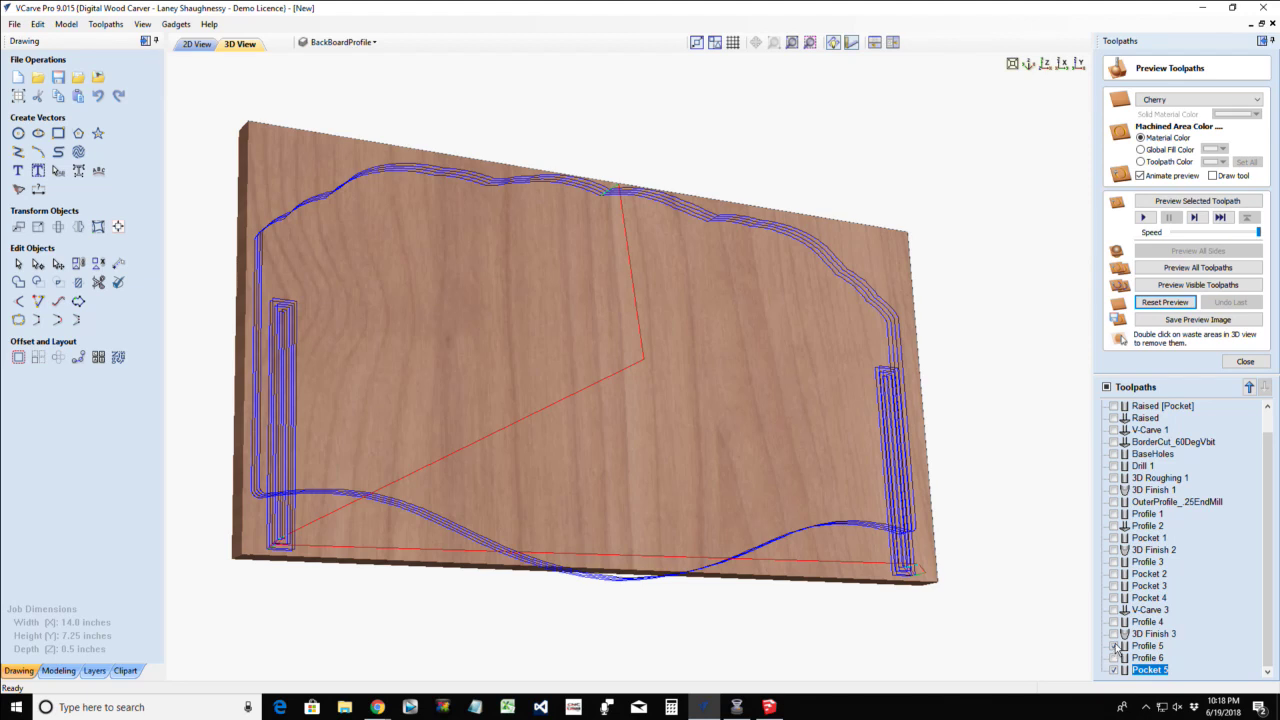
{"action": "left_click", "coordinate": [1115, 635]}
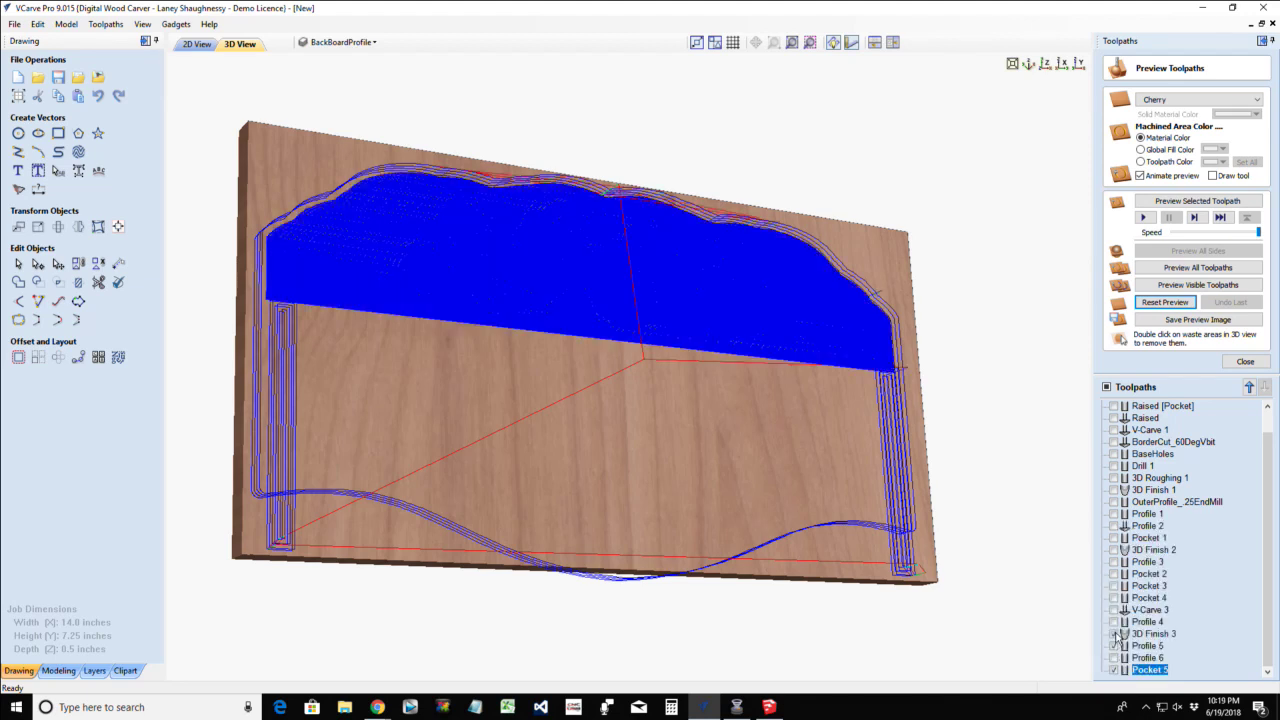
{"action": "left_click", "coordinate": [1198, 285]}
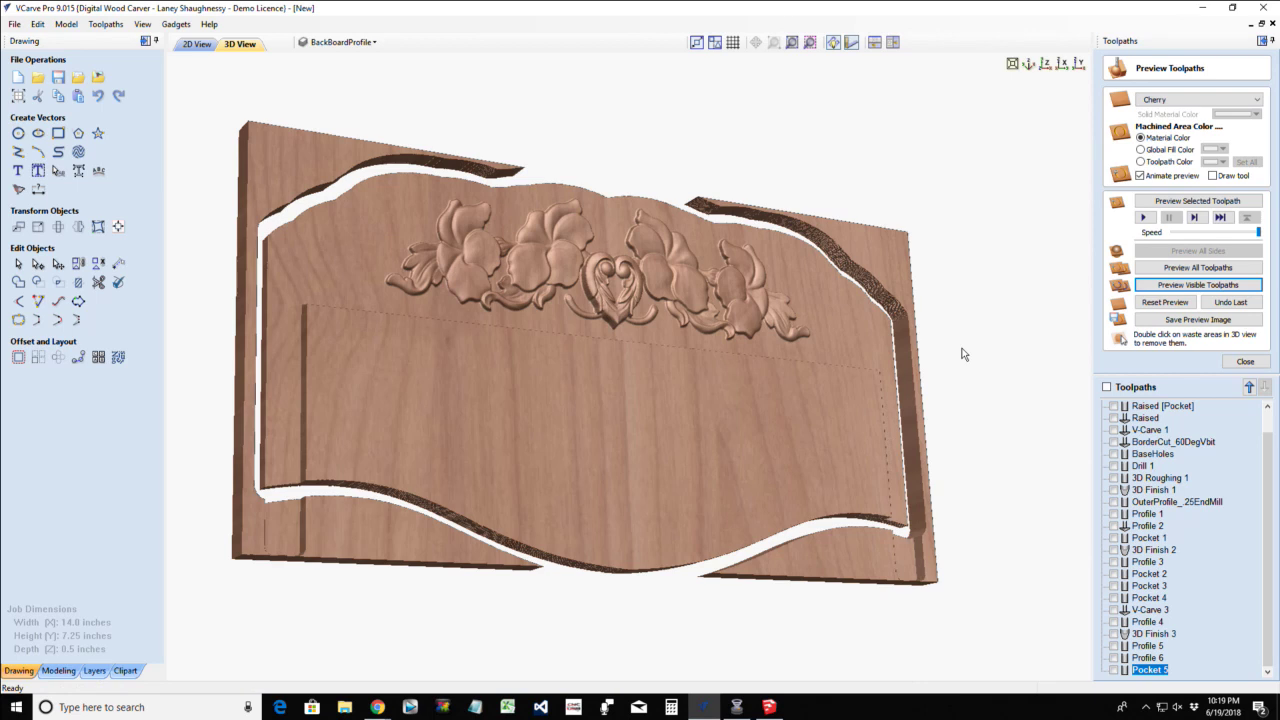
Remove the left and right waste pieces from the simulated cherry board
{"action": "double_click", "coordinate": [876, 256]}
{"action": "double_click", "coordinate": [266, 159]}
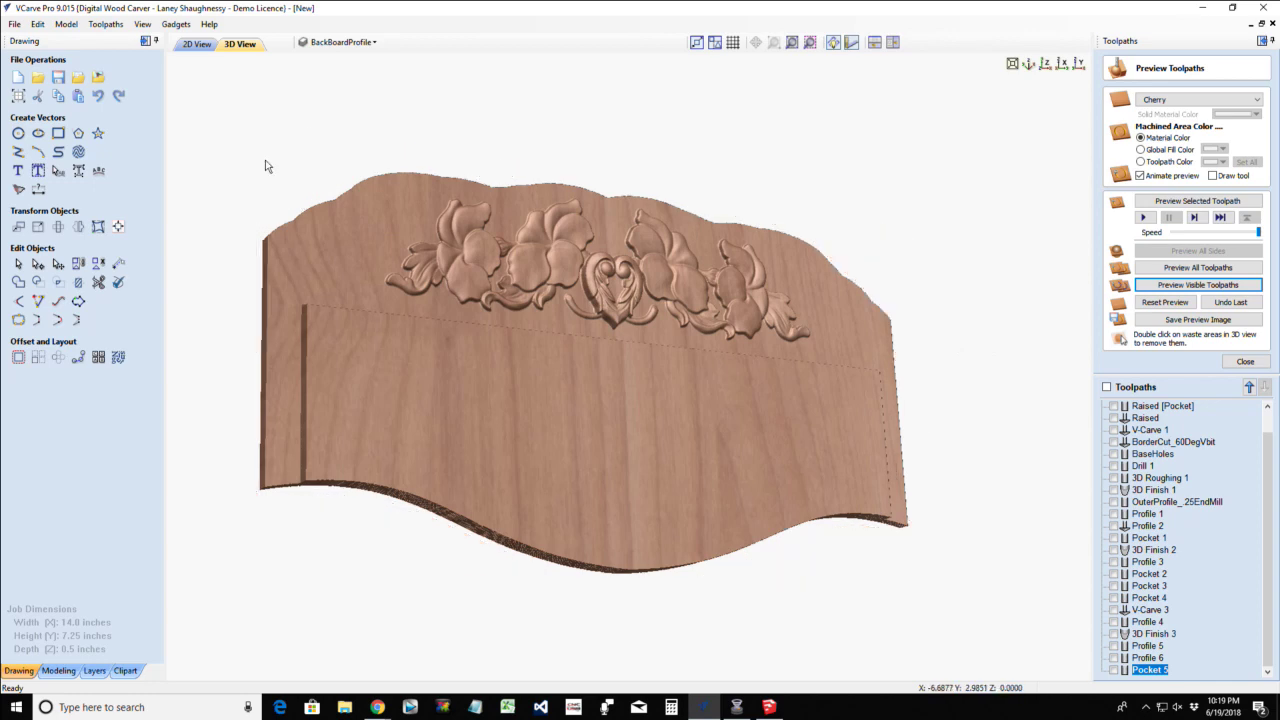
{"action": "double_click", "coordinate": [380, 304]}
Orbit the 3D view to inspect the board's edge, underside and carved top
{"action": "left_click_drag", "start_coordinate": [380, 304], "coordinate": [418, 365]}
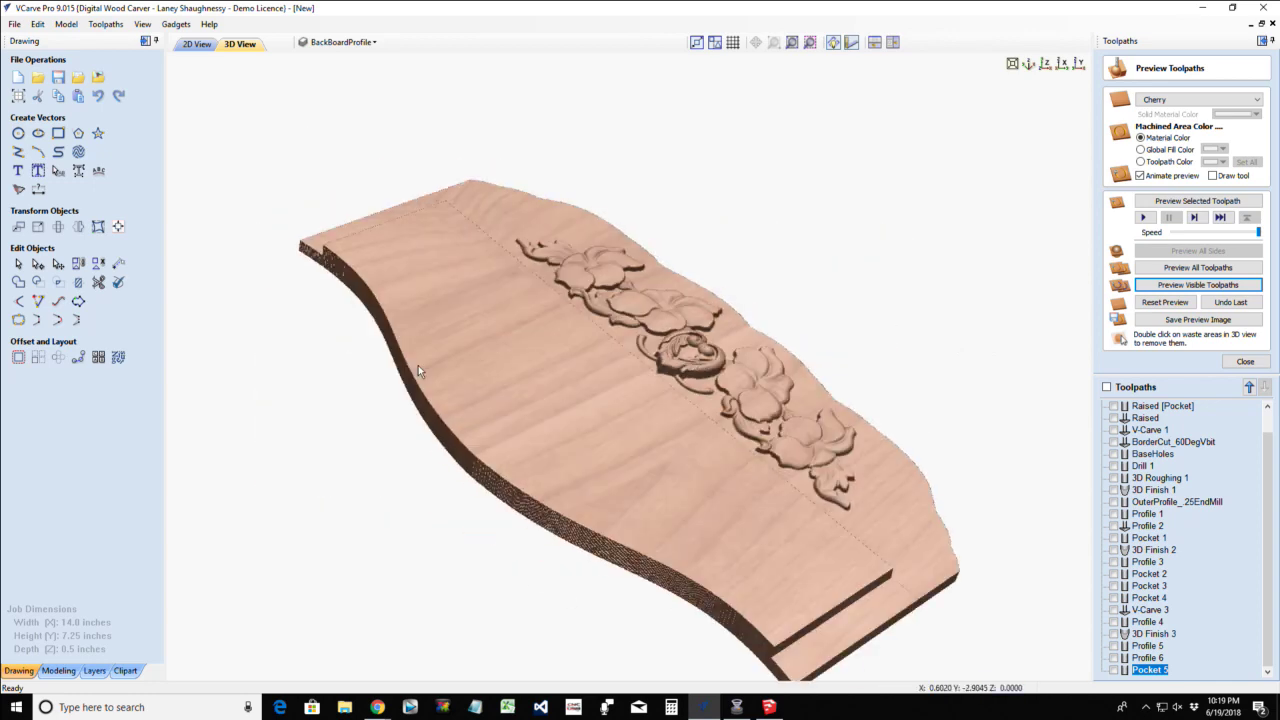
{"action": "left_click_drag", "start_coordinate": [822, 625], "coordinate": [810, 565]}
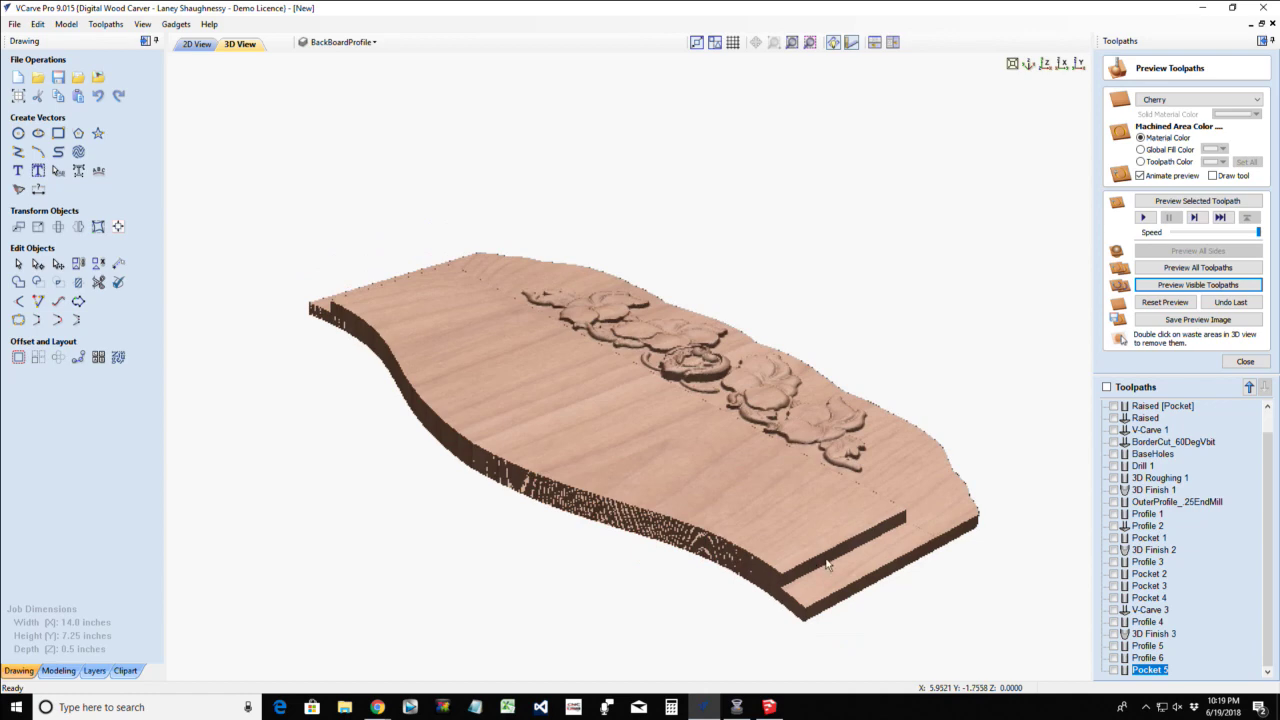
{"action": "scroll", "coordinate": [826, 566], "scroll_direction": "up", "scroll_amount": 2}
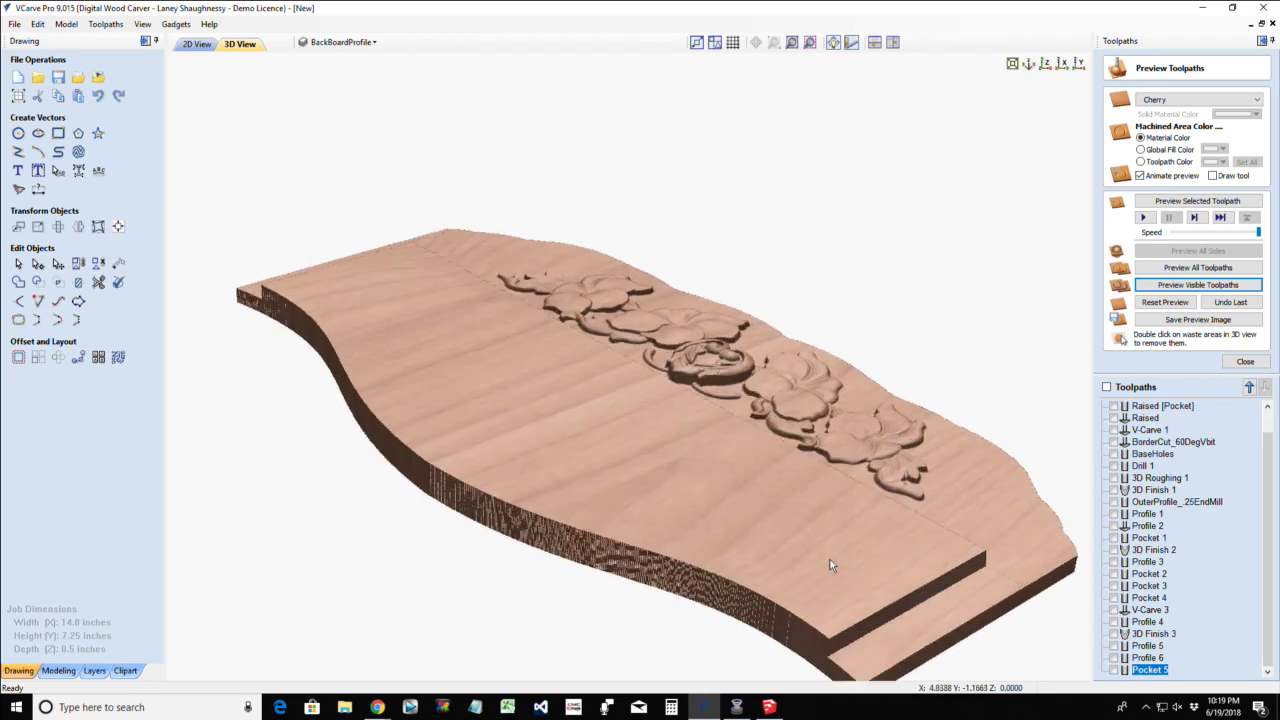
{"action": "left_click_drag", "start_coordinate": [827, 587], "coordinate": [1007, 445]}
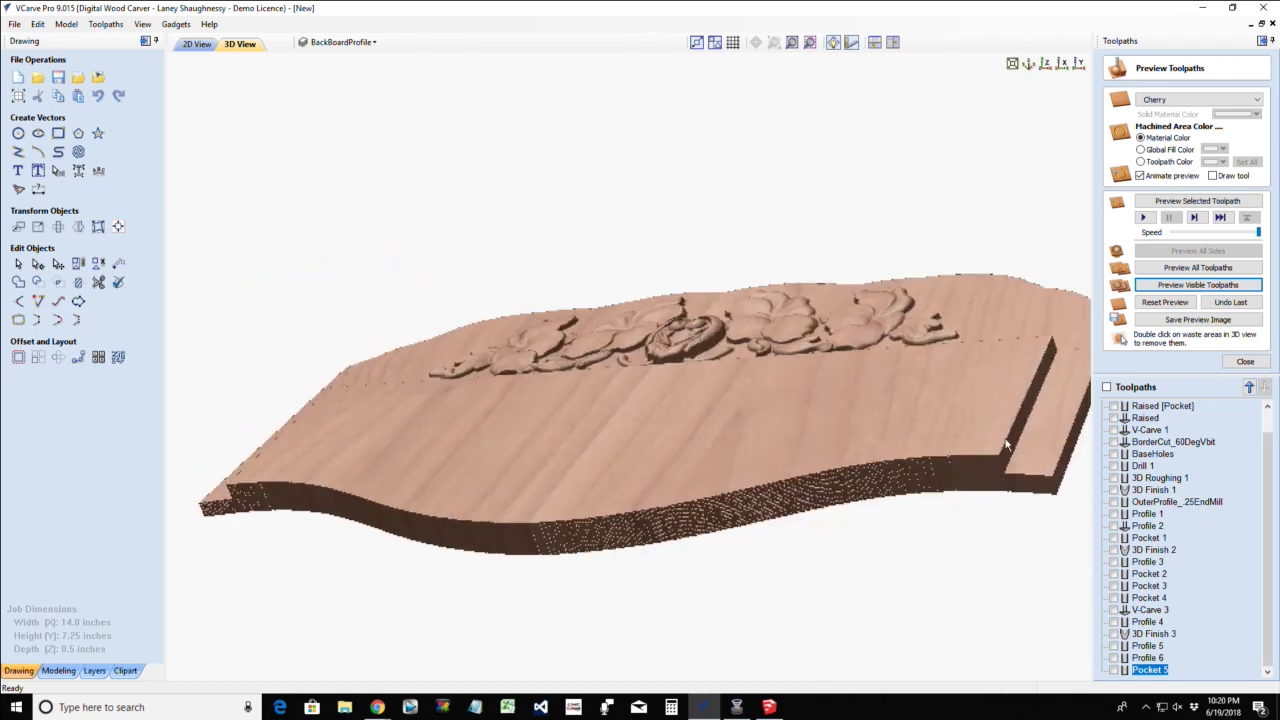
{"action": "left_click_drag", "start_coordinate": [1050, 340], "coordinate": [1066, 490]}
{"action": "left_click_drag", "start_coordinate": [903, 472], "coordinate": [1105, 379]}
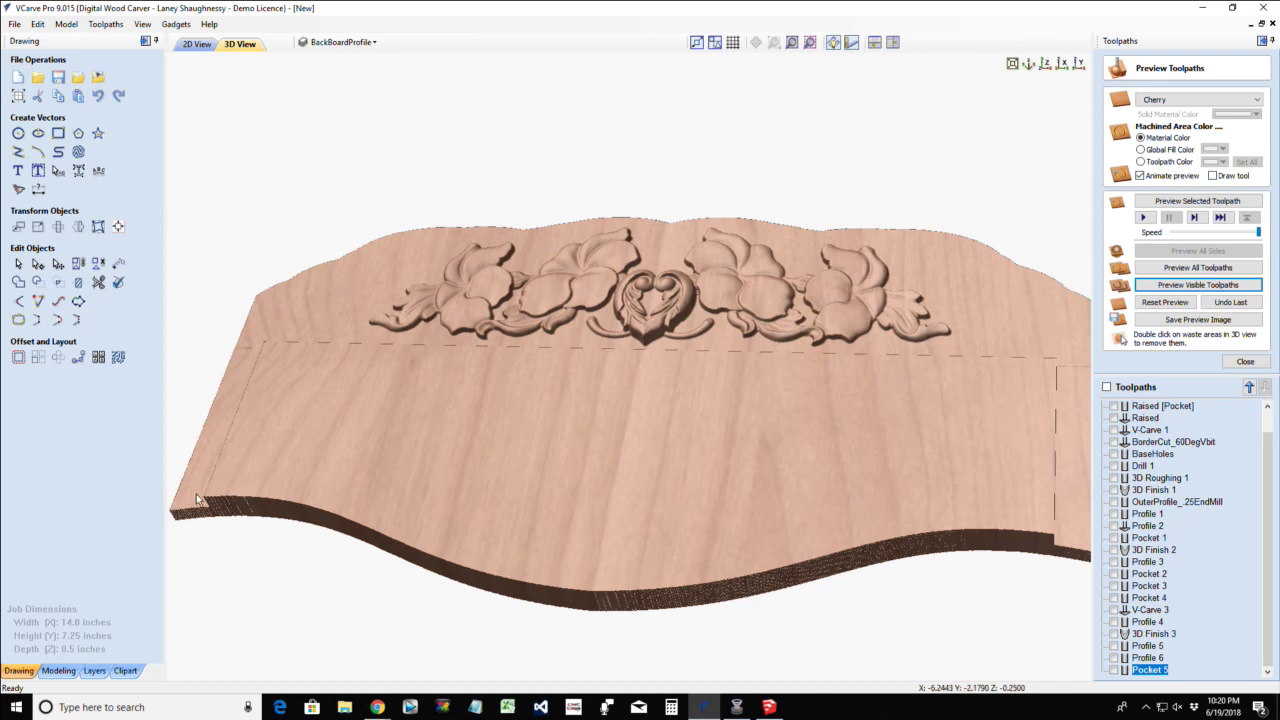
In the 2D view, draw a 0.125-inch diameter circle centred on the left post and select it
{"action": "left_click", "coordinate": [196, 44]}
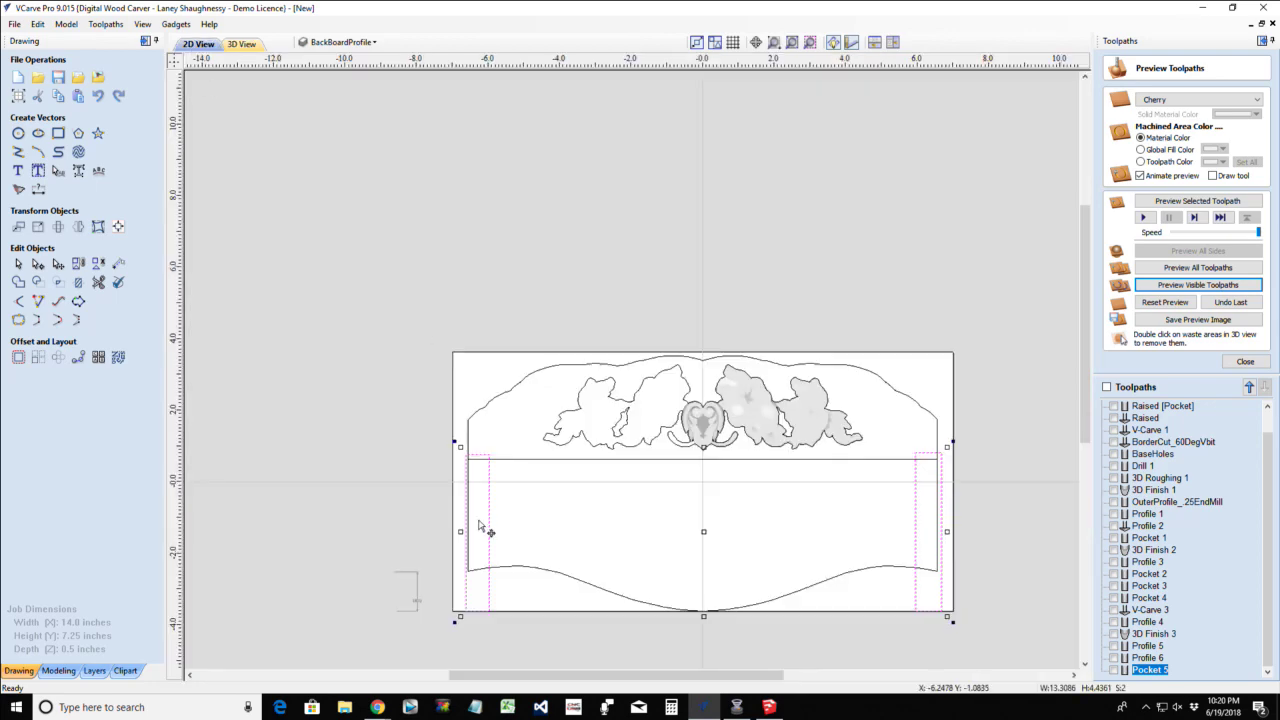
{"action": "scroll", "coordinate": [479, 527], "scroll_direction": "up", "scroll_amount": 2}
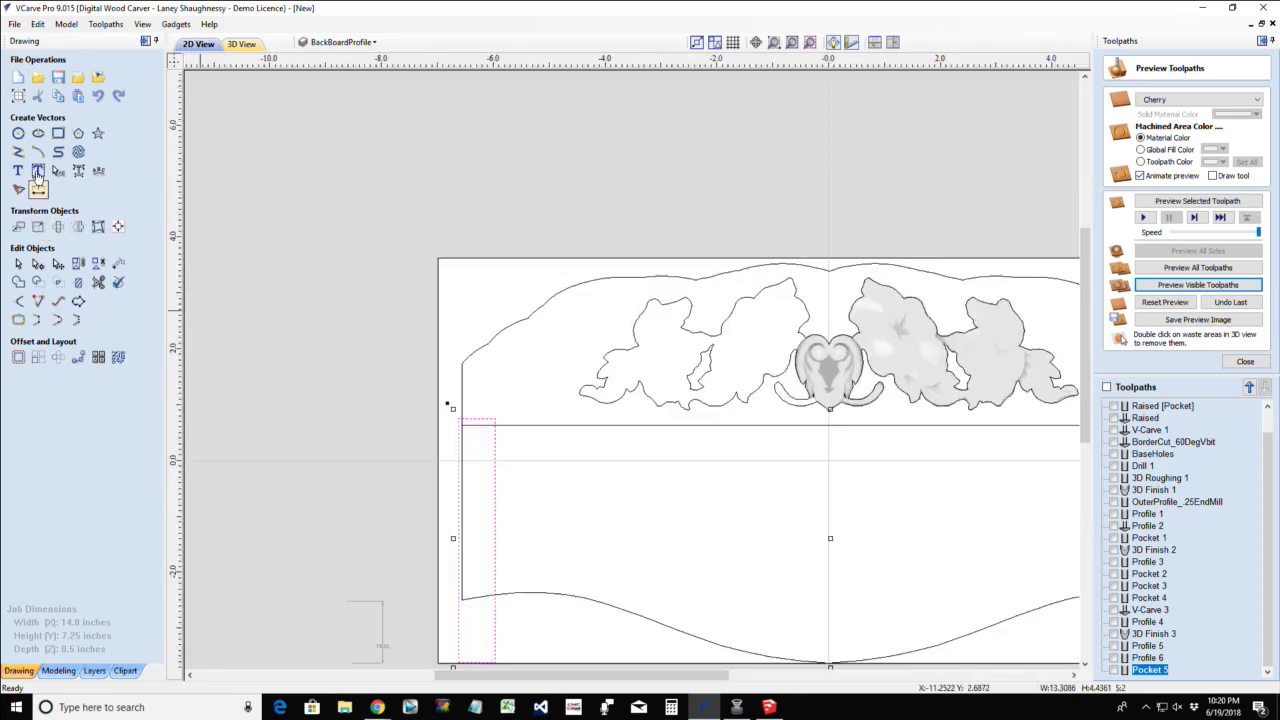
{"action": "left_click", "coordinate": [18, 133]}
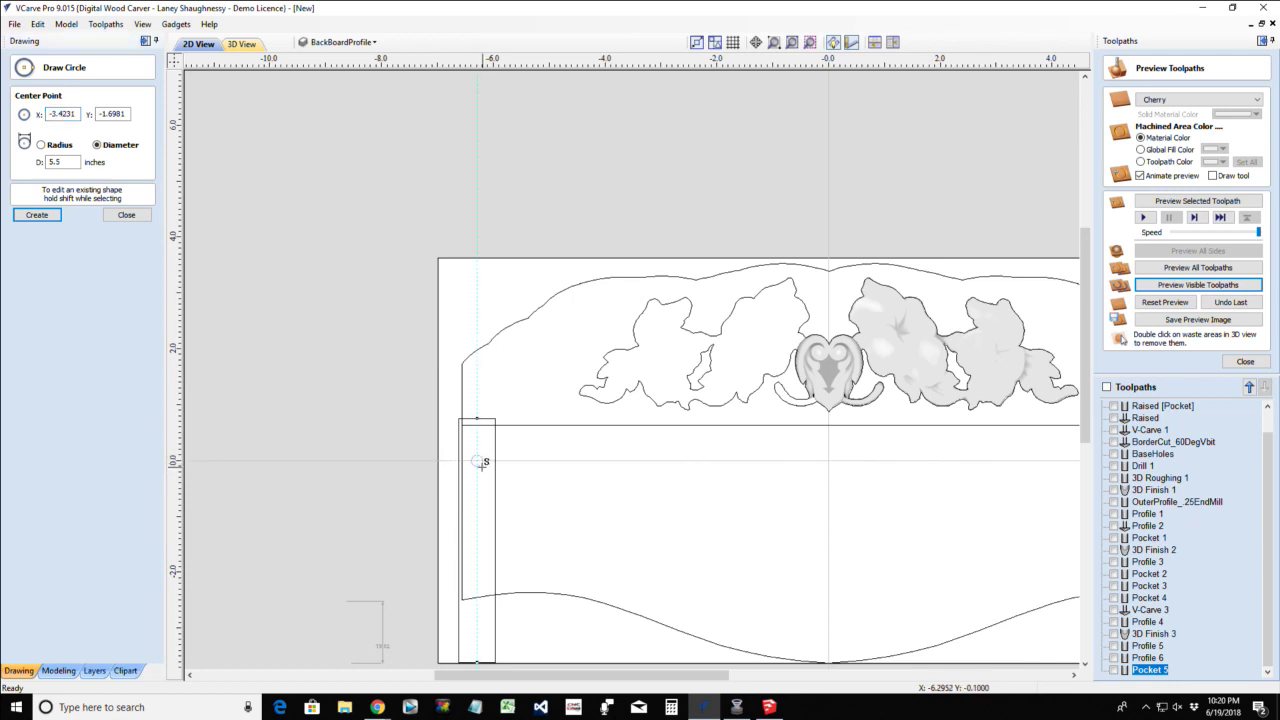
{"action": "left_click", "coordinate": [477, 461]}
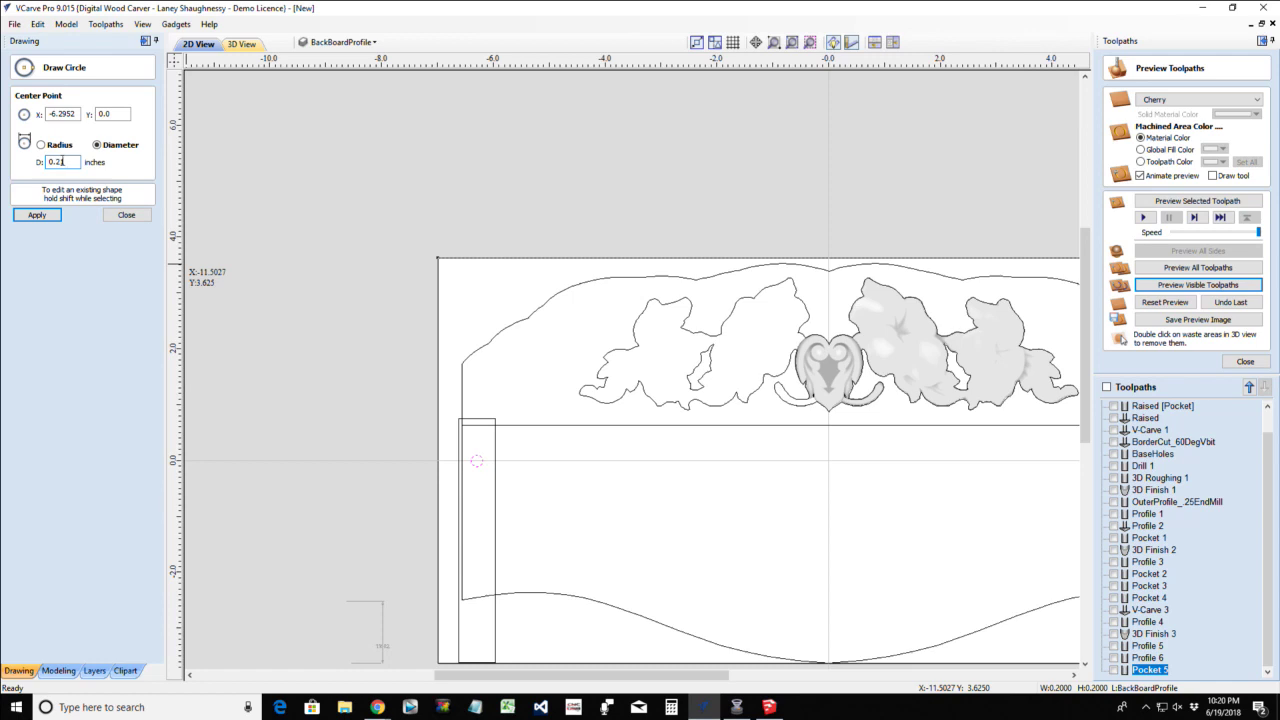
{"action": "key", "text": "BackSpace"}
{"action": "key", "text": "BackSpace"}
{"action": "type", "text": "125"}
{"action": "left_click", "coordinate": [37, 215]}
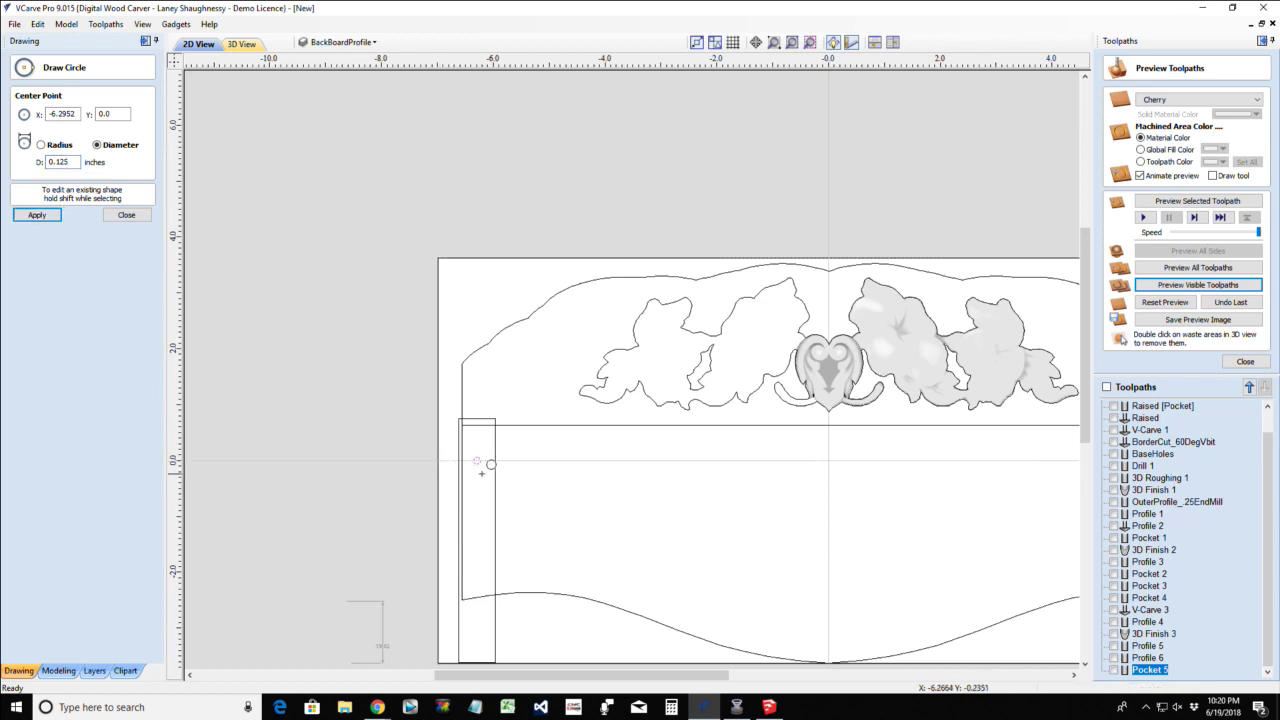
{"action": "scroll", "coordinate": [485, 472], "scroll_direction": "up", "scroll_amount": 2}
{"action": "left_click", "coordinate": [126, 216]}
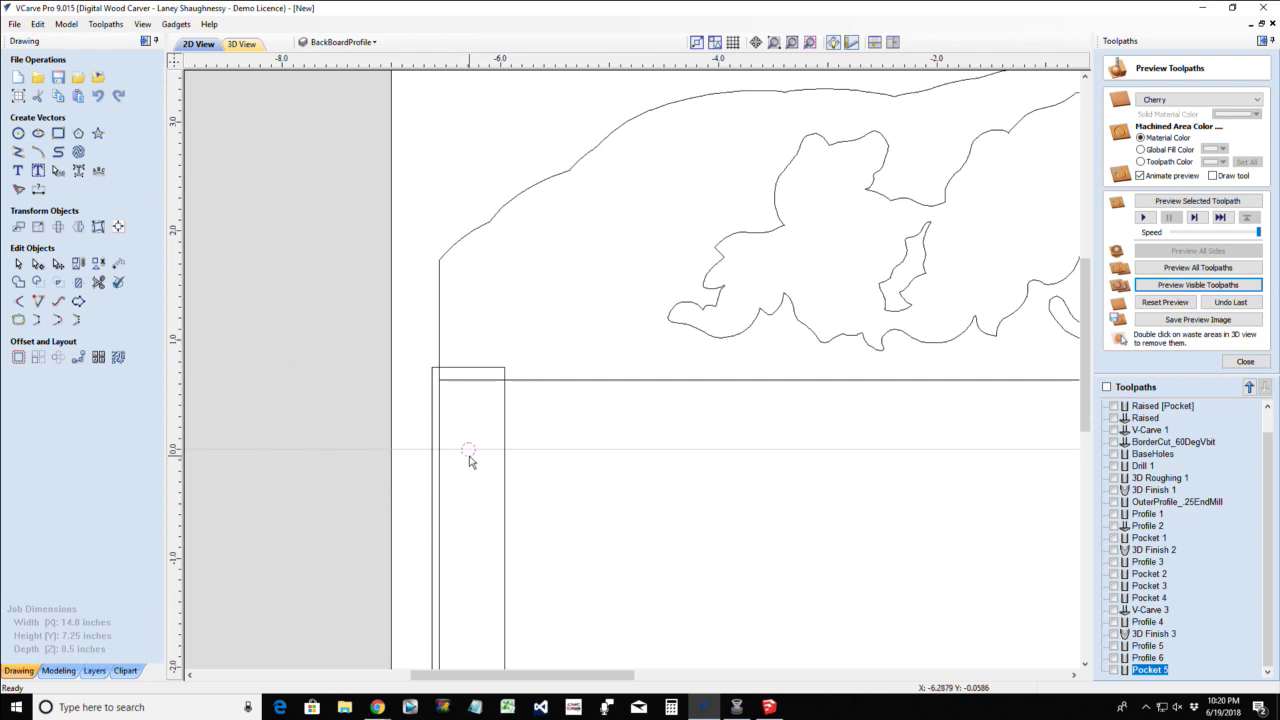
{"action": "scroll", "coordinate": [470, 460], "scroll_direction": "down", "scroll_amount": 3}
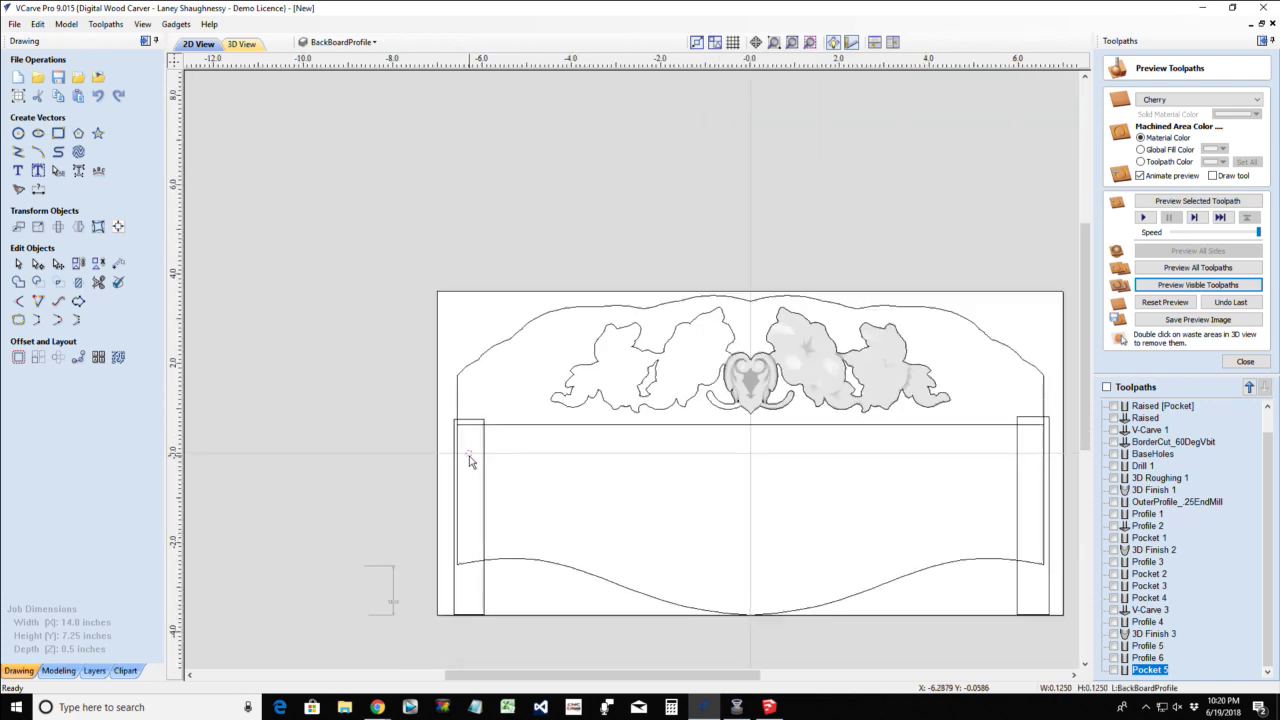
{"action": "left_click", "coordinate": [469, 455]}
{"action": "scroll", "coordinate": [469, 453], "scroll_direction": "up", "scroll_amount": 2}
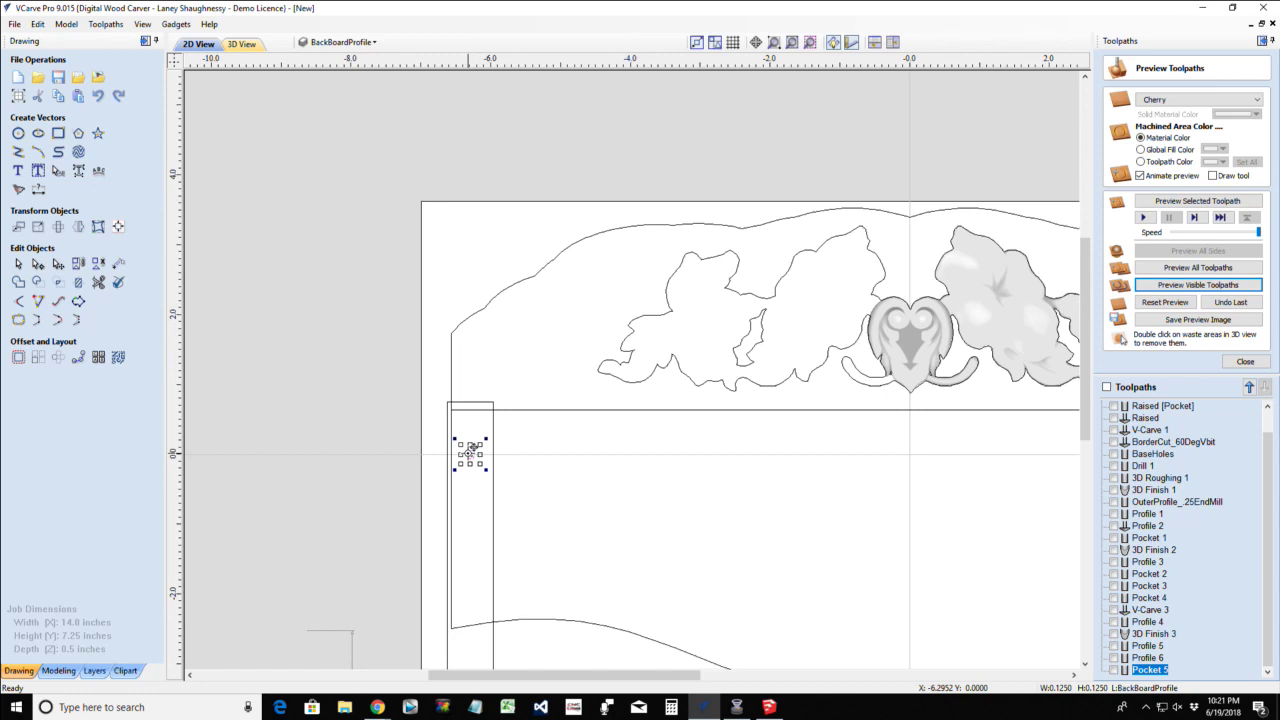
Copy the screw-hole circle lower down the left post
{"action": "mouse_move", "coordinate": [470, 452]}
{"action": "left_mouse_down"}
{"action": "mouse_move", "coordinate": [472, 552]}
{"action": "mouse_move", "coordinate": [471, 488]}
{"action": "mouse_move", "coordinate": [472, 540]}
{"action": "mouse_move", "coordinate": [471, 498]}
{"action": "mouse_move", "coordinate": [472, 536]}
{"action": "mouse_move", "coordinate": [587, 515]}
{"action": "mouse_move", "coordinate": [557, 502]}
{"action": "mouse_move", "coordinate": [784, 499]}
{"action": "mouse_move", "coordinate": [765, 573]}
{"action": "mouse_move", "coordinate": [486, 551]}
{"action": "mouse_move", "coordinate": [463, 566]}
{"action": "mouse_move", "coordinate": [471, 586]}
{"action": "mouse_move", "coordinate": [484, 464]}
{"action": "mouse_move", "coordinate": [899, 484]}
{"action": "mouse_move", "coordinate": [497, 470]}
{"action": "mouse_move", "coordinate": [470, 526]}
{"action": "mouse_move", "coordinate": [472, 563]}
{"action": "mouse_move", "coordinate": [529, 557]}
{"action": "mouse_move", "coordinate": [537, 537]}
{"action": "mouse_move", "coordinate": [543, 551]}
{"action": "mouse_move", "coordinate": [542, 532]}
{"action": "mouse_move", "coordinate": [545, 555]}
{"action": "mouse_move", "coordinate": [466, 591]}
{"action": "left_mouse_up"}
{"action": "left_click_drag", "start_coordinate": [466, 586], "coordinate": [466, 586]}
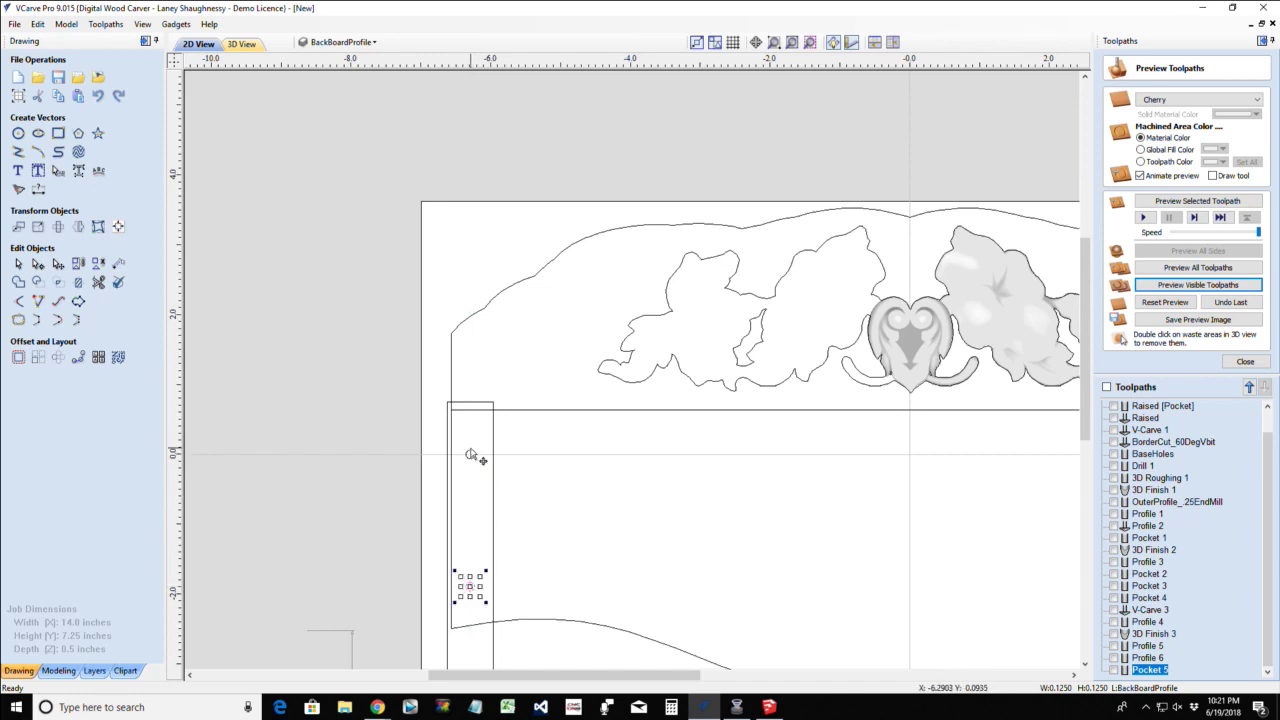
{"action": "left_click", "coordinate": [471, 455]}
{"action": "scroll", "coordinate": [406, 447], "scroll_direction": "down", "scroll_amount": 2}
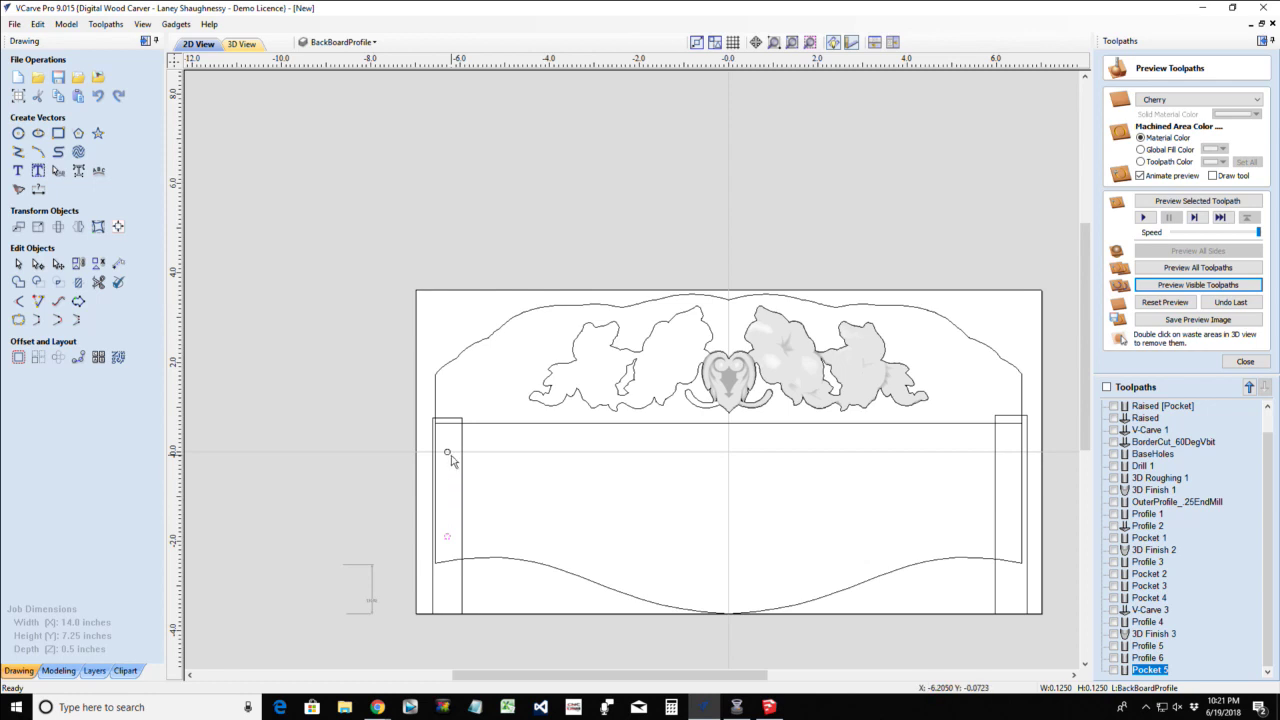
Mirror both left-post circles onto the right post and select all four holes
{"action": "left_click", "coordinate": [78, 226]}
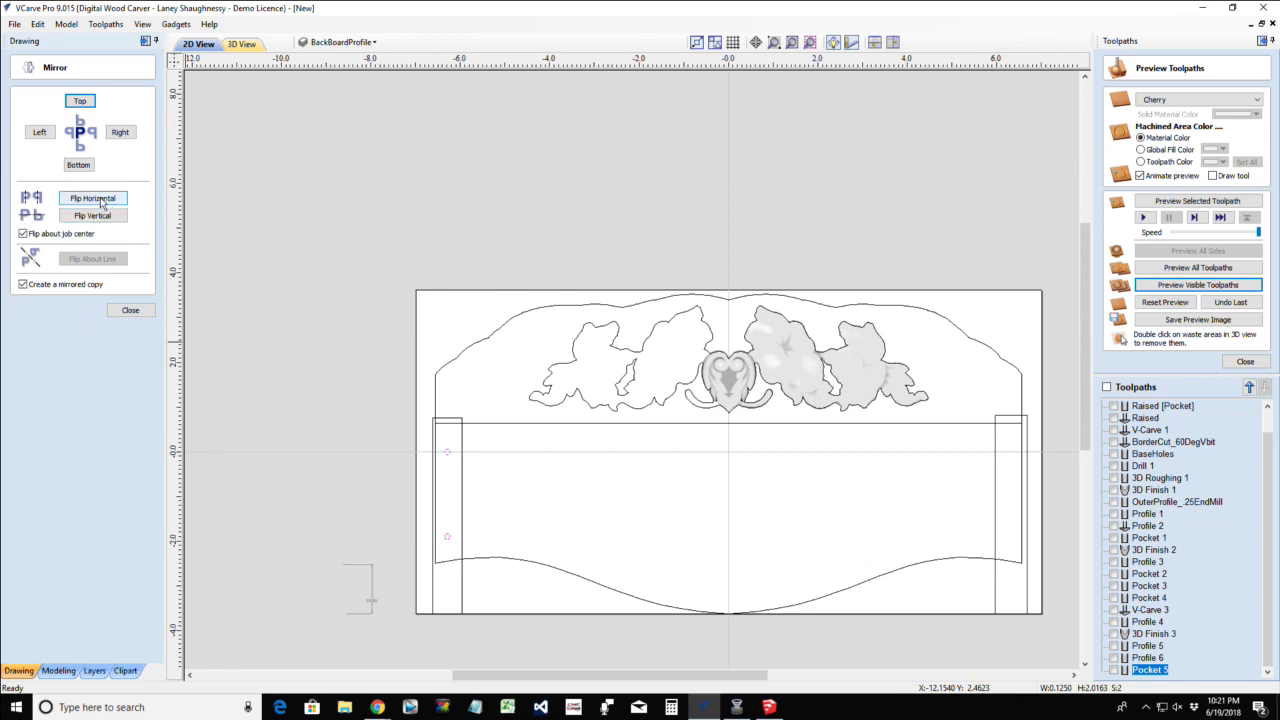
{"action": "left_click", "coordinate": [93, 198]}
{"action": "left_click", "coordinate": [130, 311]}
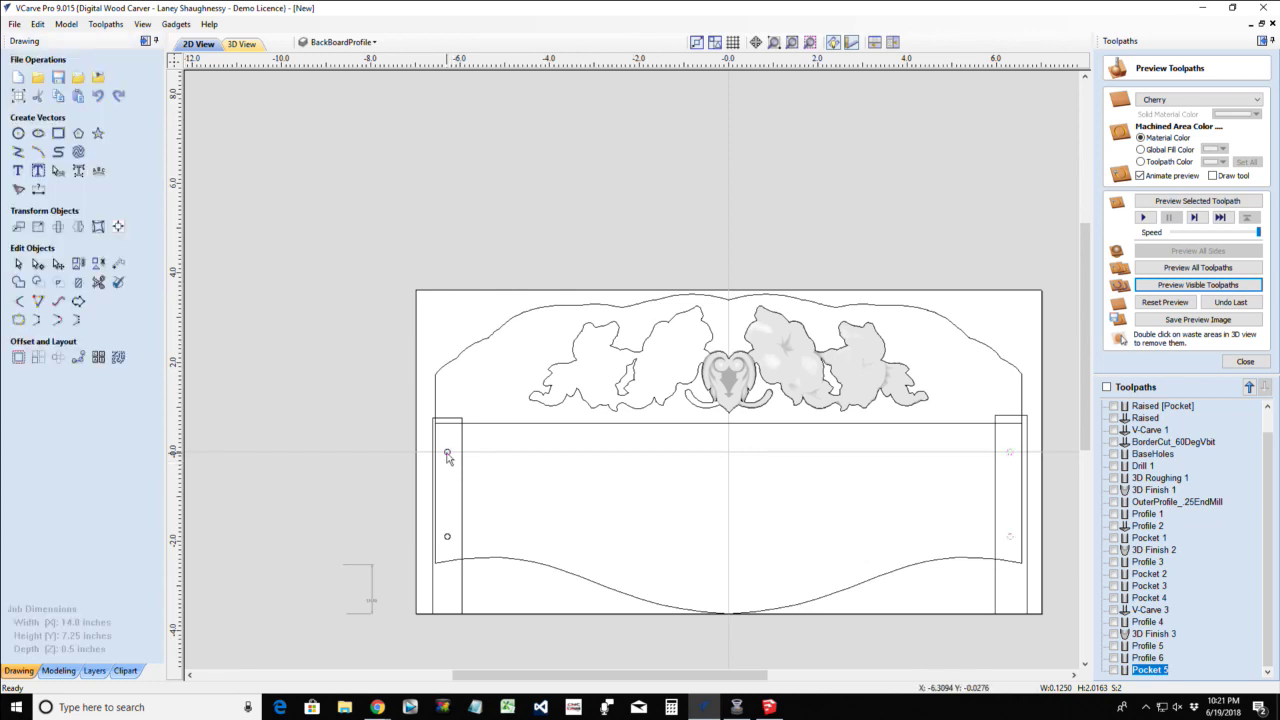
{"action": "left_click_drag", "start_coordinate": [407, 450], "coordinate": [1057, 554]}
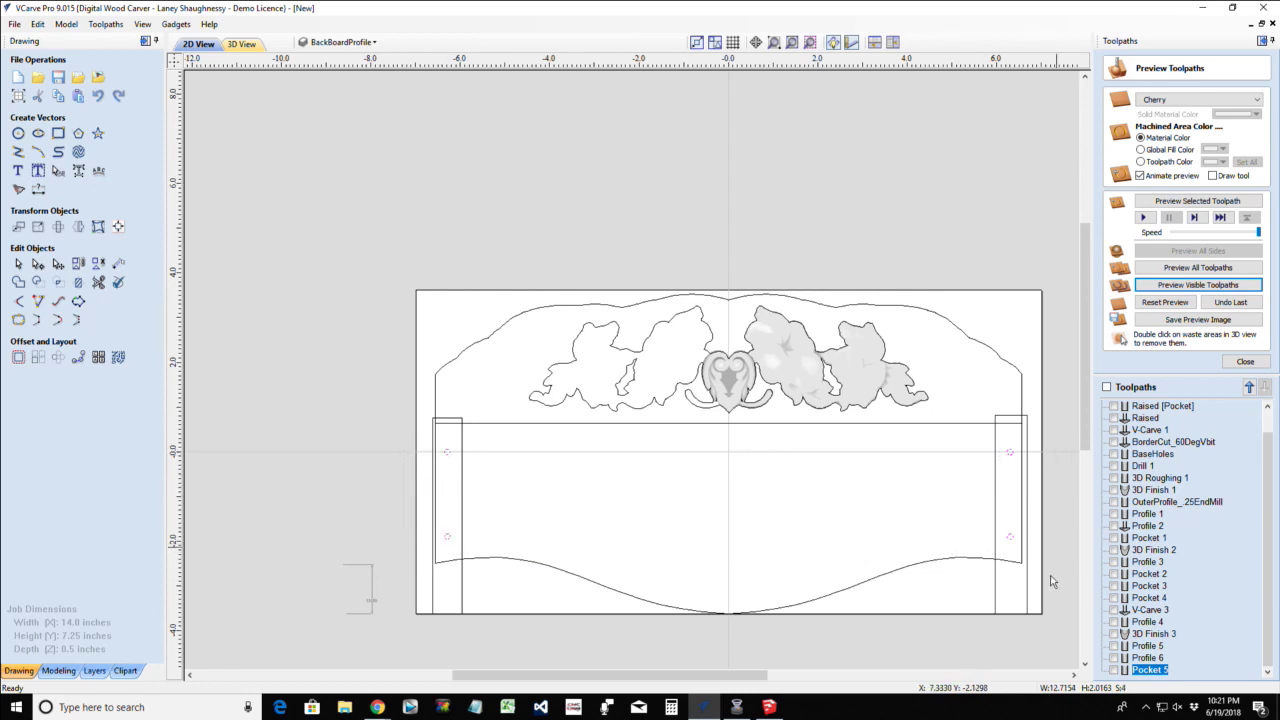
Start a new pocket toolpath using the V-Bit (60 deg 0.25") tool
{"action": "left_click", "coordinate": [1245, 362]}
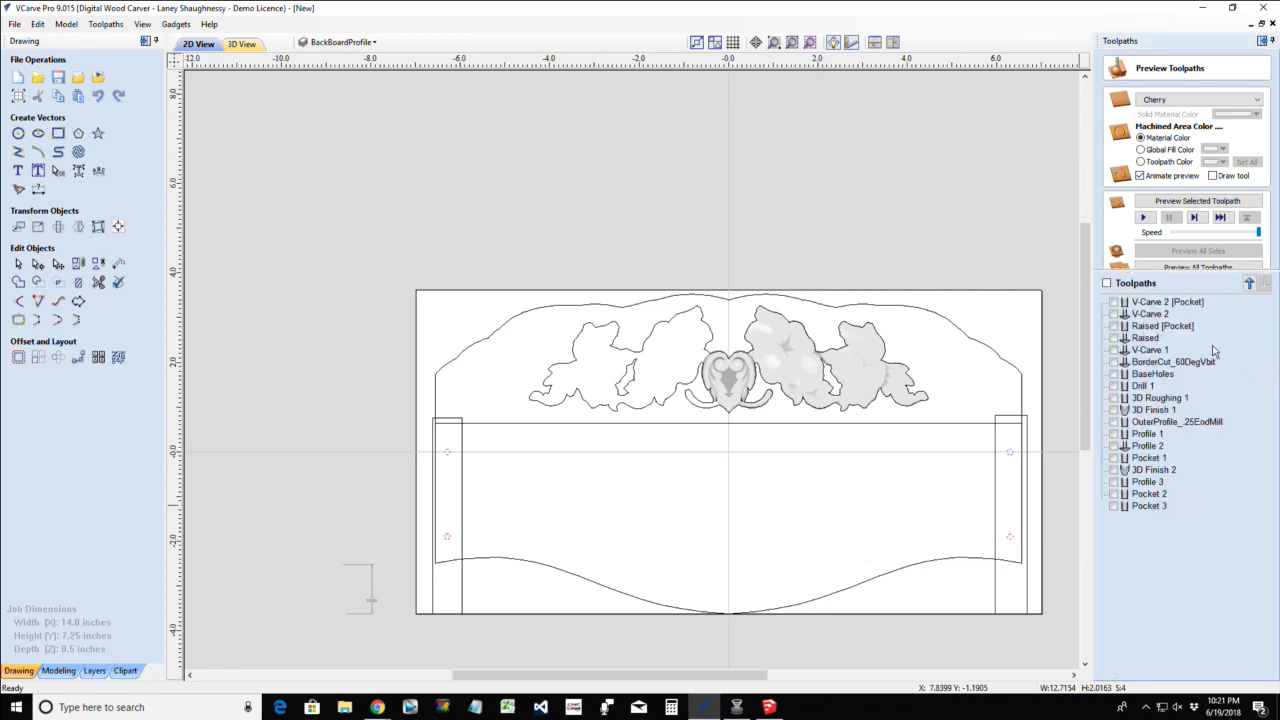
{"action": "left_click", "coordinate": [1138, 137]}
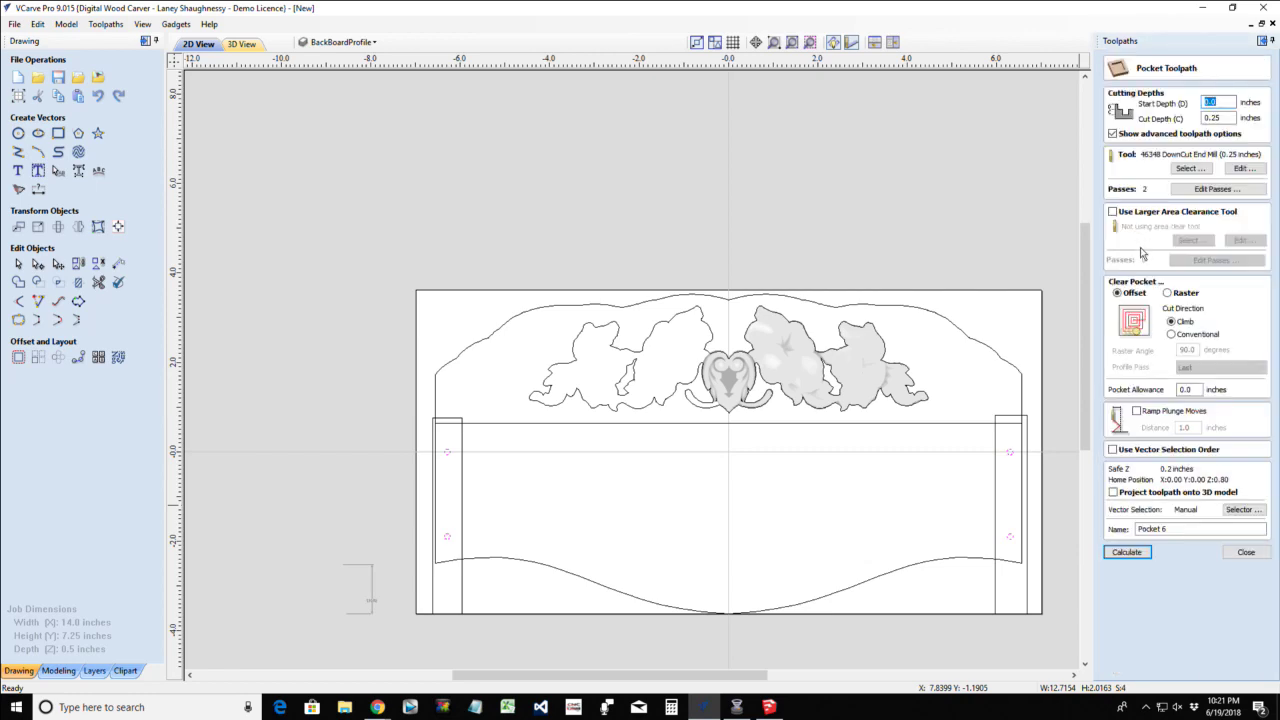
{"action": "left_click", "coordinate": [1185, 170]}
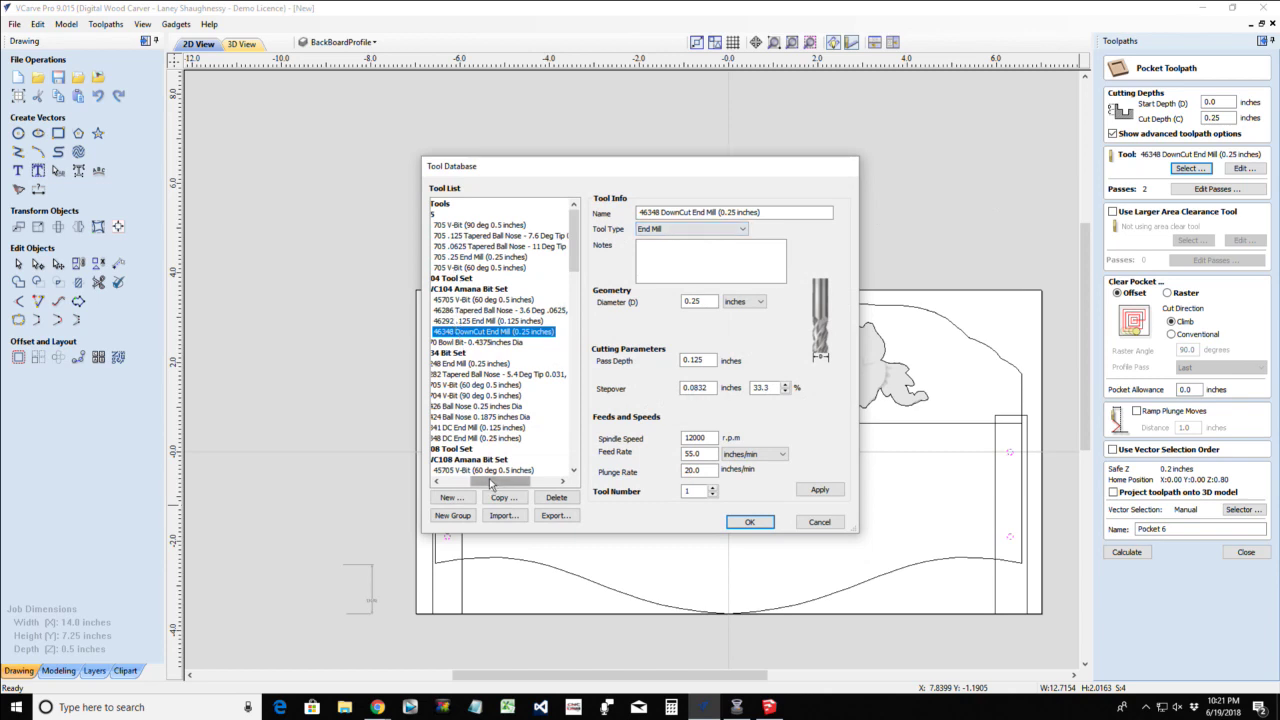
{"action": "left_click_drag", "start_coordinate": [490, 485], "coordinate": [462, 484]}
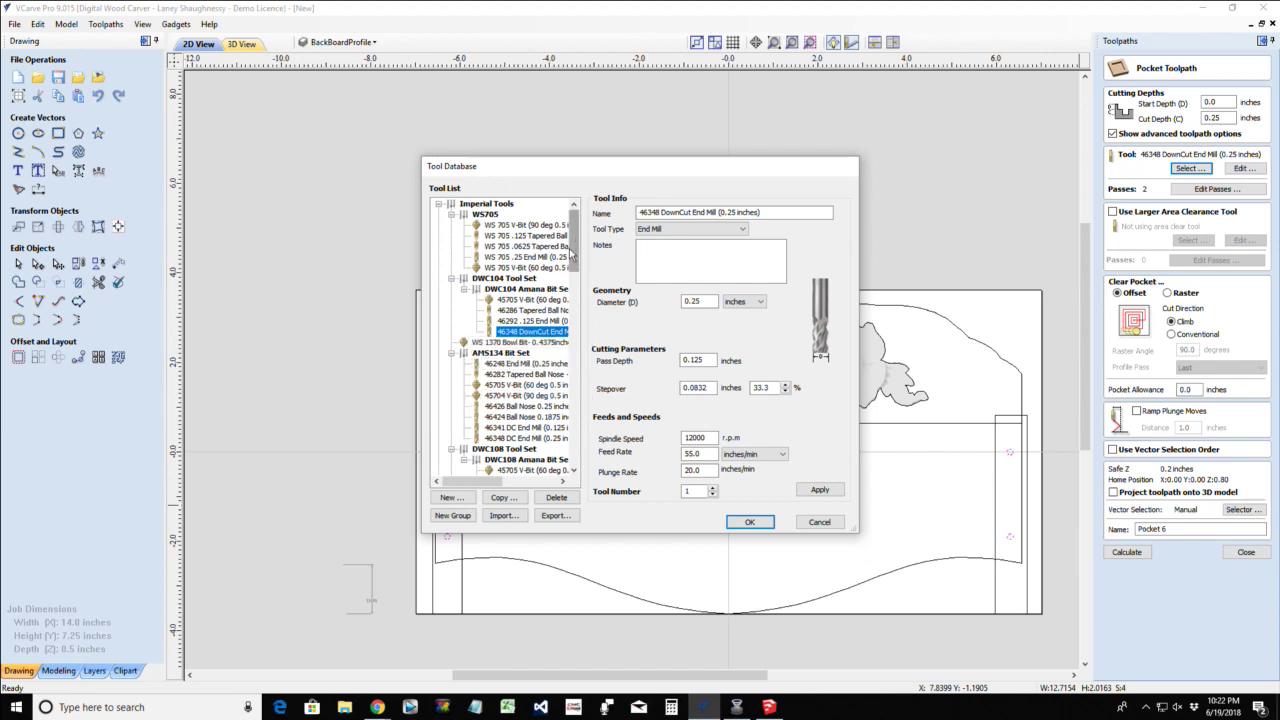
{"action": "left_click_drag", "start_coordinate": [575, 245], "coordinate": [575, 255]}
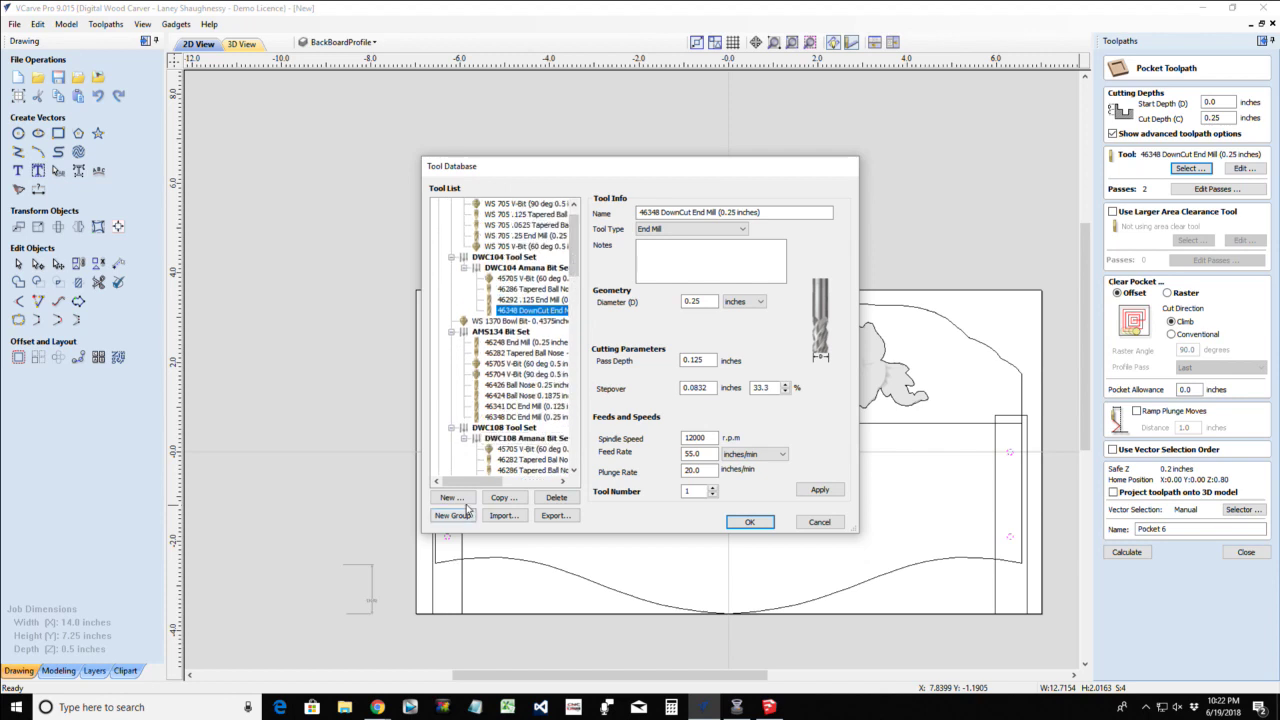
{"action": "left_click_drag", "start_coordinate": [468, 484], "coordinate": [492, 488]}
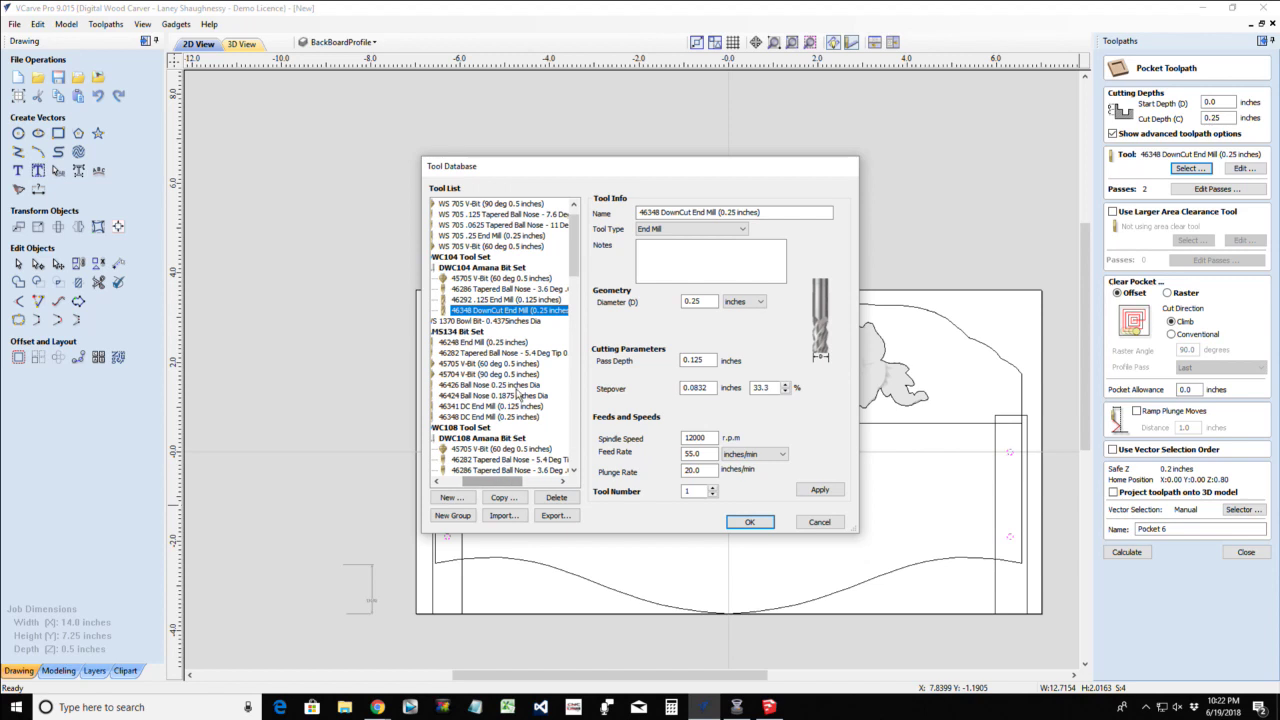
{"action": "scroll", "coordinate": [468, 372], "scroll_direction": "down", "scroll_amount": 2}
{"action": "scroll", "coordinate": [468, 372], "scroll_direction": "down", "scroll_amount": 4}
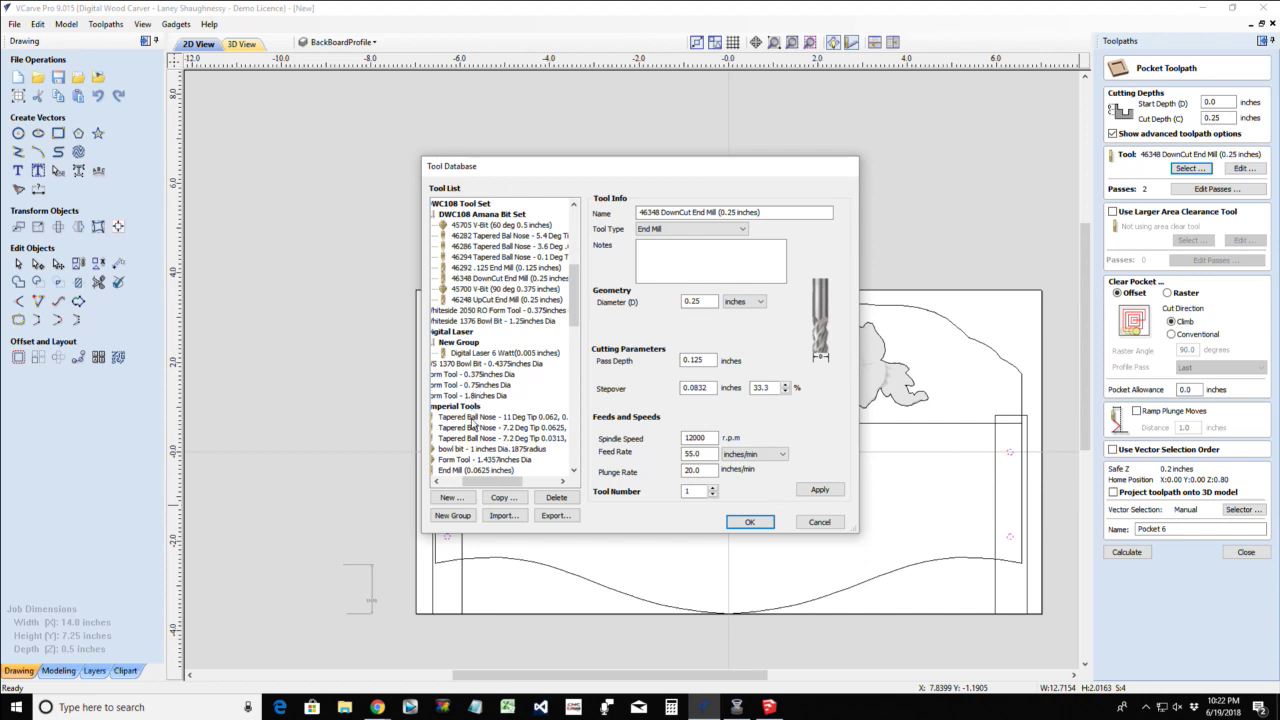
{"action": "scroll", "coordinate": [470, 430], "scroll_direction": "down", "scroll_amount": 4}
{"action": "scroll", "coordinate": [469, 433], "scroll_direction": "down", "scroll_amount": 4}
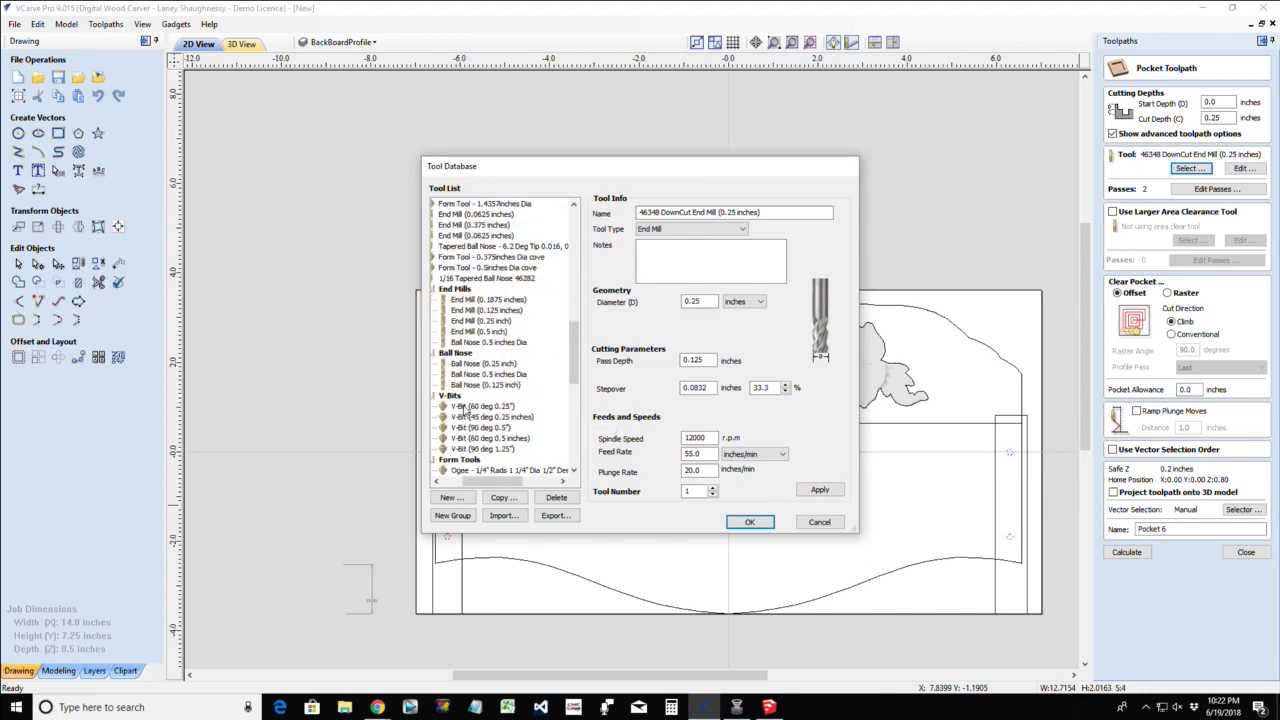
{"action": "left_click", "coordinate": [469, 407]}
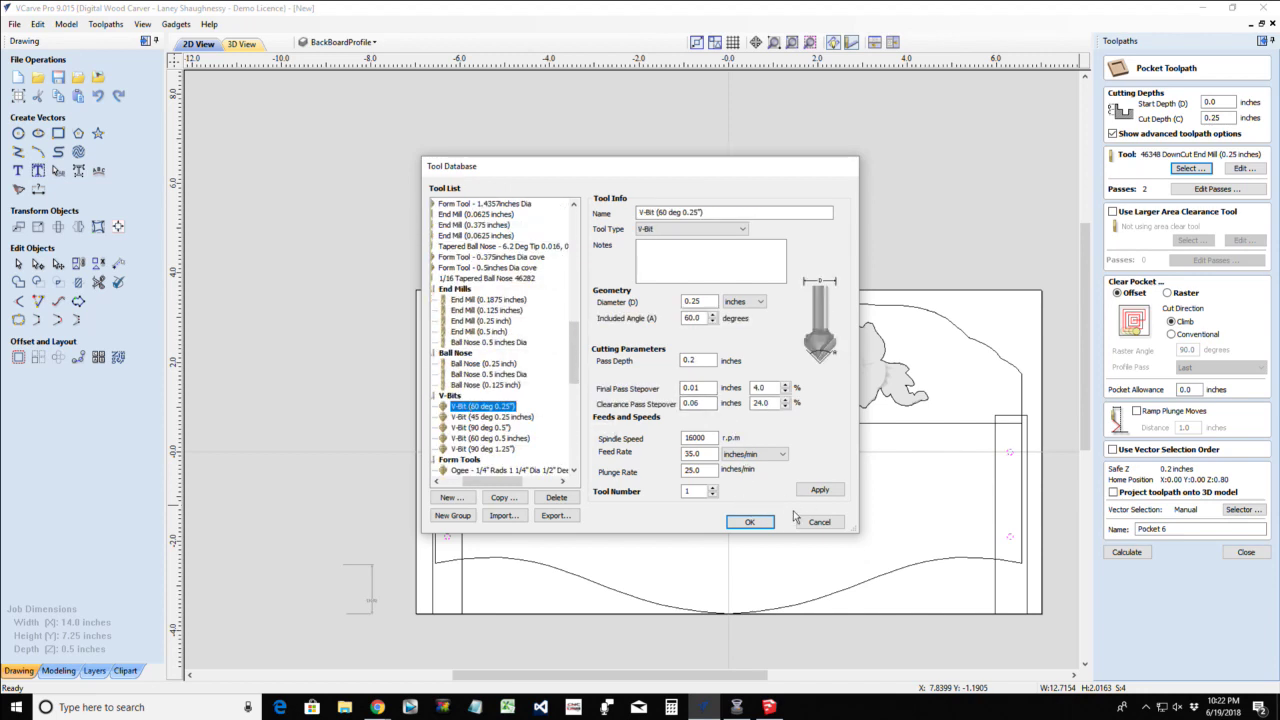
{"action": "left_click", "coordinate": [750, 522]}
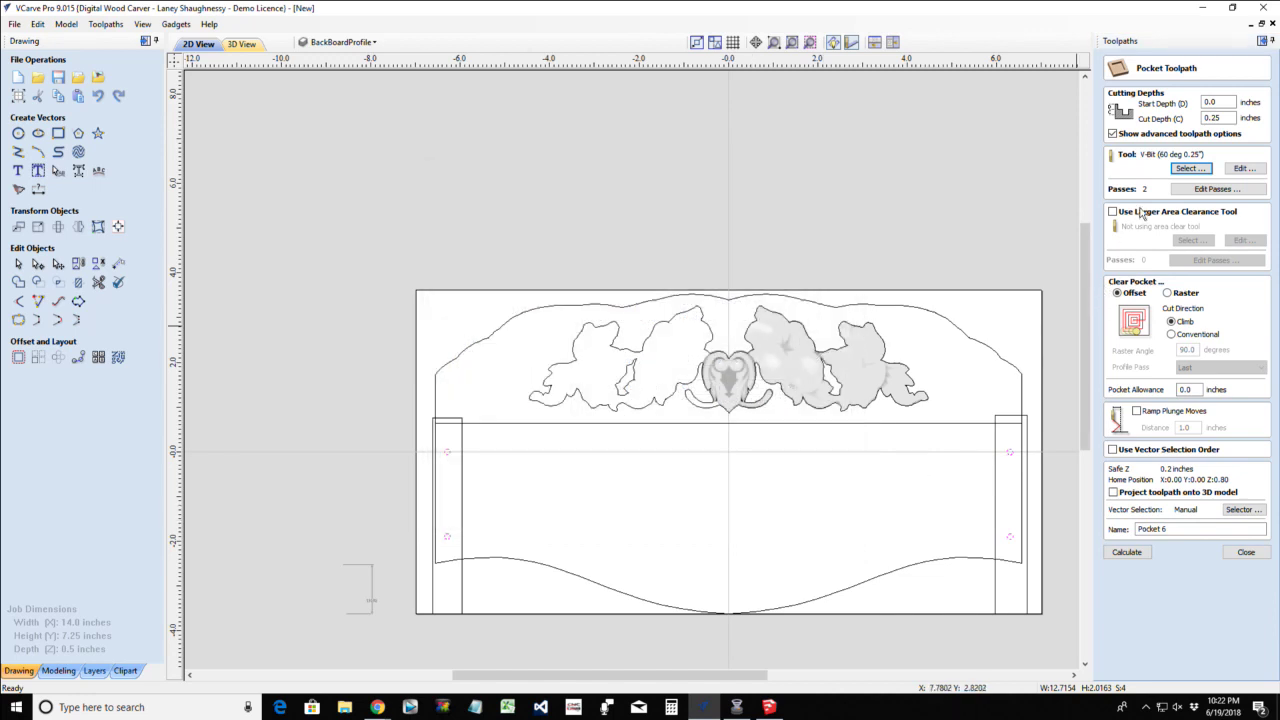
Try a 0.125-inch cut depth, dismiss the no-toolpath error and abandon the pocket
{"action": "left_click_drag", "start_coordinate": [1206, 118], "coordinate": [1262, 121]}
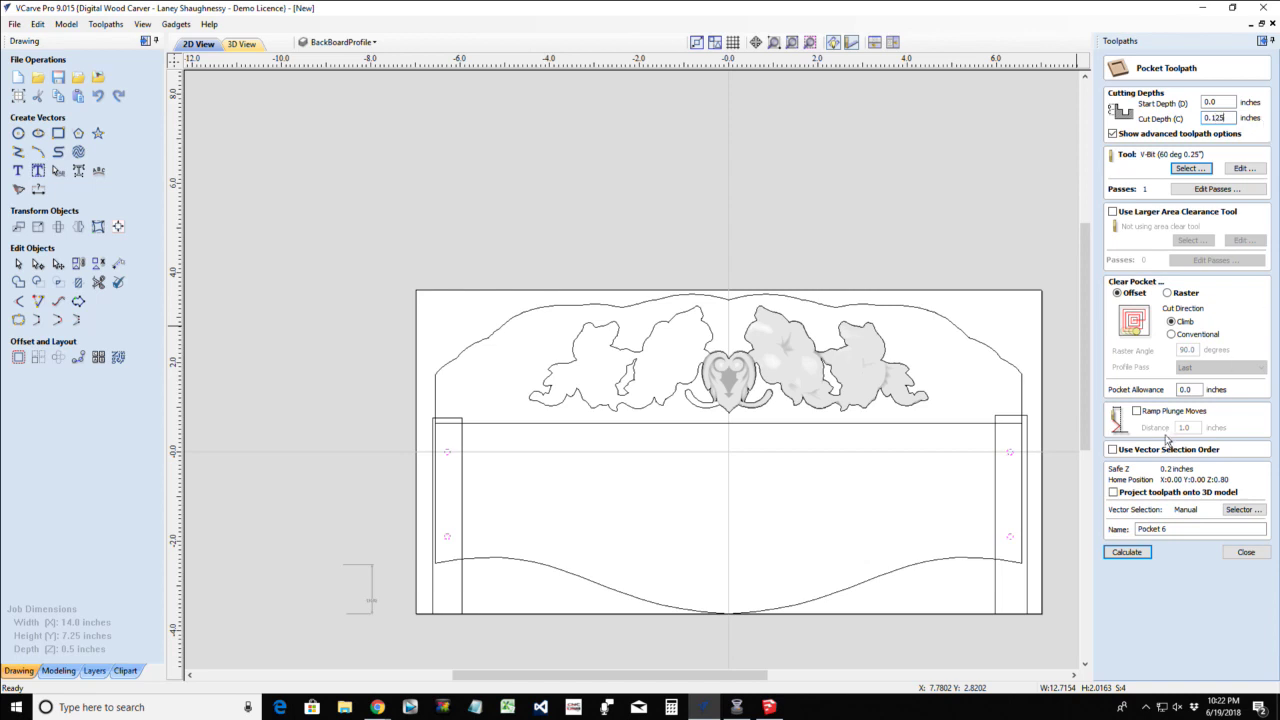
{"action": "left_click", "coordinate": [1138, 553]}
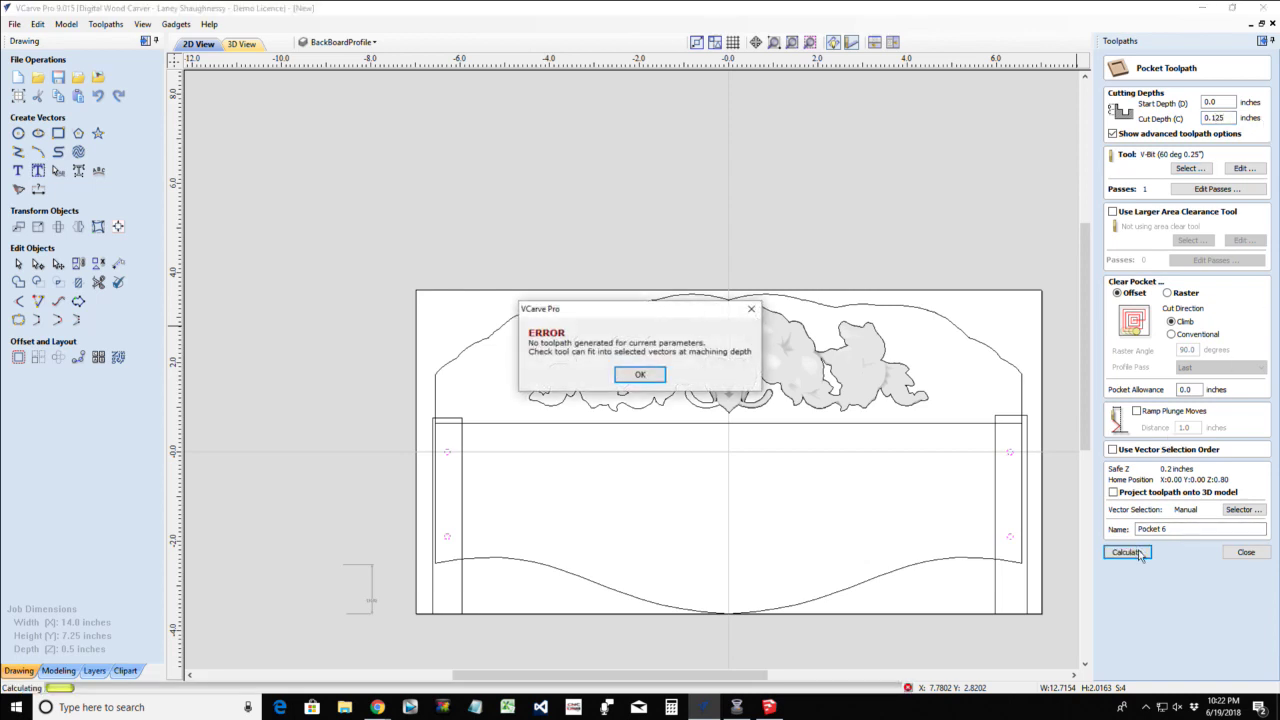
{"action": "left_click", "coordinate": [648, 378]}
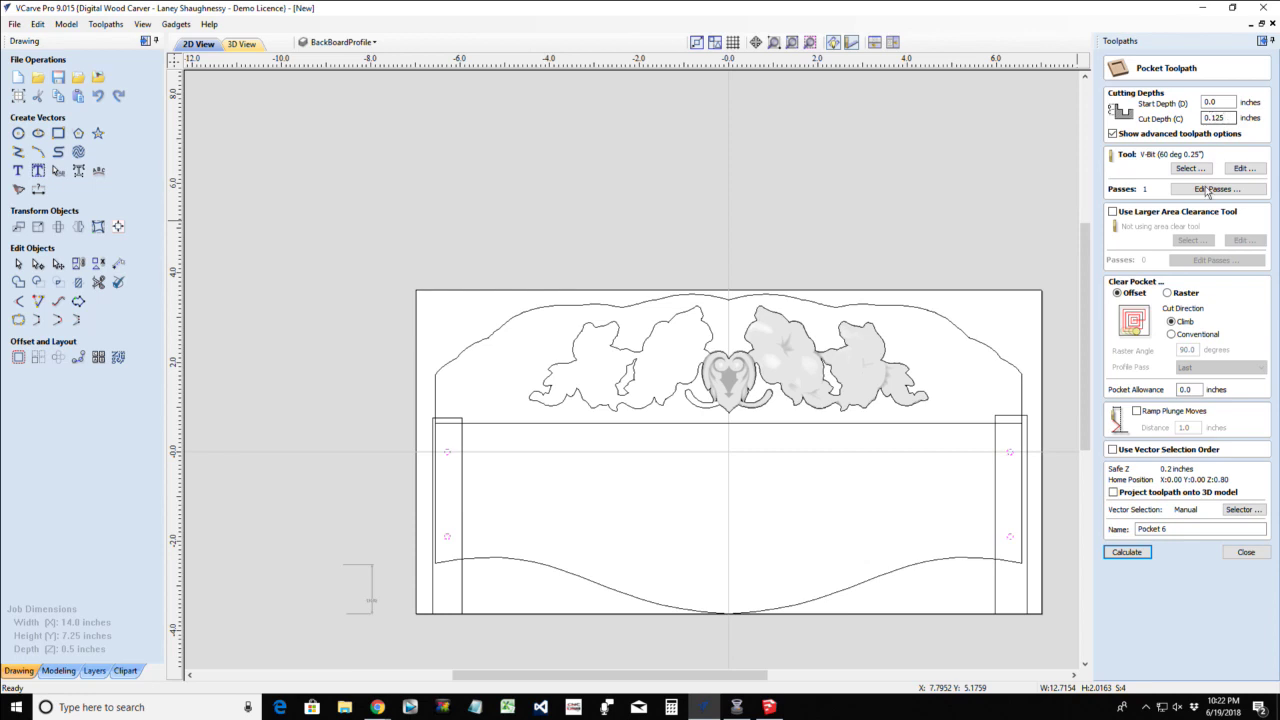
{"action": "left_click", "coordinate": [1245, 552]}
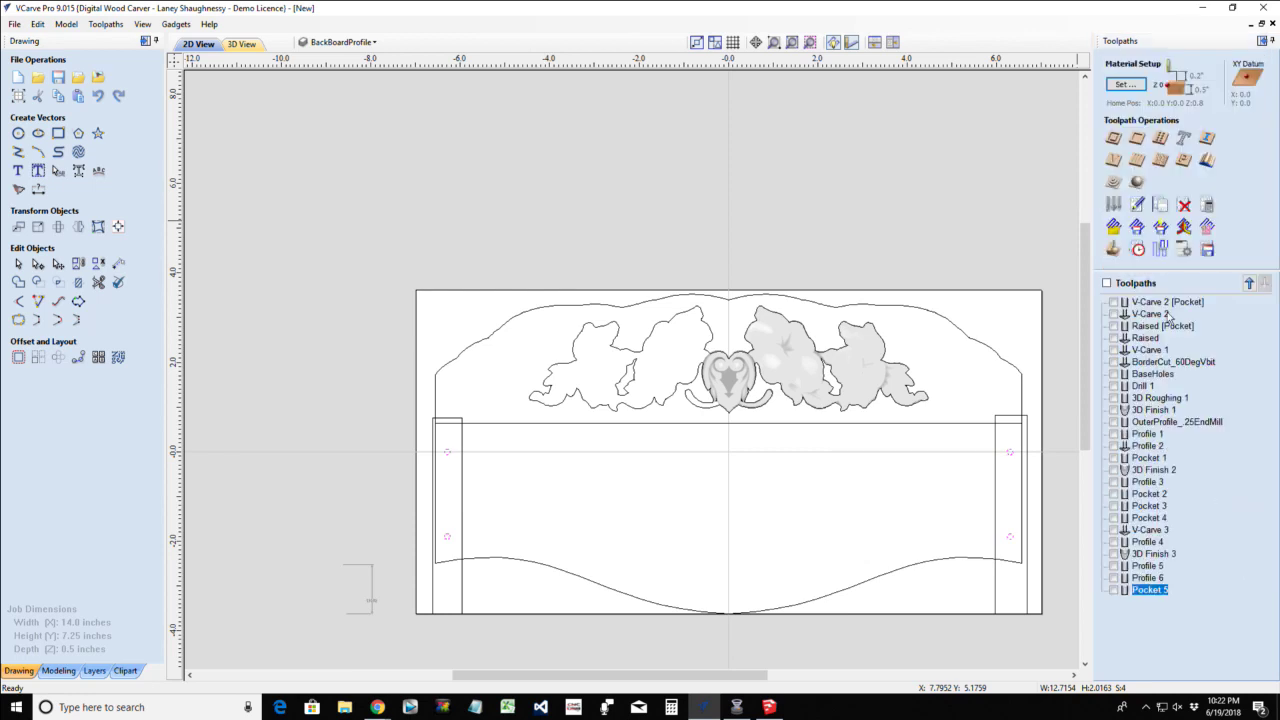
Calculate V-Carve 4 with Flat Depth turned off and a 0.25-inch start depth
{"action": "left_click", "coordinate": [1116, 164]}
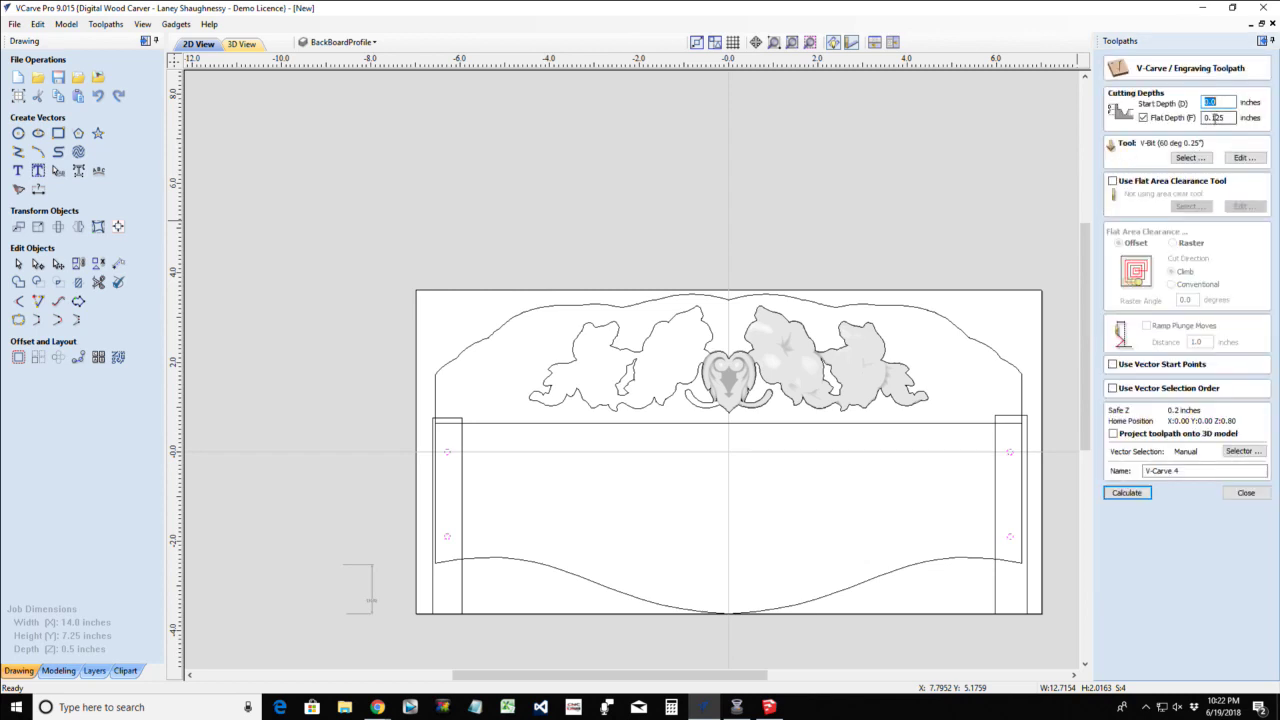
{"action": "left_click", "coordinate": [1143, 118]}
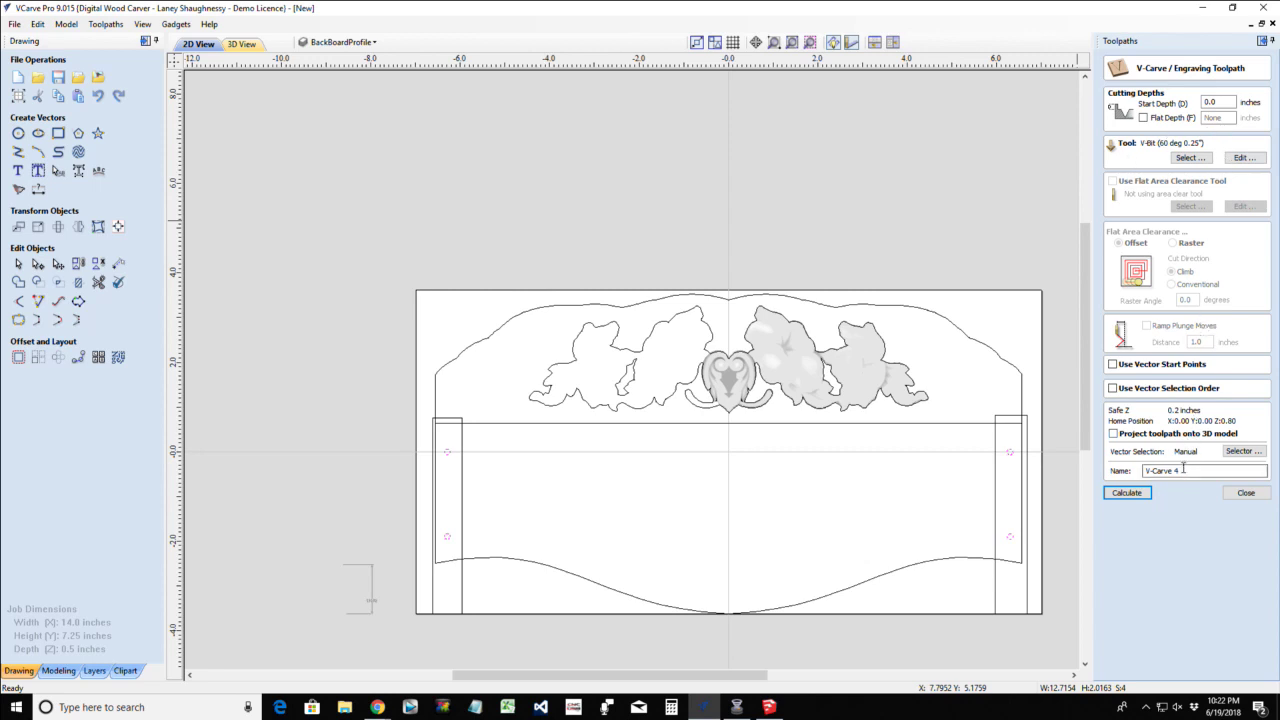
{"action": "double_click", "coordinate": [1210, 102]}
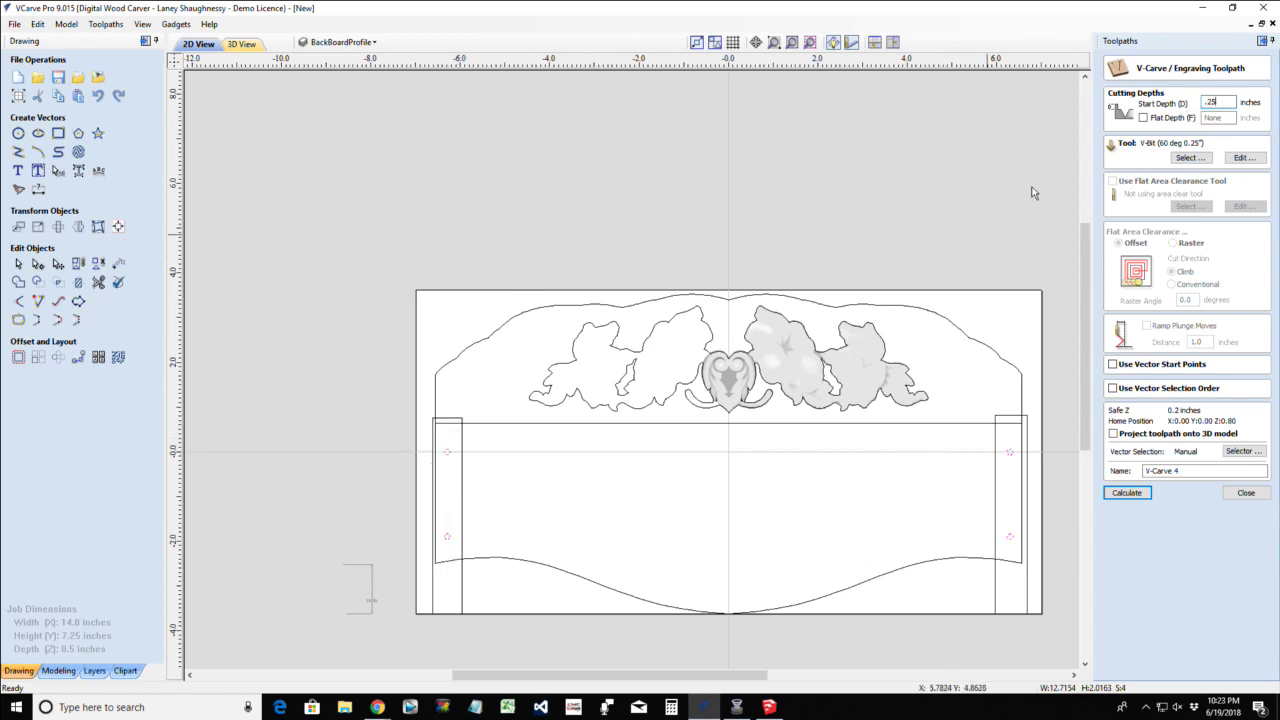
{"action": "left_click", "coordinate": [1126, 493]}
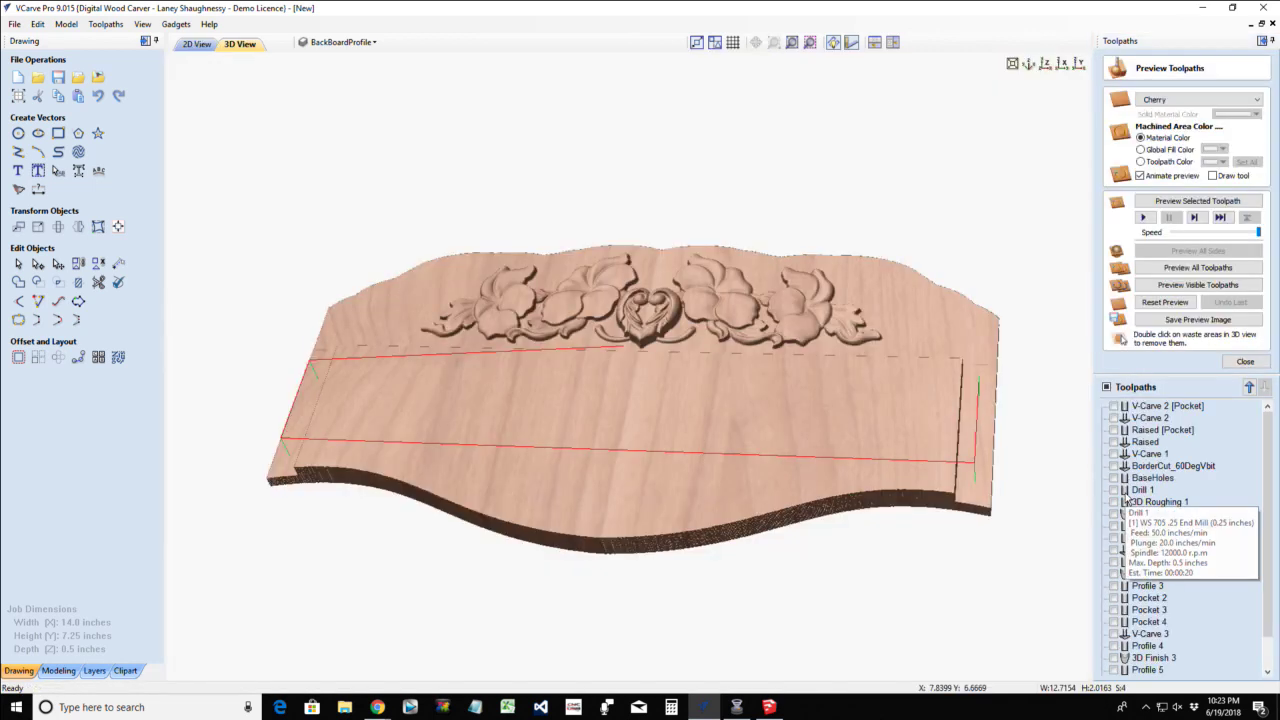
Simulate the V-Carve 4 cut and orbit the board to inspect it from several angles
{"action": "left_click", "coordinate": [1187, 202]}
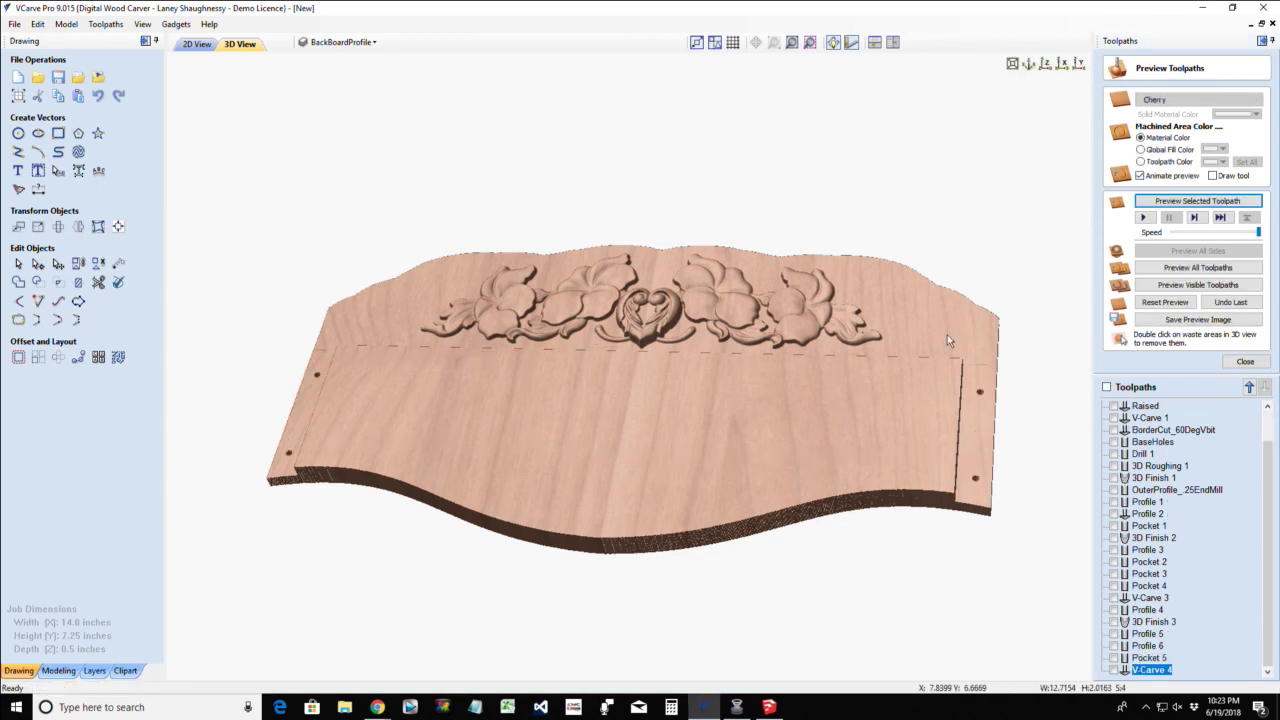
{"action": "left_click_drag", "start_coordinate": [653, 490], "coordinate": [744, 515]}
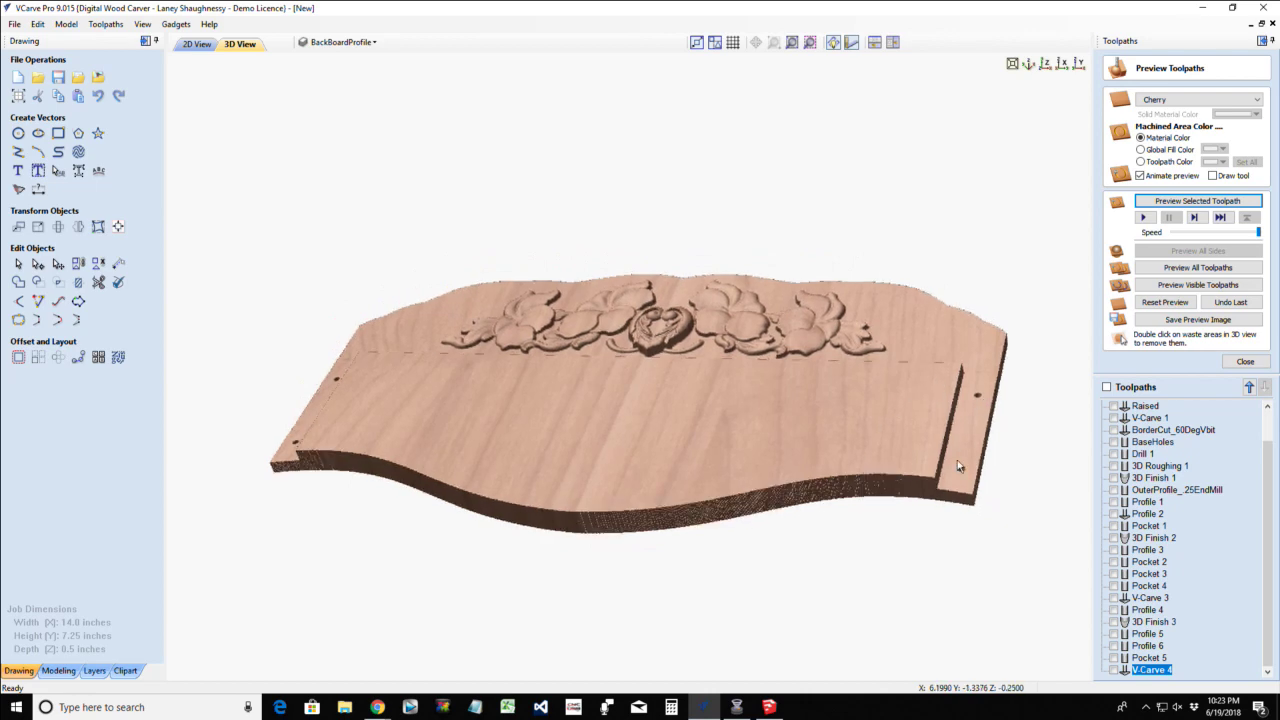
{"action": "mouse_move", "coordinate": [962, 487]}
{"action": "left_mouse_down"}
{"action": "mouse_move", "coordinate": [917, 344]}
{"action": "mouse_move", "coordinate": [637, 317]}
{"action": "mouse_move", "coordinate": [474, 321]}
{"action": "mouse_move", "coordinate": [886, 351]}
{"action": "mouse_move", "coordinate": [958, 488]}
{"action": "left_mouse_up"}
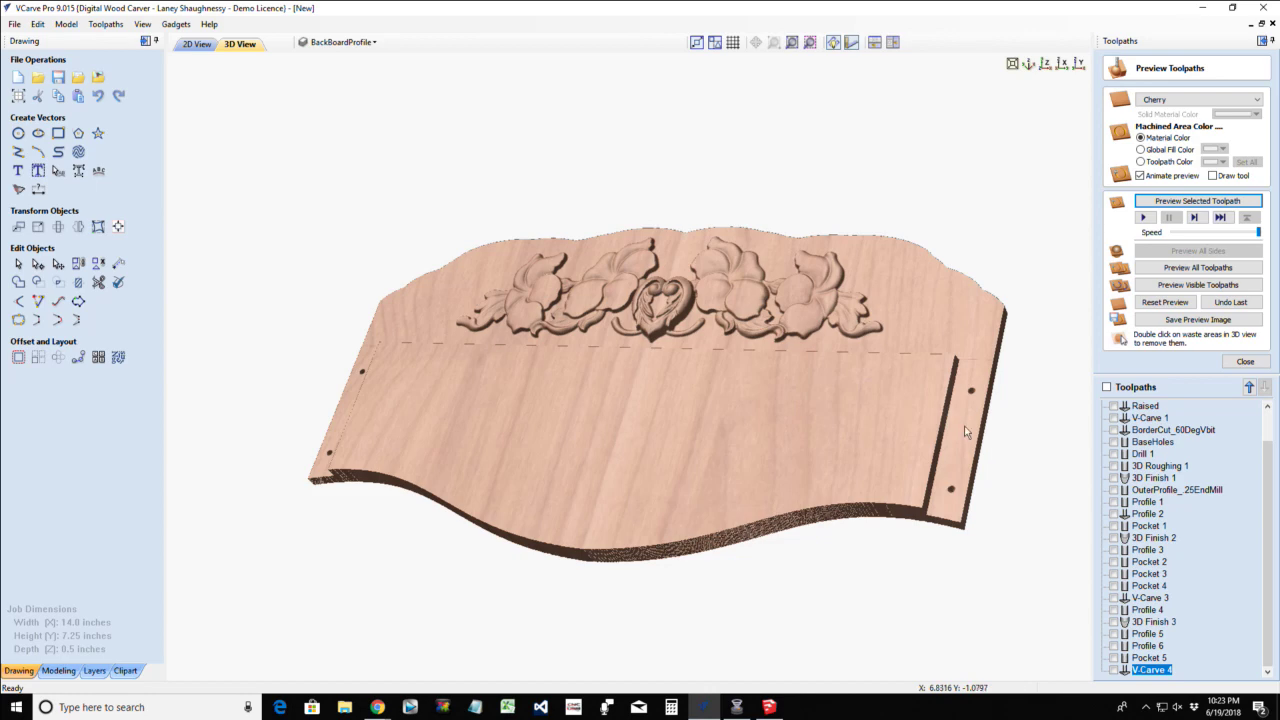
{"action": "left_click_drag", "start_coordinate": [990, 442], "coordinate": [685, 466]}
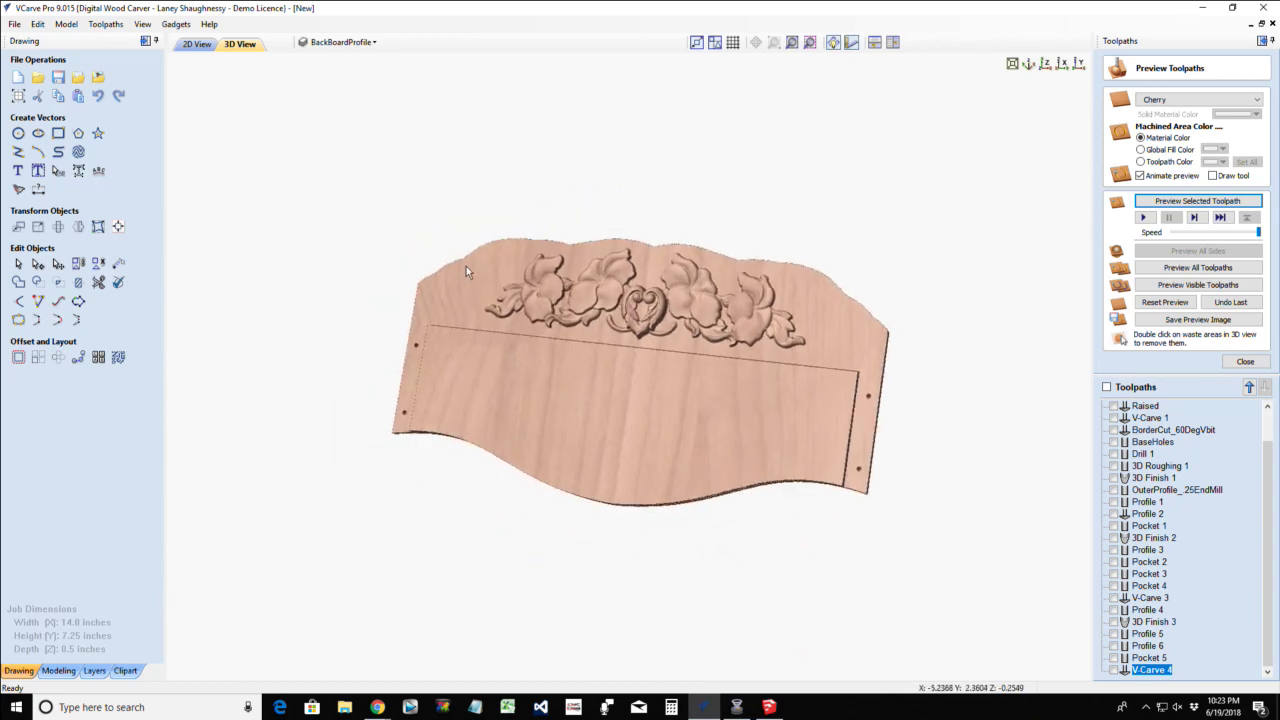
Reset the preview to an uncut board and show only Profile 6's toolpath
{"action": "left_click", "coordinate": [1167, 302]}
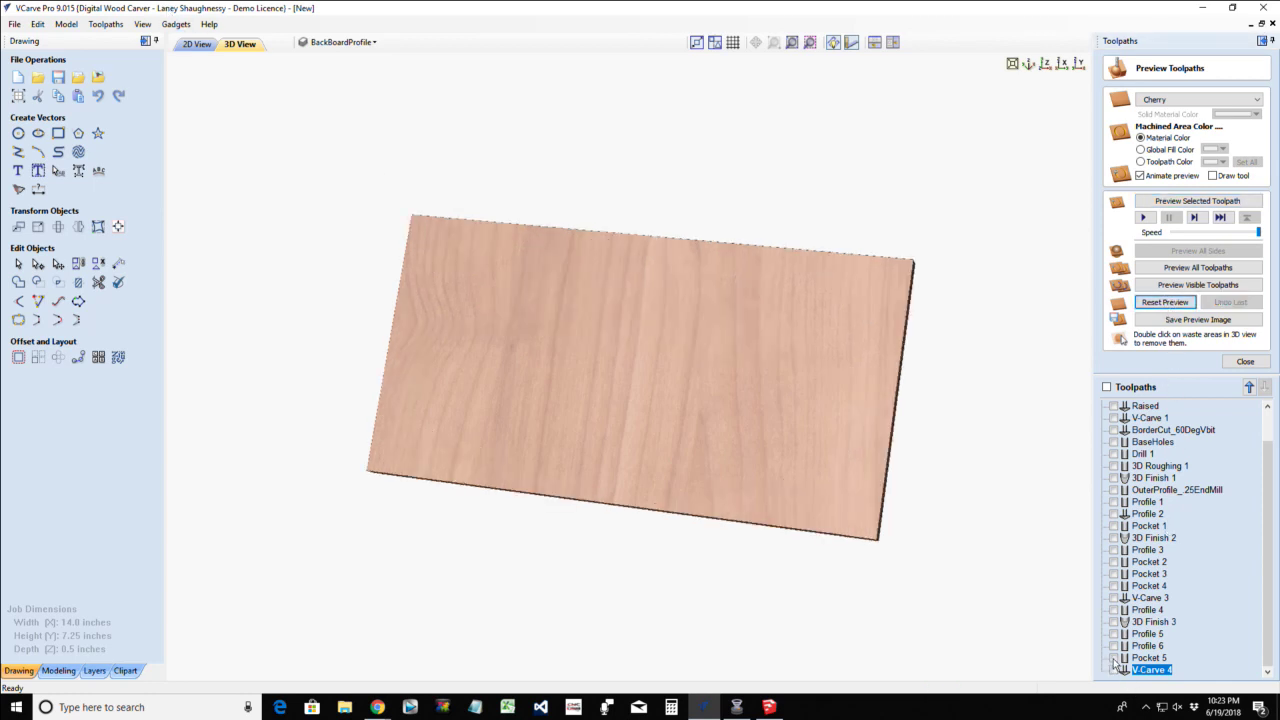
{"action": "left_click", "coordinate": [1115, 668]}
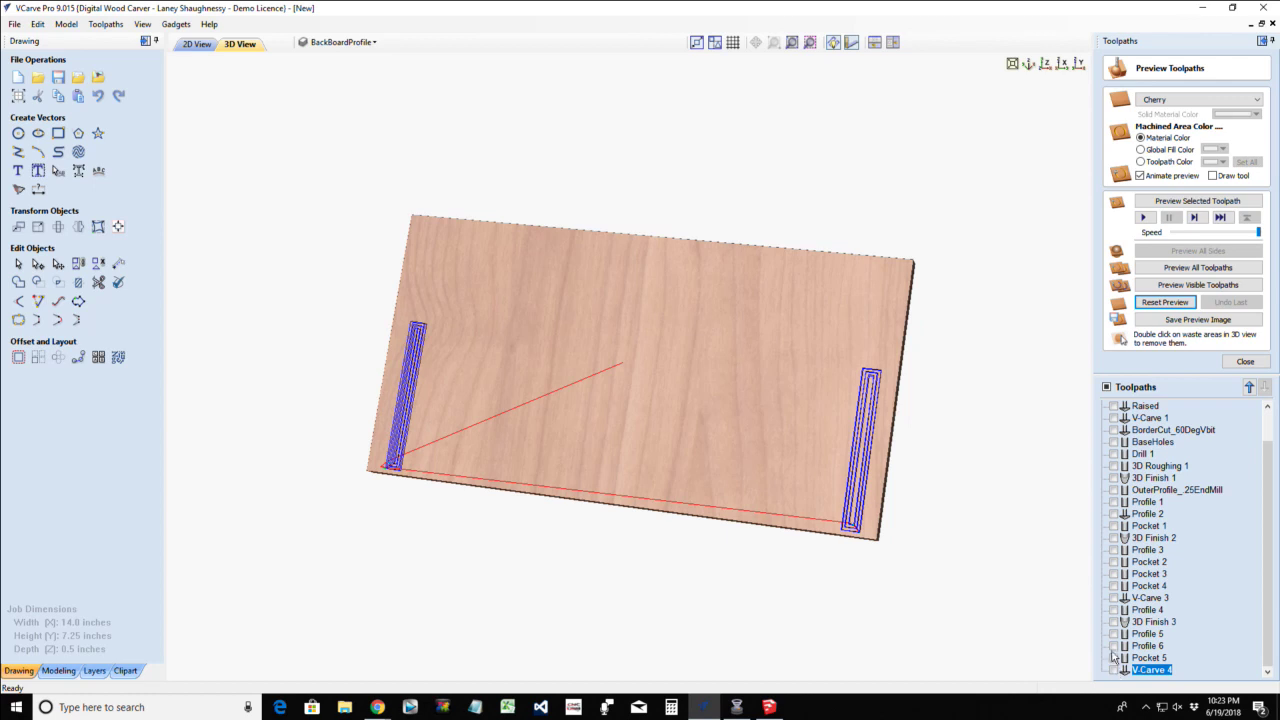
{"action": "left_click", "coordinate": [1114, 667]}
{"action": "left_click", "coordinate": [1113, 646]}
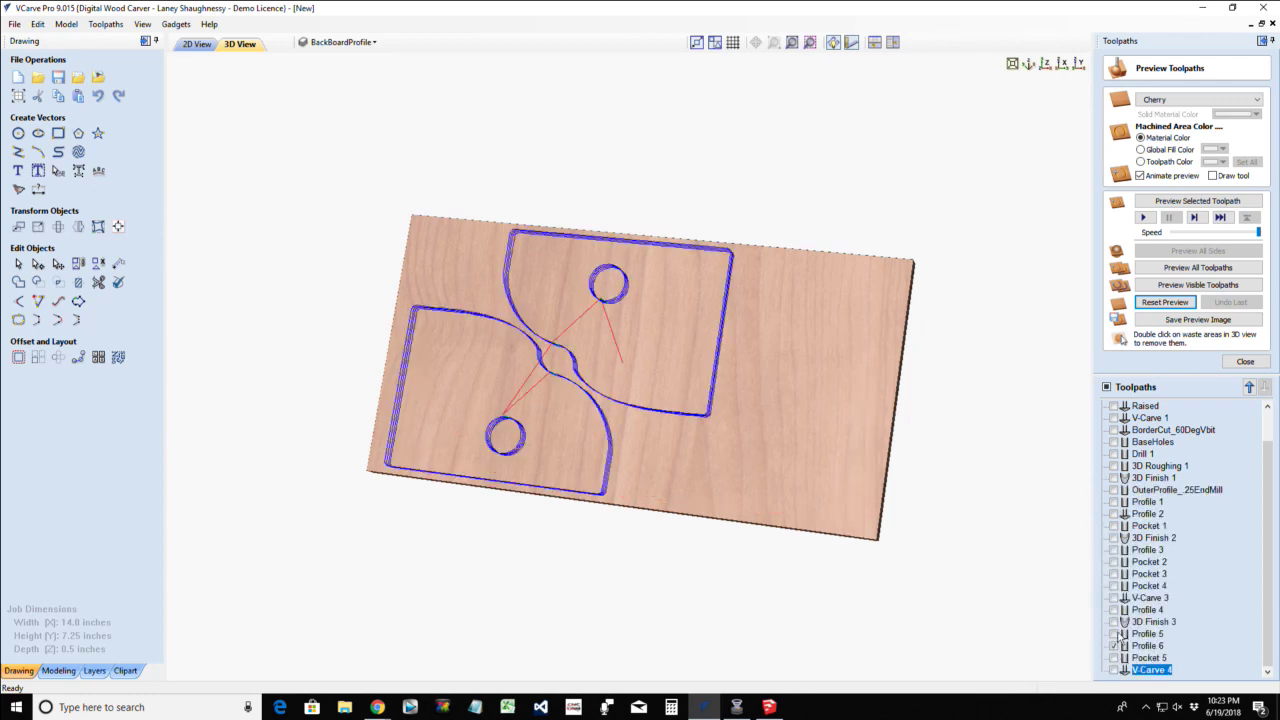
Re-simulate the side pieces with Profile 6 made visible on a cleared preview
{"action": "left_click", "coordinate": [1195, 202]}
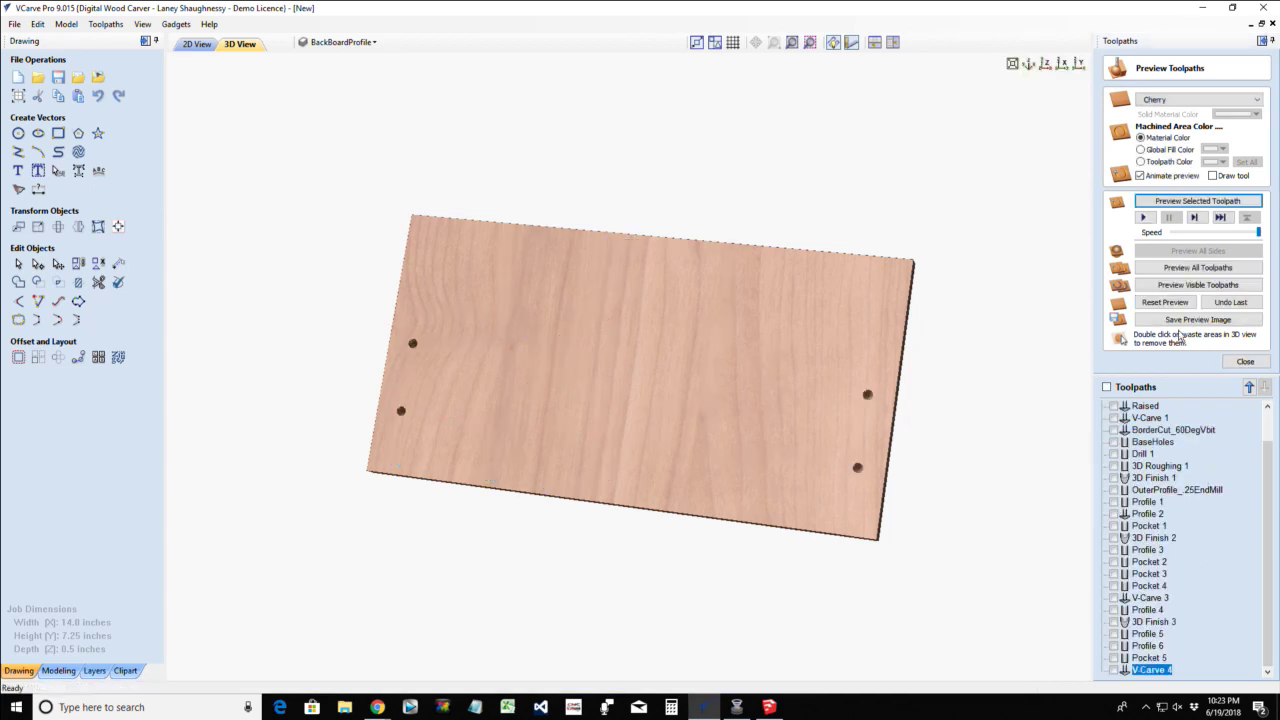
{"action": "left_click", "coordinate": [1170, 304]}
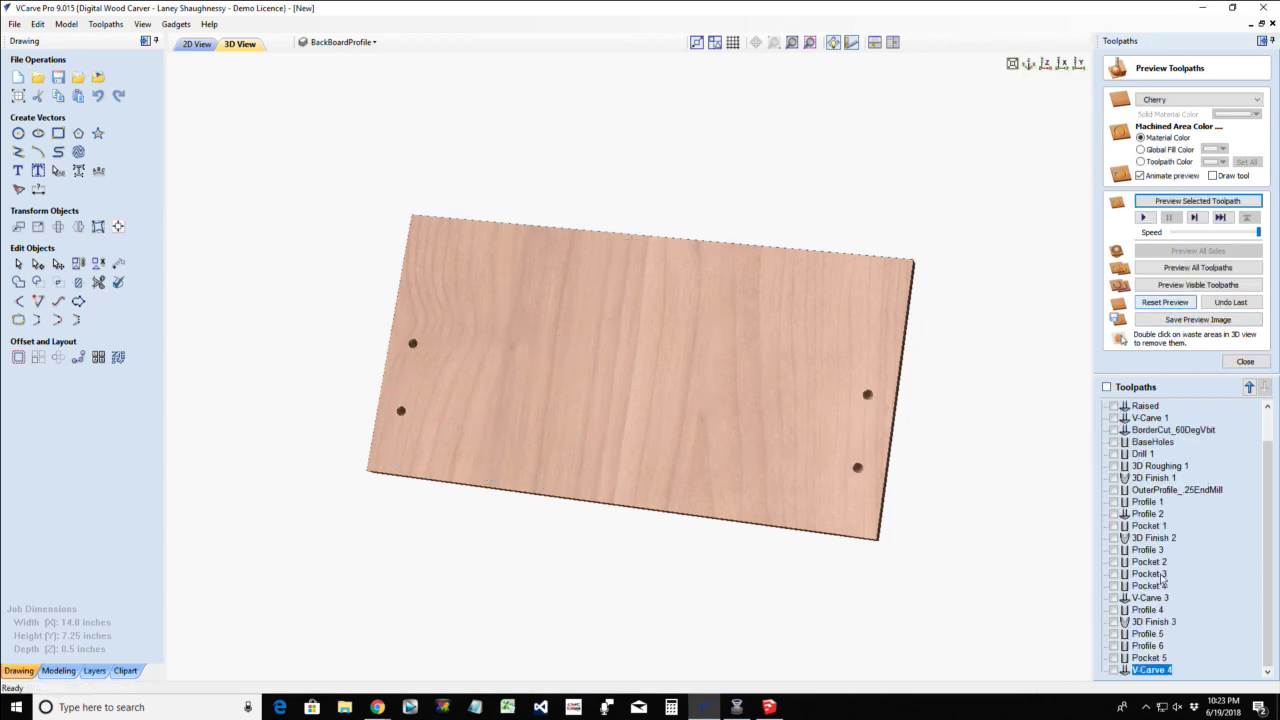
{"action": "left_click", "coordinate": [1114, 646]}
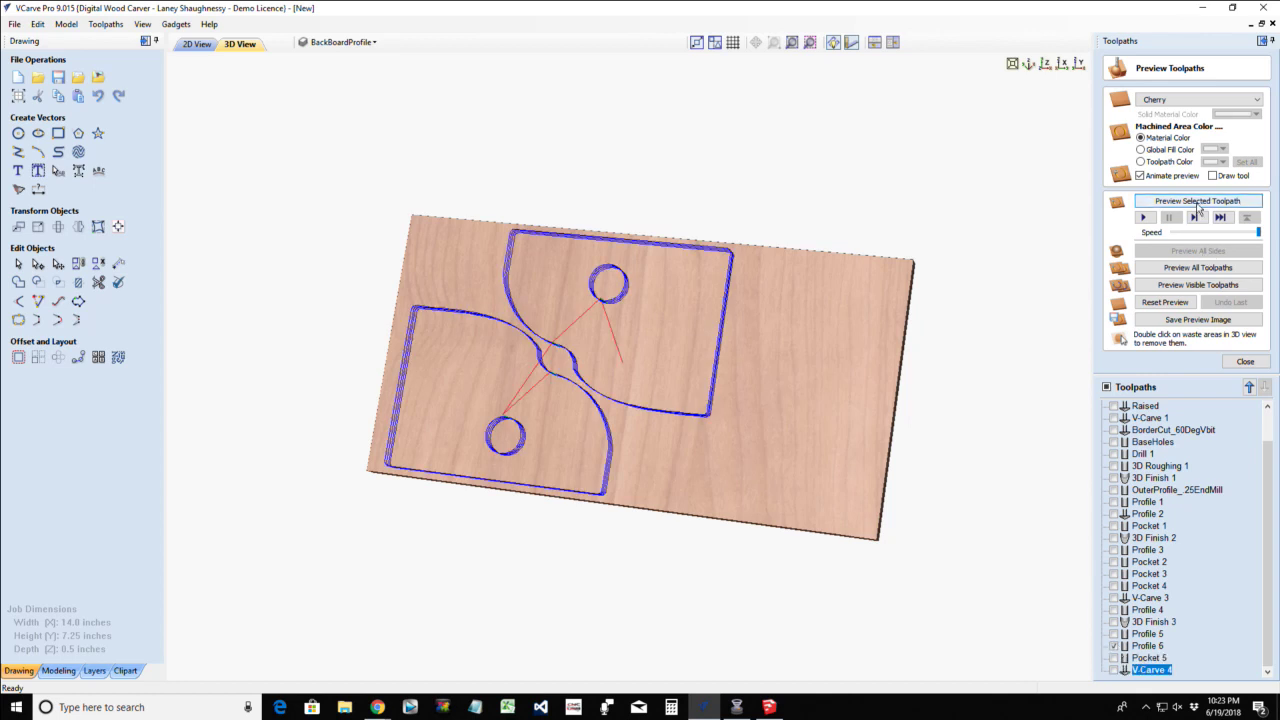
{"action": "left_click", "coordinate": [1180, 287]}
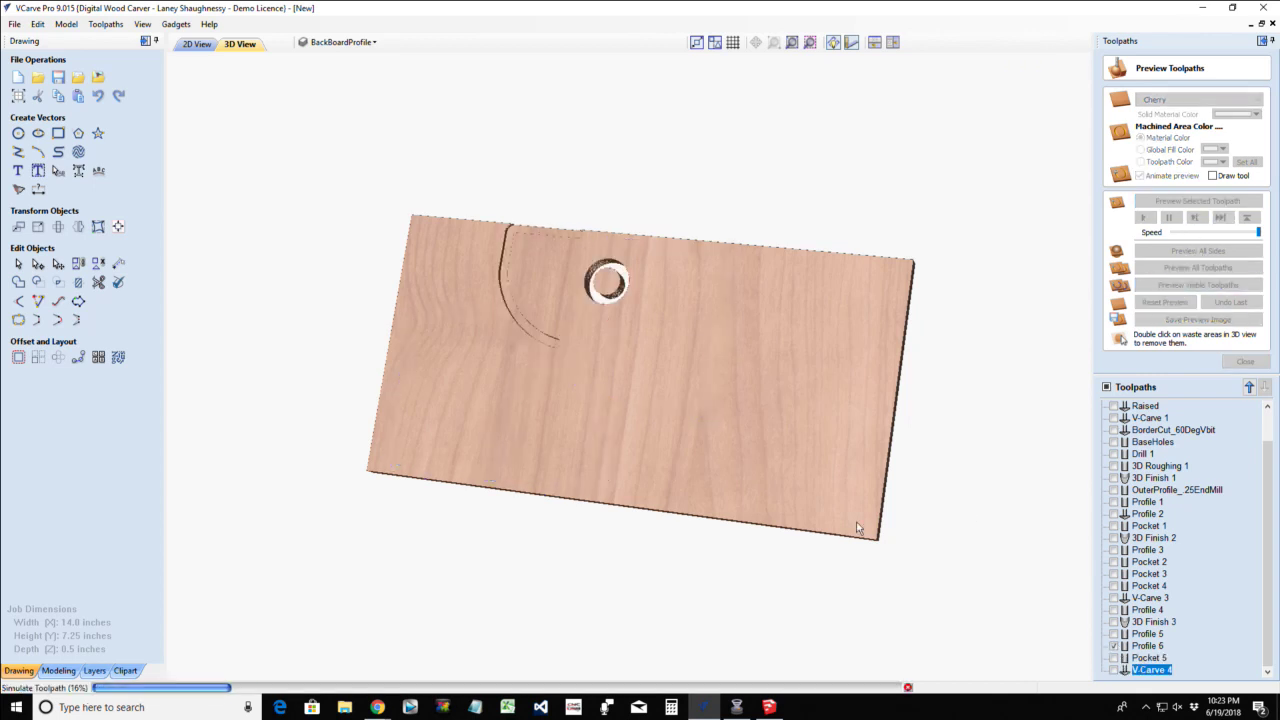
Remove the surrounding waste and both hole discs, check the pieces' thickness, then reset the preview
{"action": "double_click", "coordinate": [785, 421]}
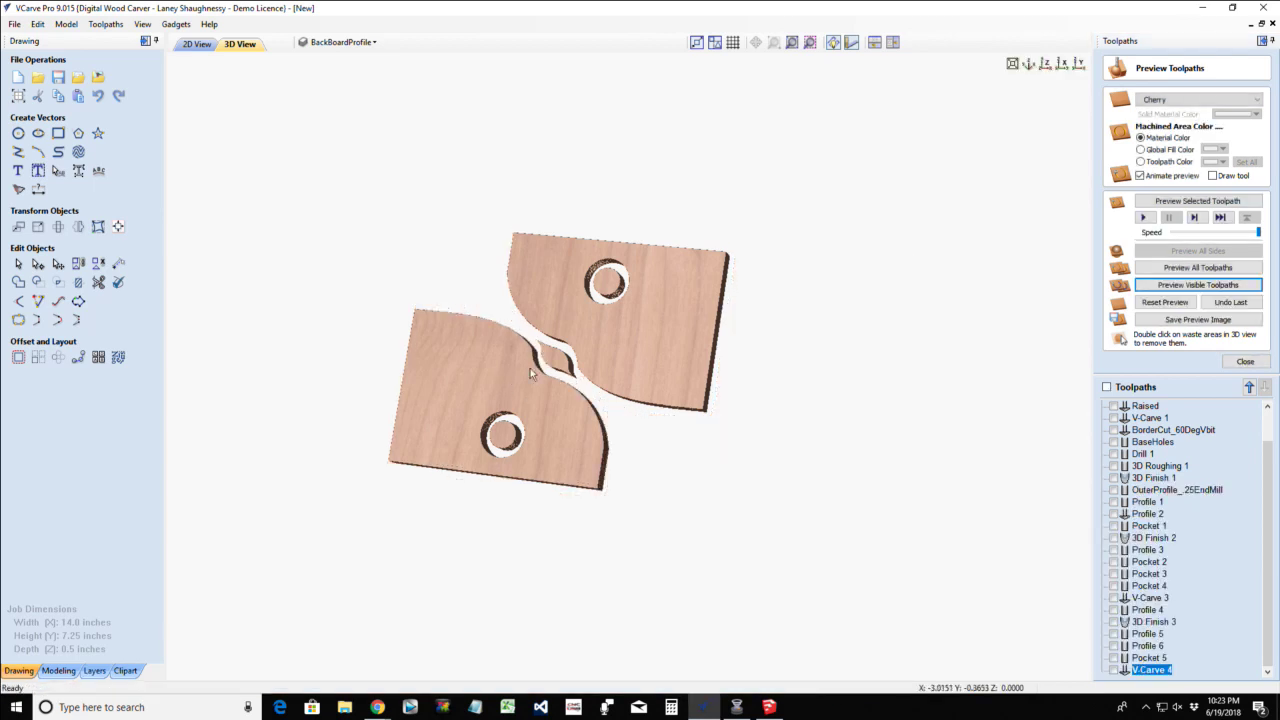
{"action": "double_click", "coordinate": [604, 287]}
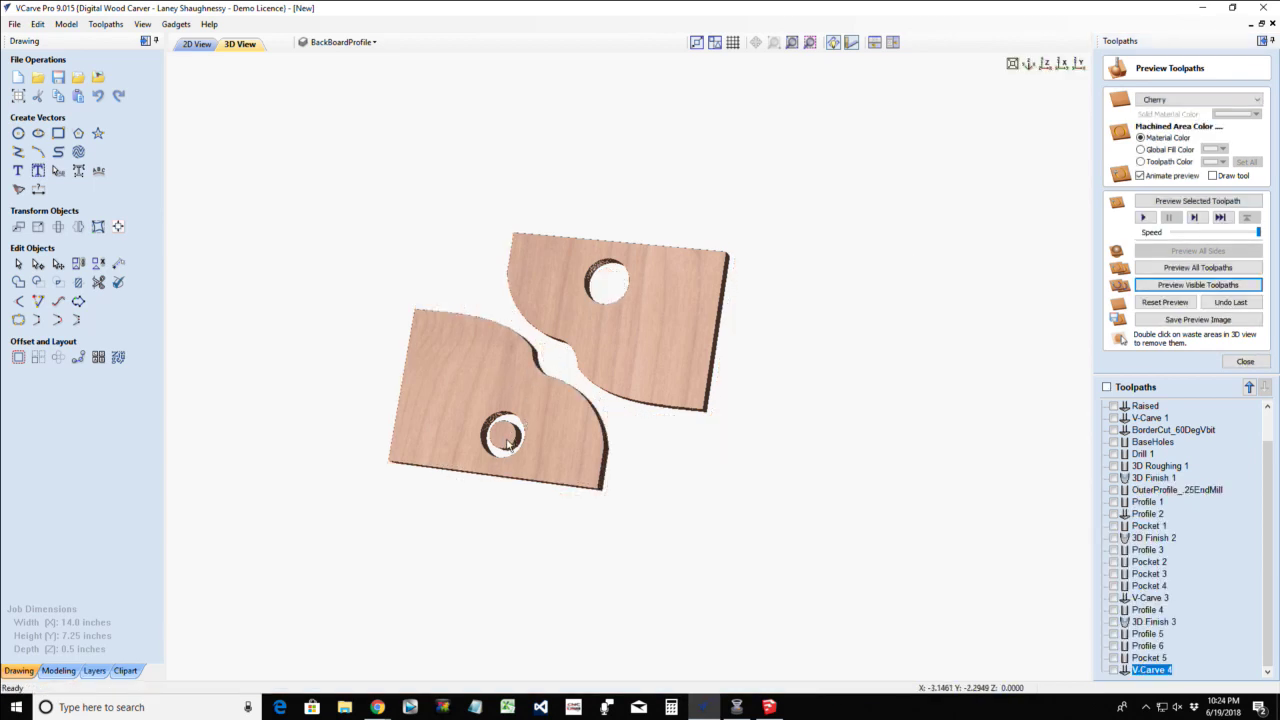
{"action": "double_click", "coordinate": [507, 446]}
{"action": "scroll", "coordinate": [507, 446], "scroll_direction": "down", "scroll_amount": 3}
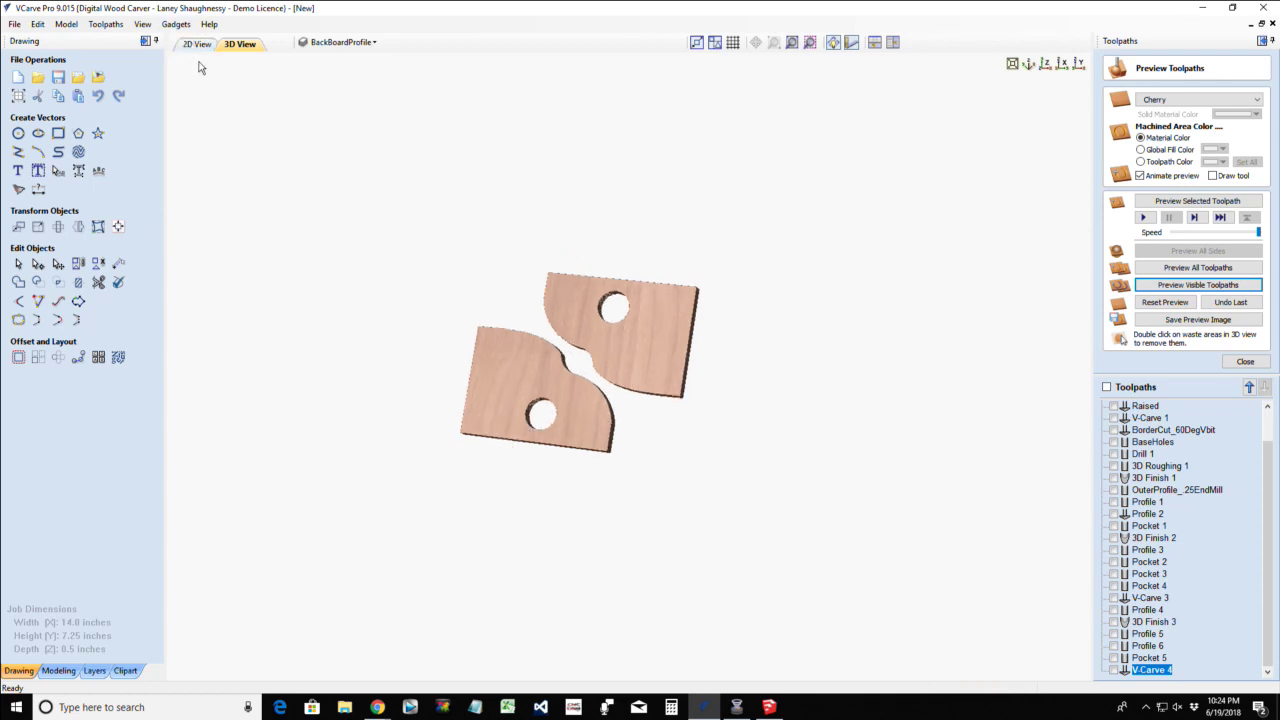
{"action": "left_click_drag", "start_coordinate": [586, 363], "coordinate": [729, 397]}
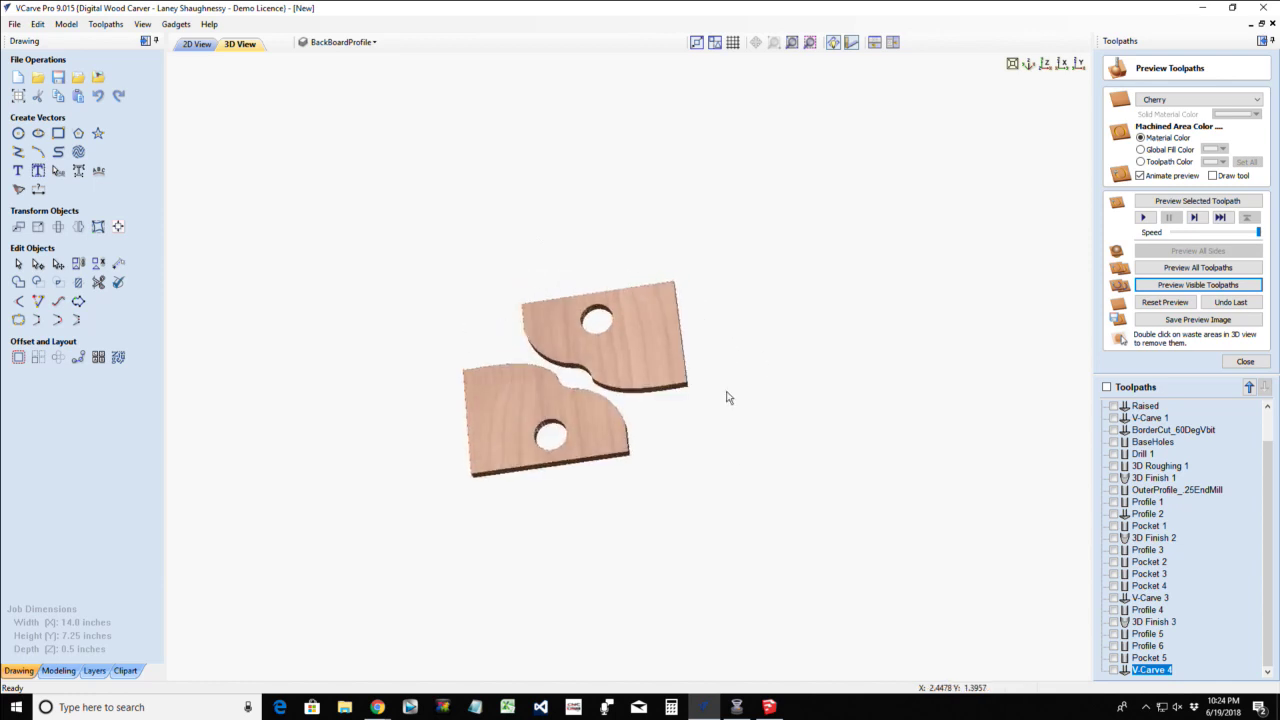
{"action": "left_click", "coordinate": [1157, 305]}
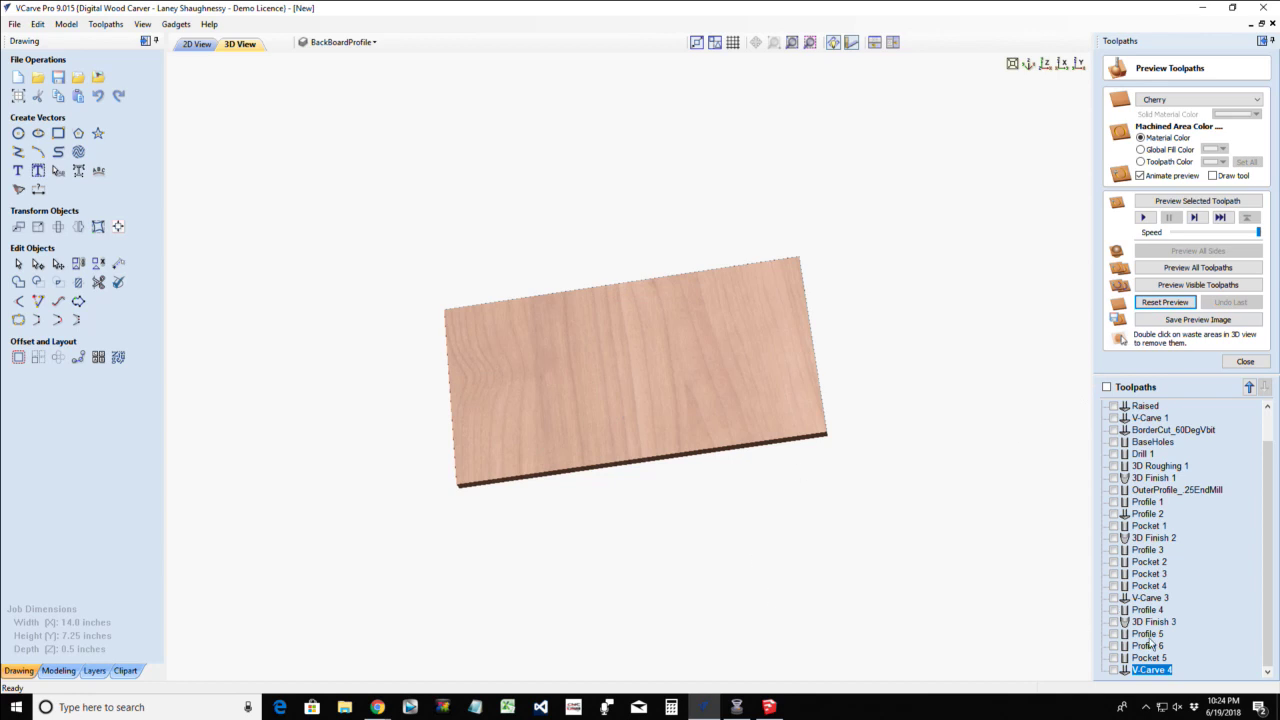
Show 3D Finish 3, Profile 5 and Pocket 5 and simulate them on the blank
{"action": "mouse_move", "coordinate": [1150, 648]}
{"action": "left_click", "coordinate": [1114, 622]}
{"action": "left_click", "coordinate": [1114, 634]}
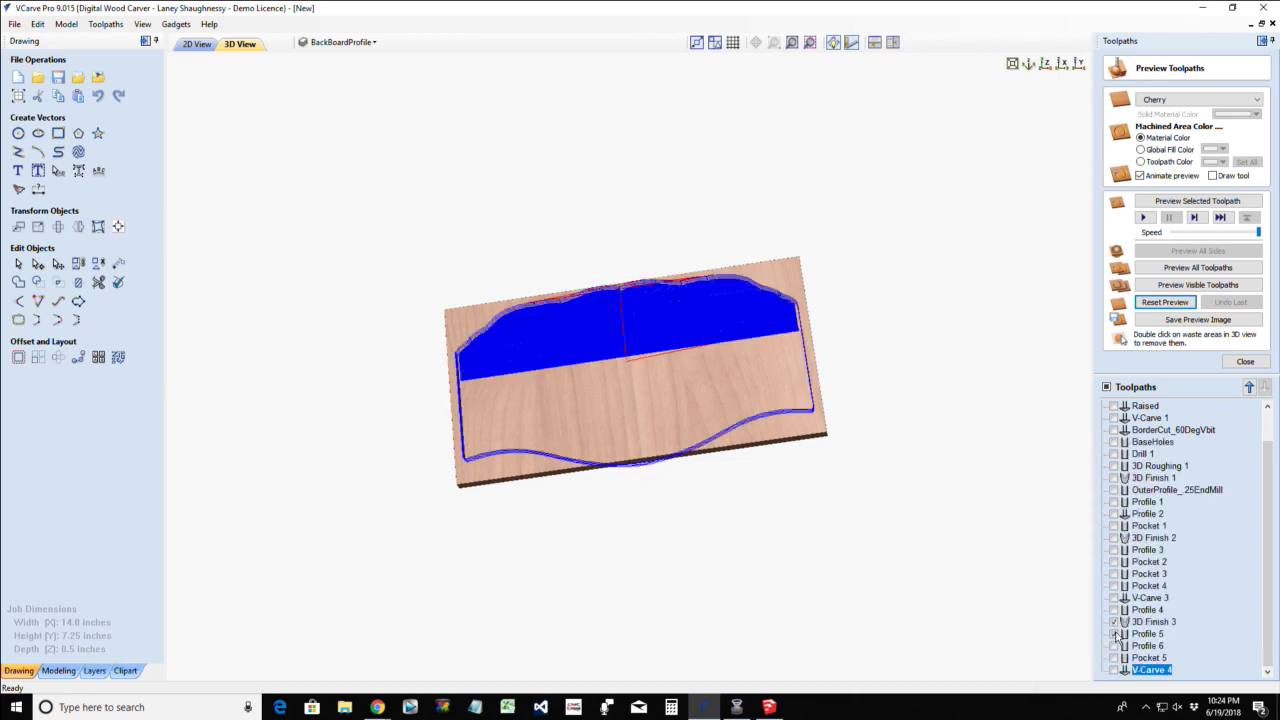
{"action": "left_click", "coordinate": [1114, 658]}
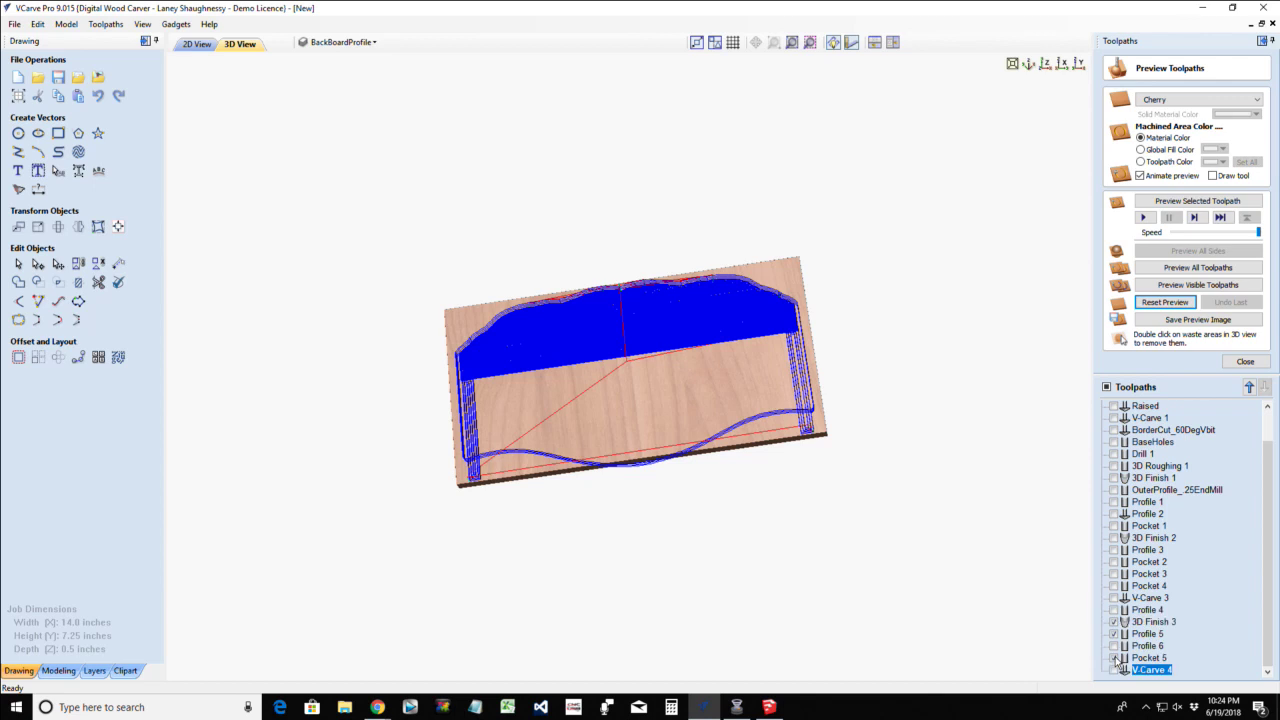
{"action": "left_click", "coordinate": [1185, 285]}
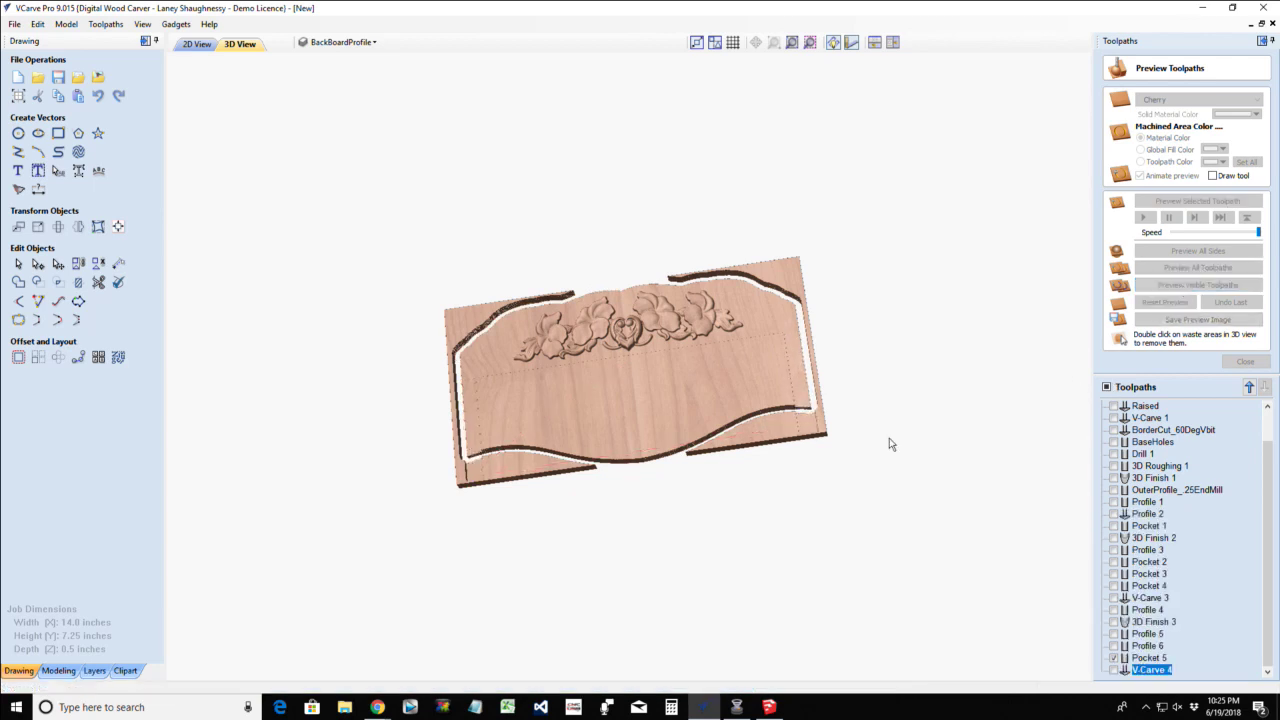
Simulate the V-Carve 4 cut, remove the waste offcut, zoom in, and show the 3D components list
{"action": "left_click", "coordinate": [1116, 670]}
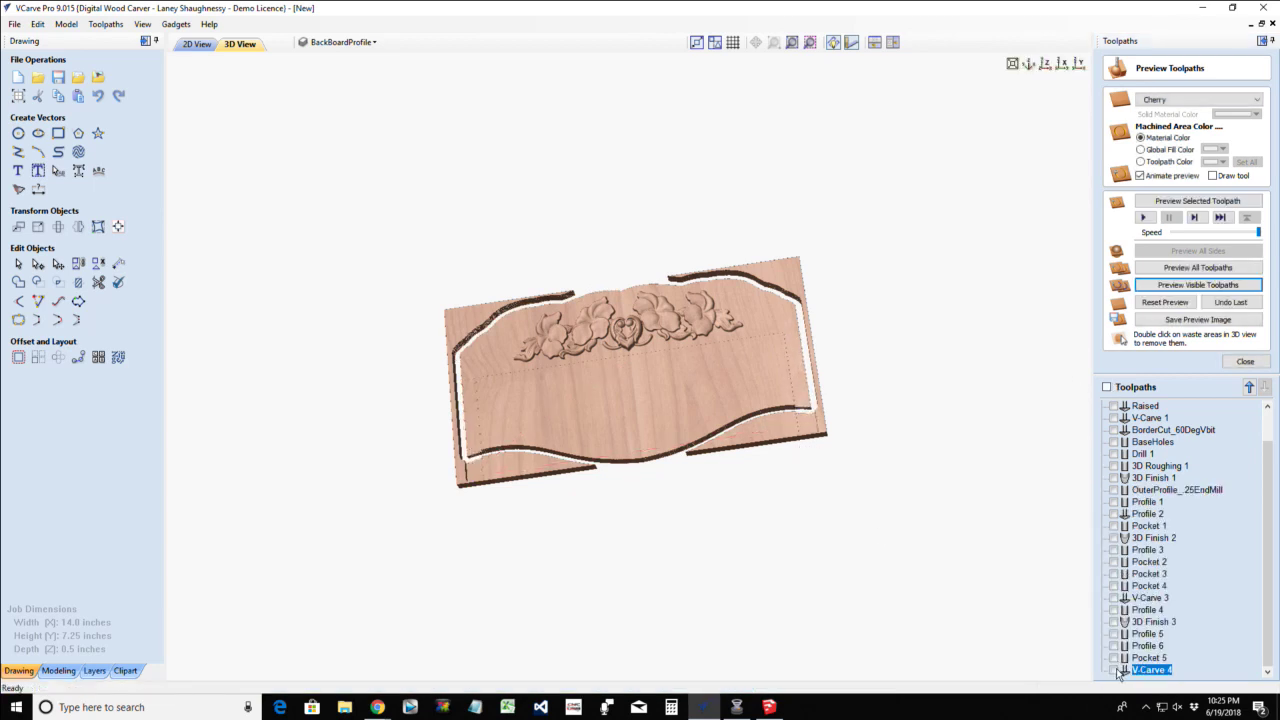
{"action": "left_click", "coordinate": [1197, 200]}
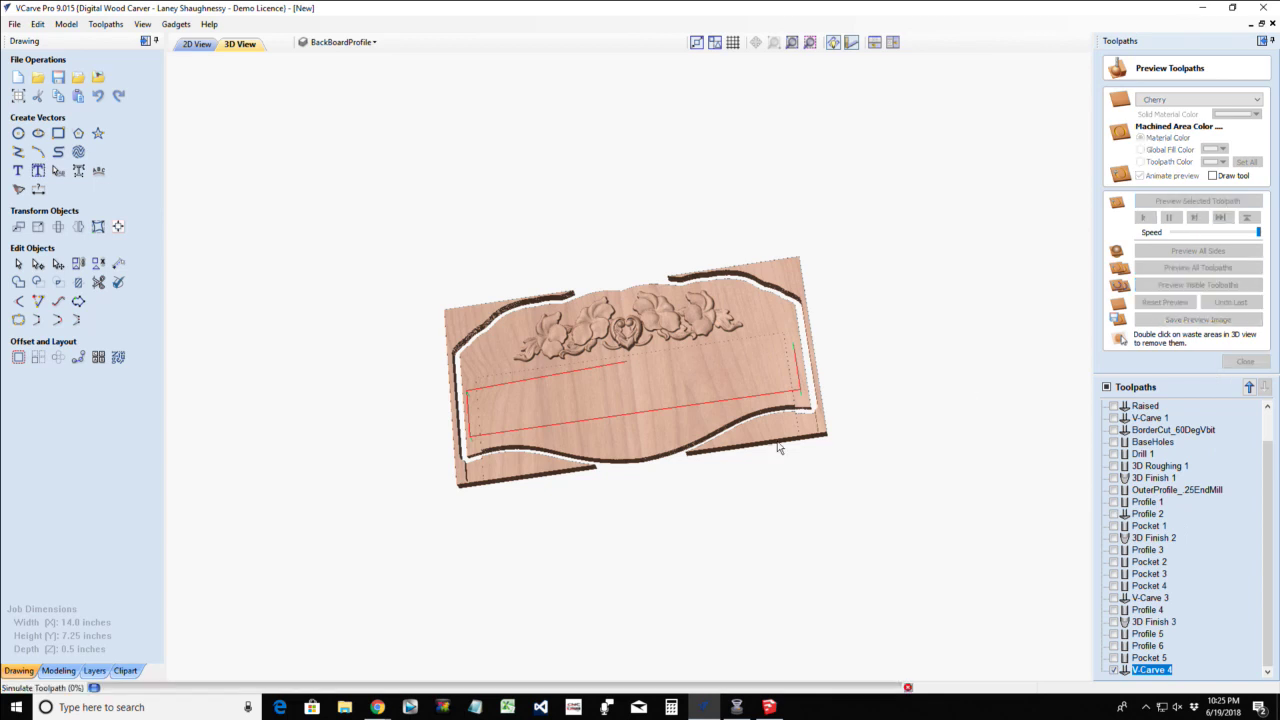
{"action": "double_click", "coordinate": [520, 461]}
{"action": "left_click_drag", "start_coordinate": [520, 461], "coordinate": [586, 476]}
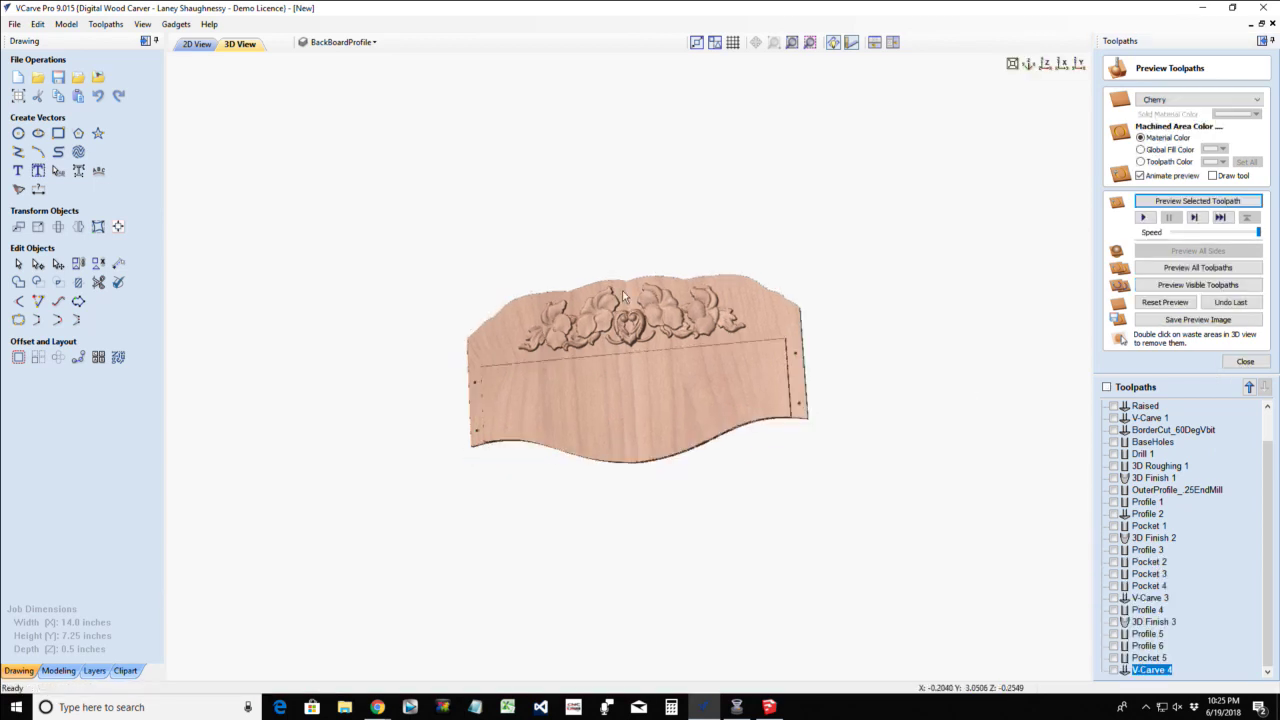
{"action": "scroll", "coordinate": [640, 404], "scroll_direction": "up", "scroll_amount": 5}
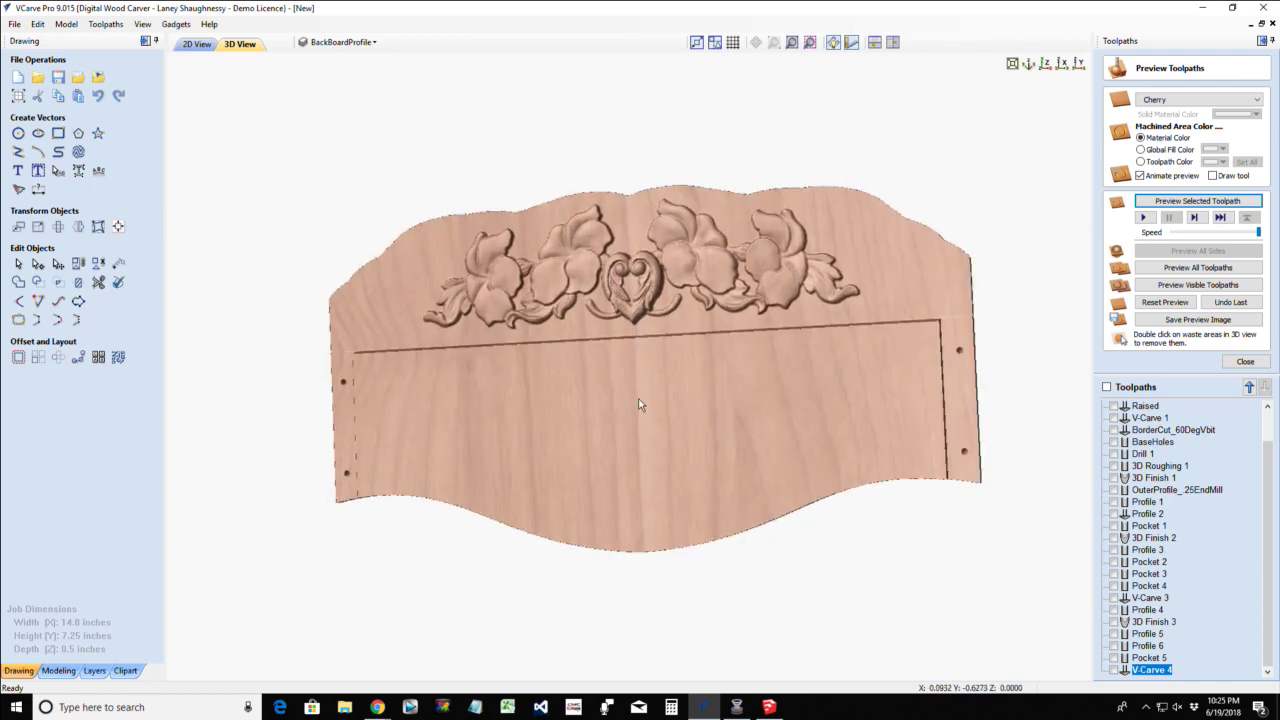
{"action": "scroll", "coordinate": [640, 404], "scroll_direction": "up", "scroll_amount": 2}
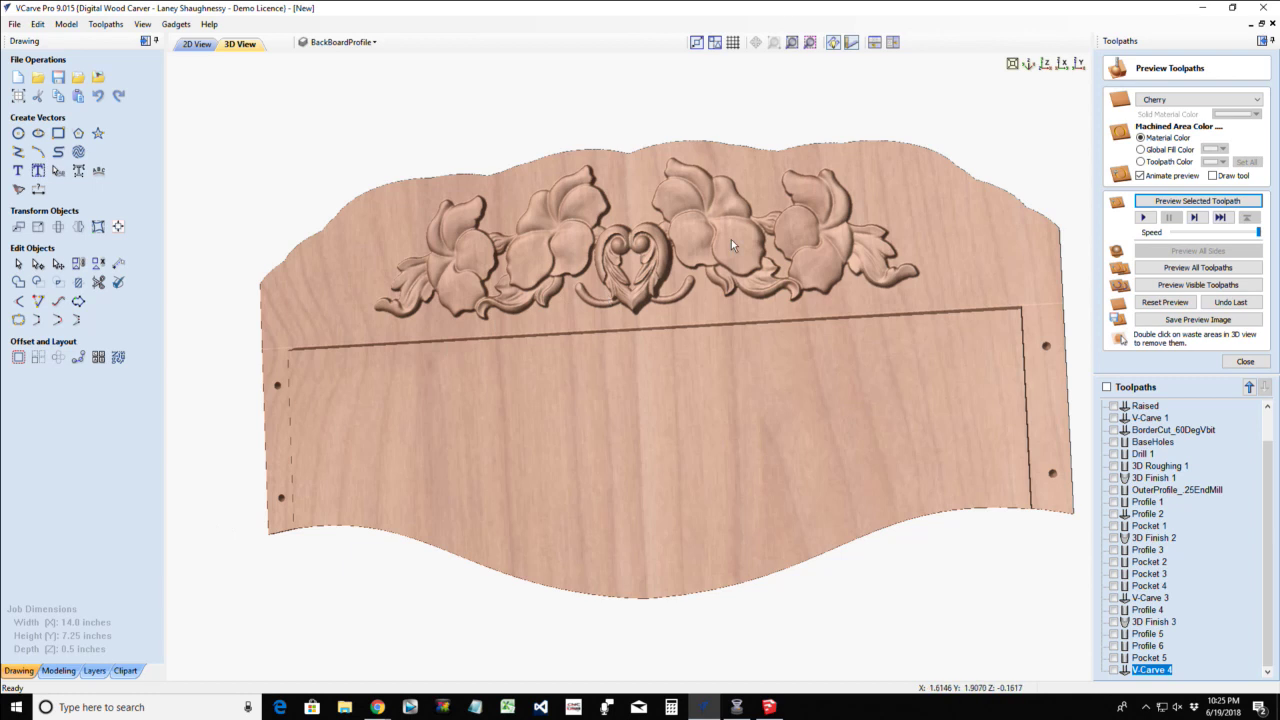
{"action": "left_click", "coordinate": [57, 671]}
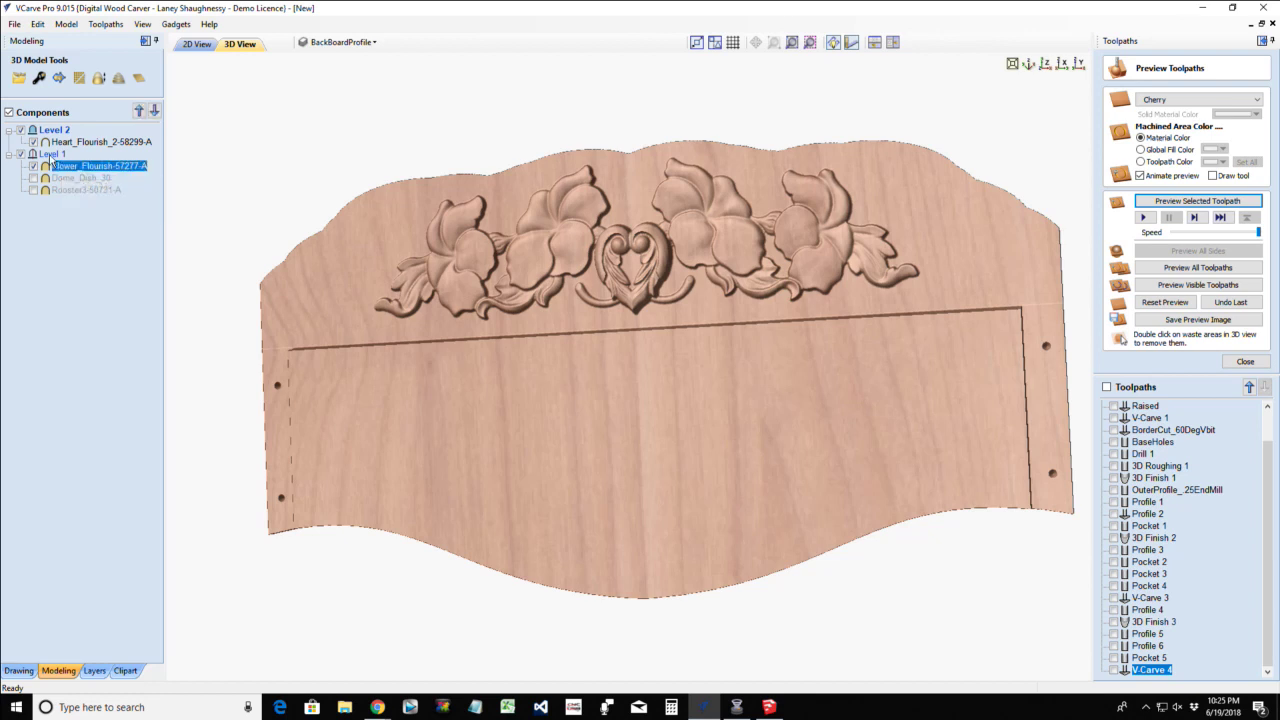
{"action": "right_click", "coordinate": [52, 158]}
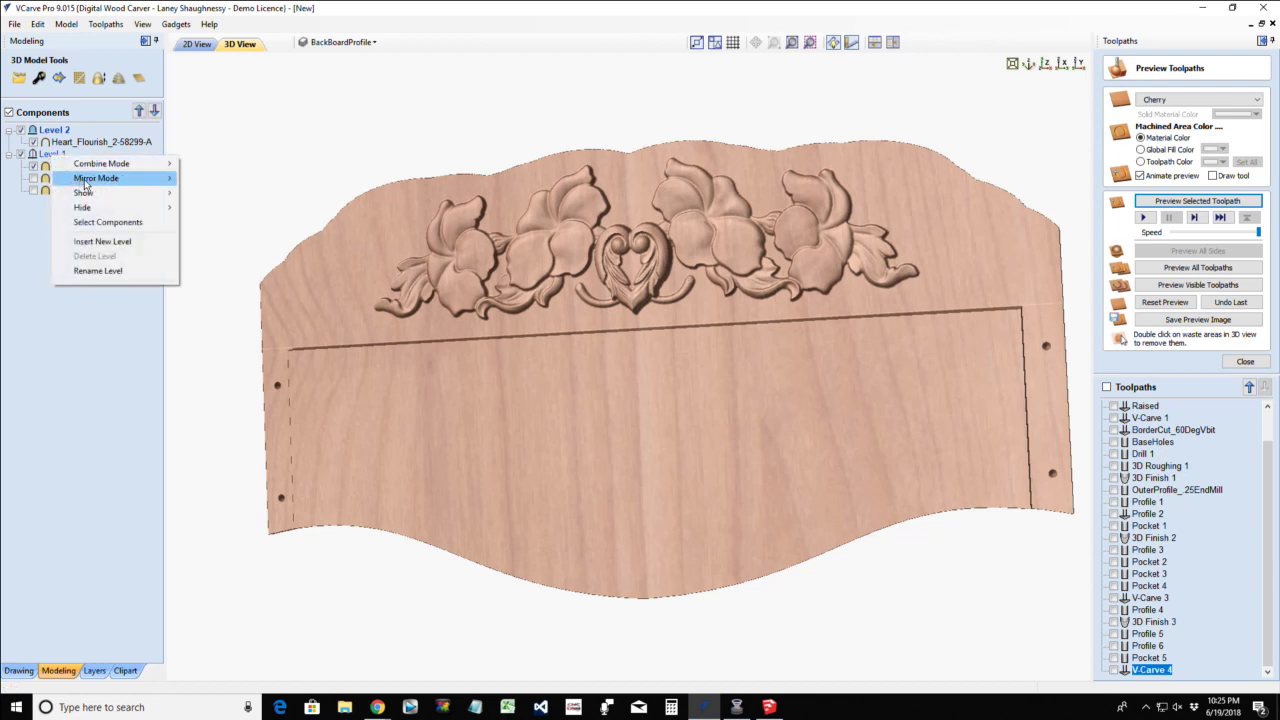
{"action": "mouse_move", "coordinate": [86, 180]}
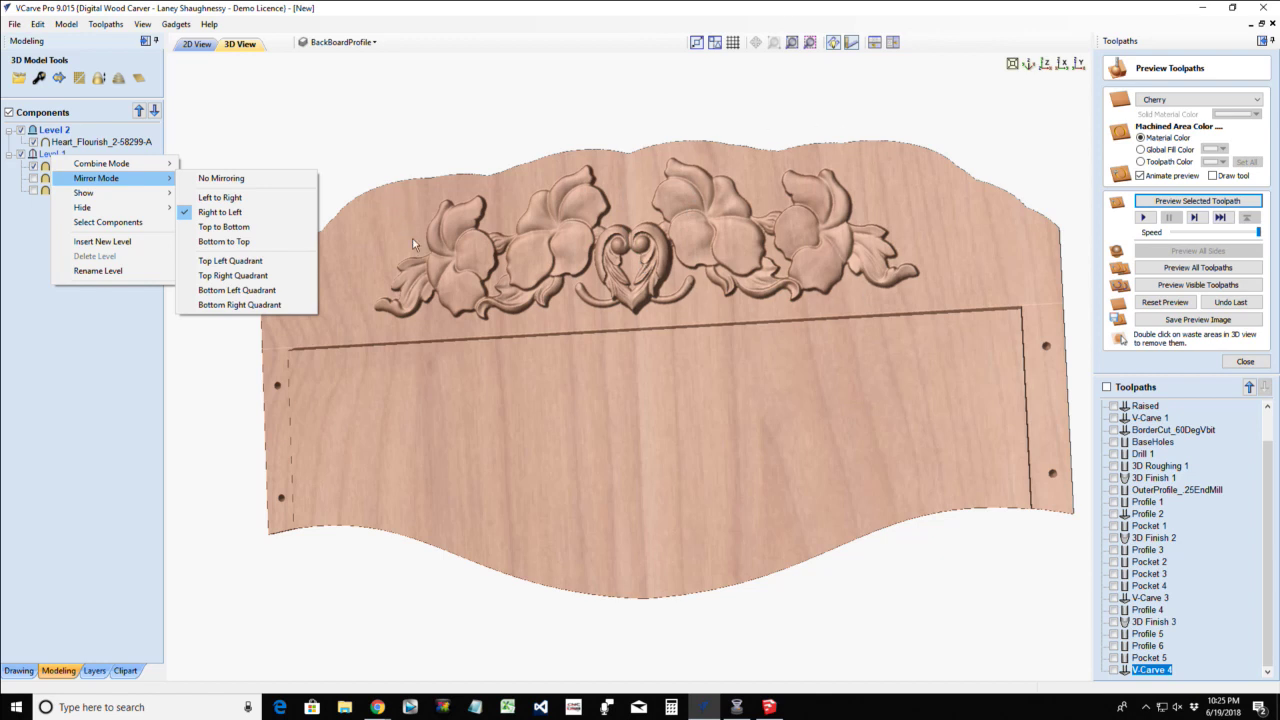
{"action": "key", "text": "Escape"}
{"action": "key", "text": "Escape"}
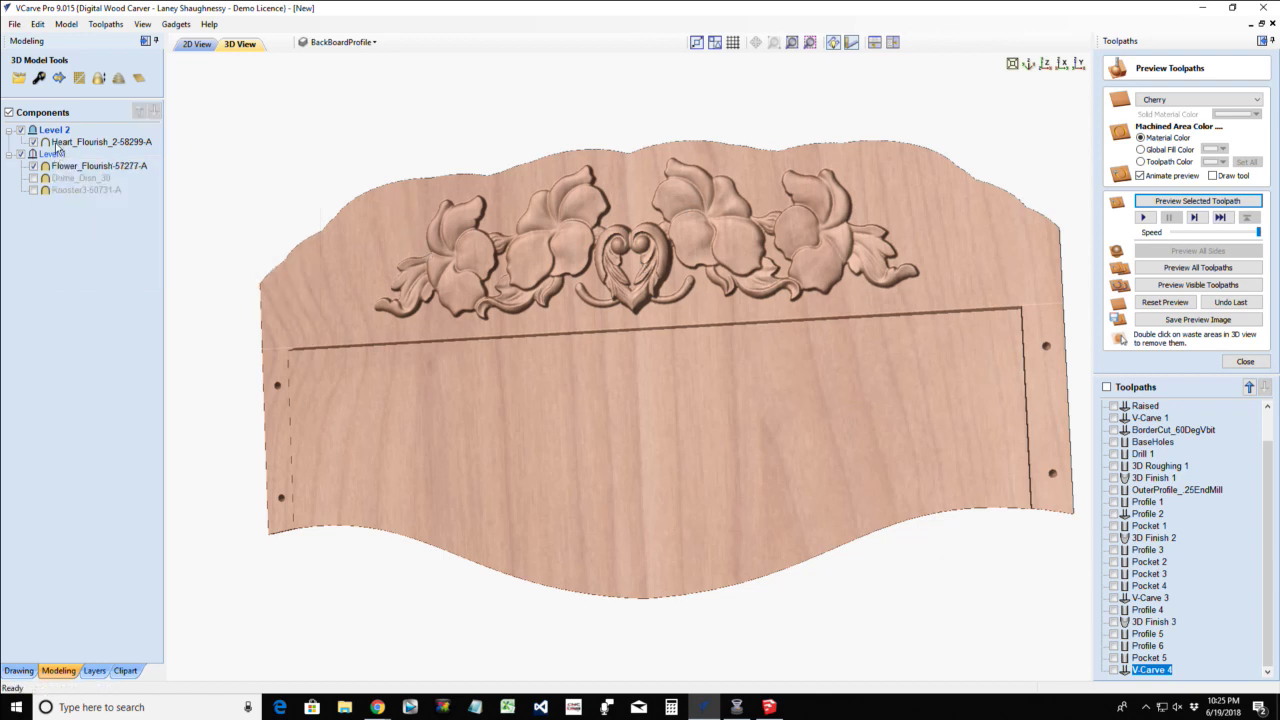
{"action": "double_click", "coordinate": [55, 131]}
{"action": "left_click", "coordinate": [75, 146]}
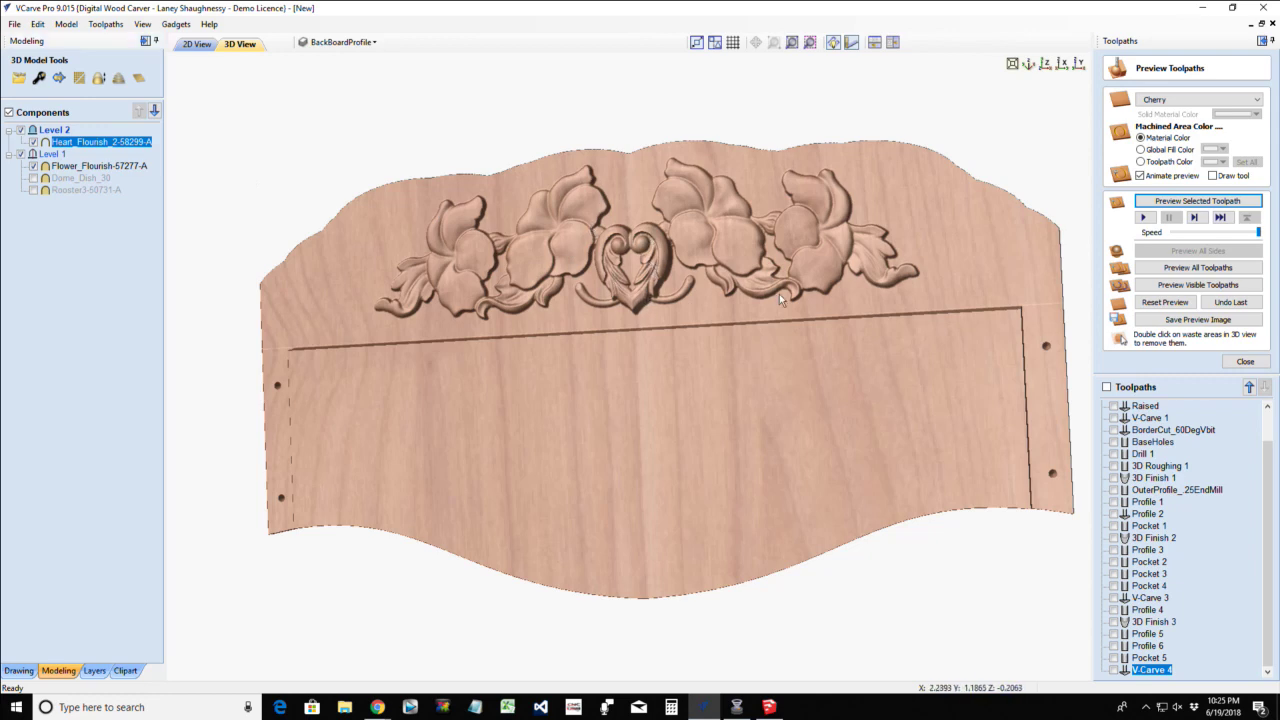
{"action": "scroll", "coordinate": [714, 300], "scroll_direction": "up", "scroll_amount": 1}
{"action": "scroll", "coordinate": [649, 291], "scroll_direction": "up", "scroll_amount": 2}
{"action": "scroll", "coordinate": [649, 291], "scroll_direction": "up", "scroll_amount": 1}
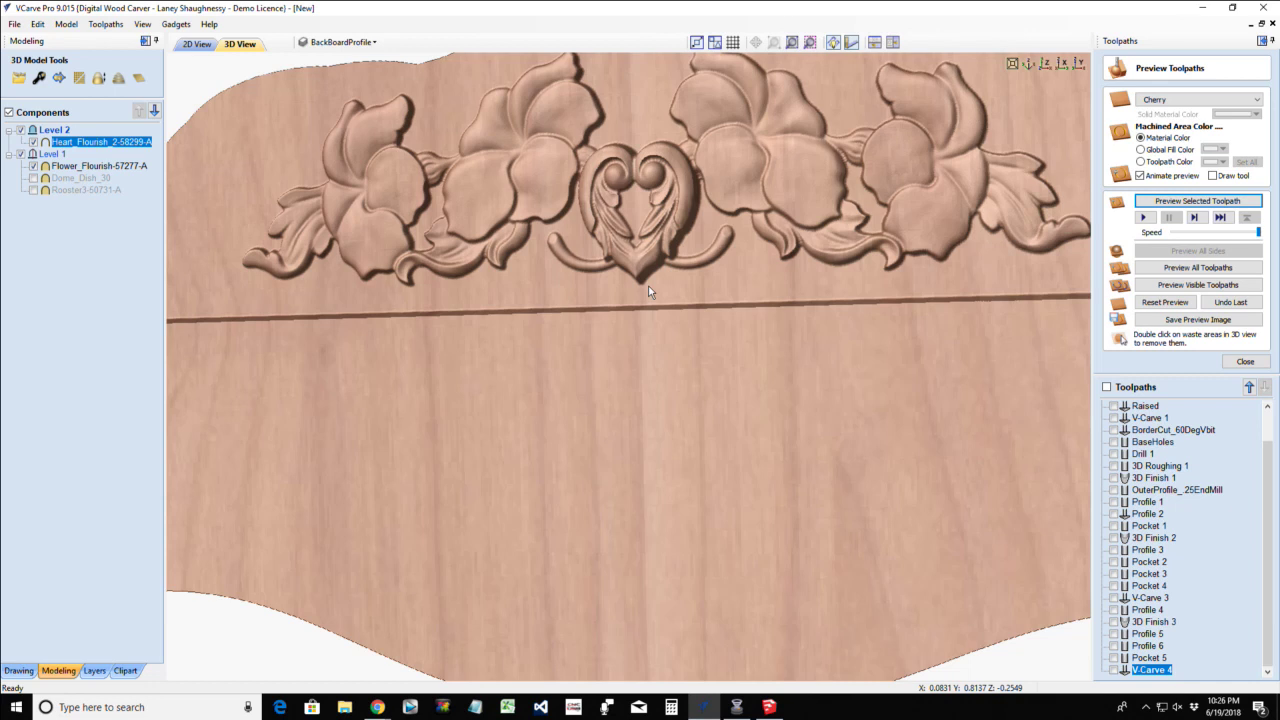
{"action": "scroll", "coordinate": [649, 291], "scroll_direction": "down", "scroll_amount": 1}
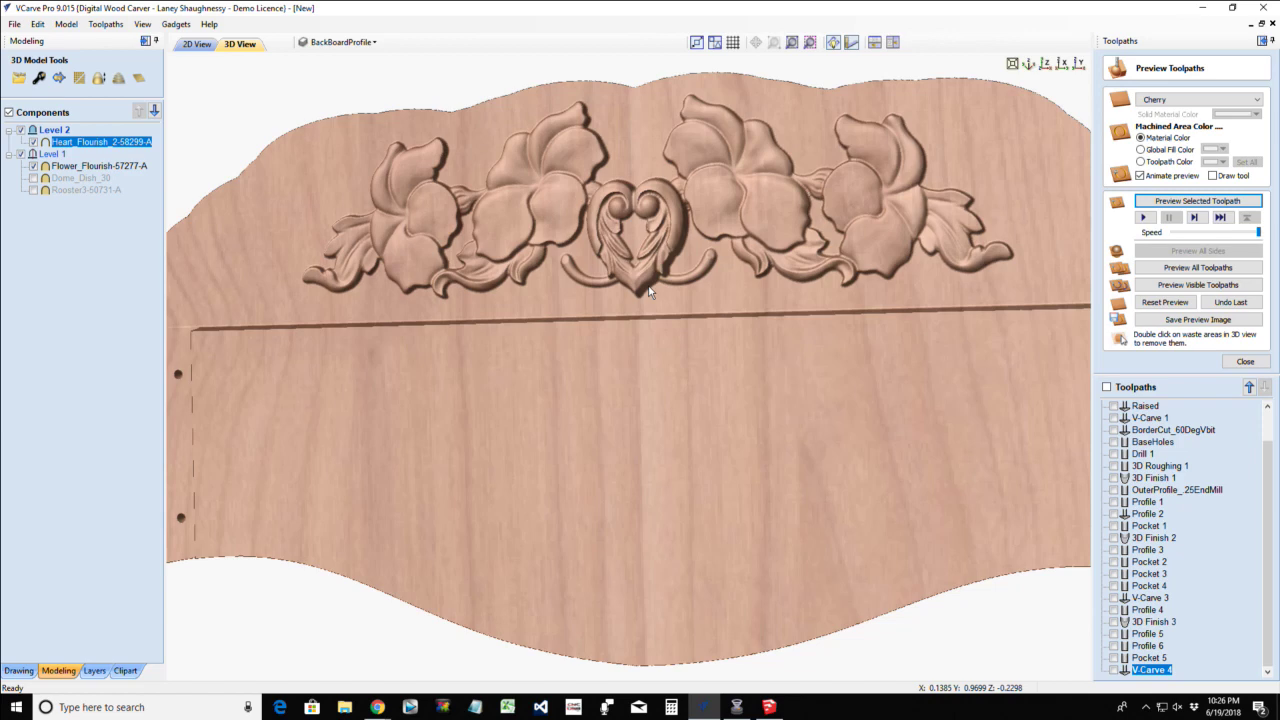
{"action": "scroll", "coordinate": [649, 291], "scroll_direction": "down", "scroll_amount": 2}
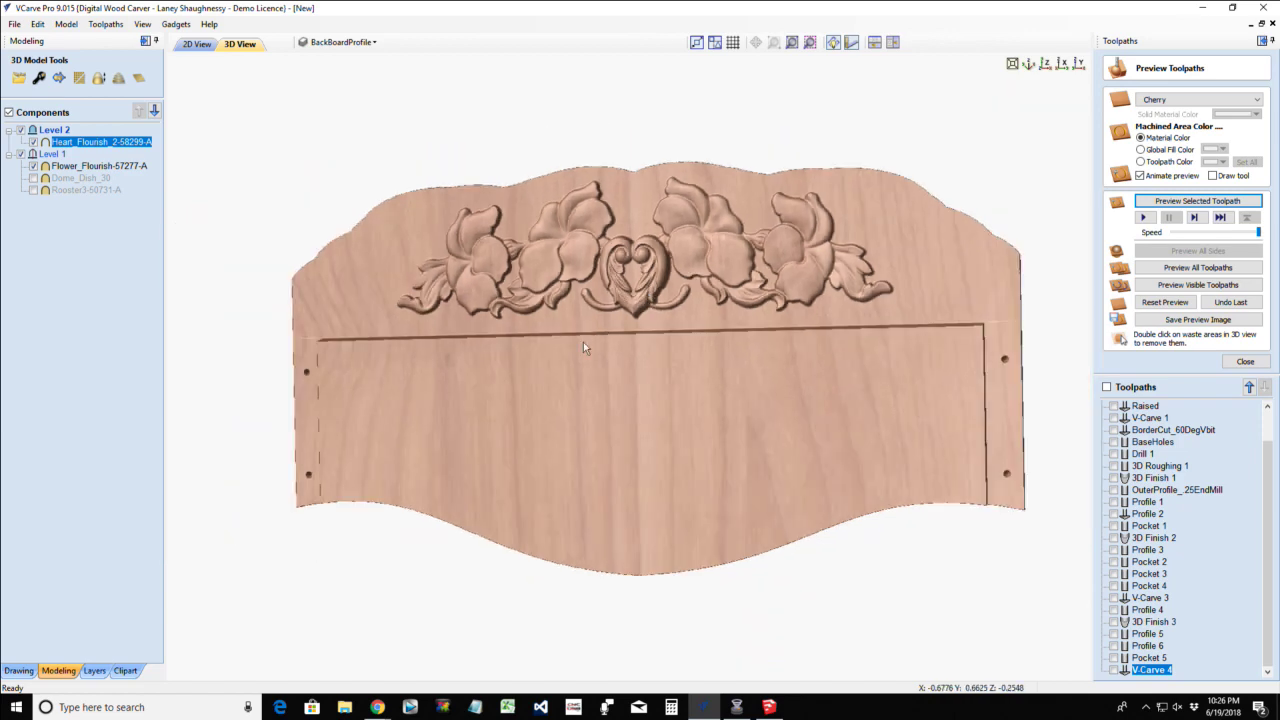
{"action": "left_click_drag", "start_coordinate": [635, 462], "coordinate": [613, 380]}
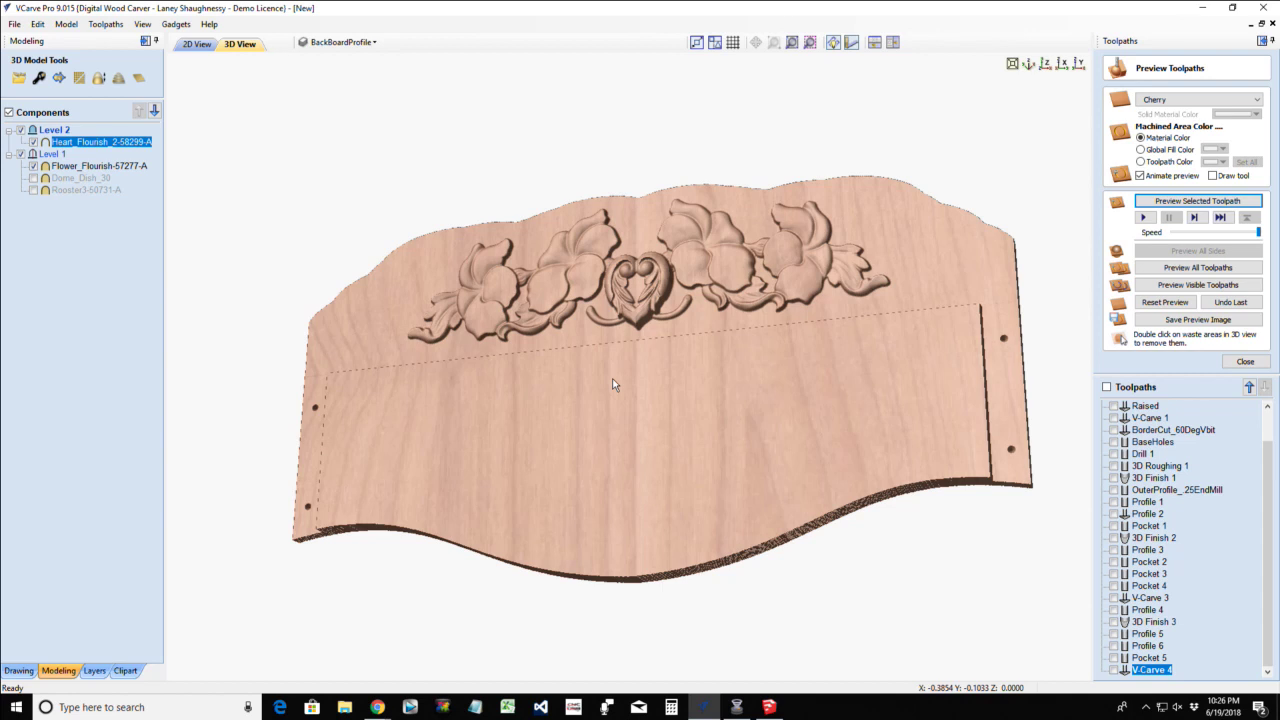
{"action": "scroll", "coordinate": [614, 385], "scroll_direction": "down", "scroll_amount": 2}
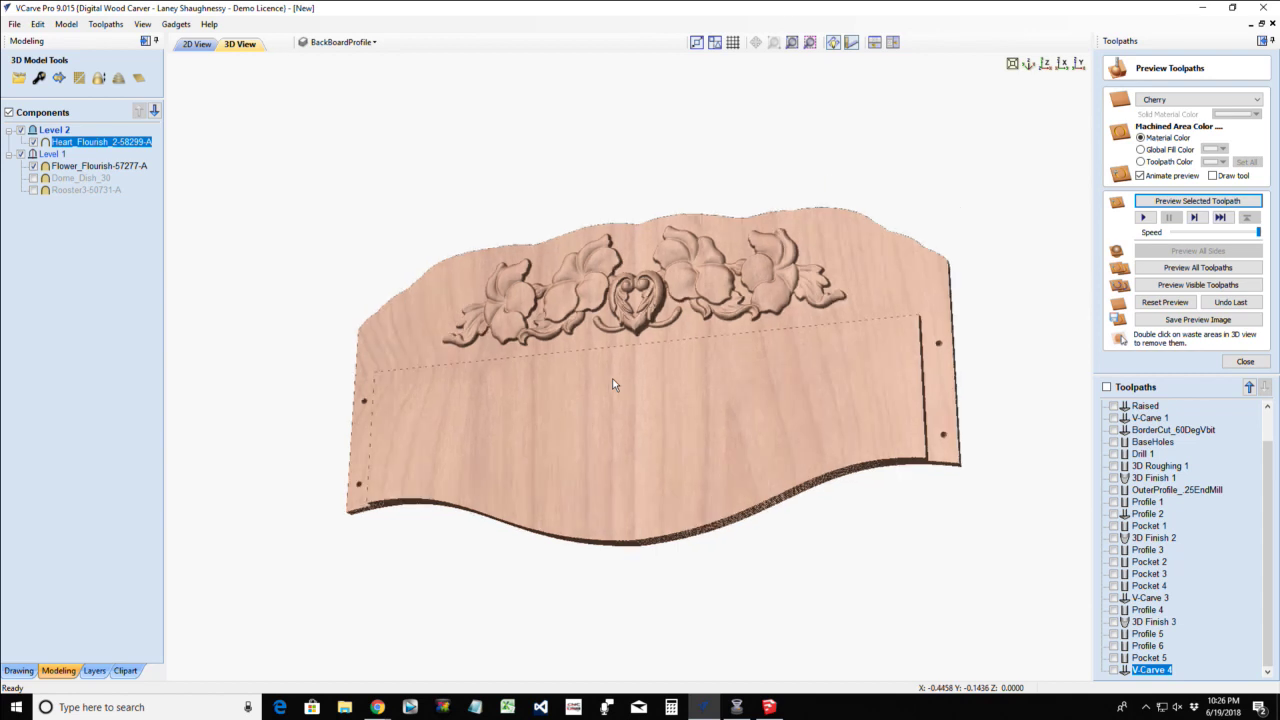
{"action": "left_click_drag", "start_coordinate": [614, 385], "coordinate": [557, 420]}
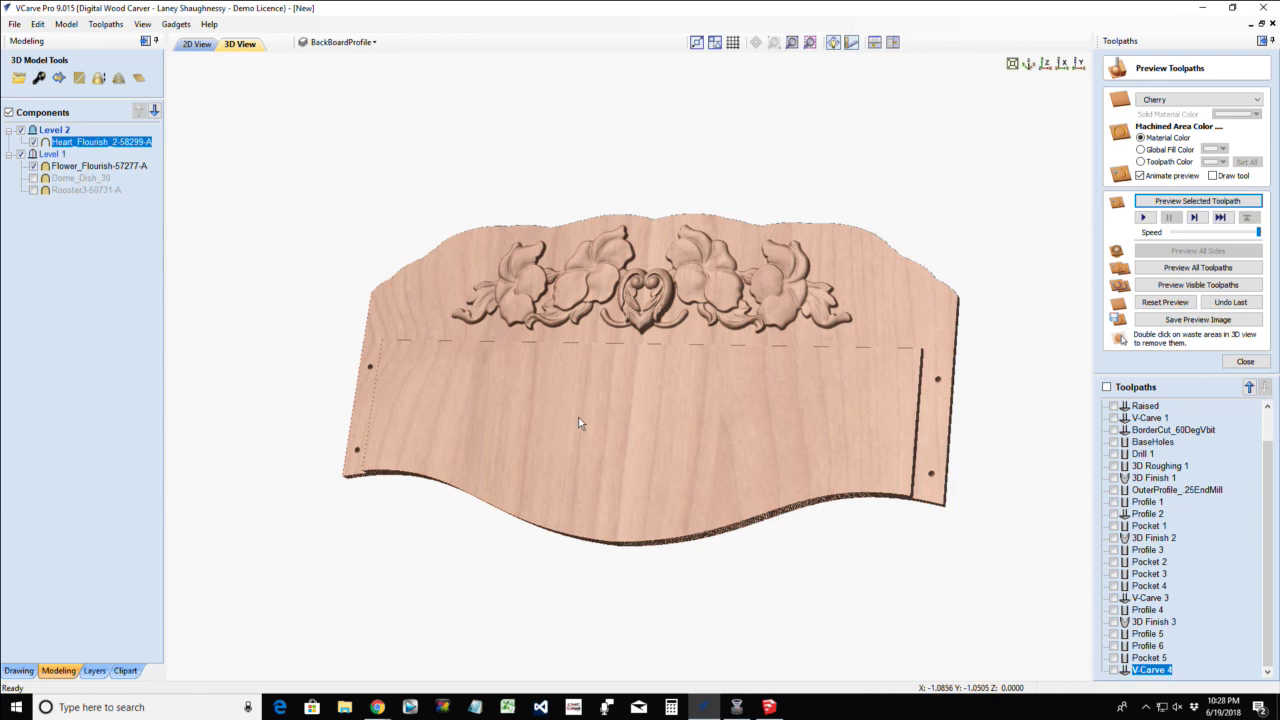
Zoom over the finished backboard preview, then switch to Chrome
{"action": "scroll", "coordinate": [584, 411], "scroll_direction": "up", "scroll_amount": 3}
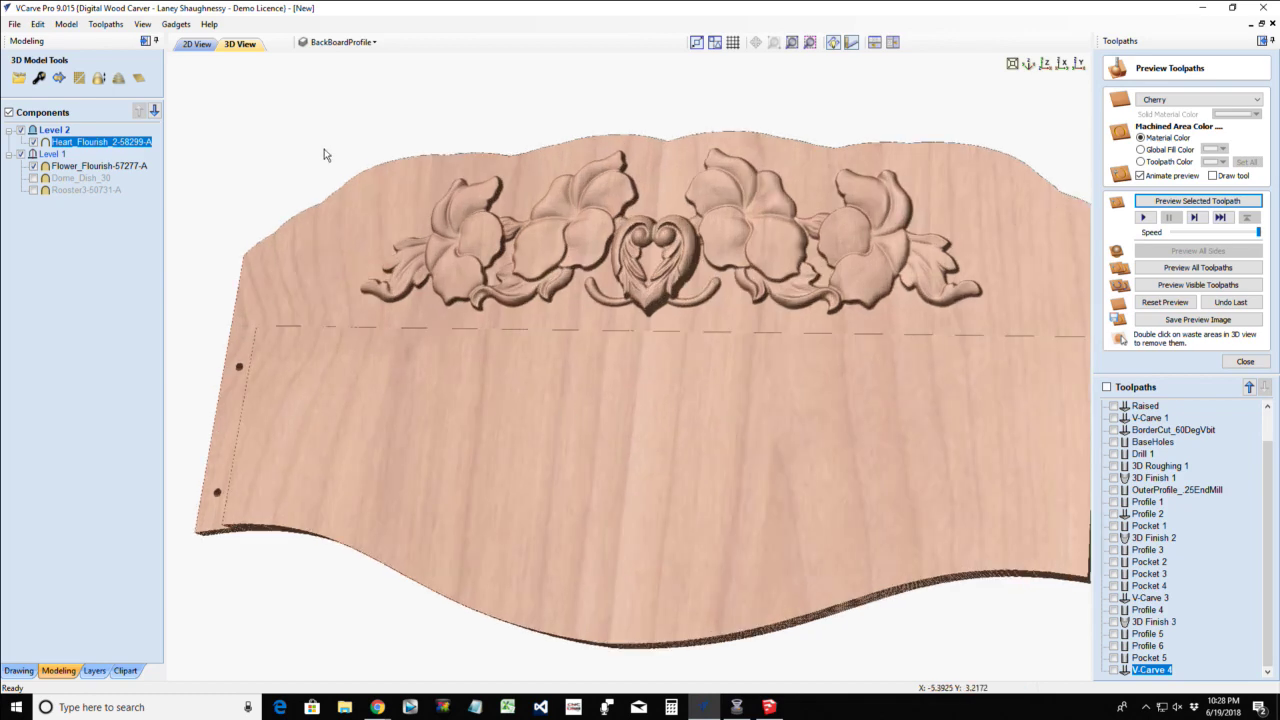
{"action": "scroll", "coordinate": [870, 310], "scroll_direction": "down", "scroll_amount": 3}
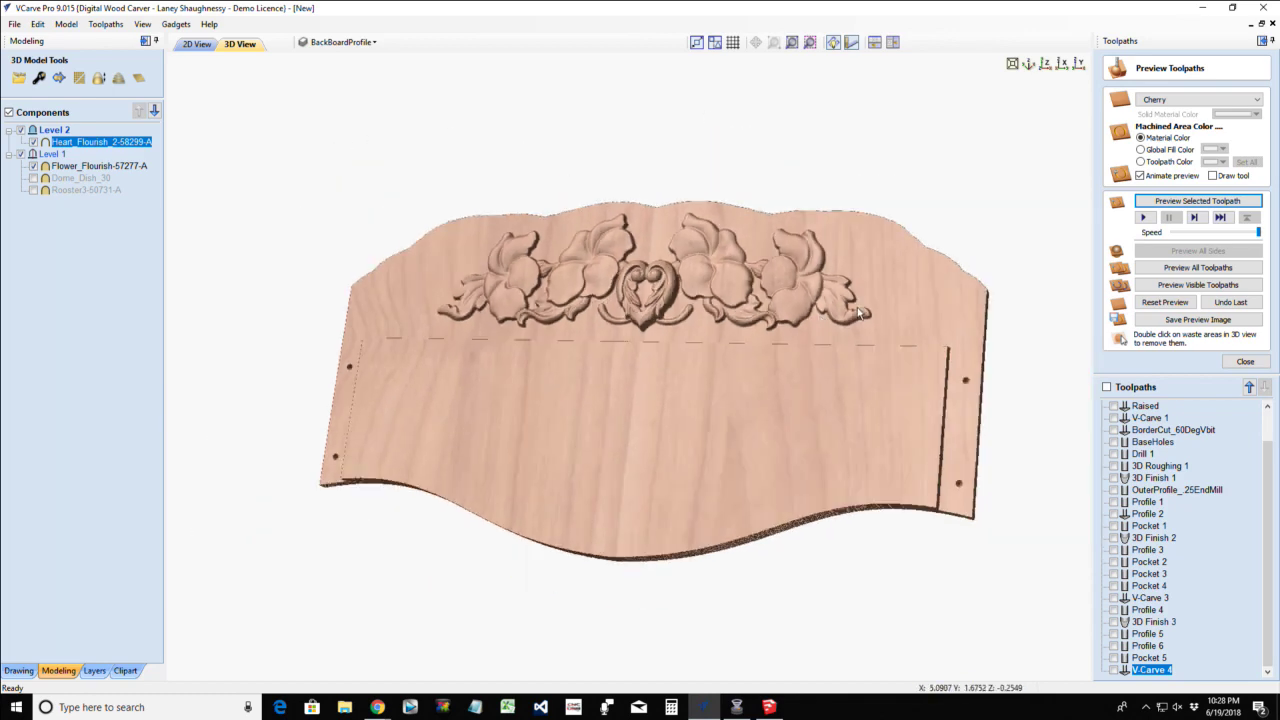
{"action": "scroll", "coordinate": [858, 313], "scroll_direction": "down", "scroll_amount": 1}
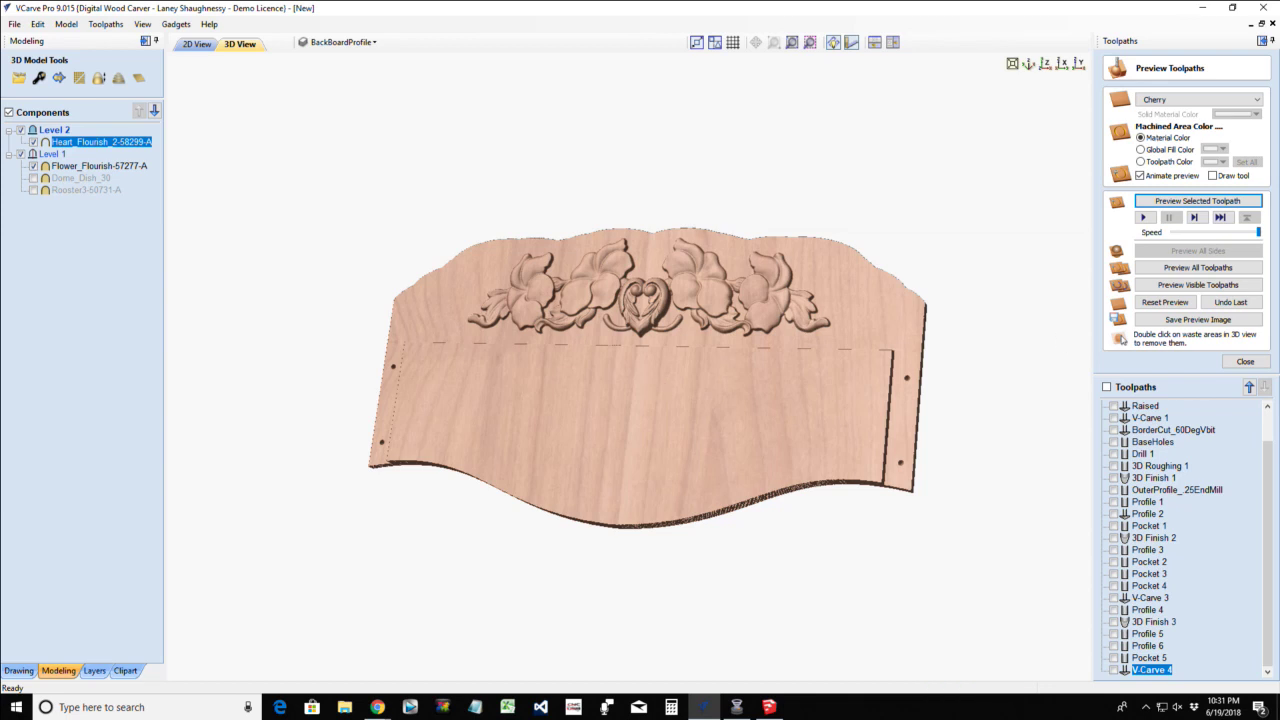
{"action": "key", "text": "alt+Tab"}
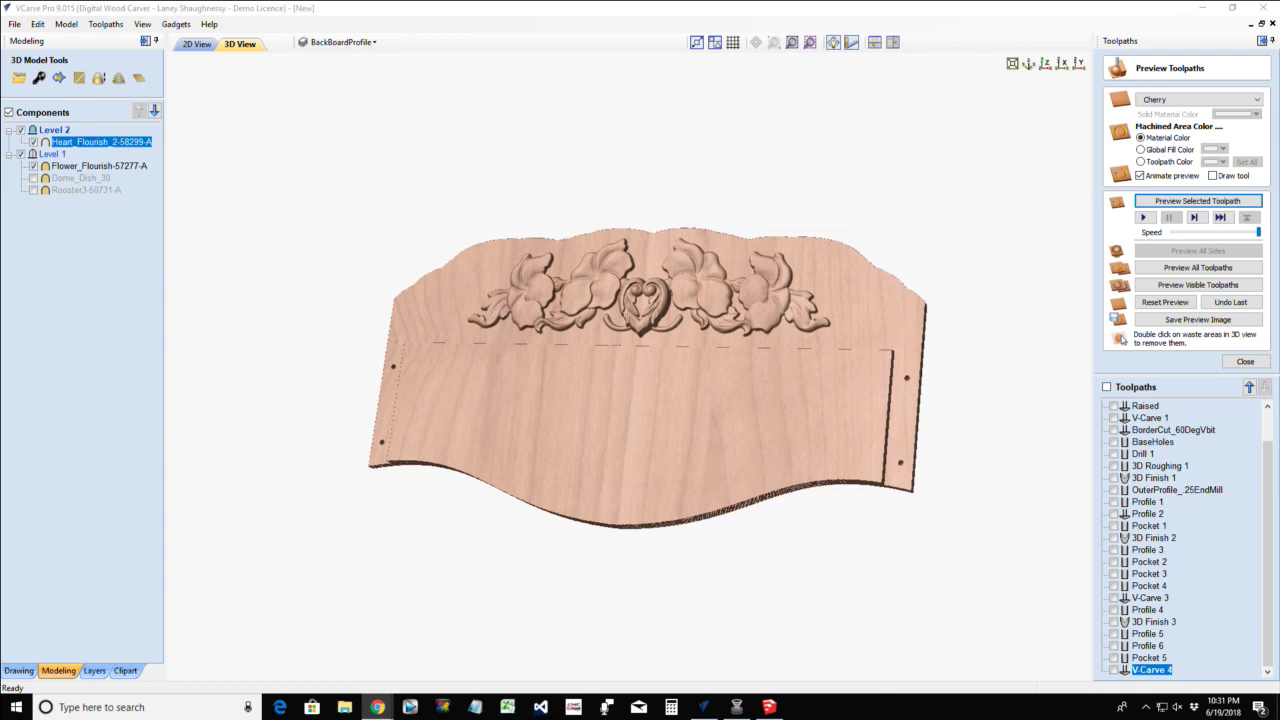